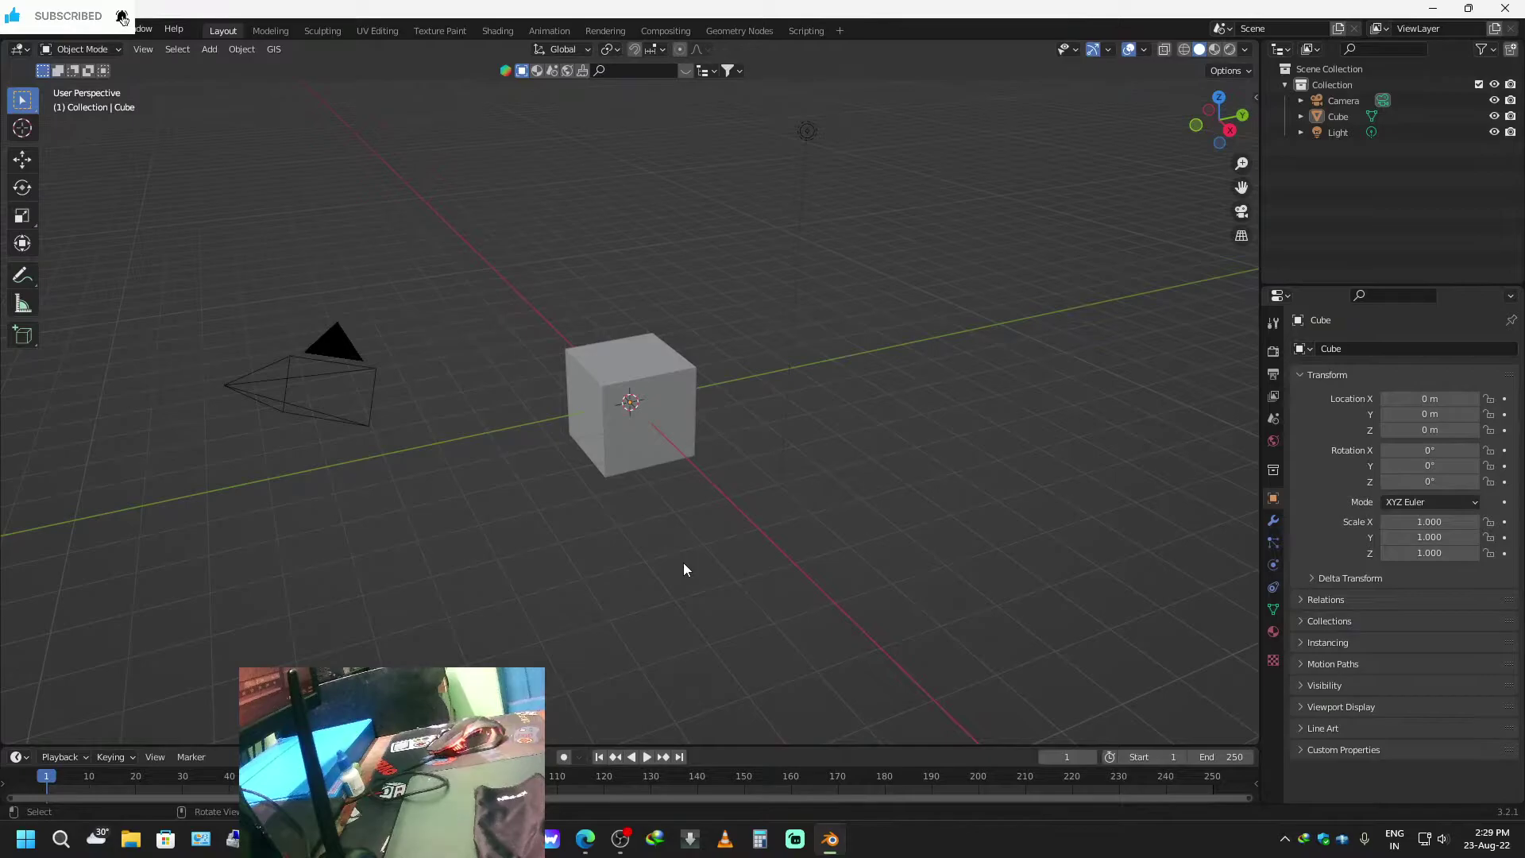
Delete the default light from the scene.
click(667, 390)
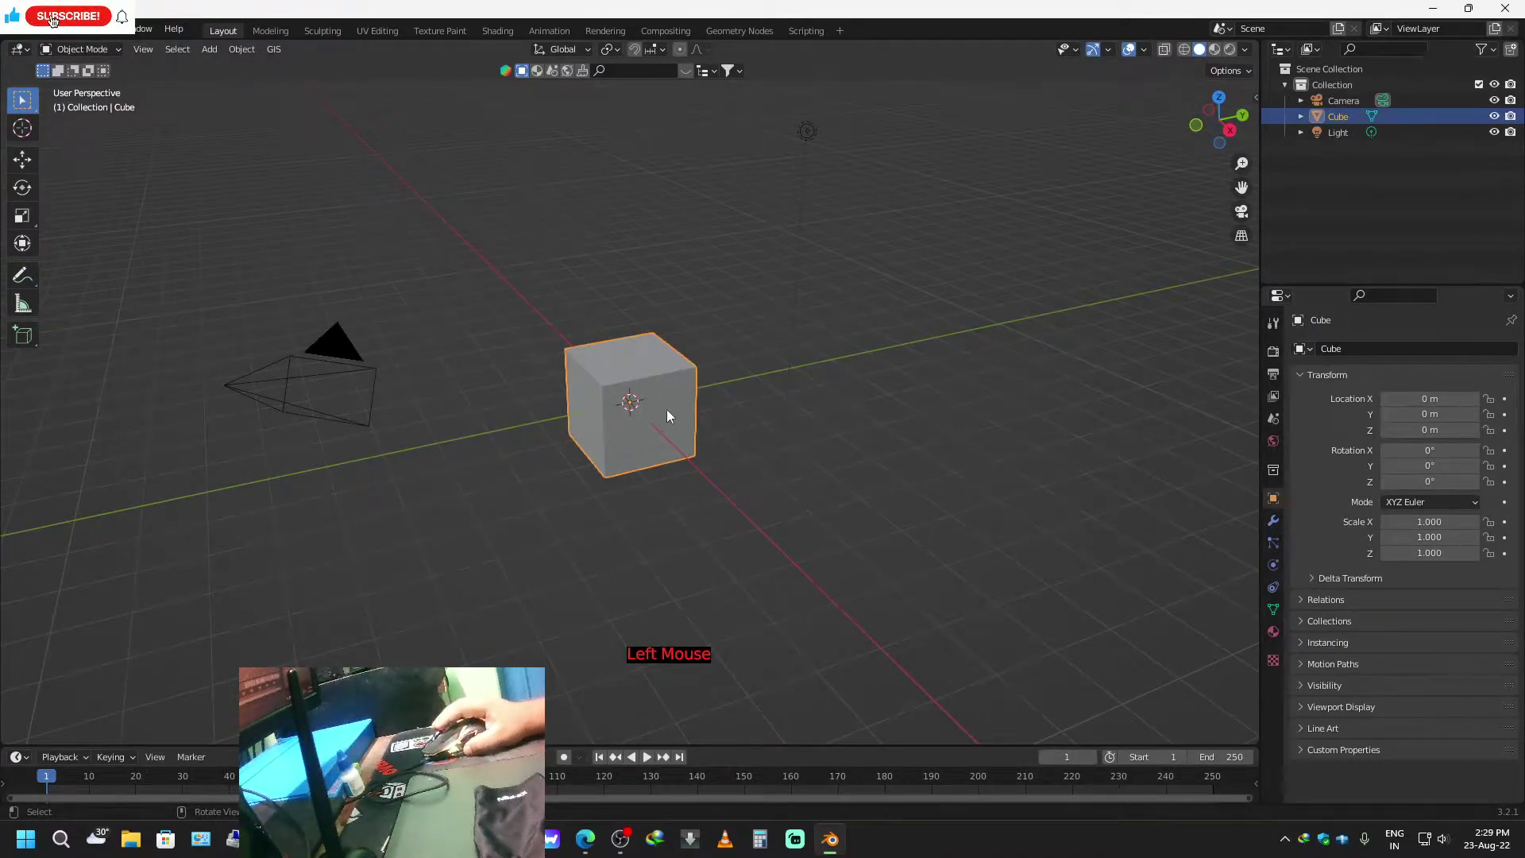
scroll(769, 401, down, 1)
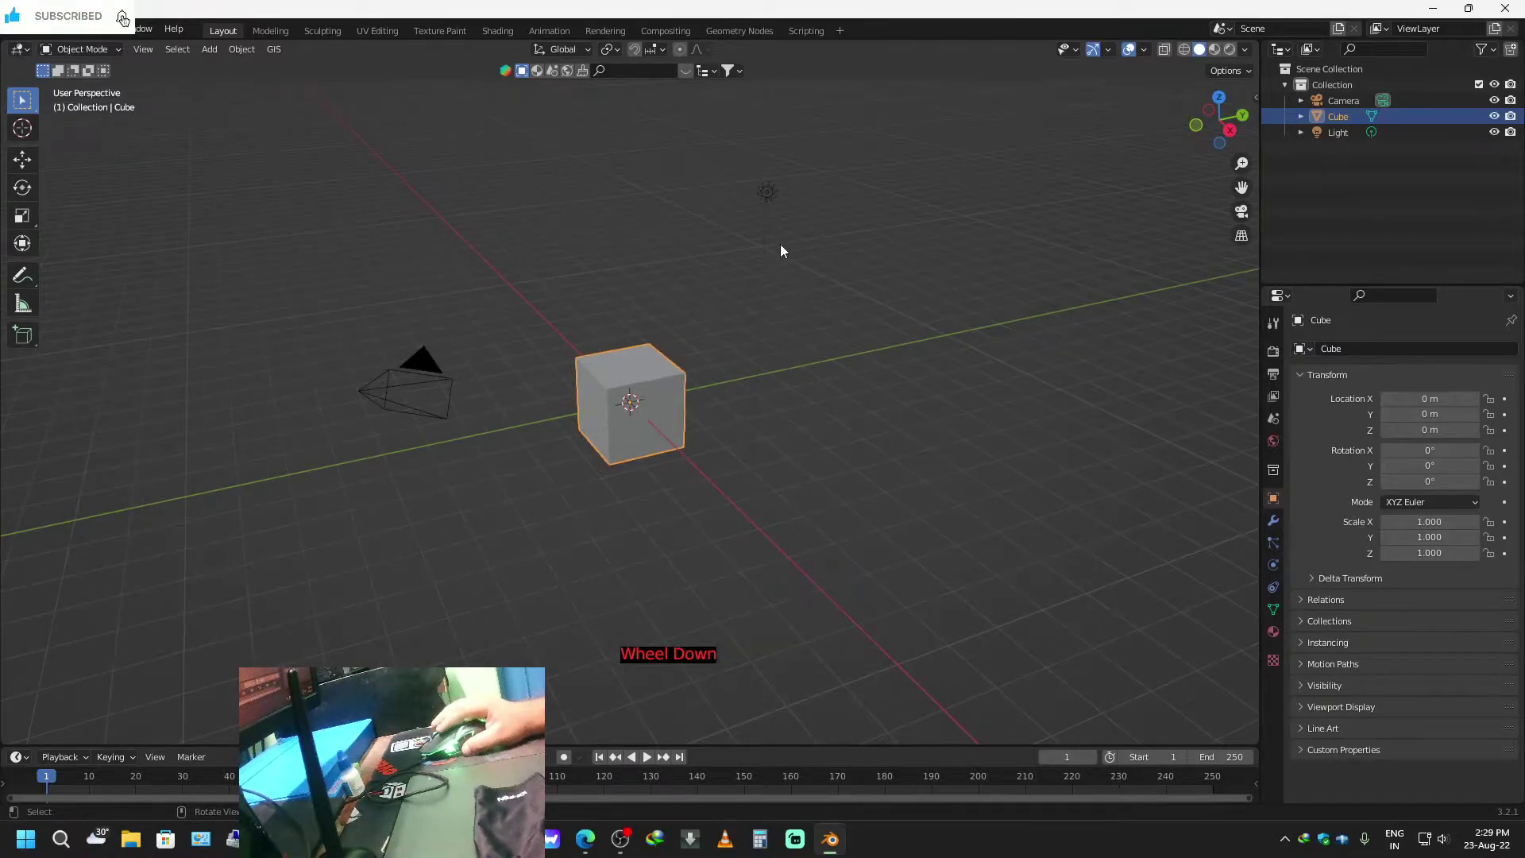
click(767, 192)
key(x)
click(685, 278)
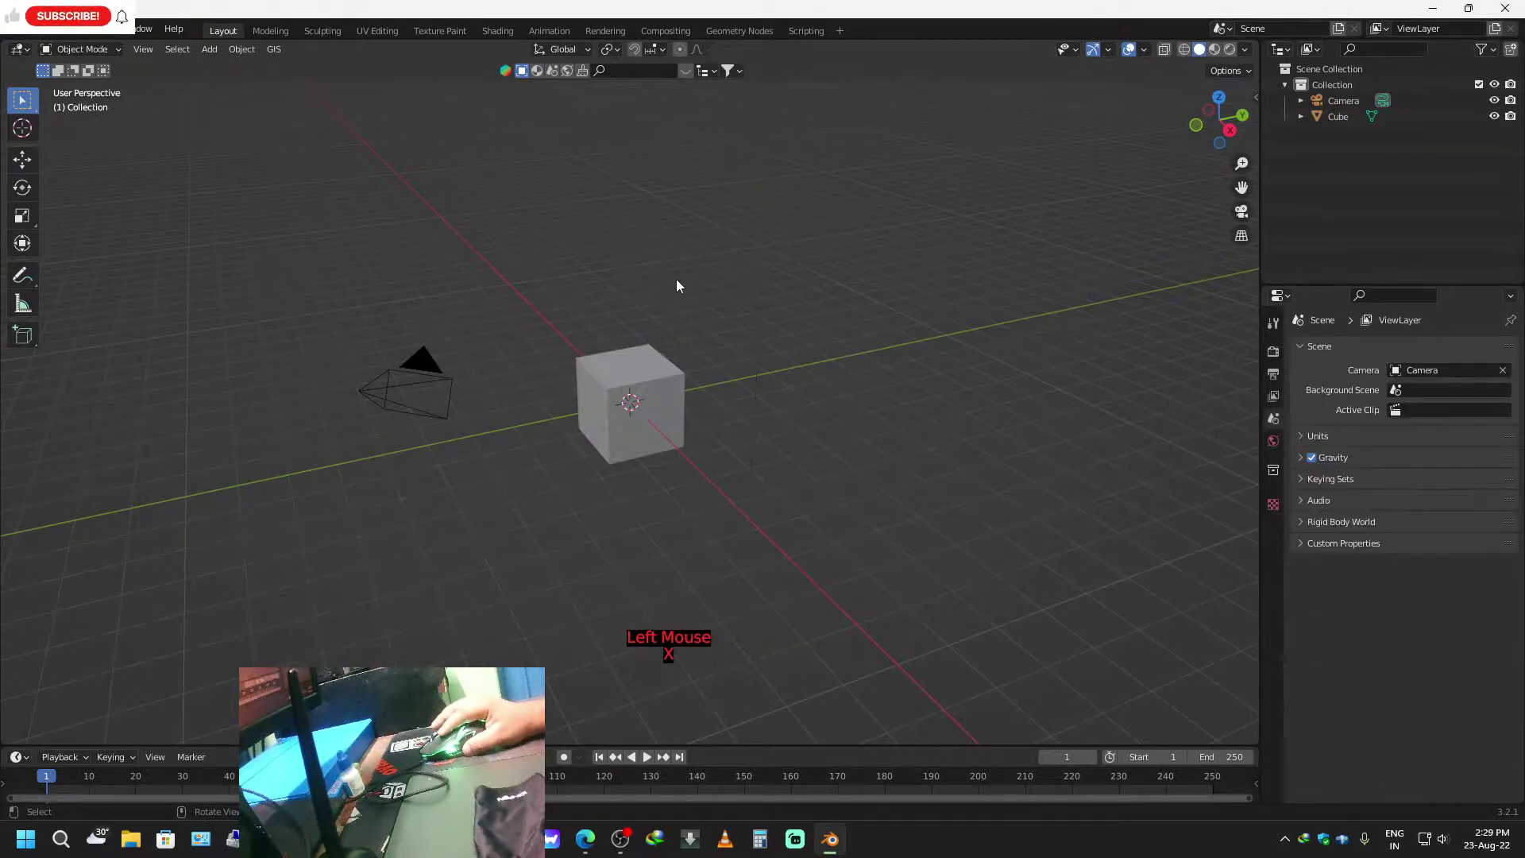
Delete the default camera so that only the cube is left in the scene.
click(422, 383)
key(x)
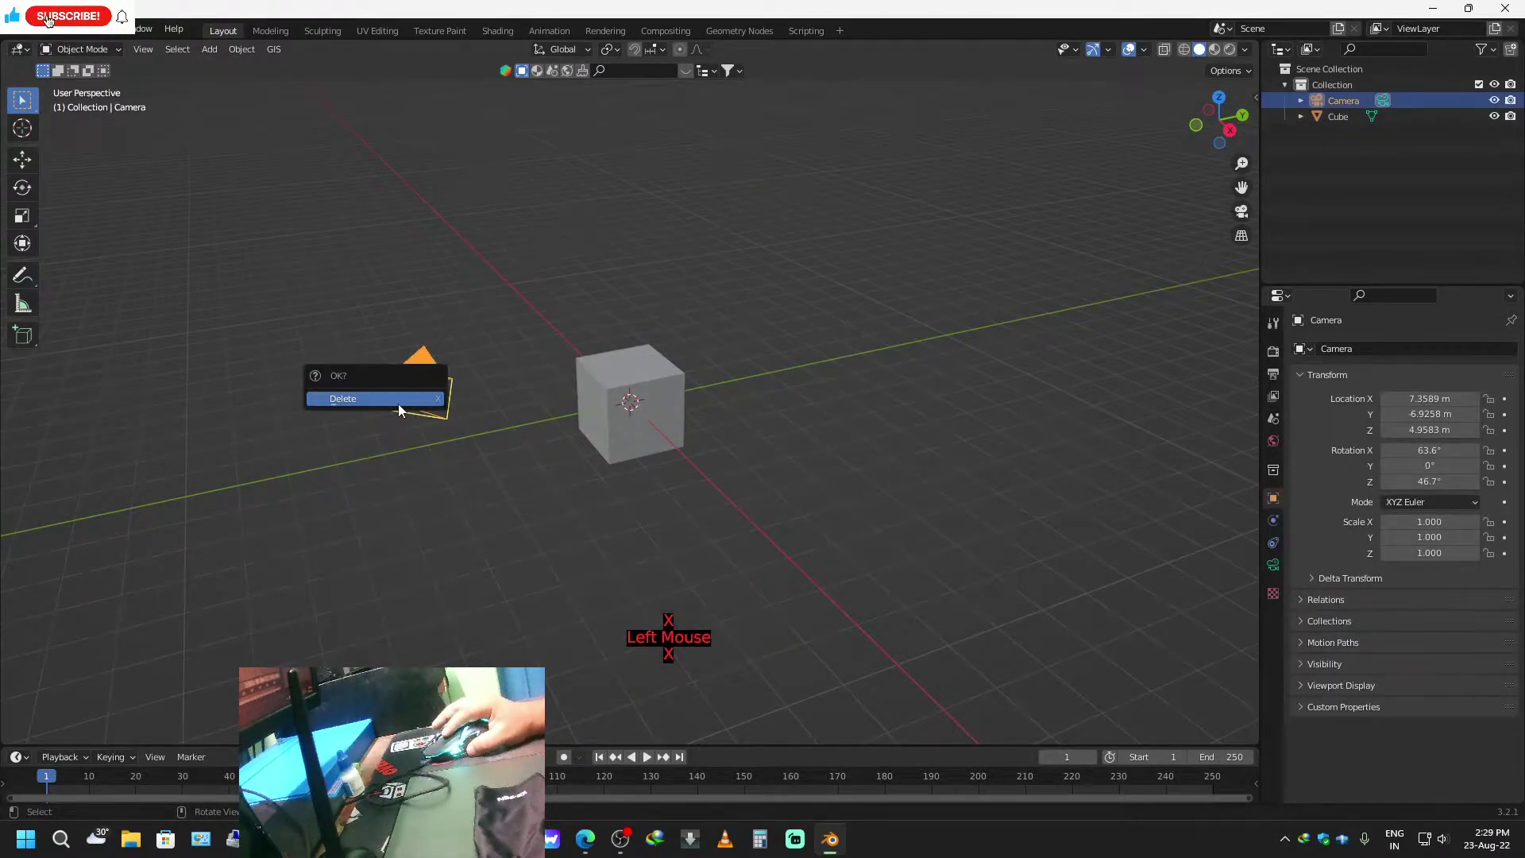
click(398, 404)
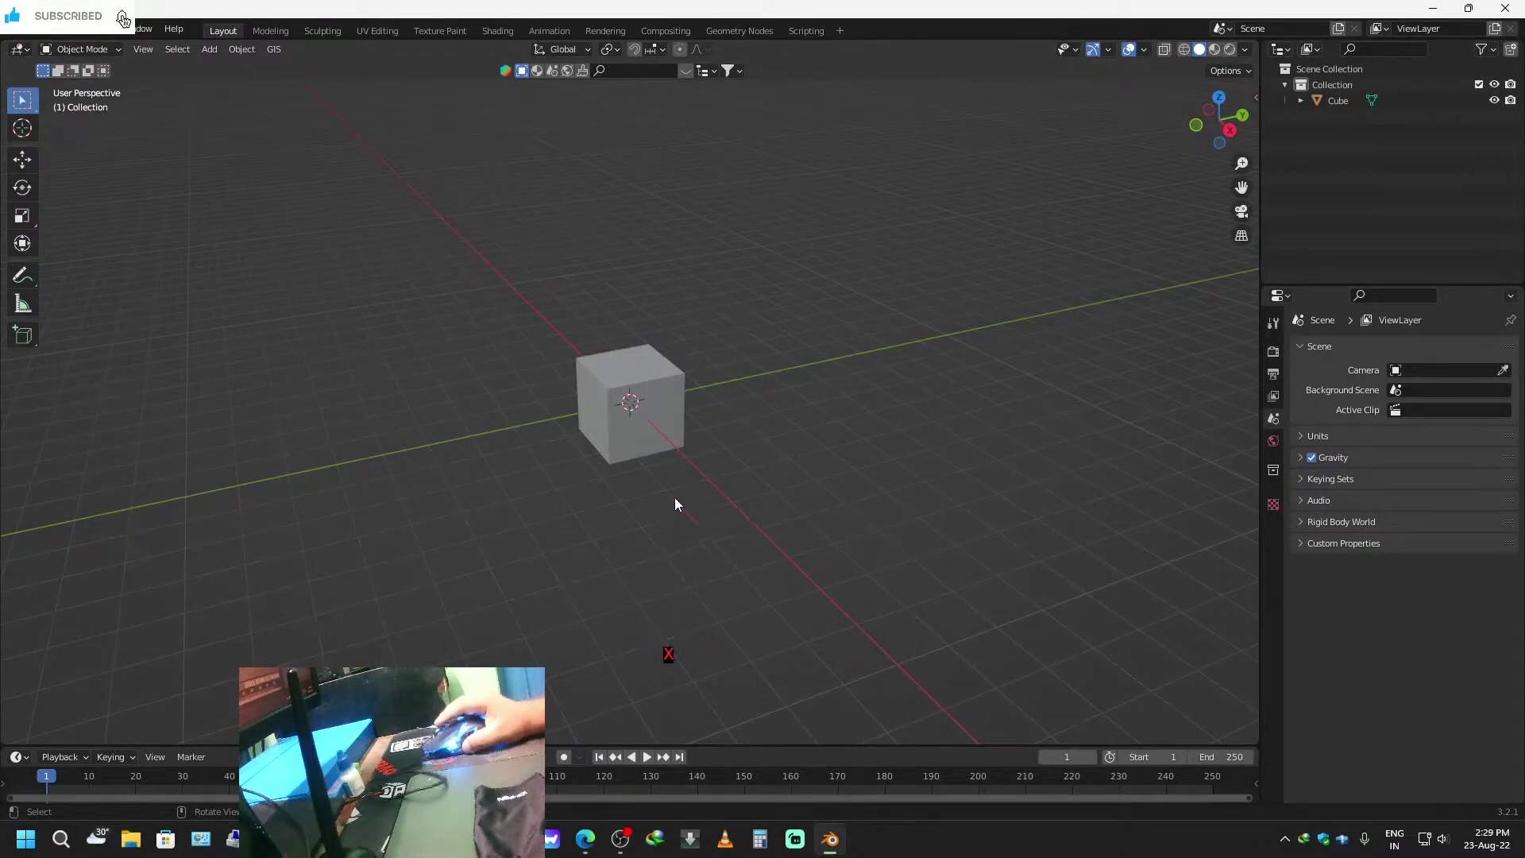
Select the cube and enlarge the timeline area beneath the 3D viewport.
middle_drag(604, 515, 678, 527)
click(616, 411)
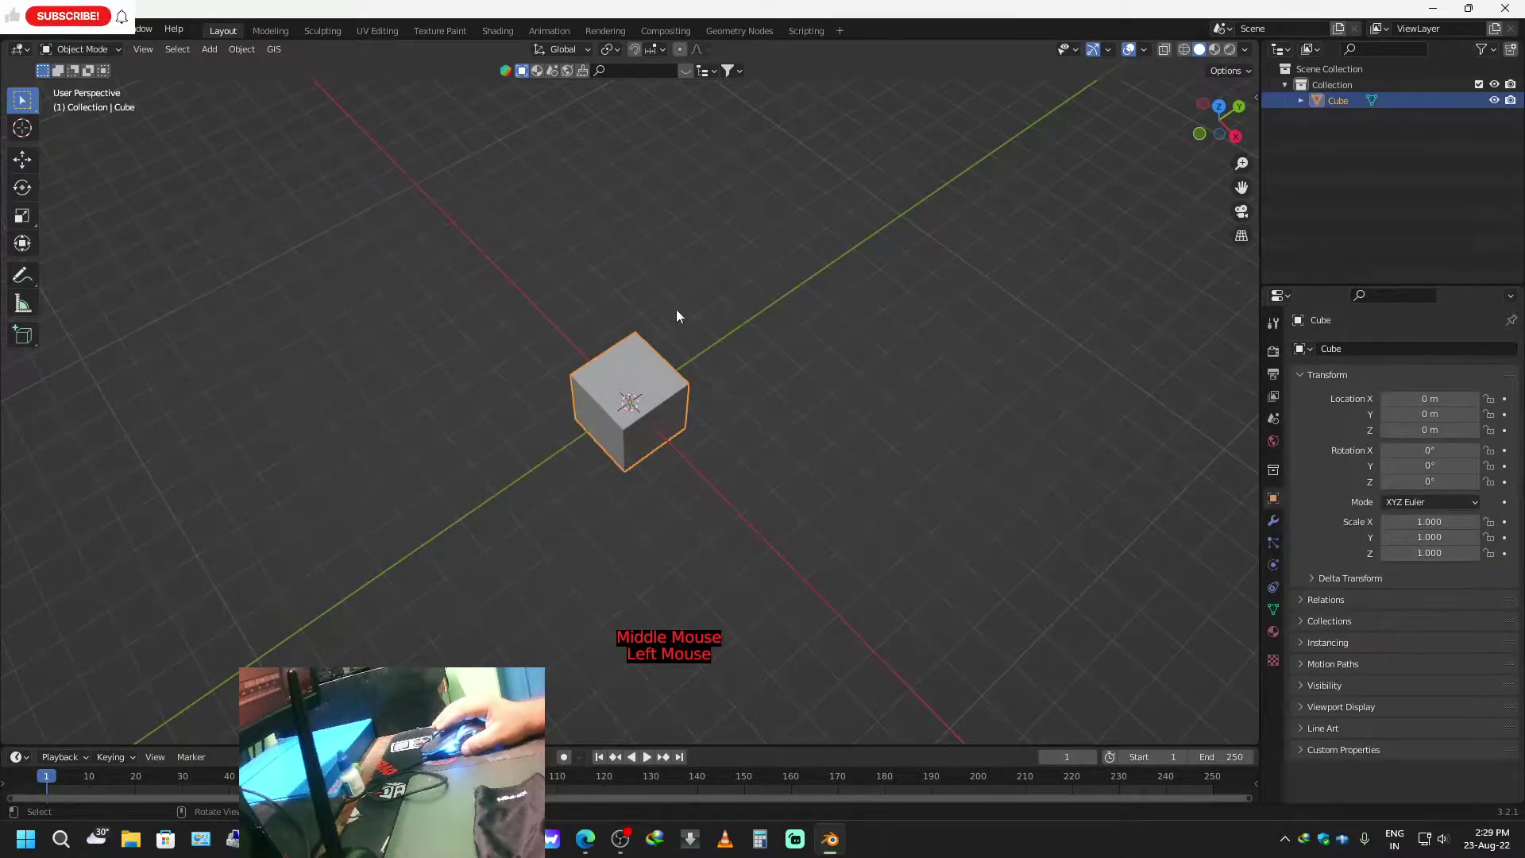
scroll(651, 471, down, 2)
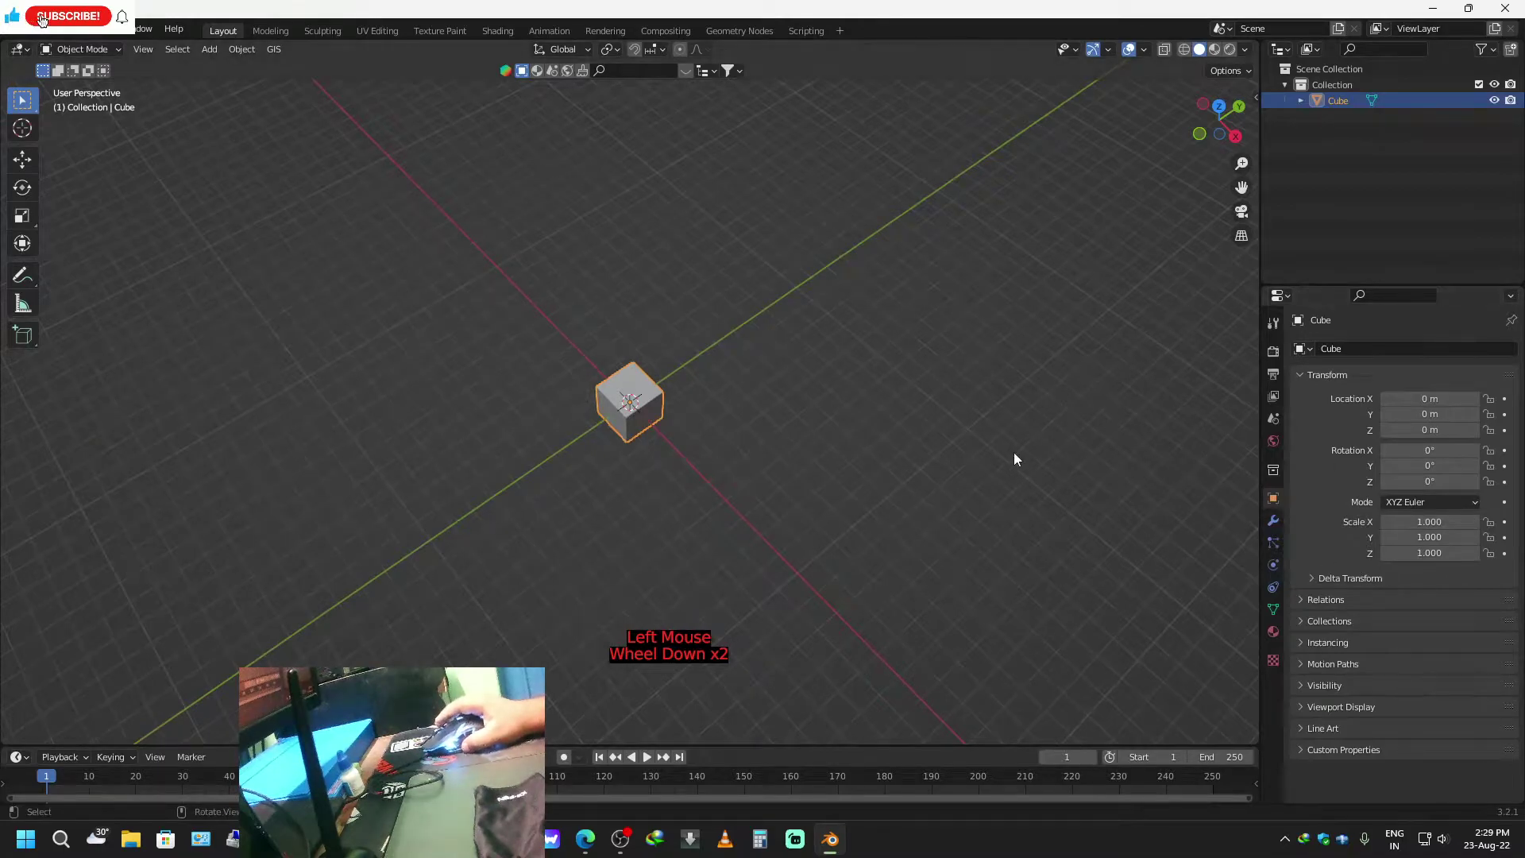
drag(794, 747, 794, 657)
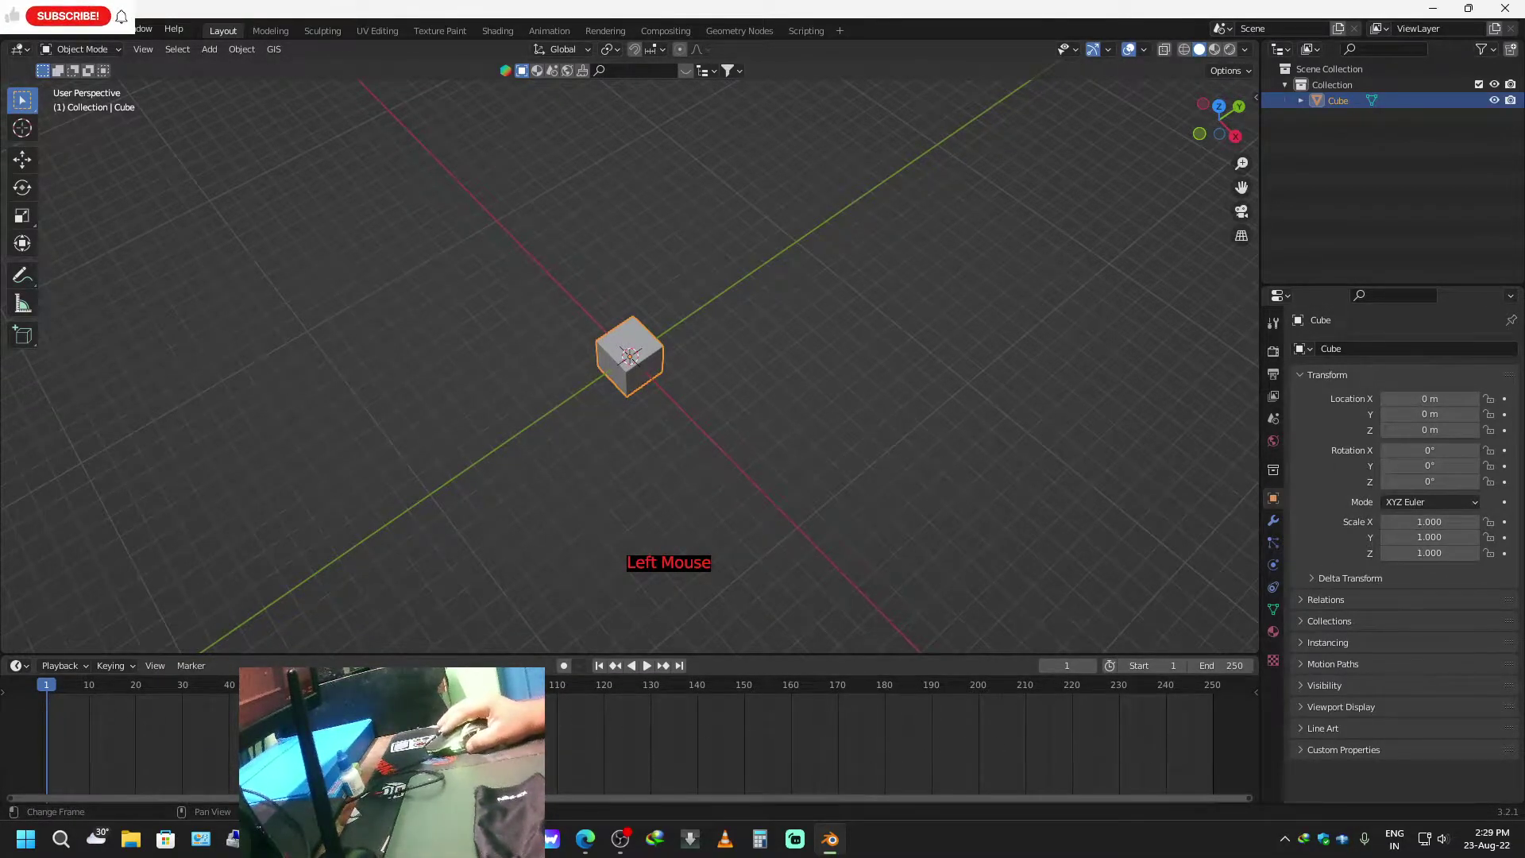
double_click(806, 663)
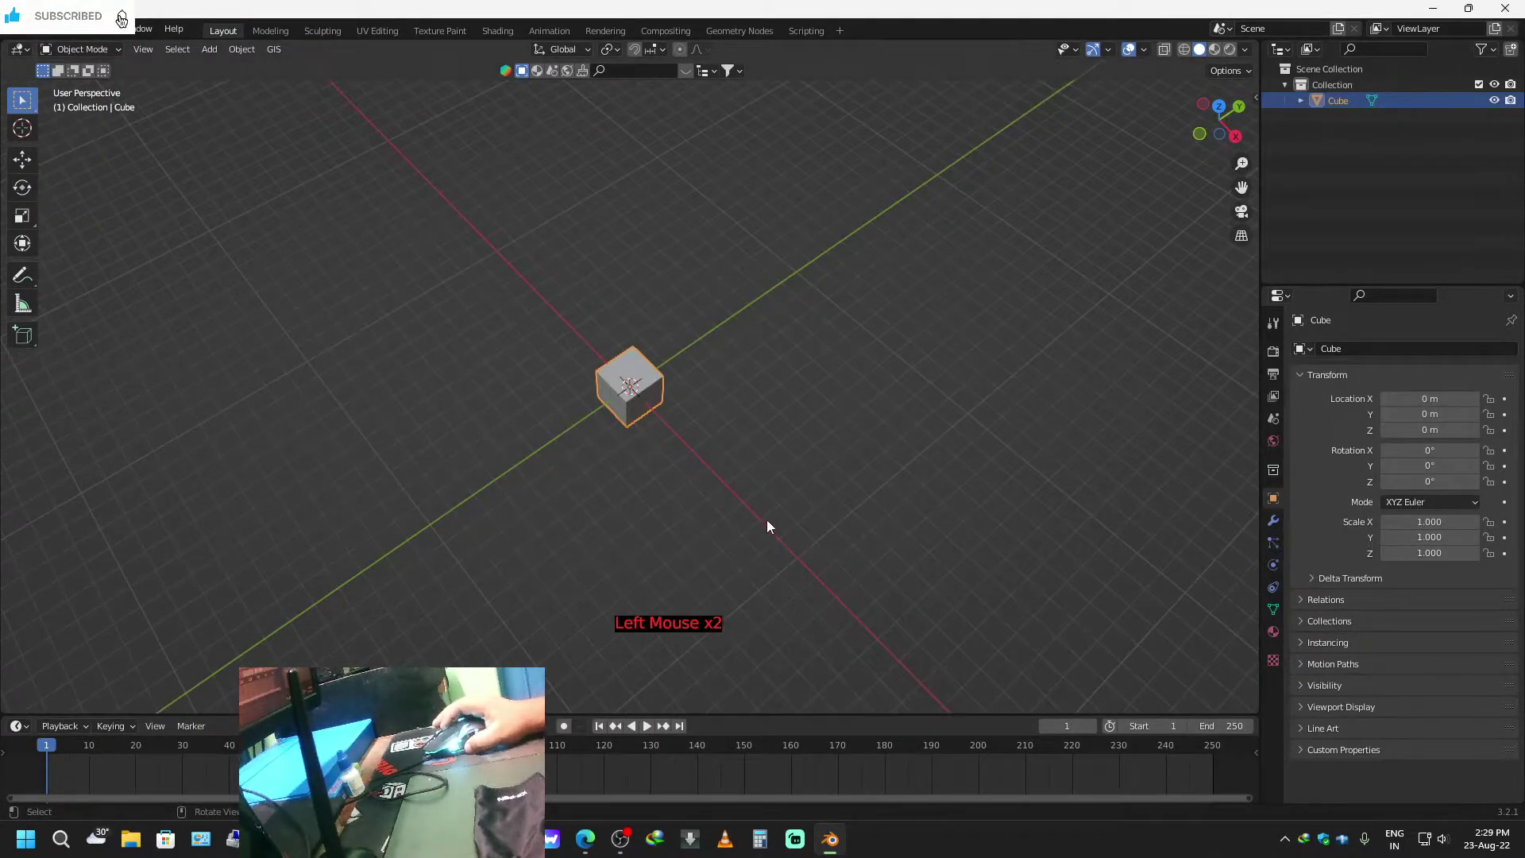
In top orthographic view, freely move the cube twice, placing it at about X 11.06 m, Y 4.04 m.
scroll(767, 521, up, 1)
scroll(761, 494, up, 2)
middle_drag(817, 554, 1045, 297)
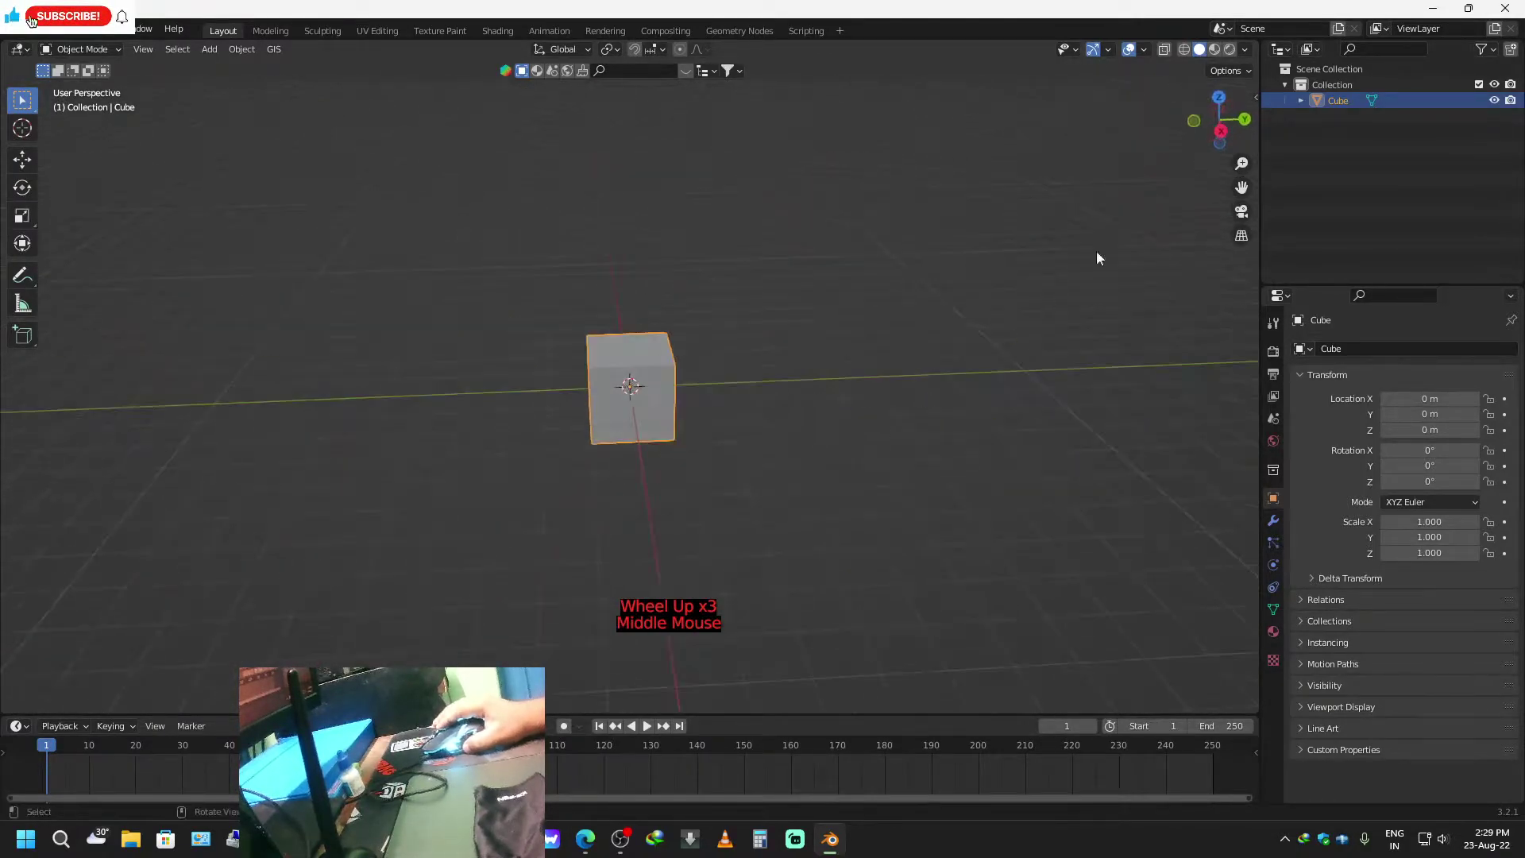
click(1224, 98)
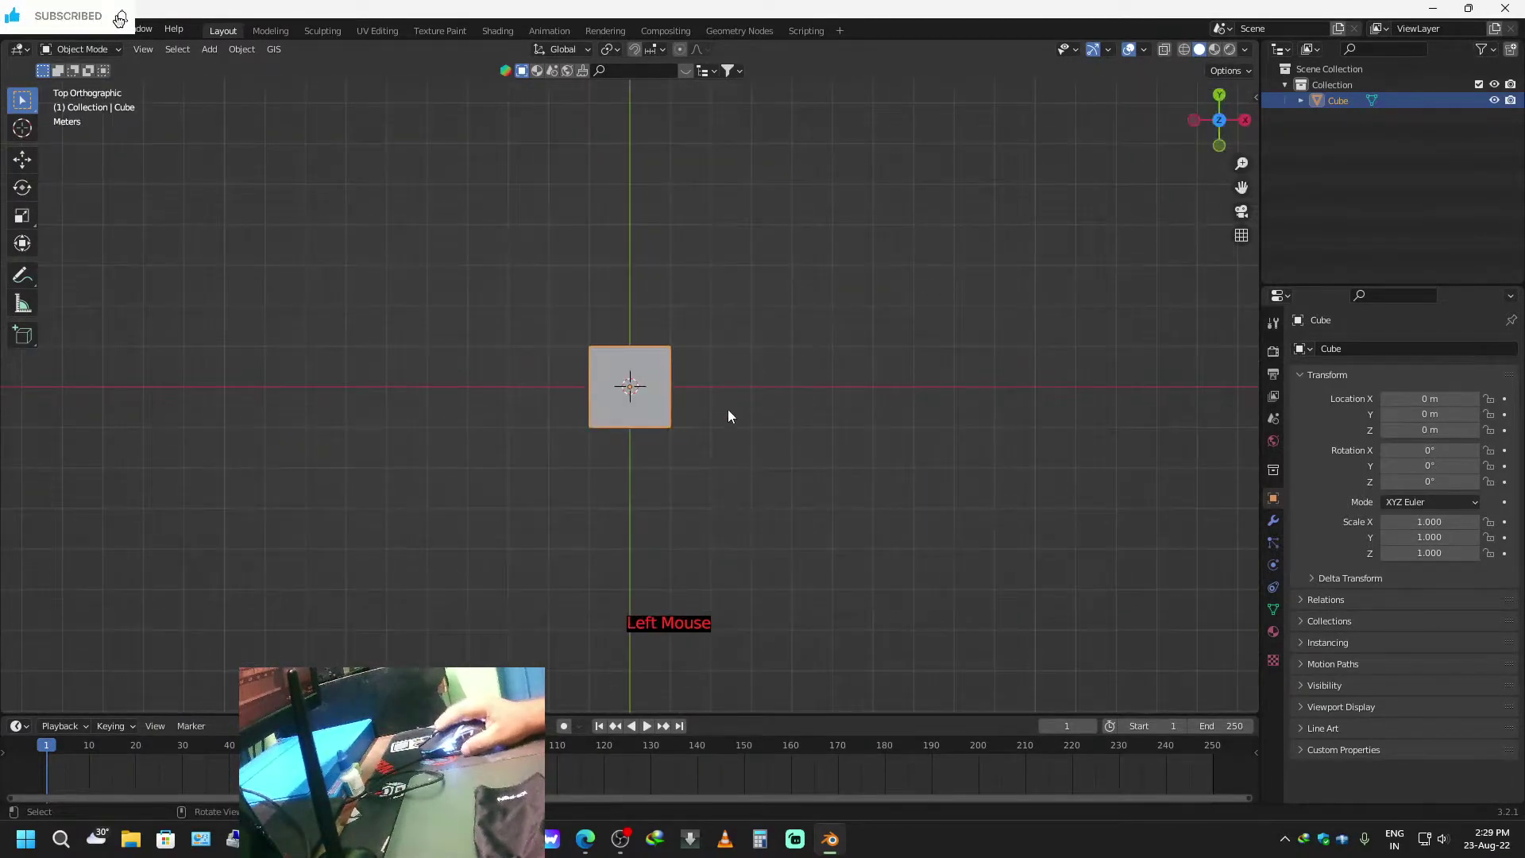
scroll(685, 500, down, 2)
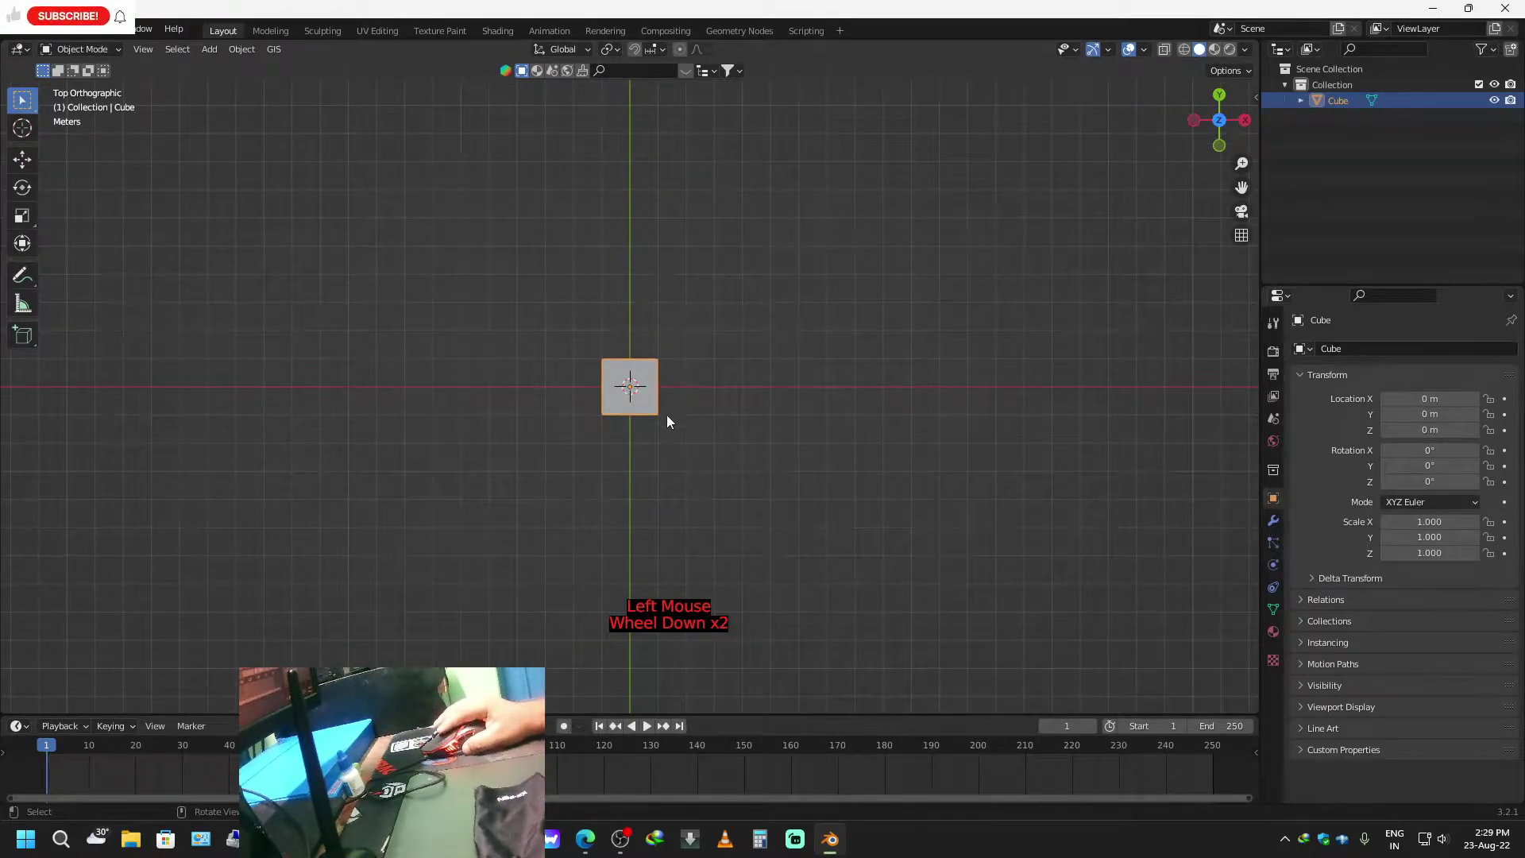
key(g)
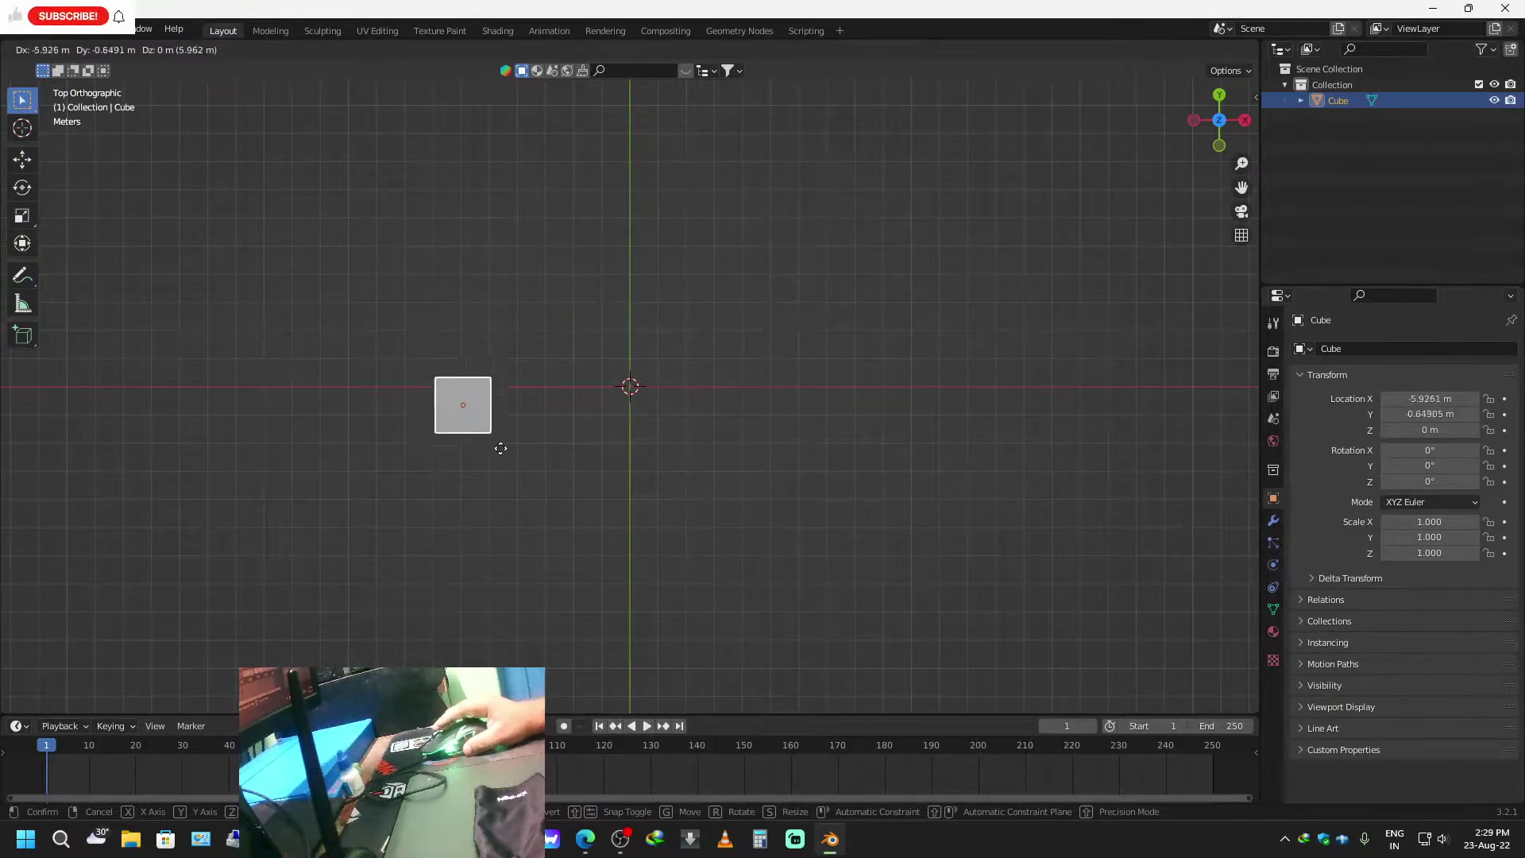
click(1065, 411)
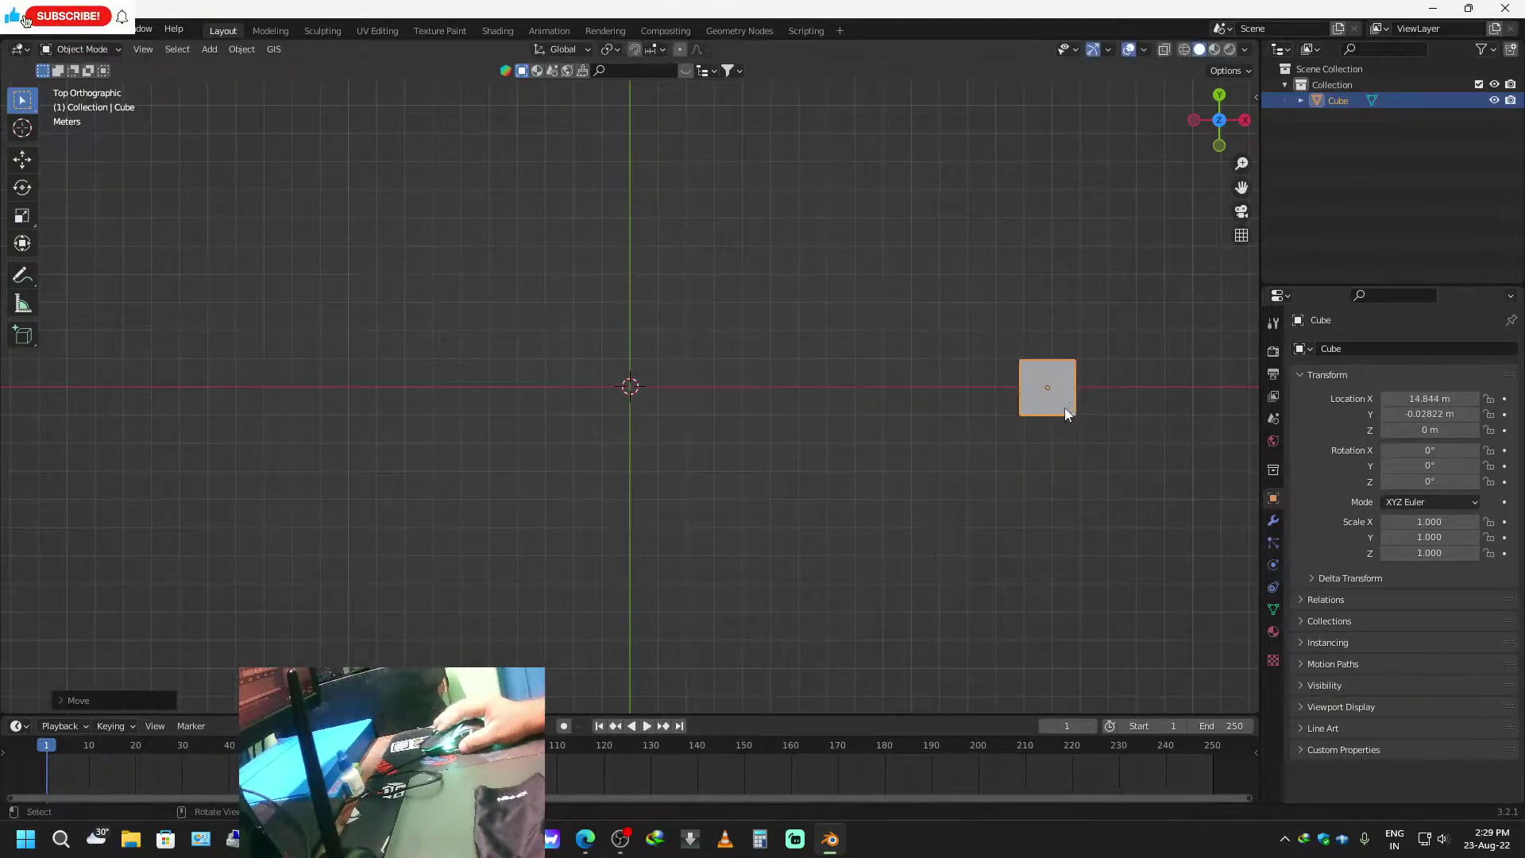
key(g)
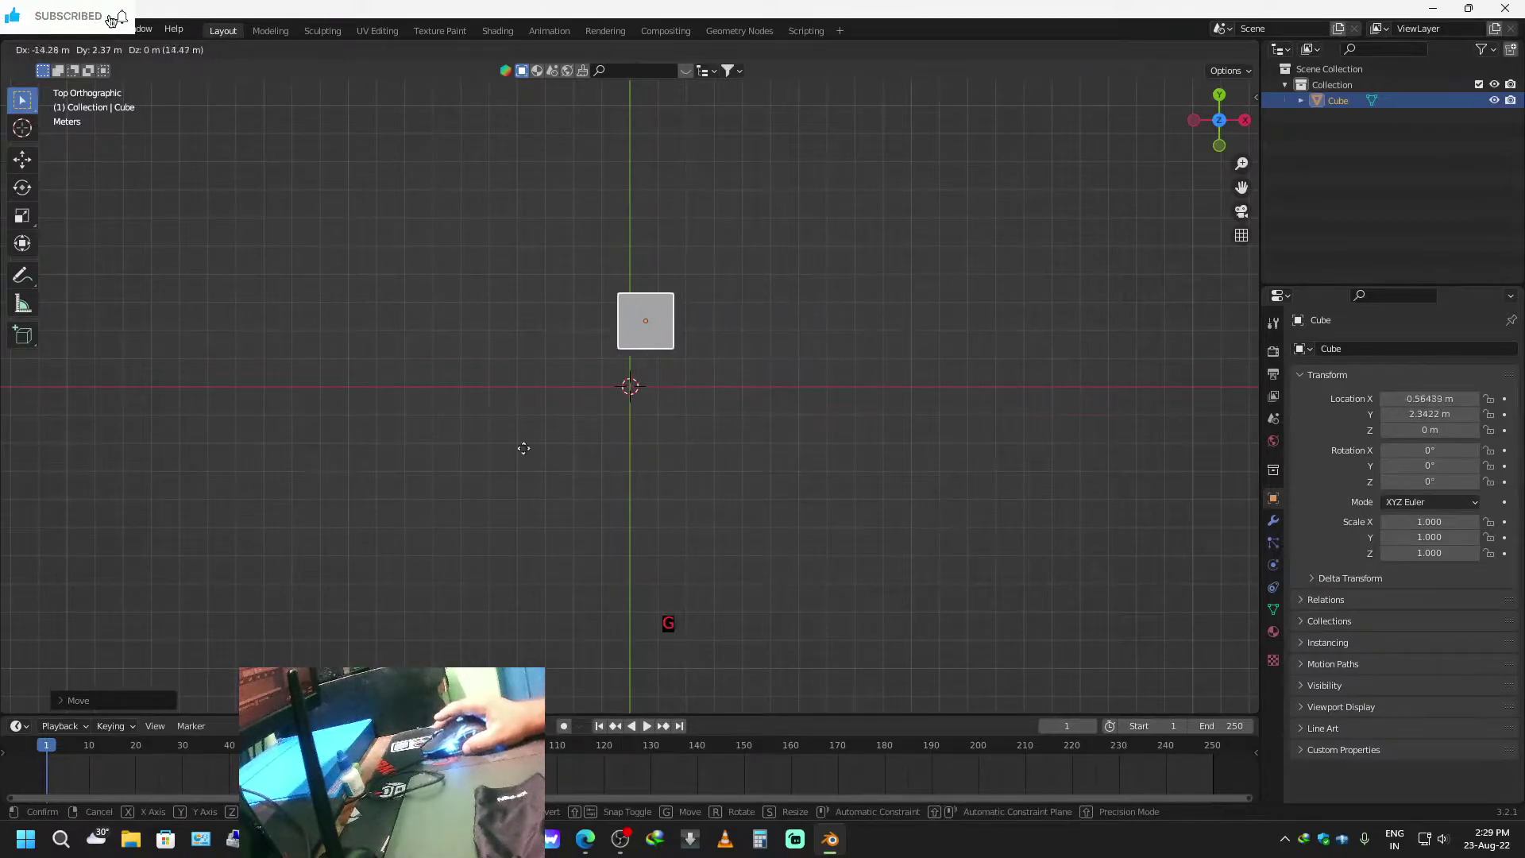
click(1209, 366)
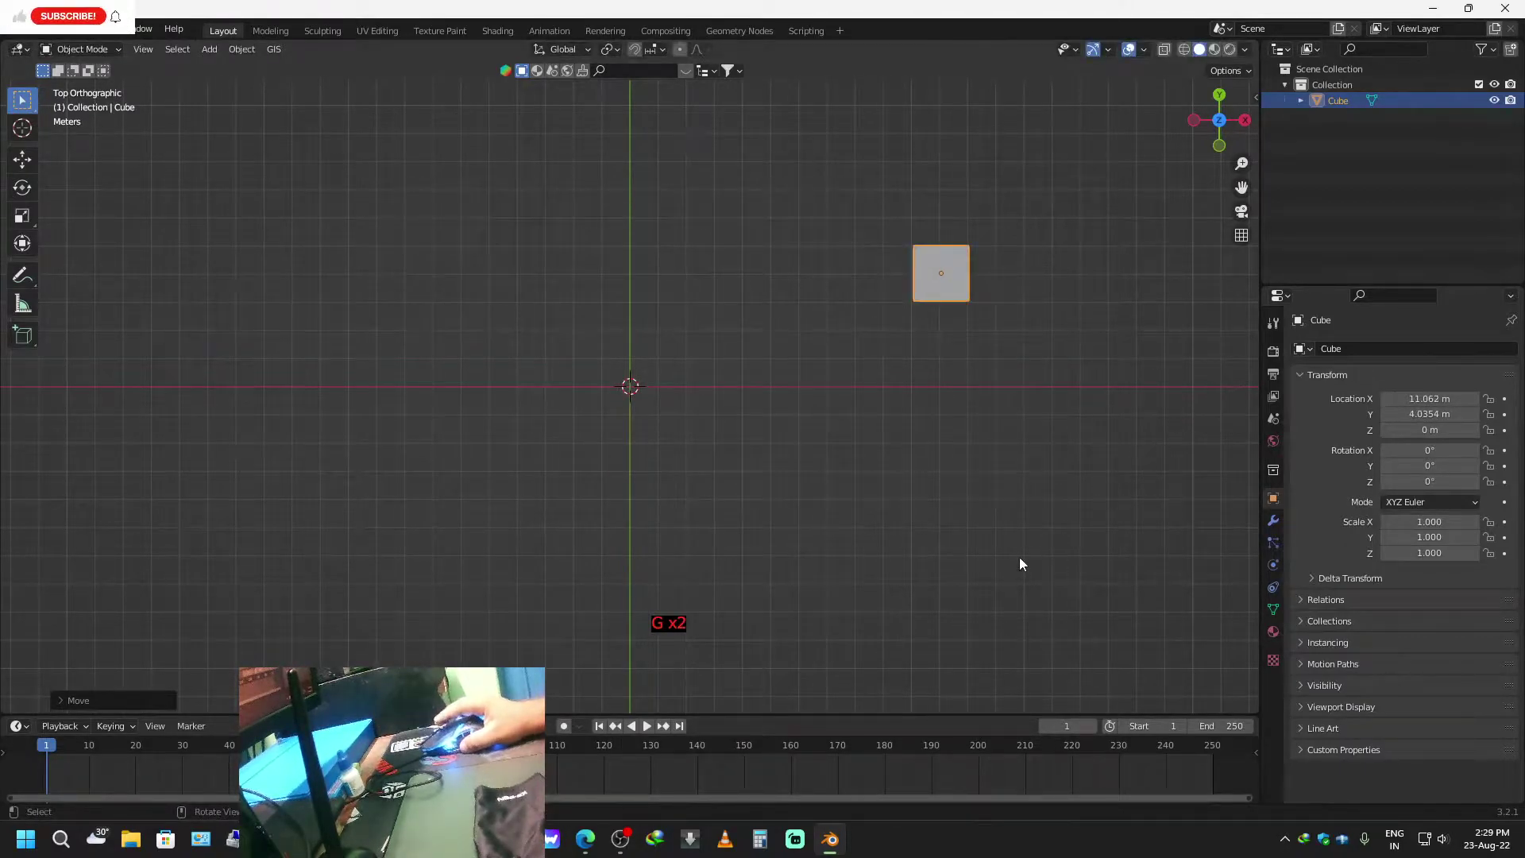
Undo the free moves of the cube.
key(ctrl+z)
key(ctrl+z)
key(ctrl+z)
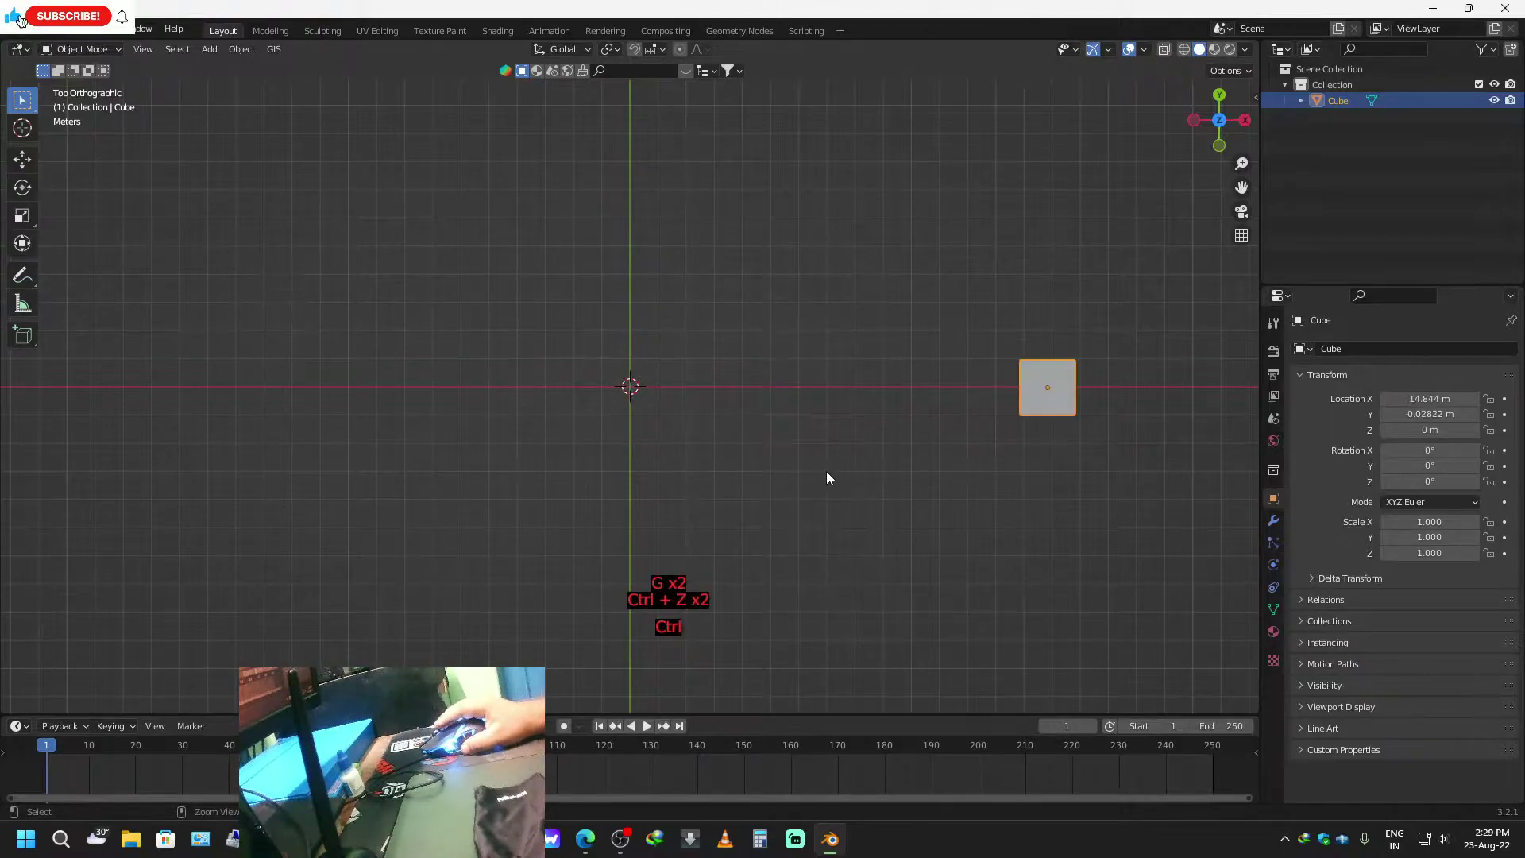
middle_drag(791, 525, 723, 387)
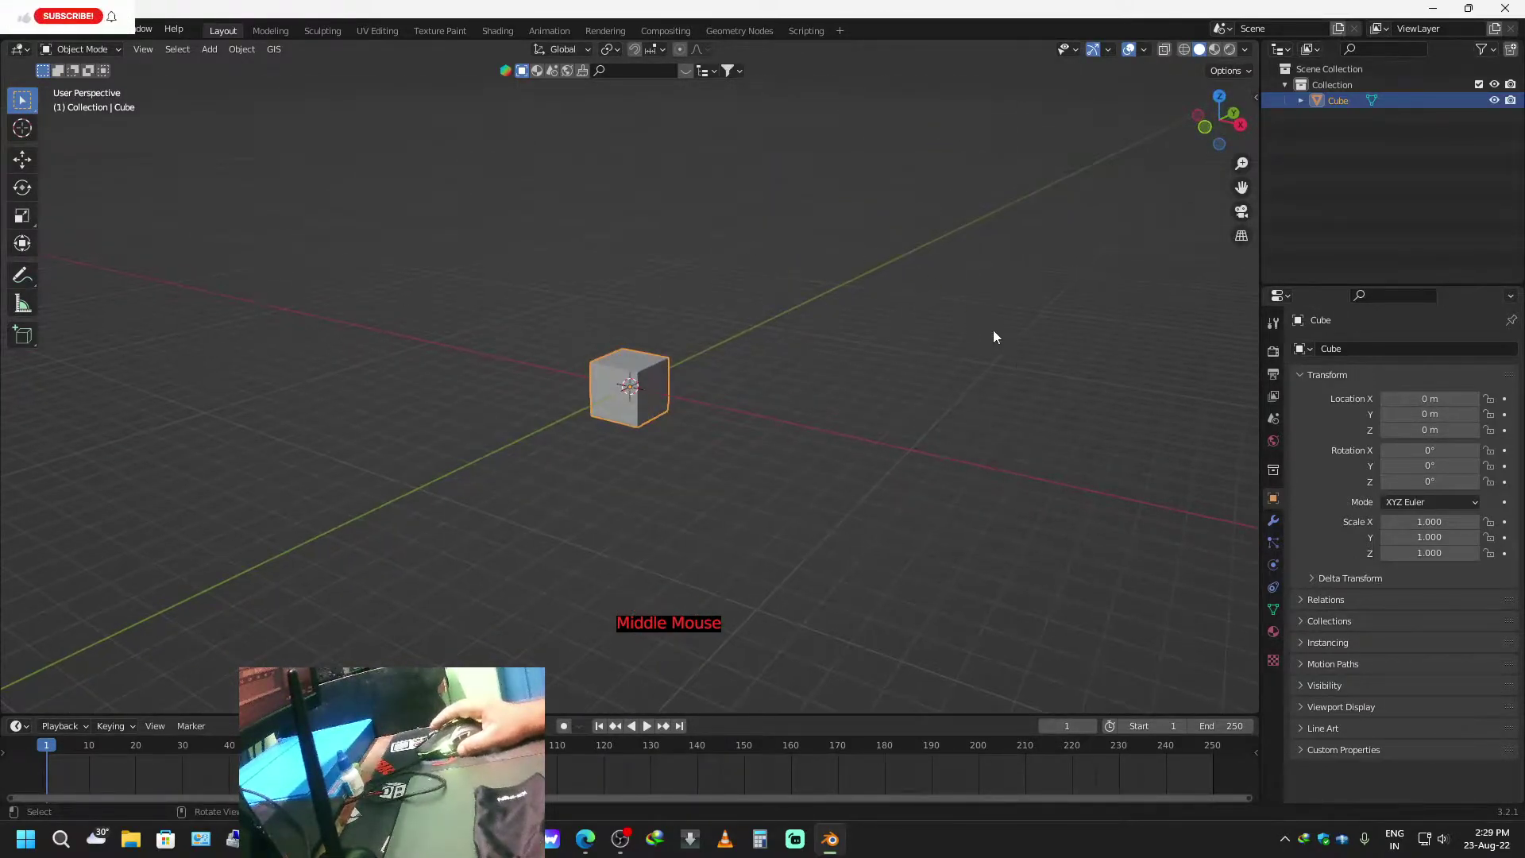
key(g)
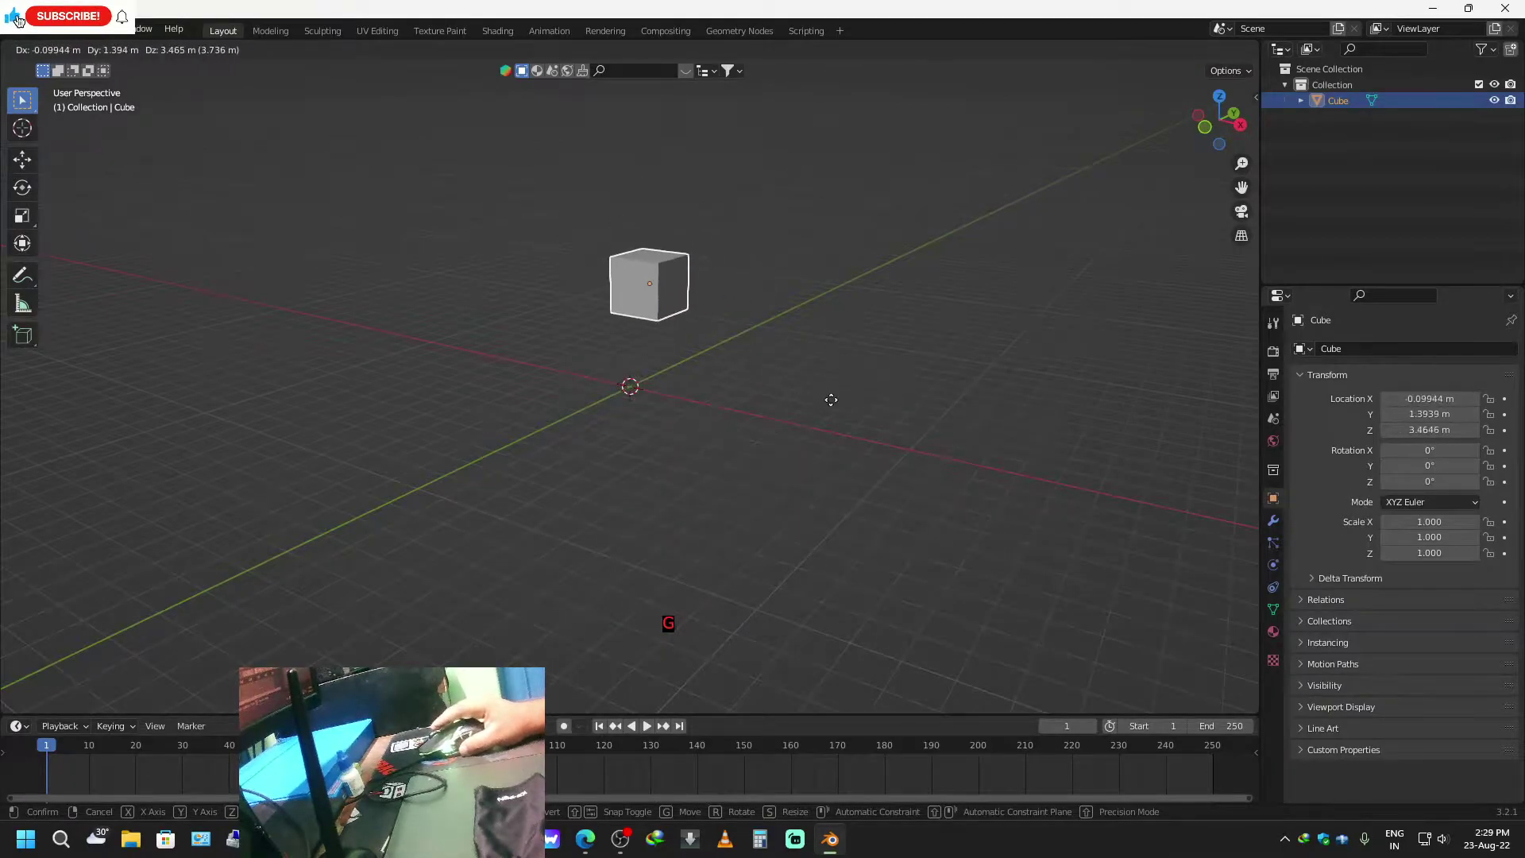
right_click(834, 403)
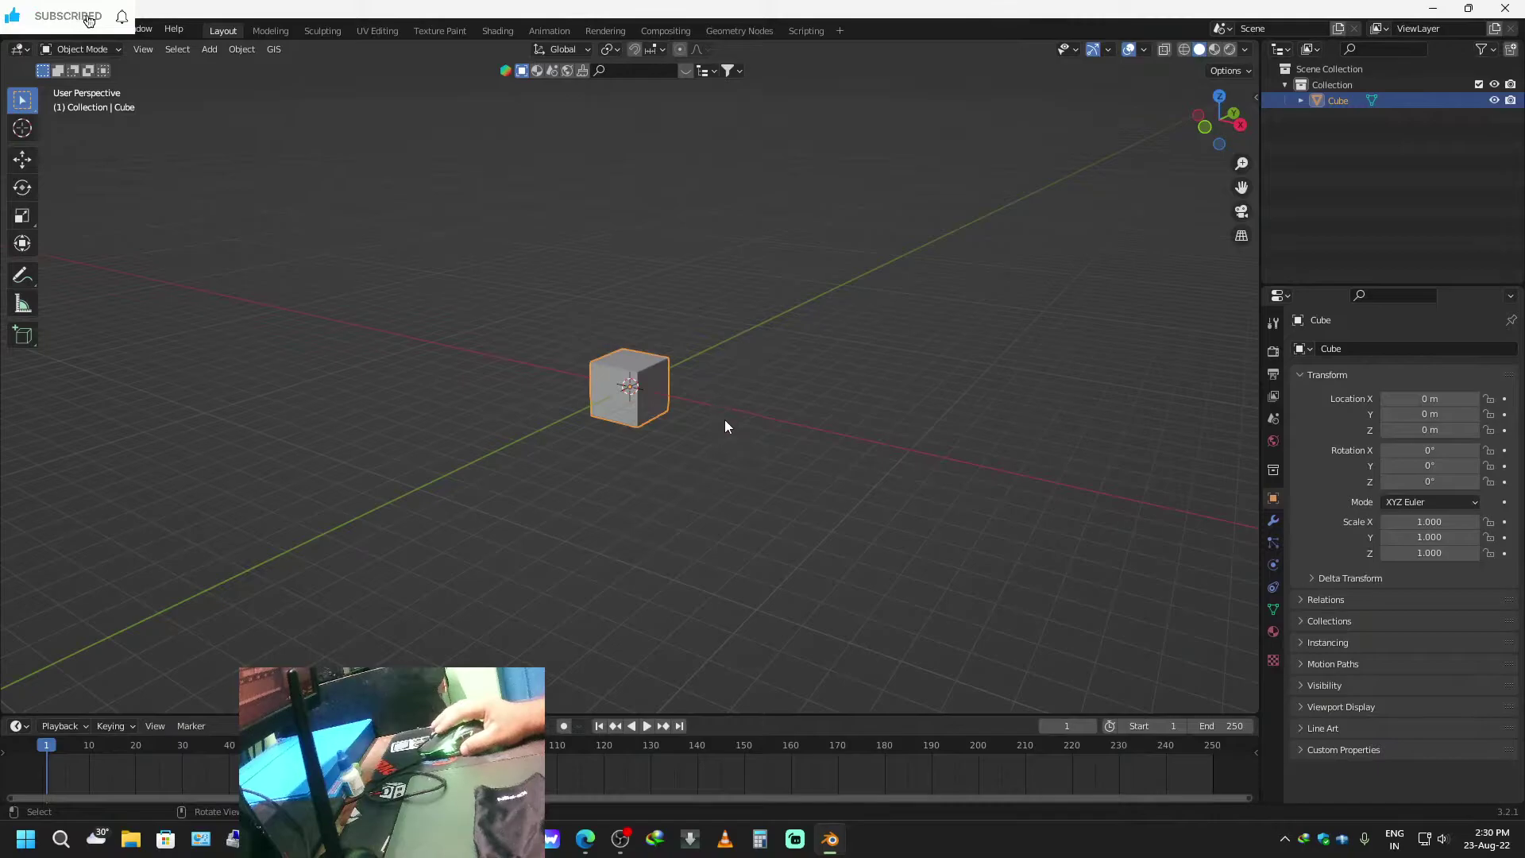
Move the cube in perspective view to about X 8.03 m, Y 8.15 m, Z 6.29 m.
key(g)
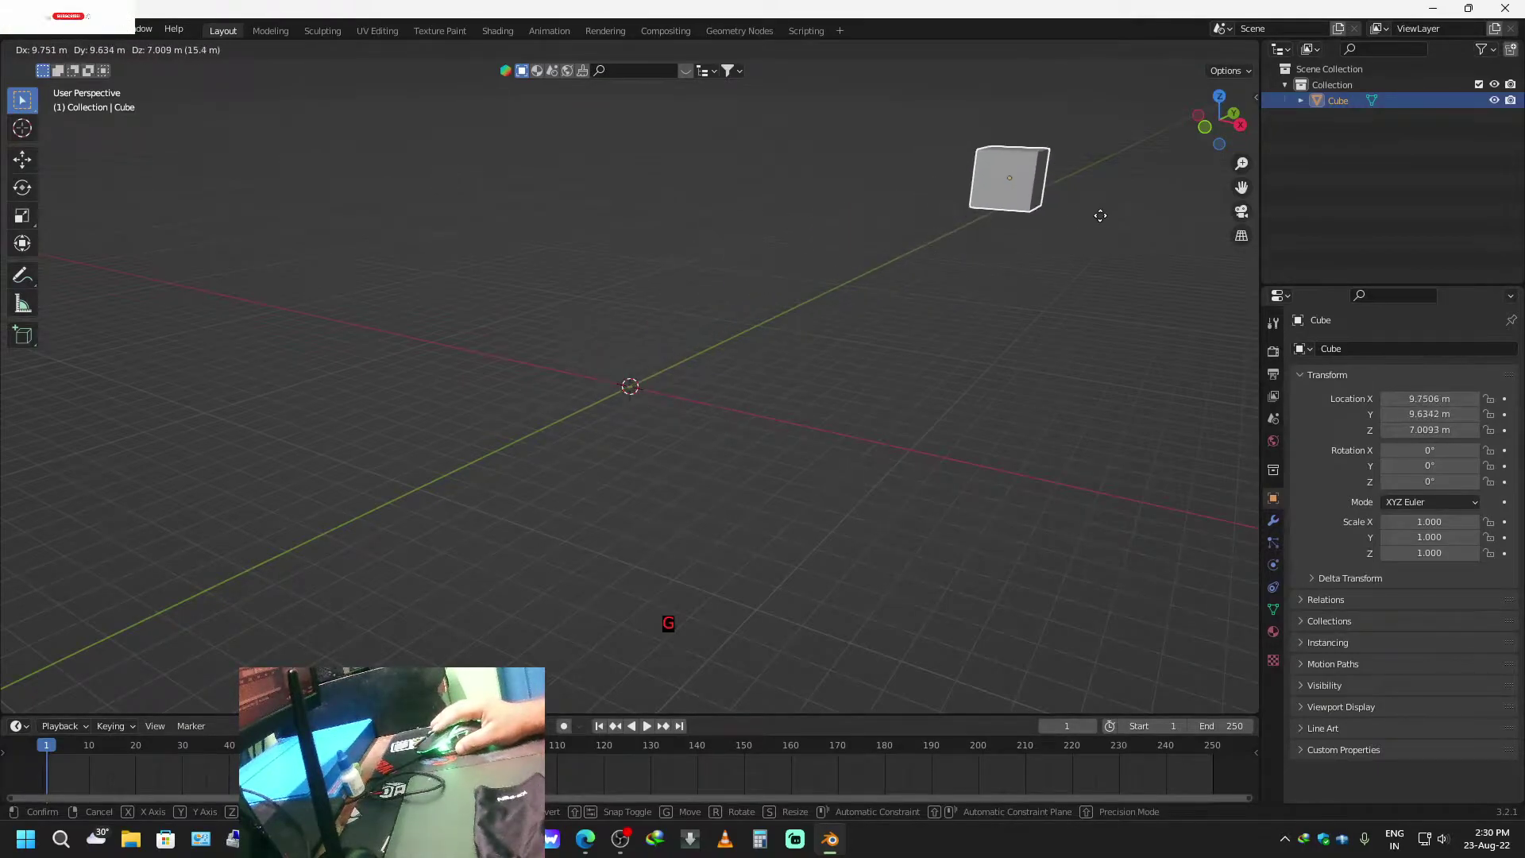
click(1033, 237)
middle_drag(843, 526, 875, 556)
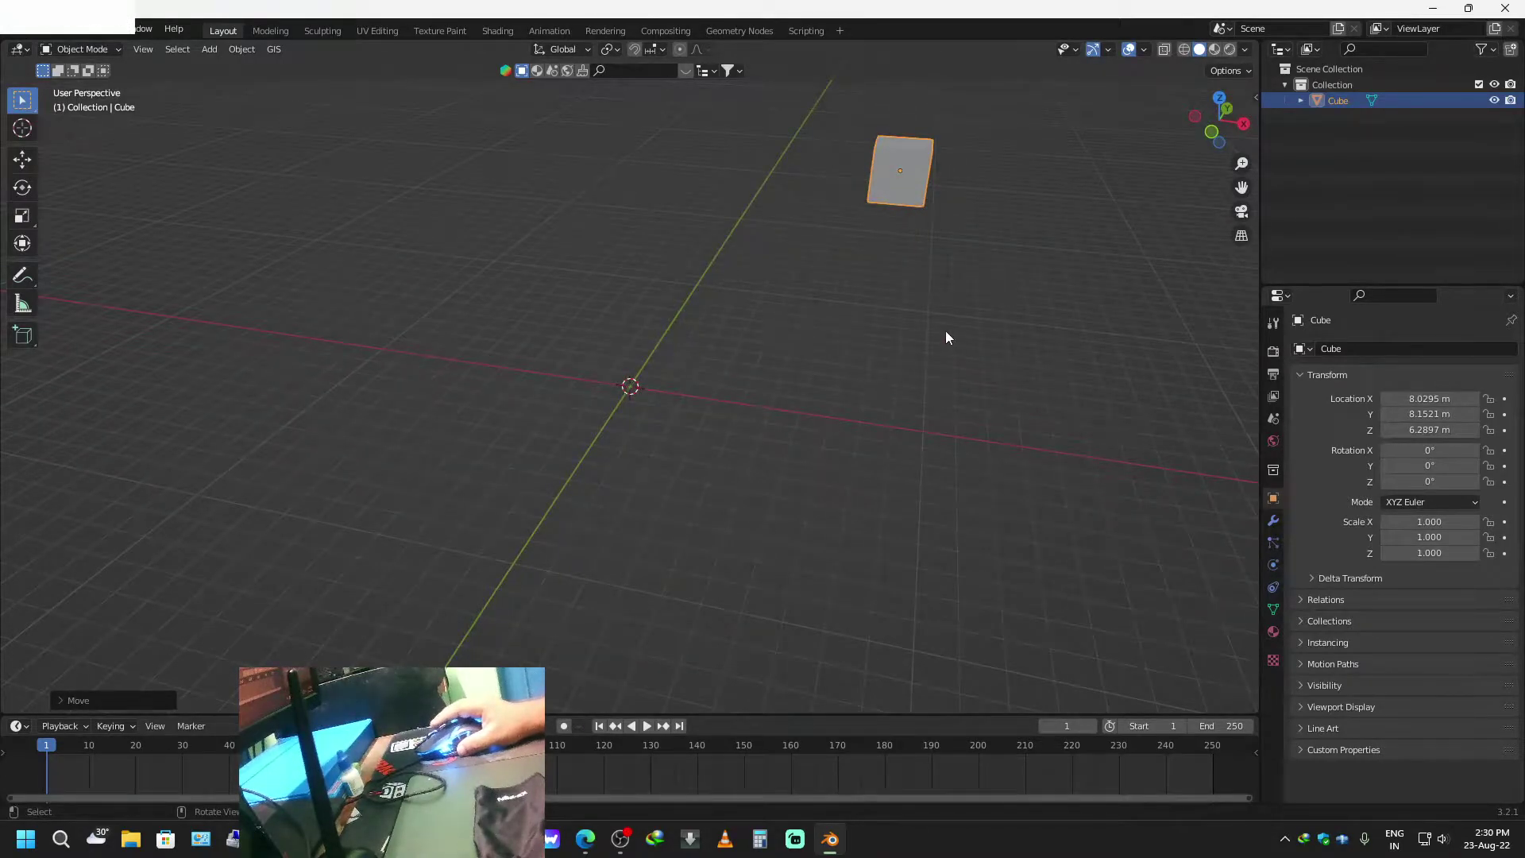
Insert a Location keyframe for the cube at frame 1 and scrub the playhead forward to frame 5.
key(i)
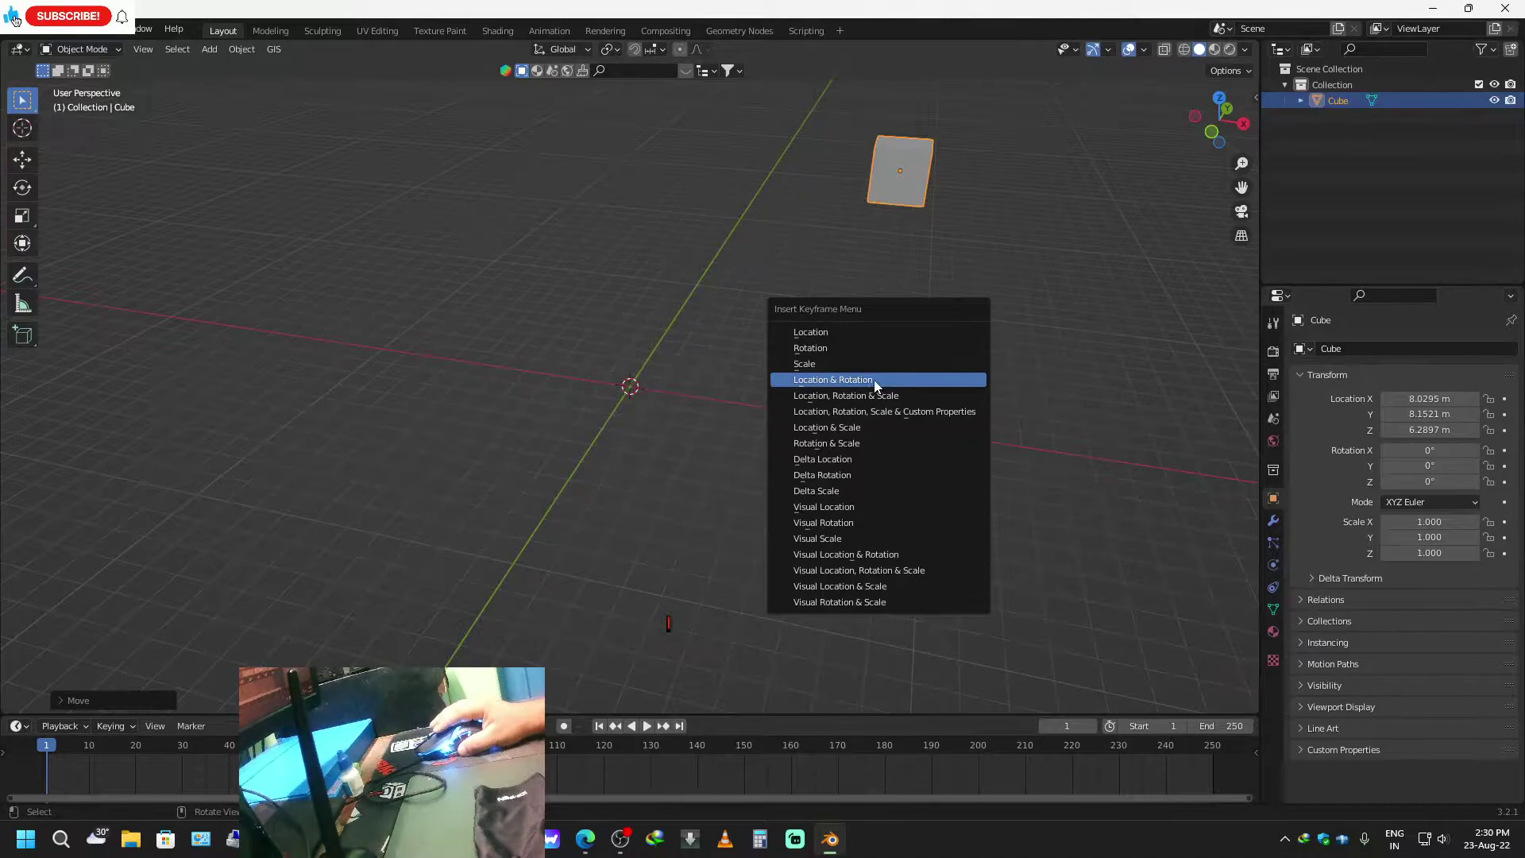
click(806, 333)
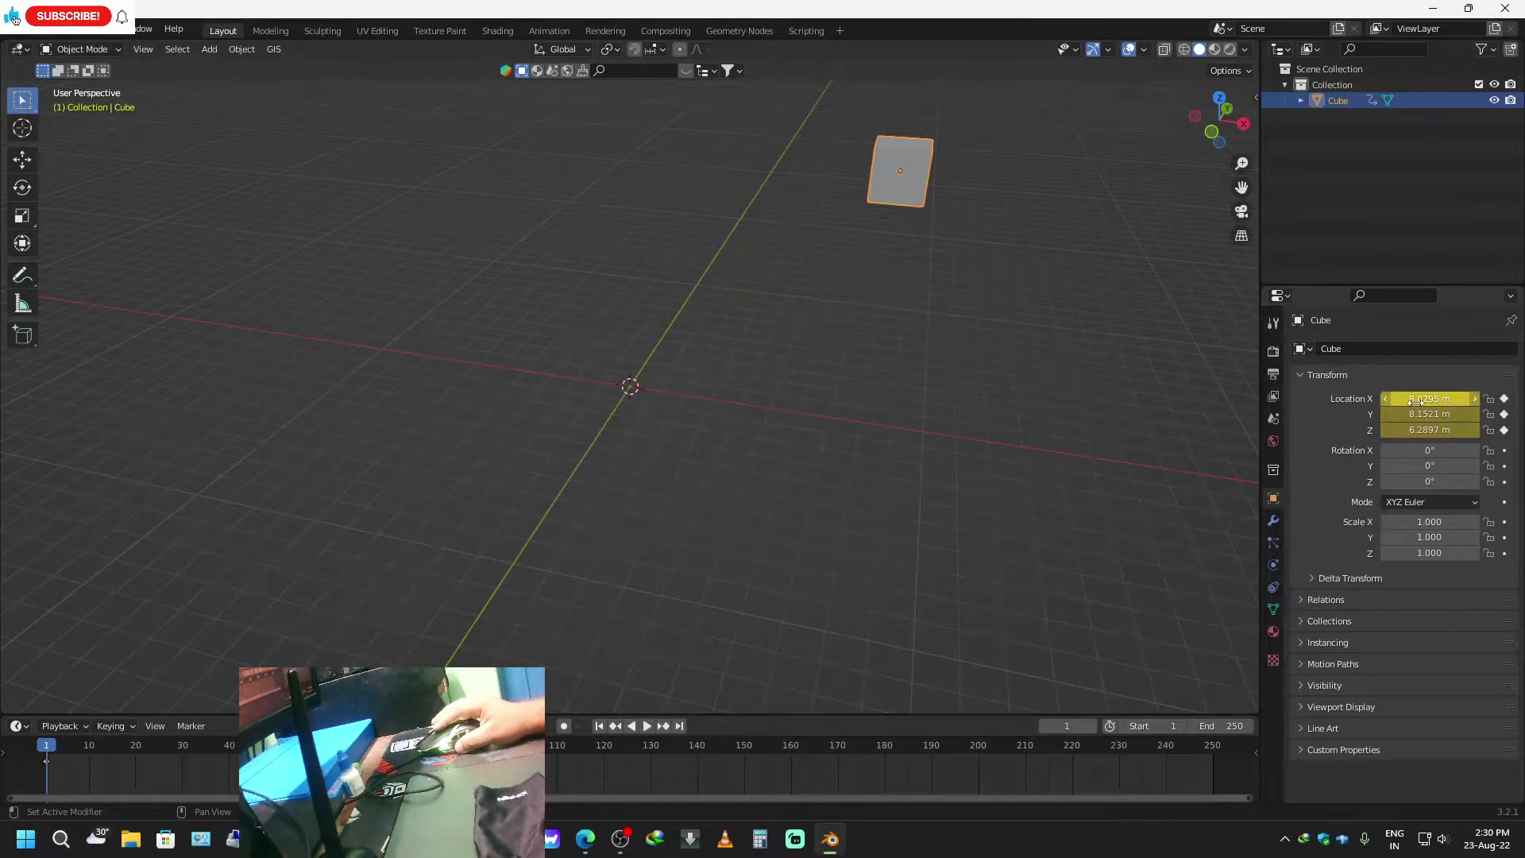
drag(50, 763, 63, 751)
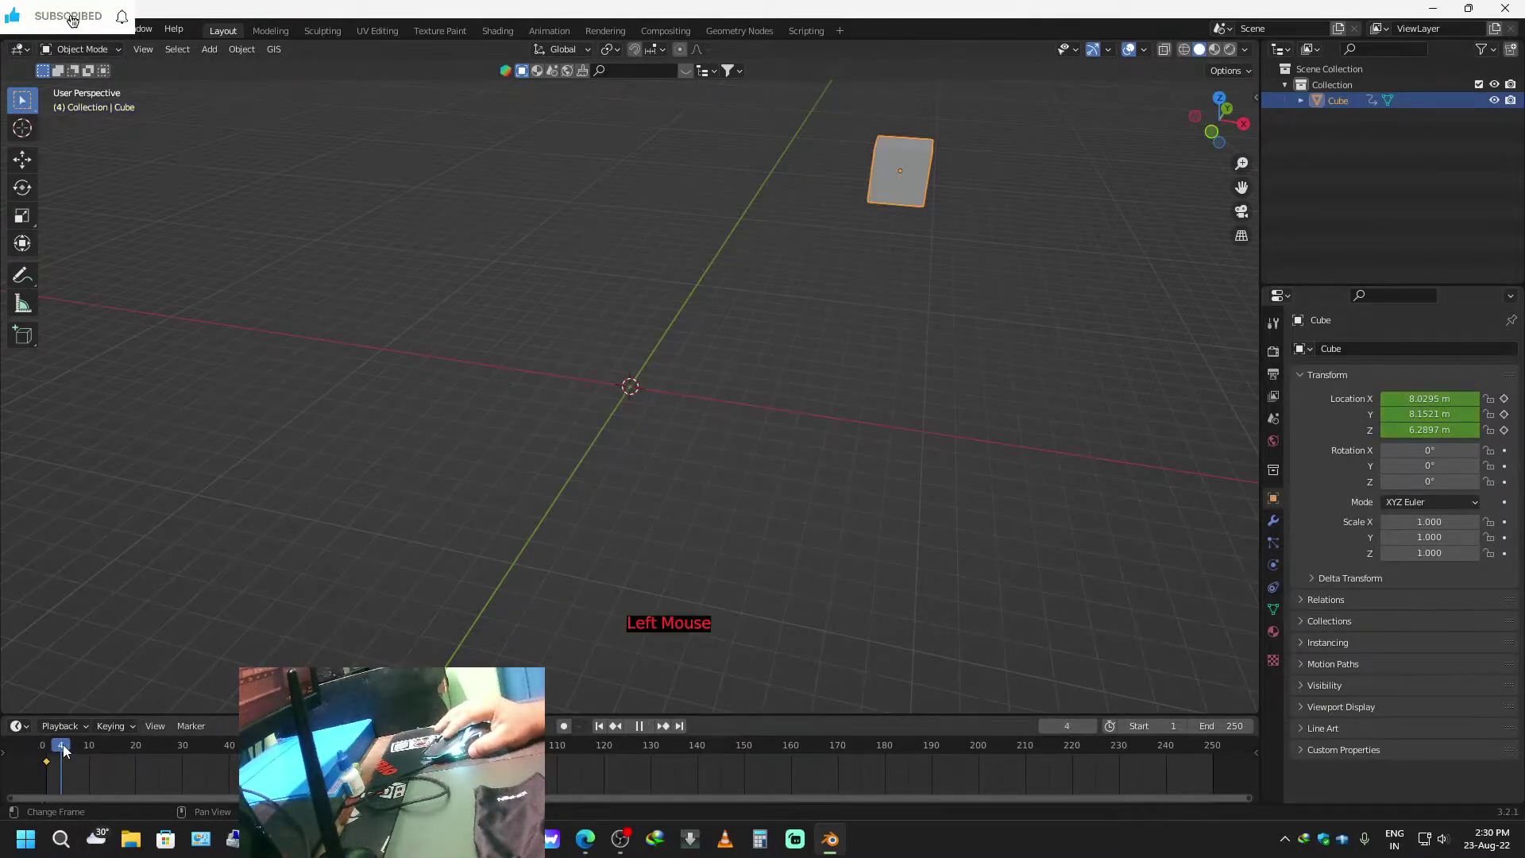
click(47, 762)
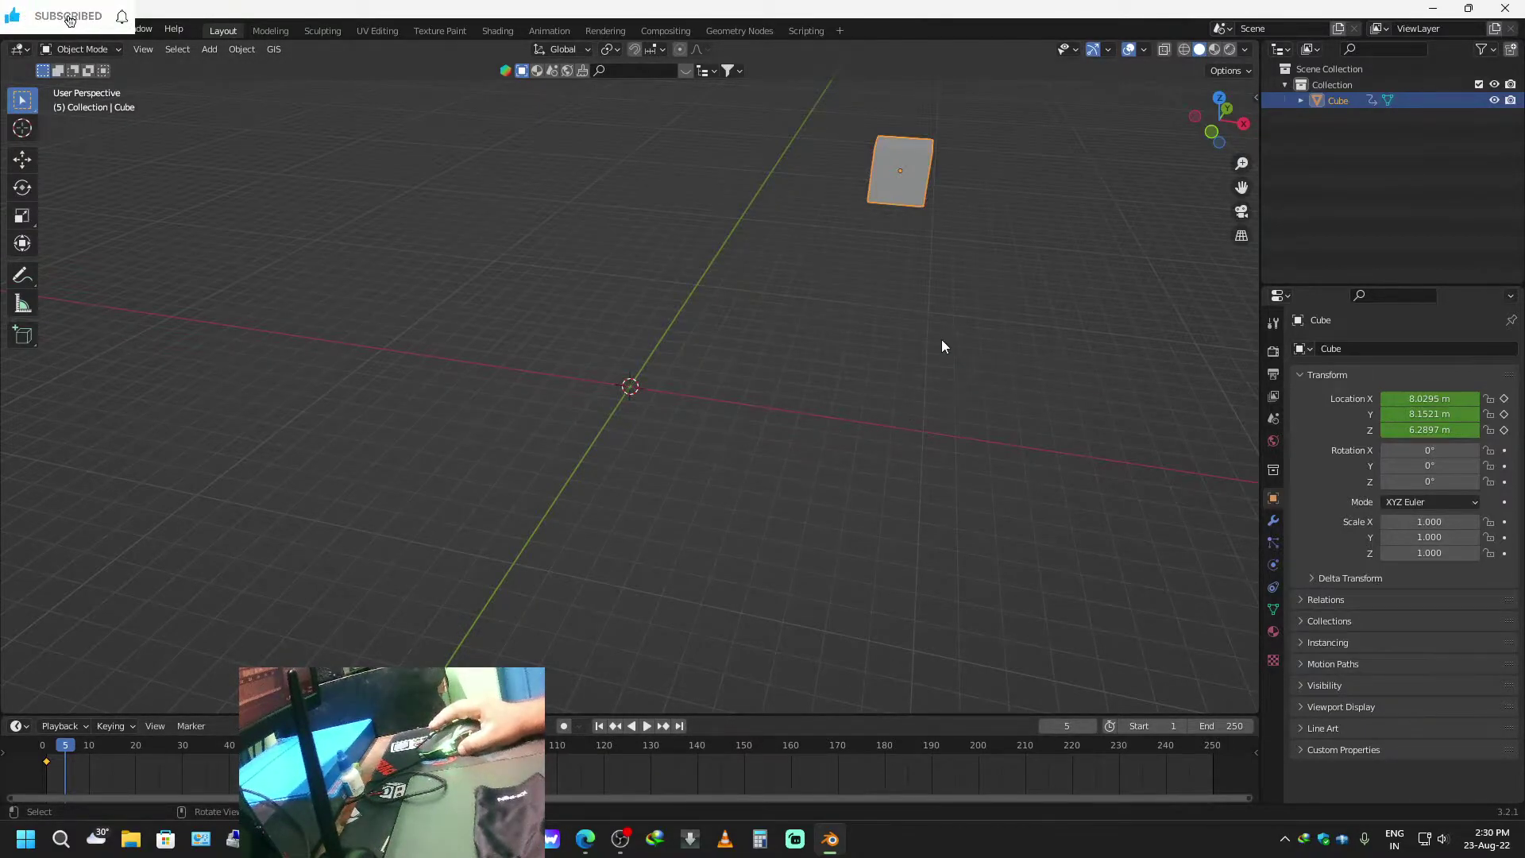
Undo the cube's location keyframe, its move and the camera deletion.
key(ctrl+z)
key(ctrl+z)
key(ctrl+z)
key(ctrl+z)
key(ctrl+z)
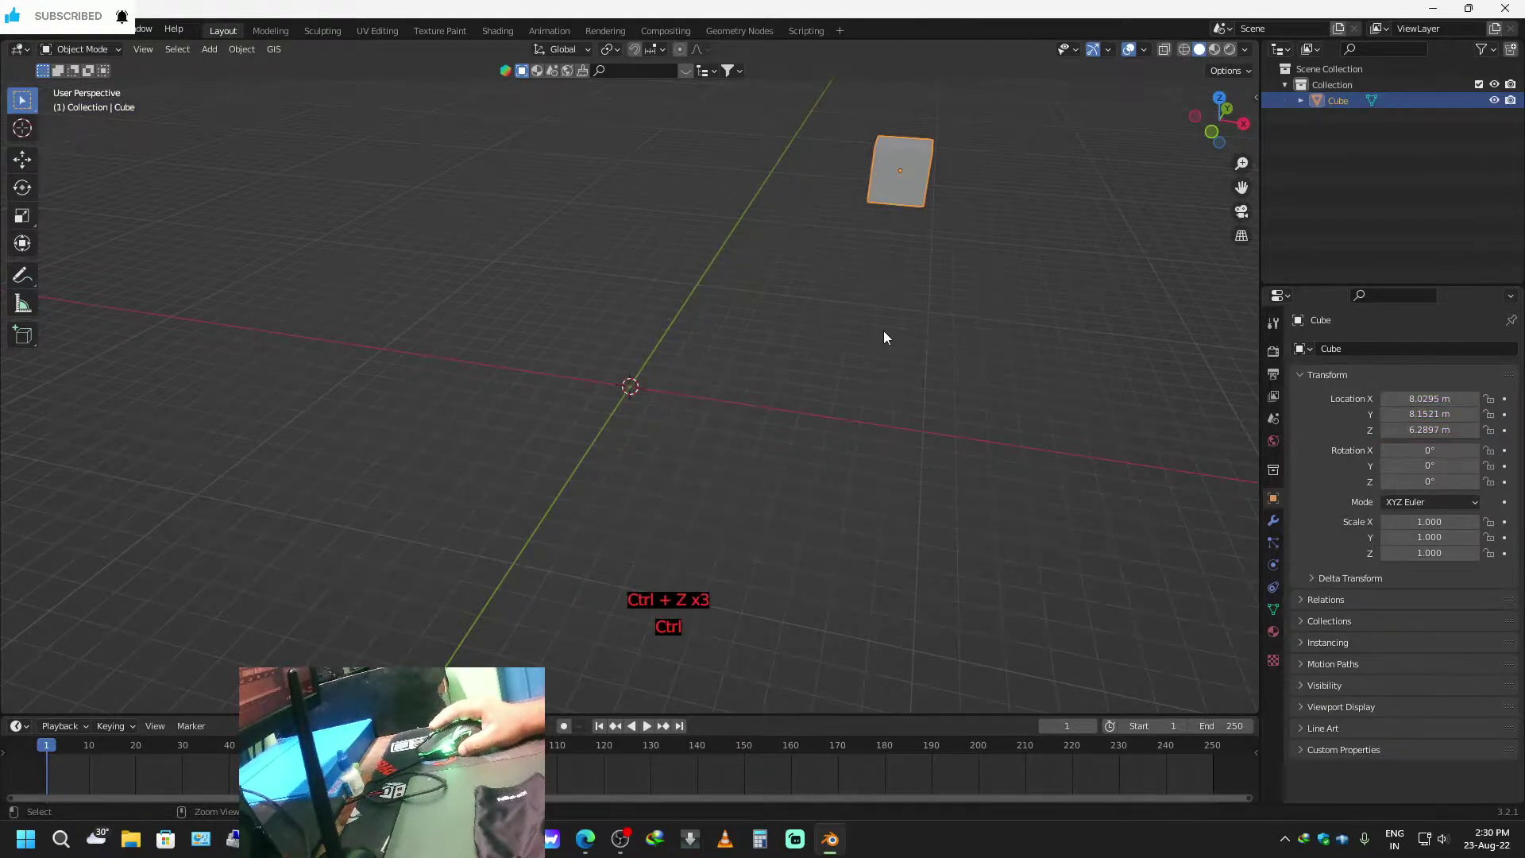
key(ctrl+z)
key(ctrl+z)
Delete the restored camera from the scene.
click(828, 383)
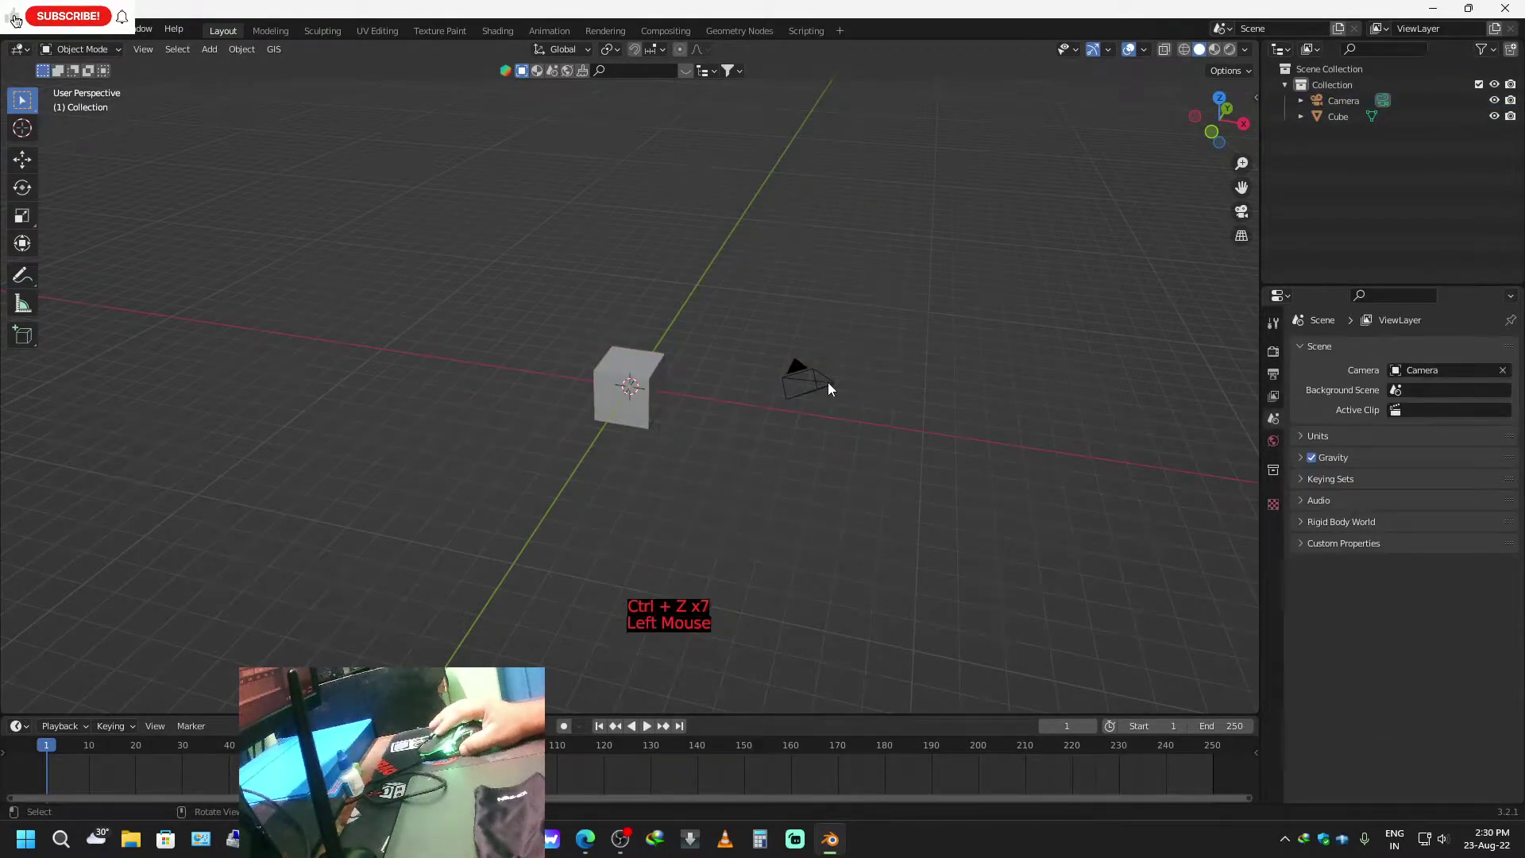
key(x)
click(818, 419)
Select the cube and freely rotate it to about X -497°, Y -13°, Z -47.6°.
middle_drag(979, 441, 766, 484)
scroll(874, 413, up, 1)
scroll(874, 413, down, 2)
scroll(709, 475, up, 2)
scroll(709, 475, down, 1)
scroll(711, 476, up, 1)
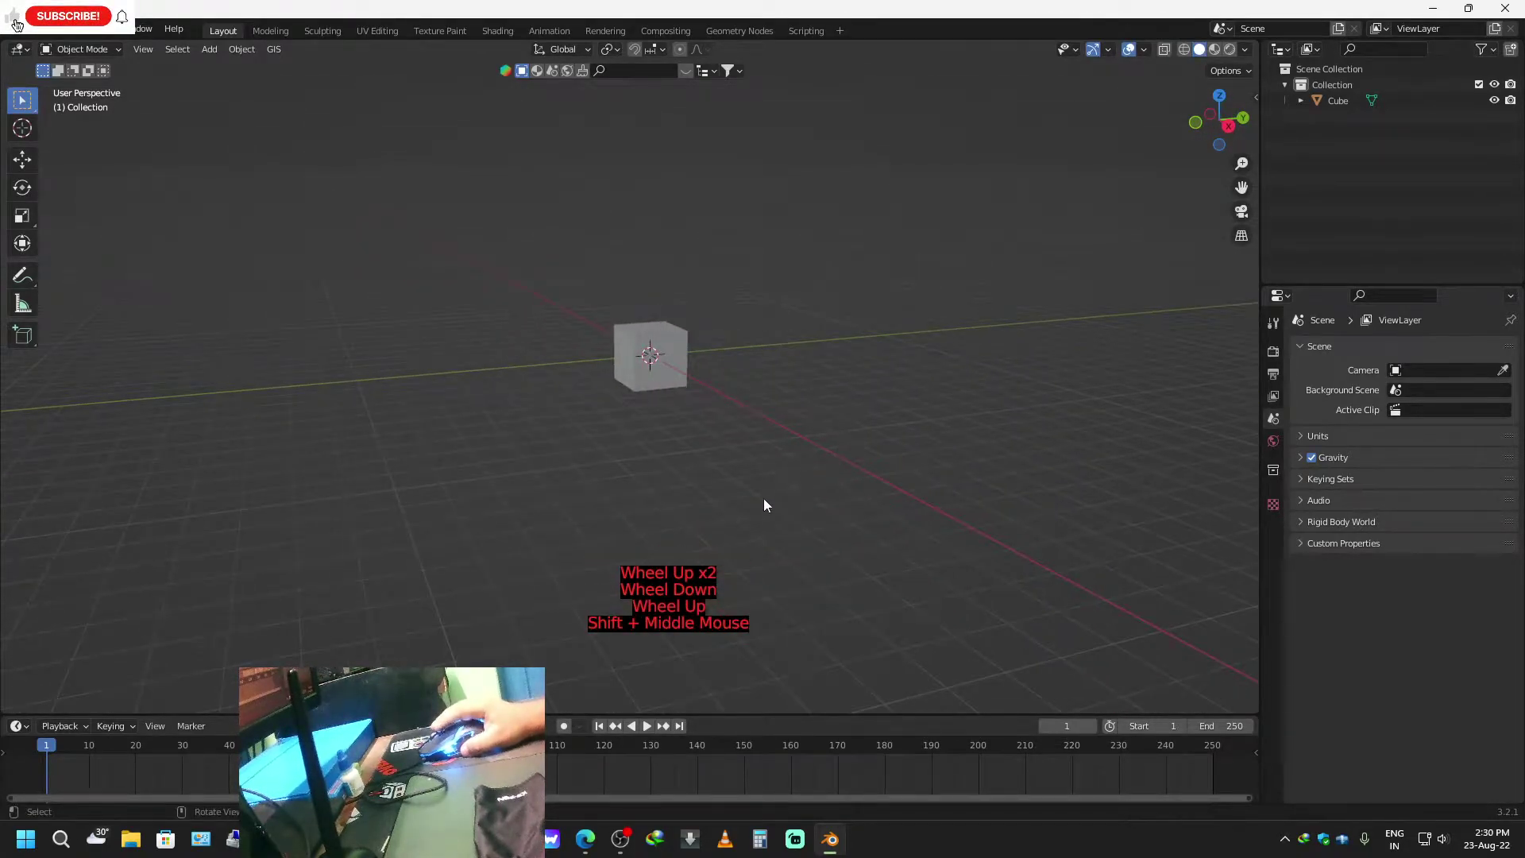
click(721, 382)
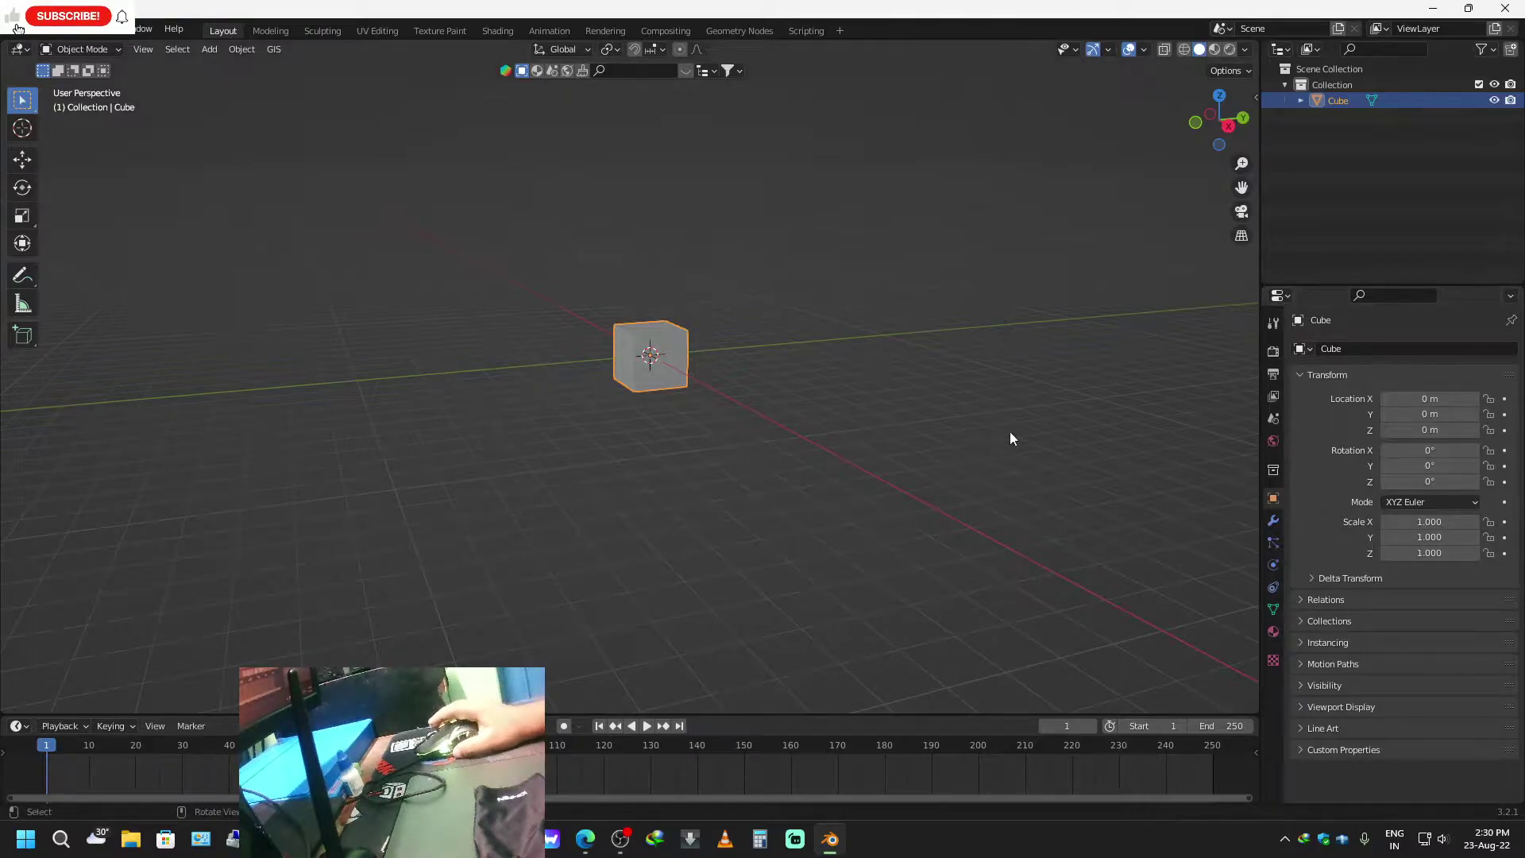
key(r)
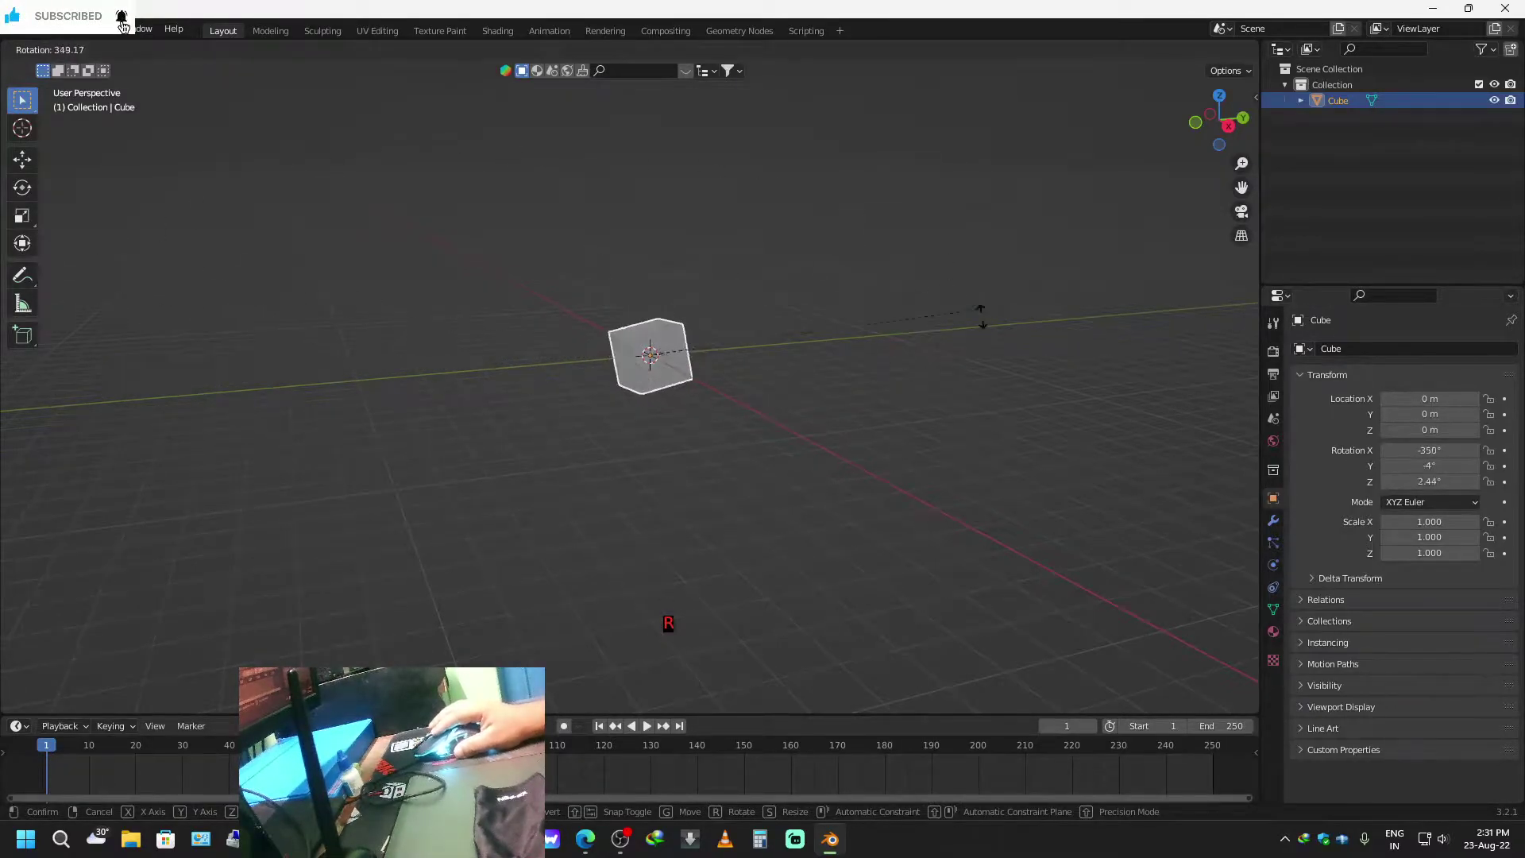
click(864, 435)
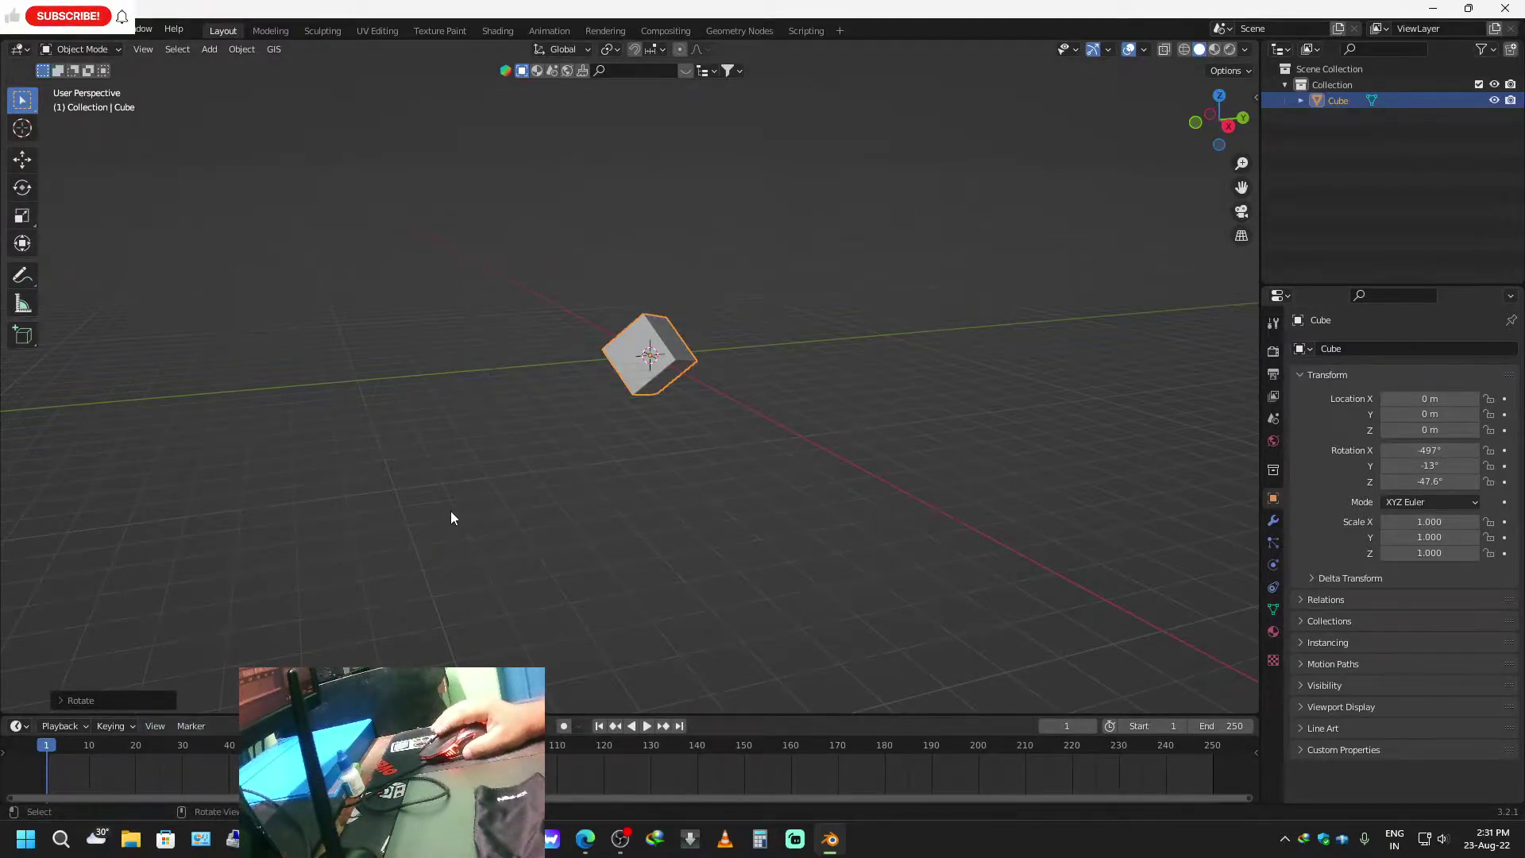
Insert a Rotation keyframe for the cube at frame 1 and move the playhead to frame 80.
key(i)
click(354, 525)
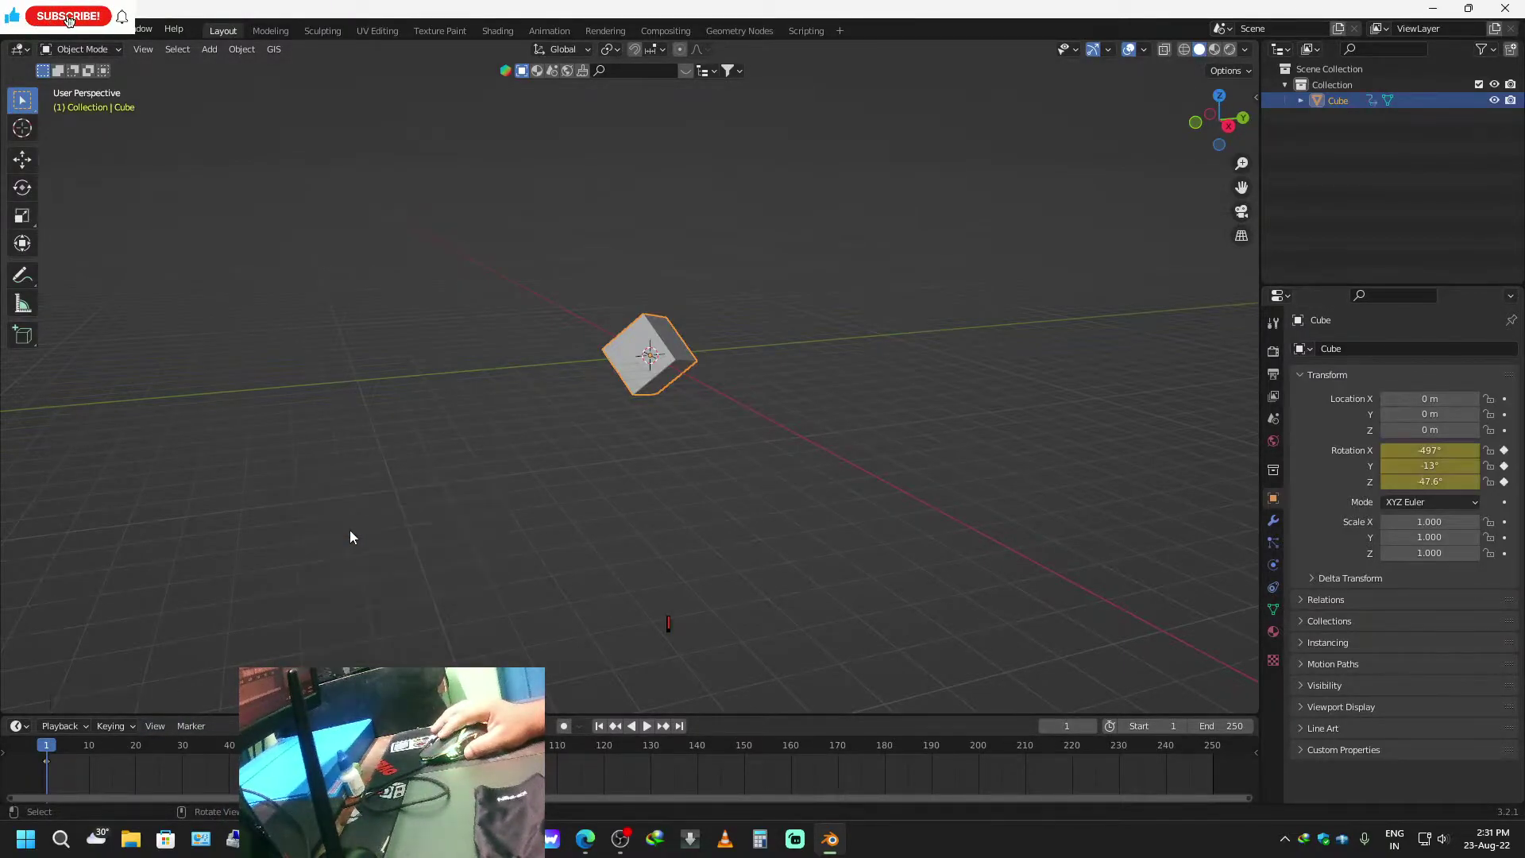
middle_drag(708, 481, 742, 462)
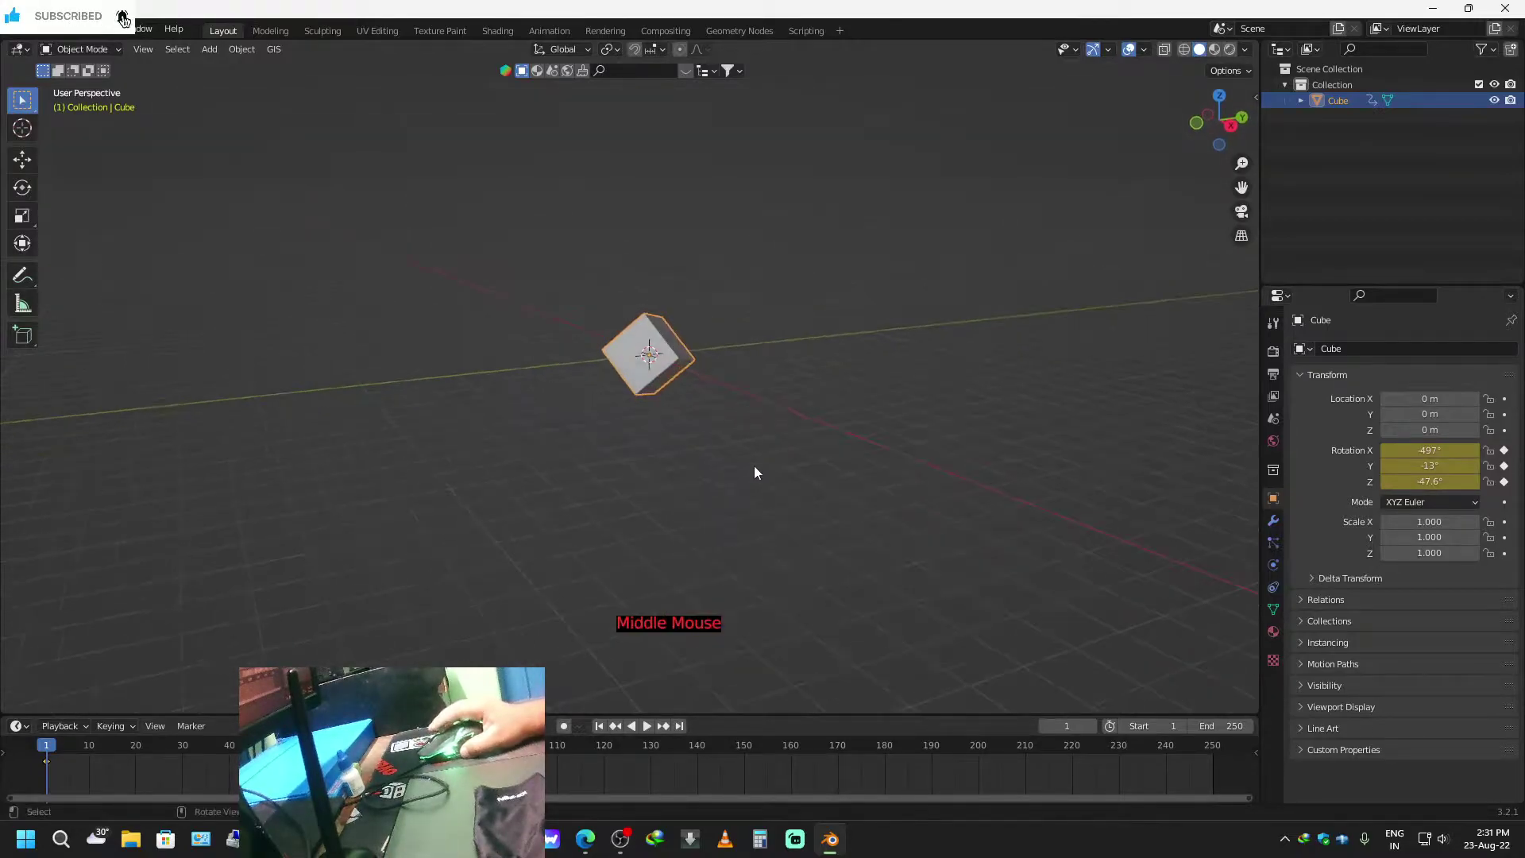
drag(50, 748, 360, 747)
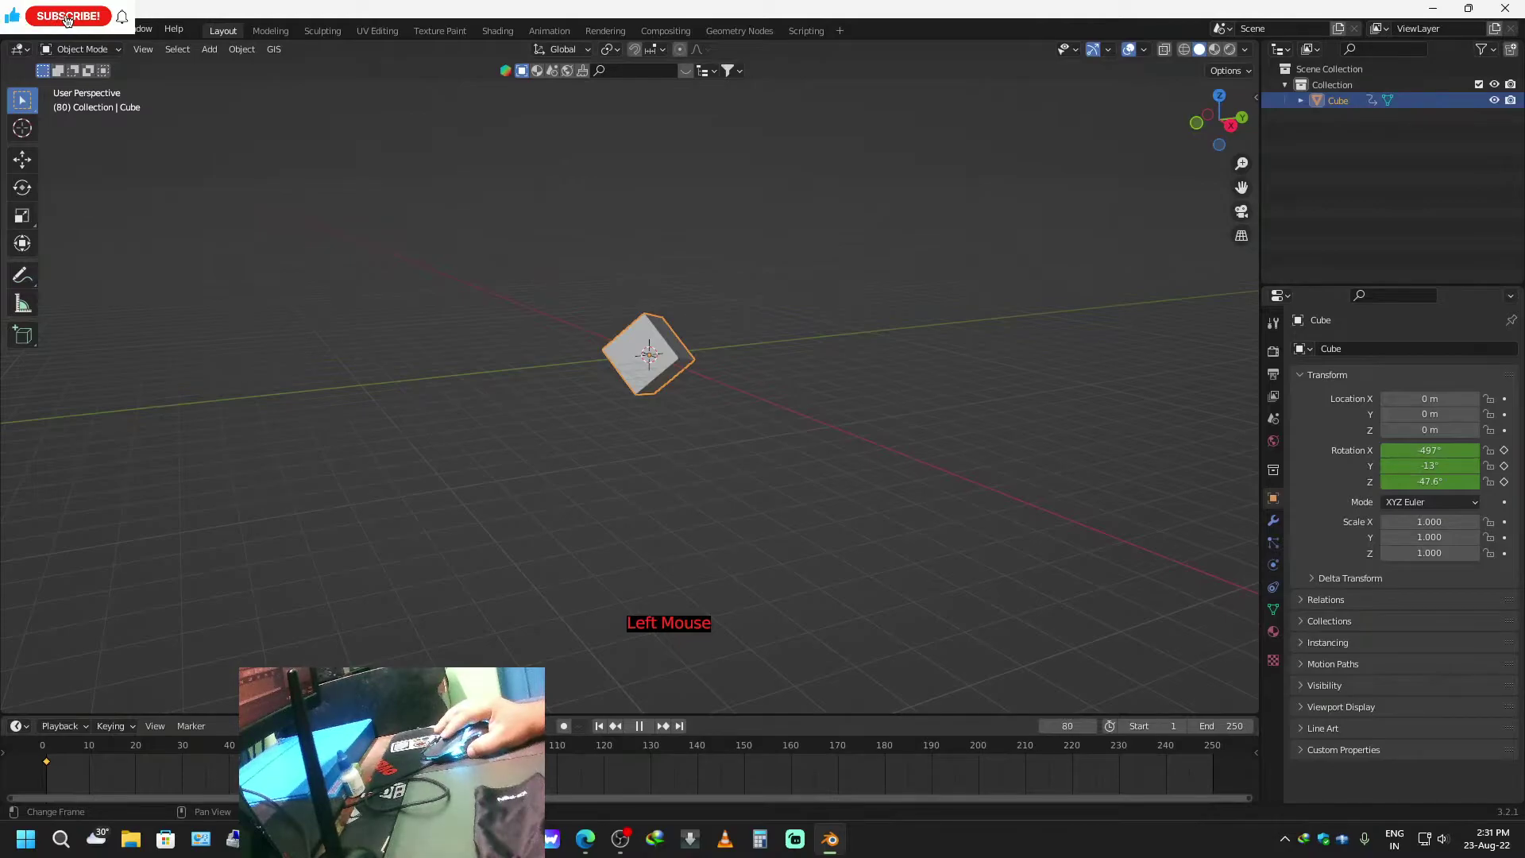
Set the cube's rotation to 0° on X, Y and Z and insert a Rotation keyframe at frame 80.
double_click(1422, 450)
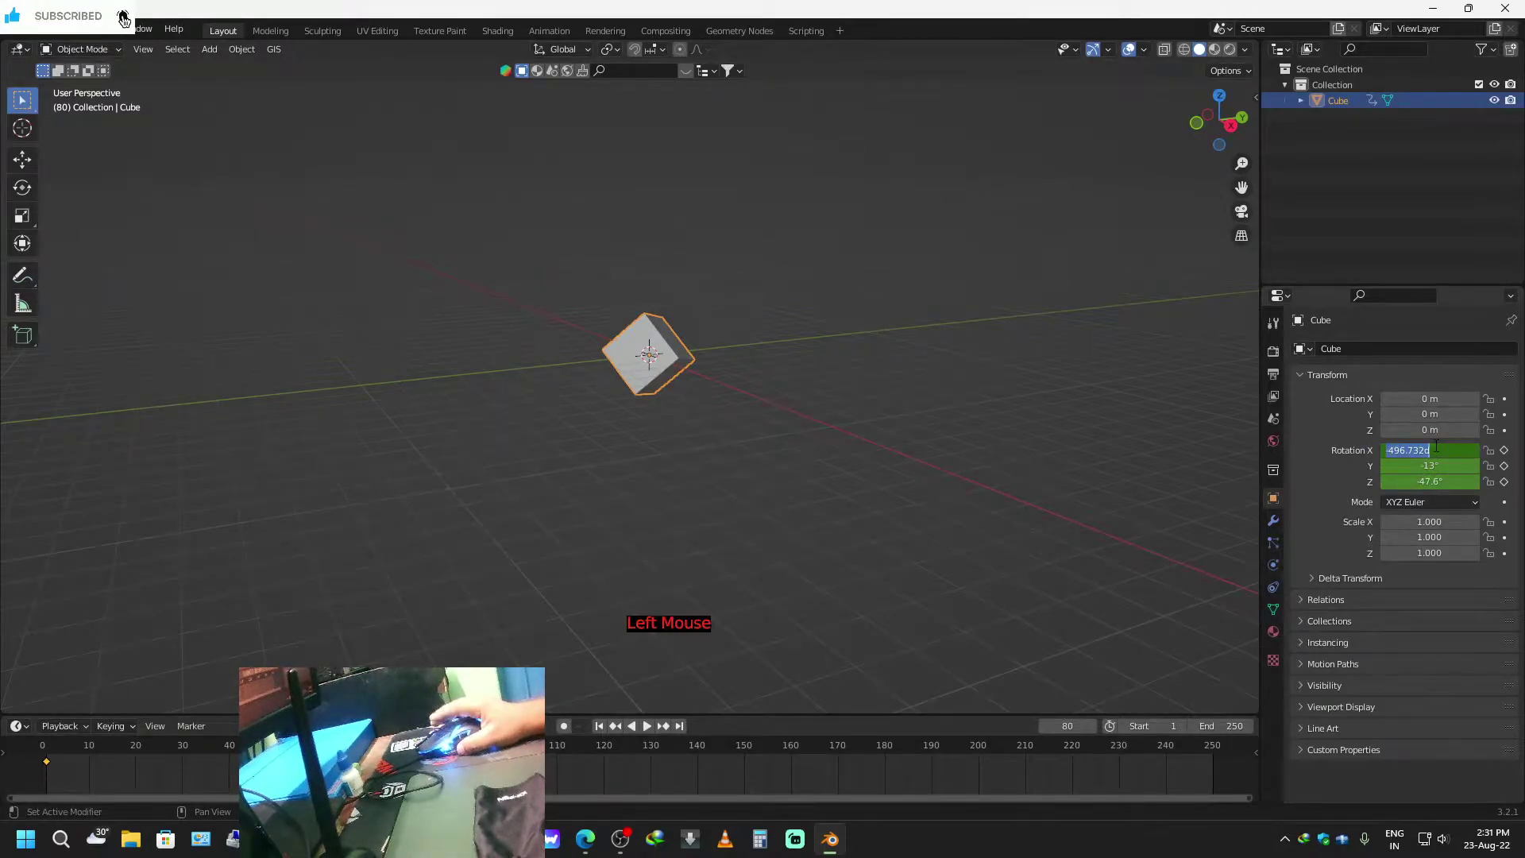
text(0)
key(Tab)
text(0)
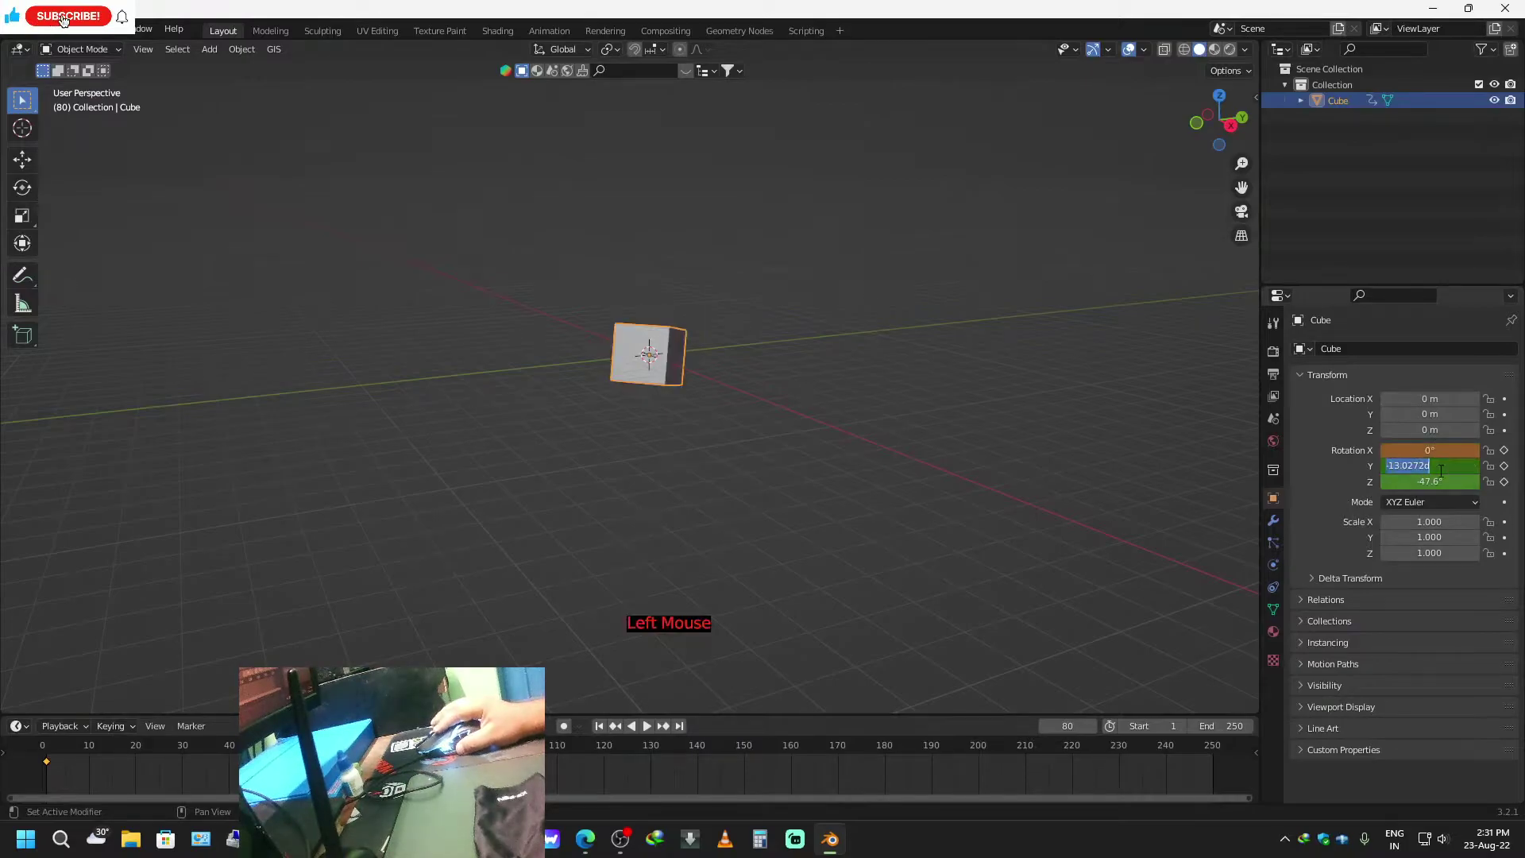
click(1345, 482)
click(1424, 482)
text(0)
click(1327, 496)
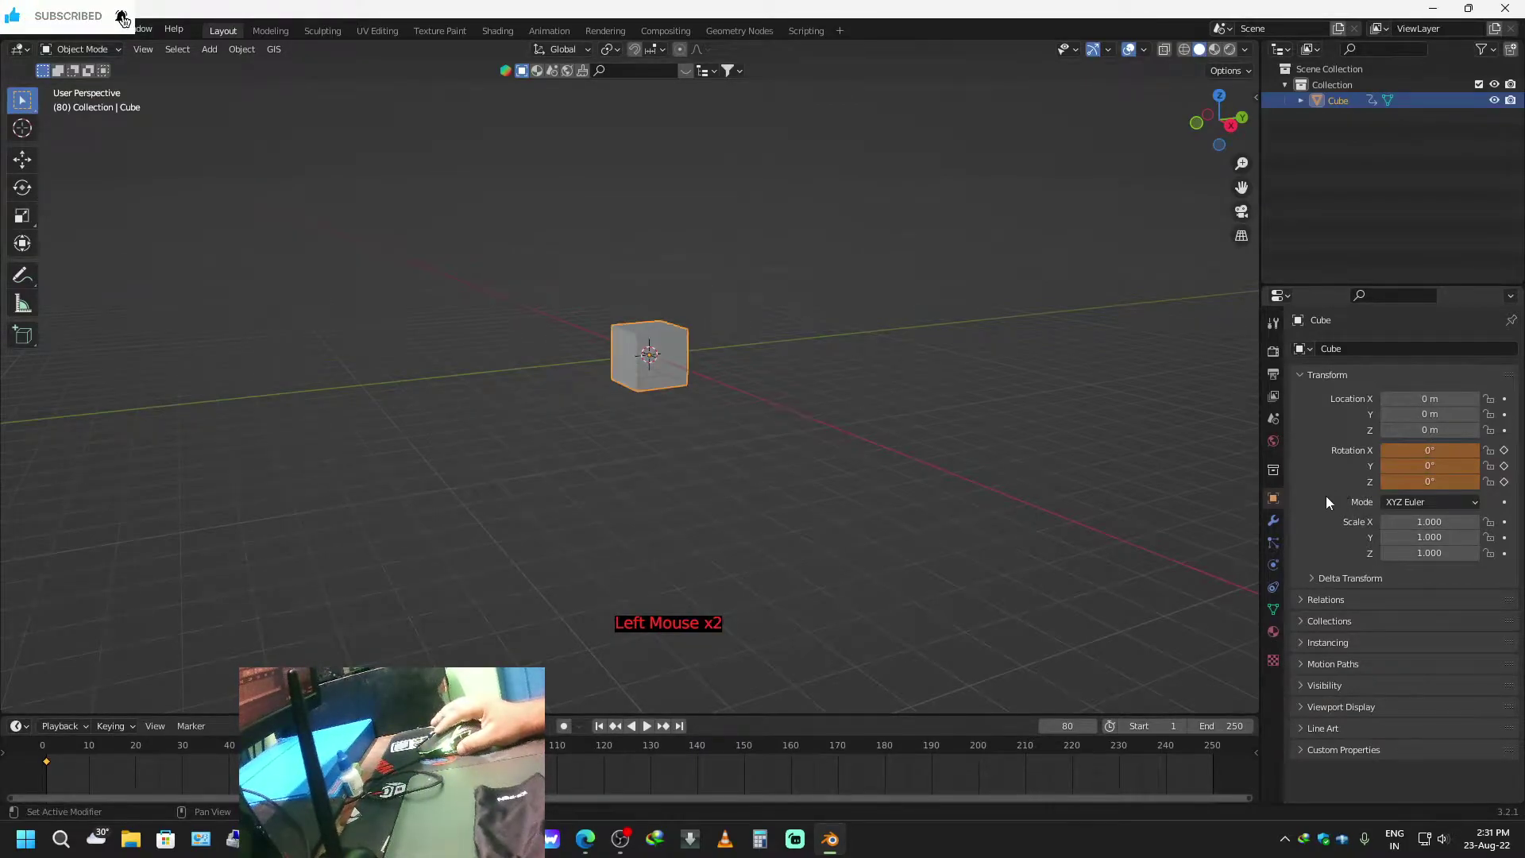
key(i)
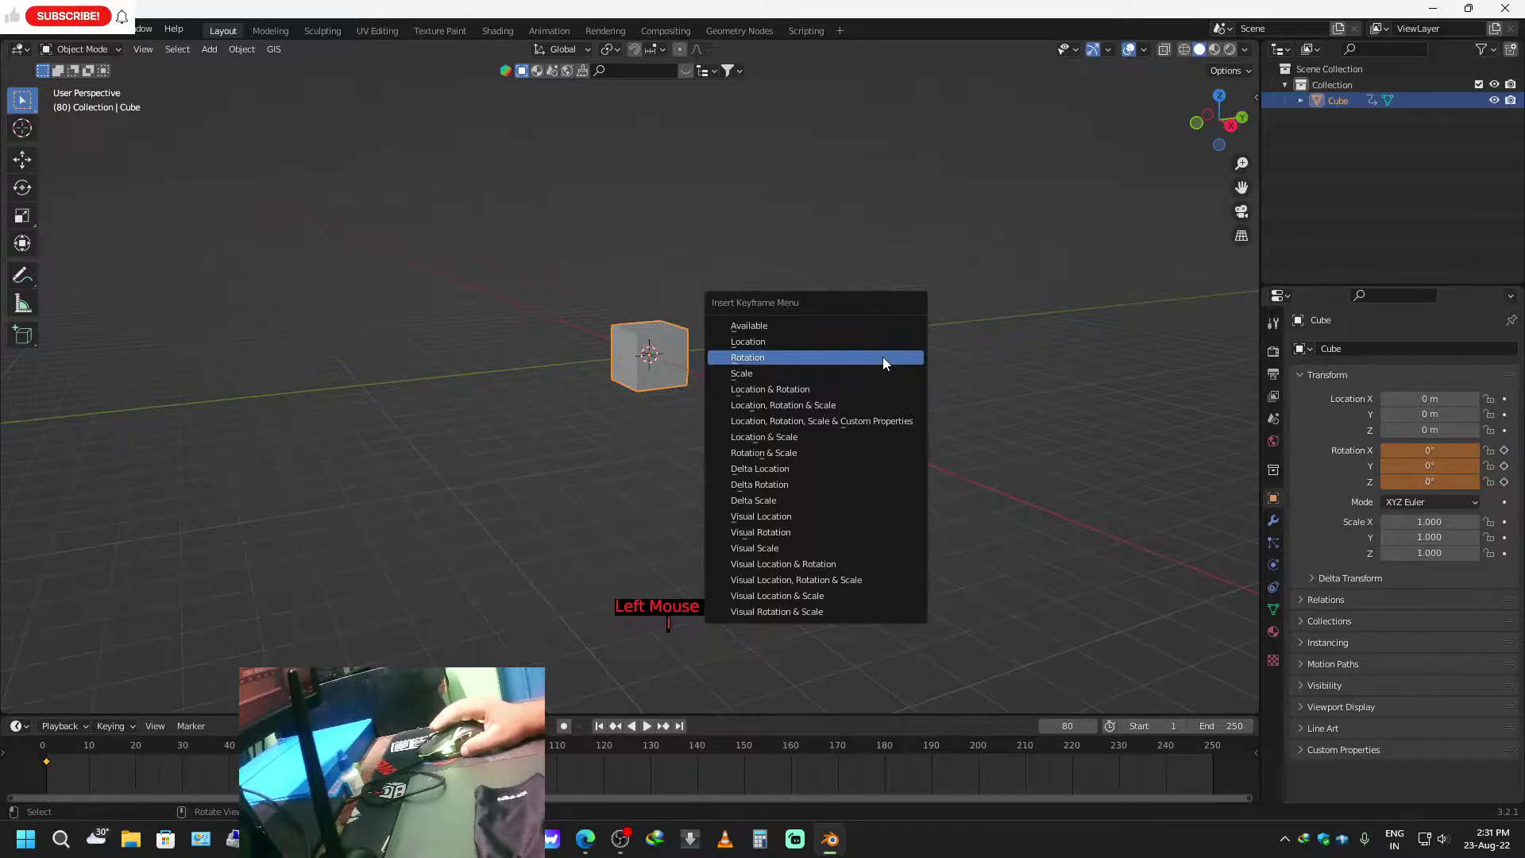
click(863, 357)
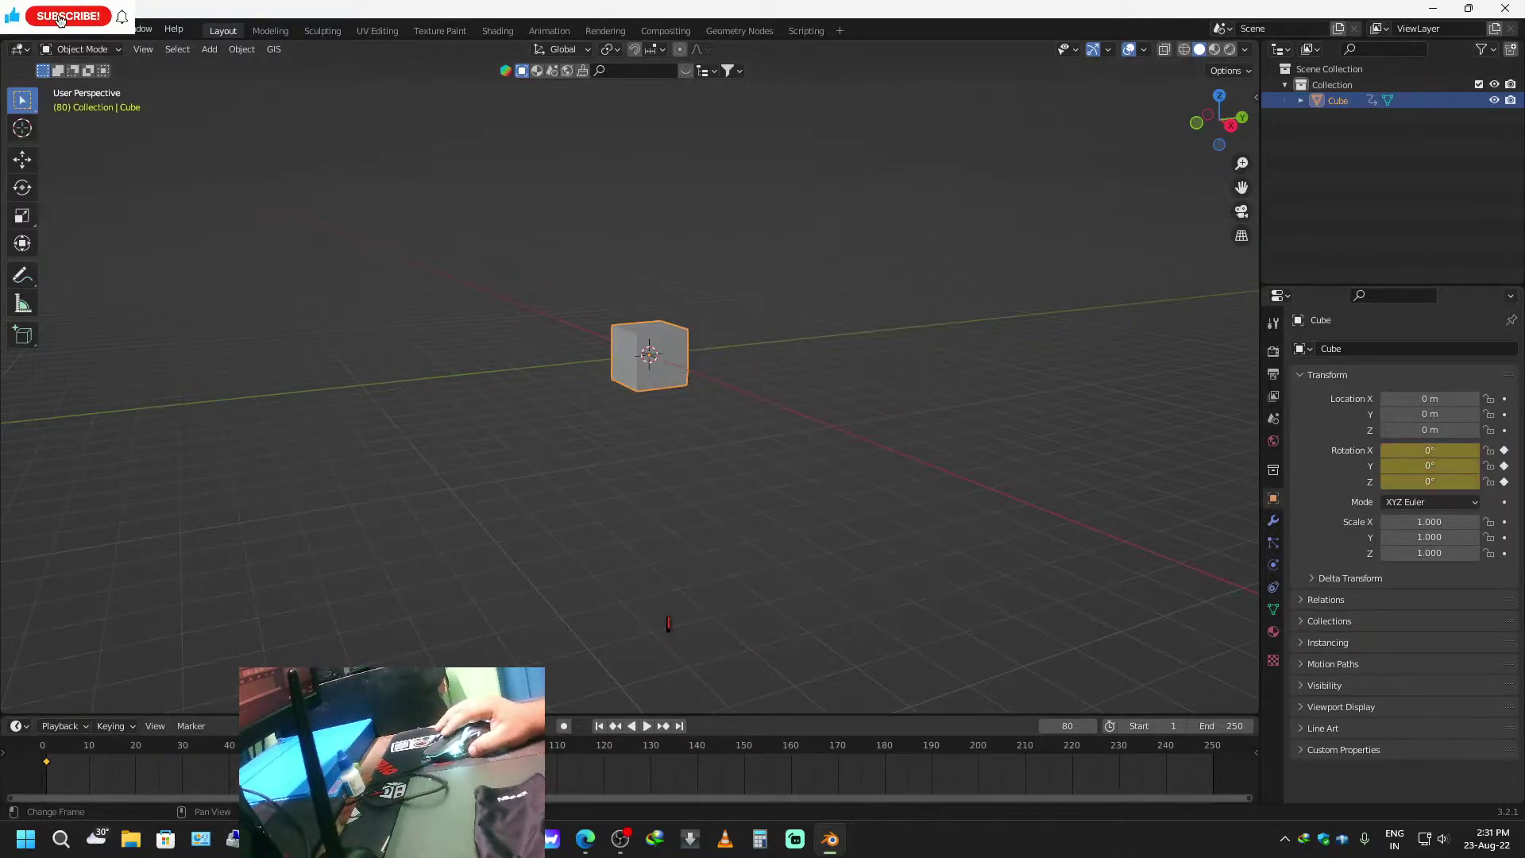
Play the cube's rotation animation from frame 1 and stop it after the last keyframe.
click(599, 728)
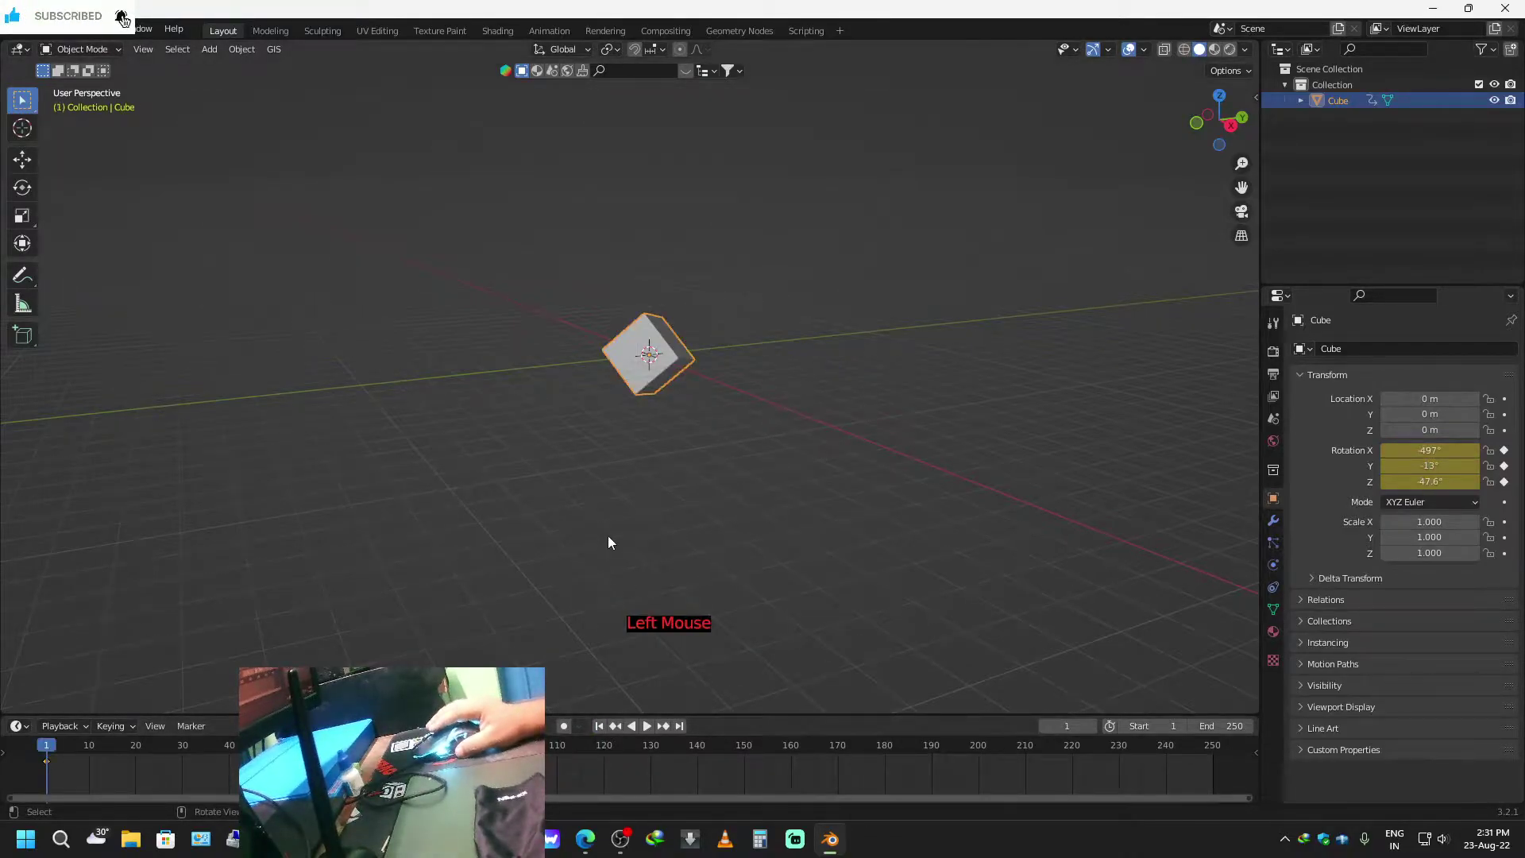
key(space)
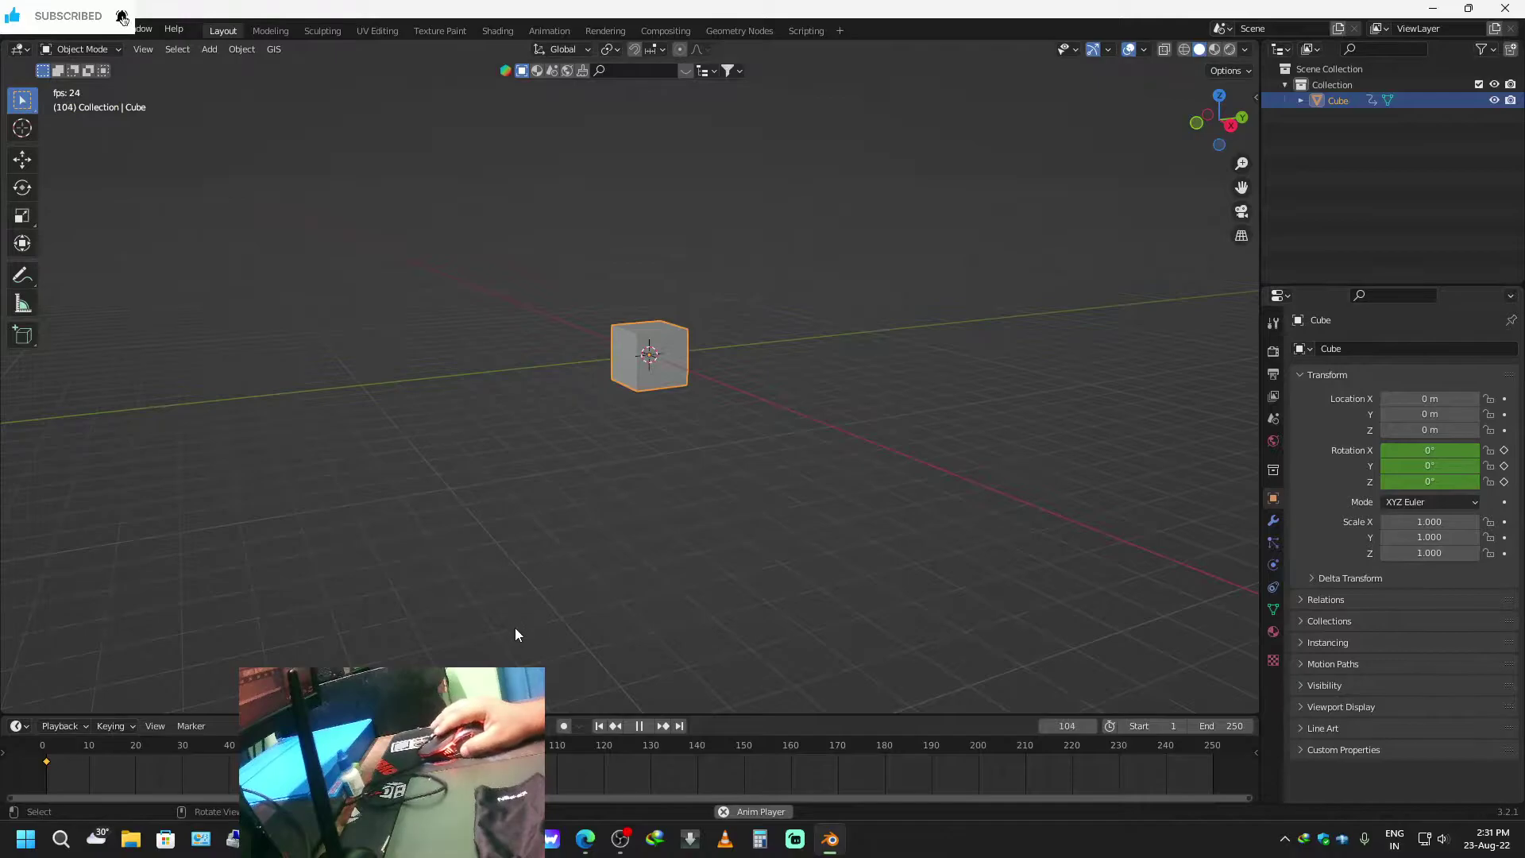
key(space)
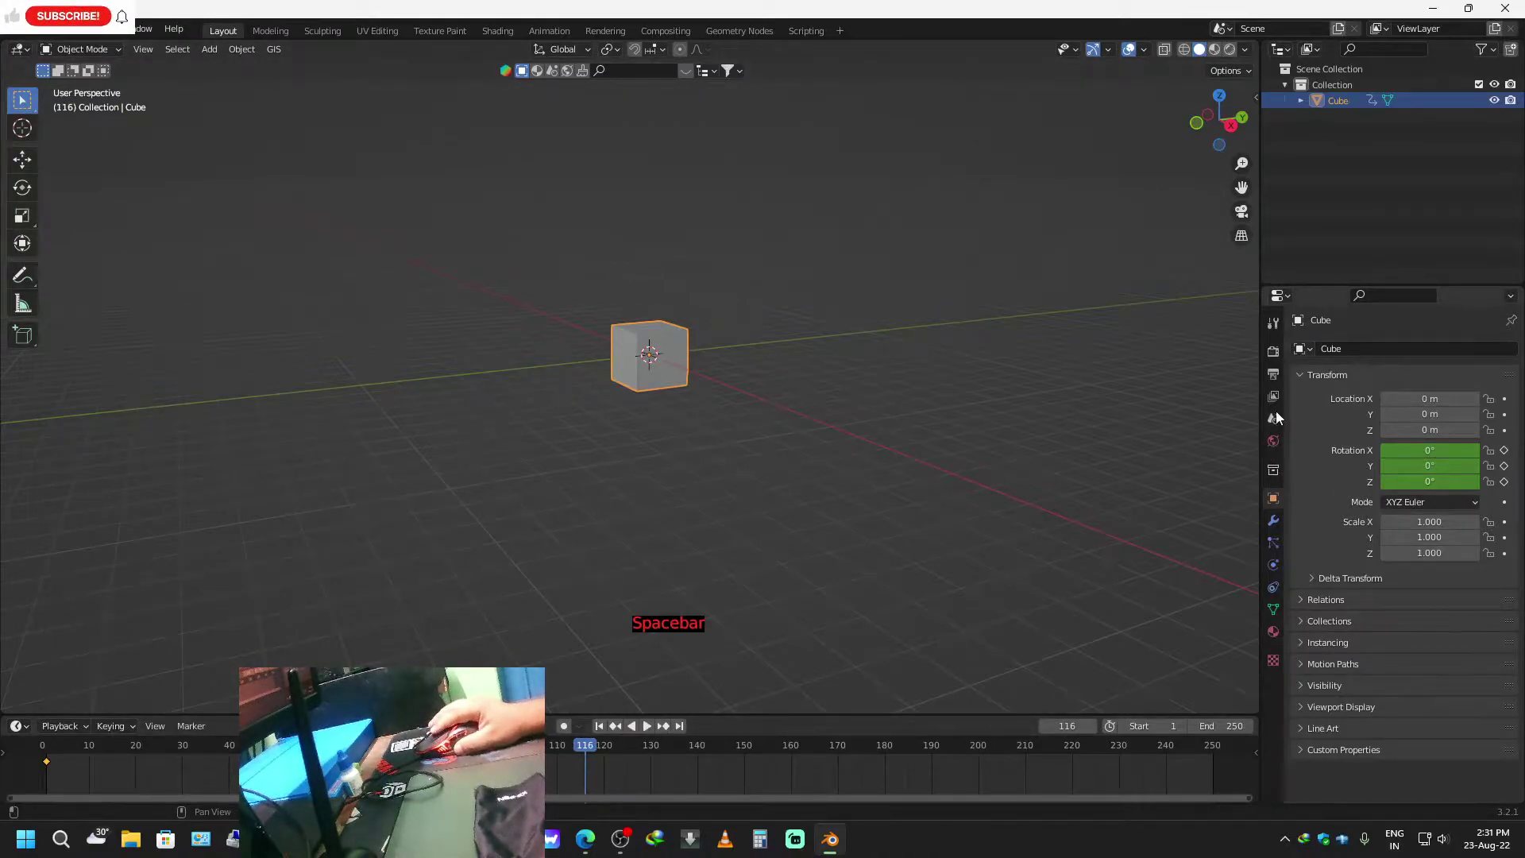
Set the end of the scene's frame range to 100 in the output settings.
click(1273, 351)
click(1274, 396)
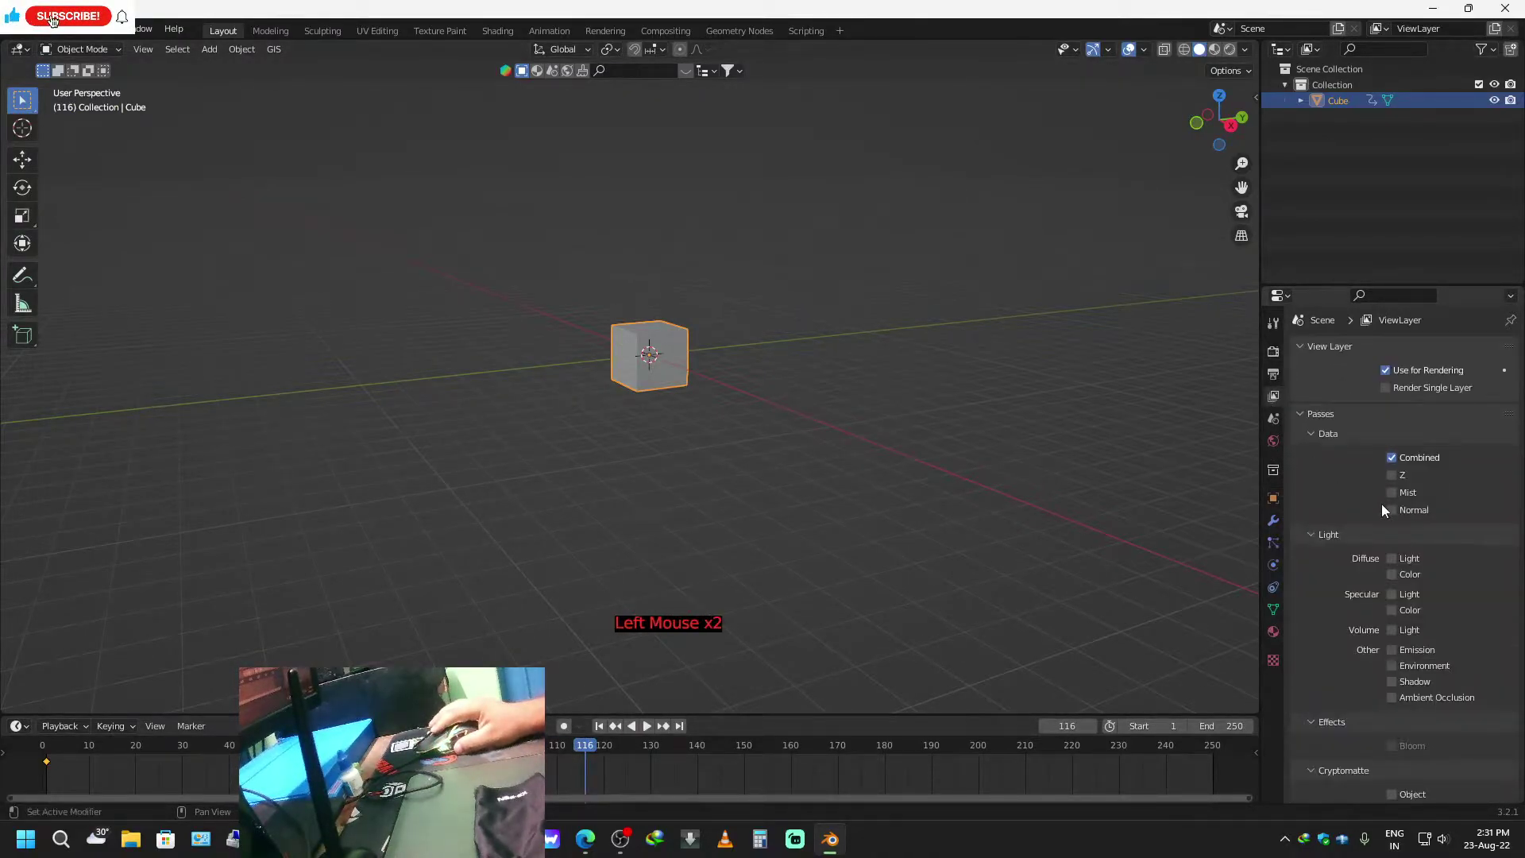
click(1274, 374)
click(1449, 559)
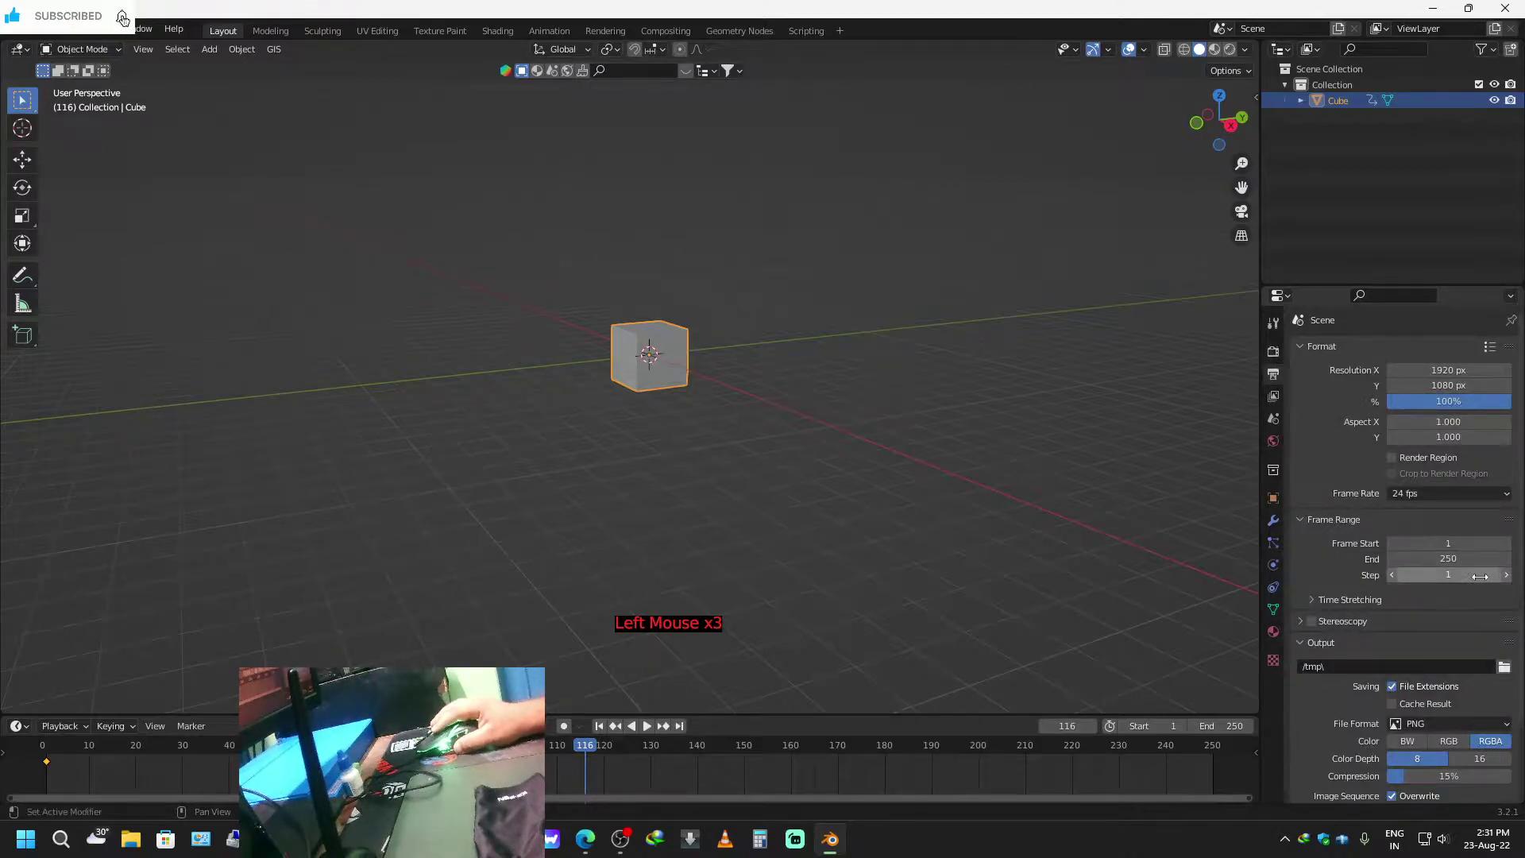
text(47)
key(Return)
drag(1448, 559, 1466, 558)
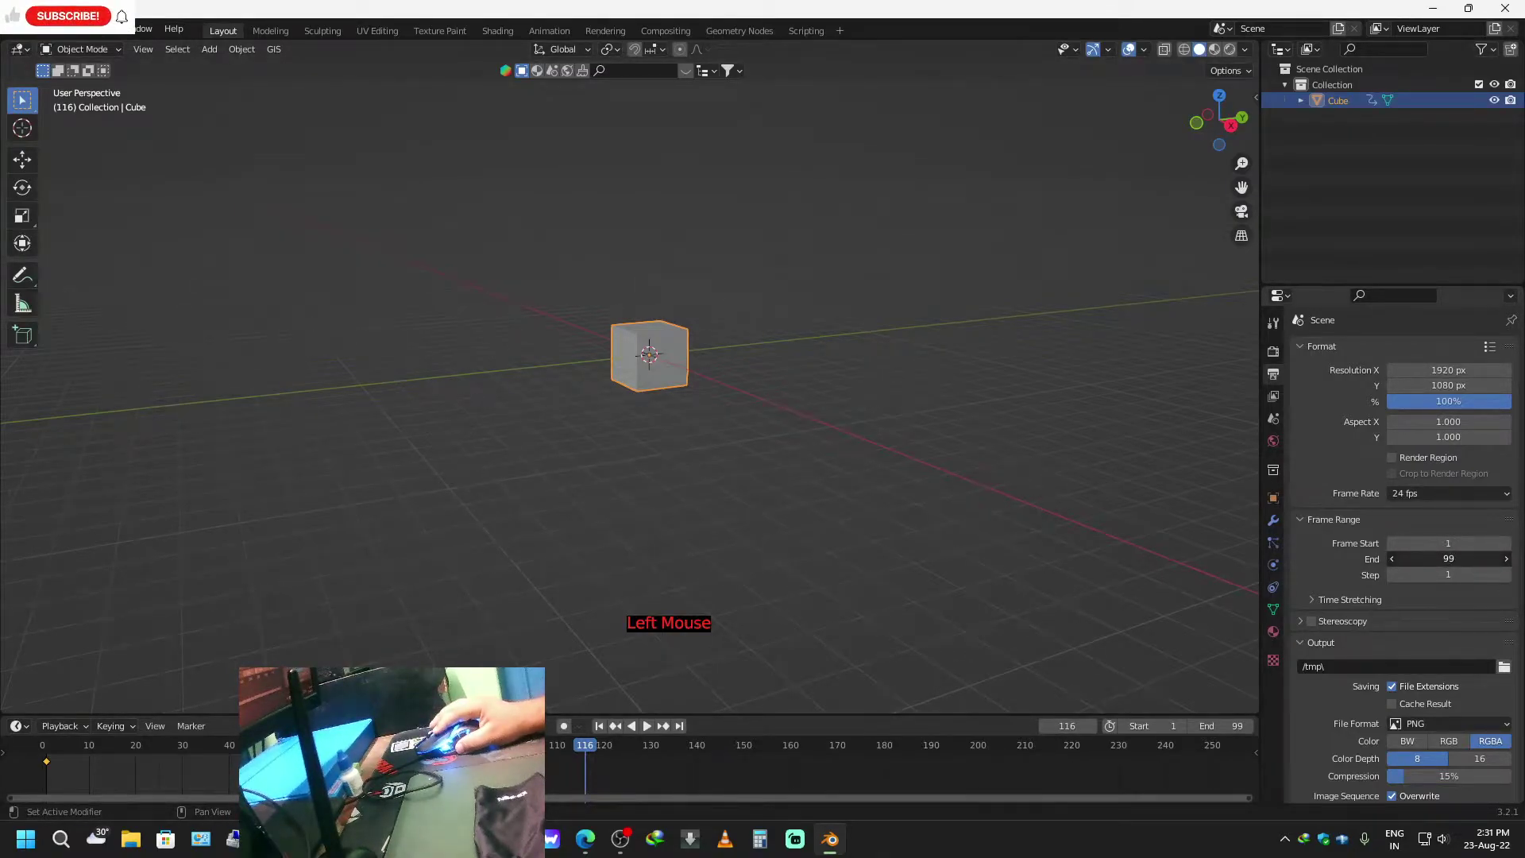
drag(1466, 558, 1468, 558)
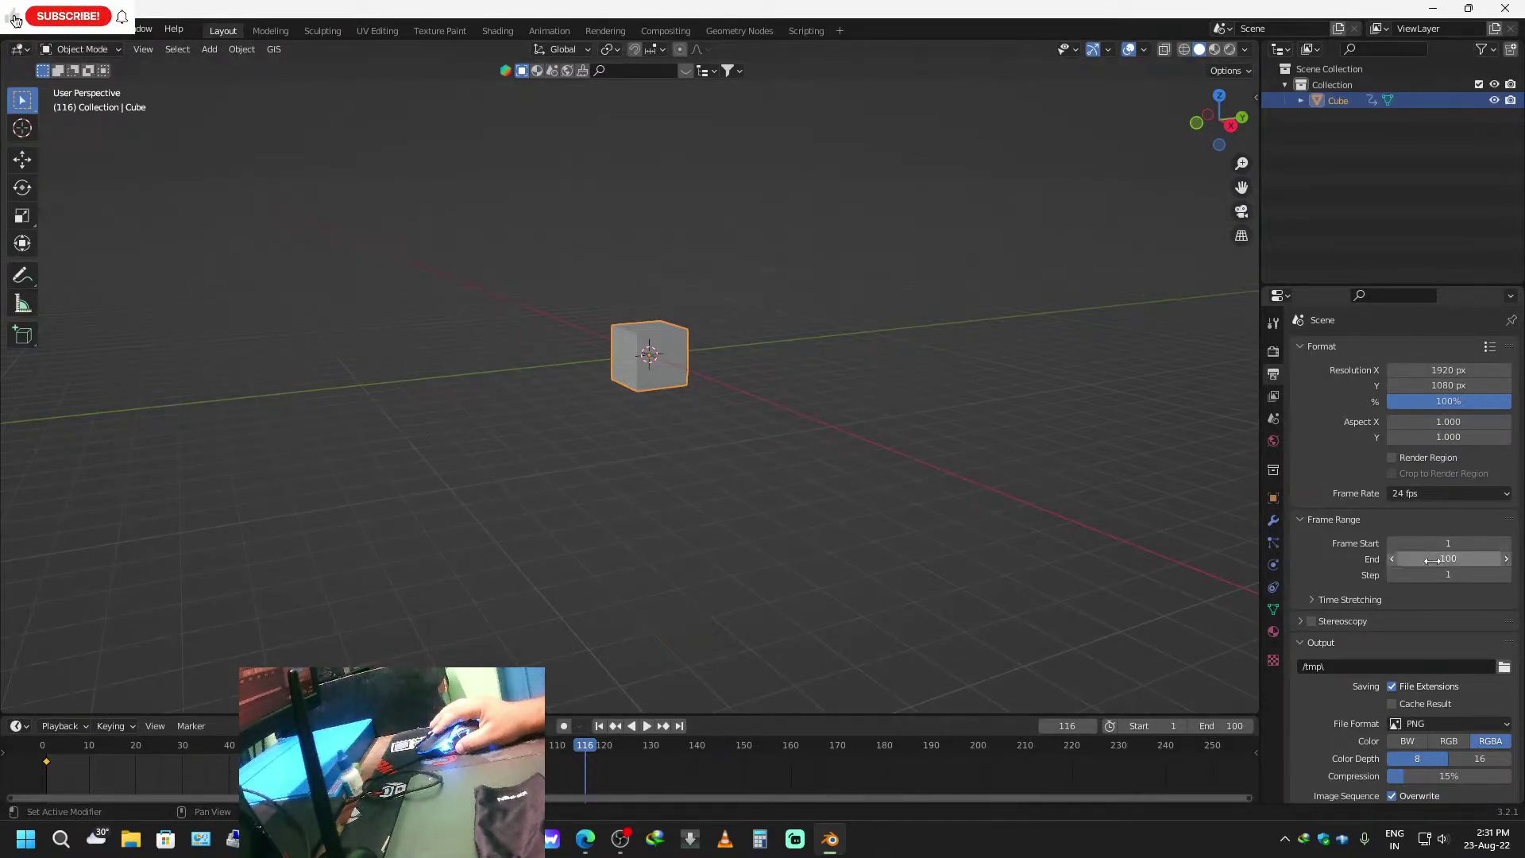
Return to frame 1, then move the cube's first rotation keyframe to frame 20 and its last one to frame 100.
click(599, 726)
drag(46, 762, 135, 762)
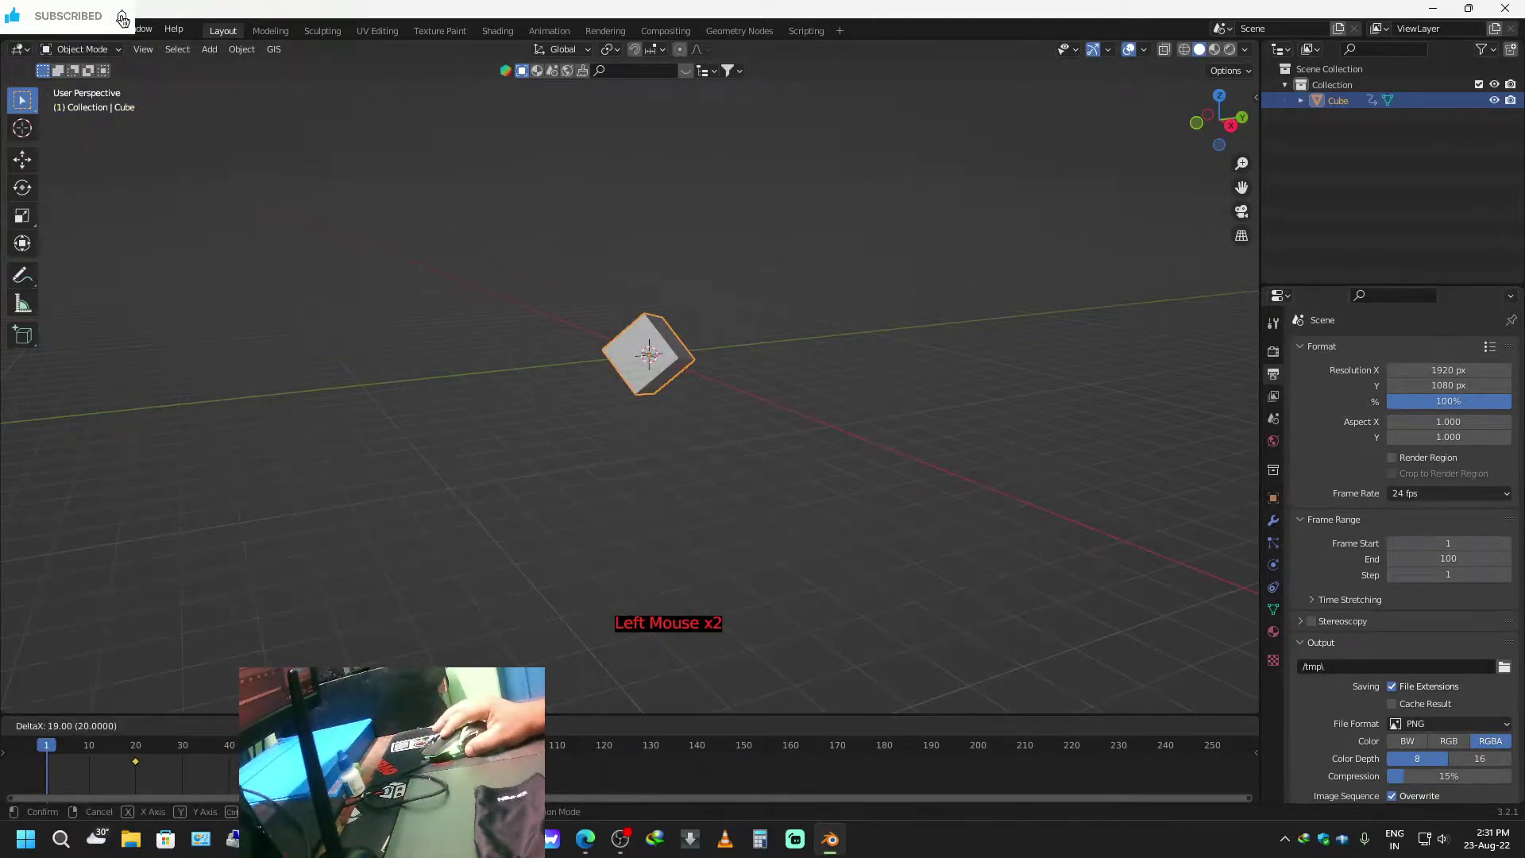
click(507, 762)
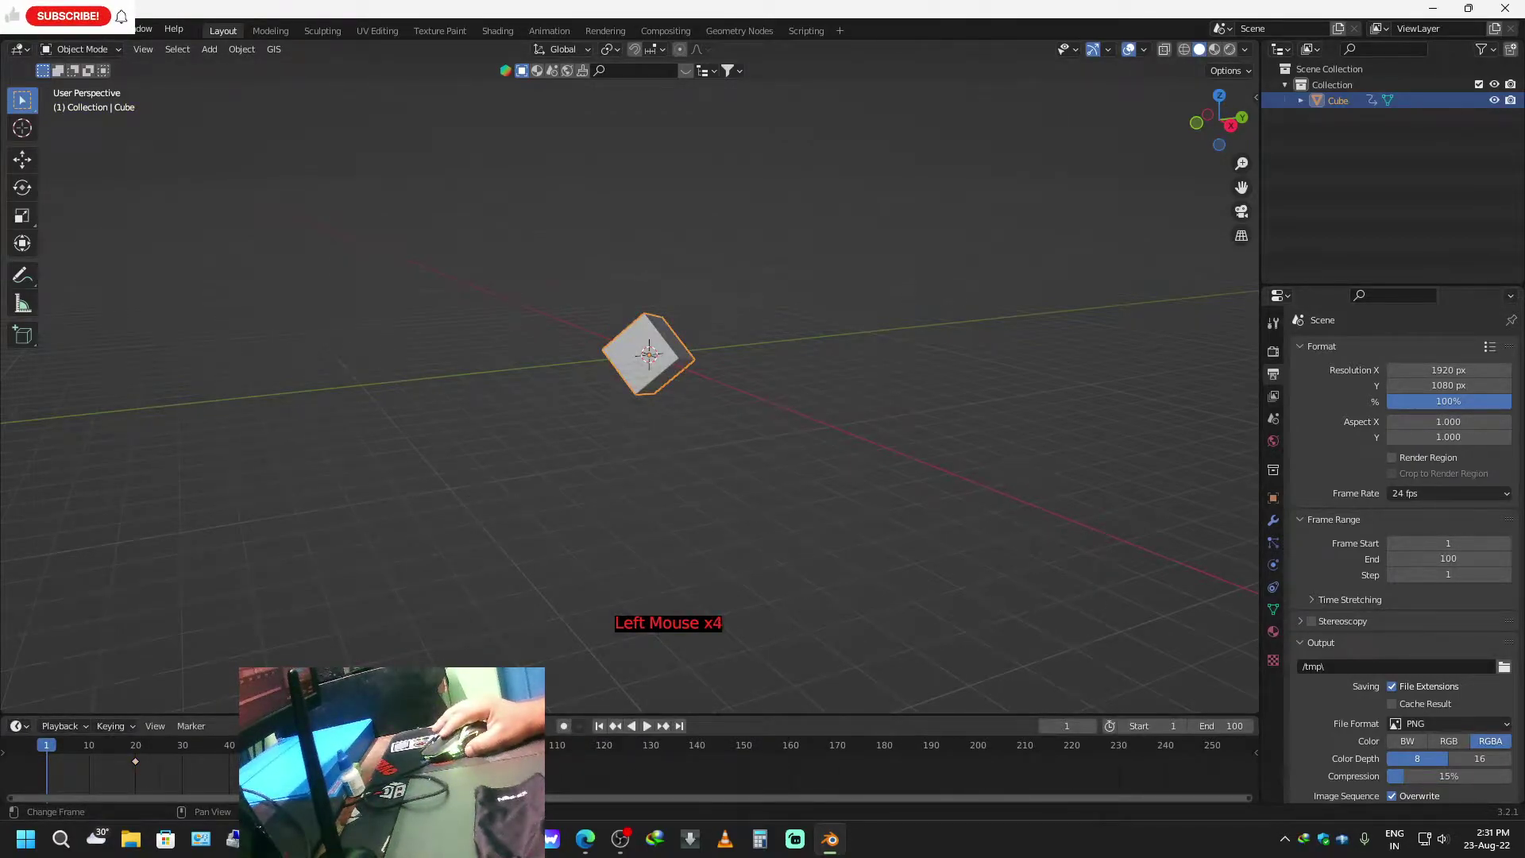
drag(507, 762, 505, 762)
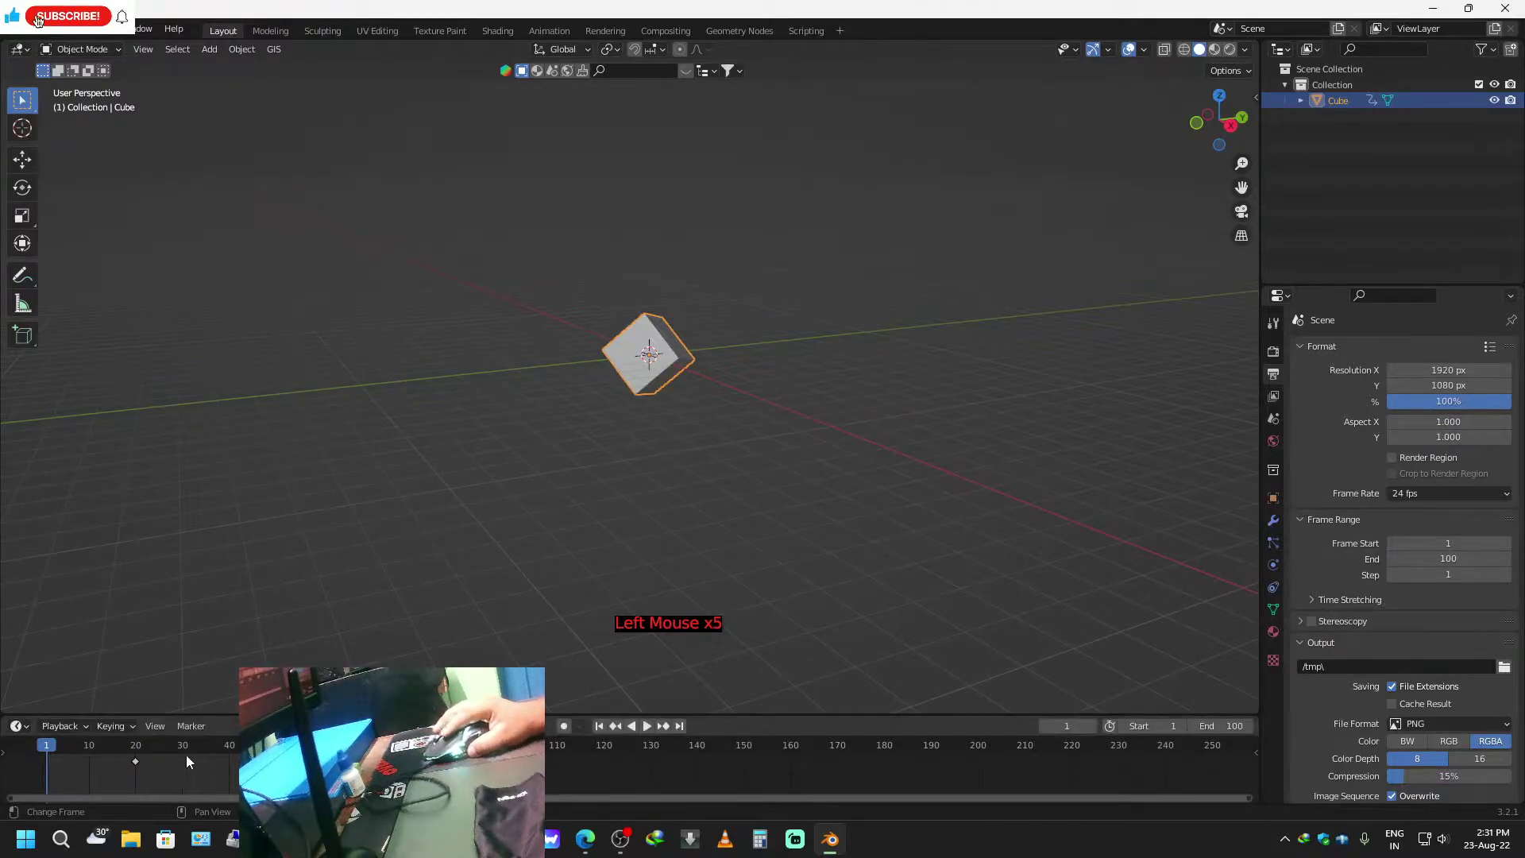
Move the first rotation keyframe back to frame 1 and check the cube at the start and end frames.
click(136, 761)
drag(136, 761, 57, 753)
click(46, 761)
double_click(599, 727)
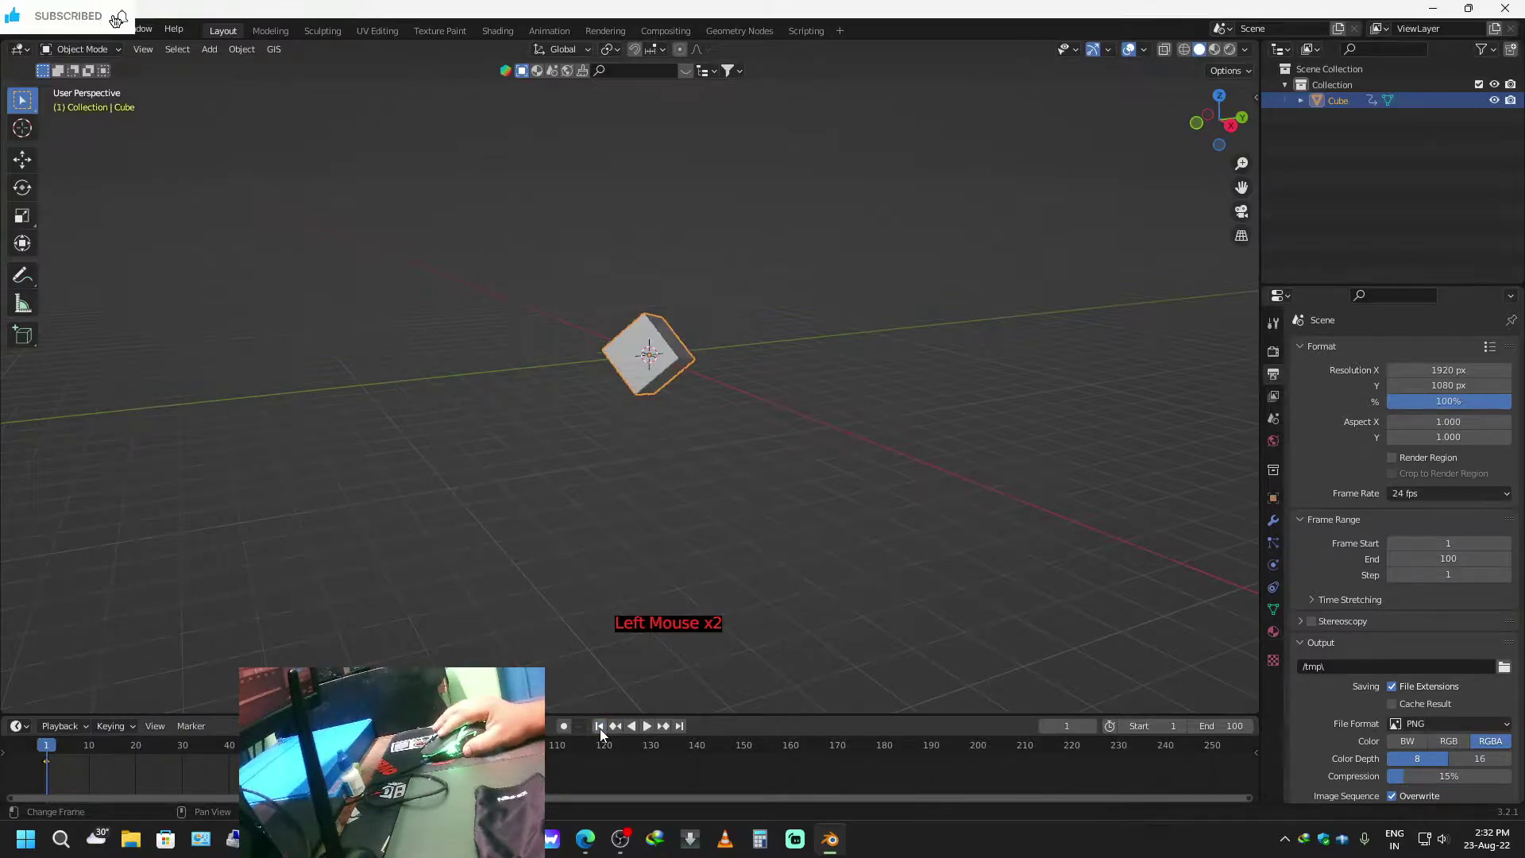
click(680, 726)
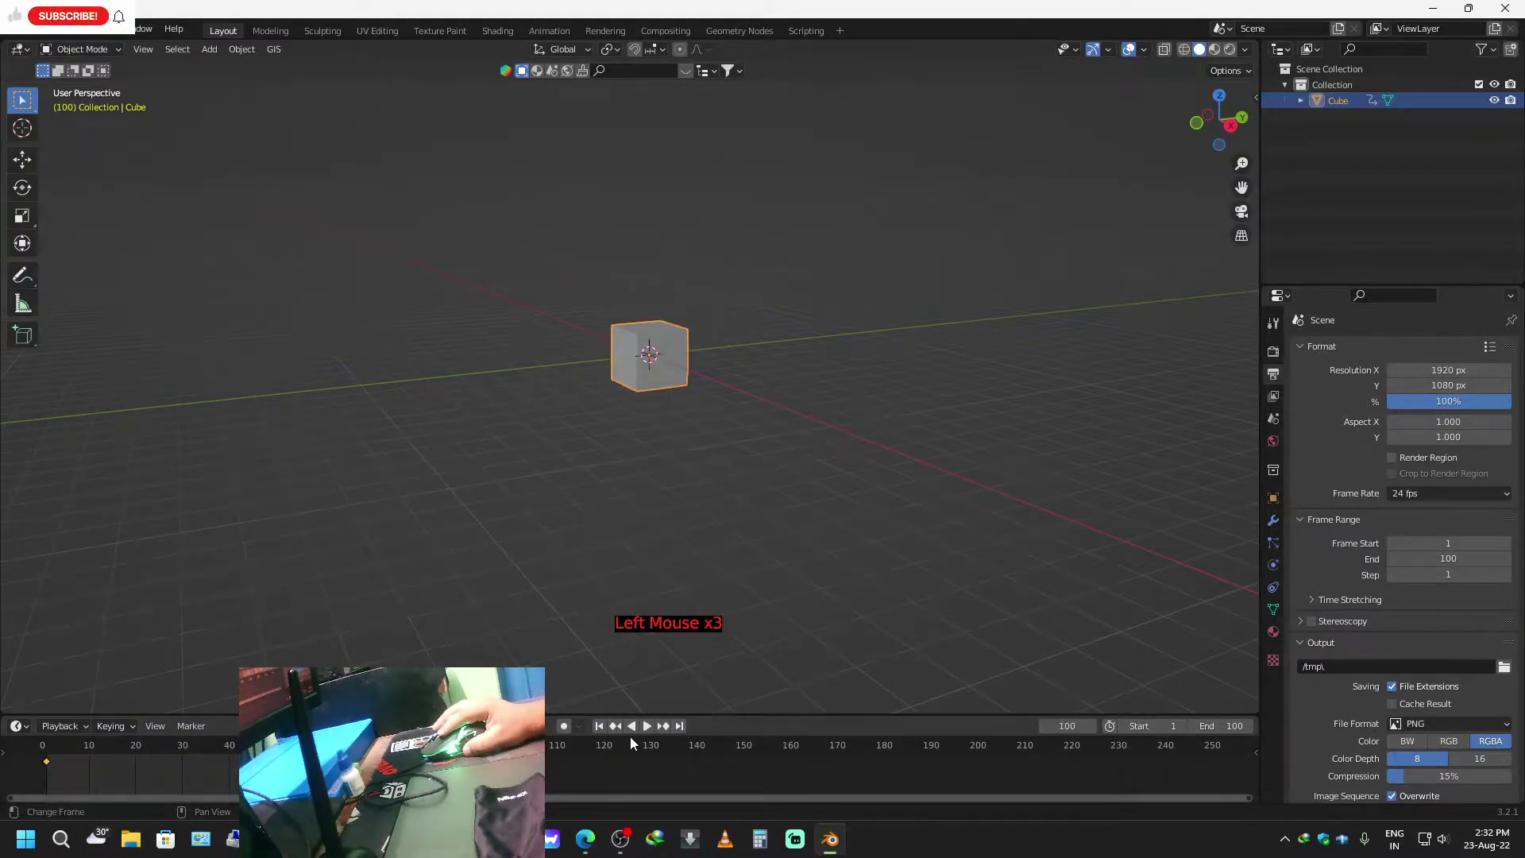
click(599, 726)
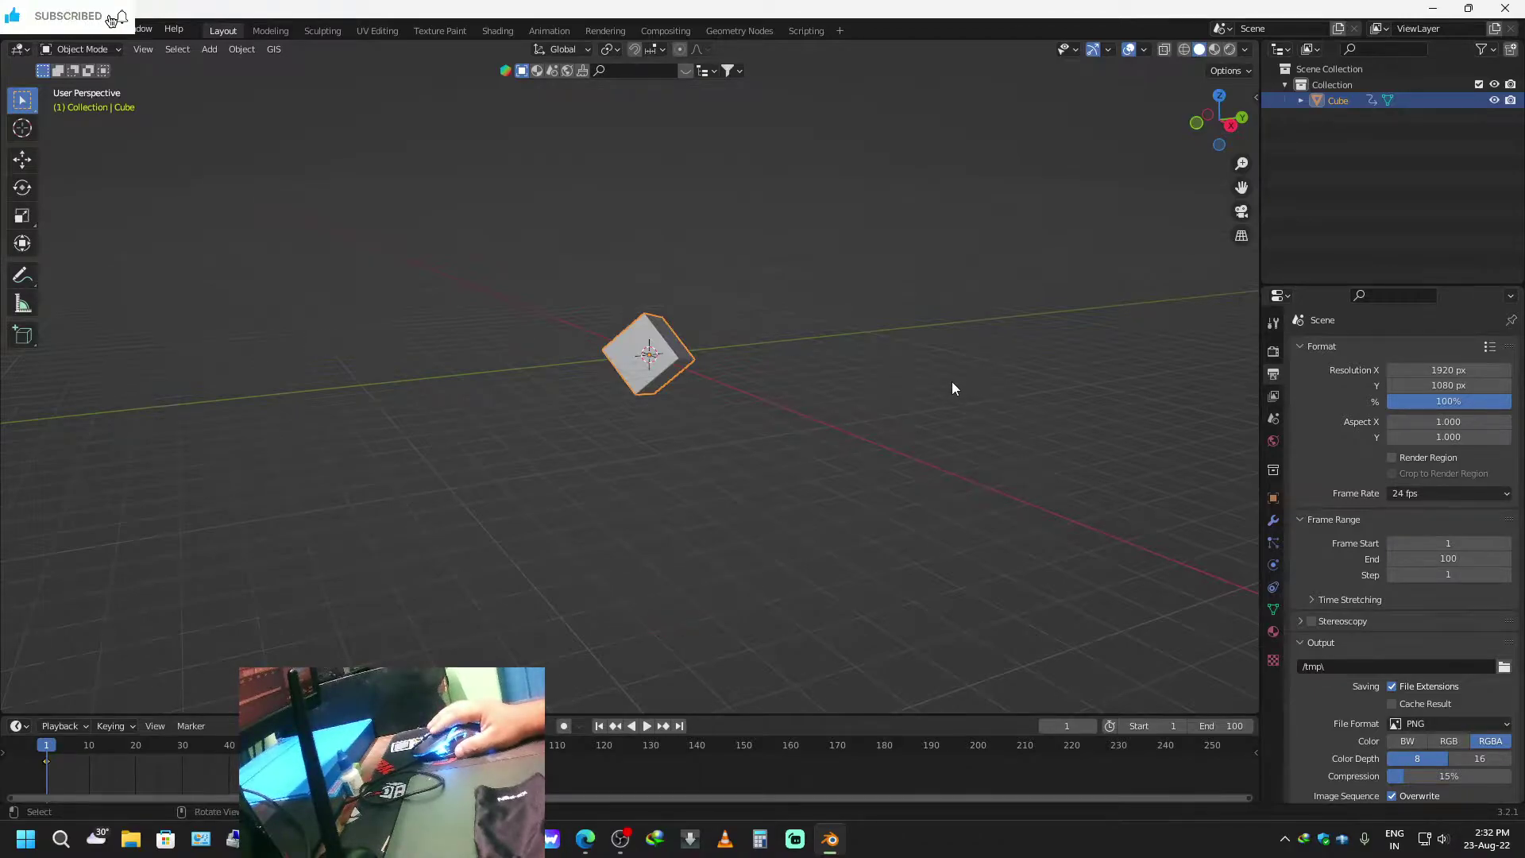
Delete all of the cube's rotation keyframes from the timeline.
click(1274, 497)
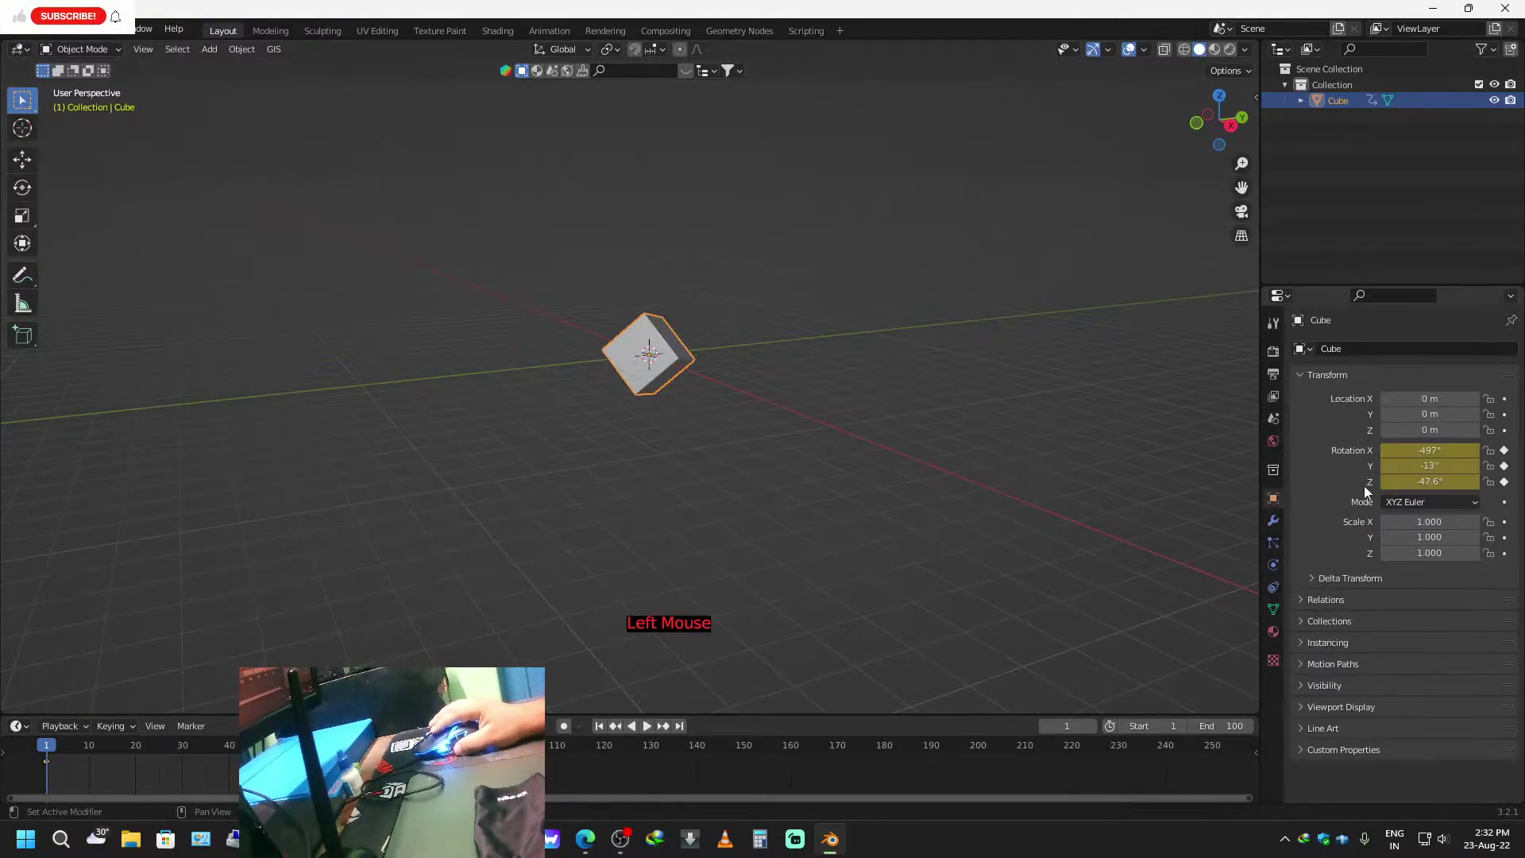
click(1504, 450)
click(1504, 466)
click(1504, 481)
key(a)
key(x)
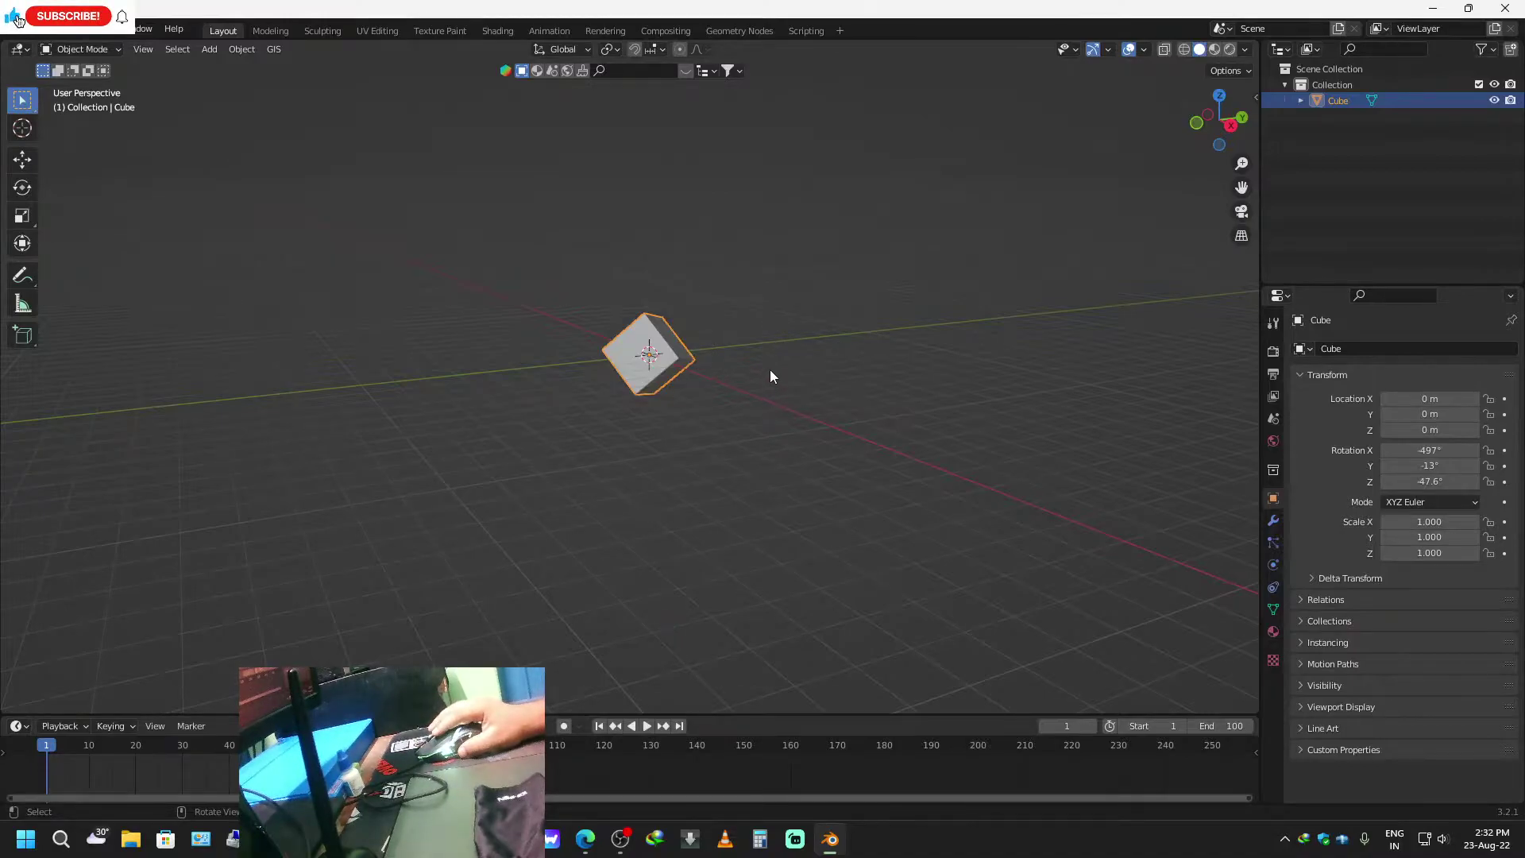
Delete the rotated cube and add a new cube mesh at the origin.
key(x)
click(750, 359)
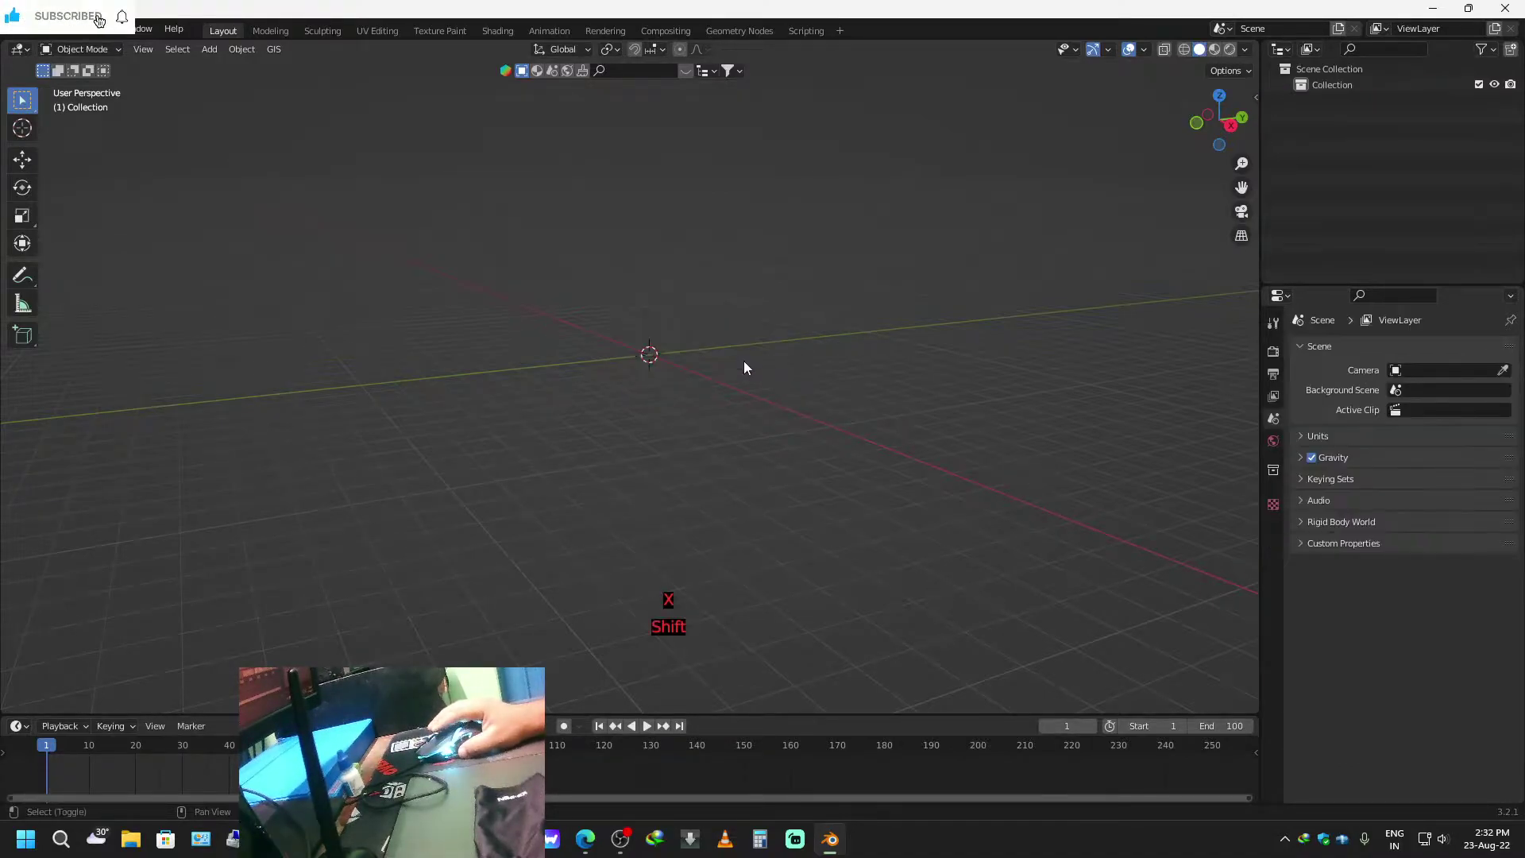
key(shift+a)
mouse_move(742, 359)
click(855, 379)
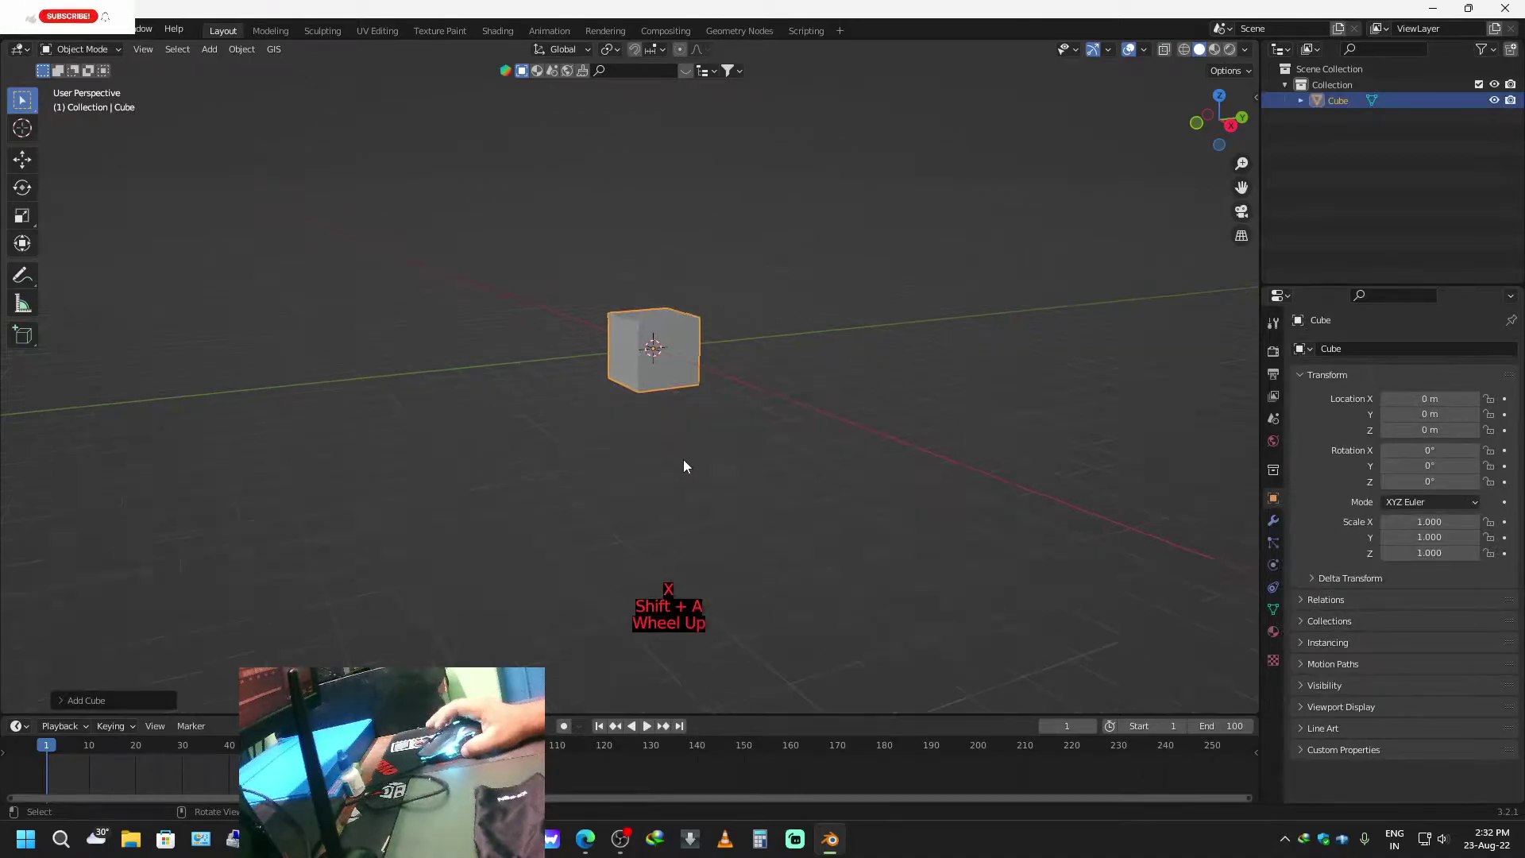
scroll(683, 459, up, 2)
shift+middle_drag(683, 459, 688, 508)
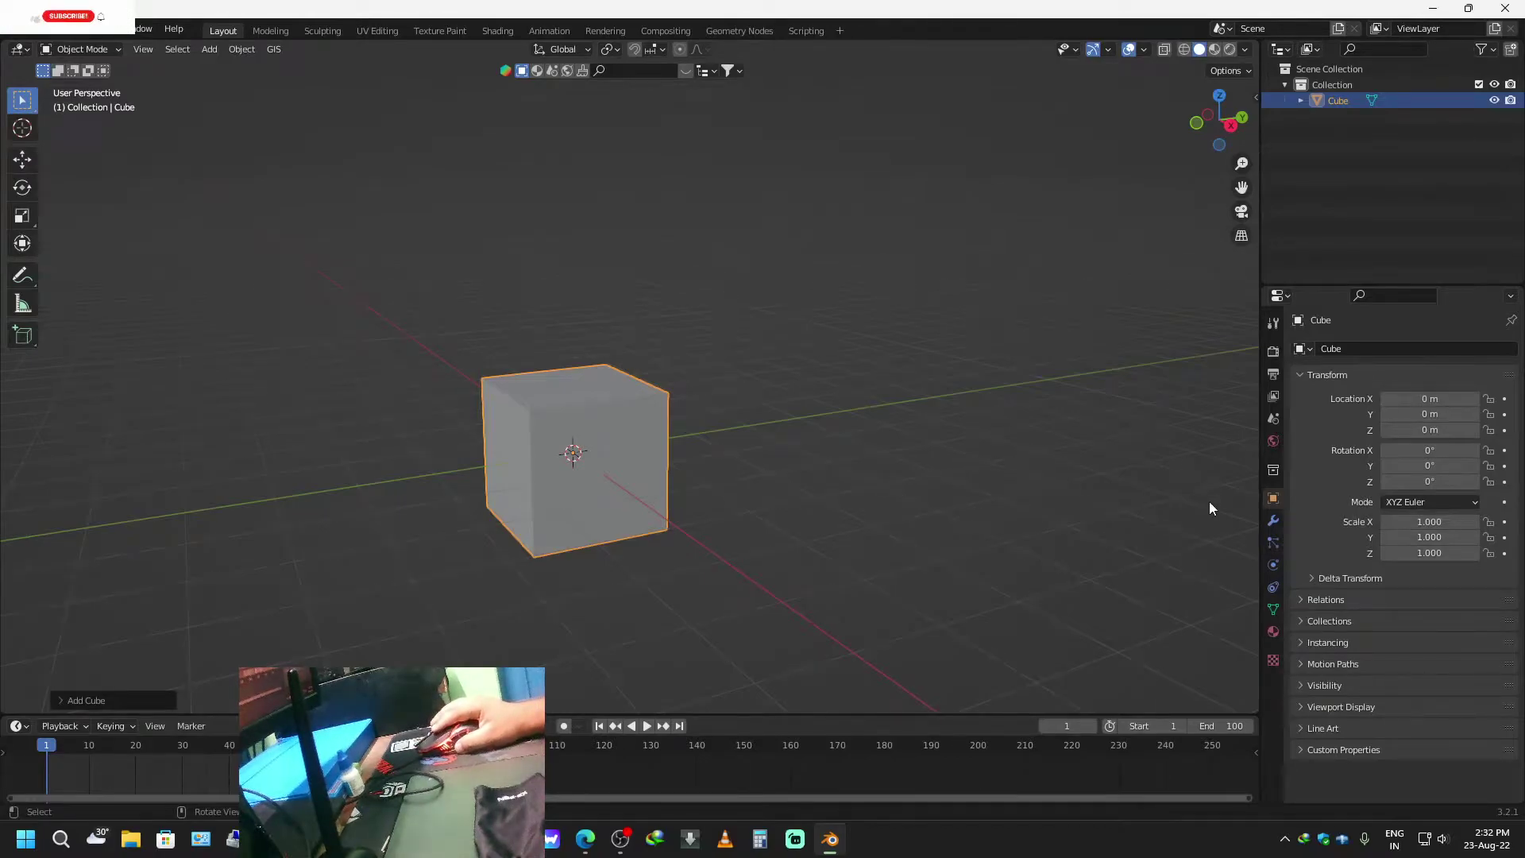
Insert a Scale keyframe for the full-size cube at frame 1 and move the playhead to frame 100.
key(s)
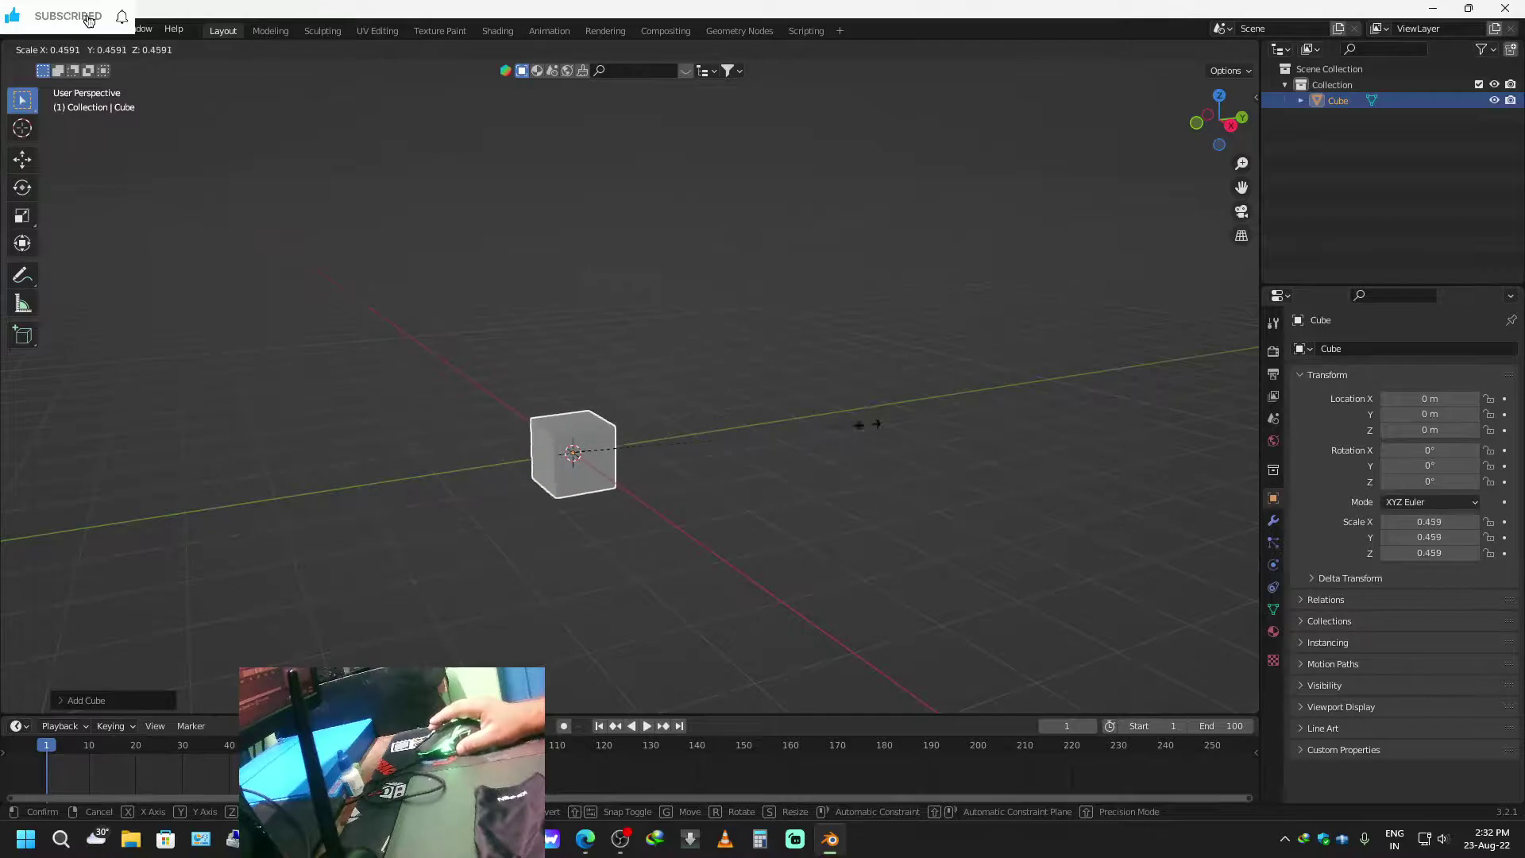
right_click(1025, 475)
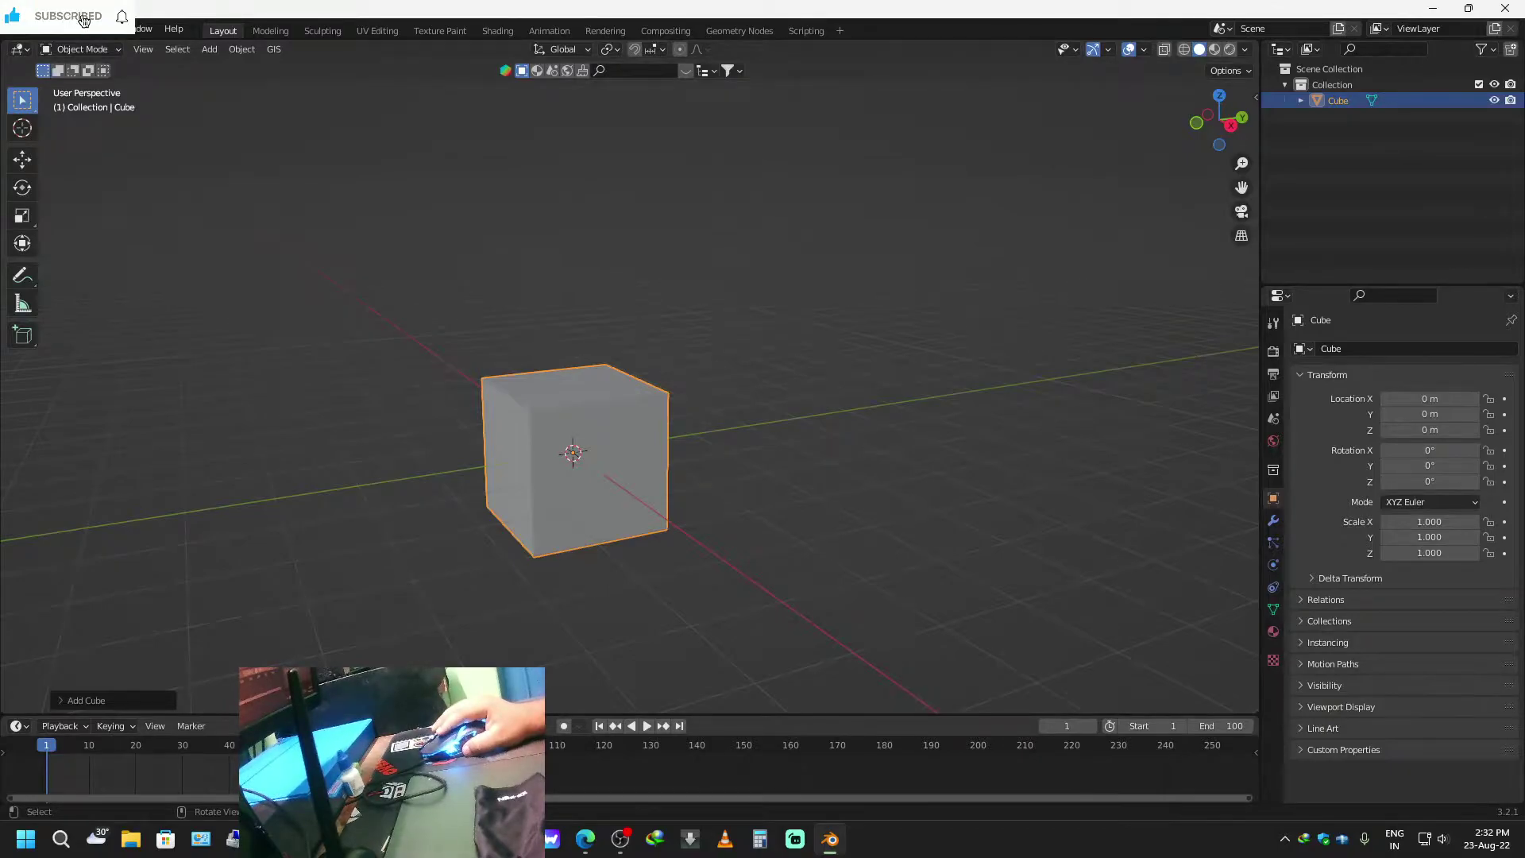
key(i)
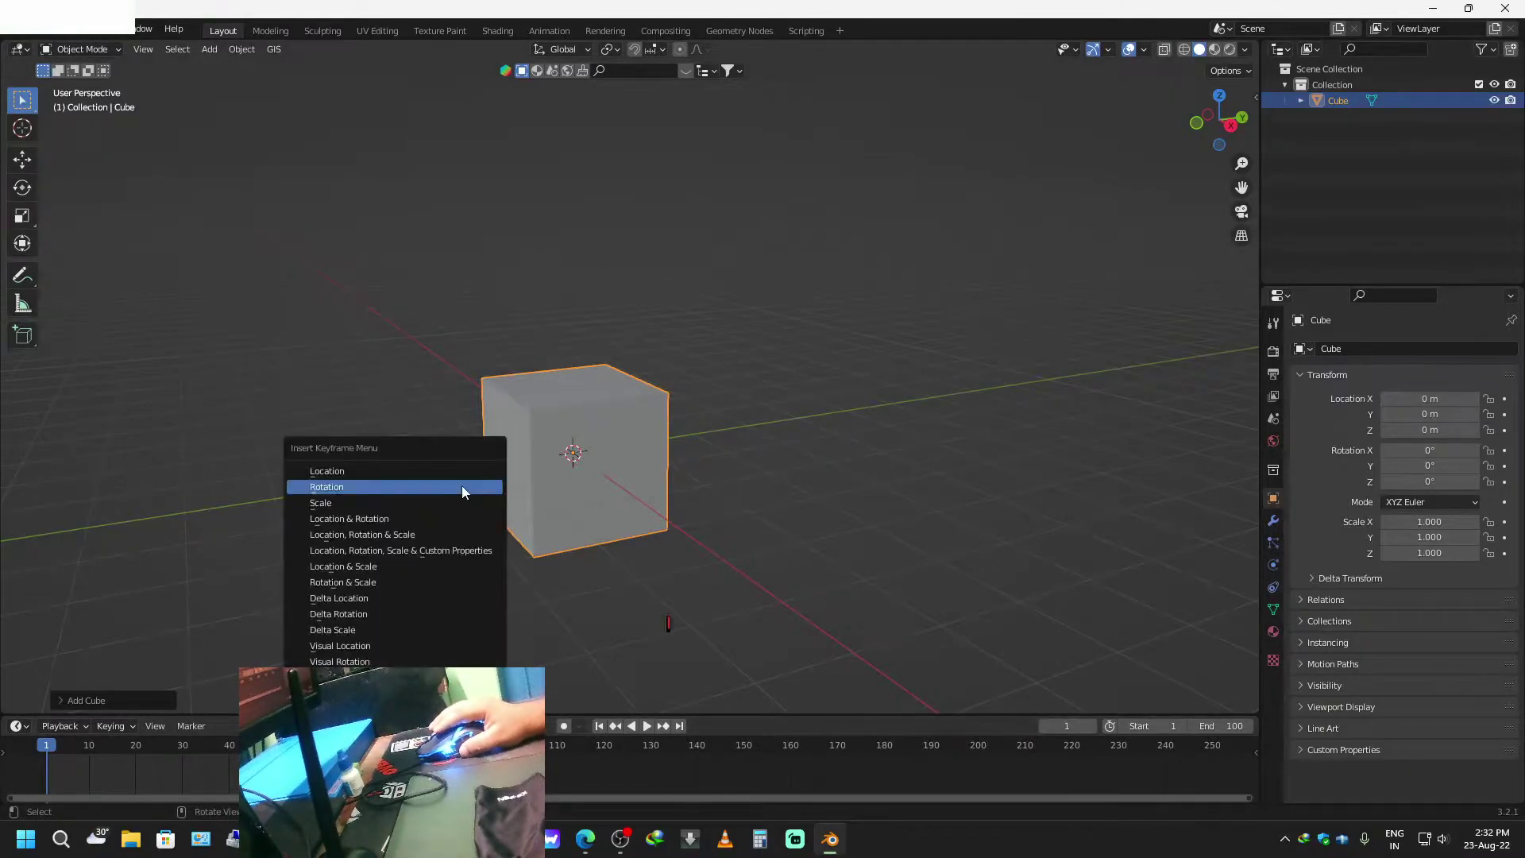
click(345, 503)
drag(51, 745, 510, 746)
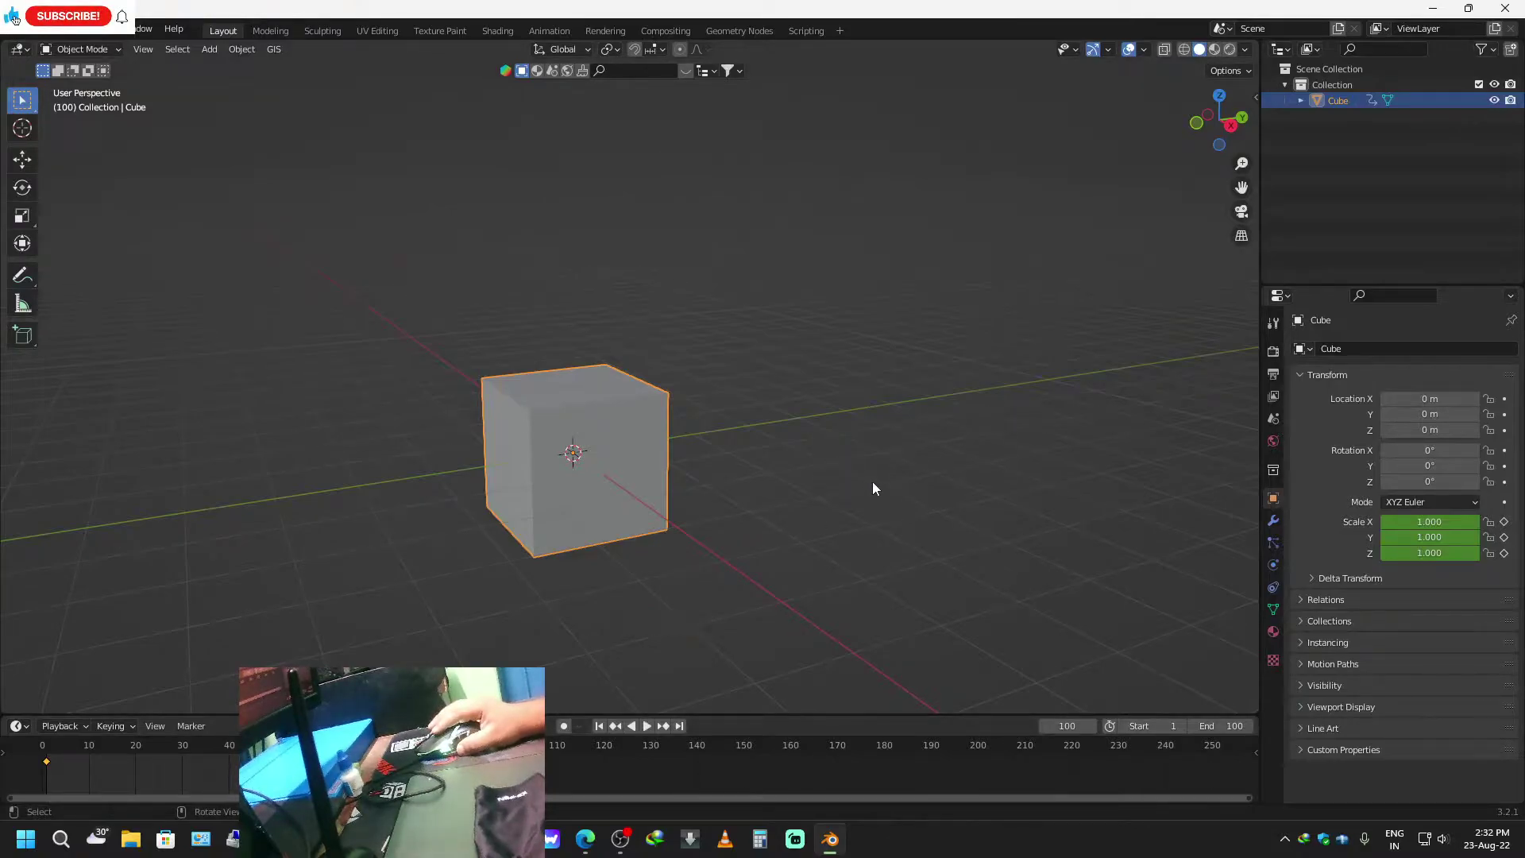
Scale the cube down uniformly to about 0.173 and insert a Scale keyframe at frame 100.
key(s)
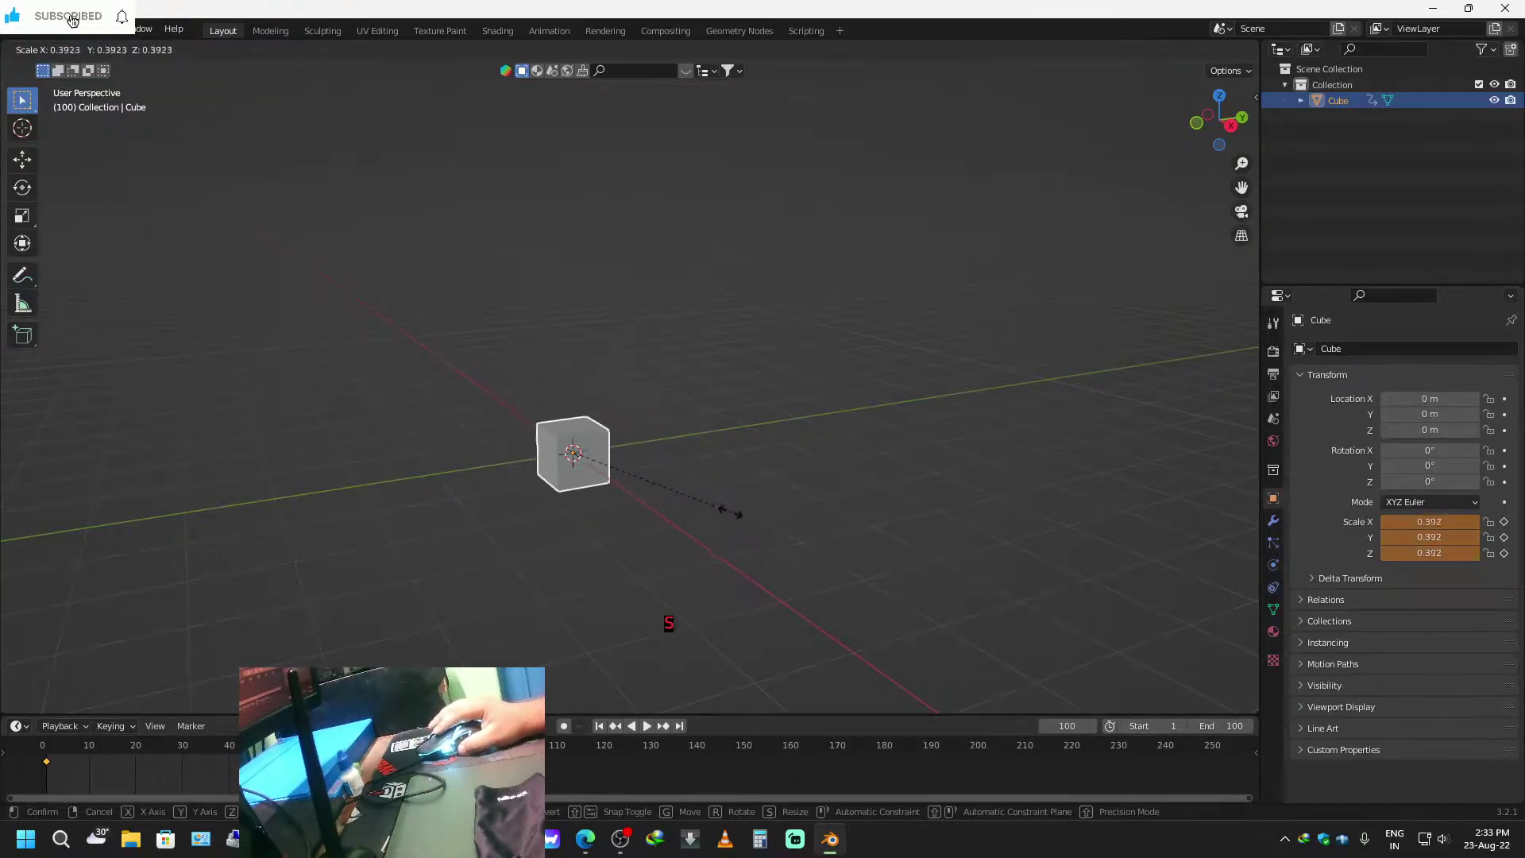
click(642, 479)
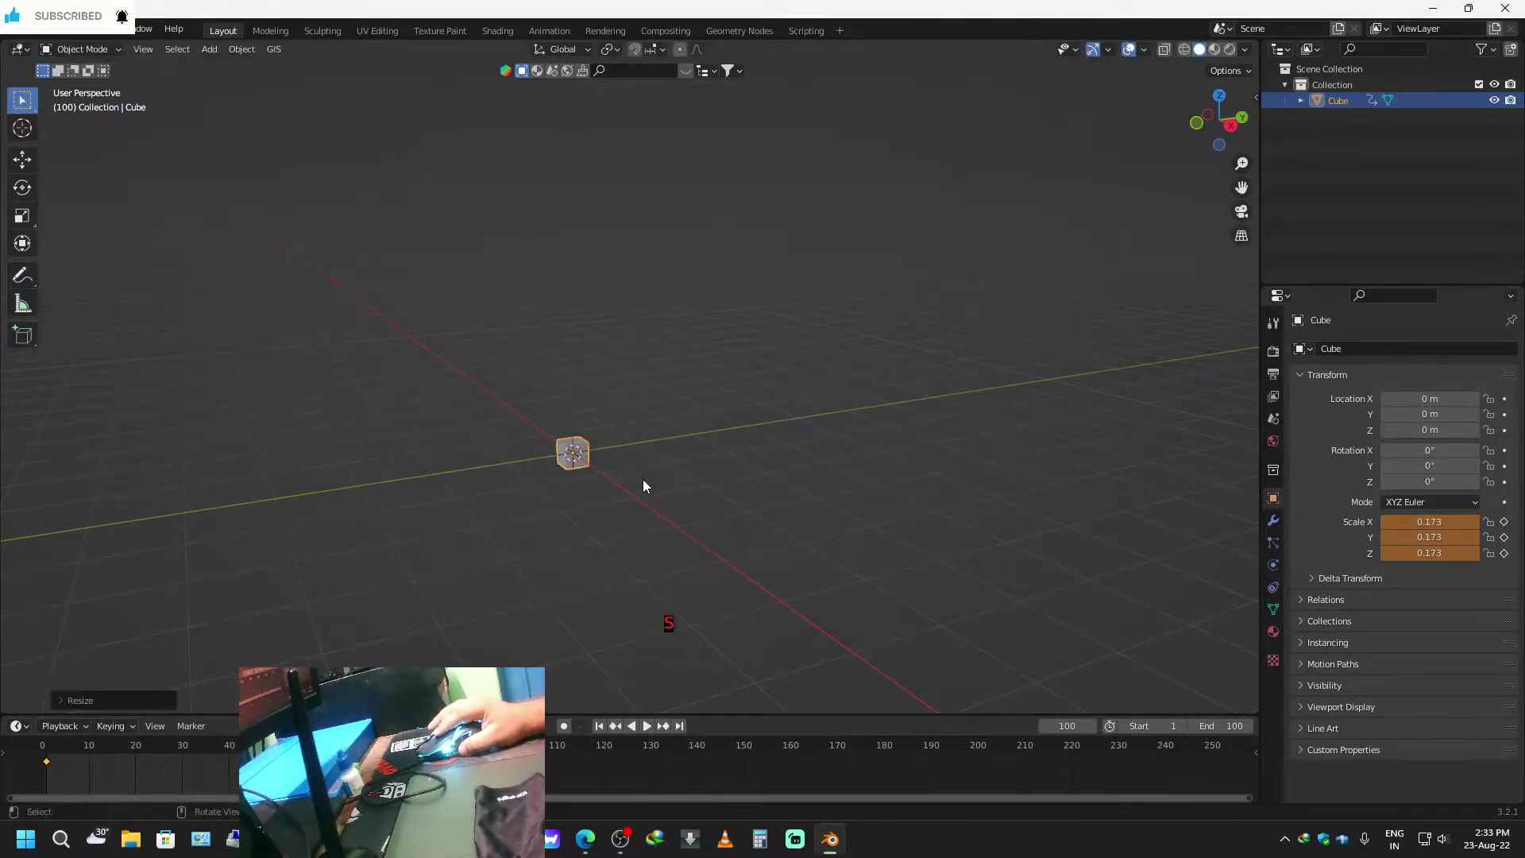
key(i)
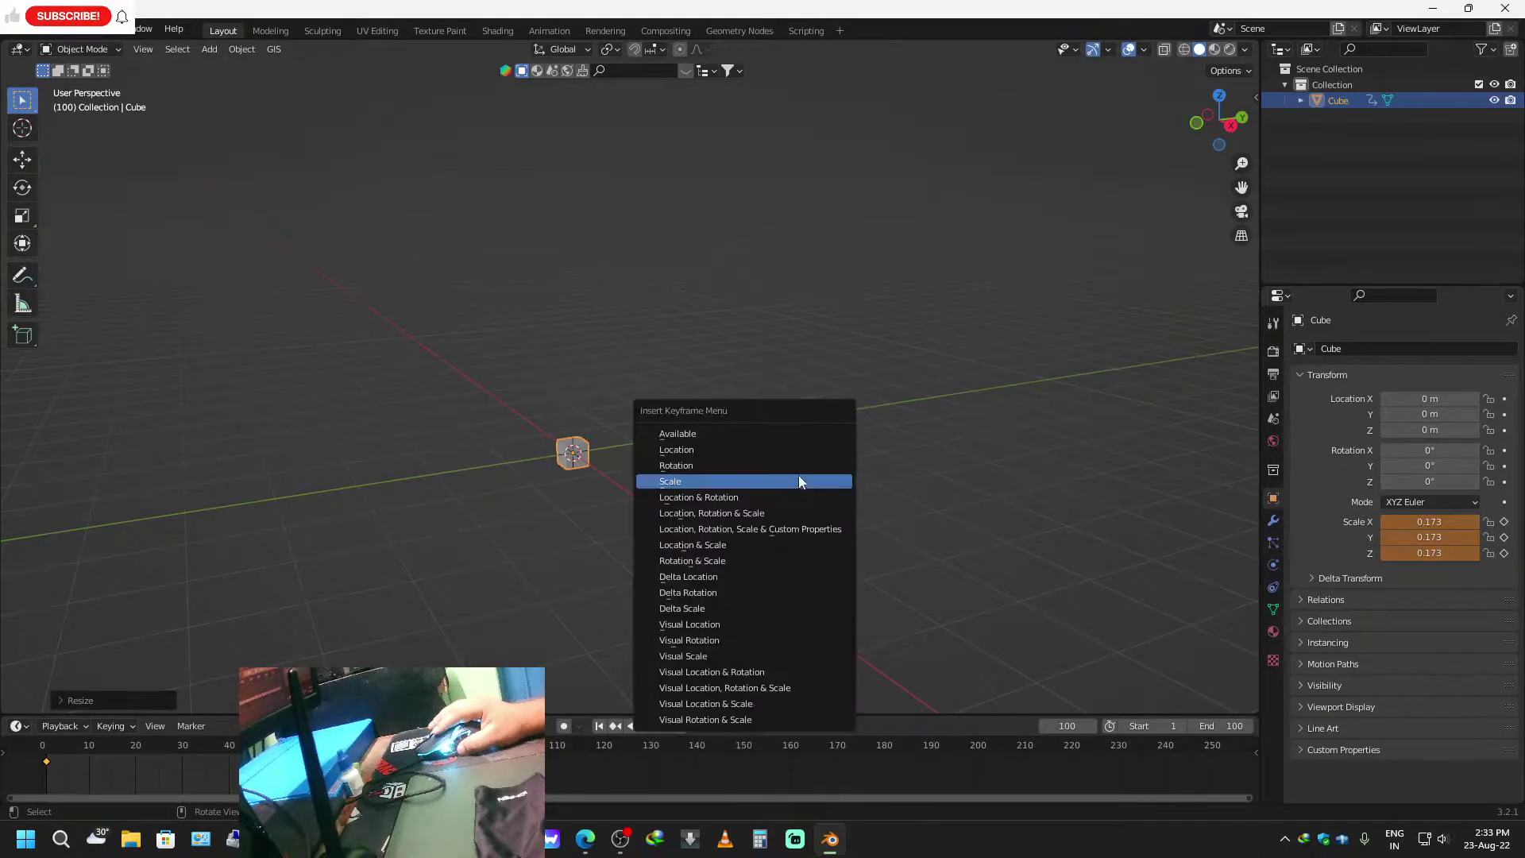
click(735, 482)
Play back the cube's scale animation and stop it.
key(space)
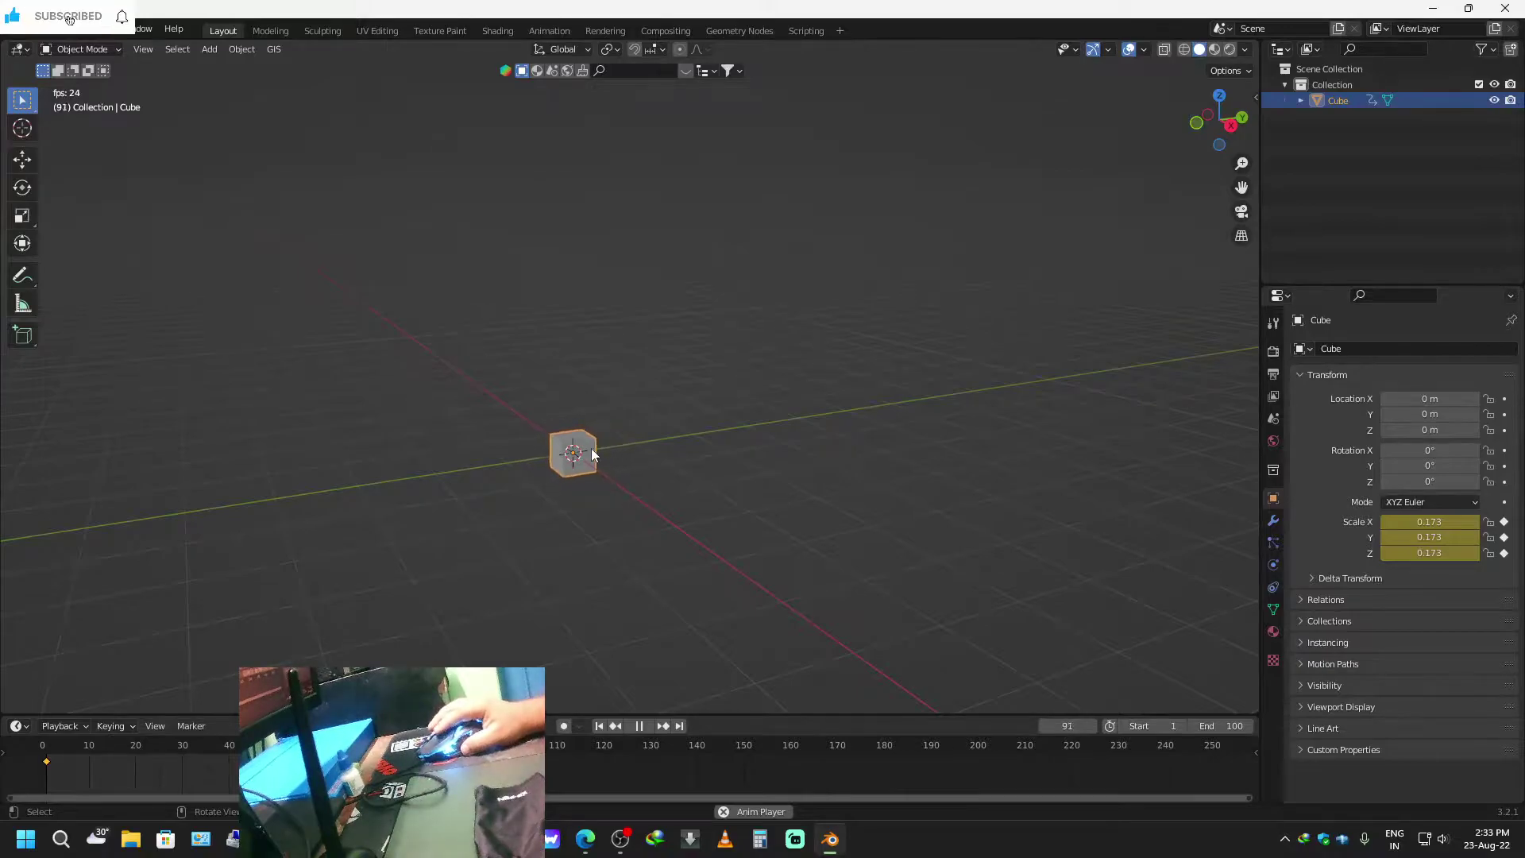
key(space)
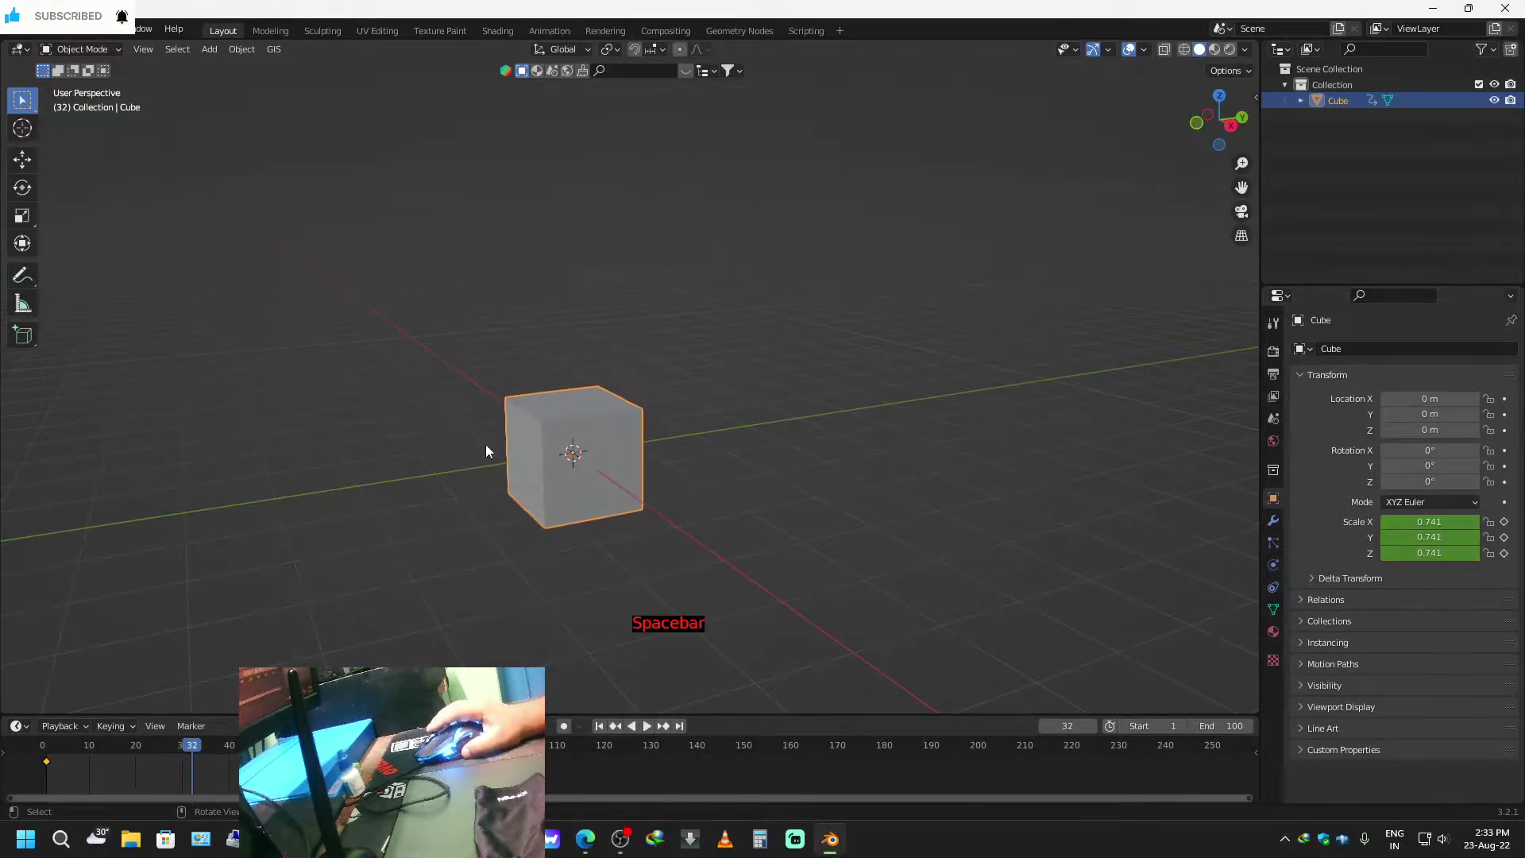
Set the default F-curve interpolation to Linear in the animation preferences and close the preferences.
click(67, 29)
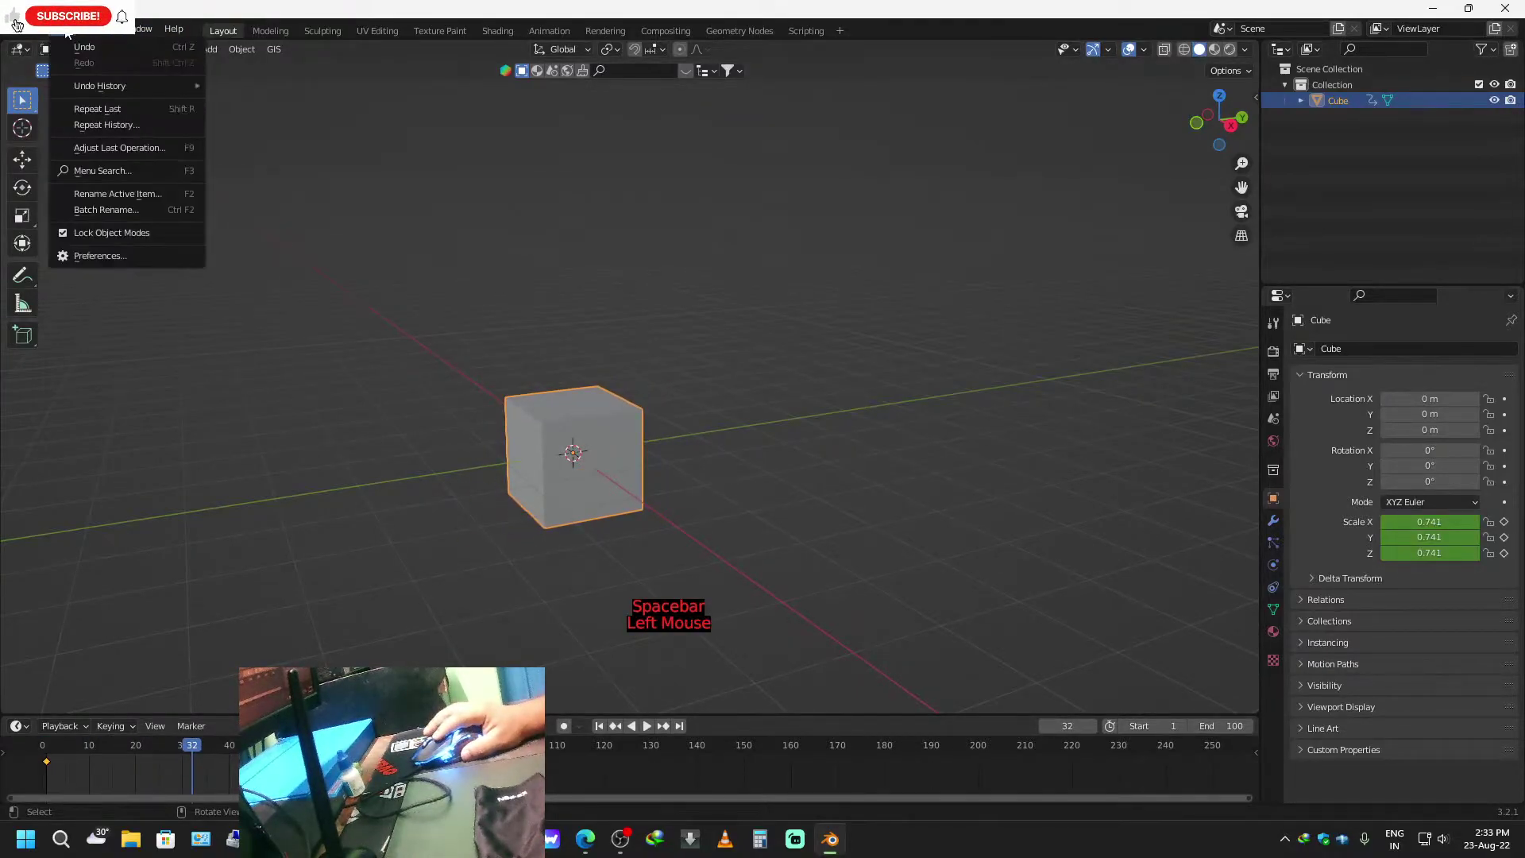
click(96, 256)
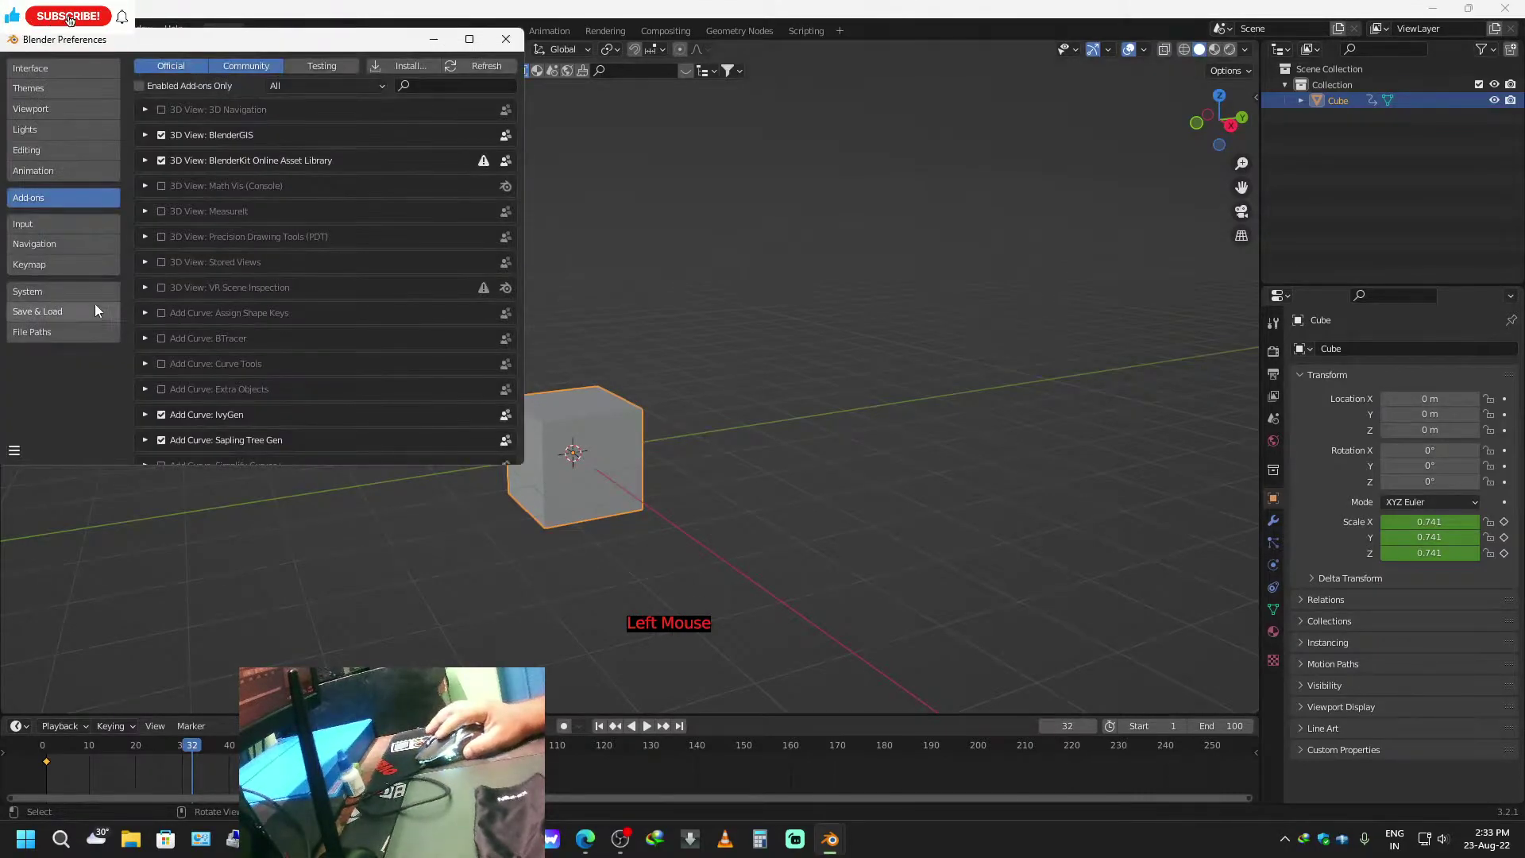
click(51, 170)
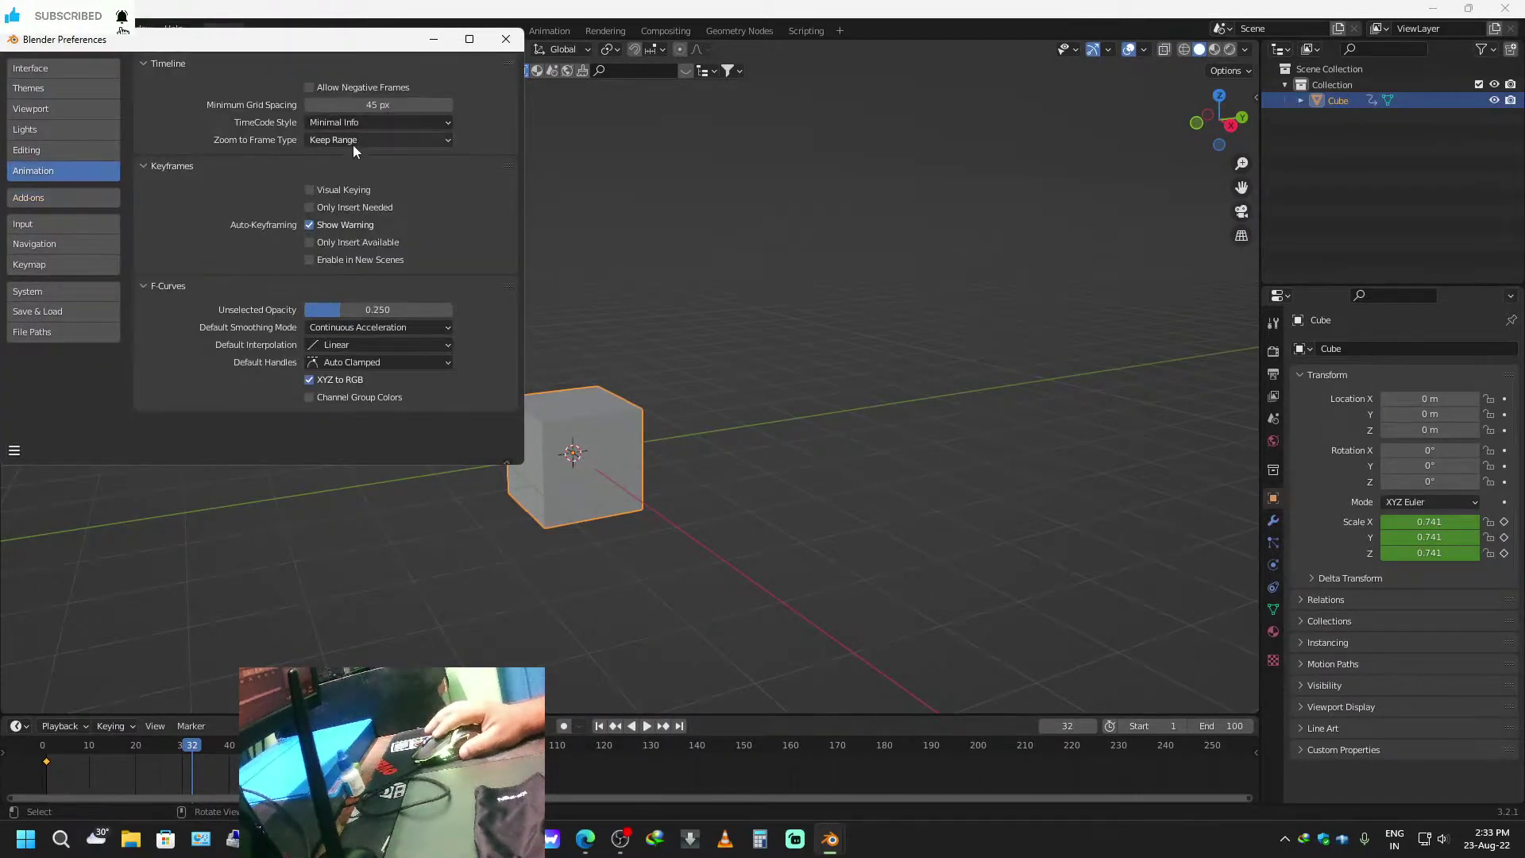
click(352, 345)
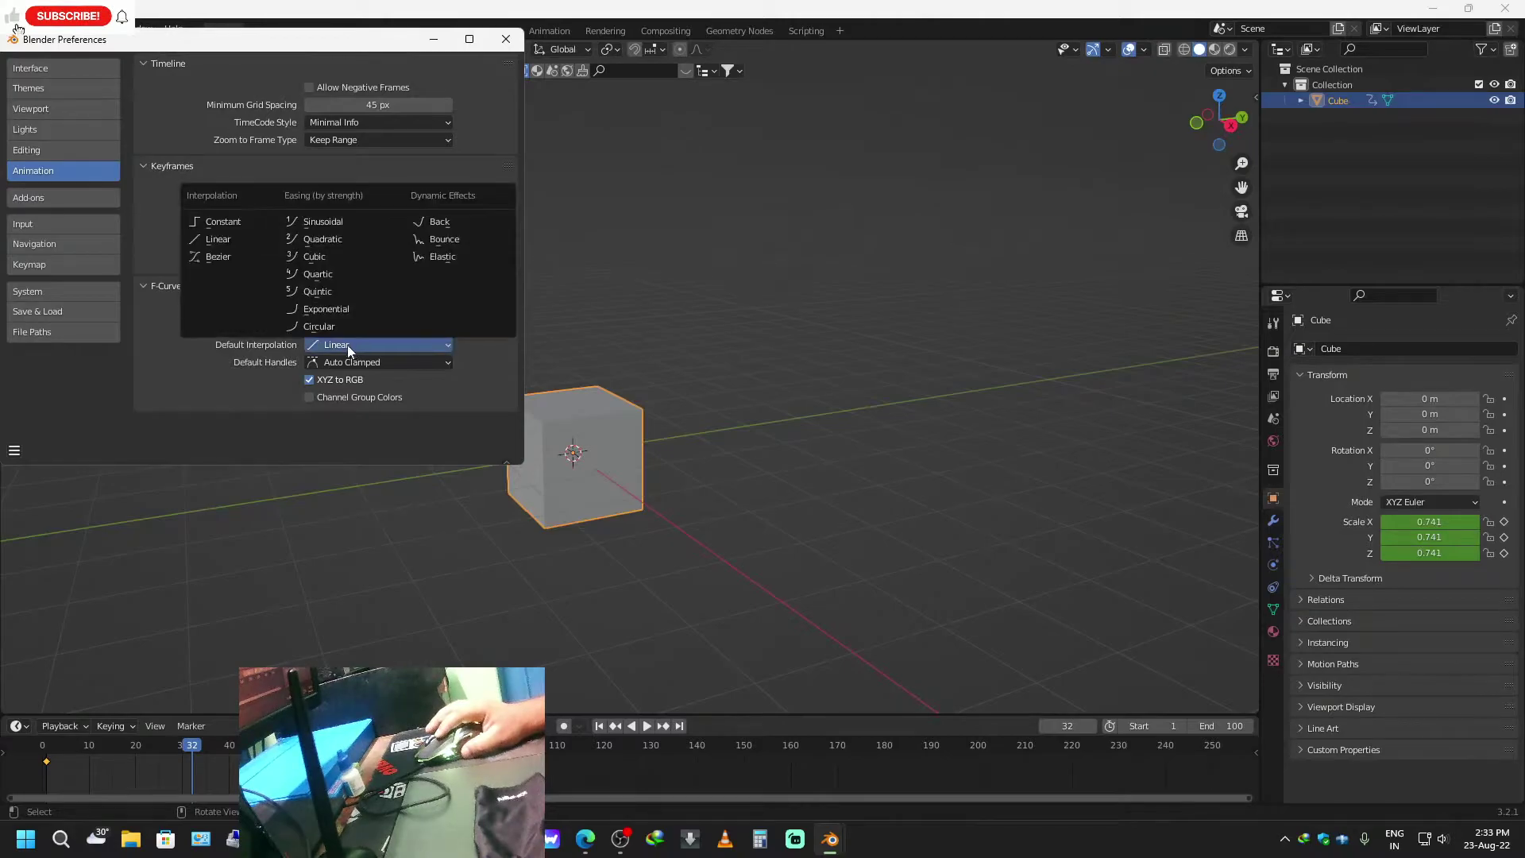
click(219, 240)
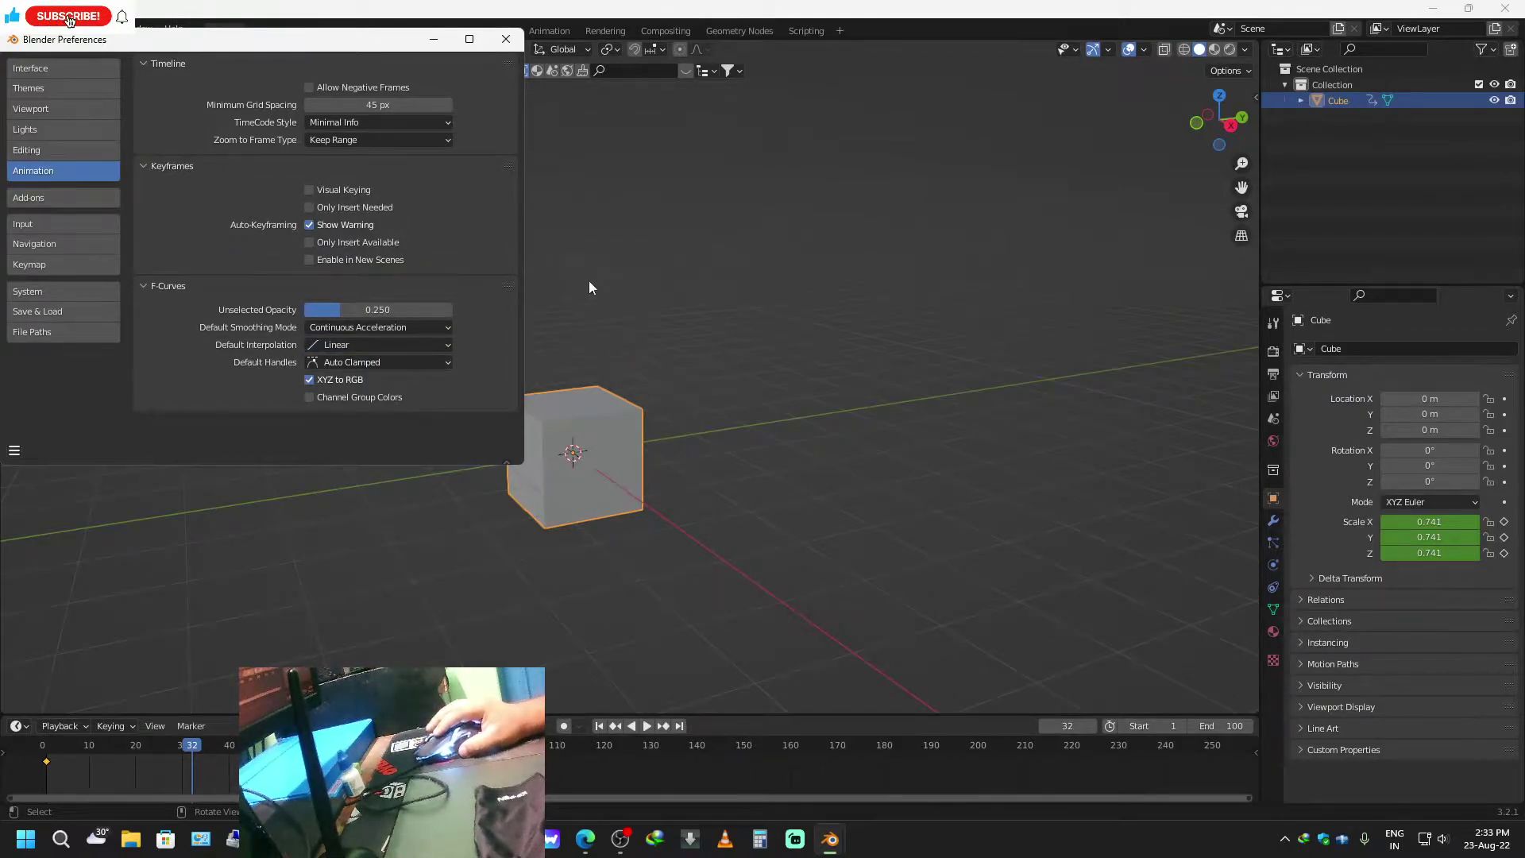
click(506, 39)
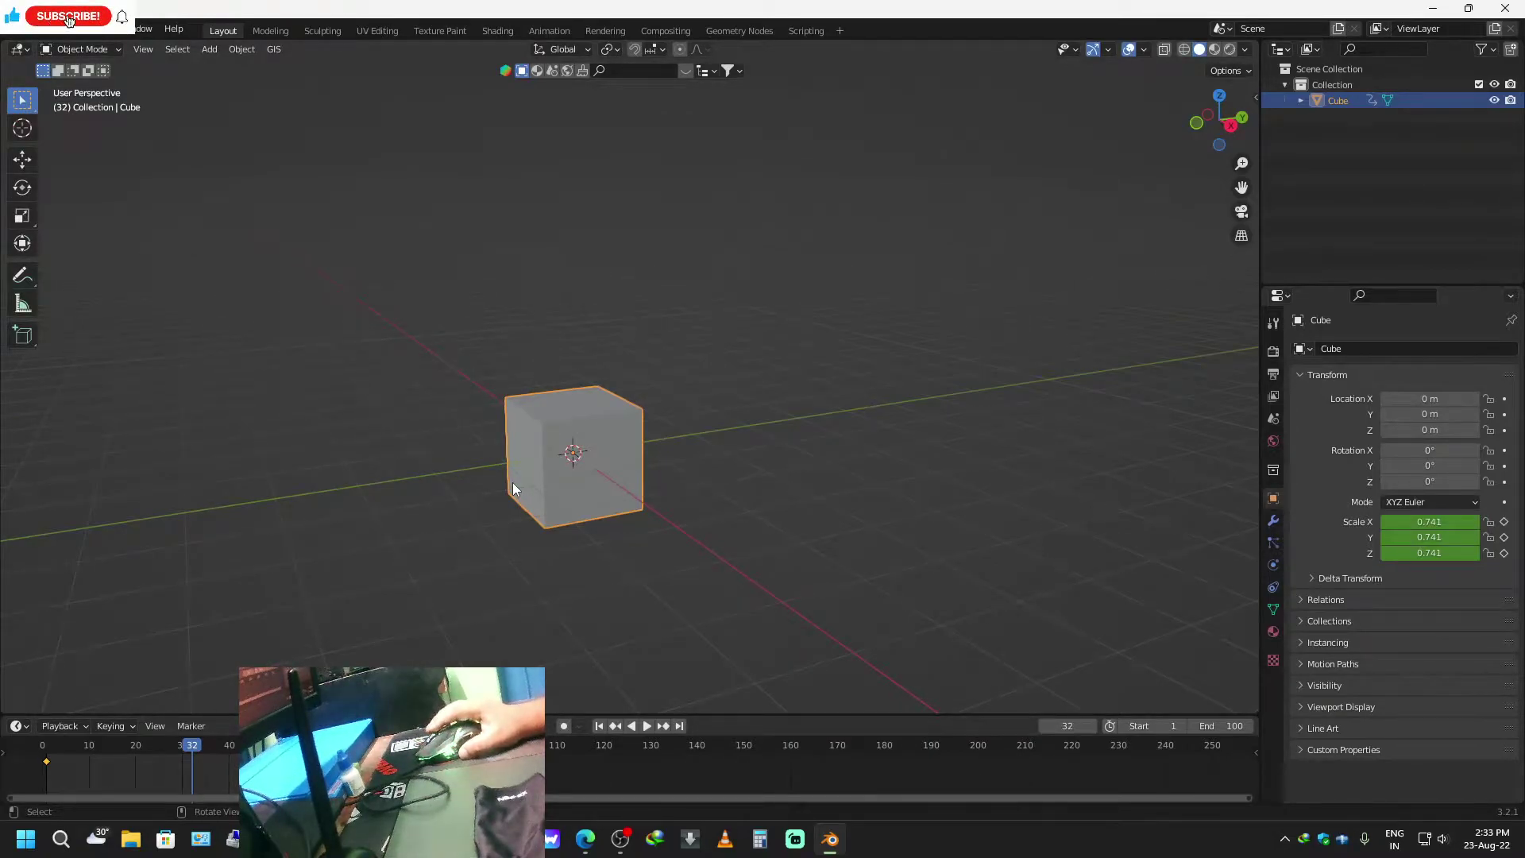
Play the cube's scale animation from frame 1, stop it and return the playhead to frame 1.
key(Left)
key(Left)
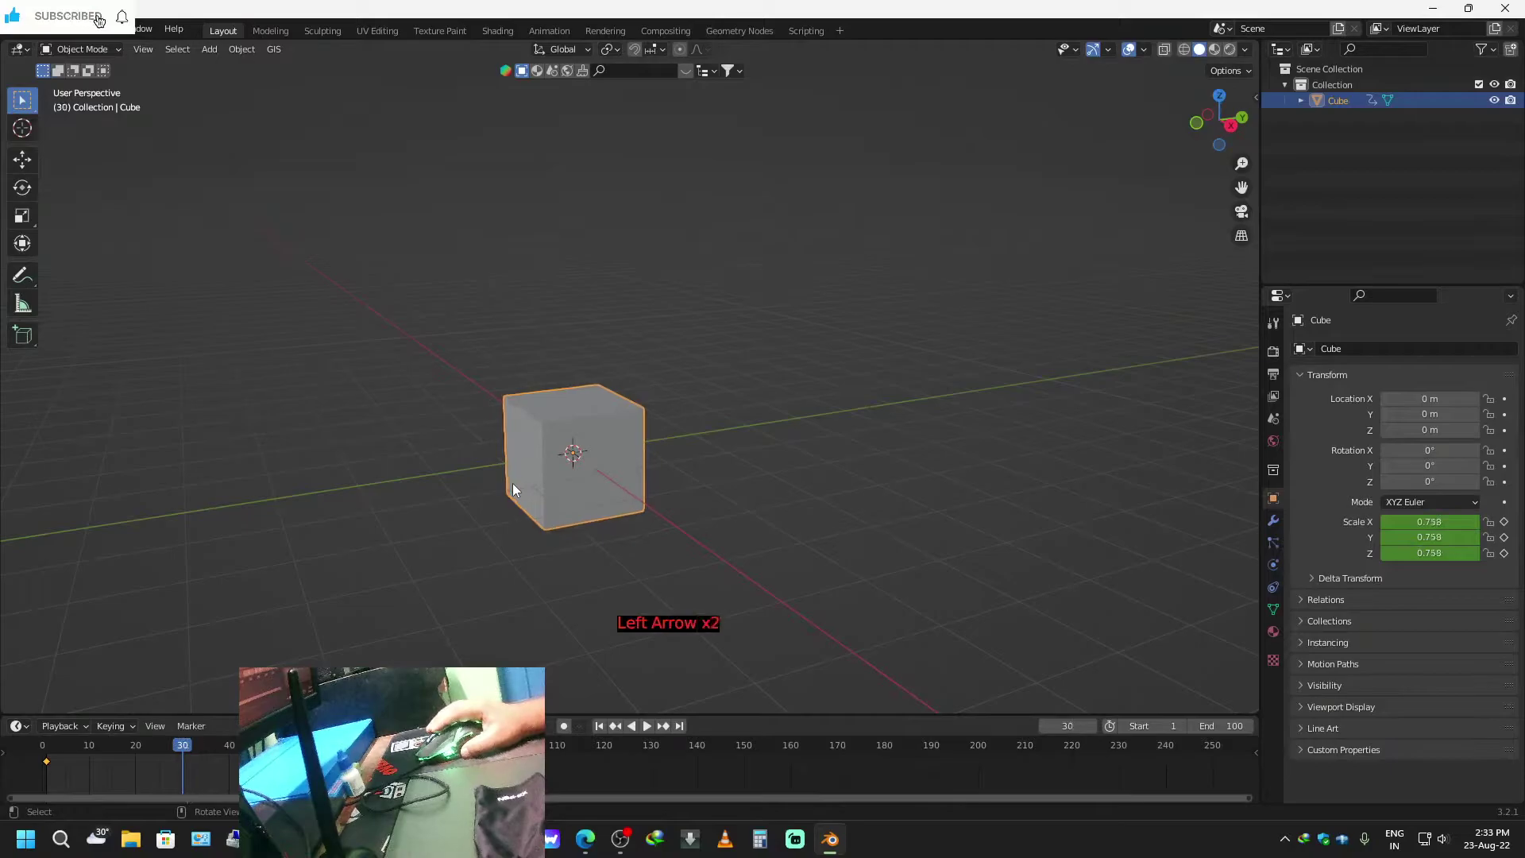
click(599, 726)
key(space)
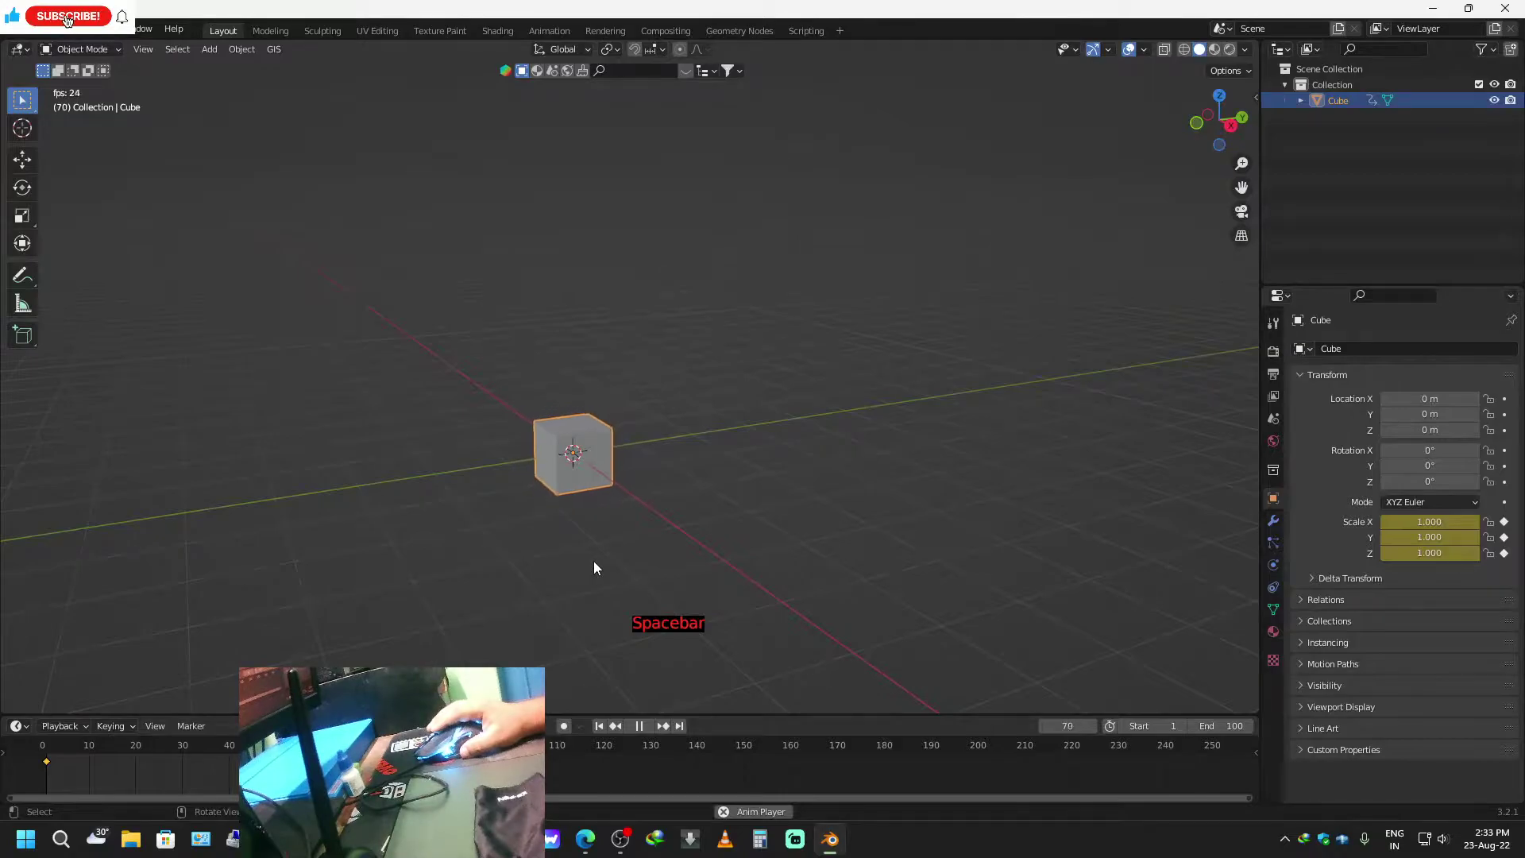
key(space)
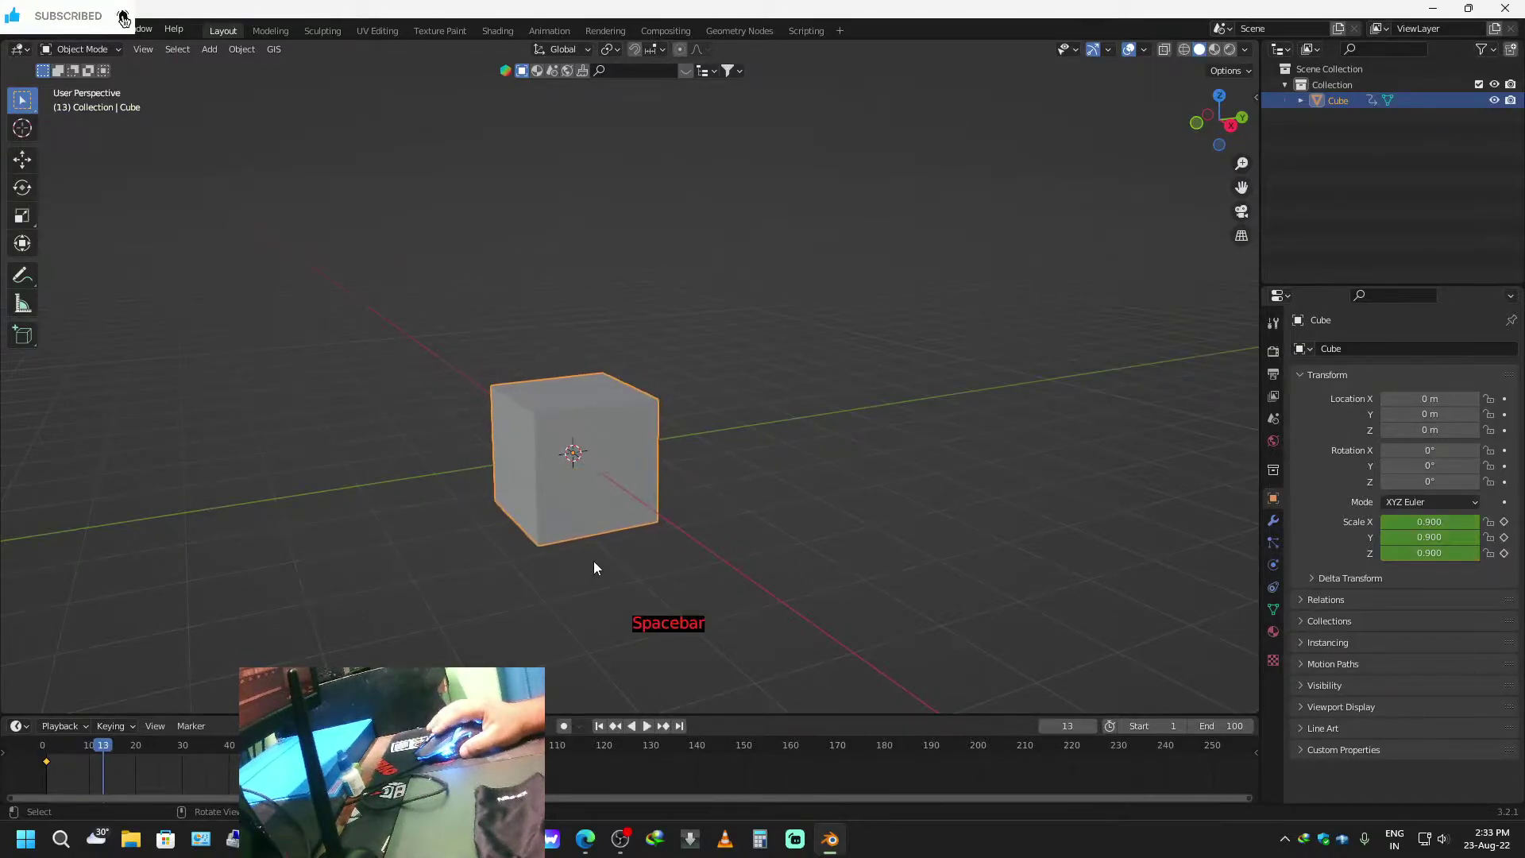
click(600, 726)
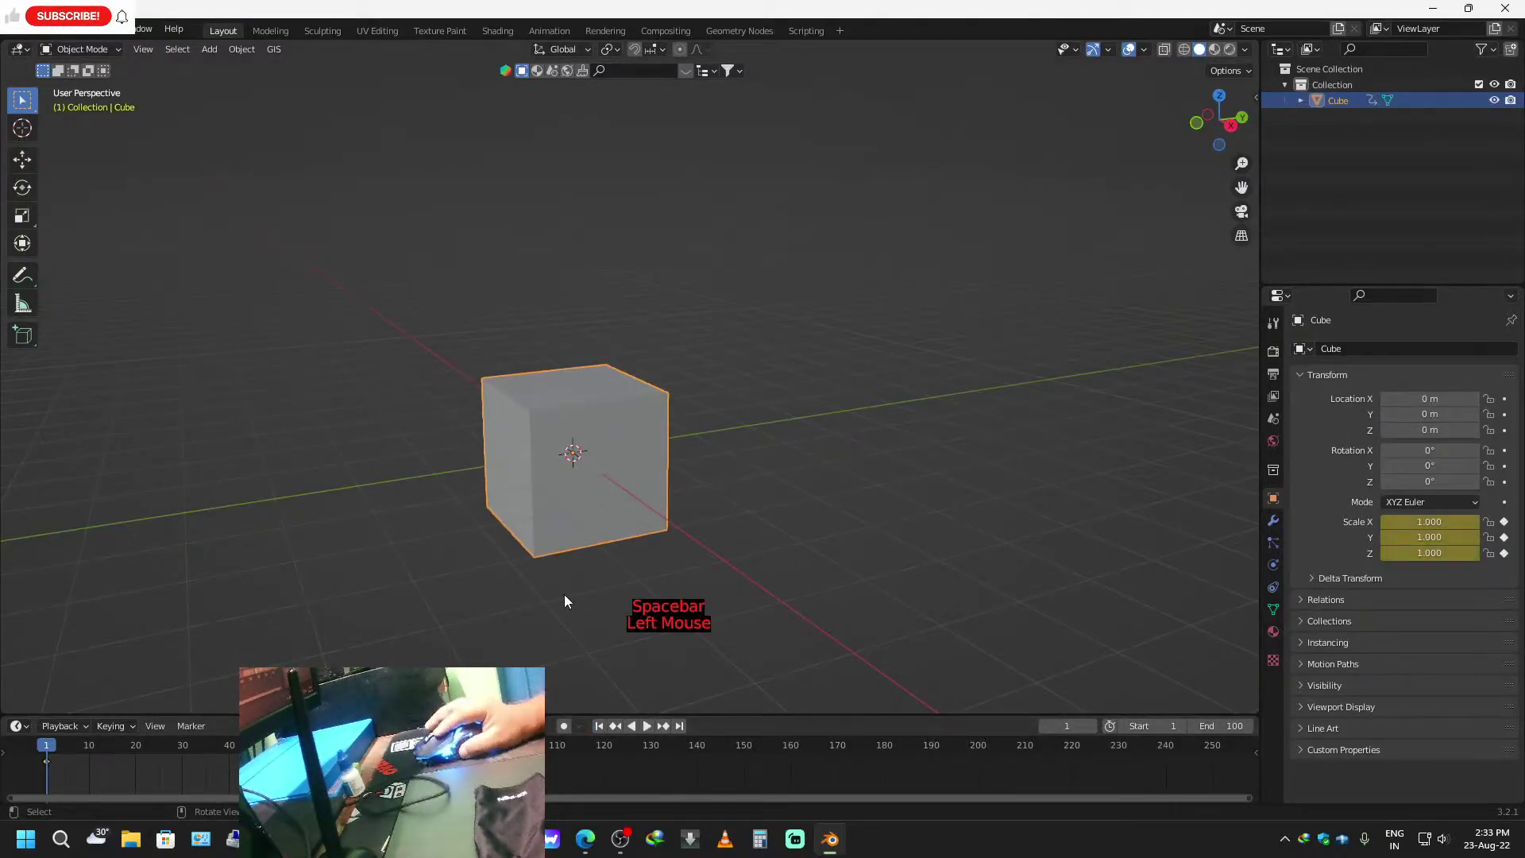
Delete the cube's Scale keyframes from the timeline and select the cube.
mouse_move(673, 512)
middle_down()
mouse_move(652, 517)
mouse_move(664, 520)
middle_up()
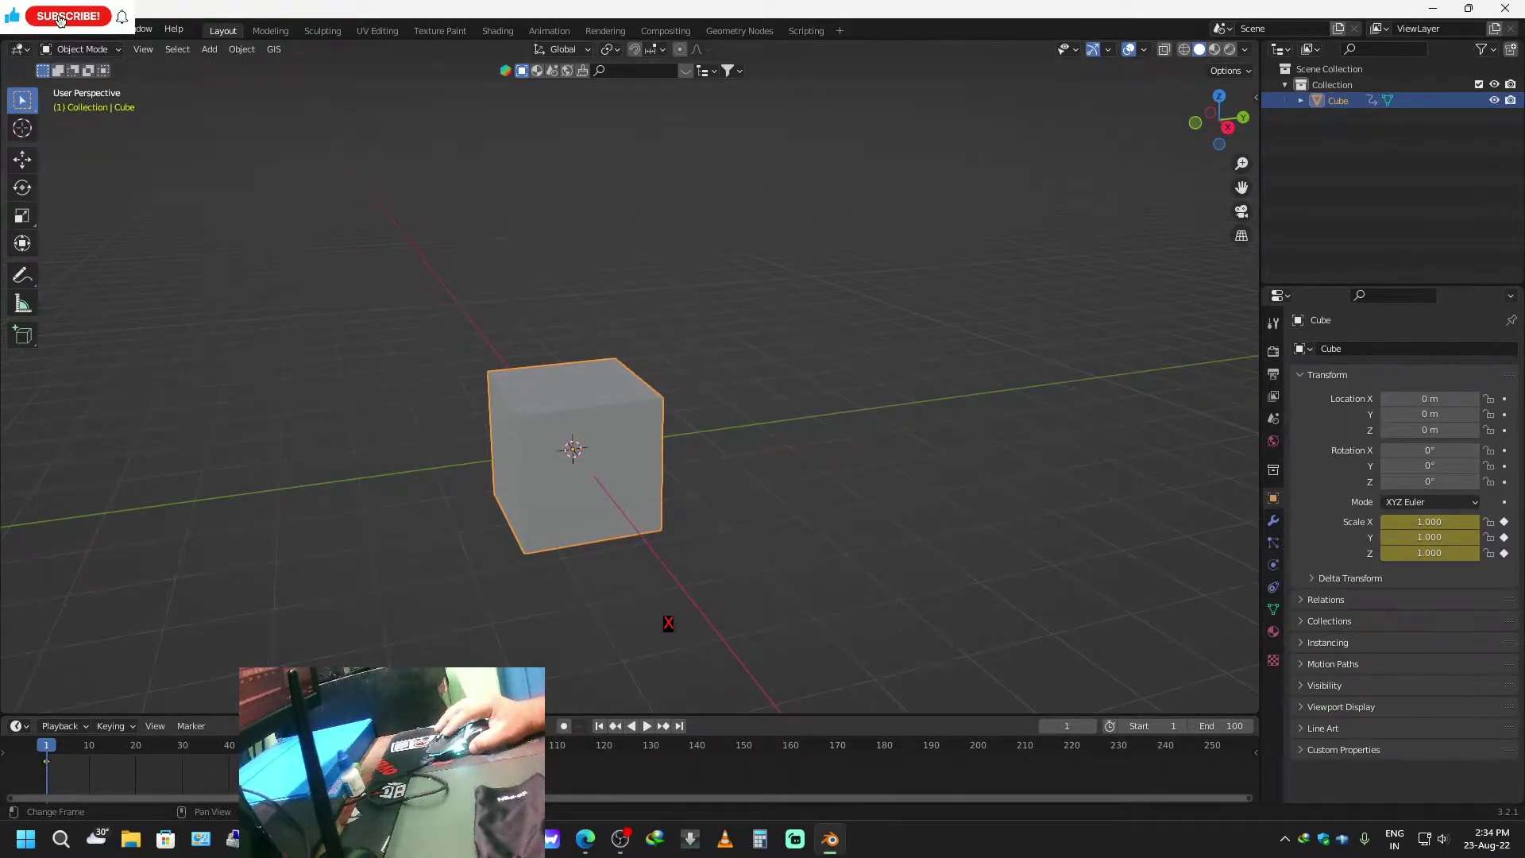
click(492, 739)
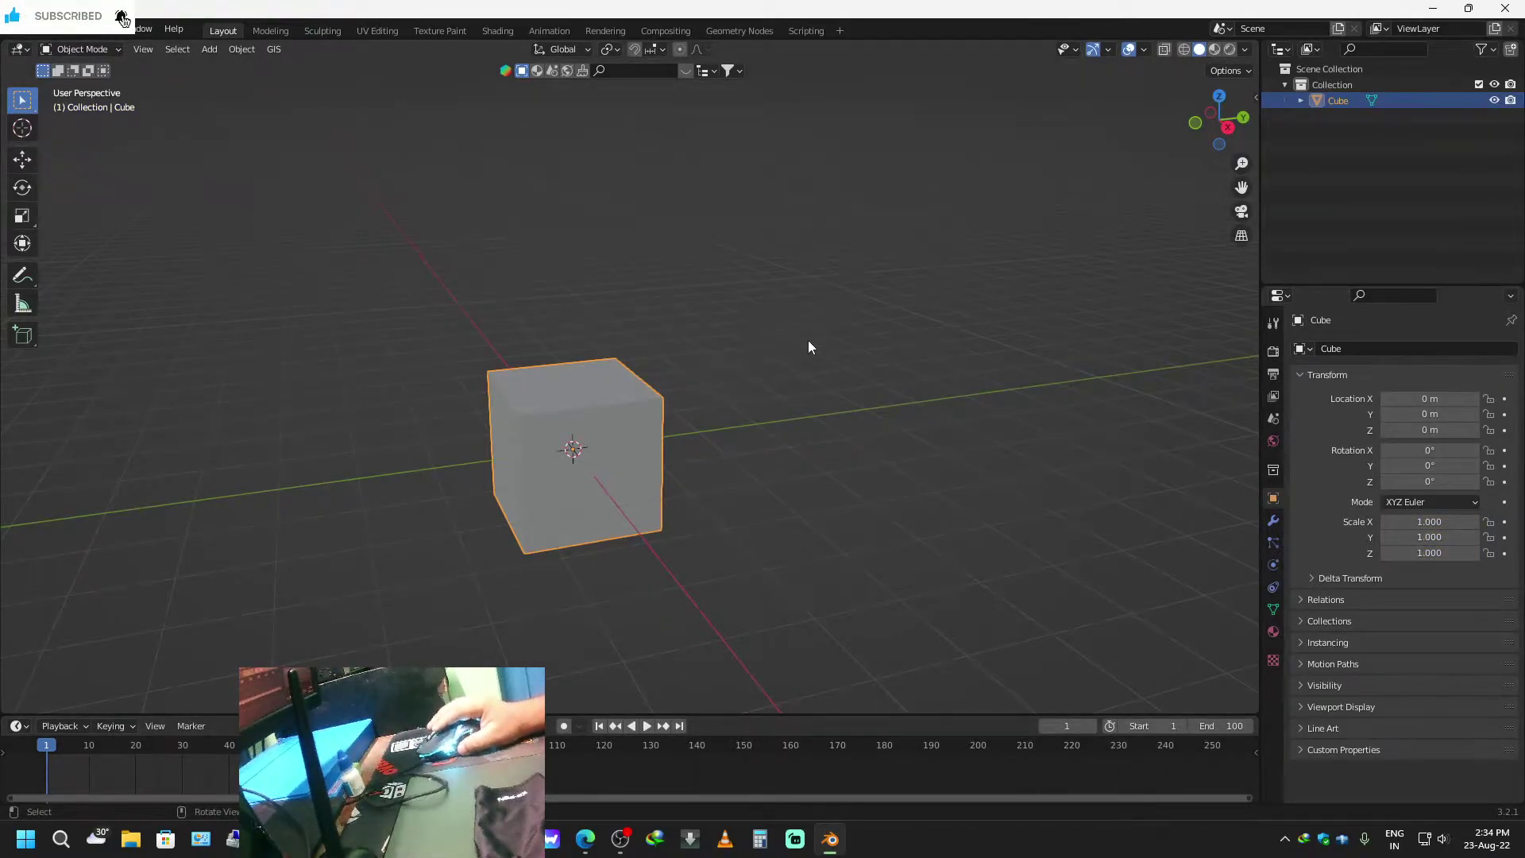
click(602, 436)
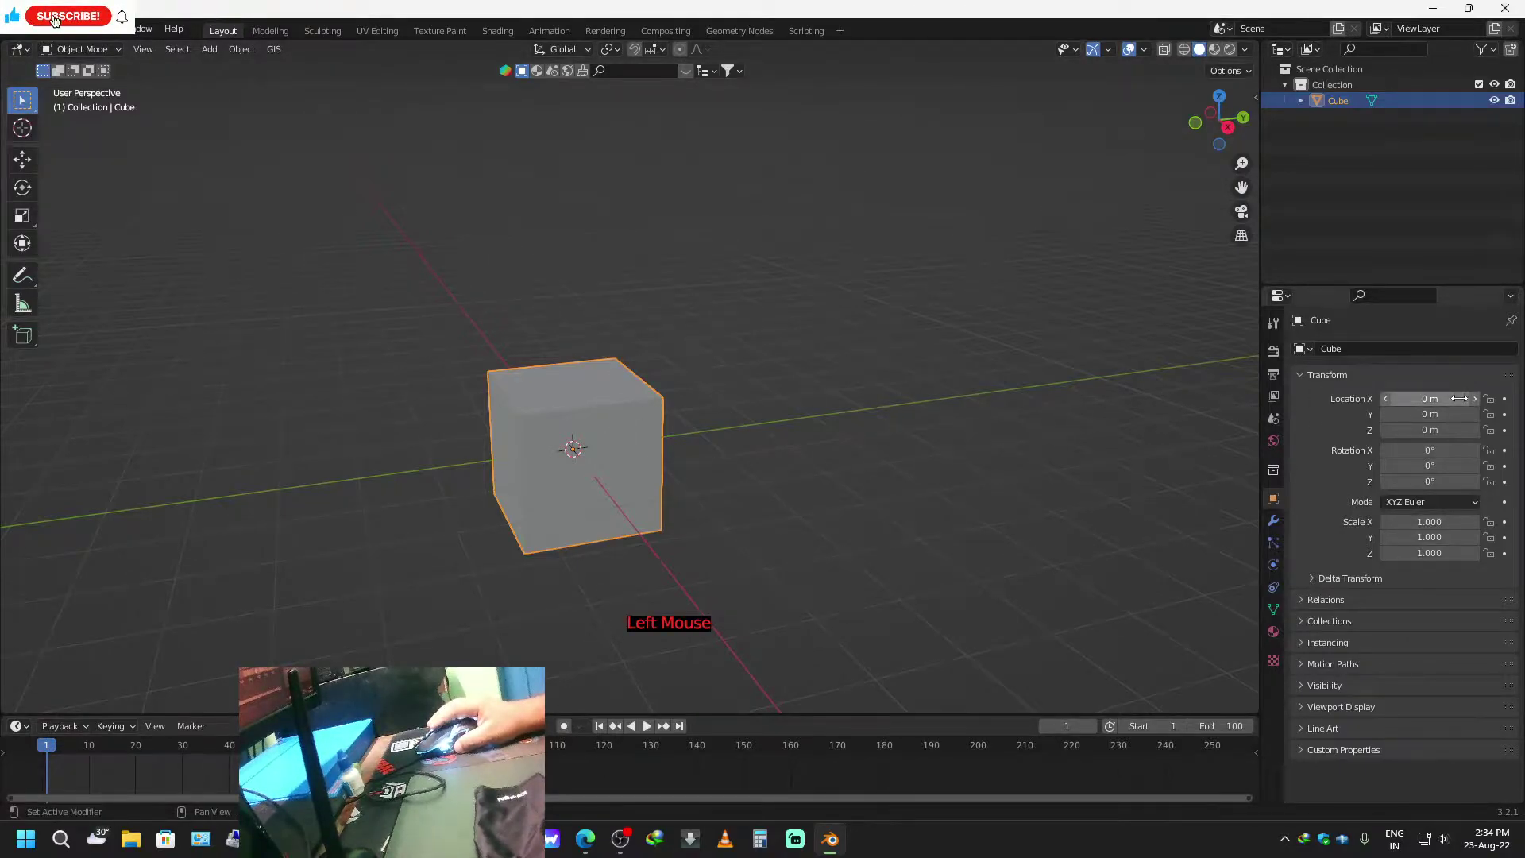
In top view, insert a Location keyframe for the cube at frame 1 and move the playhead to frame 100.
middle_drag(426, 415, 606, 467)
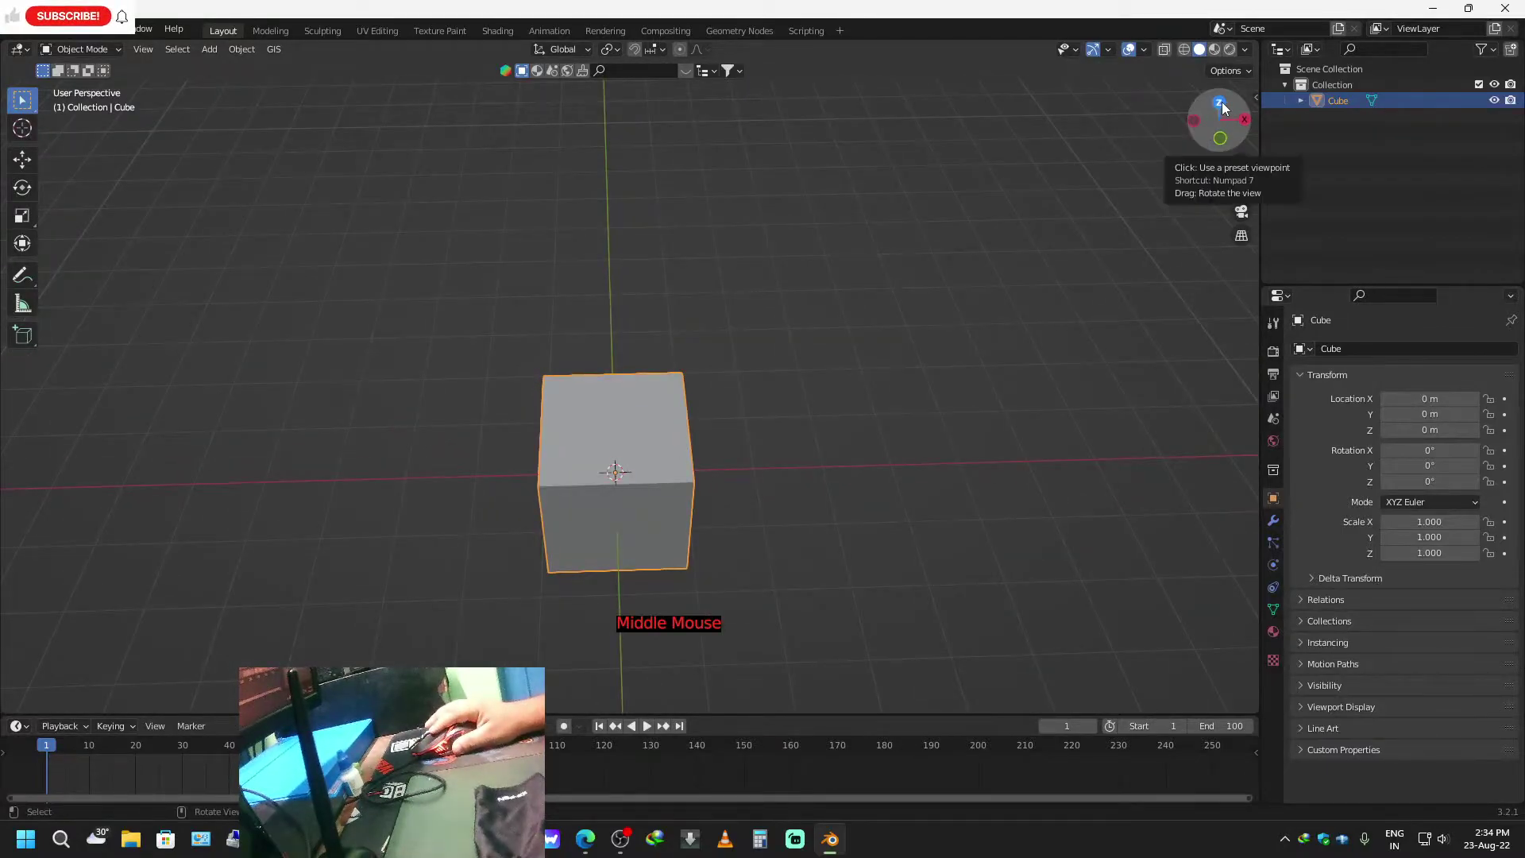
click(1222, 108)
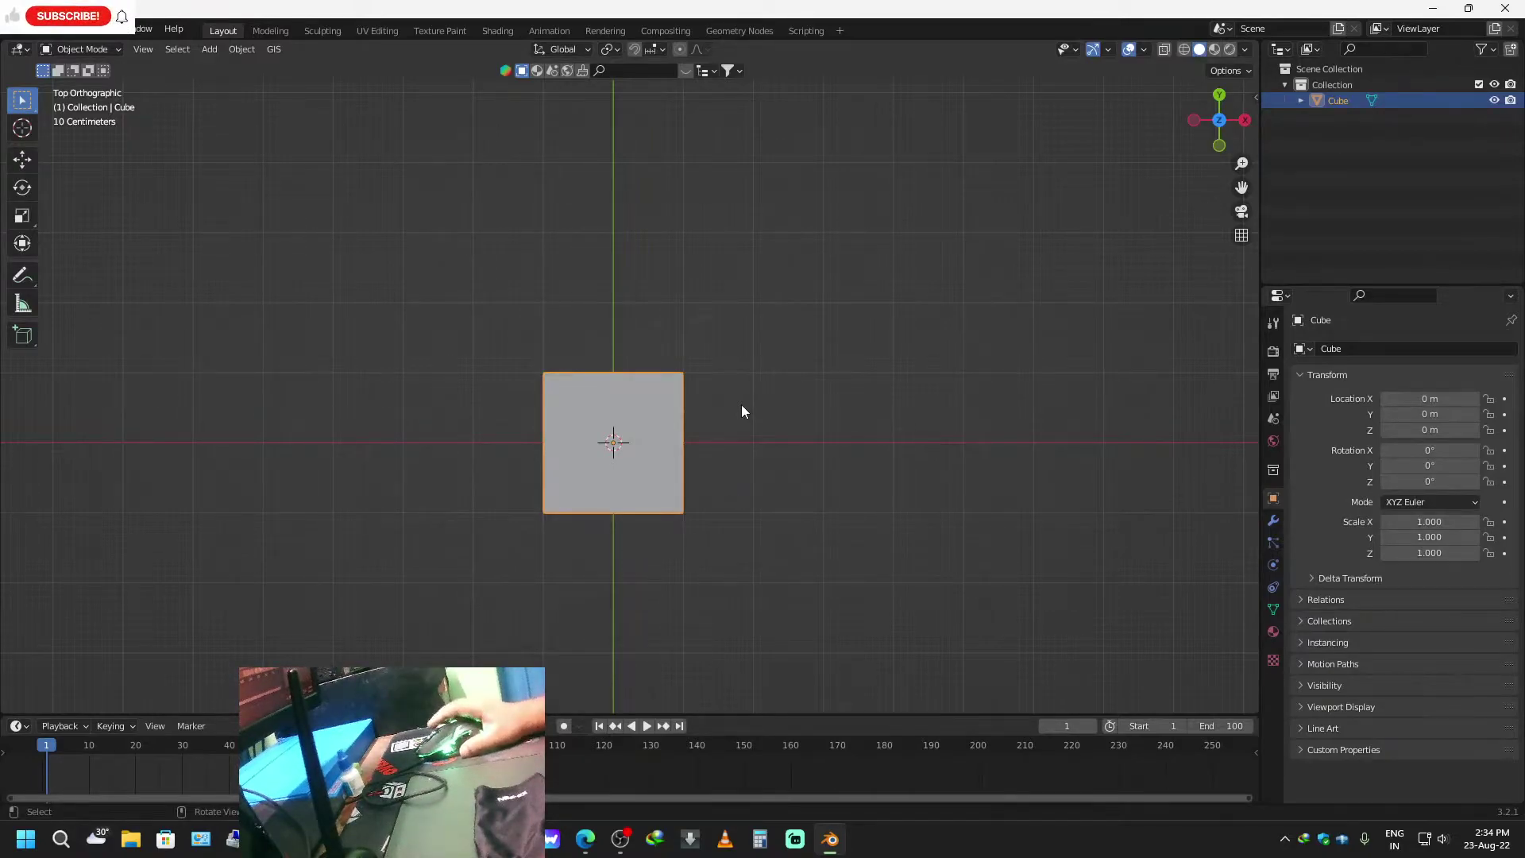
key(i)
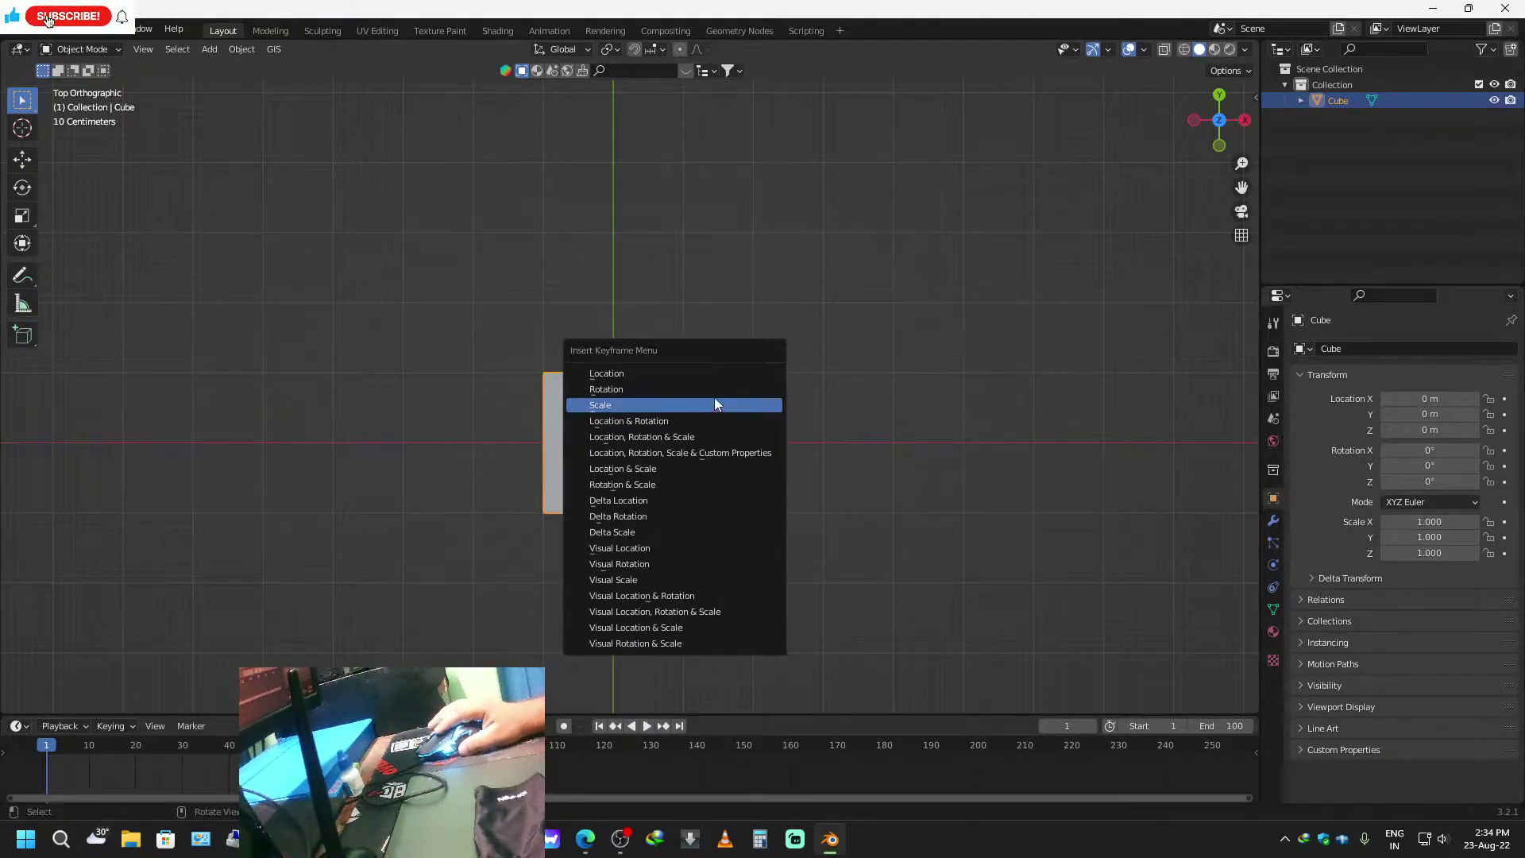
click(666, 375)
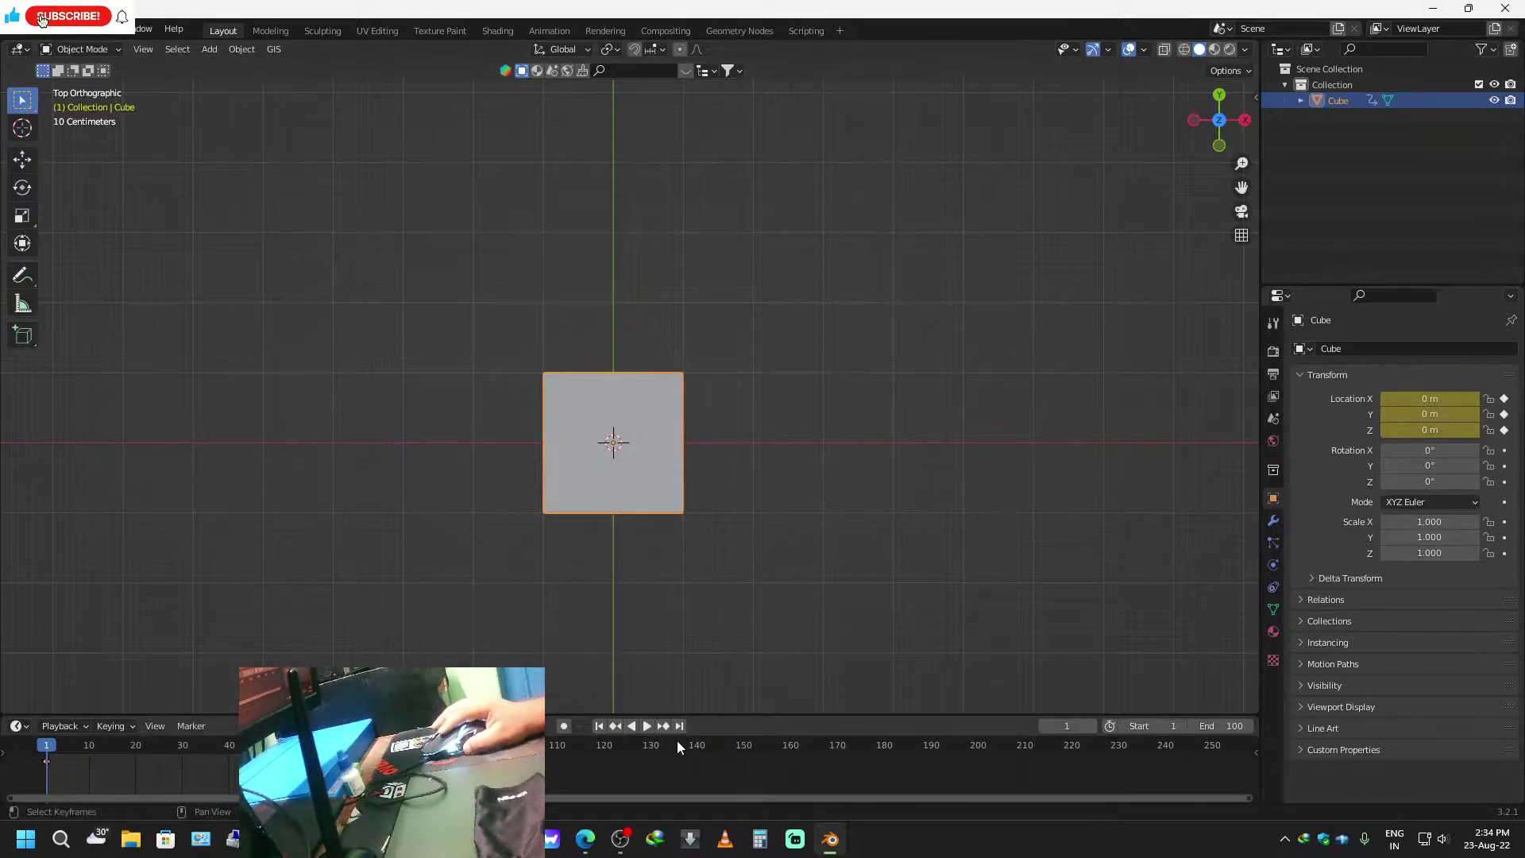
click(647, 725)
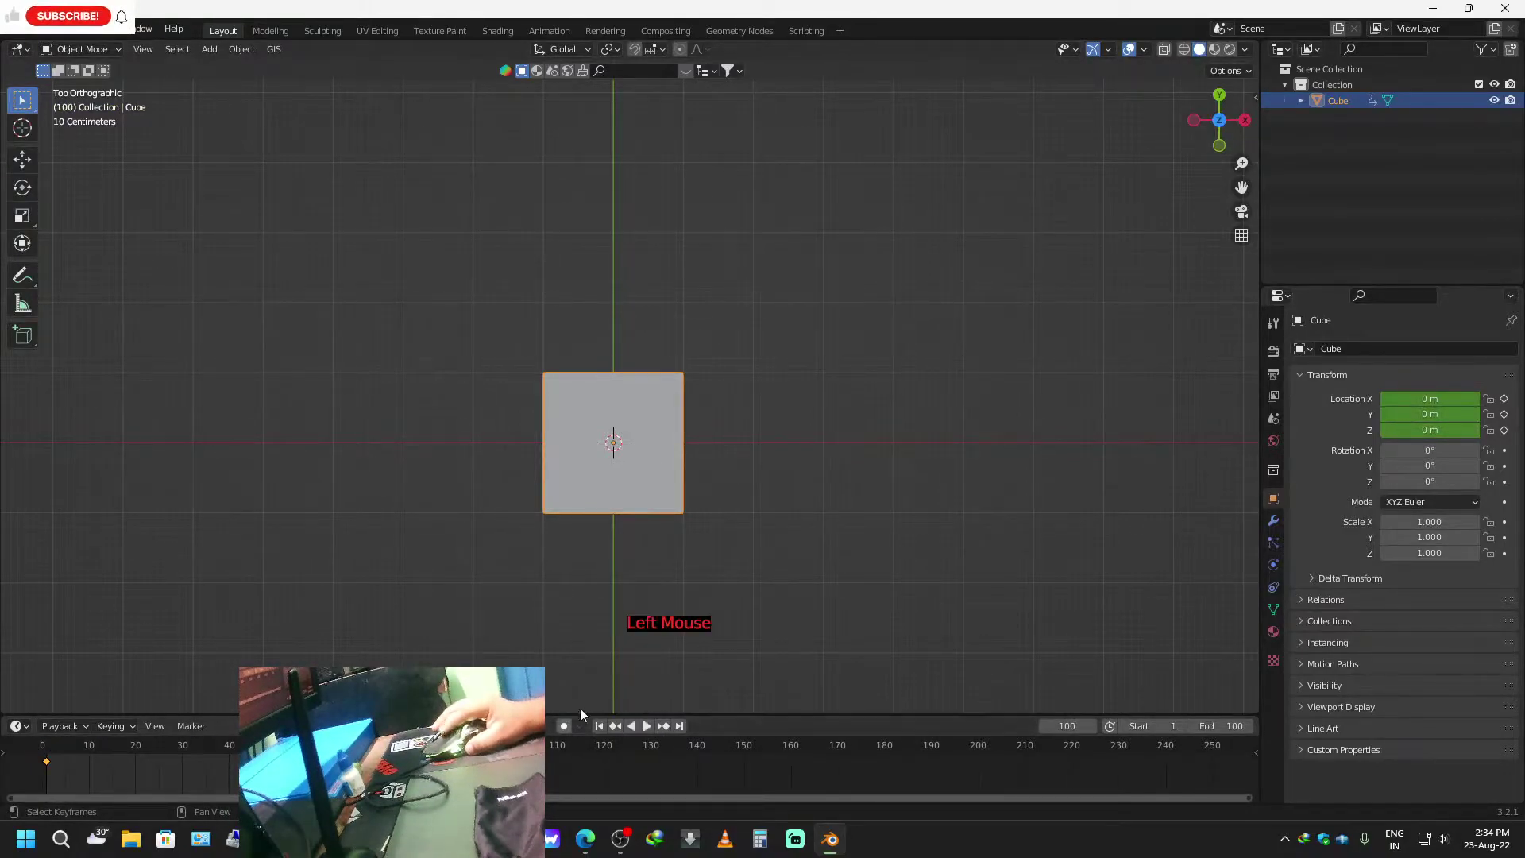
scroll(736, 569, down, 3)
shift+middle_drag(735, 569, 777, 501)
key(g)
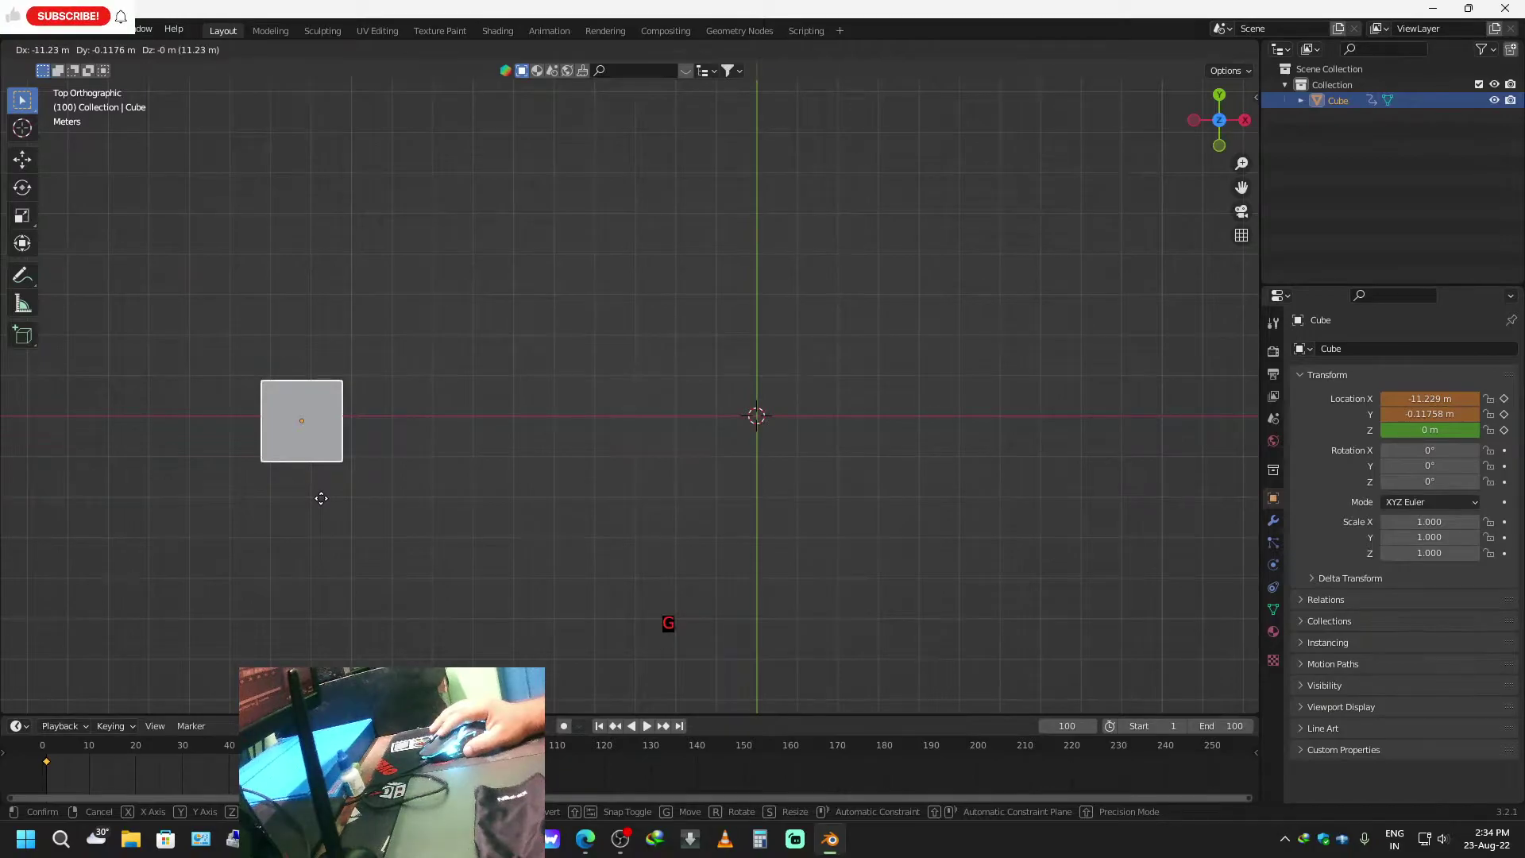
right_click(760, 495)
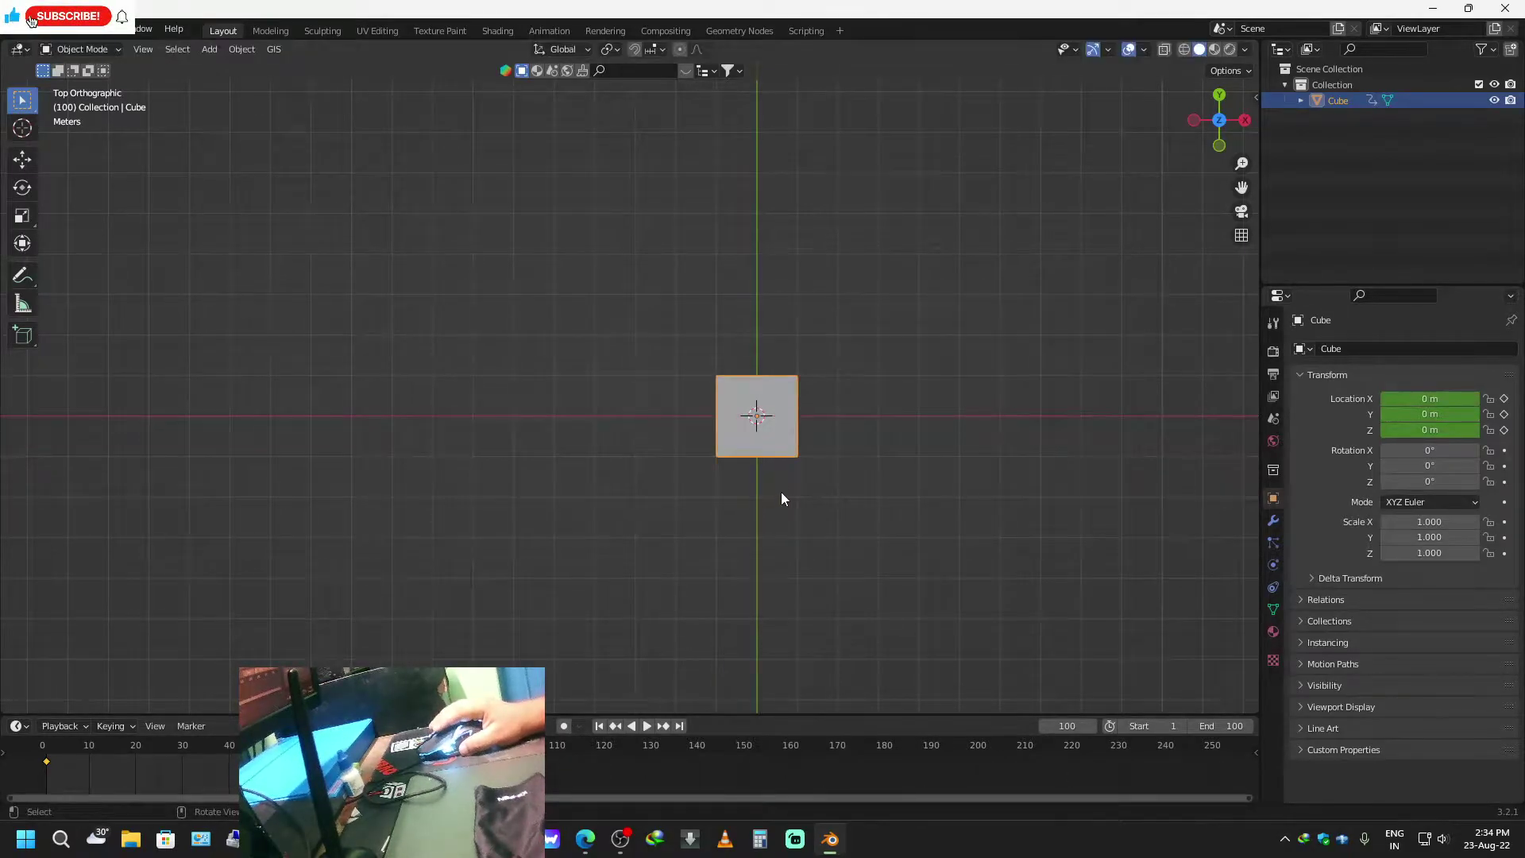
key(g)
key(x)
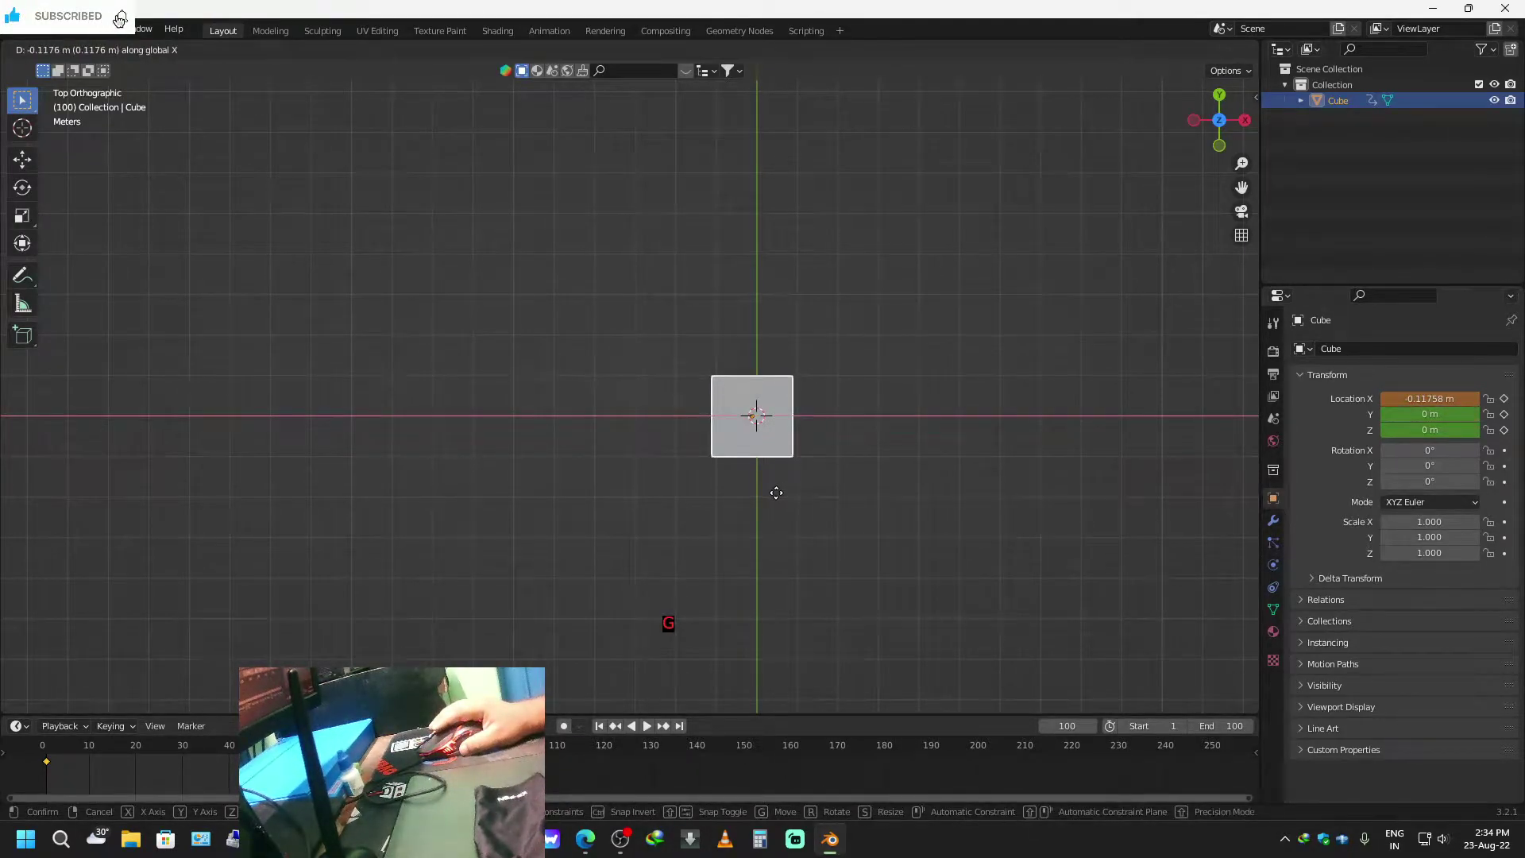
key(y)
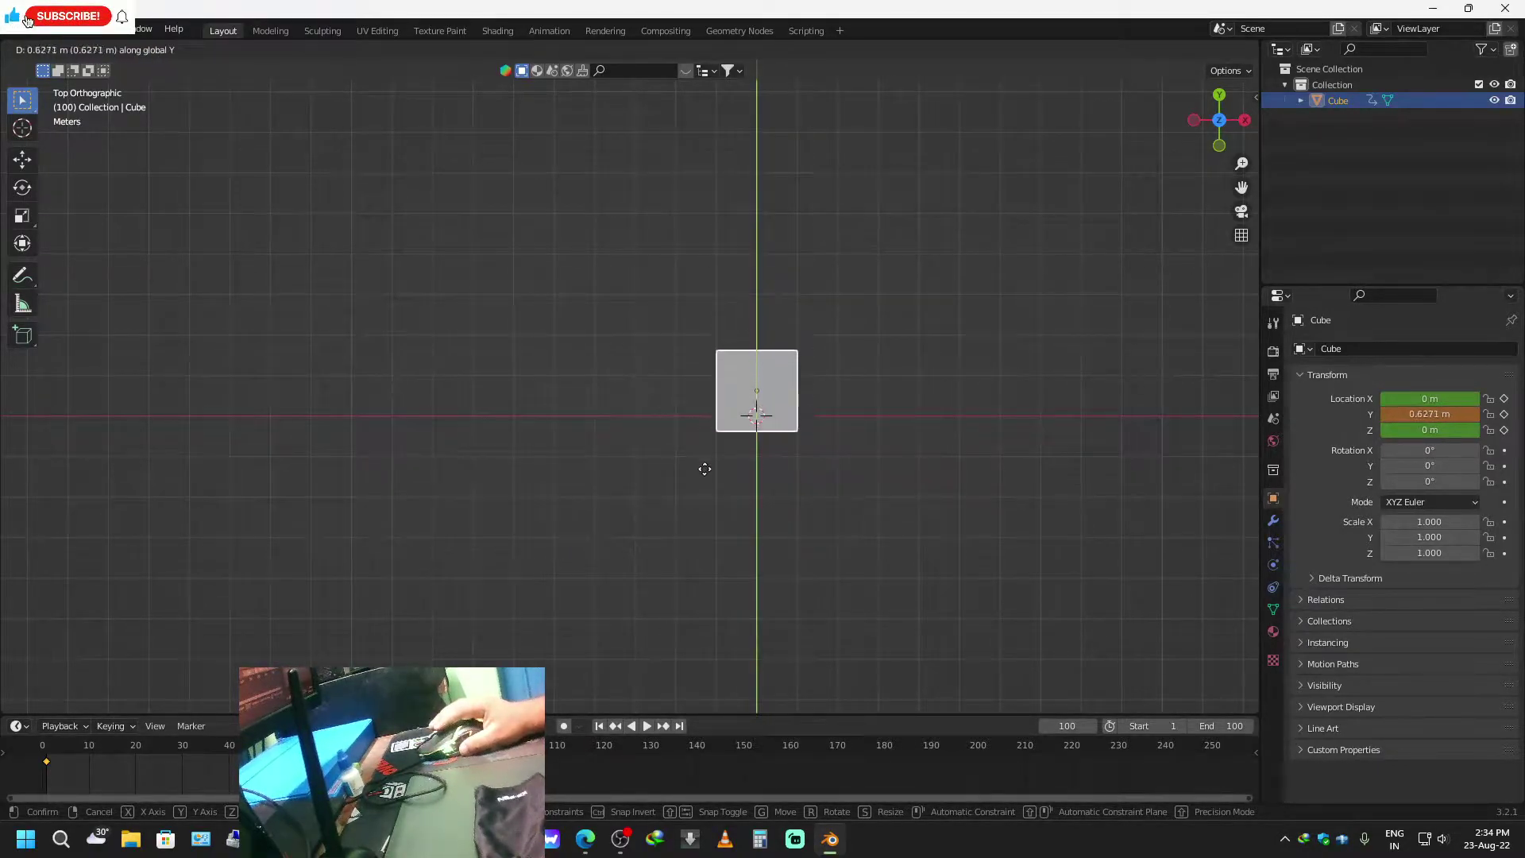
right_click(705, 465)
Move the cube up along Z to about 6.82 m and keyframe only its Z location at frame 100.
middle_drag(704, 475, 801, 524)
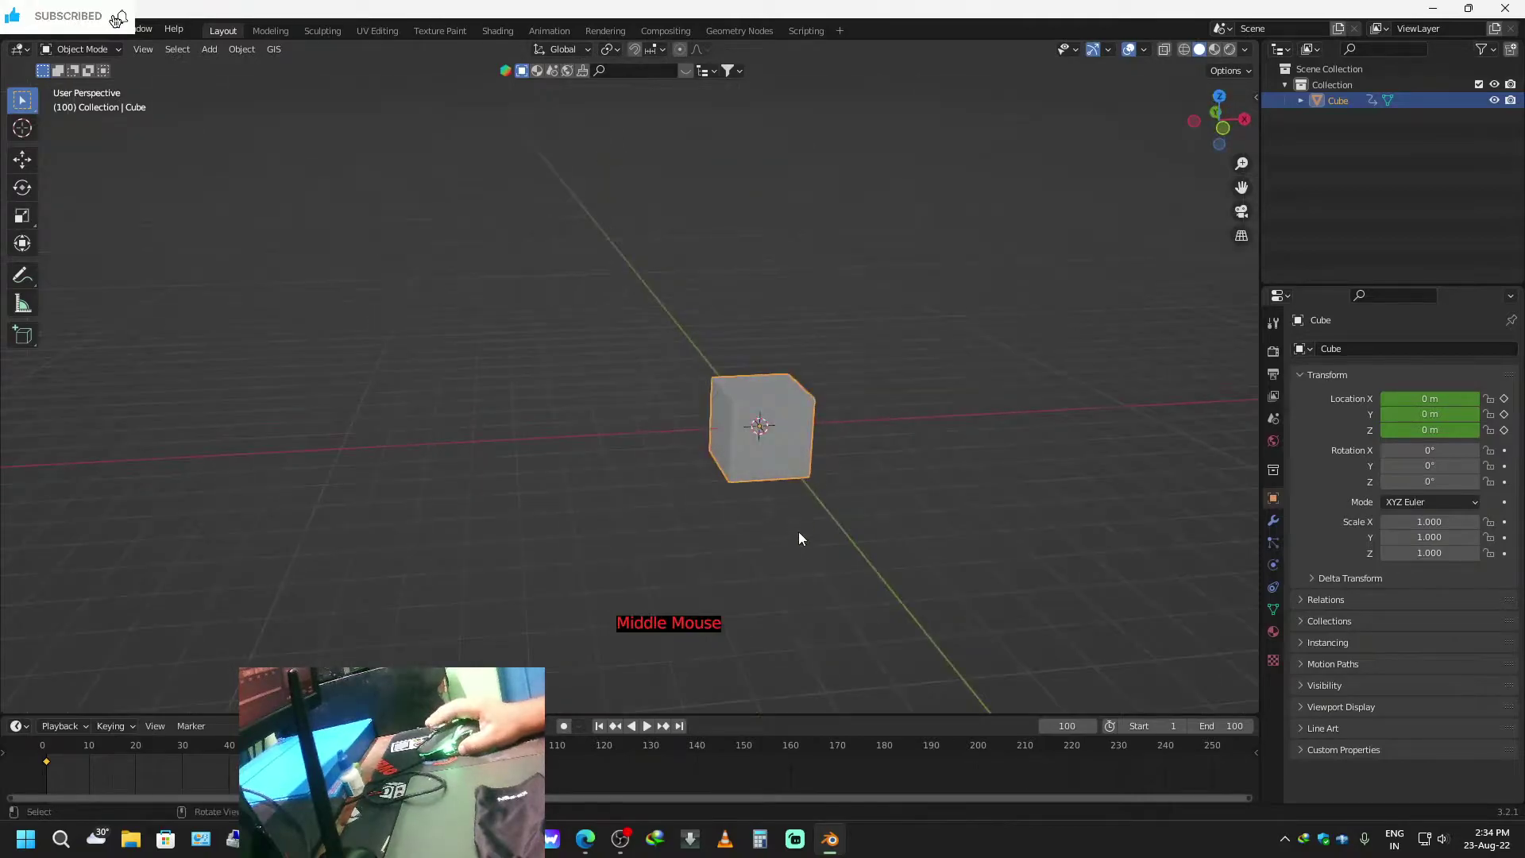
key(g)
key(z)
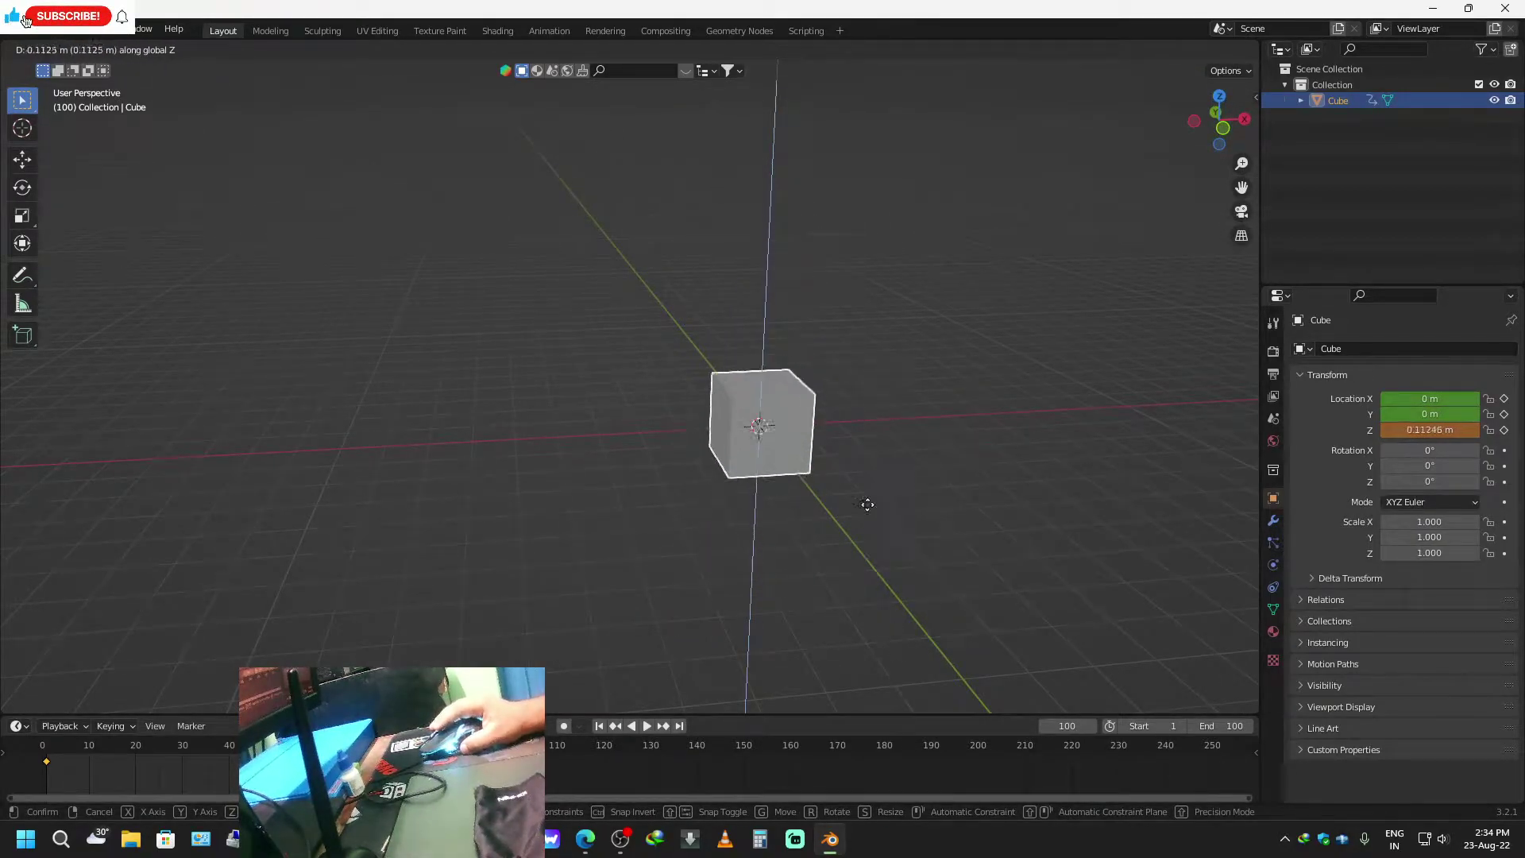
click(850, 256)
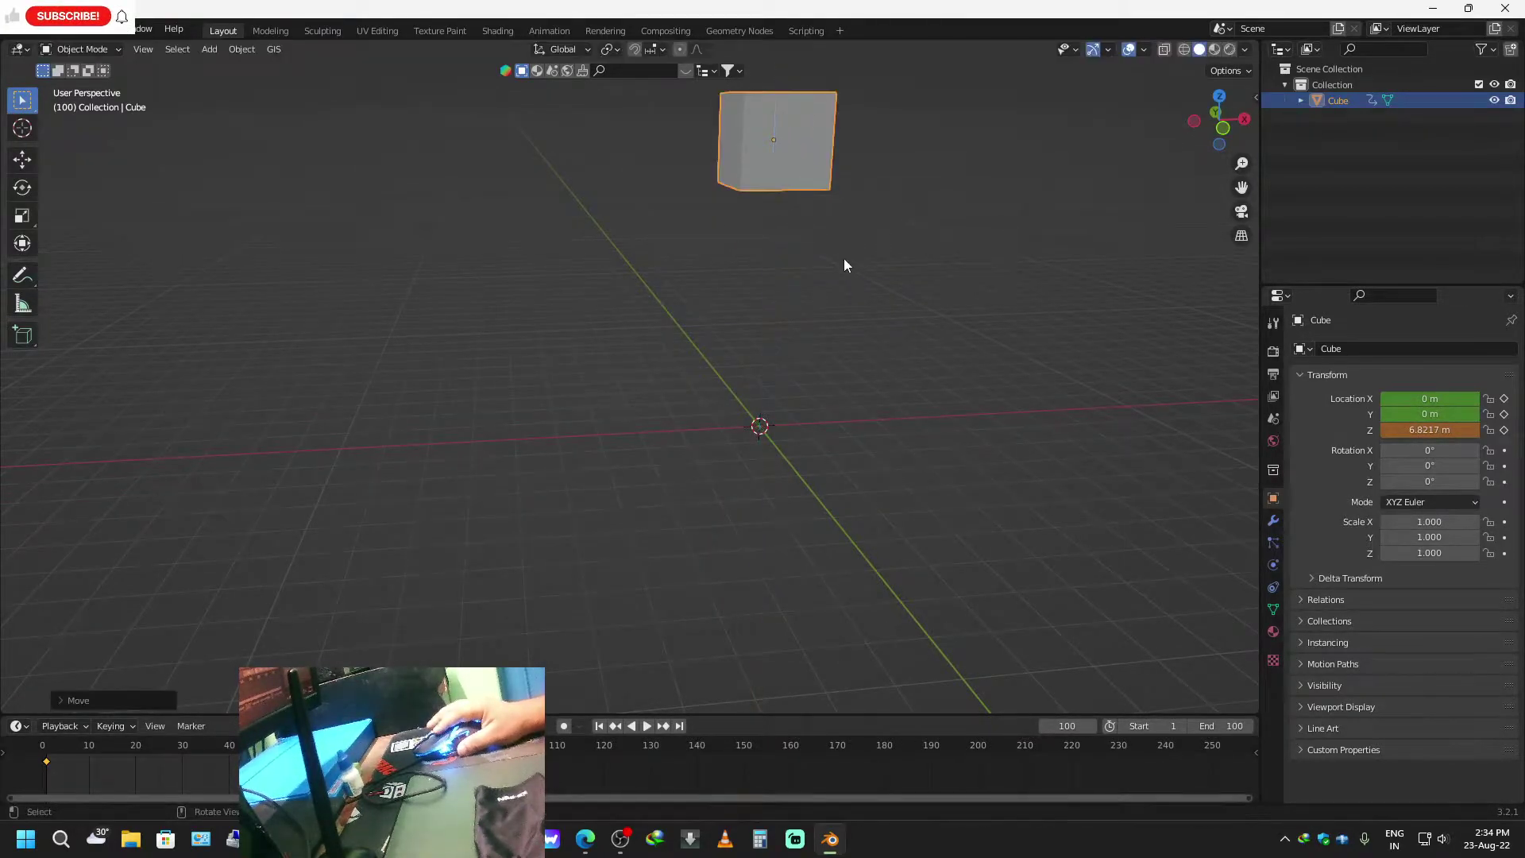
click(1505, 430)
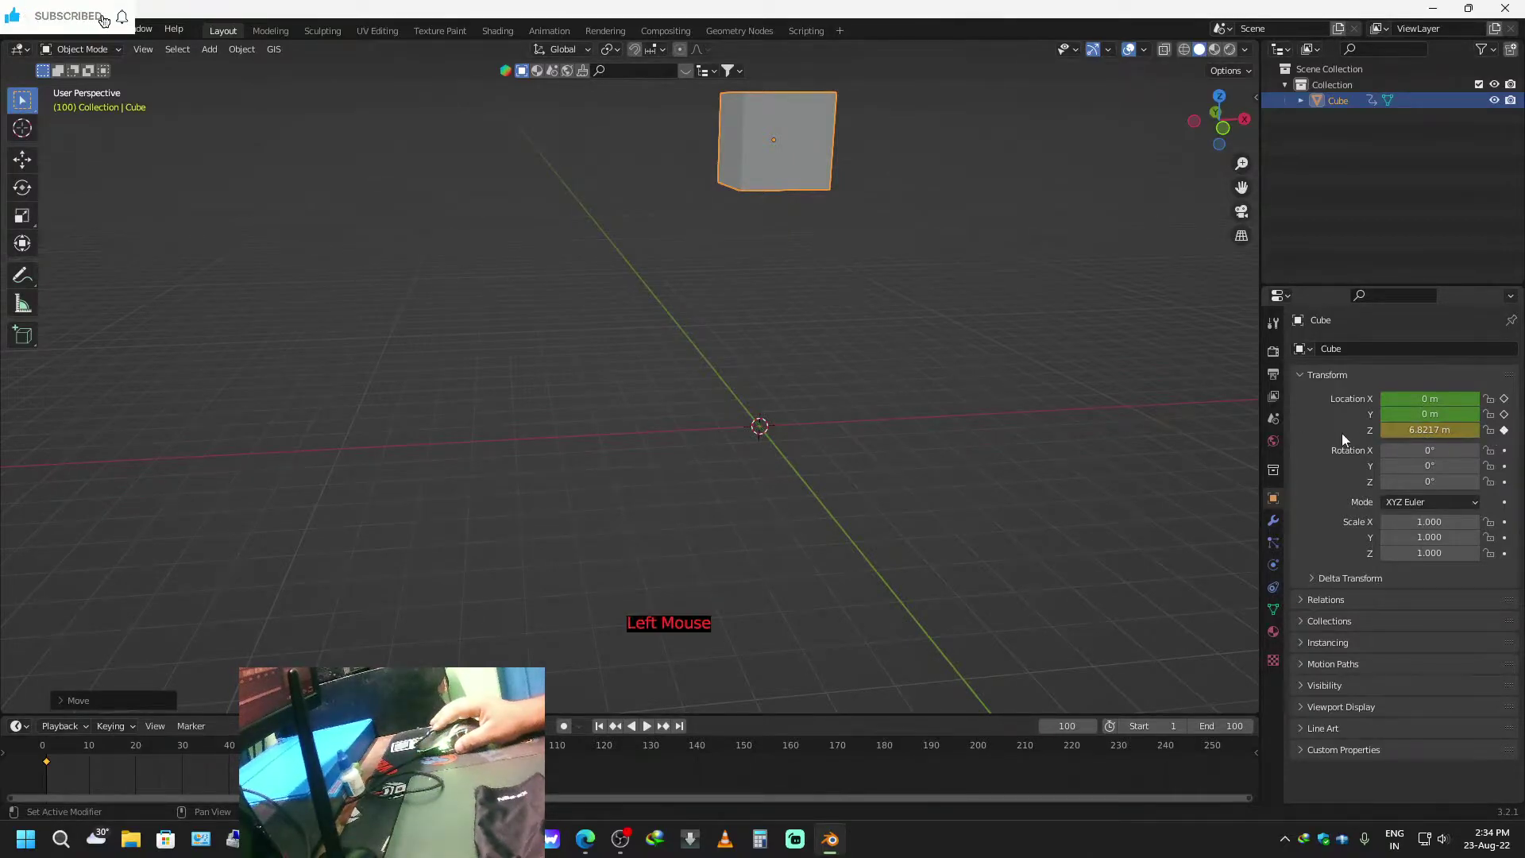
Compare the cube's position at frames 1 and 100, play back its Z location animation and stop it.
scroll(903, 421, down, 2)
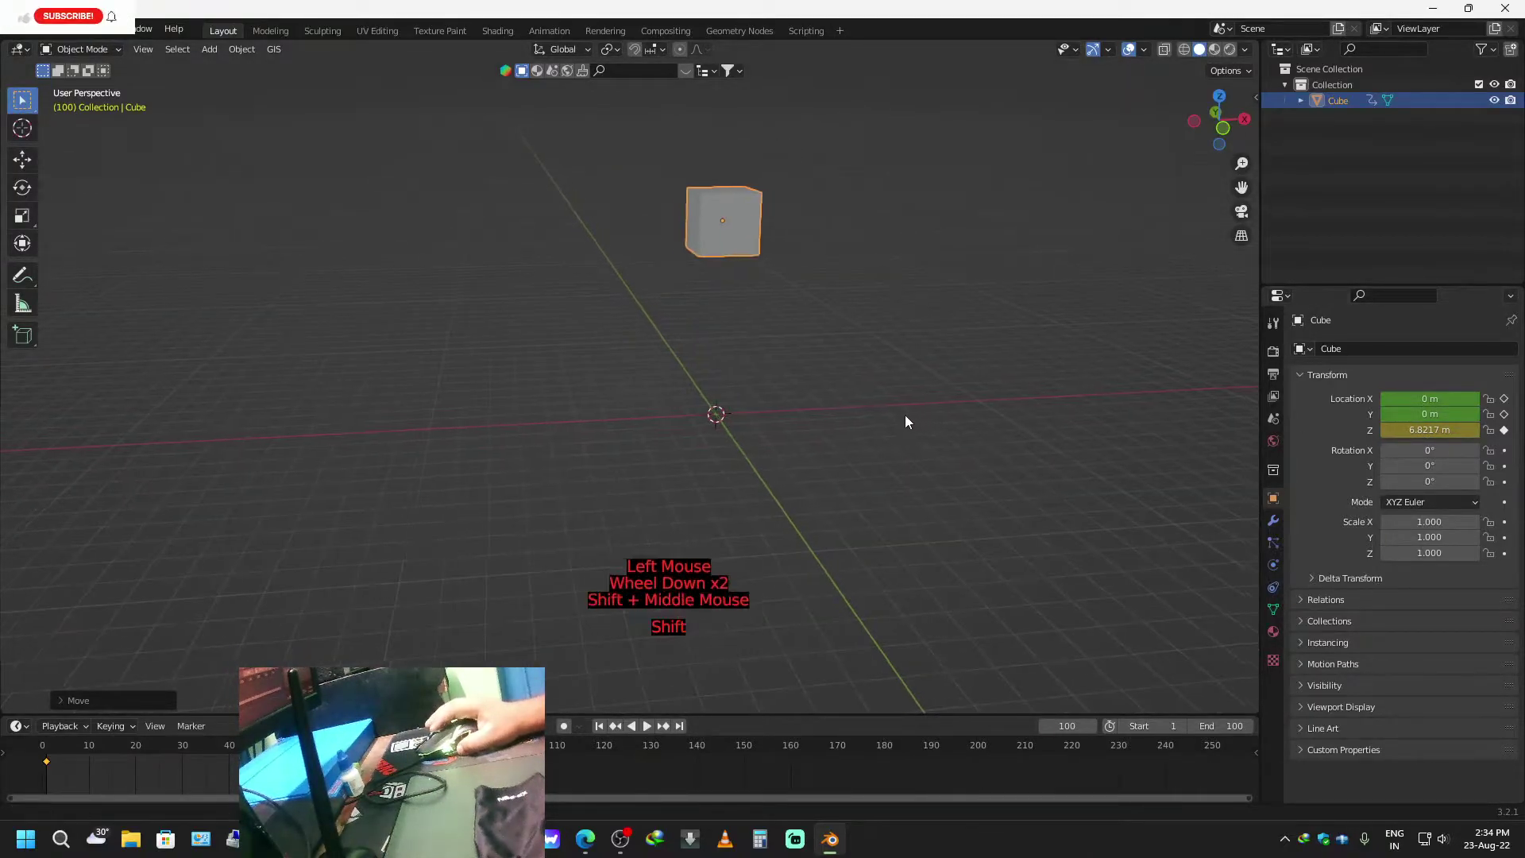
shift+middle_drag(913, 422, 799, 434)
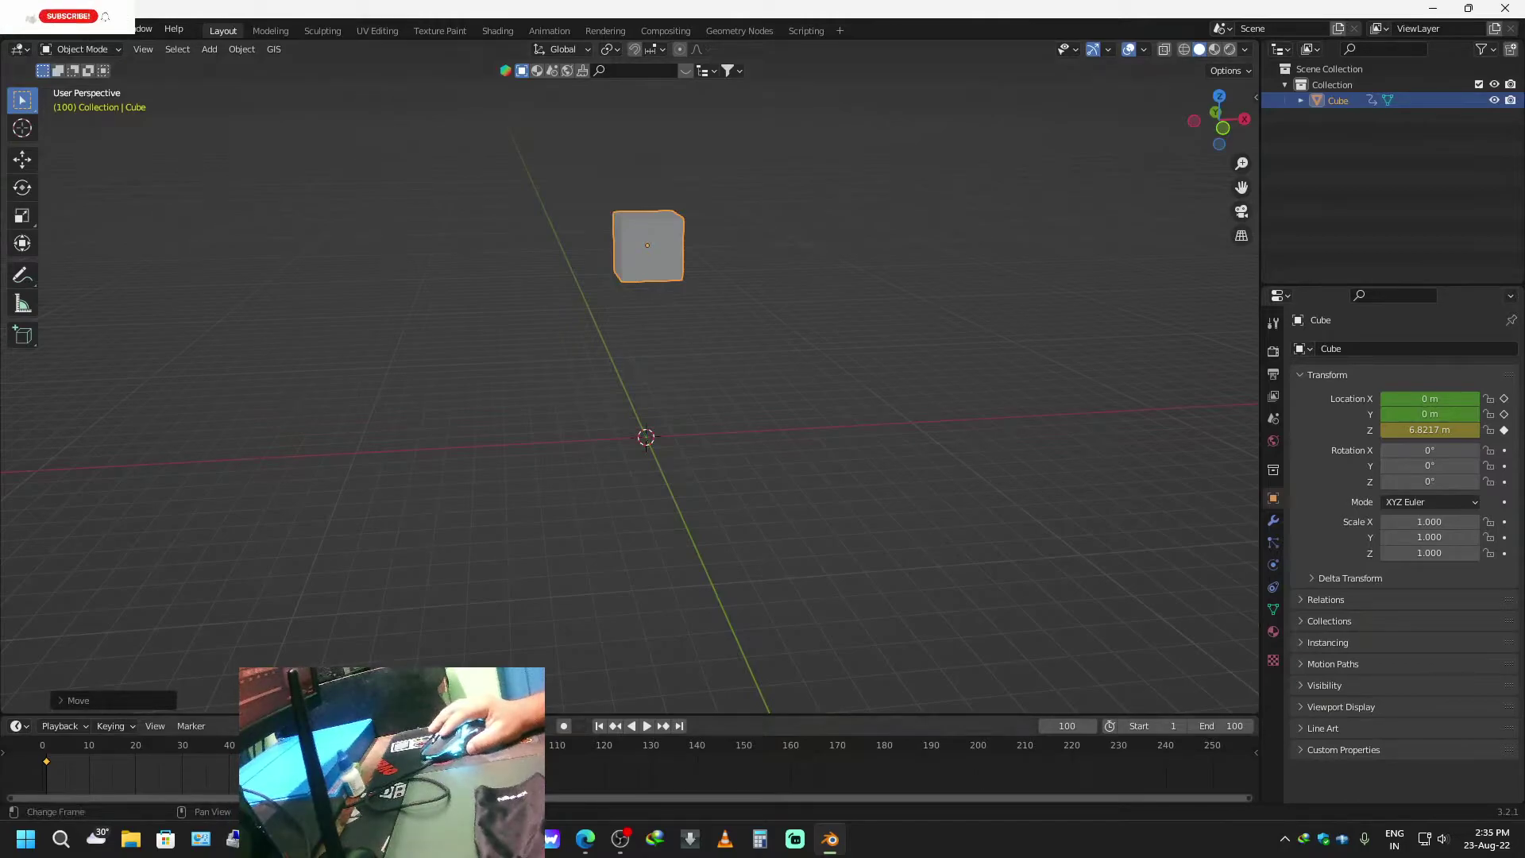
click(599, 725)
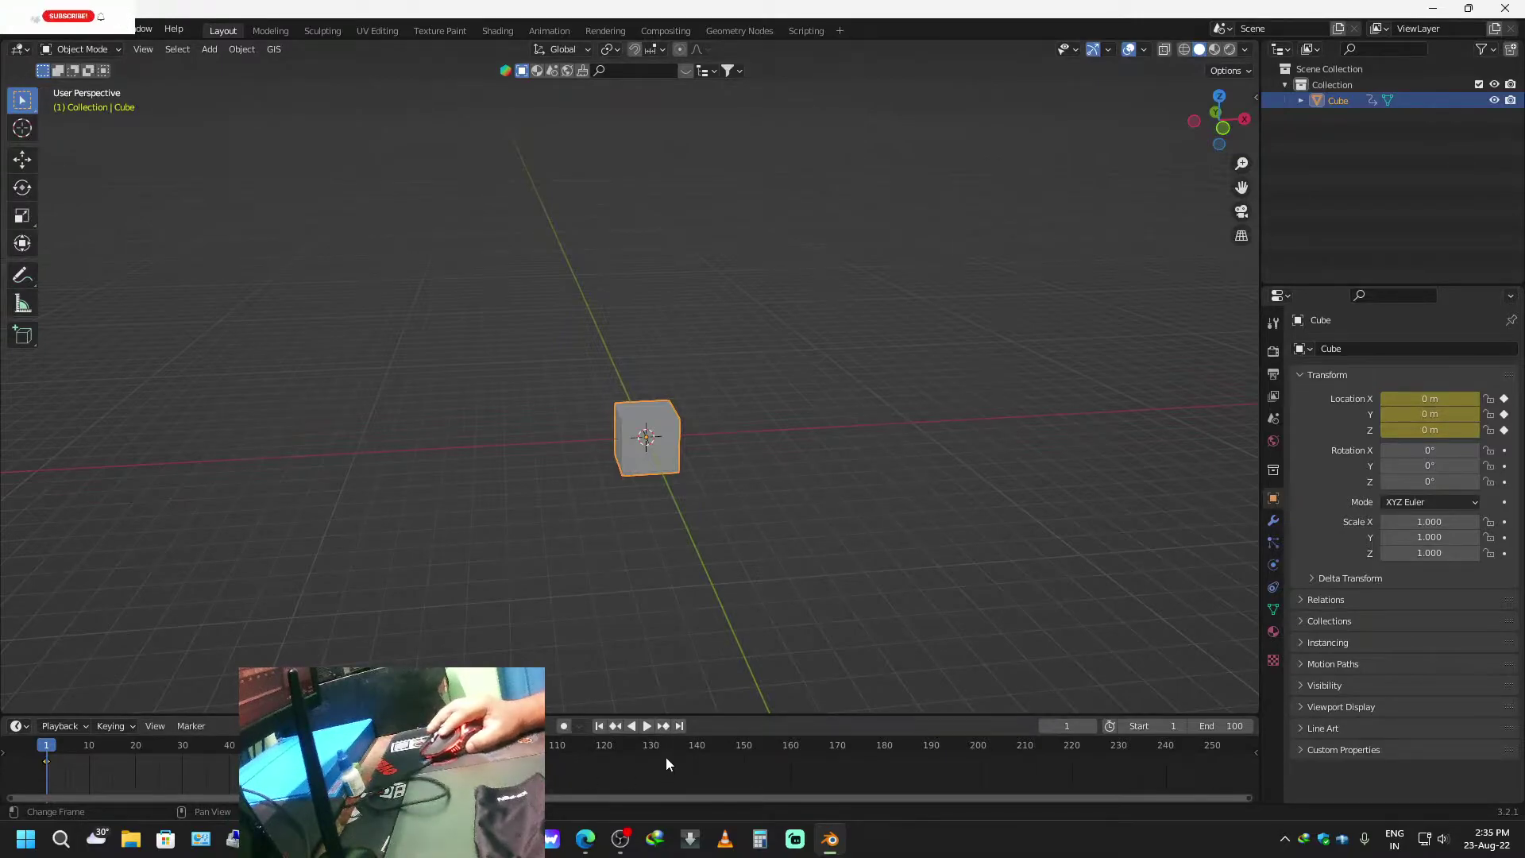
click(679, 725)
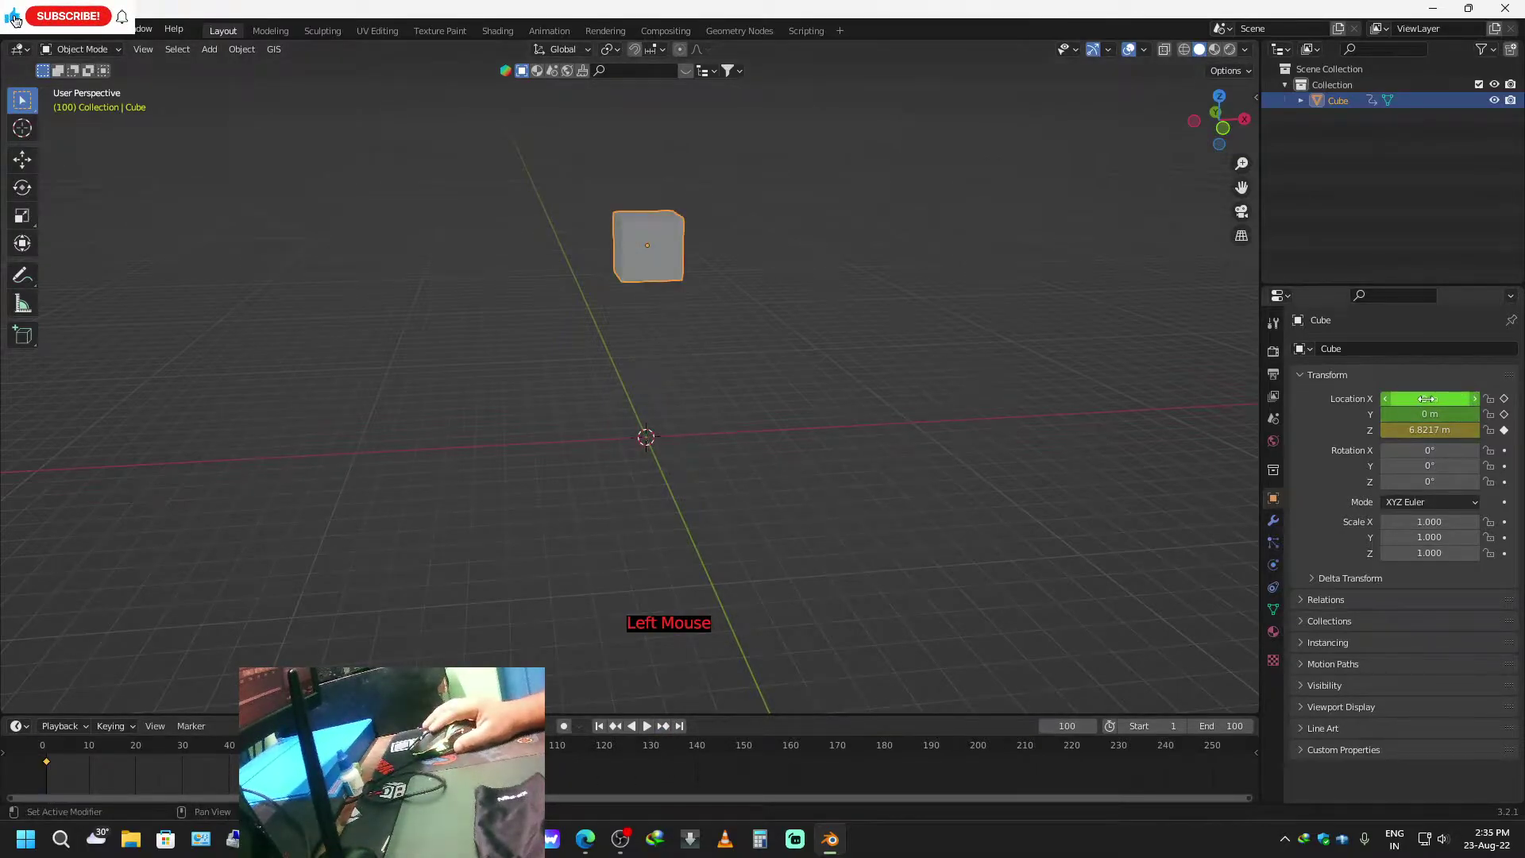
click(632, 725)
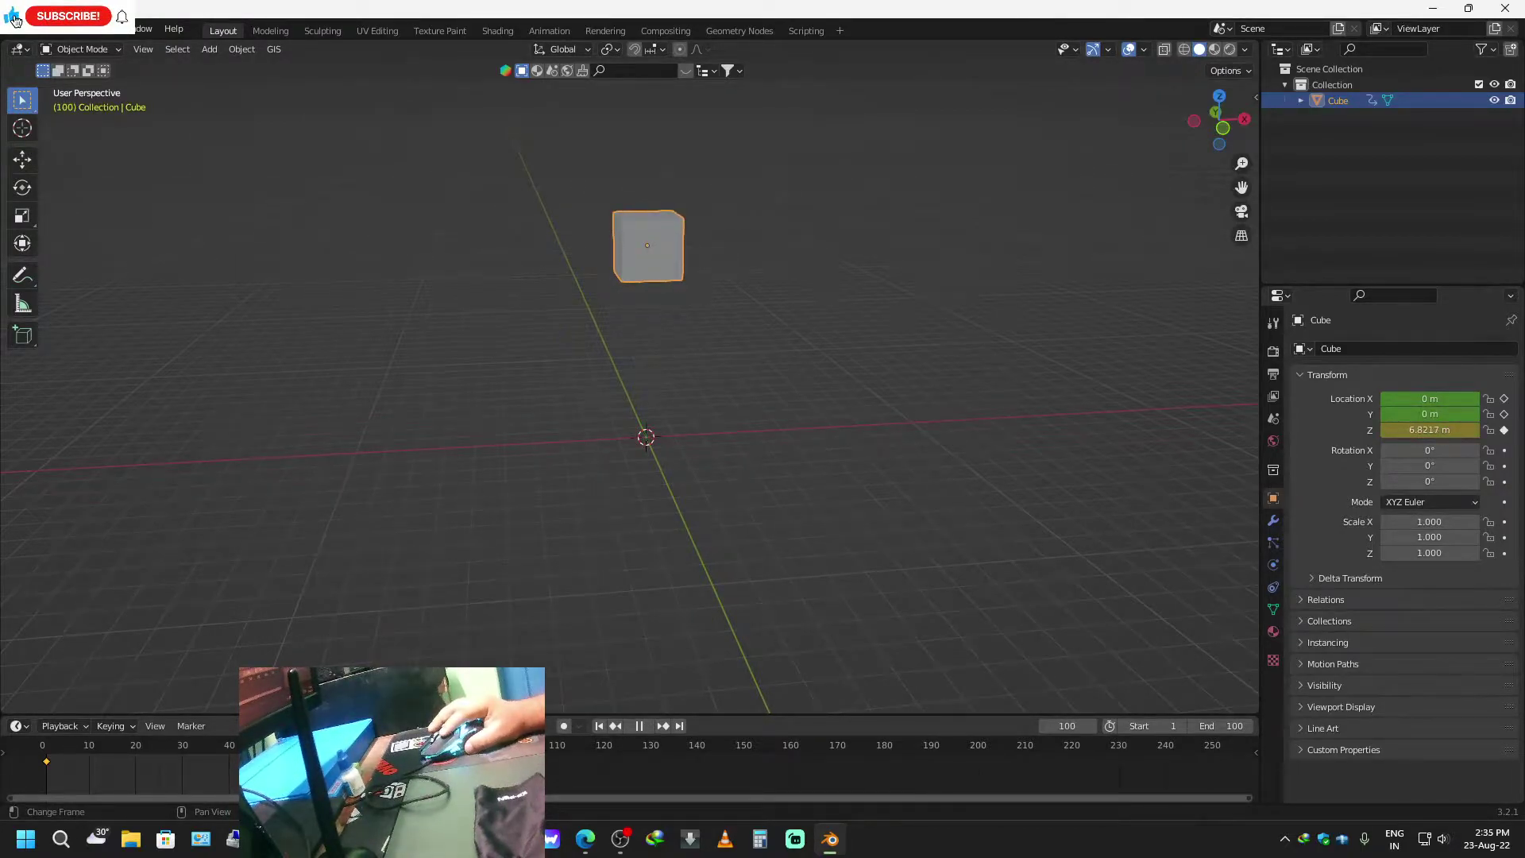
key(space)
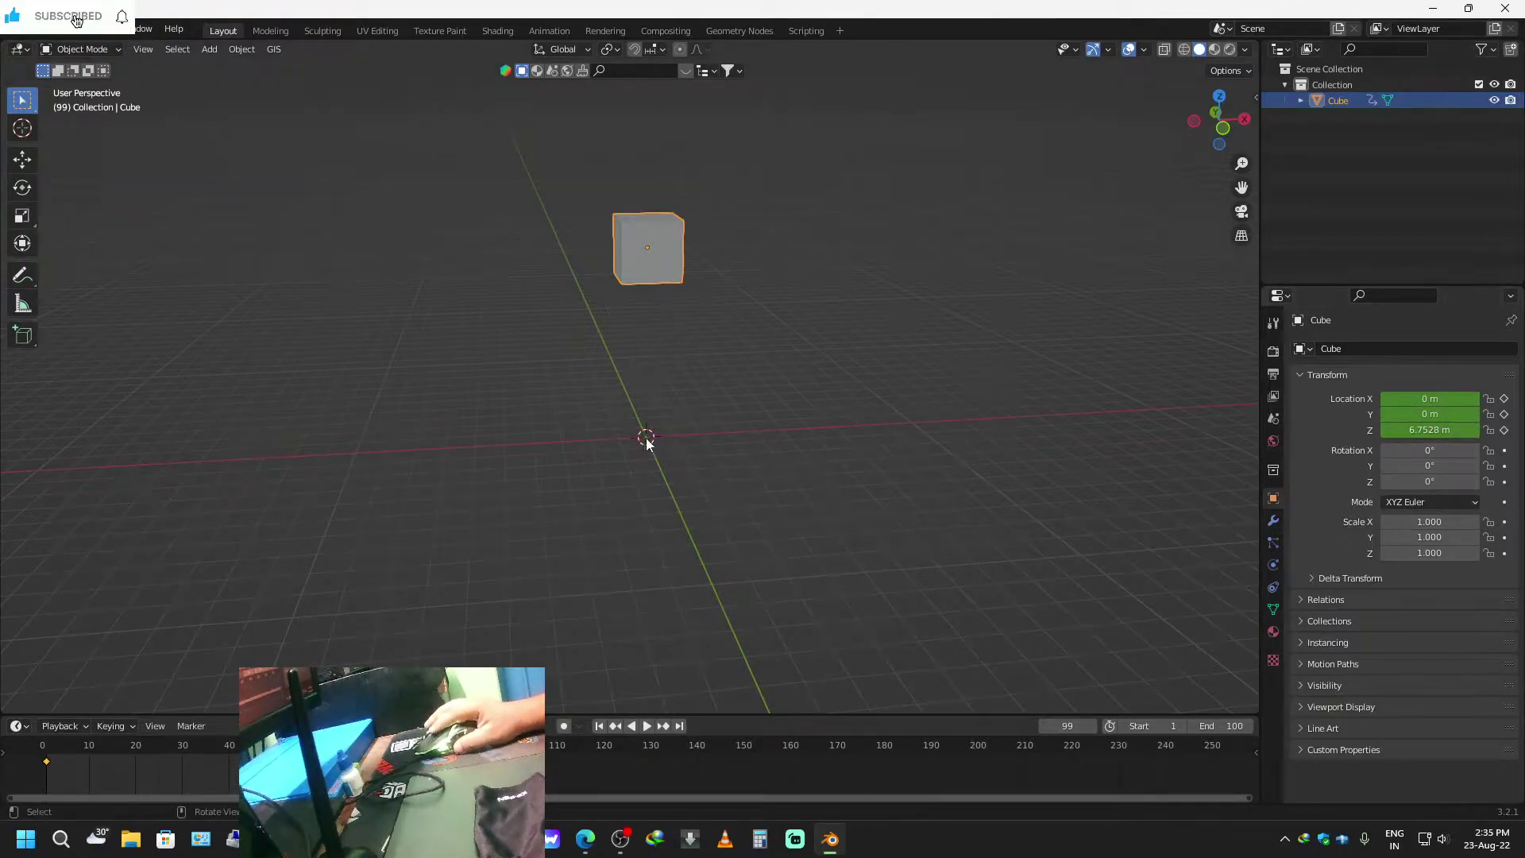
scroll(588, 513, down, 2)
middle_drag(599, 508, 684, 397)
key(r)
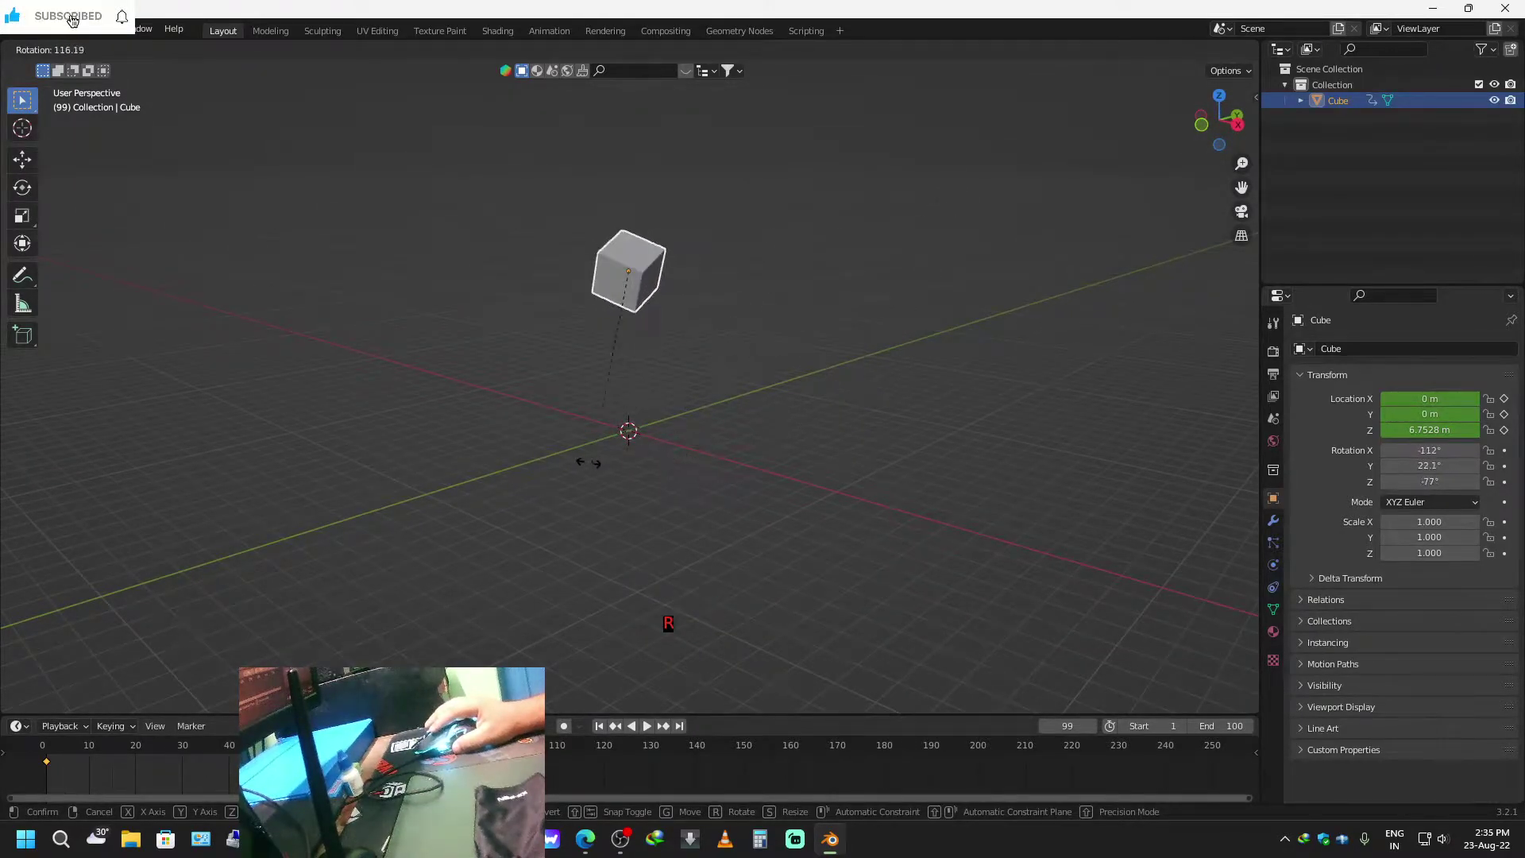
key(Escape)
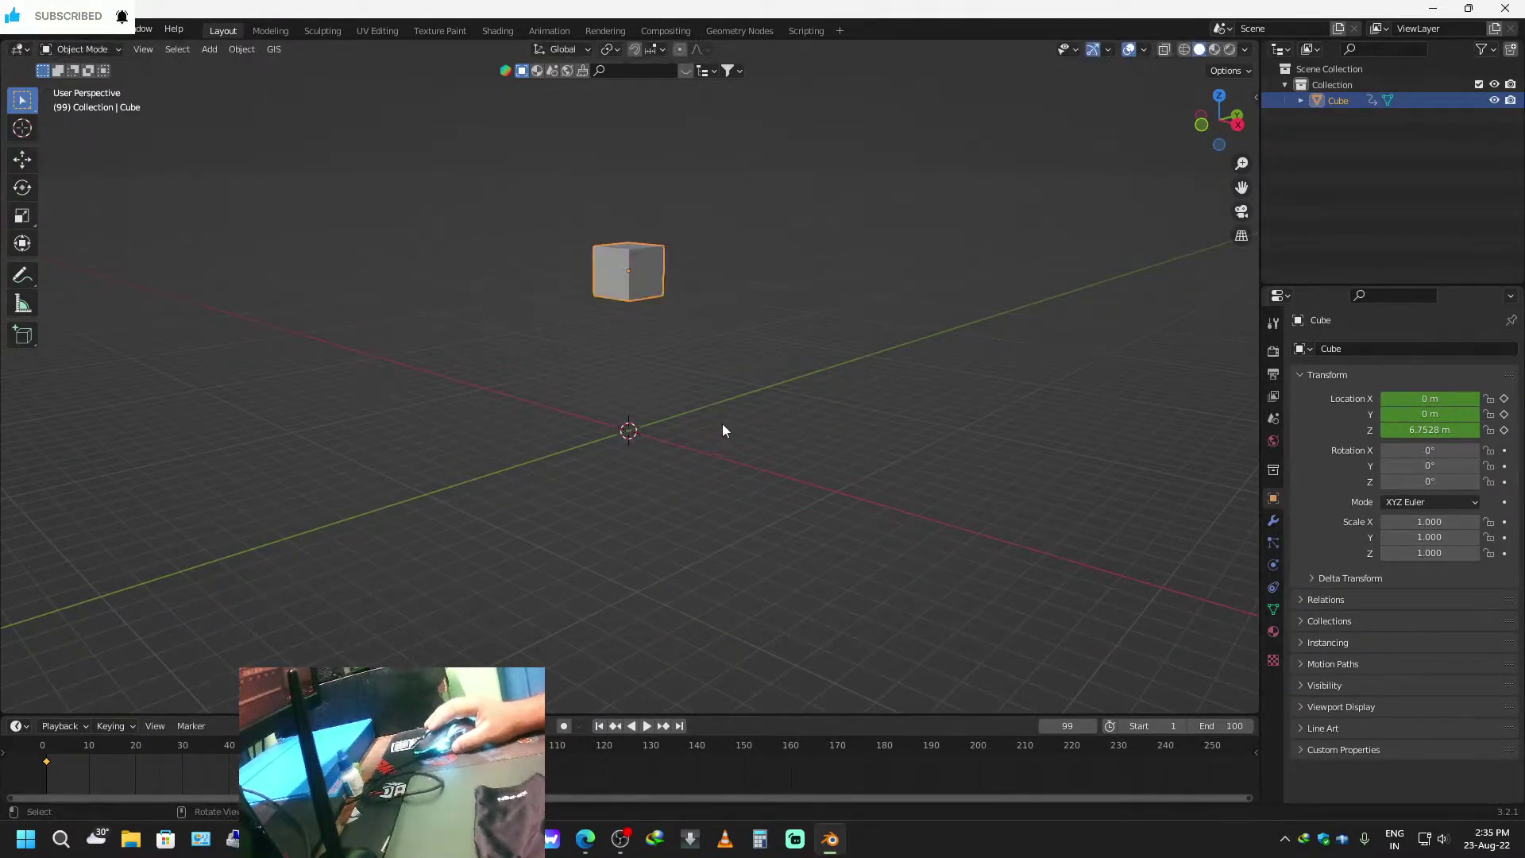
Return the playhead to frame 1.
click(599, 726)
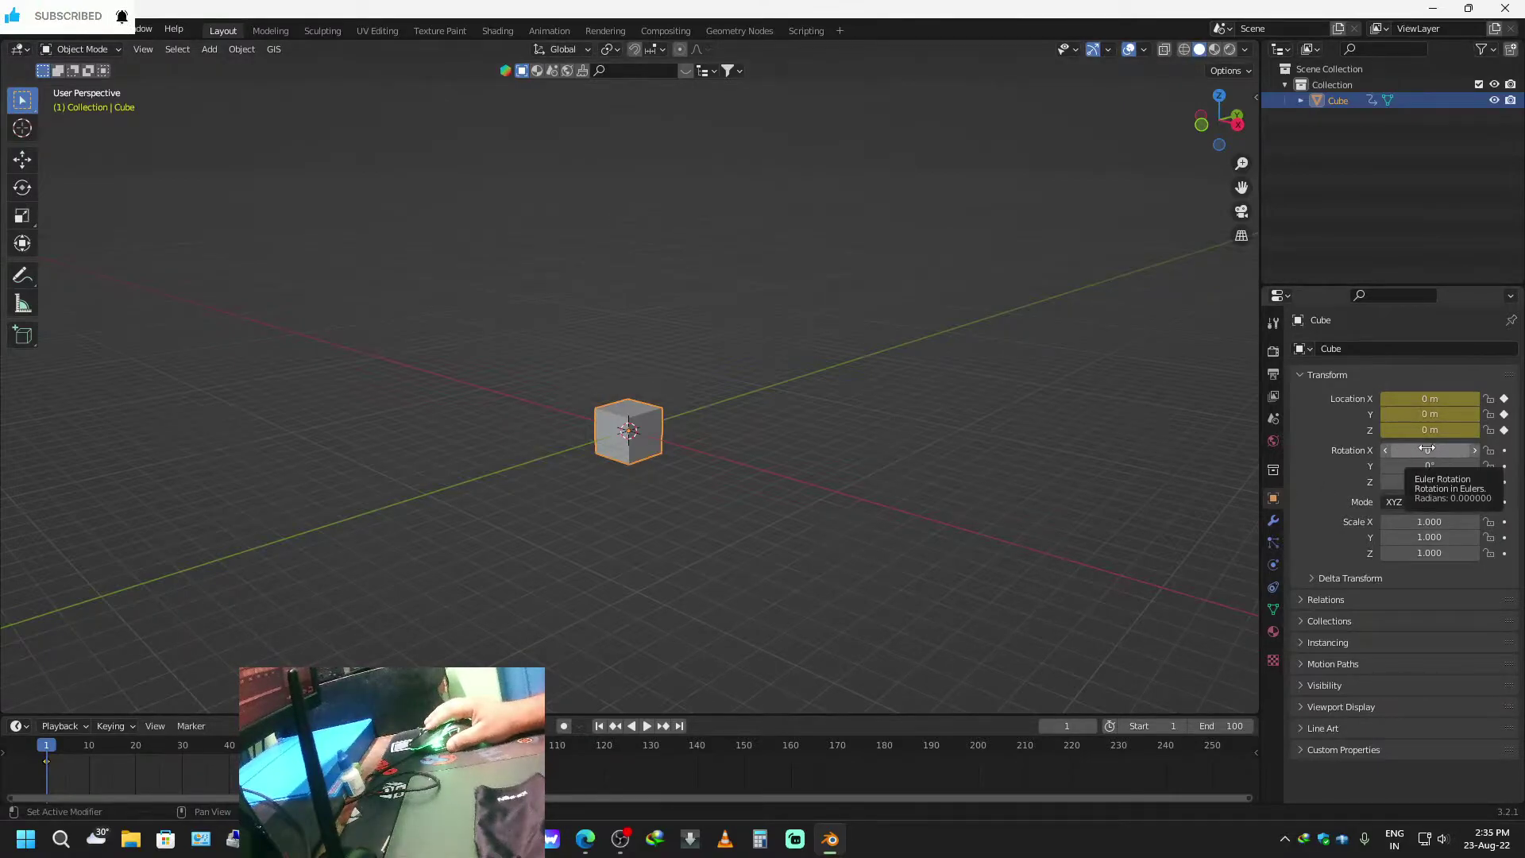
Insert a Rotation keyframe for the cube on all three axes at frame 1.
key(i)
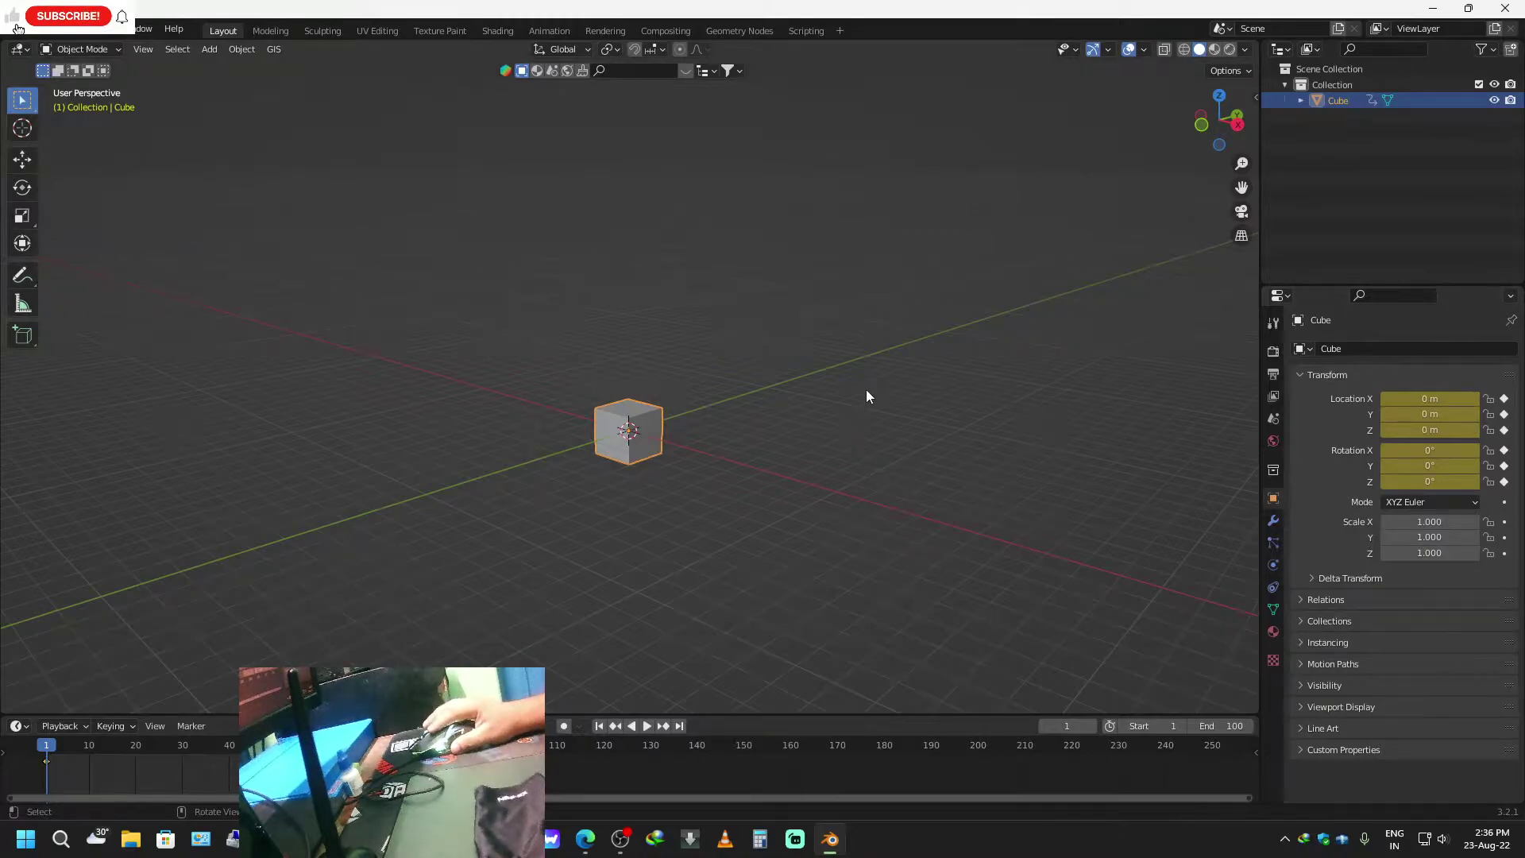
Try rotating the cube freely in the viewport at frame 1.
key(r)
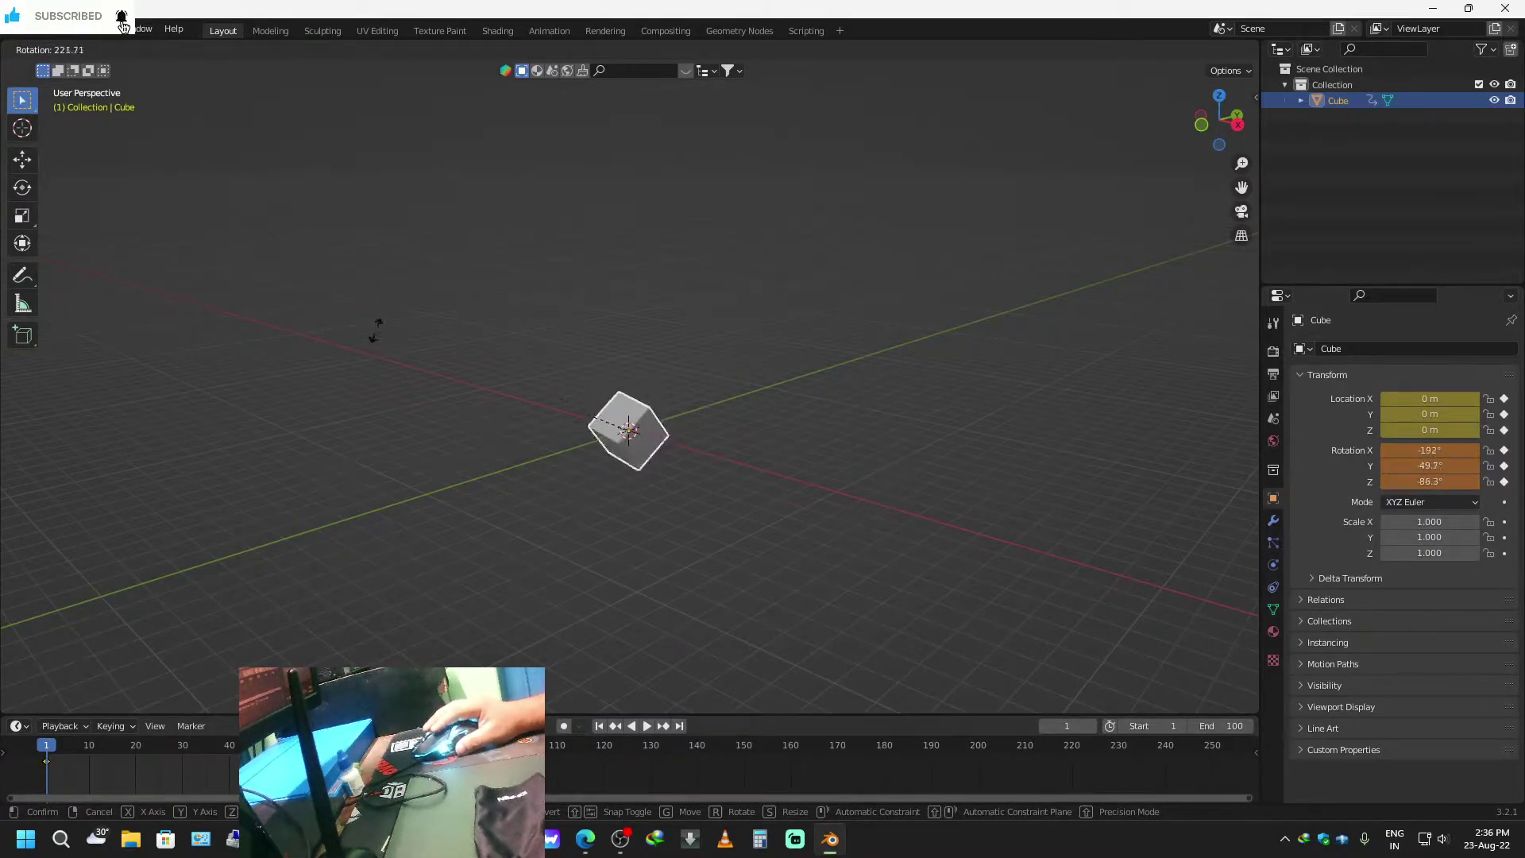
right_click(1008, 429)
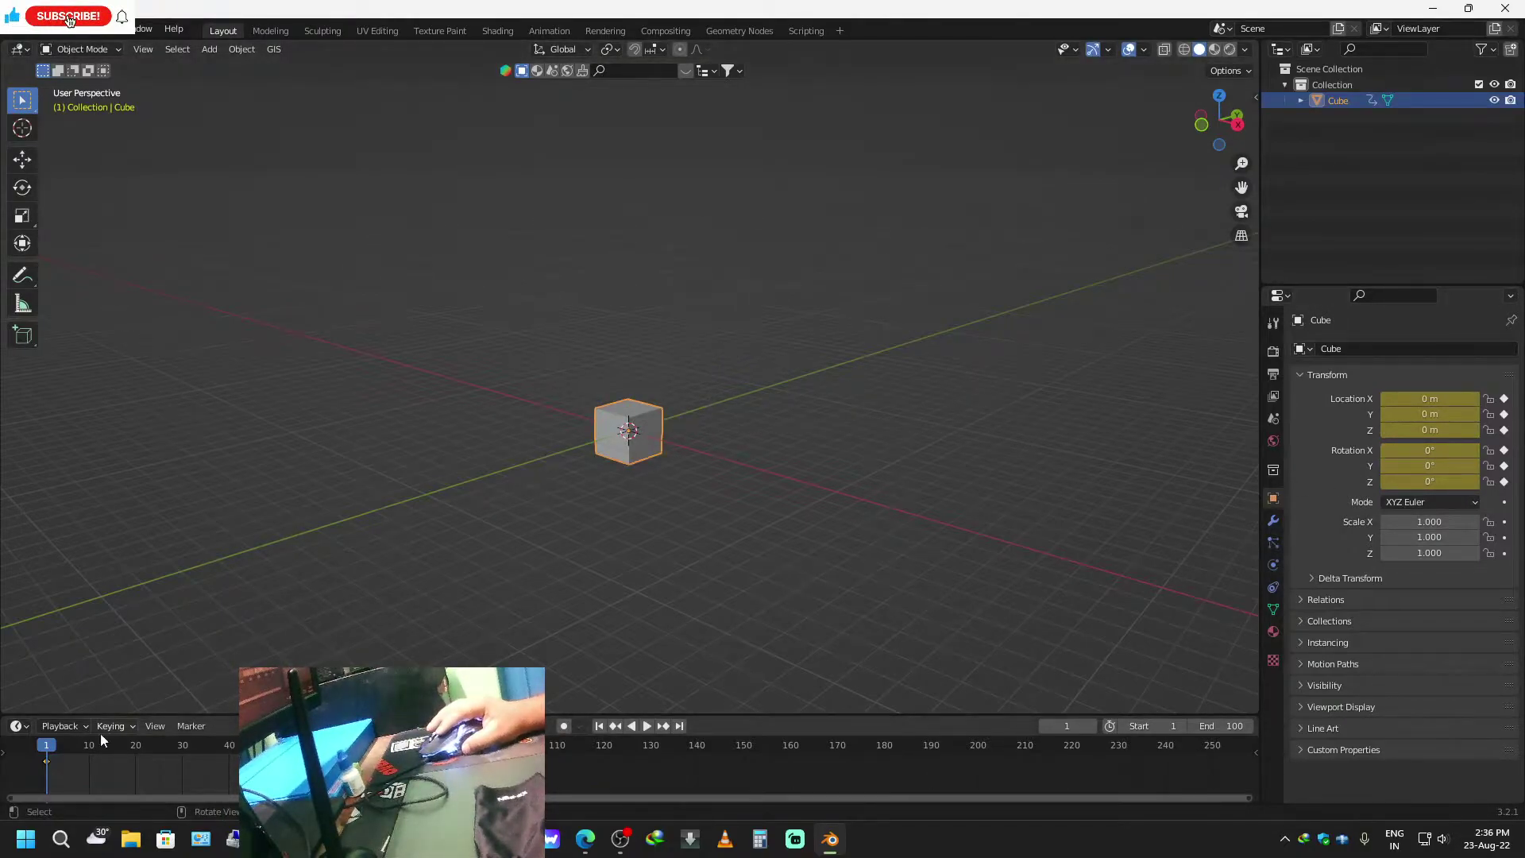
key(r)
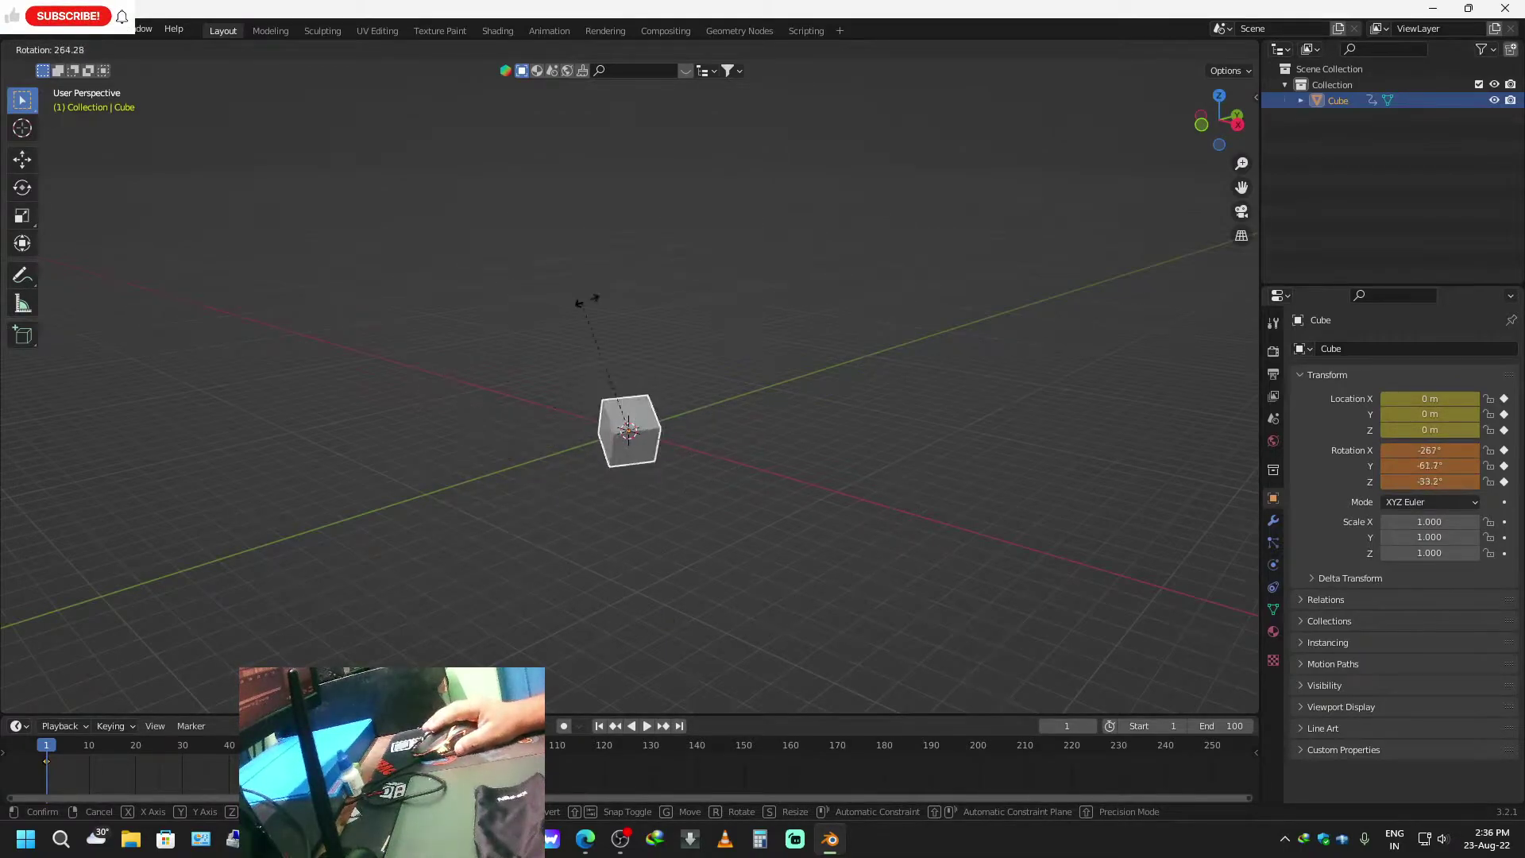
click(805, 332)
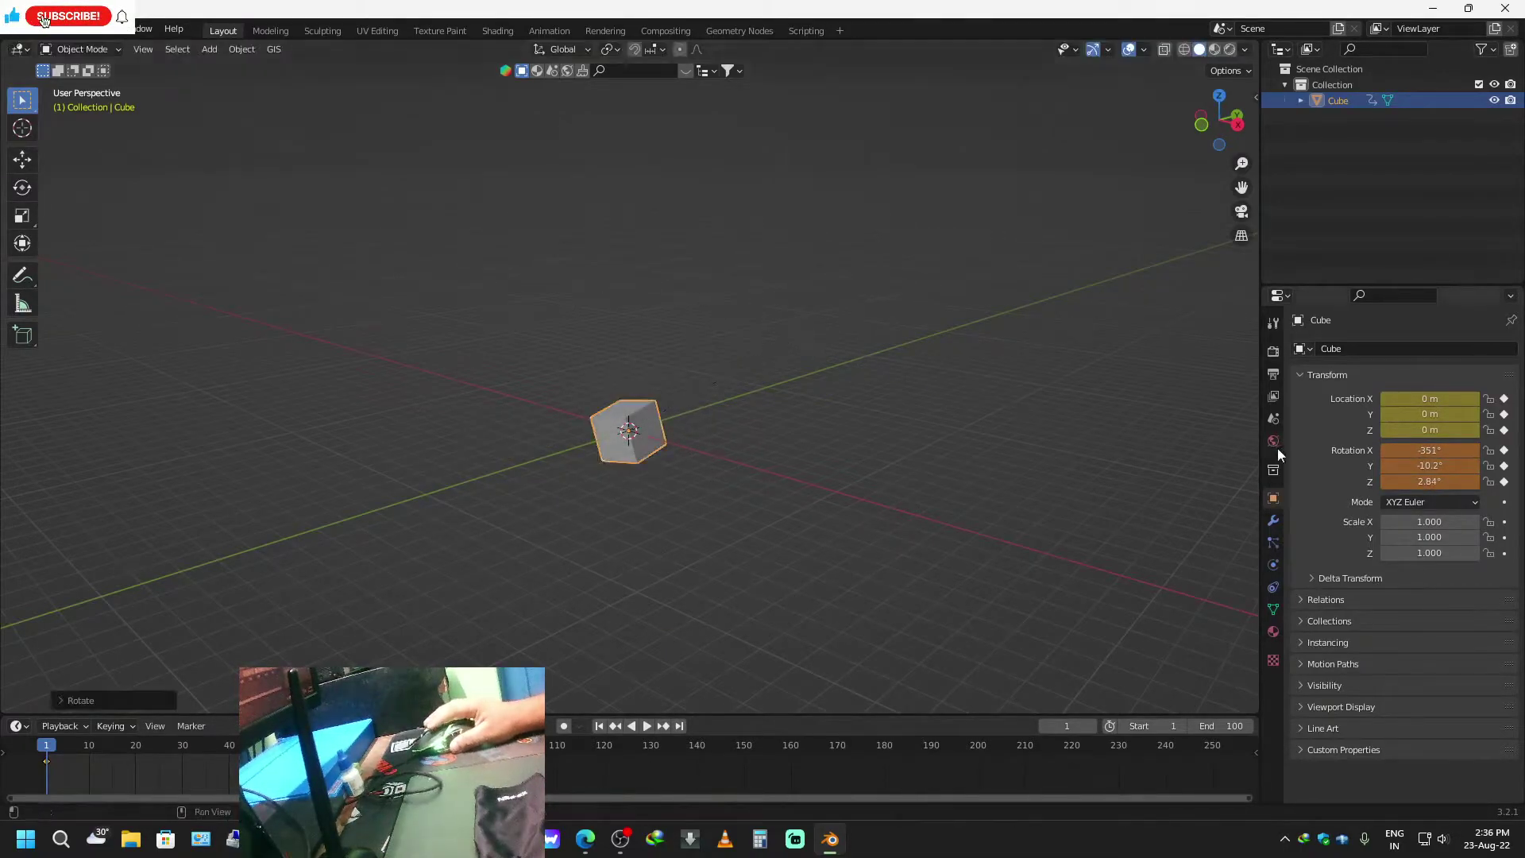
At frame 100, set the cube's Y rotation to about 559° and insert a Rotation keyframe.
click(678, 726)
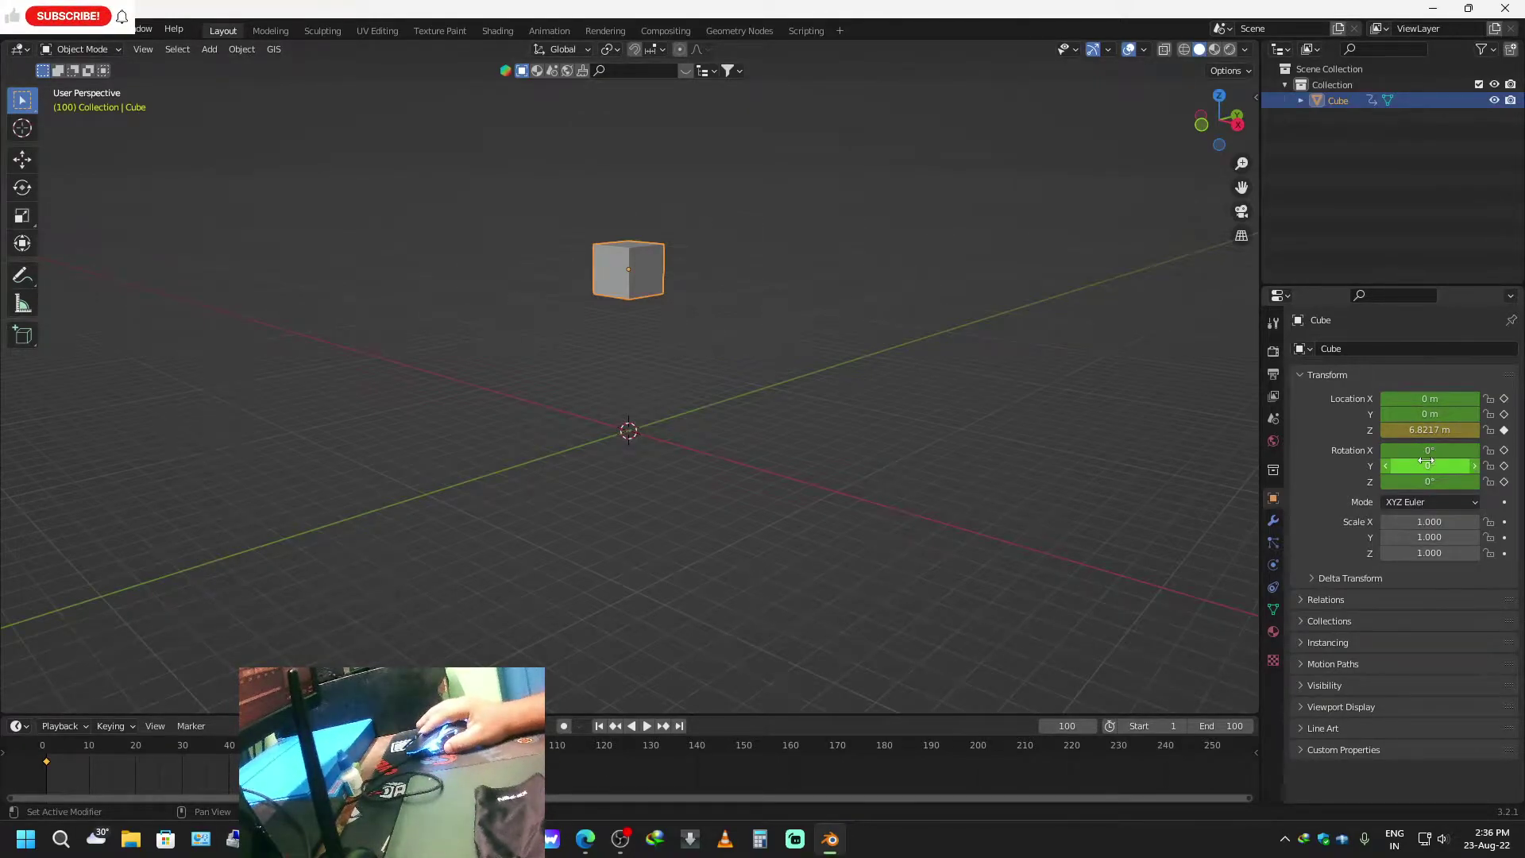
drag(1396, 469, 1237, 446)
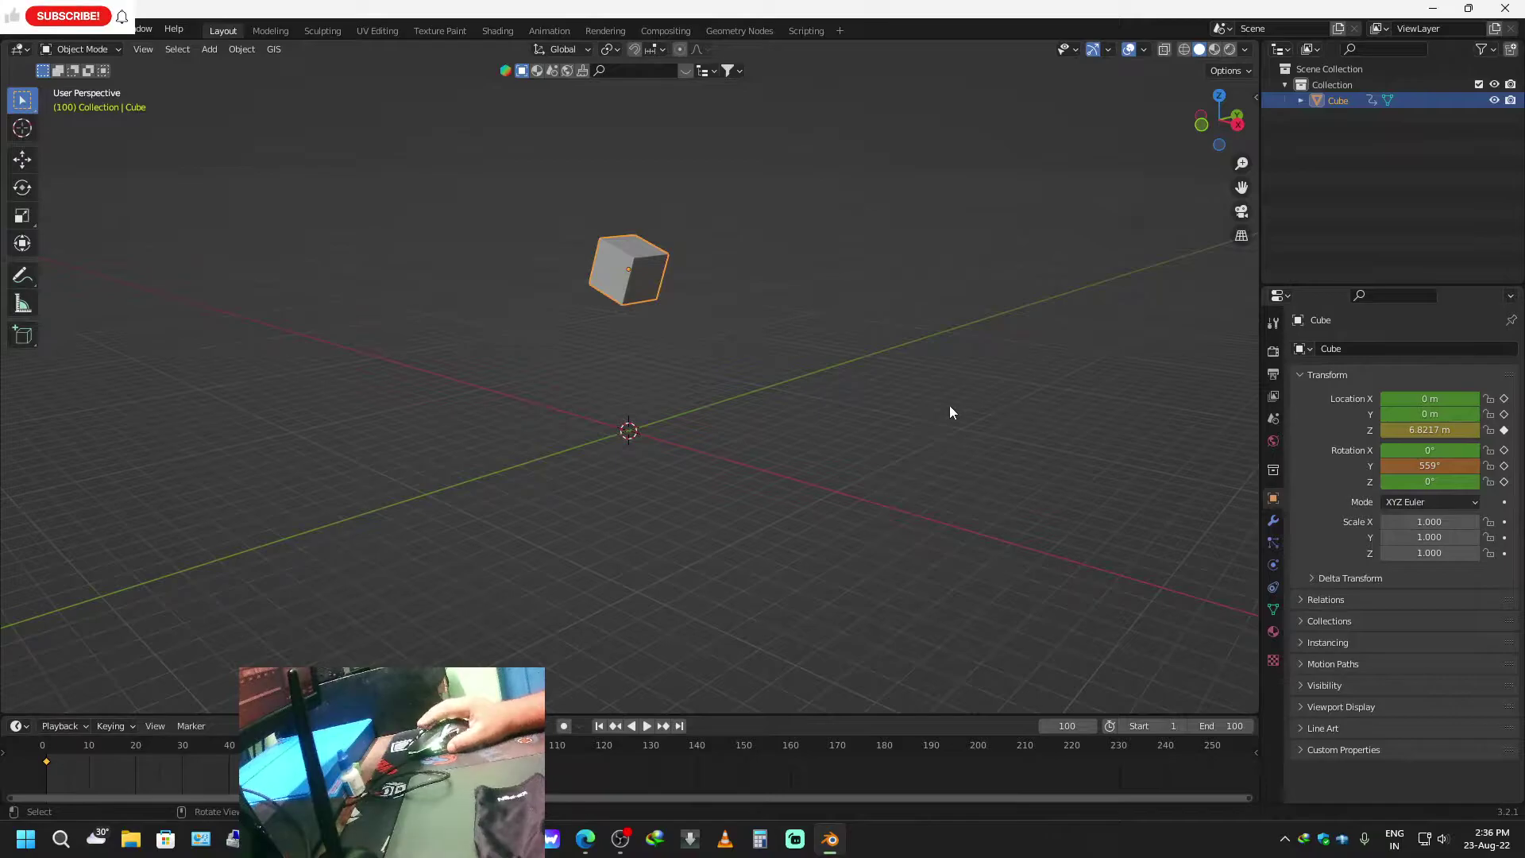
key(i)
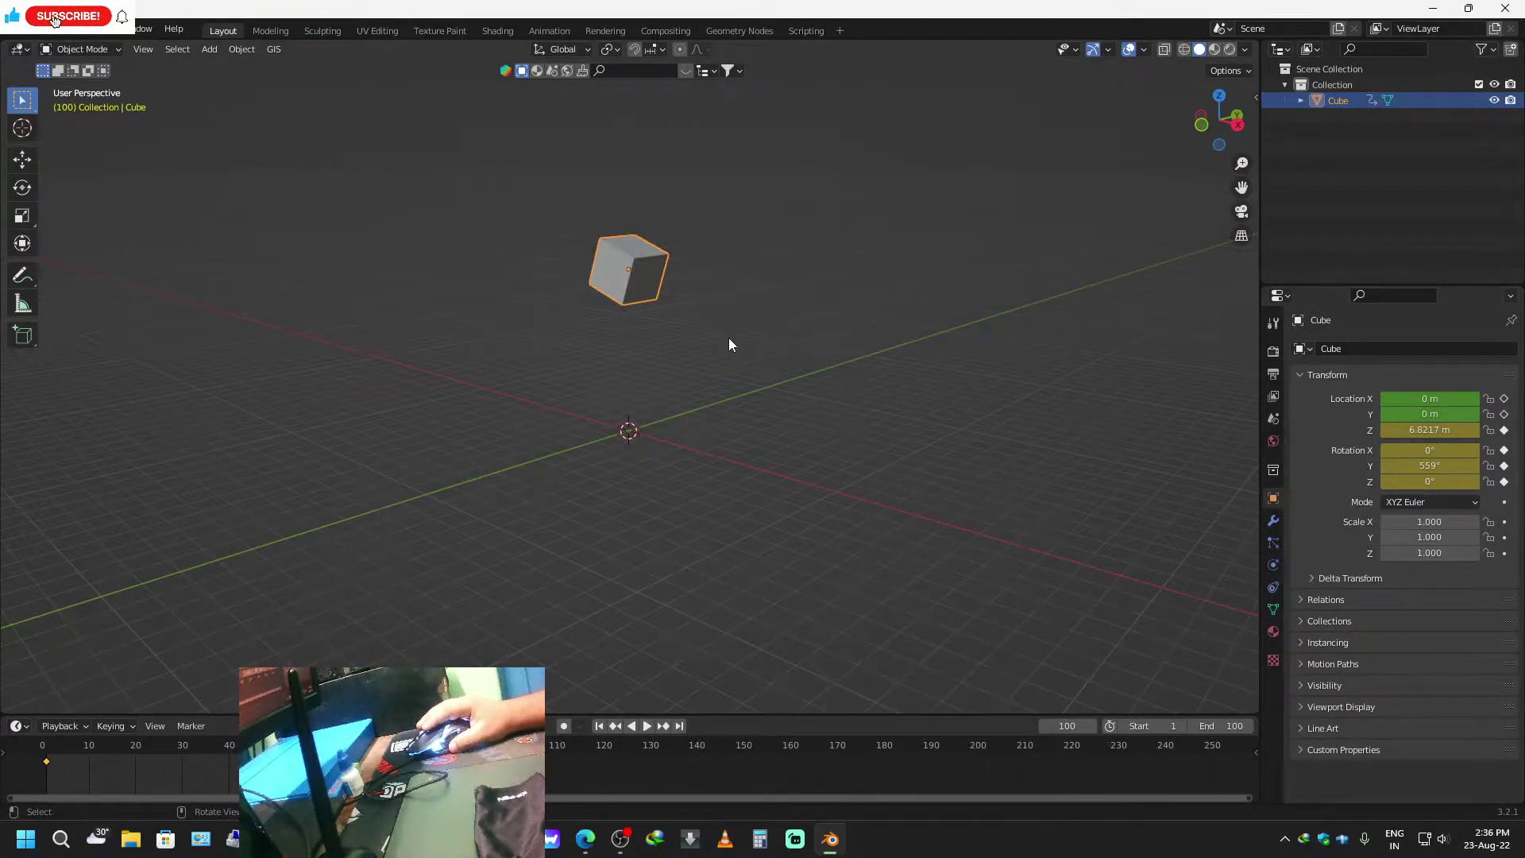
Play back the cube's combined rise and rotation animation, then stop it.
key(space)
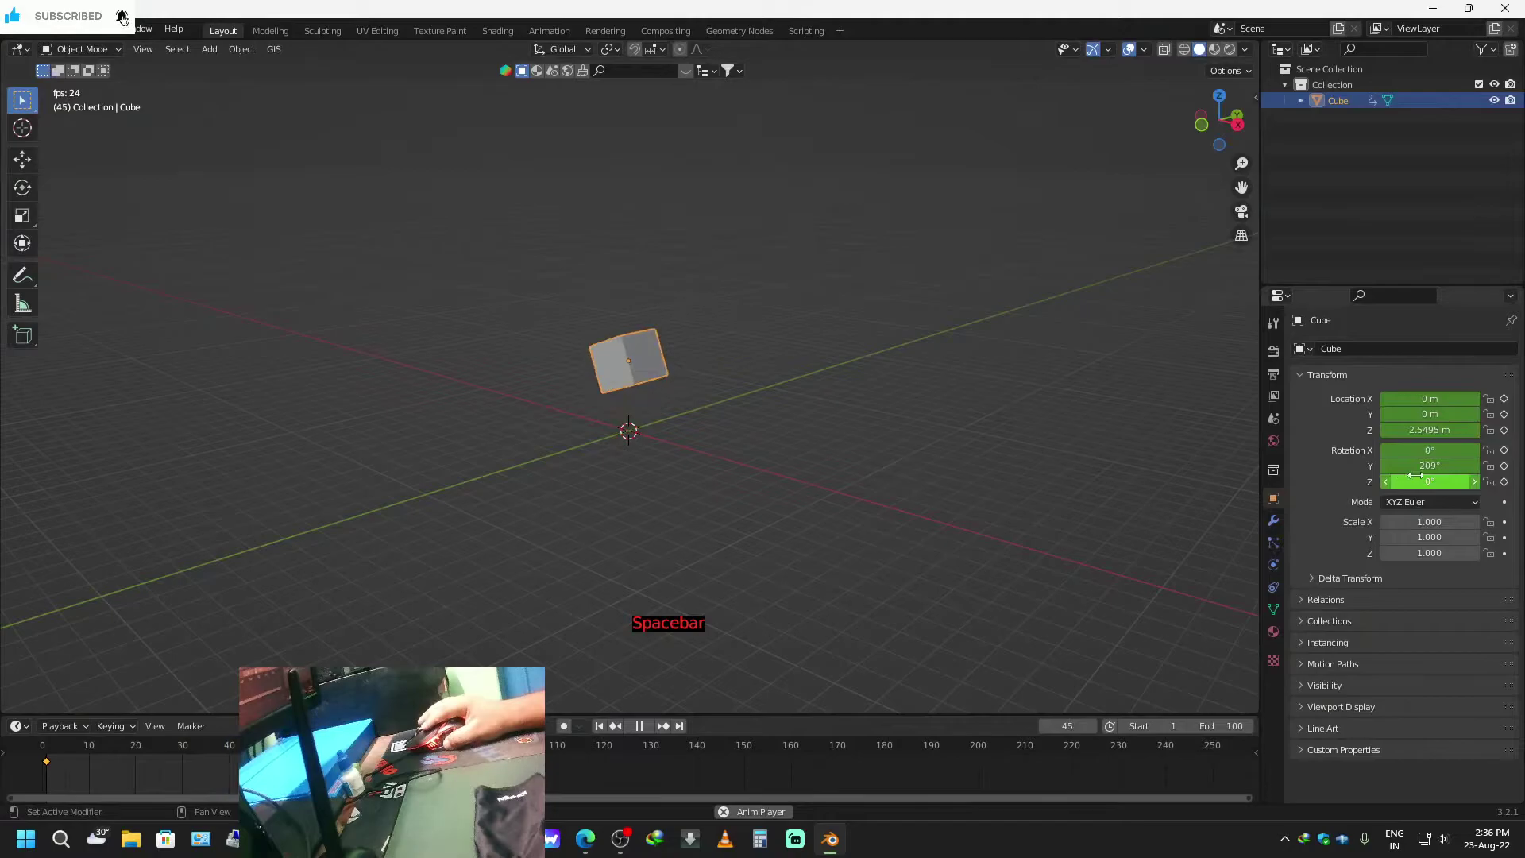
mouse_move(692, 393)
middle_down()
mouse_move(835, 483)
mouse_move(954, 409)
mouse_move(805, 373)
mouse_move(683, 389)
middle_up()
key(space)
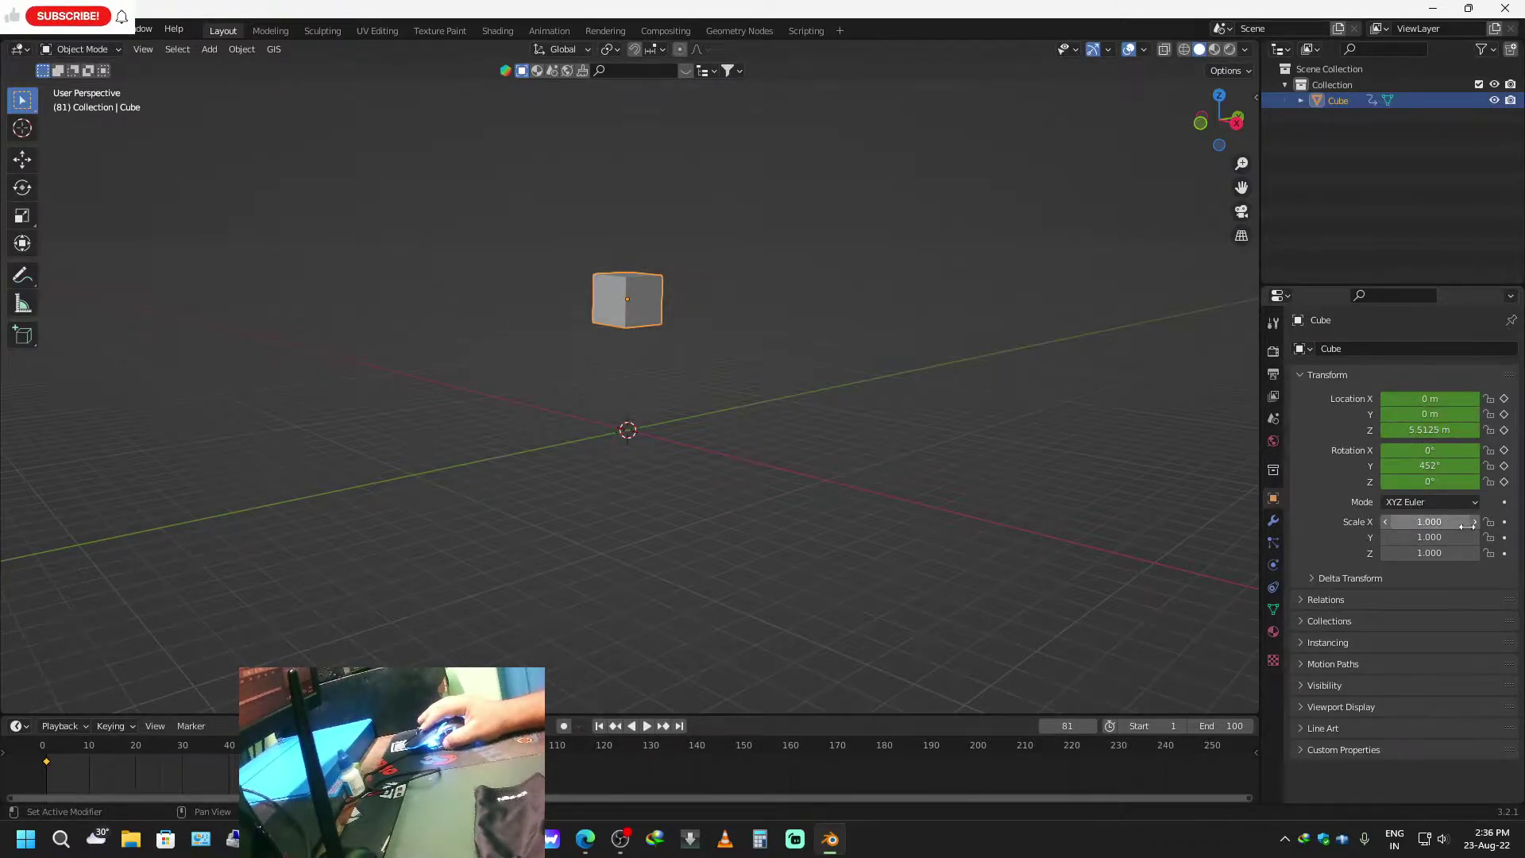
Return the playhead to frame 1 and insert a Scale keyframe for the cube.
click(599, 727)
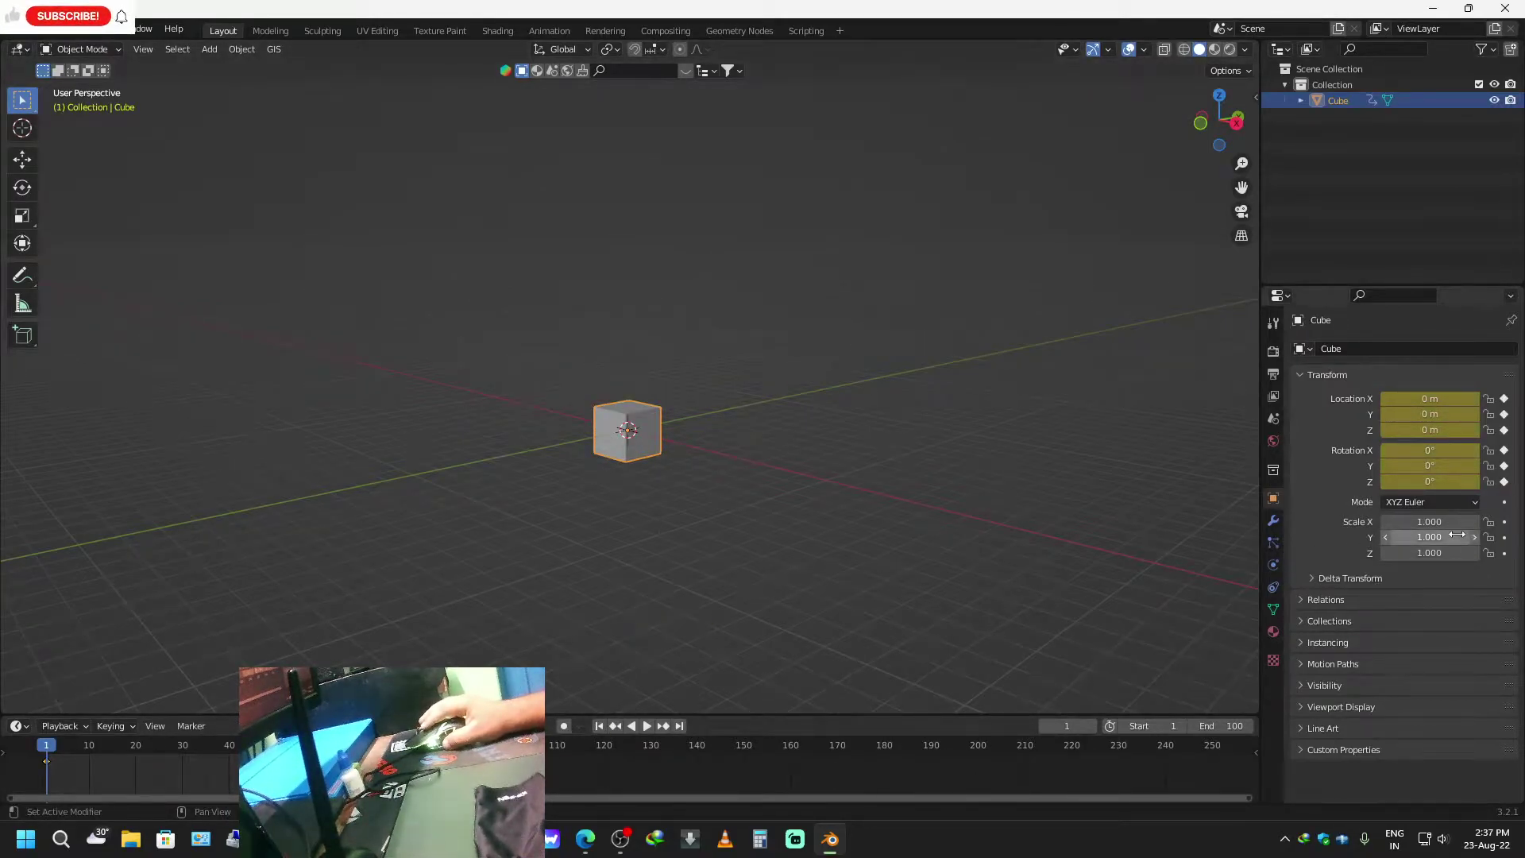
key(i)
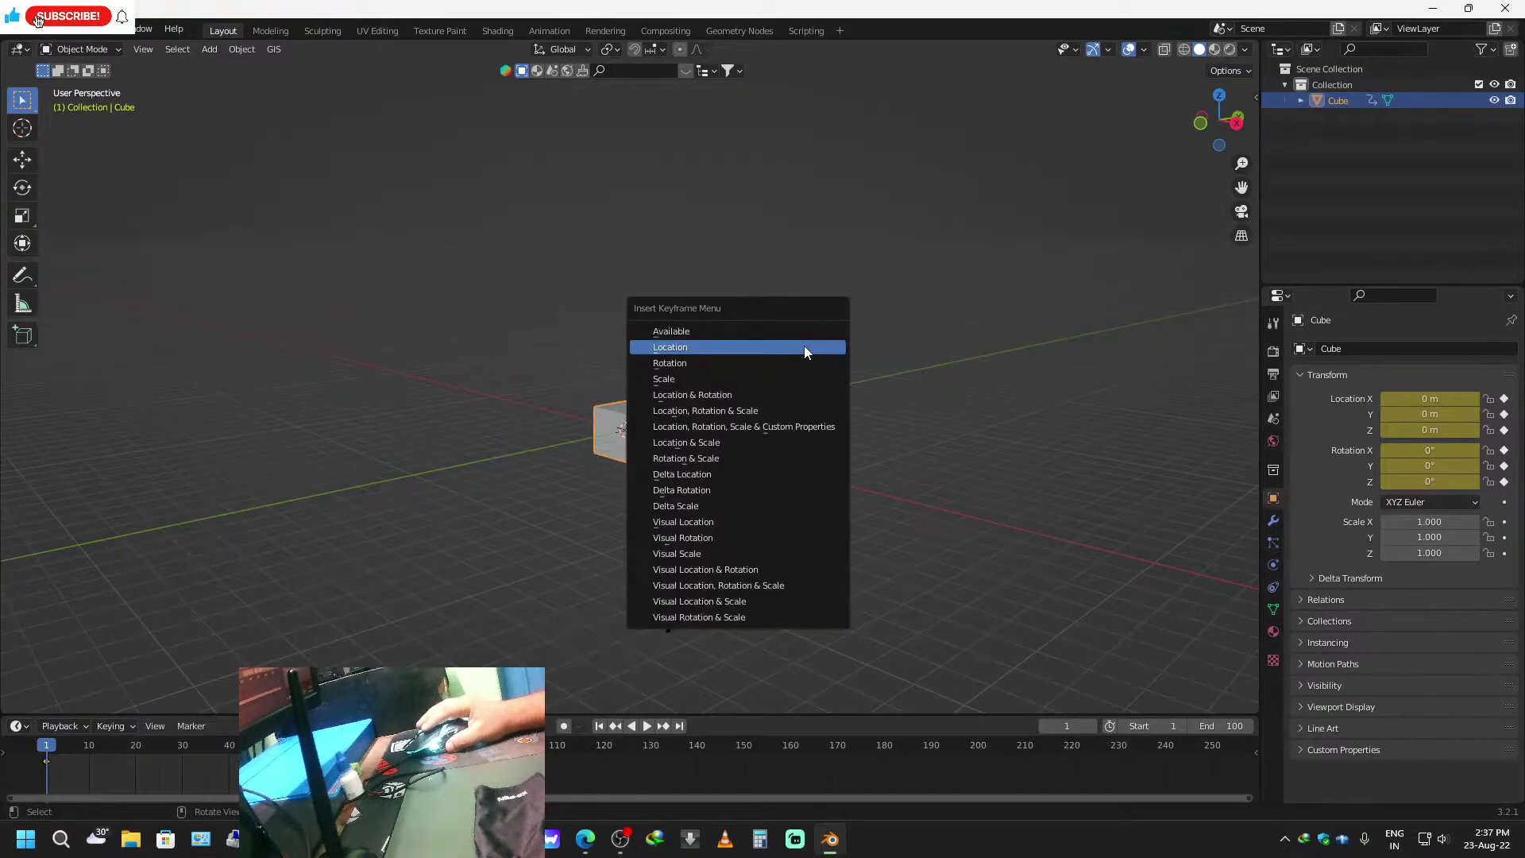
click(772, 378)
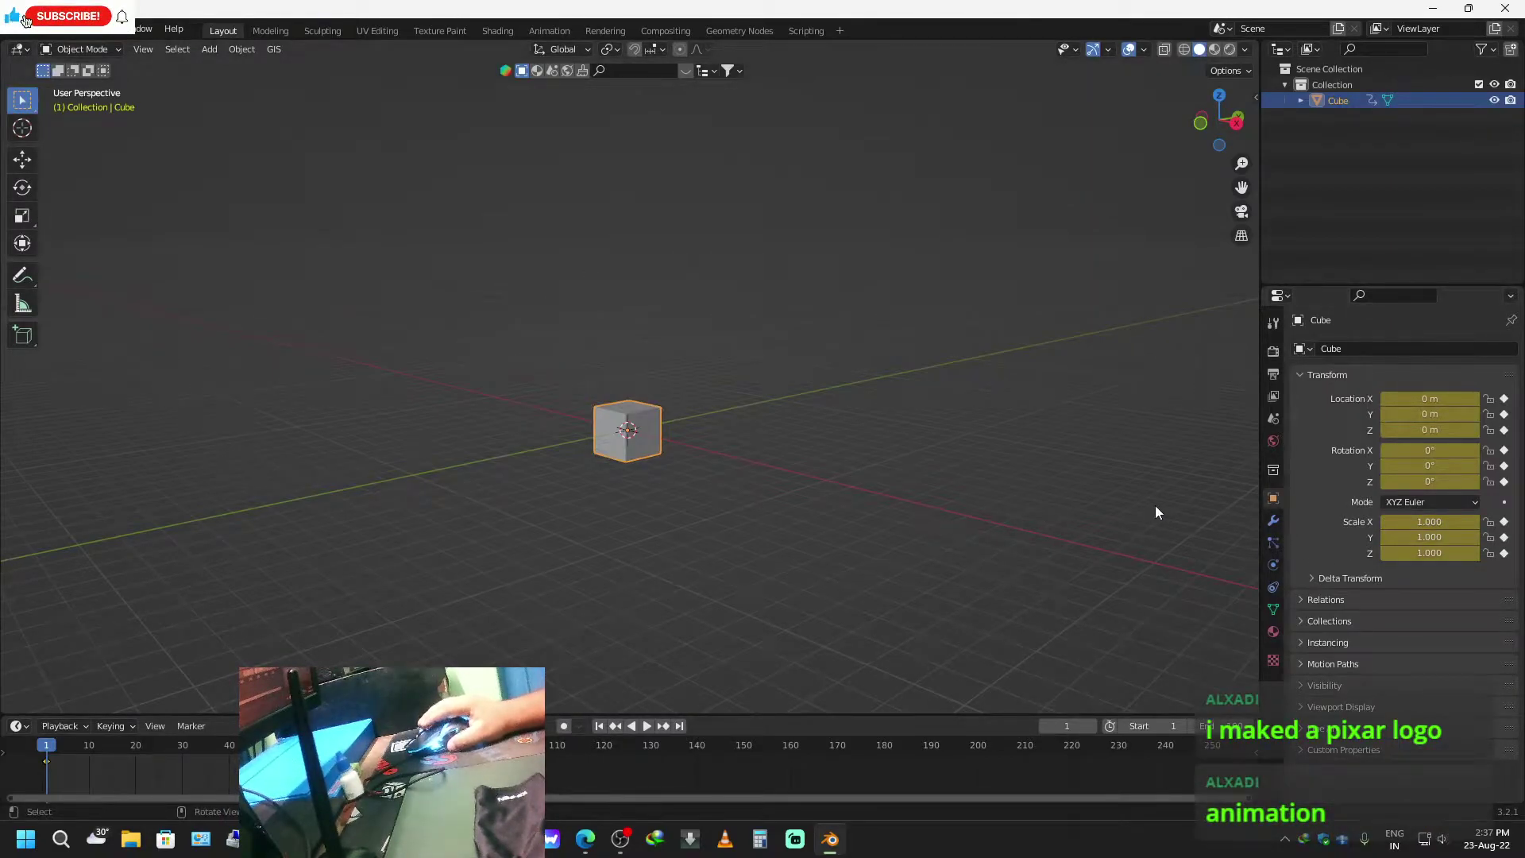
At frame 100, stretch the cube to an X scale of about 16.37 and keyframe only its X scale.
click(679, 726)
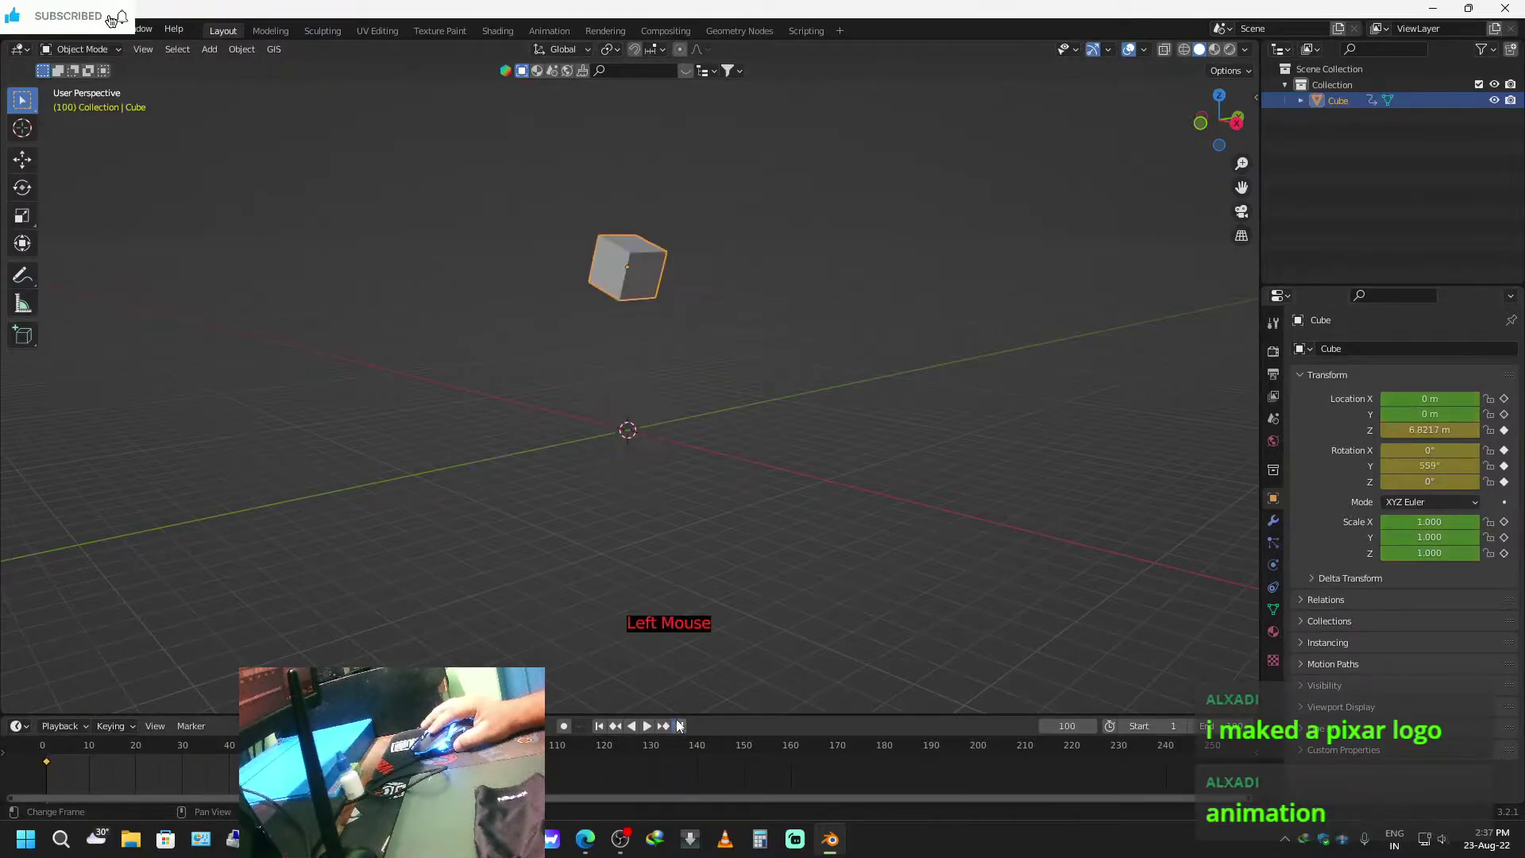
middle_drag(666, 409, 789, 425)
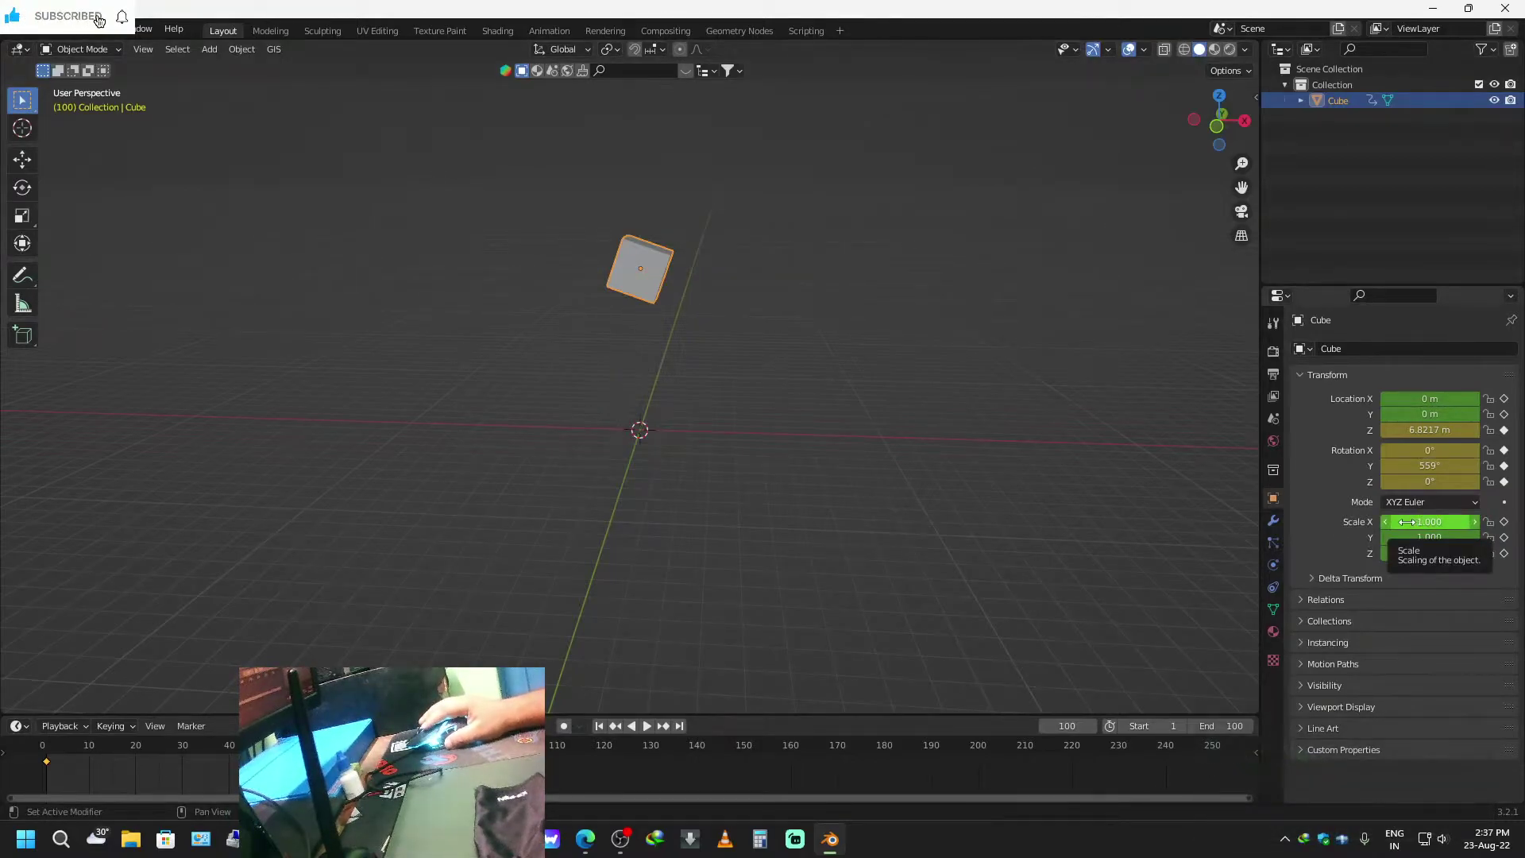
mouse_move(1407, 522)
mouse_down()
mouse_move(1506, 522)
mouse_move(1407, 522)
mouse_up()
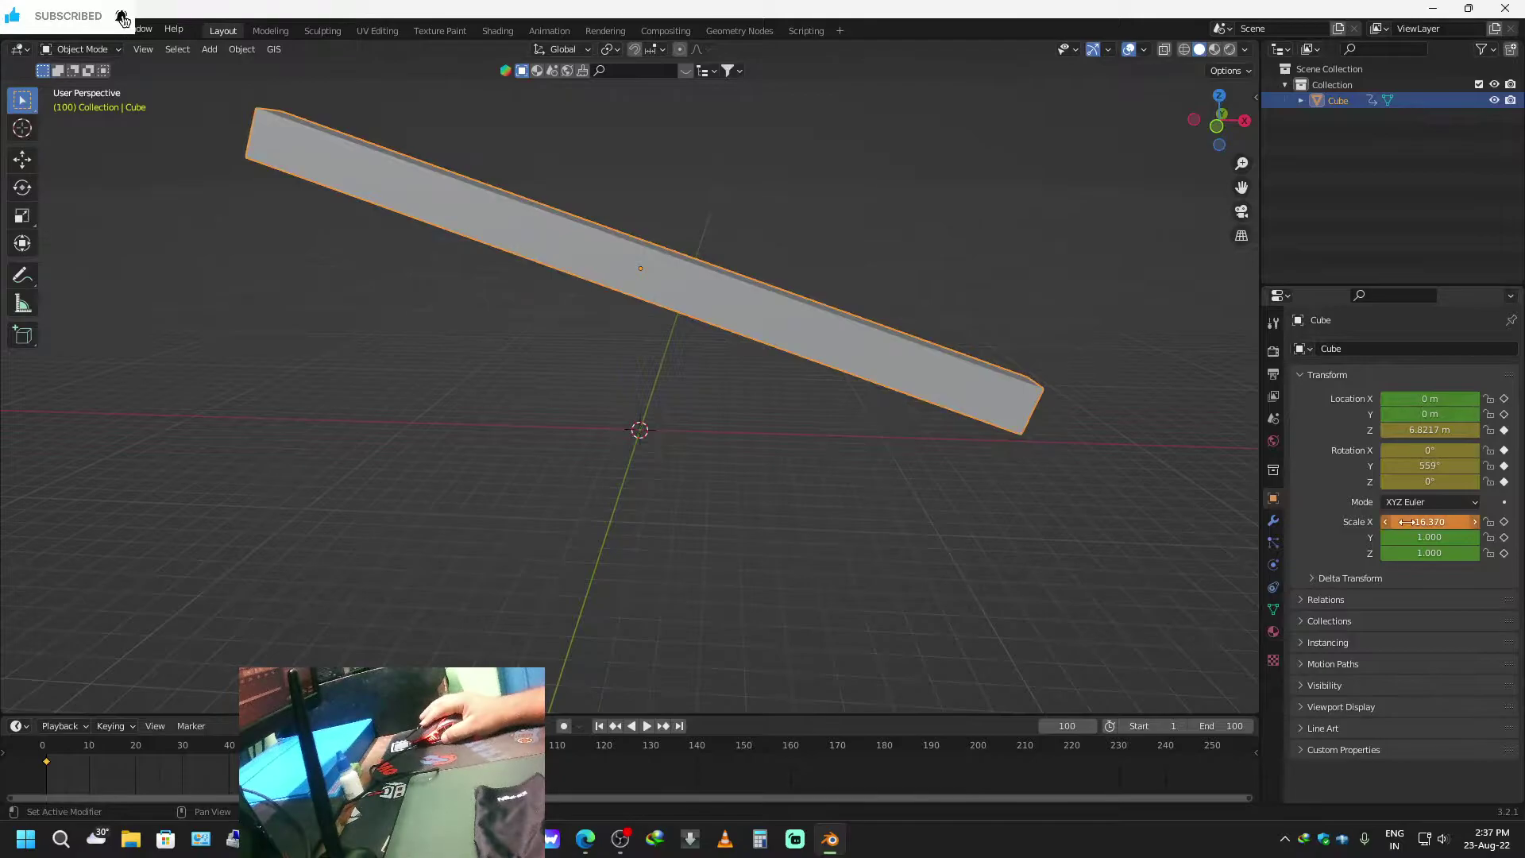
click(1504, 522)
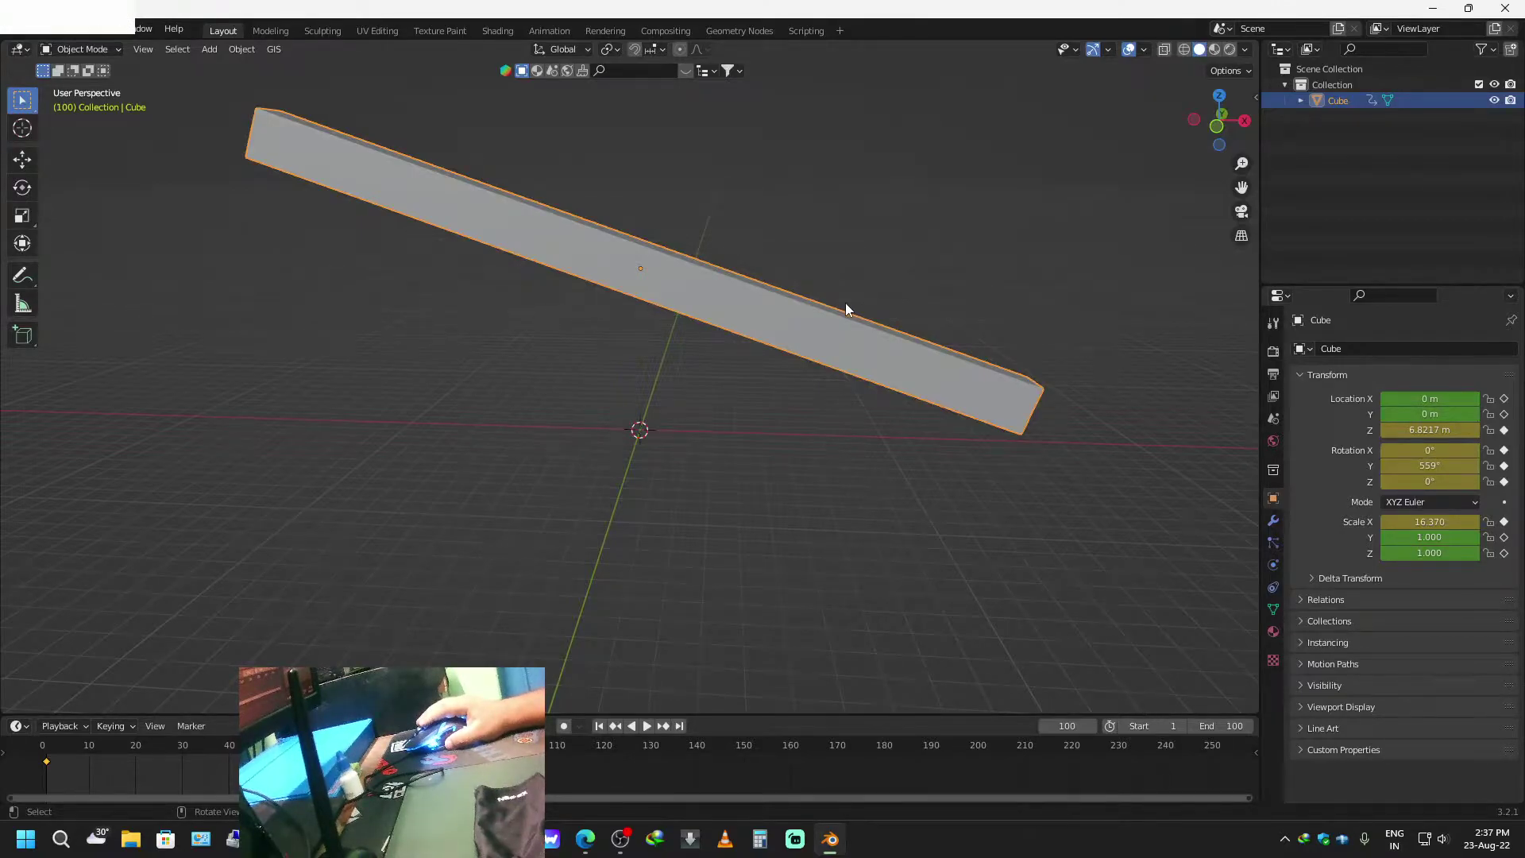
Play back the combined location, rotation and scale animation, stop it and return to frame 1.
key(space)
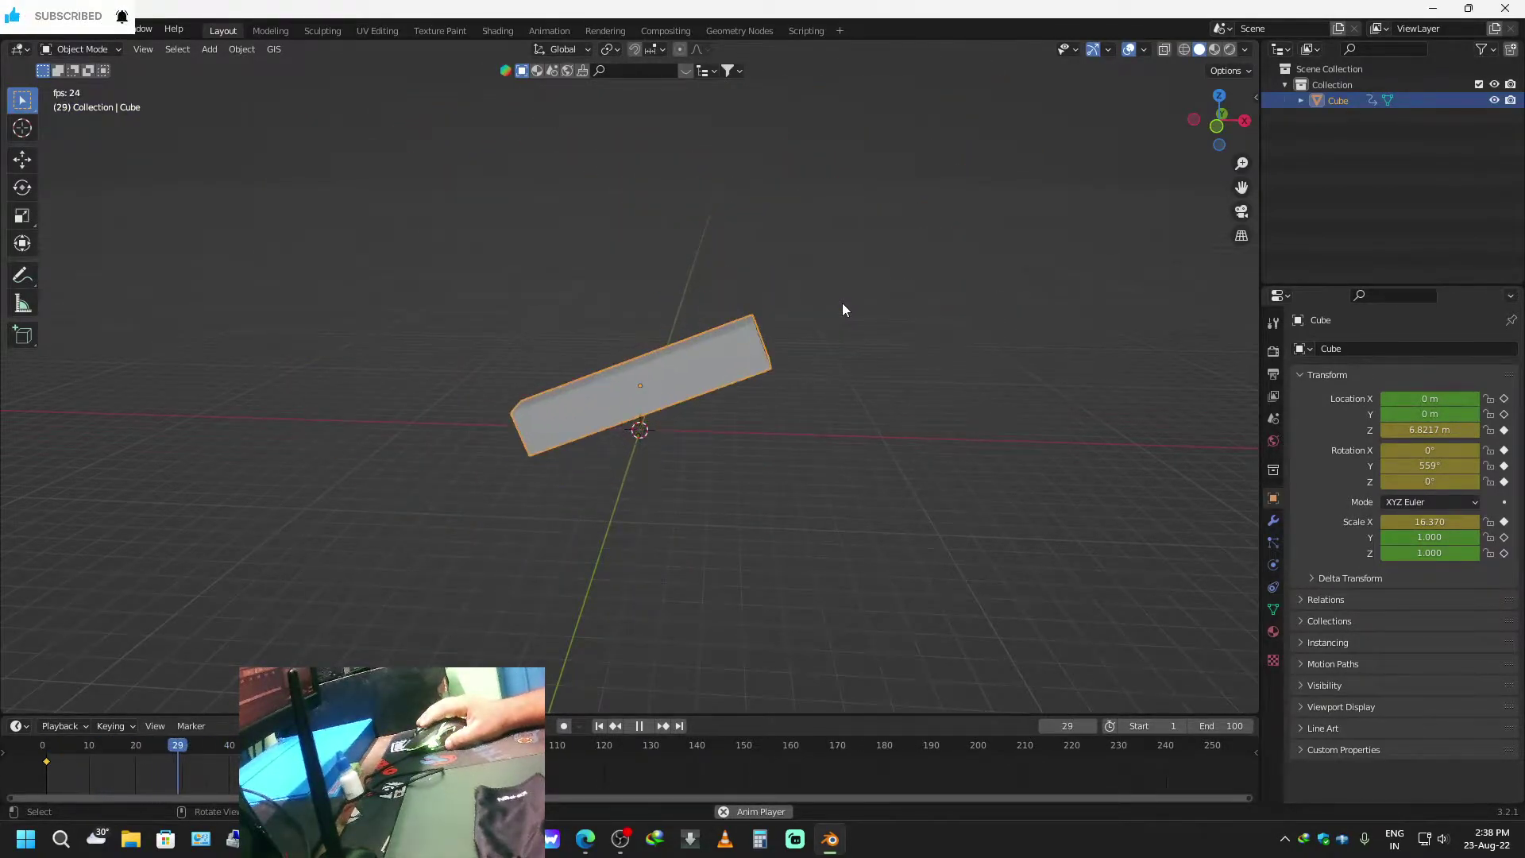
key(space)
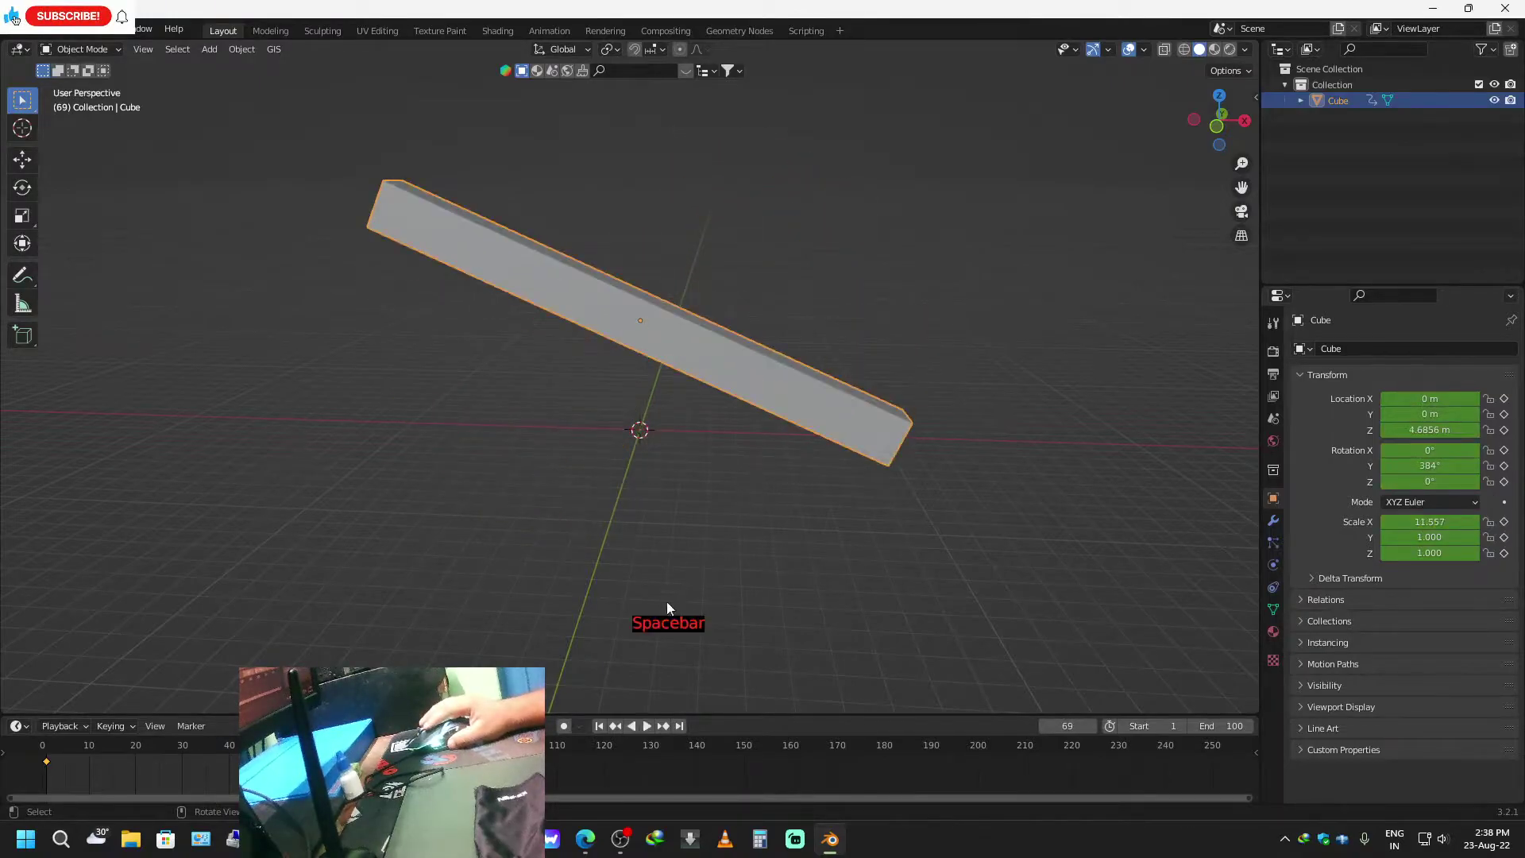
click(598, 726)
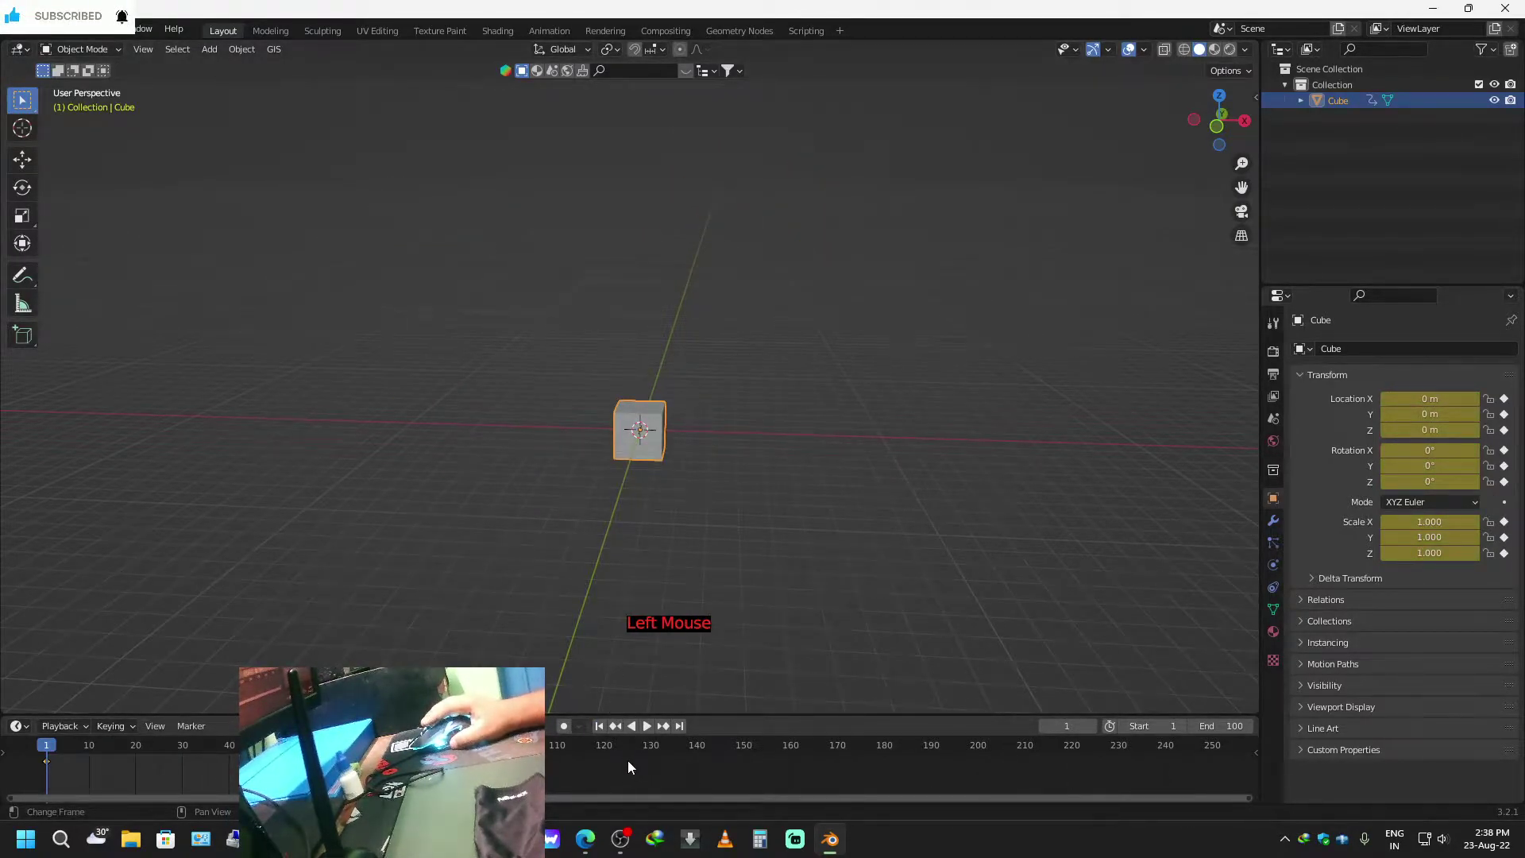
Switch to the Edge browser and open the YouTube home page in a new tab.
click(584, 851)
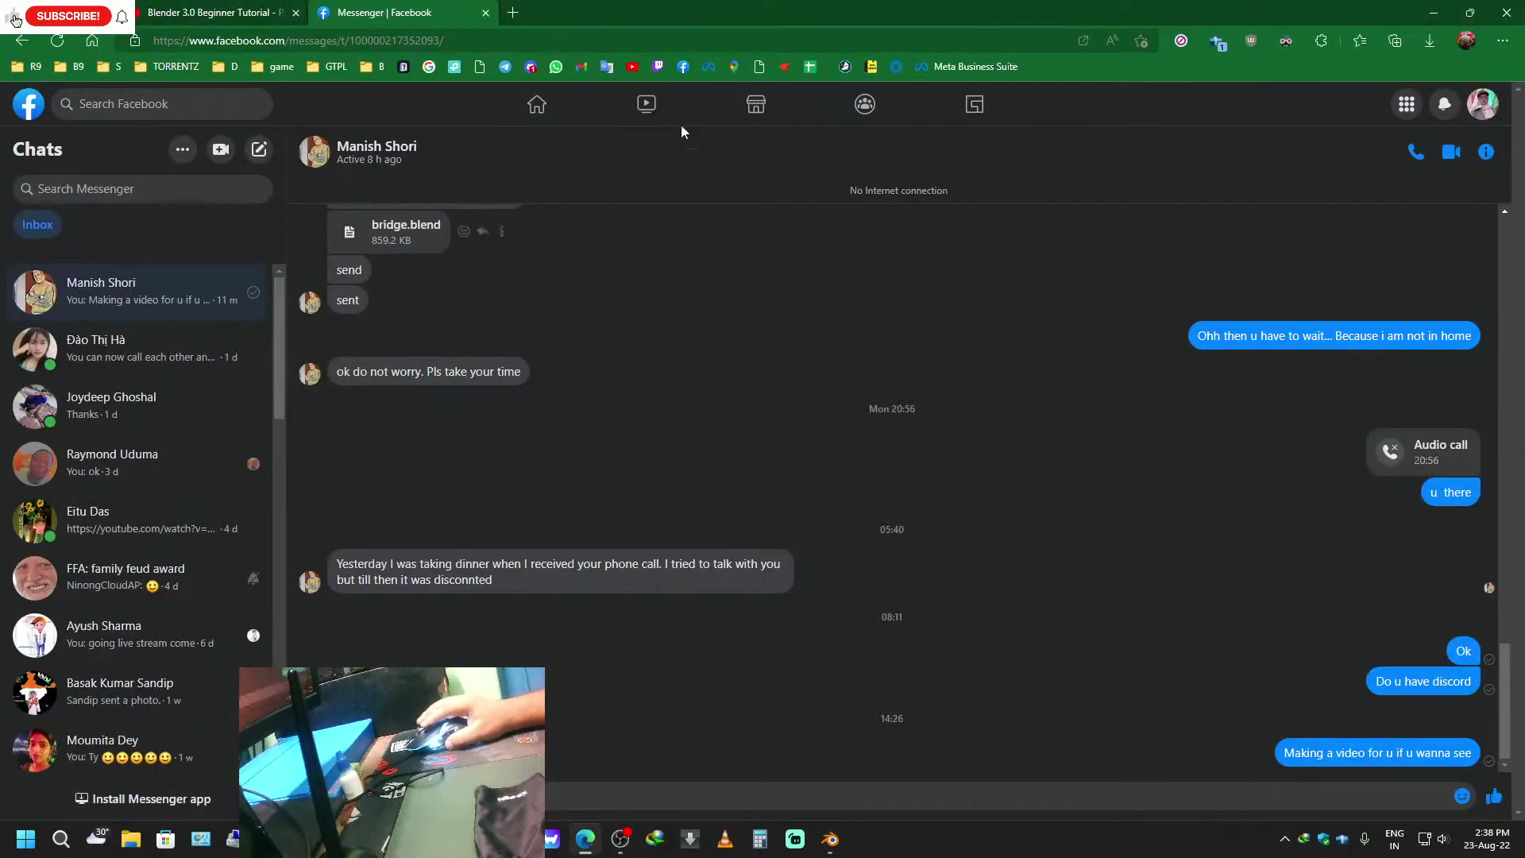
click(218, 8)
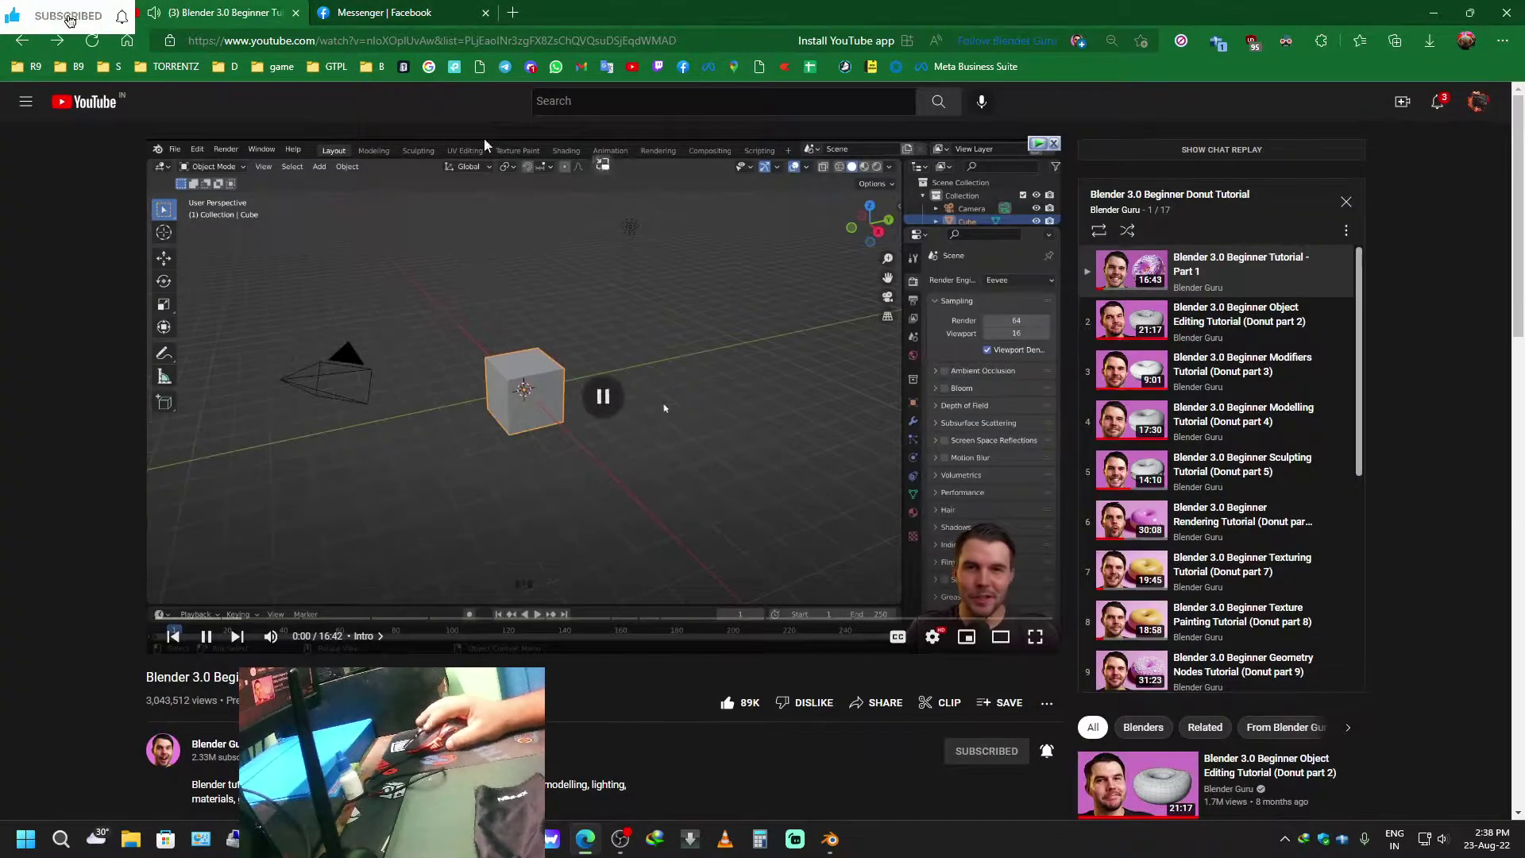
click(433, 10)
click(512, 12)
click(633, 67)
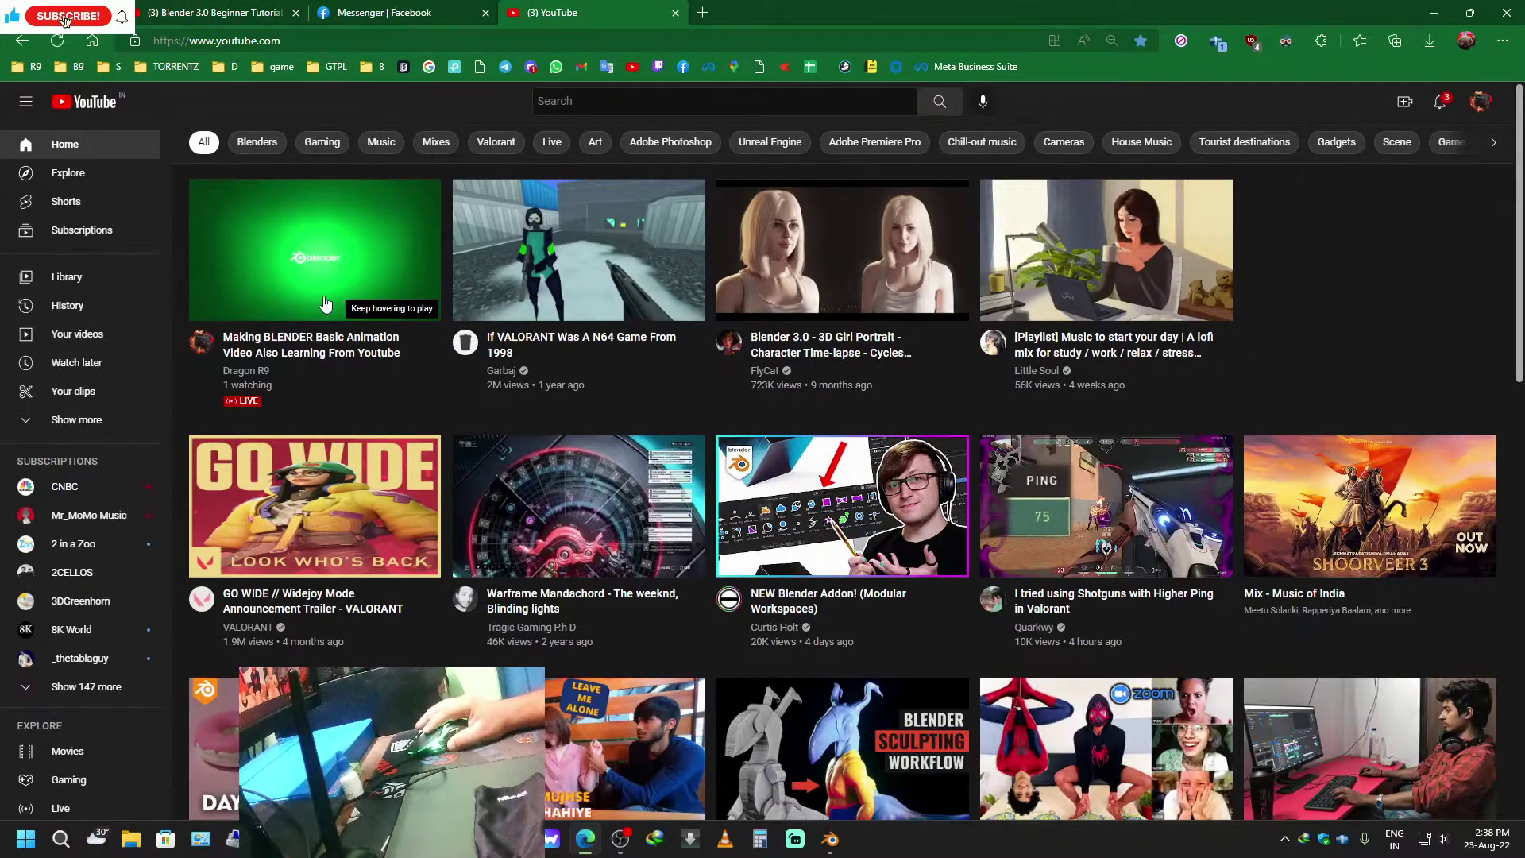
Open the live stream "Making BLENDER Basic Animation Video Also Learning From Youtube" and copy its web address.
click(326, 304)
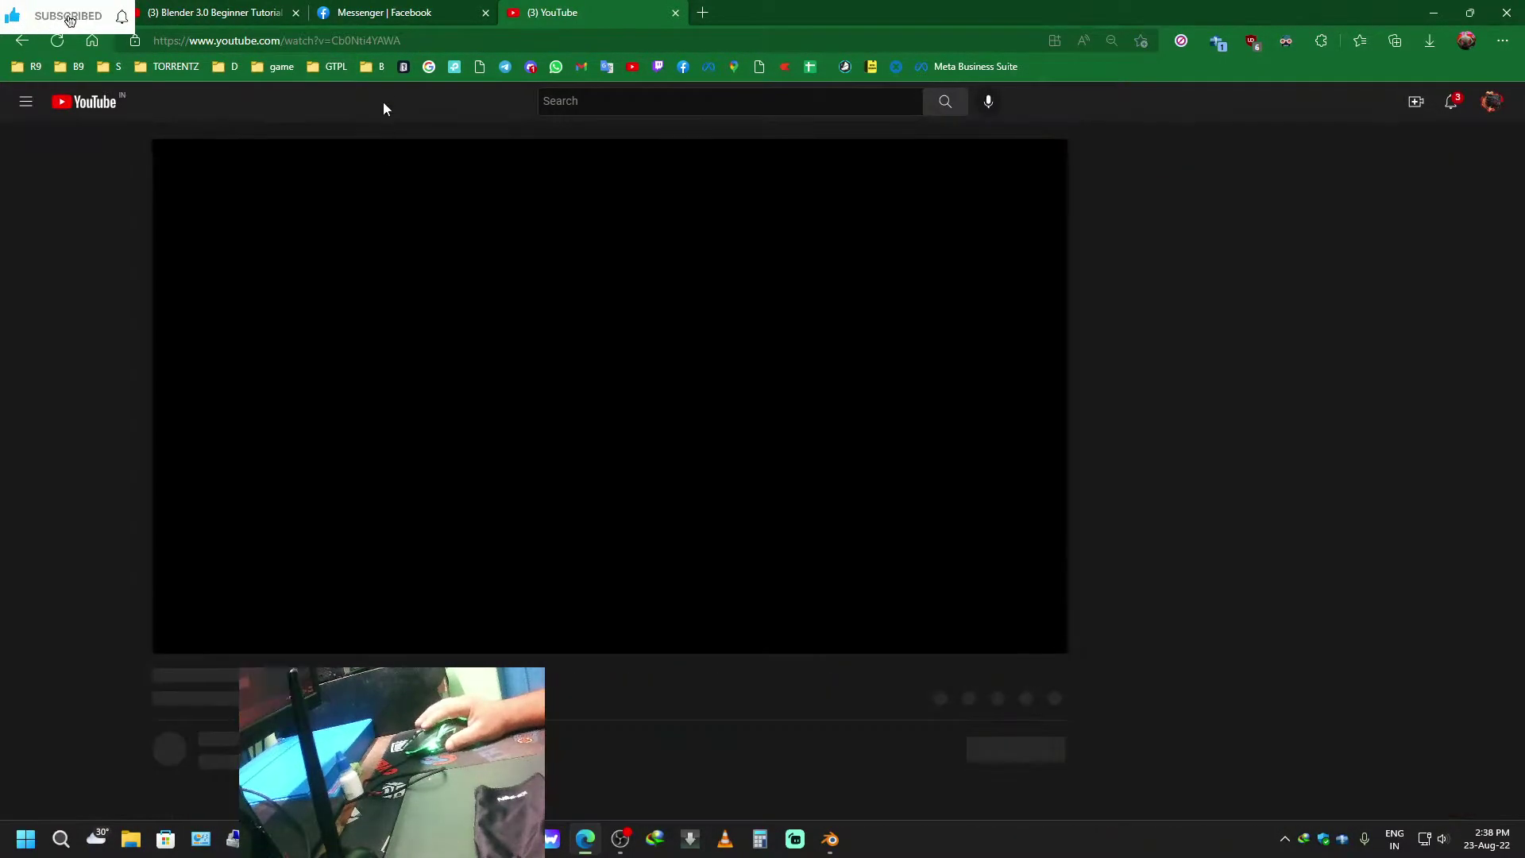
click(374, 41)
right_click(373, 43)
click(426, 226)
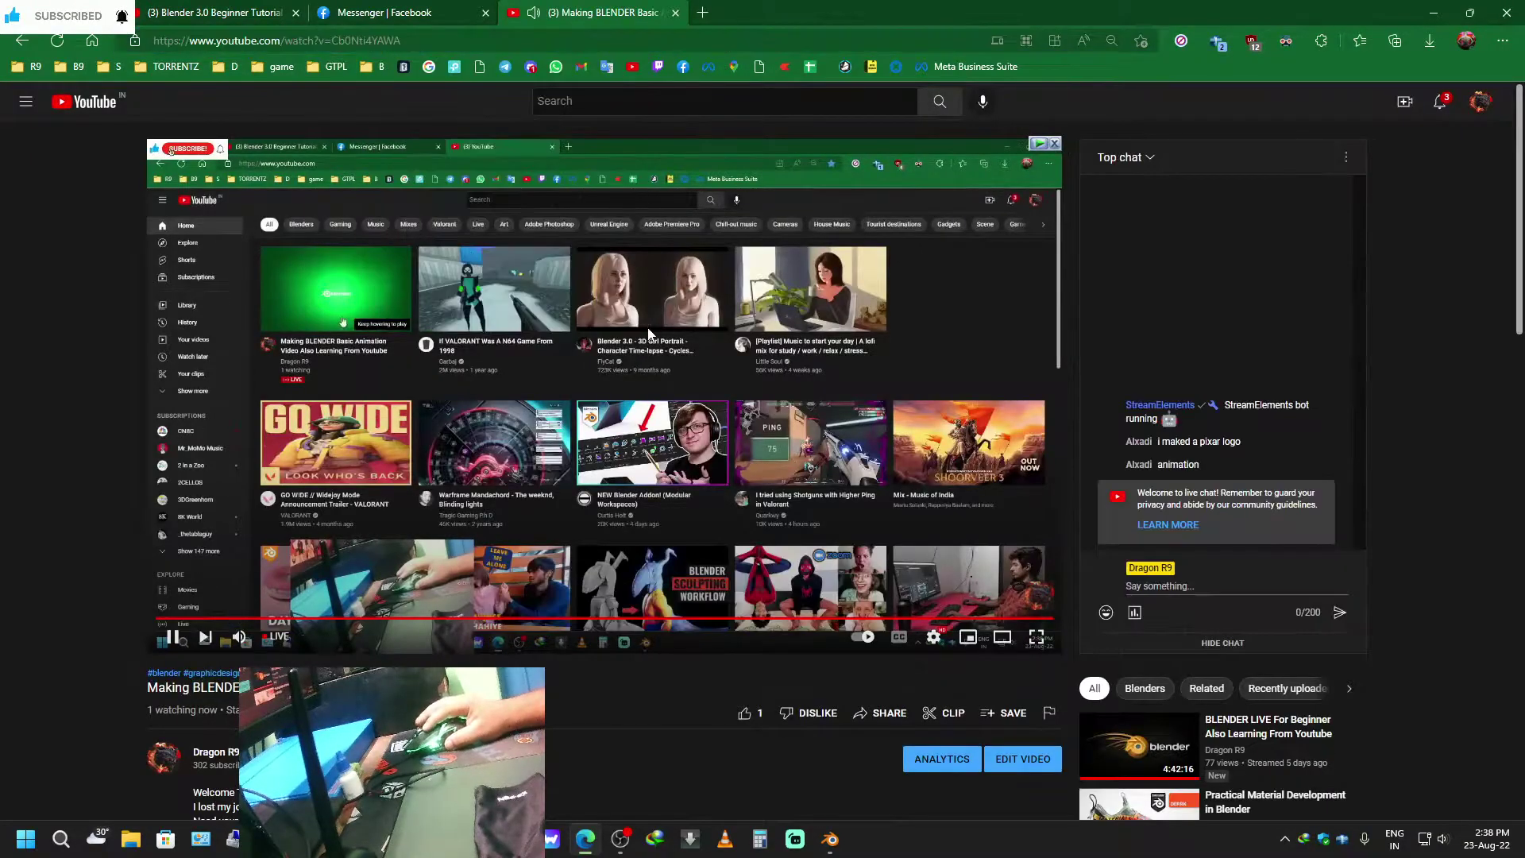
Send the copied stream link in the open Messenger chat and return to Blender.
key(ctrl+shift+Tab)
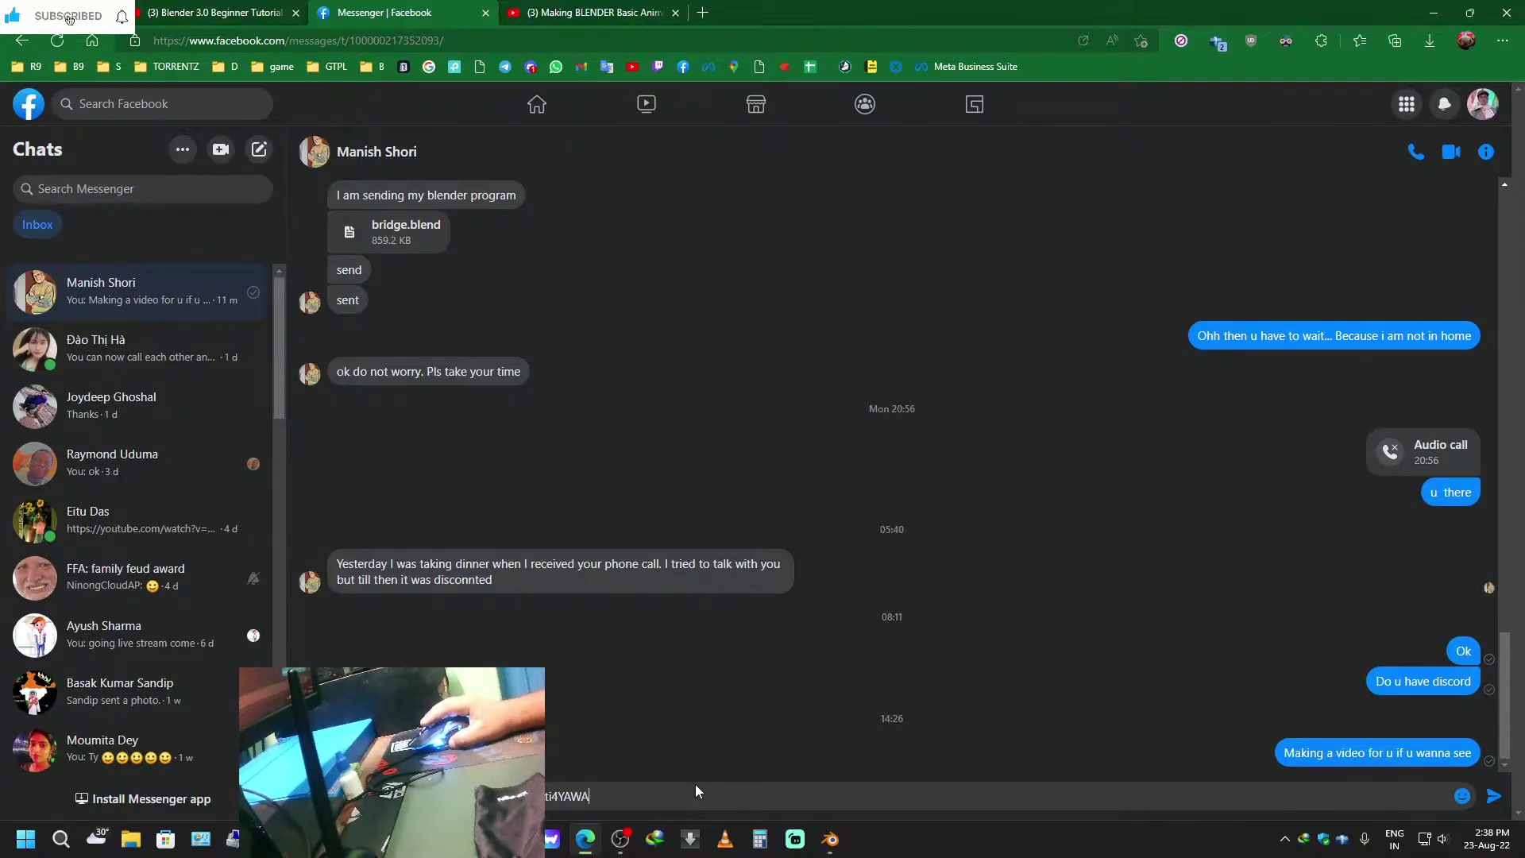
key(Return)
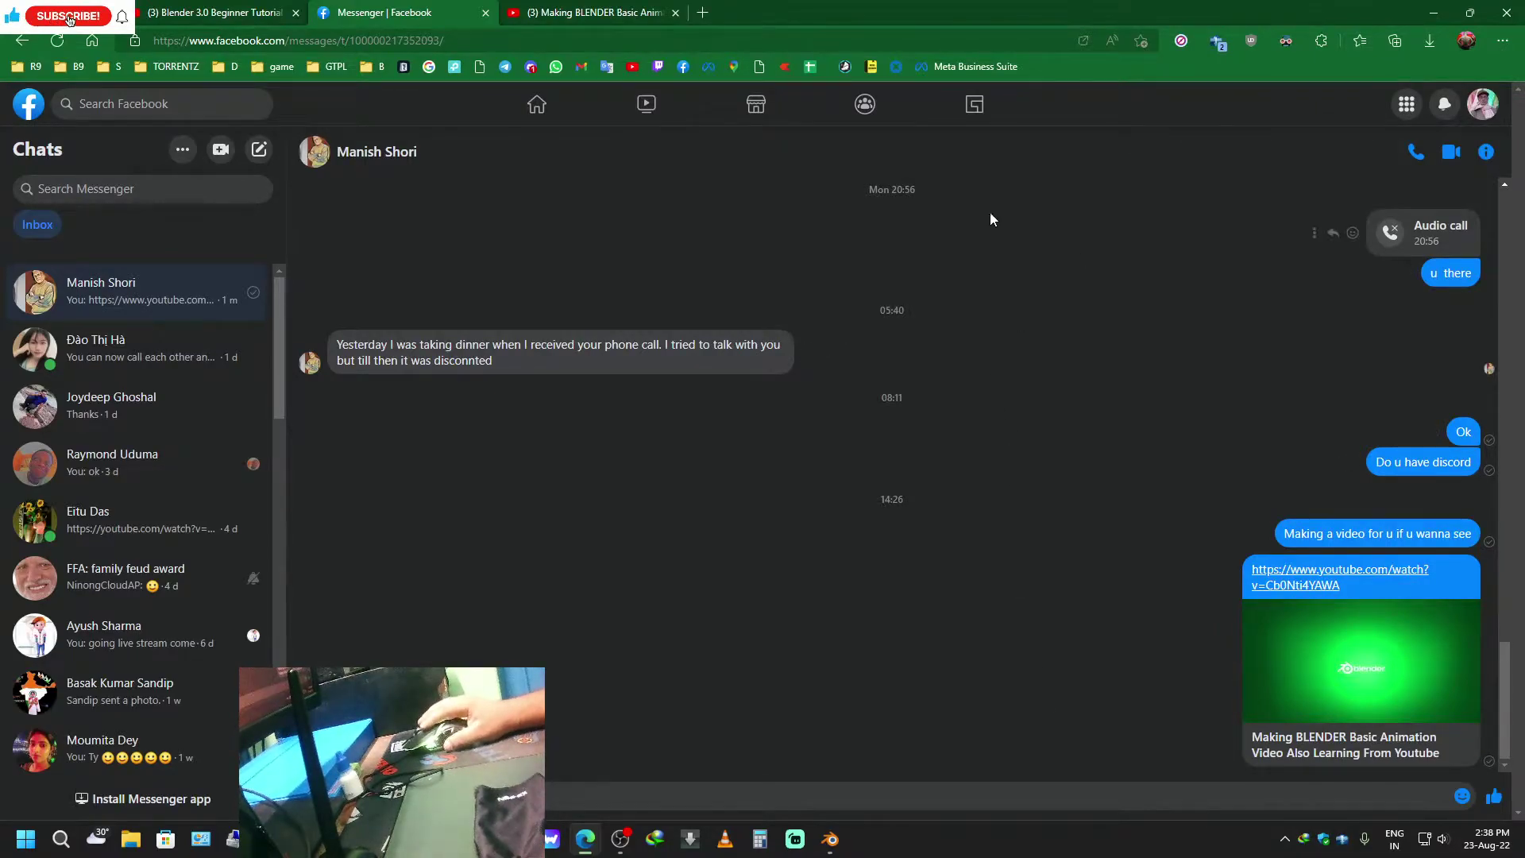
click(593, 9)
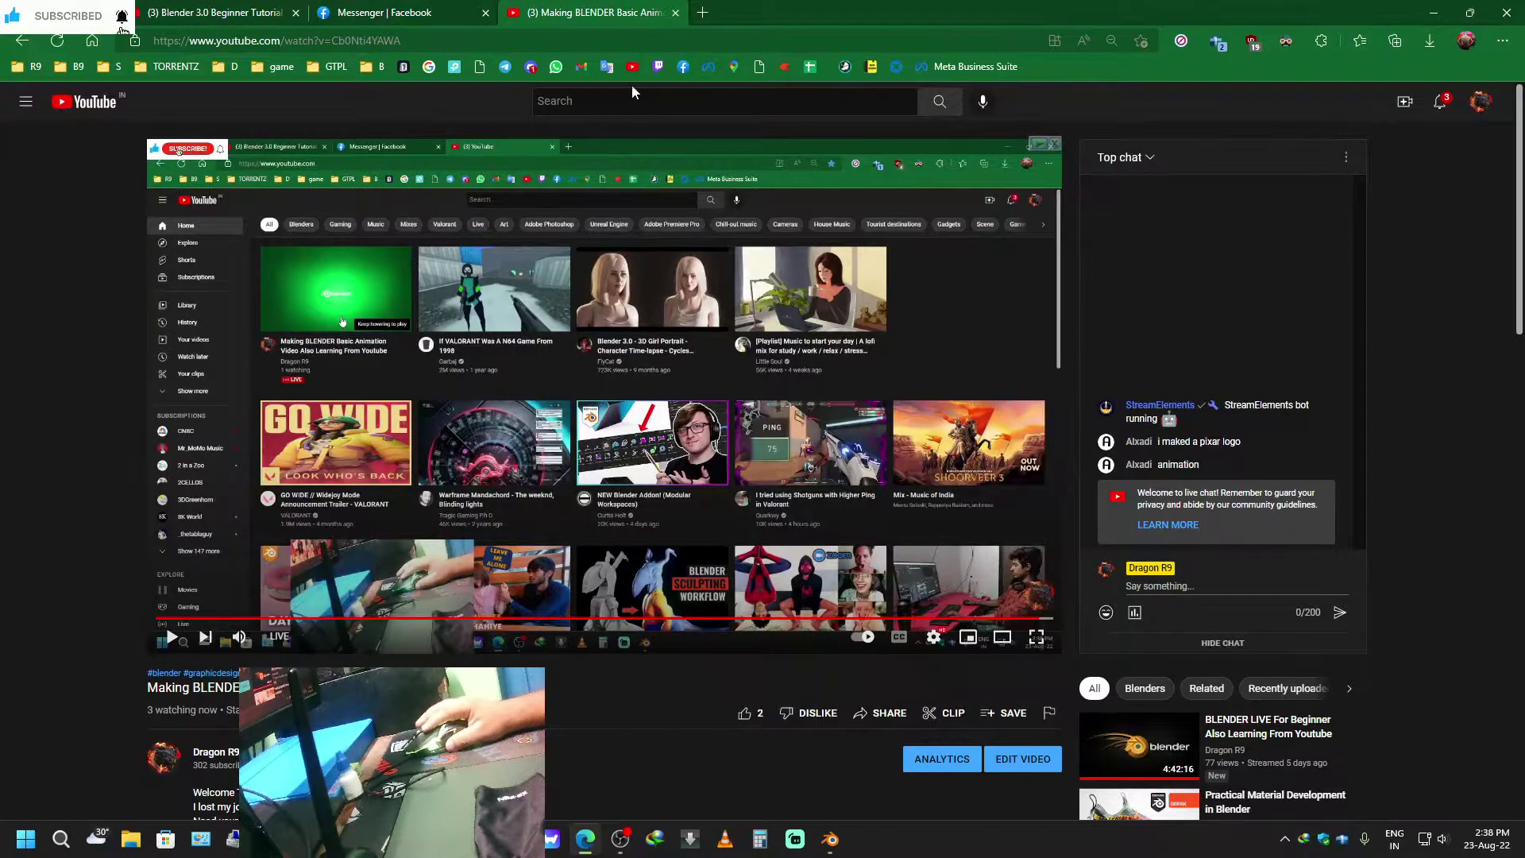
click(1435, 10)
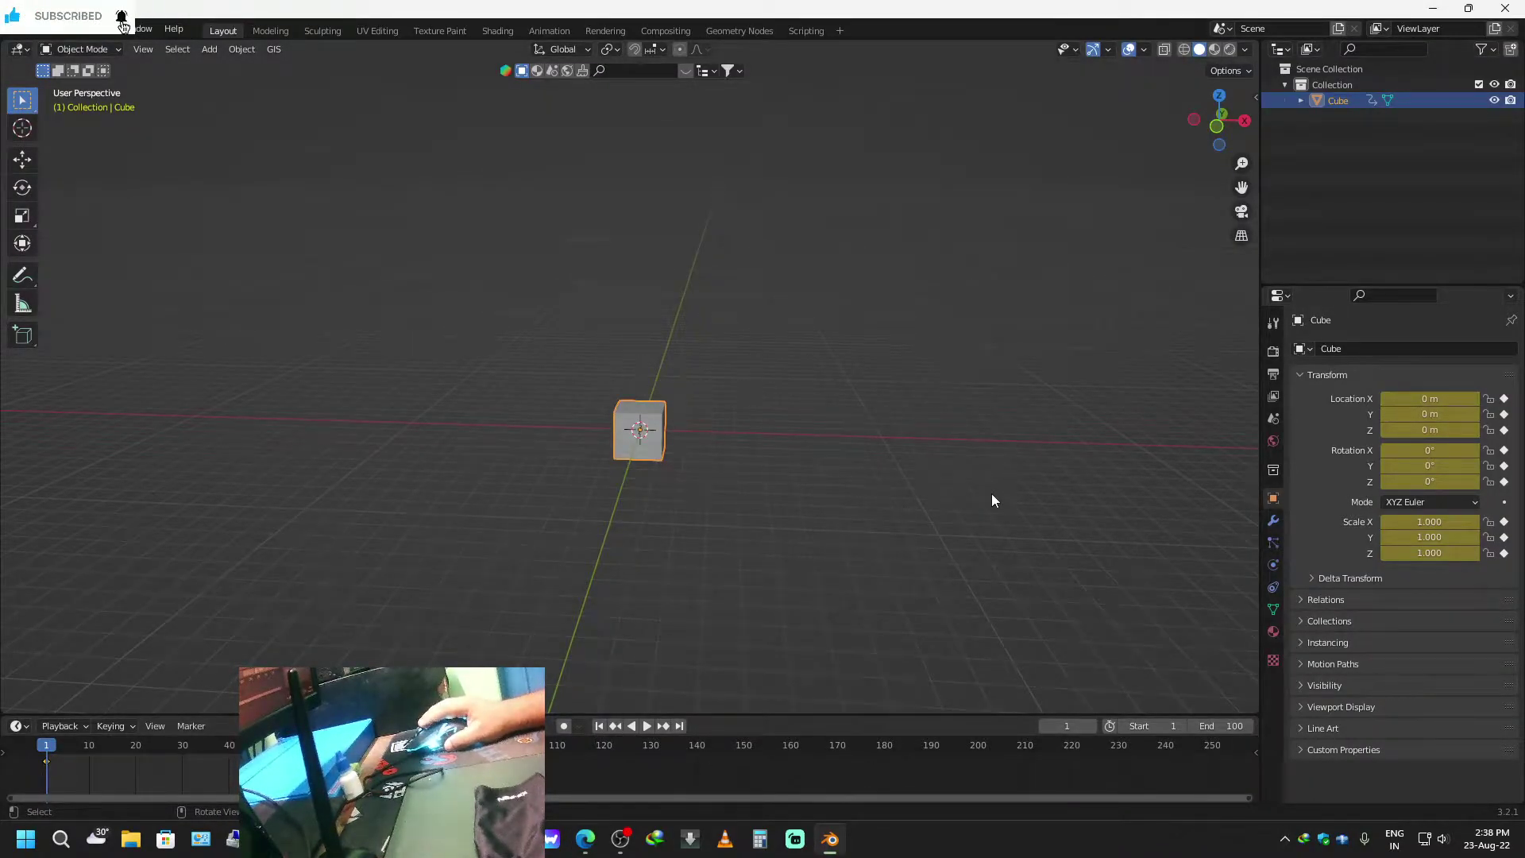
Enlarge the timeline area to roughly twice its height or more by raising its border with the 3D viewport.
drag(854, 717, 893, 667)
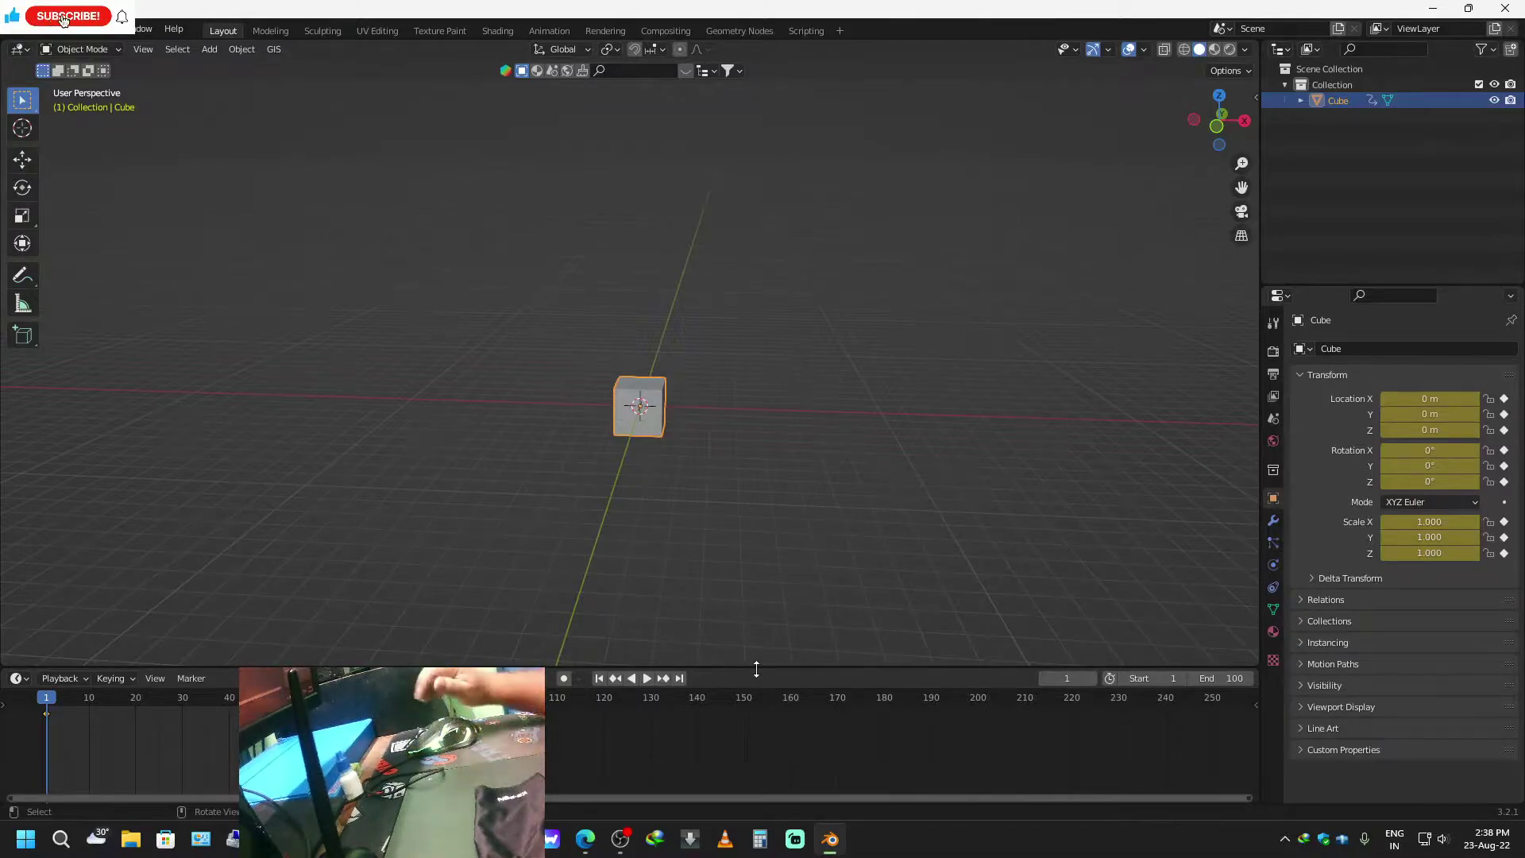
drag(757, 670, 789, 511)
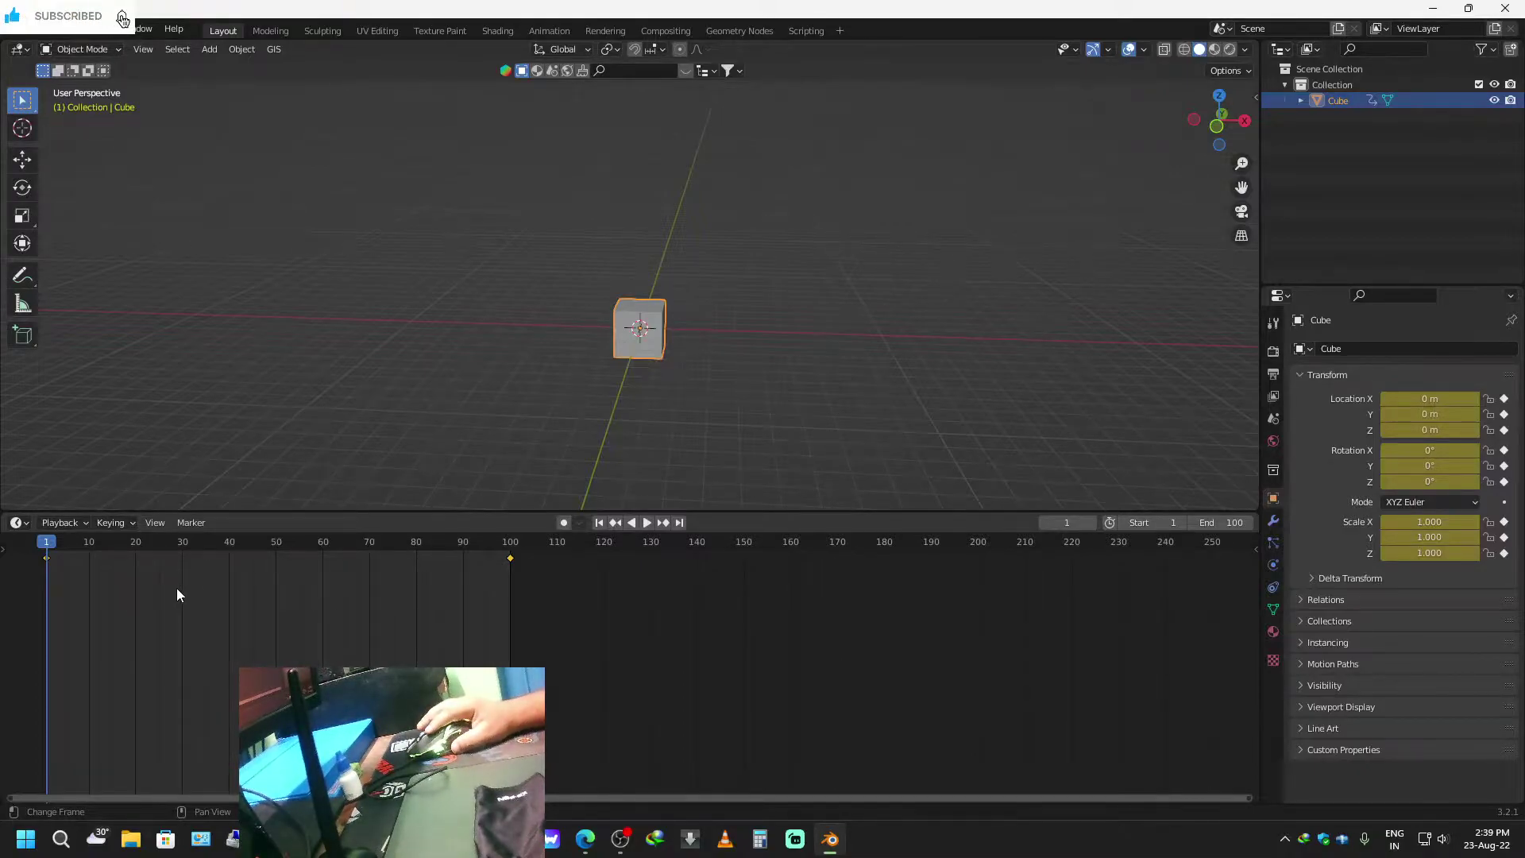
scroll(586, 402, down, 2)
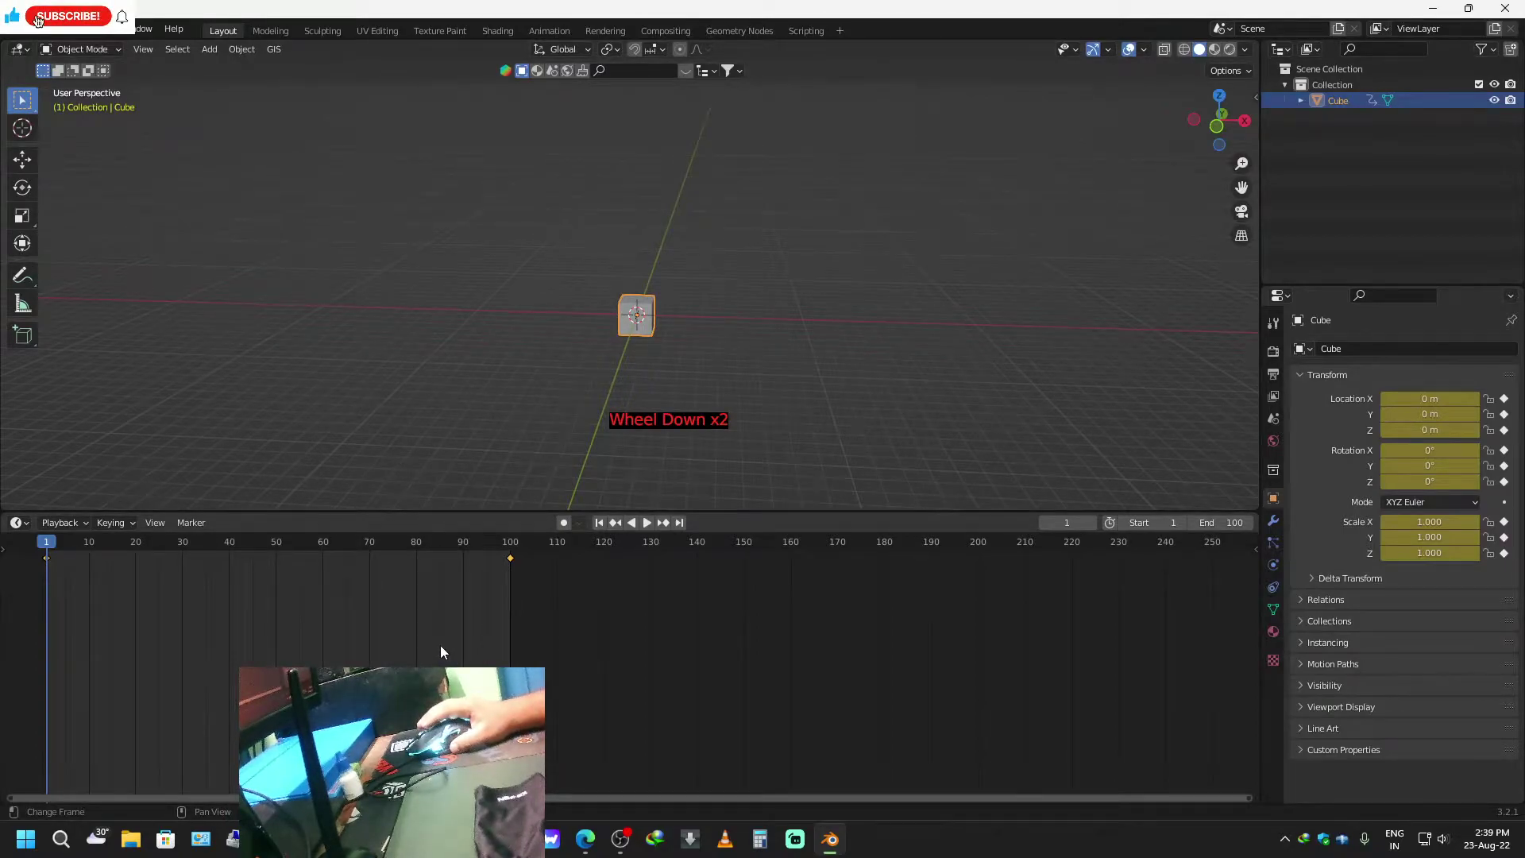
Toggle the cube repeatedly between Edit Mode and Object Mode and check the list of available interaction modes.
key(Tab)
key(Tab)
key(Tab)
key(Tab)
key(Tab)
key(Tab)
key(Tab)
key(Tab)
key(Tab)
key(Tab)
key(Tab)
key(Tab)
key(Tab)
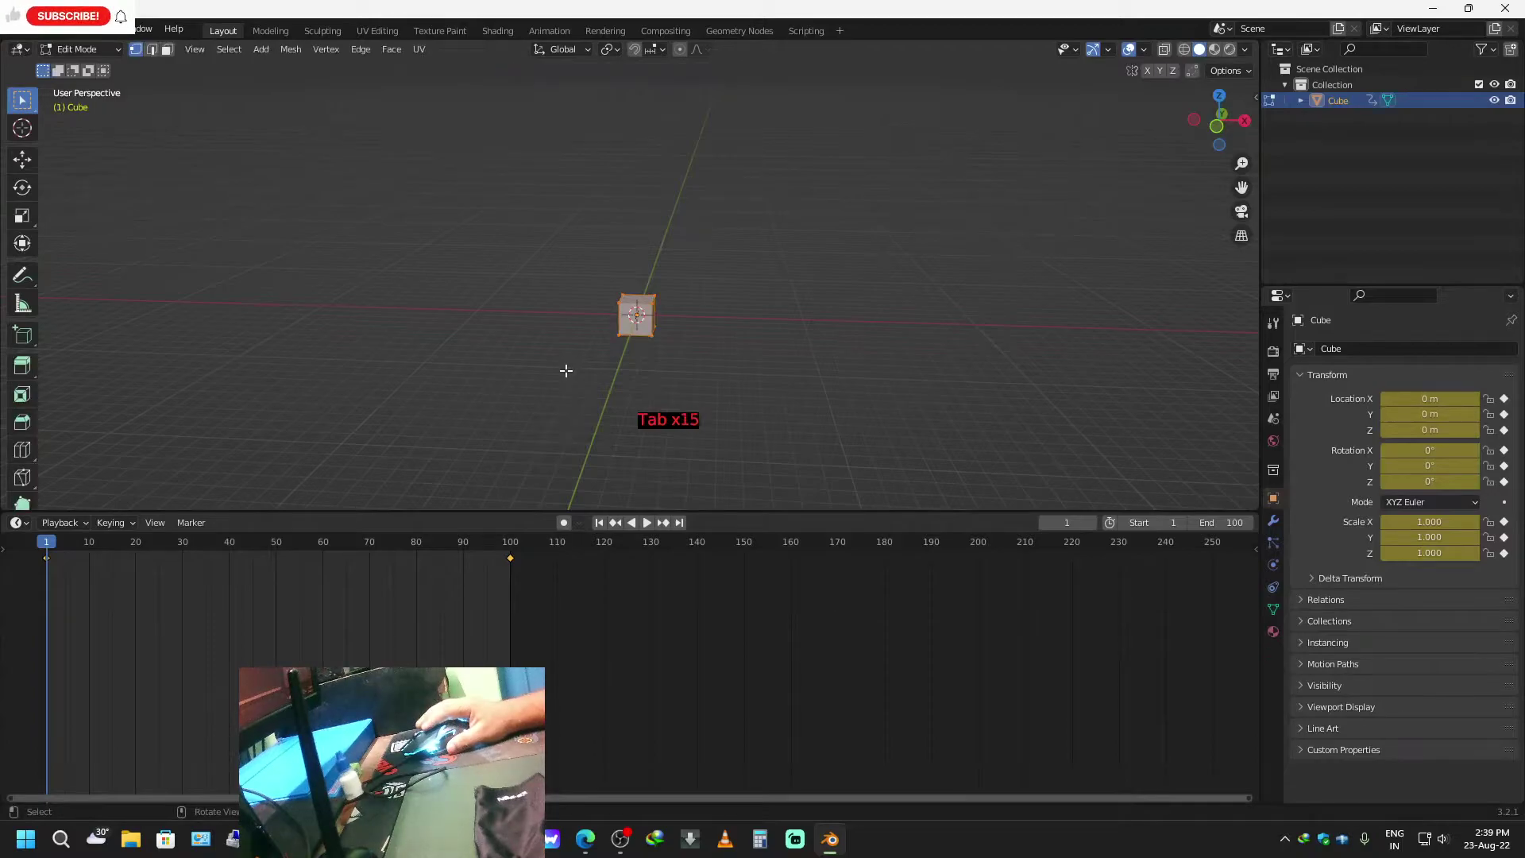
key(Tab)
key(Tab)
key(Tab)
key(Tab)
key(Tab)
click(119, 50)
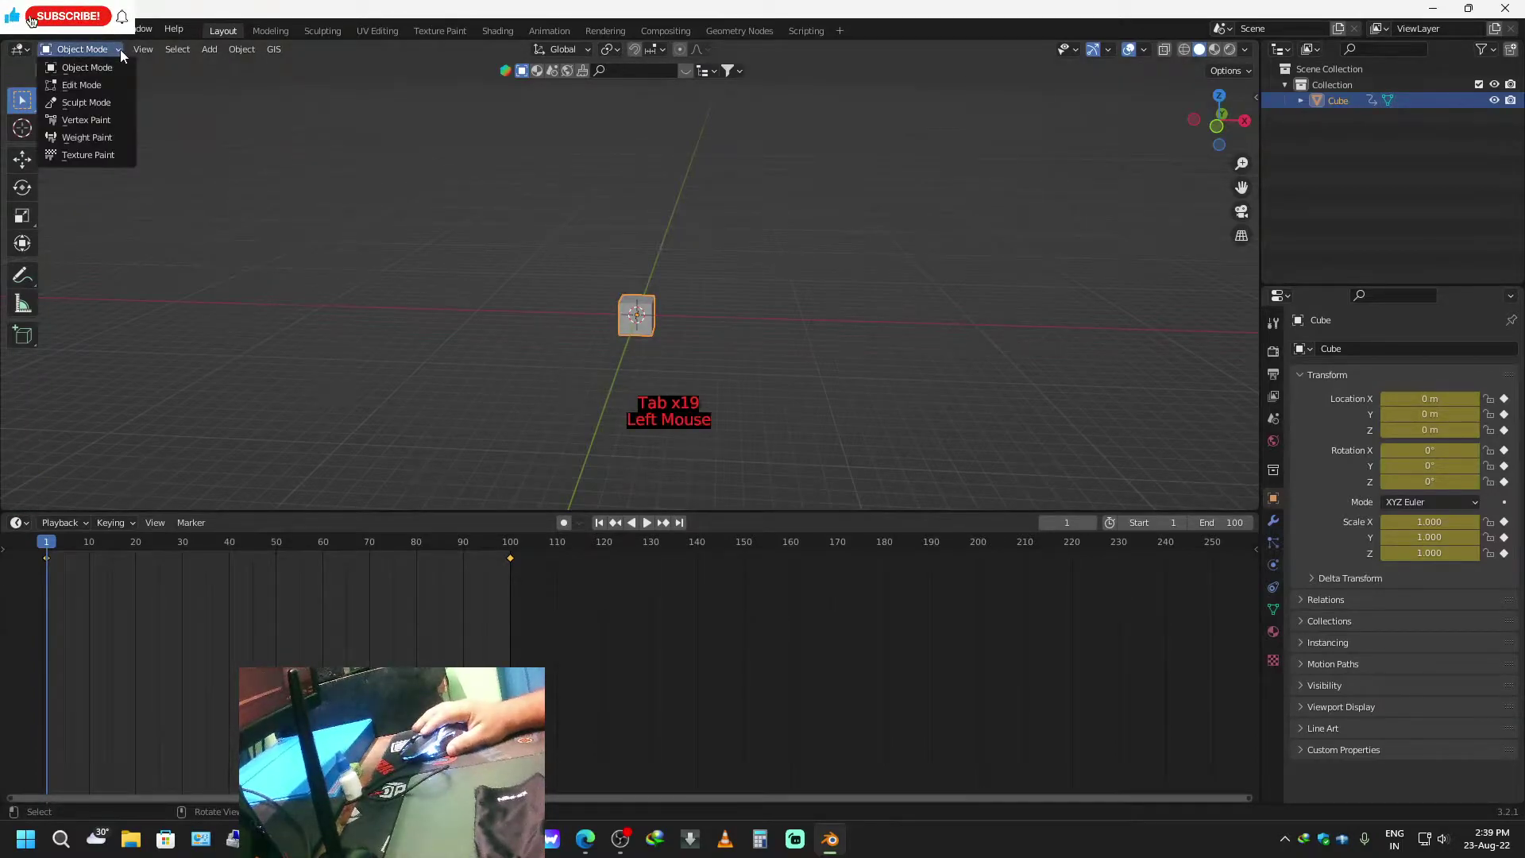
click(112, 49)
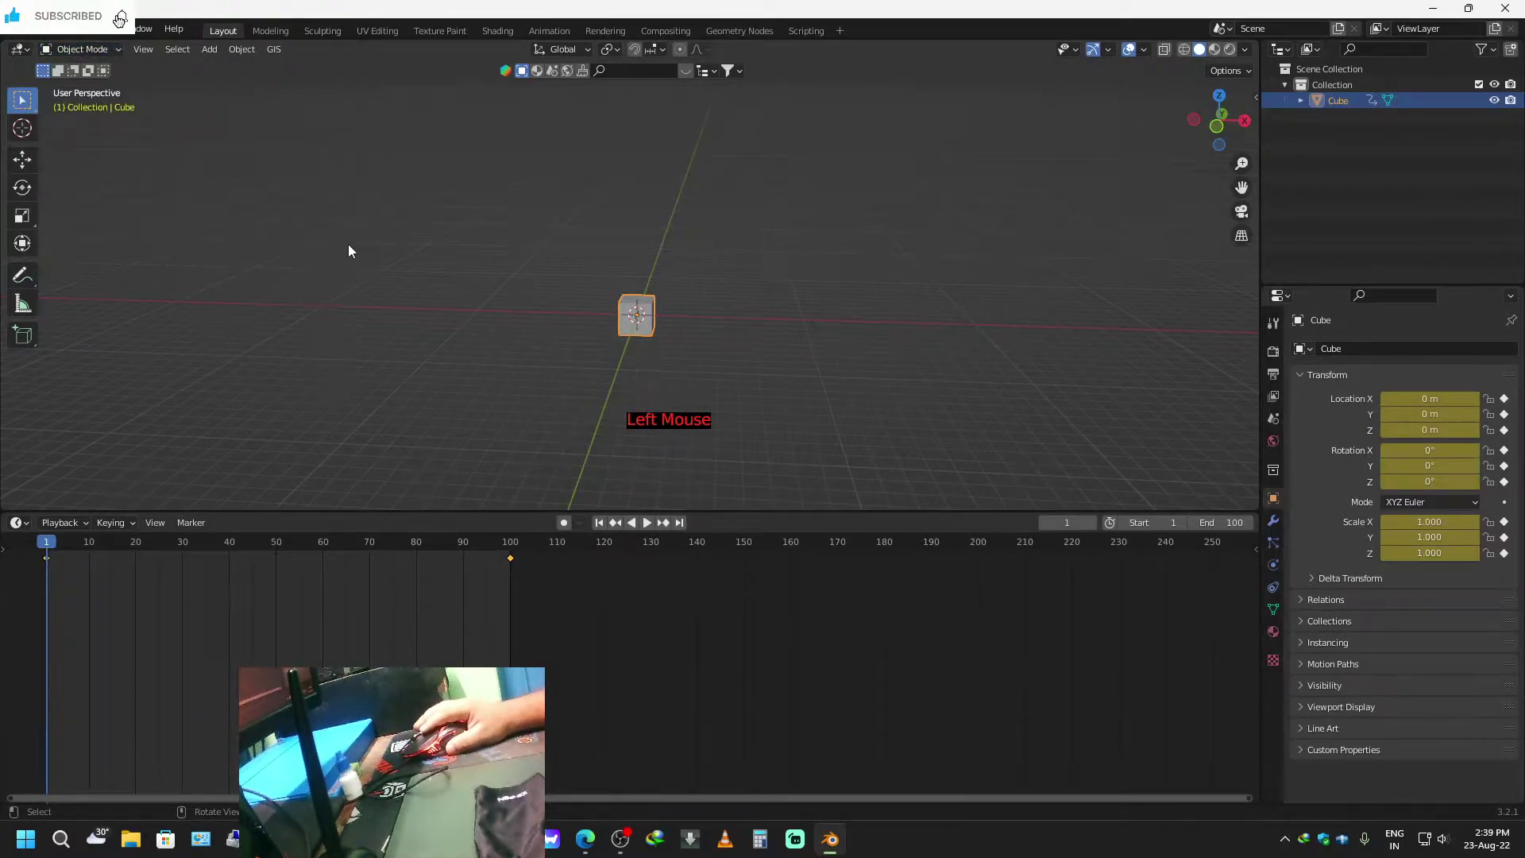
key(grave)
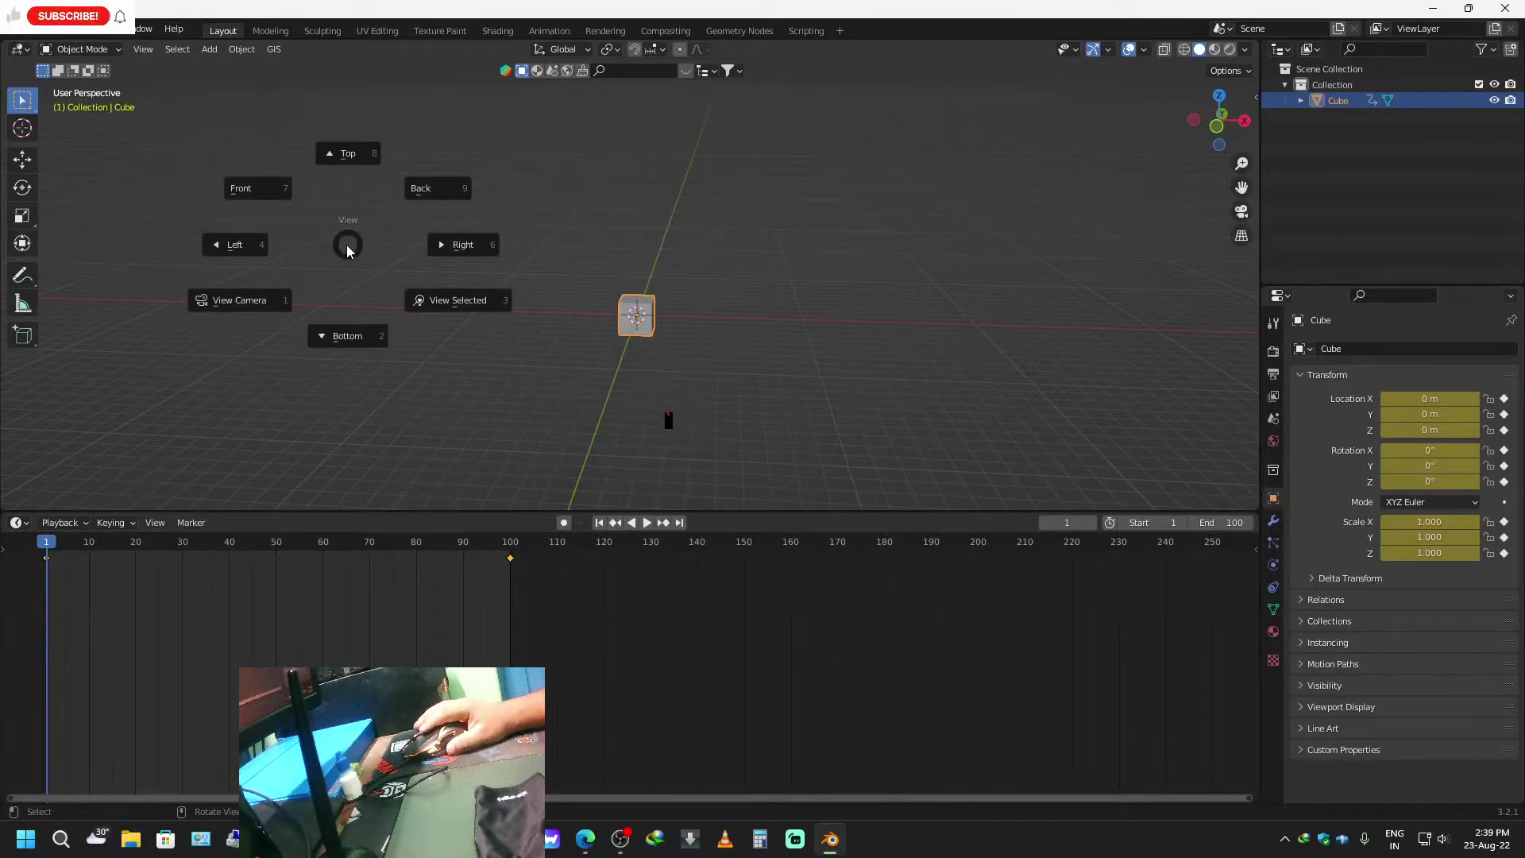
click(348, 246)
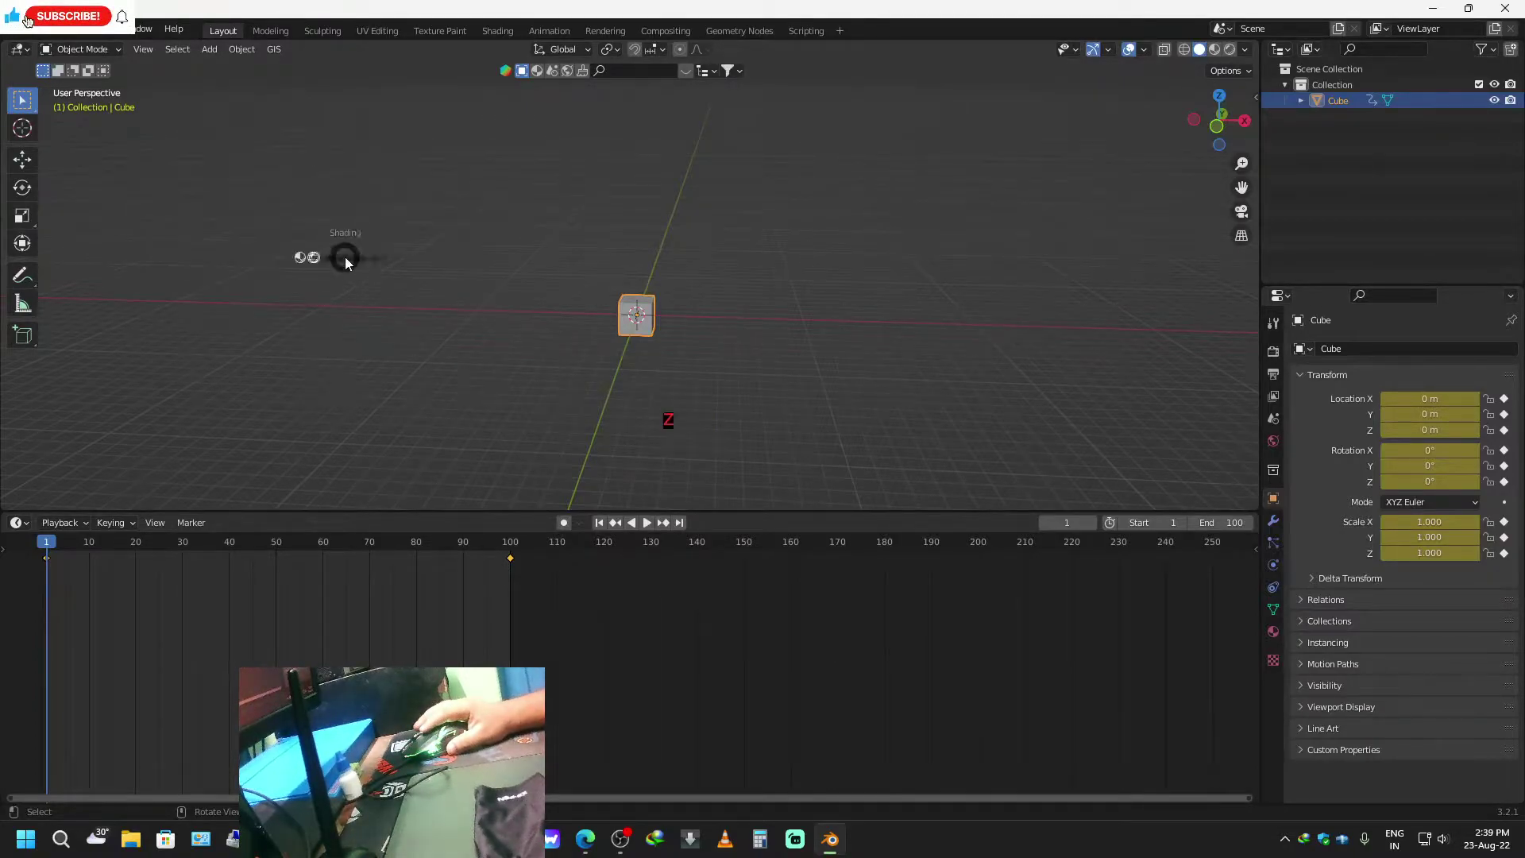
key(z)
click(346, 262)
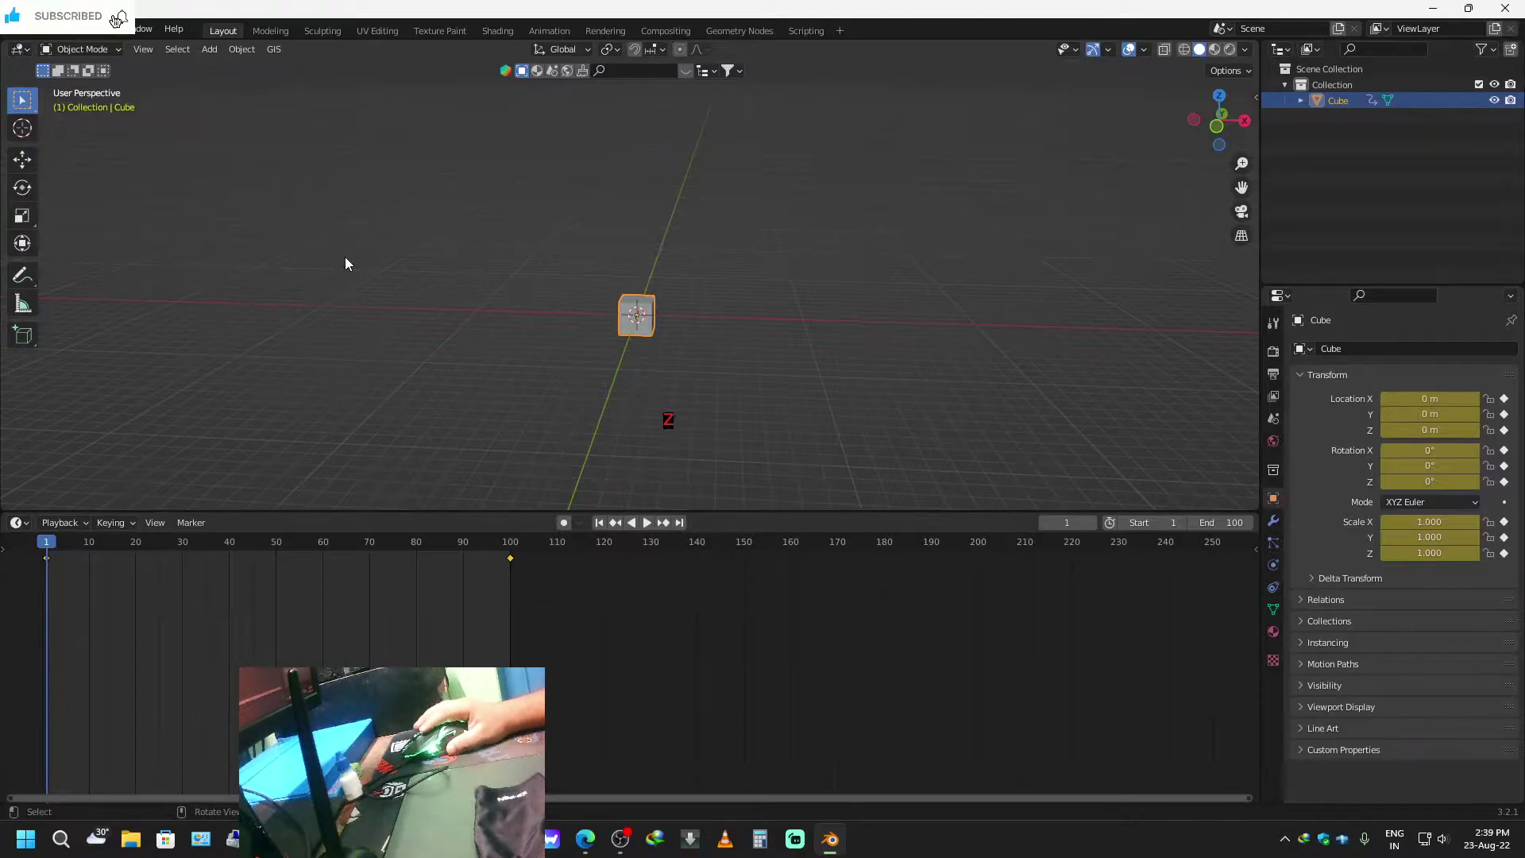
key(period)
click(344, 256)
key(comma)
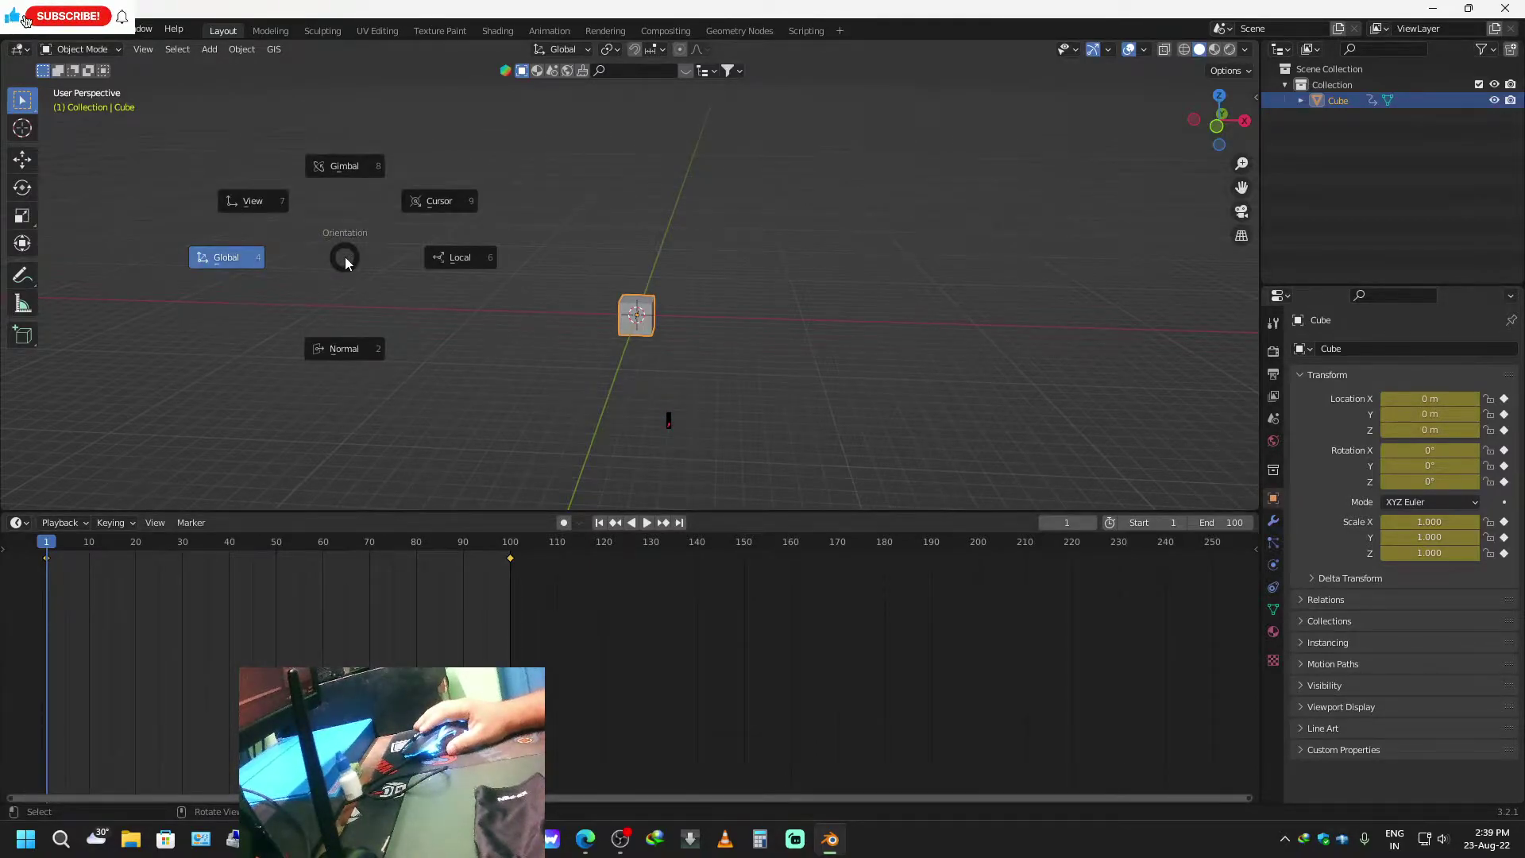
key(KP_Divide)
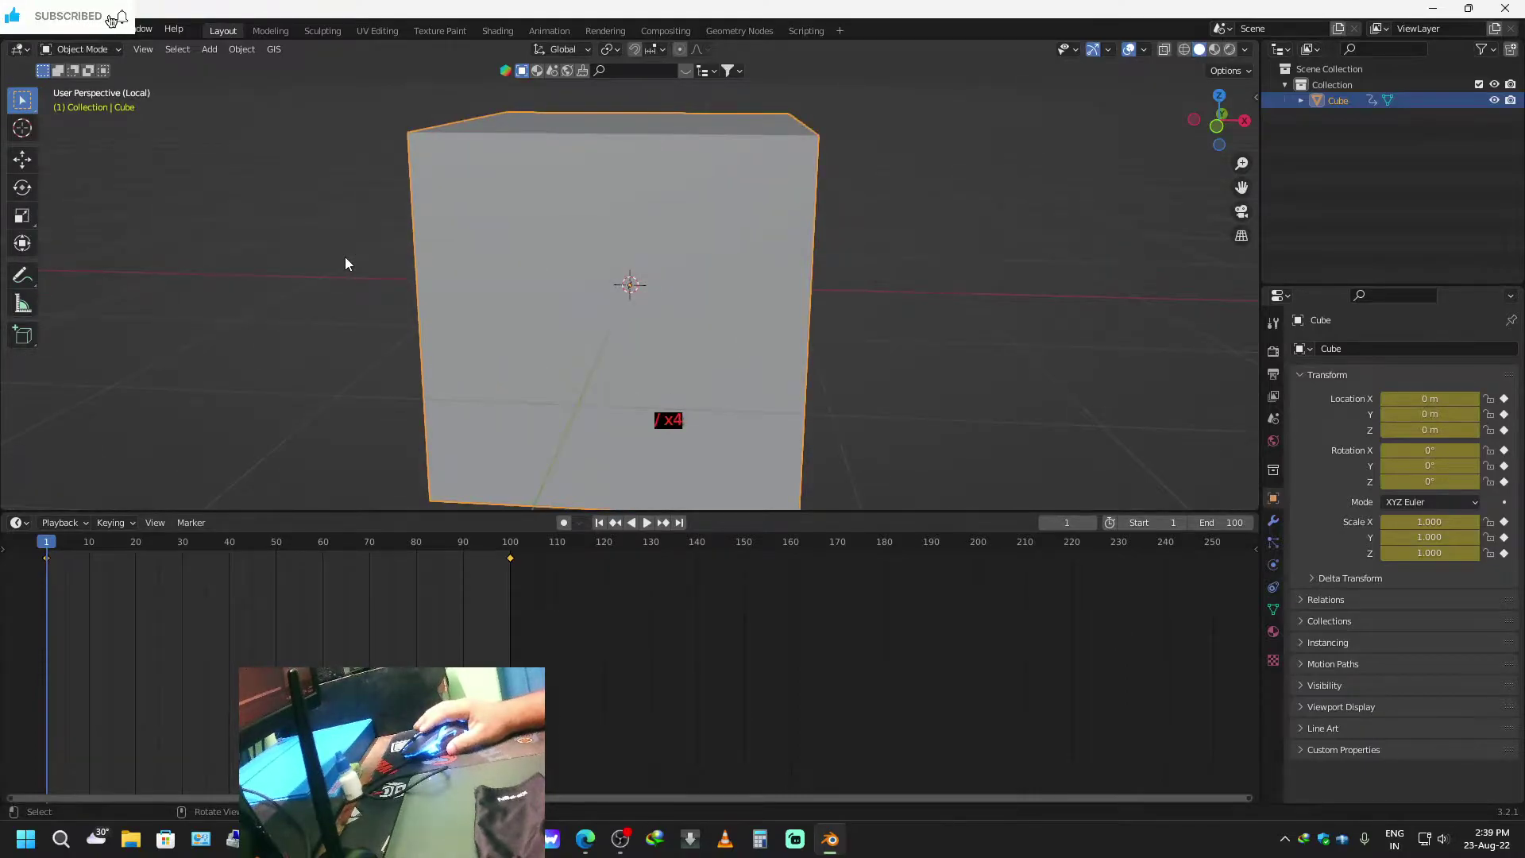
key(KP_Divide)
key(semicolon)
key(semicolon)
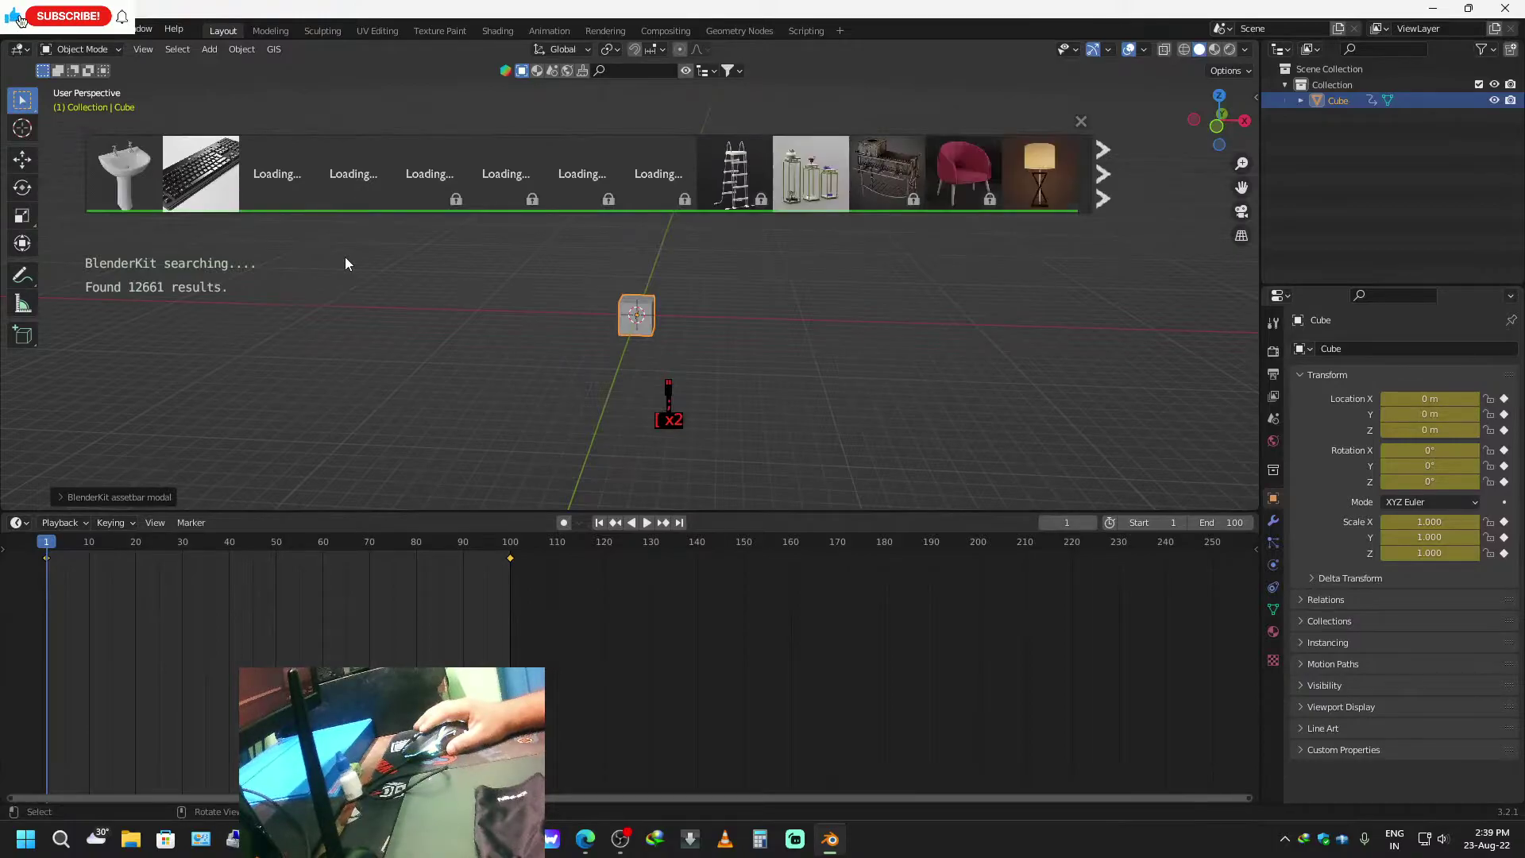
click(1081, 122)
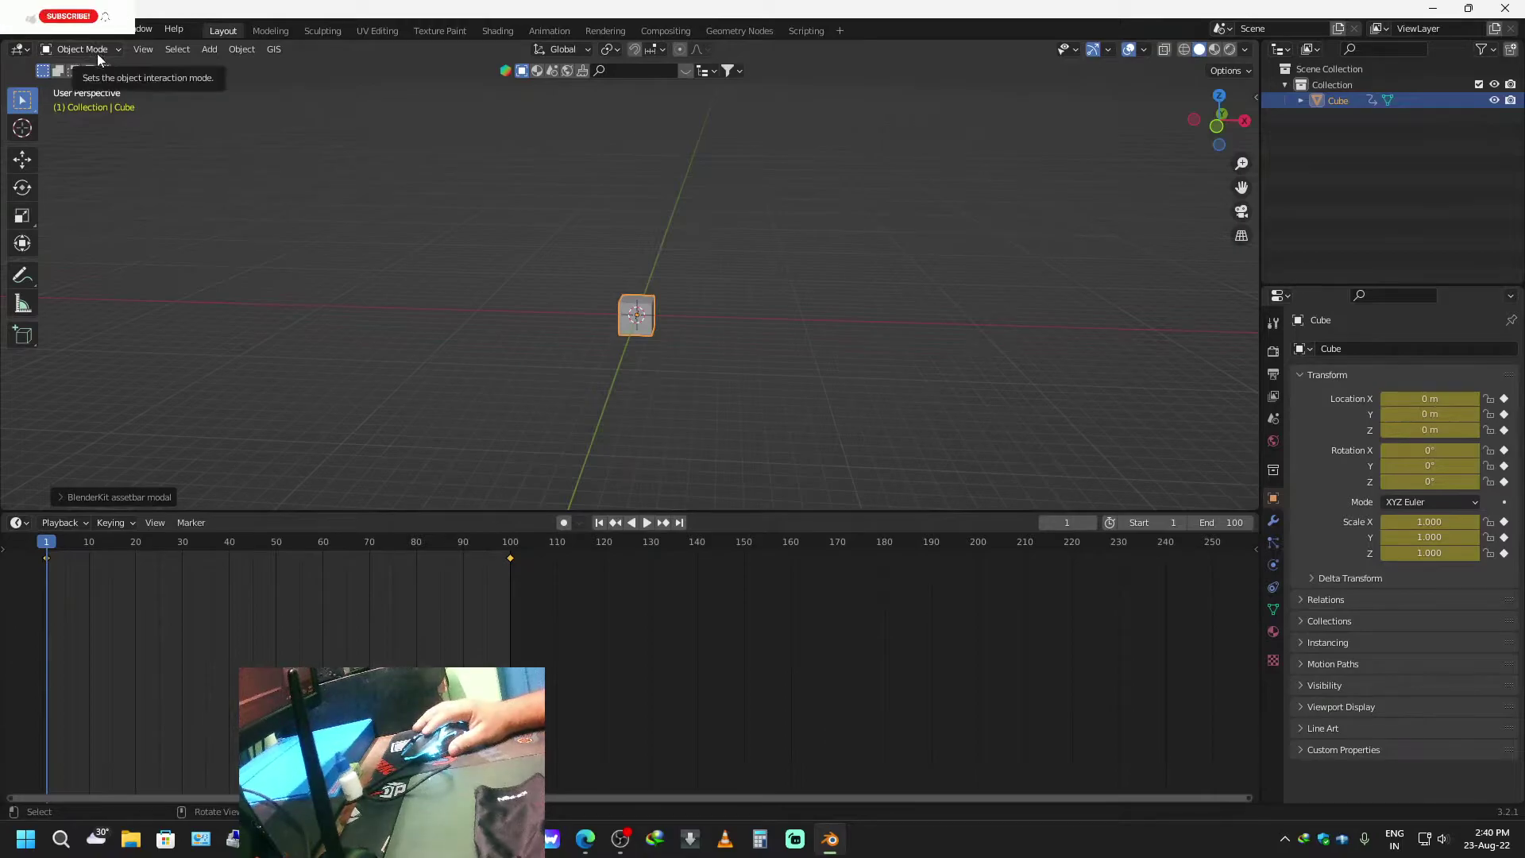
key(ctrl)
key(ctrl+Tab)
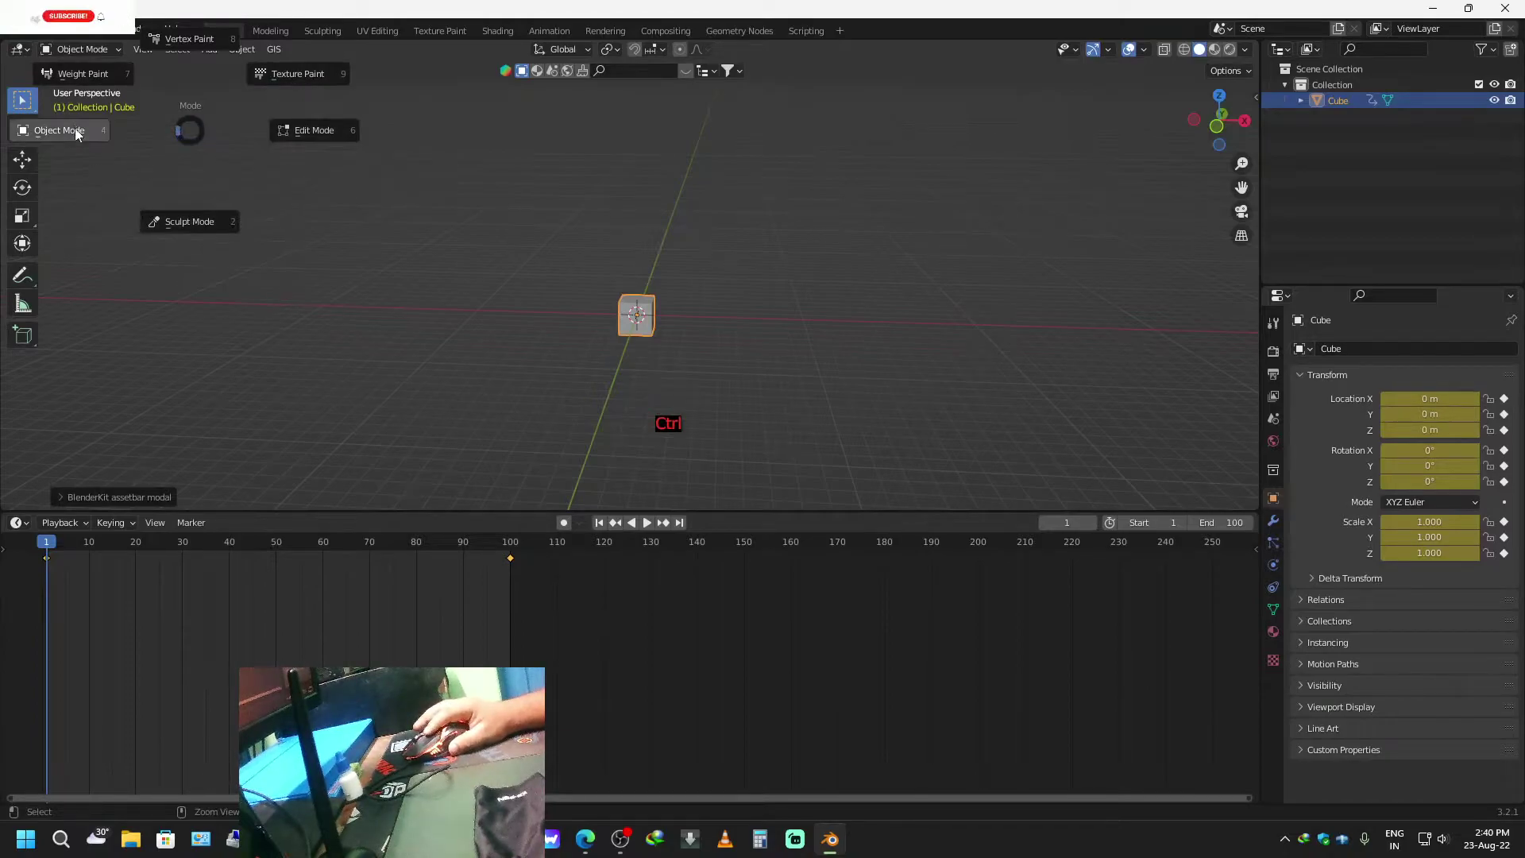
click(193, 132)
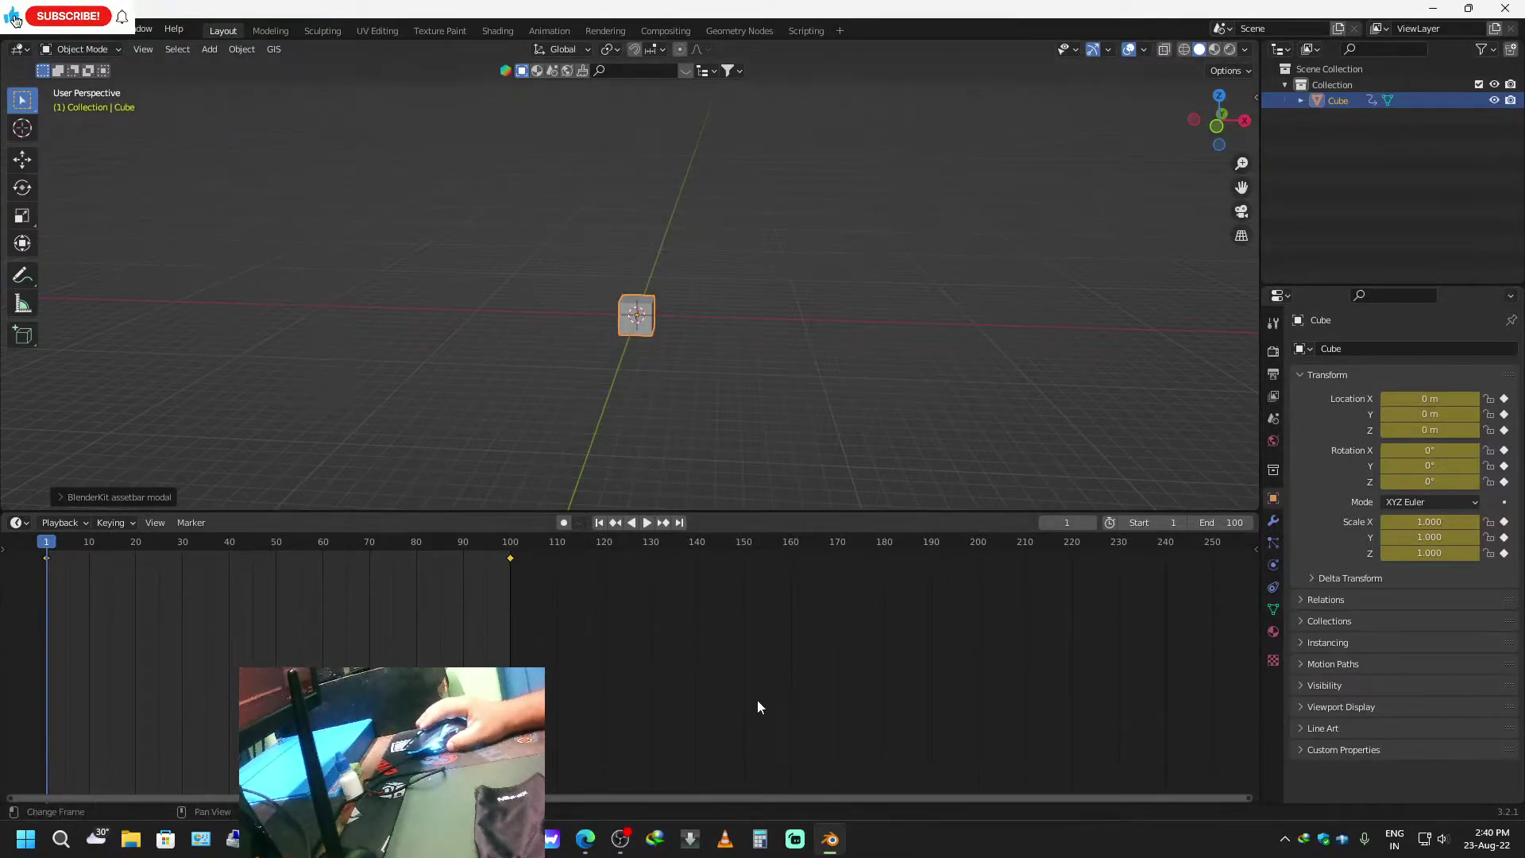
Switch the timeline to the Graph Editor and expand the cube's Object Transforms group to list its individual animation channels.
key(ctrl)
key(ctrl+Tab)
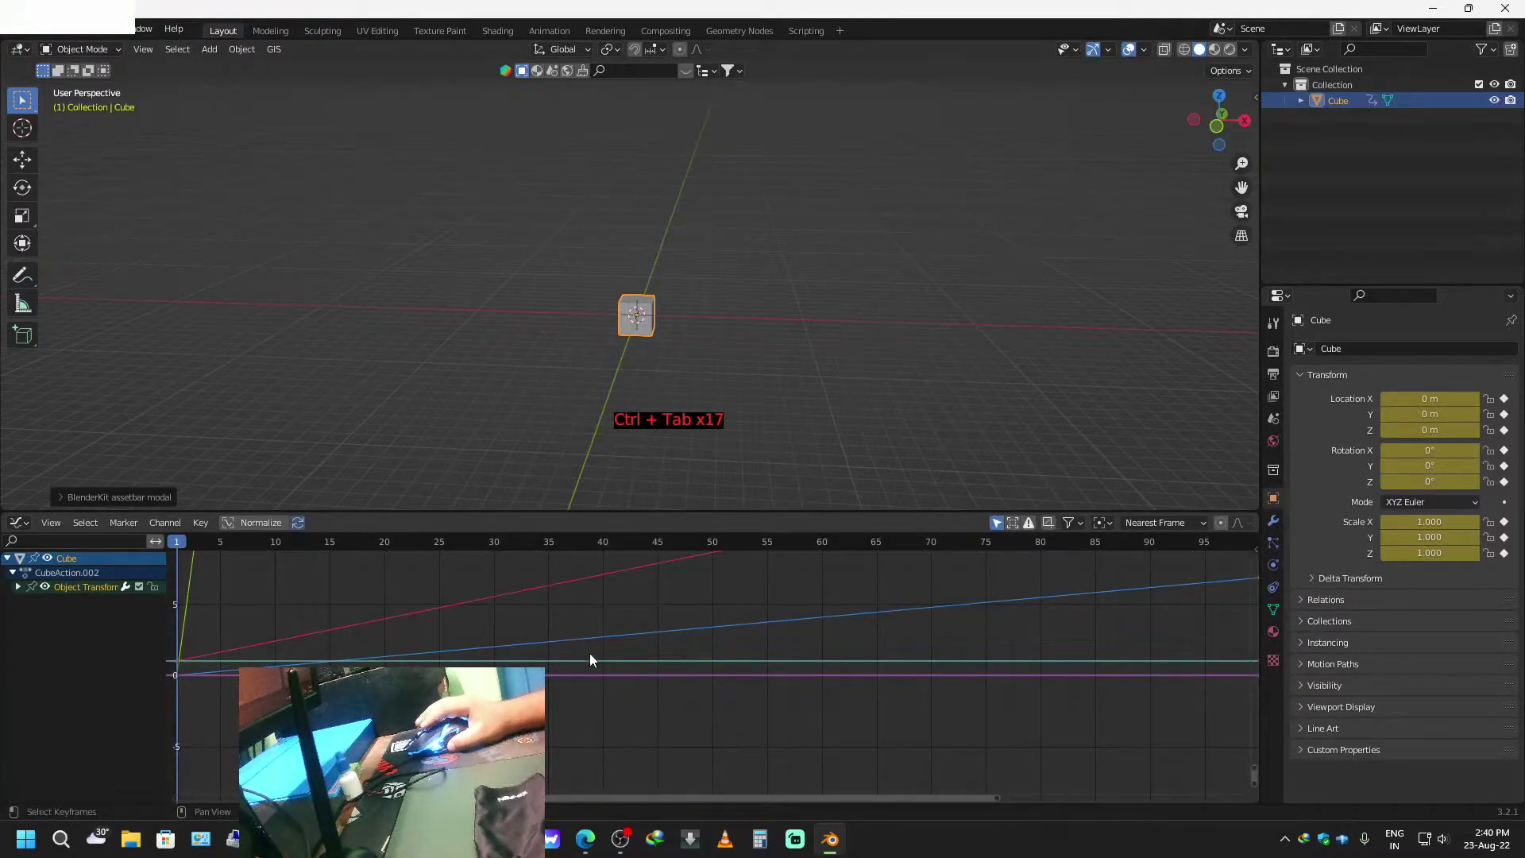
scroll(985, 672, down, 1)
scroll(961, 663, up, 1)
scroll(960, 664, down, 4)
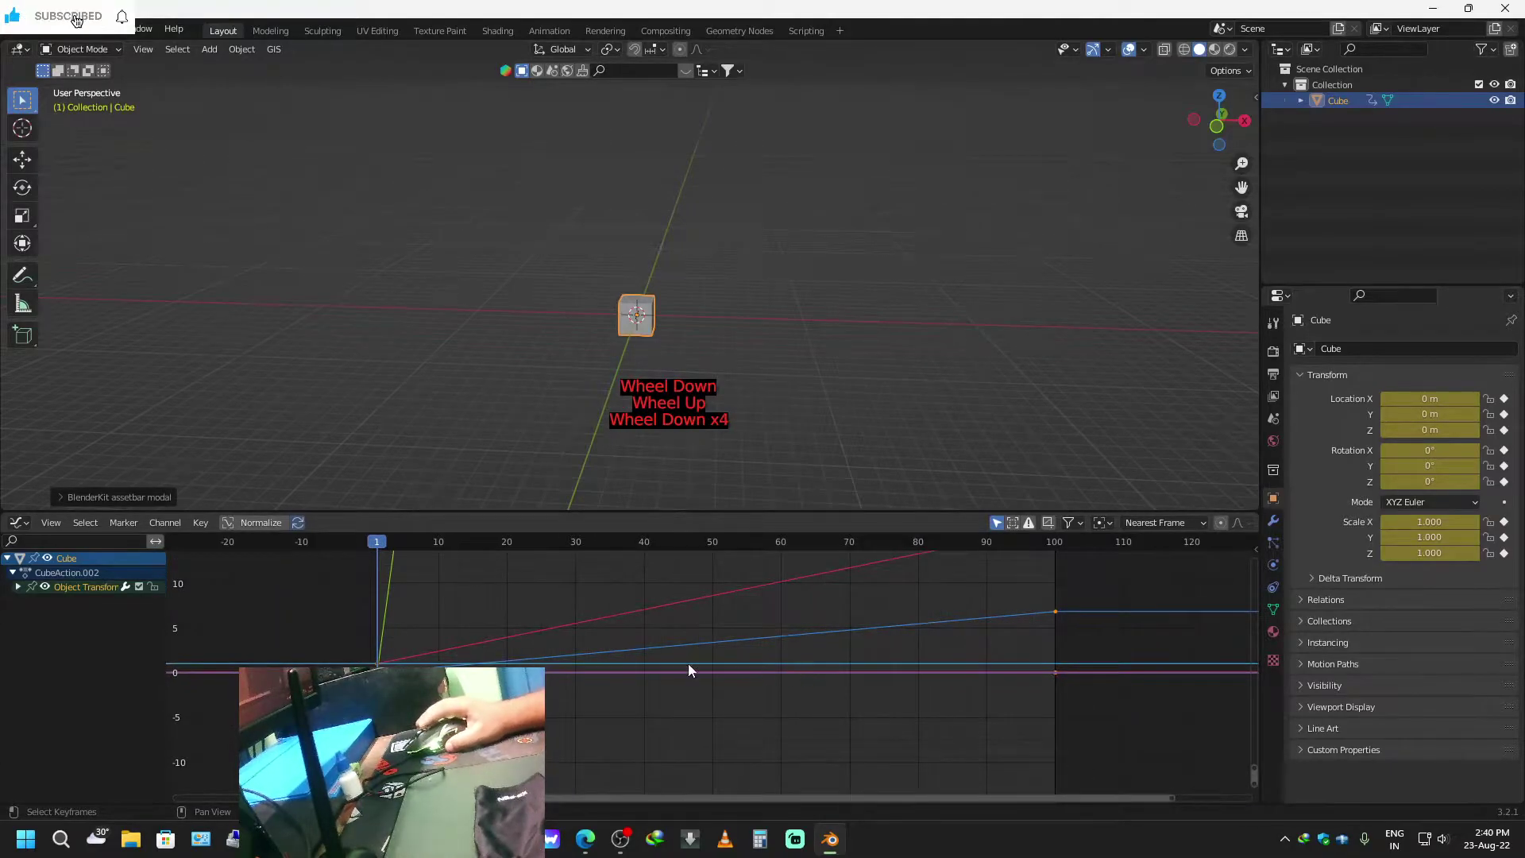
click(18, 587)
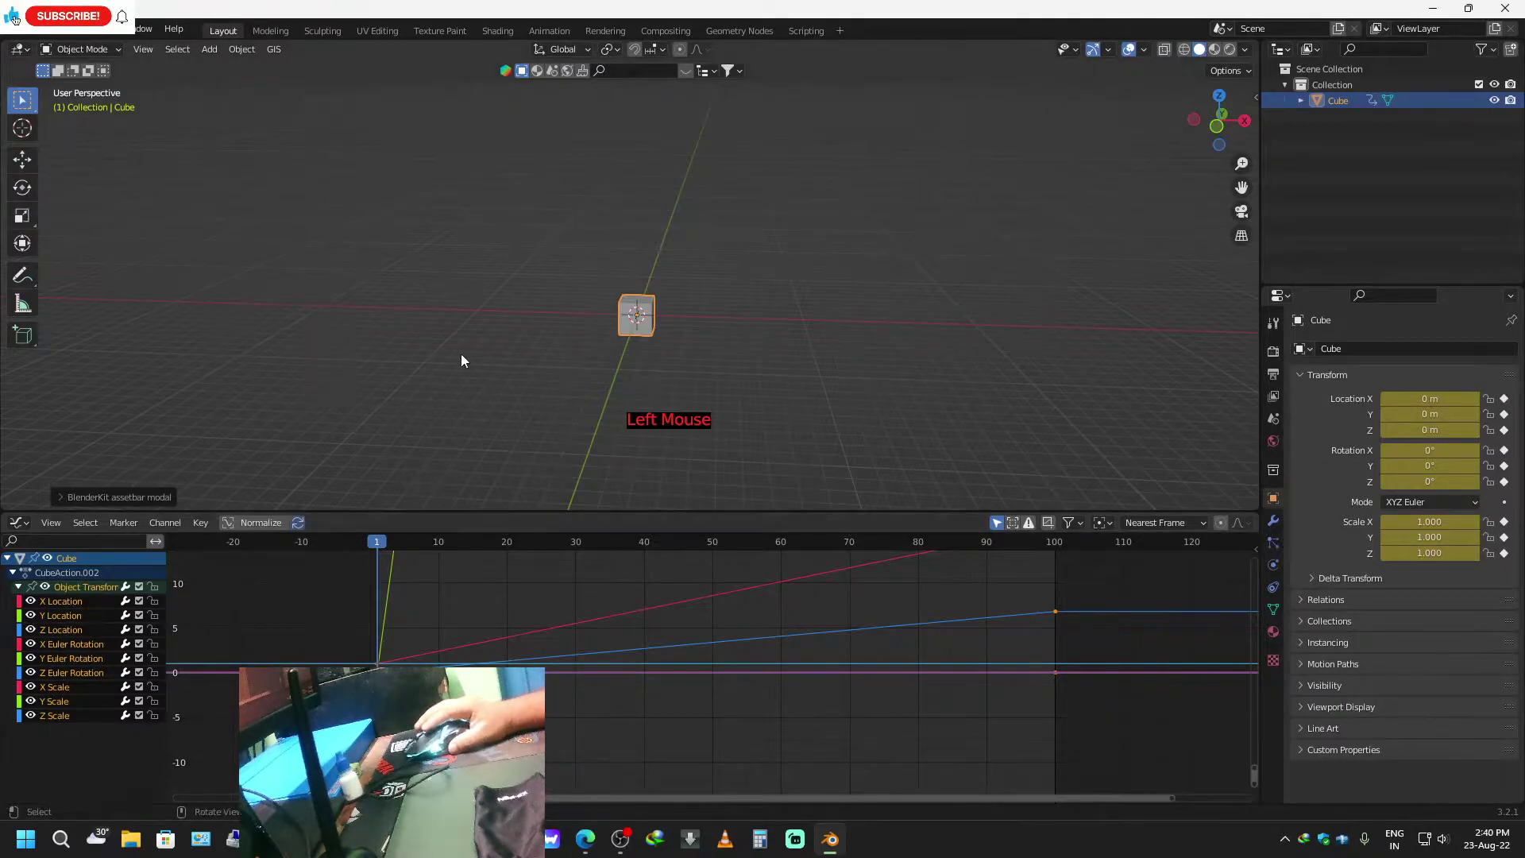
Play the cube's animation and watch its motion from several angles together with the curves in the Graph Editor.
scroll(737, 341, up, 2)
middle_drag(841, 376, 680, 368)
key(space)
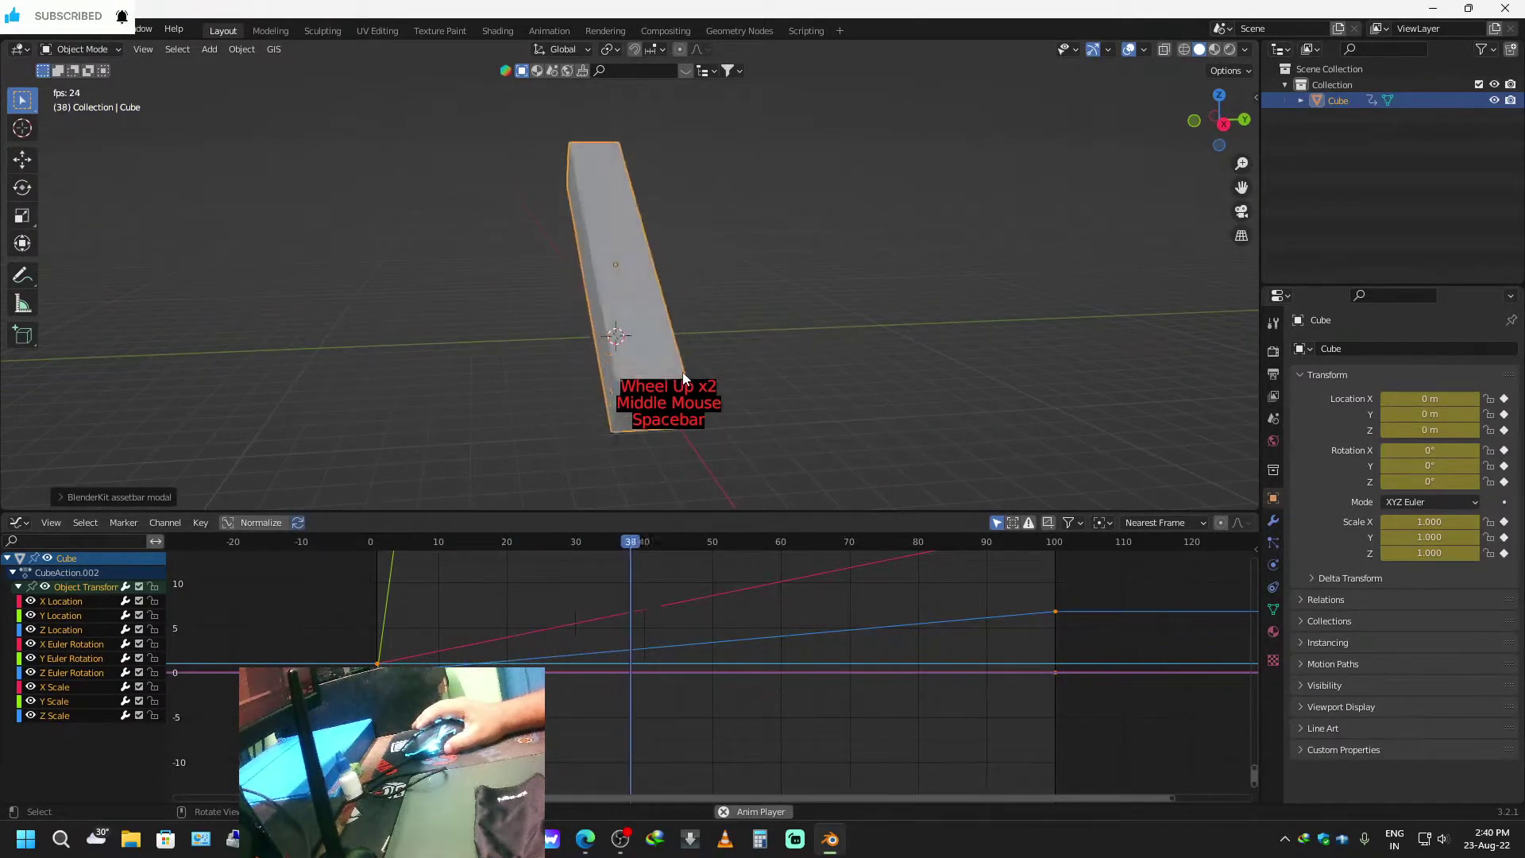
scroll(795, 431, down, 5)
scroll(707, 451, down, 2)
middle_drag(707, 451, 634, 421)
scroll(588, 626, down, 5)
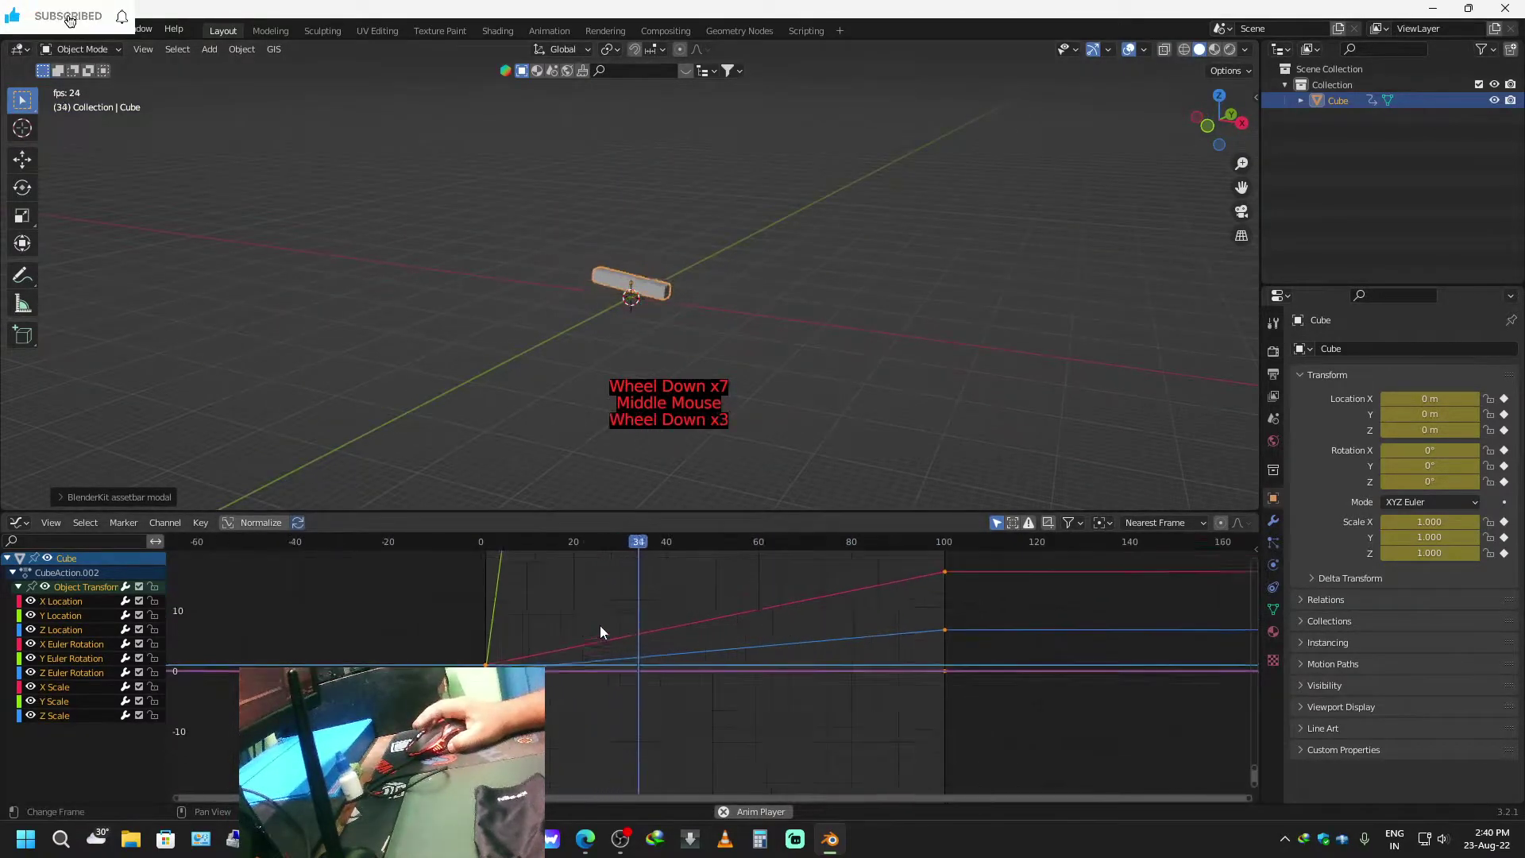
Inspect the X Location, Z Location, Y Euler Rotation and Z Scale curves one at a time, and stop playback.
click(55, 605)
click(78, 627)
click(74, 662)
click(70, 714)
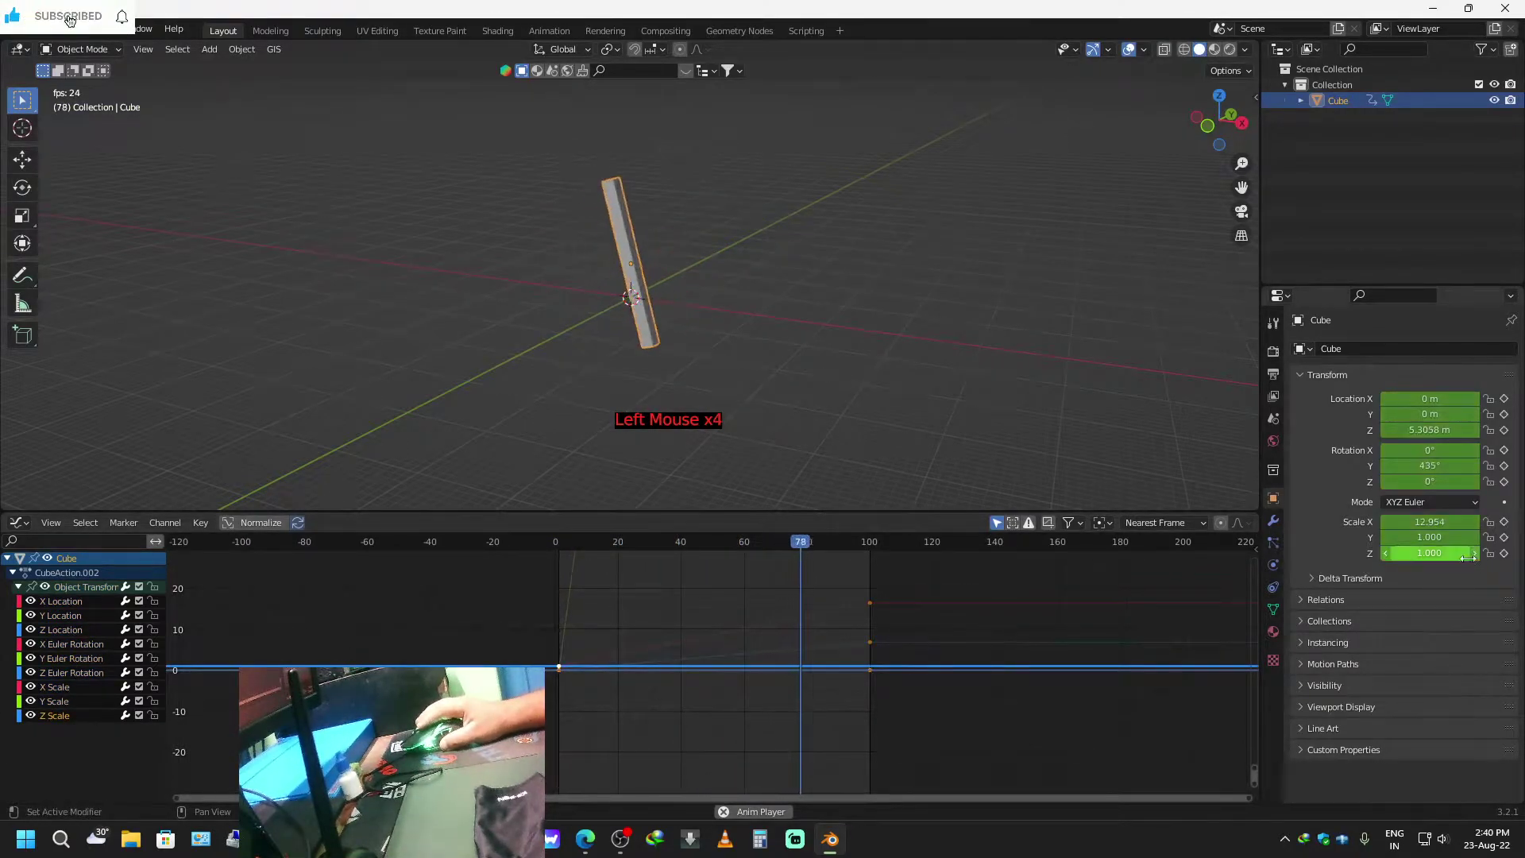
key(space)
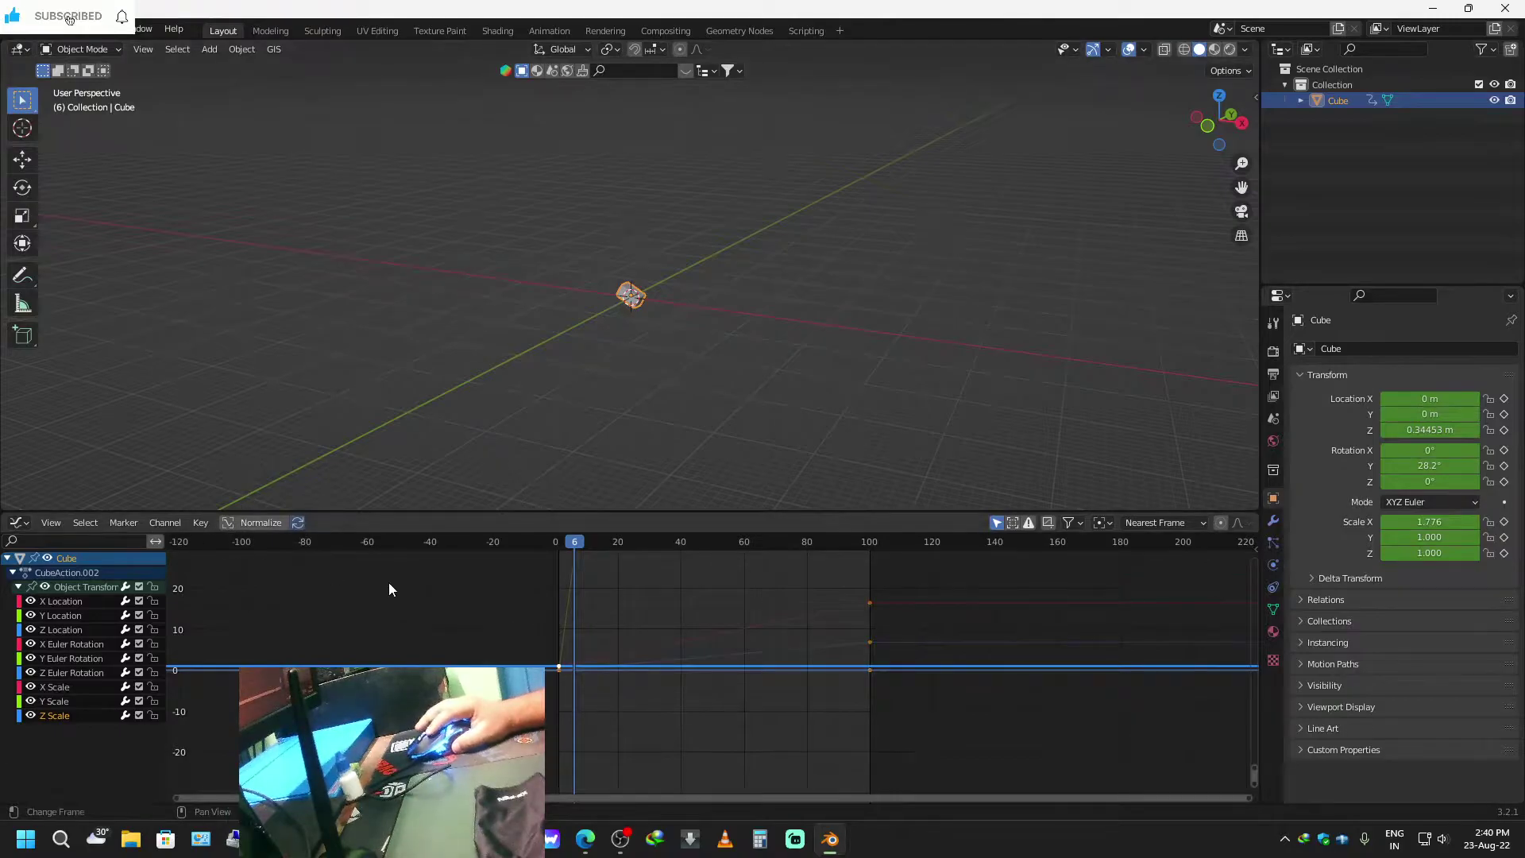
Return from the Graph Editor to the timeline and remove the cube's Rotation Z and Rotation X keyframes at frame 100.
key(ctrl+Tab)
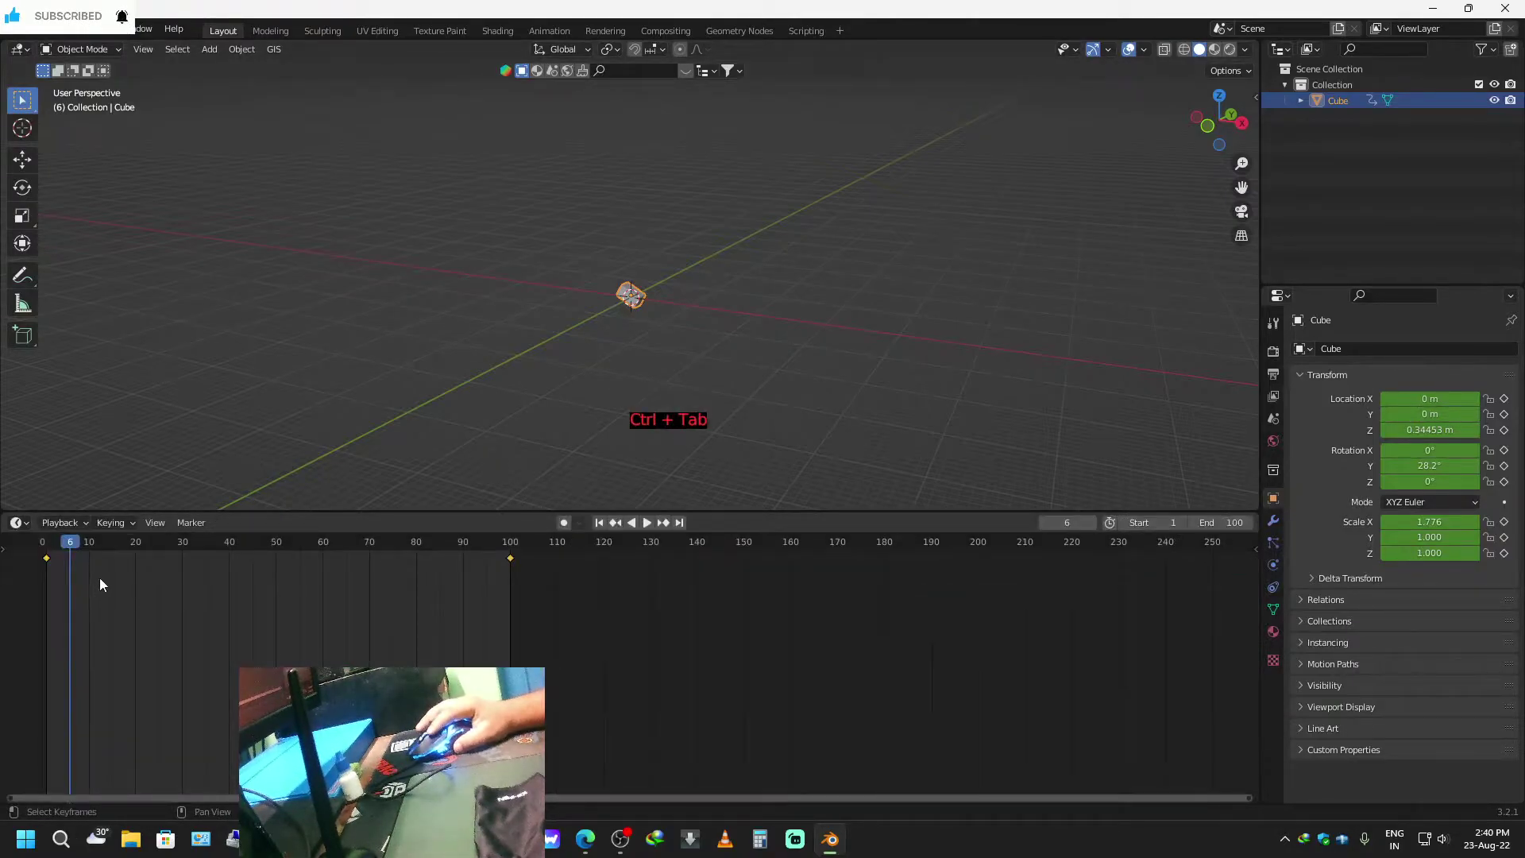
click(600, 523)
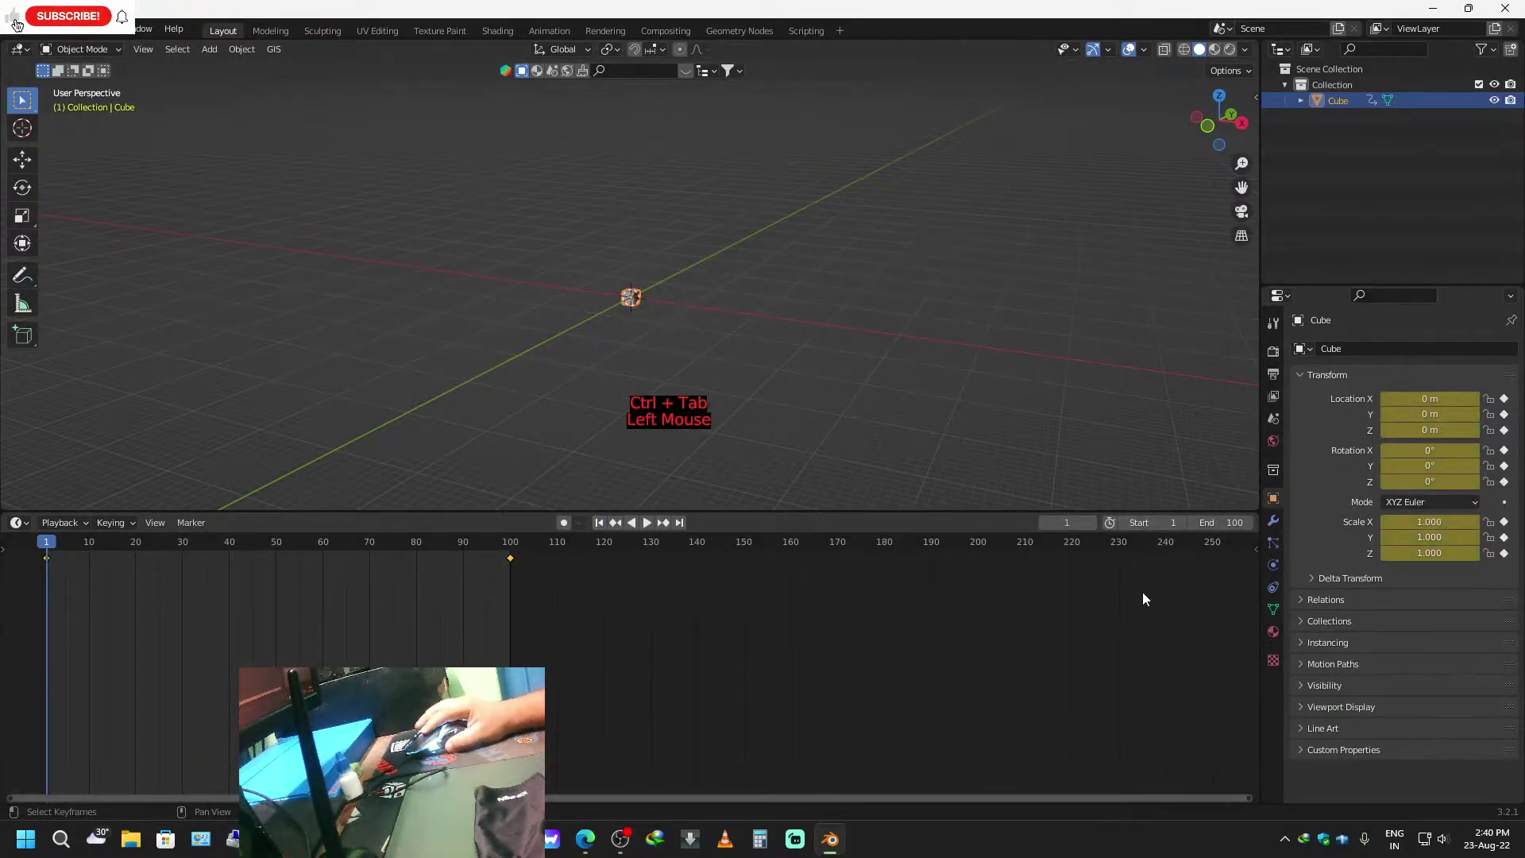
click(680, 523)
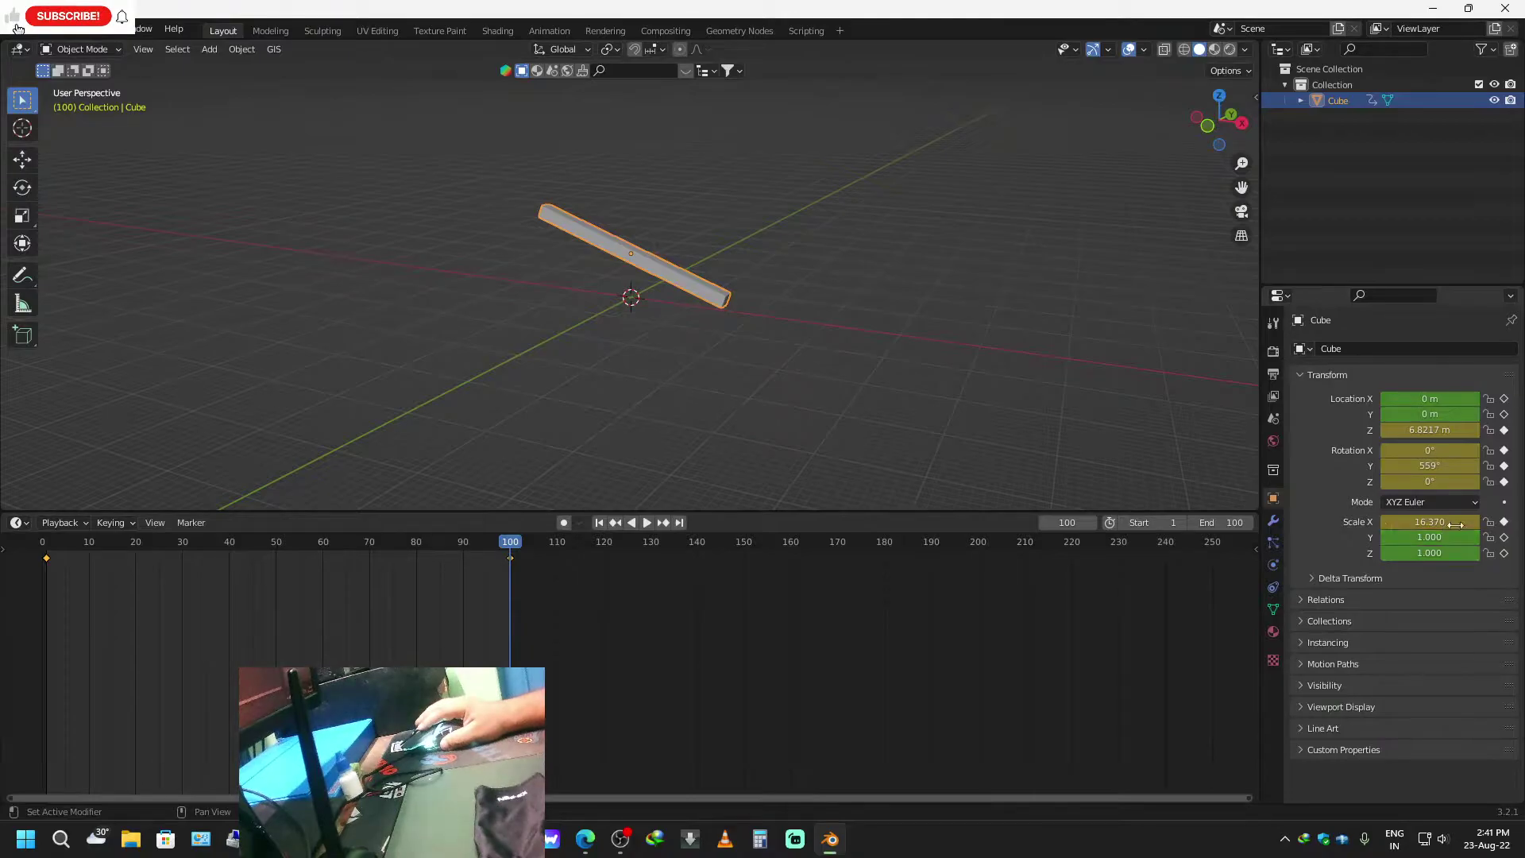
click(1504, 482)
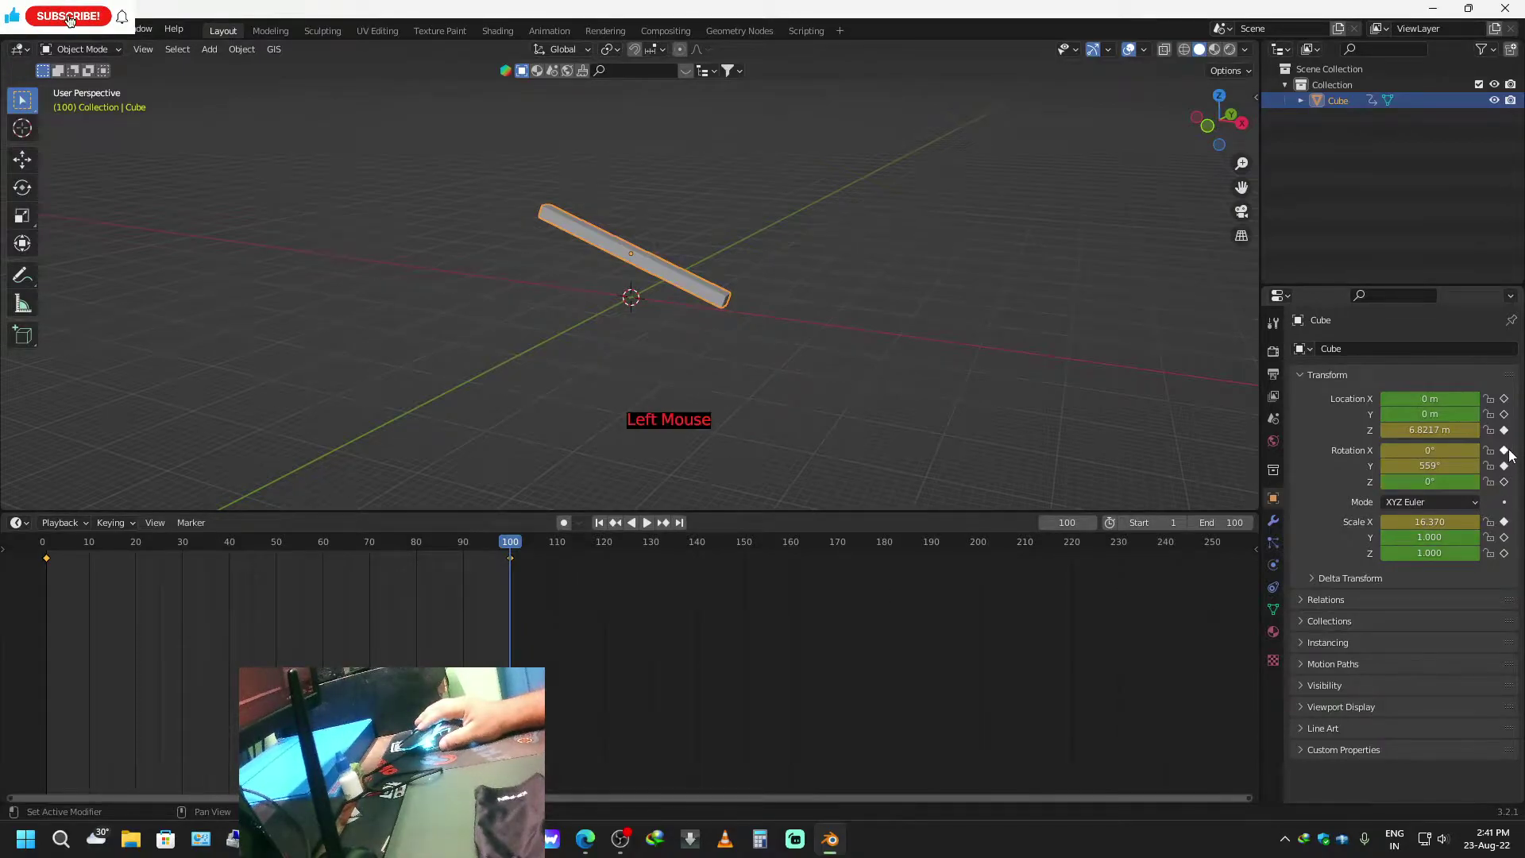
click(1504, 450)
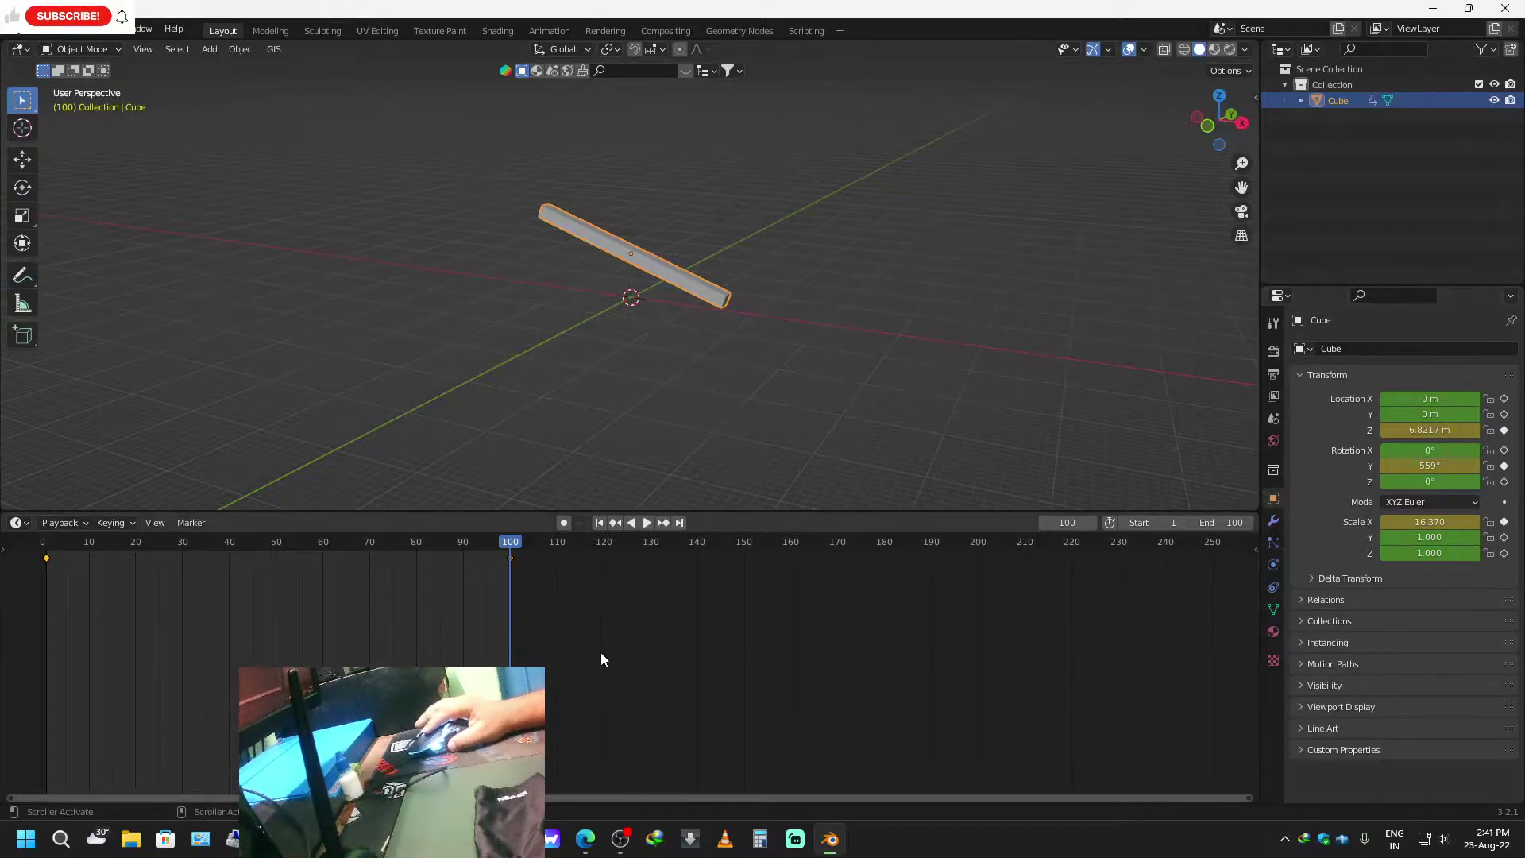
At frame 1, remove the keyframes from Scale Z and Y, Rotation Z and X, and Location Y and X.
click(599, 523)
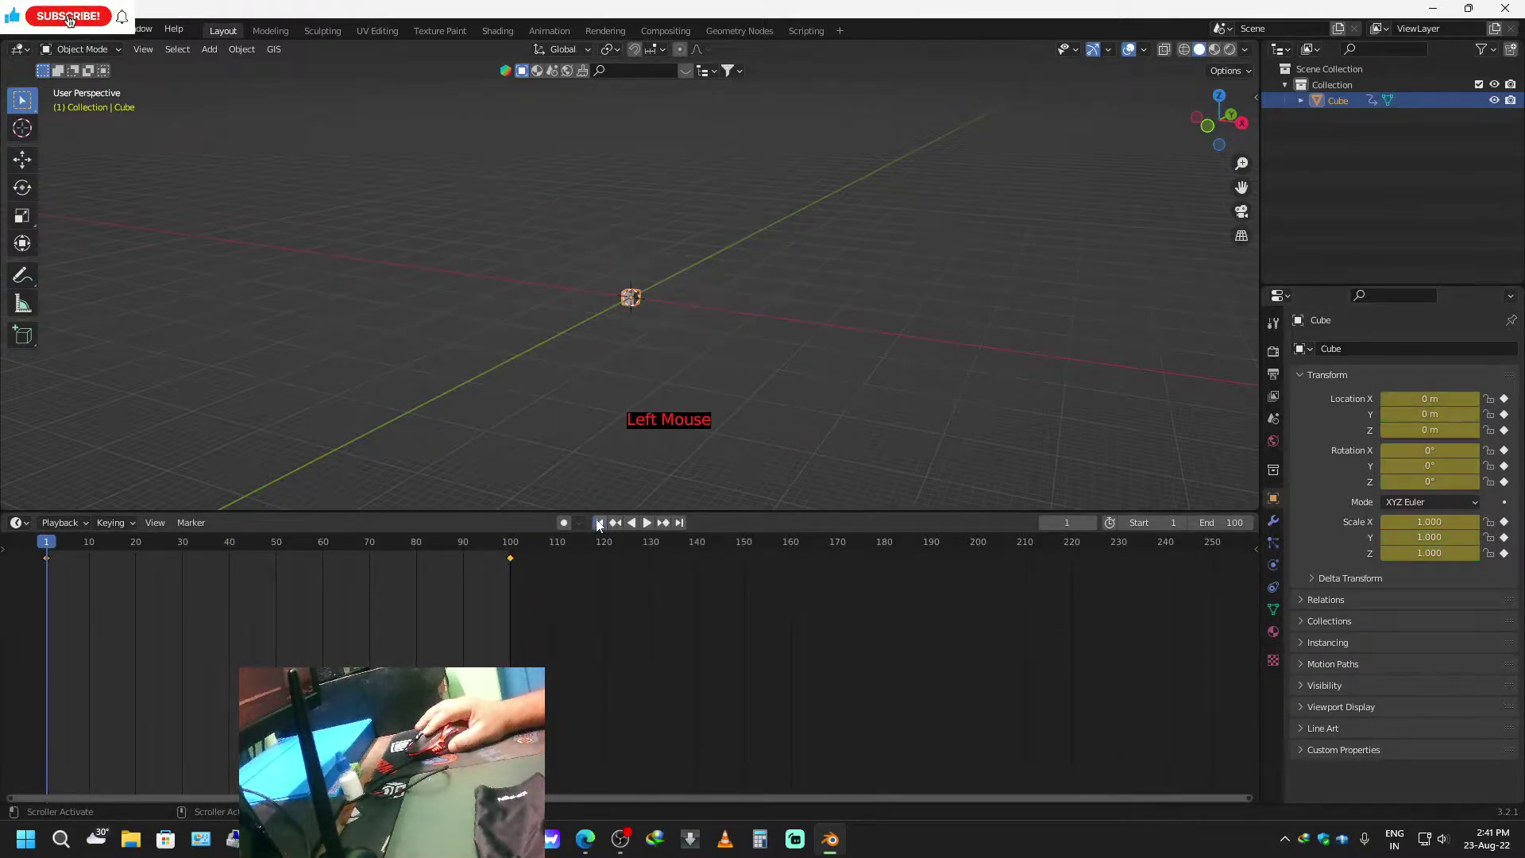
click(1506, 554)
click(1505, 538)
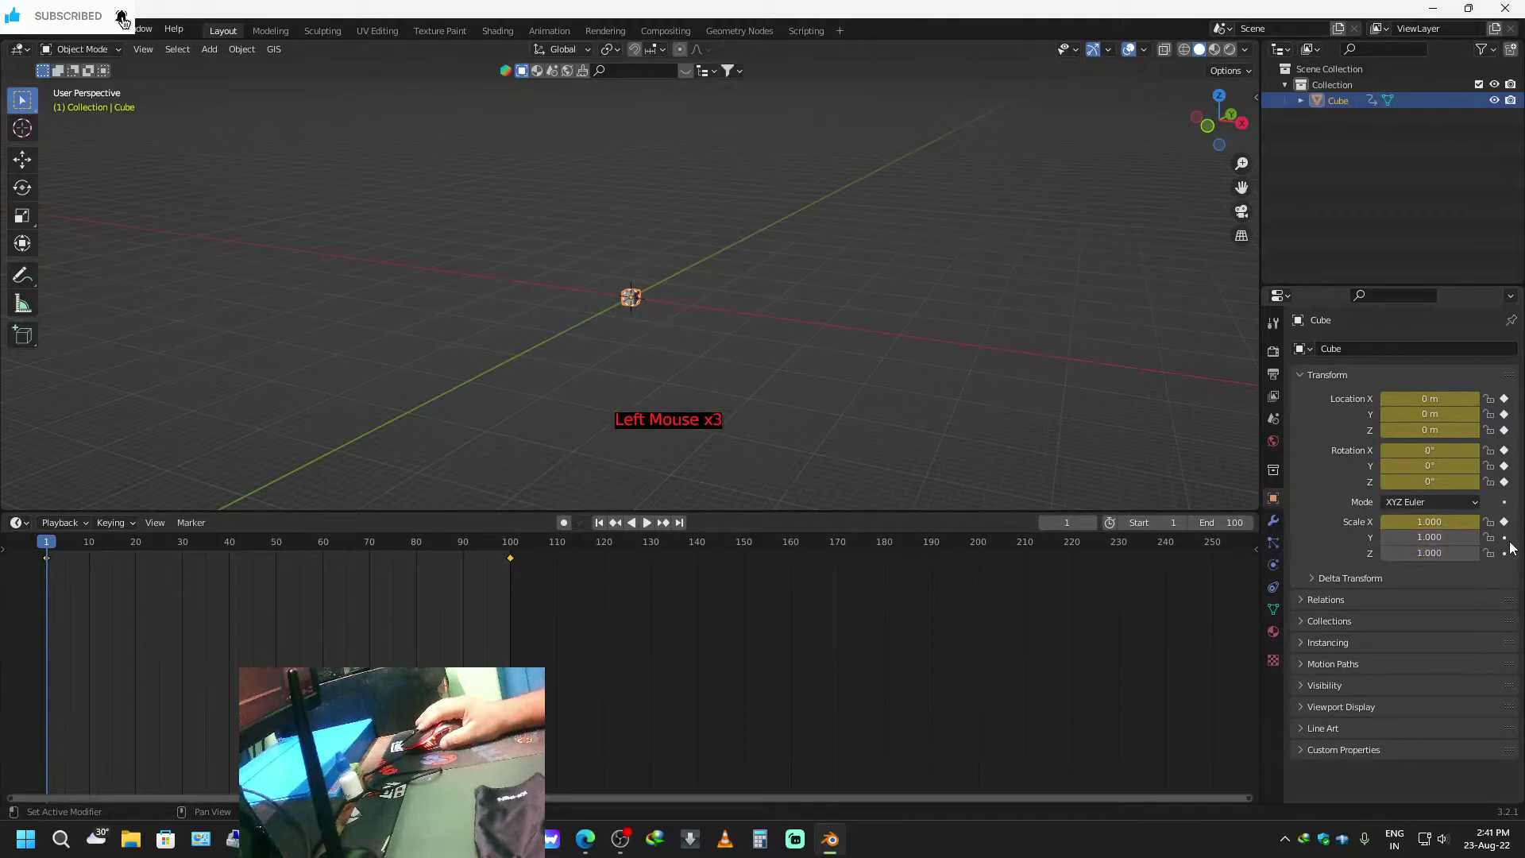
click(1505, 482)
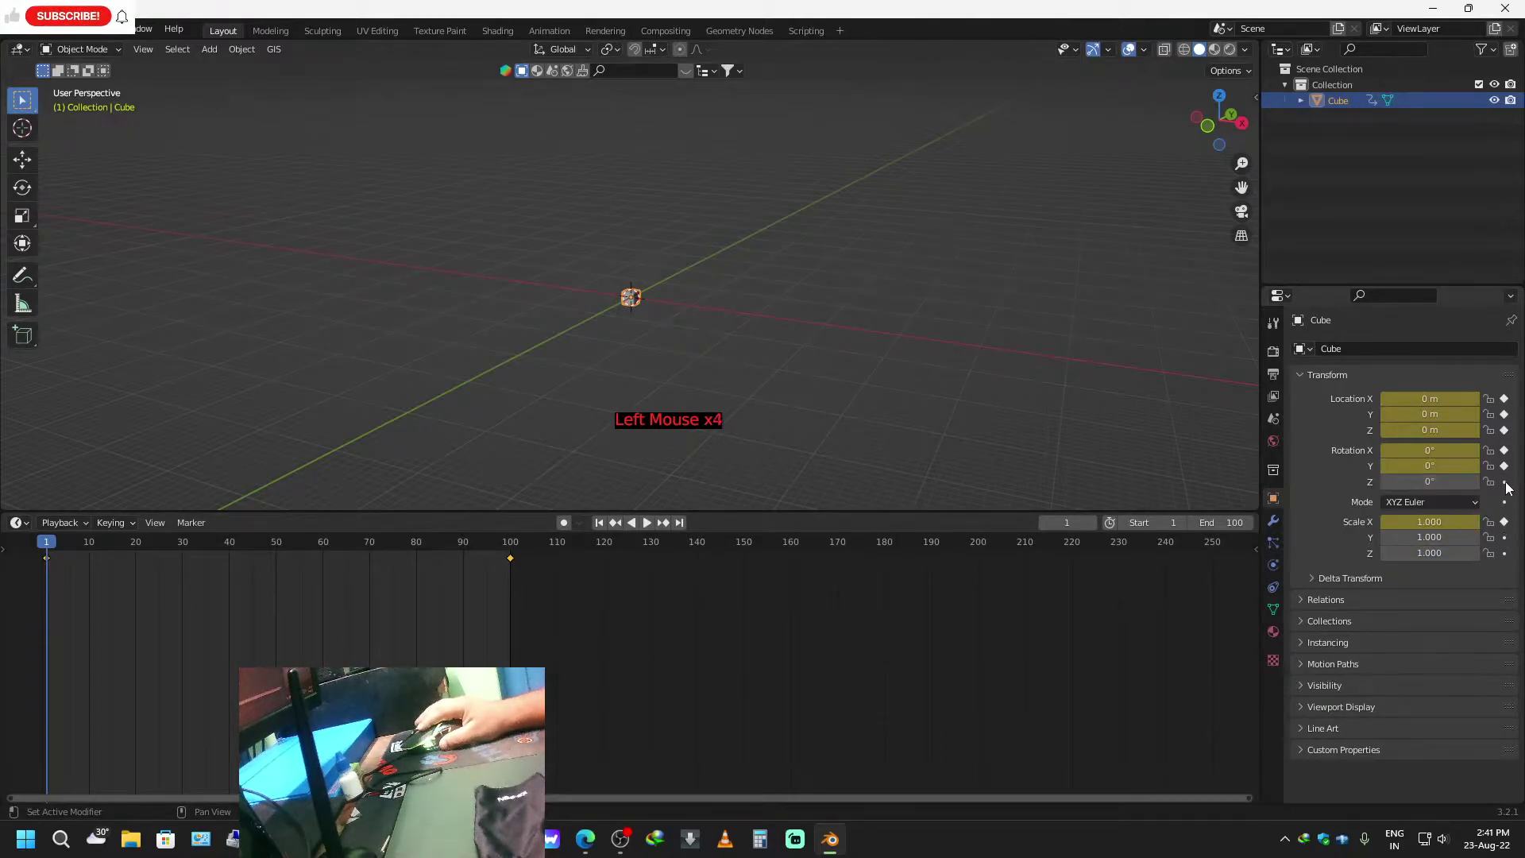
click(1505, 451)
click(1505, 414)
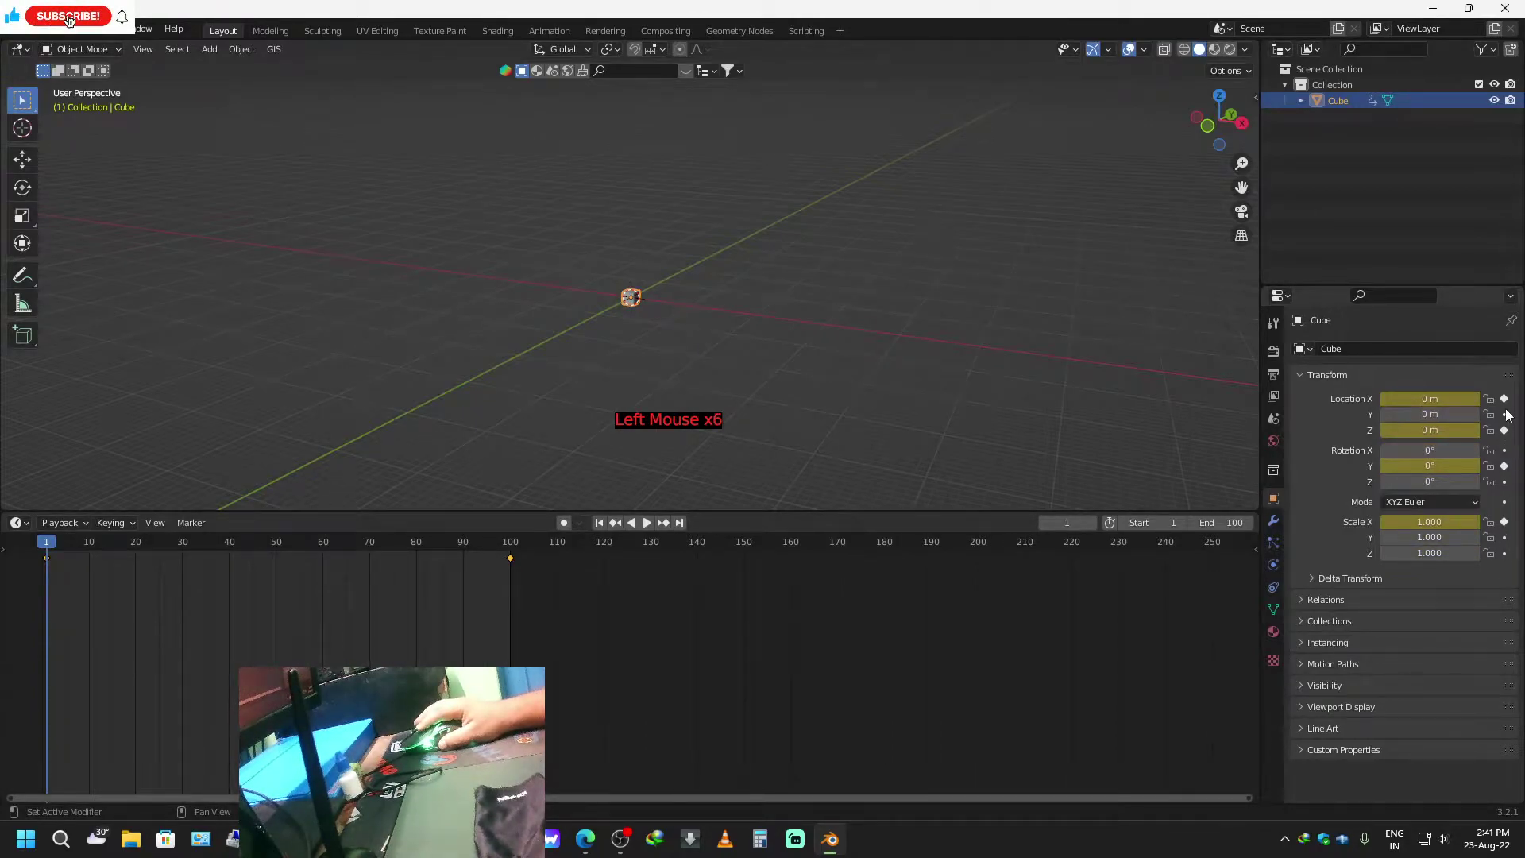
click(1505, 399)
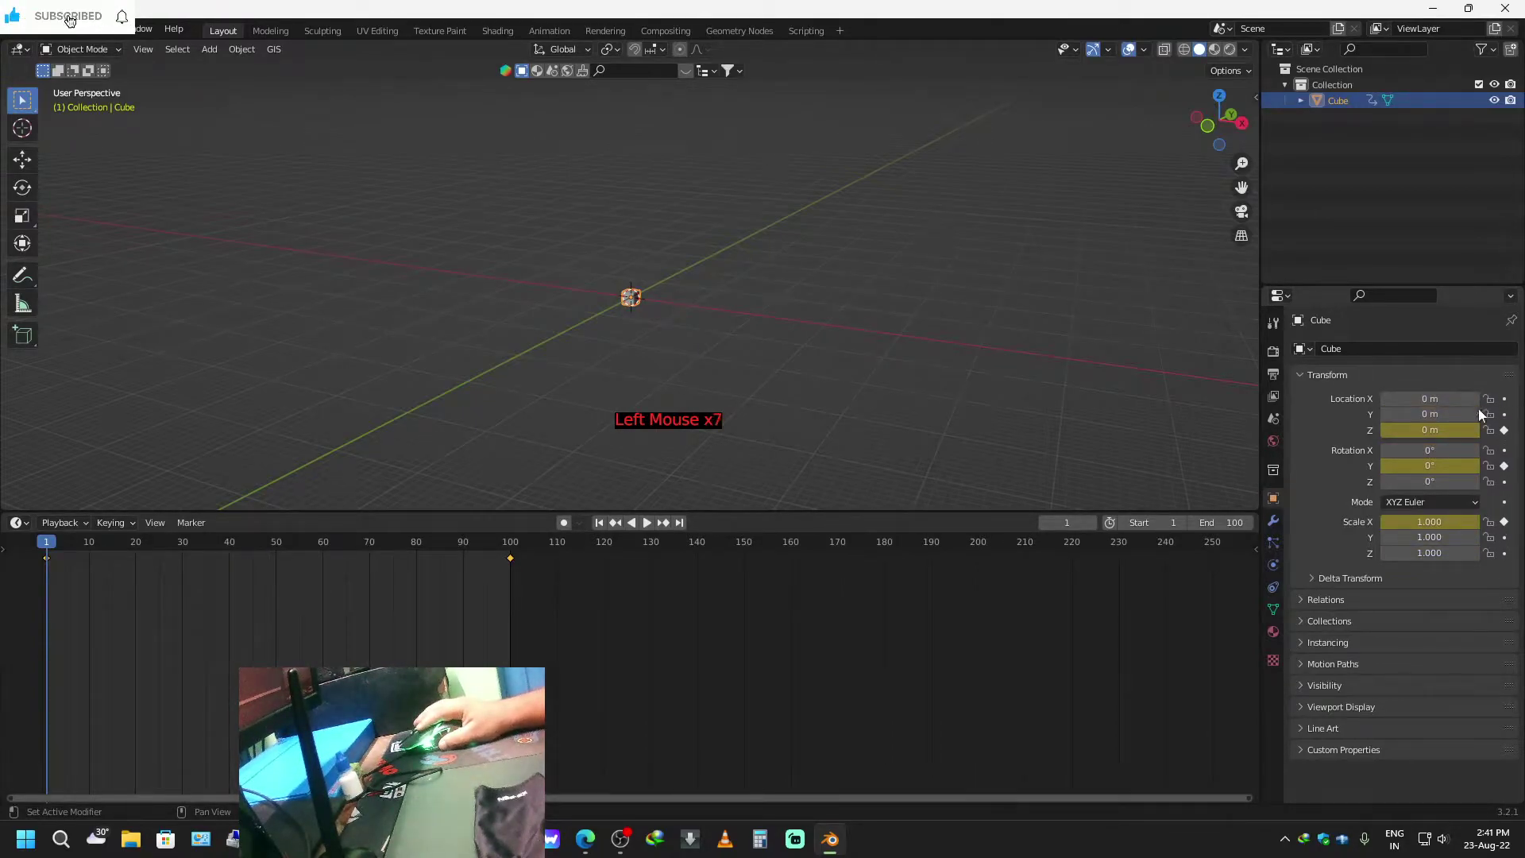
Check the animation's last and first frames, play it back, then stop and return to frame 1.
click(679, 523)
click(601, 522)
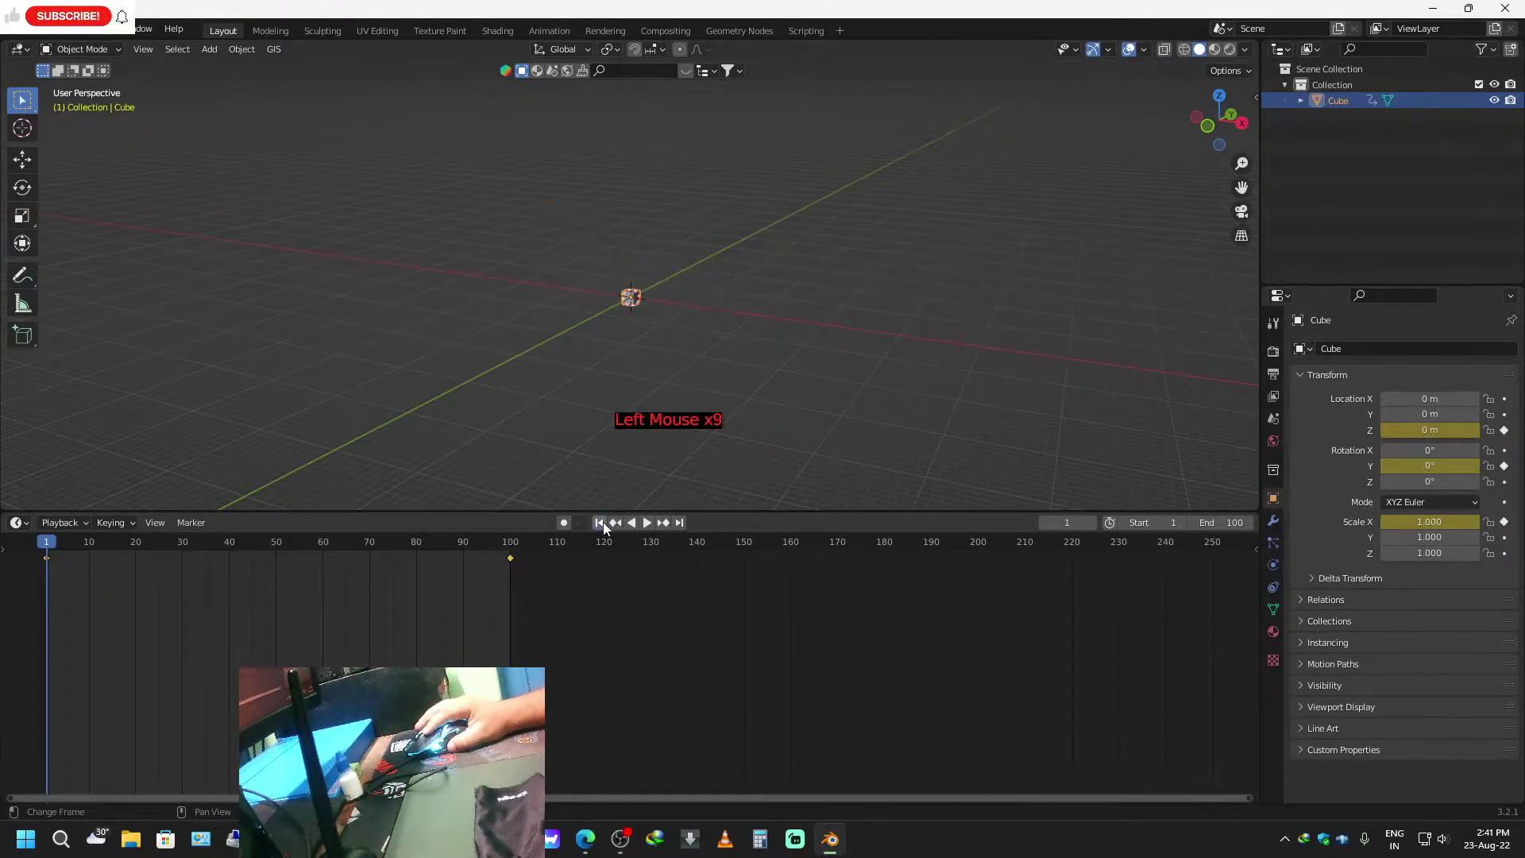
key(space)
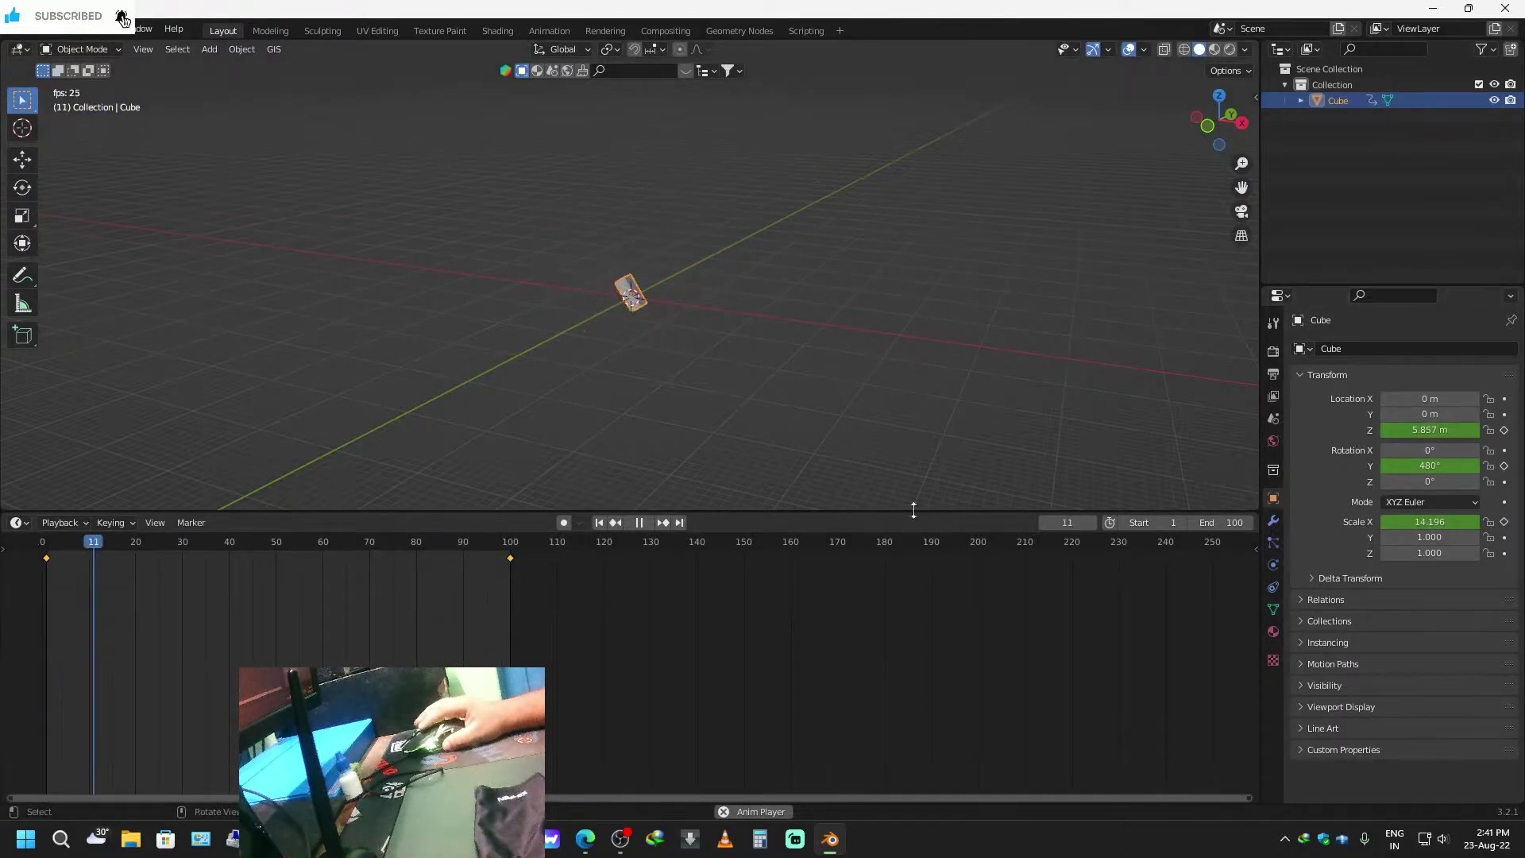
key(space)
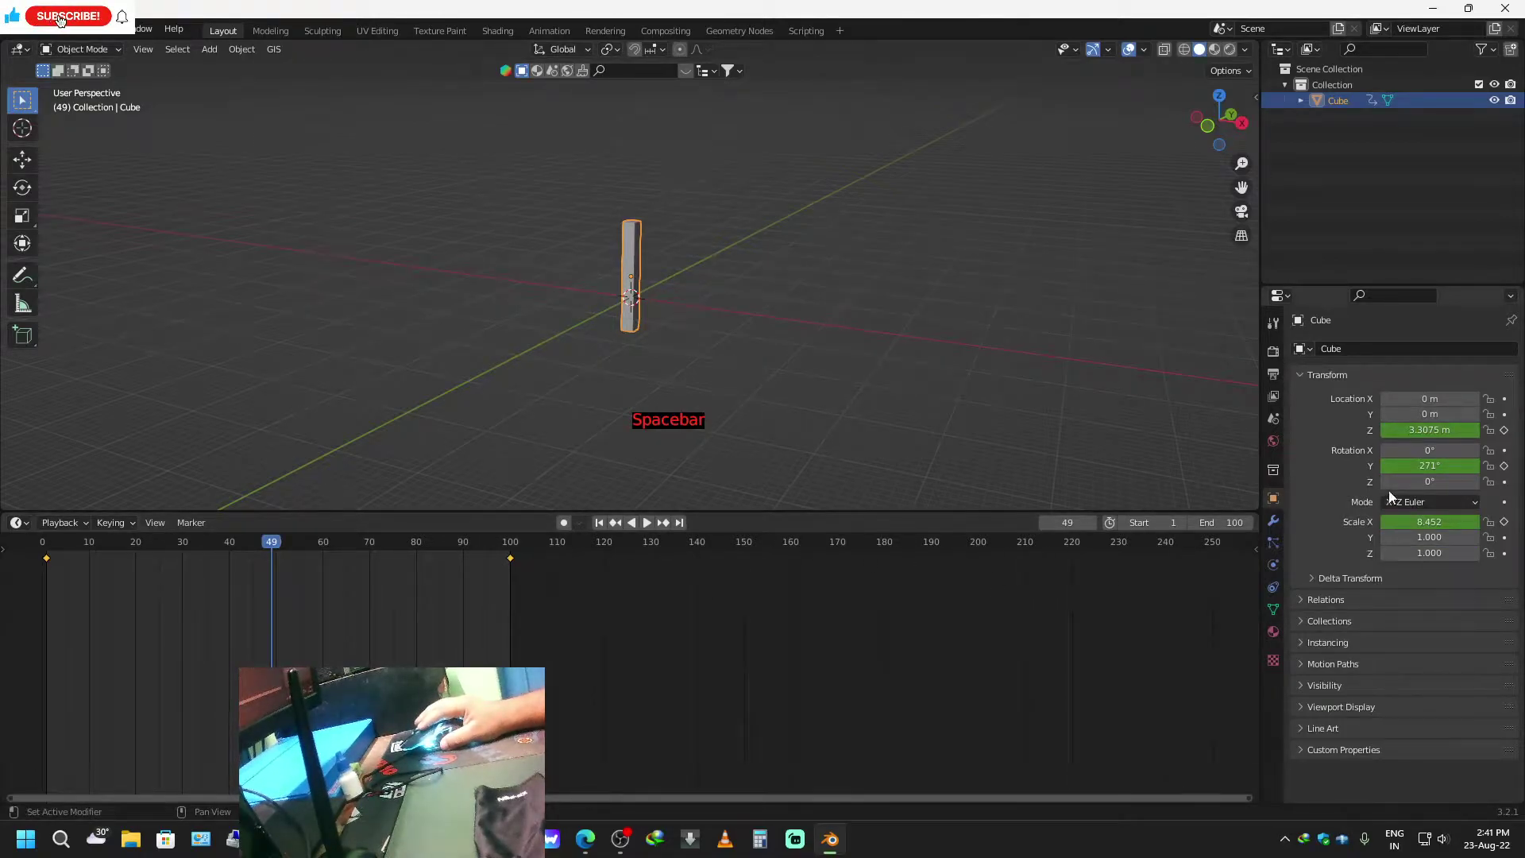
click(599, 523)
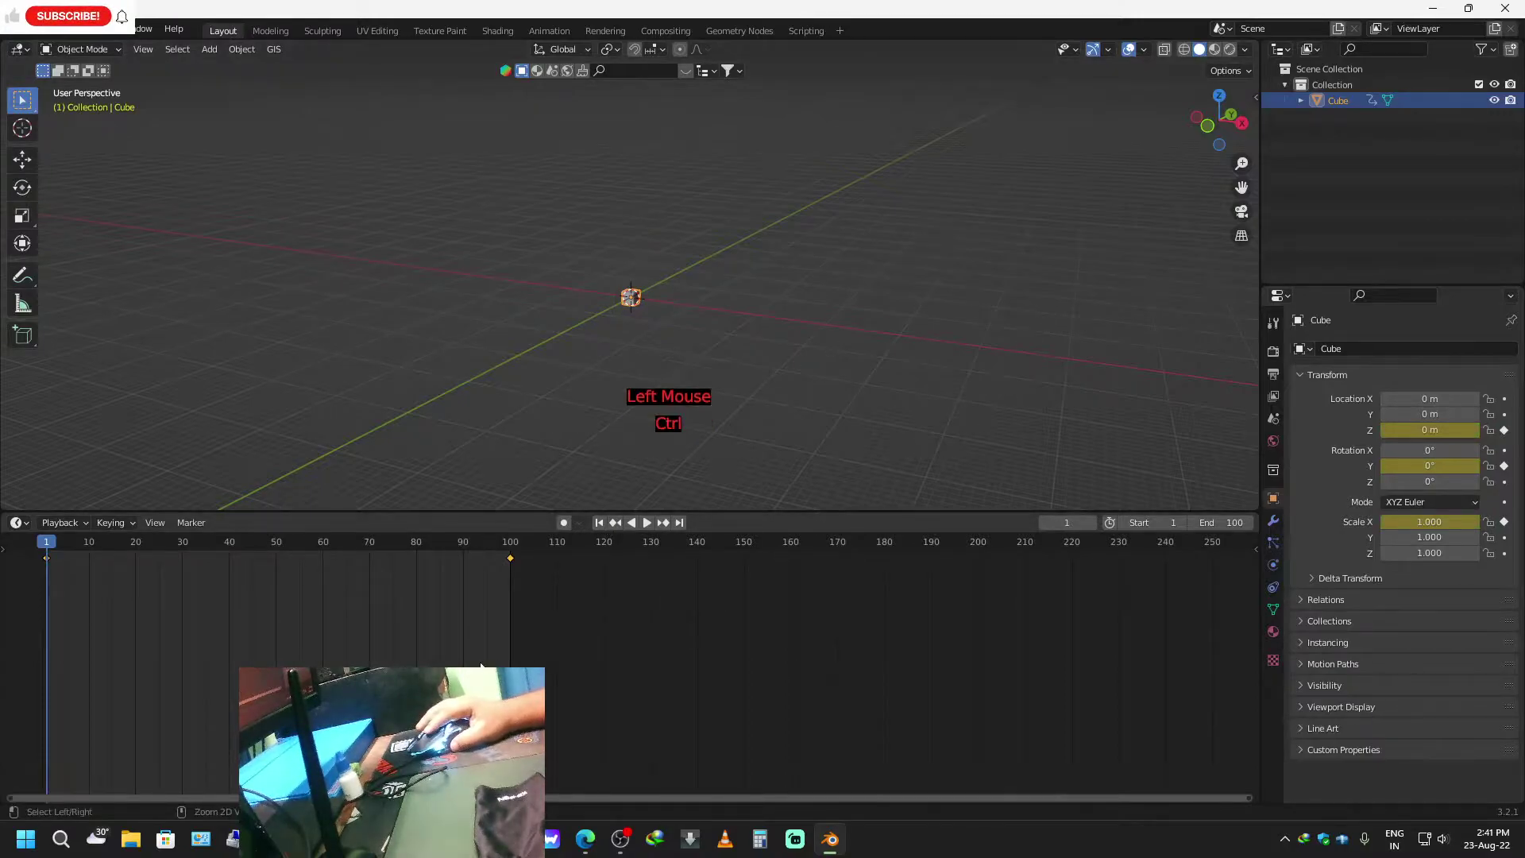
Switch the timeline back to the Graph Editor and select the Z Location channel to show its curve.
key(ctrl+Tab)
scroll(584, 680, up, 1)
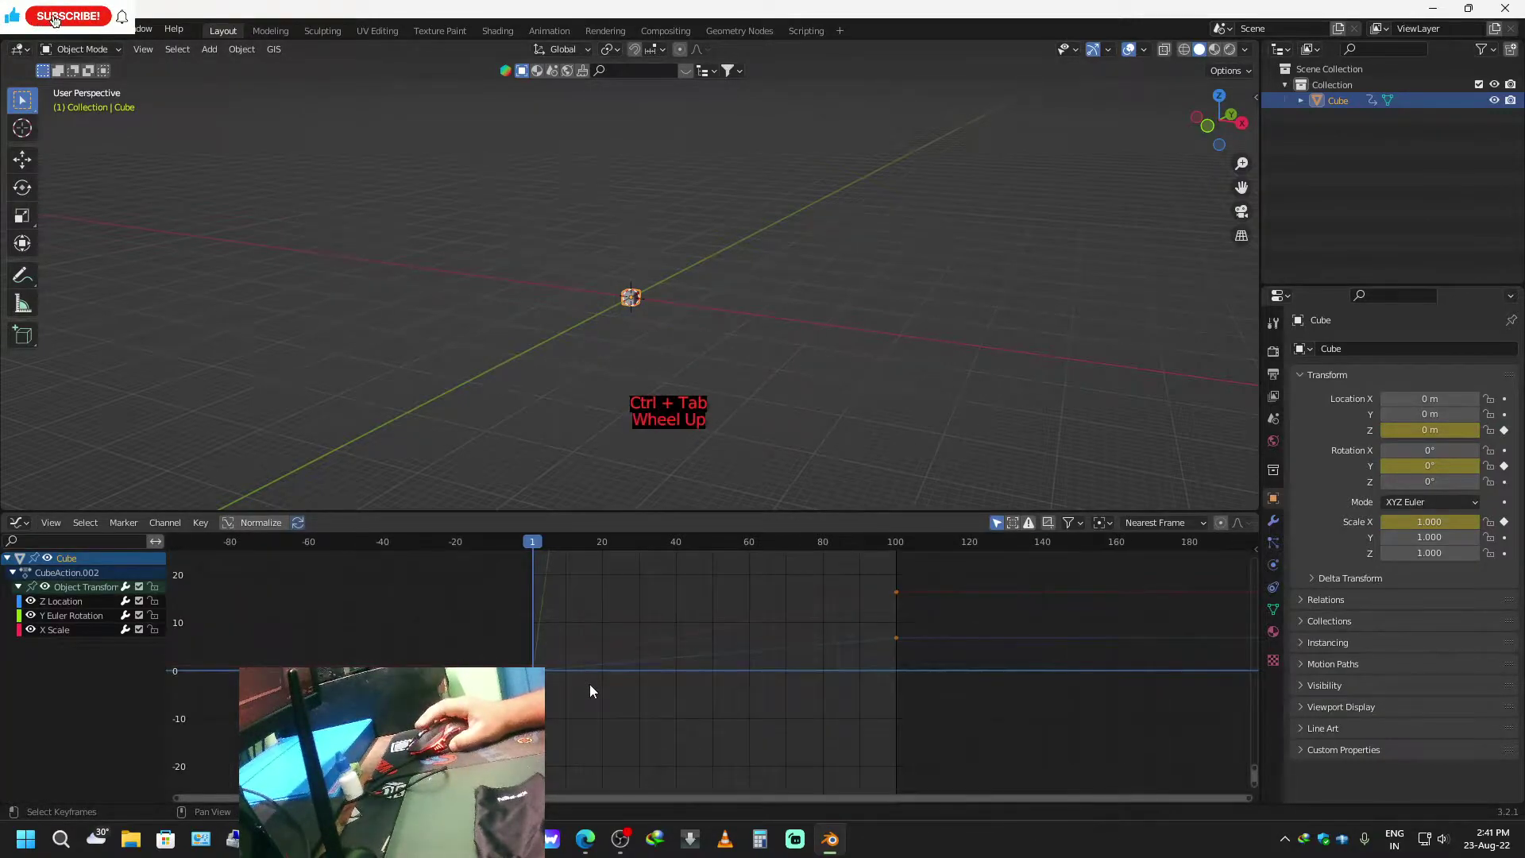
scroll(572, 671, up, 2)
click(557, 653)
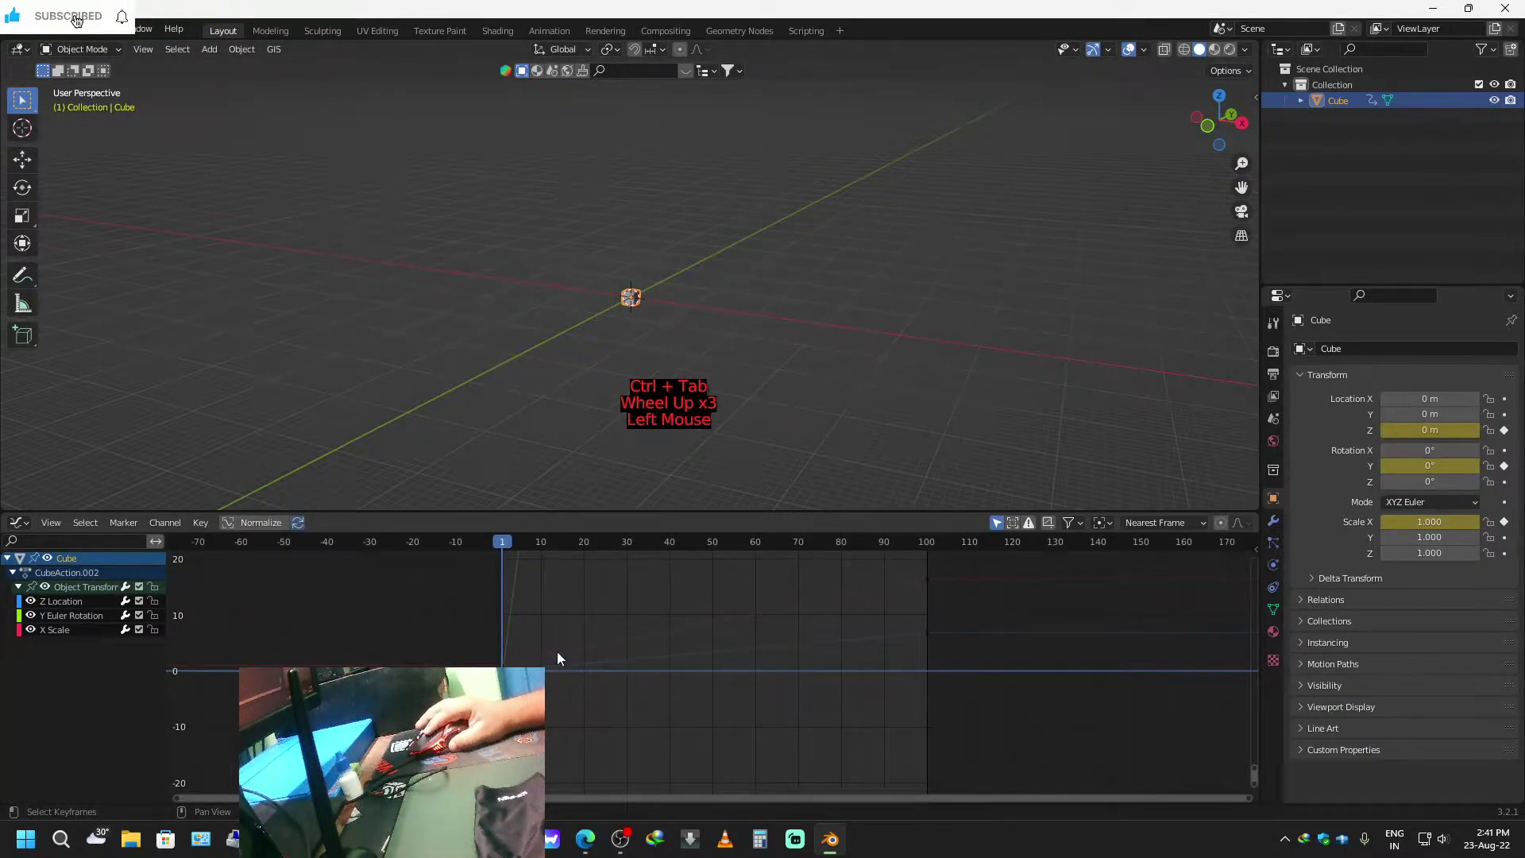
click(78, 602)
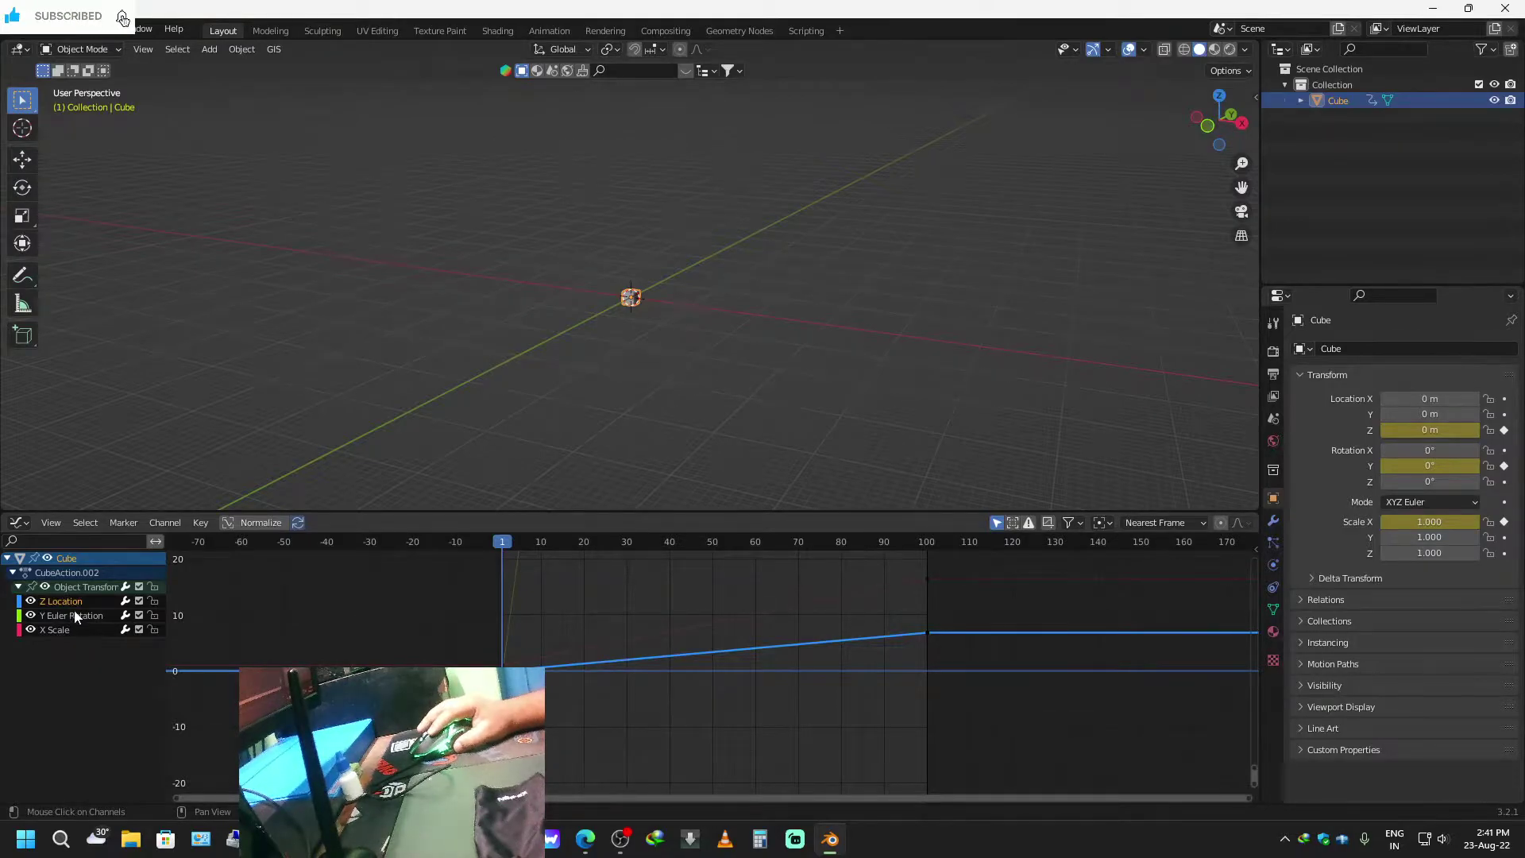
click(71, 603)
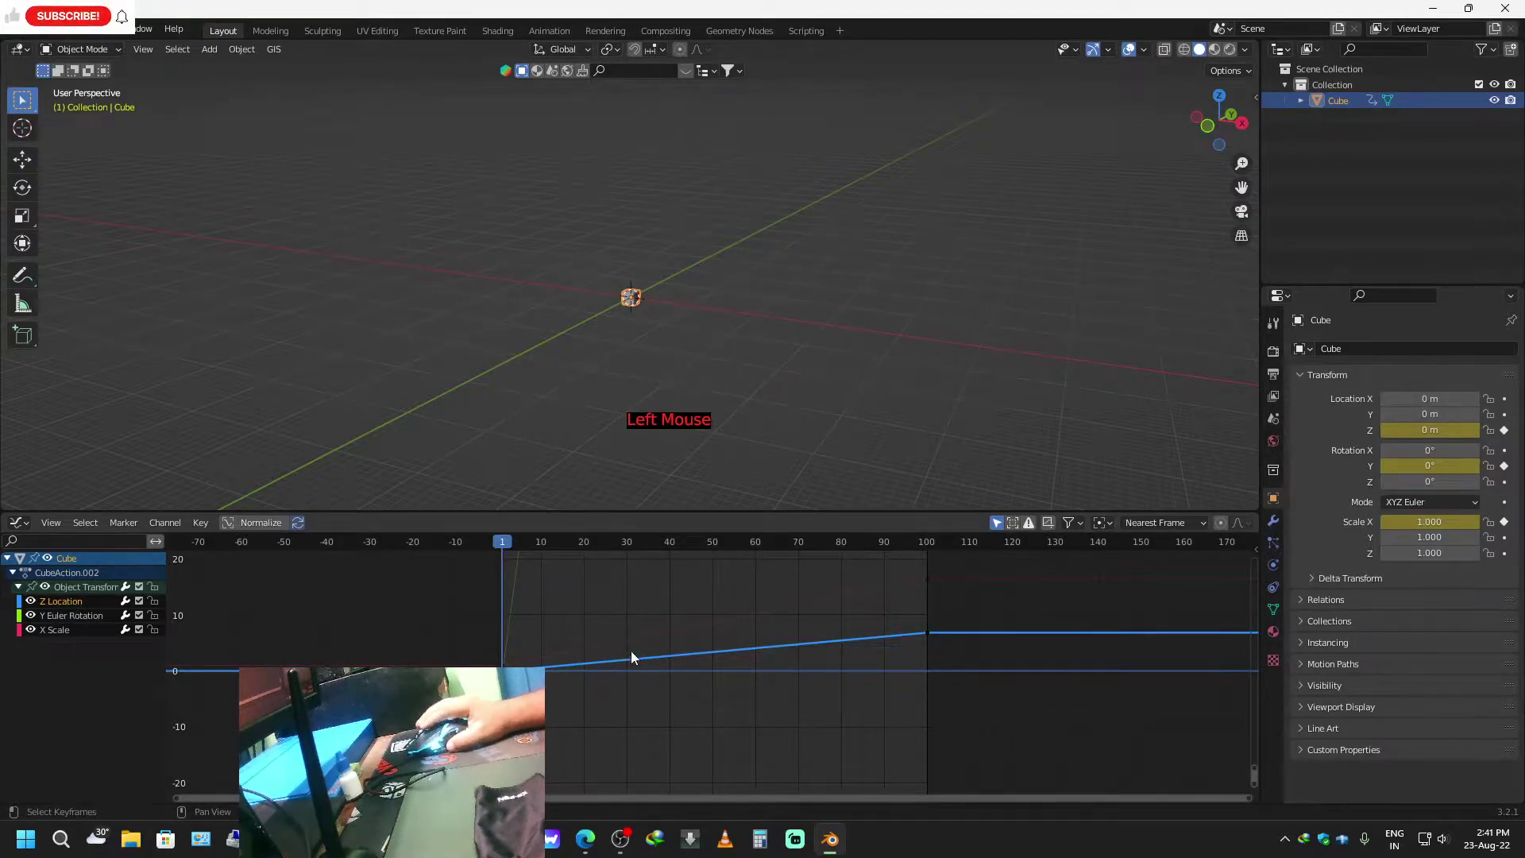
scroll(634, 658, down, 1)
scroll(635, 661, down, 3)
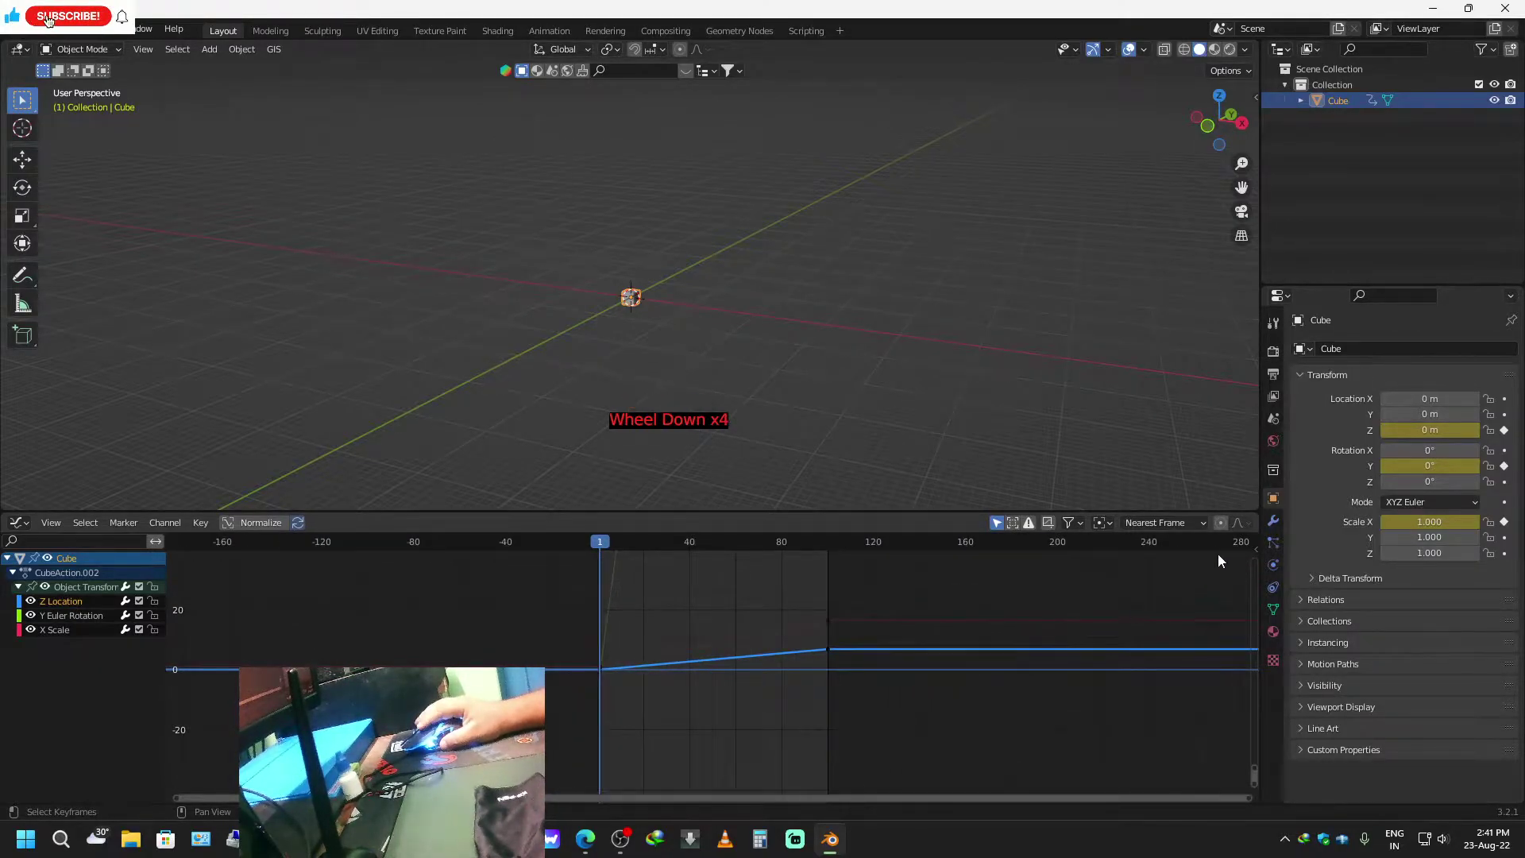
Show the Z Location curve's modifier settings and add a Noise modifier to it, widening the settings area.
key(n)
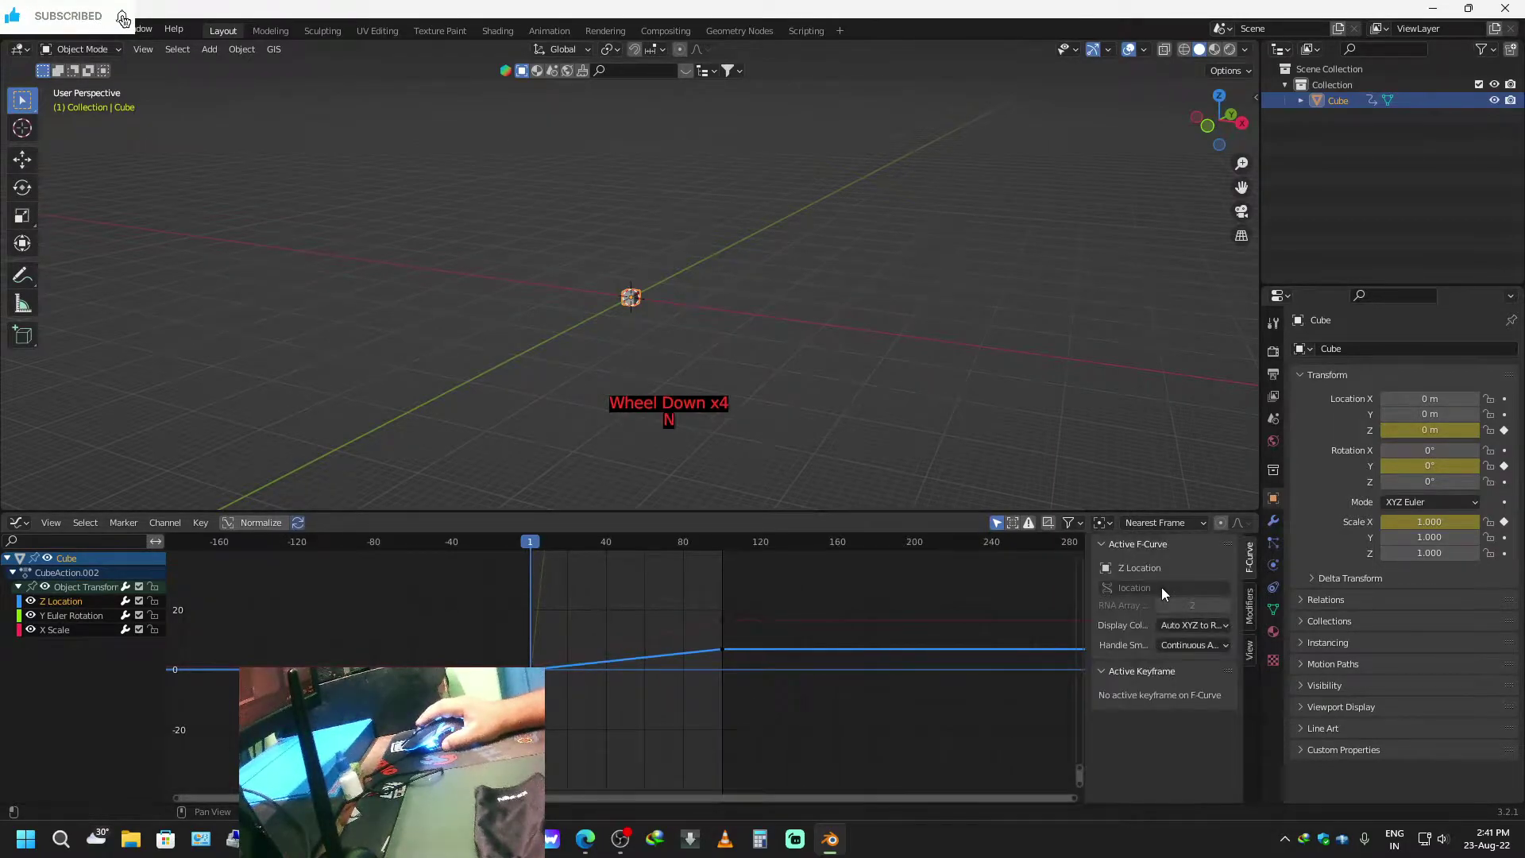
click(1248, 607)
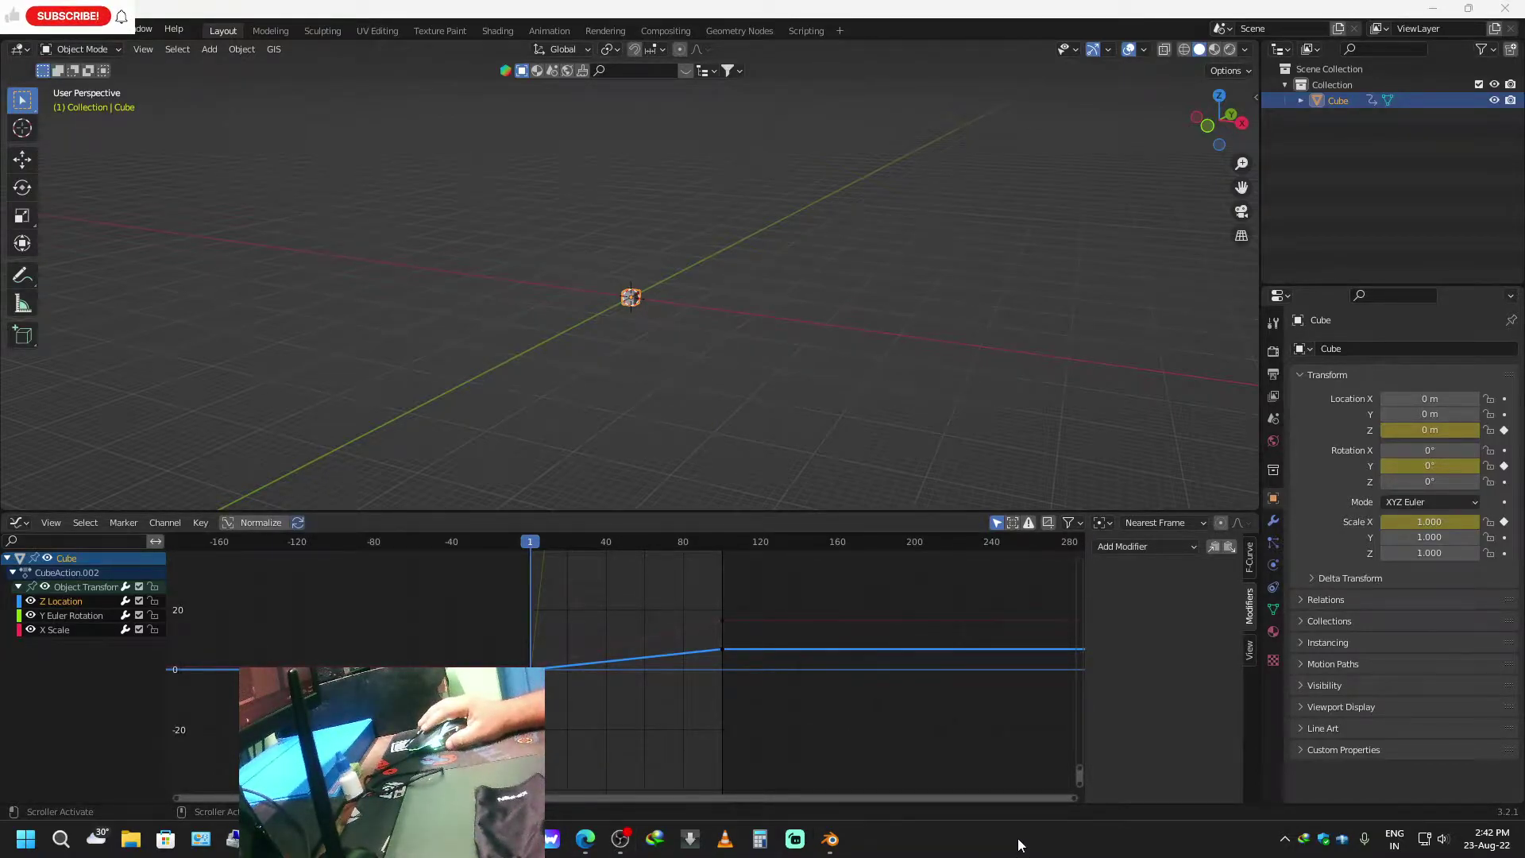
key(XF86AudioLowerVolume)
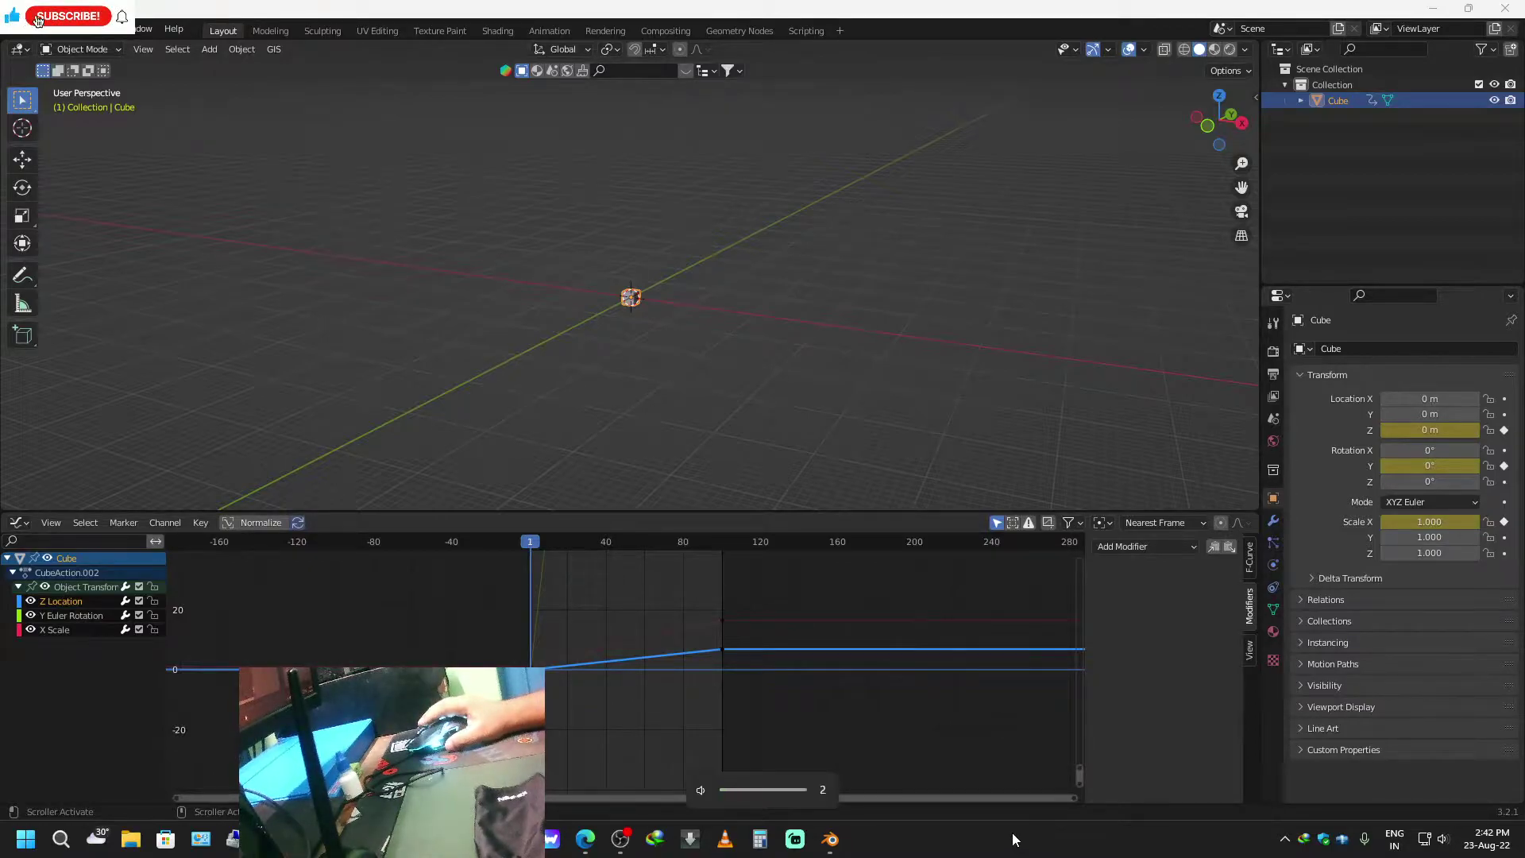
key(XF86AudioRaiseVolume)
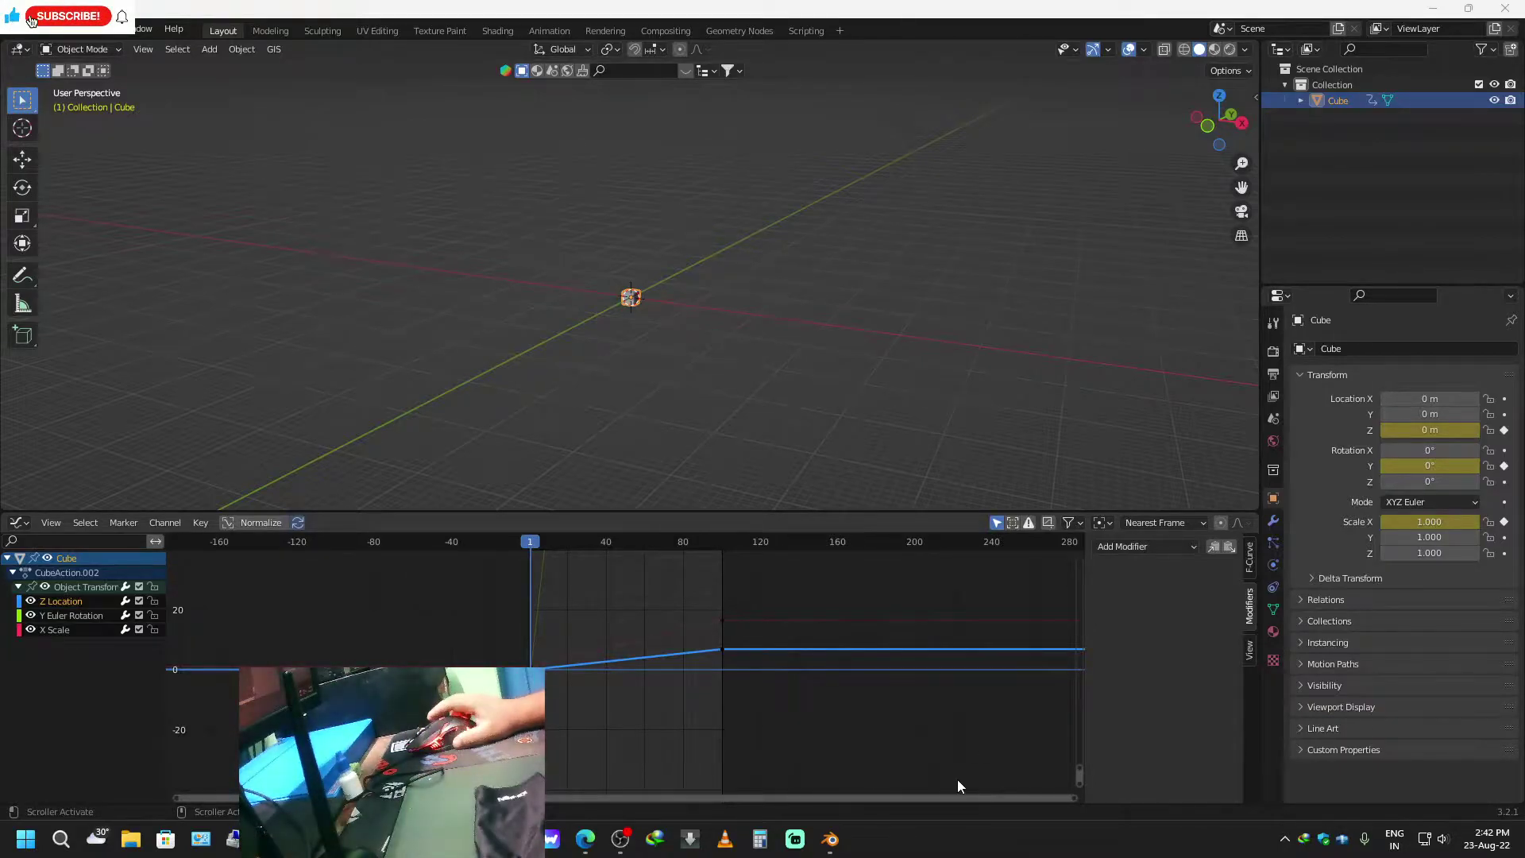
click(1140, 548)
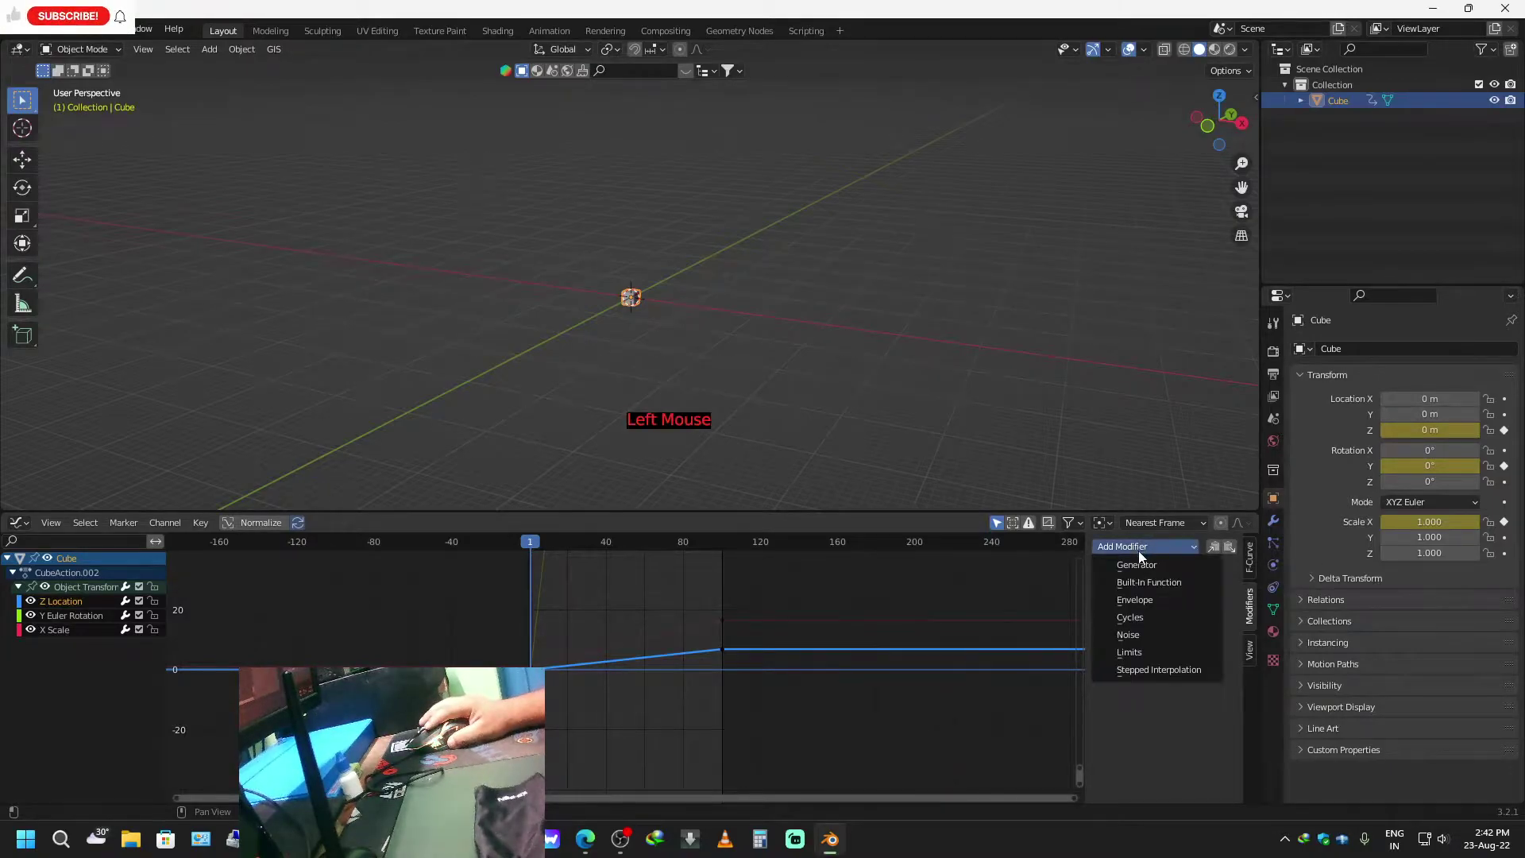
click(1135, 638)
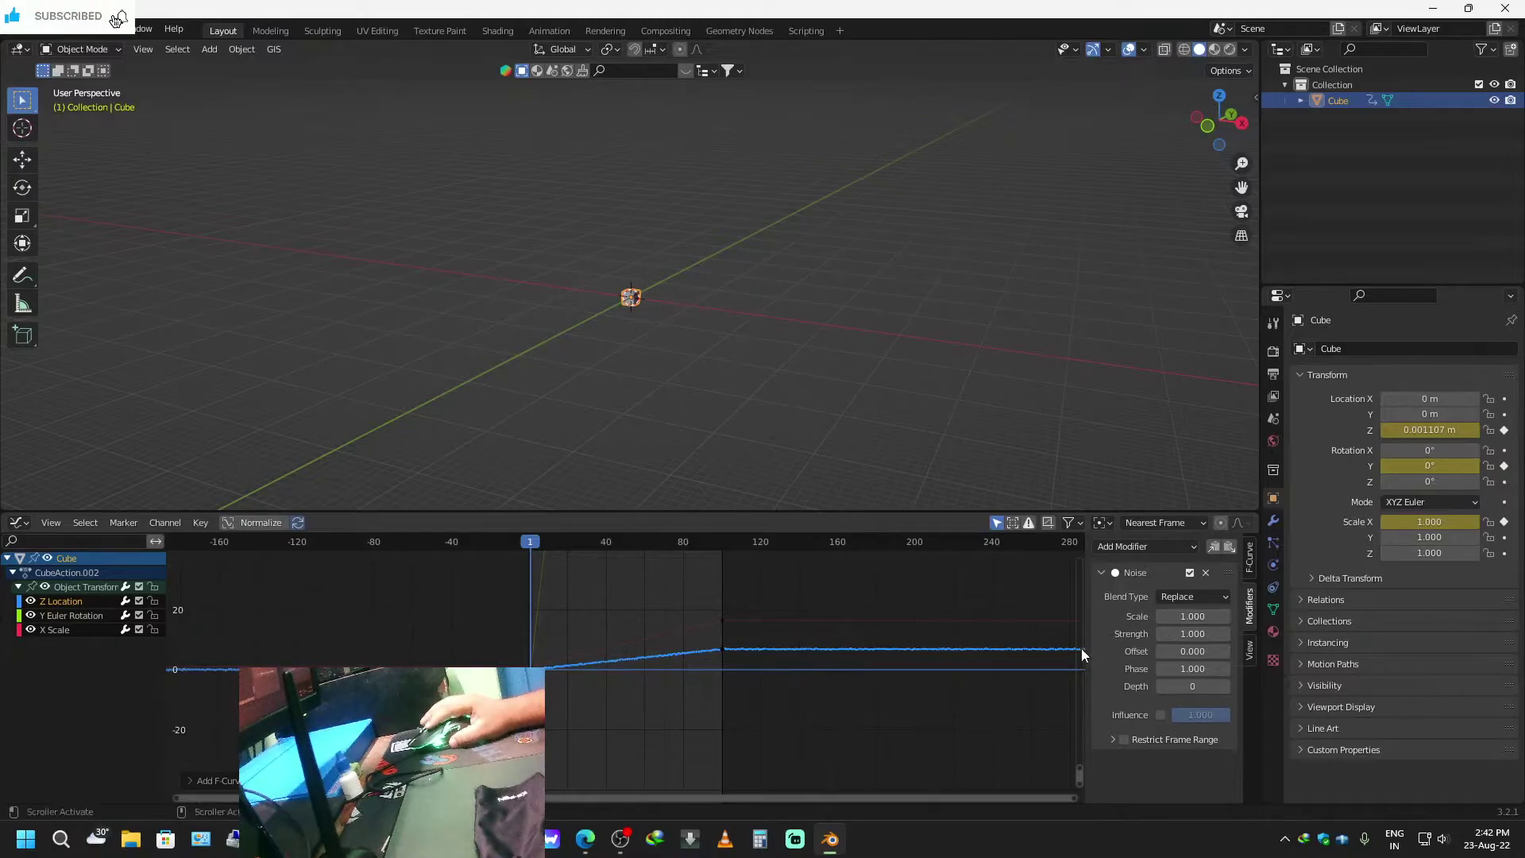
drag(1084, 647, 1026, 611)
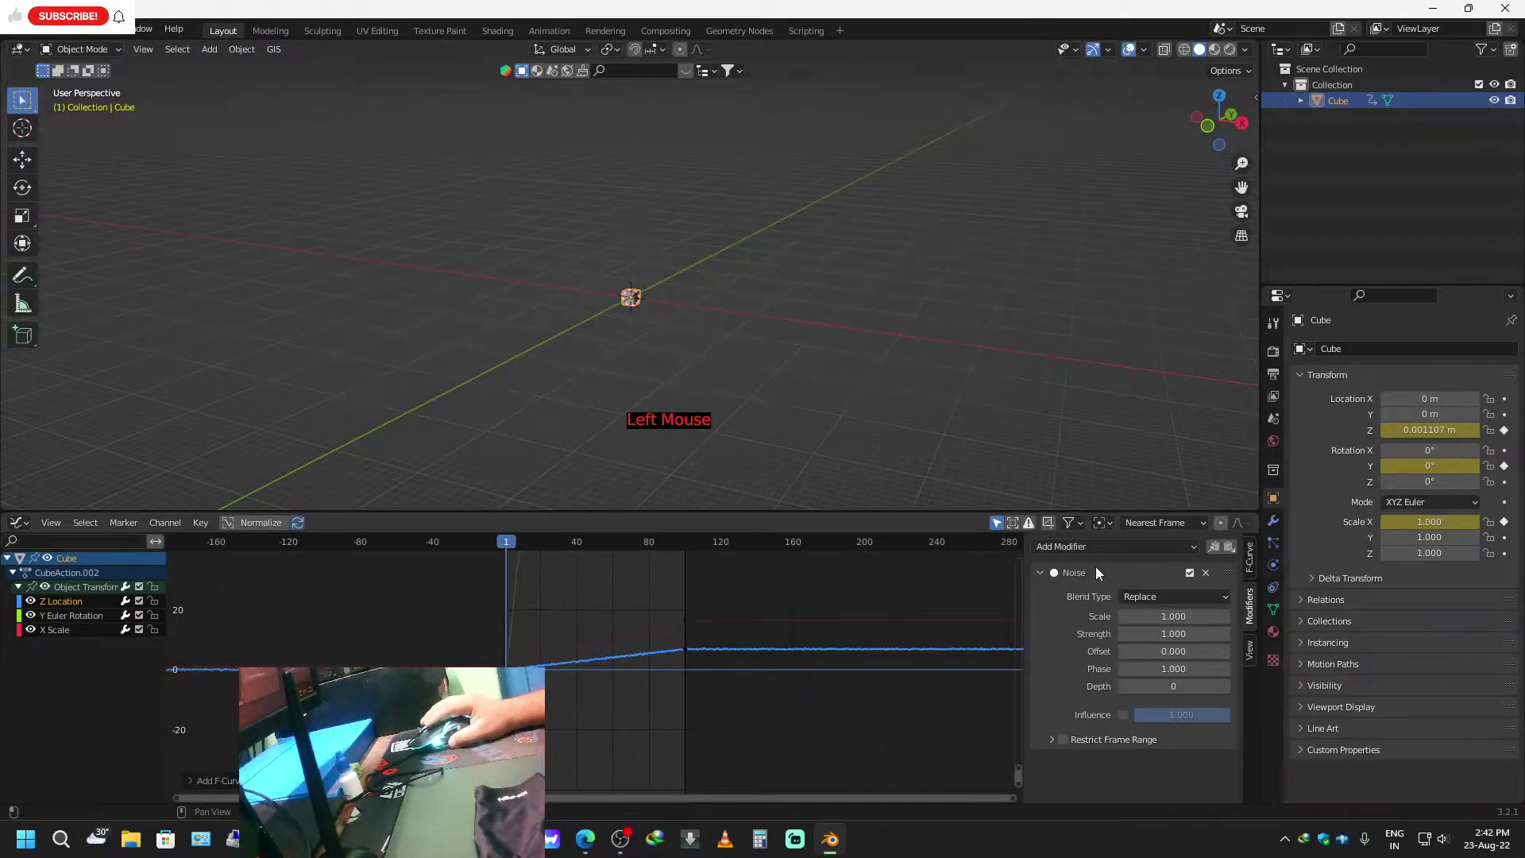
click(1116, 547)
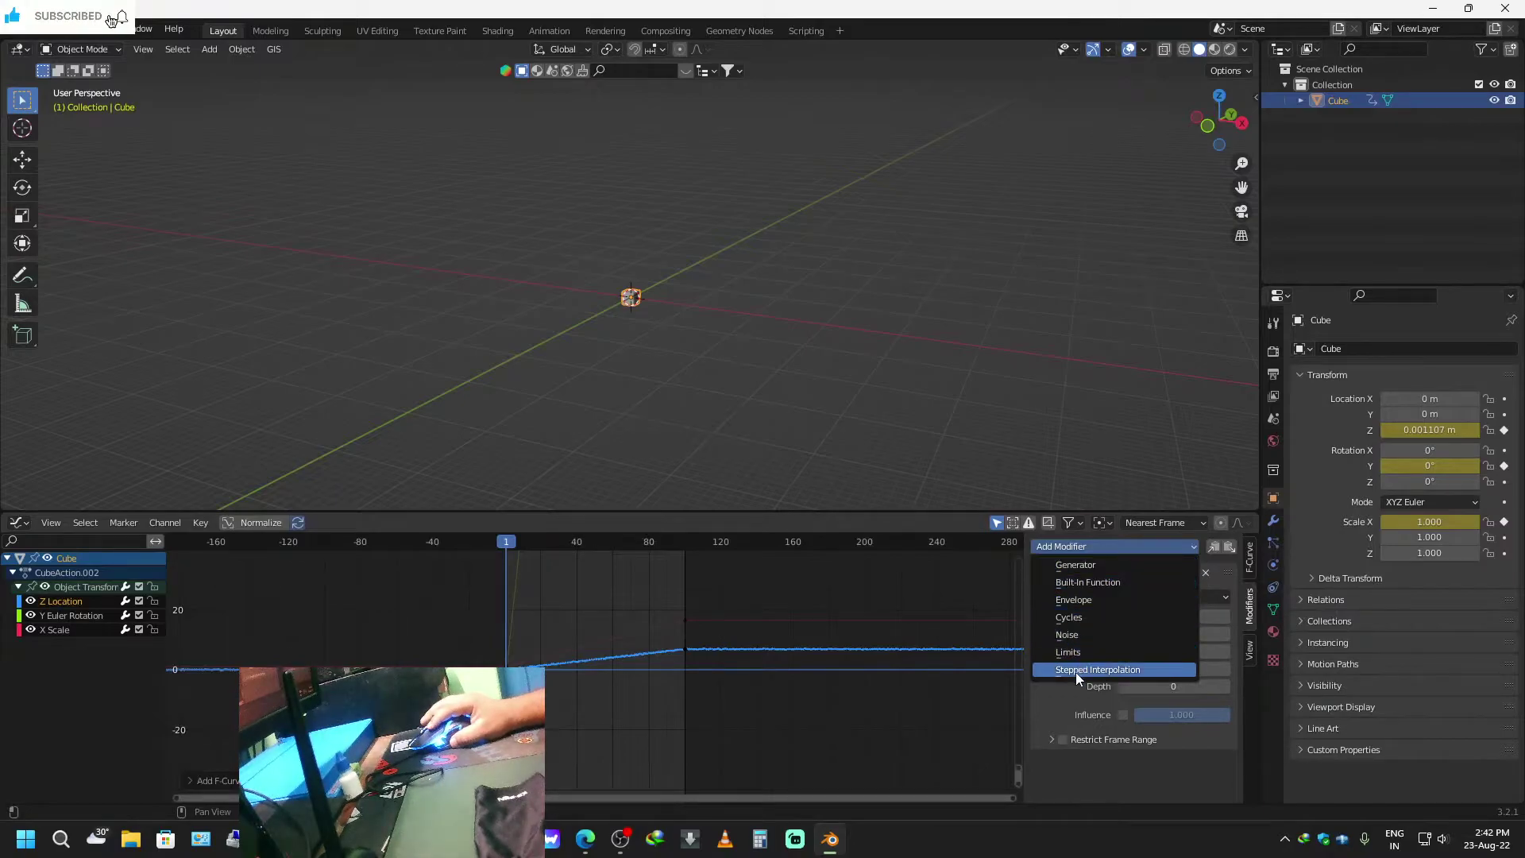
click(1121, 548)
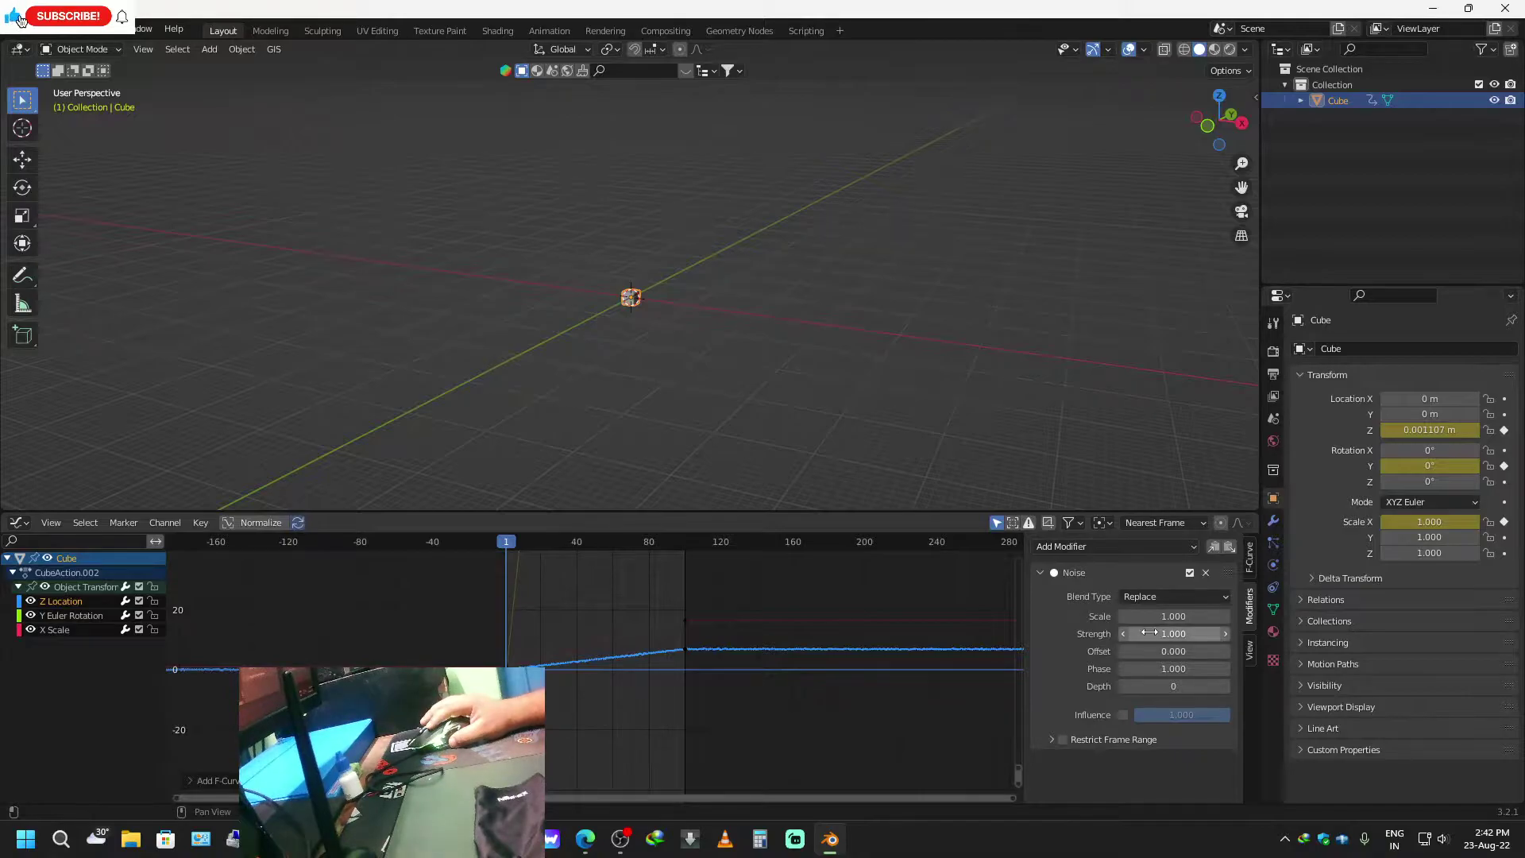
Set the Z Location noise strength to 37.1 and play back the animation to check the shaking motion.
drag(1165, 636, 1247, 636)
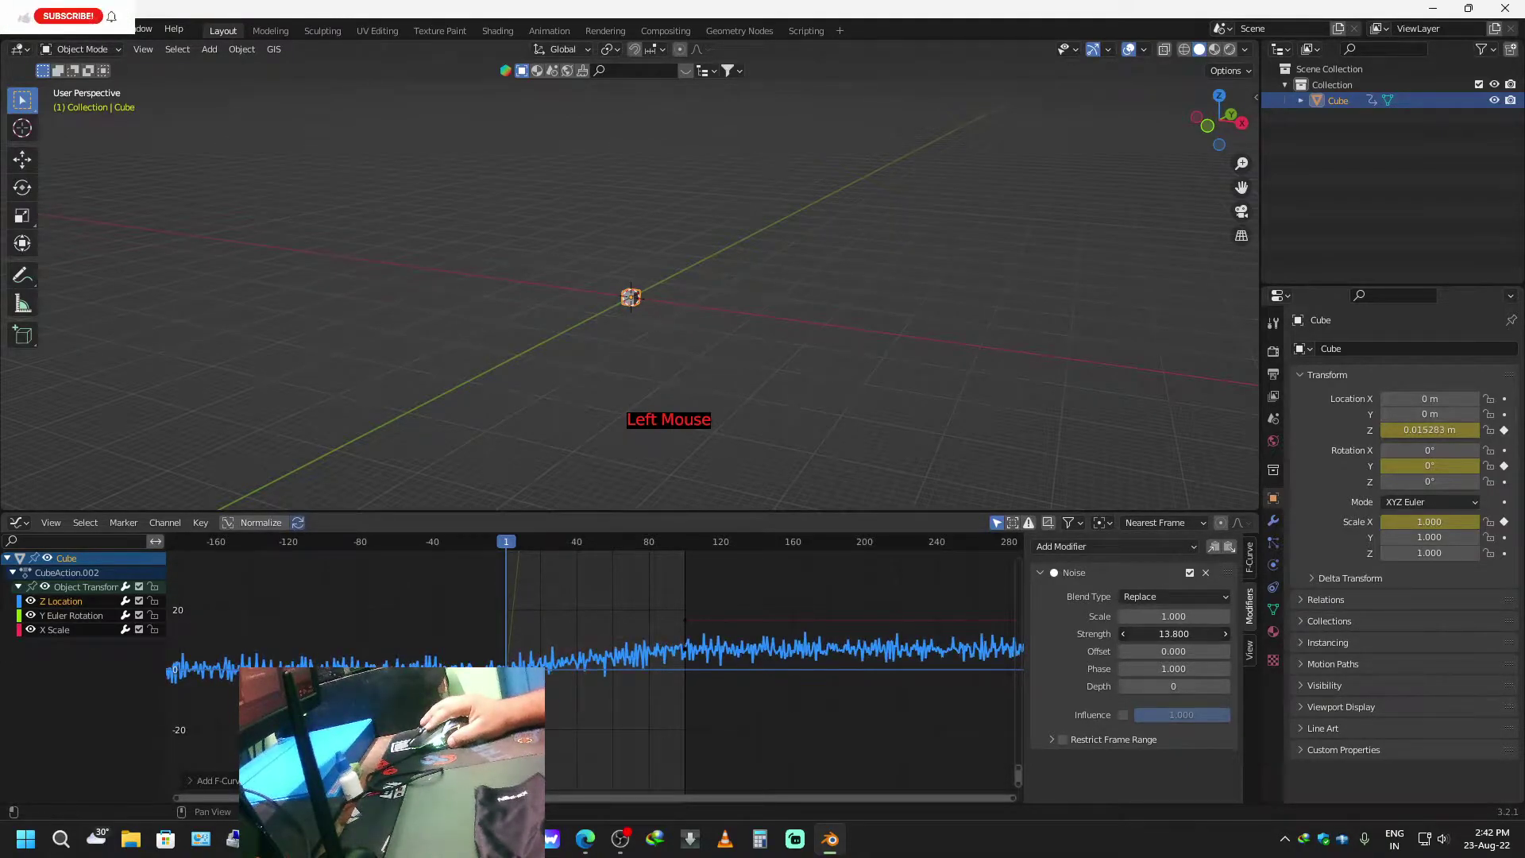
drag(1247, 635, 1307, 636)
key(space)
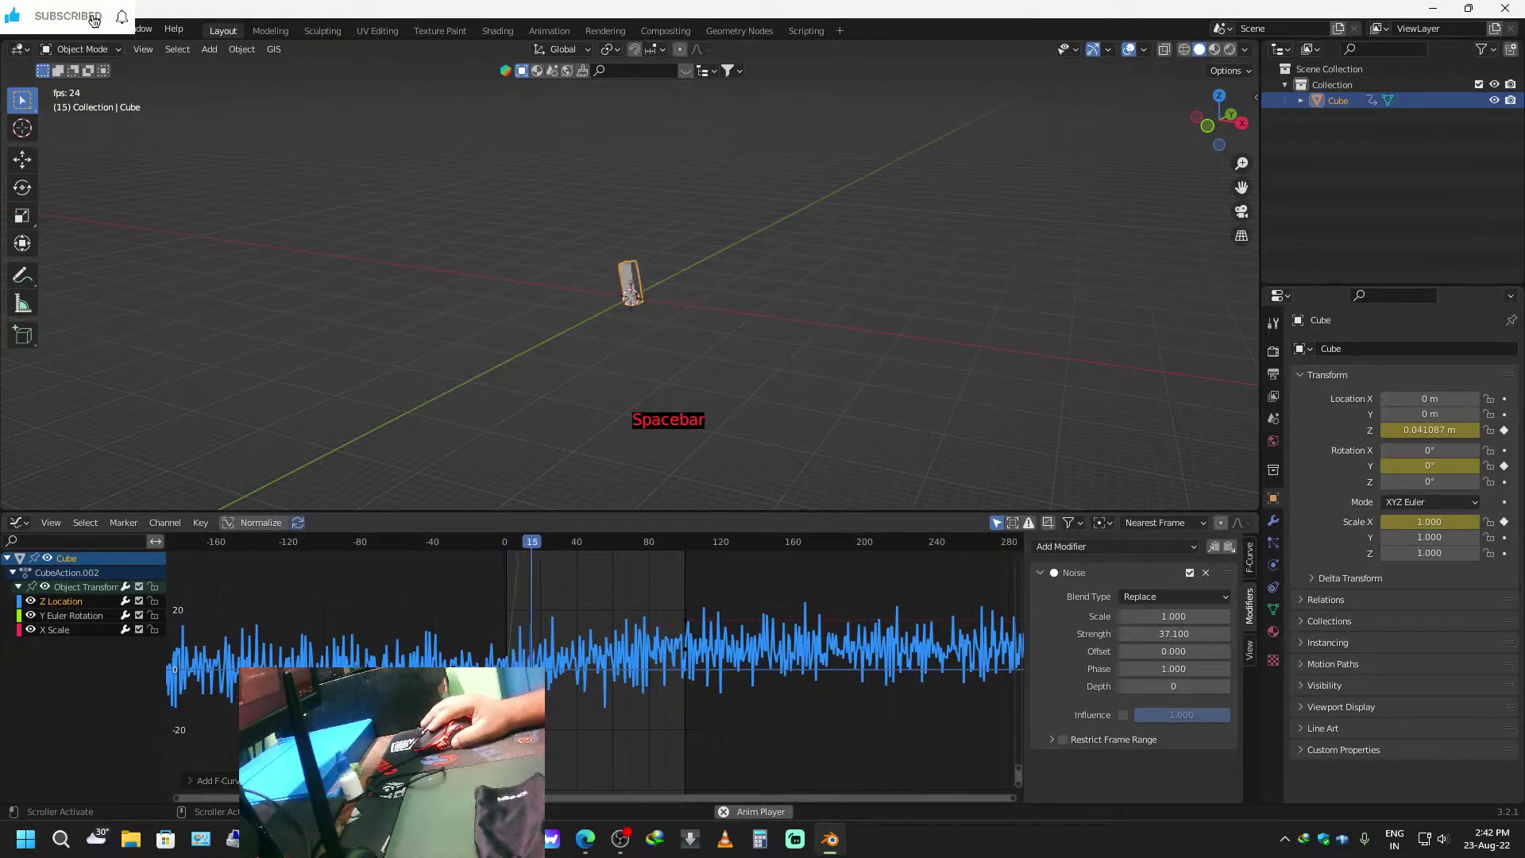
scroll(567, 610, up, 1)
scroll(567, 610, down, 1)
scroll(568, 610, up, 6)
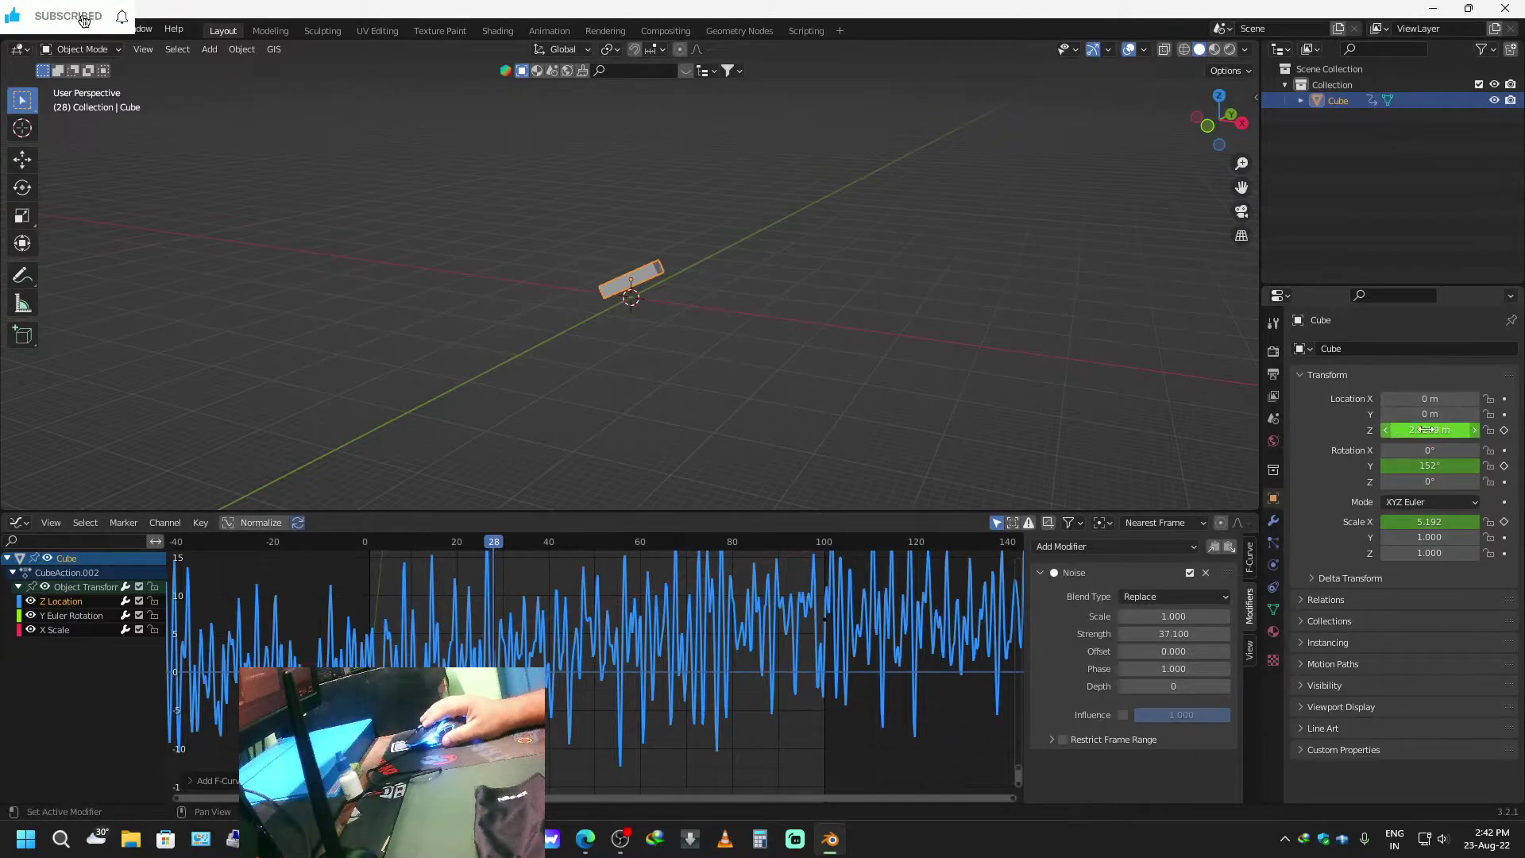
key(space)
key(space)
Set the Z Location noise scale to 22.6 and play back the smoother motion.
mouse_move(1171, 618)
mouse_down()
mouse_move(1339, 618)
mouse_move(1171, 618)
mouse_up()
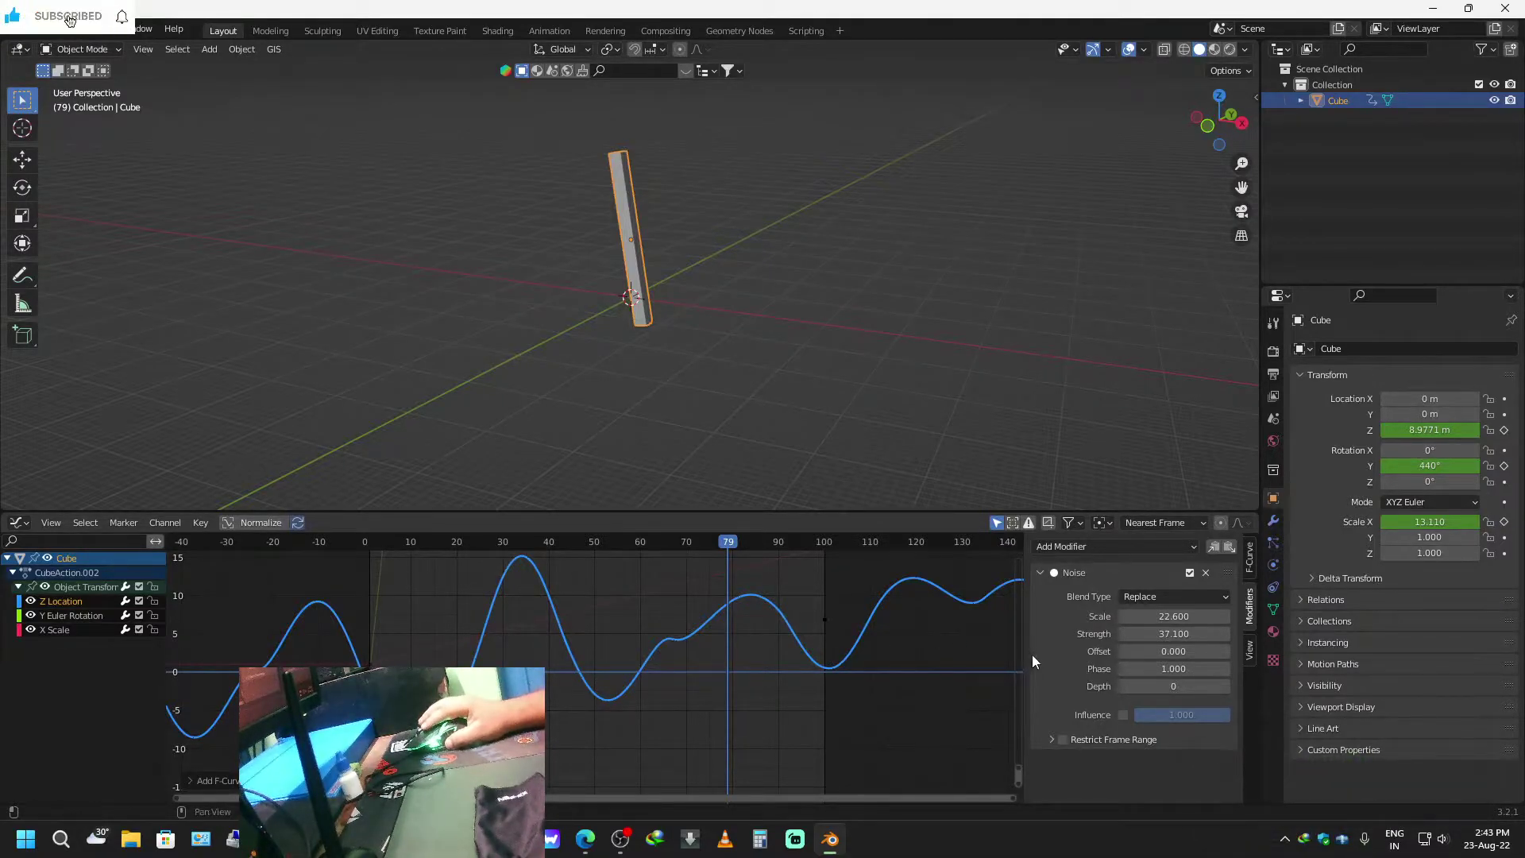
key(space)
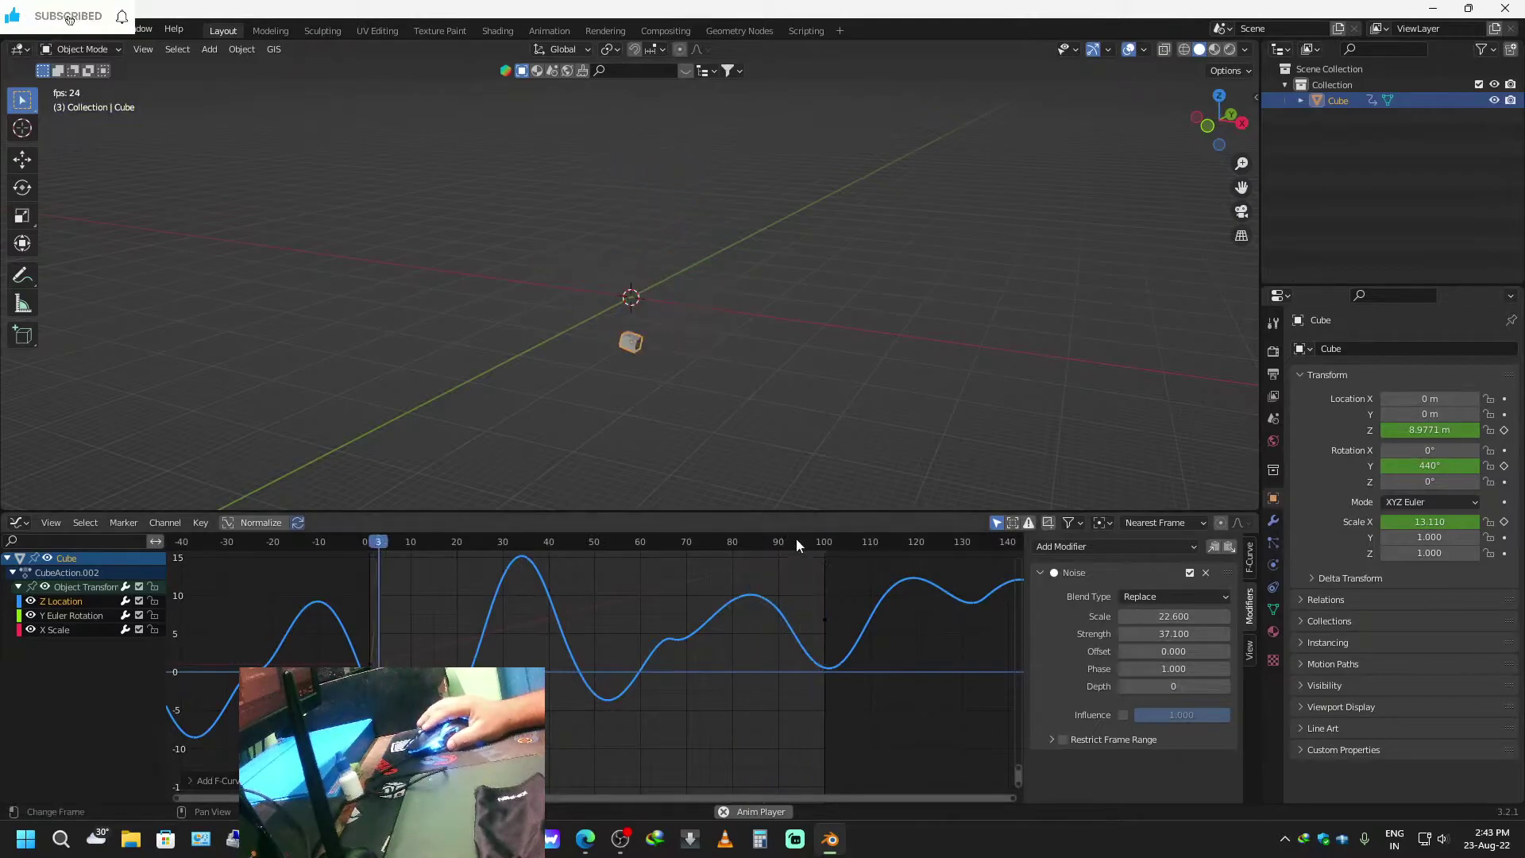
key(space)
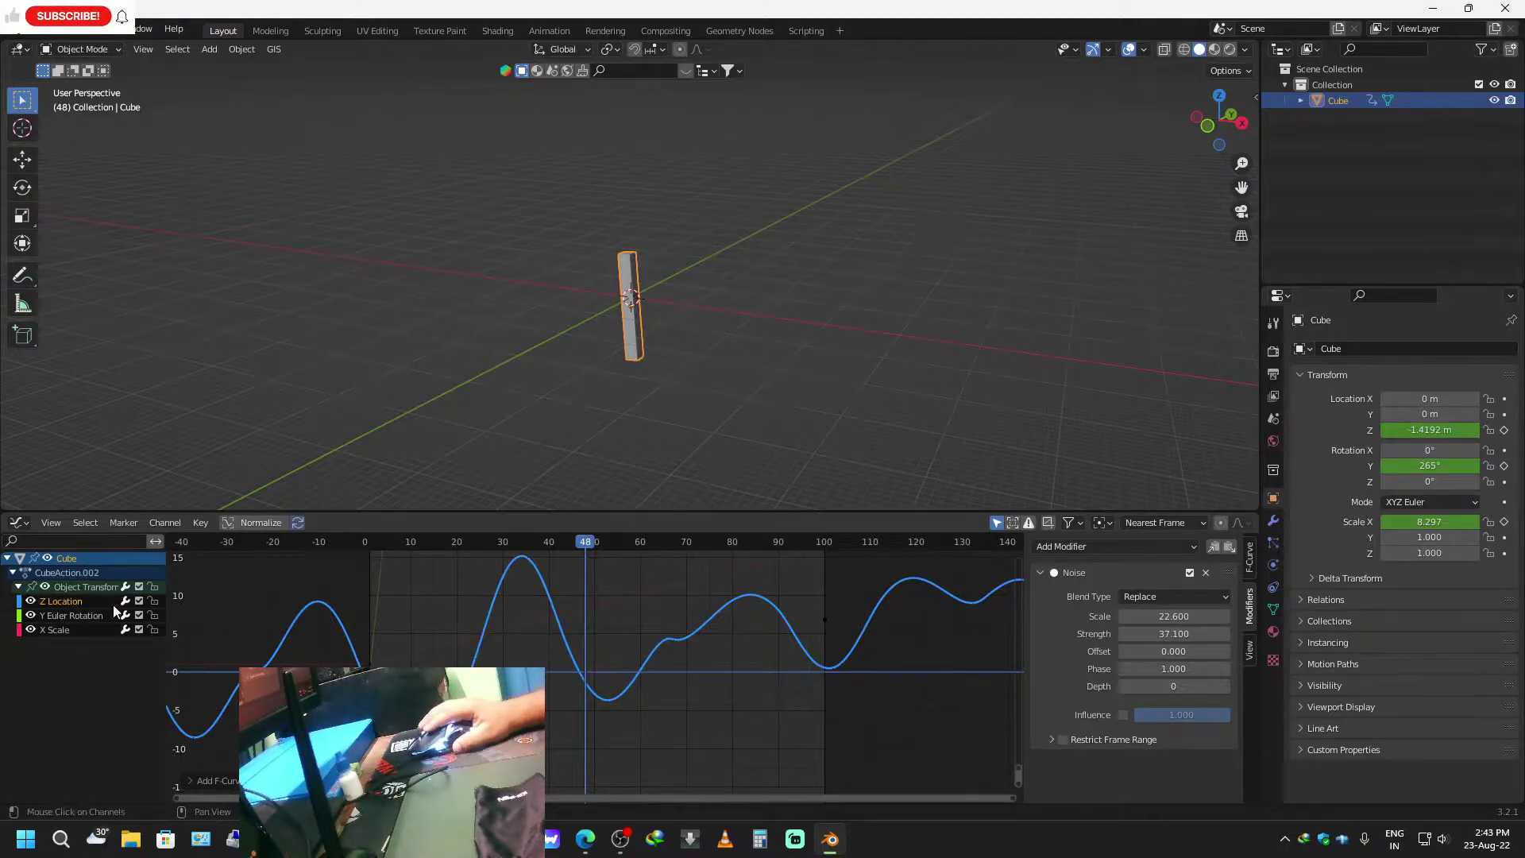
Add a Noise modifier to the Y Euler Rotation channel and fit its whole curve in the Graph Editor.
click(74, 616)
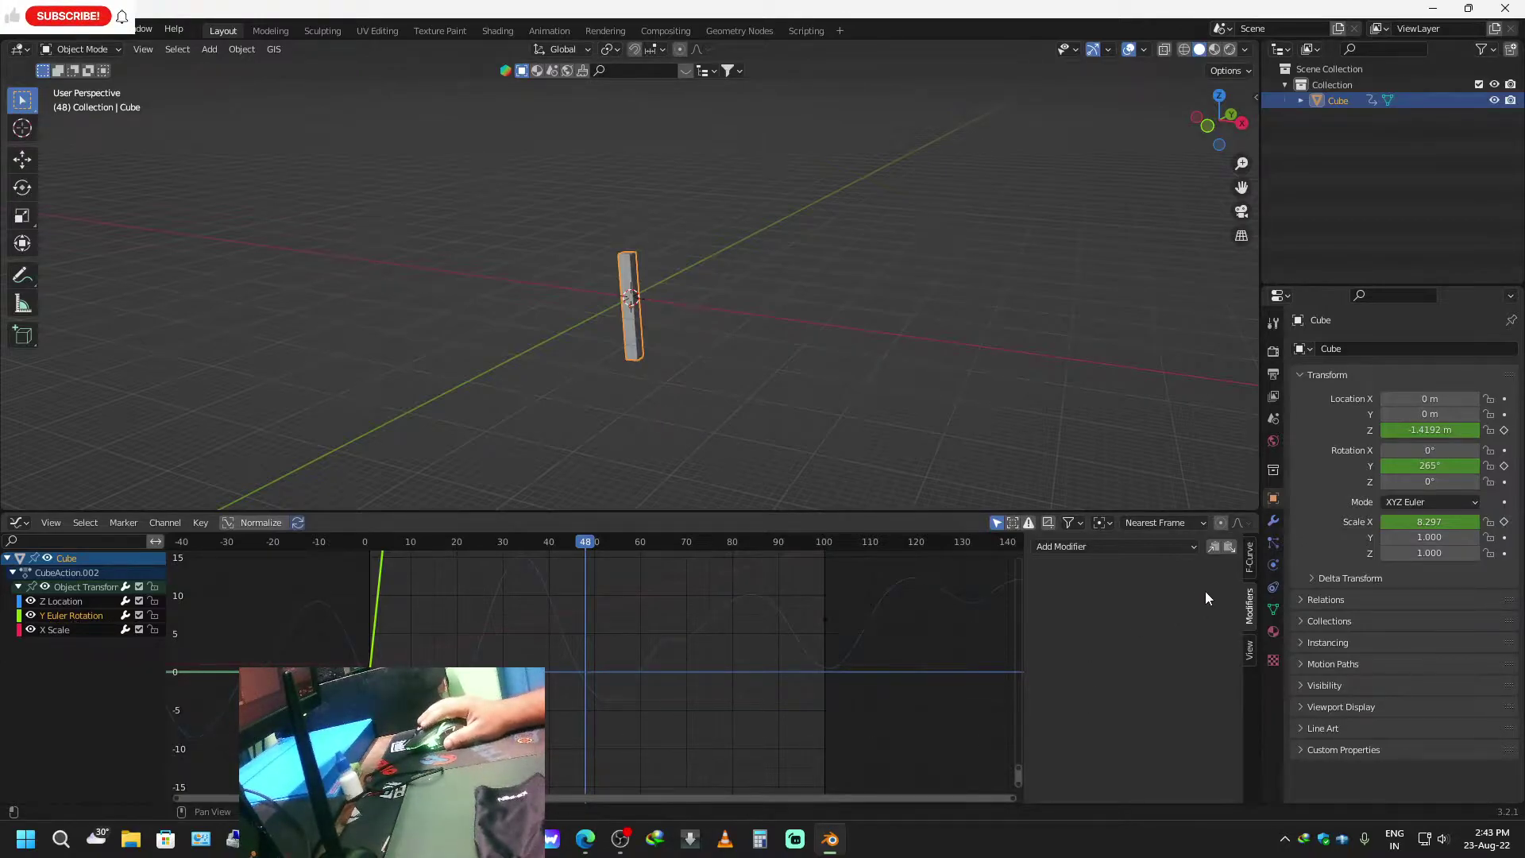
click(1102, 549)
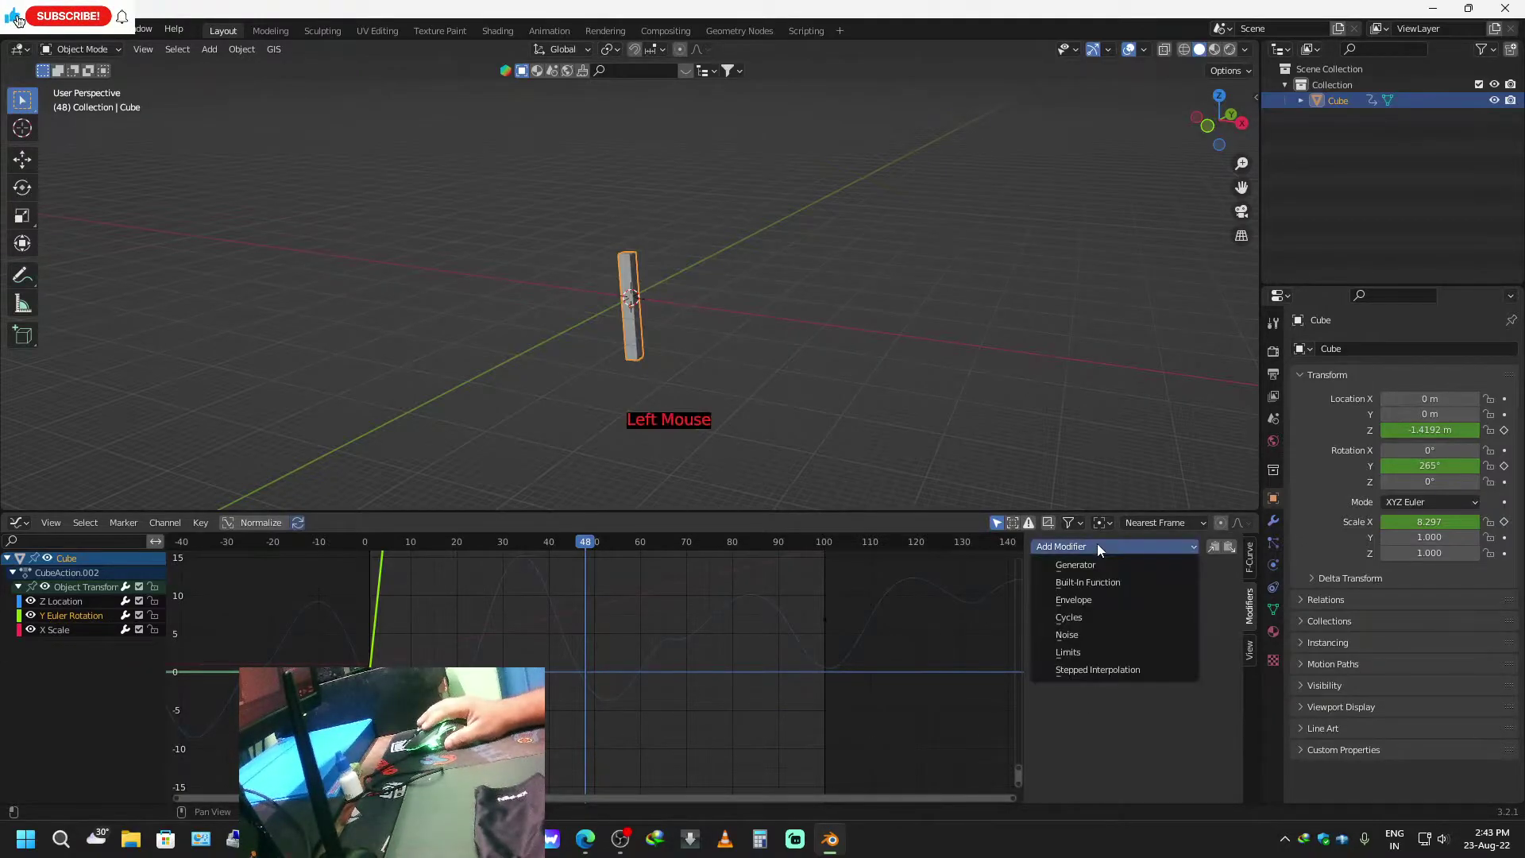
click(1086, 634)
scroll(636, 682, down, 6)
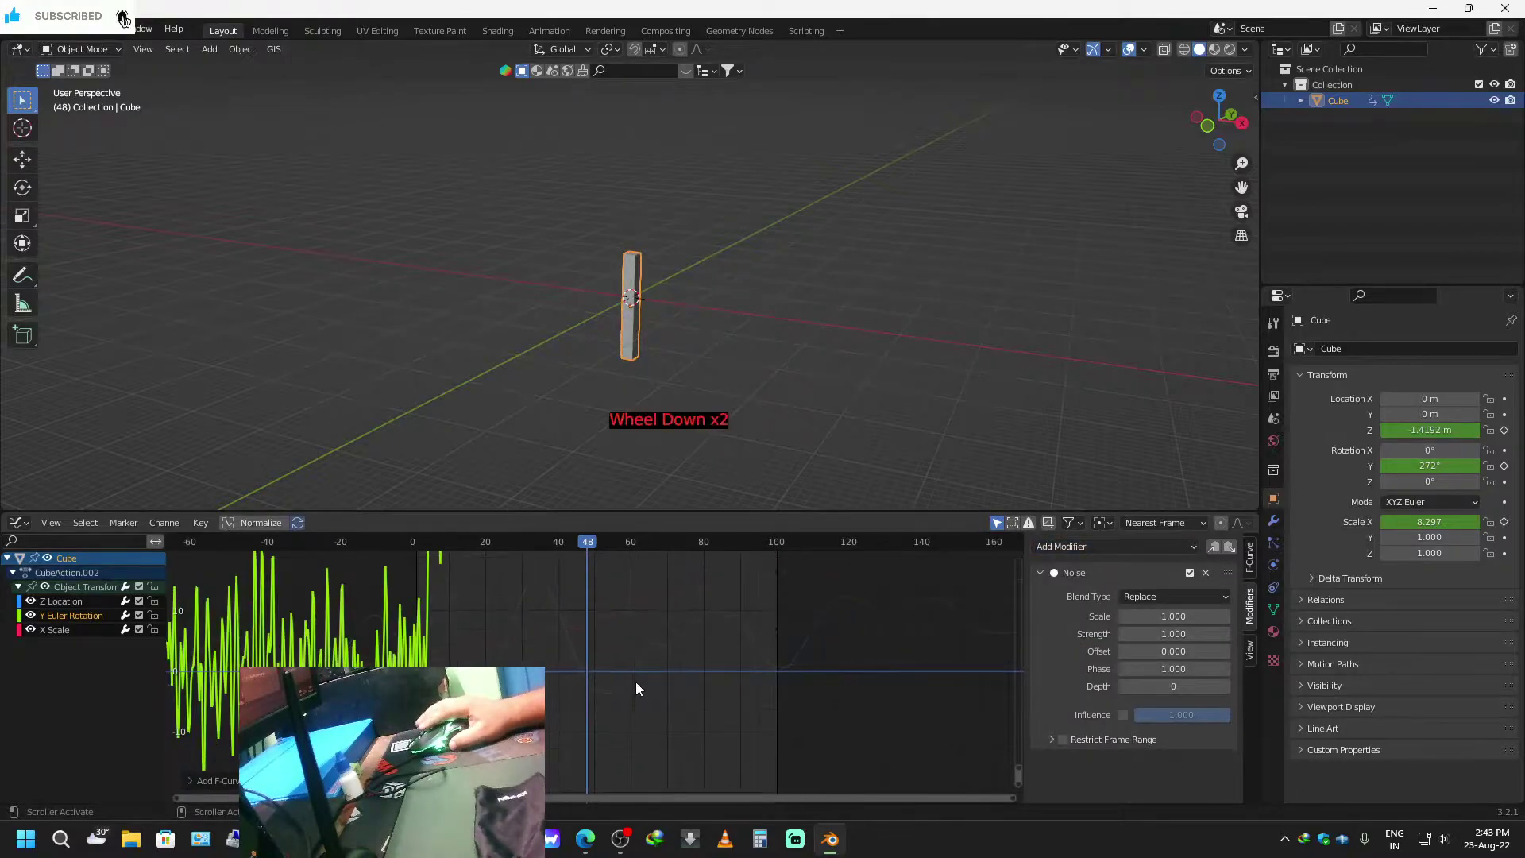
scroll(630, 682, up, 1)
scroll(629, 681, down, 1)
scroll(629, 683, down, 8)
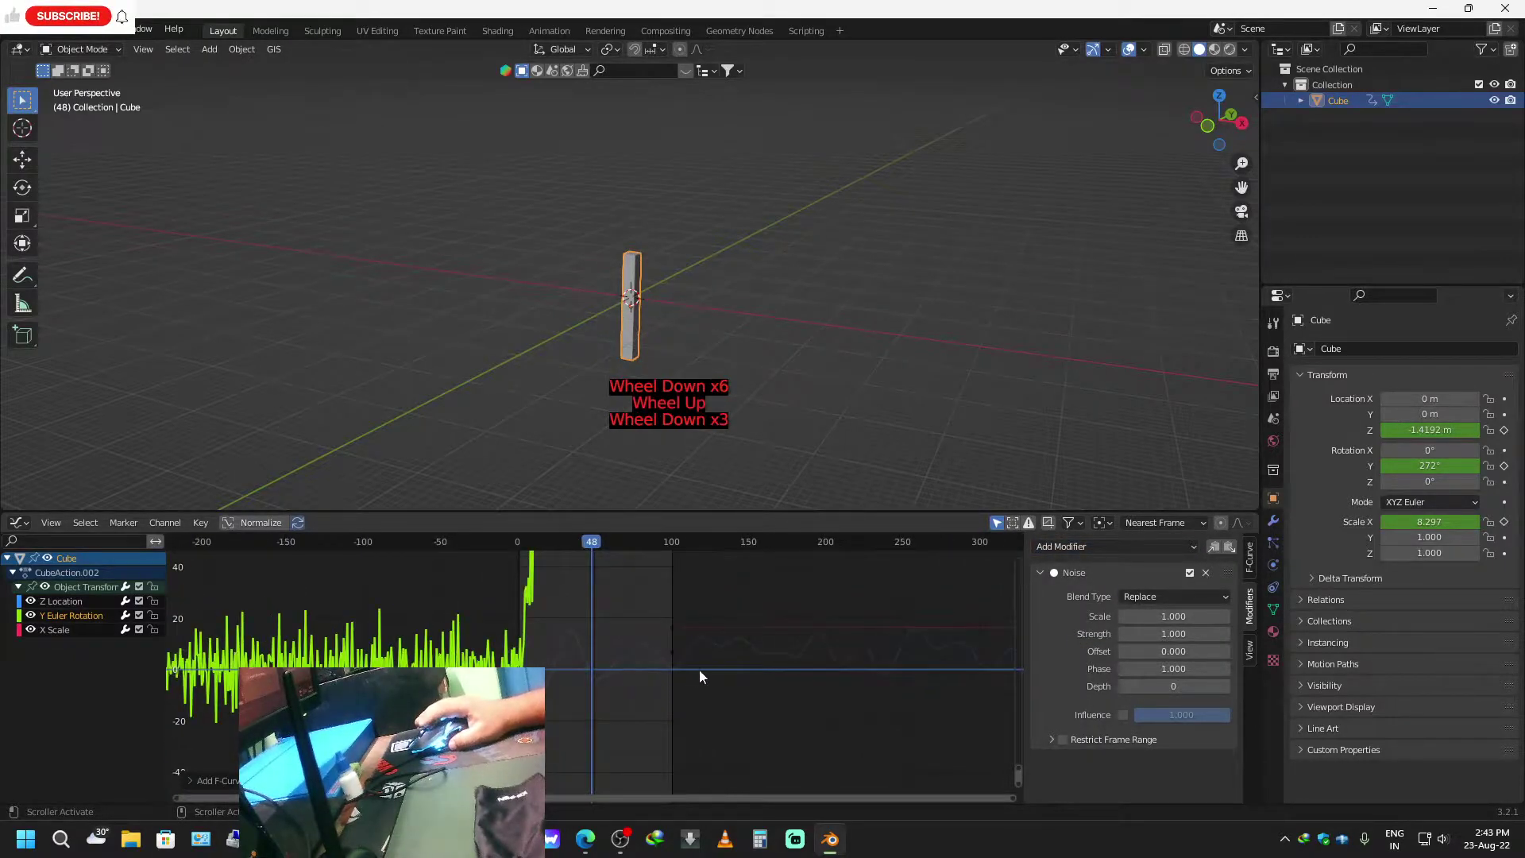
scroll(662, 665, down, 4)
scroll(662, 666, up, 1)
scroll(662, 665, down, 1)
scroll(662, 666, up, 2)
scroll(661, 665, up, 6)
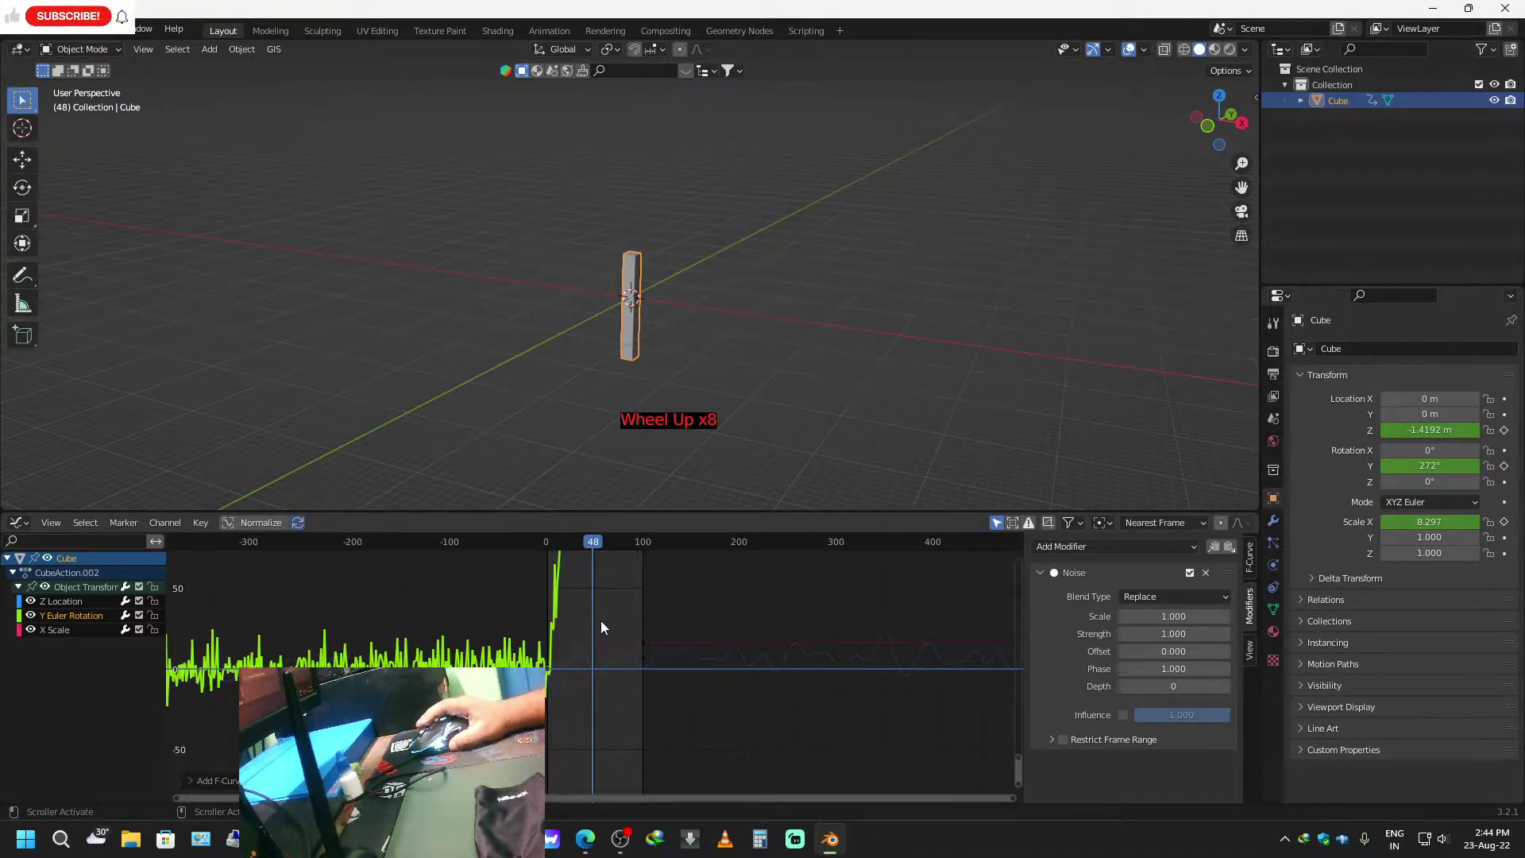
key(Home)
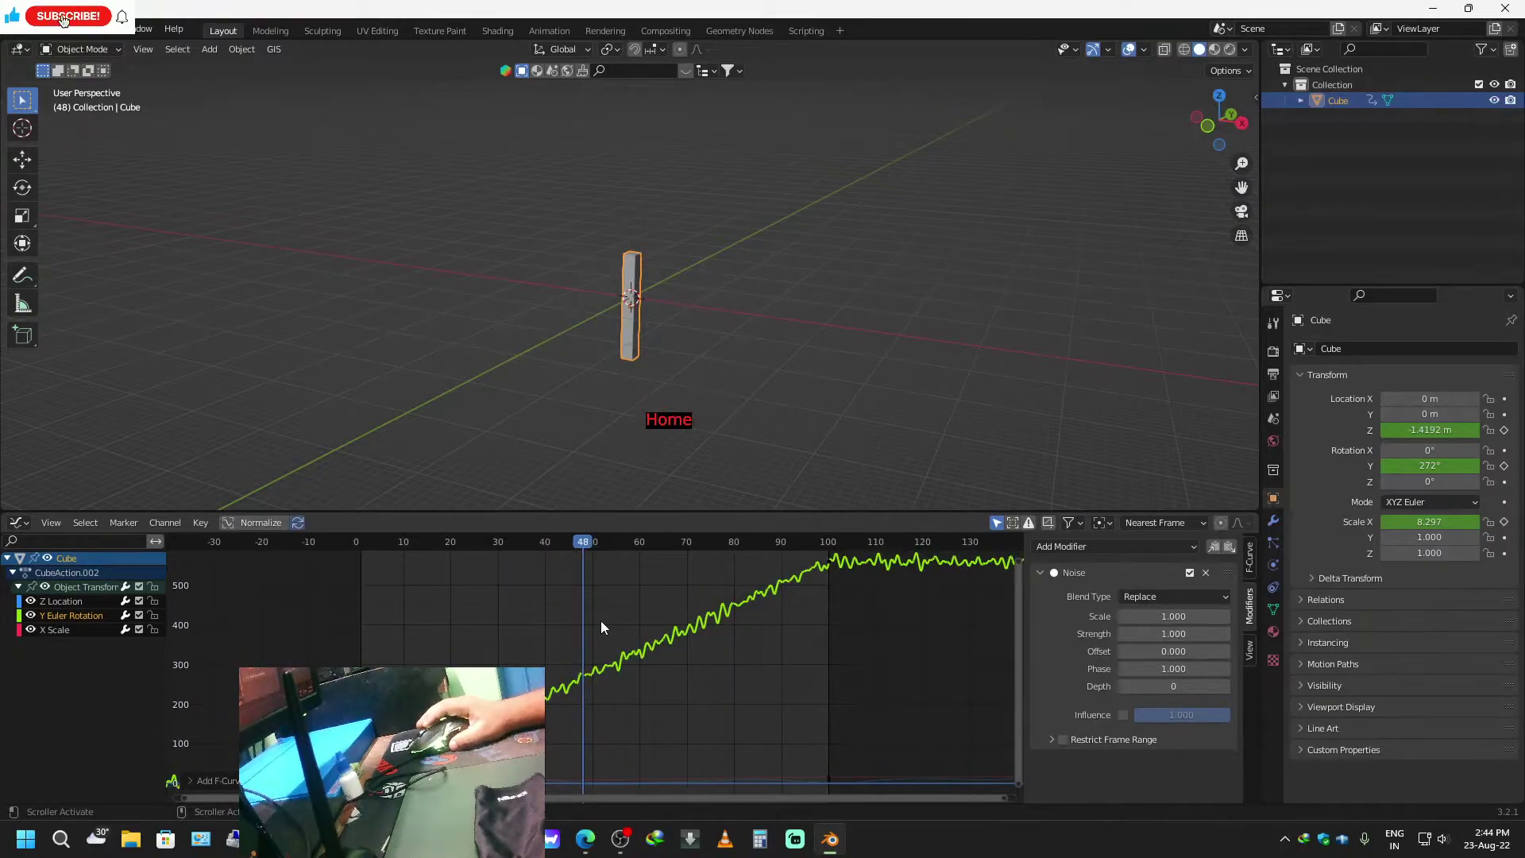
Lower the Y Euler Rotation curve's end keyframe to about 170°, slightly past frame 100.
click(829, 567)
drag(829, 566, 842, 716)
scroll(750, 717, down, 5)
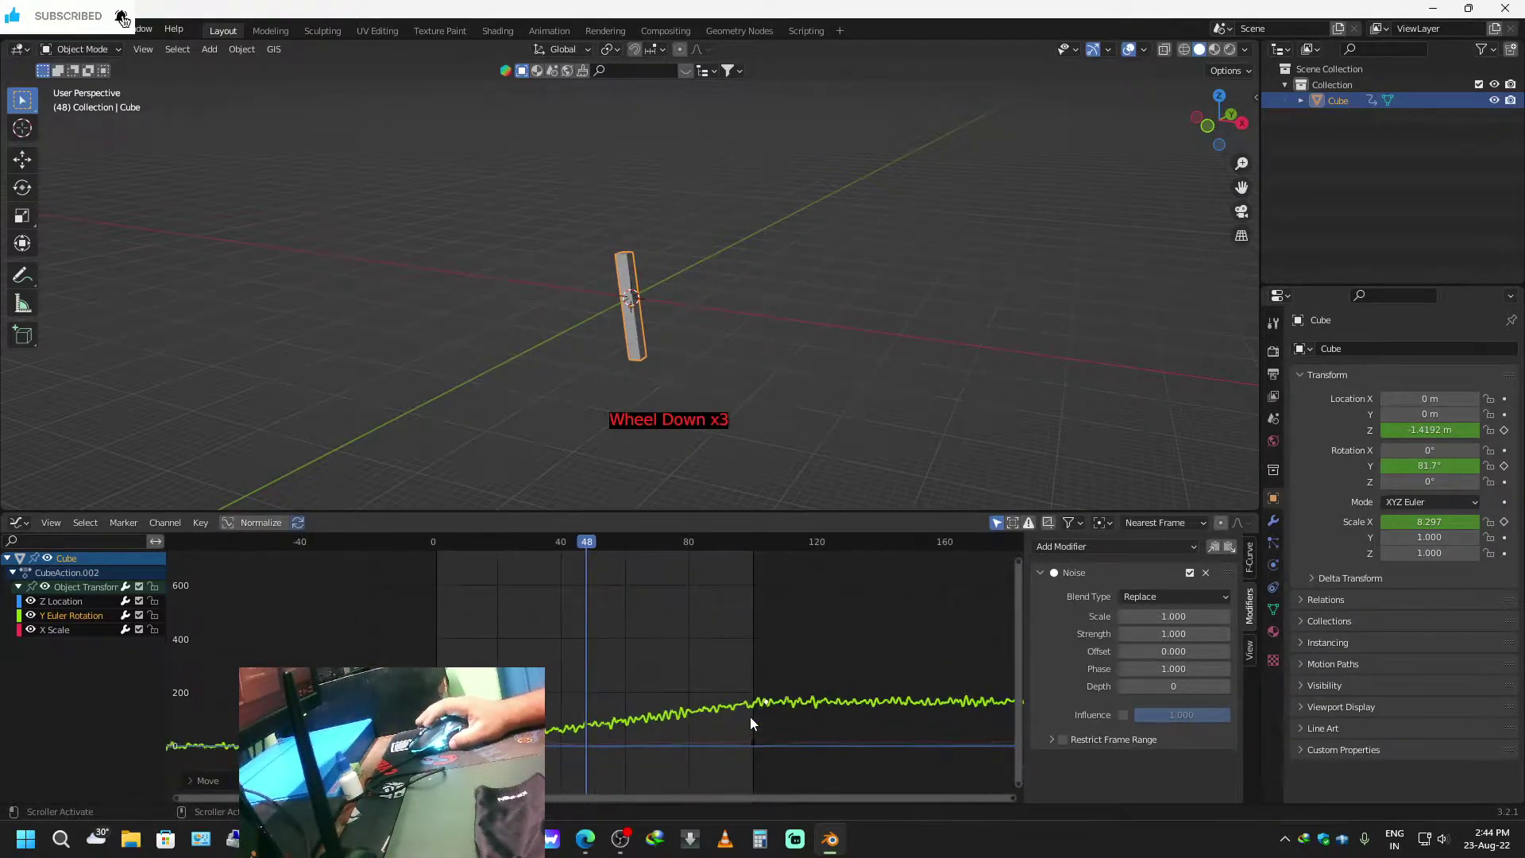
shift+middle_drag(745, 761, 746, 692)
scroll(731, 699, up, 5)
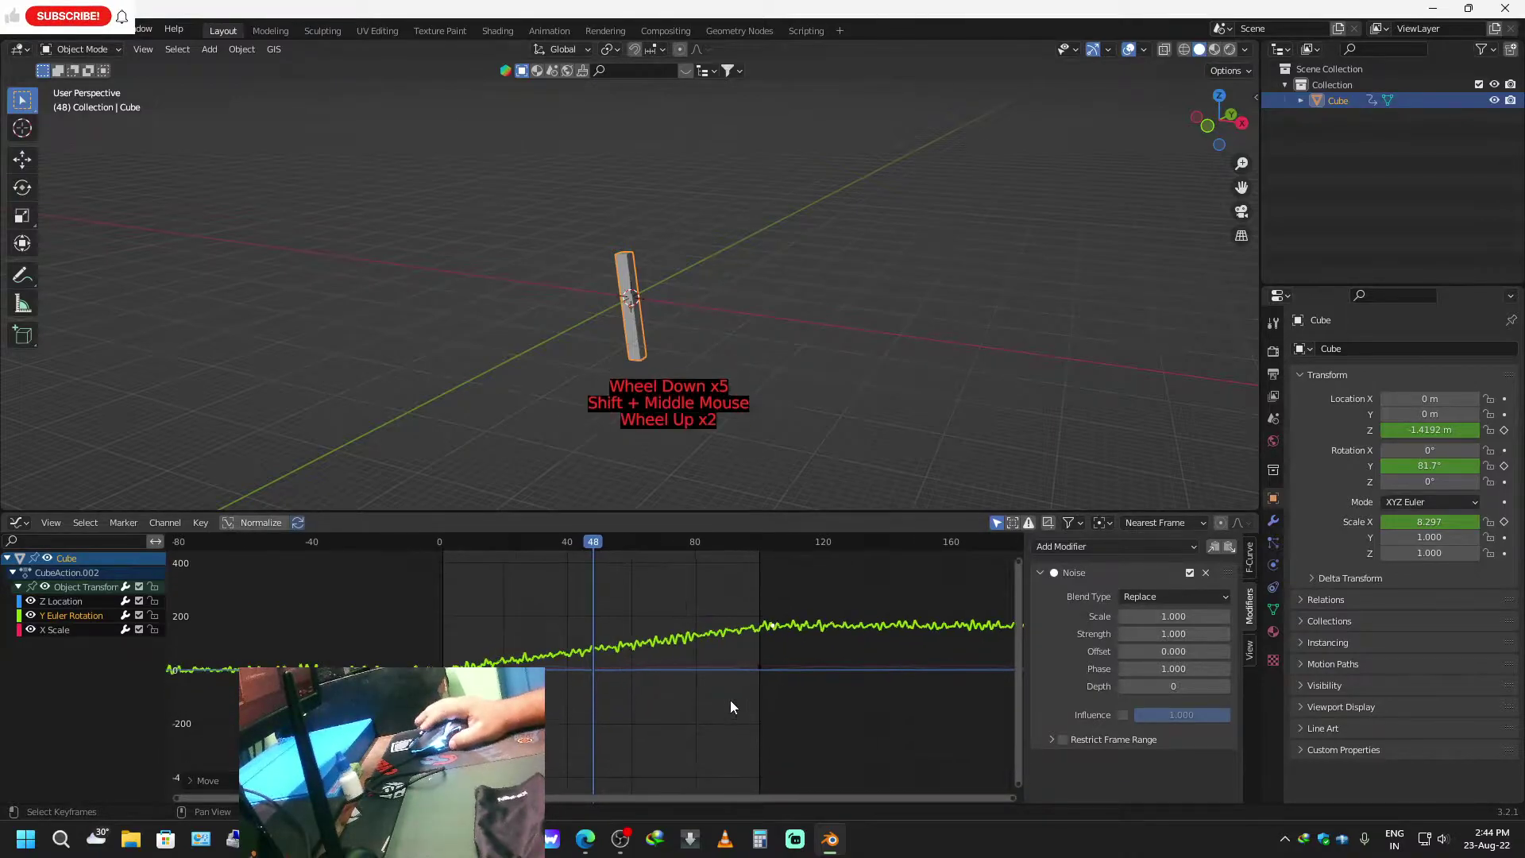
Set the Y Euler Rotation noise to strength 10.2 and scale 6.8, and play the animation from frame 1.
drag(1174, 634, 1295, 633)
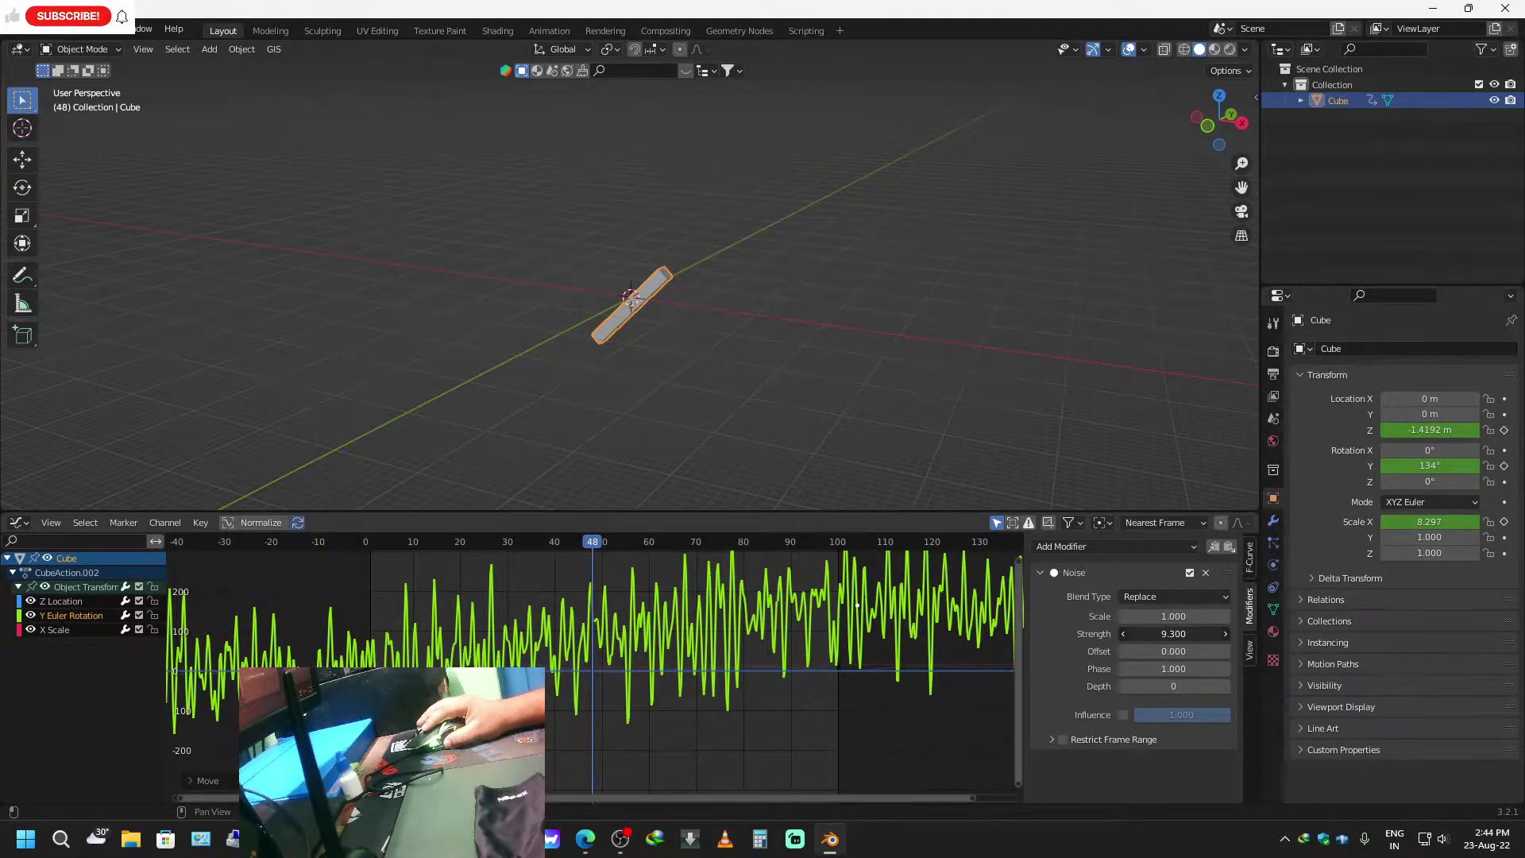
drag(1295, 633, 1306, 633)
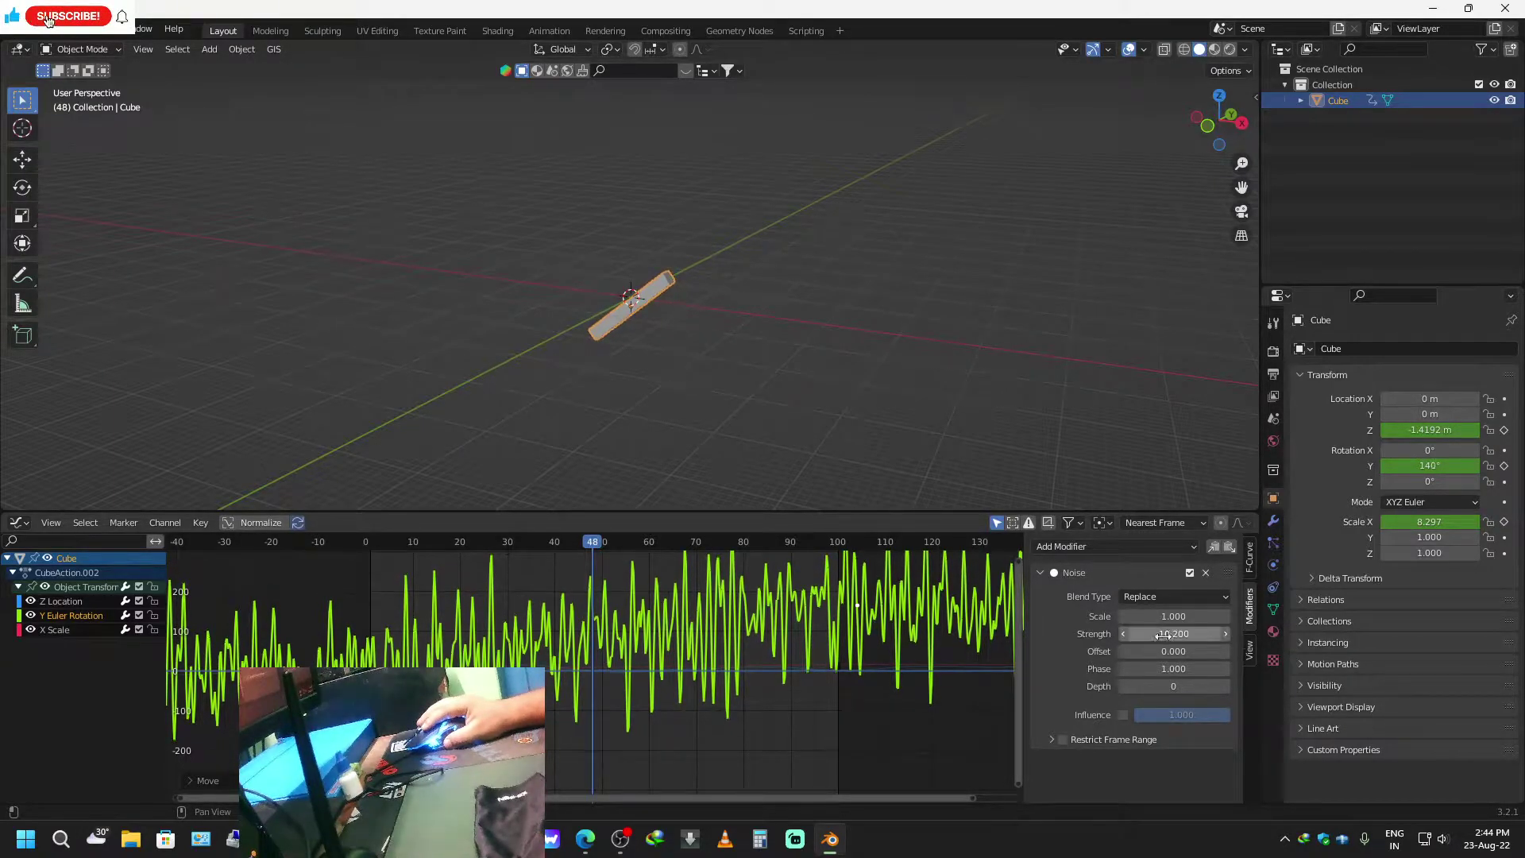
drag(1157, 618, 1211, 617)
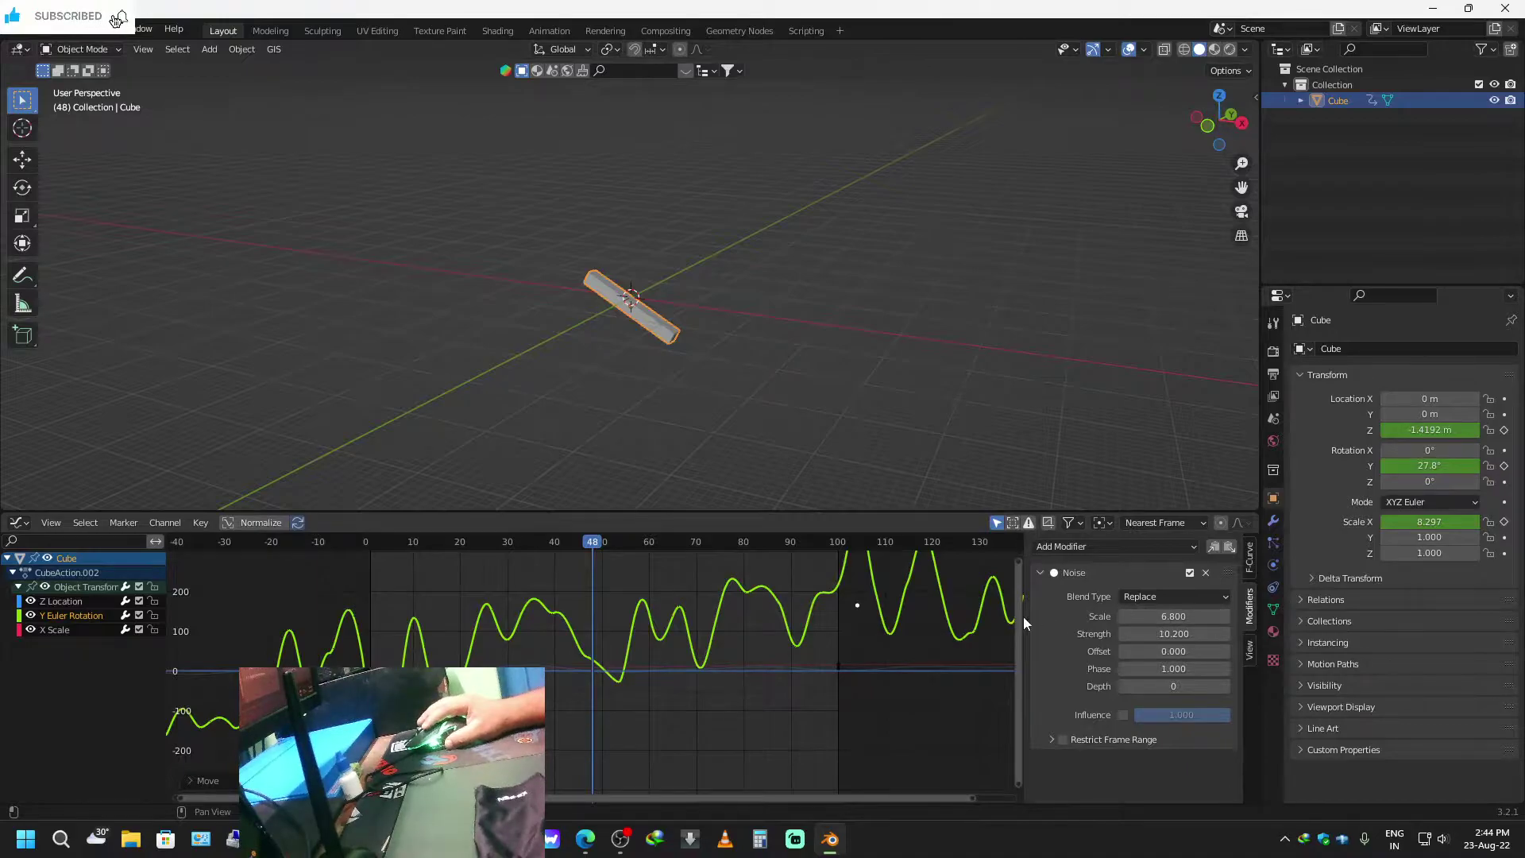
drag(591, 545, 369, 565)
key(space)
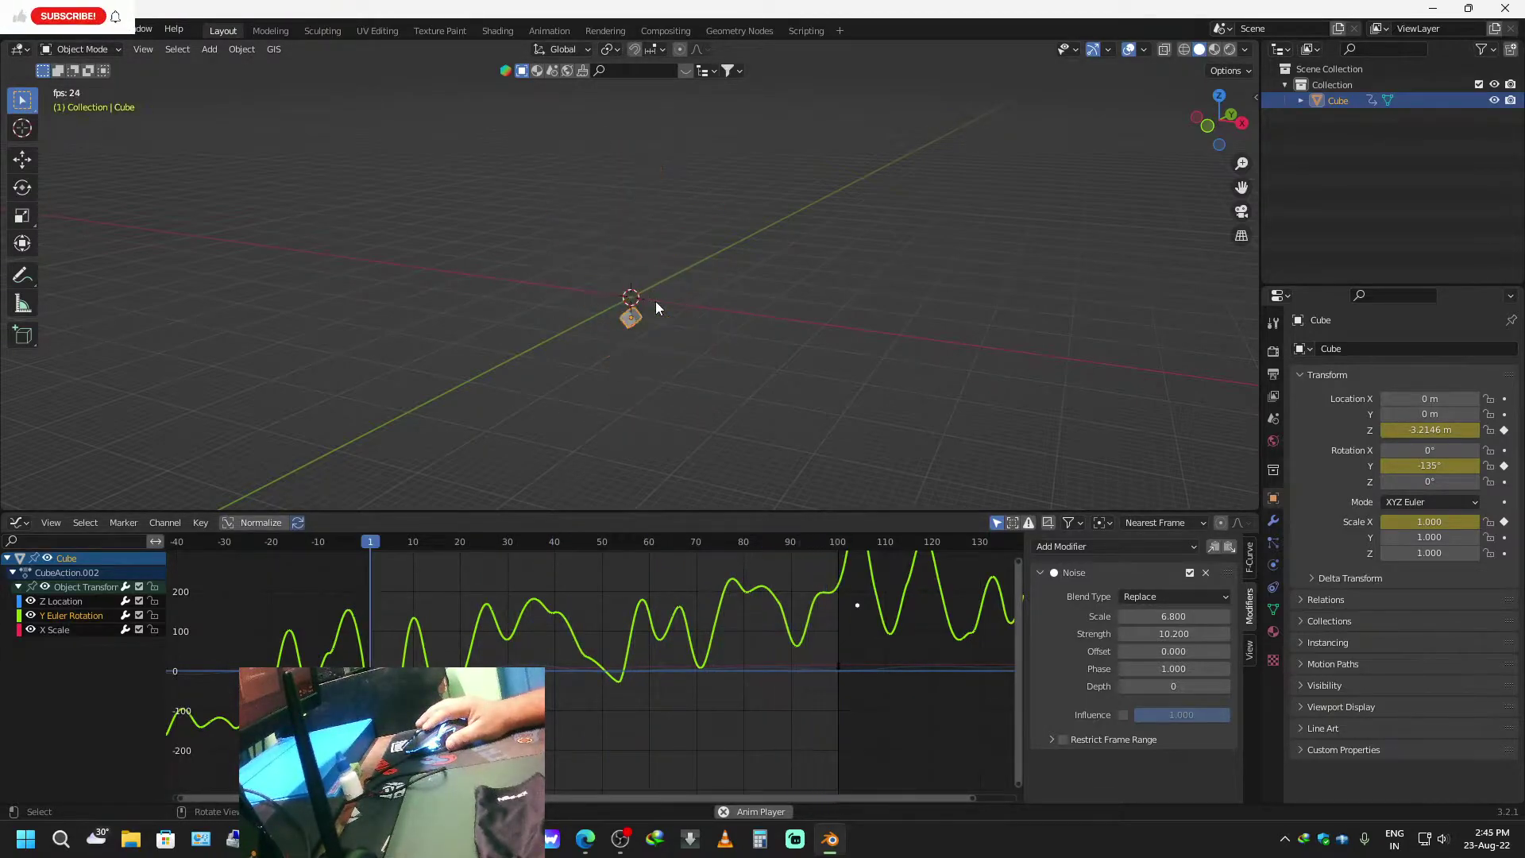
key(space)
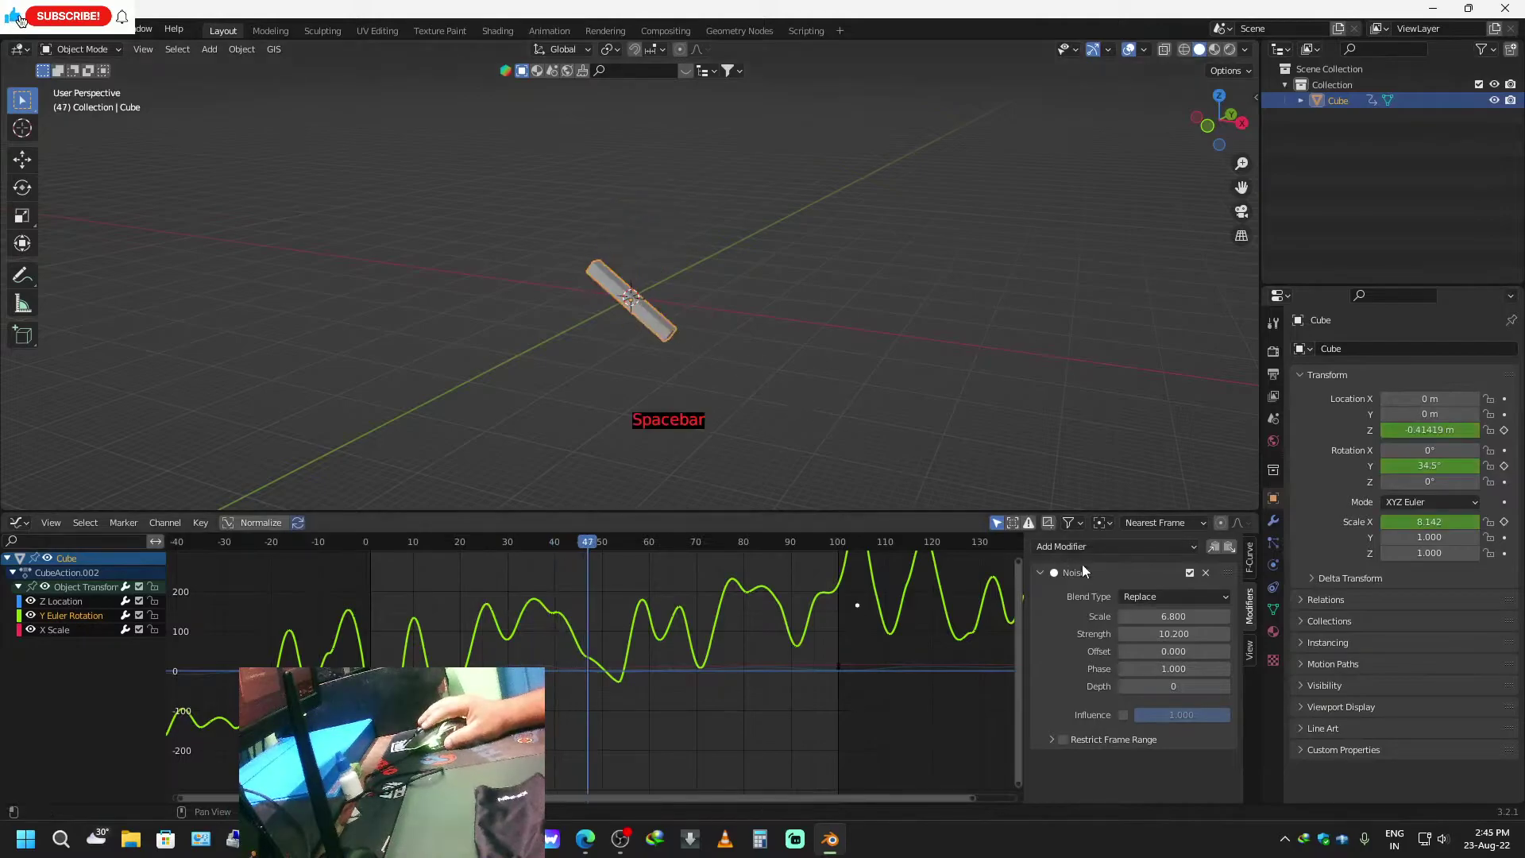
Set the Y Euler Rotation noise scale to 29.3 and start playback.
click(1122, 618)
click(1123, 617)
click(1122, 618)
drag(1222, 618, 1303, 618)
drag(1174, 617, 1156, 617)
key(space)
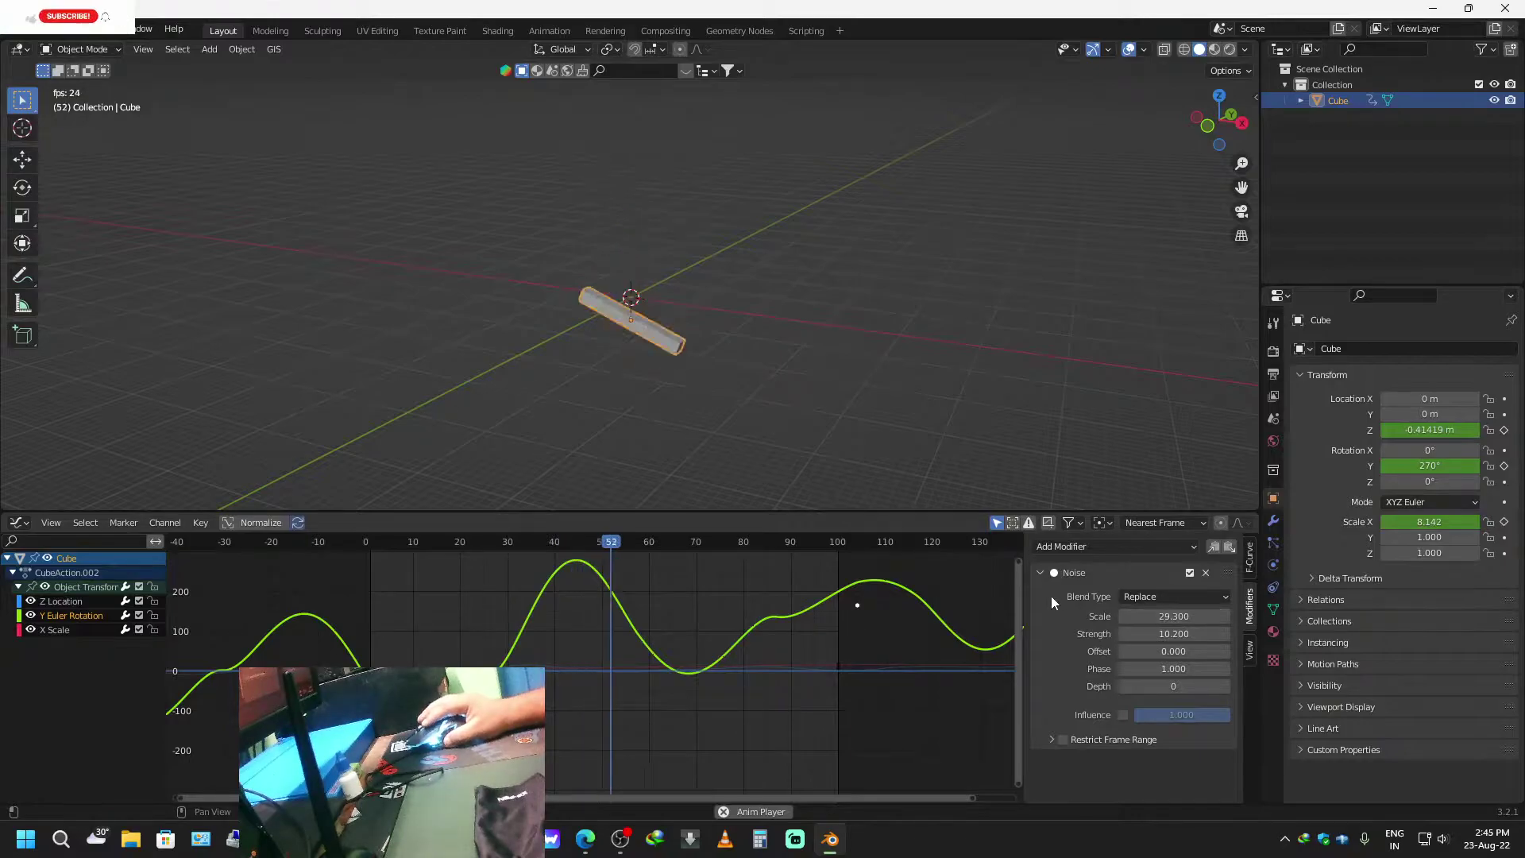
Stop playback and add a Noise modifier to the X Scale curve with strength 471 and scale 12.6.
click(74, 631)
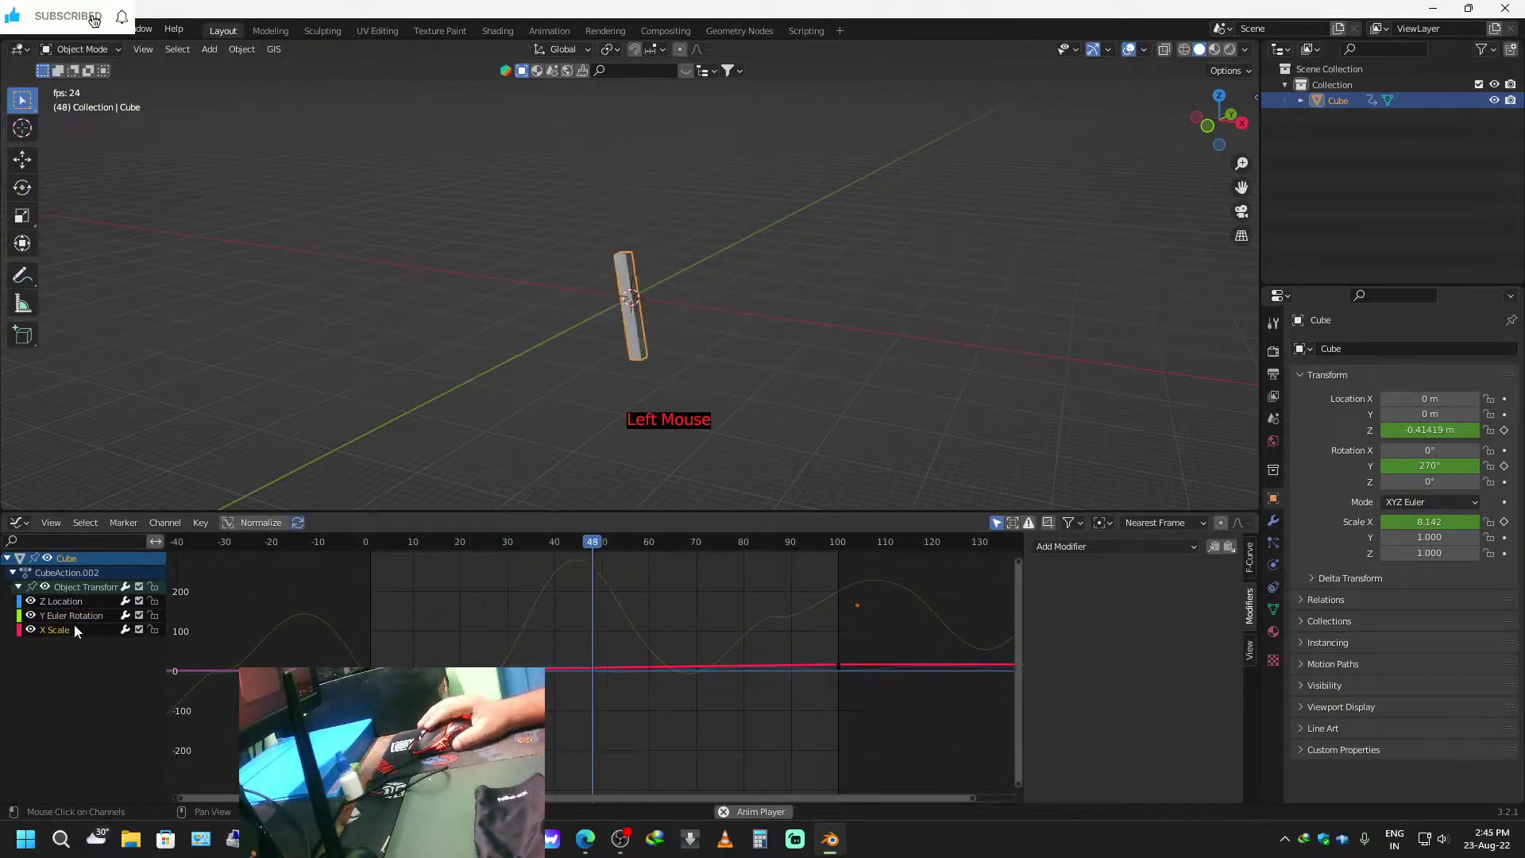
key(space)
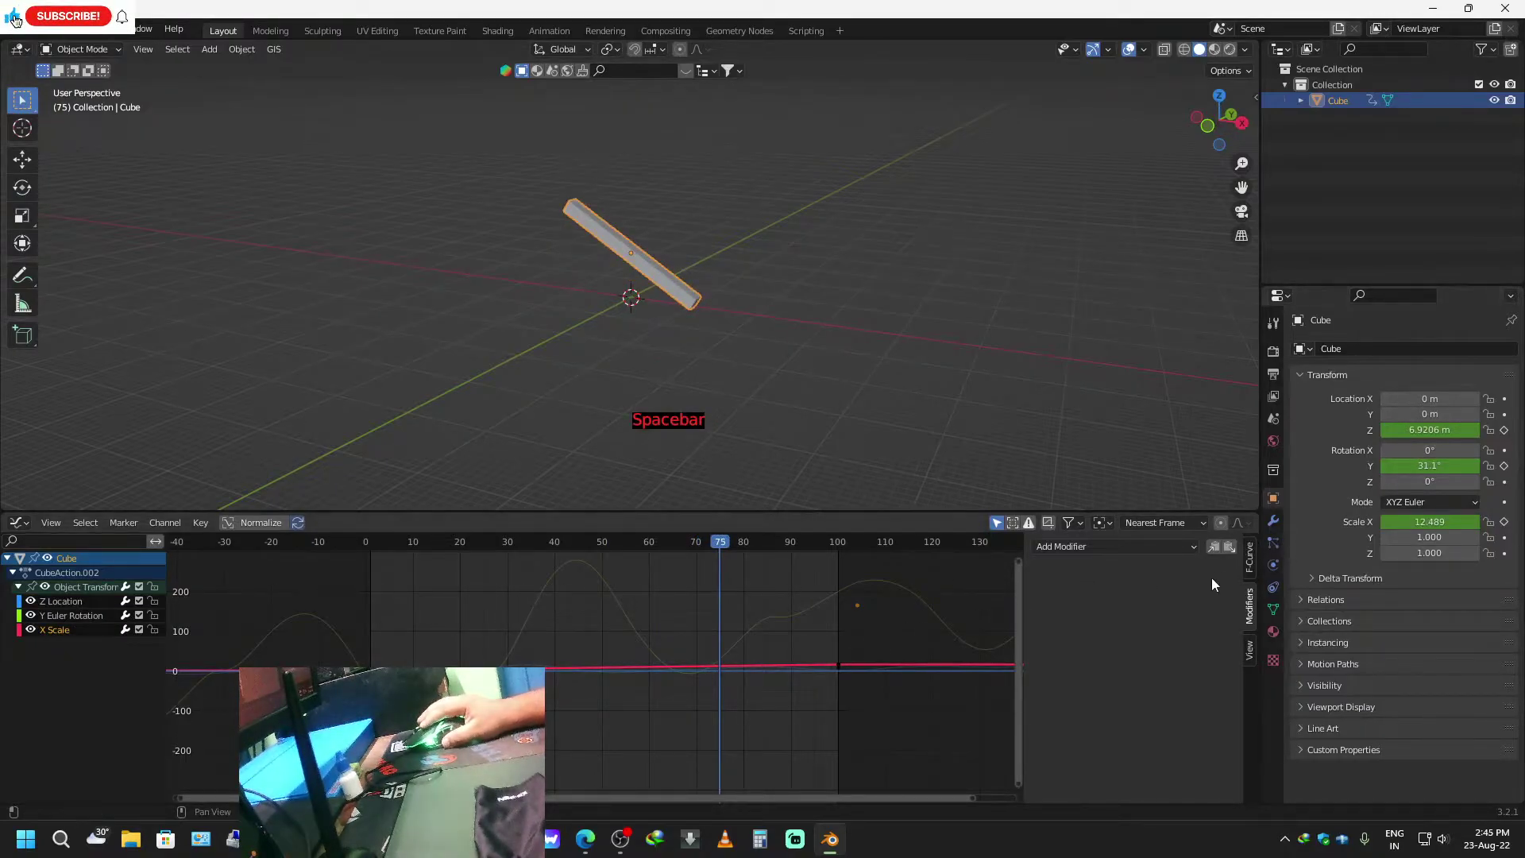
click(1115, 547)
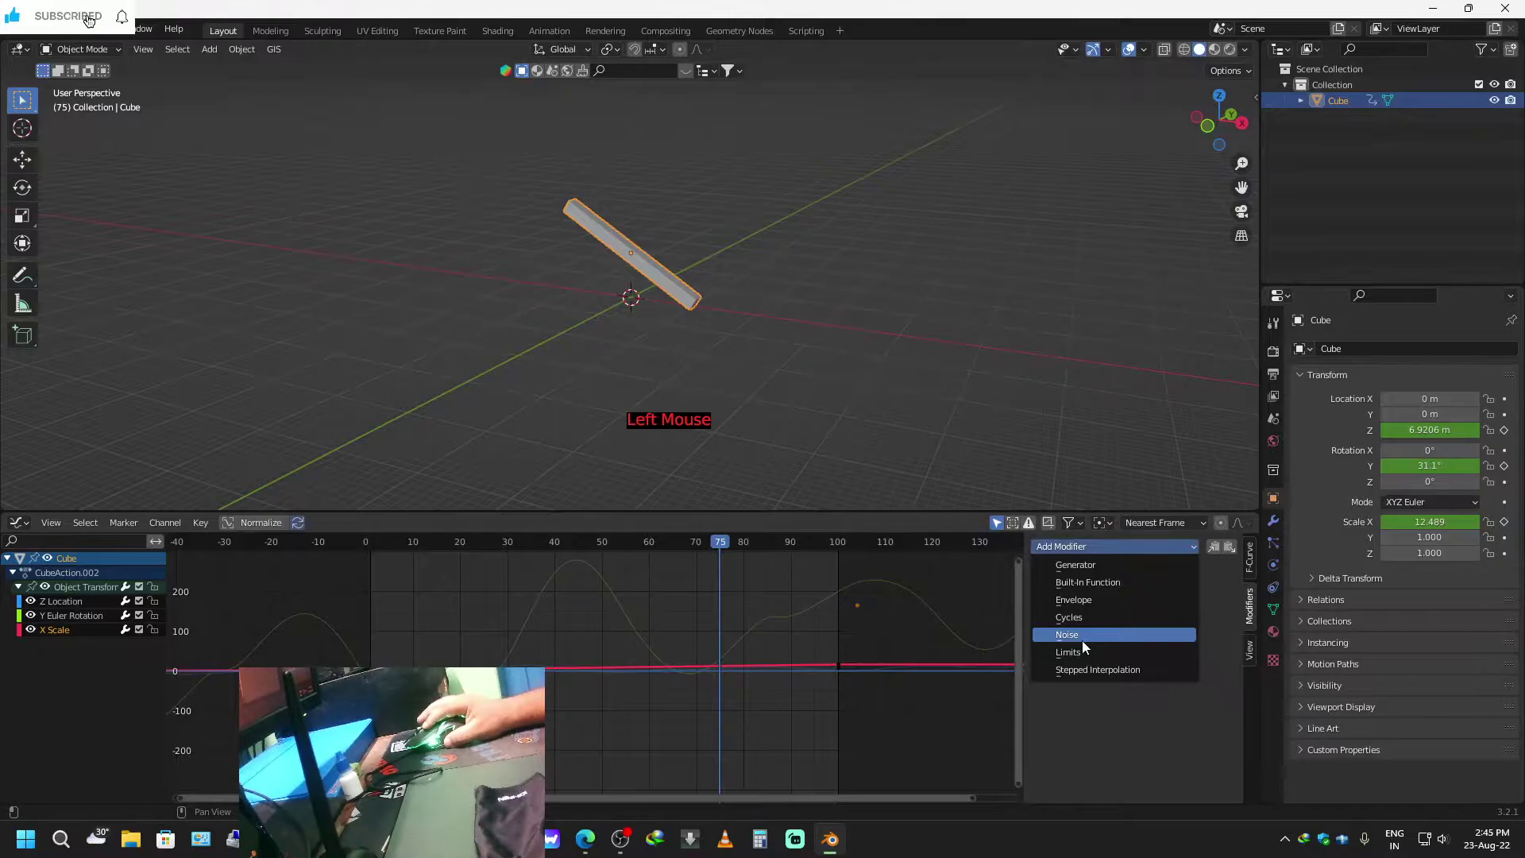
click(1081, 640)
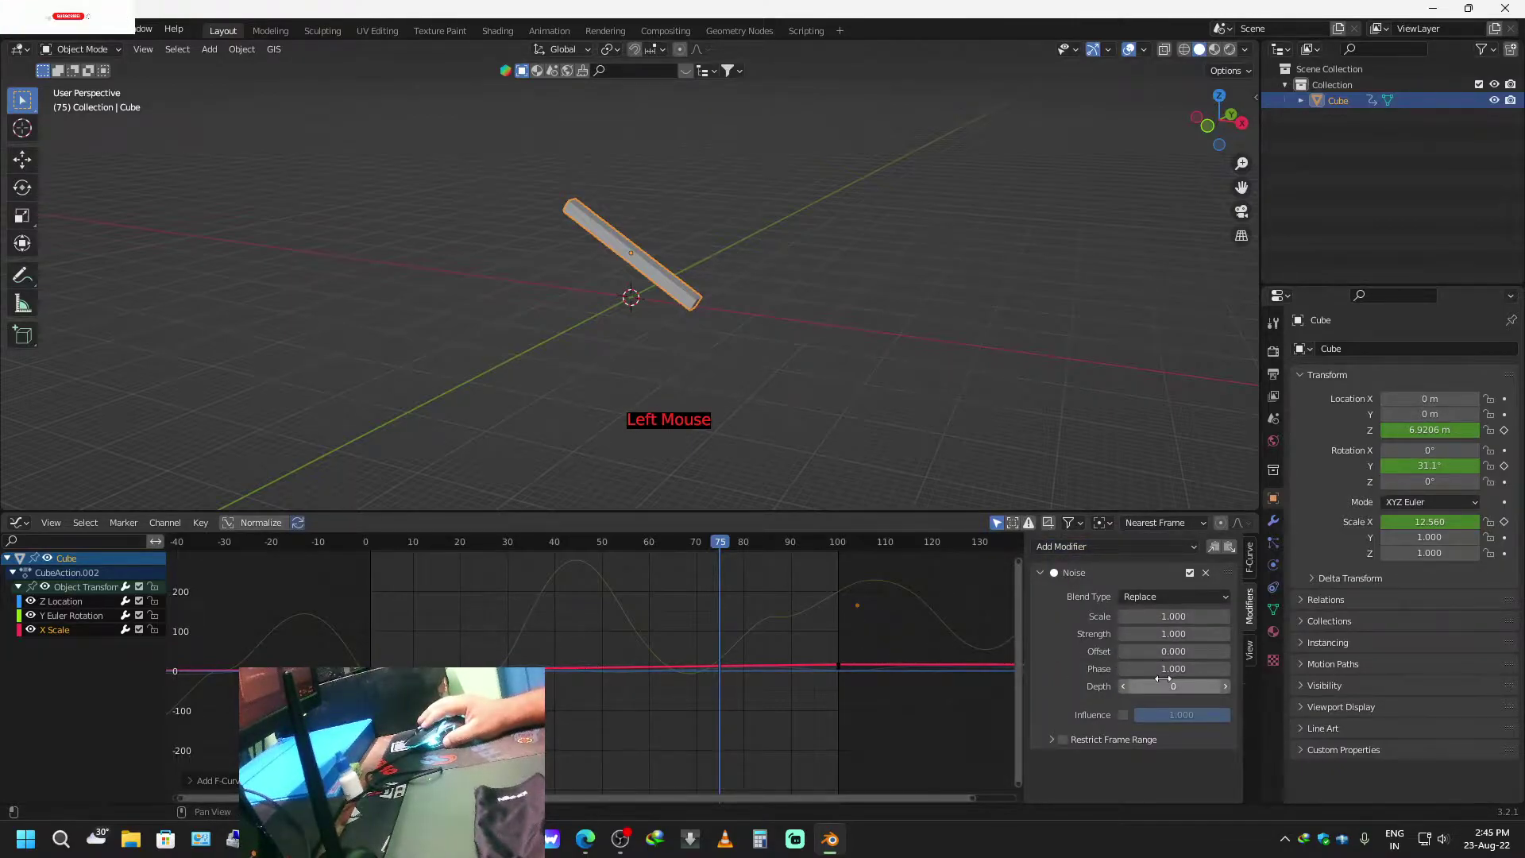
drag(1162, 634, 1230, 634)
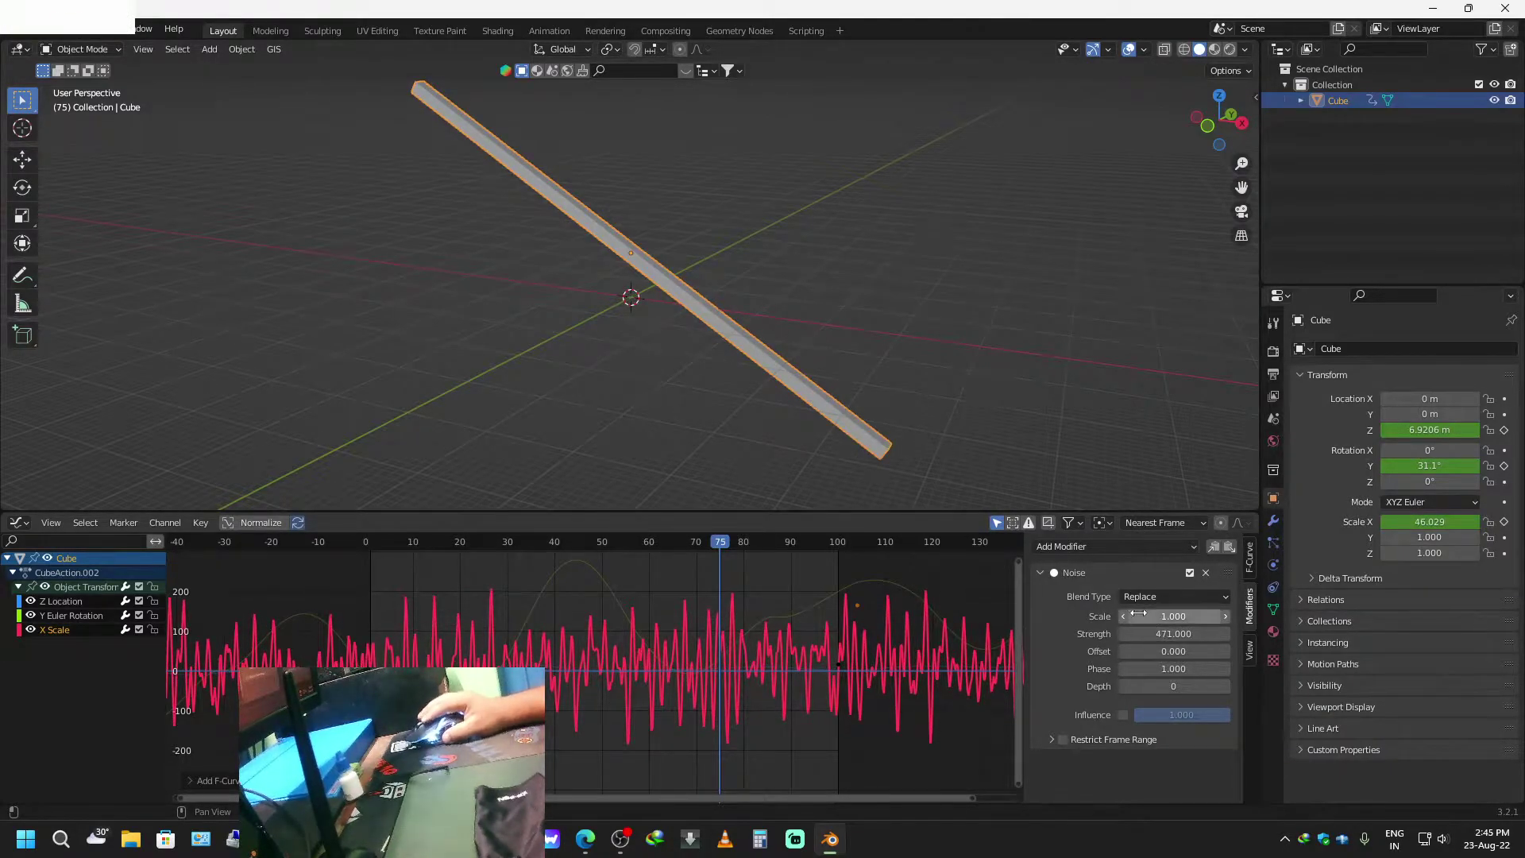
drag(1175, 616, 1242, 616)
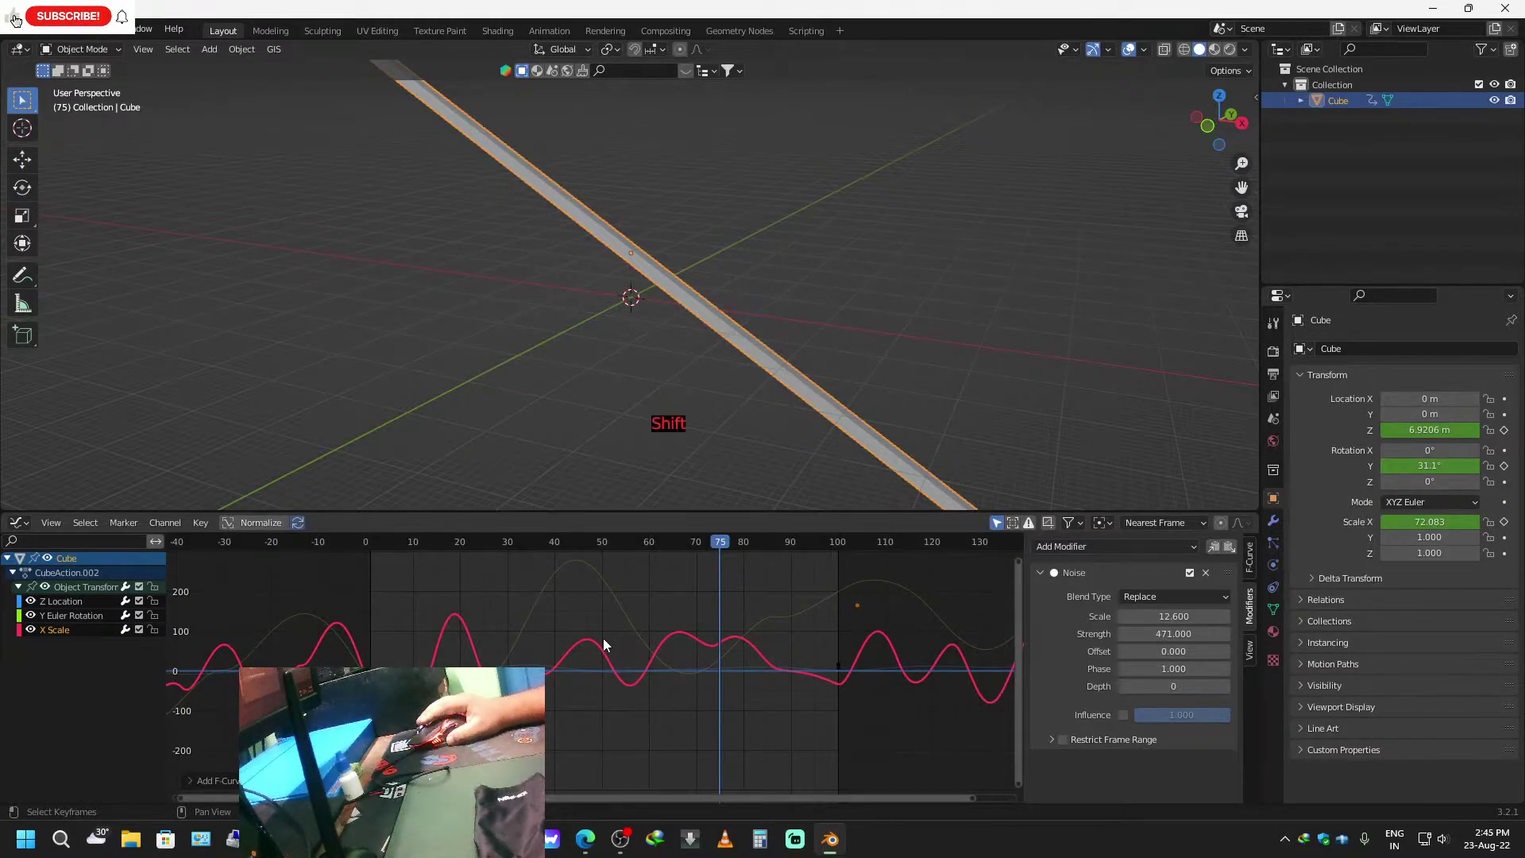
Play the animation from frame 1, stop it, and scrub back to frame 2.
key(shift+Left)
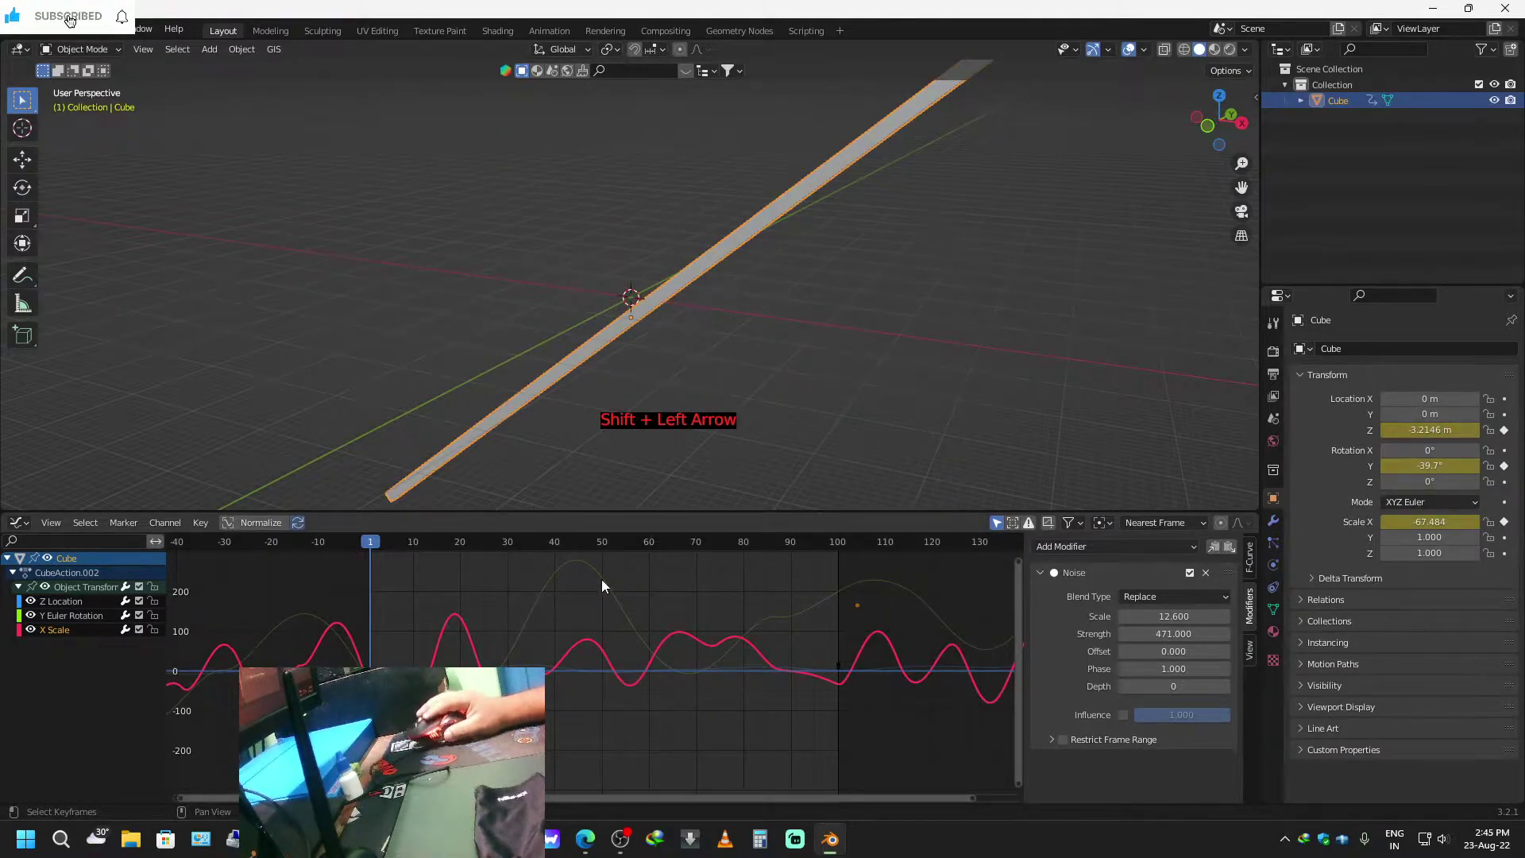
key(space)
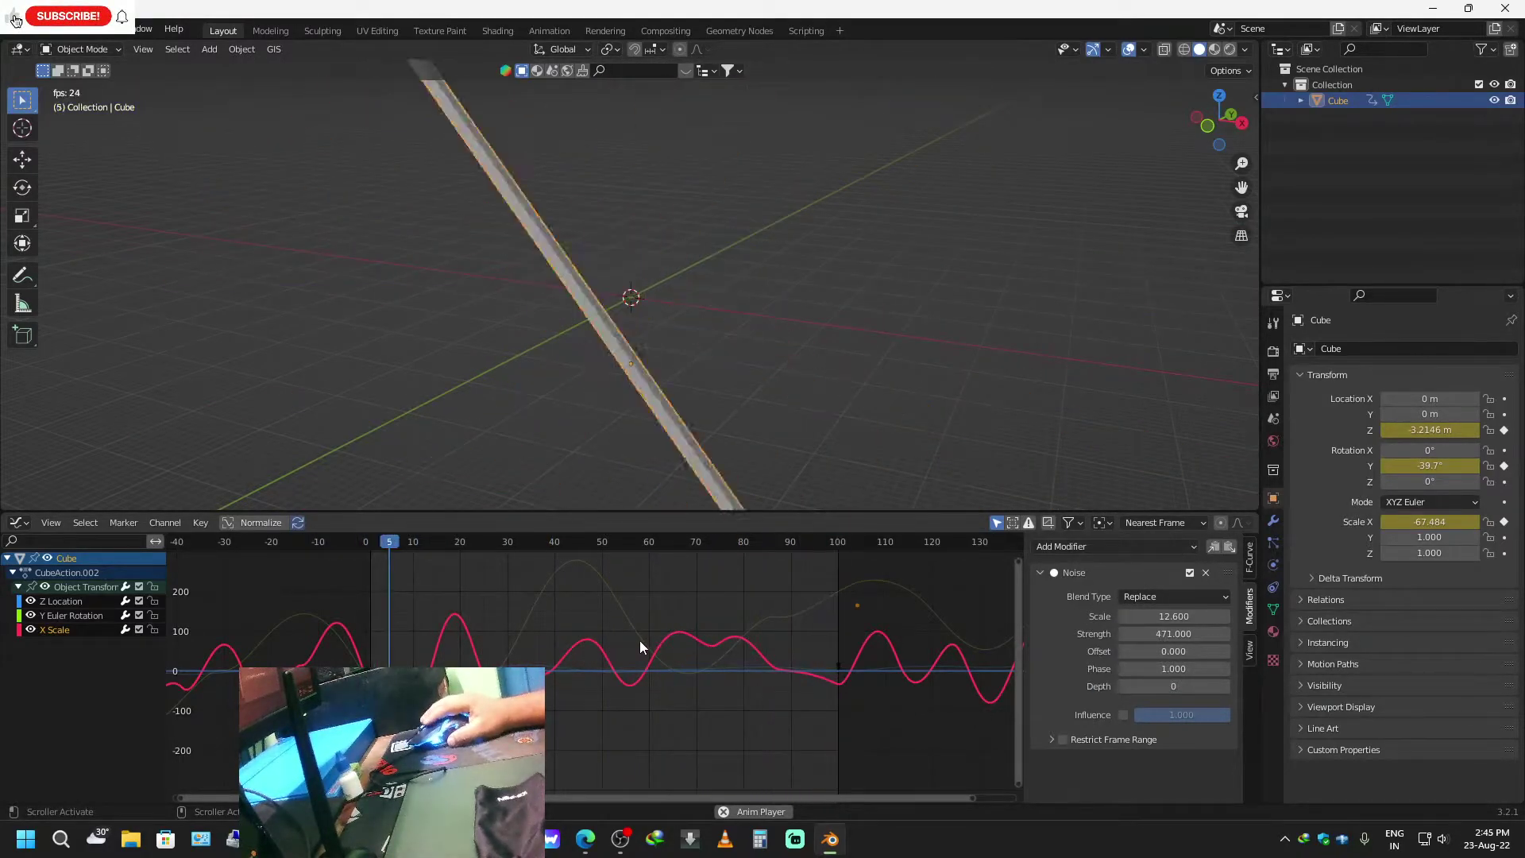
key(space)
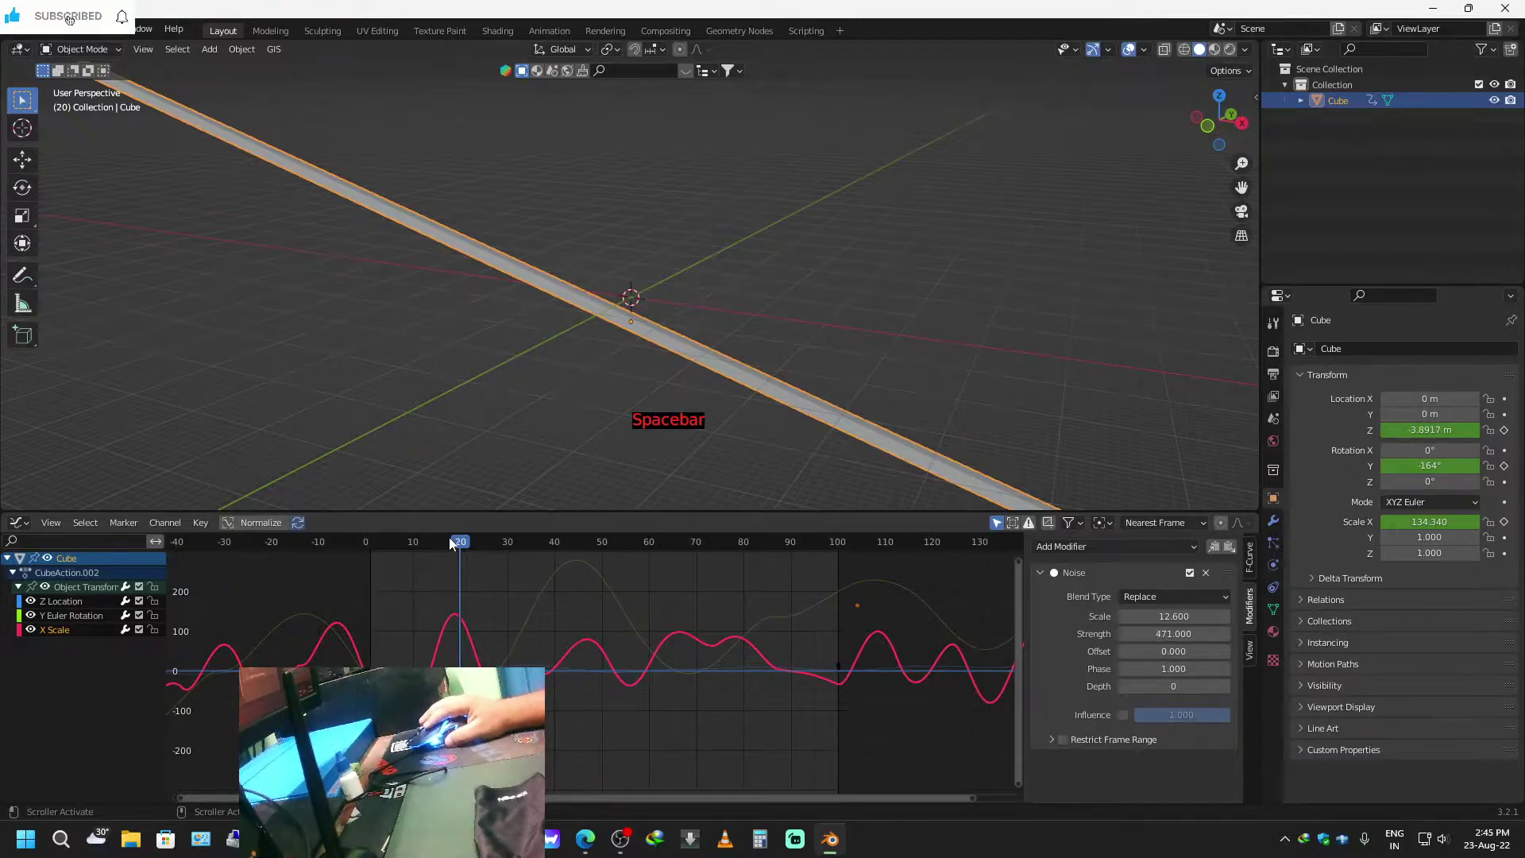
drag(461, 542, 377, 545)
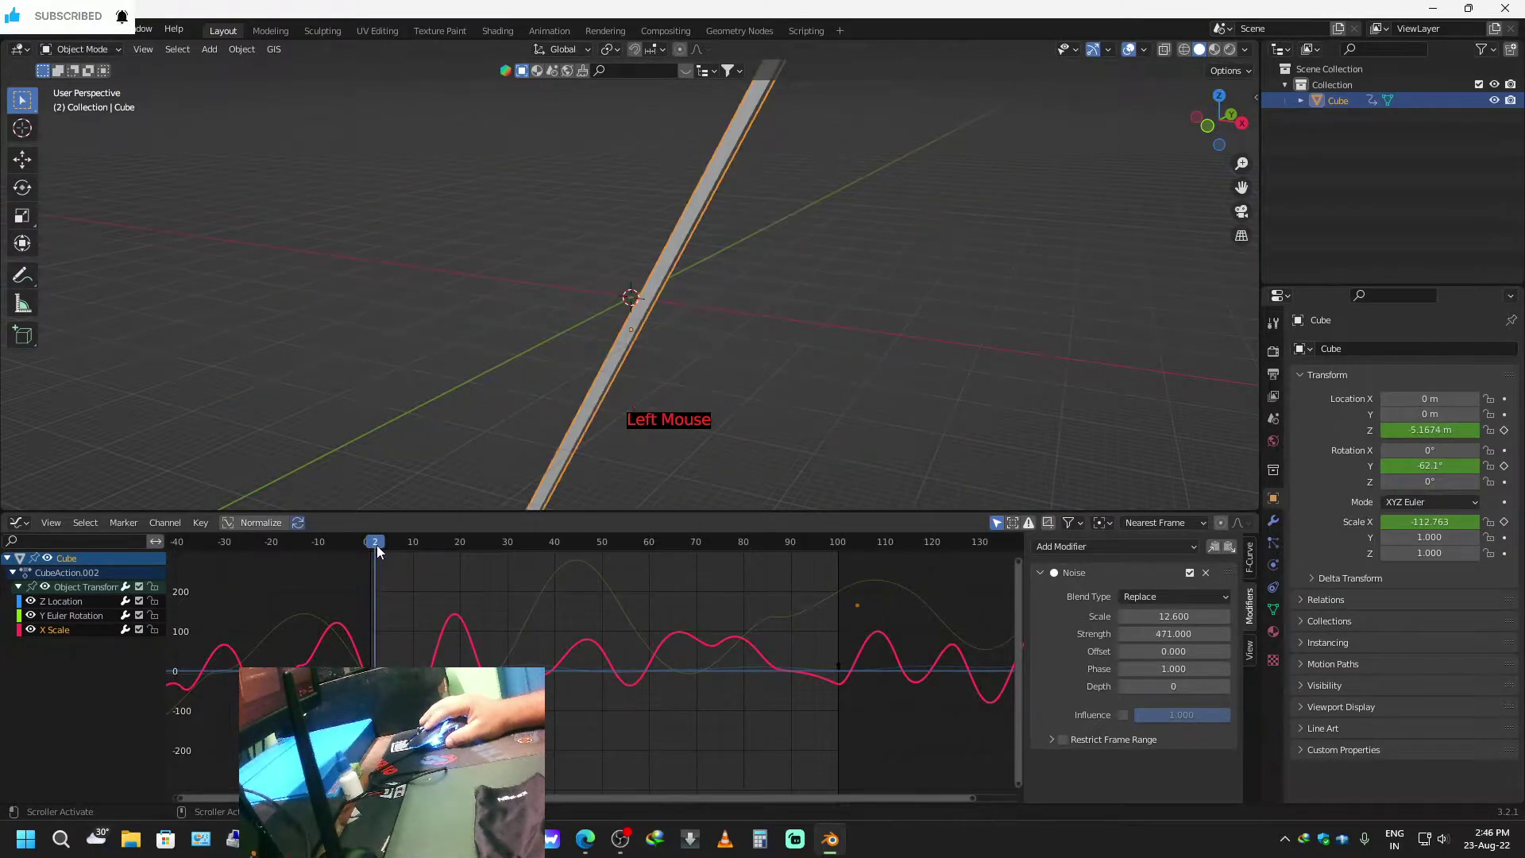
Remove the Noise modifier from the X Scale curve and delete all of the cube's keyframes in the timeline.
click(1206, 573)
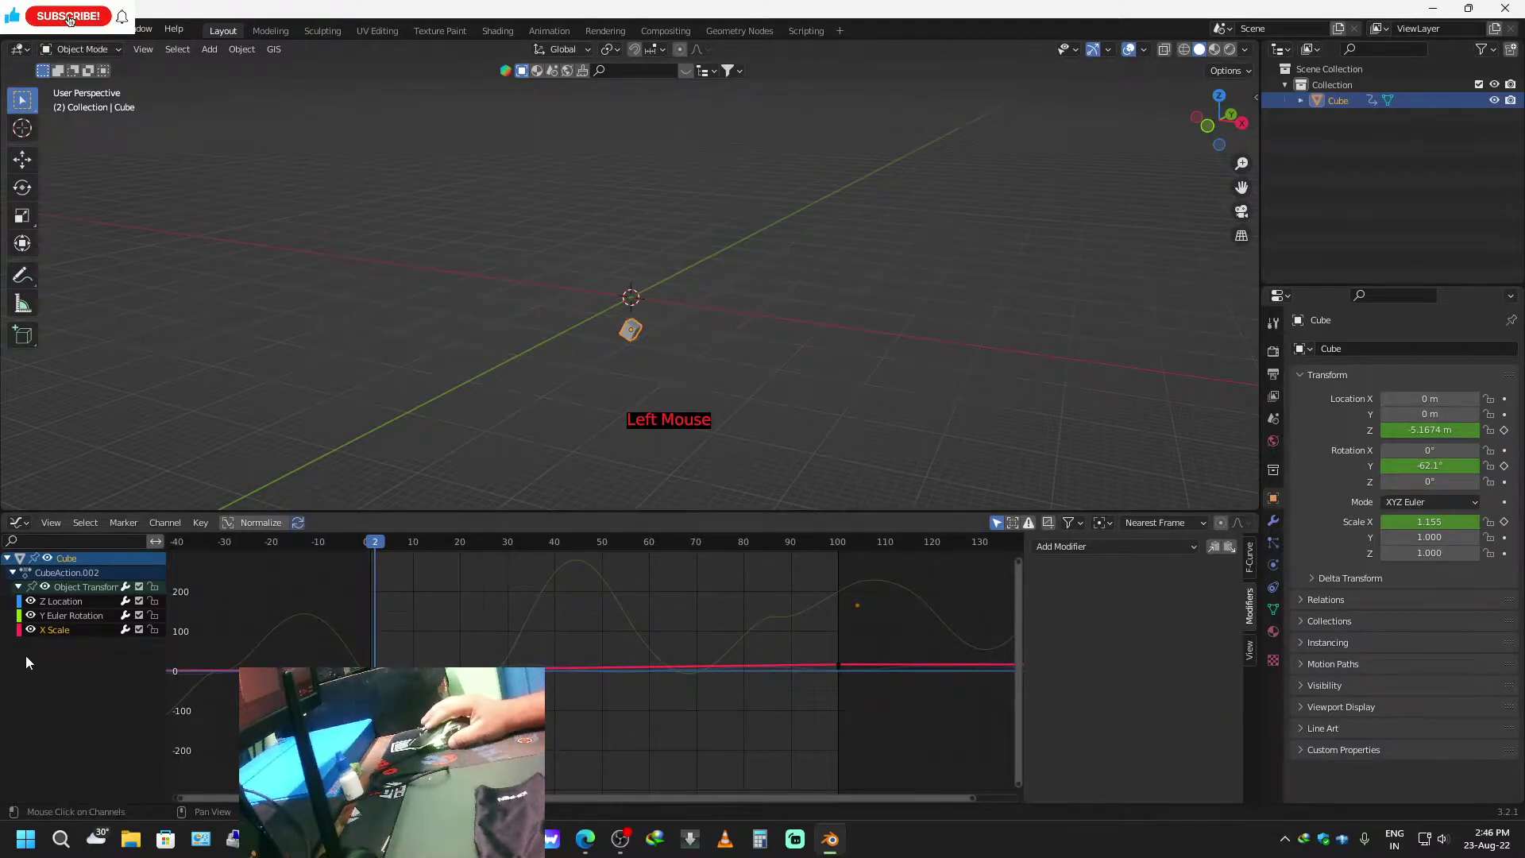
double_click(145, 559)
key(ctrl+Tab)
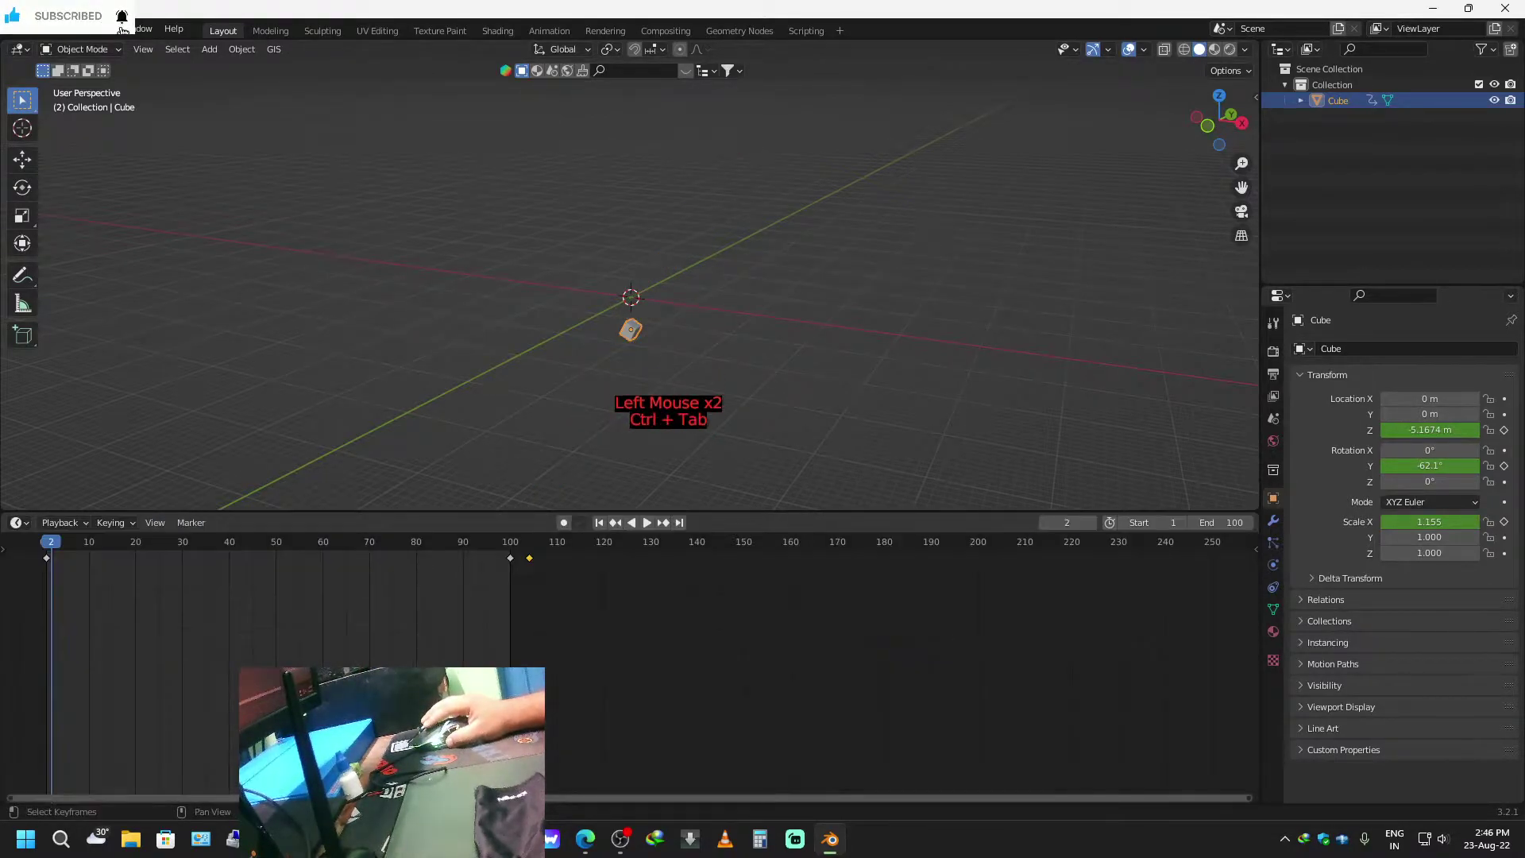
key(a)
key(x)
click(346, 616)
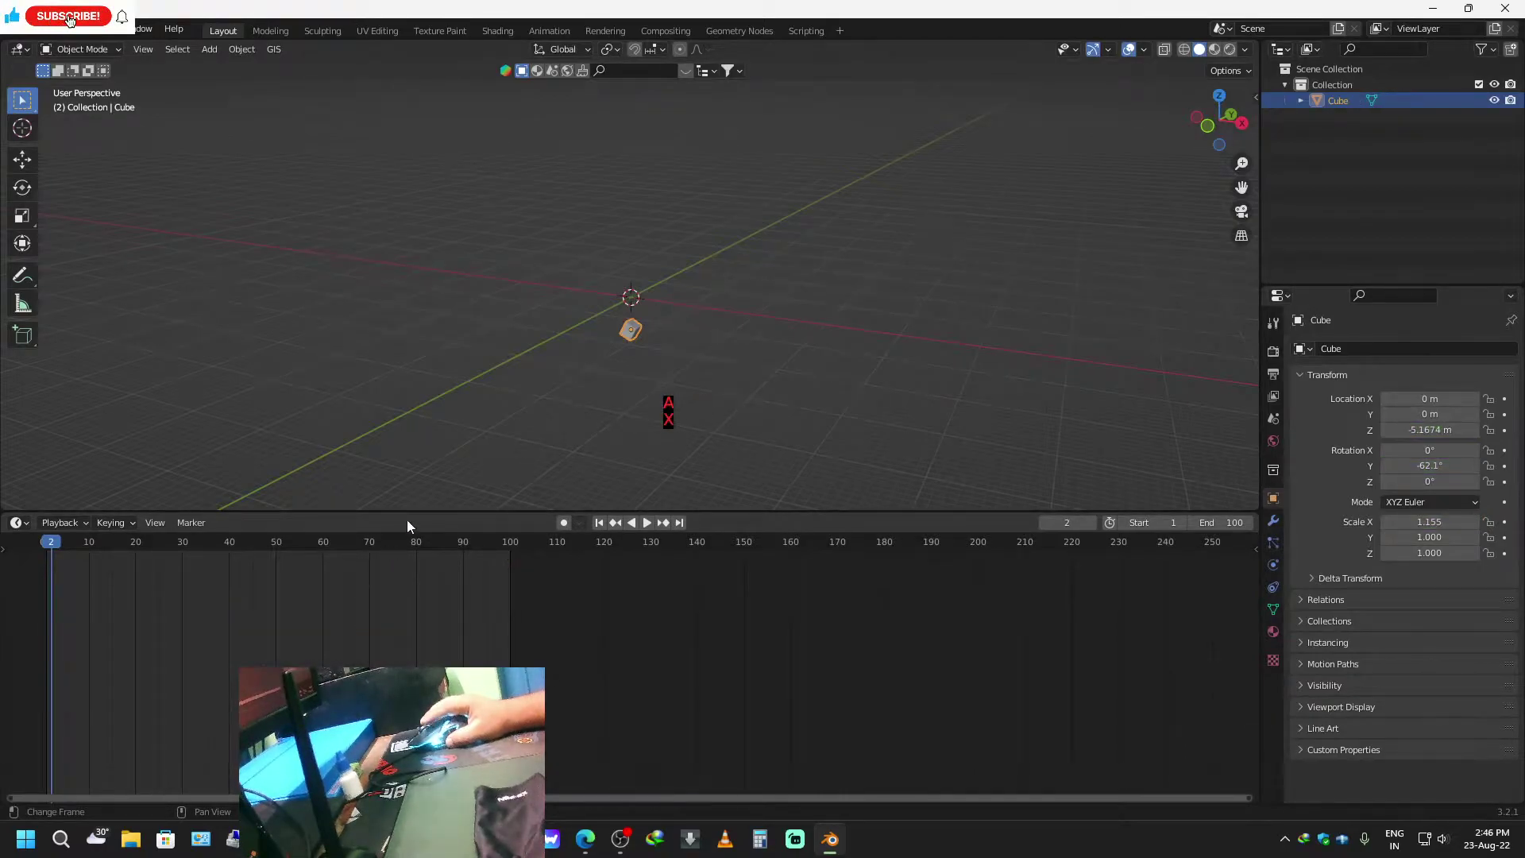
Enlarge the 3D viewport by shrinking the timeline area, and delete the cube.
drag(841, 510, 844, 735)
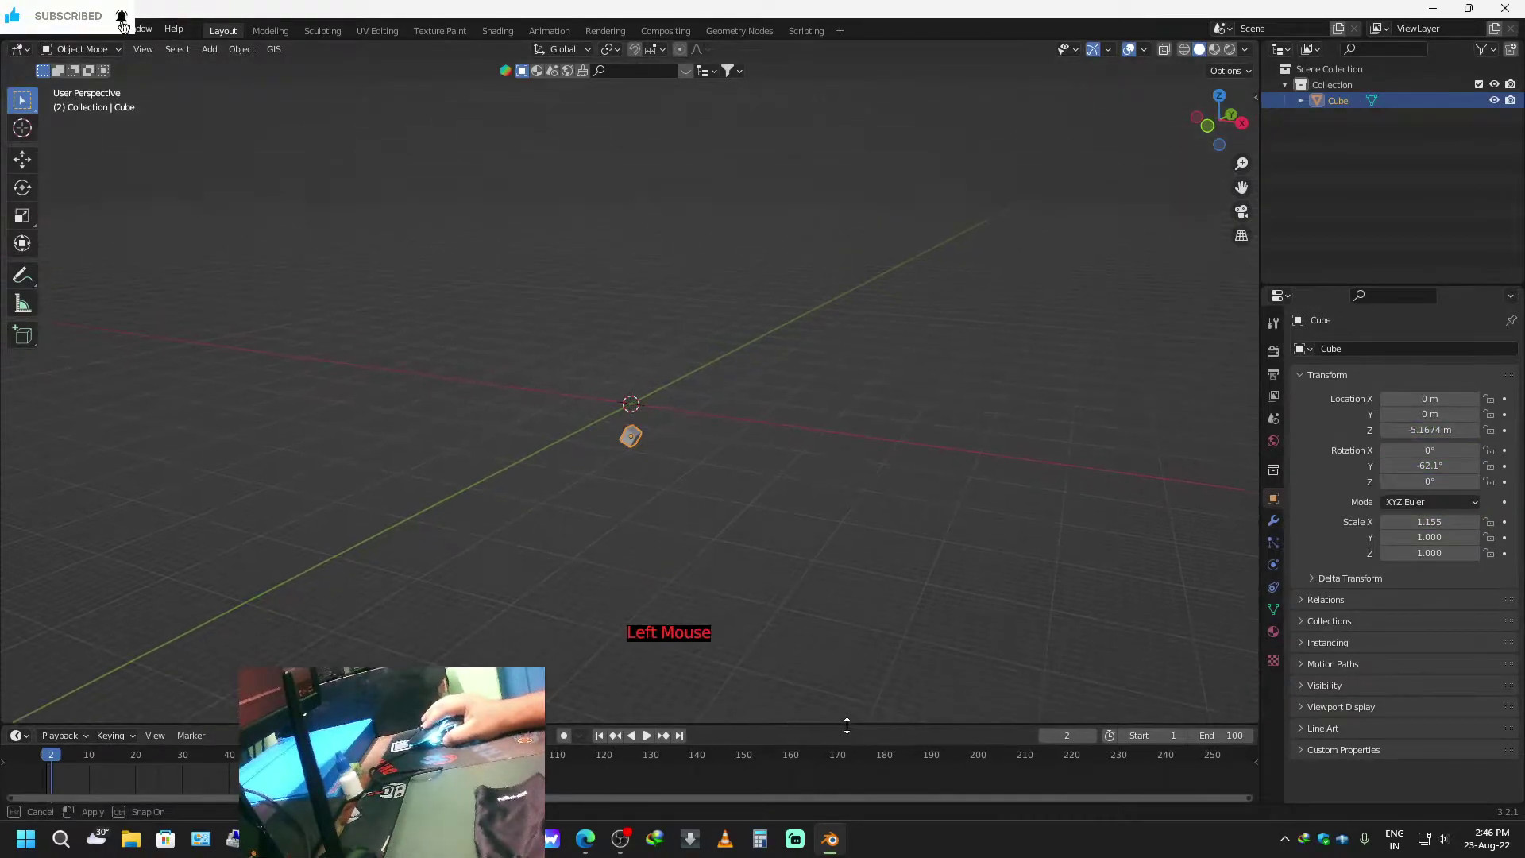
scroll(827, 661, up, 1)
middle_drag(827, 660, 696, 522)
key(x)
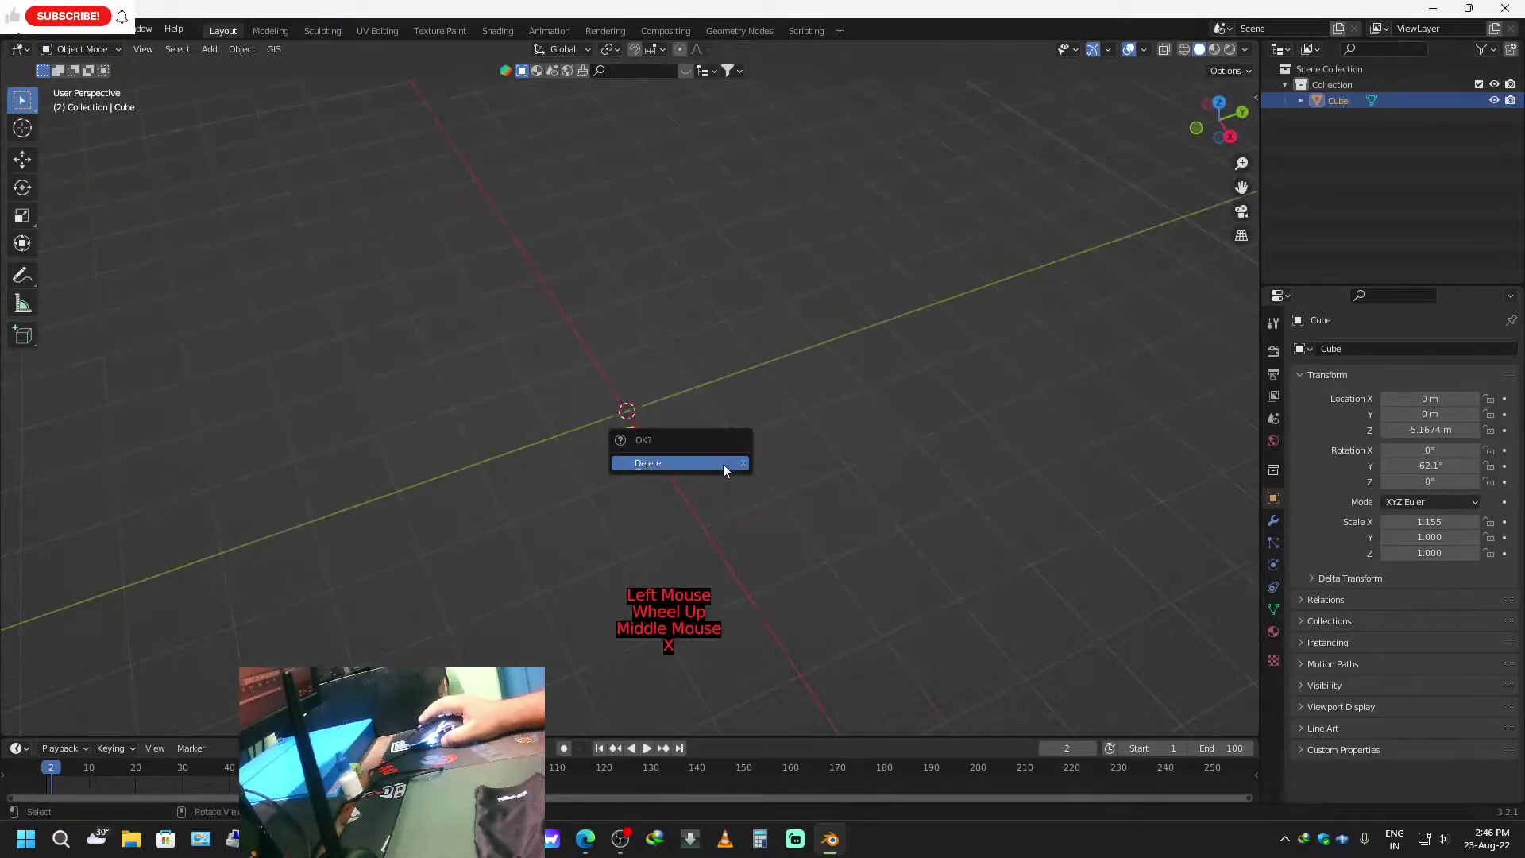
click(698, 461)
Return to frame 1 and add a new mesh cube at the world origin.
key(shift+a)
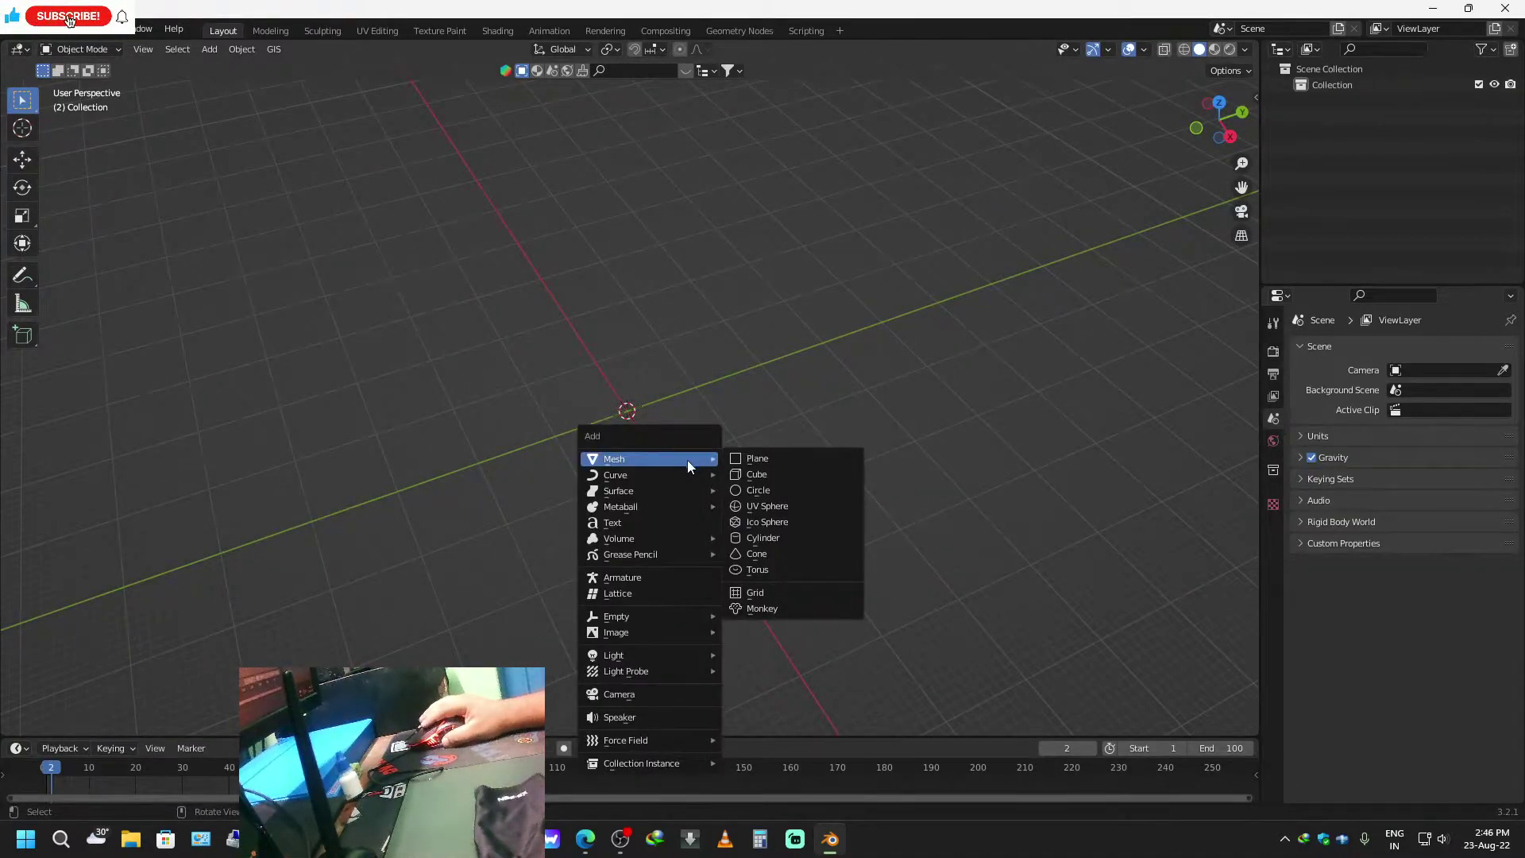
click(424, 627)
click(596, 755)
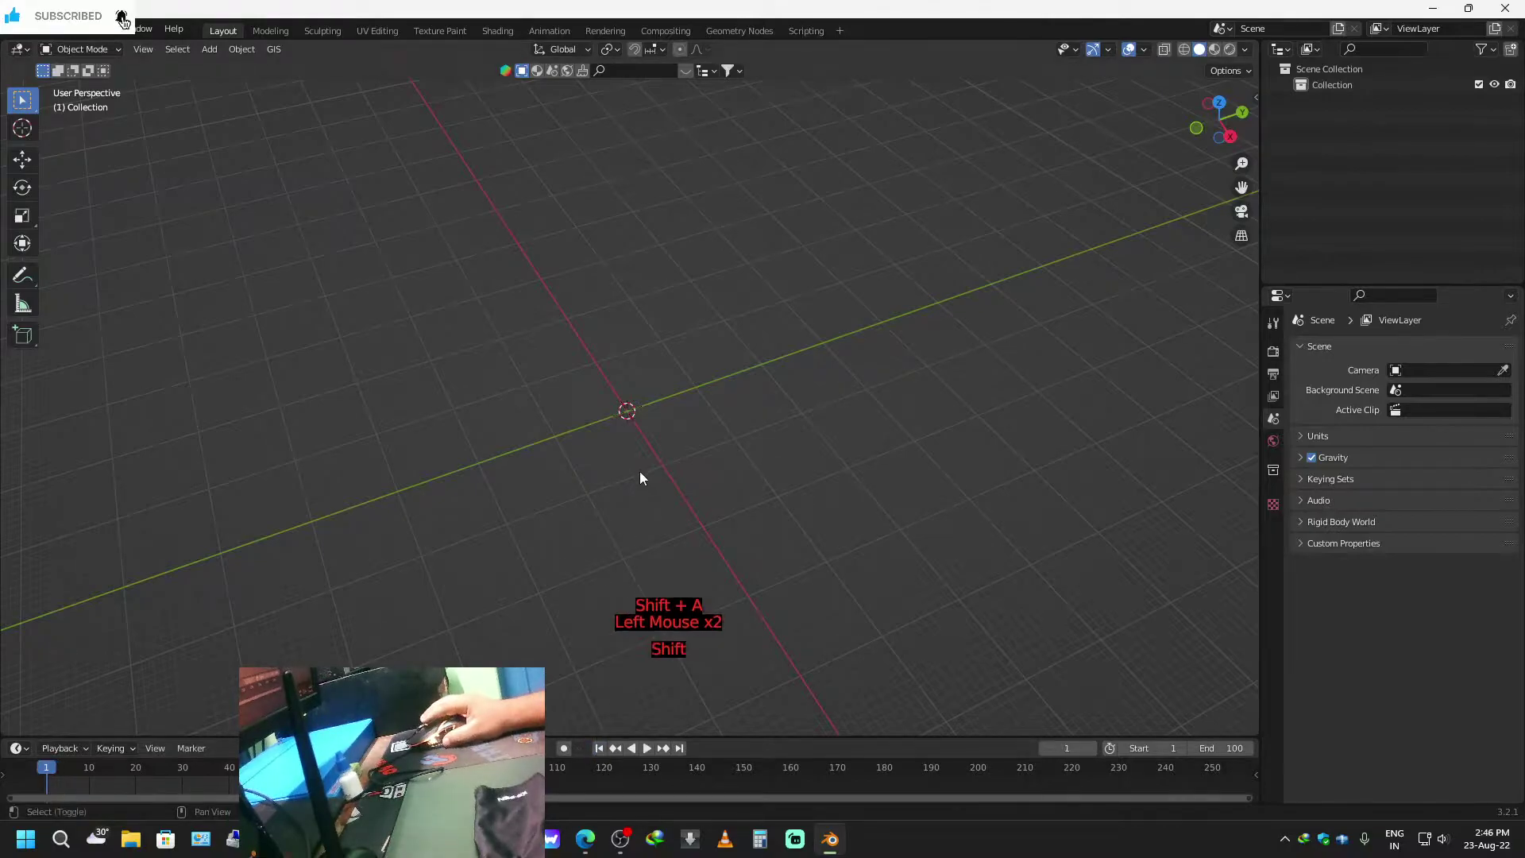
key(shift+a)
click(702, 484)
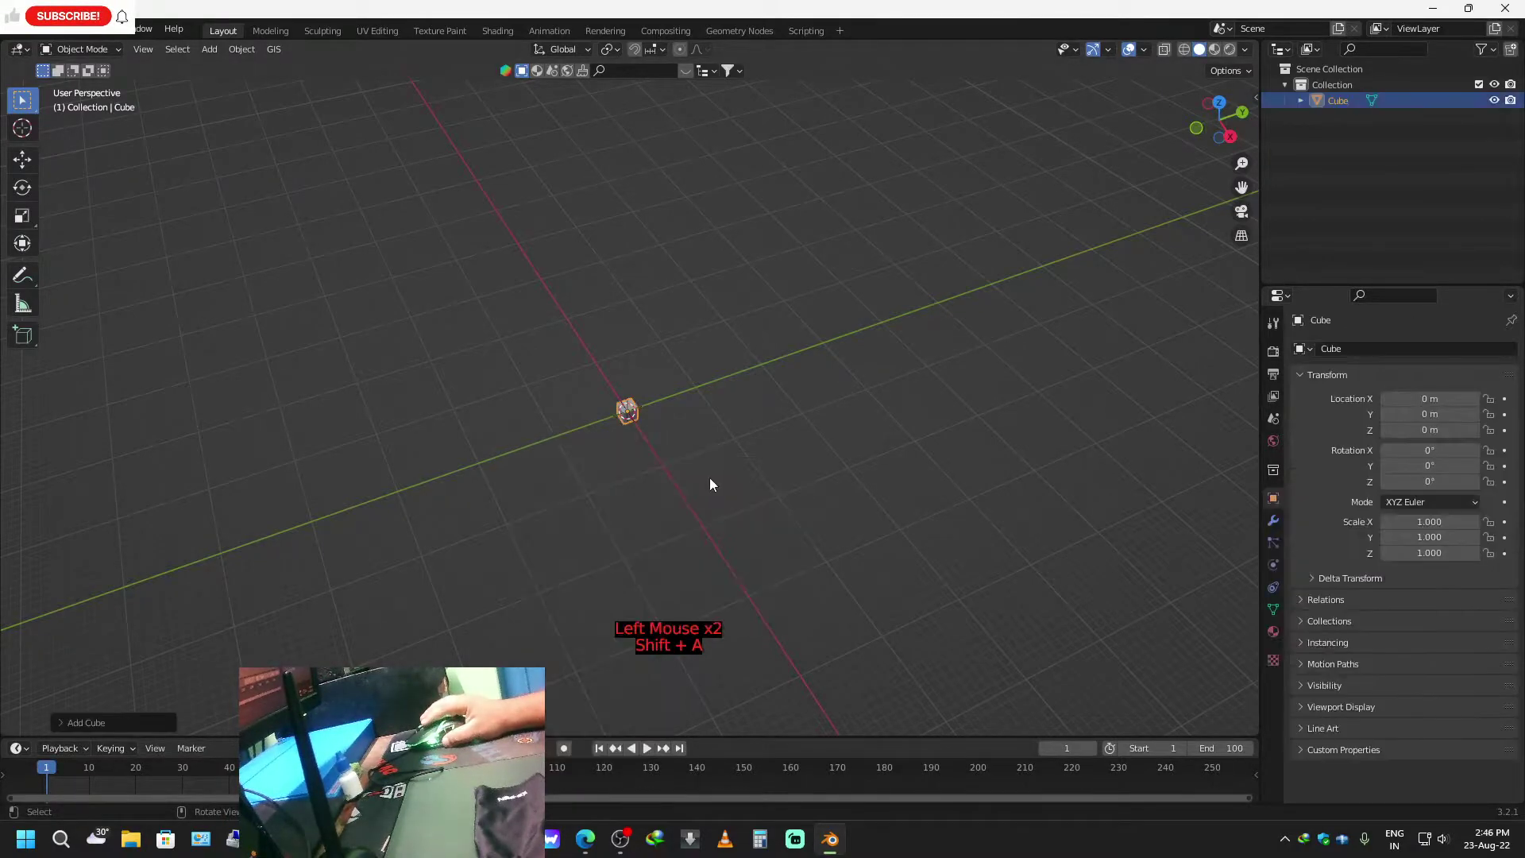
scroll(668, 520, up, 1)
scroll(667, 520, down, 1)
scroll(667, 524, up, 2)
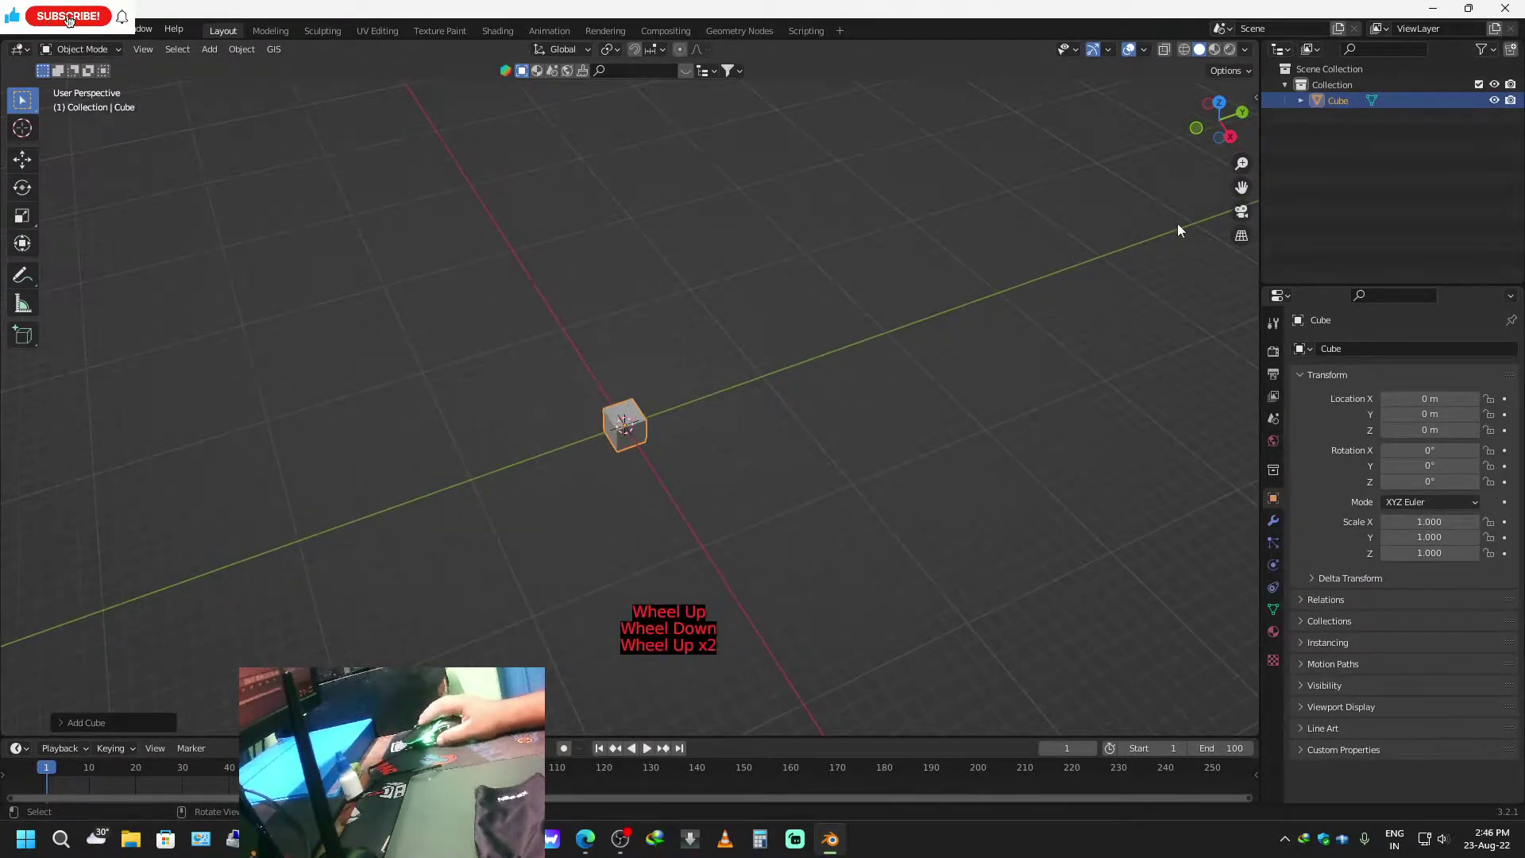
In top view, add a second mesh cube and move it about 3 m along the Y axis.
click(1219, 103)
key(shift+g)
key(shift+a)
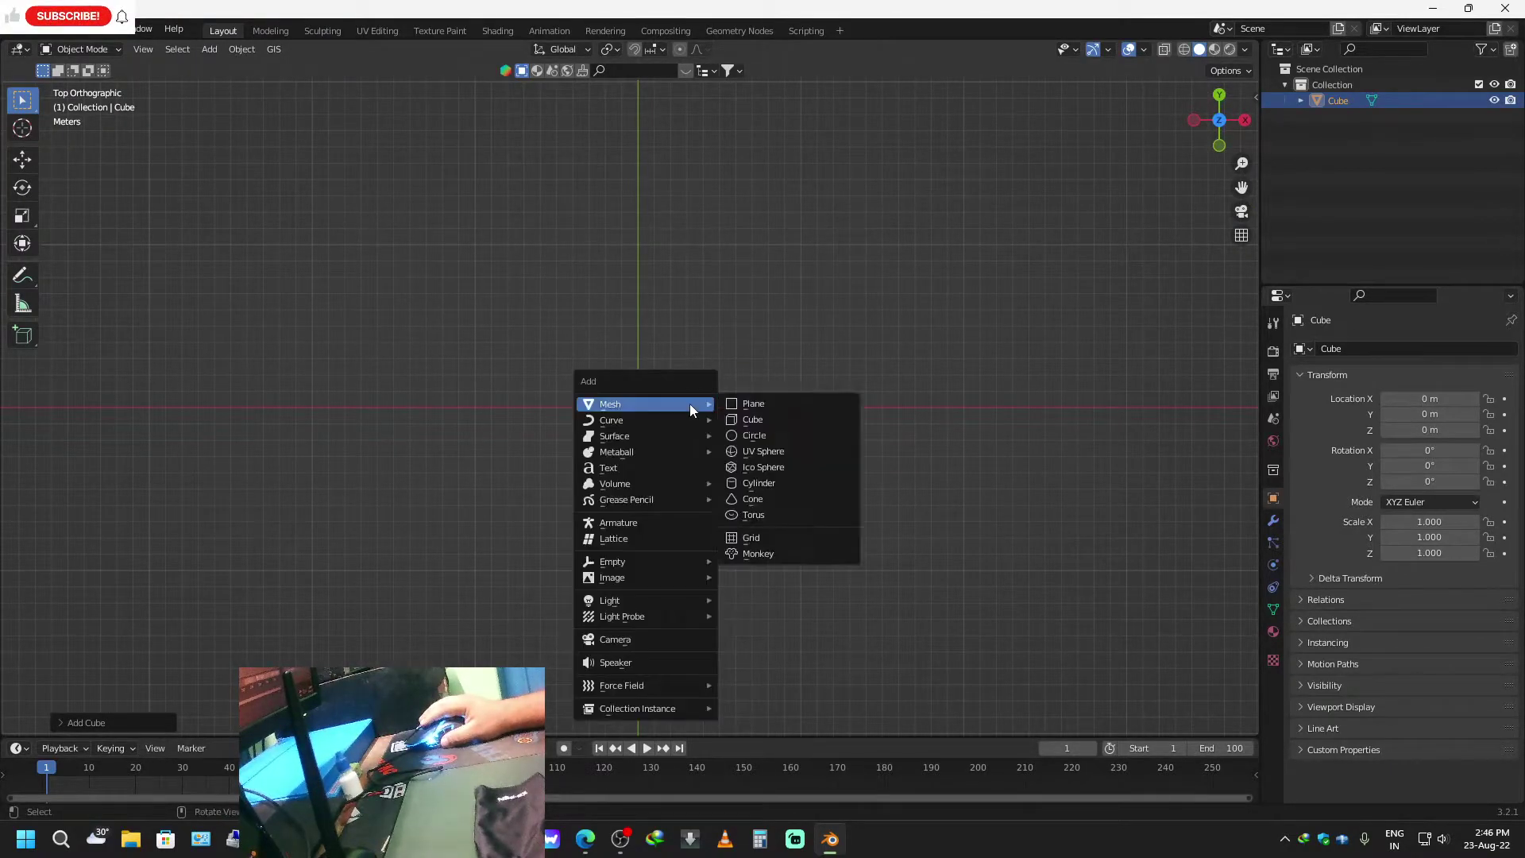
click(767, 412)
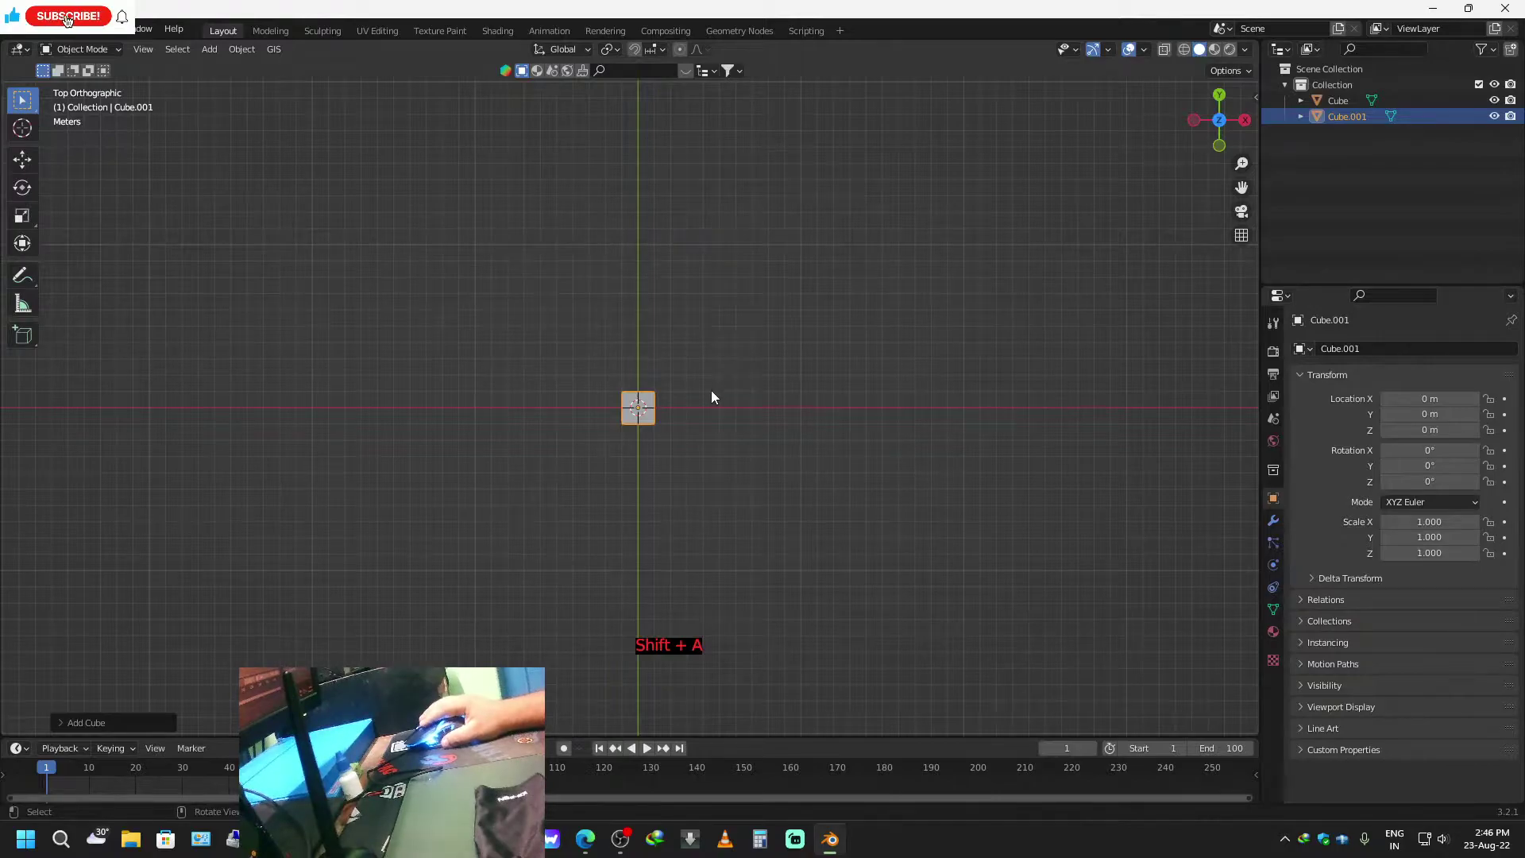
key(g)
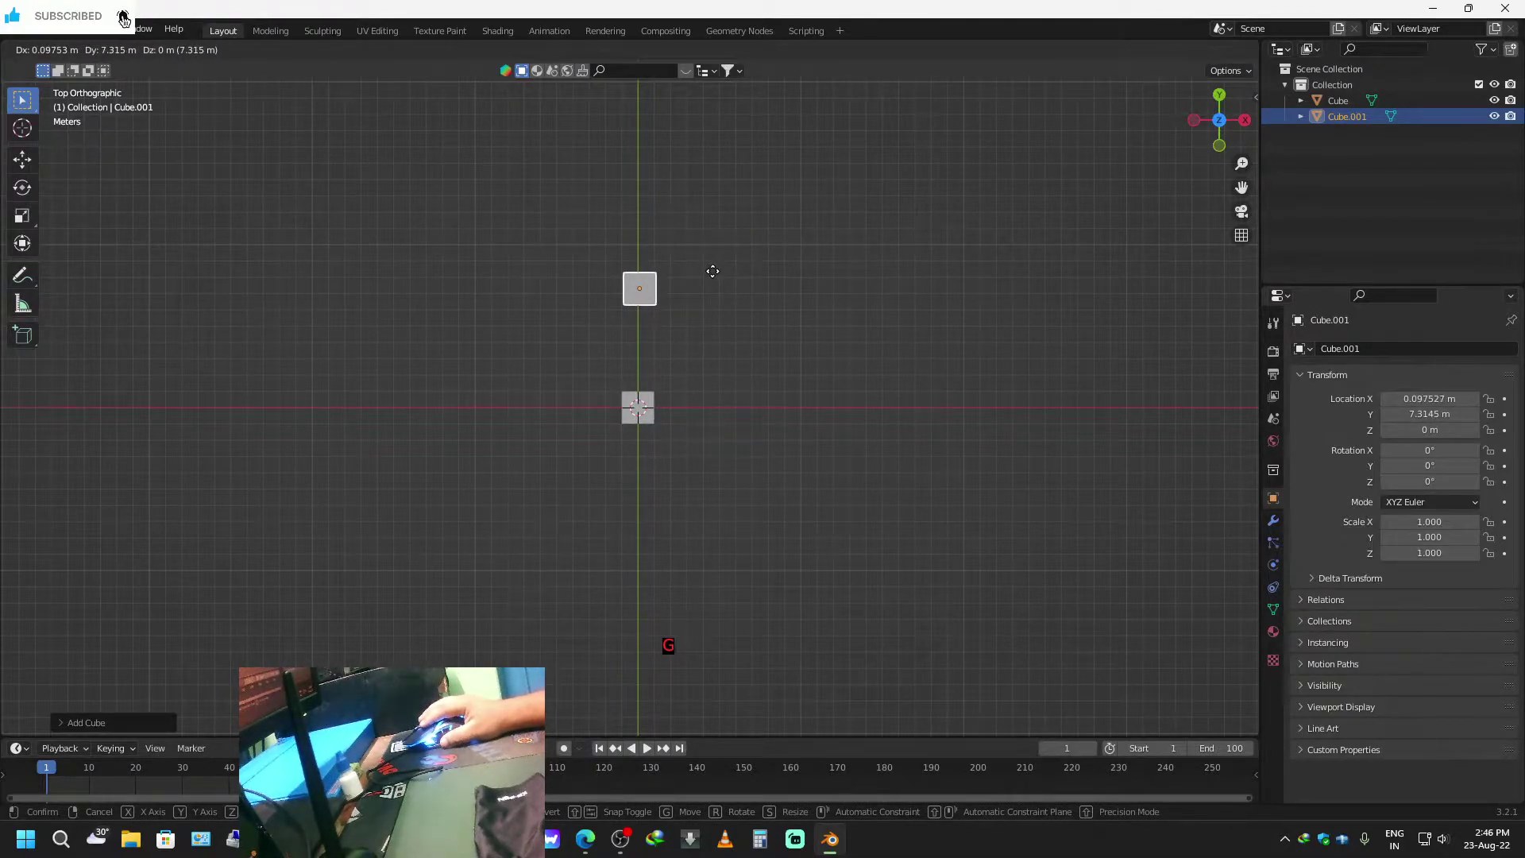
key(y)
click(701, 341)
Add a third mesh cube and move it about 5.9 m along the Y axis.
shift+middle_drag(738, 318, 735, 523)
key(shift+g)
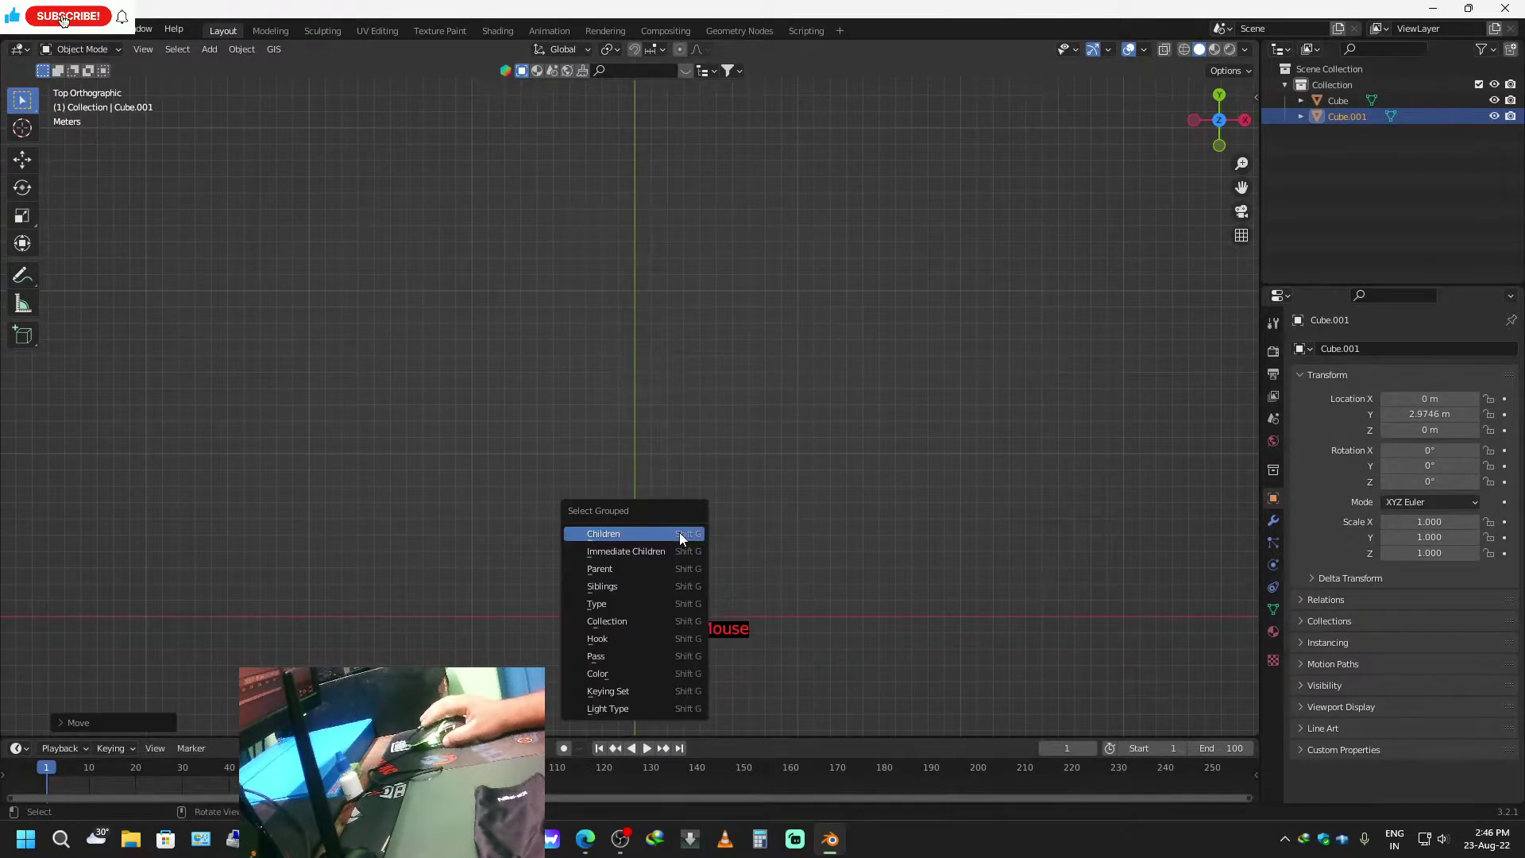
key(shift+s)
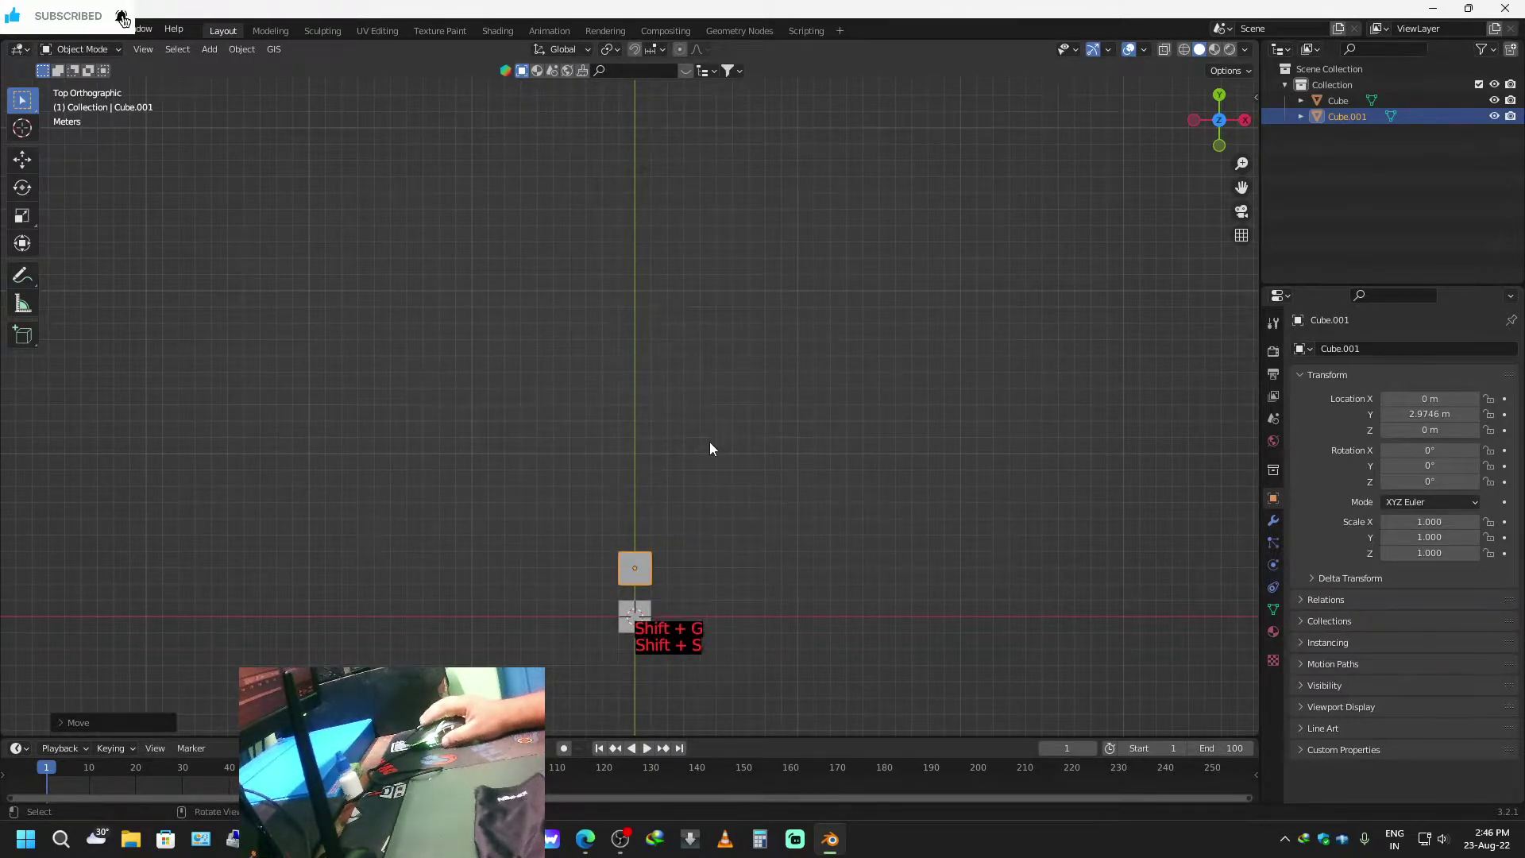
key(shift+s)
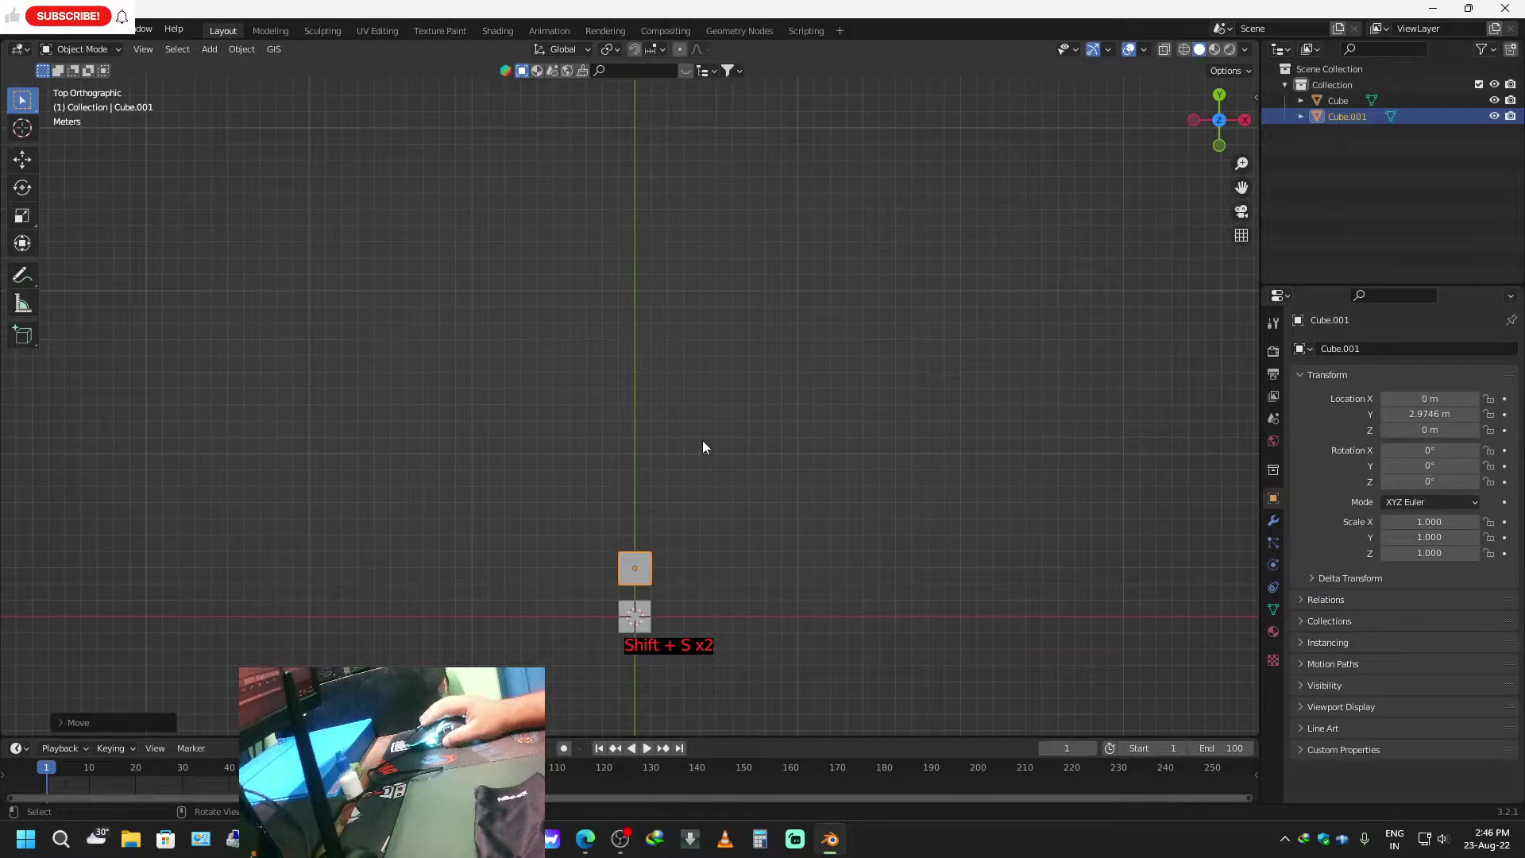
key(shift+a)
mouse_move(703, 441)
click(755, 455)
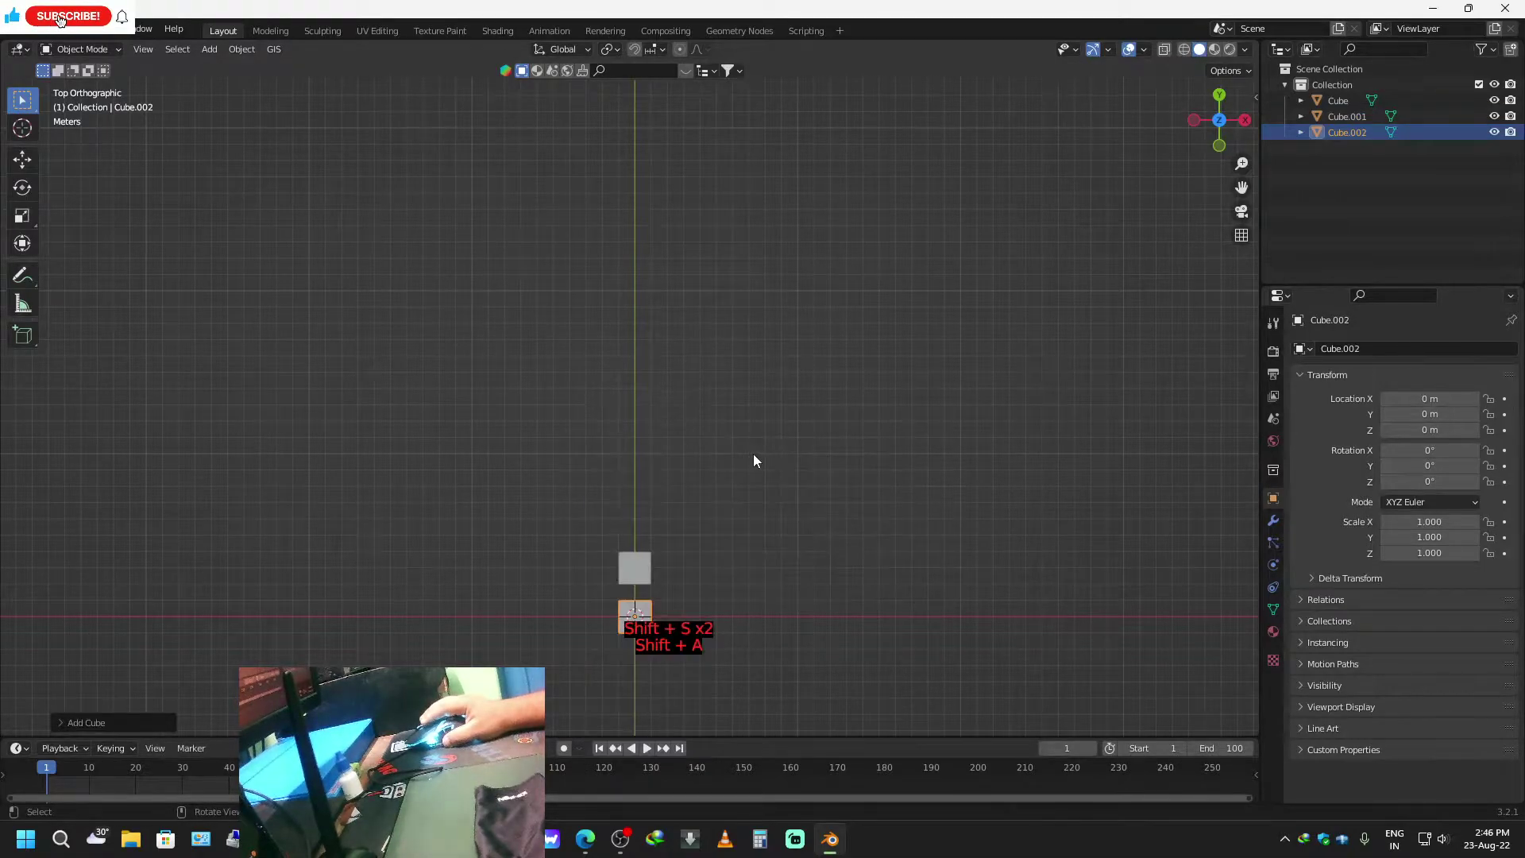
key(g)
key(y)
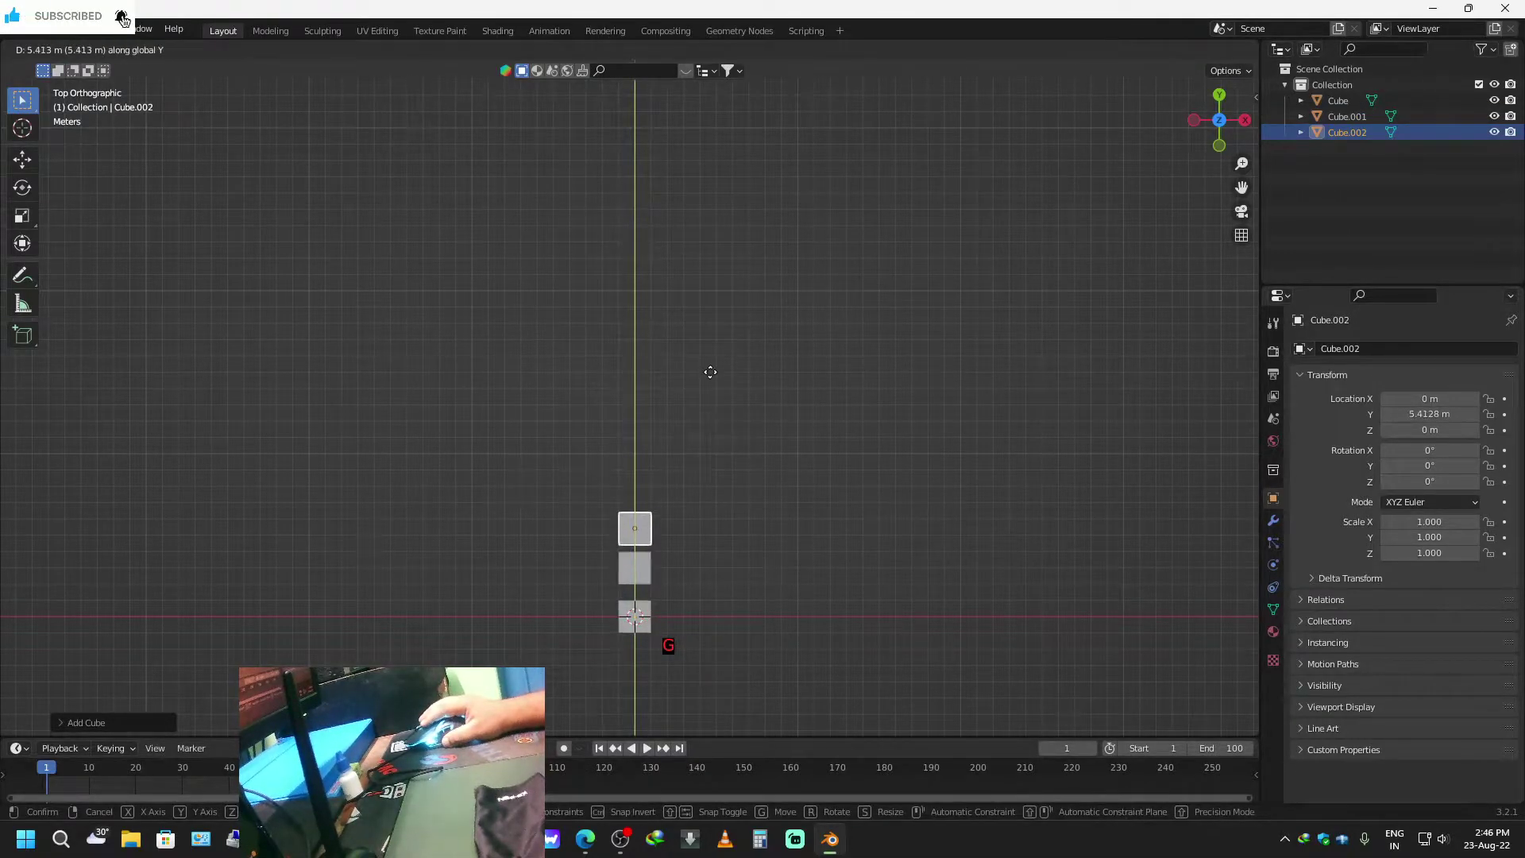
click(710, 363)
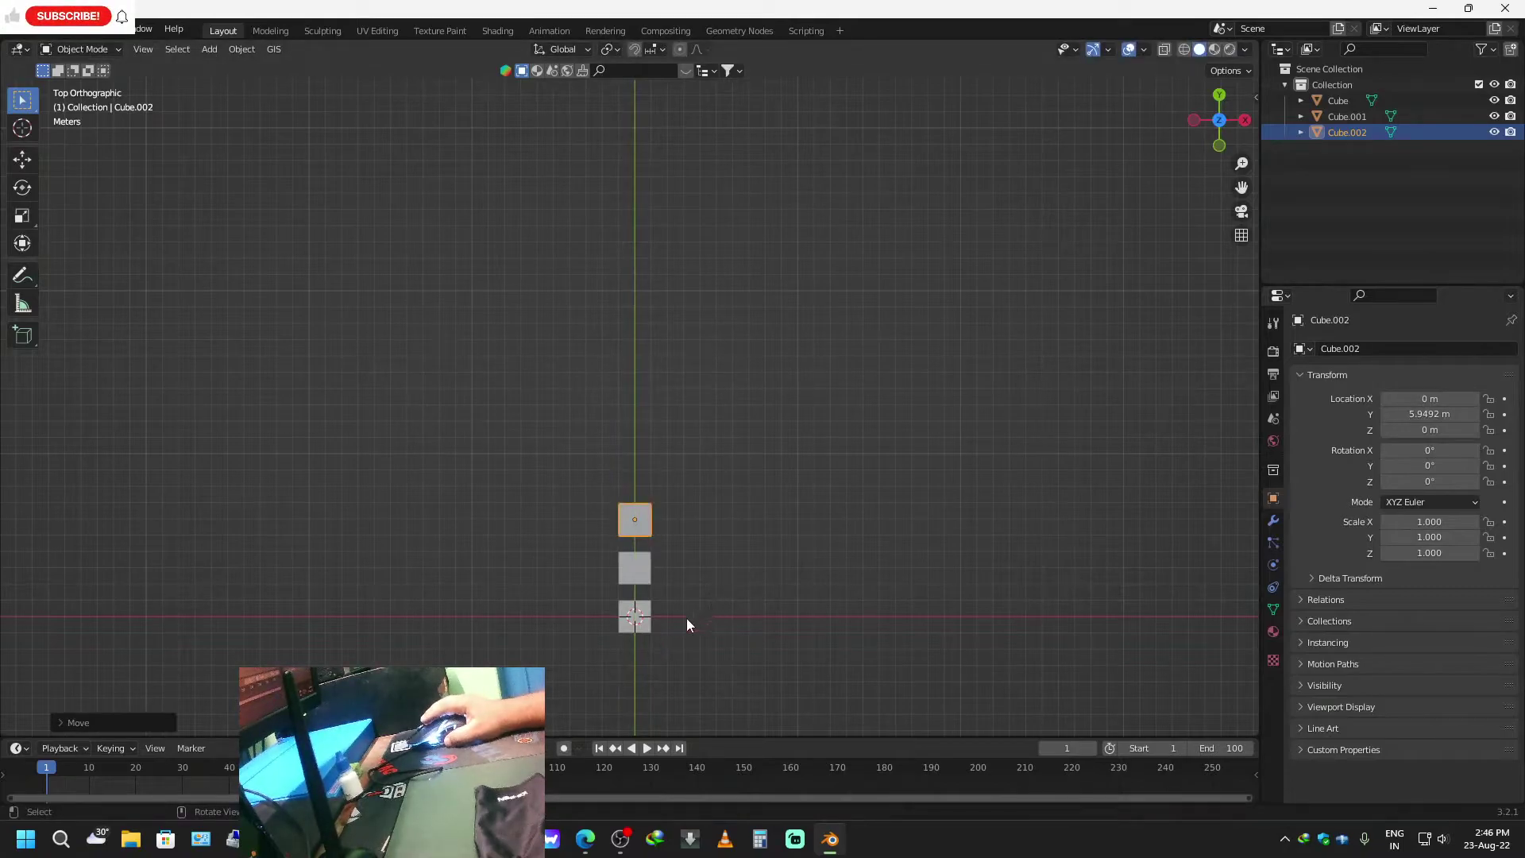
Add a fourth mesh cube and move it about 9.2 m along the Y axis.
key(shift+a)
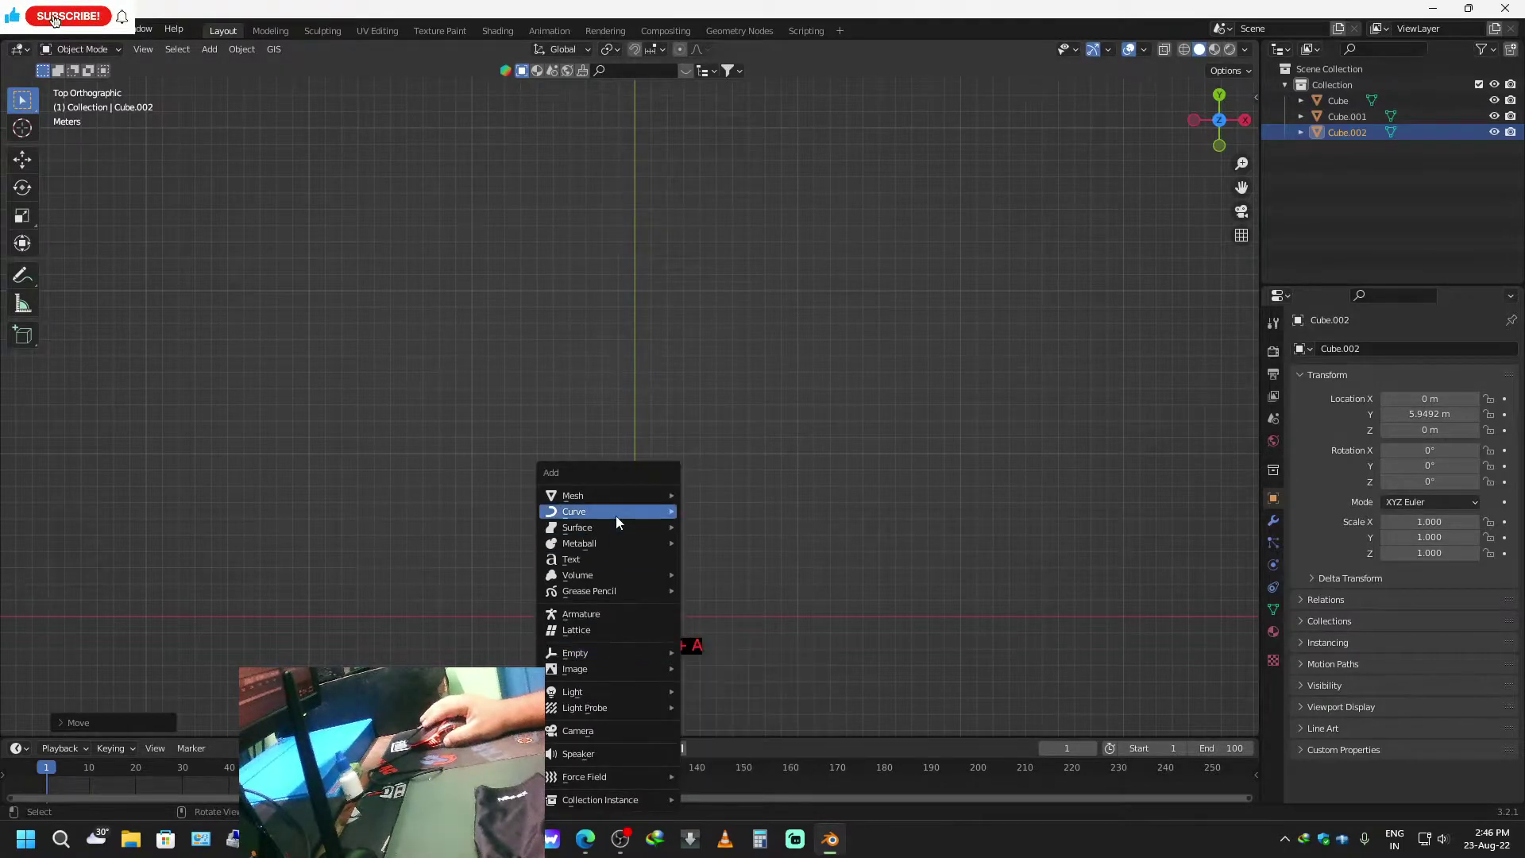
mouse_move(623, 506)
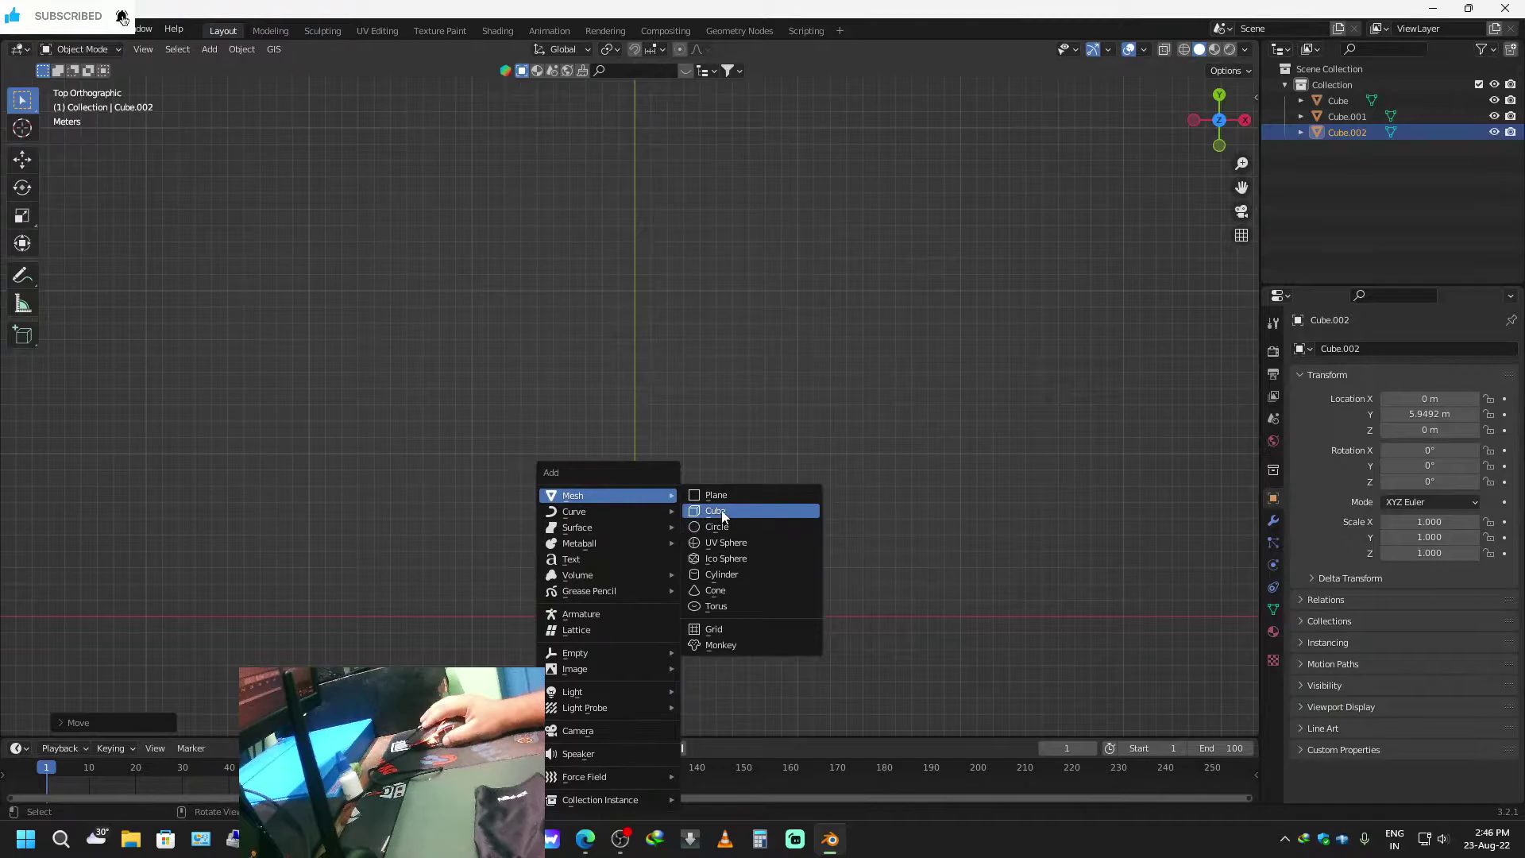
click(716, 514)
key(g)
key(y)
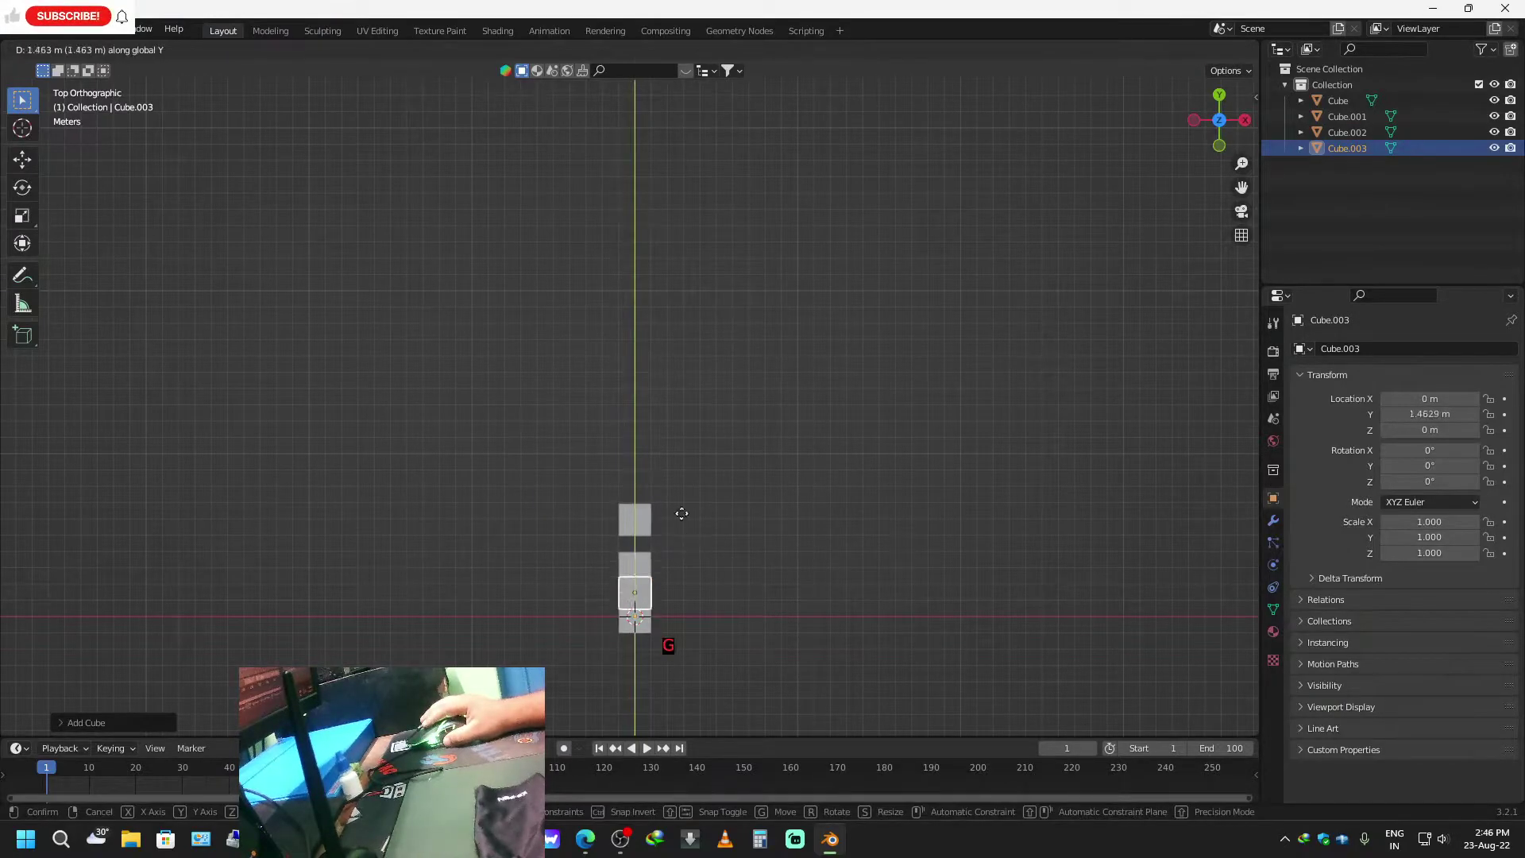
click(680, 394)
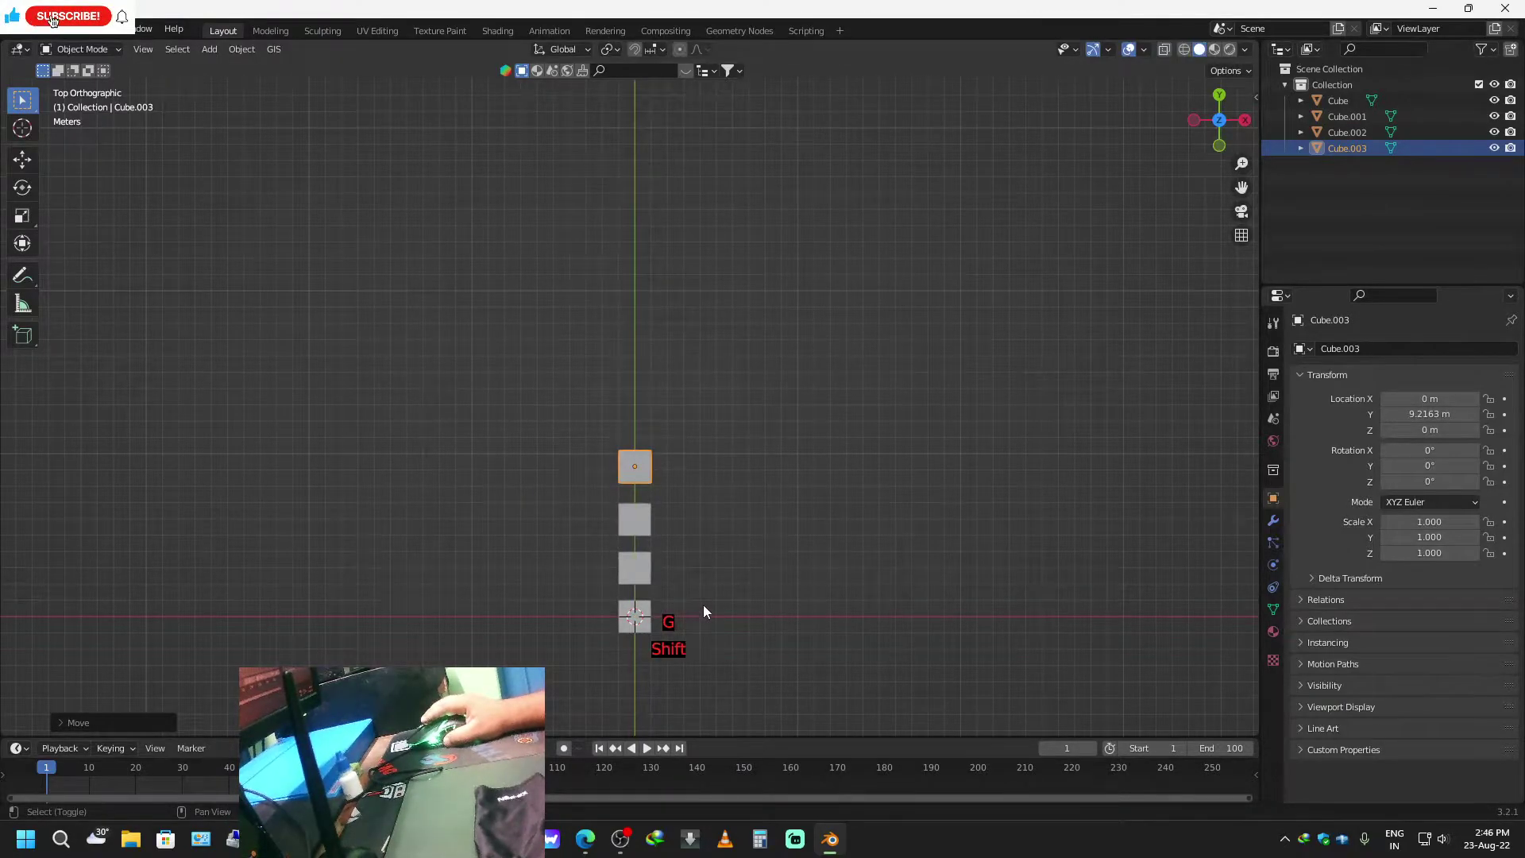
Add a fifth mesh cube and move it about 12.2 m along the Y axis.
key(shift+a)
mouse_move(702, 603)
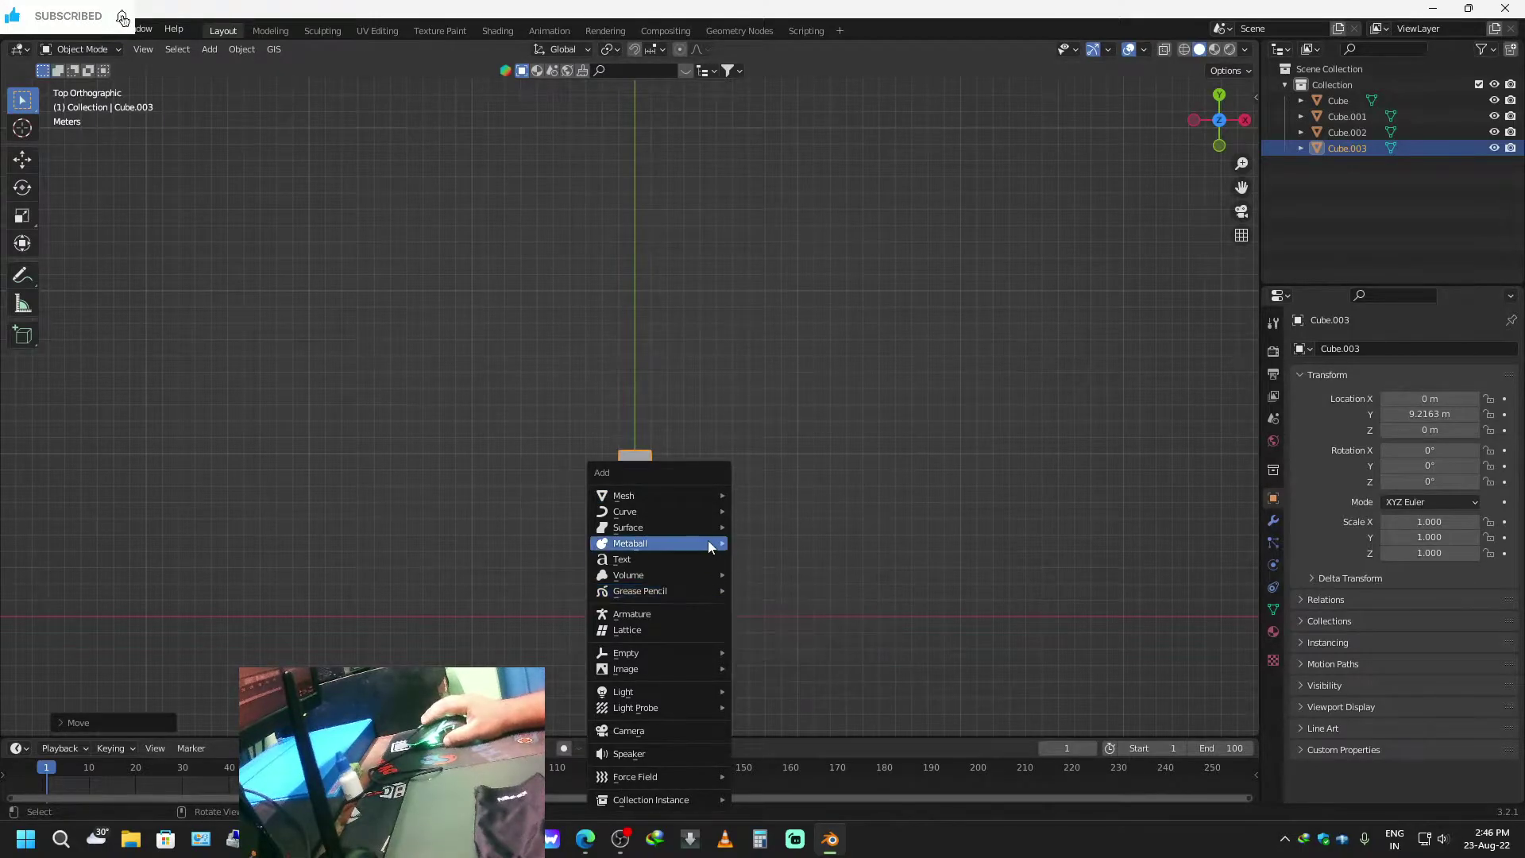
mouse_move(700, 488)
click(771, 512)
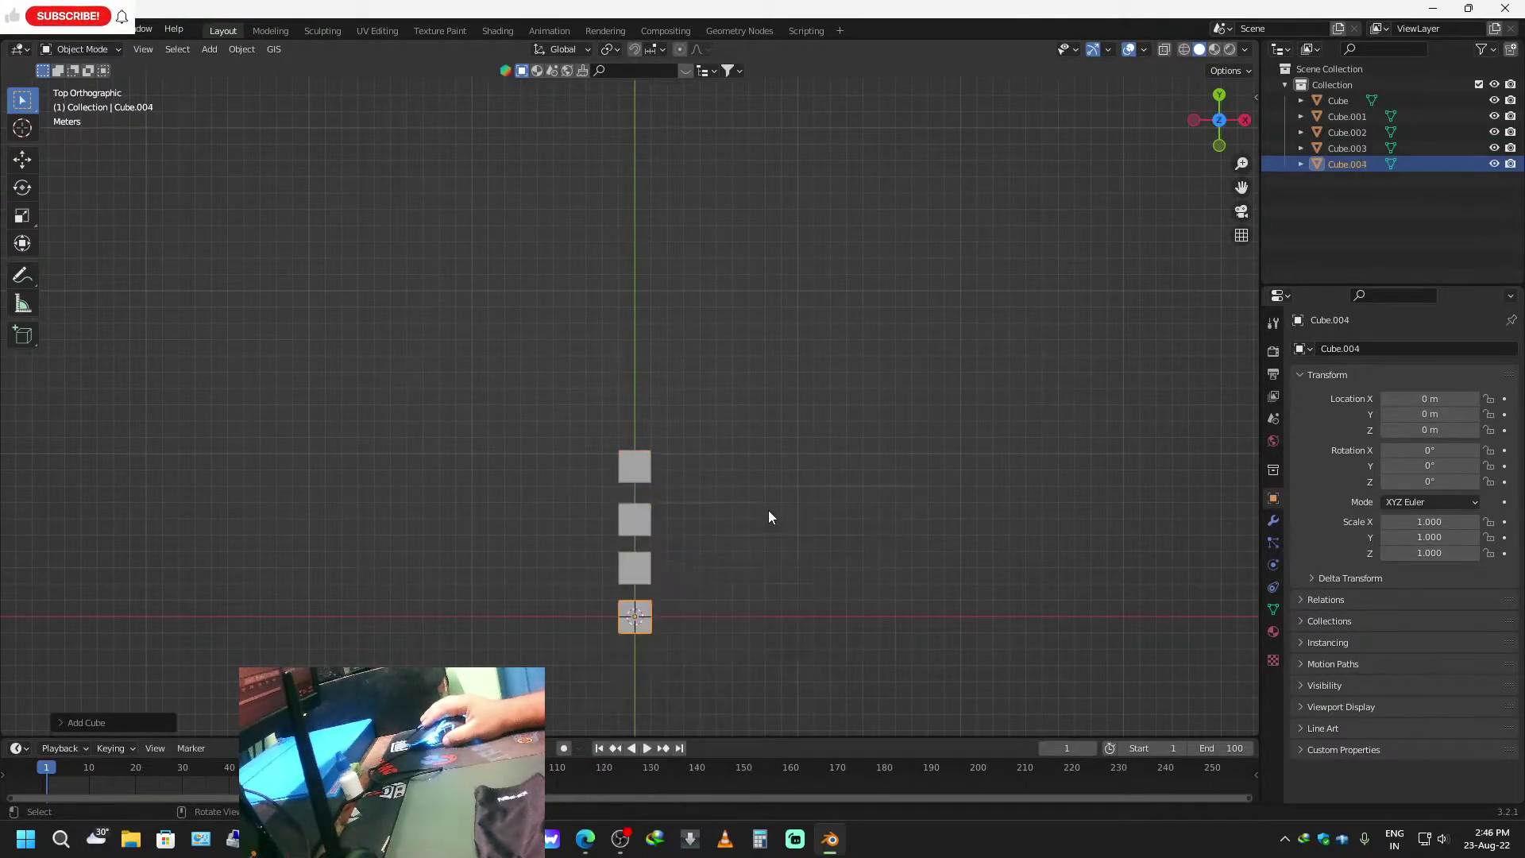
key(g)
key(y)
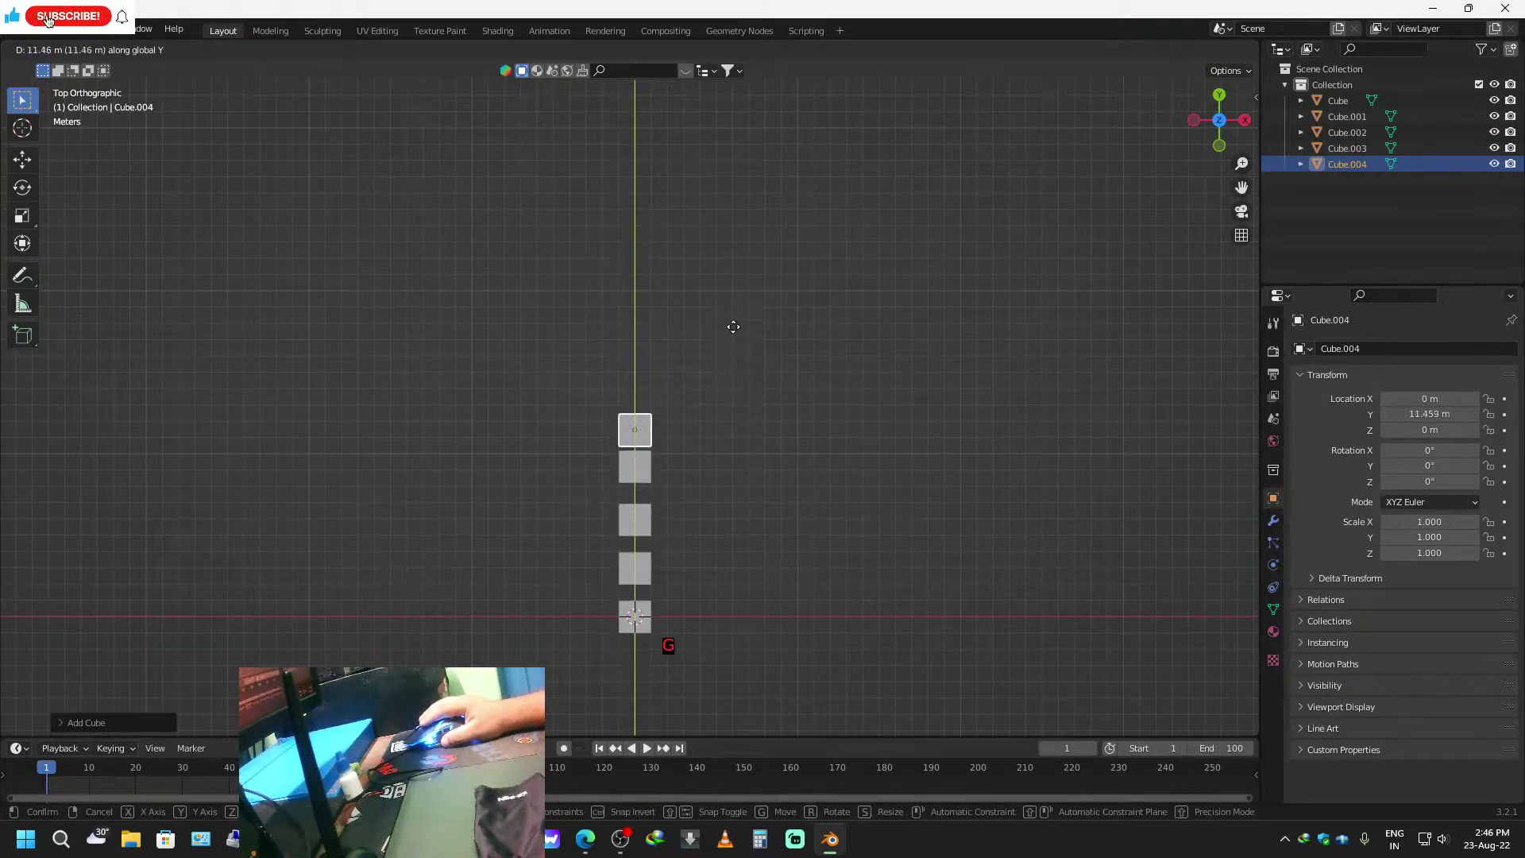
click(733, 314)
shift+middle_drag(742, 668, 565, 610)
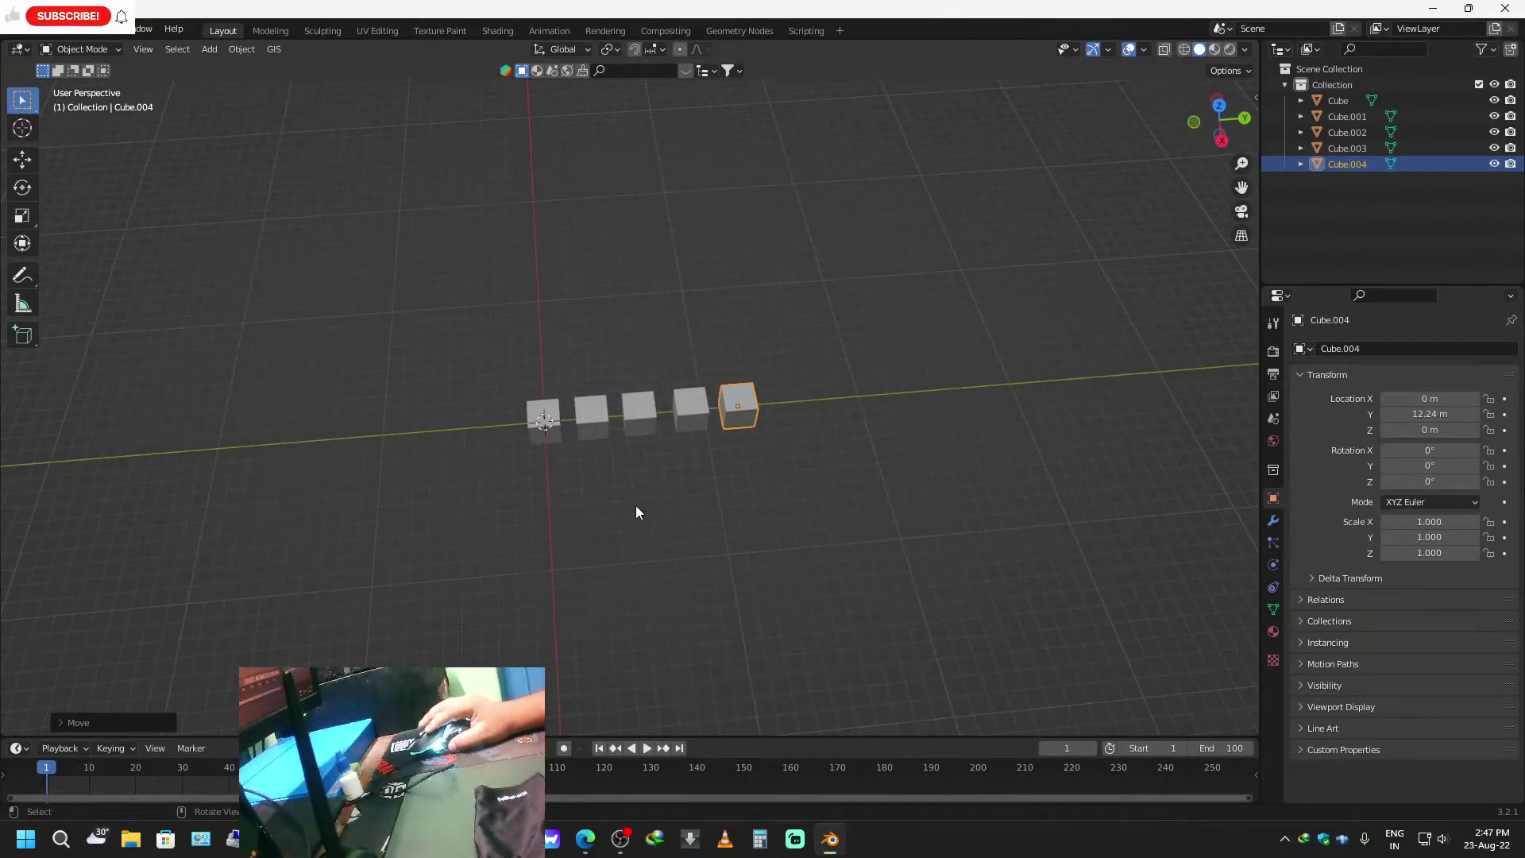
scroll(637, 521, up, 3)
middle_drag(692, 623, 773, 538)
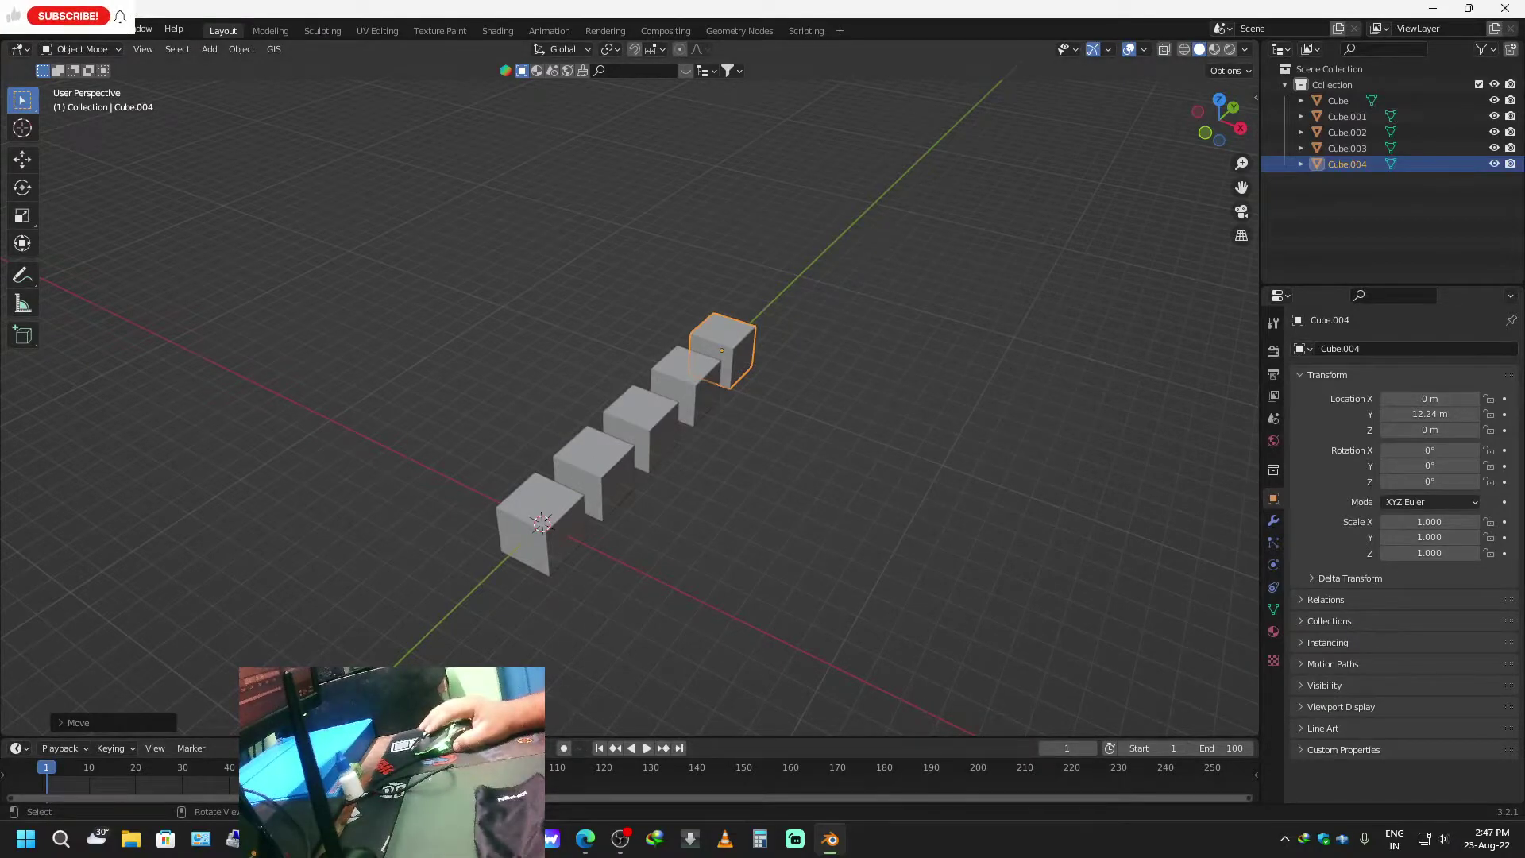
In top view, move the first cube, at the origin, about 1.58 m in the negative X direction.
click(540, 547)
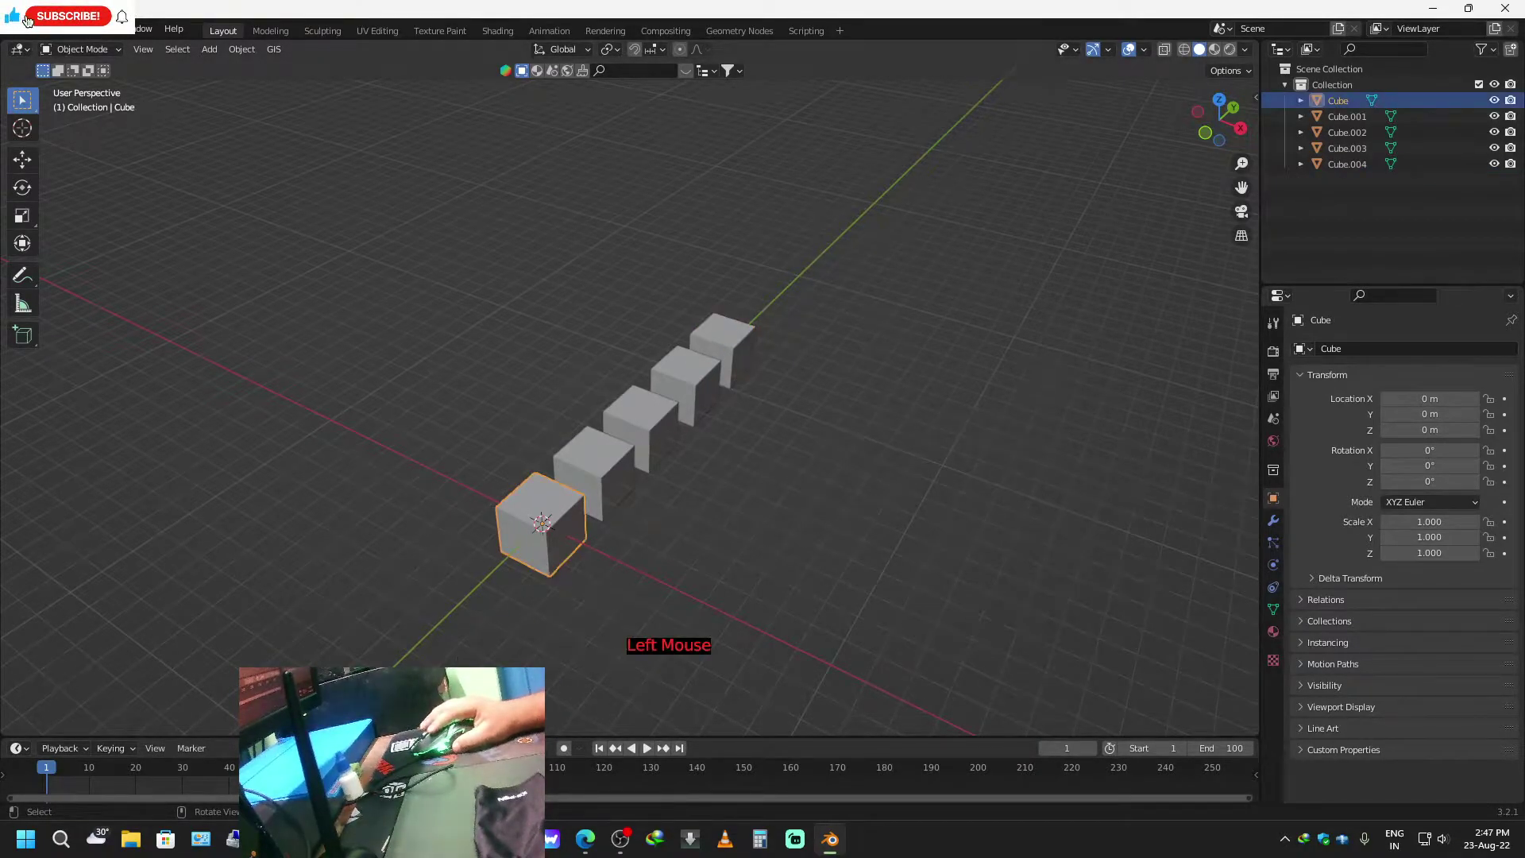
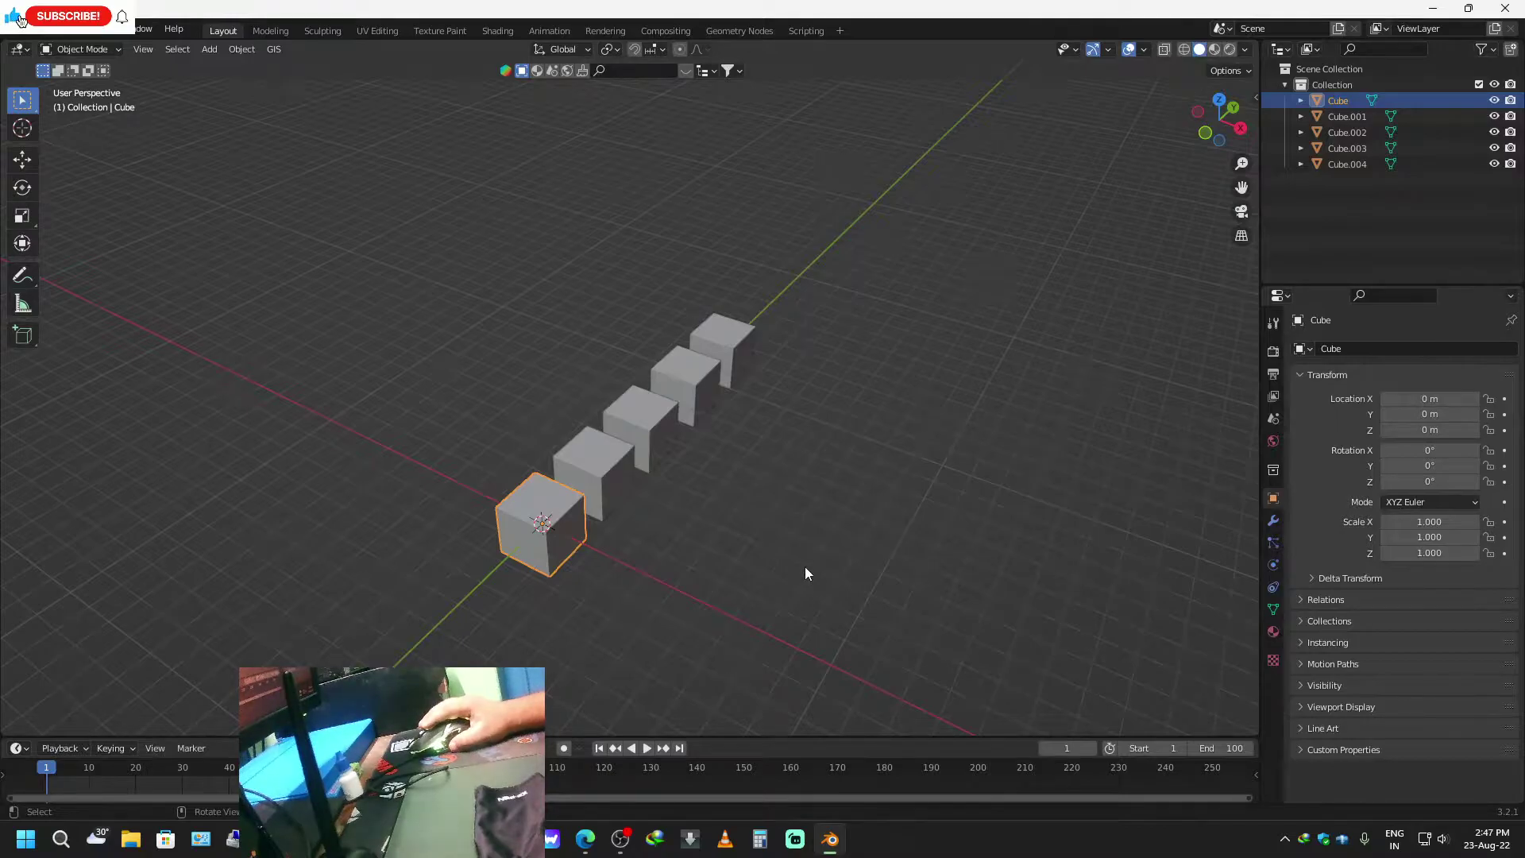
click(1218, 101)
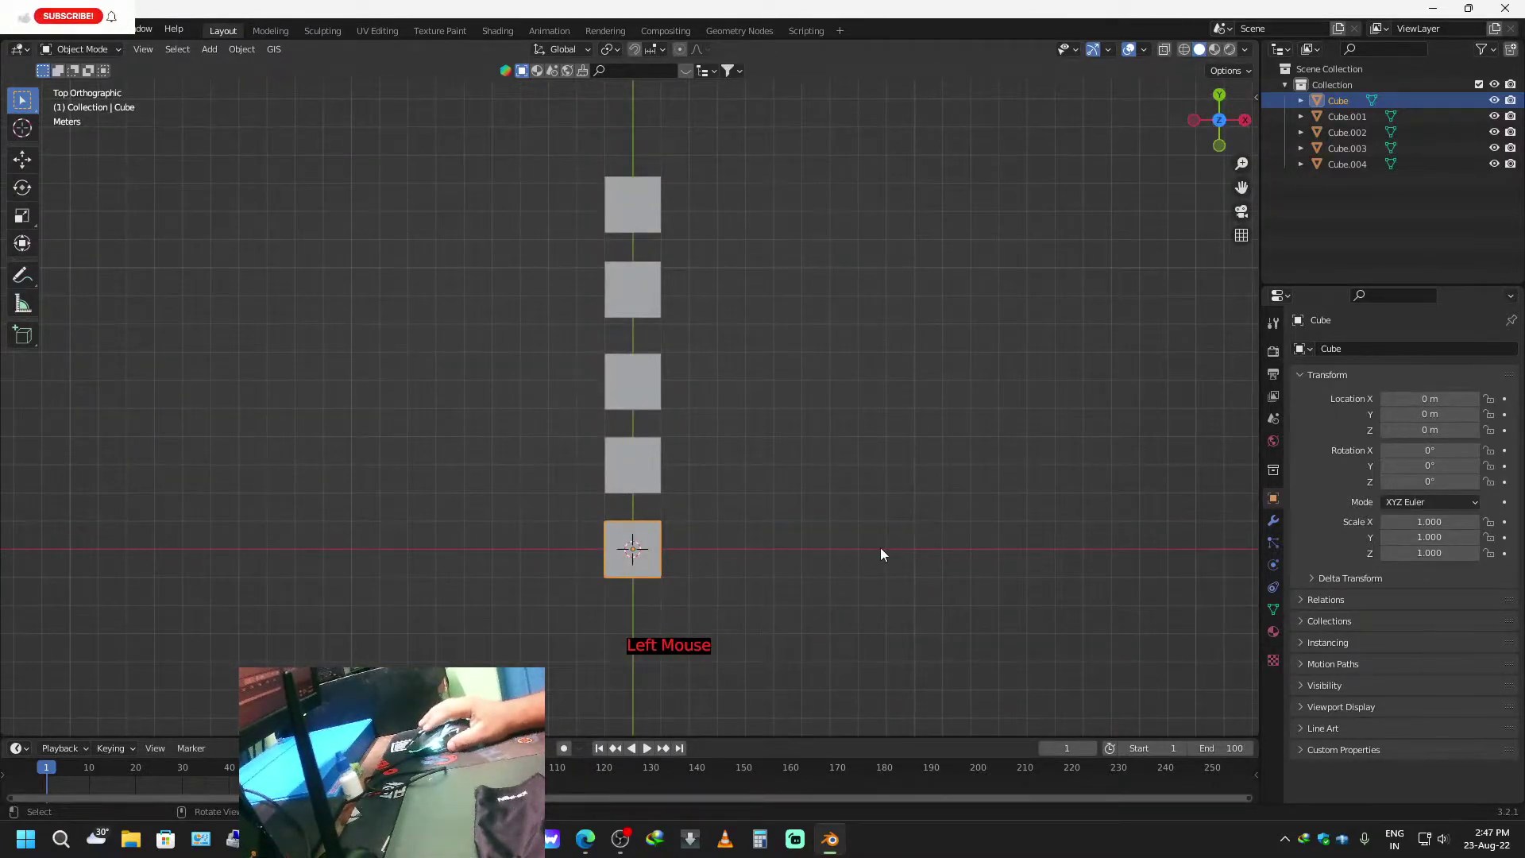
key(i)
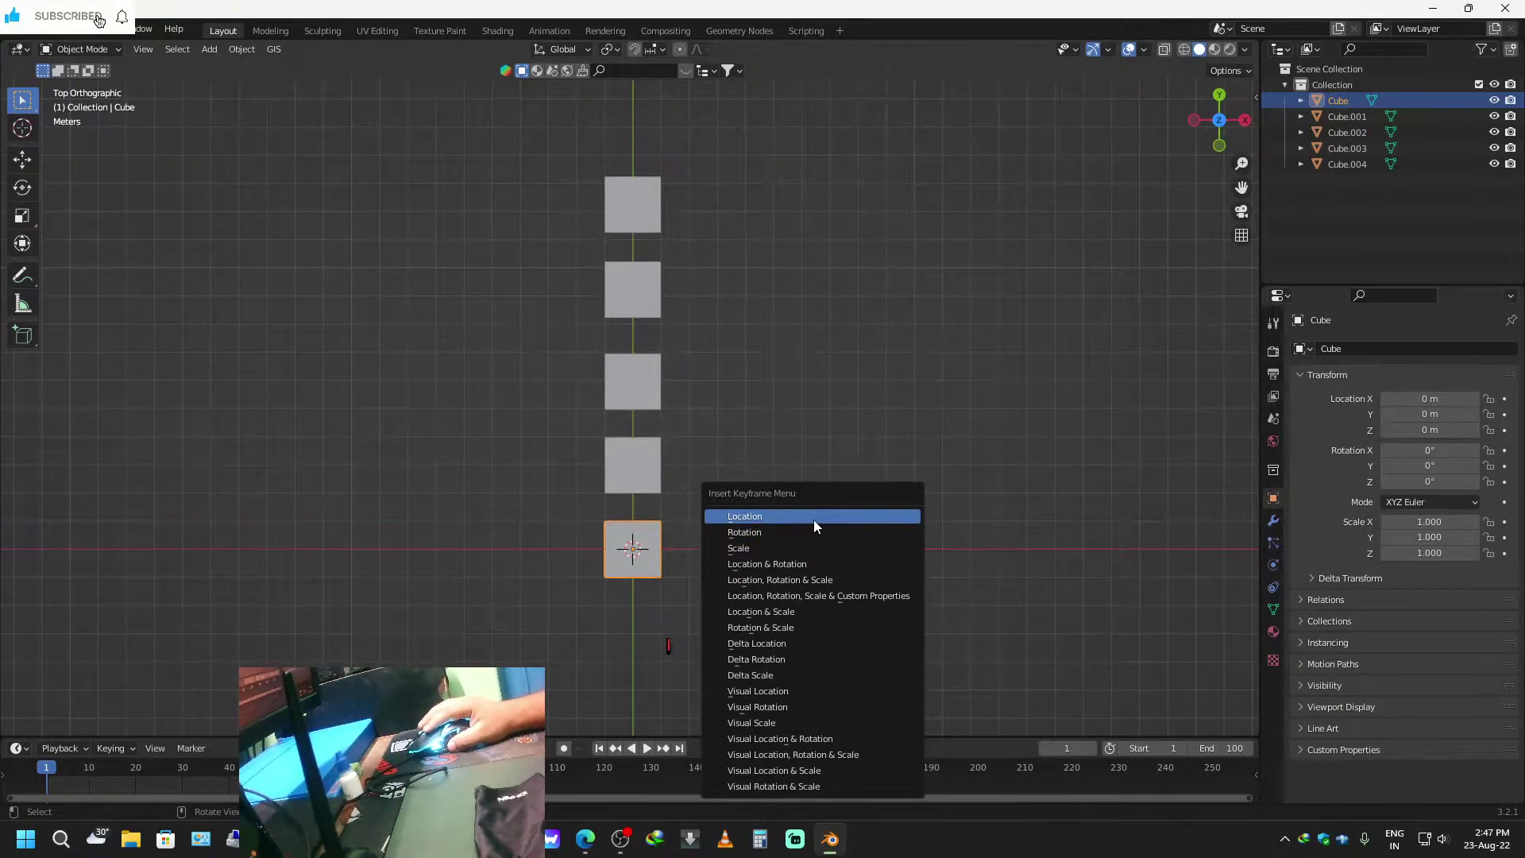
click(753, 525)
click(647, 557)
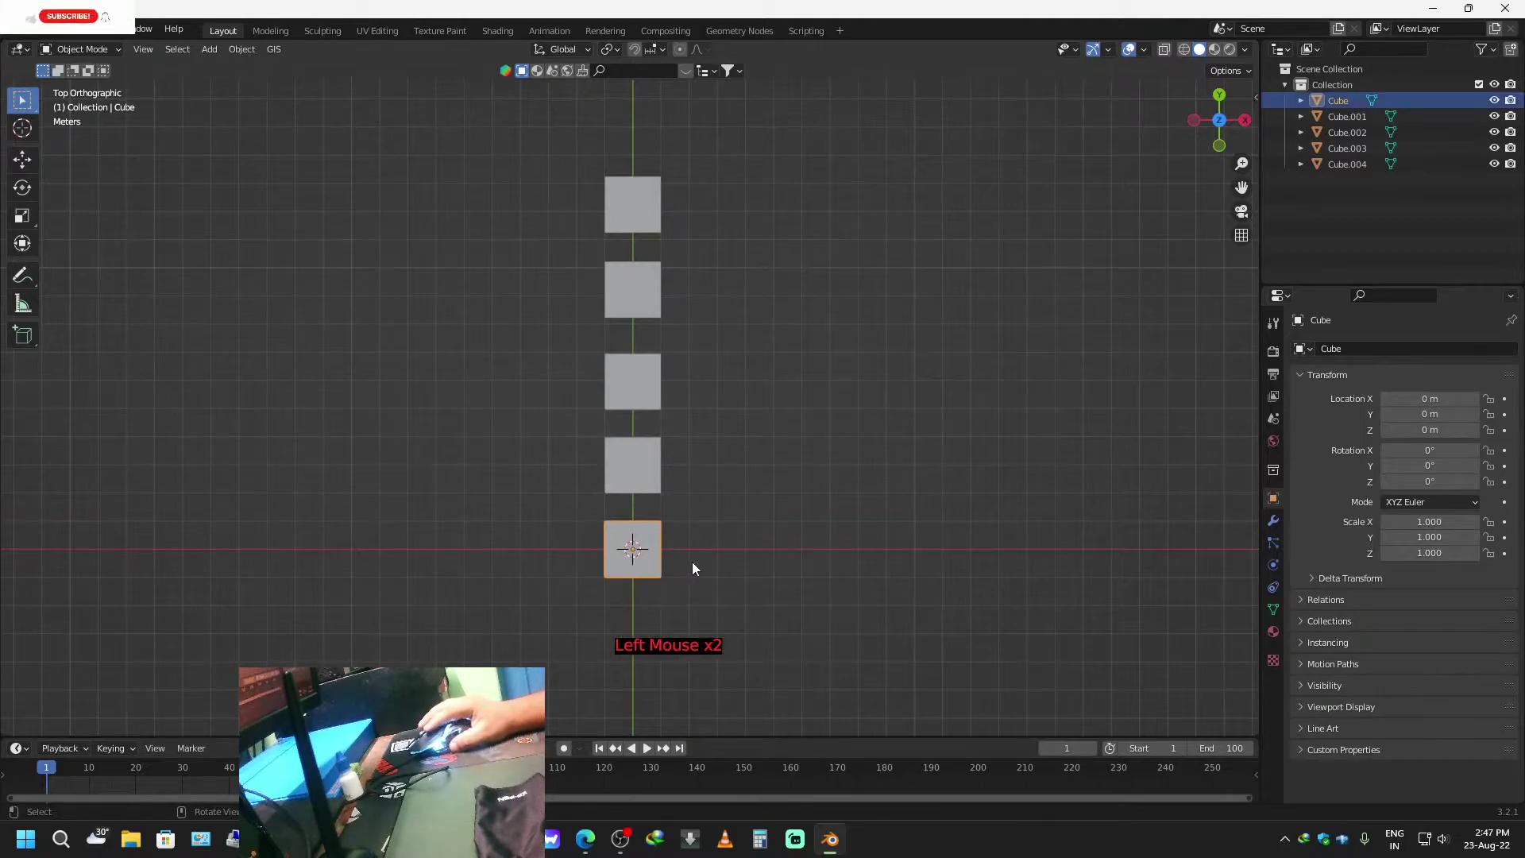
key(g)
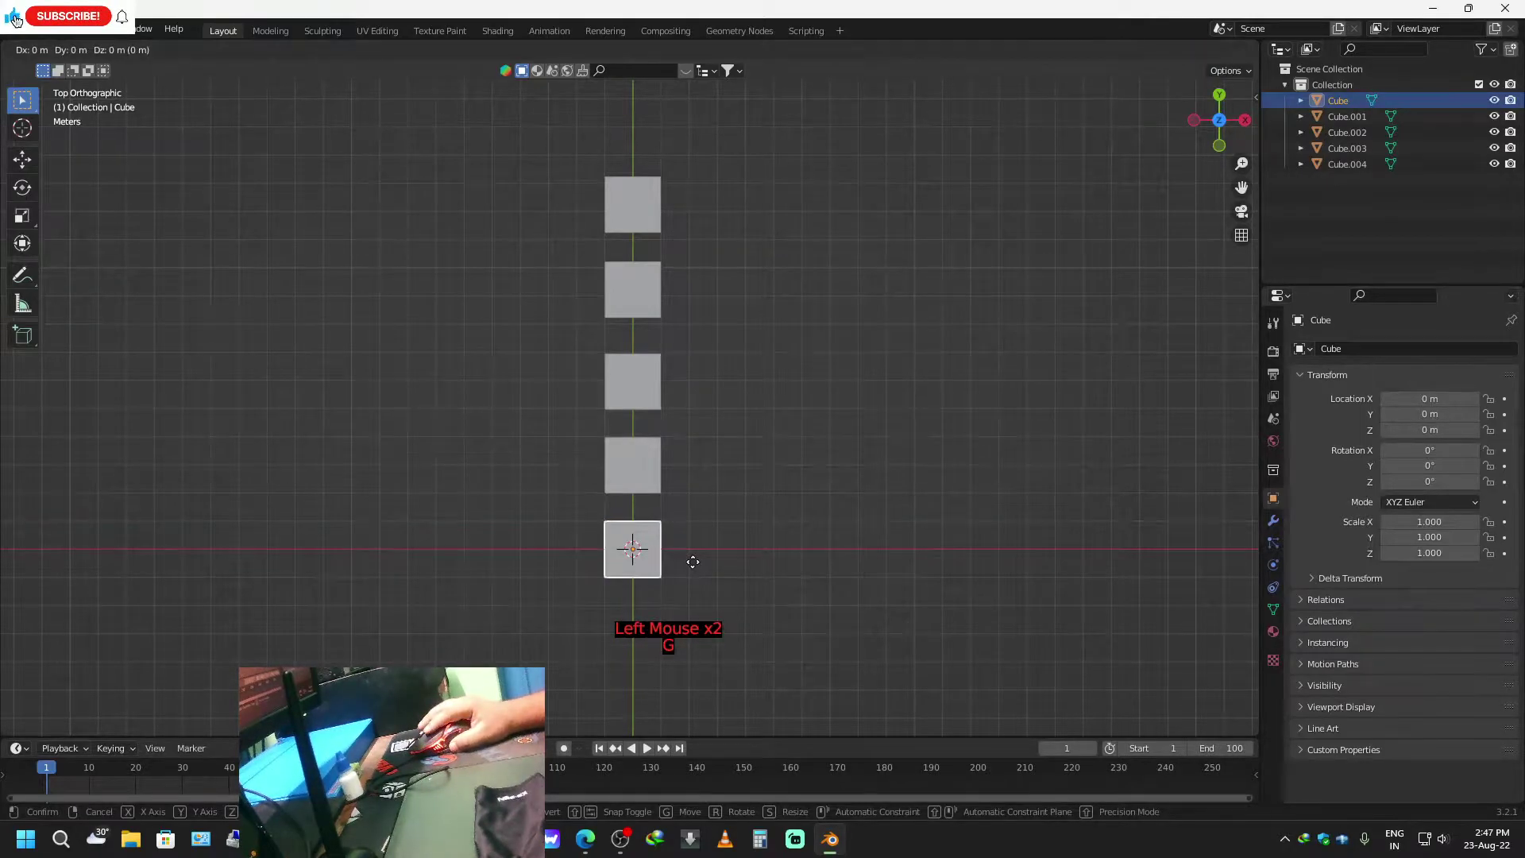
key(x)
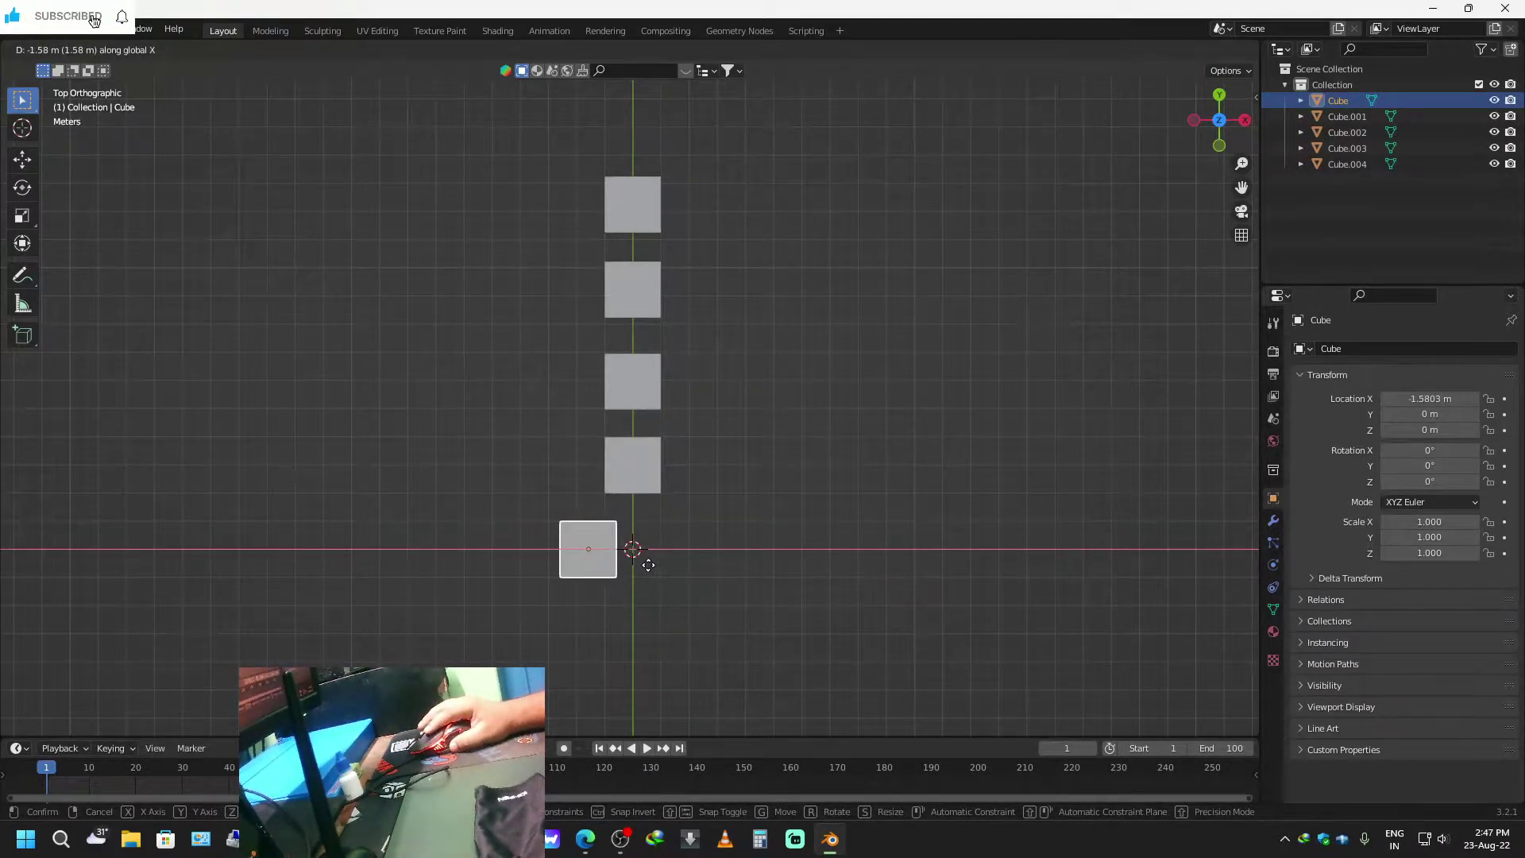
click(648, 565)
Move the second cube in the row about 0.79 m in the negative X direction.
click(642, 483)
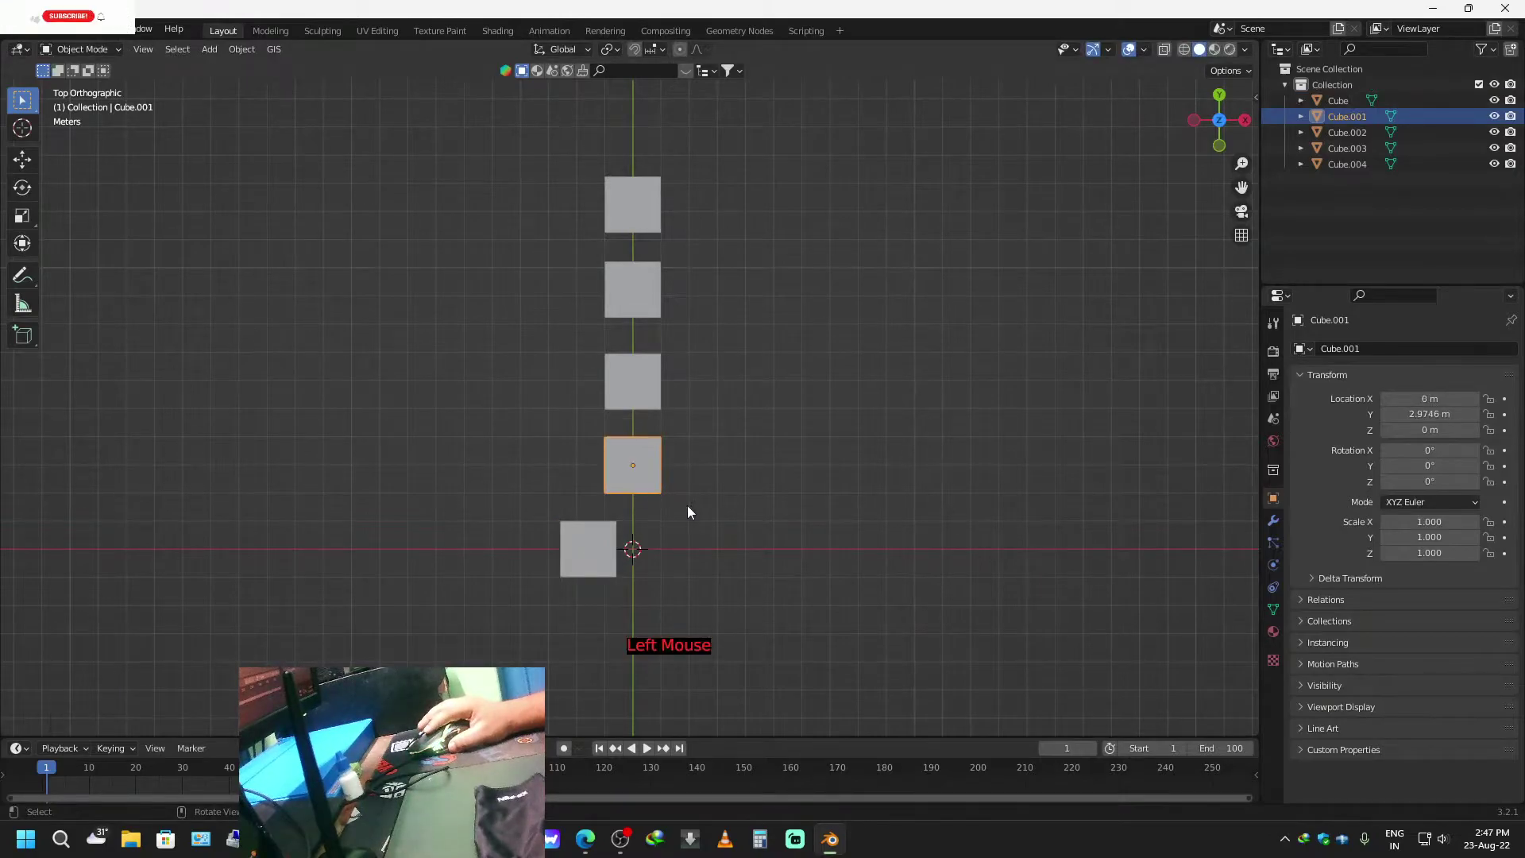
key(g)
key(x)
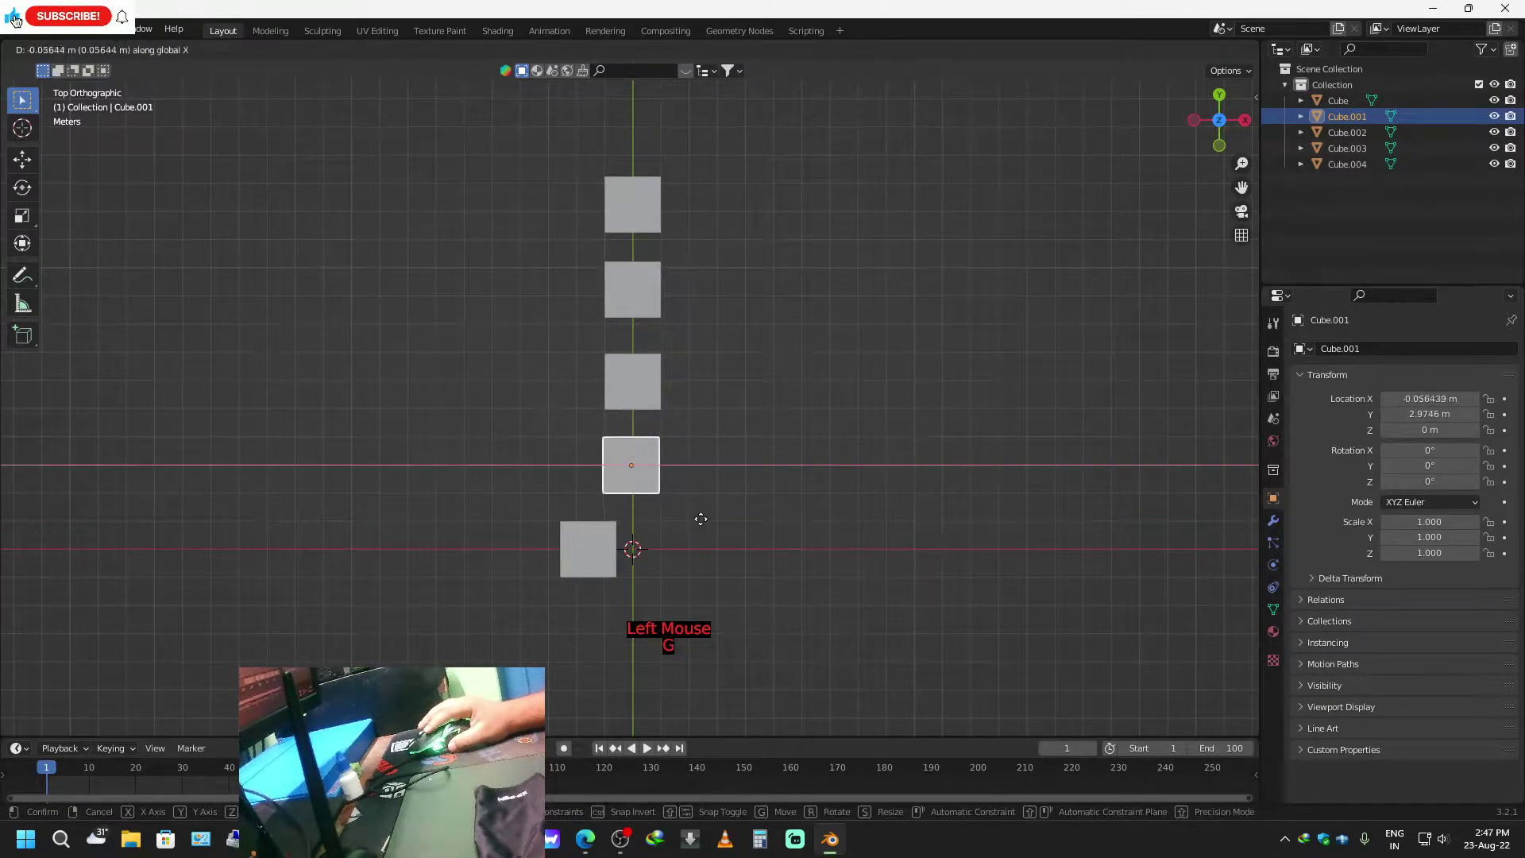
click(679, 517)
Move the fourth cube in the row about 1.41 m in the positive X direction.
click(657, 401)
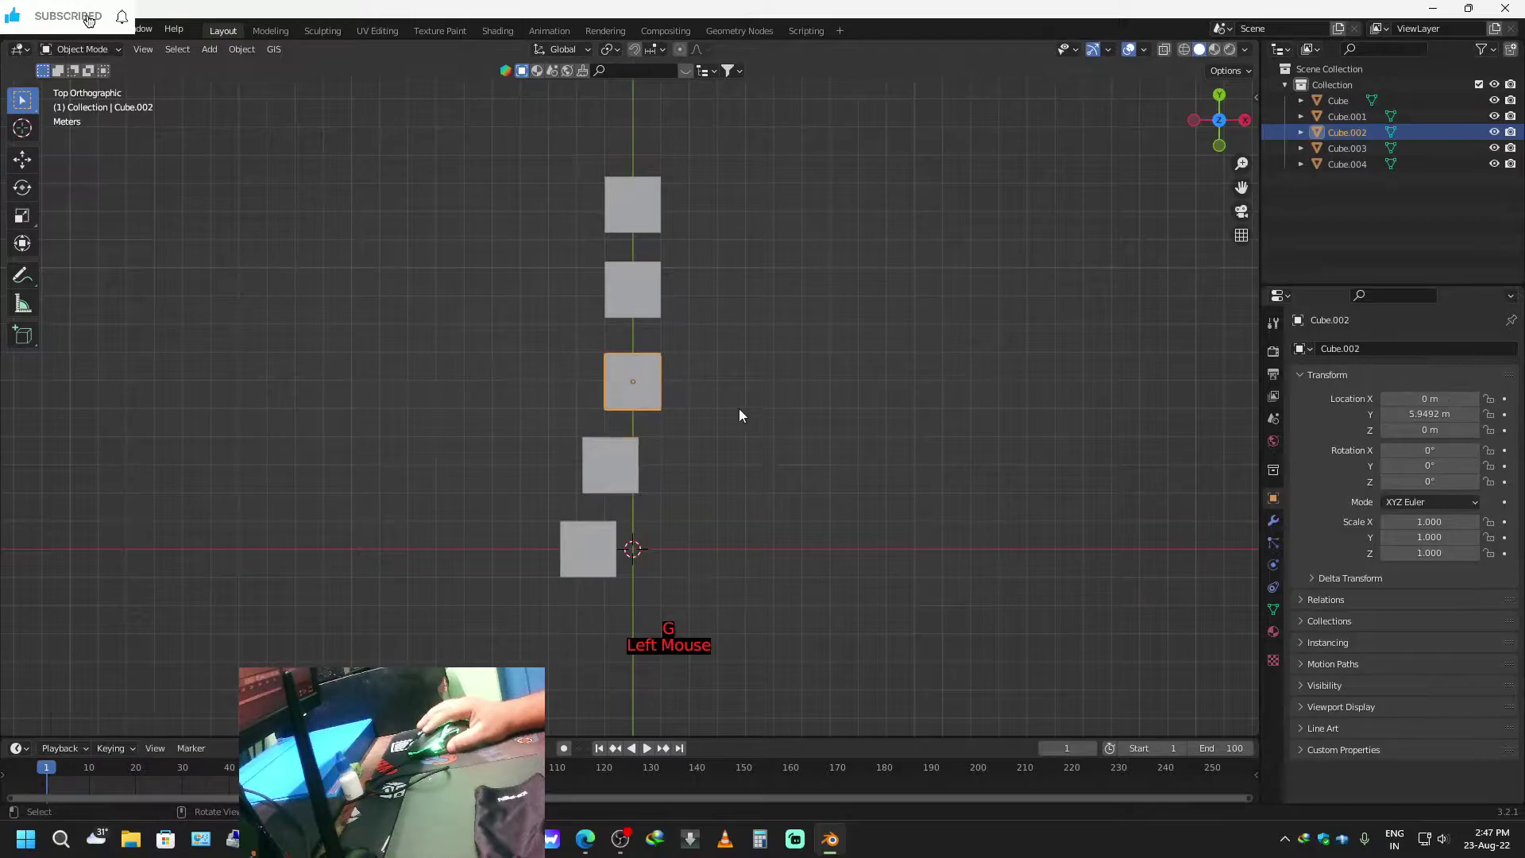
click(645, 300)
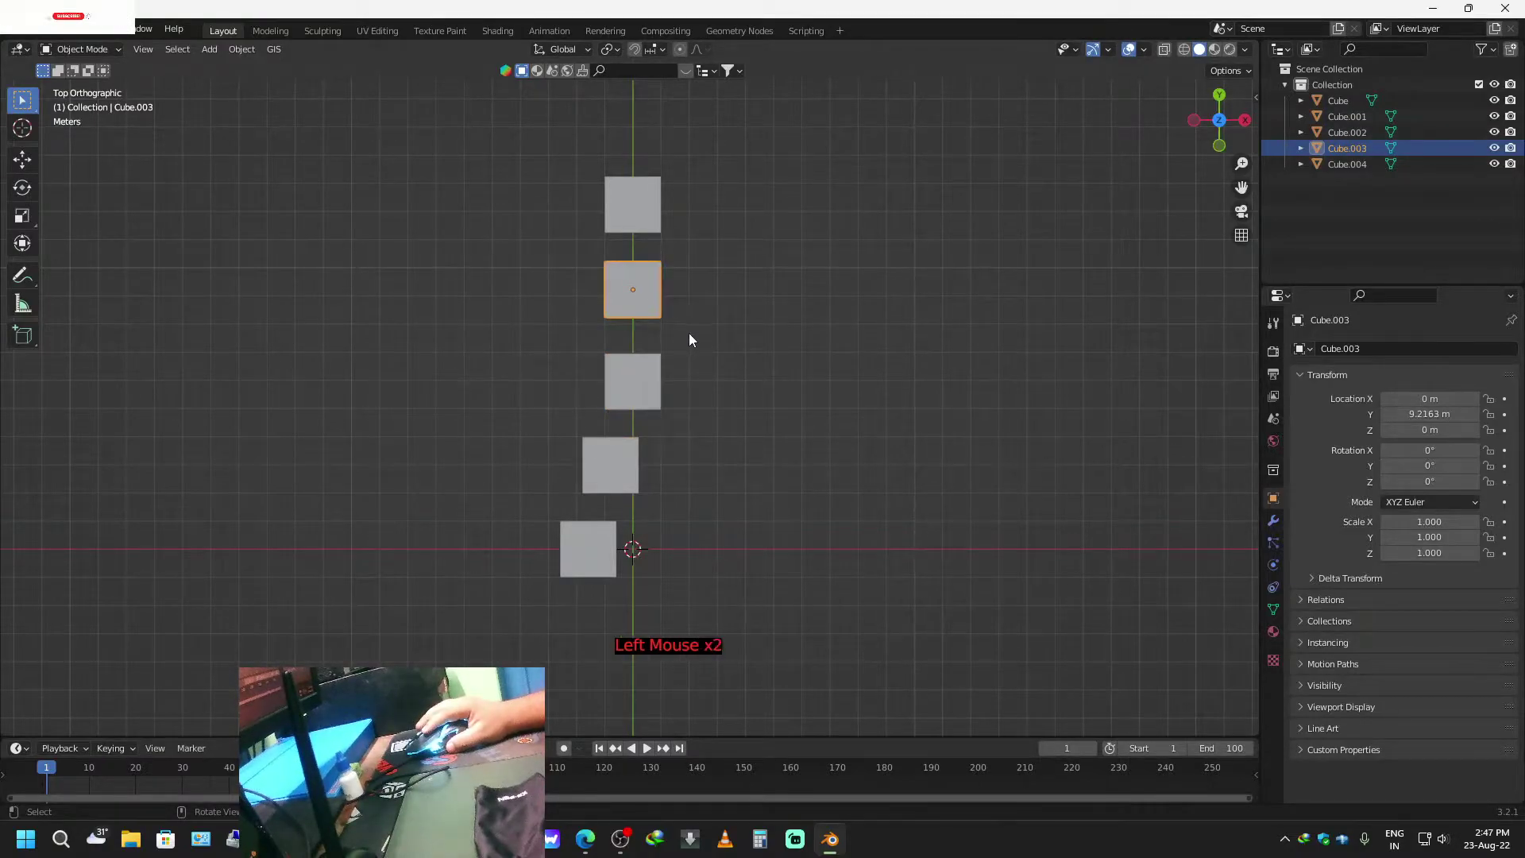
key(g)
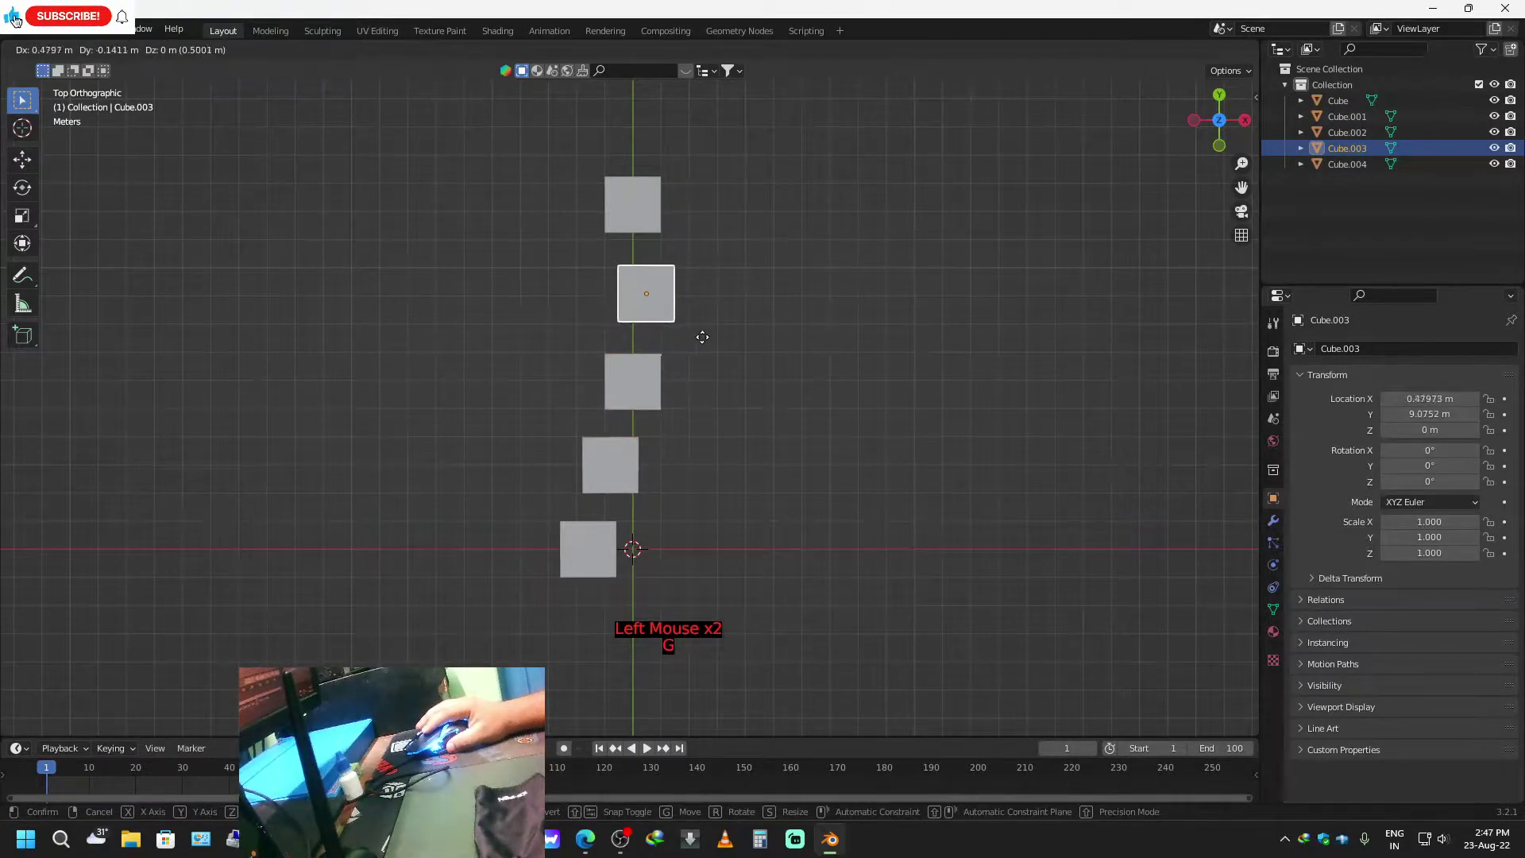
key(x)
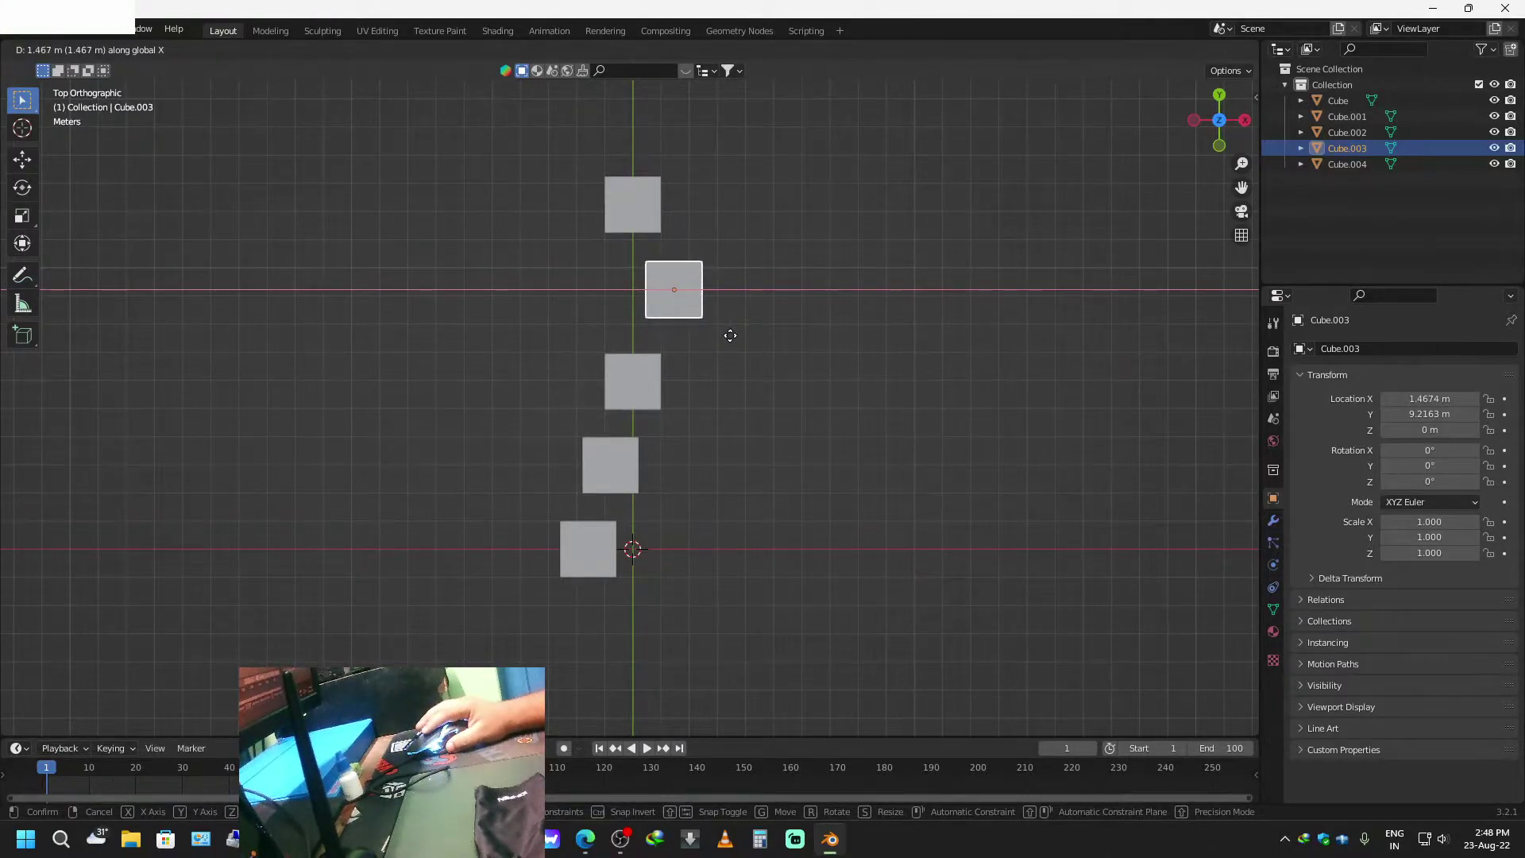
click(730, 340)
Move the fifth cube, at the far end of the row, about 0.42 m in the positive X direction.
click(646, 206)
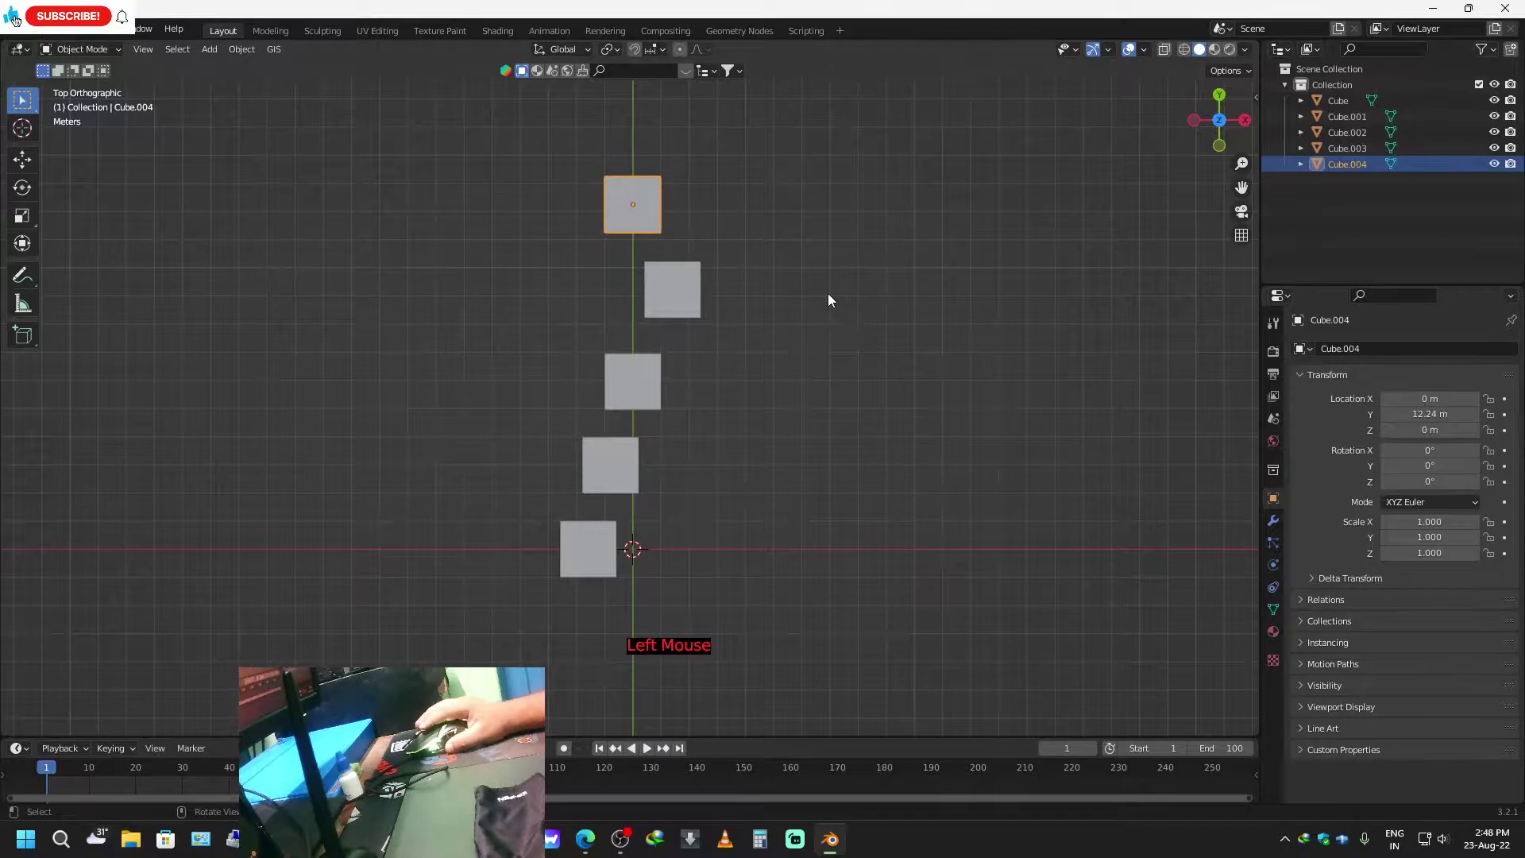
key(x)
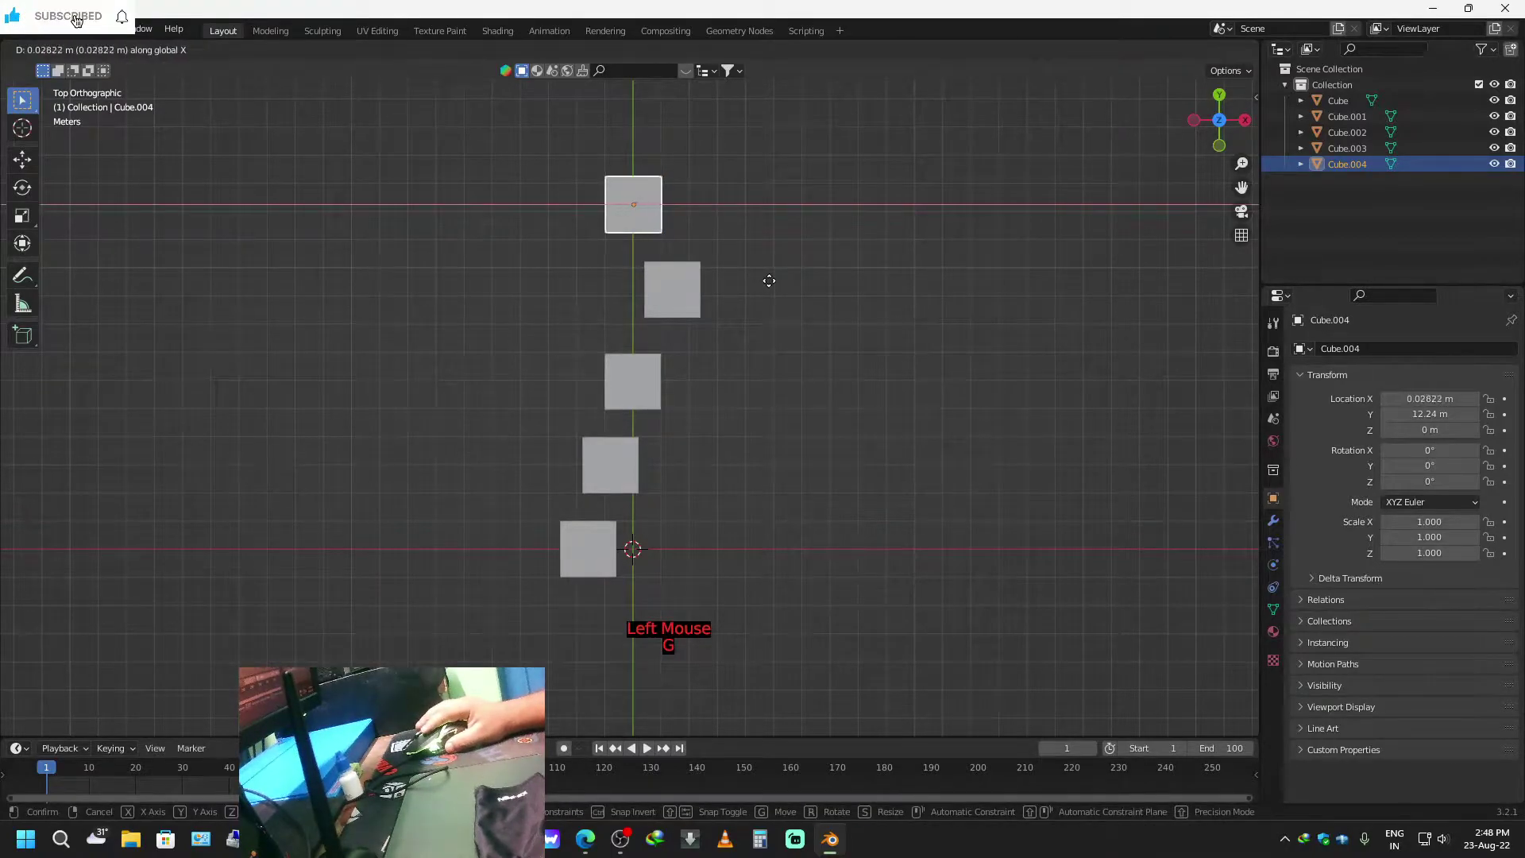
click(780, 284)
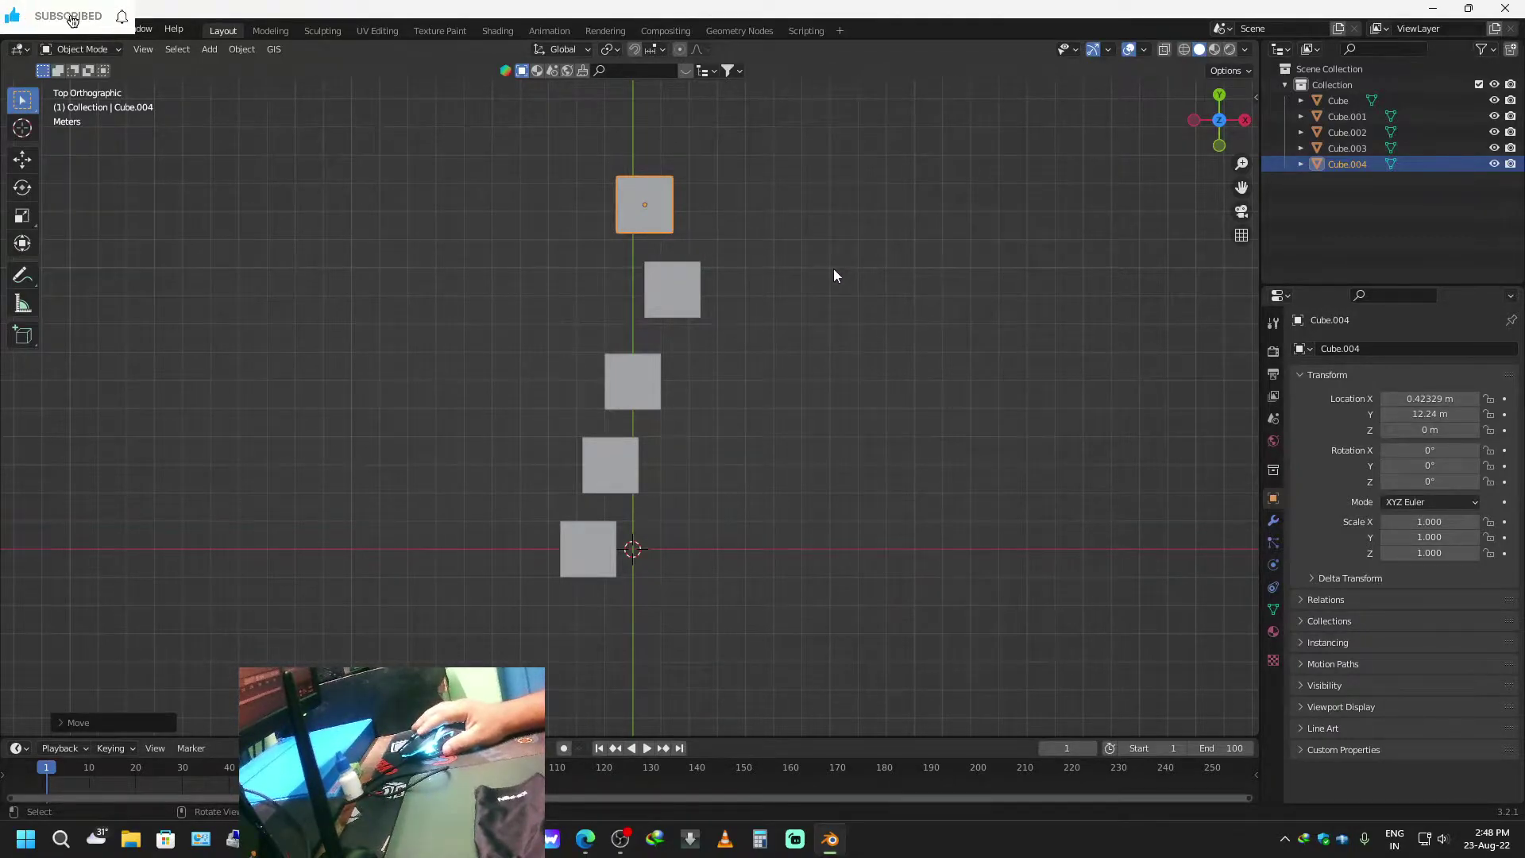
Insert a Location keyframe on all five cubes at frame 1 and check each cube individually.
key(a)
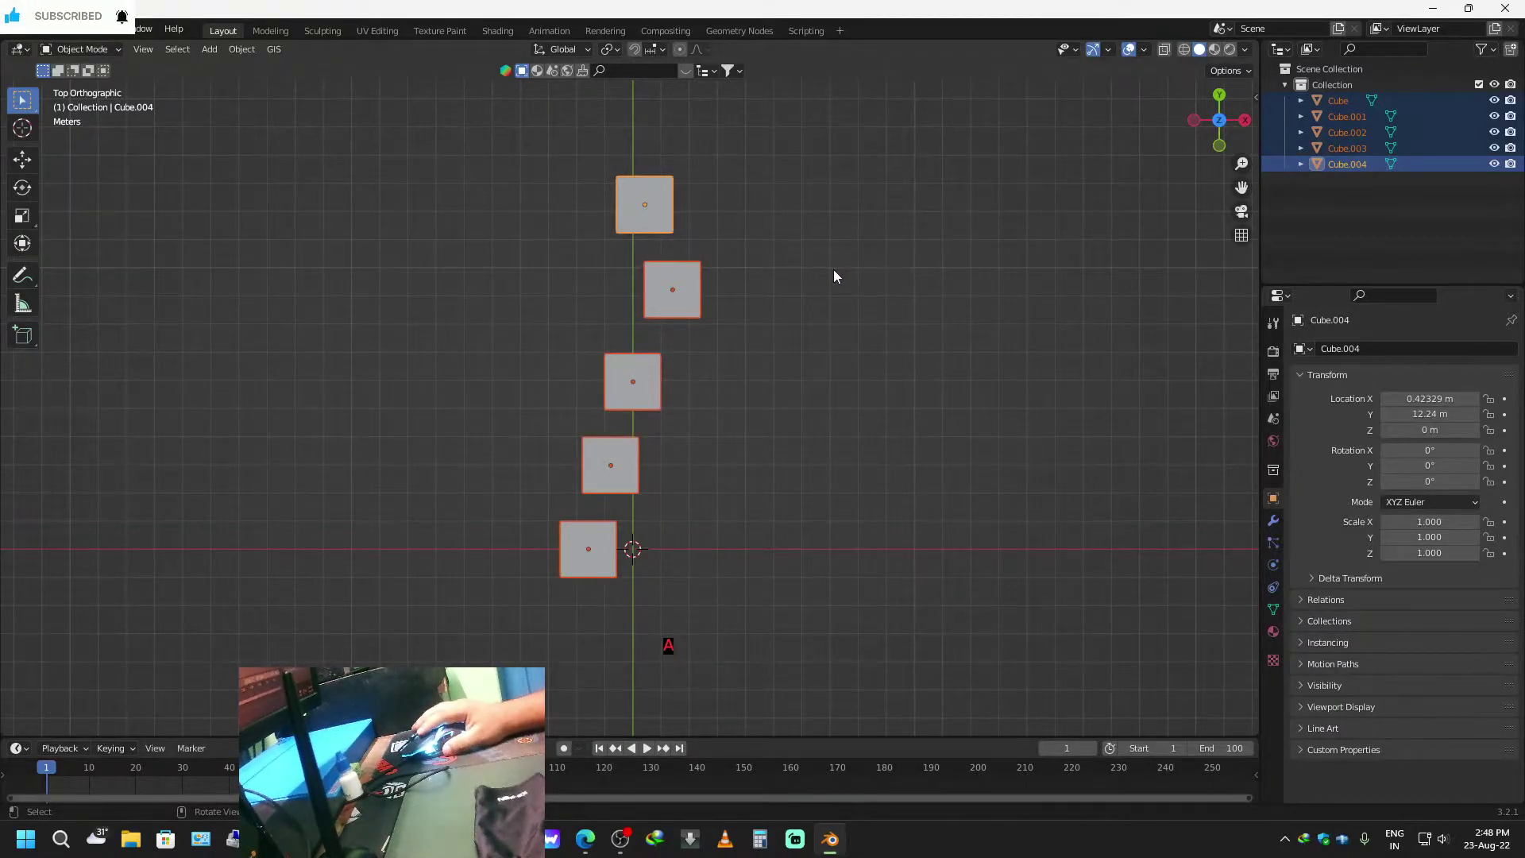
key(i)
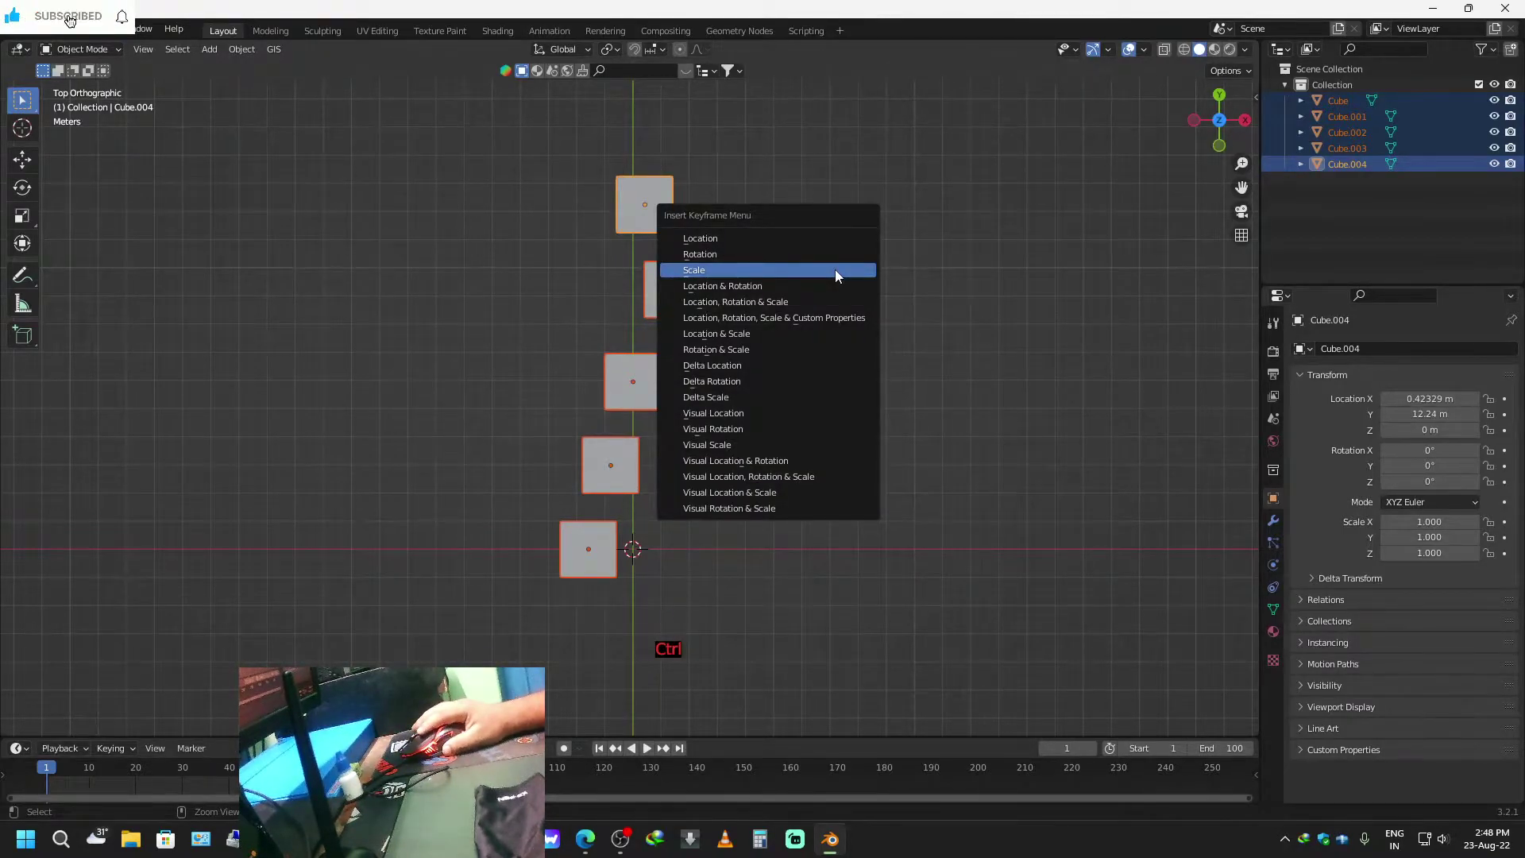
click(793, 241)
click(602, 549)
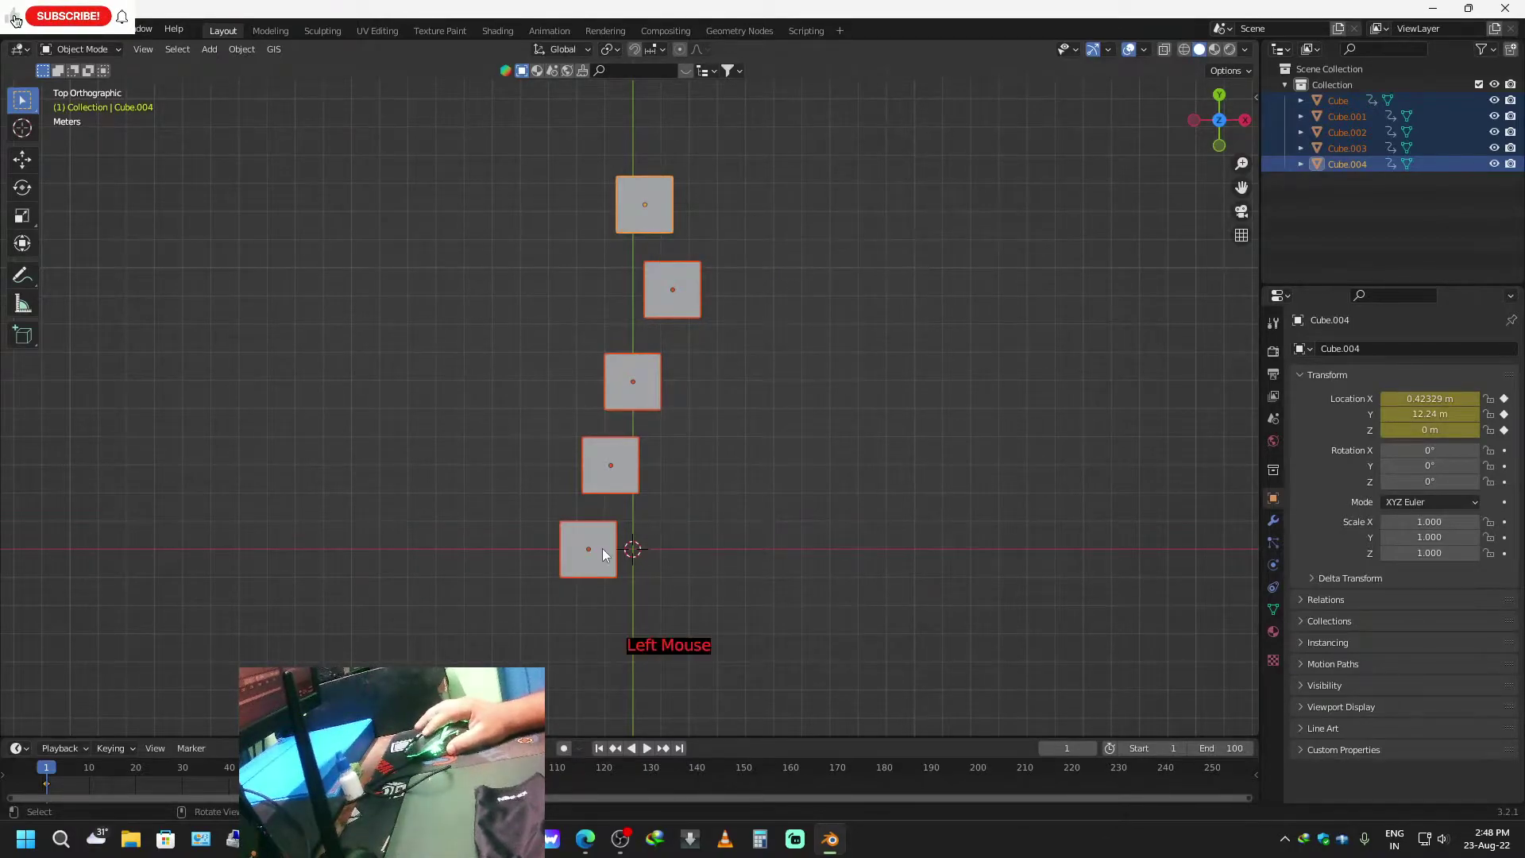
click(635, 476)
click(639, 404)
click(674, 306)
click(665, 227)
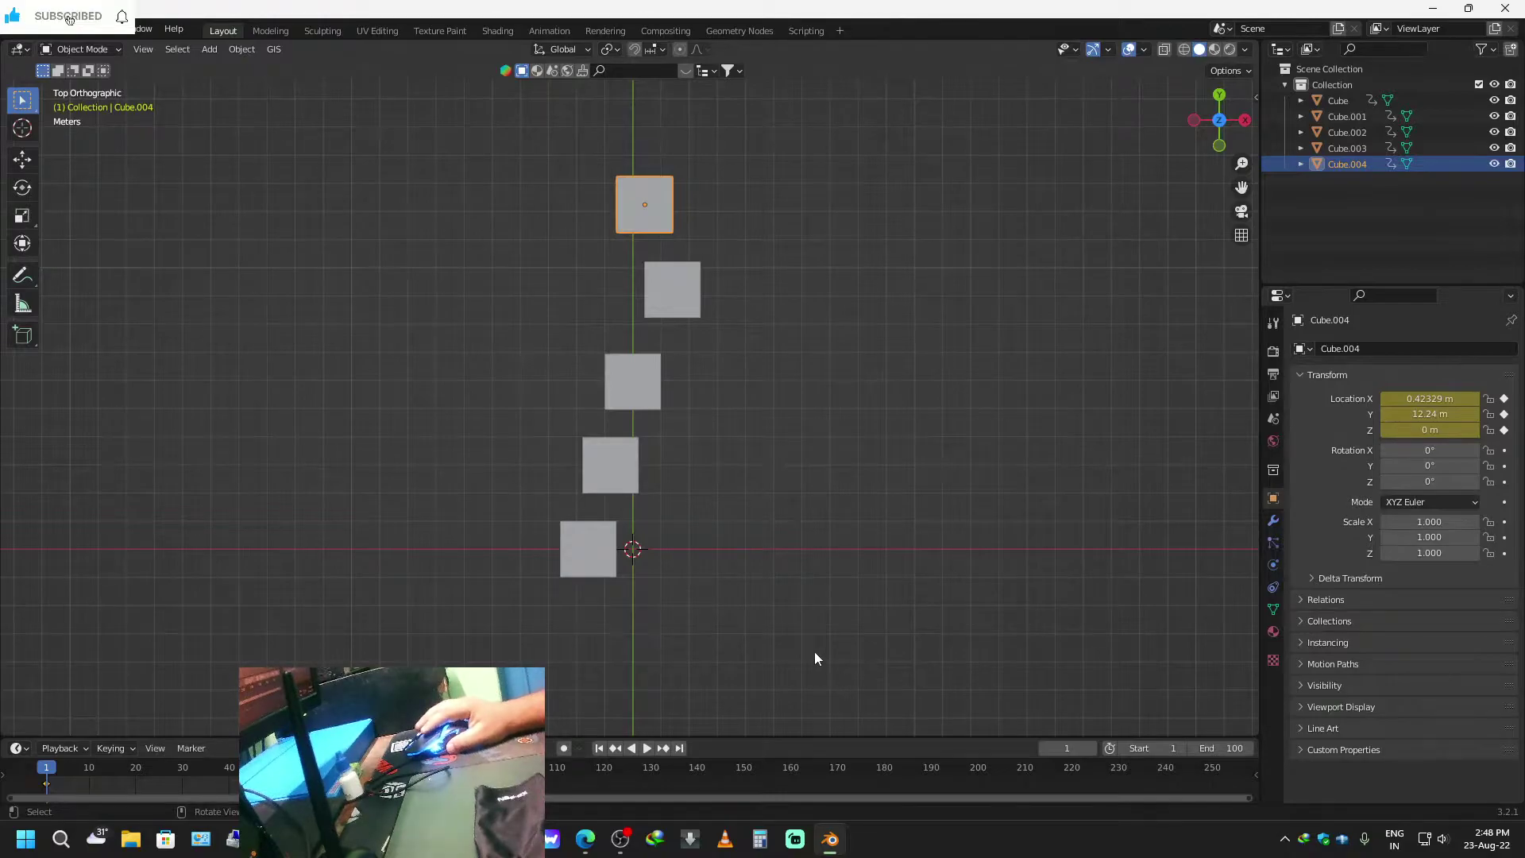
Go to frame 40 and move the fourth cube about 2.6 m in the negative X direction.
click(129, 775)
drag(129, 775, 231, 783)
drag(229, 777, 229, 777)
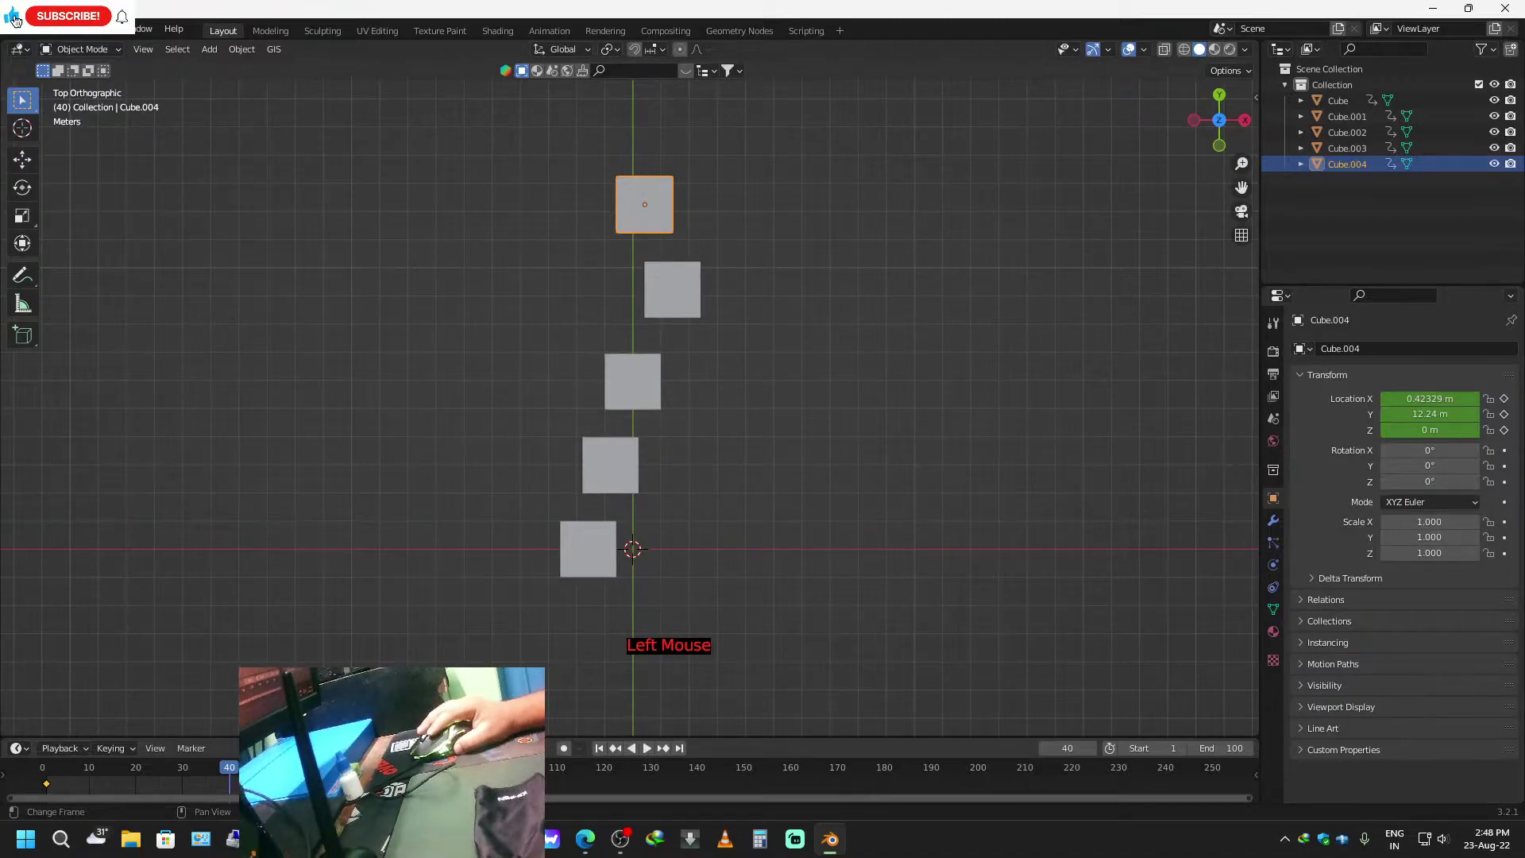
click(664, 219)
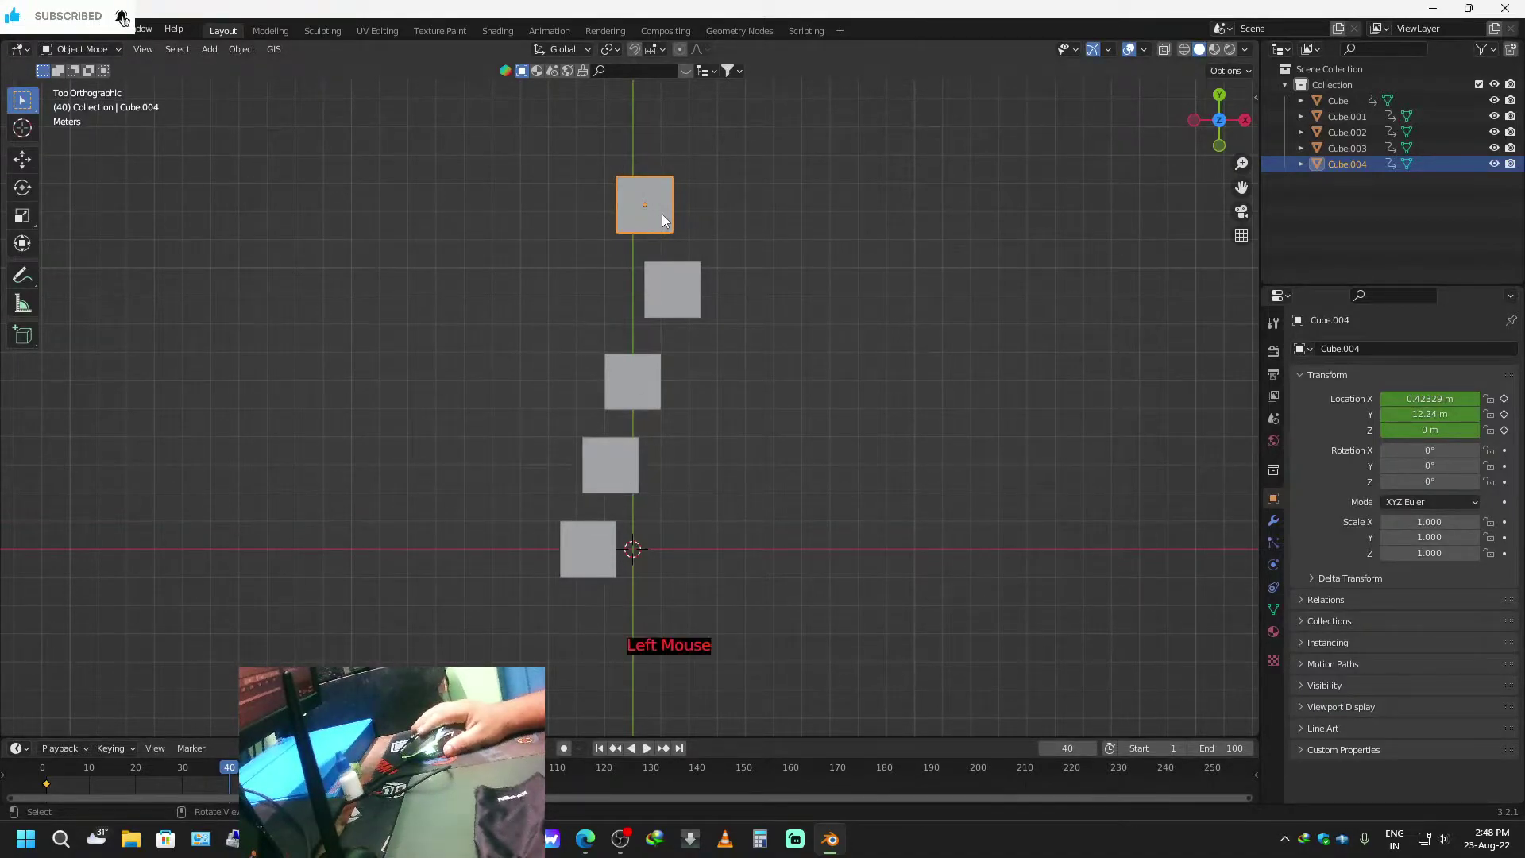
click(680, 303)
key(g)
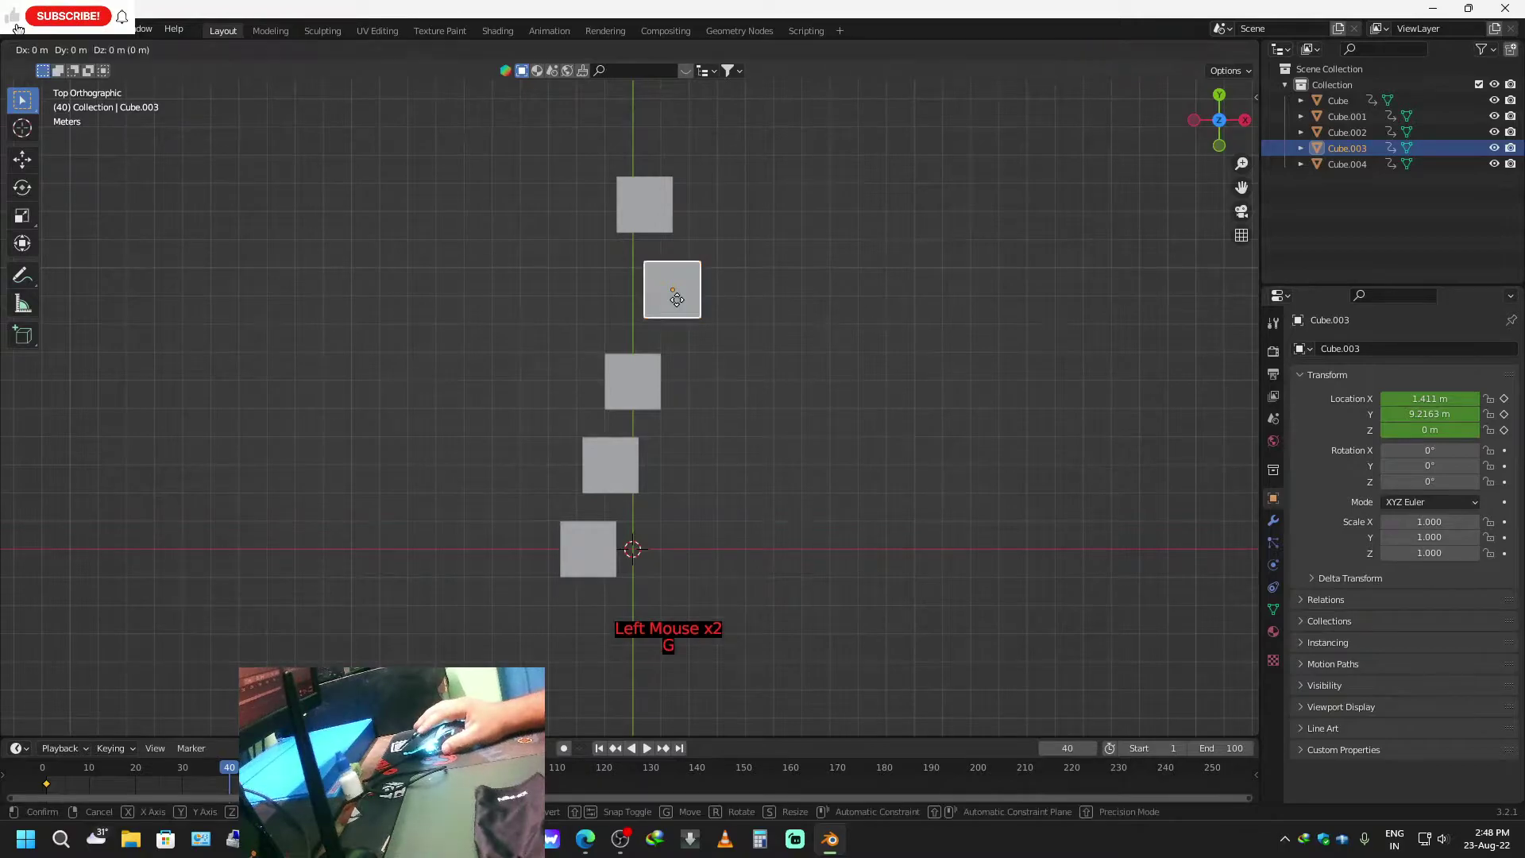
key(x)
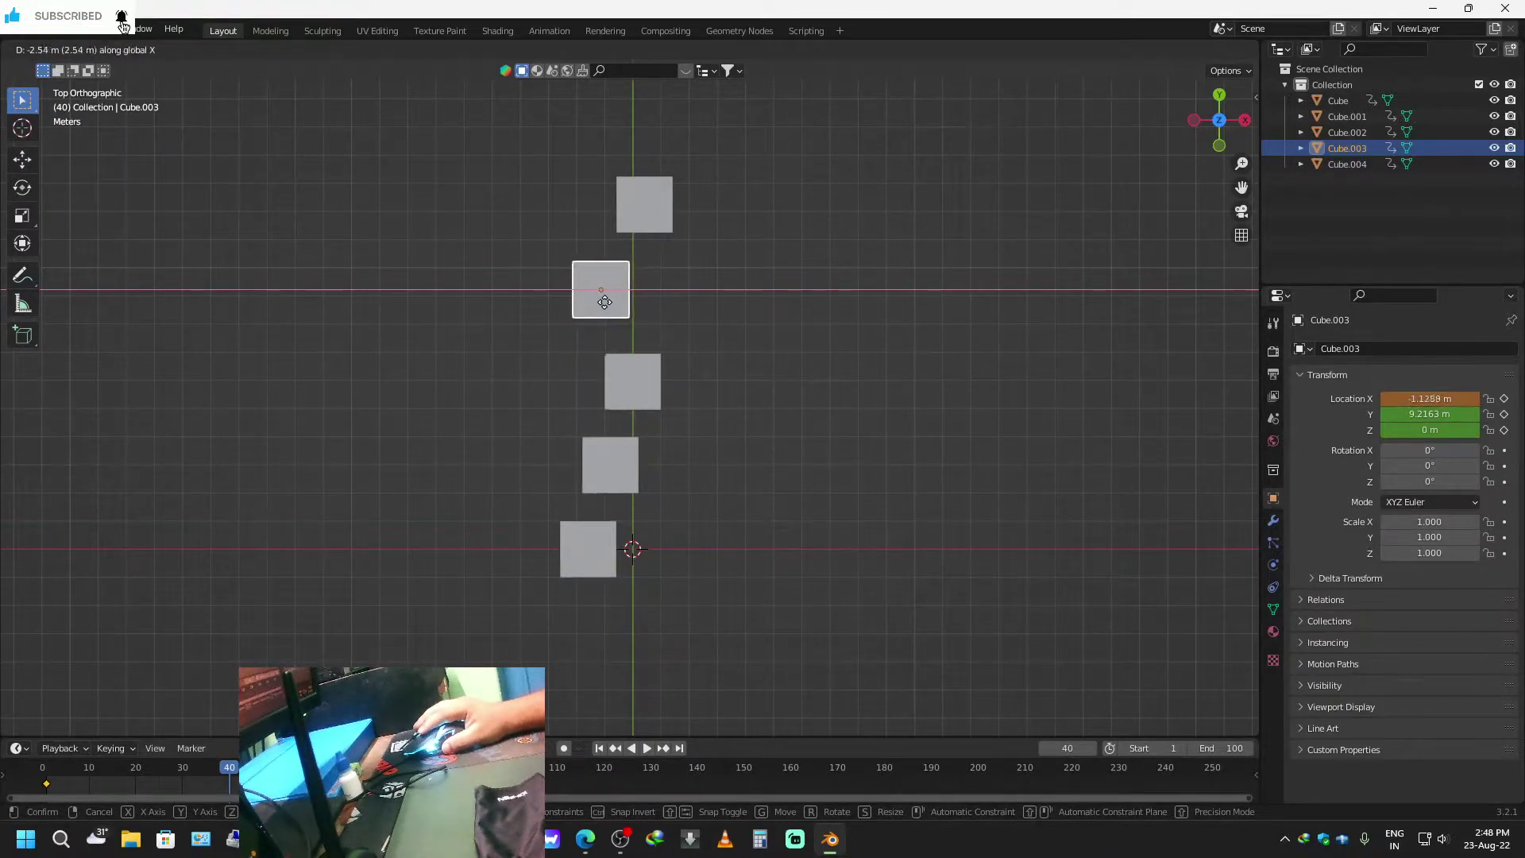
click(603, 303)
At frame 40, move the second cube about 2.5 m in the positive X direction.
click(630, 385)
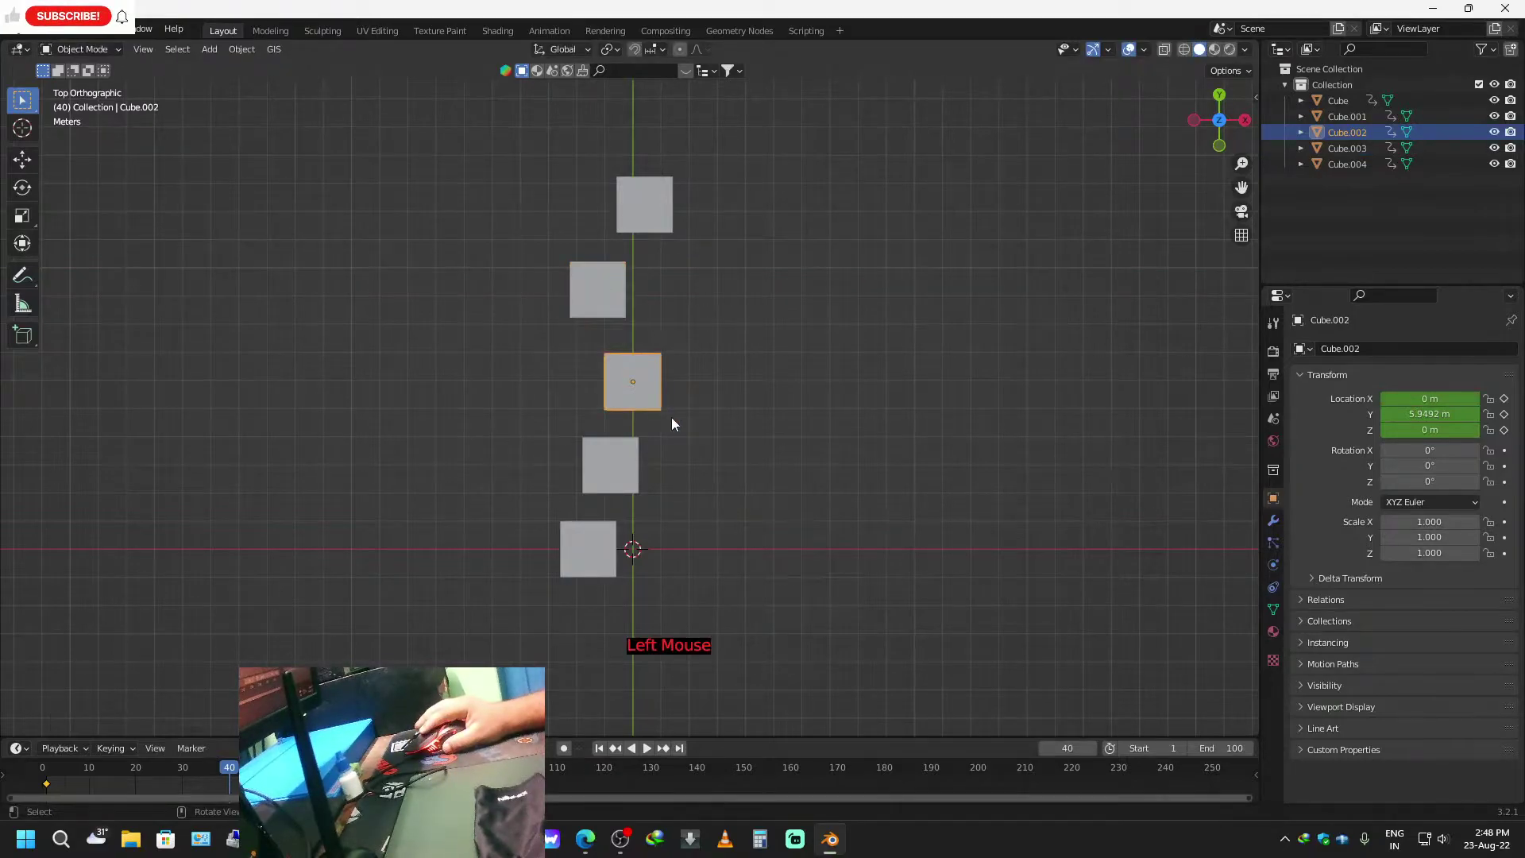
click(612, 465)
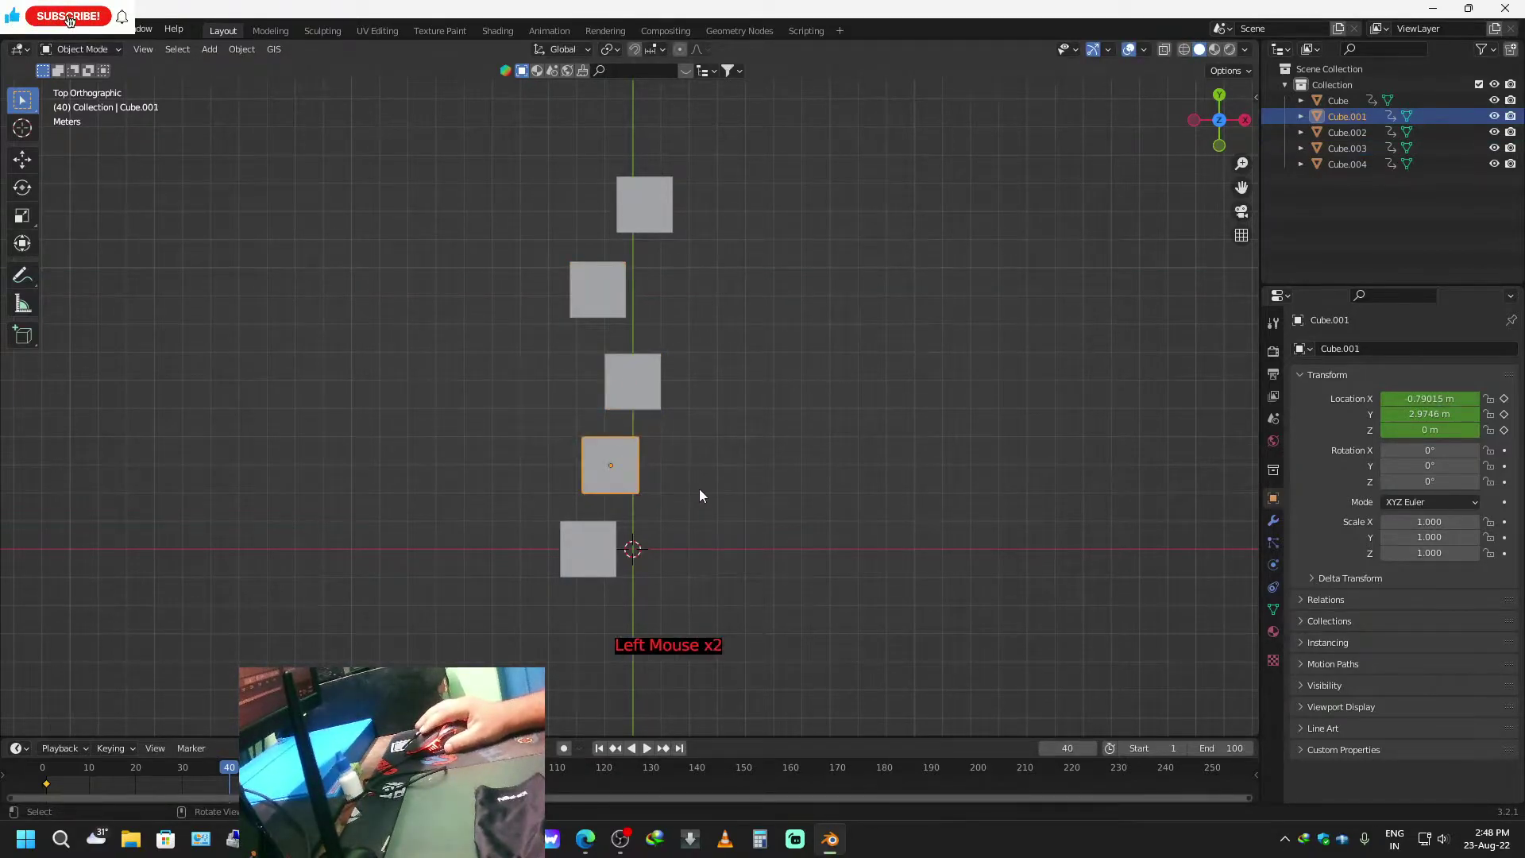
key(g)
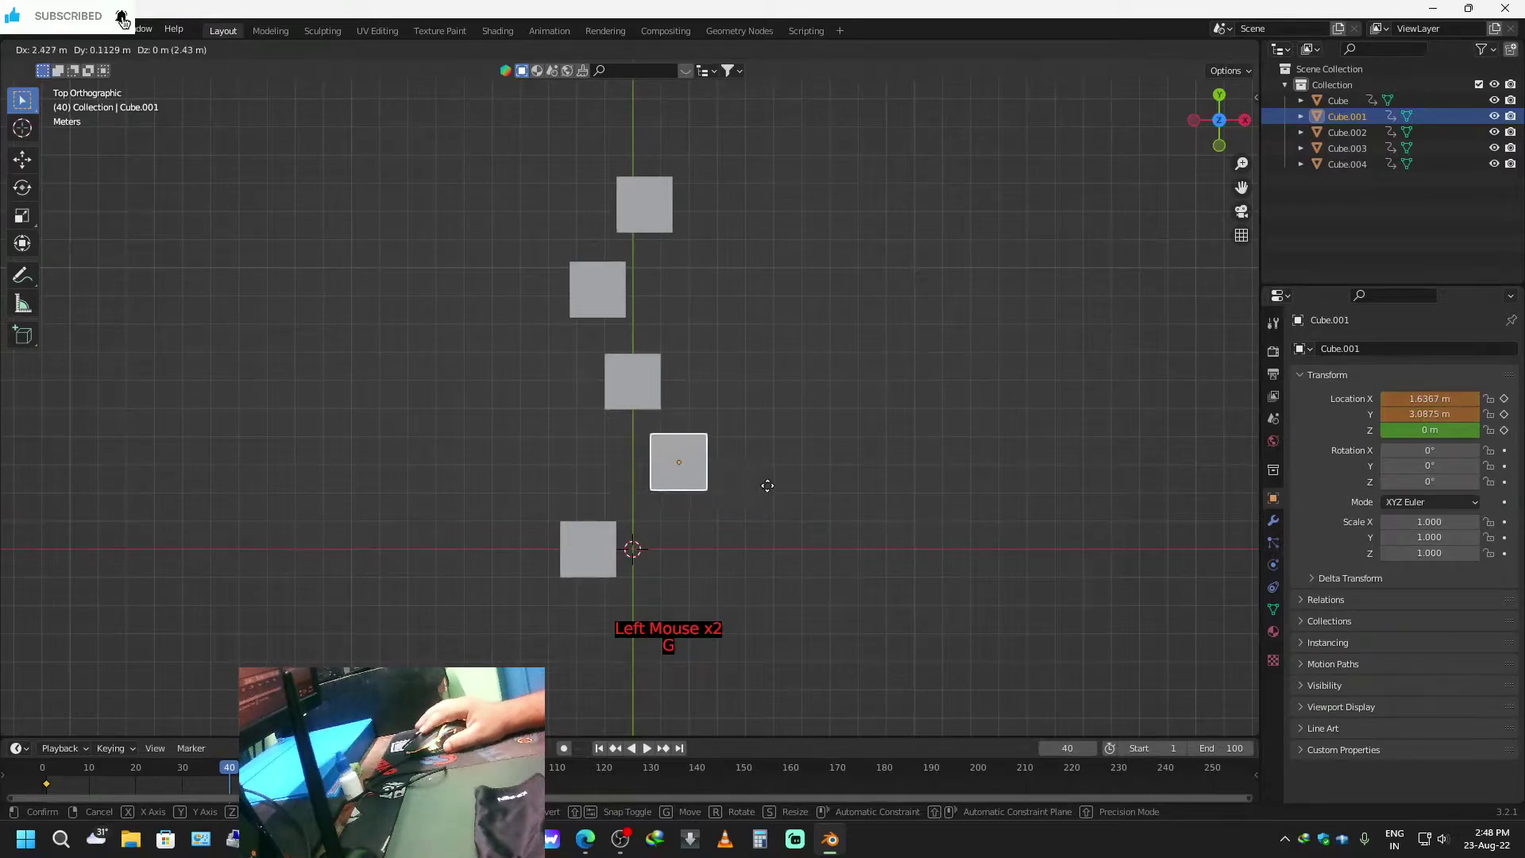
key(x)
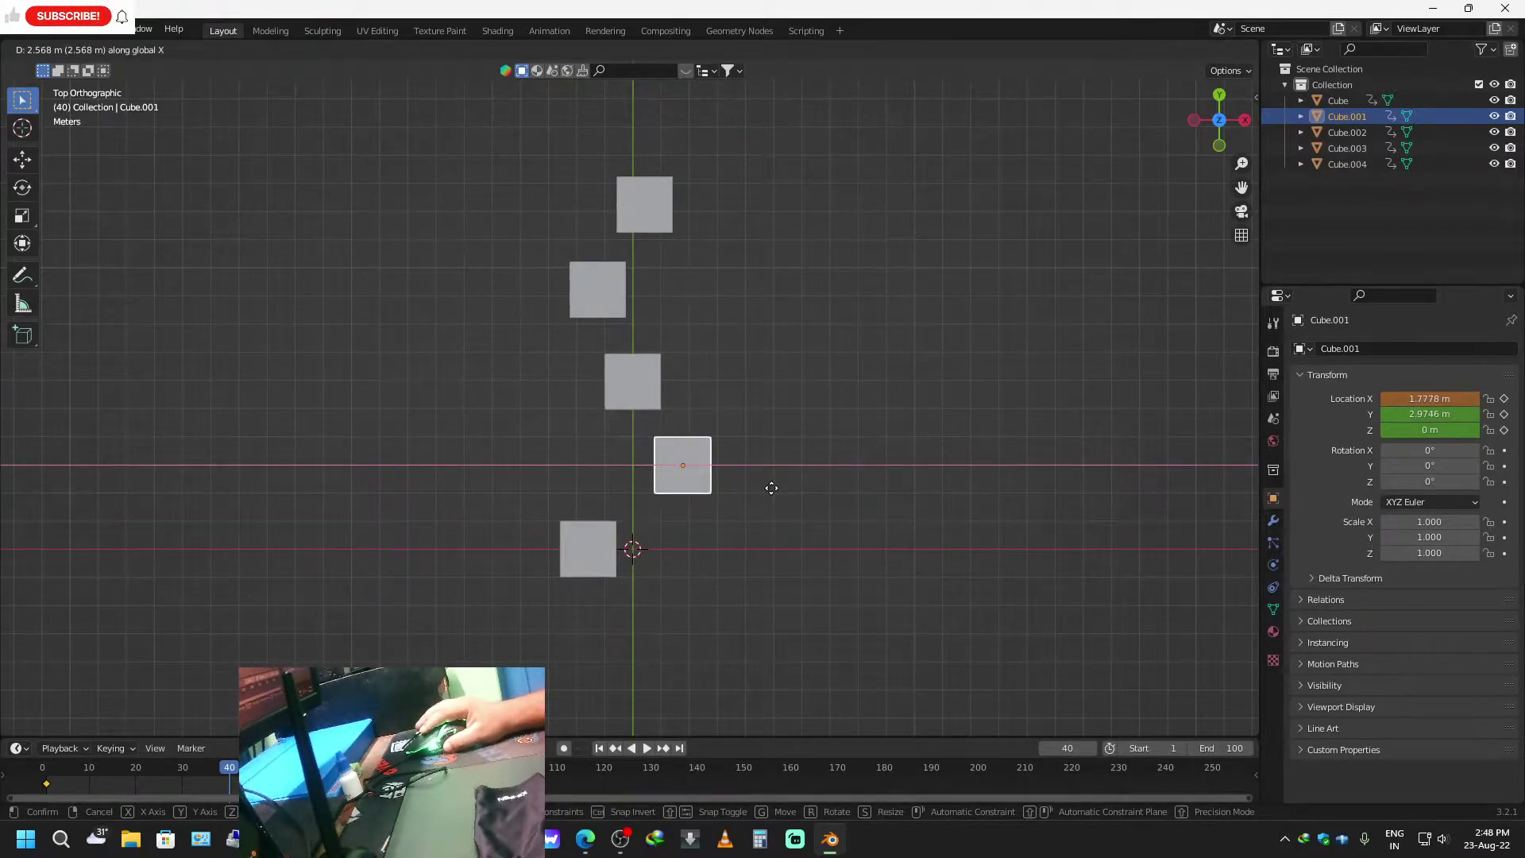
click(769, 488)
Move the first cube along X to about 2.71 m and insert a Location keyframe for it at frame 40.
click(616, 554)
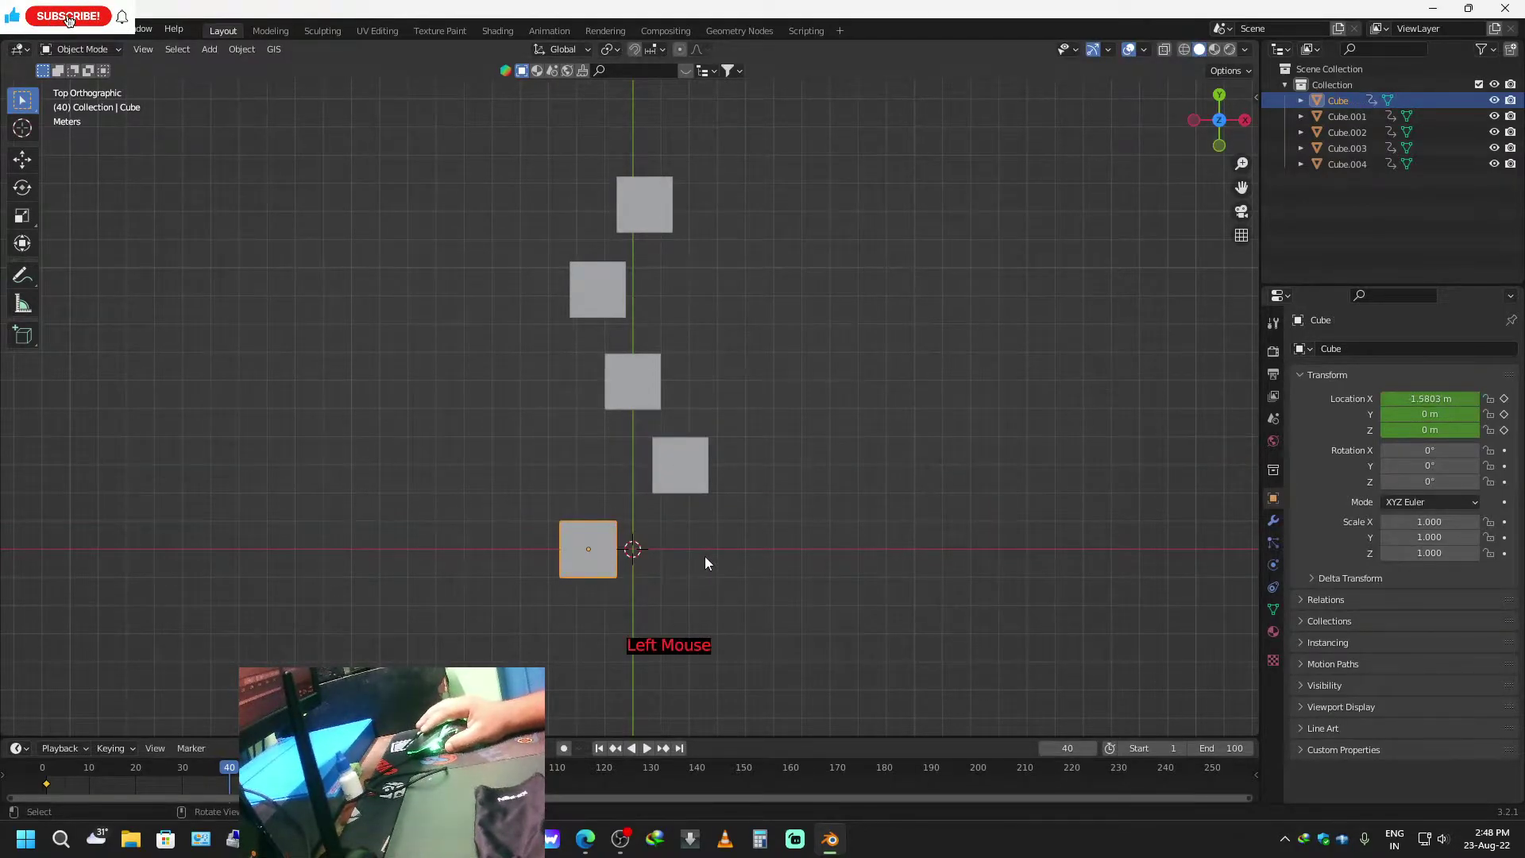
key(g)
key(x)
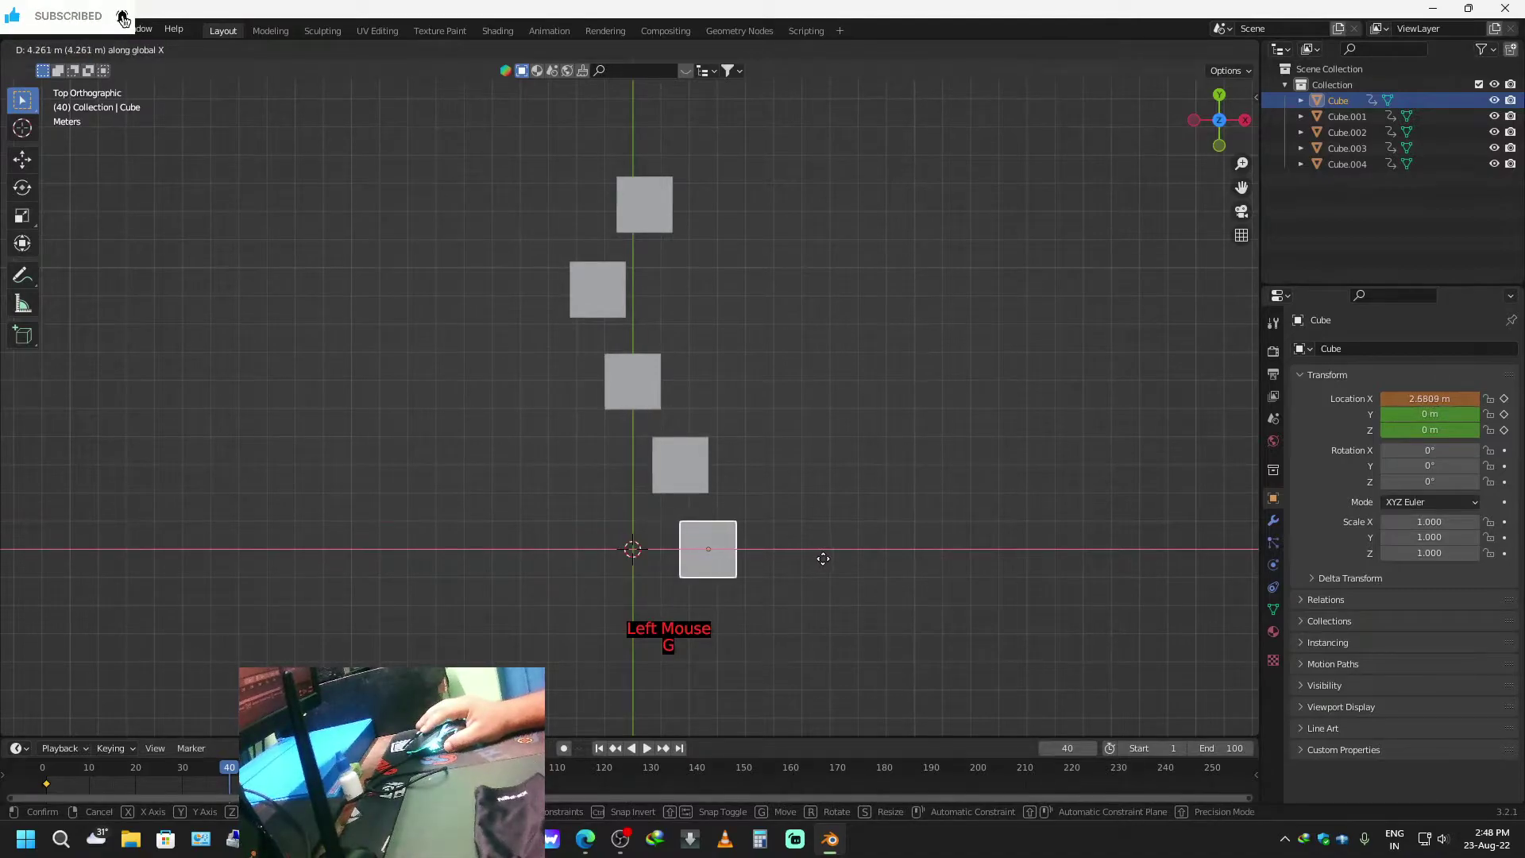
click(823, 557)
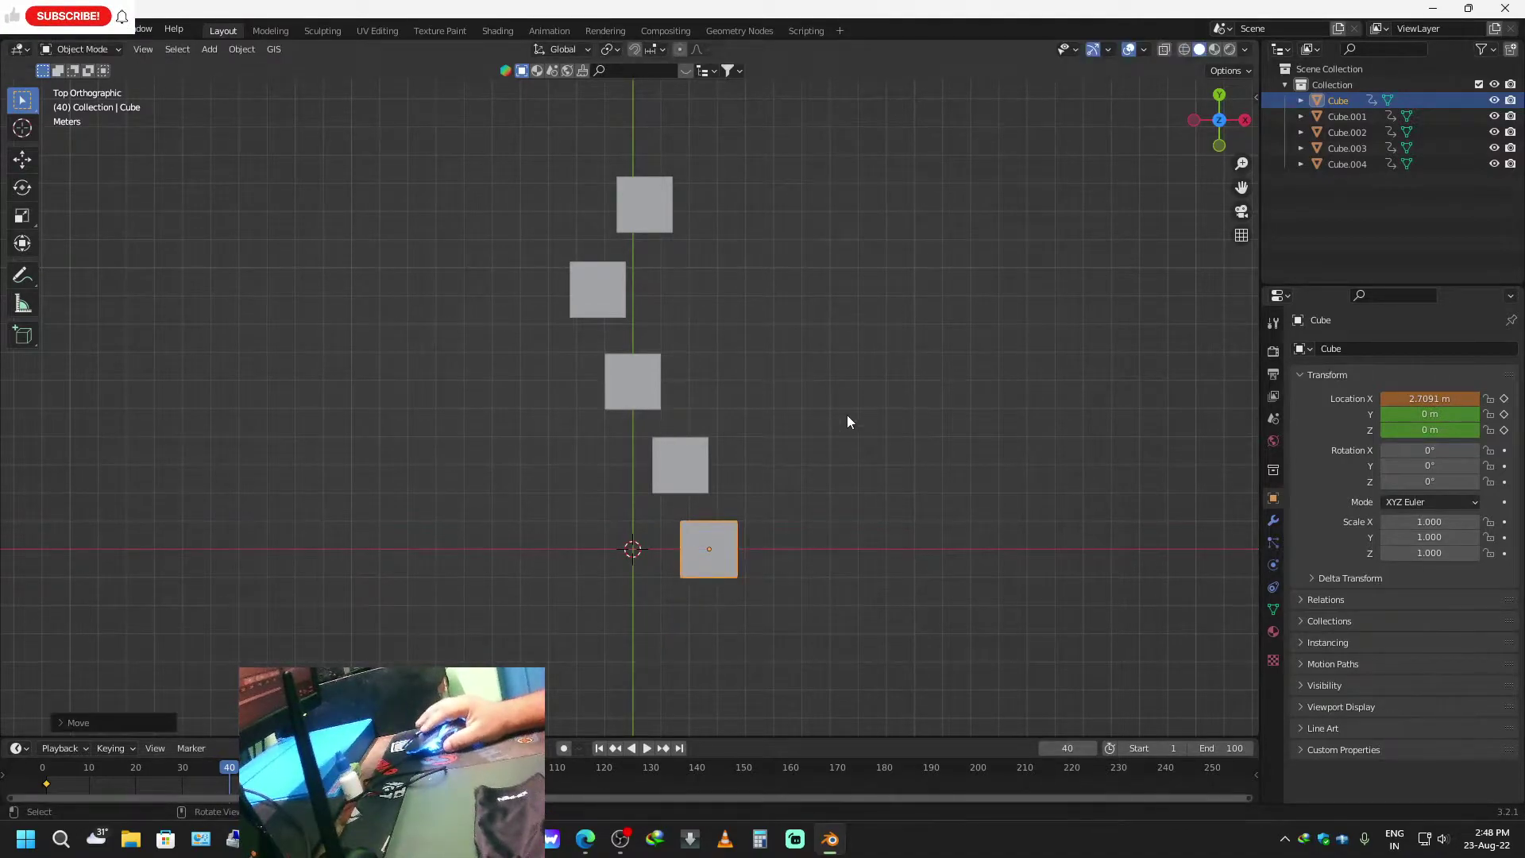
key(i)
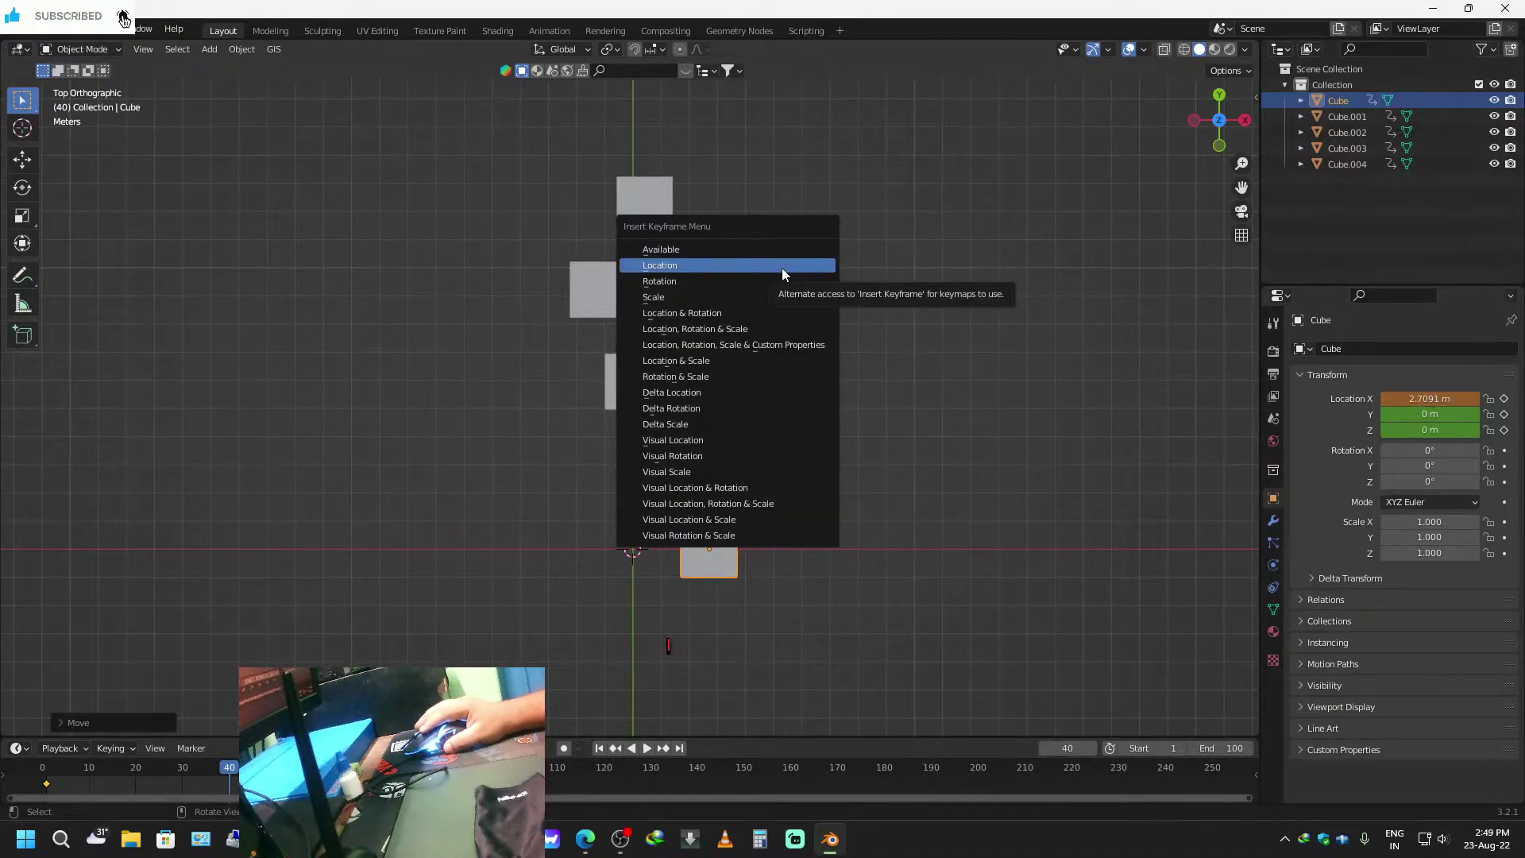
click(782, 269)
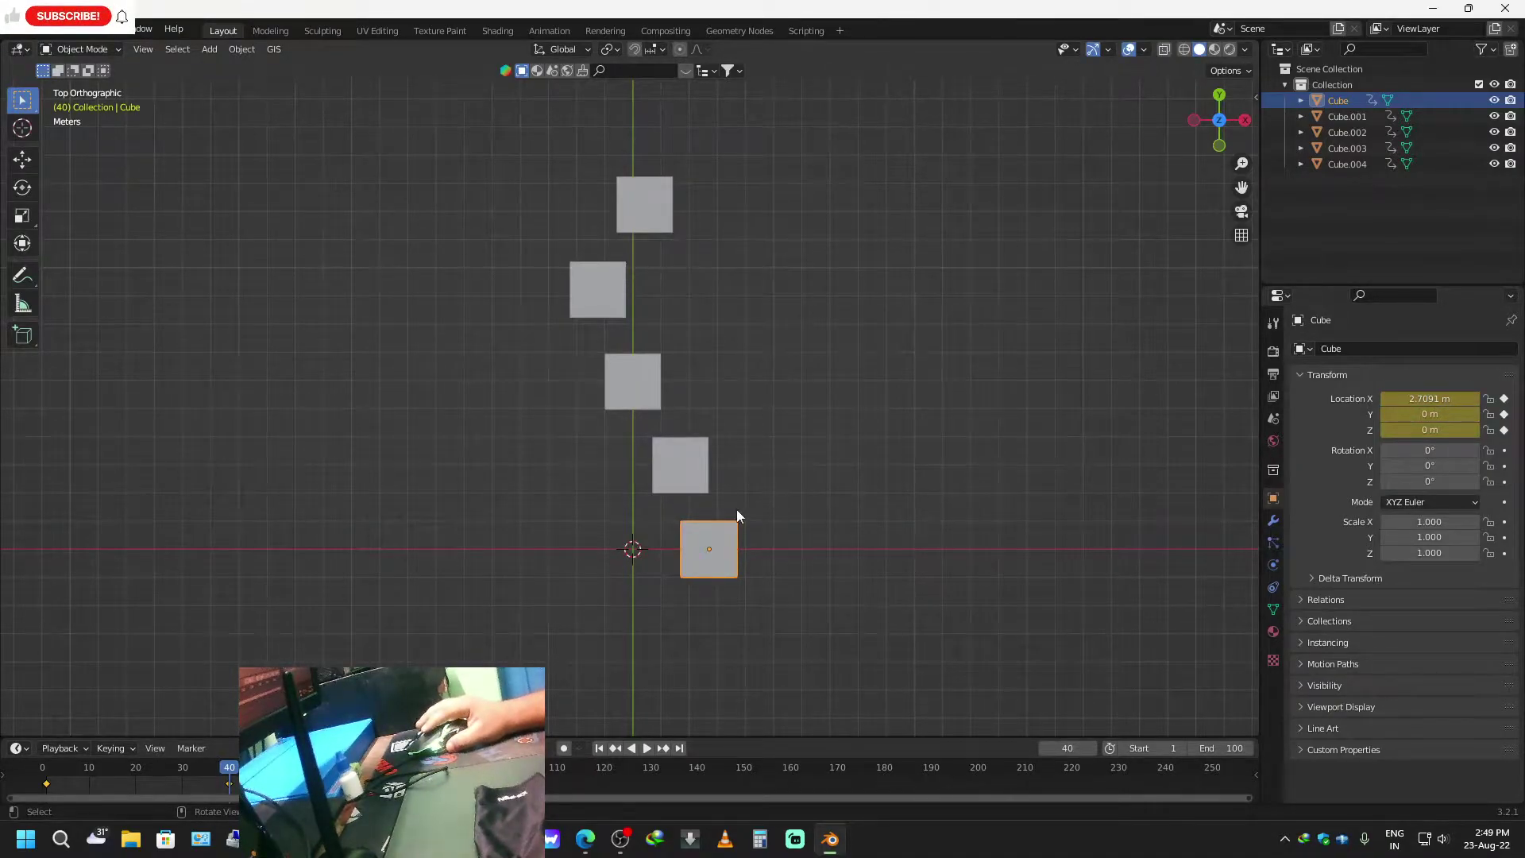
Select all five cubes and insert a Location keyframe for them at frame 40.
click(690, 478)
click(645, 215)
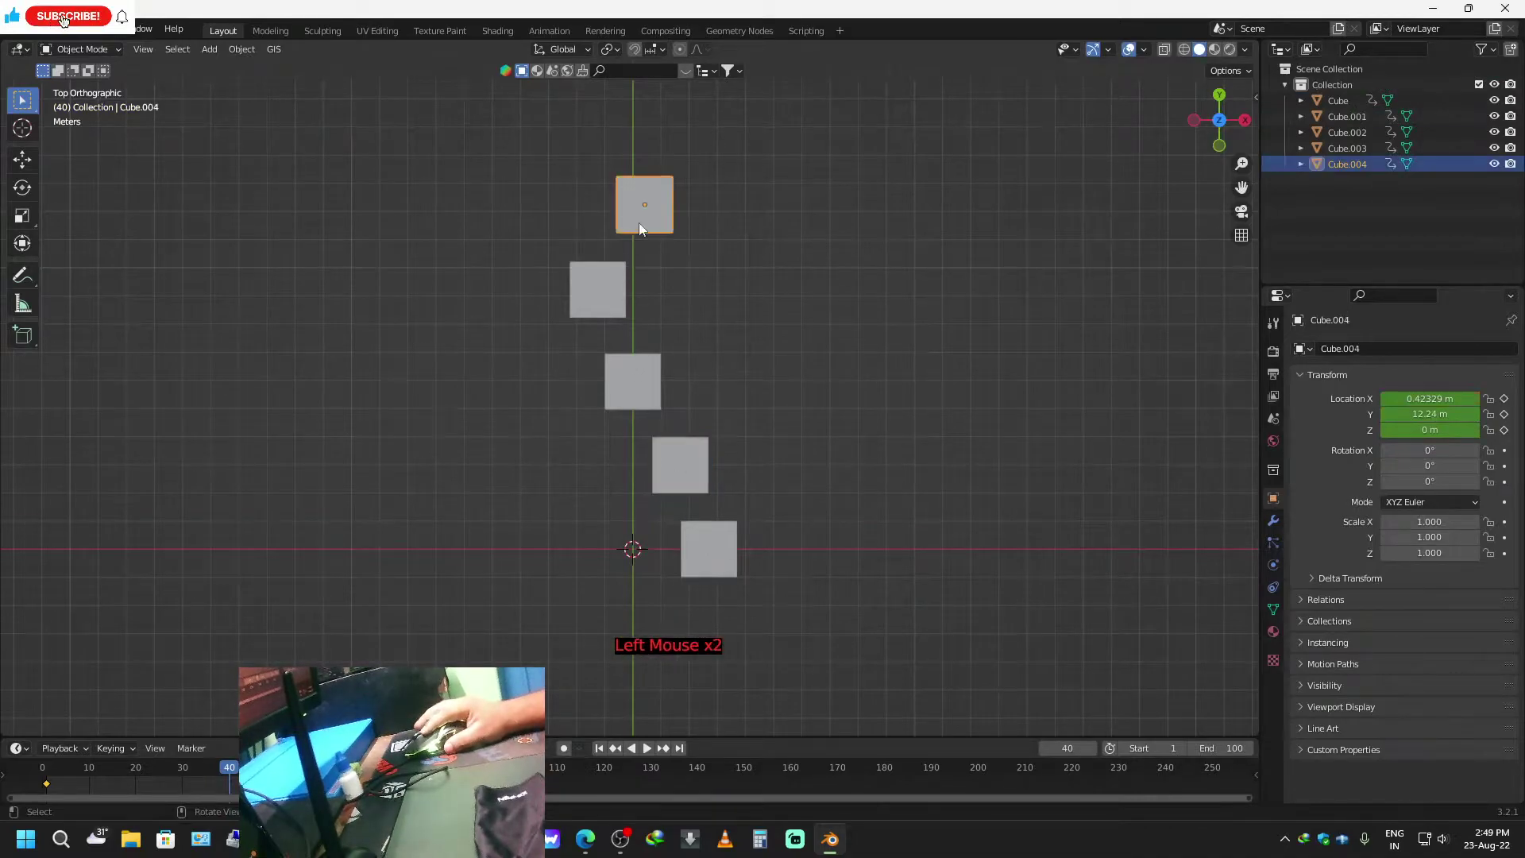
click(602, 280)
click(645, 215)
shift+click(604, 284)
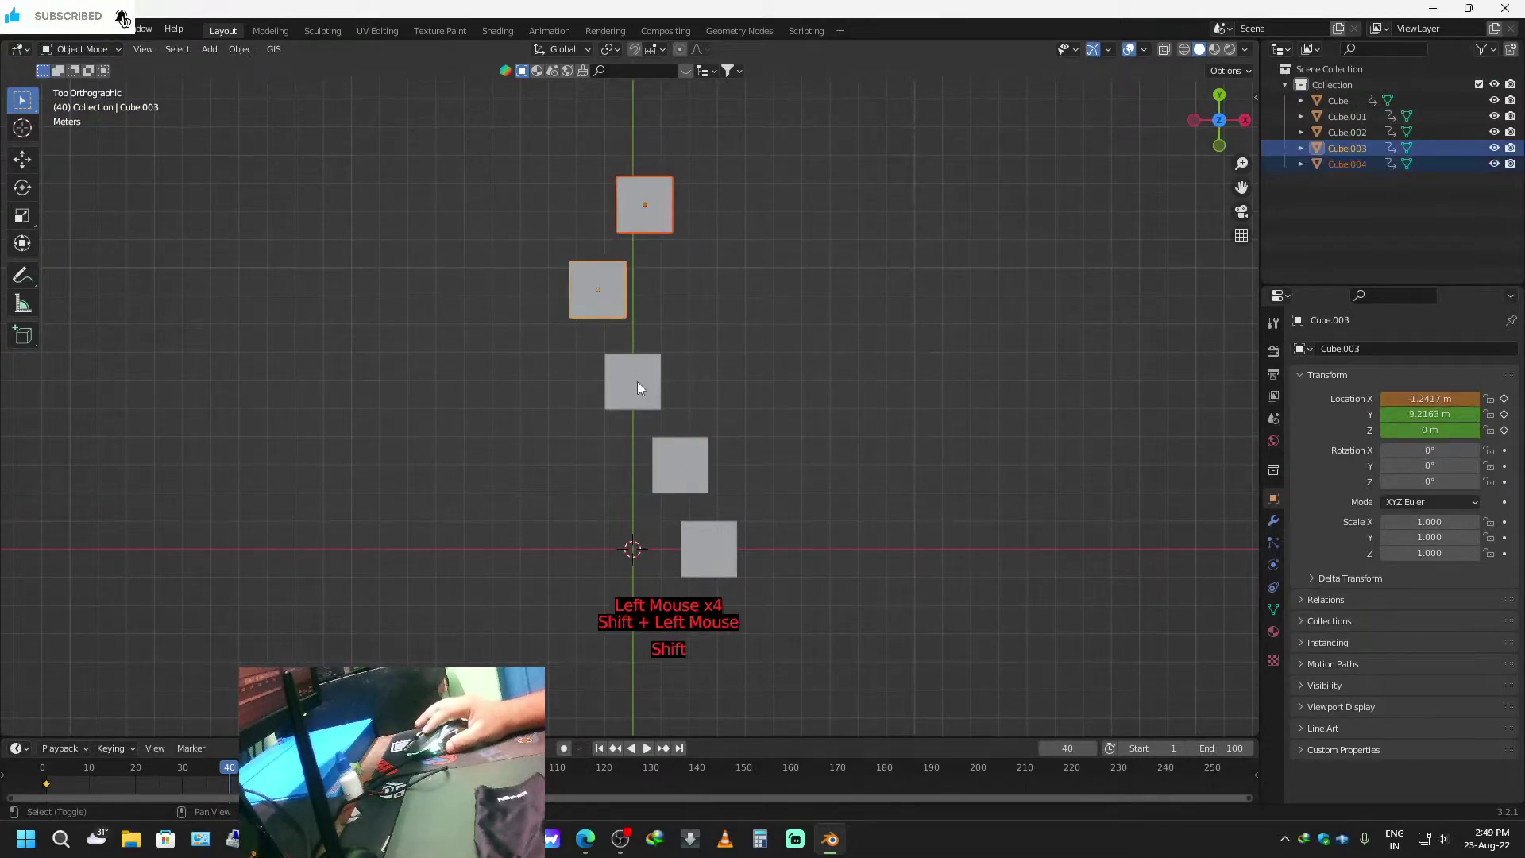
shift+click(676, 477)
shift+click(707, 541)
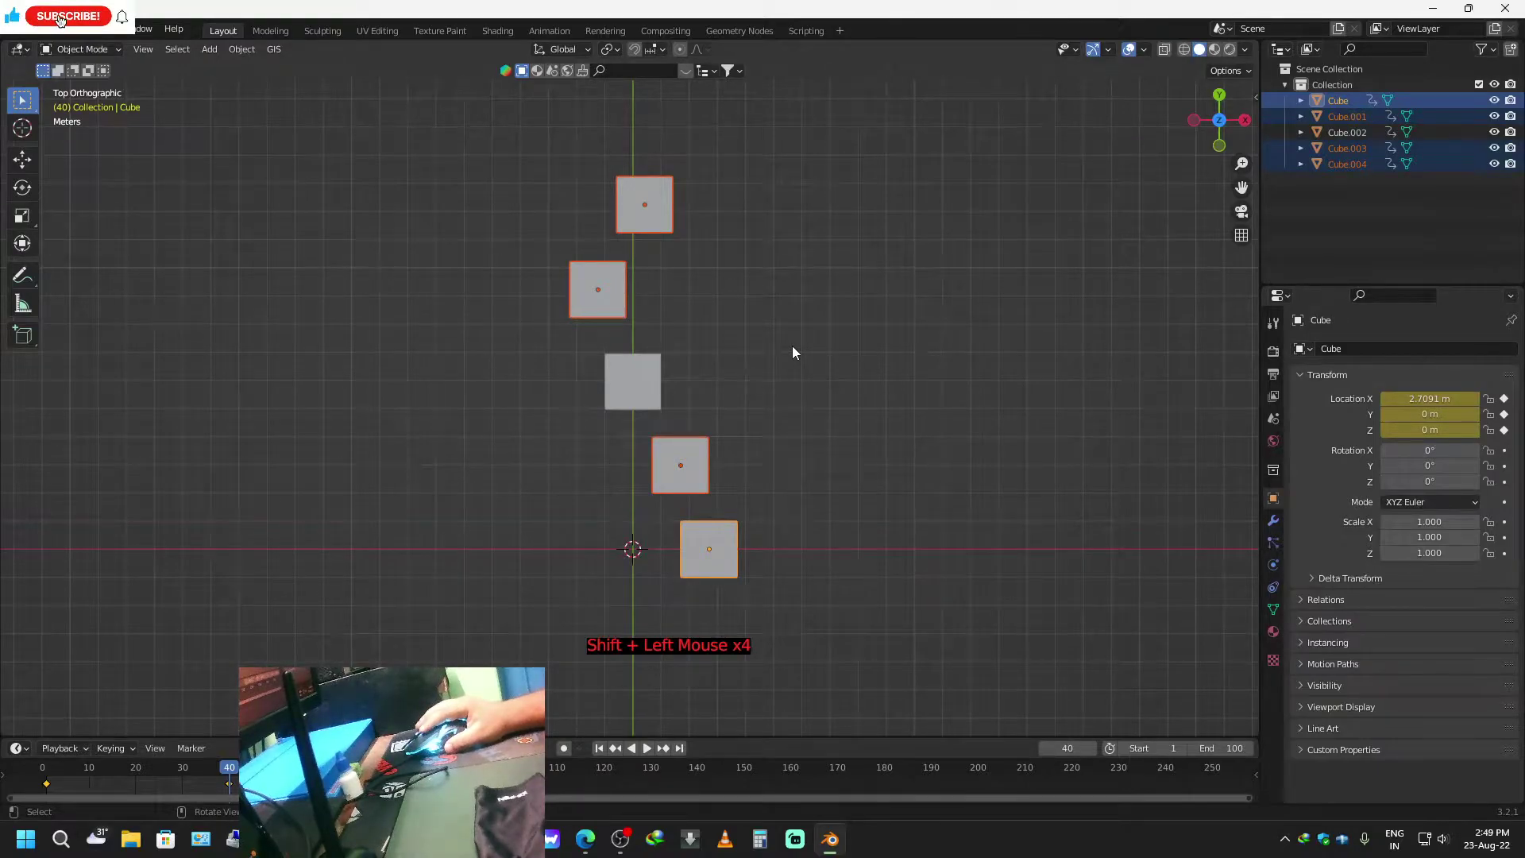
shift+click(648, 382)
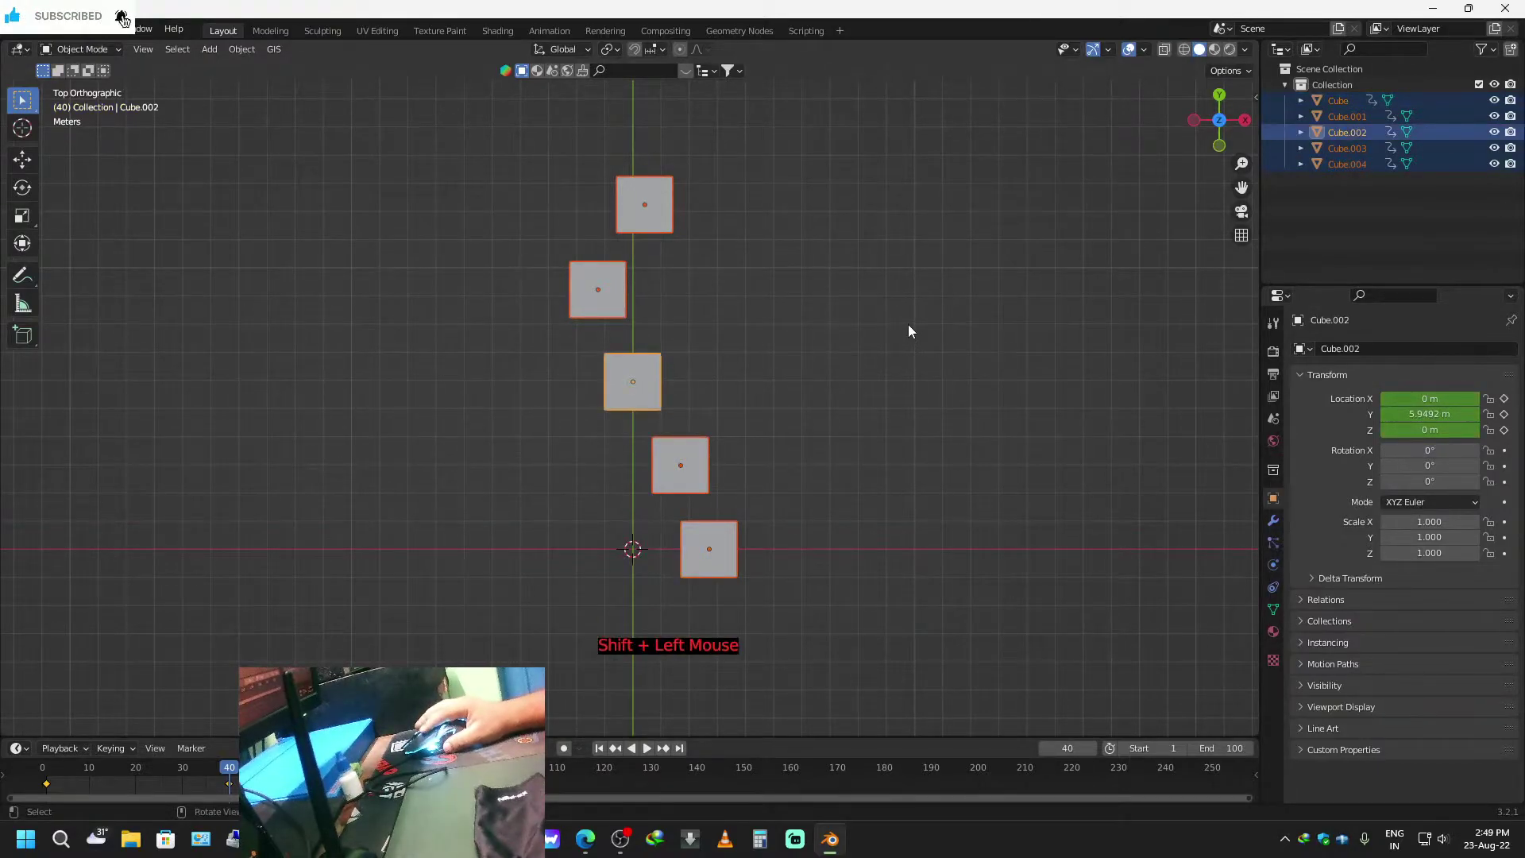
key(i)
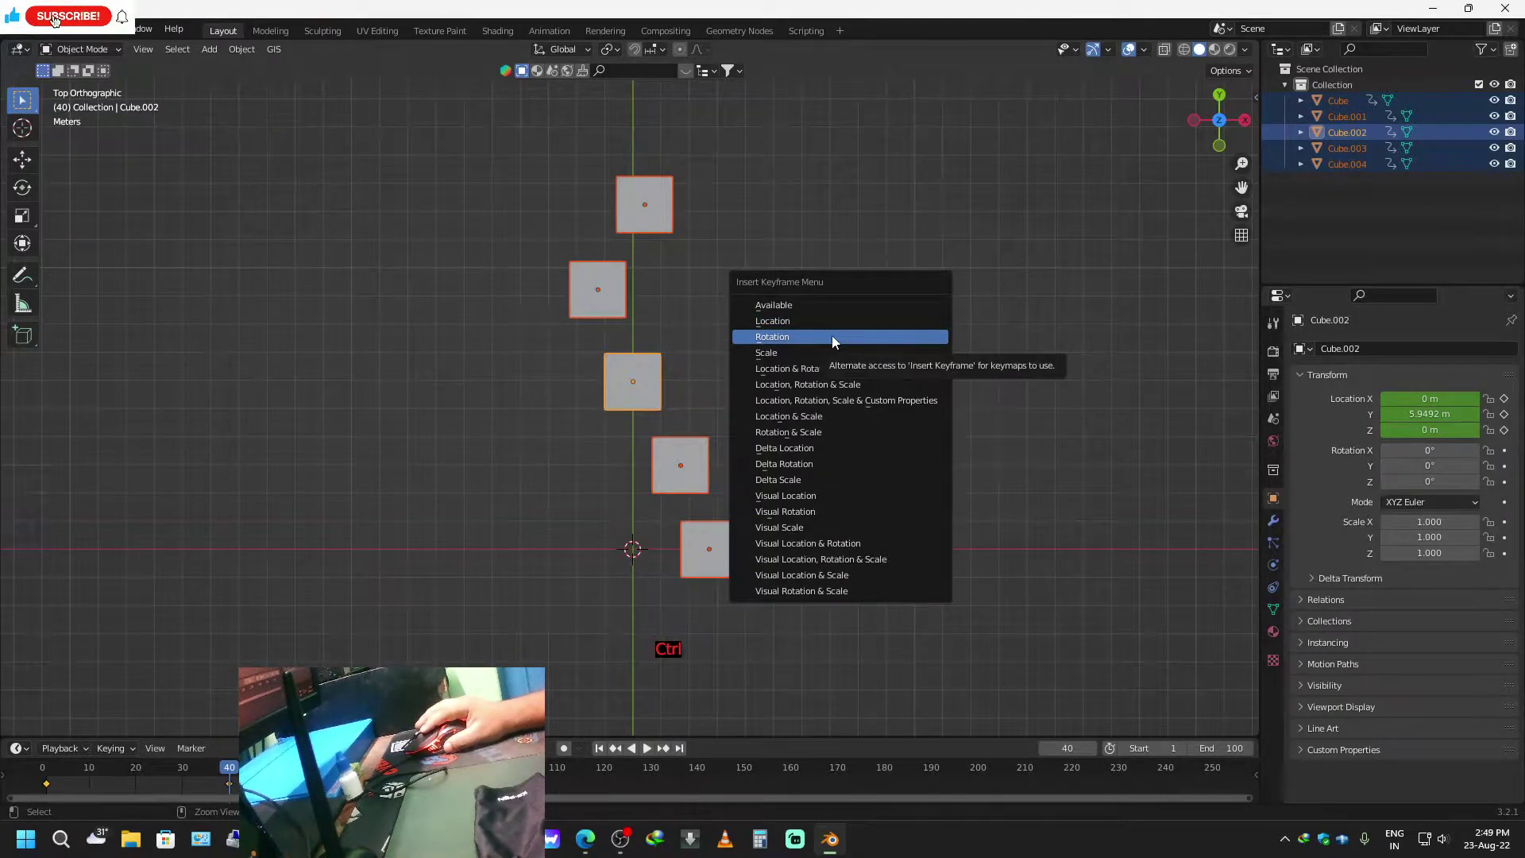
click(814, 322)
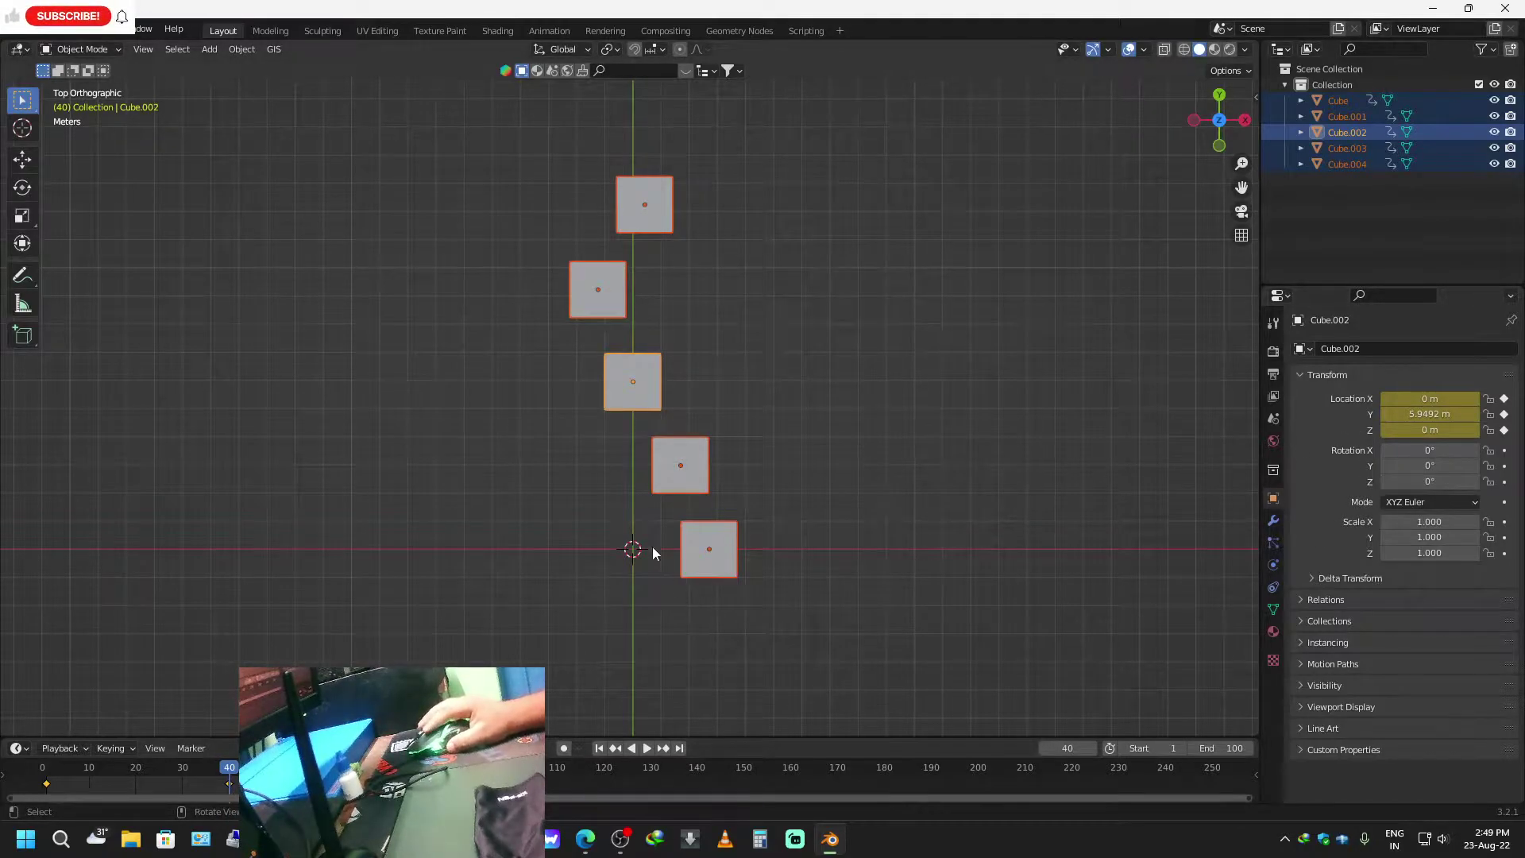
click(707, 555)
click(688, 461)
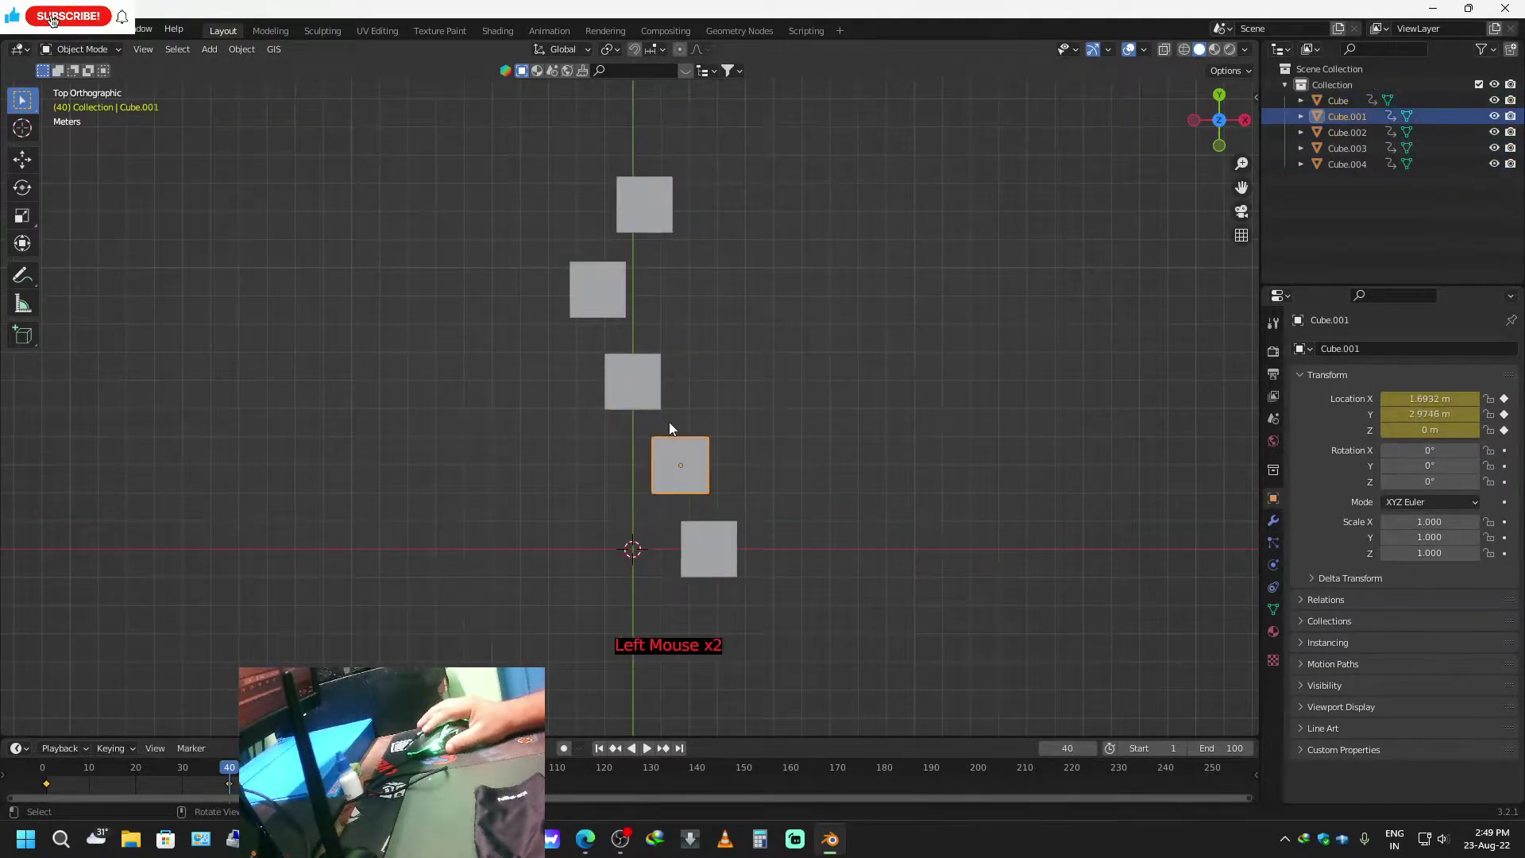
Move the third cube along X to about -0.17 m and insert a Location keyframe for it at frame 40.
click(632, 359)
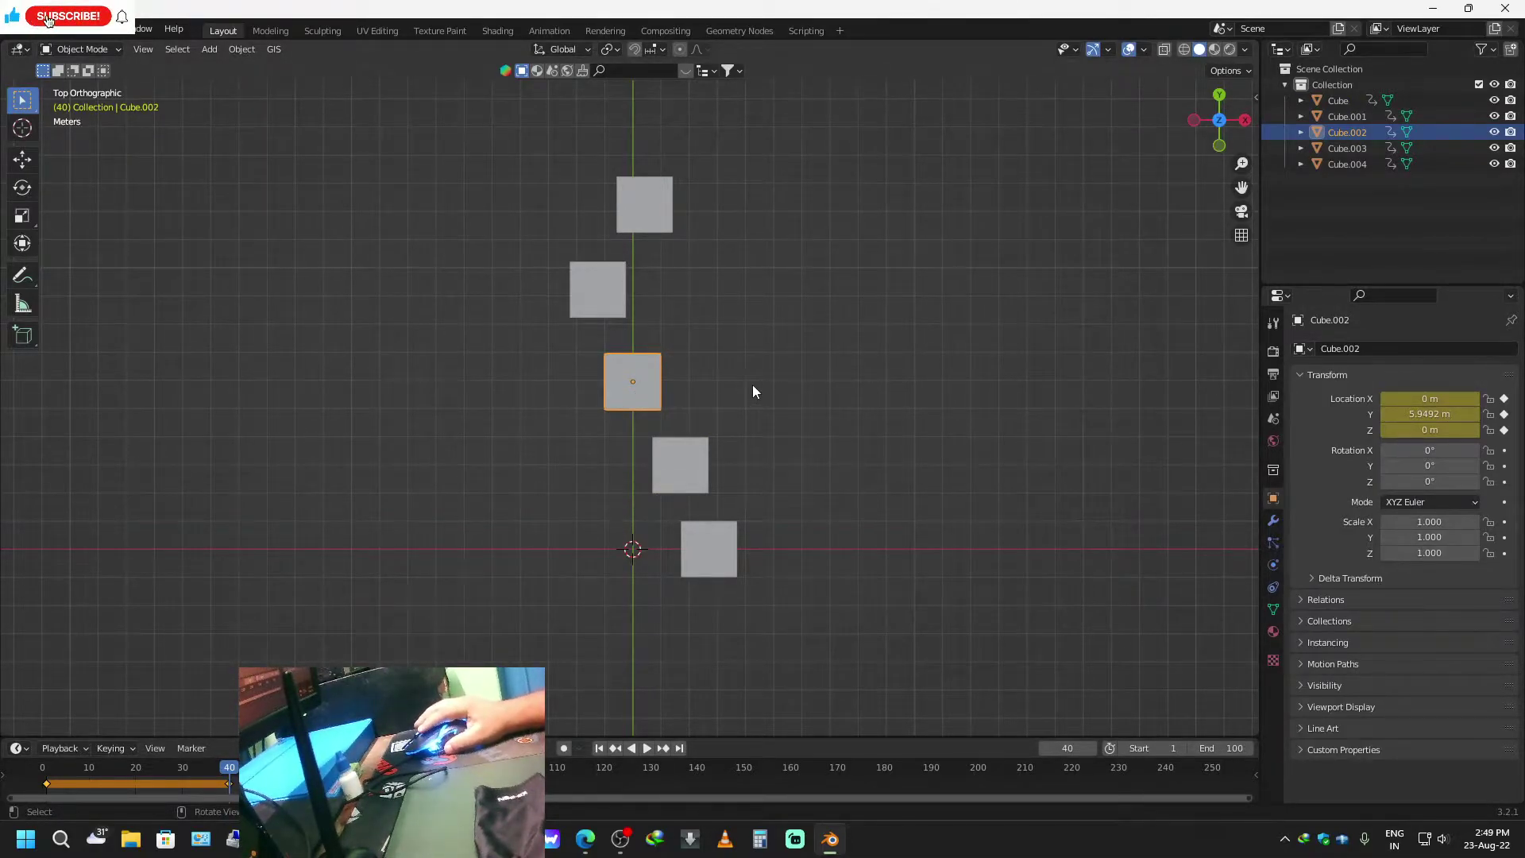
key(g)
key(x)
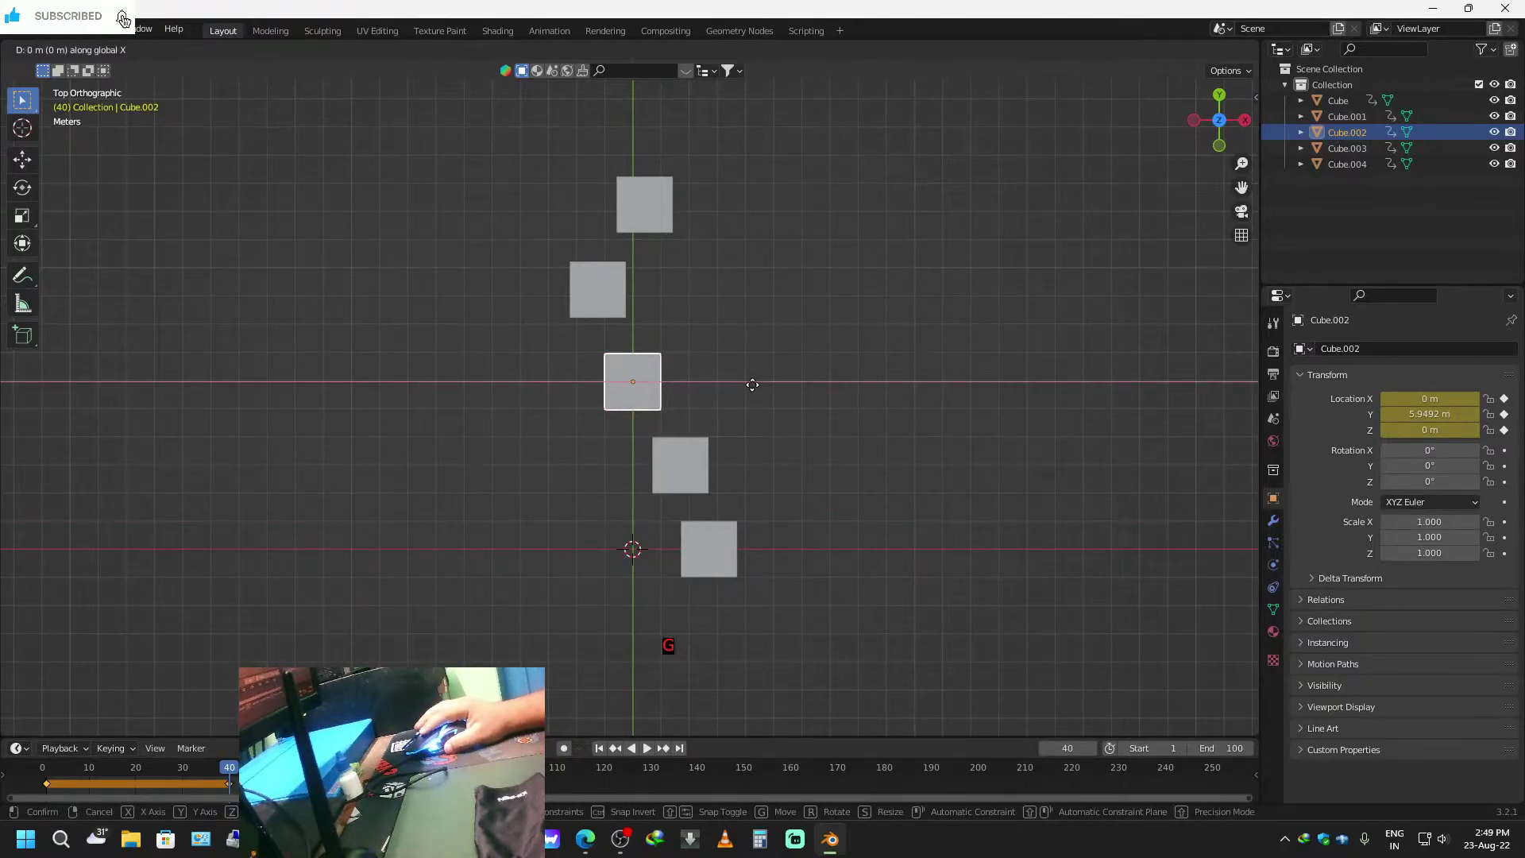
click(747, 386)
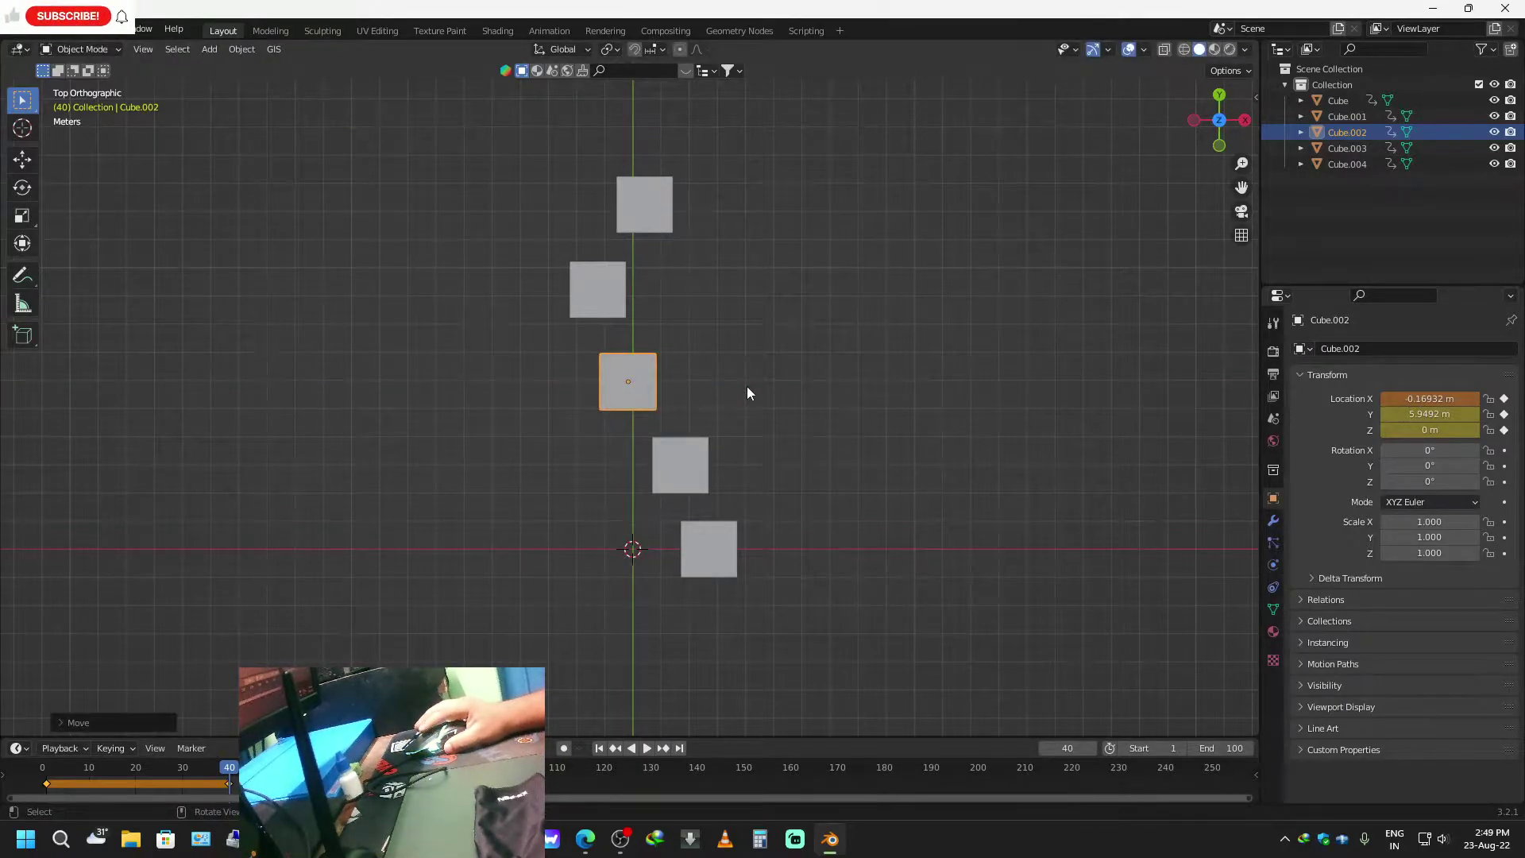
key(i)
click(747, 387)
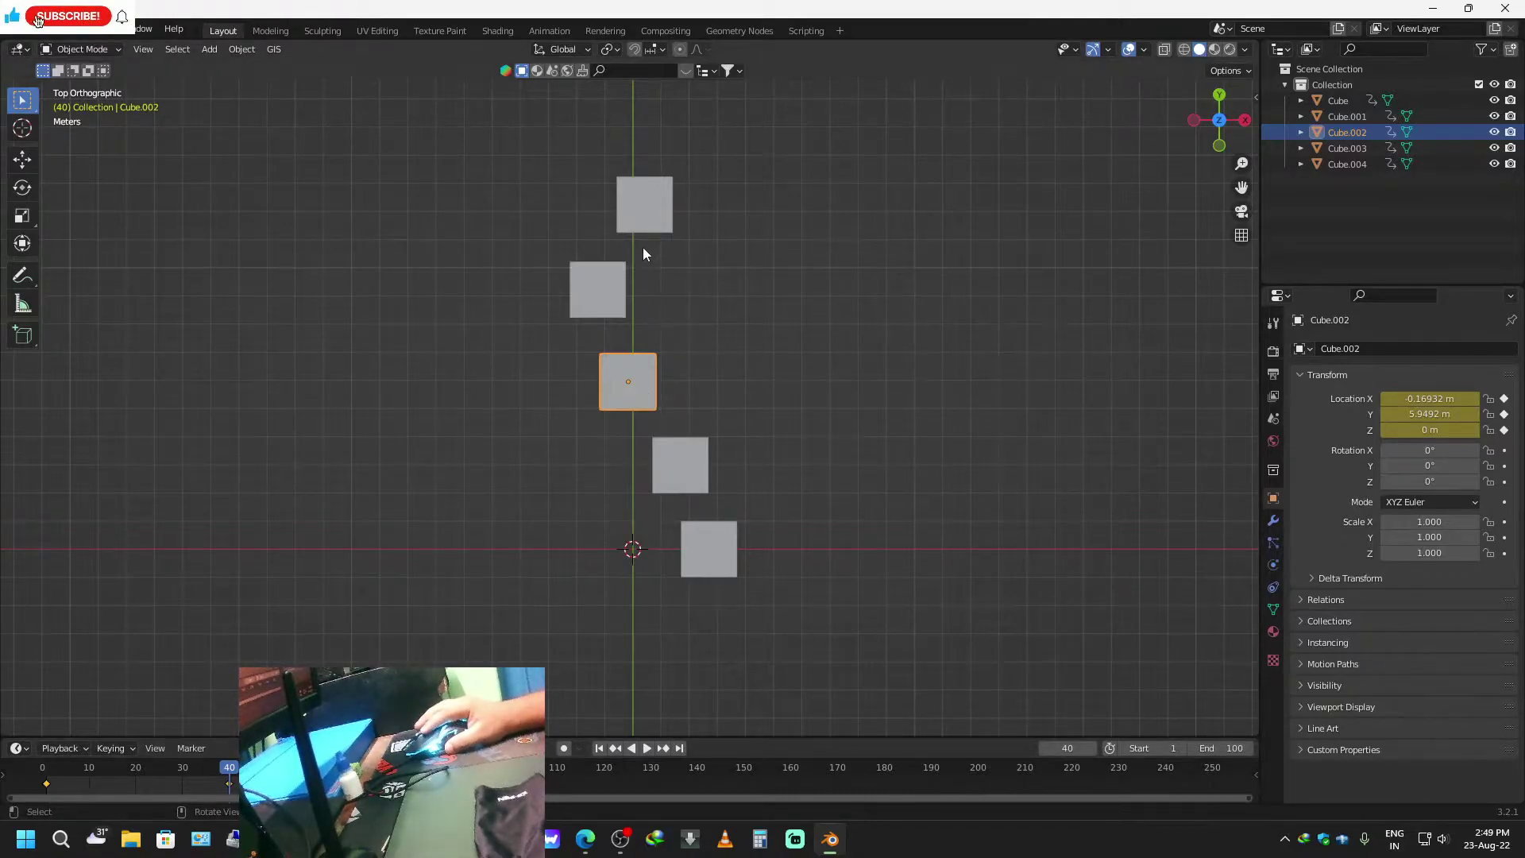
Move the fifth cube along X to about 0.59 m and insert a Location keyframe for it at frame 40.
click(646, 208)
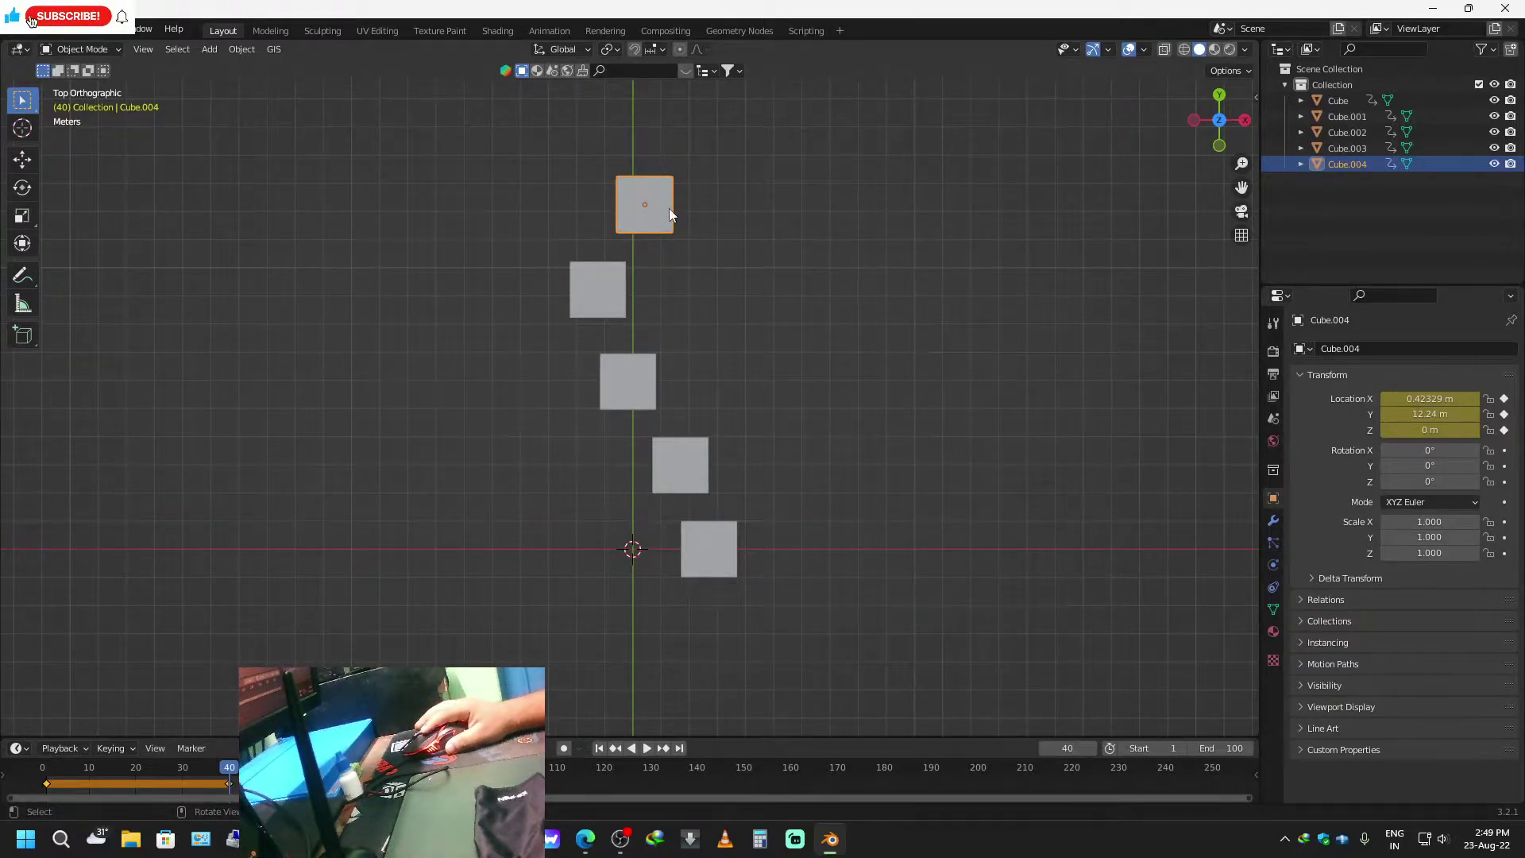
key(g)
key(x)
click(721, 227)
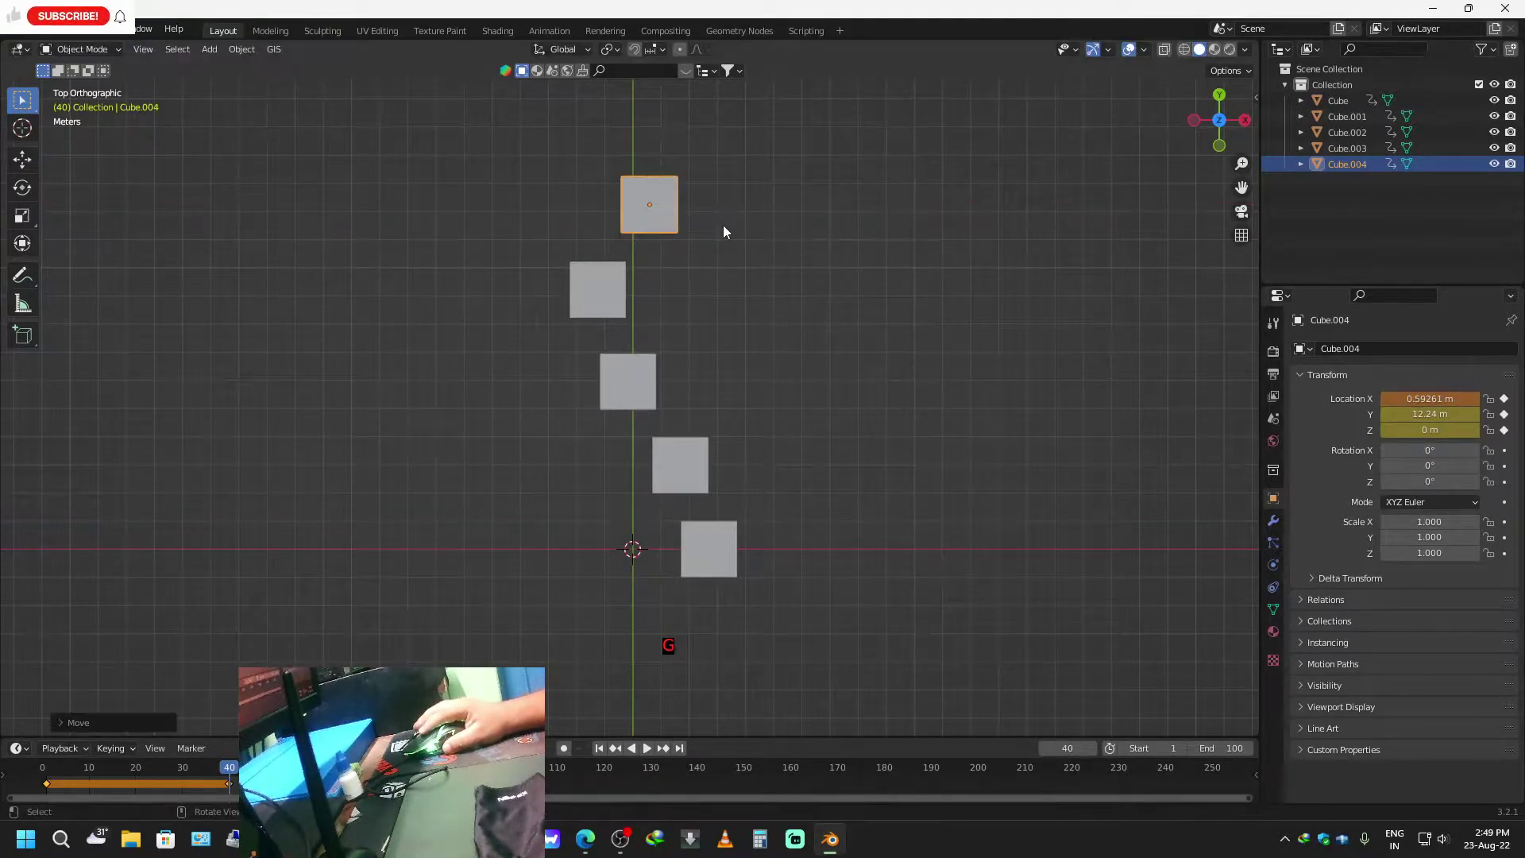
key(i)
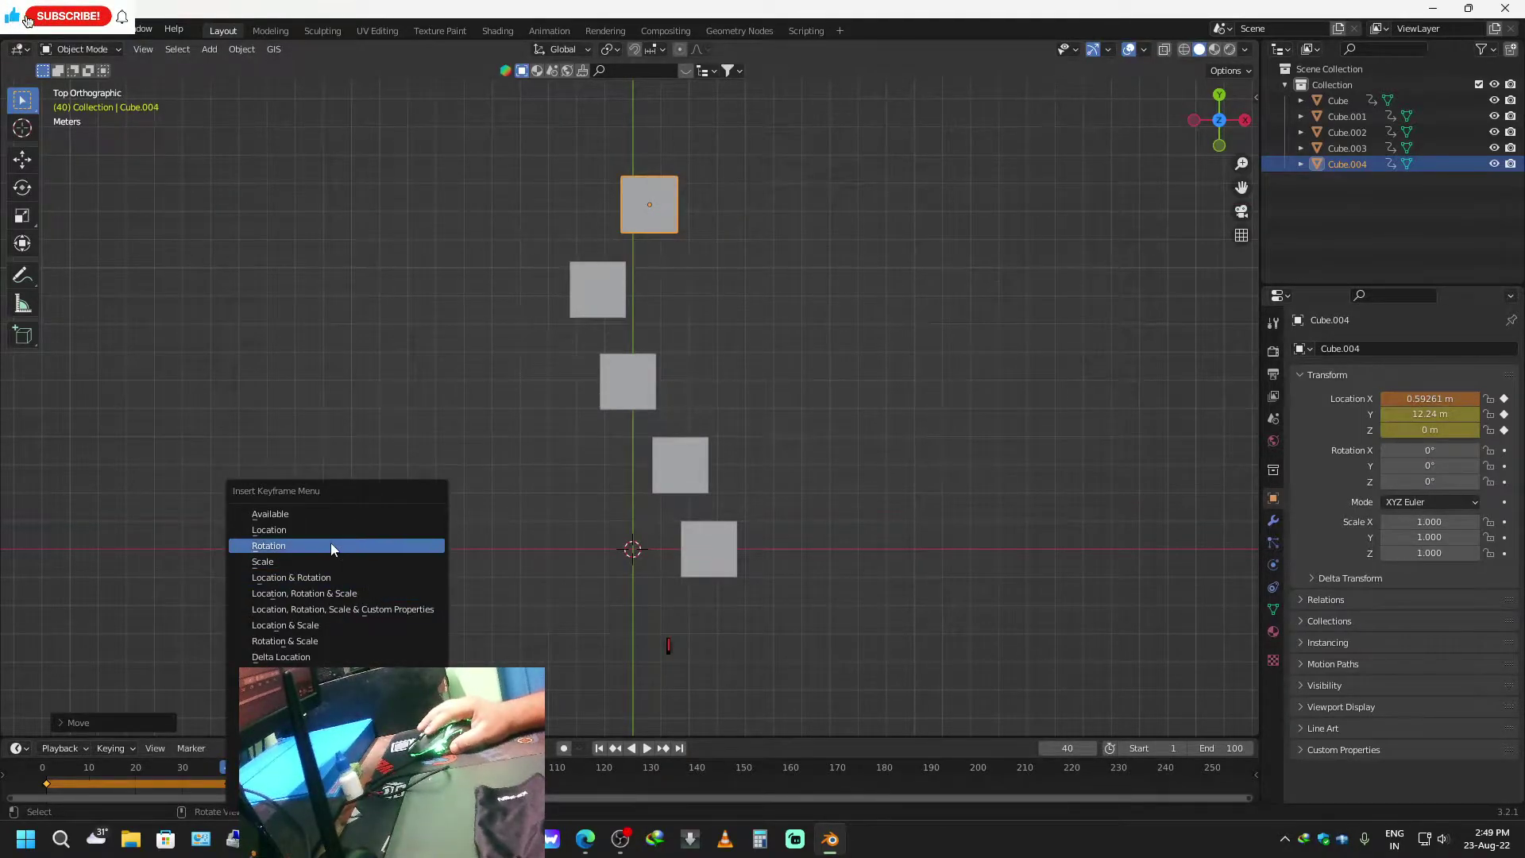
click(310, 531)
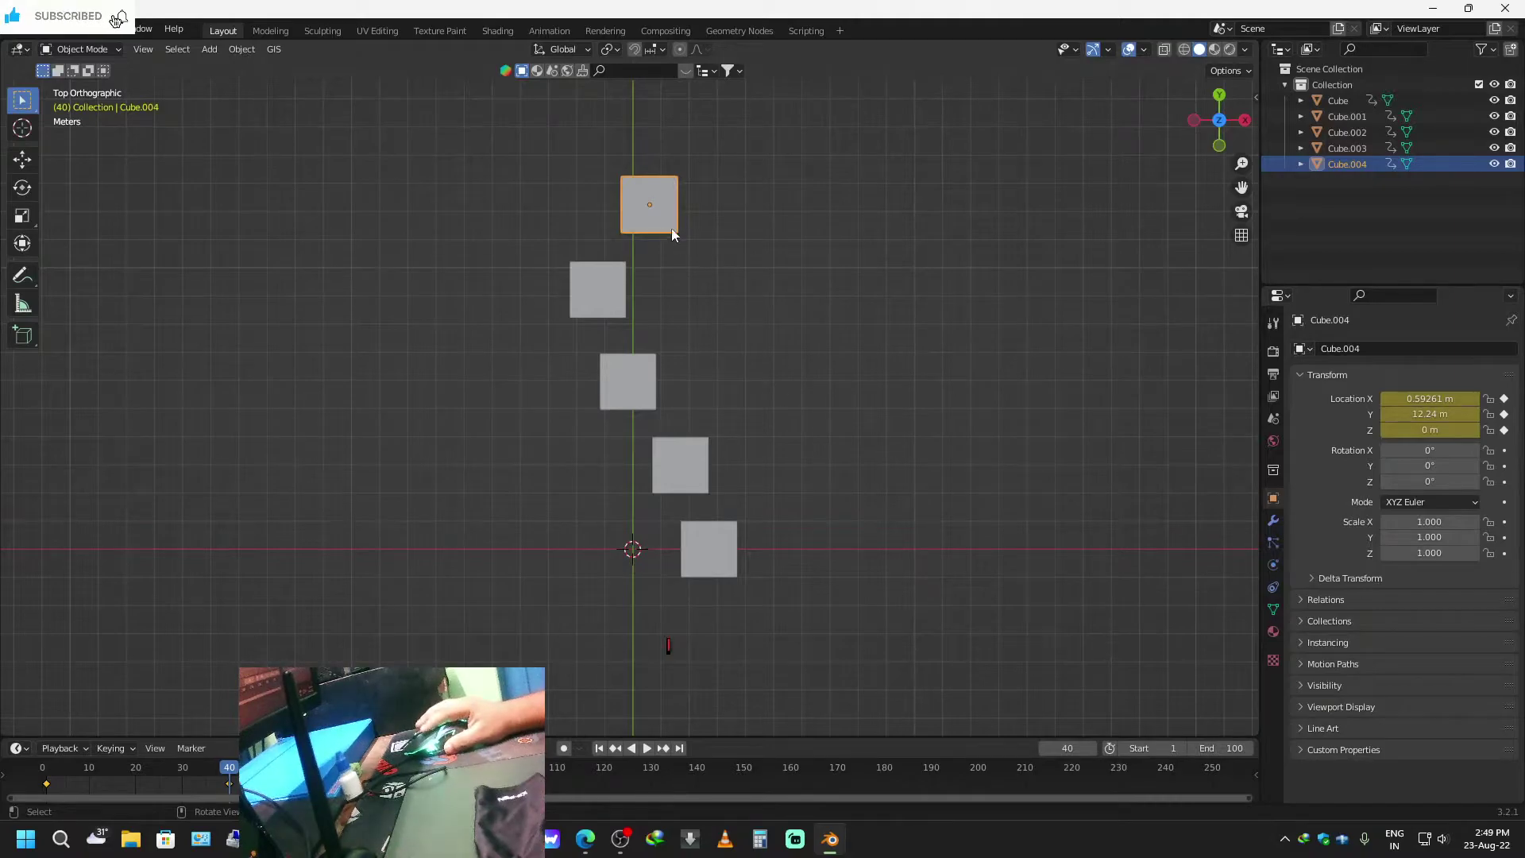
Duplicate the fifth cube's frame 1 keyframe to about frame 100 and play the animation.
click(647, 748)
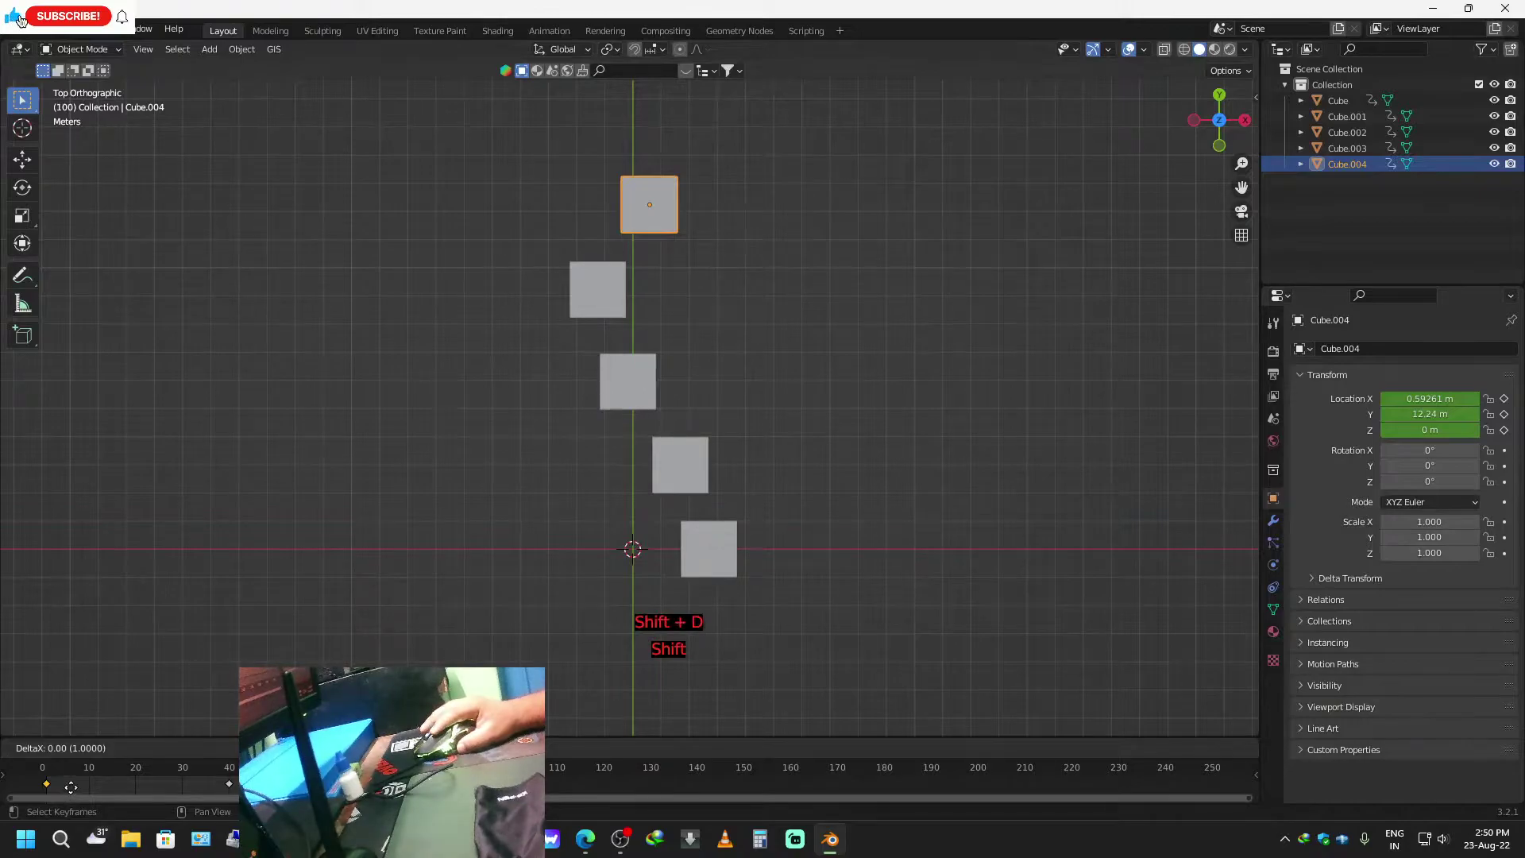
key(shift+d)
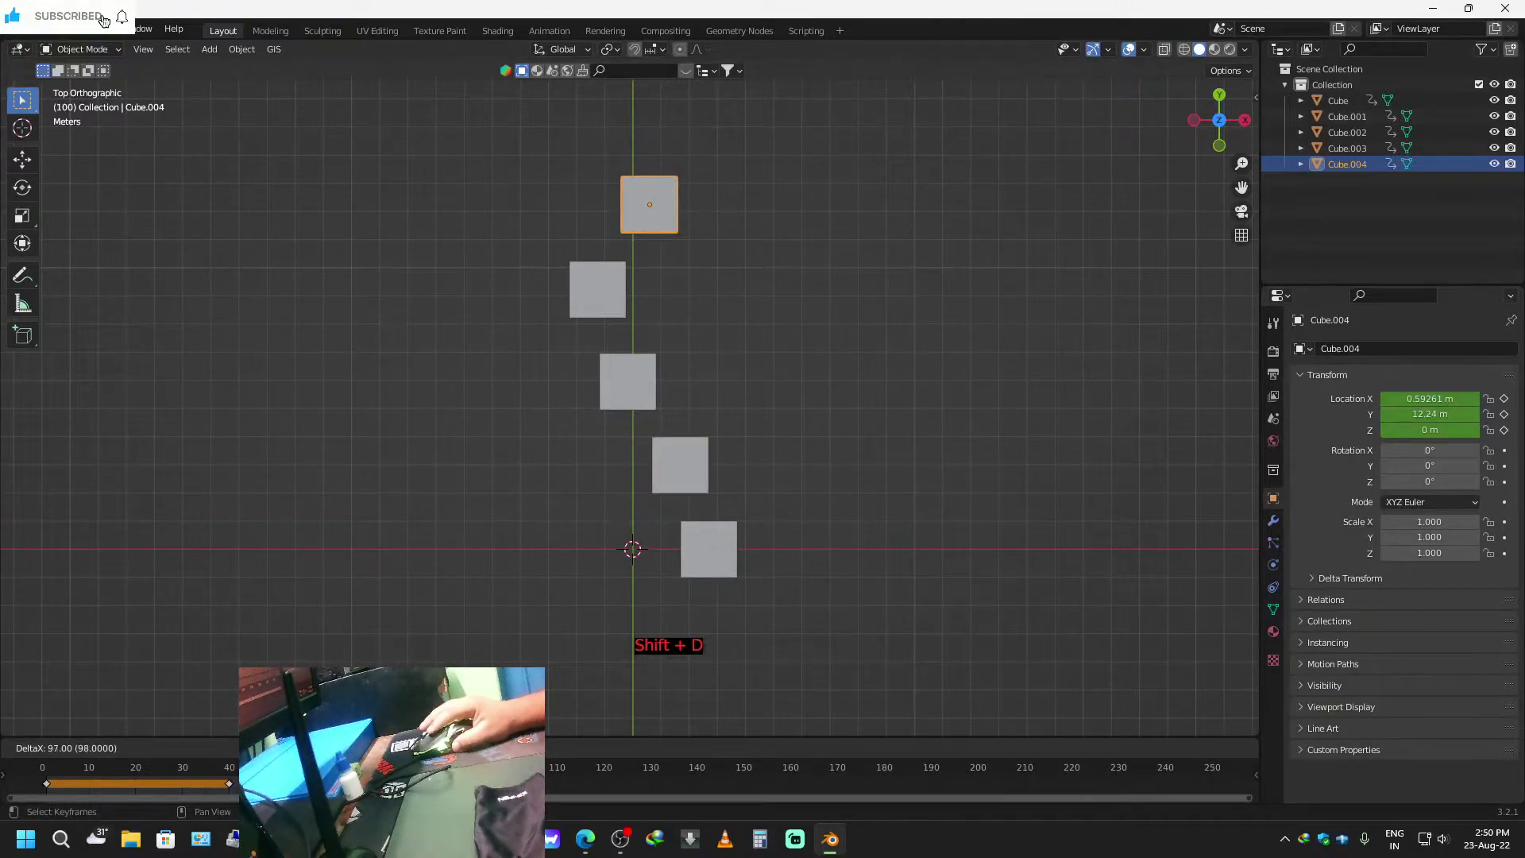
click(508, 784)
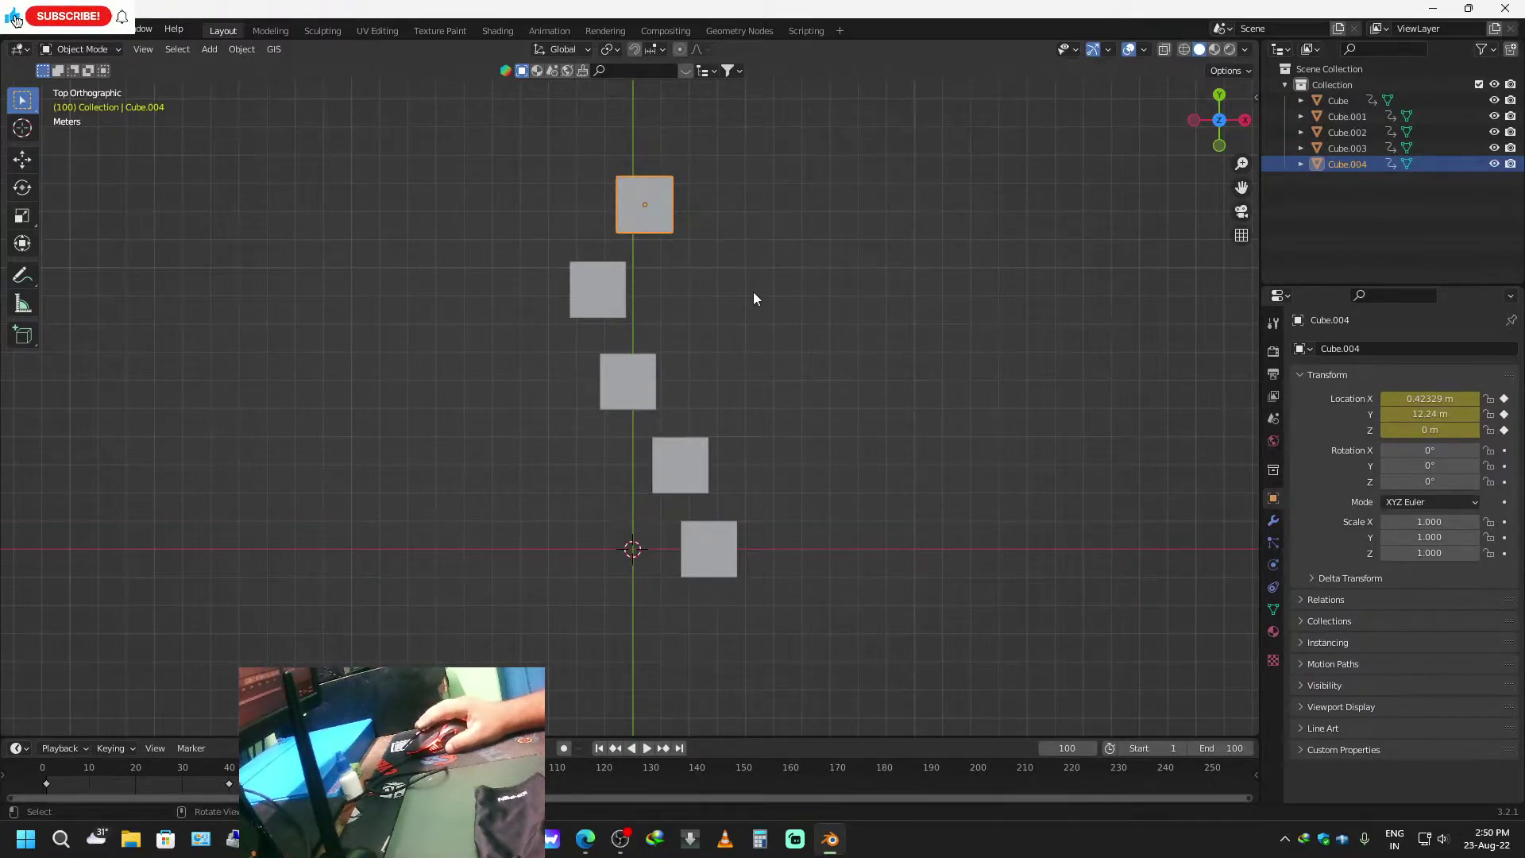
key(space)
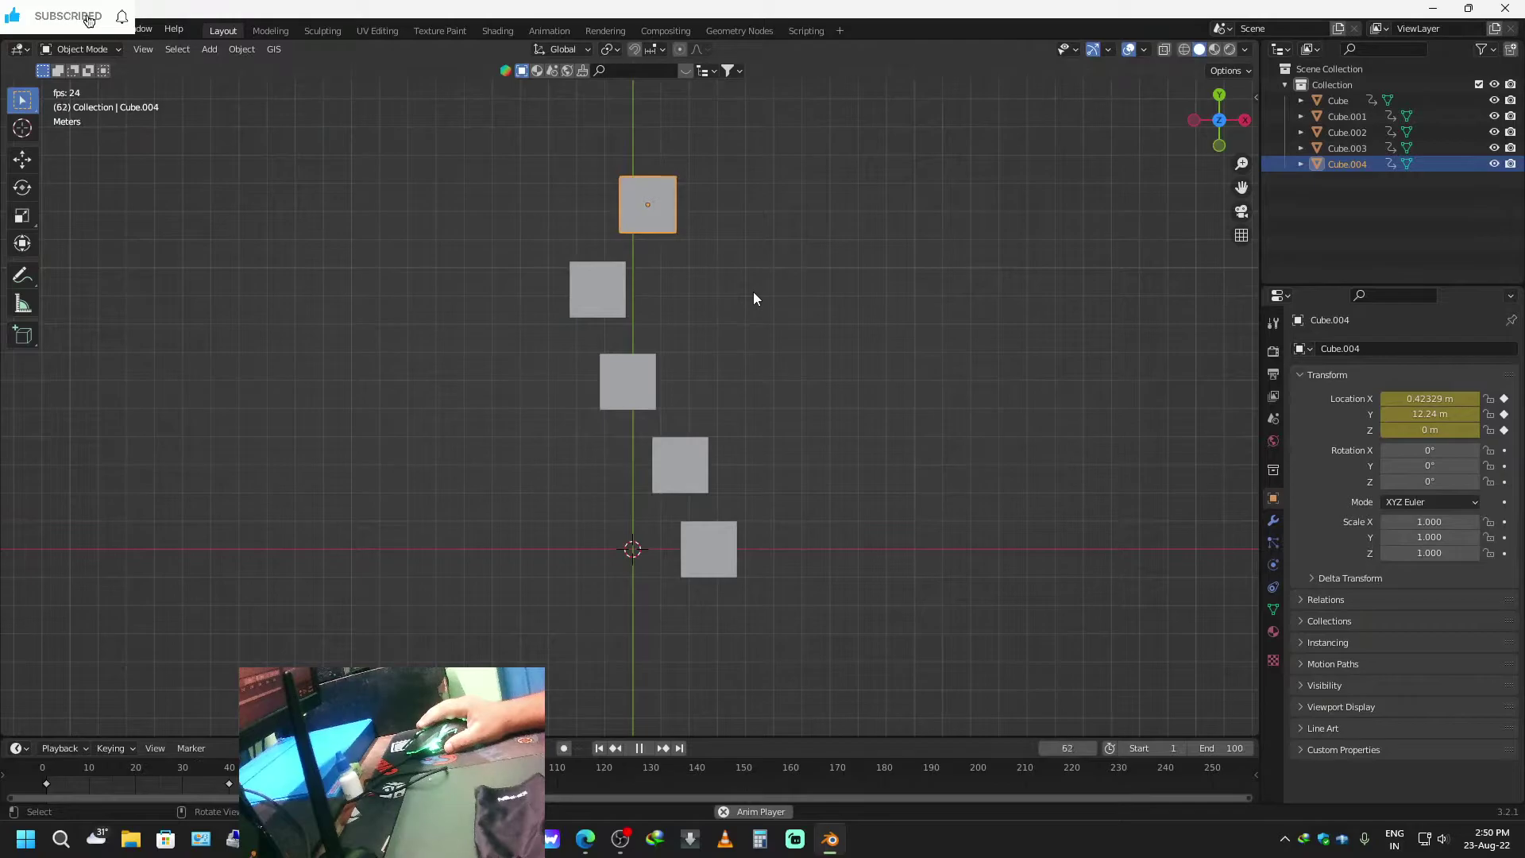
key(space)
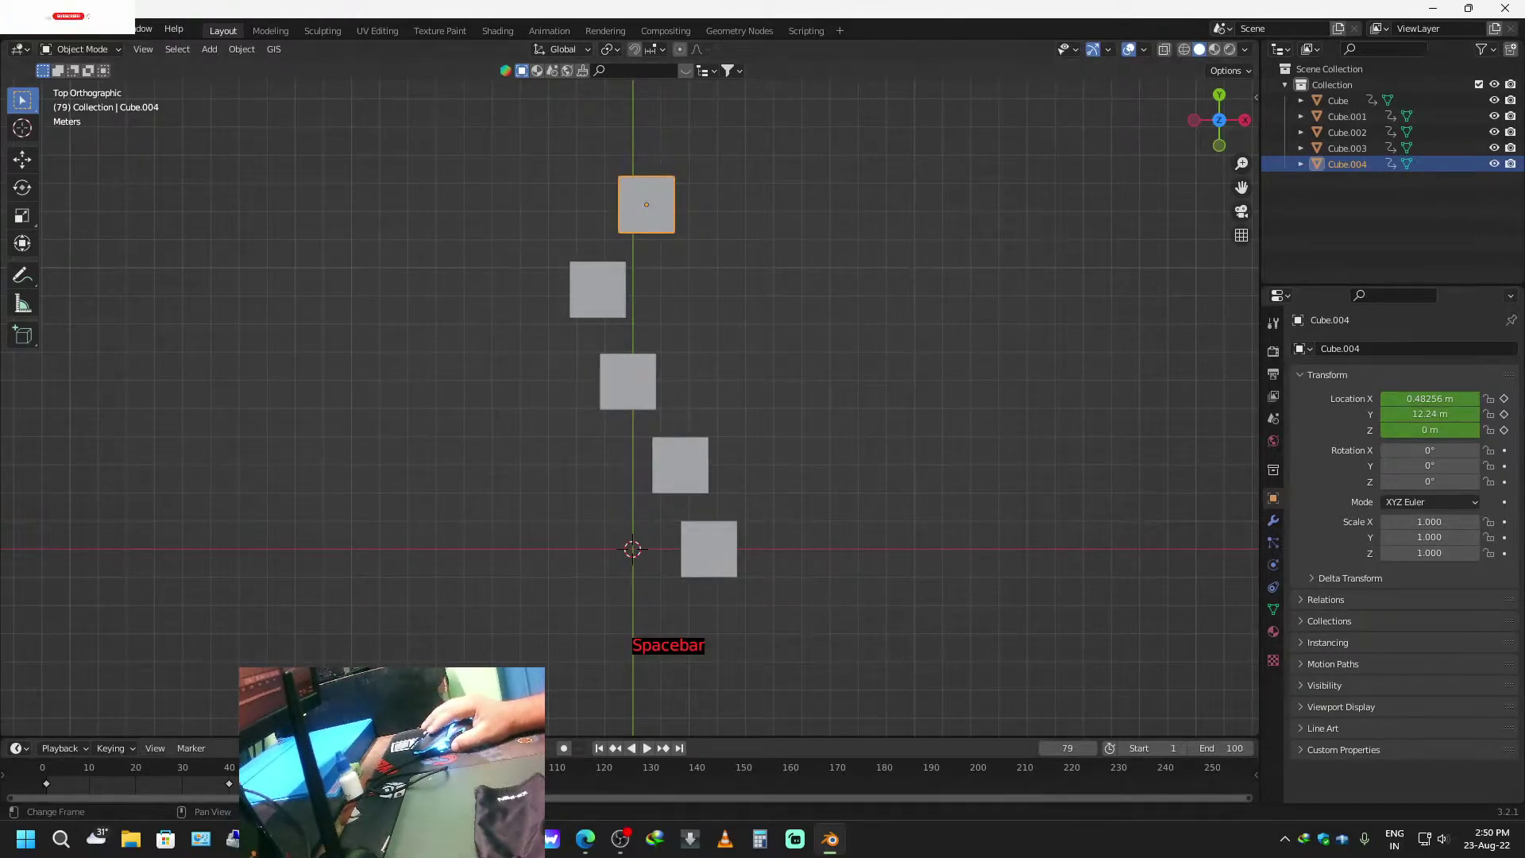
Delete the fifth cube's duplicated keyframe near frame 100.
click(366, 779)
click(365, 778)
key(x)
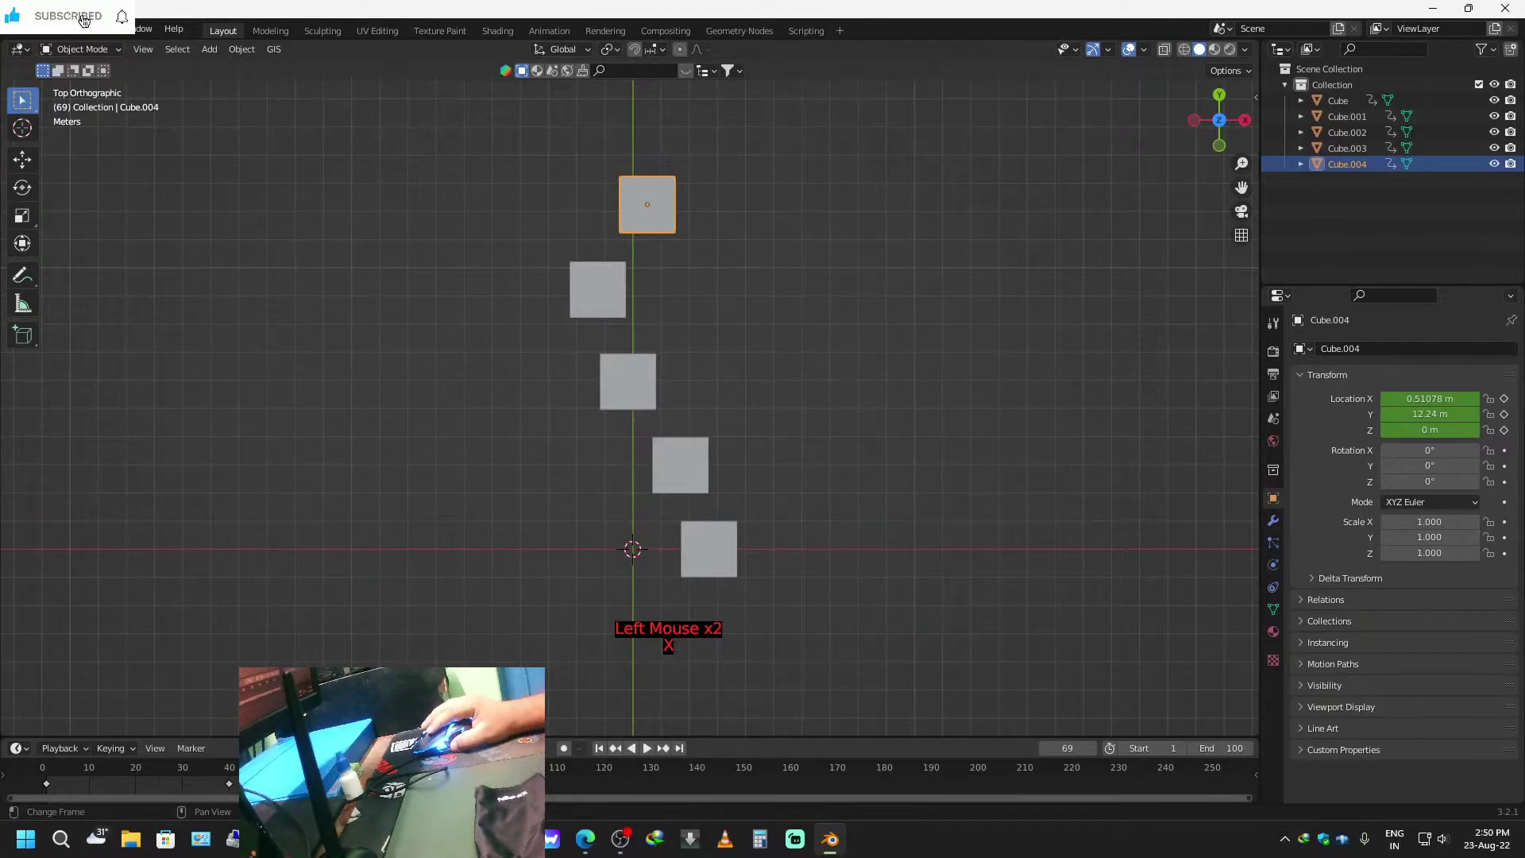
click(45, 783)
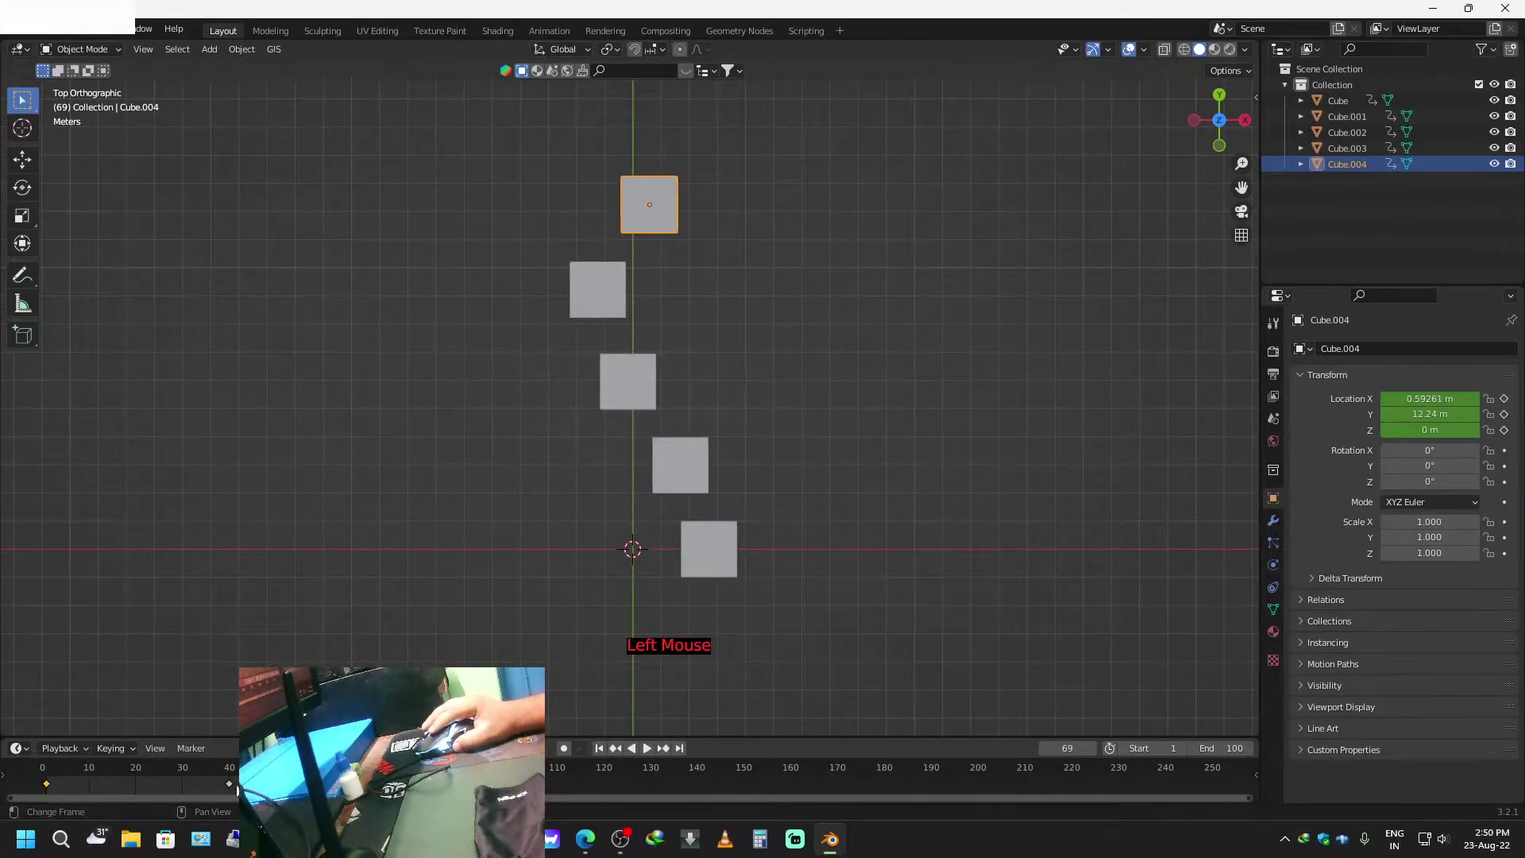
Go to frame 100 and move the first cube along X across the Y axis to the negative side.
drag(366, 768, 469, 768)
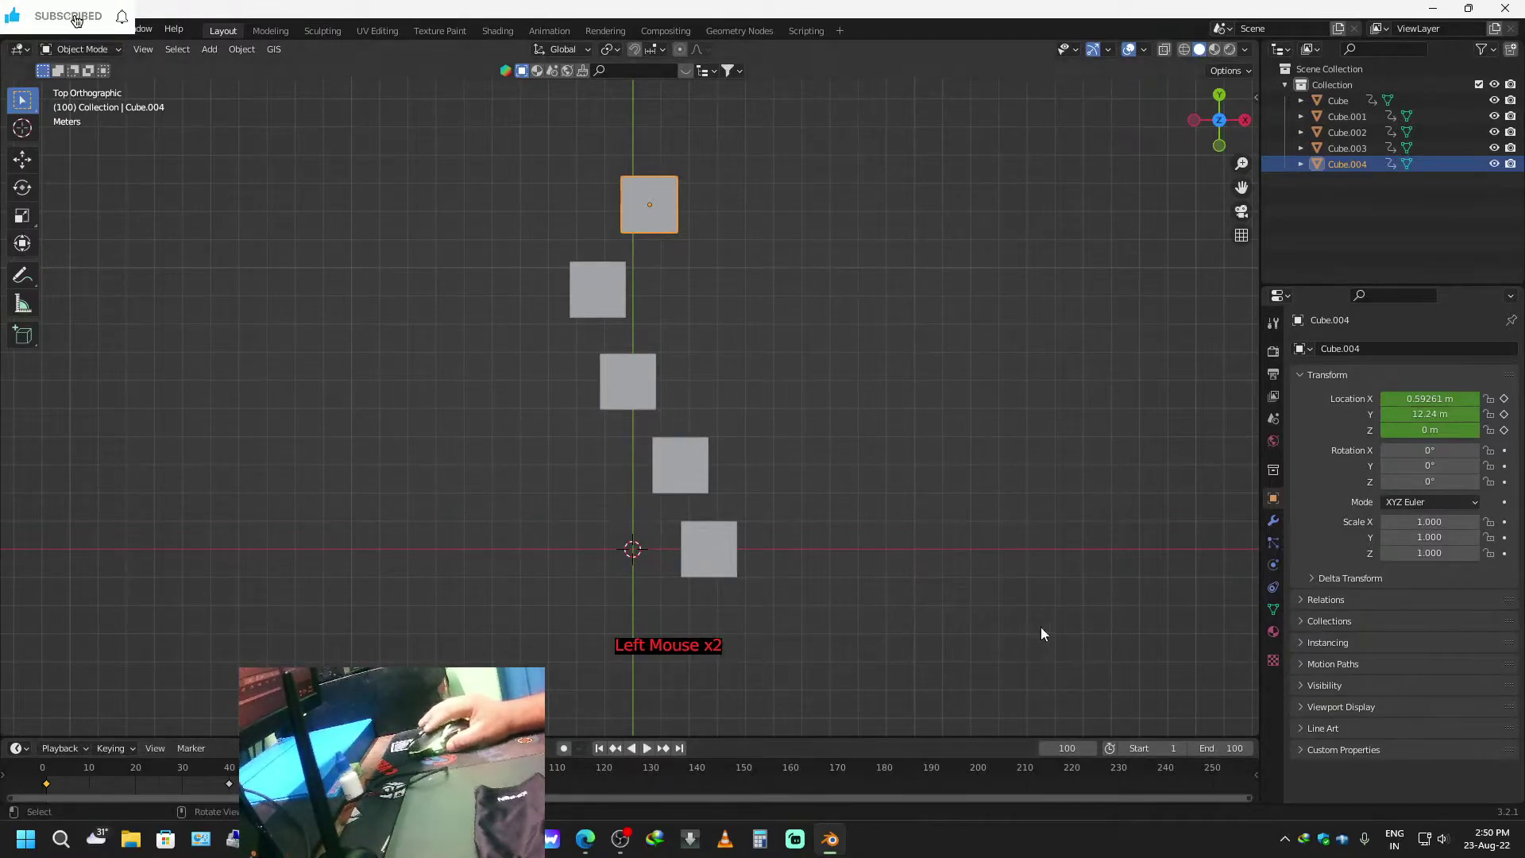
click(712, 546)
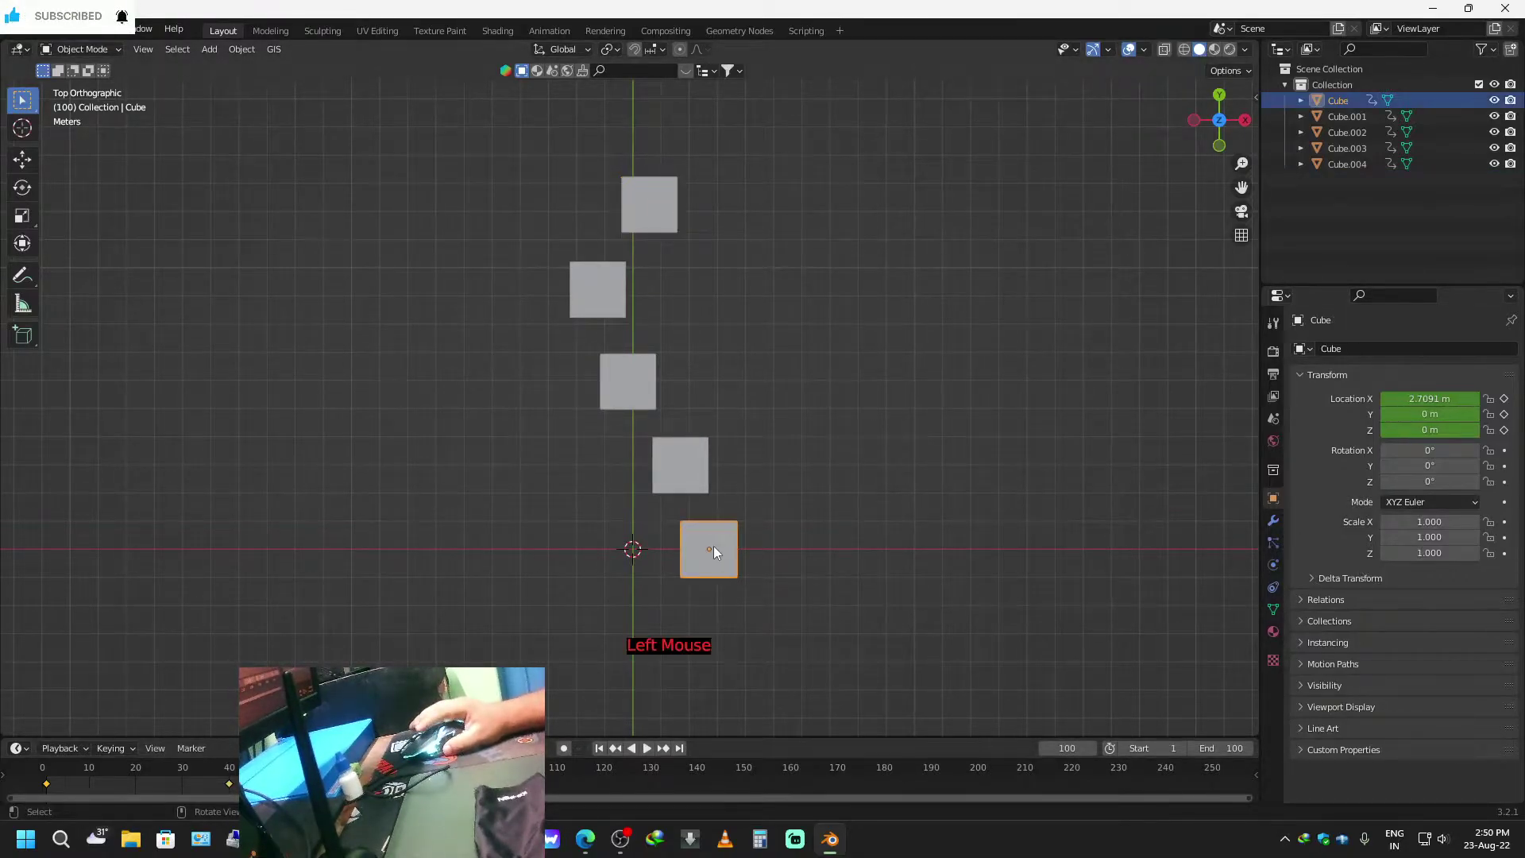
key(g)
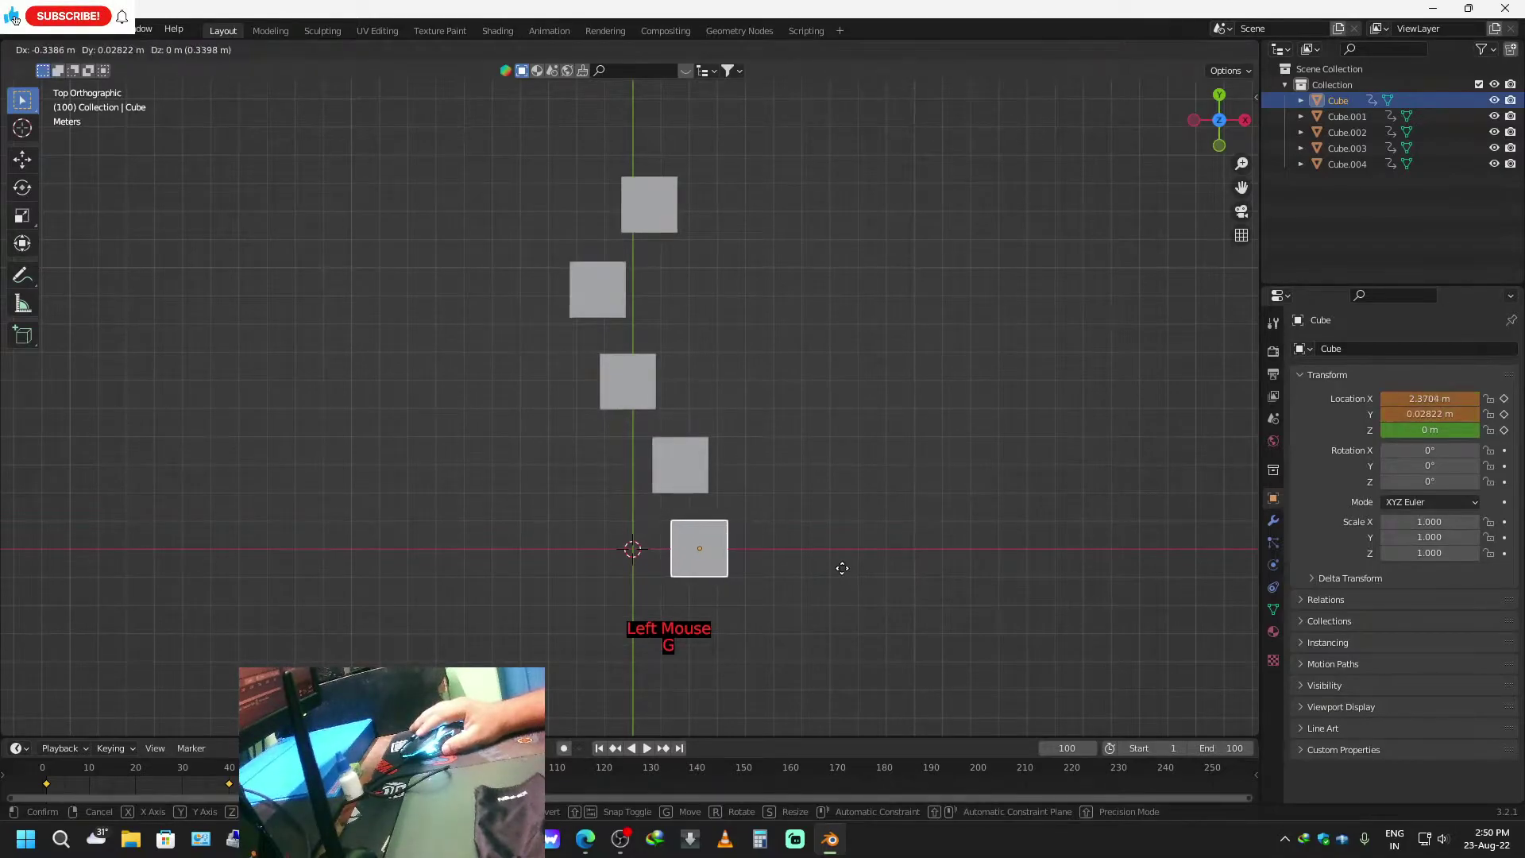
key(x)
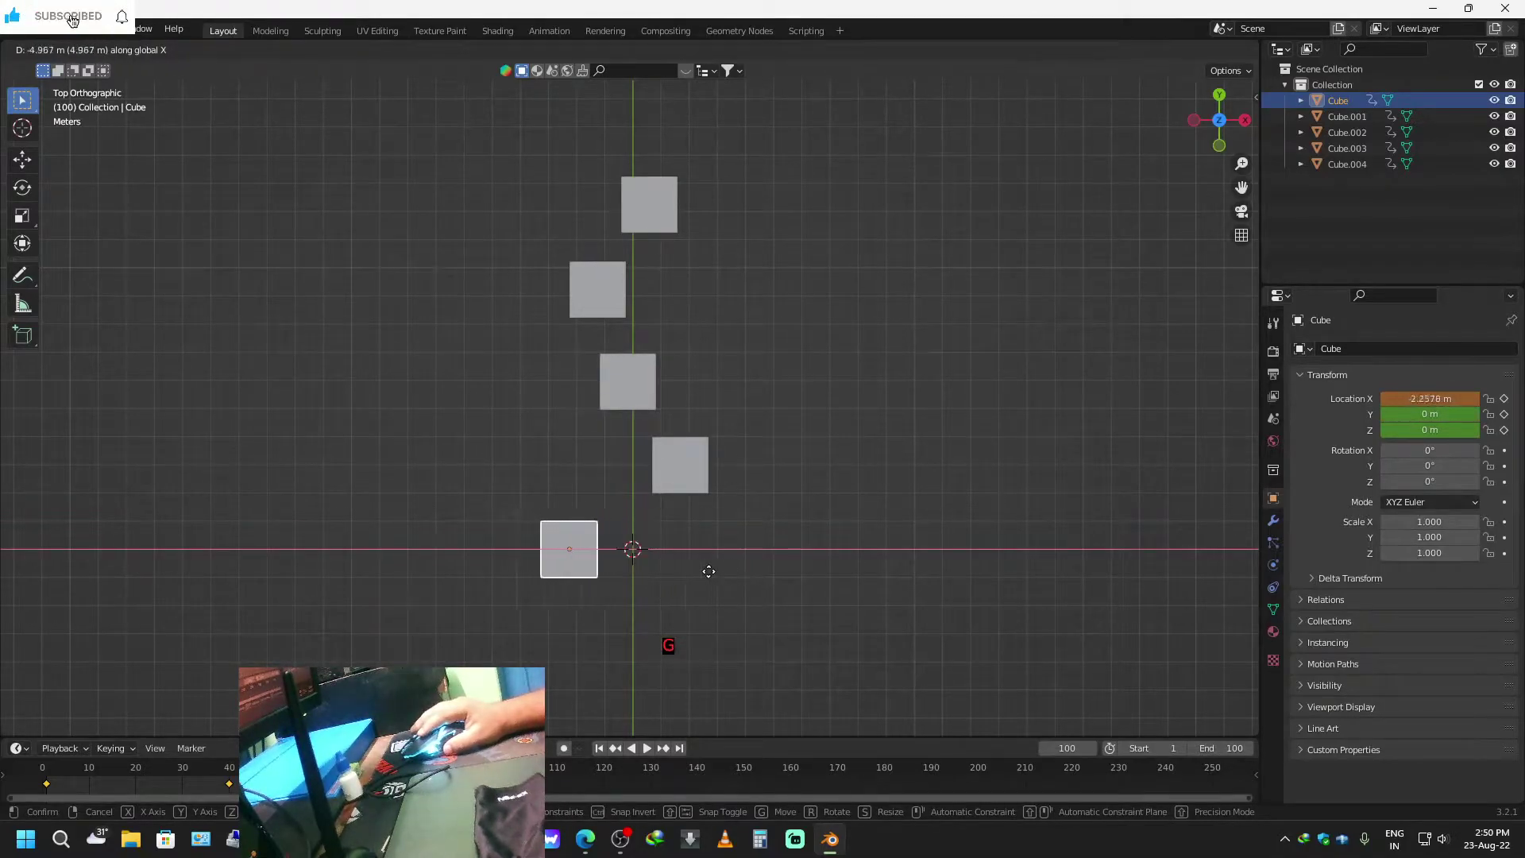
click(698, 562)
At frame 100, move the second cube along X to about -1.81 m.
click(697, 487)
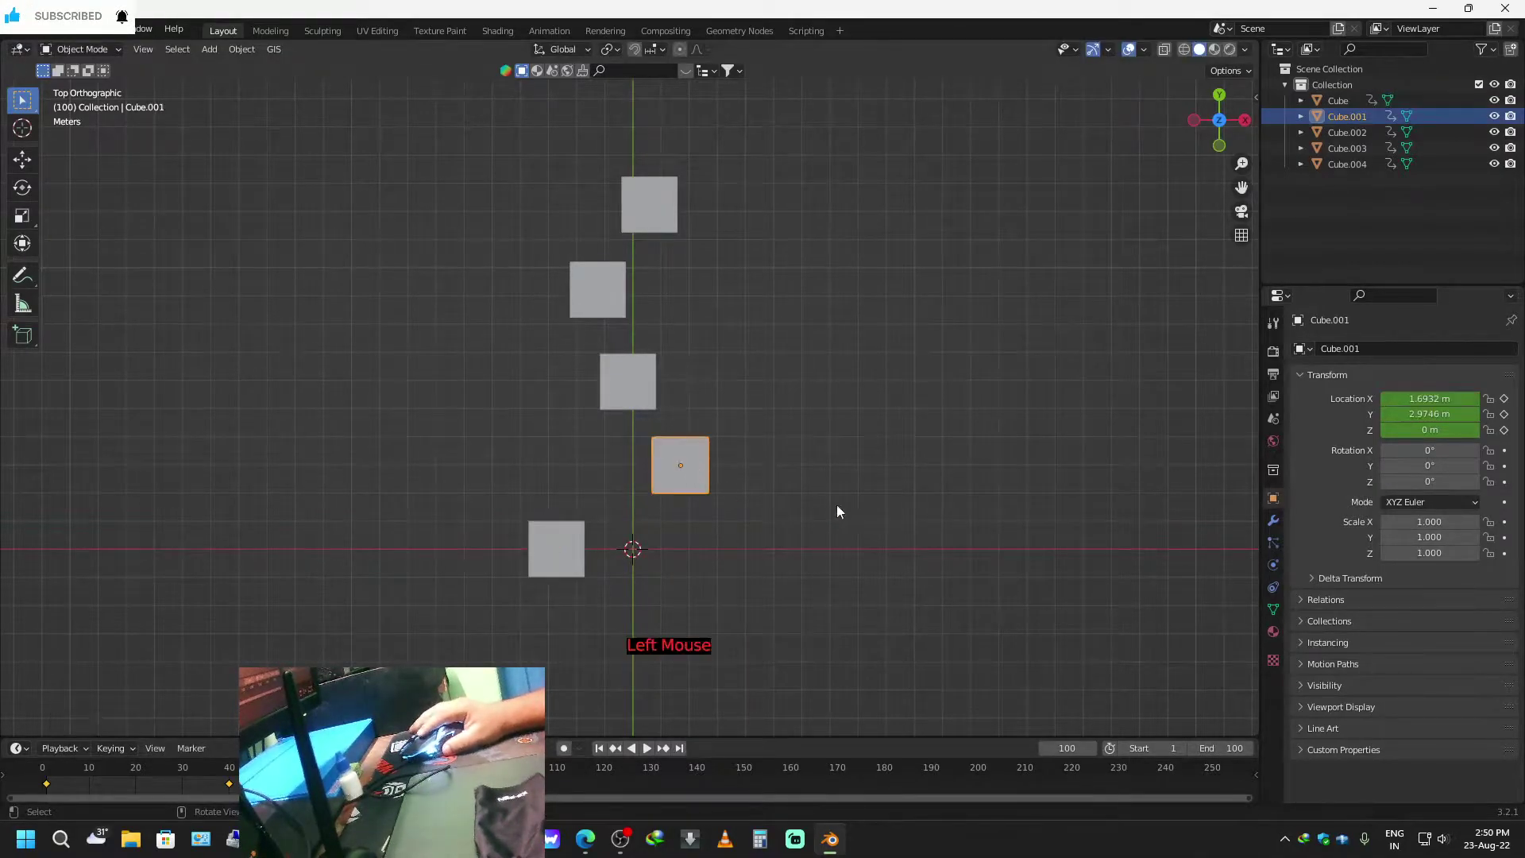
key(g)
key(x)
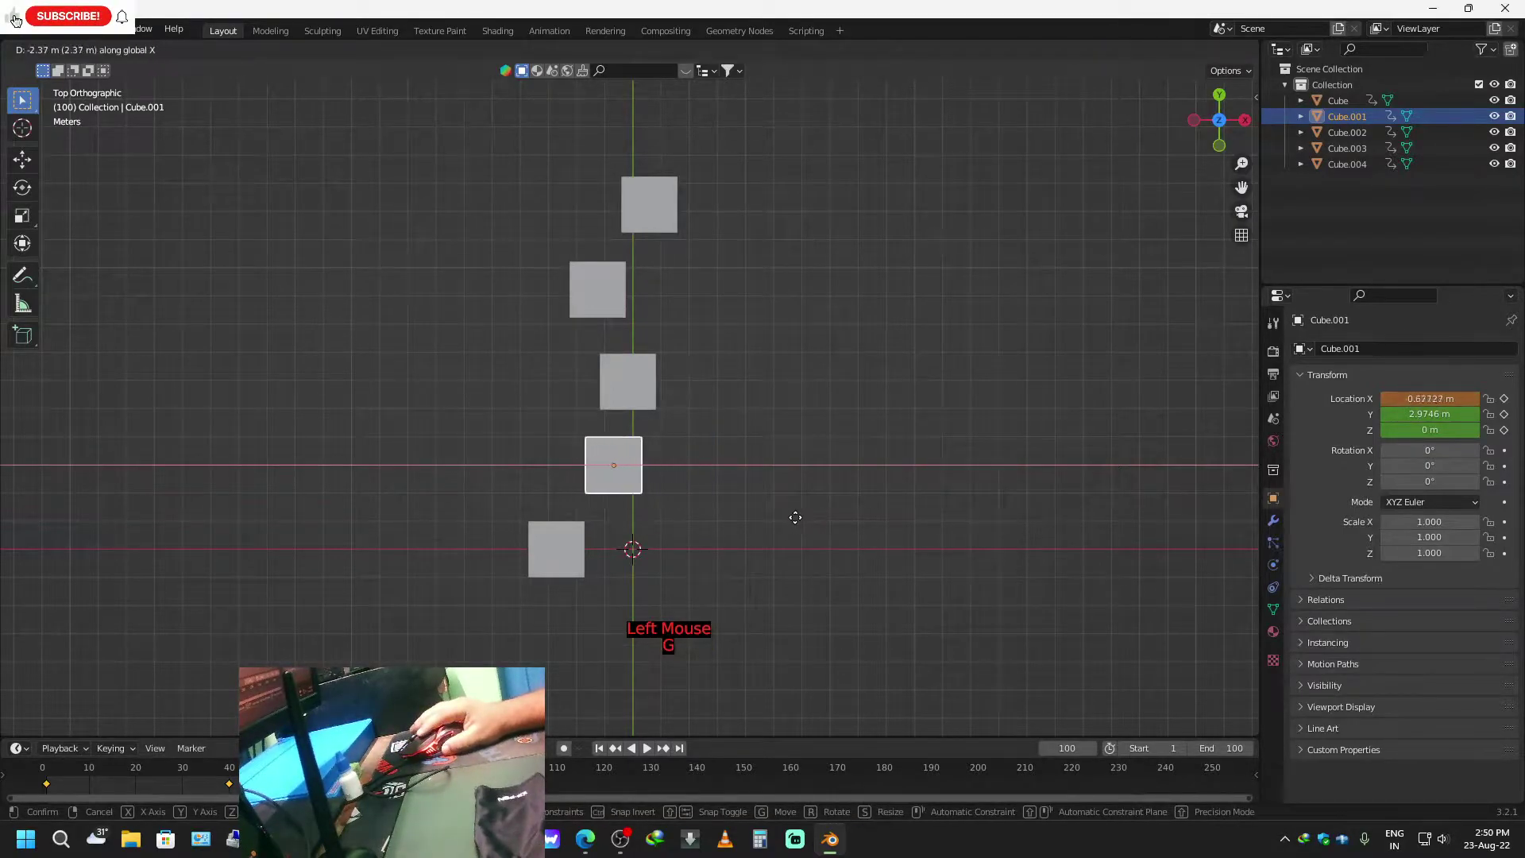
click(765, 523)
At frame 100, shift the third cube slightly in the negative X direction.
click(650, 392)
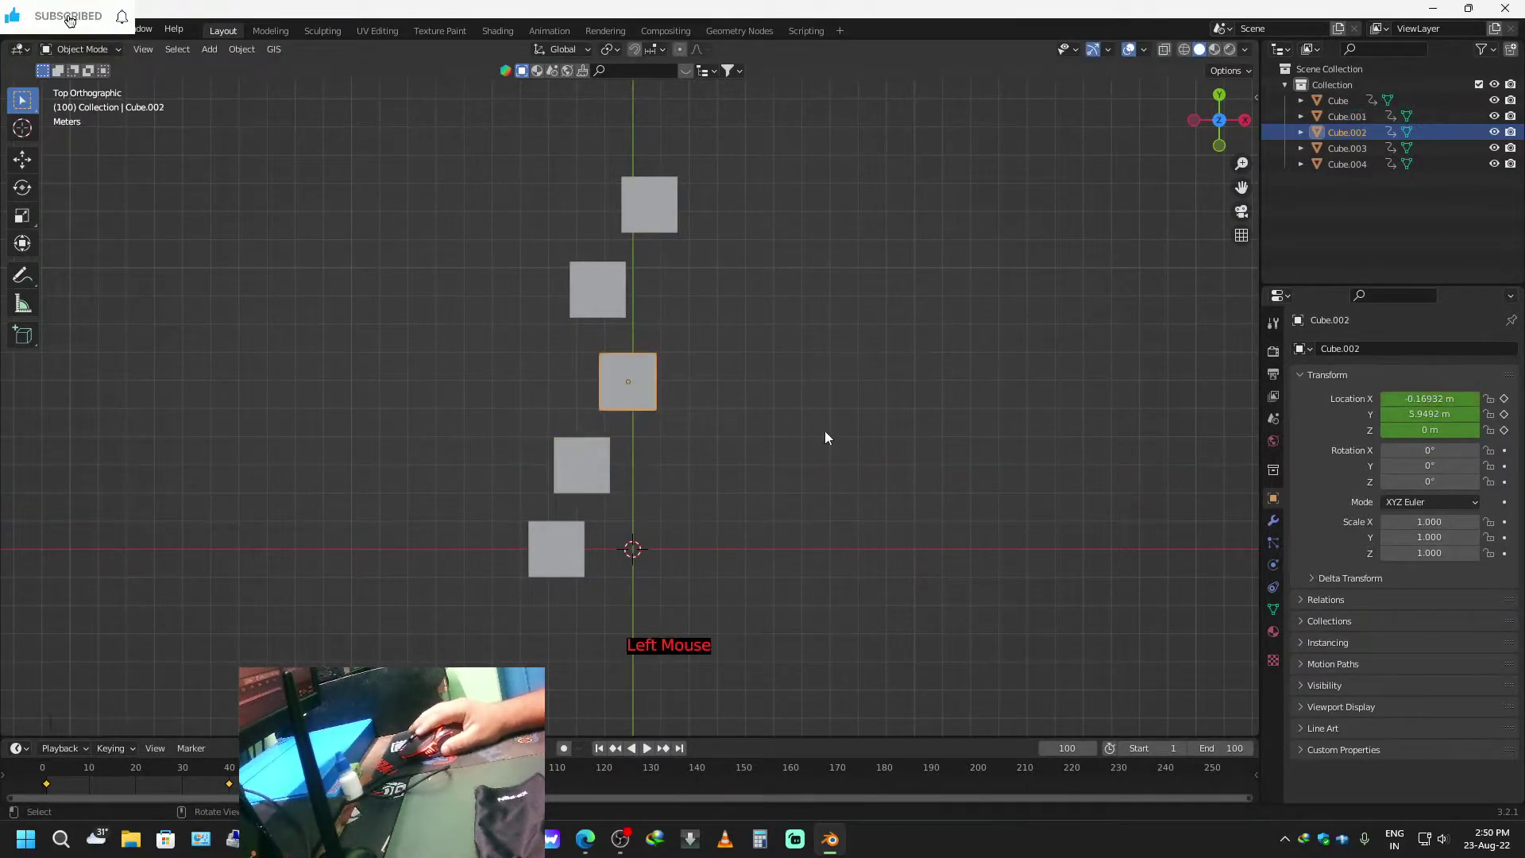
key(g)
key(x)
click(823, 444)
At frame 100, move the fourth cube along X across the Y axis to the positive side.
click(608, 266)
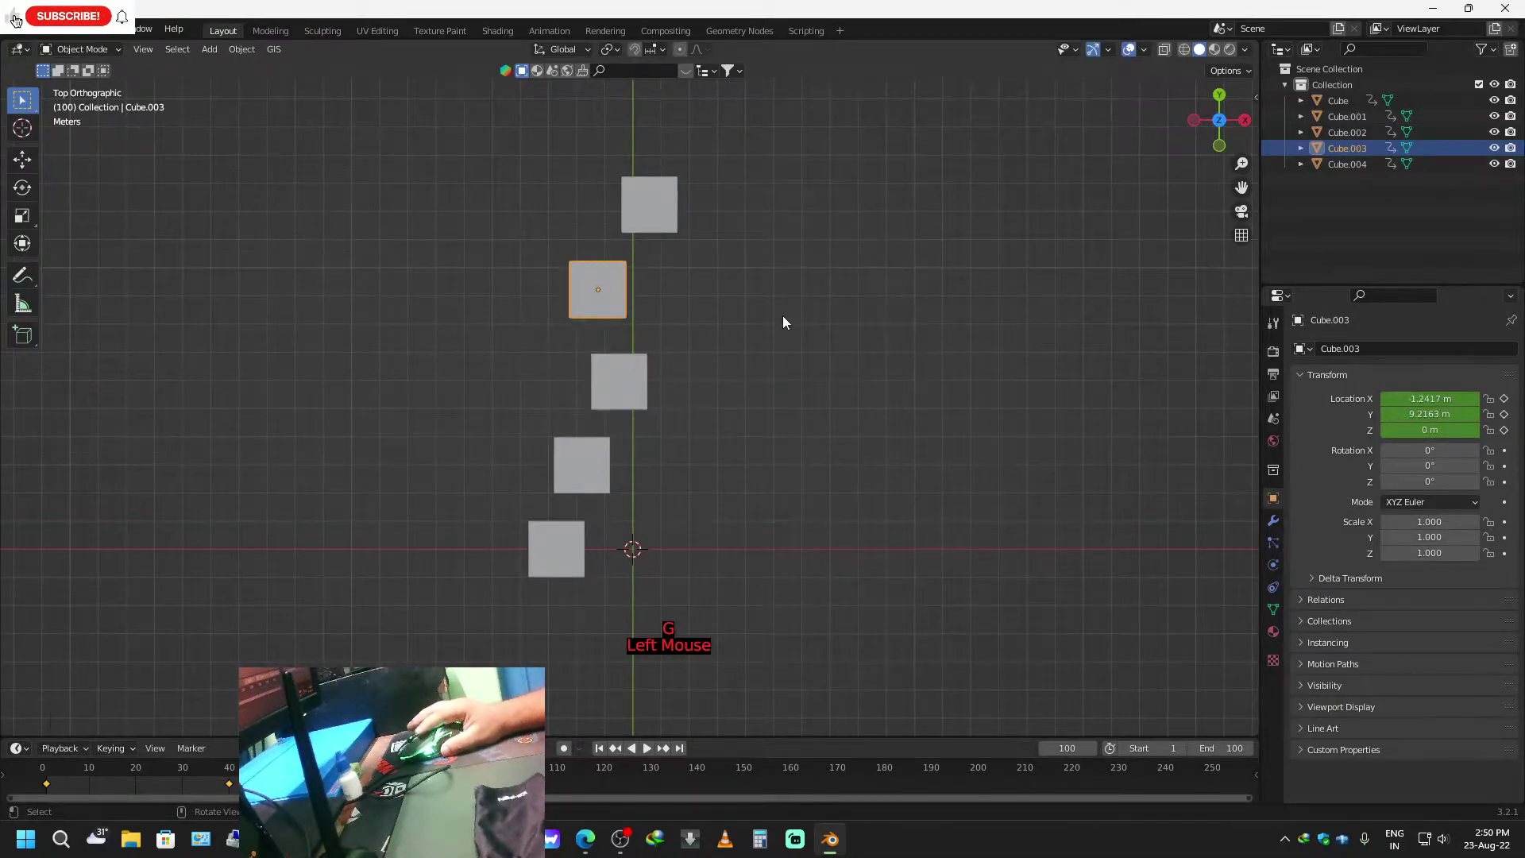
key(x)
right_click(889, 407)
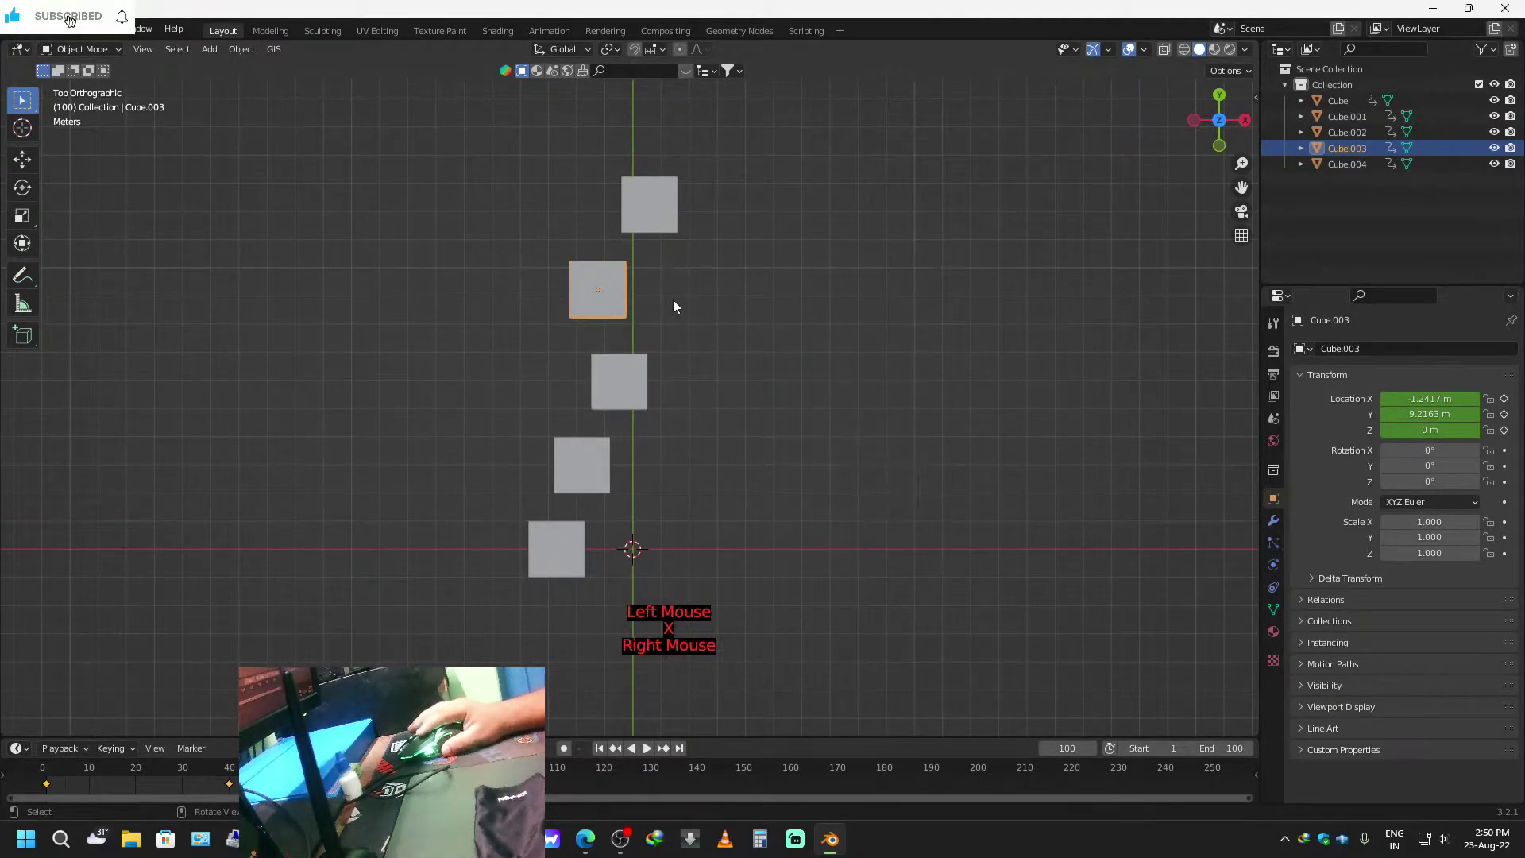
key(g)
key(x)
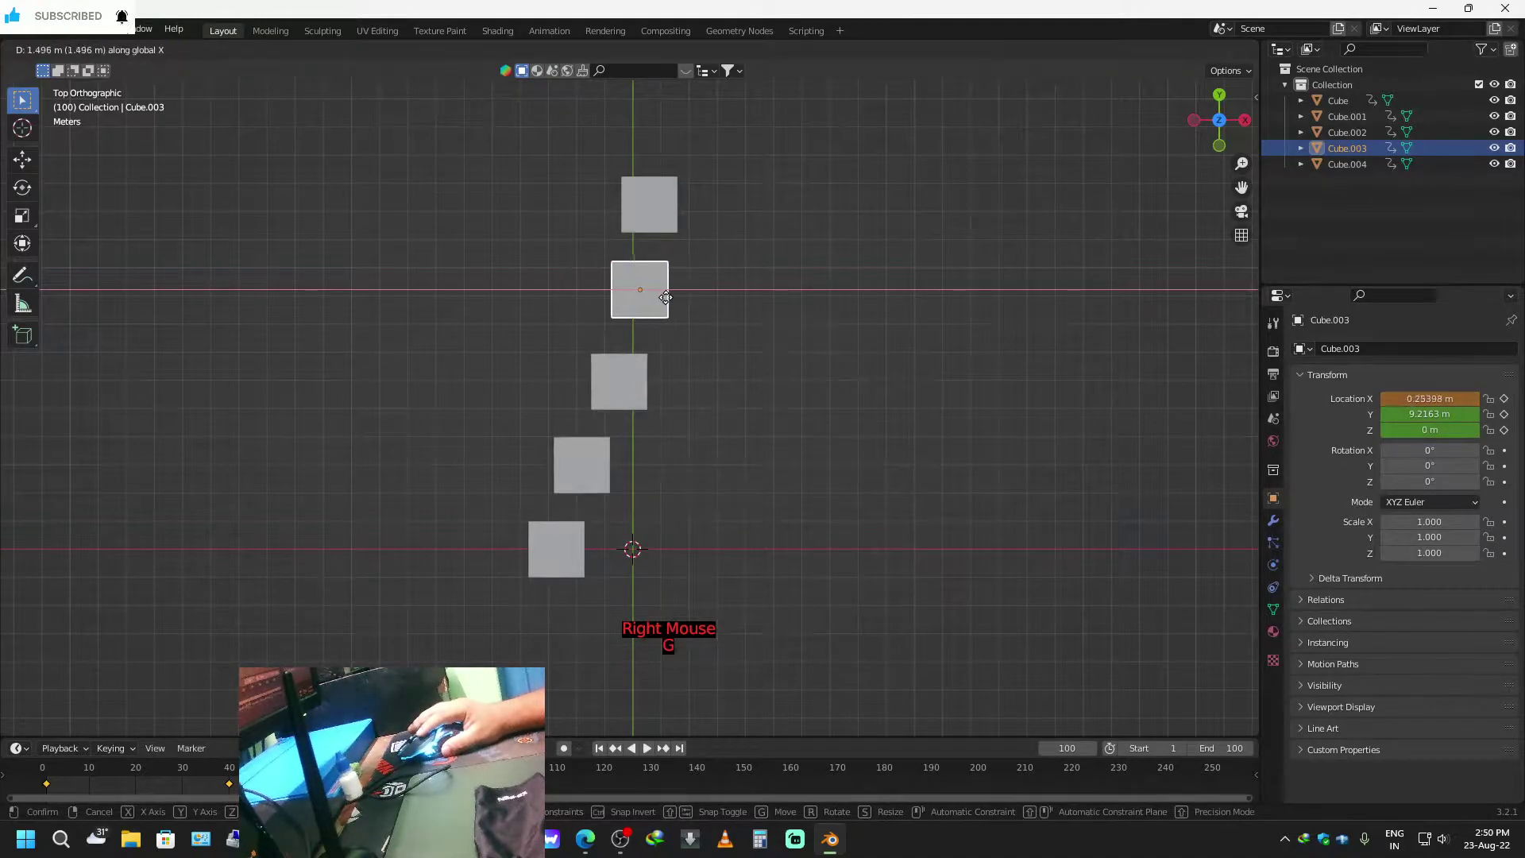
click(683, 298)
At frame 100, move the fifth cube along X to about -0.48 m.
click(656, 213)
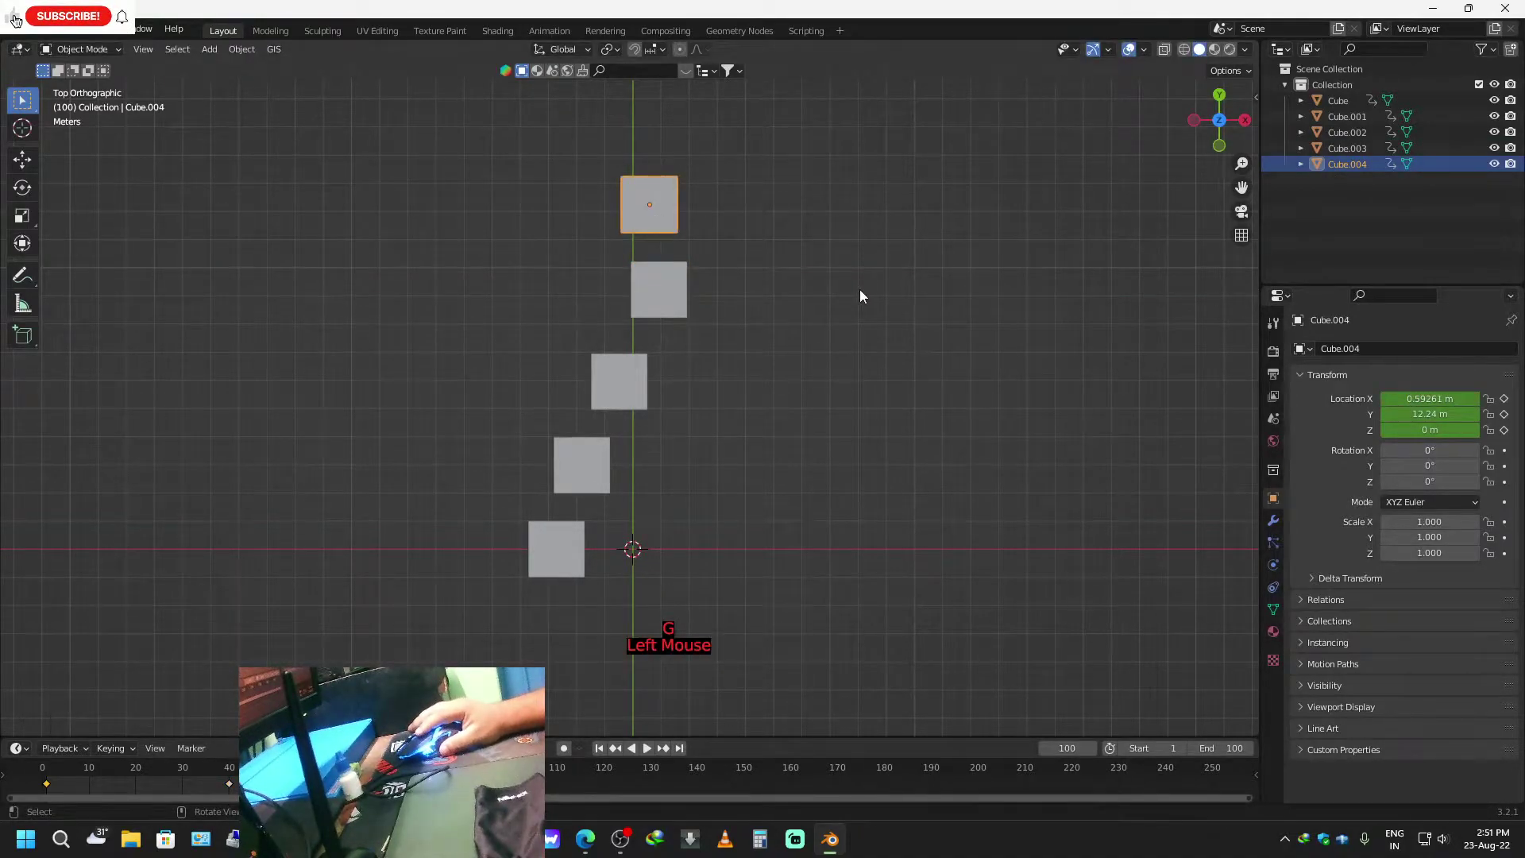
key(g)
key(x)
click(826, 287)
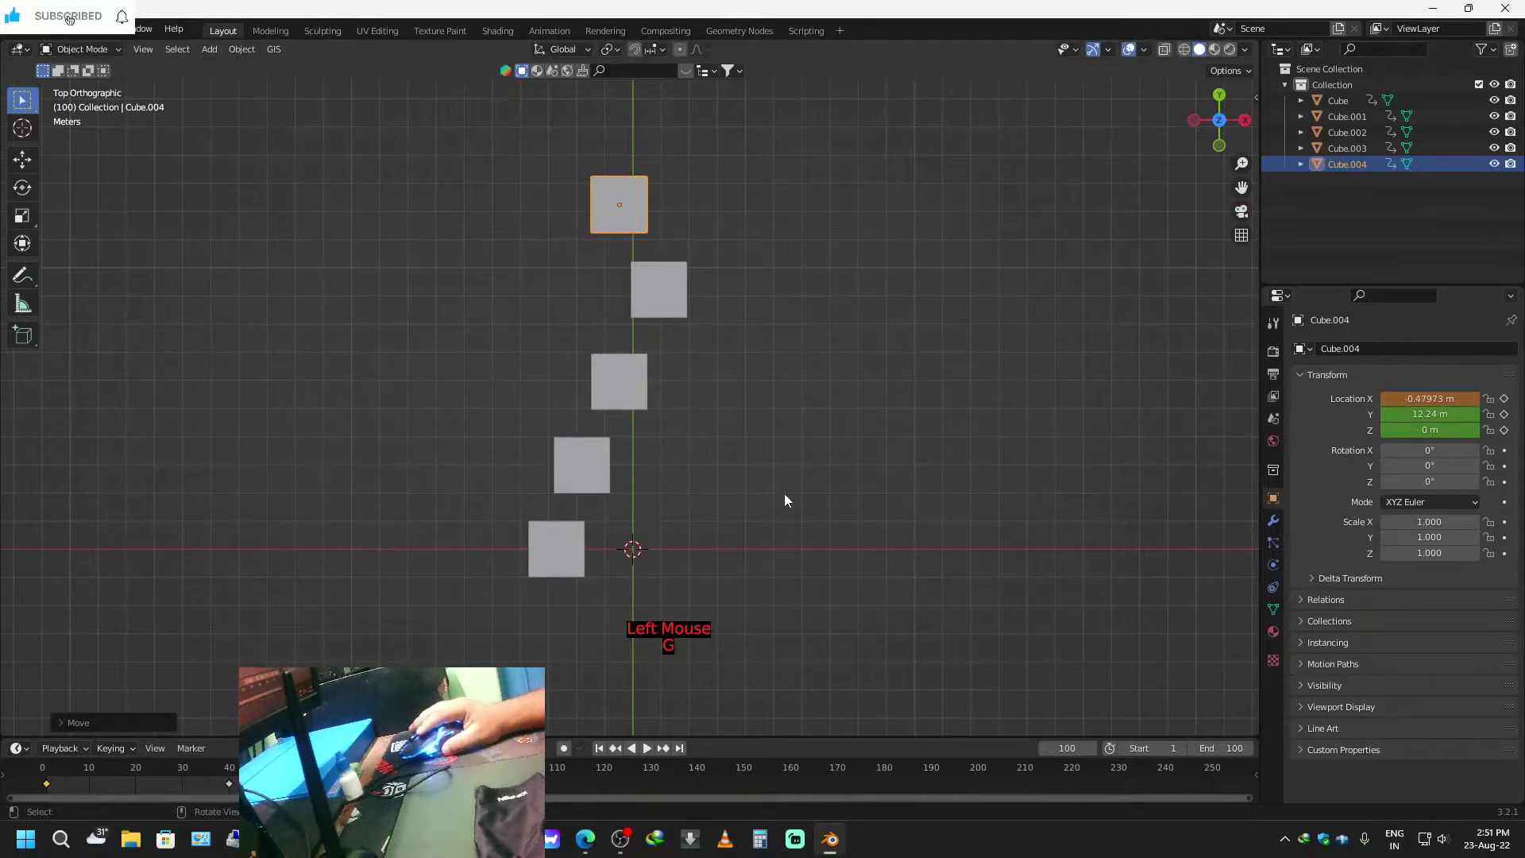
Select all five cubes and insert a Location keyframe for them at frame 100.
shift+click(665, 298)
shift+click(631, 375)
shift+click(552, 540)
shift+click(588, 469)
key(i)
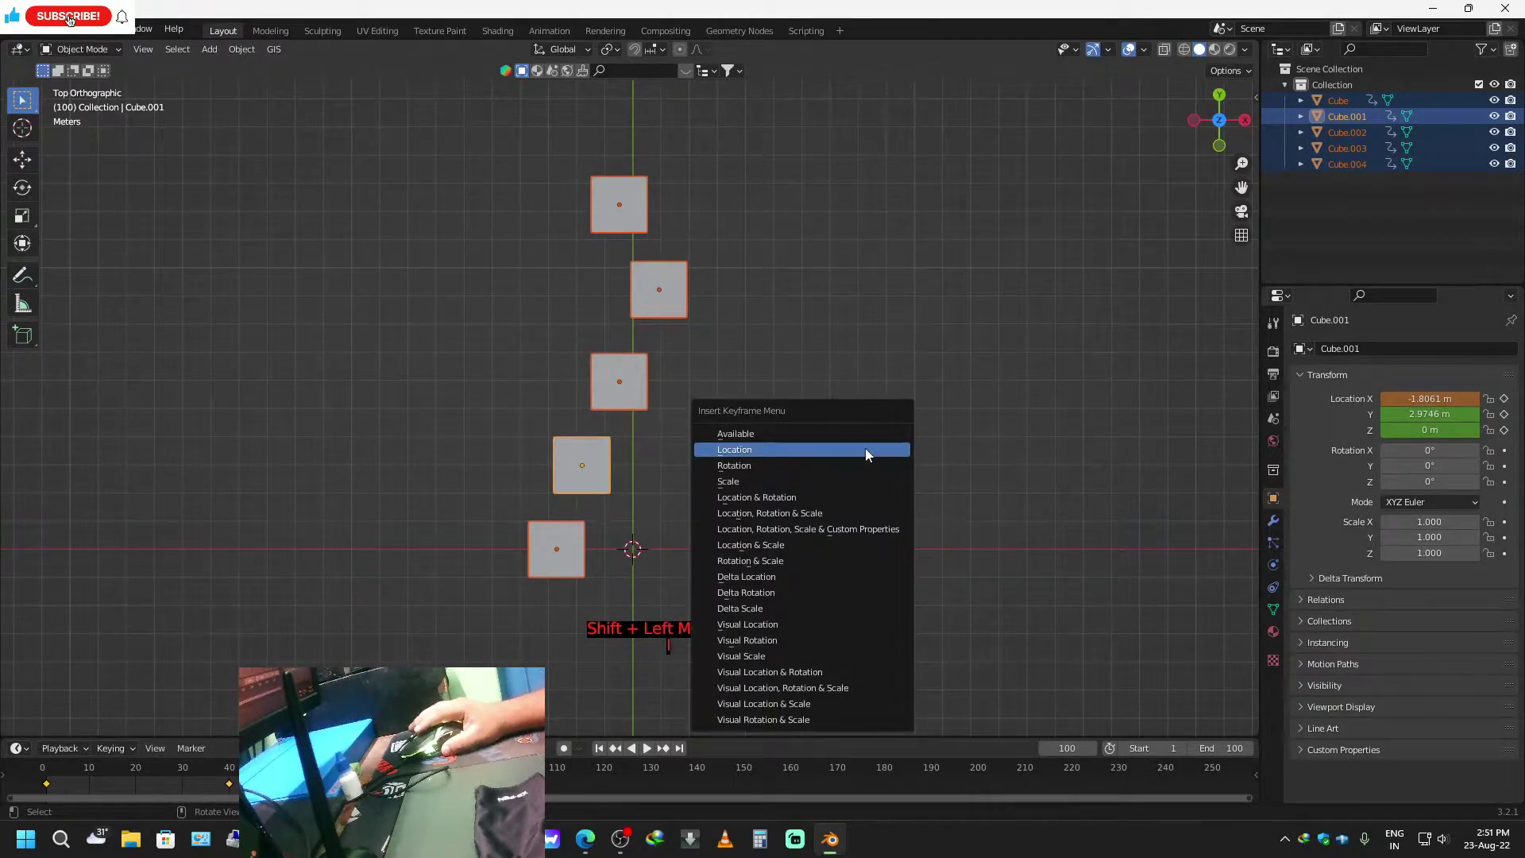
click(750, 450)
Play back the five-cube animation, stop it and return to frame 1.
key(space)
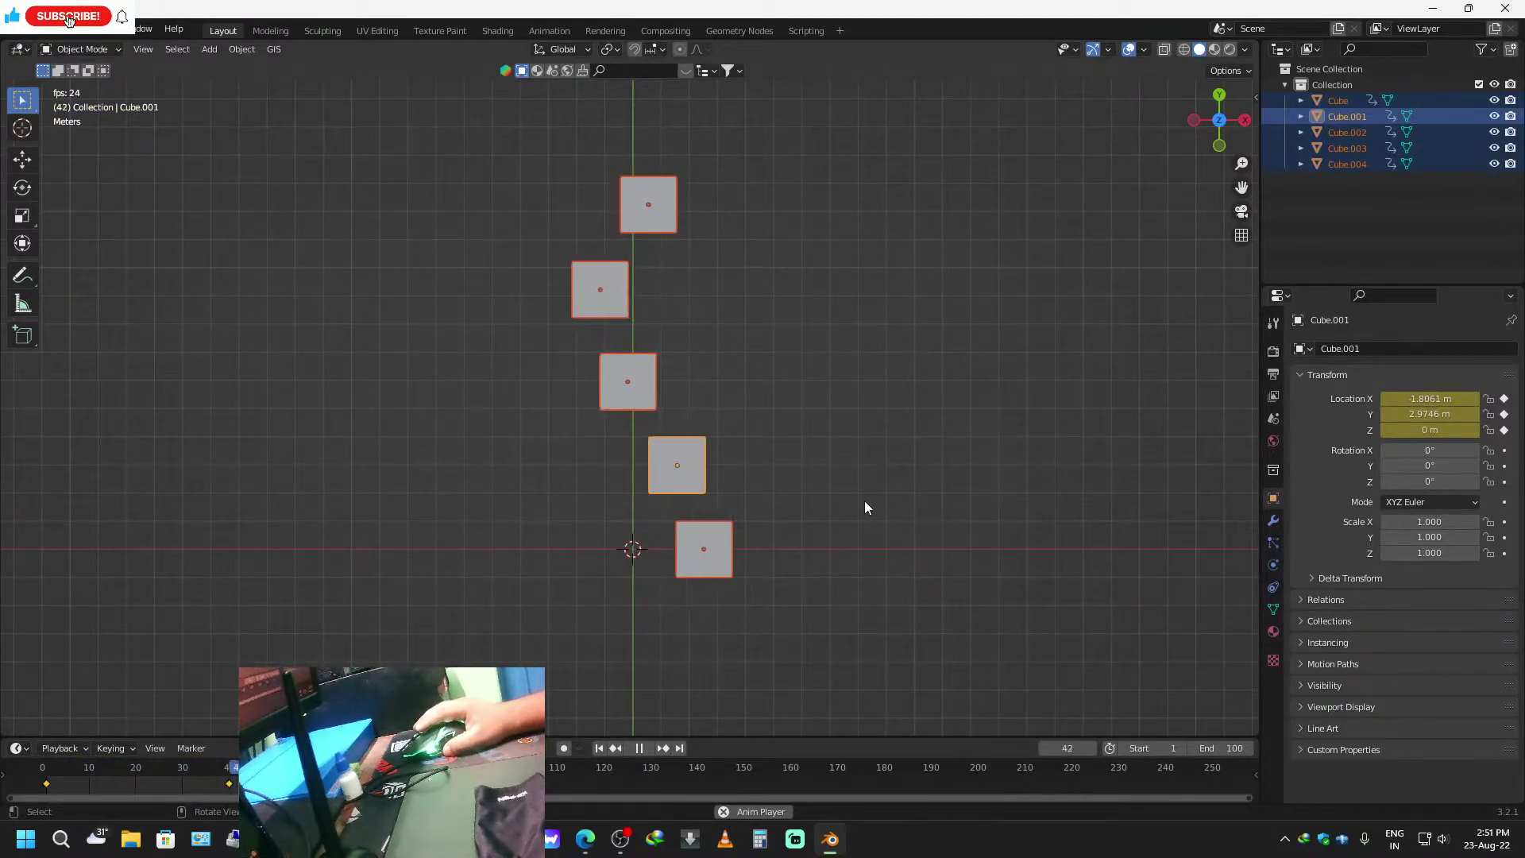
key(space)
key(space)
click(46, 782)
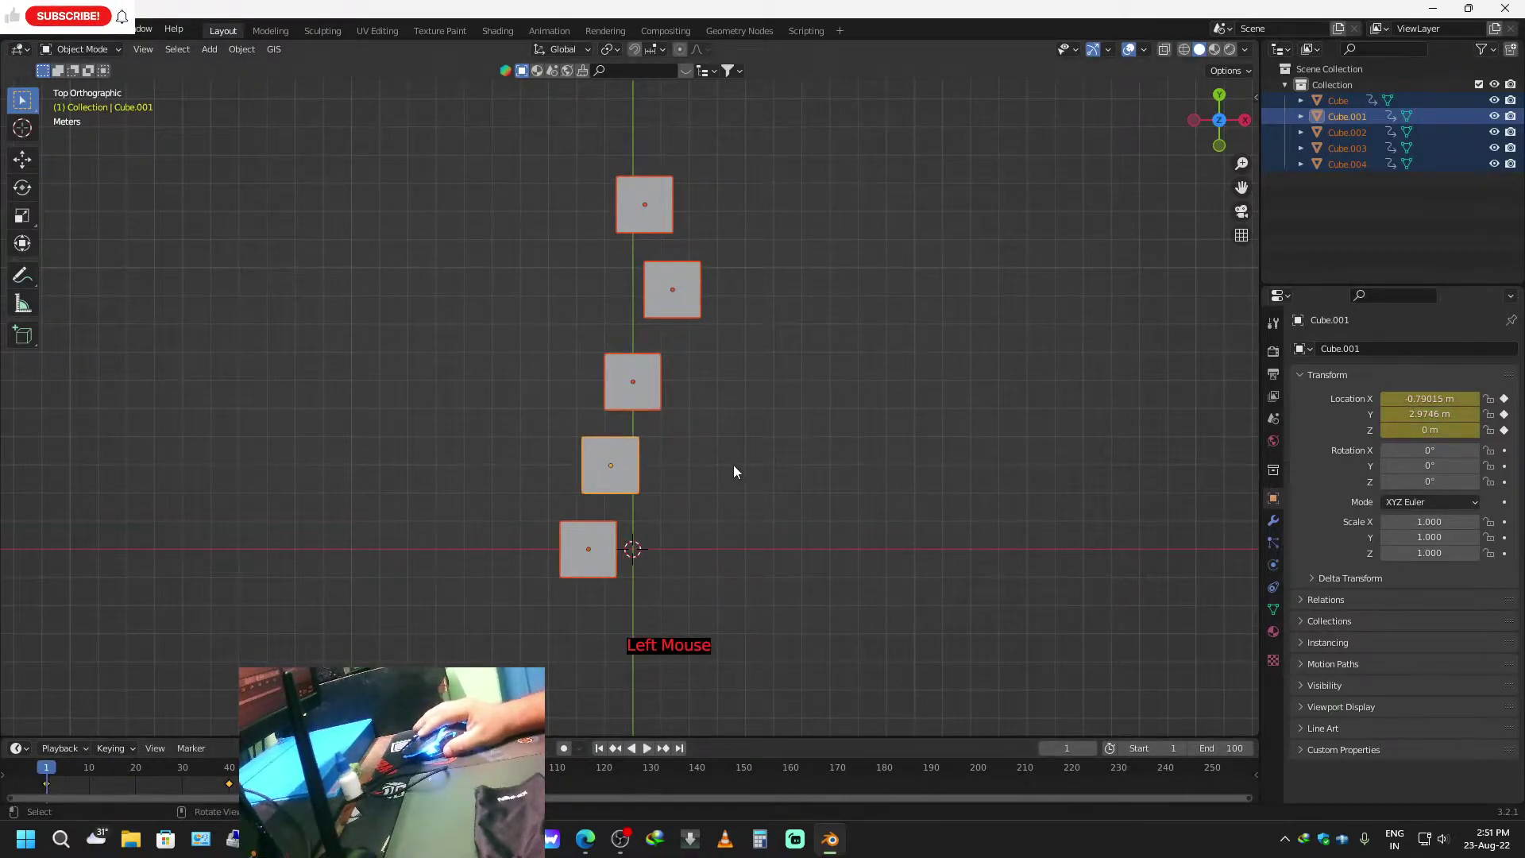
Delete all Location keyframes from the five cubes.
middle_drag(991, 436, 1025, 217)
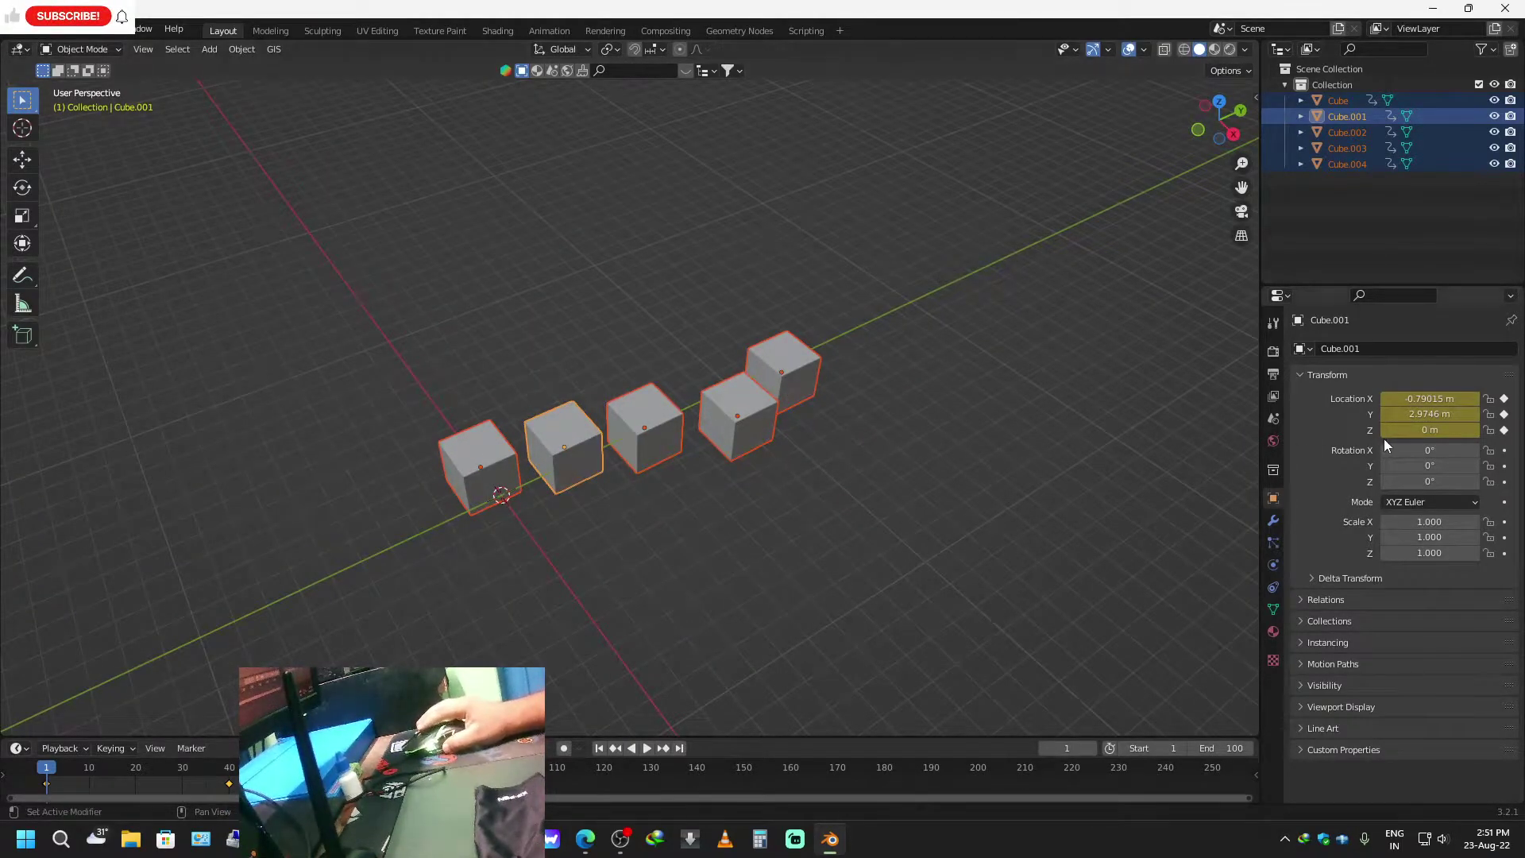
click(1505, 430)
click(1505, 414)
click(1504, 398)
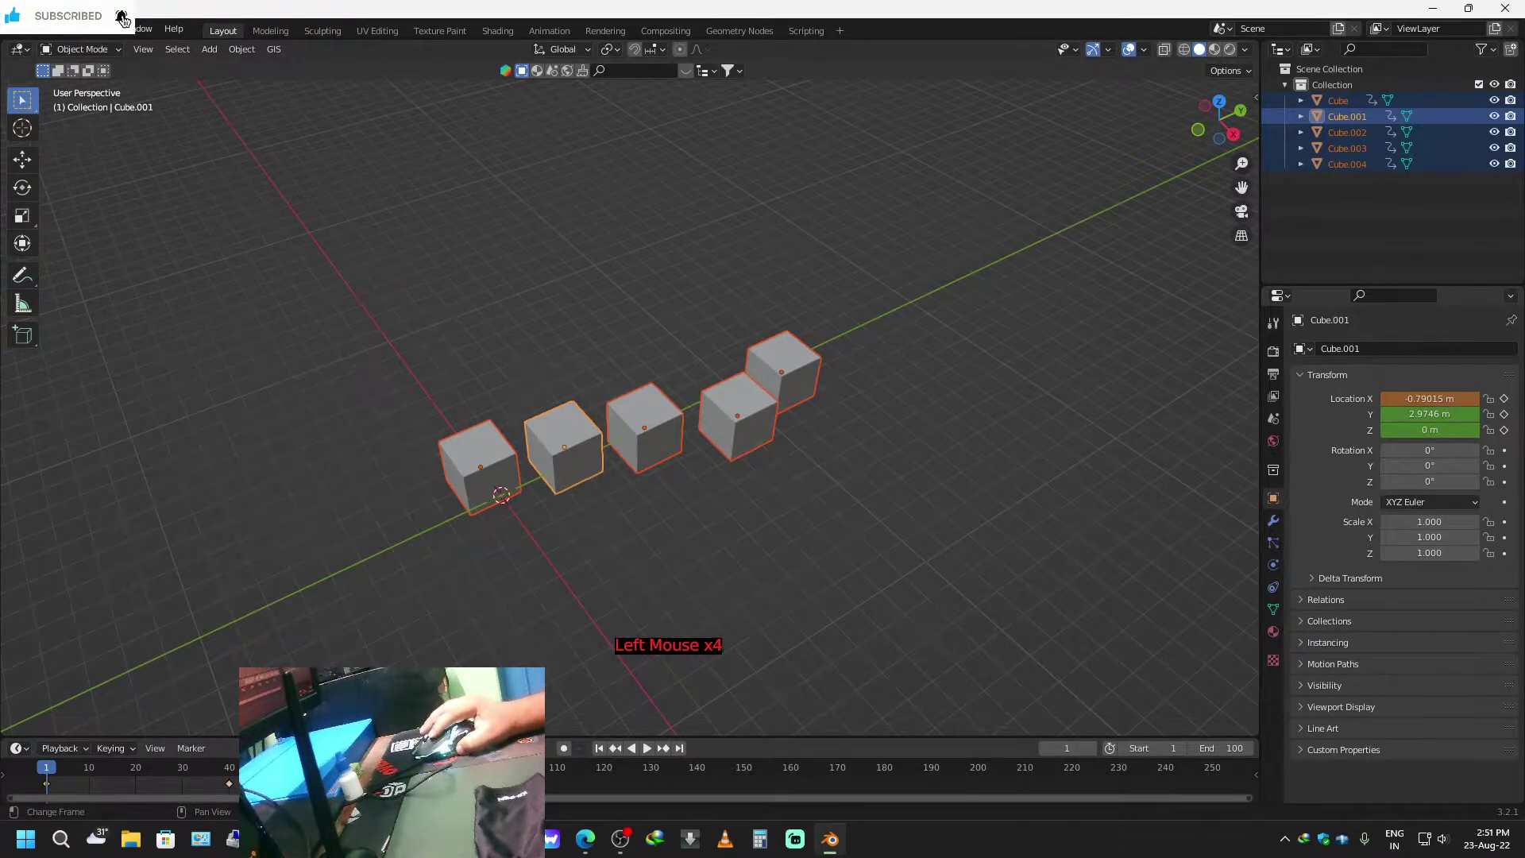
key(a)
key(x)
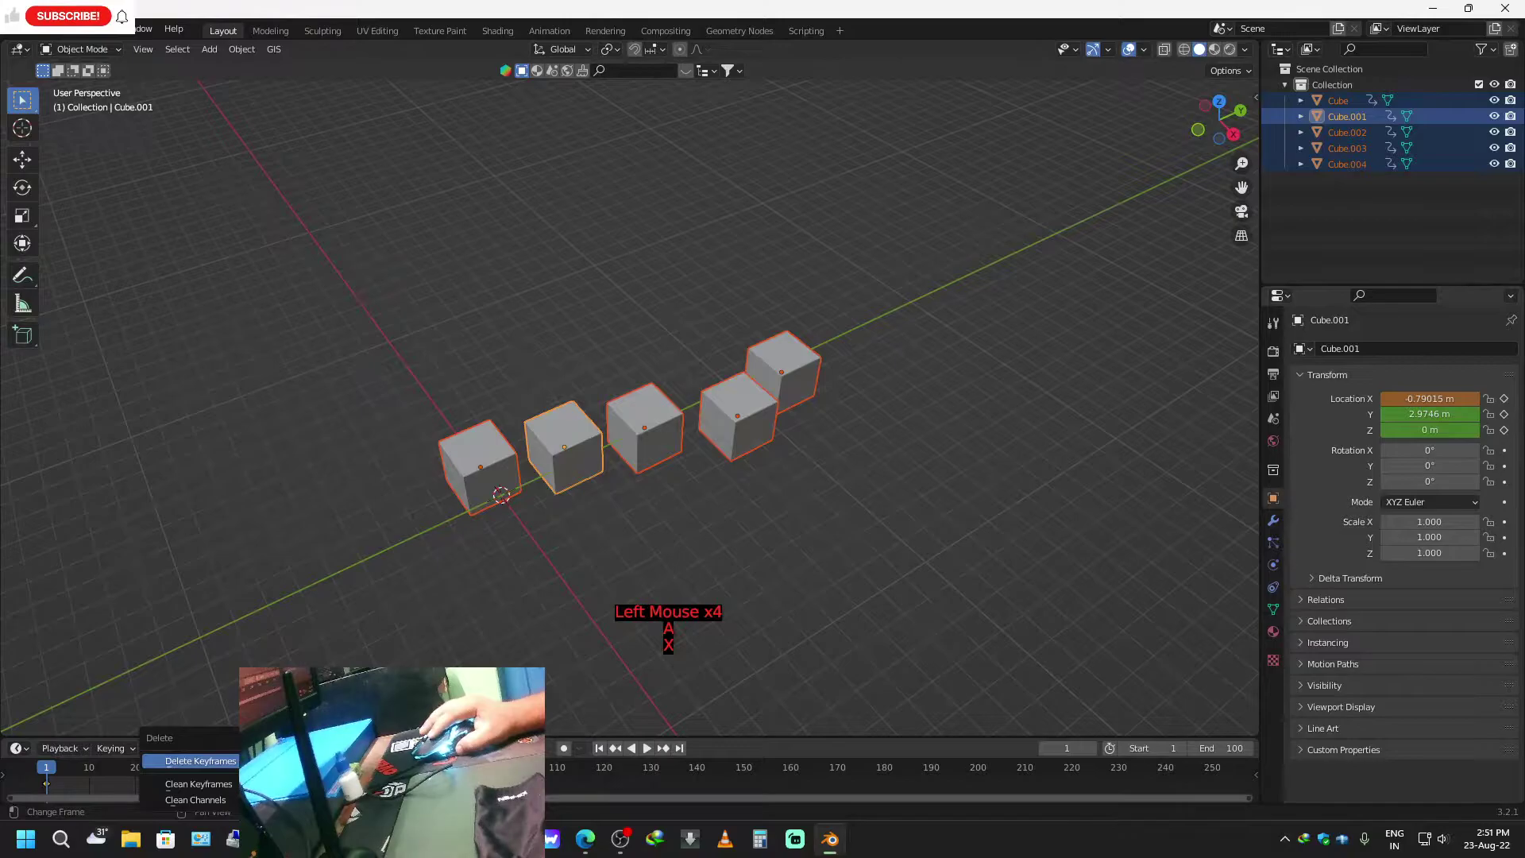
click(201, 761)
In top view, snap the first cube to the 3D cursor at the world origin.
click(562, 435)
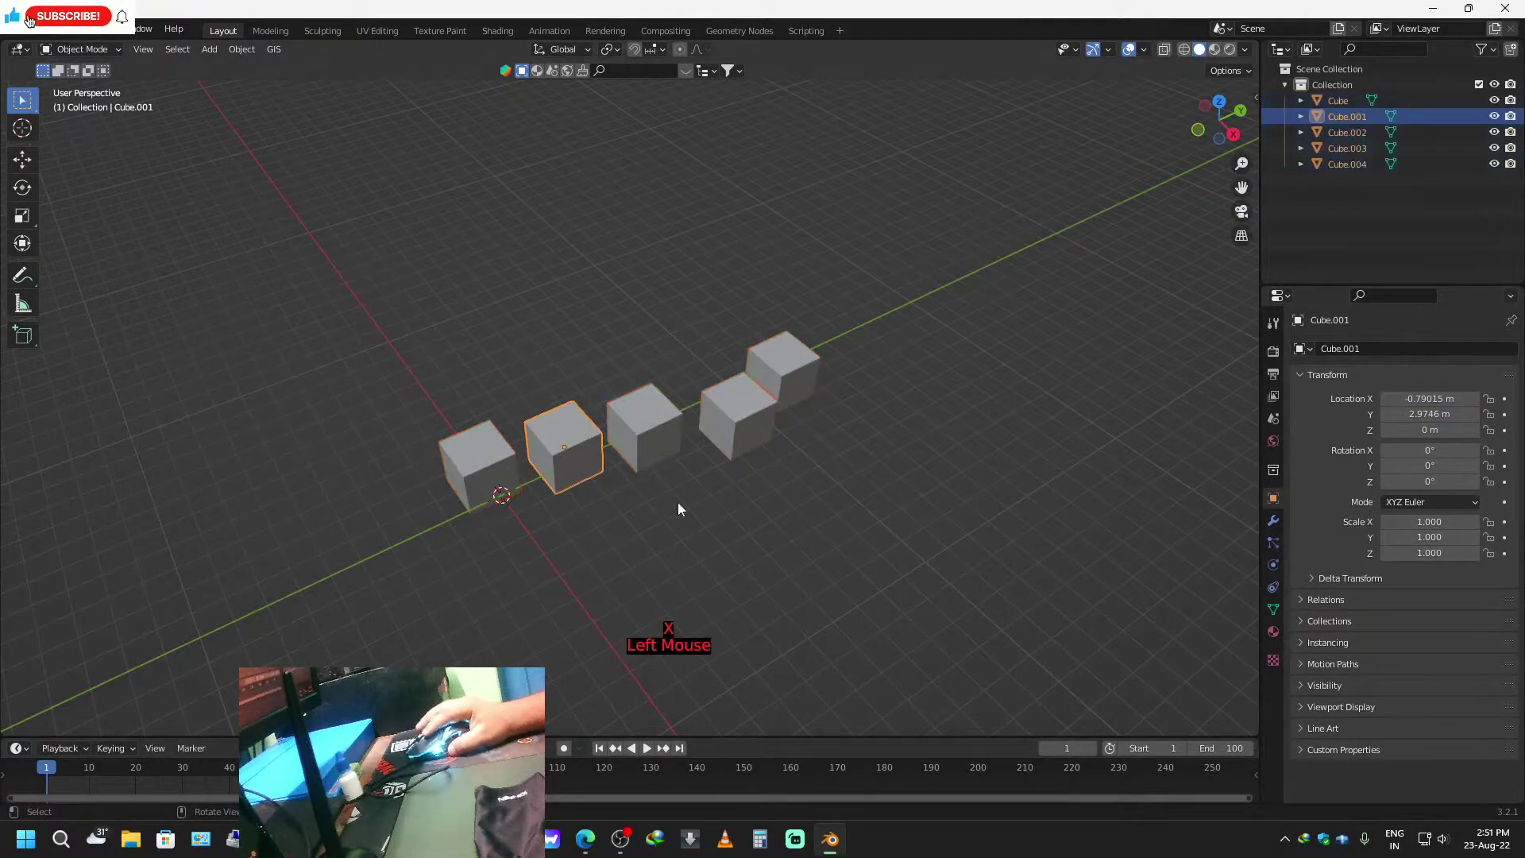
click(502, 442)
click(1222, 113)
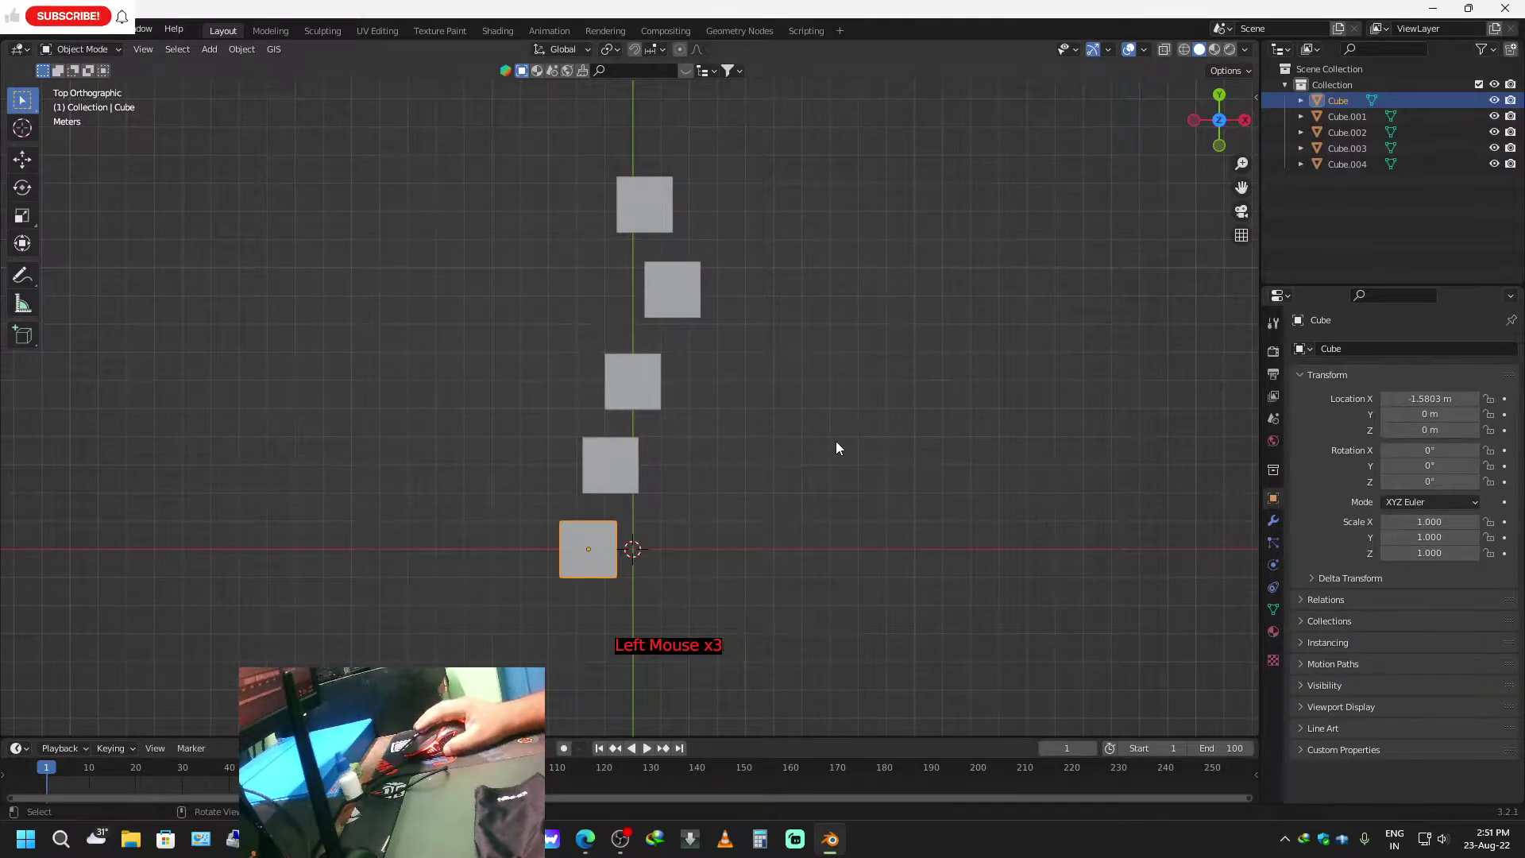
key(shift+s)
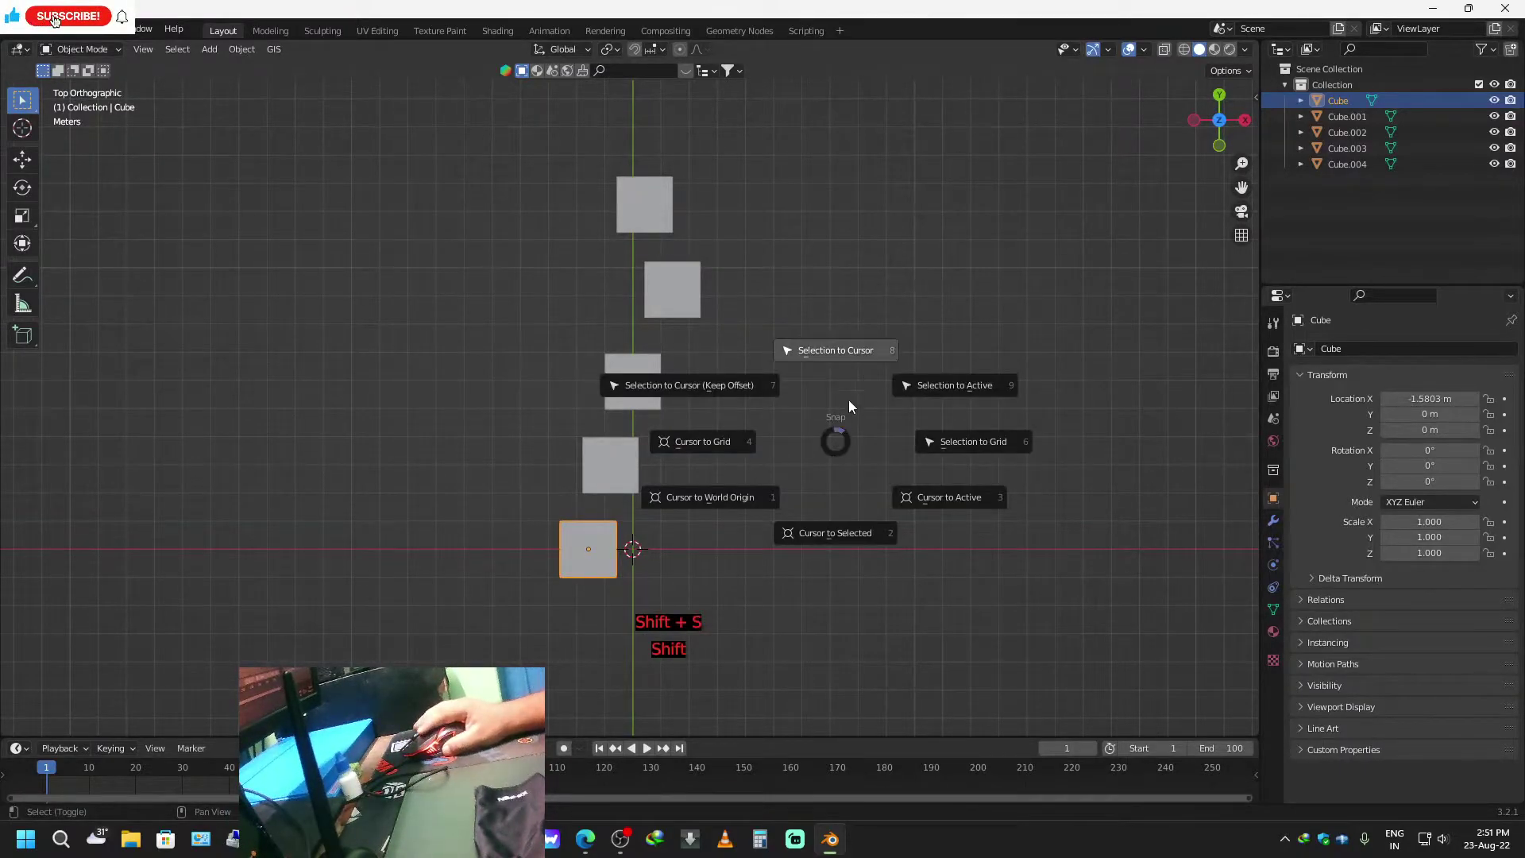
click(846, 350)
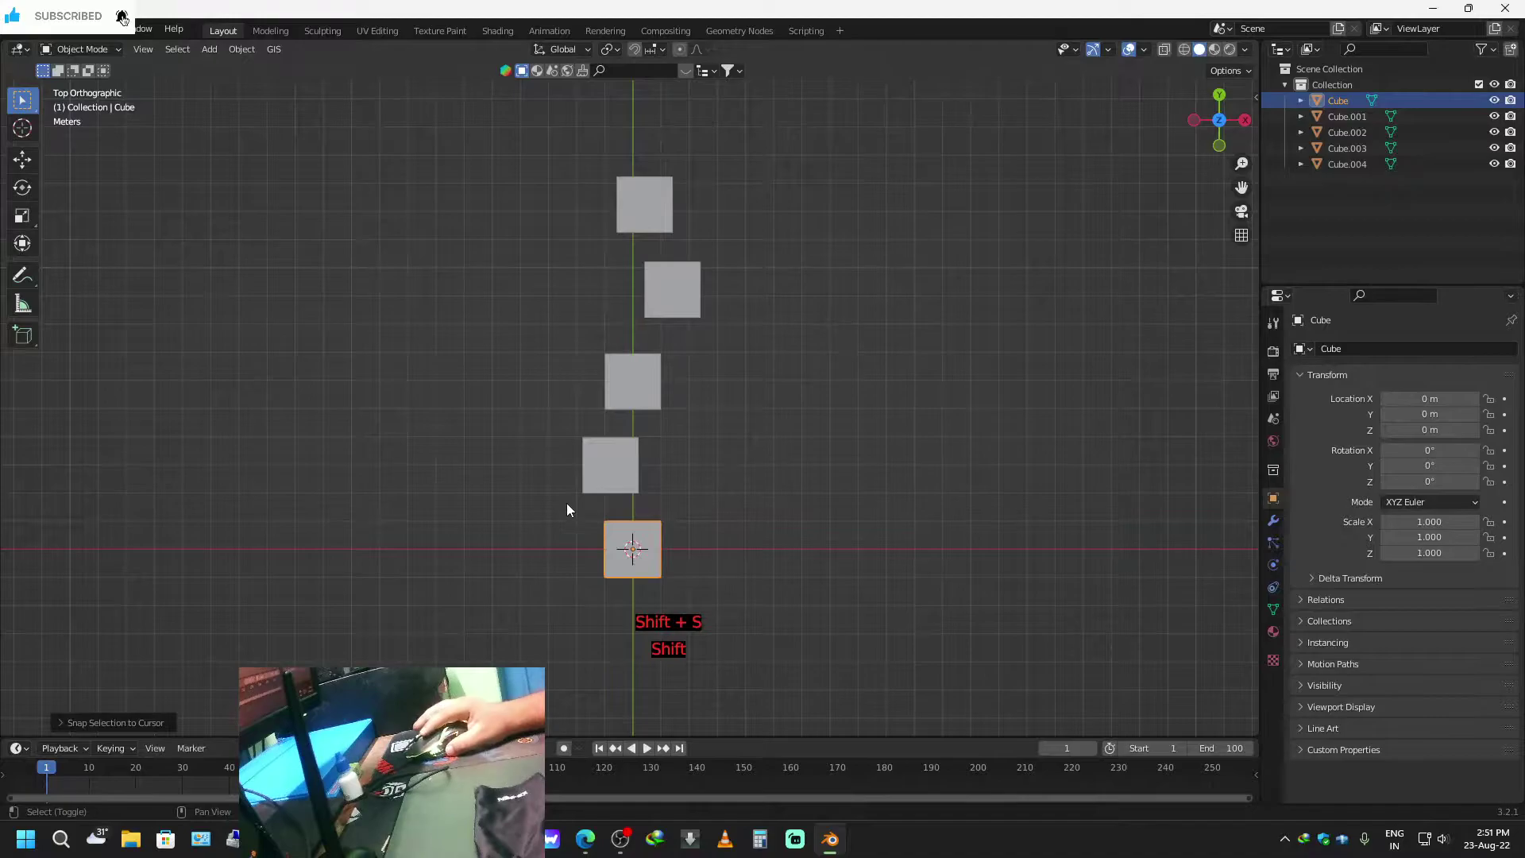
Snap the second cube to the 3D cursor and move it along Y to about 2.43 m.
click(612, 477)
key(shift+s)
click(828, 363)
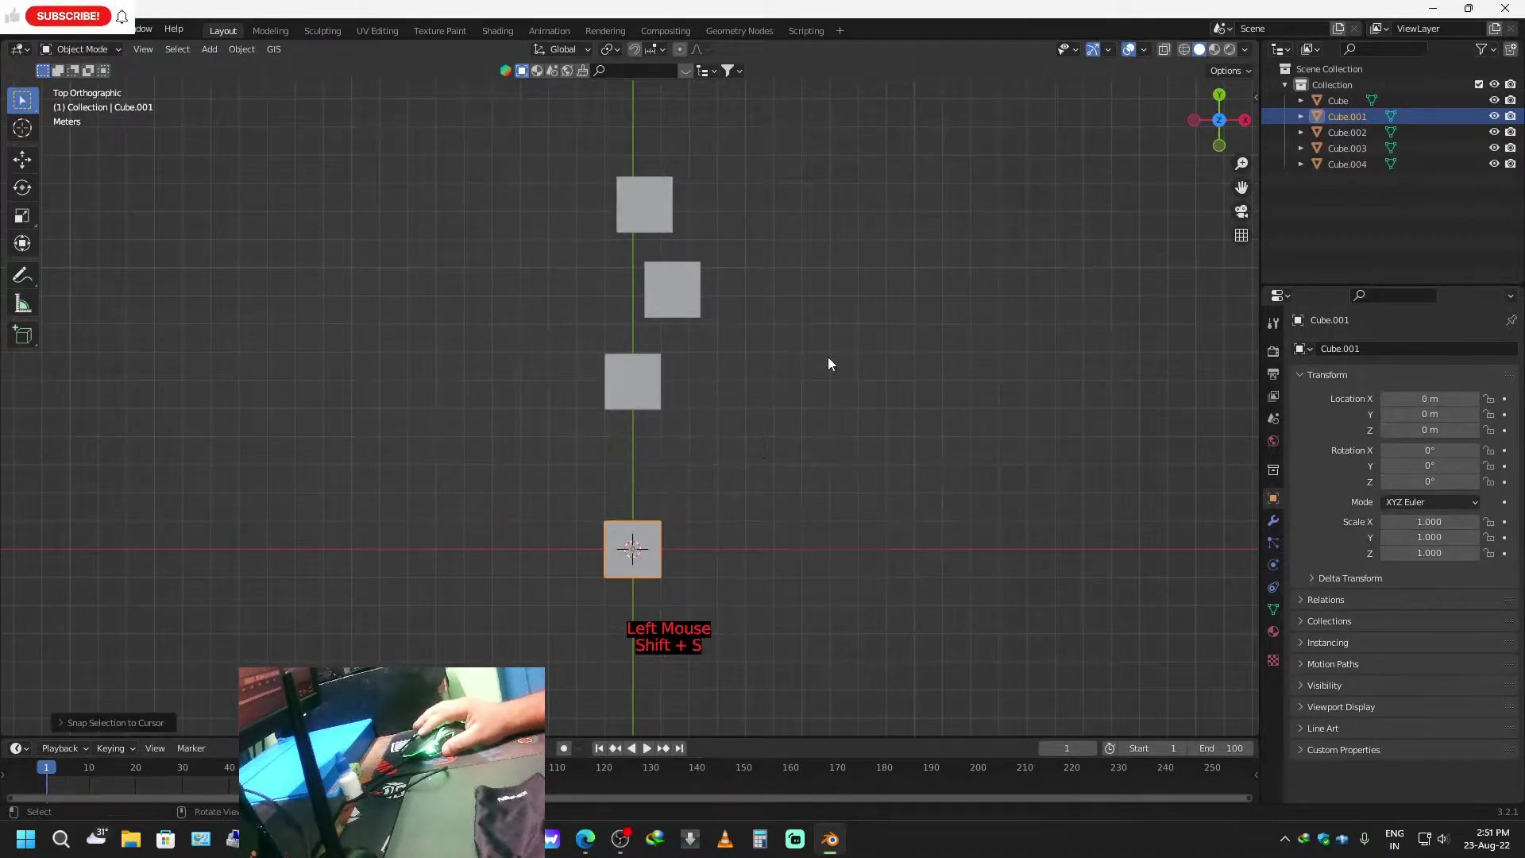
key(g)
key(y)
click(793, 358)
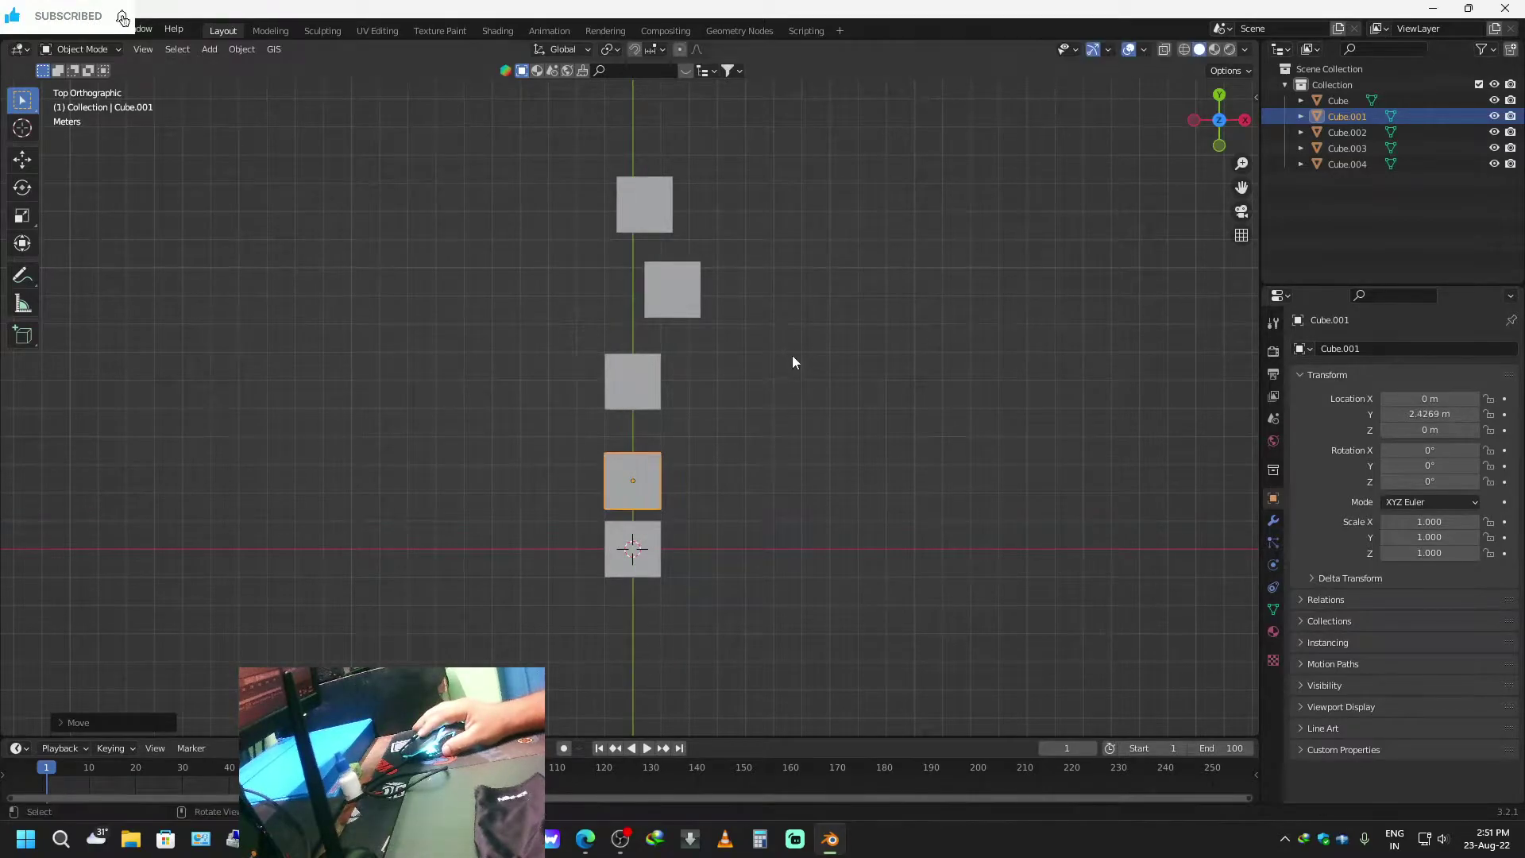
click(637, 390)
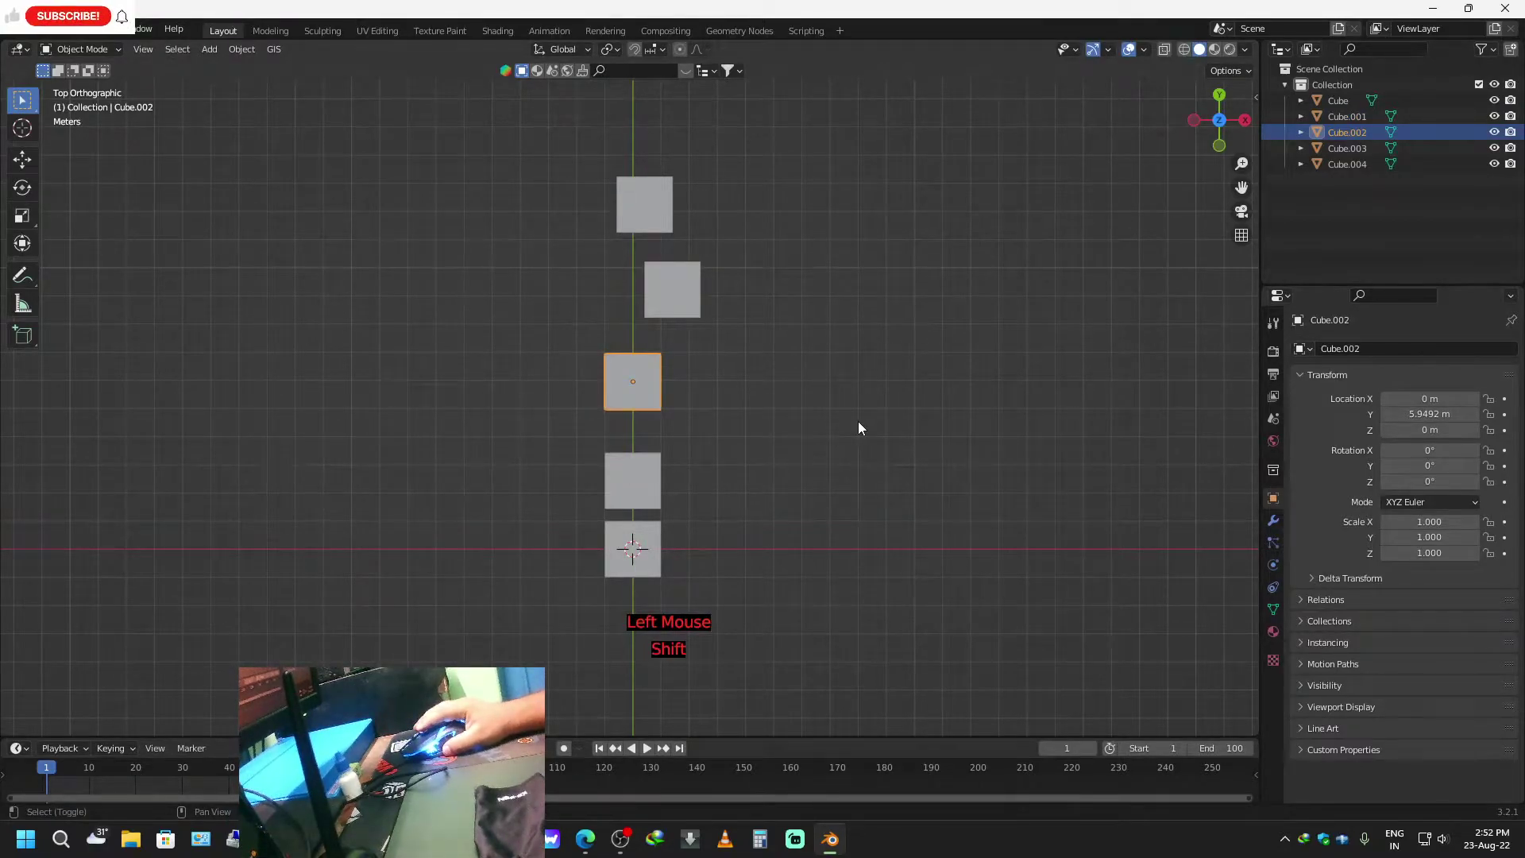
key(shift+a)
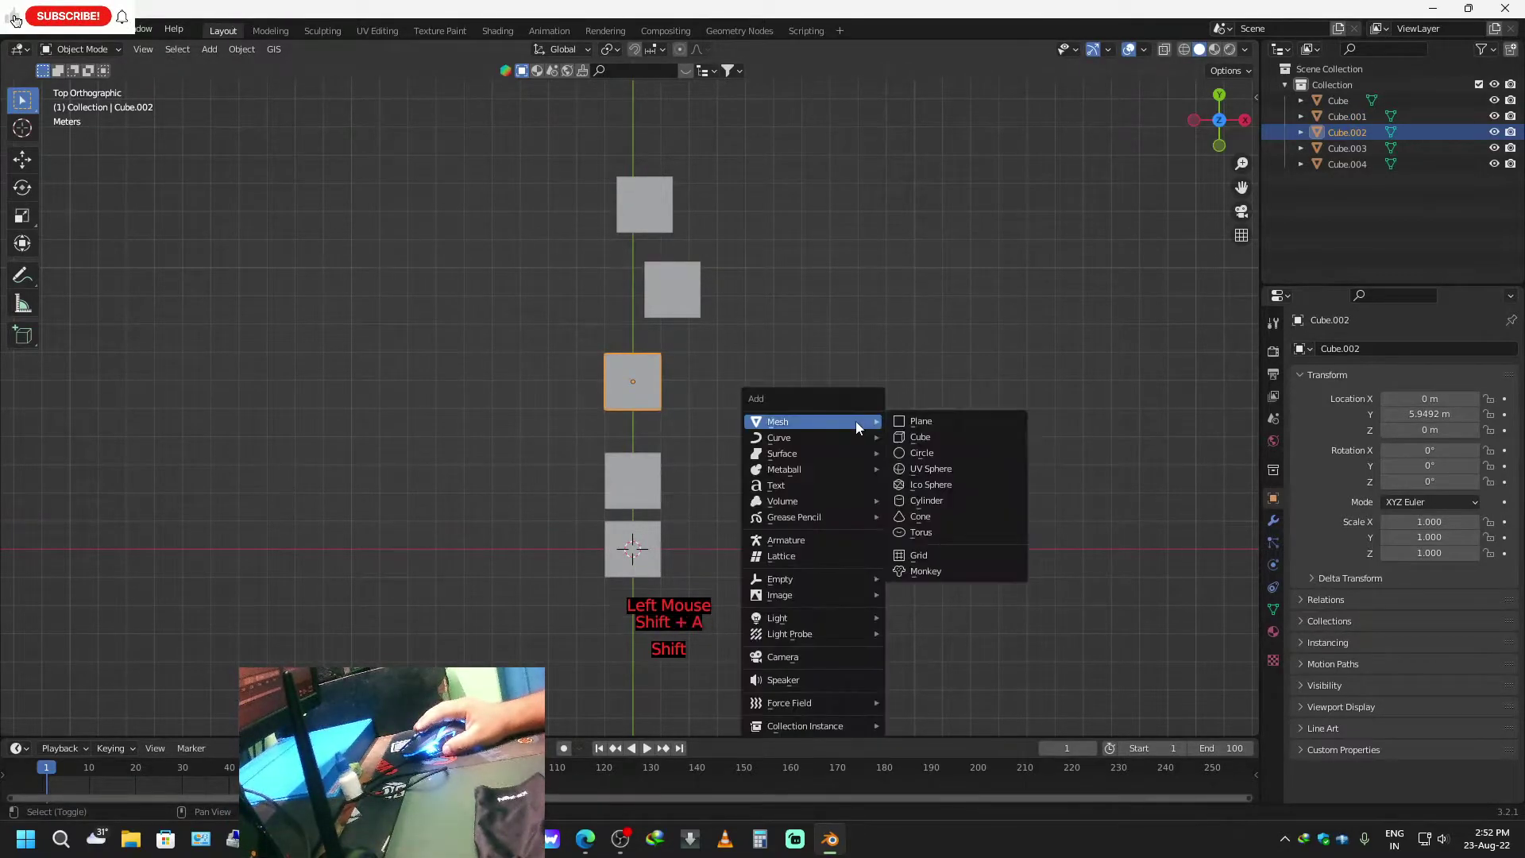
click(844, 350)
key(shift+s)
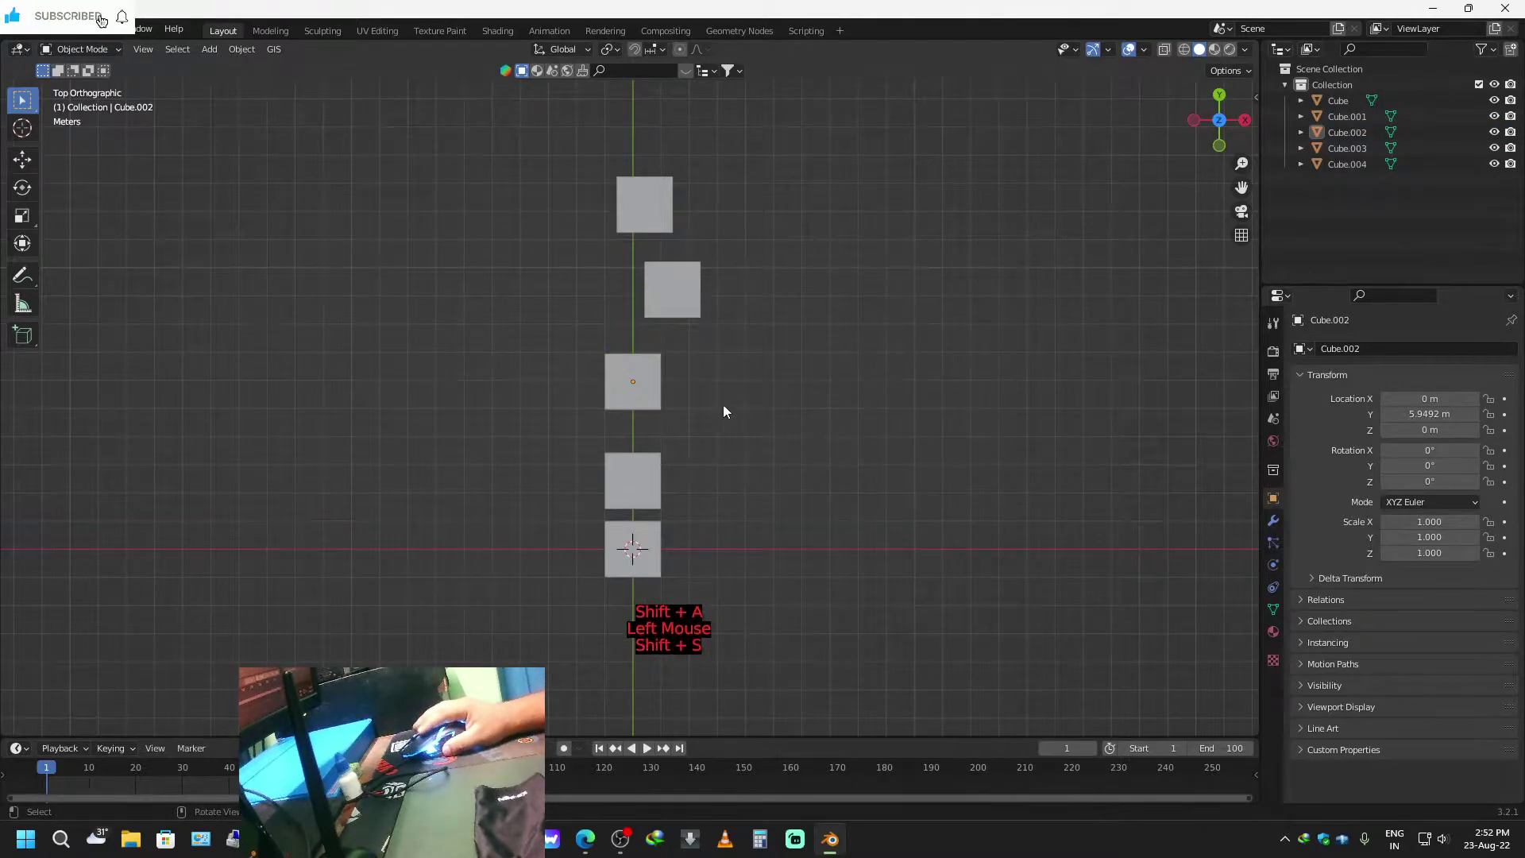
Snap the third cube to the 3D cursor and move it along Y to just beyond the second cube.
click(627, 402)
key(shift+s)
click(788, 305)
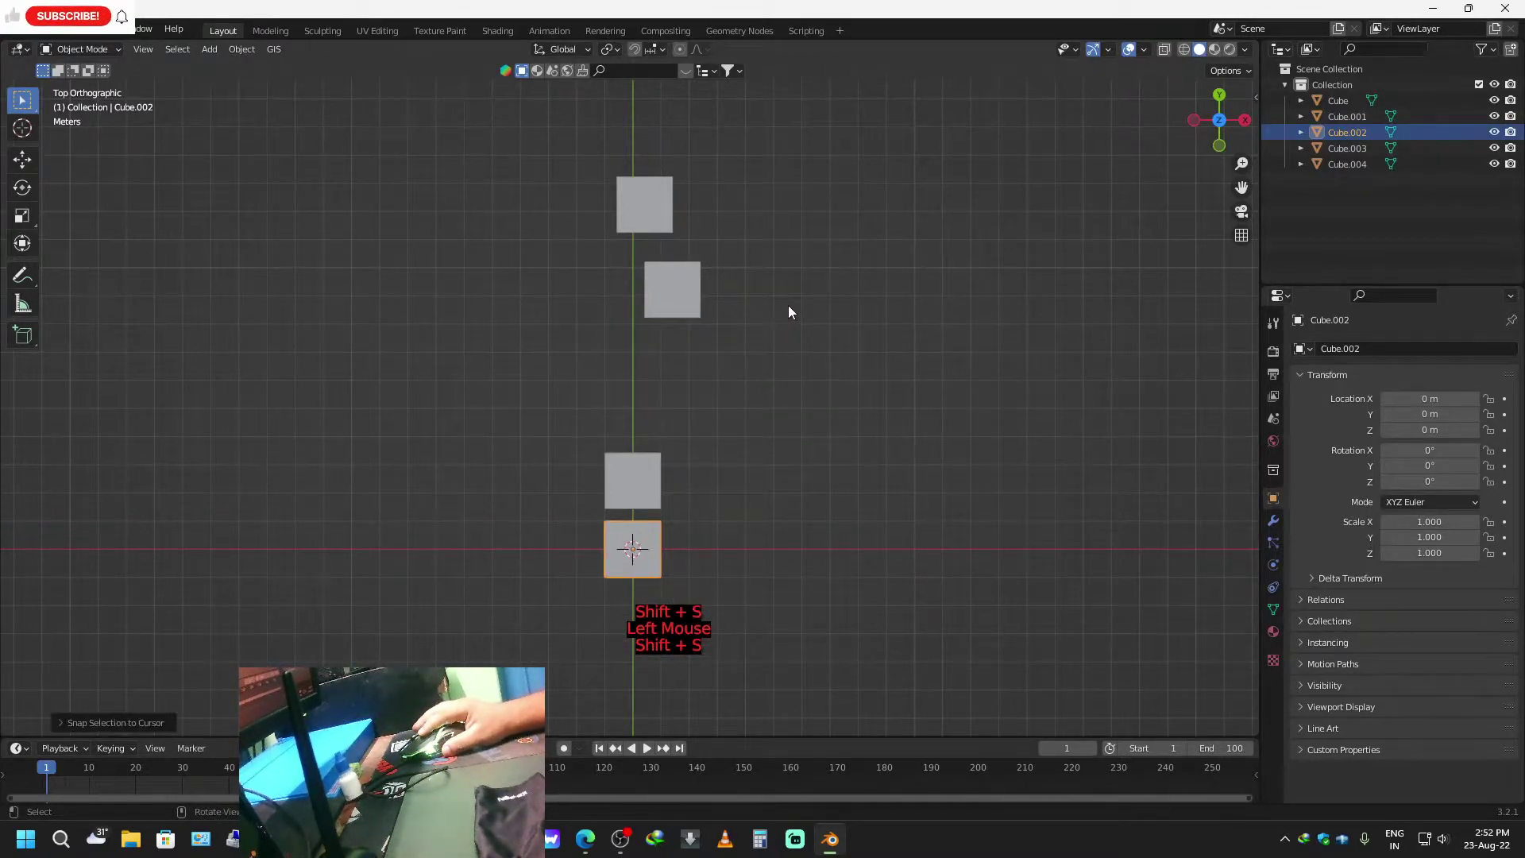
key(g)
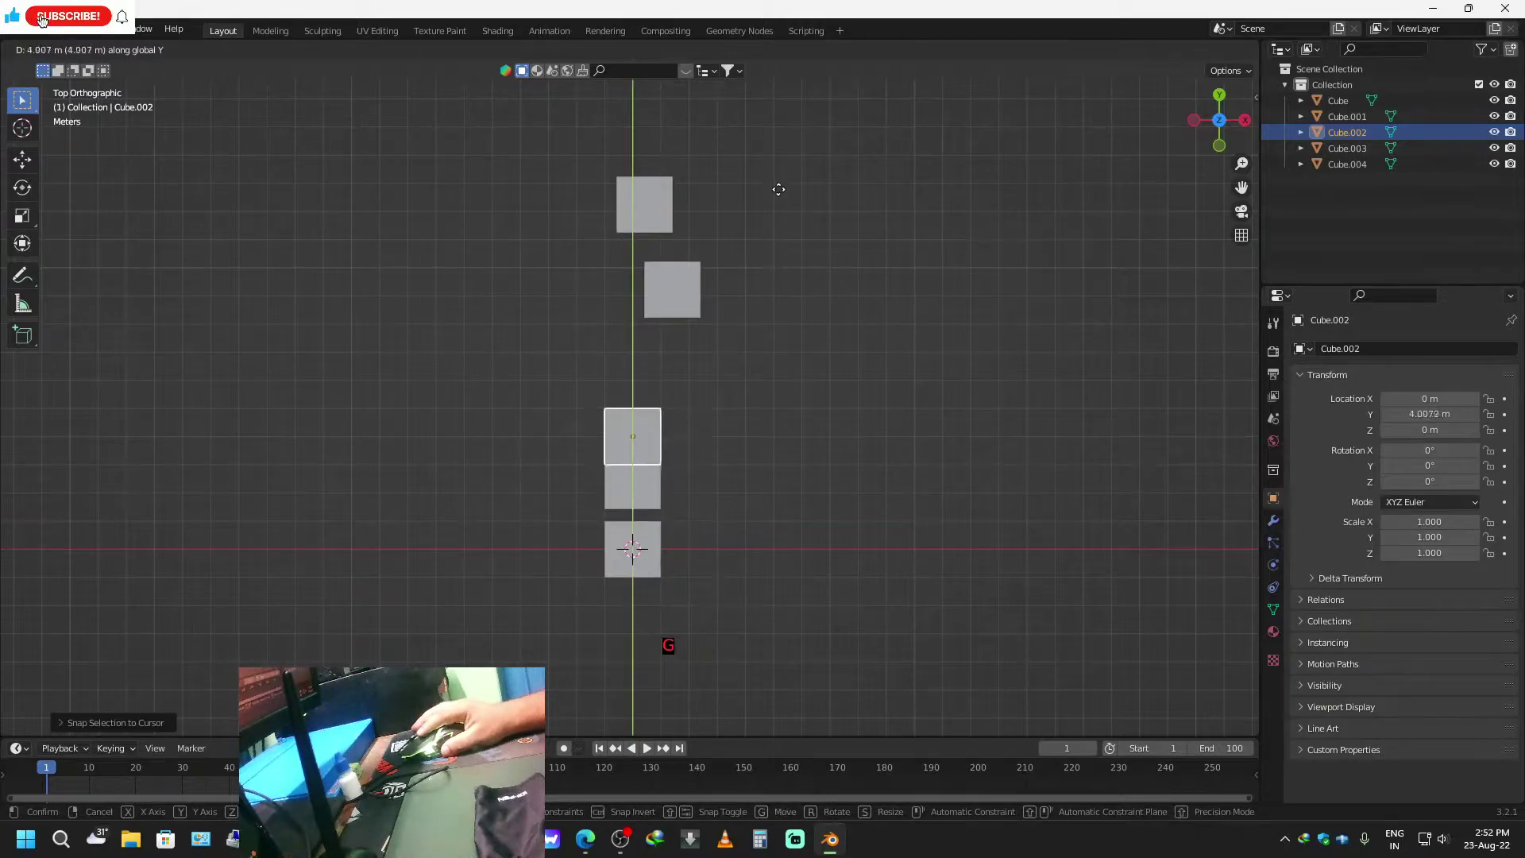
click(784, 169)
Snap the fourth cube to the 3D cursor and move it along Y to just beyond the third cube.
click(666, 286)
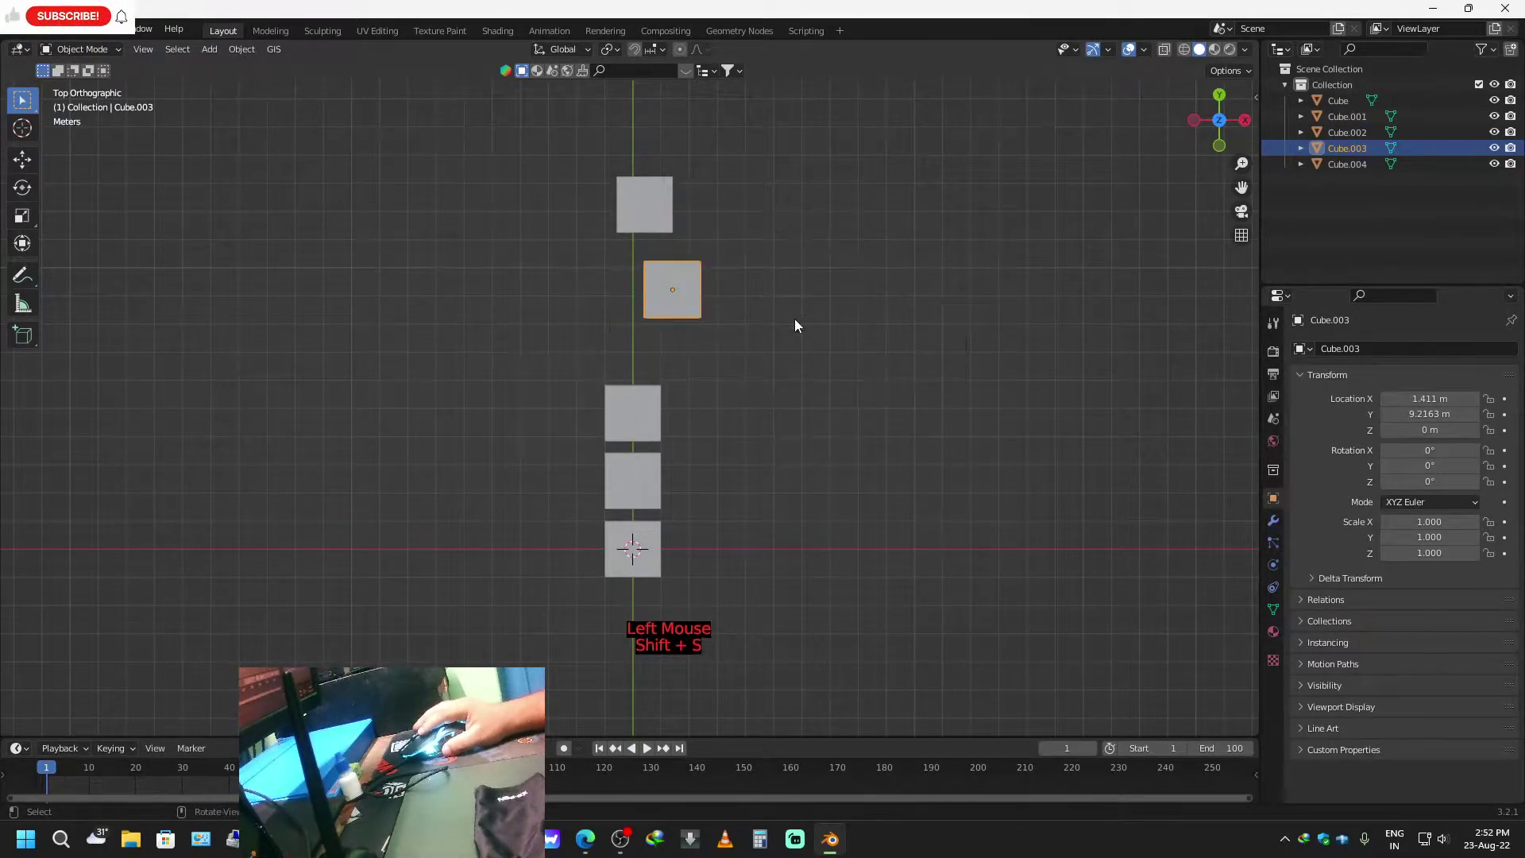
key(shift+s)
click(812, 227)
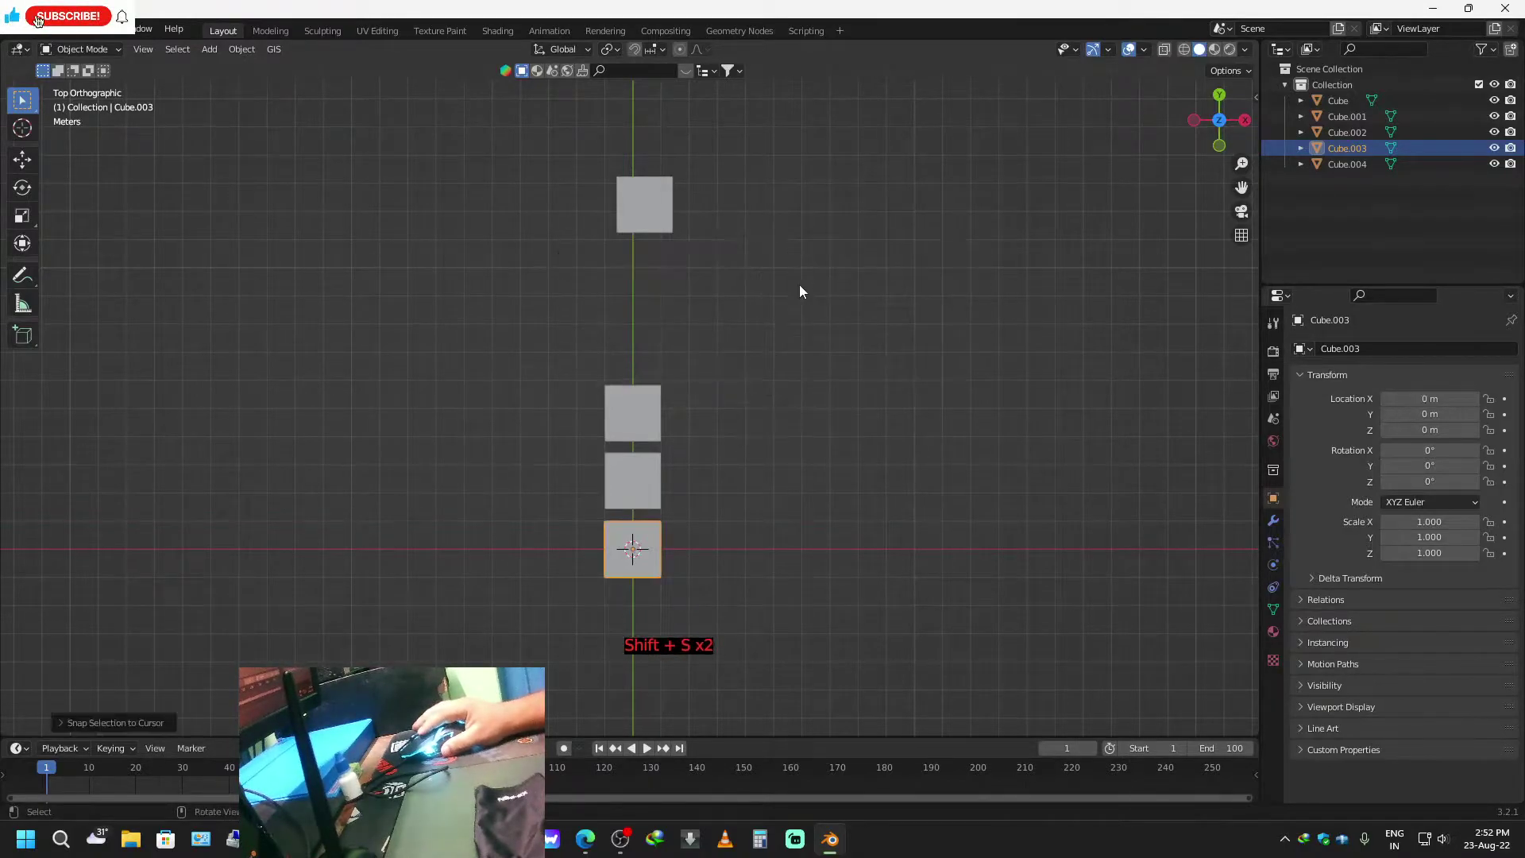
key(g)
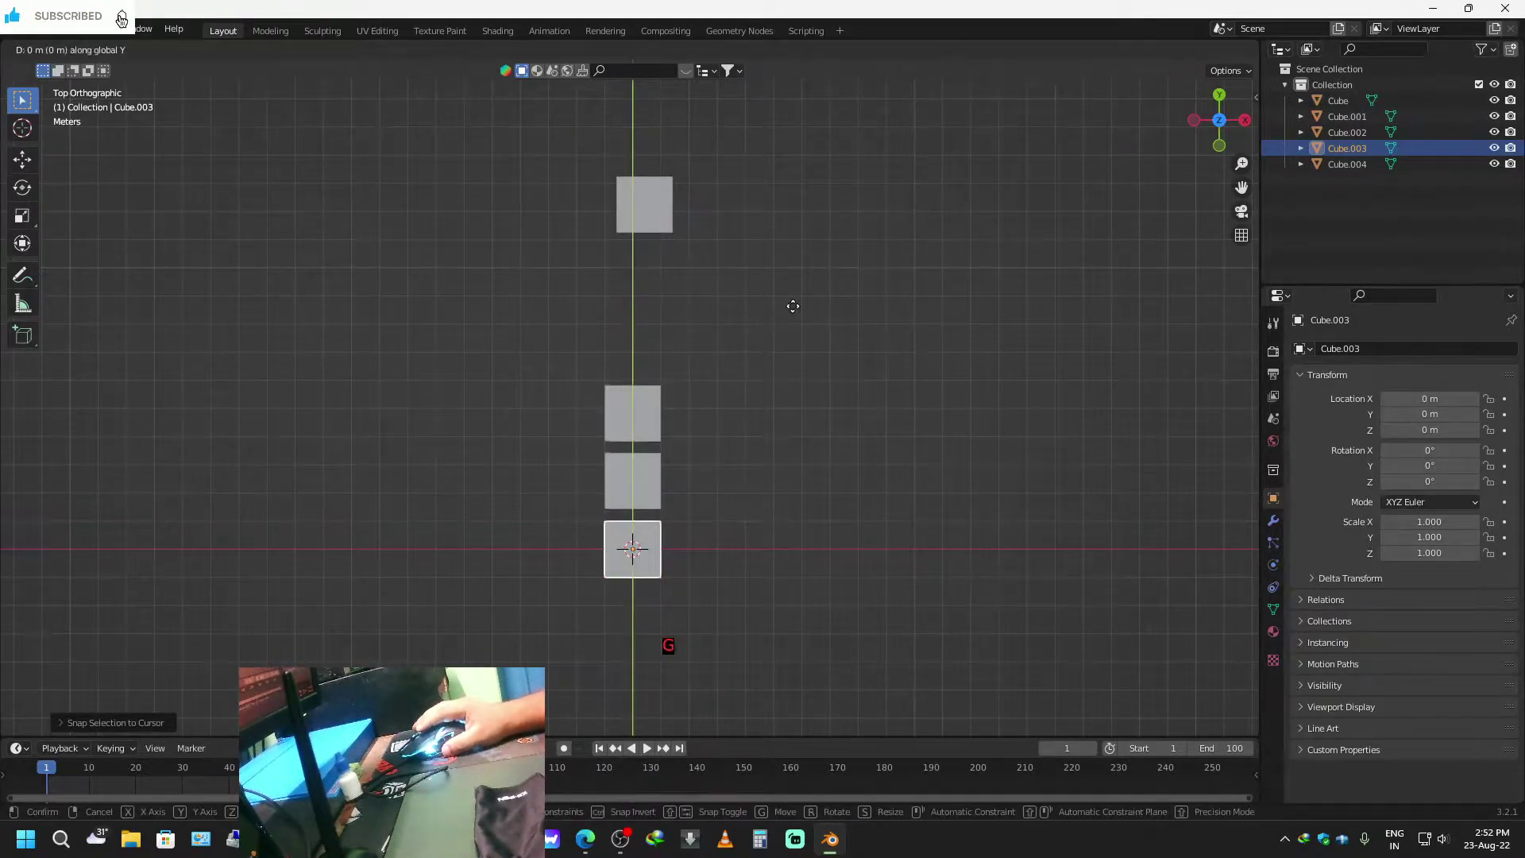
click(827, 100)
Snap the fifth cube to the 3D cursor and move it along Y to about 9.65 m.
click(635, 205)
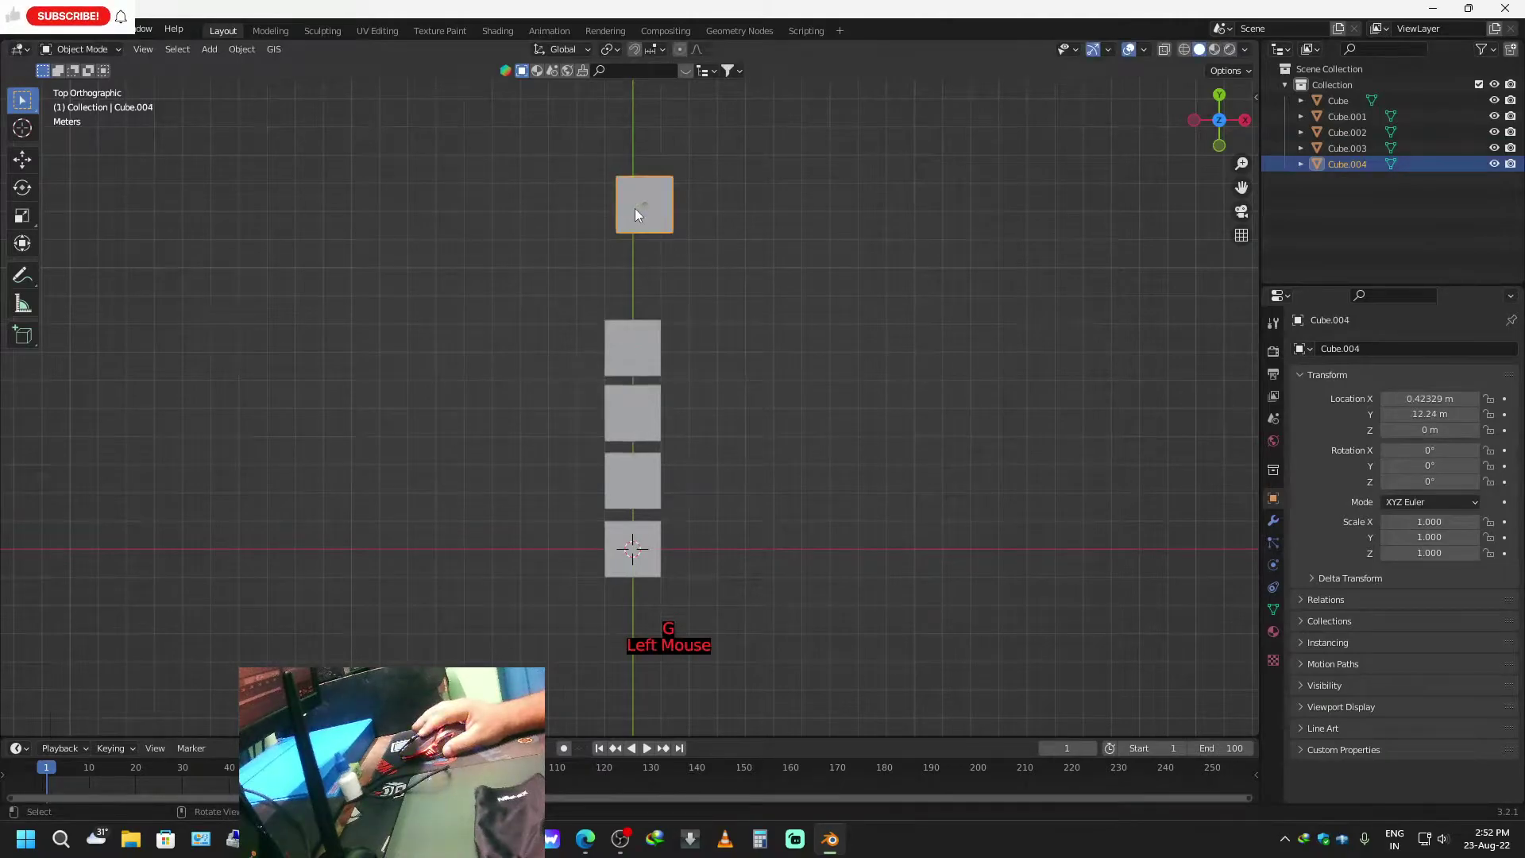
key(shift+s)
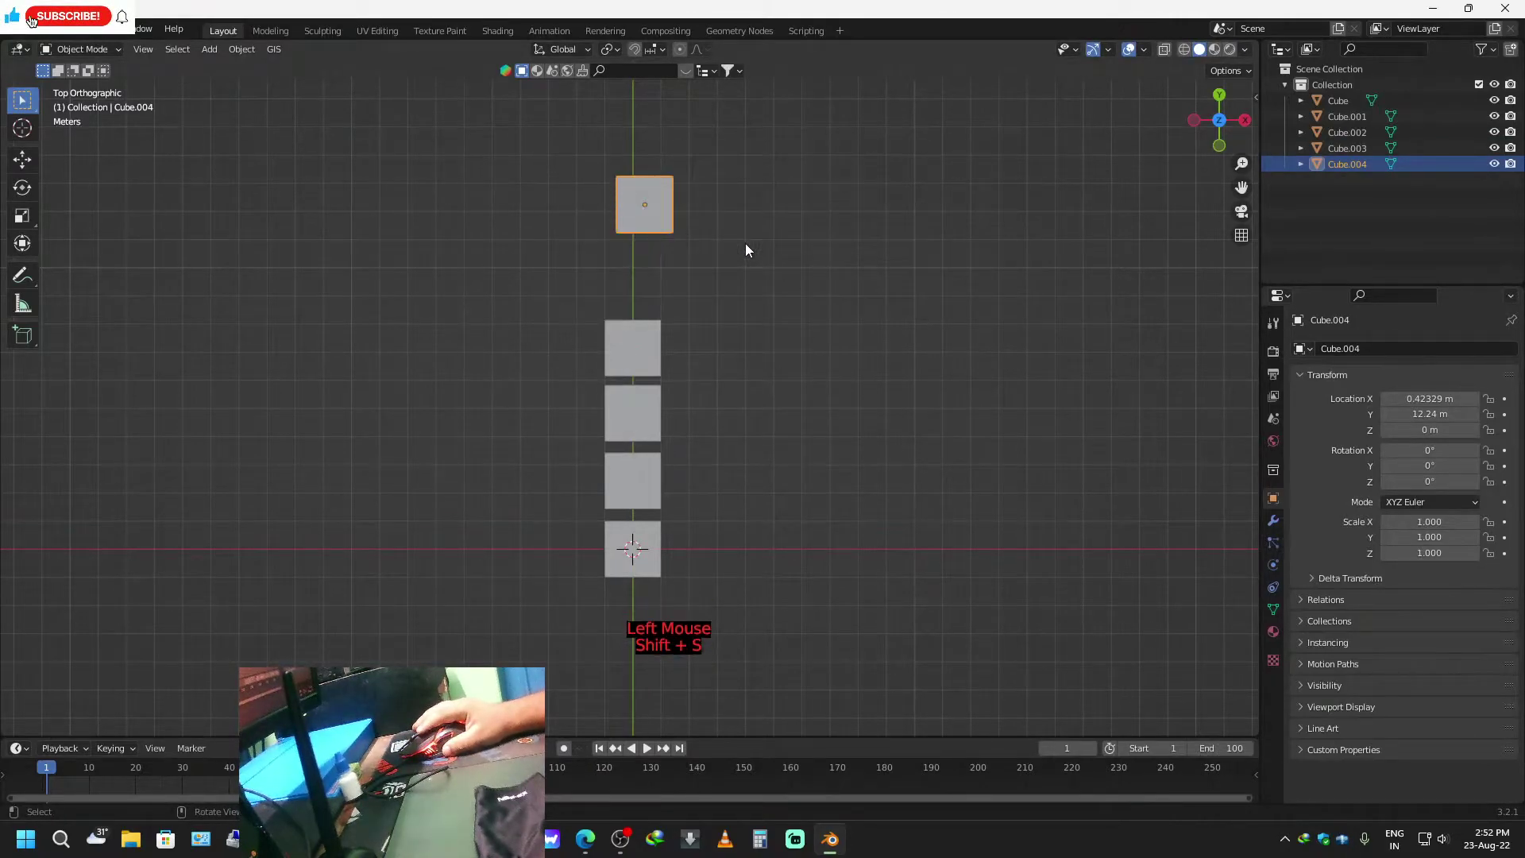
key(shift+s)
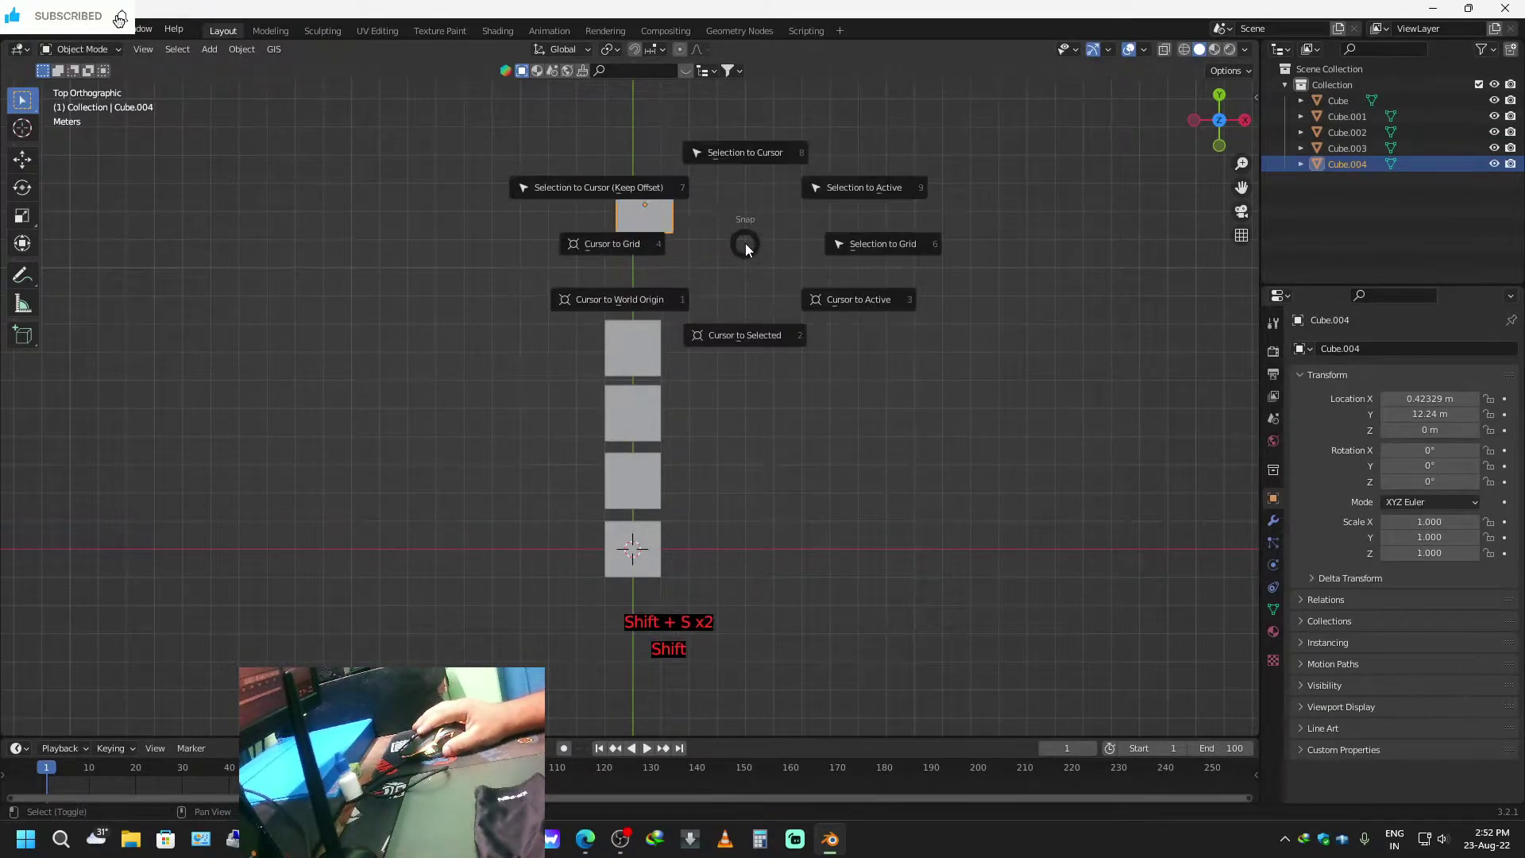
click(757, 161)
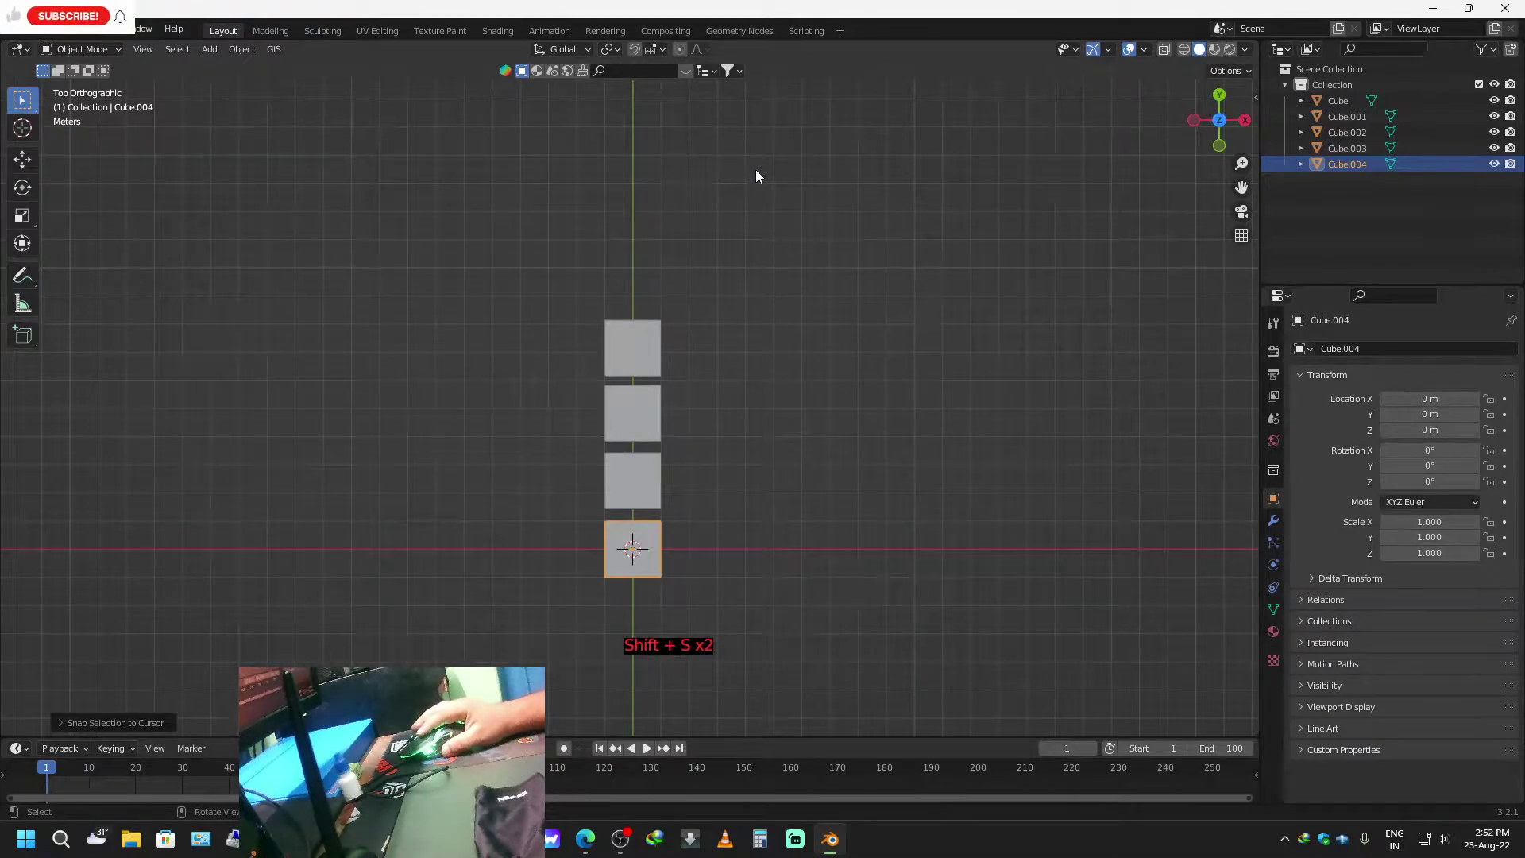
key(g)
key(y)
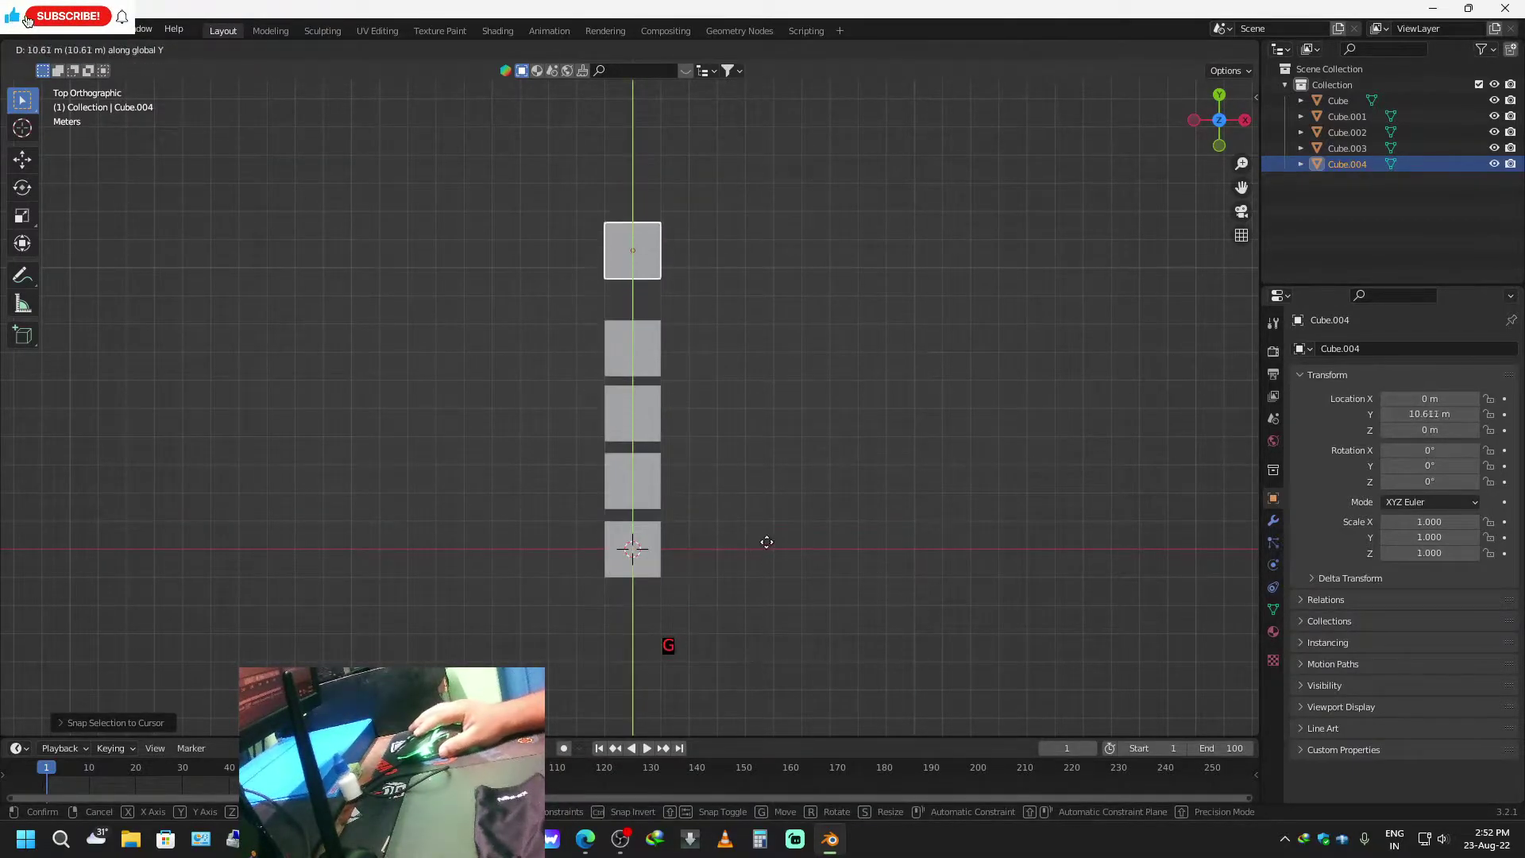
click(768, 566)
Add an armature at the 3D cursor inside the first cube.
middle_drag(666, 587, 790, 422)
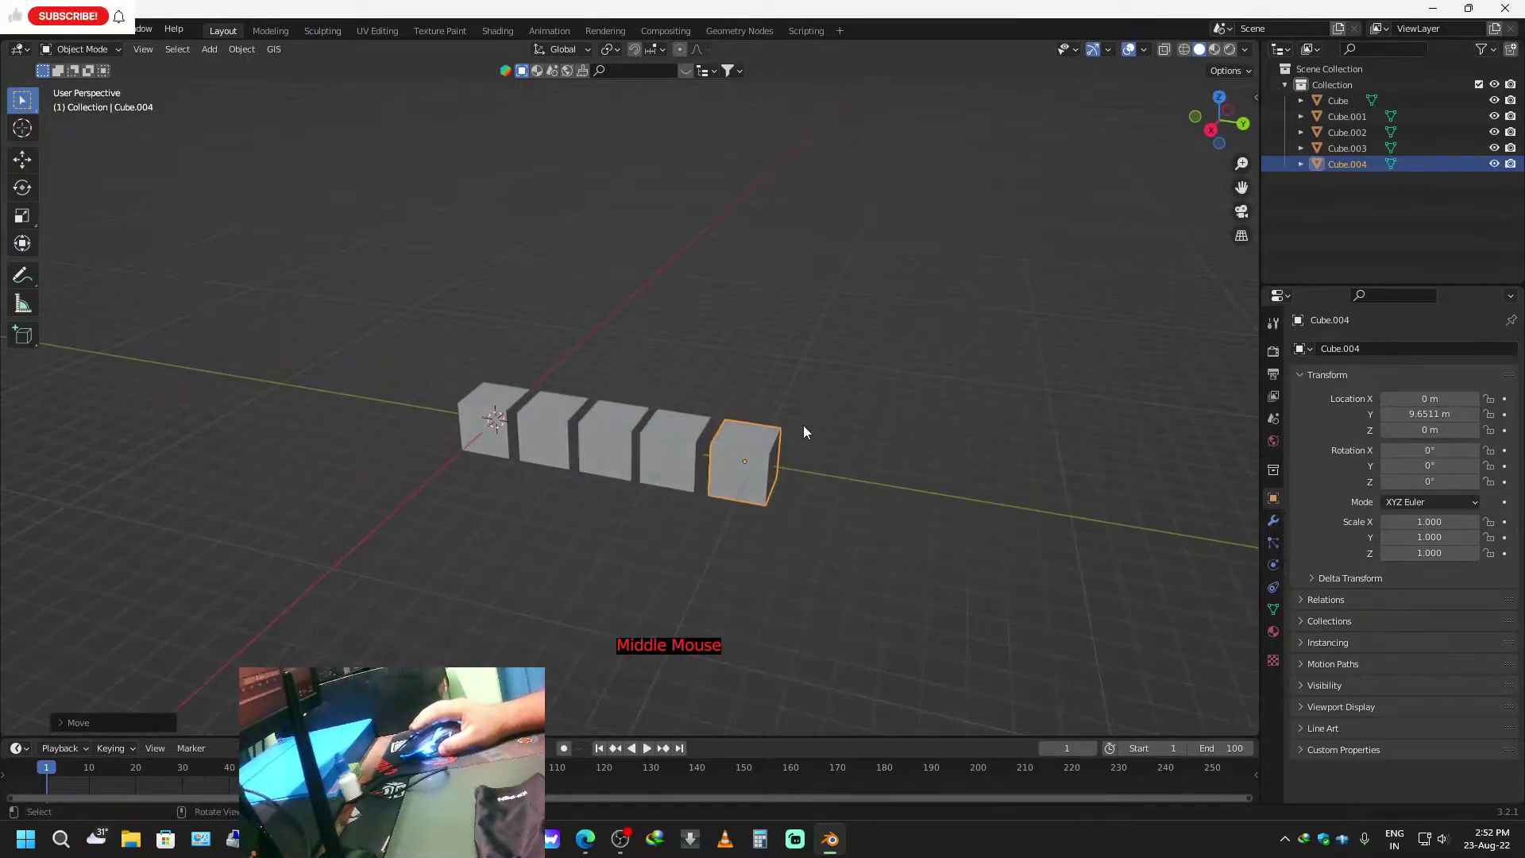
middle_drag(635, 642, 610, 587)
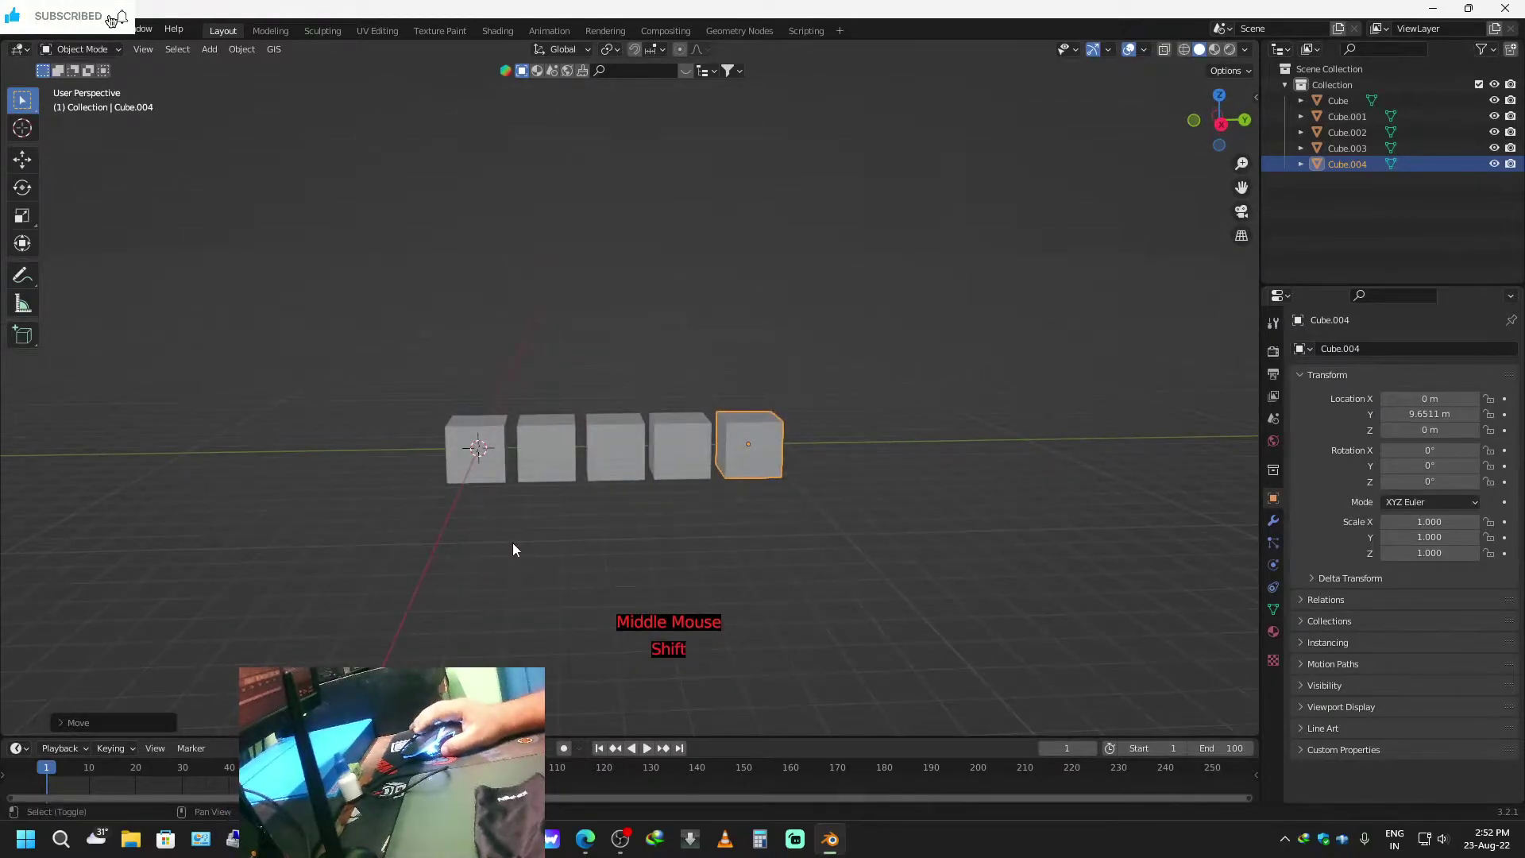
shift+middle_drag(514, 550, 604, 543)
key(shift+a)
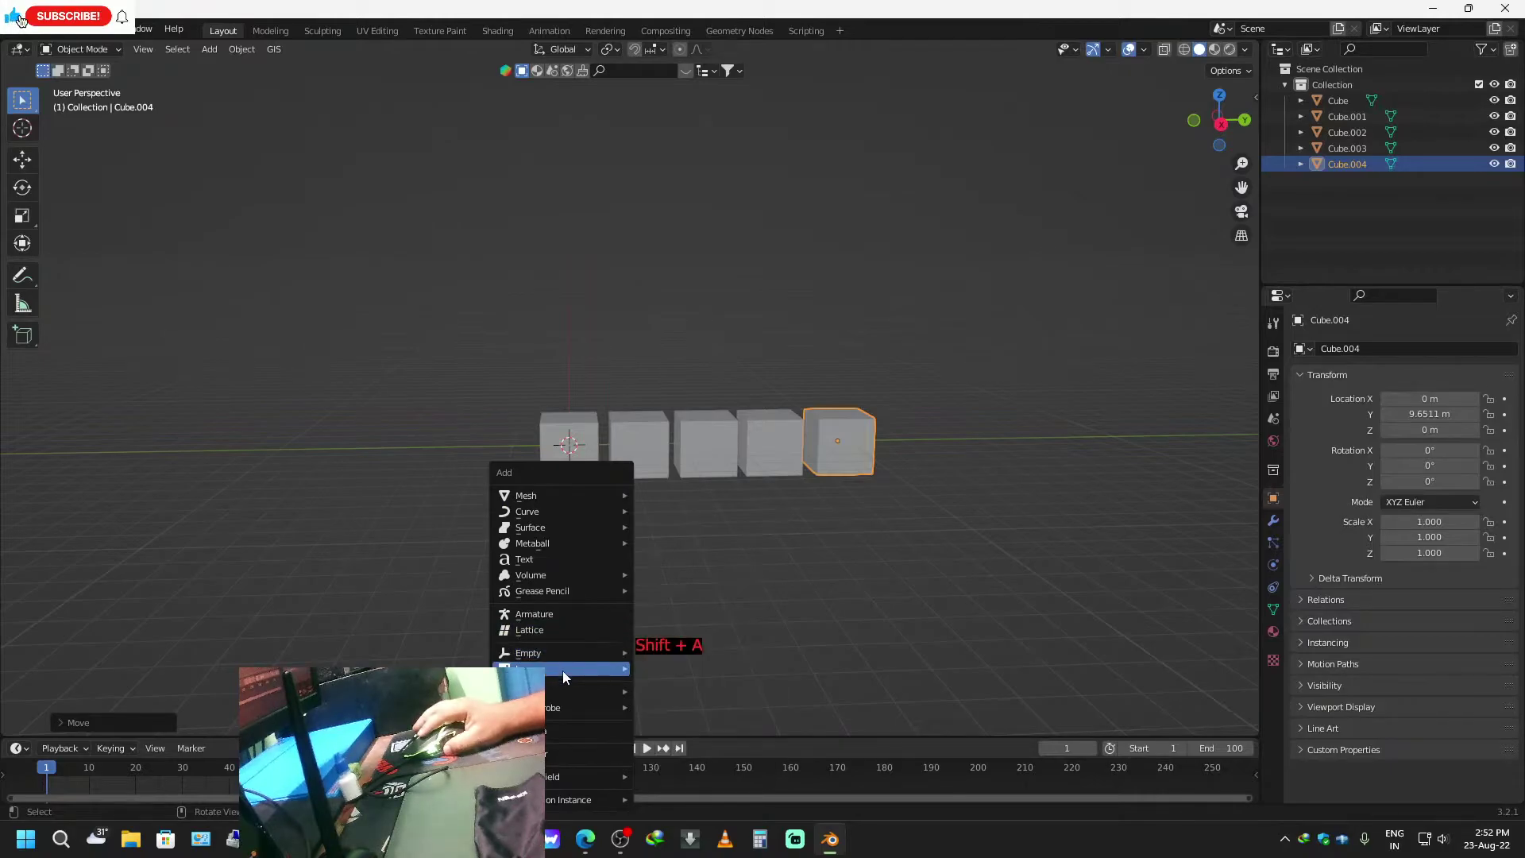
click(567, 616)
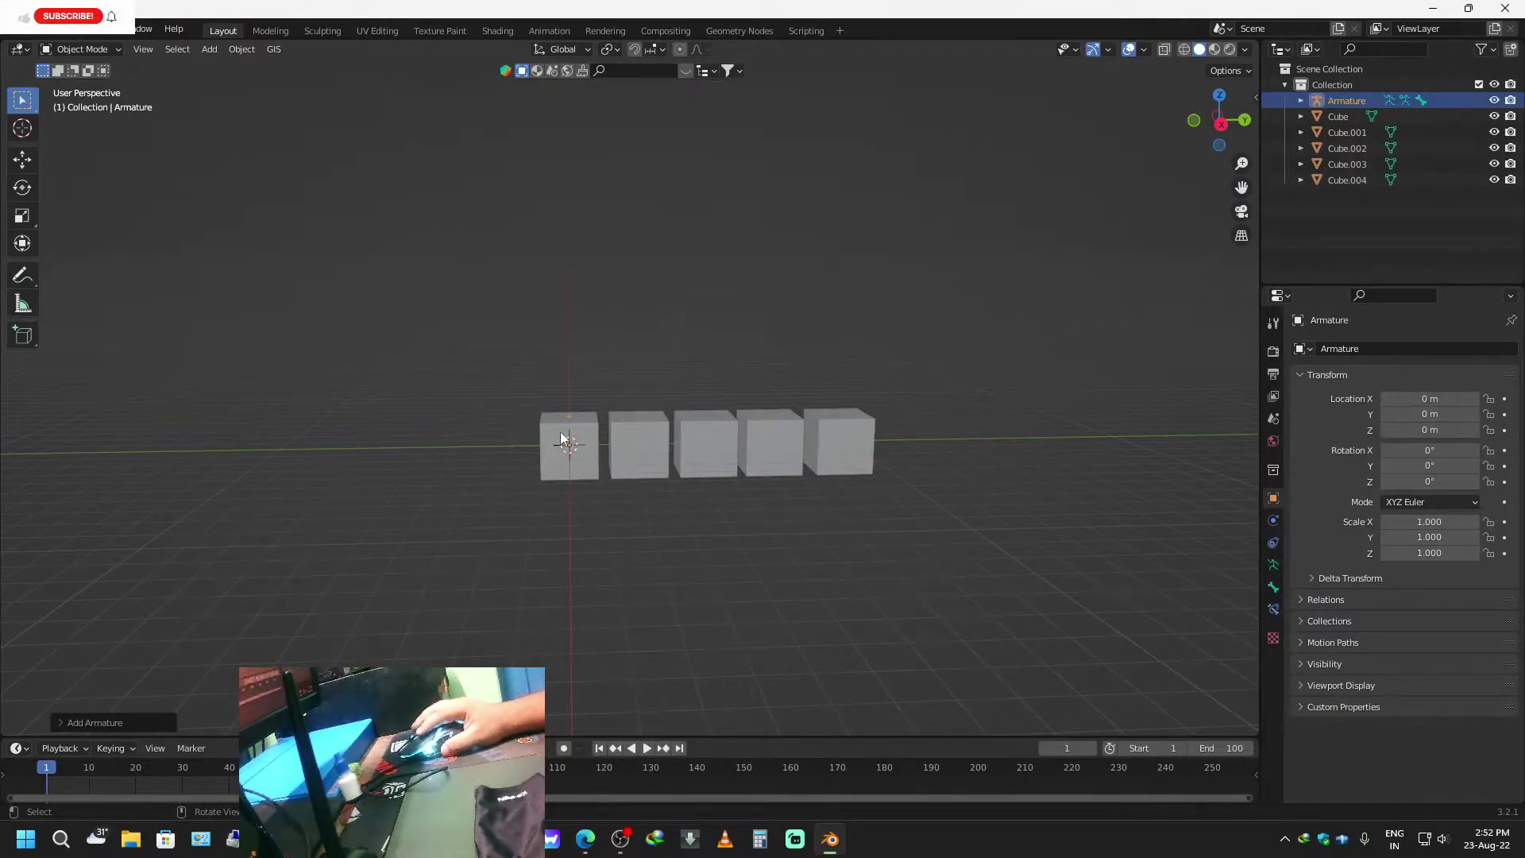
Toggle X-ray on and off to reveal the bone inside the first cube.
scroll(555, 489, up, 2)
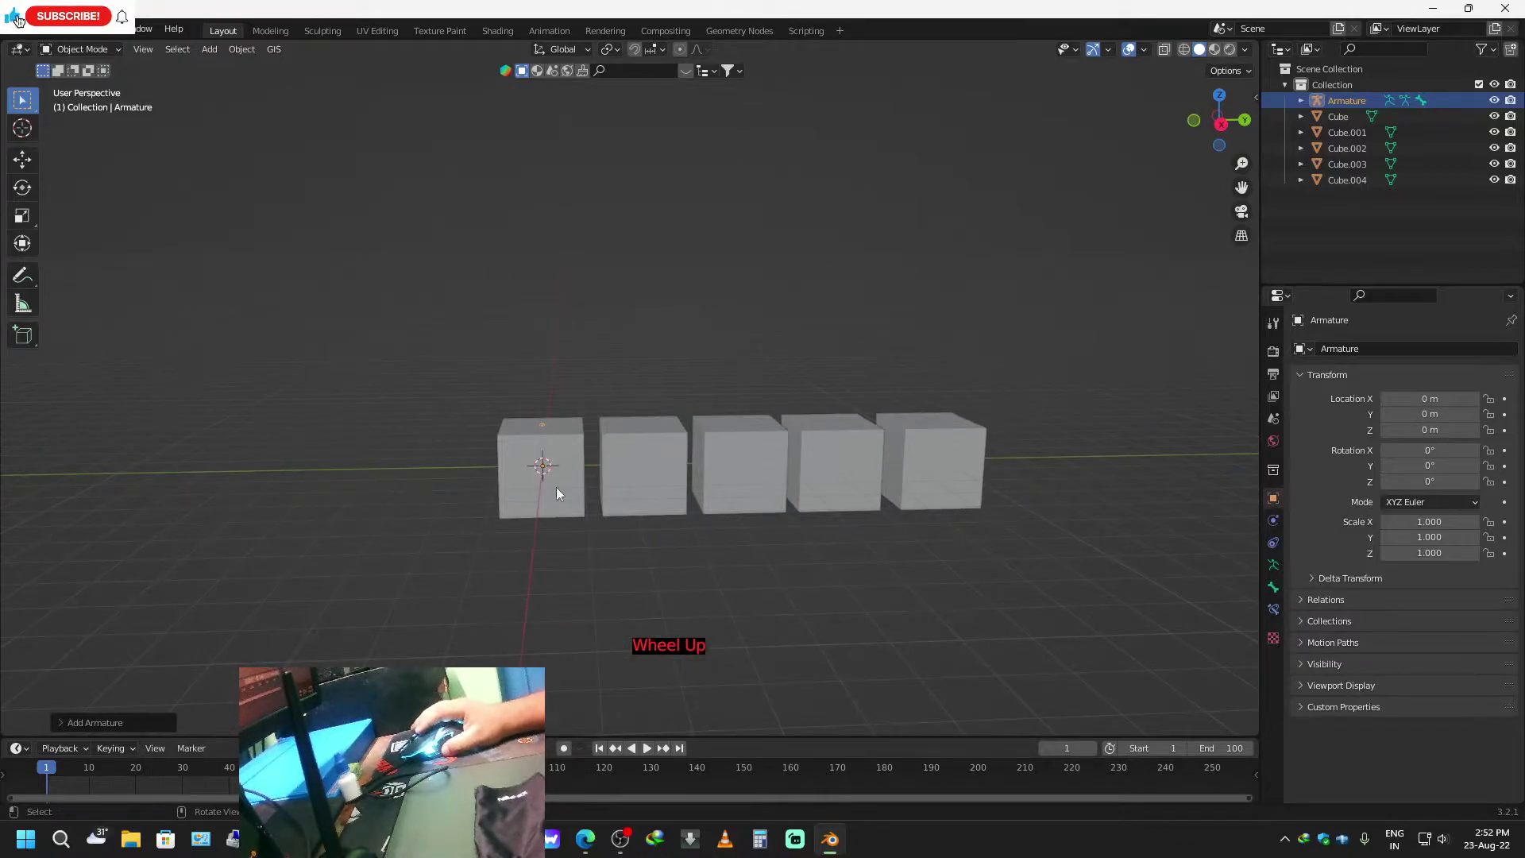
key(alt+z)
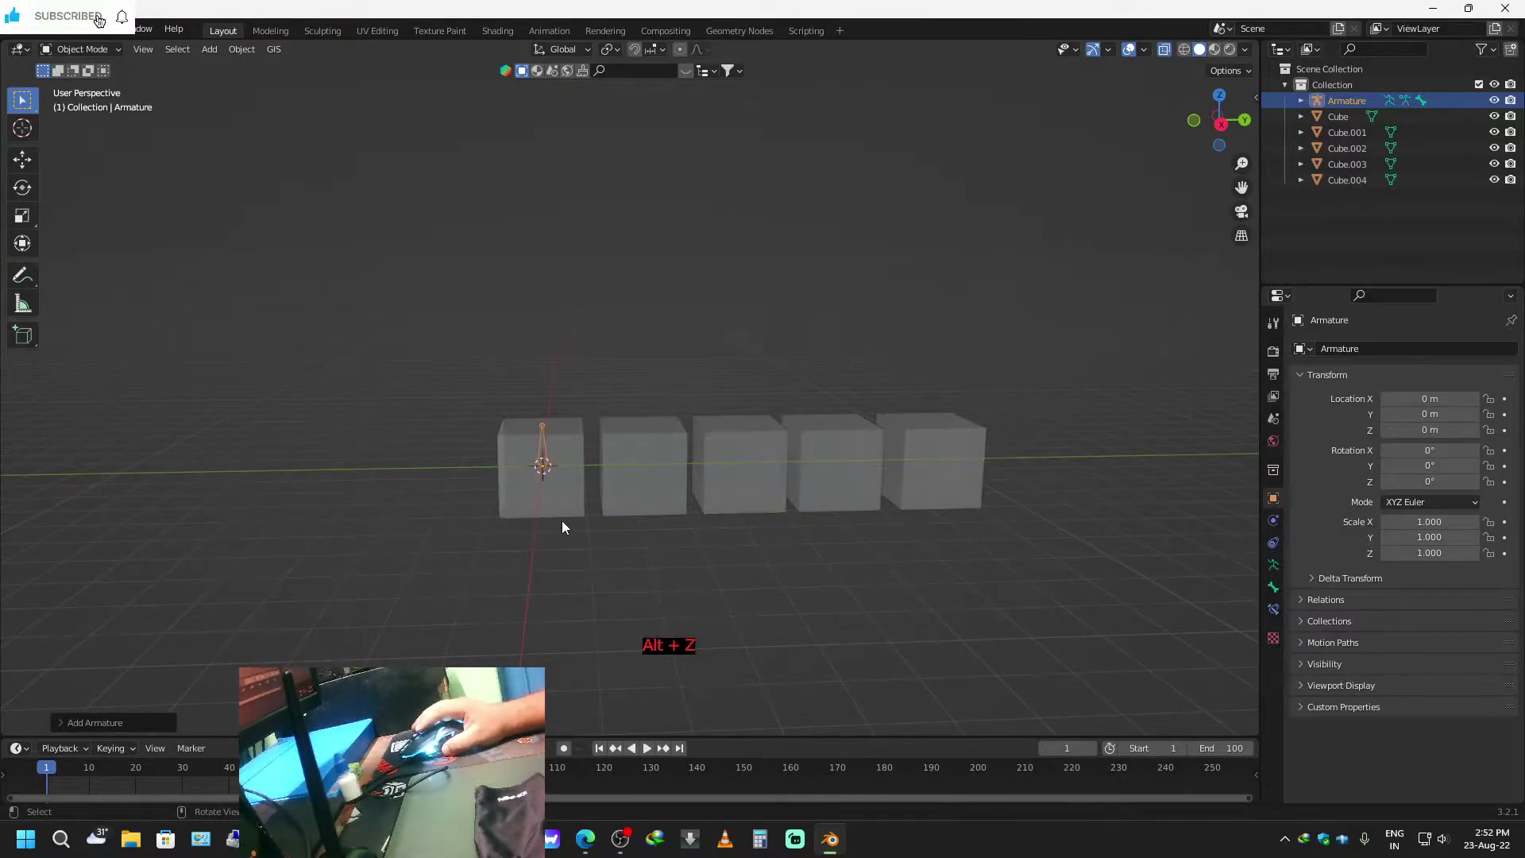
click(1164, 53)
click(1162, 51)
click(1162, 51)
click(1161, 51)
click(1162, 51)
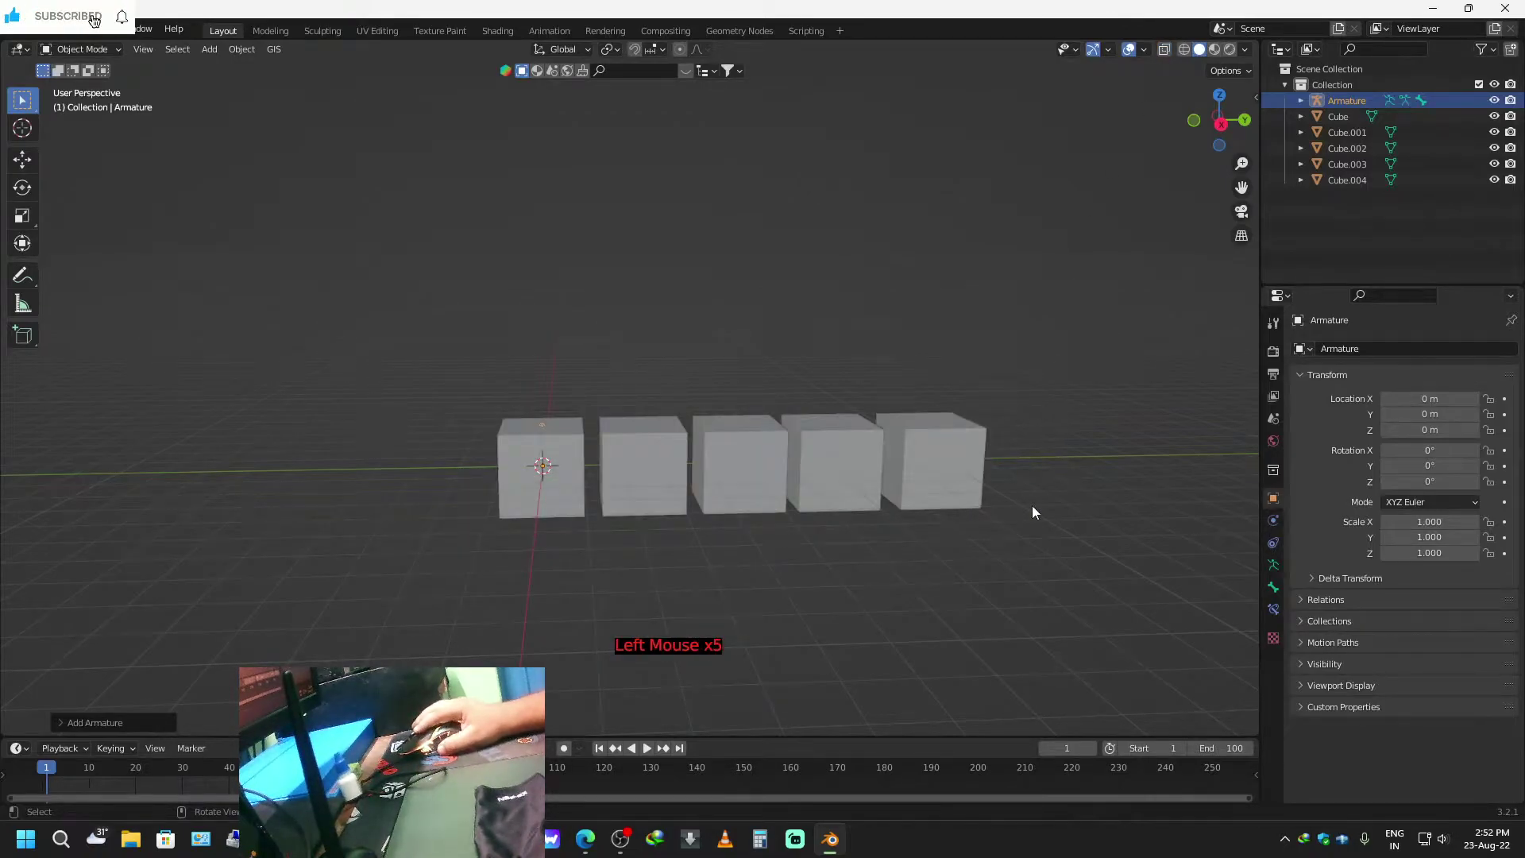
Enable the In Front display option for the armature so its bone draws over the cubes.
click(1274, 588)
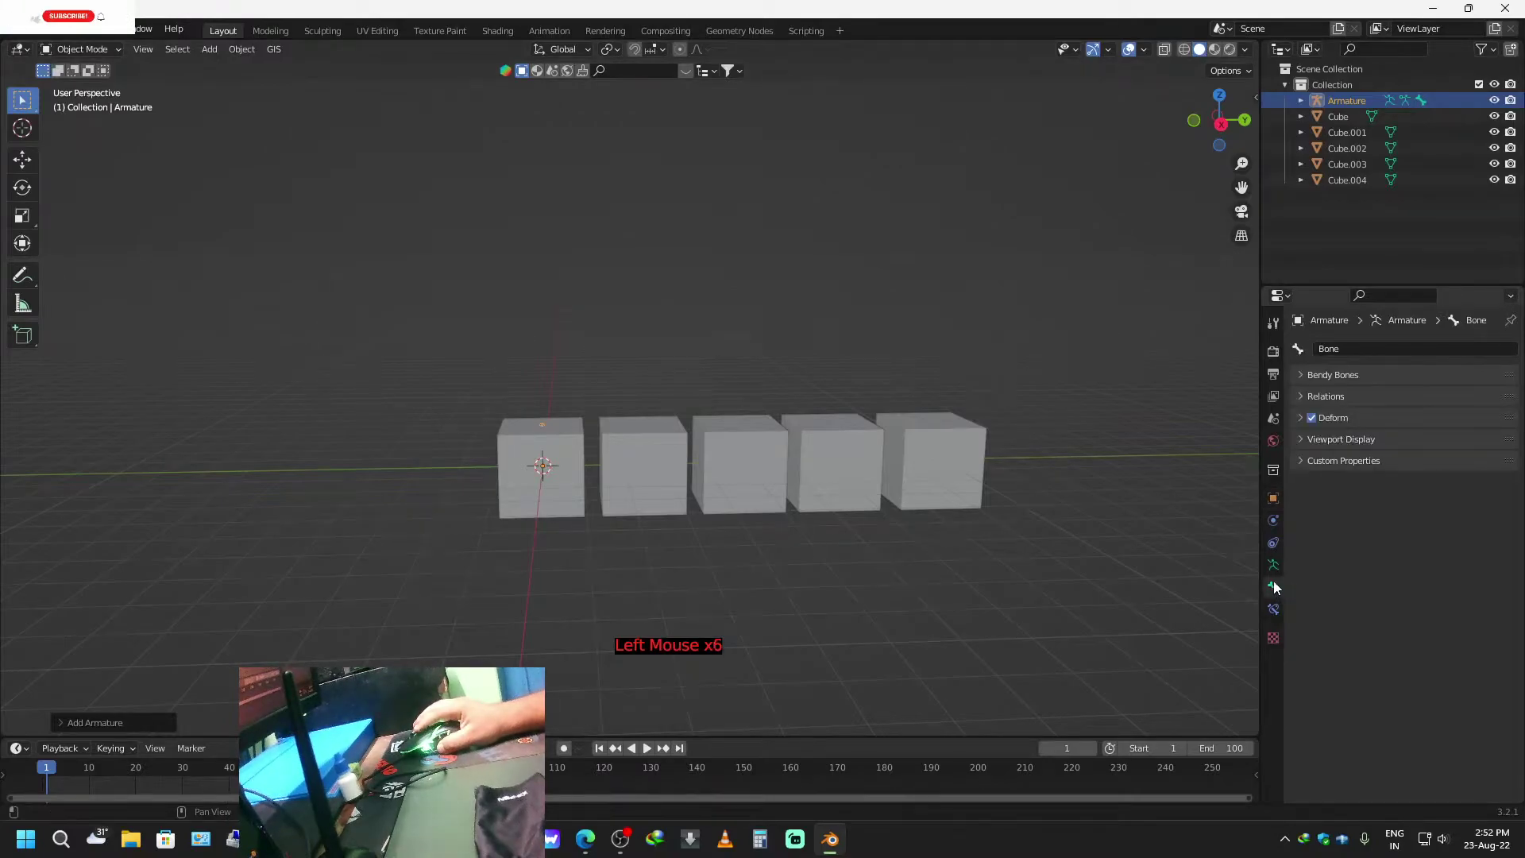
click(1274, 566)
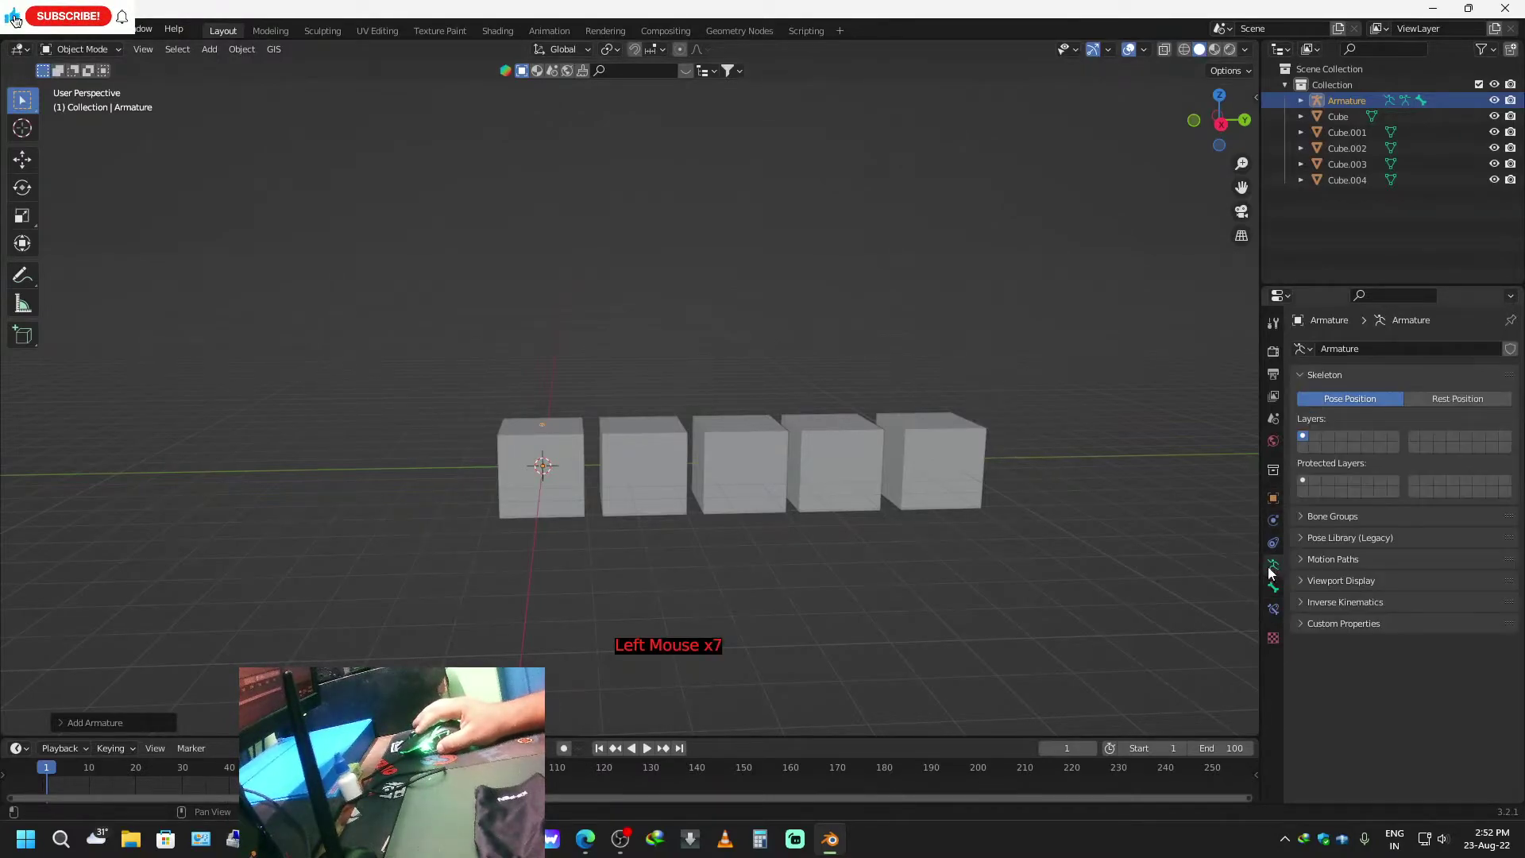
click(1303, 581)
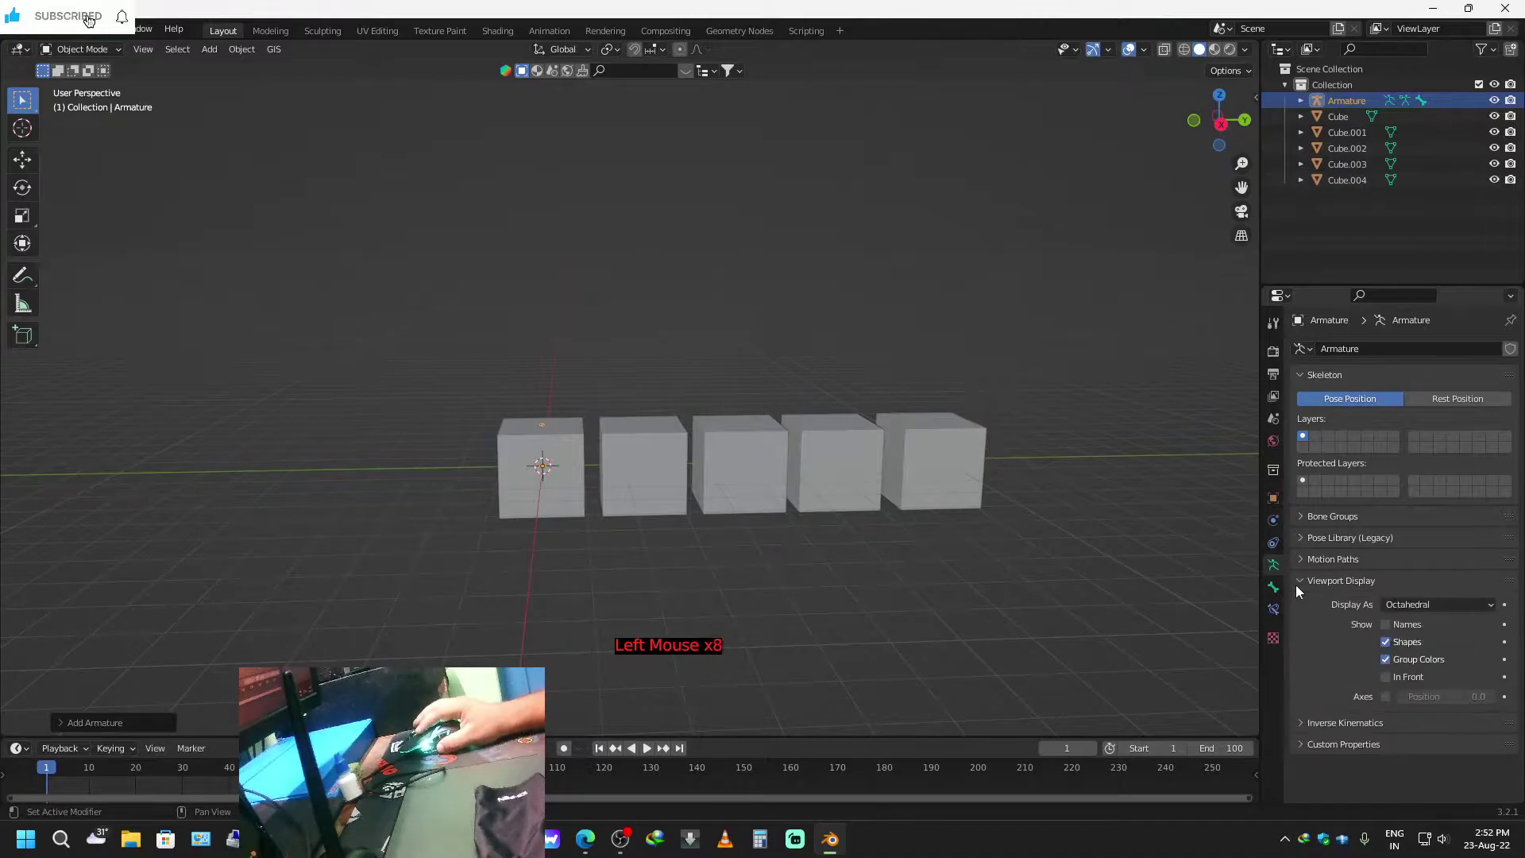
click(1422, 604)
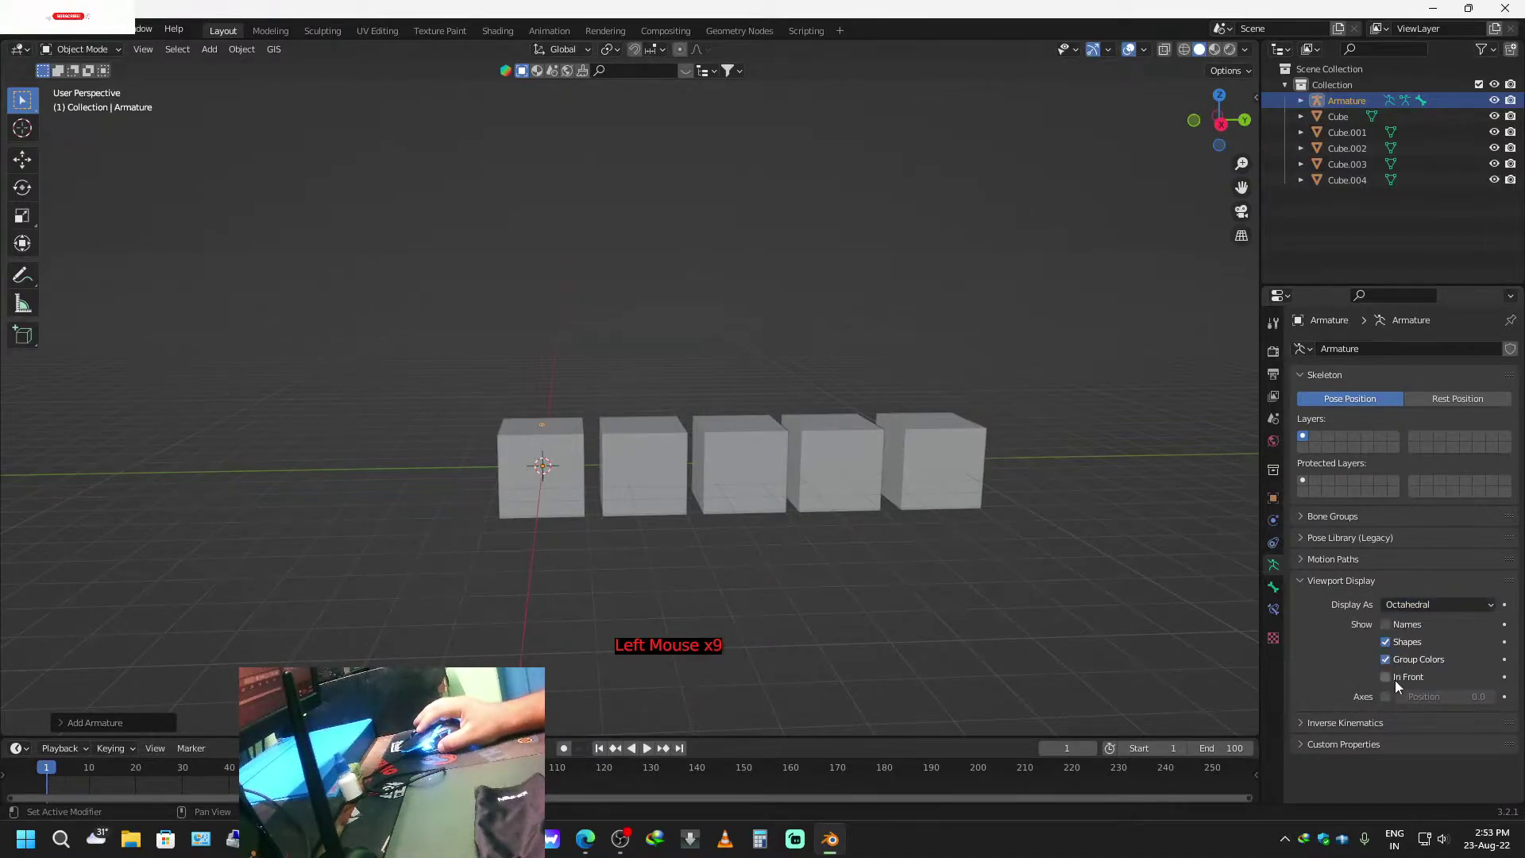
click(1385, 678)
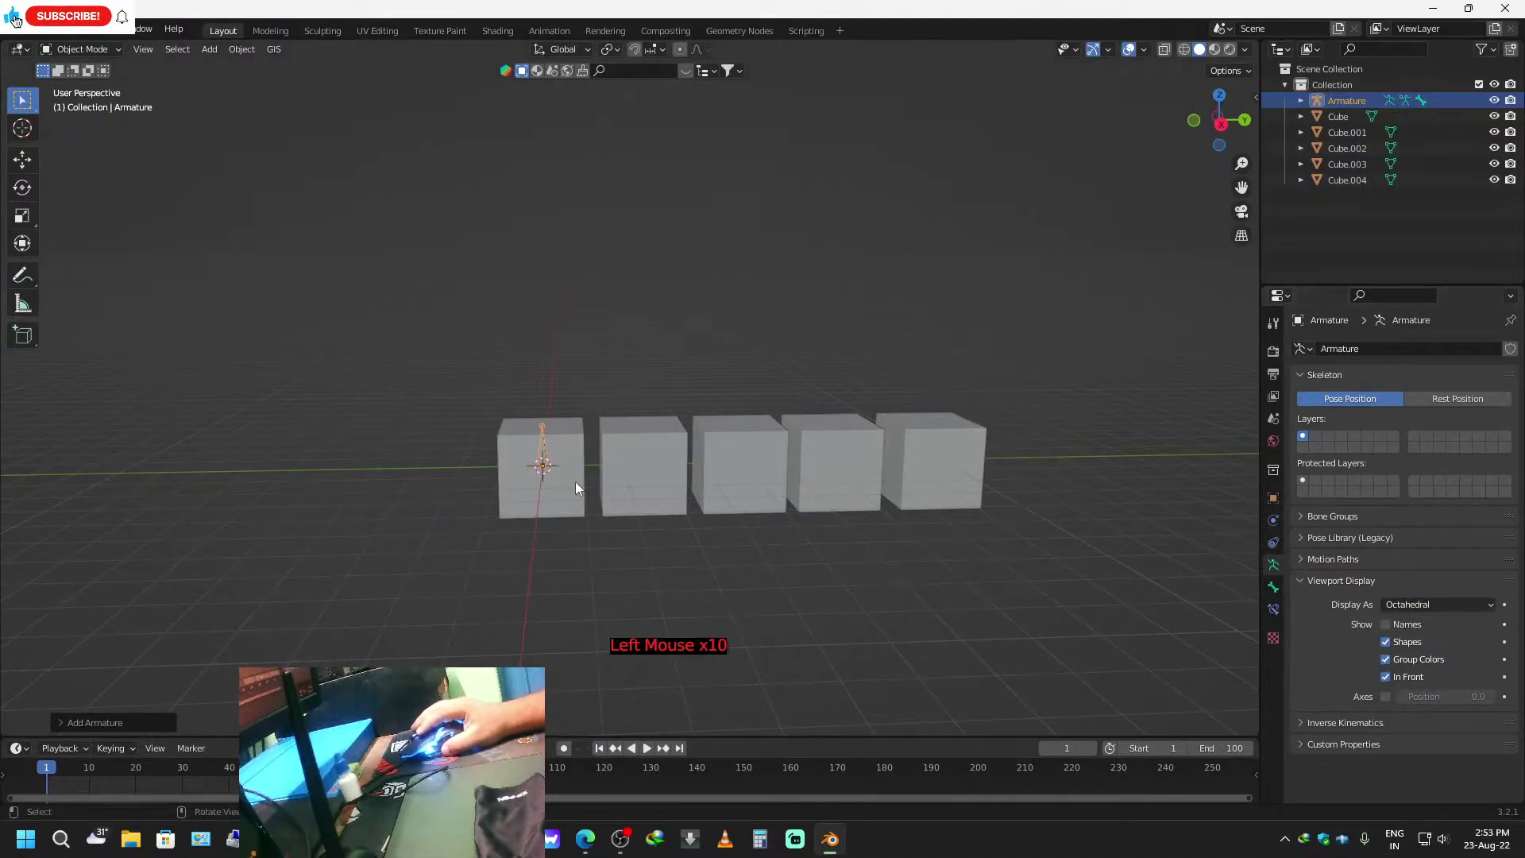
click(1387, 678)
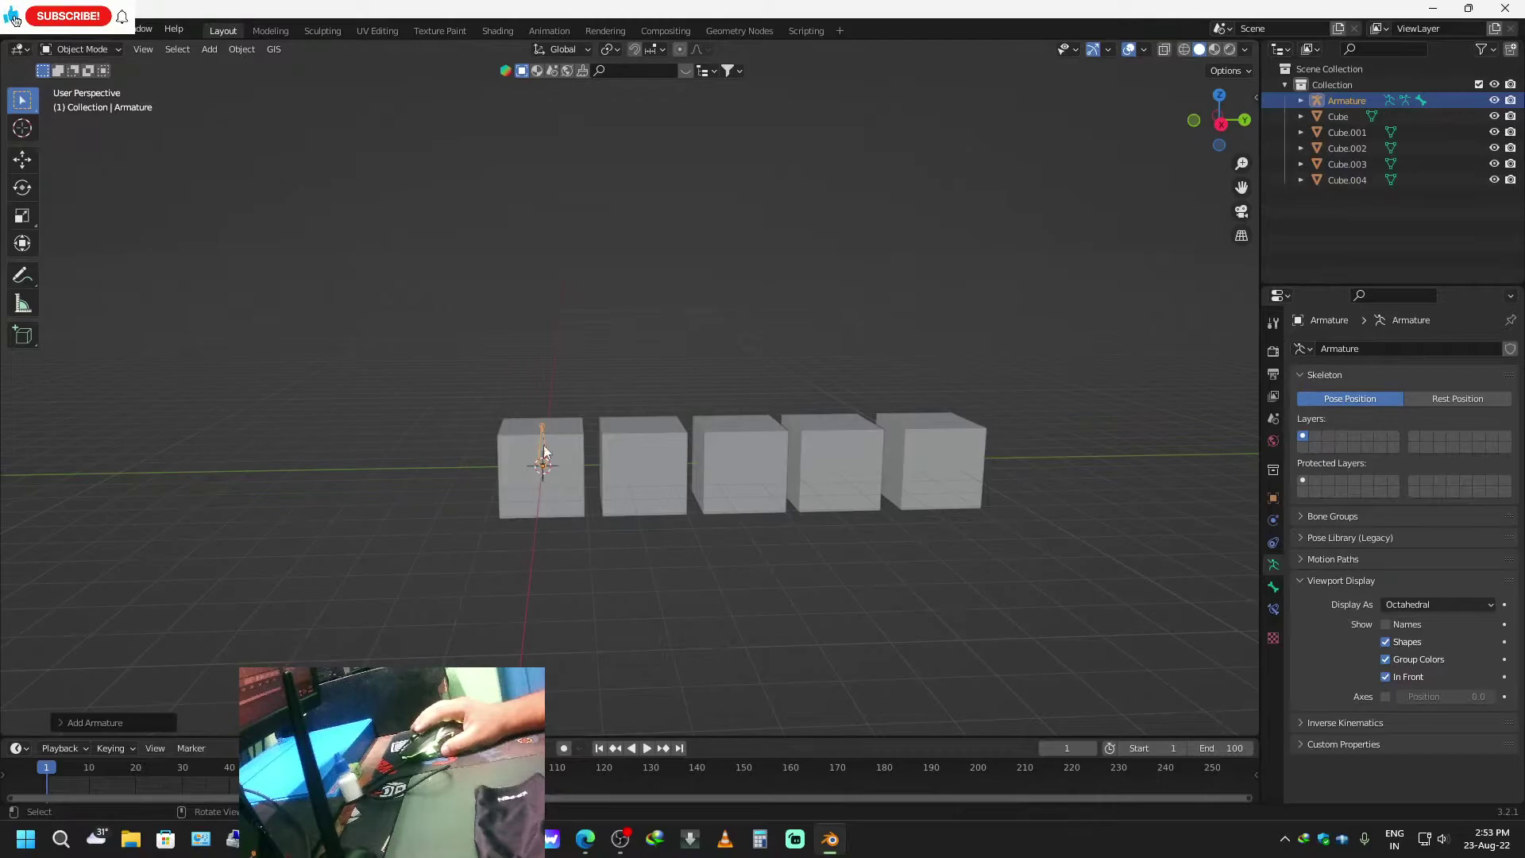
Enter Edit Mode on the armature and rotate the bone -90° about the global X axis.
scroll(554, 529, up, 2)
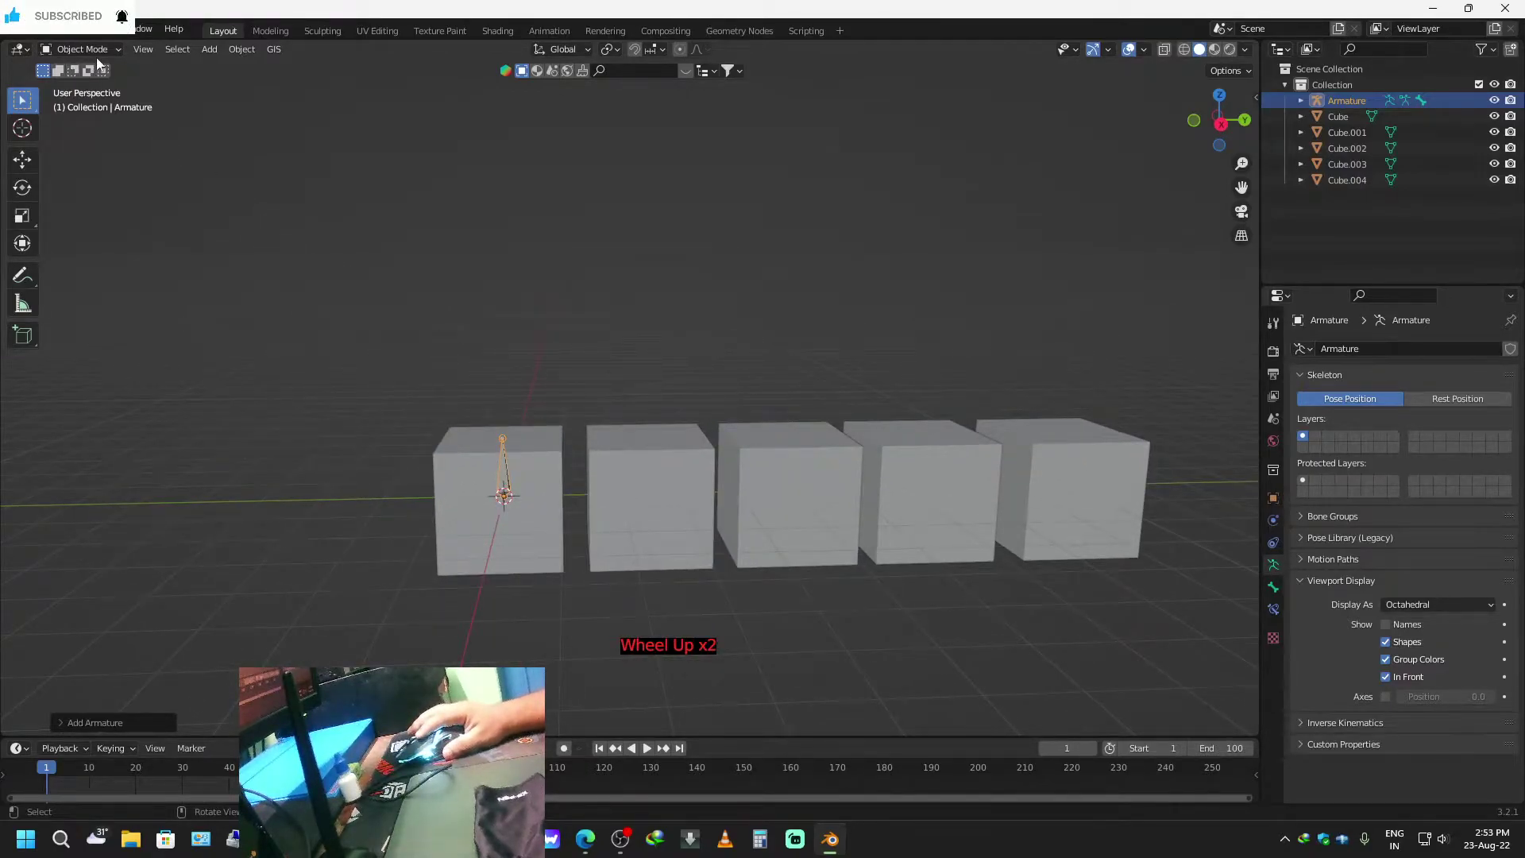
key(Tab)
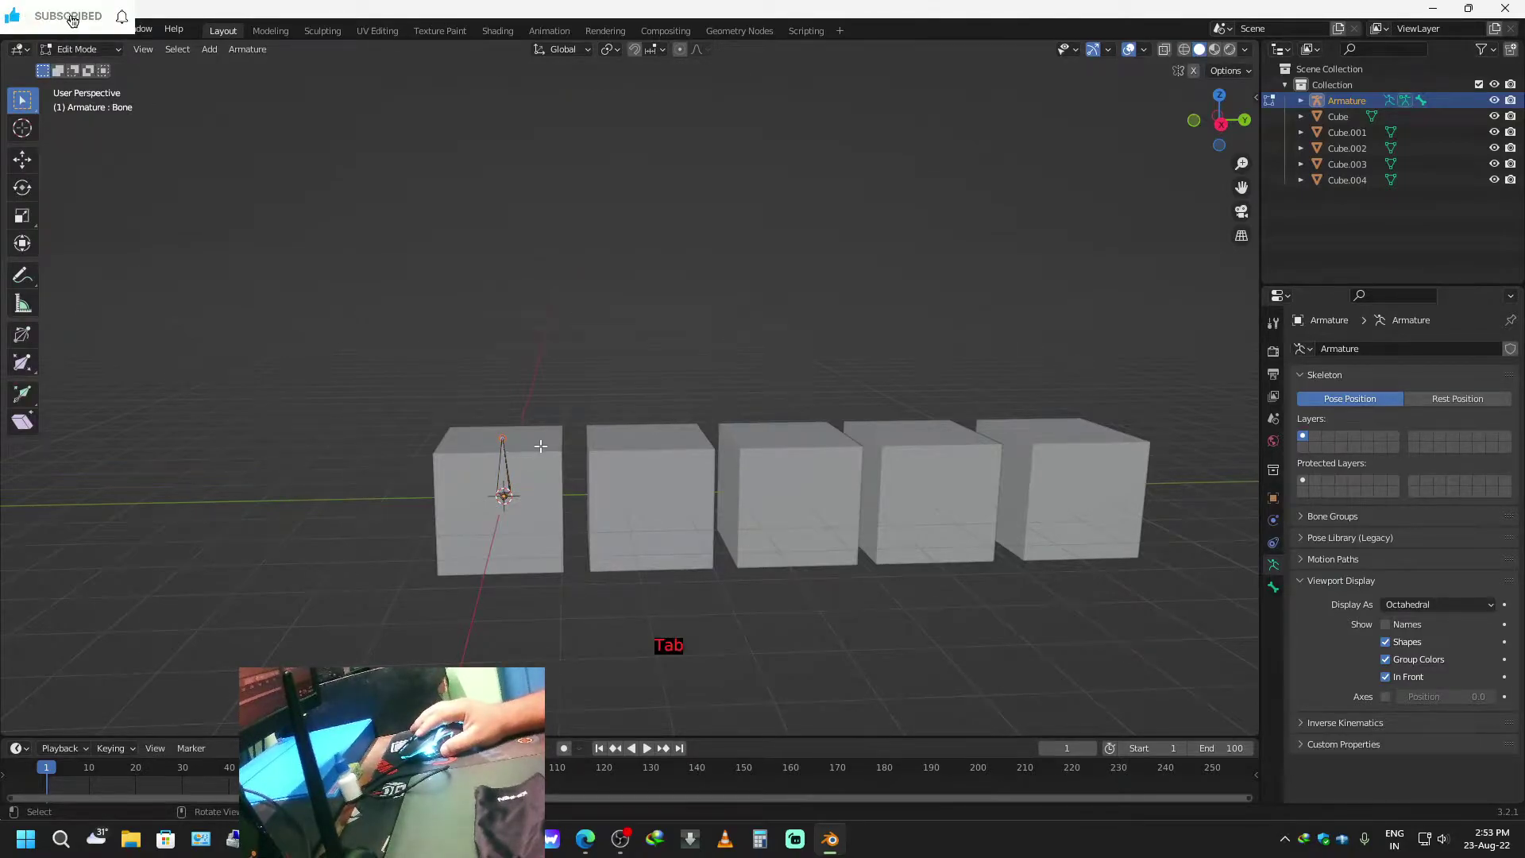
key(r)
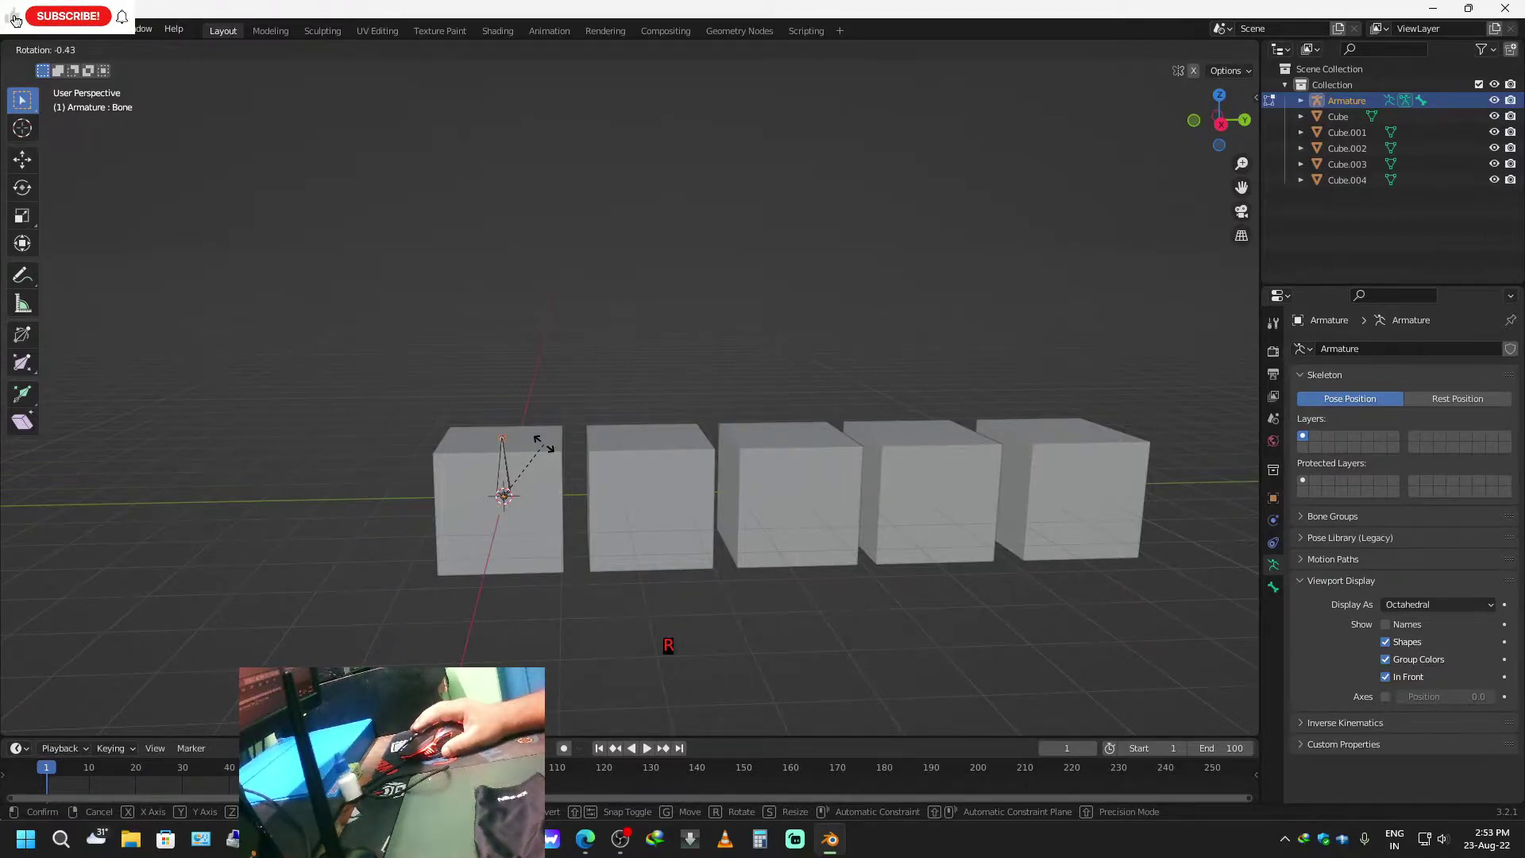
key(x)
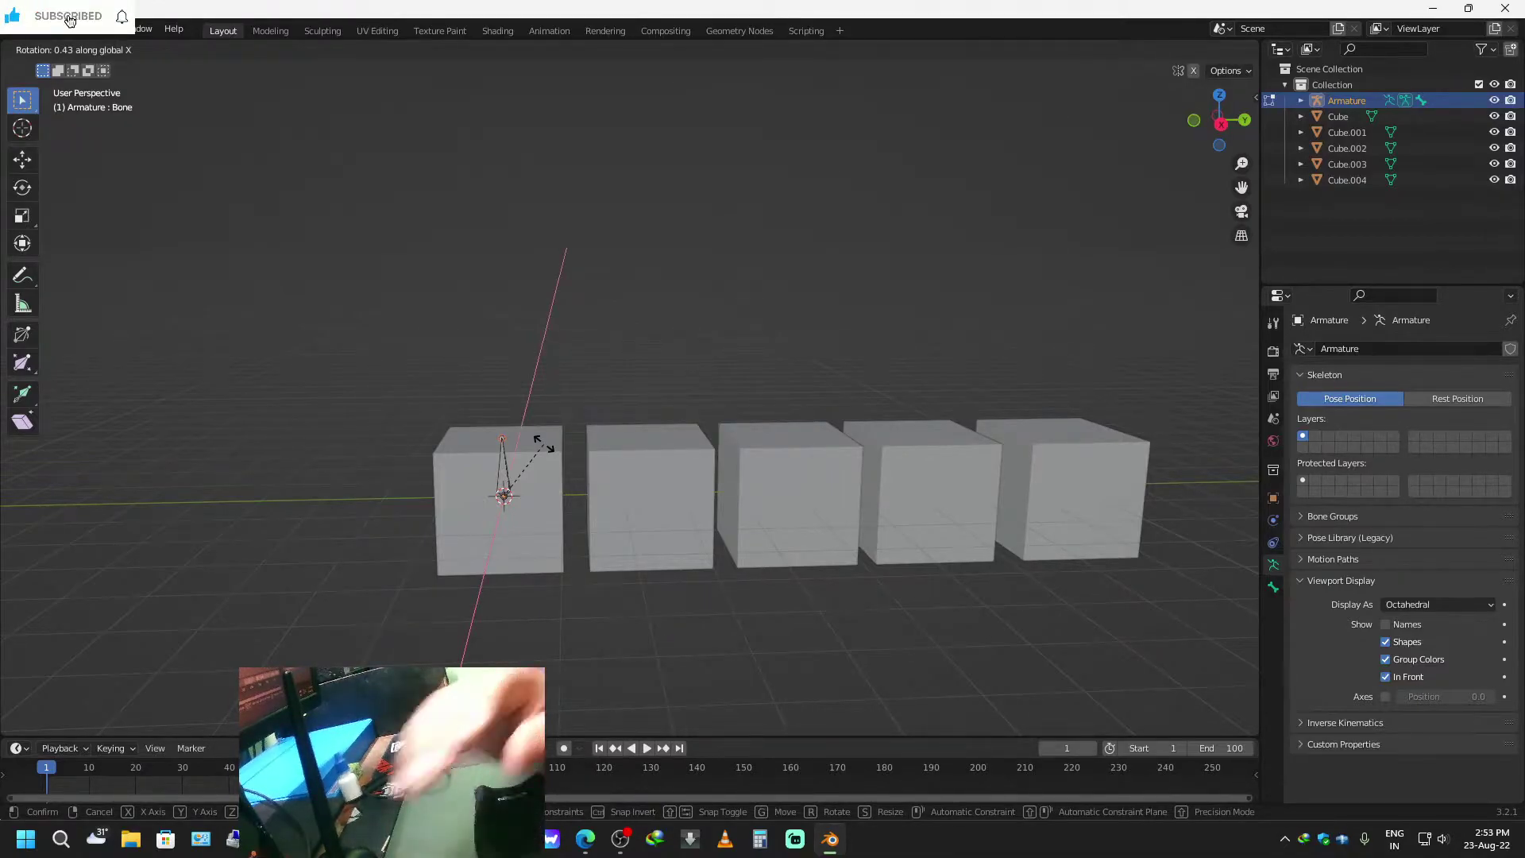
text(9)
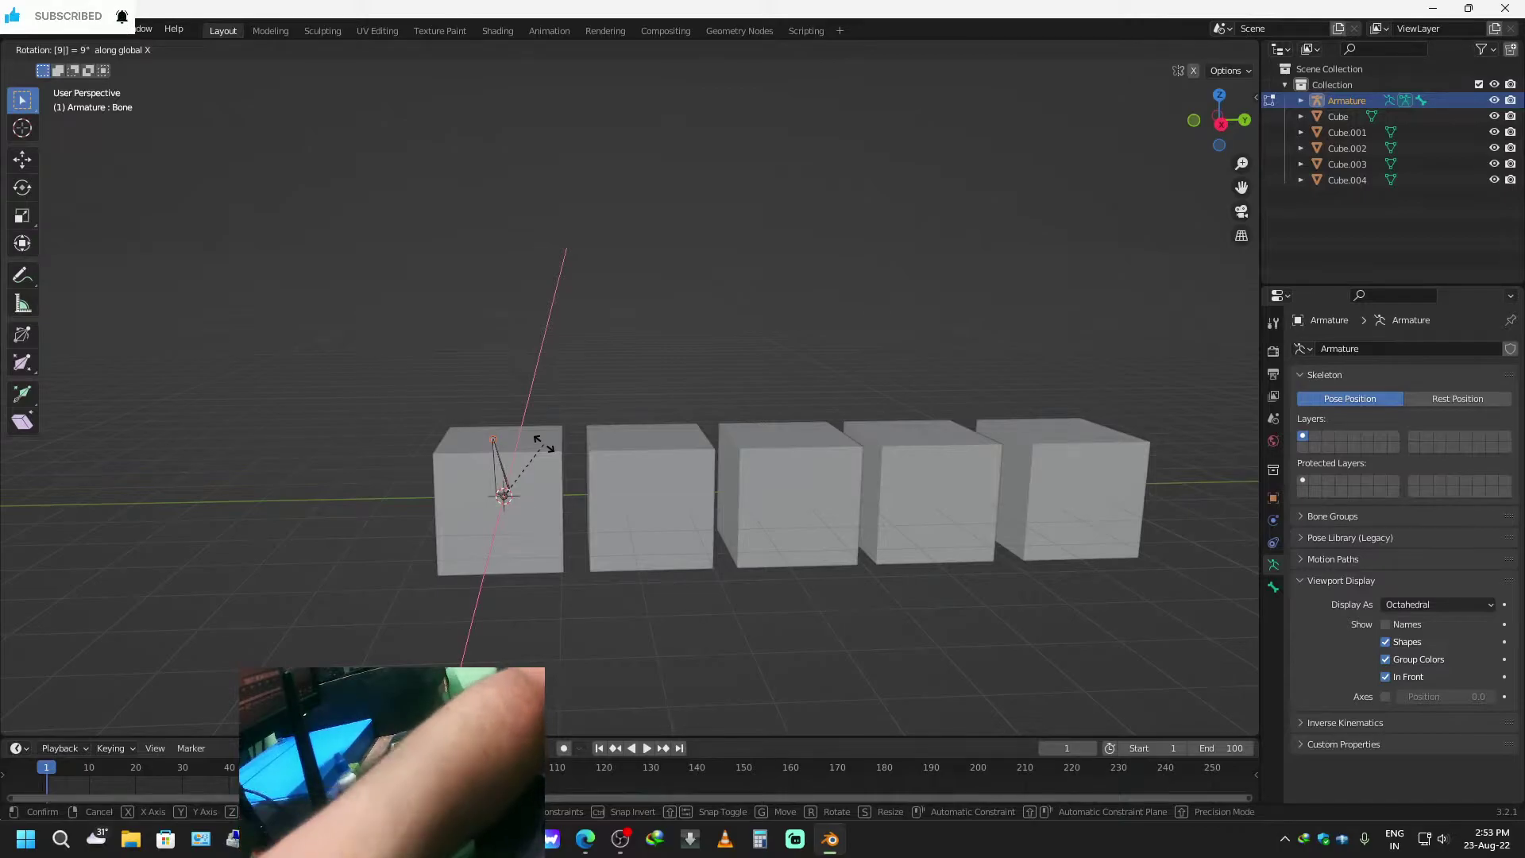
key(BackSpace)
text(-90)
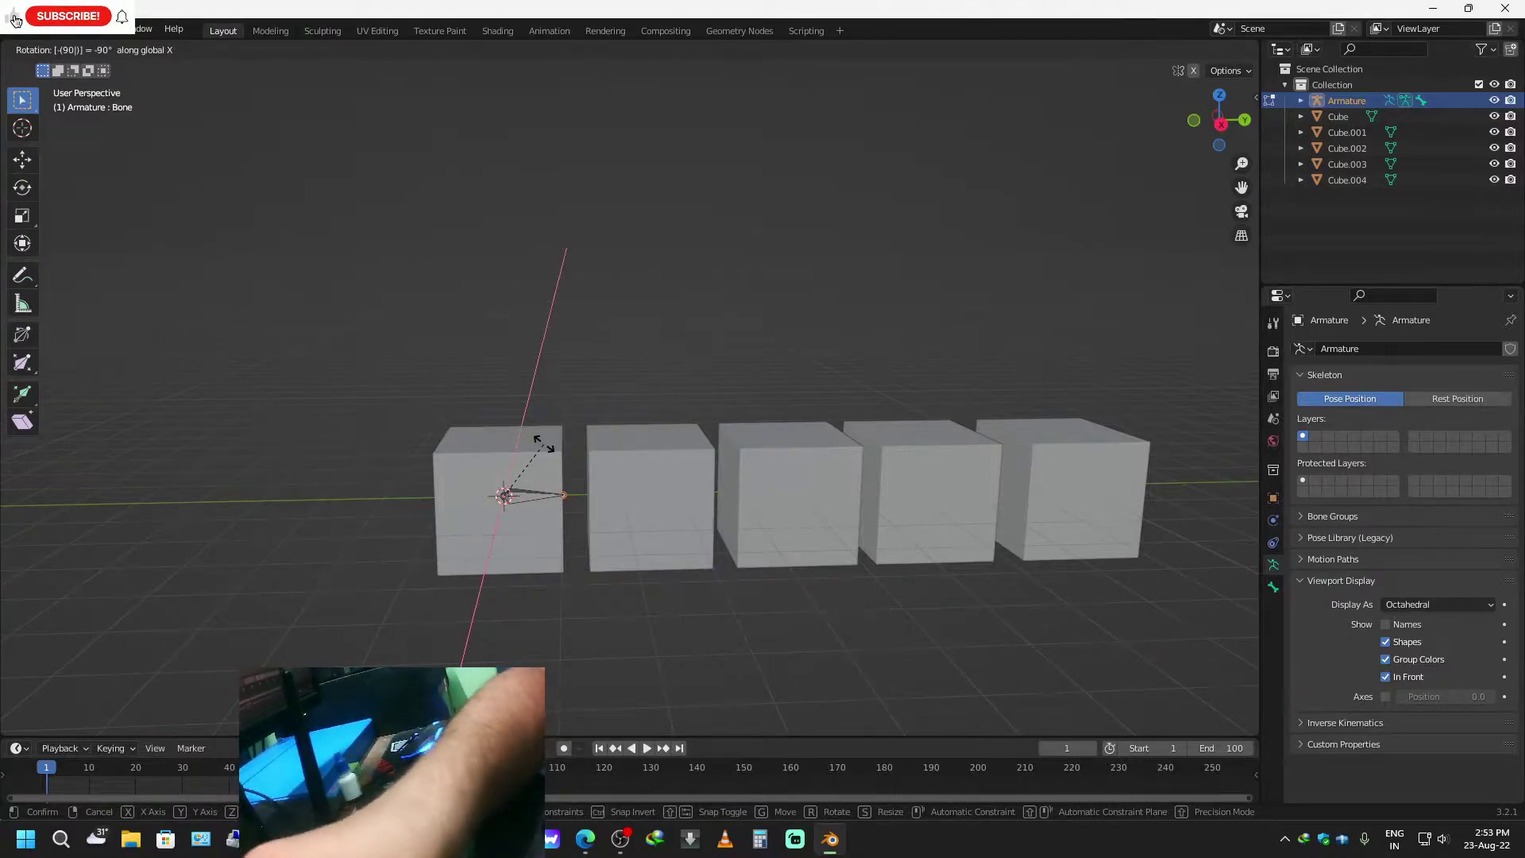
key(Return)
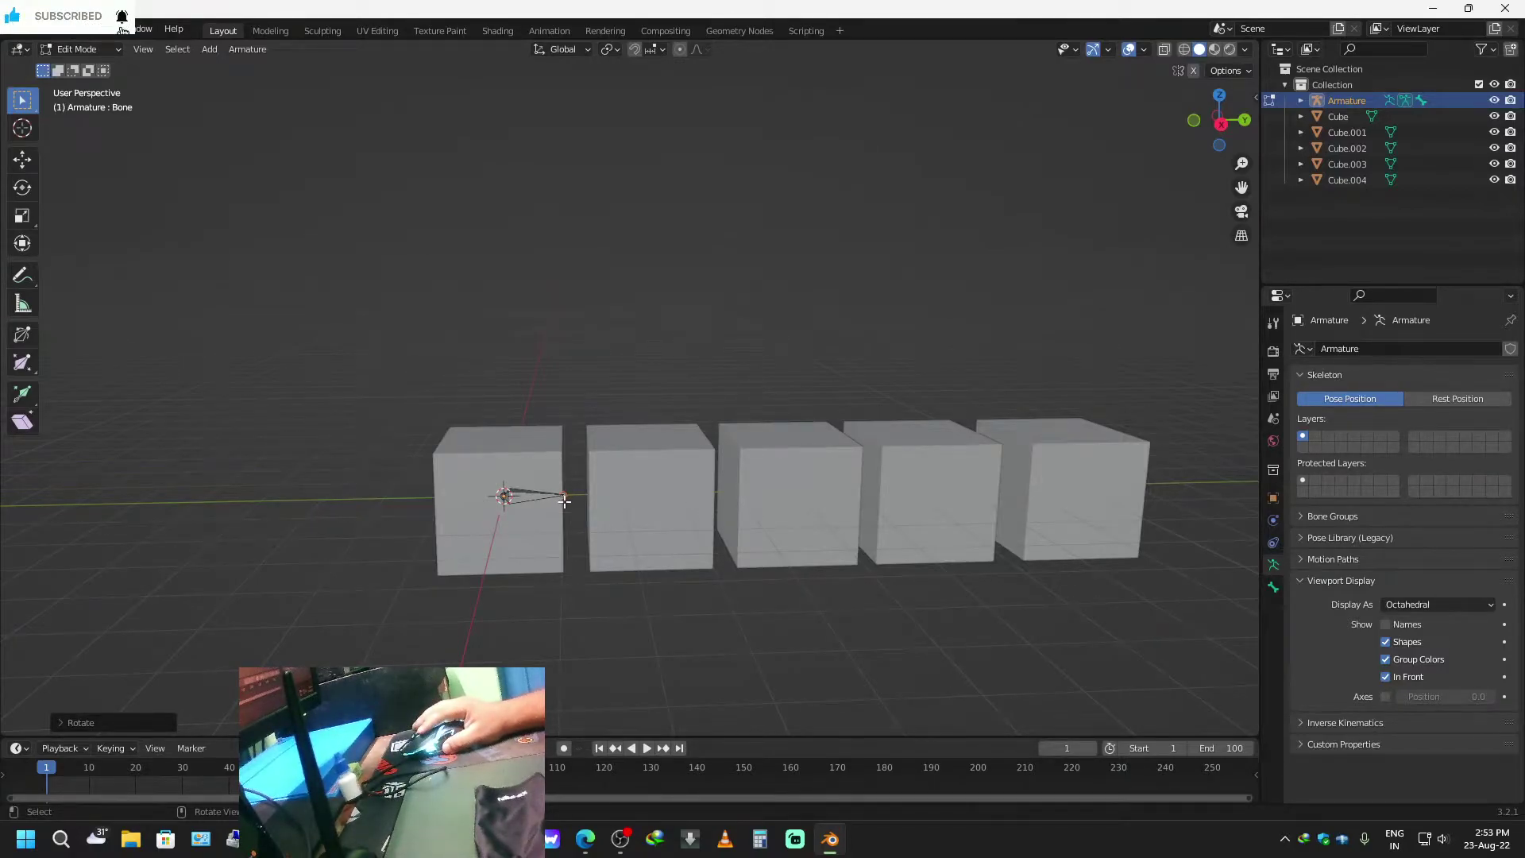
Move the bone's tip along Y to the middle of the second cube.
key(g)
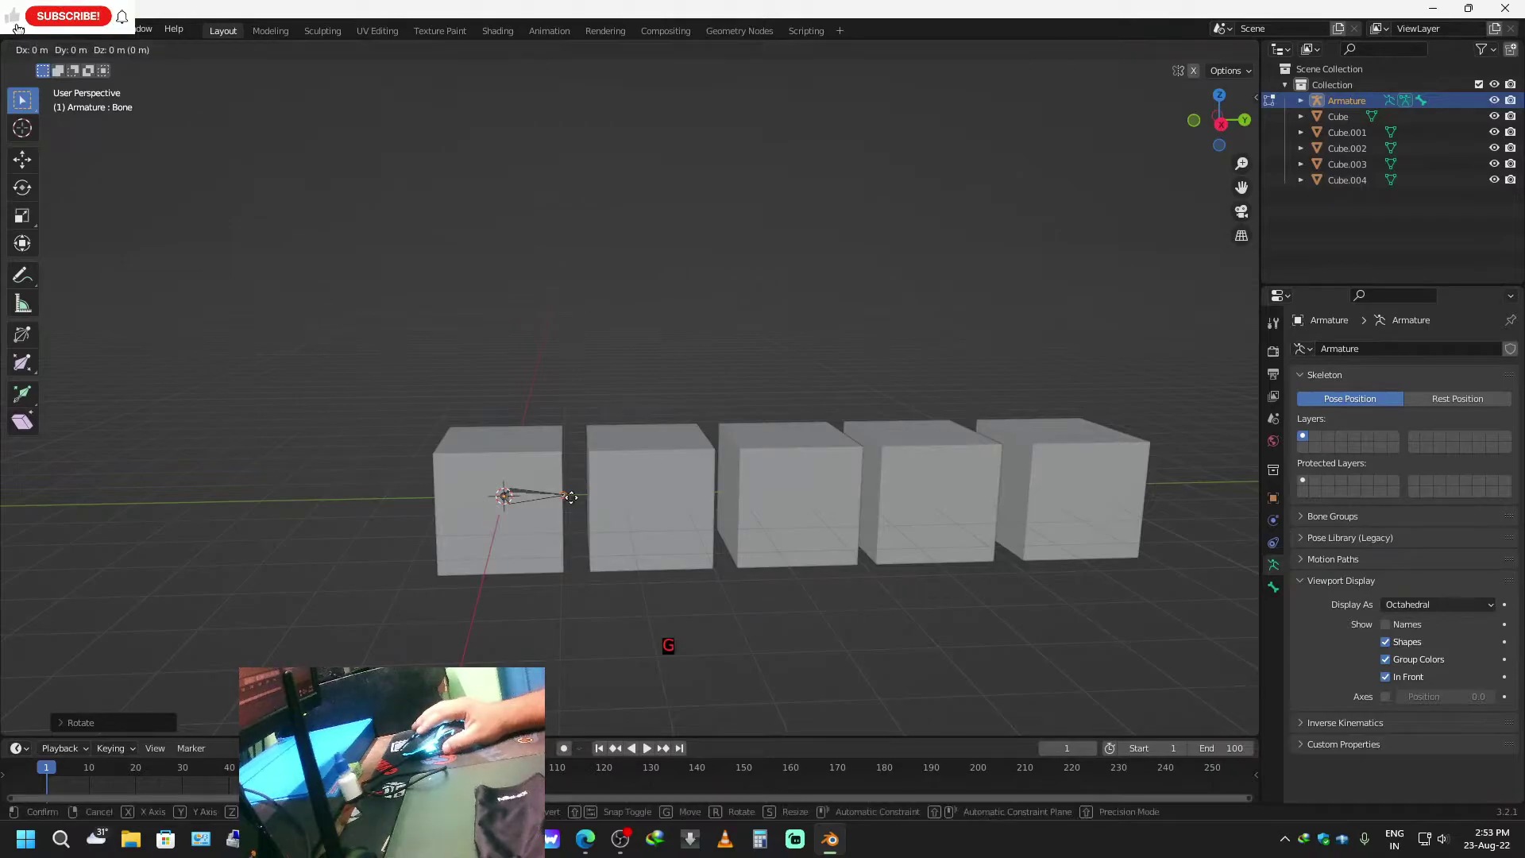
key(y)
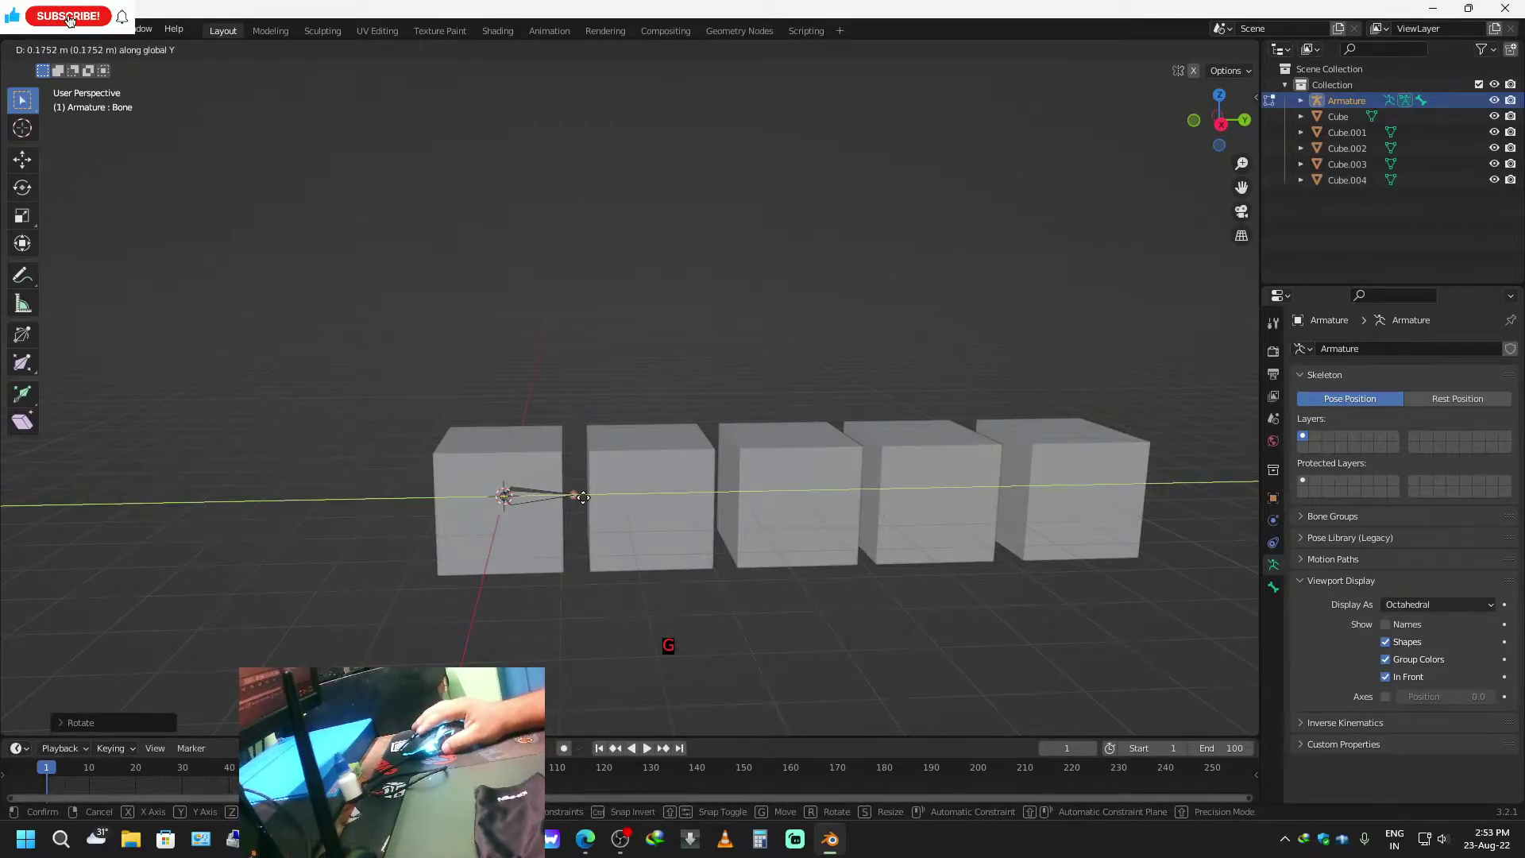
click(651, 498)
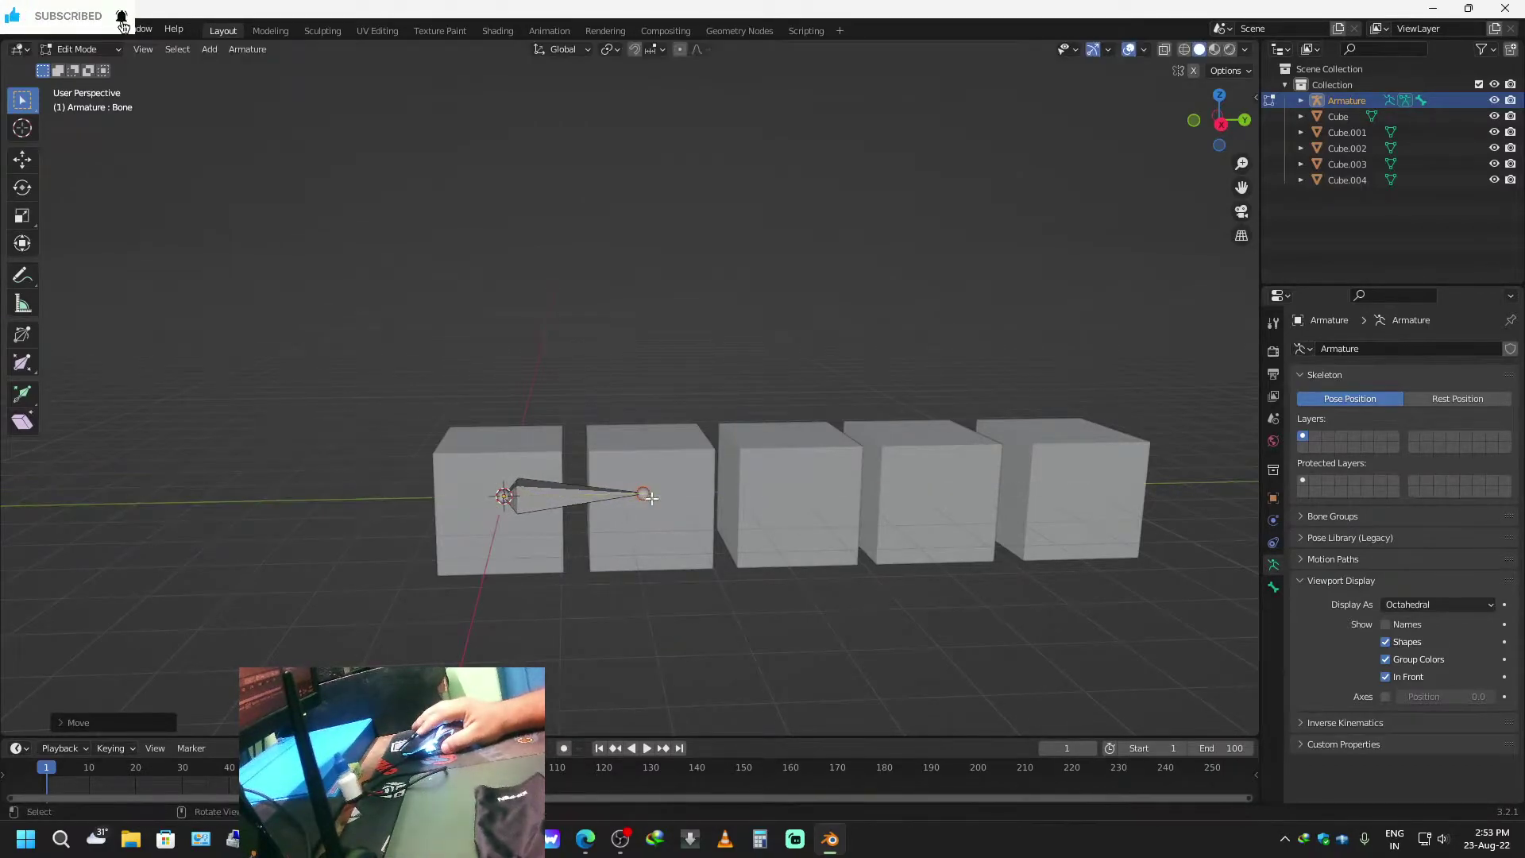
Extrude a second bone about 2.36 m along Y, ending in the middle of the third cube.
middle_drag(835, 622, 825, 621)
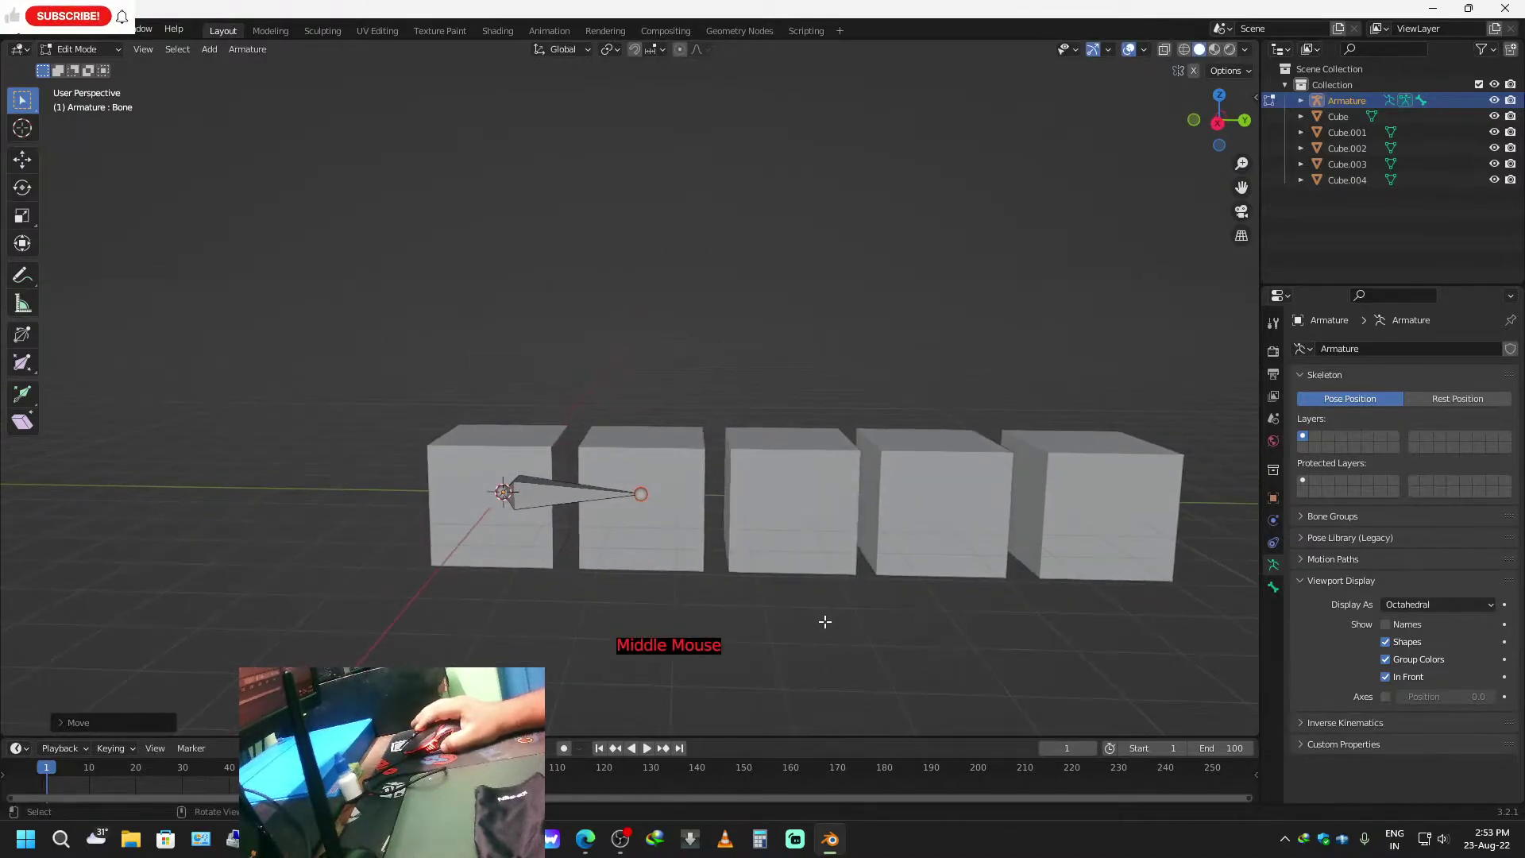
key(e)
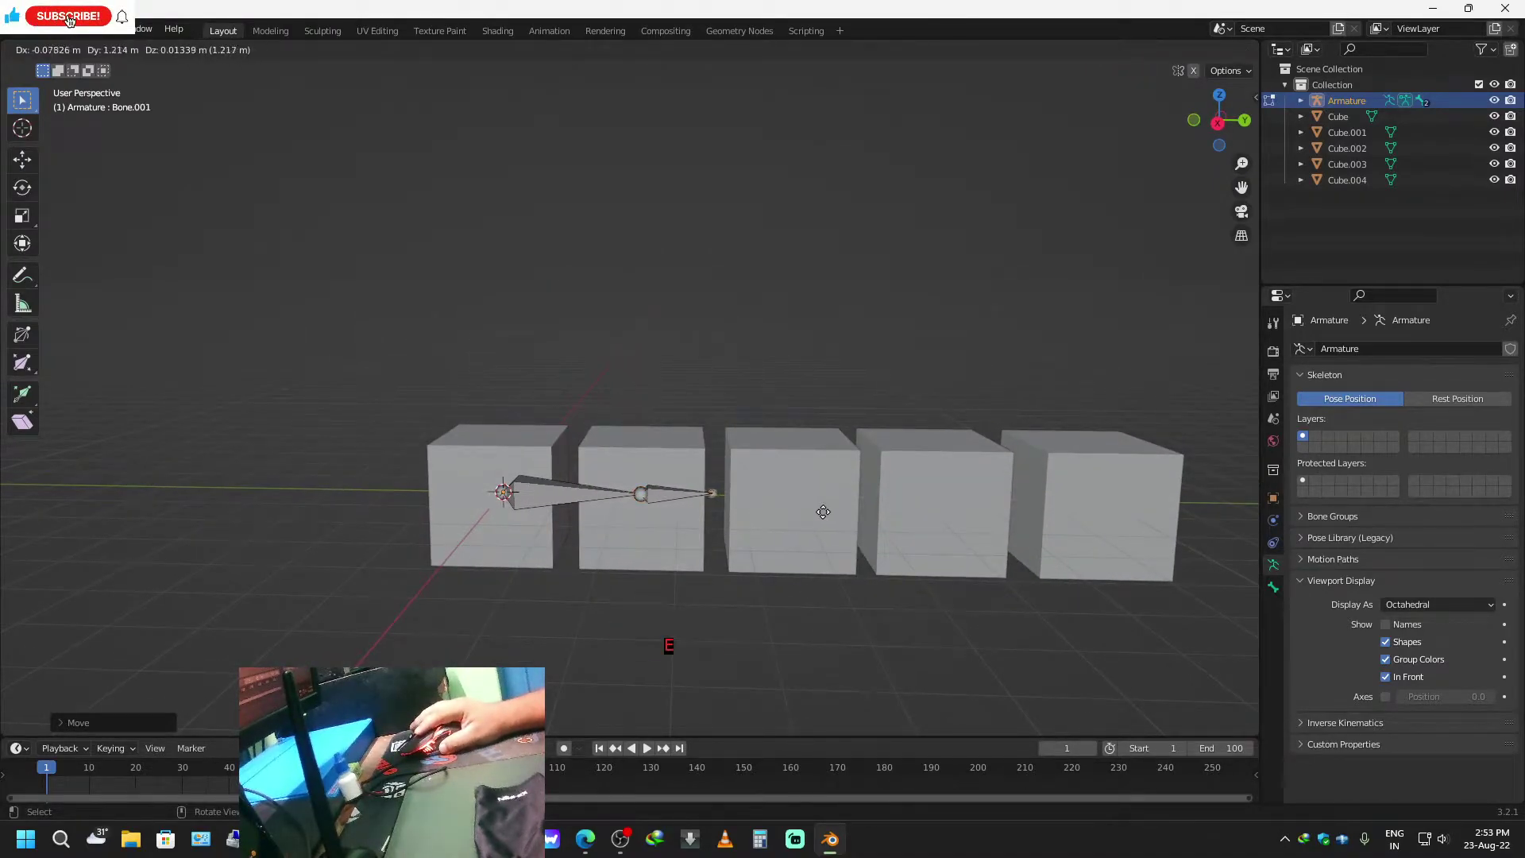
key(y)
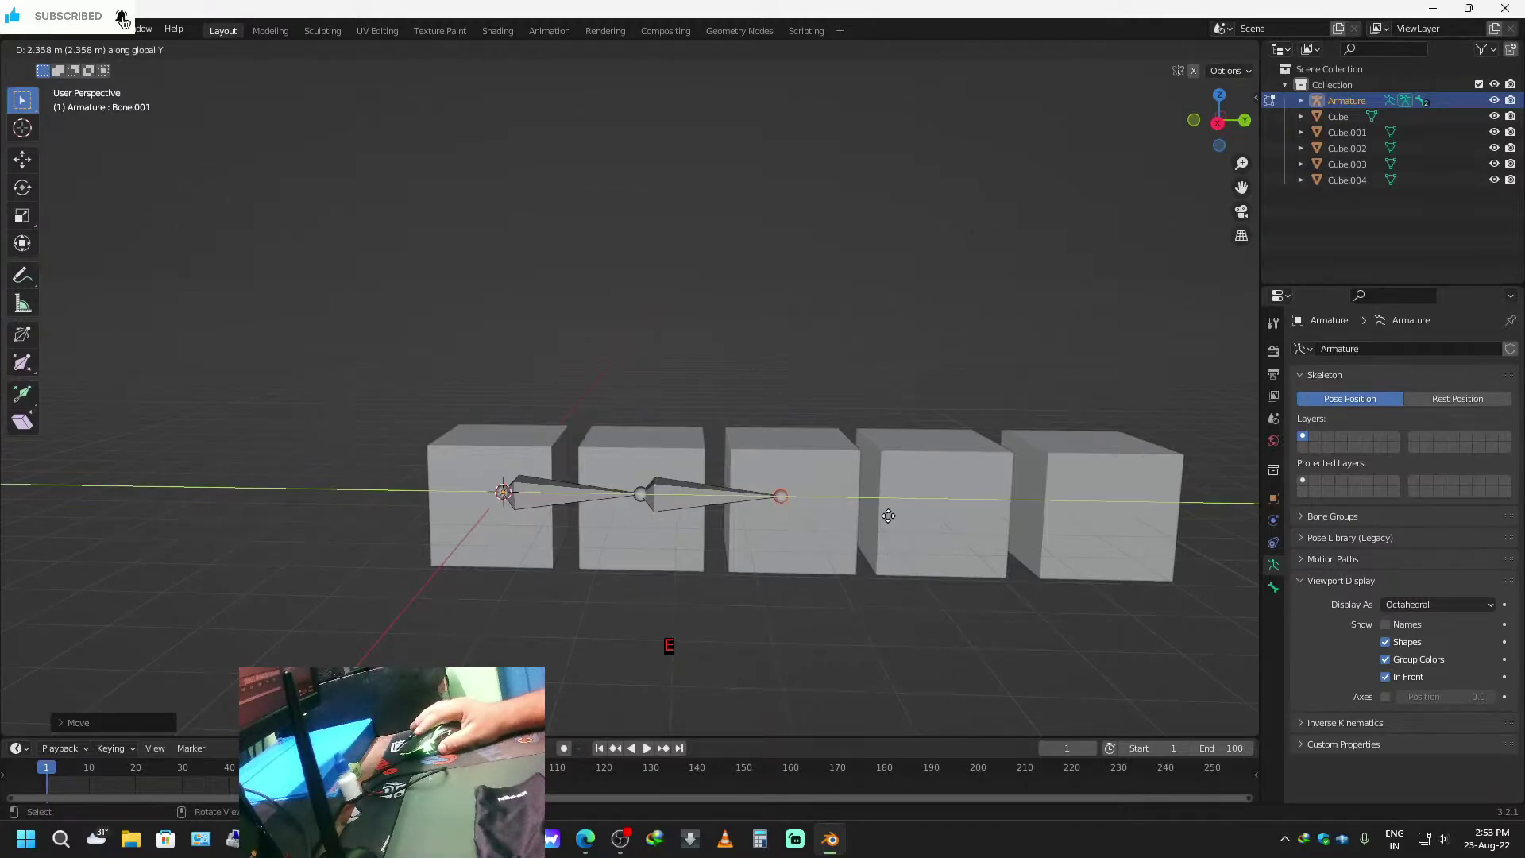
click(886, 514)
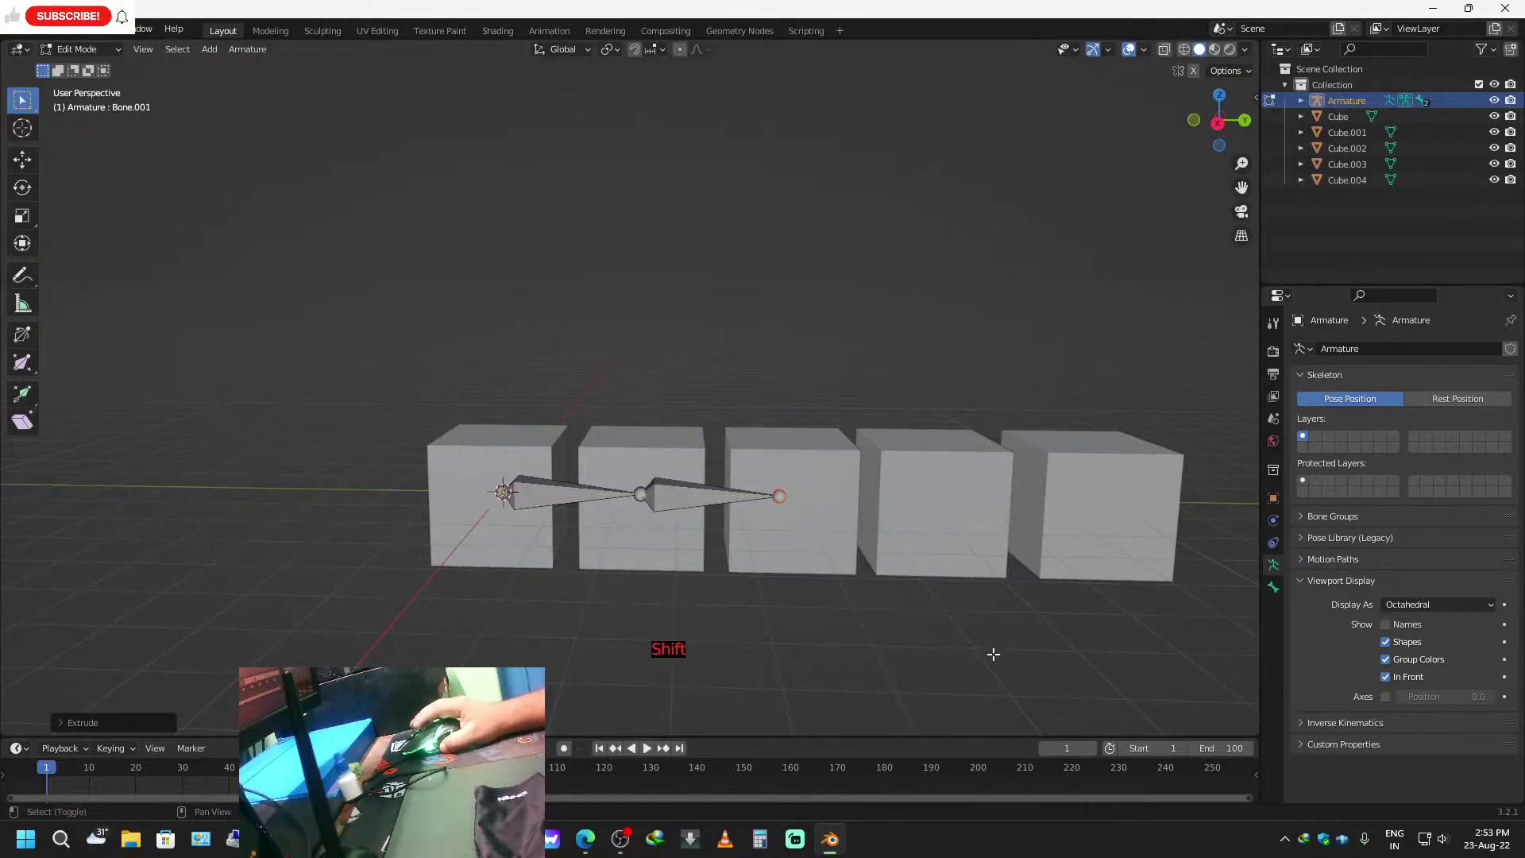
Extrude a third bone along Y from the third cube to the middle of the fourth cube.
shift+middle_drag(997, 653, 885, 654)
key(g)
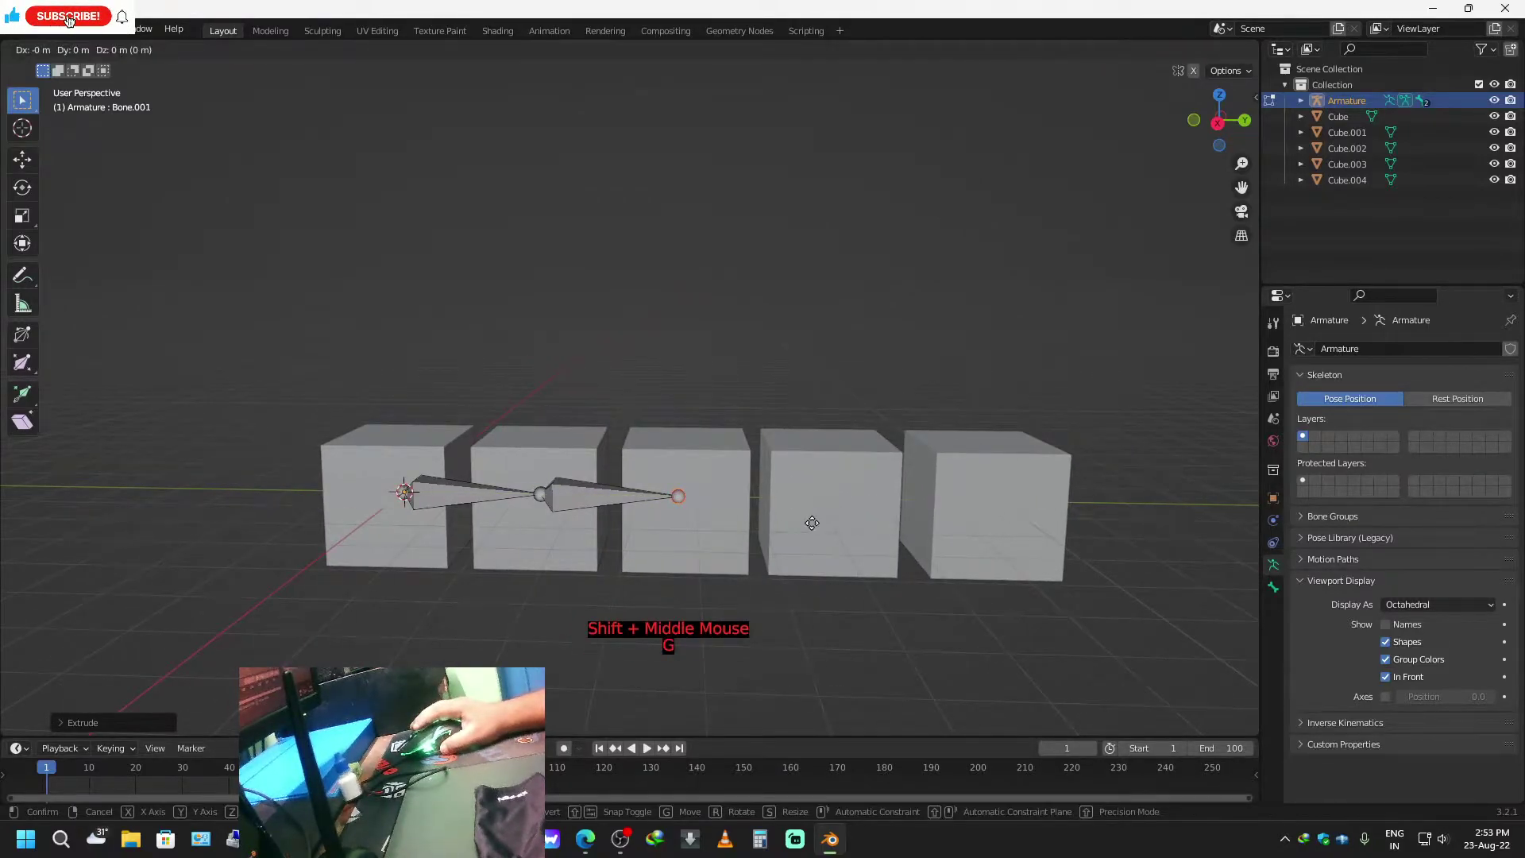
right_click(839, 528)
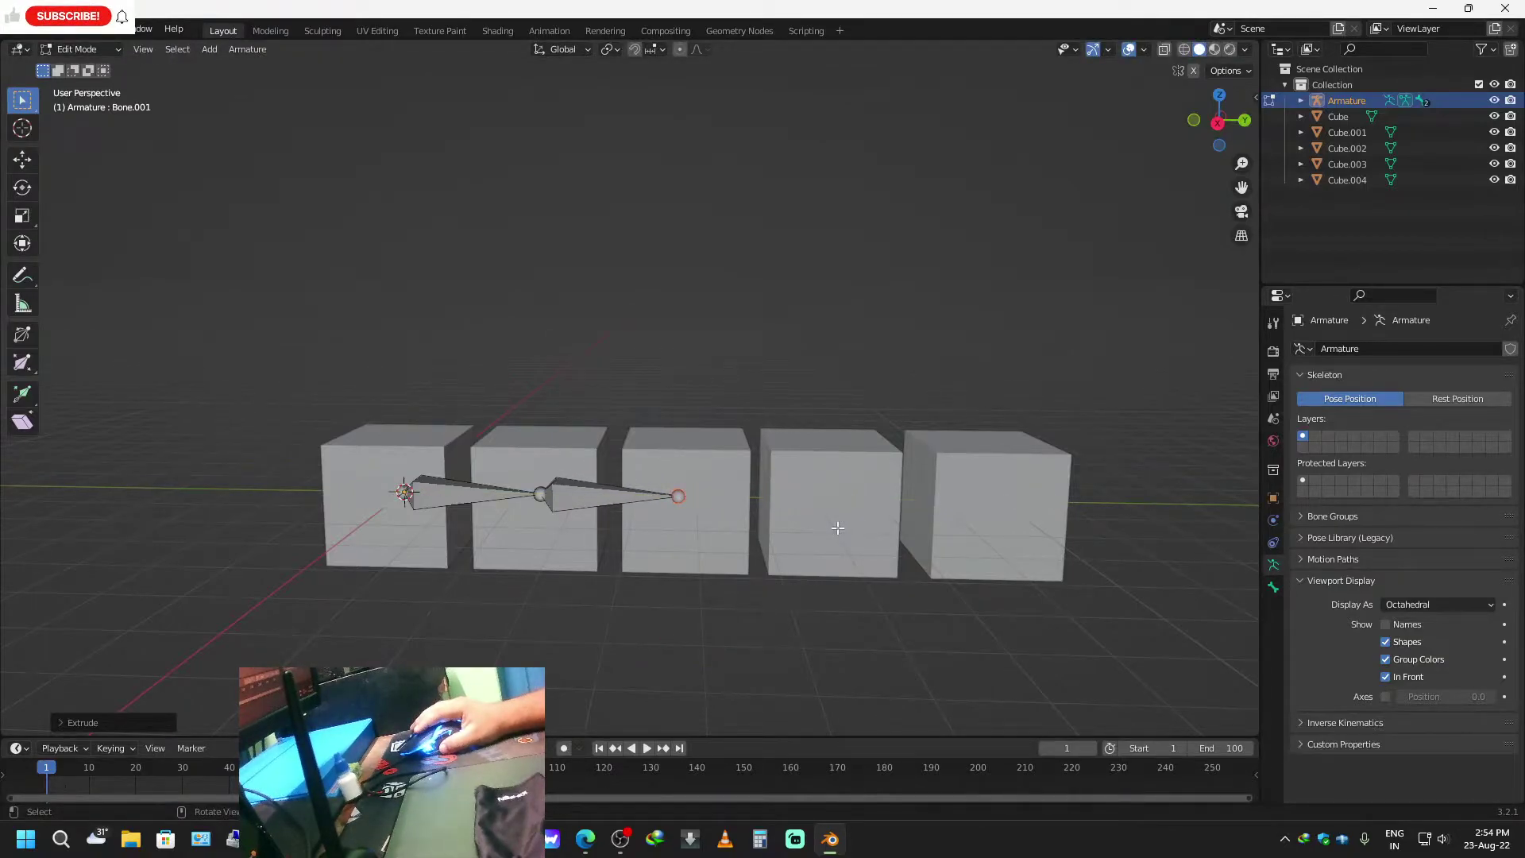
key(e)
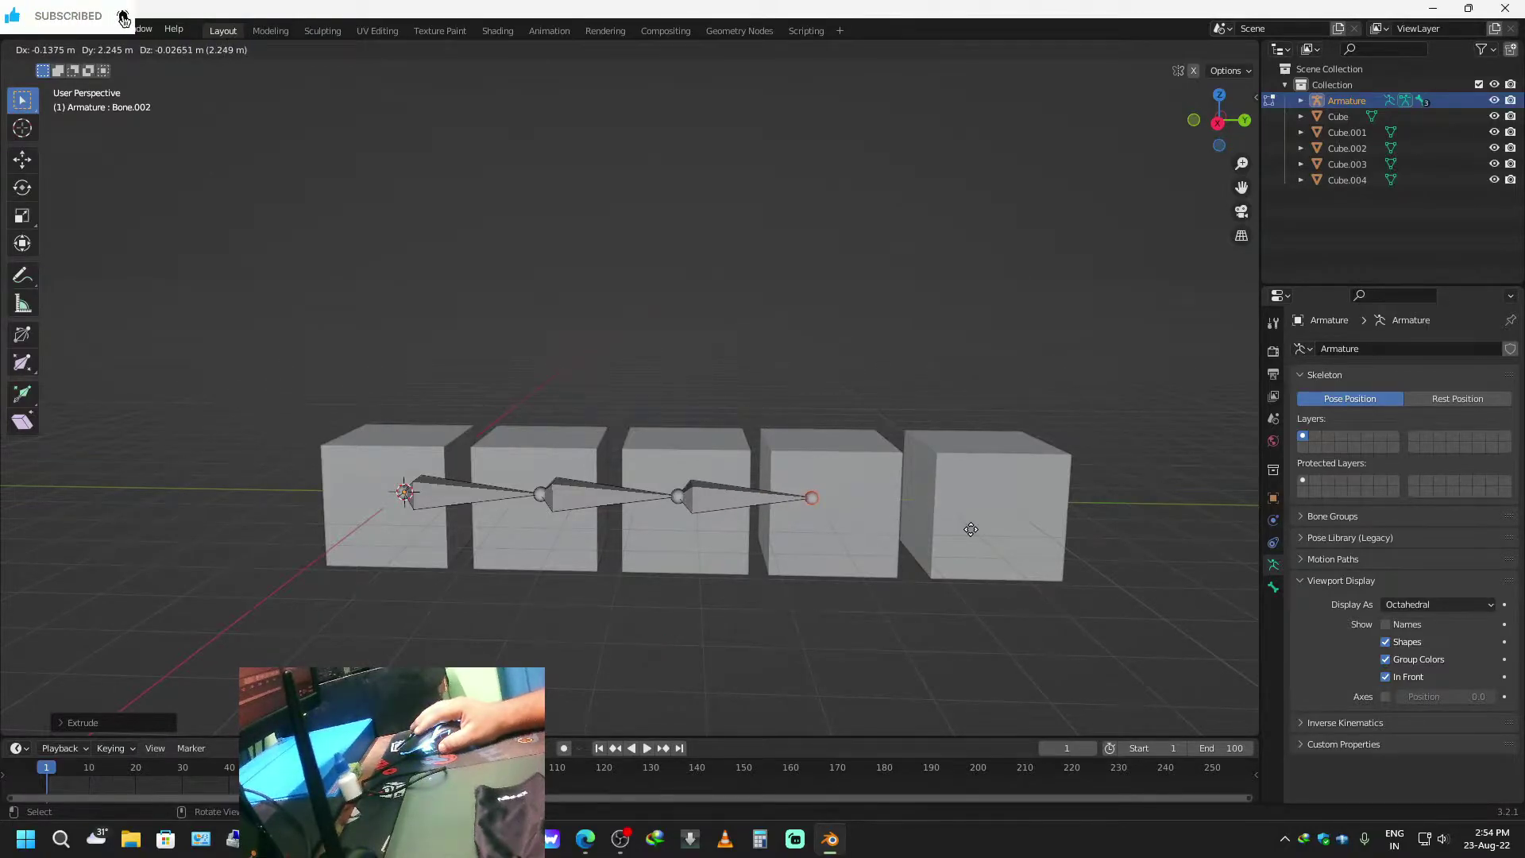
key(y)
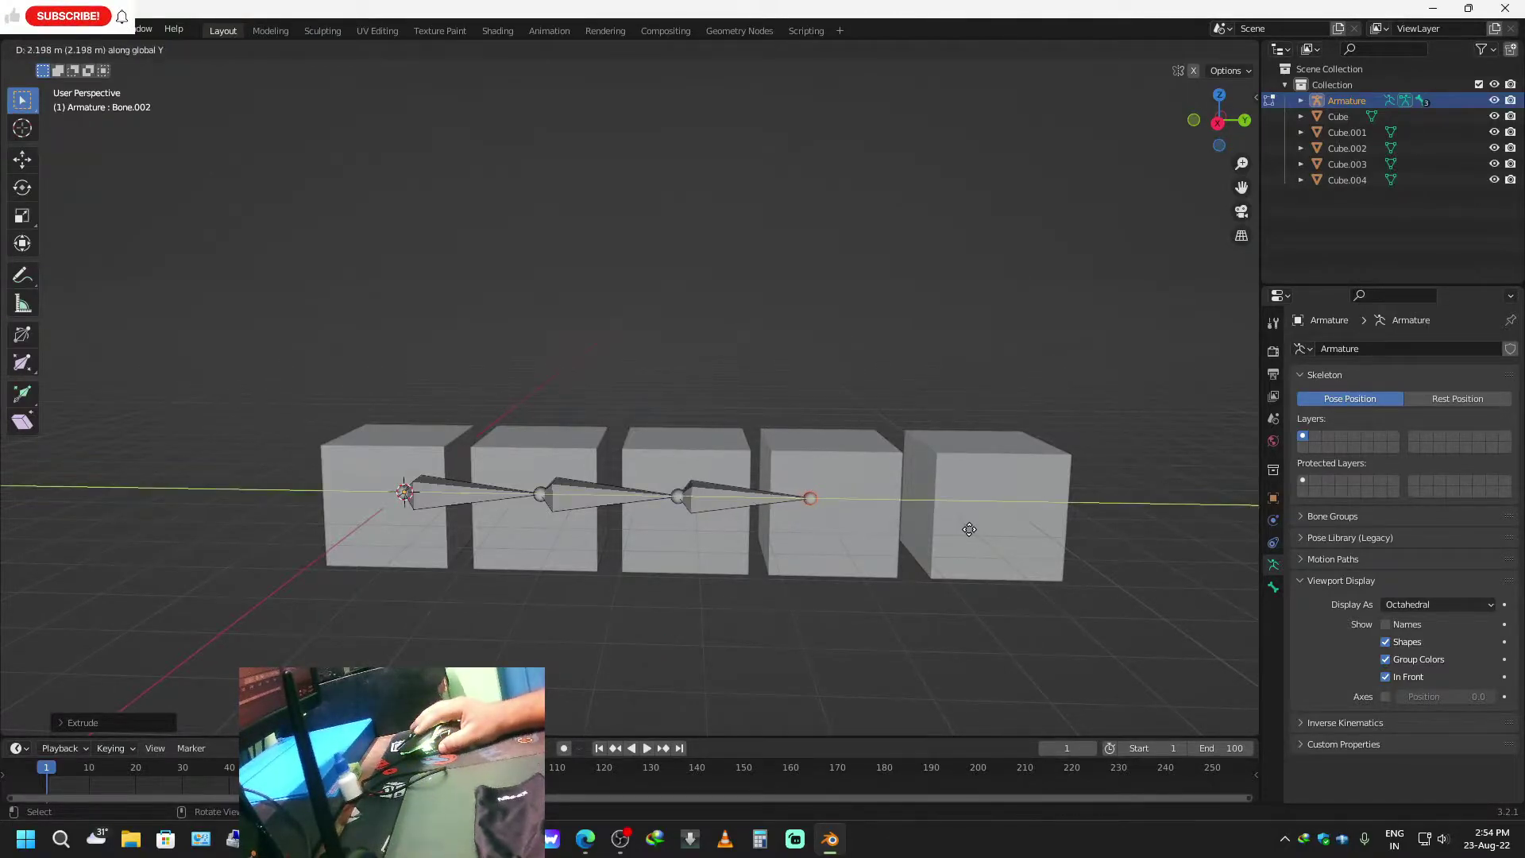
click(979, 529)
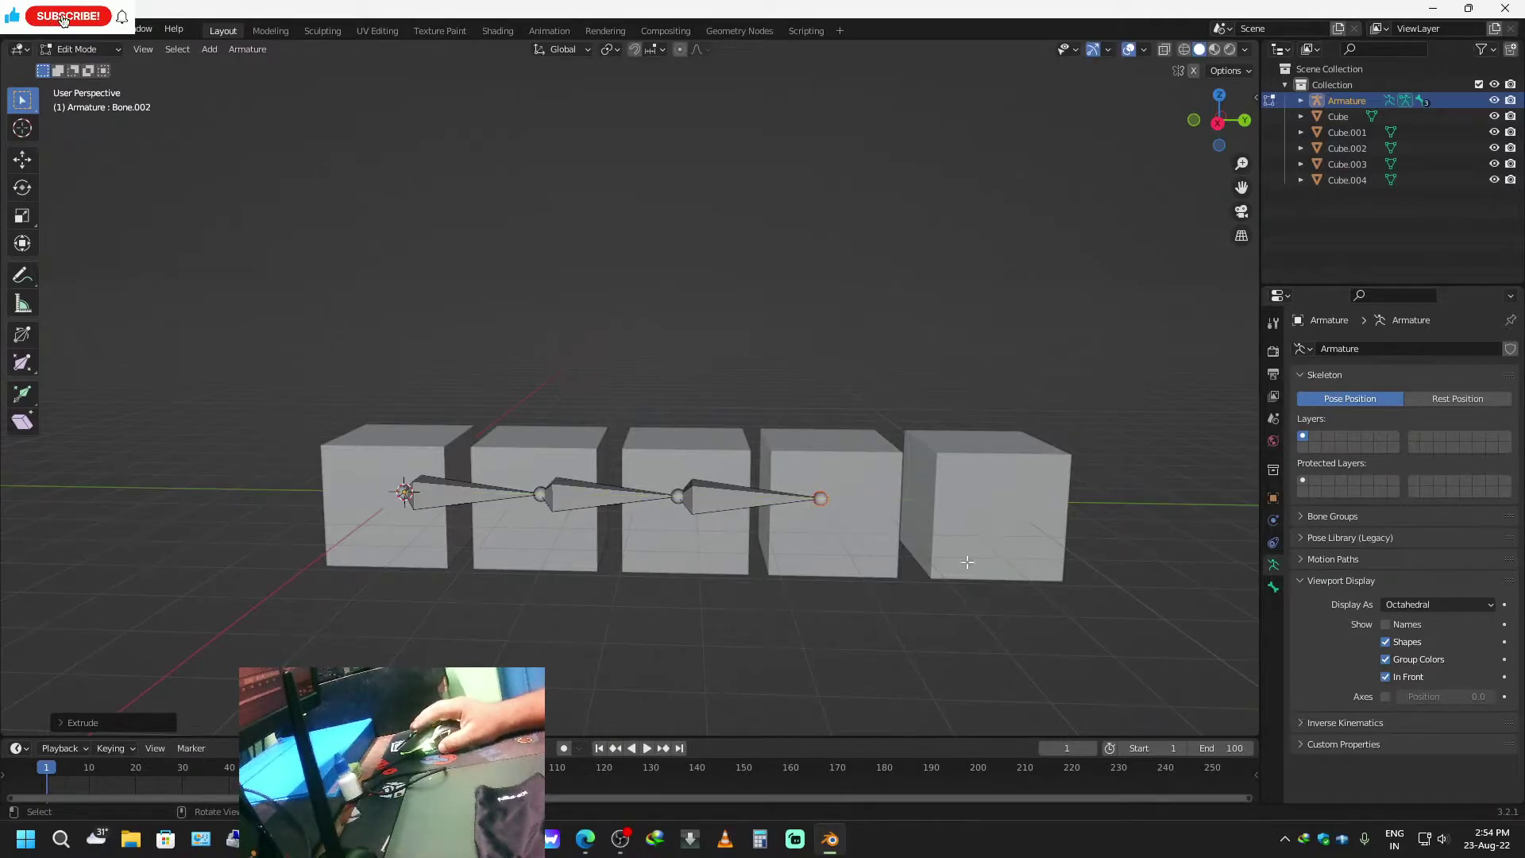
Extrude a fourth bone along Y to the middle of the fifth cube and leave Edit Mode.
key(e)
key(y)
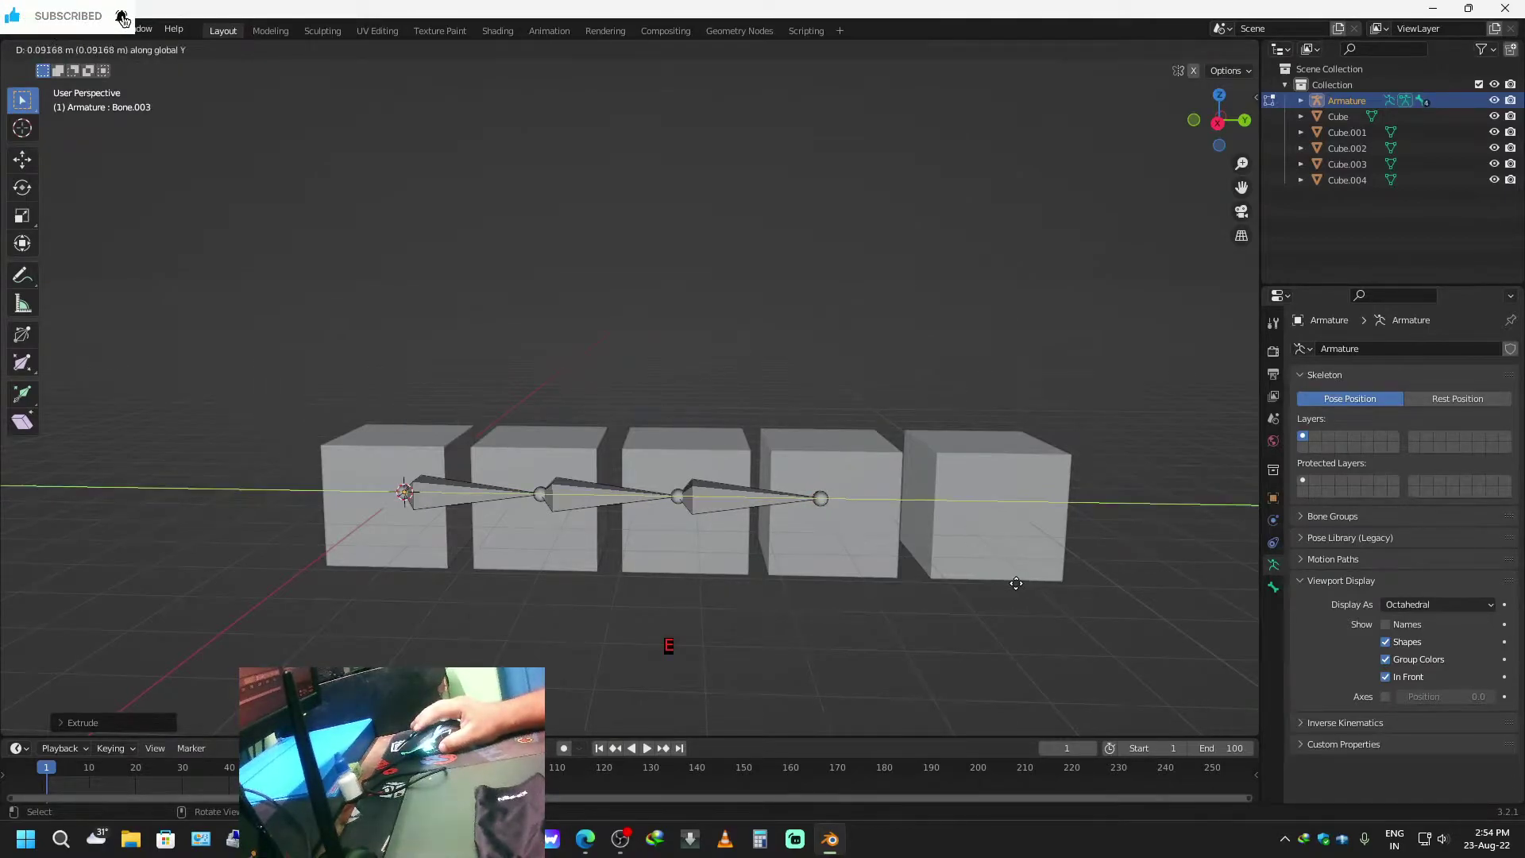
click(1160, 570)
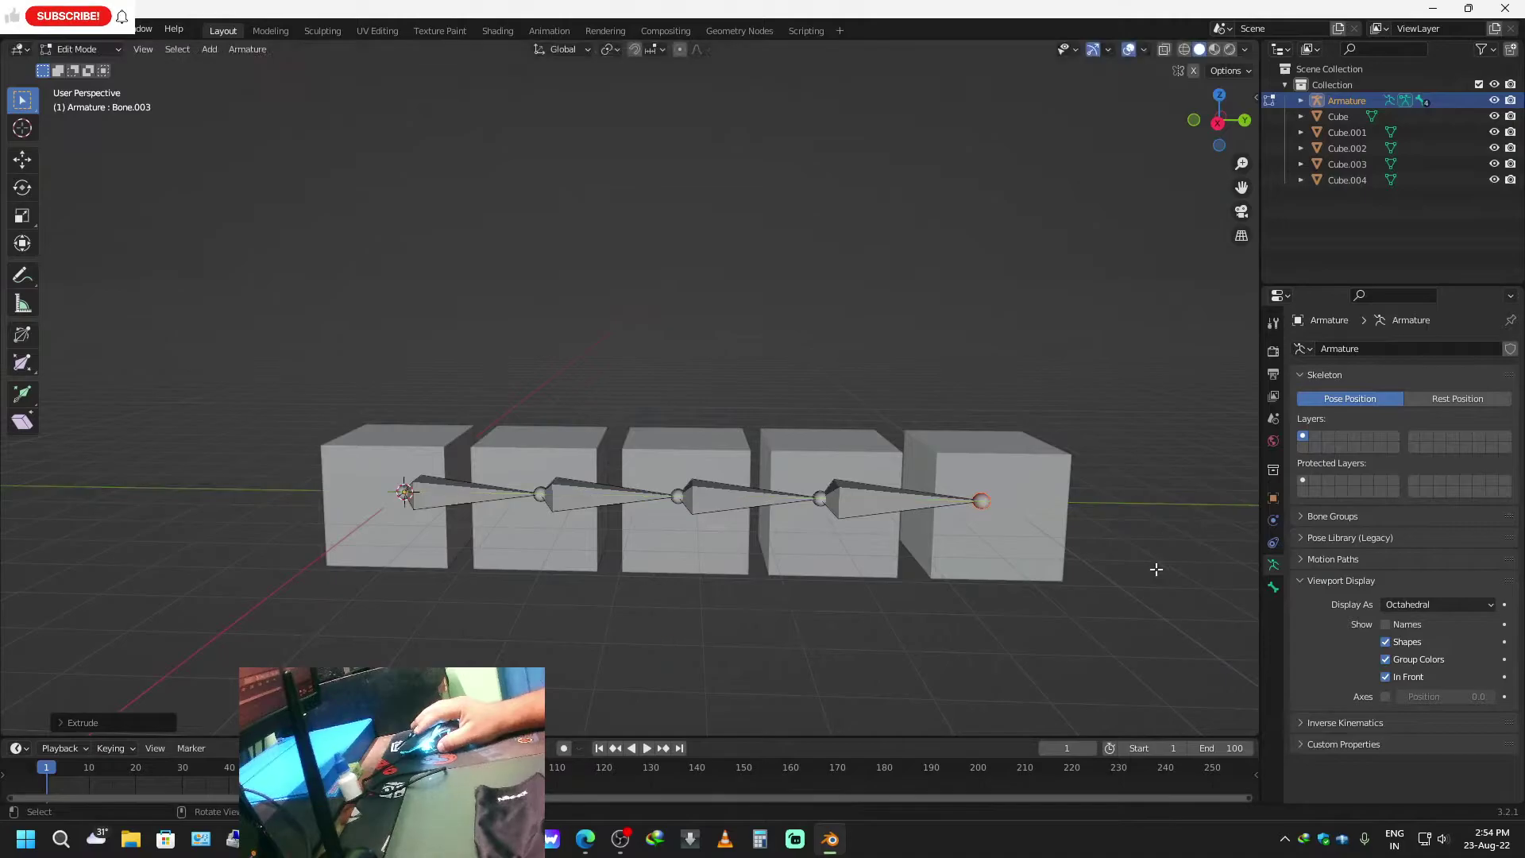
middle_drag(1060, 666, 1148, 656)
middle_drag(413, 527, 527, 558)
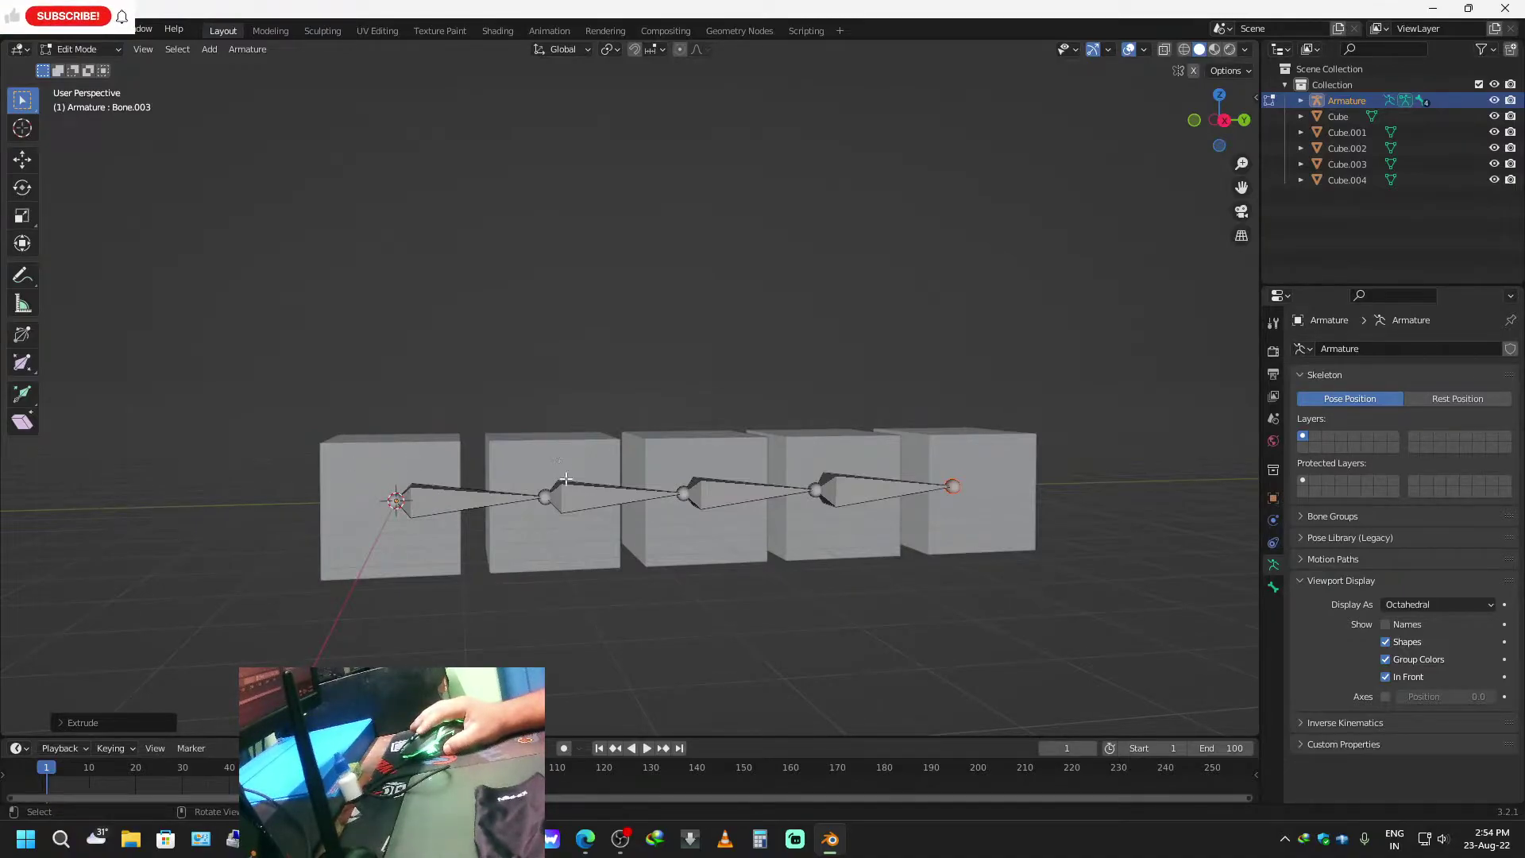
middle_drag(871, 542, 812, 531)
key(Tab)
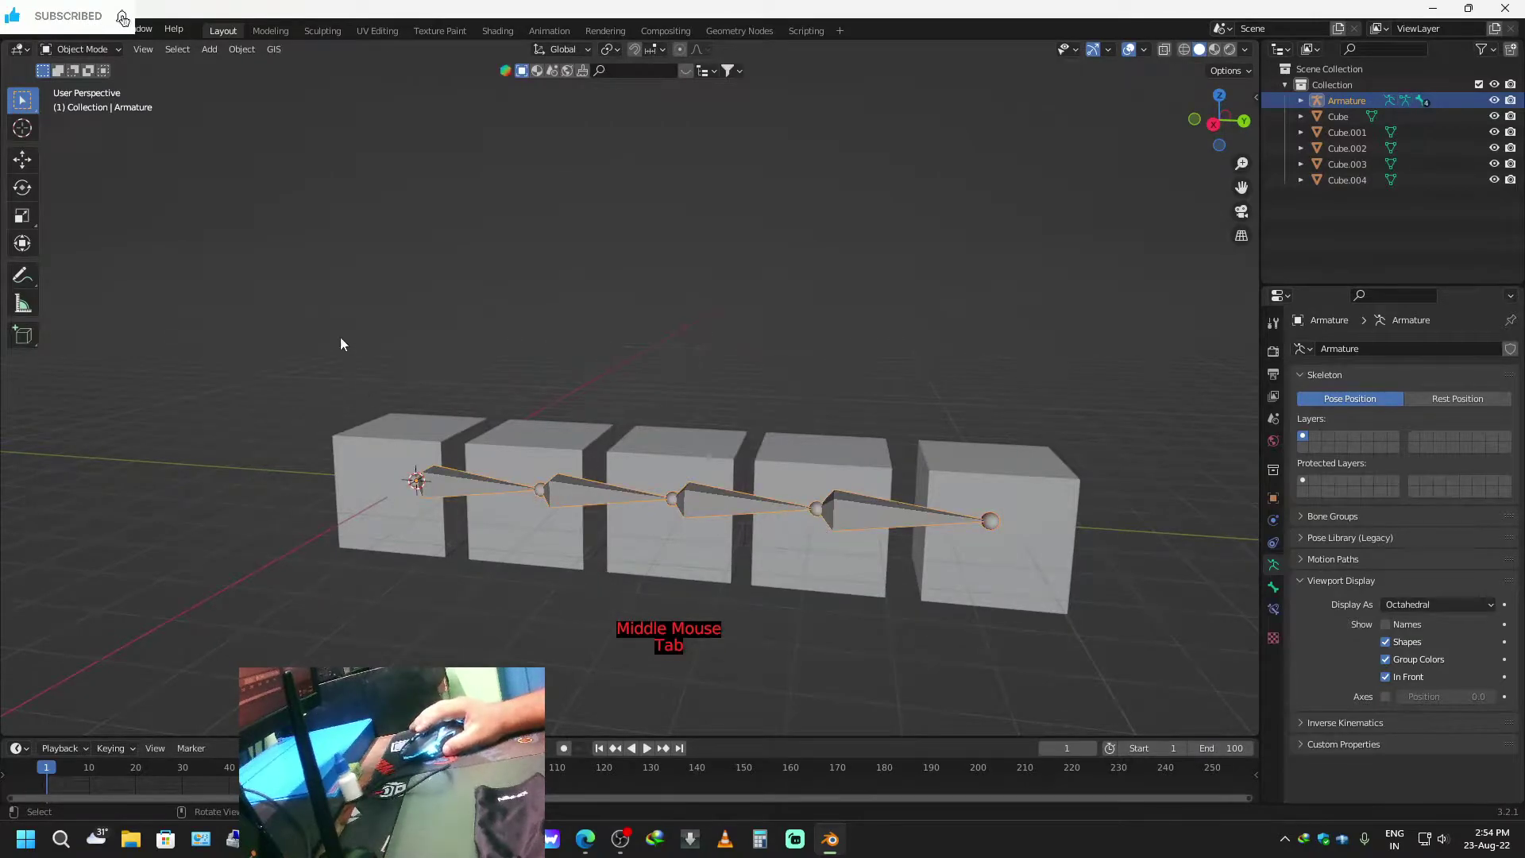
Try to select the first cube with the armature in Pose Mode, and return to Object Mode.
click(110, 50)
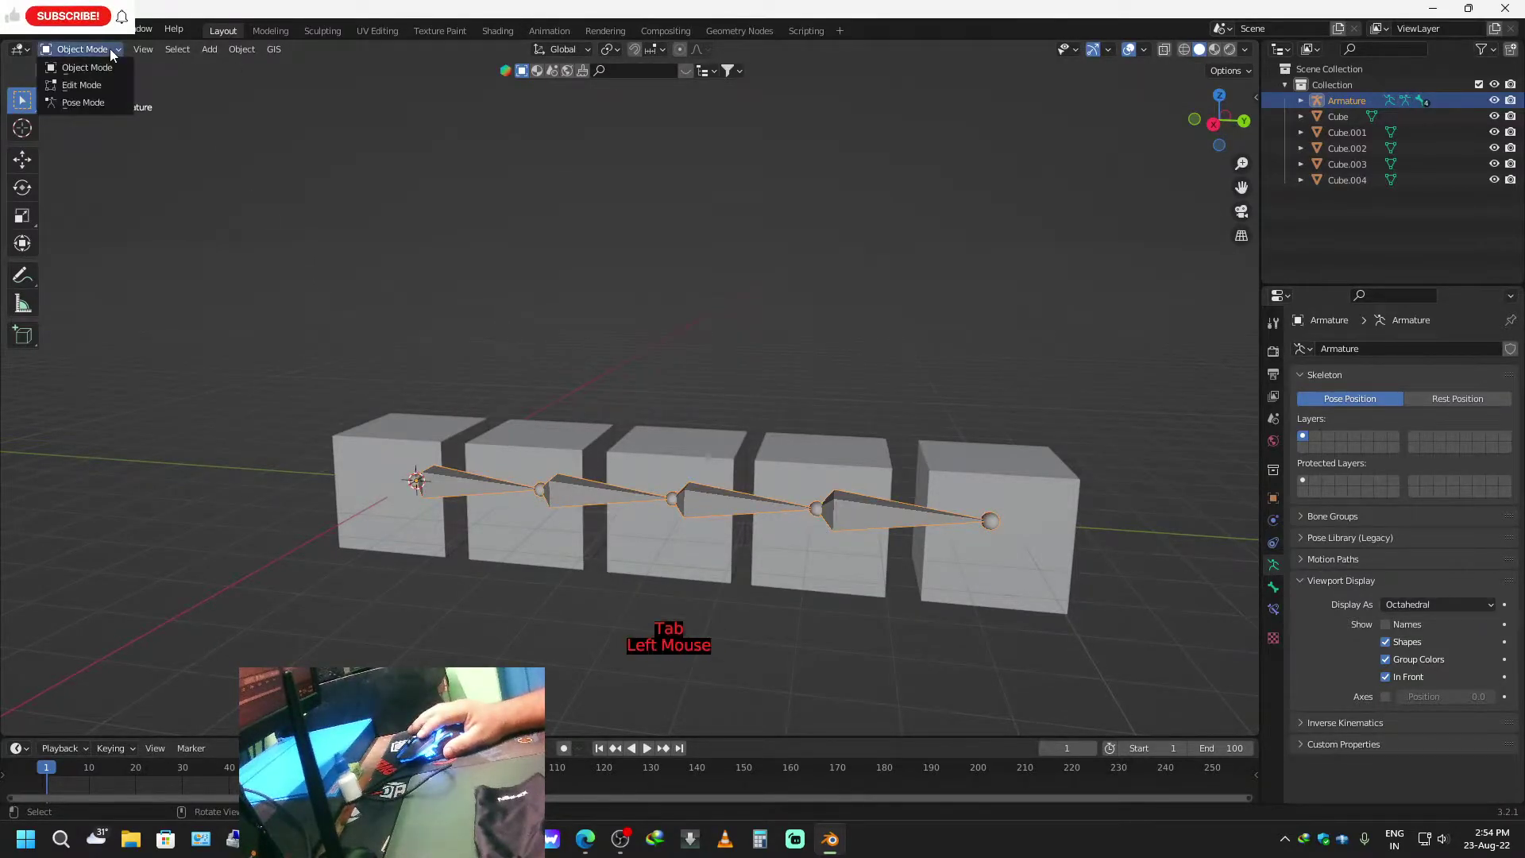
click(83, 103)
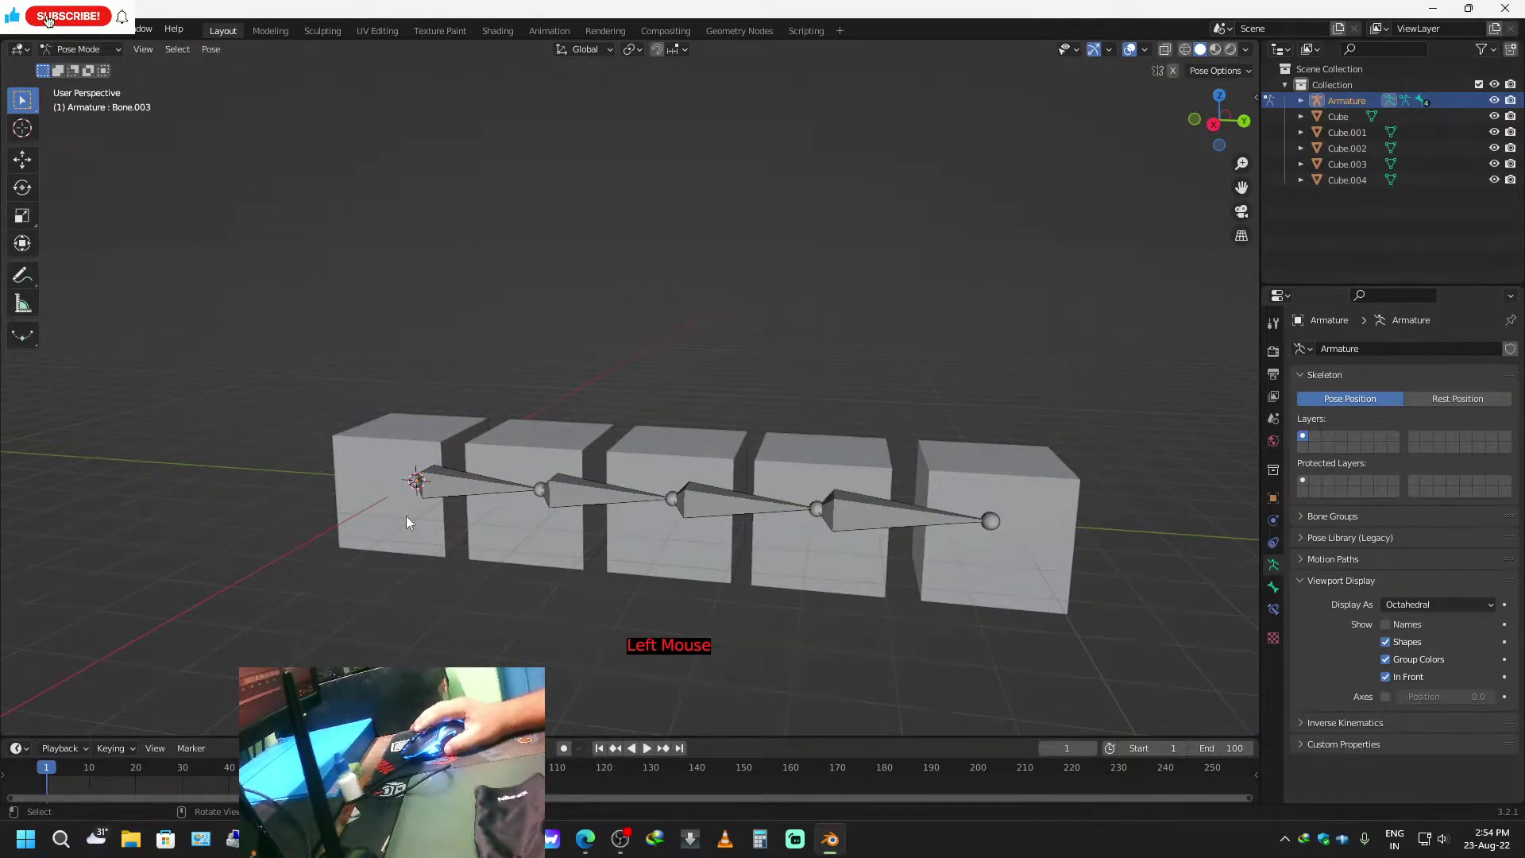
click(381, 517)
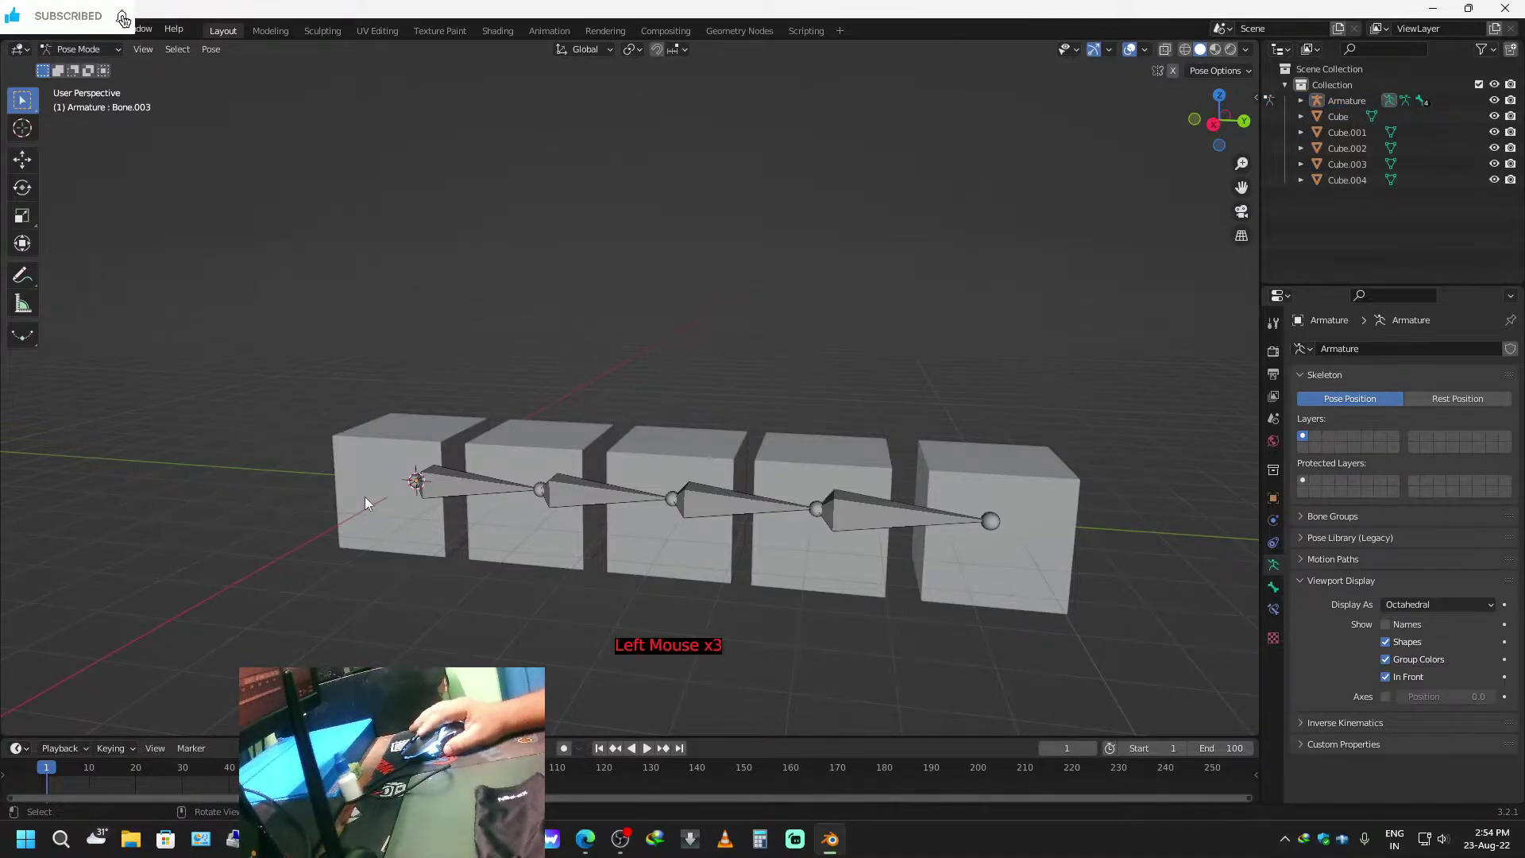
click(96, 49)
click(92, 70)
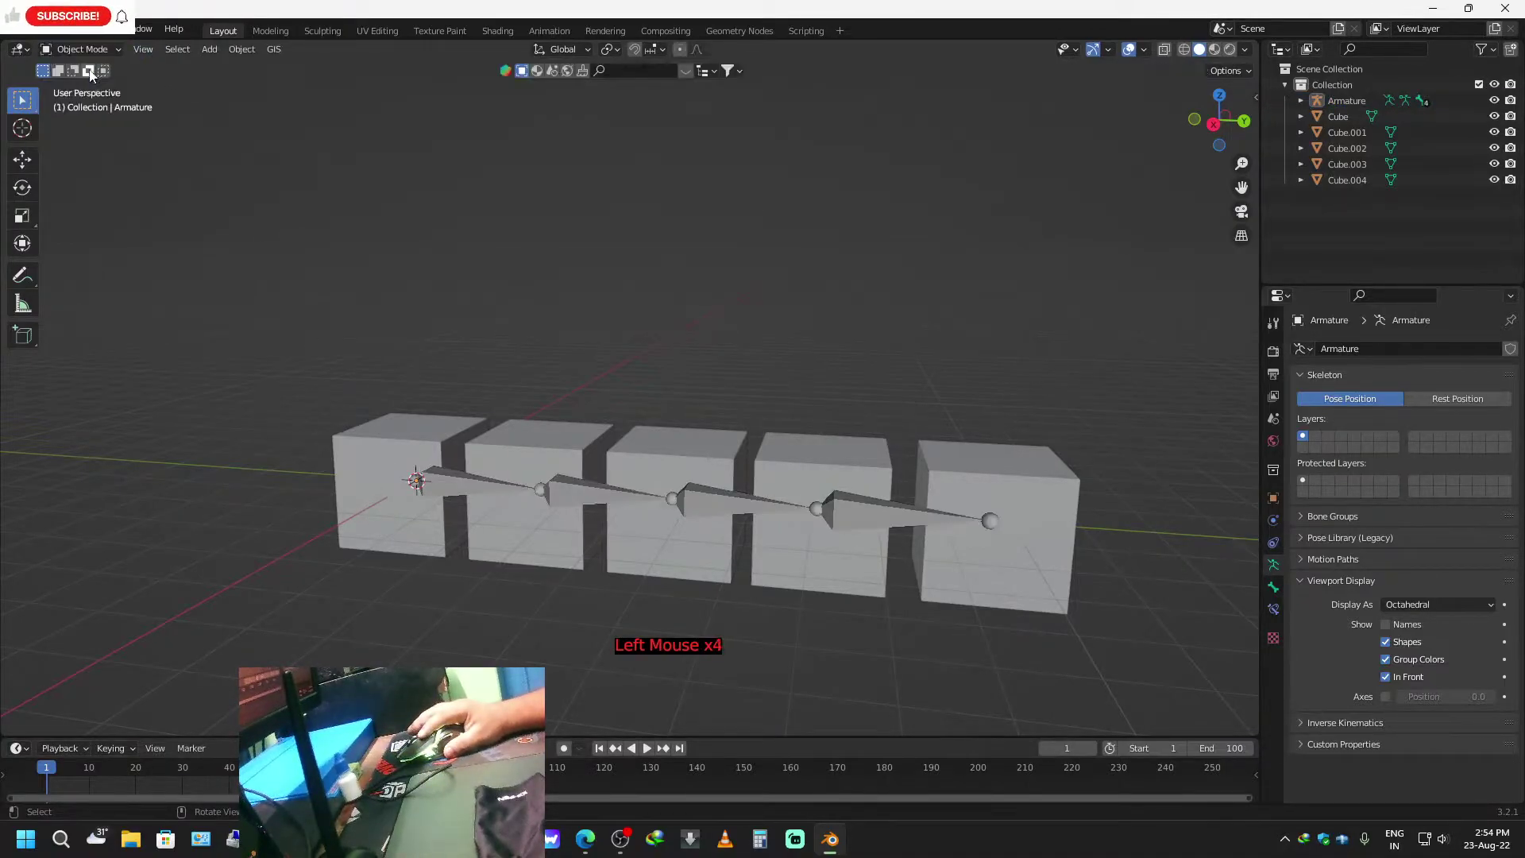
Select the first cube and add the armature to the selection as the active object.
click(373, 529)
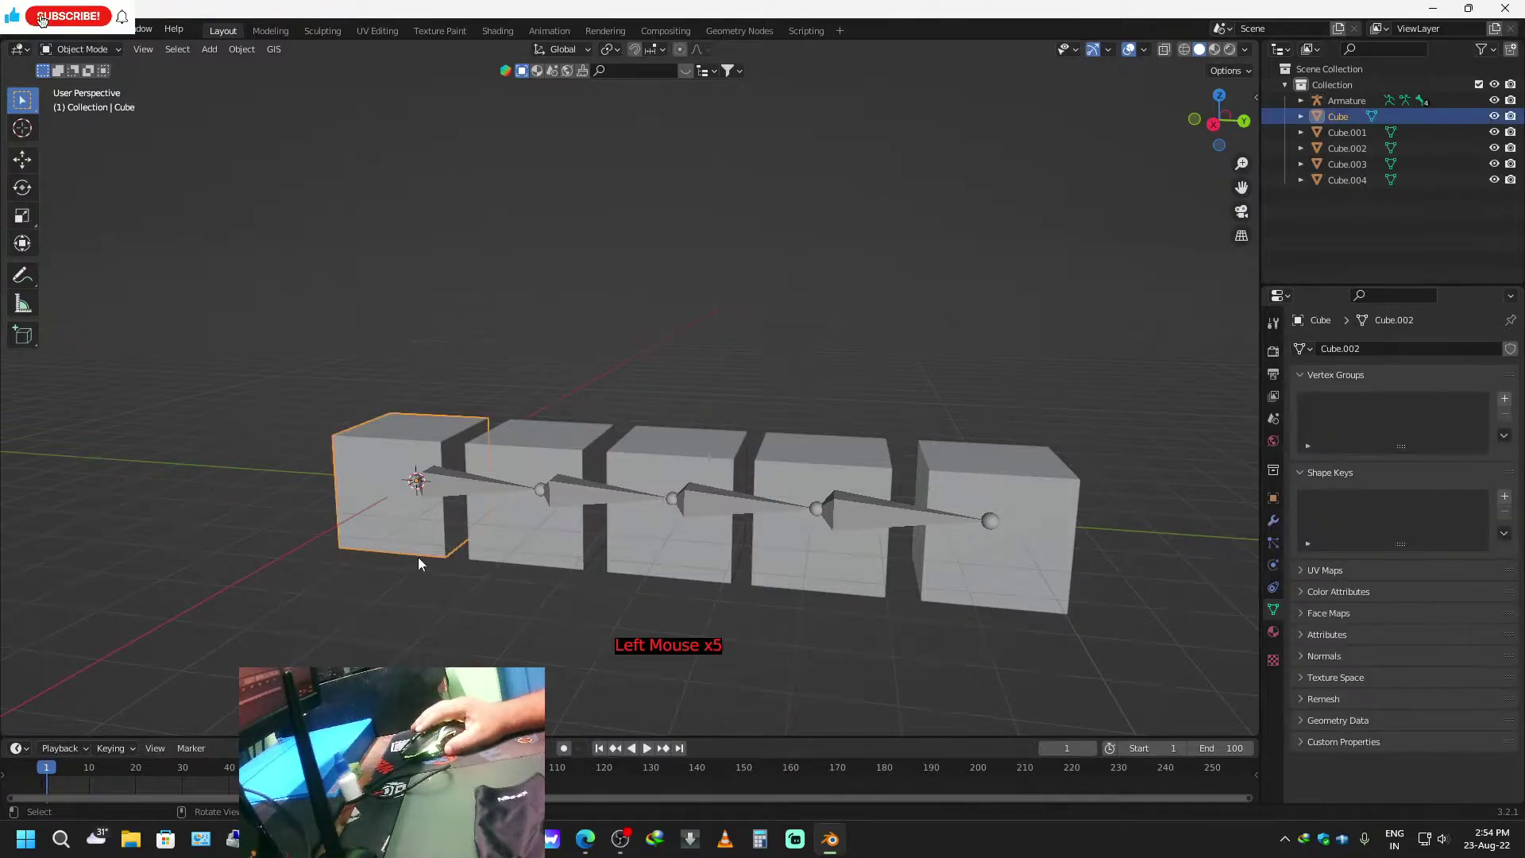
middle_drag(319, 617, 412, 594)
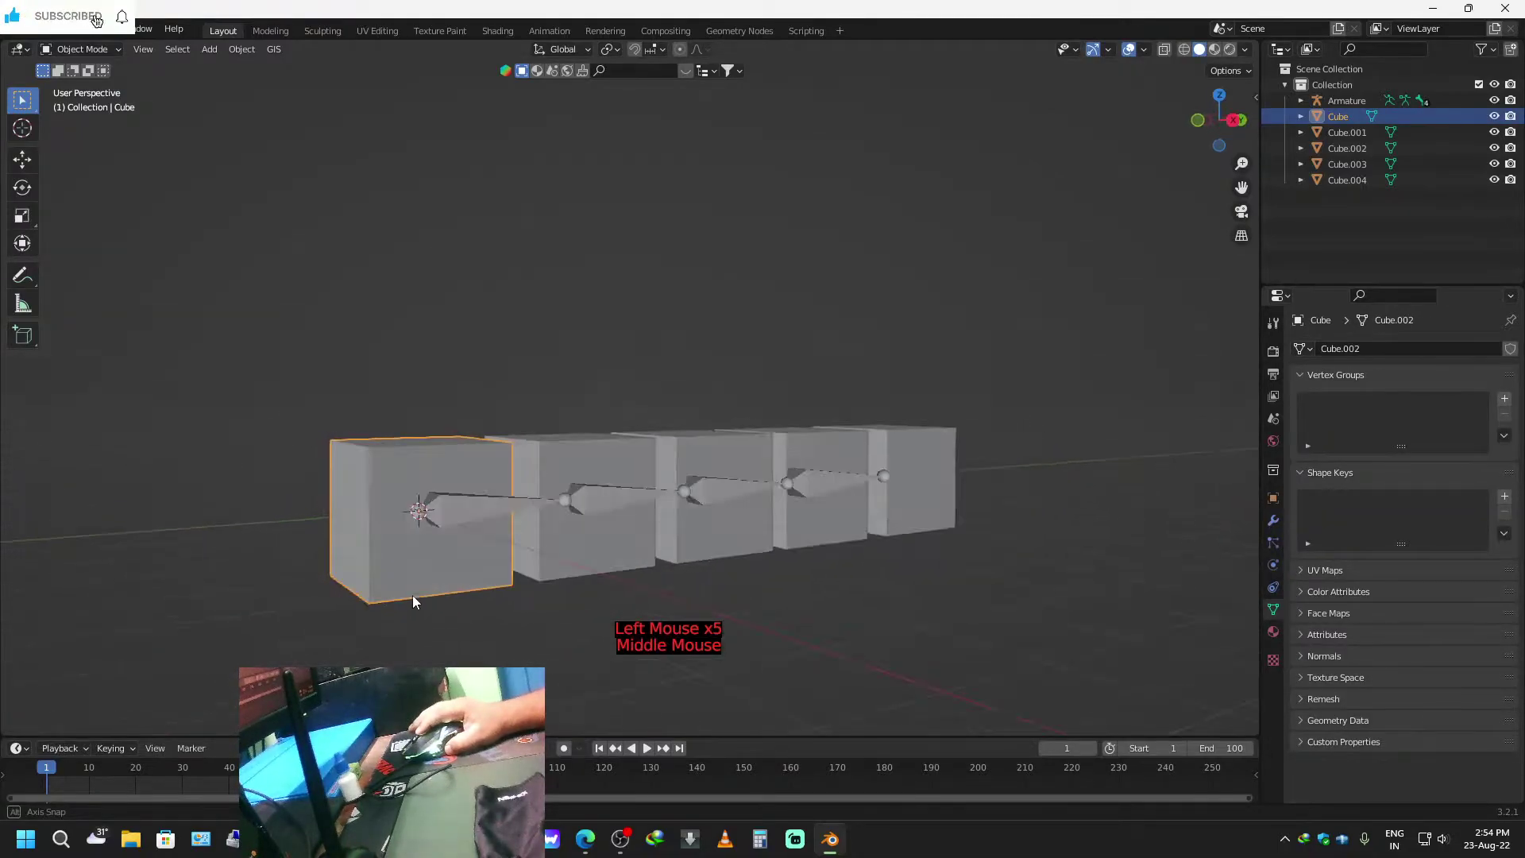
shift+click(442, 512)
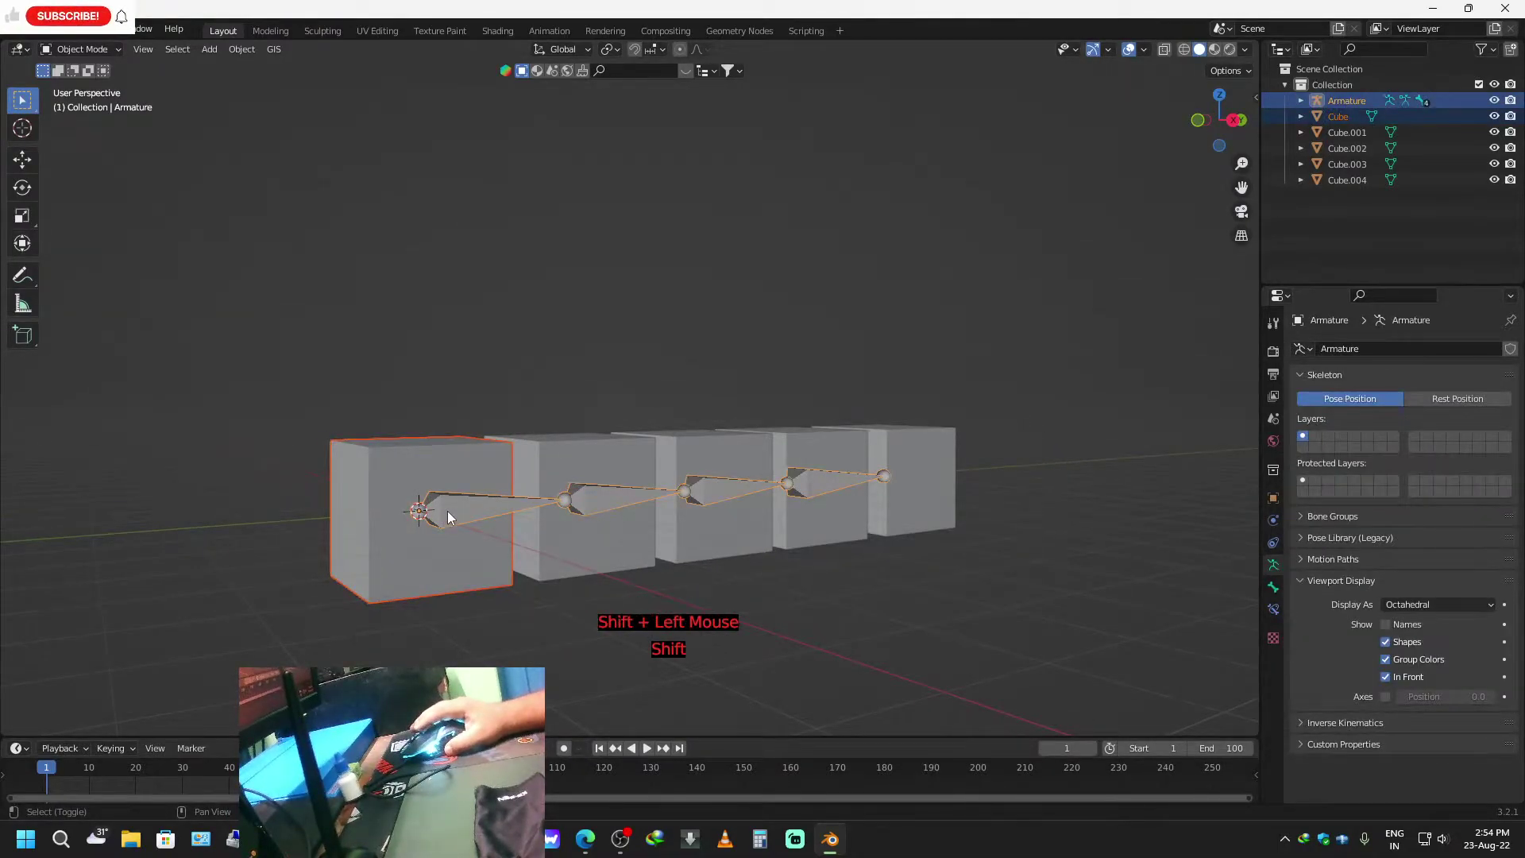
In Pose Mode, parent the first cube to the armature's first bone with the Bone option.
key(ctrl+Tab)
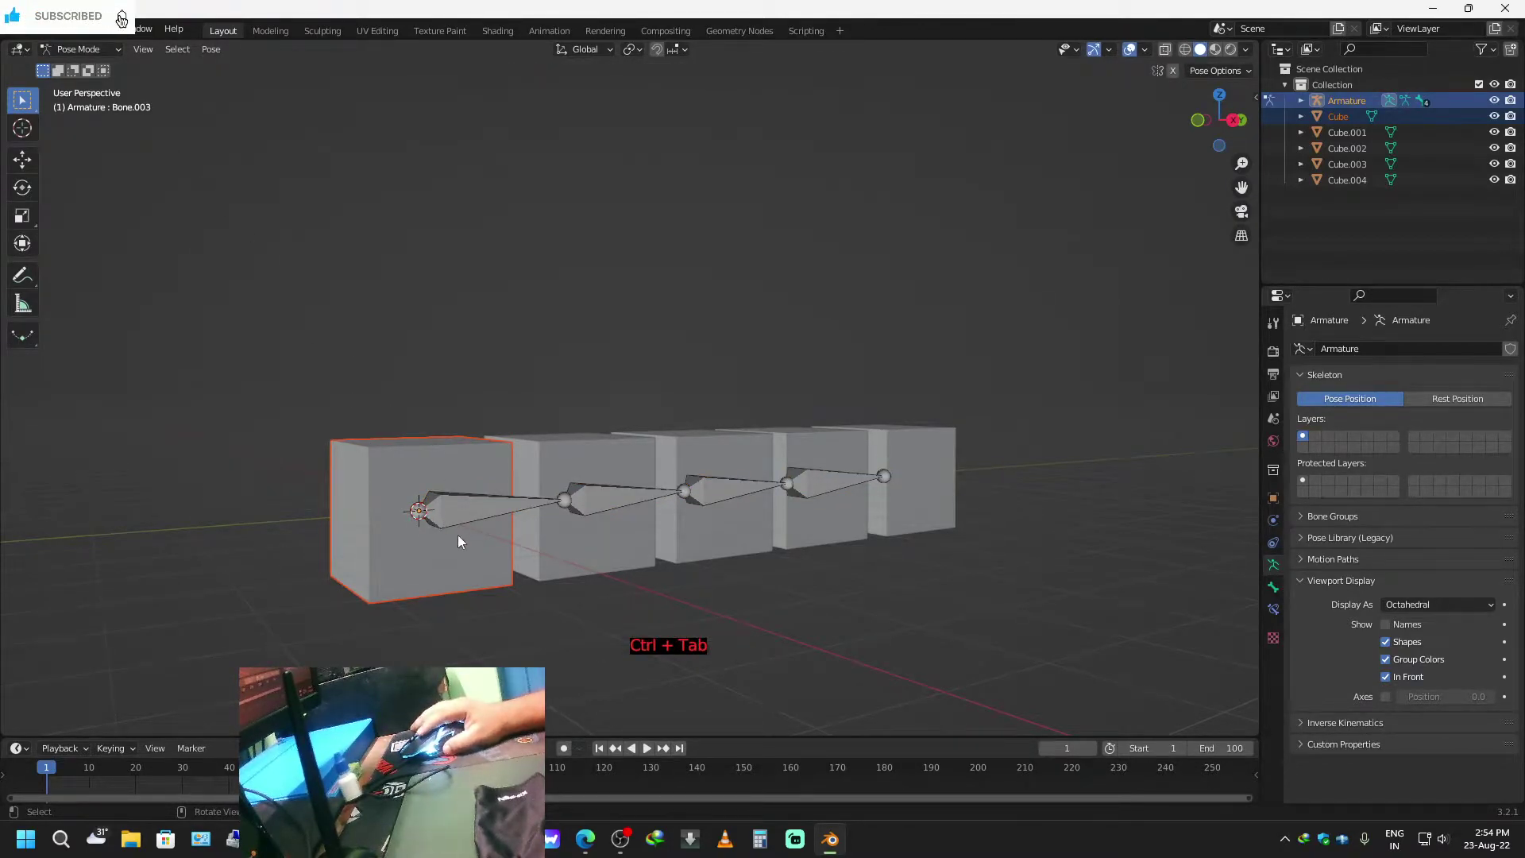
click(421, 513)
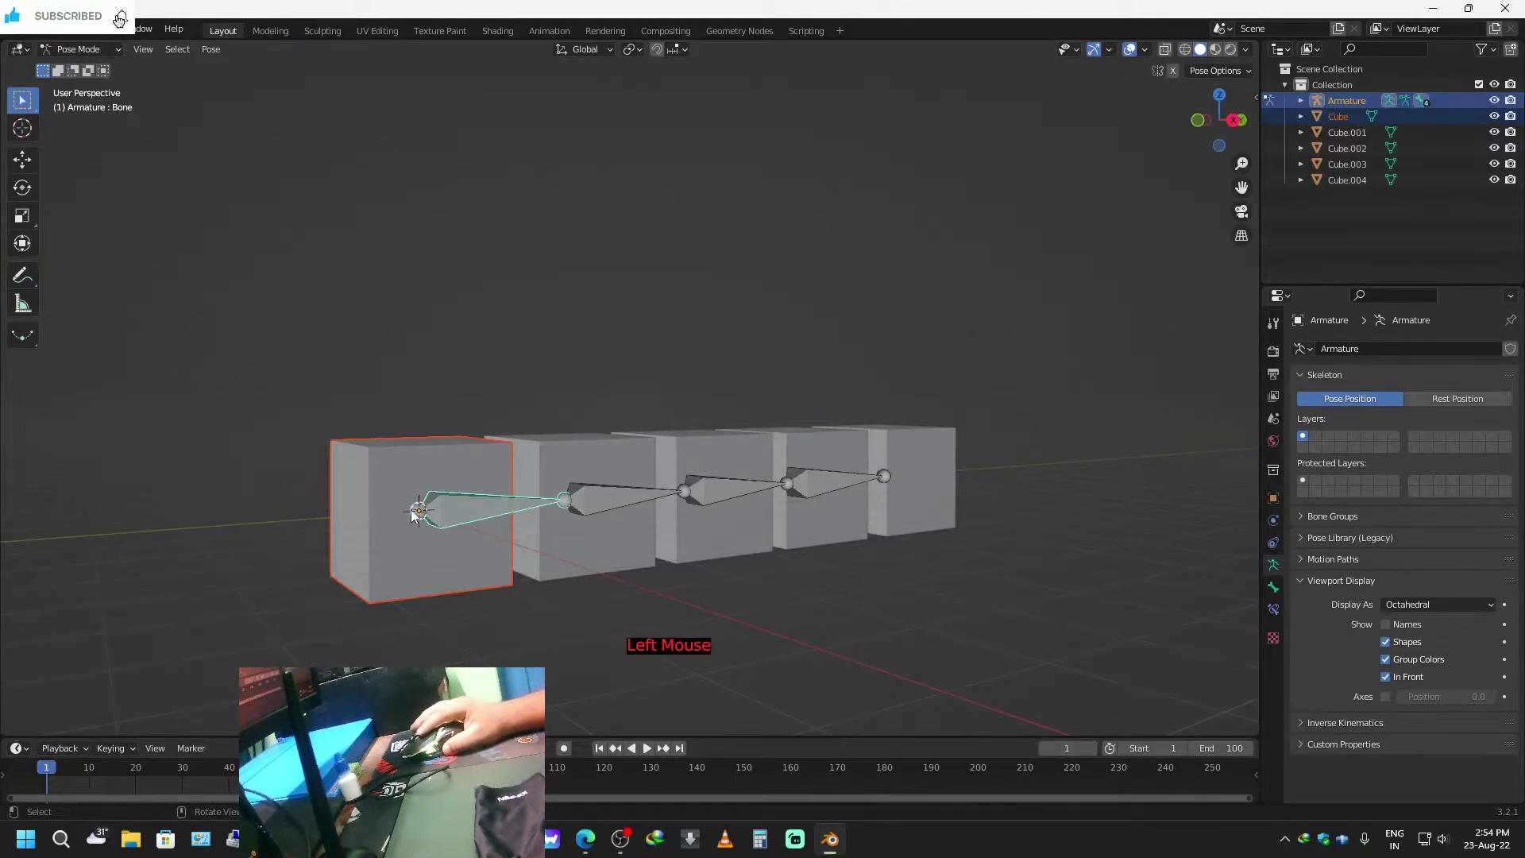
key(ctrl+p)
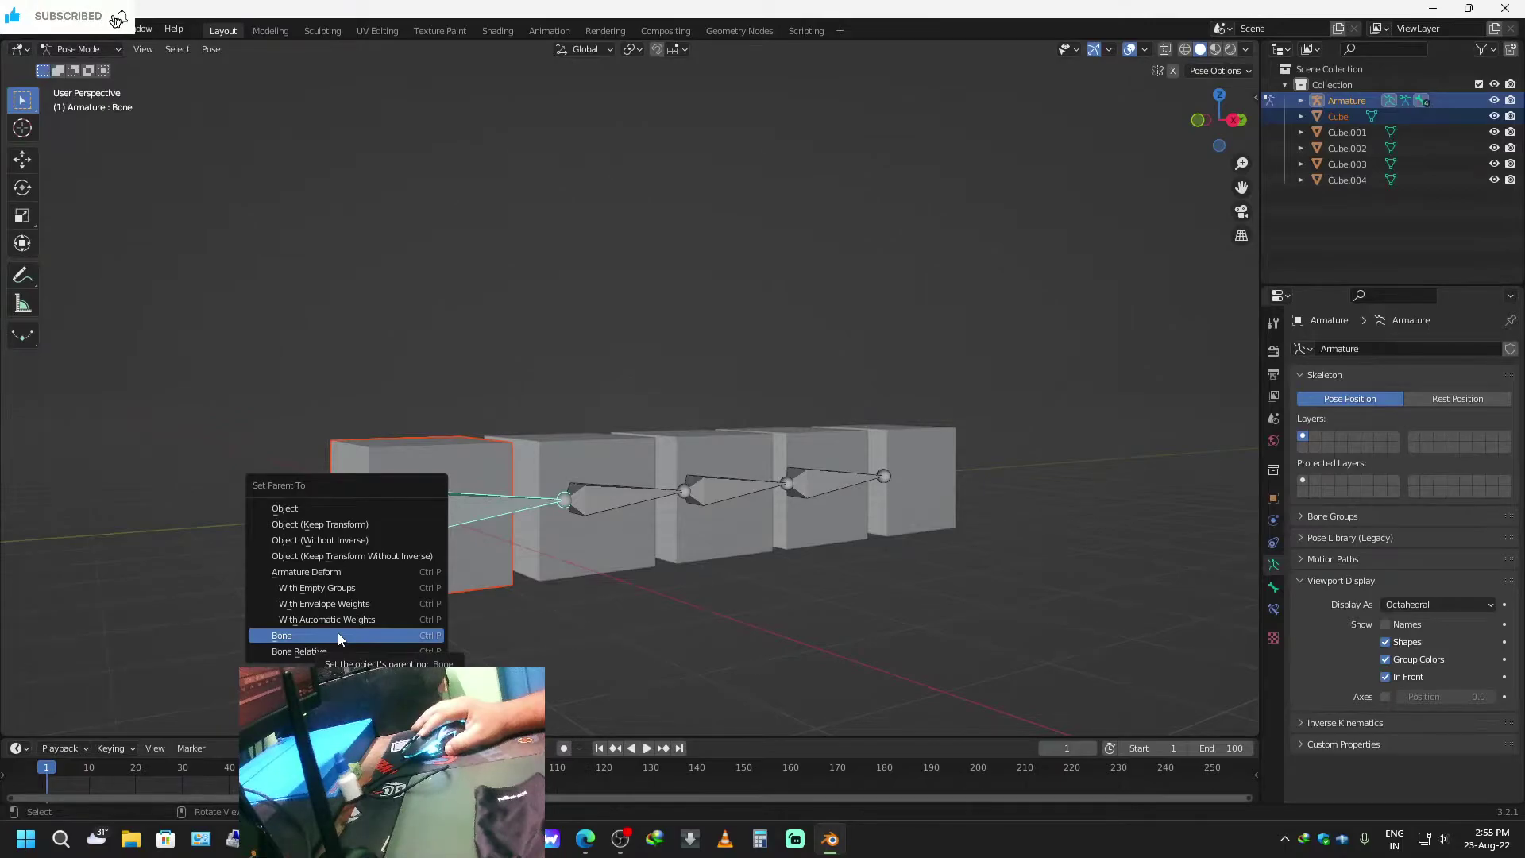
click(338, 636)
Test the first bone's parenting by trial-moving and trial-rotating the bone, cancelling both transforms.
double_click(434, 508)
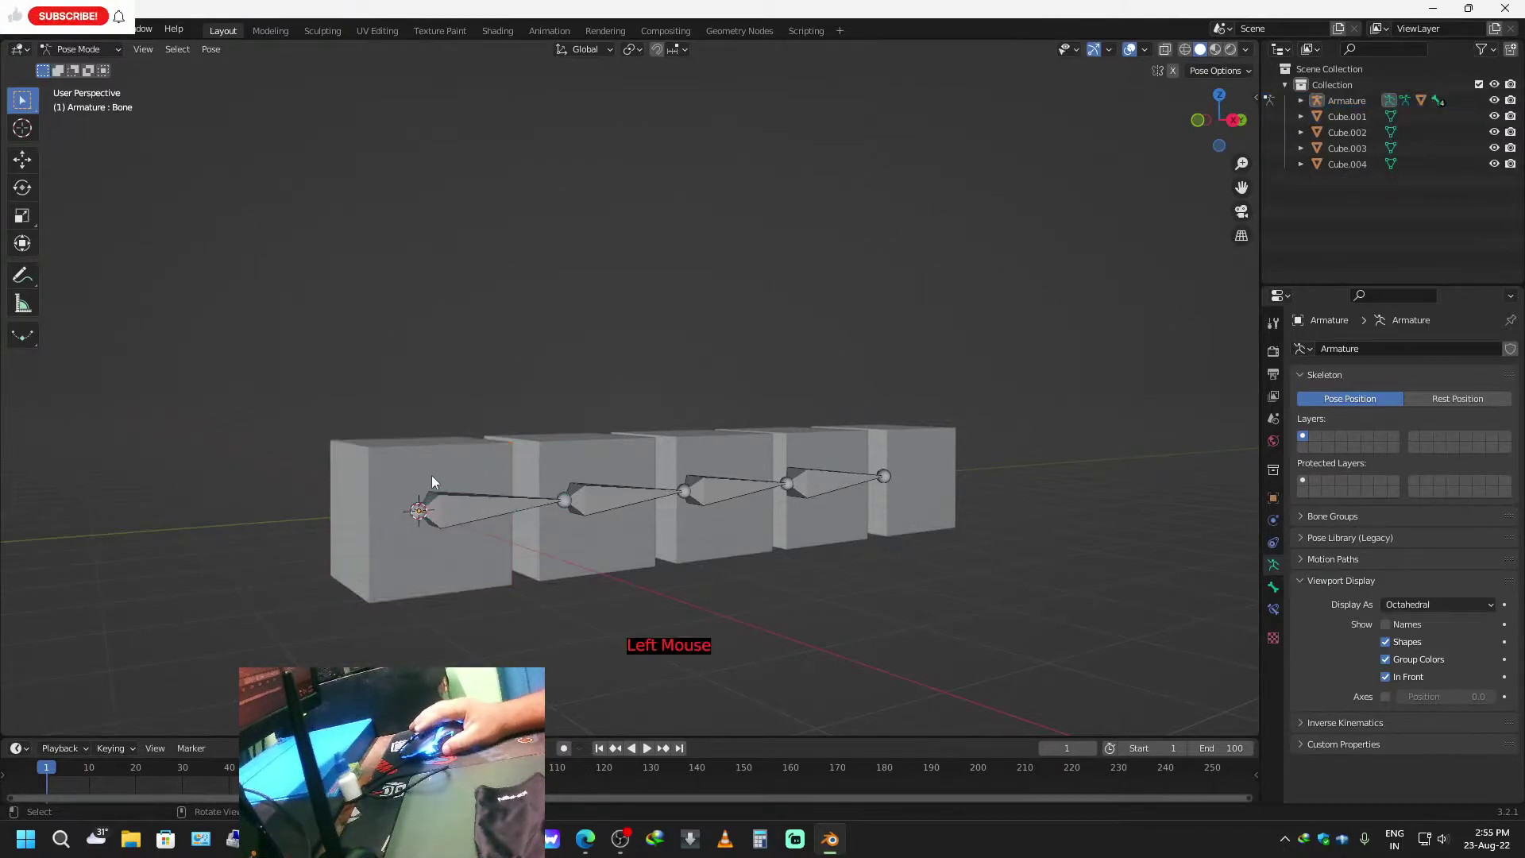
middle_drag(437, 508, 499, 622)
double_click(442, 559)
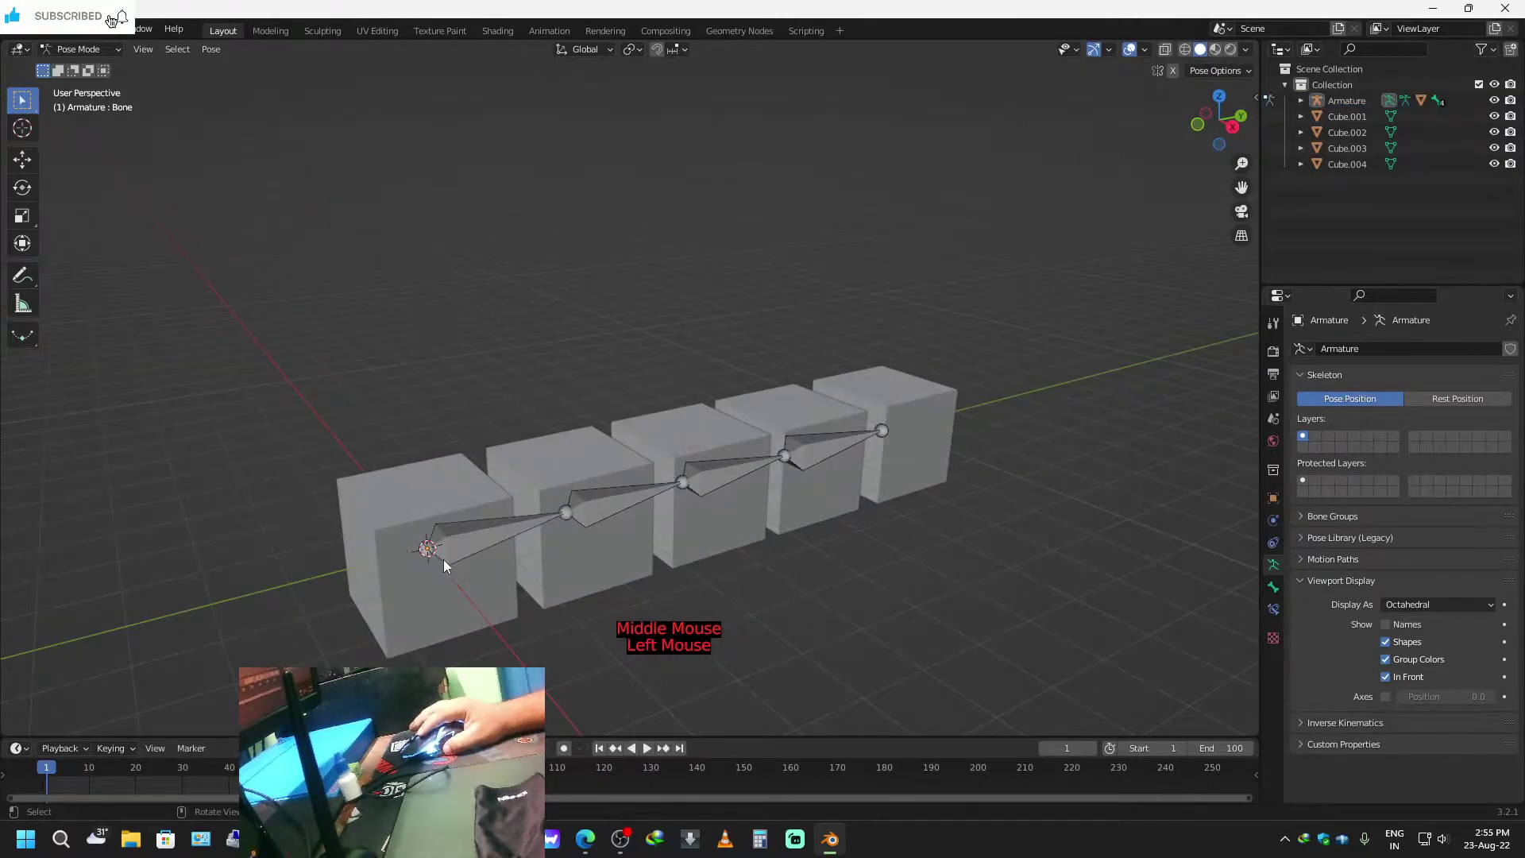
key(g)
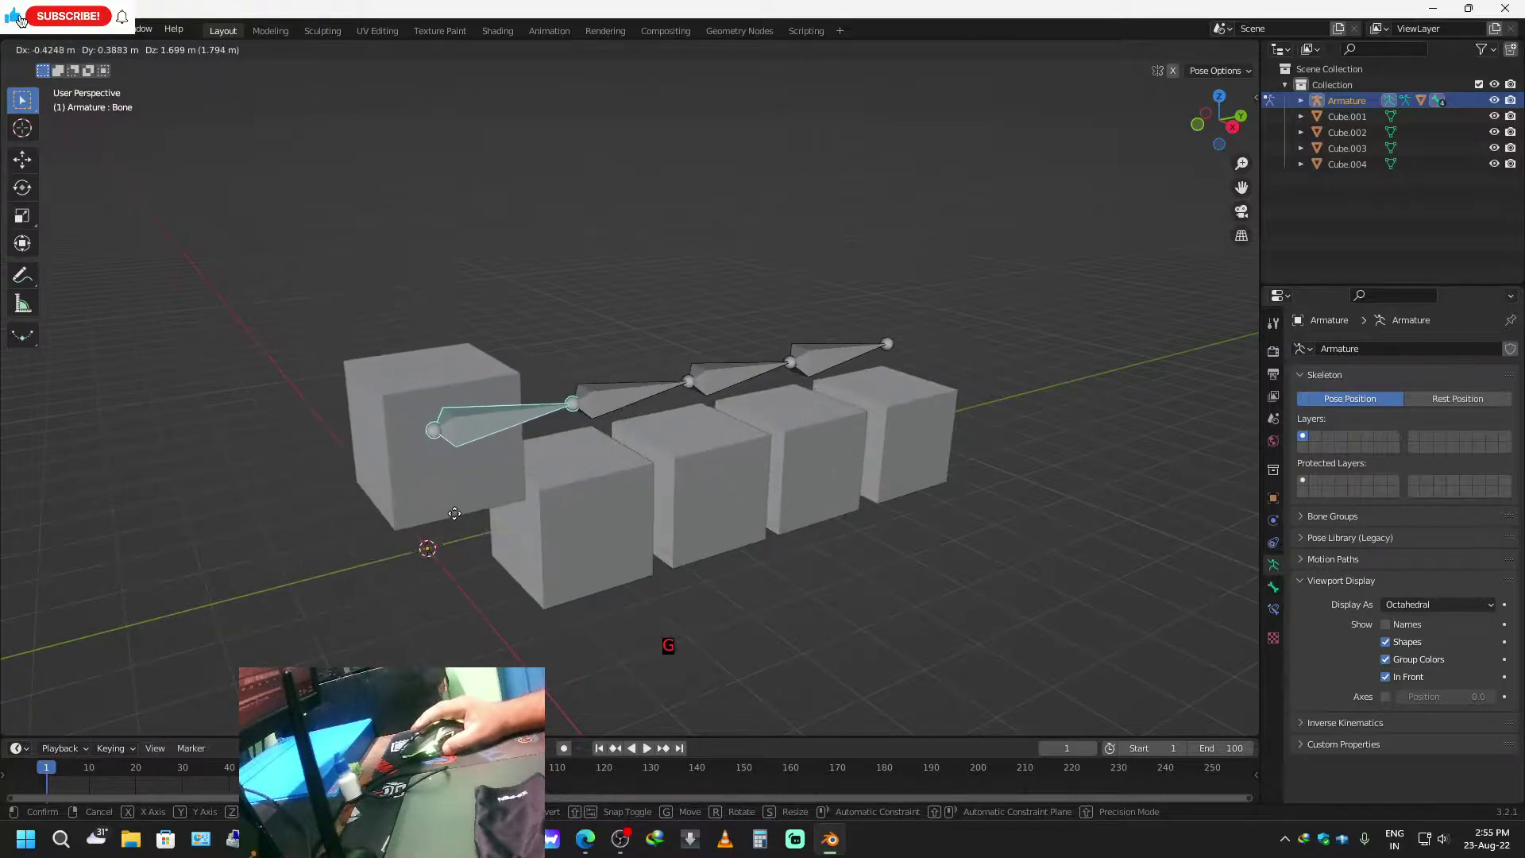
right_click(467, 563)
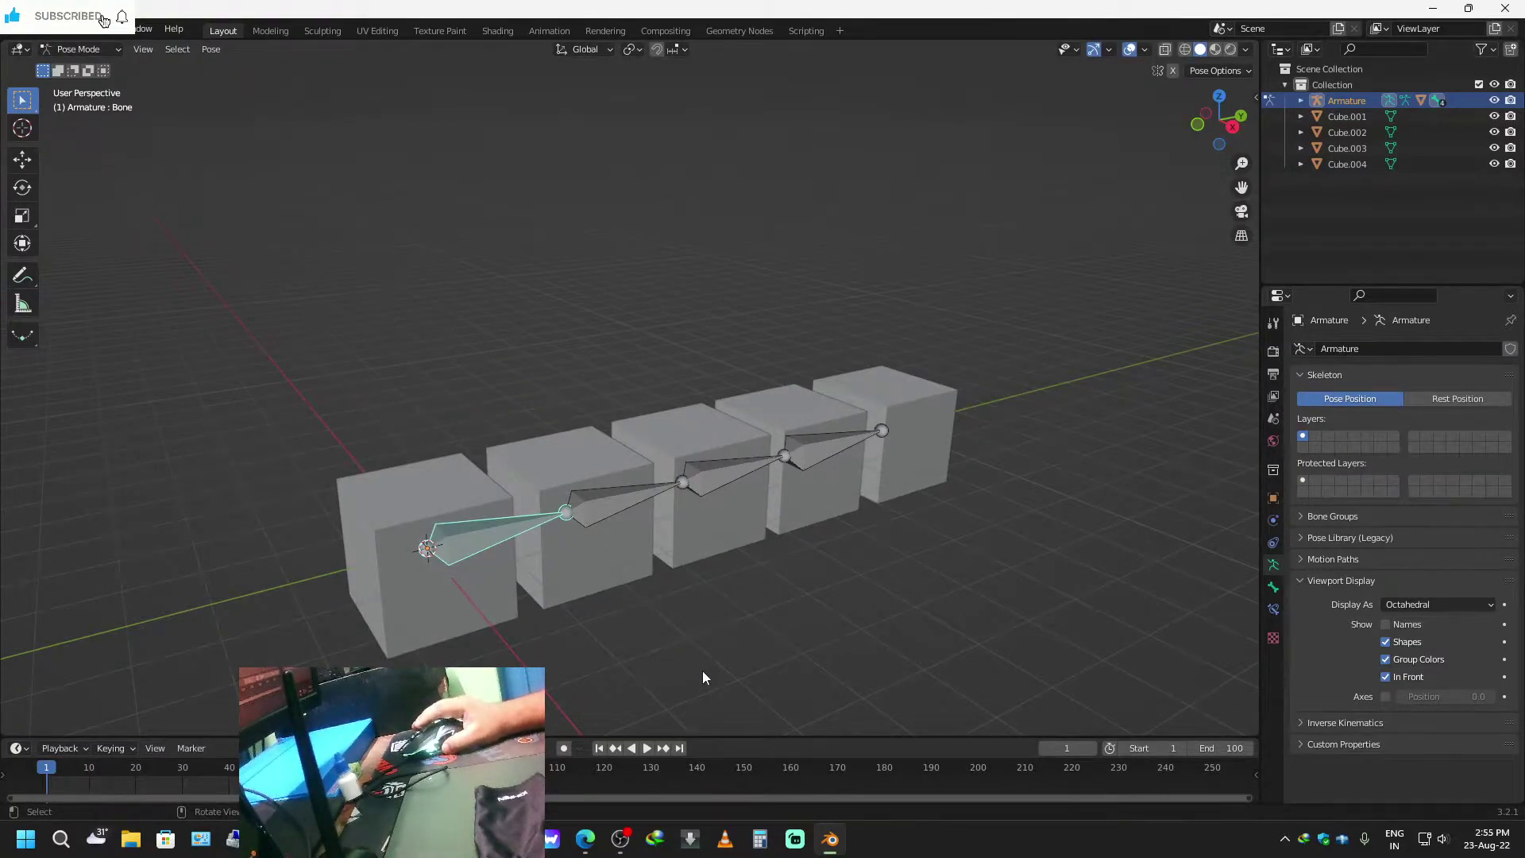
key(r)
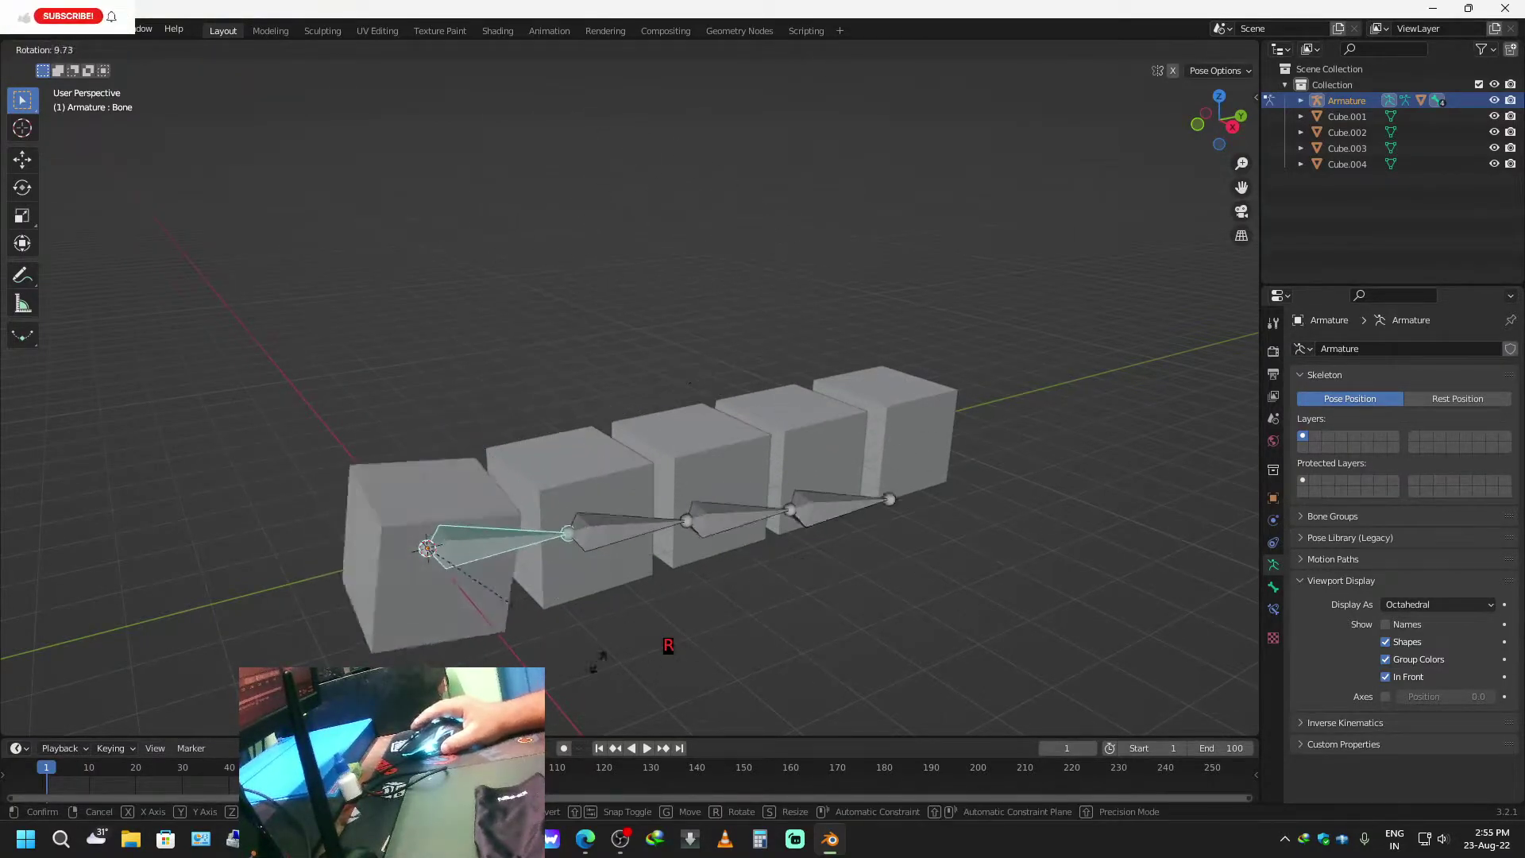
right_click(737, 512)
Parent the second cube, Cube.001, to the second bone of the armature with the Bone option.
click(583, 569)
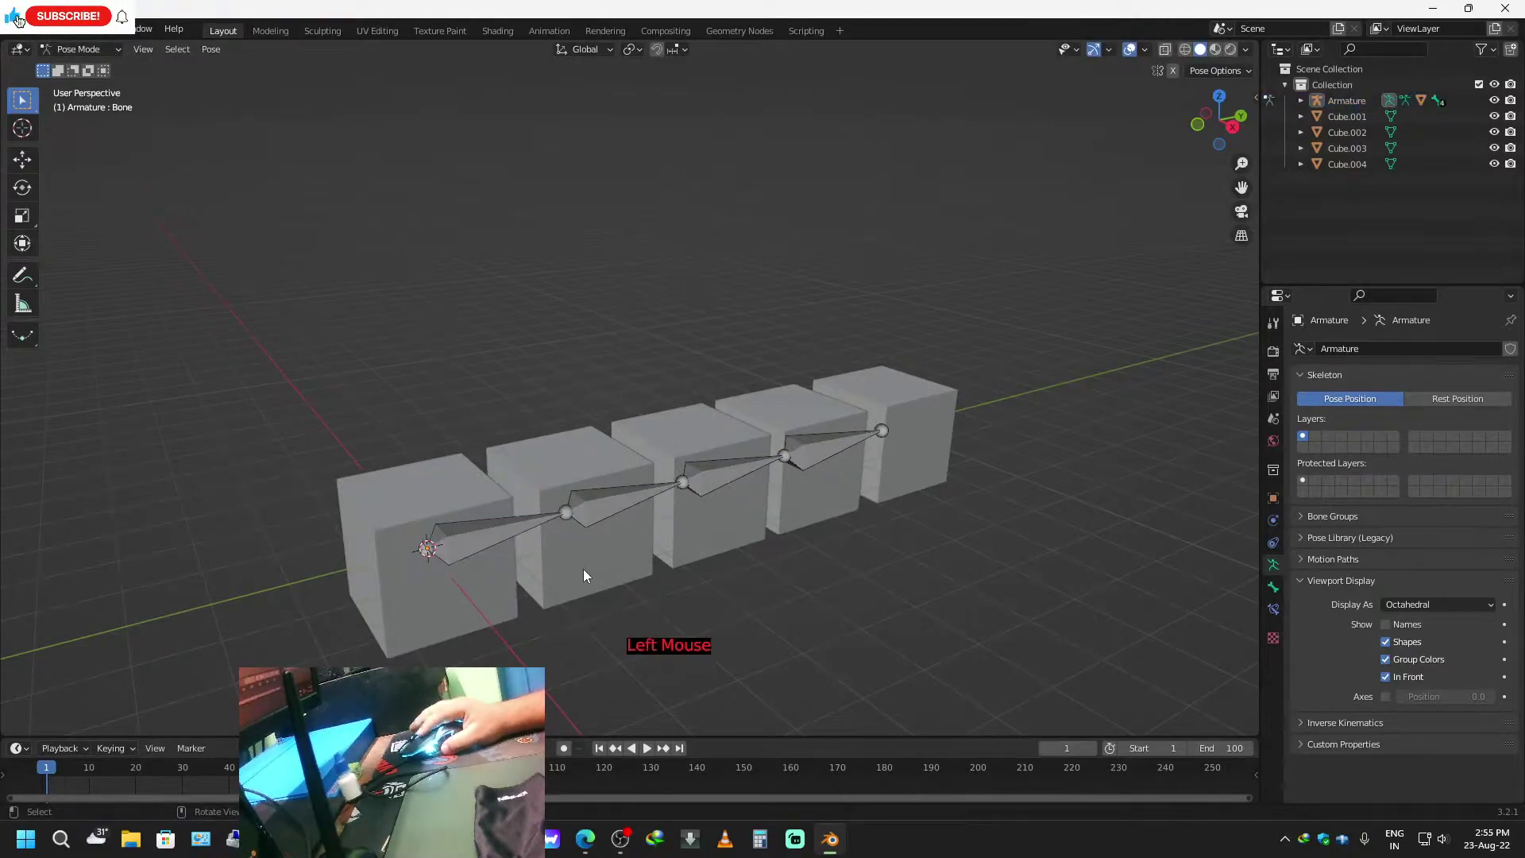
middle_drag(585, 571, 595, 566)
click(594, 565)
click(580, 554)
key(ctrl+Tab)
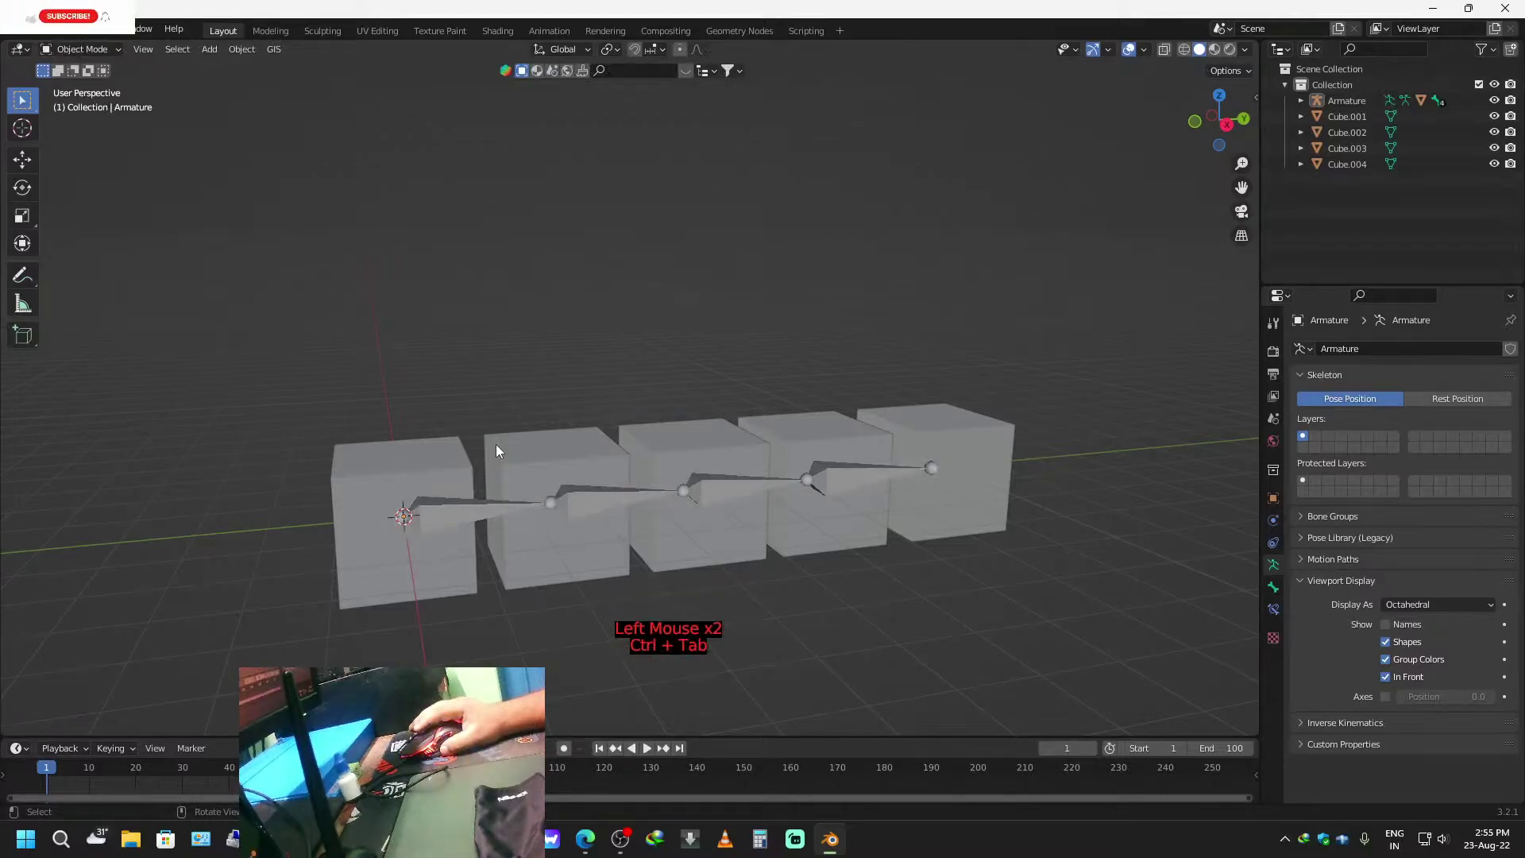
click(574, 462)
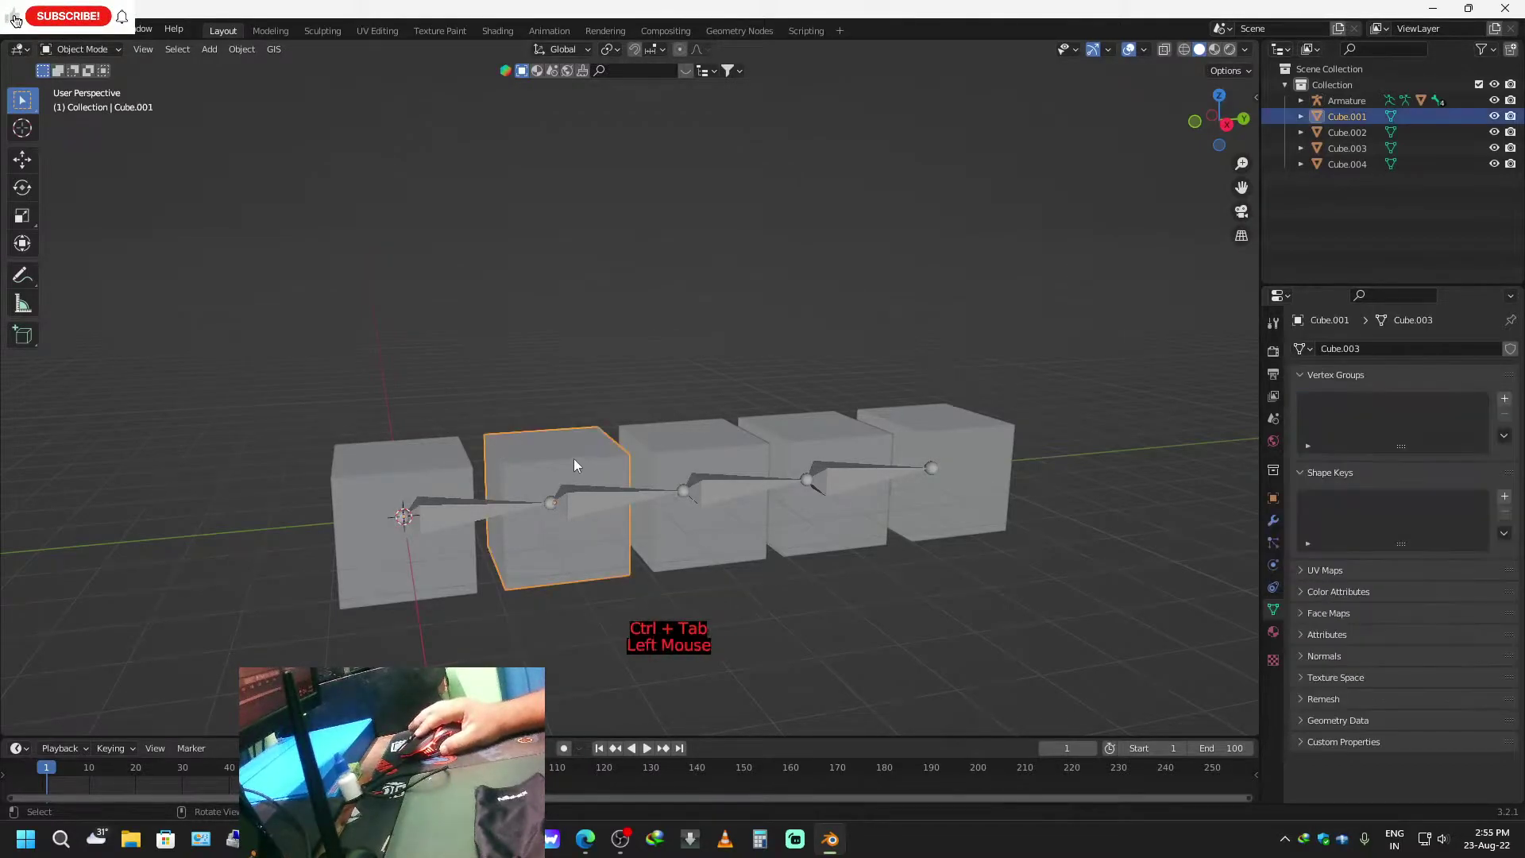
shift+click(579, 500)
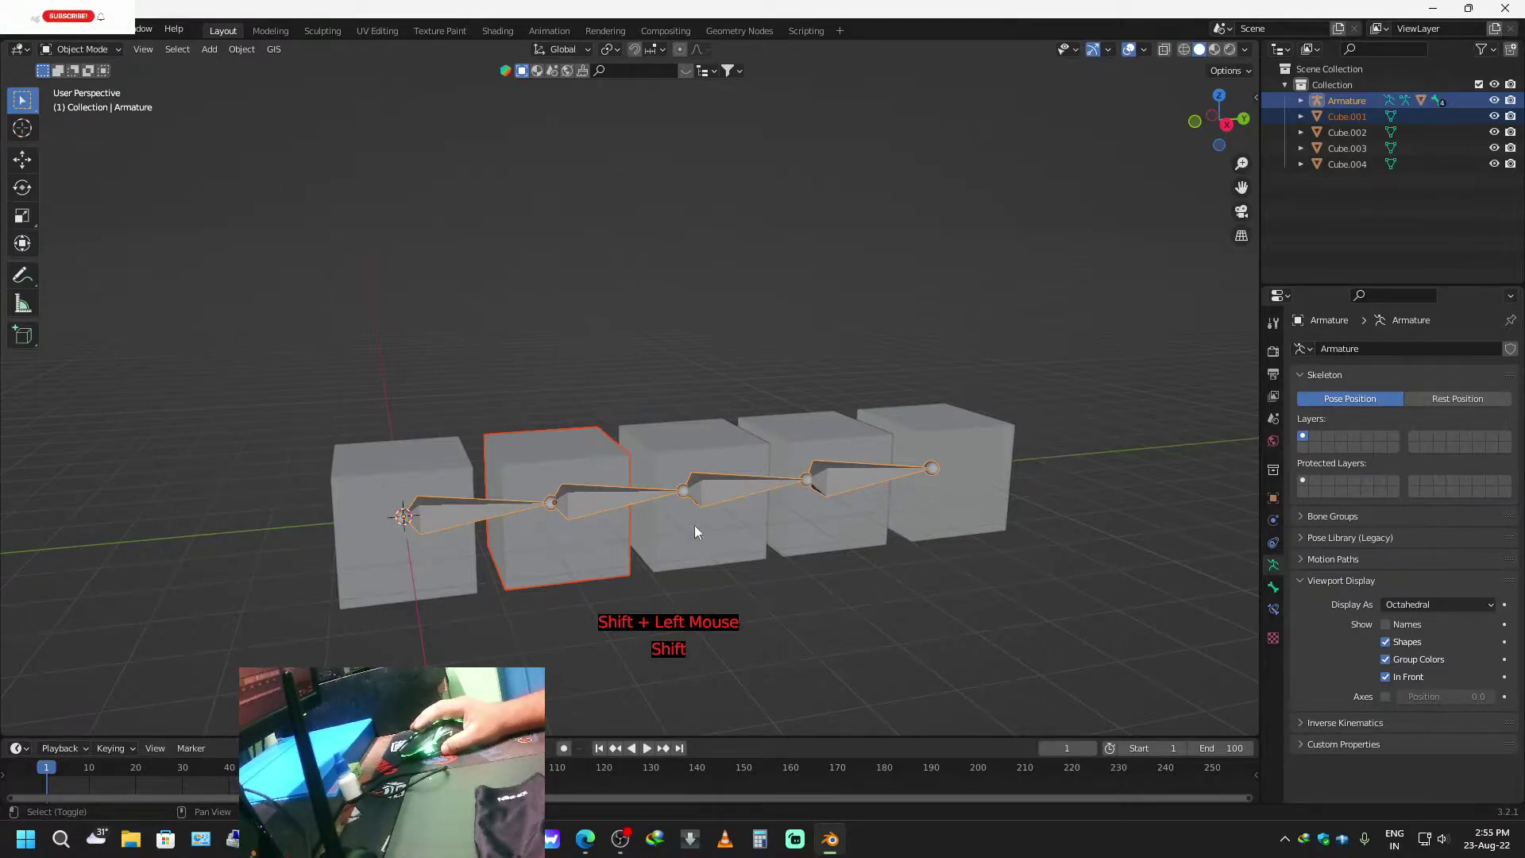
key(ctrl+Tab)
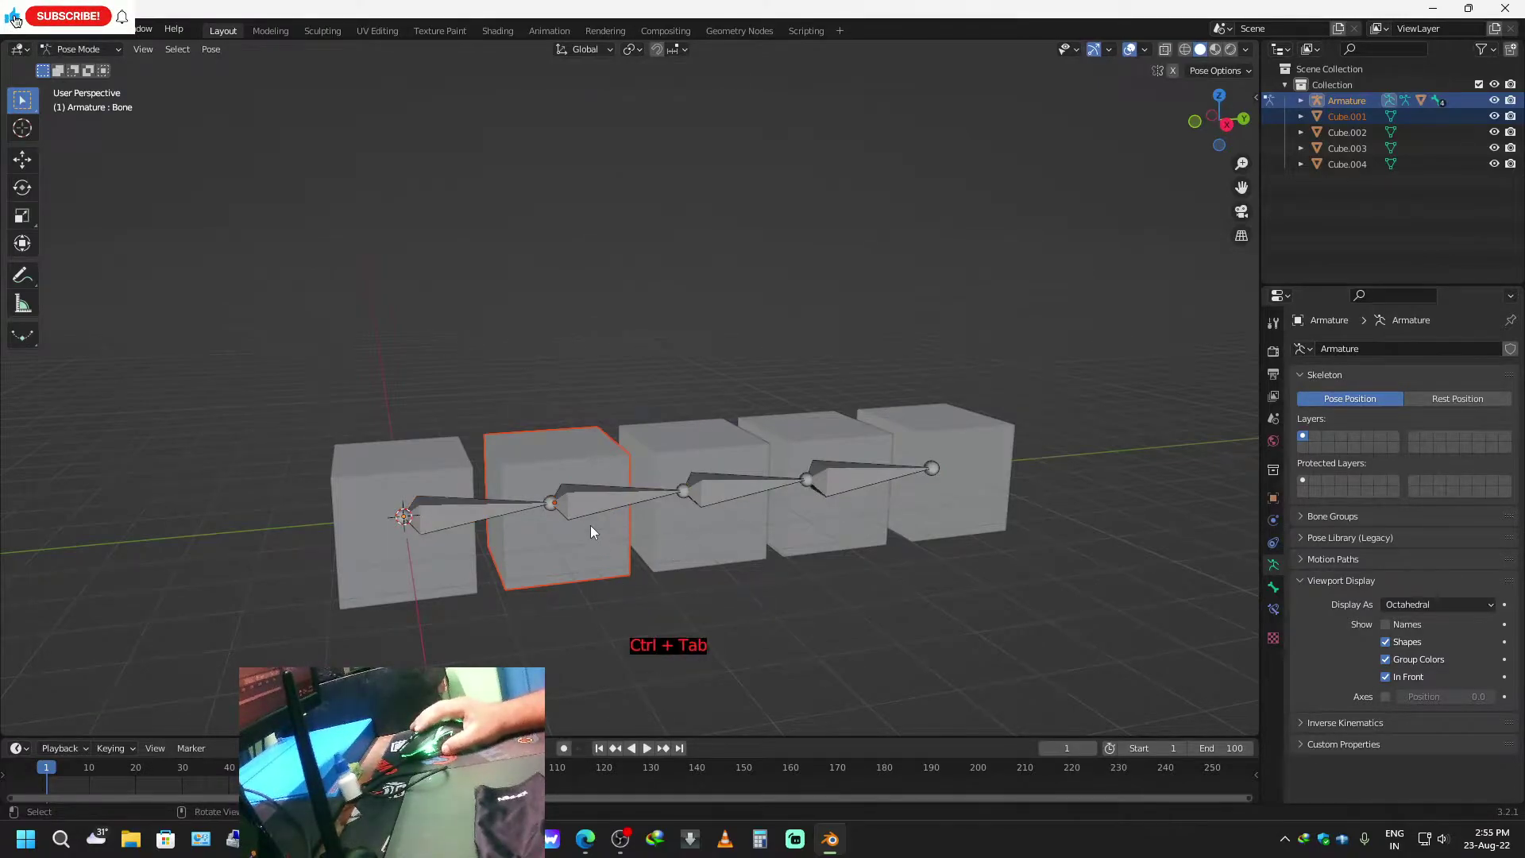
click(586, 510)
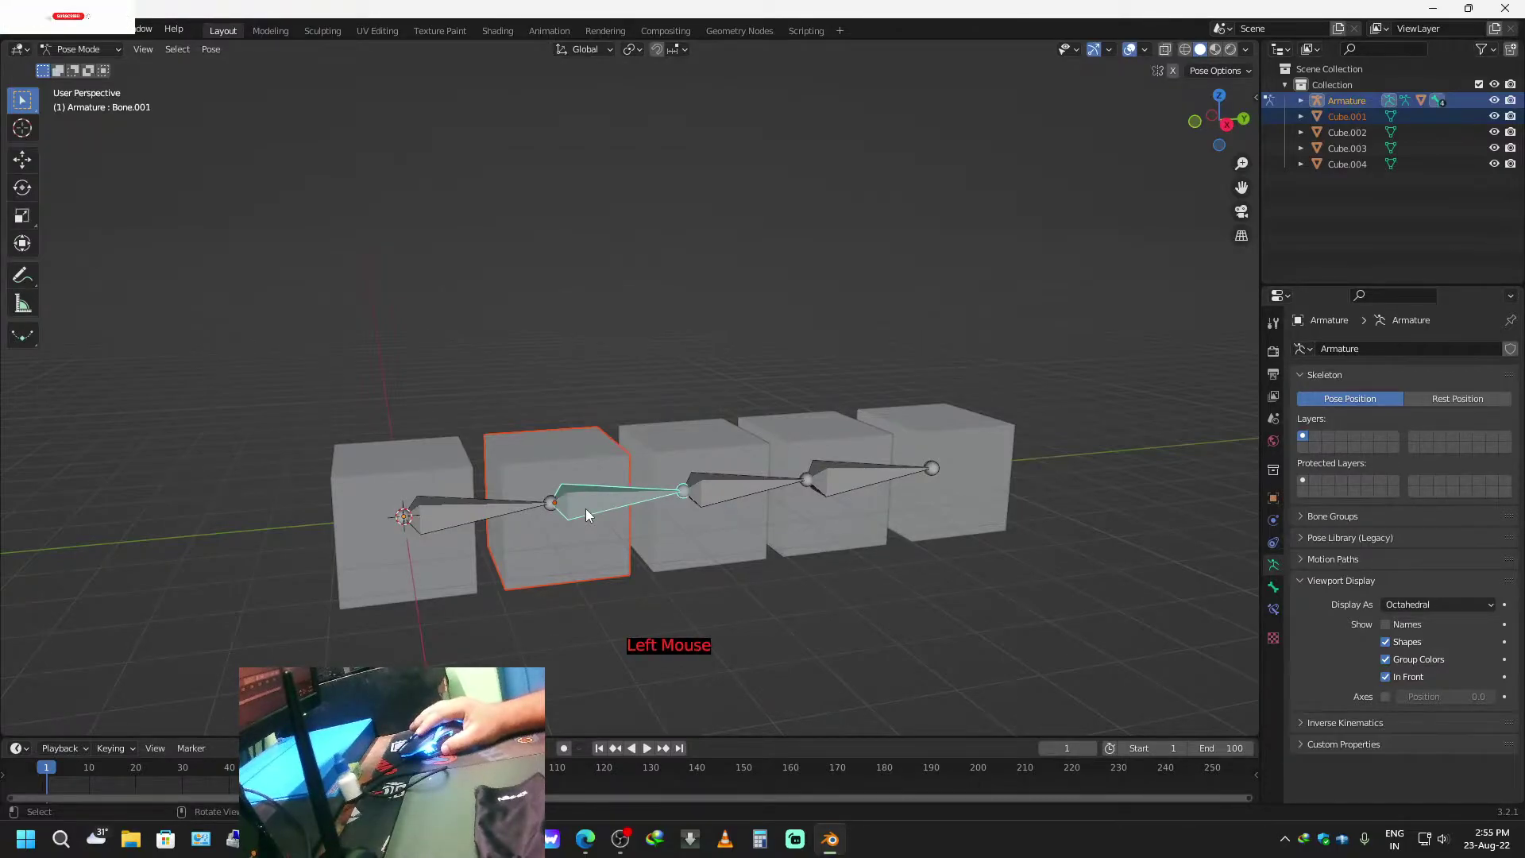
key(ctrl+p)
click(564, 510)
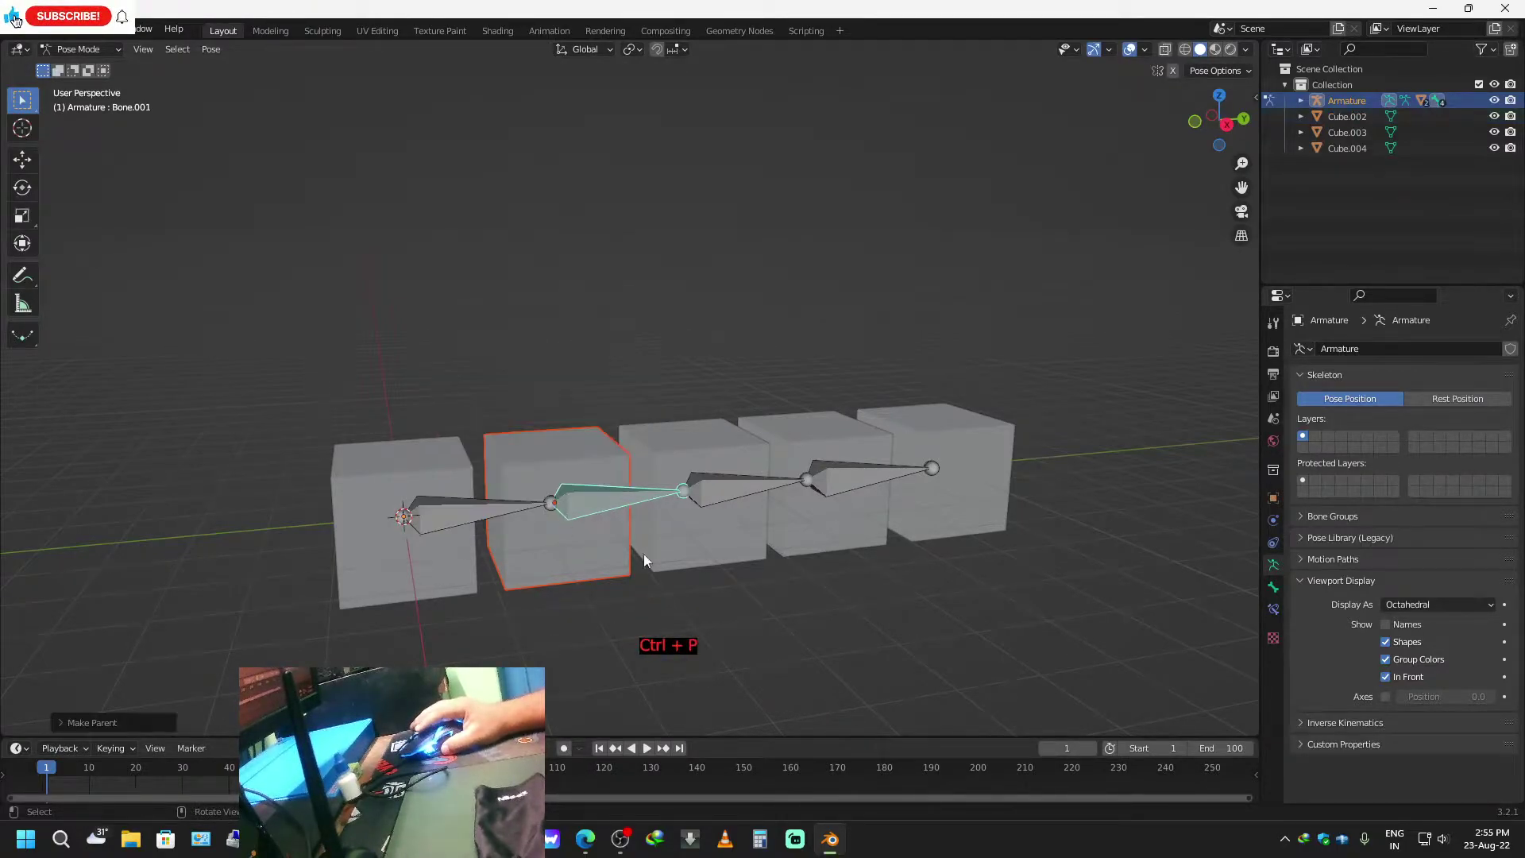
Return to Object Mode and parent the third cube, Cube.002, to the third bone with the Bone option.
key(ctrl+Tab)
click(677, 457)
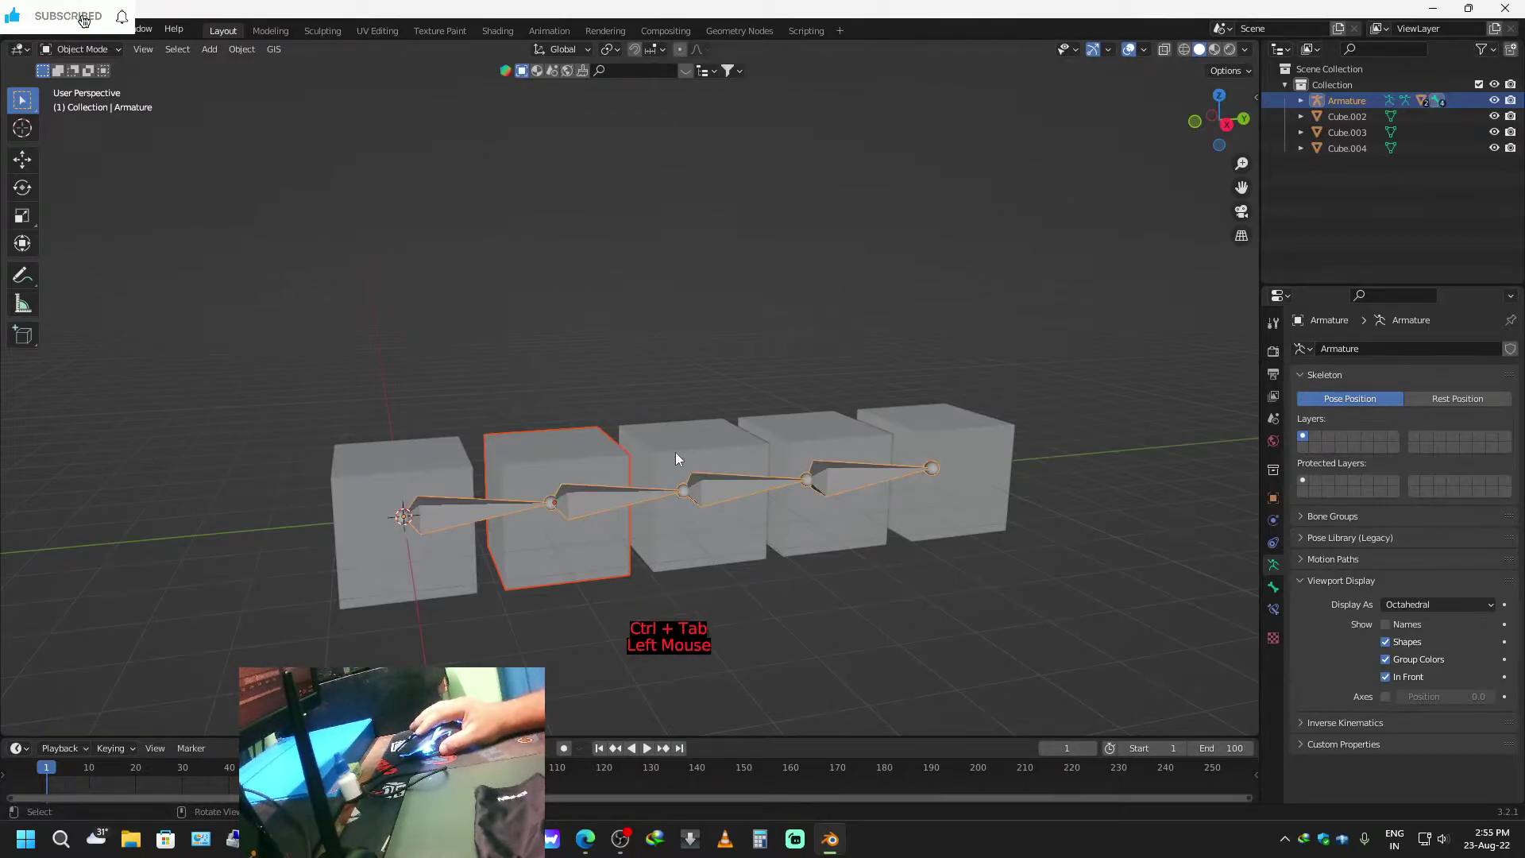
shift+click(711, 513)
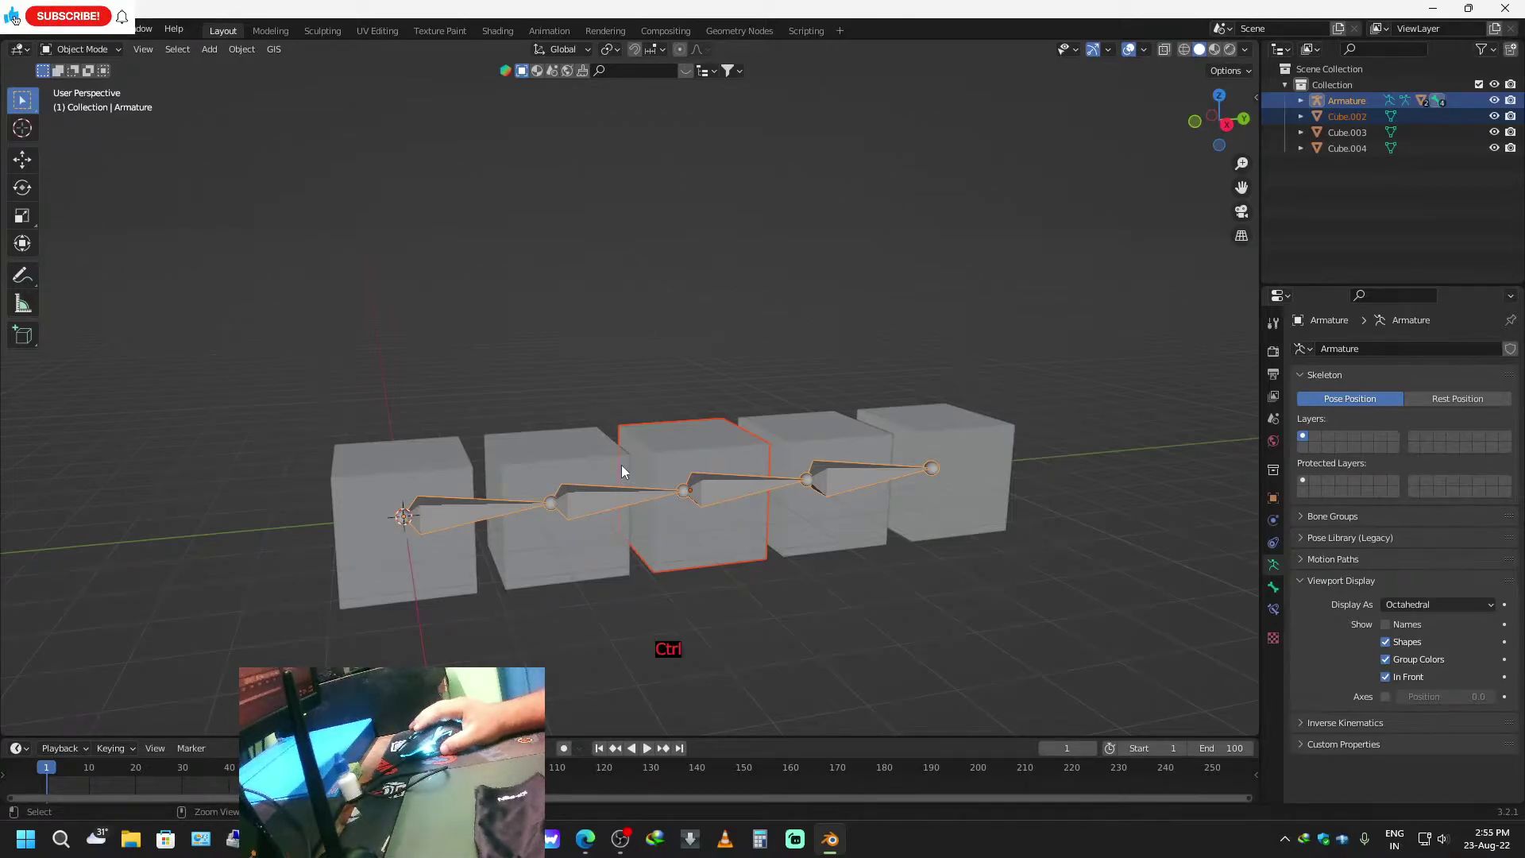
key(ctrl+Tab)
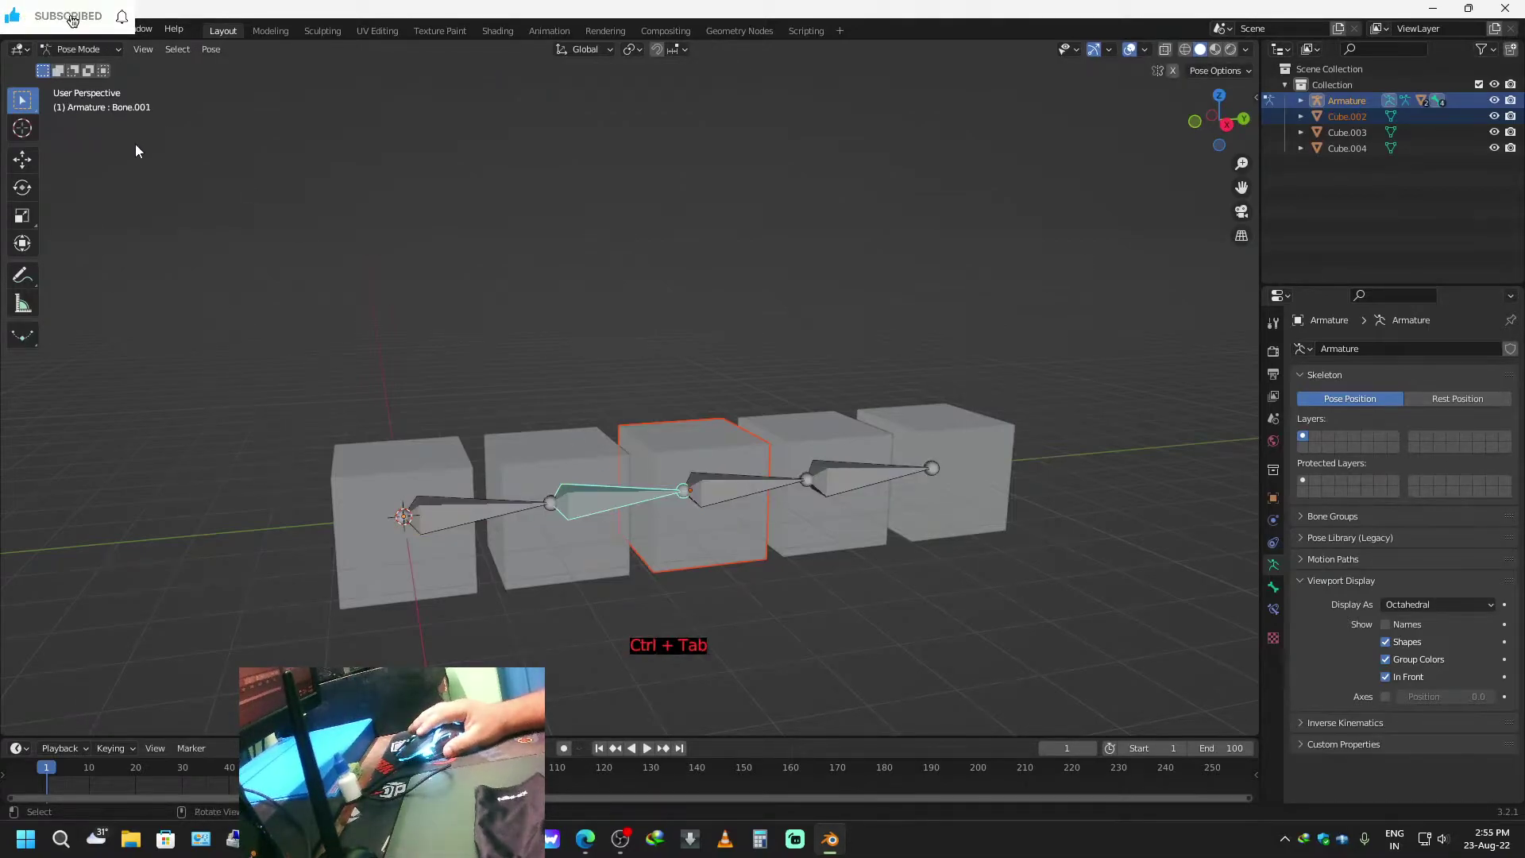
click(704, 490)
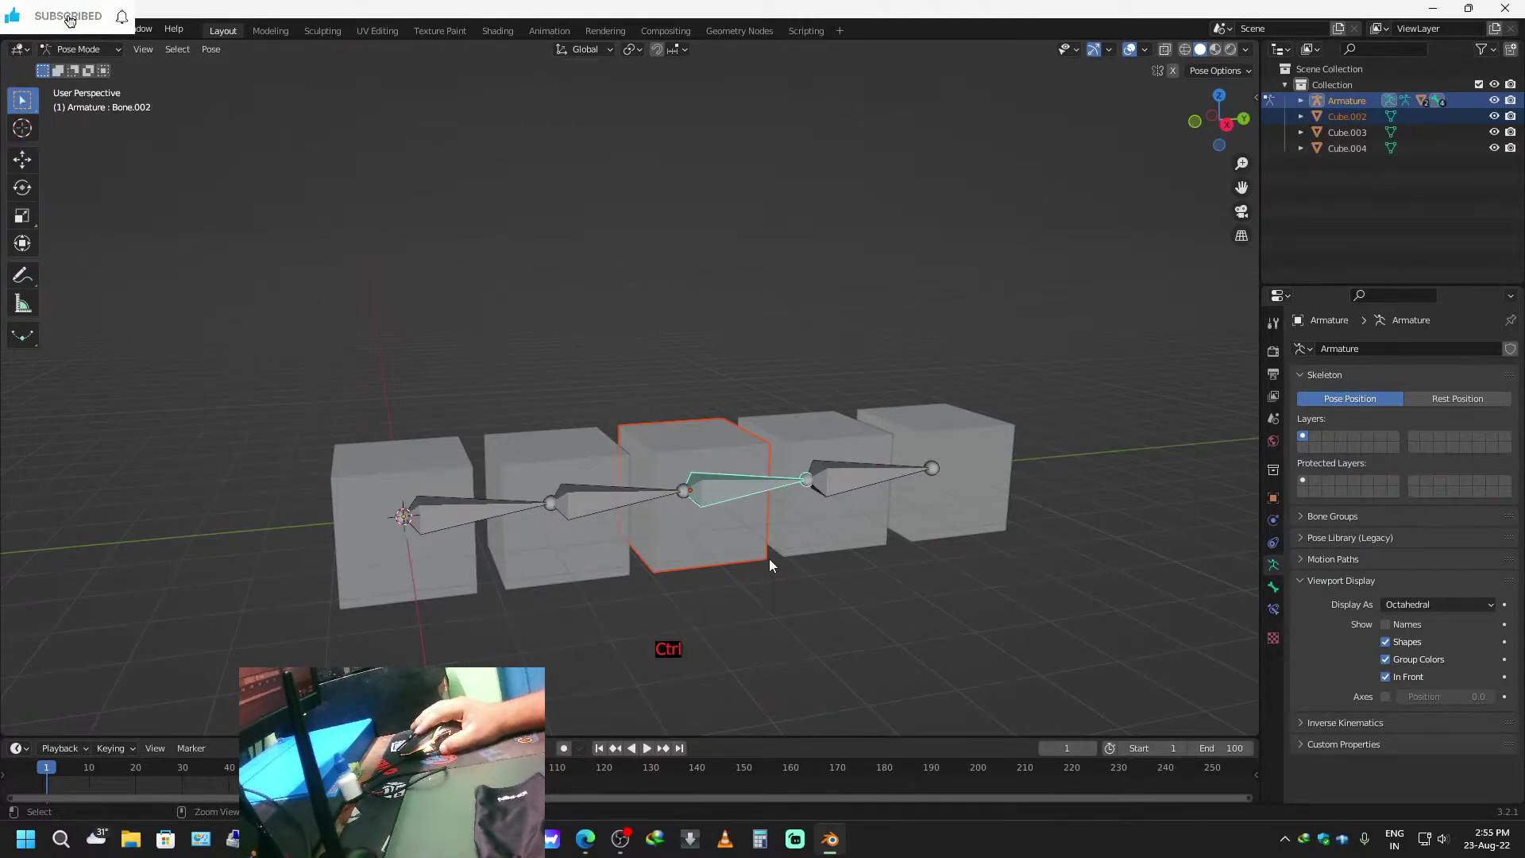
key(ctrl+p)
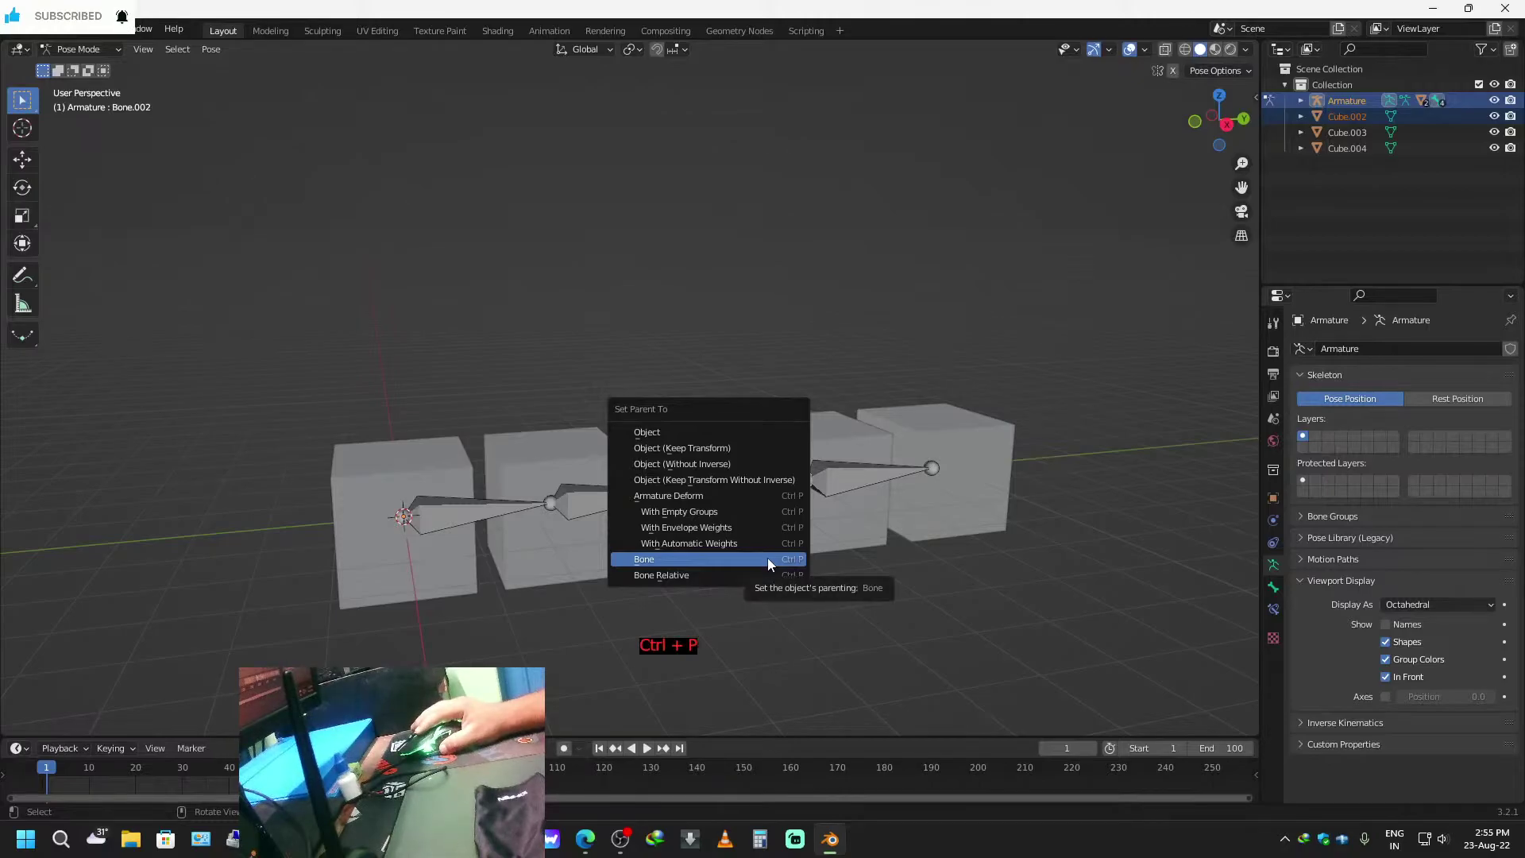
click(767, 558)
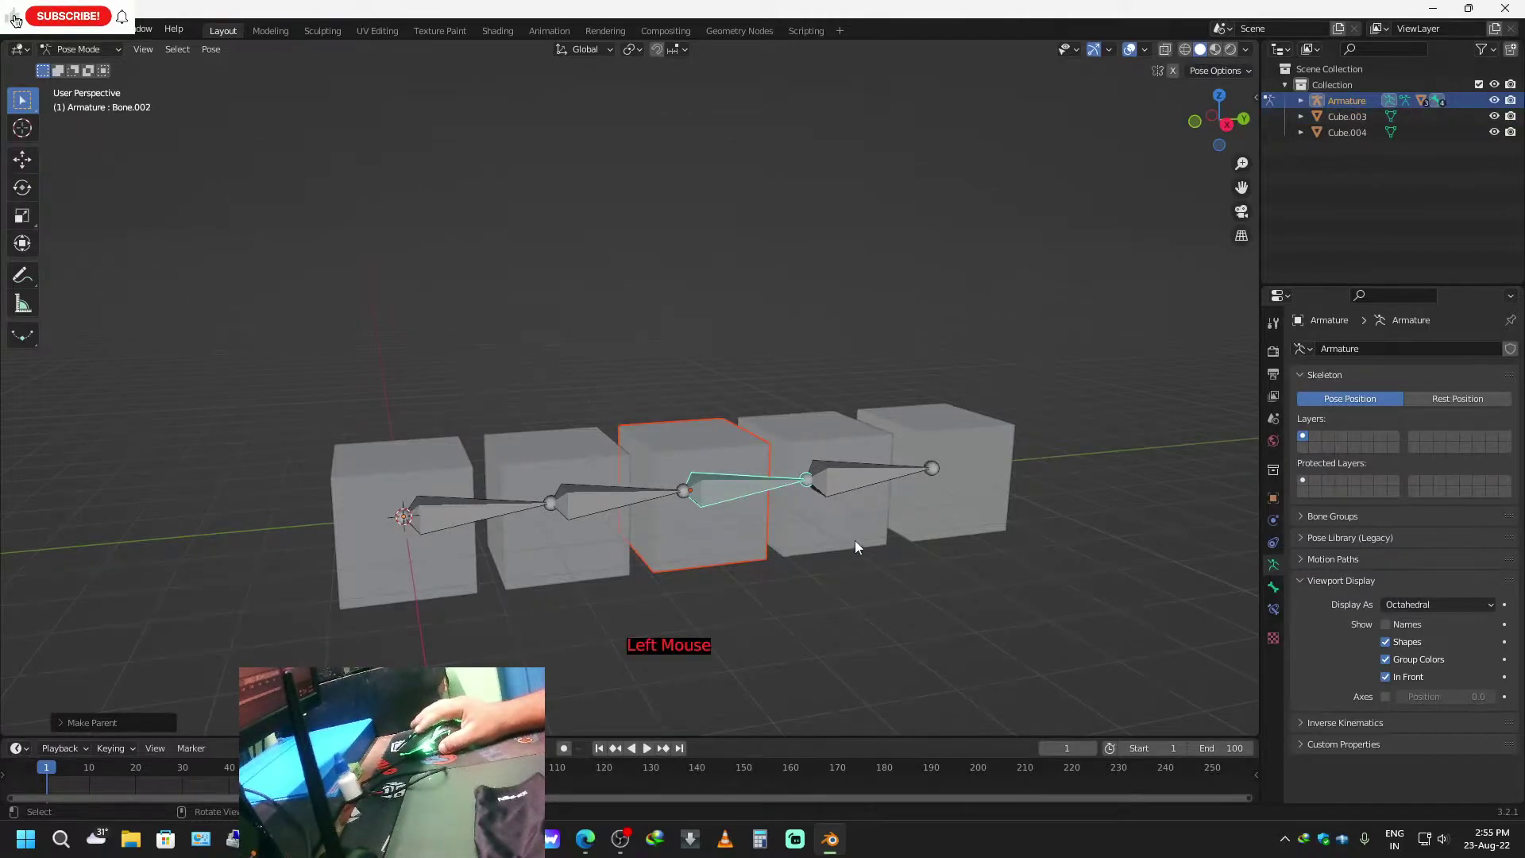
Return to Object Mode and parent the fourth cube, Cube.003, to the fourth bone with the Bone option.
key(ctrl+Tab)
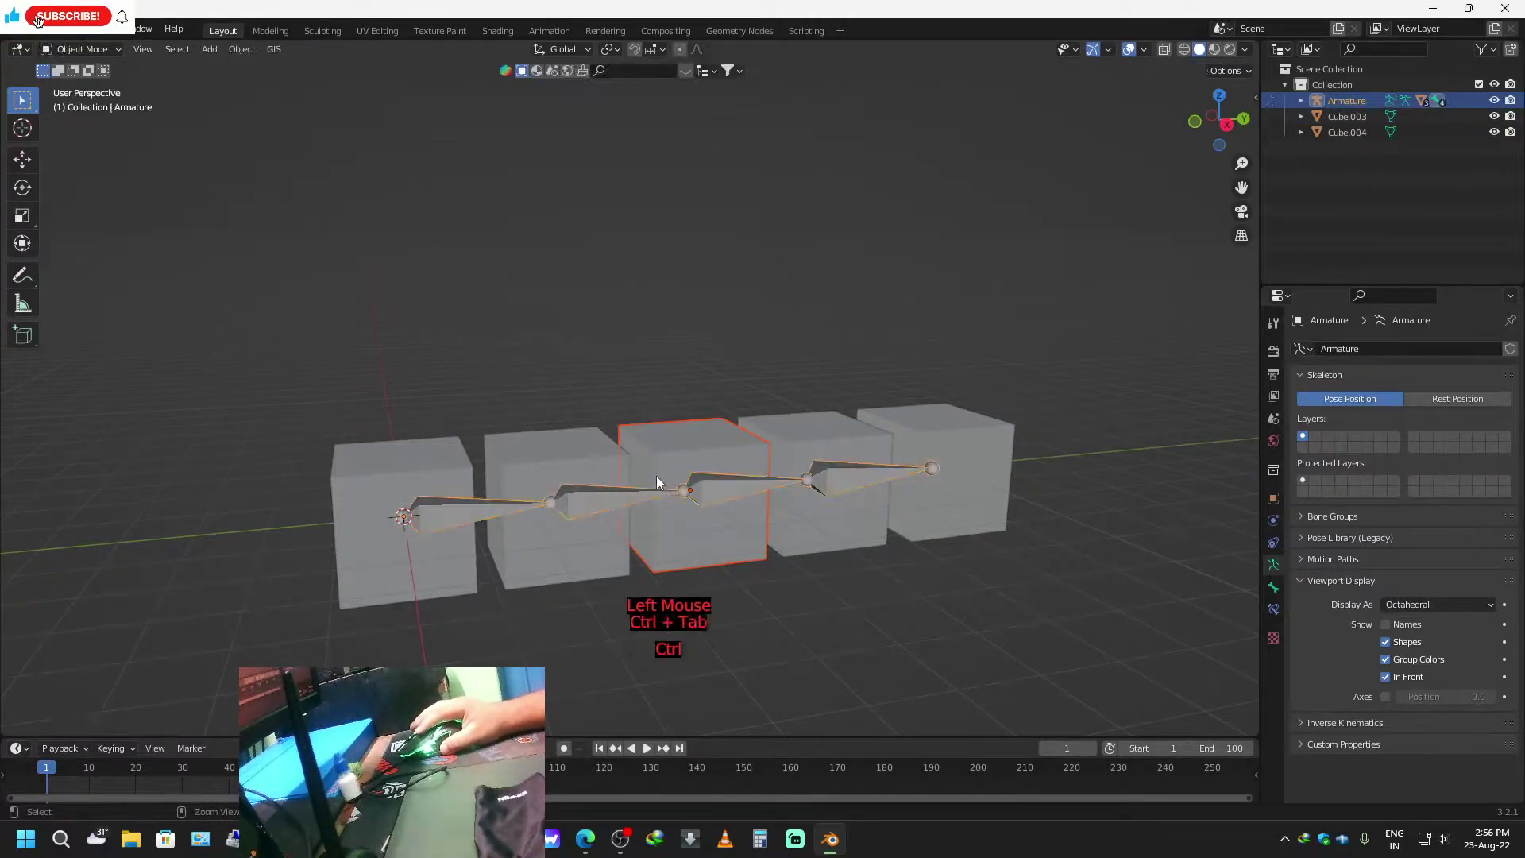
click(111, 50)
click(784, 495)
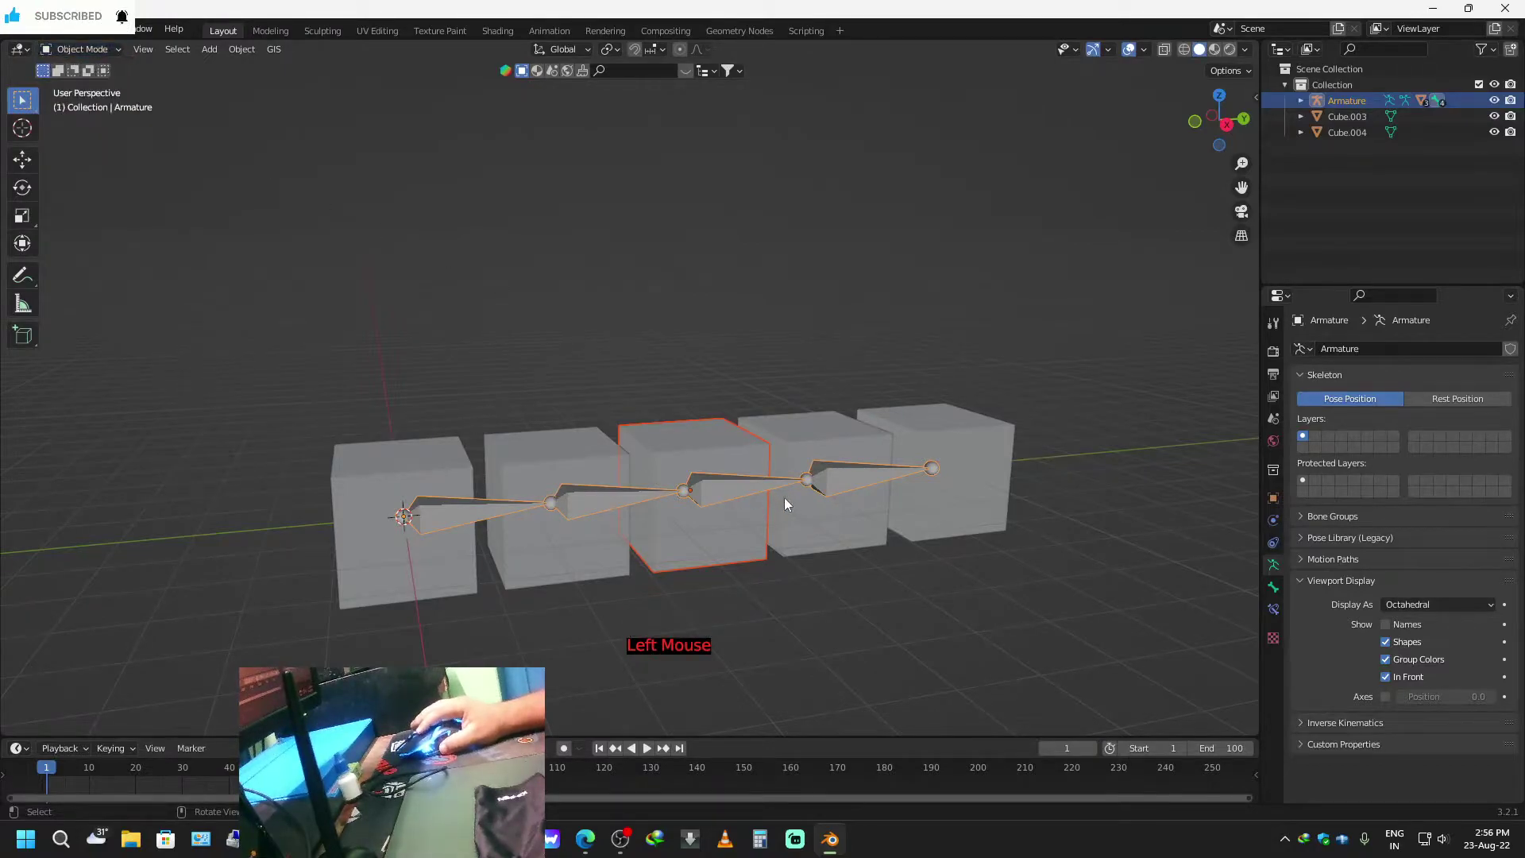
click(809, 530)
click(79, 49)
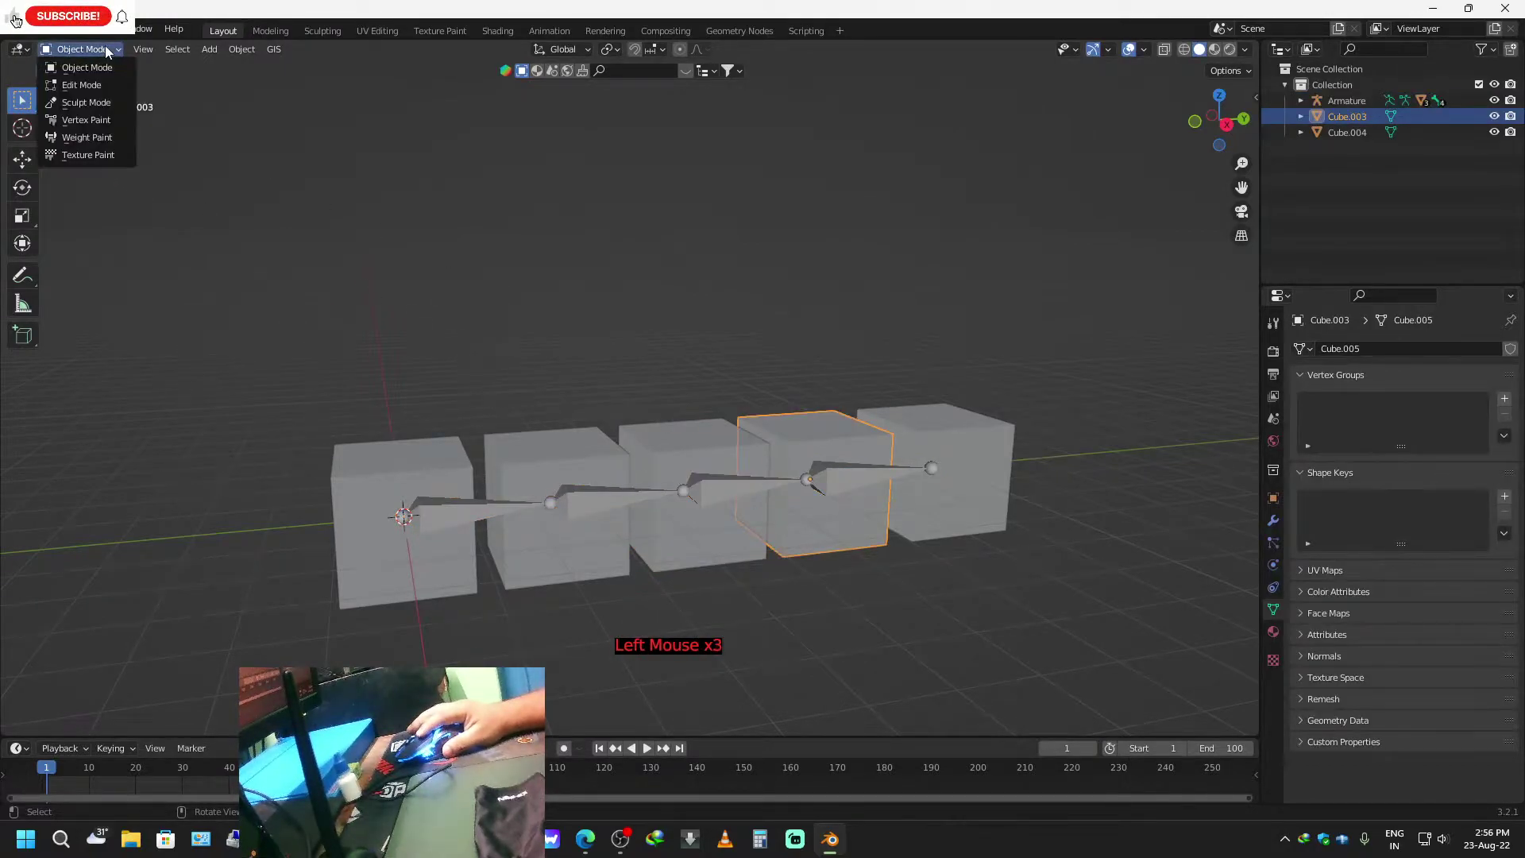
shift+click(845, 473)
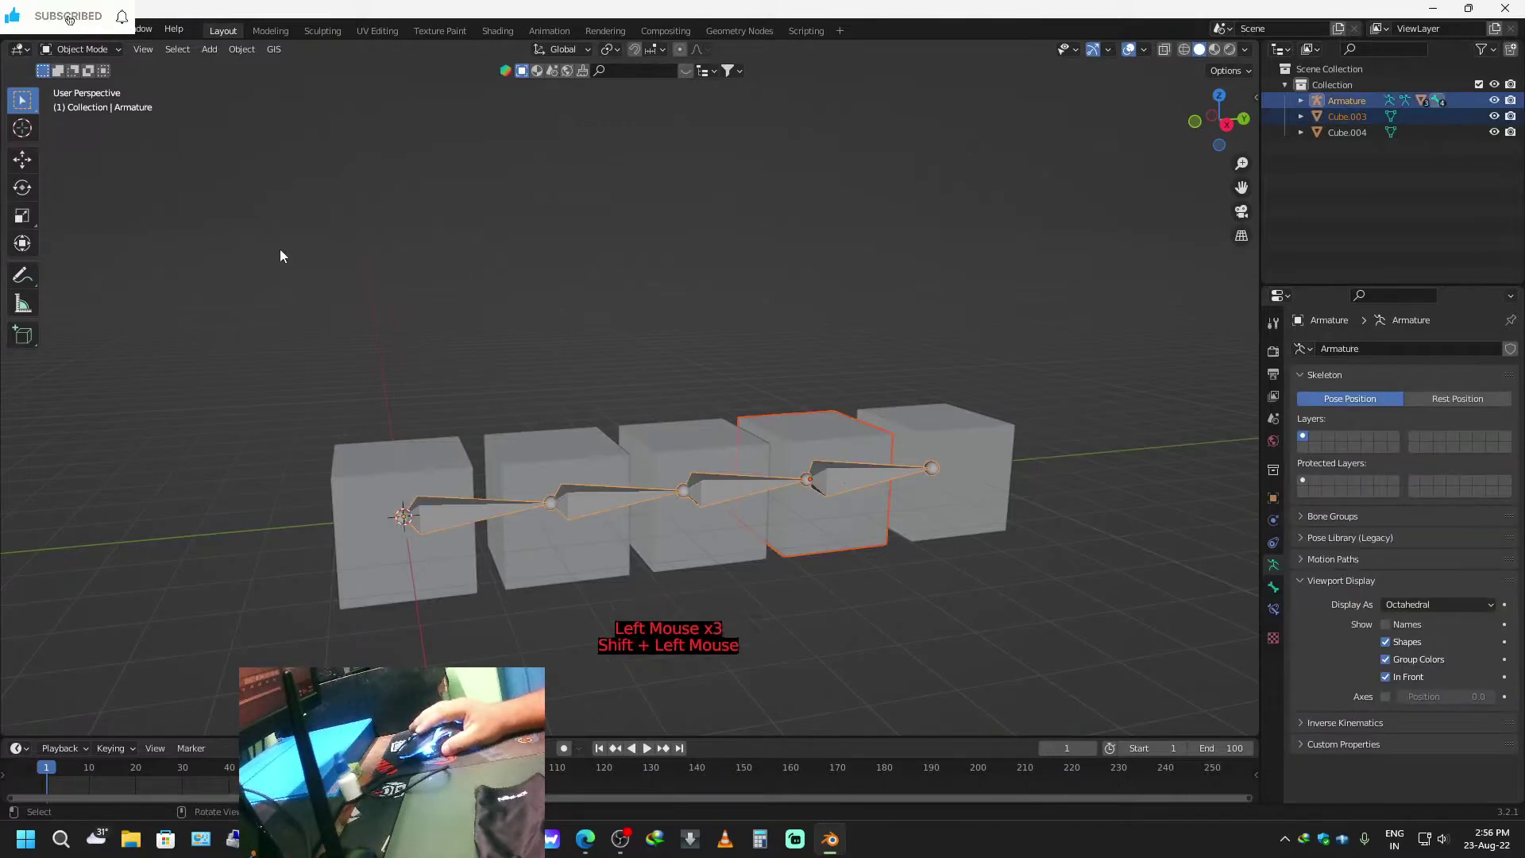
click(116, 47)
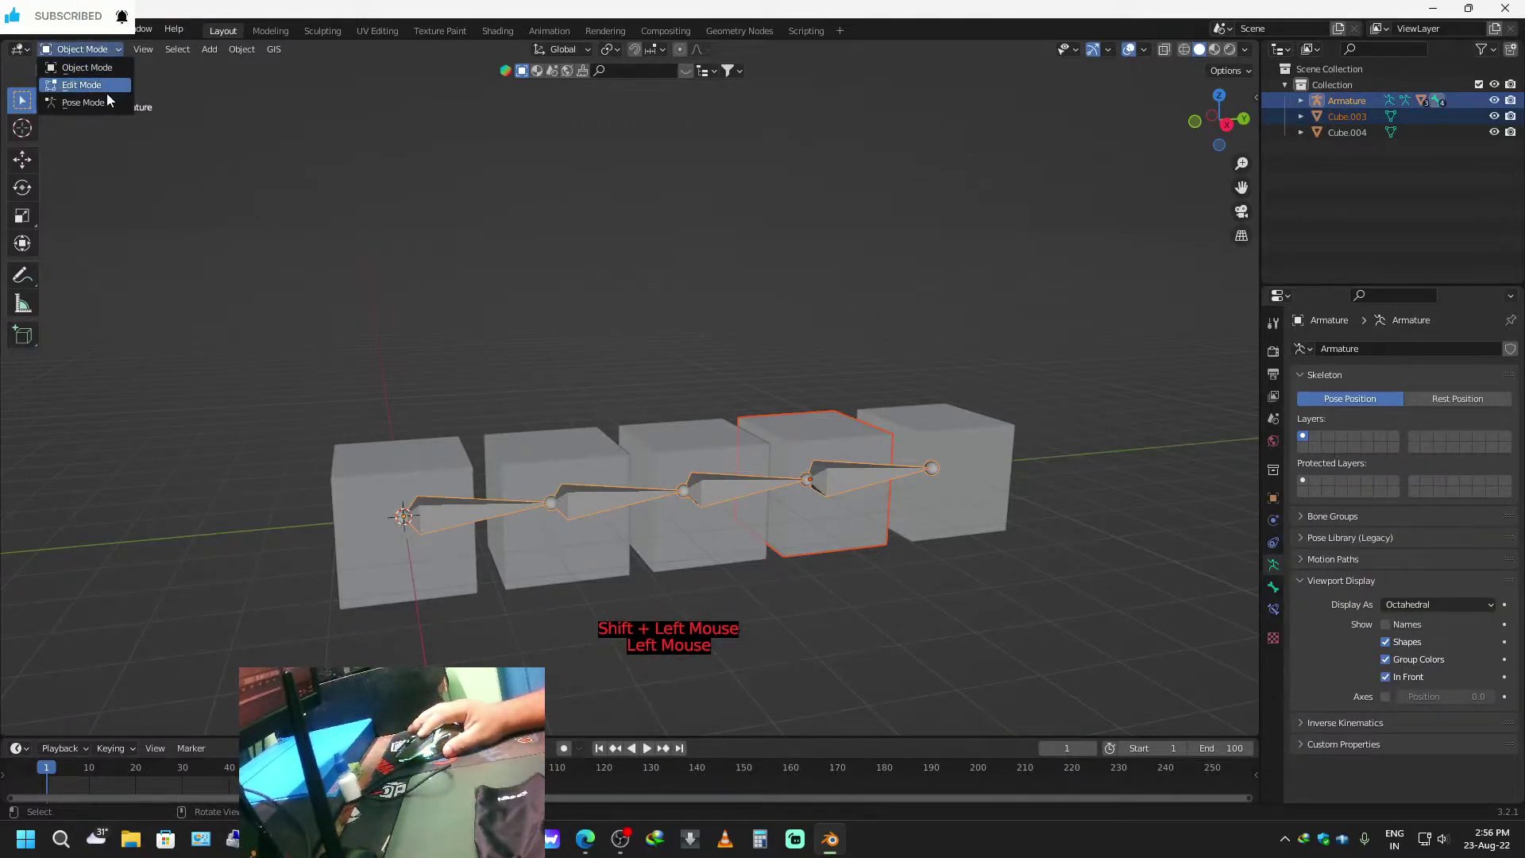
click(94, 112)
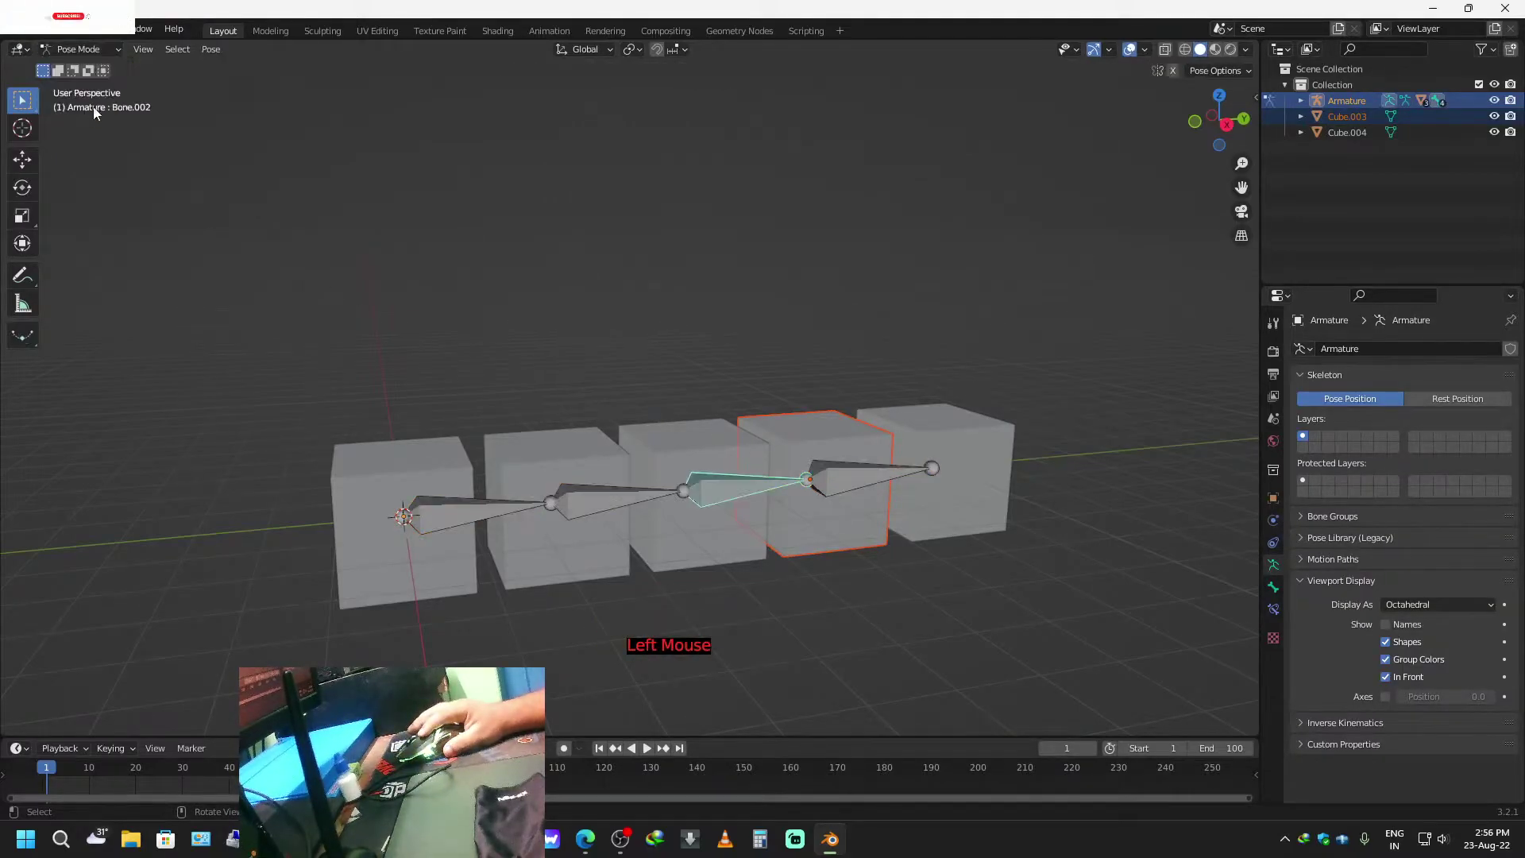
click(851, 484)
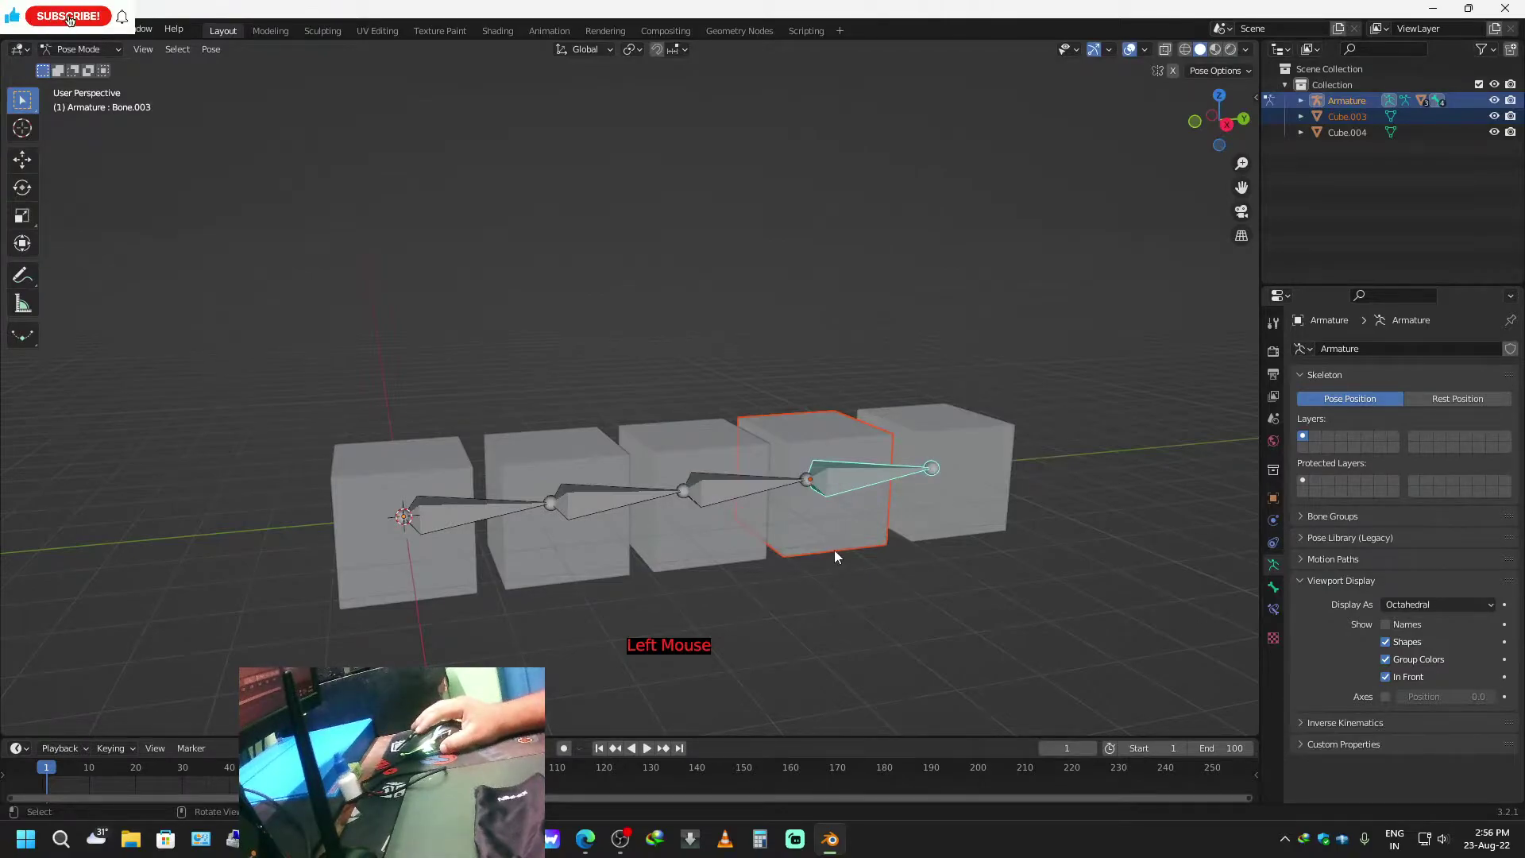
key(ctrl)
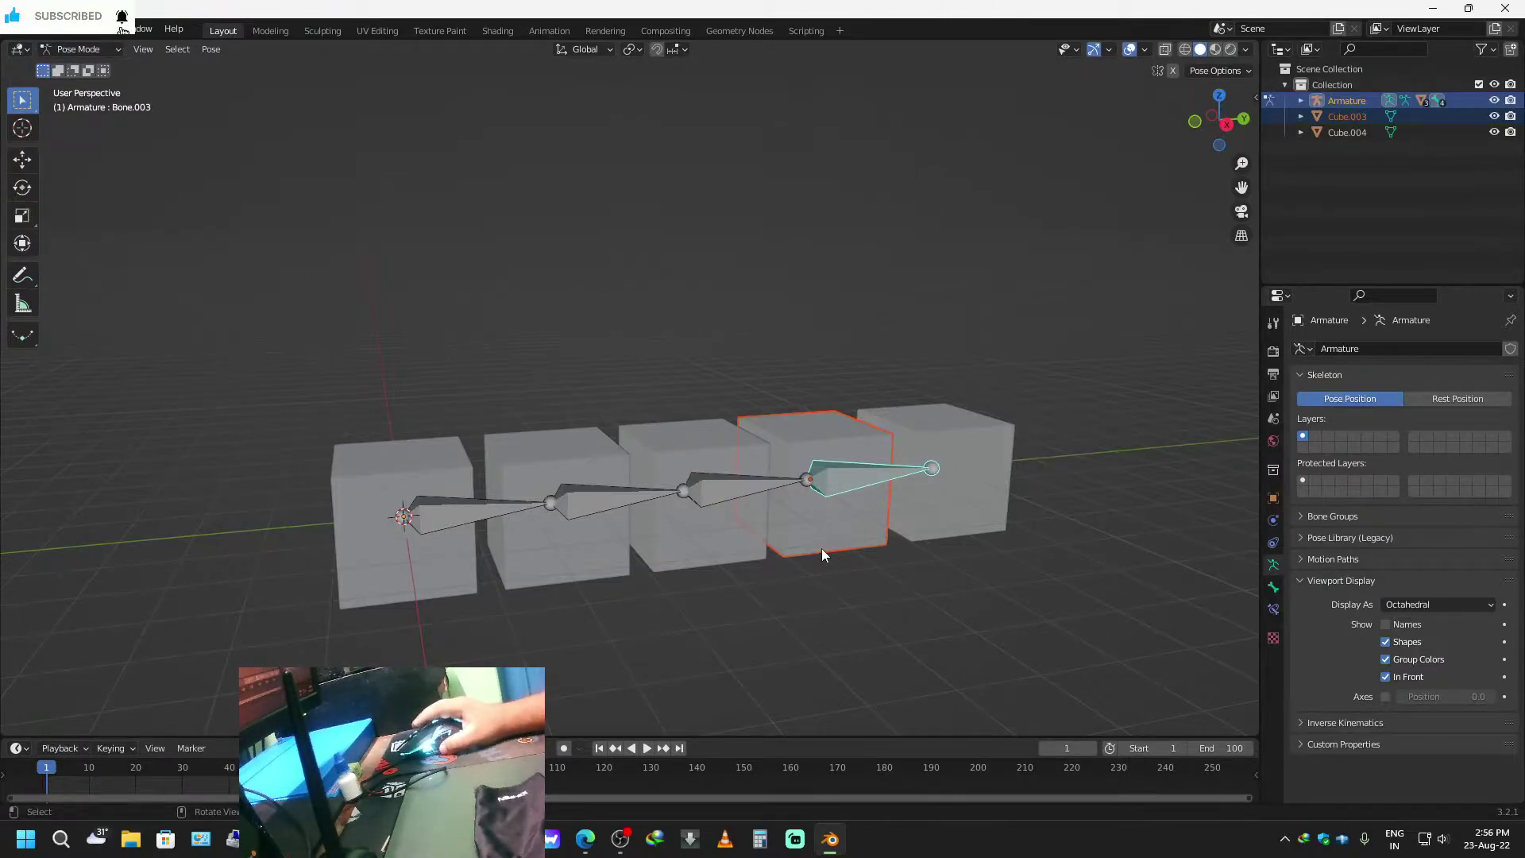
key(ctrl+p)
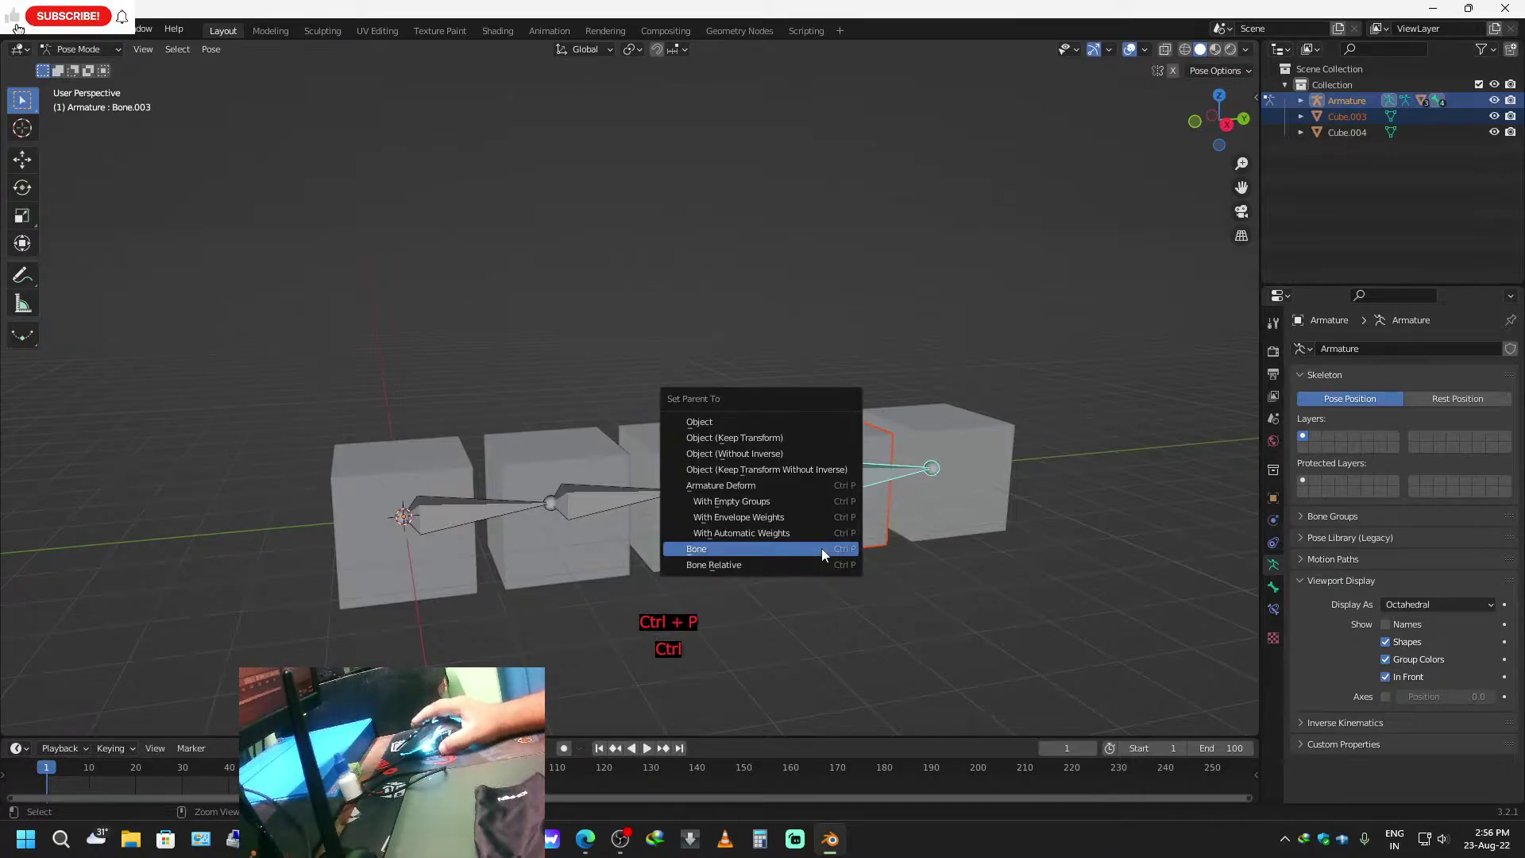
click(821, 549)
Test the parented chain by trial-moving the first bone, cancelling the move and clearing the selection.
middle_drag(966, 645, 810, 612)
click(432, 476)
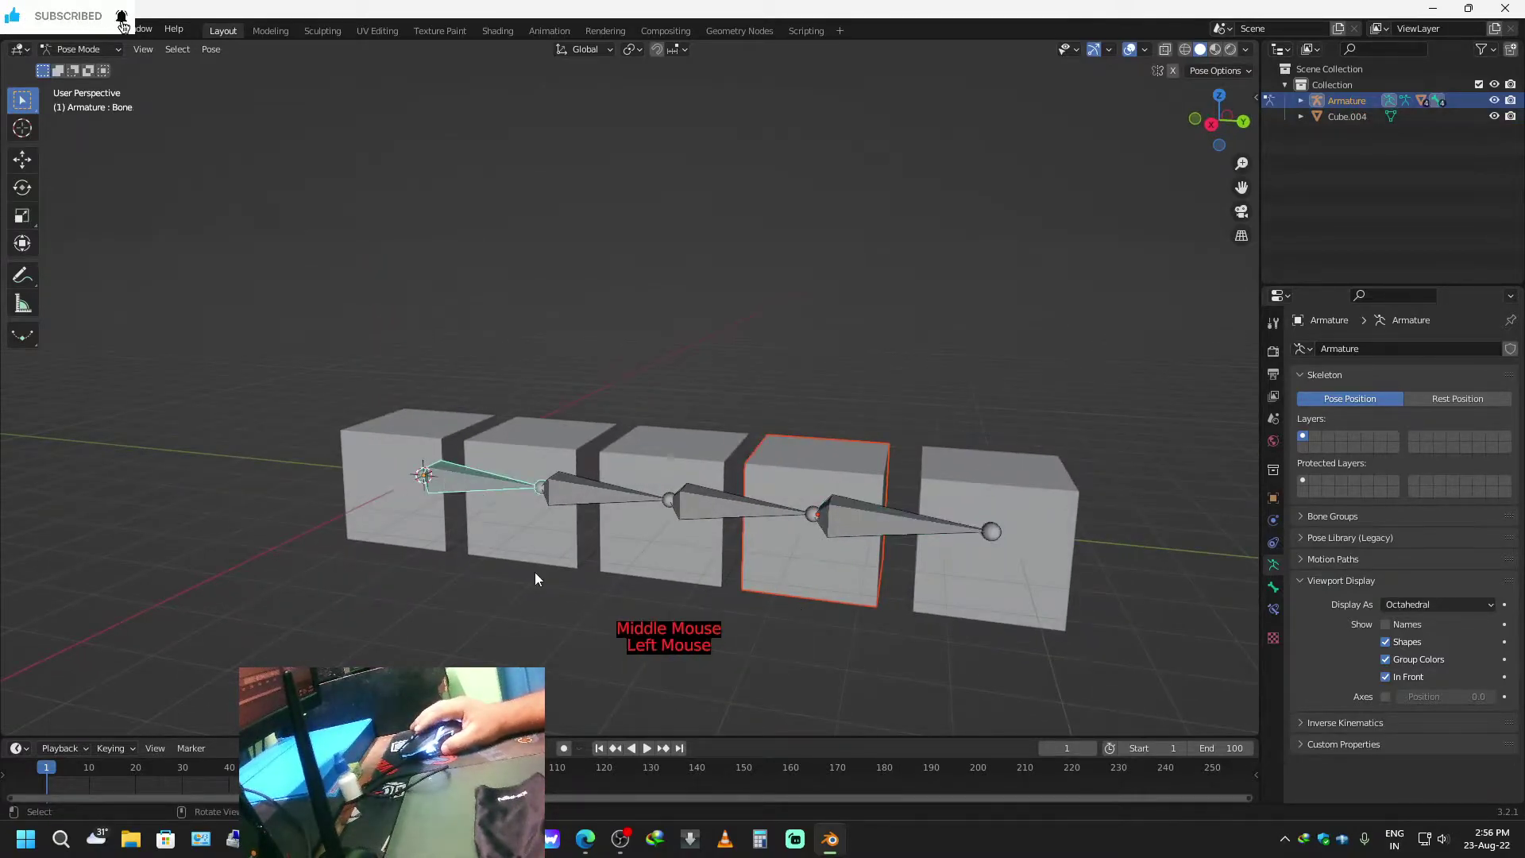
key(g)
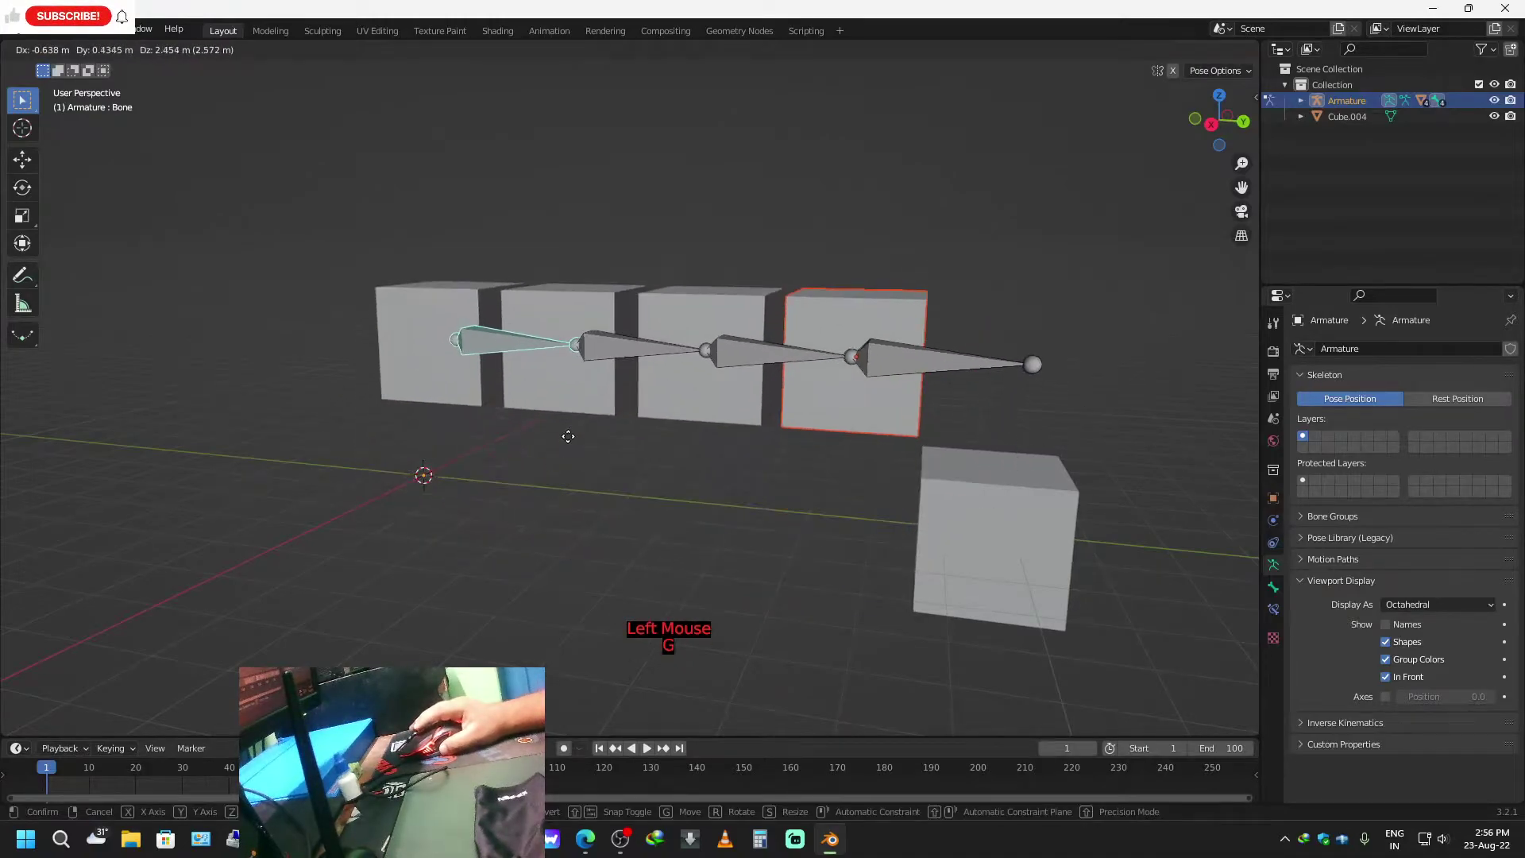
click(992, 586)
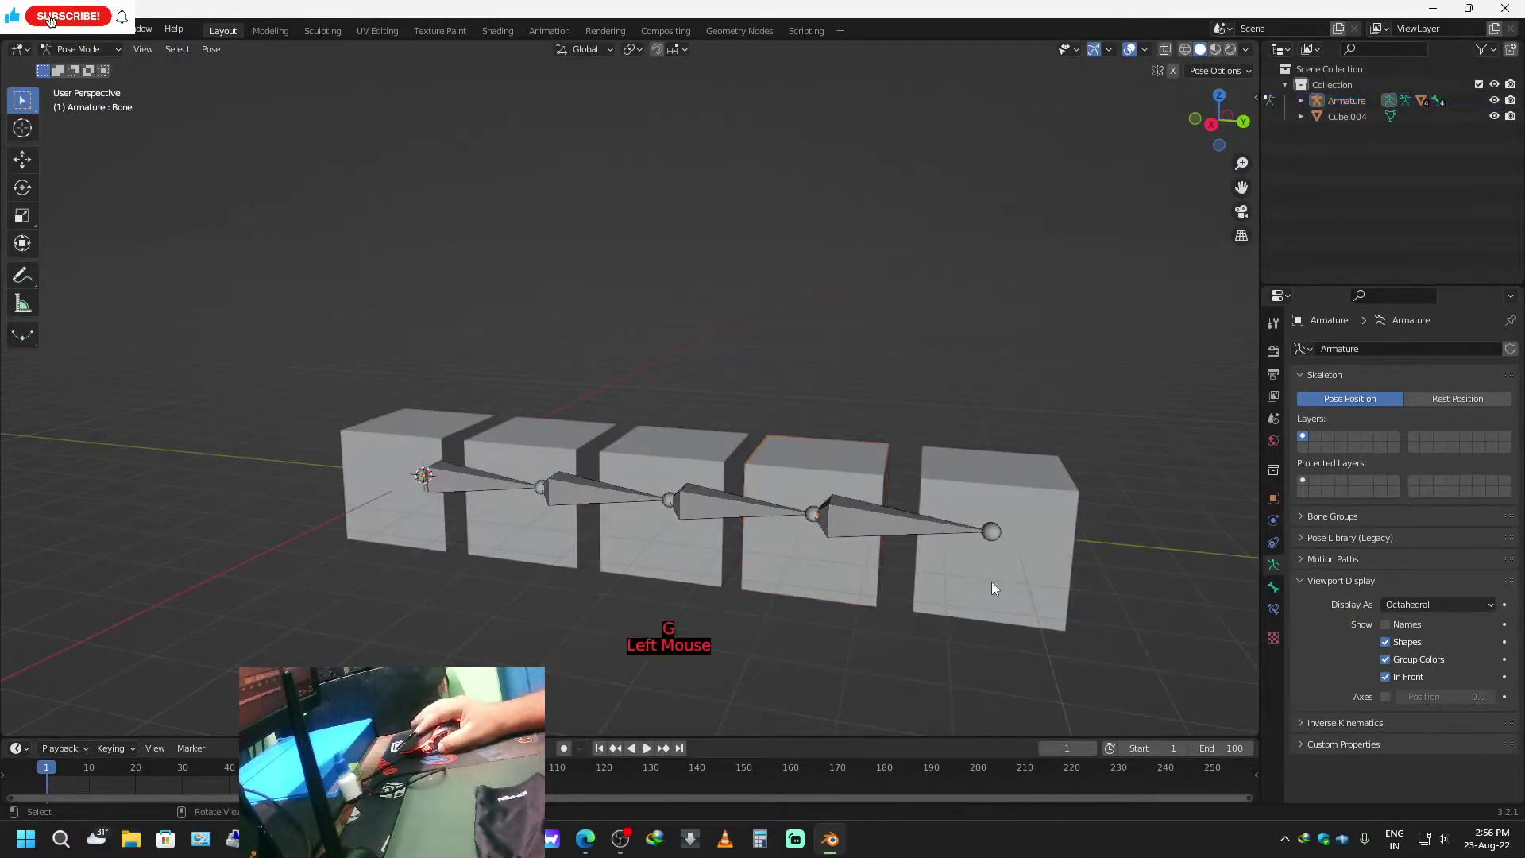
click(996, 519)
click(994, 536)
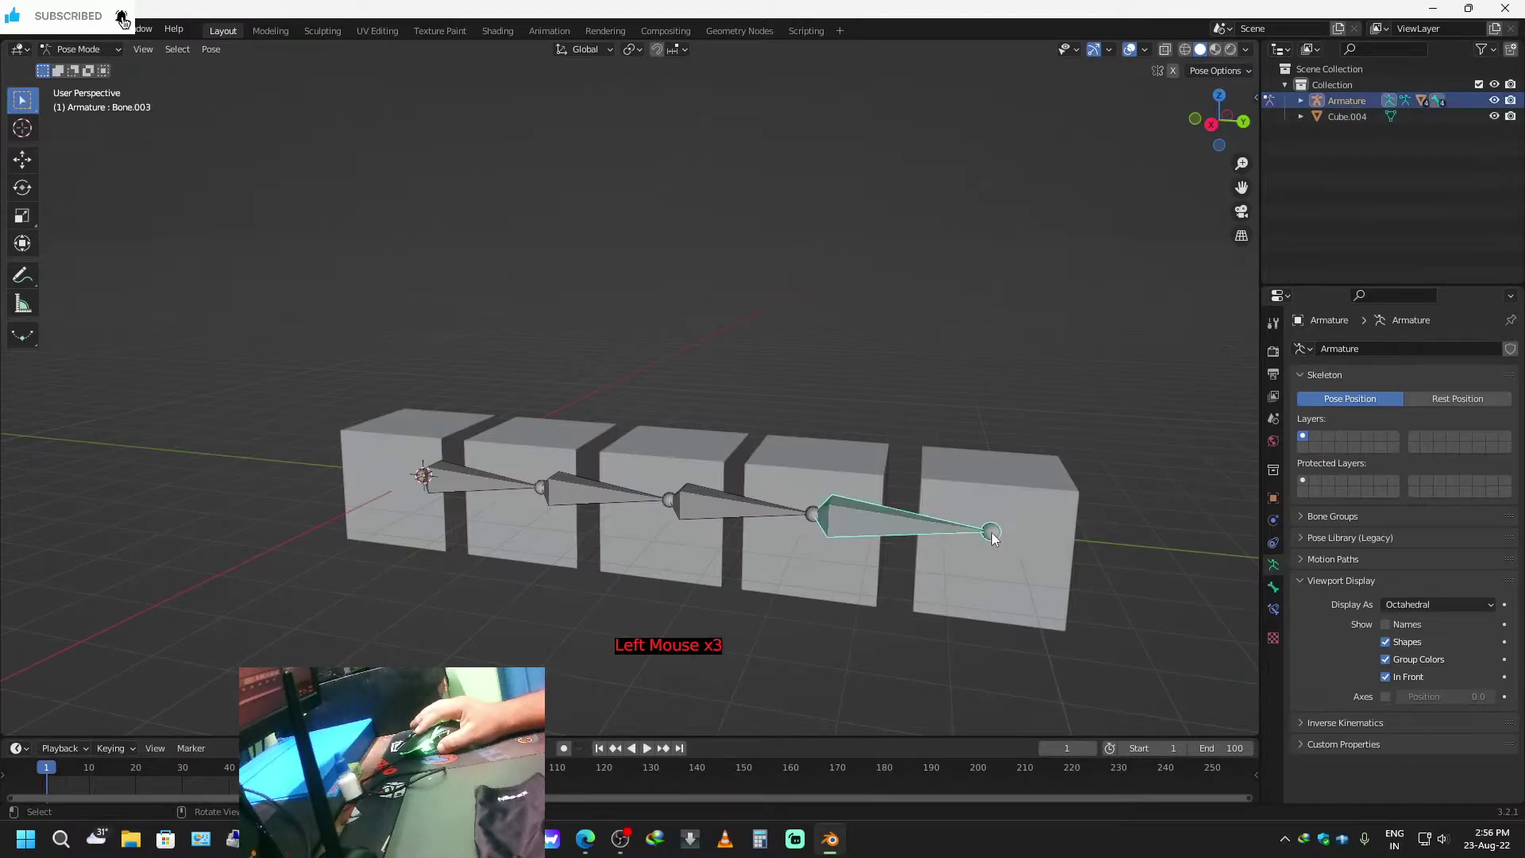
click(1003, 583)
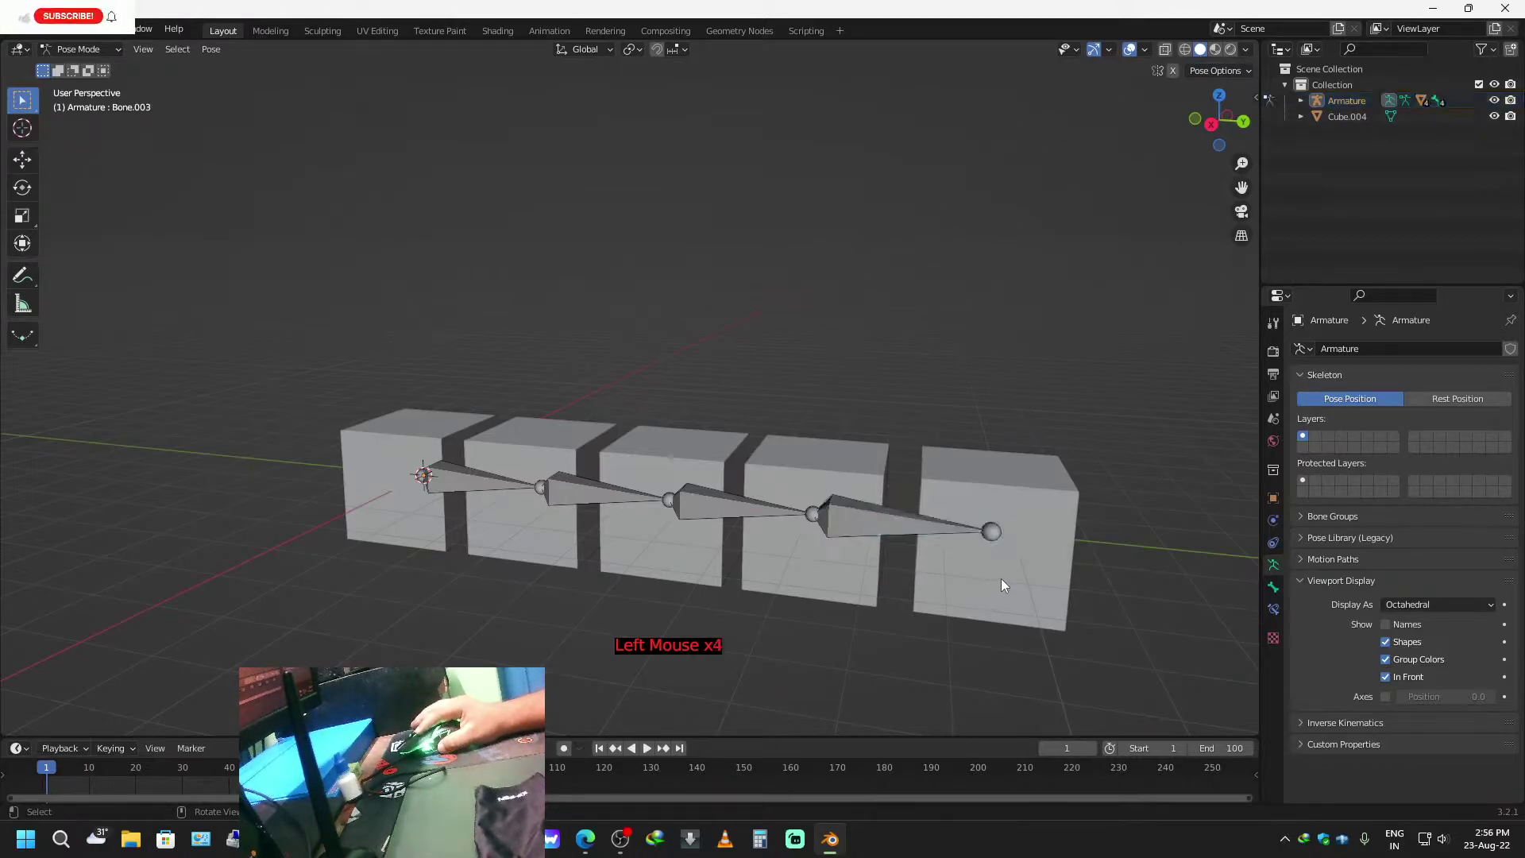
Extrude a fifth bone about 1.48 m along the Y axis from the last bone's tip in Edit Mode and return to Object Mode.
click(996, 533)
click(1127, 524)
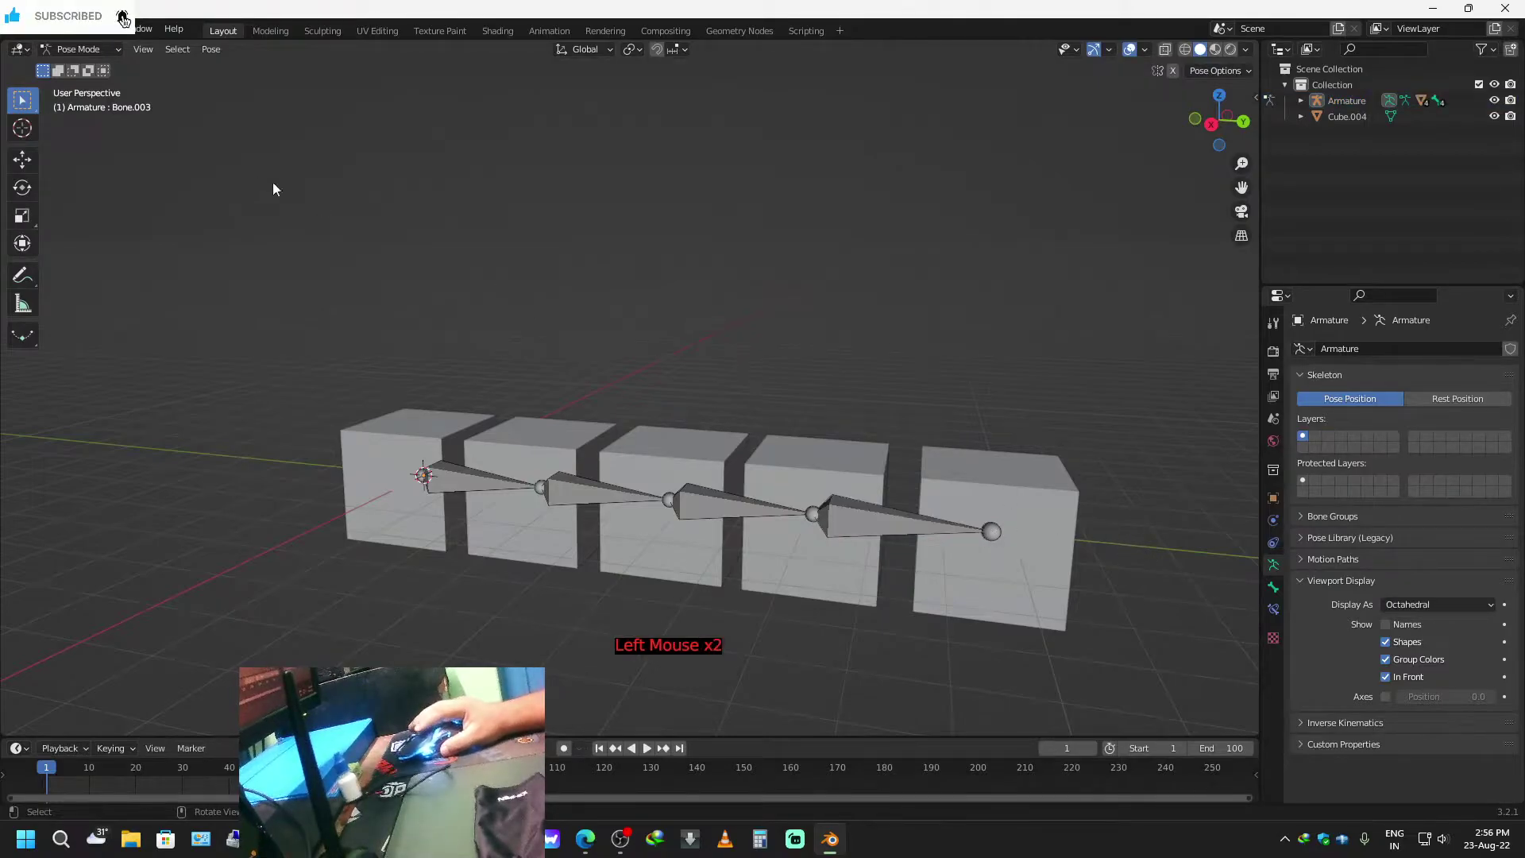
key(ctrl+Tab)
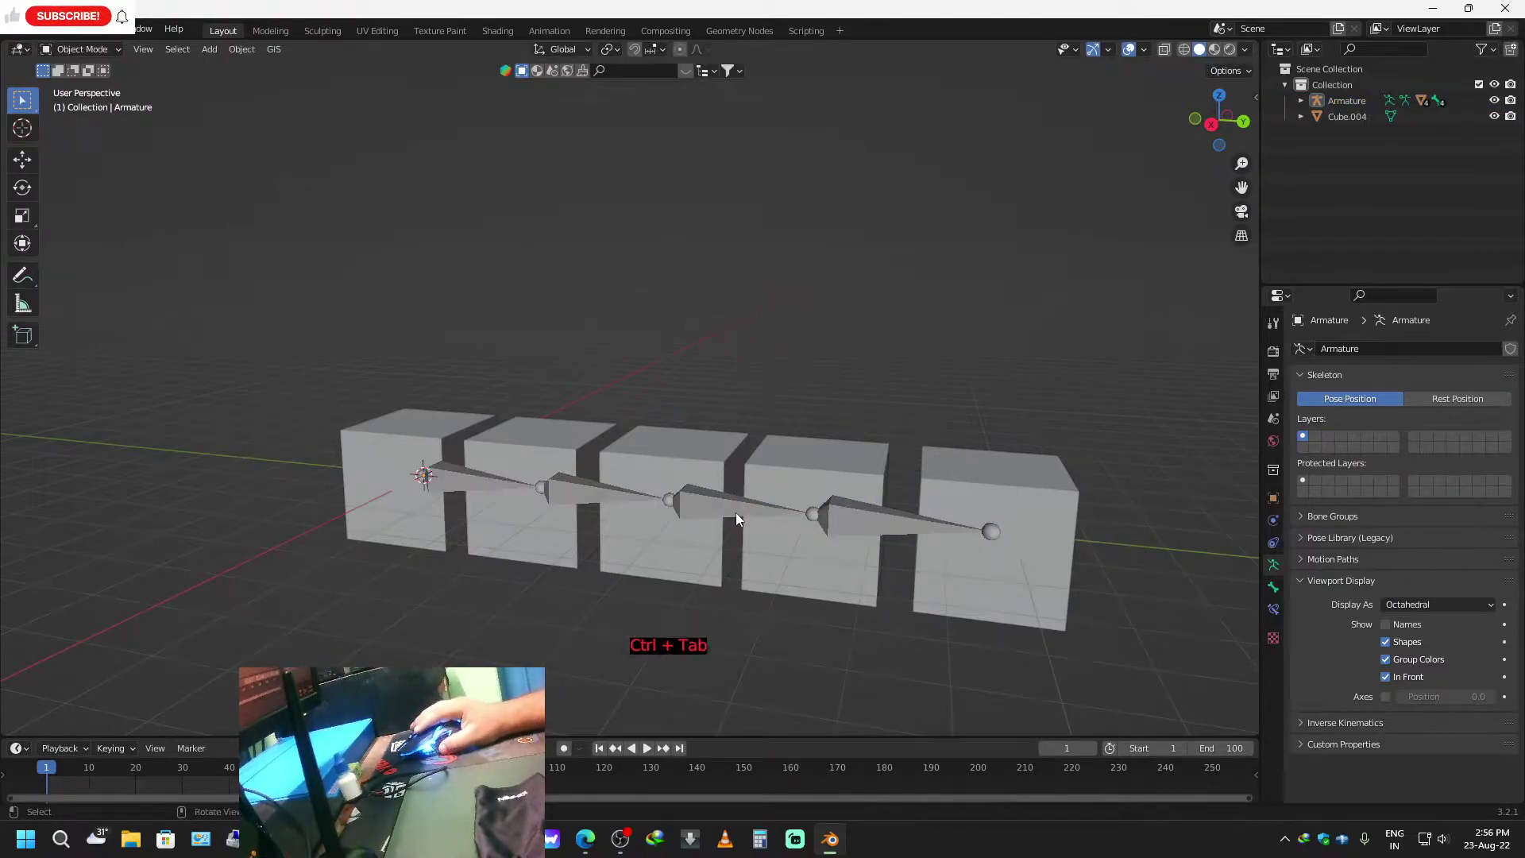
click(998, 537)
click(996, 535)
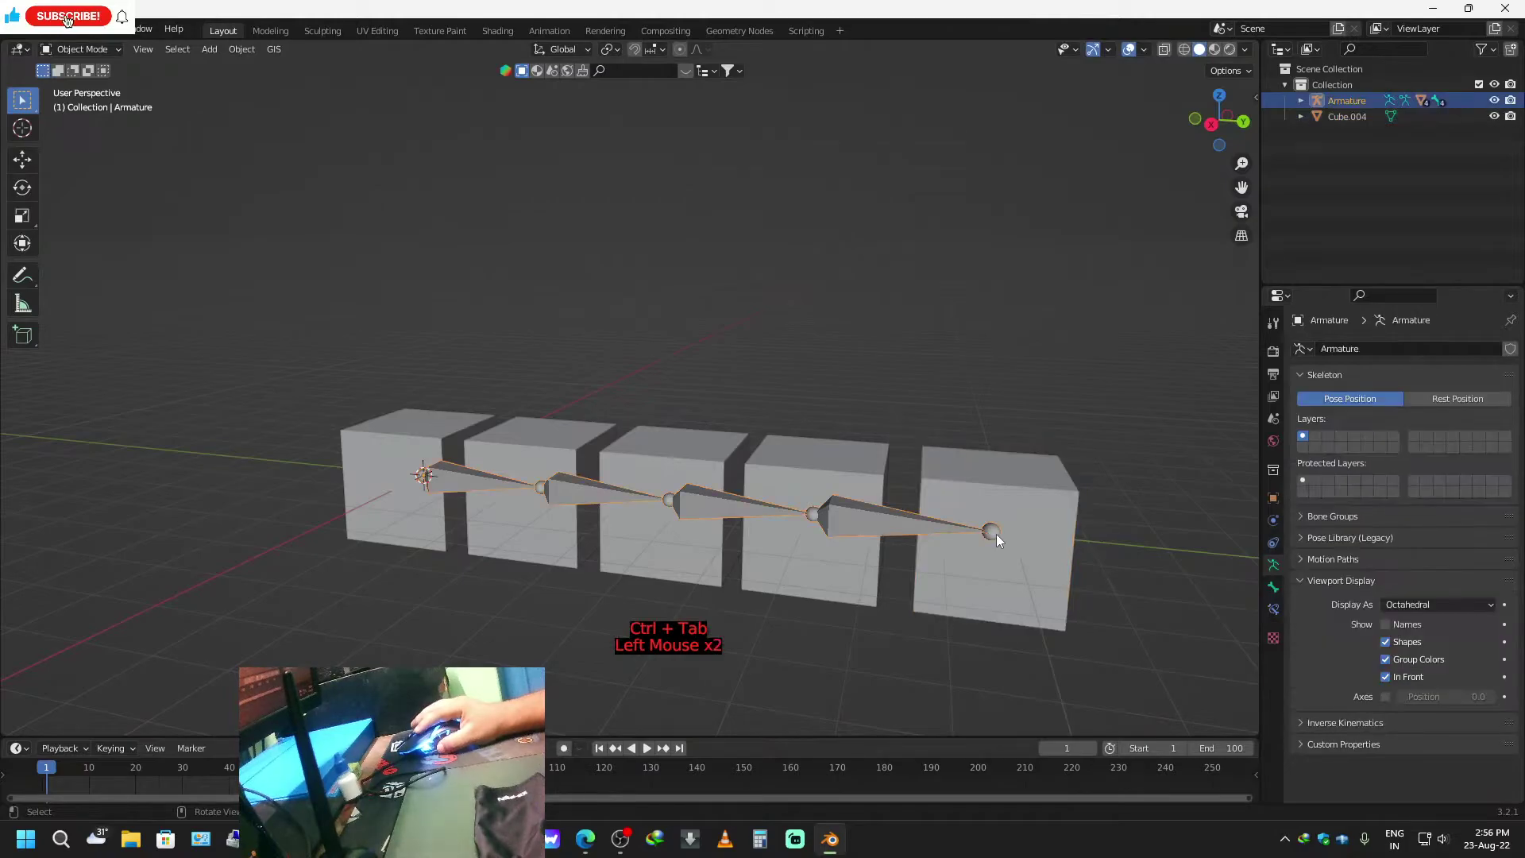
key(Tab)
click(996, 534)
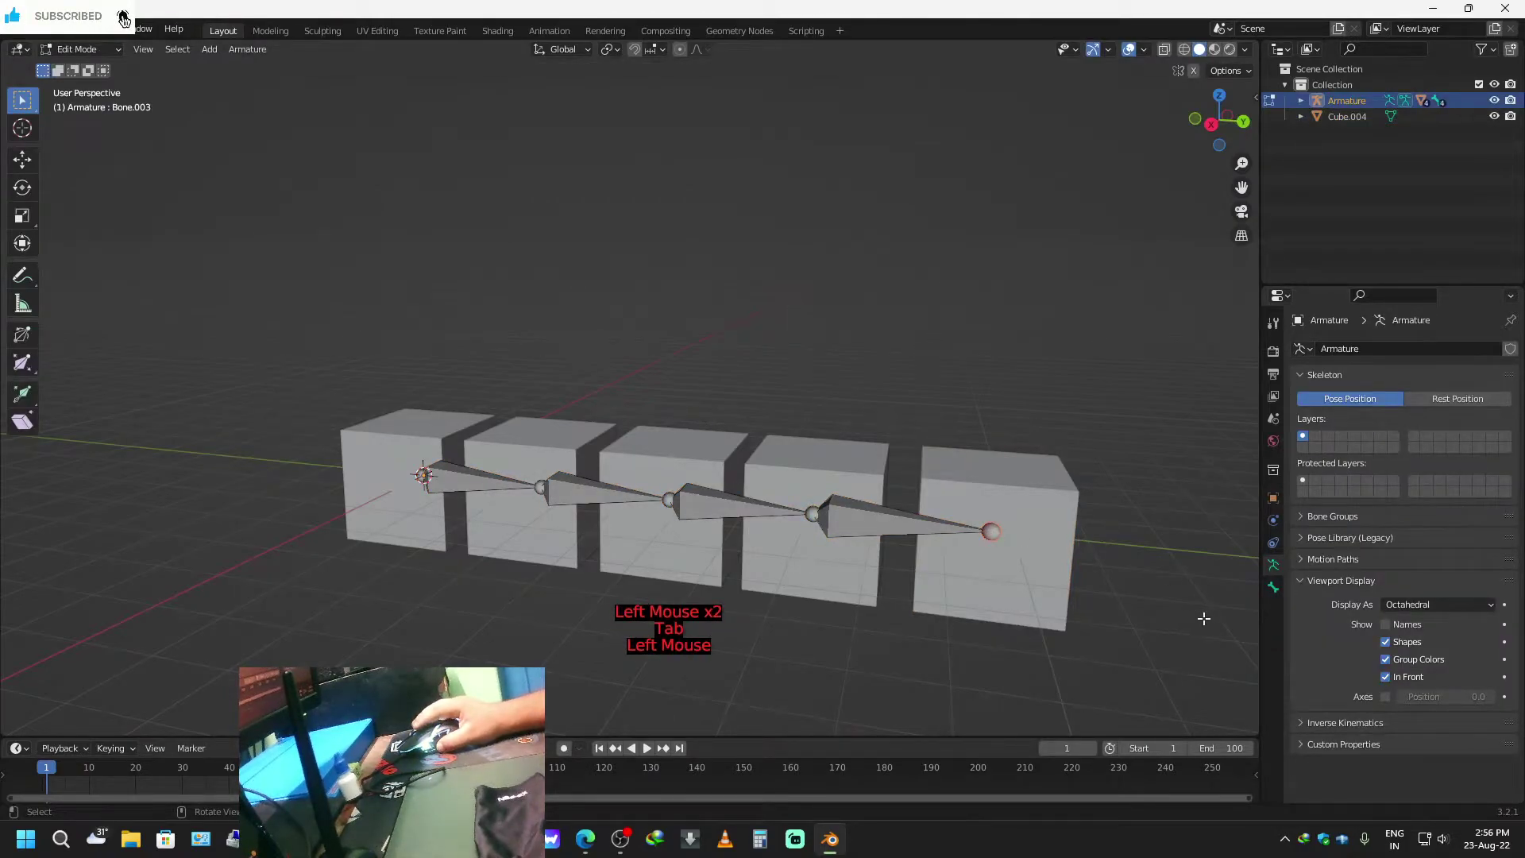
mouse_move(1195, 589)
middle_down()
mouse_move(1189, 551)
mouse_move(1208, 586)
middle_up()
scroll(1195, 584, down, 2)
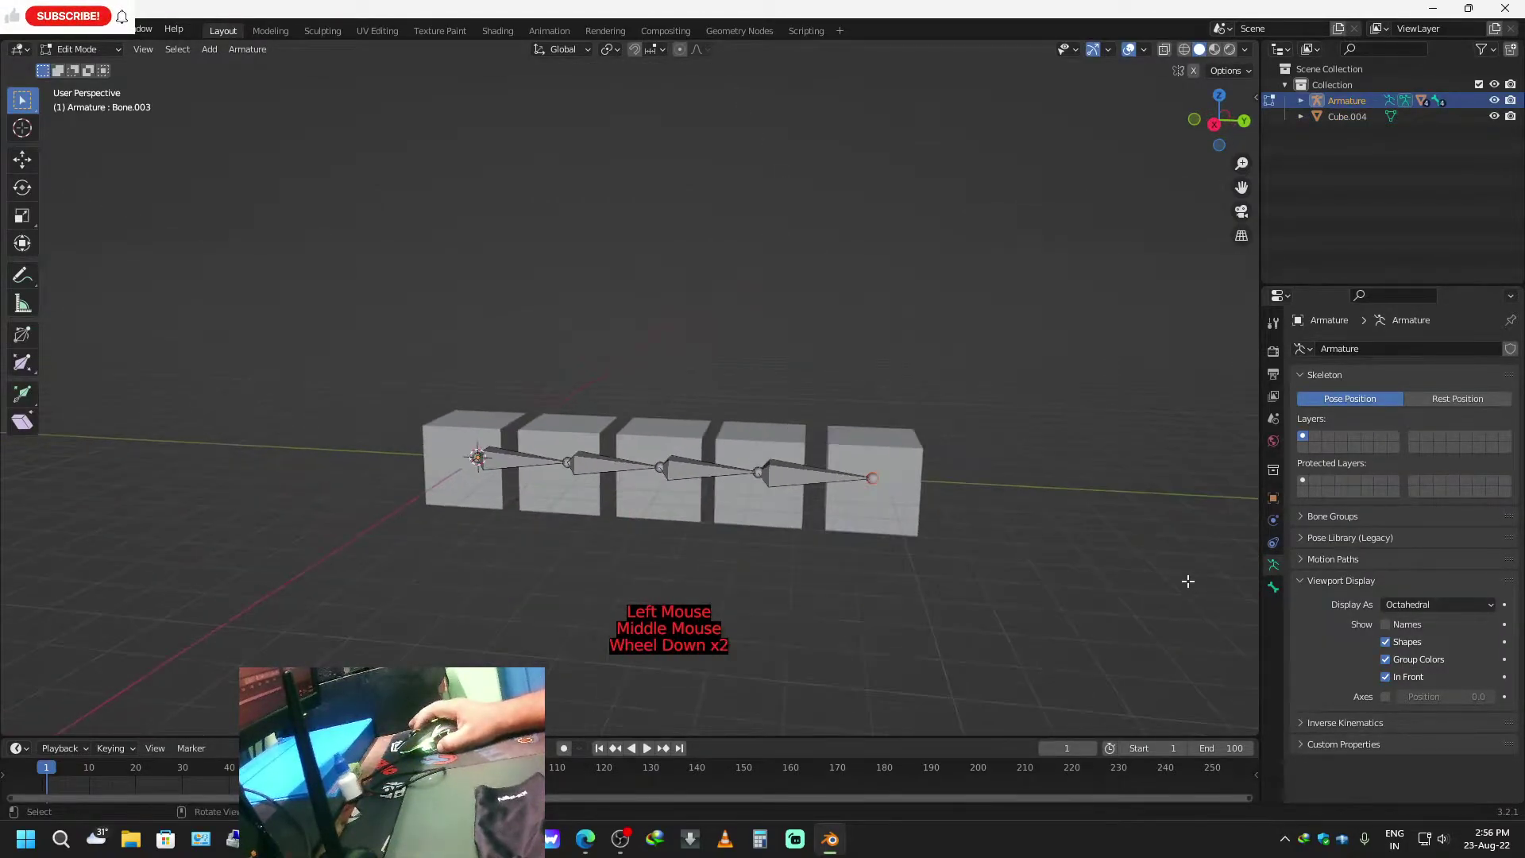
key(e)
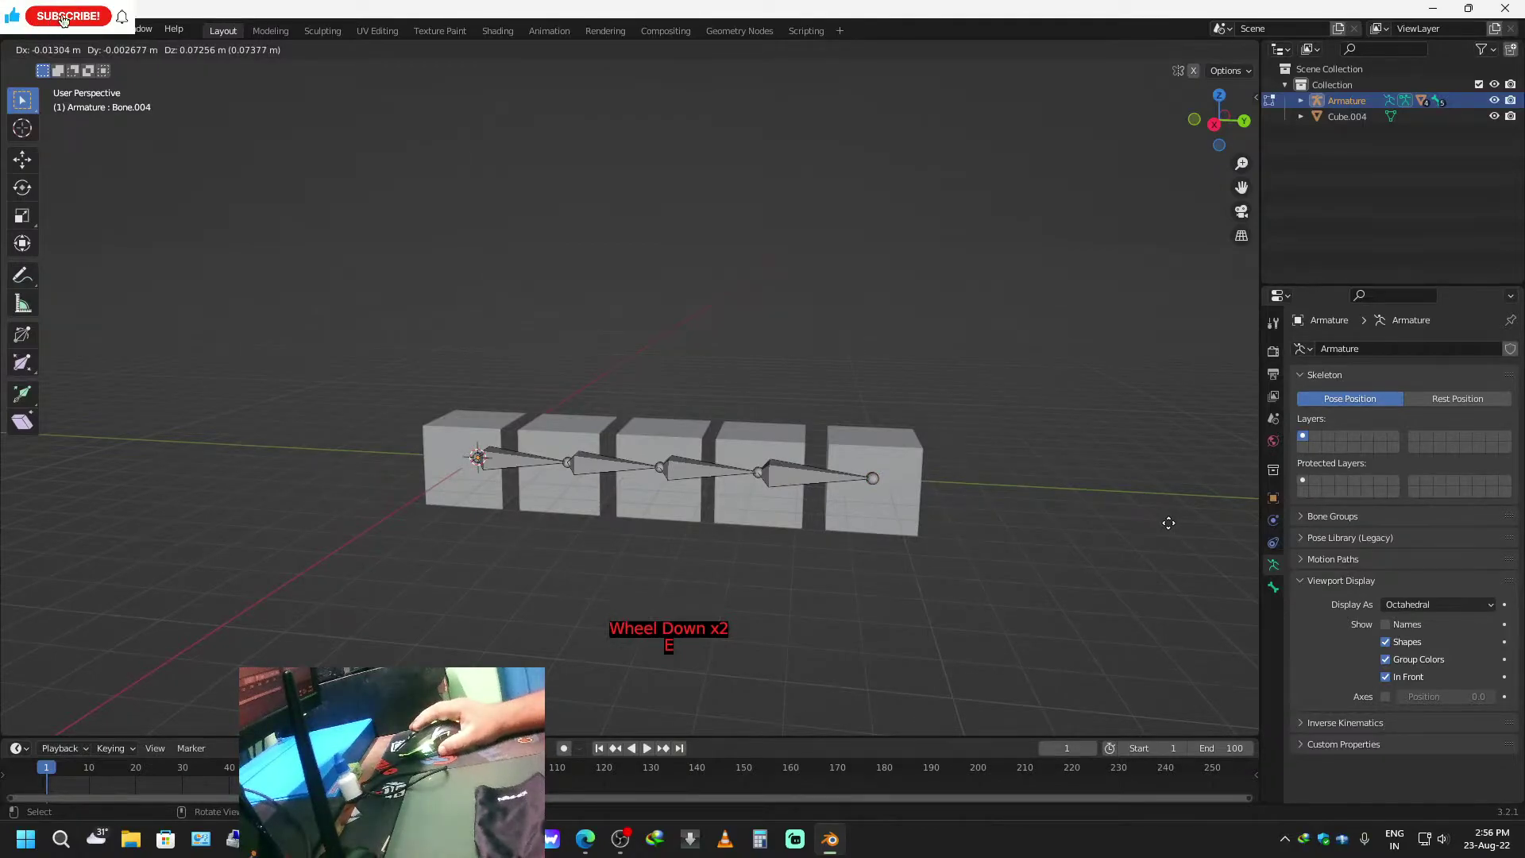
key(y)
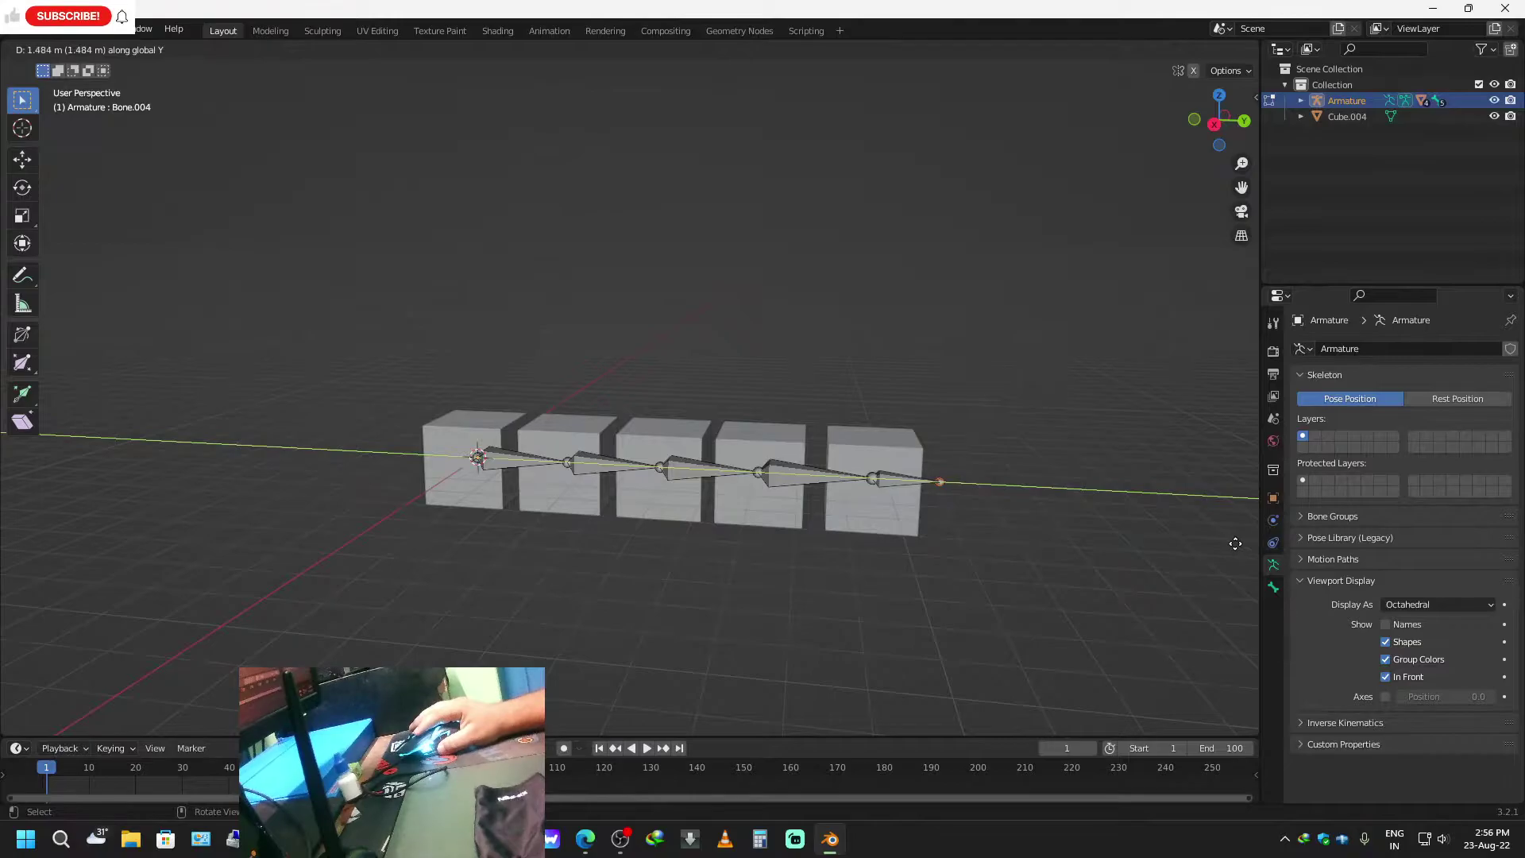
click(1236, 544)
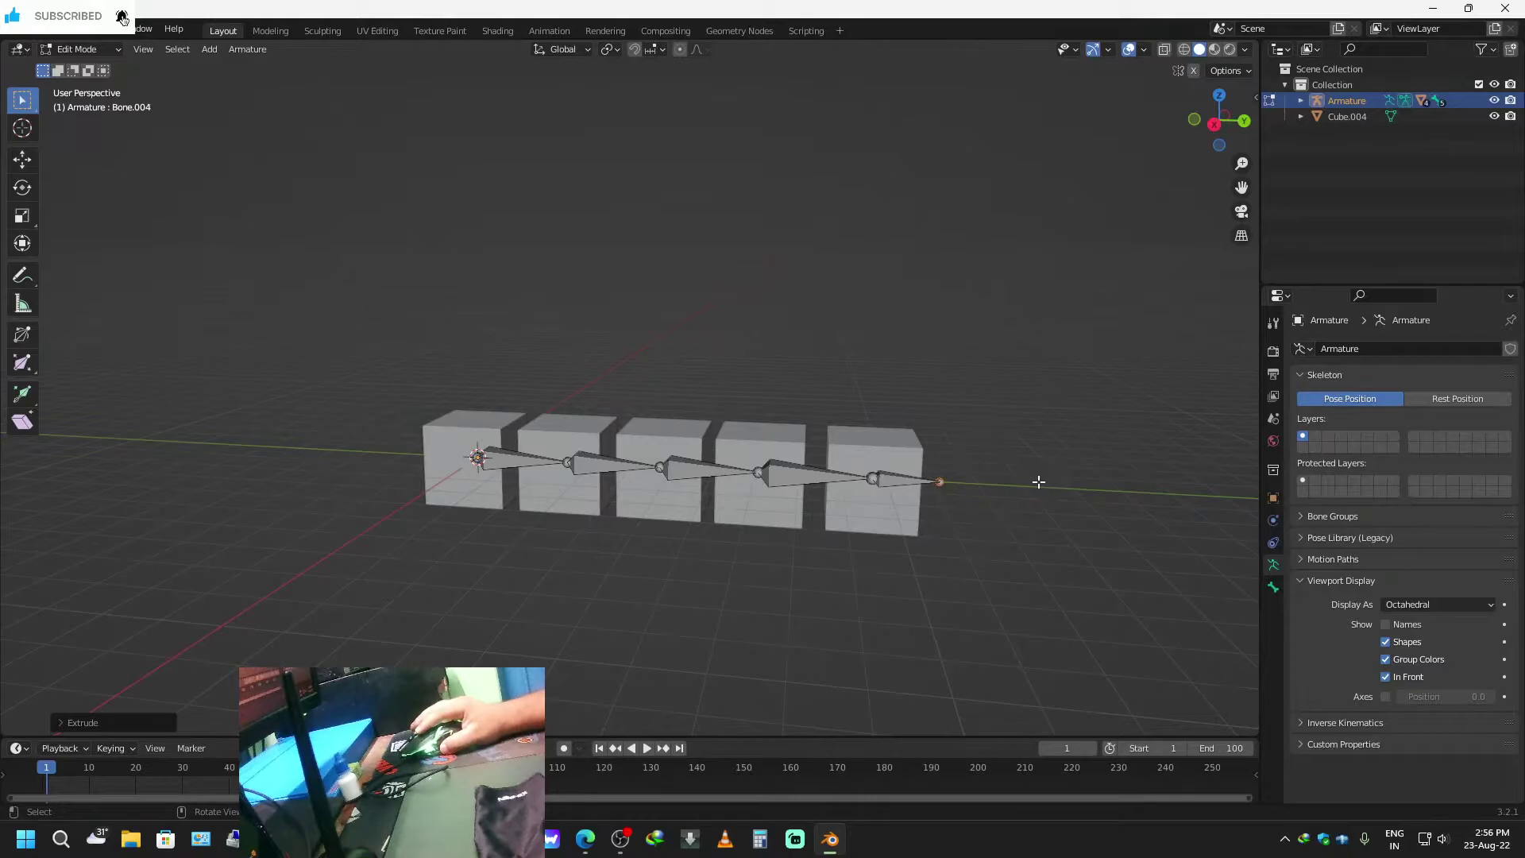
key(Tab)
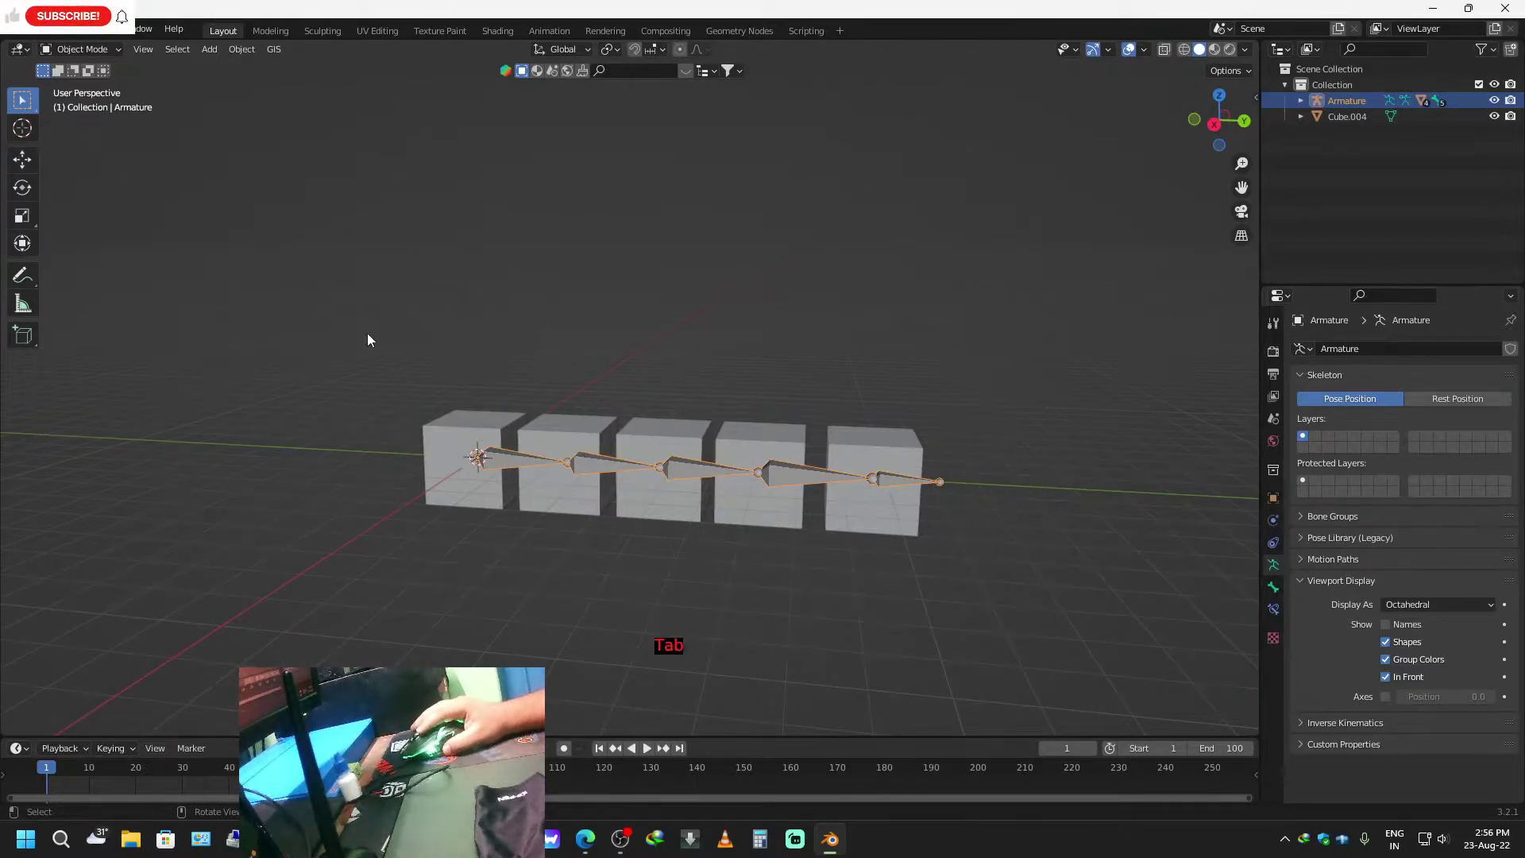
Parent the fifth cube, Cube.004, to the new end bone of the armature with the Bone option.
click(896, 528)
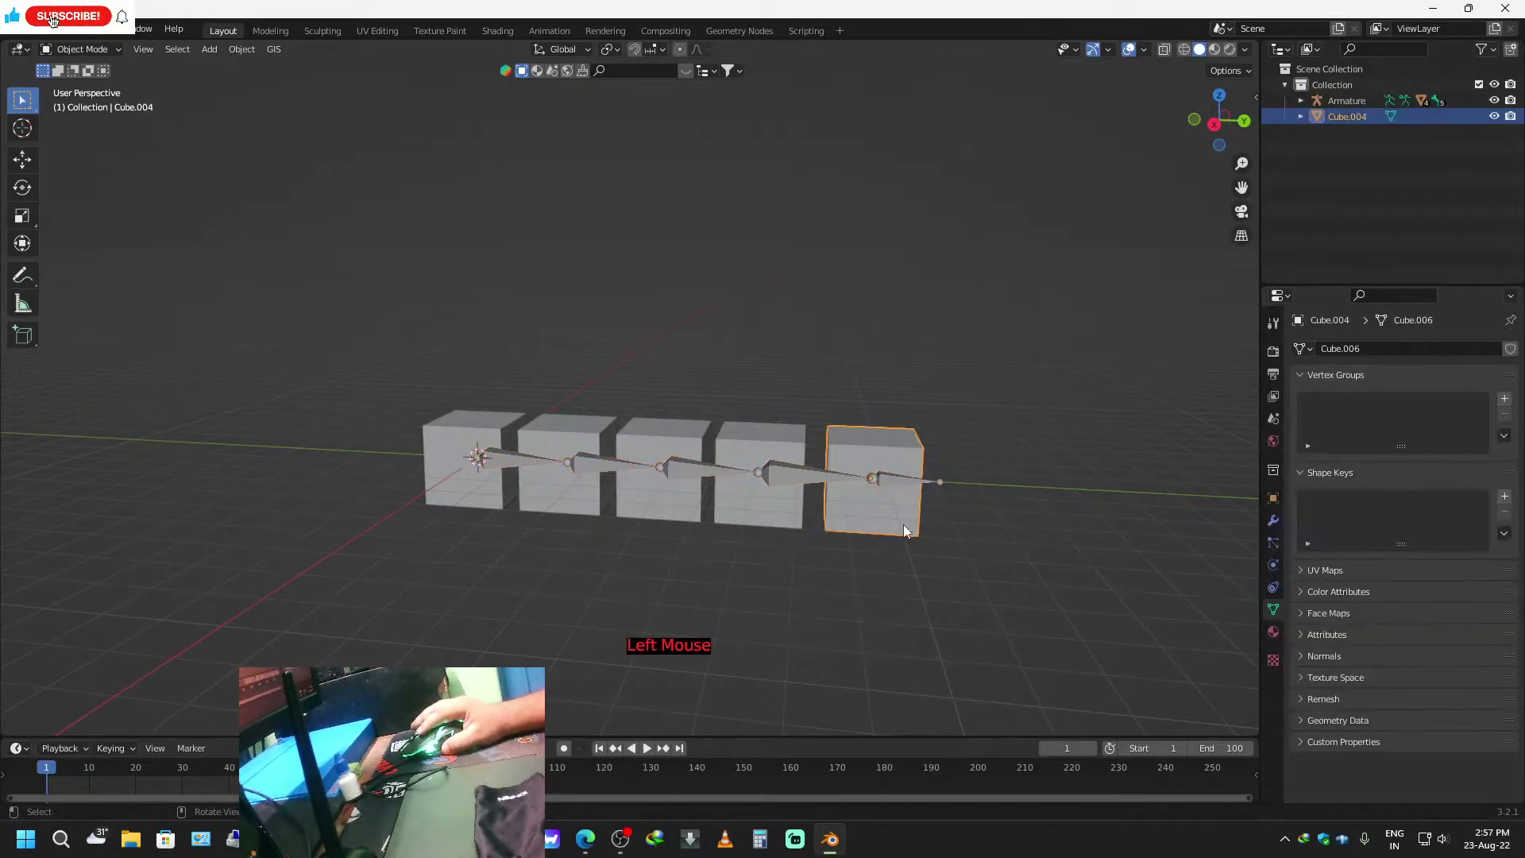
click(111, 50)
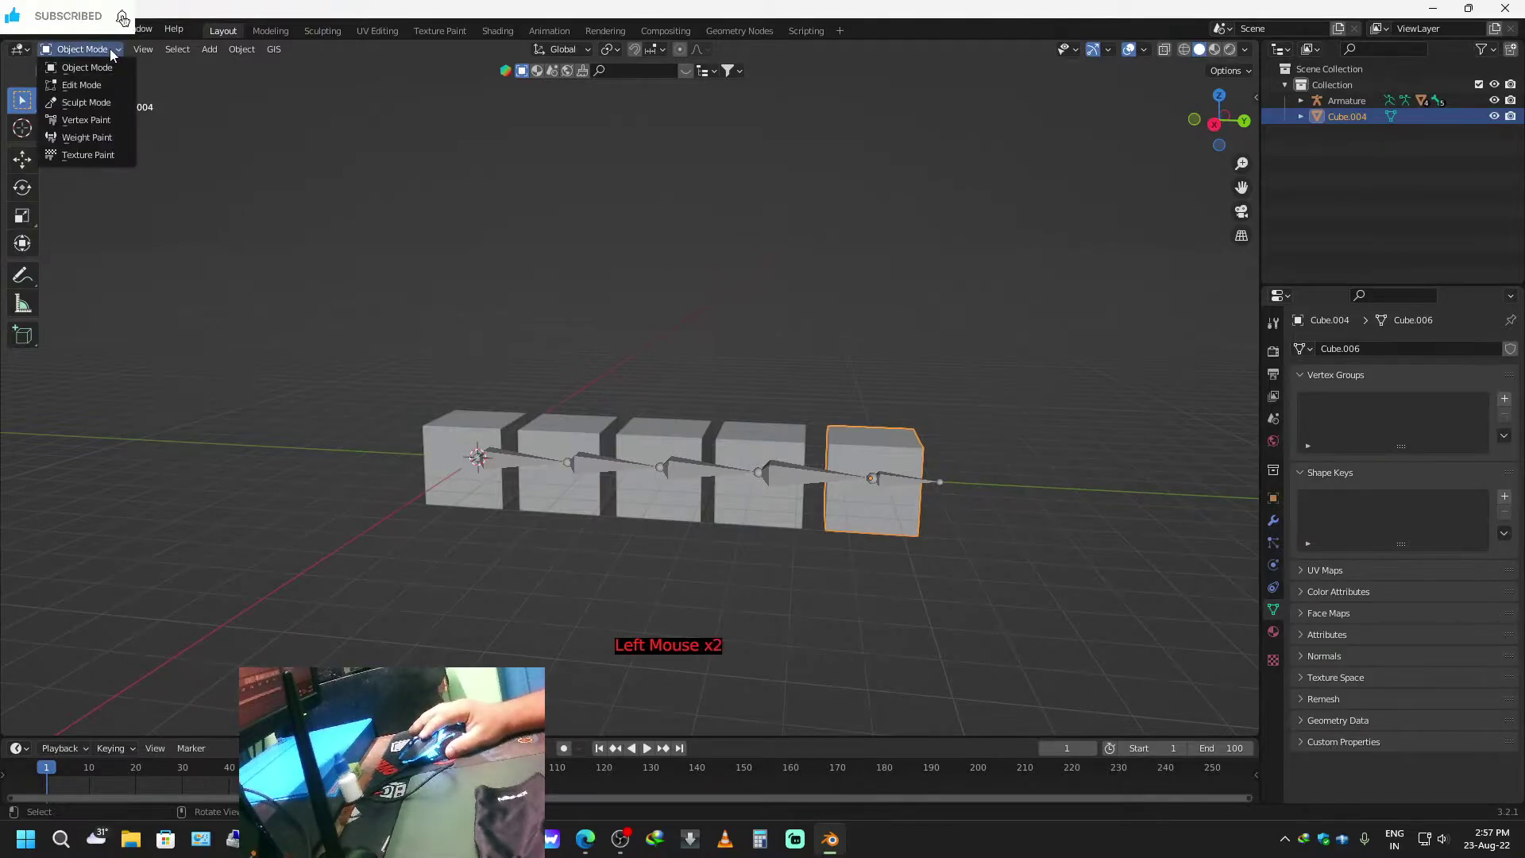
click(110, 49)
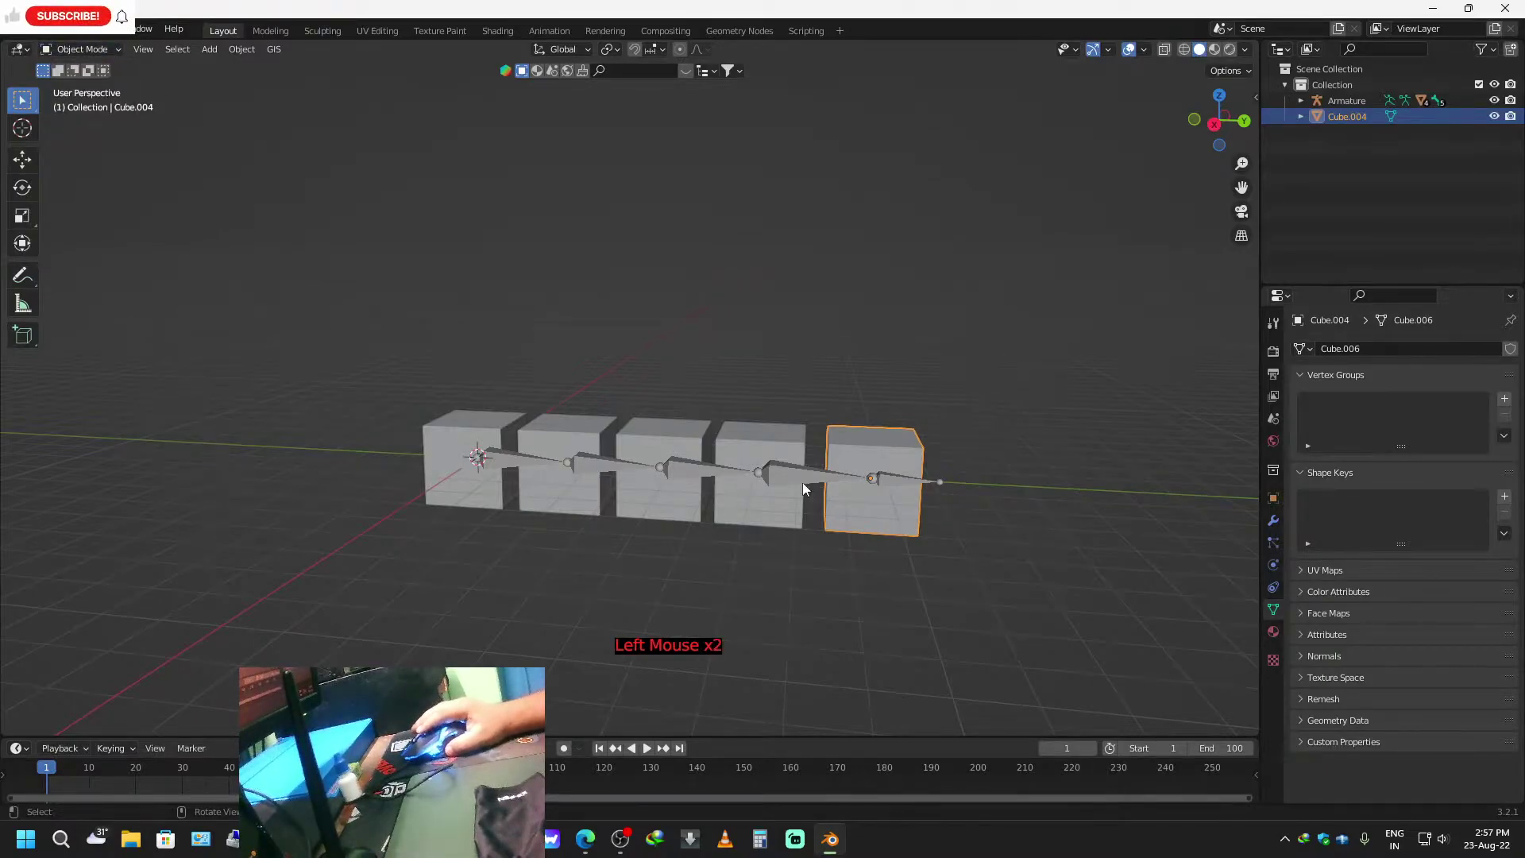
shift+click(902, 482)
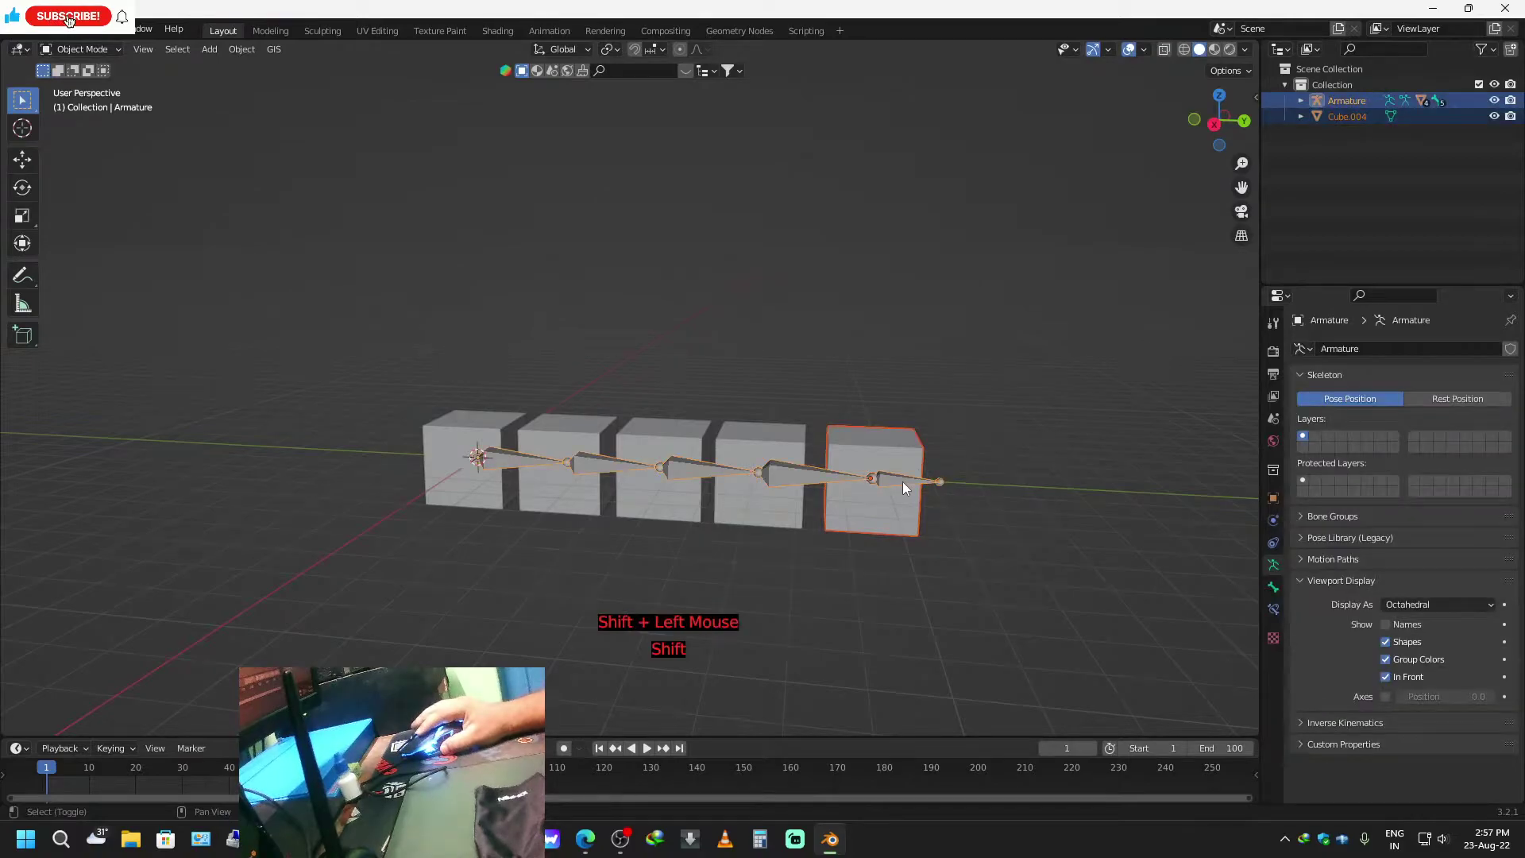
click(102, 49)
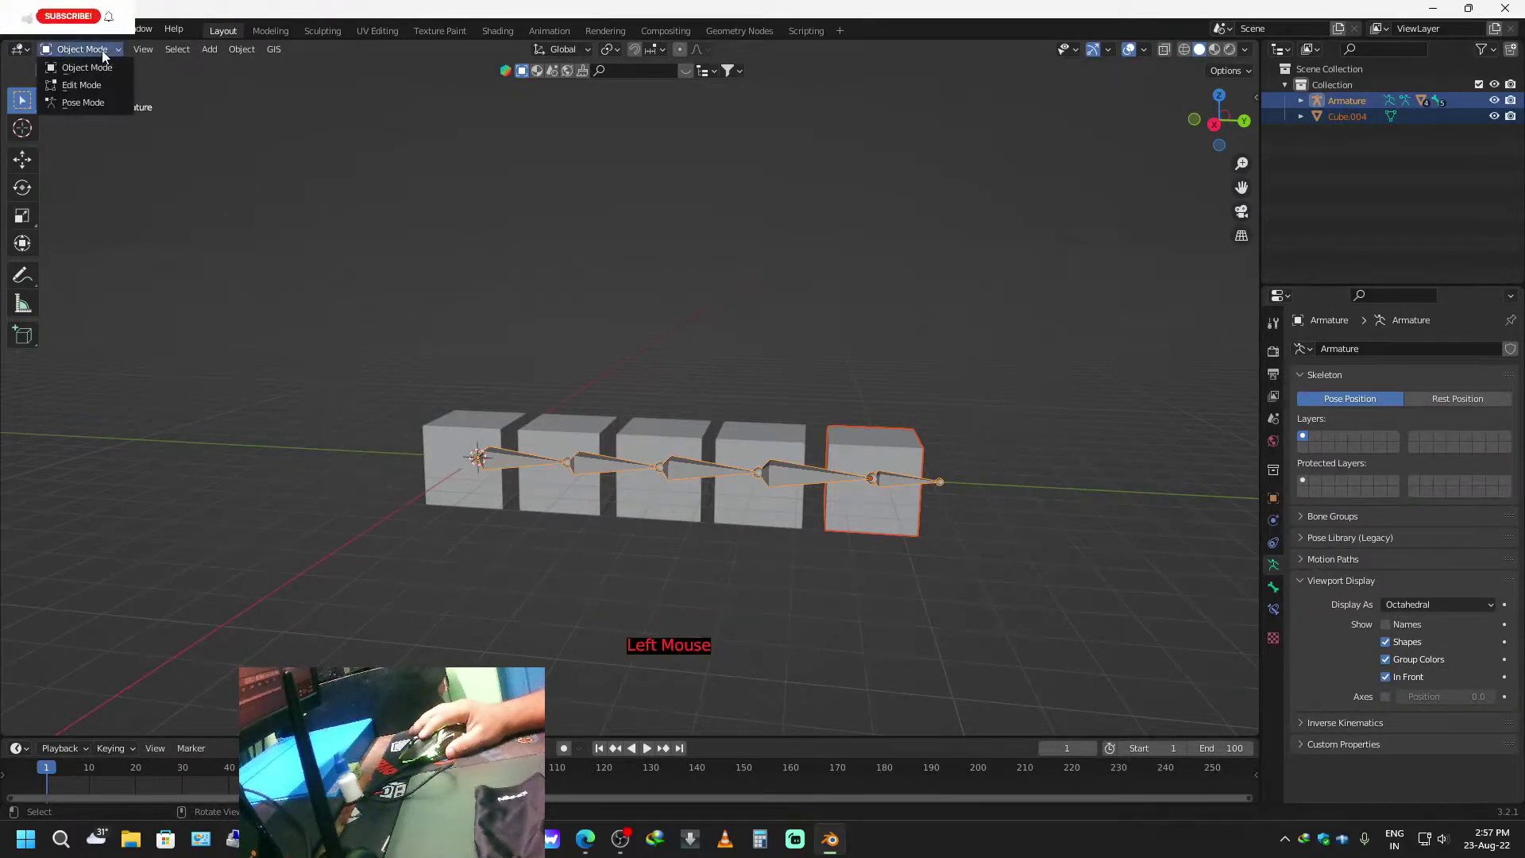
click(89, 104)
click(891, 482)
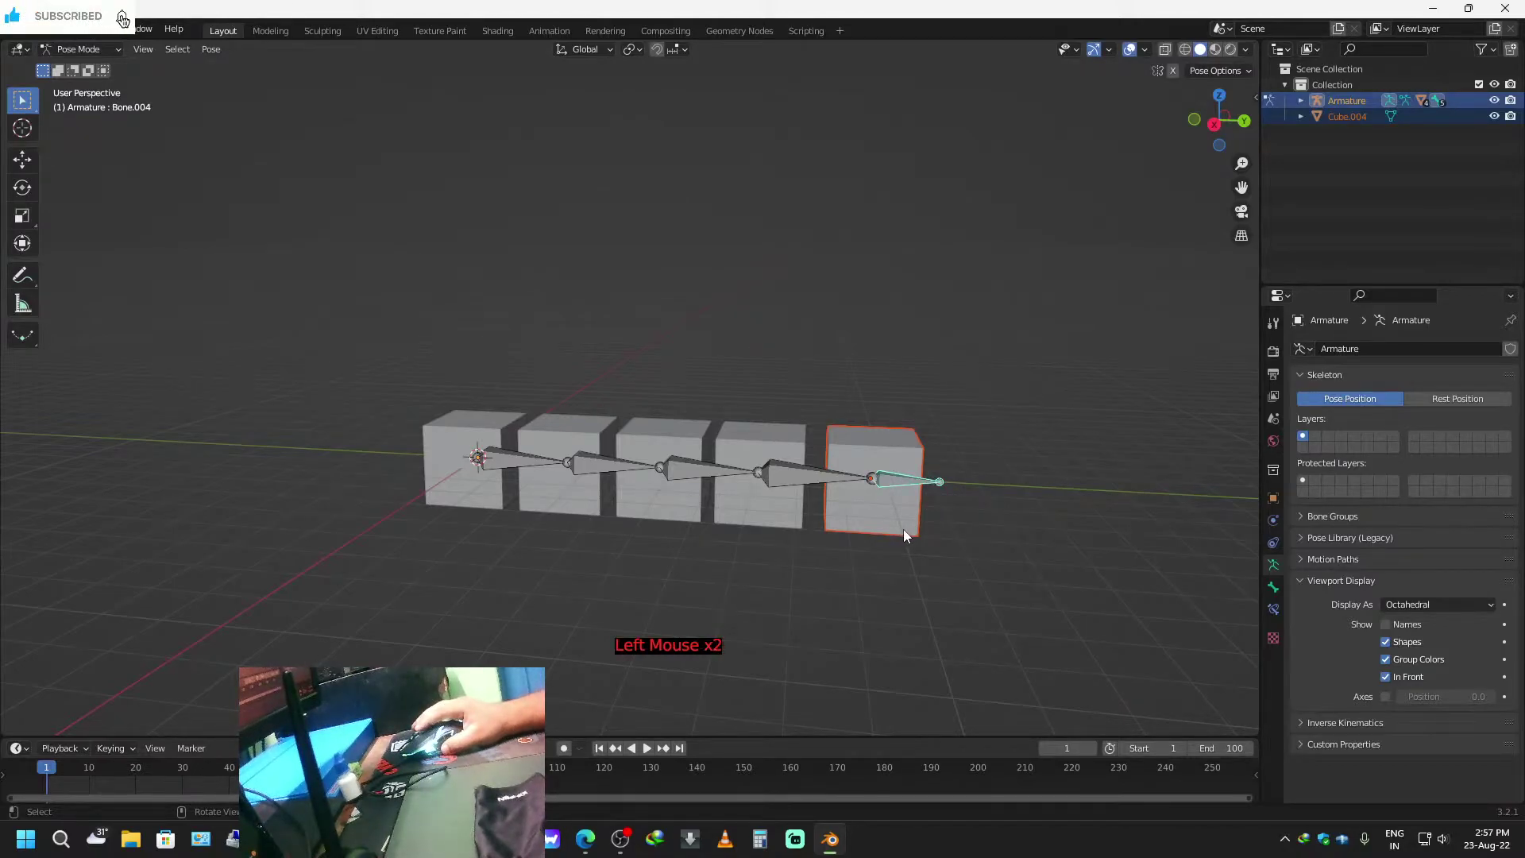
key(ctrl+p)
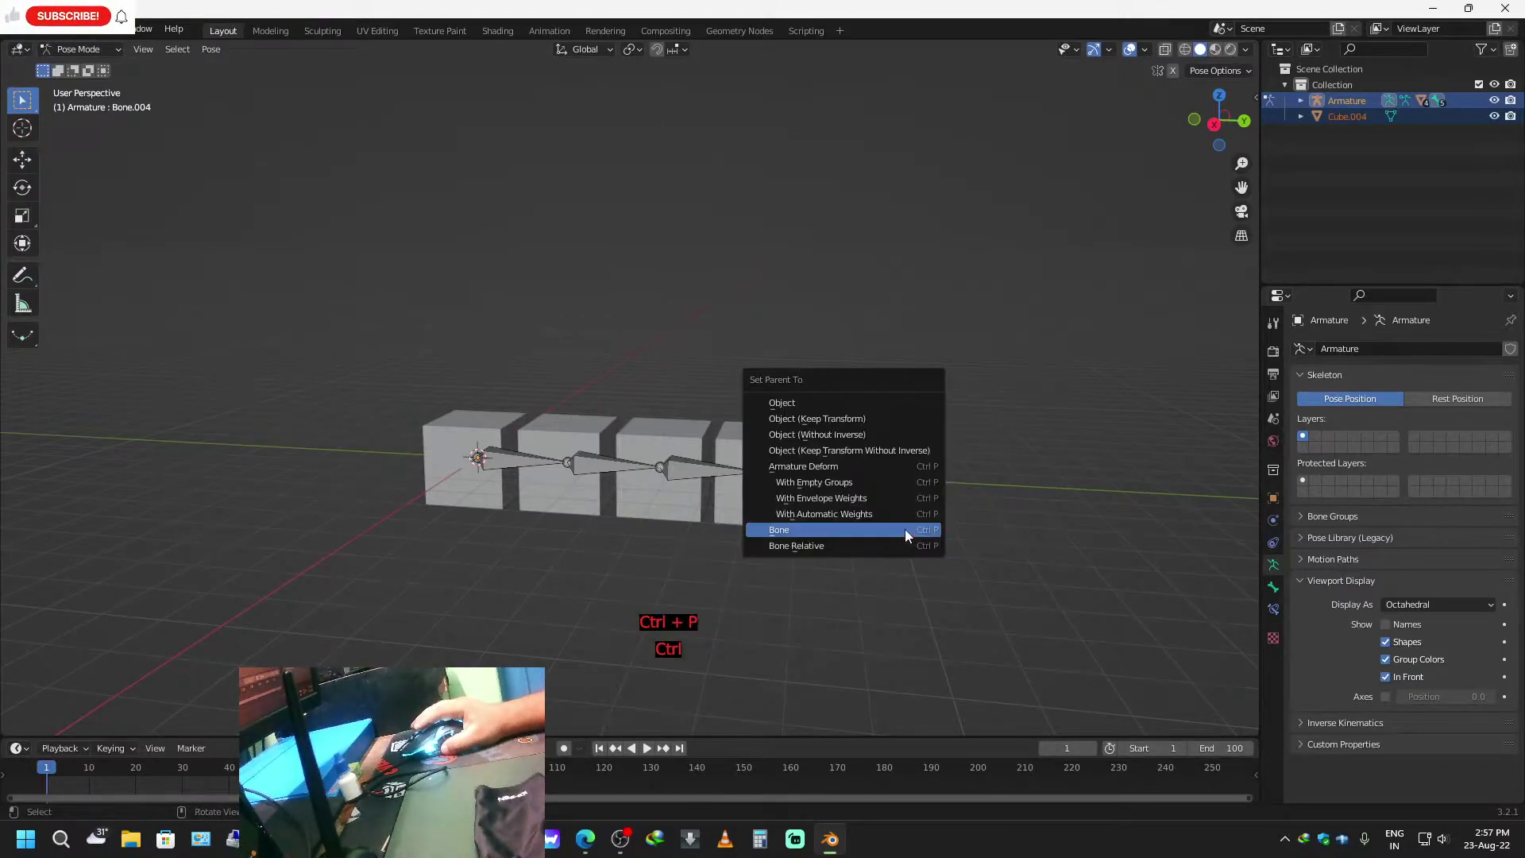
click(890, 524)
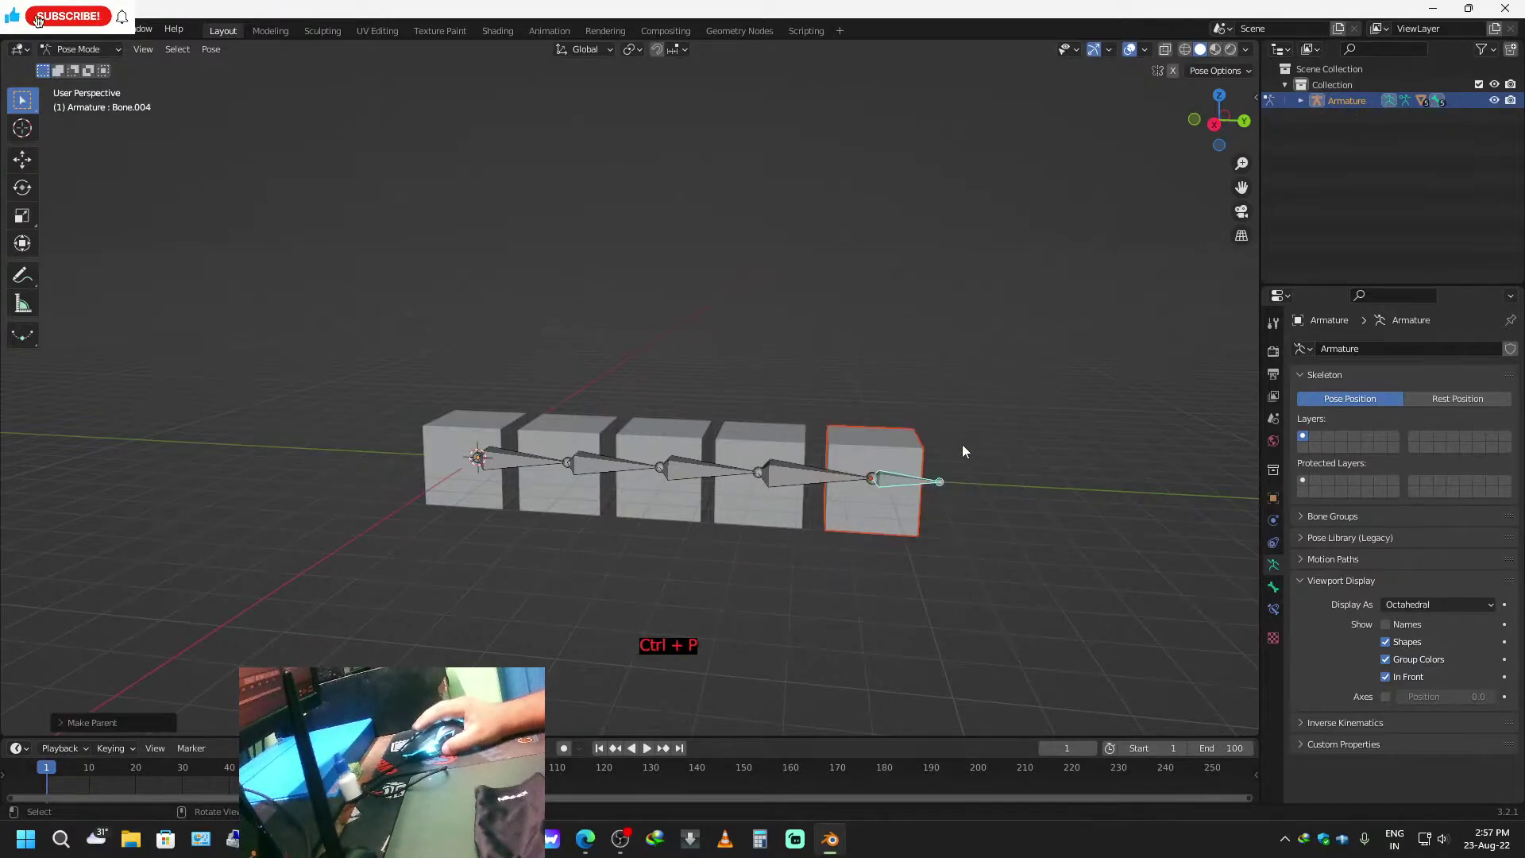
Play the timeline briefly and return the playhead to frame 1.
key(space)
key(space)
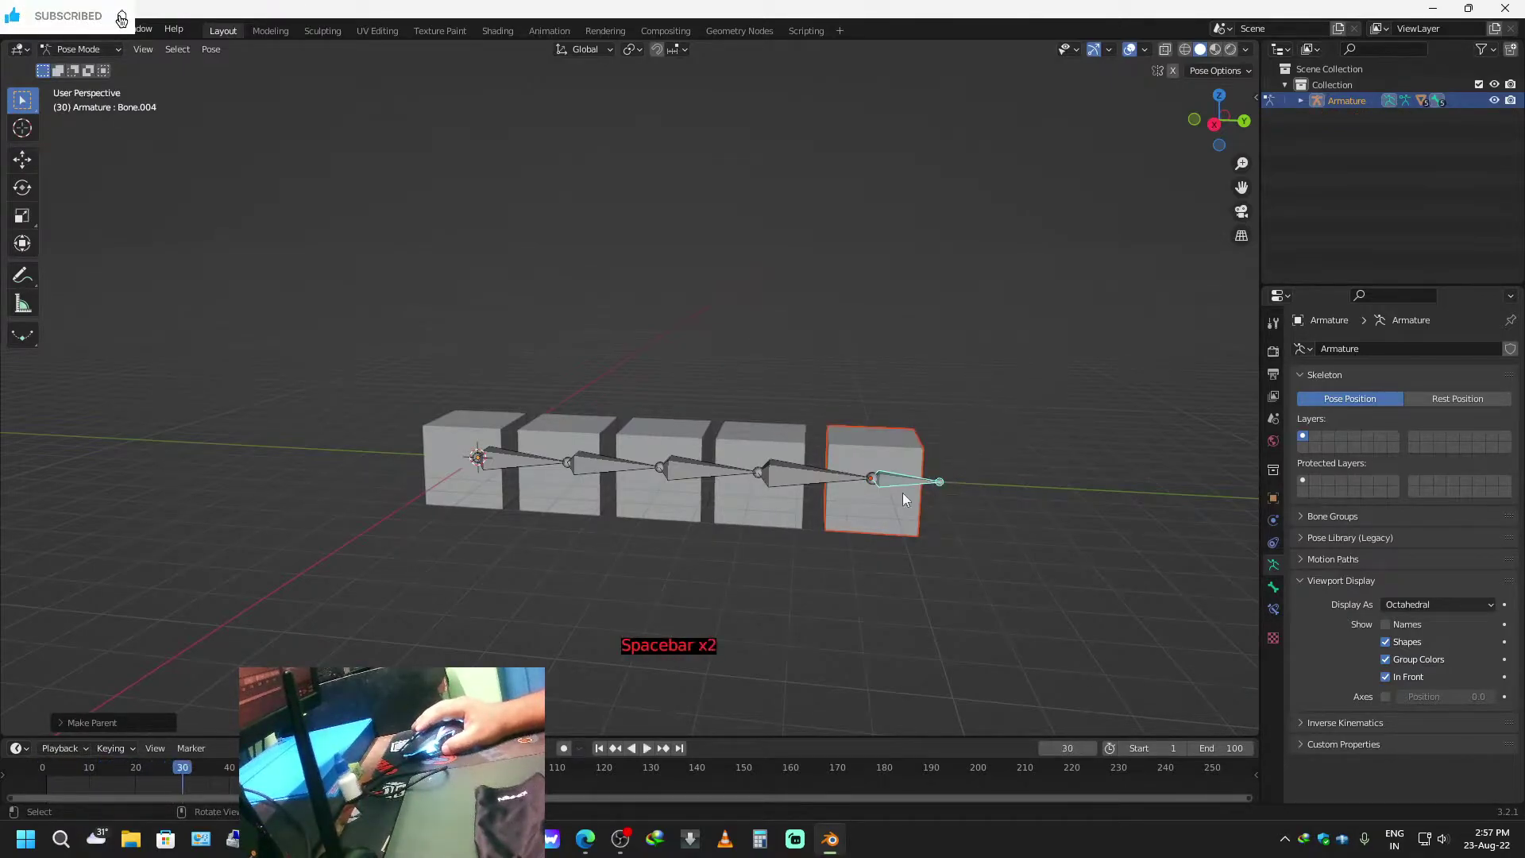
click(599, 748)
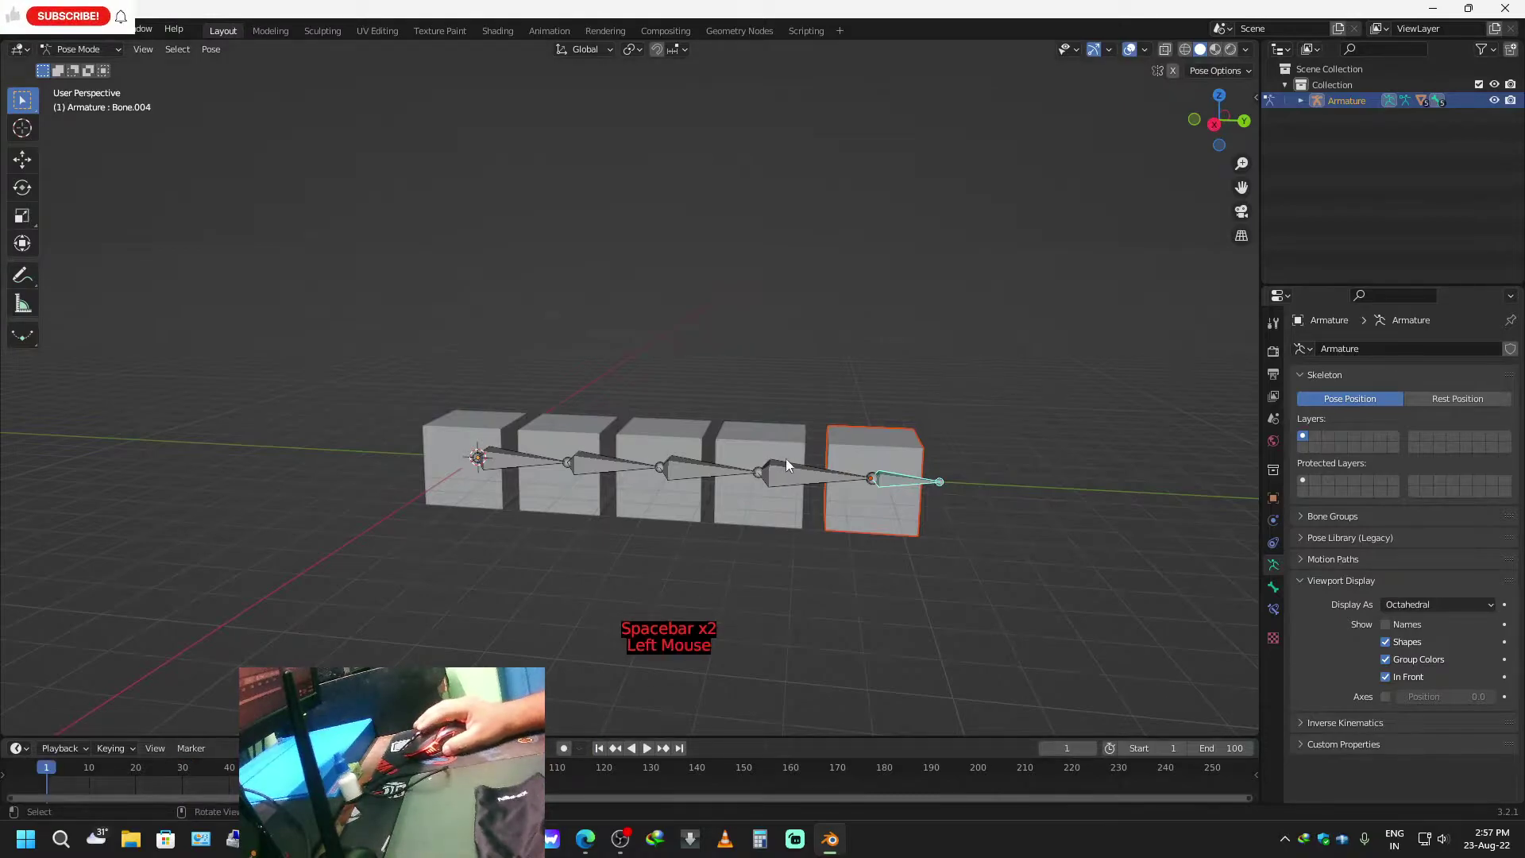
Test the fifth and fourth bones from above by trial-rotating each one and cancelling the rotation.
scroll(1004, 477, down, 2)
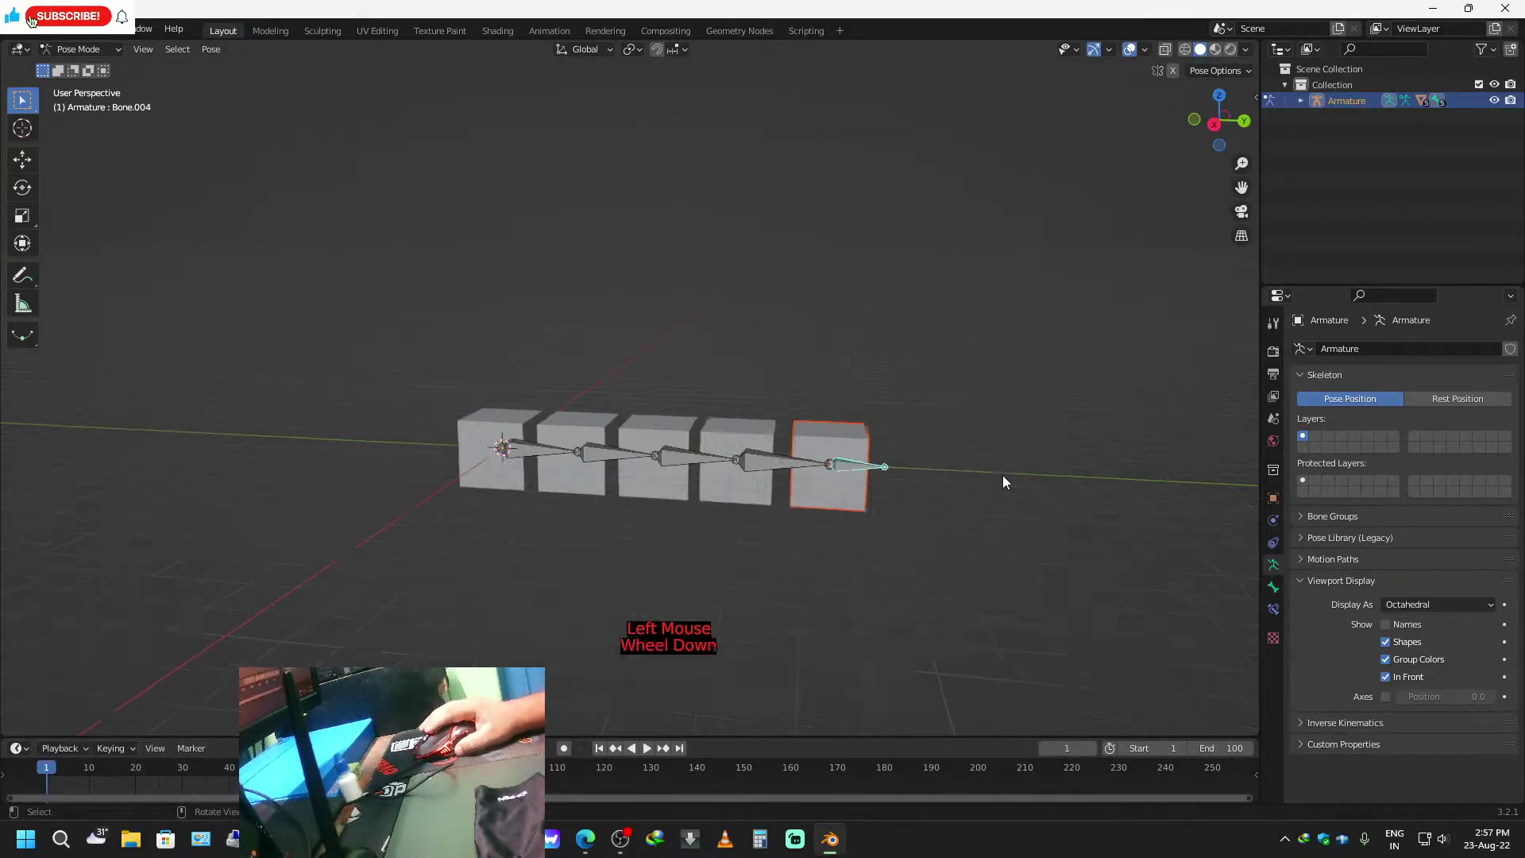
middle_drag(947, 409, 882, 438)
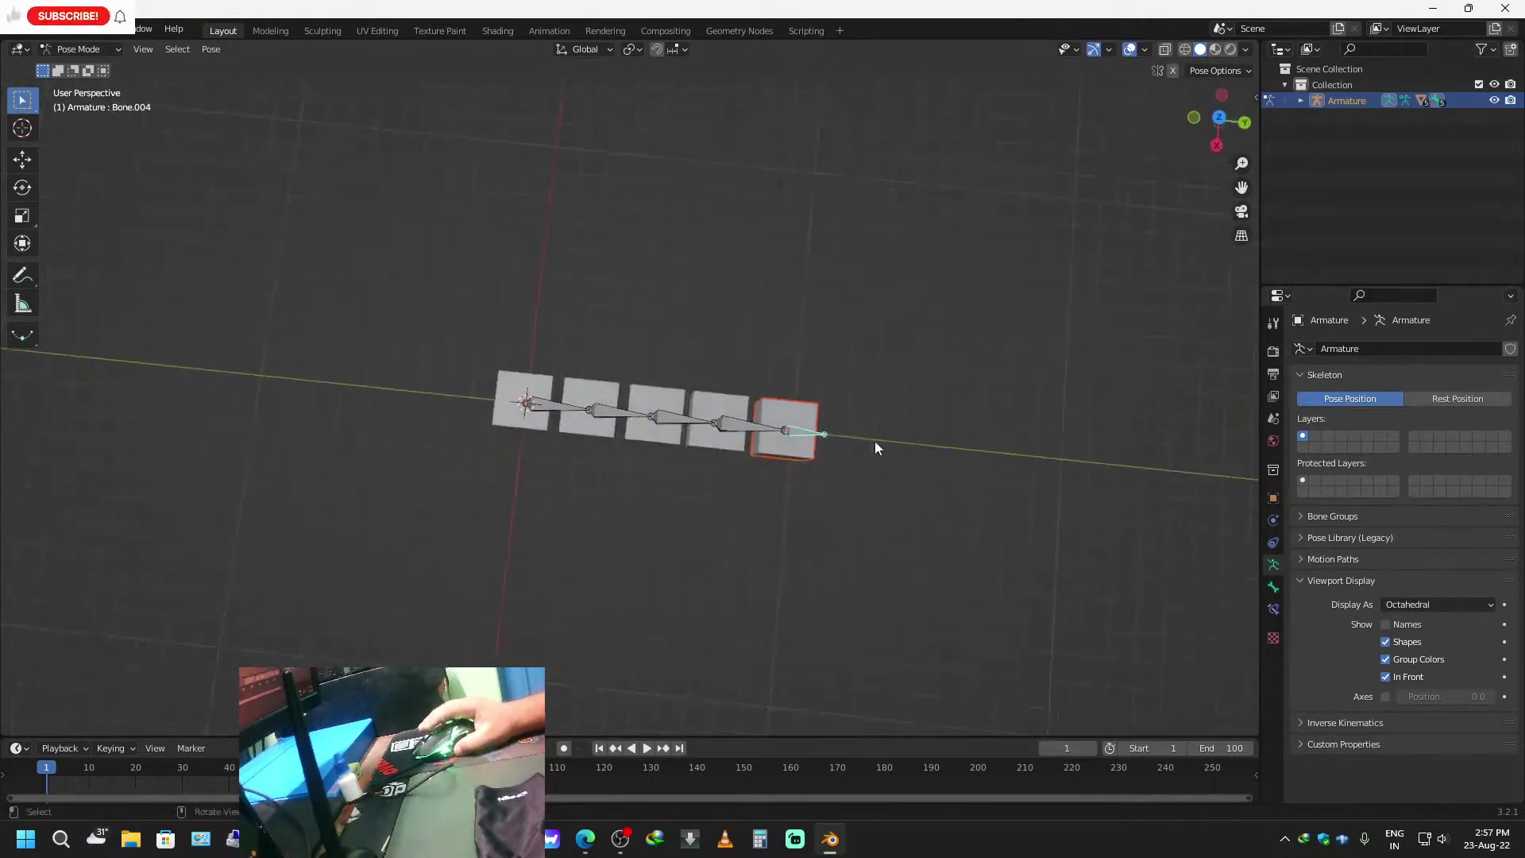
click(826, 437)
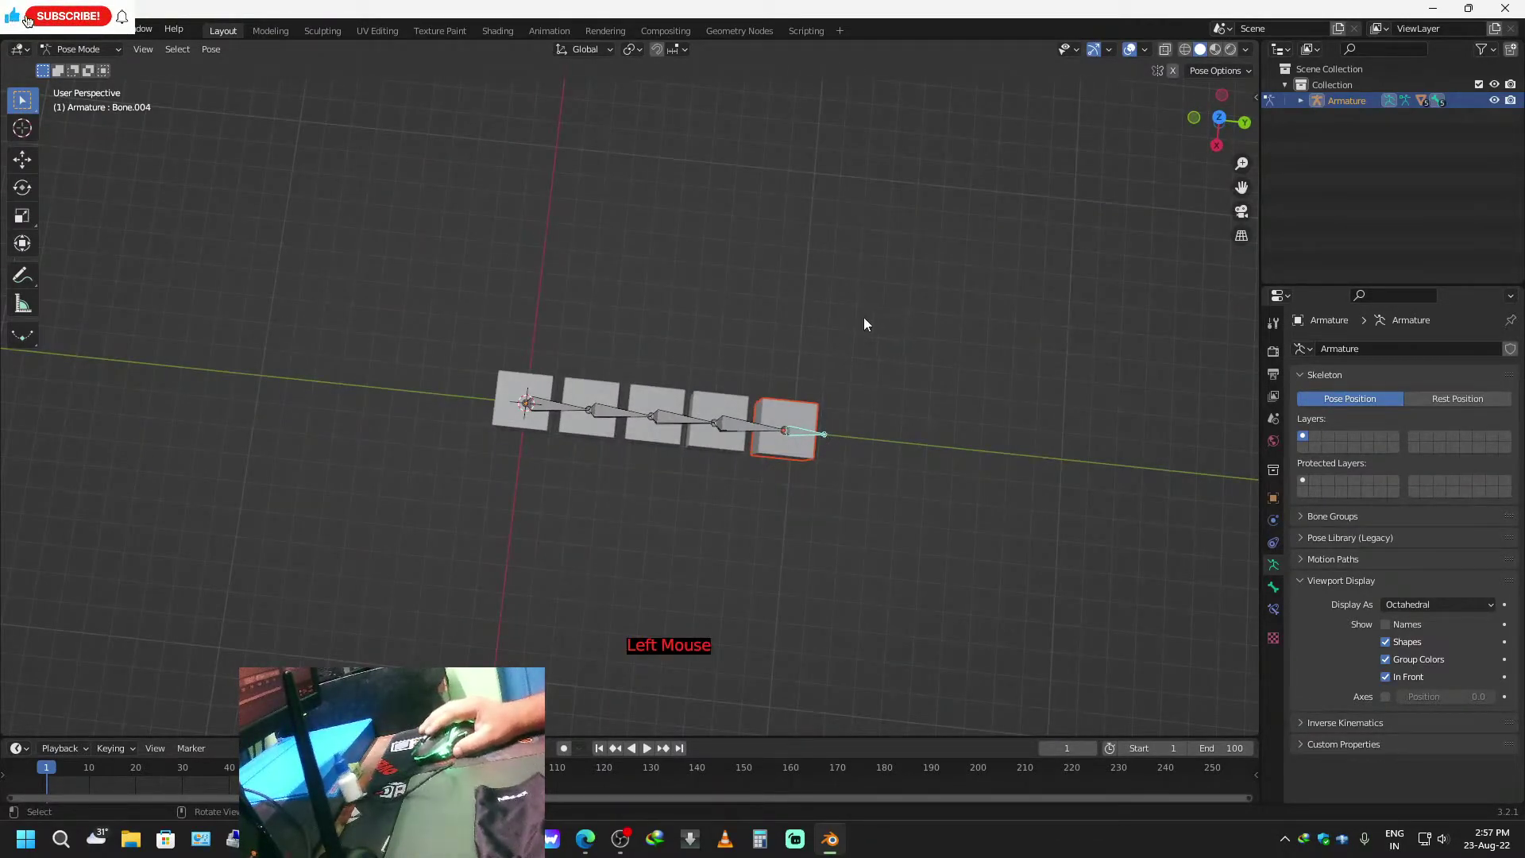
key(r)
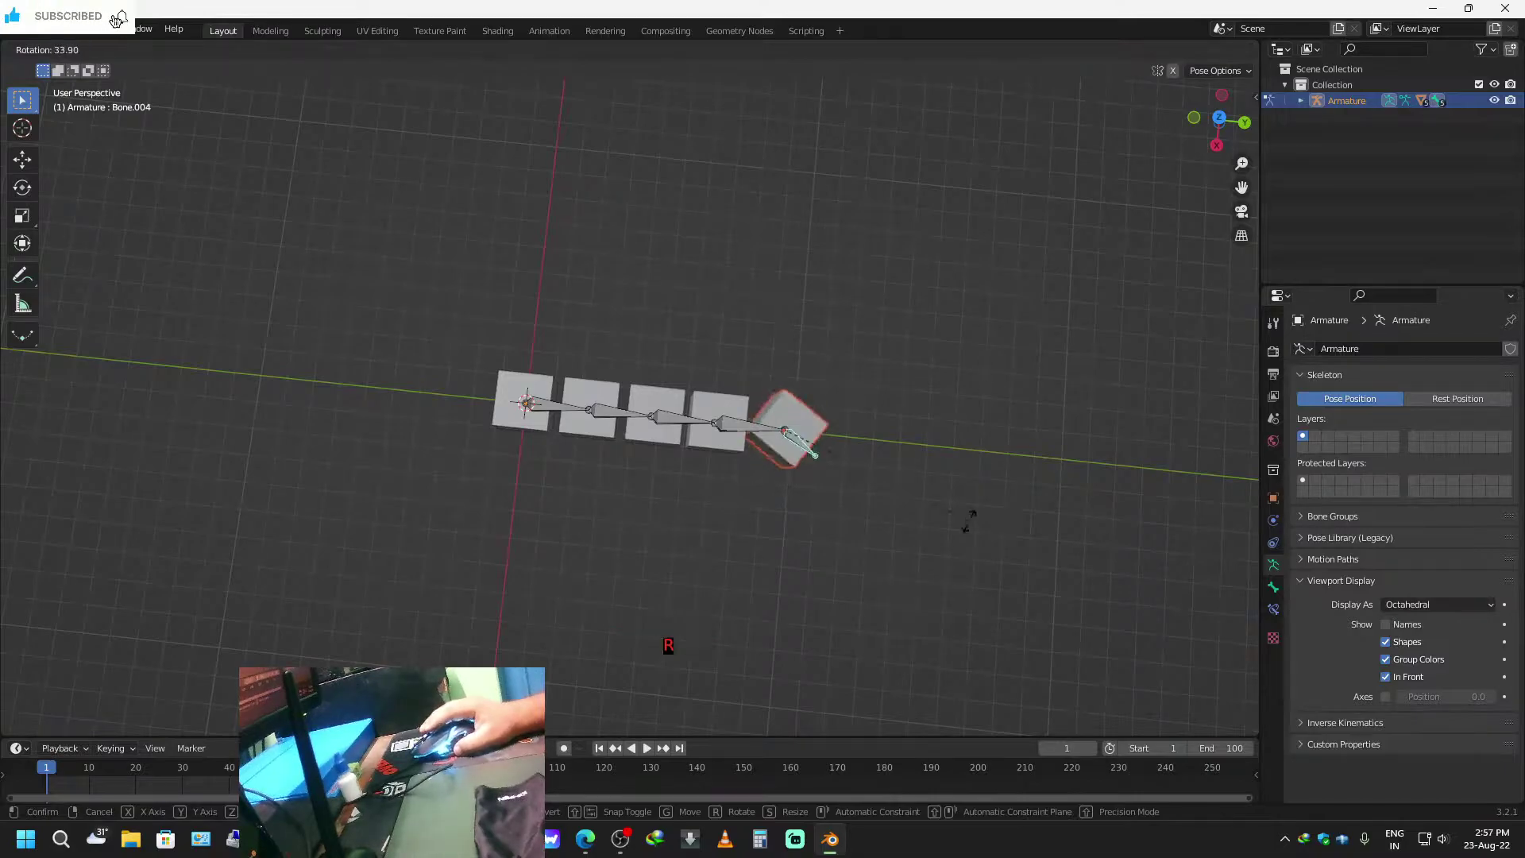
key(Escape)
click(714, 423)
click(713, 423)
key(r)
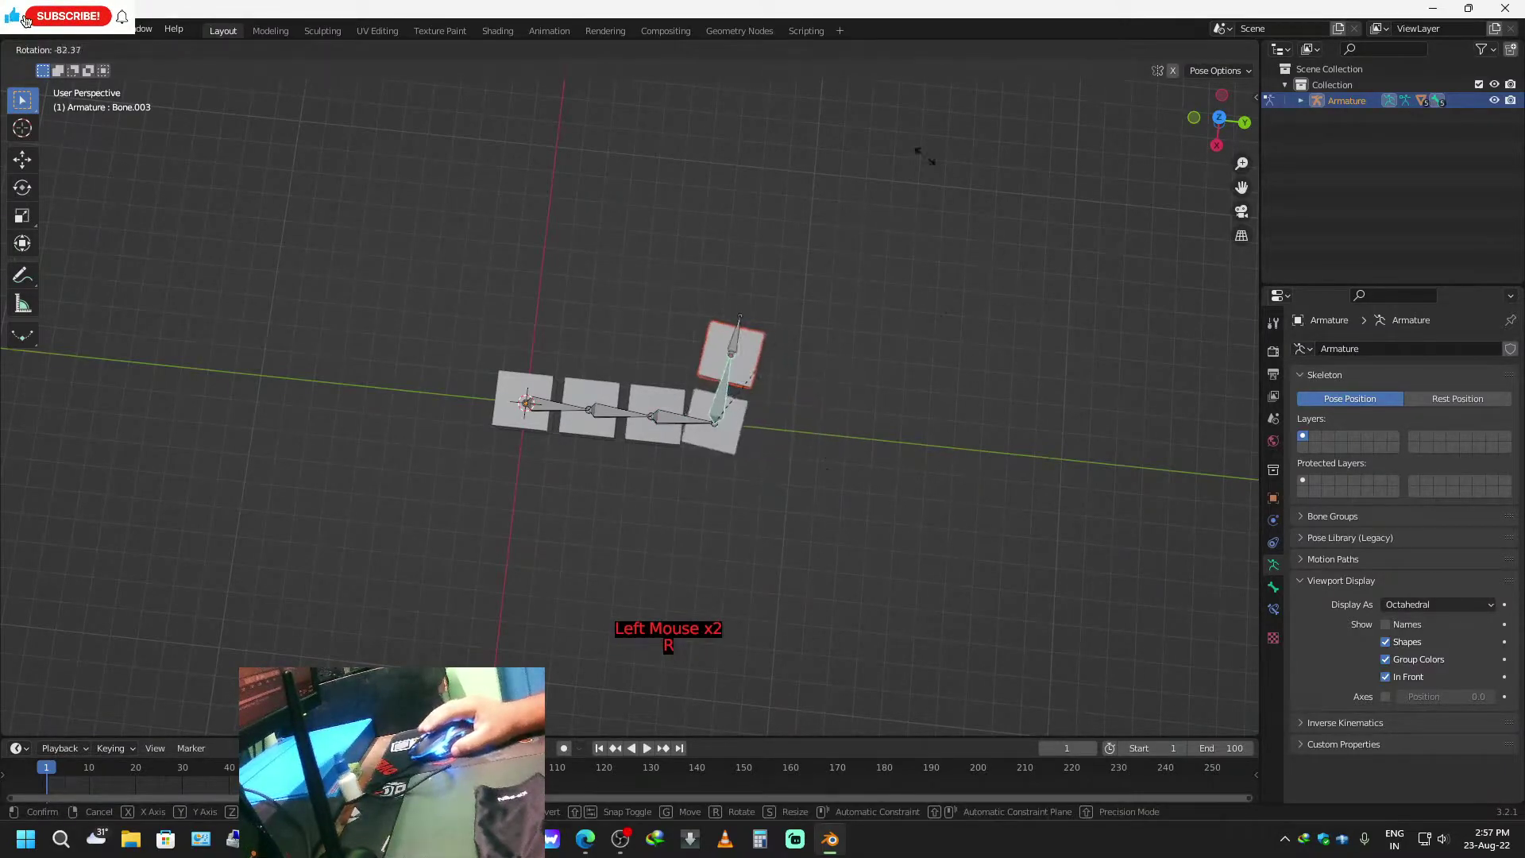
key(Escape)
Test the third, second and first bones by trial-rotating each one and cancelling the rotation.
click(647, 417)
click(660, 421)
key(r)
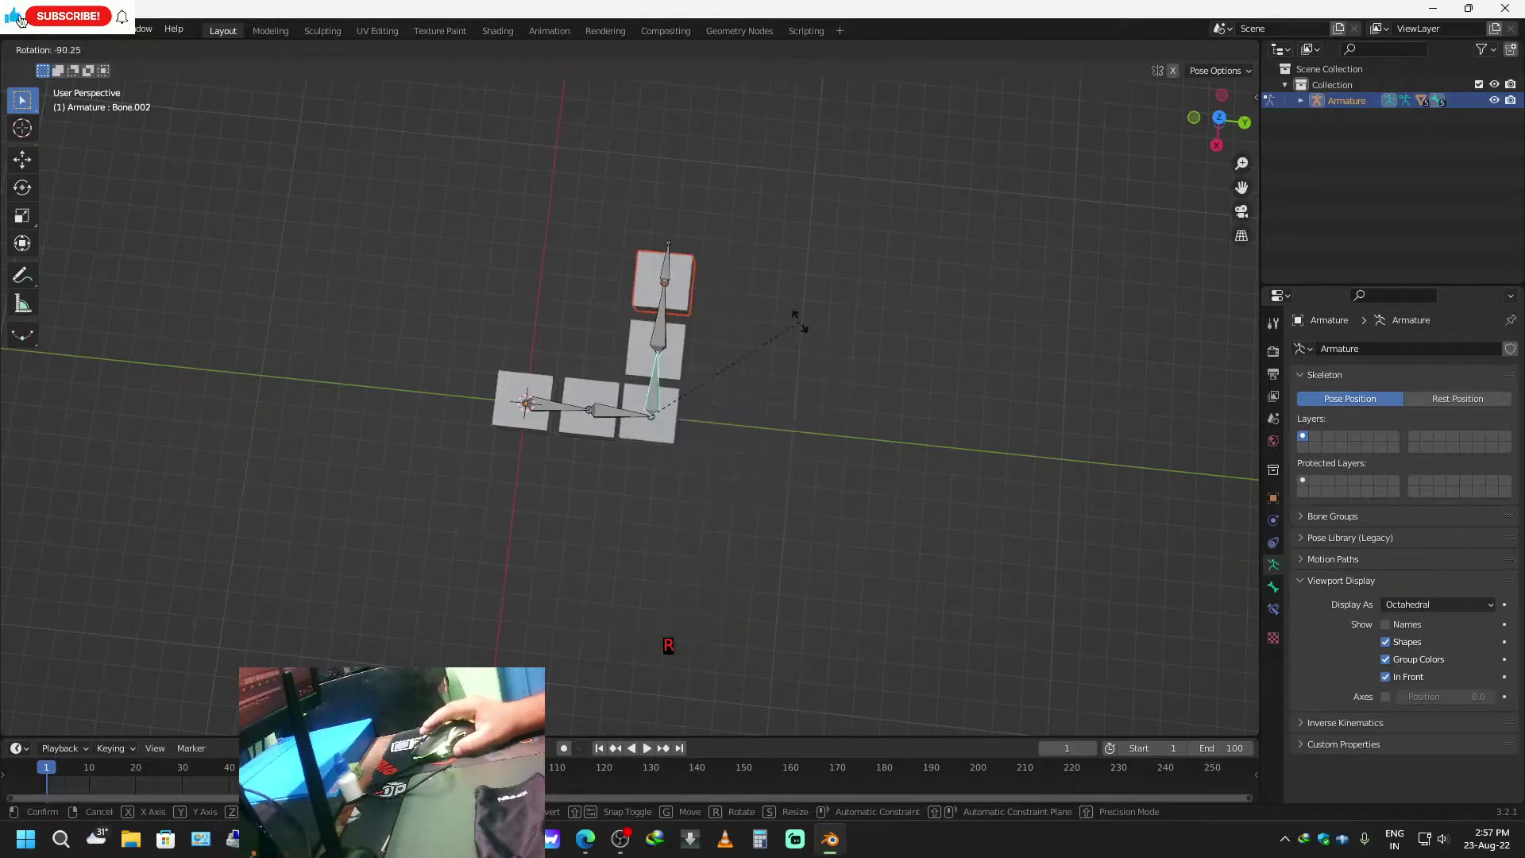
key(Escape)
click(627, 417)
key(r)
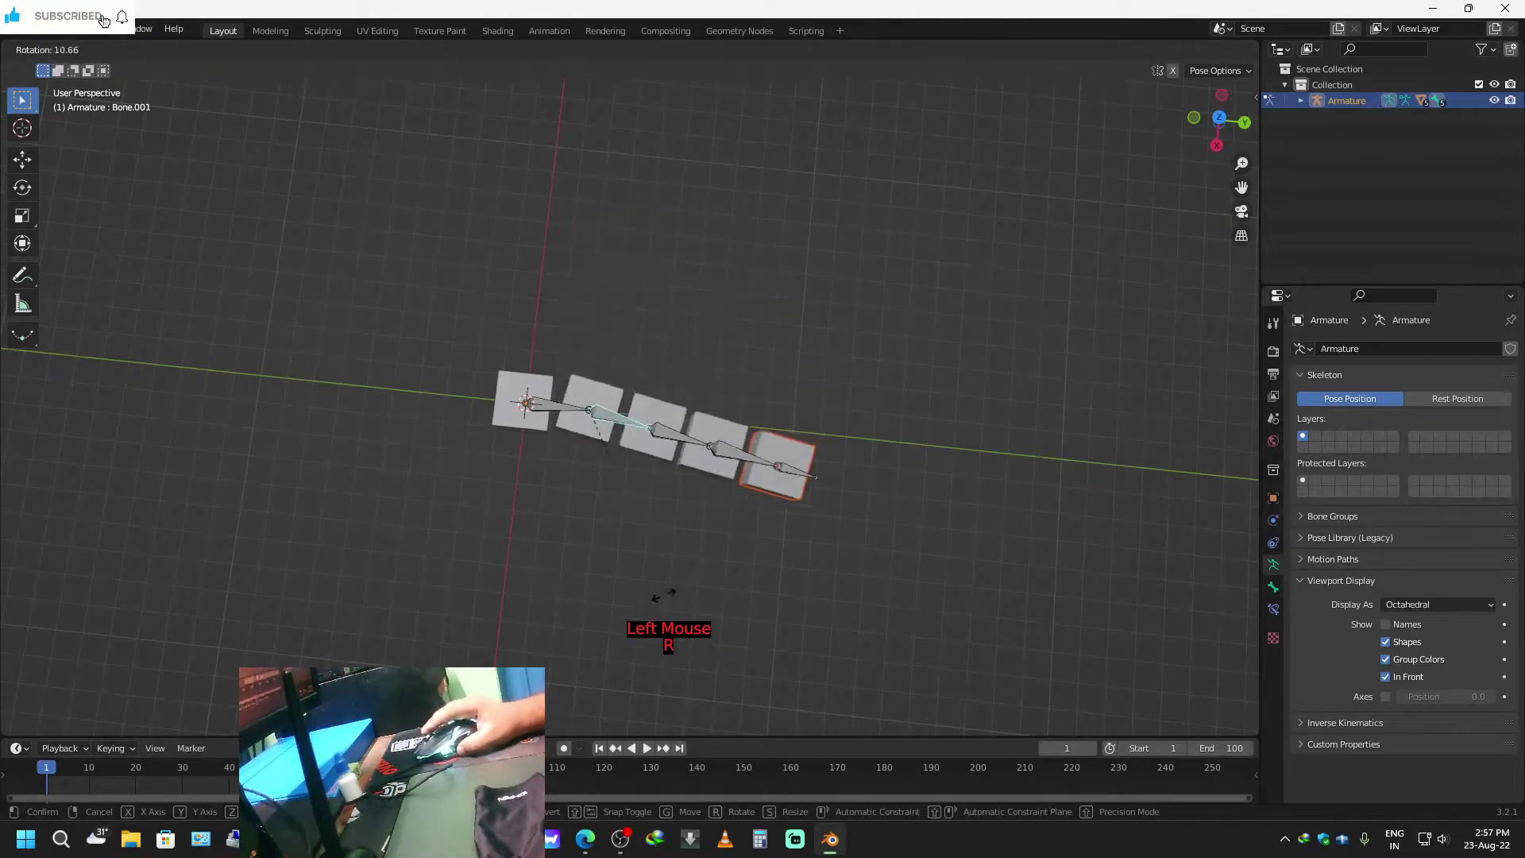
key(Escape)
click(555, 409)
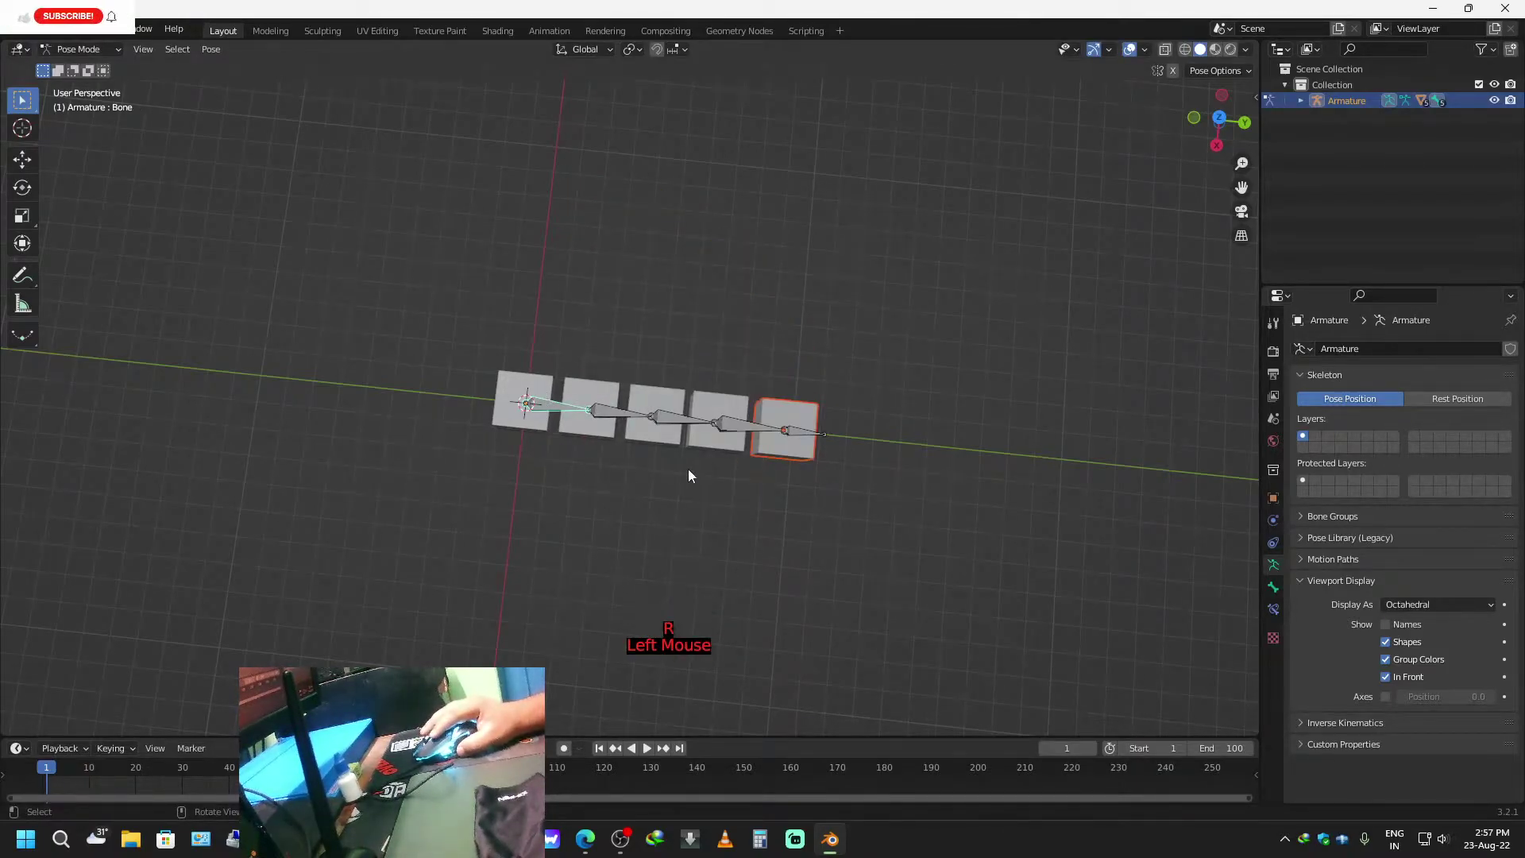
key(r)
right_click(822, 326)
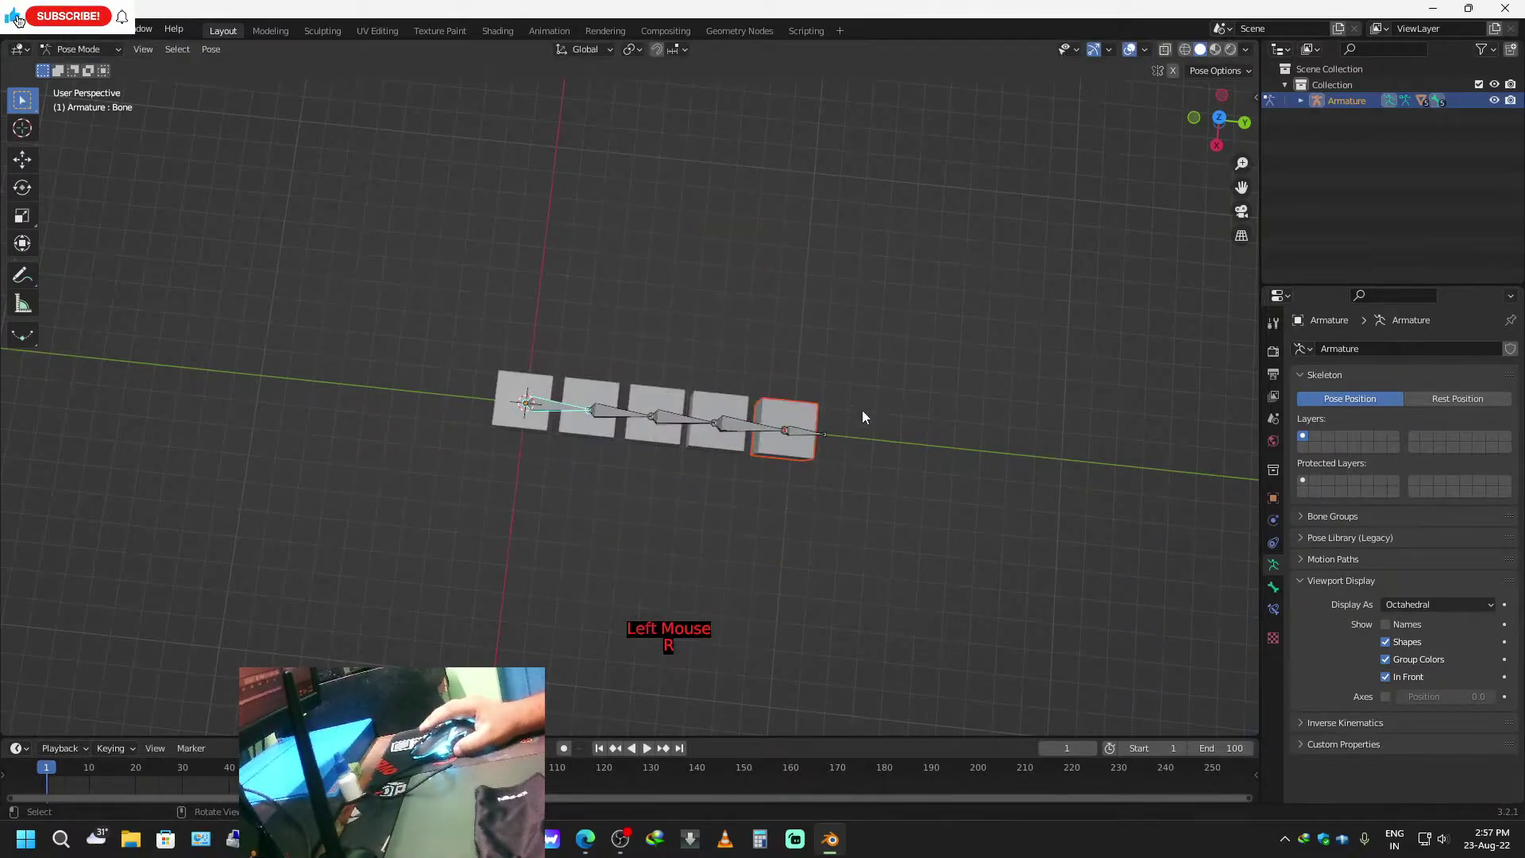
Add an IK constraint to the end bone, Bone.004, with the To Active Object option.
scroll(846, 463, up, 2)
middle_drag(873, 566, 915, 577)
double_click(920, 522)
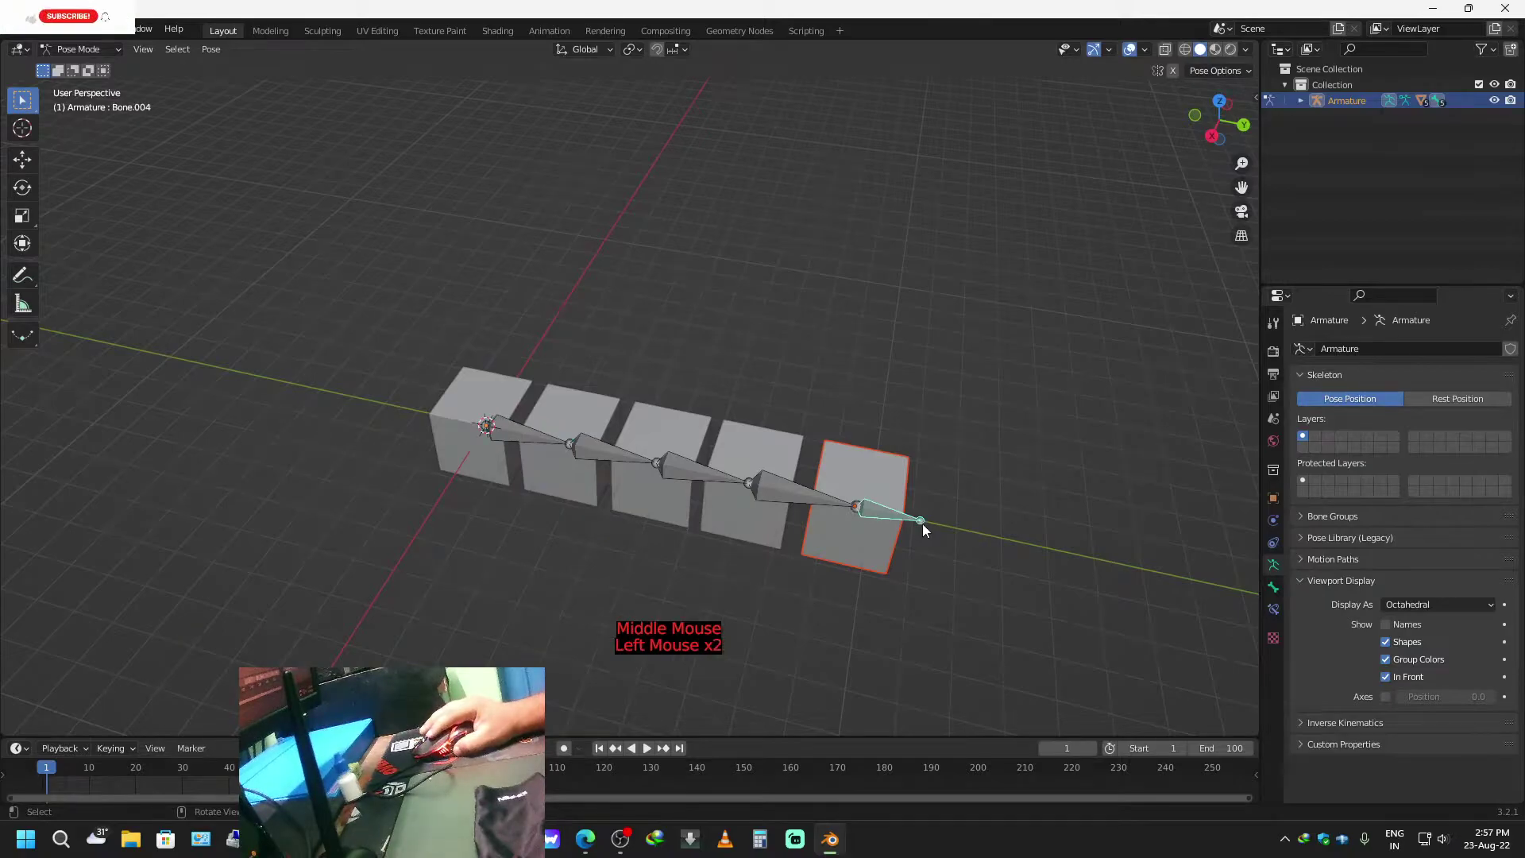
click(205, 49)
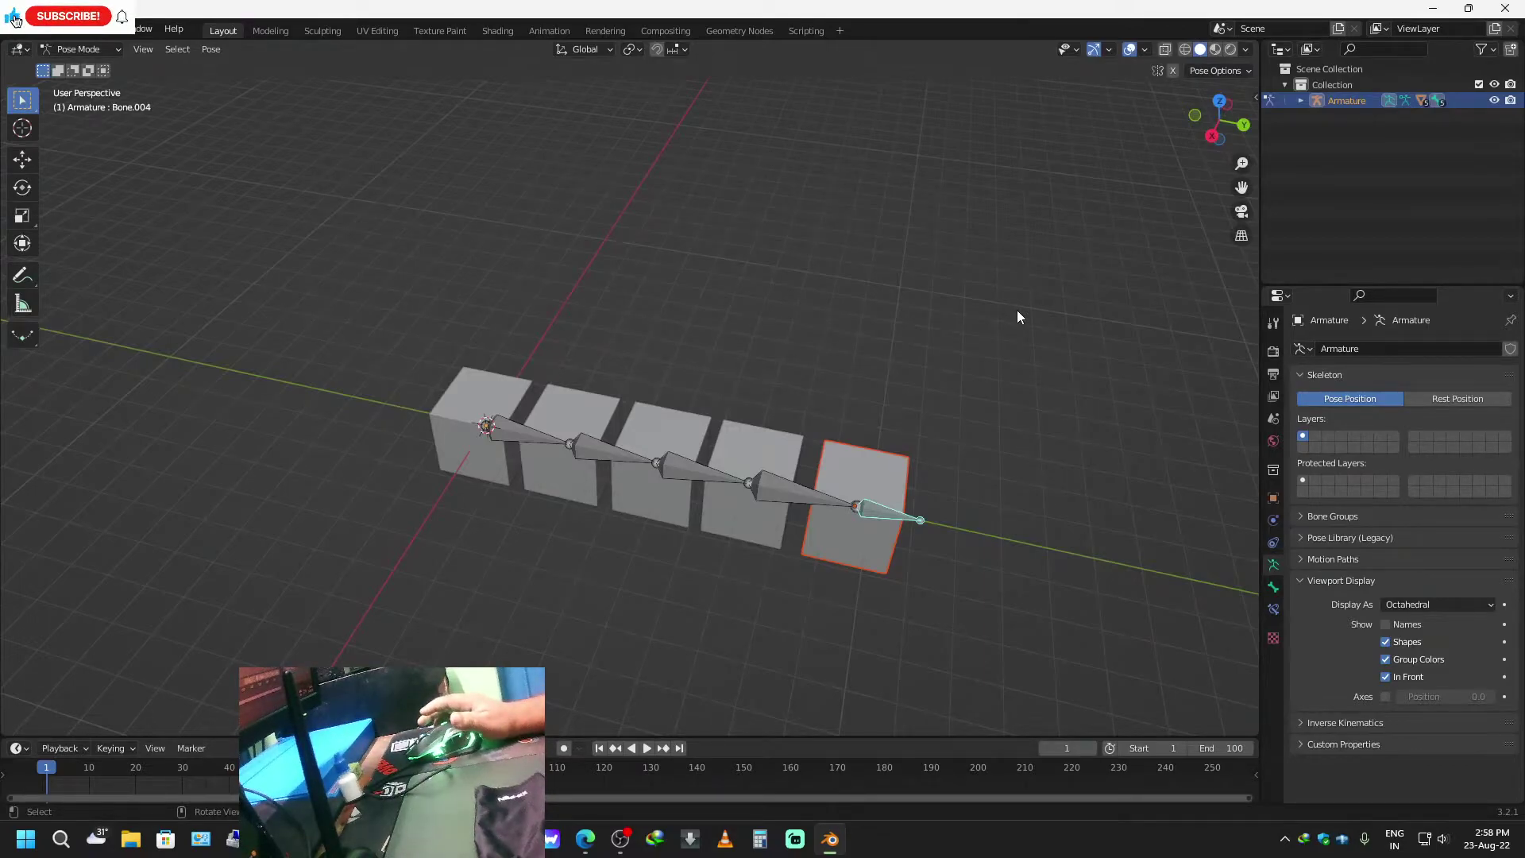
key(shift+i)
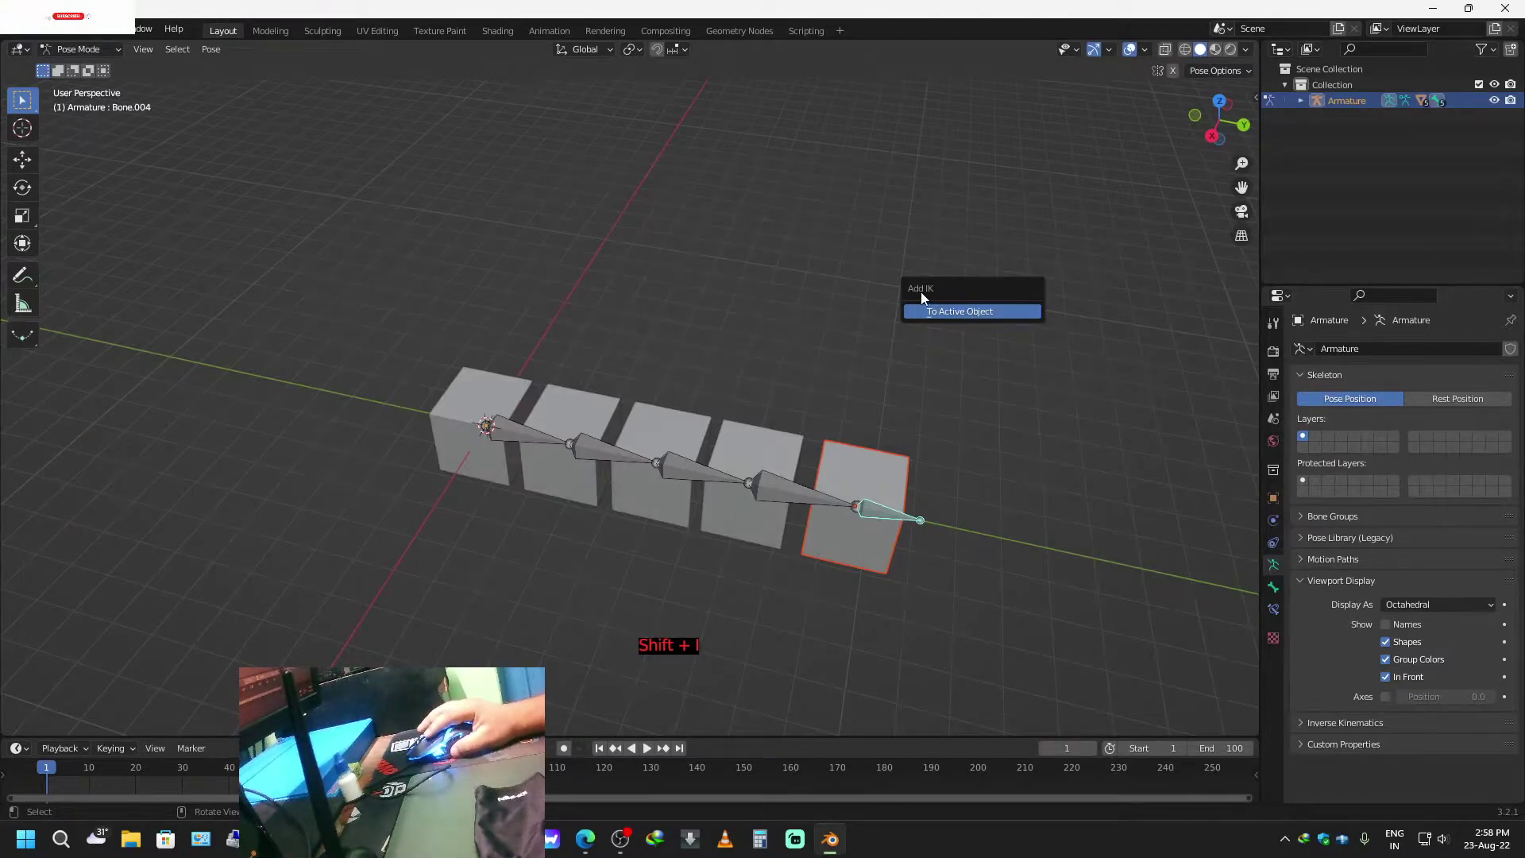
click(981, 313)
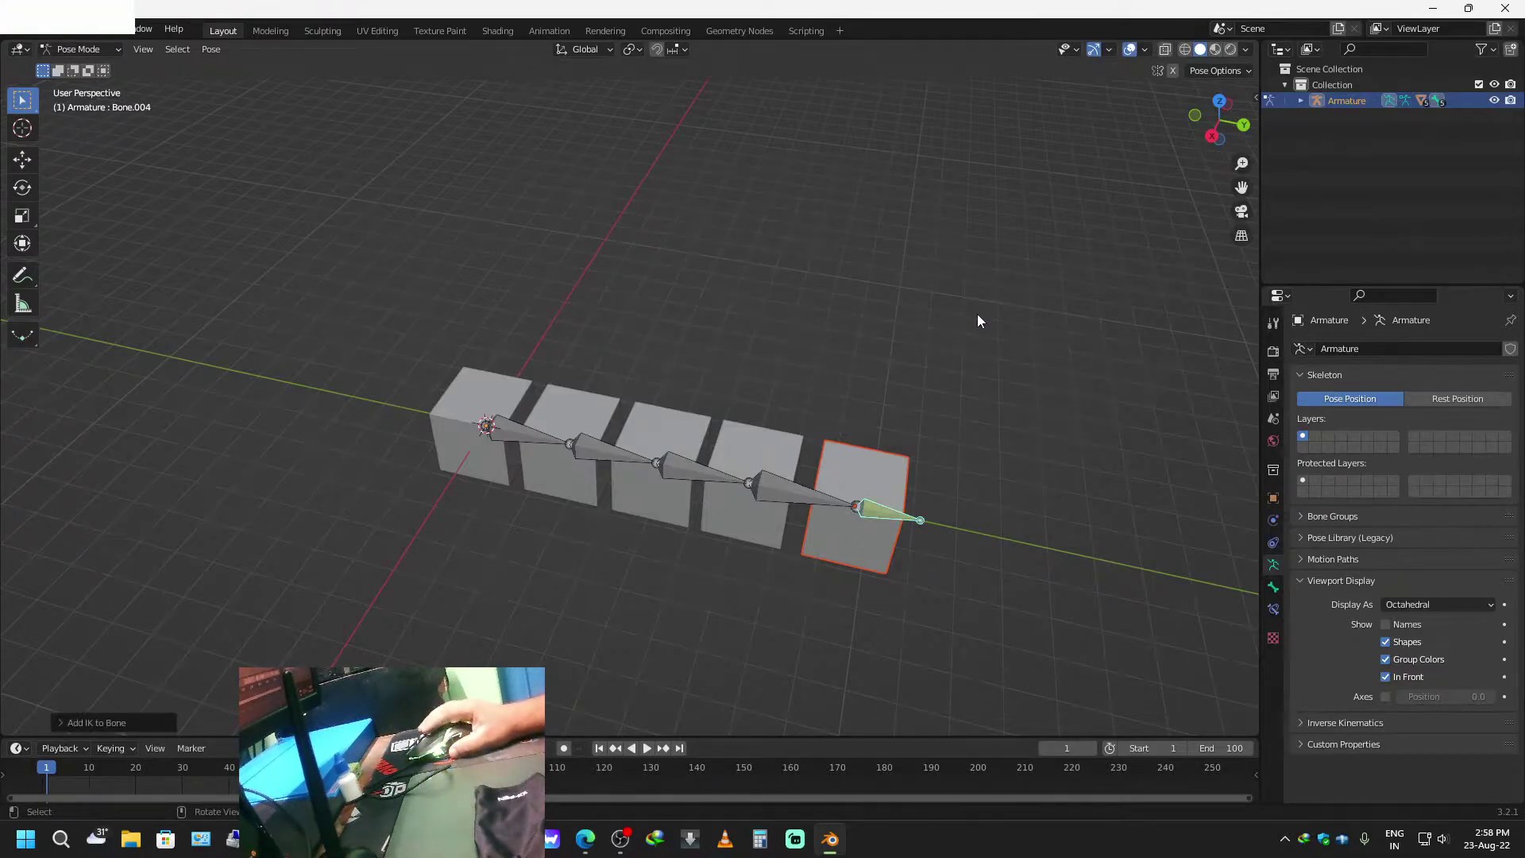
Trial-move the end bone to bend the IK chain, then undo both the move and the IK constraint.
key(g)
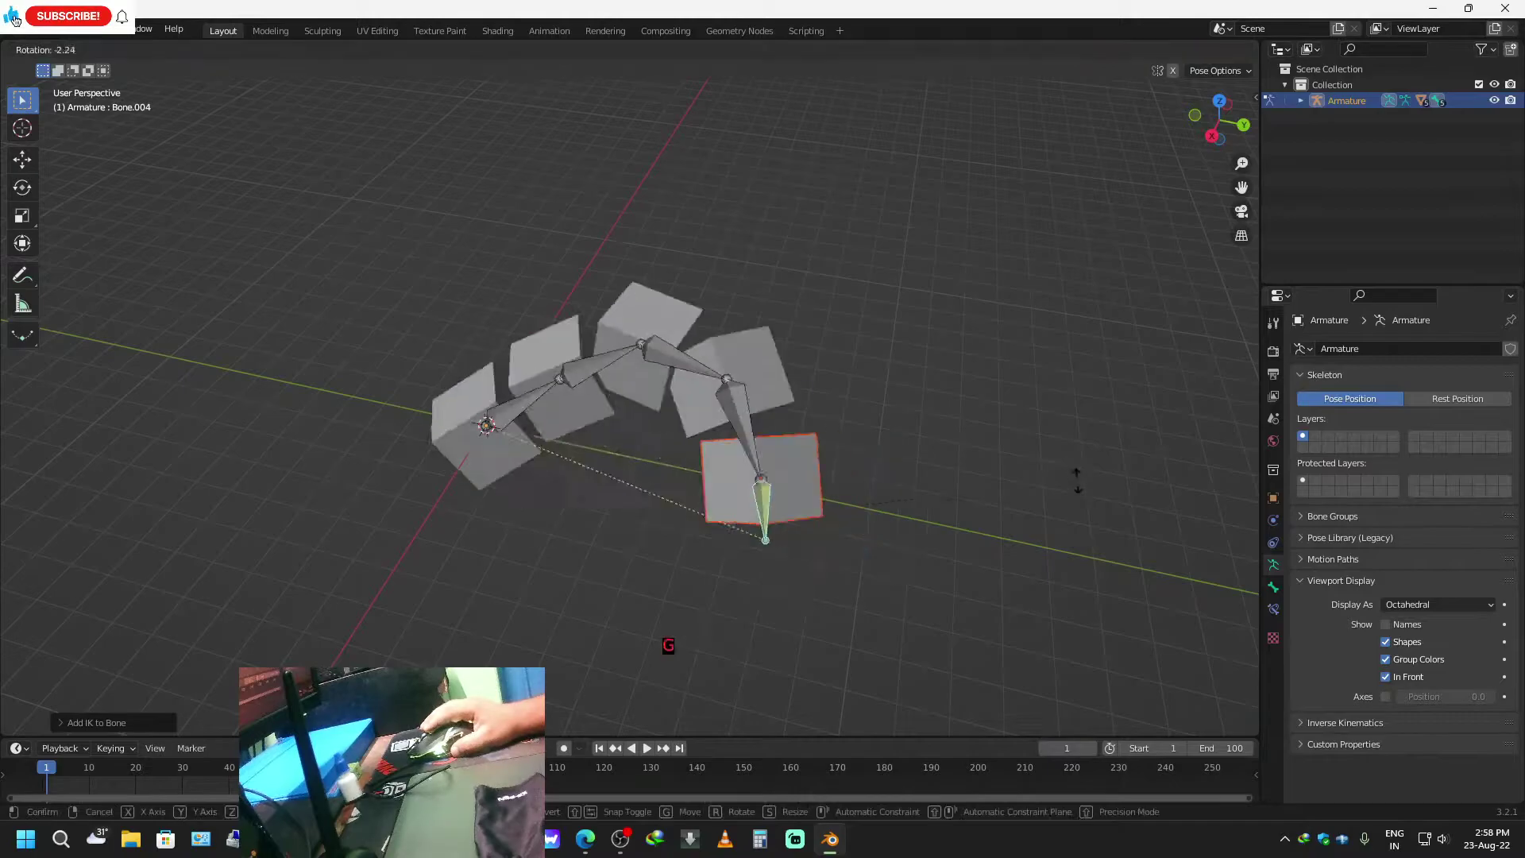
click(1060, 565)
key(ctrl+z)
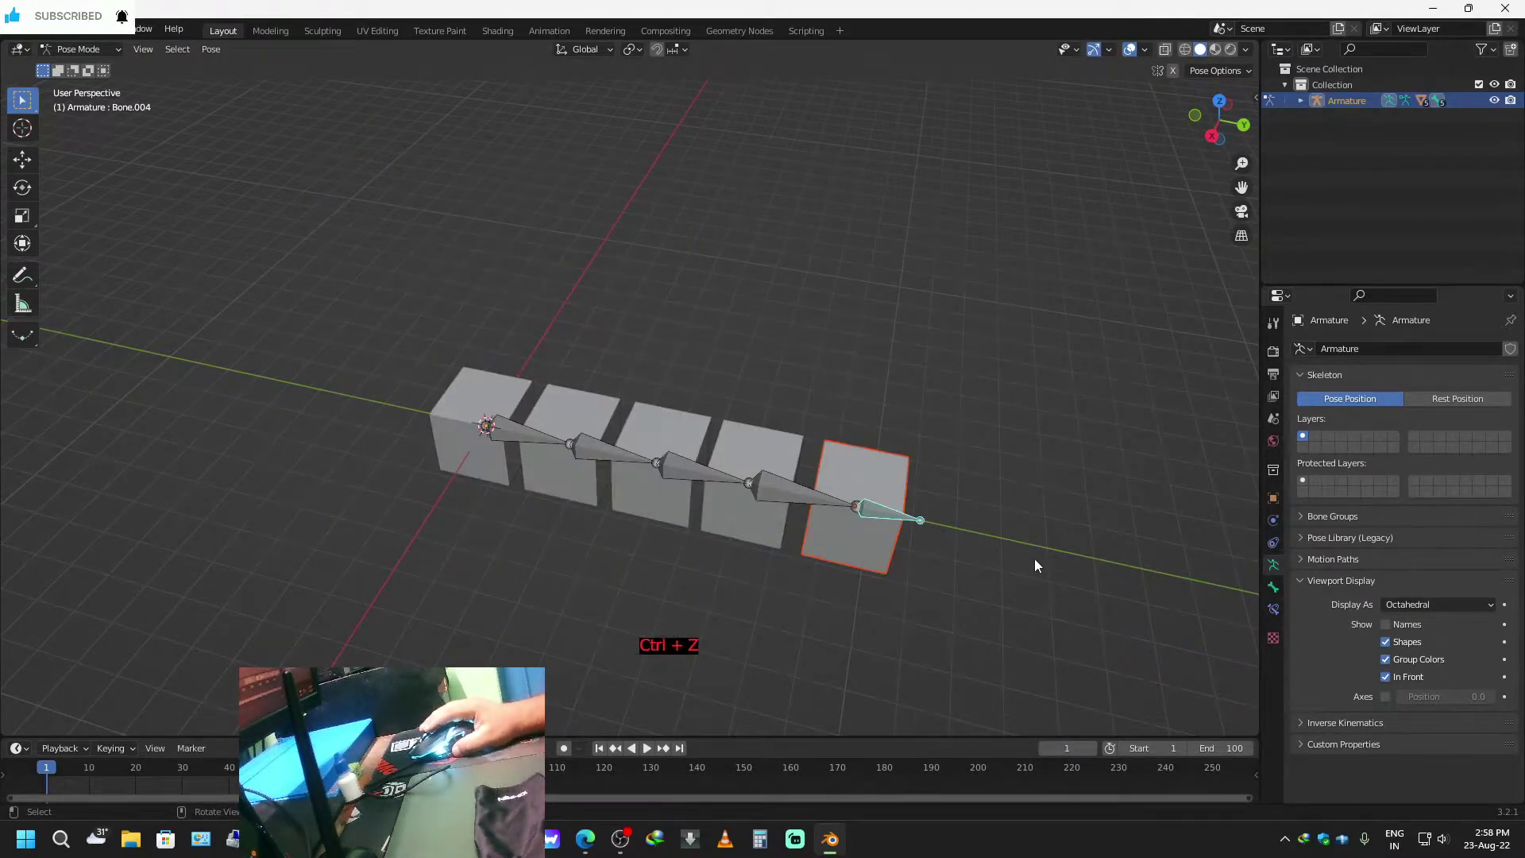
scroll(1032, 552, down, 2)
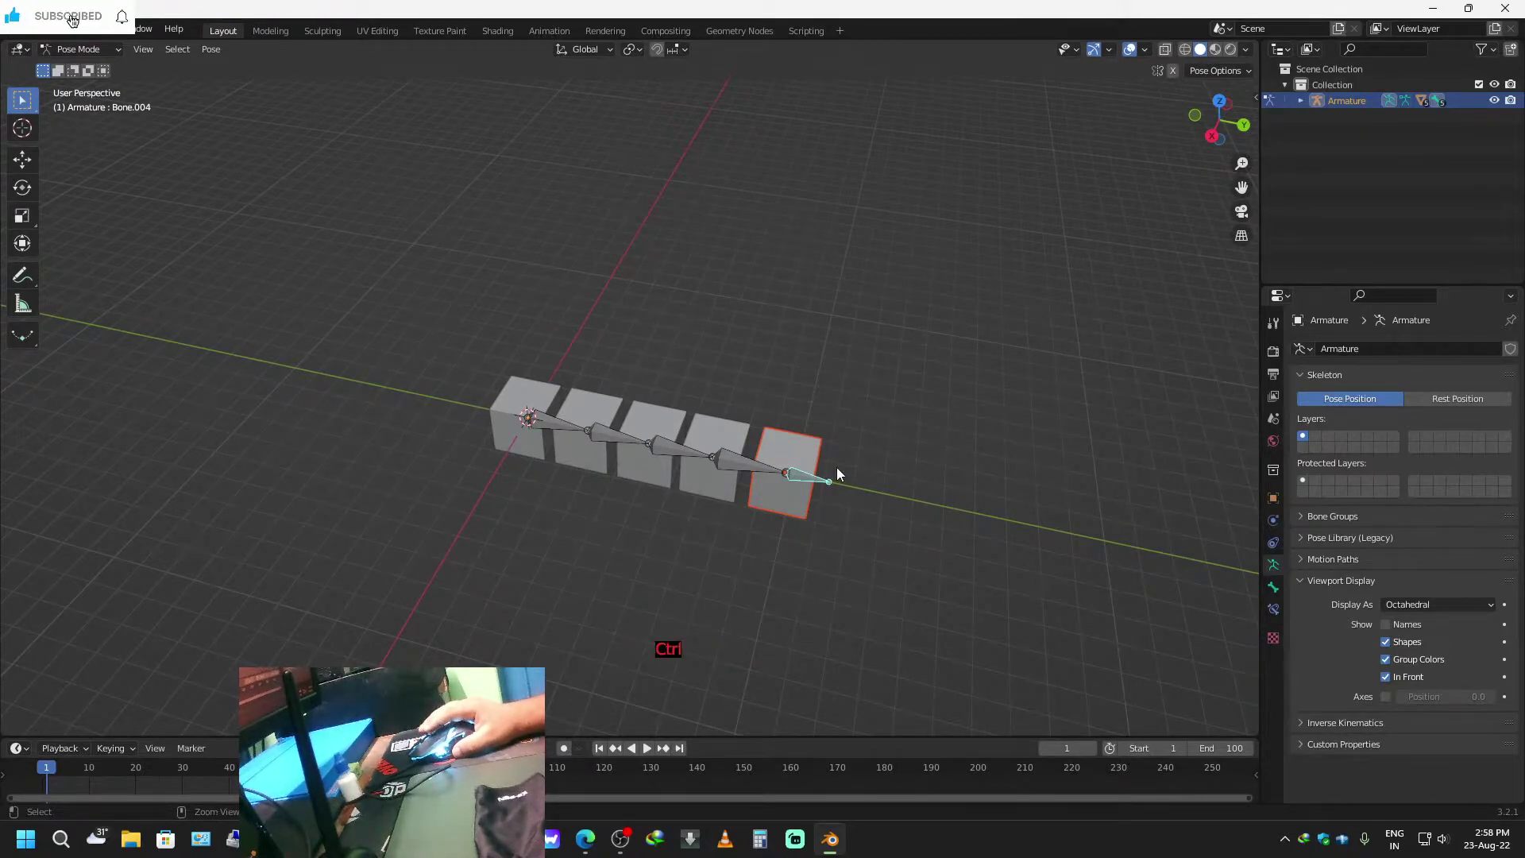
Reselect the end bone, Bone.004, and snap the 3D cursor to the selected bone.
key(ctrl+z)
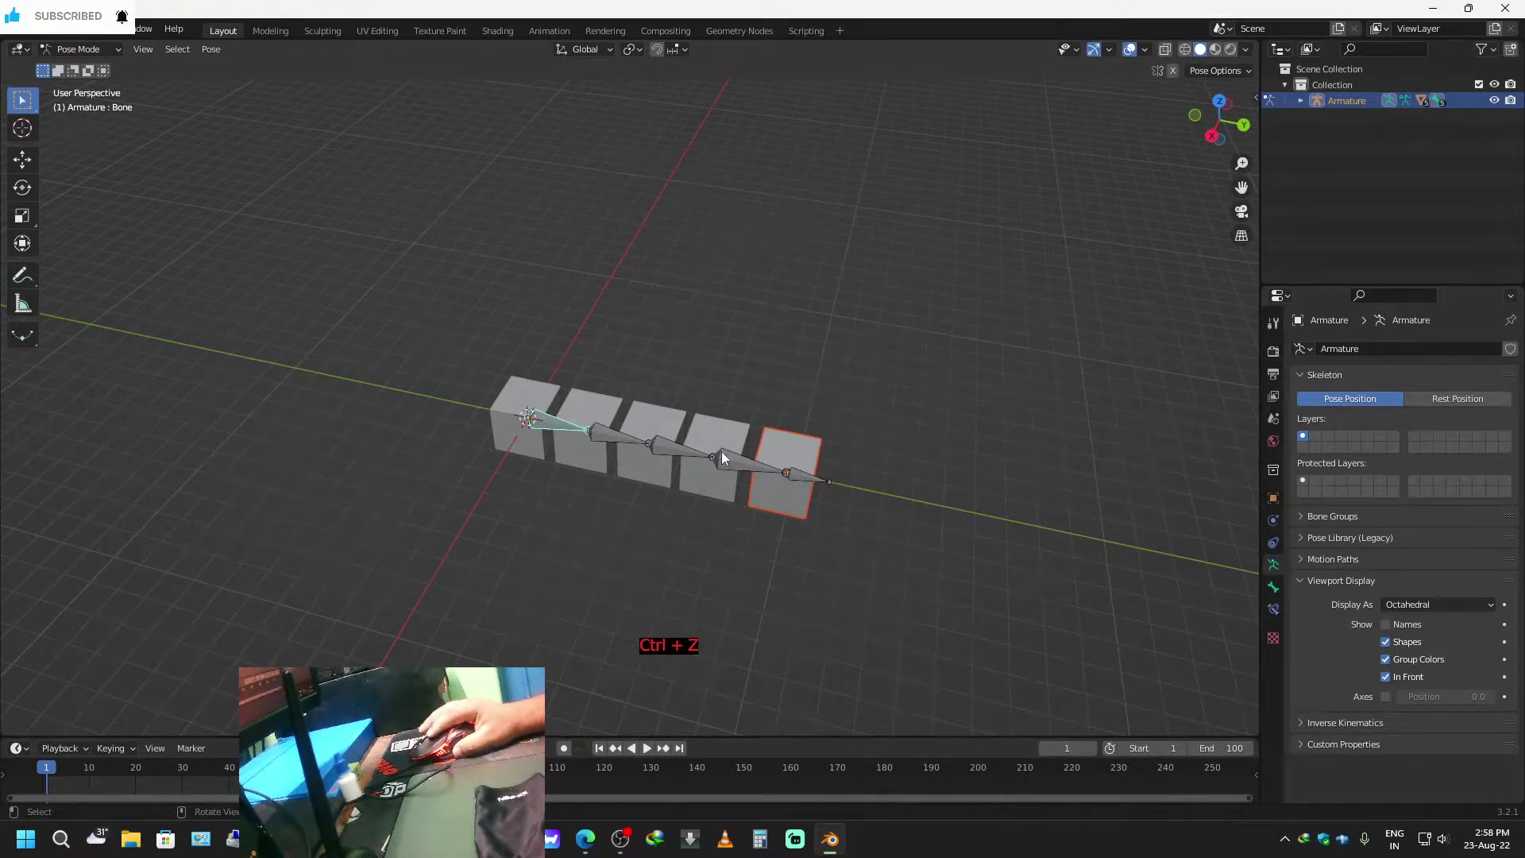
click(828, 481)
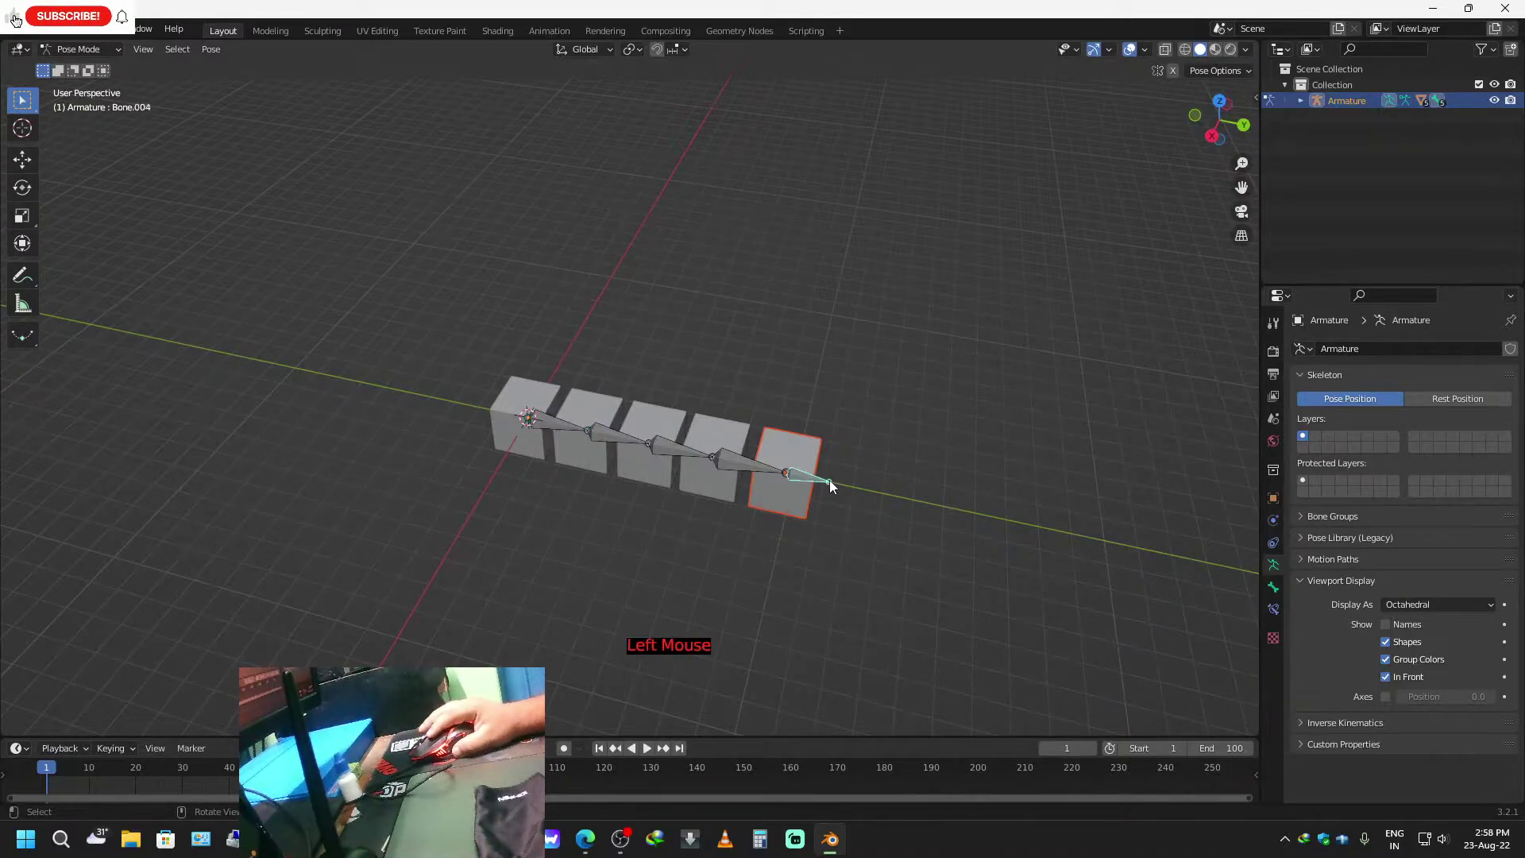
click(831, 483)
scroll(831, 483, up, 2)
scroll(837, 488, down, 1)
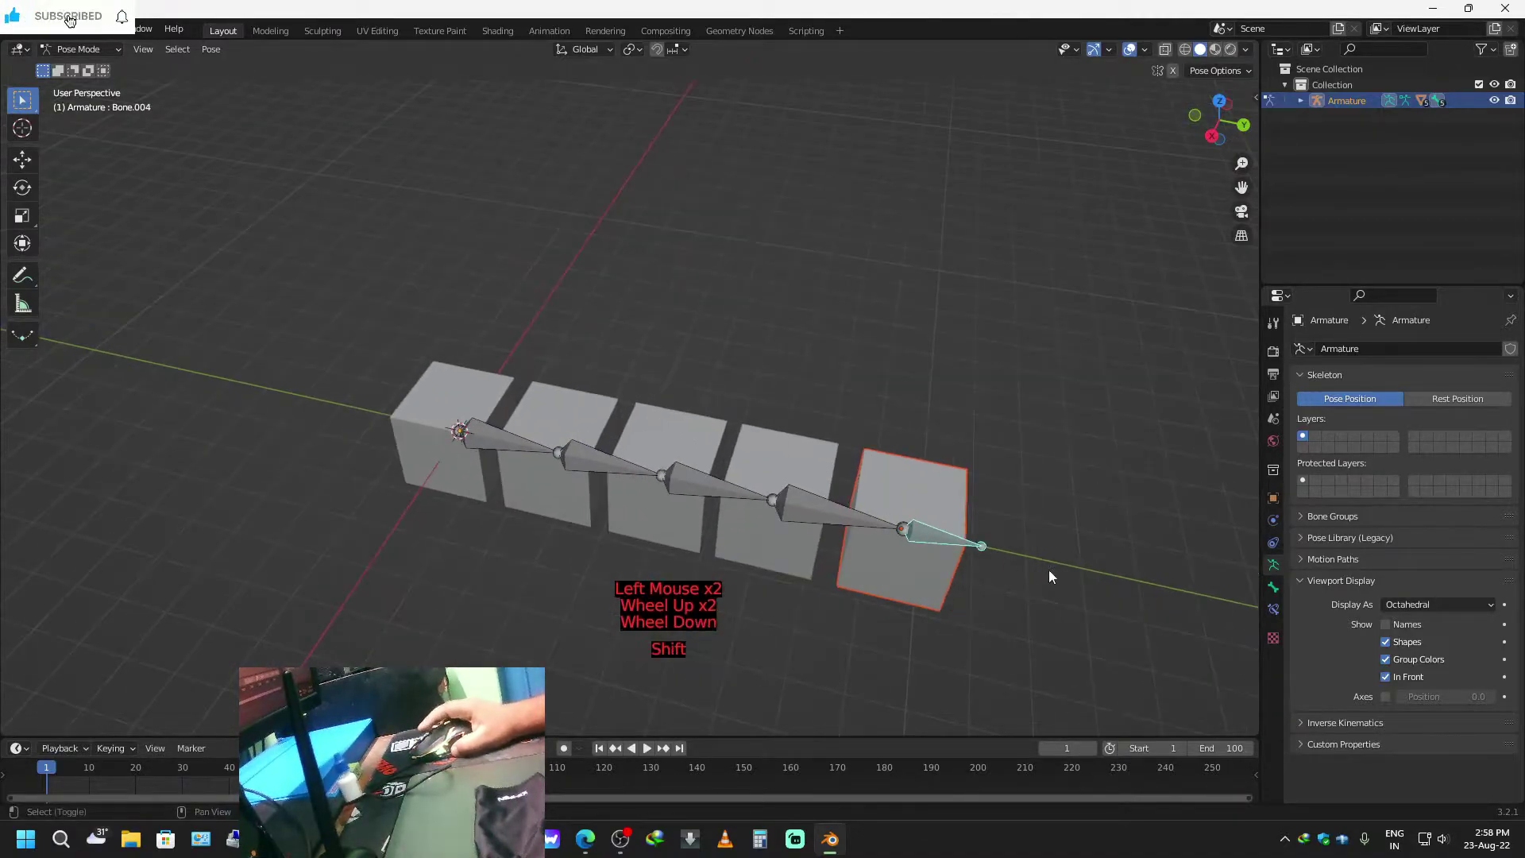
shift+middle_drag(1049, 577, 878, 517)
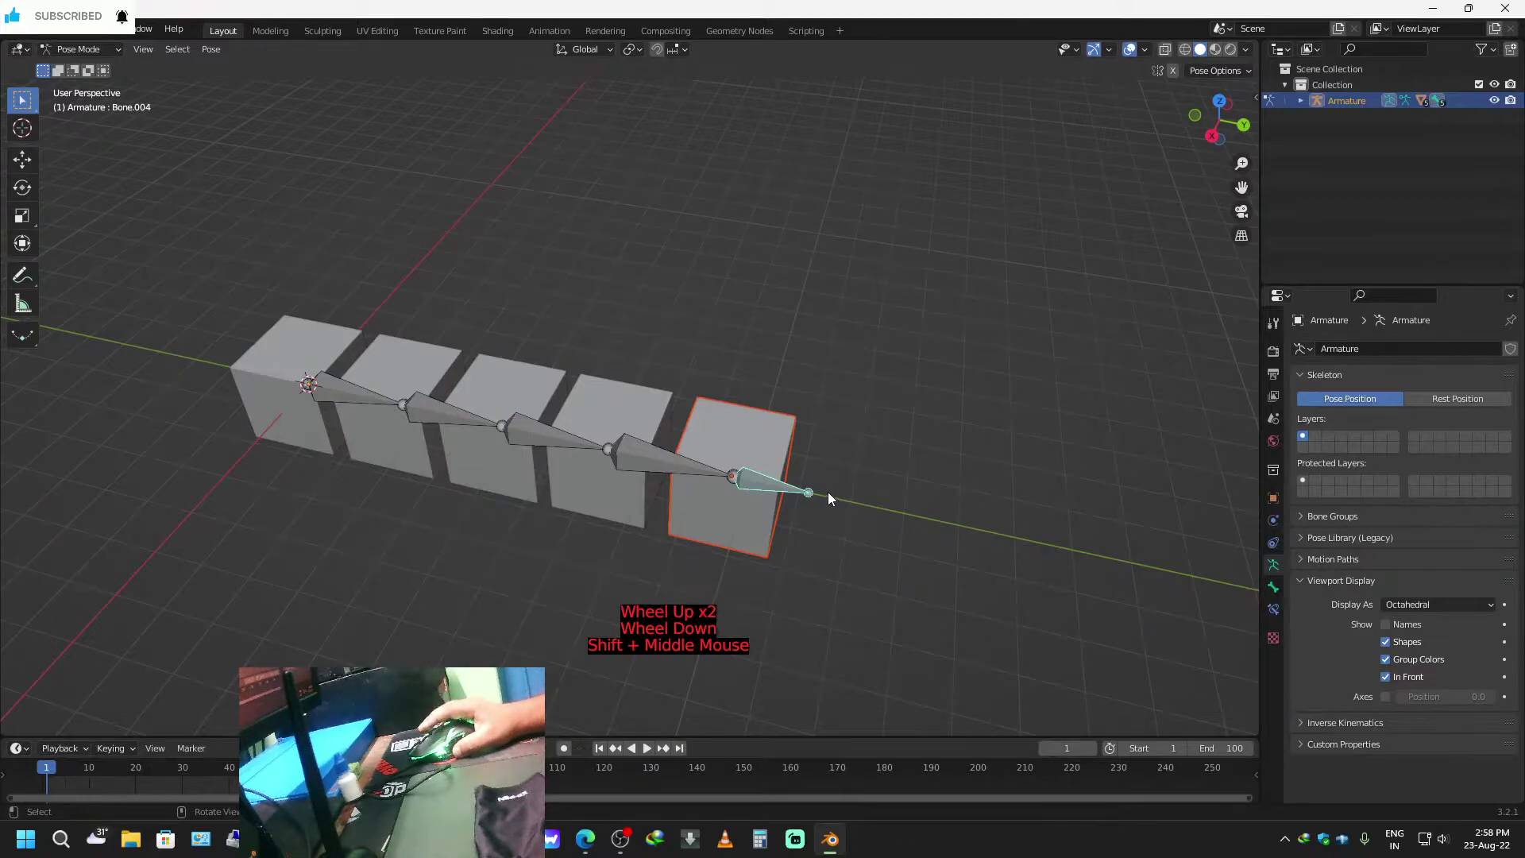
key(shift+s)
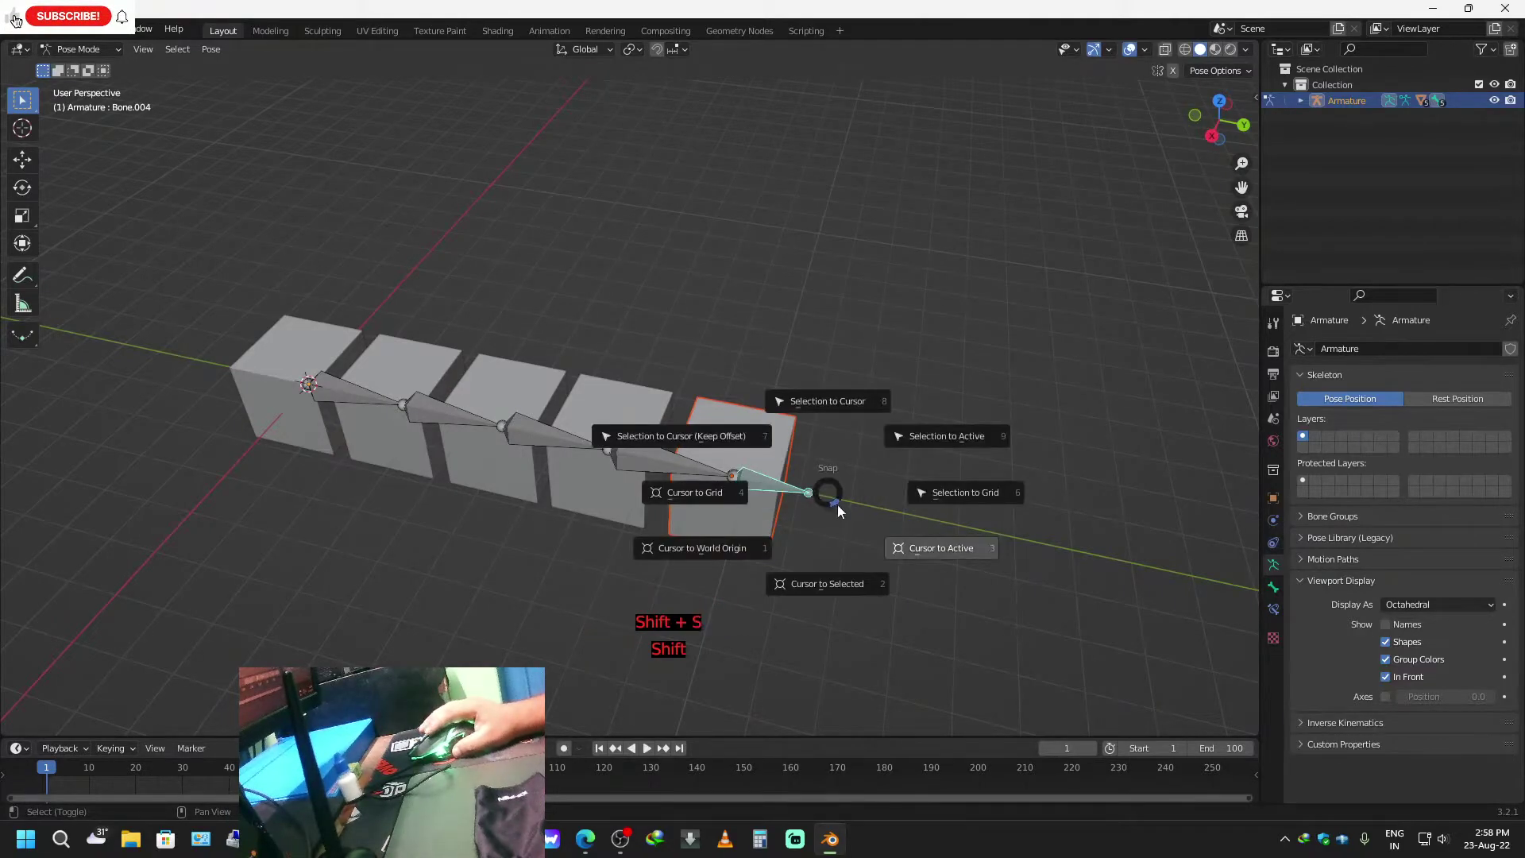
click(827, 586)
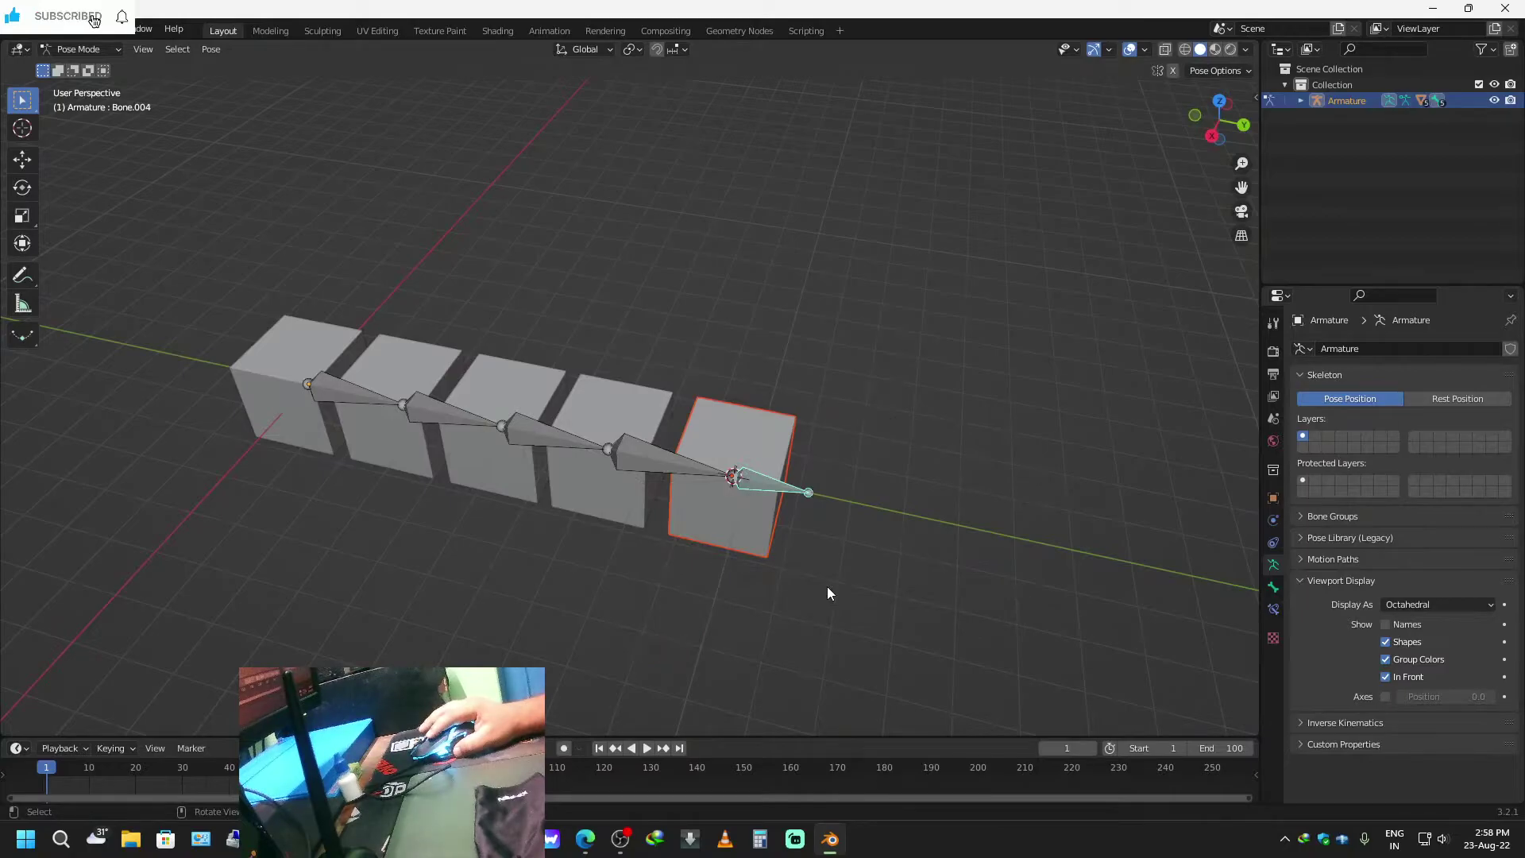
Place the 3D cursor at the tip of the end bone, Bone.004.
shift+right_click(809, 494)
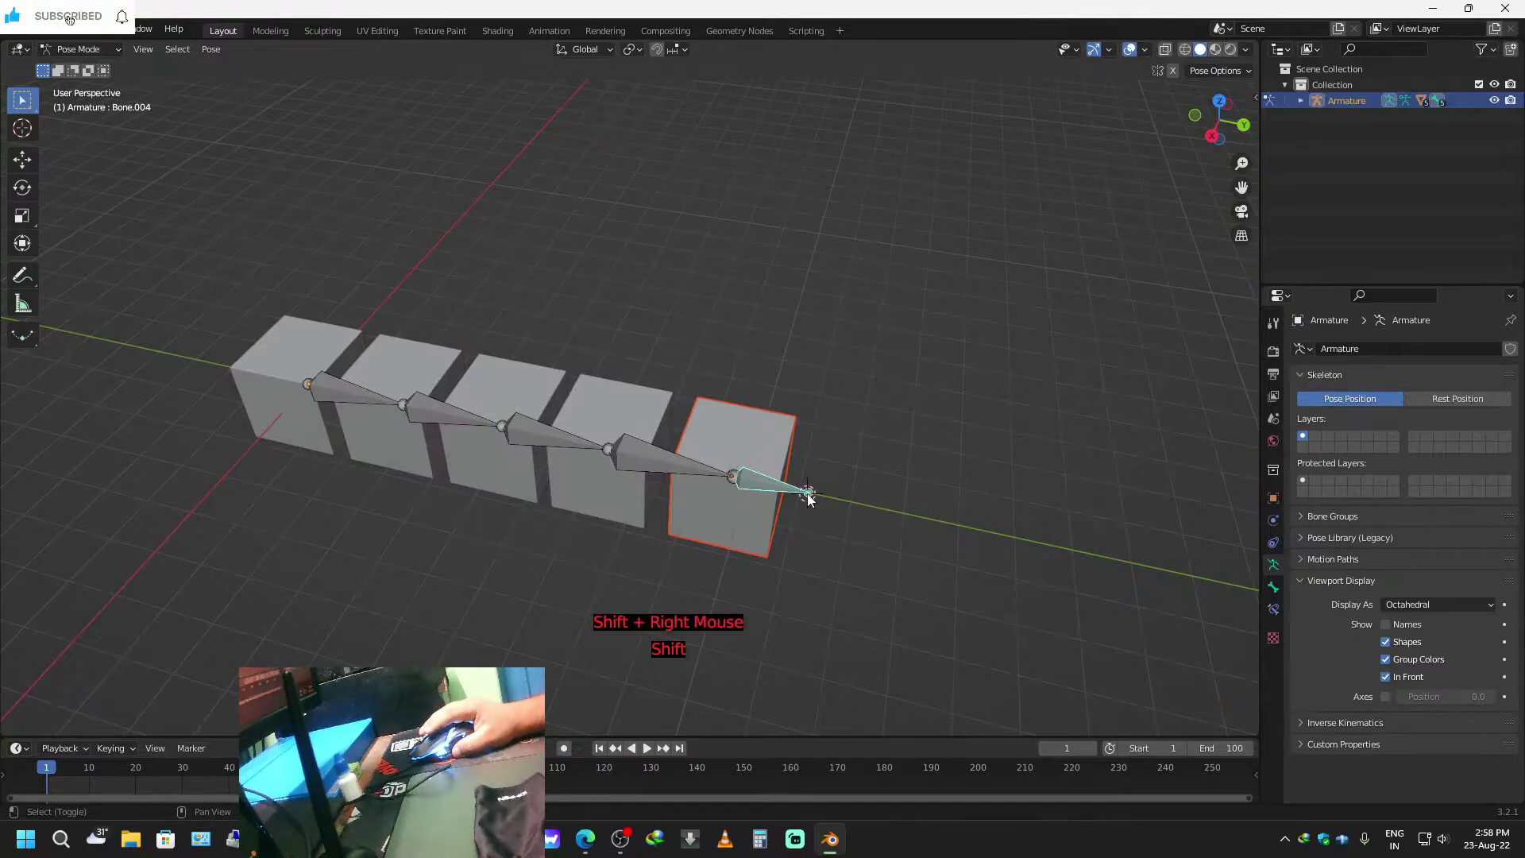
shift+right_click(809, 494)
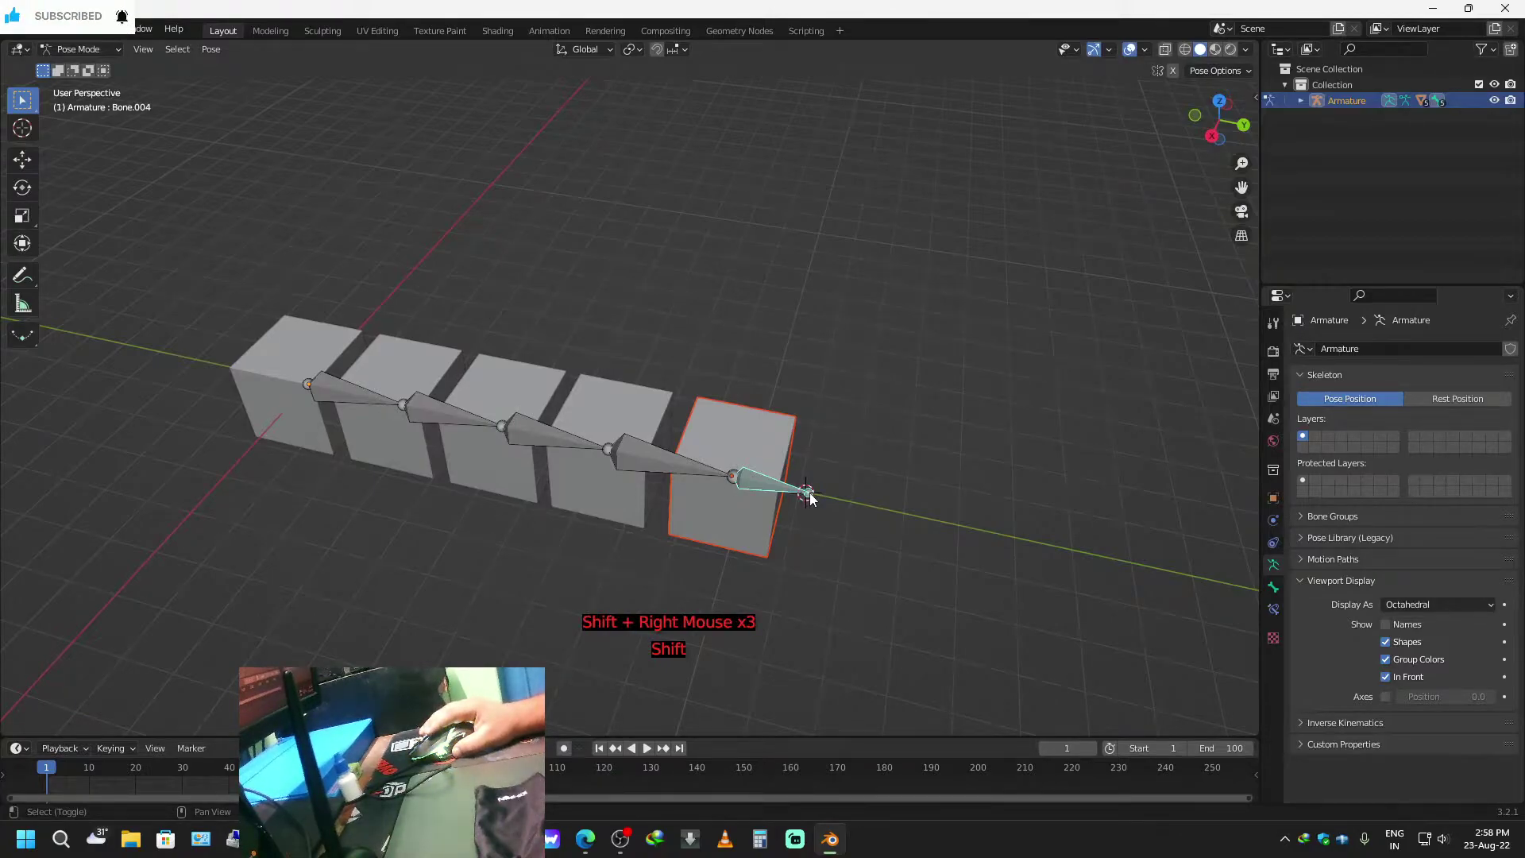
shift+right_click(810, 493)
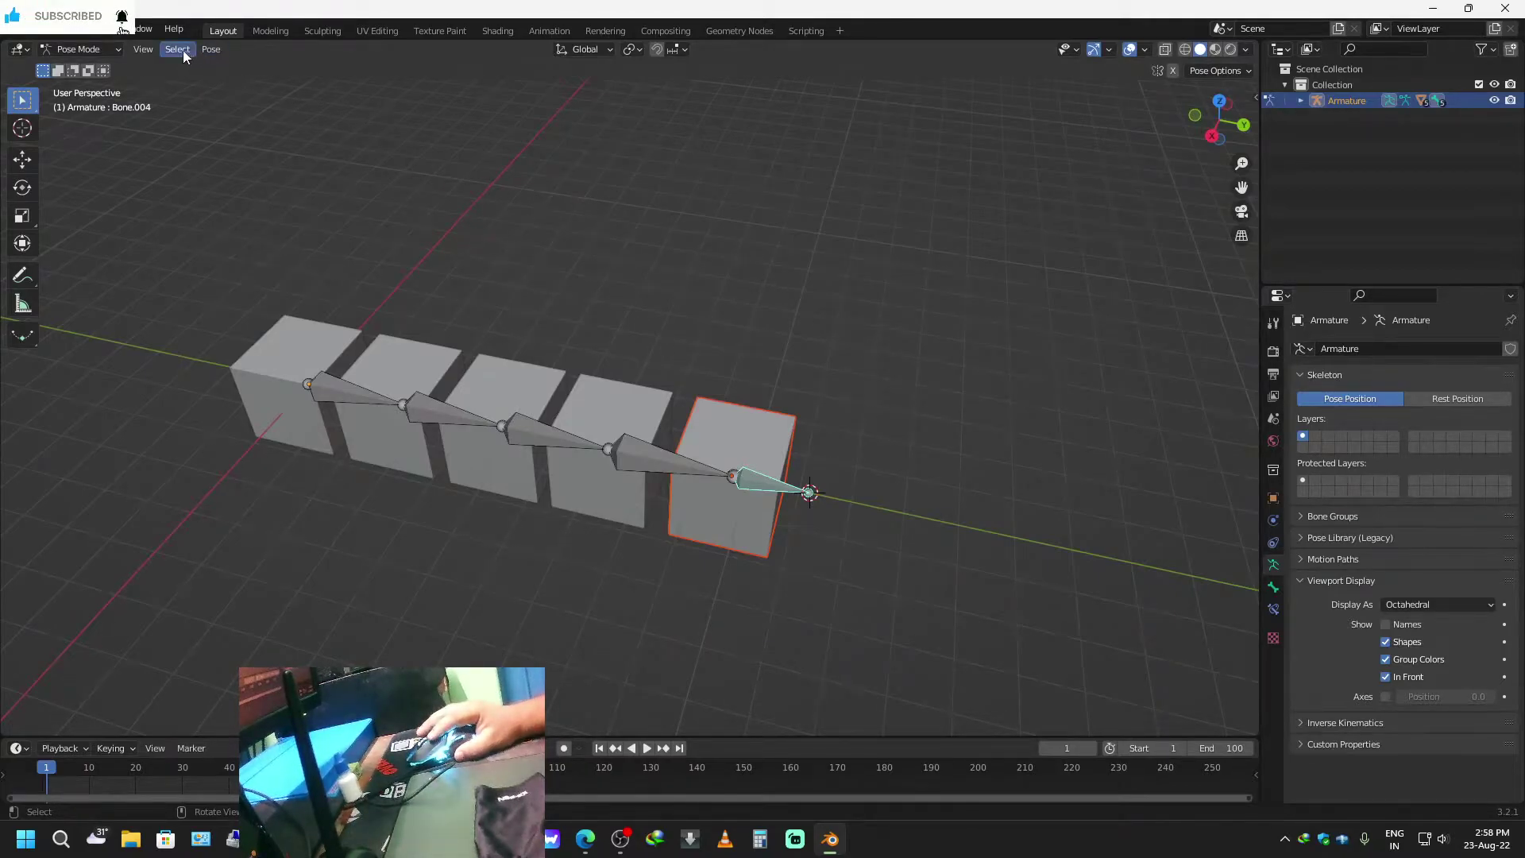
key(shift)
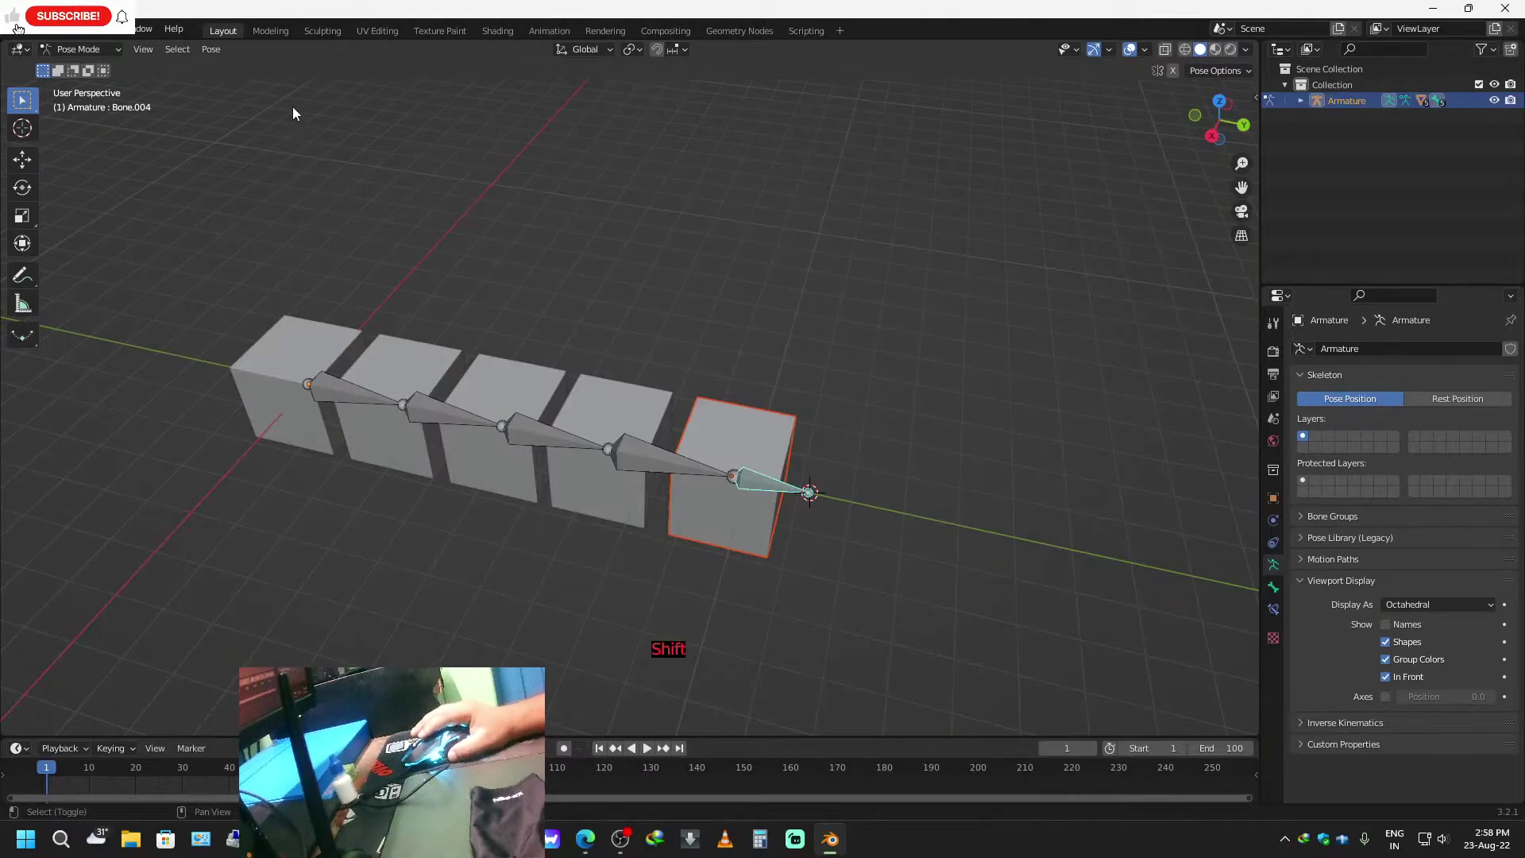
Add an IK constraint to Bone.004 again, using the To Active Object option.
key(shift+i)
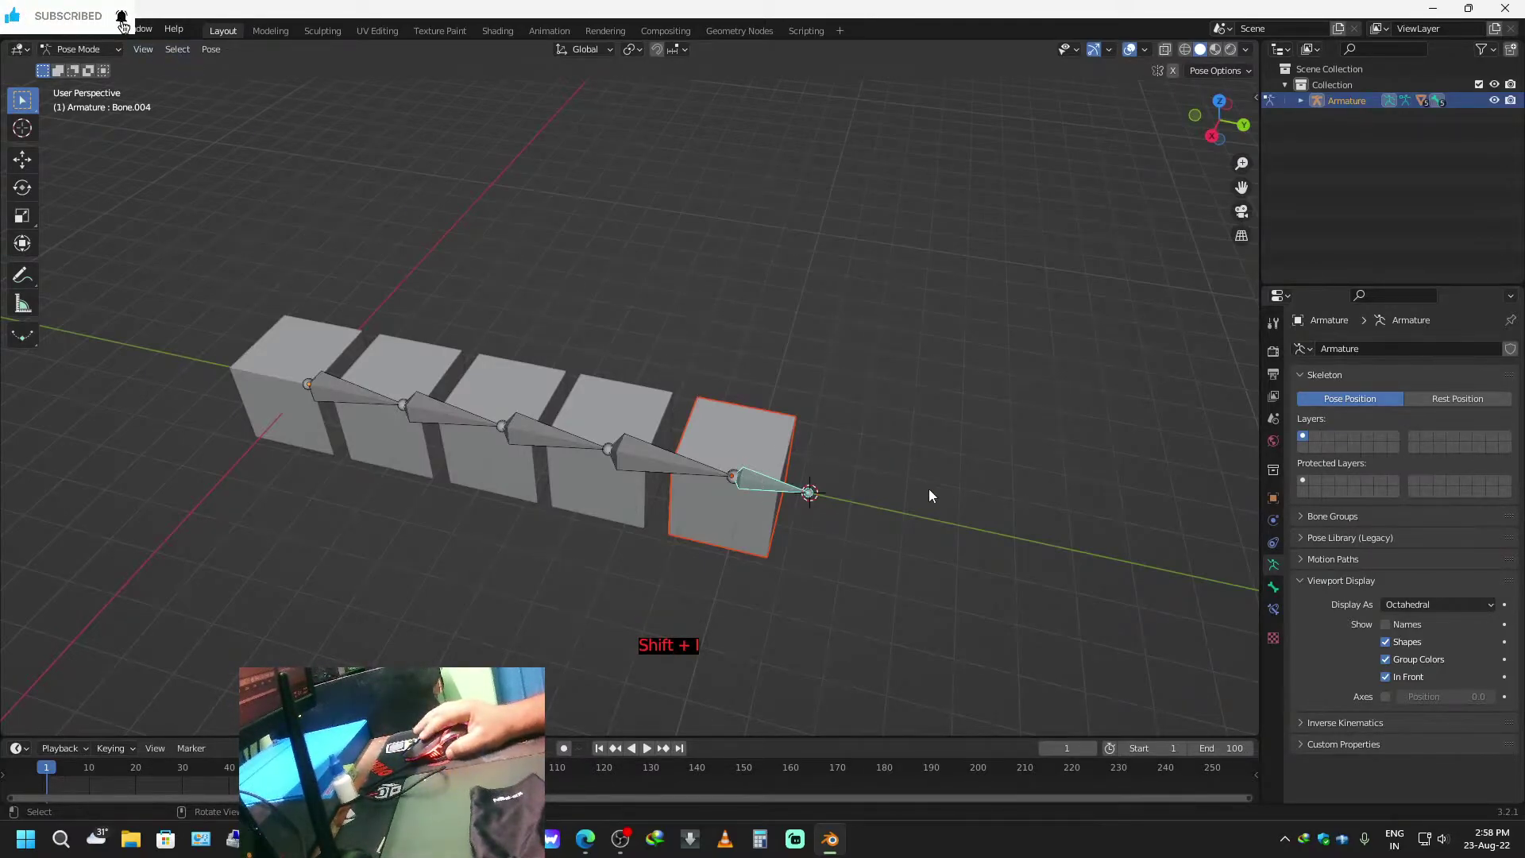
key(shift+i)
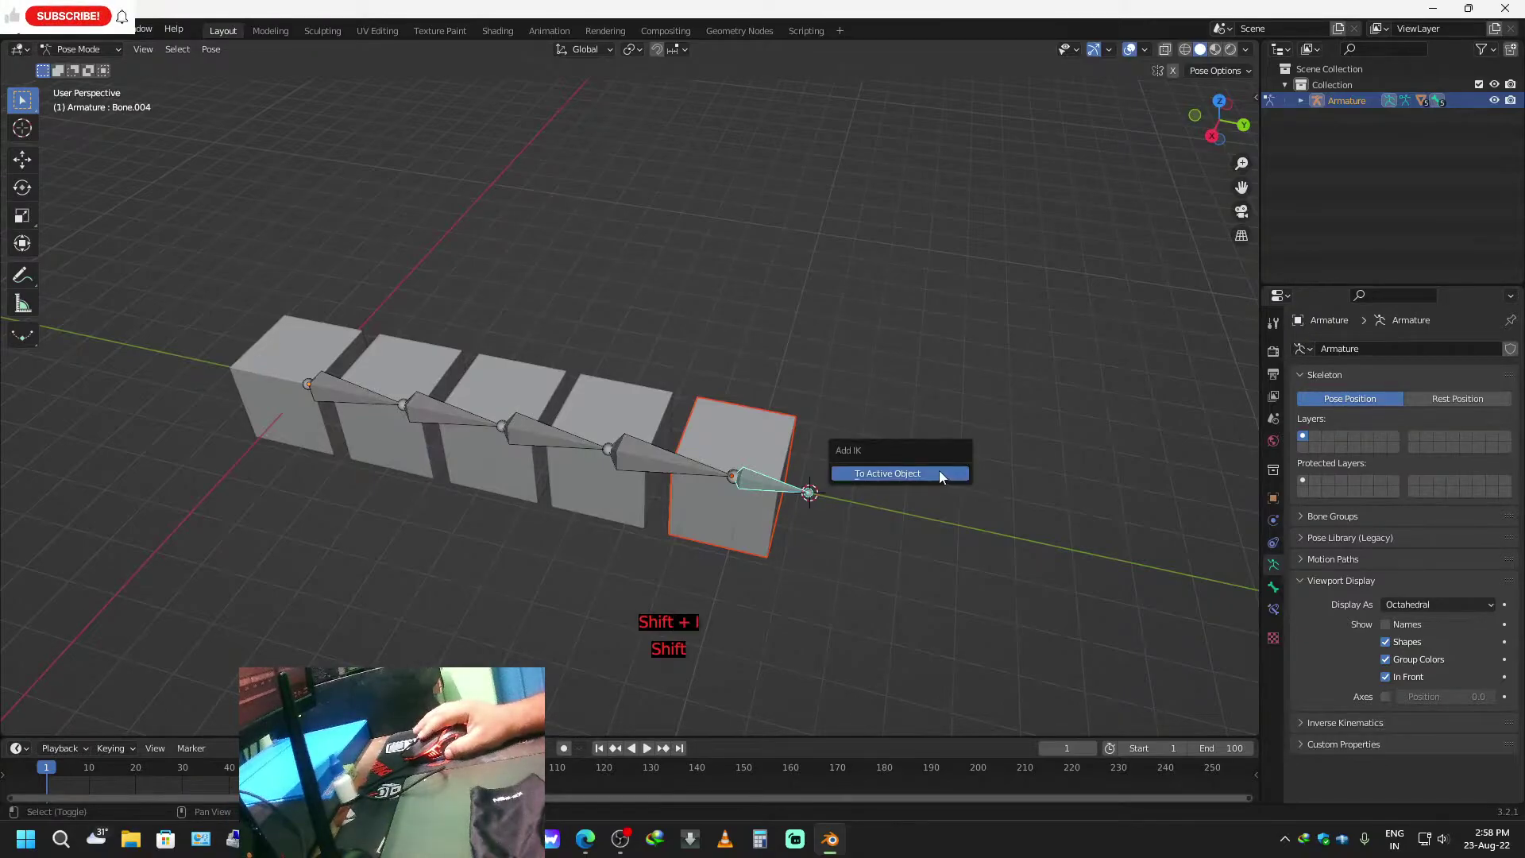
click(940, 474)
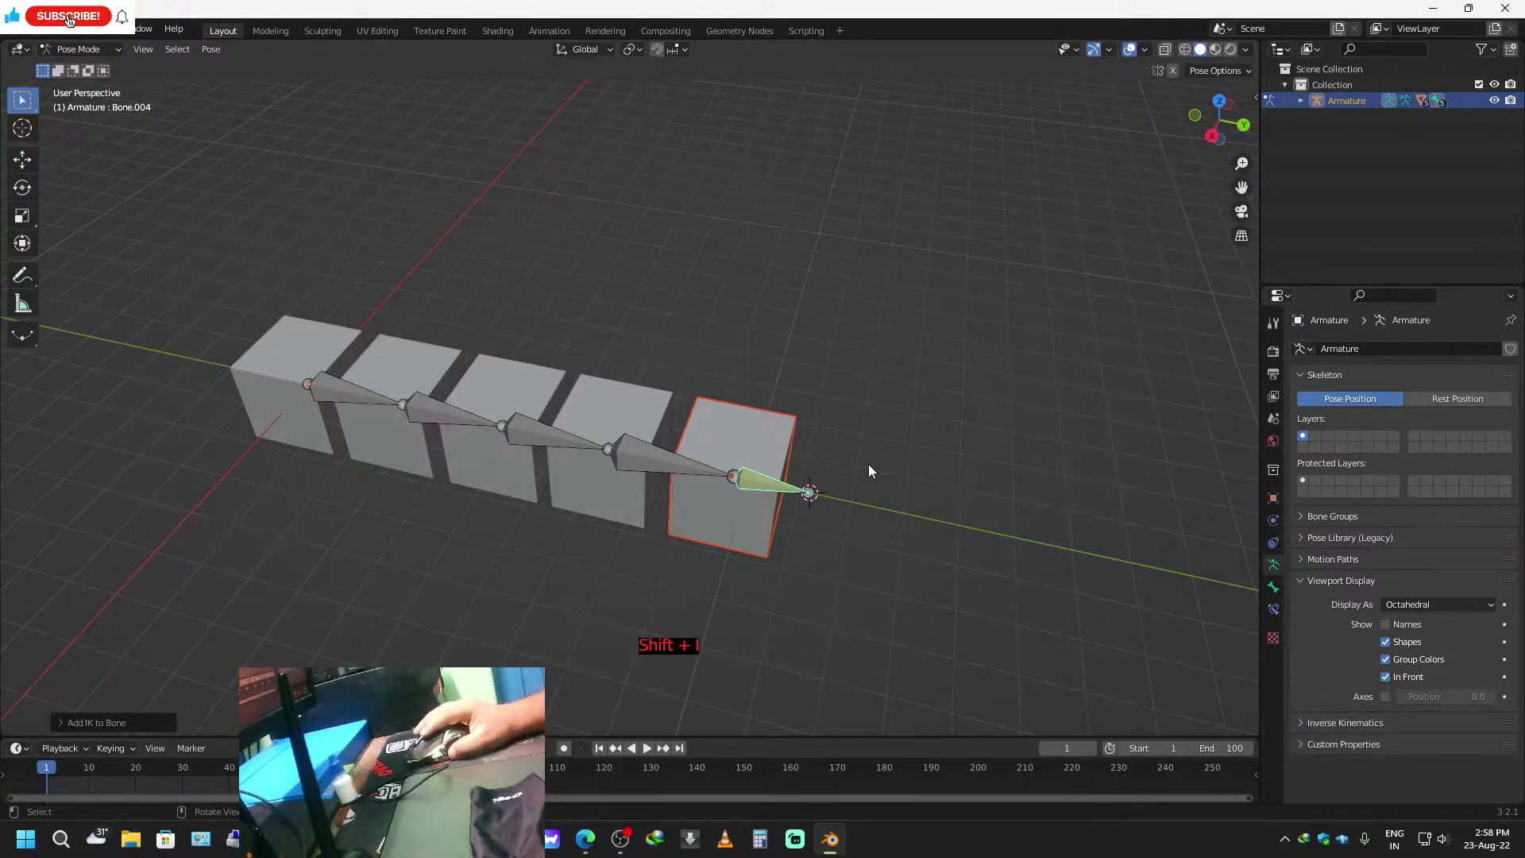
Trial-rotate the end bone with IK active, cancel the rotation and undo the IK constraint.
key(r)
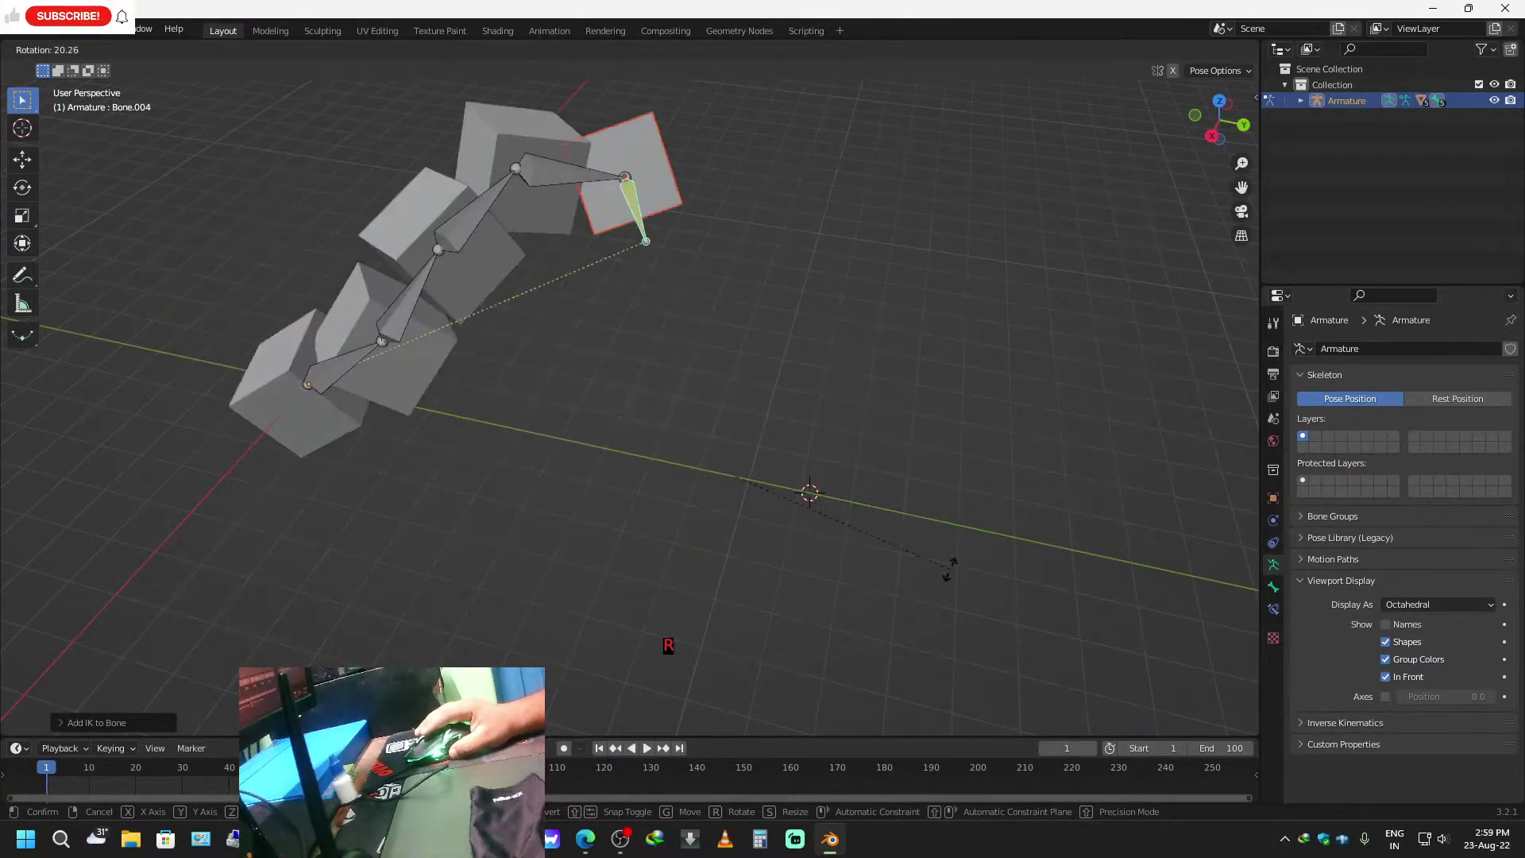
right_click(974, 516)
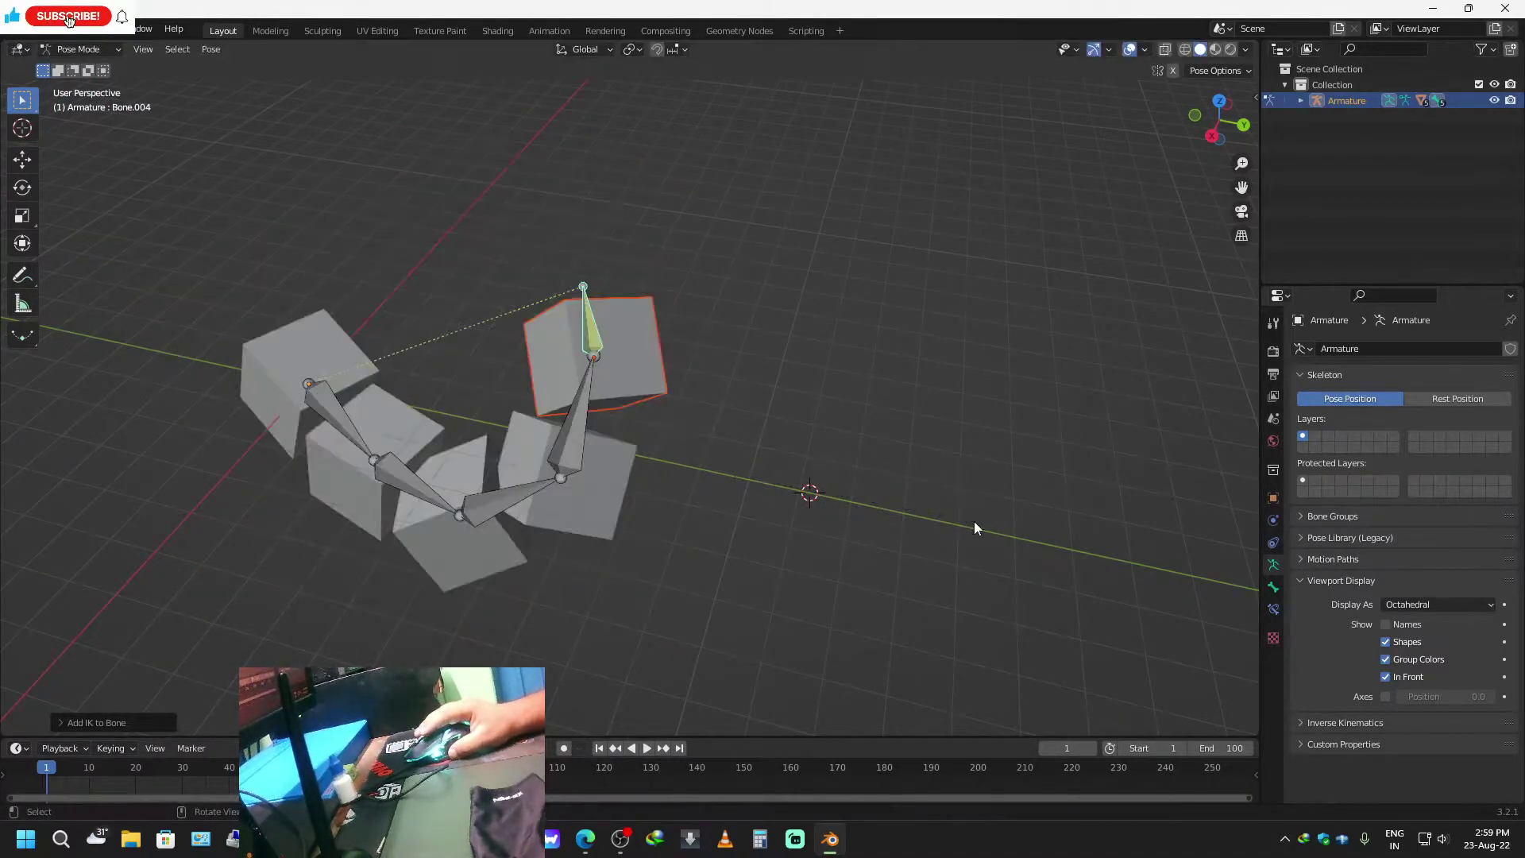
key(ctrl+z)
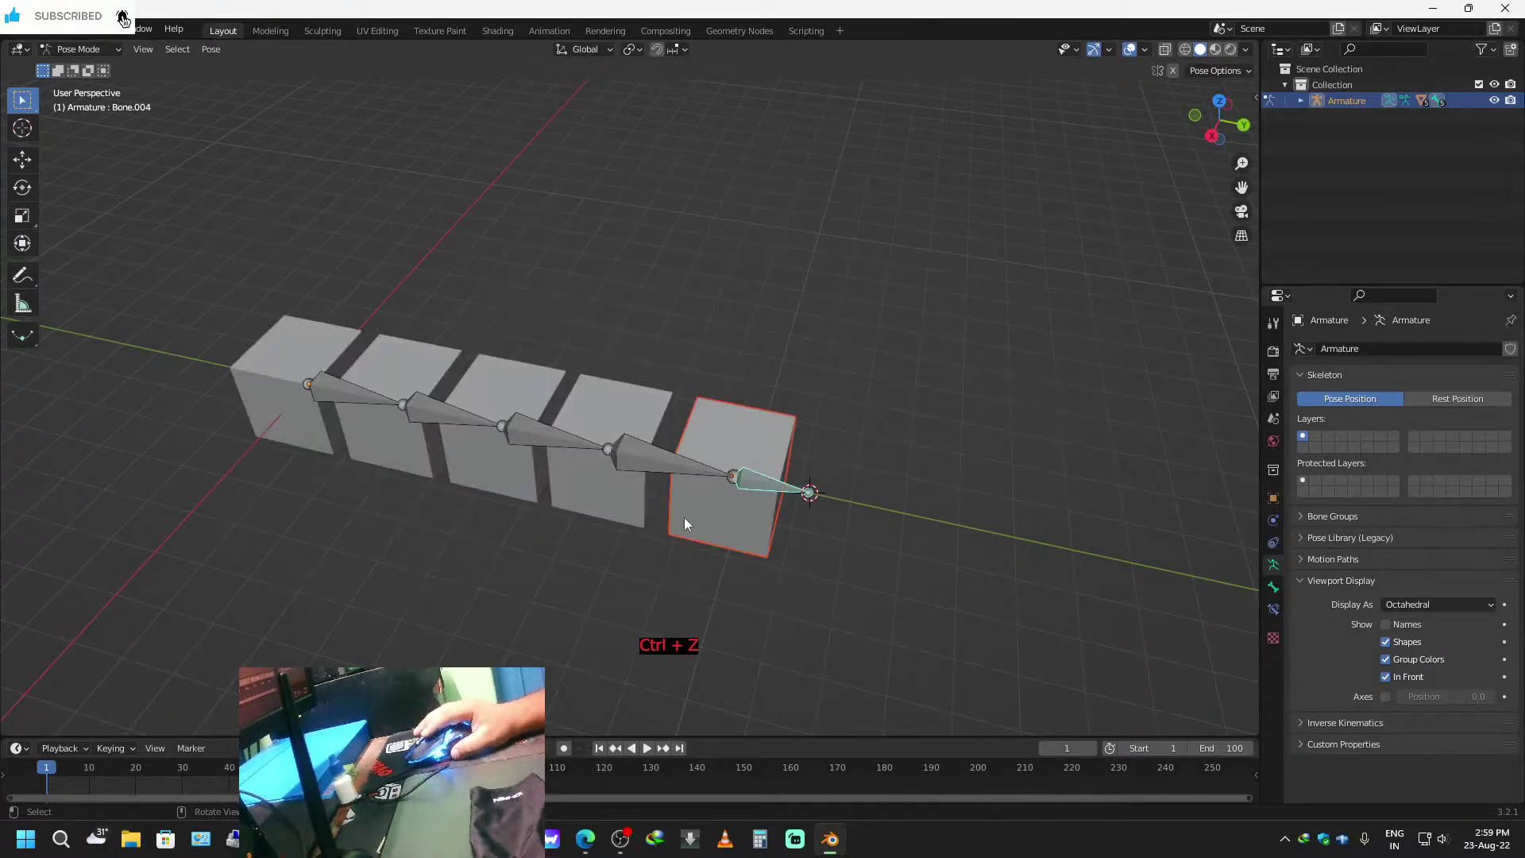
Return to Object Mode and apply all transforms to the second cube in the row, Cube.001.
middle_drag(254, 493, 514, 518)
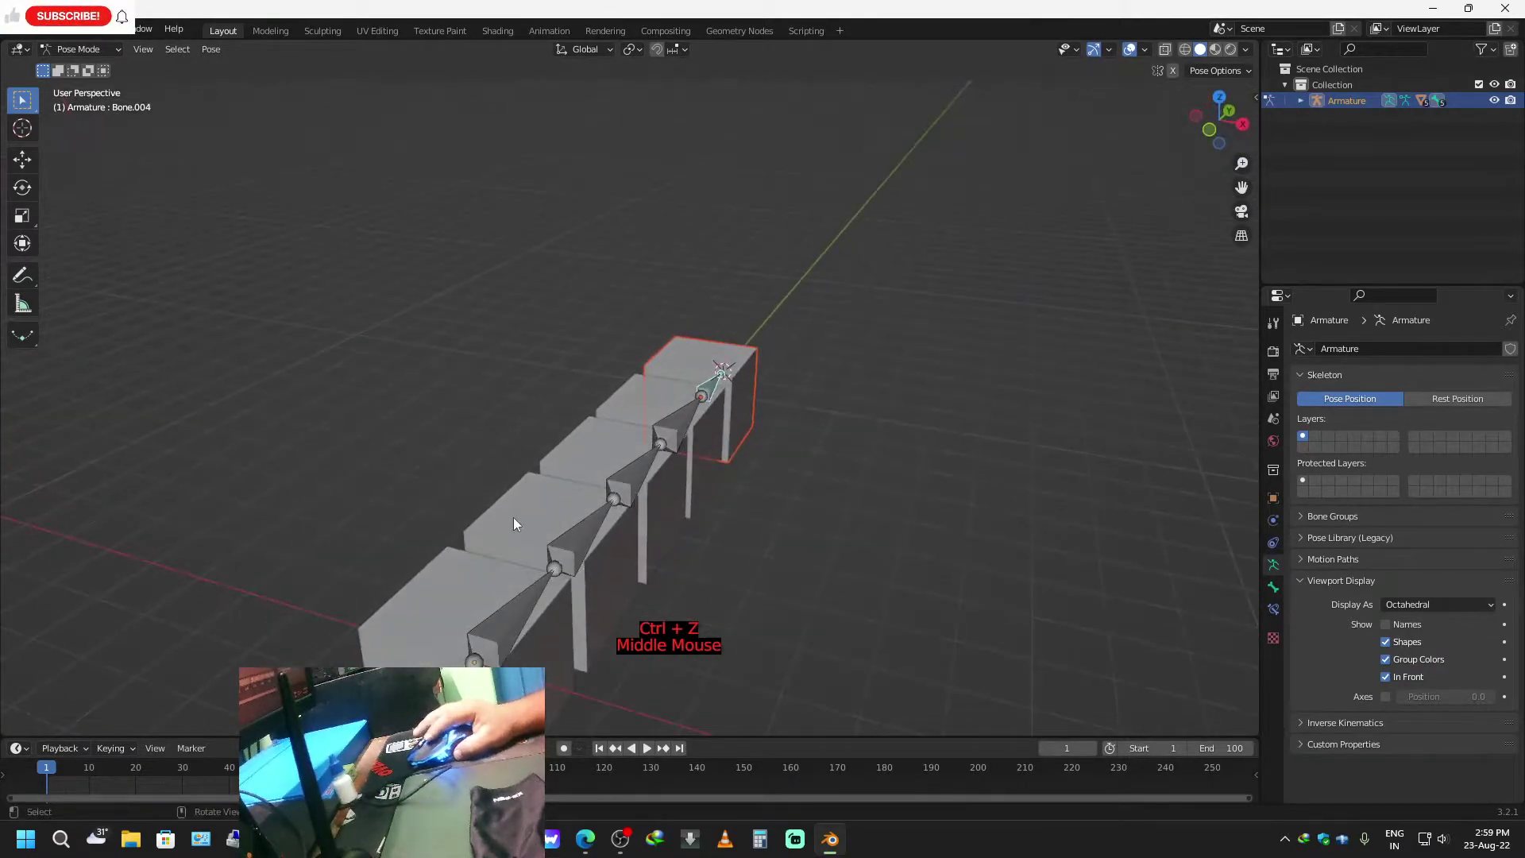
click(513, 517)
middle_drag(747, 592, 551, 512)
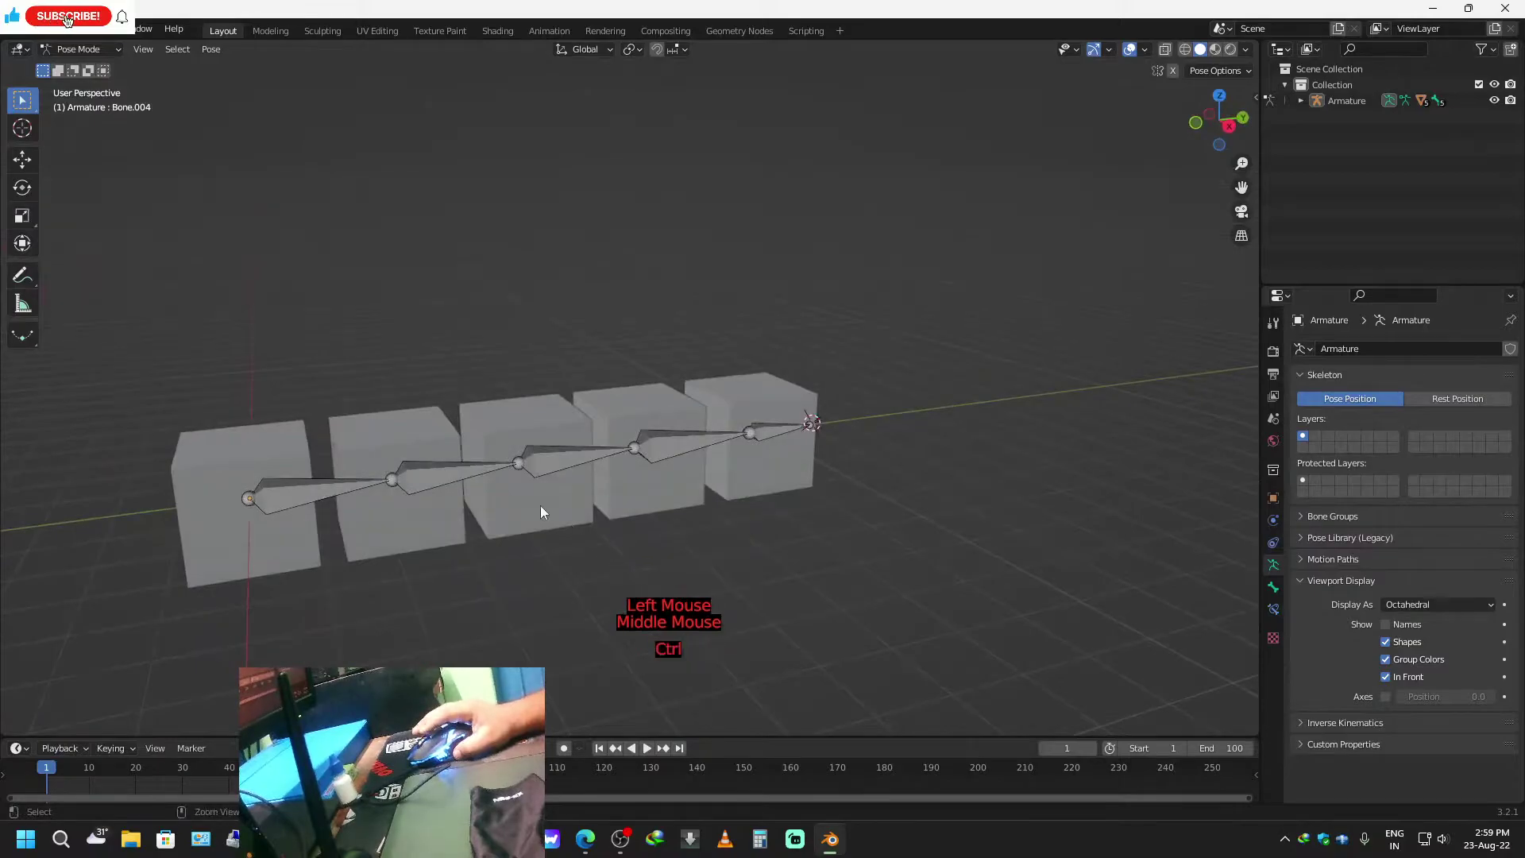
key(ctrl+Tab)
click(403, 515)
middle_drag(508, 611, 491, 513)
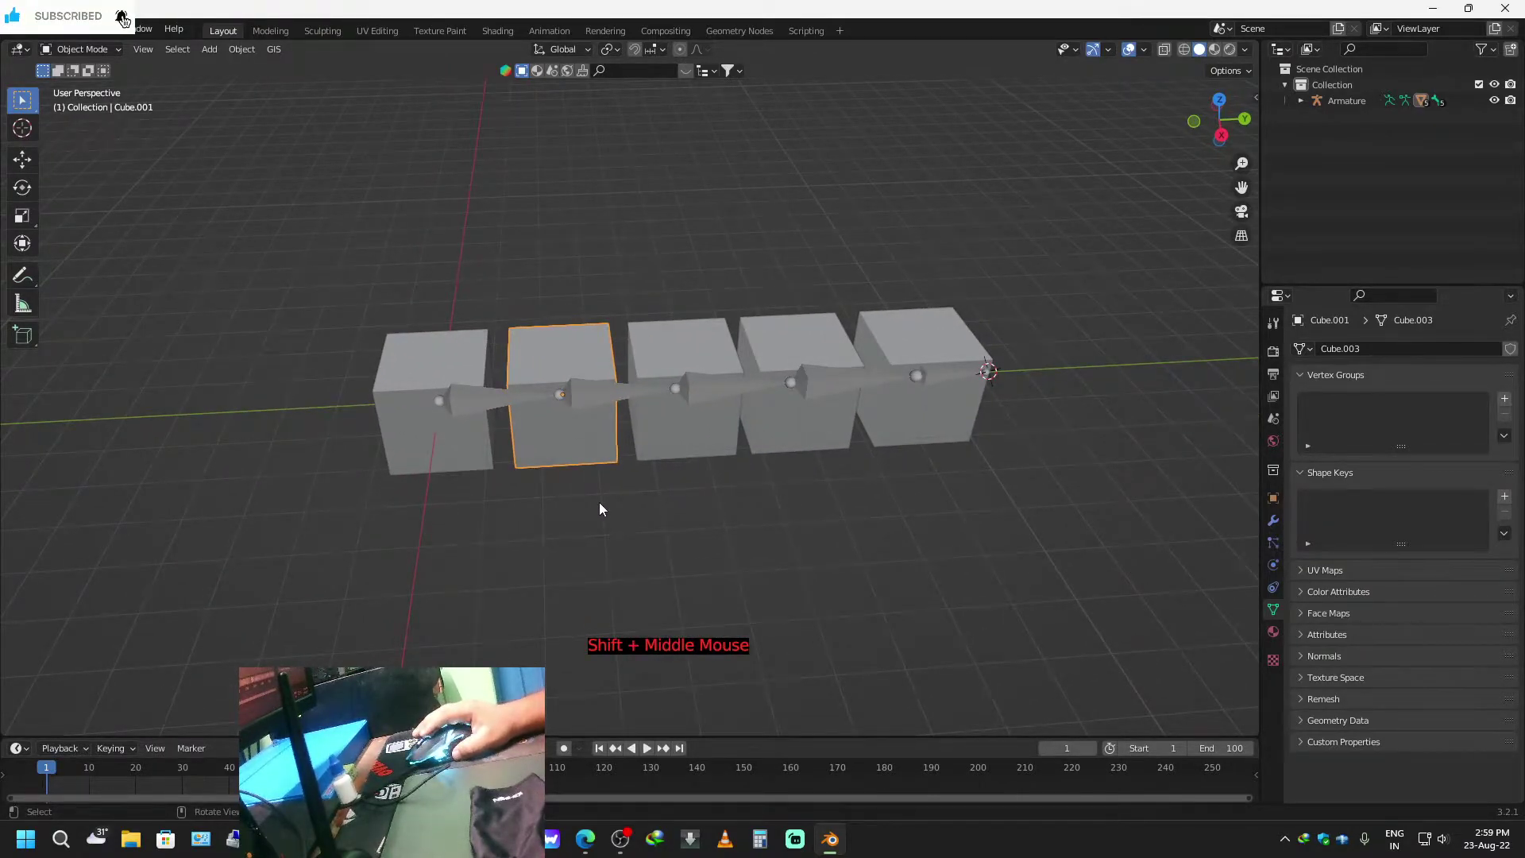
key(ctrl+a)
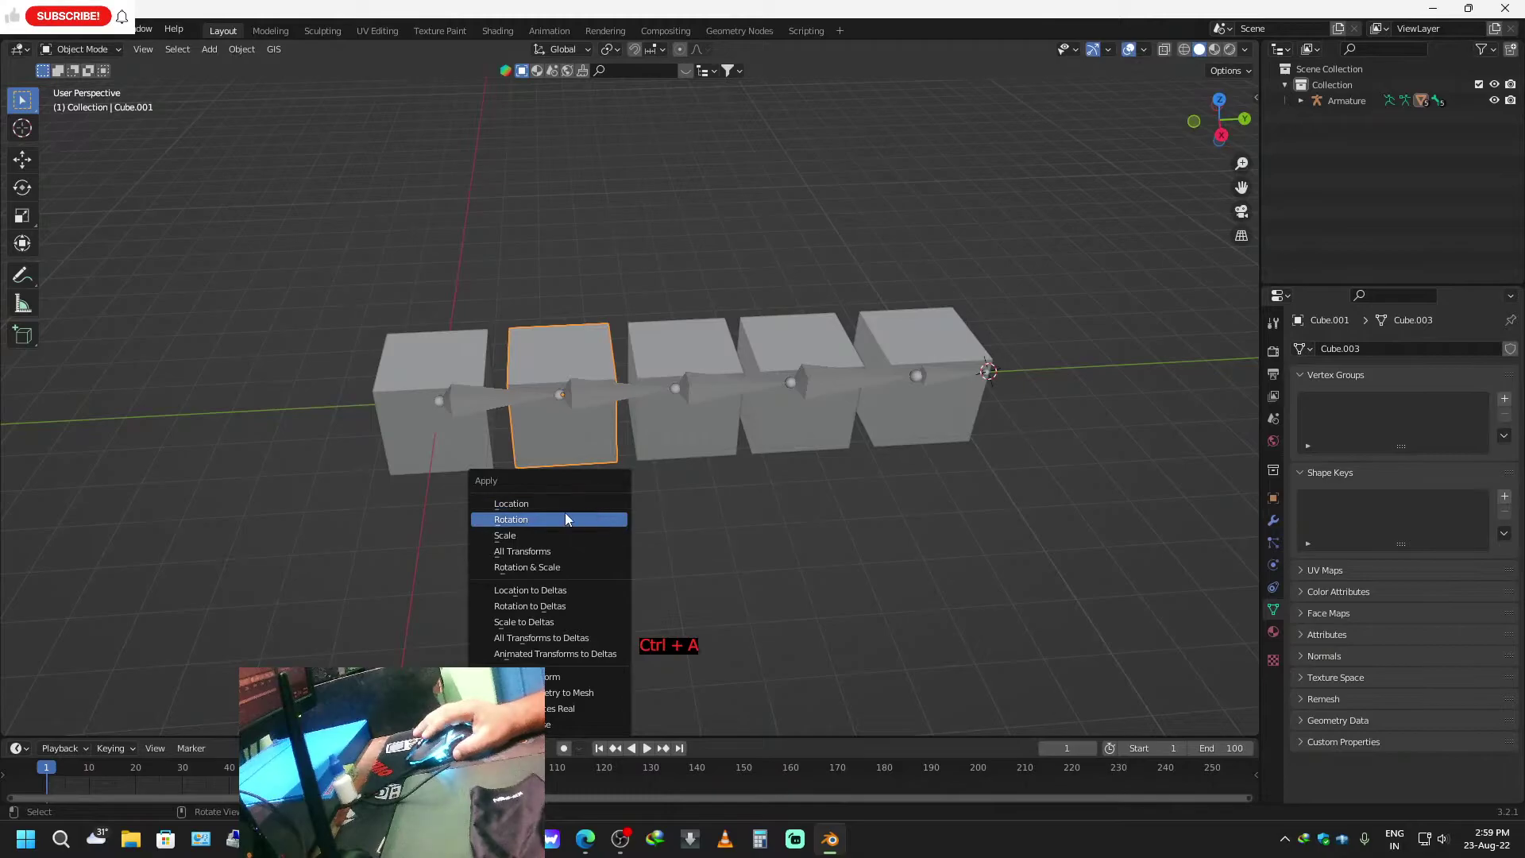
click(553, 551)
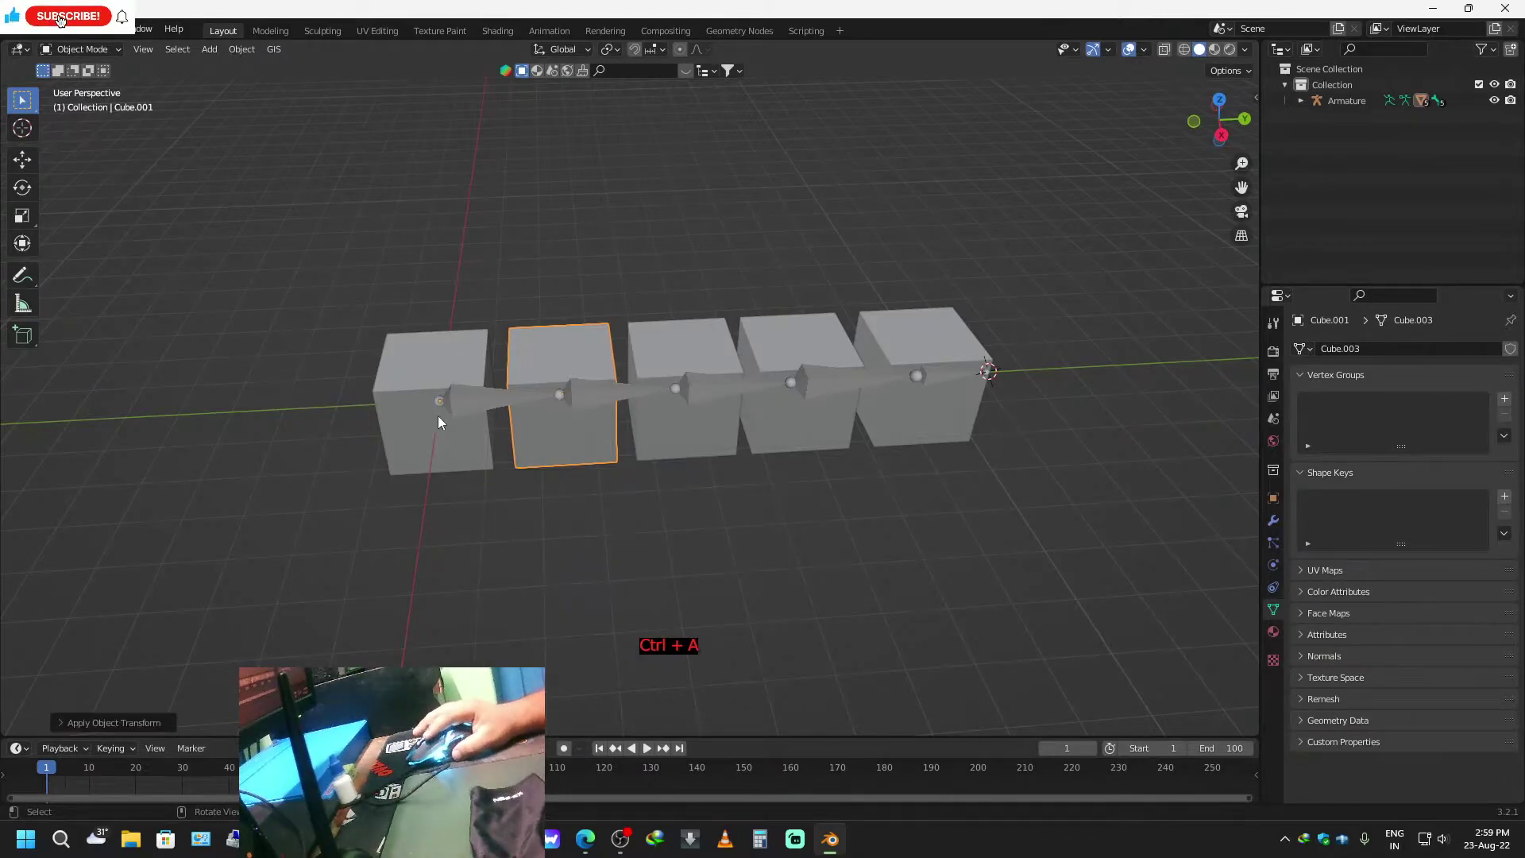
Apply all transforms to the third, fourth and fifth cubes one after another.
click(677, 442)
key(ctrl+a)
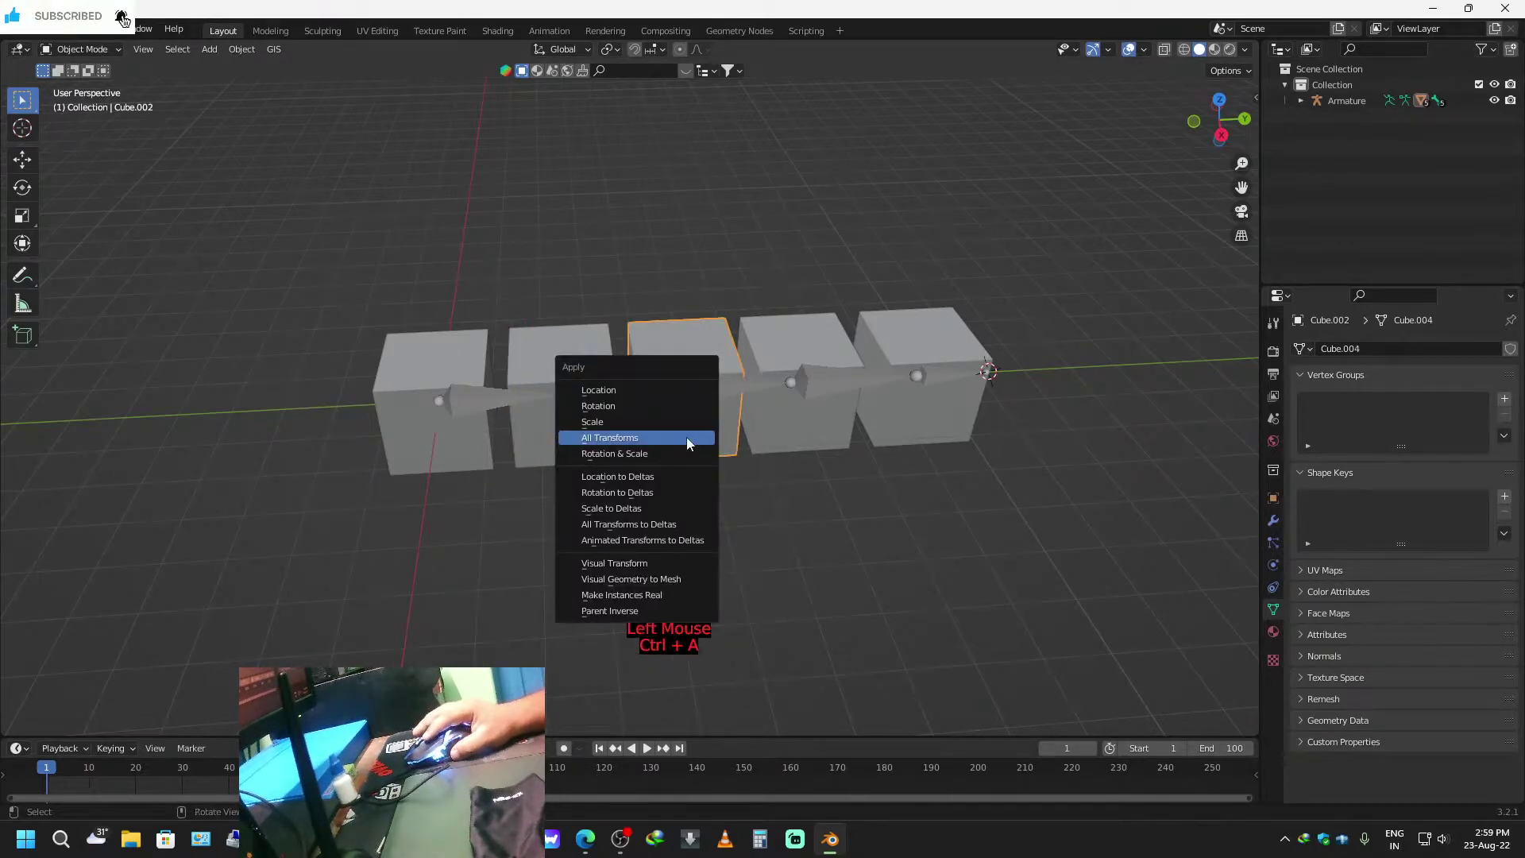
click(660, 435)
click(831, 436)
key(ctrl+a)
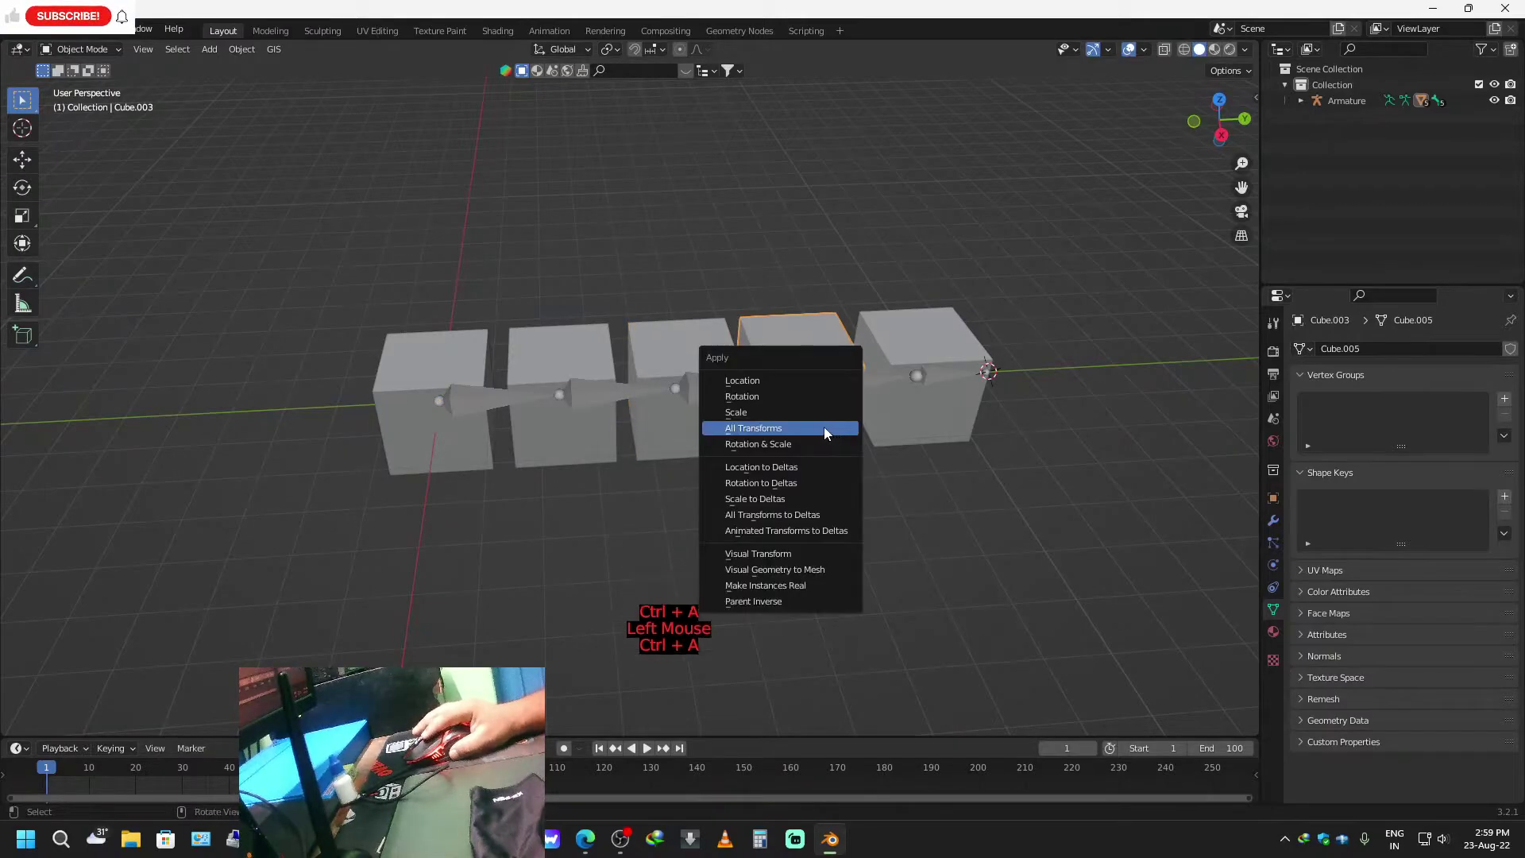
click(785, 426)
click(918, 432)
key(ctrl+a)
click(884, 426)
Select the armature and switch it to Pose Mode.
drag(943, 306, 483, 538)
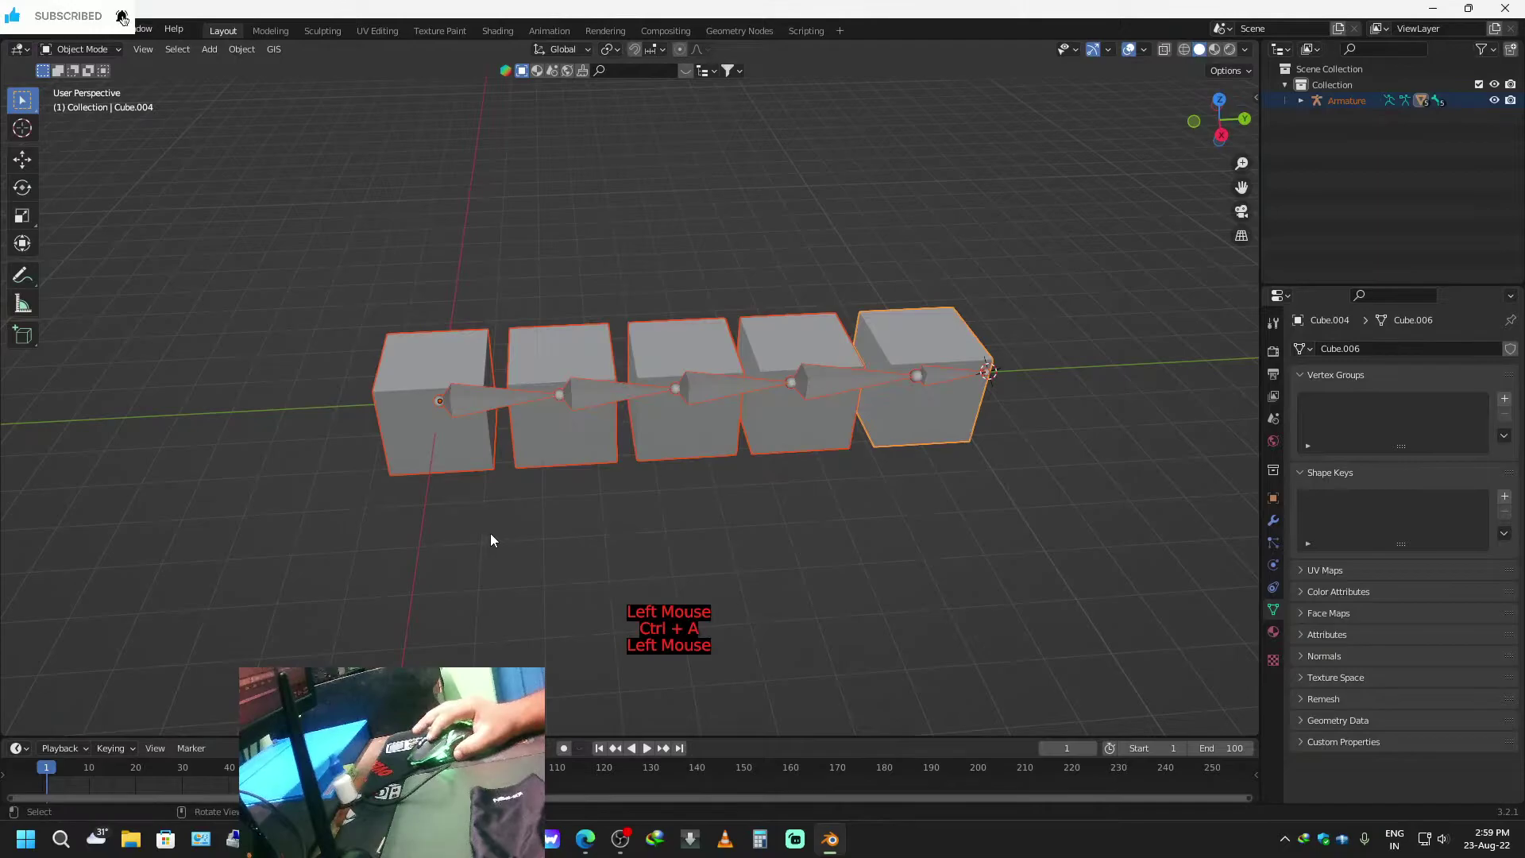
click(814, 524)
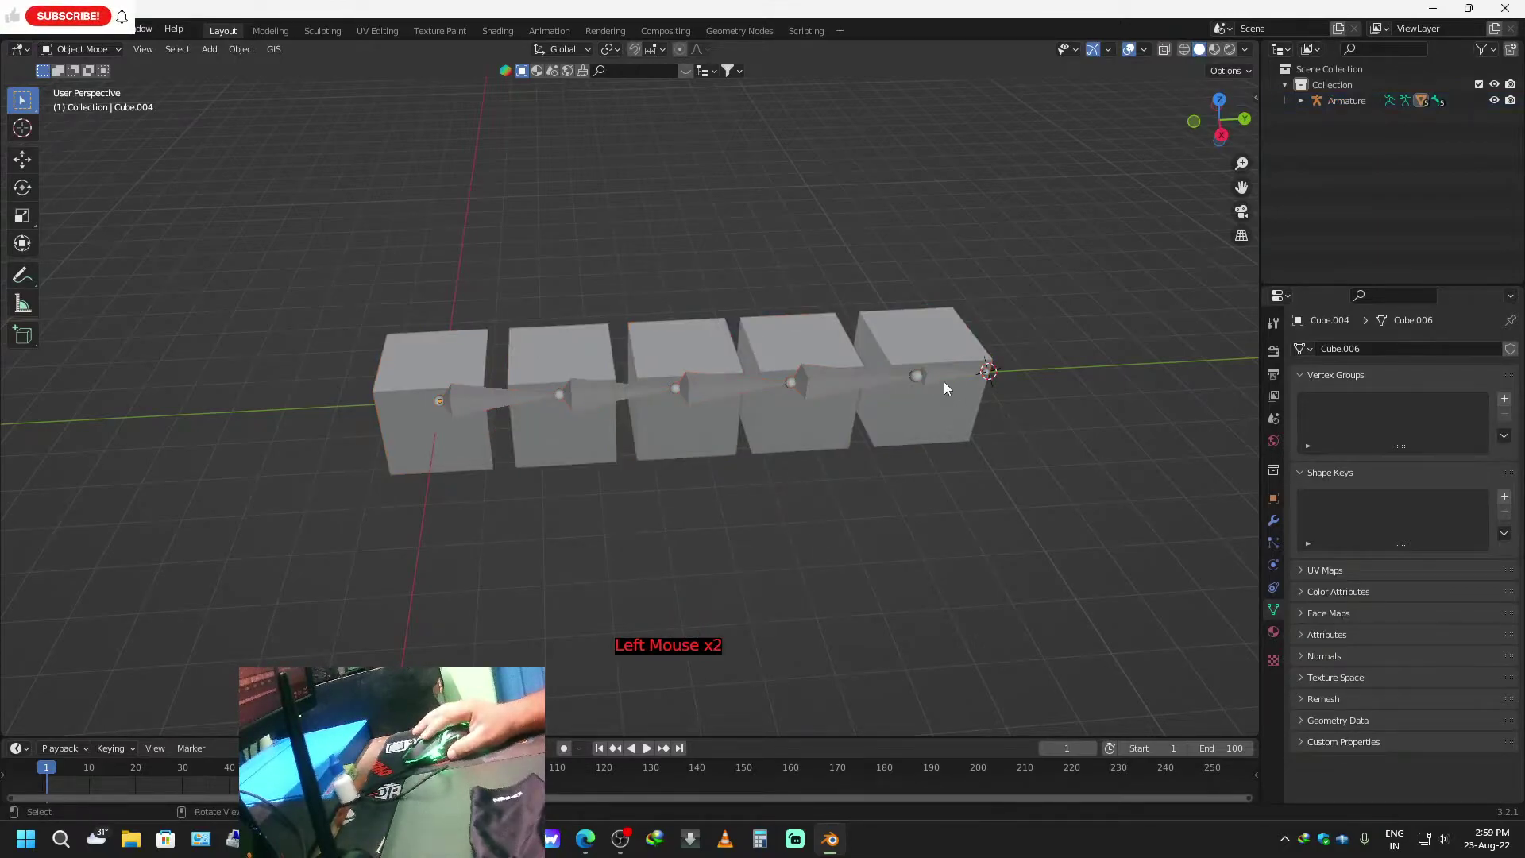
click(83, 42)
click(84, 50)
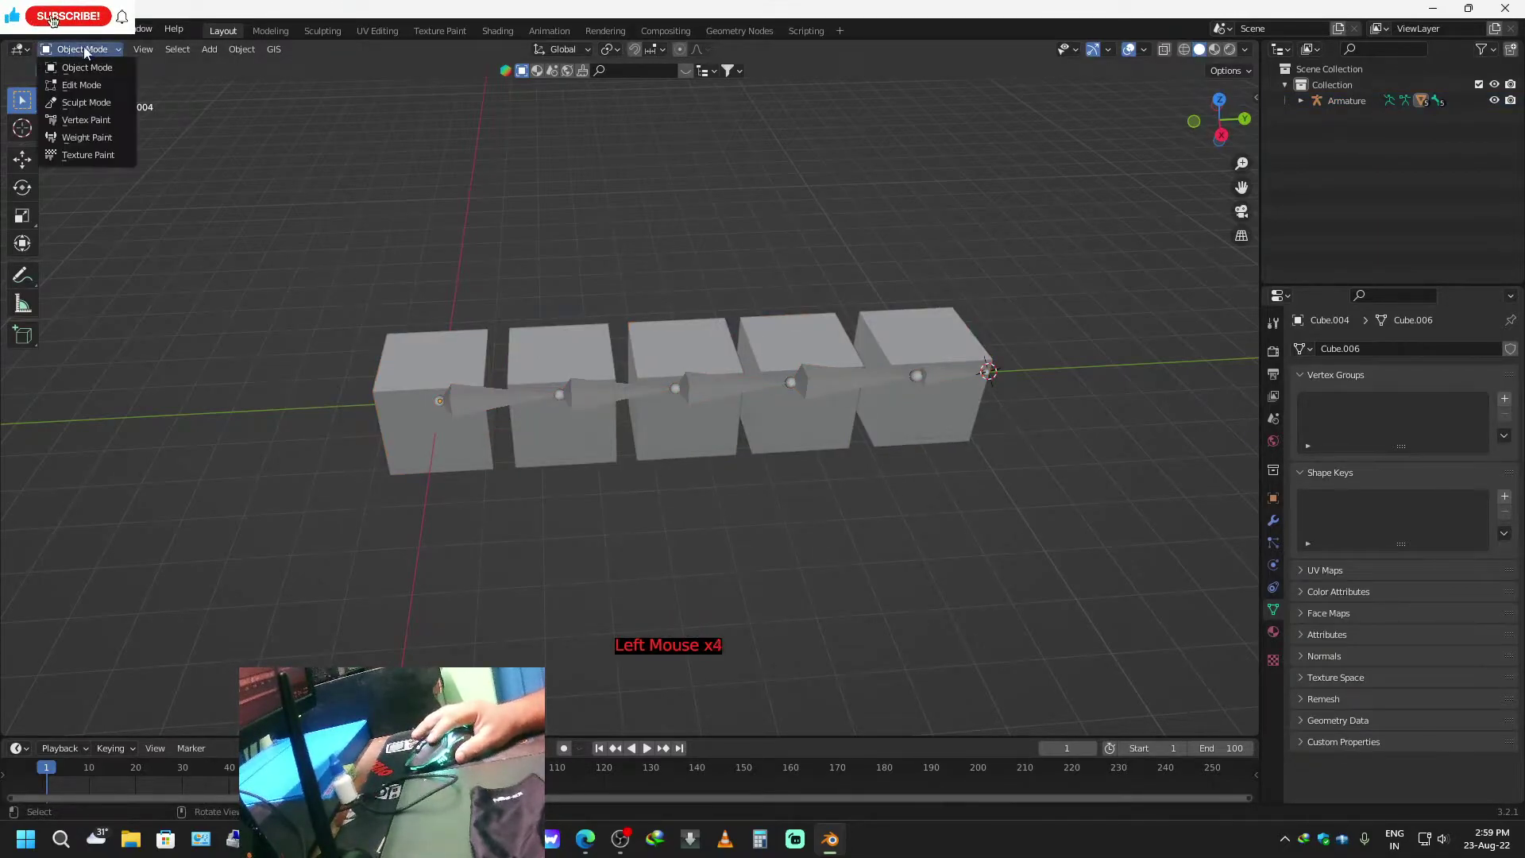
click(240, 137)
key(ctrl+Tab)
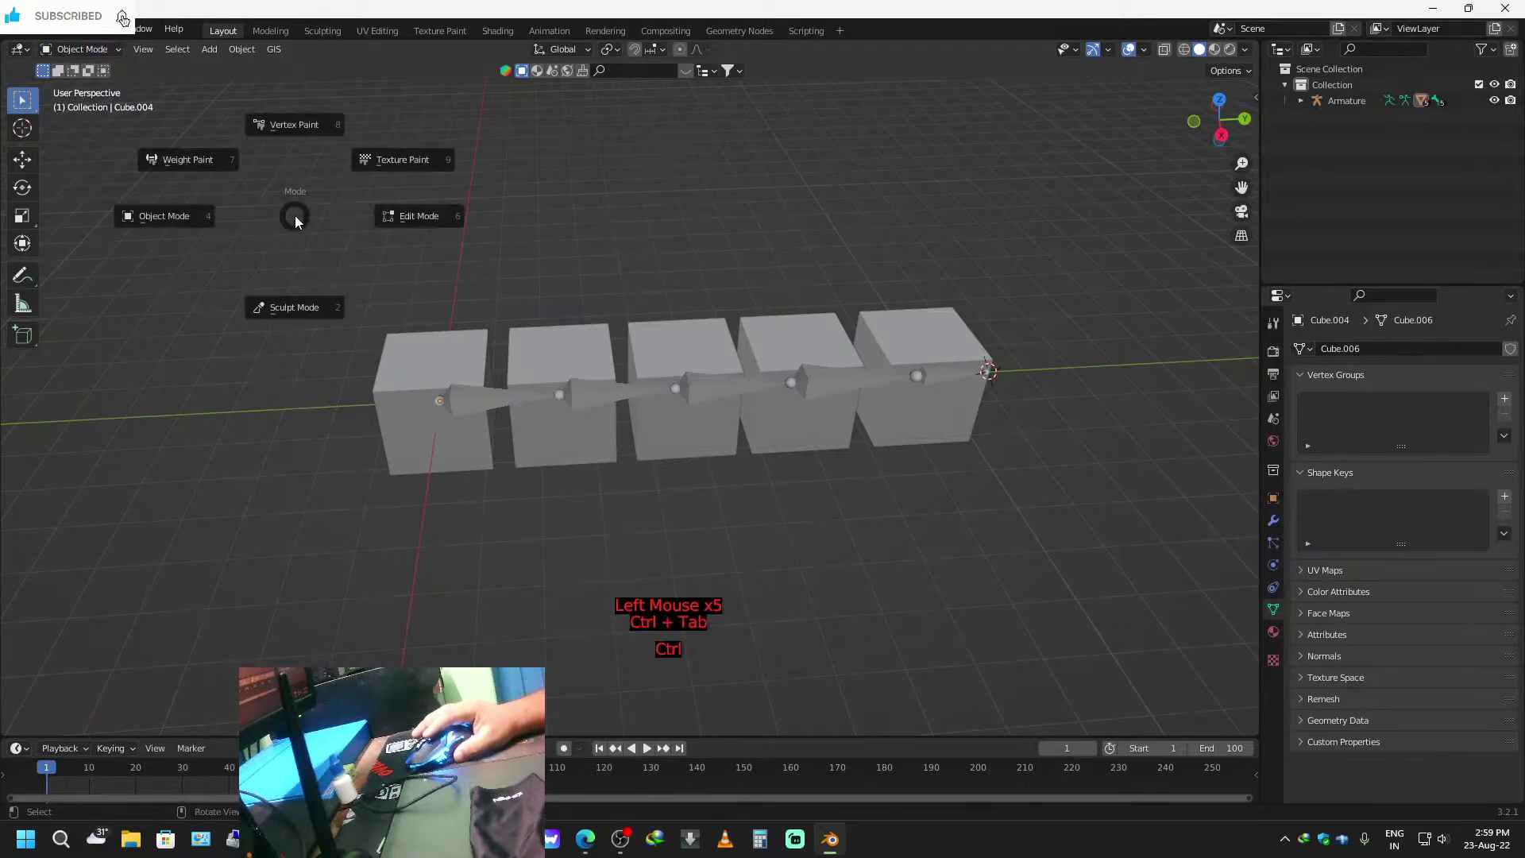
click(685, 383)
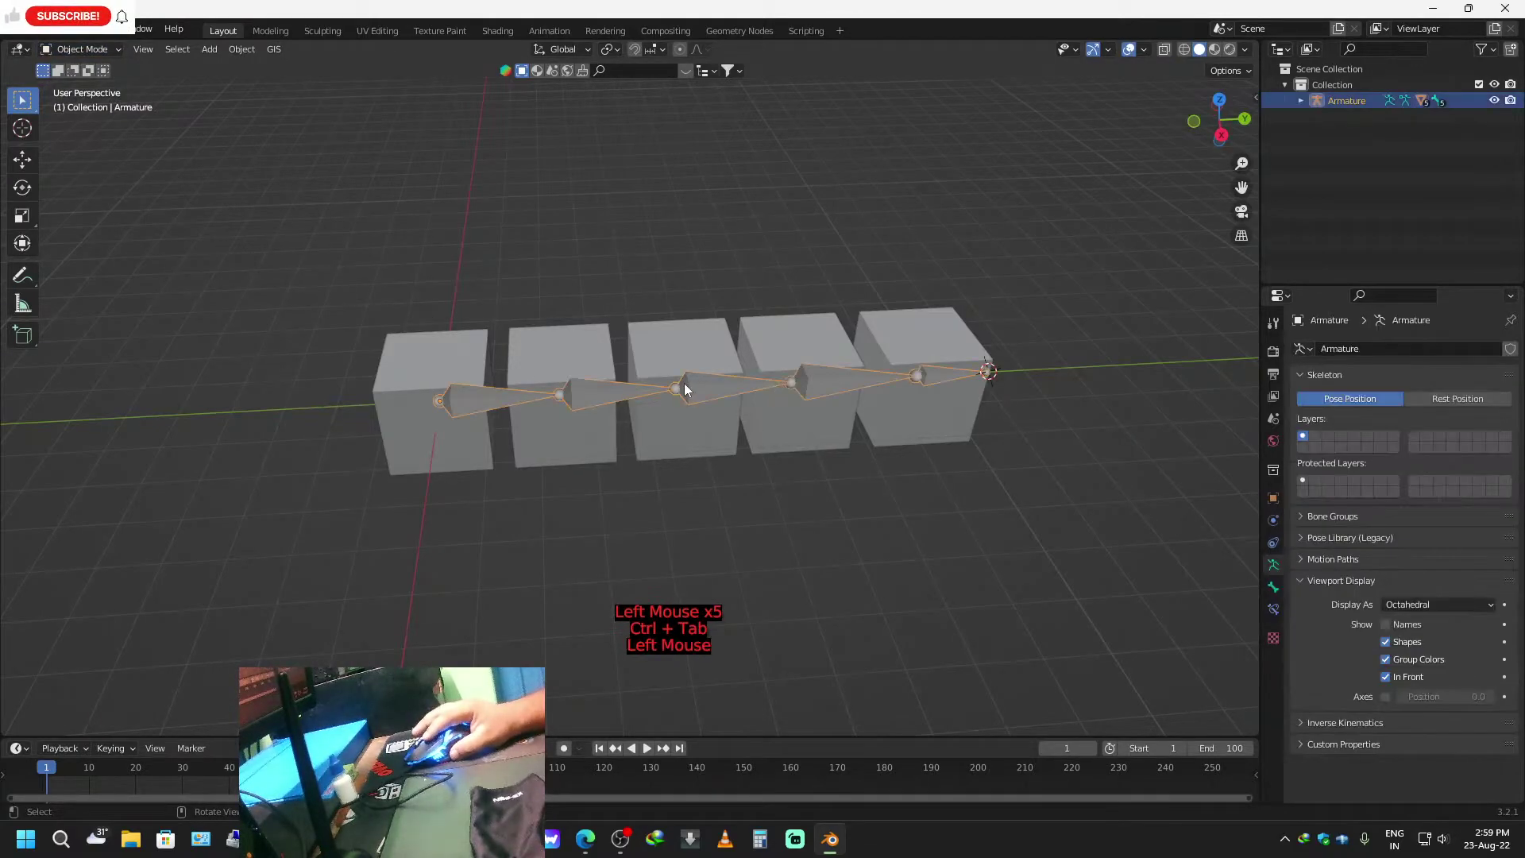
key(ctrl+Tab)
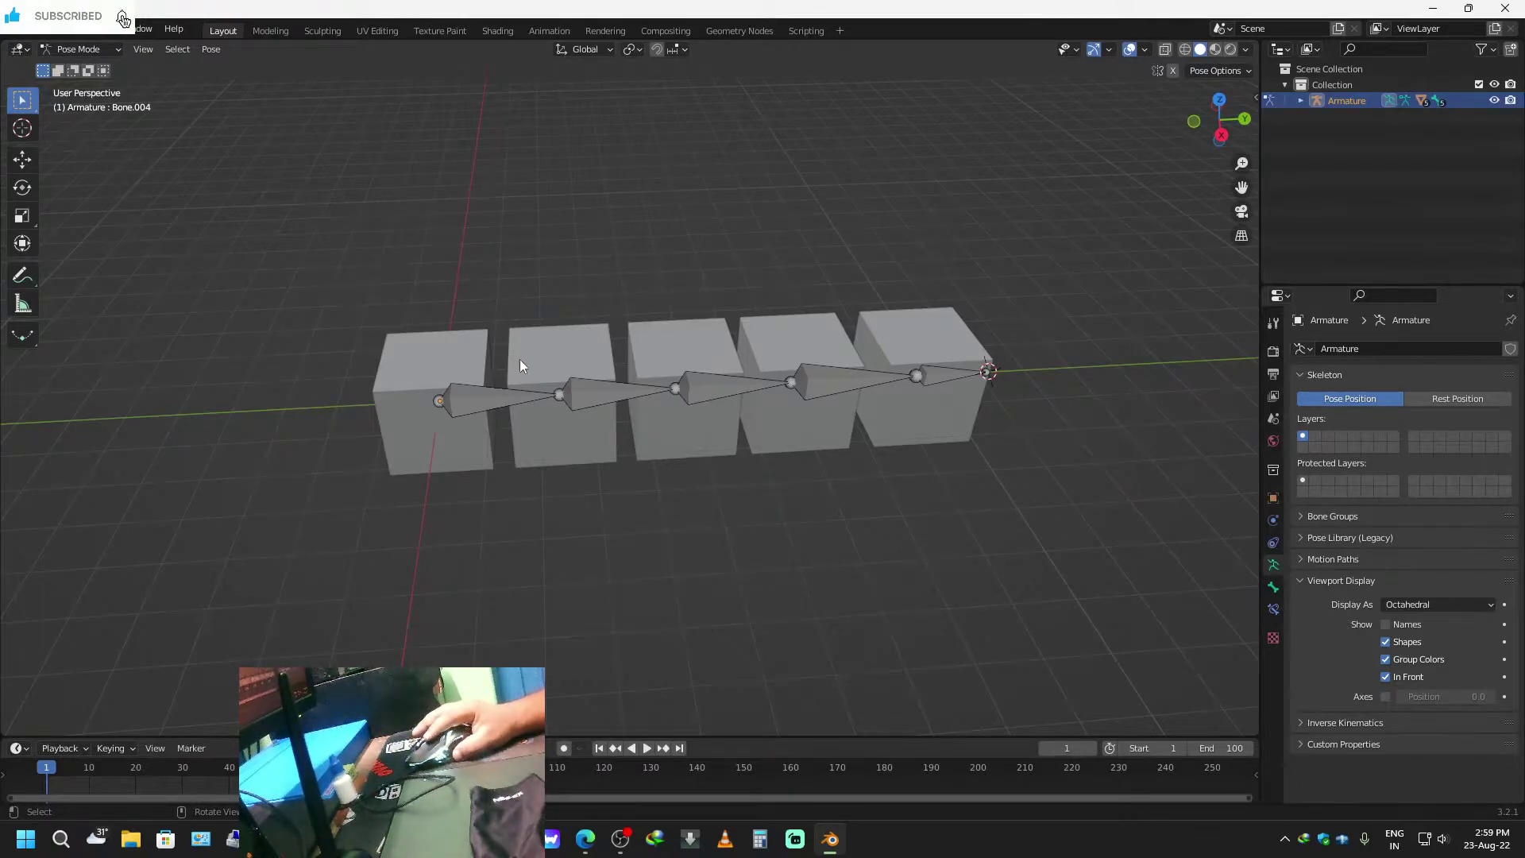
Select the end bone, Bone.004, and trial-rotate it in perspective view, cancelling the rotation.
click(585, 391)
click(955, 377)
middle_drag(1065, 442, 1022, 477)
key(r)
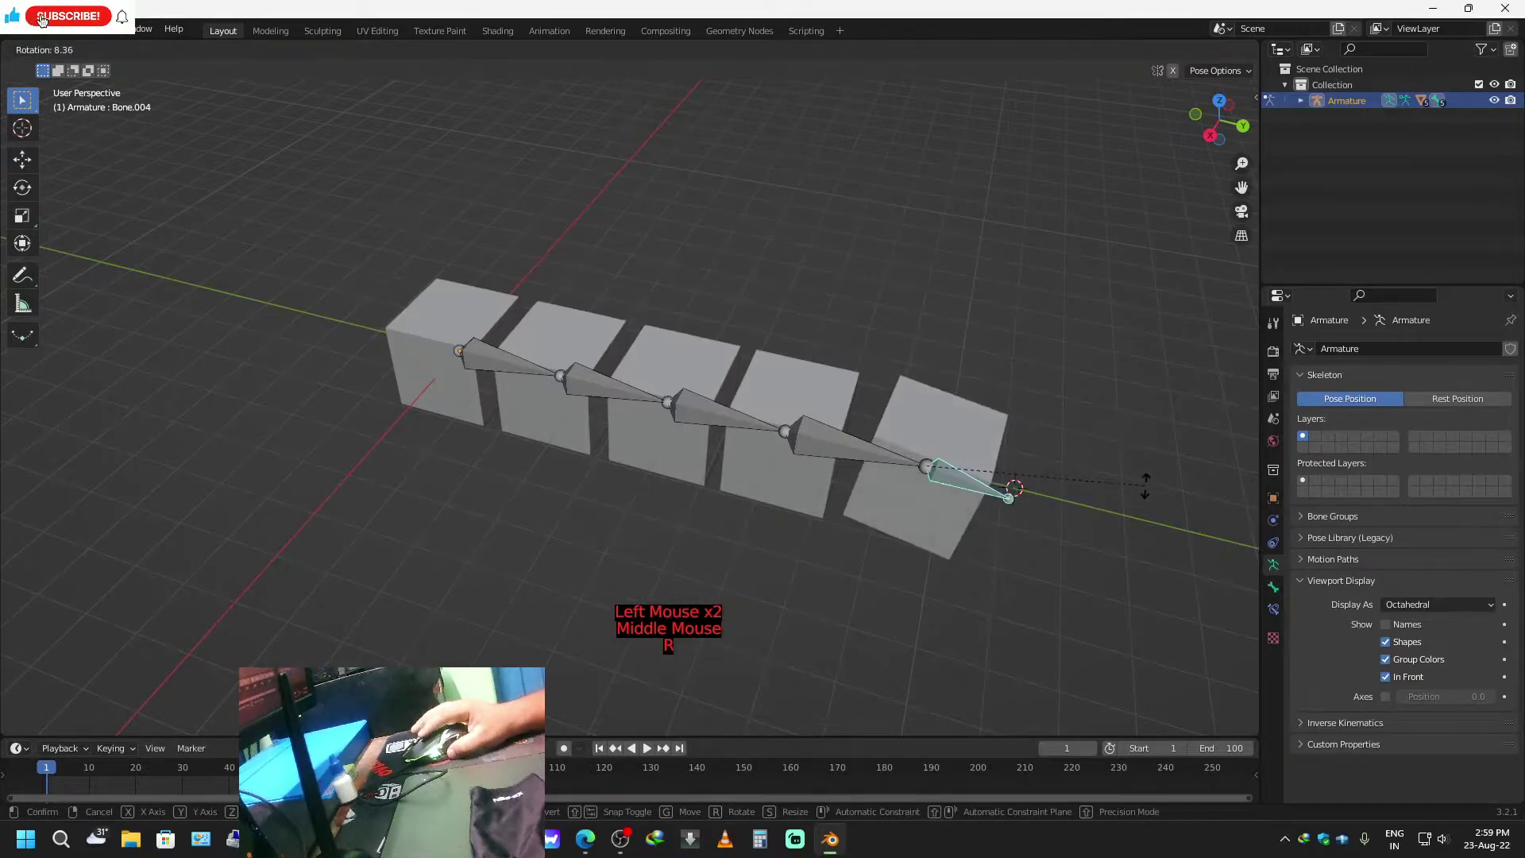
right_click(1071, 603)
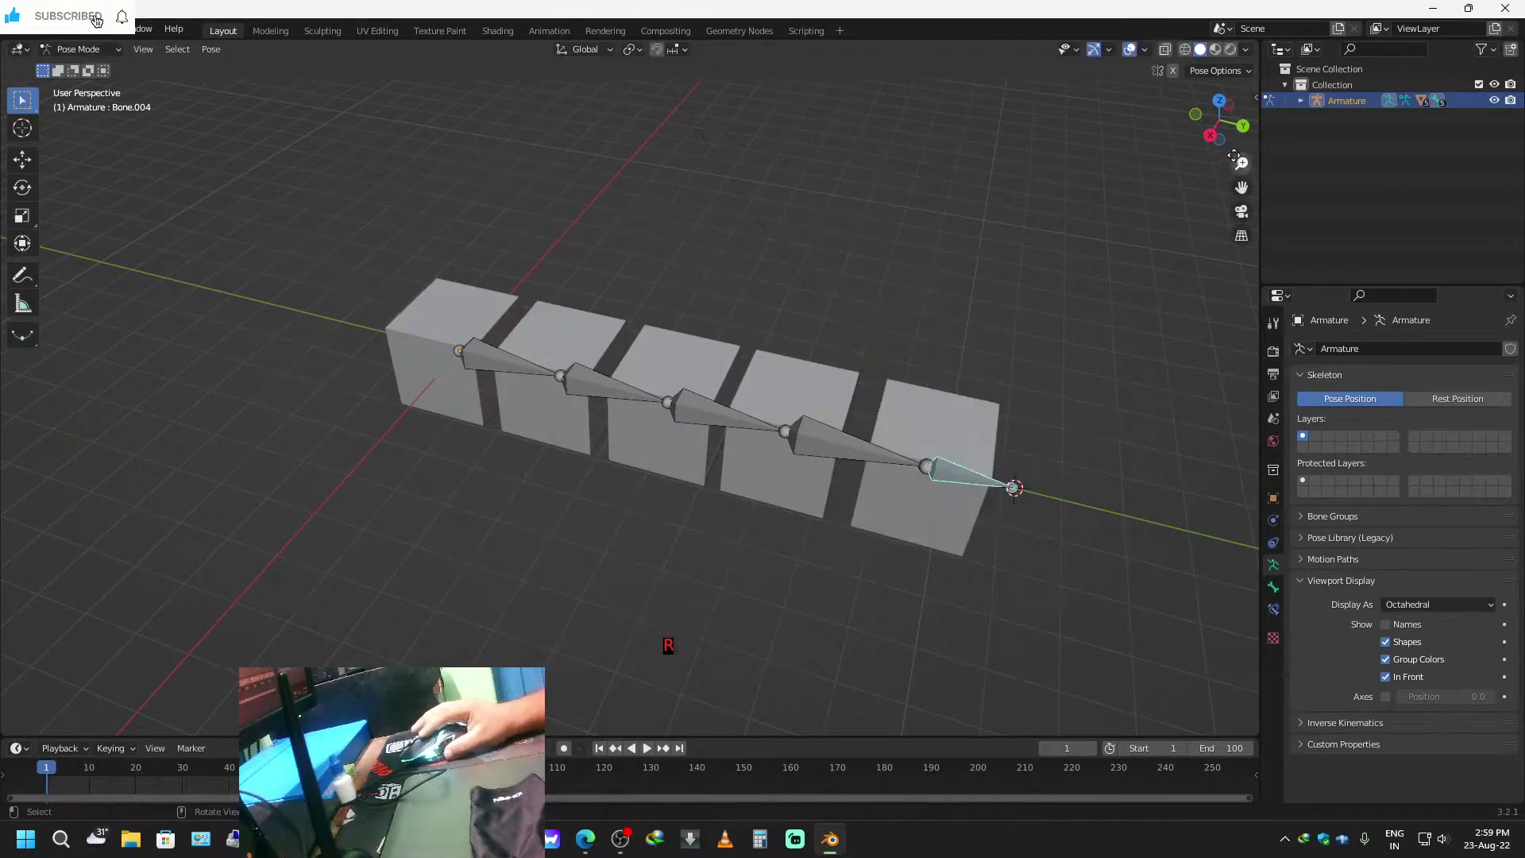
Trial-rotate Bone.004 and Bone.003 from the top view, cancelling each rotation.
click(1221, 101)
shift+middle_drag(832, 230, 879, 305)
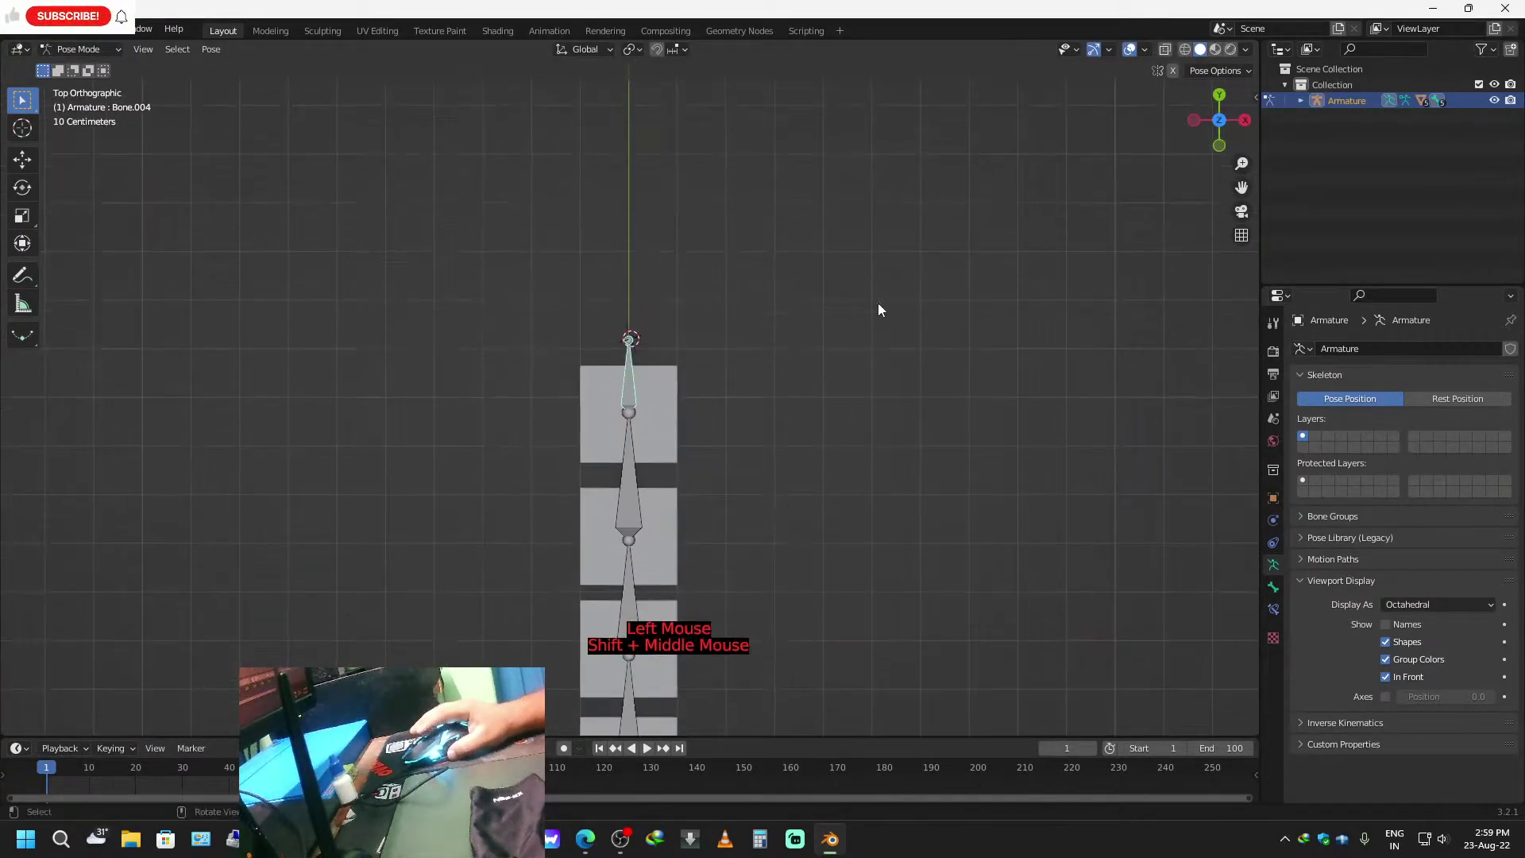
key(r)
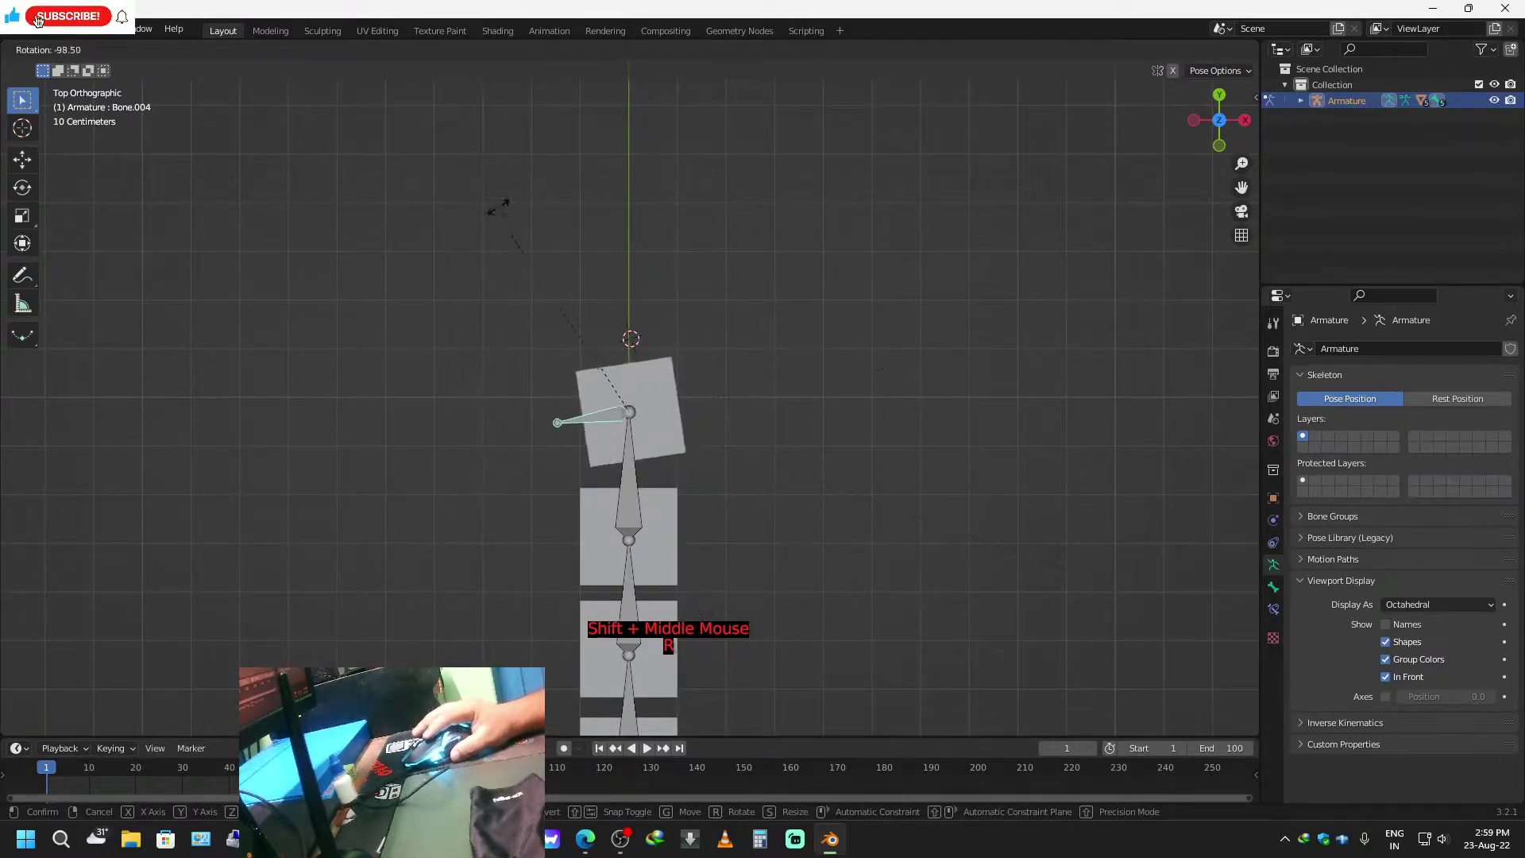
right_click(720, 397)
shift+middle_drag(796, 654, 886, 405)
click(719, 284)
key(r)
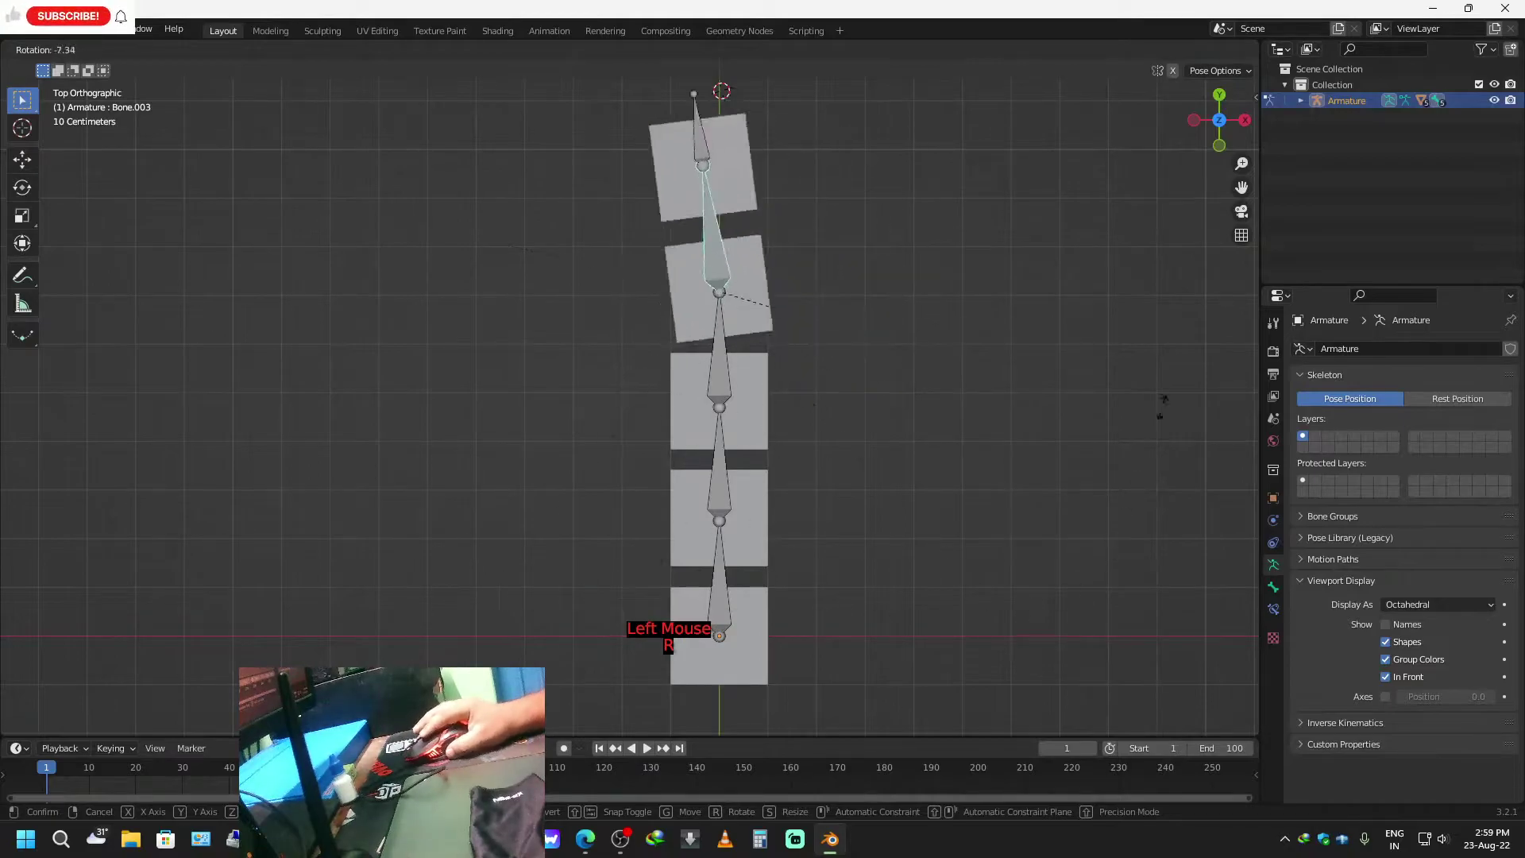
right_click(818, 490)
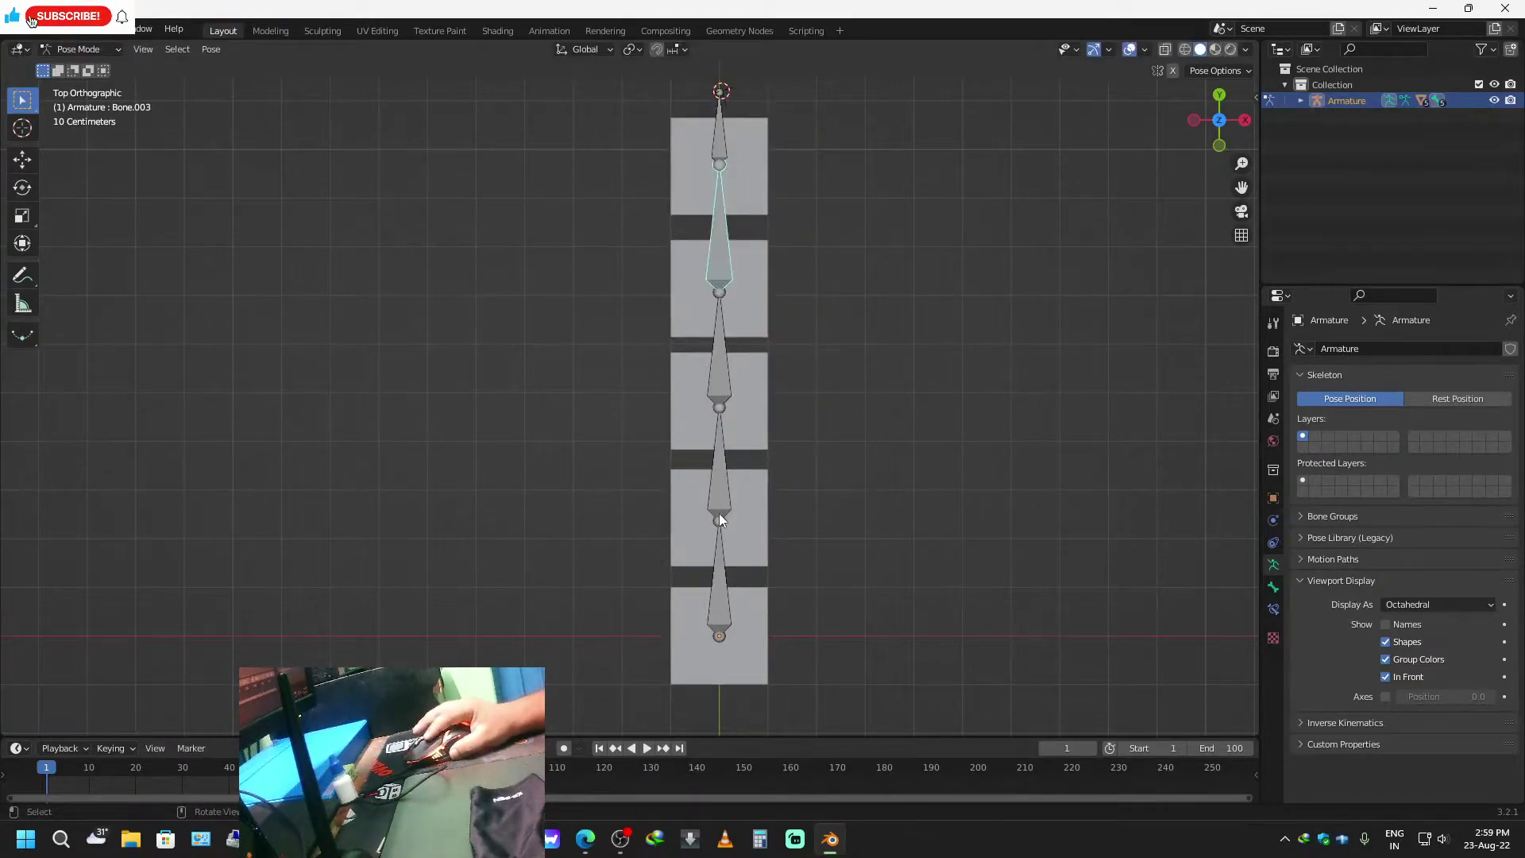
Trial-rotate Bone.002 and the base bone from the top view, cancelling each rotation.
click(712, 402)
key(r)
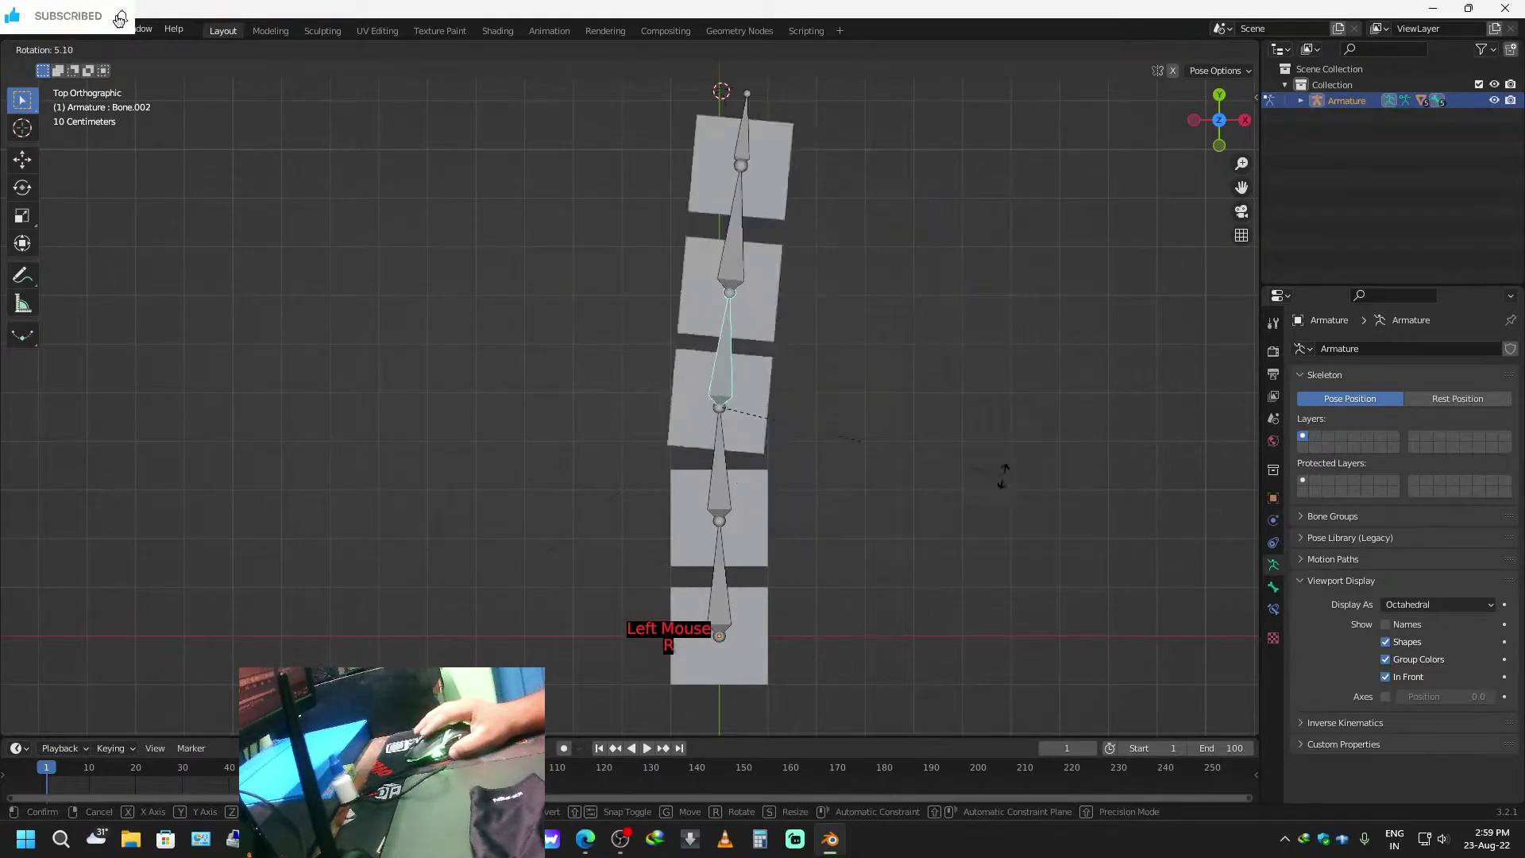
right_click(887, 505)
click(717, 534)
key(r)
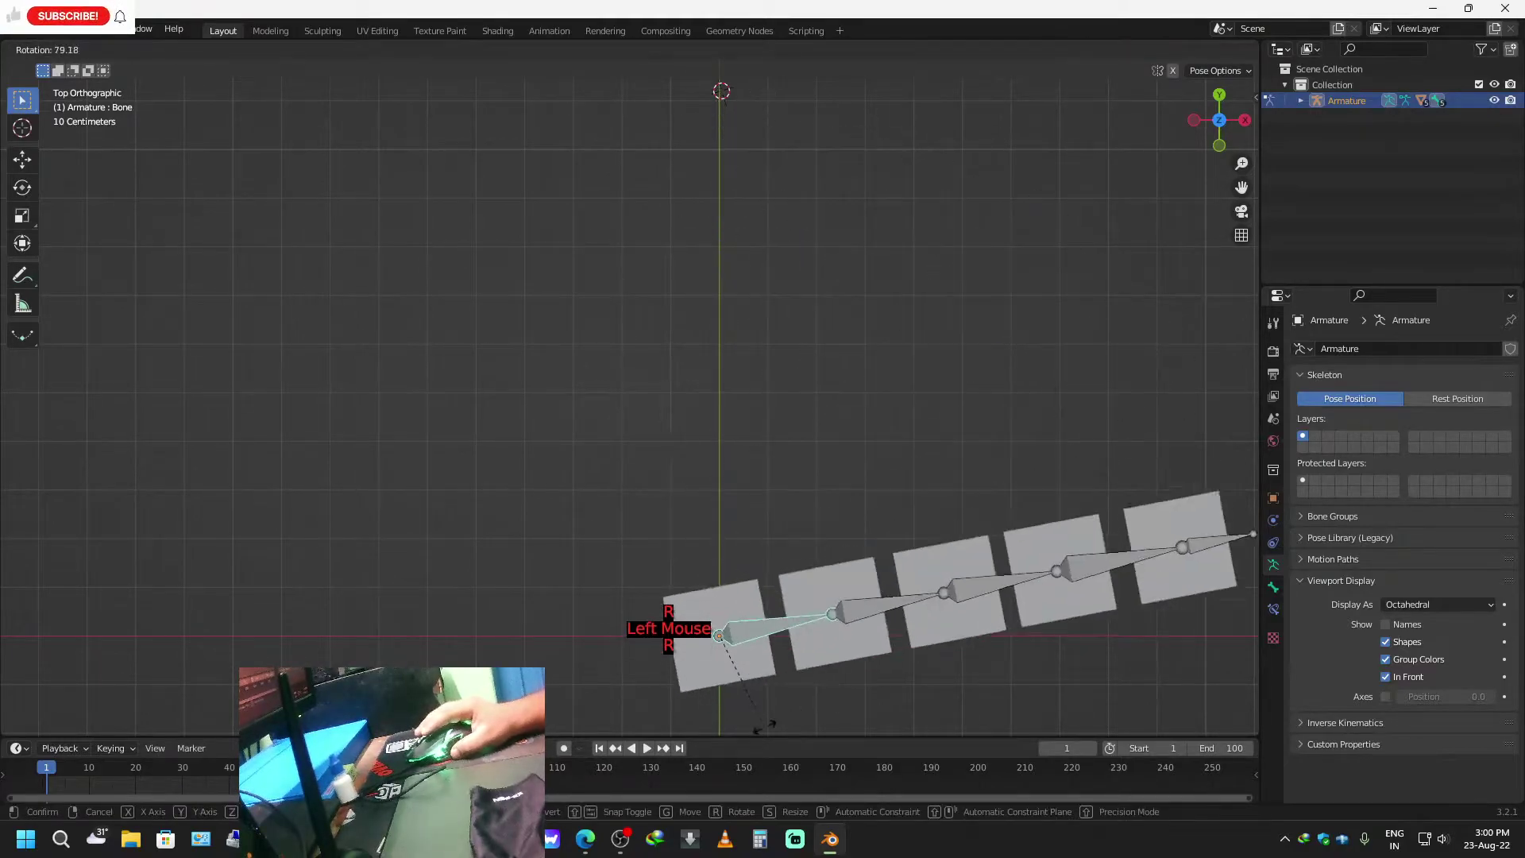
right_click(1009, 548)
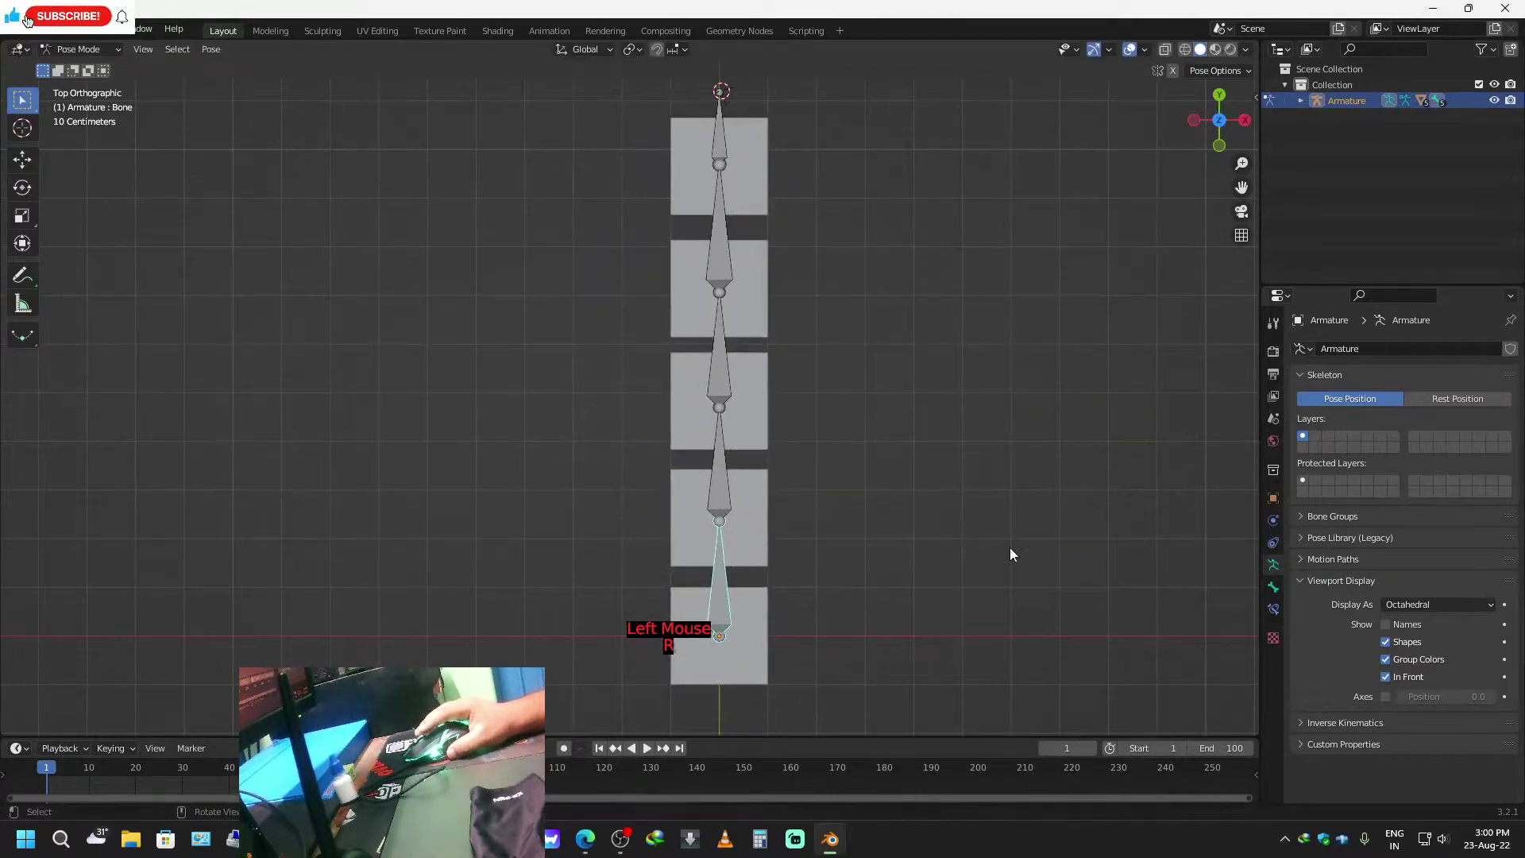
click(723, 125)
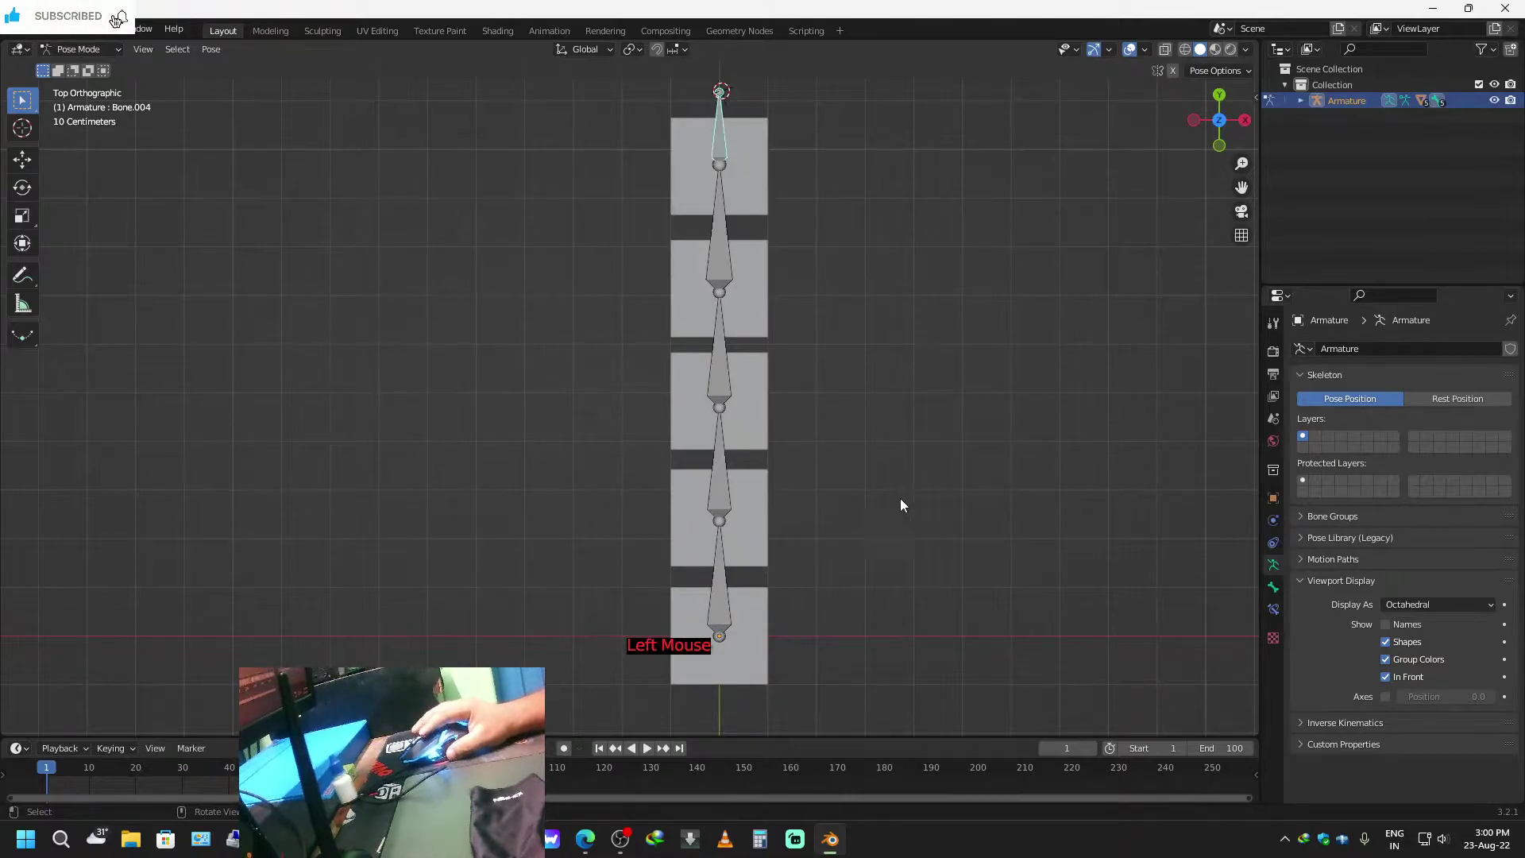
click(712, 654)
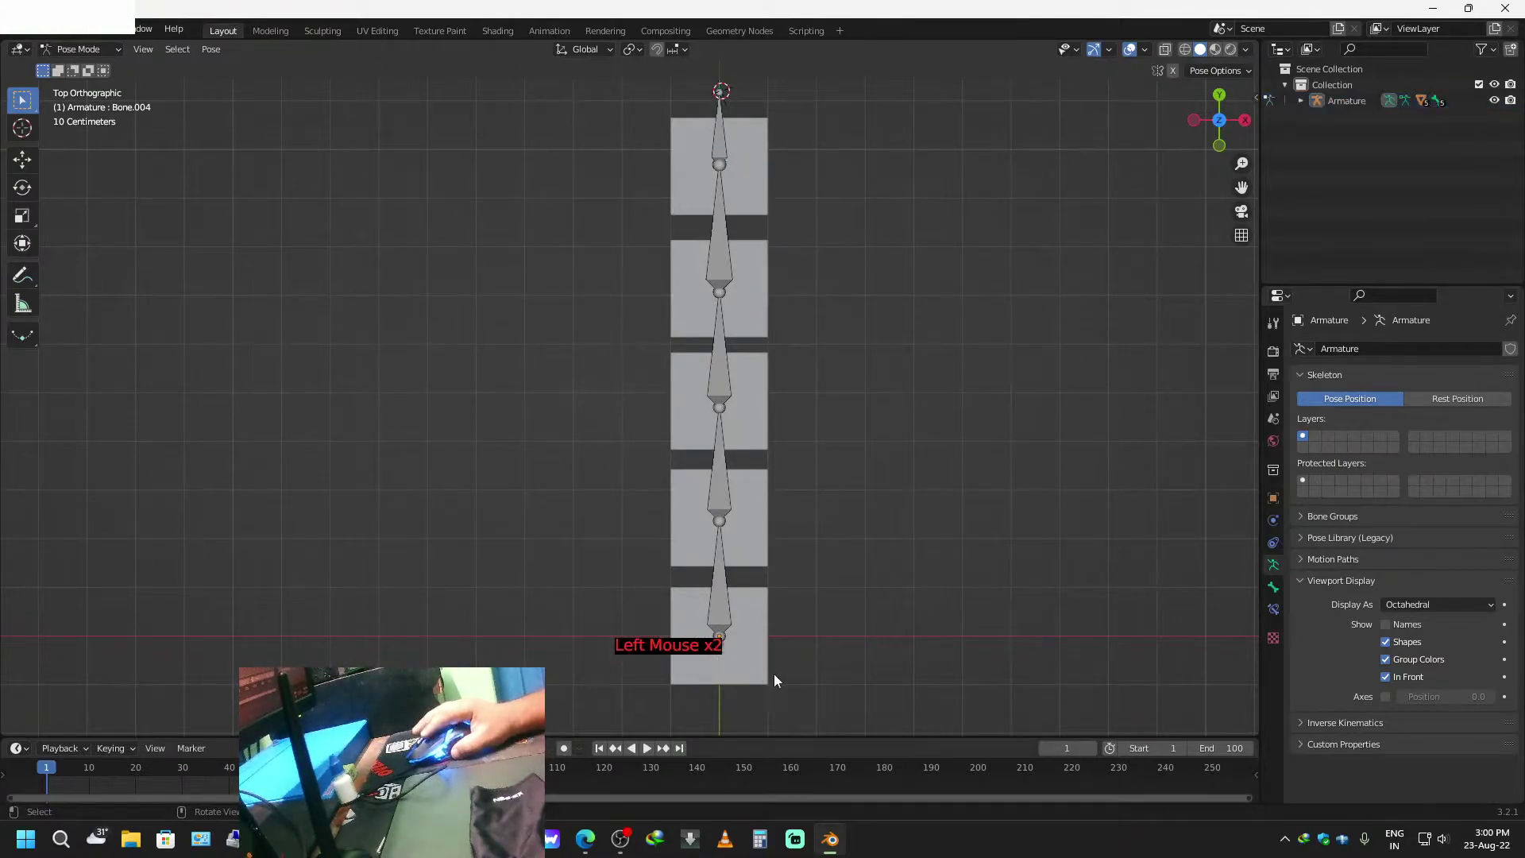
click(718, 636)
scroll(839, 617, up, 1)
scroll(841, 610, down, 1)
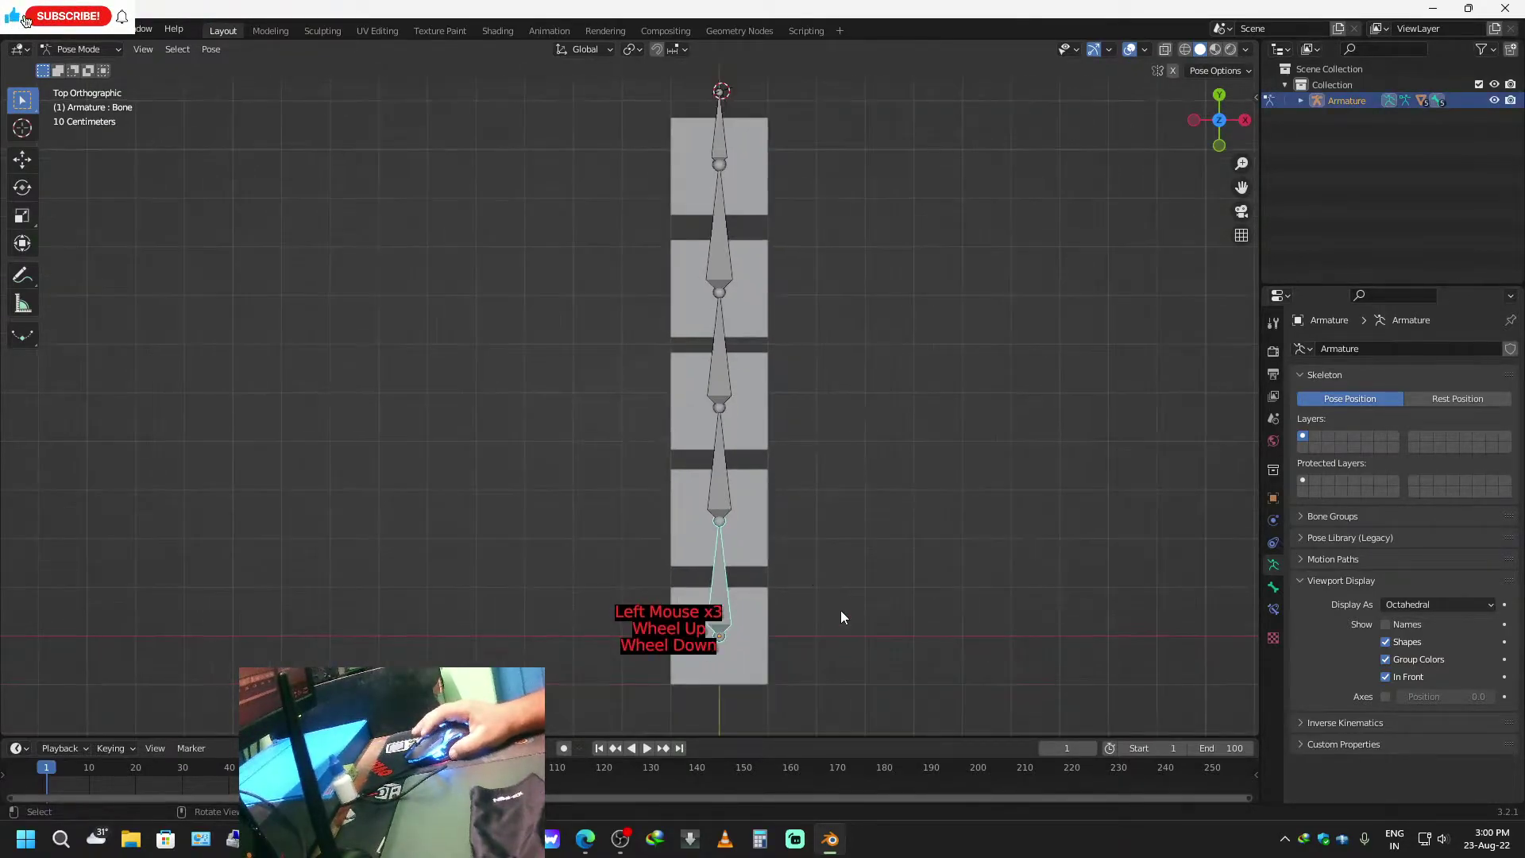
shift+middle_drag(840, 610, 752, 445)
scroll(812, 469, down, 2)
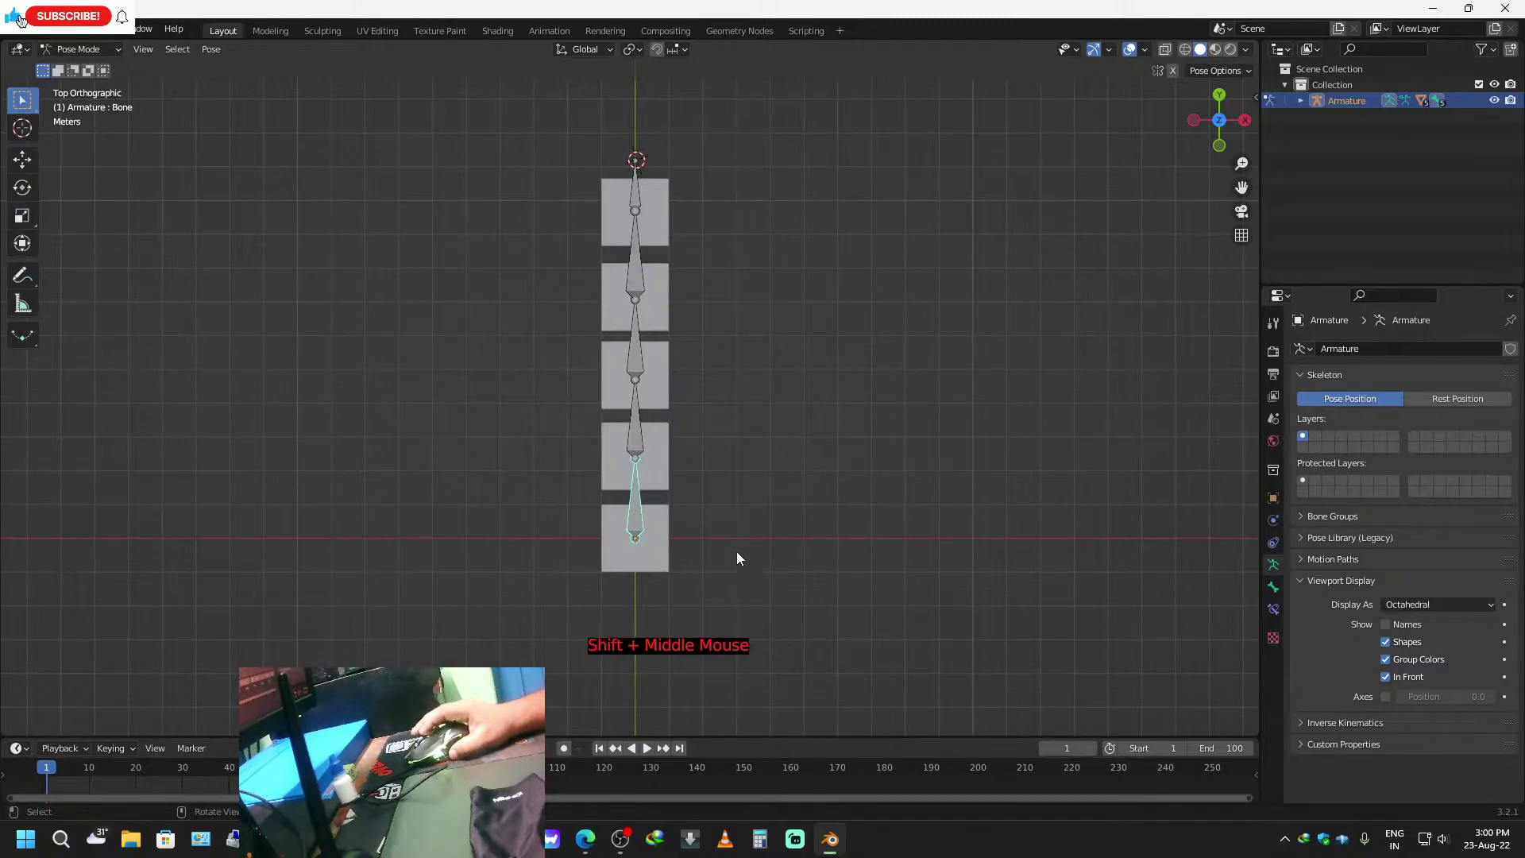
shift+middle_drag(755, 617, 730, 614)
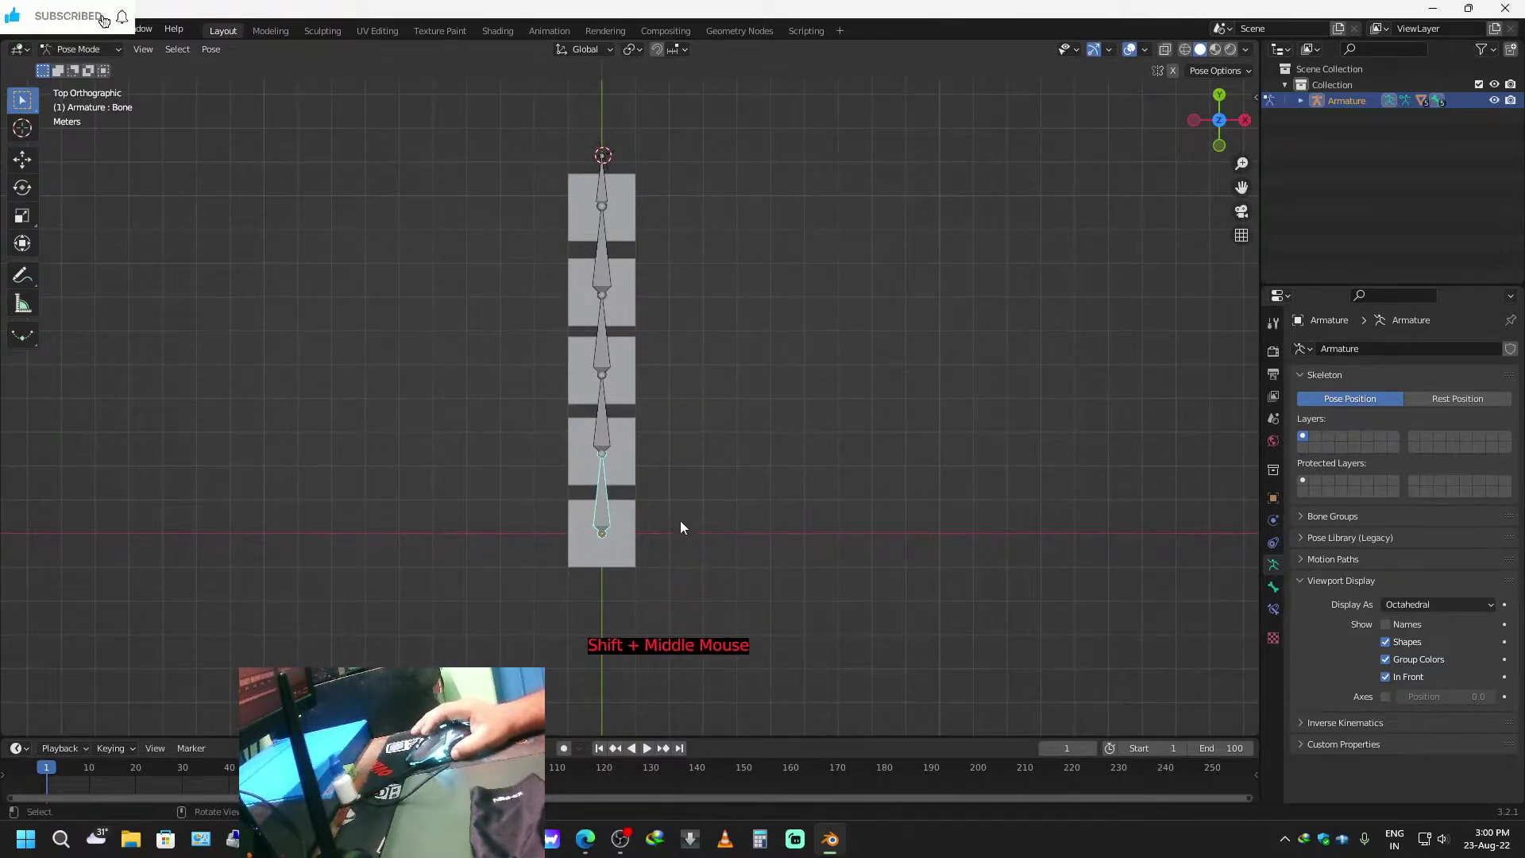
Insert Location keyframes at frame 1 for the end bone, Bone.004, and its neighbour, Bone.003.
click(602, 179)
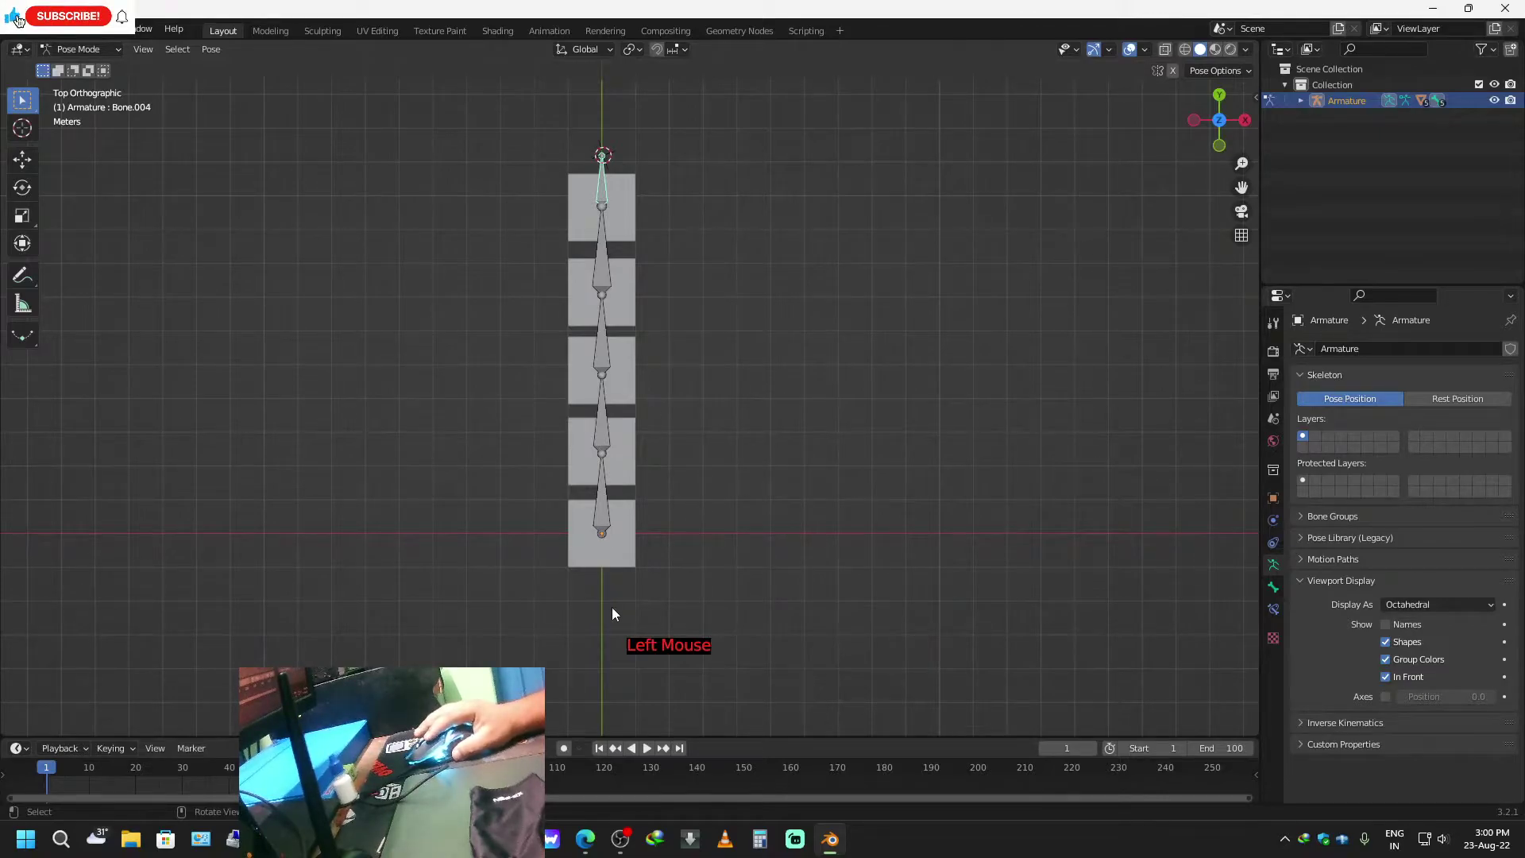
key(i)
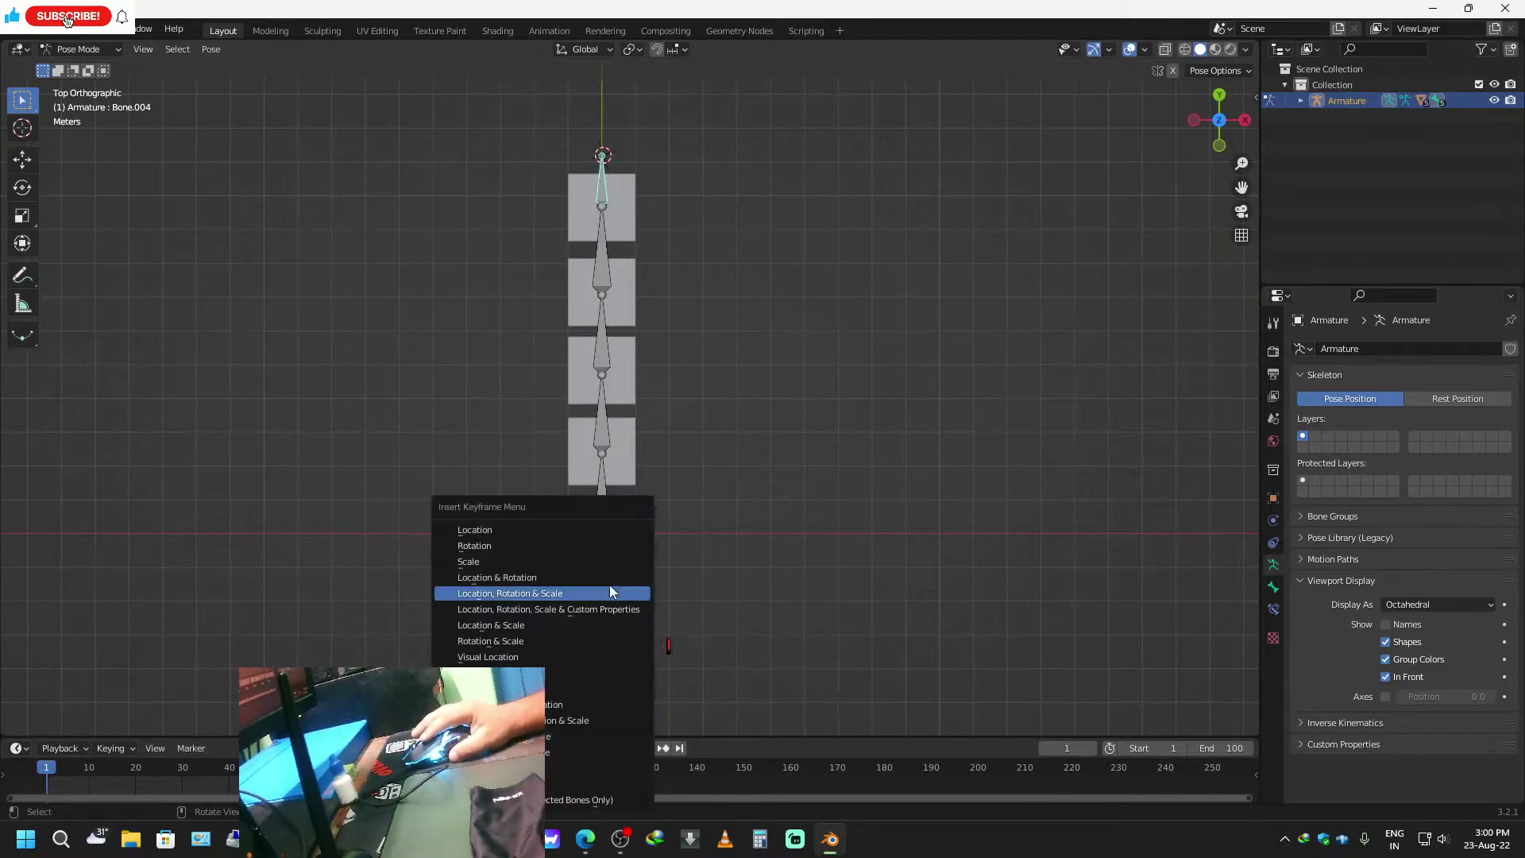
click(500, 530)
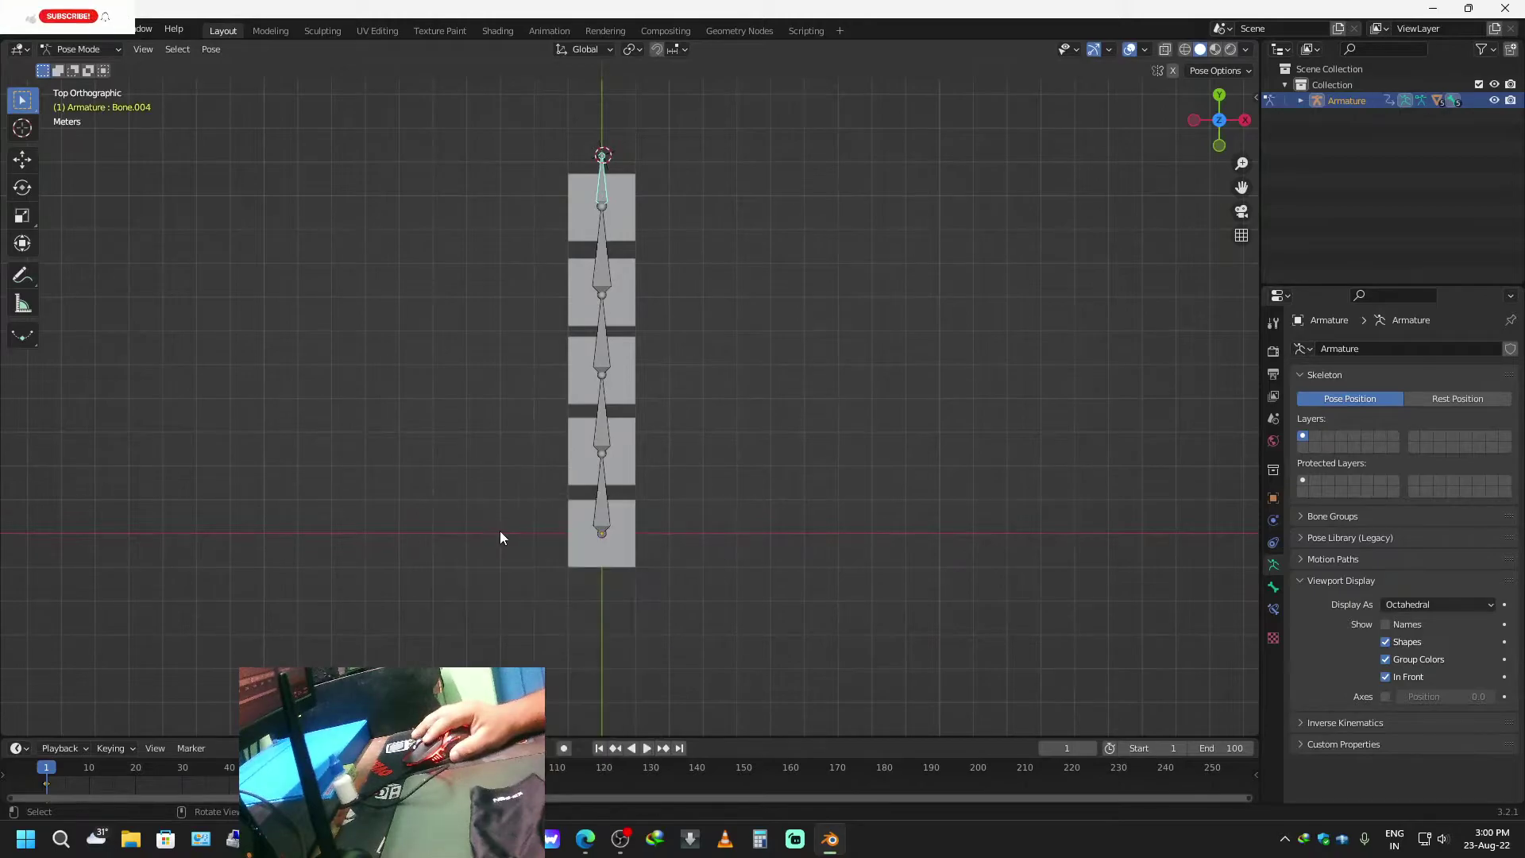
click(1273, 497)
click(608, 263)
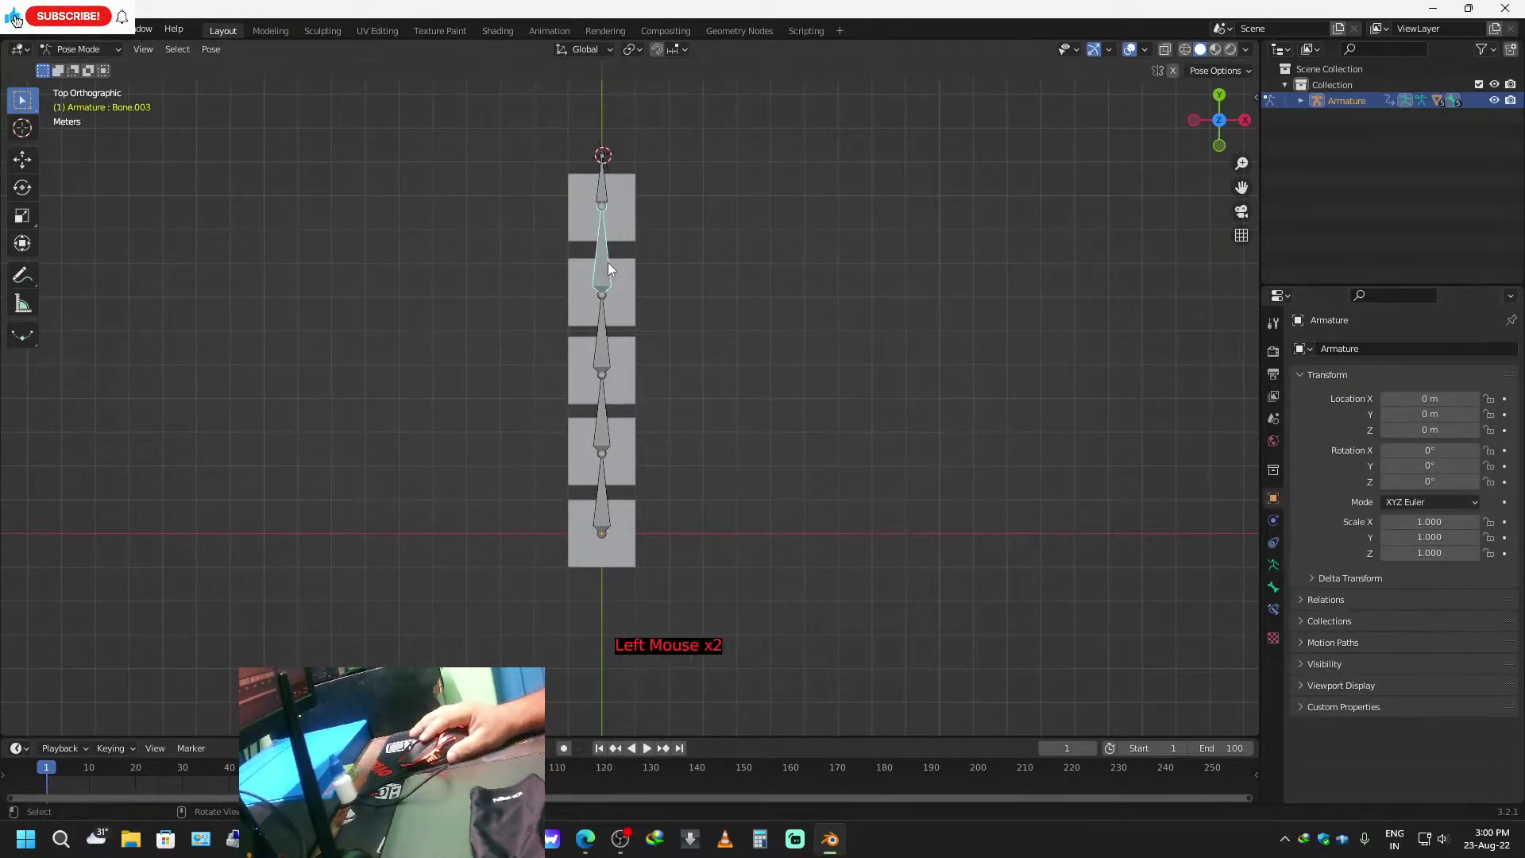
key(i)
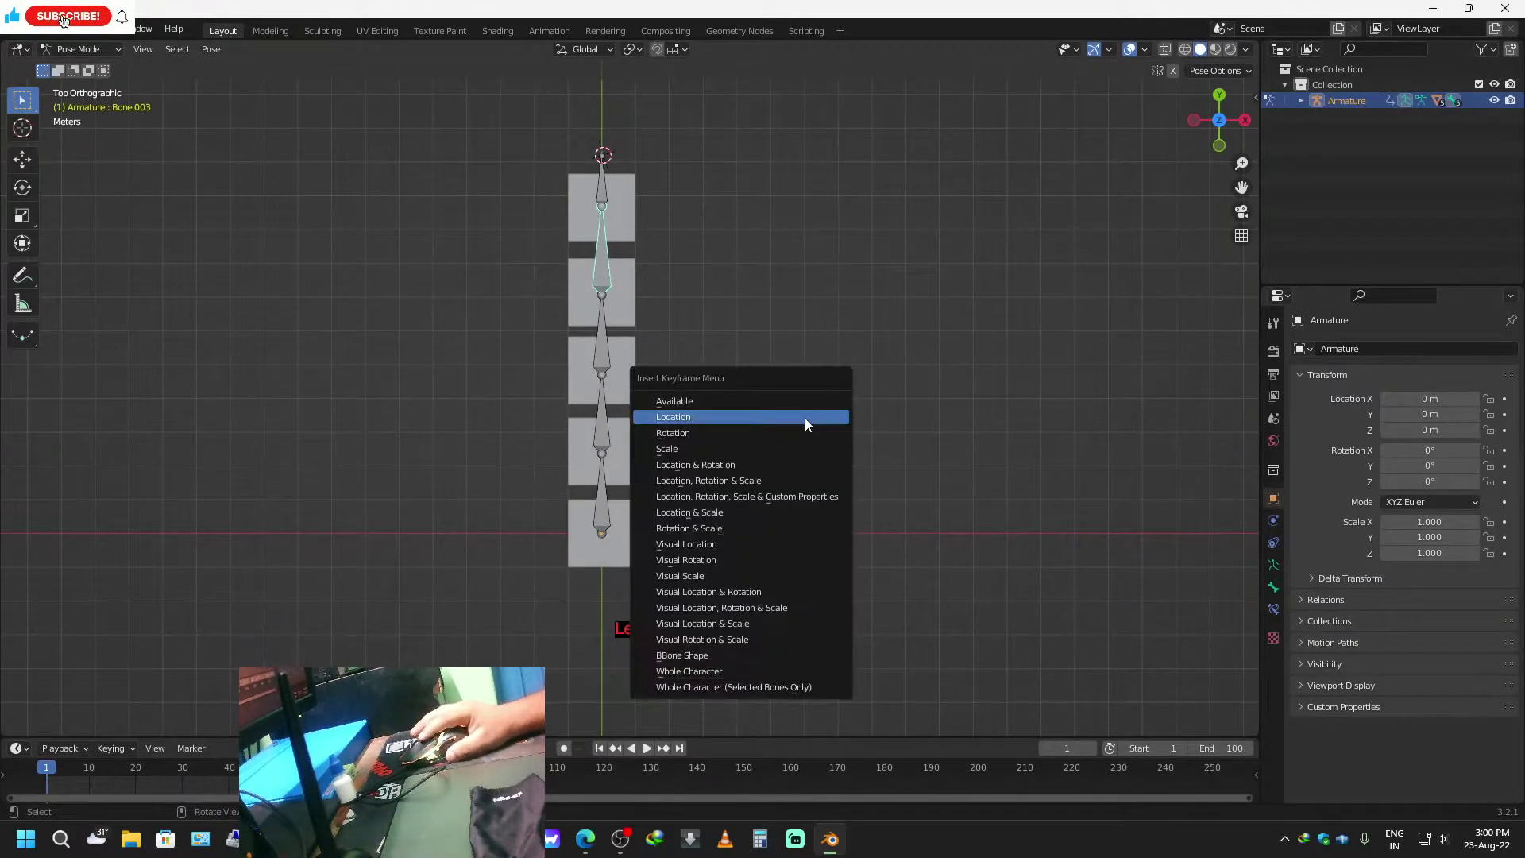
click(745, 422)
Insert Location keyframes at frame 1 for Bone.002, the bone below it and the base bone.
click(610, 366)
key(i)
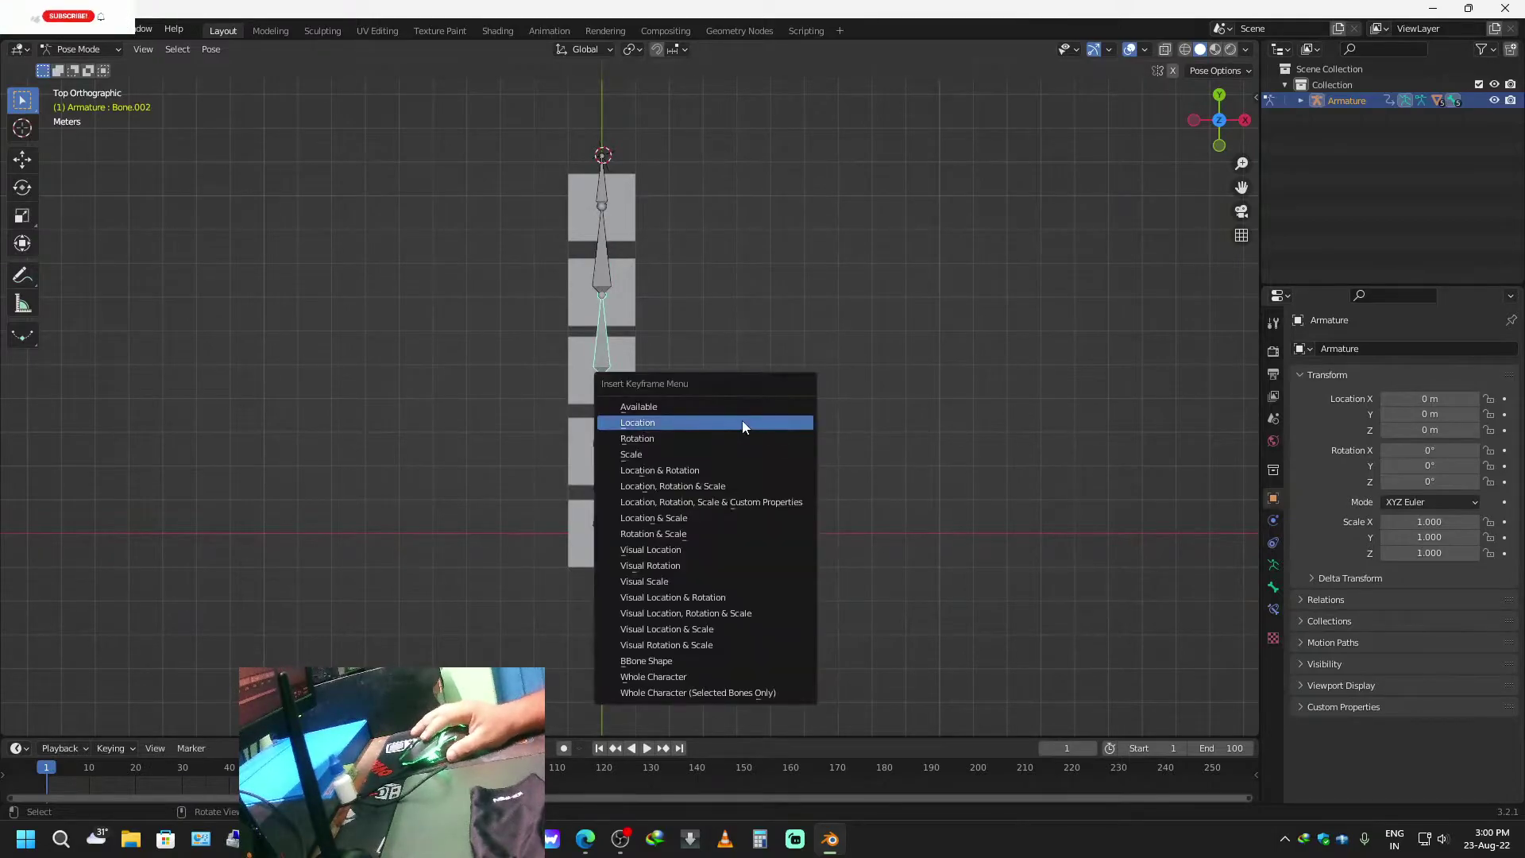
click(710, 421)
click(599, 431)
key(i)
click(688, 461)
click(603, 509)
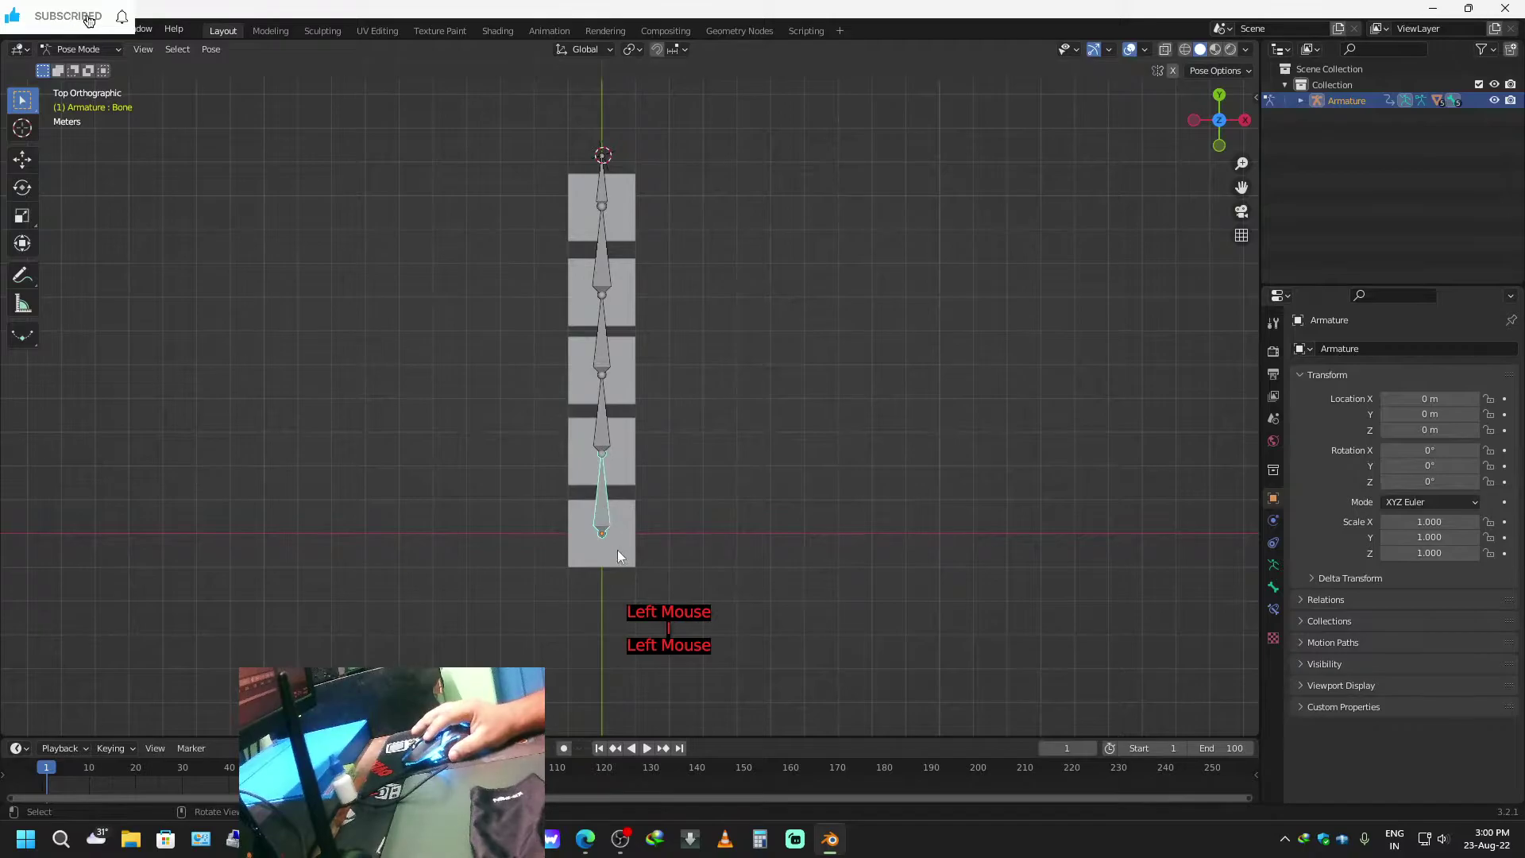
key(i)
click(577, 528)
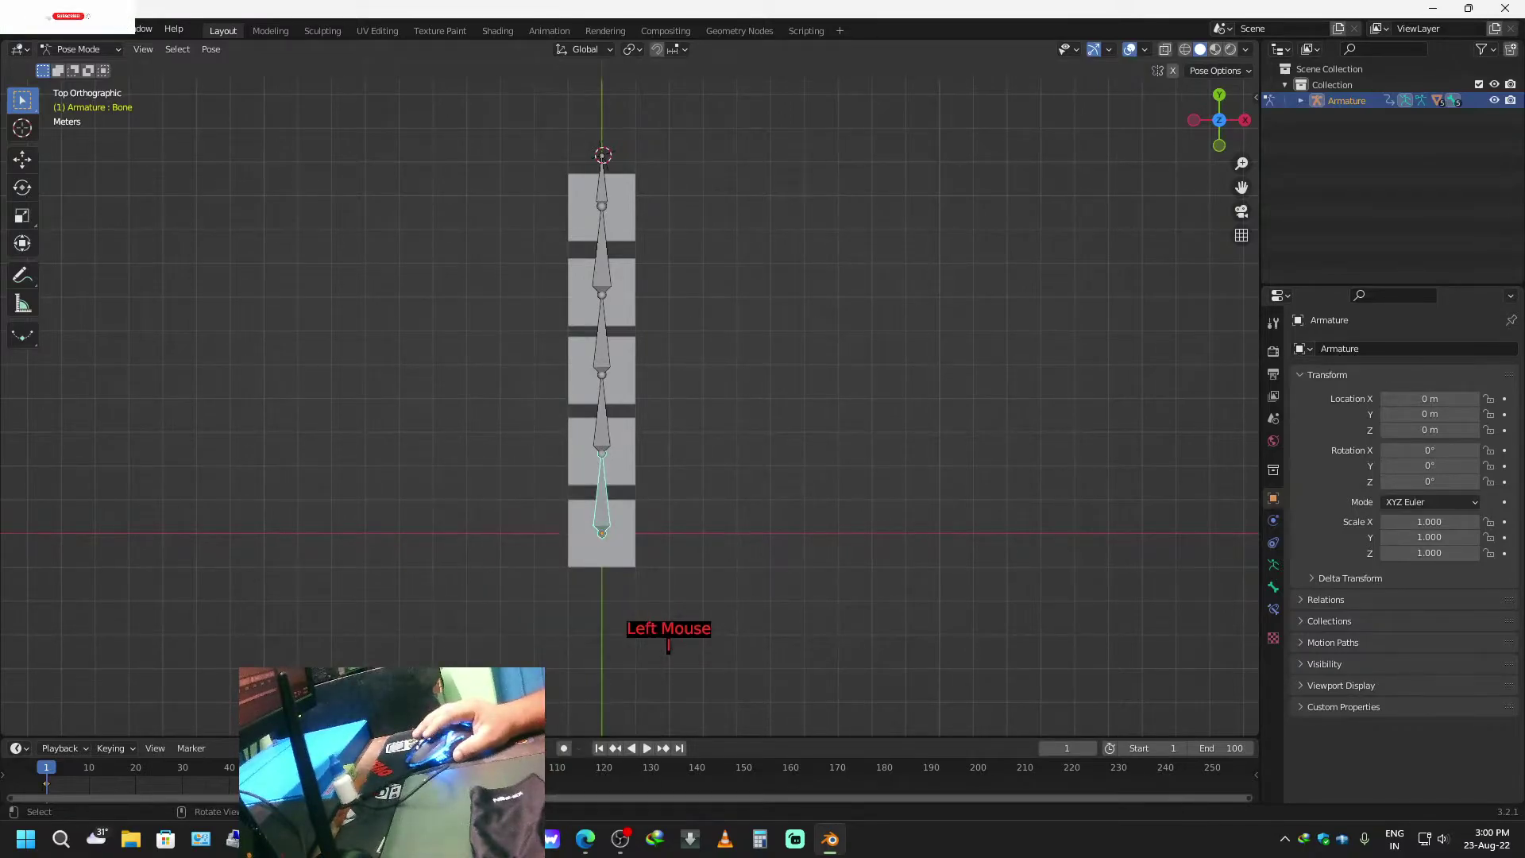
Switch the timeline to an enlarged Graph Editor and expand the base bone's location channels.
key(ctrl)
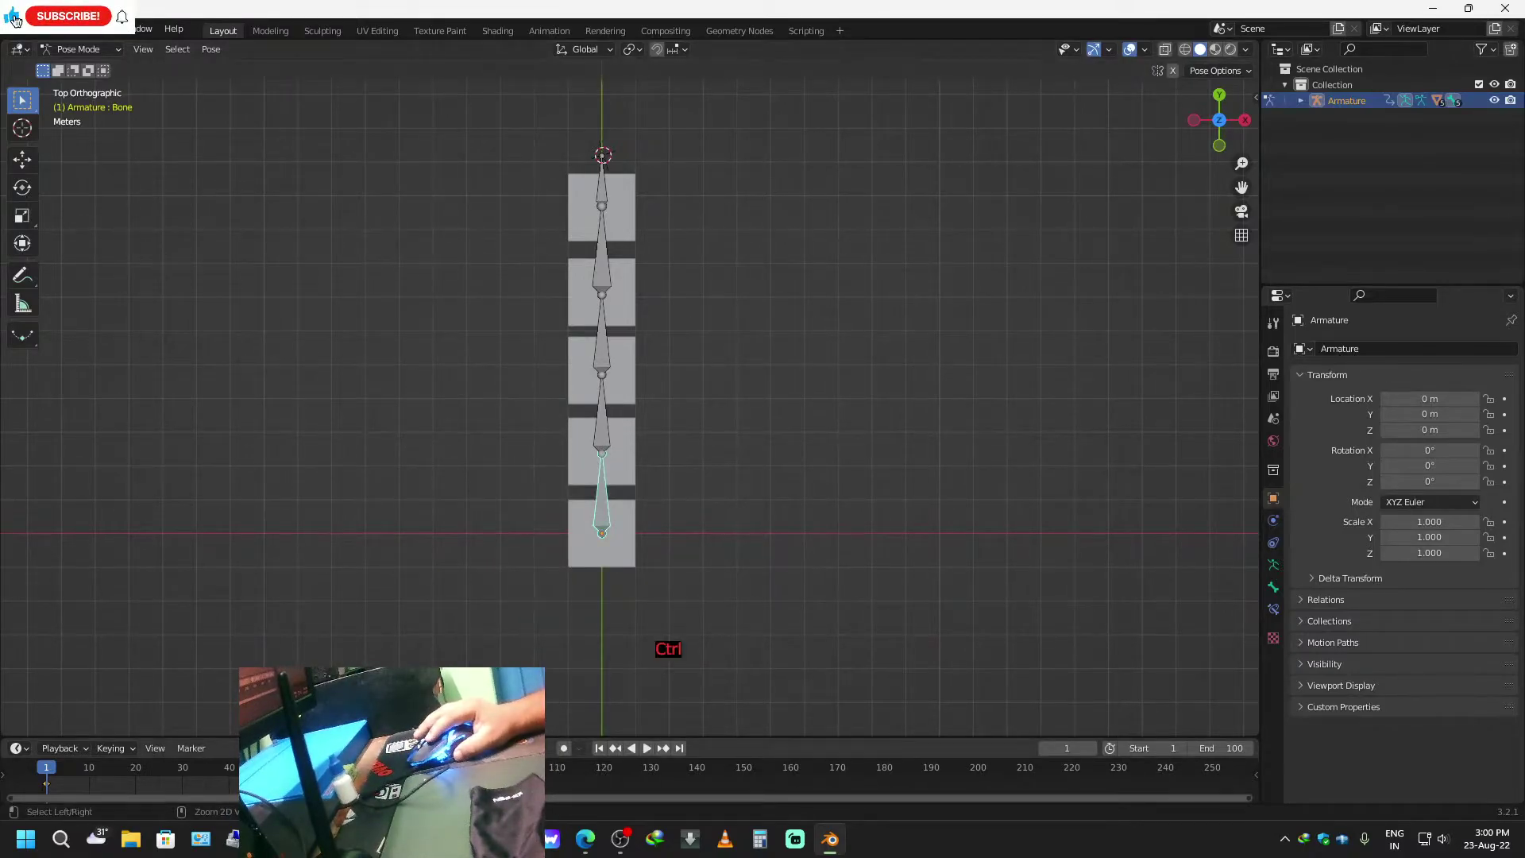
key(ctrl+Tab)
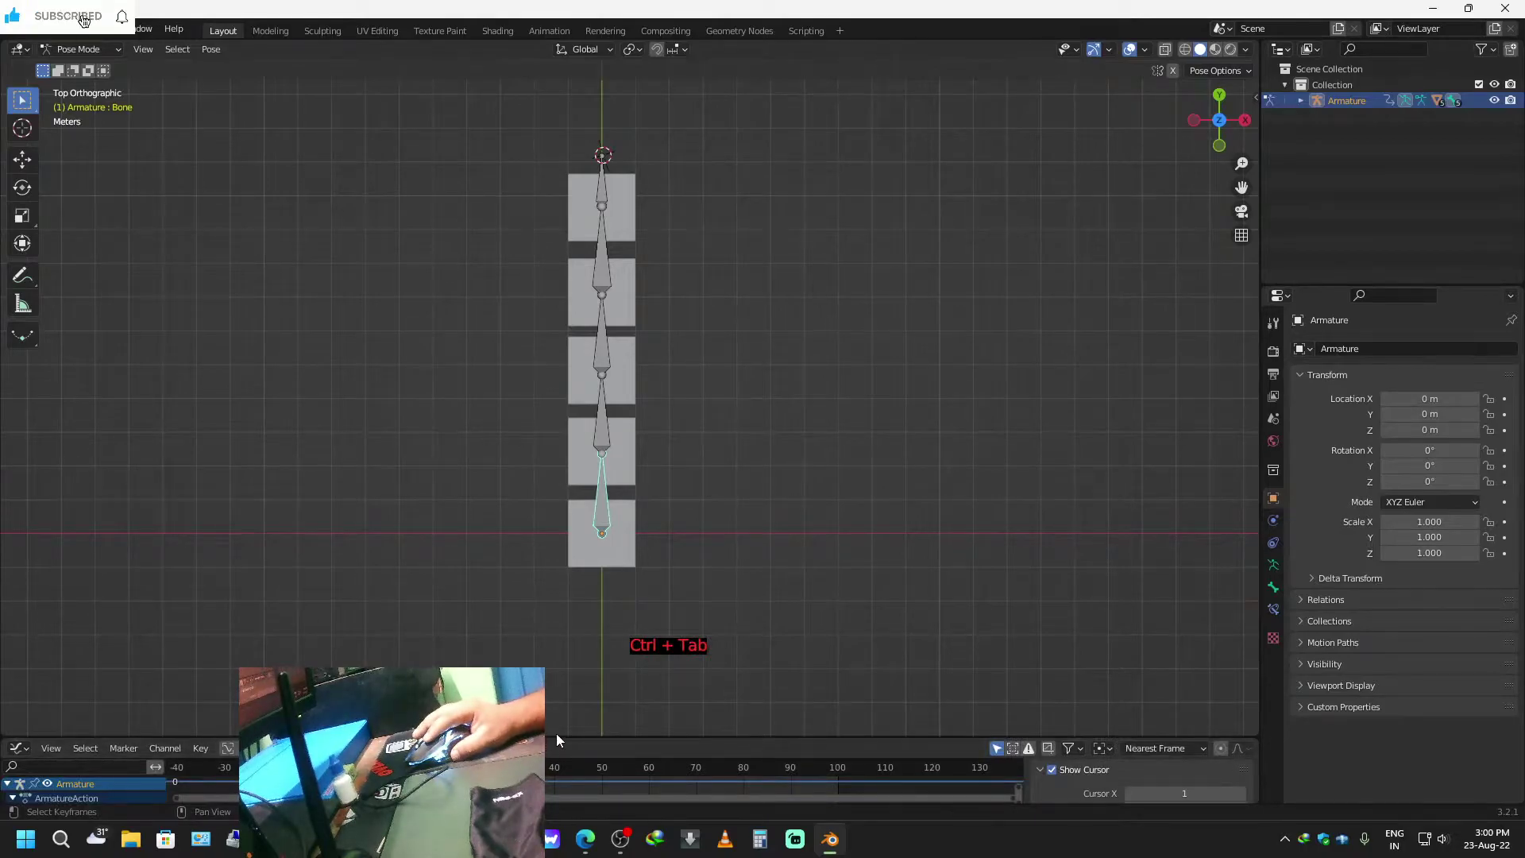
drag(559, 735, 592, 387)
click(17, 451)
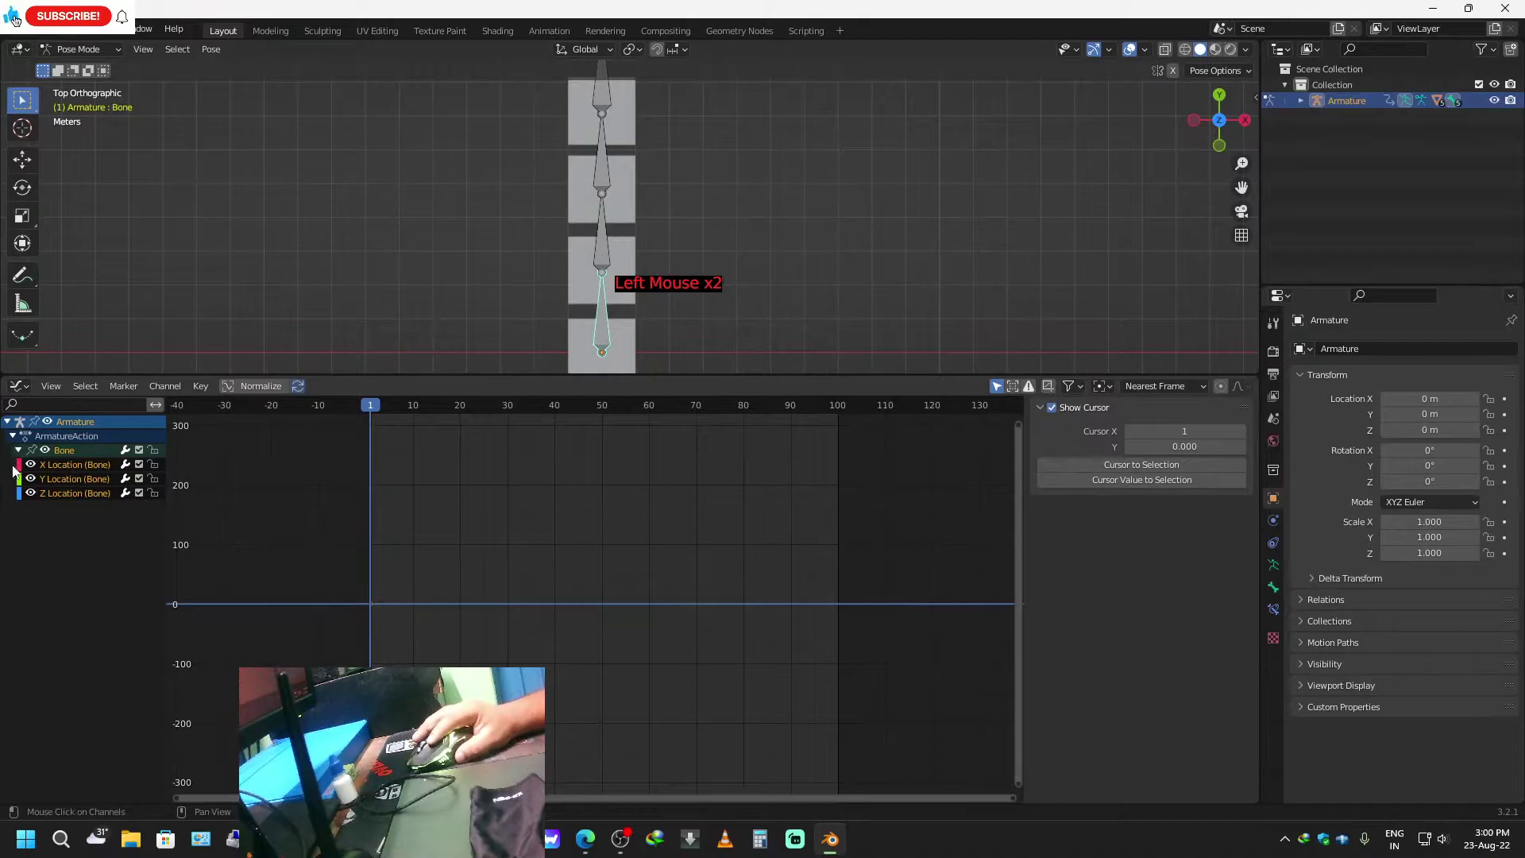
Select Bone.004, expand its channels in the Graph Editor and select its Y Location channel.
scroll(713, 333, down, 1)
scroll(713, 334, up, 1)
scroll(715, 333, down, 2)
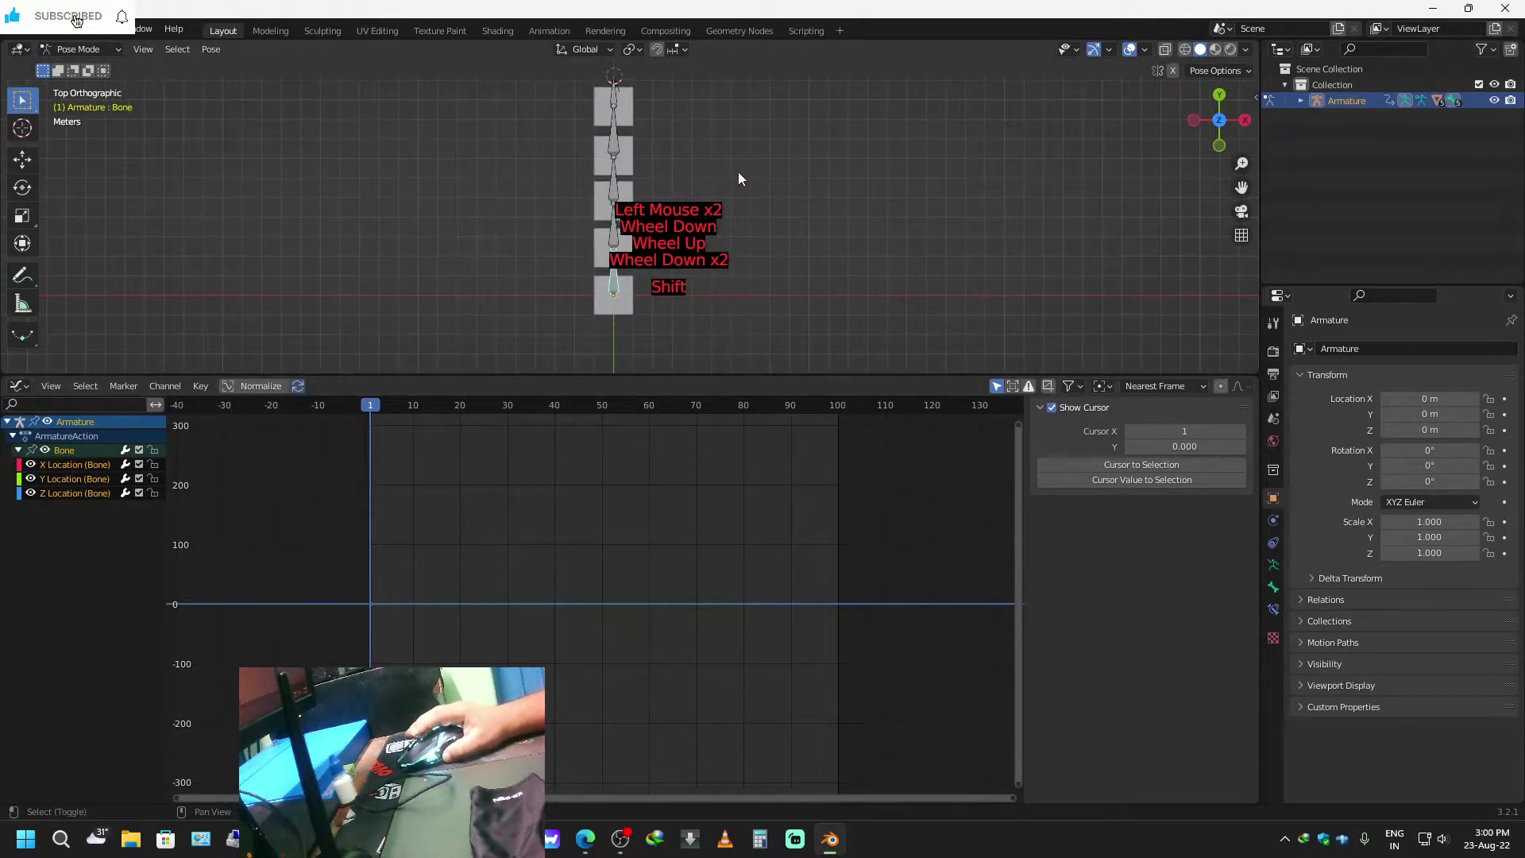
shift+middle_drag(737, 172, 754, 233)
click(626, 160)
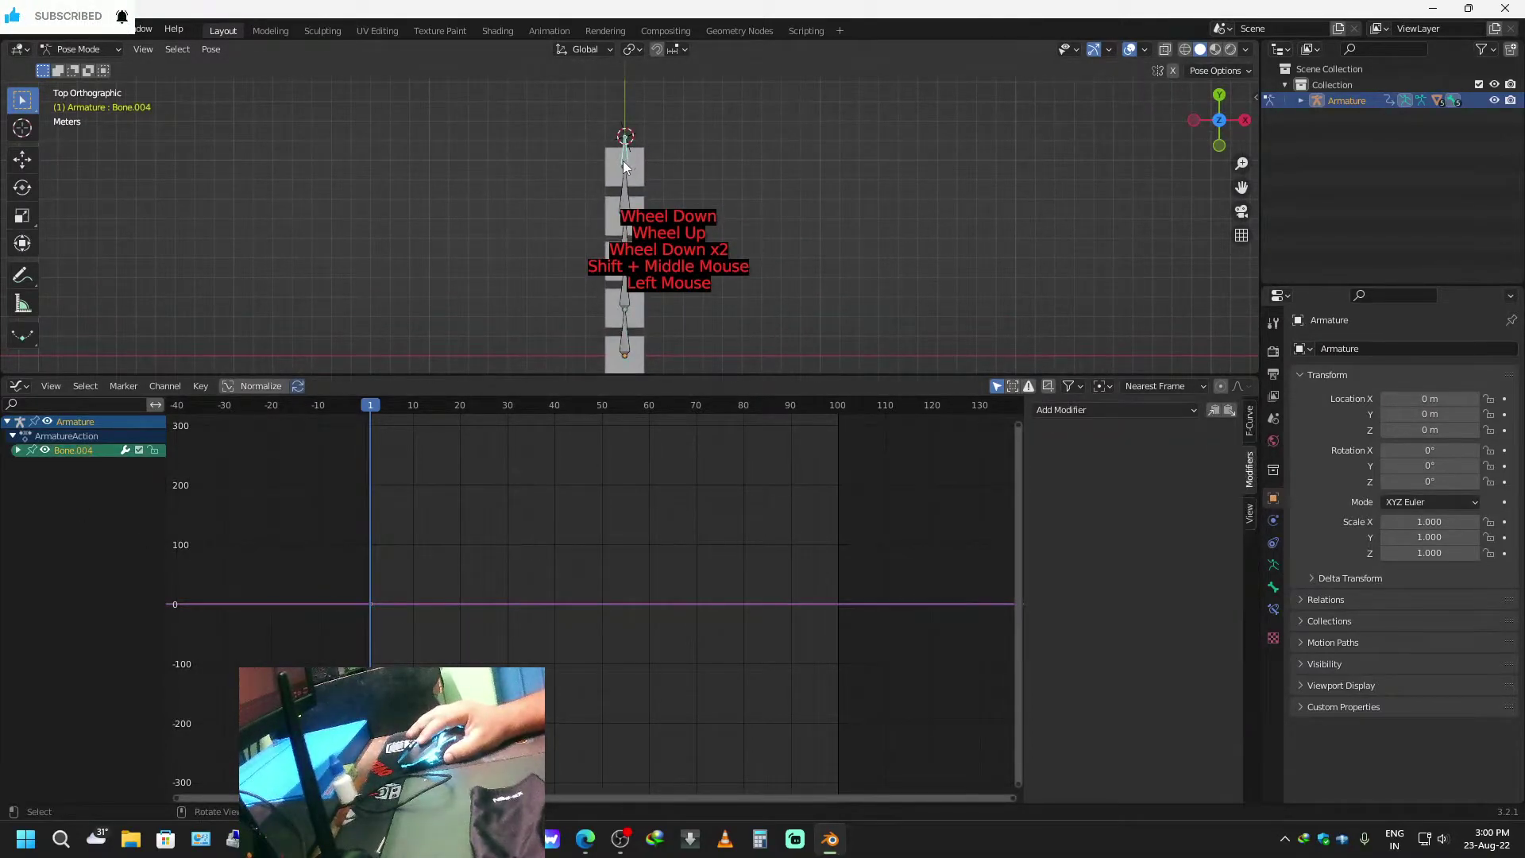
click(16, 450)
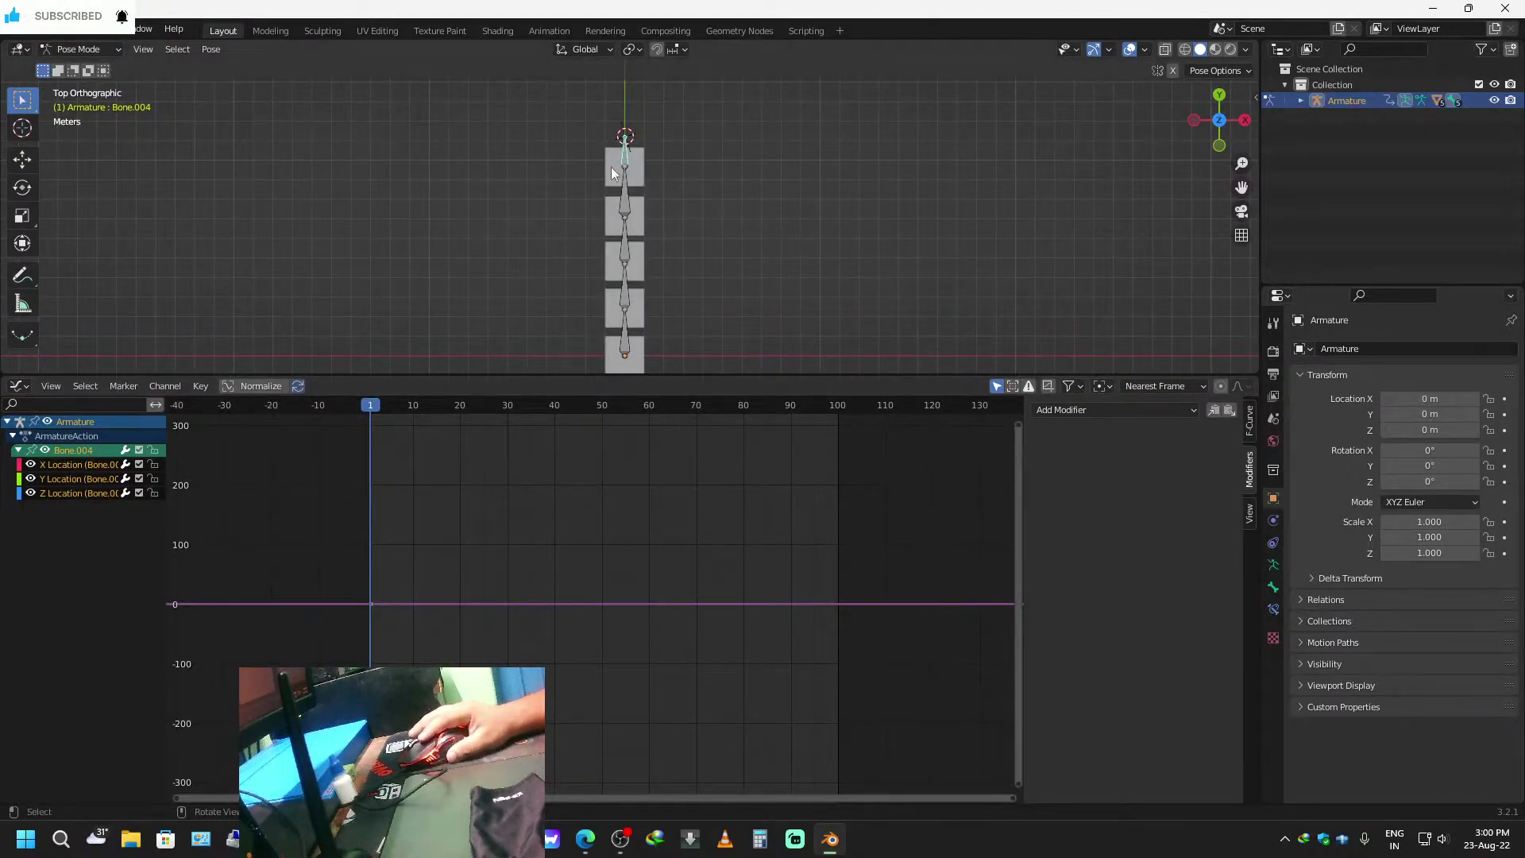
click(69, 480)
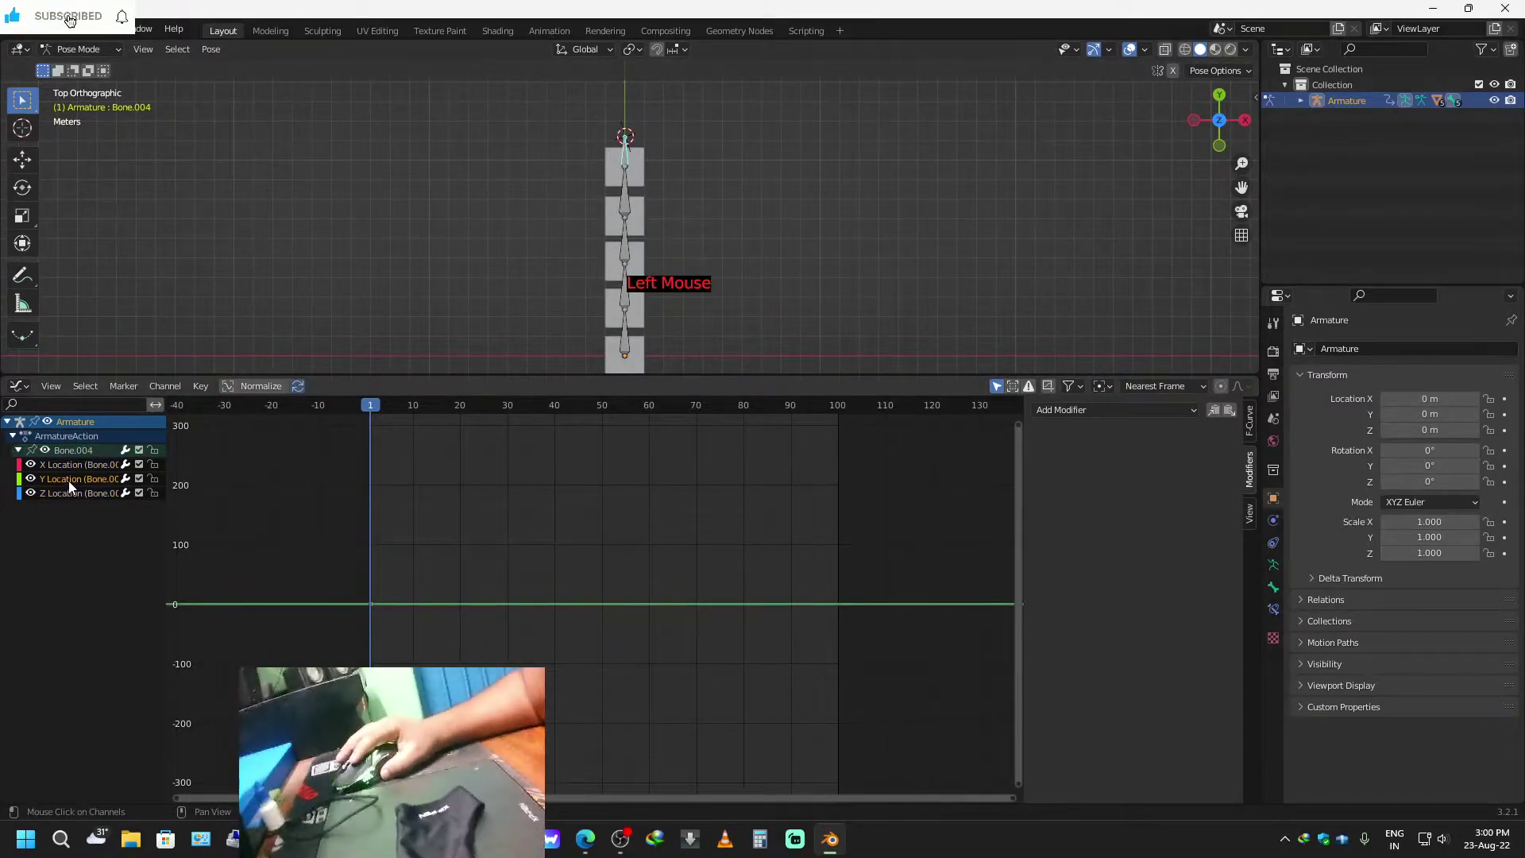
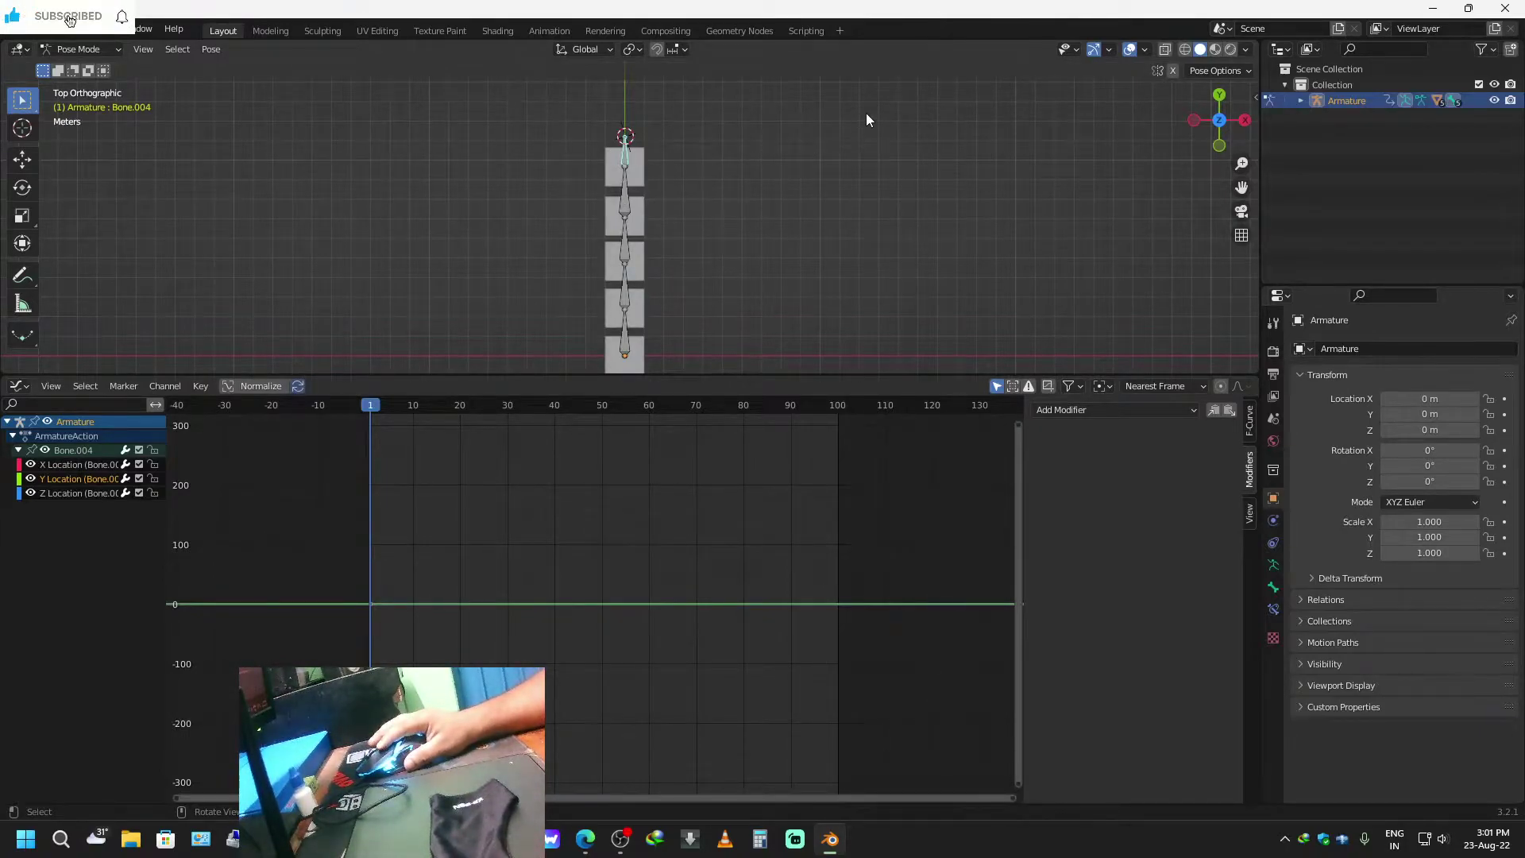
Trial-rotate the end bone, Bone.004, from the top view and cancel the rotation.
key(e)
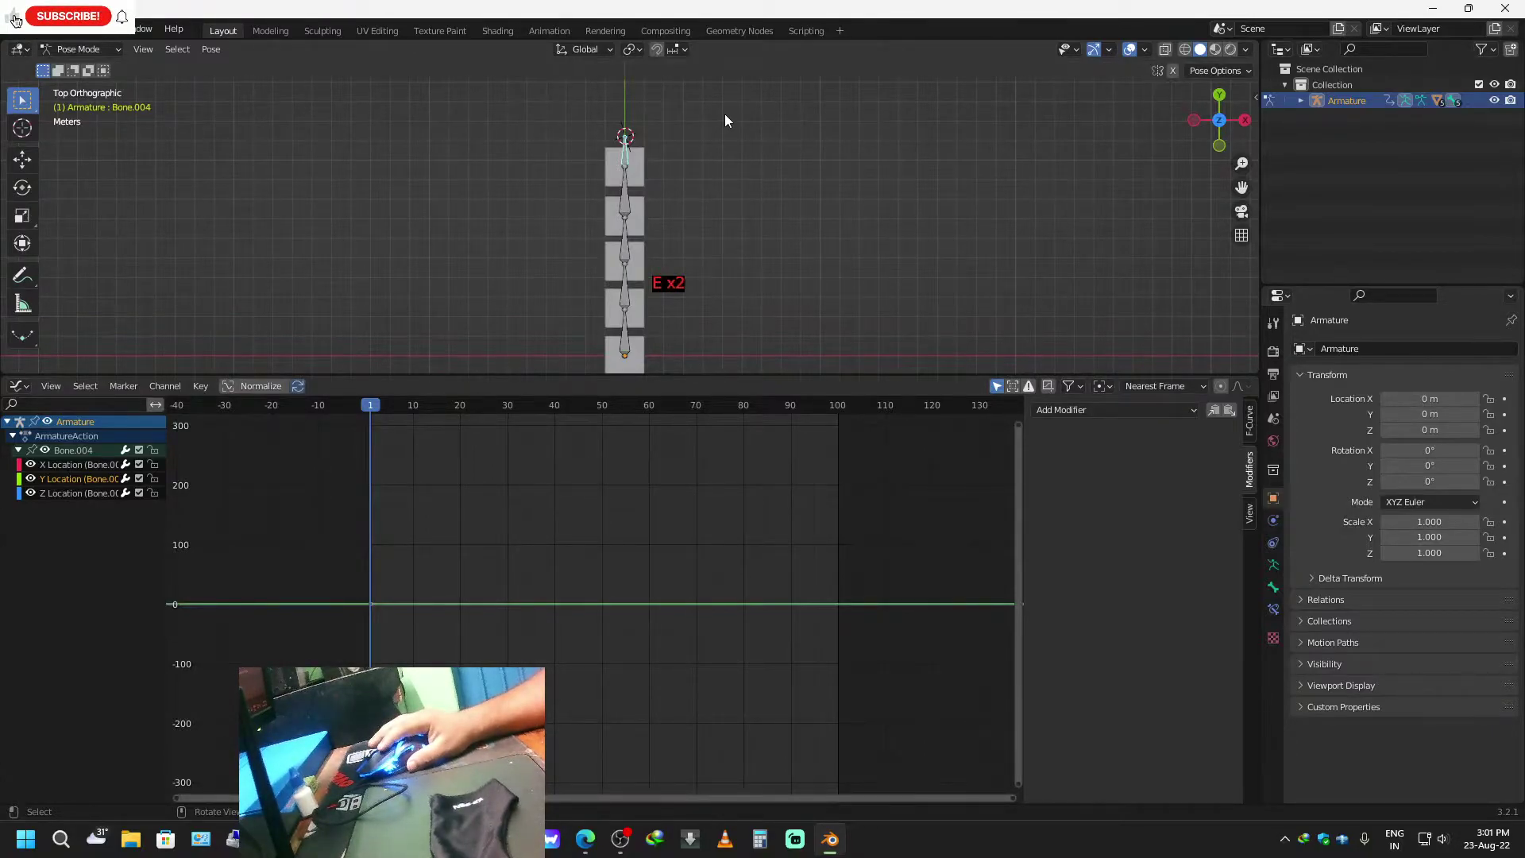
key(r)
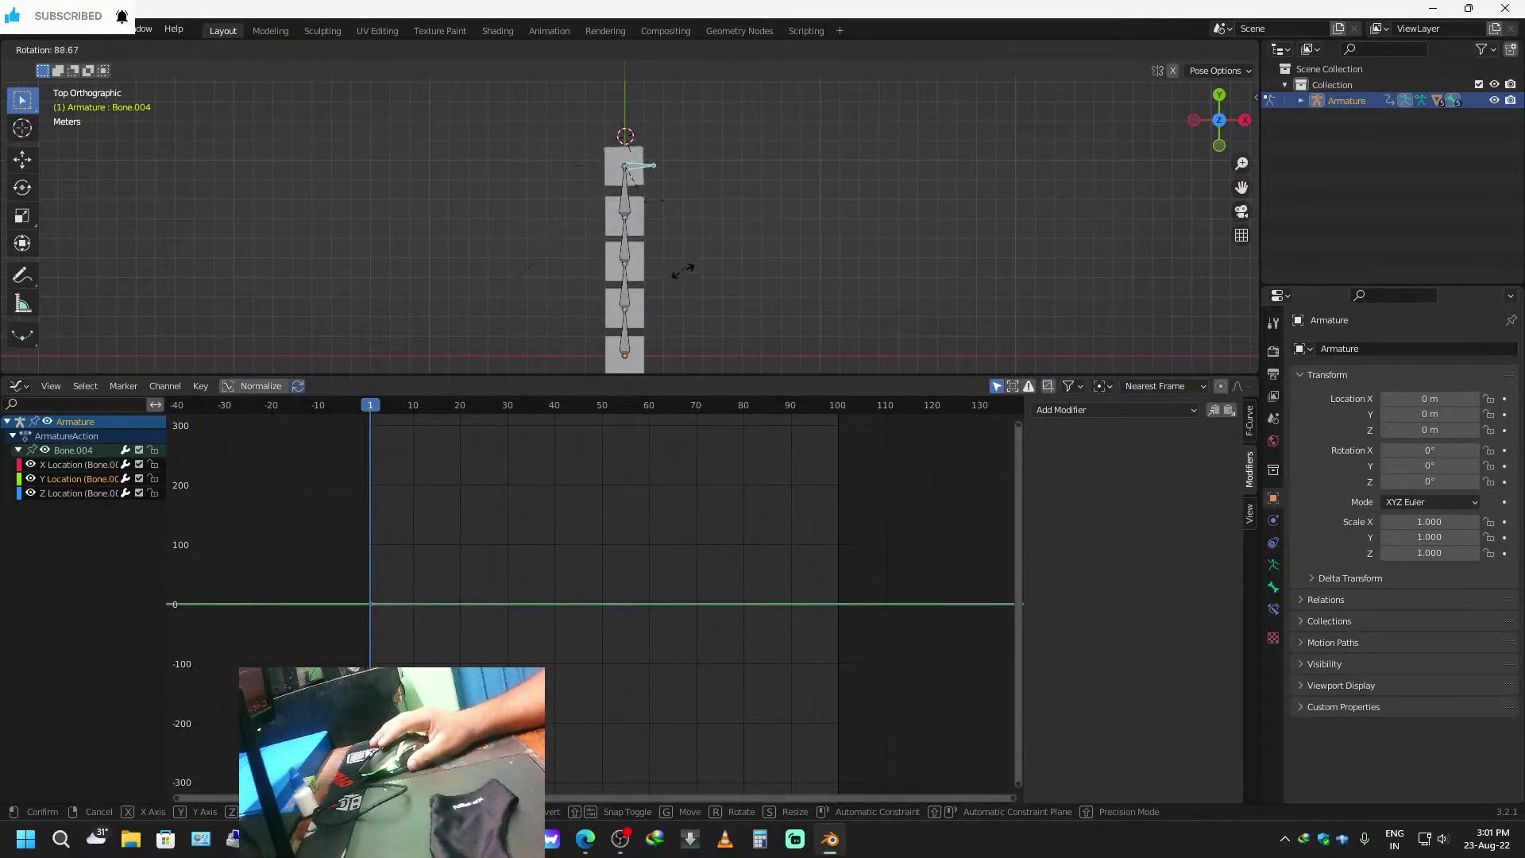
right_click(753, 130)
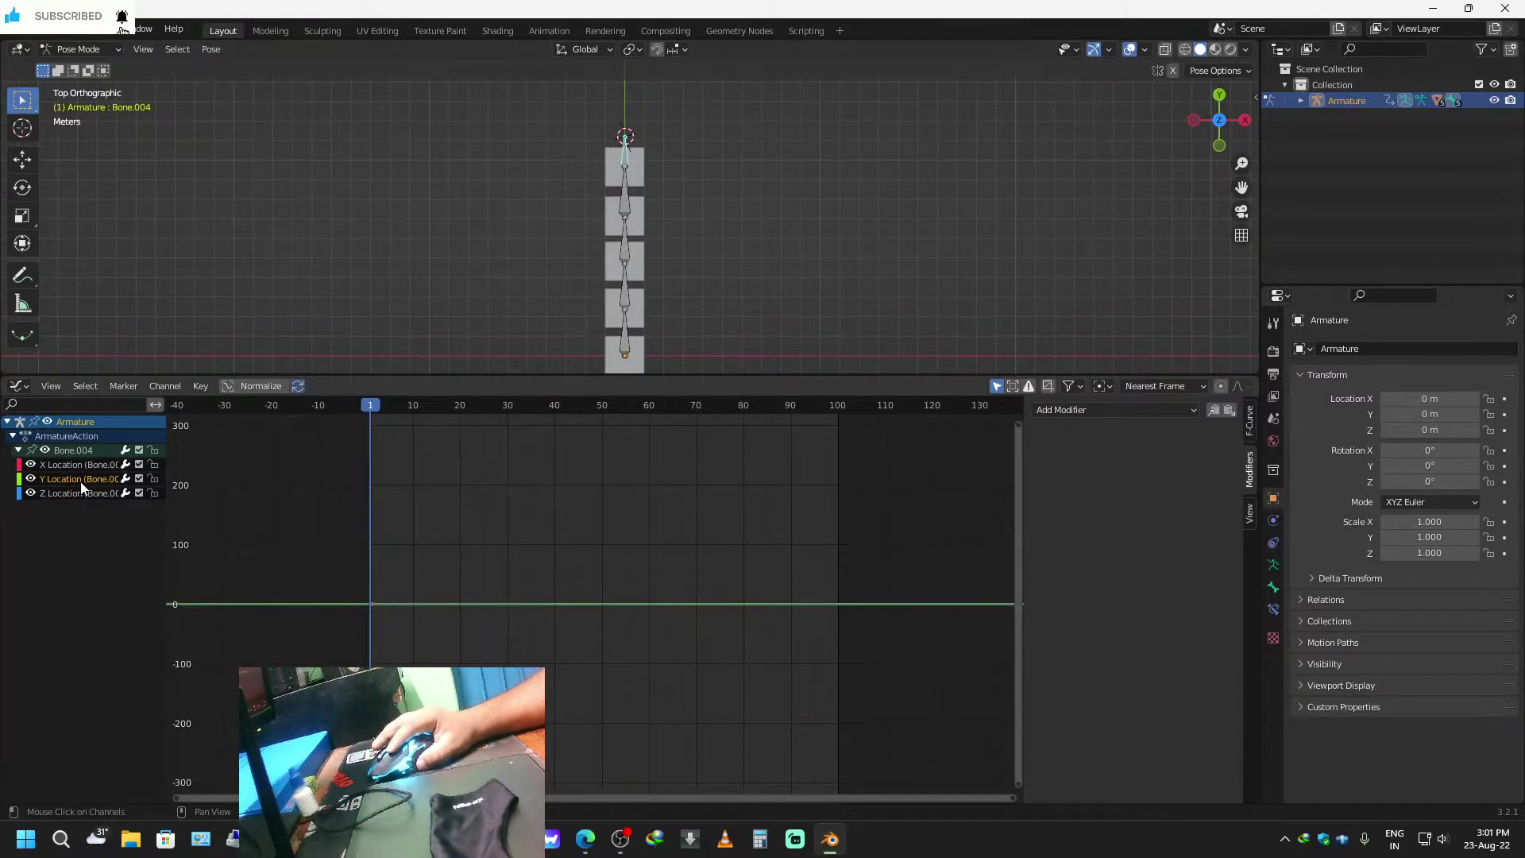
Delete the Y Location channel of Bone.004 in the Graph Editor.
key(Delete)
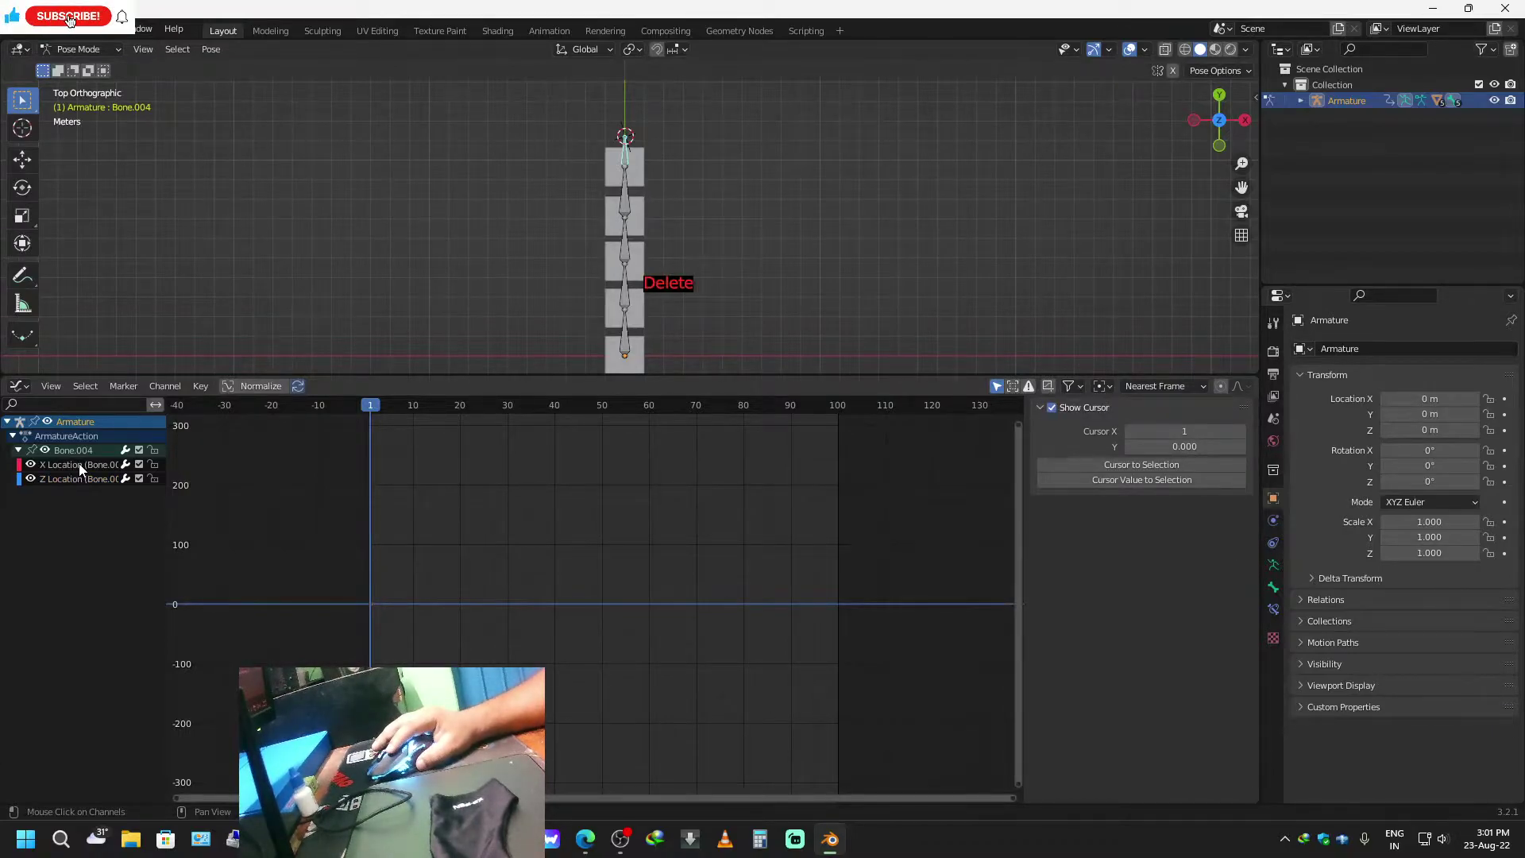
click(79, 466)
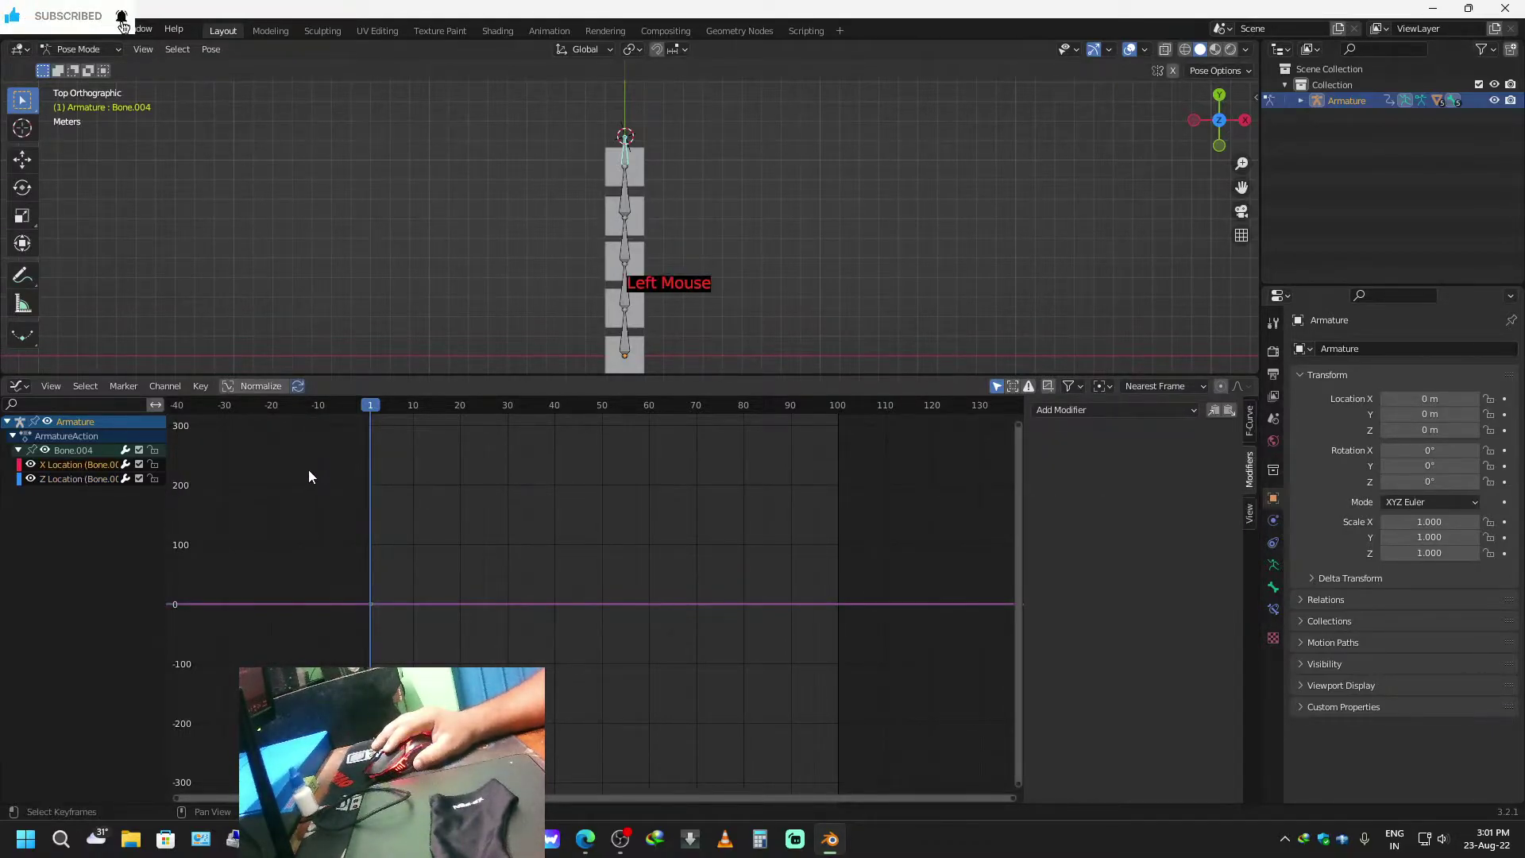
key(Delete)
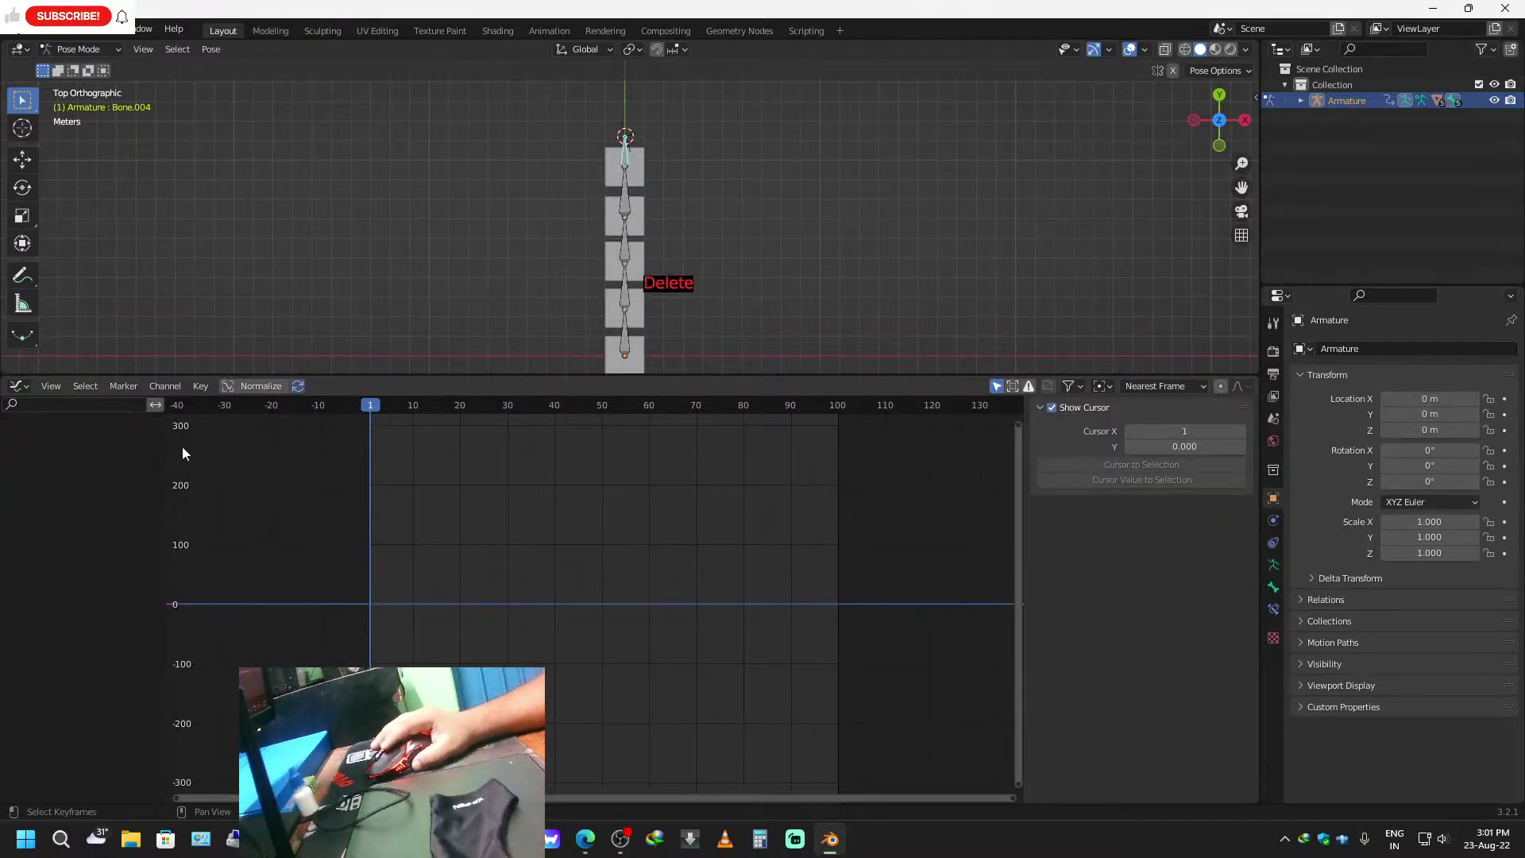
key(ctrl+z)
click(101, 470)
click(101, 470)
right_click(92, 465)
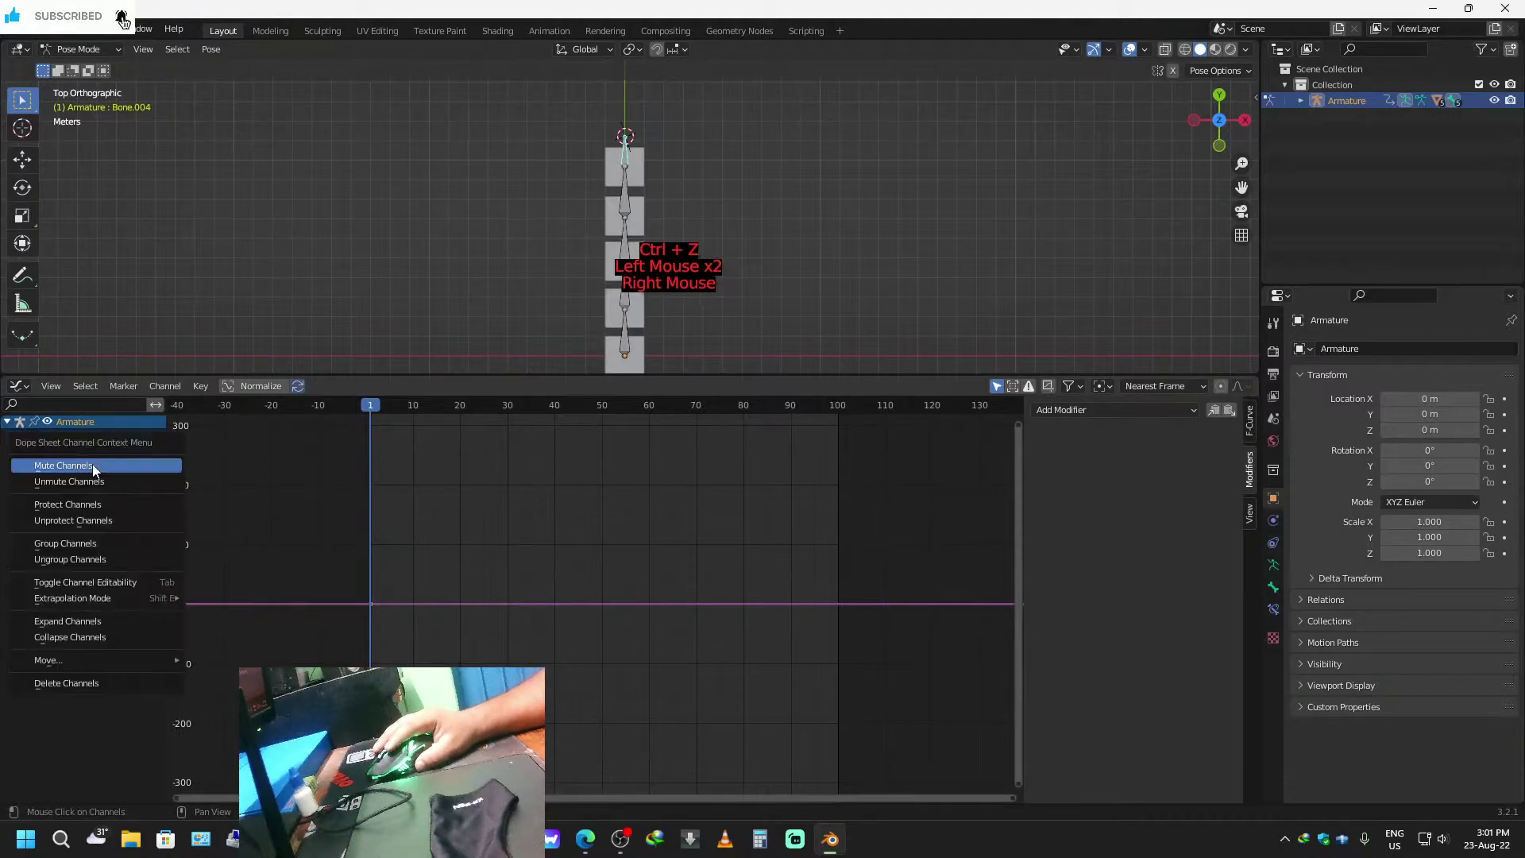
click(226, 500)
click(112, 468)
click(89, 479)
click(95, 469)
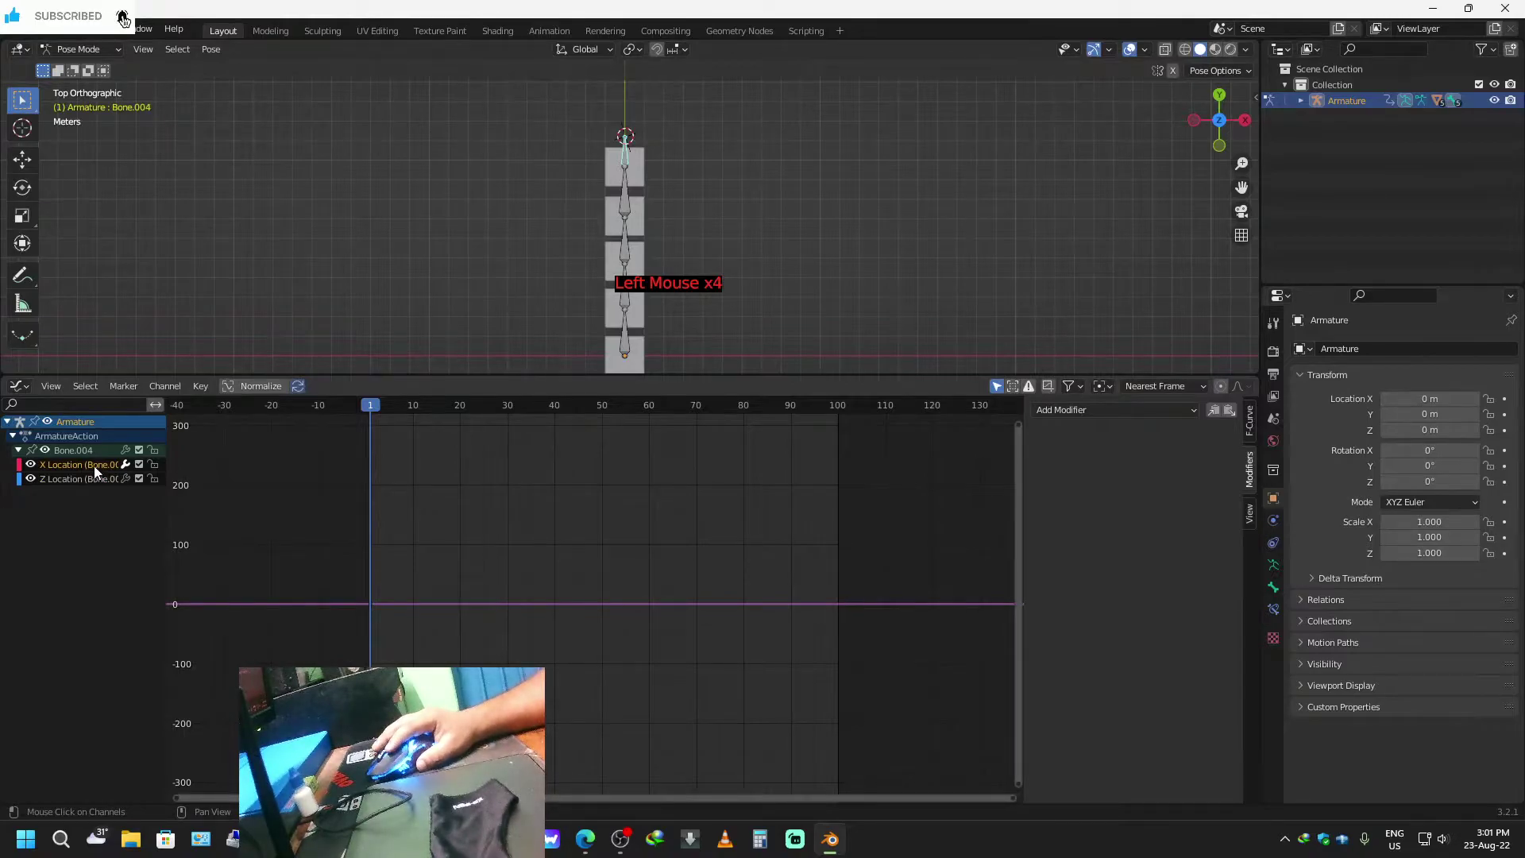
key(x)
Add a Noise modifier to the Z Location channel of Bone.004.
click(86, 466)
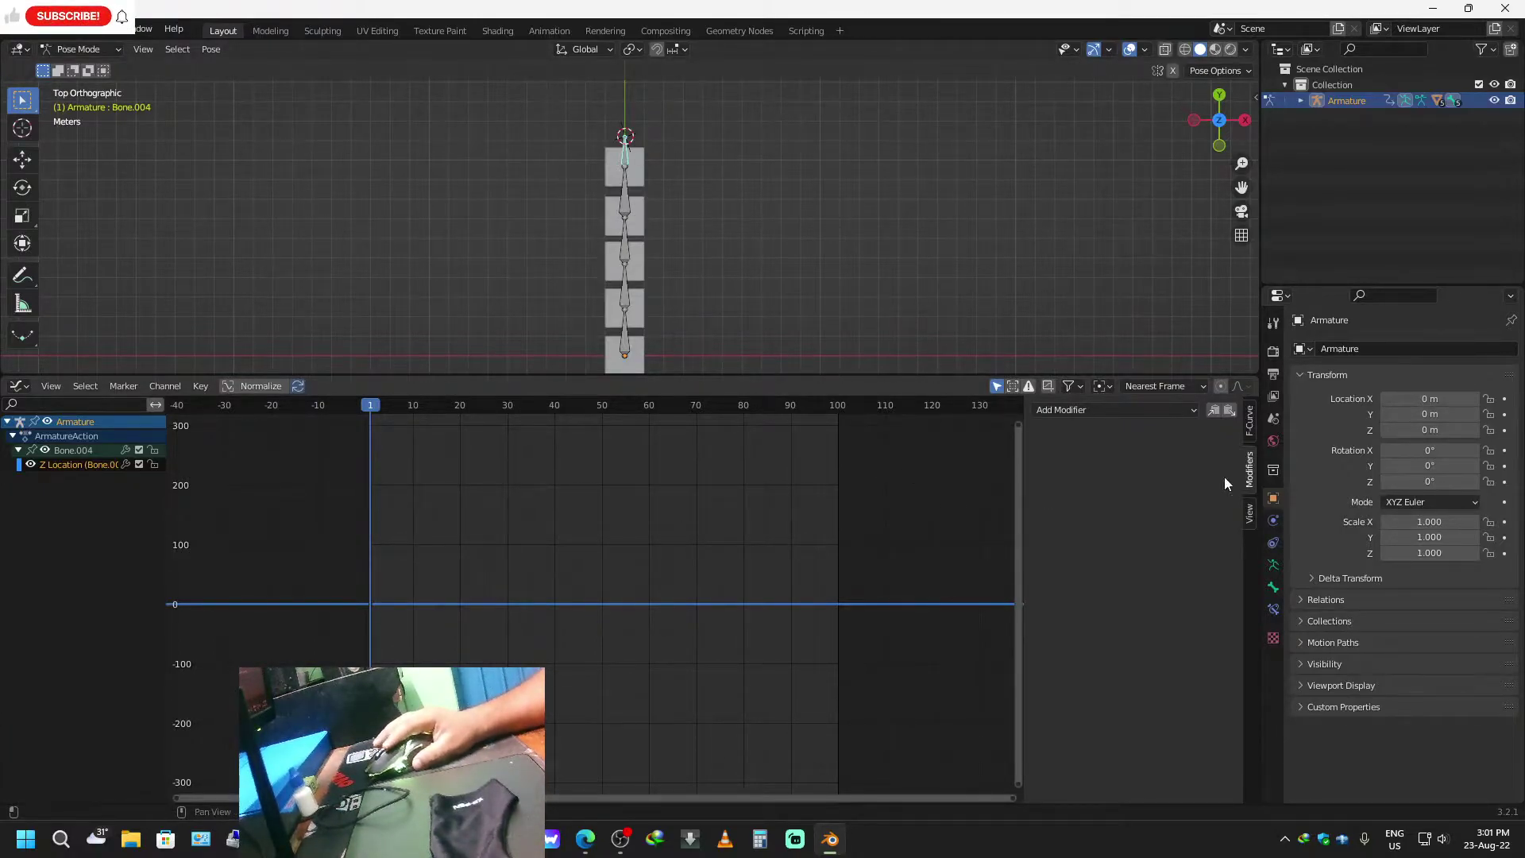
click(1177, 410)
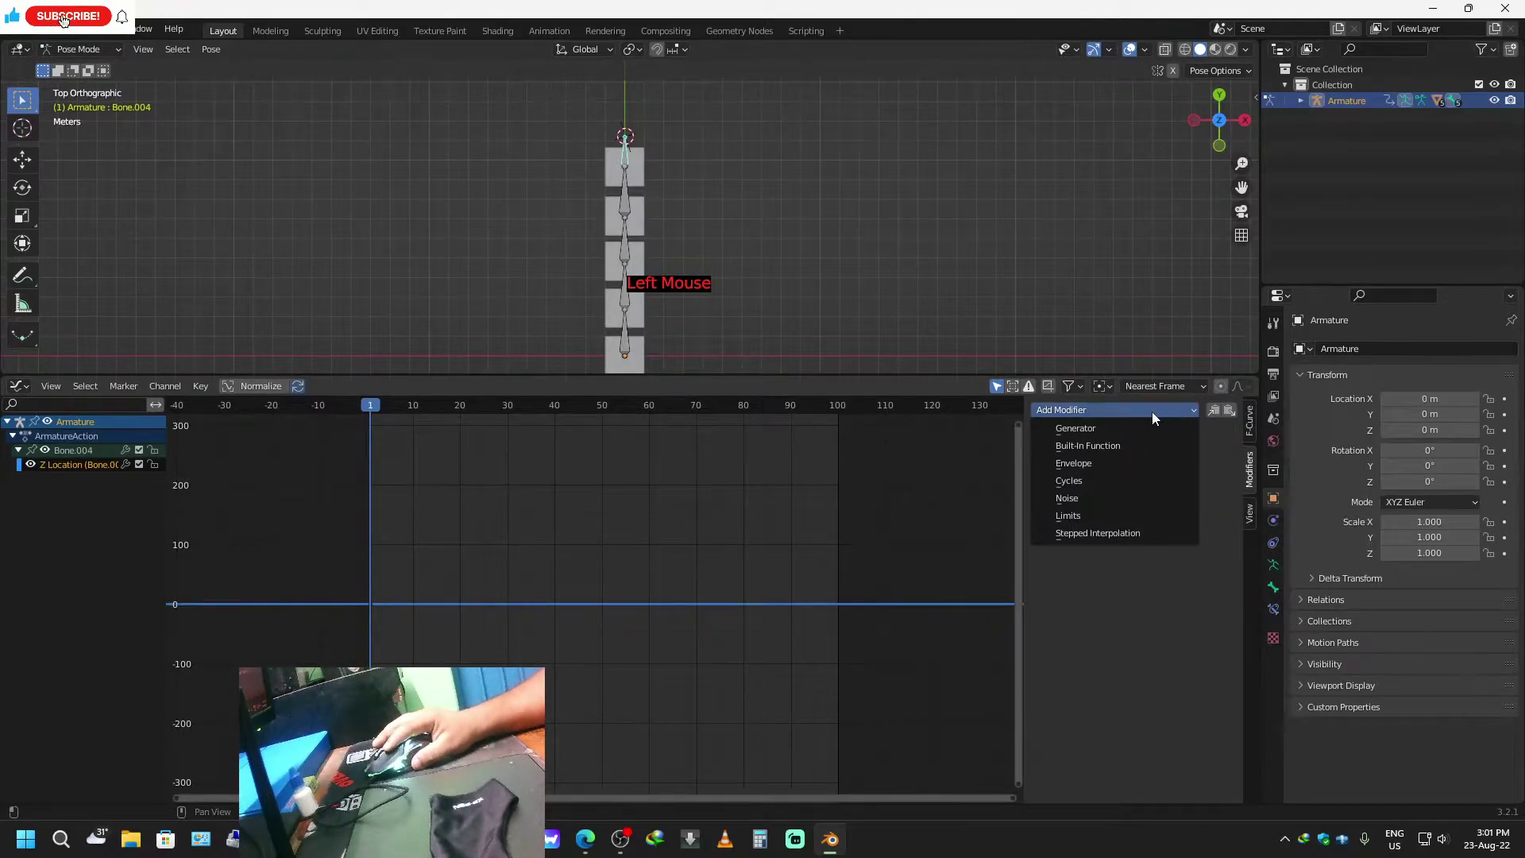
click(1078, 499)
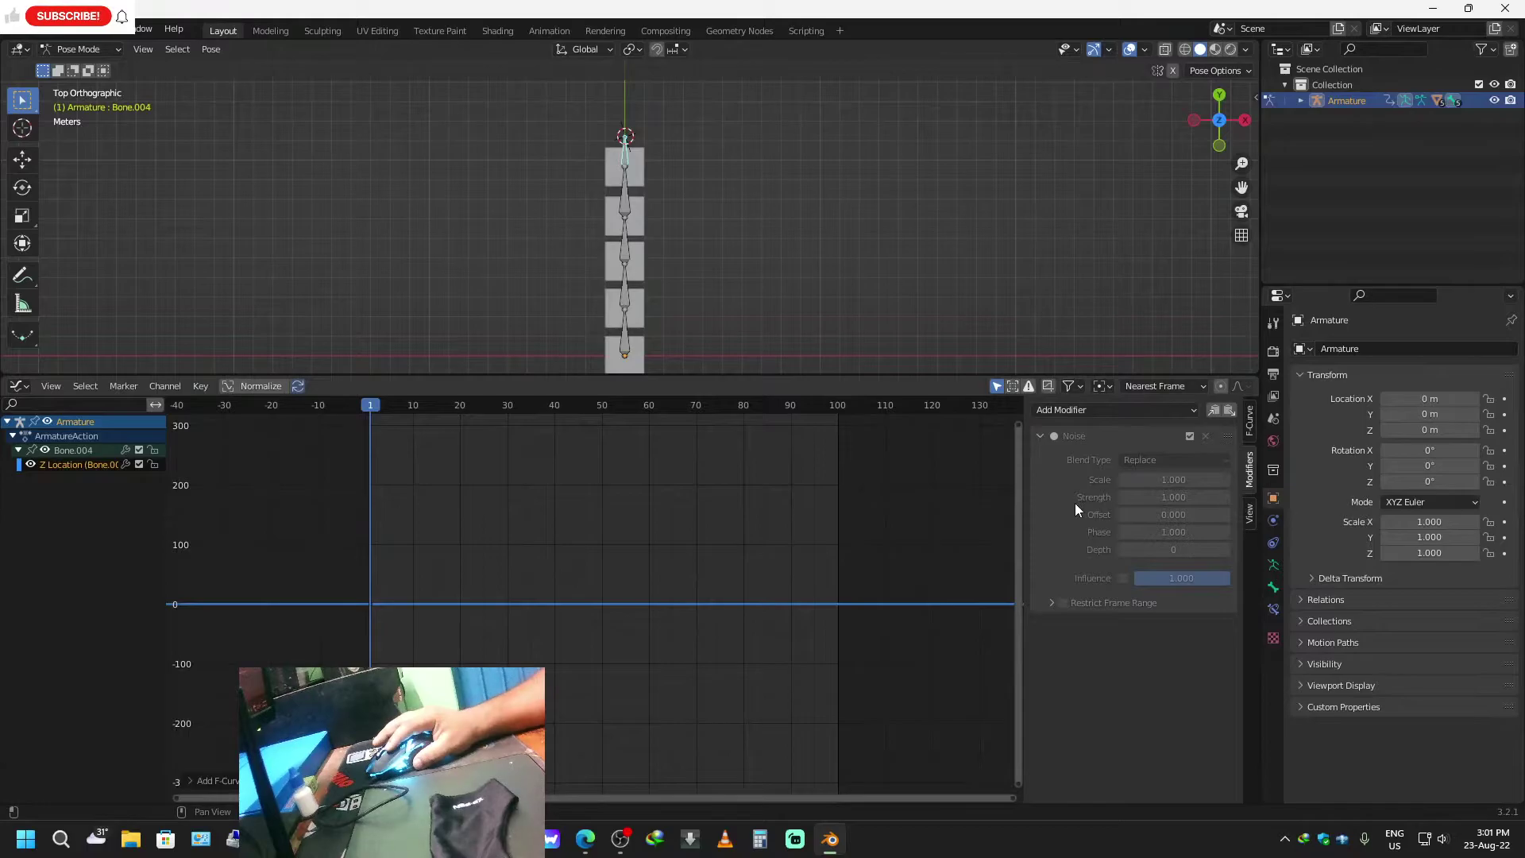
Remove the Noise modifier from Bone.004's Z Location channel and add a new Noise modifier in its place.
click(1206, 436)
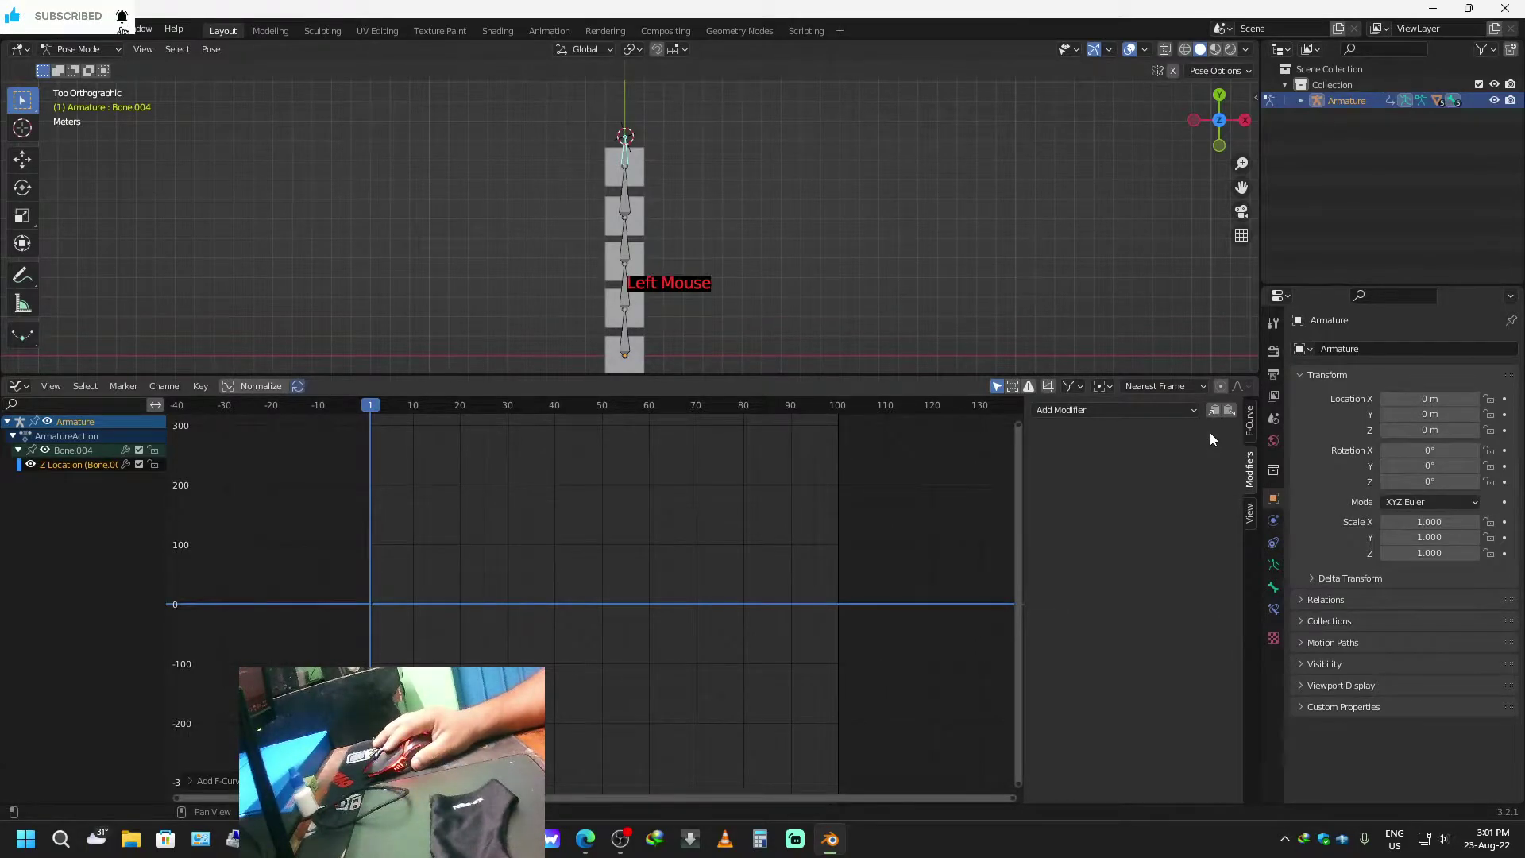
click(92, 466)
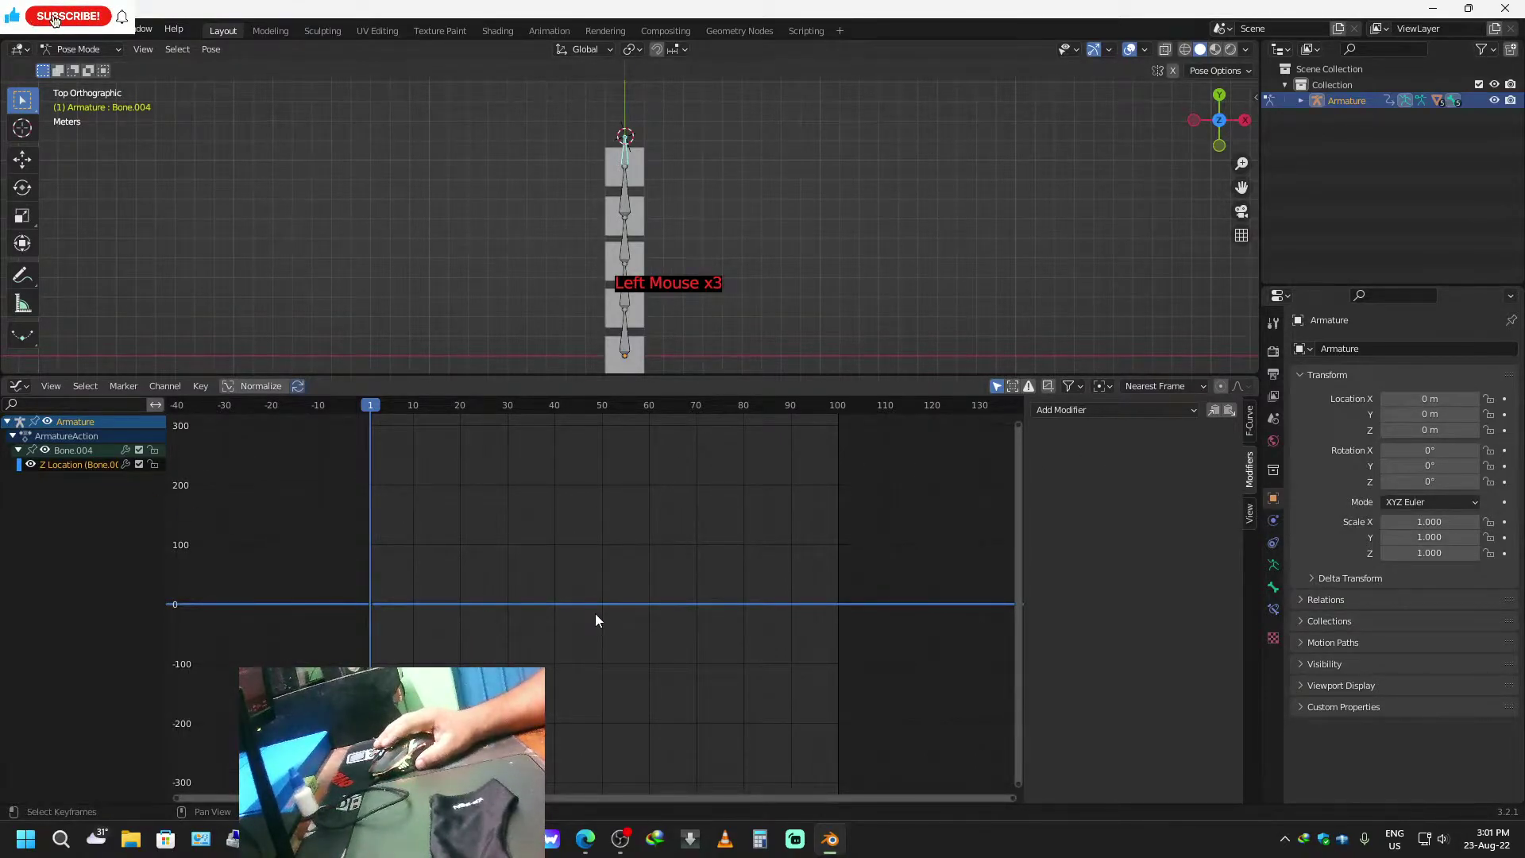
key(a)
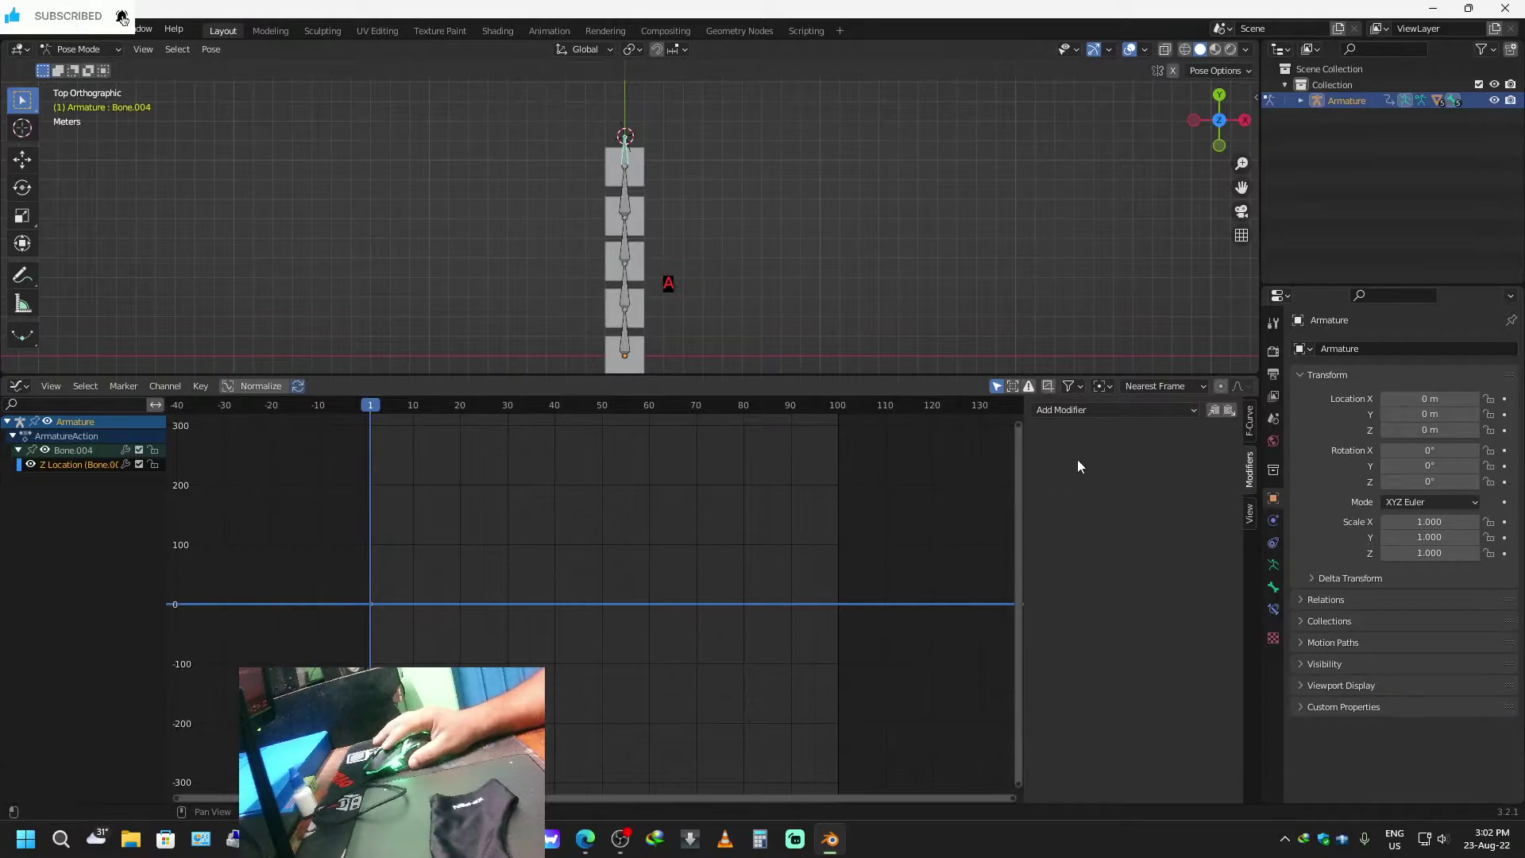
click(1127, 411)
click(1082, 498)
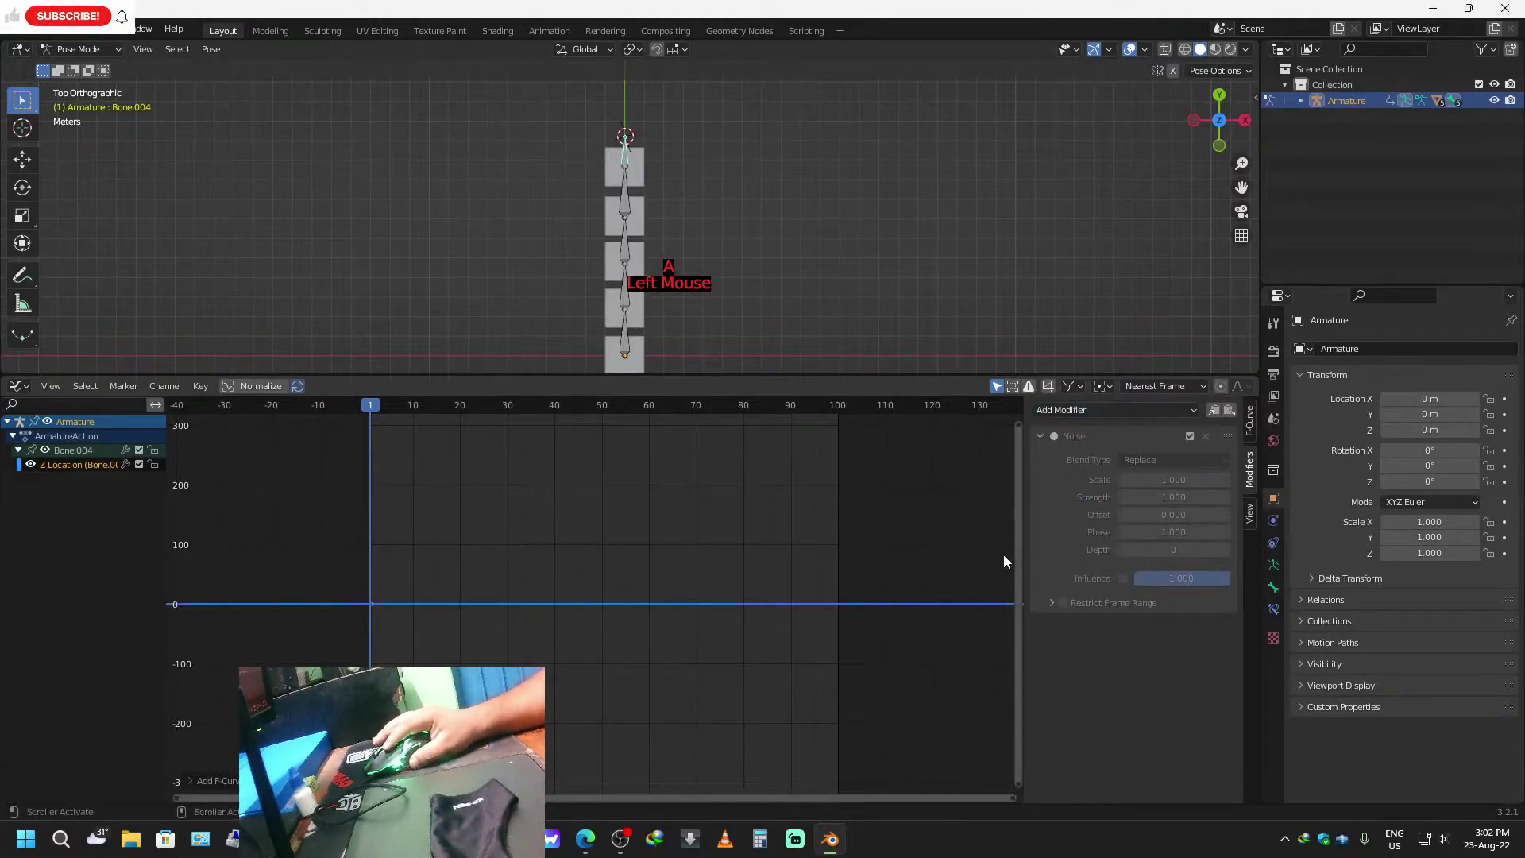
key(Home)
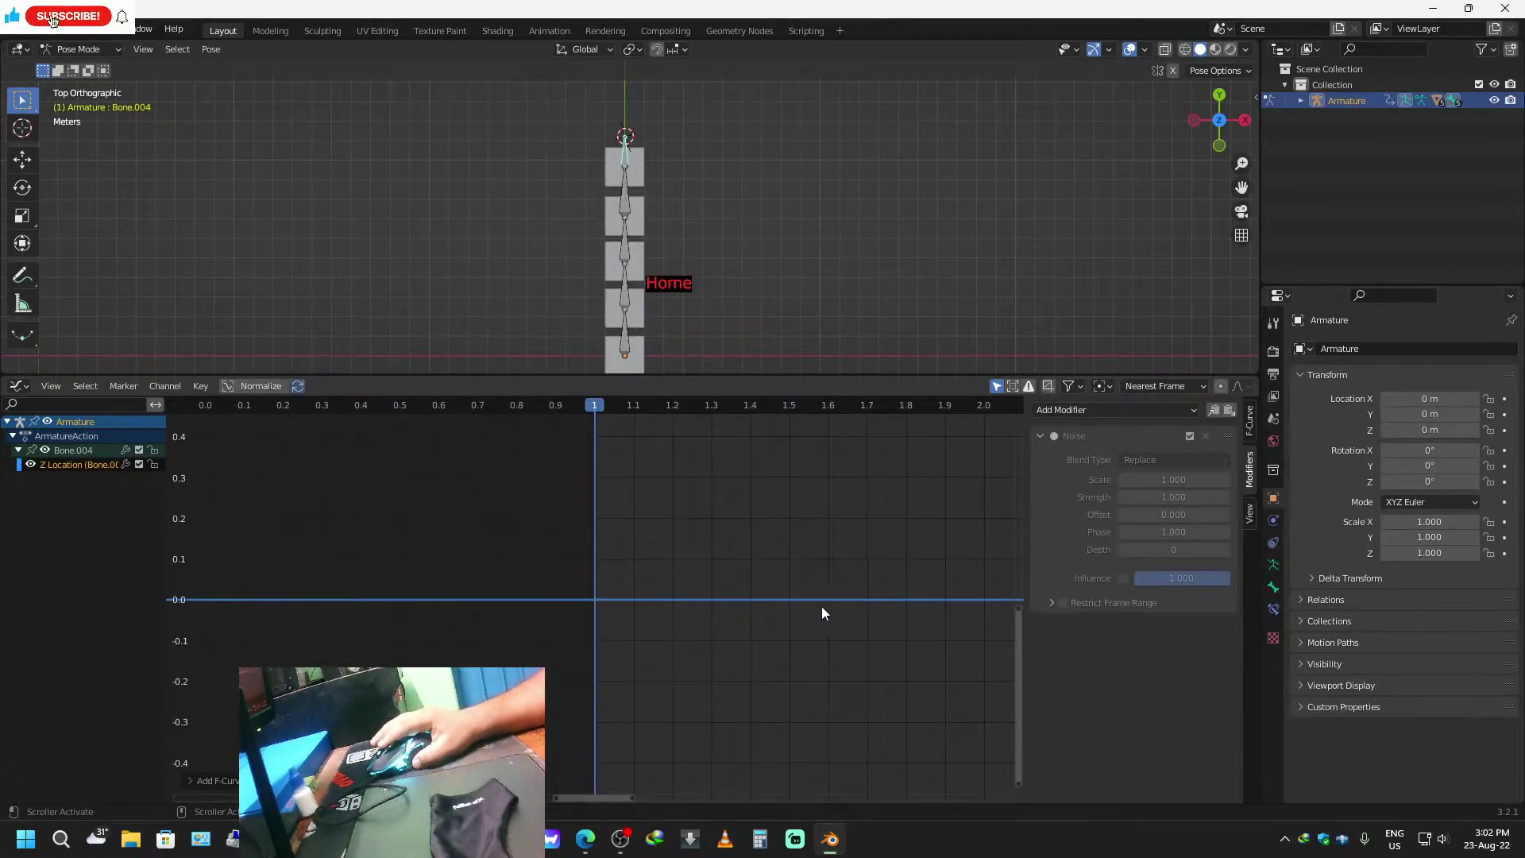
scroll(822, 612, down, 3)
scroll(822, 607, down, 3)
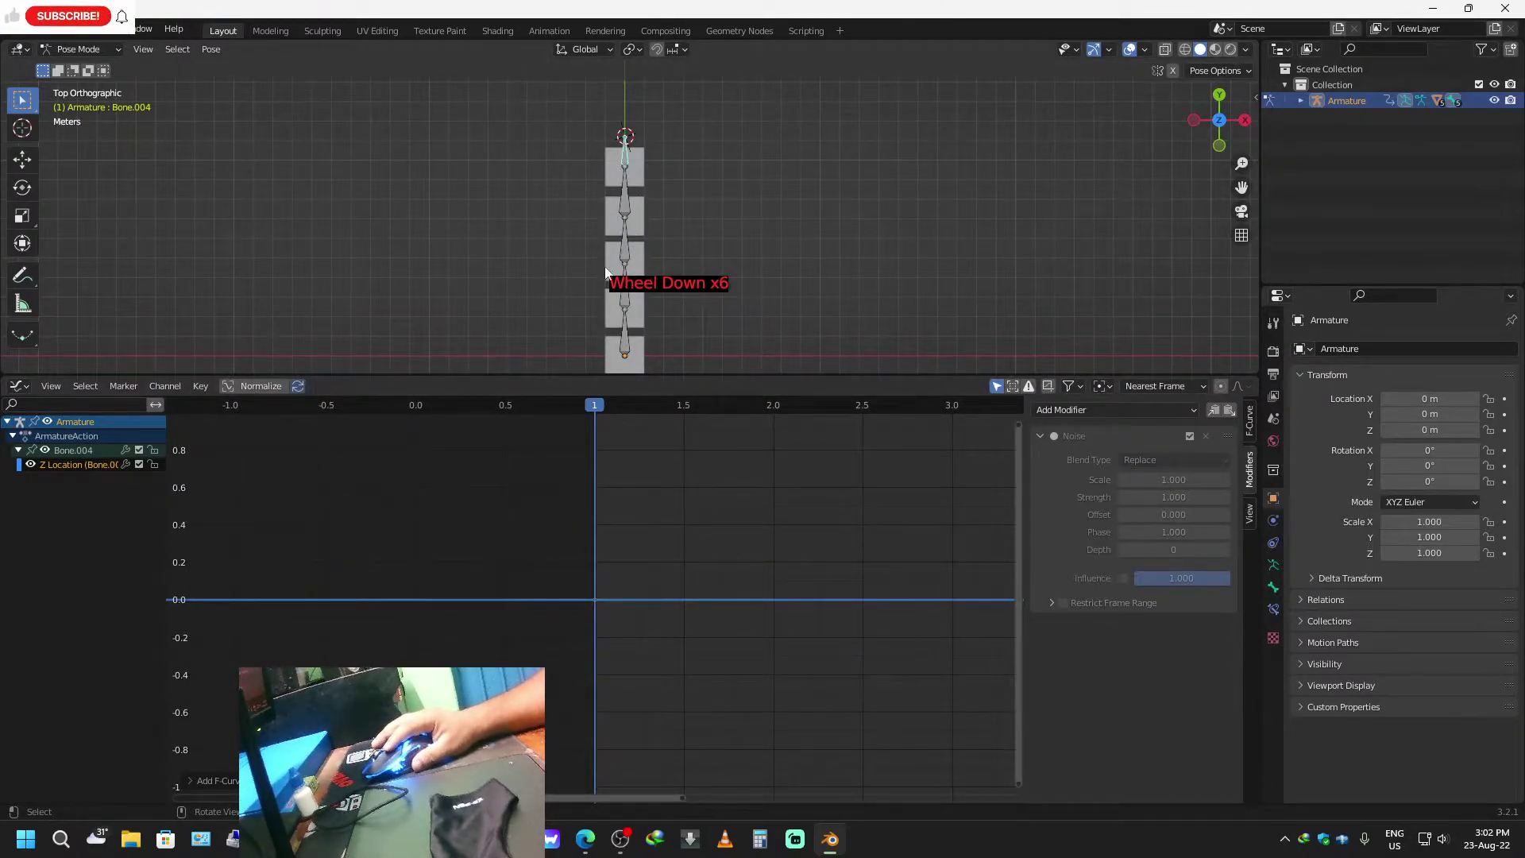
Remove the Noise modifier from Bone.004's Z Location channel and switch the Graph Editor back to a short Timeline.
click(1205, 436)
click(8, 423)
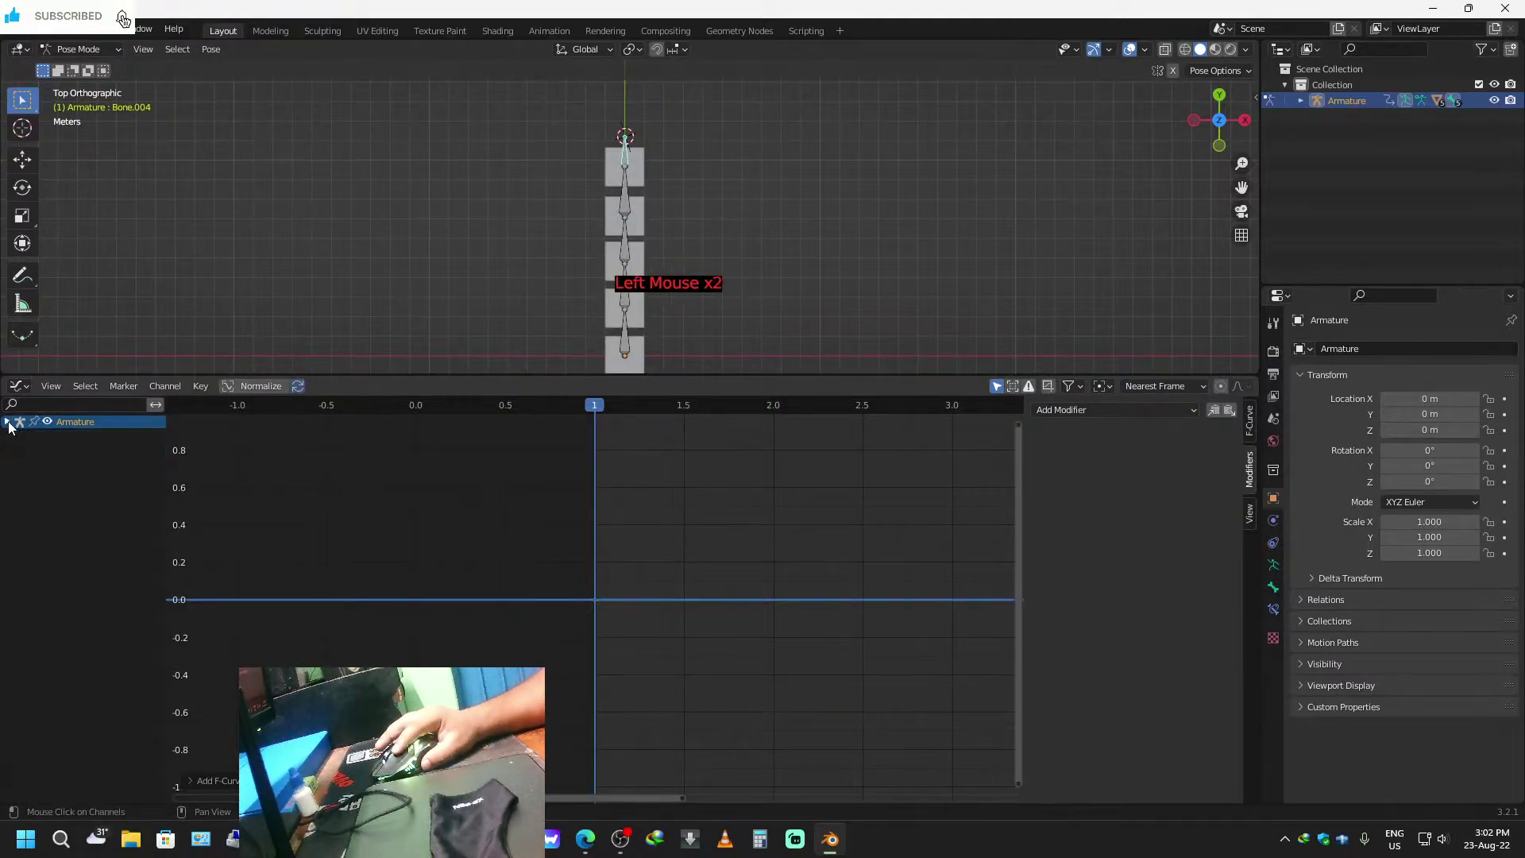
key(ctrl+Tab)
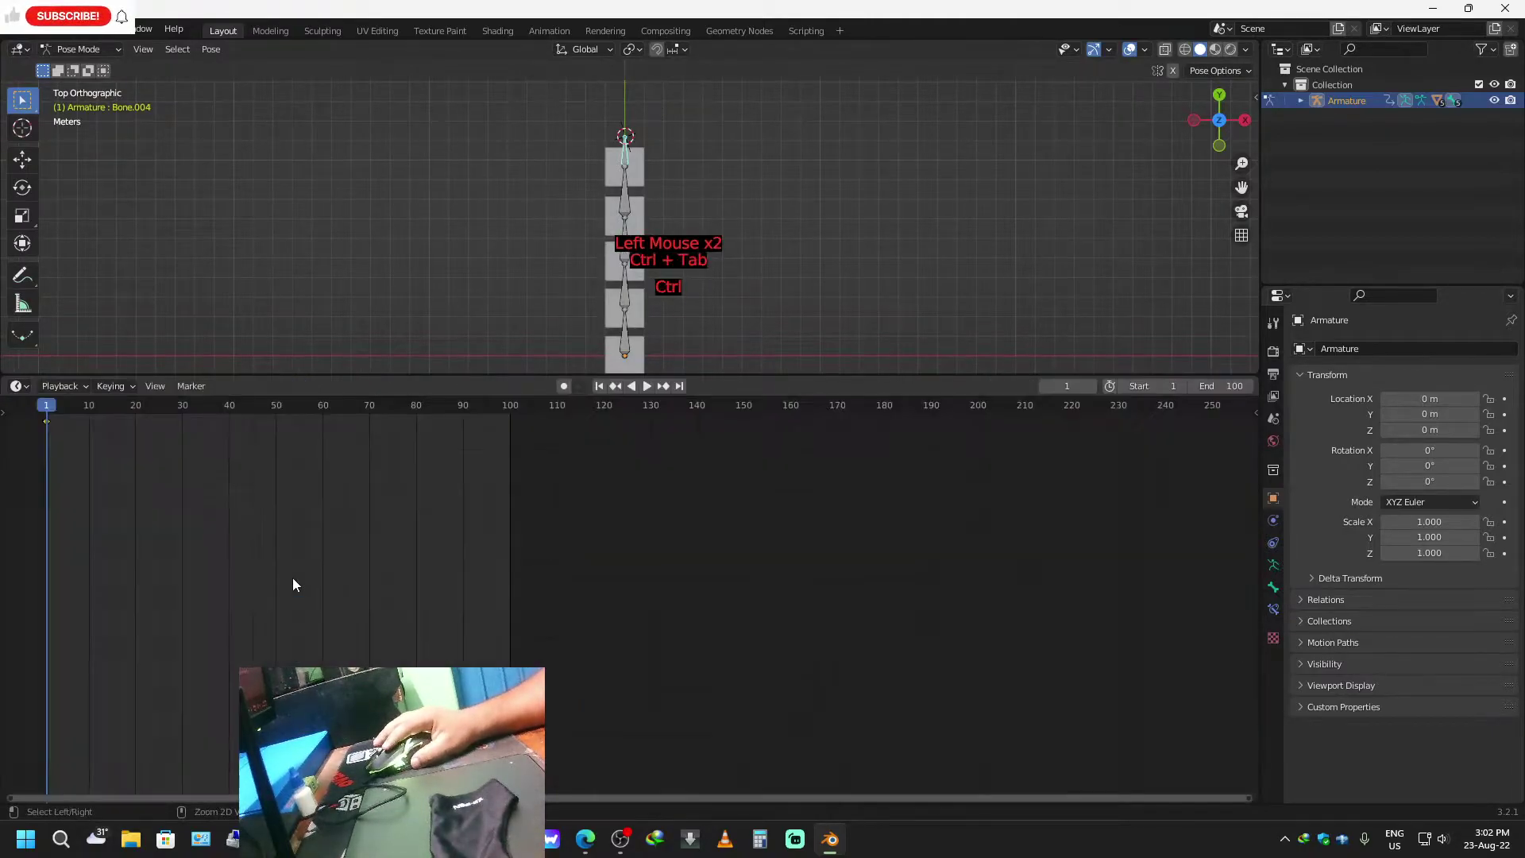
drag(761, 378, 727, 656)
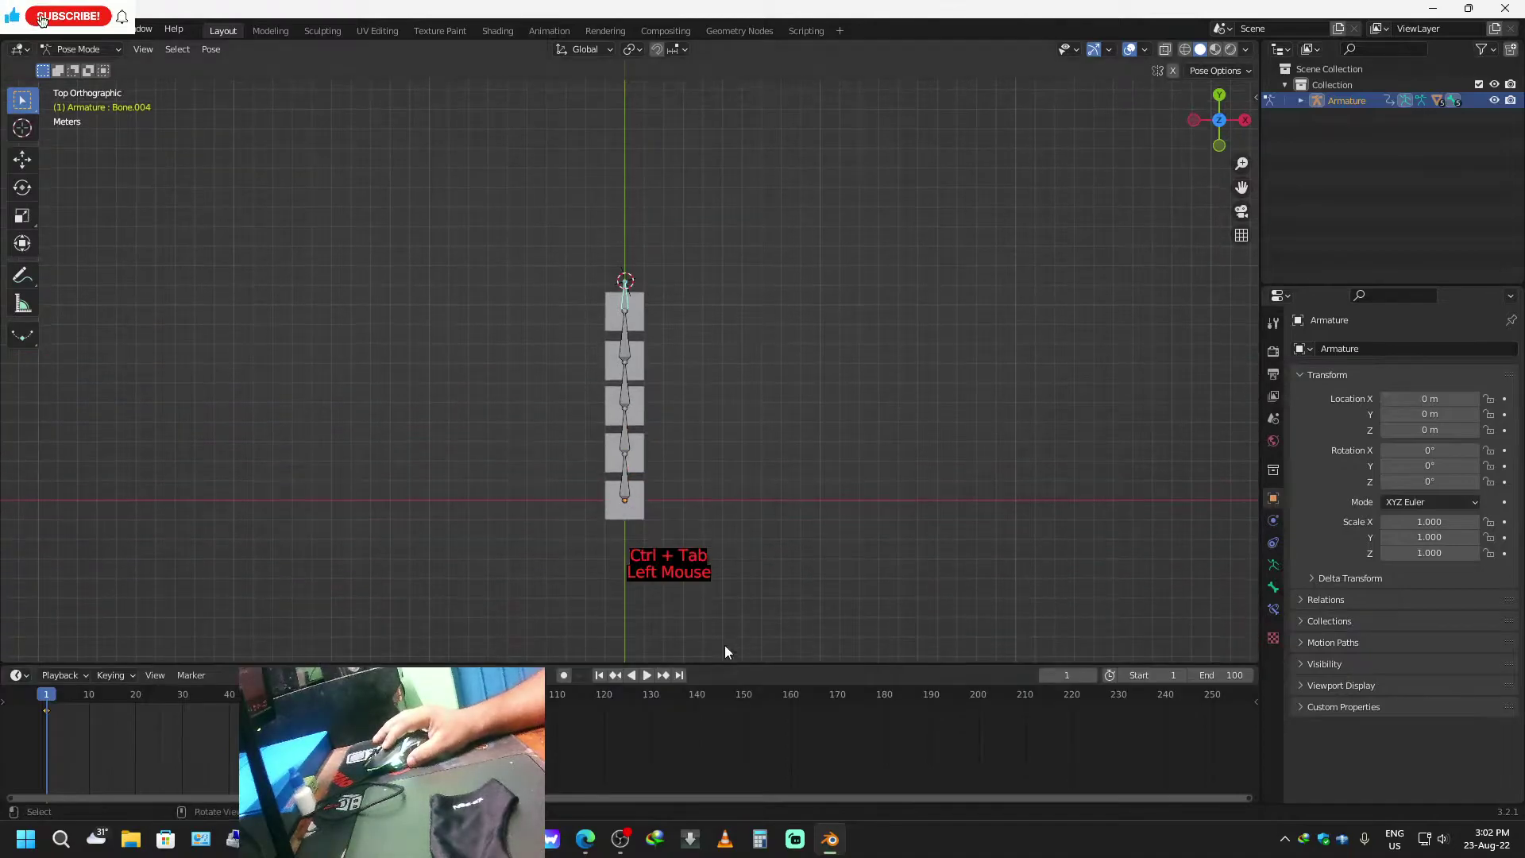
Rotate Bone.004 clockwise by about 26 degrees and try moving Bone.003, cancelling that transform.
key(r)
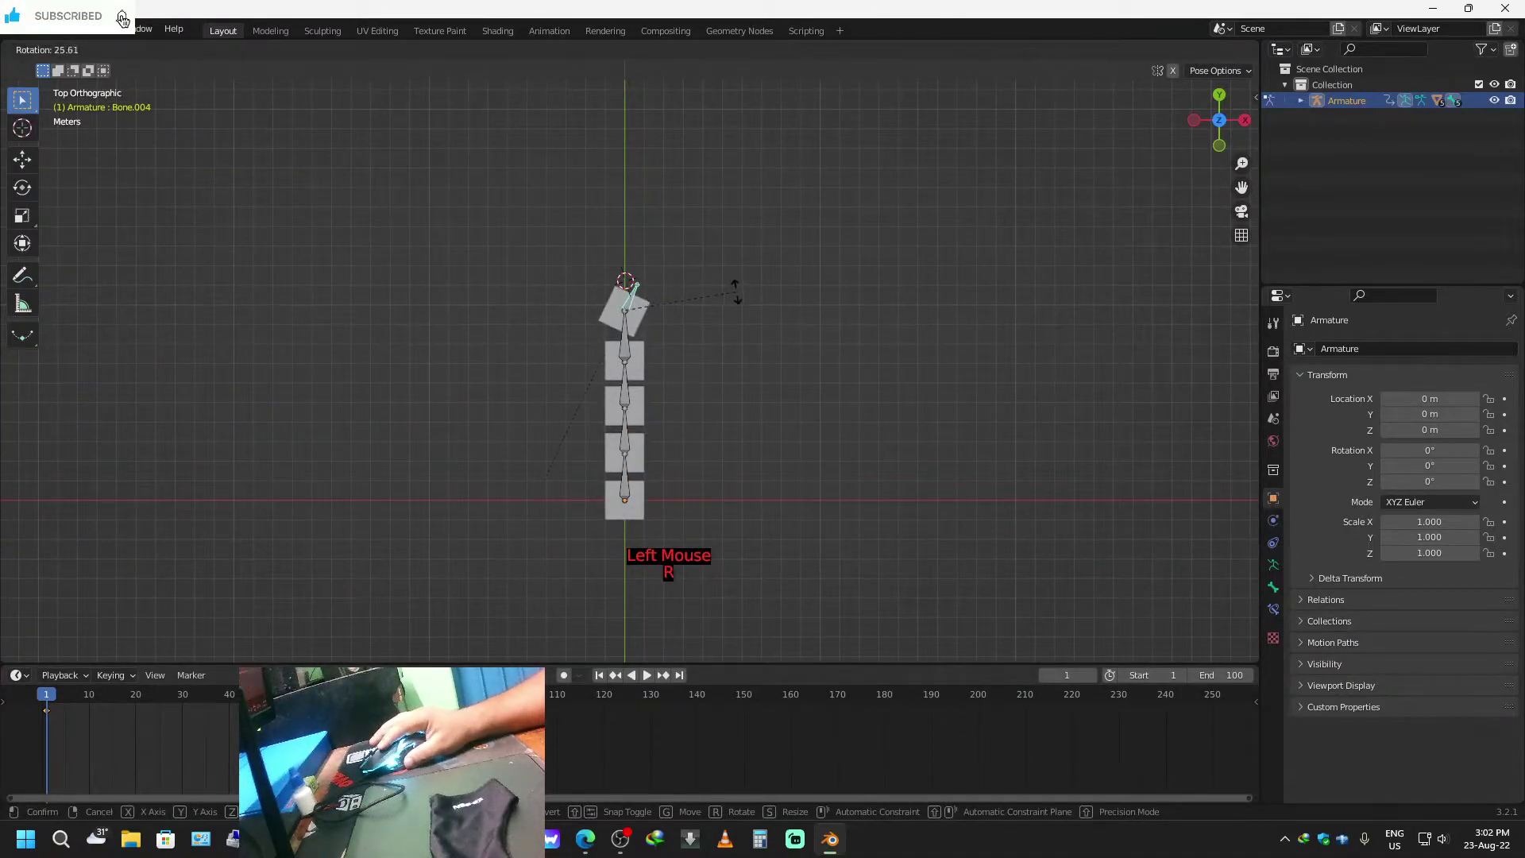
click(615, 364)
click(626, 366)
click(629, 357)
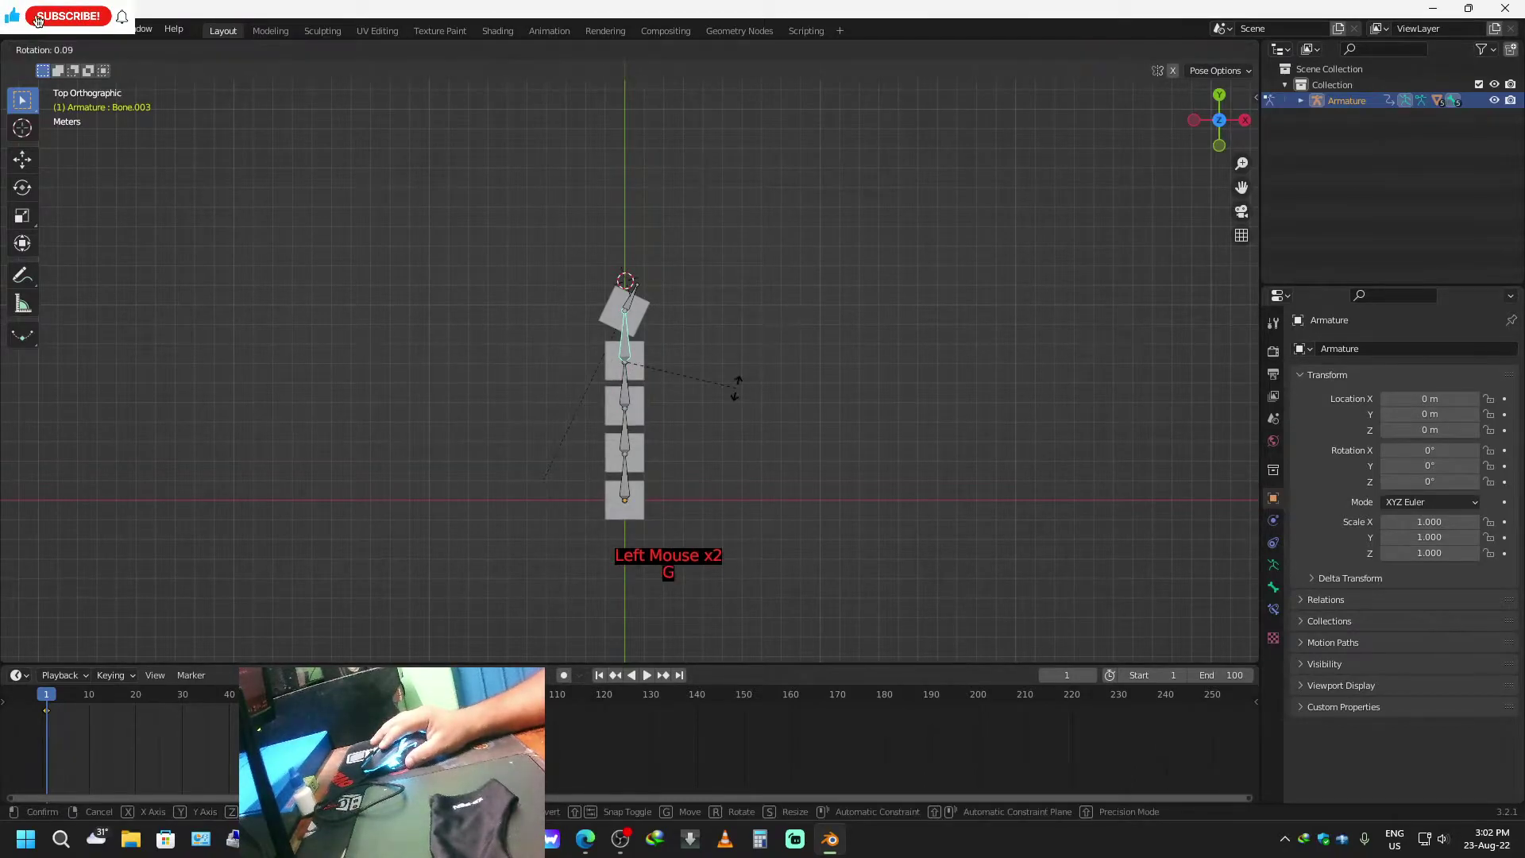
key(g)
key(g)
right_click(699, 397)
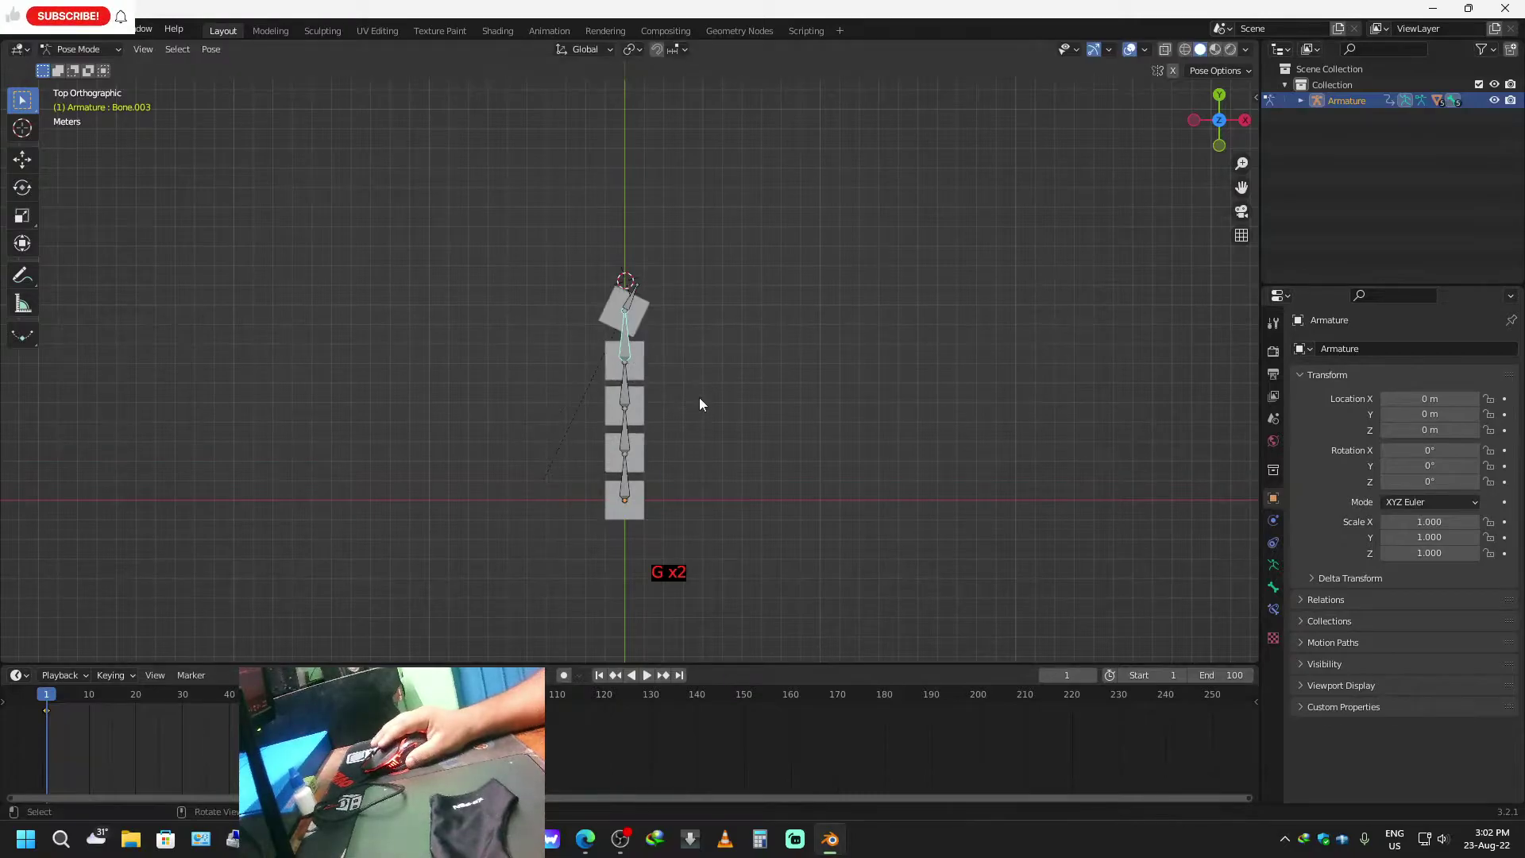
Select the tilted cube in Object Mode, then undo back to Bone.004's pose before its rotation.
key(ctrl+Tab)
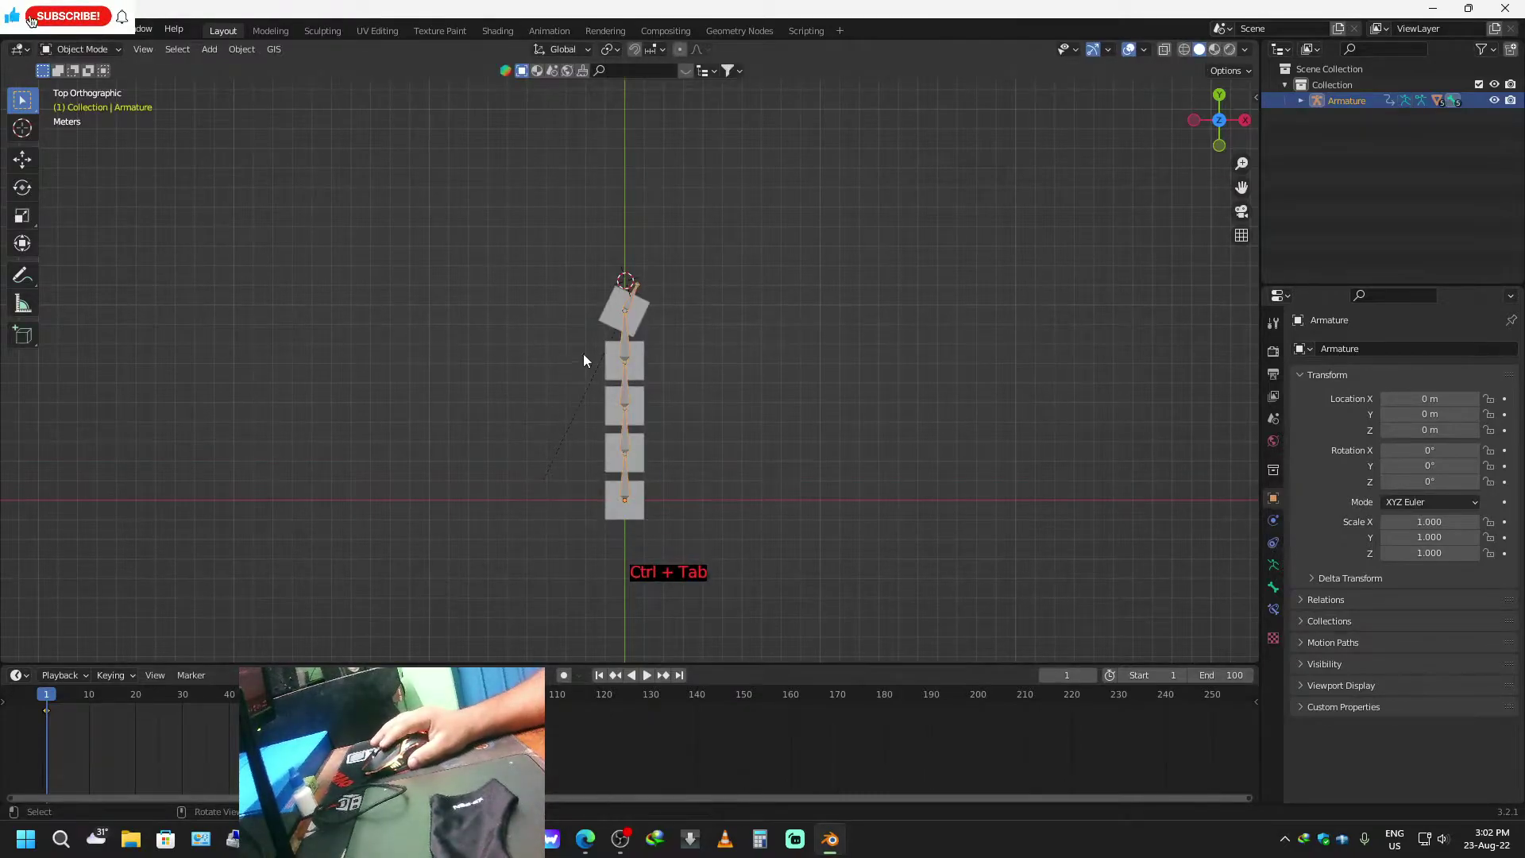
click(637, 319)
key(ctrl+z)
key(ctrl+z)
key(ctrl+z)
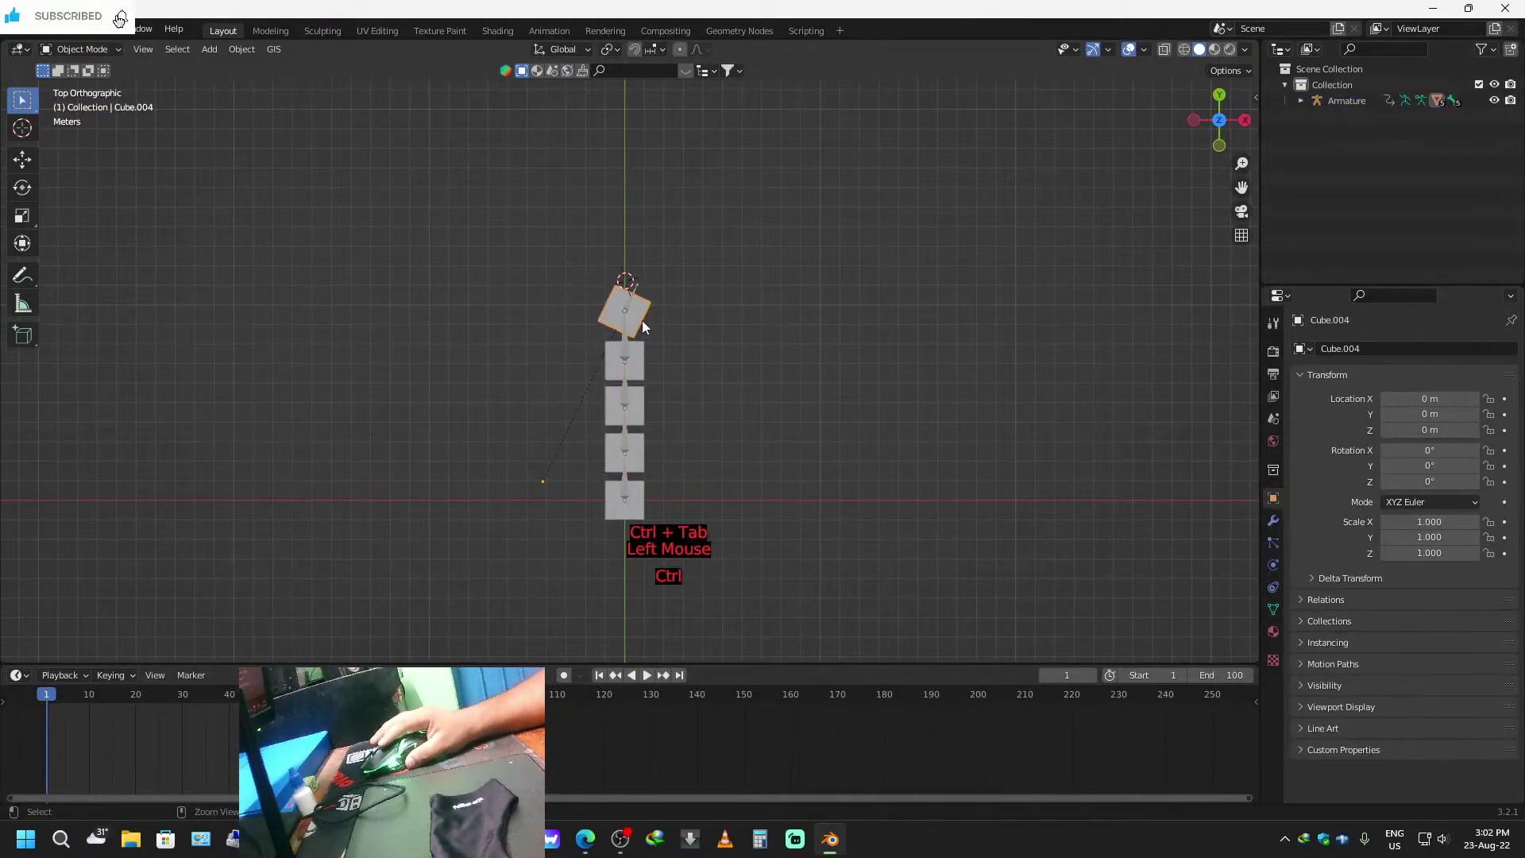
key(ctrl+z)
key(ctrl+z)
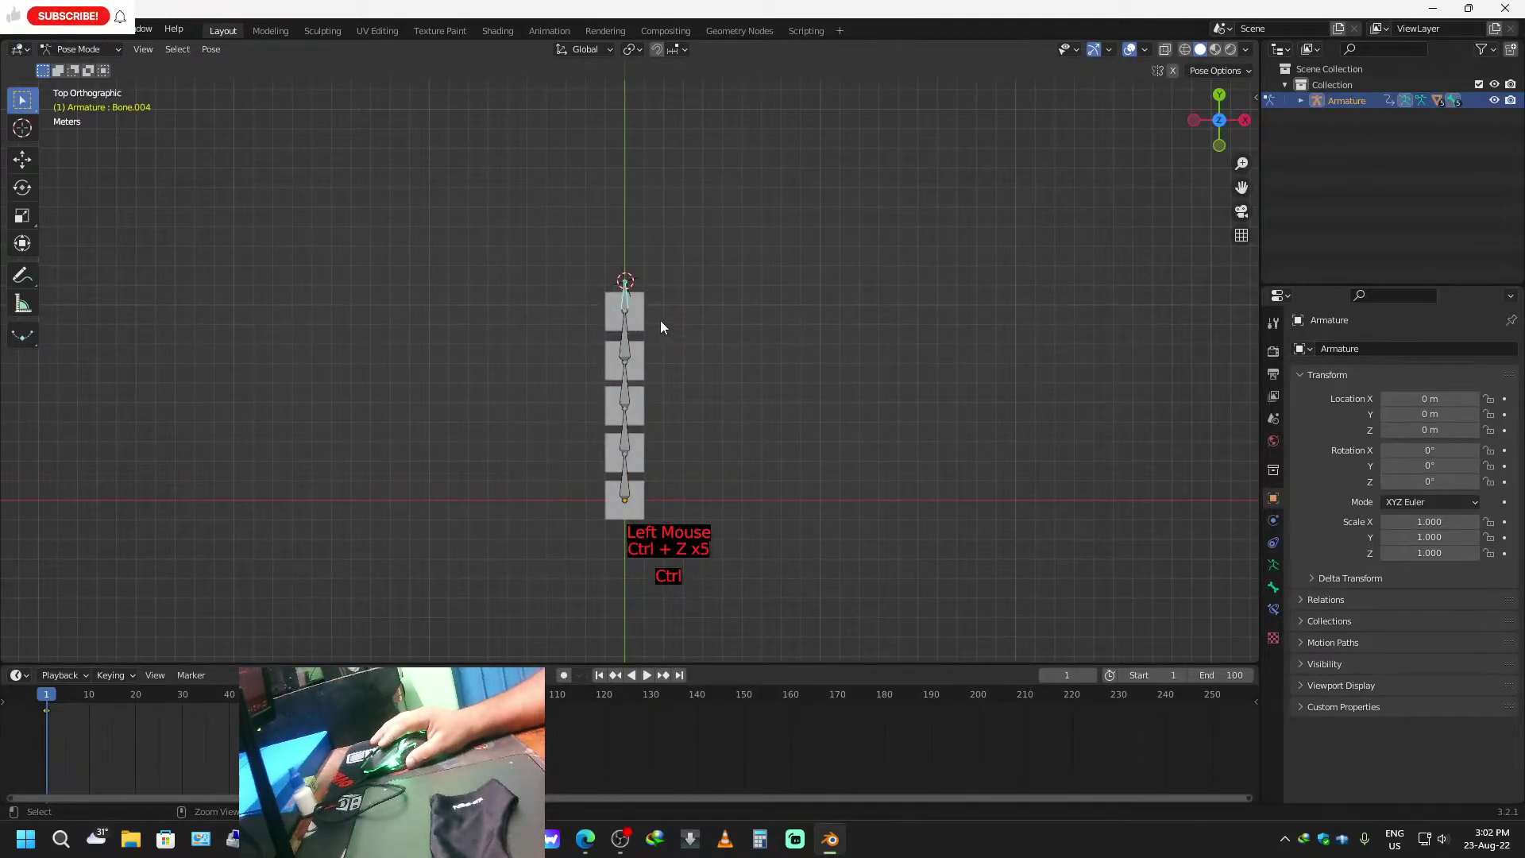
Try moving the end cube and the armature in Object Mode, cancelling the move.
click(642, 318)
key(ctrl+Tab)
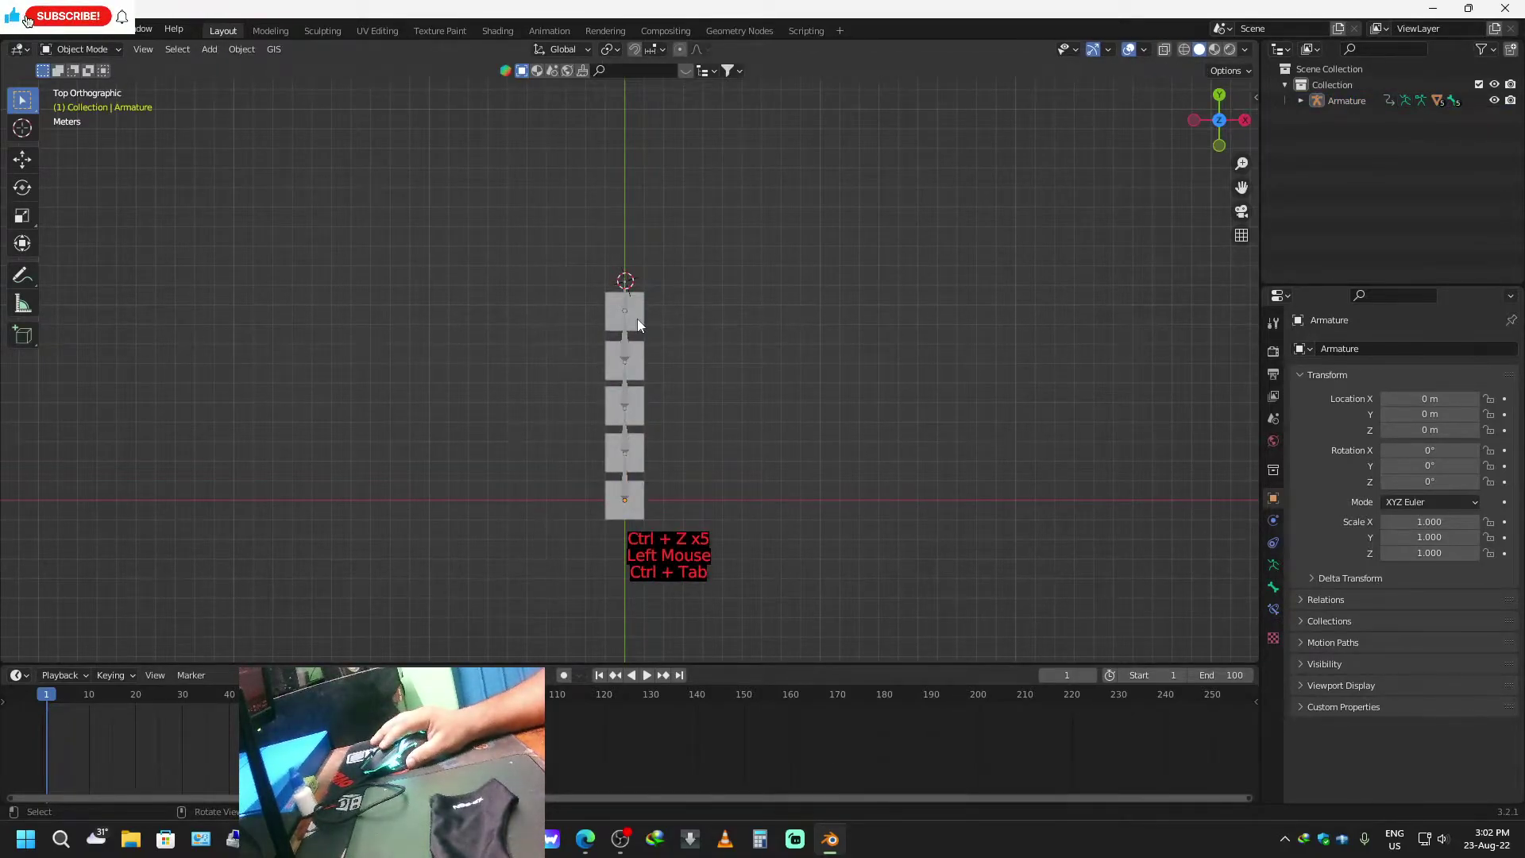
click(637, 318)
key(g)
click(769, 323)
click(628, 318)
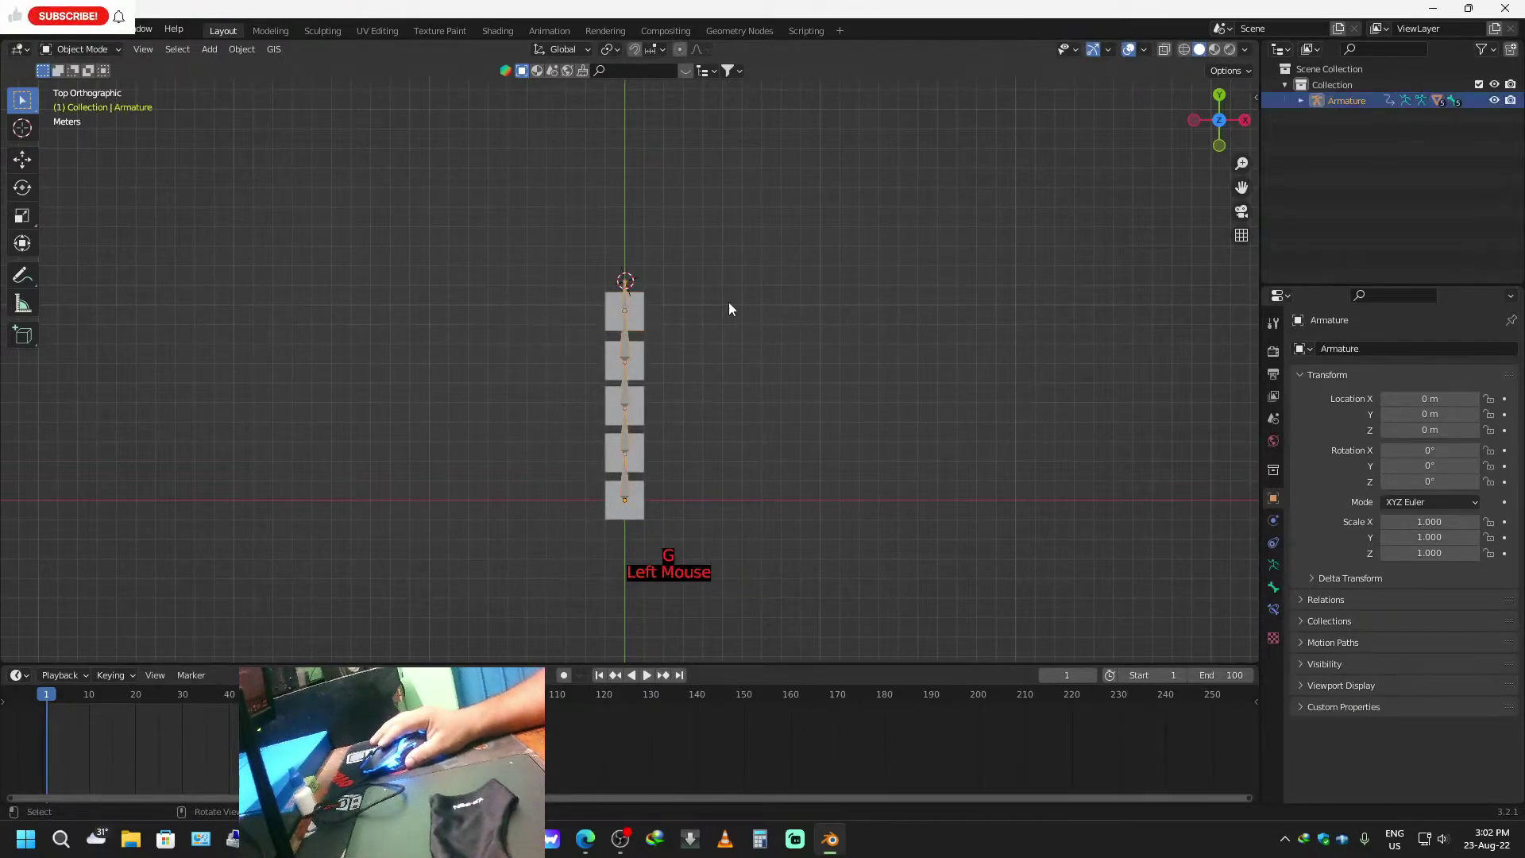
key(g)
right_click(725, 316)
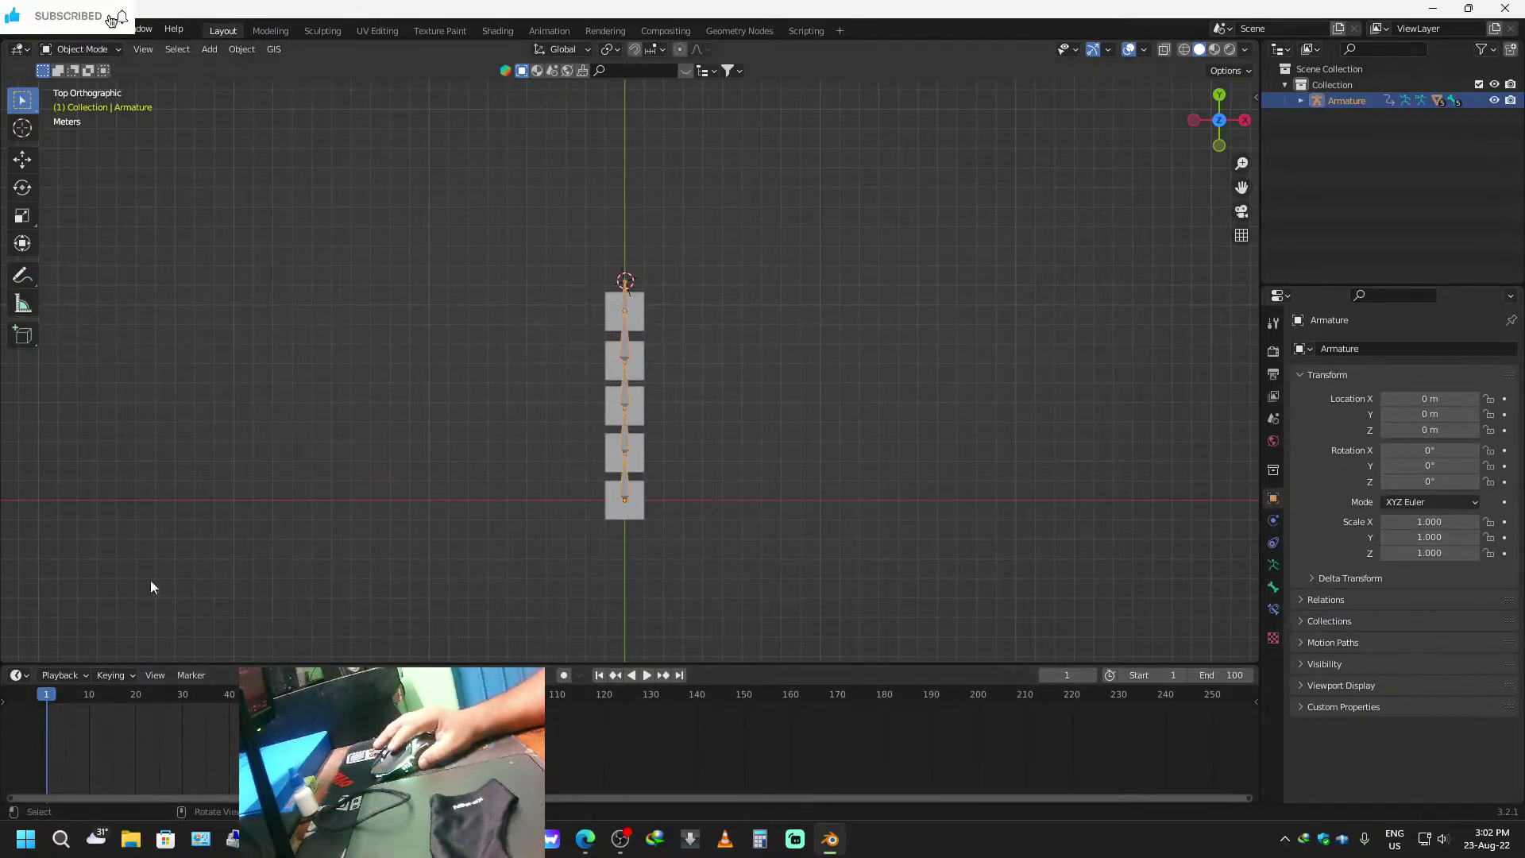
click(71, 53)
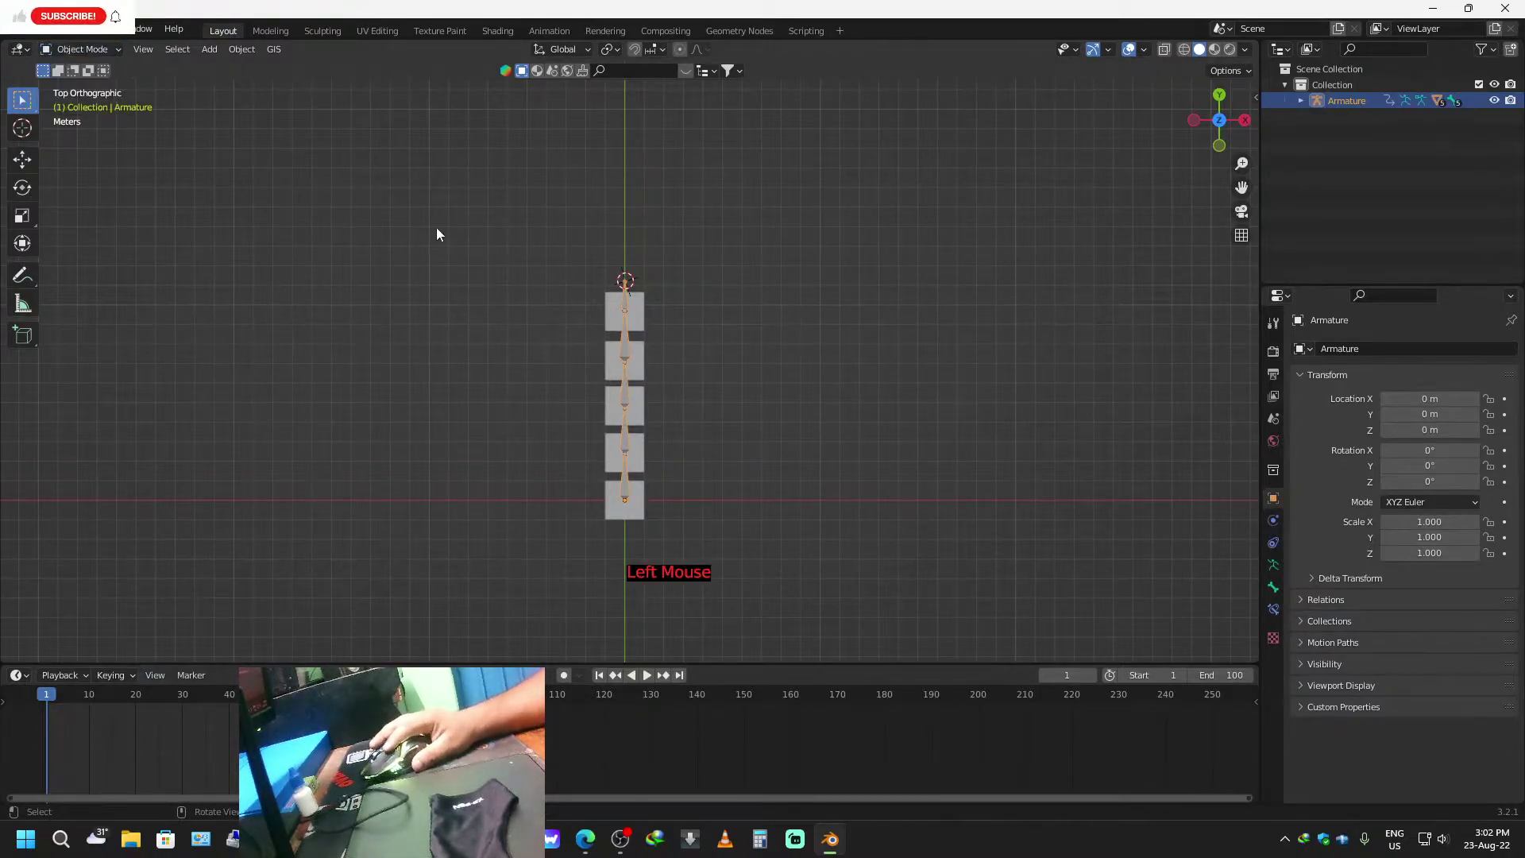
Select all five bones of the armature in Pose Mode and insert a Location keyframe at frame 1.
click(584, 384)
click(625, 351)
key(ctrl+Tab)
click(623, 498)
shift+click(625, 441)
shift+click(627, 389)
shift+click(627, 350)
shift+click(631, 304)
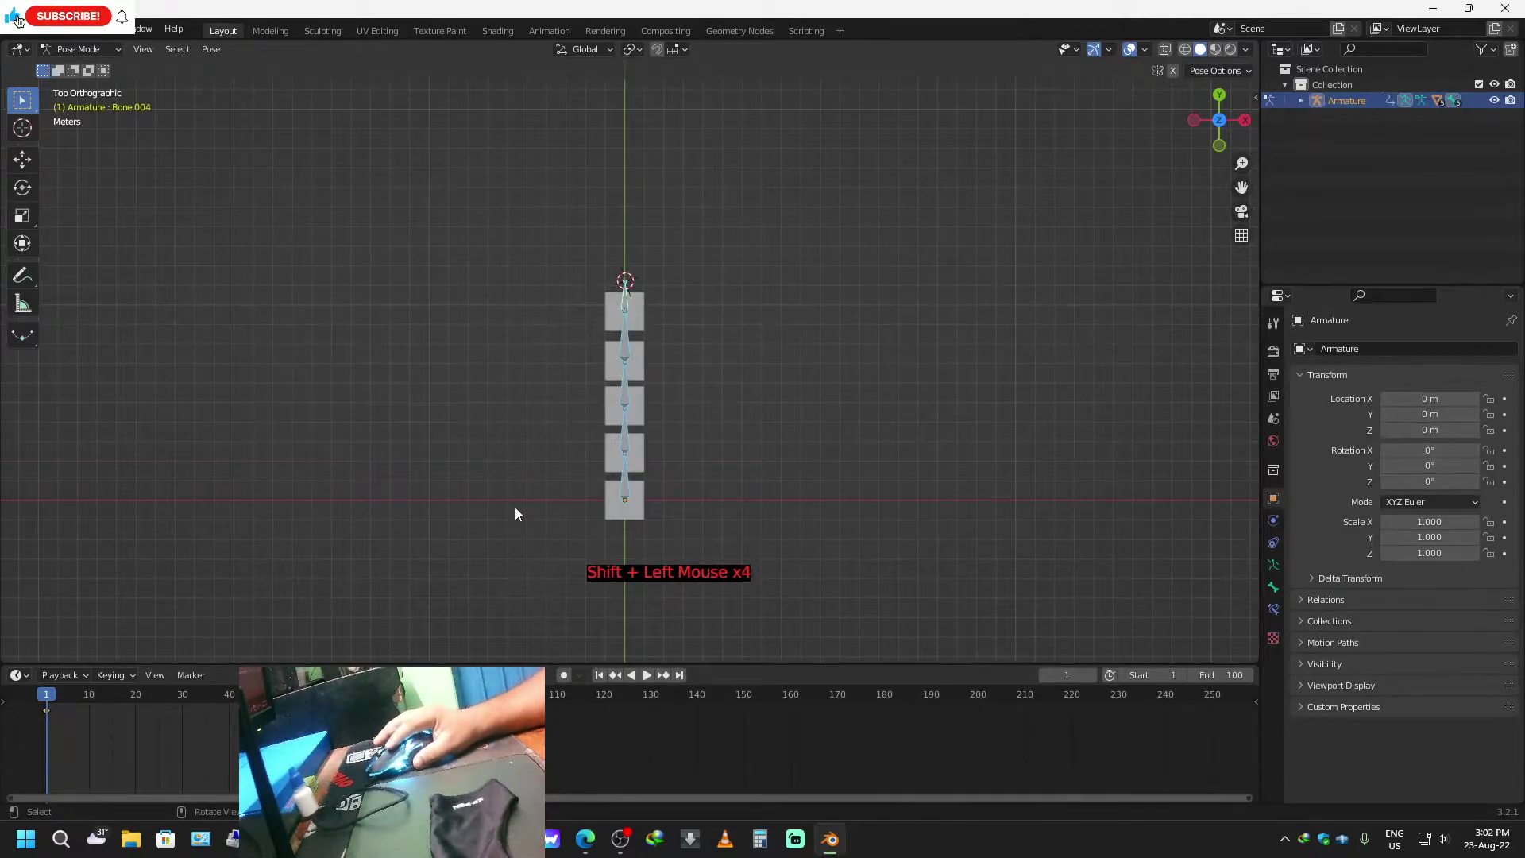
key(i)
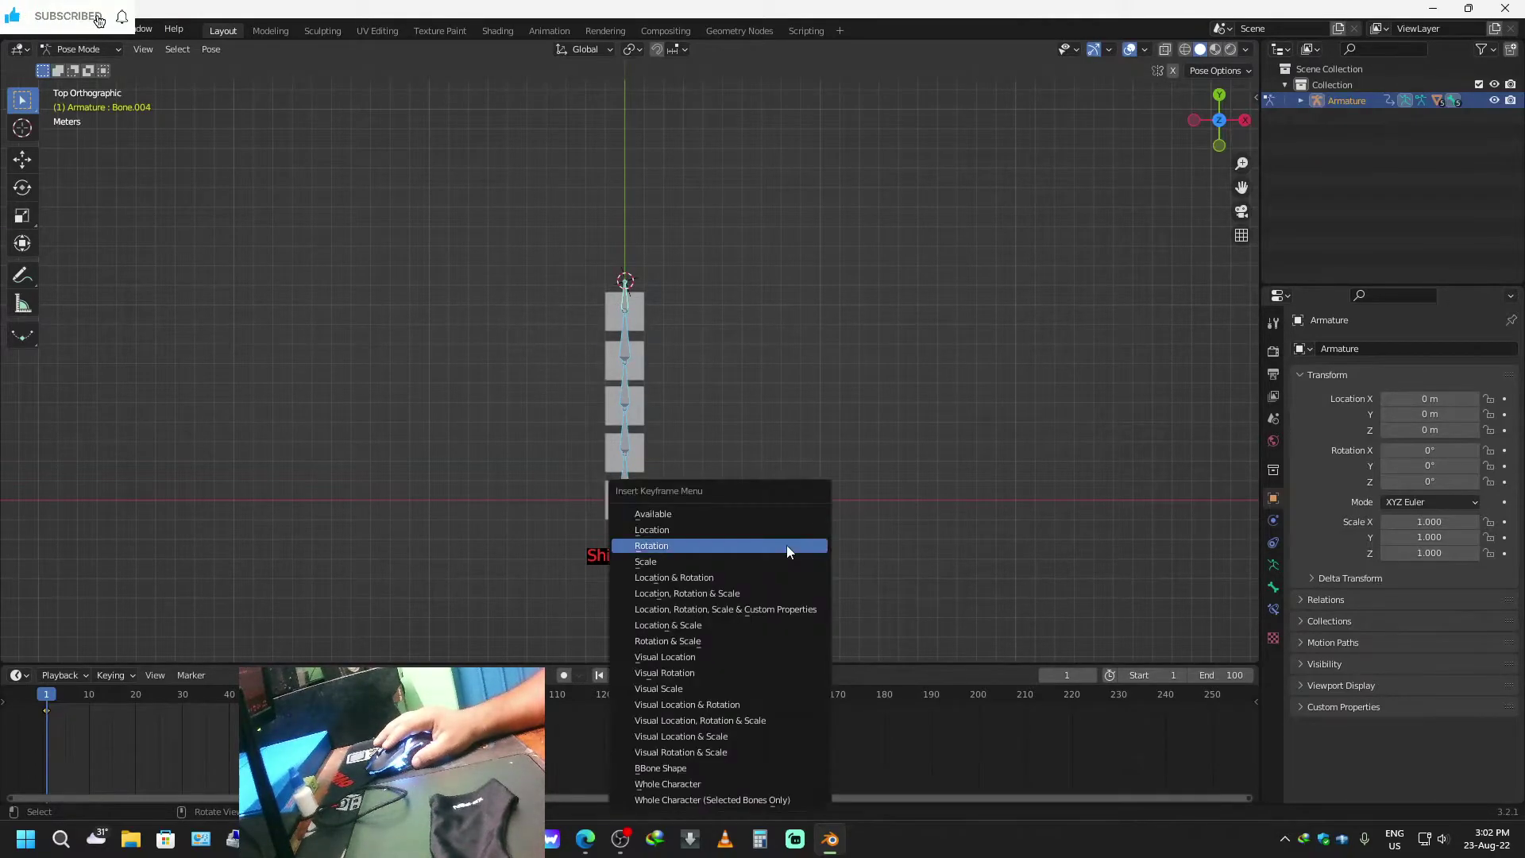
click(675, 529)
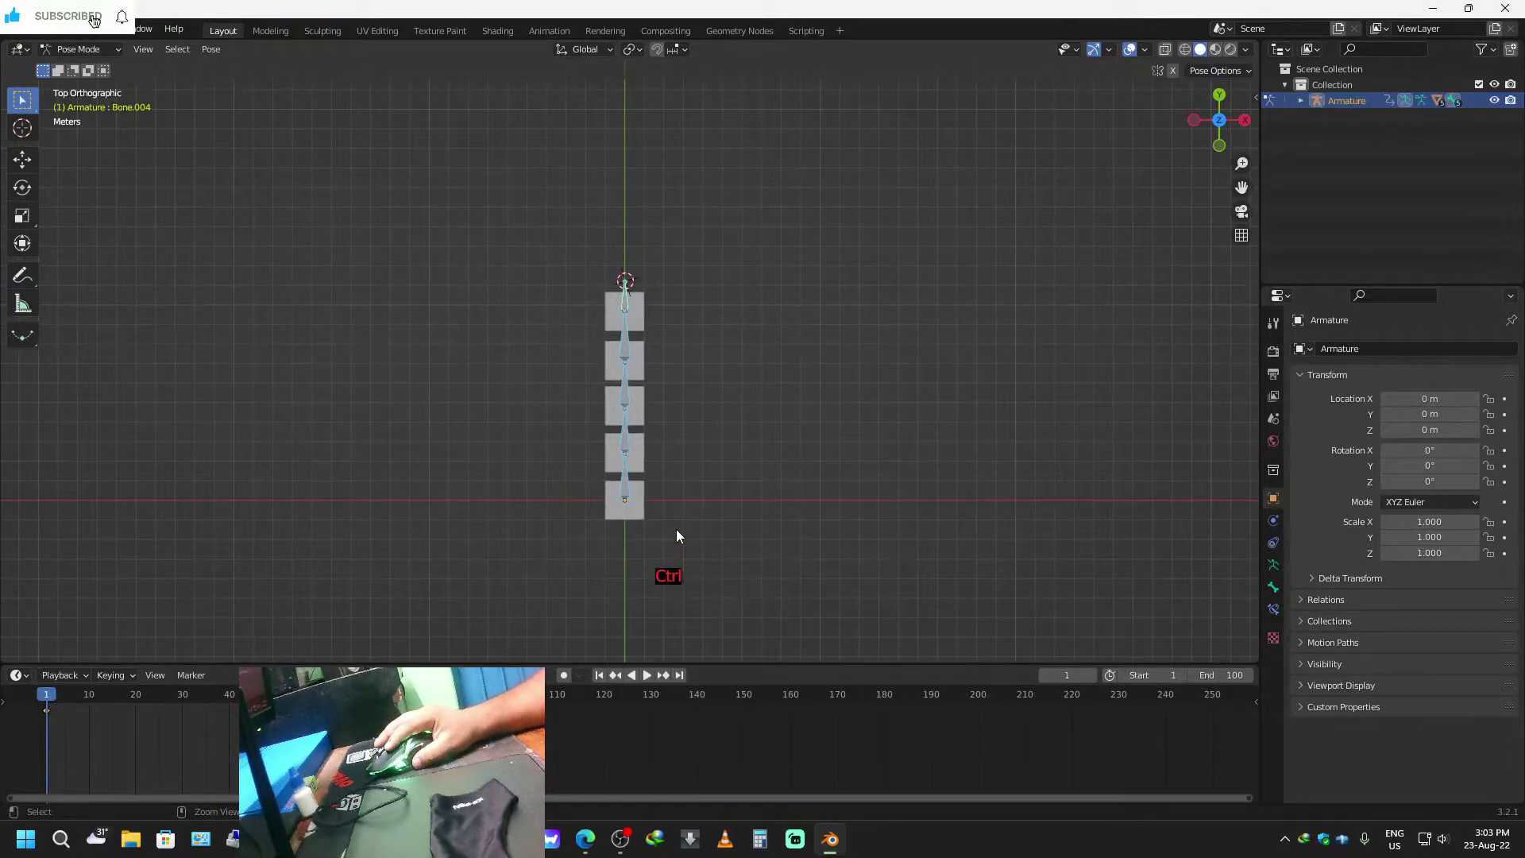
Switch the Timeline to an enlarged Graph Editor and expand the armature's animation channels.
key(ctrl+Tab)
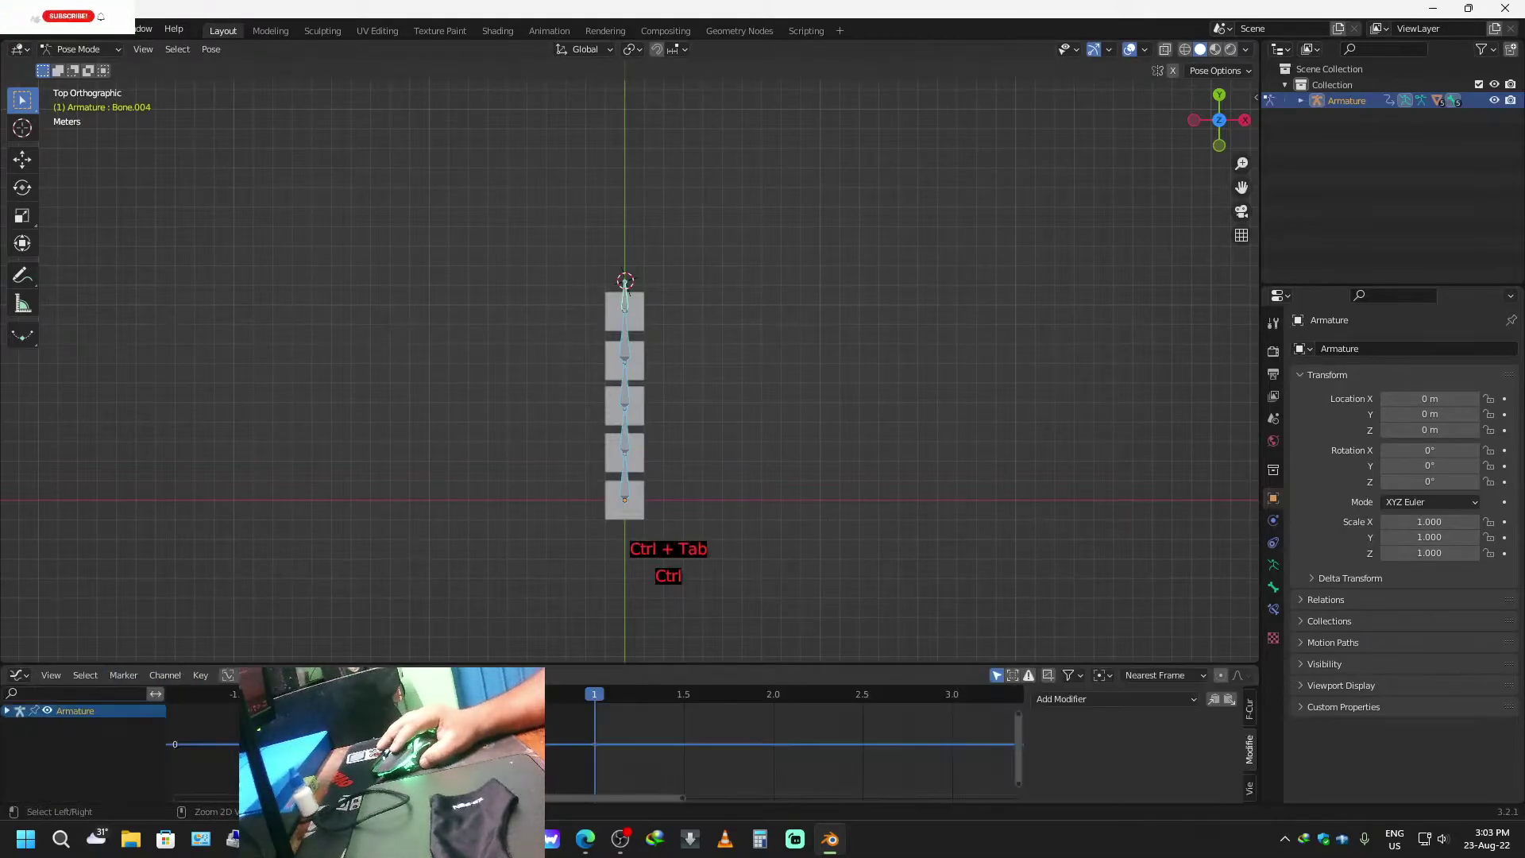
drag(547, 666, 548, 377)
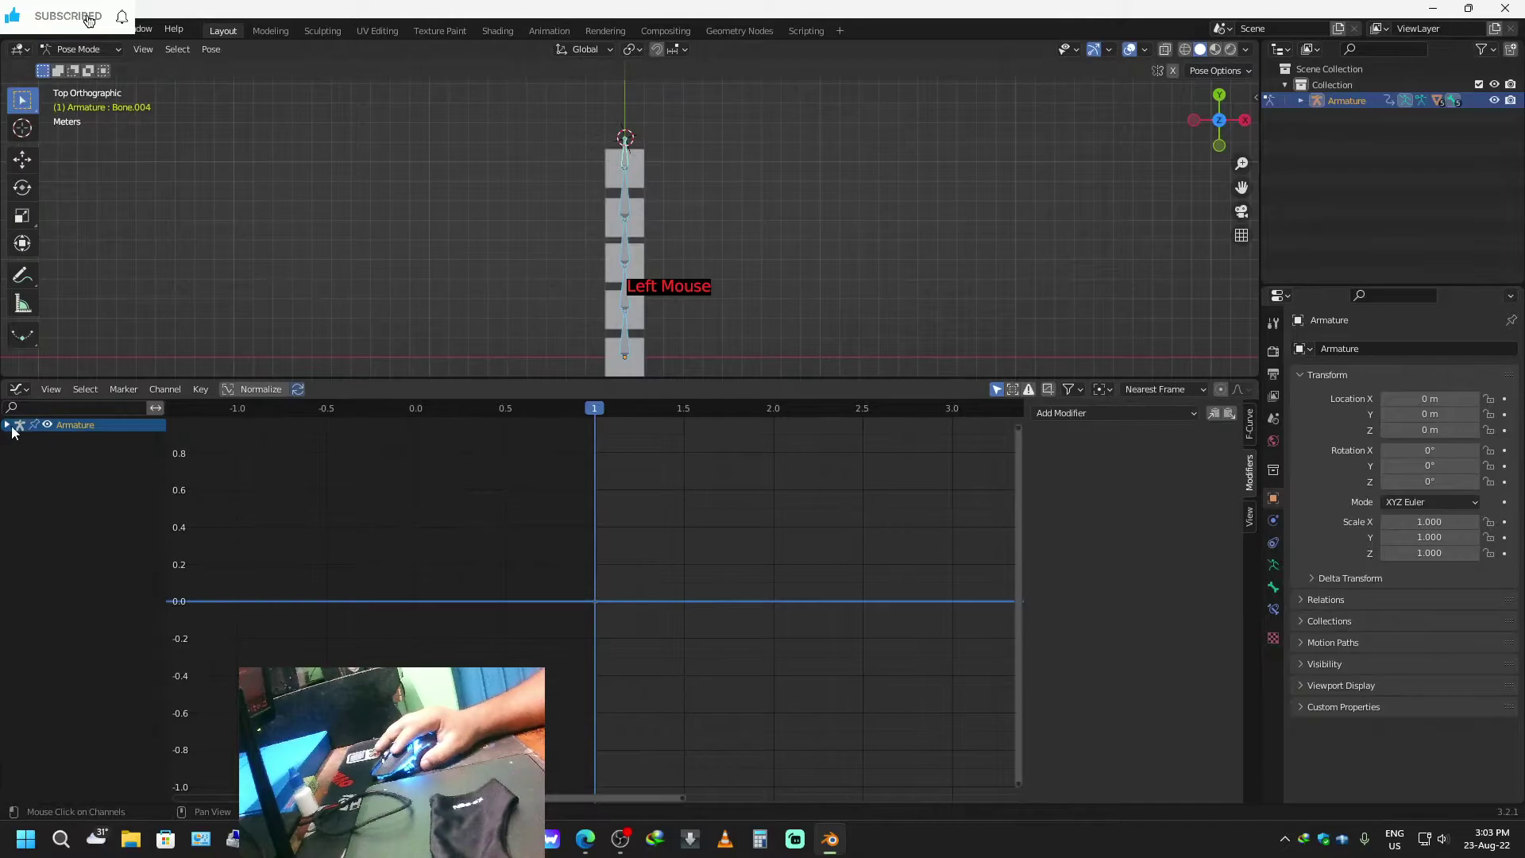
click(6, 425)
Examine the Location channels of Bone.004 and Bone and the channel groups of the bones between them.
click(92, 570)
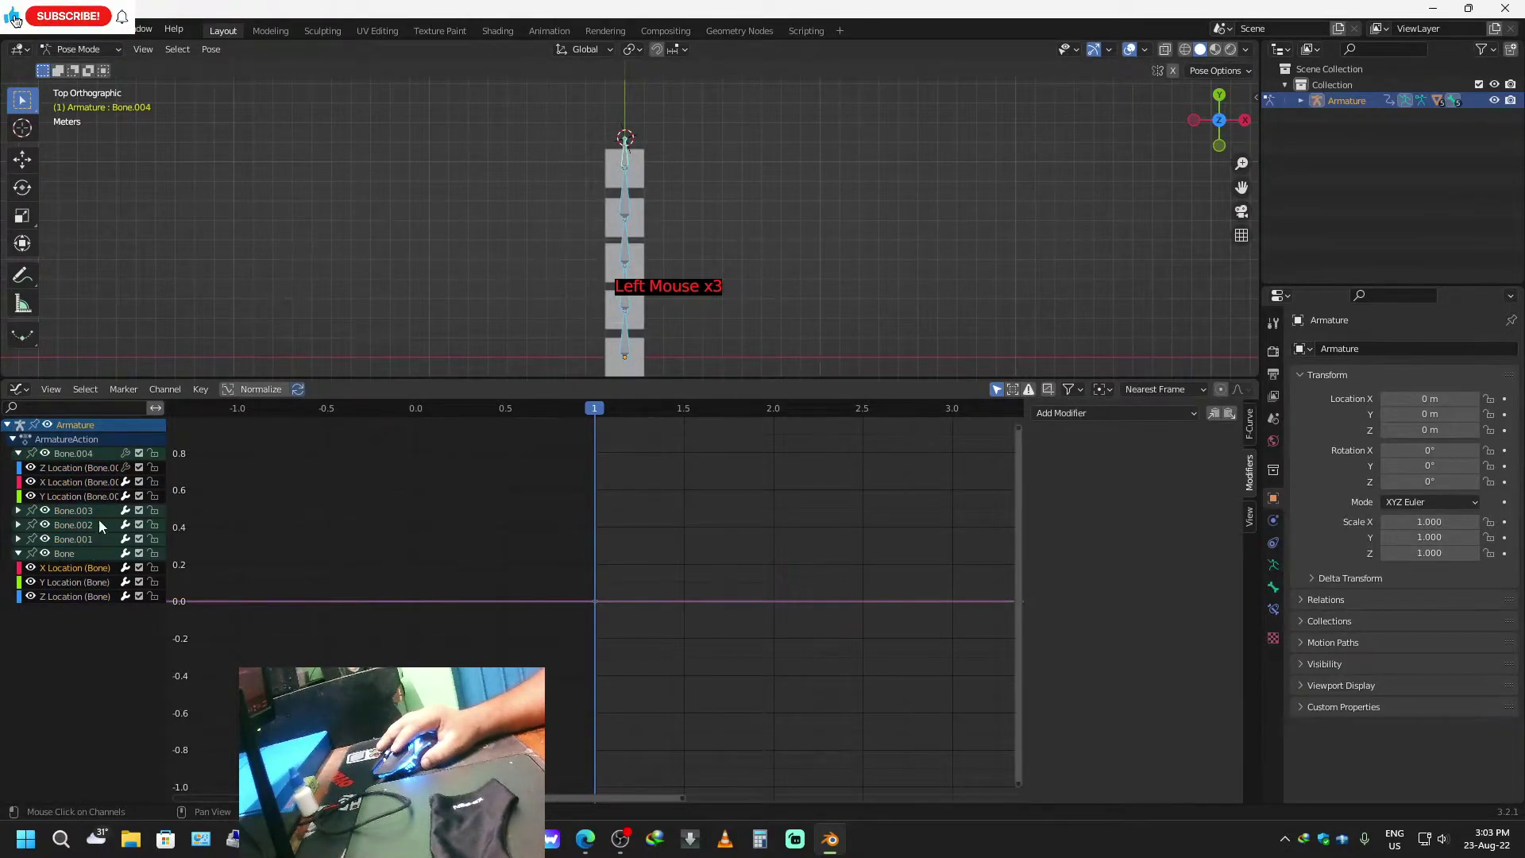
click(107, 469)
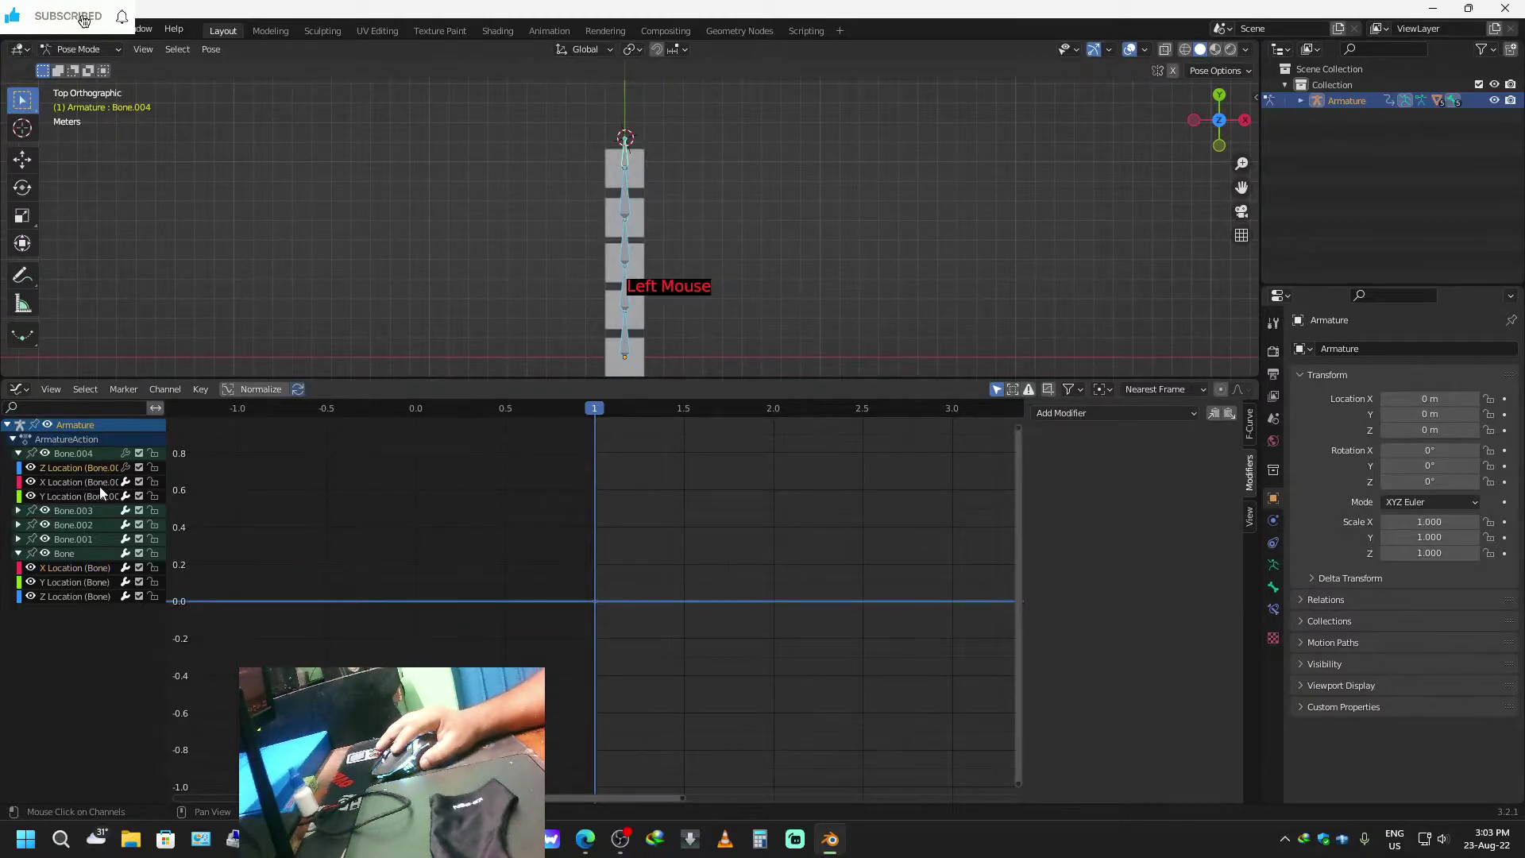
click(101, 494)
click(101, 510)
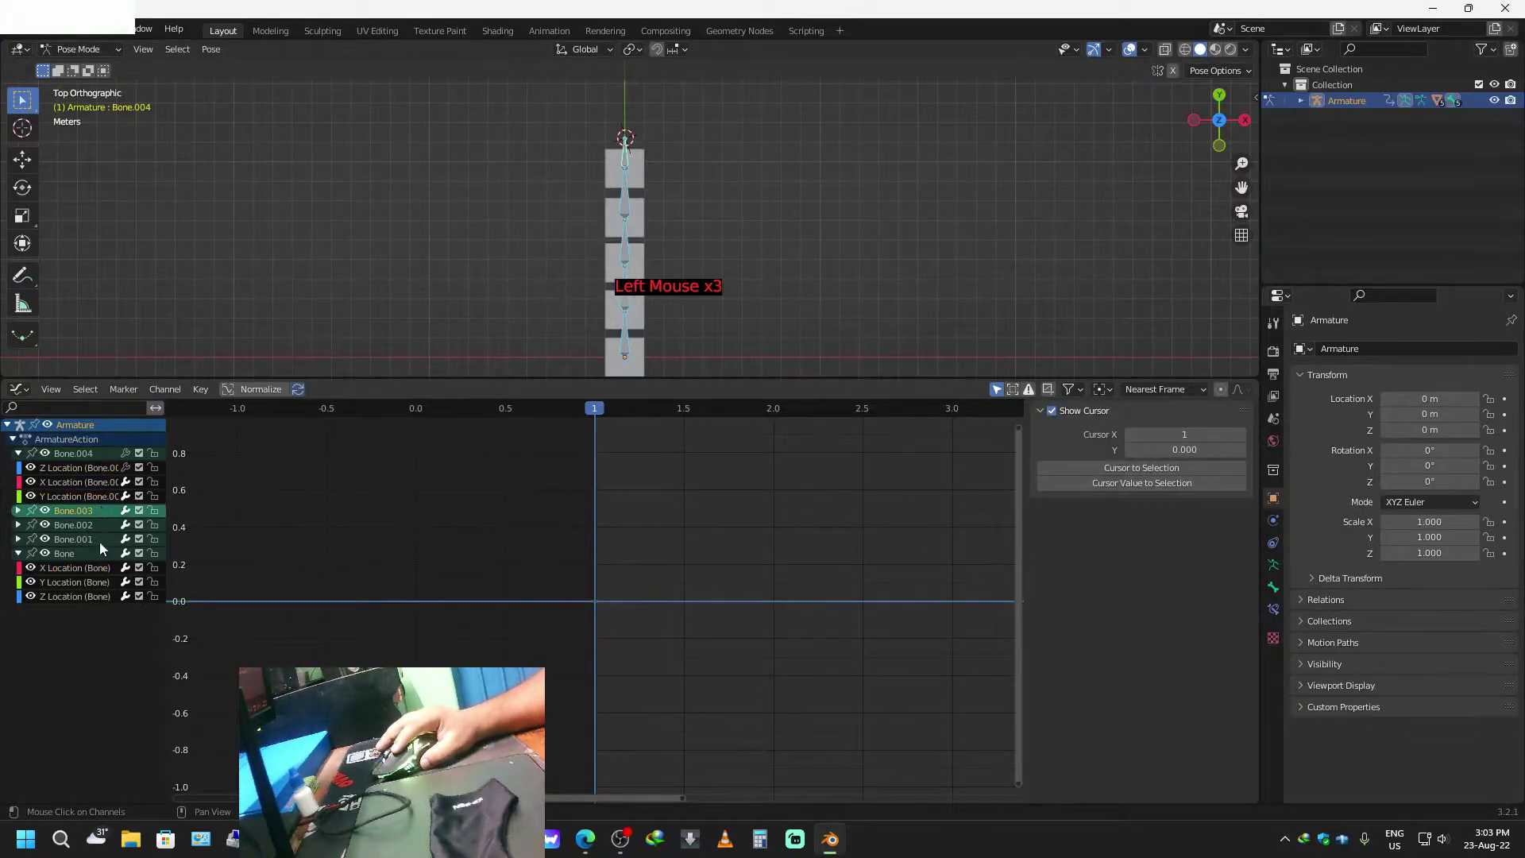
click(97, 531)
click(92, 549)
click(88, 565)
click(83, 581)
click(79, 598)
Select the location keyframes at frame 1 in the Graph Editor.
click(707, 602)
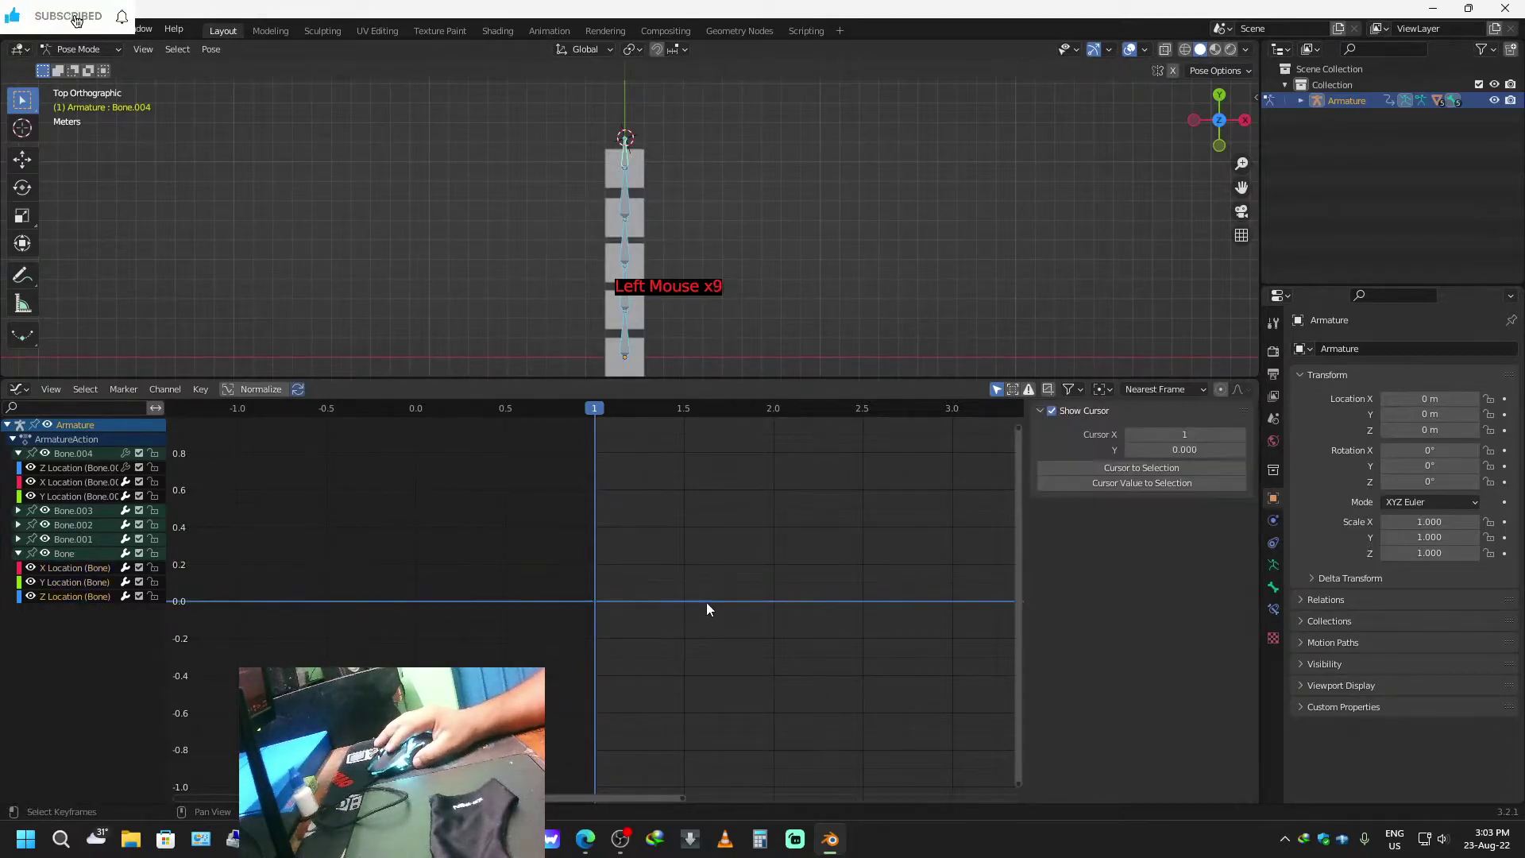
click(603, 601)
drag(665, 573, 416, 638)
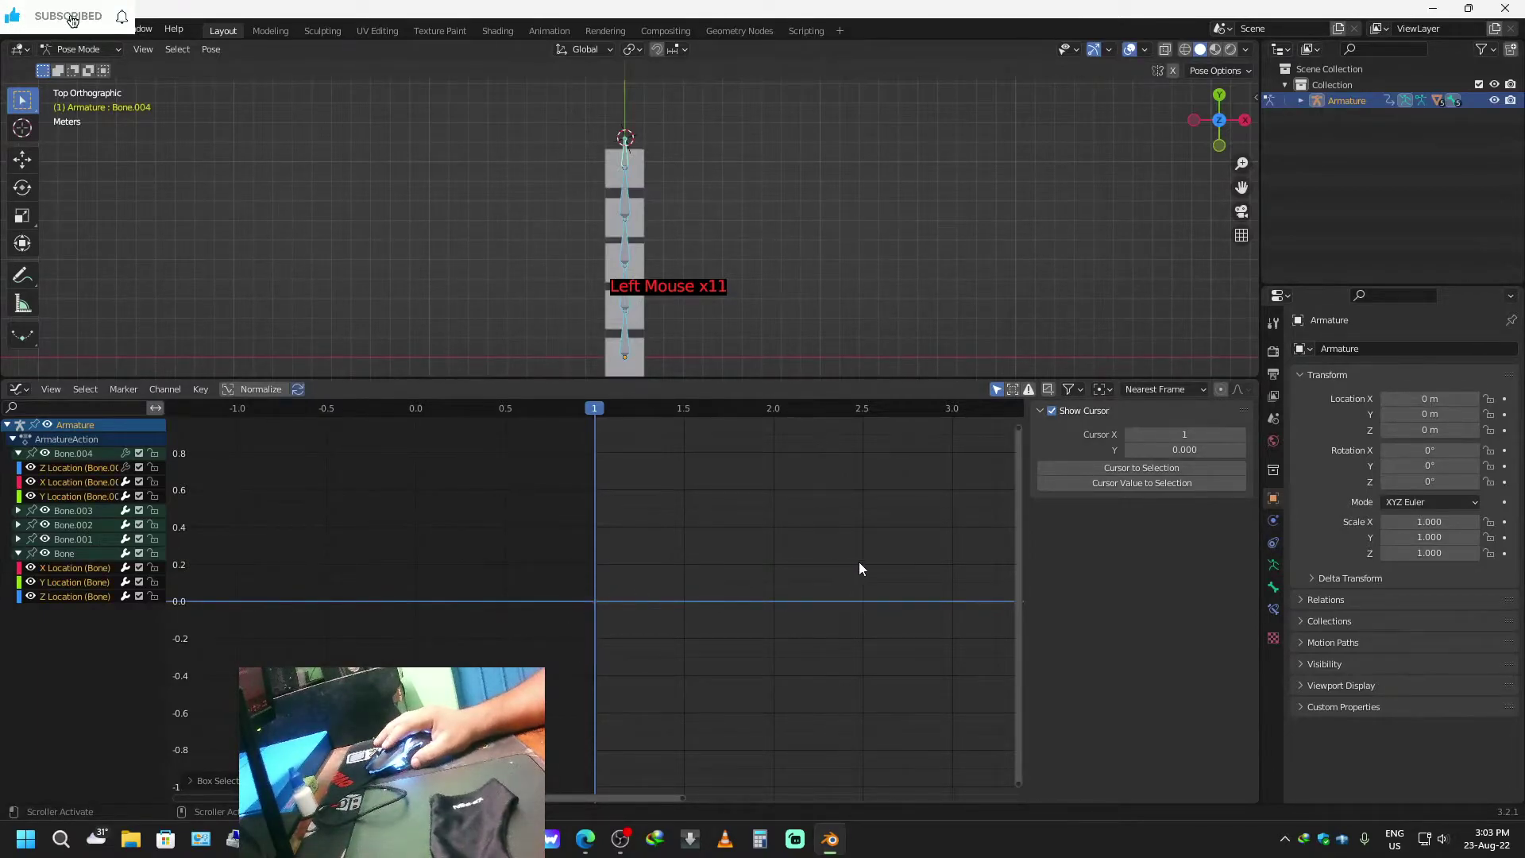
key(n)
key(n)
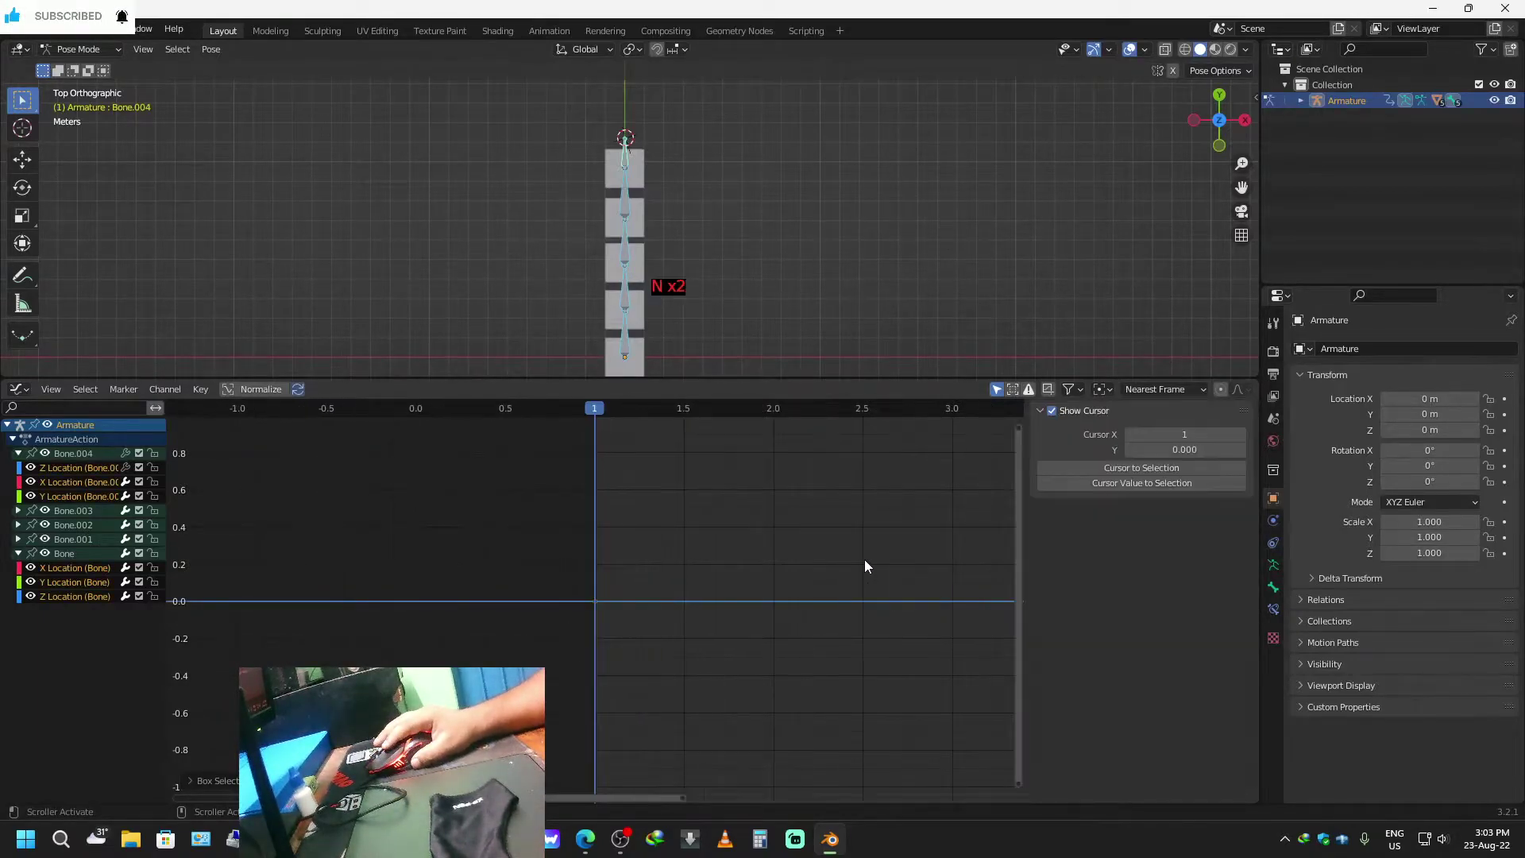
Bend the bone chain by rotating Bone.004, Bone.003 and Bone.002 clockwise one after another in the top view.
scroll(718, 328, down, 1)
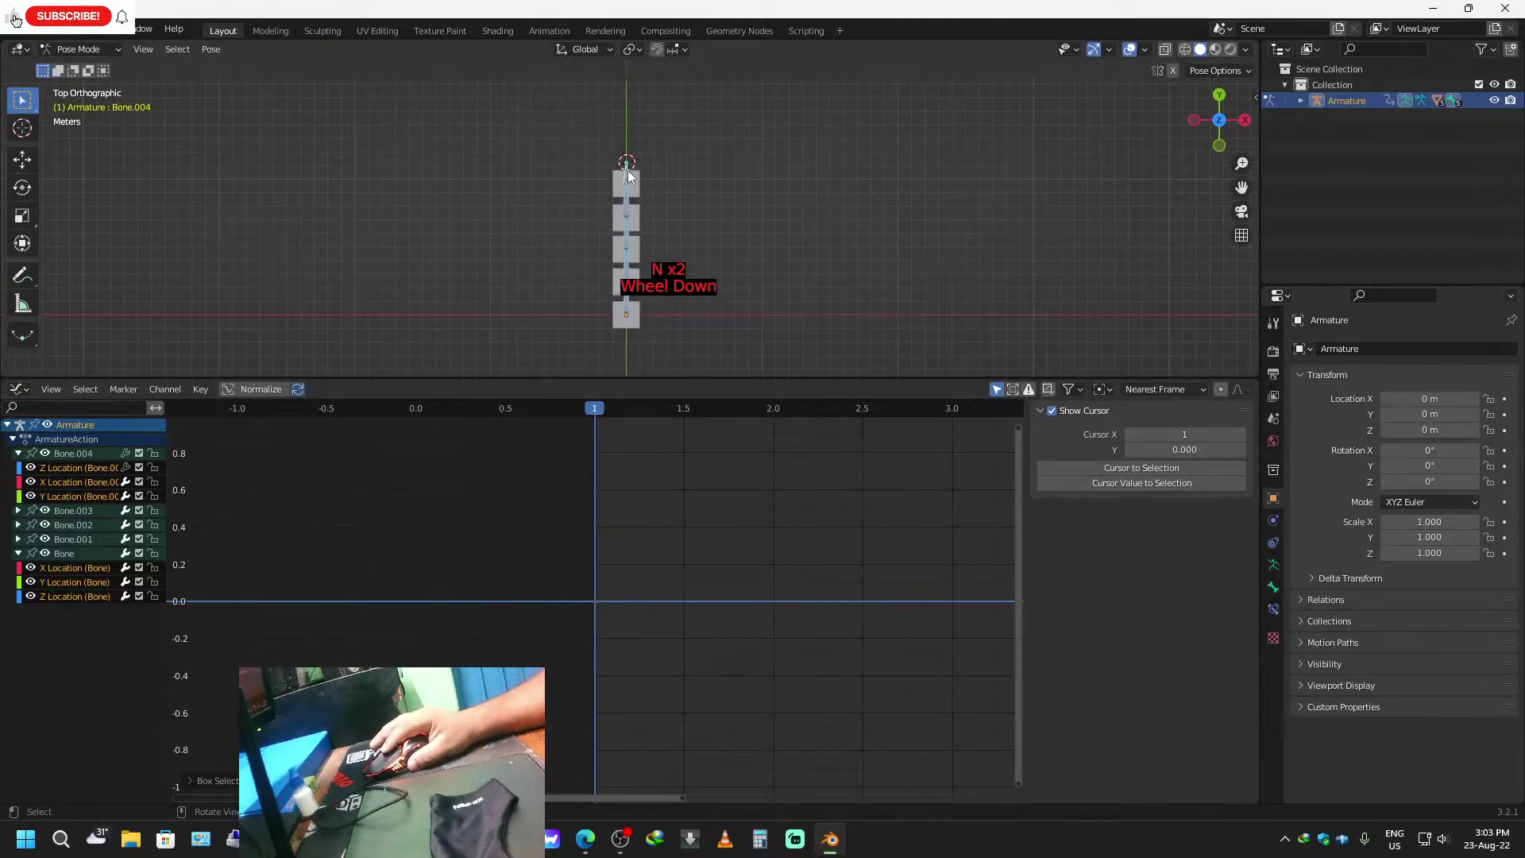
click(634, 179)
click(634, 180)
key(r)
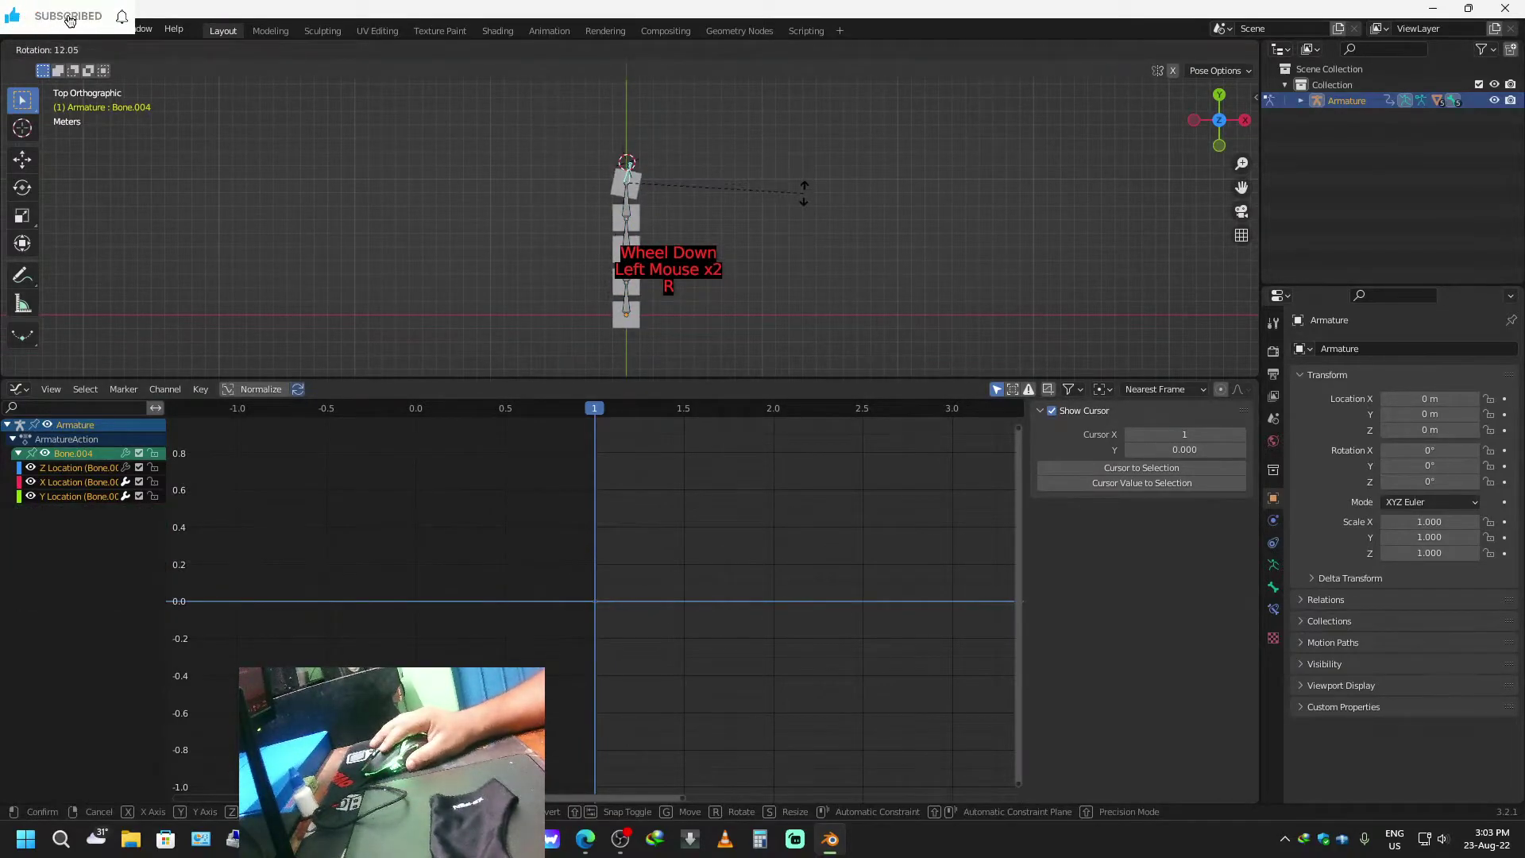
click(802, 192)
click(627, 220)
key(r)
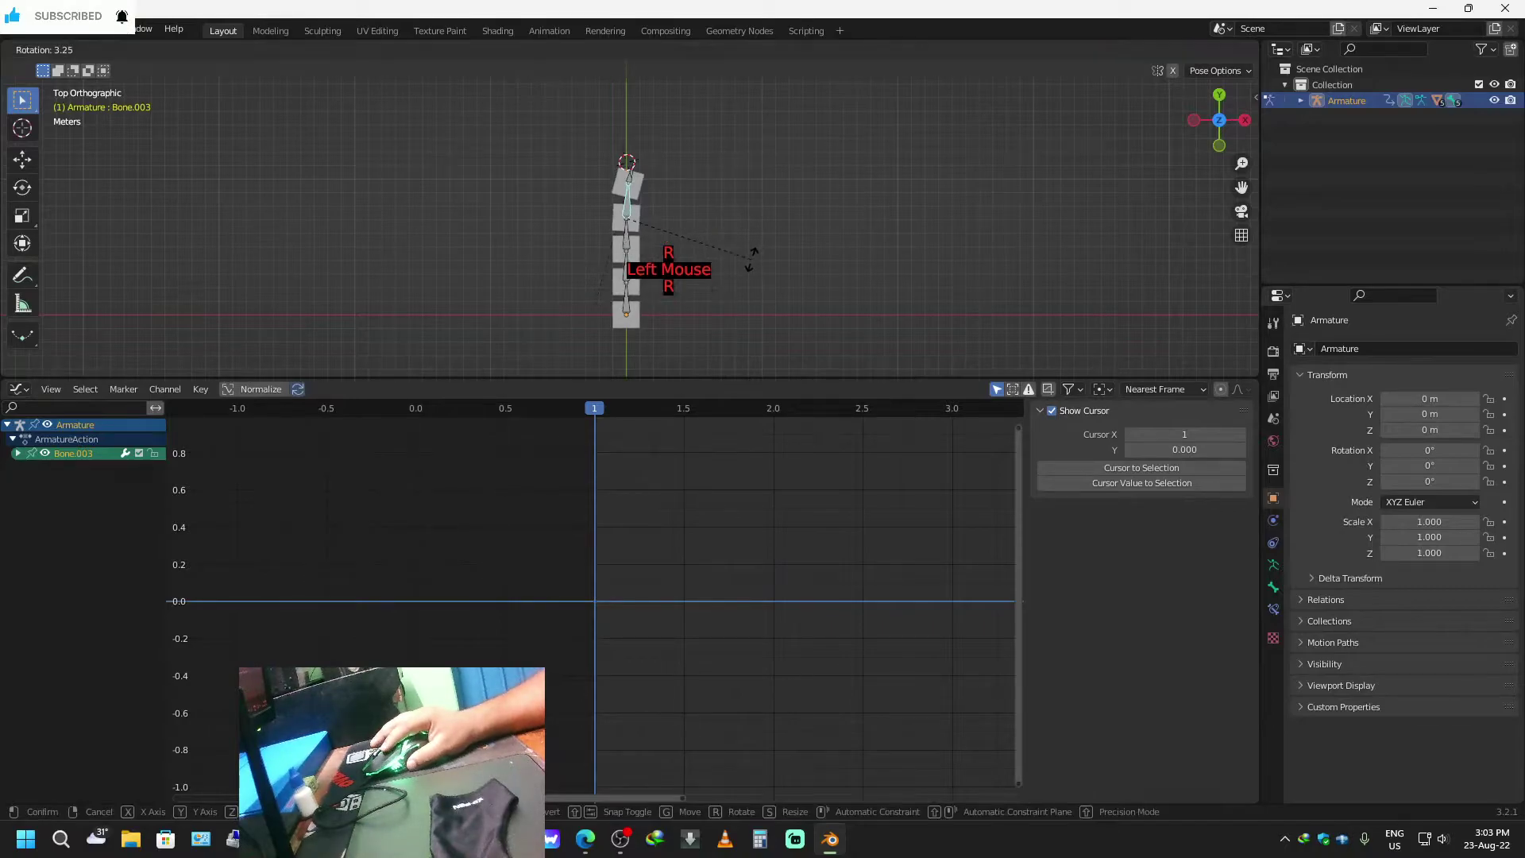
click(742, 264)
click(628, 253)
key(r)
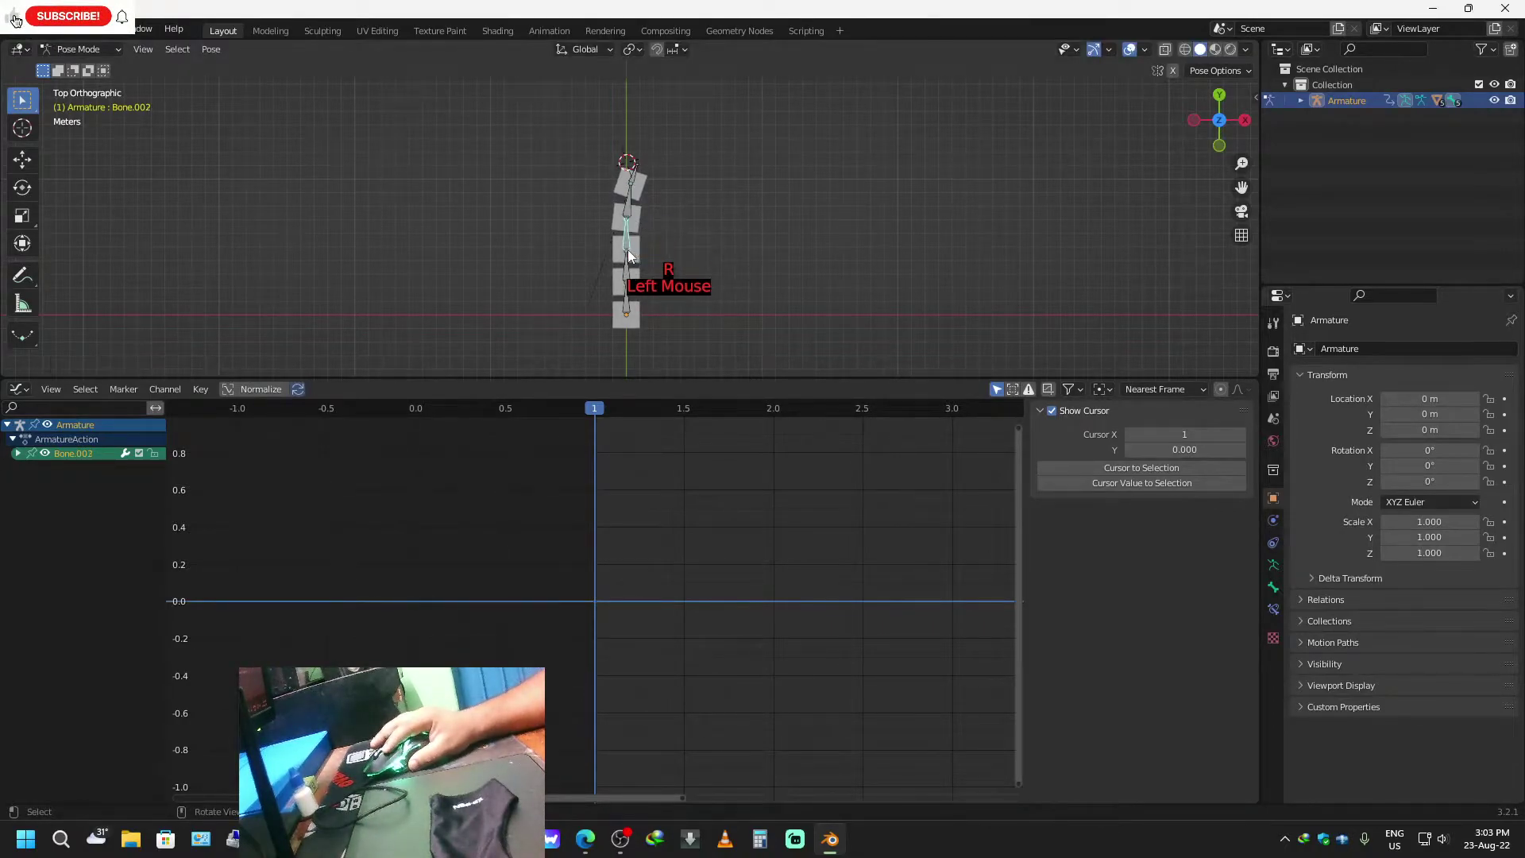
click(719, 288)
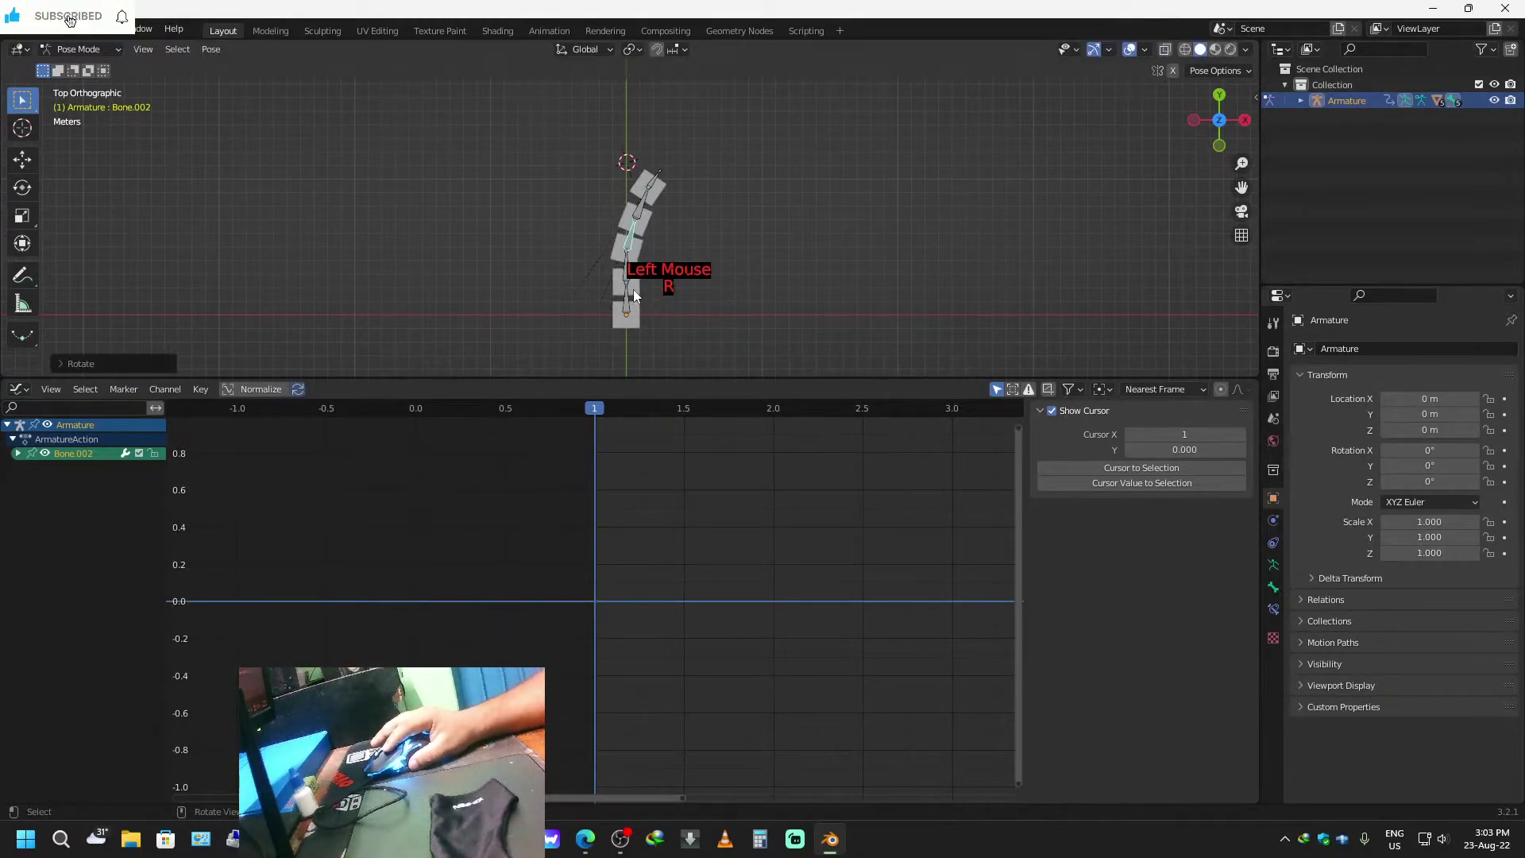
Rotate Bone.001 and Bone.002 counterclockwise in the top view so the chain leans left.
click(631, 286)
key(r)
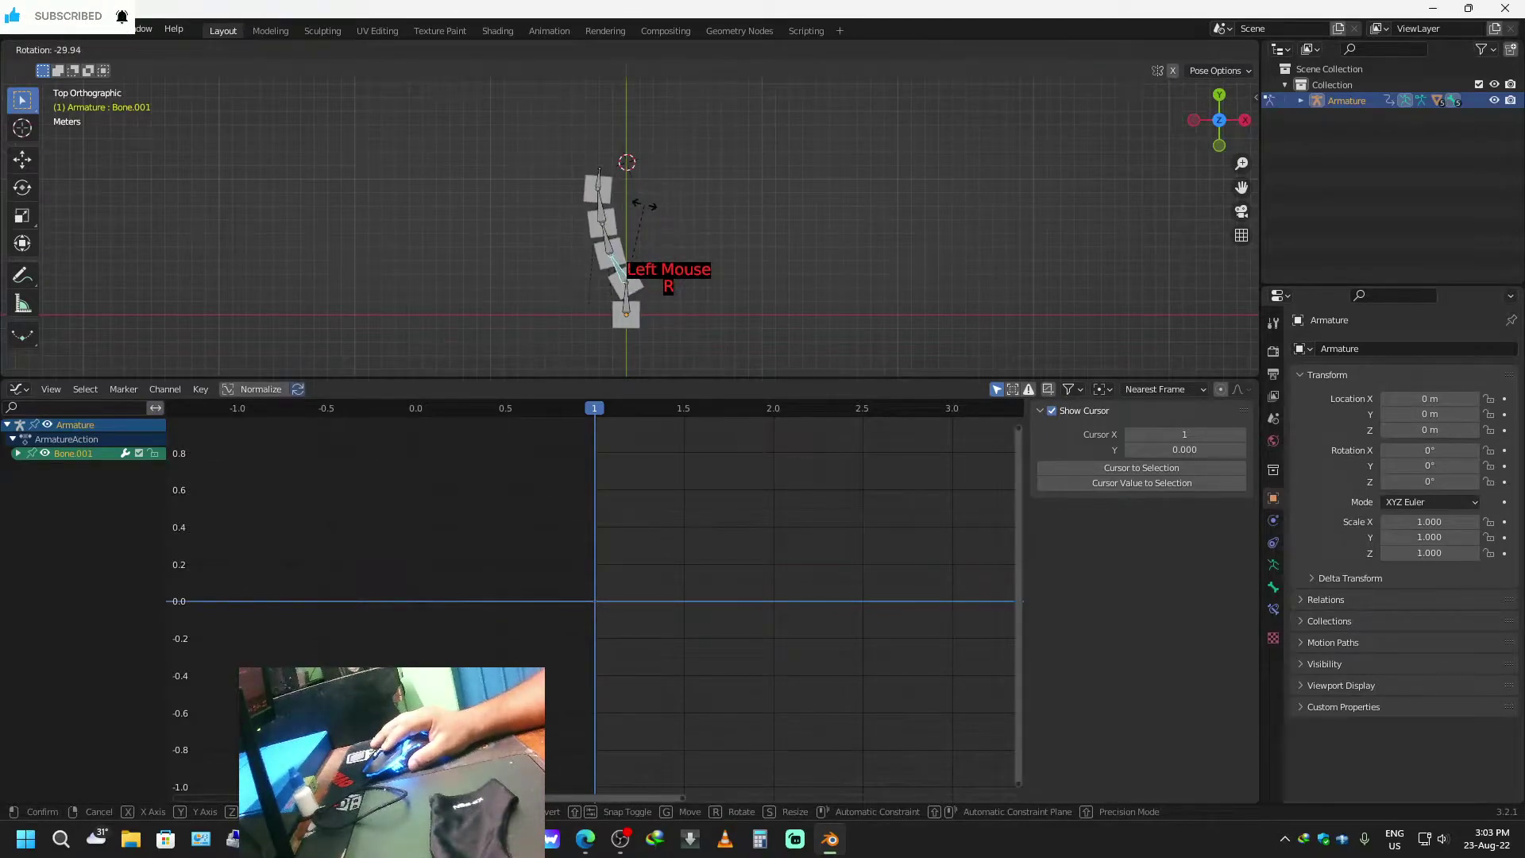
click(617, 313)
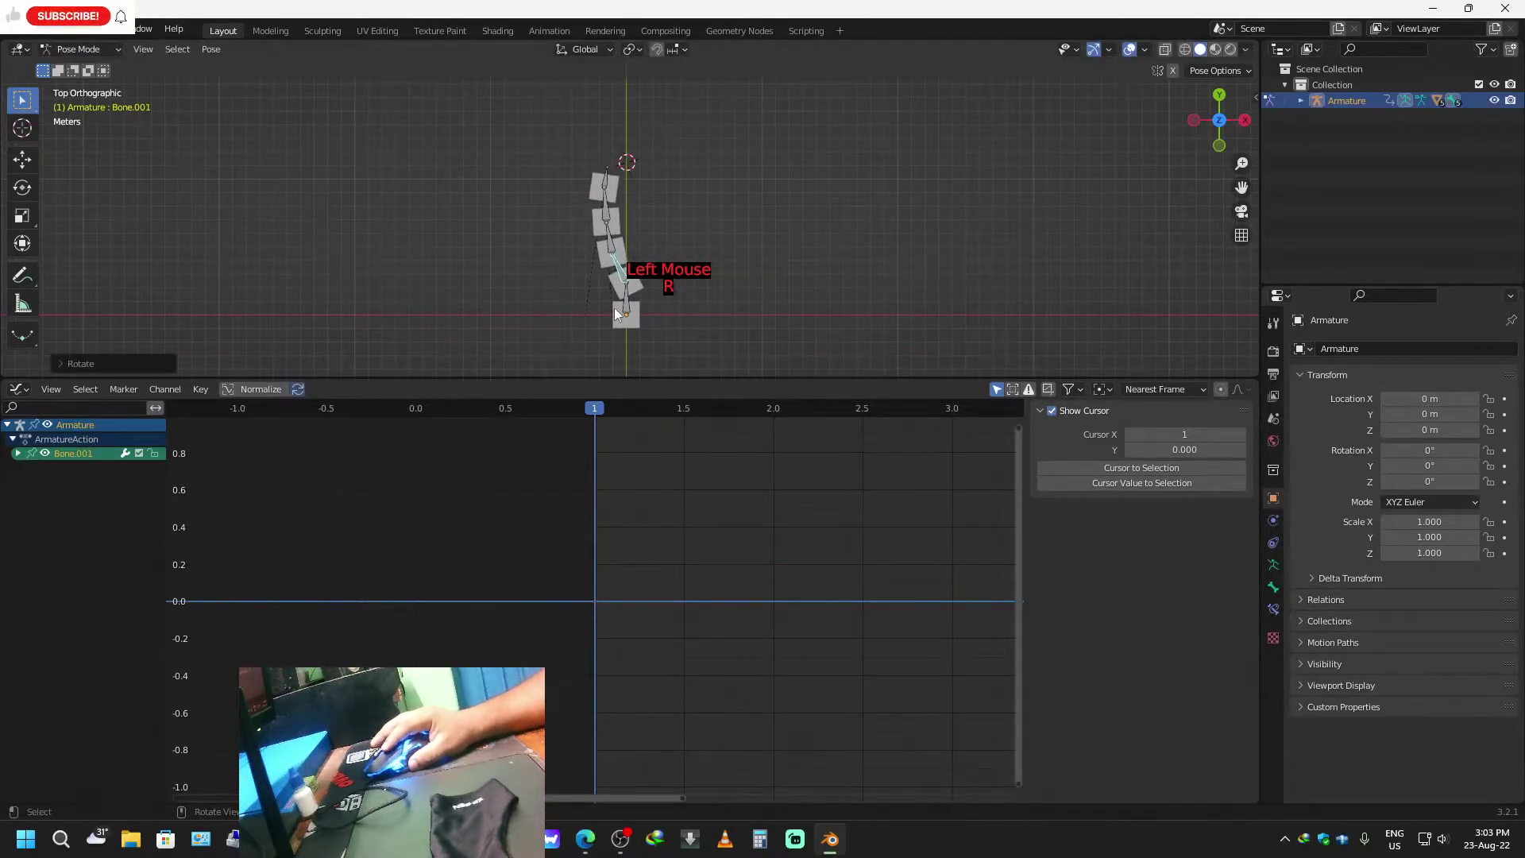
click(626, 254)
key(r)
click(682, 231)
Rotate Bone.003 and Bone.004 clockwise to bend the chain's tip back toward the right.
click(611, 215)
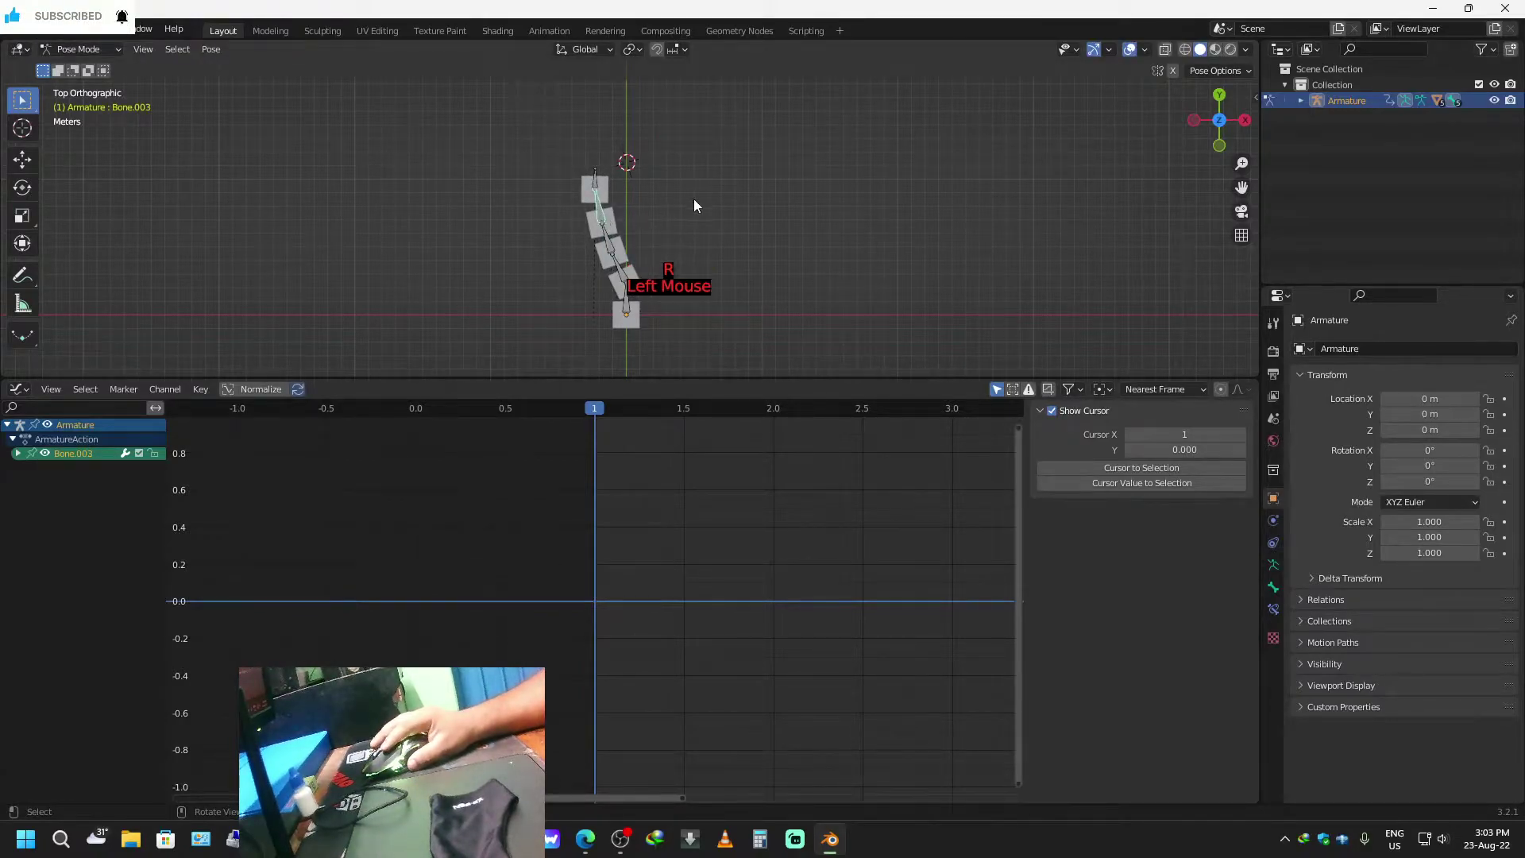
key(r)
click(688, 223)
click(616, 198)
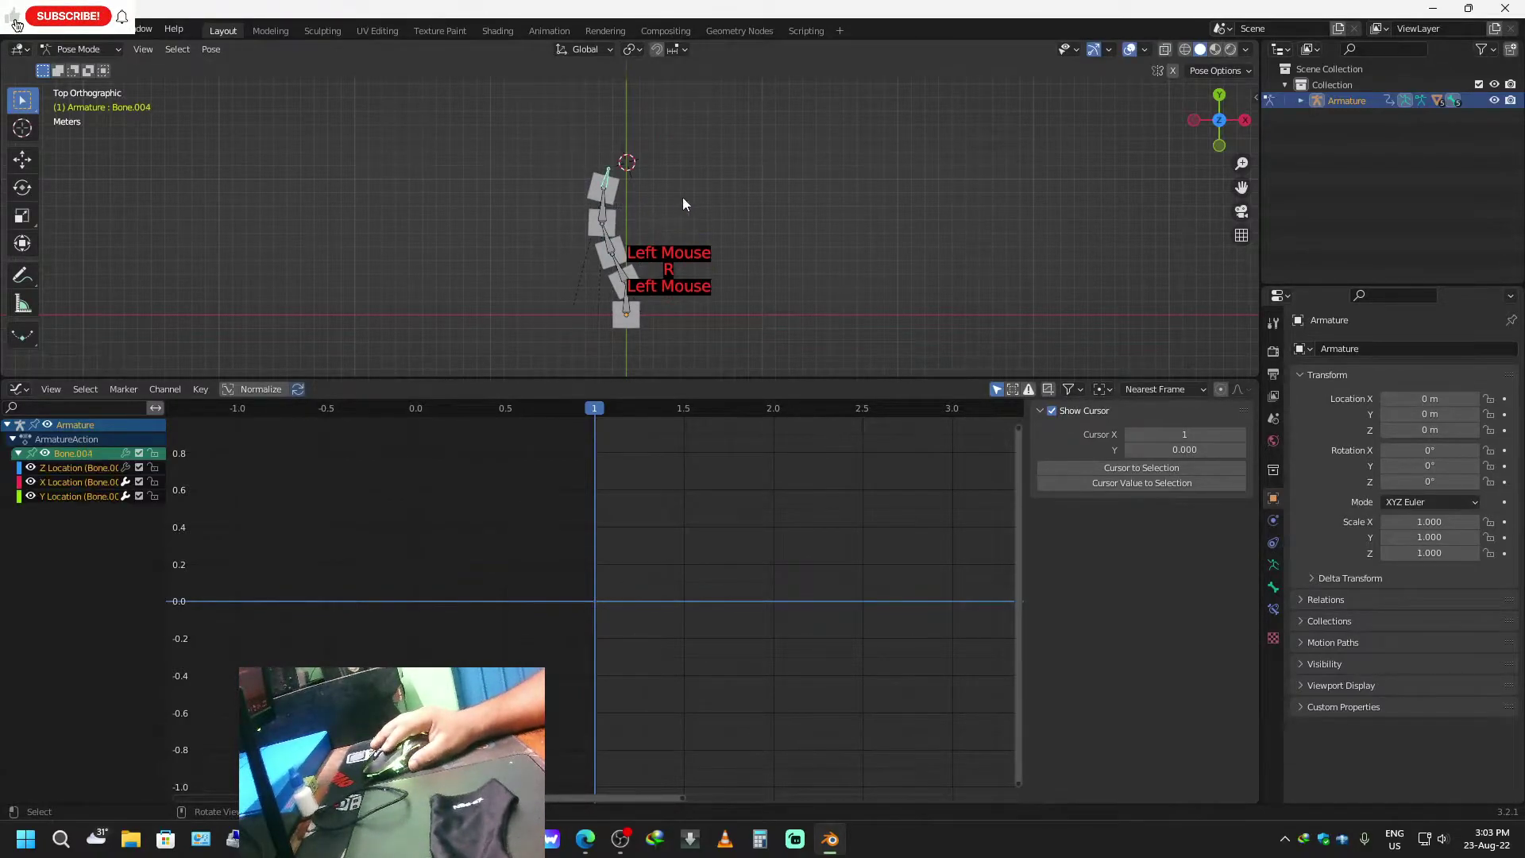
key(r)
click(725, 240)
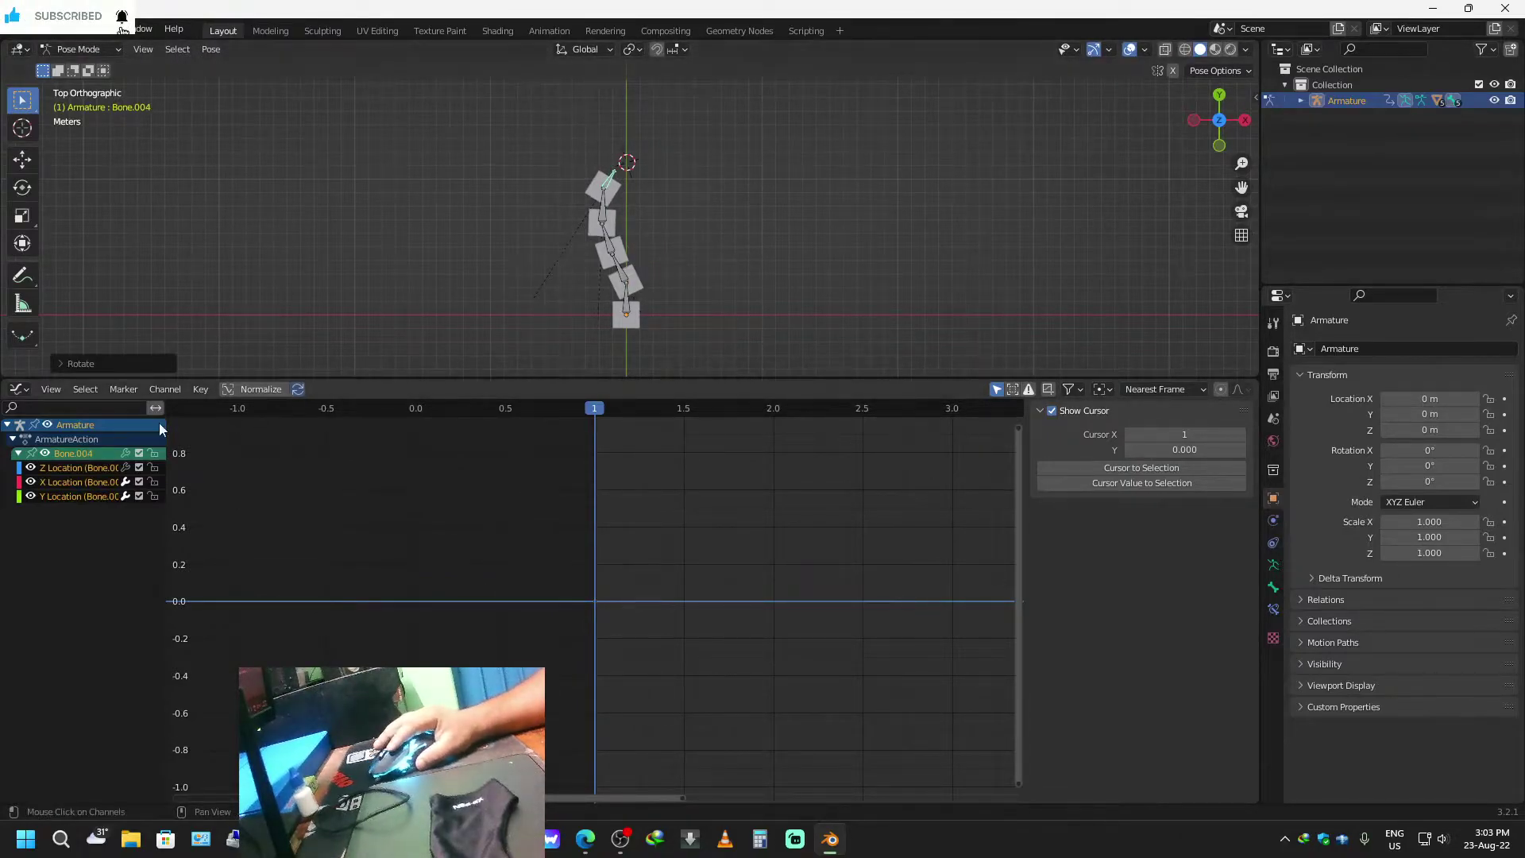
Switch the Graph Editor back to a smaller Timeline and insert a Location keyframe for Bone.004 at frame 1.
key(ctrl+Tab)
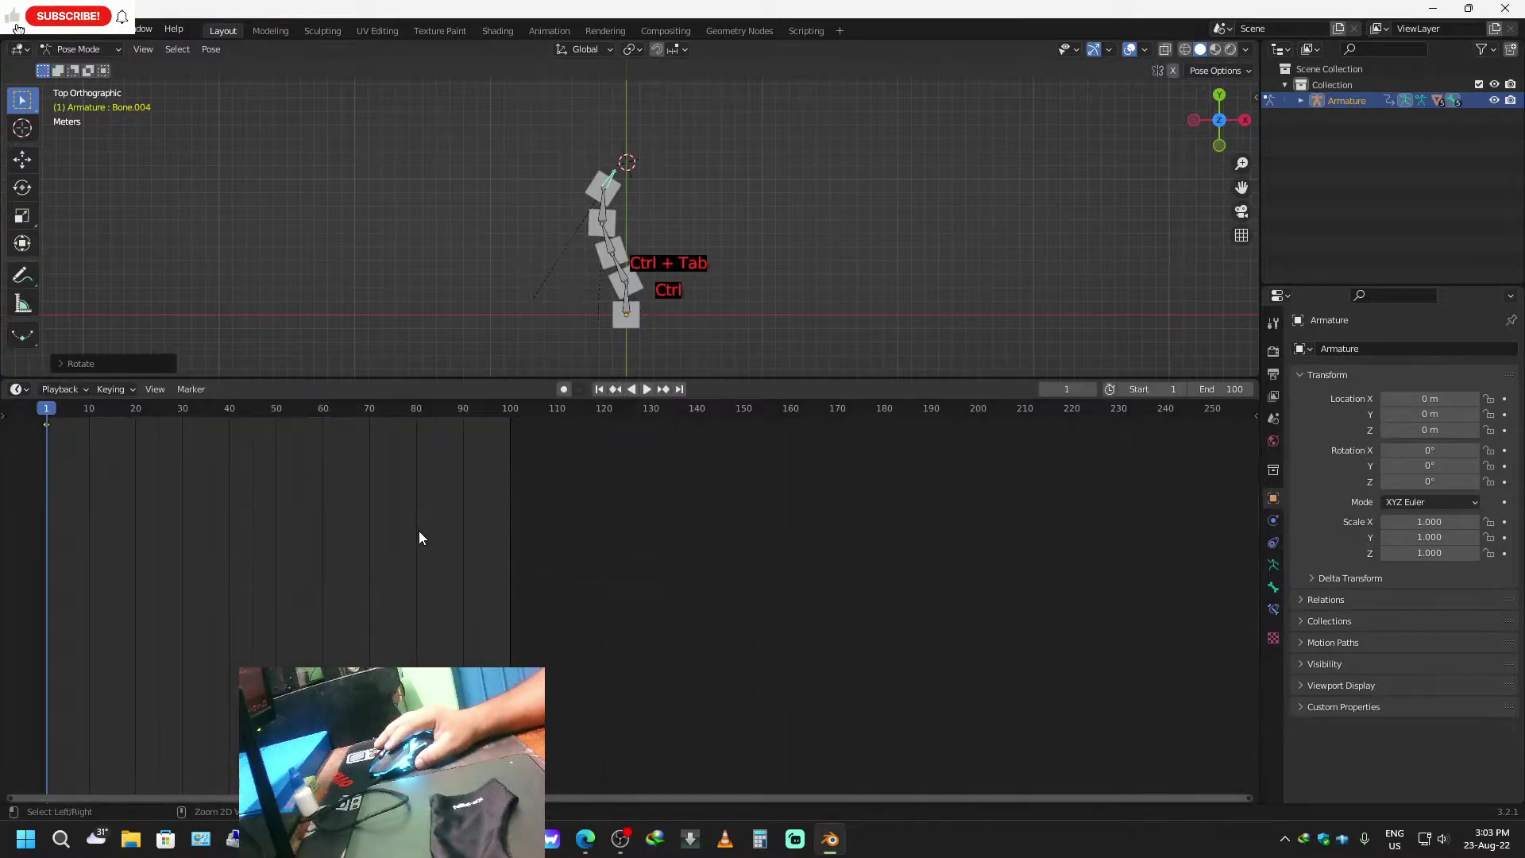
drag(749, 381, 739, 638)
key(i)
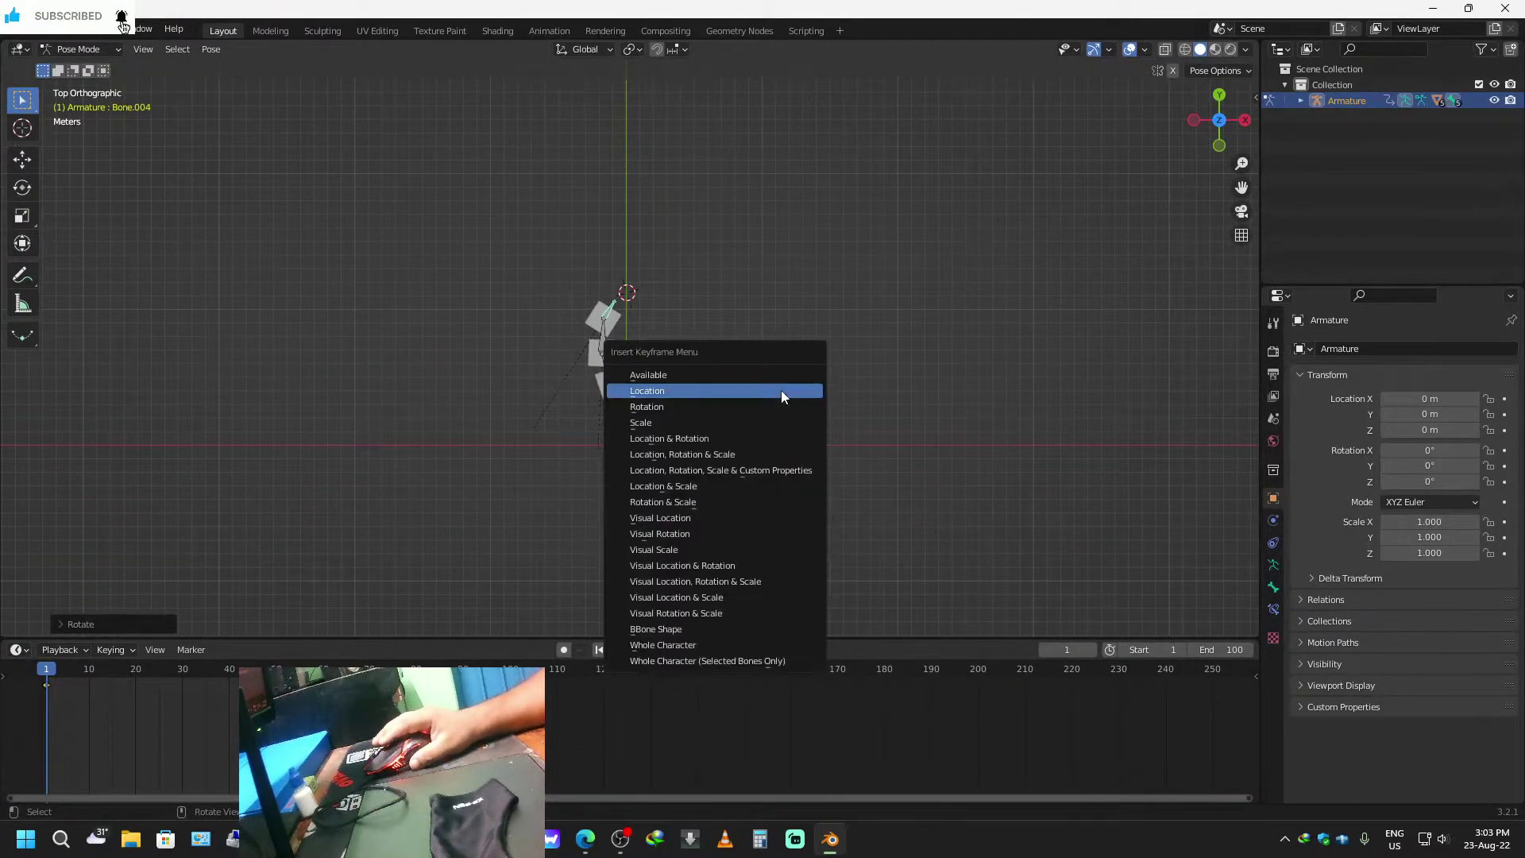
click(782, 391)
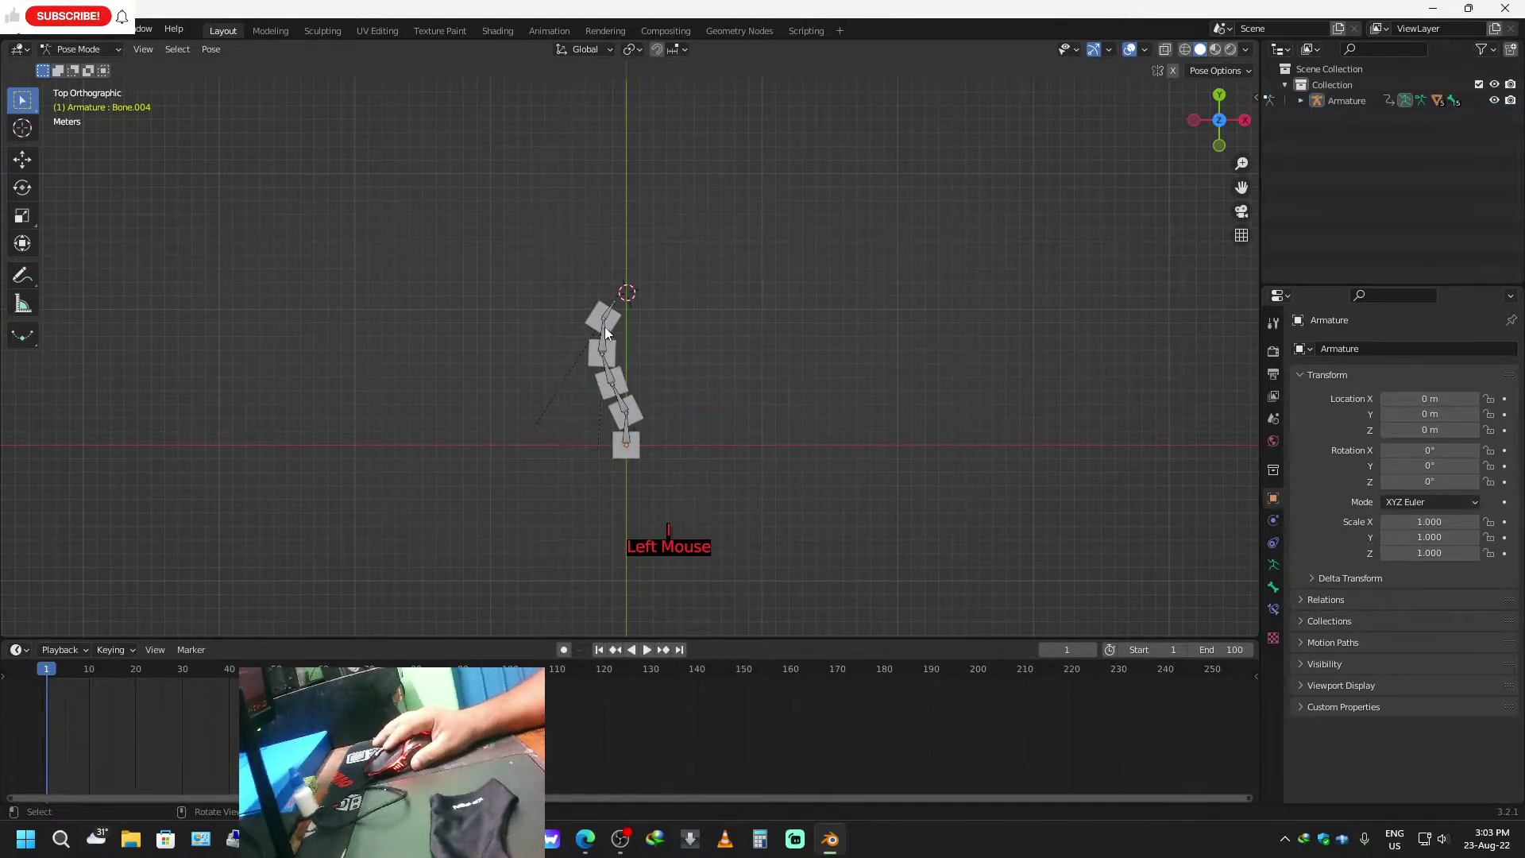
Insert Location keyframes for all five bones at frame 1.
drag(746, 279, 447, 521)
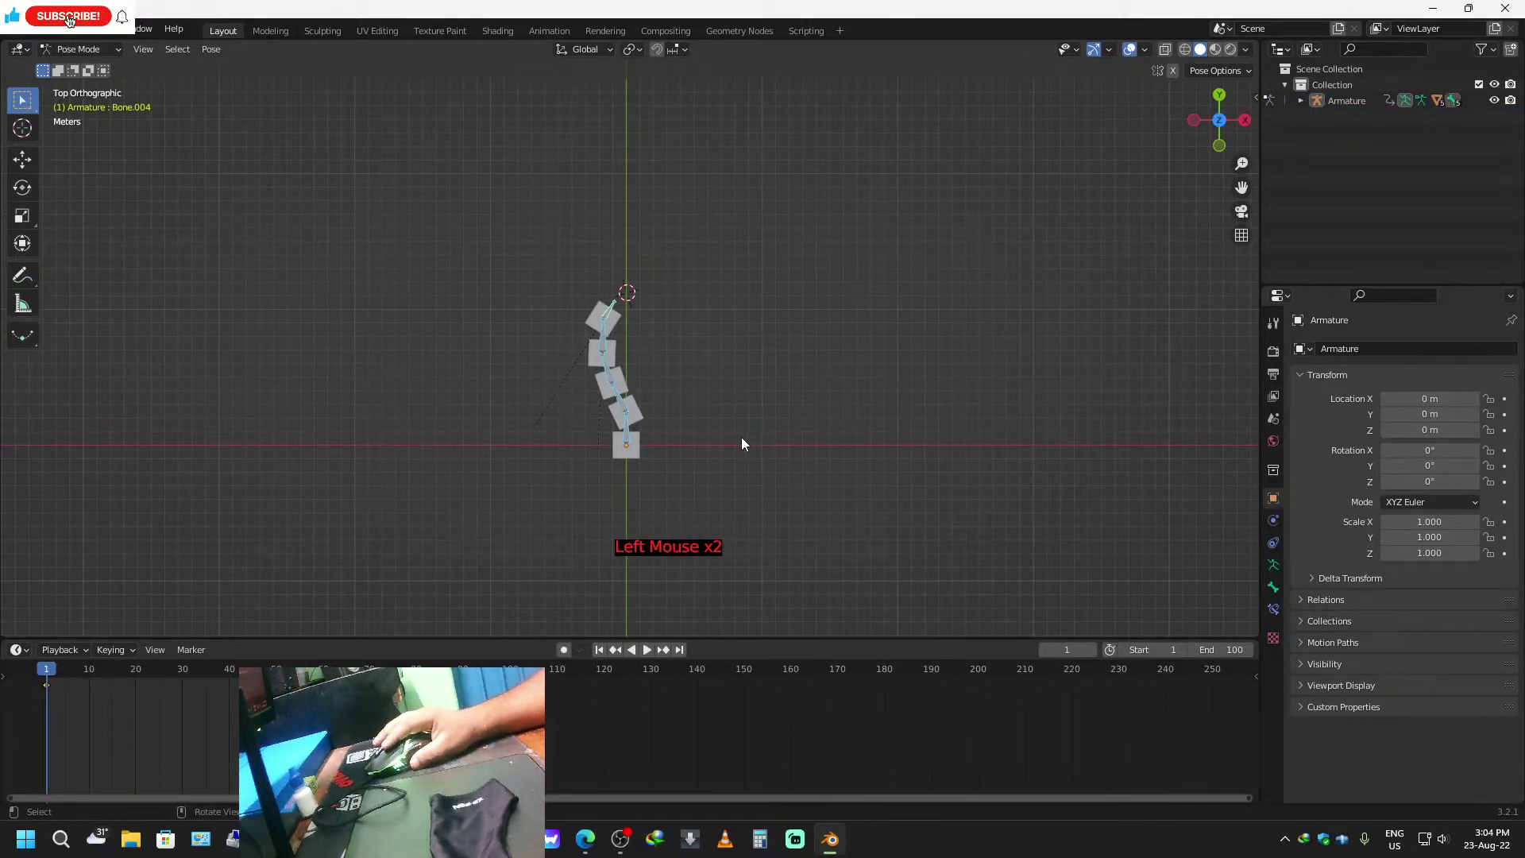
key(i)
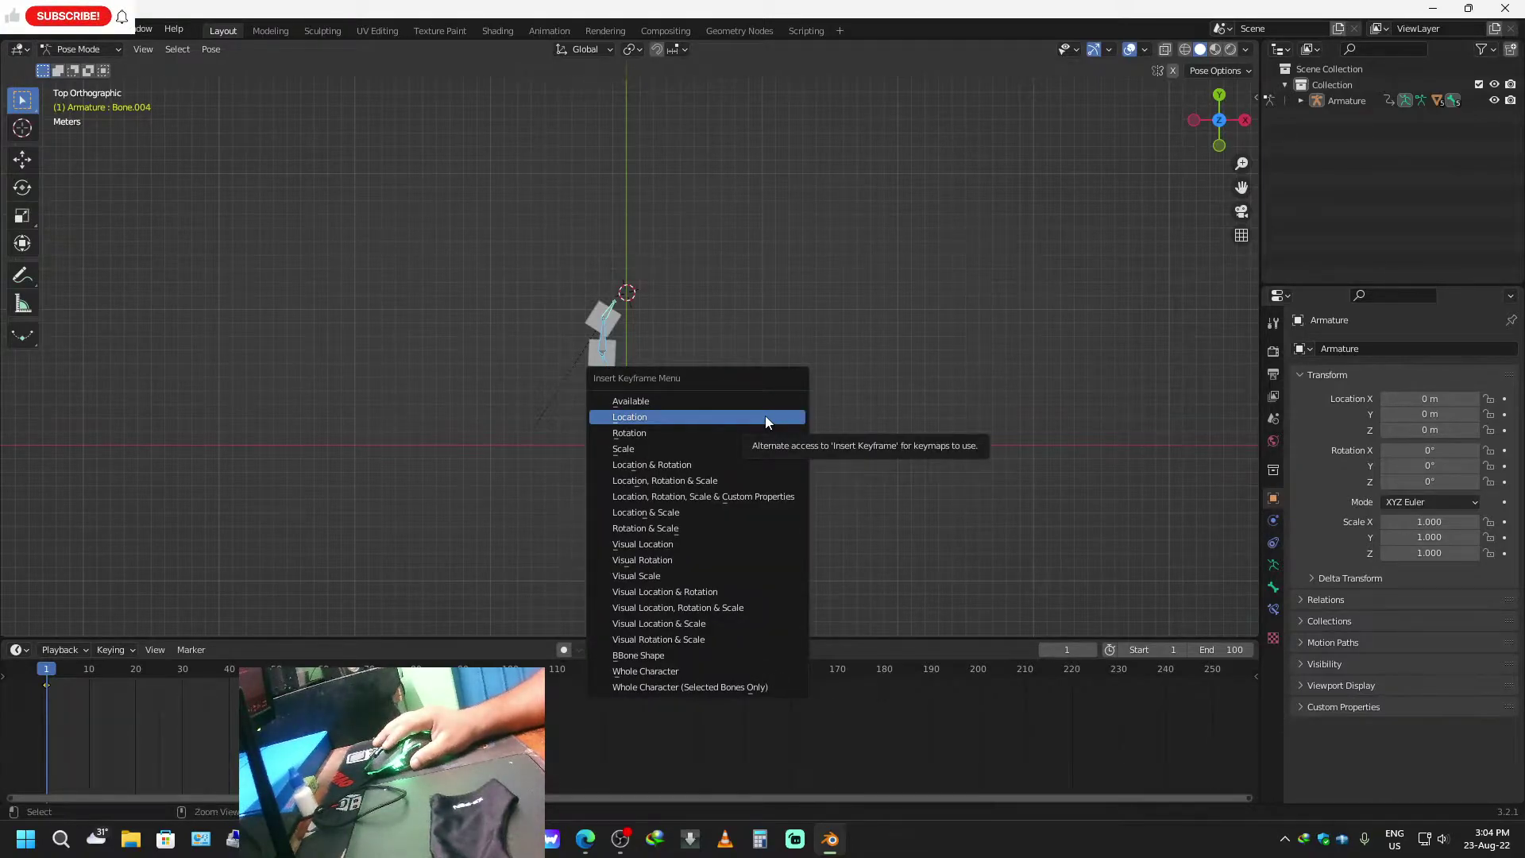
click(765, 416)
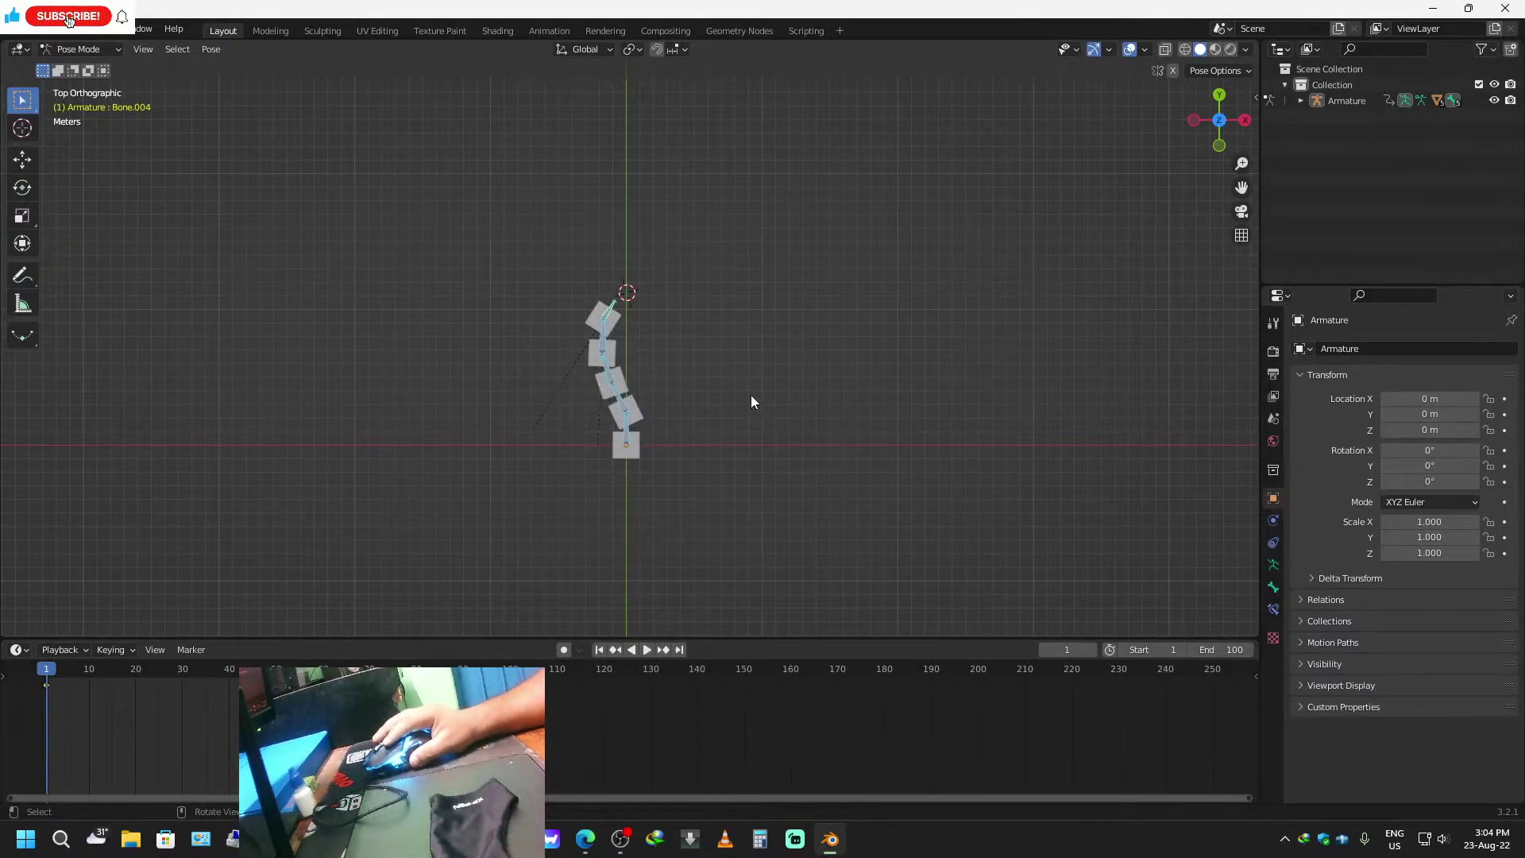
Go to frame 50 and rotate Bone.001 clockwise so the whole chain above it swings right.
drag(60, 670, 228, 693)
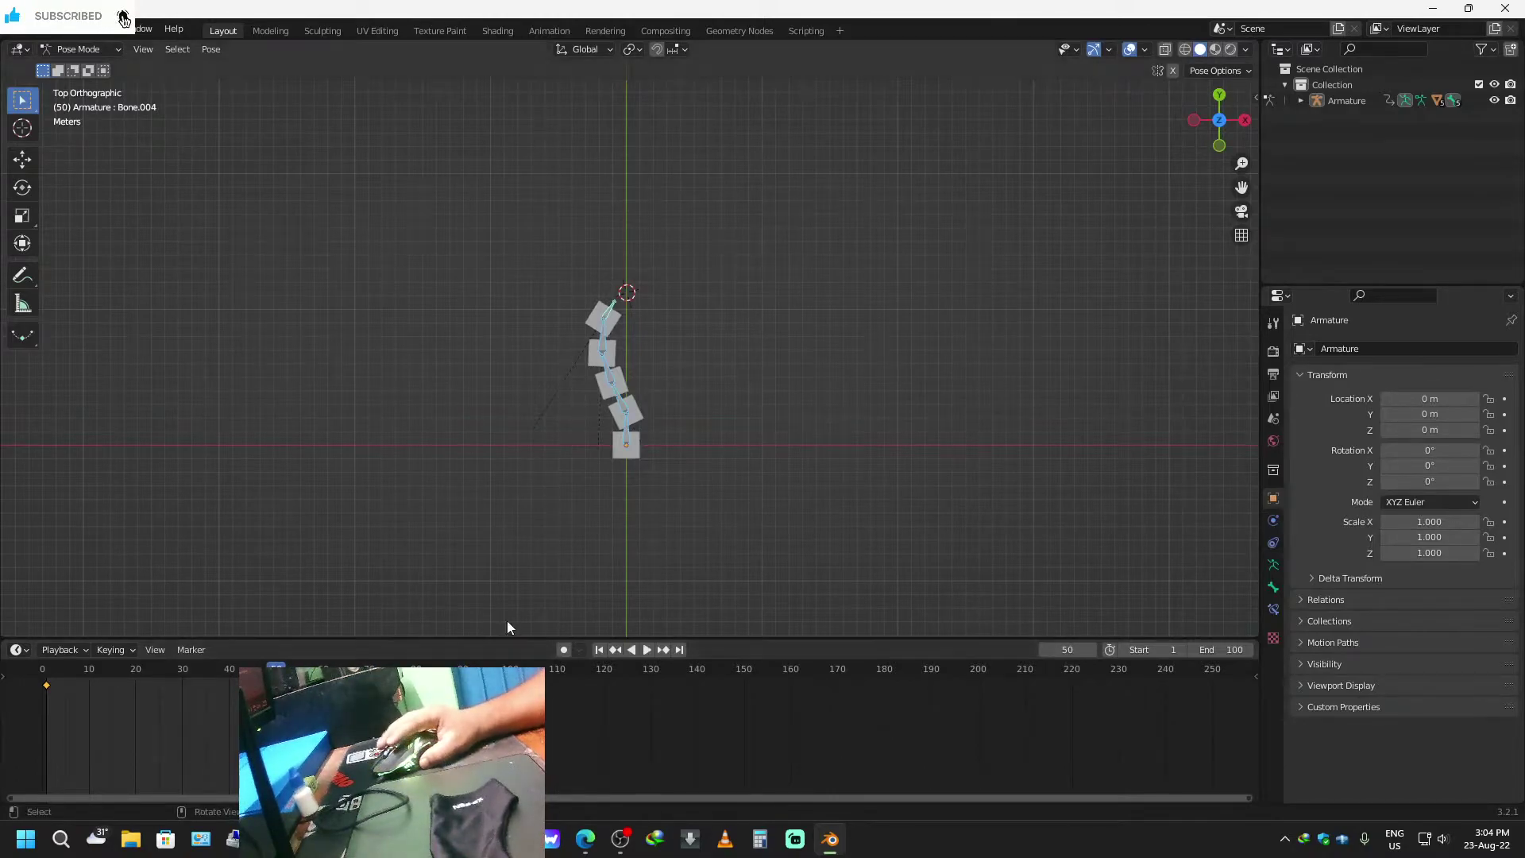
click(615, 305)
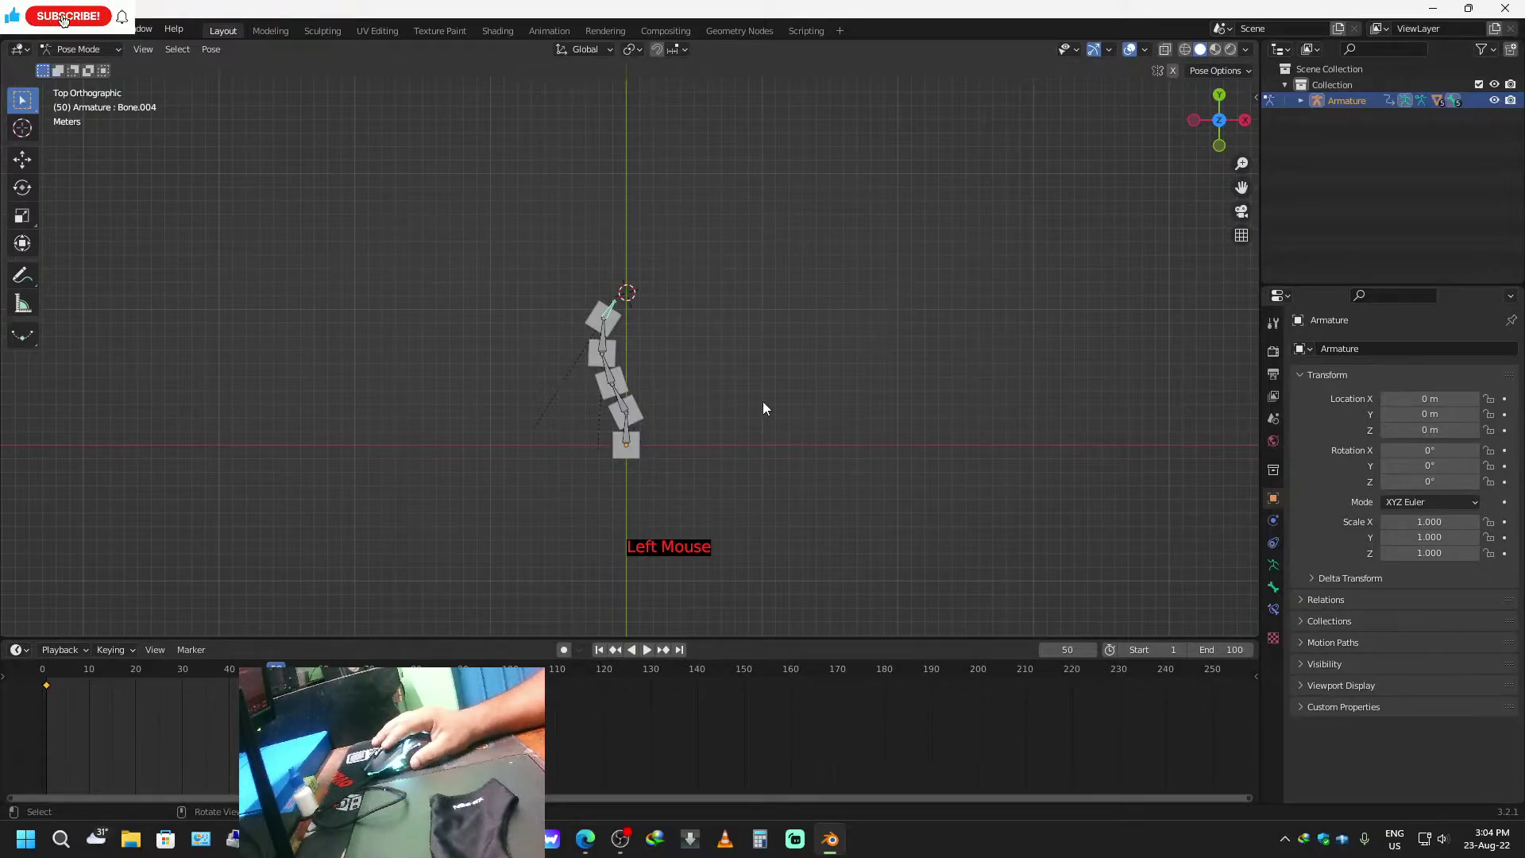
click(627, 416)
key(r)
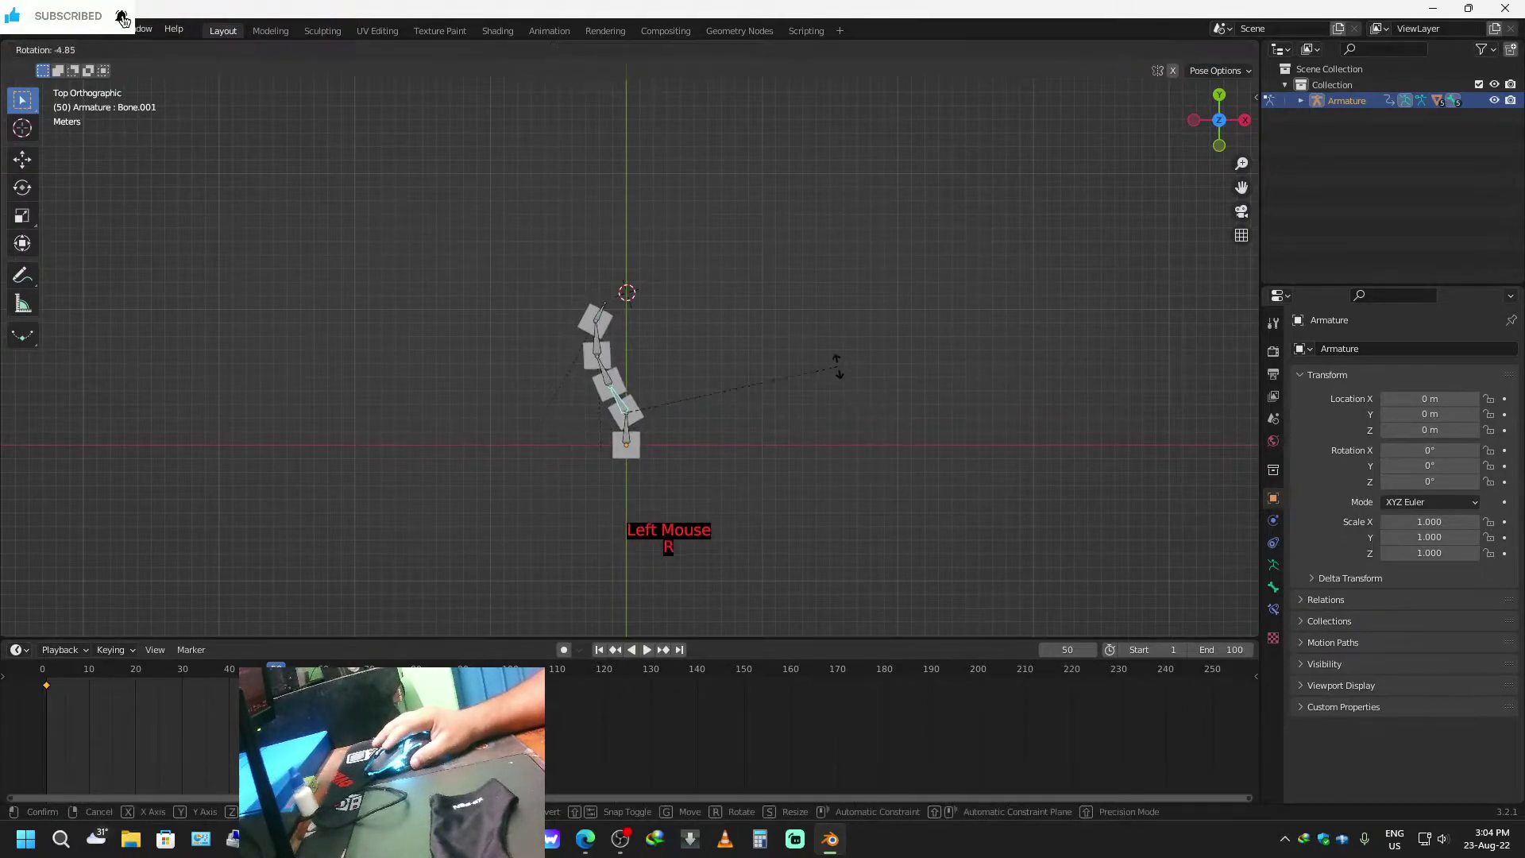
click(751, 550)
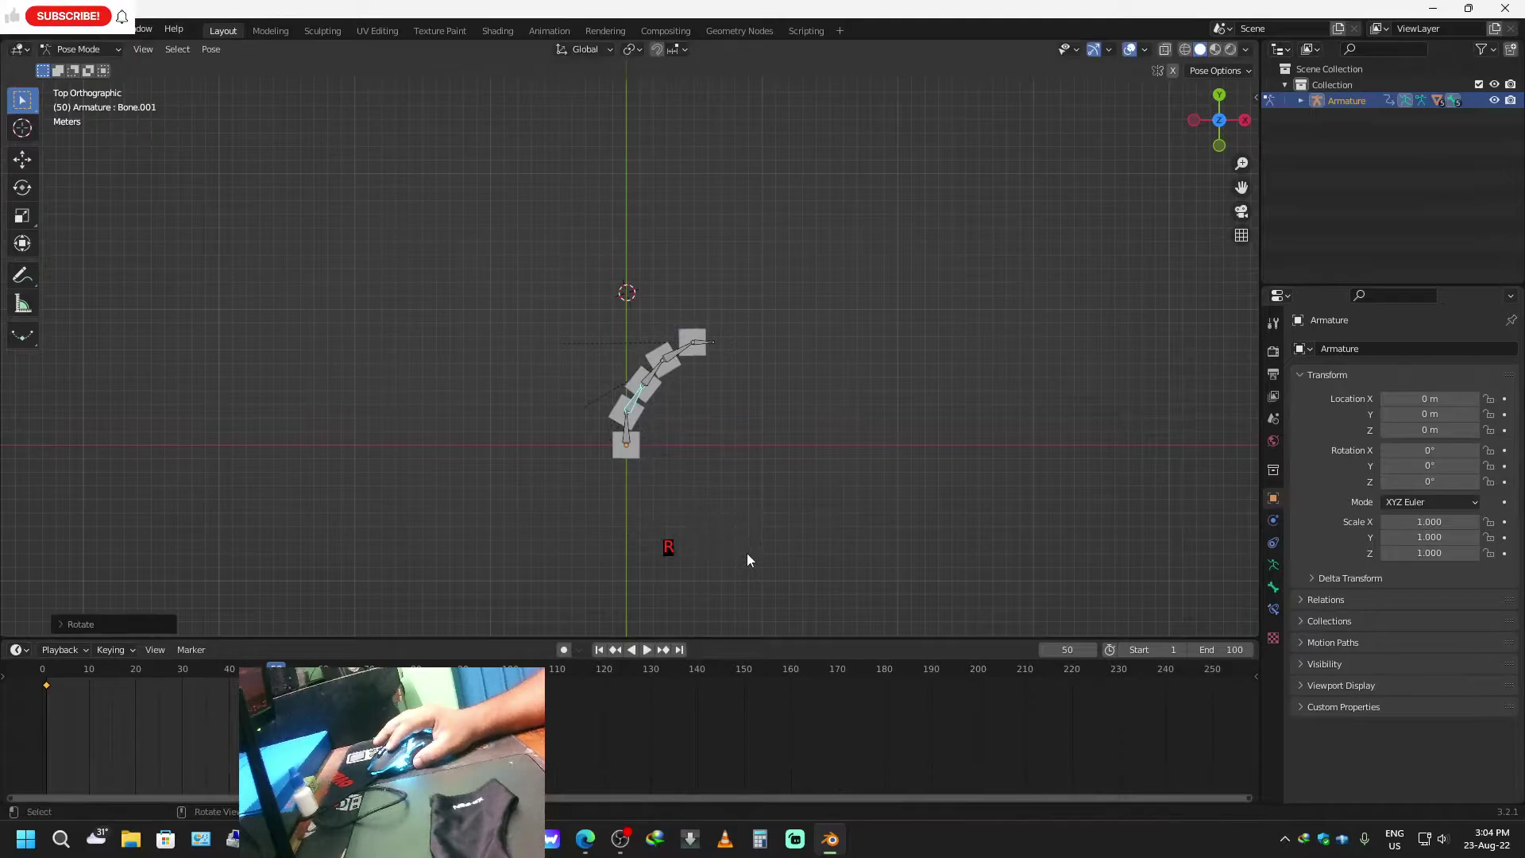
Rotate Bone.002 and Bone.003 counterclockwise to curve the chain back left, and turn Bone.004 about 62° counterclockwise.
click(646, 381)
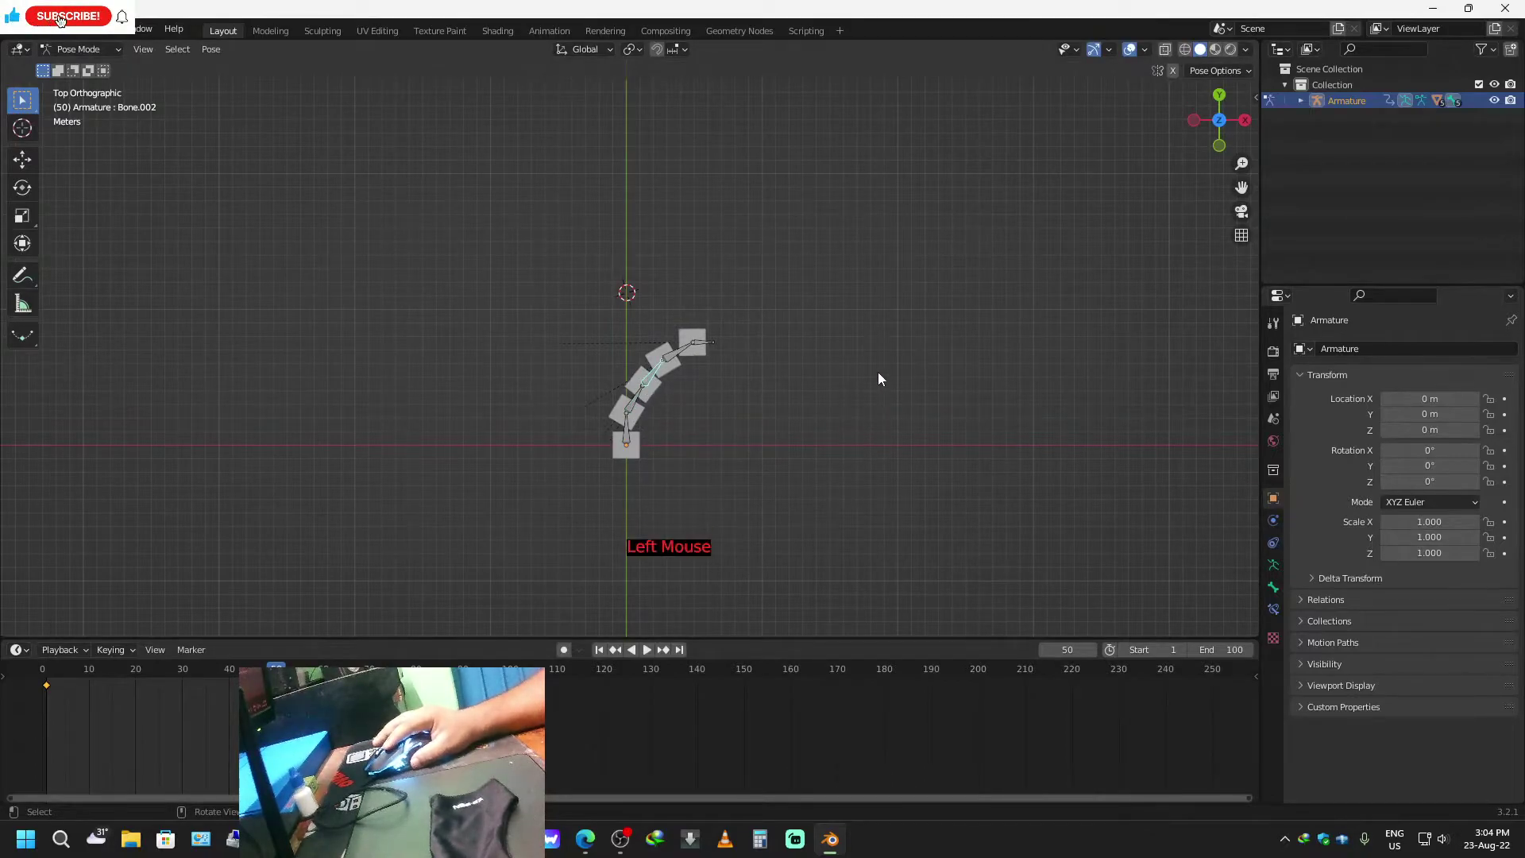
key(r)
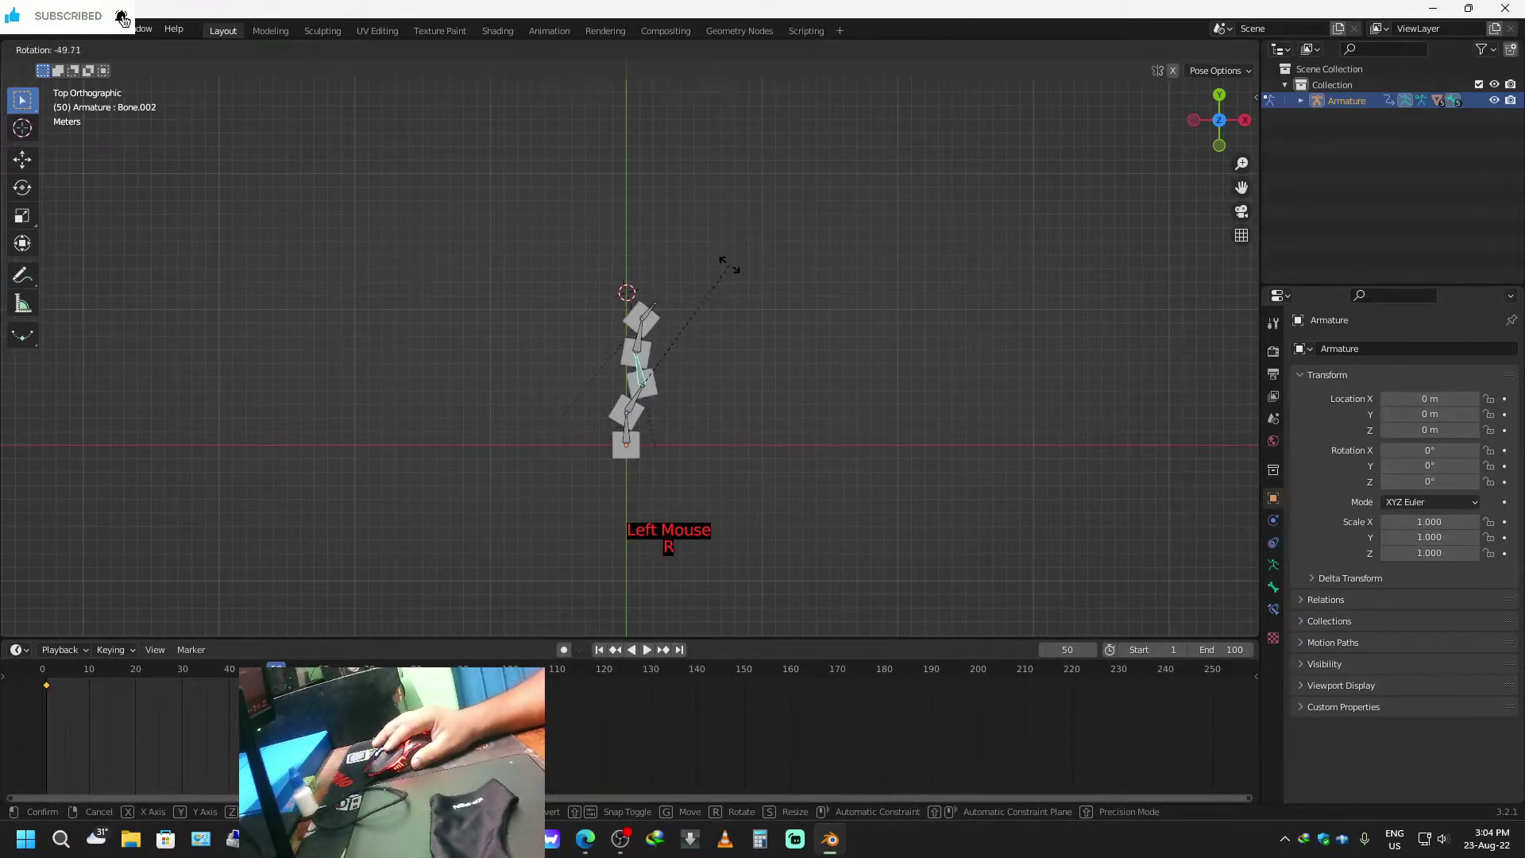
click(722, 296)
click(646, 350)
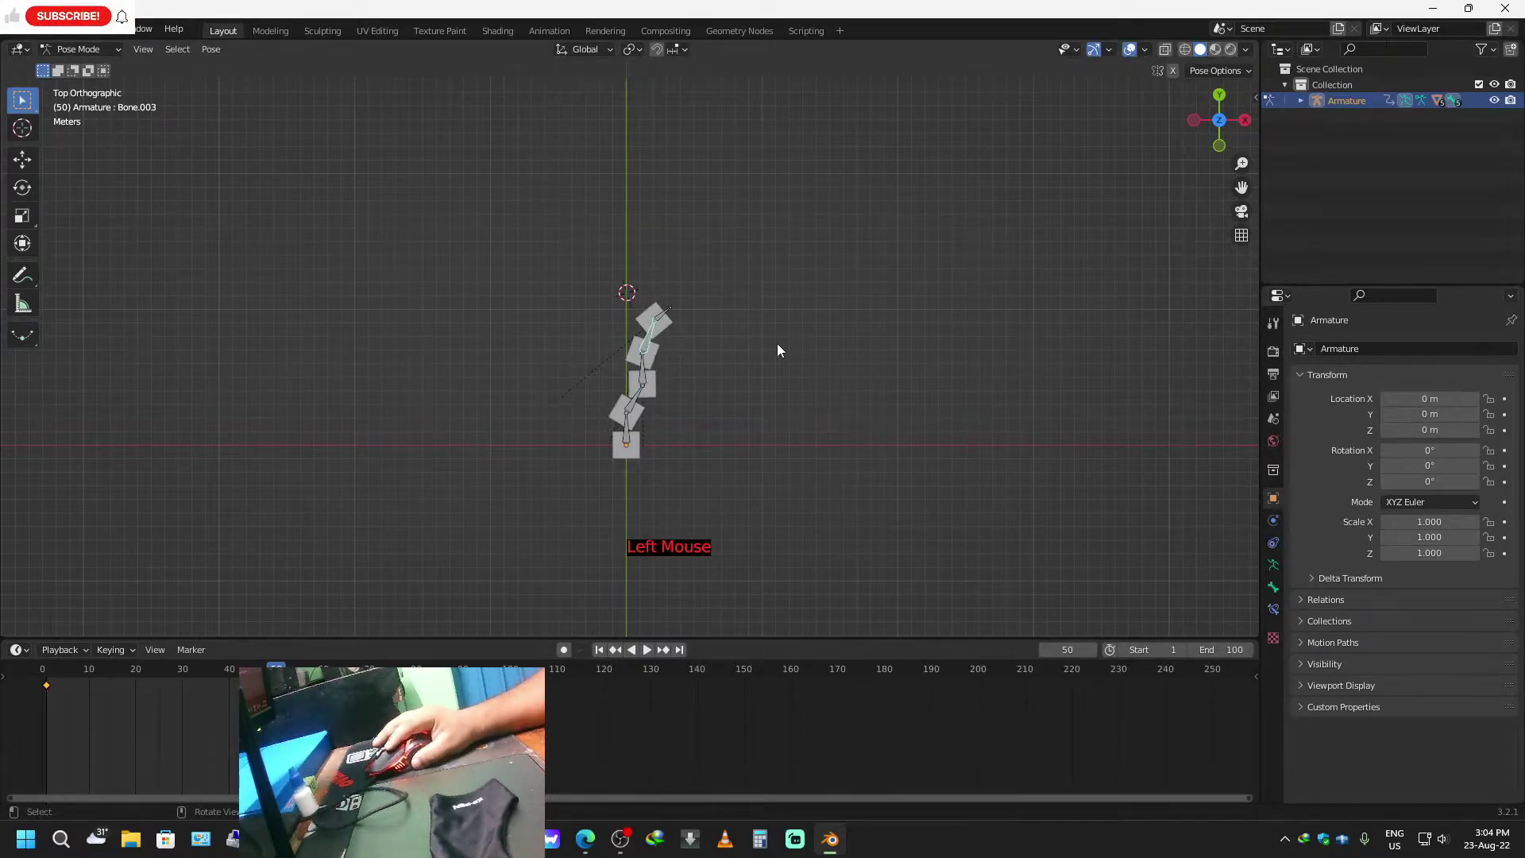
key(r)
click(718, 241)
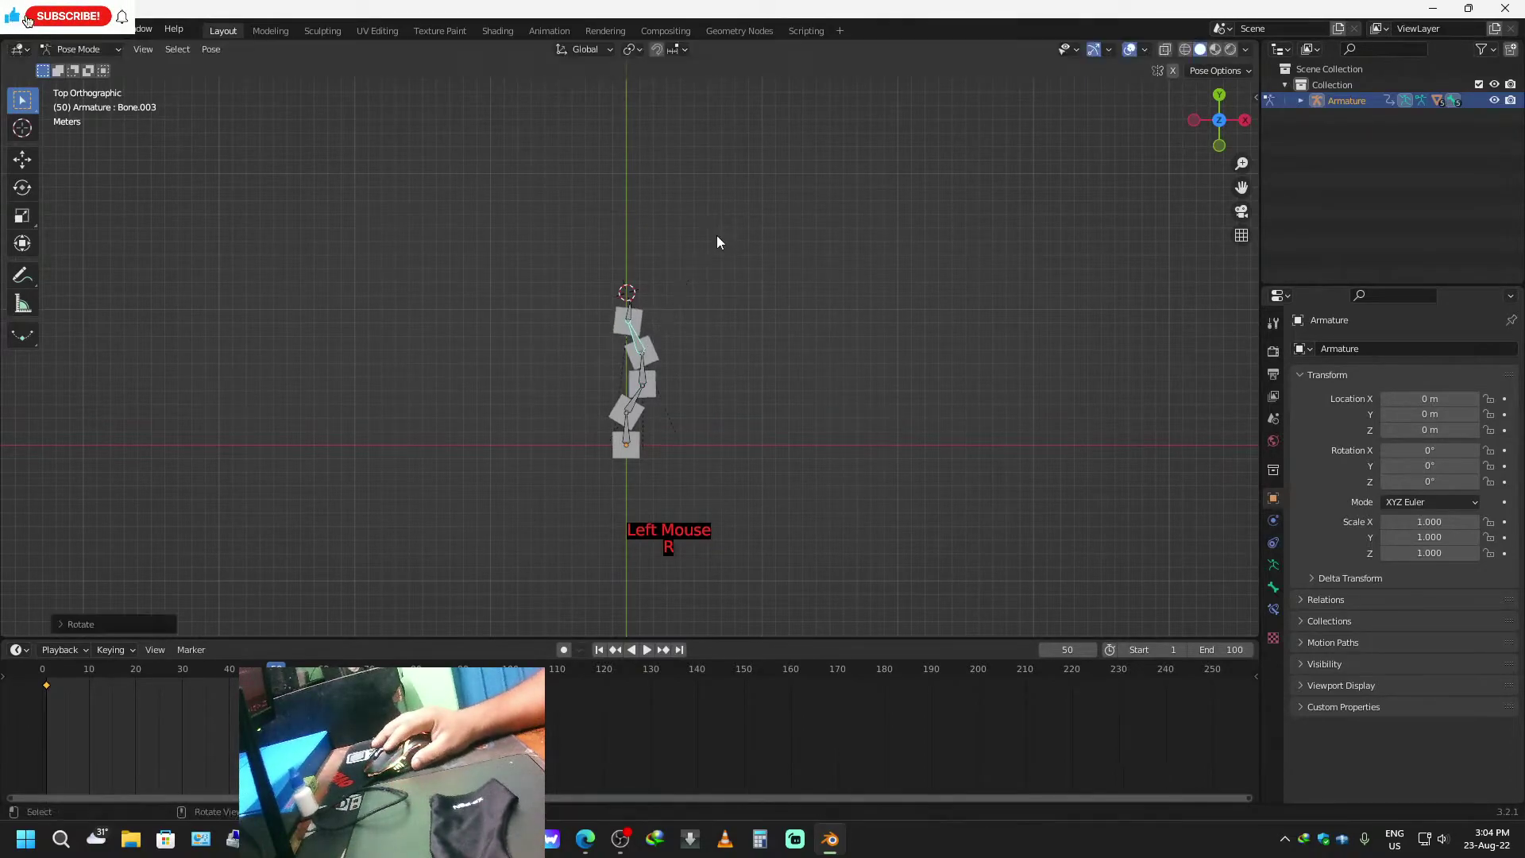
click(642, 320)
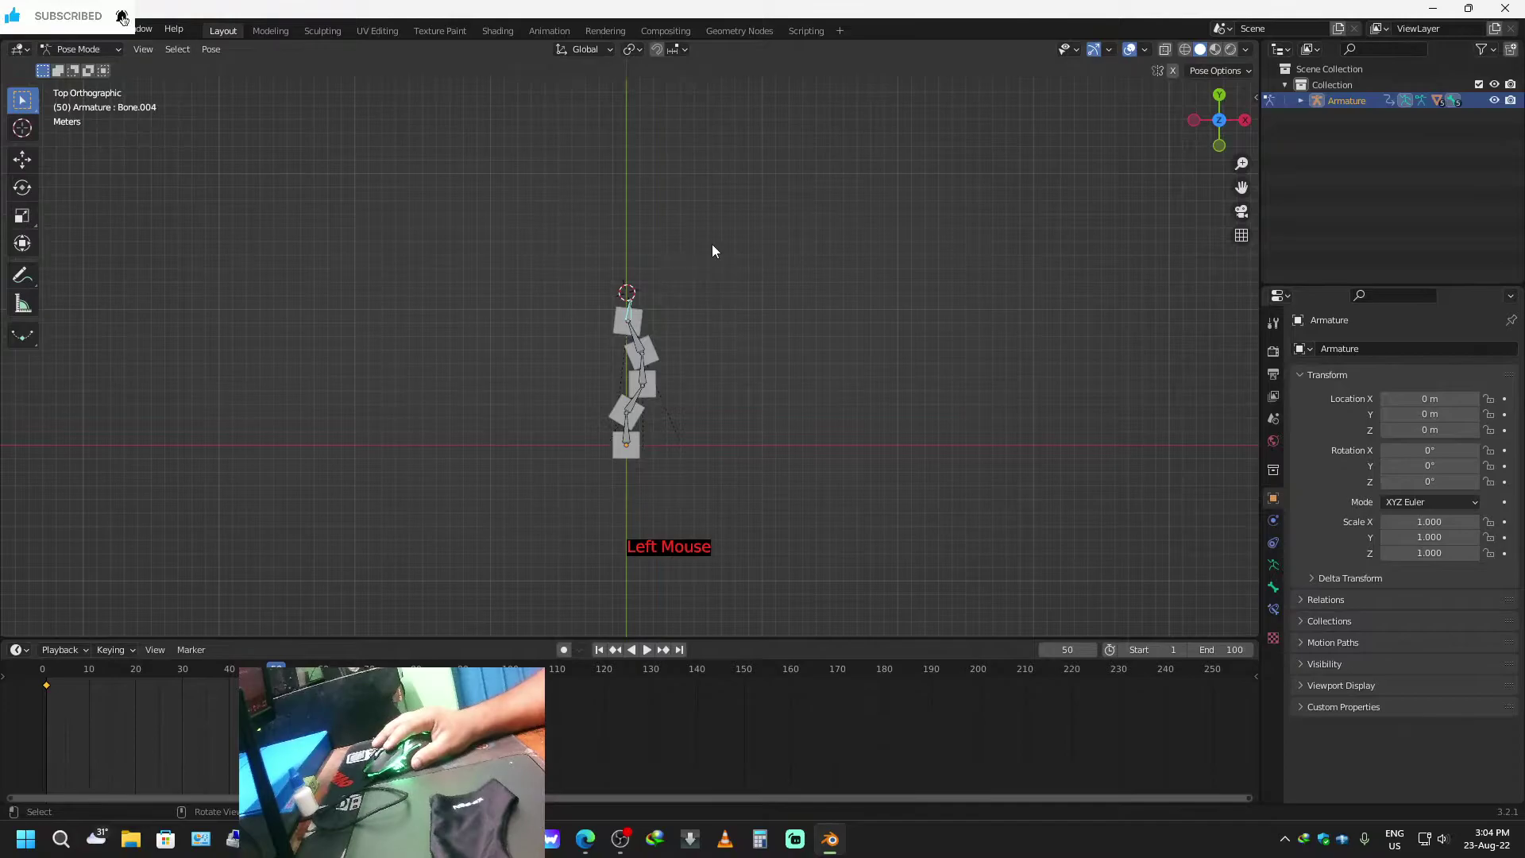
key(r)
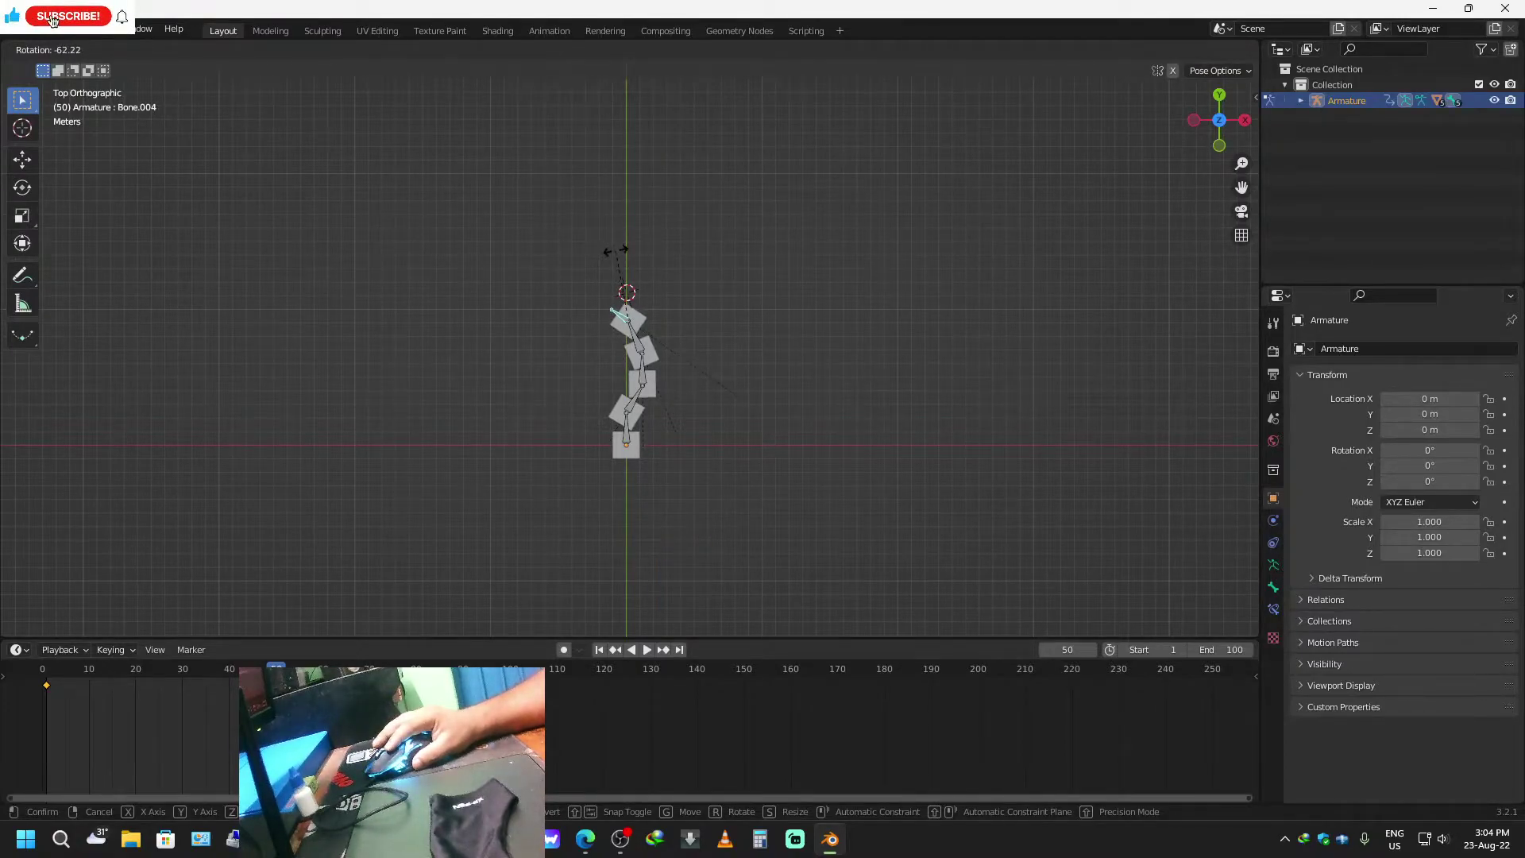
click(616, 251)
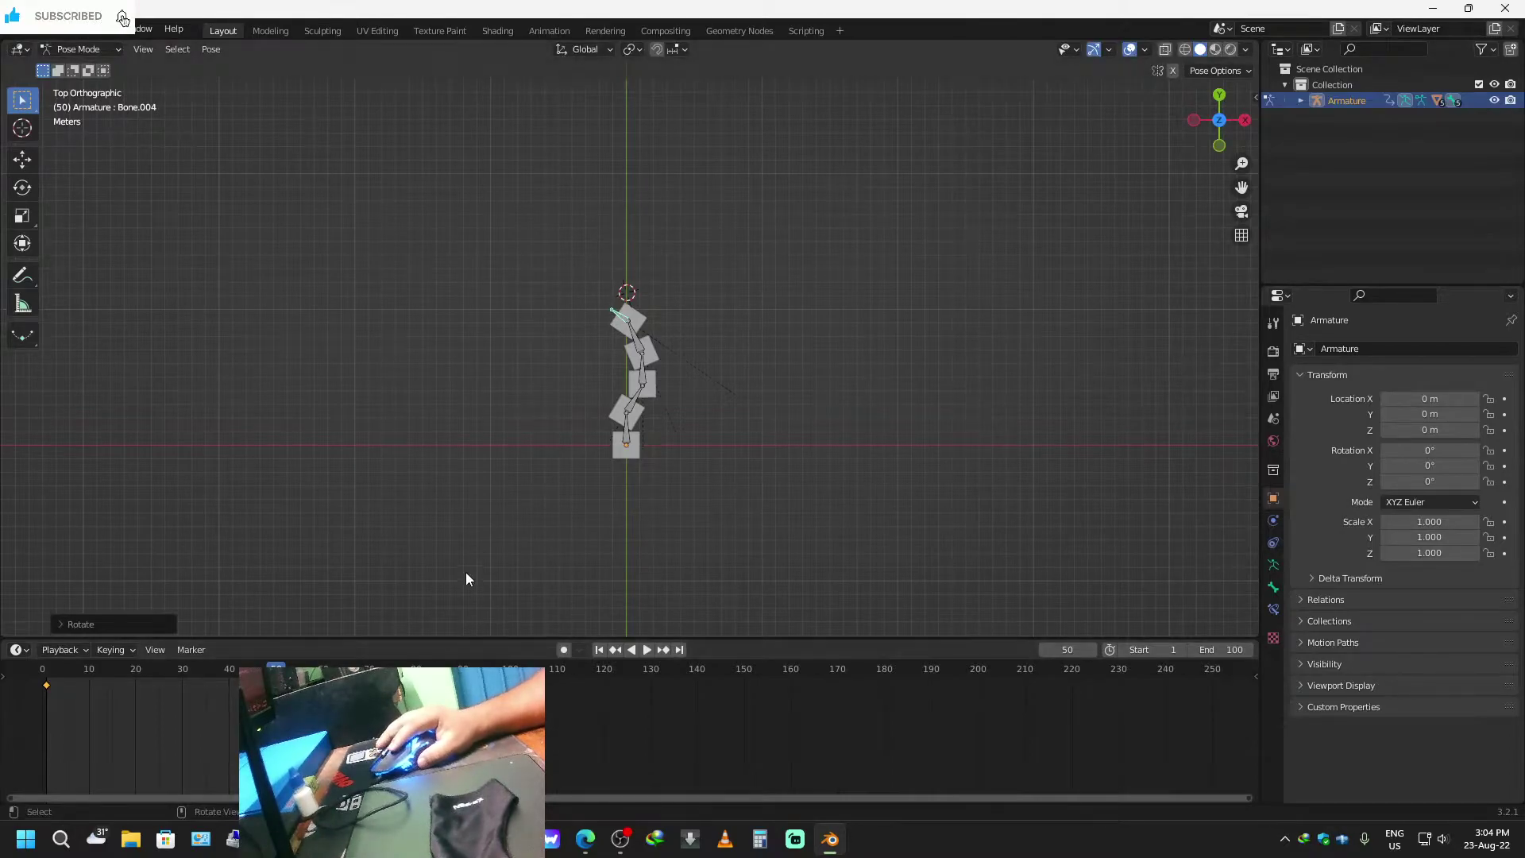
Insert Location keyframes at frame 50, first for Bone.004 alone and again with all bones selected.
key(i)
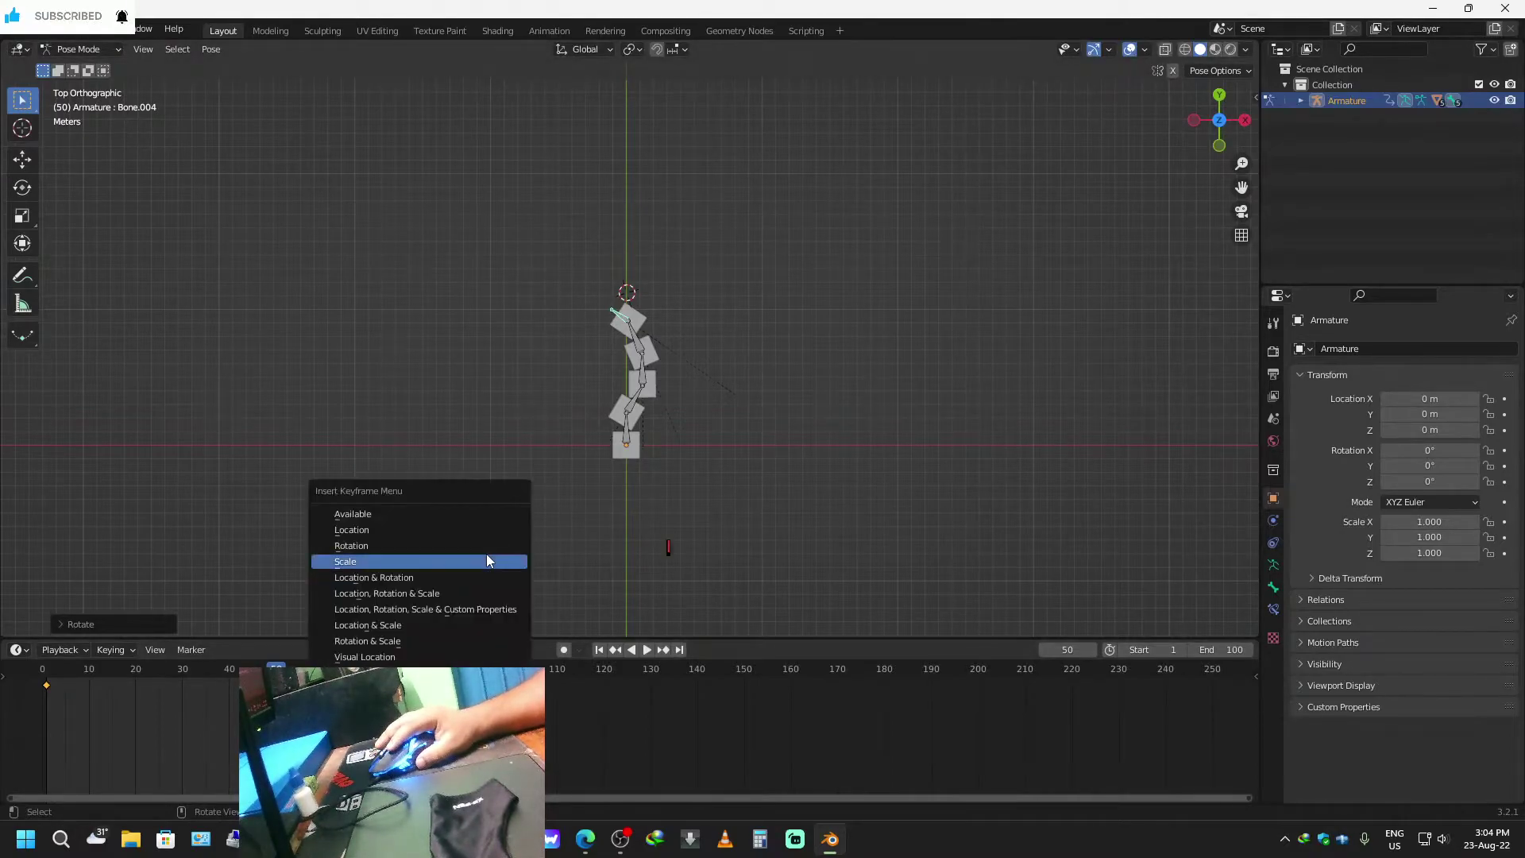
click(373, 528)
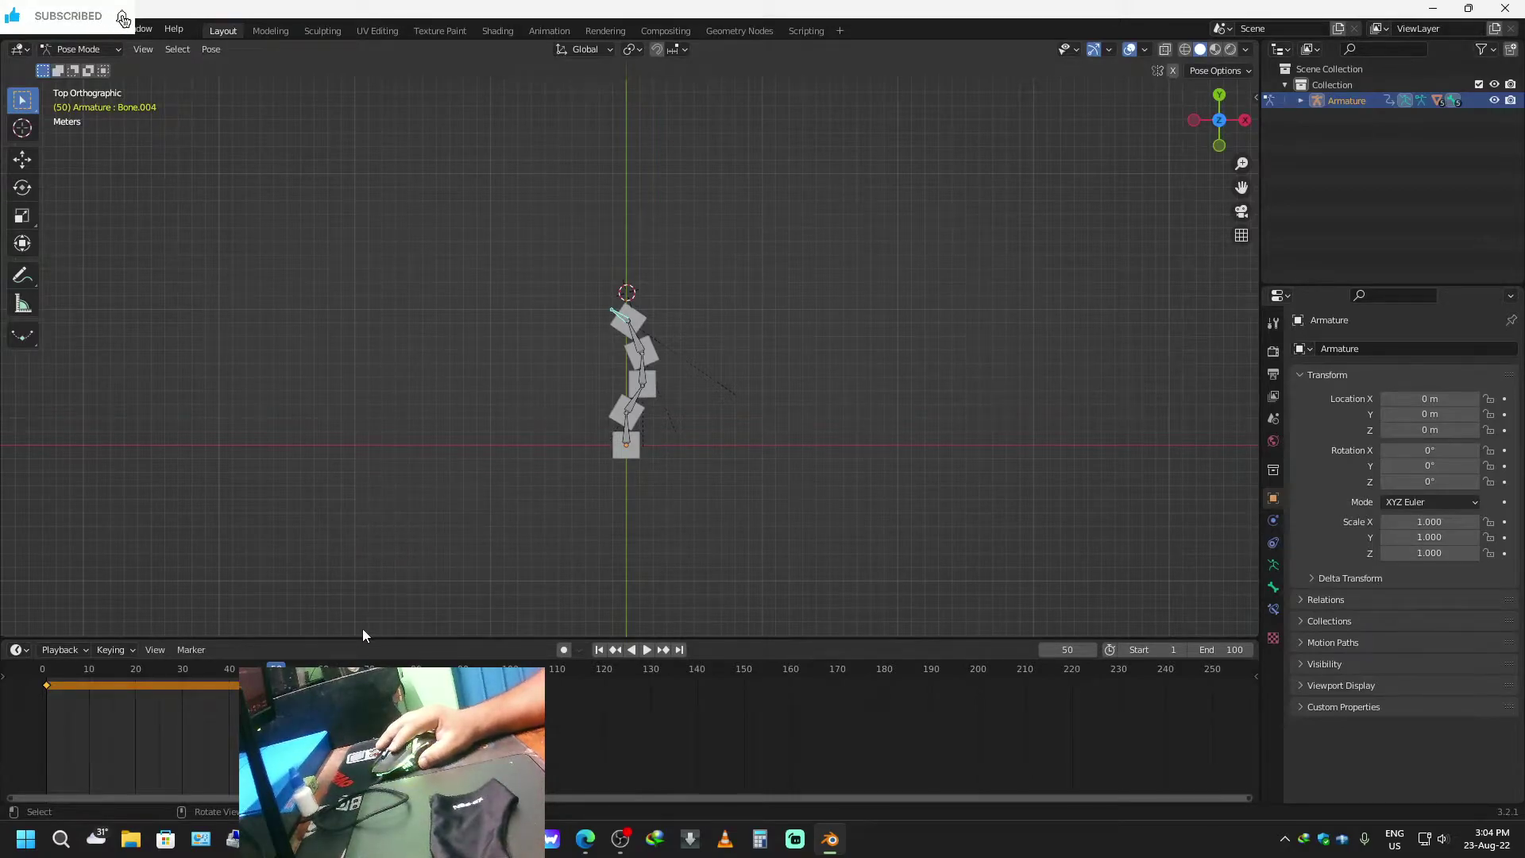
key(a)
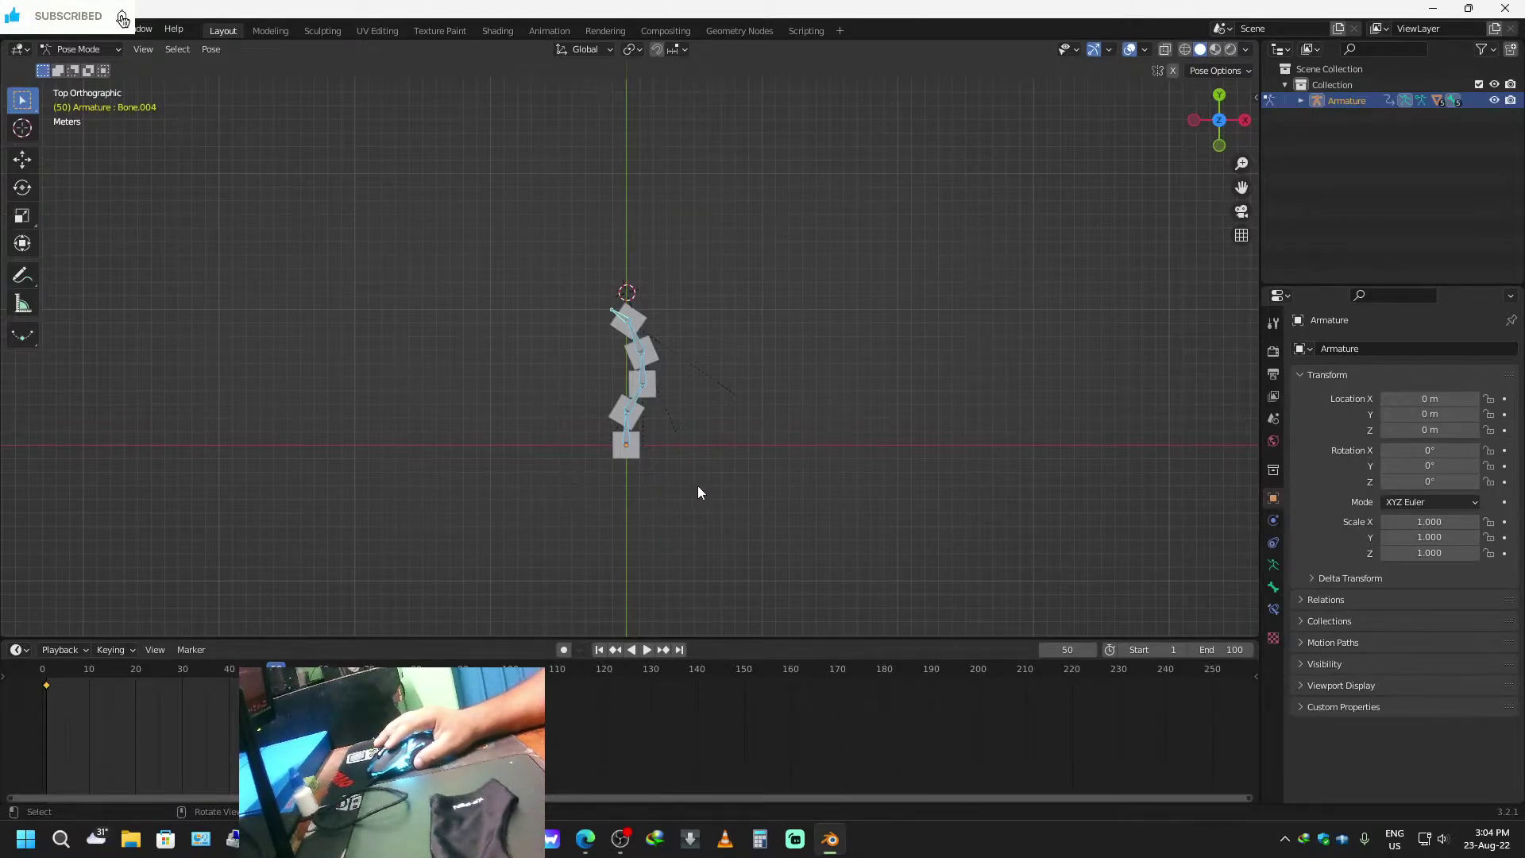
key(i)
click(627, 496)
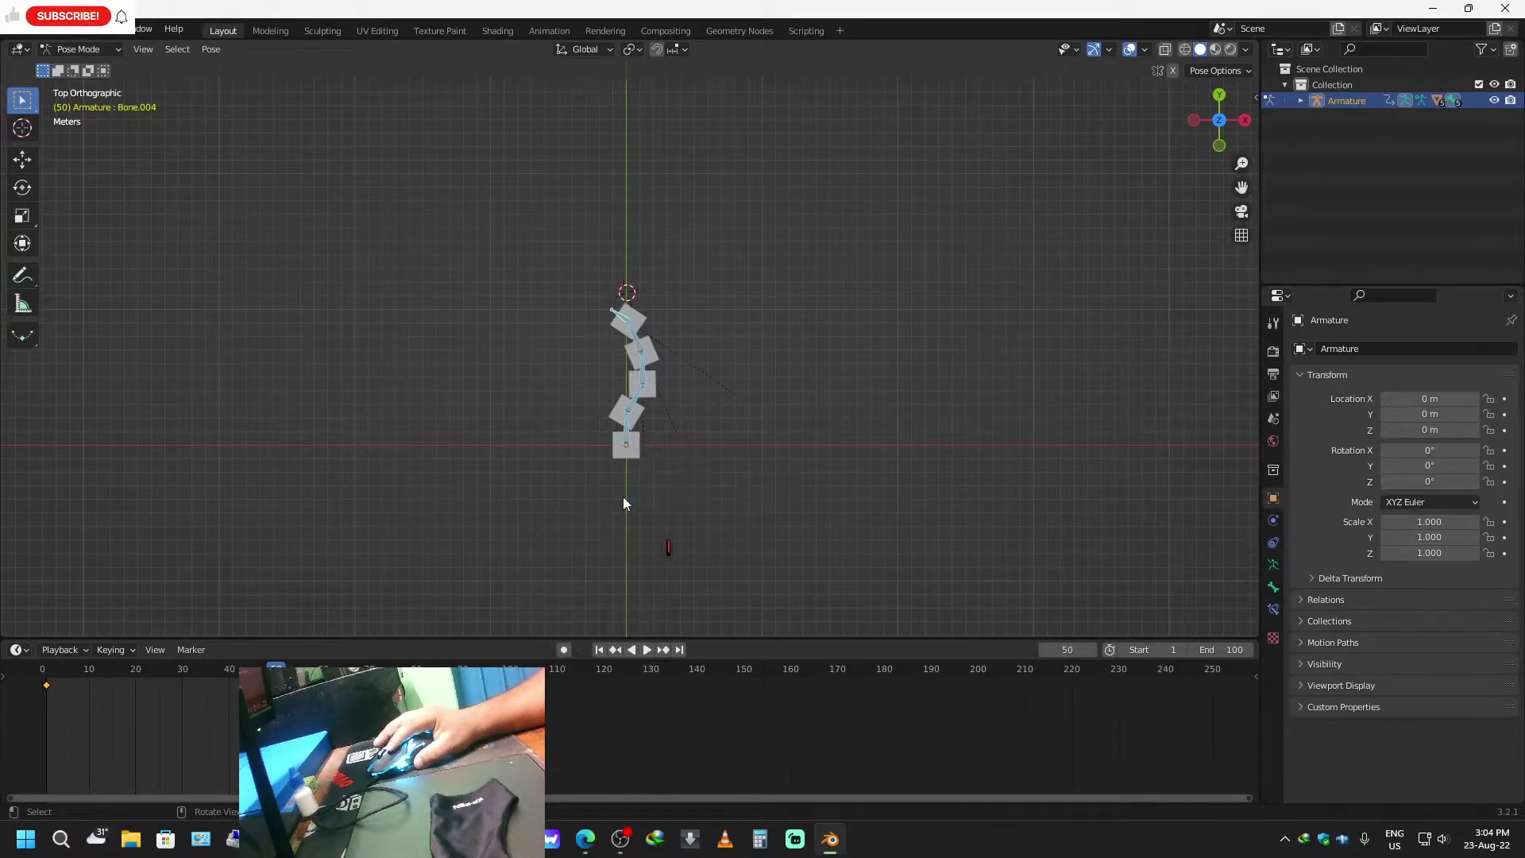
Play the animation from frame 1 to check the motion, stop it and return to the first frame.
click(74, 684)
drag(76, 687, 45, 688)
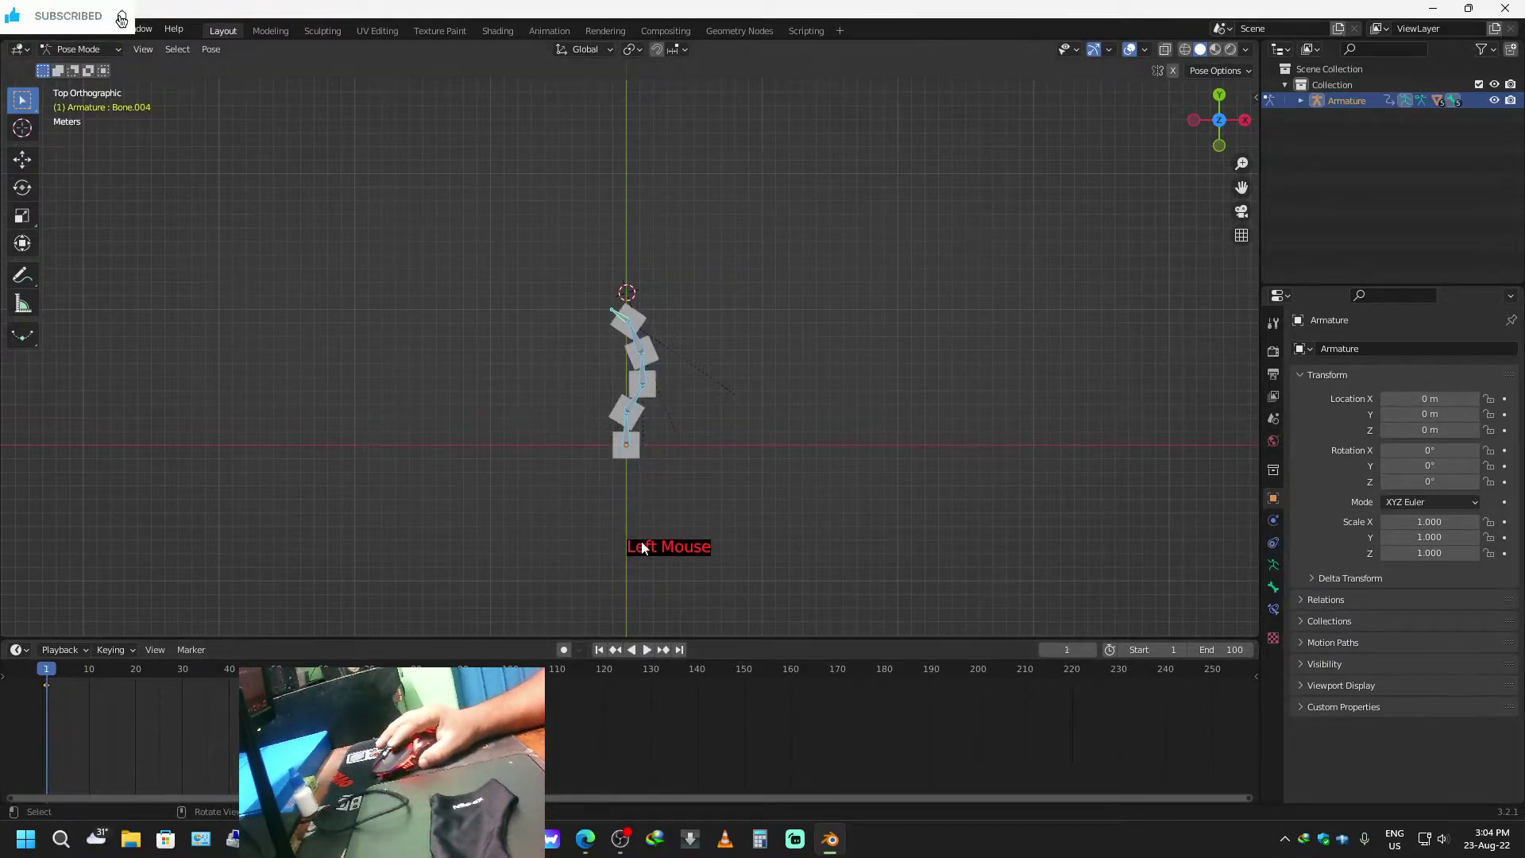
key(space)
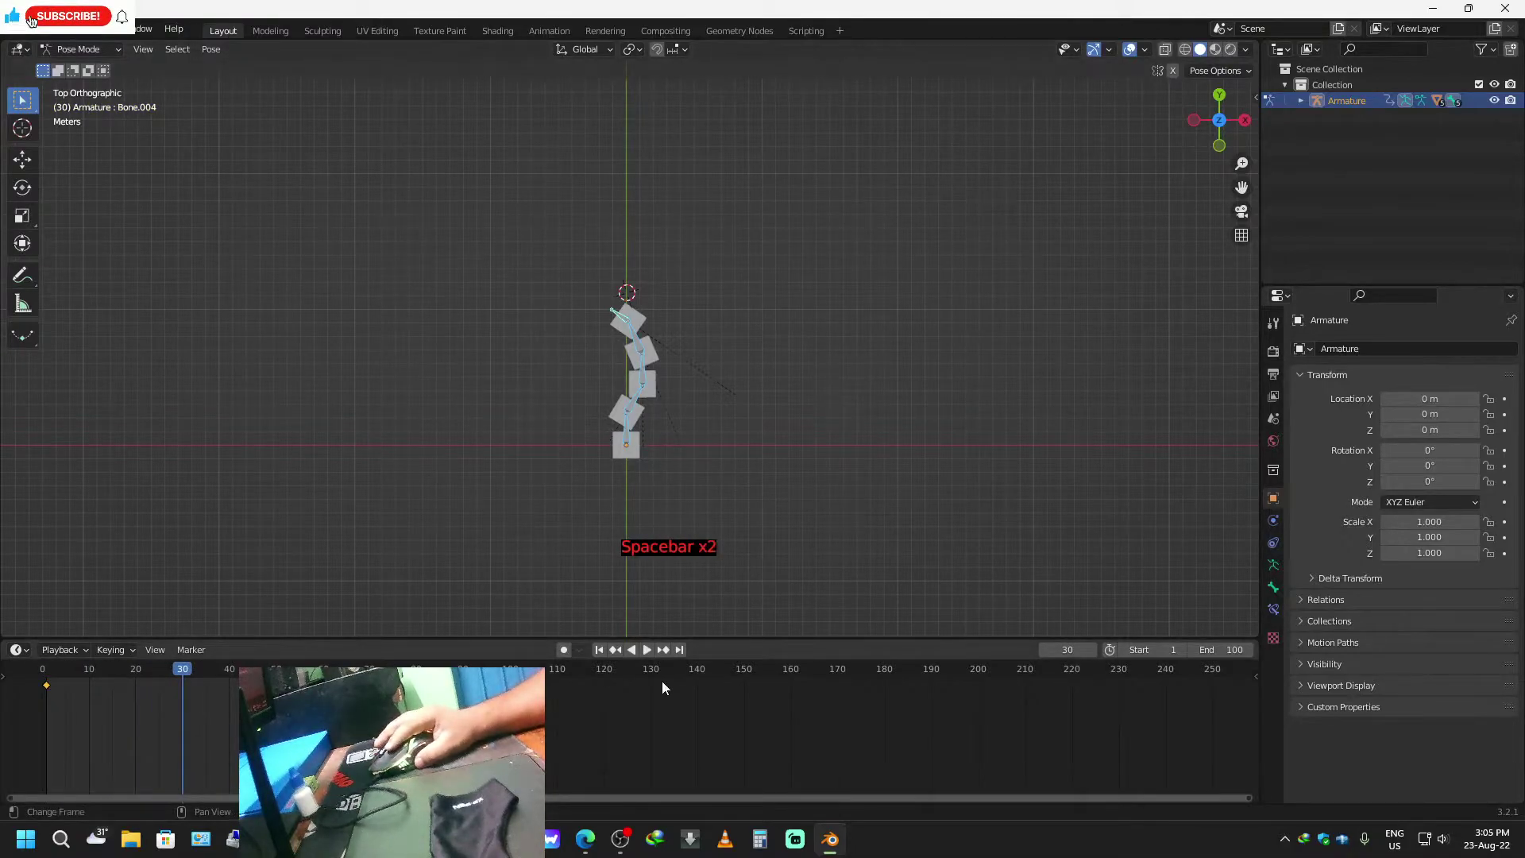
click(599, 650)
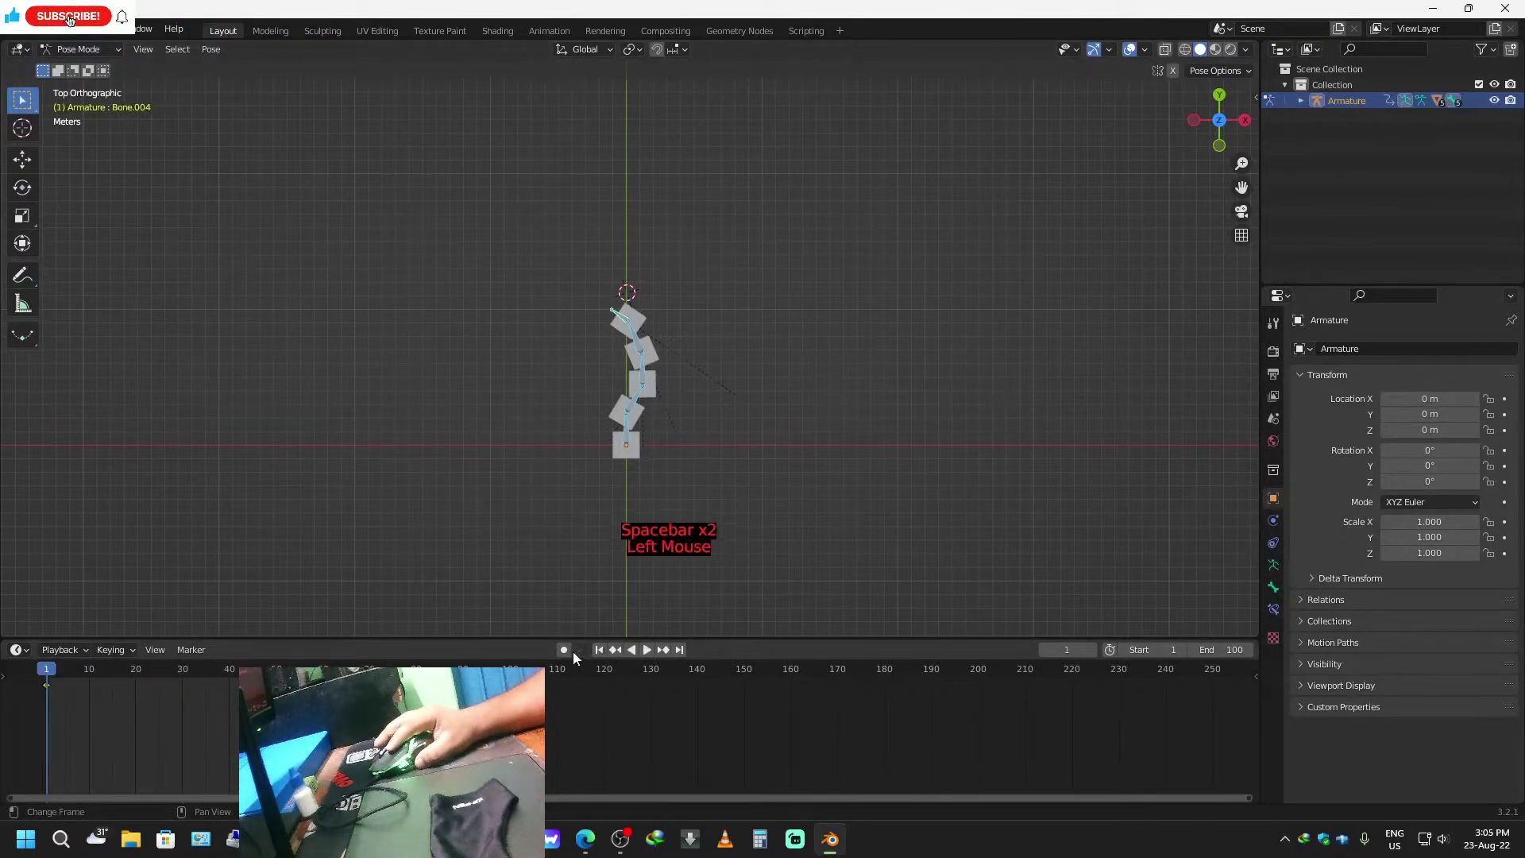
At frame 1, rotate Bone.001 about 70° counterclockwise and Bone.002 clockwise so the chain leans to the upper left.
click(640, 426)
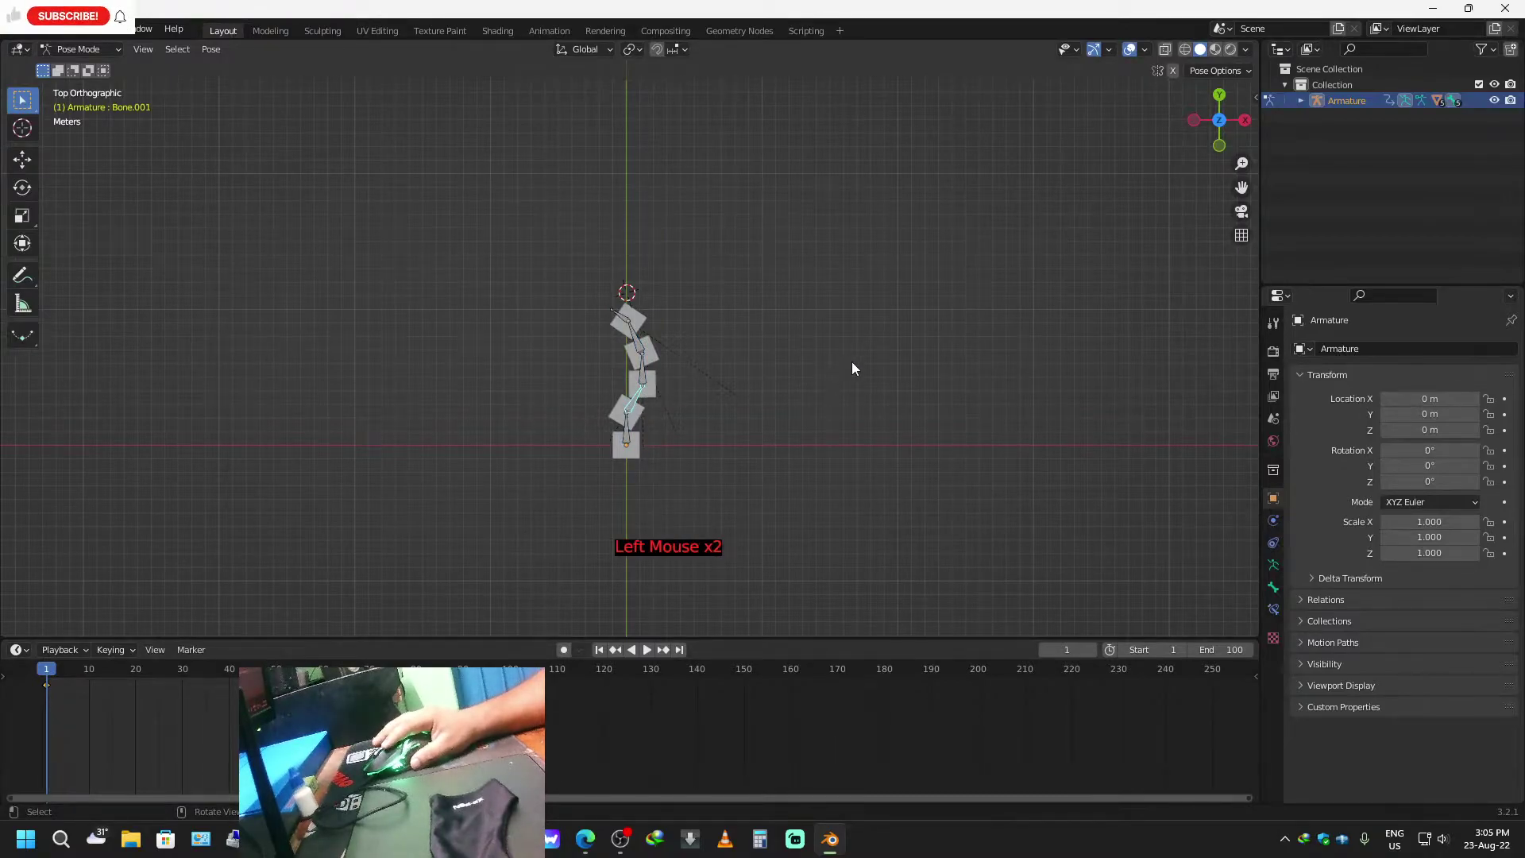
key(r)
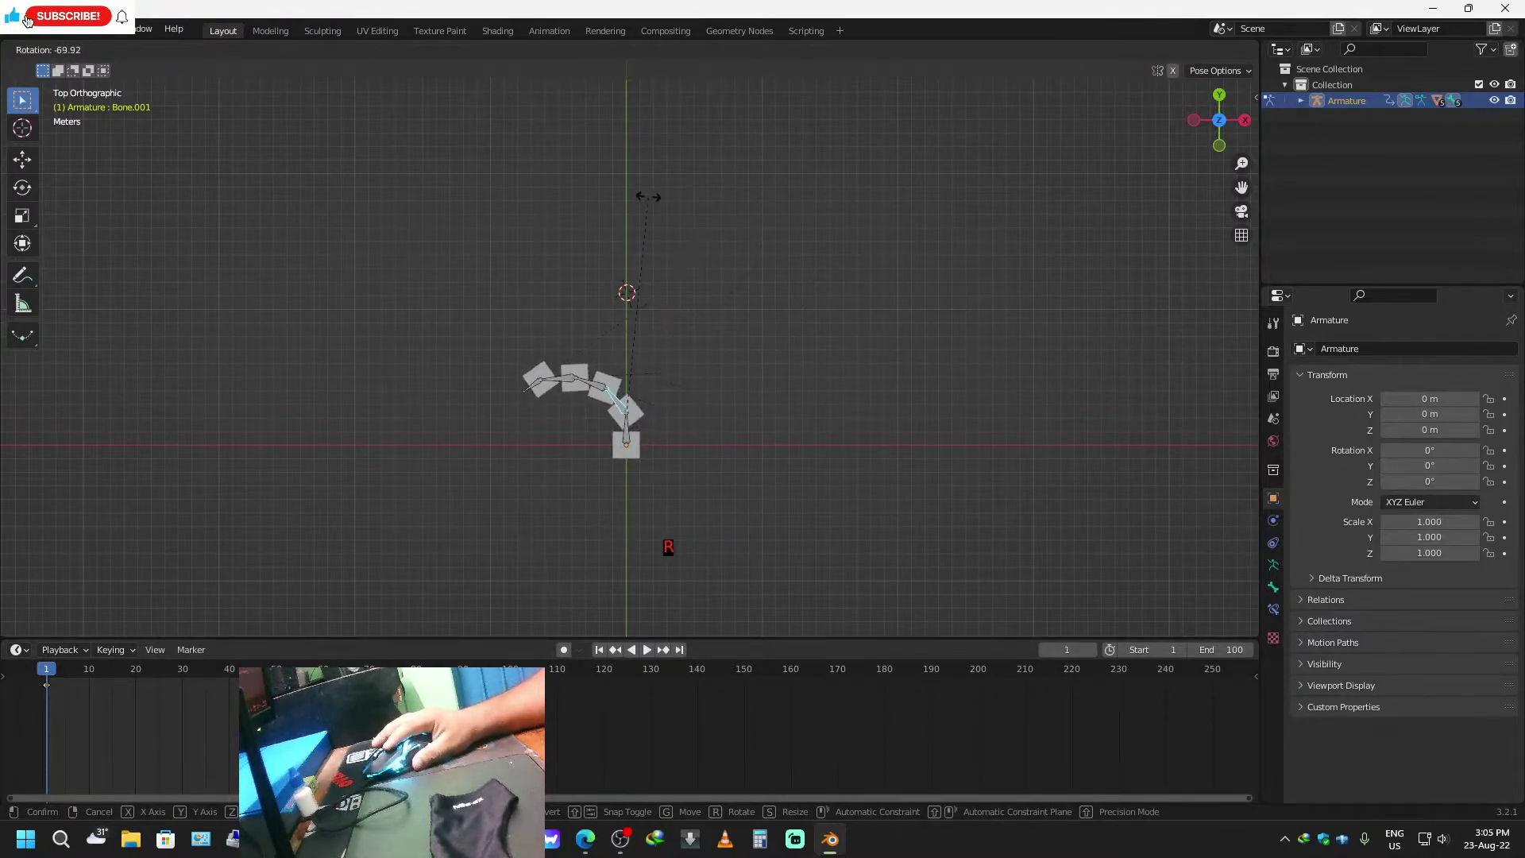
click(648, 197)
click(594, 384)
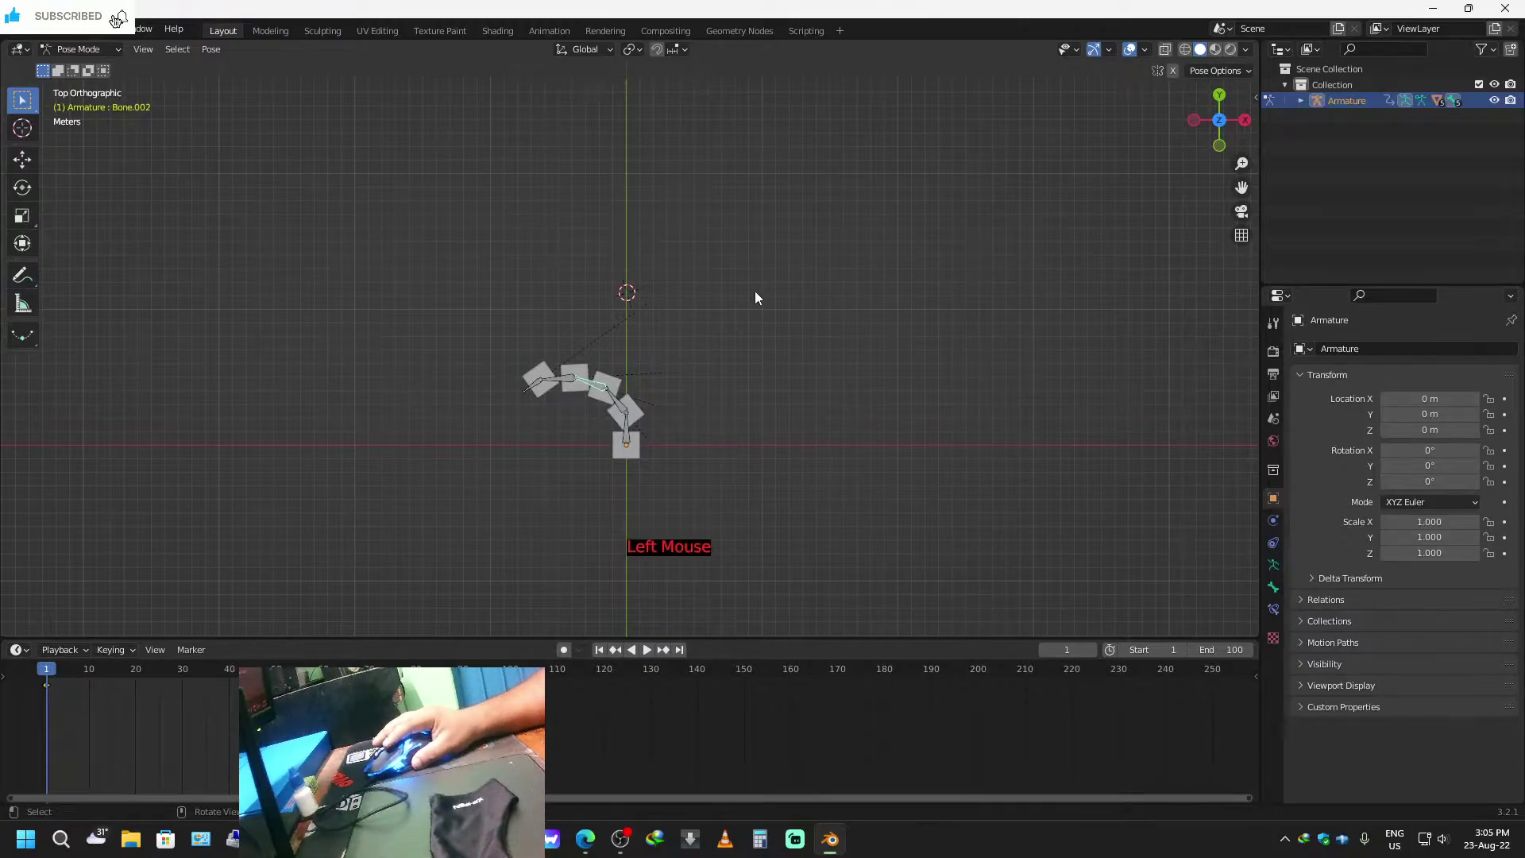
click(615, 383)
click(599, 389)
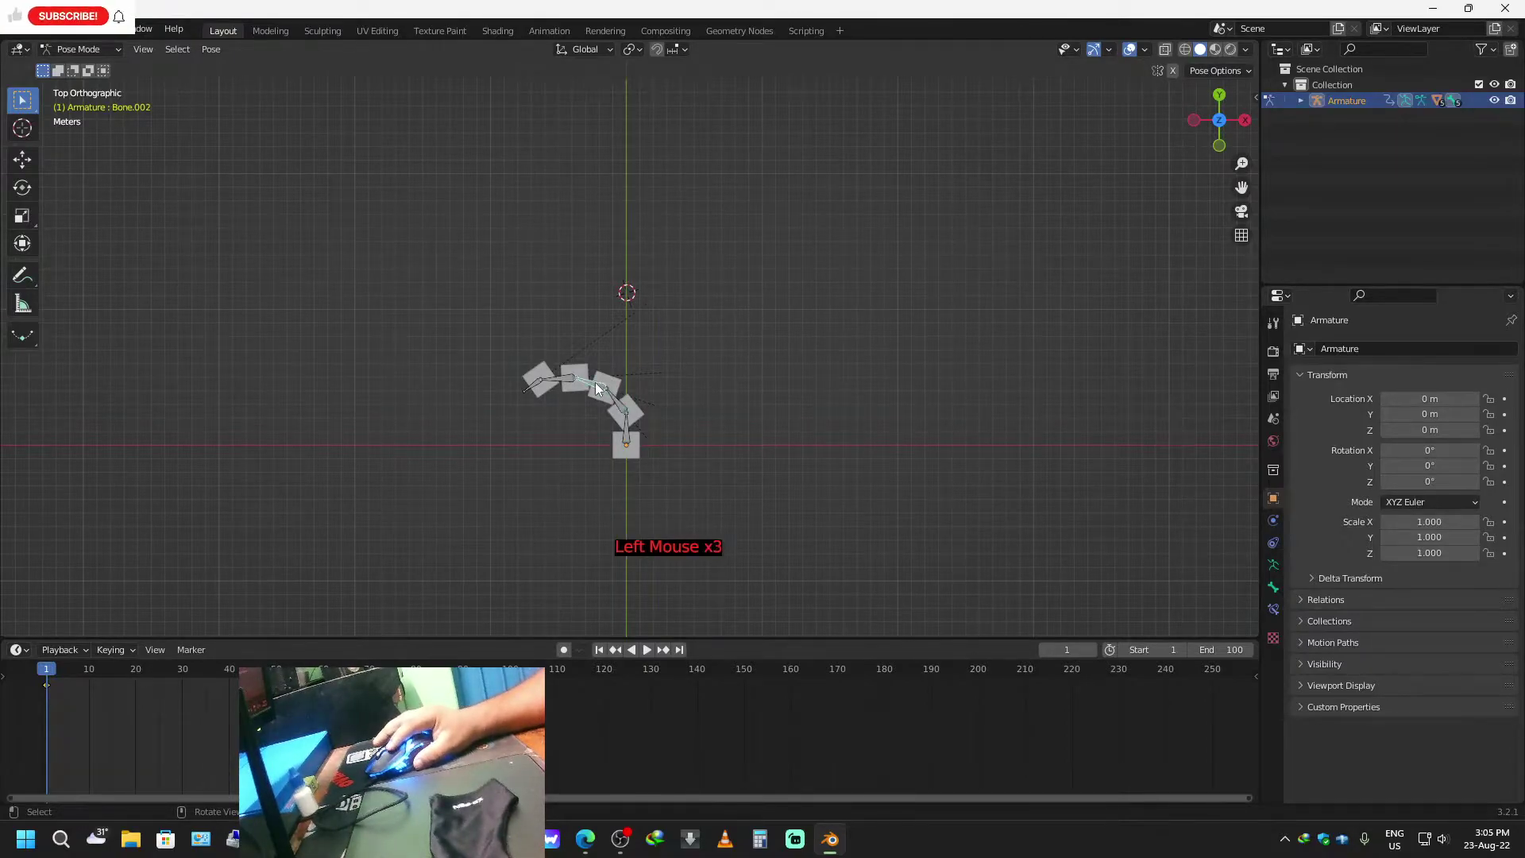
key(r)
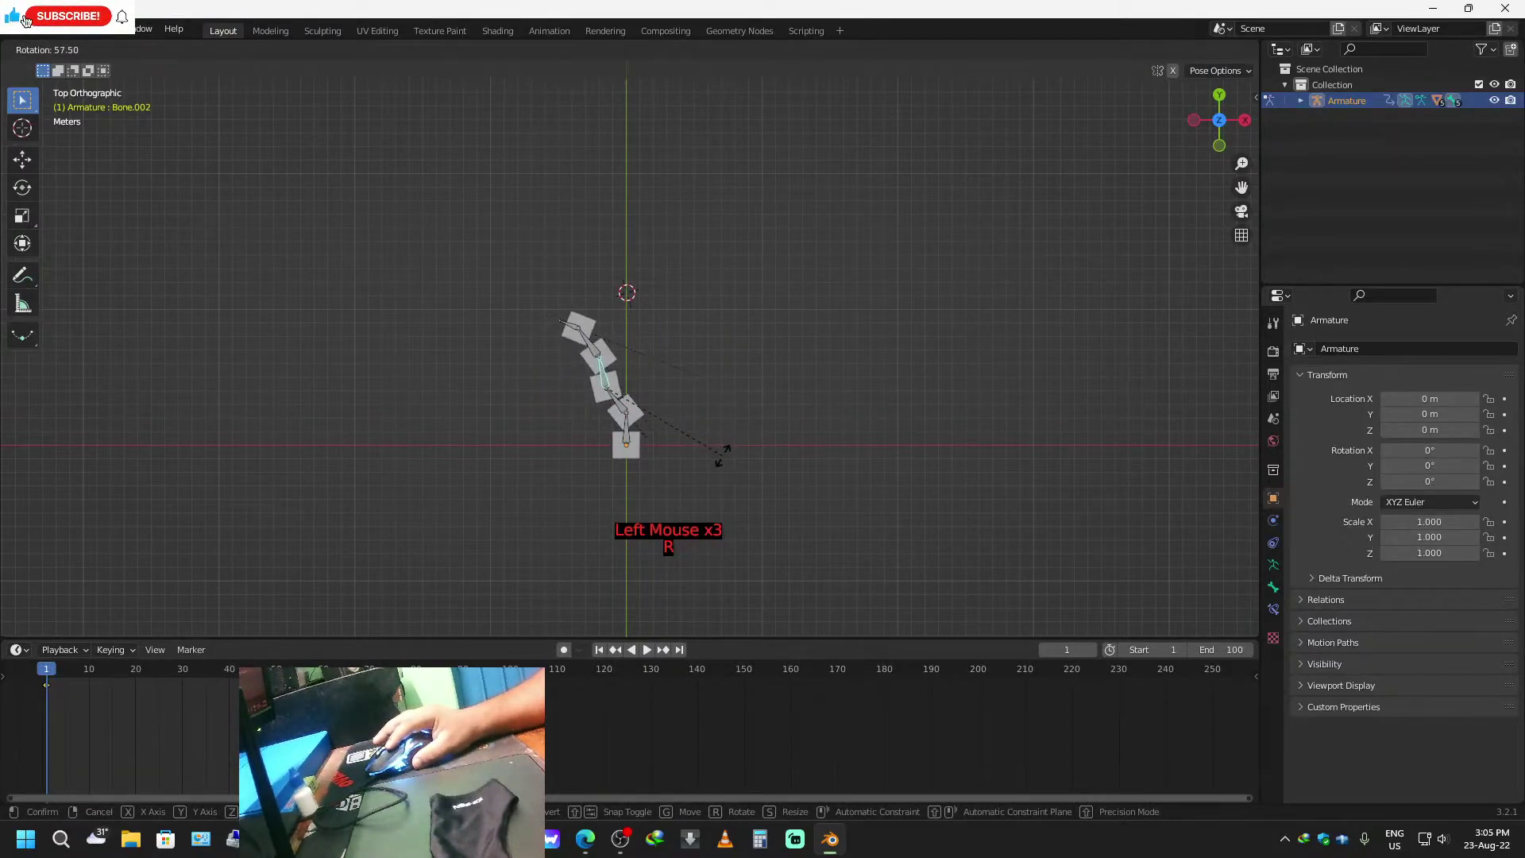
click(720, 447)
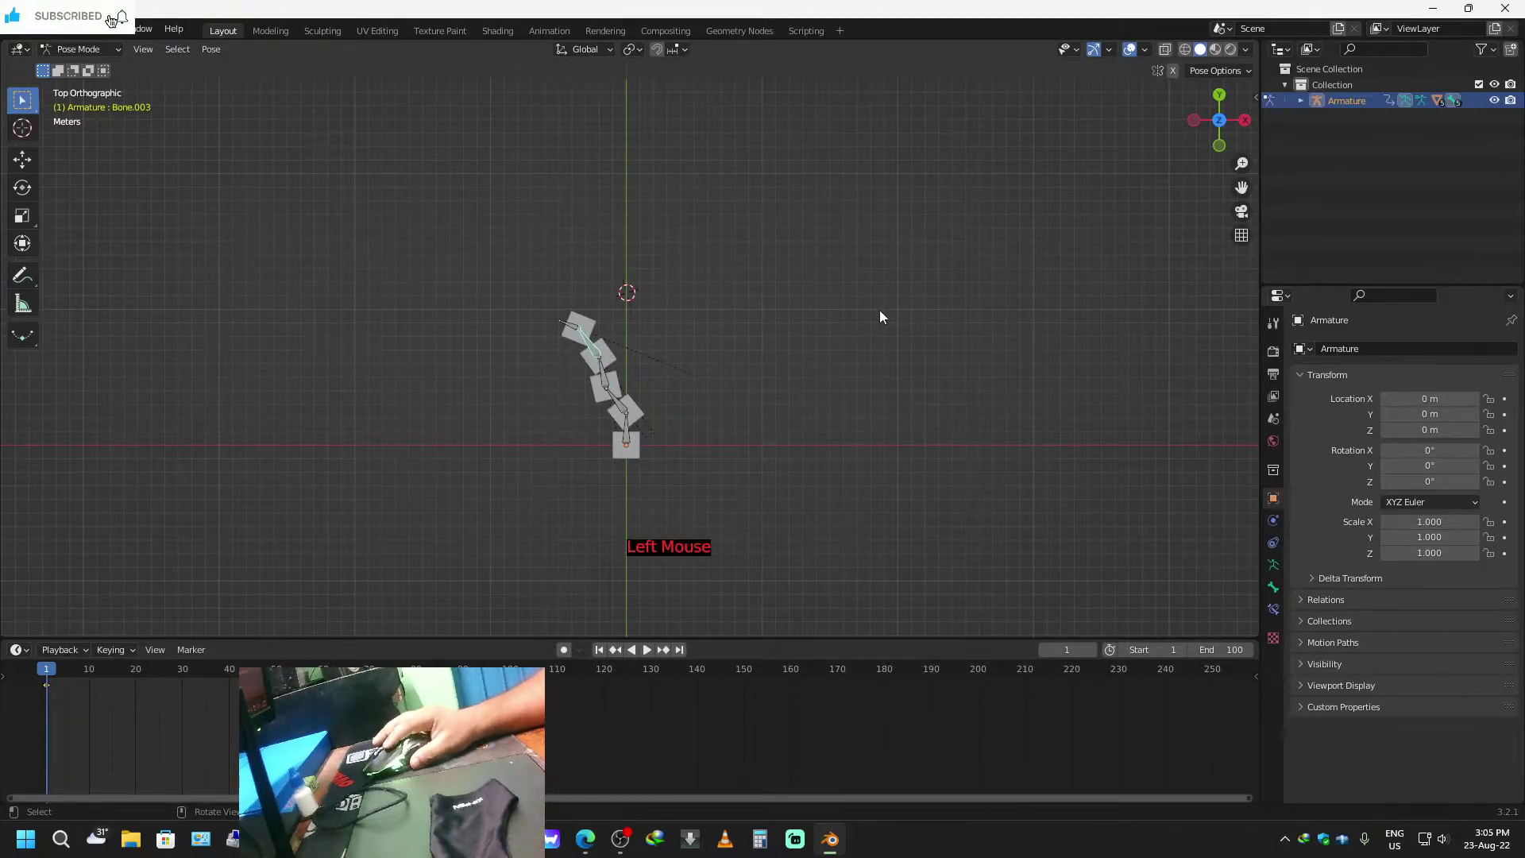
Rotate Bone.003 and Bone.004 clockwise toward the upper right and insert a Rotation keyframe for Bone.004 at frame 1.
key(r)
click(781, 482)
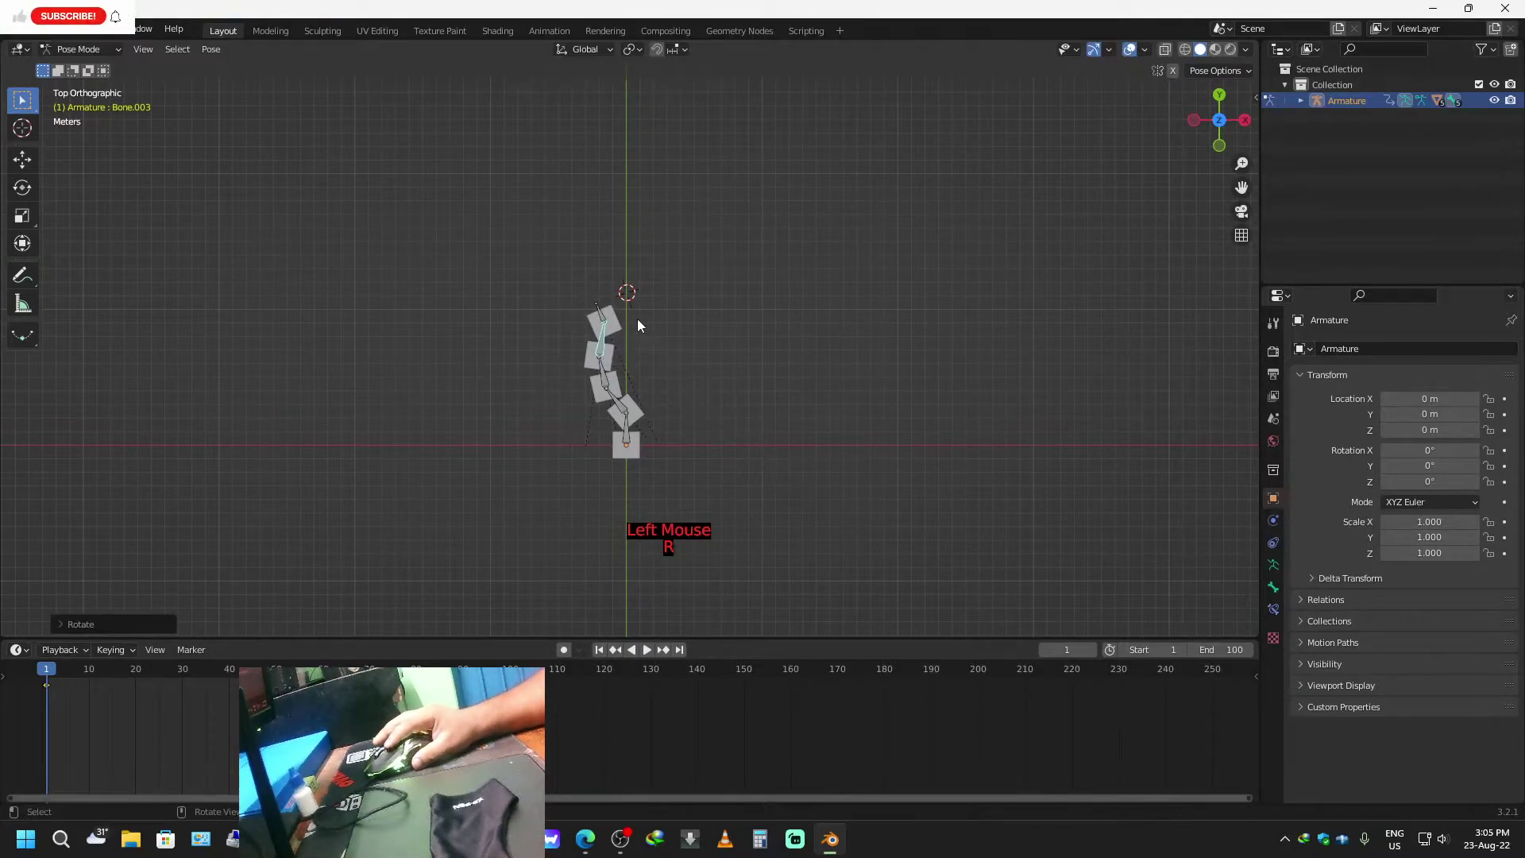
click(608, 307)
key(r)
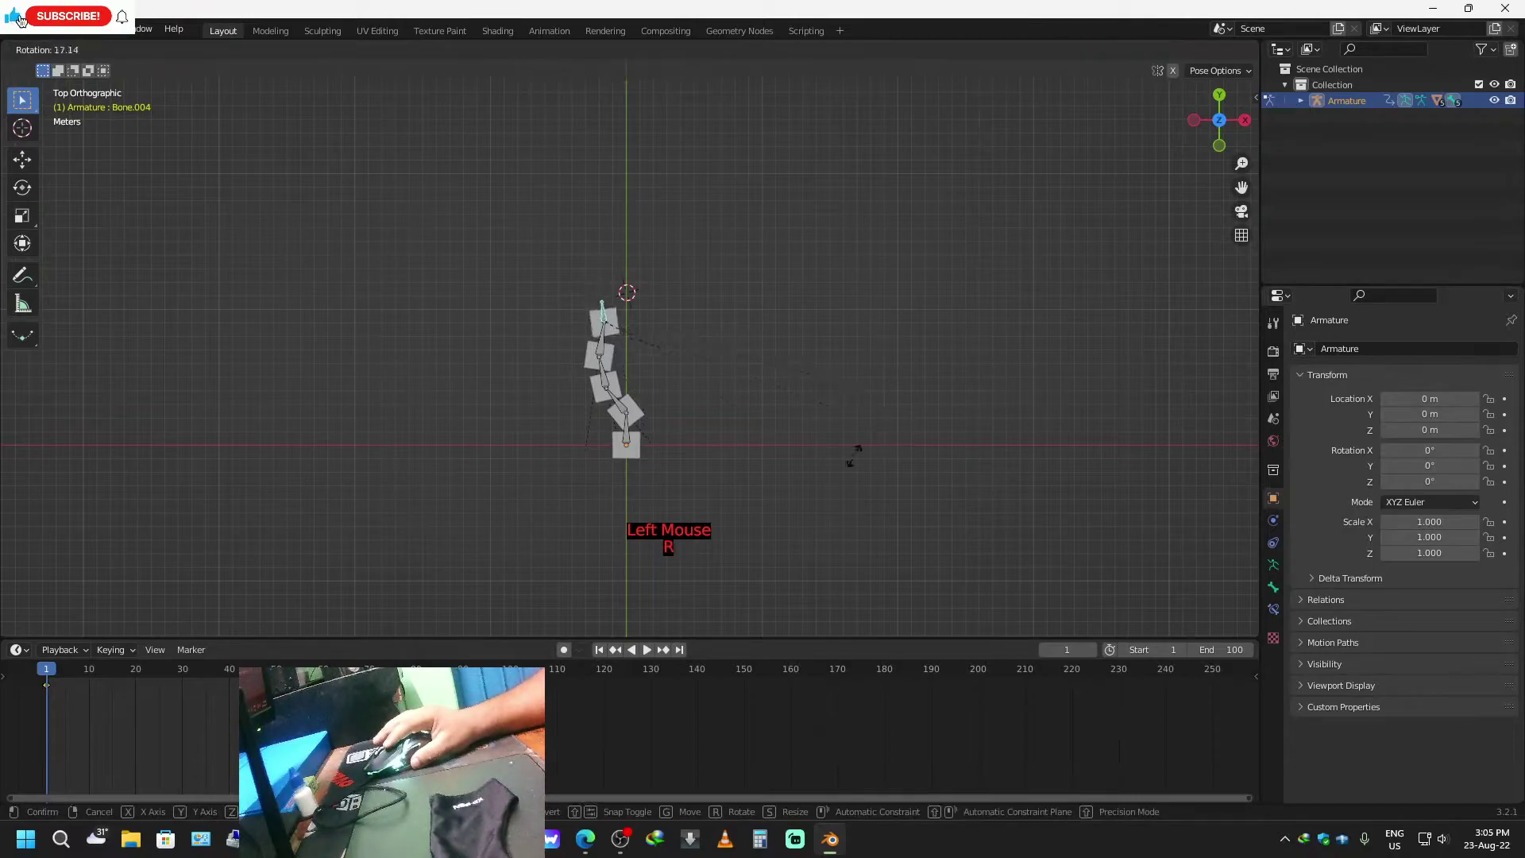
click(661, 588)
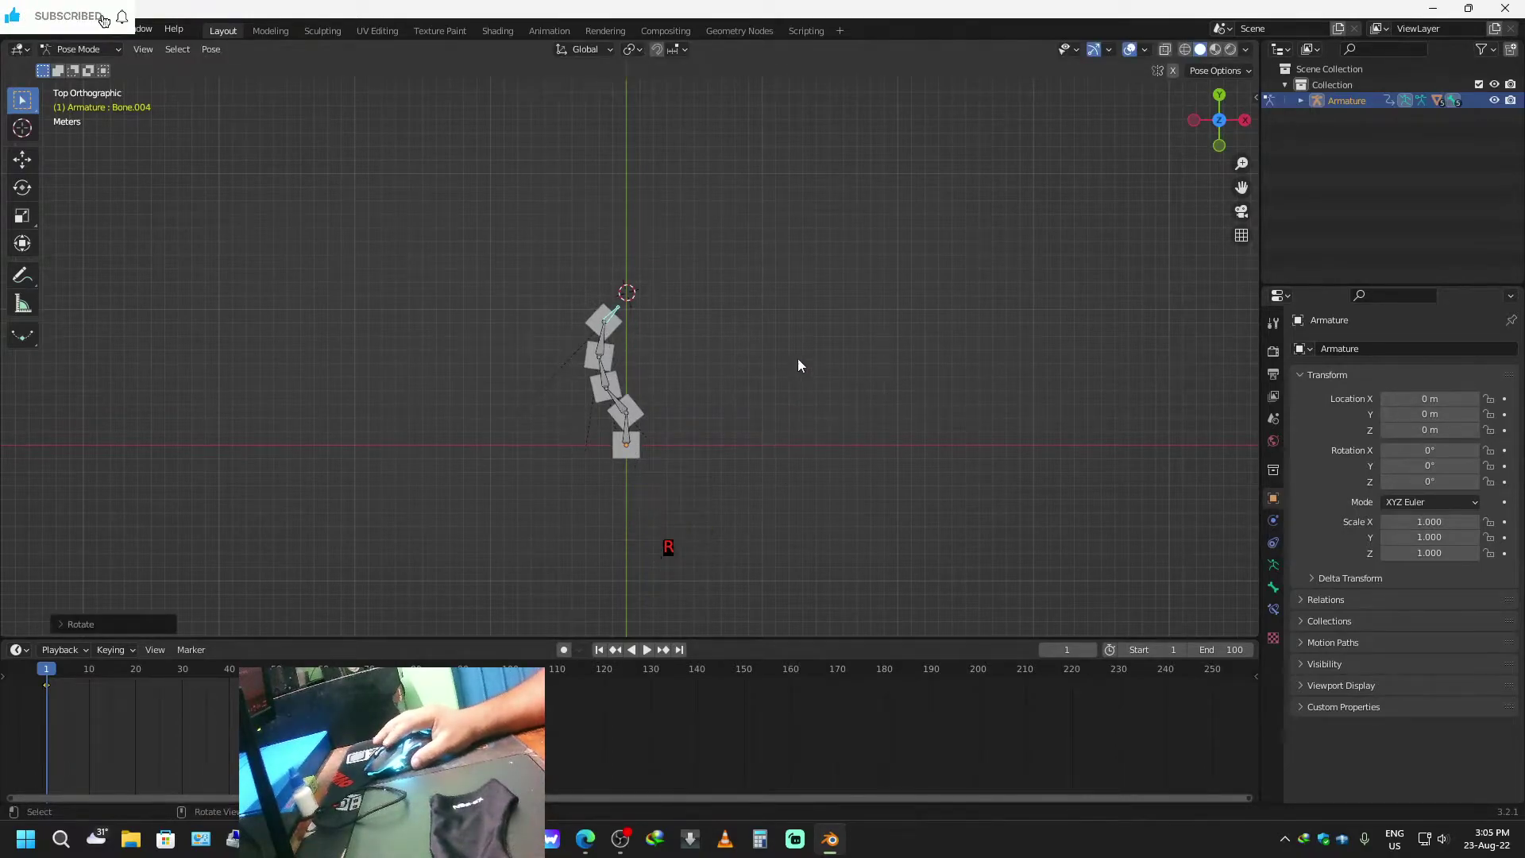
key(i)
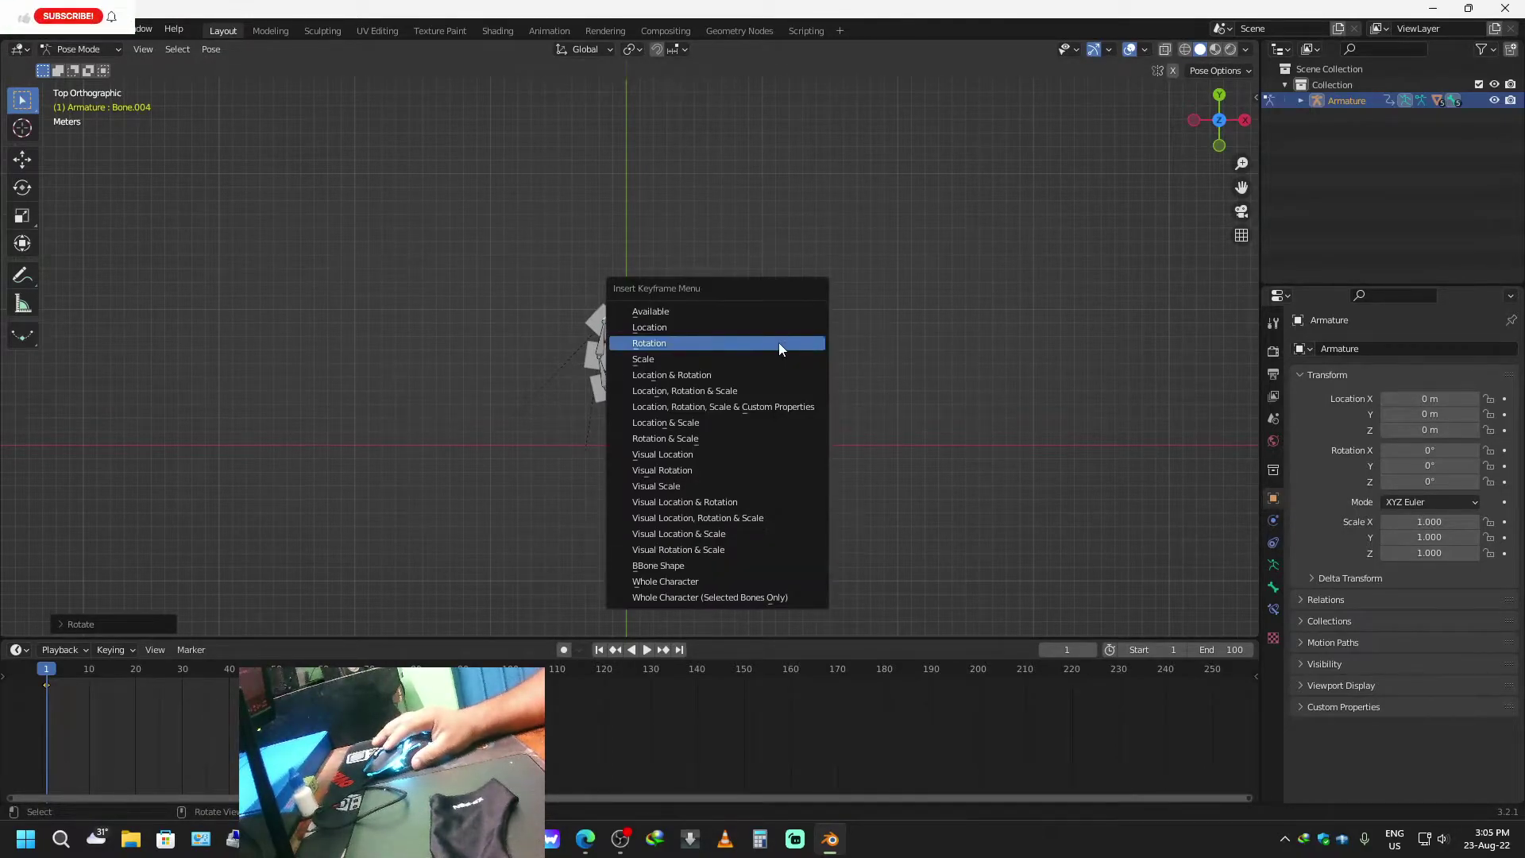
click(779, 344)
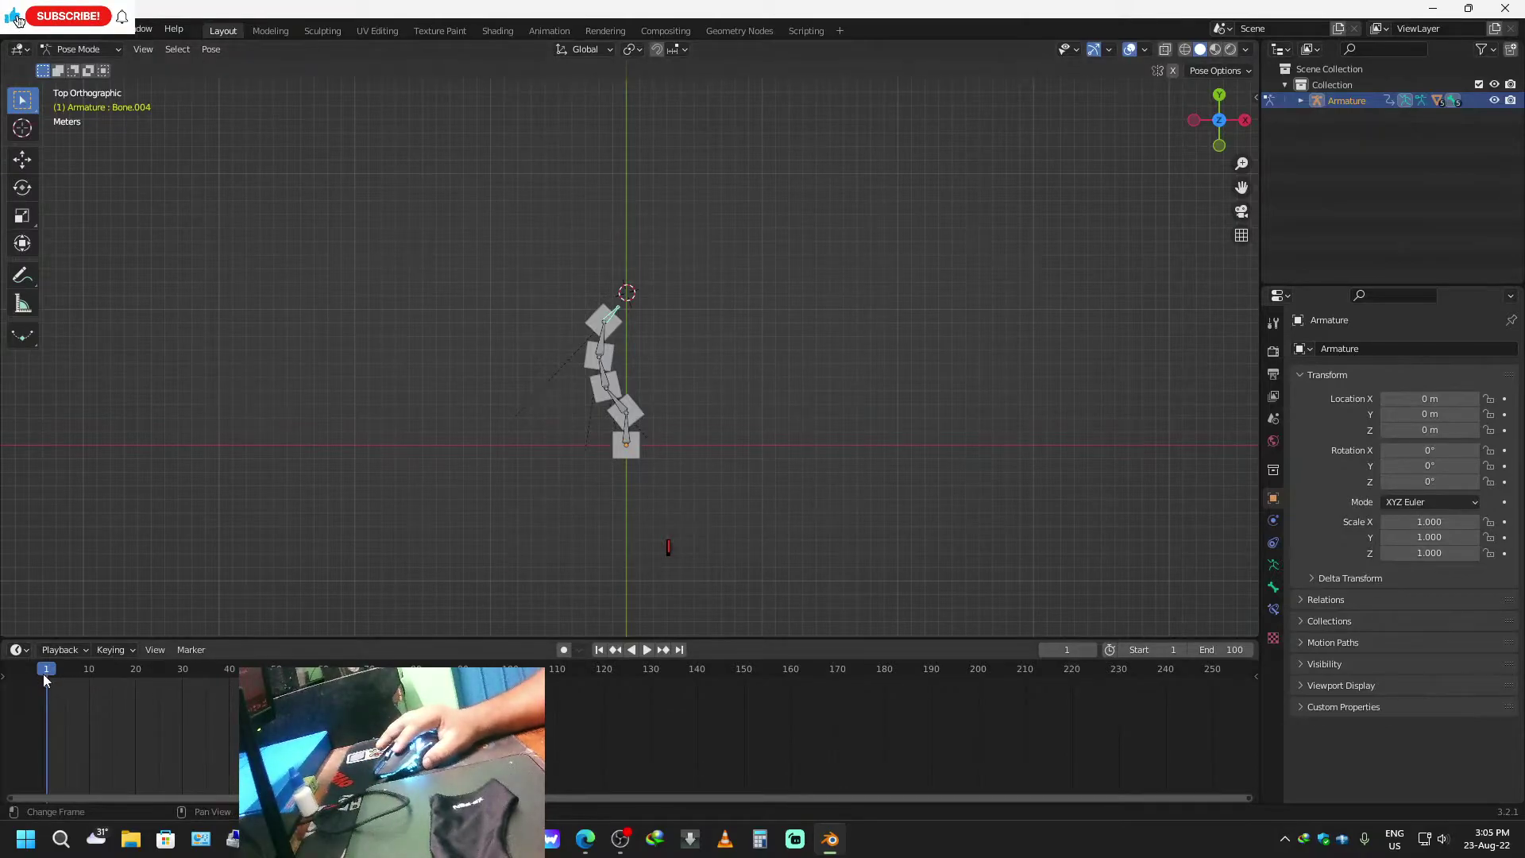
Play the animation from frame 1, stop it and return to the first frame.
key(space)
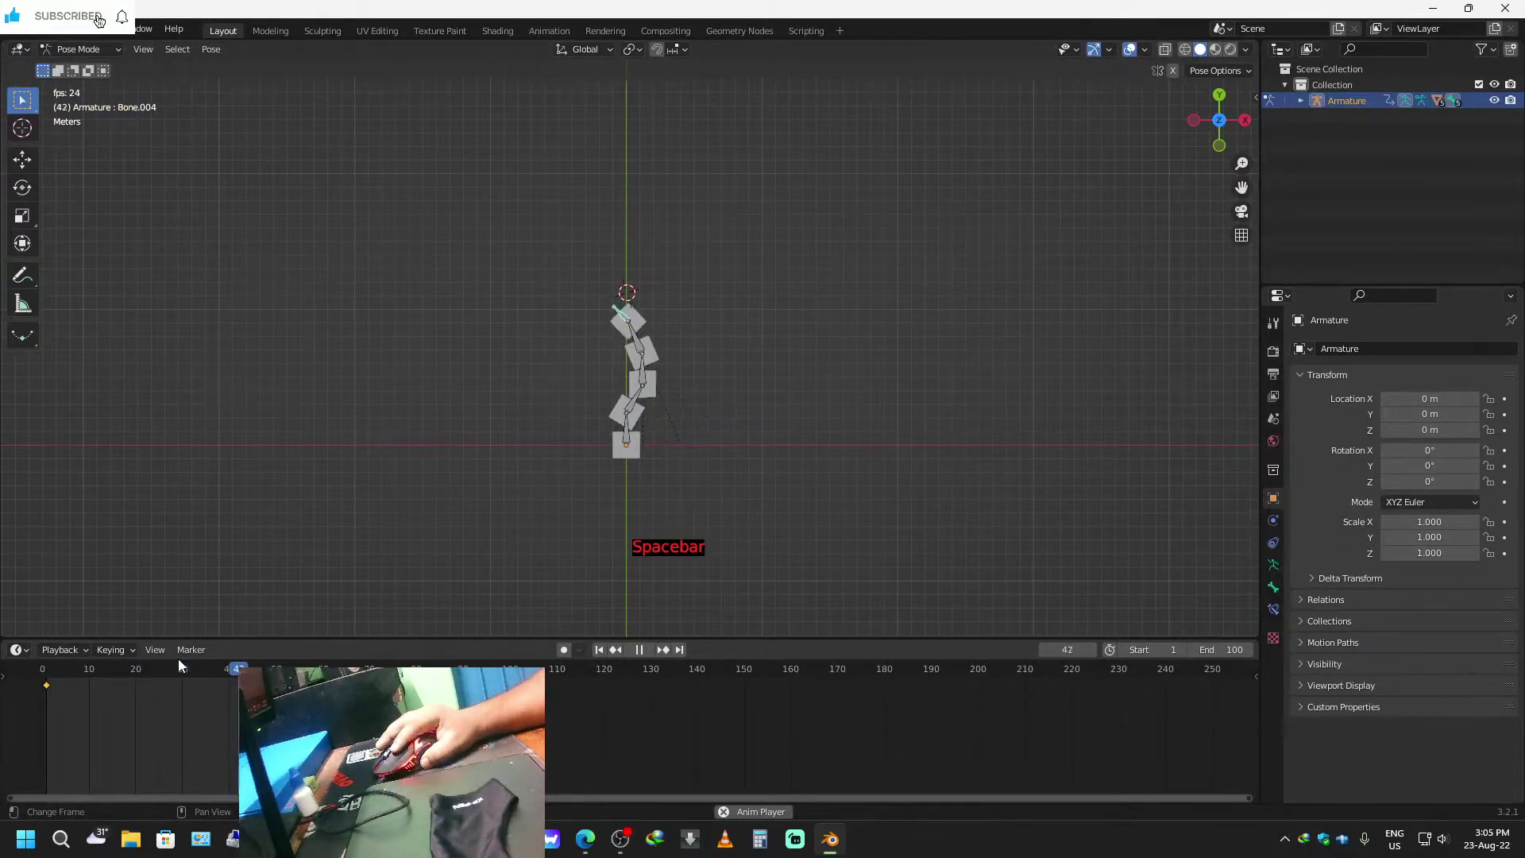
key(space)
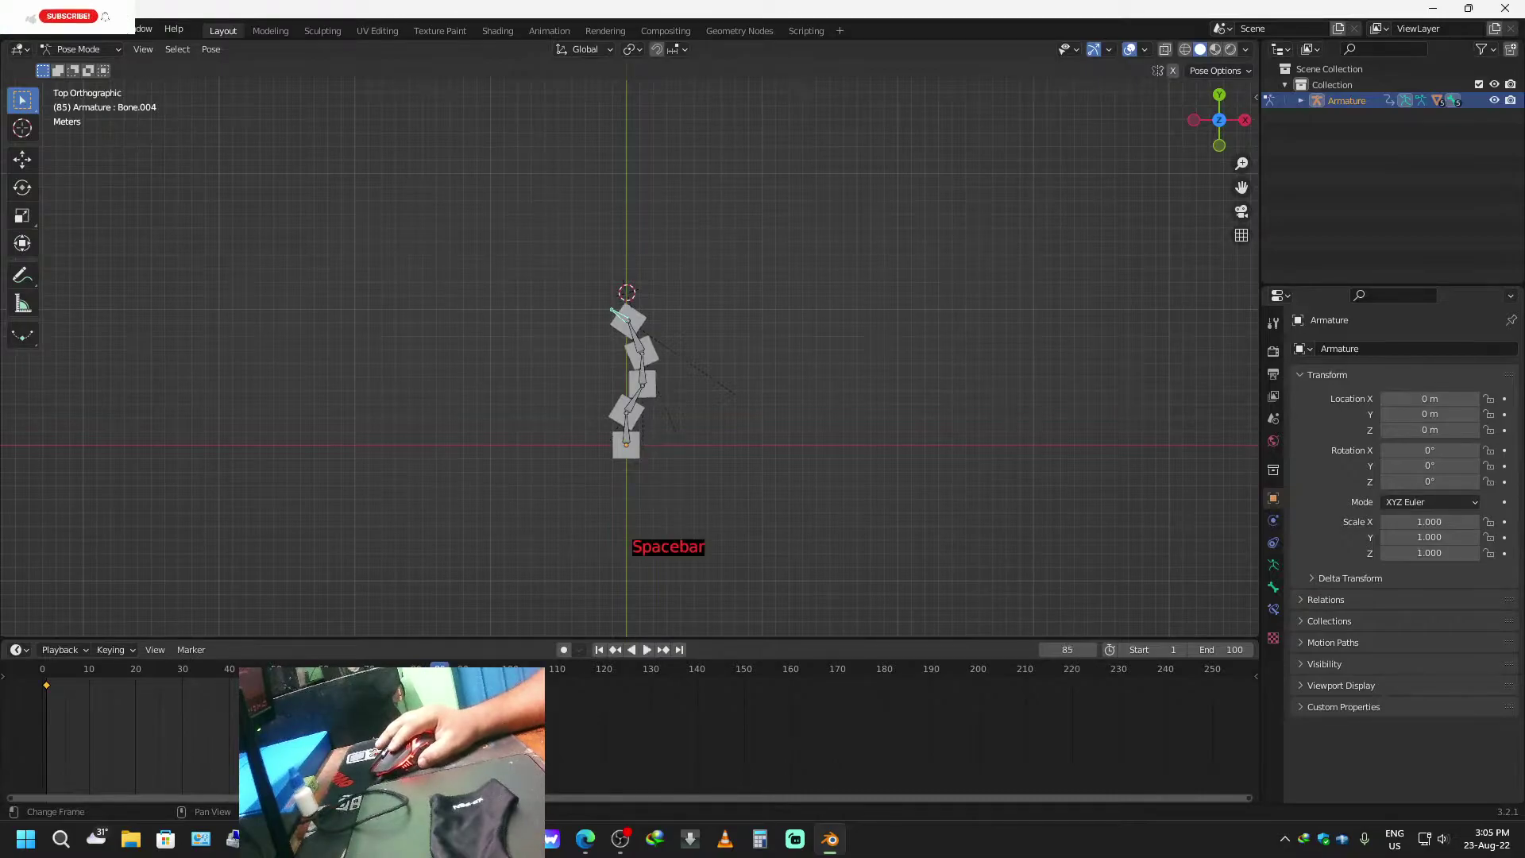
click(602, 650)
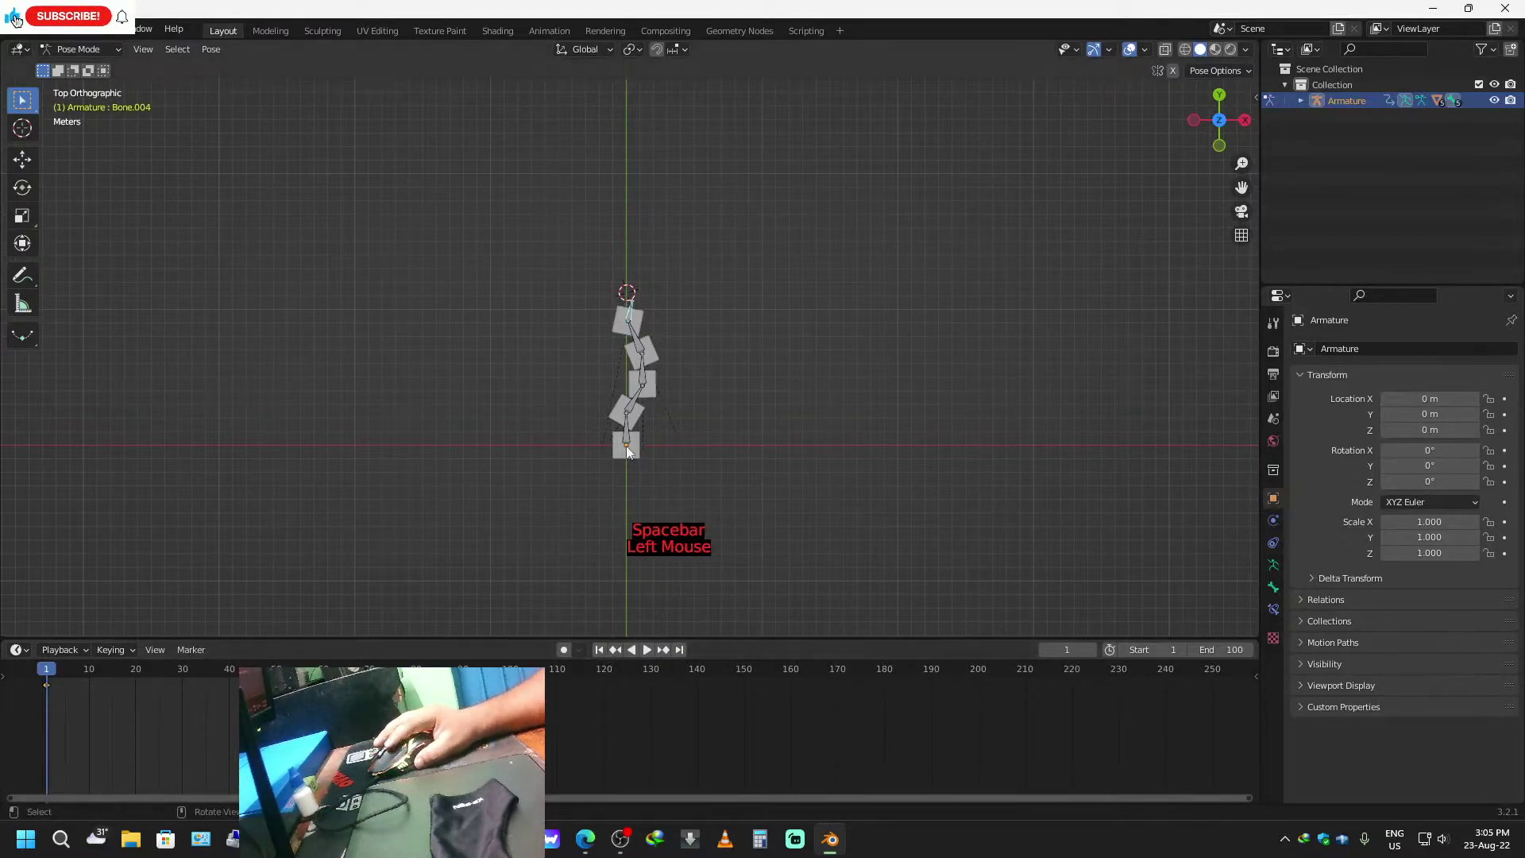
At frame 1, rotate Bone.001 counterclockwise to lean left and Bone.002 clockwise so it points straight up.
click(650, 350)
click(637, 417)
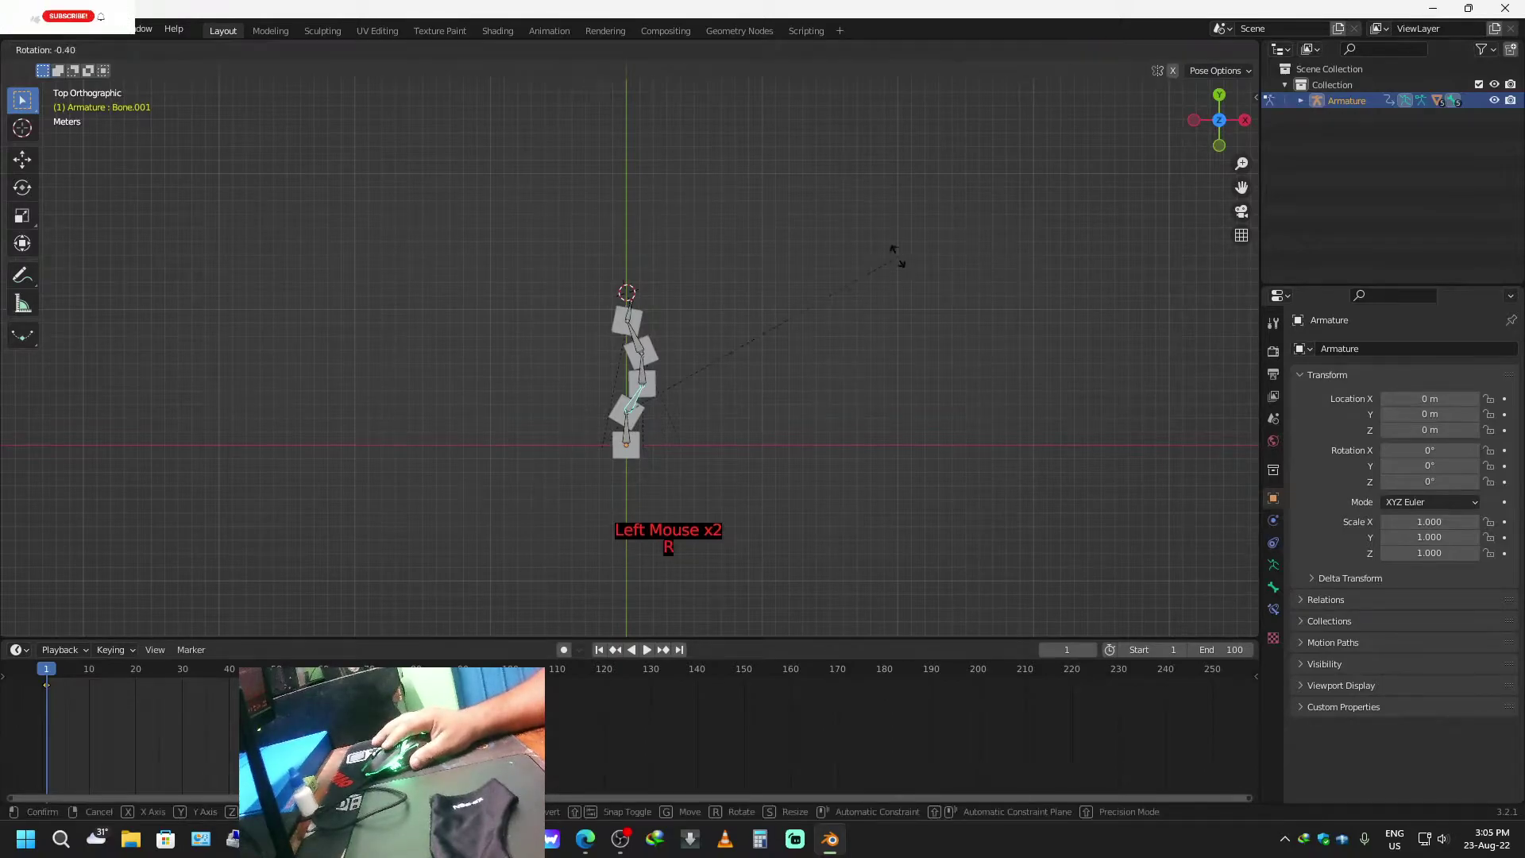
key(r)
click(637, 182)
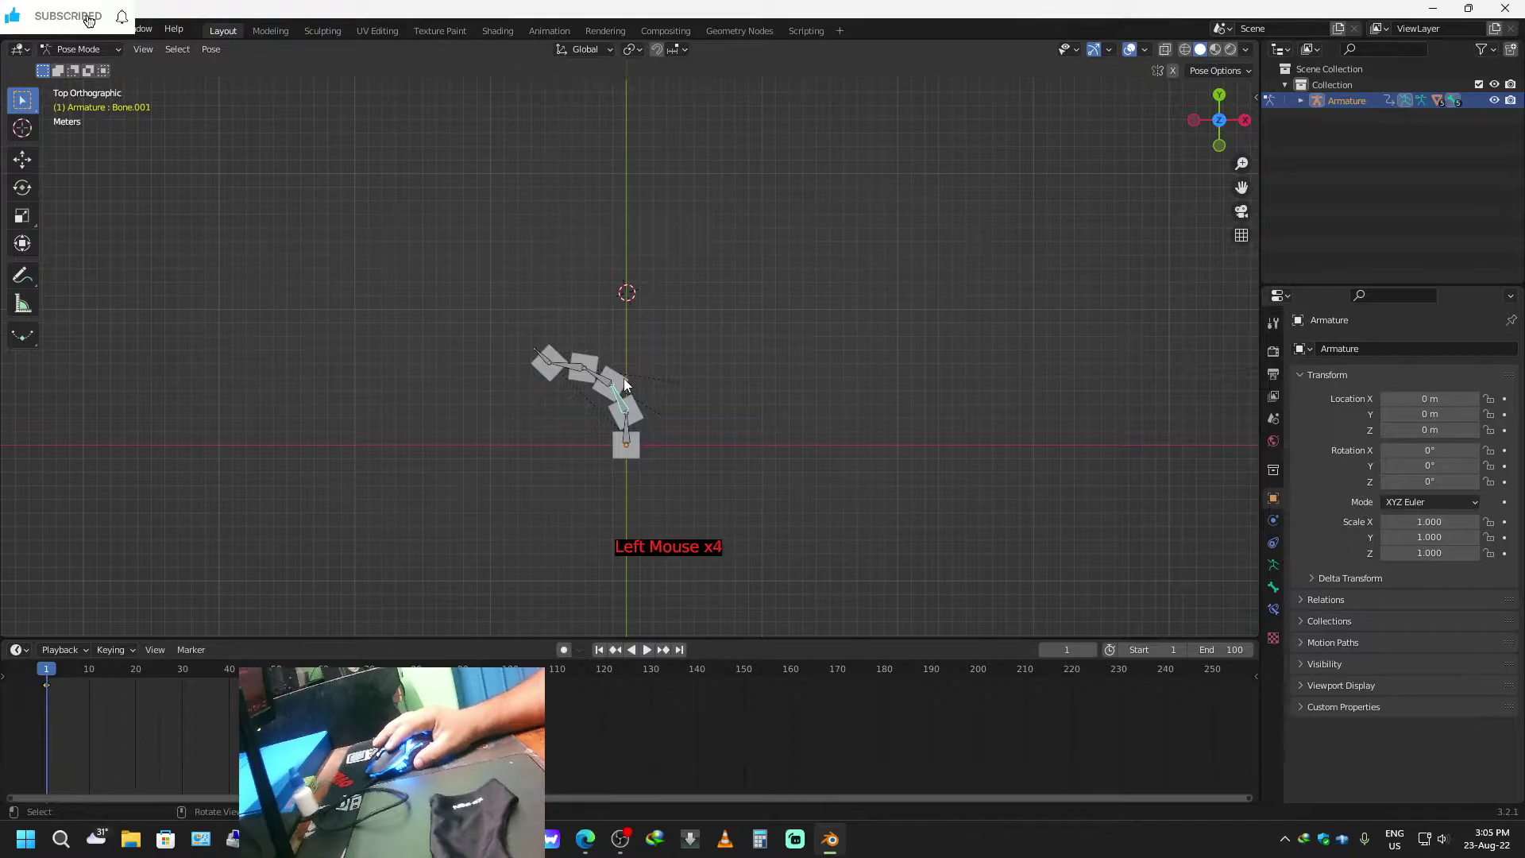
key(r)
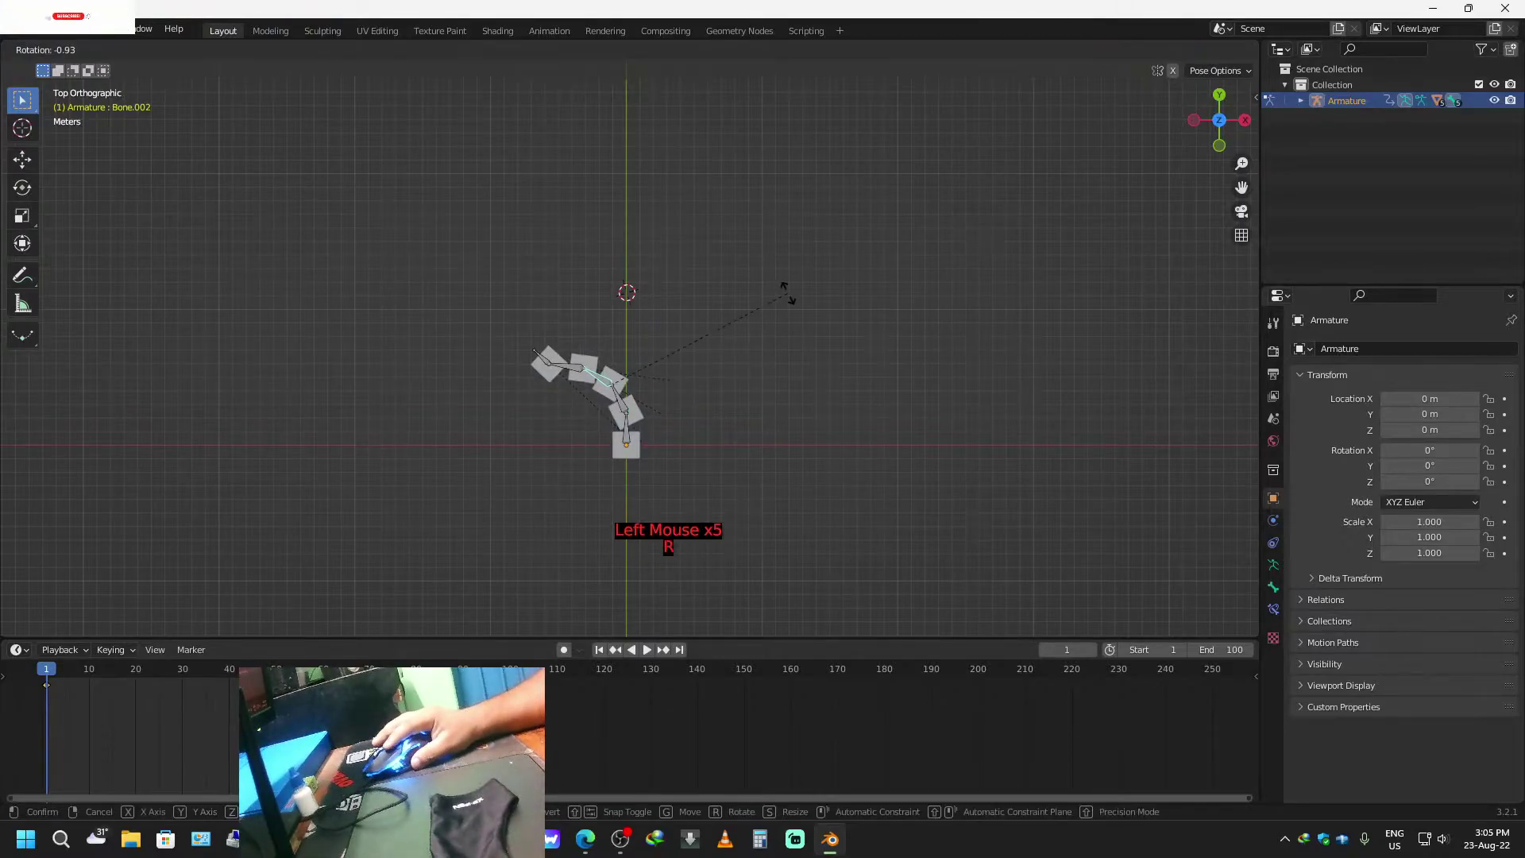
click(730, 465)
Rotate Bone.003 clockwise toward the upper right and Bone.004 counterclockwise so the chain's tip points up.
click(612, 345)
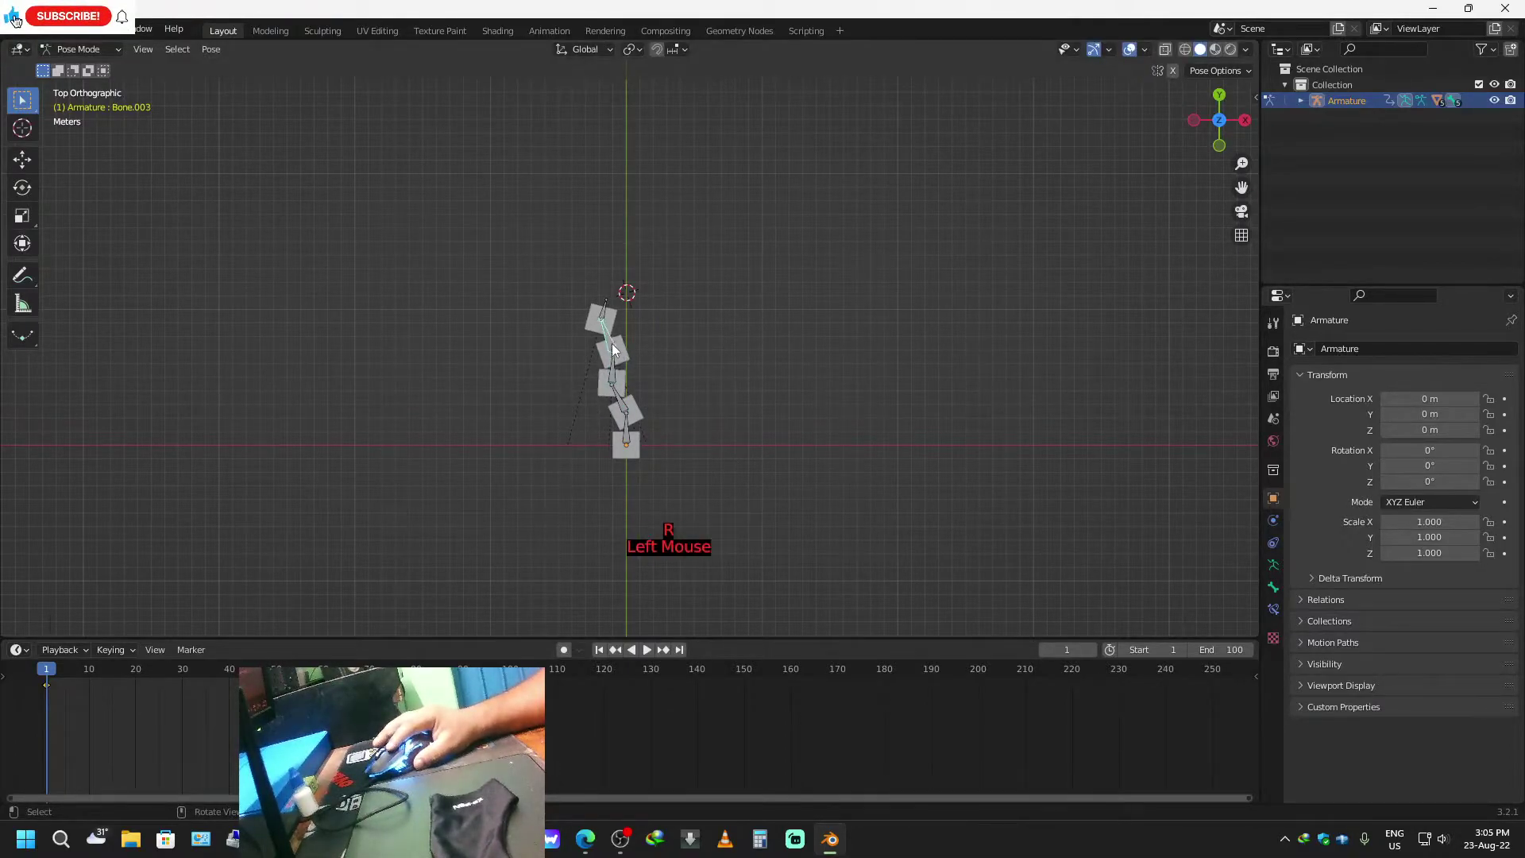
key(r)
click(688, 367)
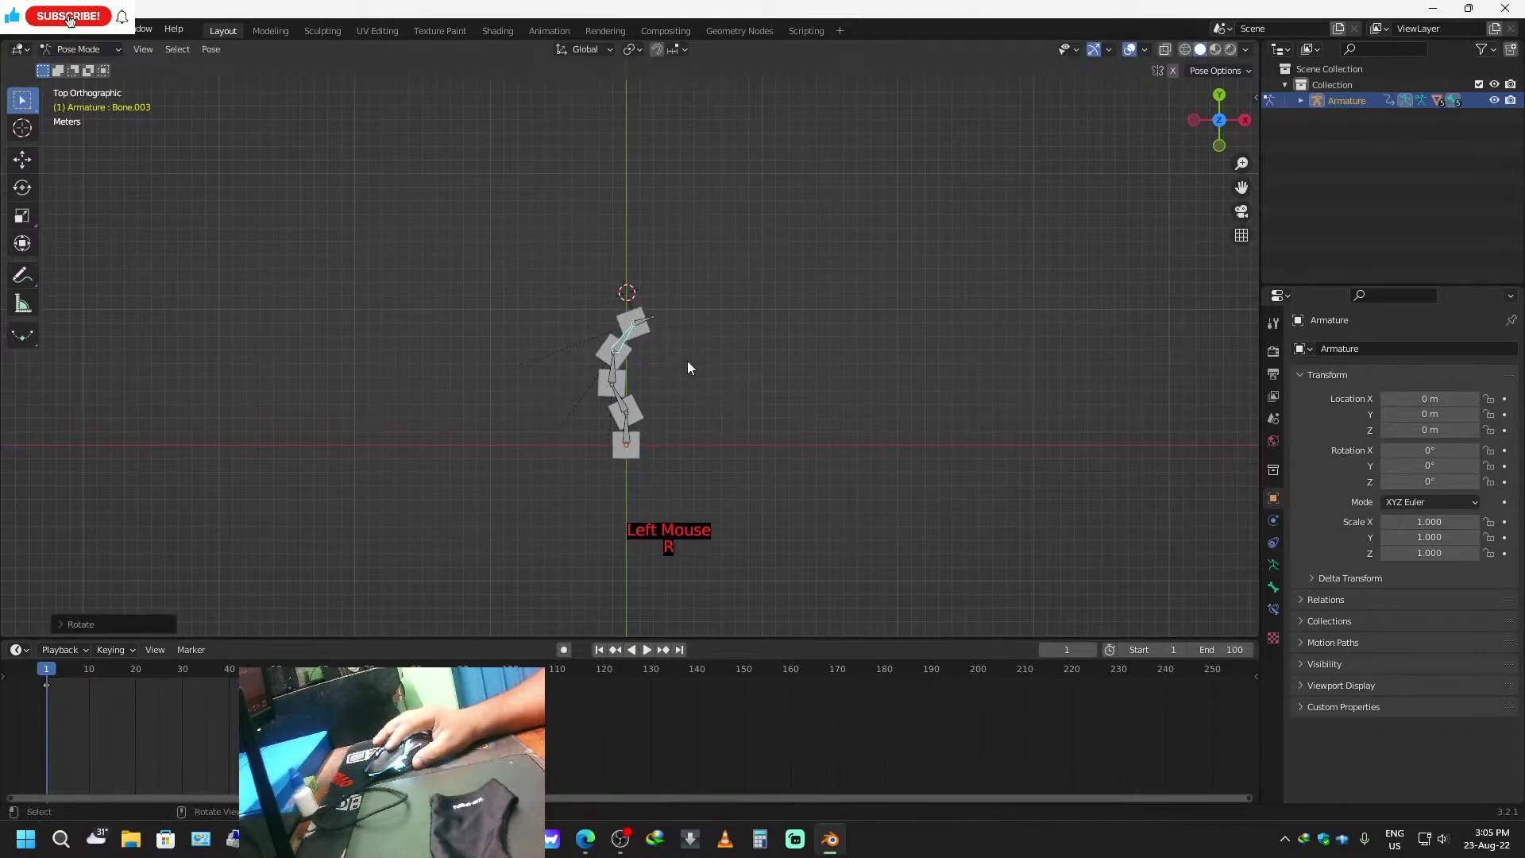
click(639, 326)
key(r)
click(526, 165)
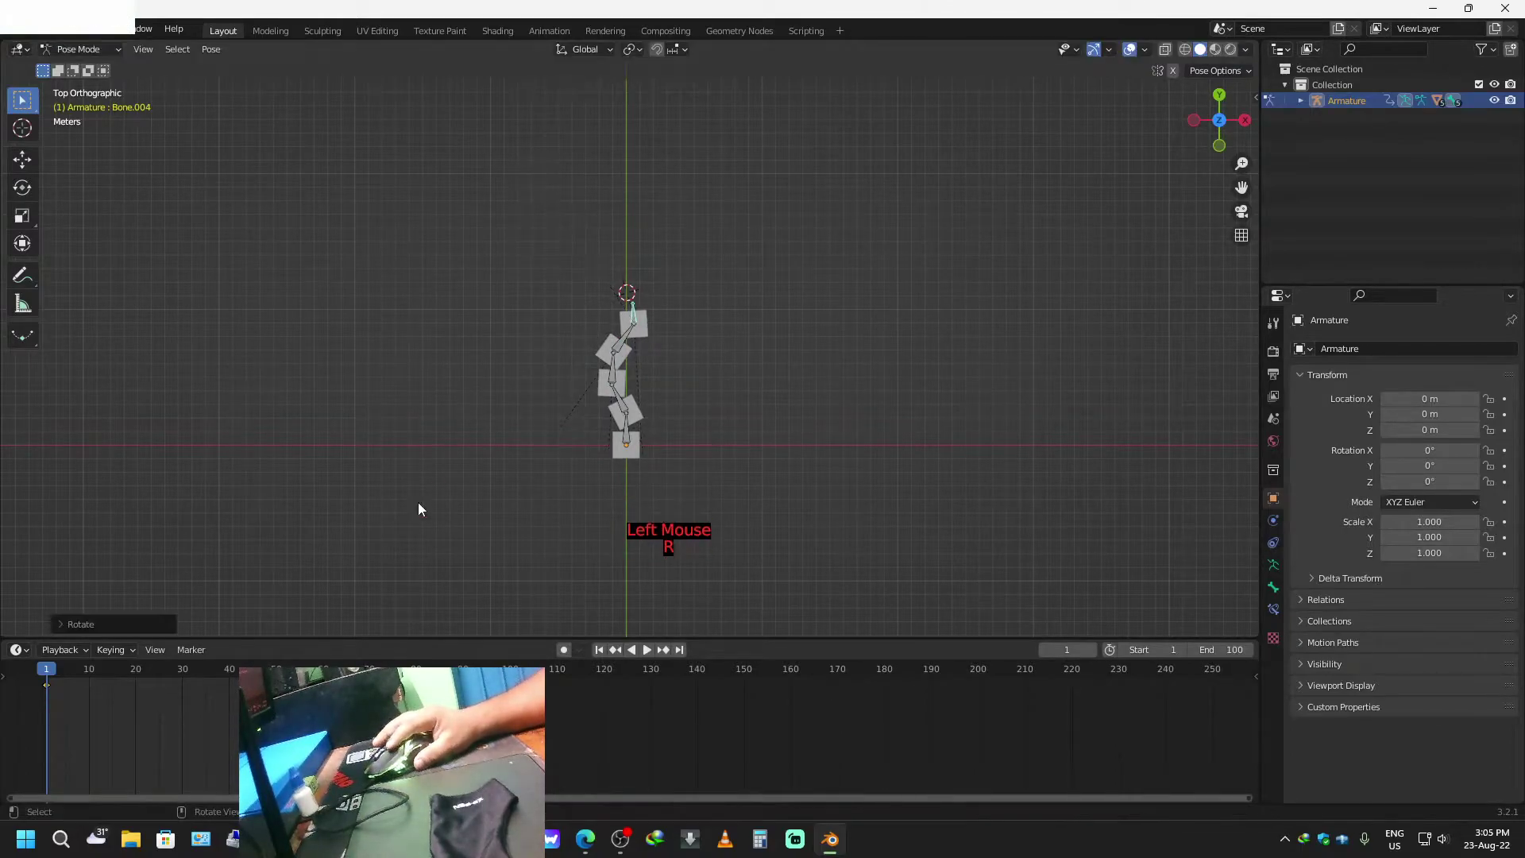
Keyframe Bone.004 at frame 1, and insert Rotation keyframes there with all bones selected.
key(i)
click(397, 470)
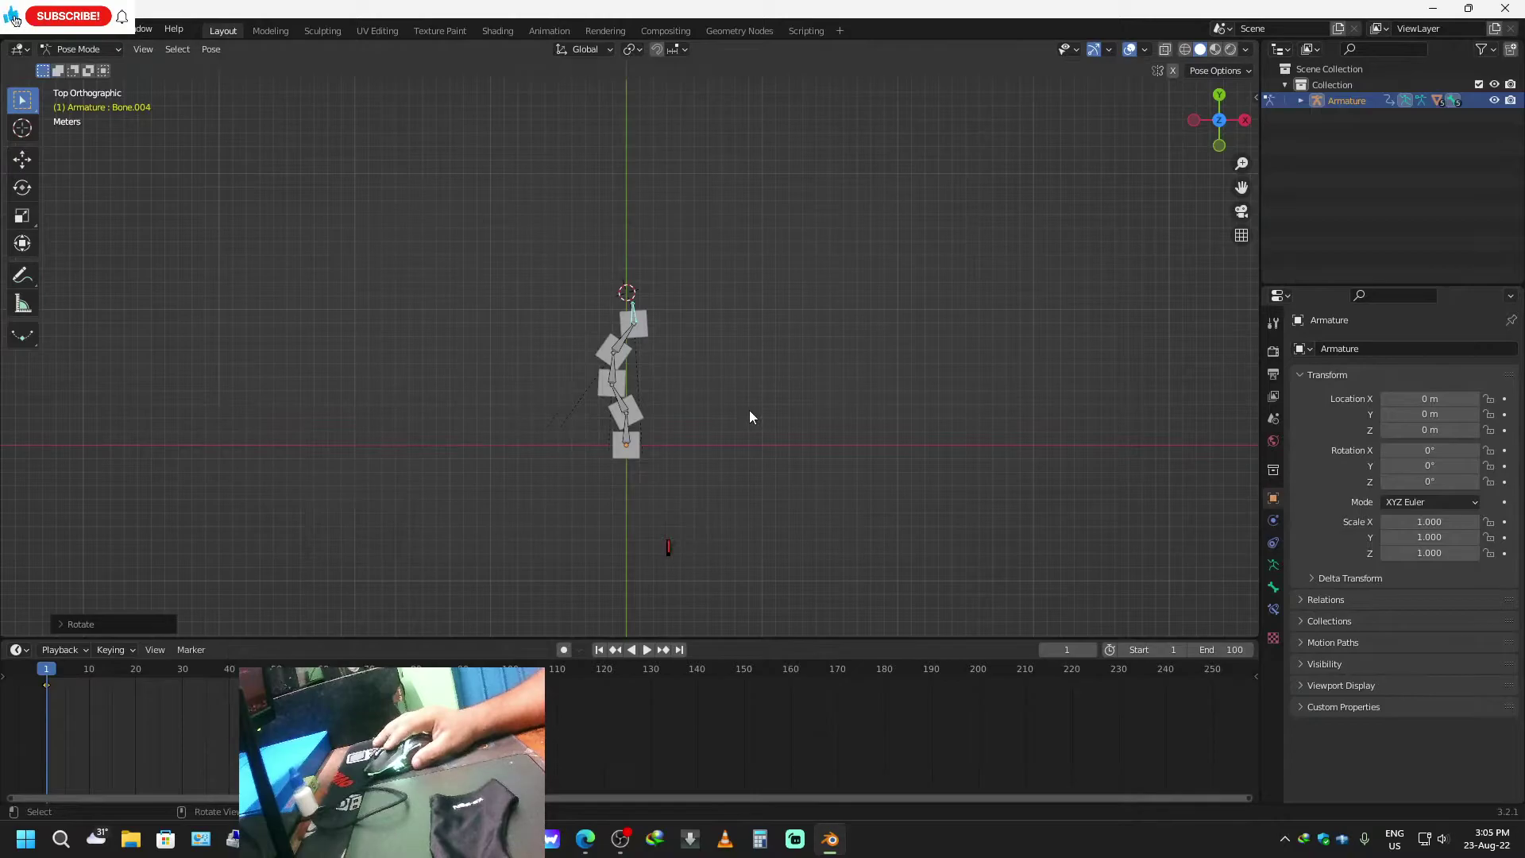
key(a)
key(i)
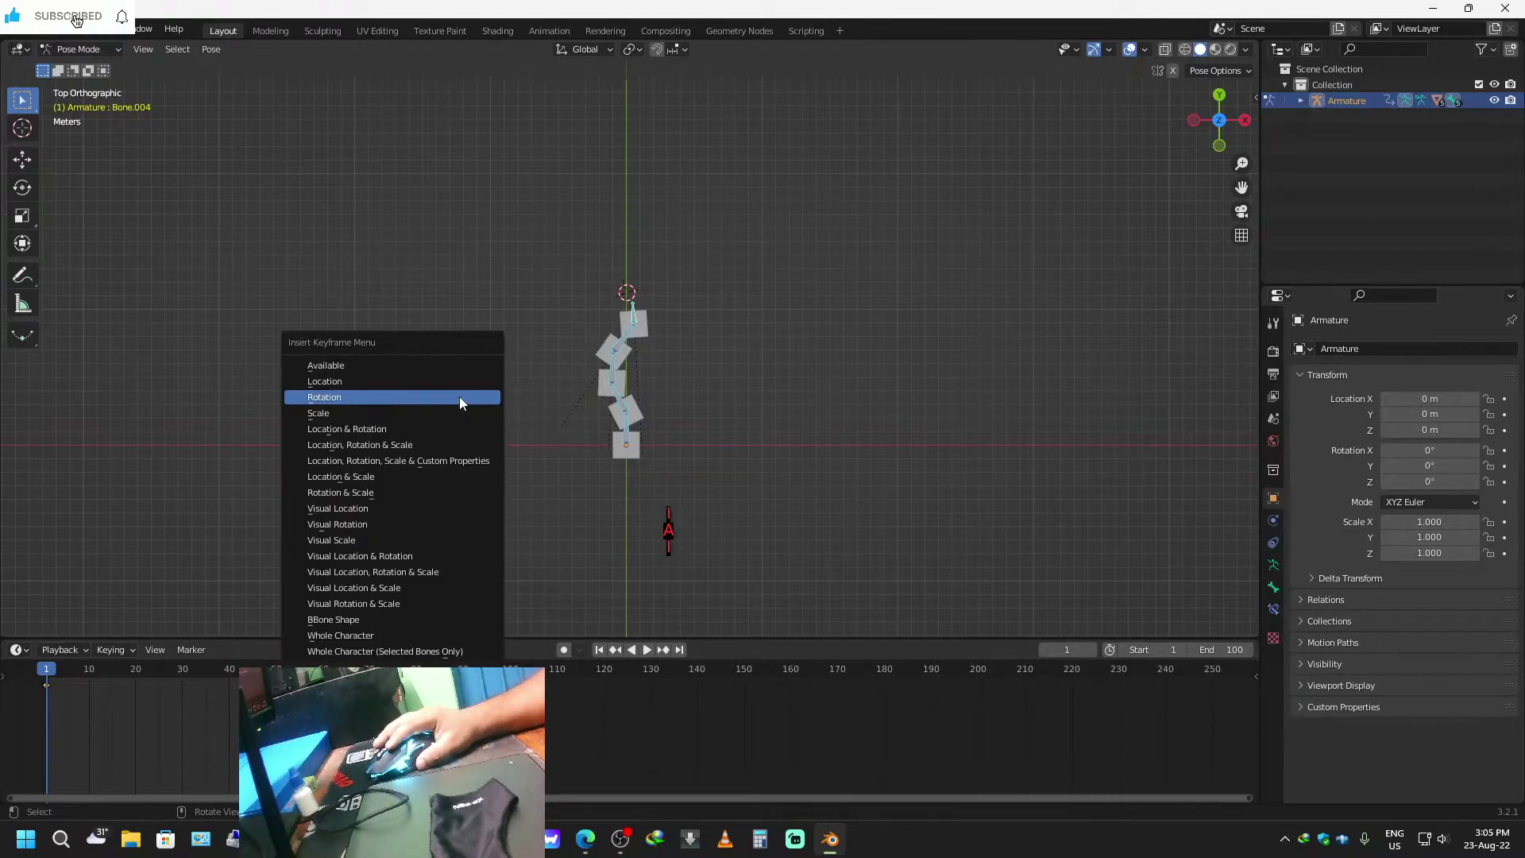
click(330, 394)
Run the animation up to frame 98 and paste a copy of the frame 1 keyframes there.
key(space)
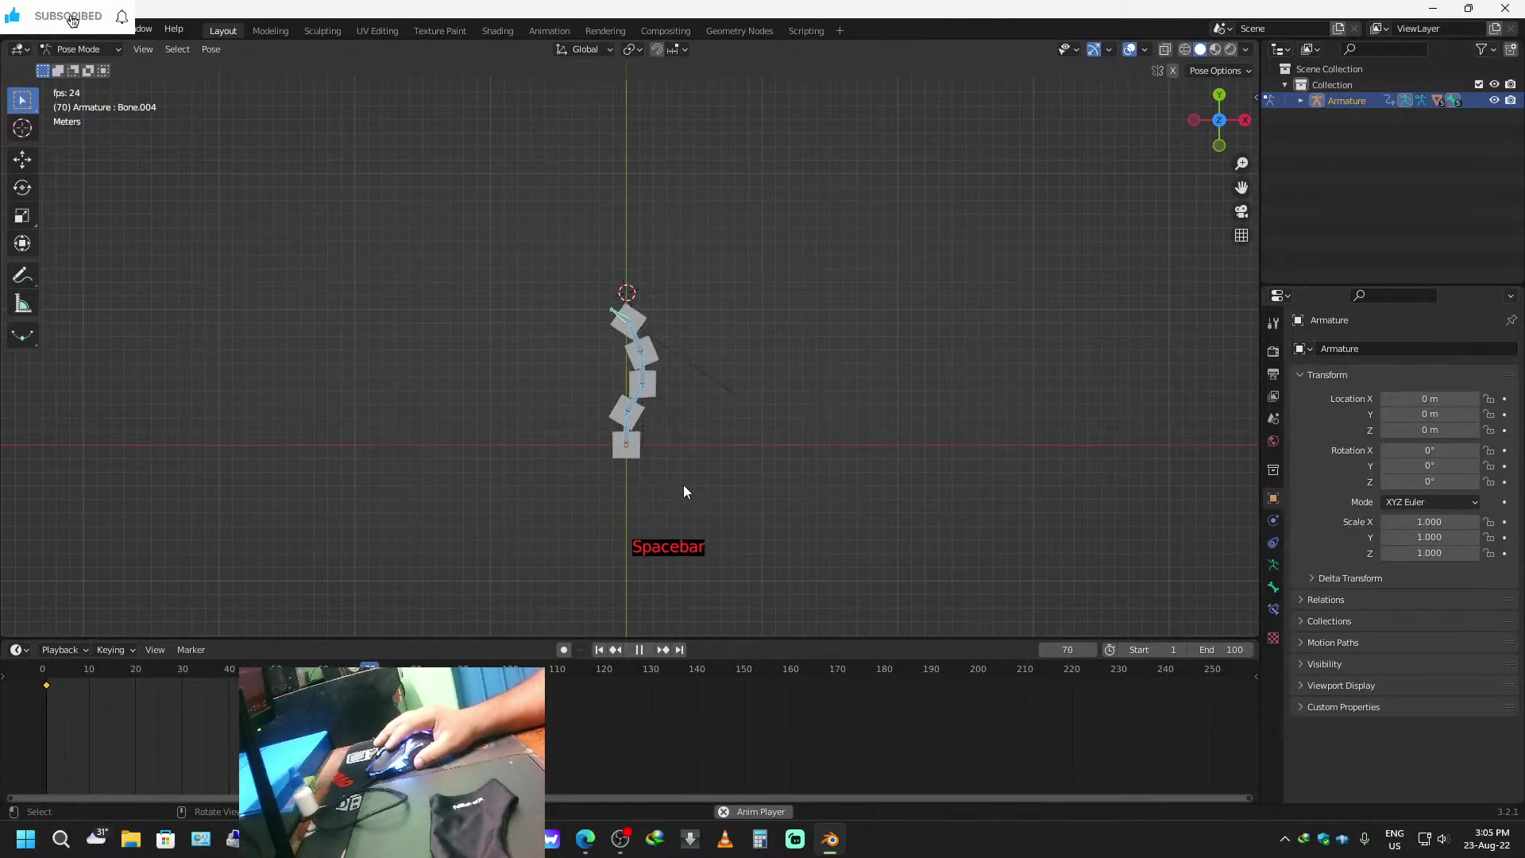
key(space)
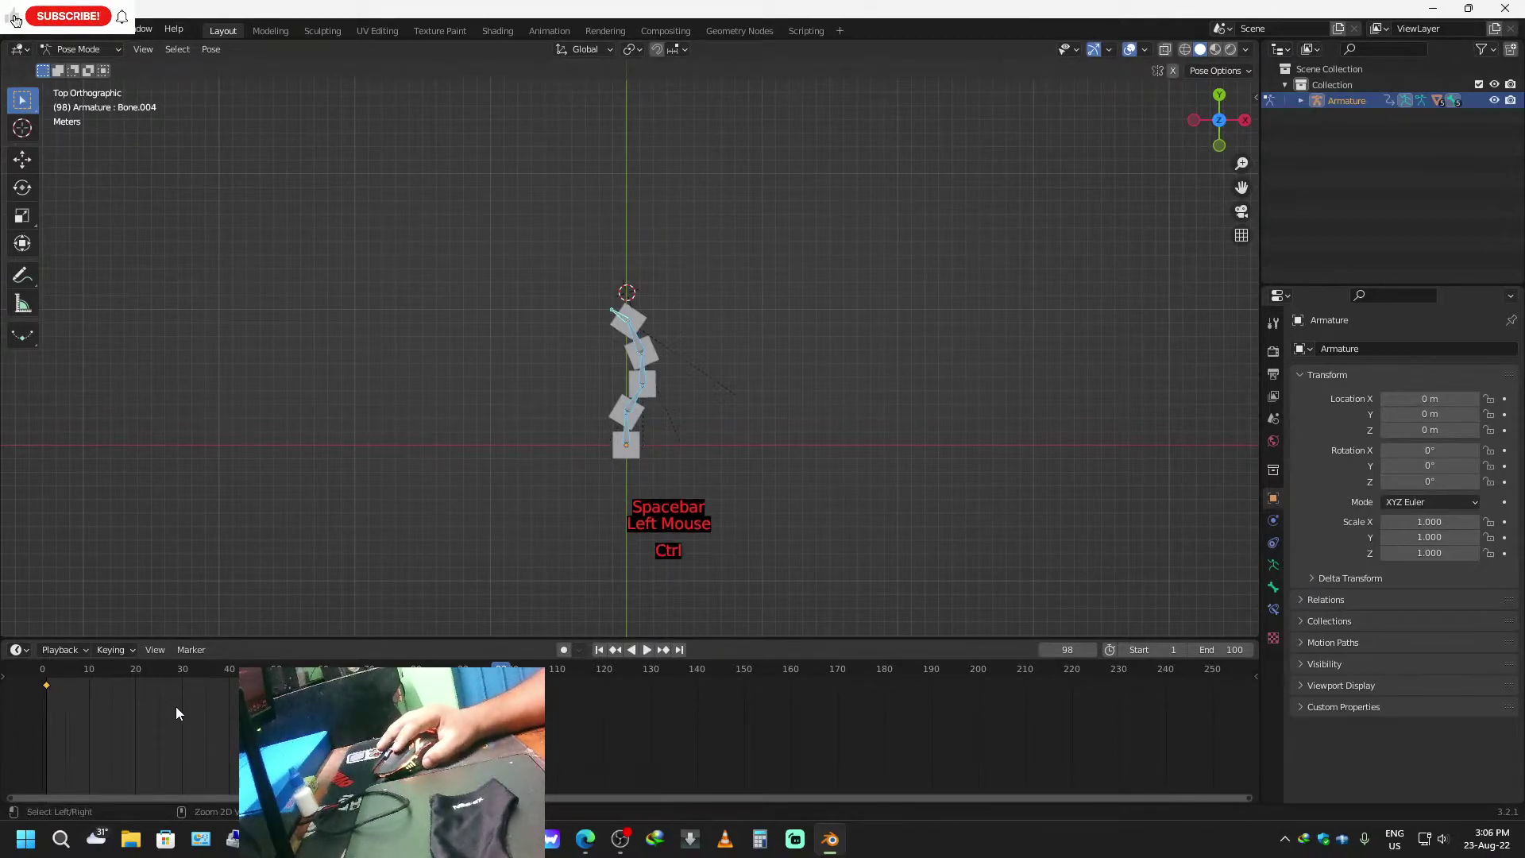
key(ctrl+c)
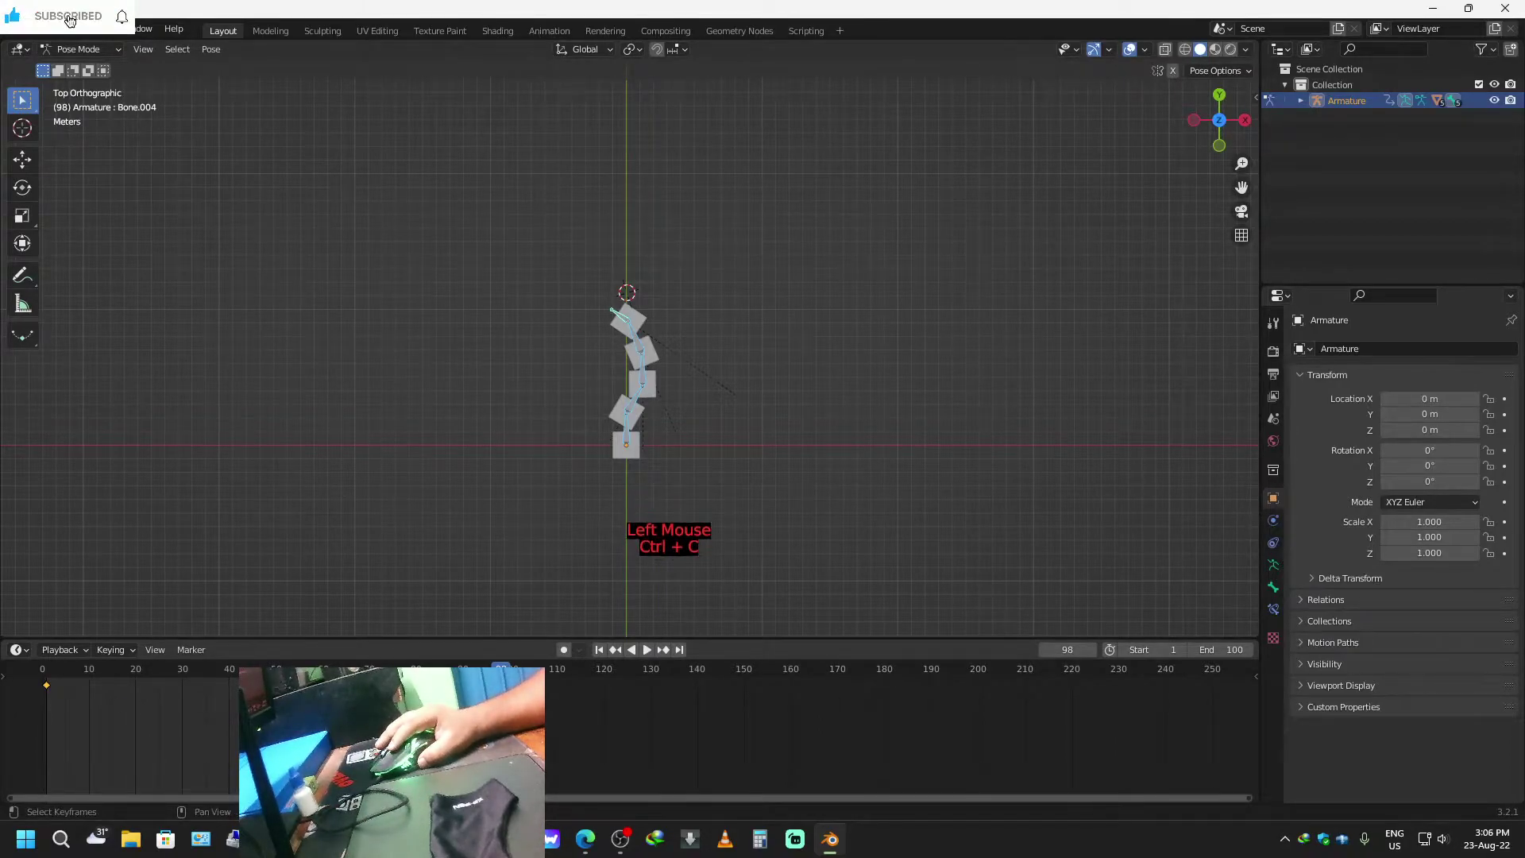
key(ctrl+v)
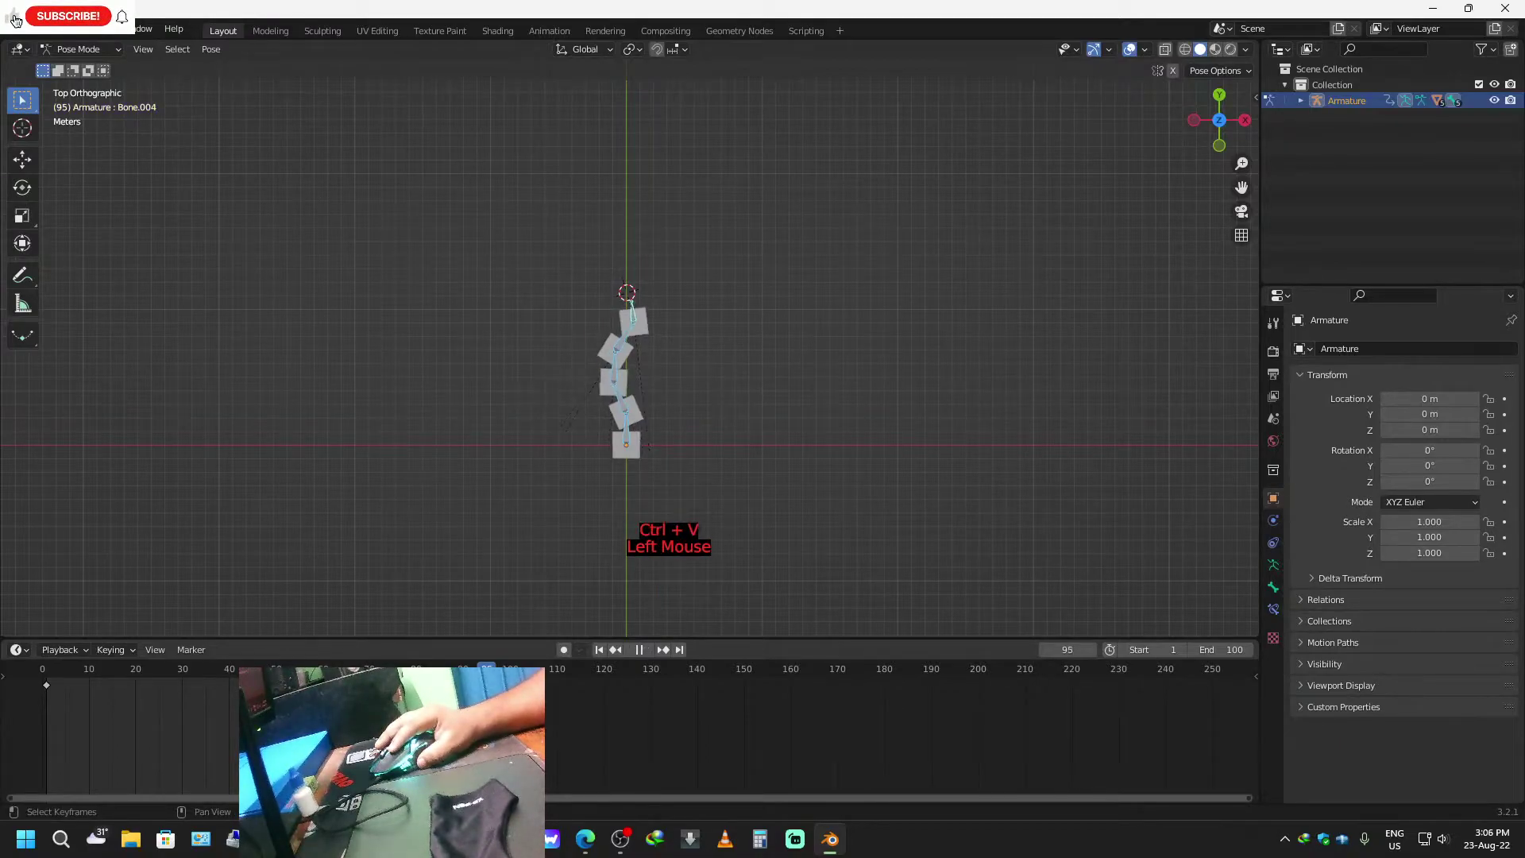
Scrub back to frame 3 and play the animation, examining the chain's looping motion from a perspective angle.
drag(501, 685, 59, 686)
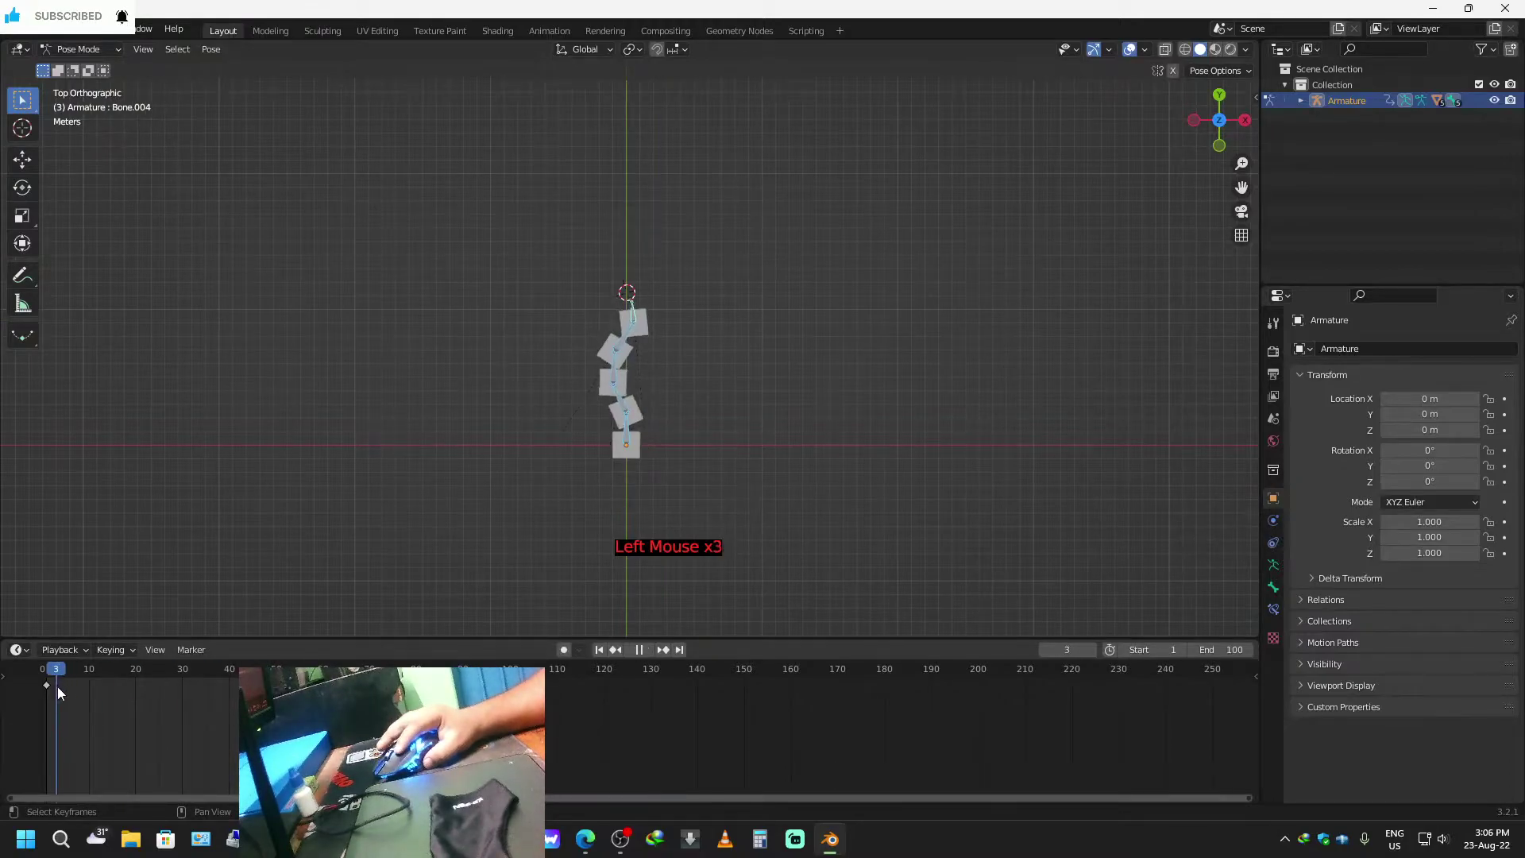
key(space)
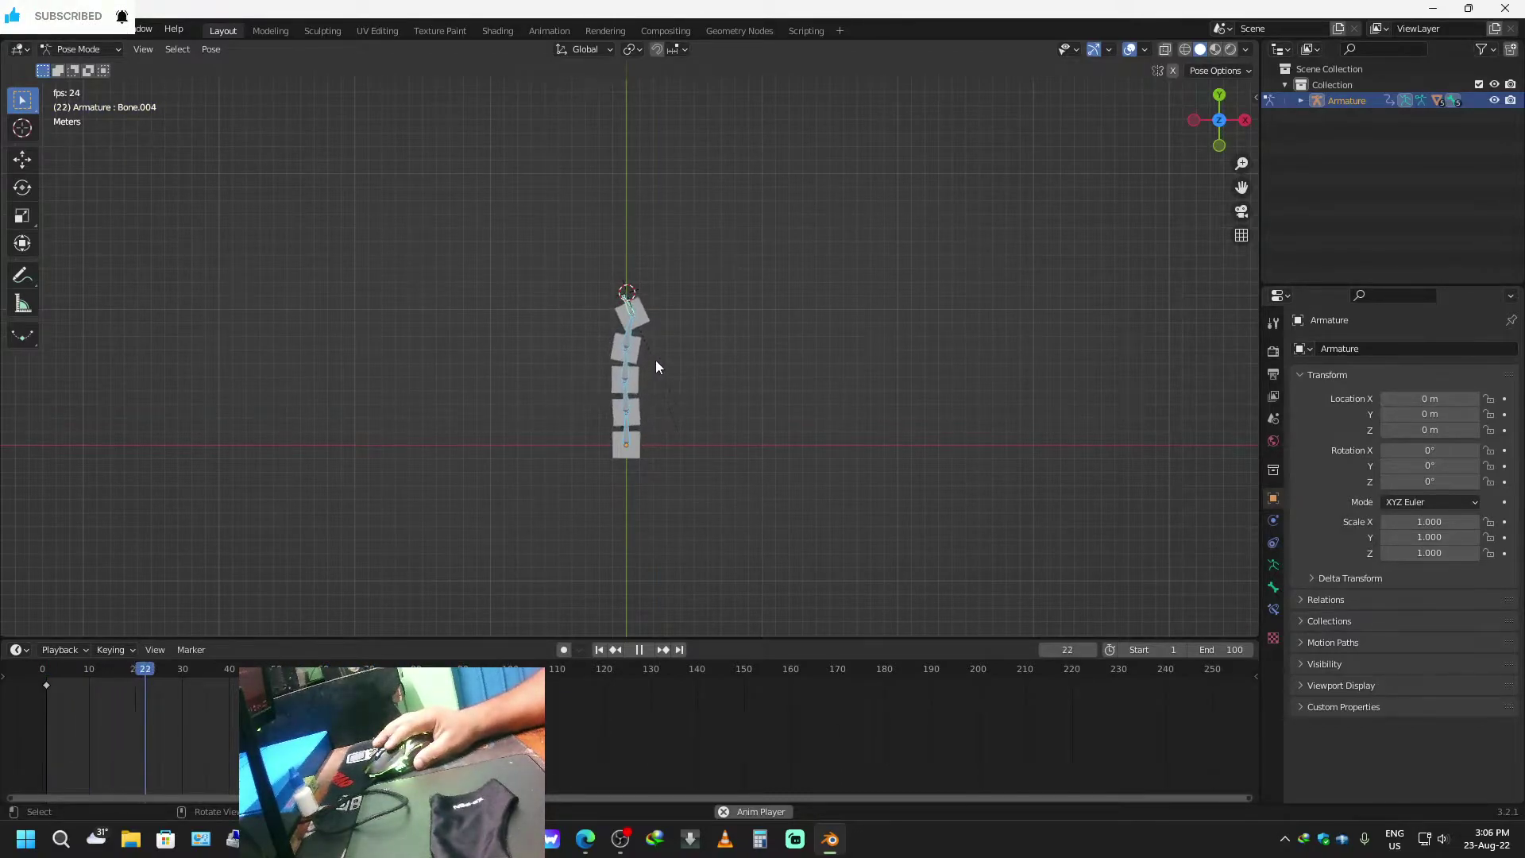
middle_drag(855, 521, 384, 426)
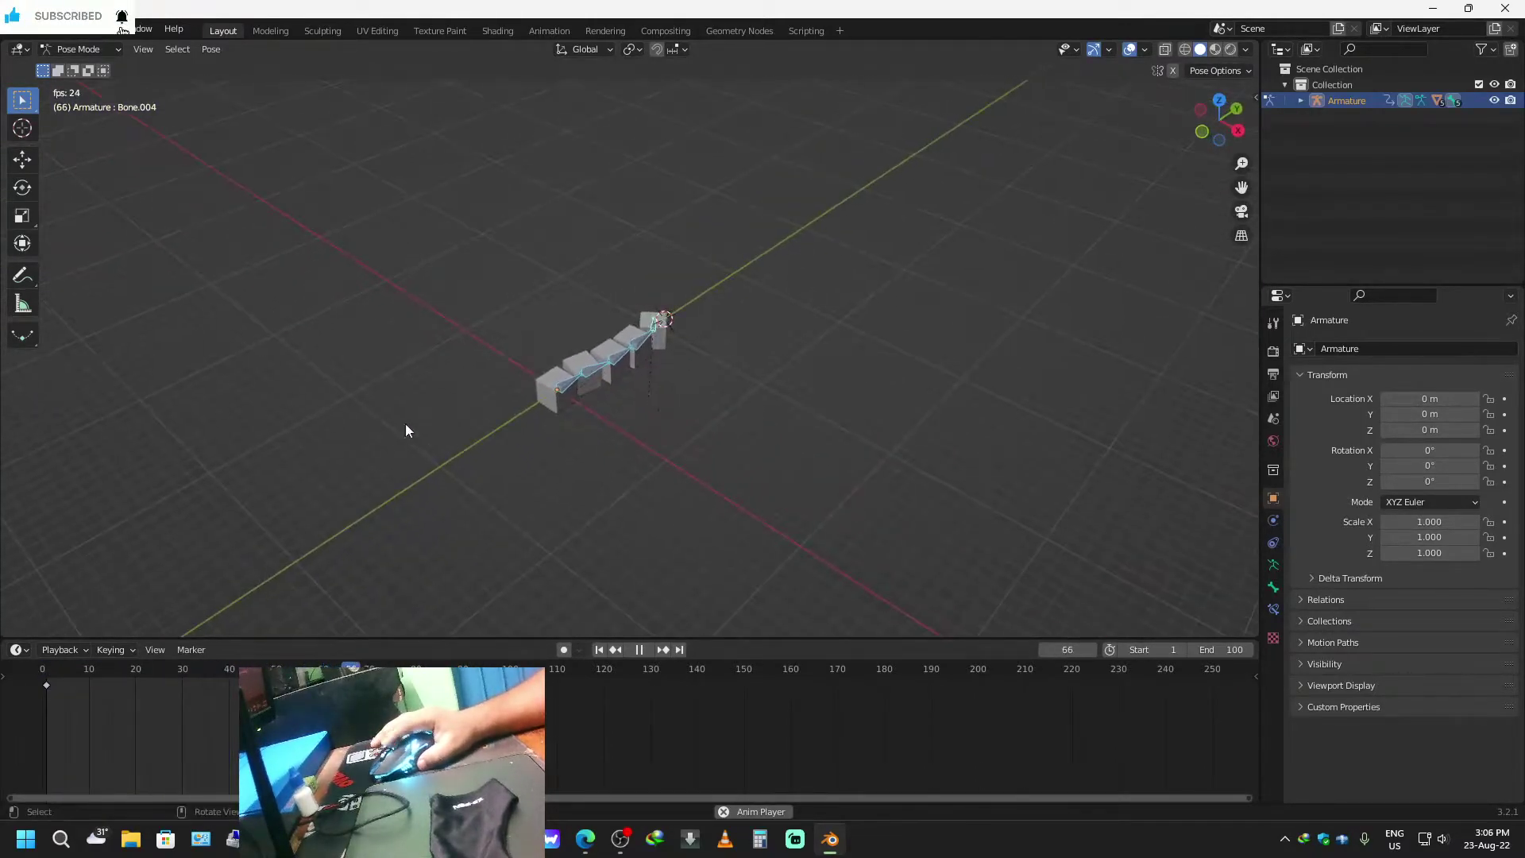
scroll(592, 452, down, 5)
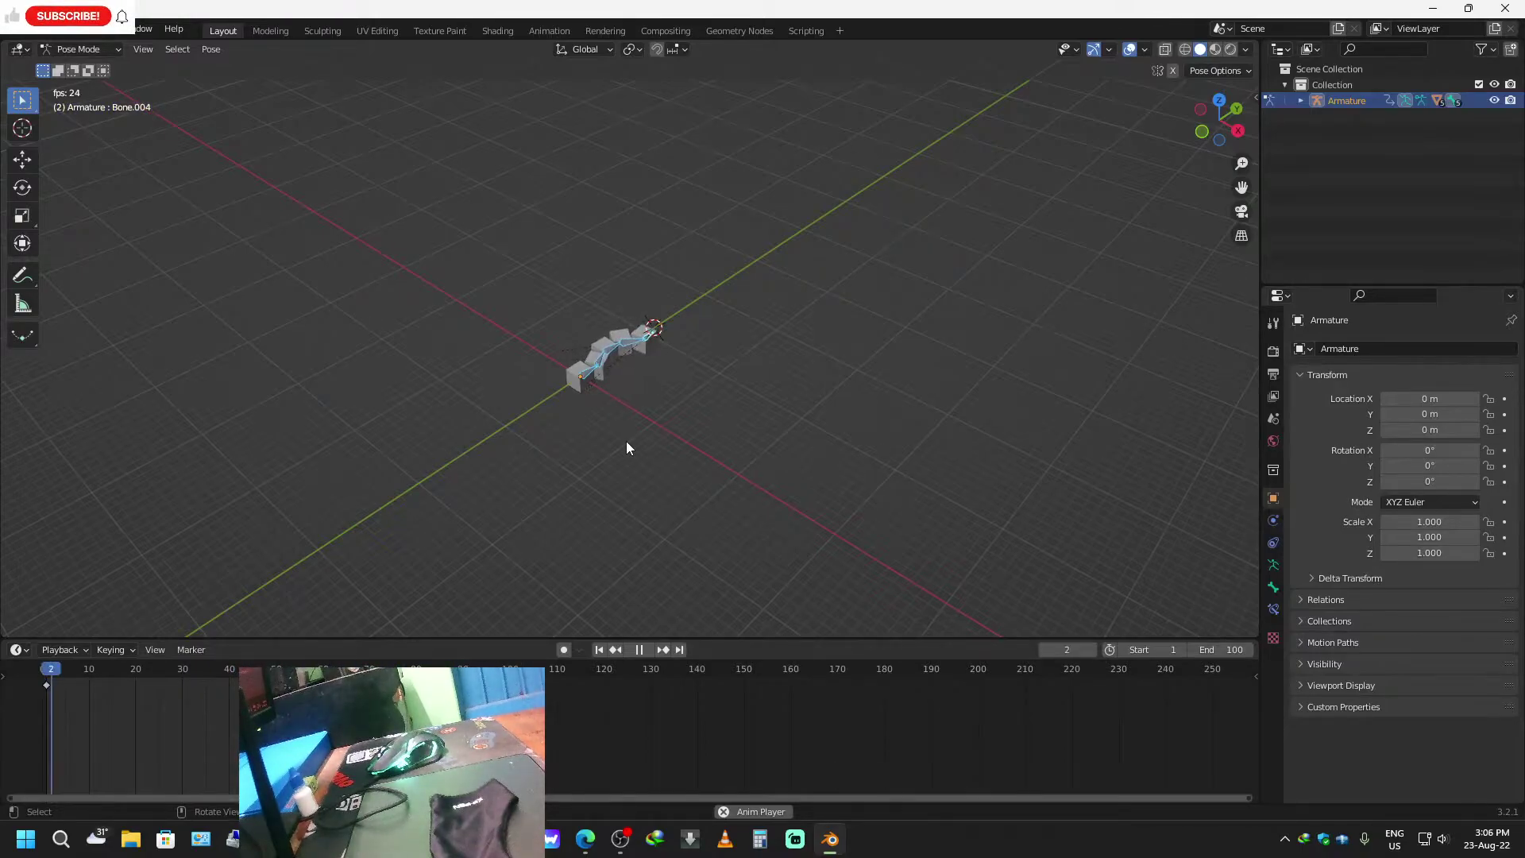
Return the armature to Object Mode and shrink the timeline to enlarge the 3D viewport around the cube chain.
key(ctrl+Tab)
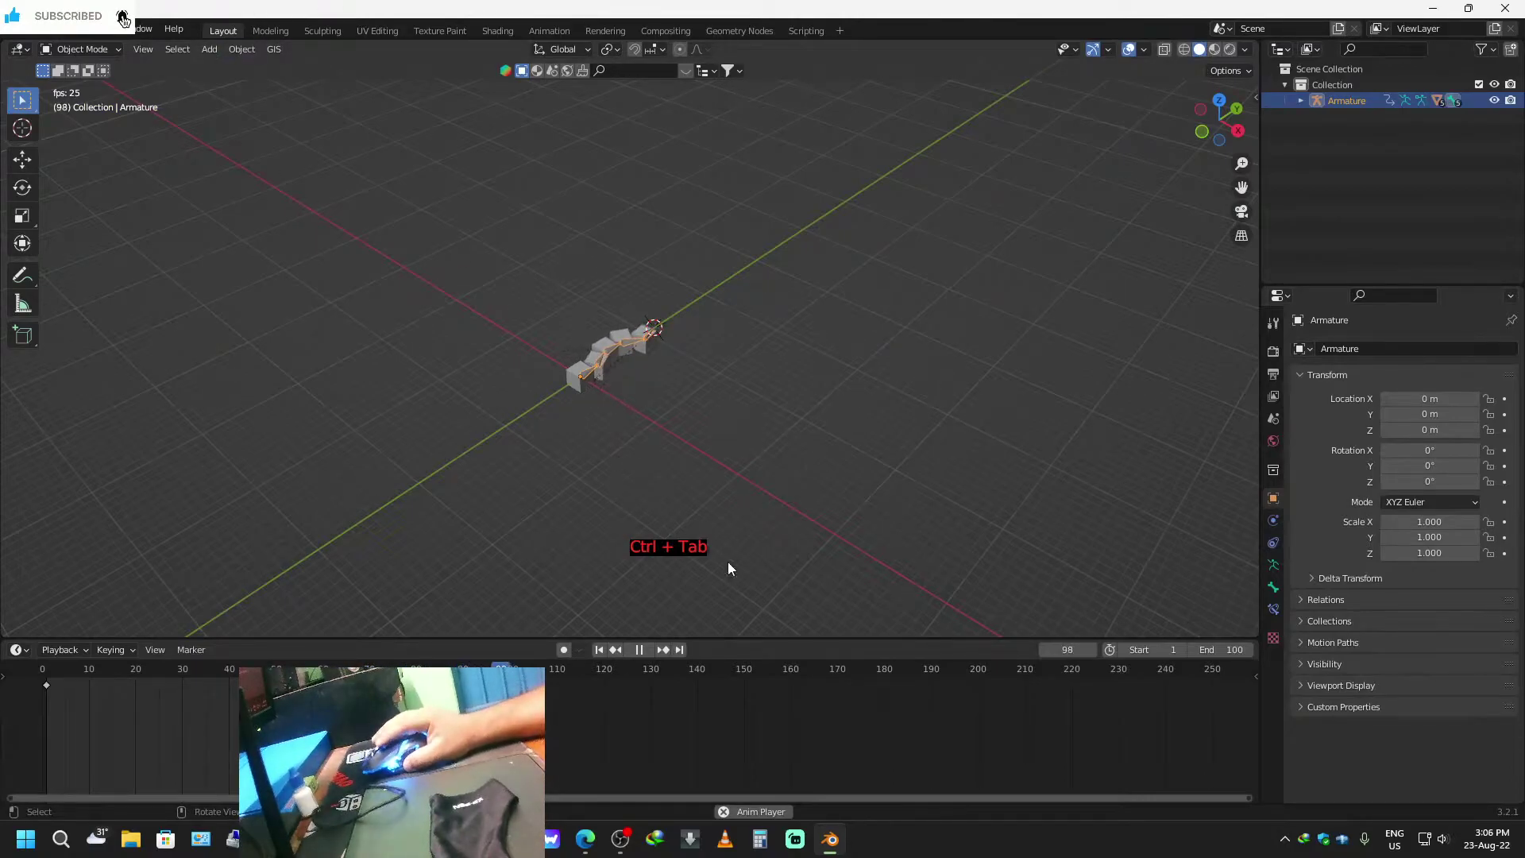
drag(796, 640, 780, 733)
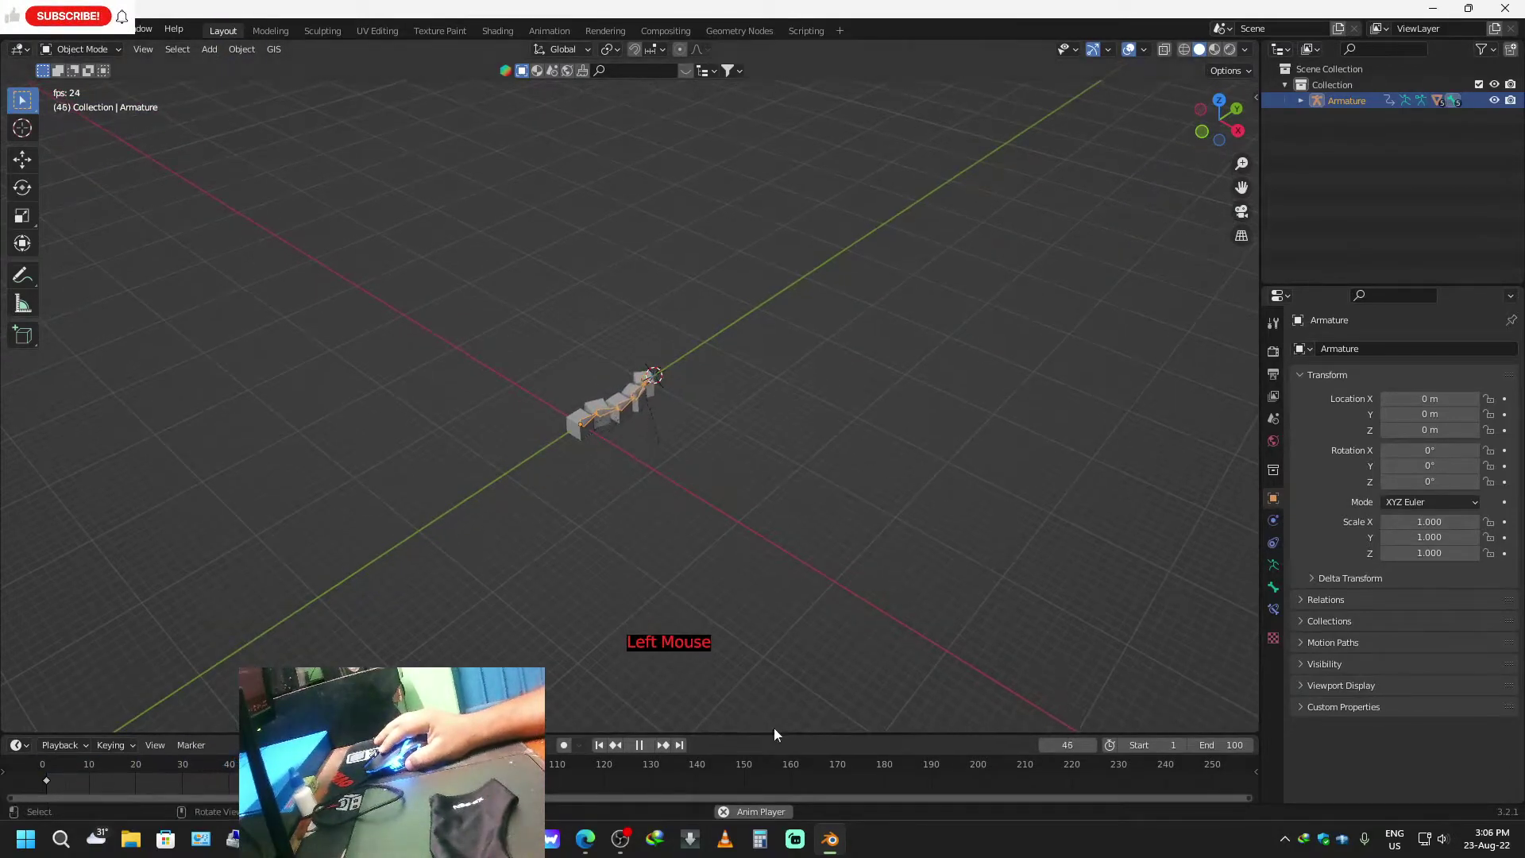
scroll(746, 529, up, 2)
scroll(746, 530, up, 2)
middle_drag(726, 532, 482, 544)
Assign the existing Material to the cube at the chain's base in the Shading workspace and set its Base Color to bright green.
click(314, 422)
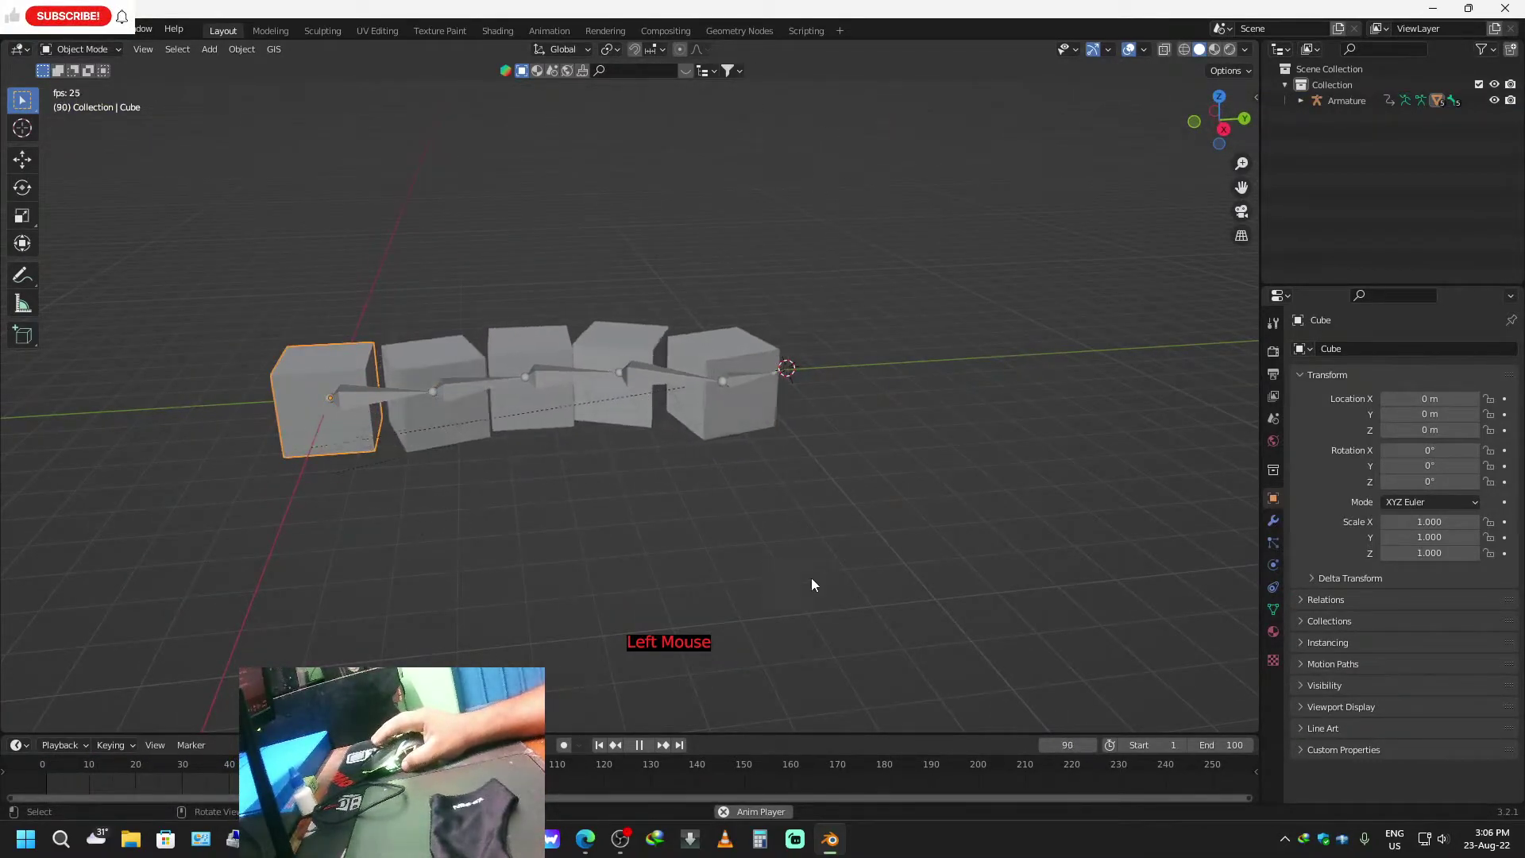
middle_drag(723, 595, 820, 143)
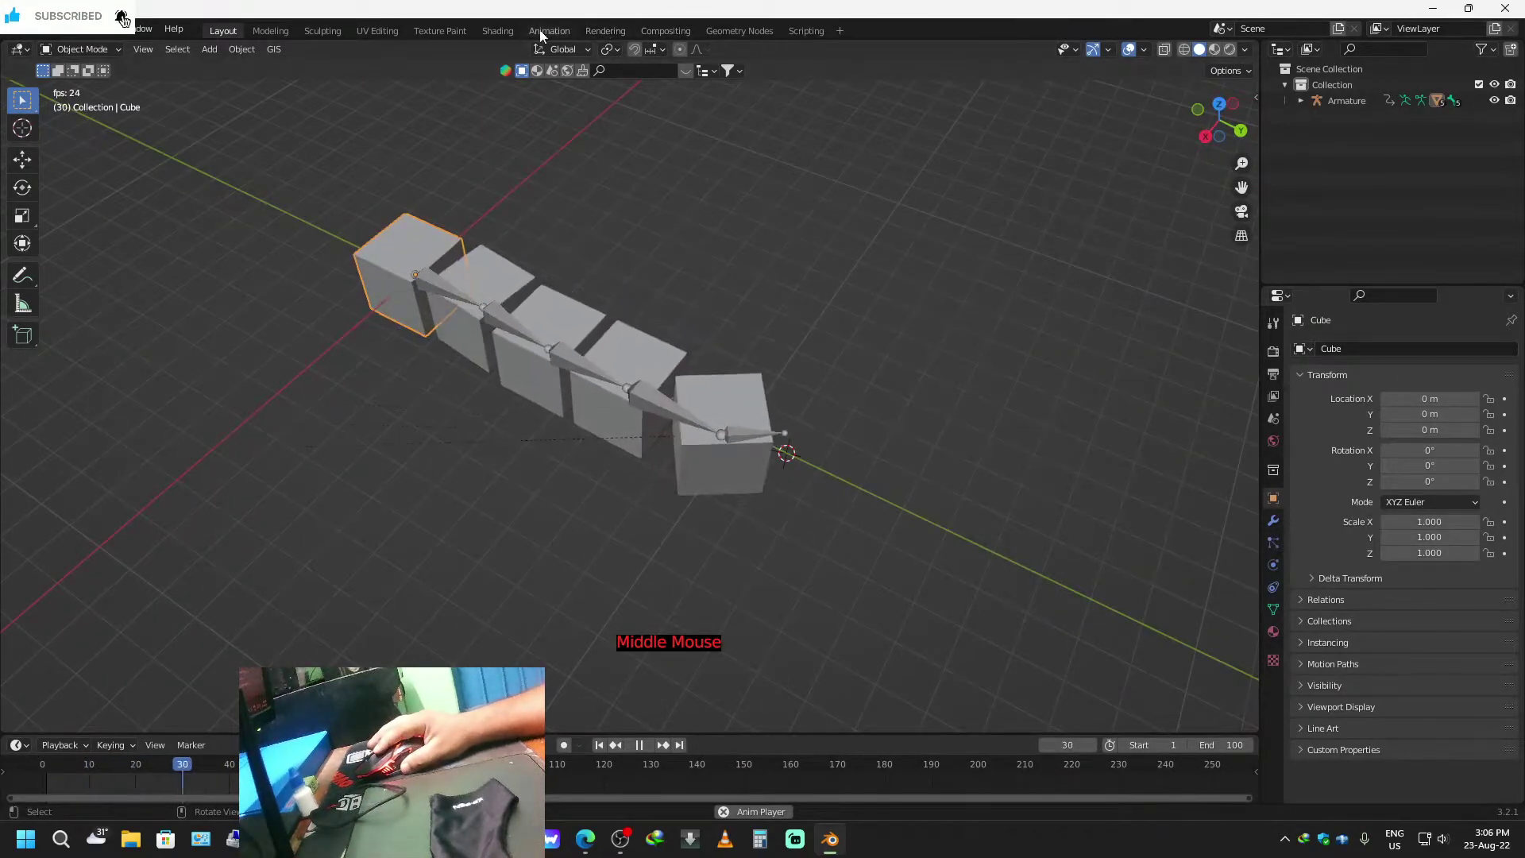
click(498, 30)
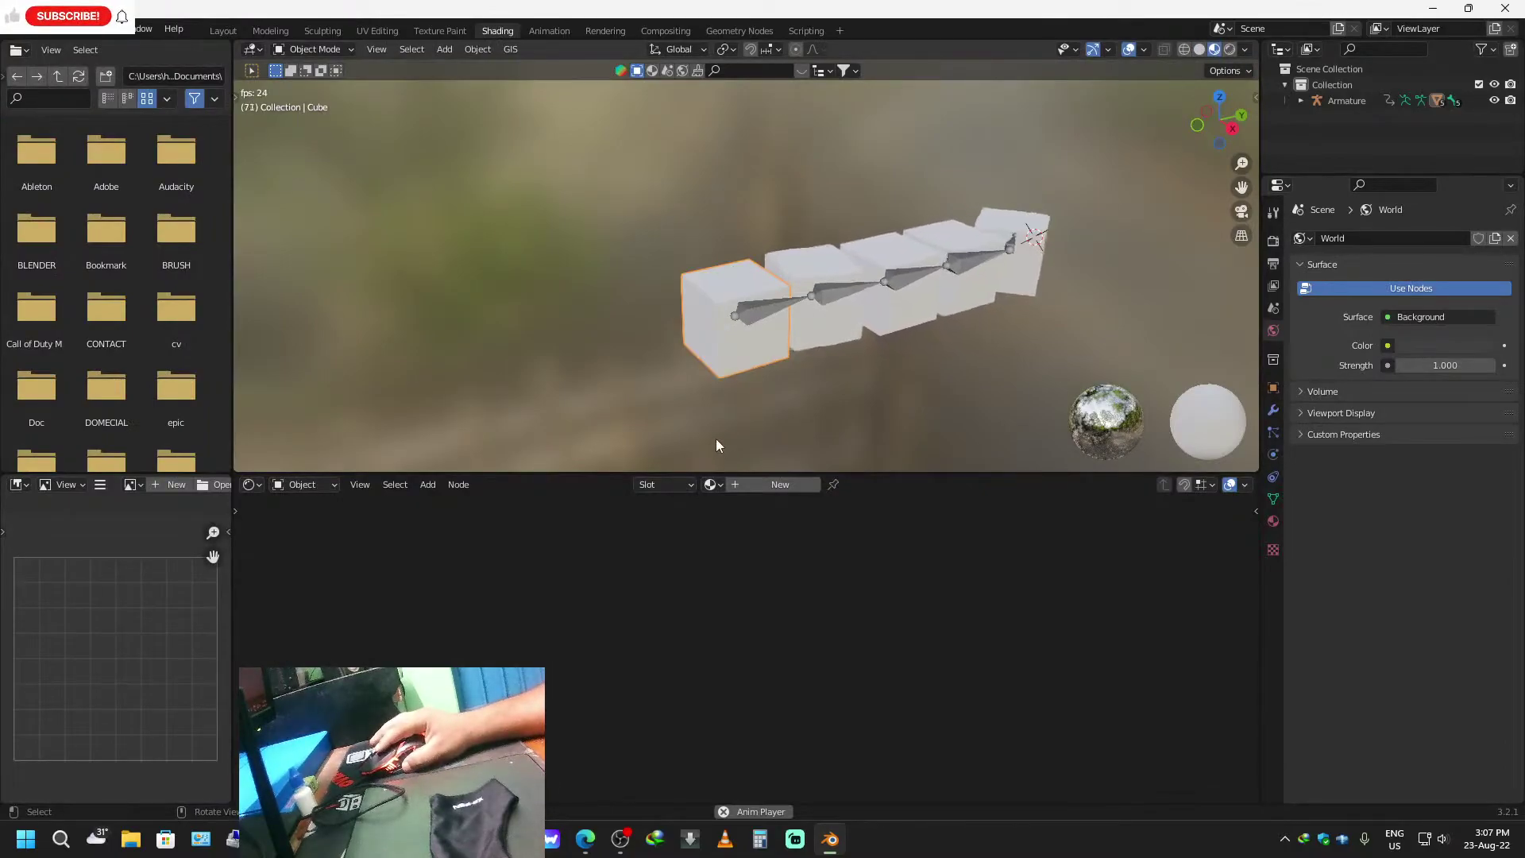
click(721, 485)
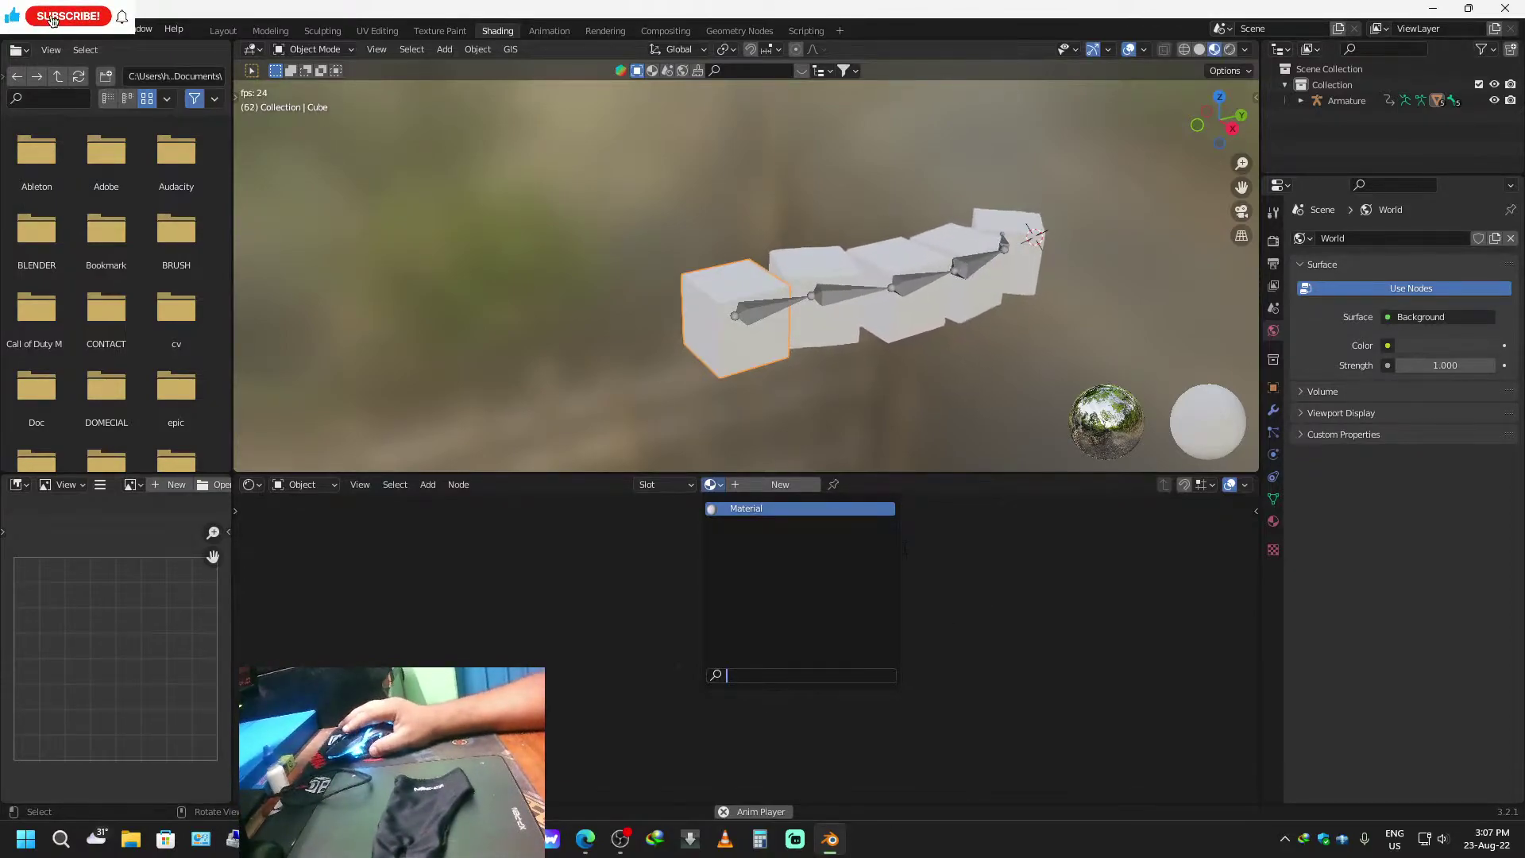
click(794, 509)
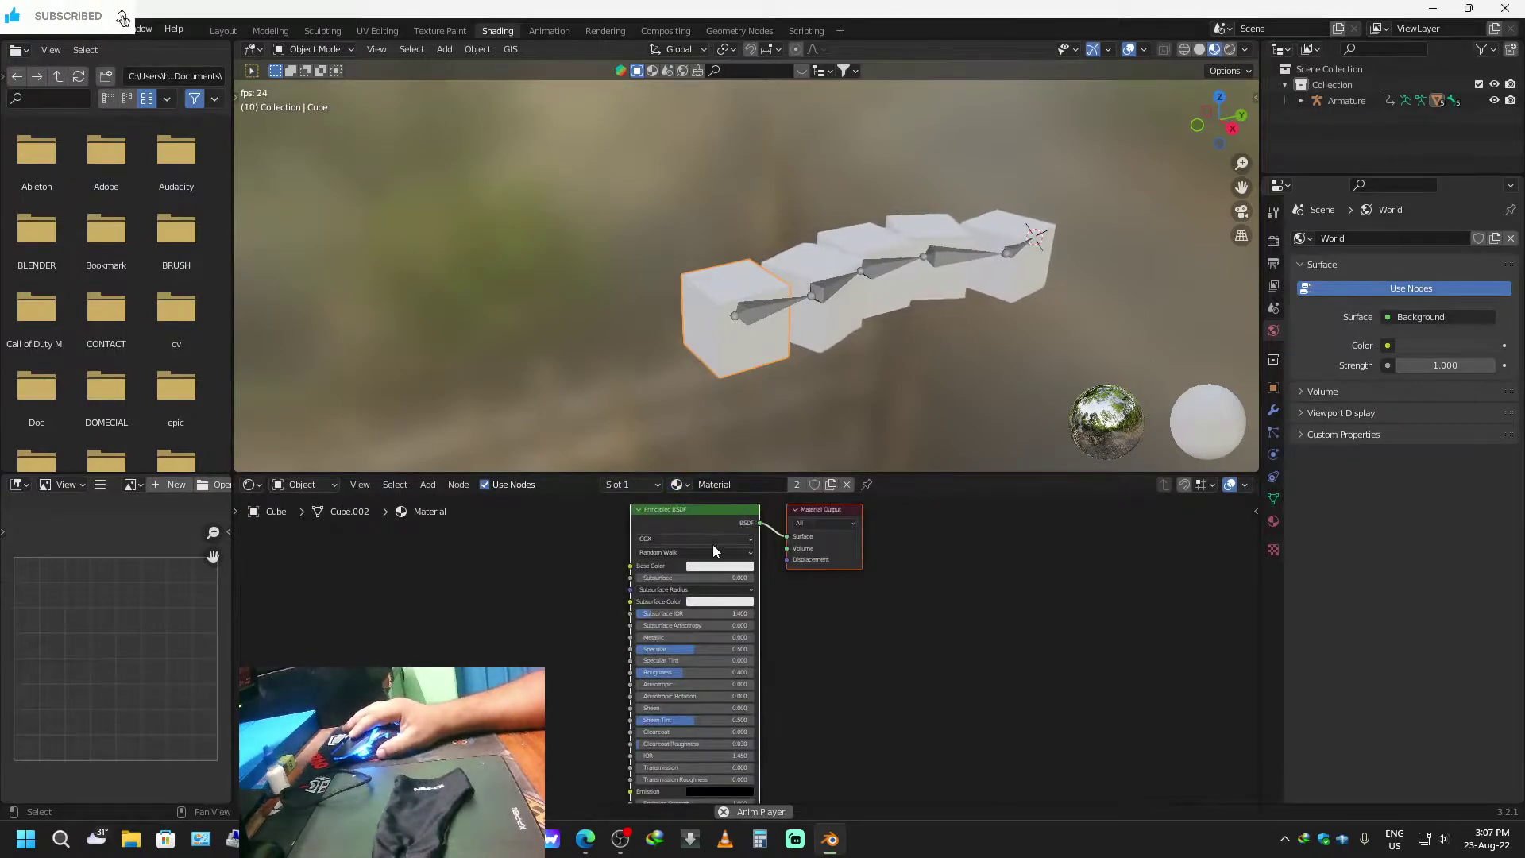
click(713, 568)
click(715, 417)
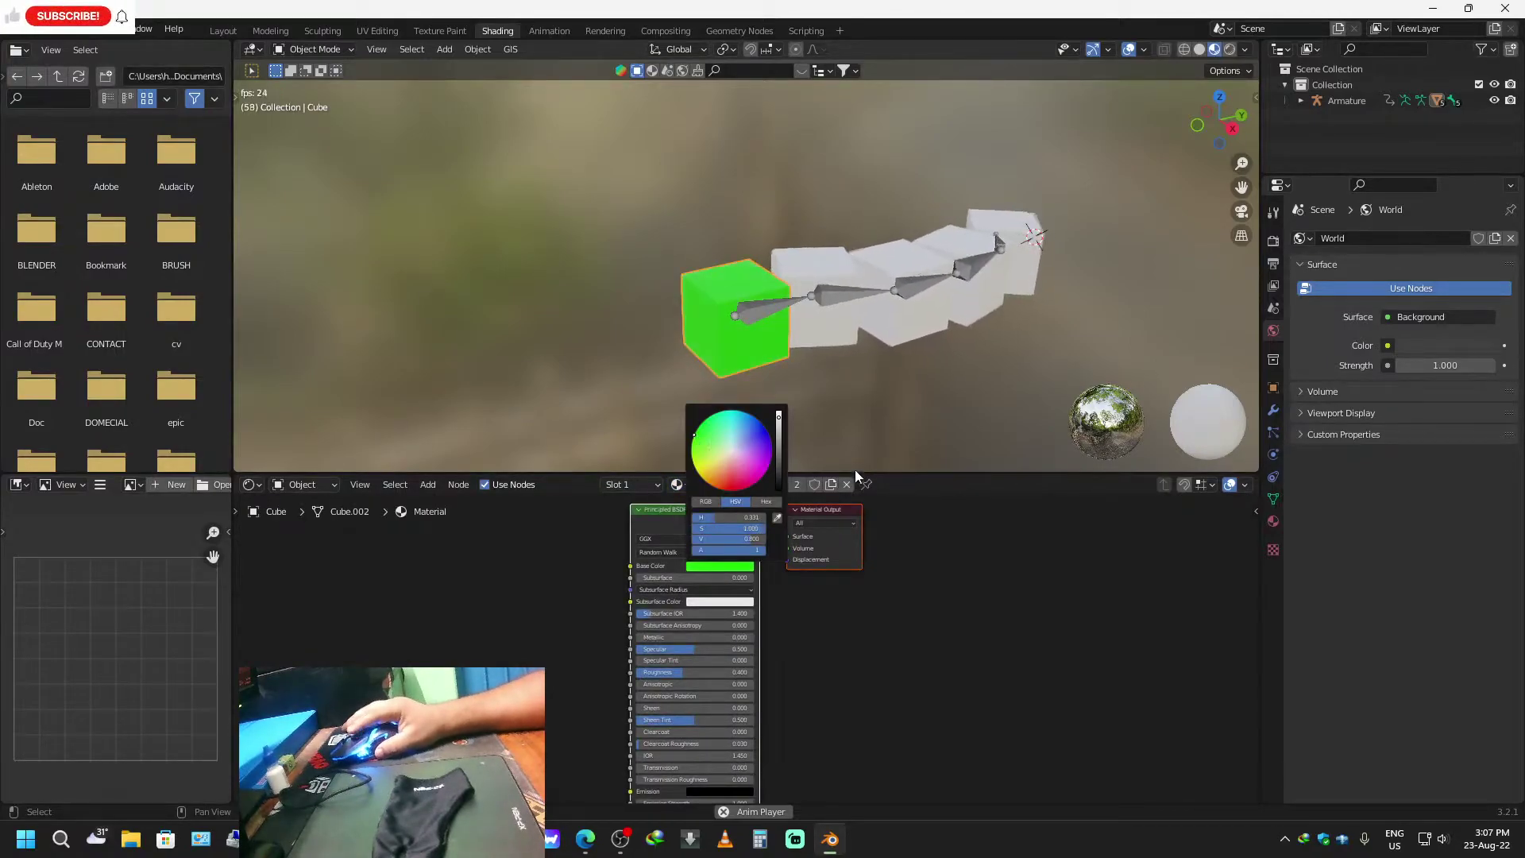
Assign the same green Material to the second and third cubes of the chain, Cube.001 and Cube.002.
click(842, 336)
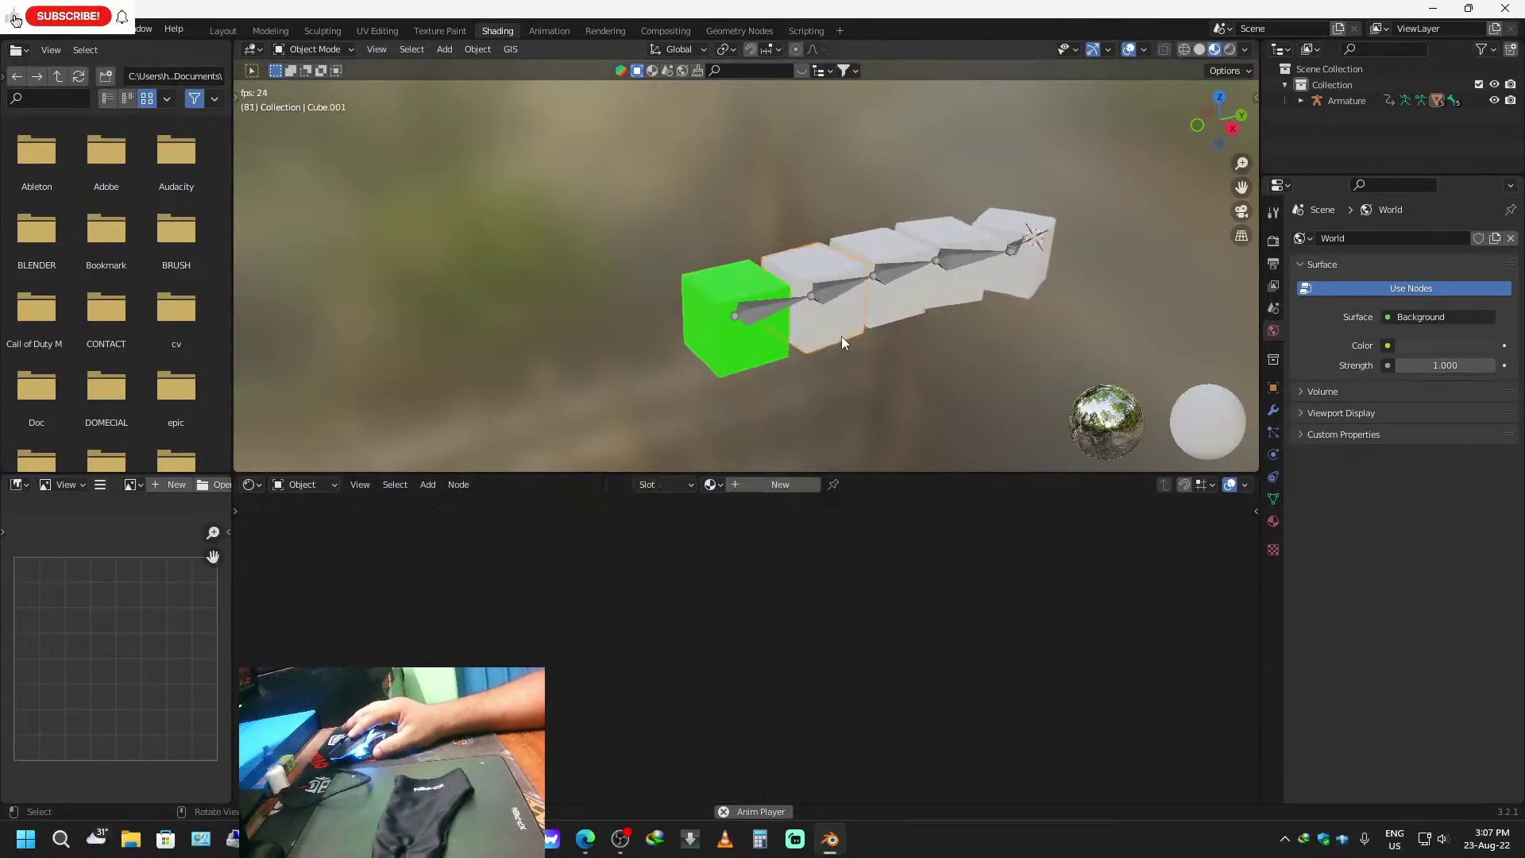
click(711, 485)
click(727, 512)
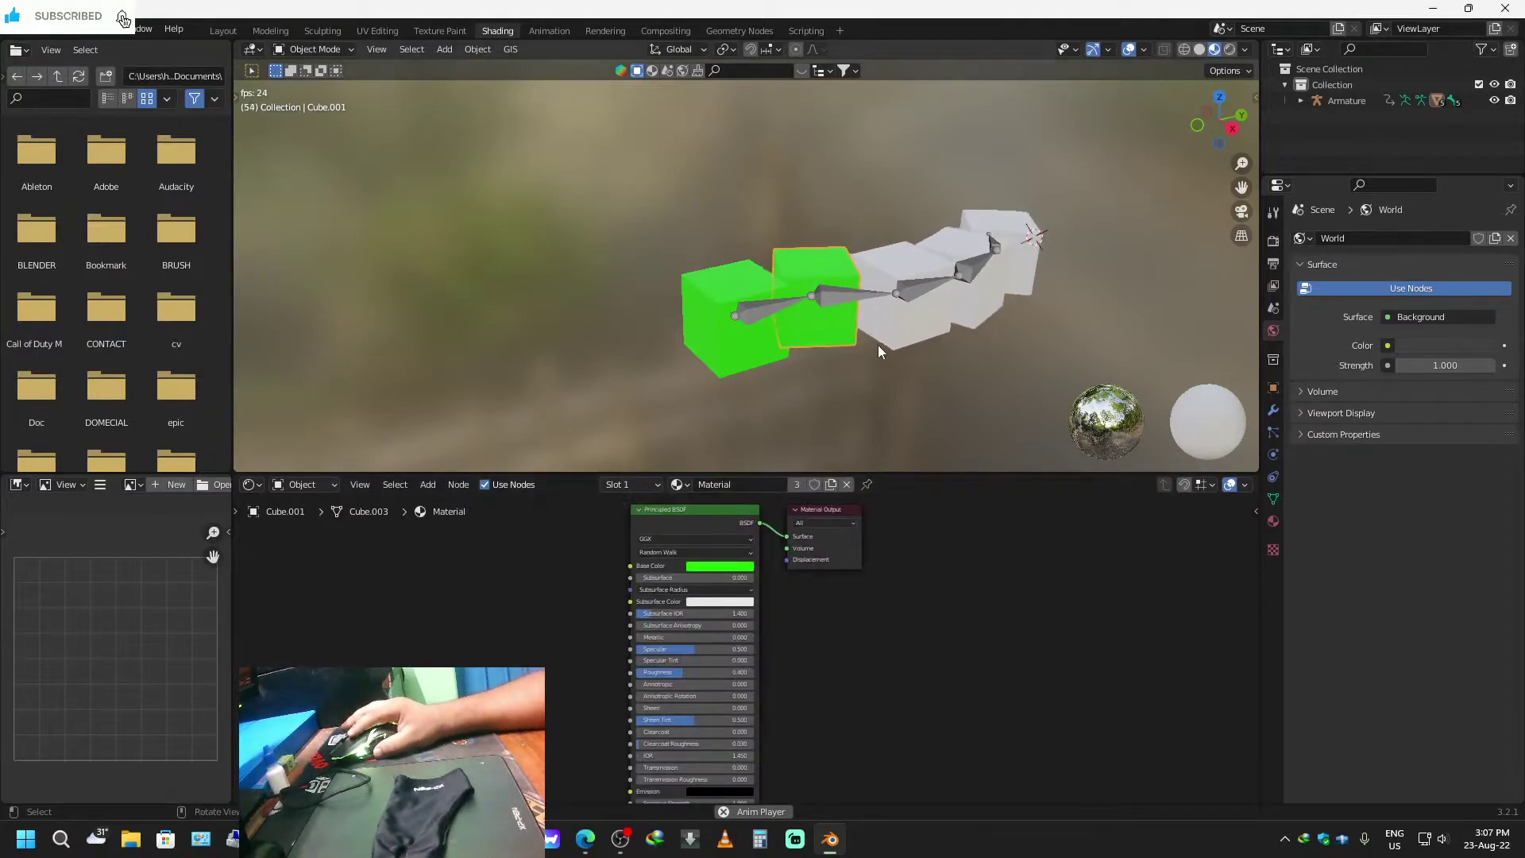
click(876, 351)
click(713, 485)
click(725, 505)
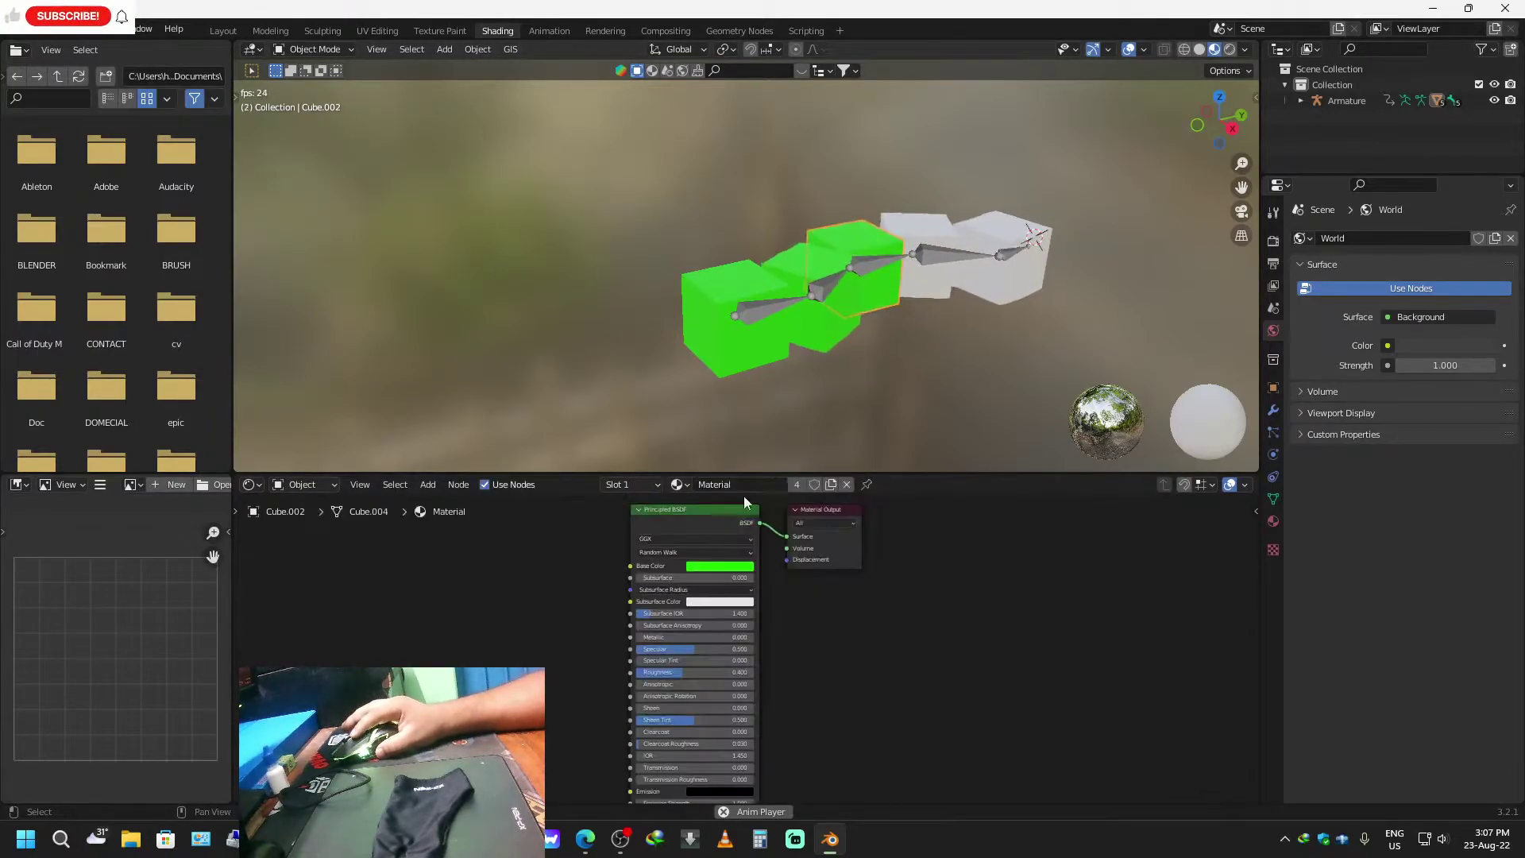
Assign the existing green Material to the fourth and fifth cubes of the chain, Cube.003 and Cube.004.
click(941, 274)
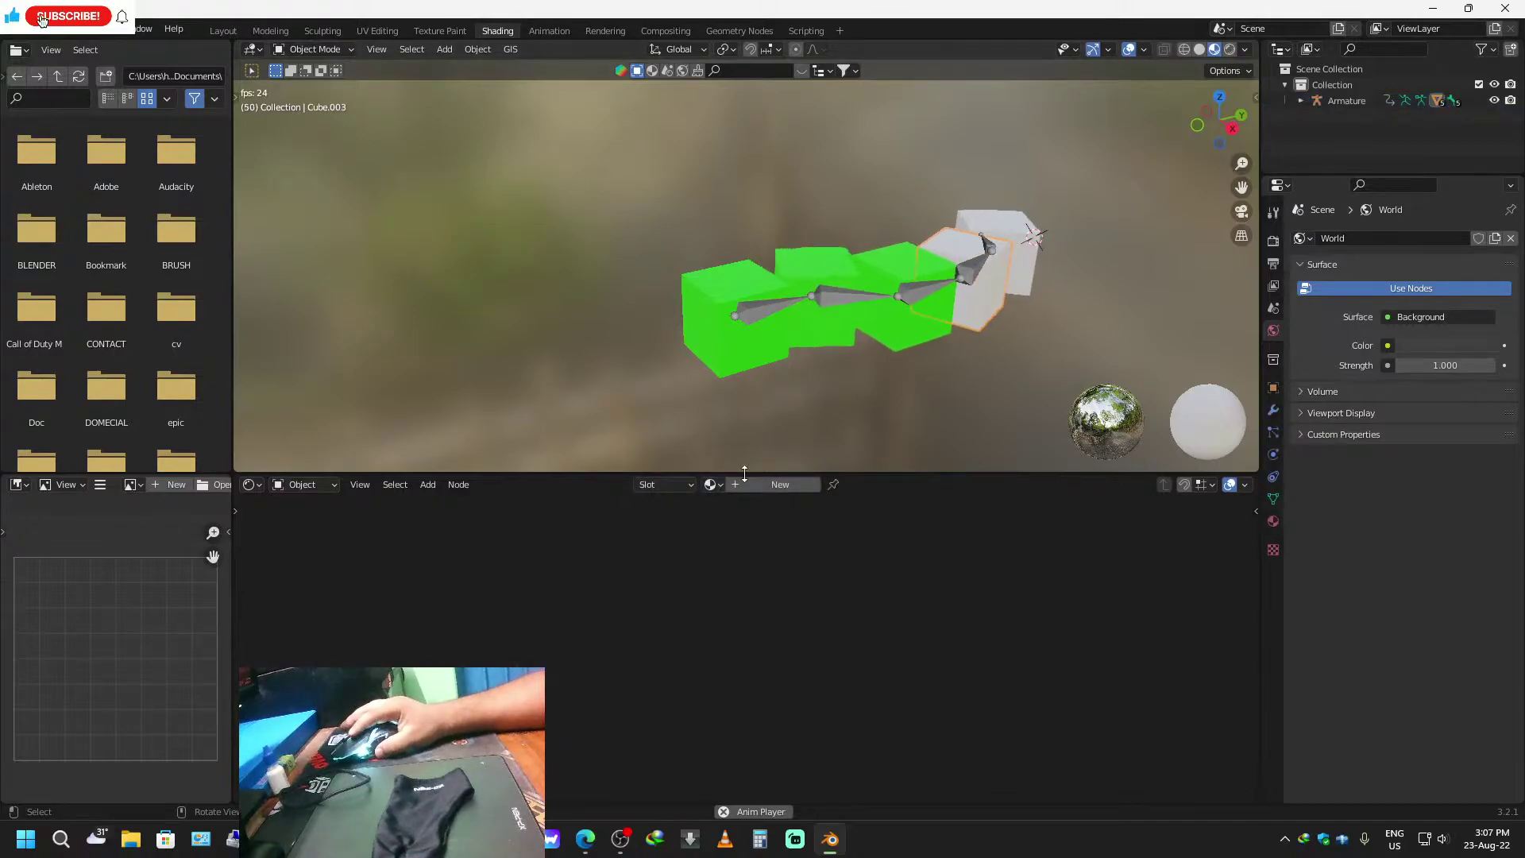
click(711, 485)
click(725, 508)
click(1009, 290)
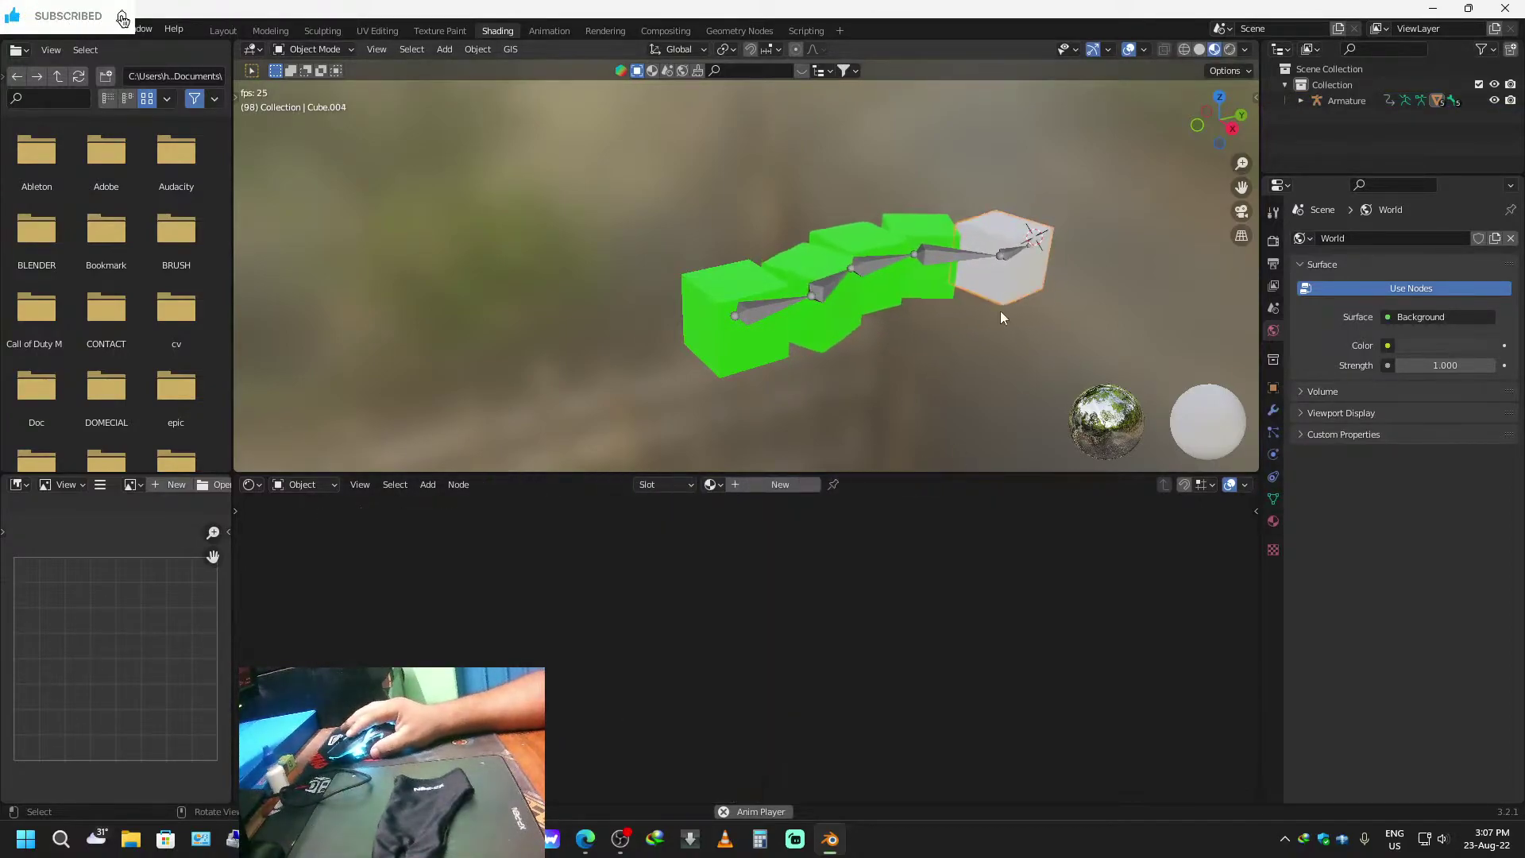
click(713, 484)
click(725, 506)
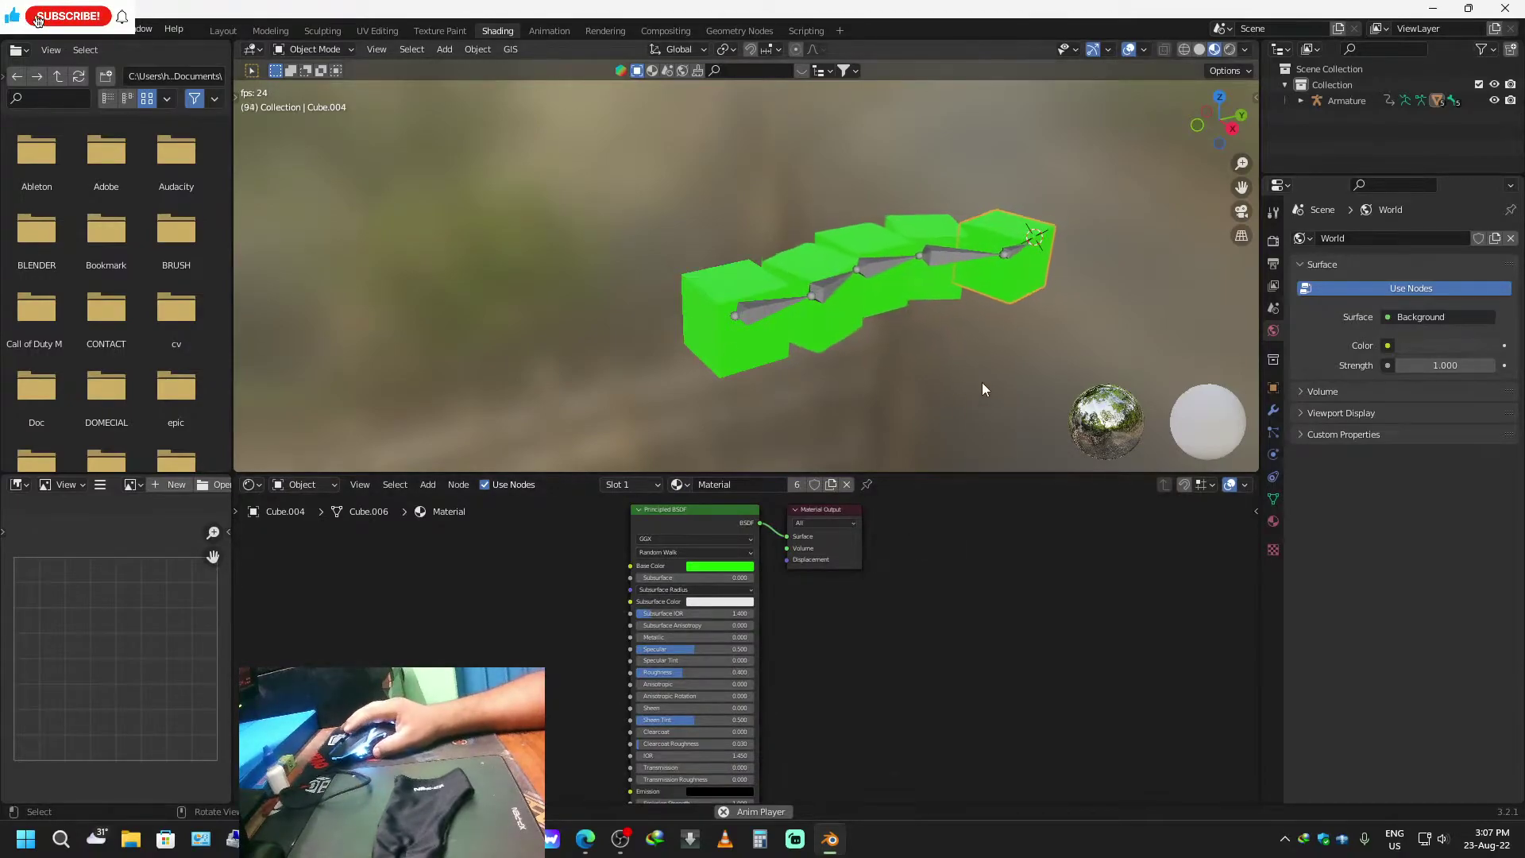
Set the armature's viewport display type to Stick after trying B-Bone.
click(922, 282)
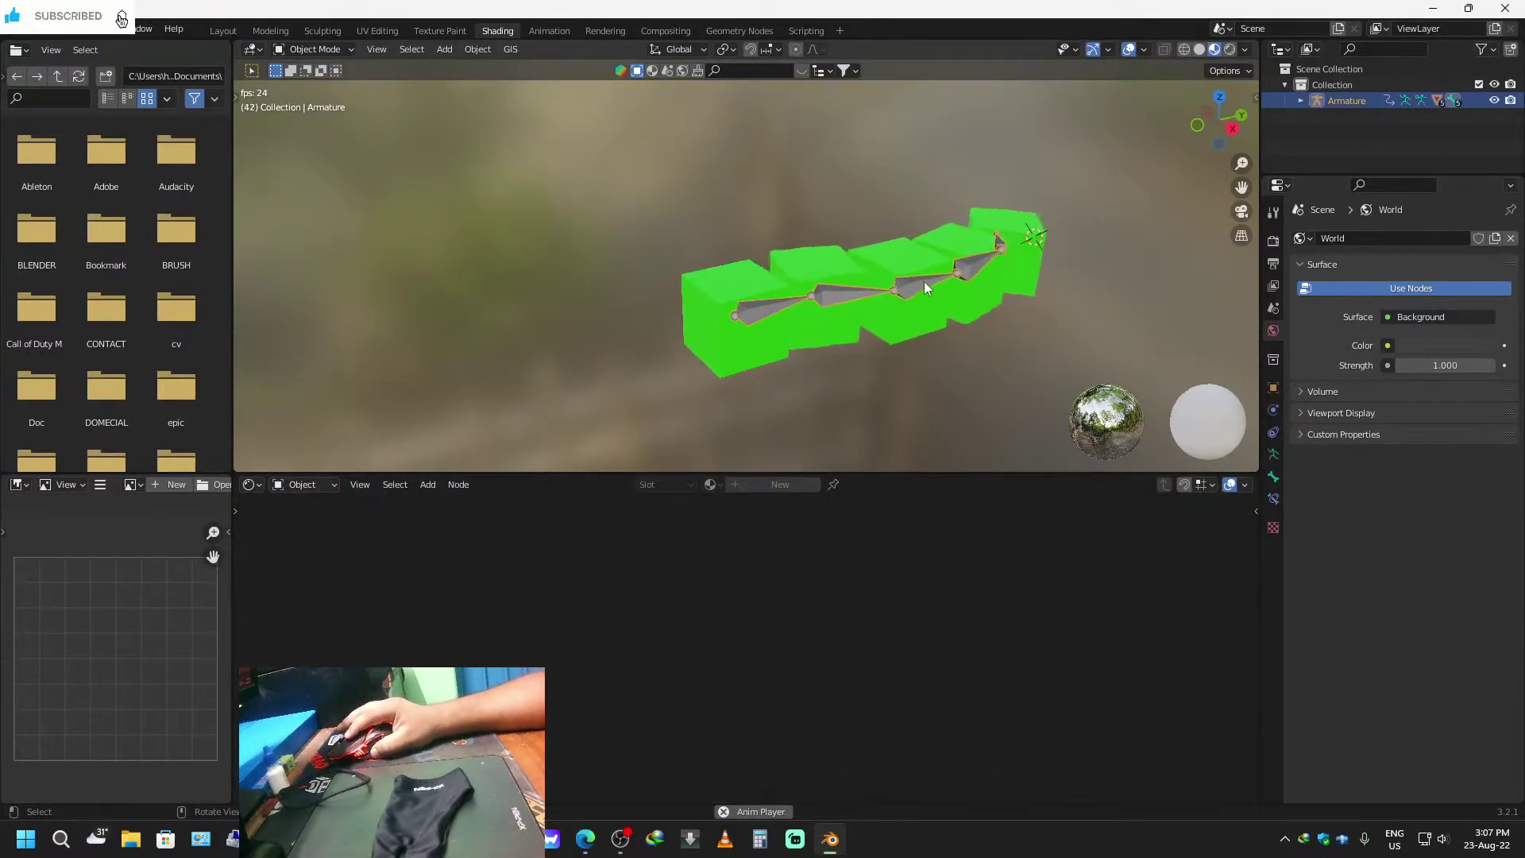
click(1273, 454)
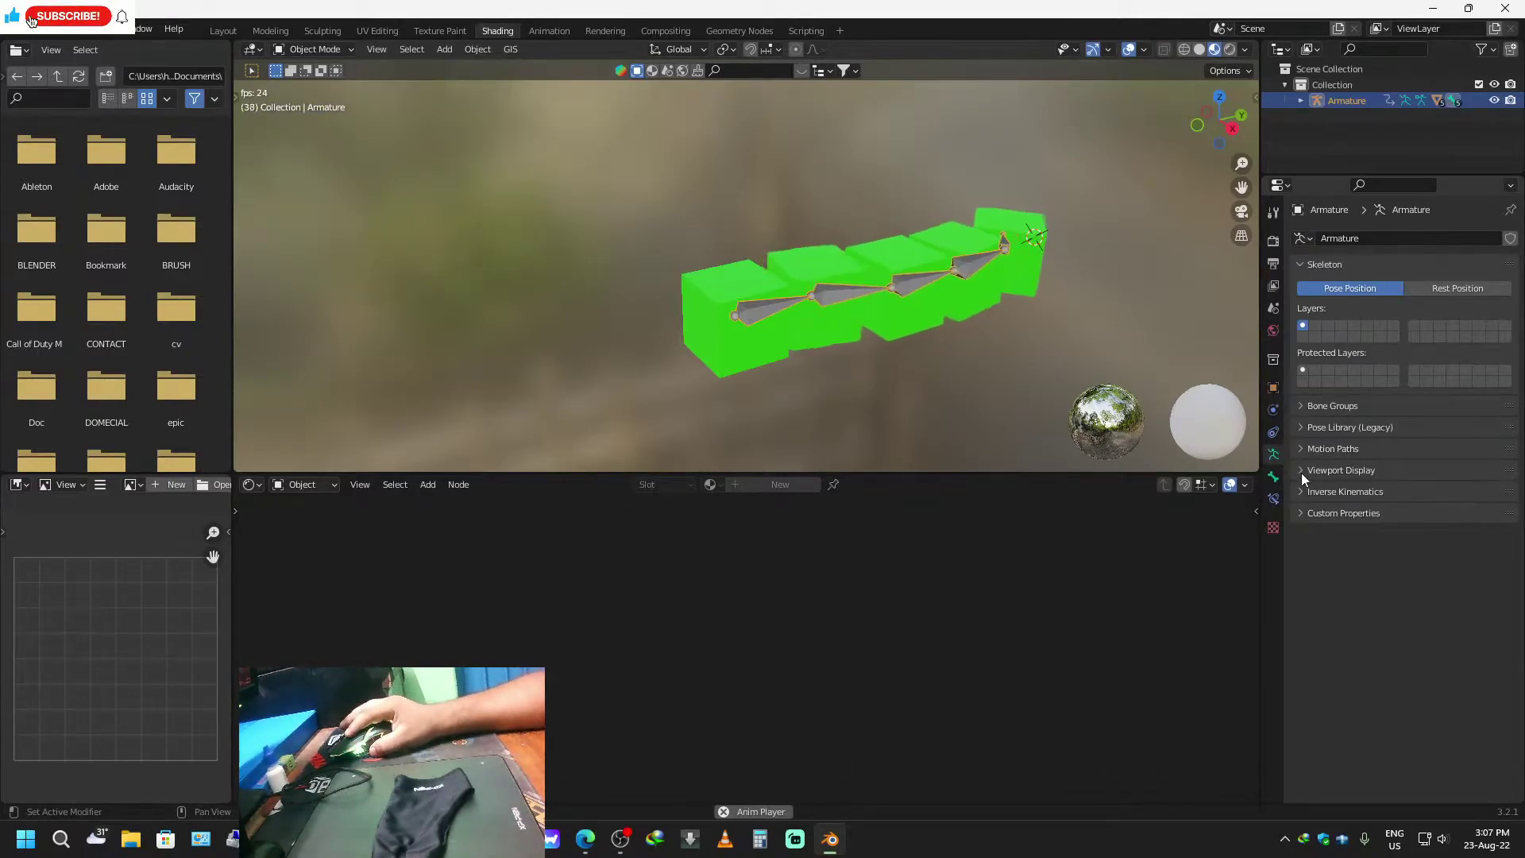
click(1303, 493)
click(1303, 490)
click(1303, 472)
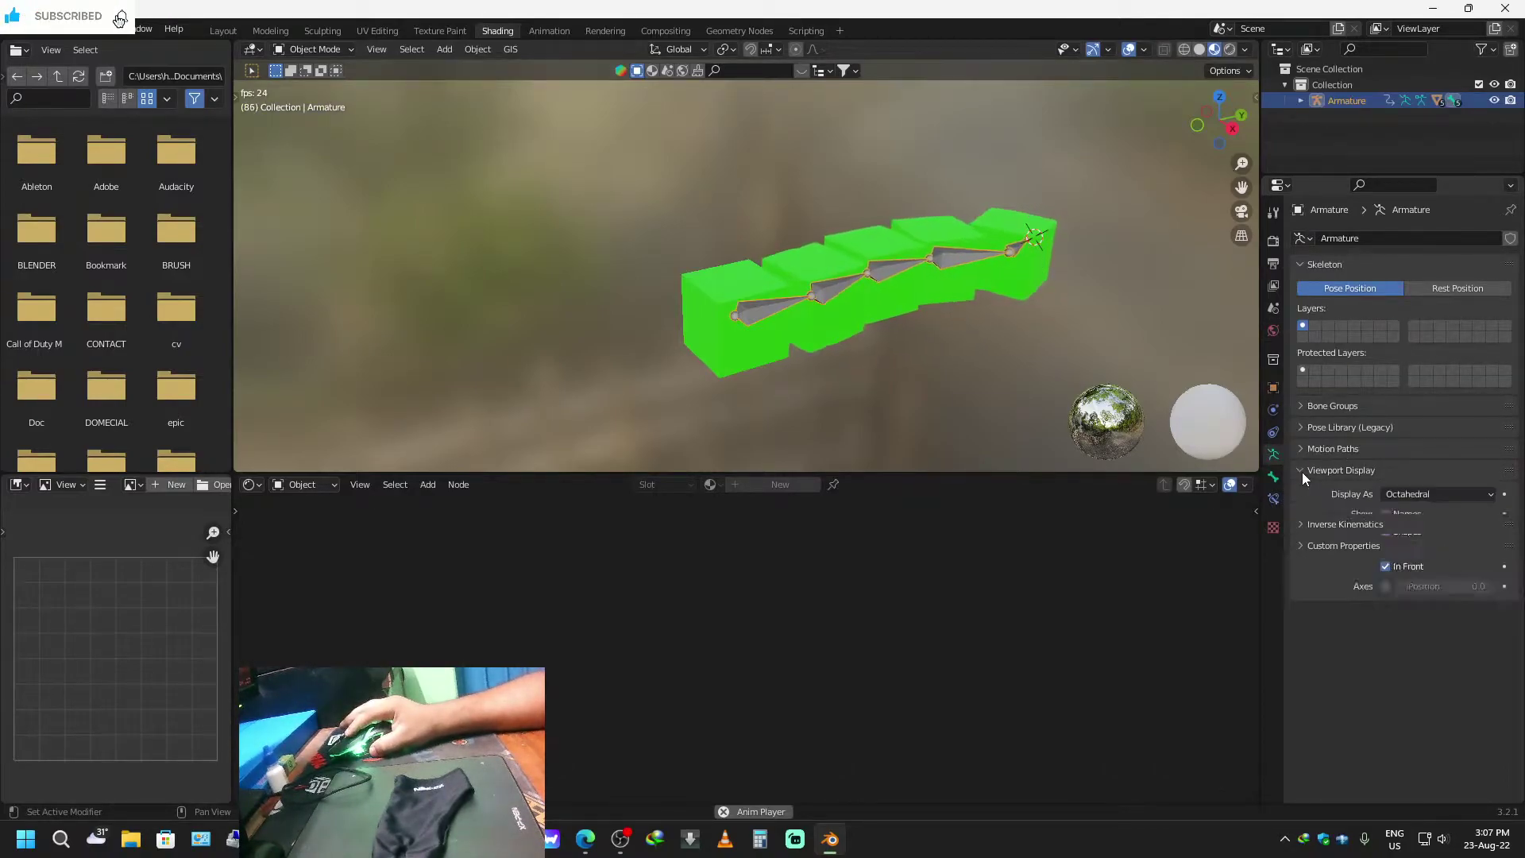
click(1433, 495)
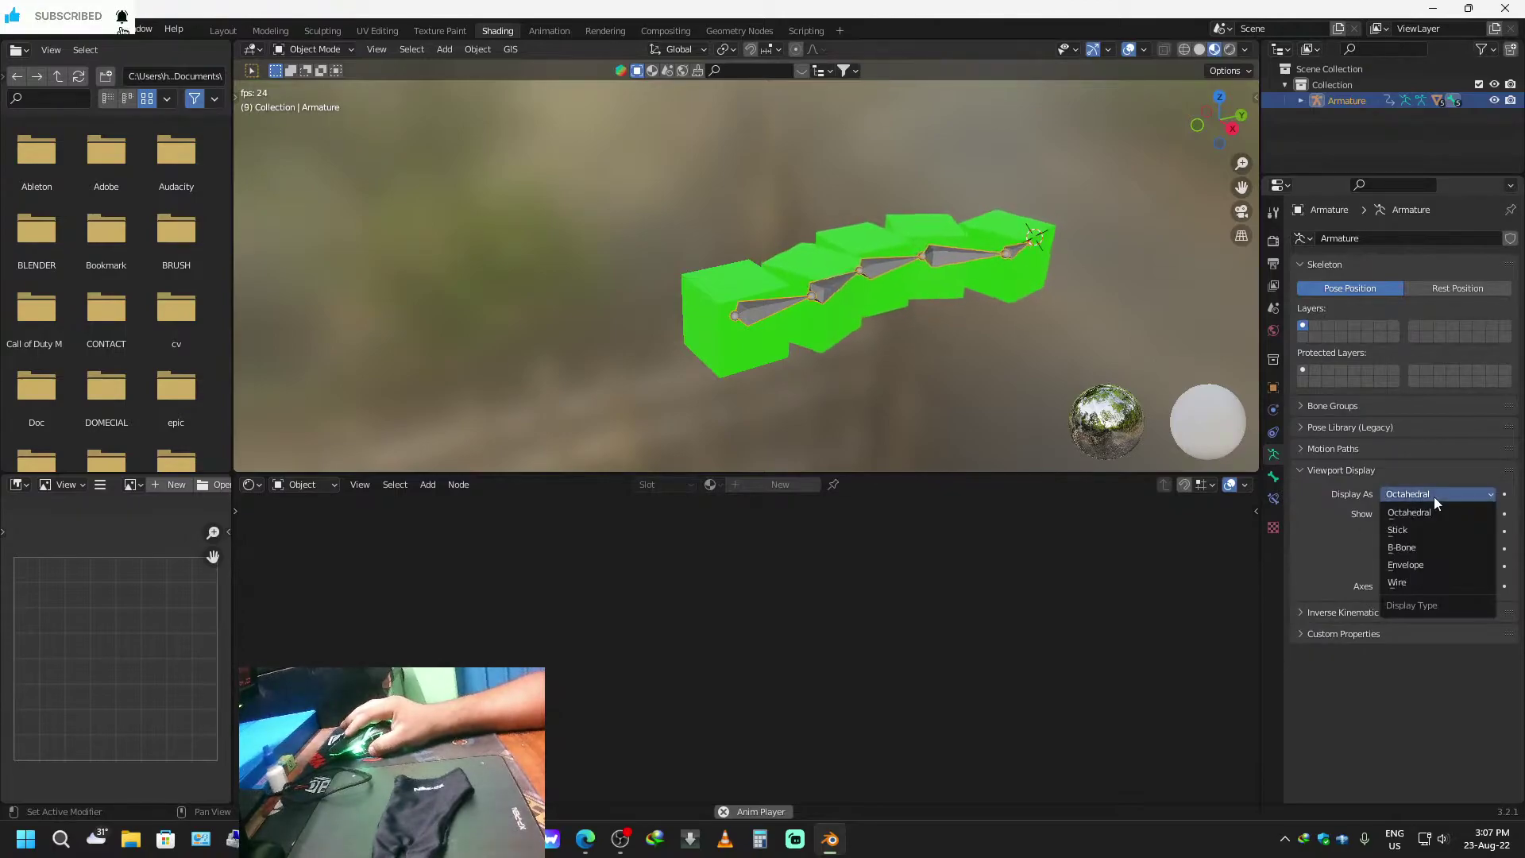
click(1427, 550)
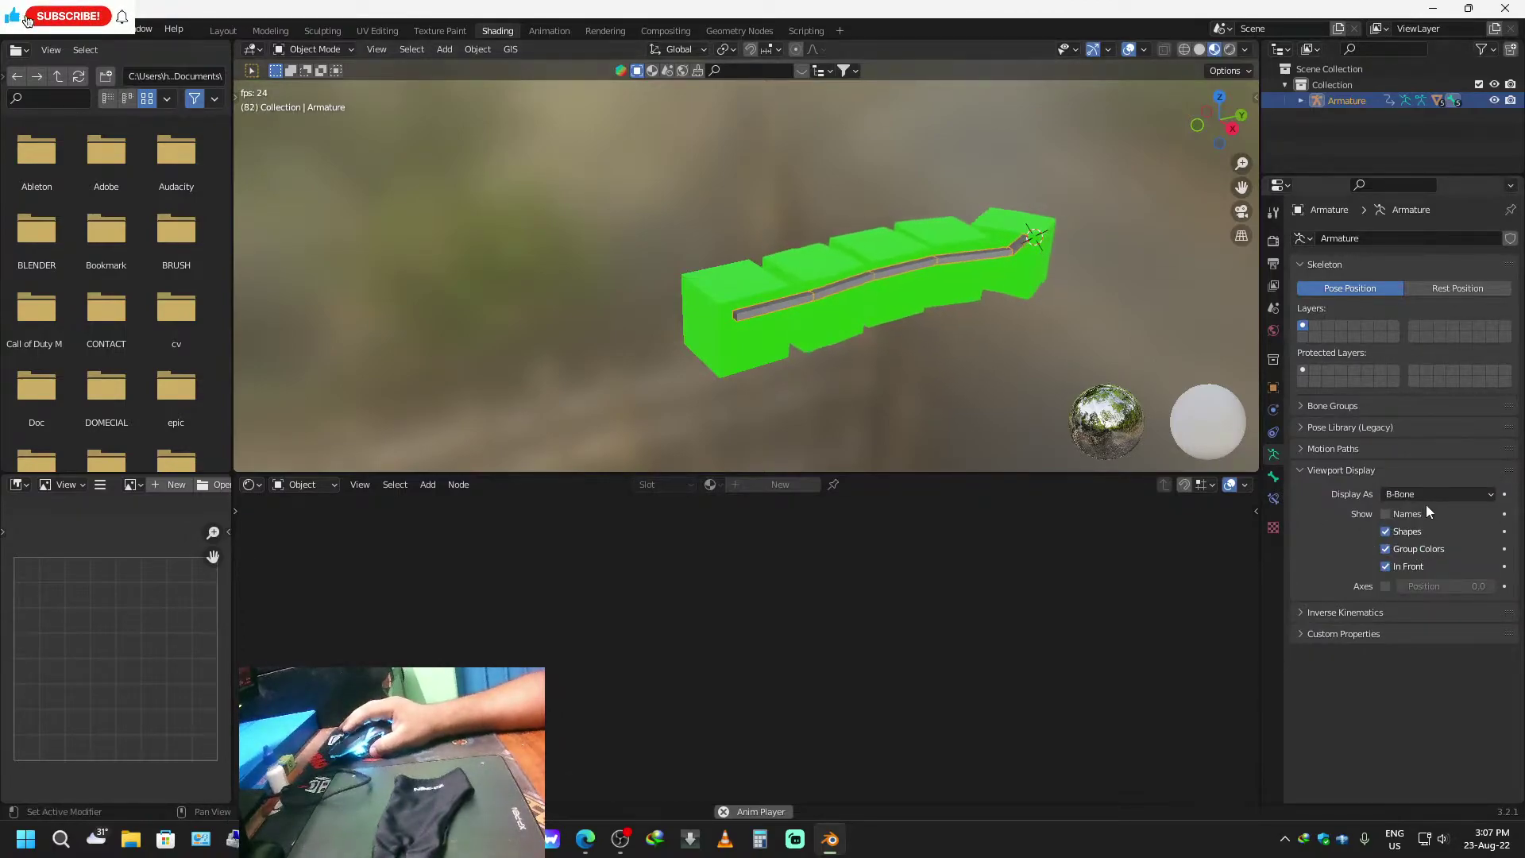
click(1446, 496)
click(1422, 530)
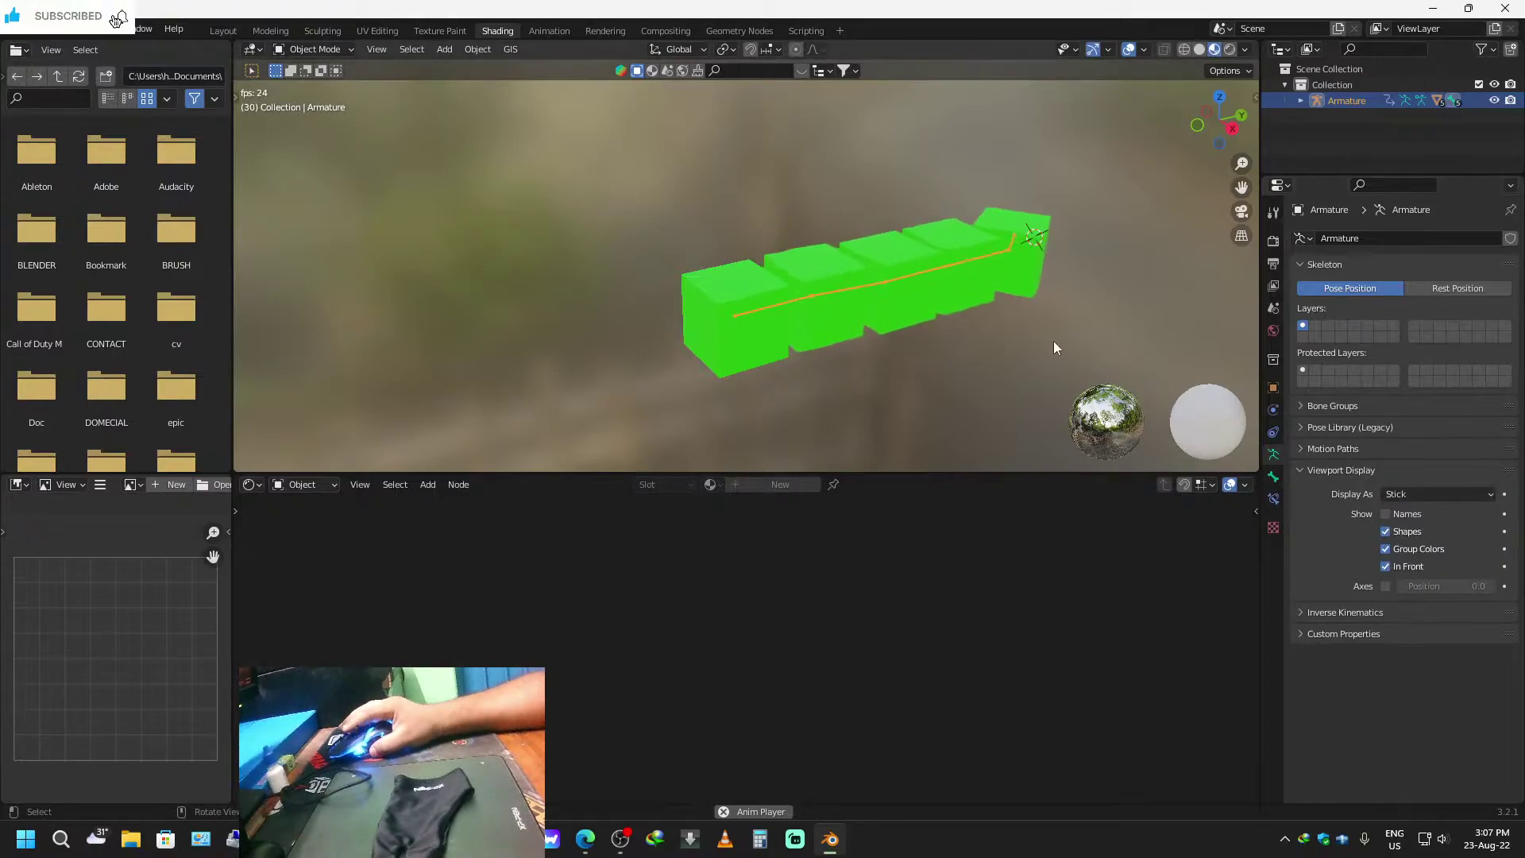
middle_drag(1090, 330, 1055, 349)
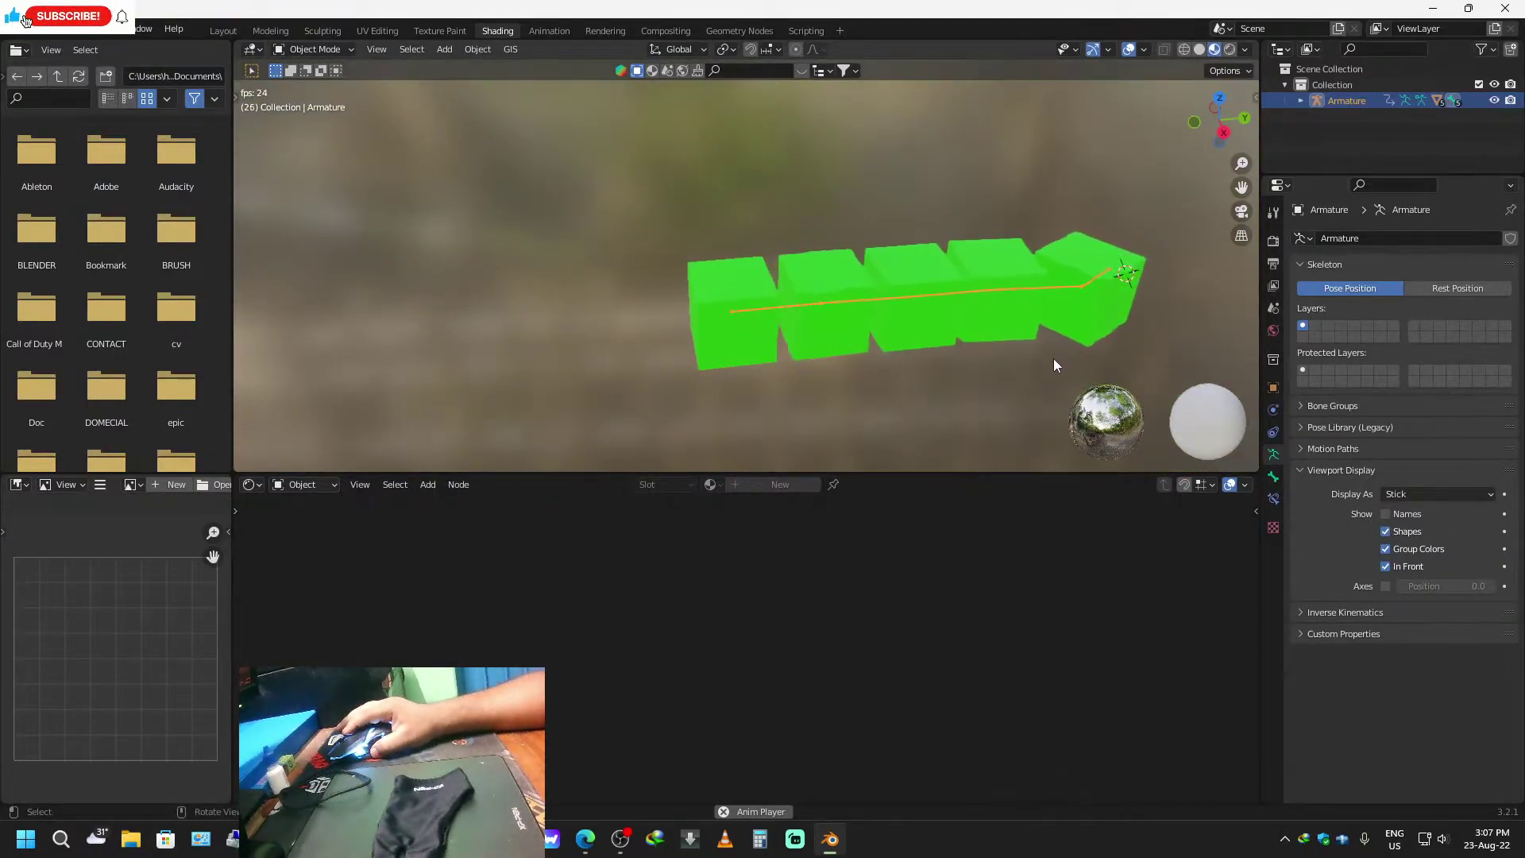
Return to the Layout workspace, stop playback at frame 1, and put the armature in Pose Mode.
click(223, 30)
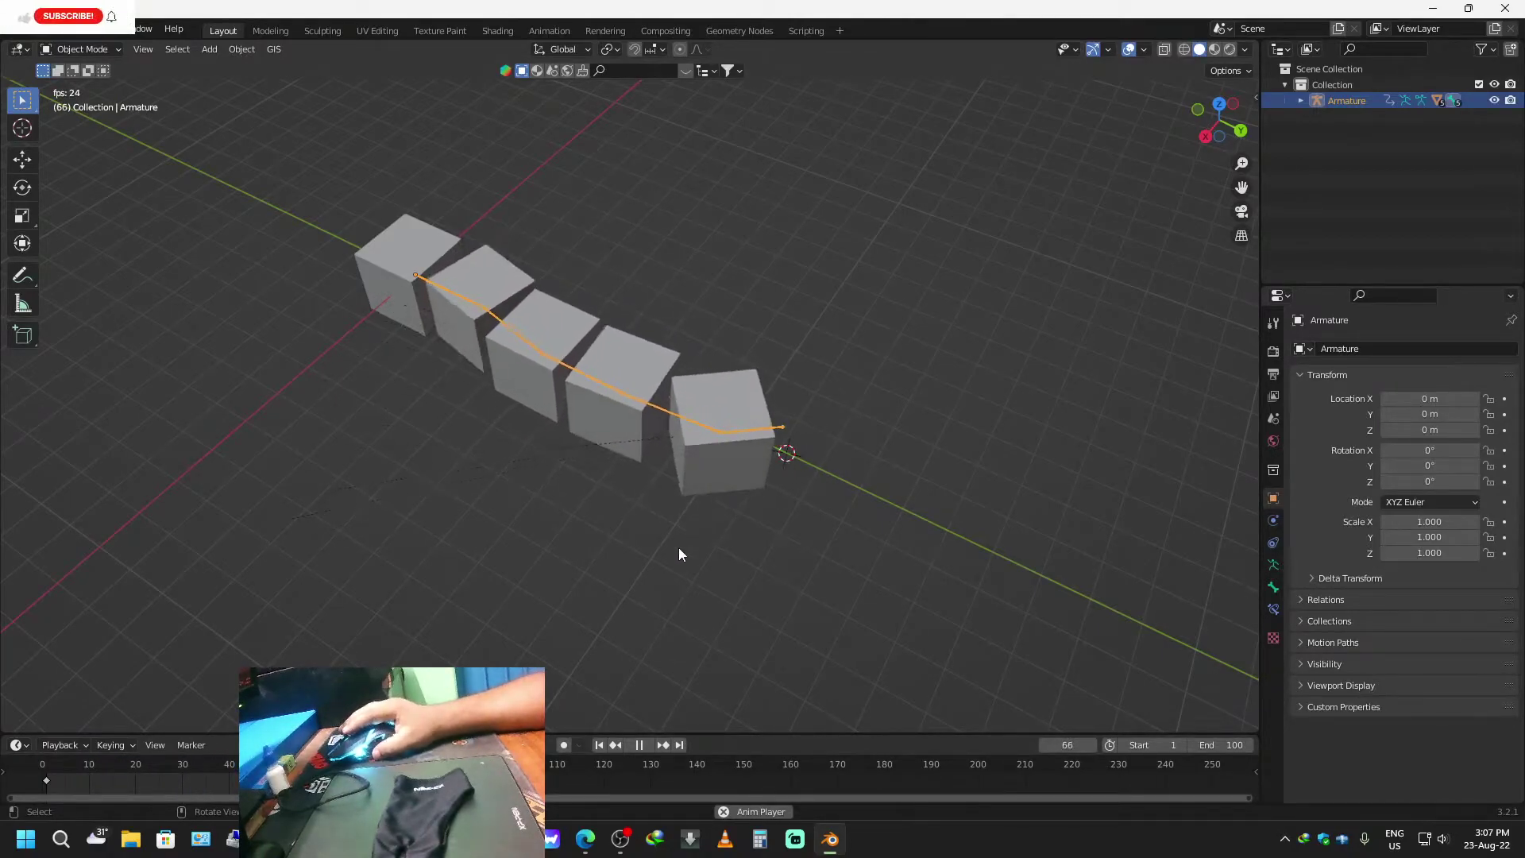
key(space)
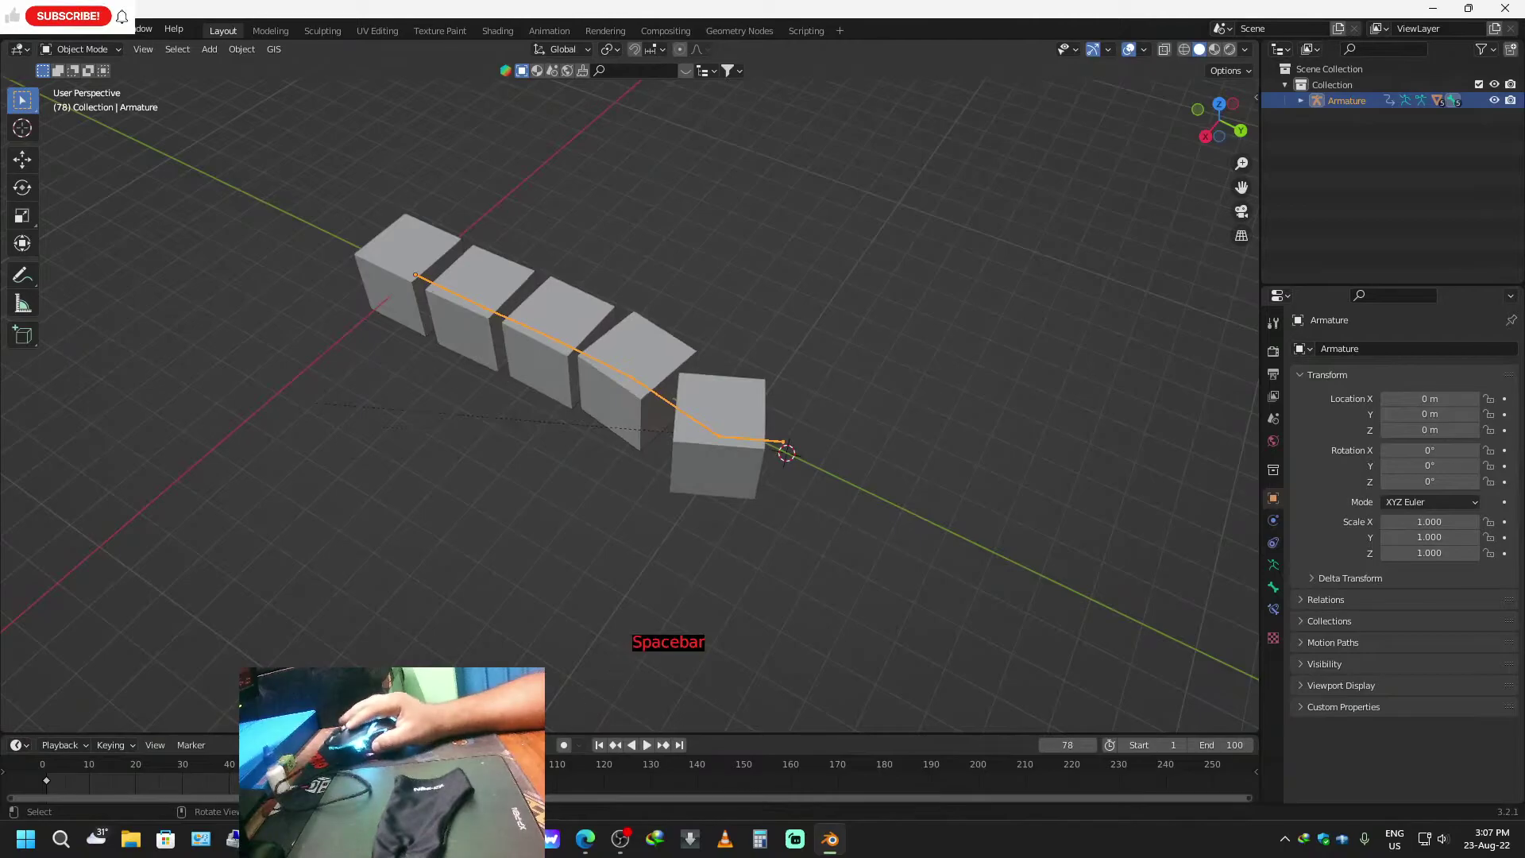
click(594, 749)
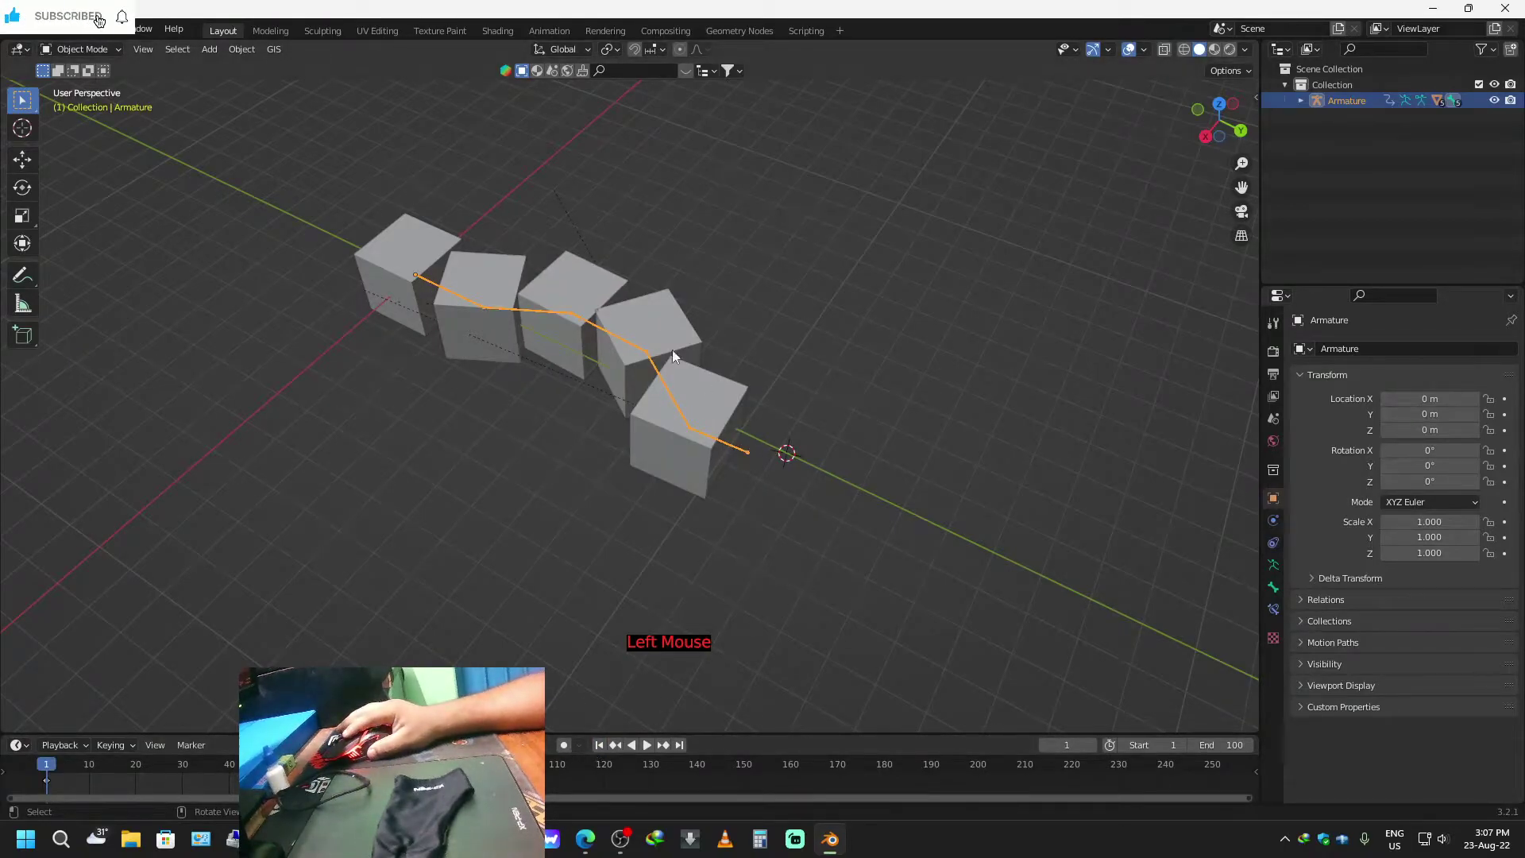
key(ctrl+Tab)
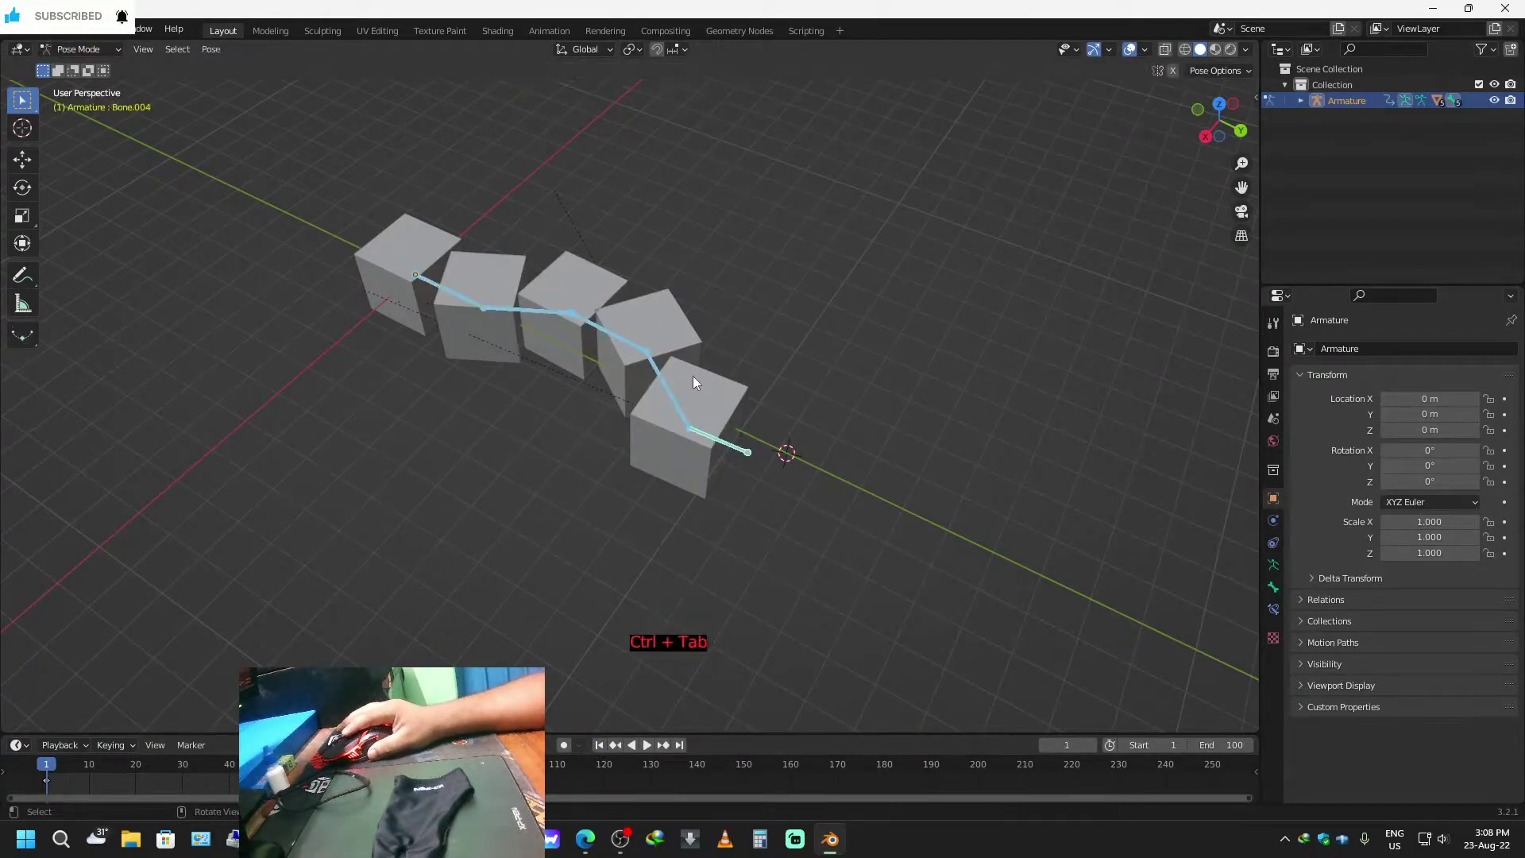
Rotate the chain's end bone, Bone.004, about 81° clockwise in top view and keyframe its rotation at frame 1.
click(748, 453)
key(r)
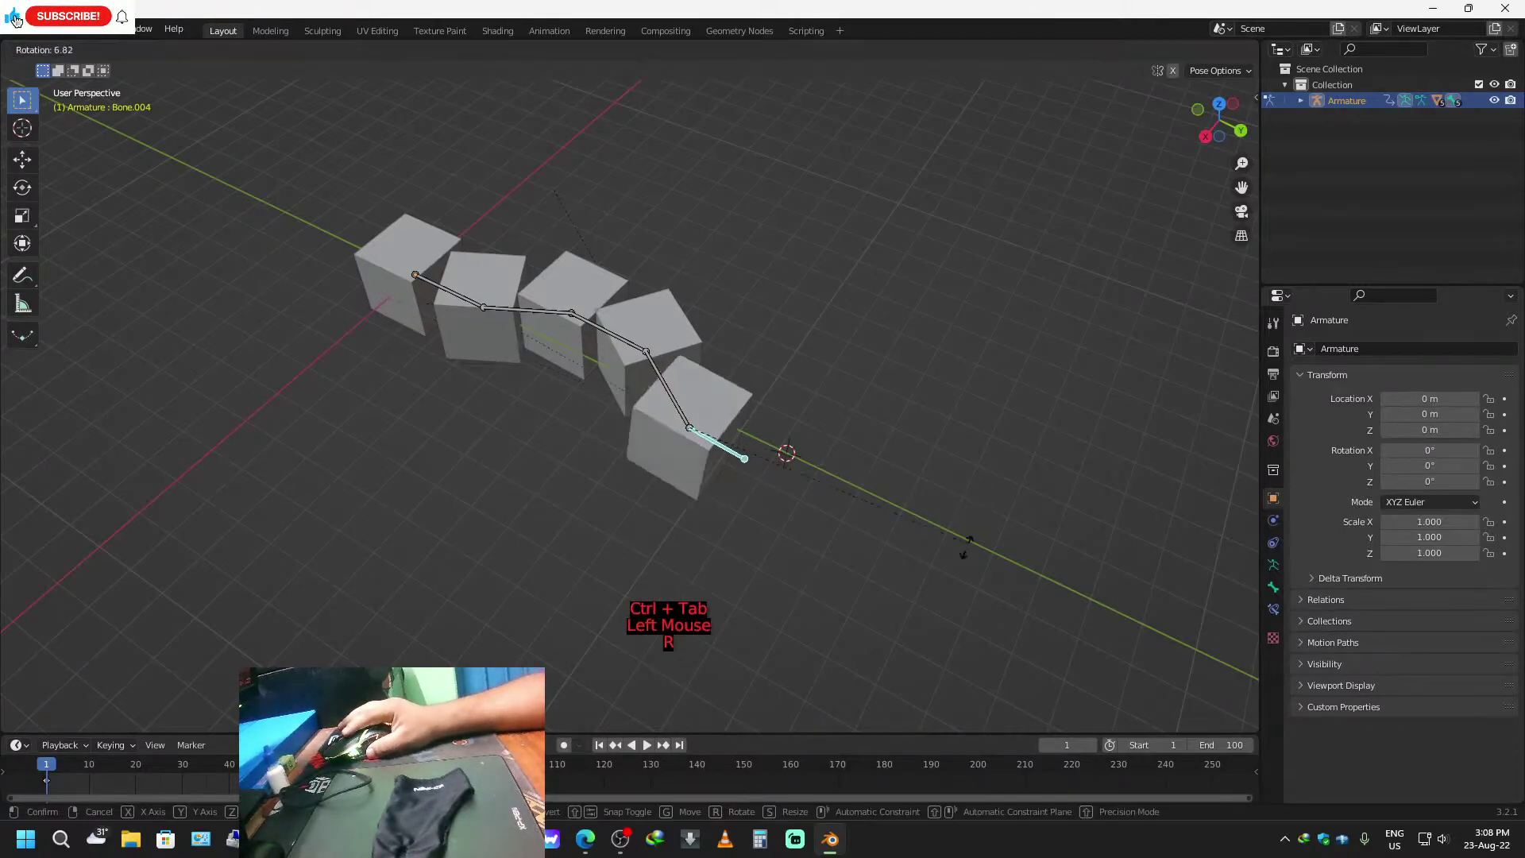
click(928, 611)
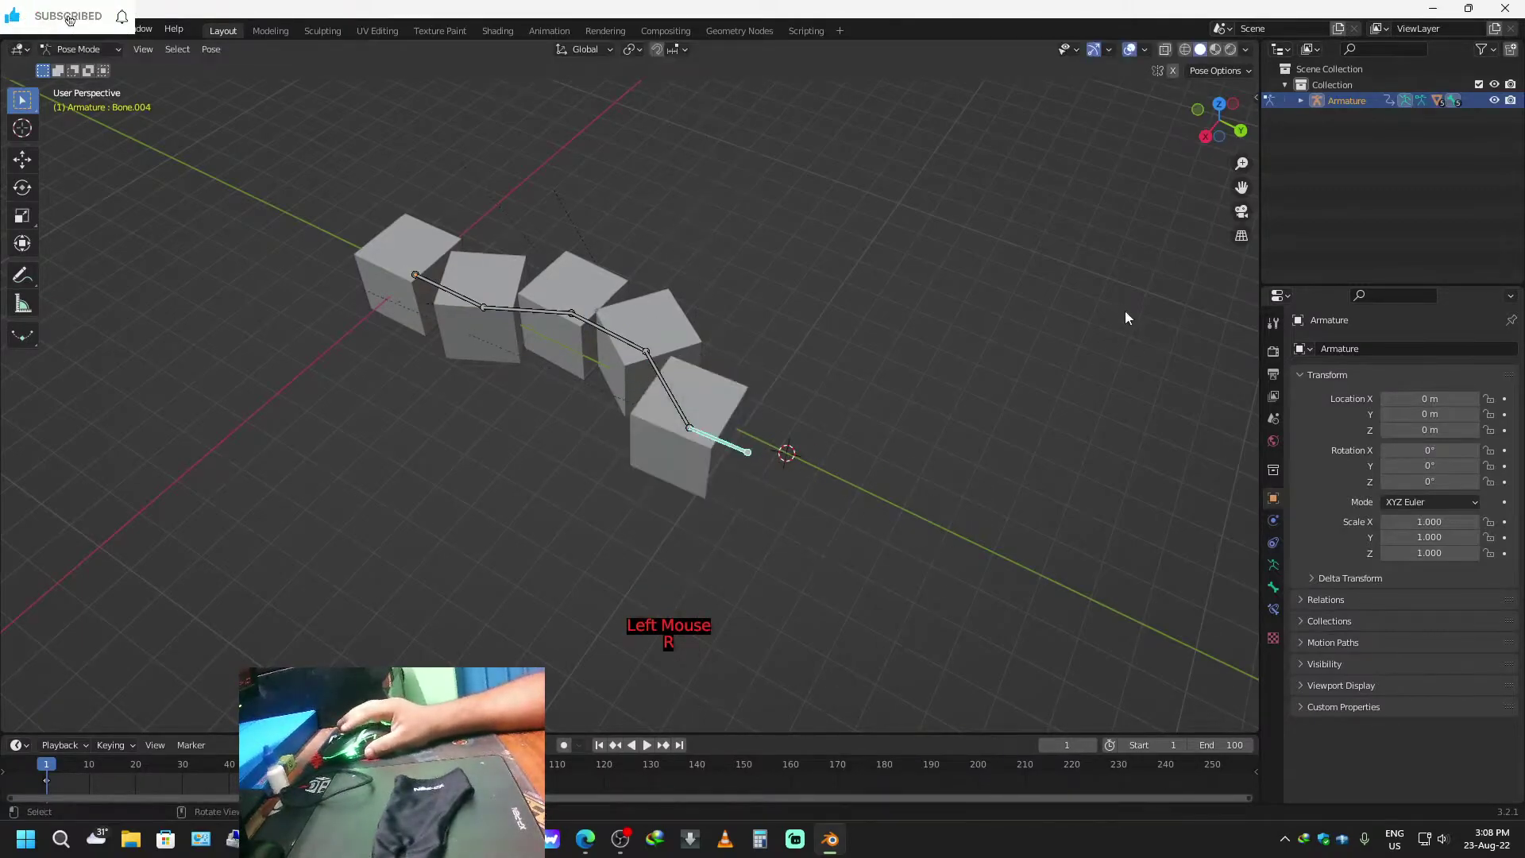
click(1219, 104)
key(r)
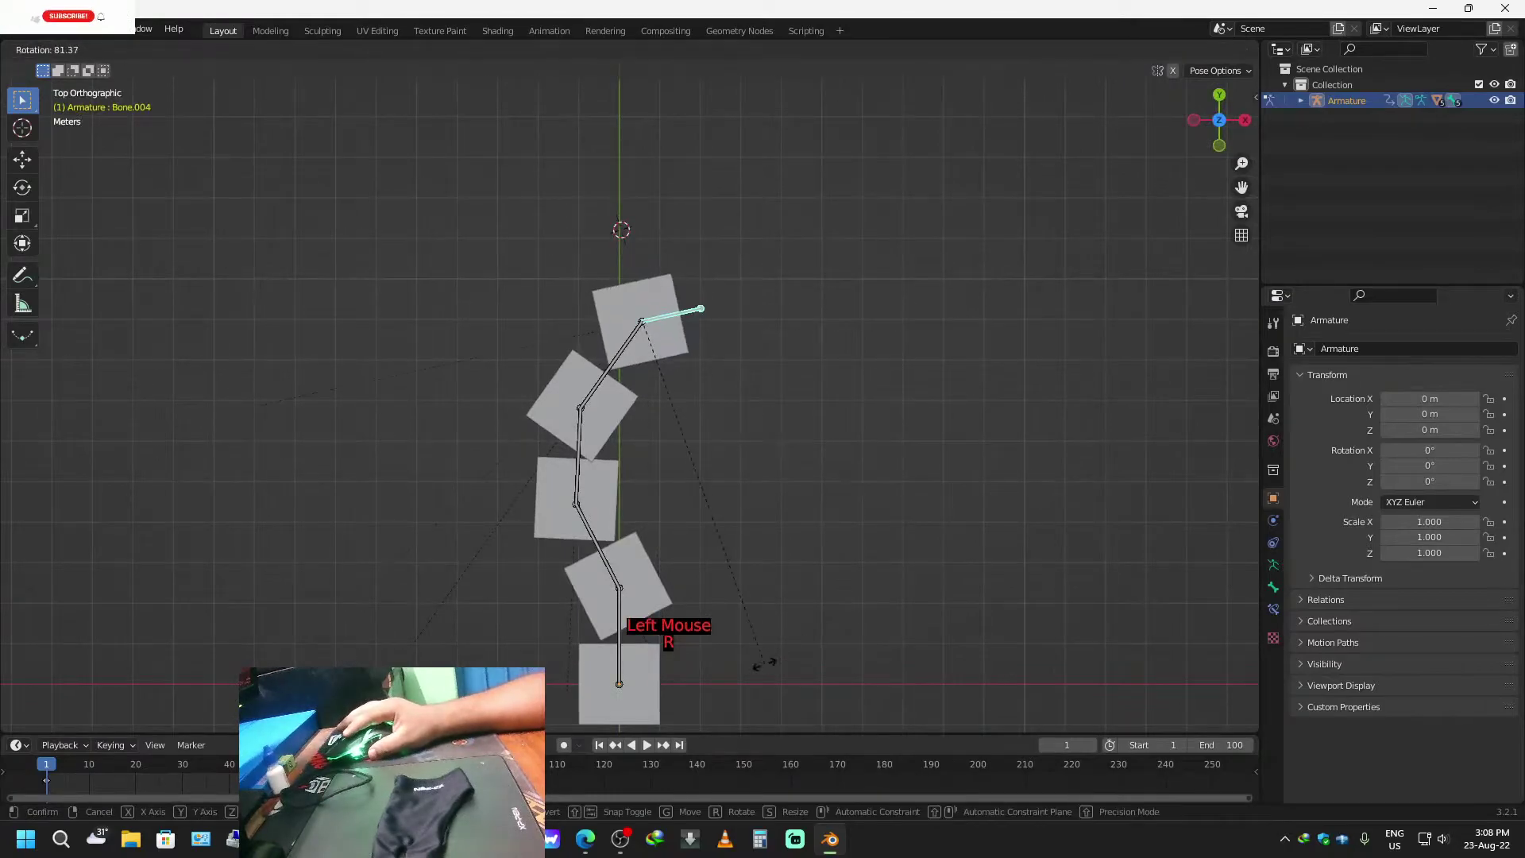
click(765, 665)
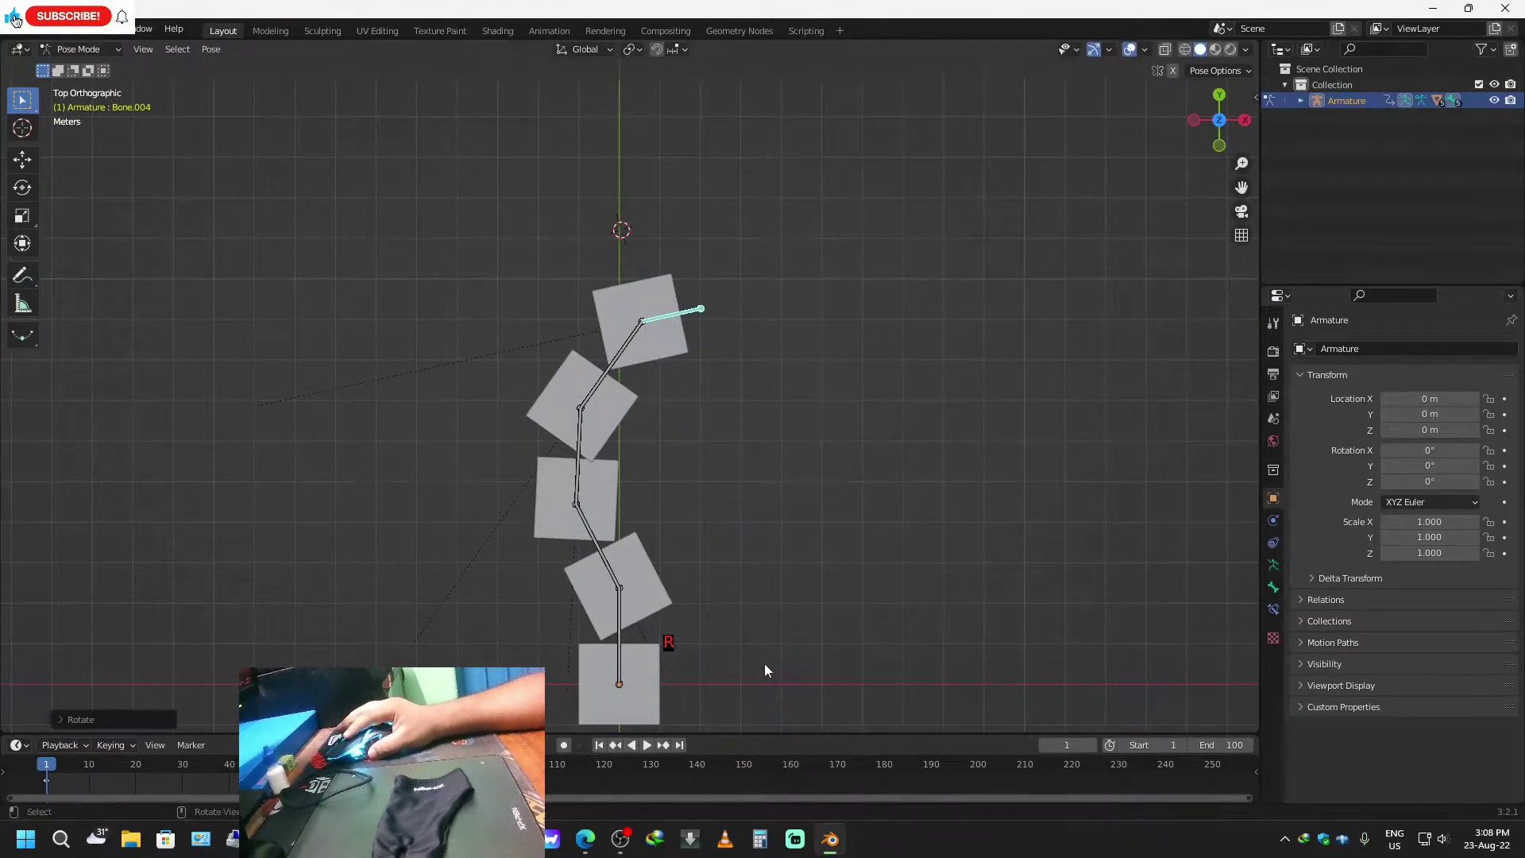
key(i)
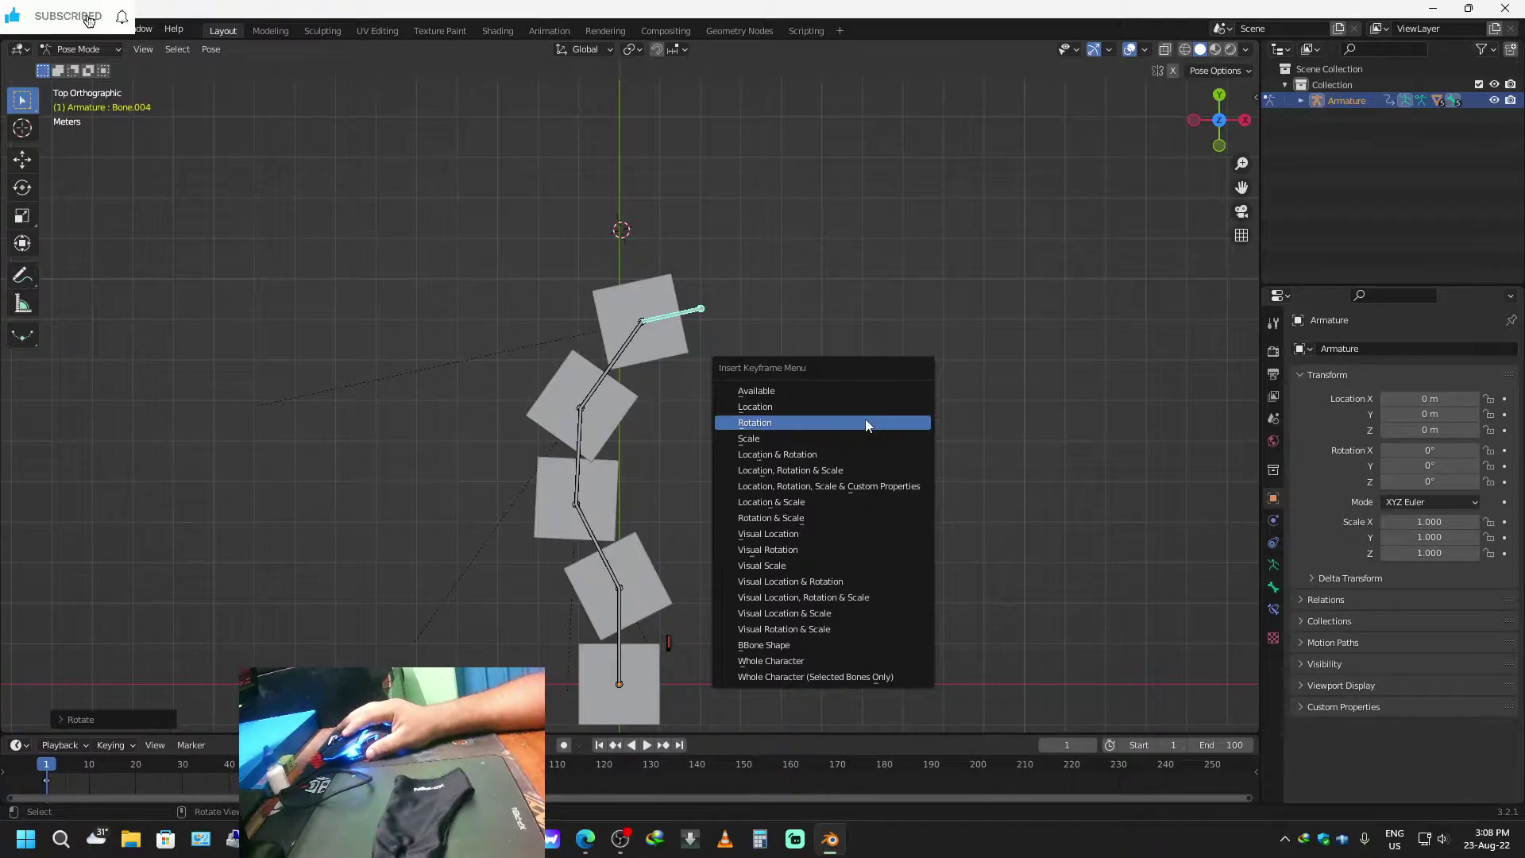
click(866, 418)
At frame 100, rotate the end bone about 80° clockwise to match its starting pose and insert a Rotation keyframe.
key(space)
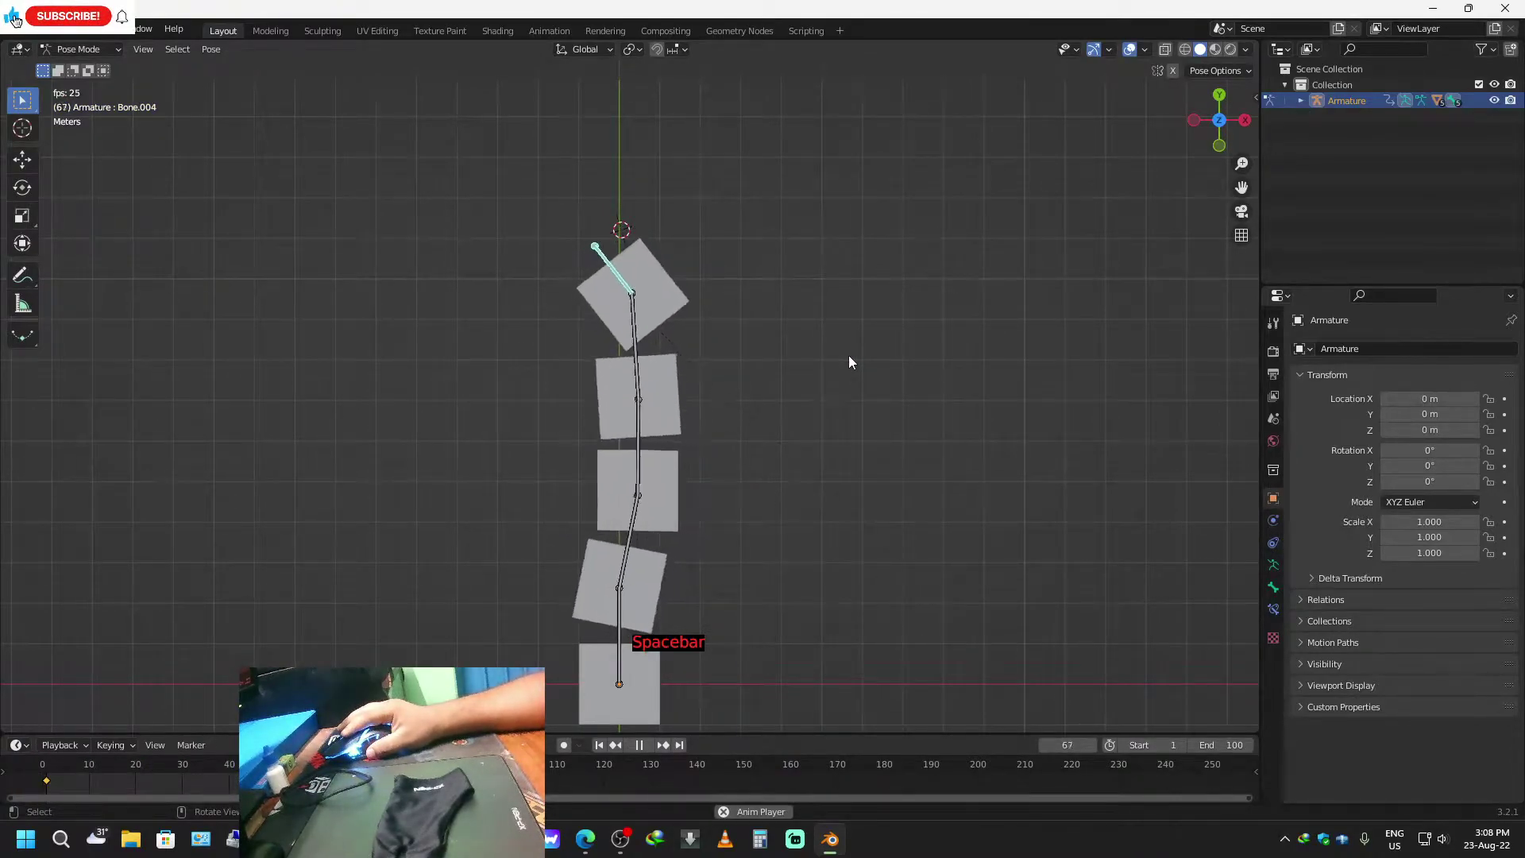
key(space)
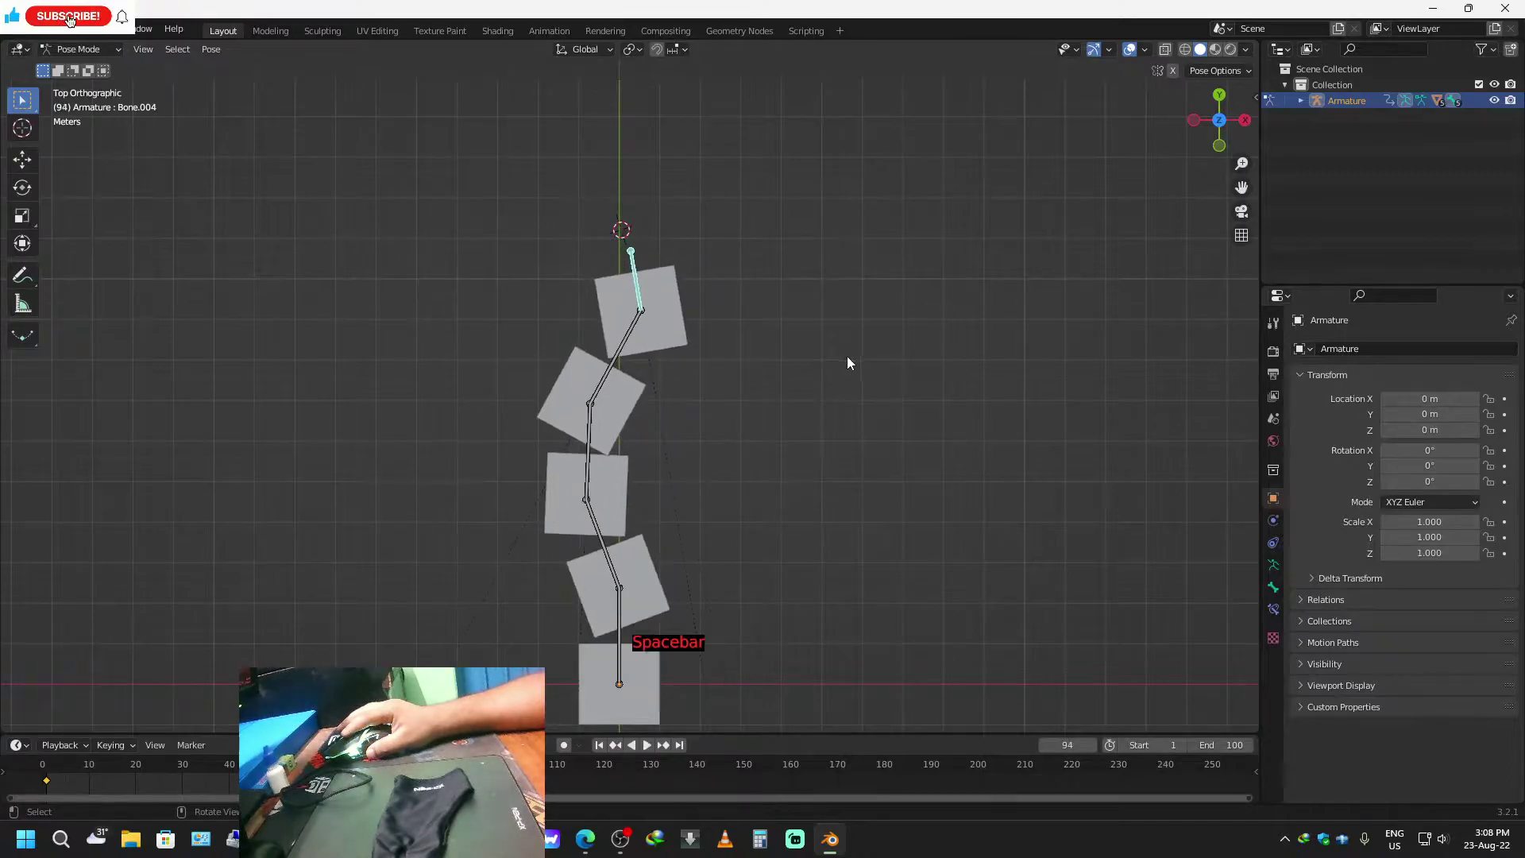
click(680, 745)
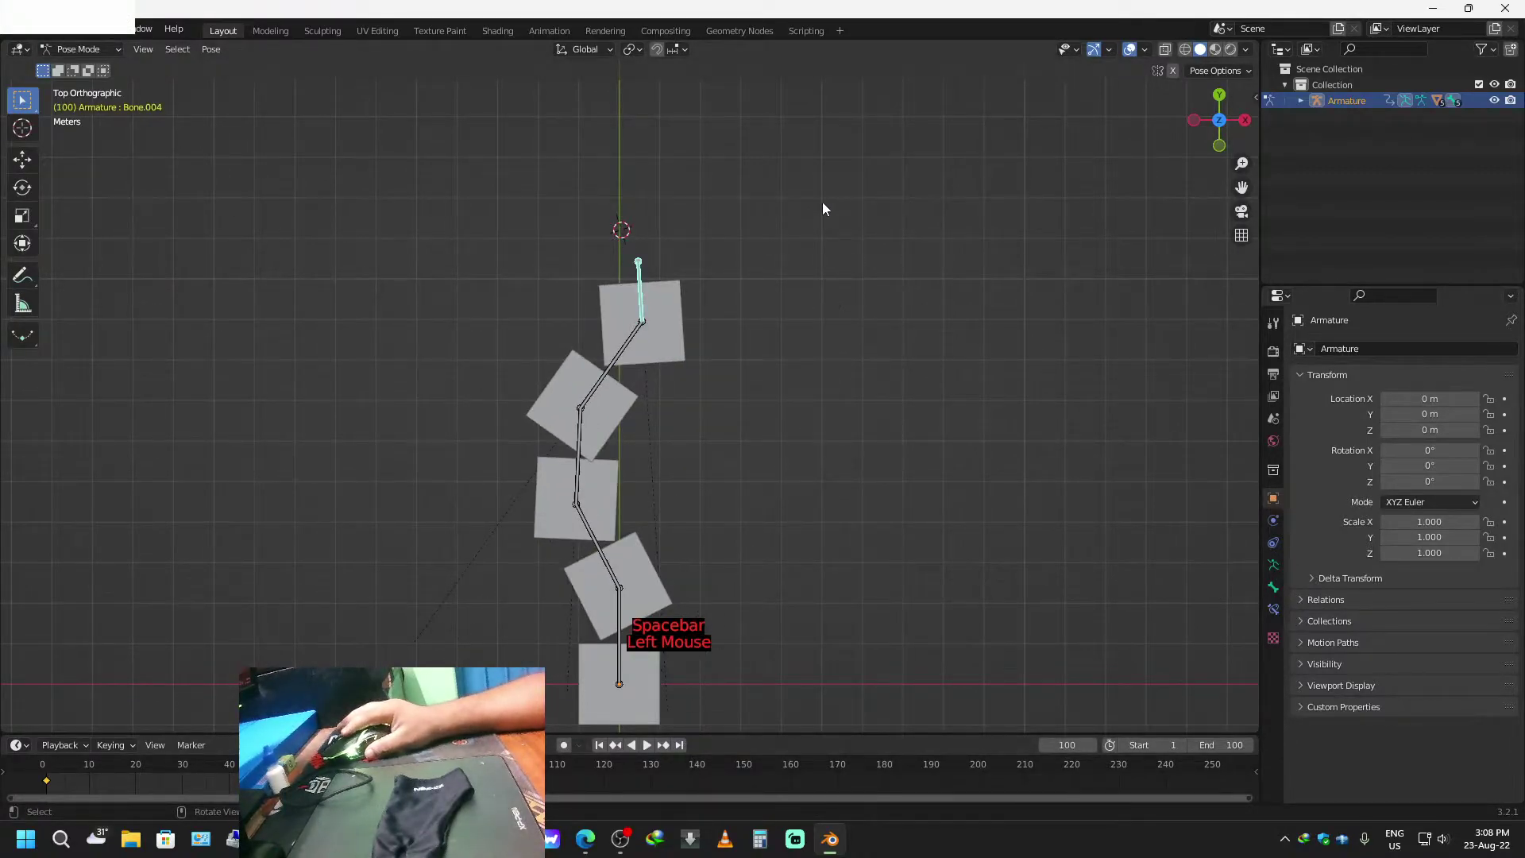
key(r)
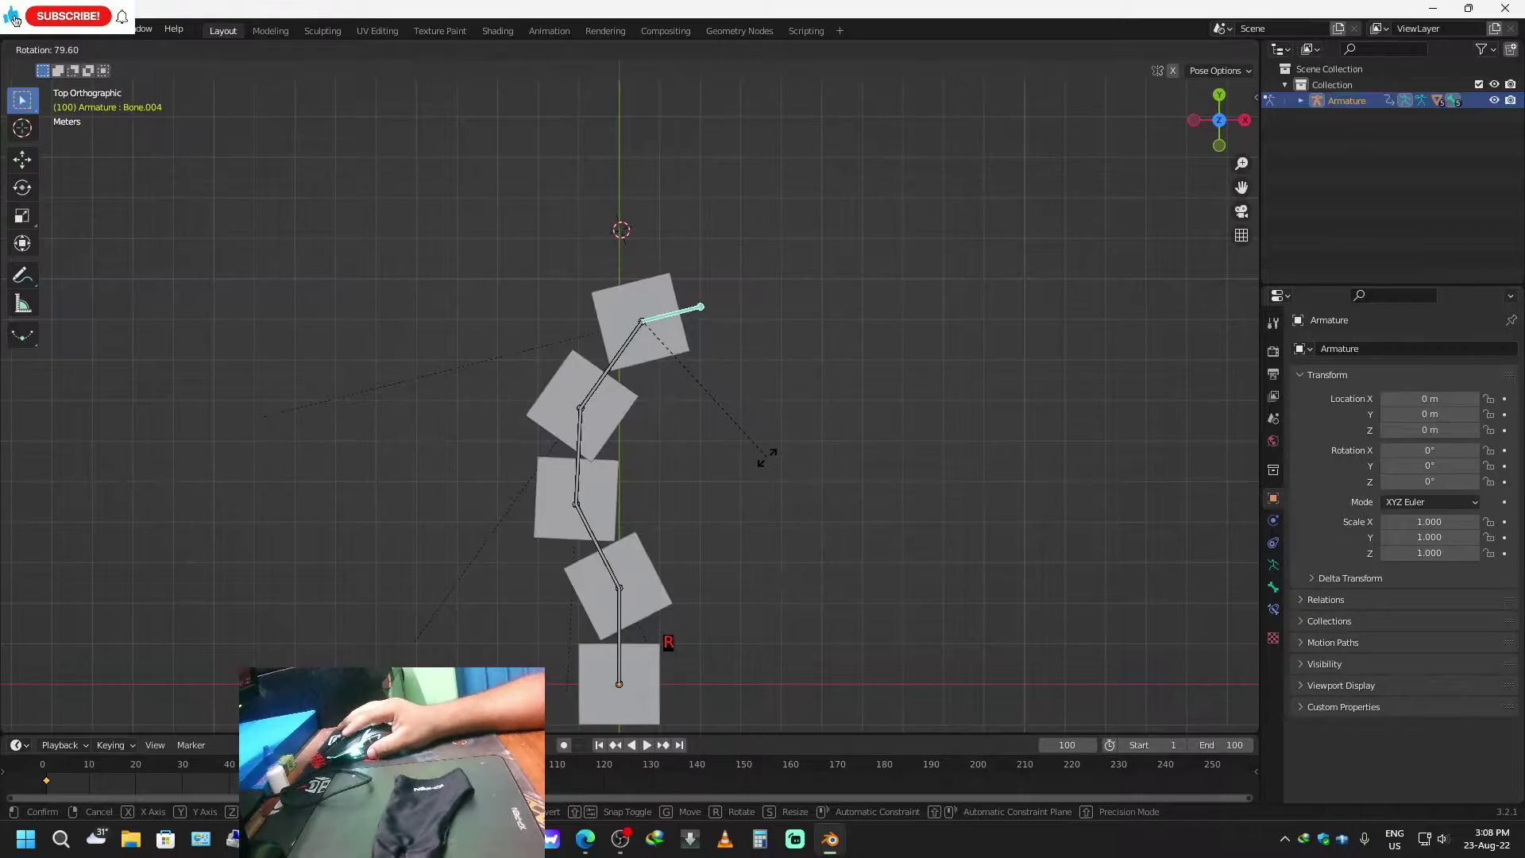
click(766, 457)
key(i)
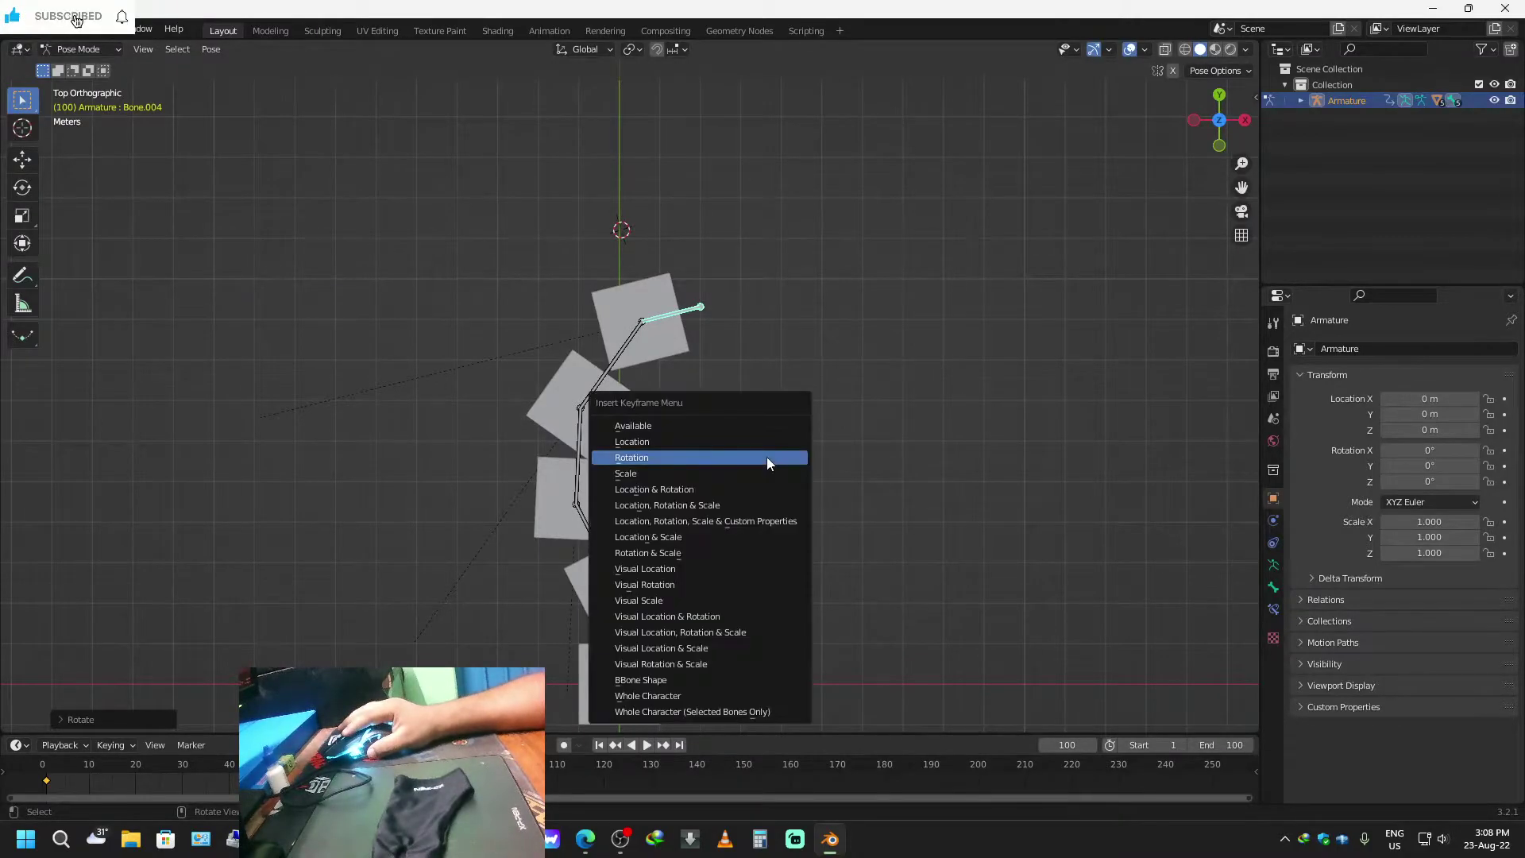
click(714, 454)
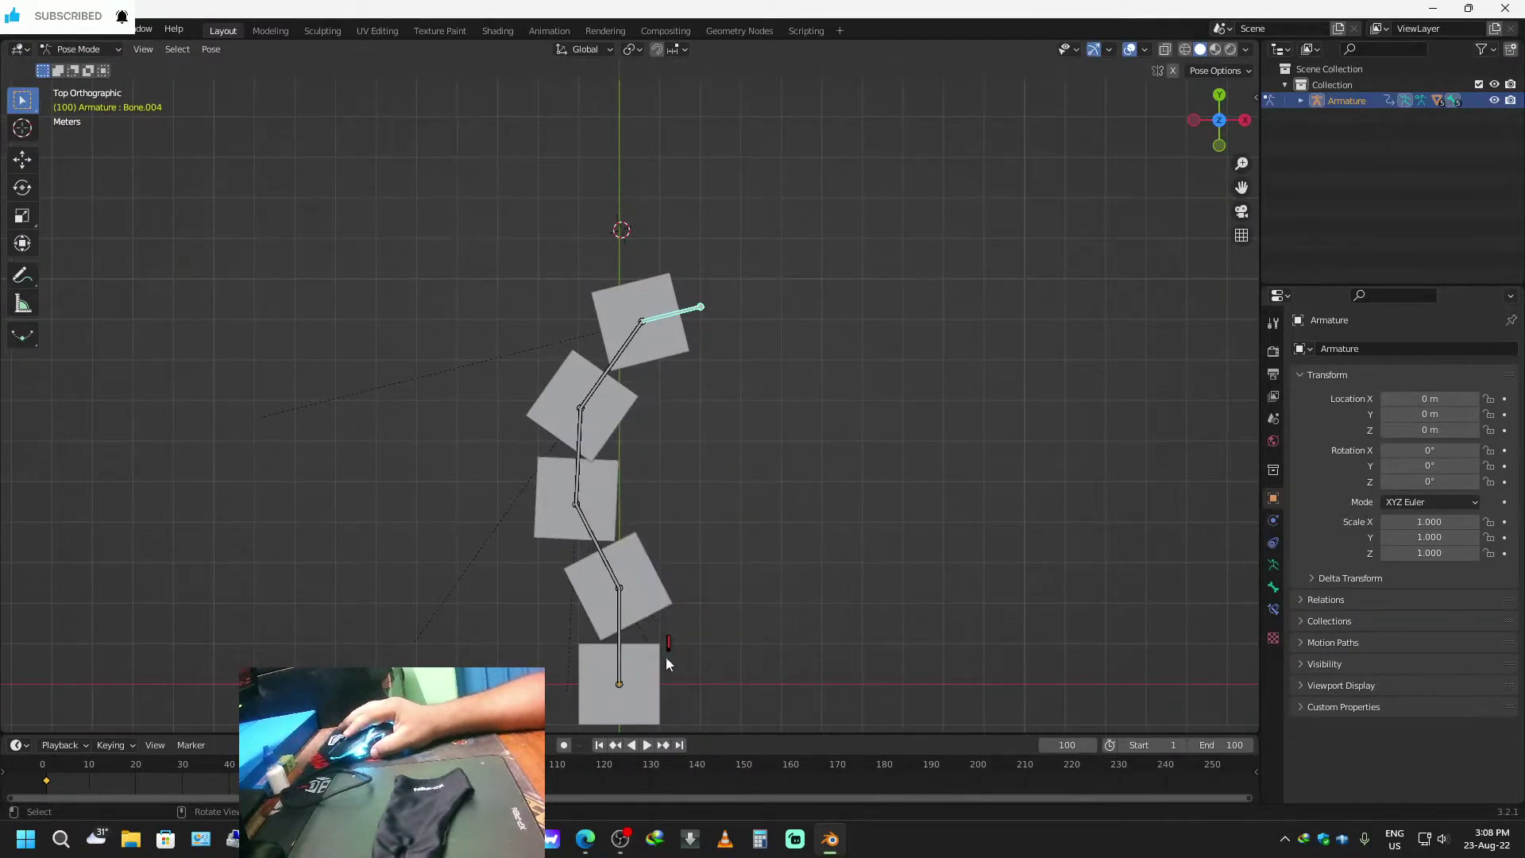
Play the animation, examine the chain's motion from a perspective angle, and return to frame 1.
key(space)
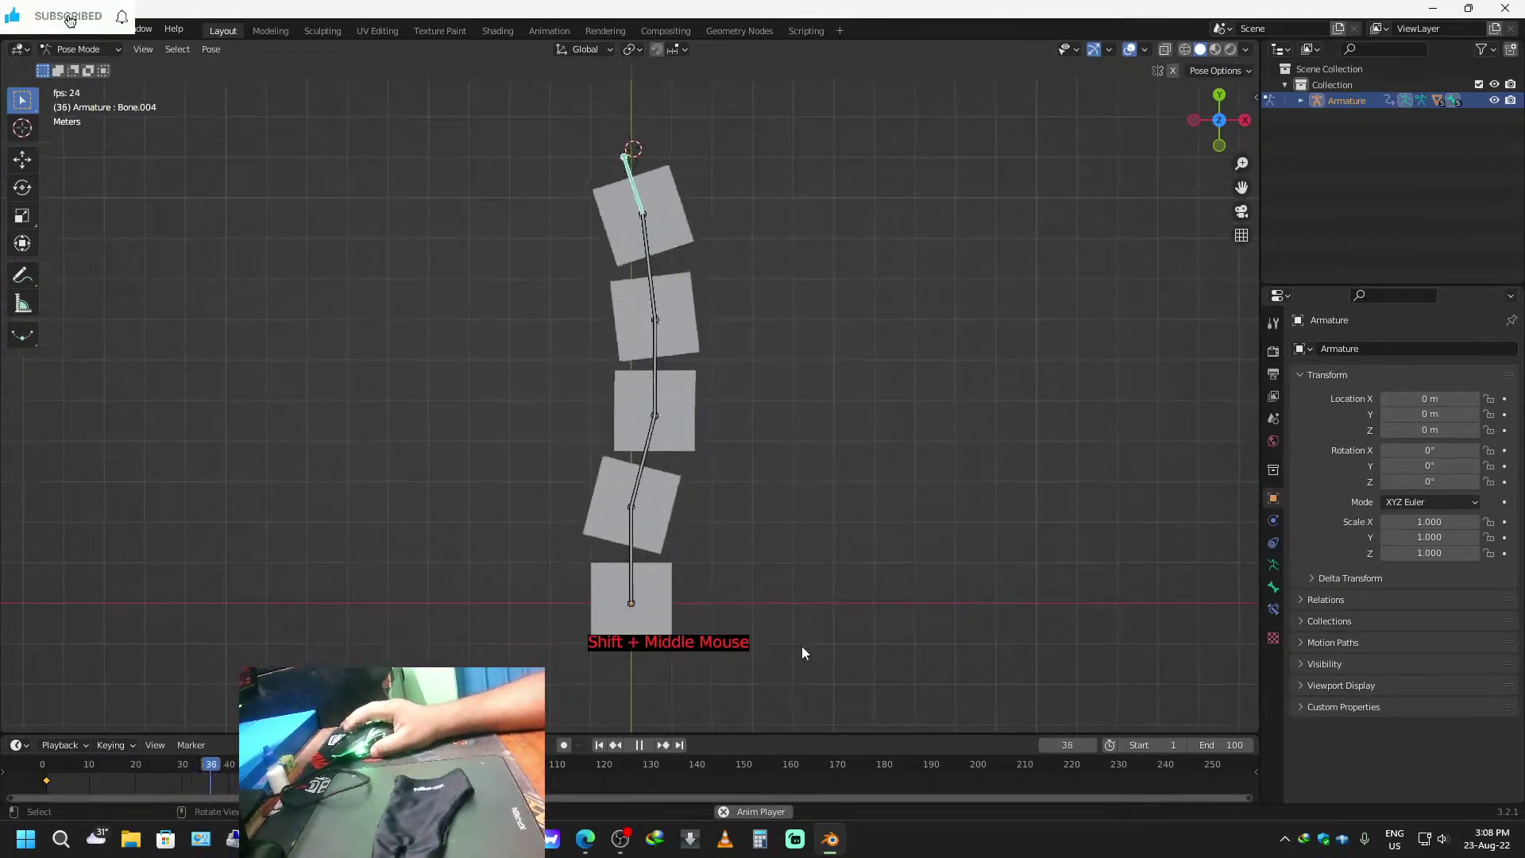
middle_drag(864, 645, 662, 553)
scroll(572, 537, down, 3)
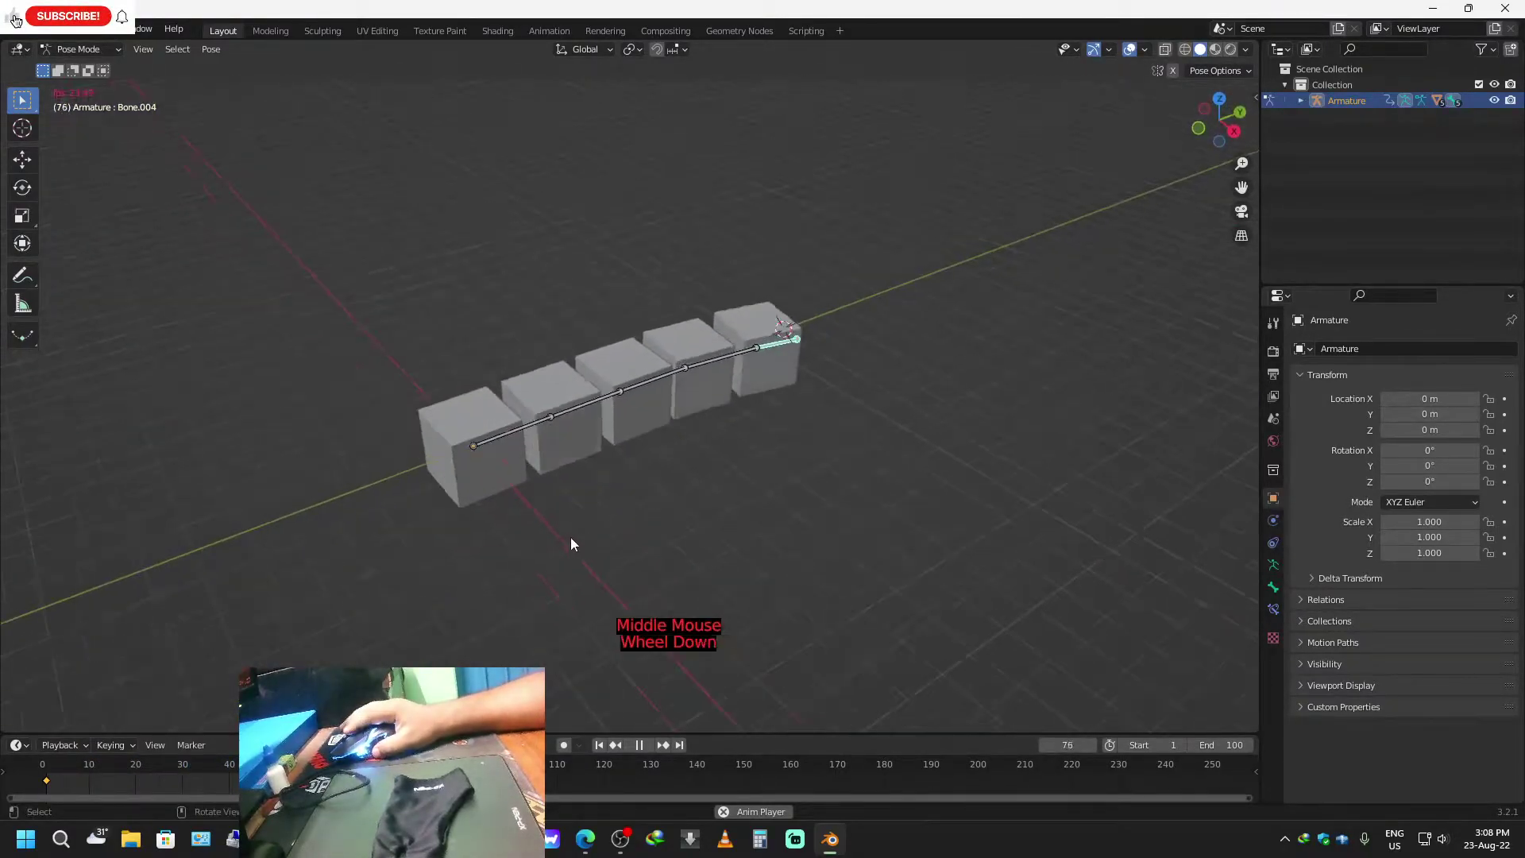
key(space)
click(599, 745)
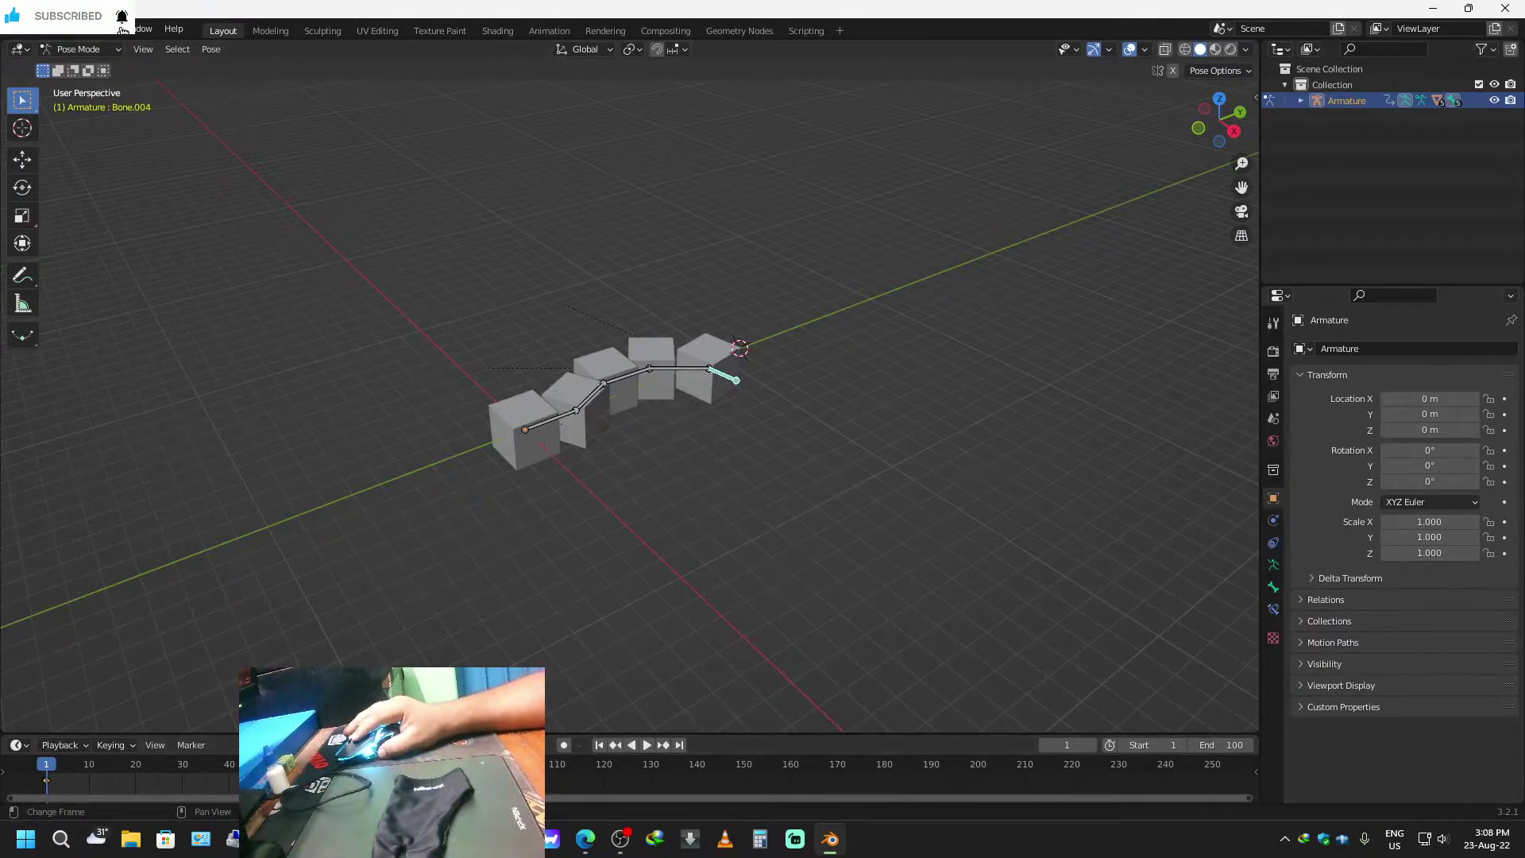
Enlarge the timeline, return the armature to Object Mode, and delete all objects in the scene.
drag(501, 735, 500, 643)
drag(881, 244, 294, 479)
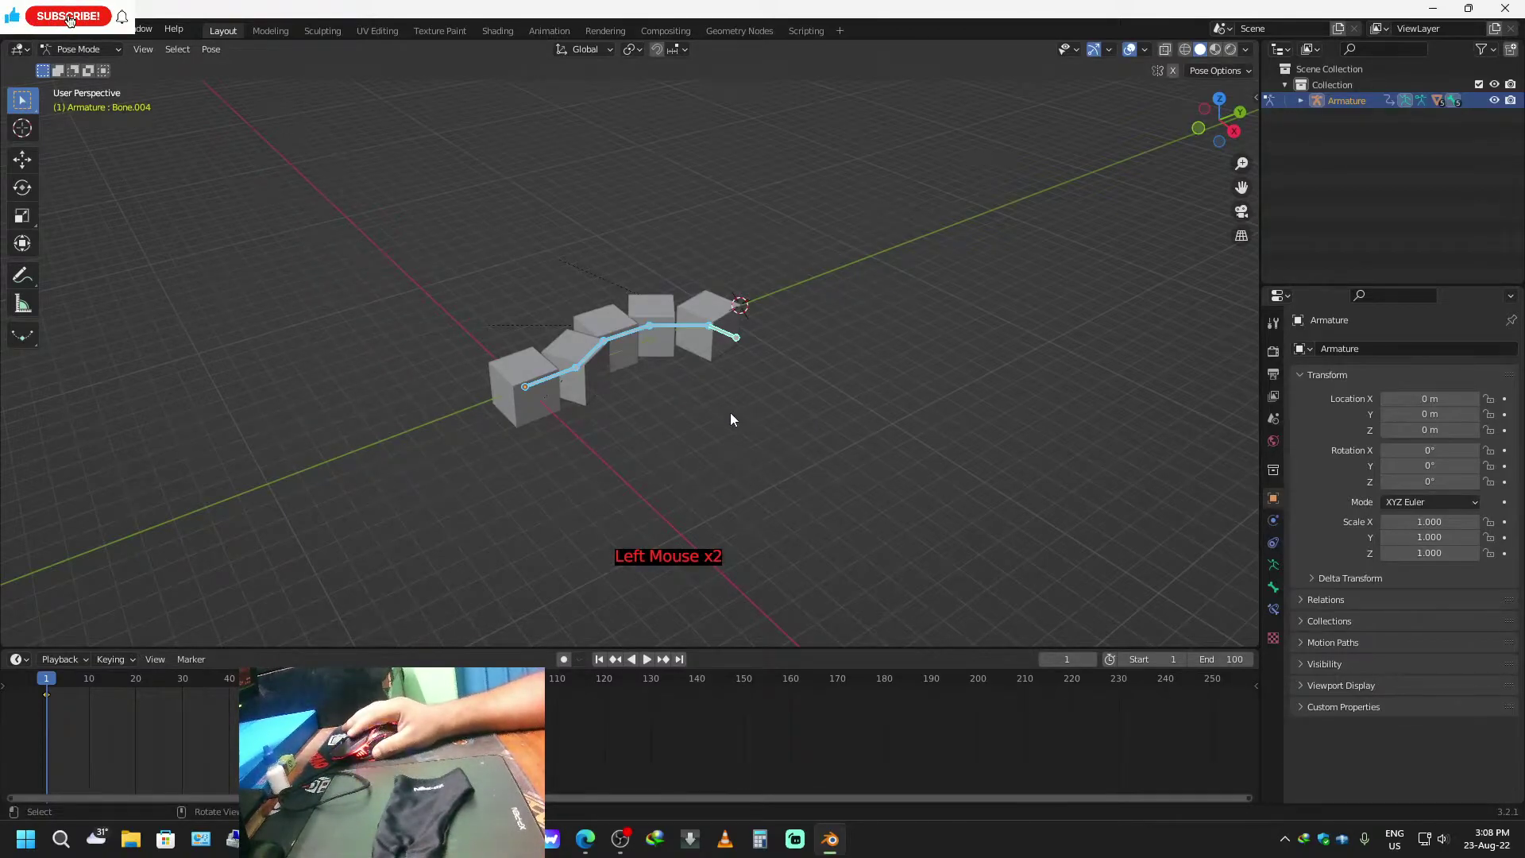
key(ctrl)
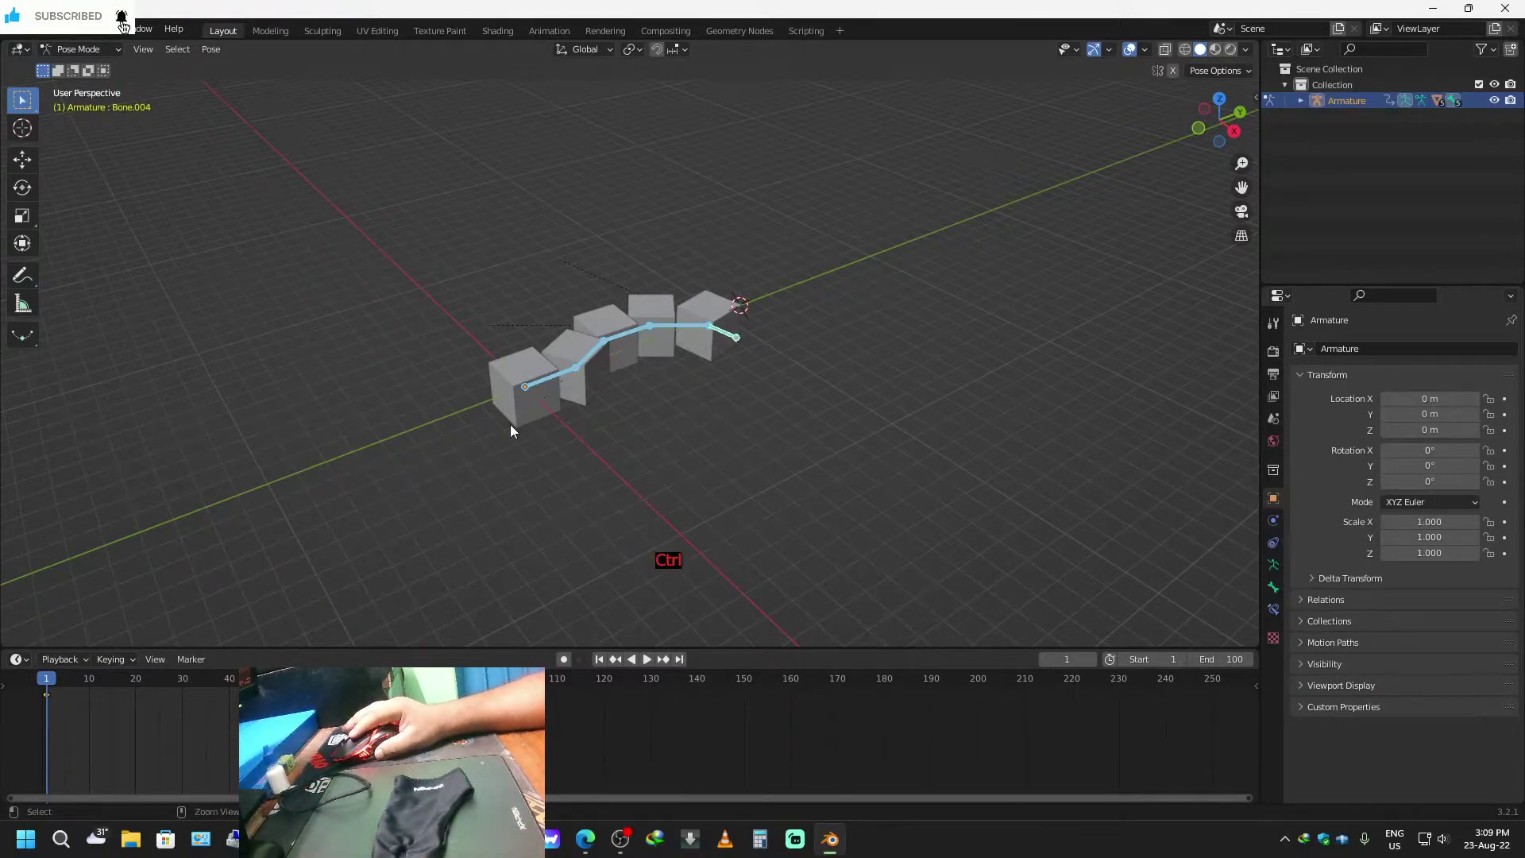
key(ctrl+Tab)
key(a)
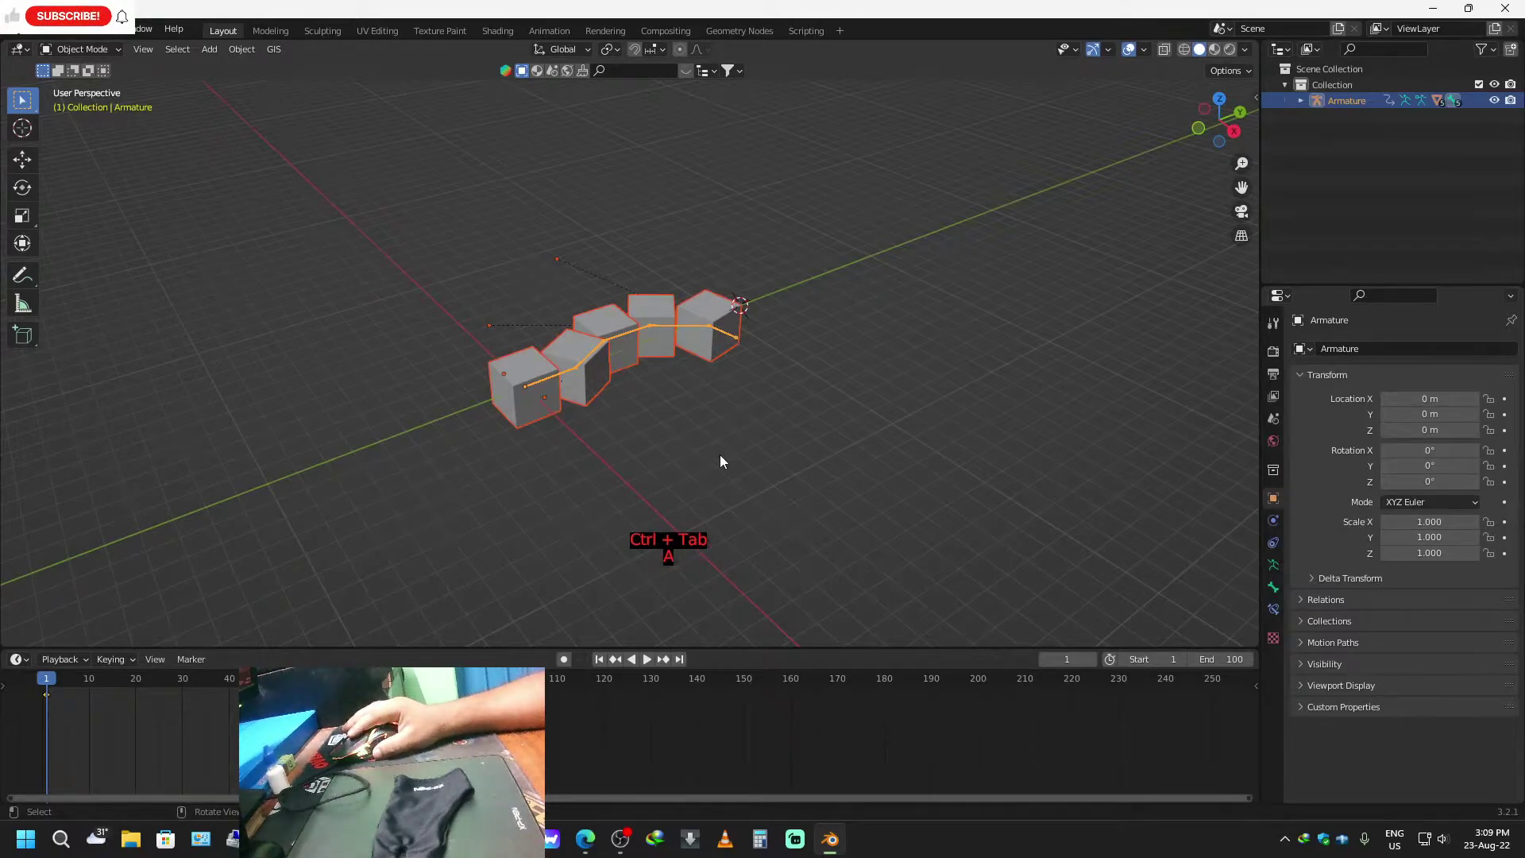
key(x)
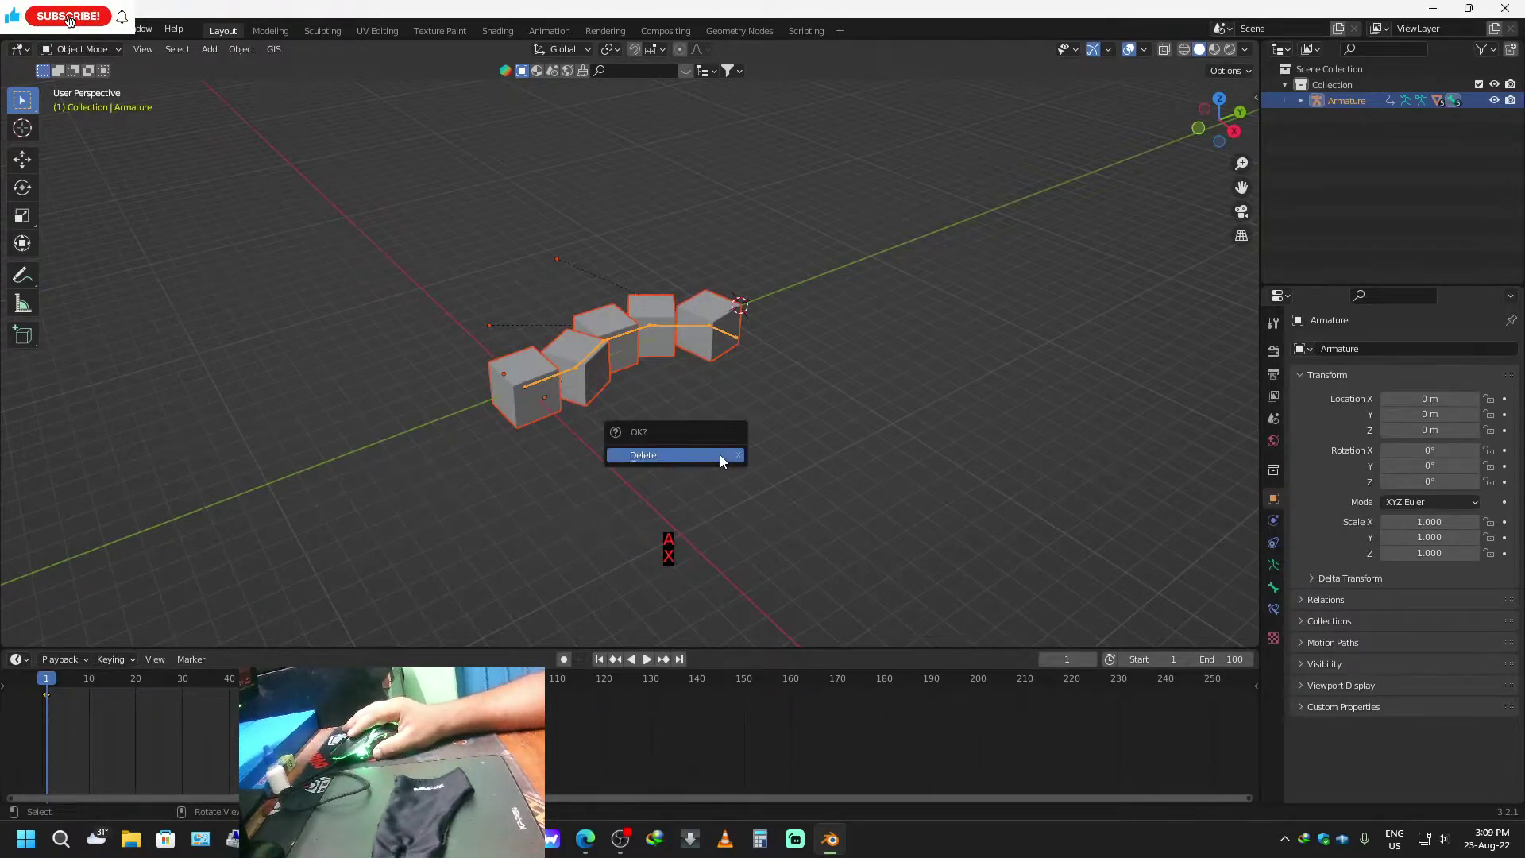
click(679, 454)
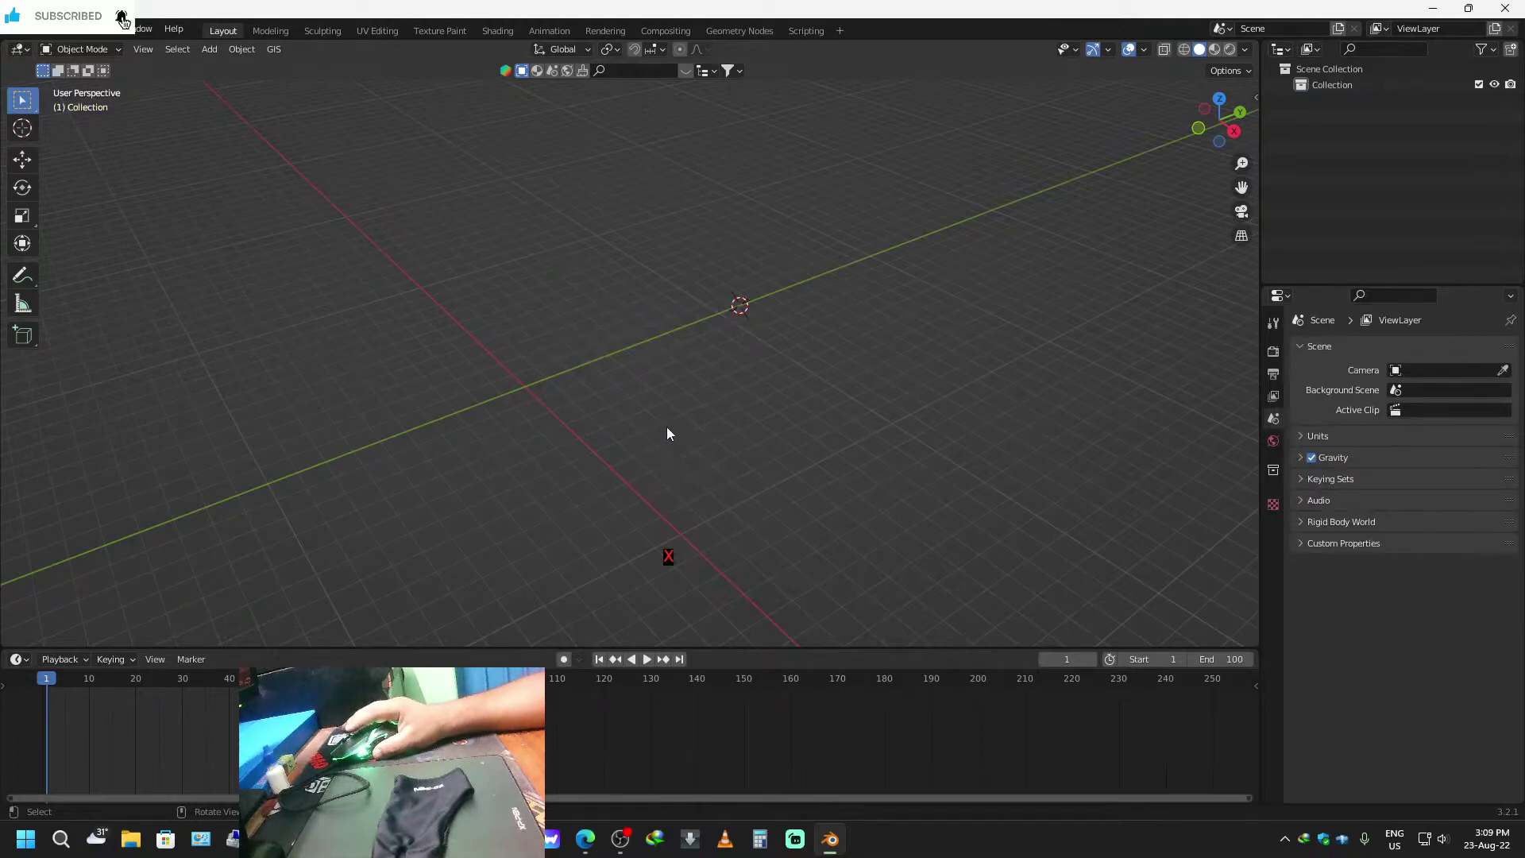
Snap the 3D cursor to the world origin in the empty scene.
key(shift+a)
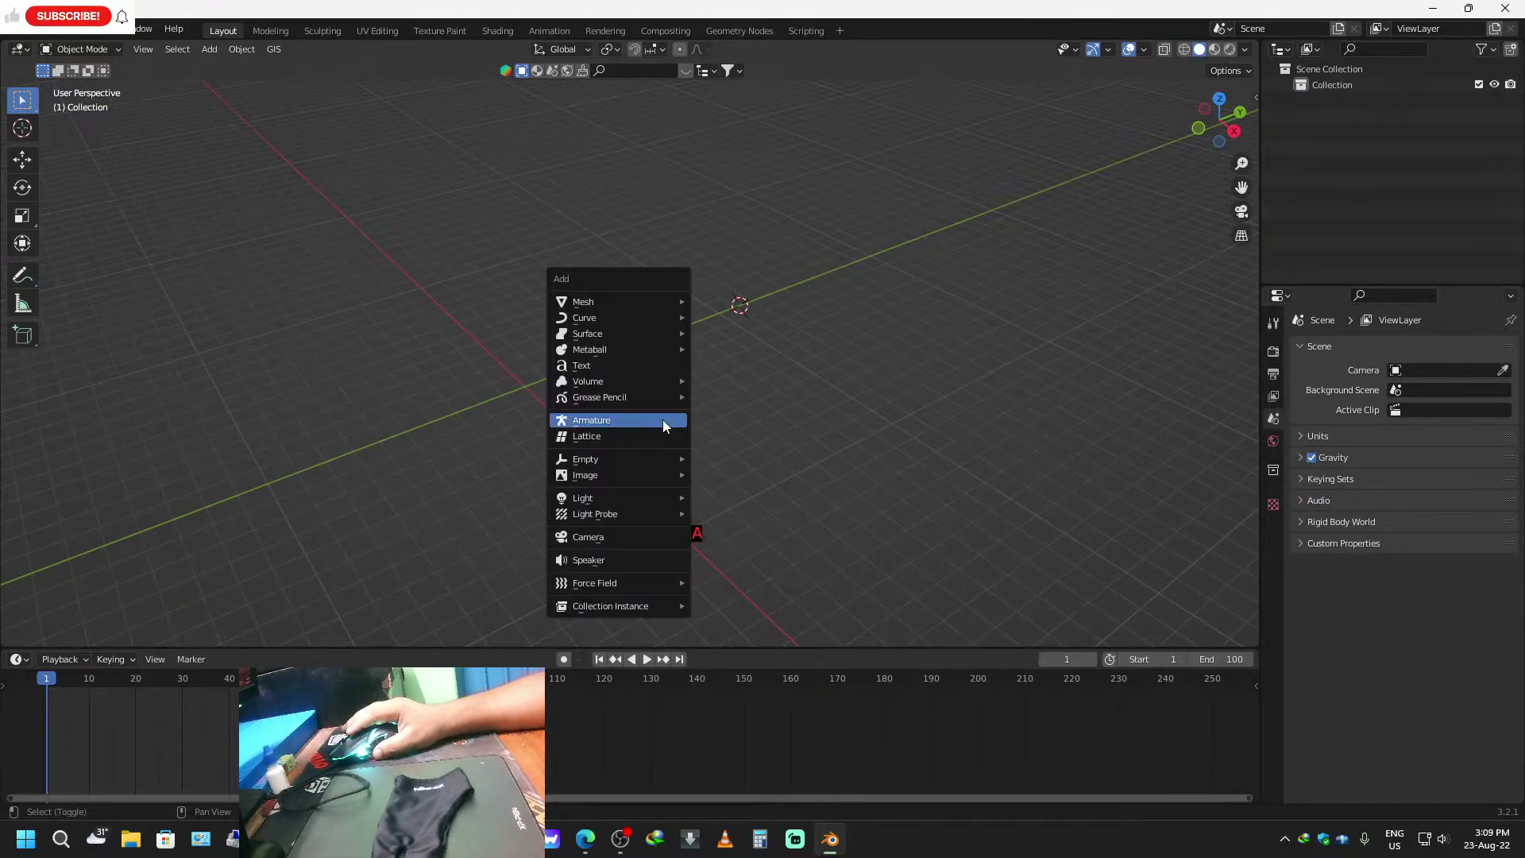
click(841, 431)
key(shift+s)
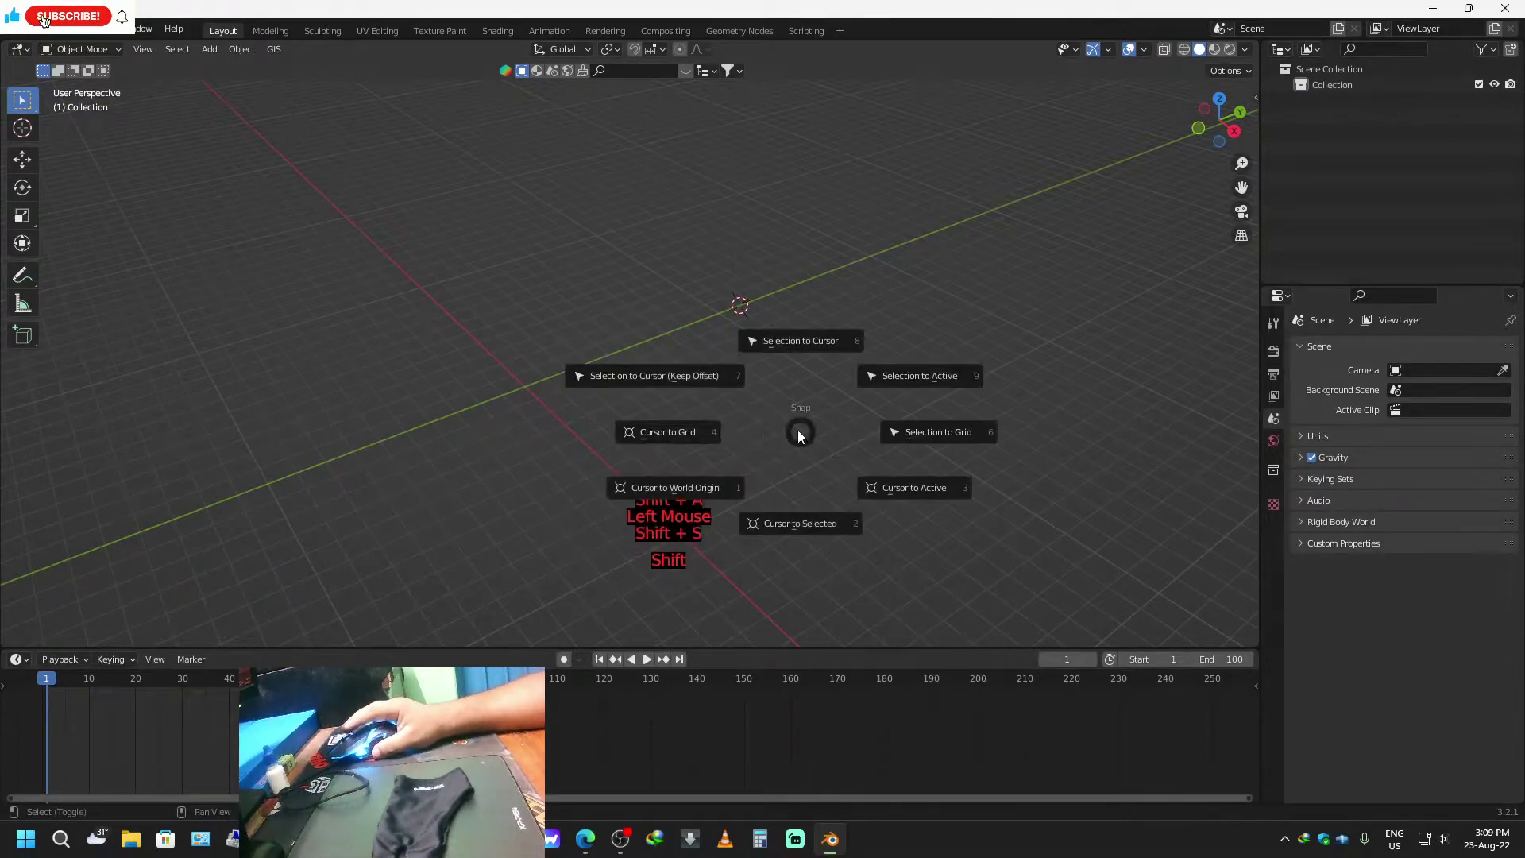
click(789, 340)
key(shift+s)
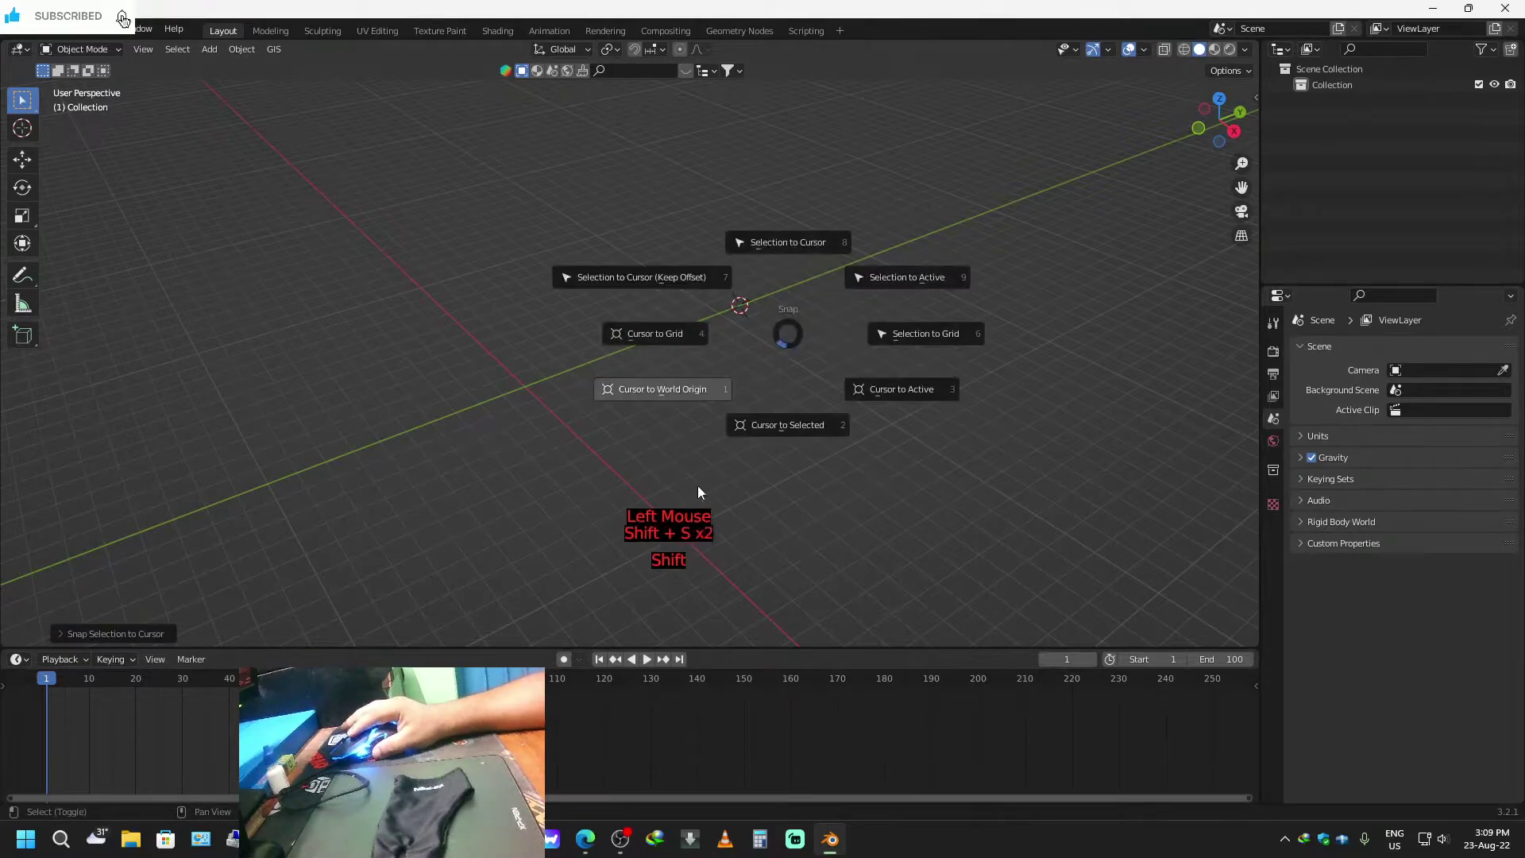
click(669, 395)
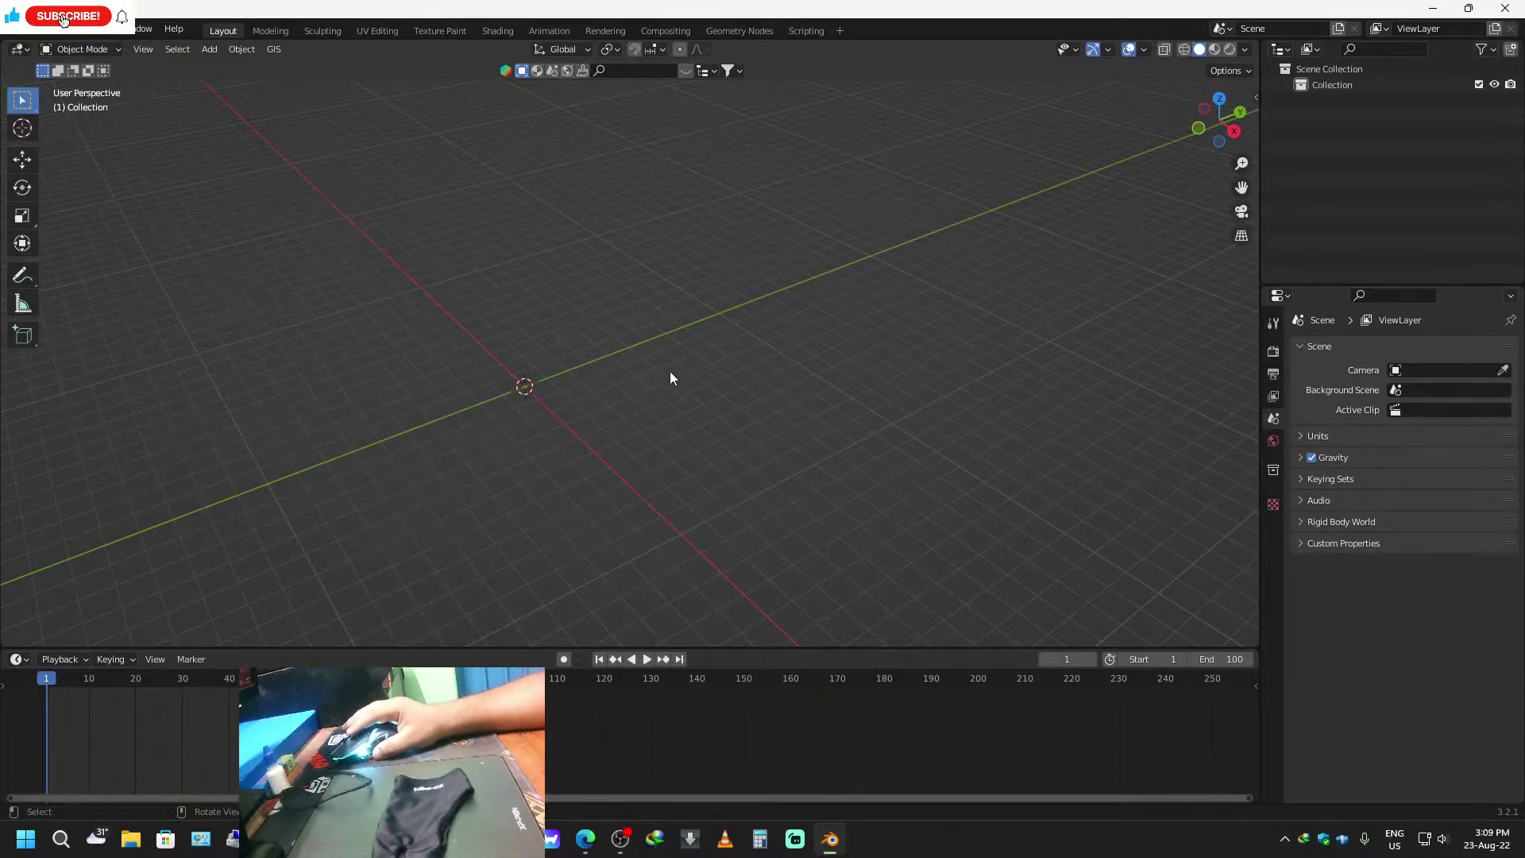
middle_drag(647, 501, 521, 449)
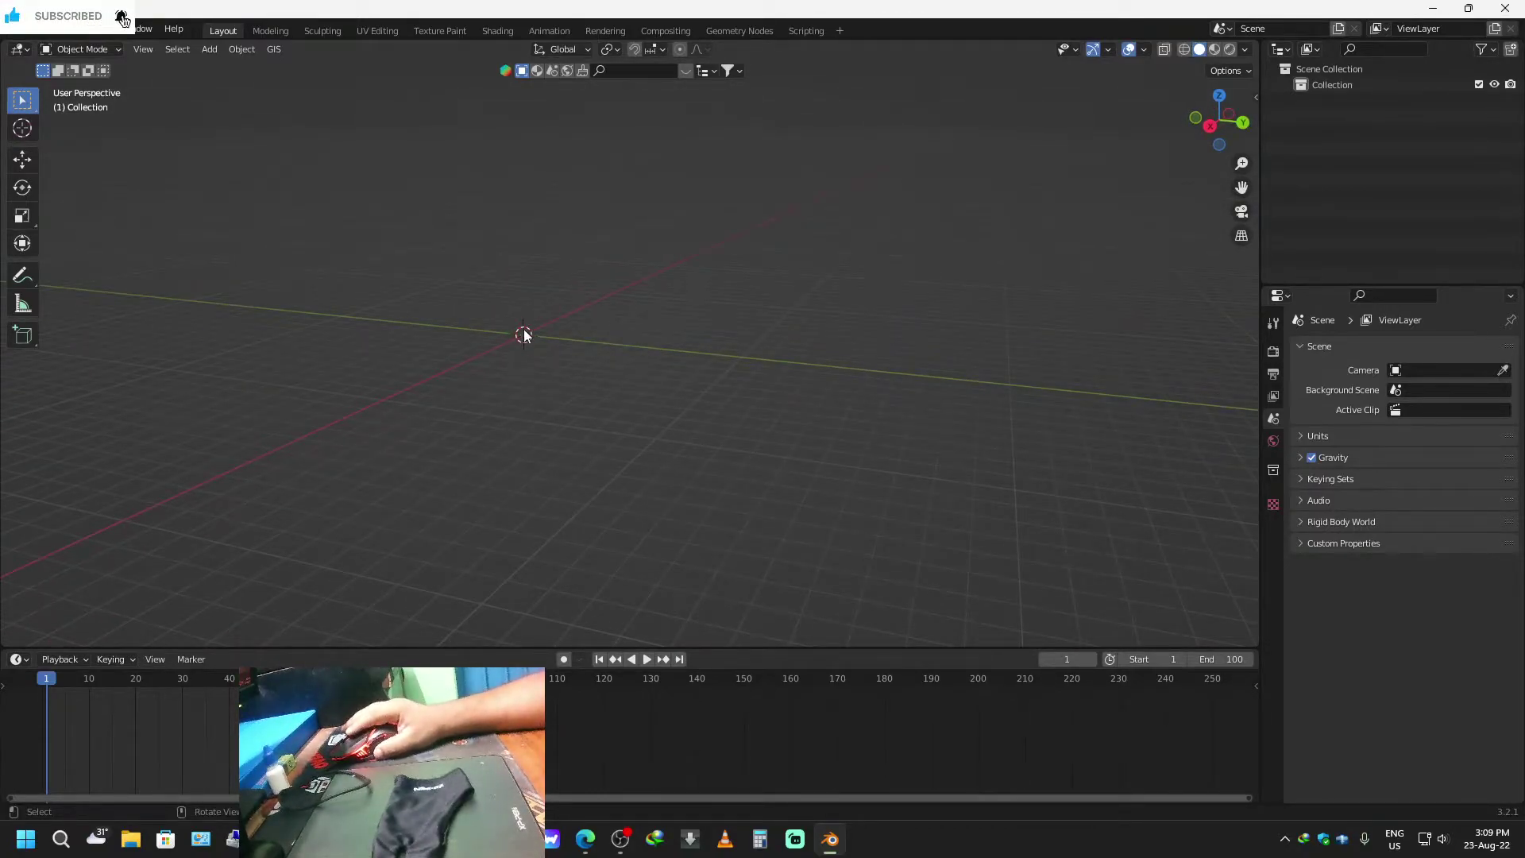
shift+middle_drag(563, 363, 782, 472)
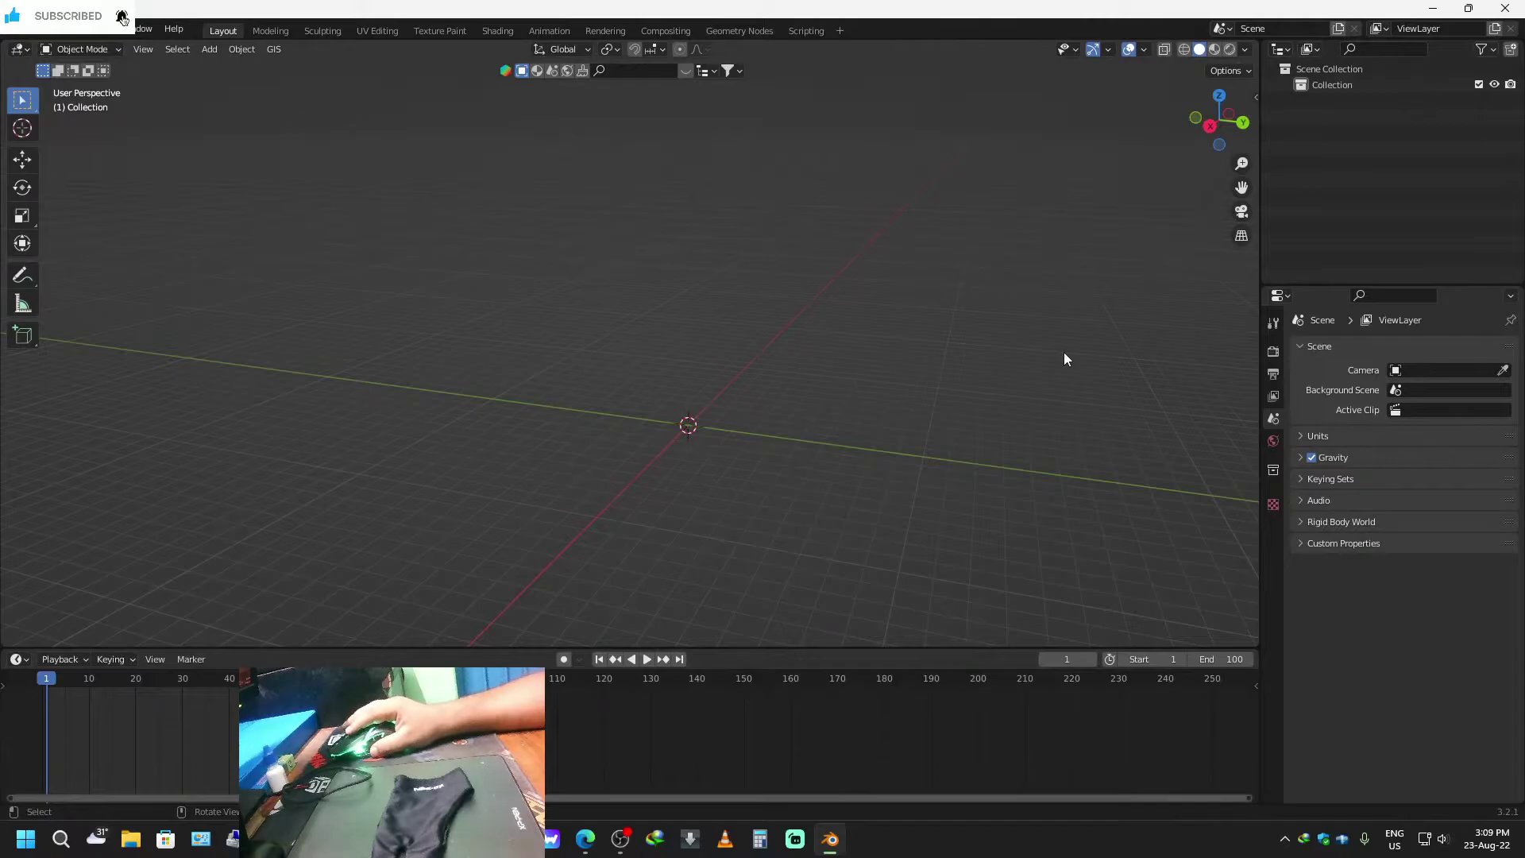
key(n)
click(1248, 268)
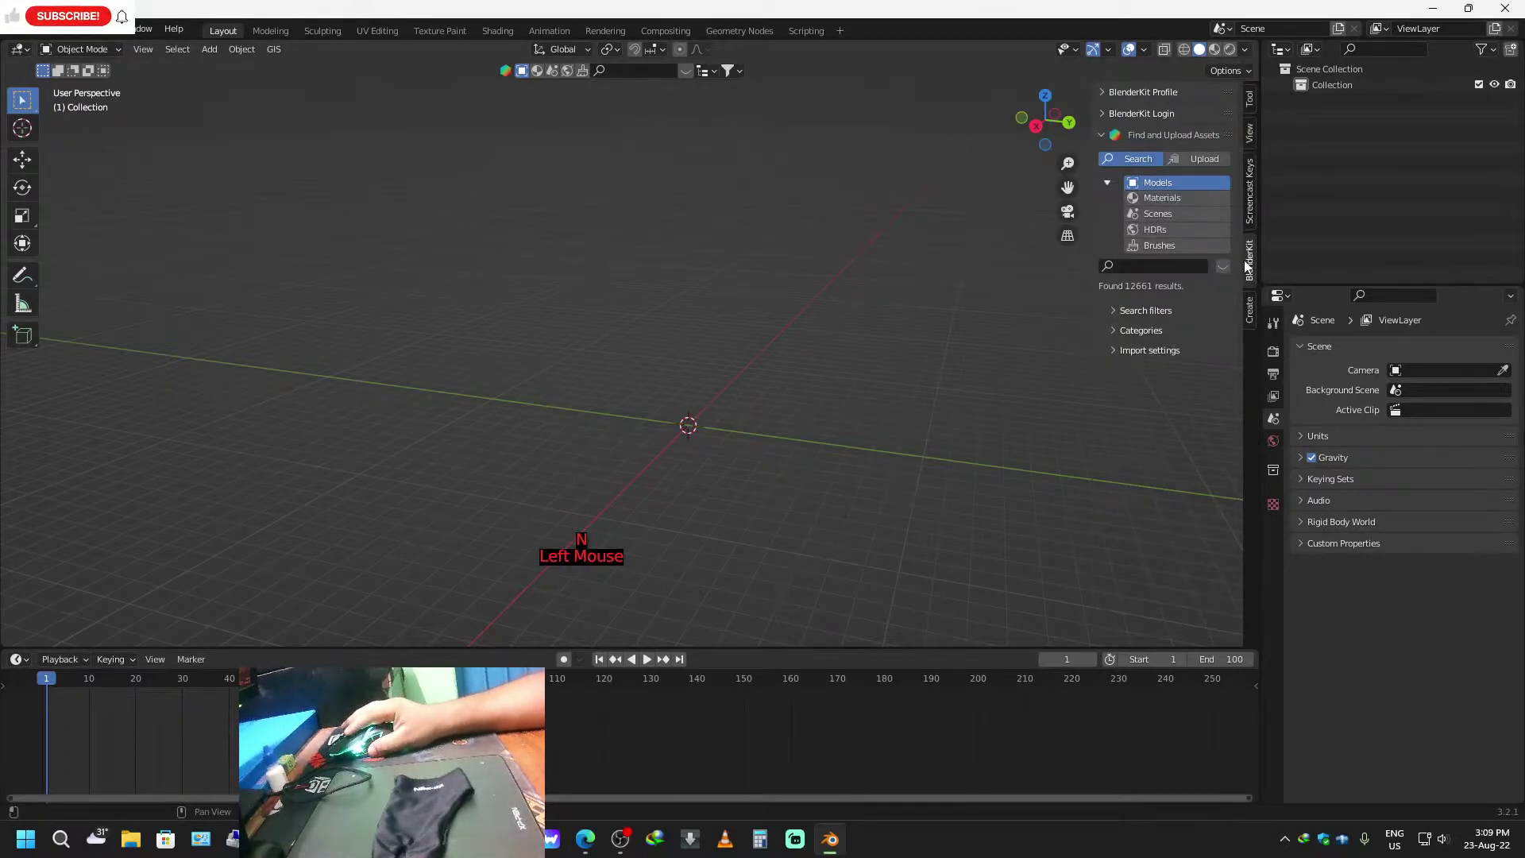
key(n)
key(n)
key(n)
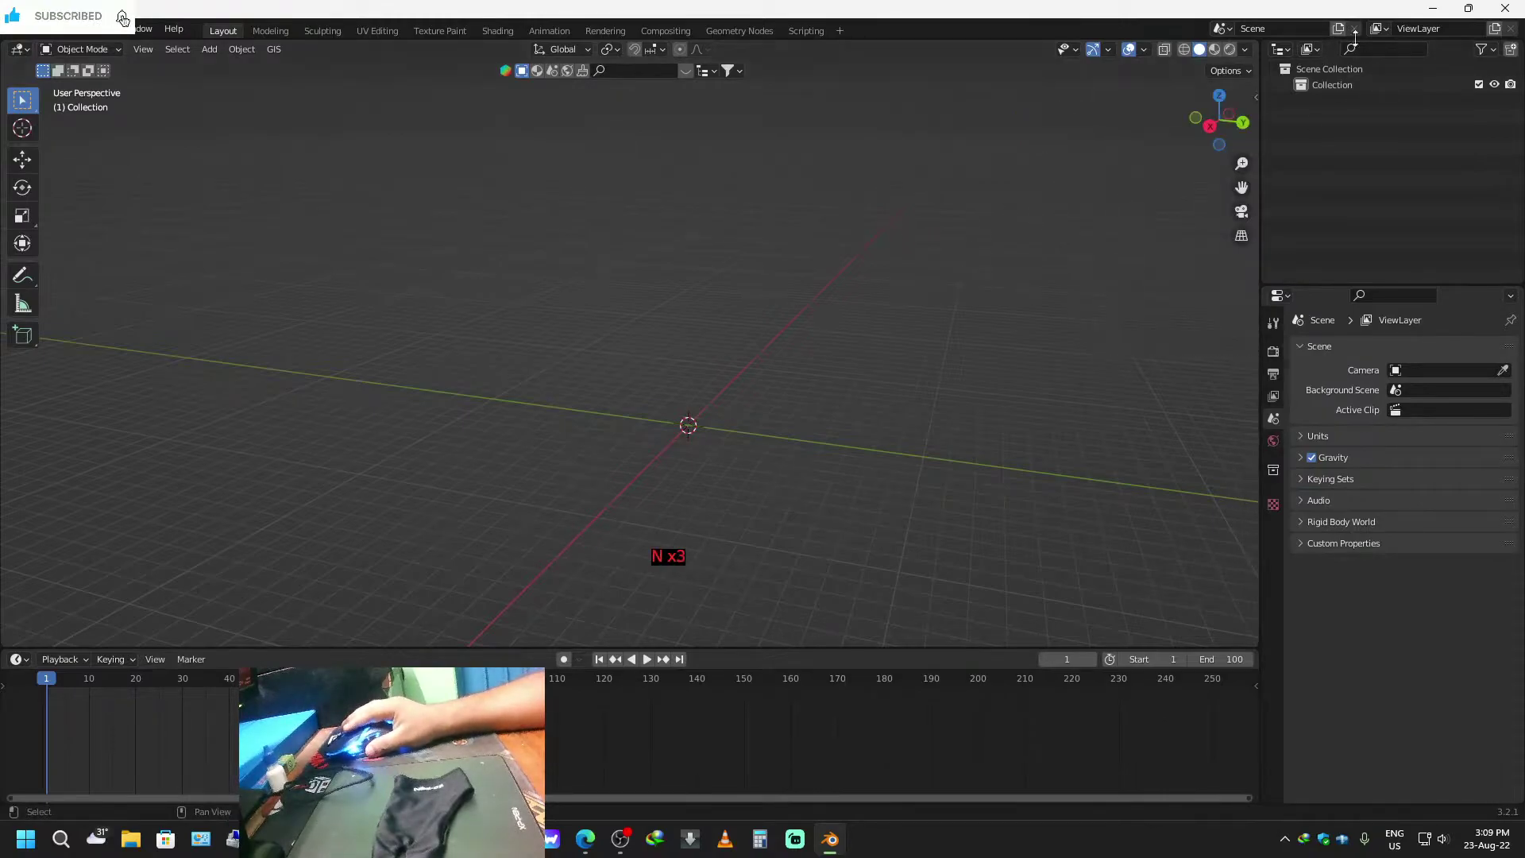
Switch to the Edge browser and open the Thangs website in a new tab from the bookmarked model sites.
click(585, 839)
click(707, 12)
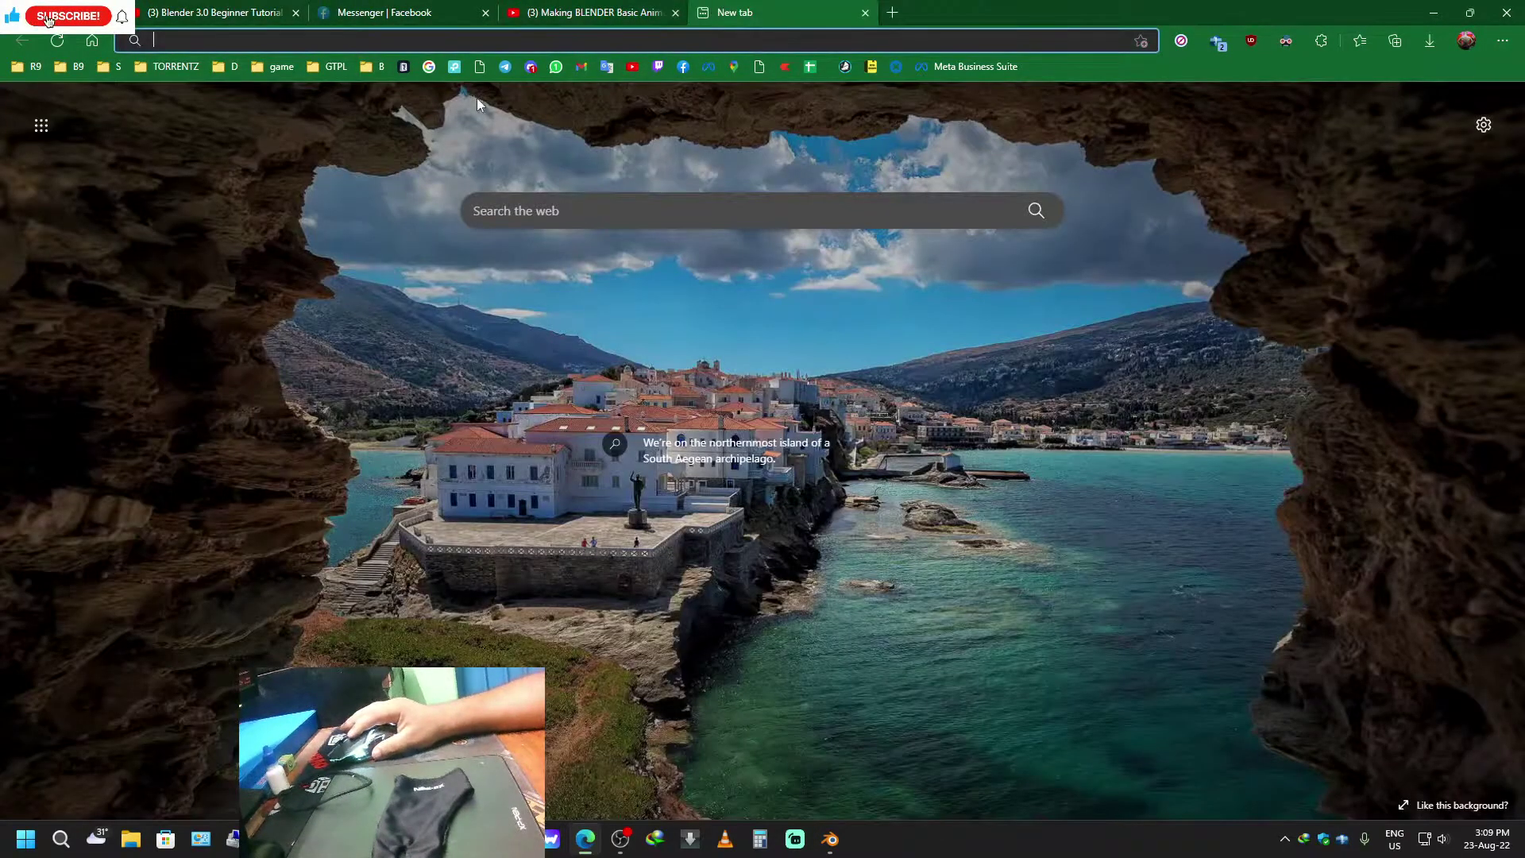
click(373, 66)
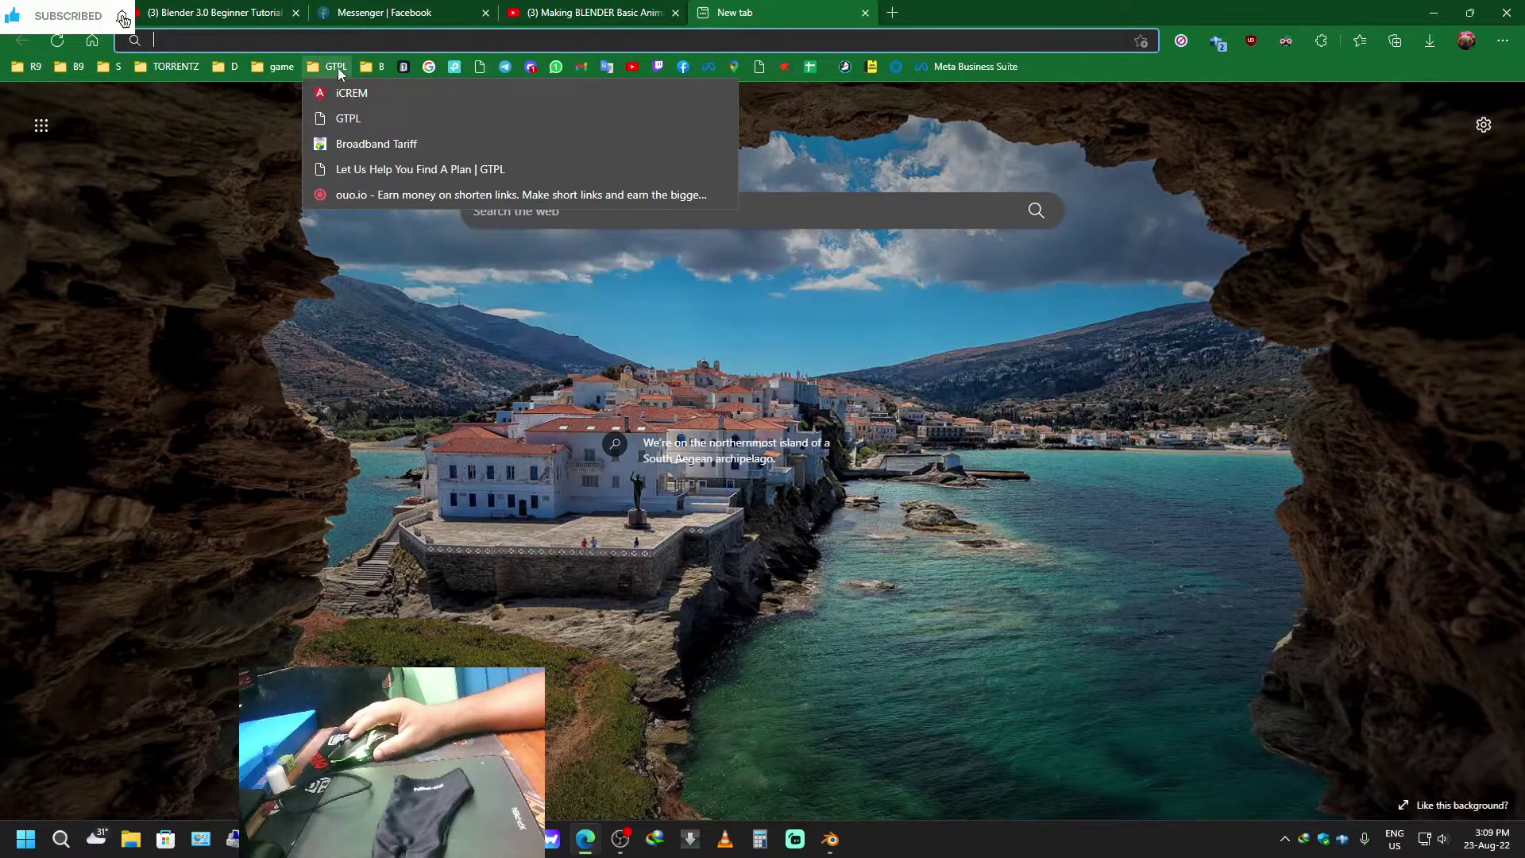
mouse_move(292, 67)
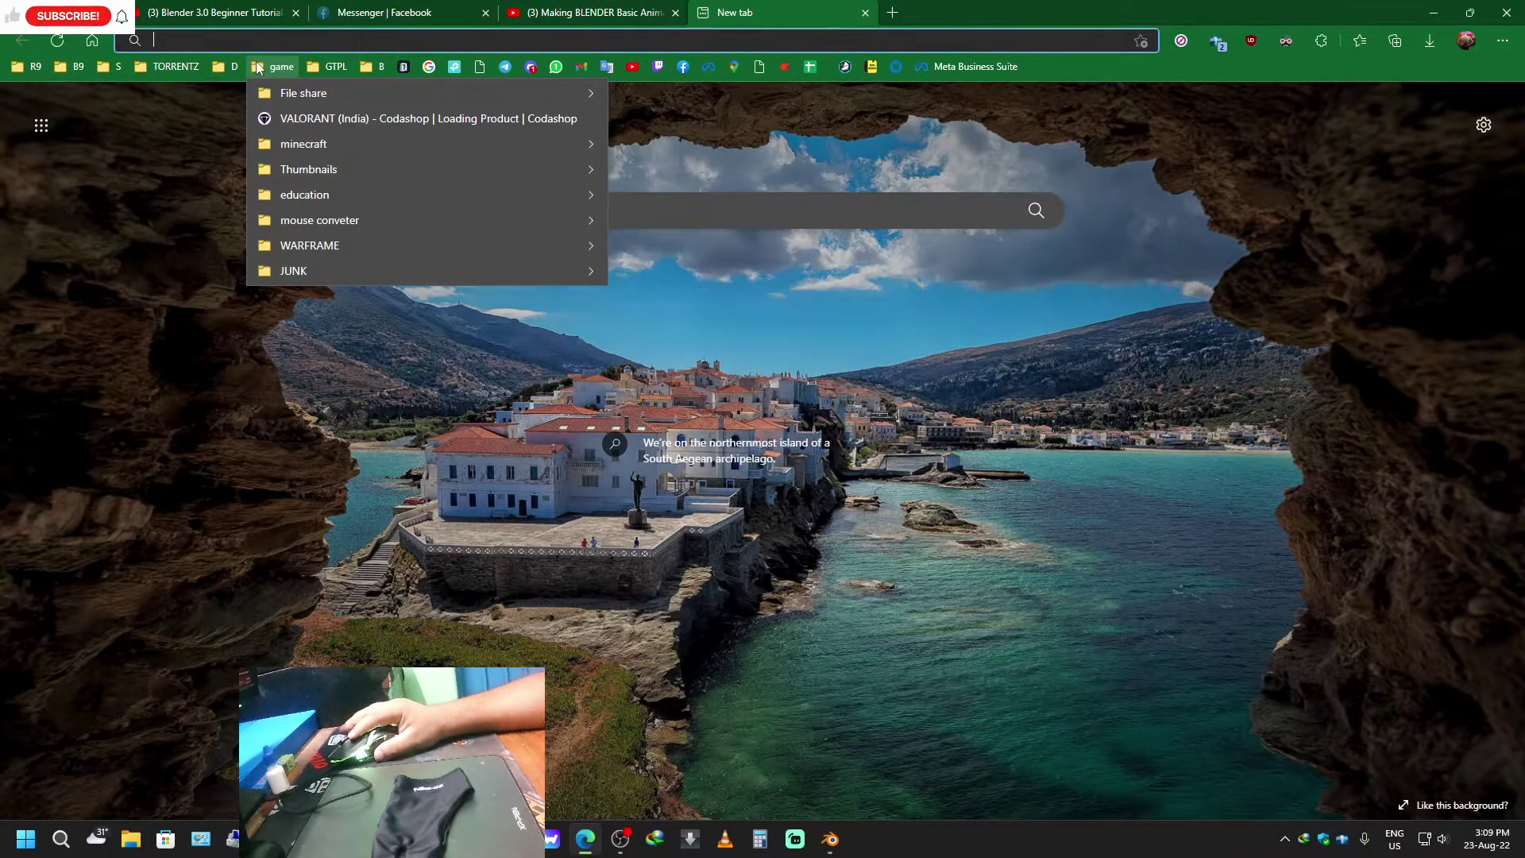
mouse_move(373, 62)
mouse_move(418, 270)
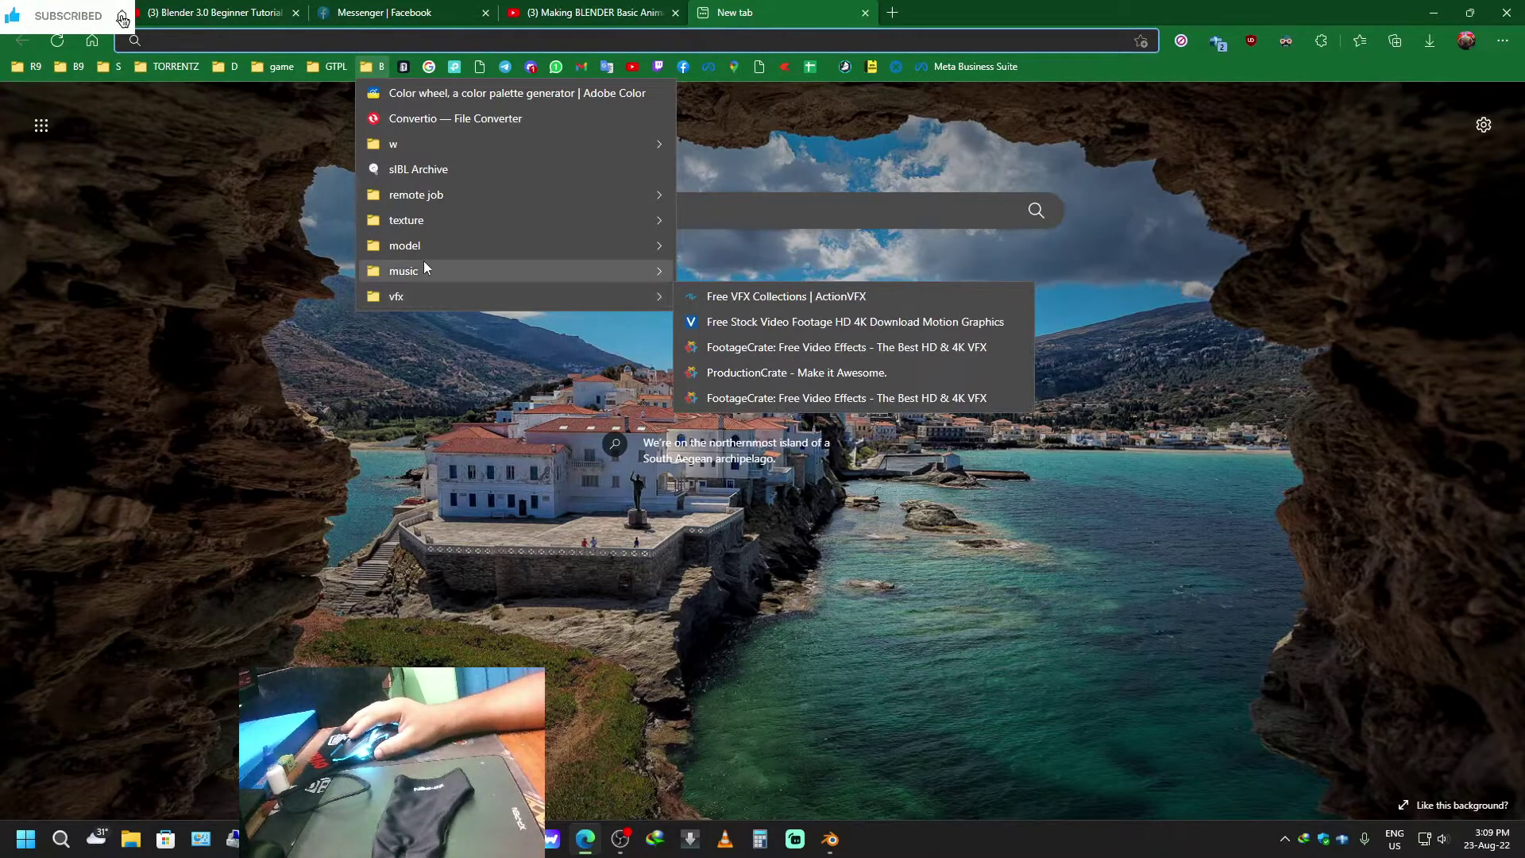
mouse_move(426, 244)
click(753, 297)
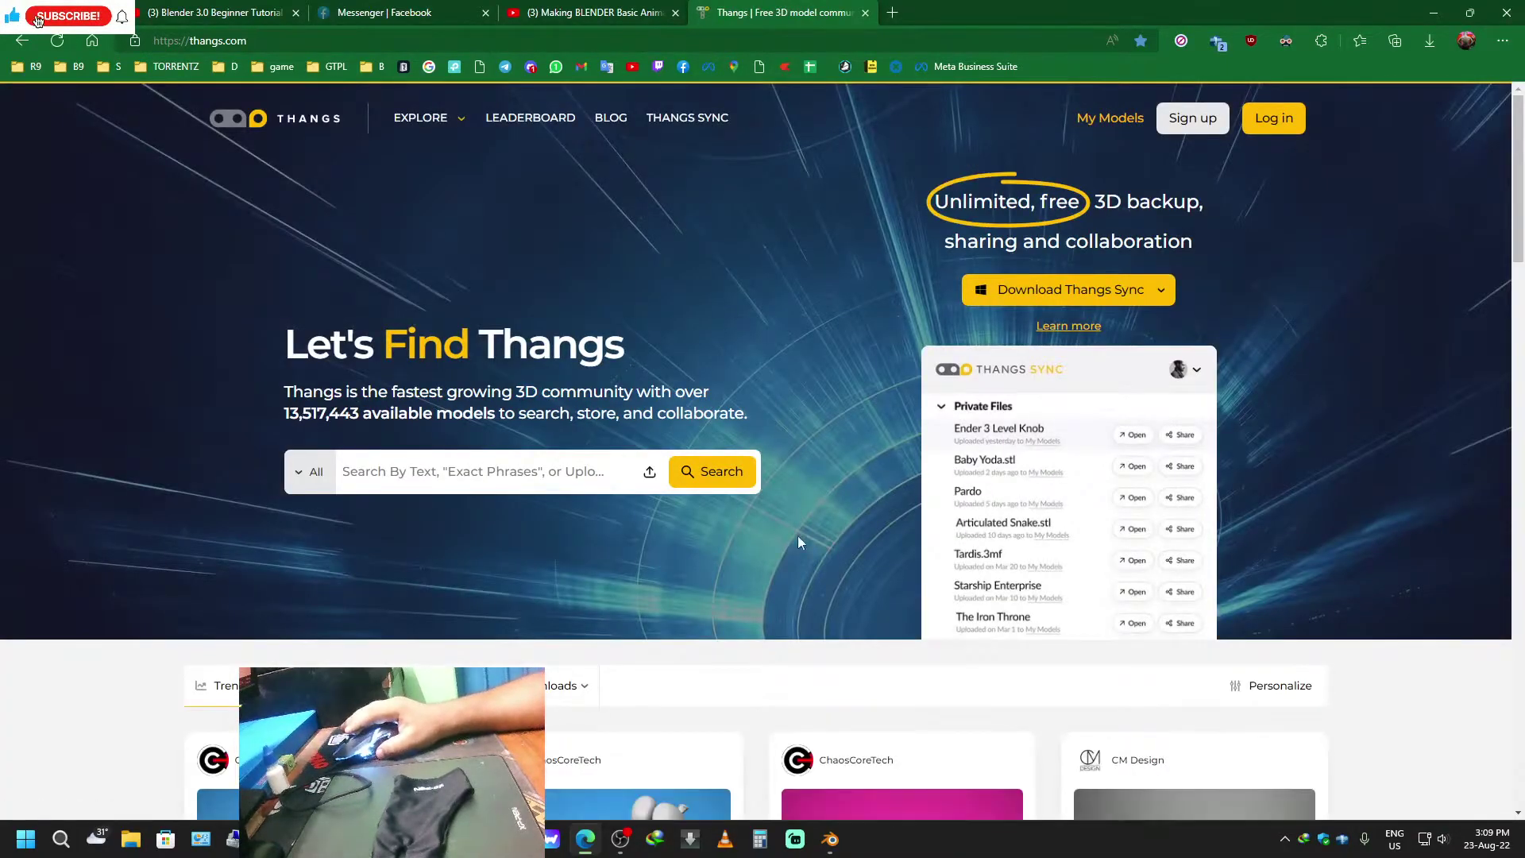
Browse the trending 3D models on the Thangs home page for a suitable model.
scroll(802, 580, down, 4)
scroll(754, 571, down, 5)
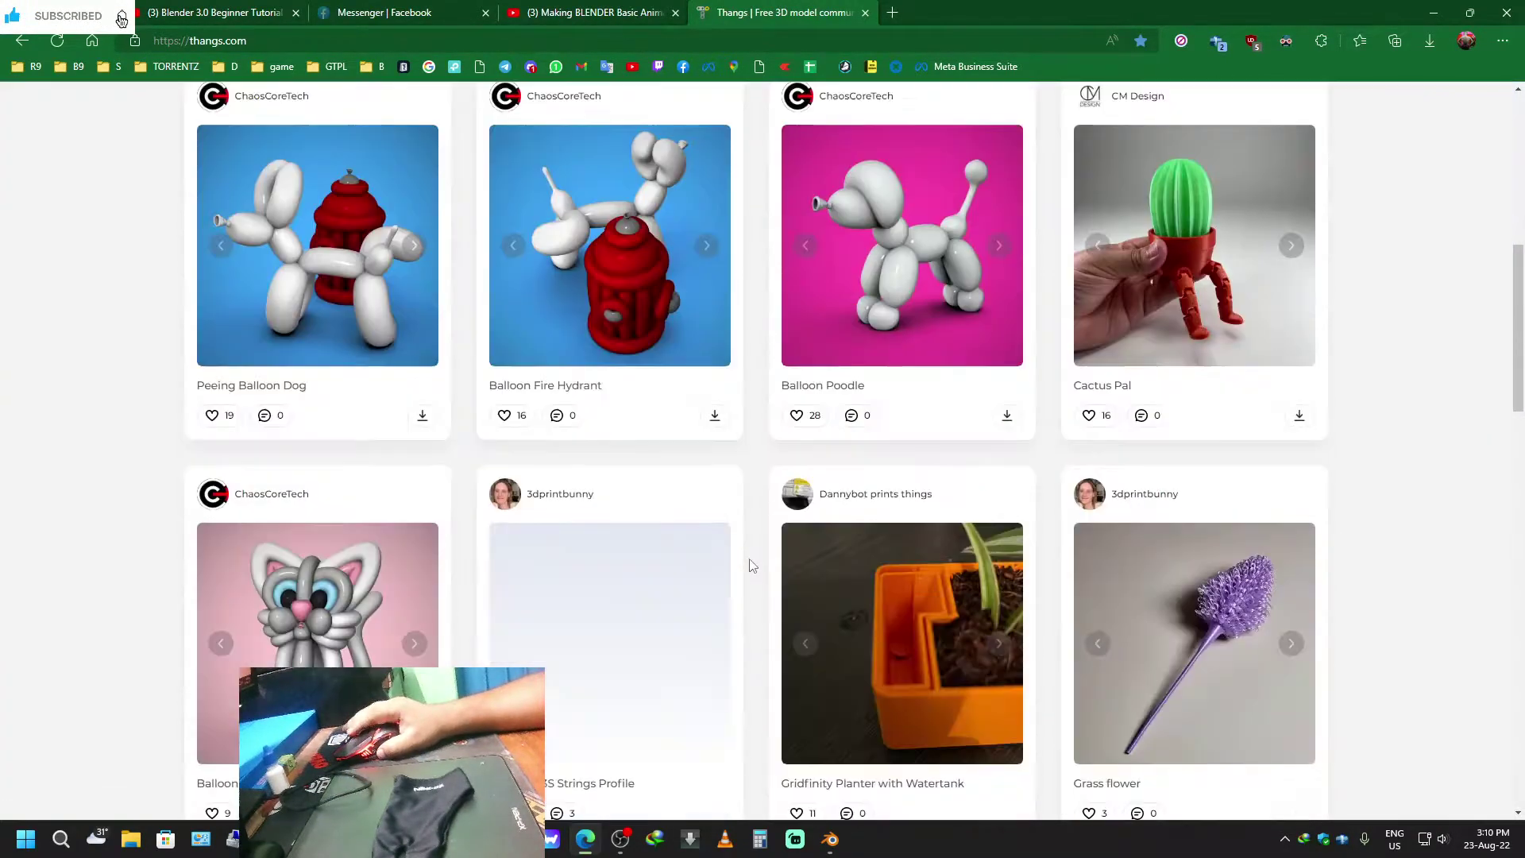
scroll(753, 565, down, 5)
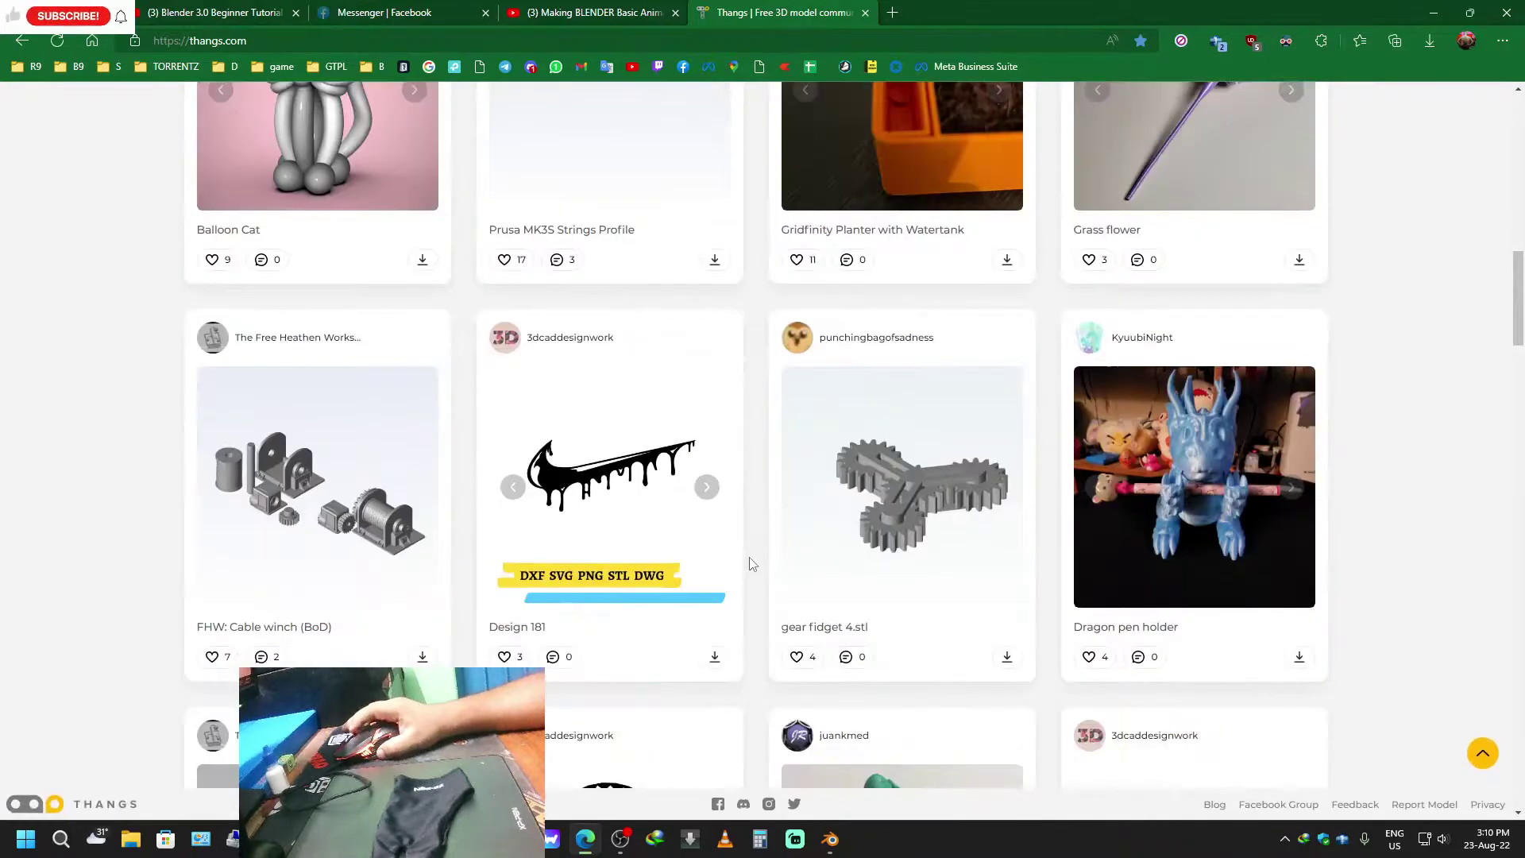
scroll(751, 560, down, 5)
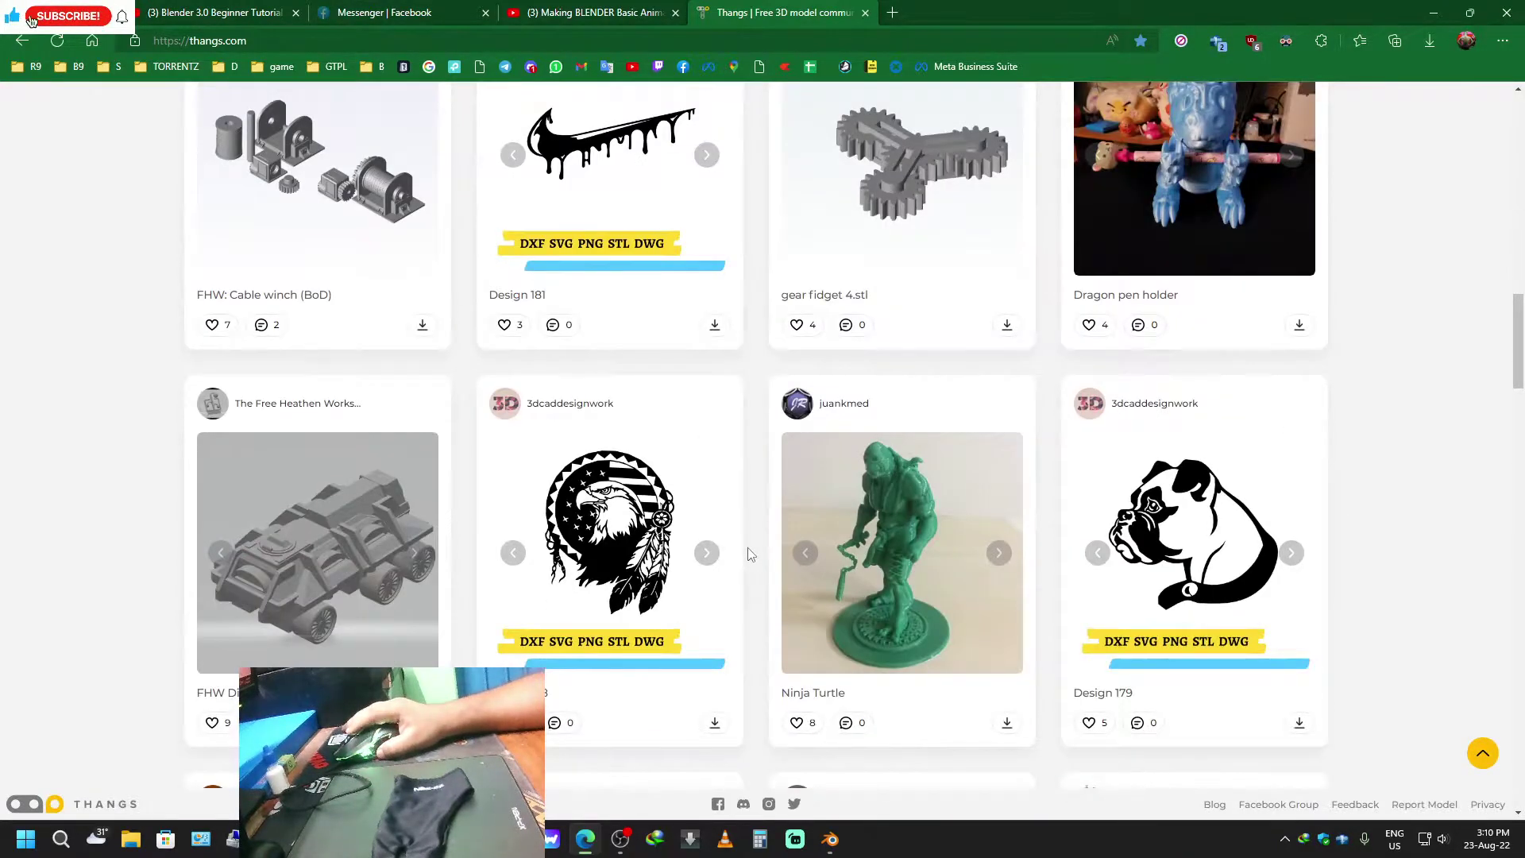
scroll(747, 554, down, 4)
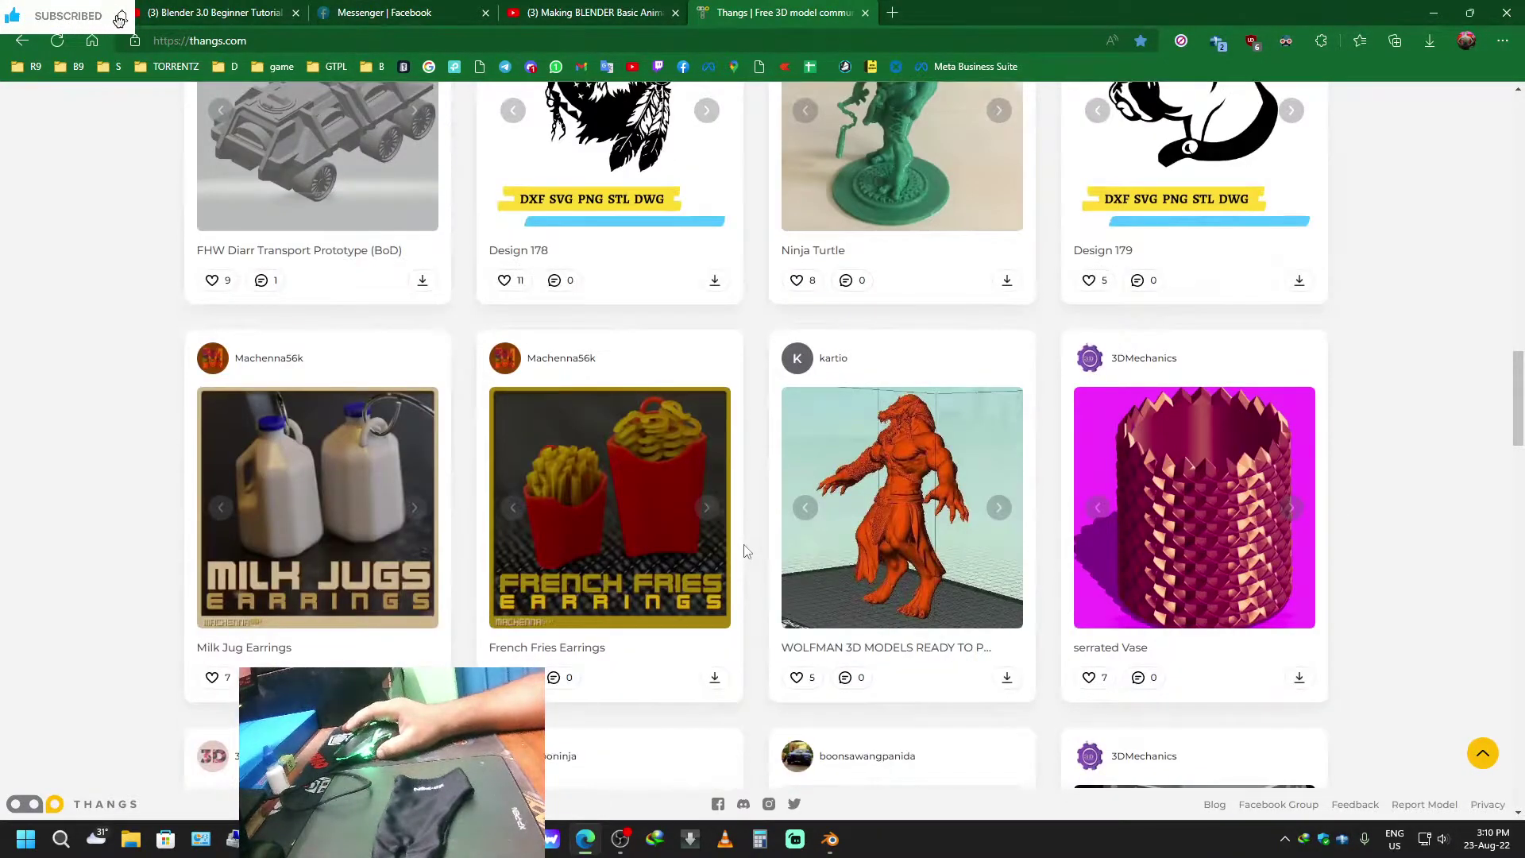
scroll(745, 548, up, 4)
scroll(745, 548, up, 5)
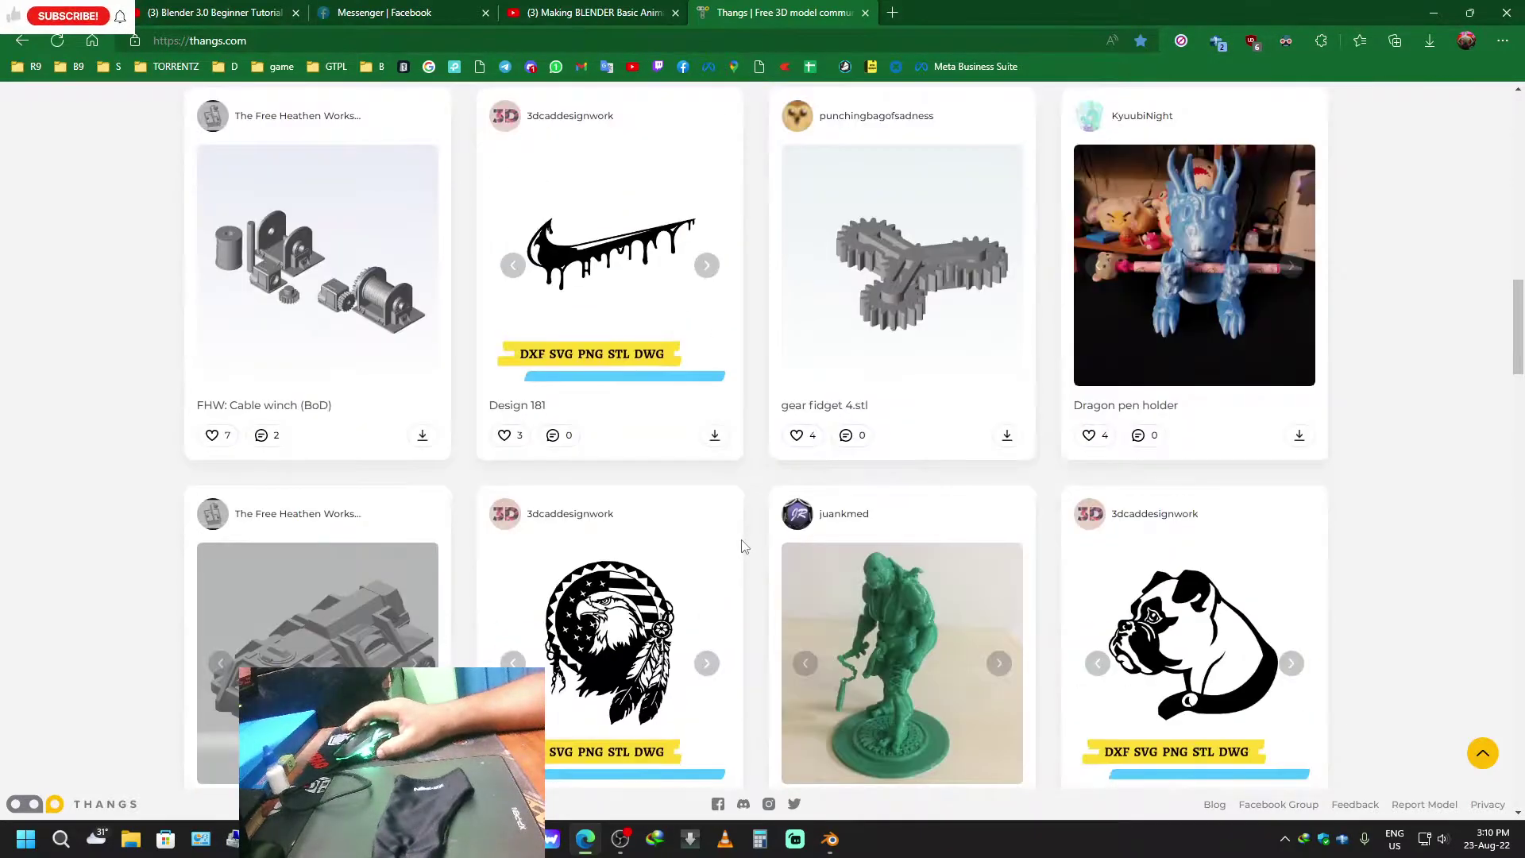
scroll(746, 554, down, 1)
scroll(747, 556, up, 12)
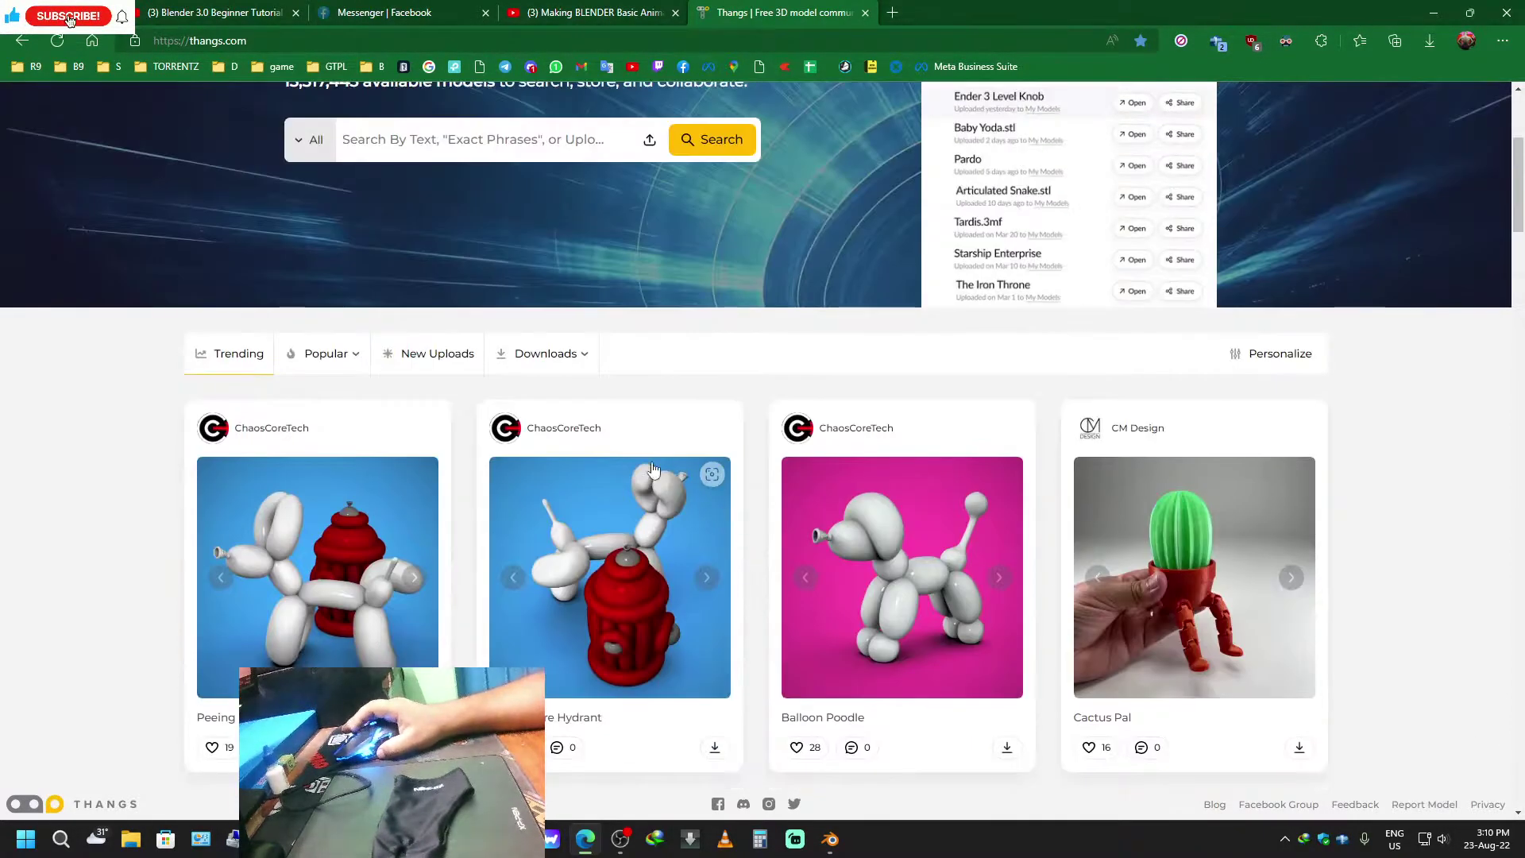
List the week's most popular models and open the Balloon Dog model by ChaosCoreTech.
click(326, 354)
click(322, 399)
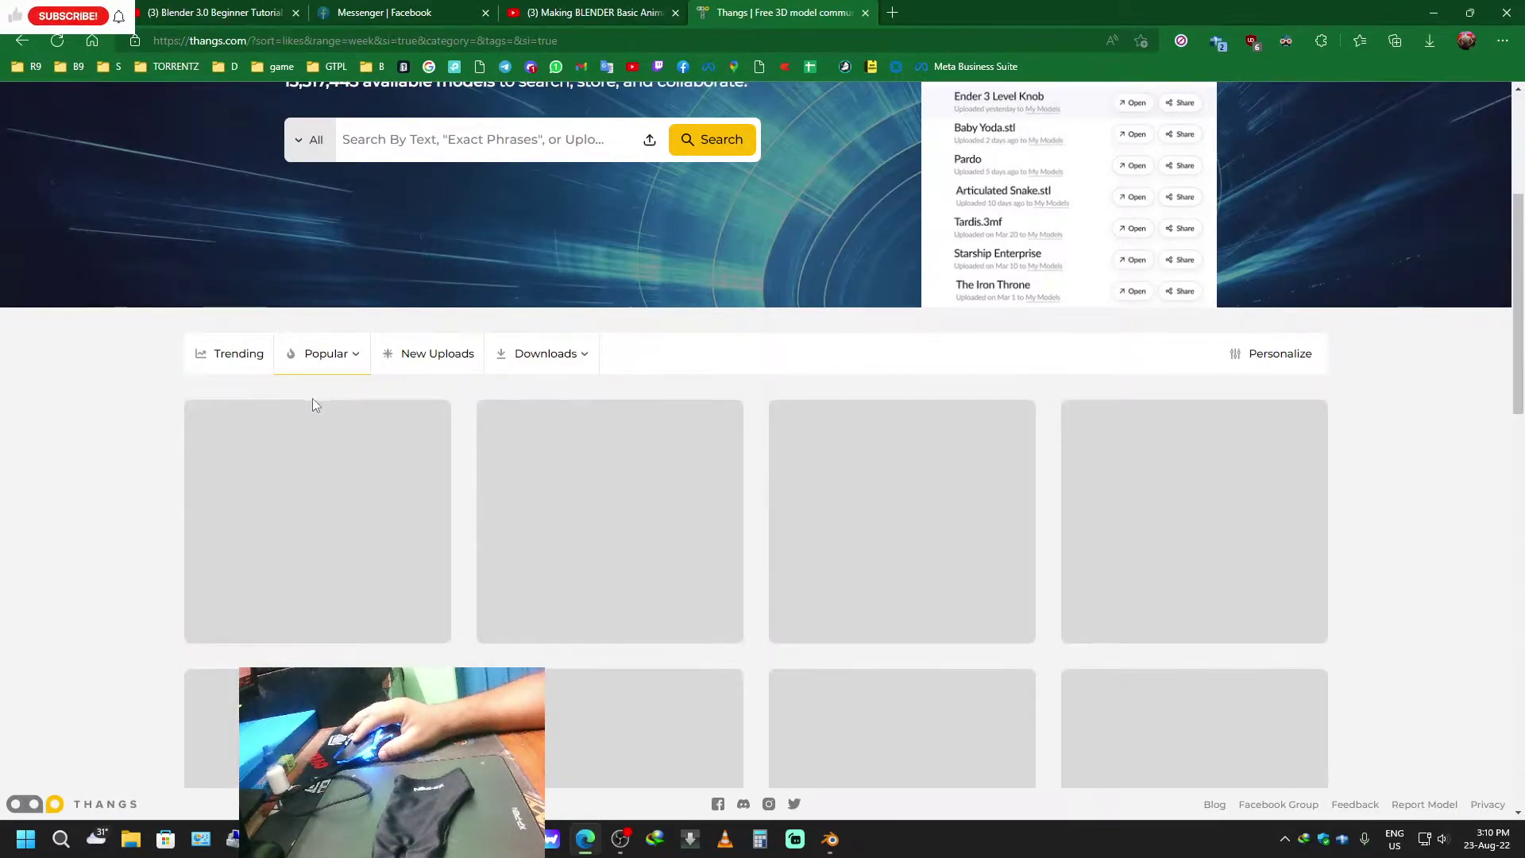
scroll(91, 486, down, 1)
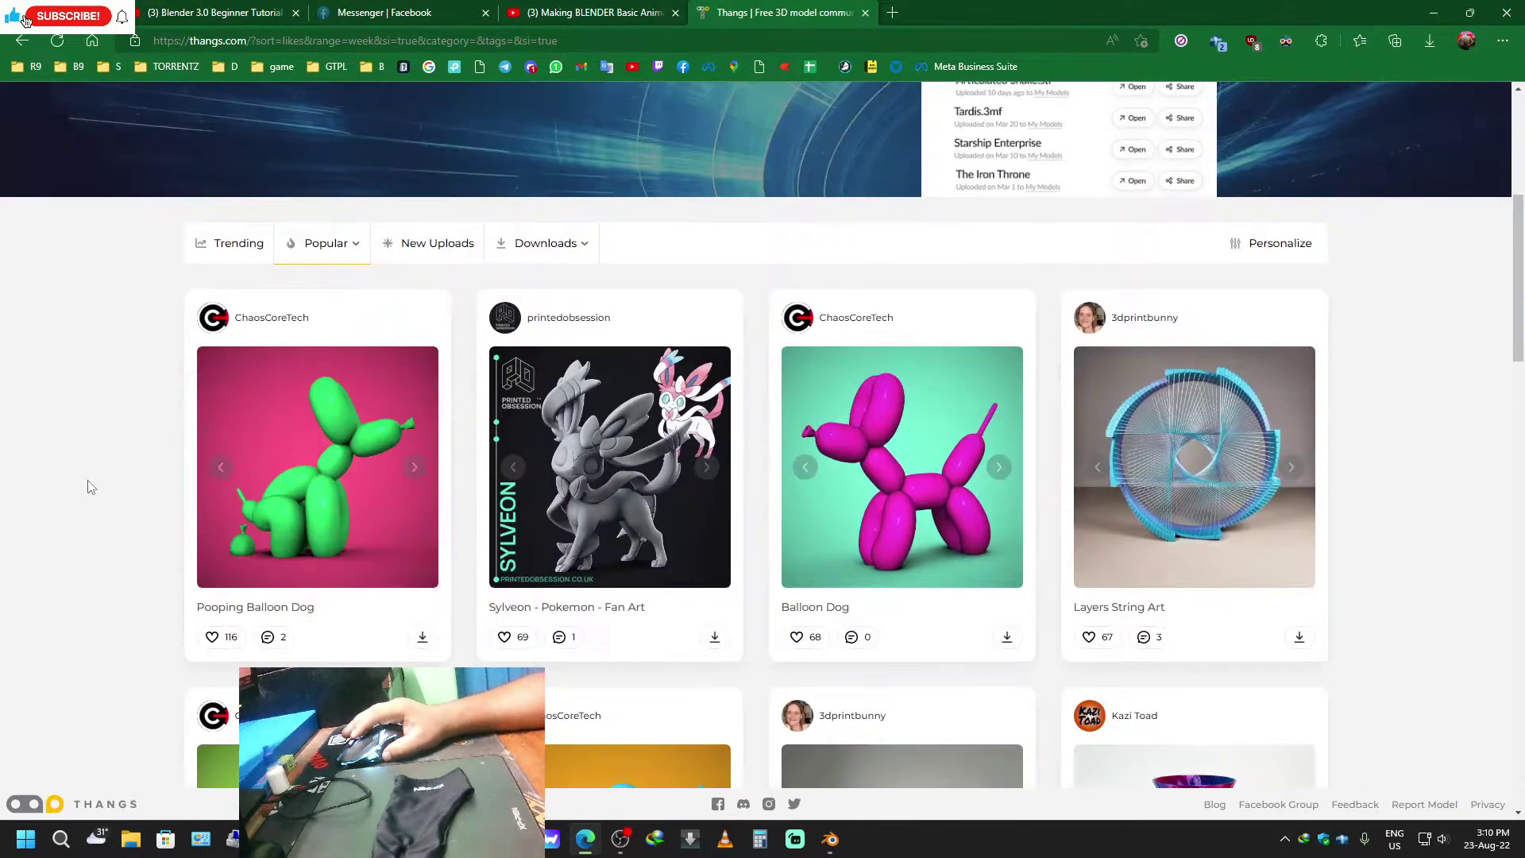
scroll(91, 486, down, 2)
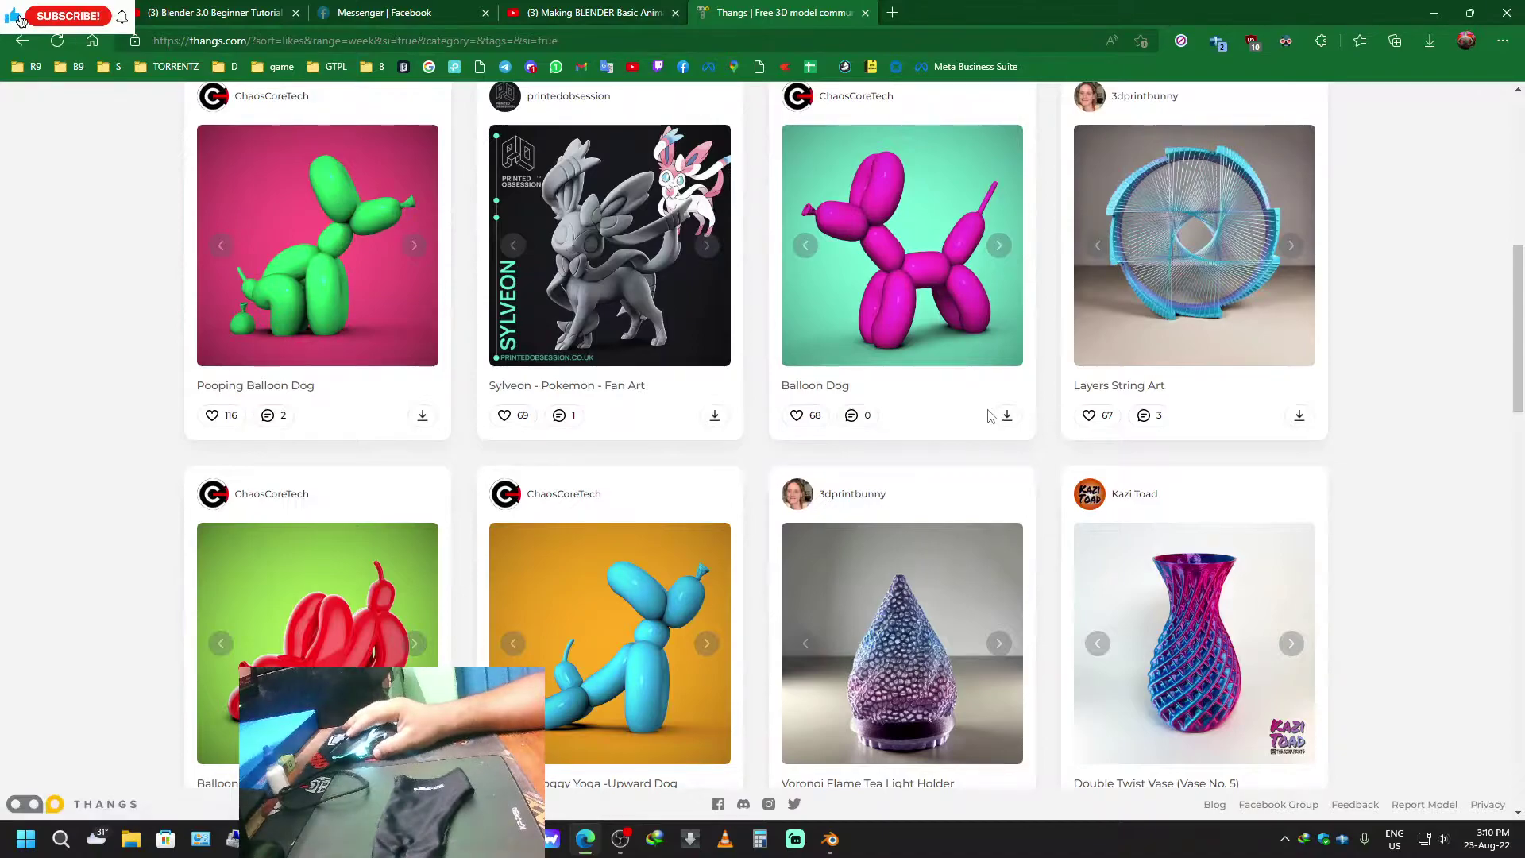
click(915, 330)
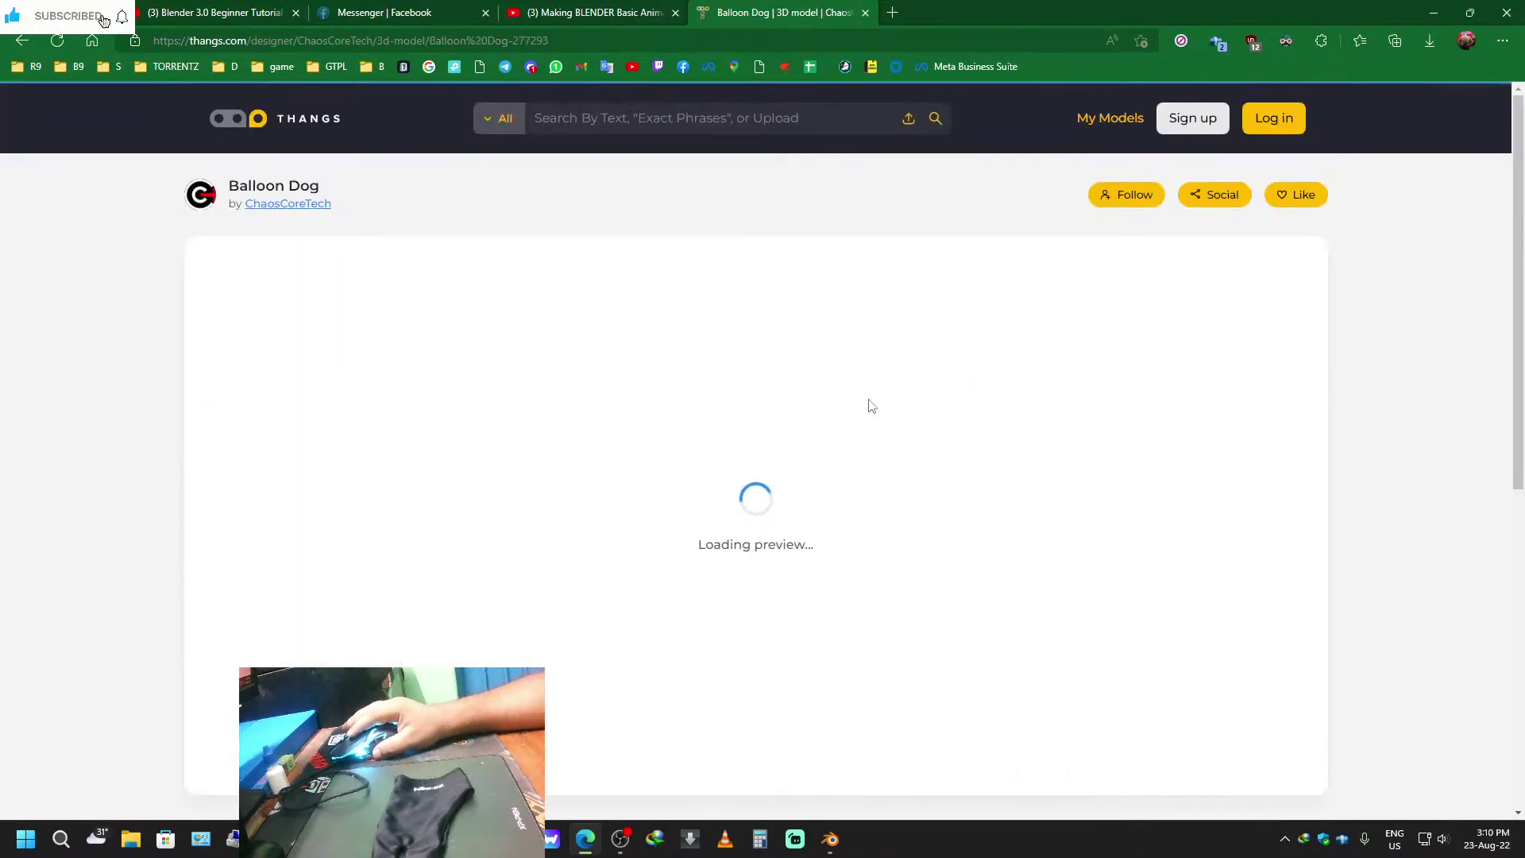
Examine the Balloon Dog preview and try the light blue #1cb2f5 and dark grey #464655 colours on it.
scroll(842, 617, down, 3)
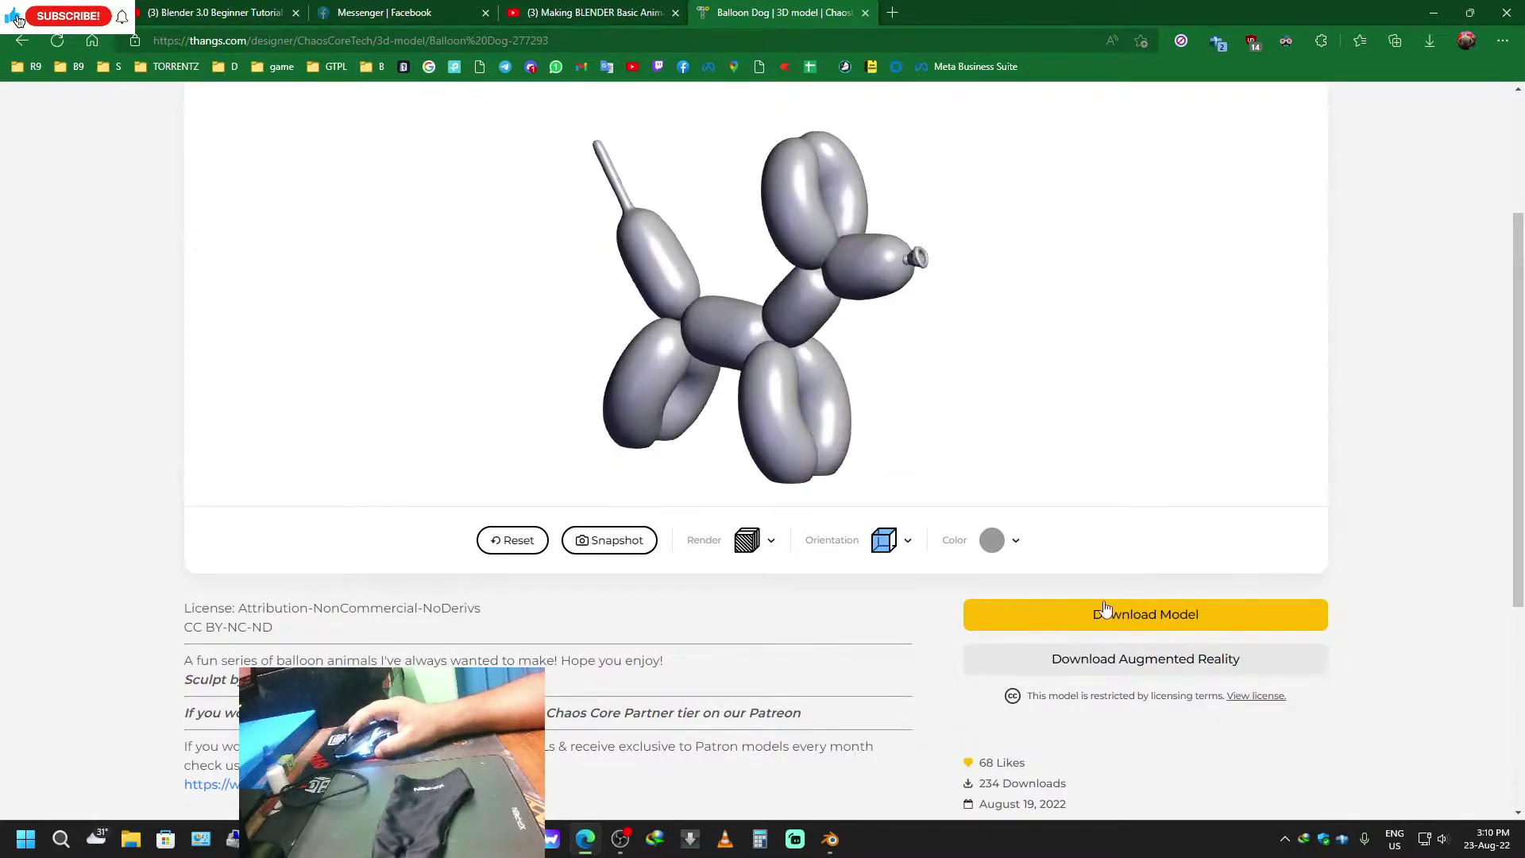
scroll(1415, 592, up, 3)
scroll(1462, 583, down, 3)
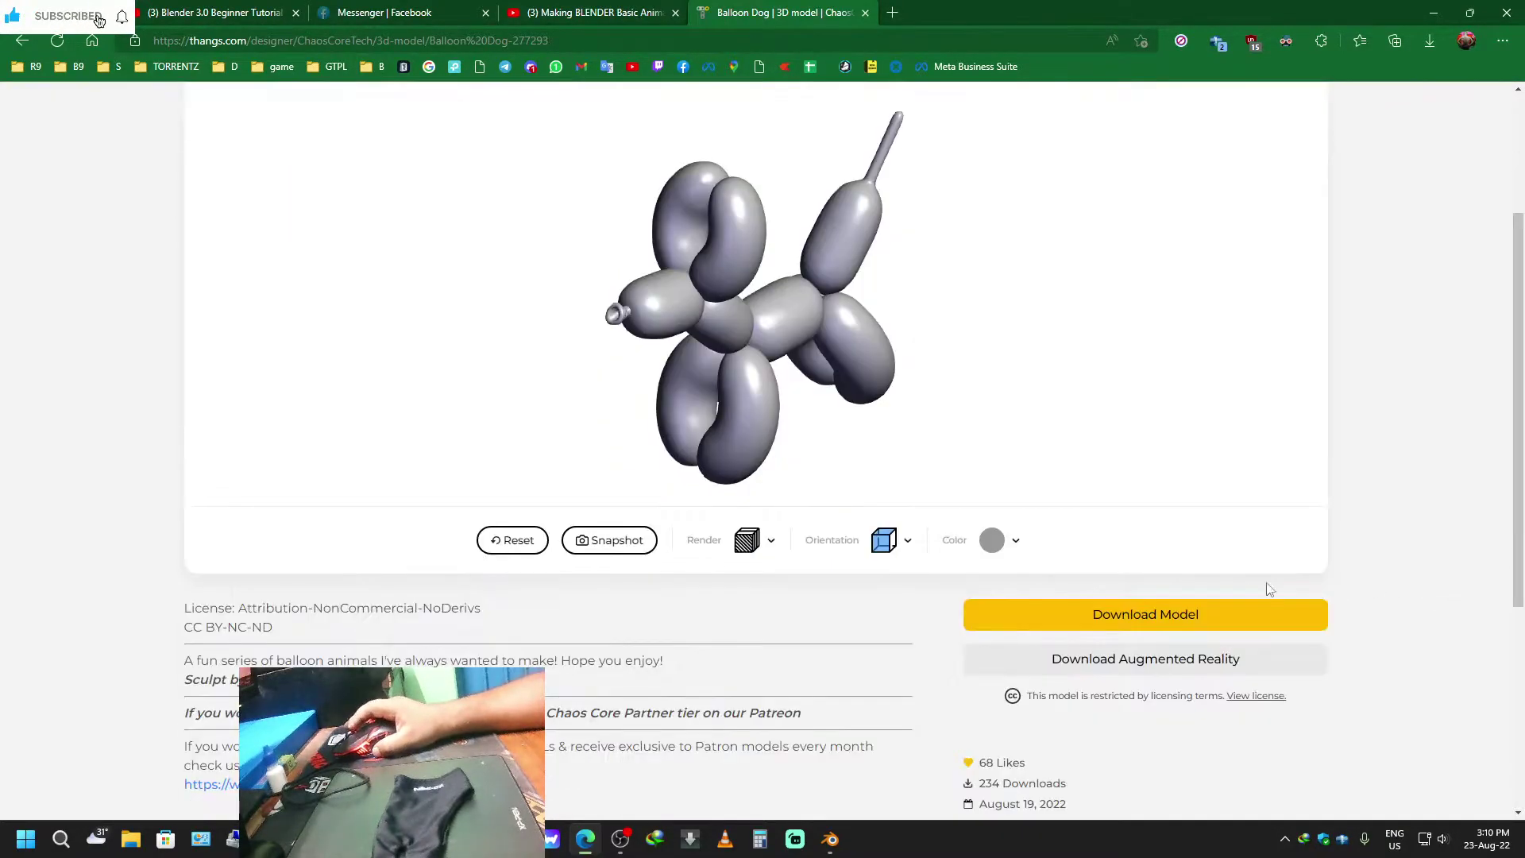
click(989, 542)
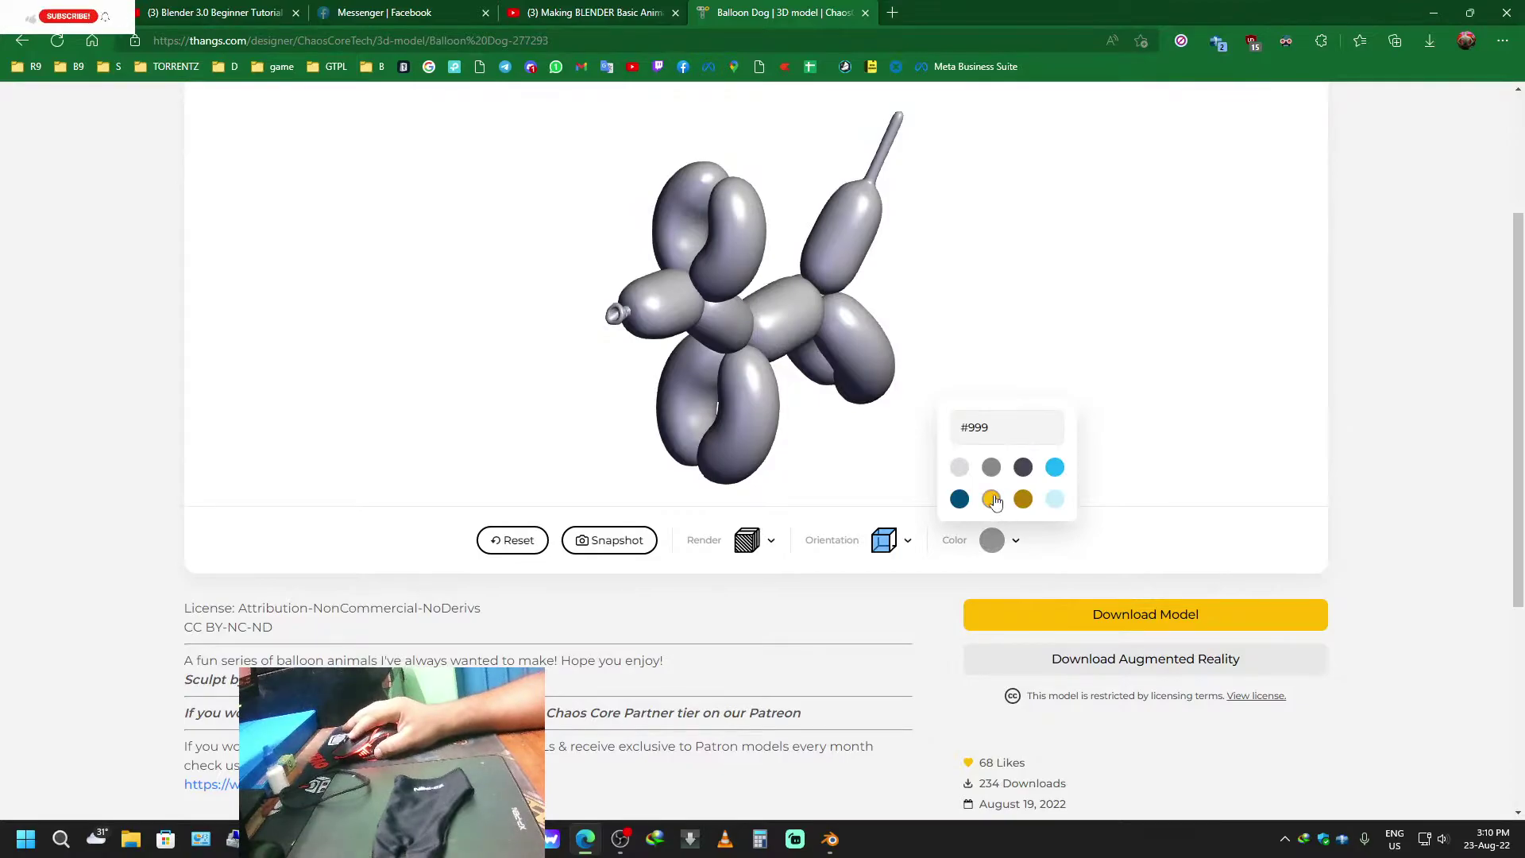
click(1056, 469)
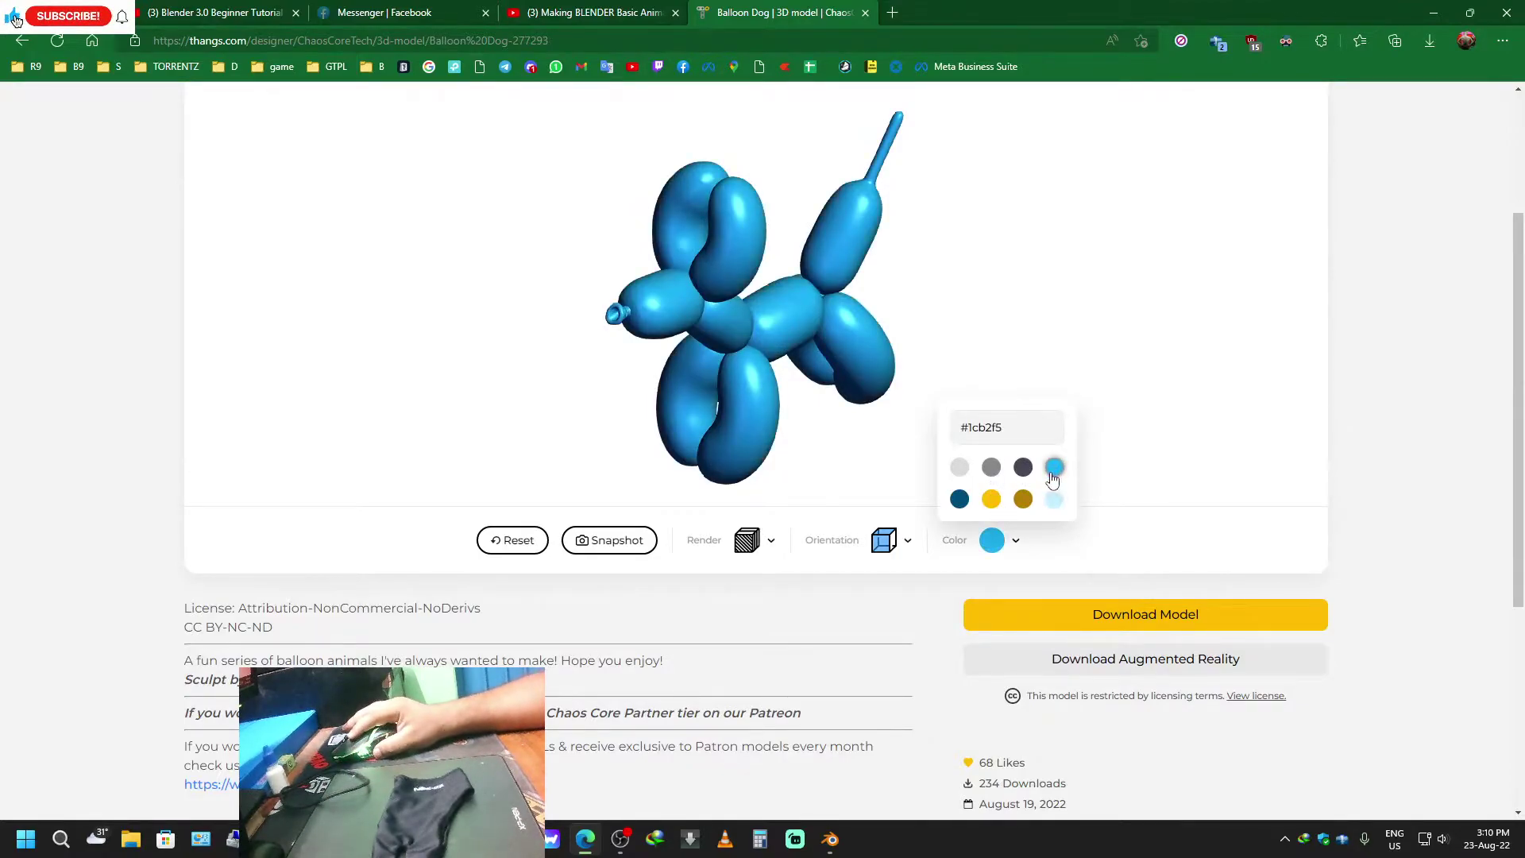
click(1024, 469)
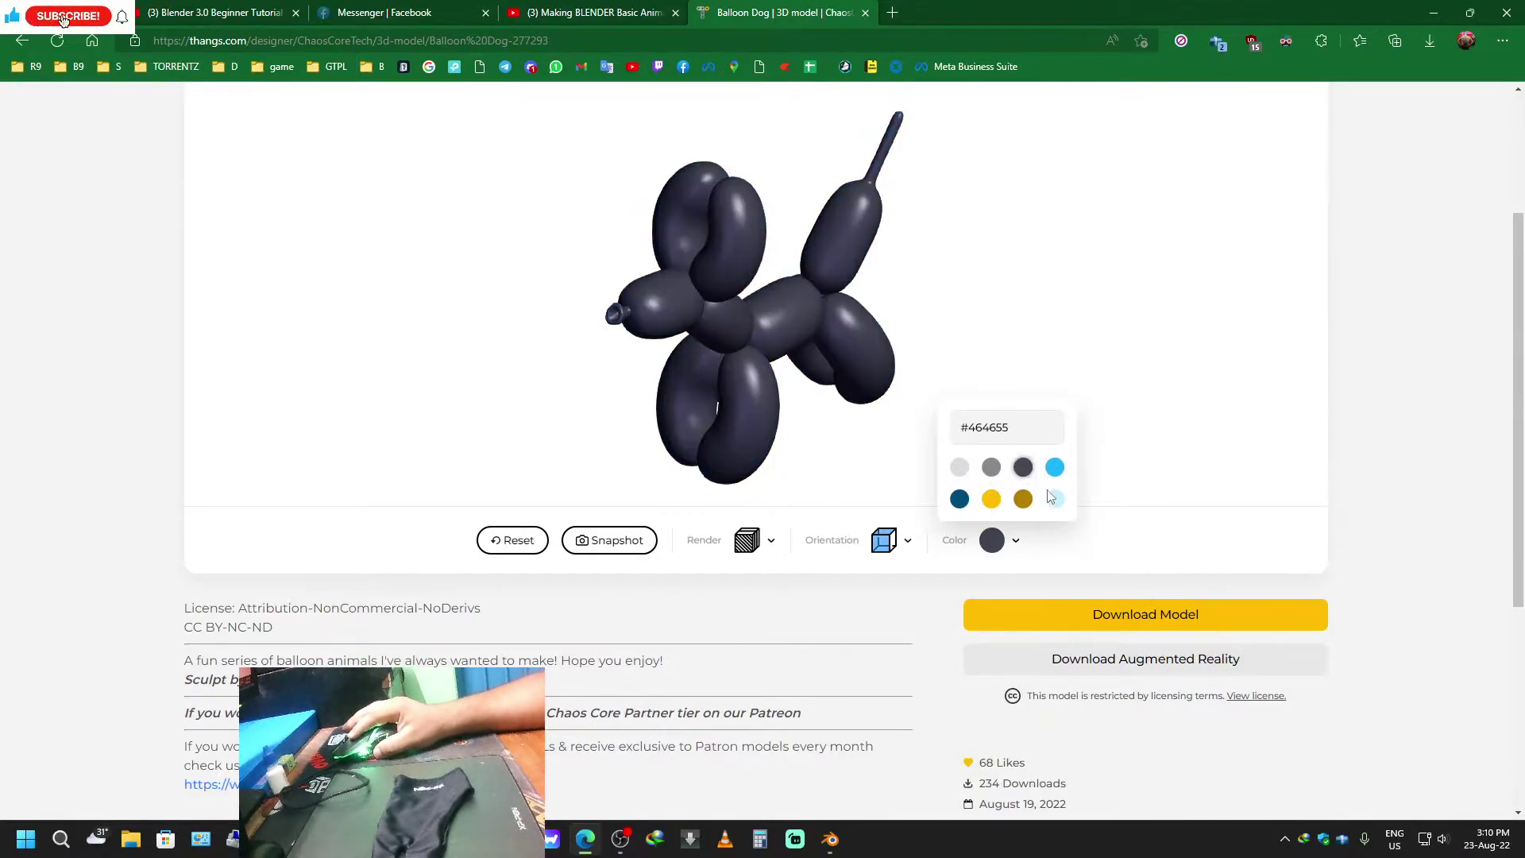
Set a custom bright green preview colour, #04ff00, for the Balloon Dog.
click(989, 433)
drag(1028, 584, 1087, 583)
drag(1103, 502, 1134, 450)
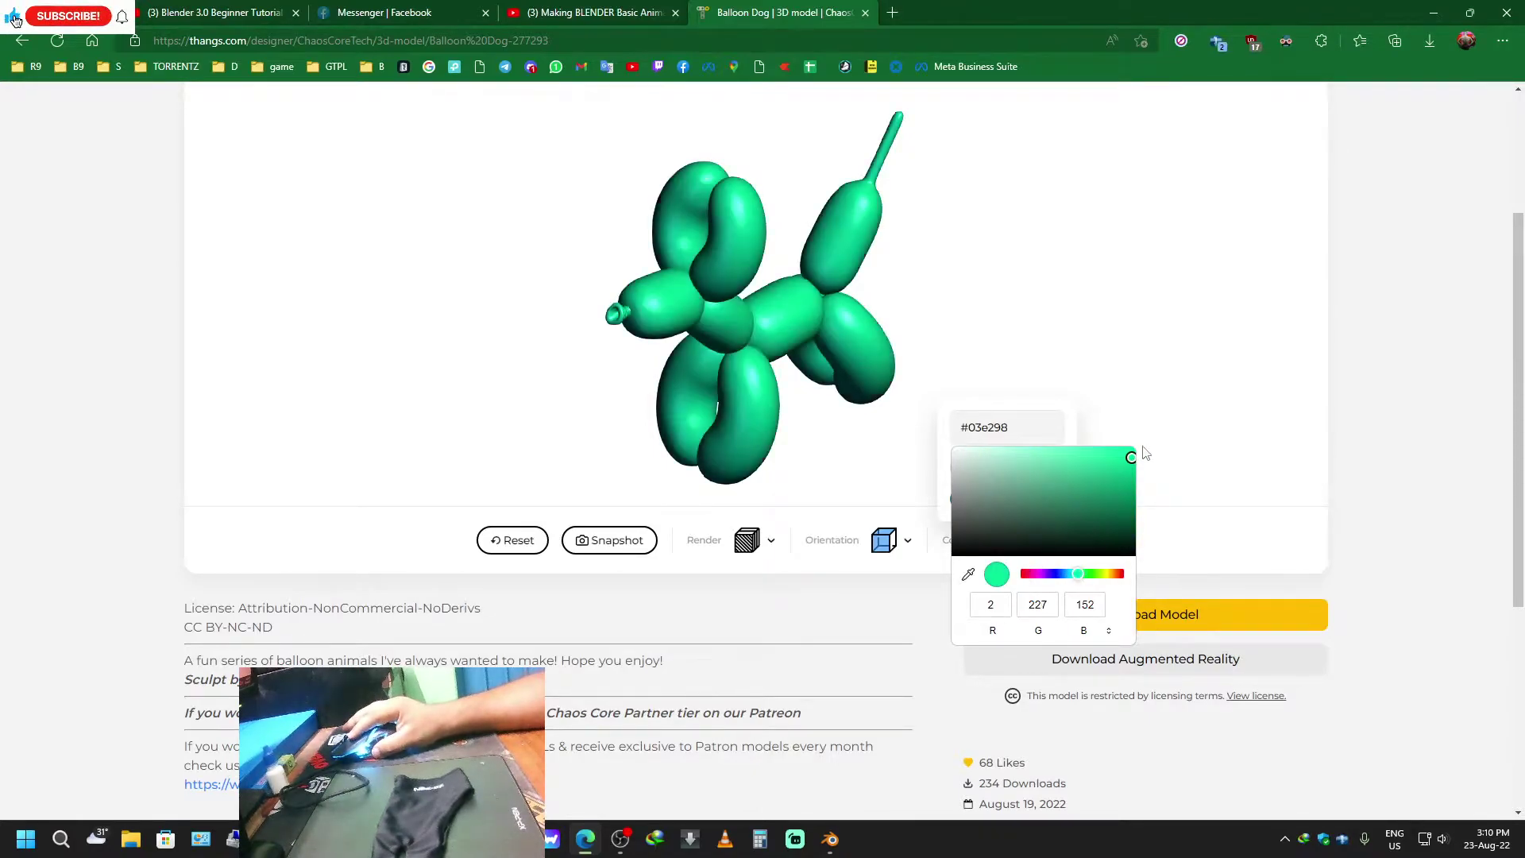
drag(1077, 577, 1093, 584)
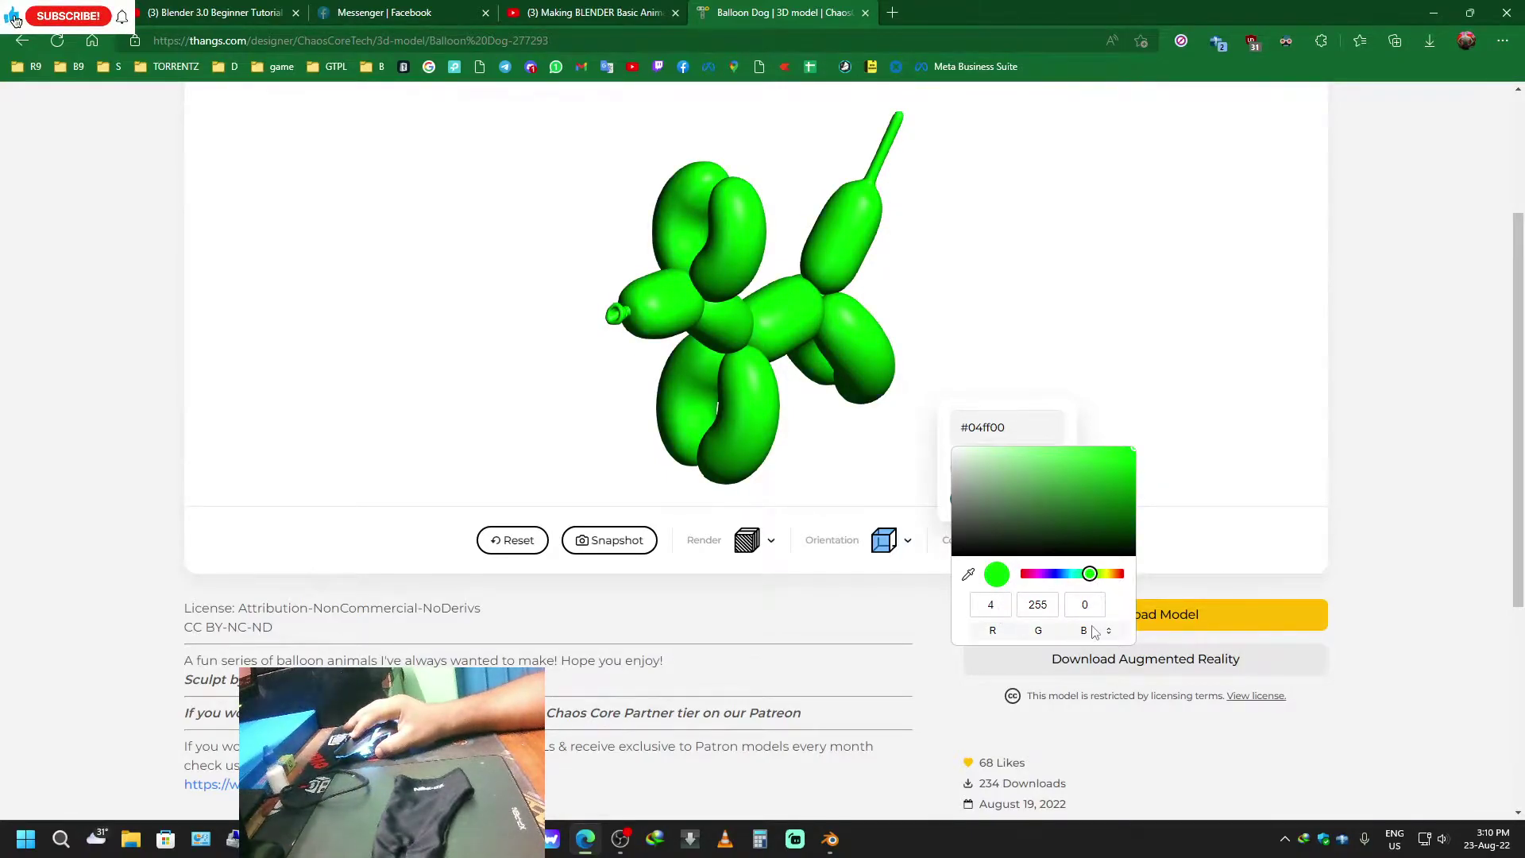
click(936, 594)
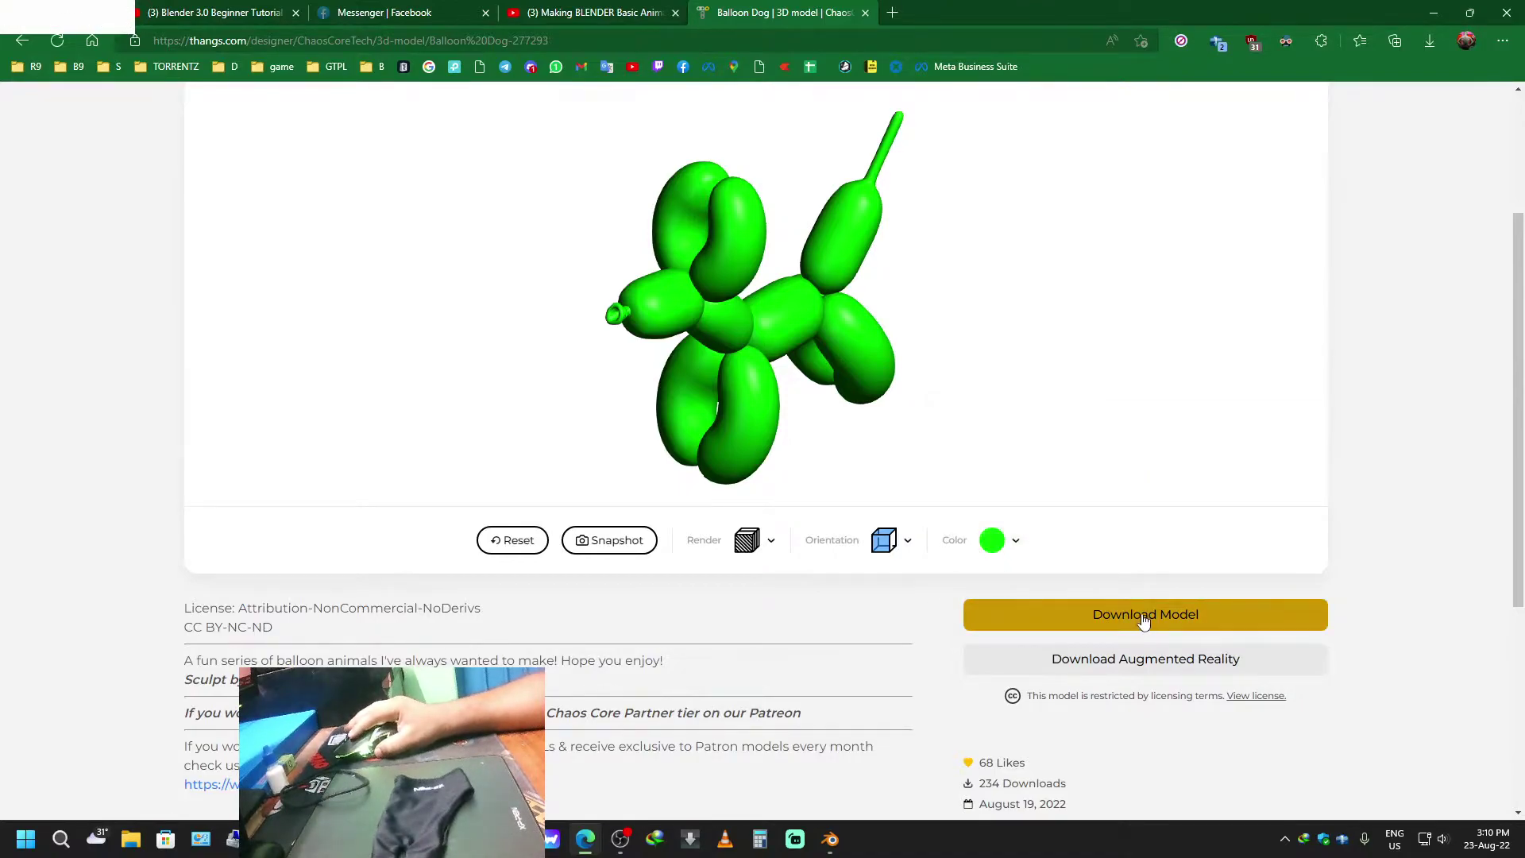
Log in to Thangs with the Google account and download the Balloon Dog model.
scroll(1142, 619, up, 7)
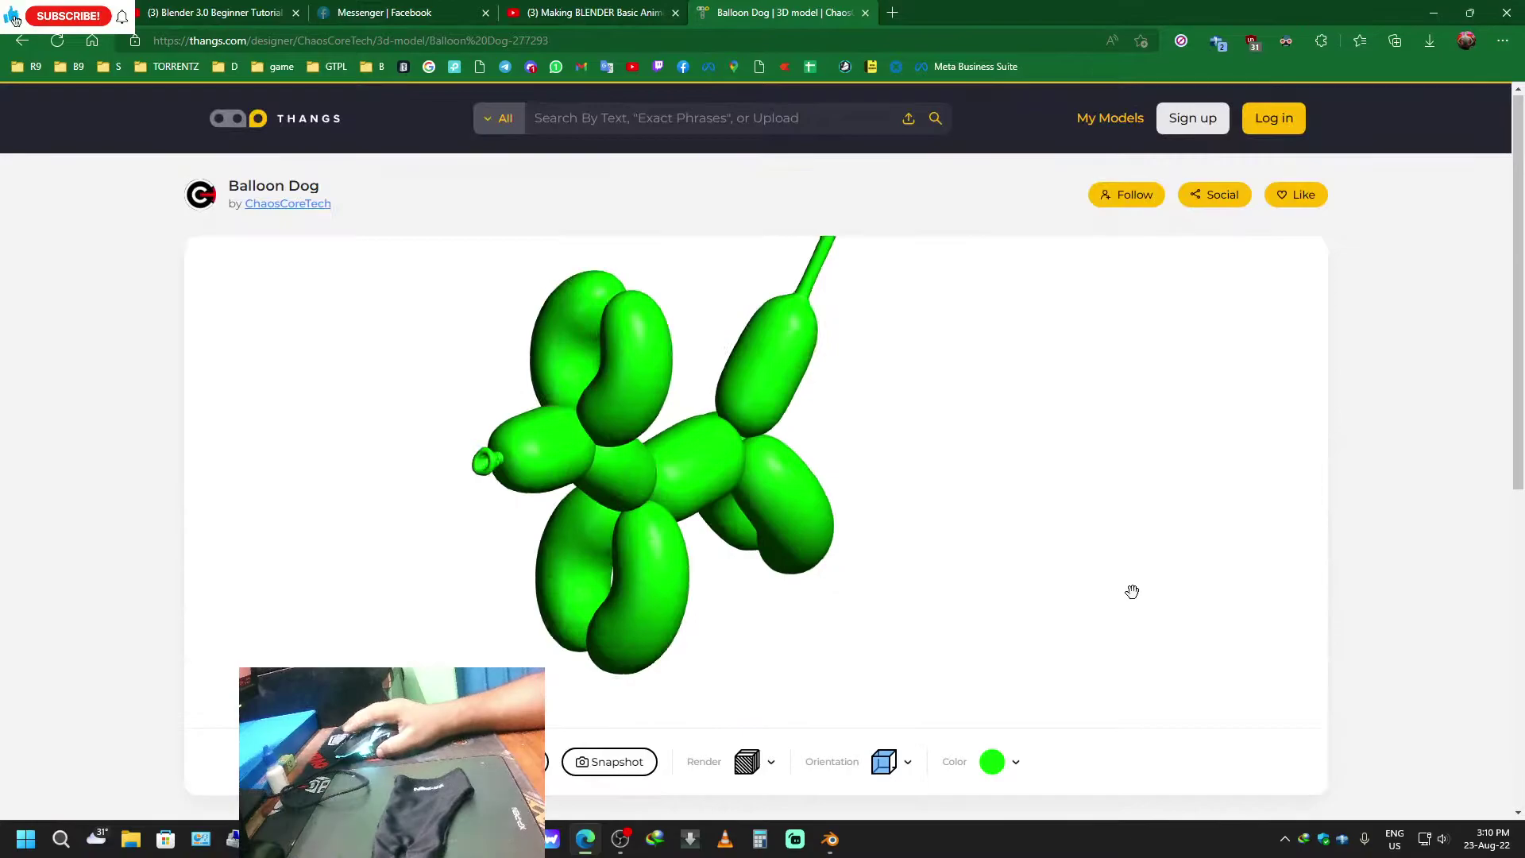
scroll(1131, 591, down, 3)
scroll(1475, 645, down, 3)
click(1175, 618)
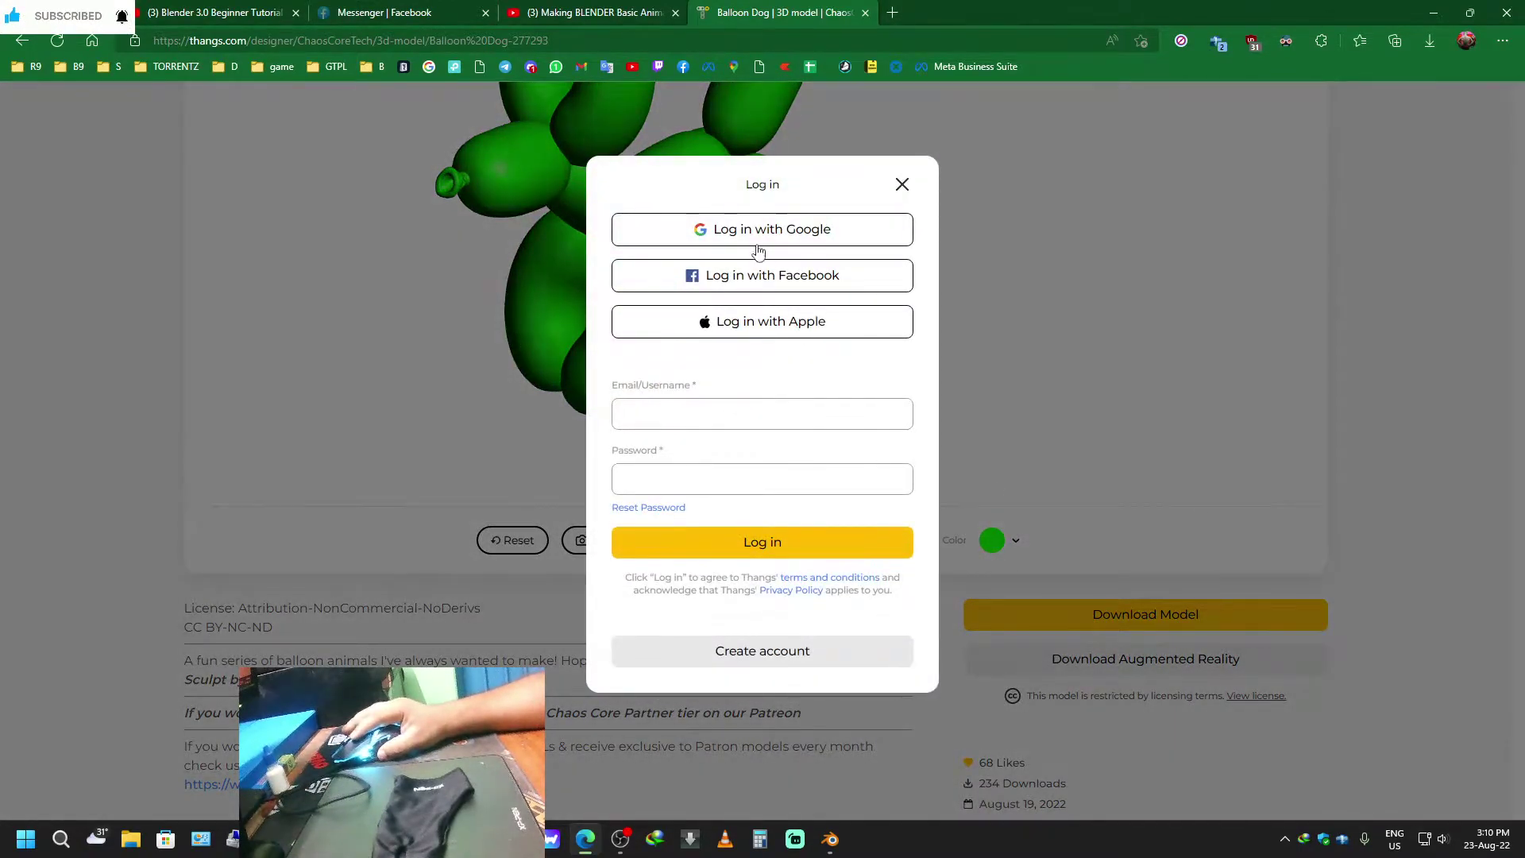
click(754, 232)
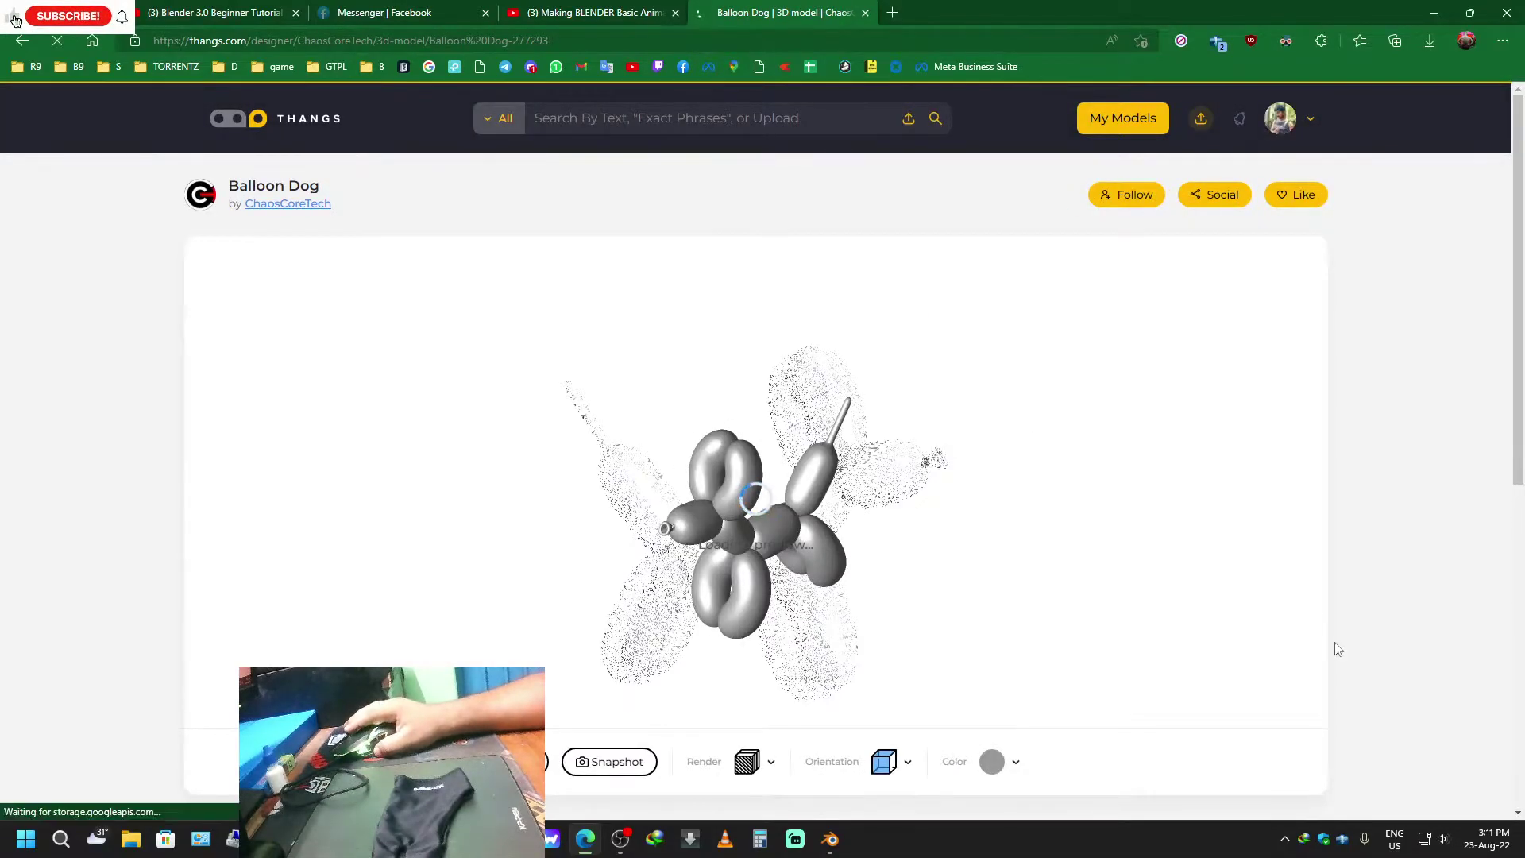
scroll(1337, 649, down, 4)
click(1128, 515)
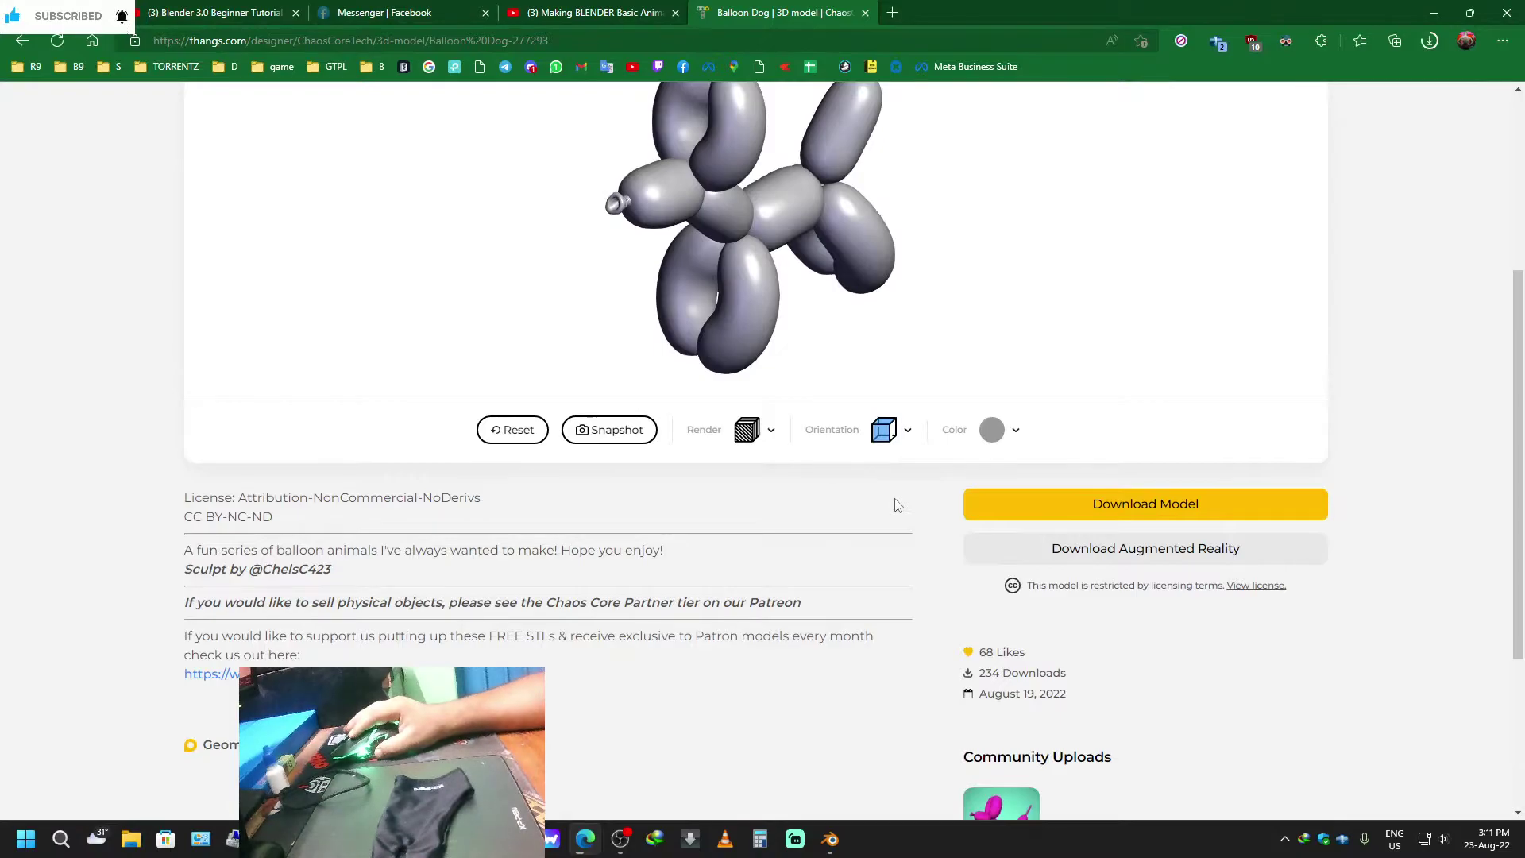
Open the folder containing the downloaded Balloon Dog.stl and delete the duplicate file Balloon Dog (1).stl.
click(1431, 41)
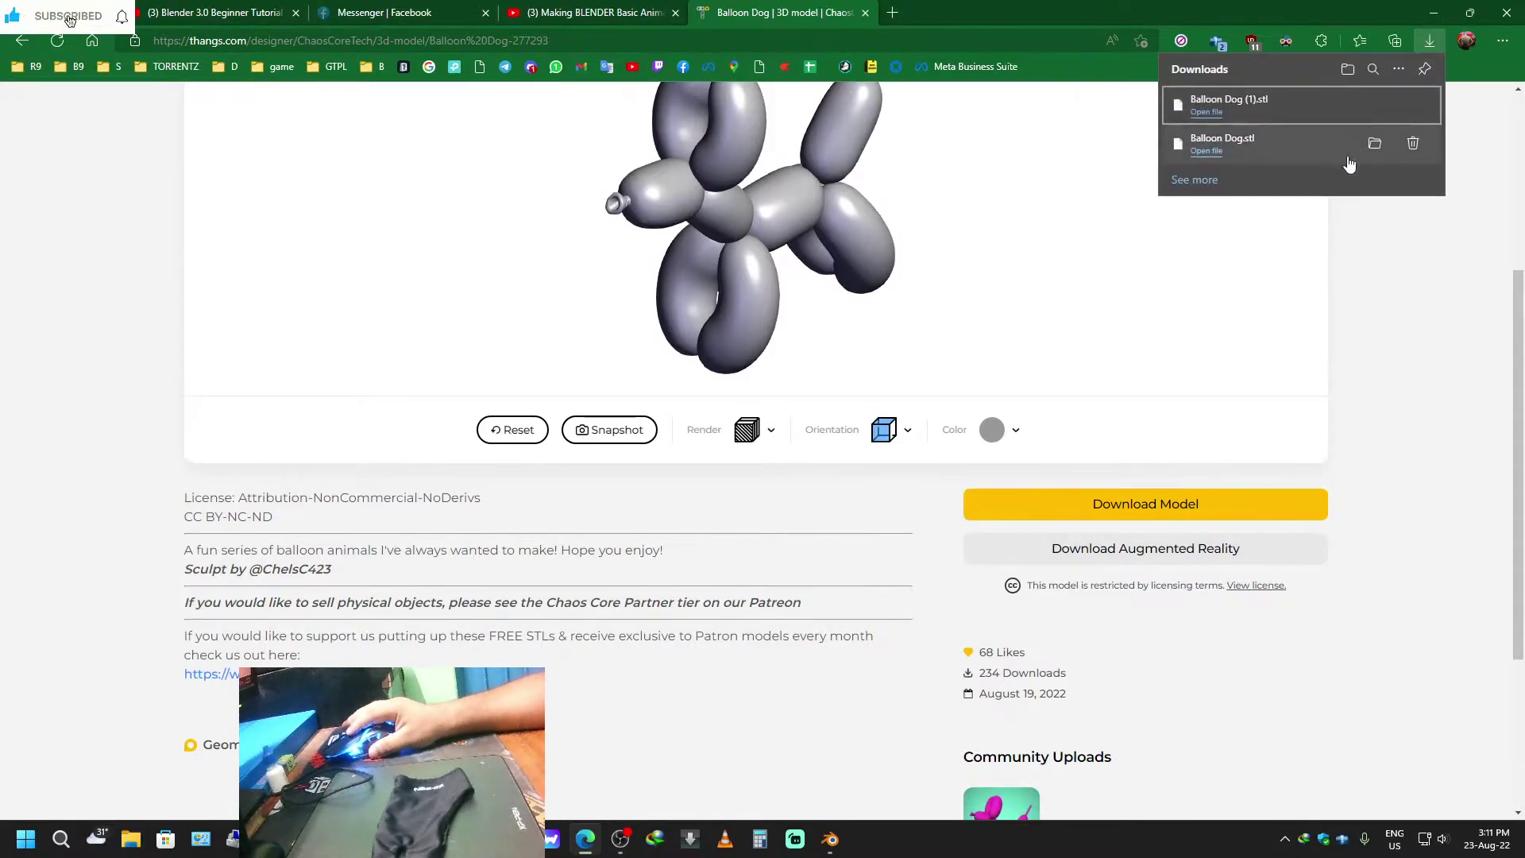
click(1374, 147)
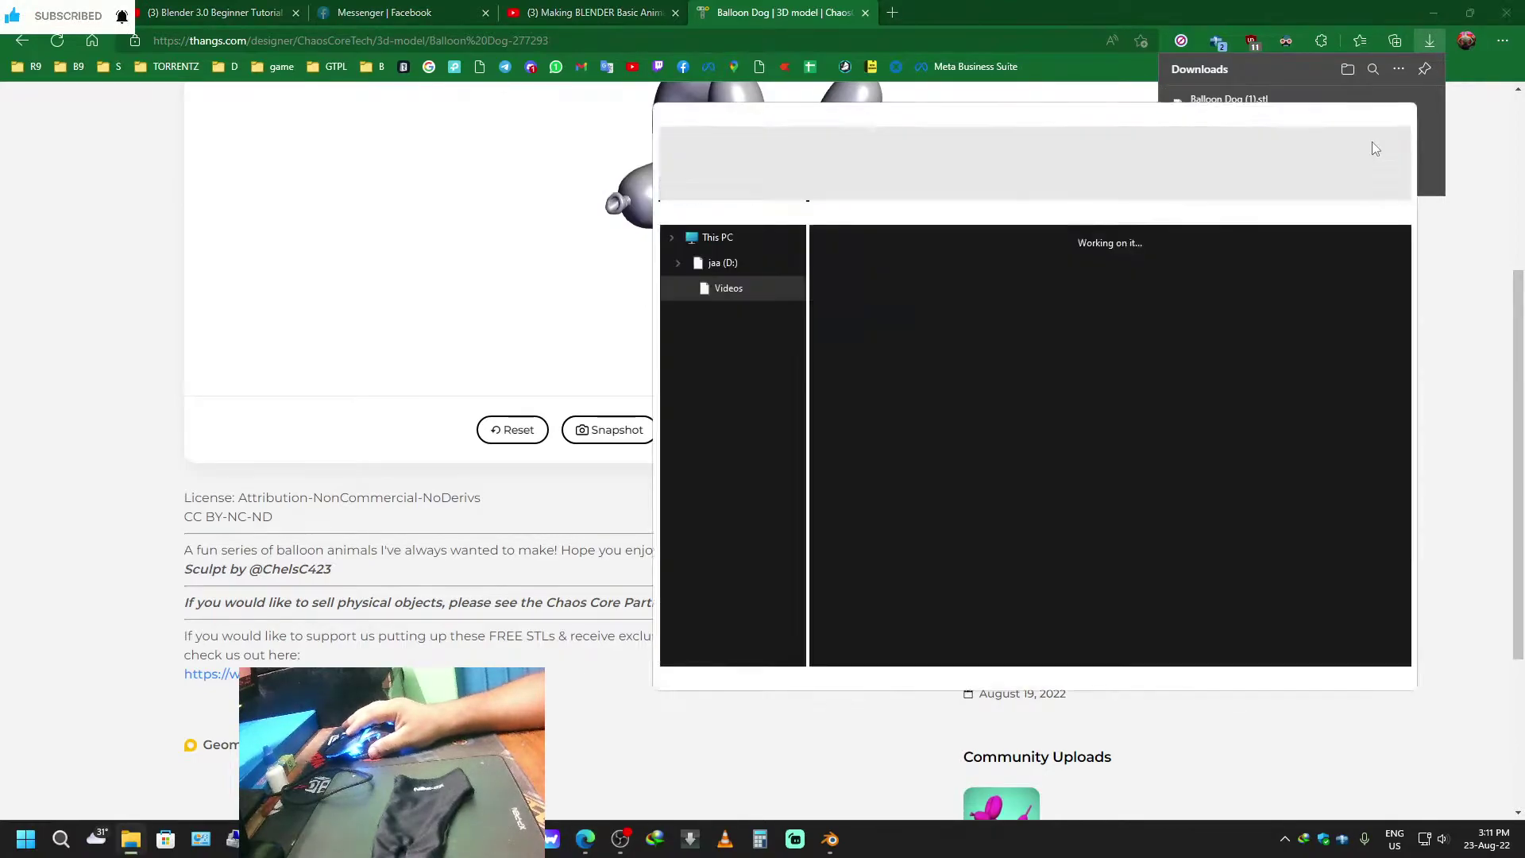
click(1363, 271)
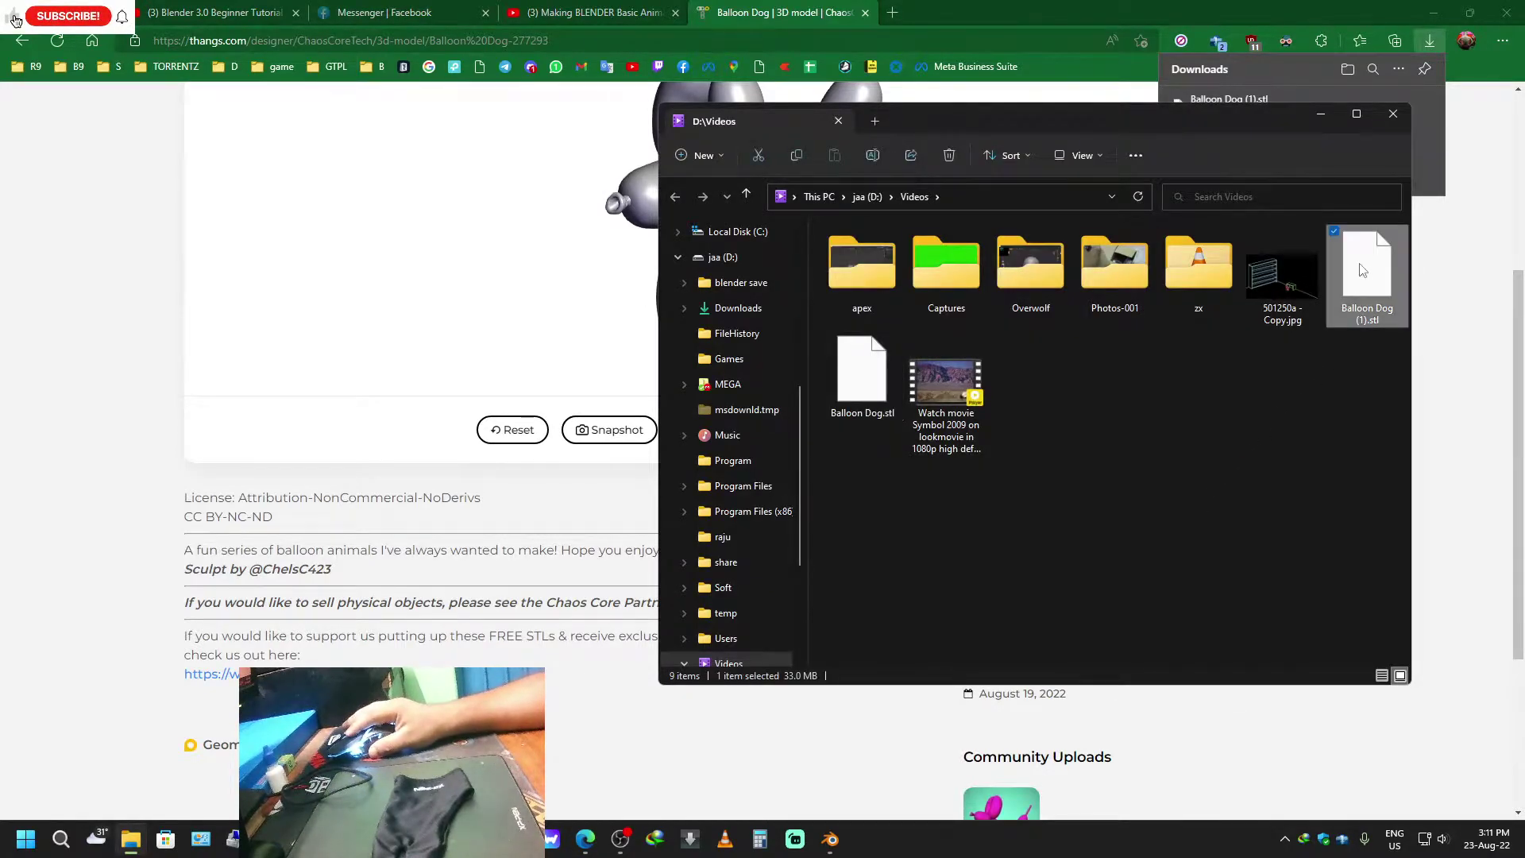
key(Delete)
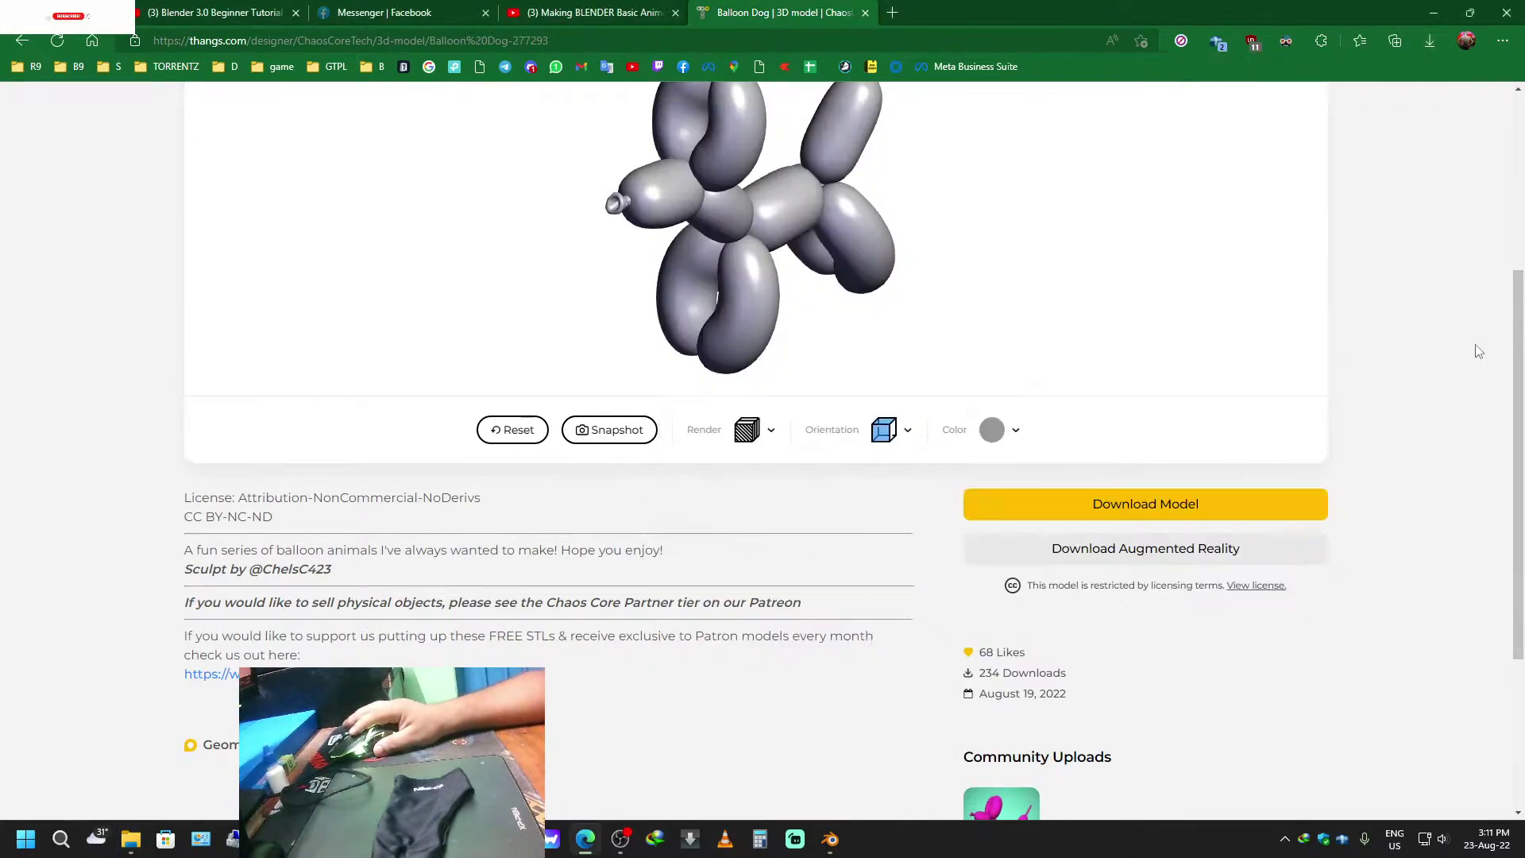
Switch to Blender and import Balloon Dog.stl from the D:\Videos folder as an STL model.
click(1480, 356)
click(1434, 13)
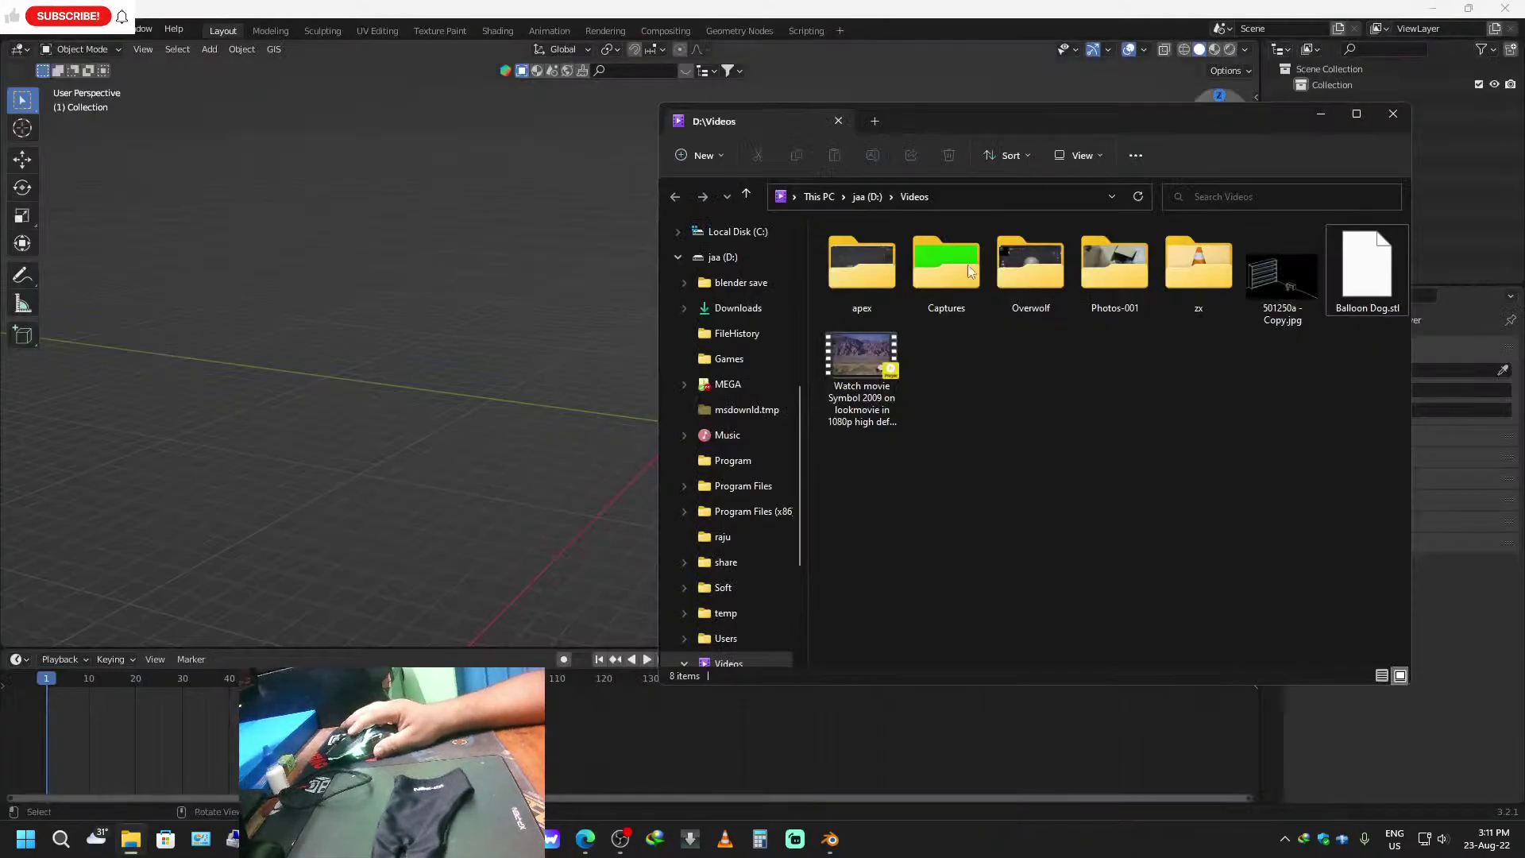
click(598, 499)
click(48, 35)
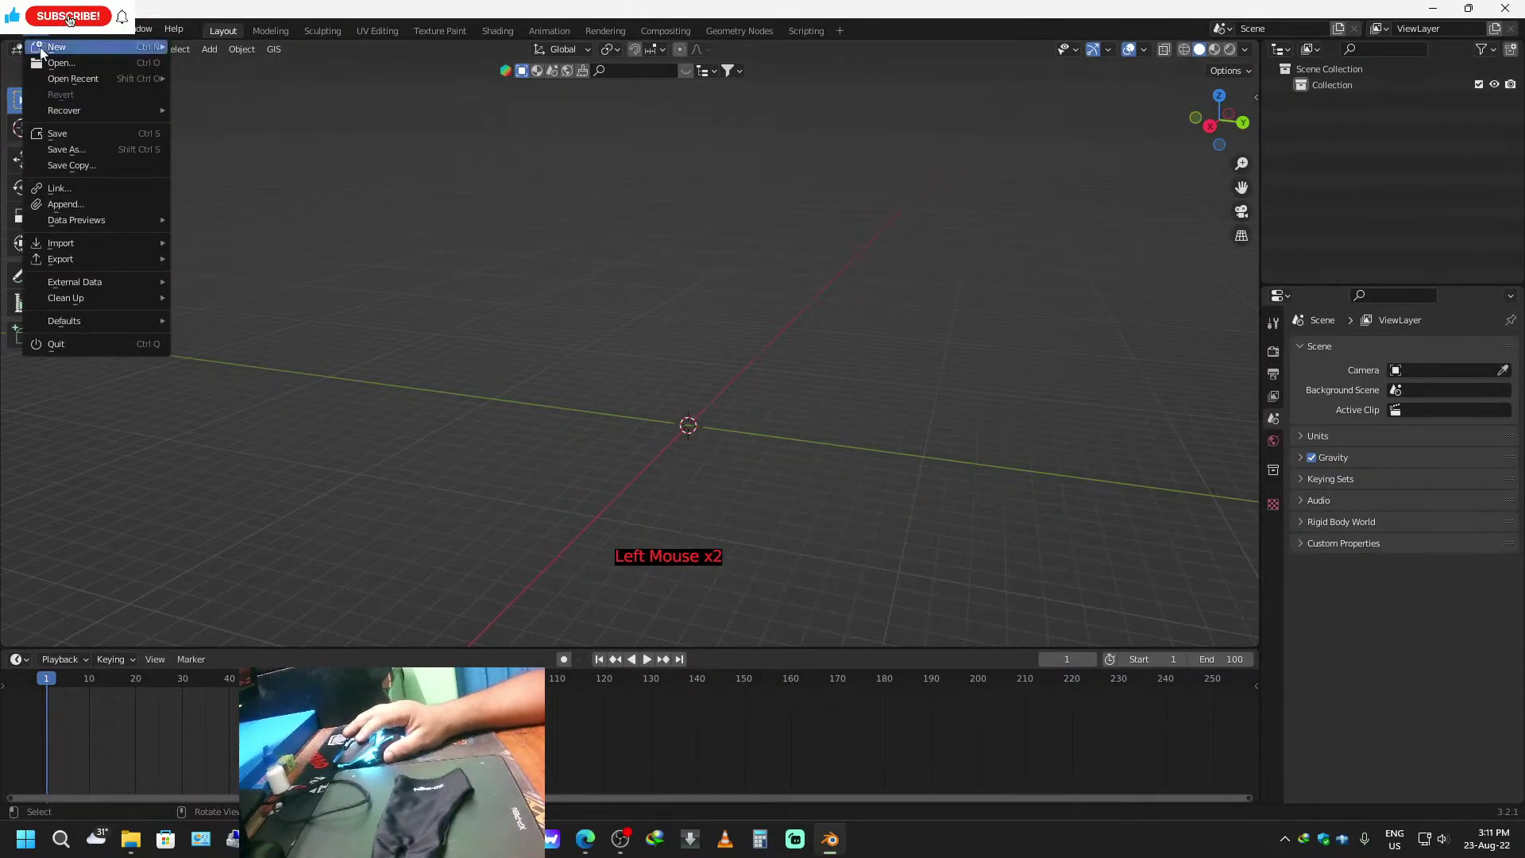
mouse_move(92, 246)
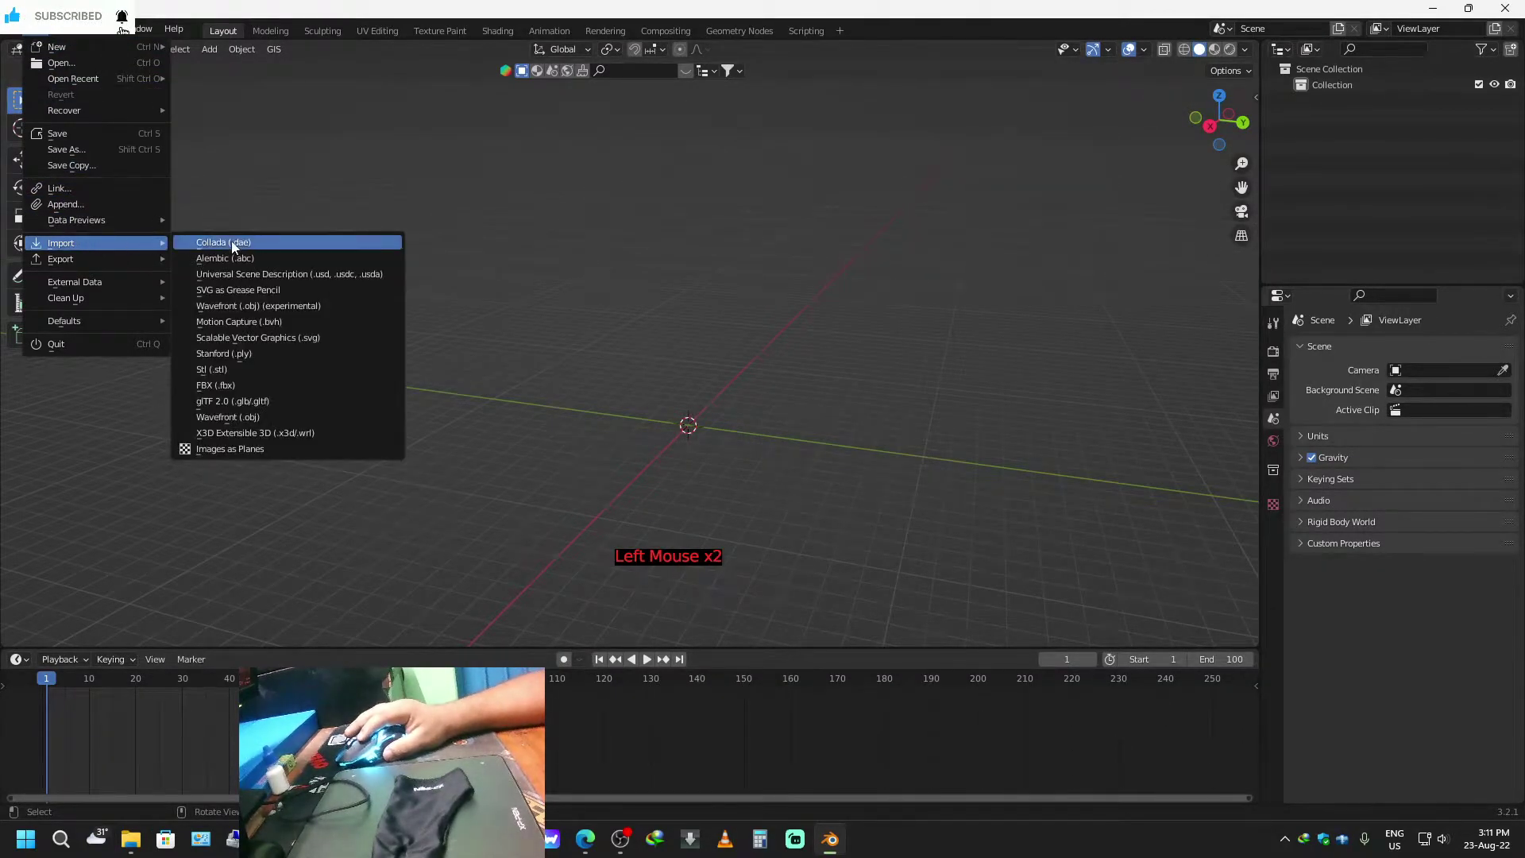
click(212, 370)
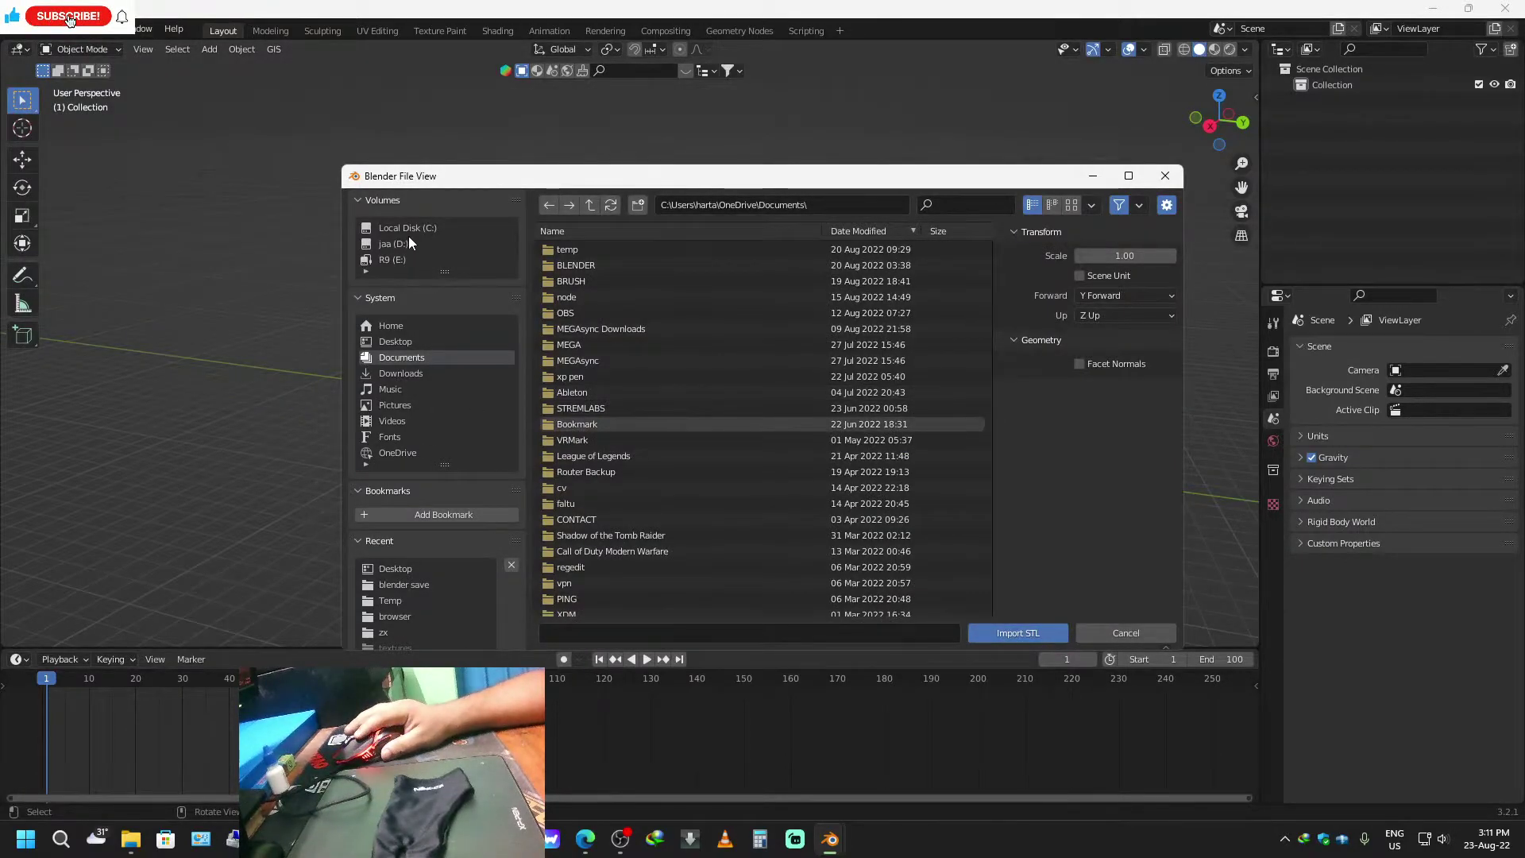
click(401, 375)
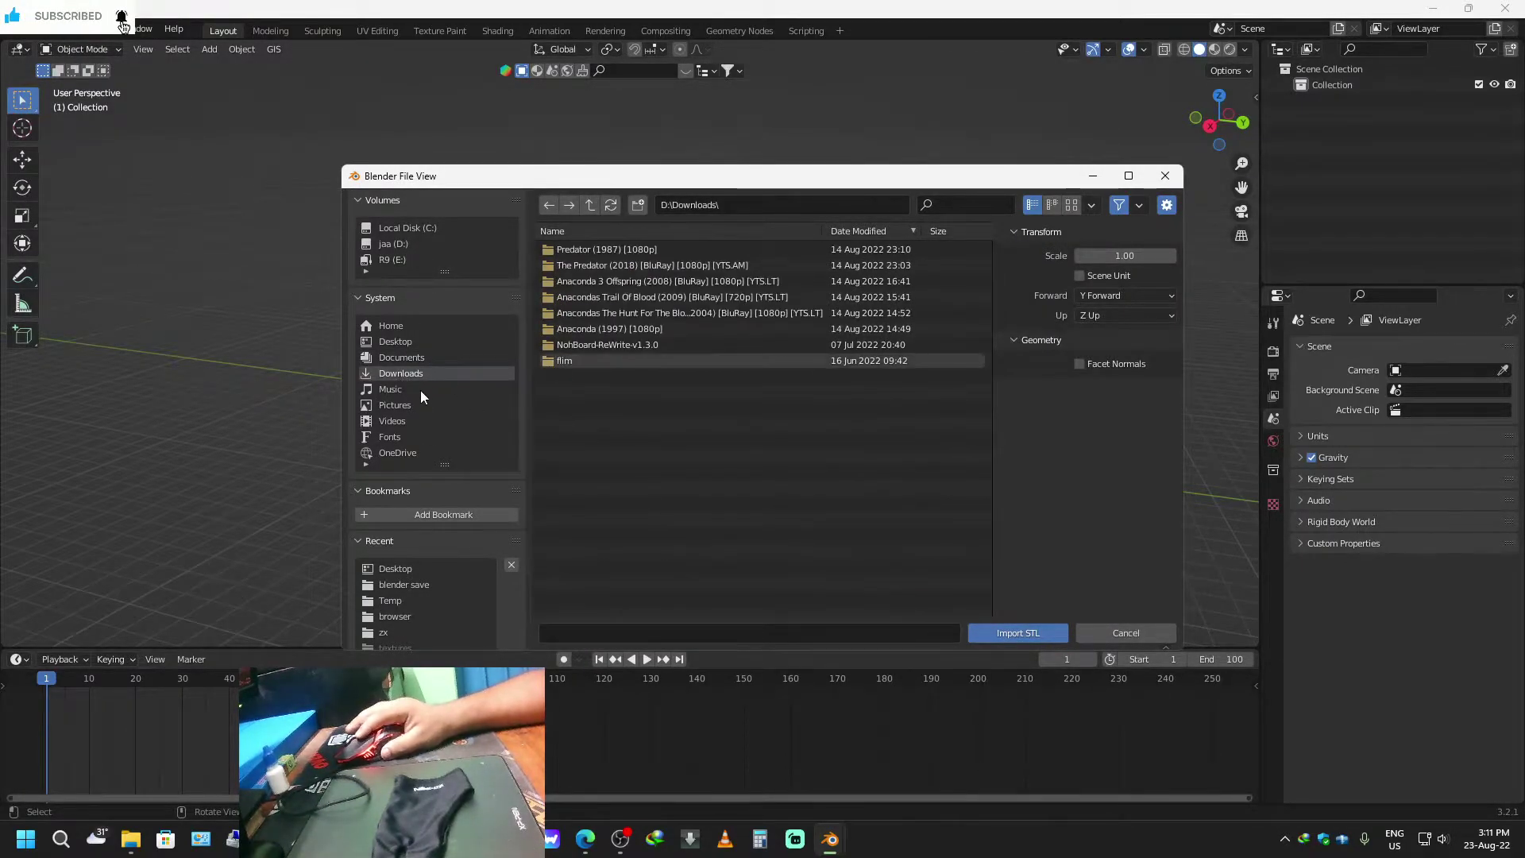
click(400, 423)
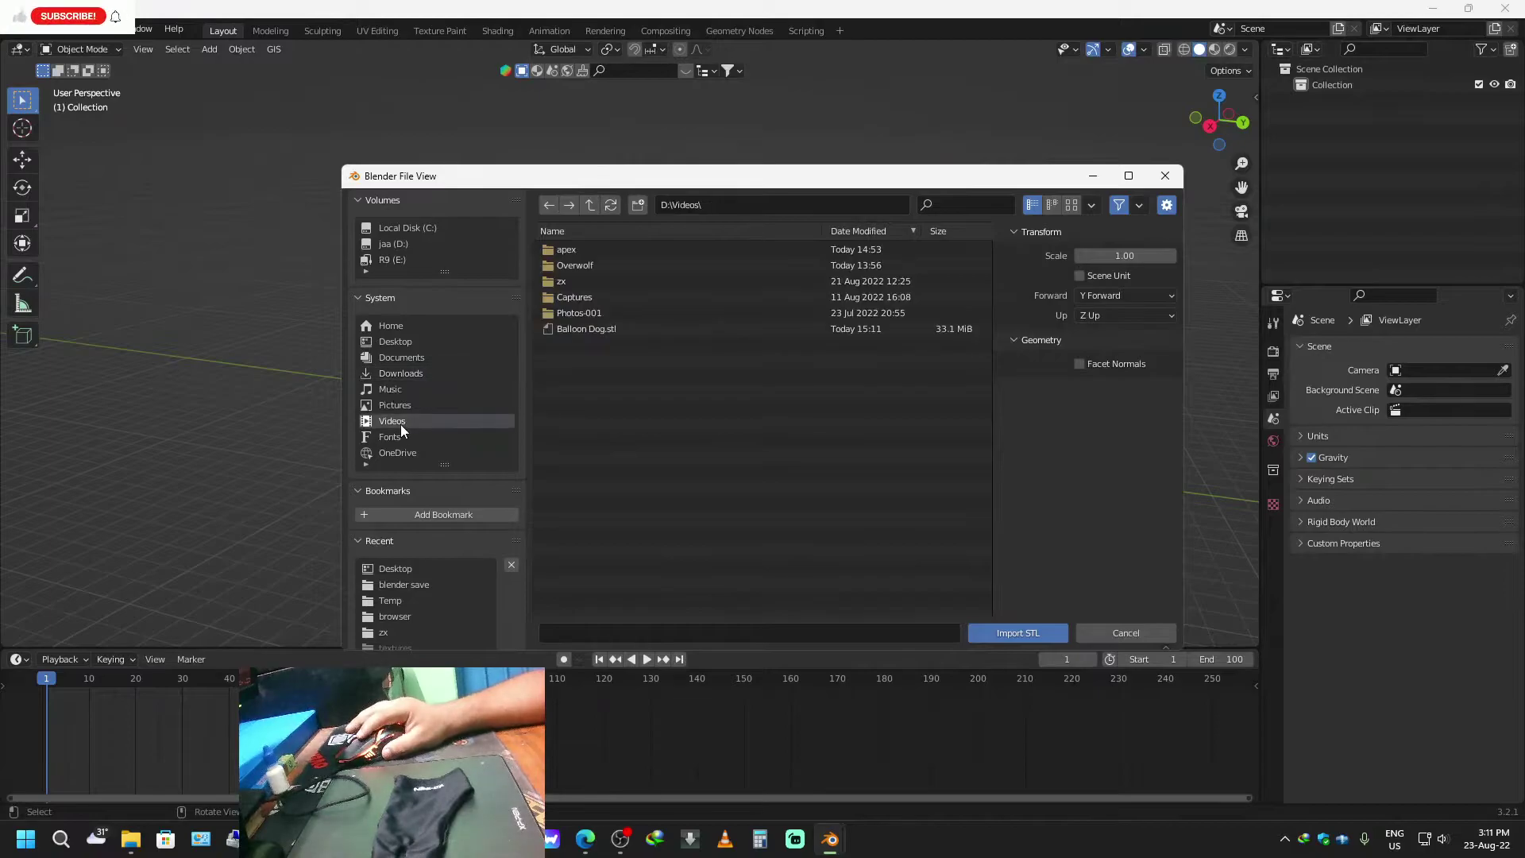
click(584, 330)
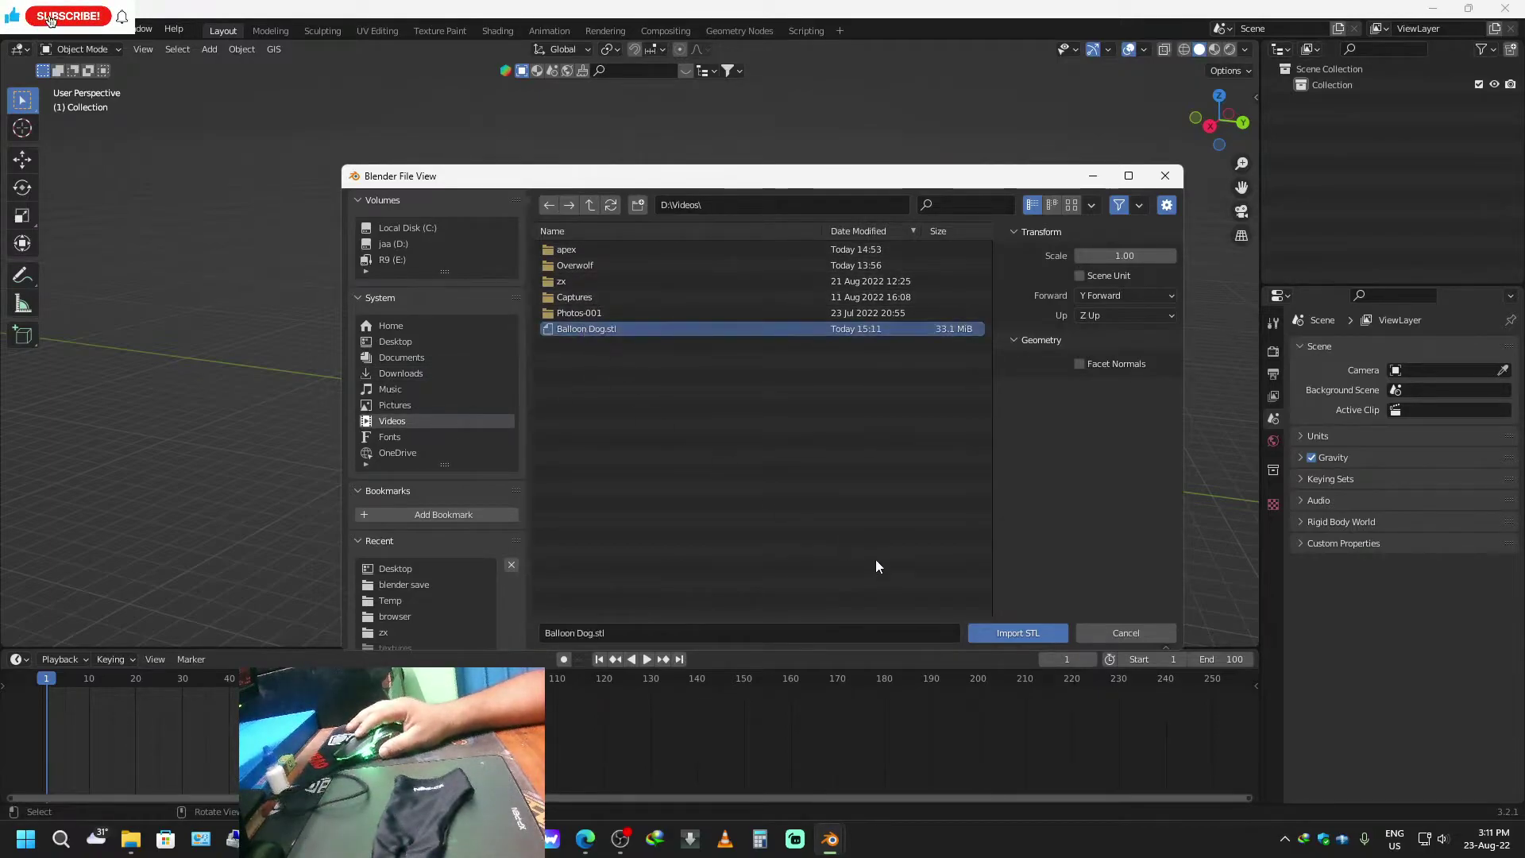
click(1035, 633)
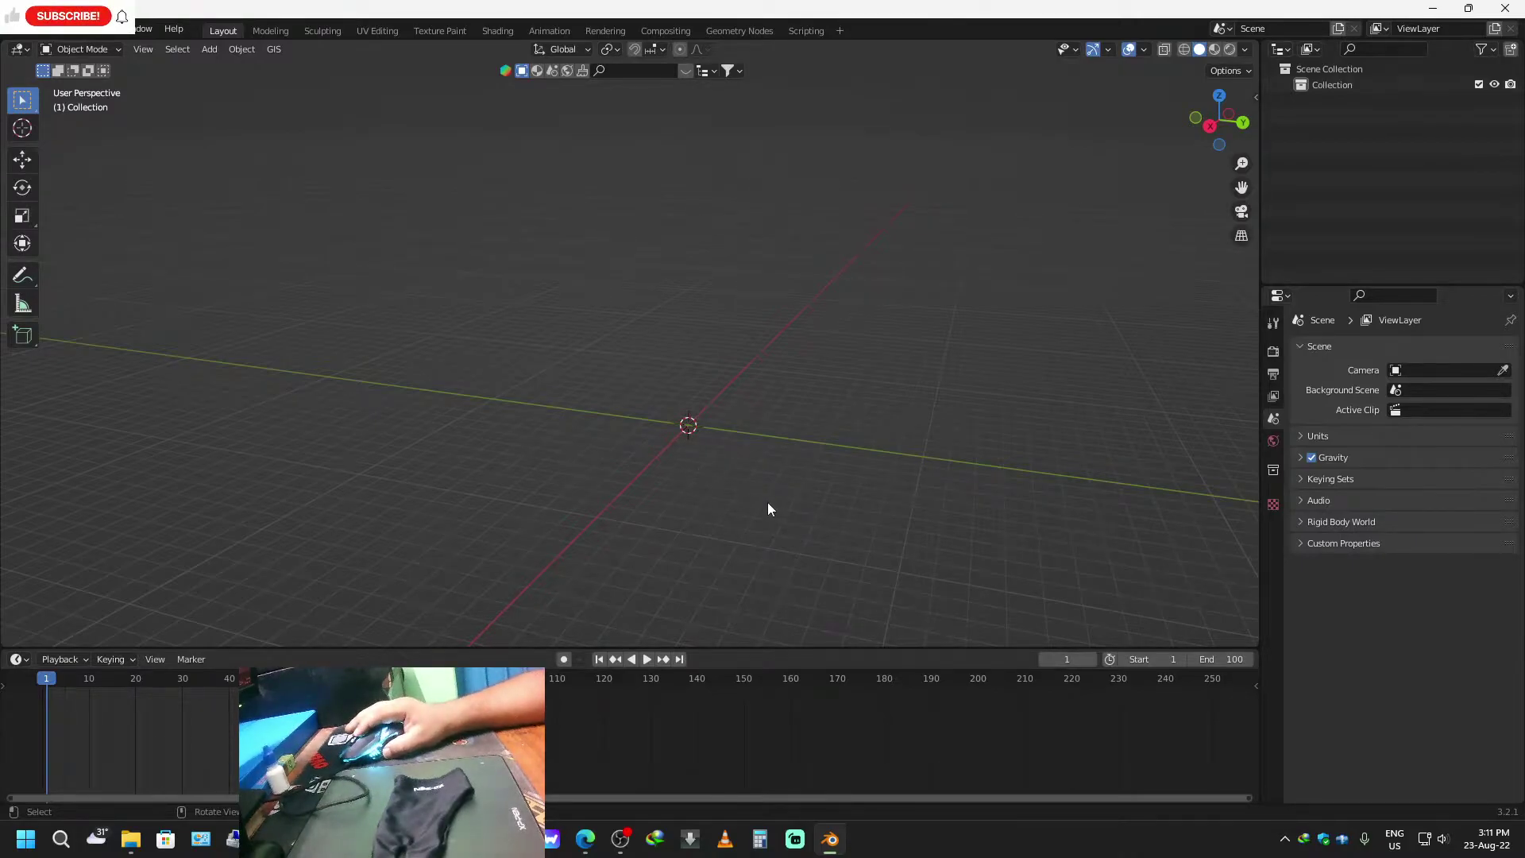
Frame the imported Balloon Dog and examine where it sits relative to the 3D cursor.
middle_drag(769, 329, 705, 406)
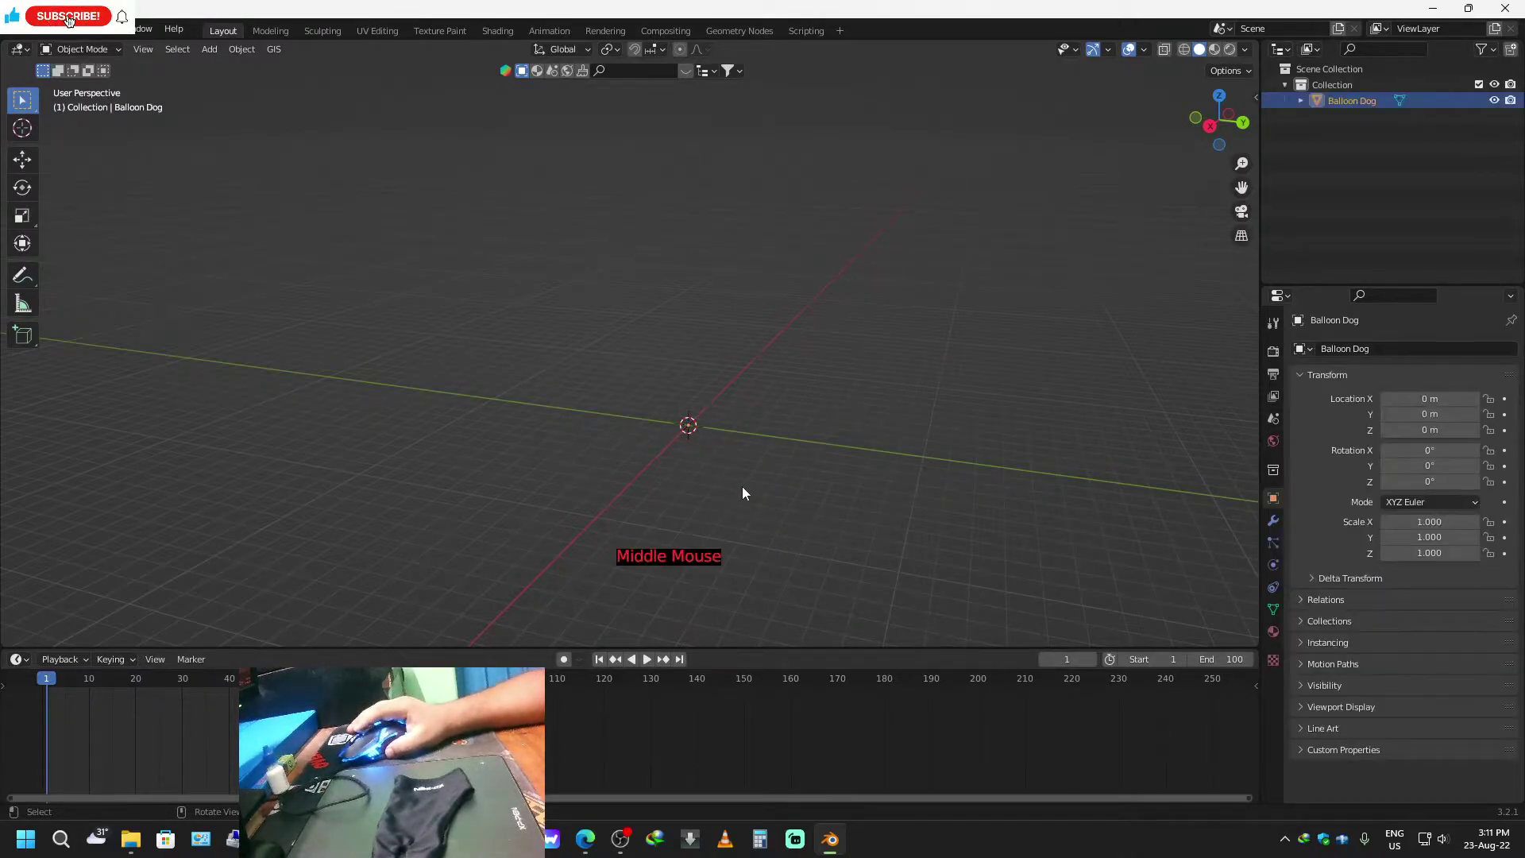
scroll(723, 489, up, 1)
scroll(723, 489, down, 1)
scroll(723, 489, up, 1)
key(KP_Decimal)
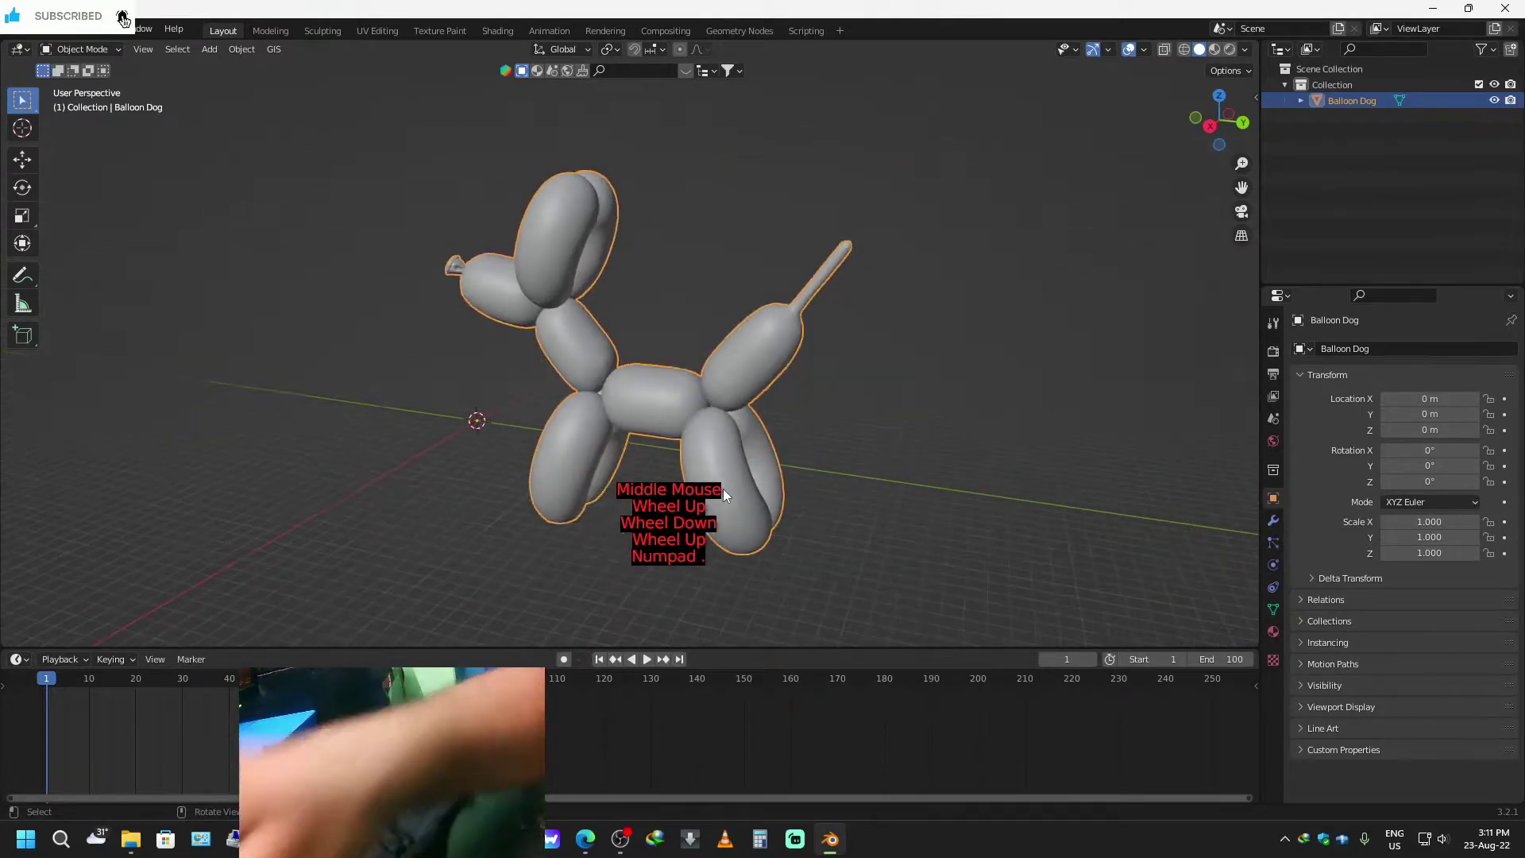
scroll(676, 395, down, 2)
middle_drag(676, 394, 500, 527)
scroll(604, 479, down, 1)
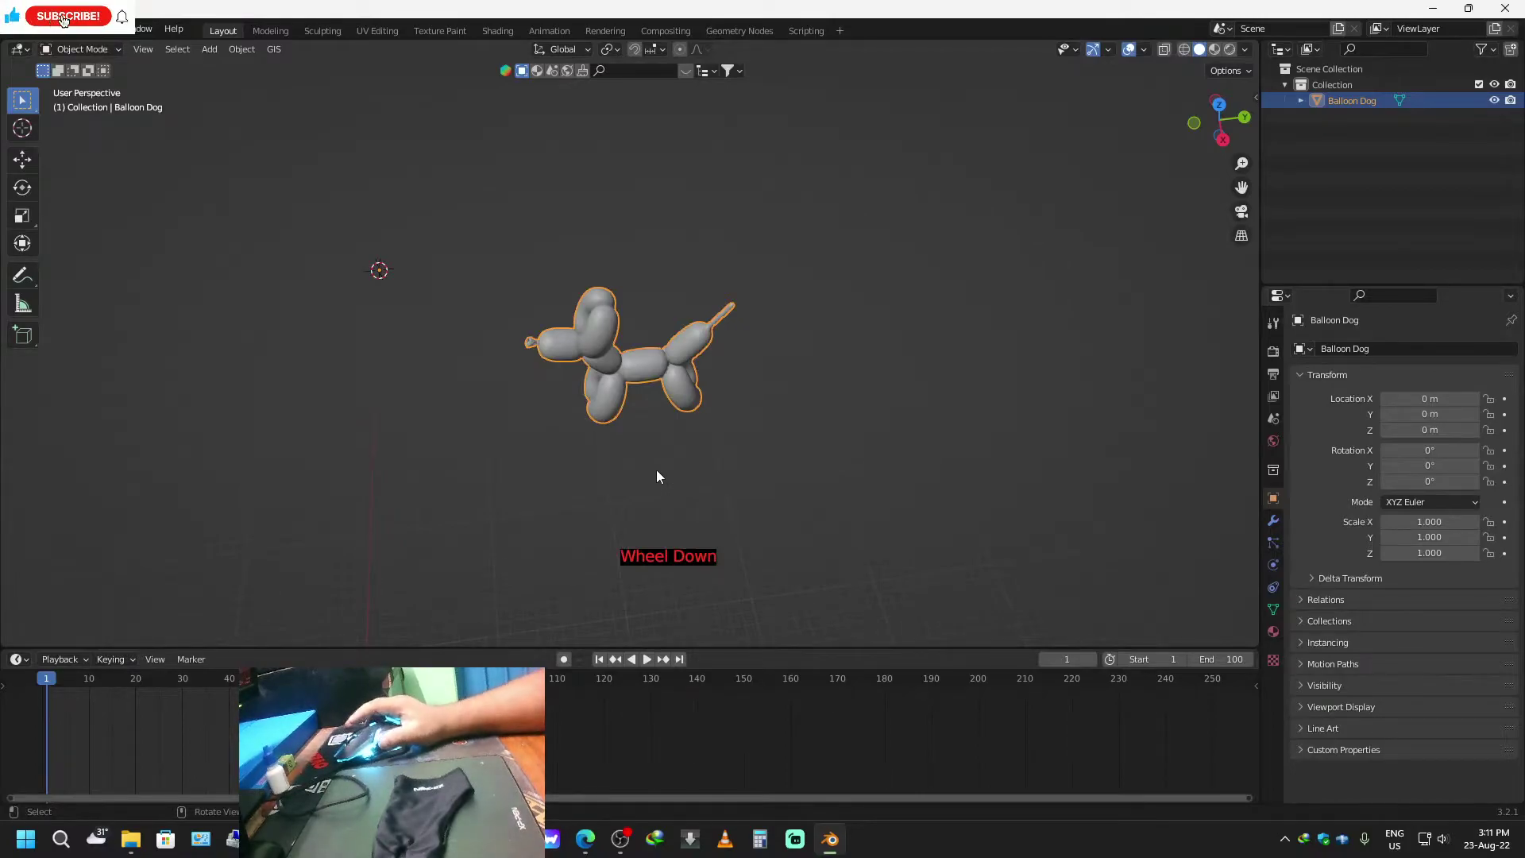
Try to move the Balloon Dog onto the 3D cursor with Selection to Cursor and Cursor to Selected snapping.
key(shift)
key(shift+s)
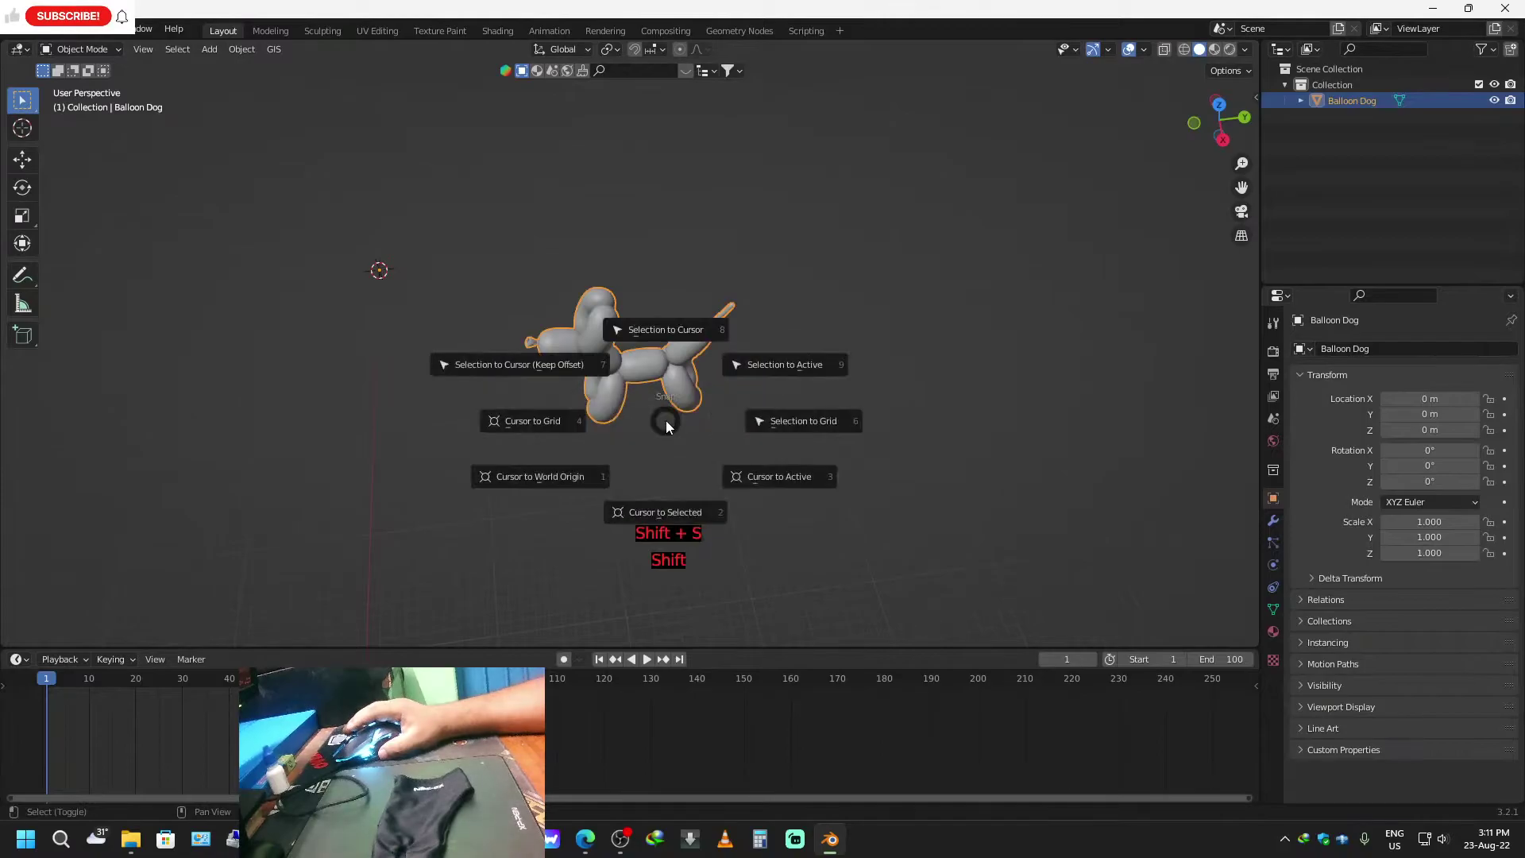
click(685, 340)
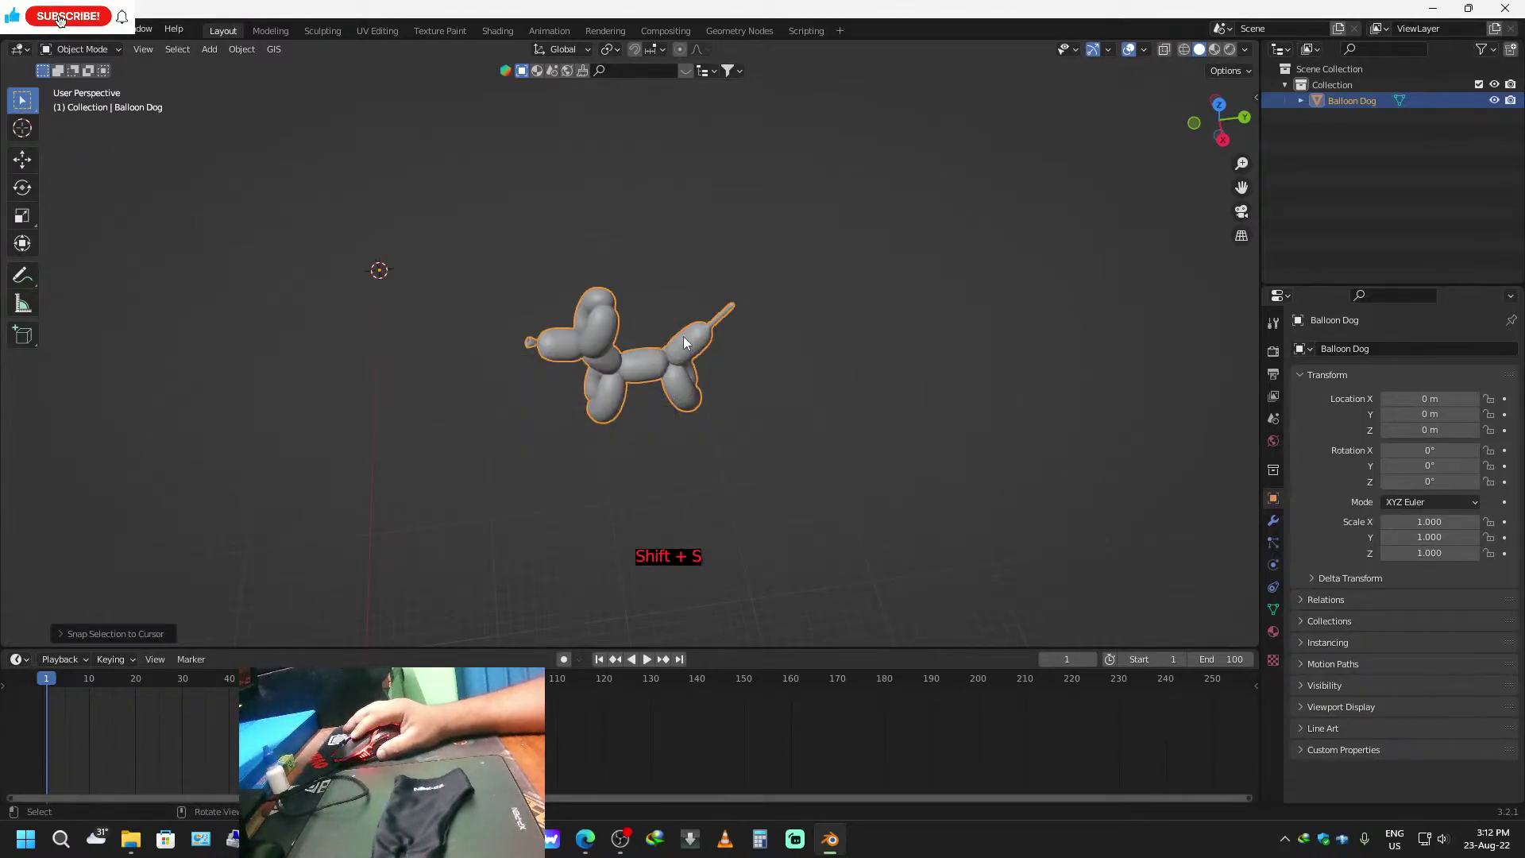
key(shift+s)
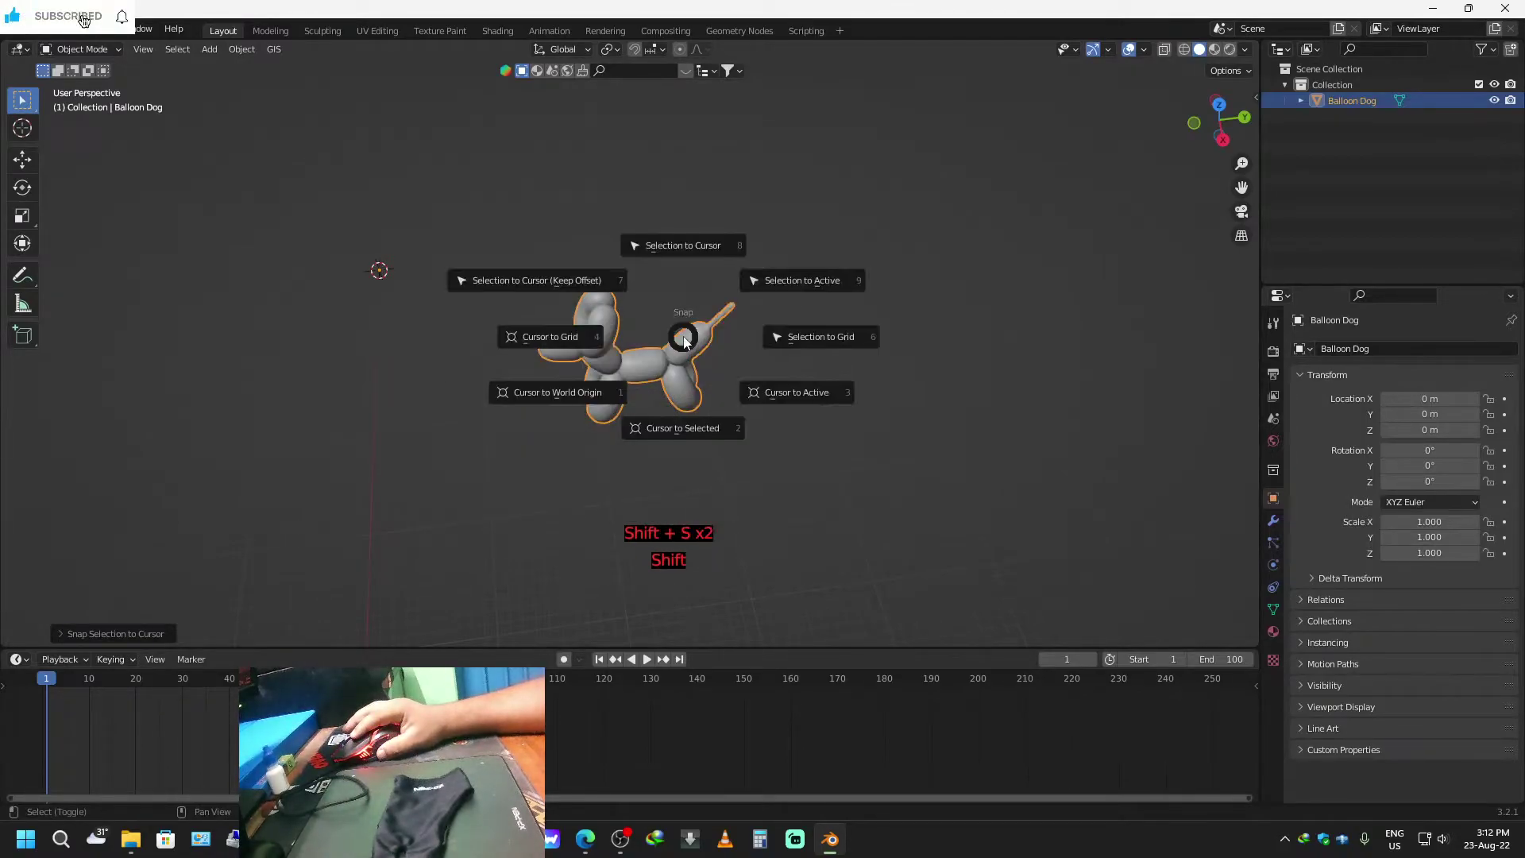
click(686, 245)
key(shift+s)
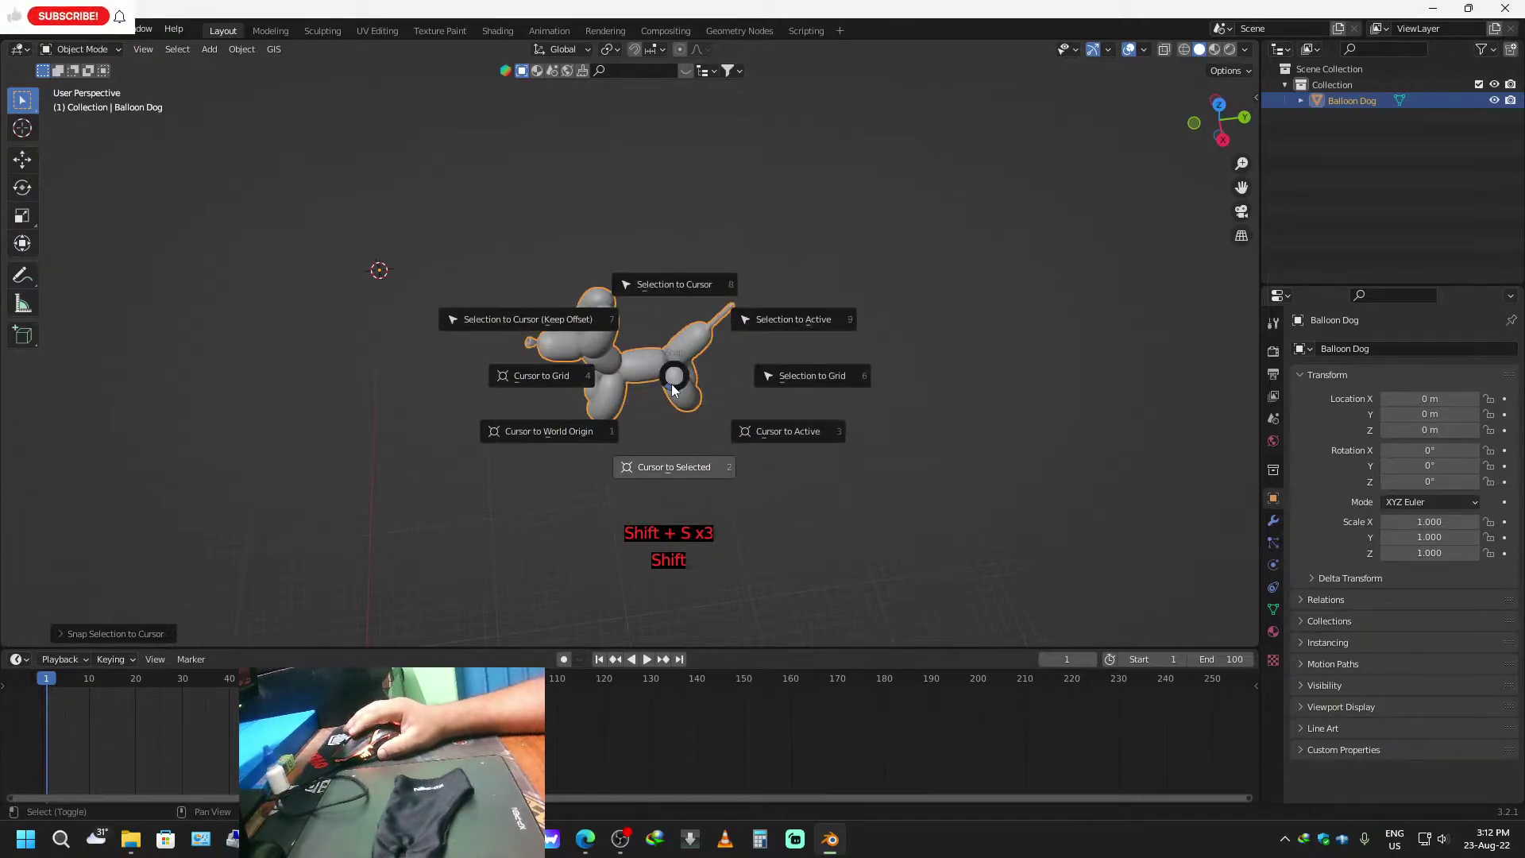
click(679, 467)
key(shift+s)
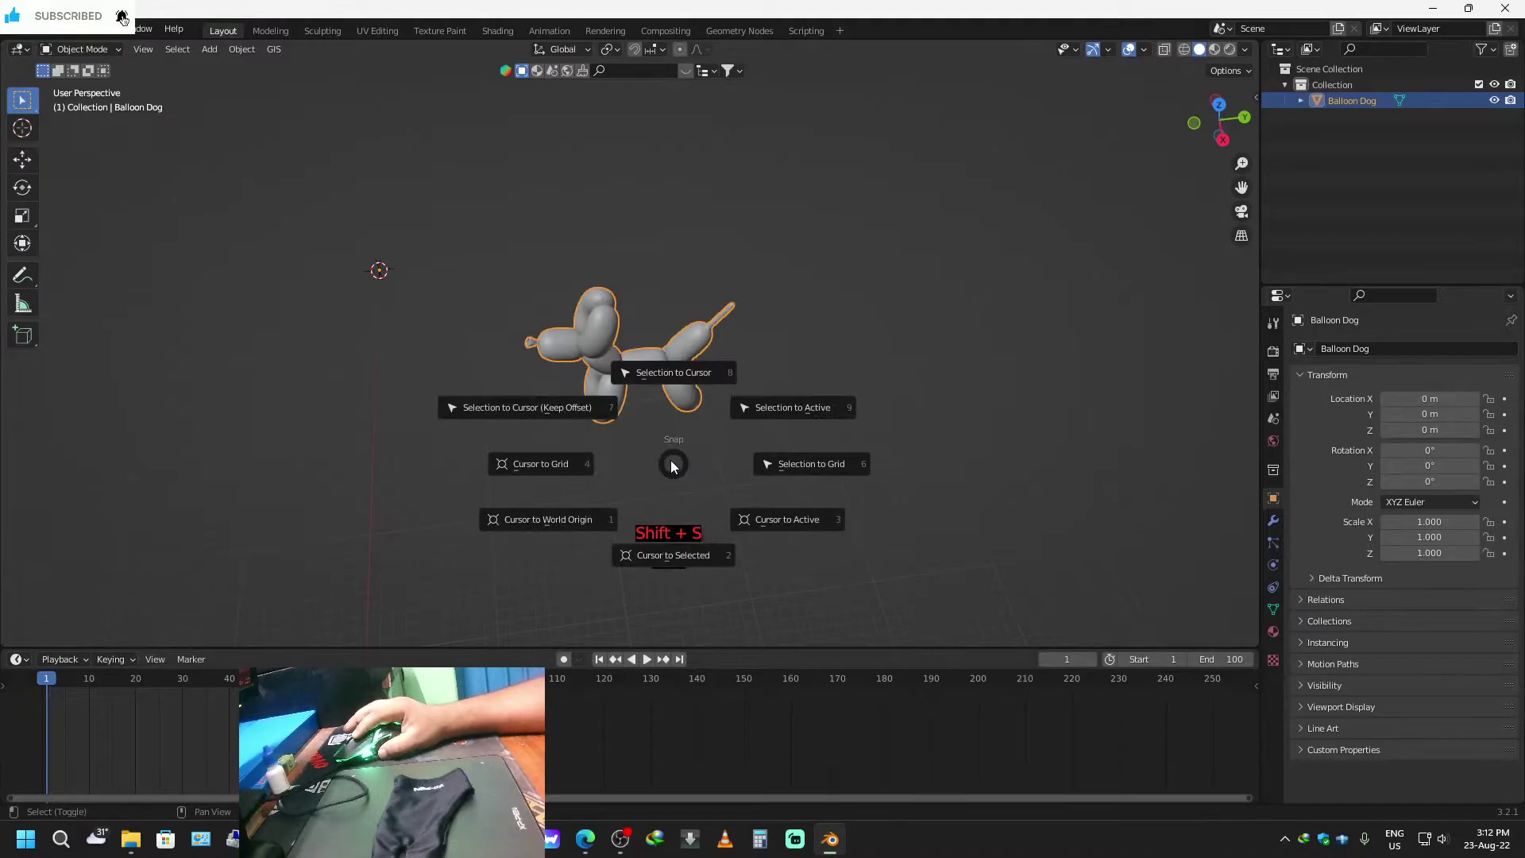
click(674, 375)
middle_drag(717, 396, 888, 313)
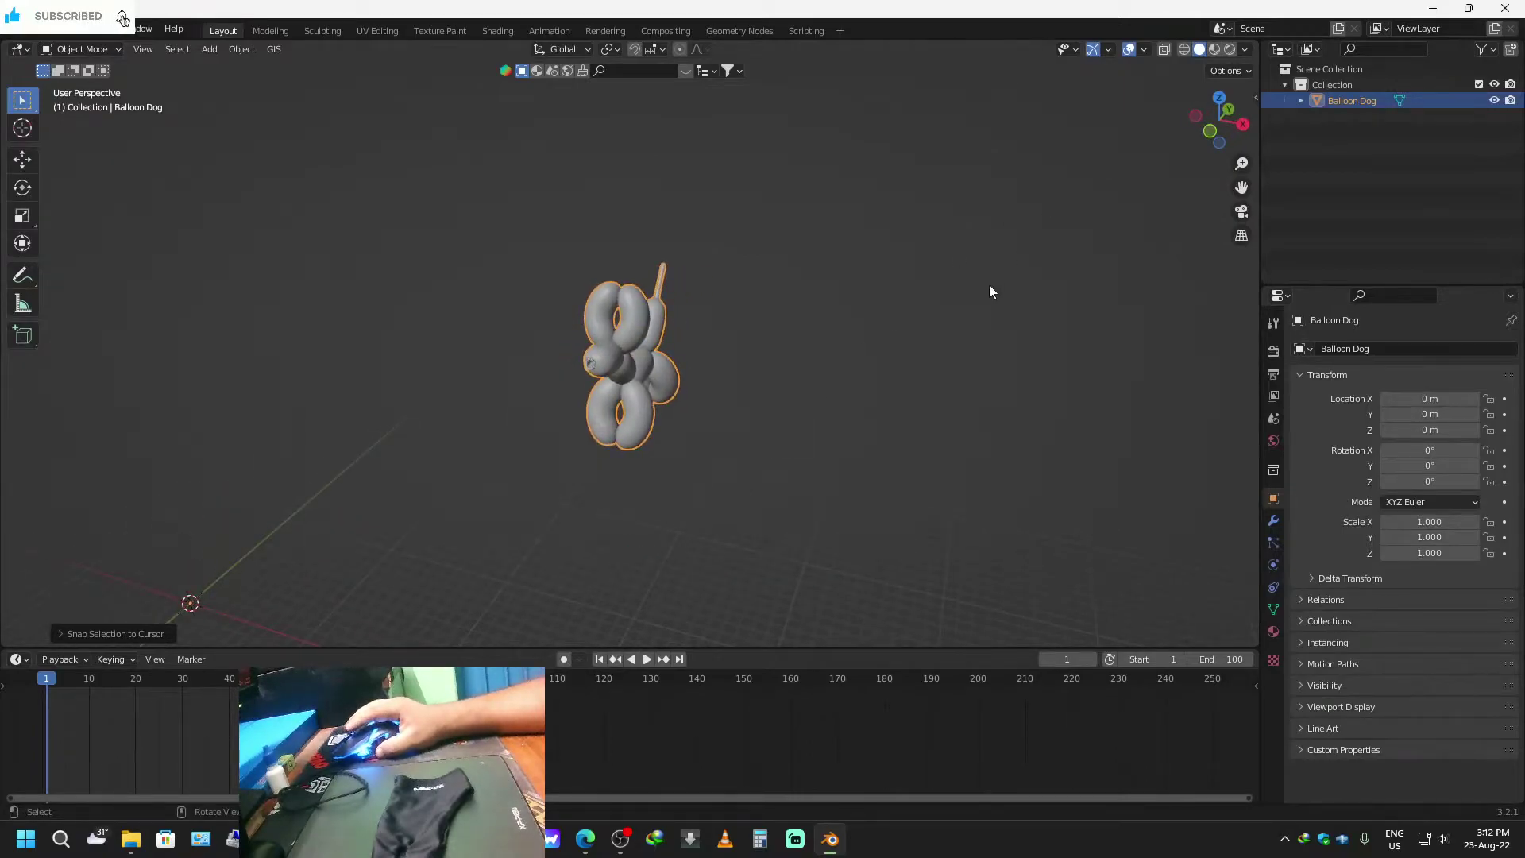
Try to centre the Balloon Dog by moving its whole mesh to the world origin in Edit Mode, seen from above.
key(Tab)
middle_drag(749, 365, 671, 457)
click(1221, 113)
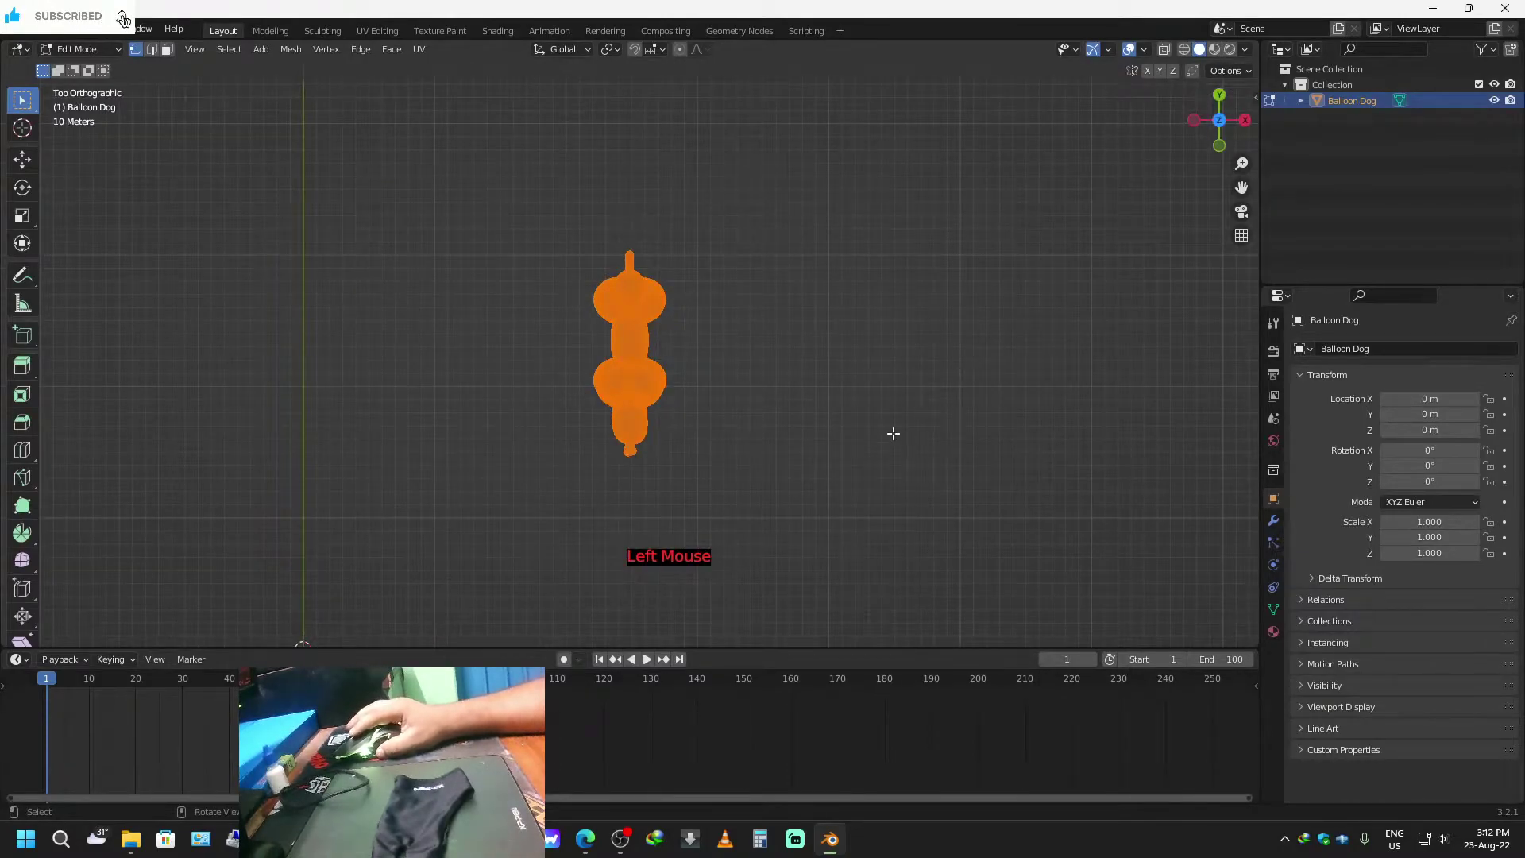
scroll(882, 441, down, 3)
shift+middle_drag(814, 473, 794, 427)
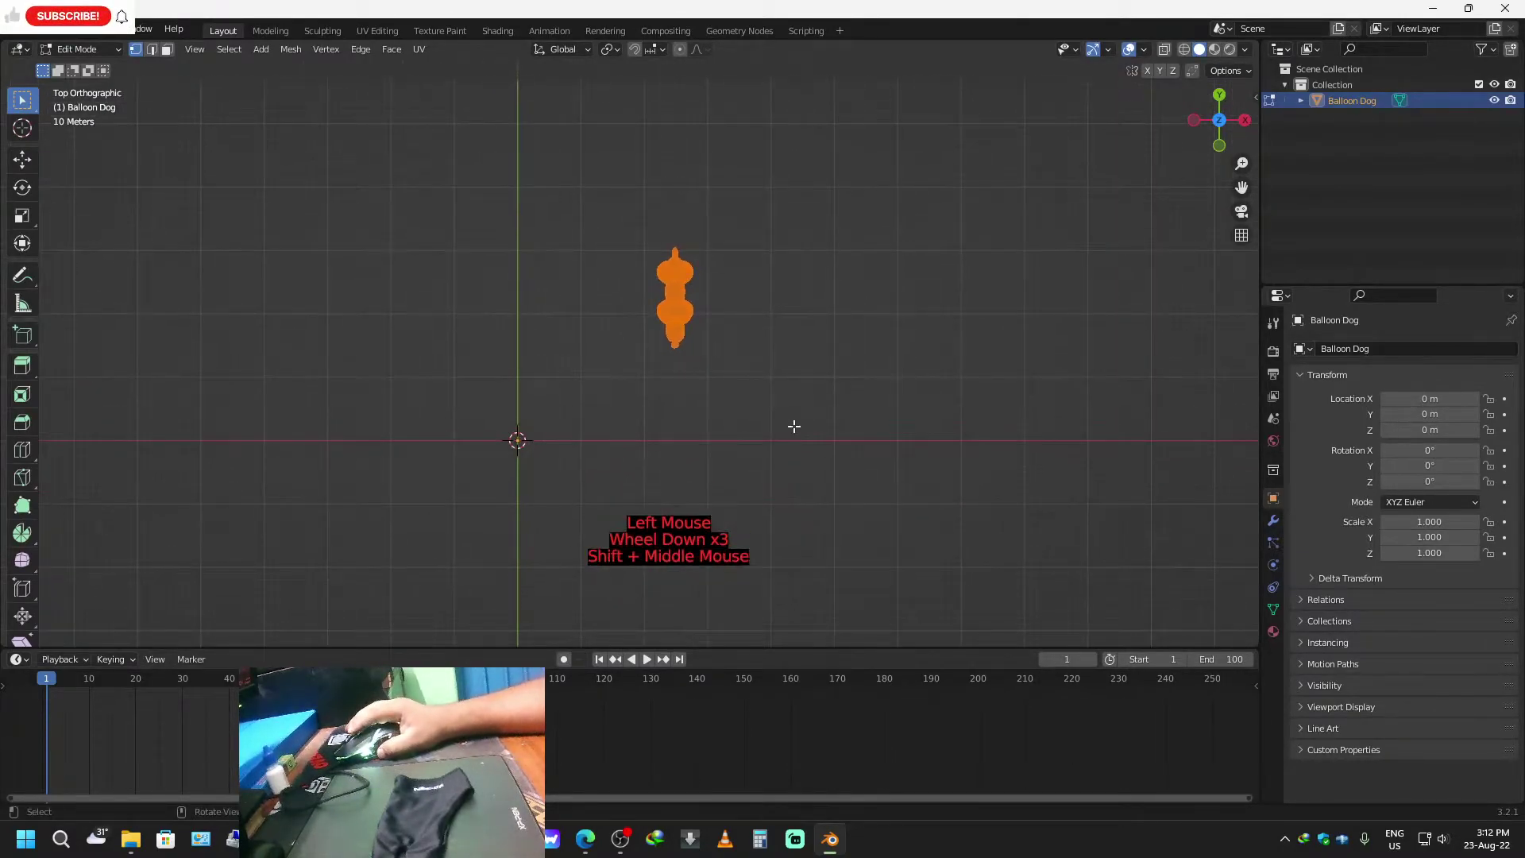
key(g)
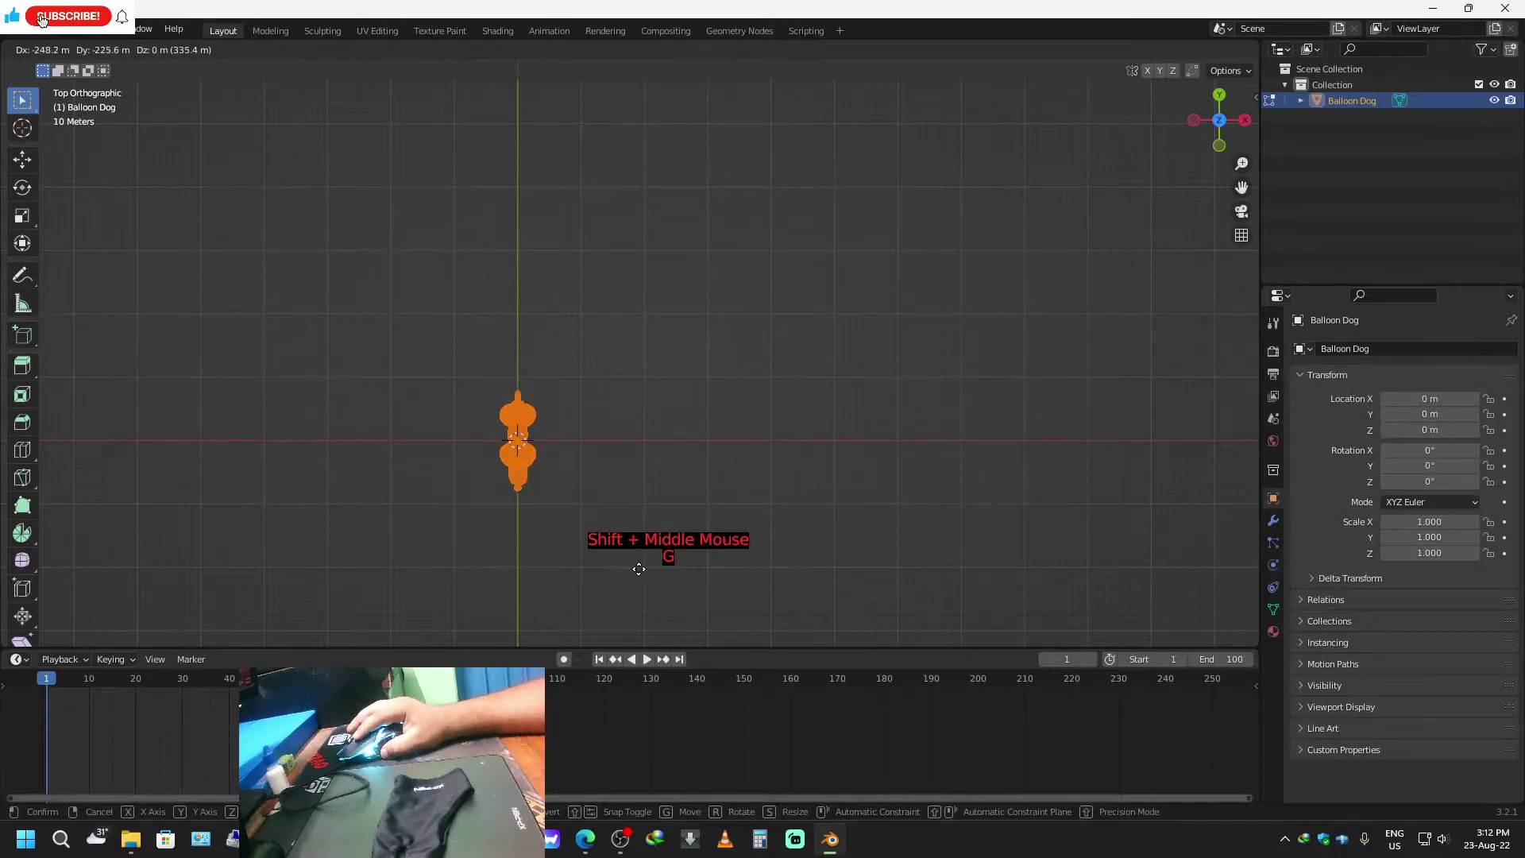
click(637, 565)
middle_drag(637, 565, 830, 431)
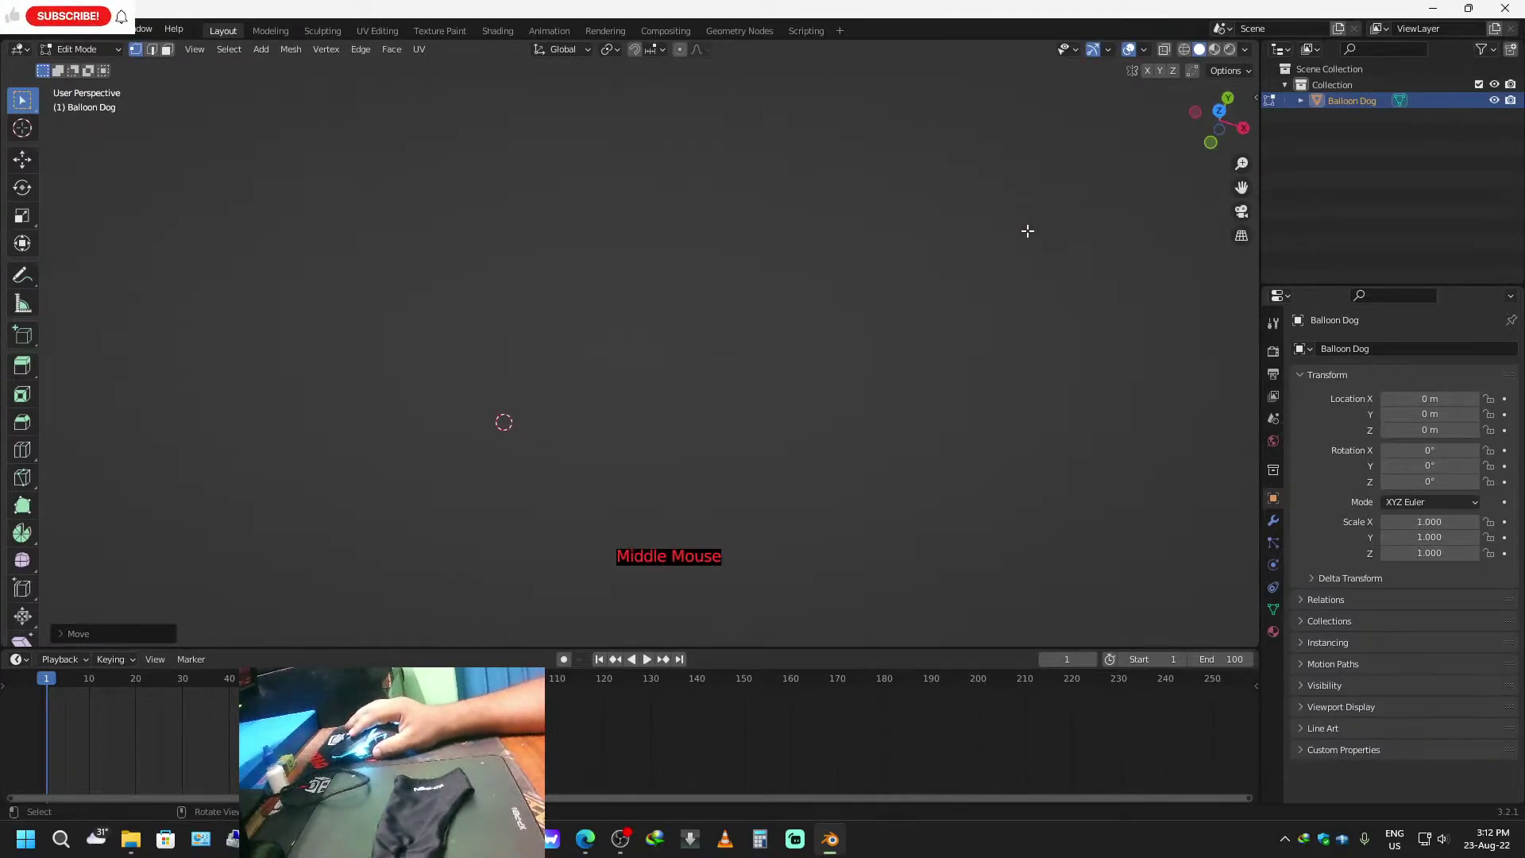
key(Tab)
Undo the Edit Mode mesh move and the mode change, going back to Object Mode.
key(ctrl)
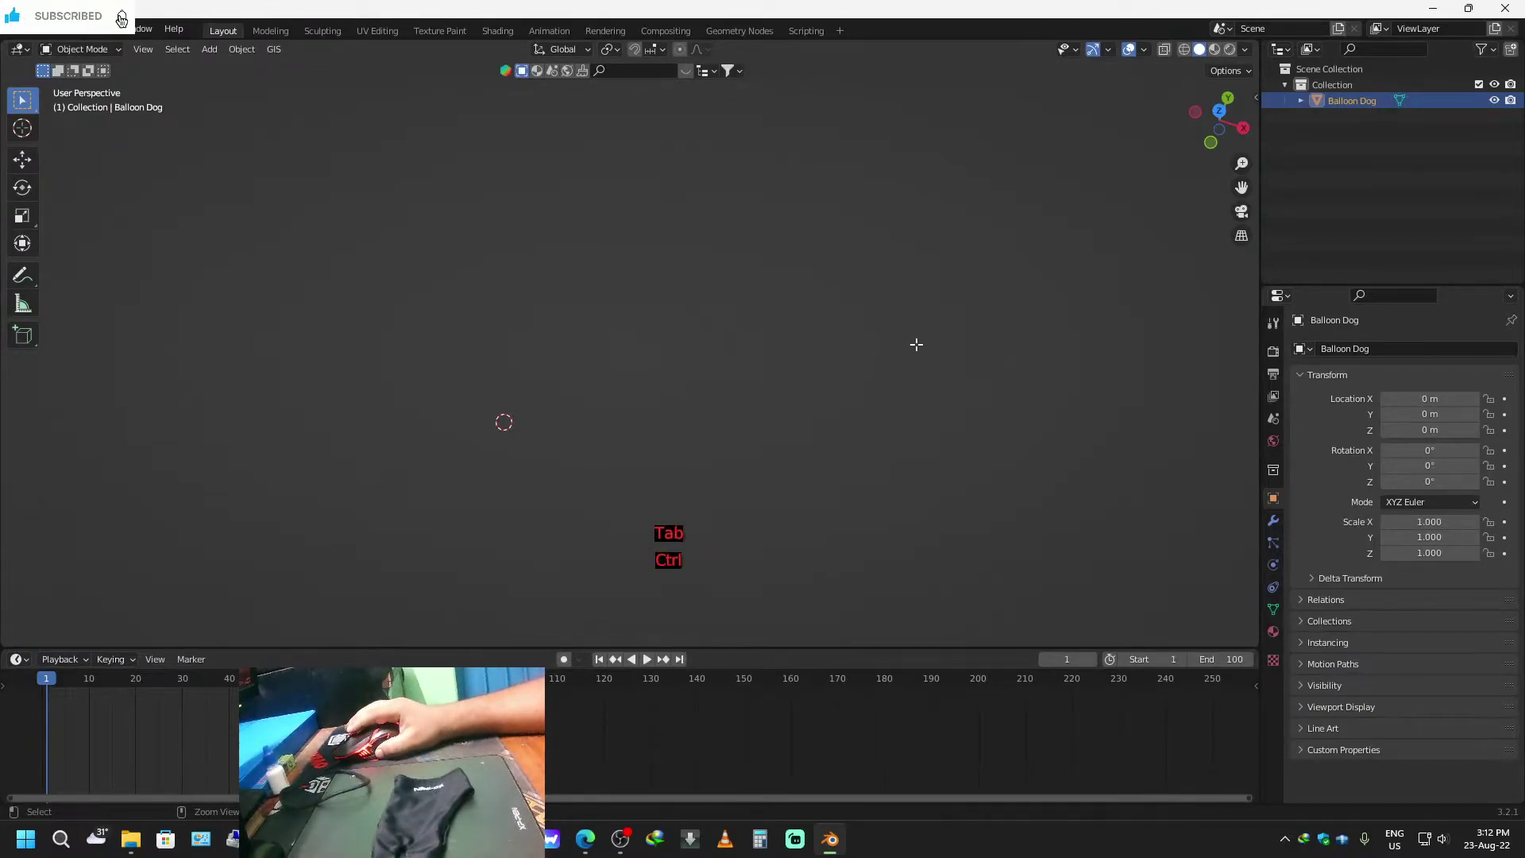
key(ctrl+z)
key(ctrl+z)
key(KP_Decimal)
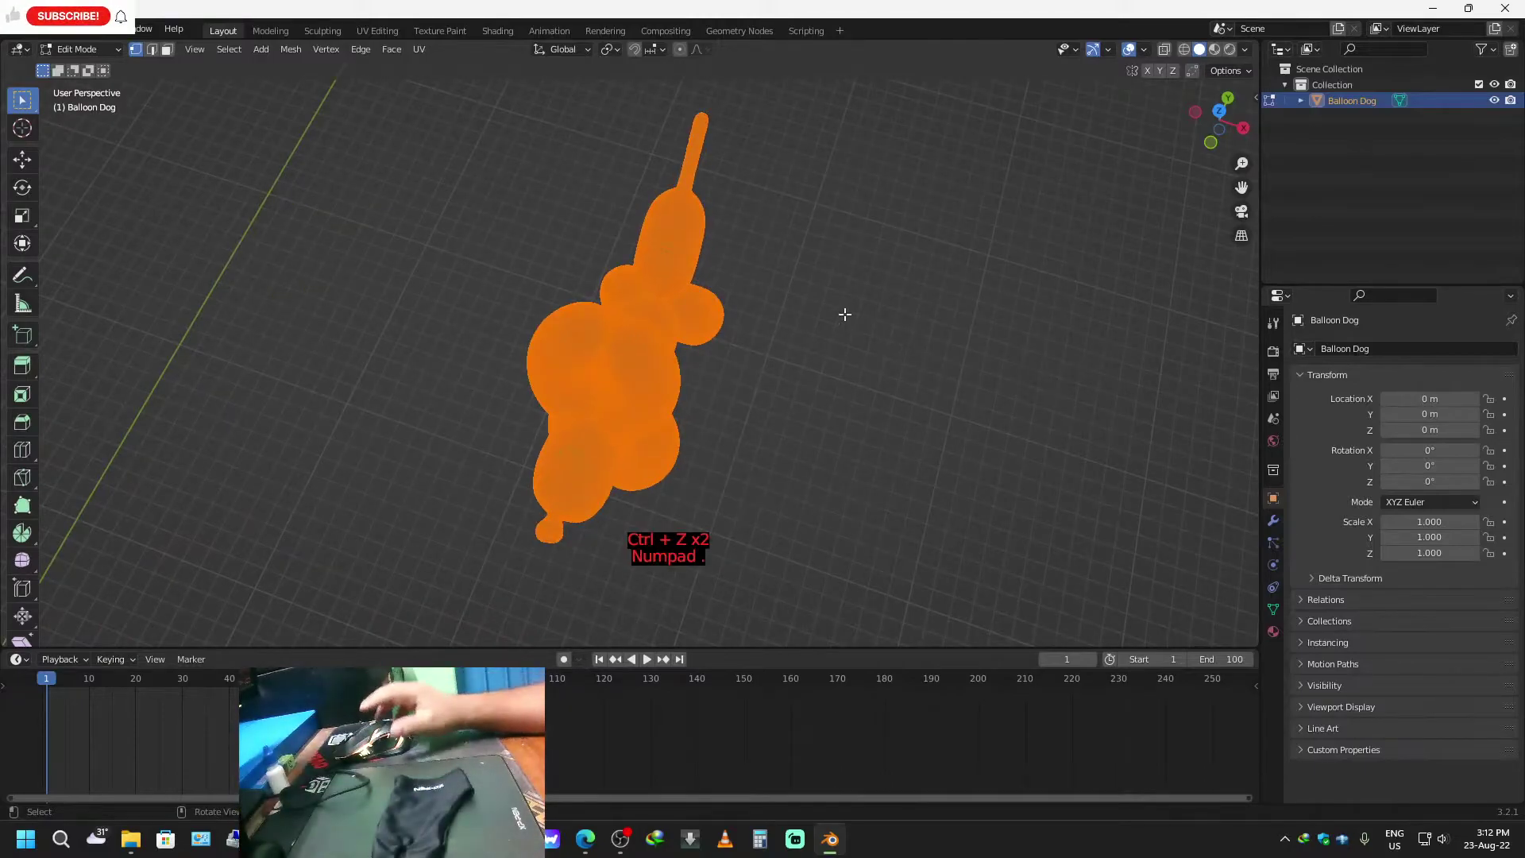
scroll(708, 381, down, 3)
middle_drag(824, 460, 752, 418)
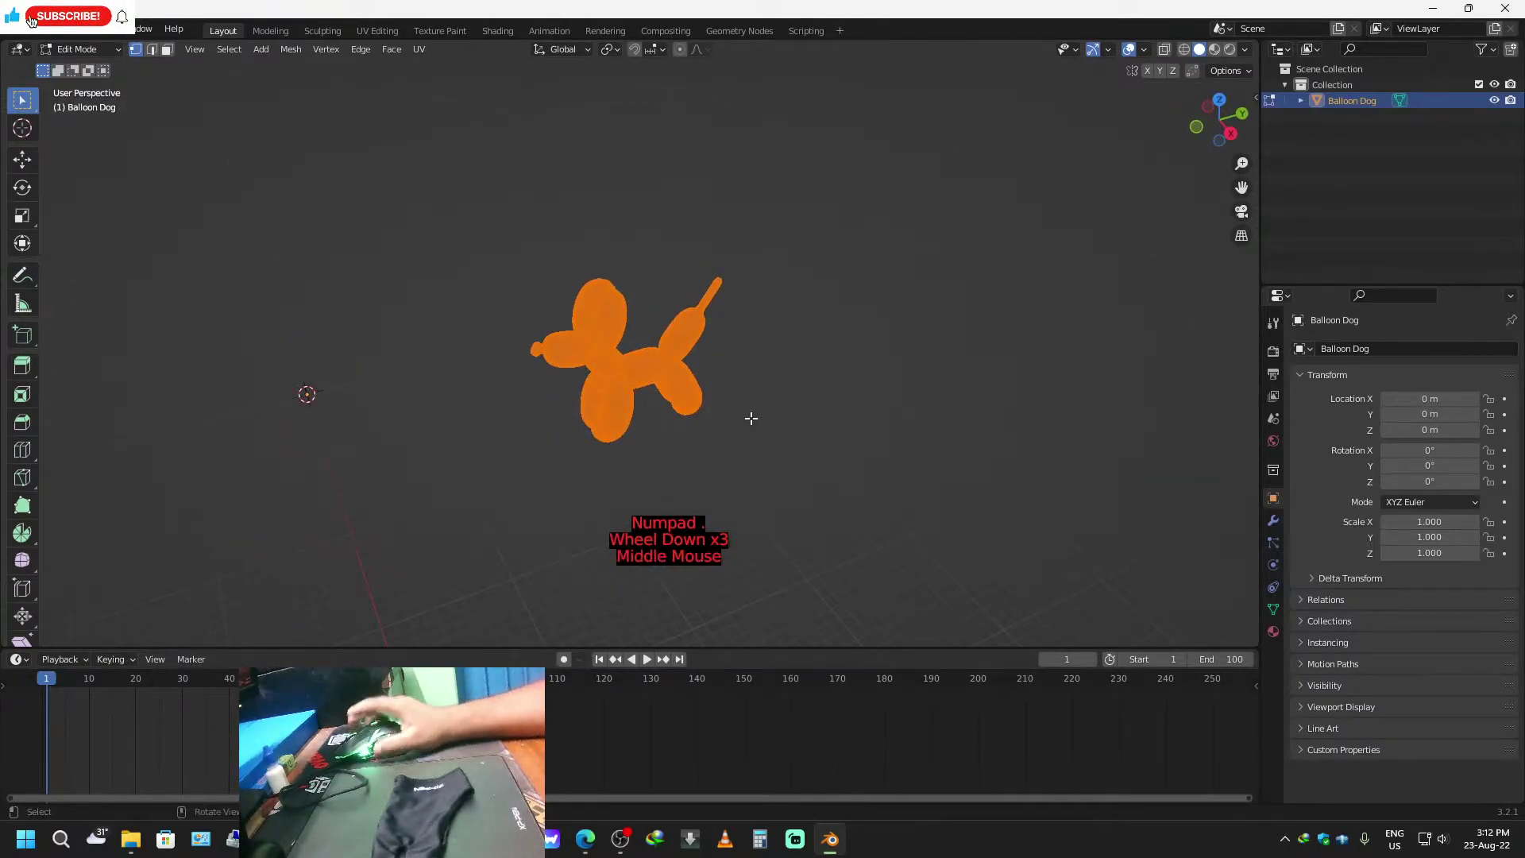
key(ctrl+z)
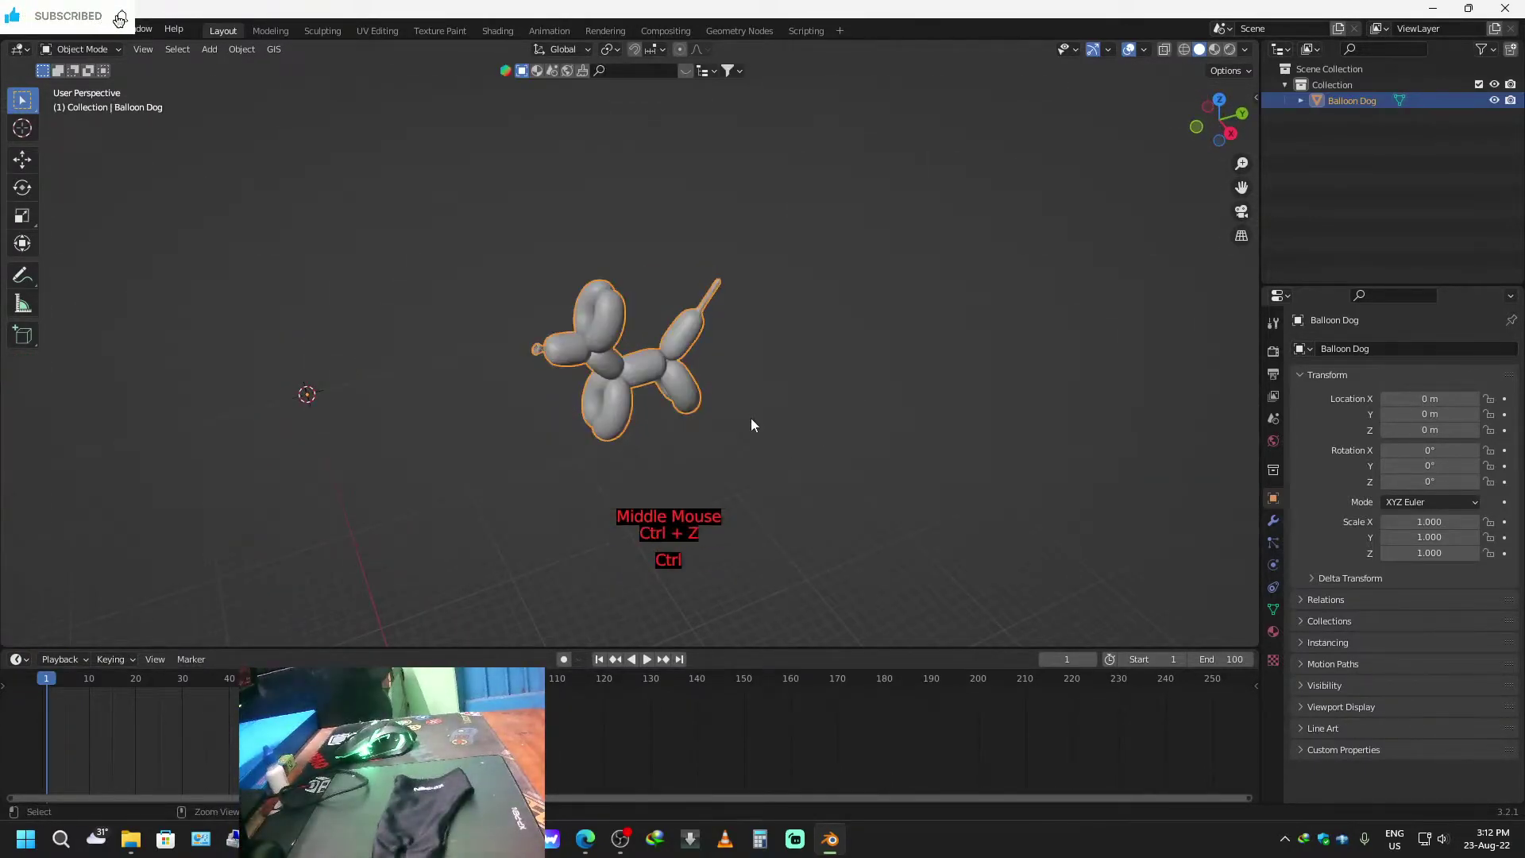
key(ctrl+z)
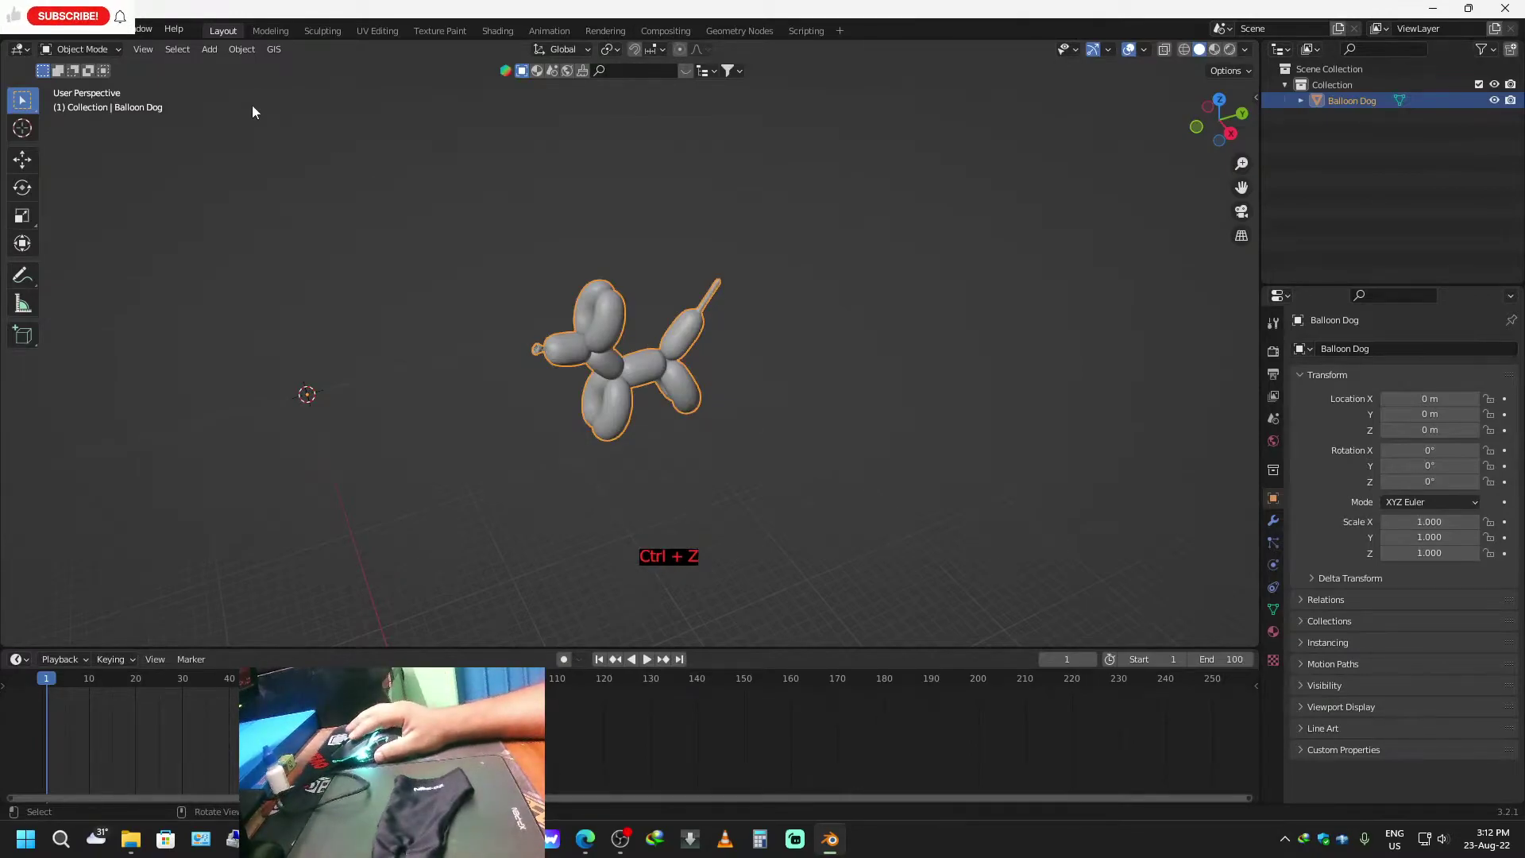
Set the Balloon Dog's origin to its geometry.
click(242, 49)
mouse_move(345, 84)
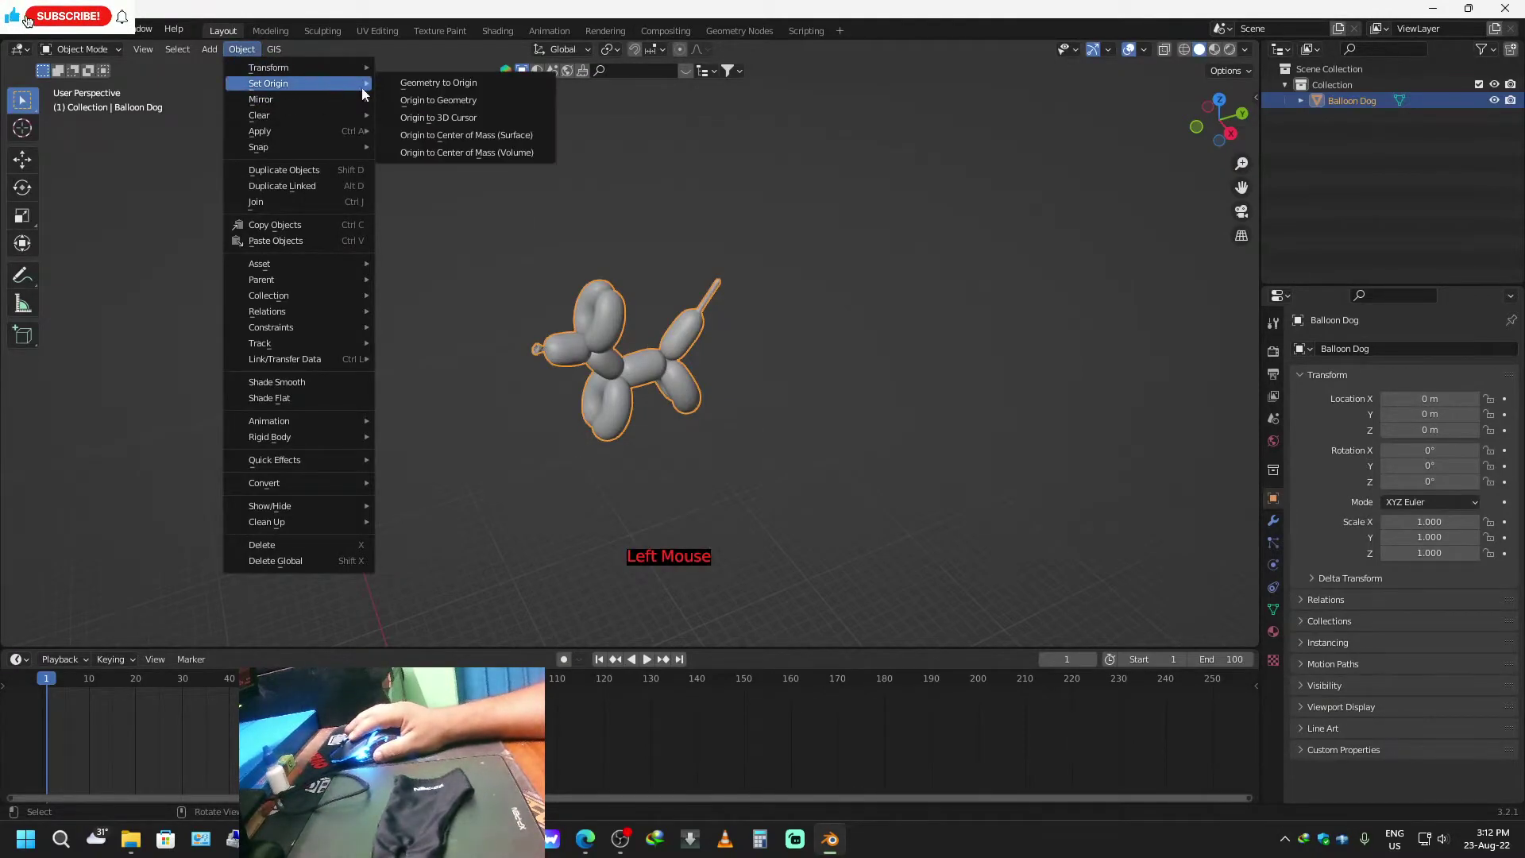
click(439, 101)
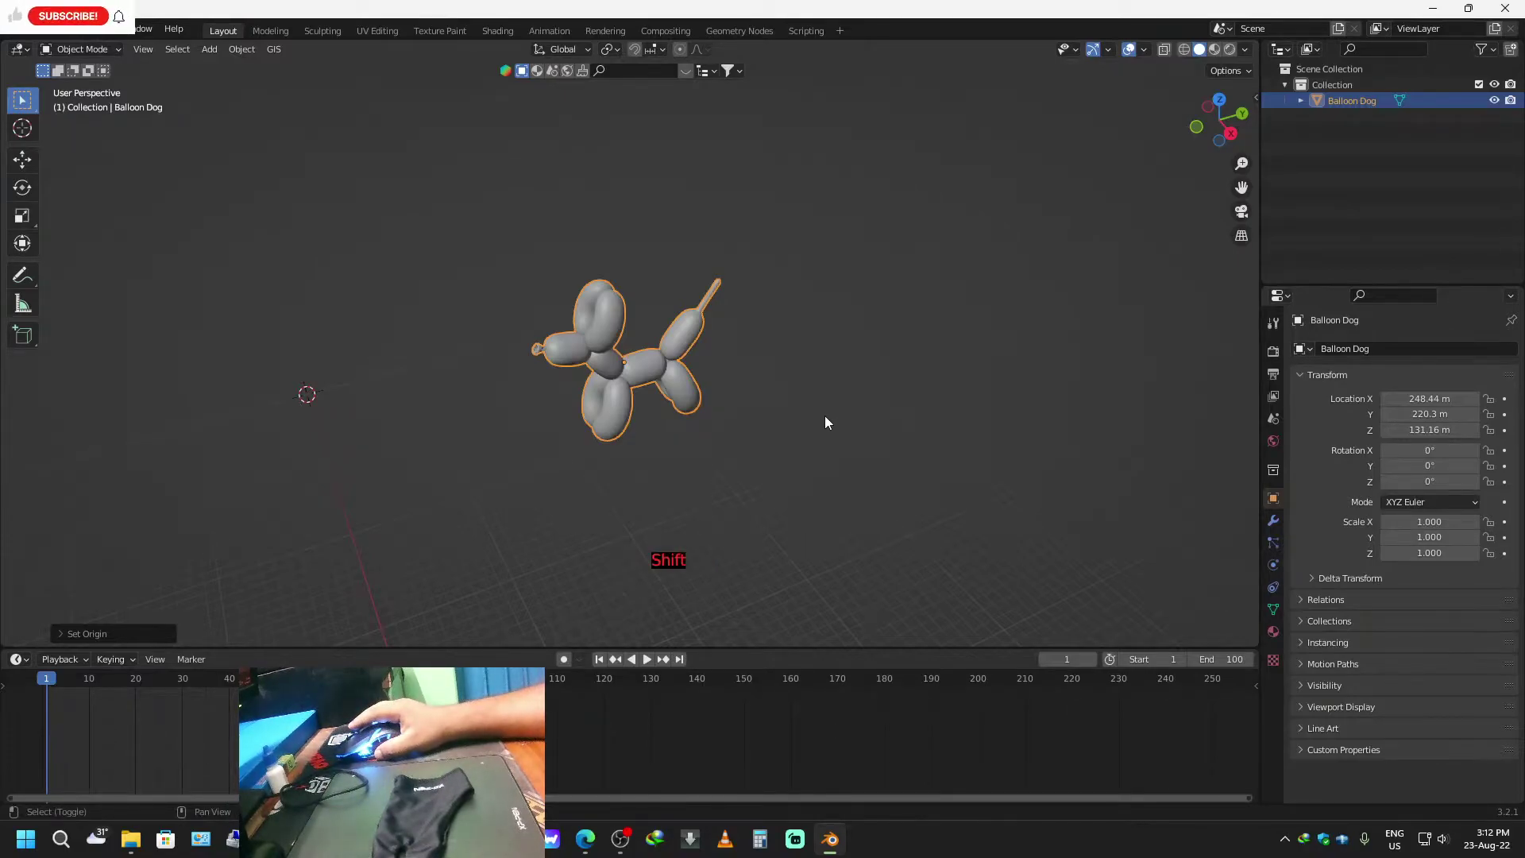
Snap the Balloon Dog to the 3D cursor at the world origin.
key(shift+s)
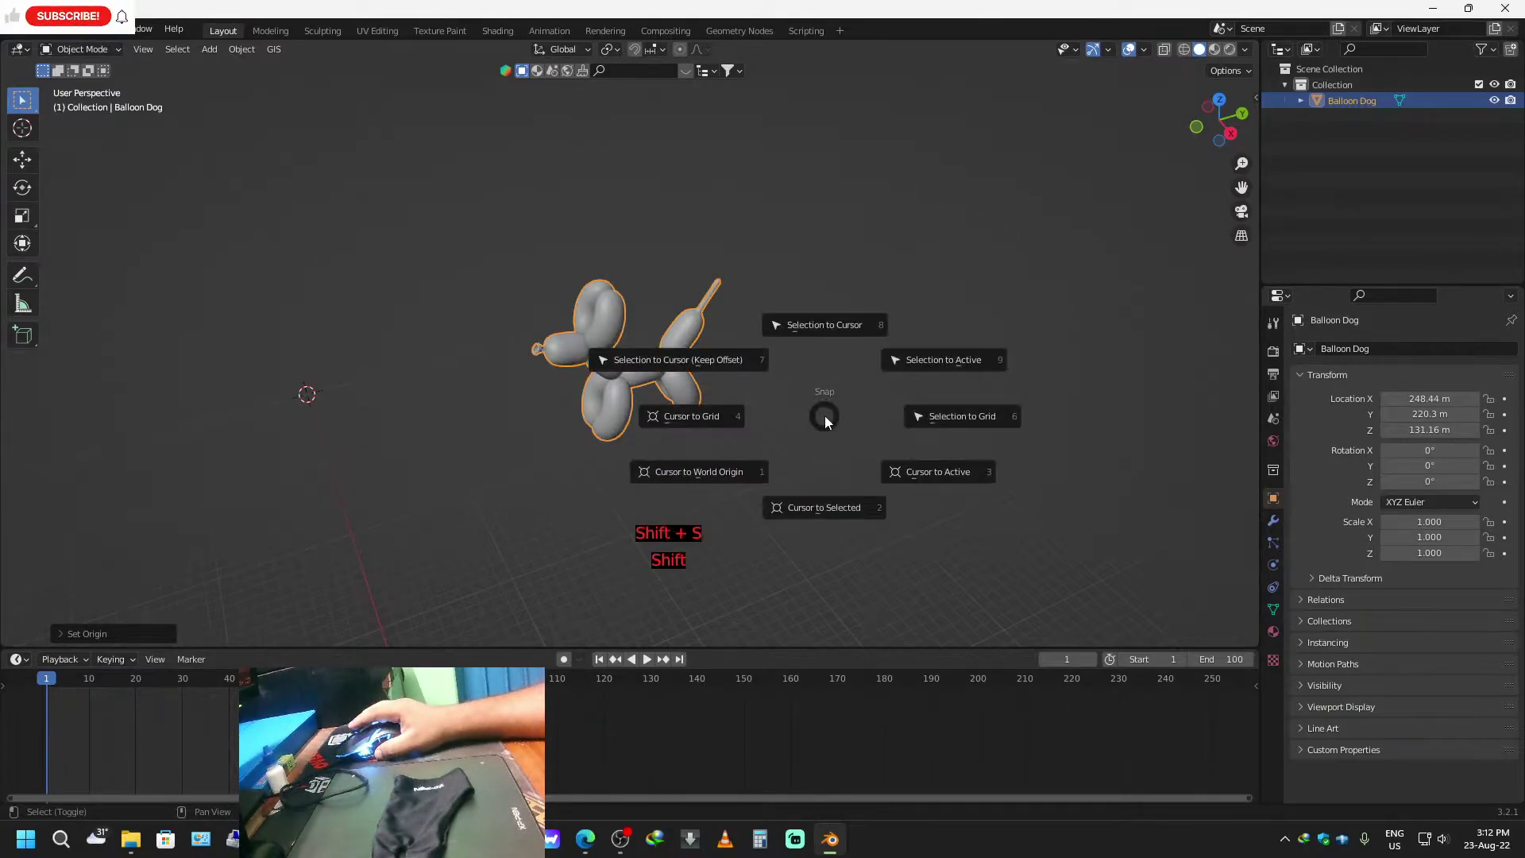
click(829, 327)
middle_drag(558, 475, 794, 494)
scroll(676, 458, up, 1)
scroll(680, 465, down, 1)
scroll(679, 468, up, 8)
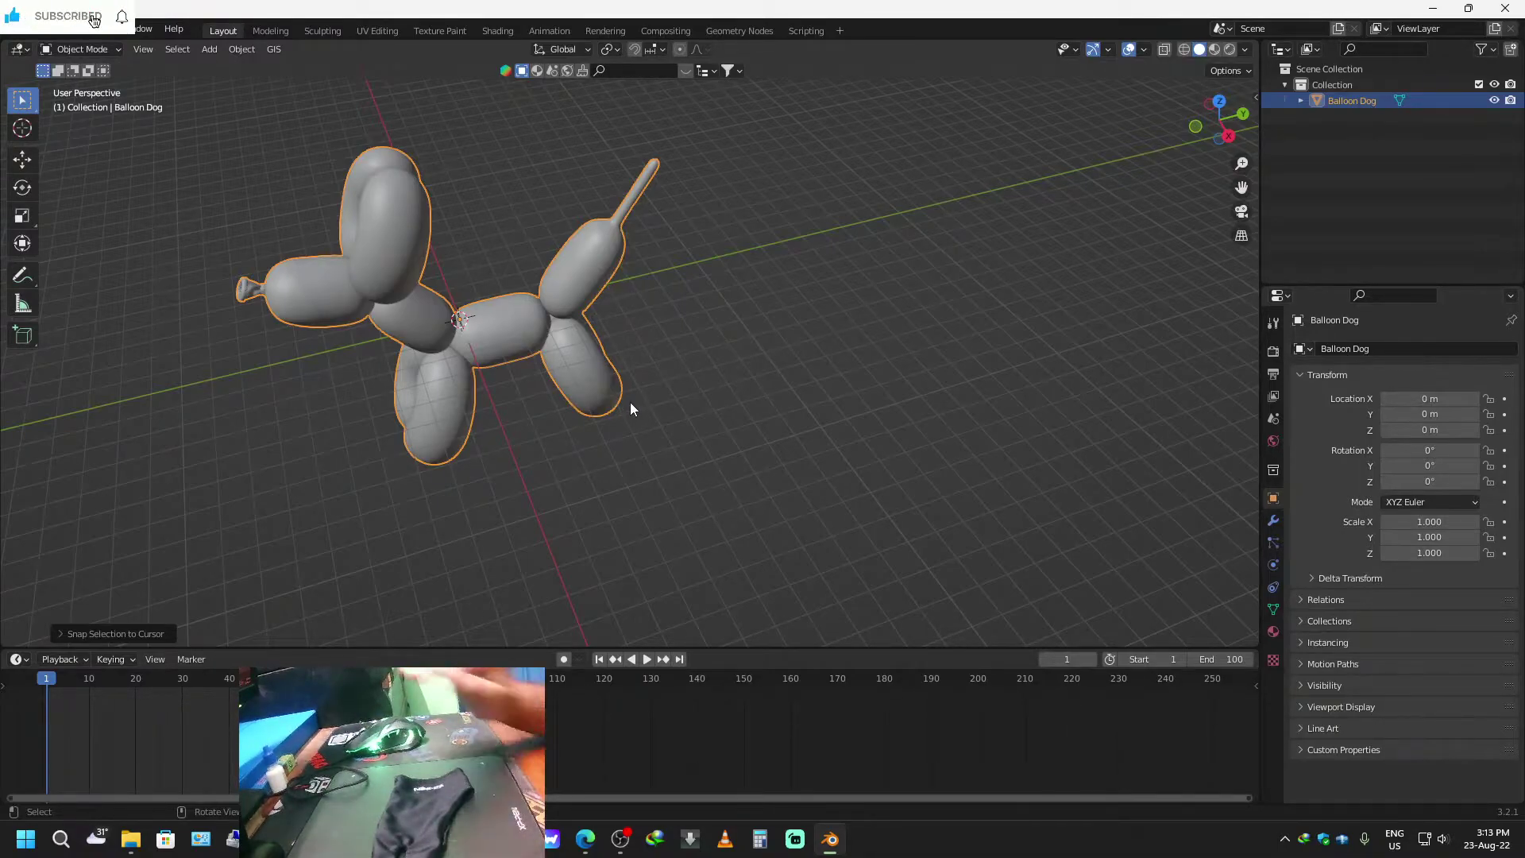
Add an armature at the world origin, inside the Balloon Dog's body.
key(shift+a)
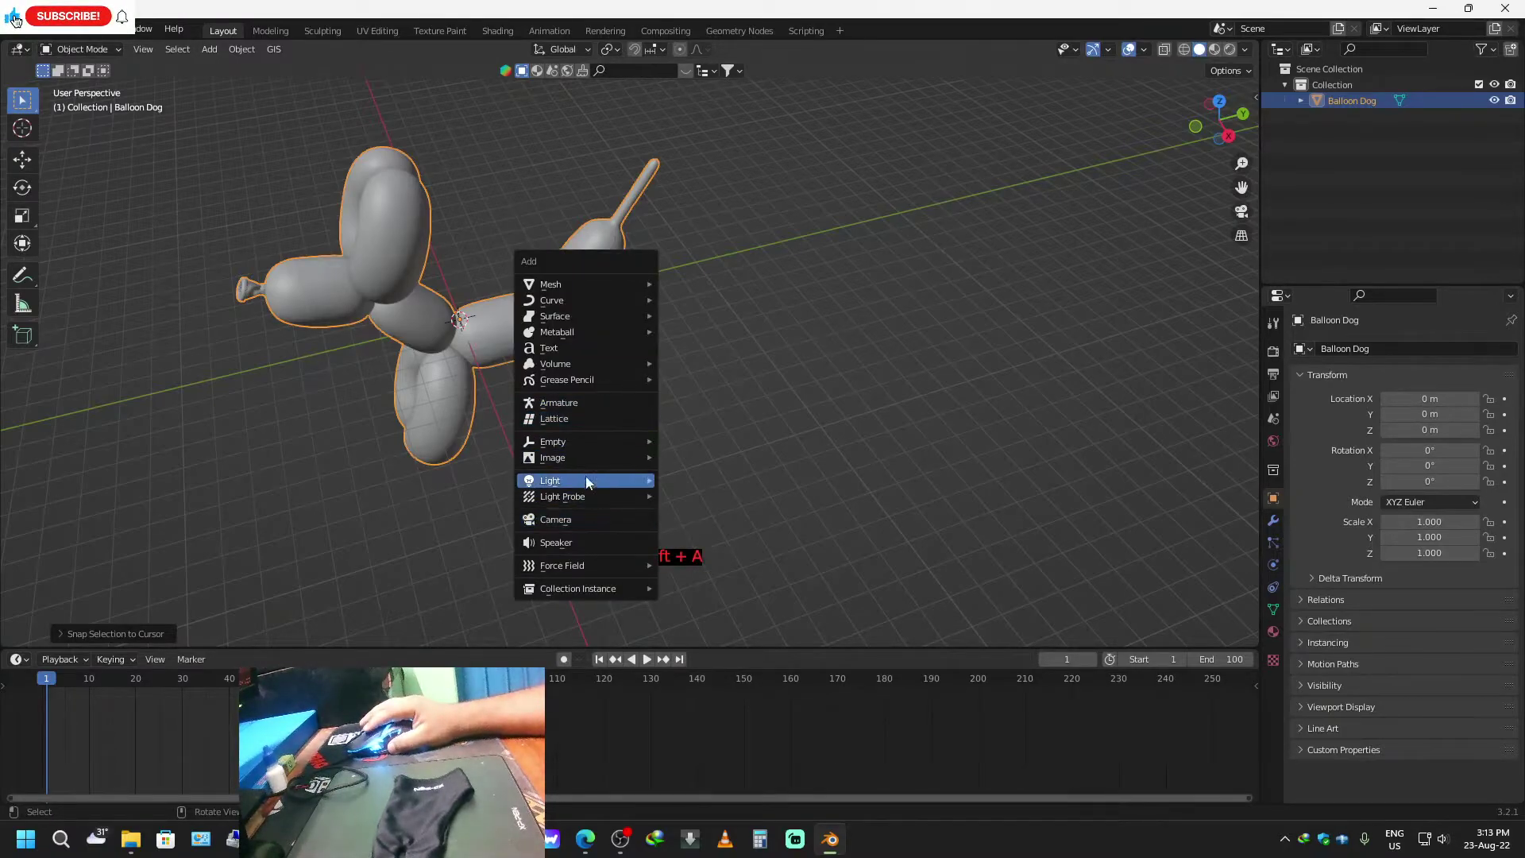
click(589, 401)
middle_drag(558, 424, 642, 469)
shift+middle_drag(771, 547, 707, 381)
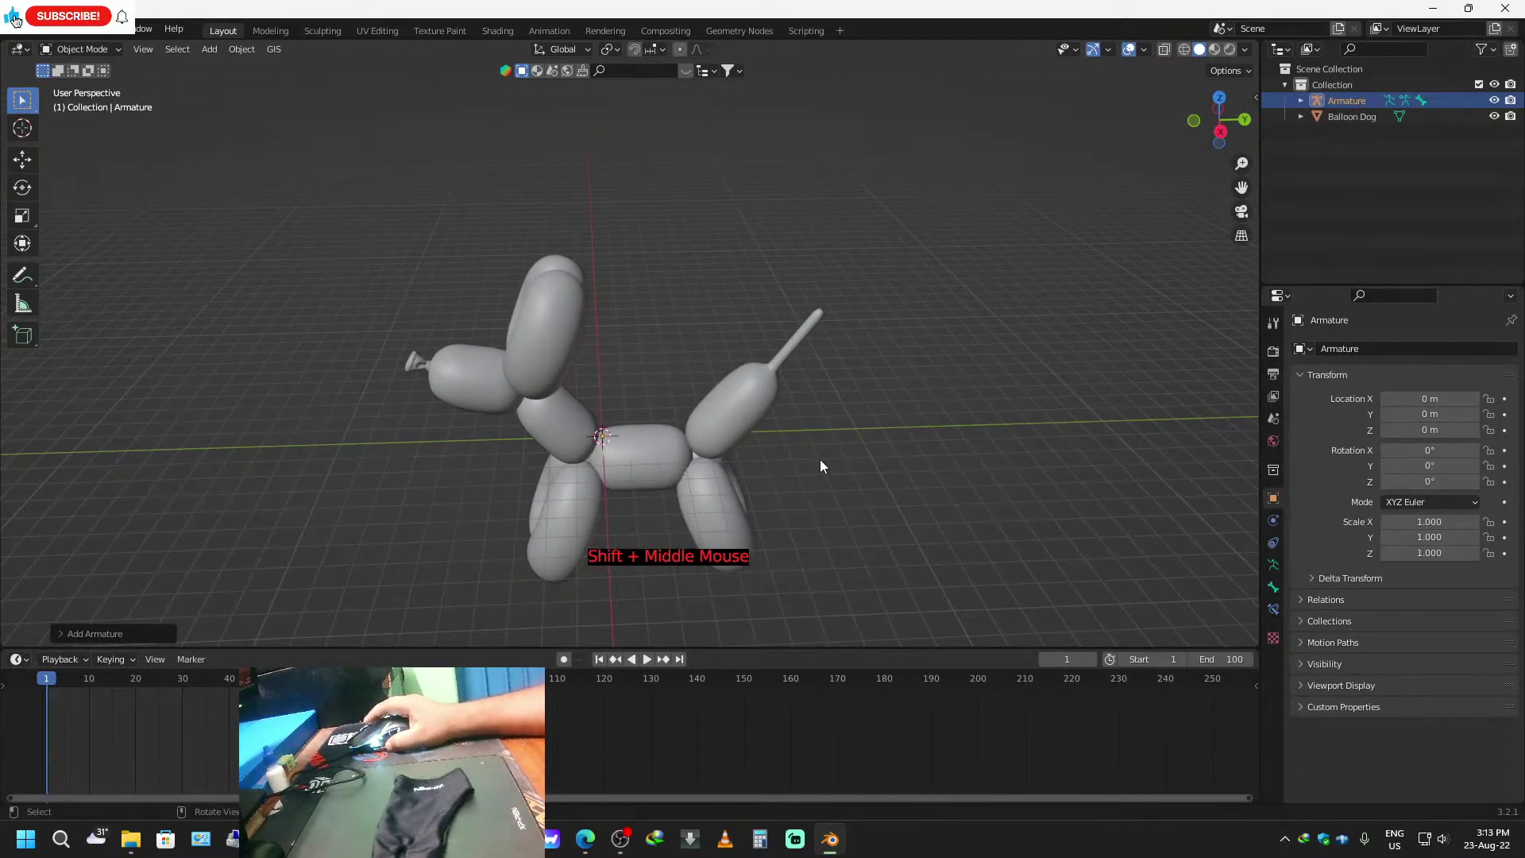
key(KP_Decimal)
scroll(820, 467, down, 1)
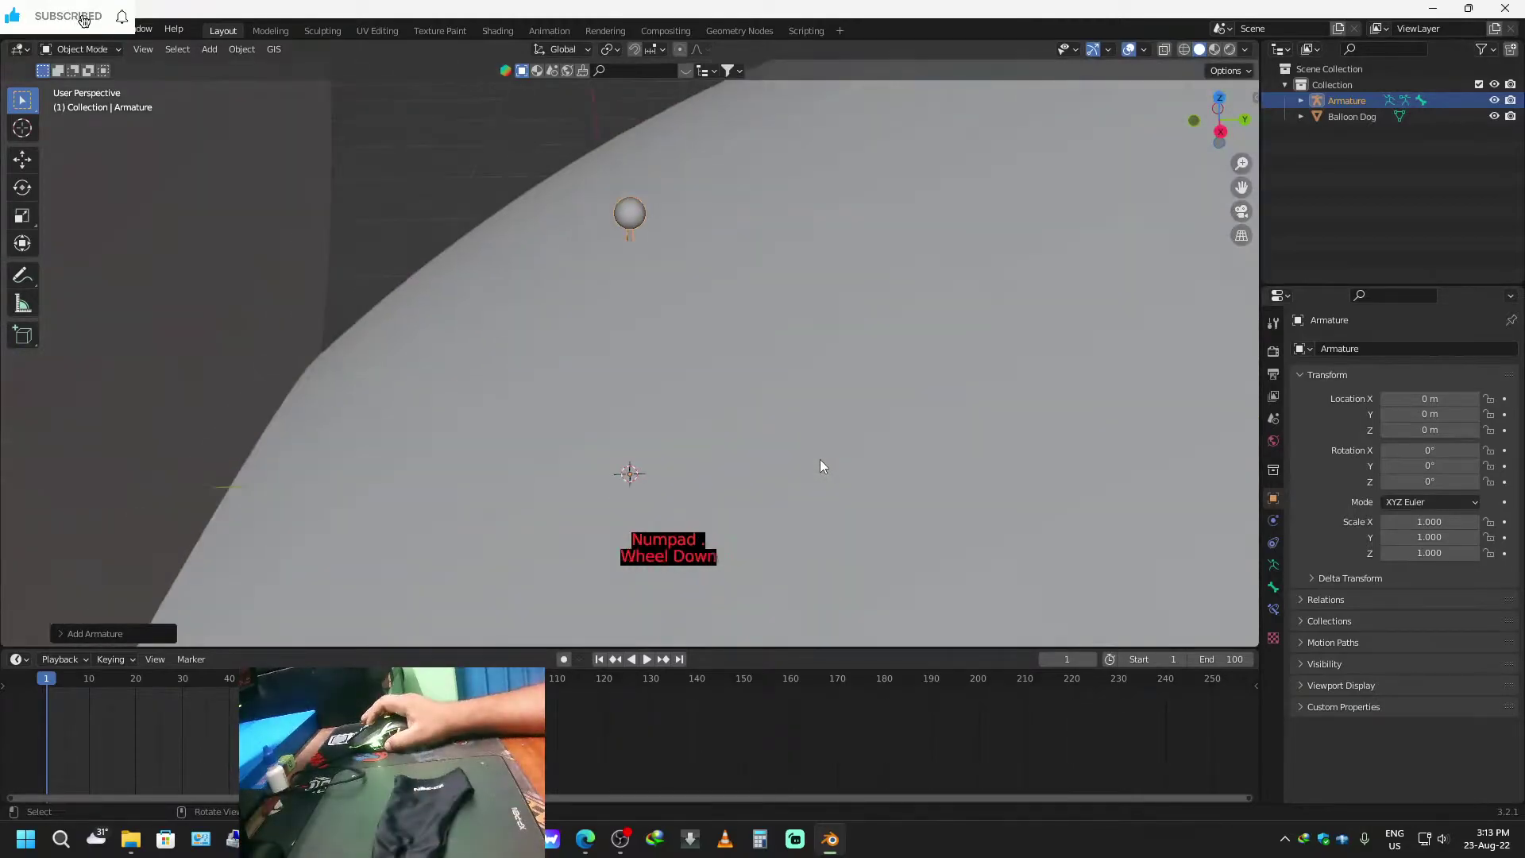
scroll(821, 466, down, 4)
scroll(821, 467, up, 1)
scroll(821, 466, down, 5)
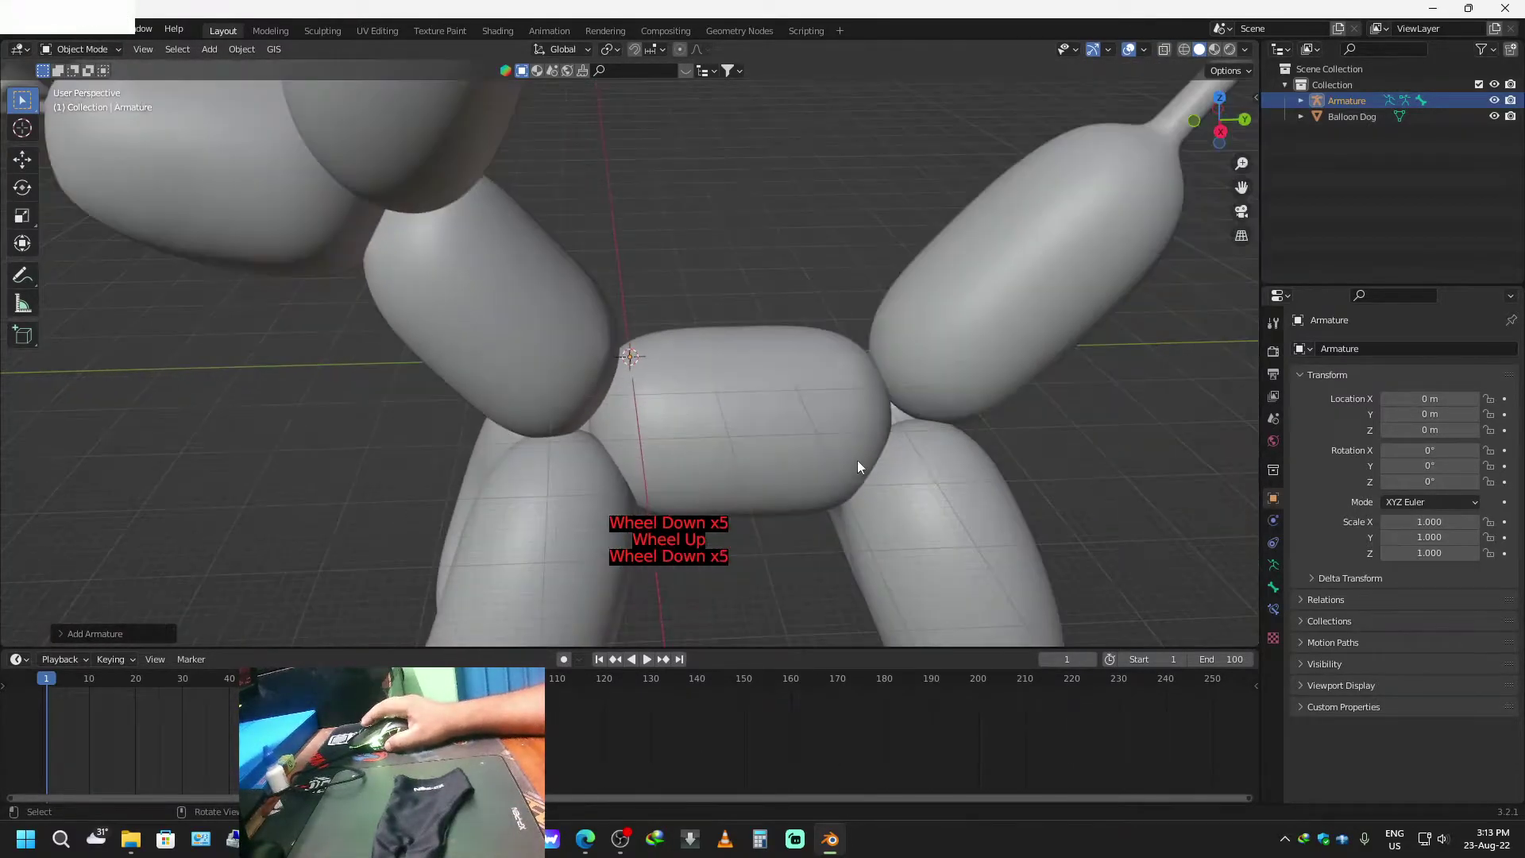
Set the armature's viewport display to In Front and enter Edit Mode on it.
click(1274, 564)
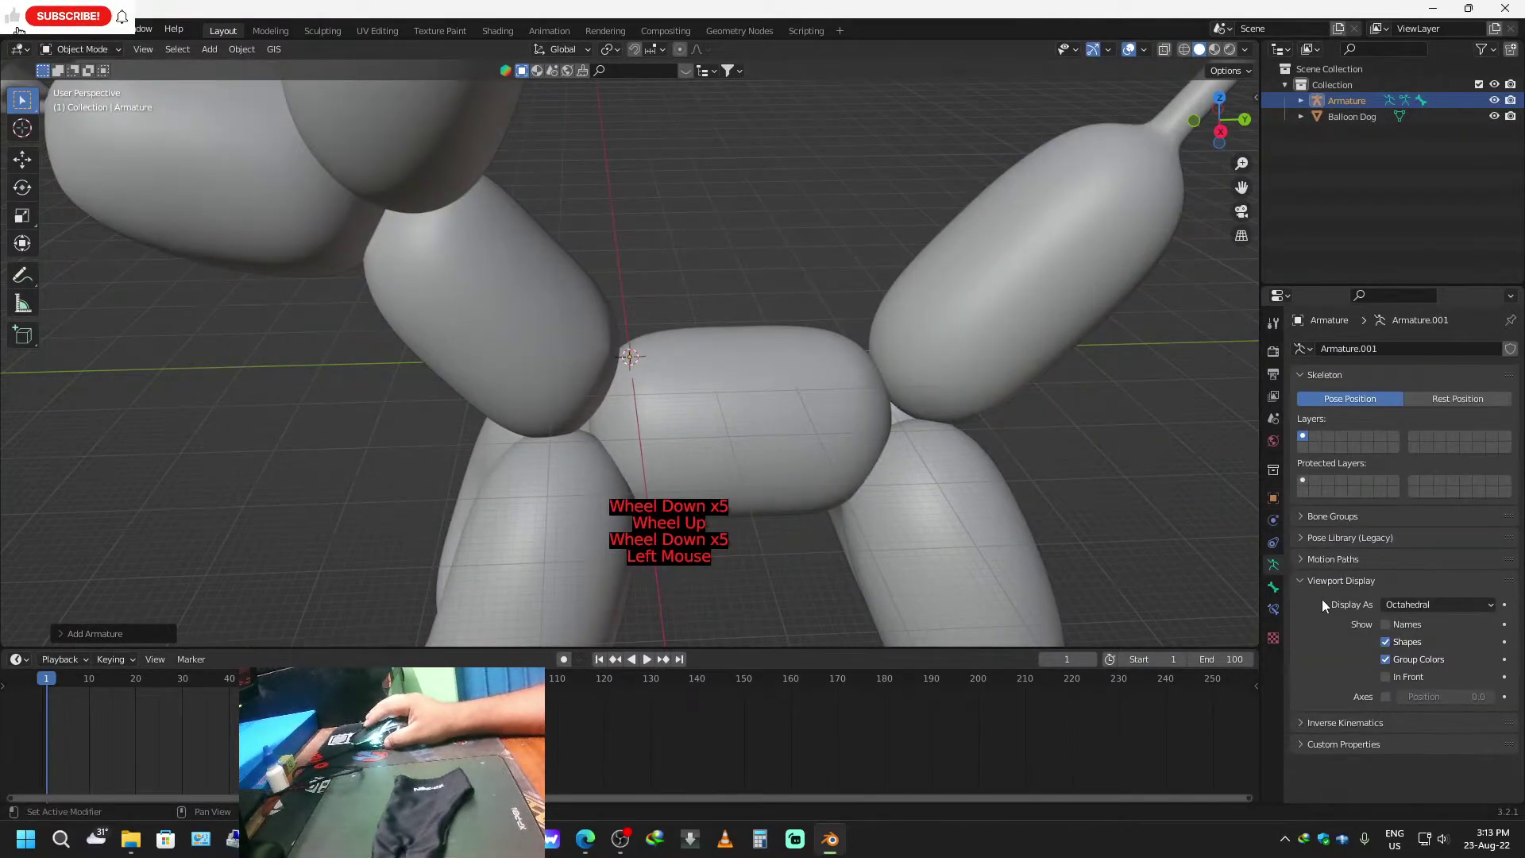
click(1456, 603)
click(1456, 604)
click(1386, 677)
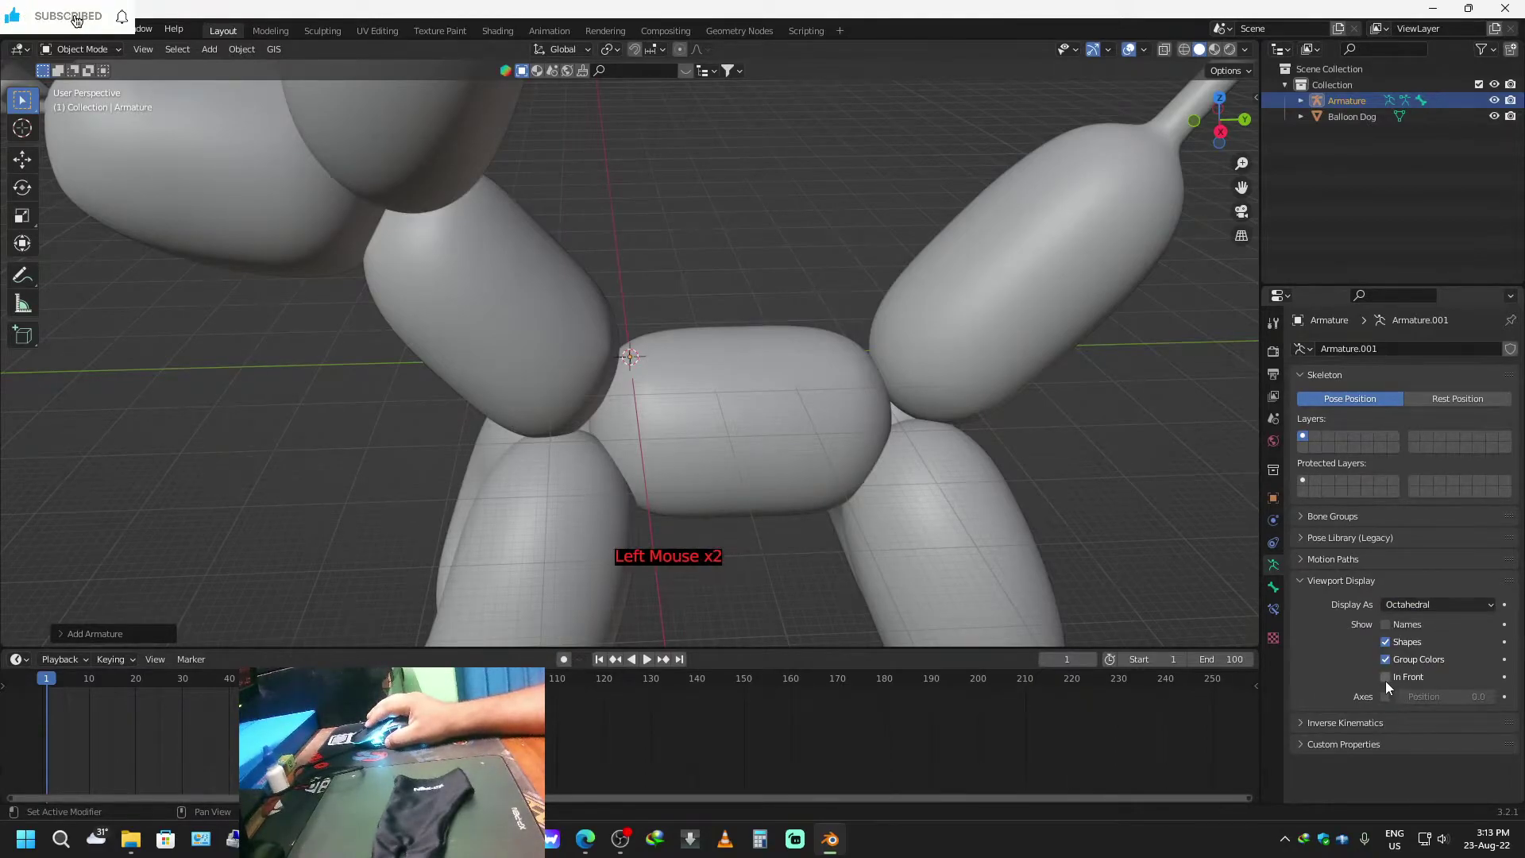
scroll(761, 457, down, 3)
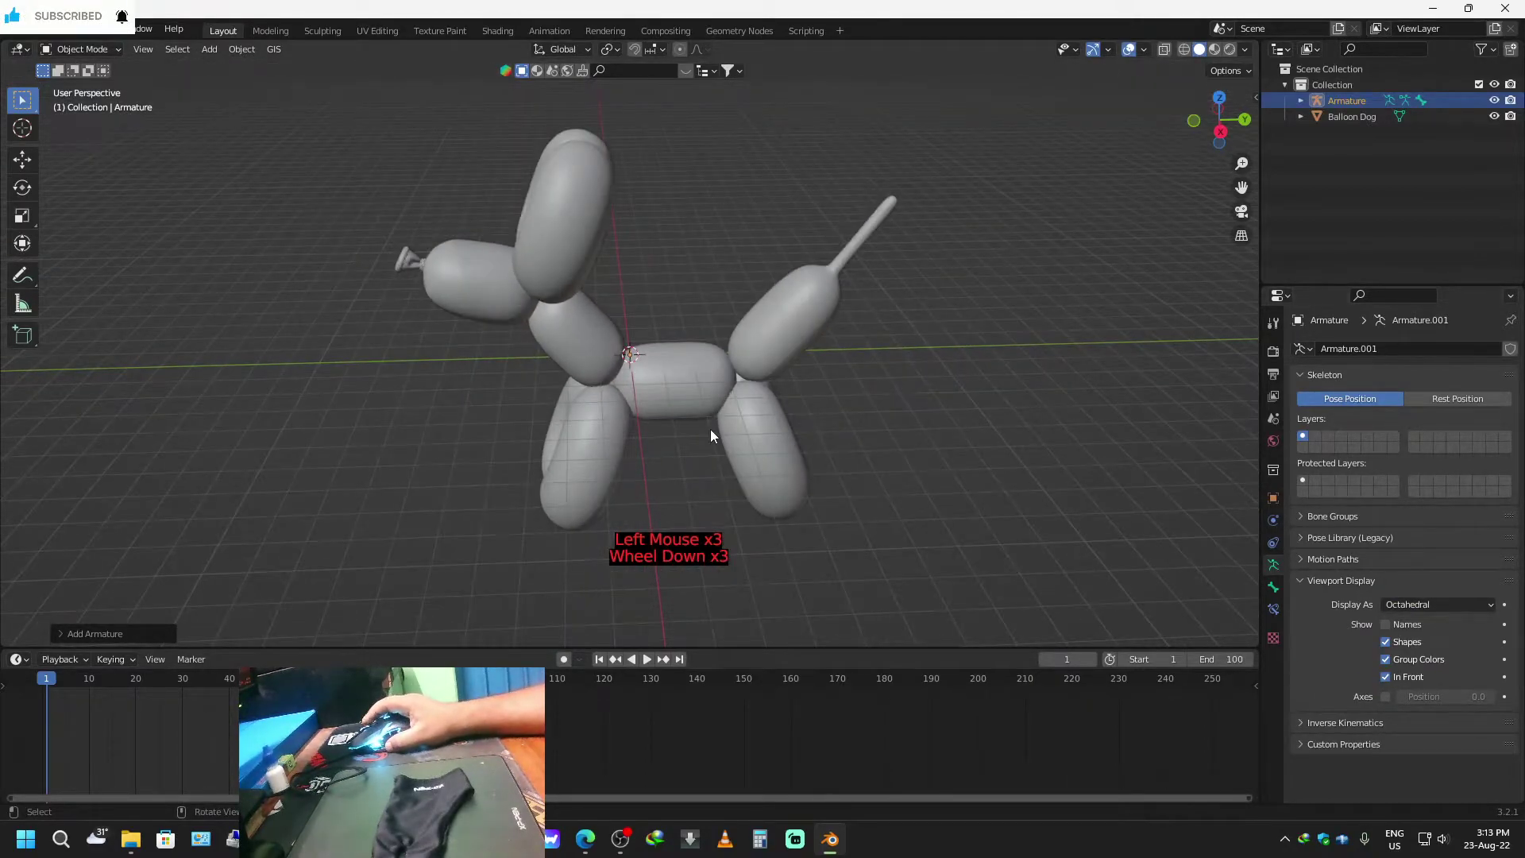
scroll(709, 430, up, 6)
scroll(707, 433, down, 1)
scroll(704, 438, up, 2)
scroll(702, 435, up, 1)
scroll(699, 436, down, 8)
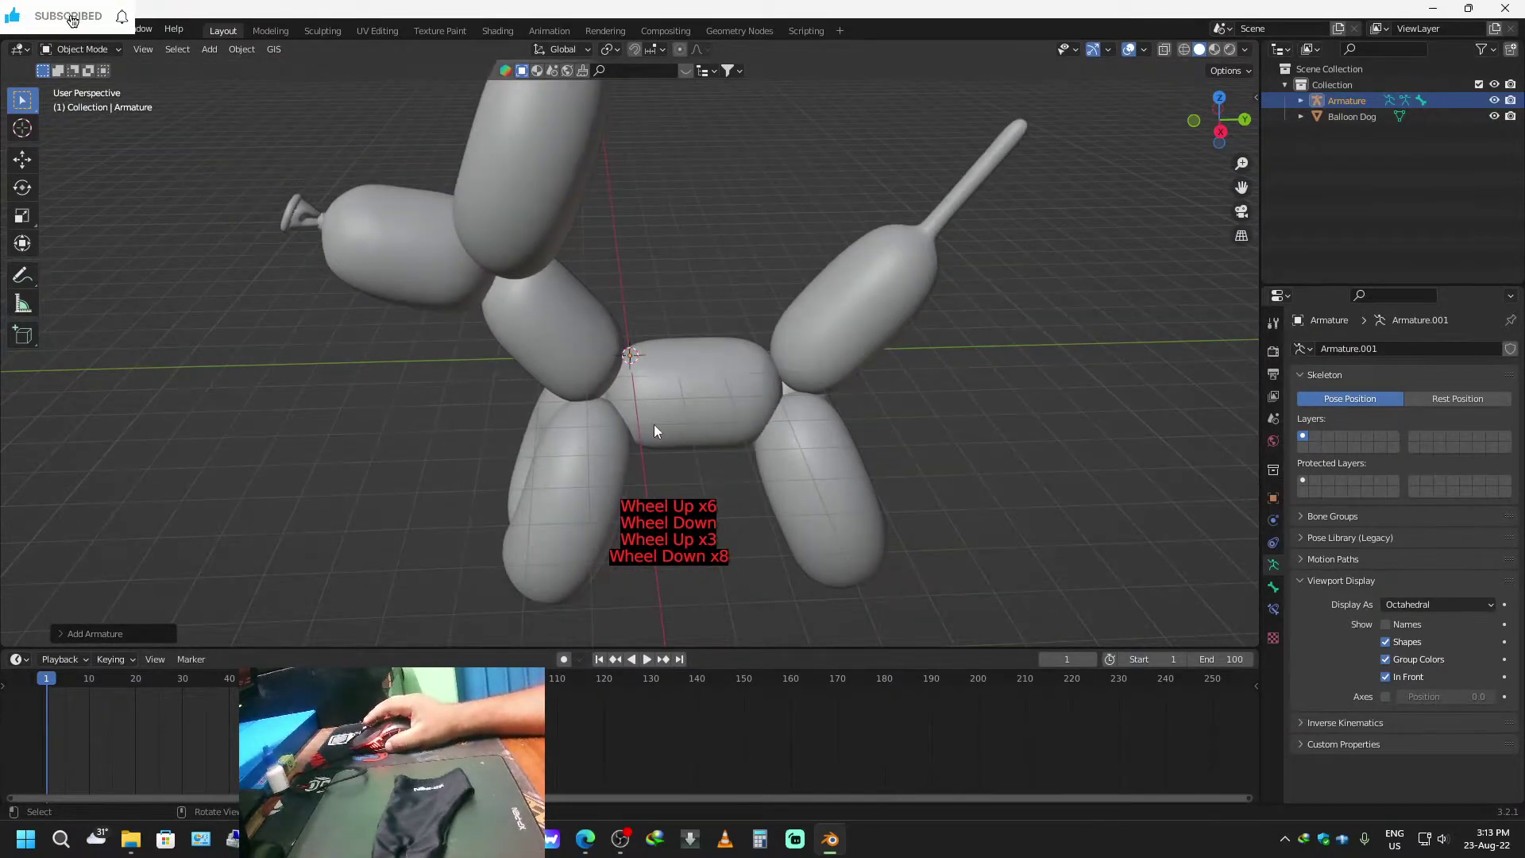
key(Tab)
middle_drag(699, 429, 668, 415)
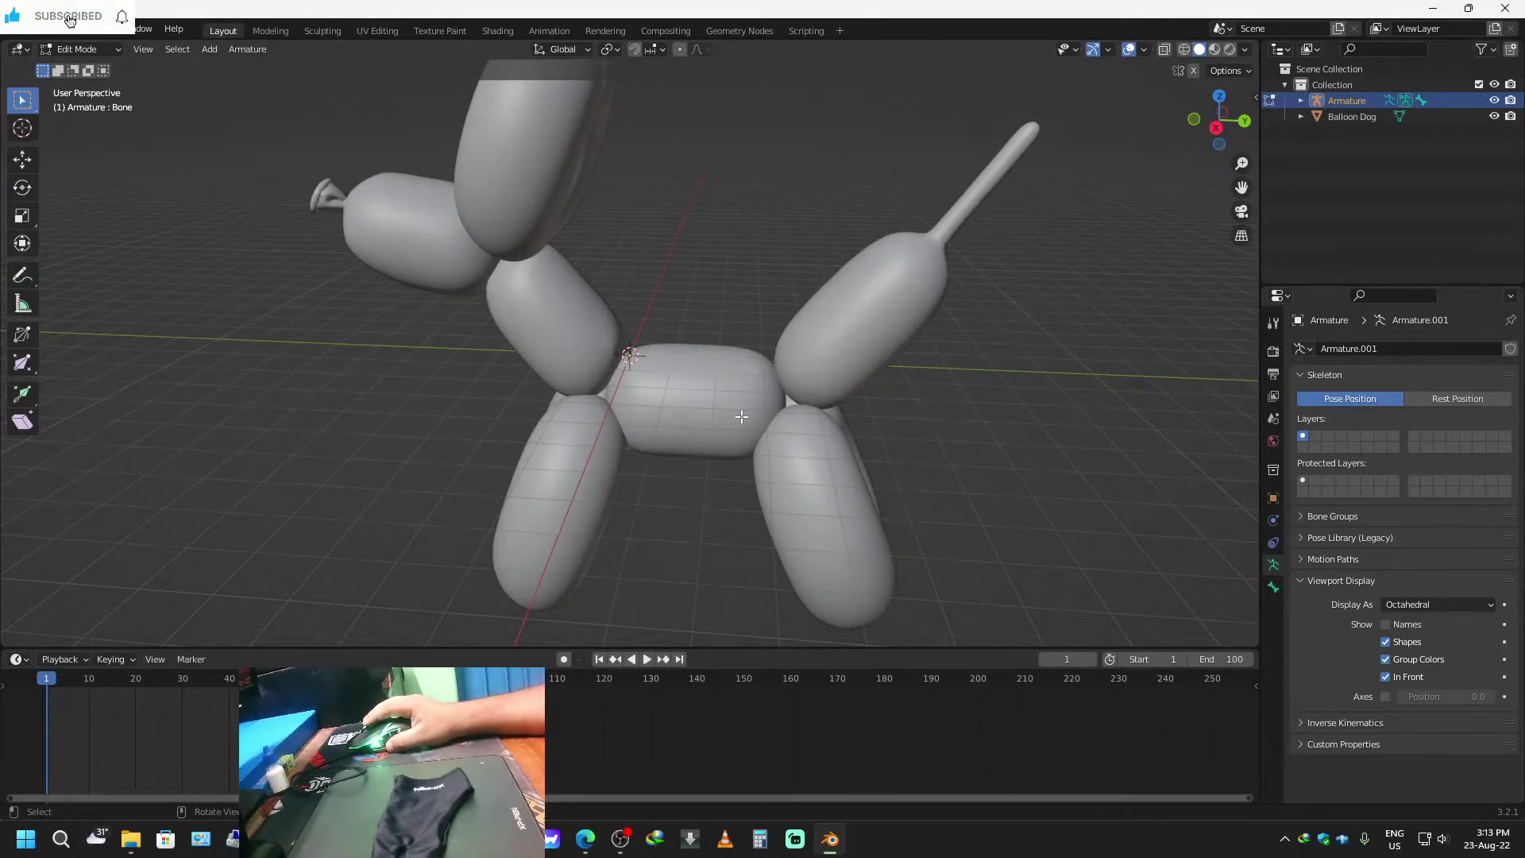
Try to rotate the armature's bone -90° around the global Y axis.
key(r)
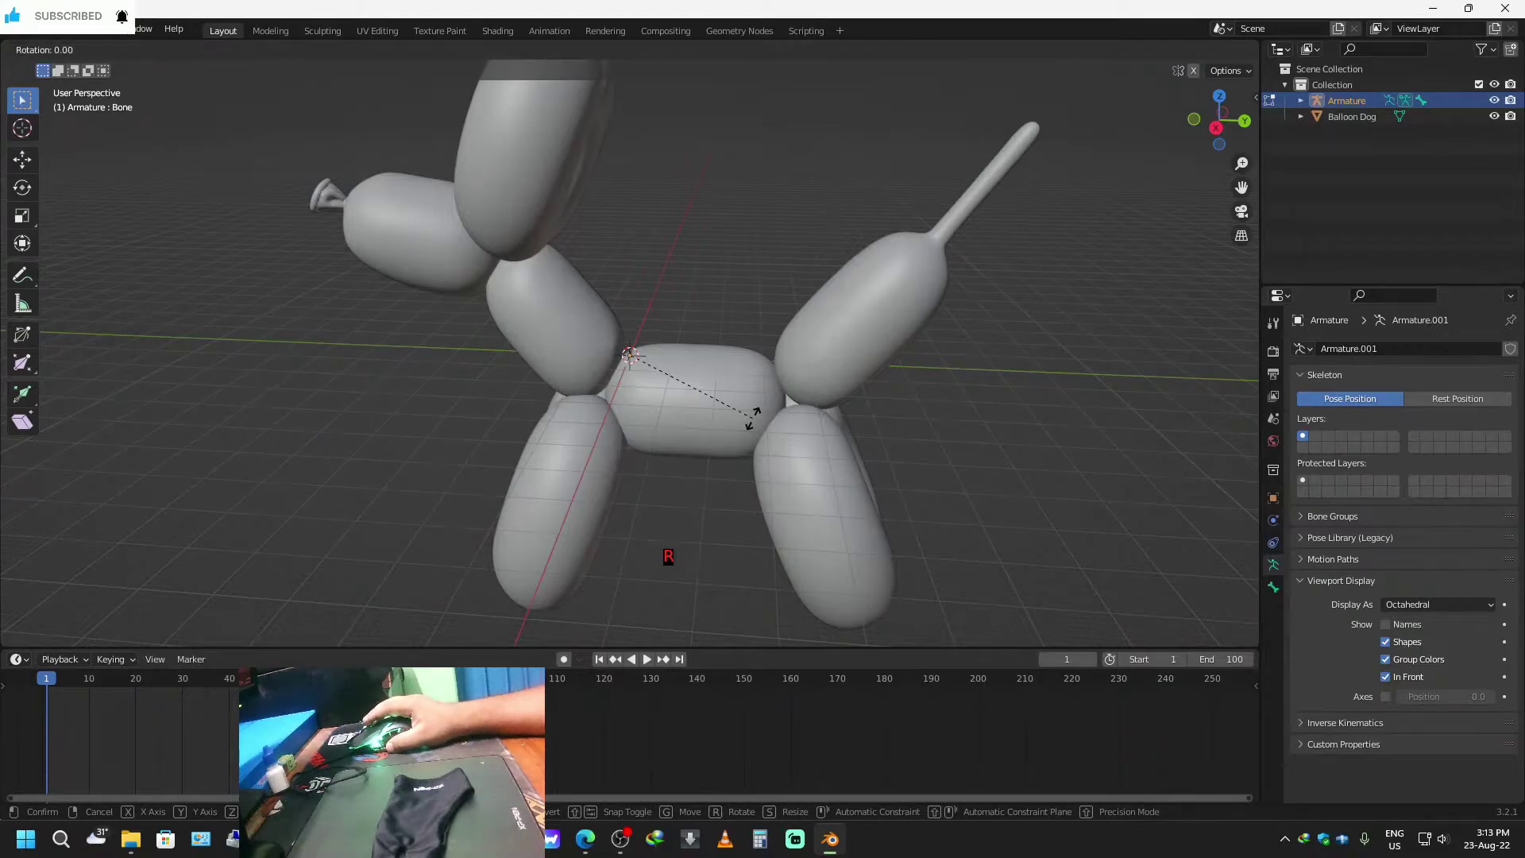
key(y)
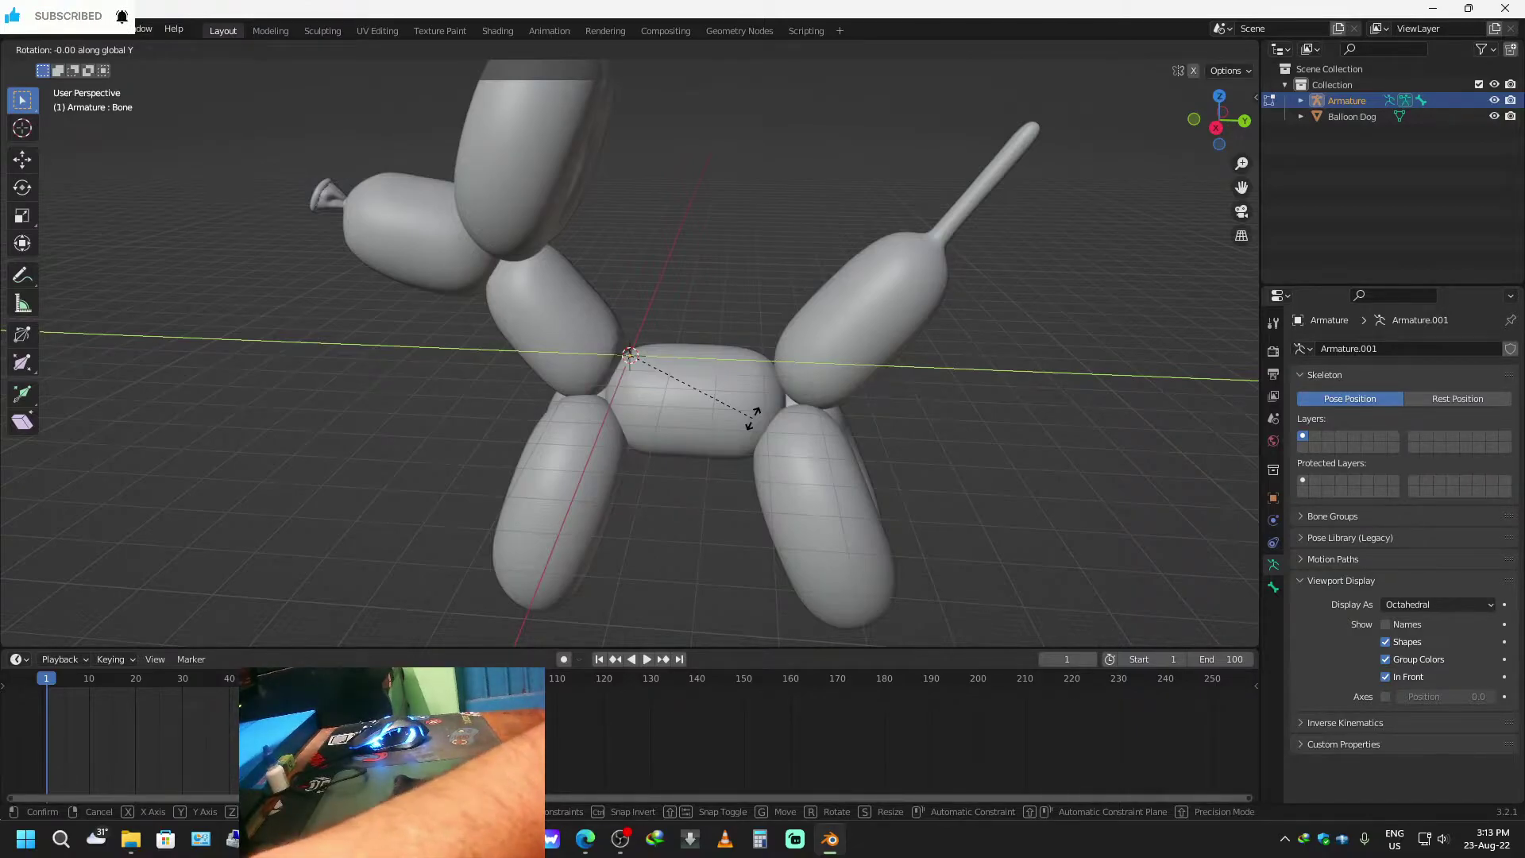
text(-90)
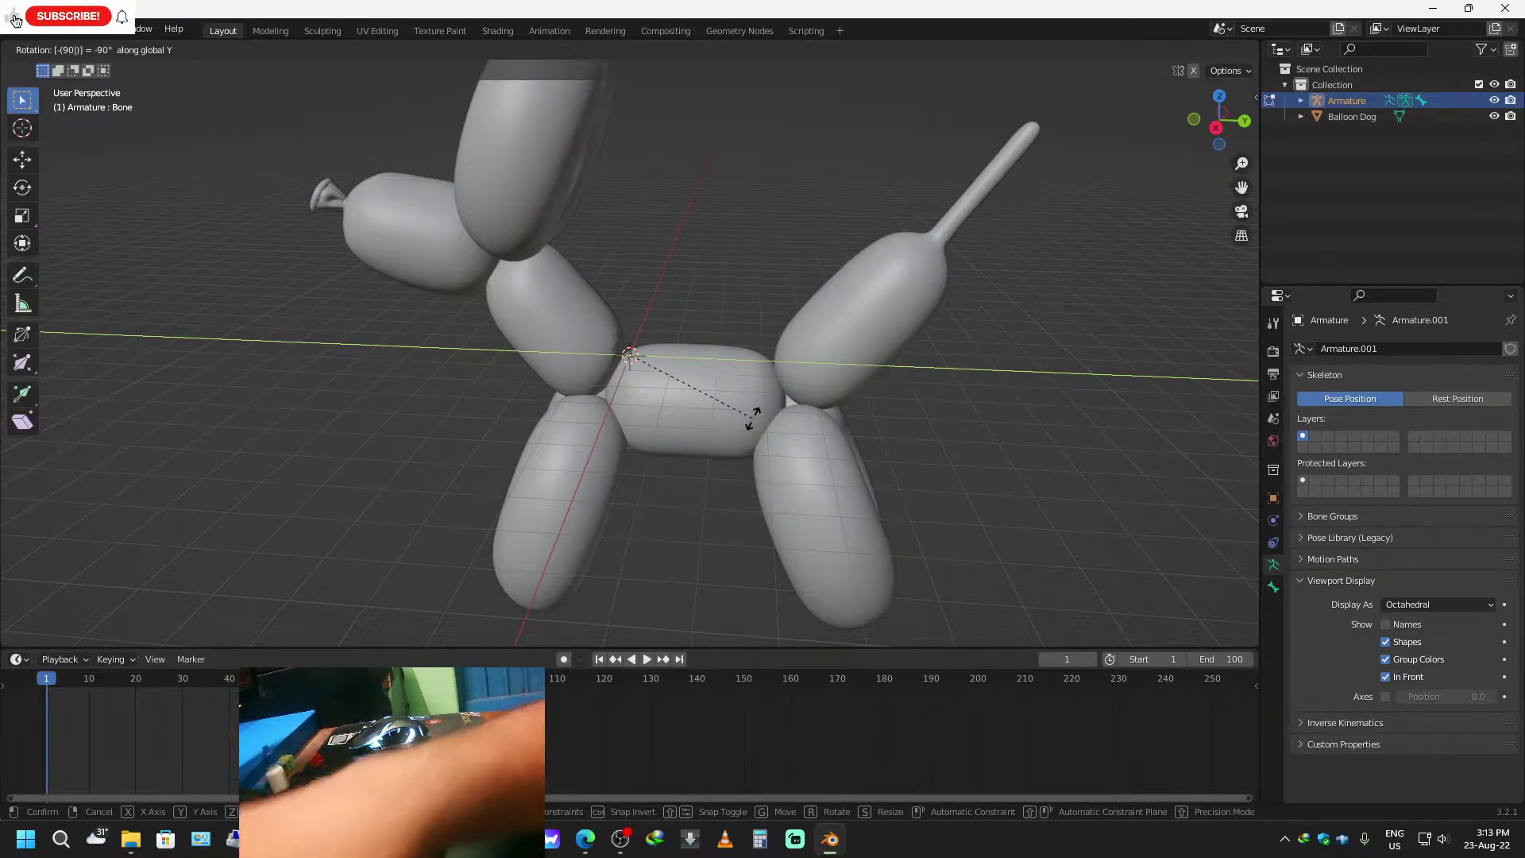
key(Return)
scroll(682, 440, up, 7)
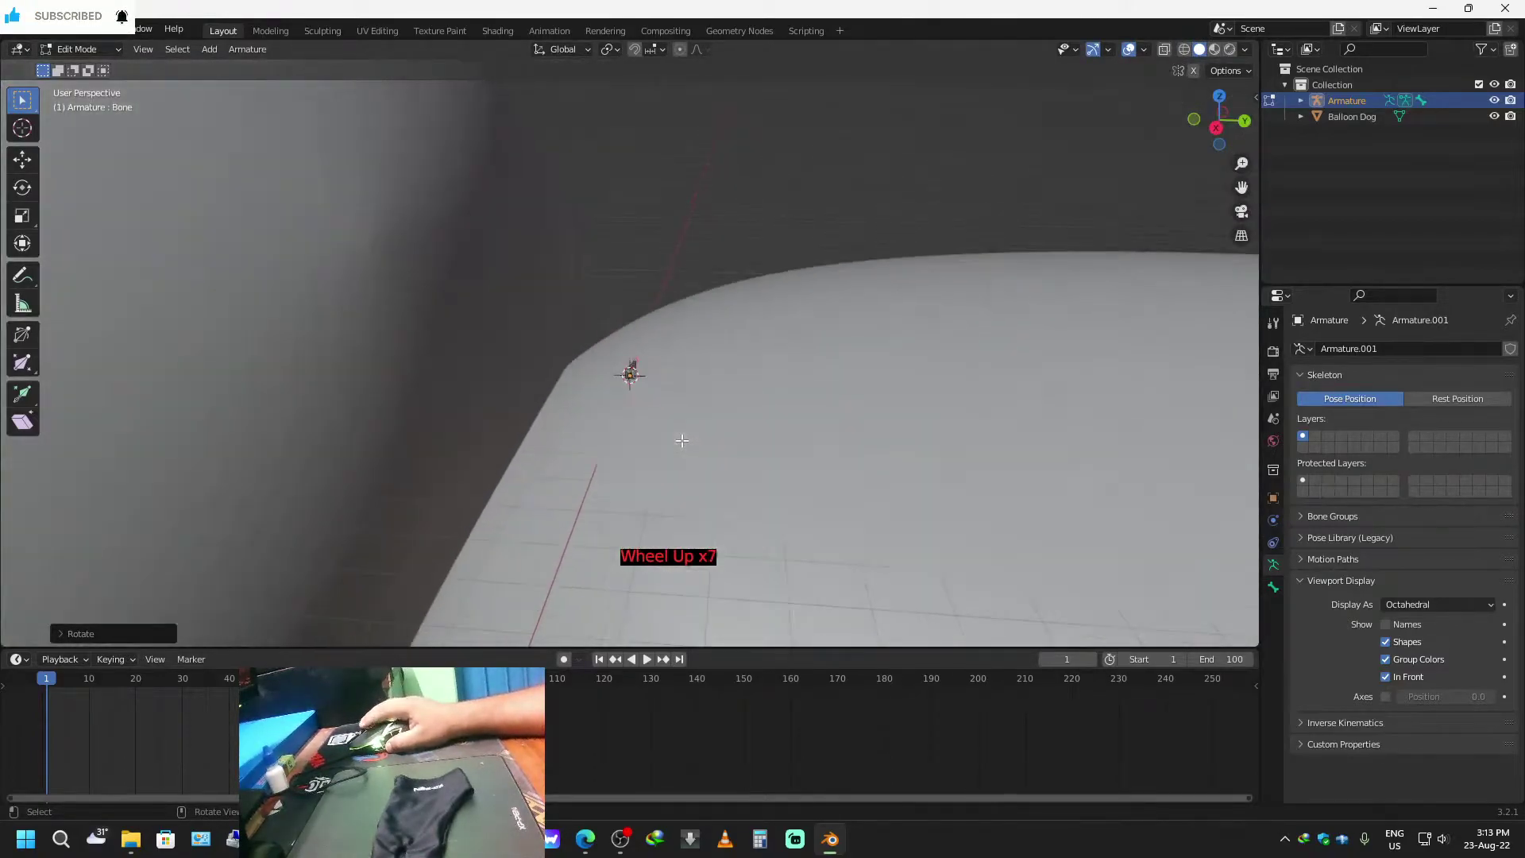
scroll(683, 440, up, 2)
scroll(704, 495, down, 2)
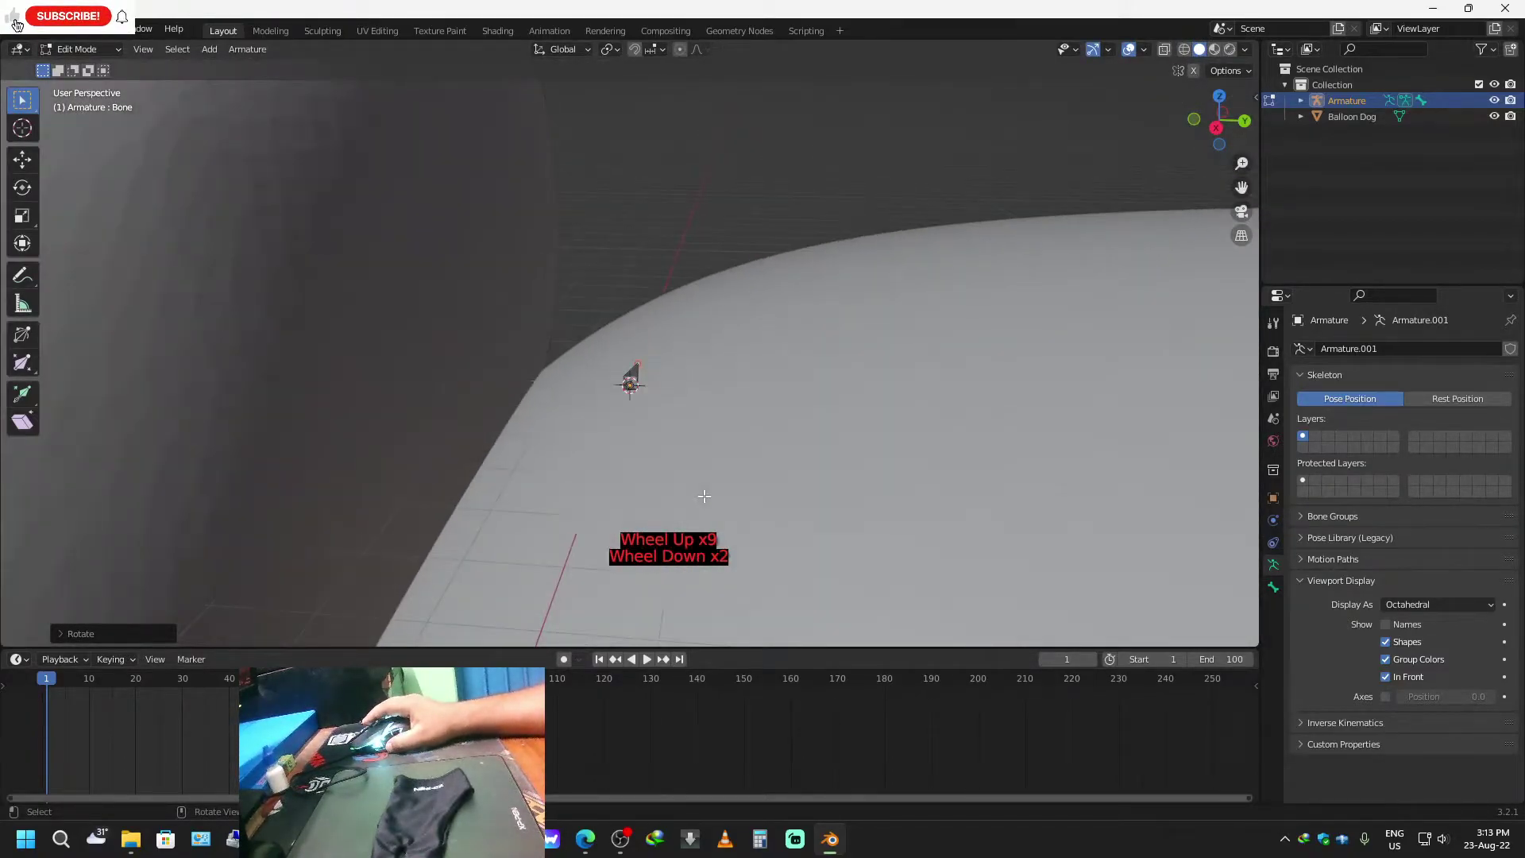
key(ctrl+z)
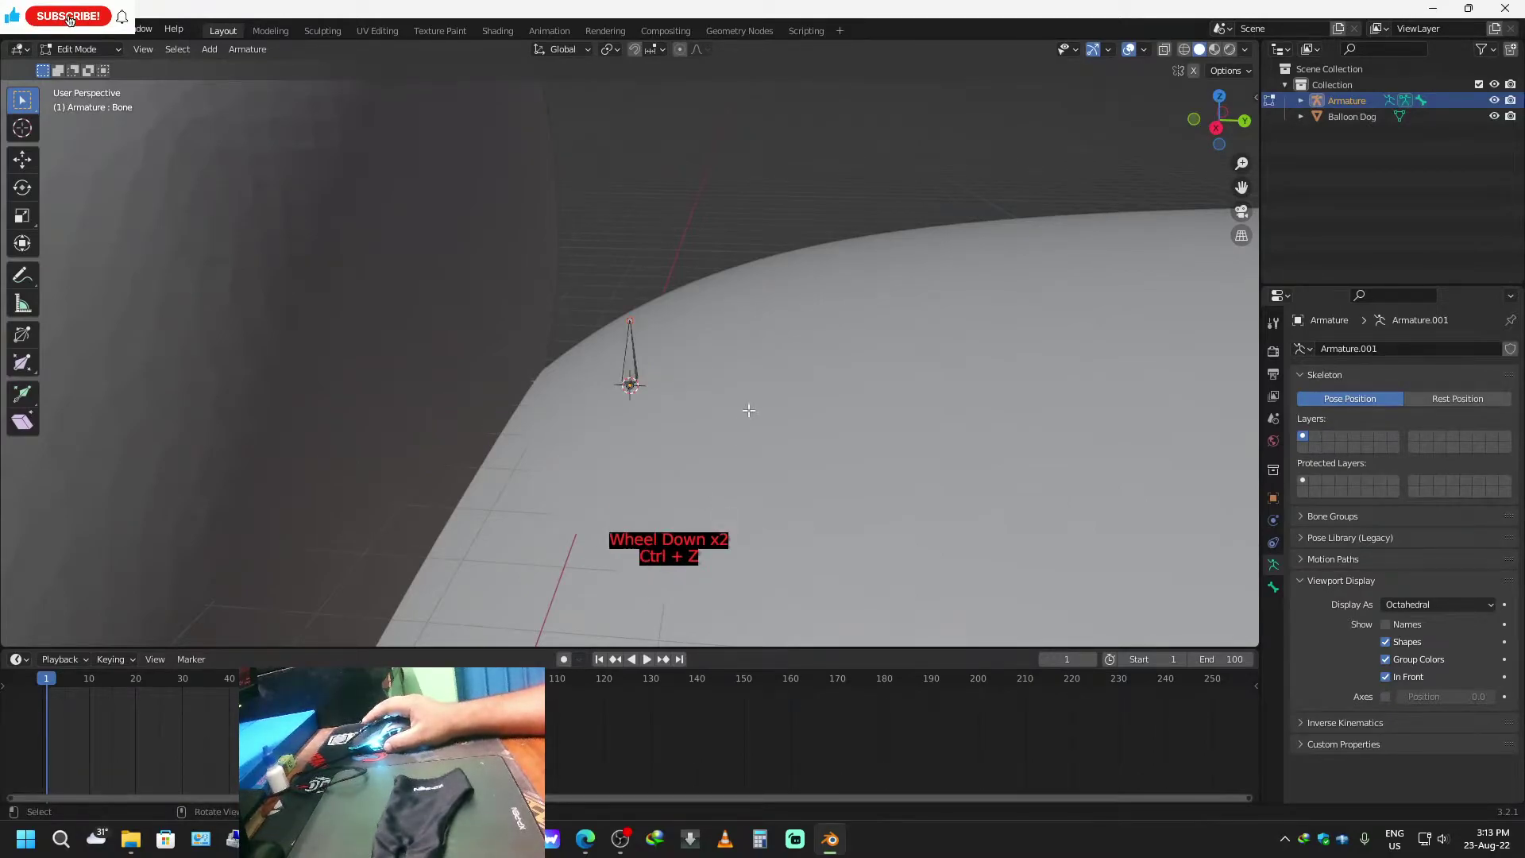
Rotate the armature's bone -90° around the global X axis to lie along the dog's body.
key(r)
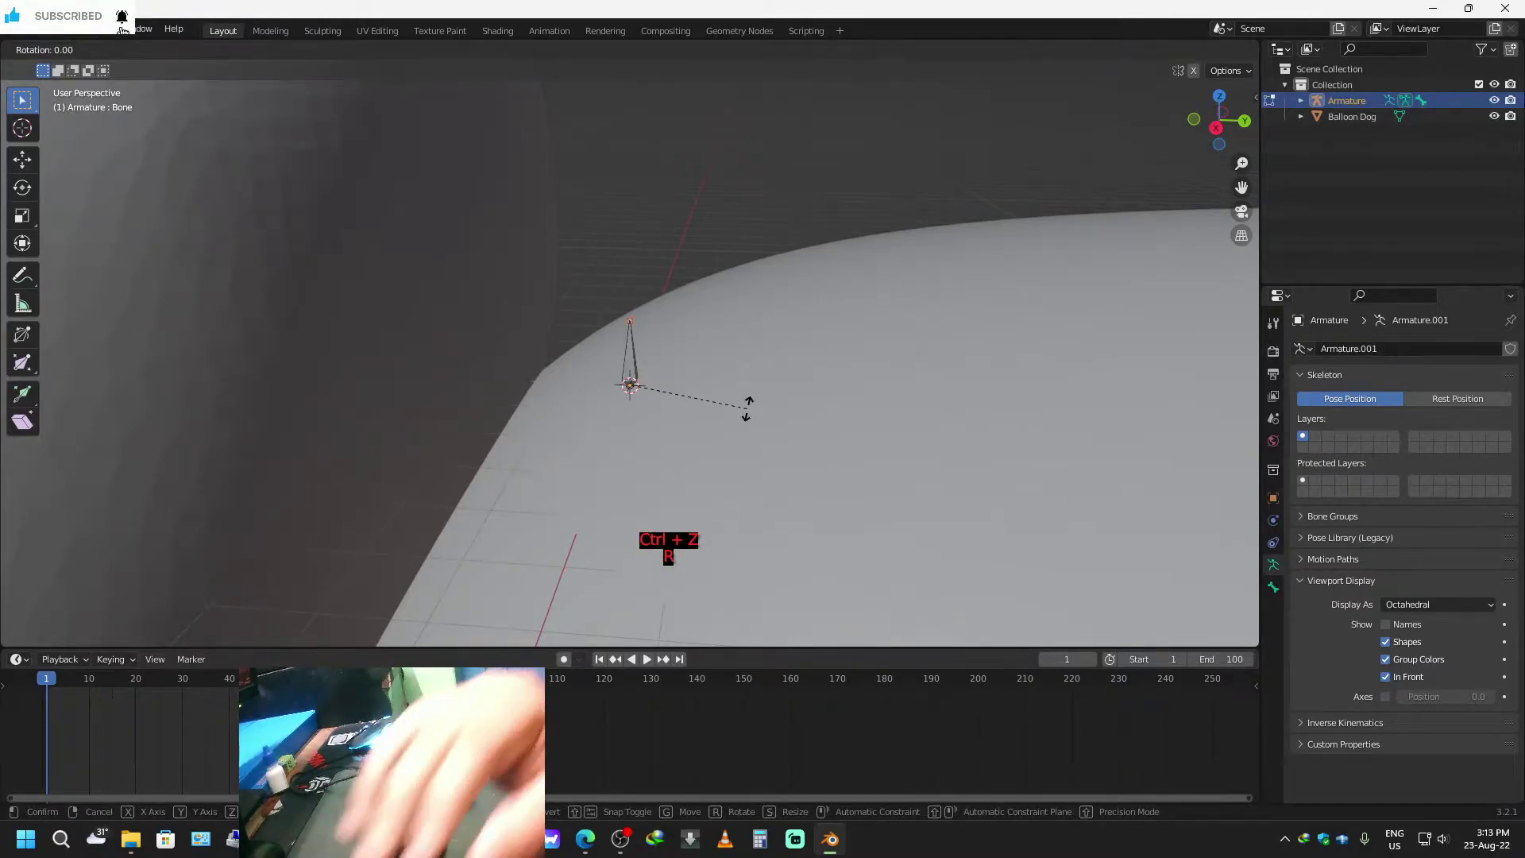
text(x)
text(9)
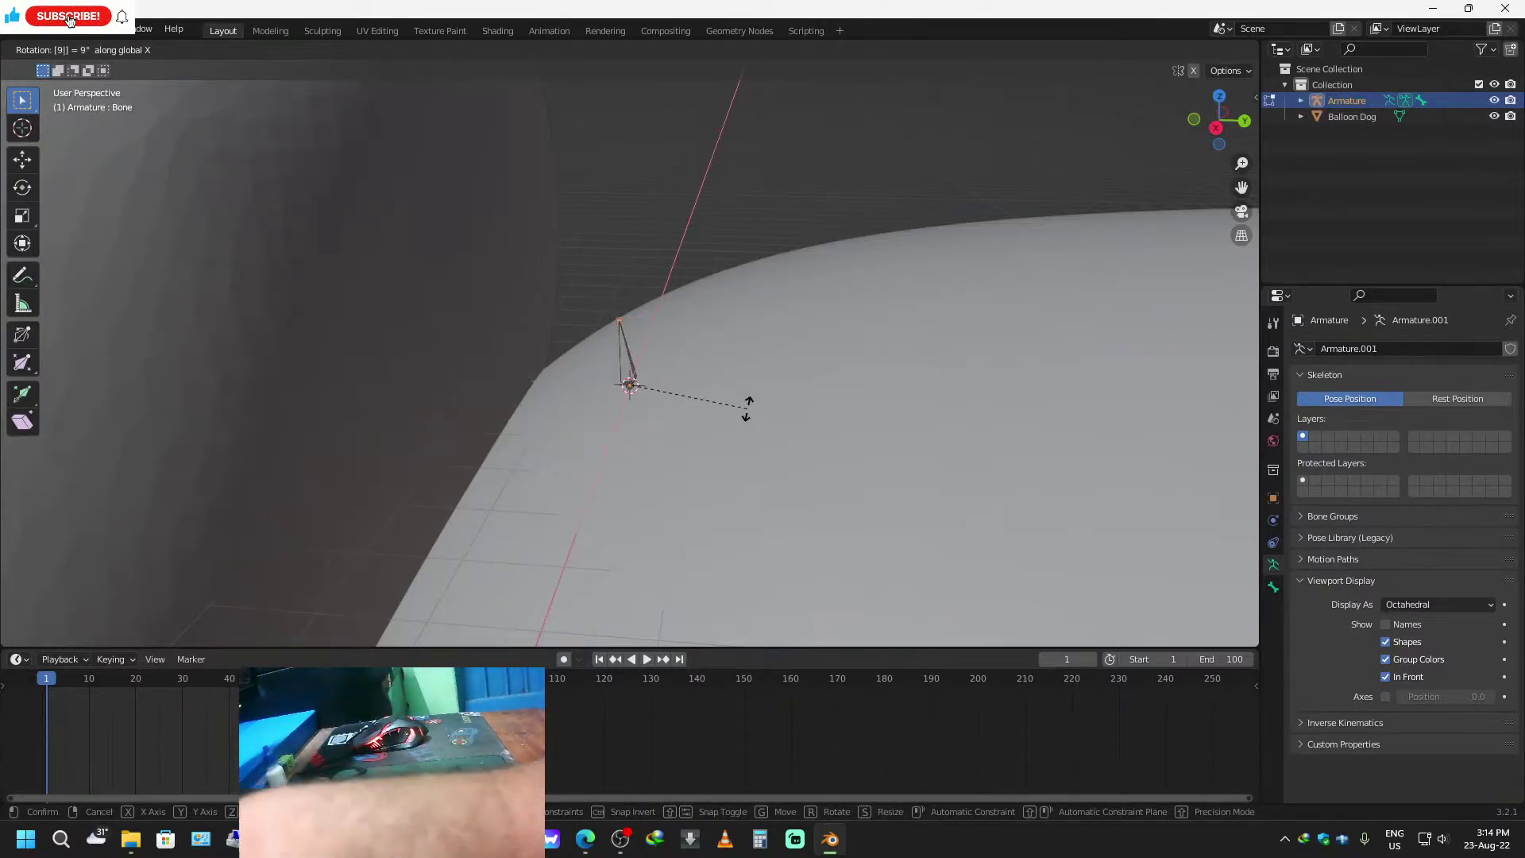
key(BackSpace)
text(-90)
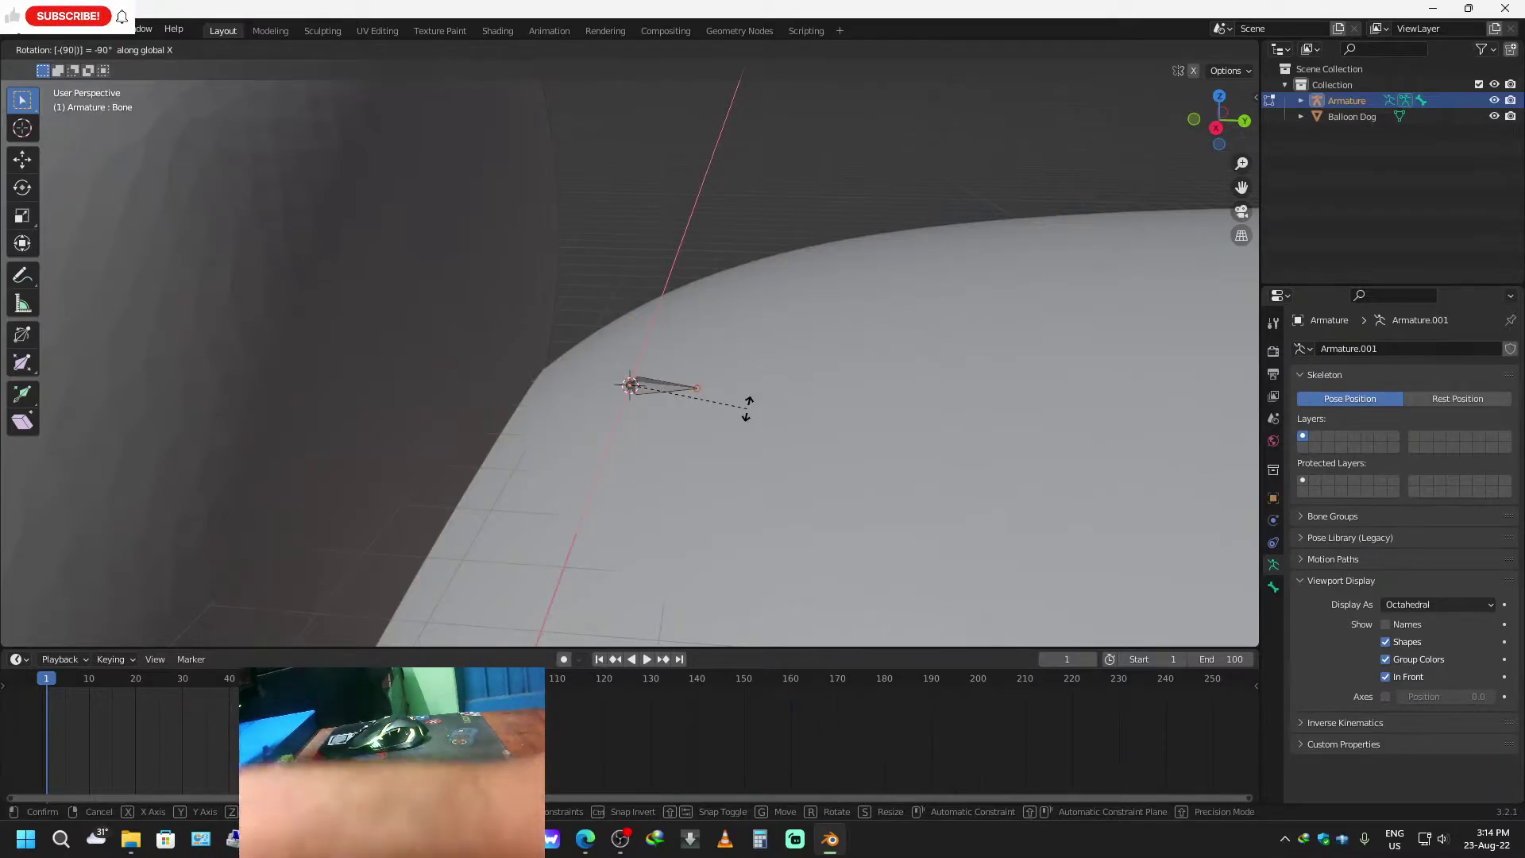
key(Return)
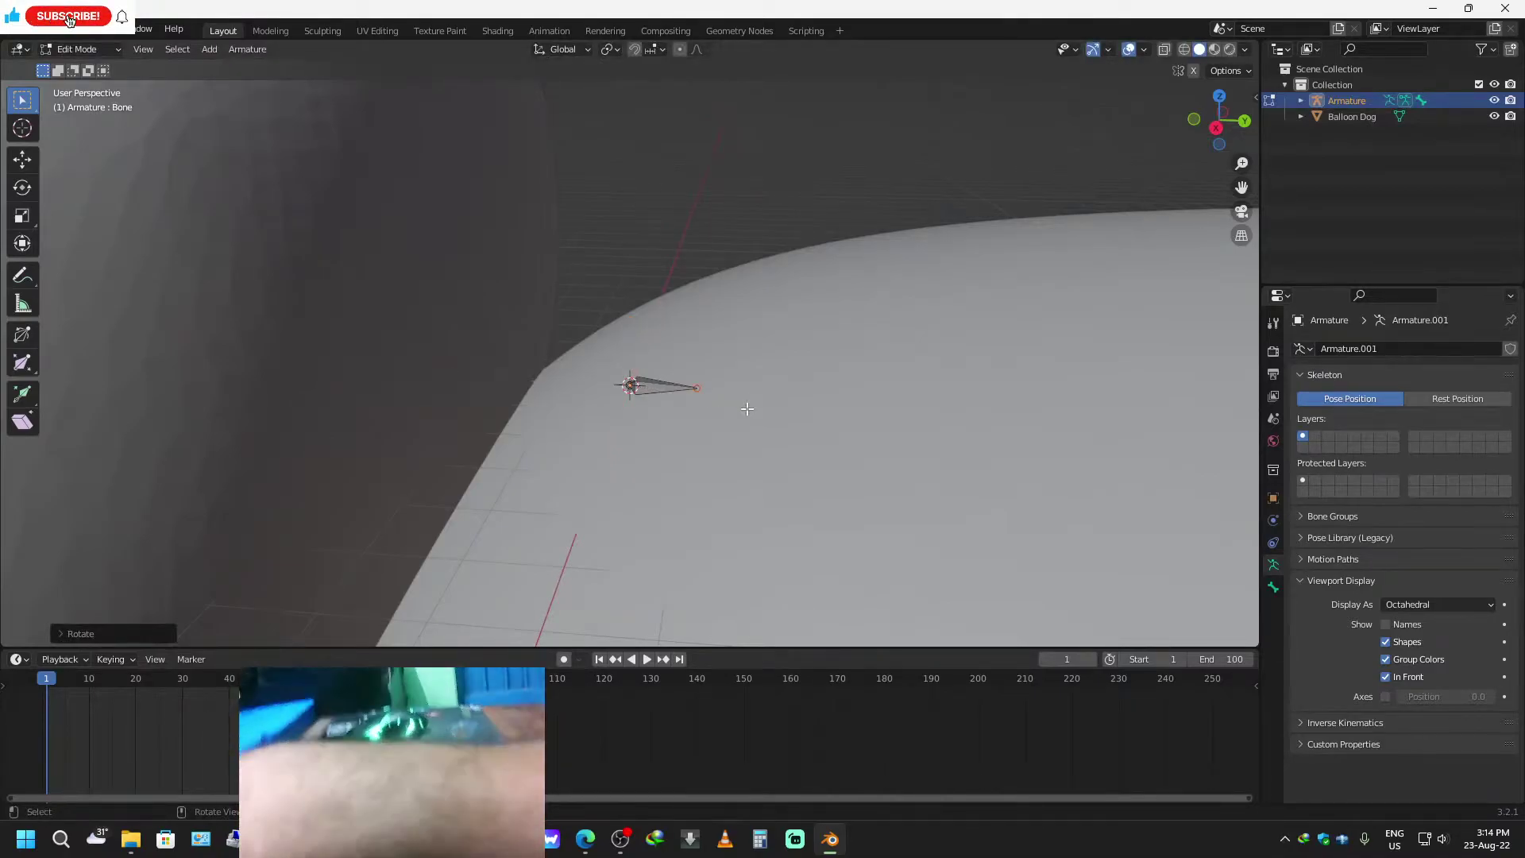
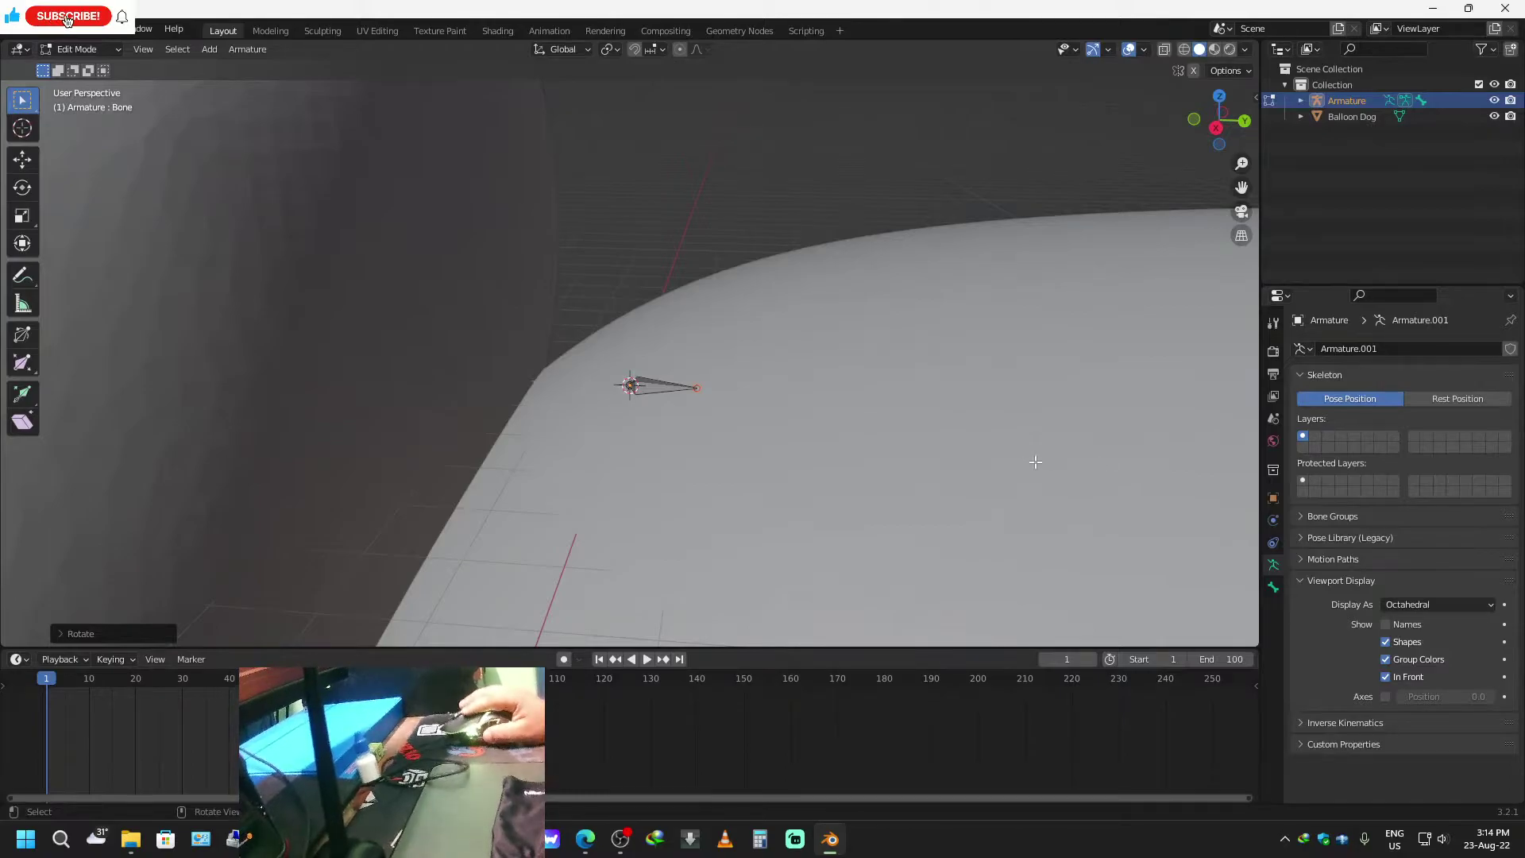
Select the whole bone and scale it up uniformly inside the dog's body segment.
scroll(819, 388, down, 5)
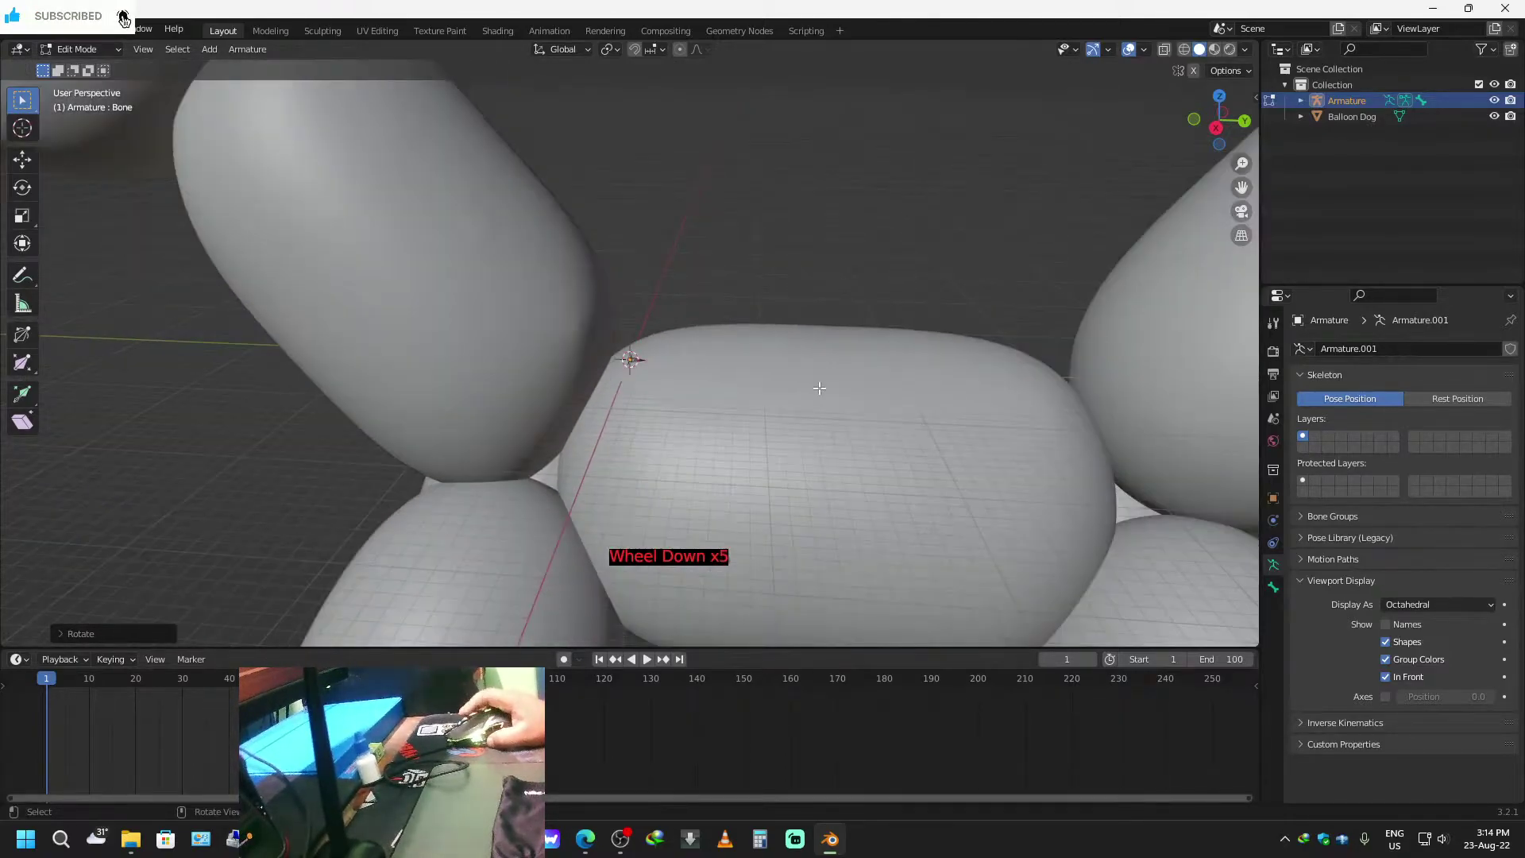
key(s)
right_click(944, 435)
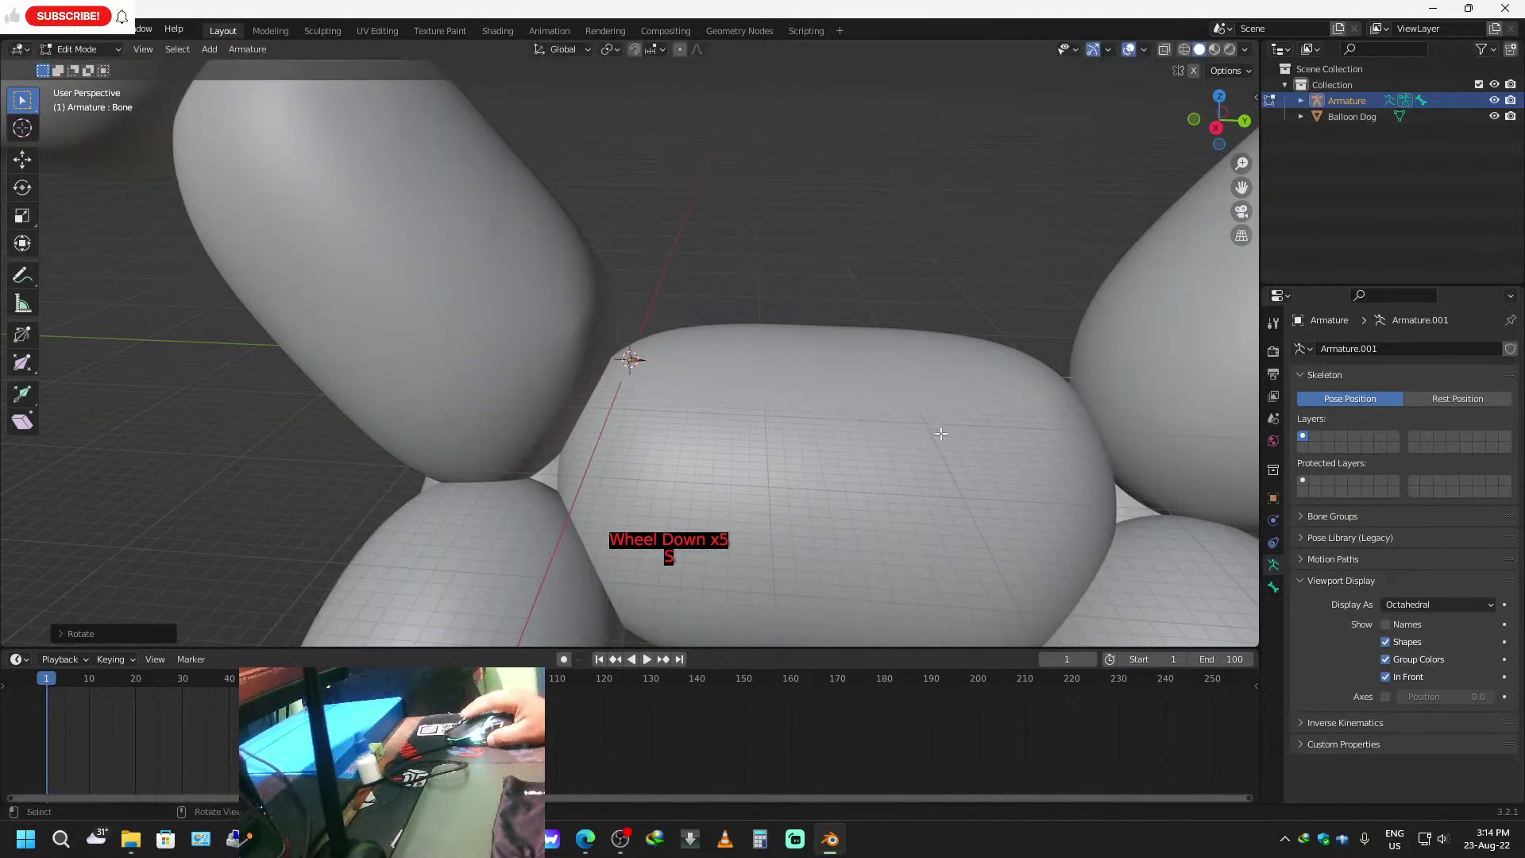
click(631, 359)
key(s)
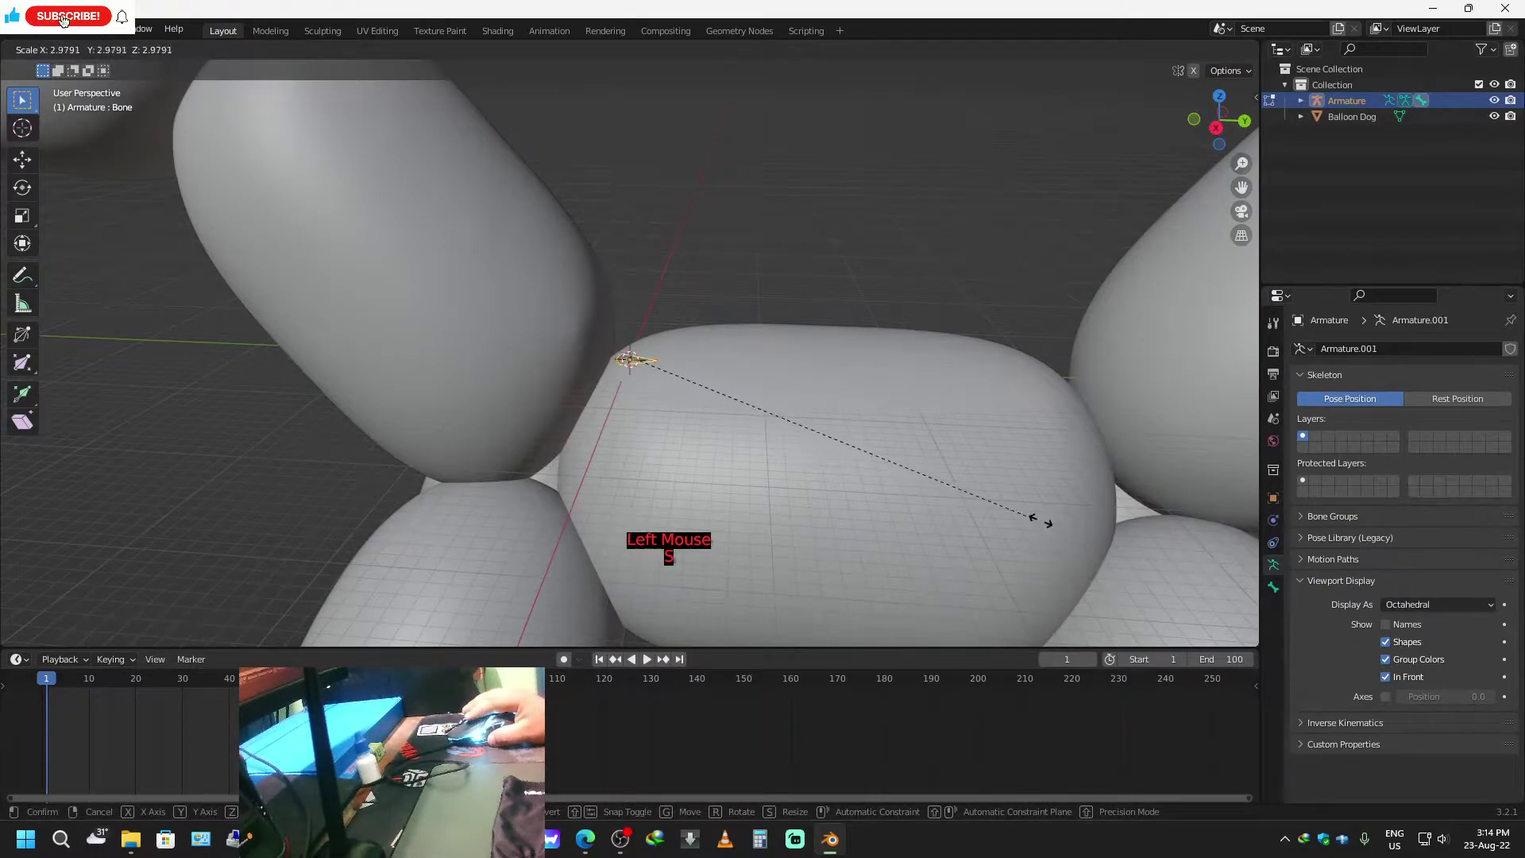
click(532, 145)
Move the bone about 3.9 m along the global Y axis so its root sits at the 3D cursor.
key(g)
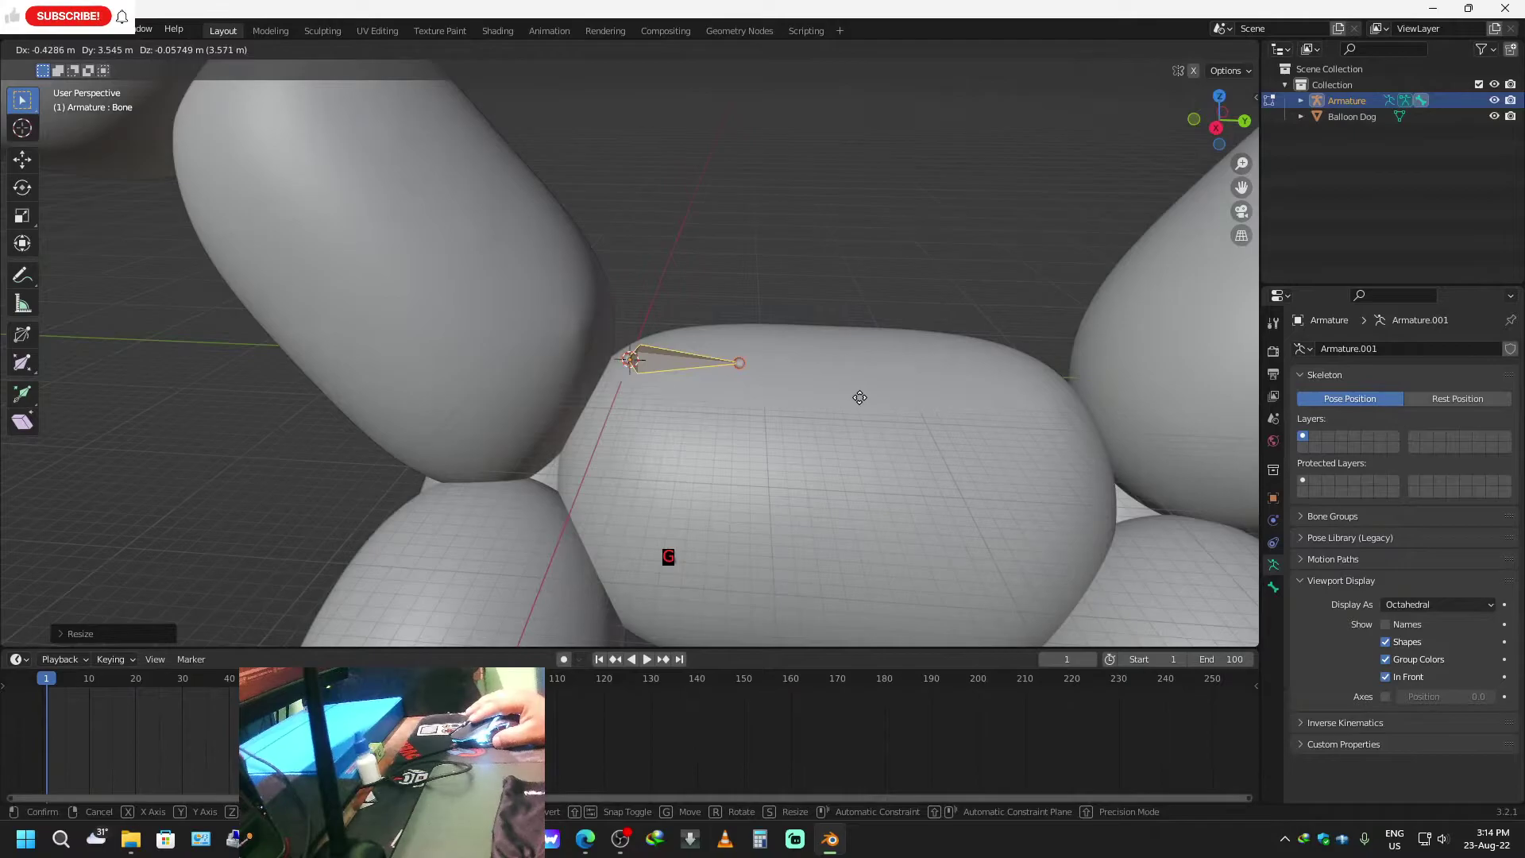
key(y)
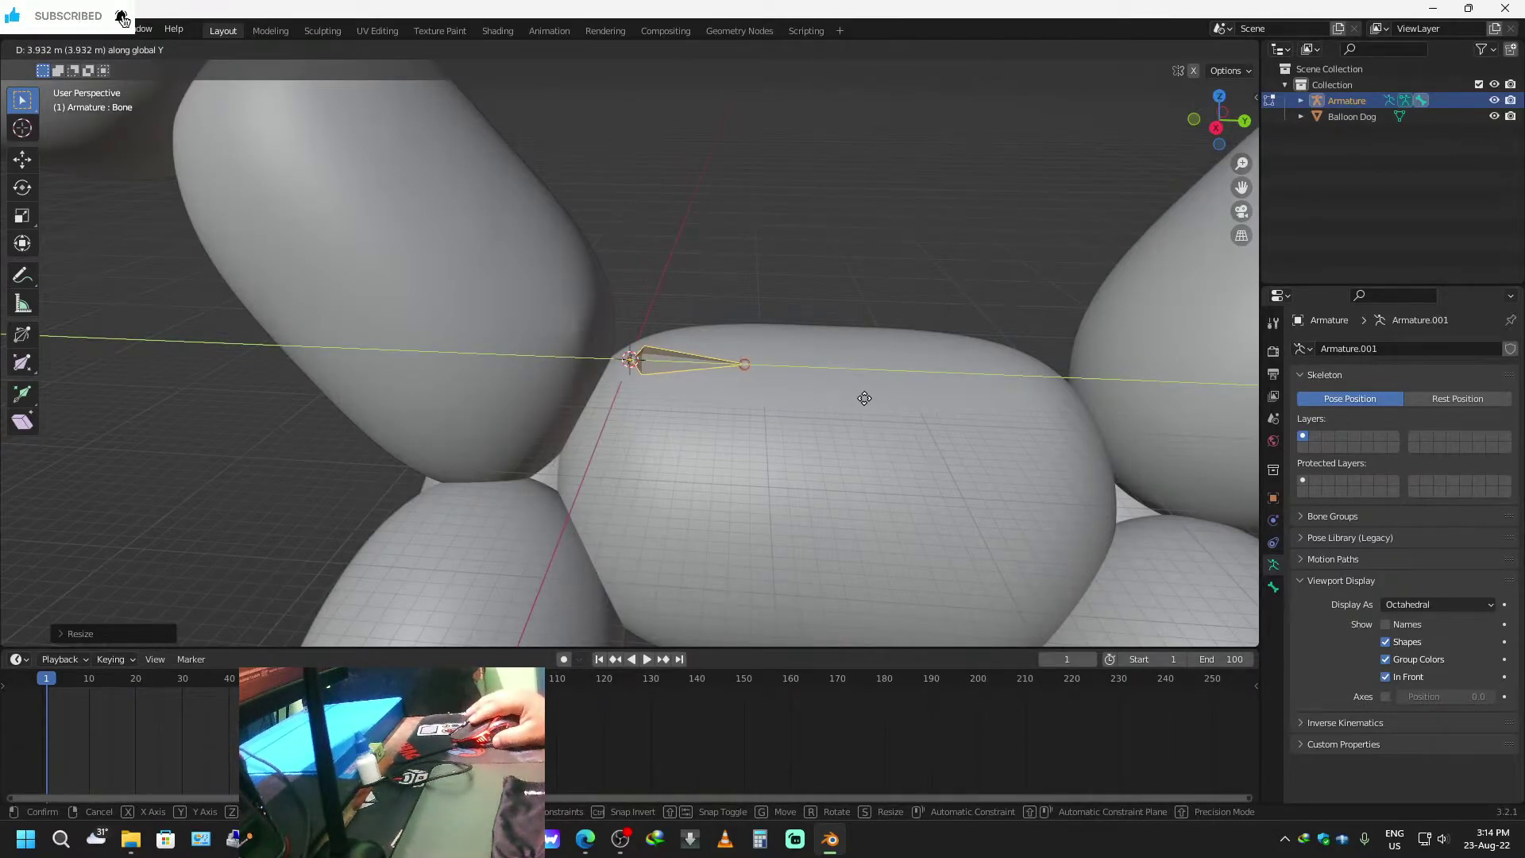
click(862, 398)
scroll(666, 418, up, 4)
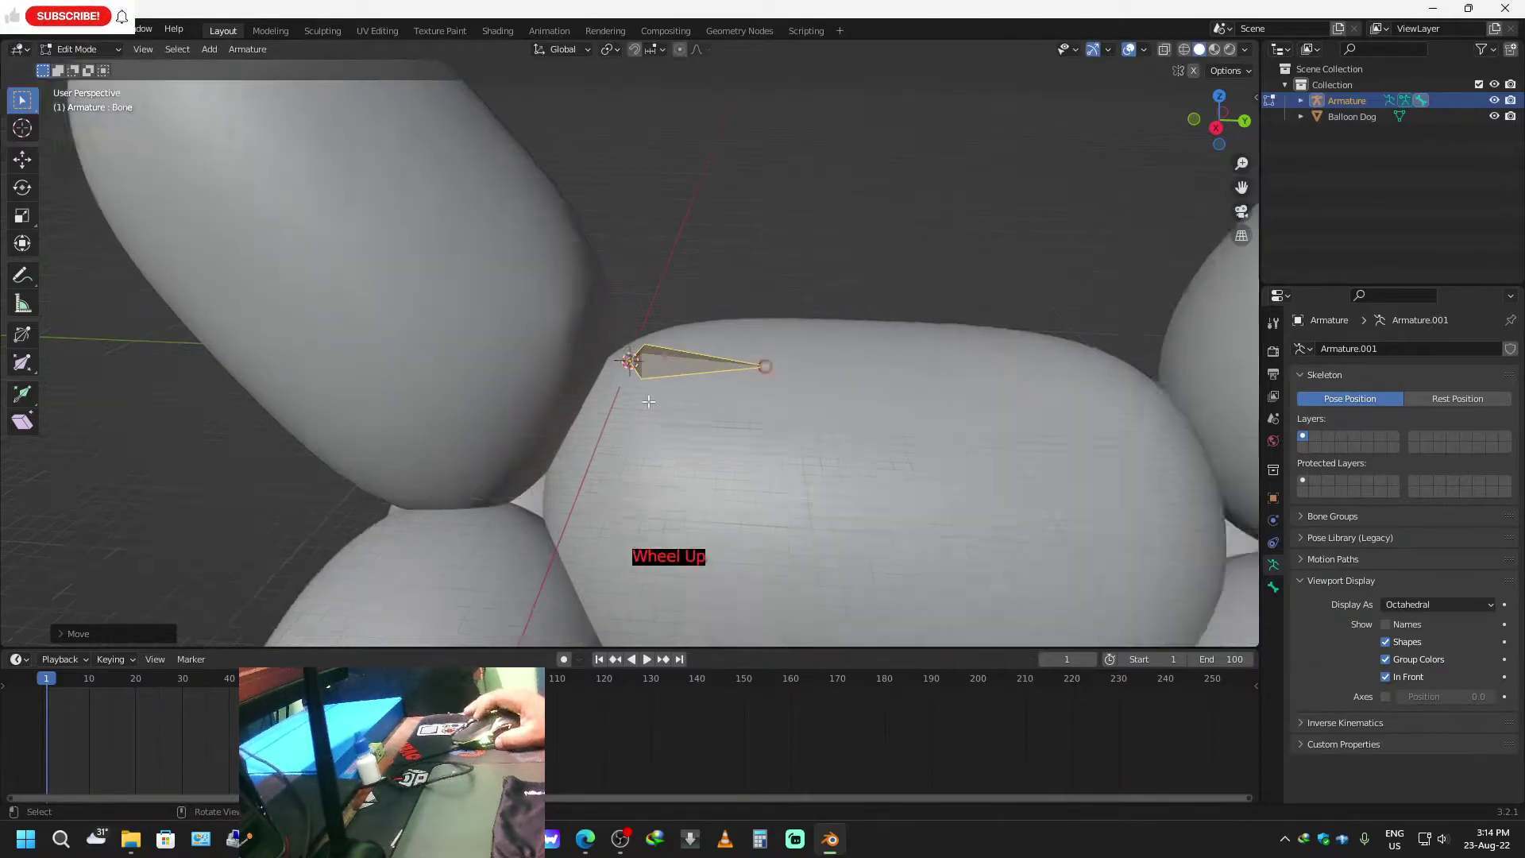
Undo the last two edits to the bone at the front of the torso.
scroll(665, 419, down, 8)
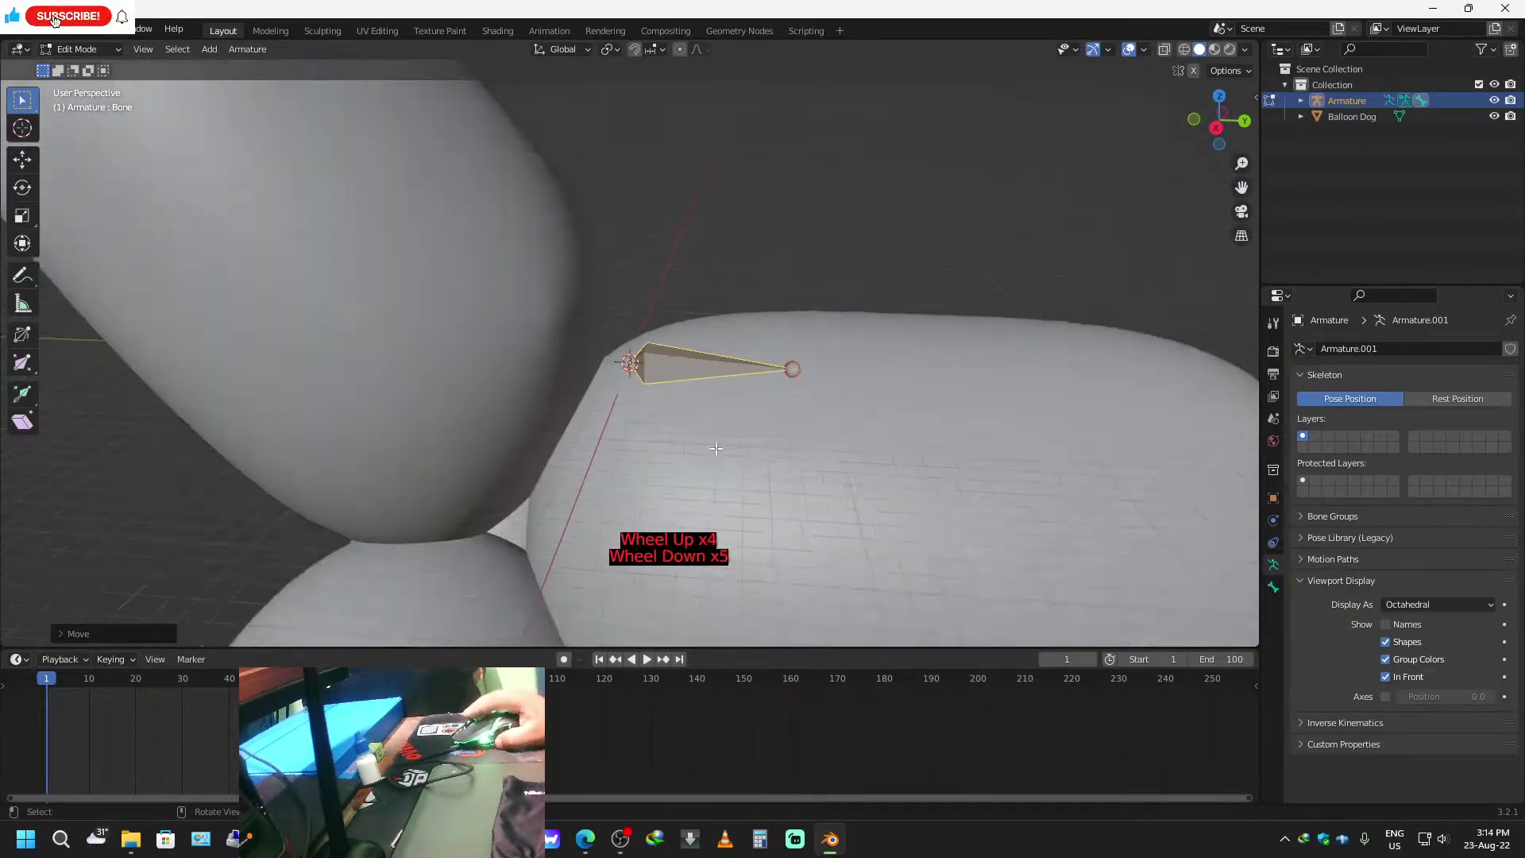
scroll(832, 446, down, 2)
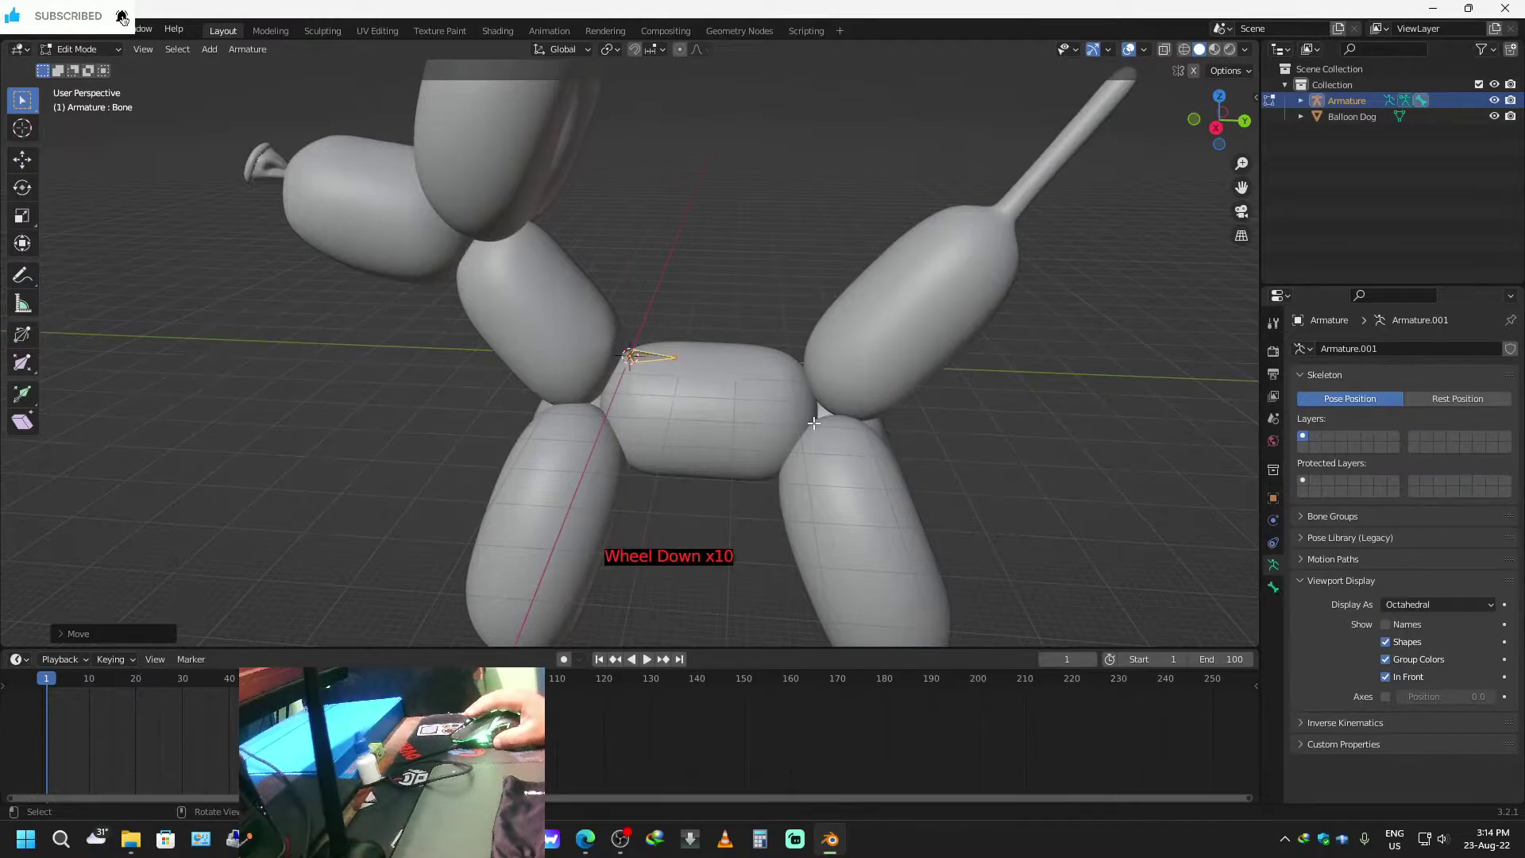
key(s)
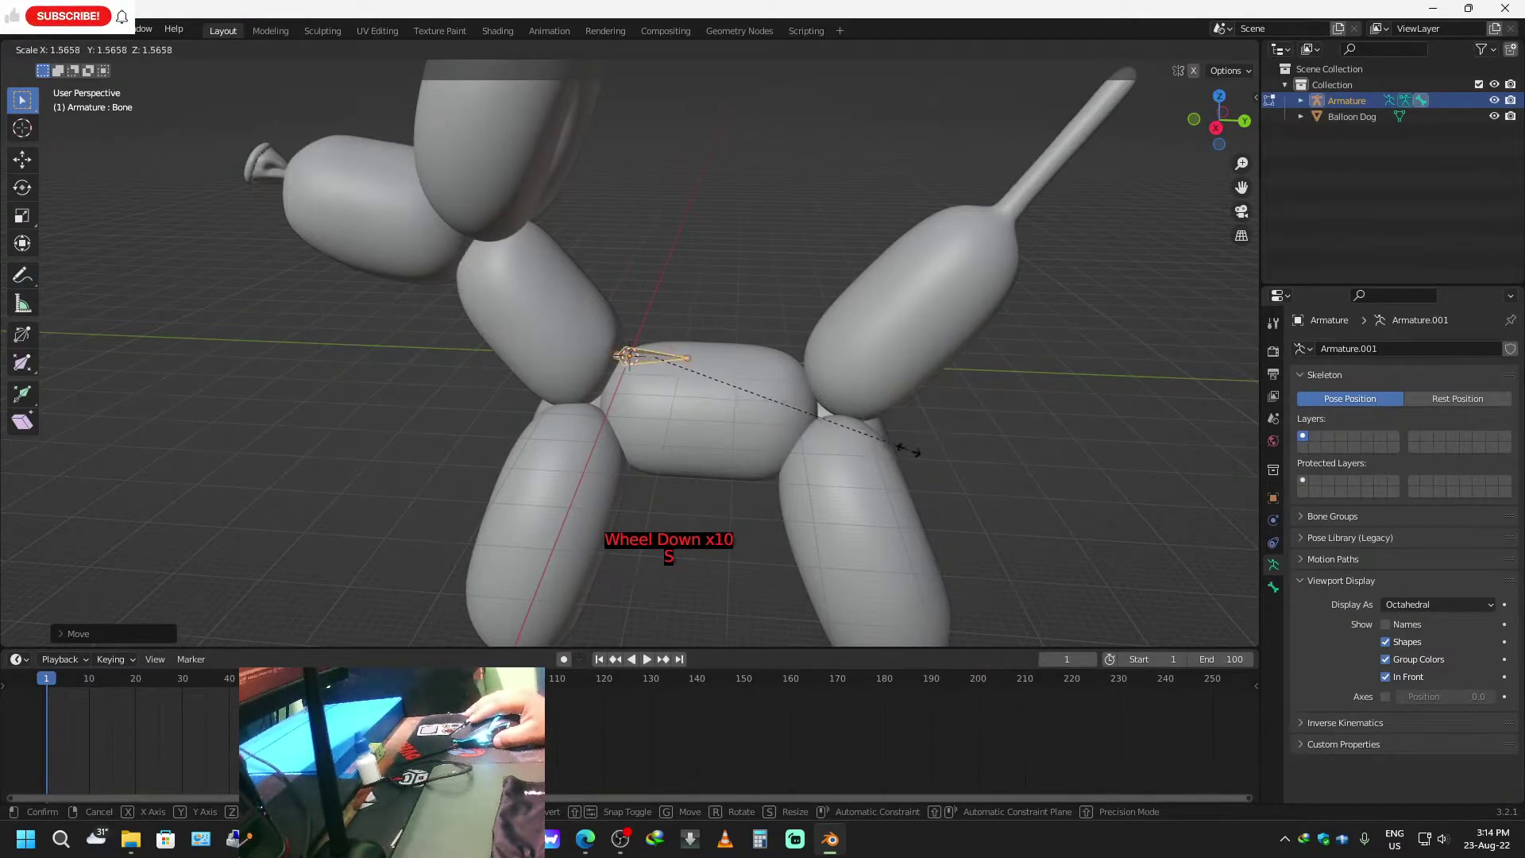
key(Escape)
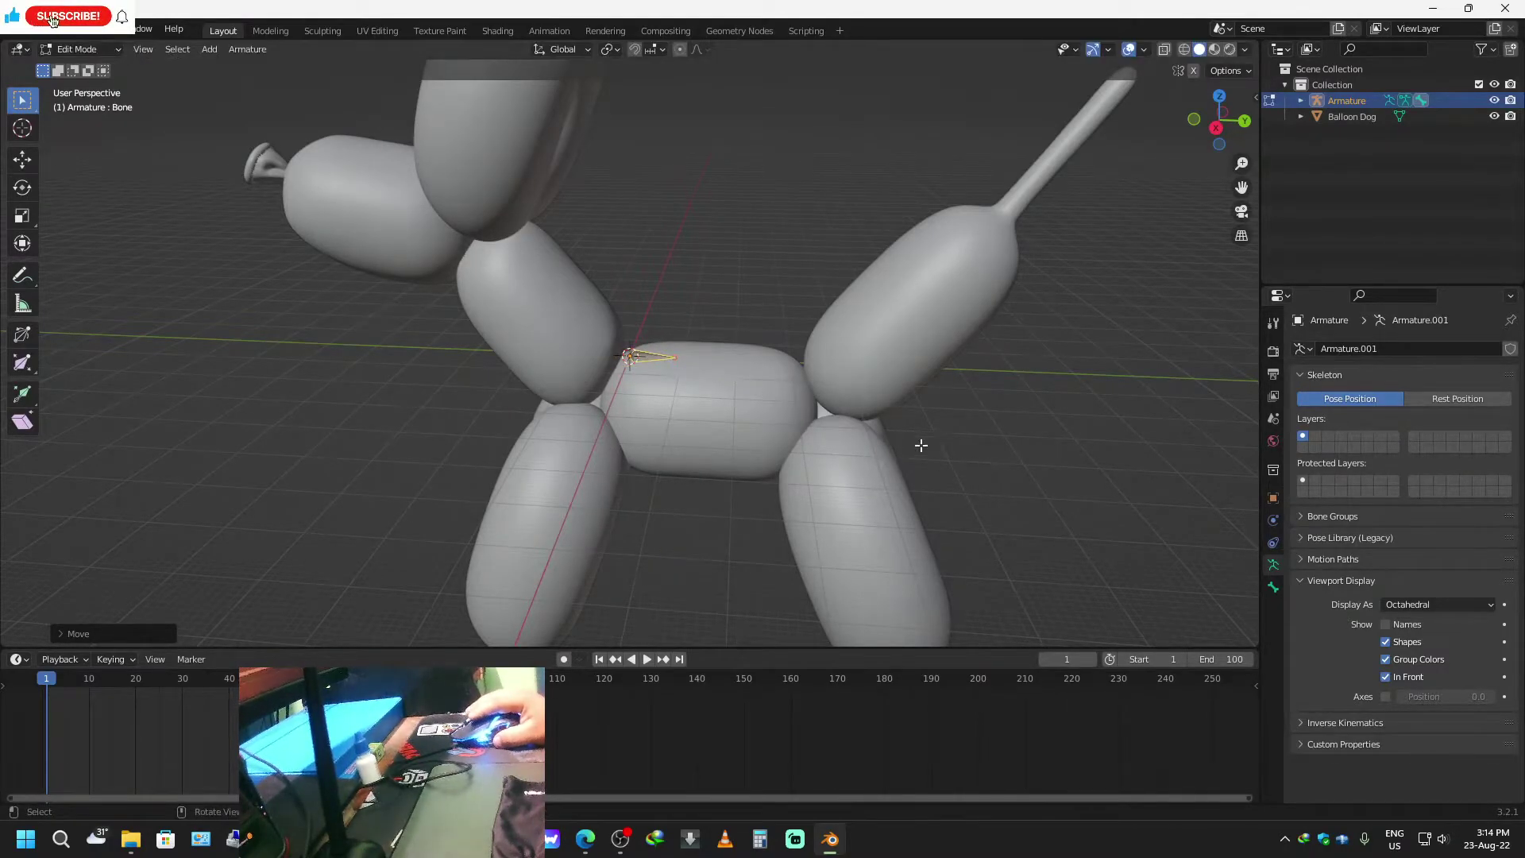
key(ctrl+z)
key(ctrl+z)
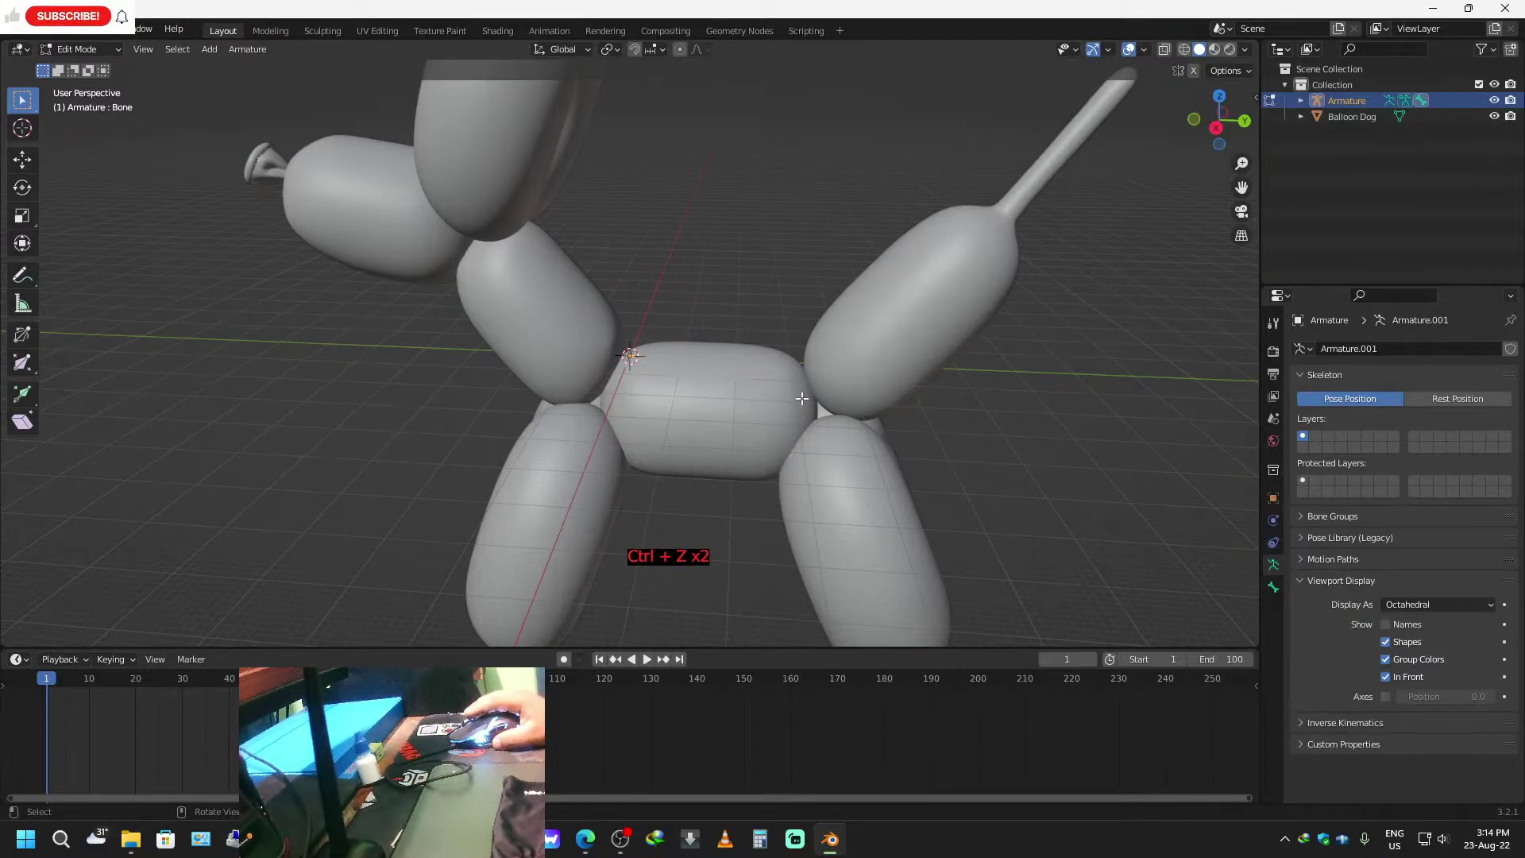
Set the pivot point to 3D Cursor and scale the bone up until it spans the top of the torso.
key(period)
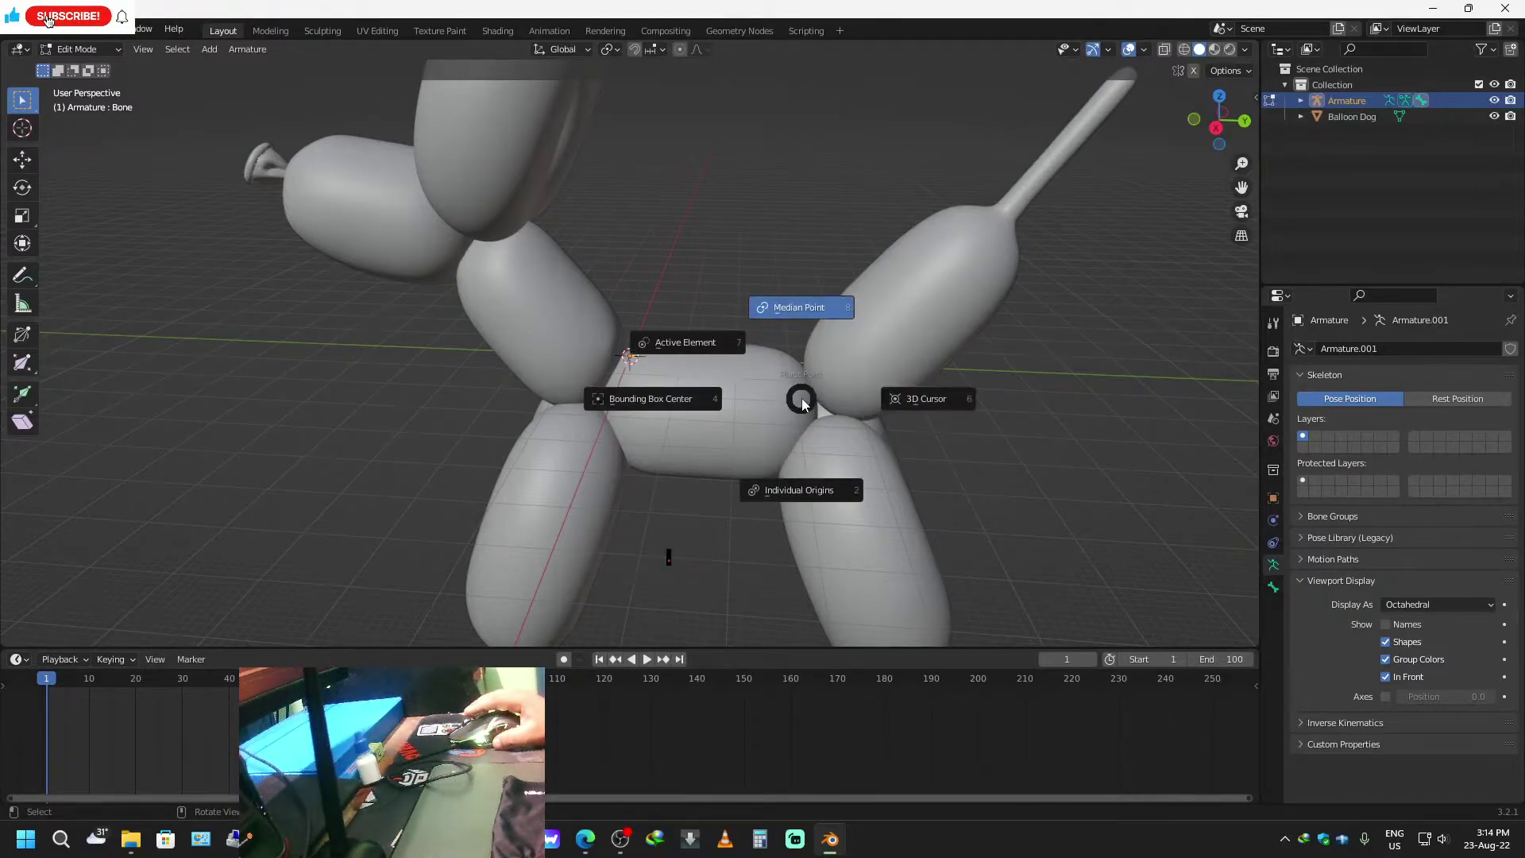
click(947, 399)
key(s)
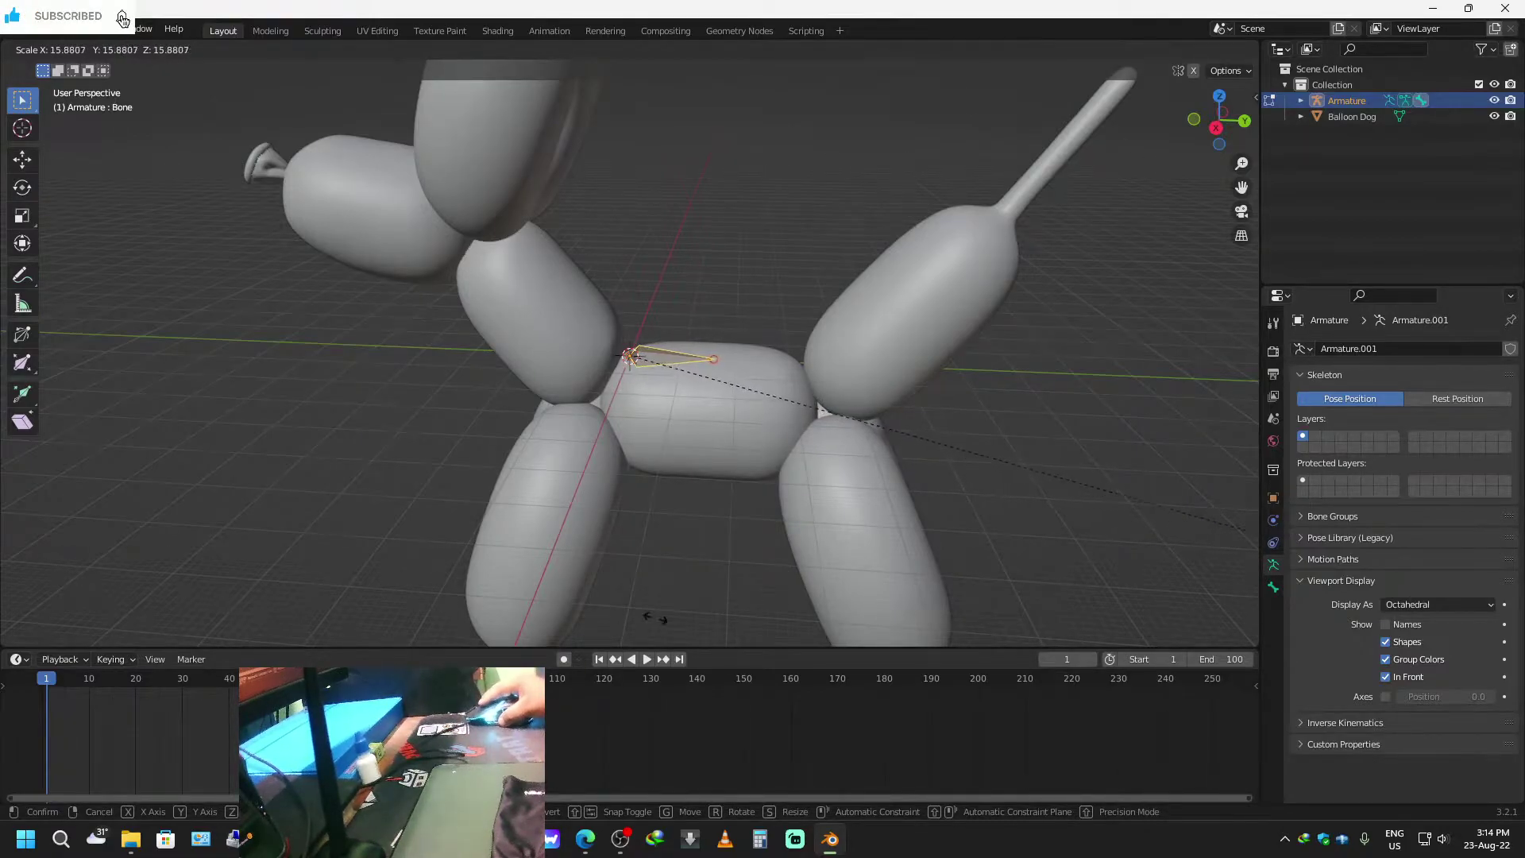
click(824, 527)
mouse_move(1009, 488)
middle_down()
mouse_move(936, 501)
mouse_move(796, 480)
mouse_move(879, 412)
mouse_move(1036, 446)
mouse_move(898, 549)
mouse_move(1008, 470)
mouse_move(987, 500)
middle_up()
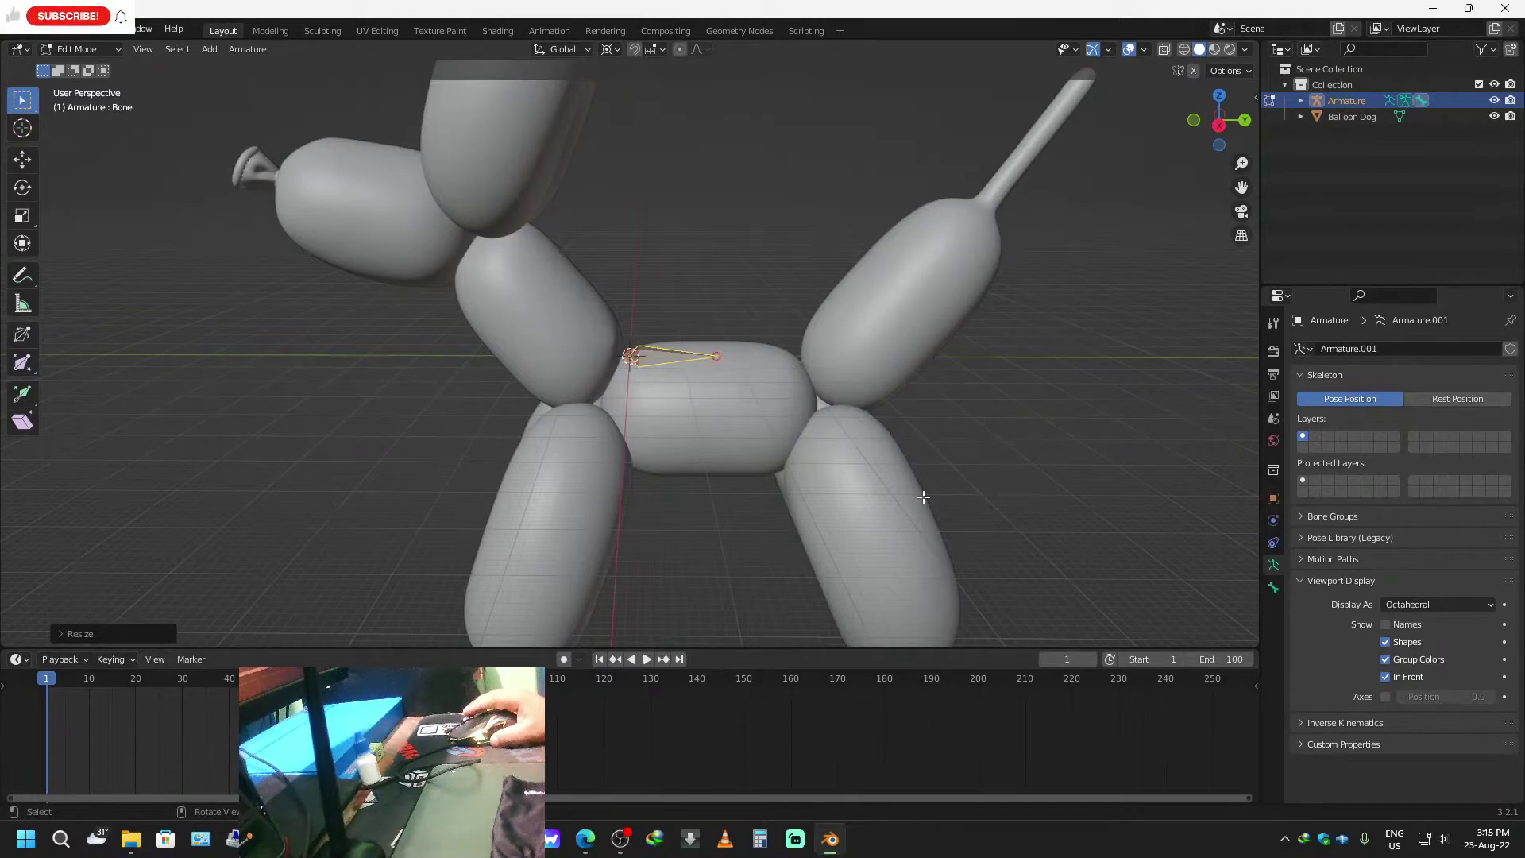
key(s)
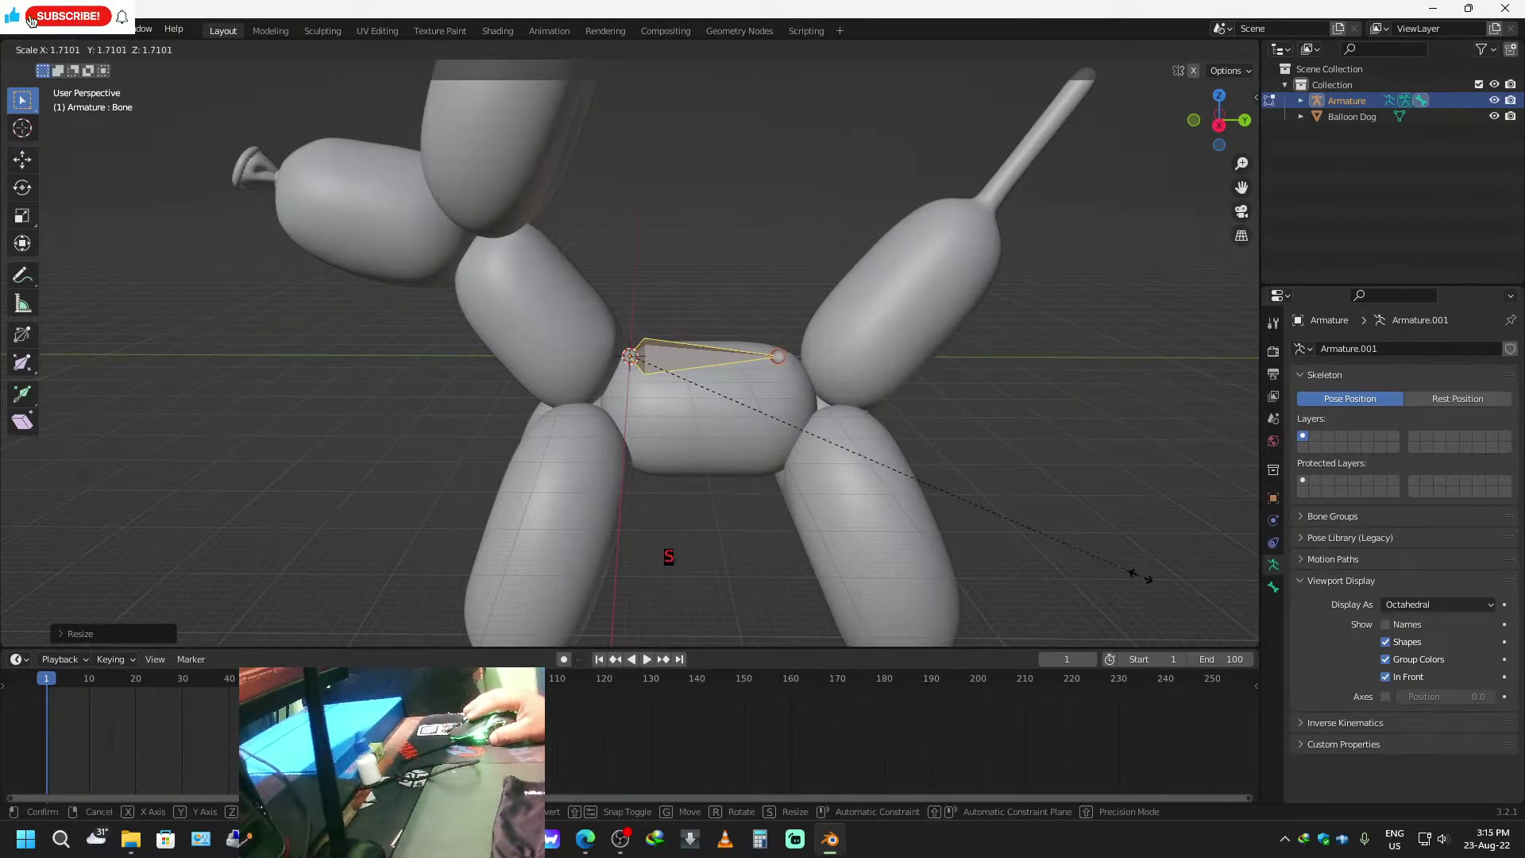
click(1129, 576)
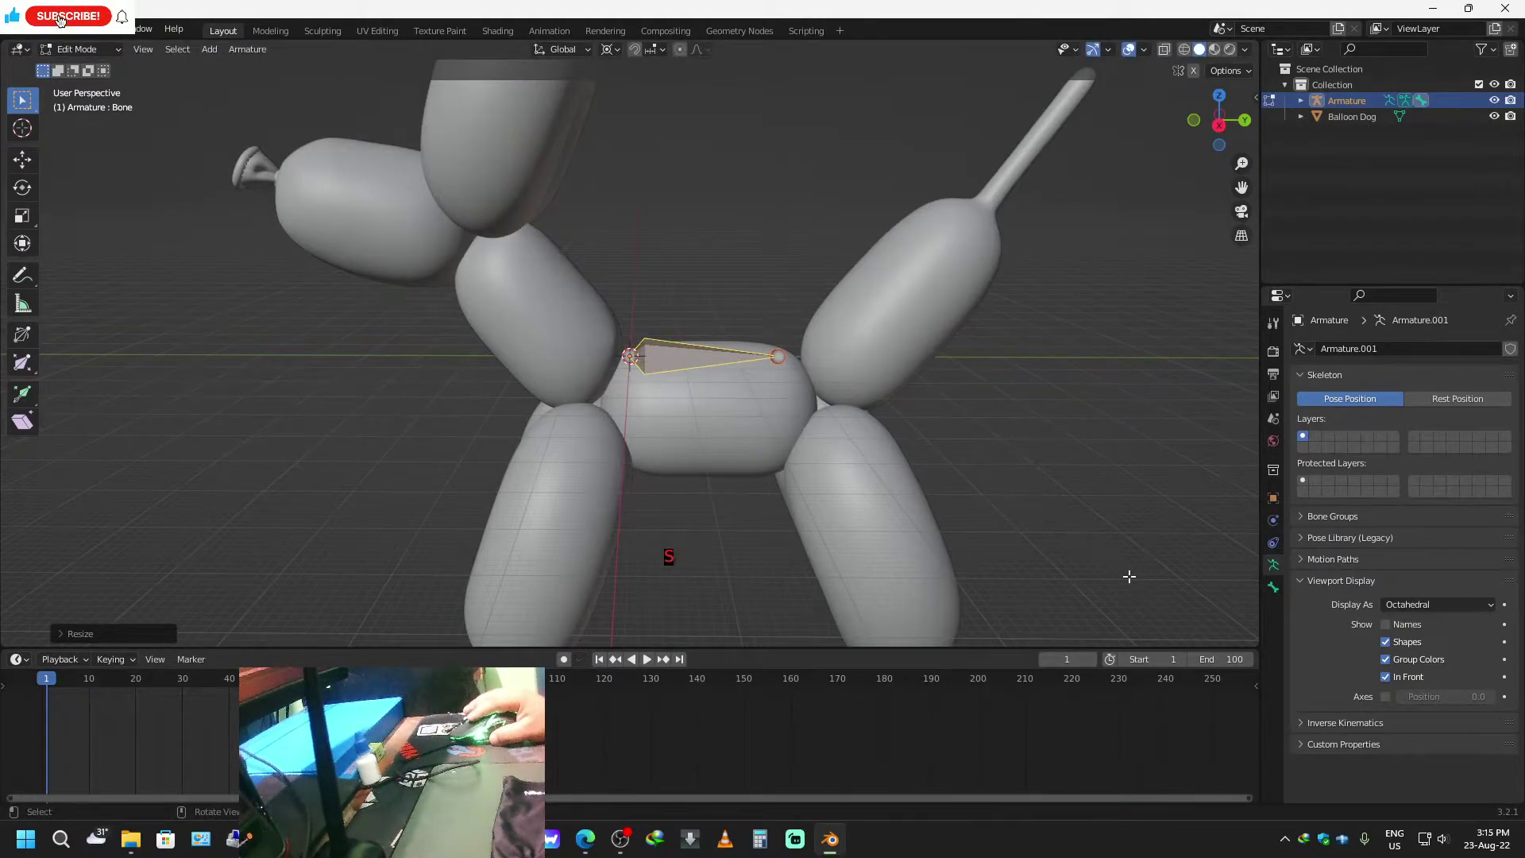
Extrude a bone from the rear end of the torso bone to the tail base, locking out the X axis.
click(794, 366)
middle_drag(990, 523, 1025, 445)
key(e)
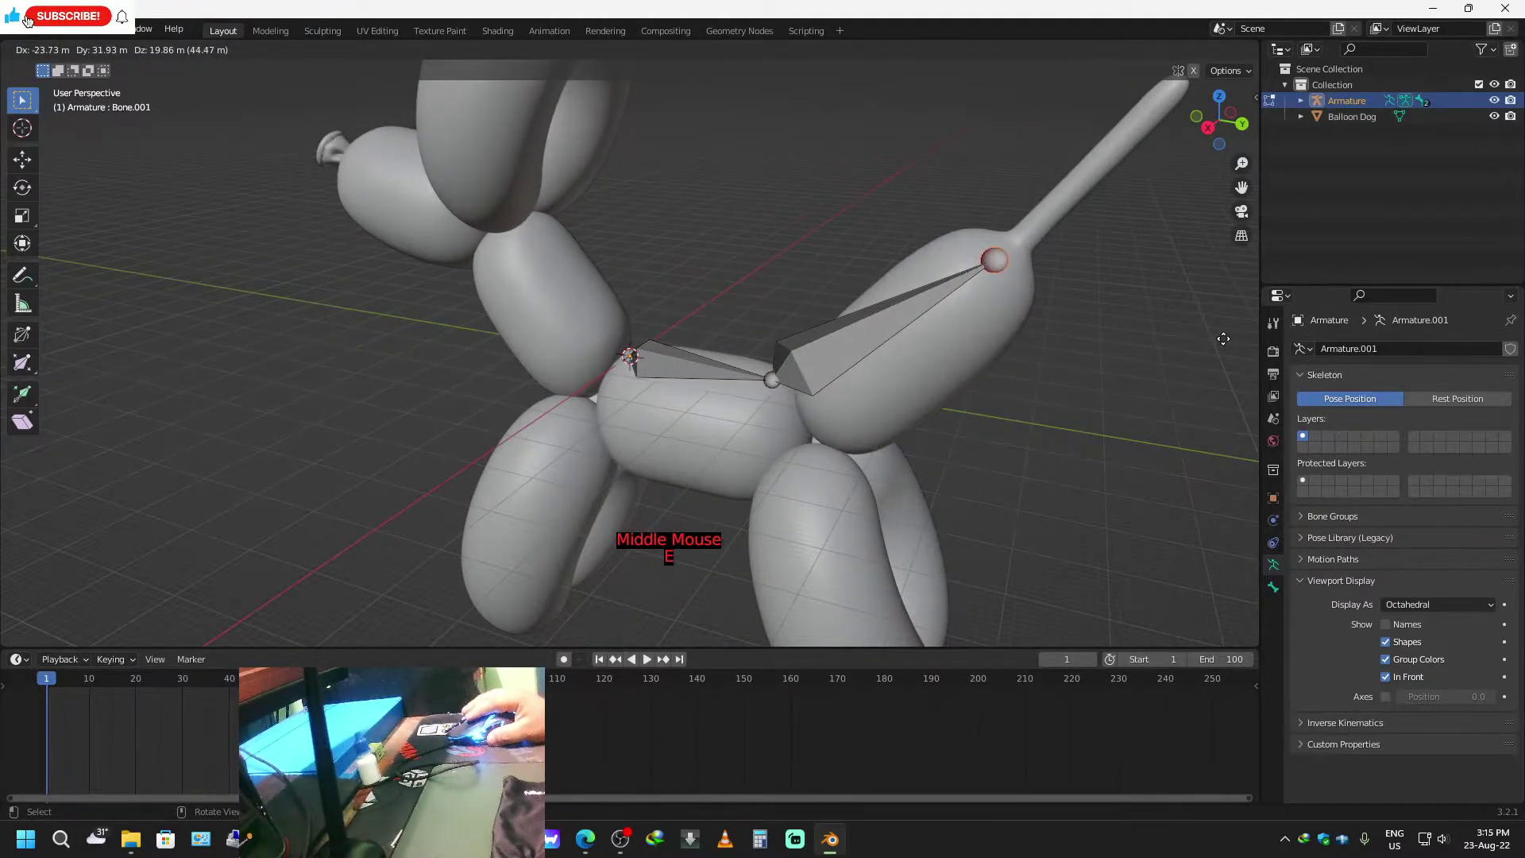
key(y)
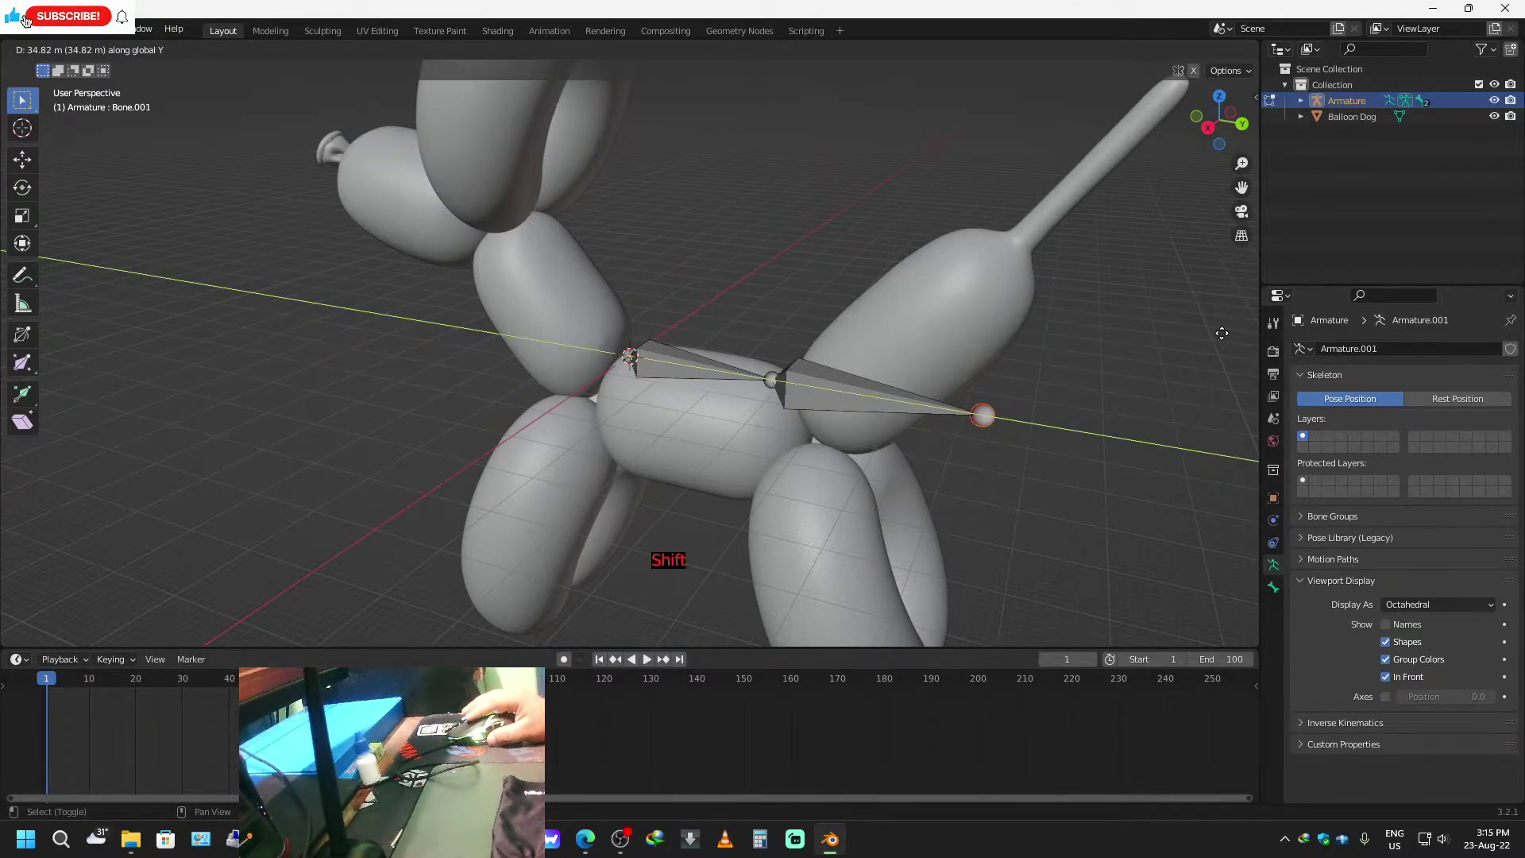
key(shift+x)
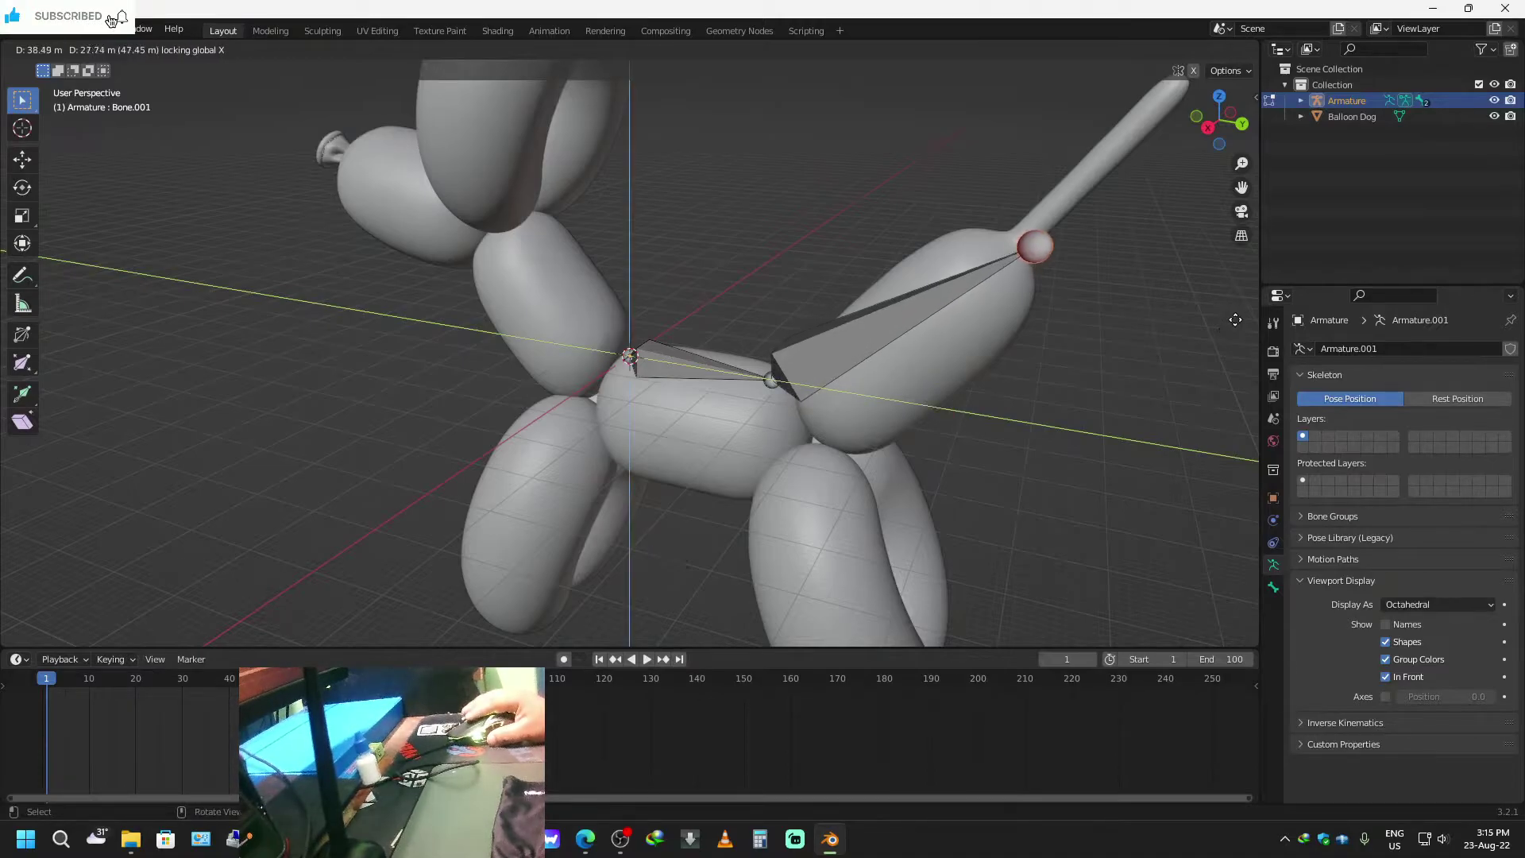
click(1213, 324)
Extrude a tail bone about 29 m long from the tail base to the tail tip, locking out the X axis.
middle_drag(1213, 324, 1068, 412)
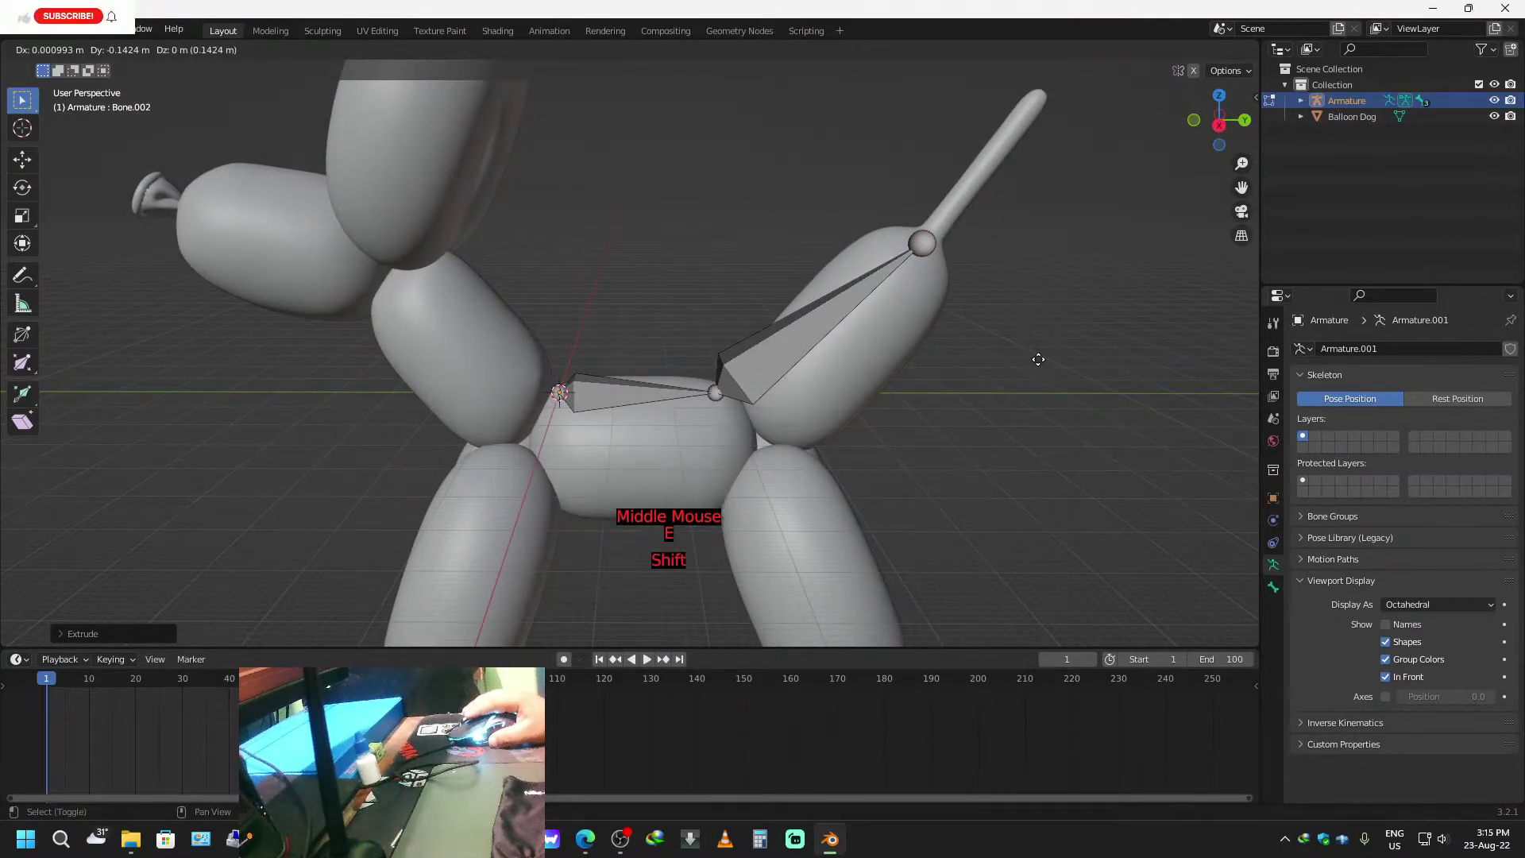
key(shift+e)
key(shift+x)
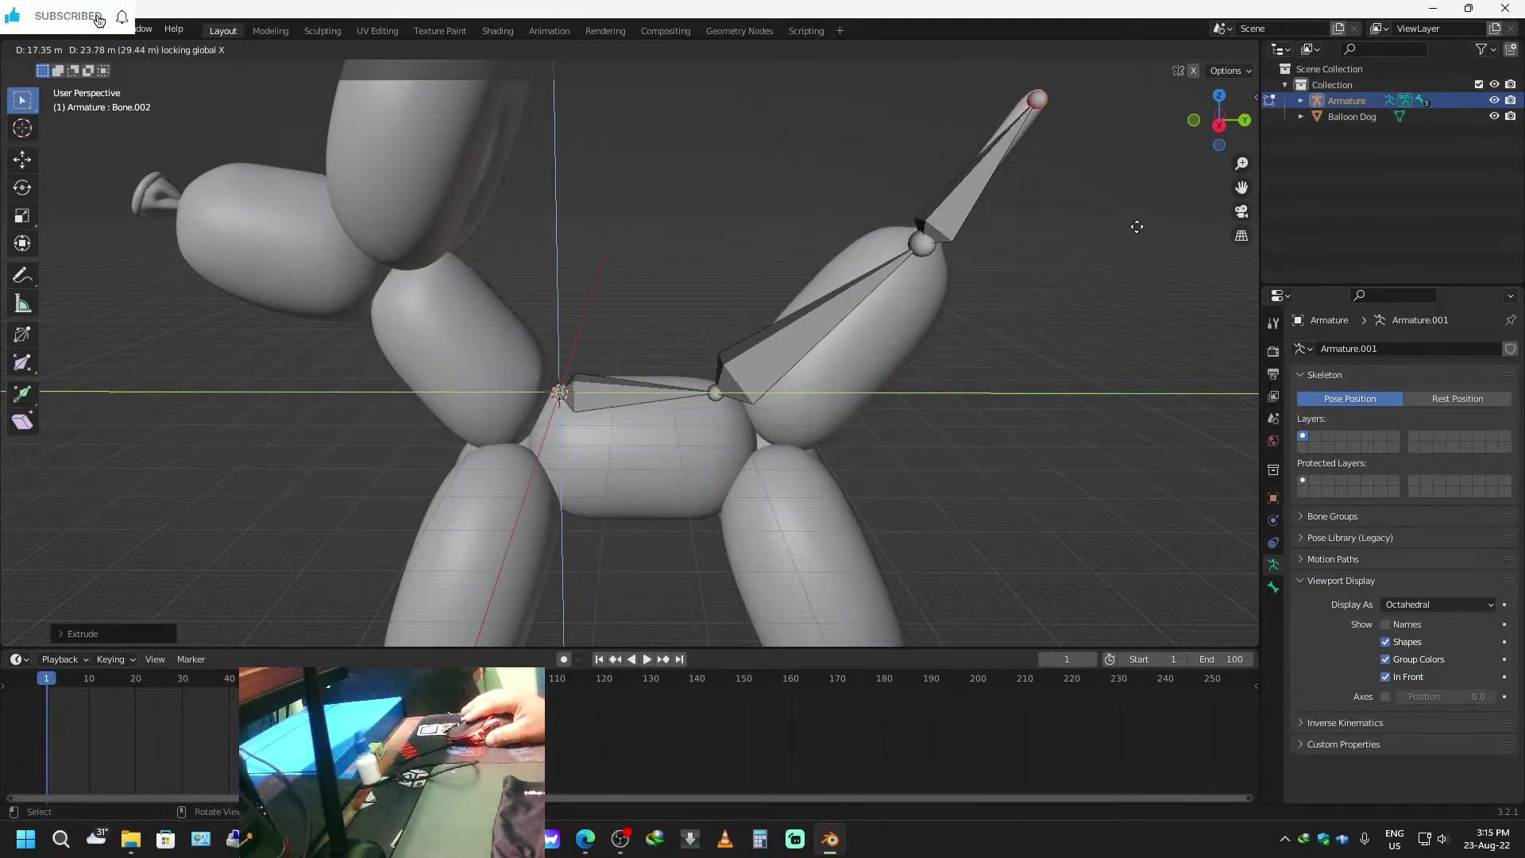
click(1132, 232)
Extrude a bone from the hip joint down to the bottom of the rear legs, locking out the X axis.
shift+middle_drag(837, 591, 854, 421)
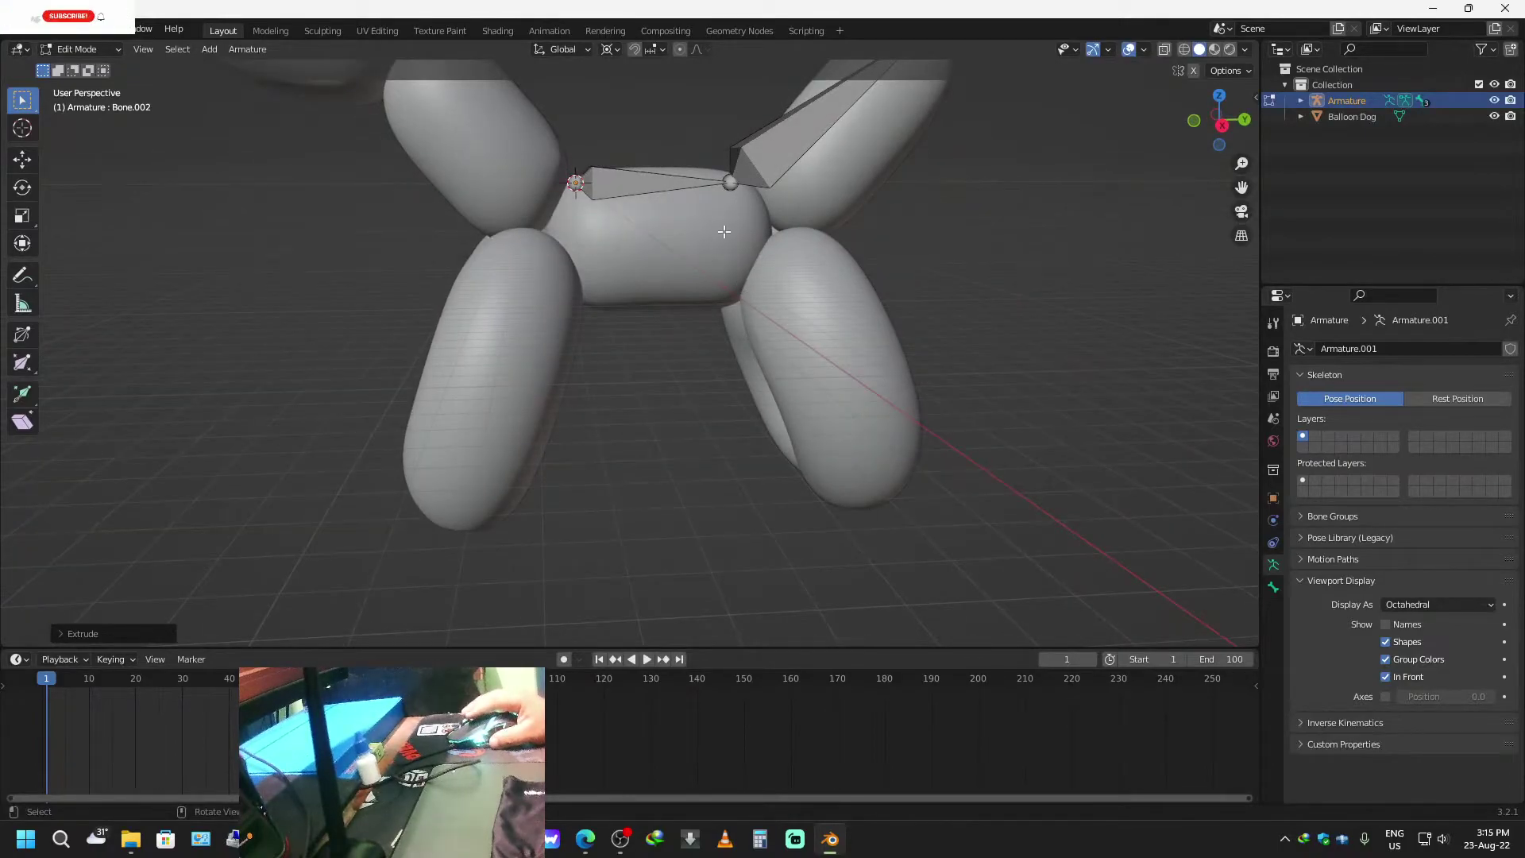
click(731, 184)
key(e)
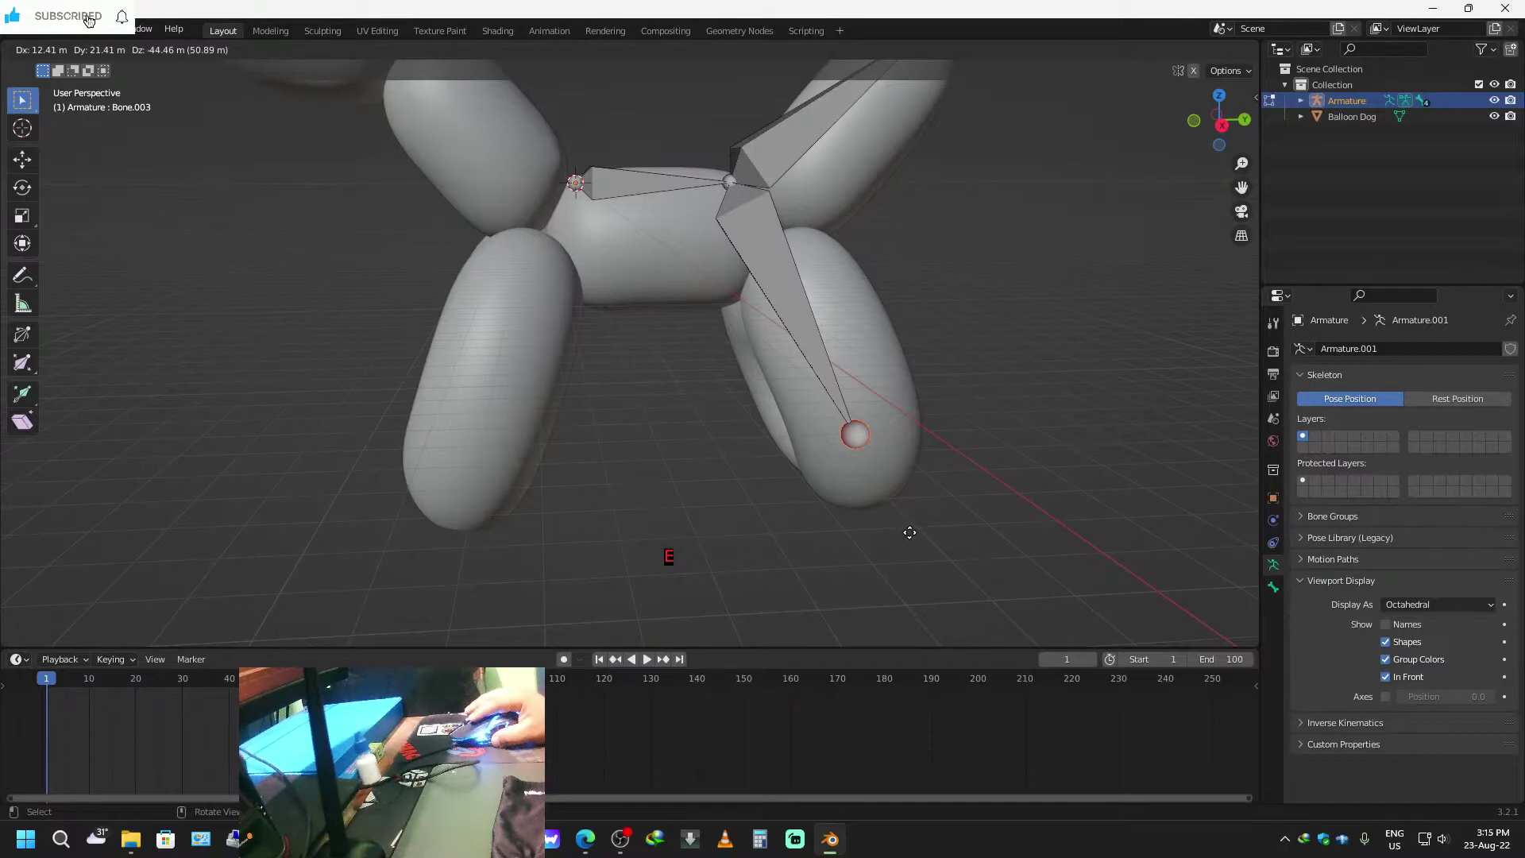
key(shift+z)
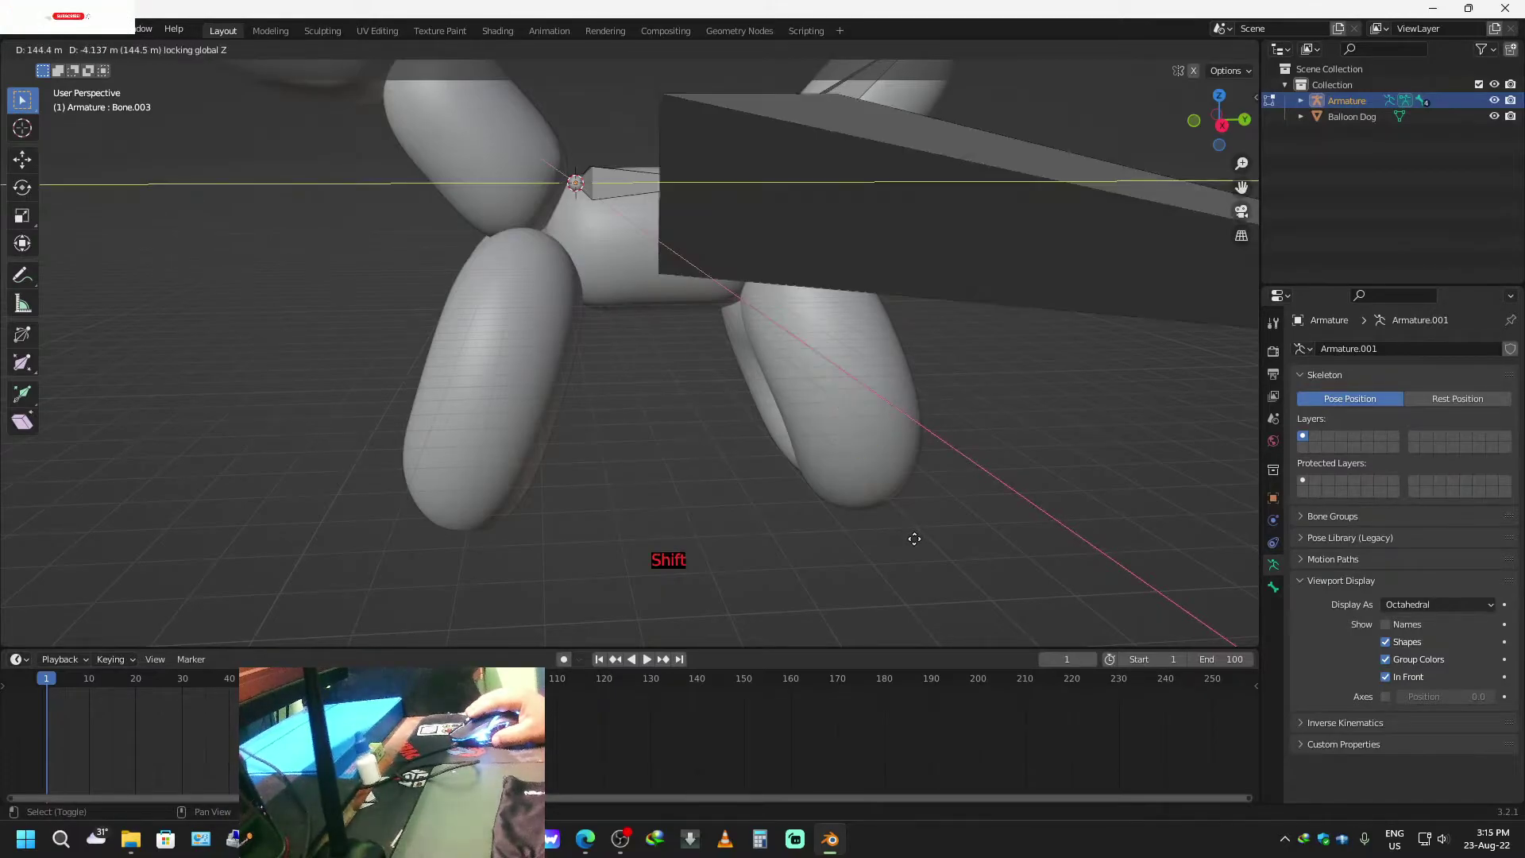
key(shift+x)
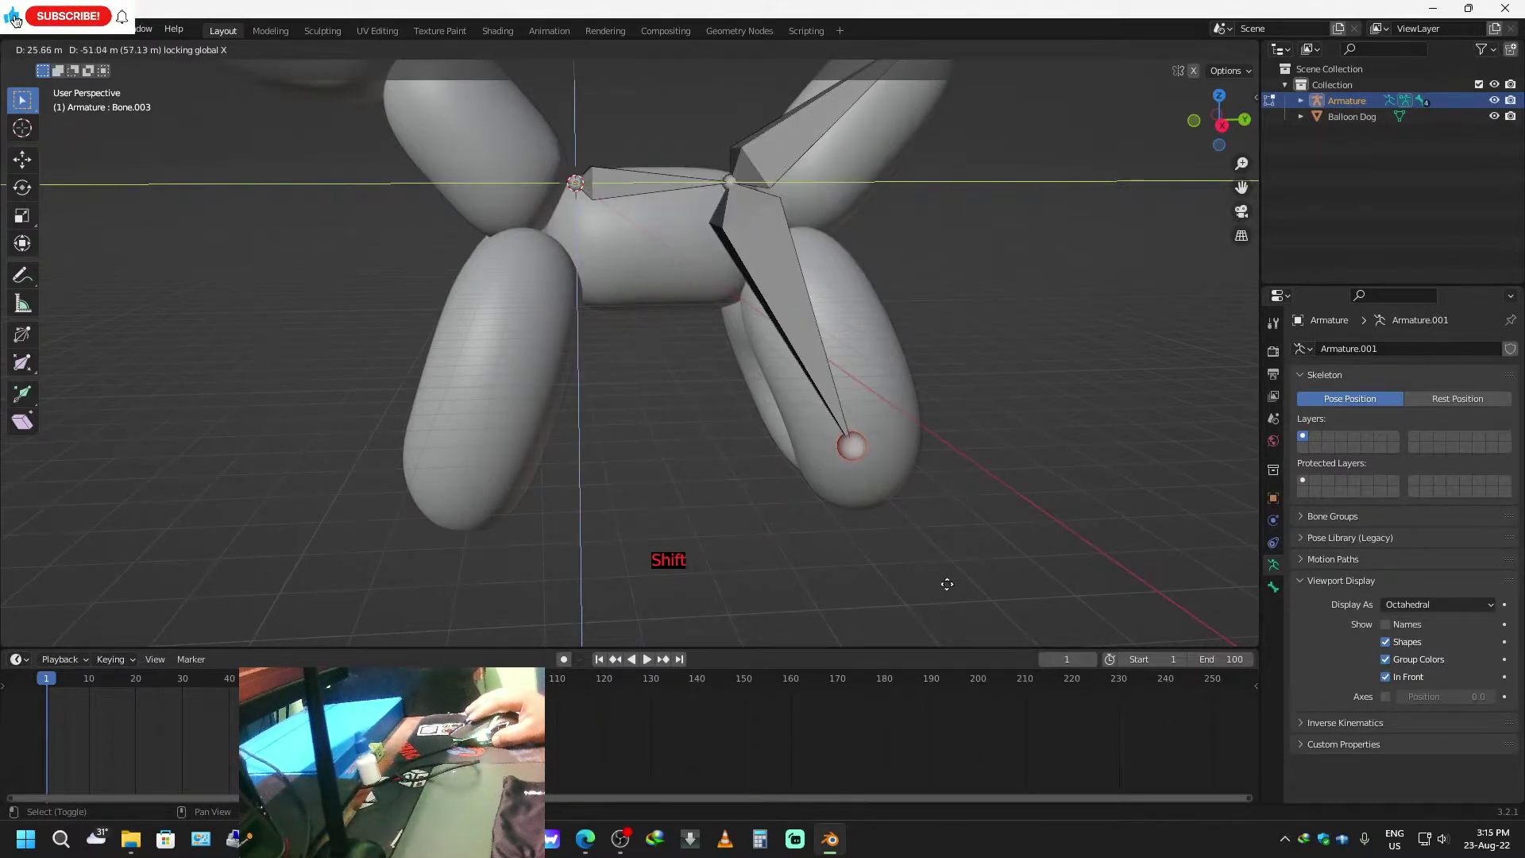
click(972, 609)
Move the leg bone's lower end along X toward the +X rear leg and scale it back to knee height.
middle_drag(972, 609, 874, 548)
scroll(873, 548, down, 2)
shift+middle_drag(699, 525, 778, 523)
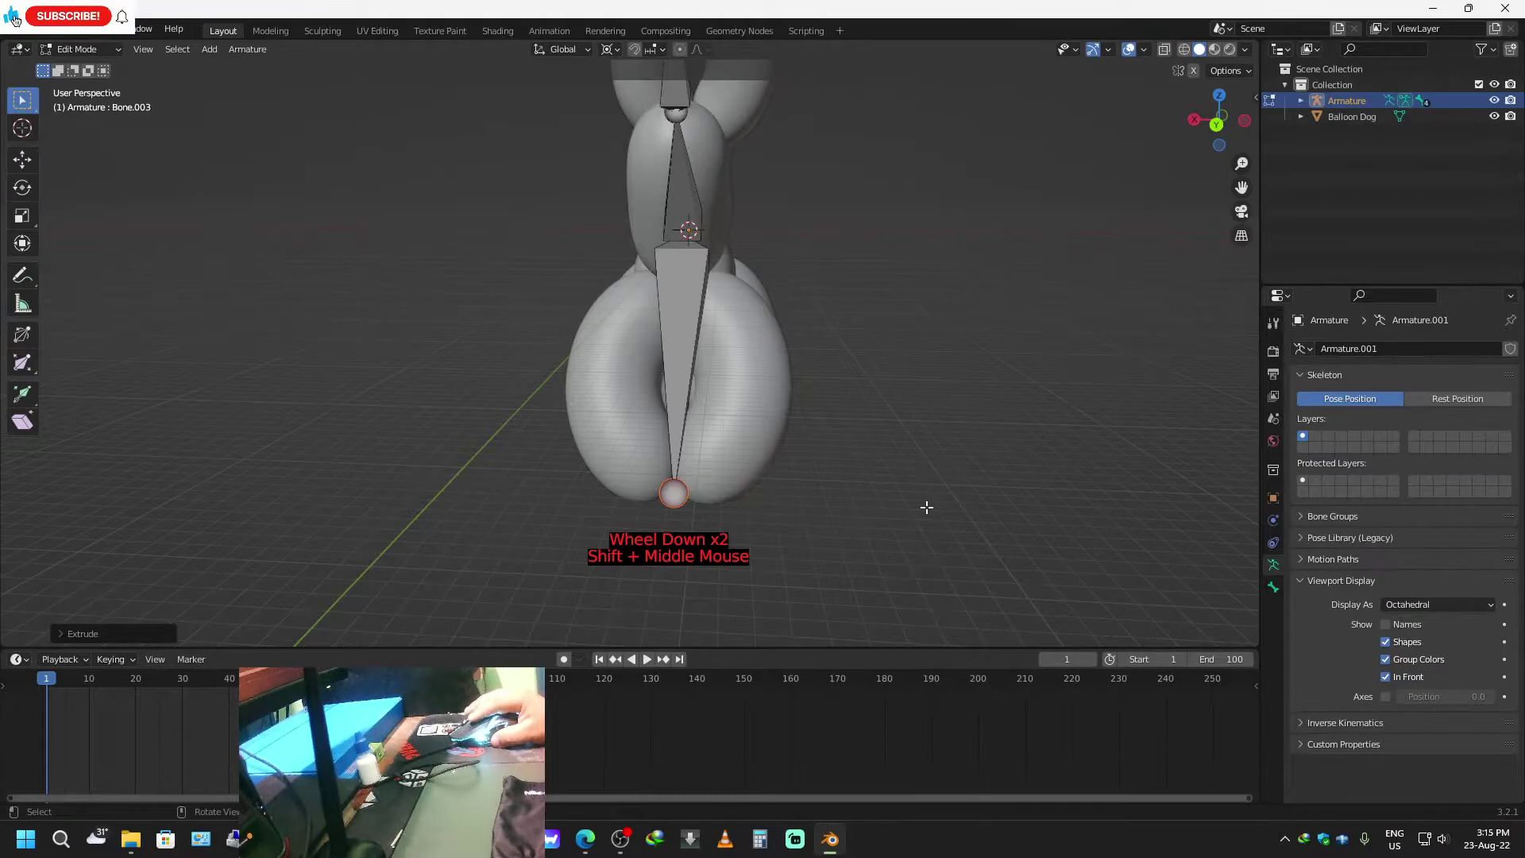
key(r)
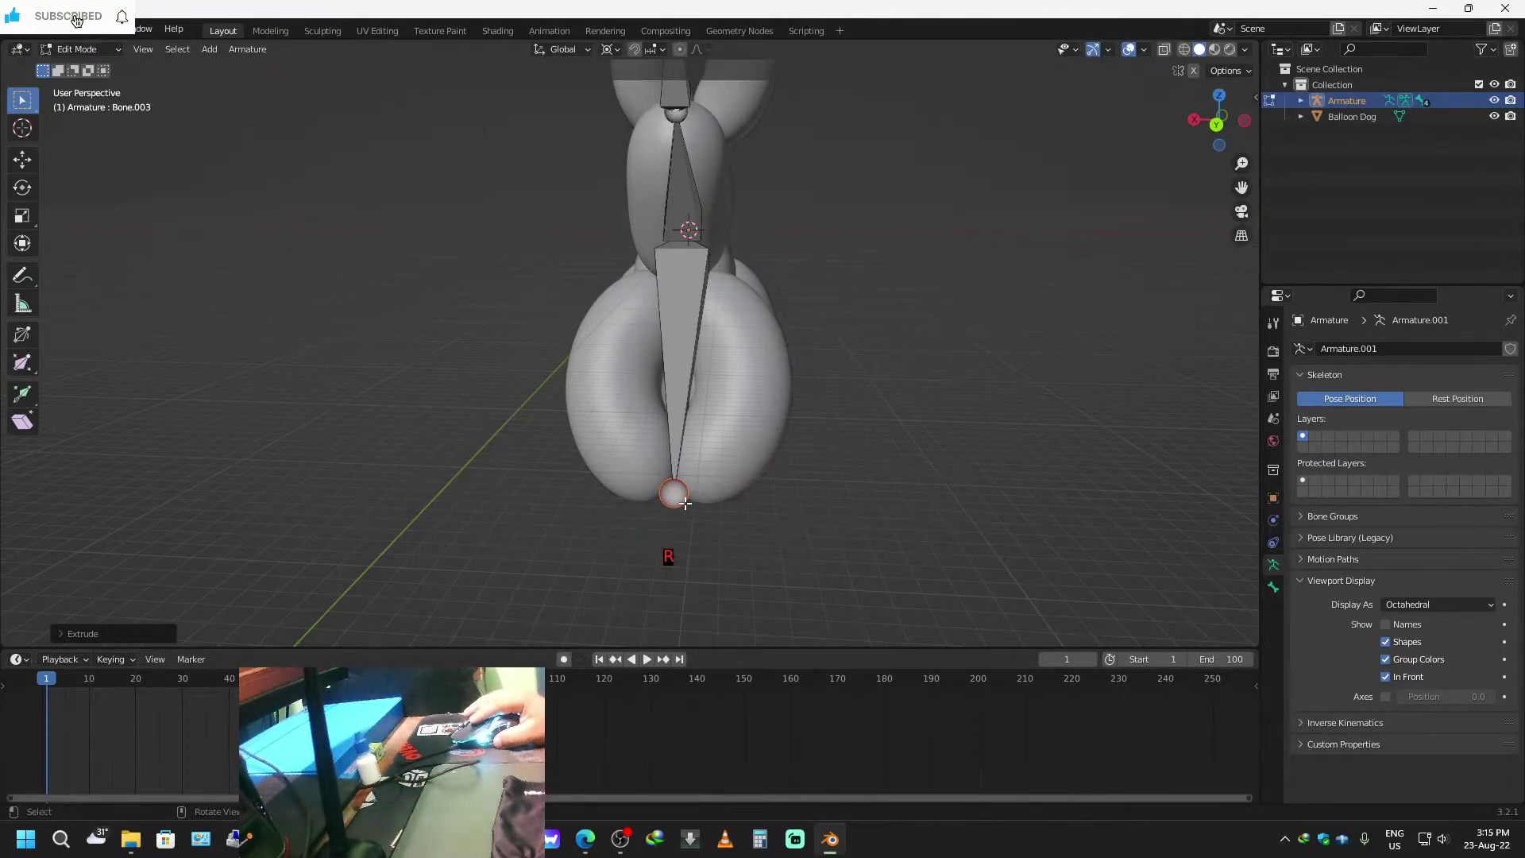
click(688, 504)
key(g)
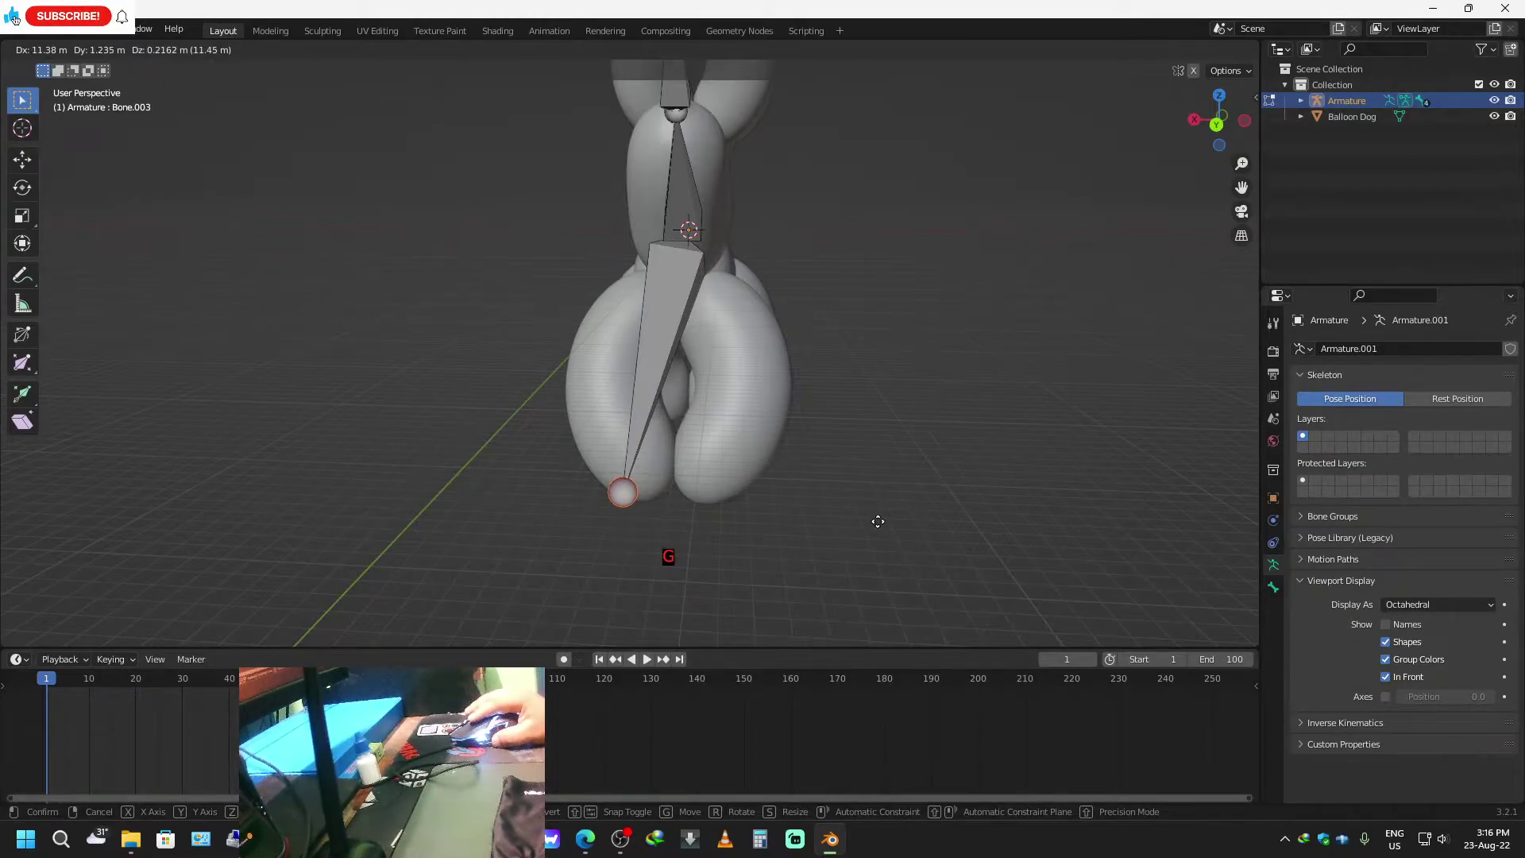
key(x)
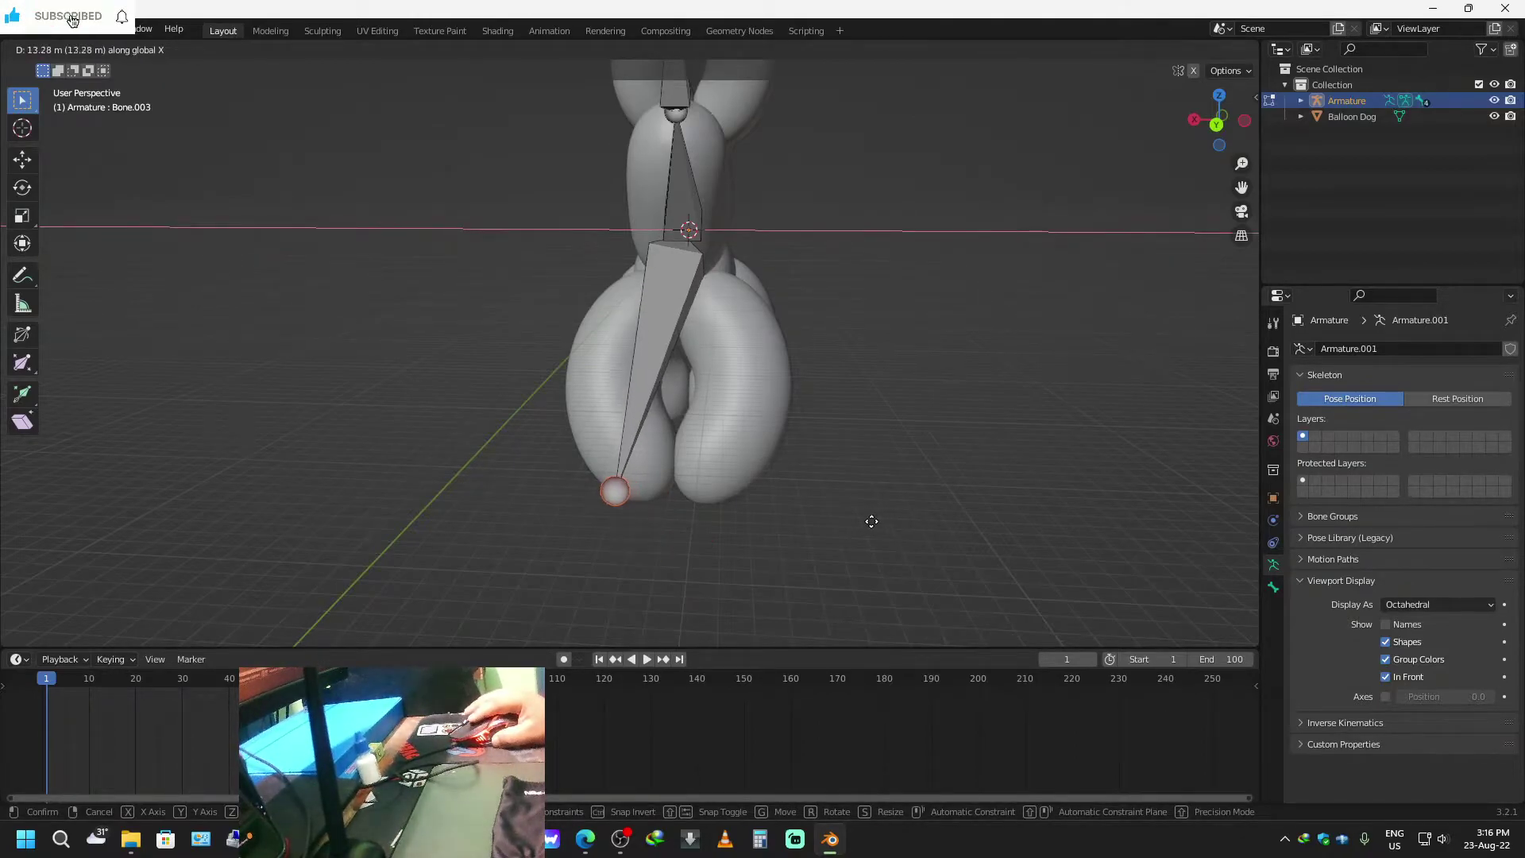
click(845, 419)
key(s)
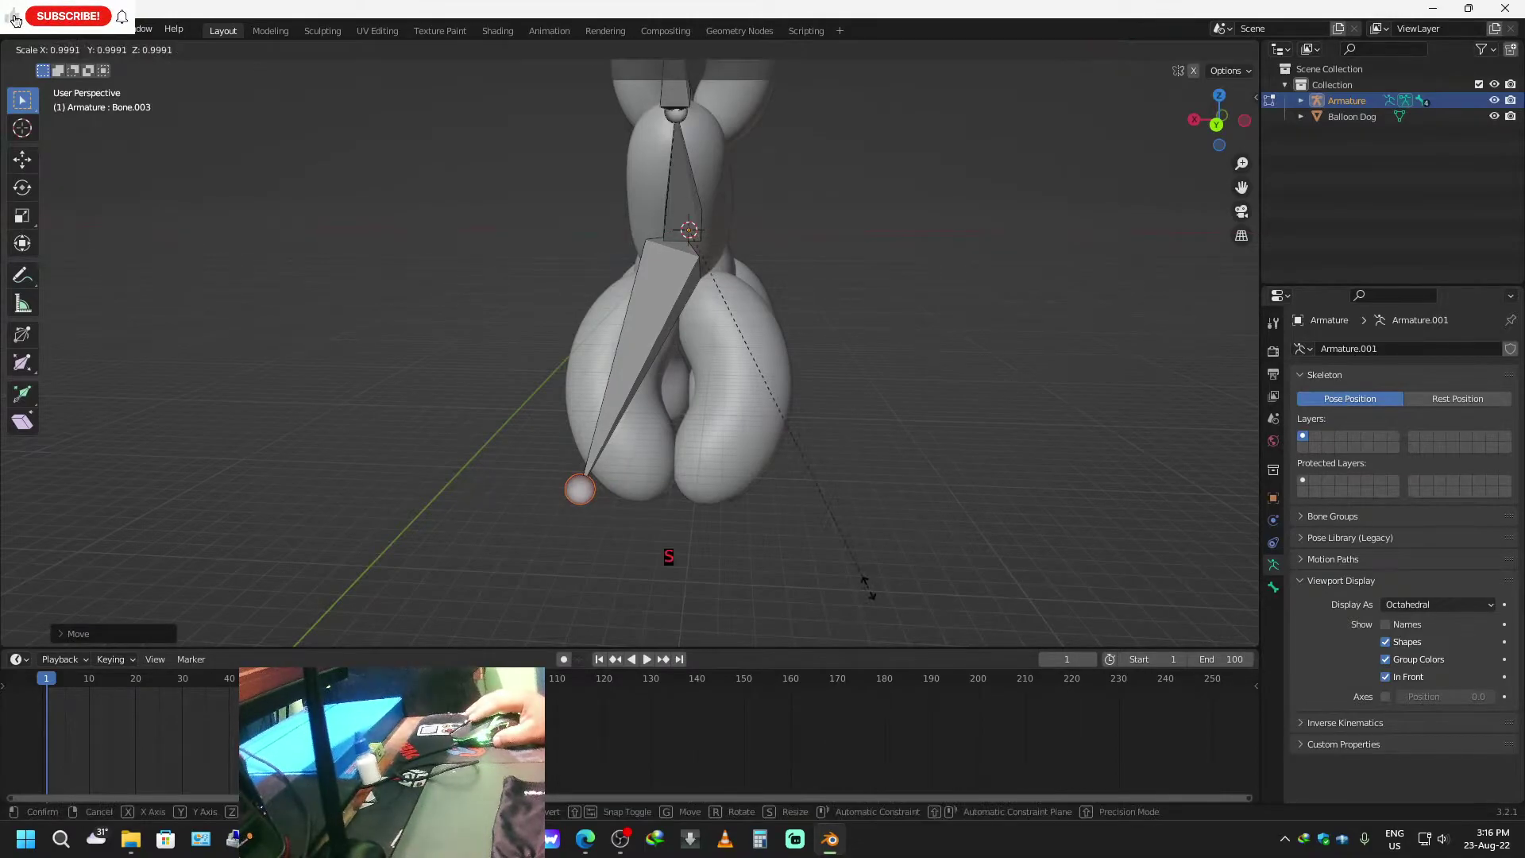
click(763, 467)
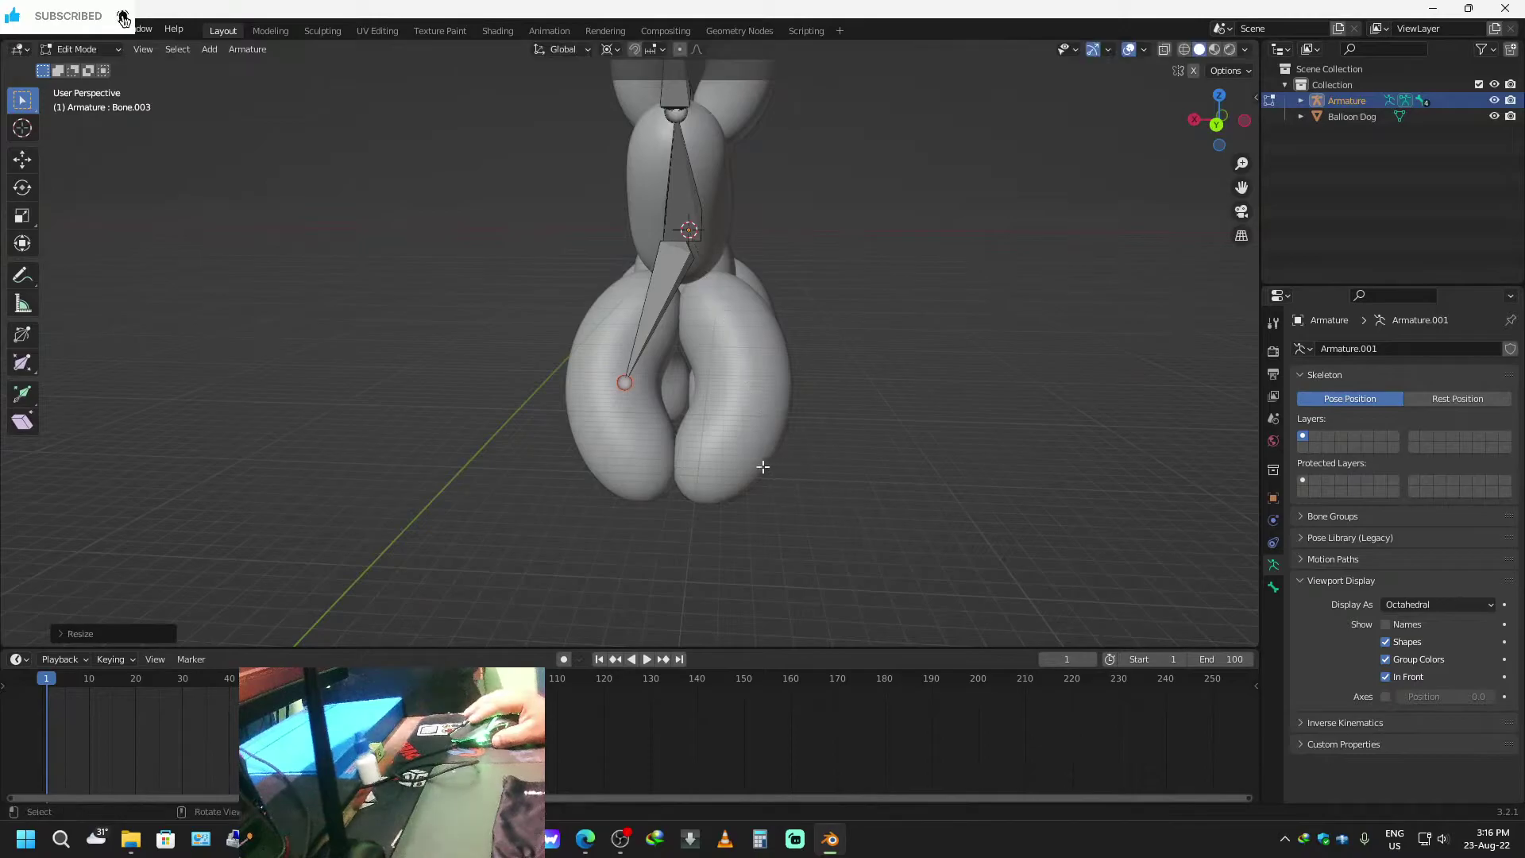
Extrude a lower leg bone from the knee joint to the foot of the +X rear leg.
click(636, 395)
key(e)
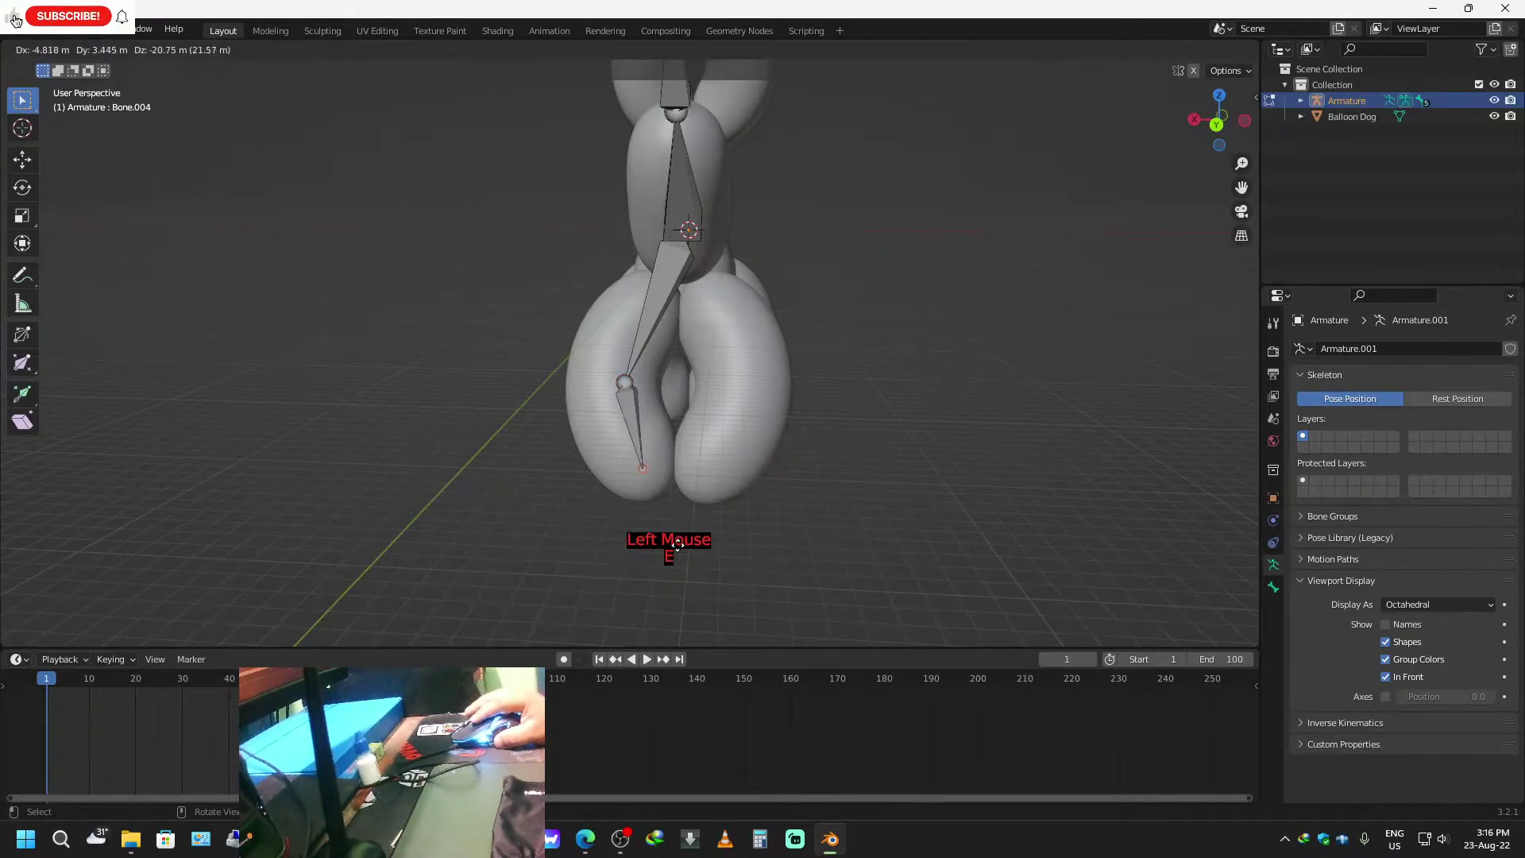
click(677, 548)
Align the +X rear leg's foot and knee joints with the leg mesh in the right orthographic view.
mouse_move(753, 606)
middle_down()
mouse_move(579, 548)
mouse_move(553, 588)
mouse_move(613, 585)
mouse_move(727, 620)
middle_up()
click(1194, 121)
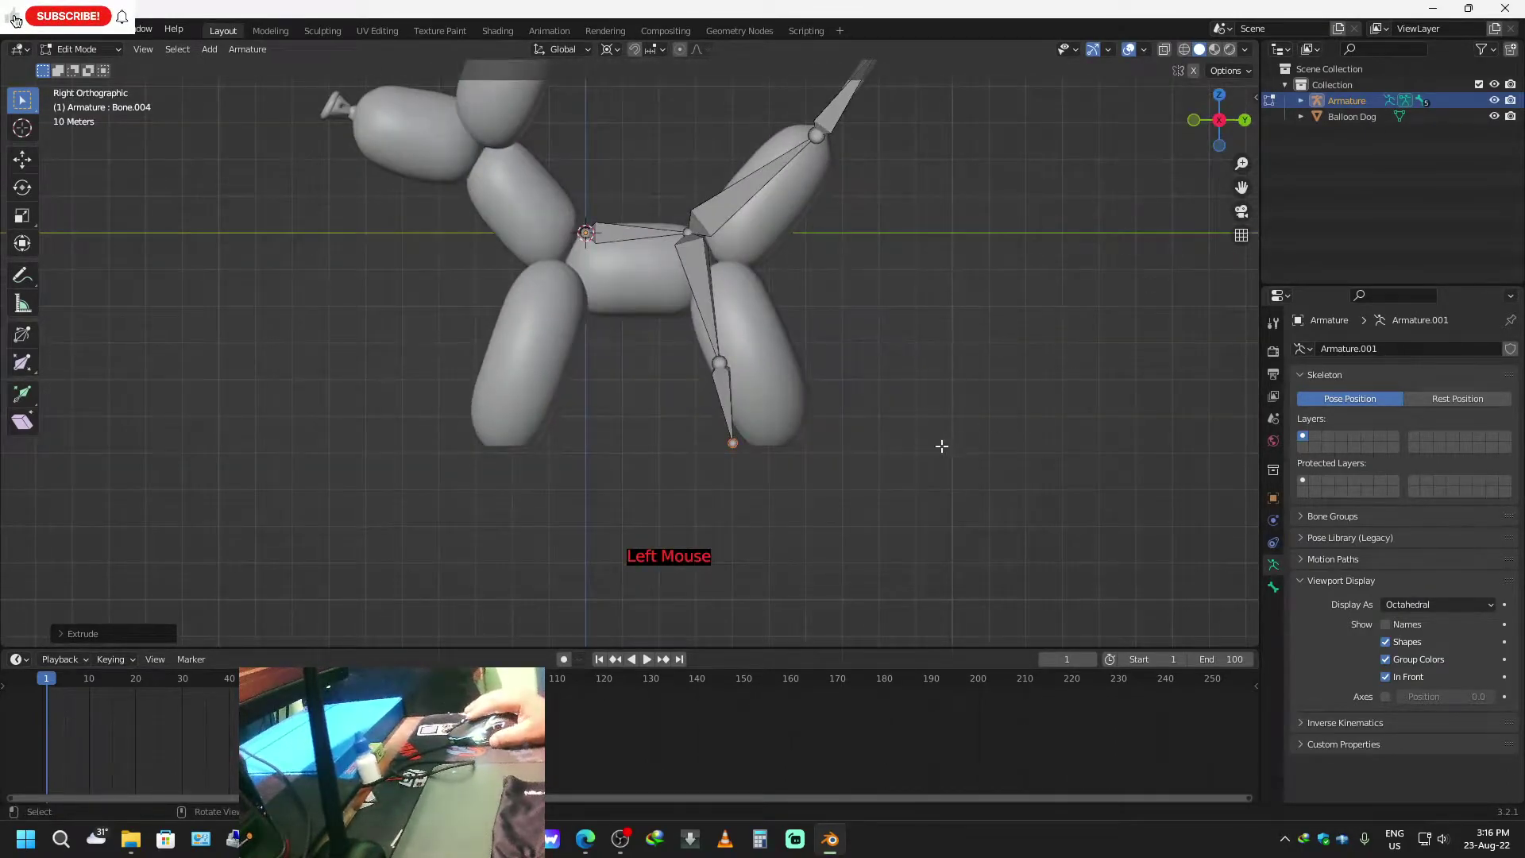
key(g)
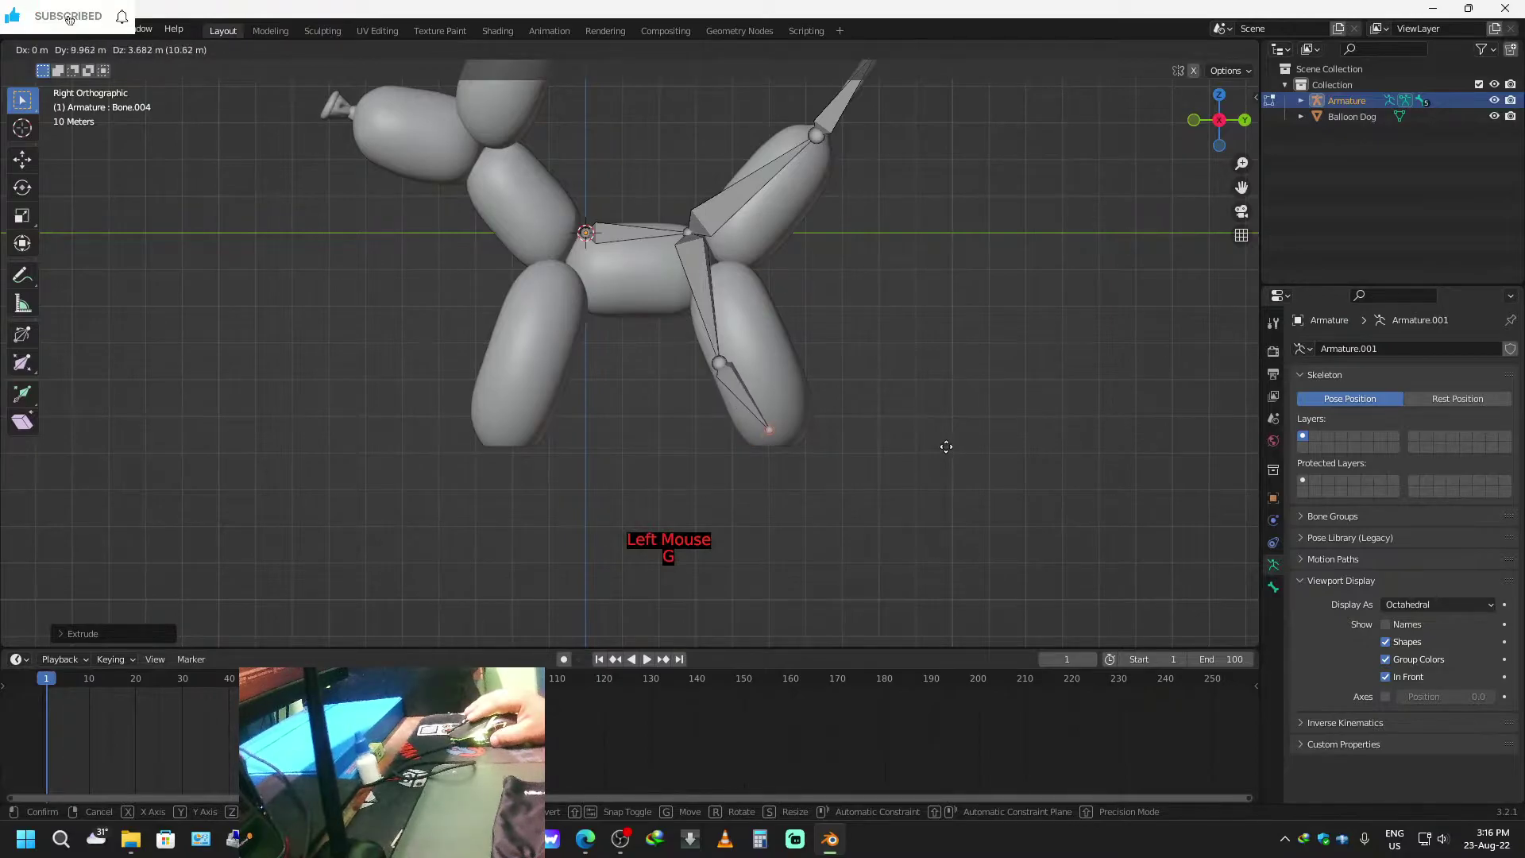
click(958, 446)
click(720, 365)
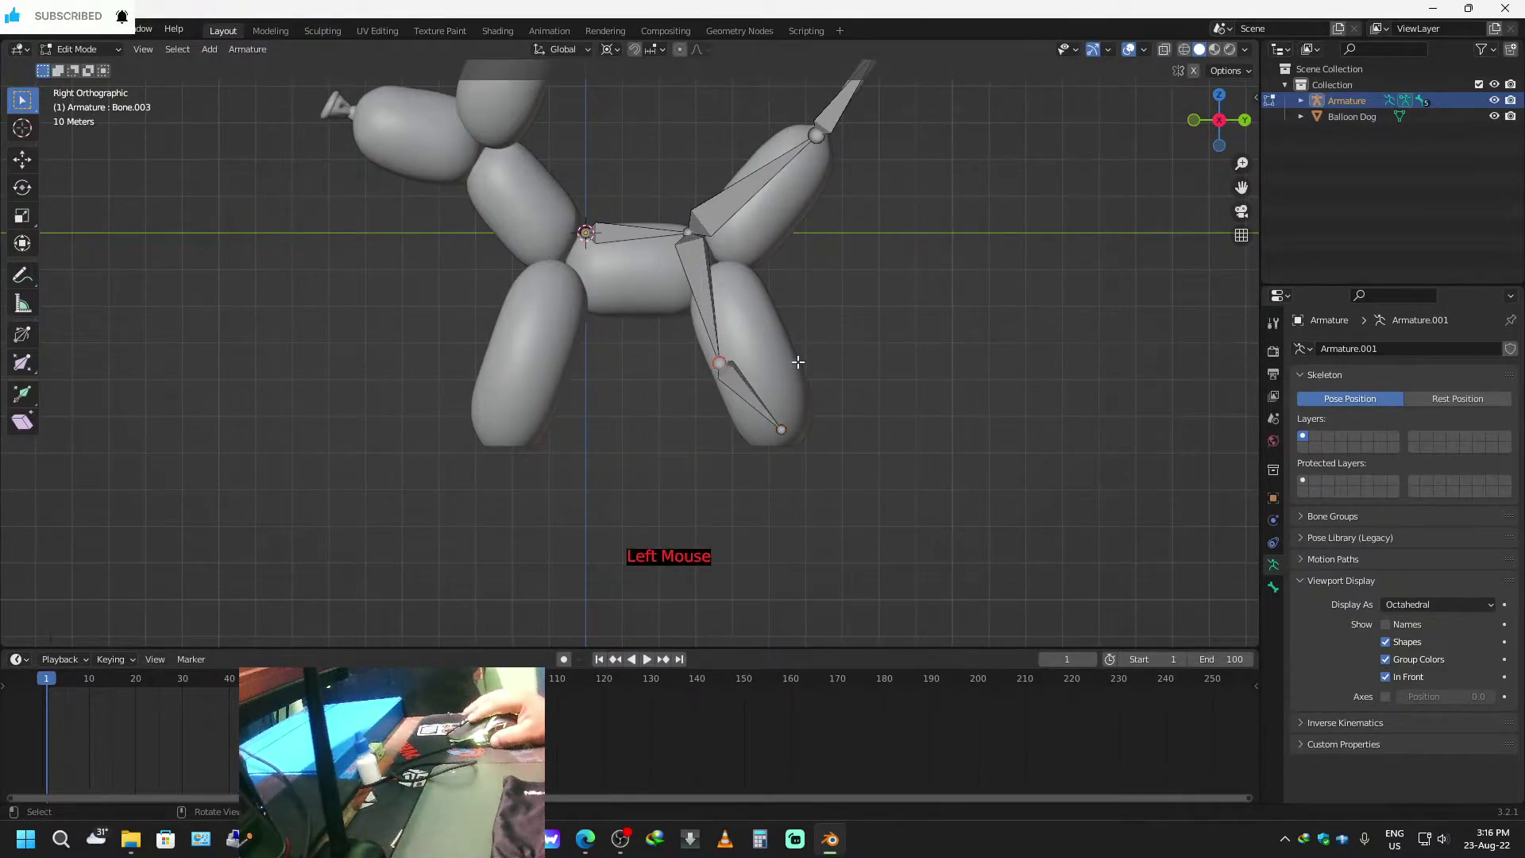
key(g)
click(821, 354)
Extrude a second upper leg bone from the hip joint and move its end to the -X rear leg's knee in back view.
middle_drag(952, 487, 672, 395)
click(613, 233)
key(e)
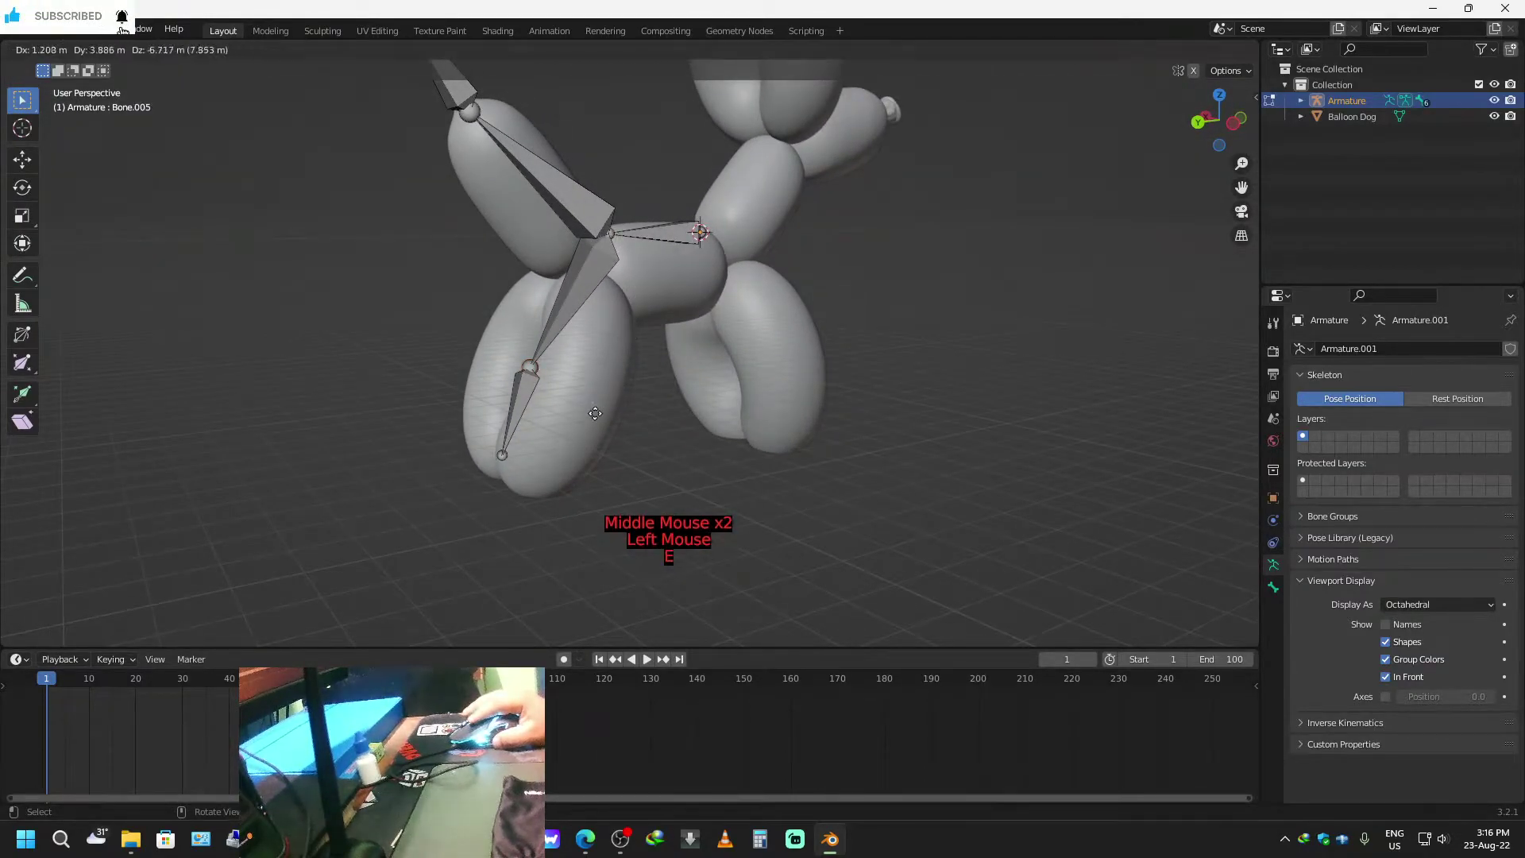
click(582, 513)
middle_drag(509, 530, 937, 389)
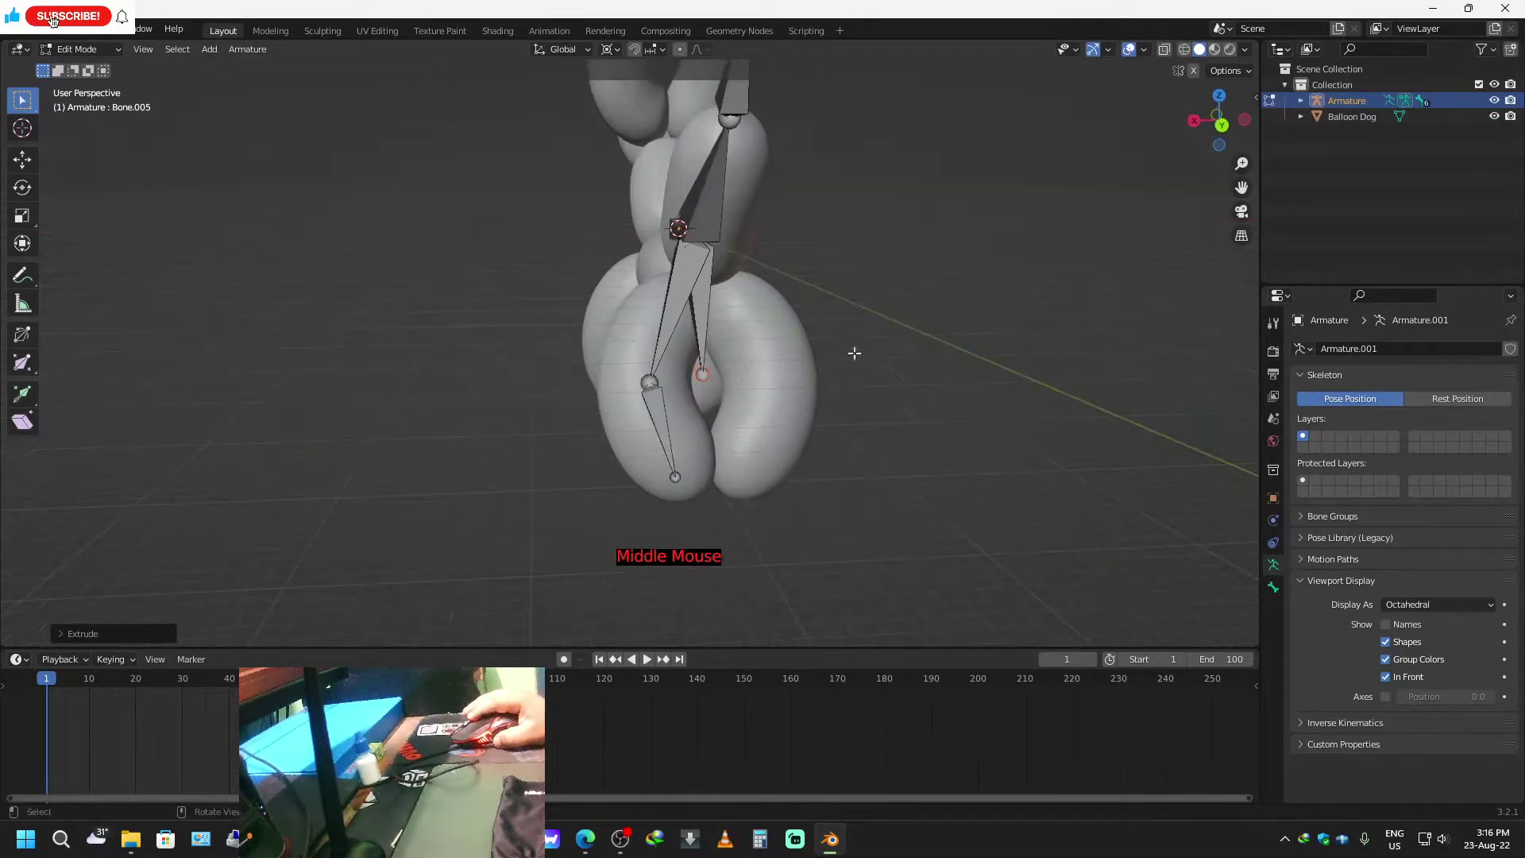
click(1223, 125)
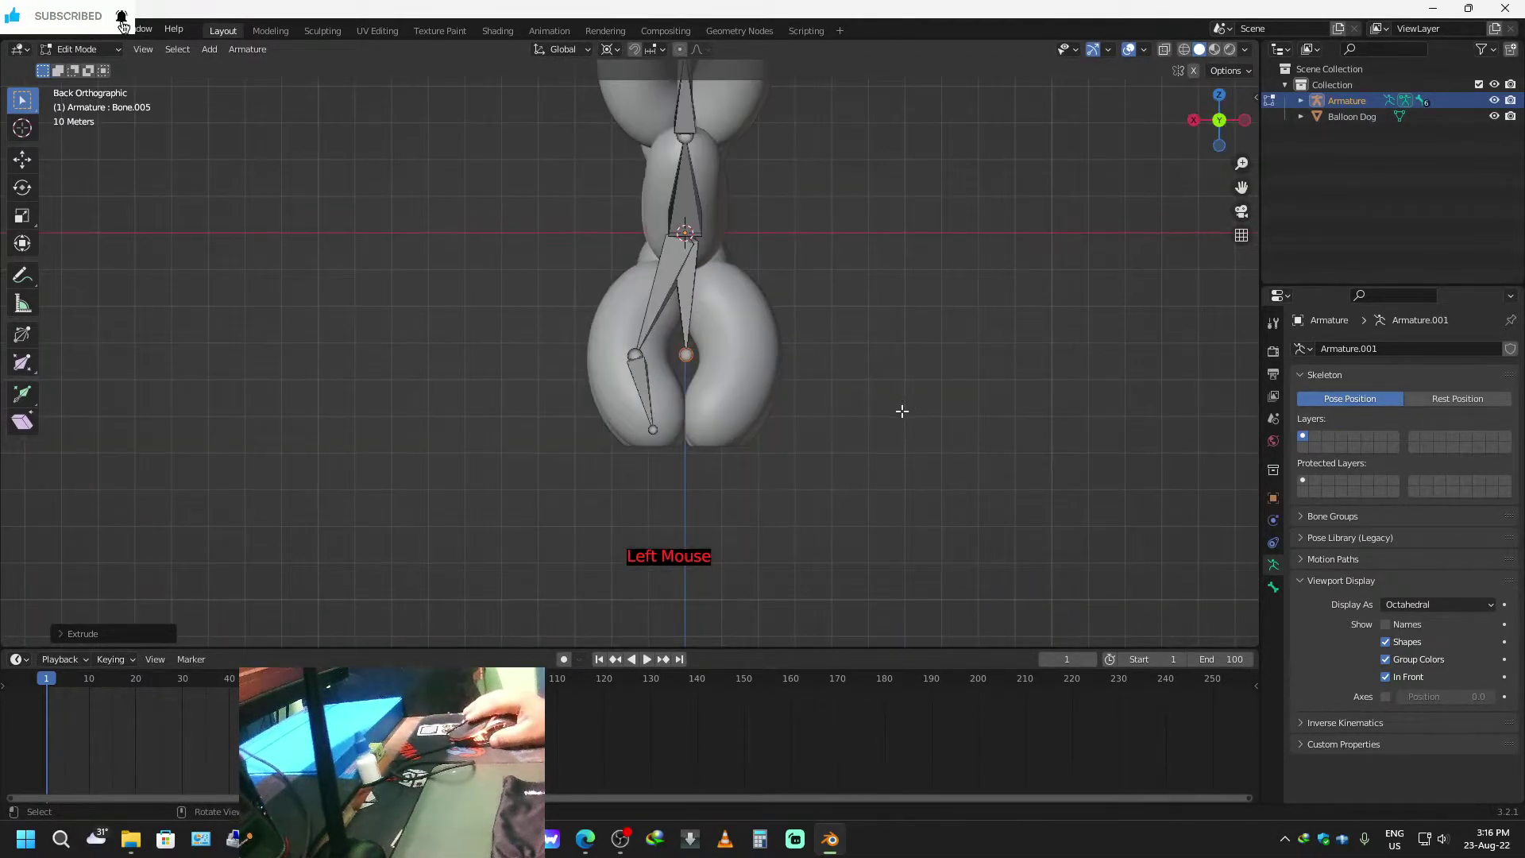
key(g)
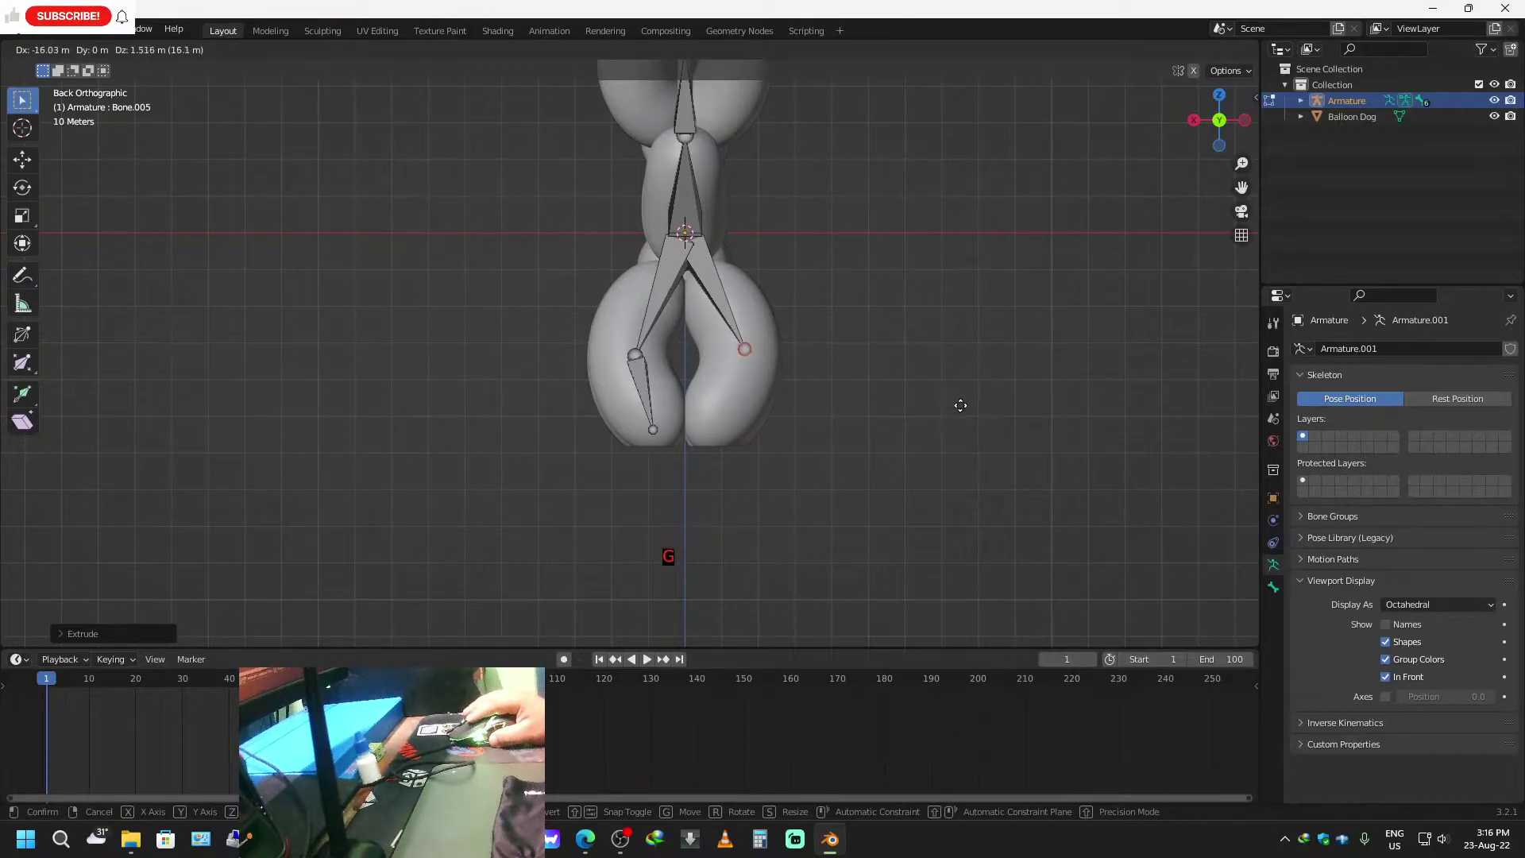
click(951, 407)
Extrude a lower leg bone from the second knee joint to the foot of the -X rear leg.
key(e)
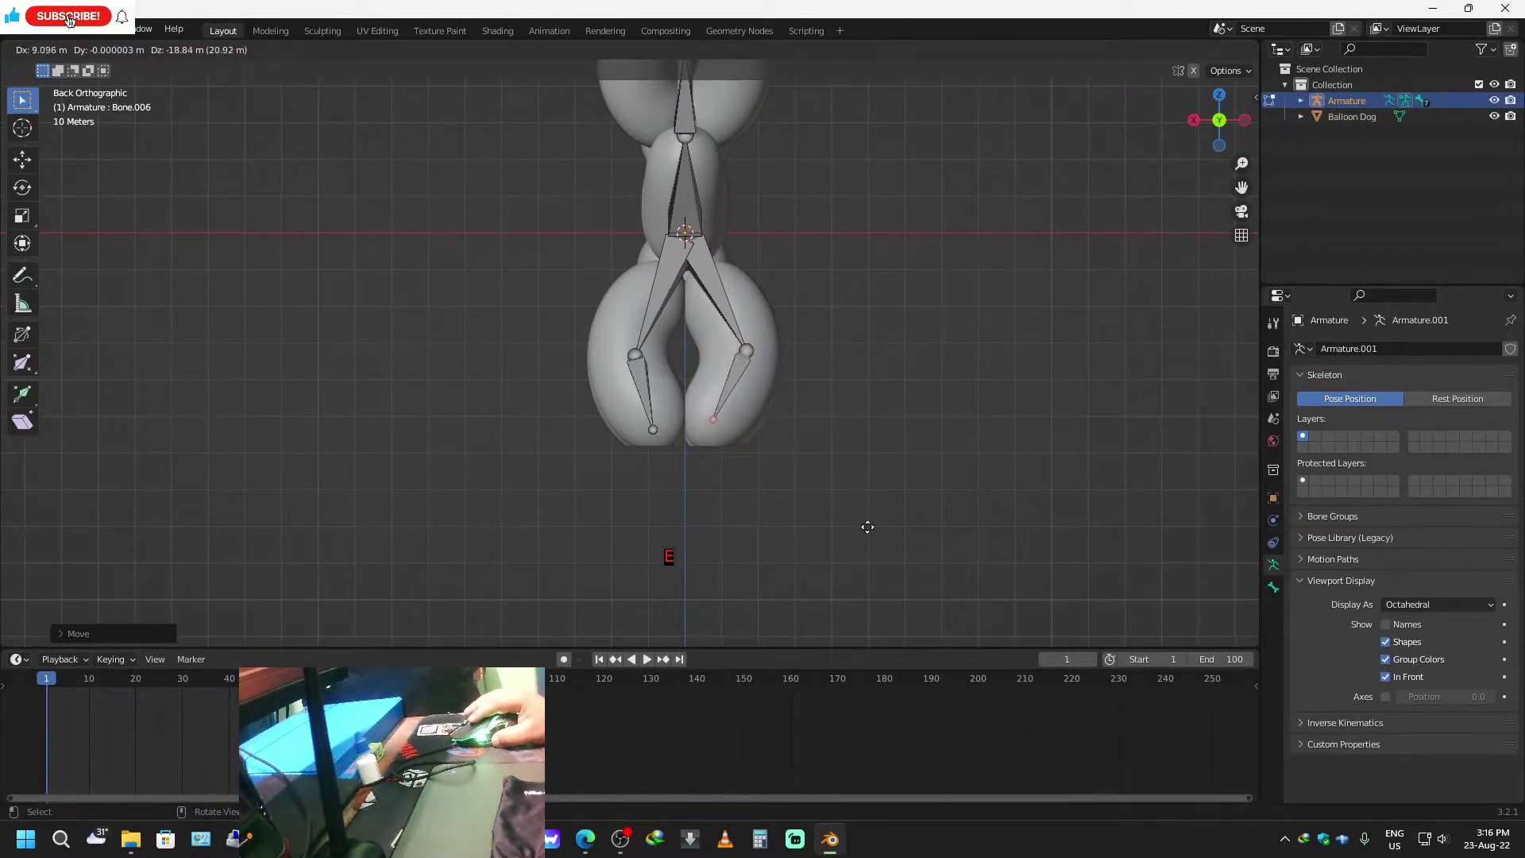
click(874, 530)
middle_drag(951, 490, 756, 480)
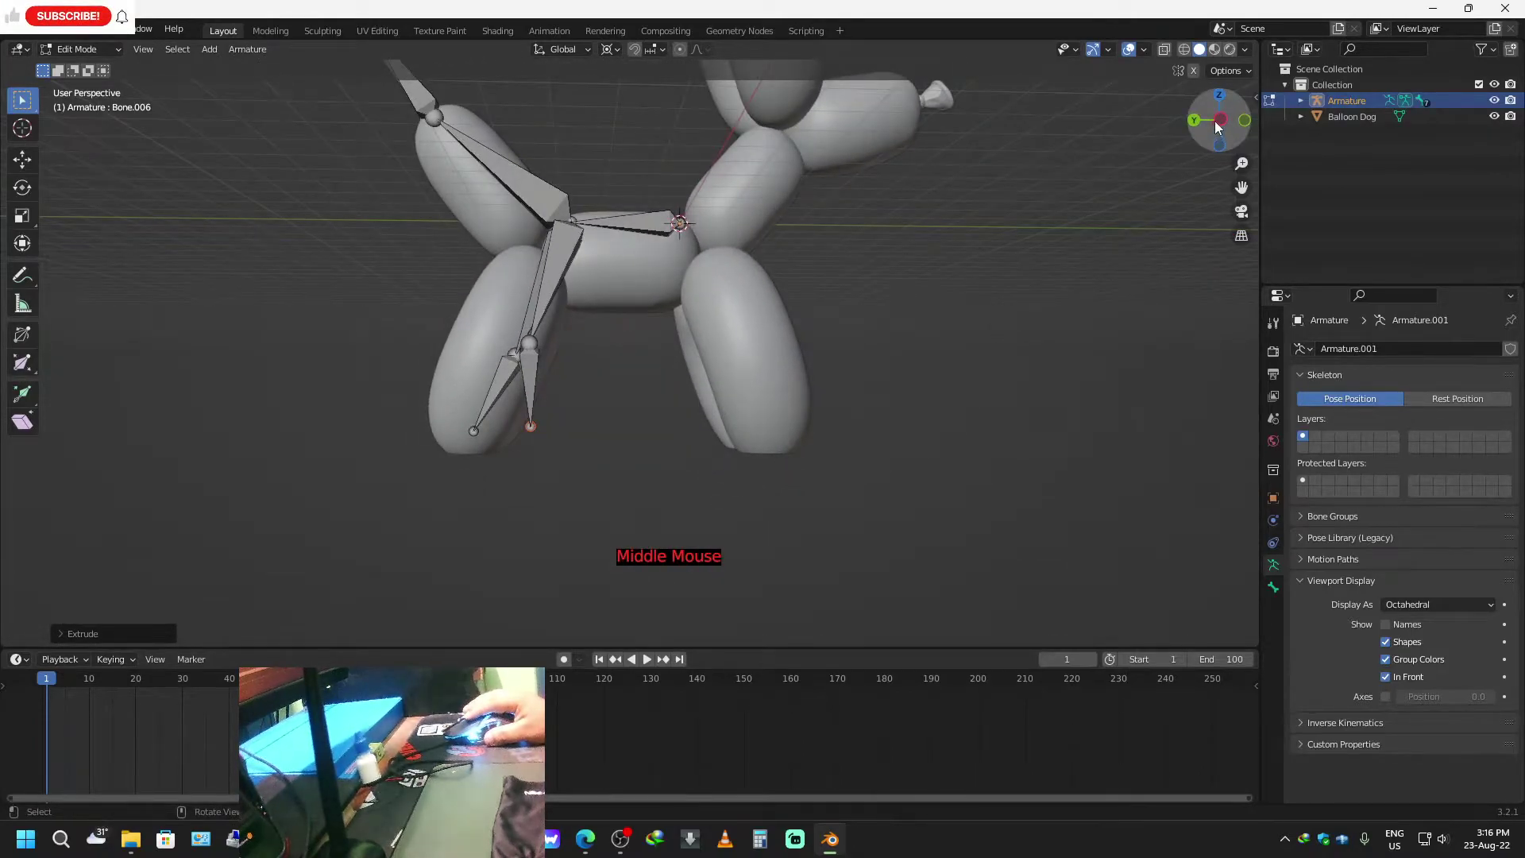
Align the -X rear leg's foot and knee joints with the leg mesh in the left orthographic view.
click(1220, 120)
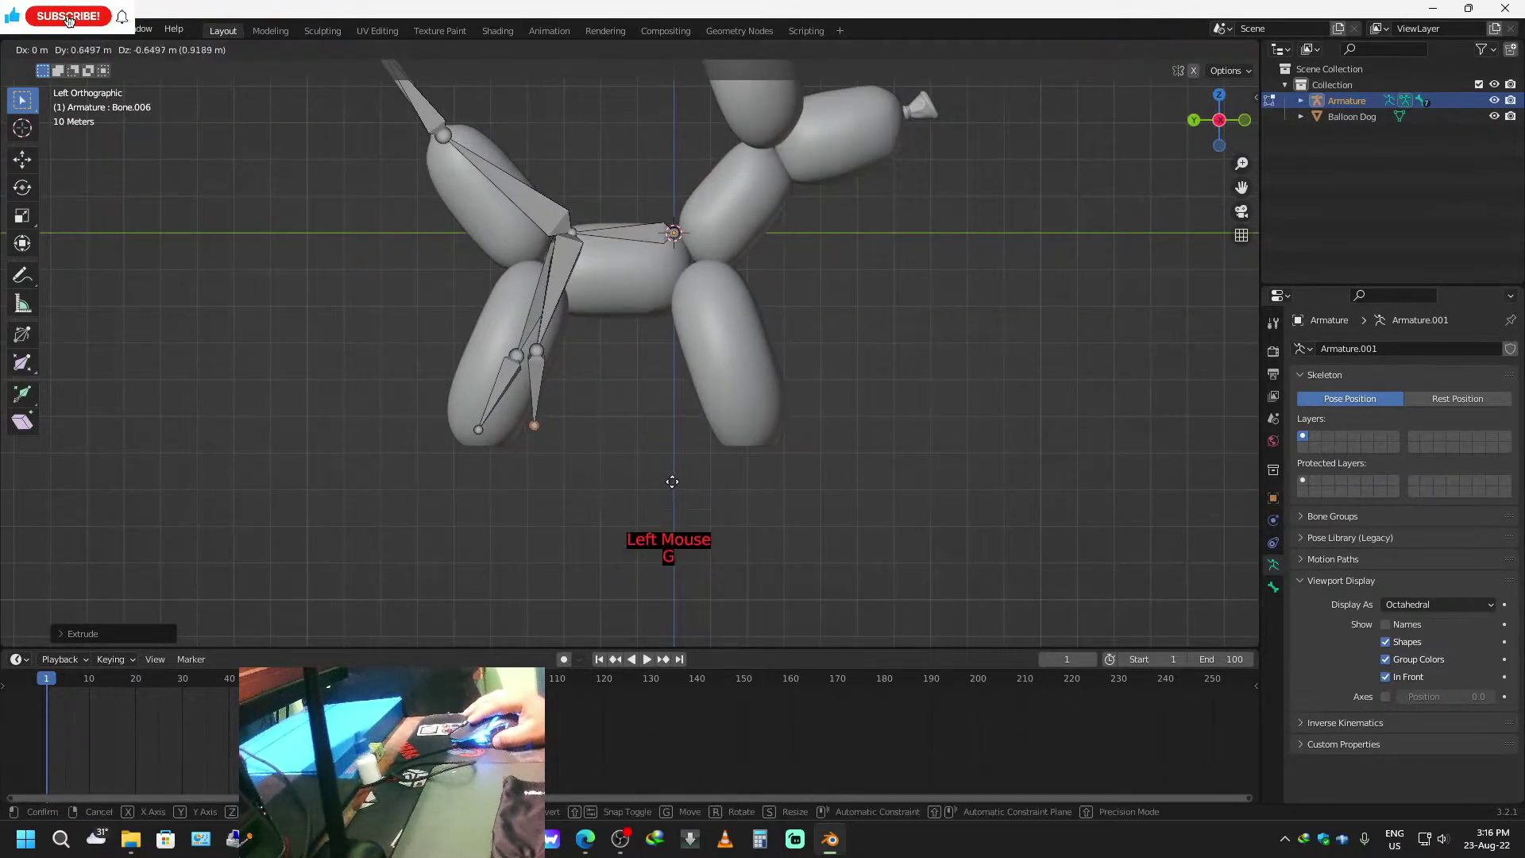
key(g)
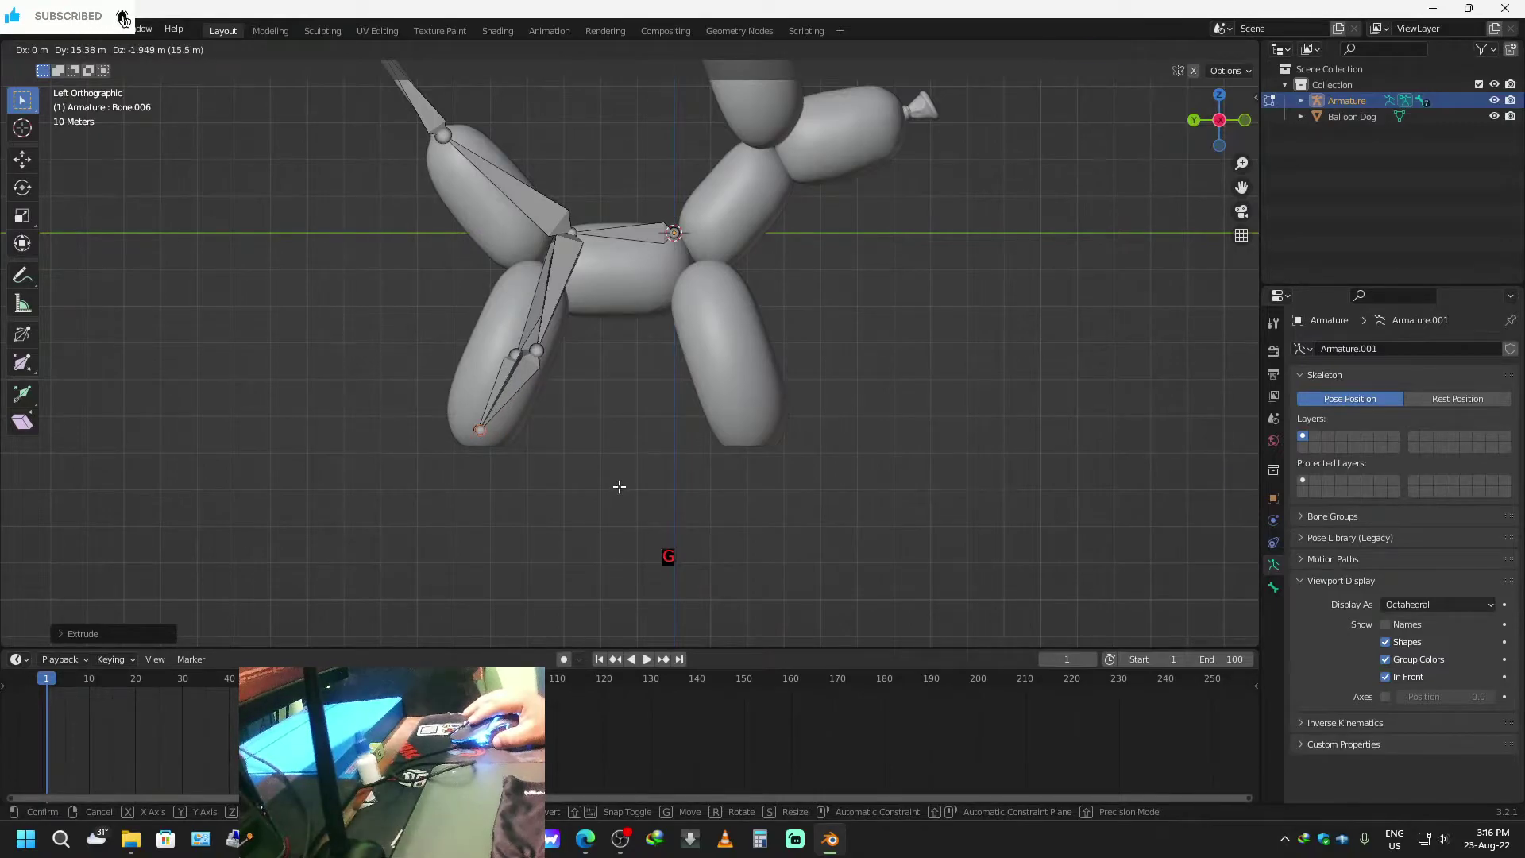
click(619, 486)
click(546, 355)
key(g)
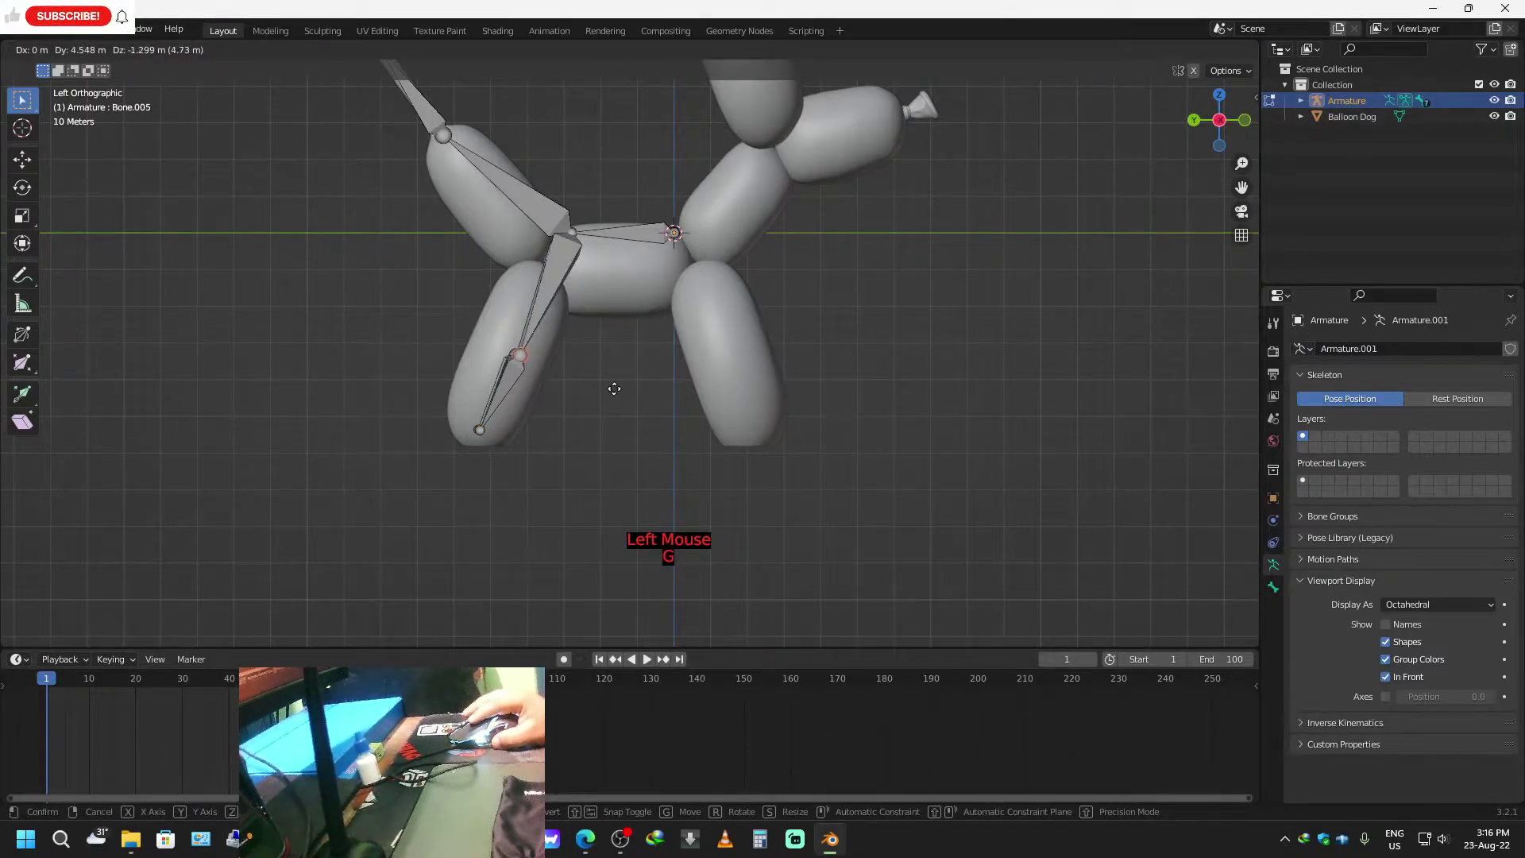
click(617, 393)
Add two new default bones to the armature at the 3D cursor.
middle_drag(810, 475, 781, 489)
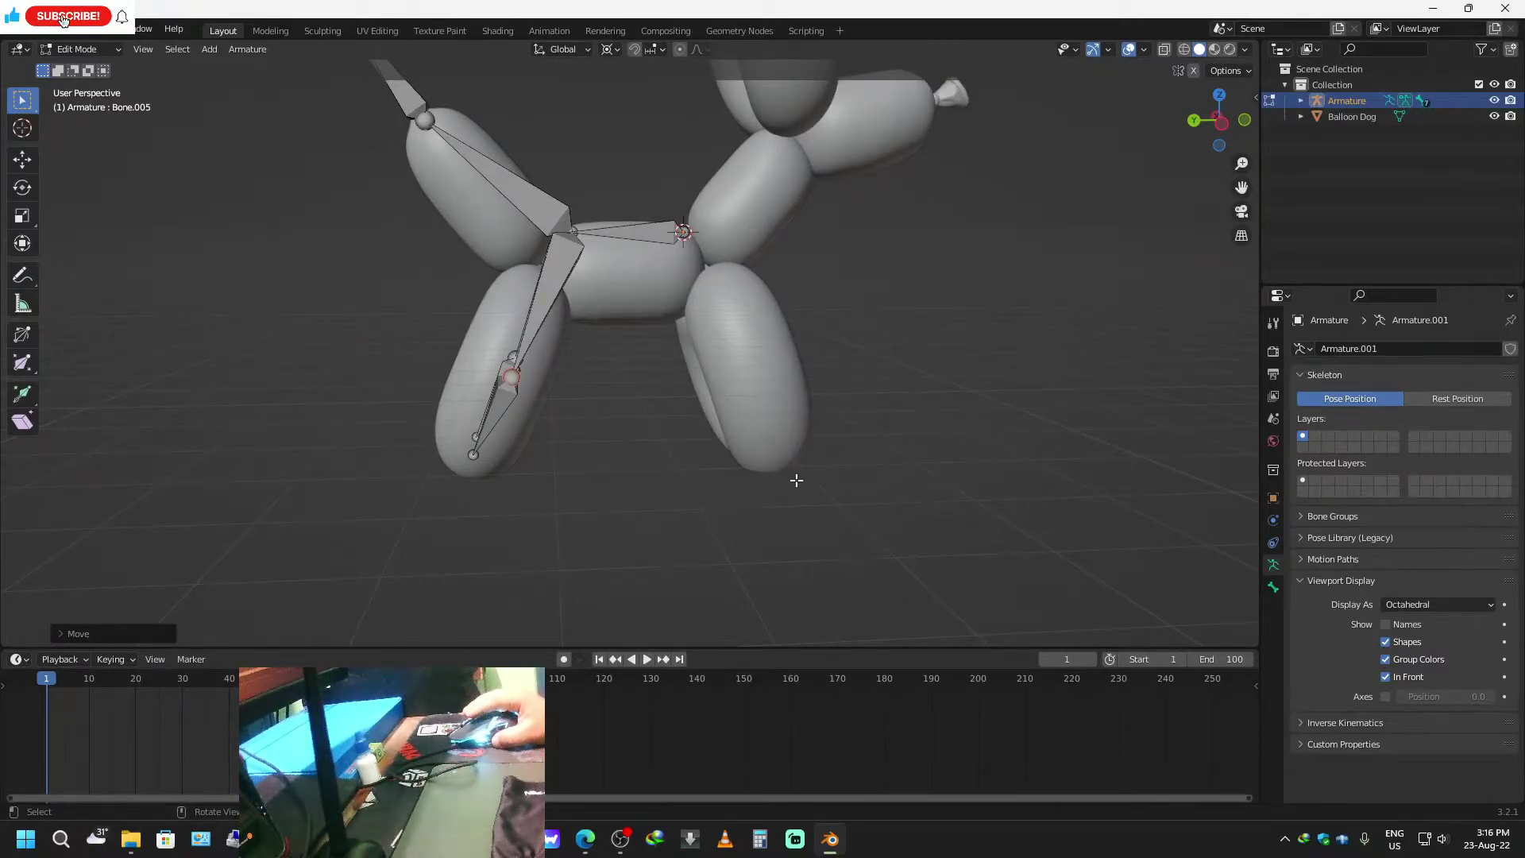
mouse_move(861, 432)
middle_down()
mouse_move(668, 446)
mouse_move(767, 415)
mouse_move(851, 443)
middle_up()
key(shift+a)
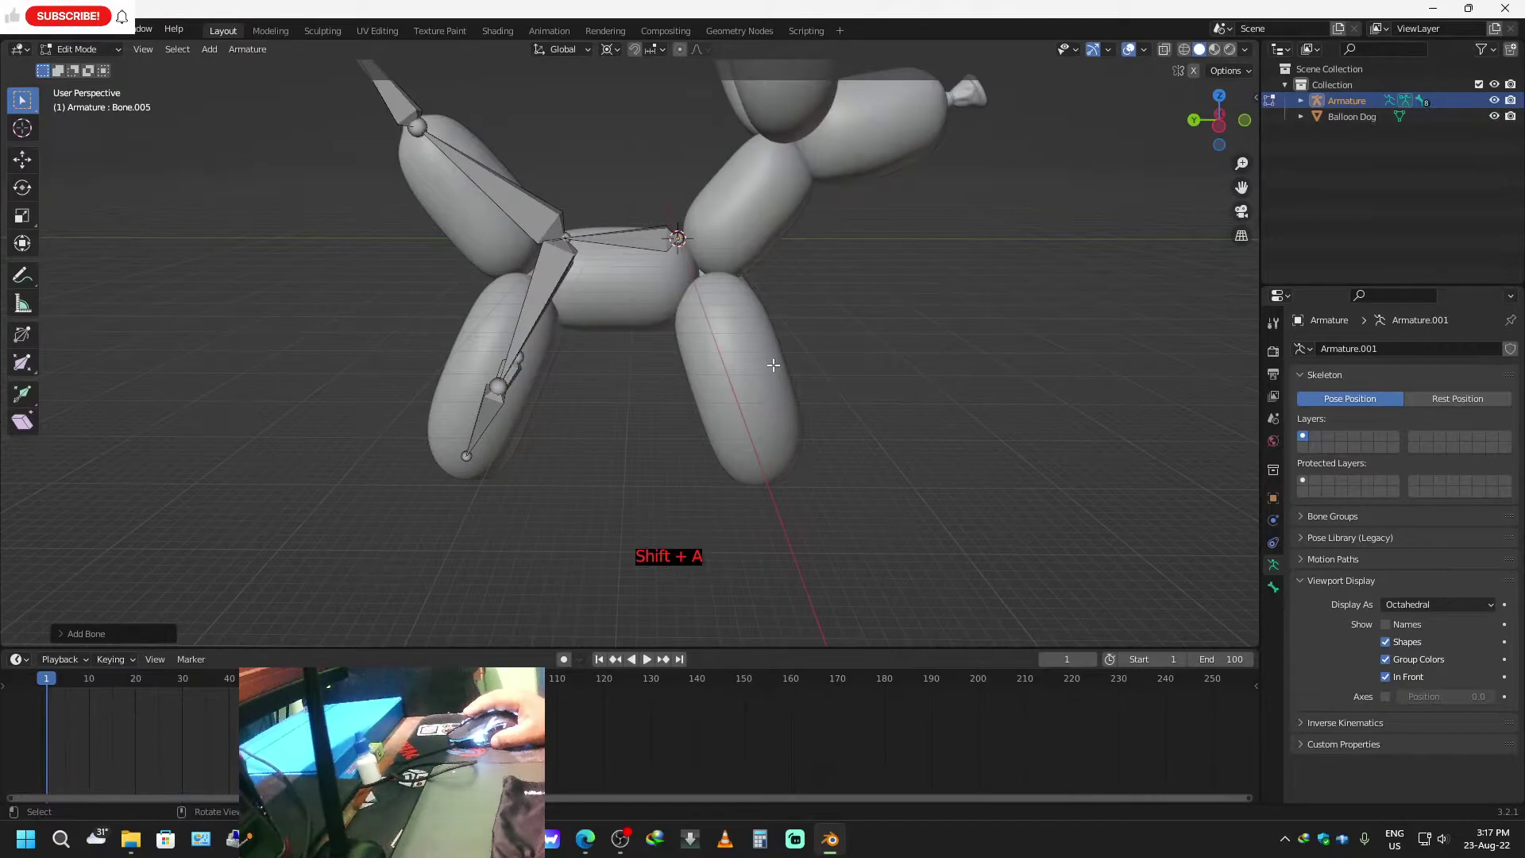
key(shift+a)
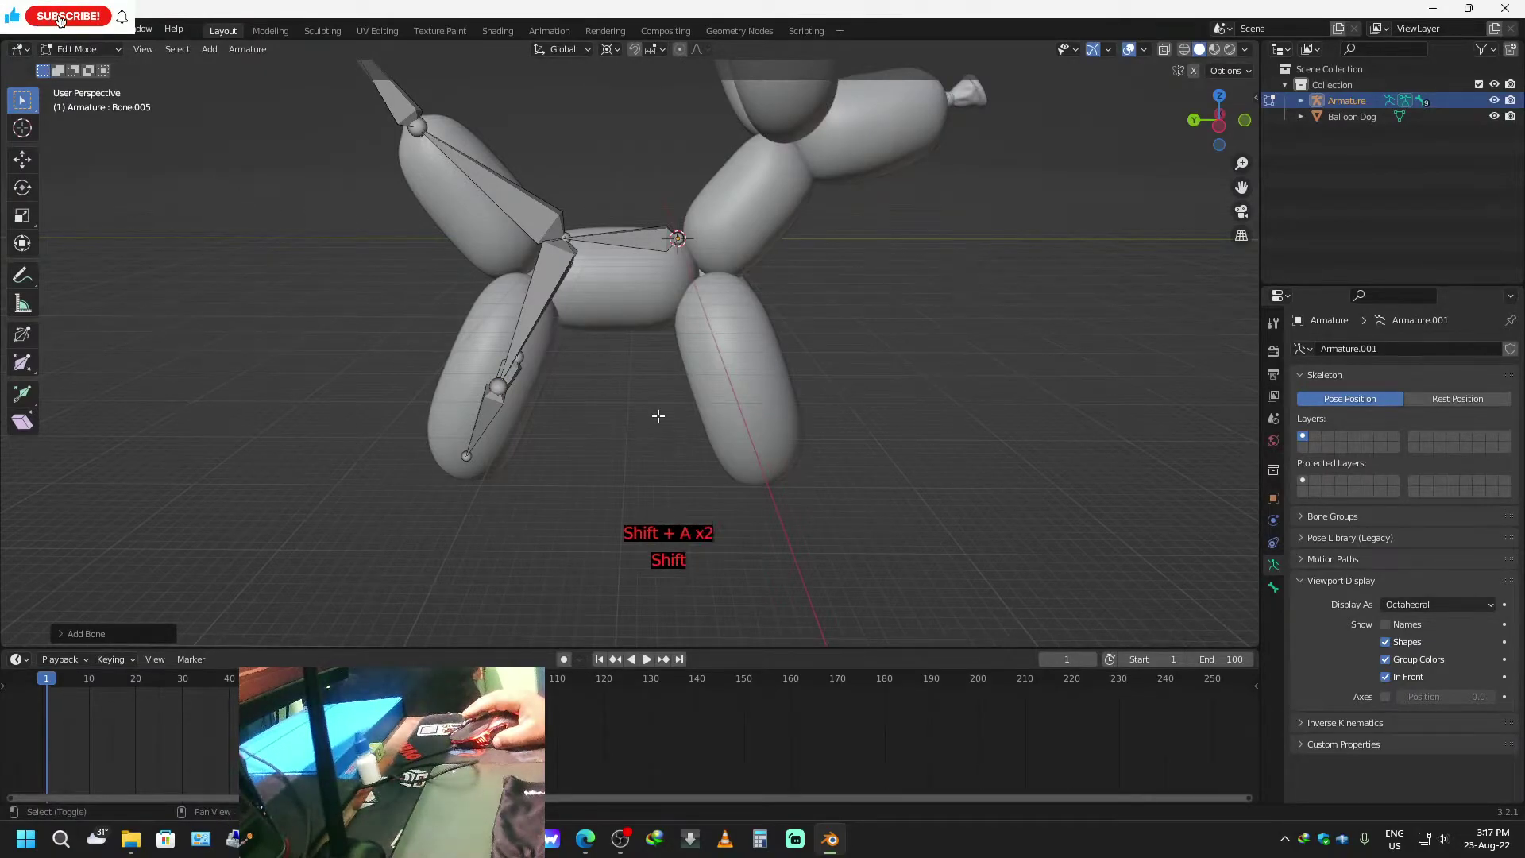
middle_drag(654, 426, 602, 462)
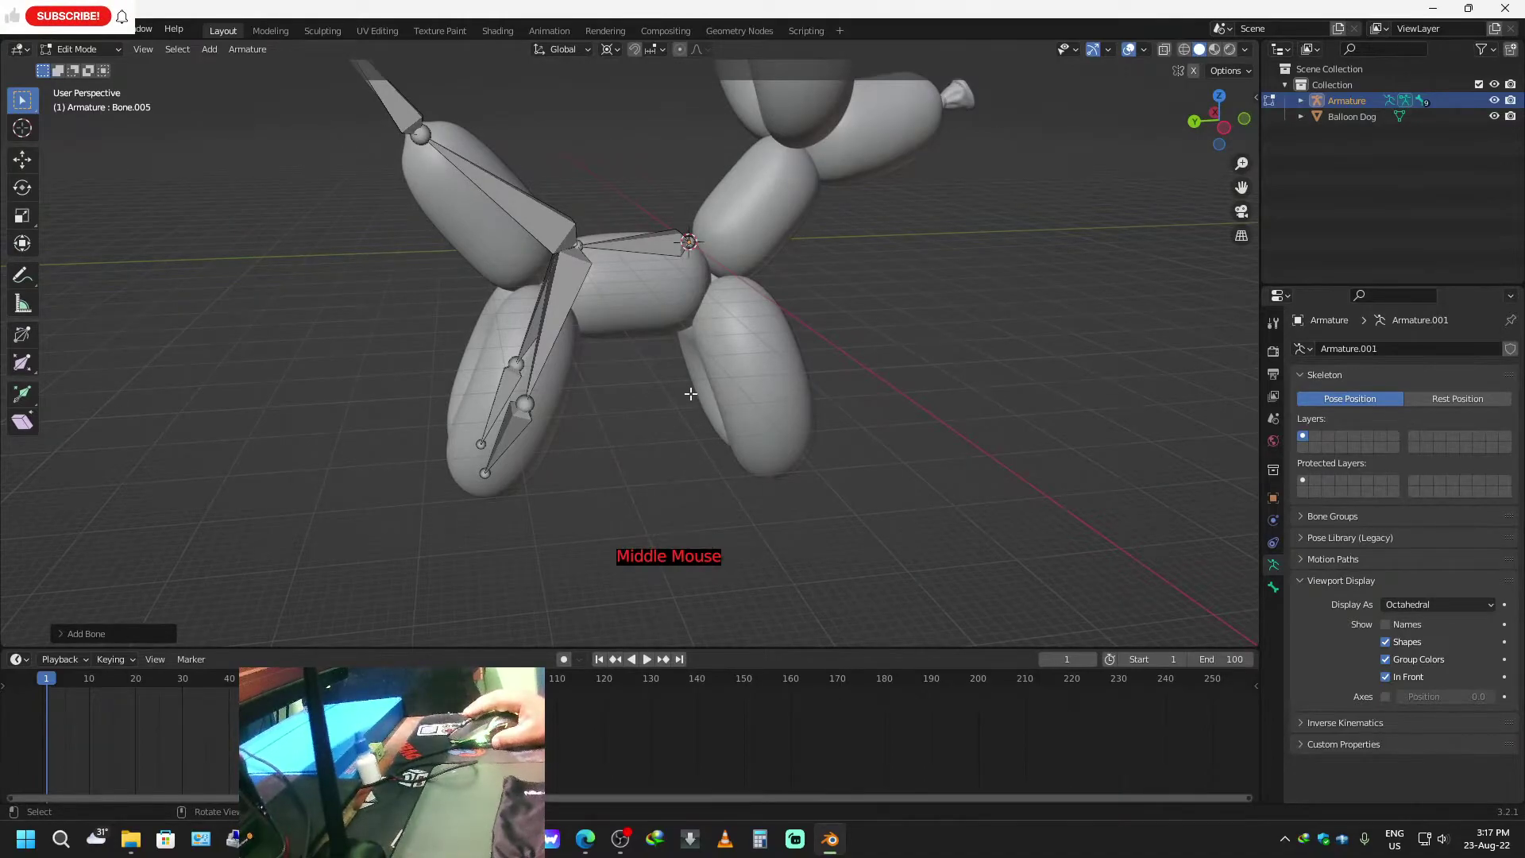
middle_drag(790, 535, 715, 525)
Duplicate the torso bone in place and rotate the copy about the 3D cursor in left orthographic view so it points down the front leg.
click(638, 245)
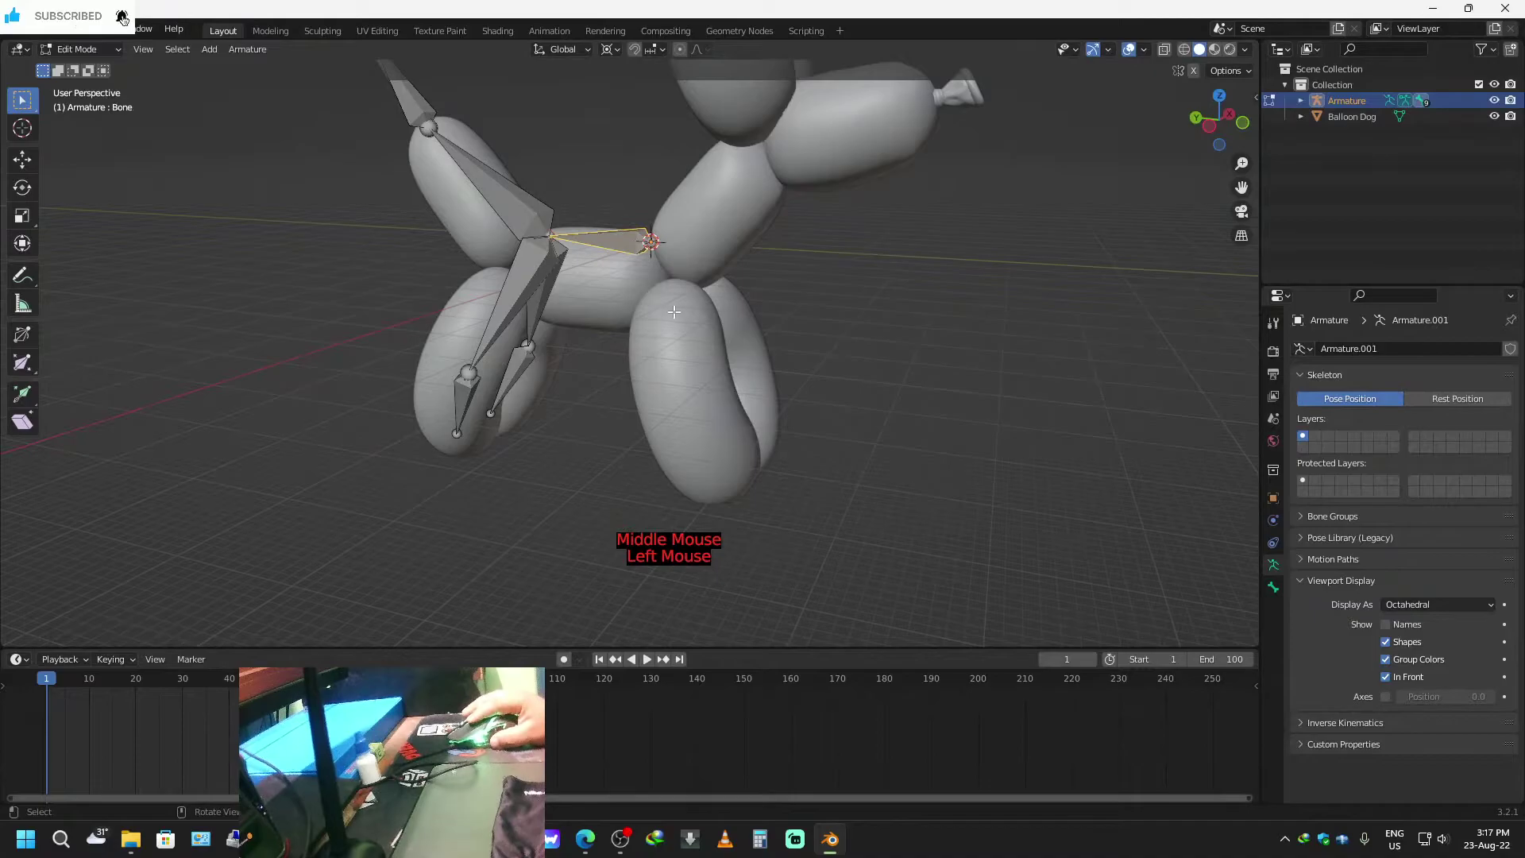
key(shift+d)
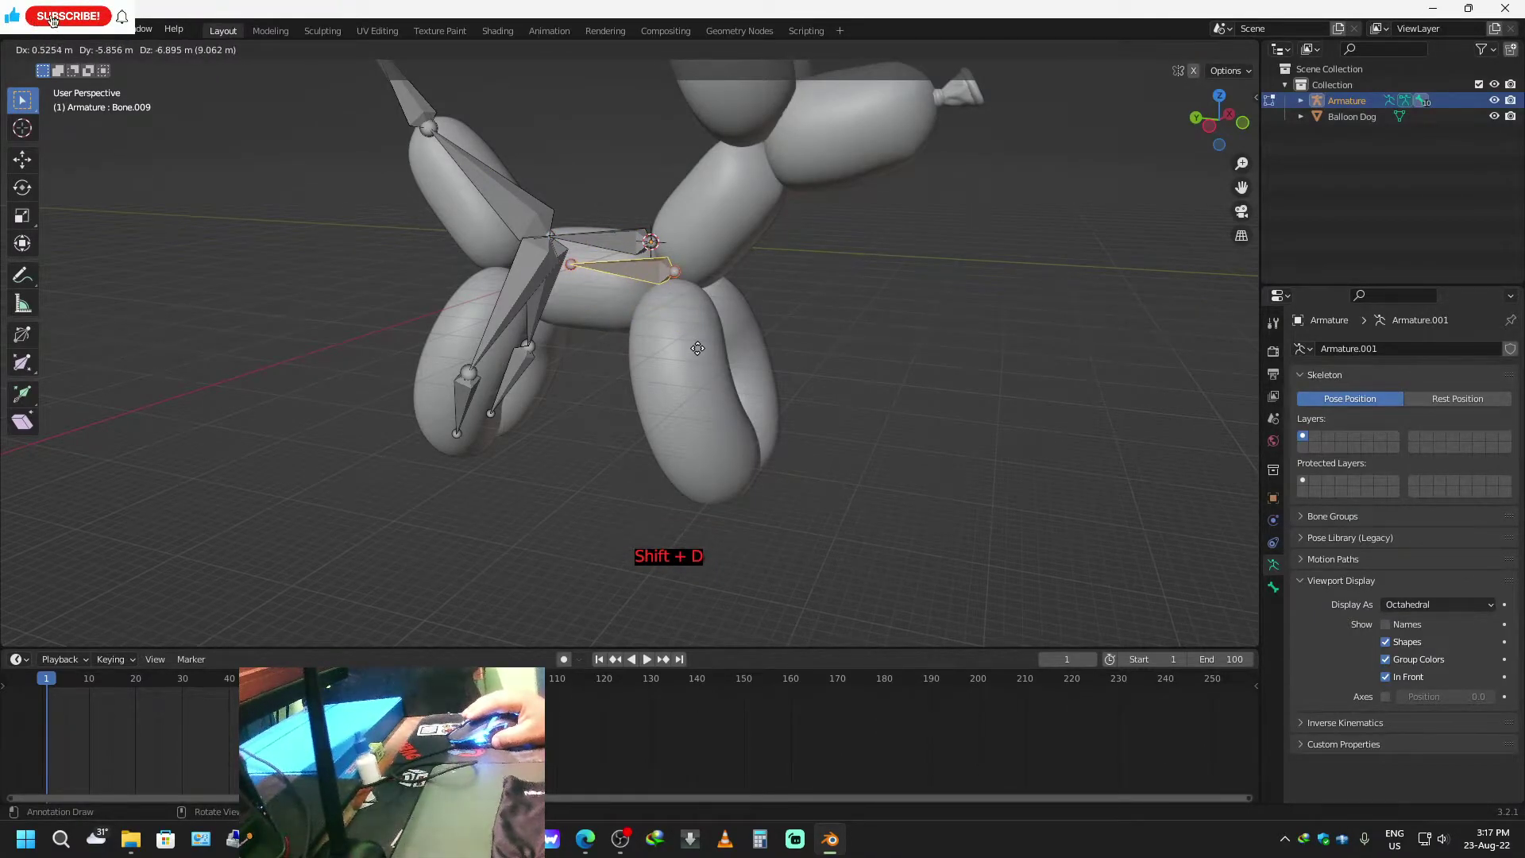
key(Escape)
key(r)
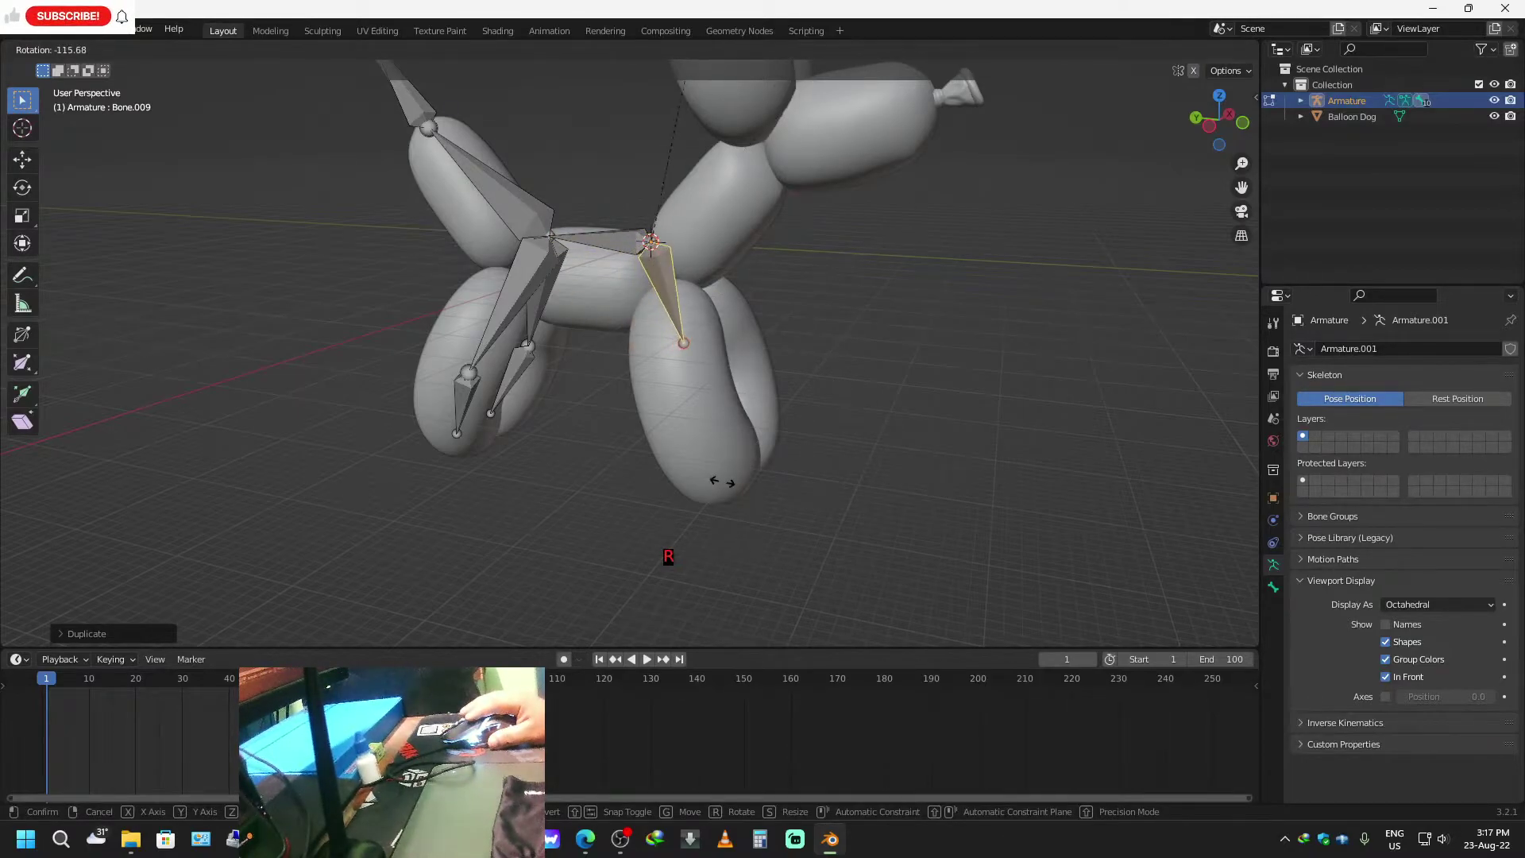
key(Escape)
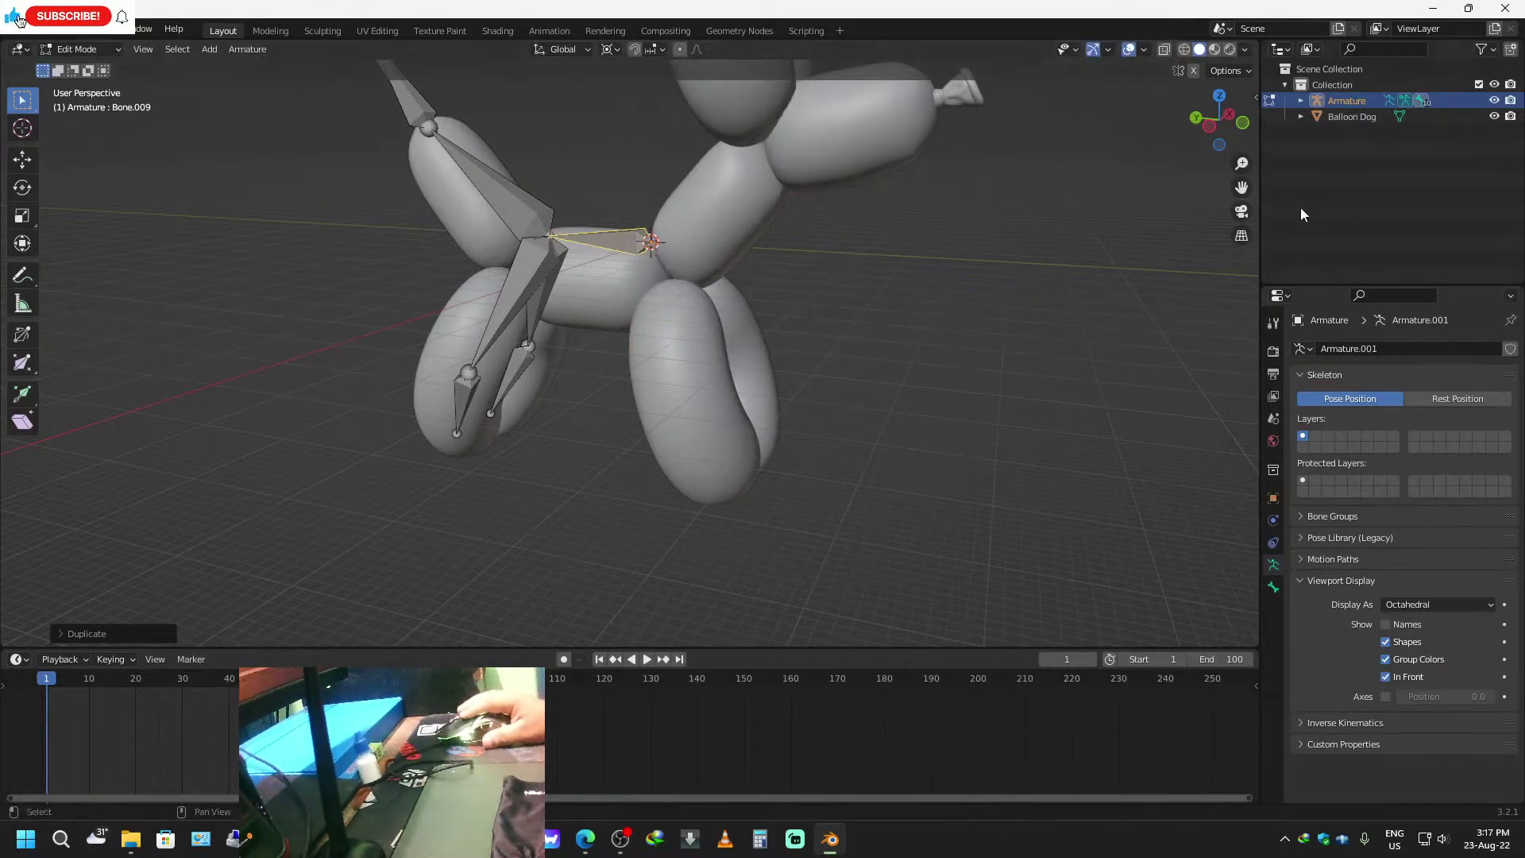
click(1209, 124)
key(r)
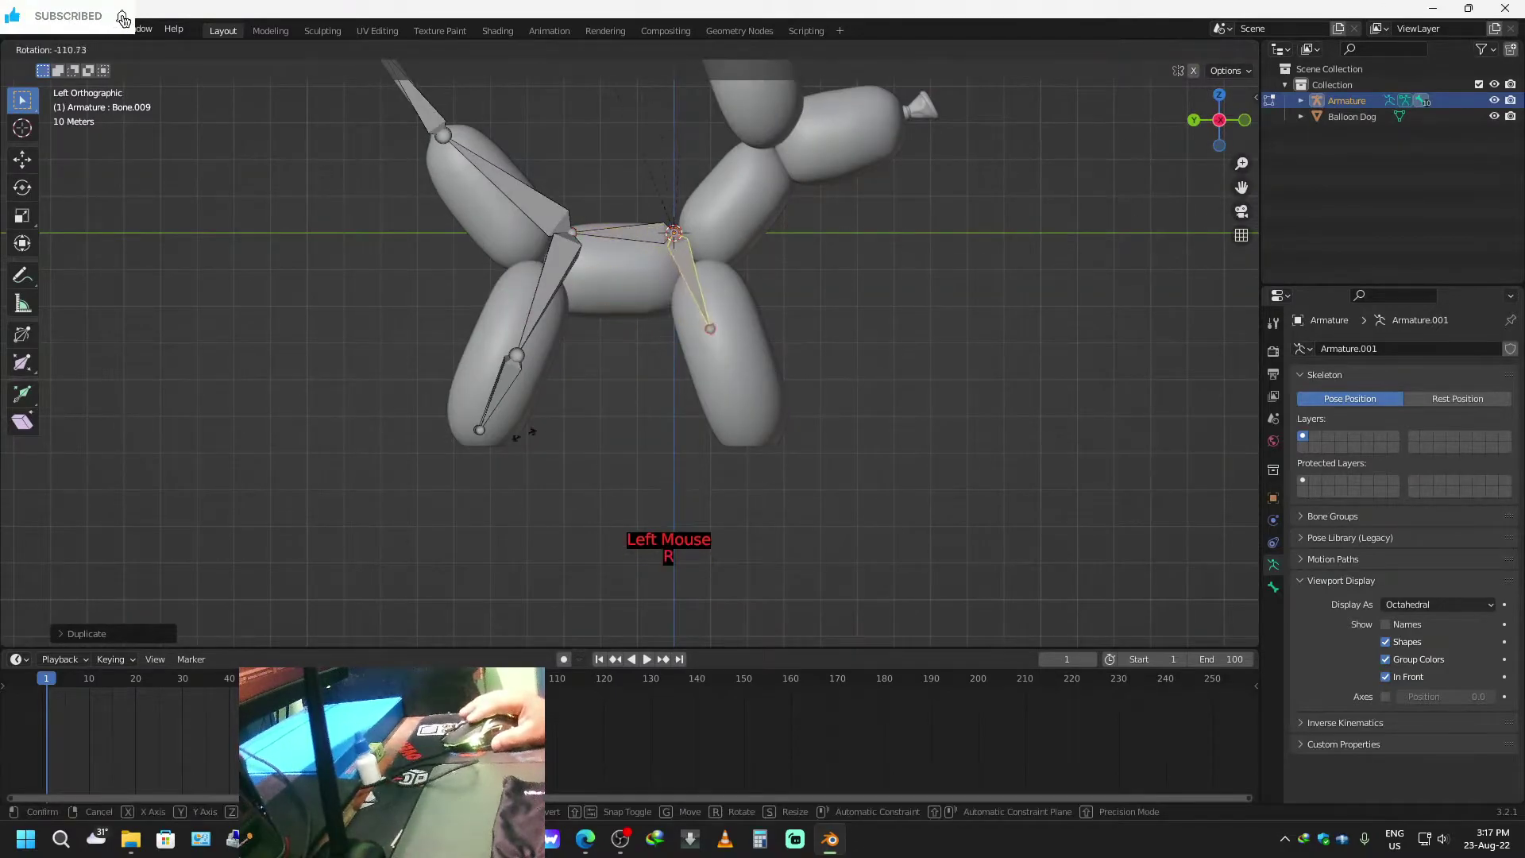
click(439, 395)
Move the duplicated bone's end to the -X front leg's knee in front view and extrude a lower leg bone to its foot.
middle_drag(1161, 548, 947, 543)
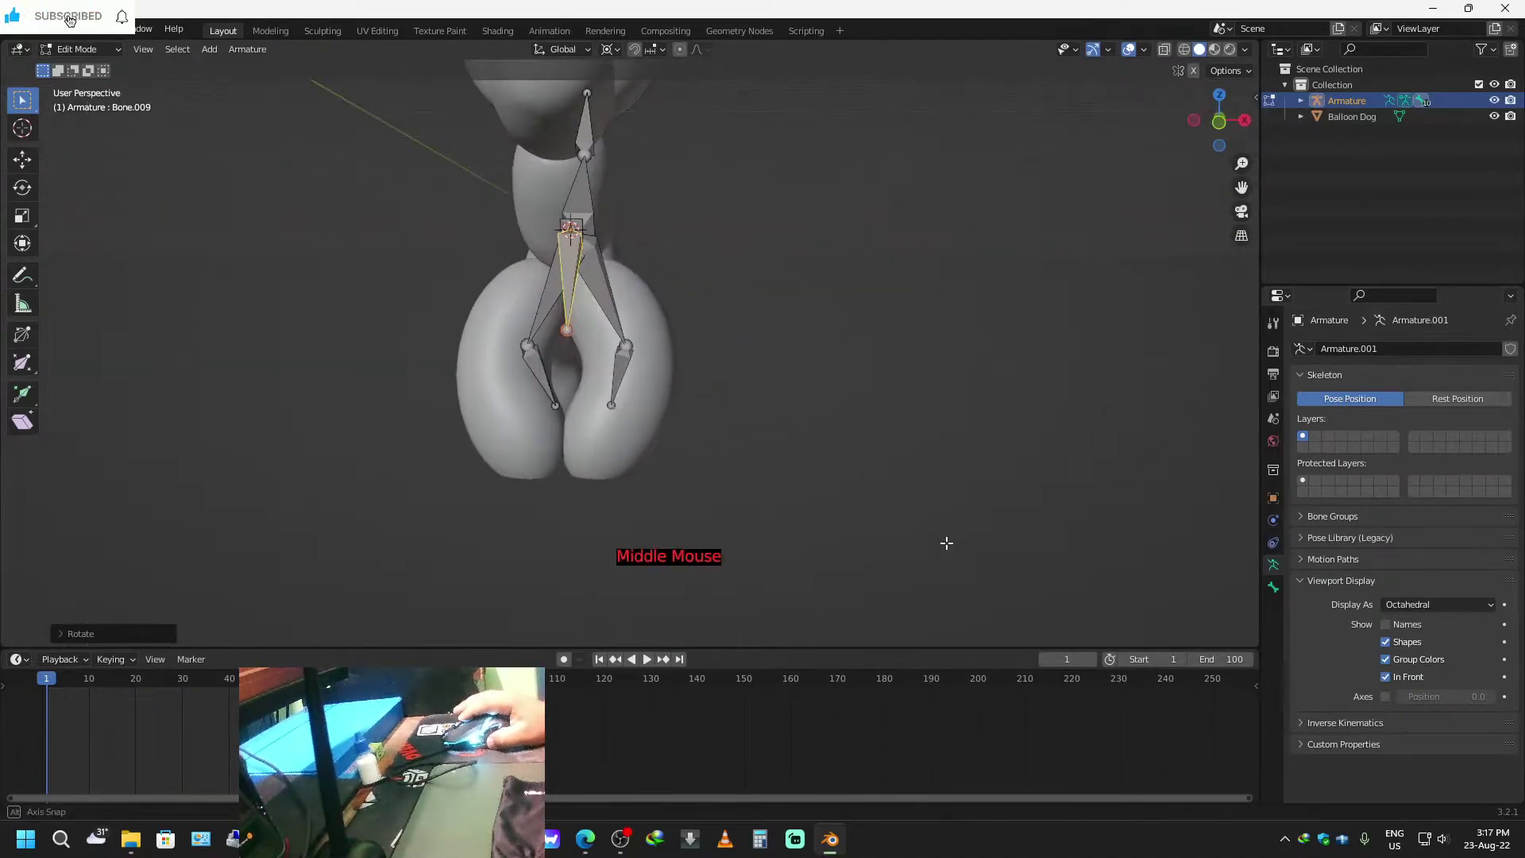
click(1220, 124)
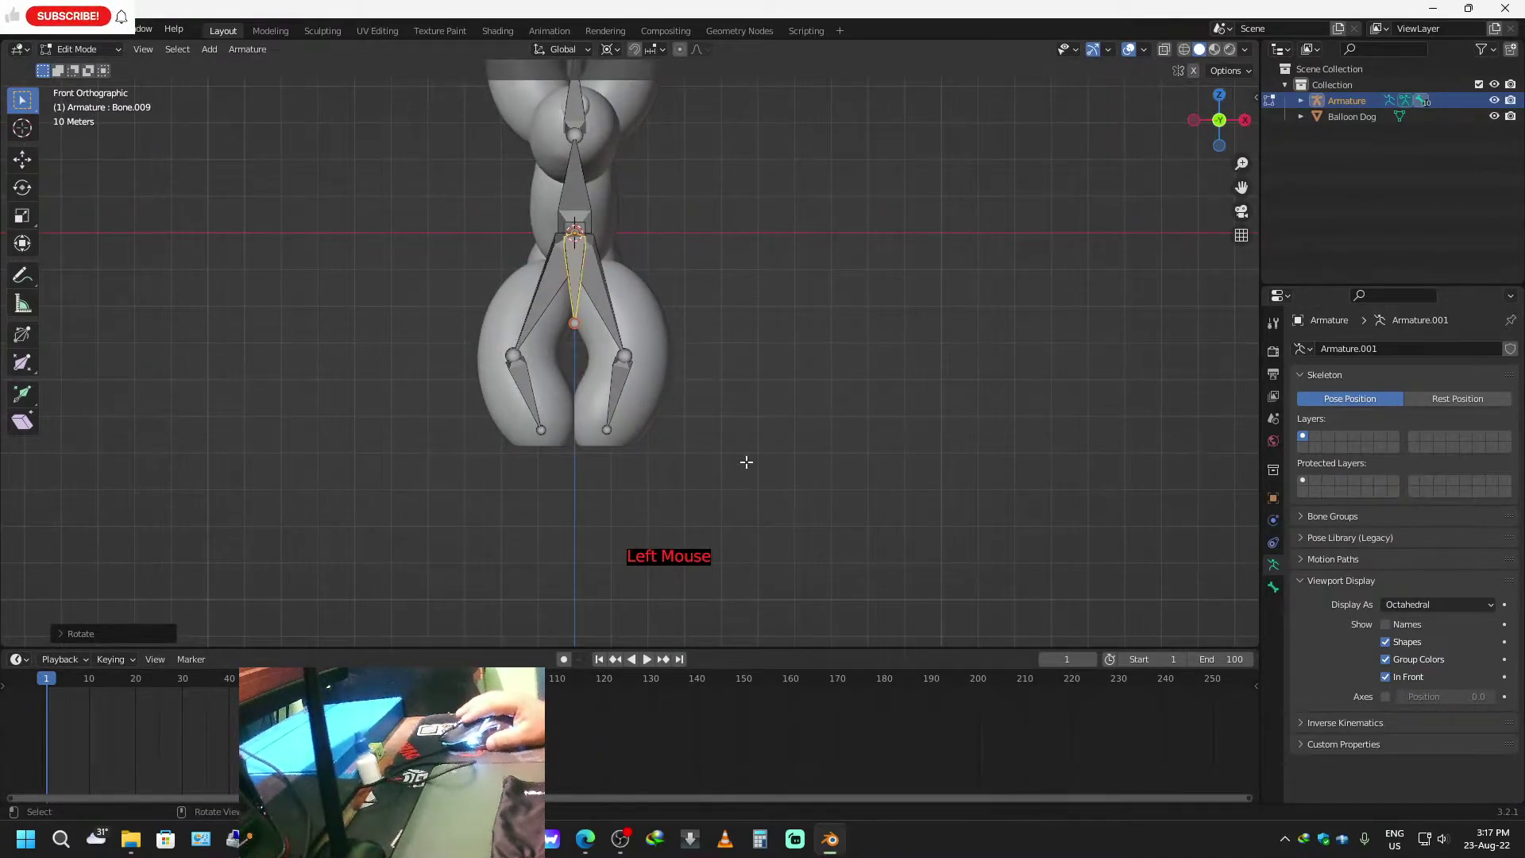
key(g)
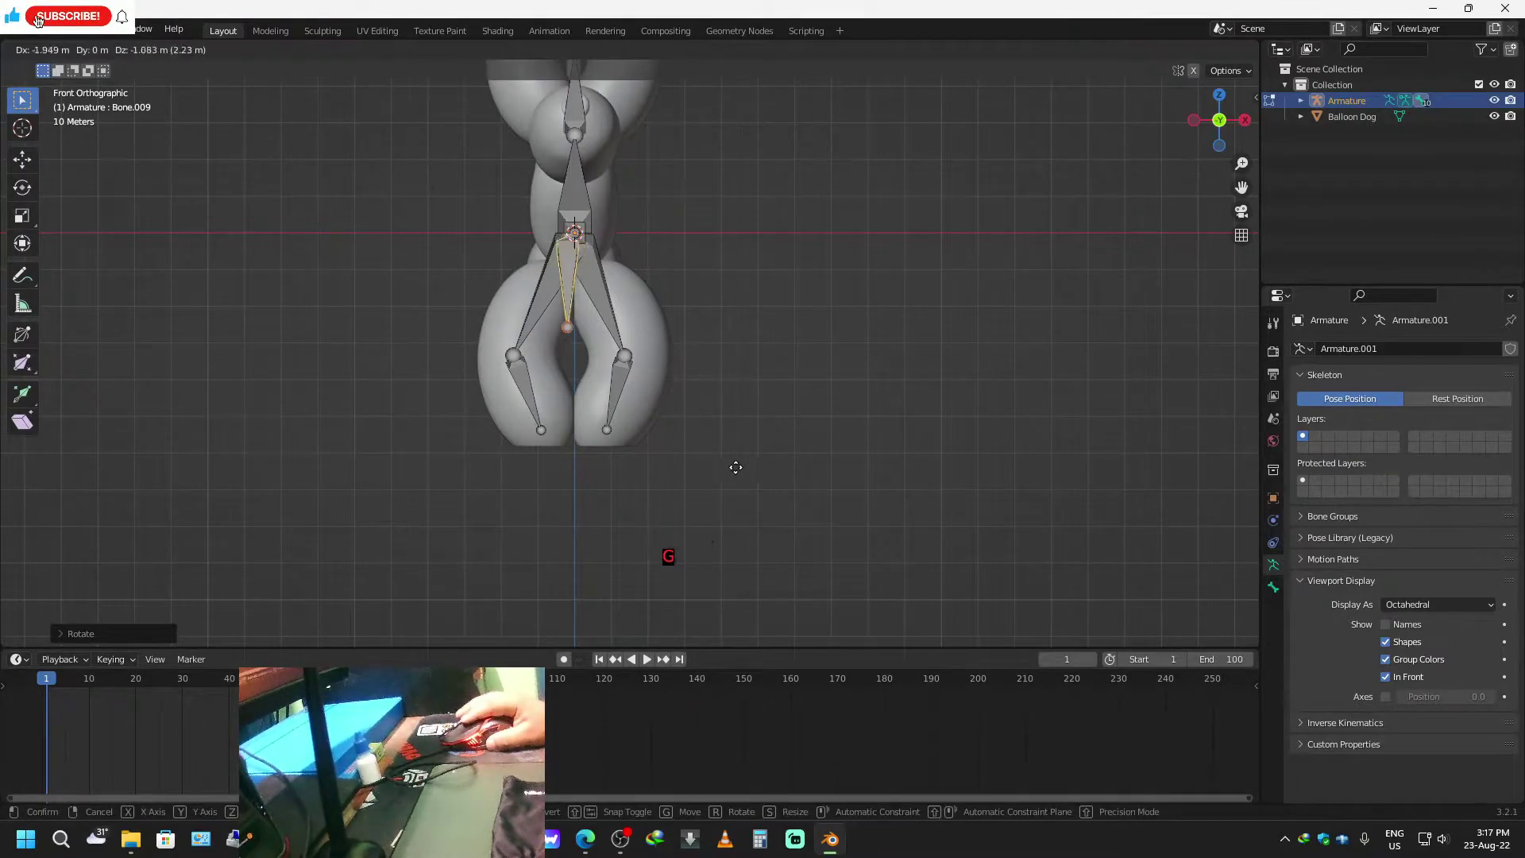
click(570, 321)
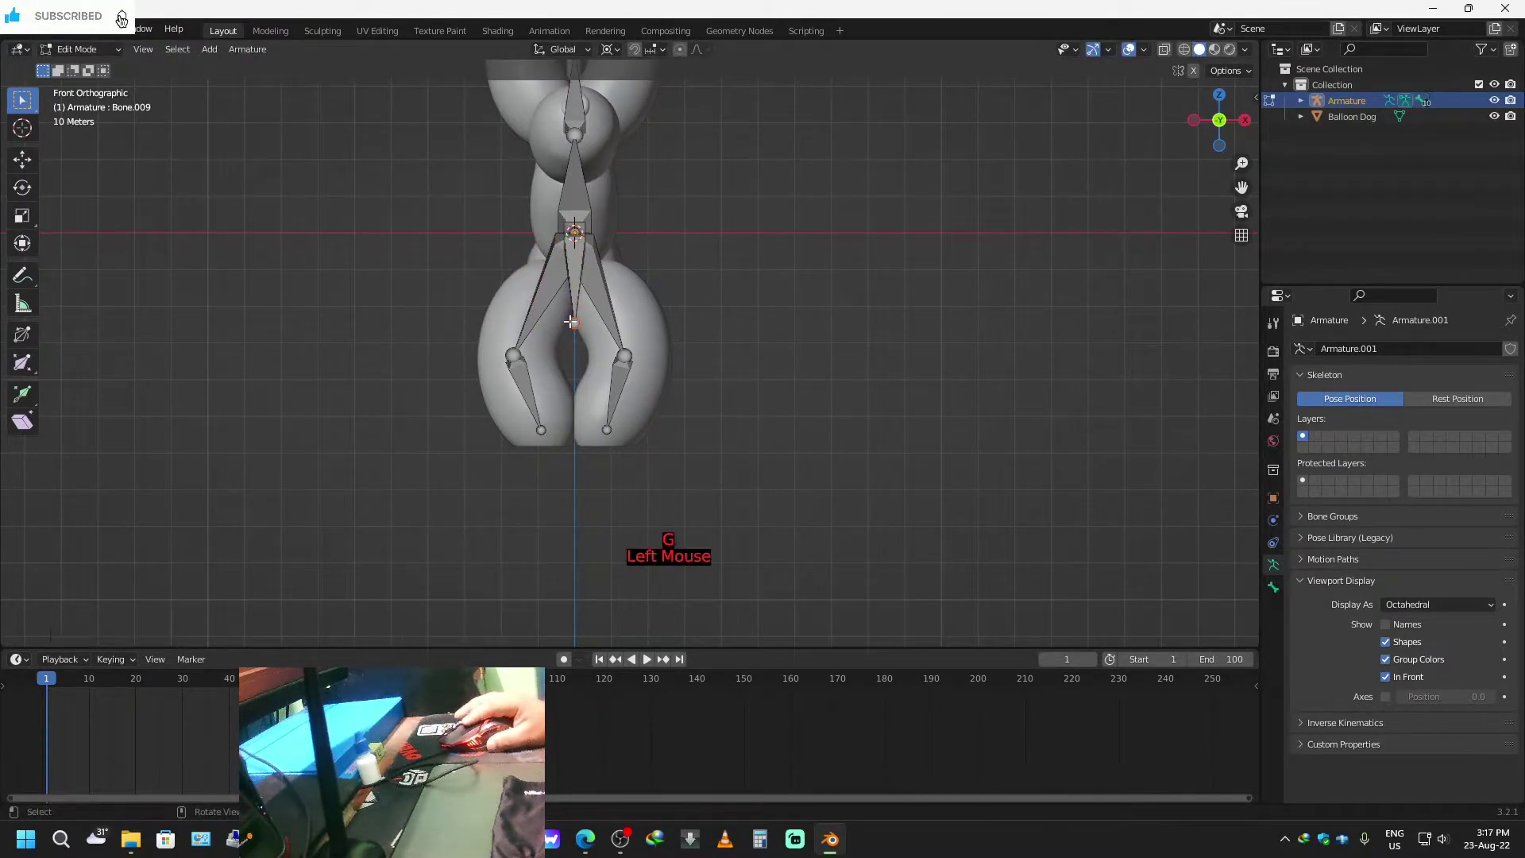
key(g)
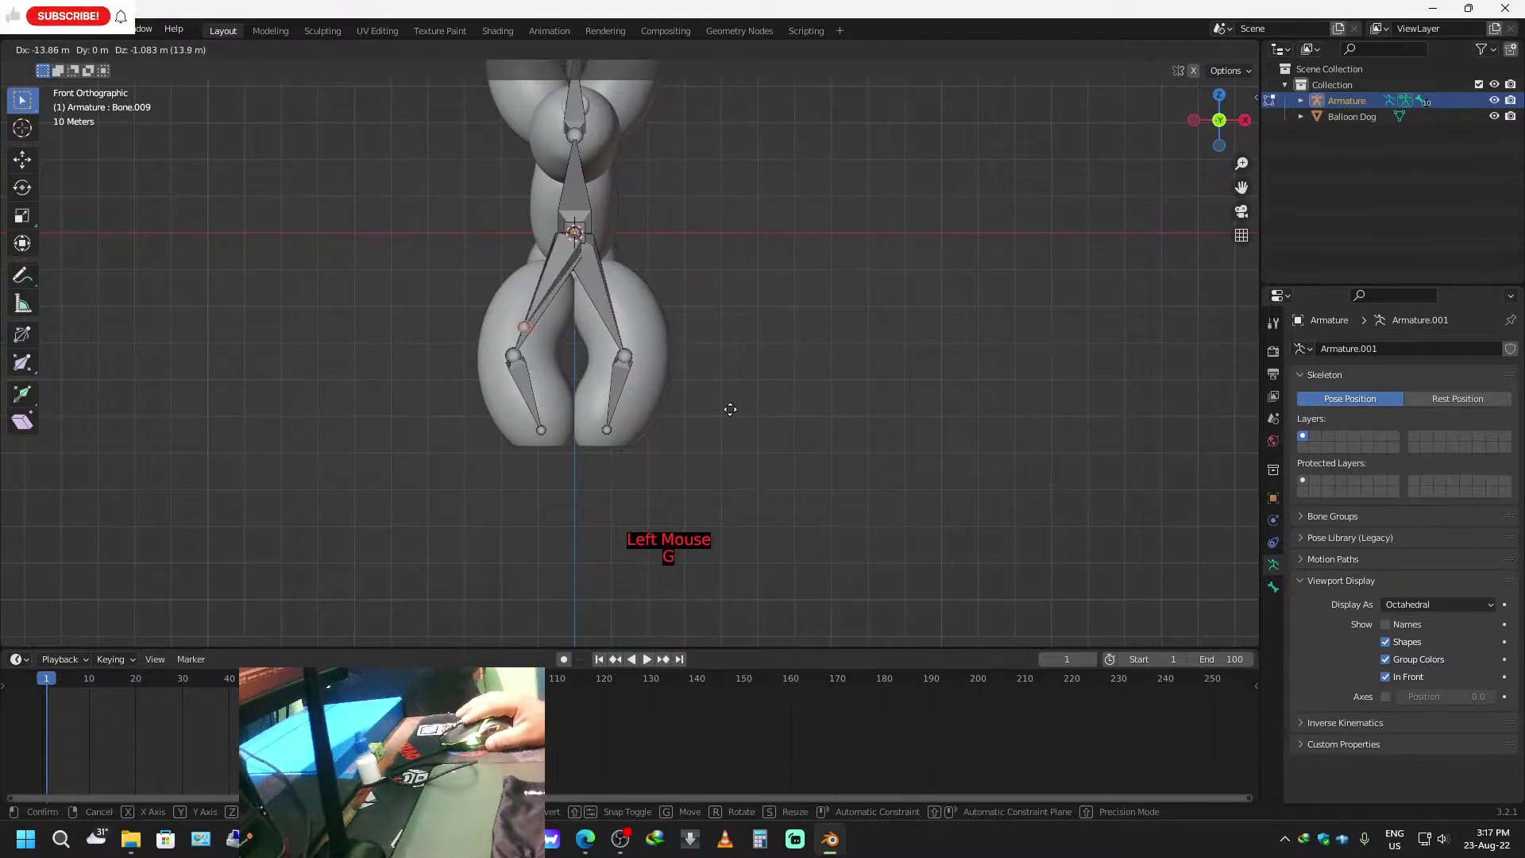
click(720, 434)
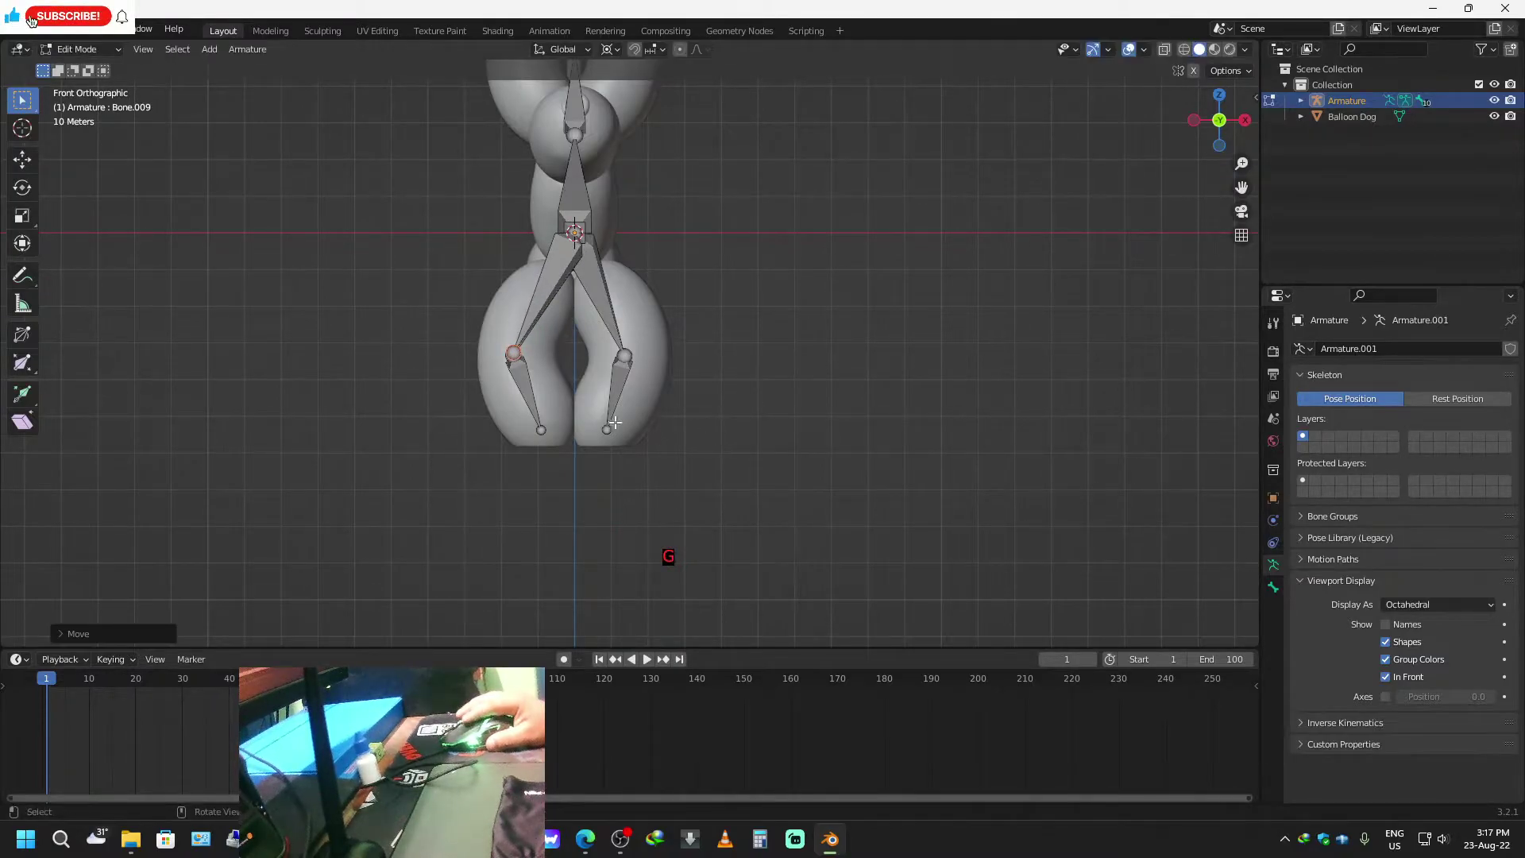
key(e)
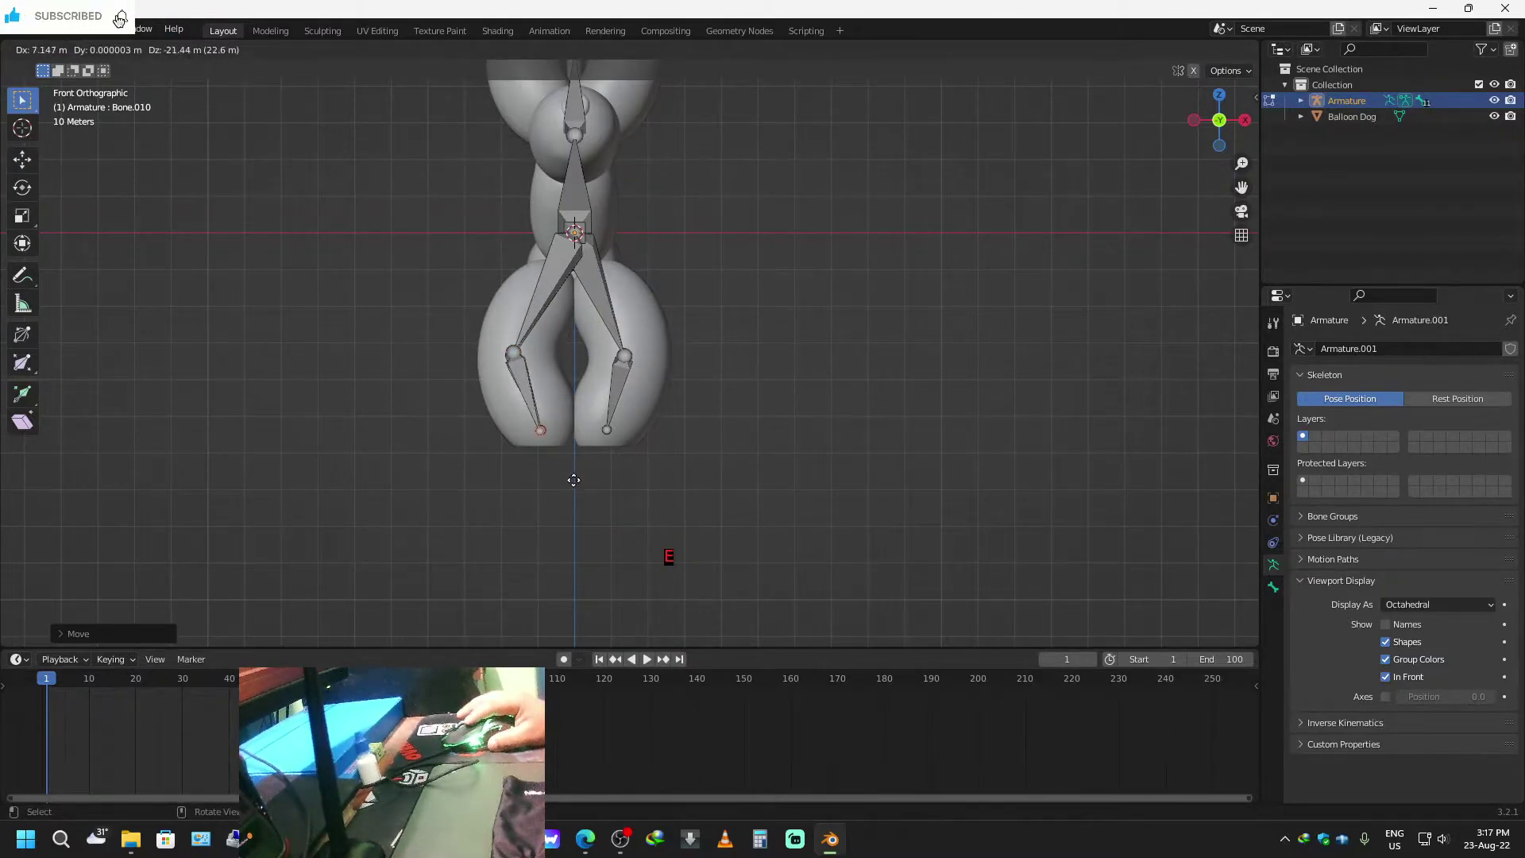
click(575, 480)
Extrude an upper leg bone from the shoulder joint to the +X front leg's knee and a lower leg bone to its foot.
click(623, 268)
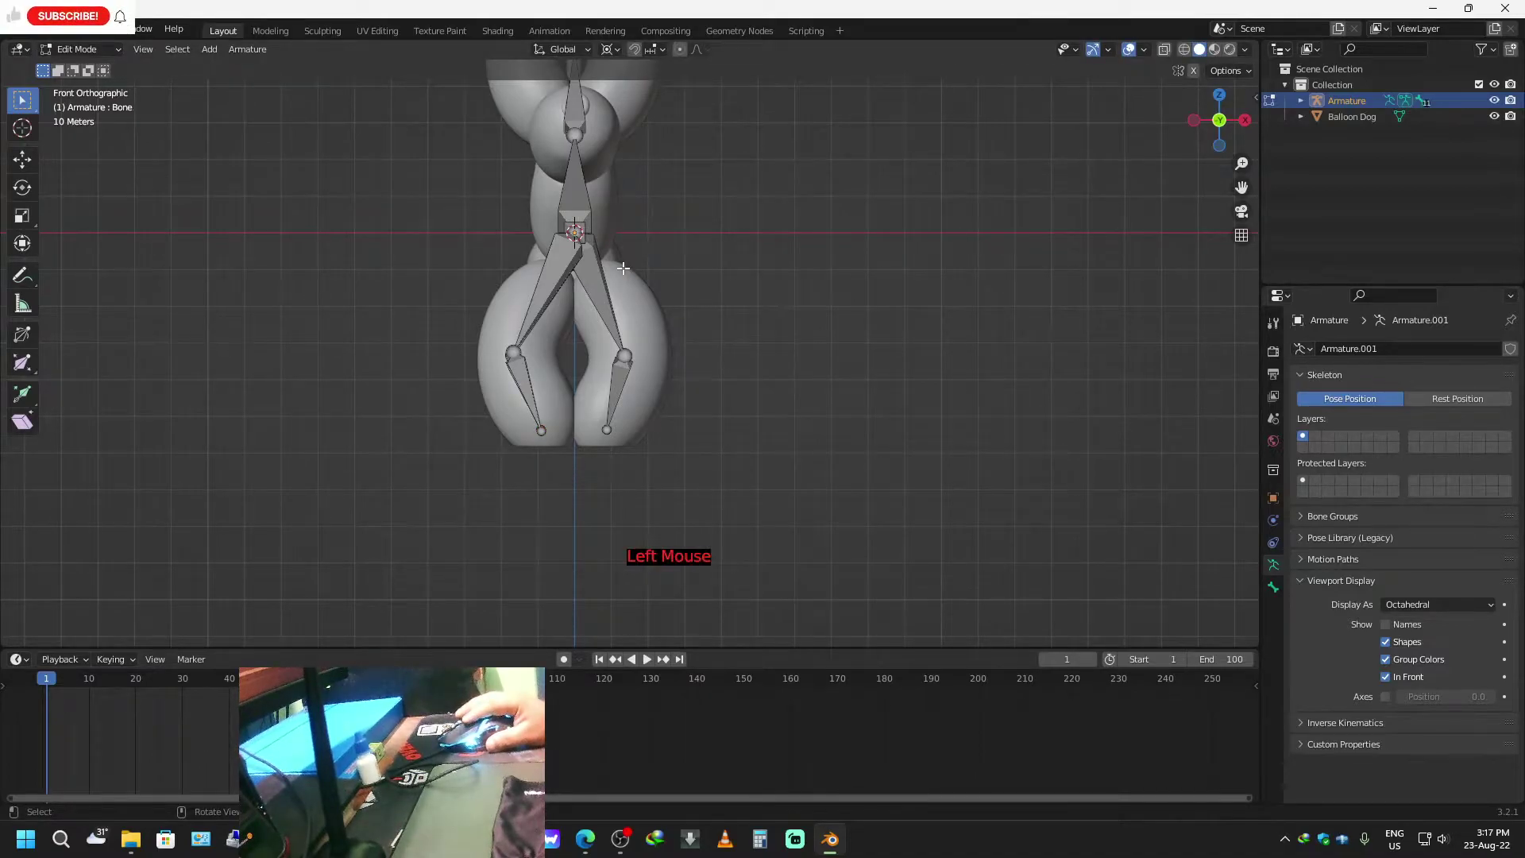
key(e)
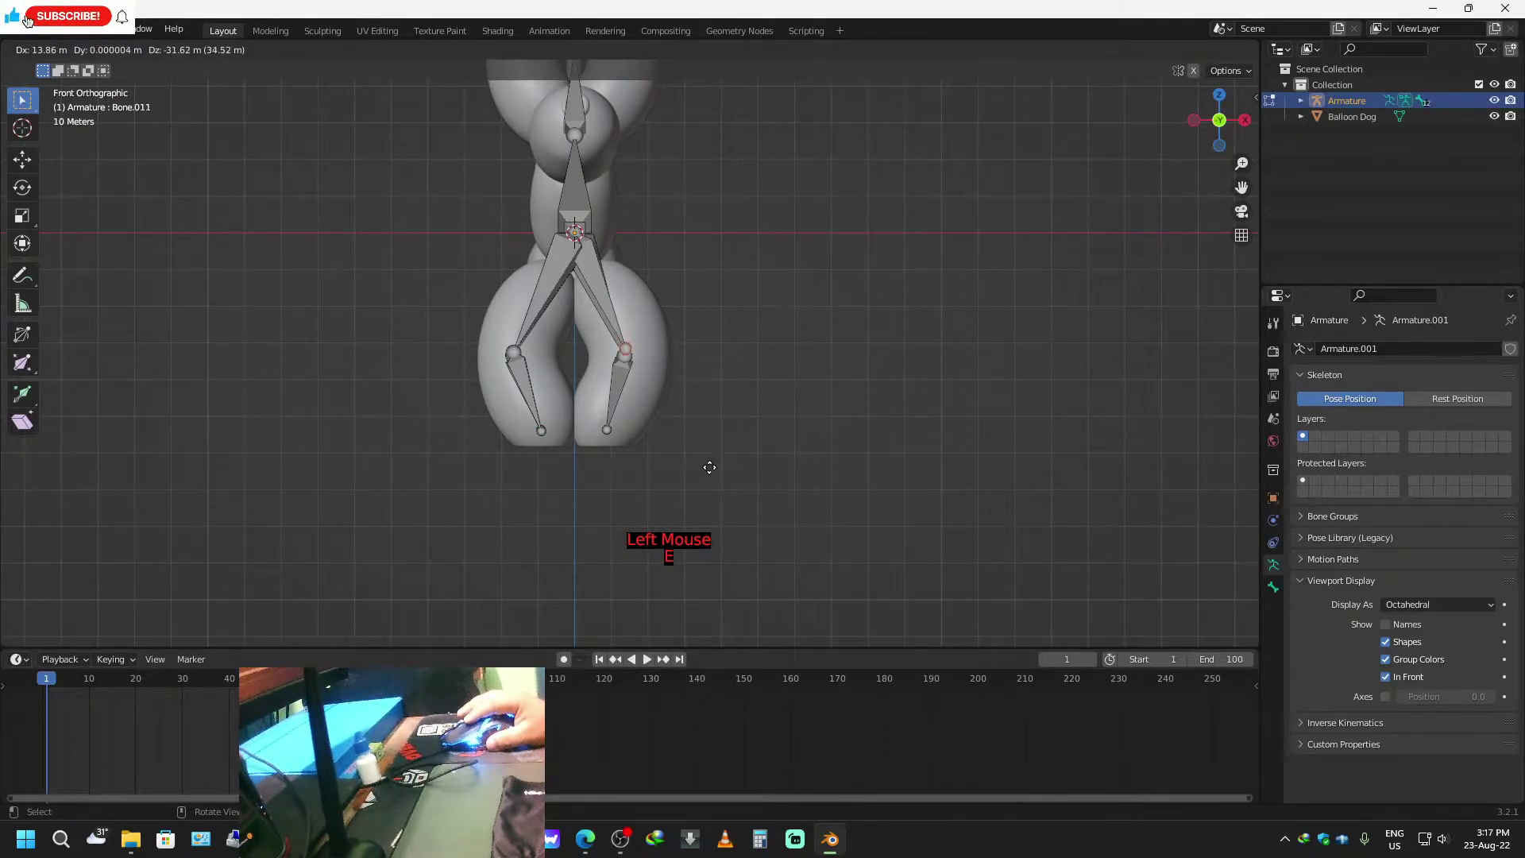
click(713, 478)
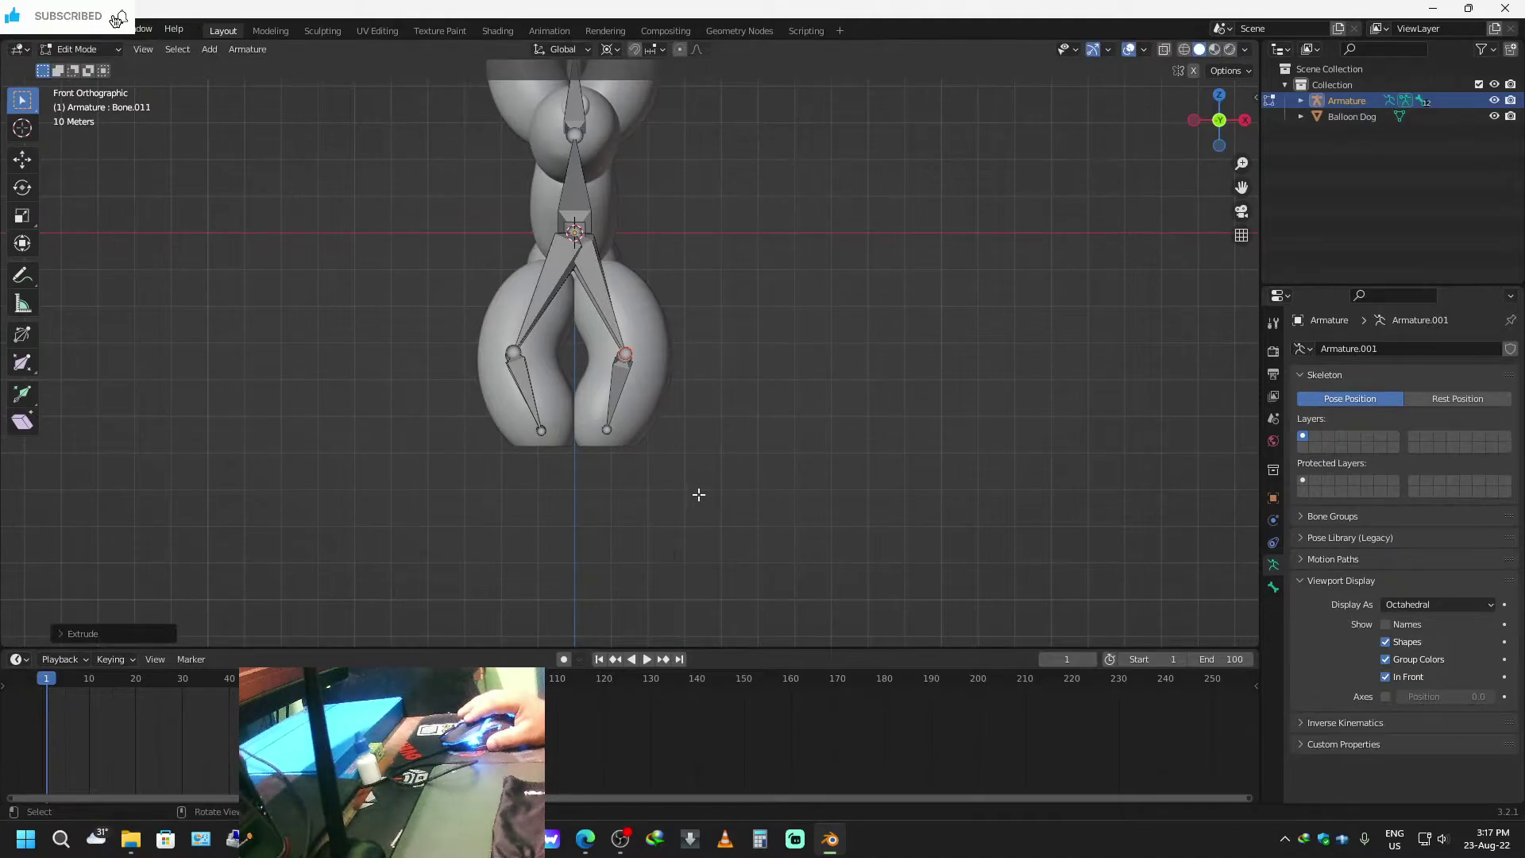
key(e)
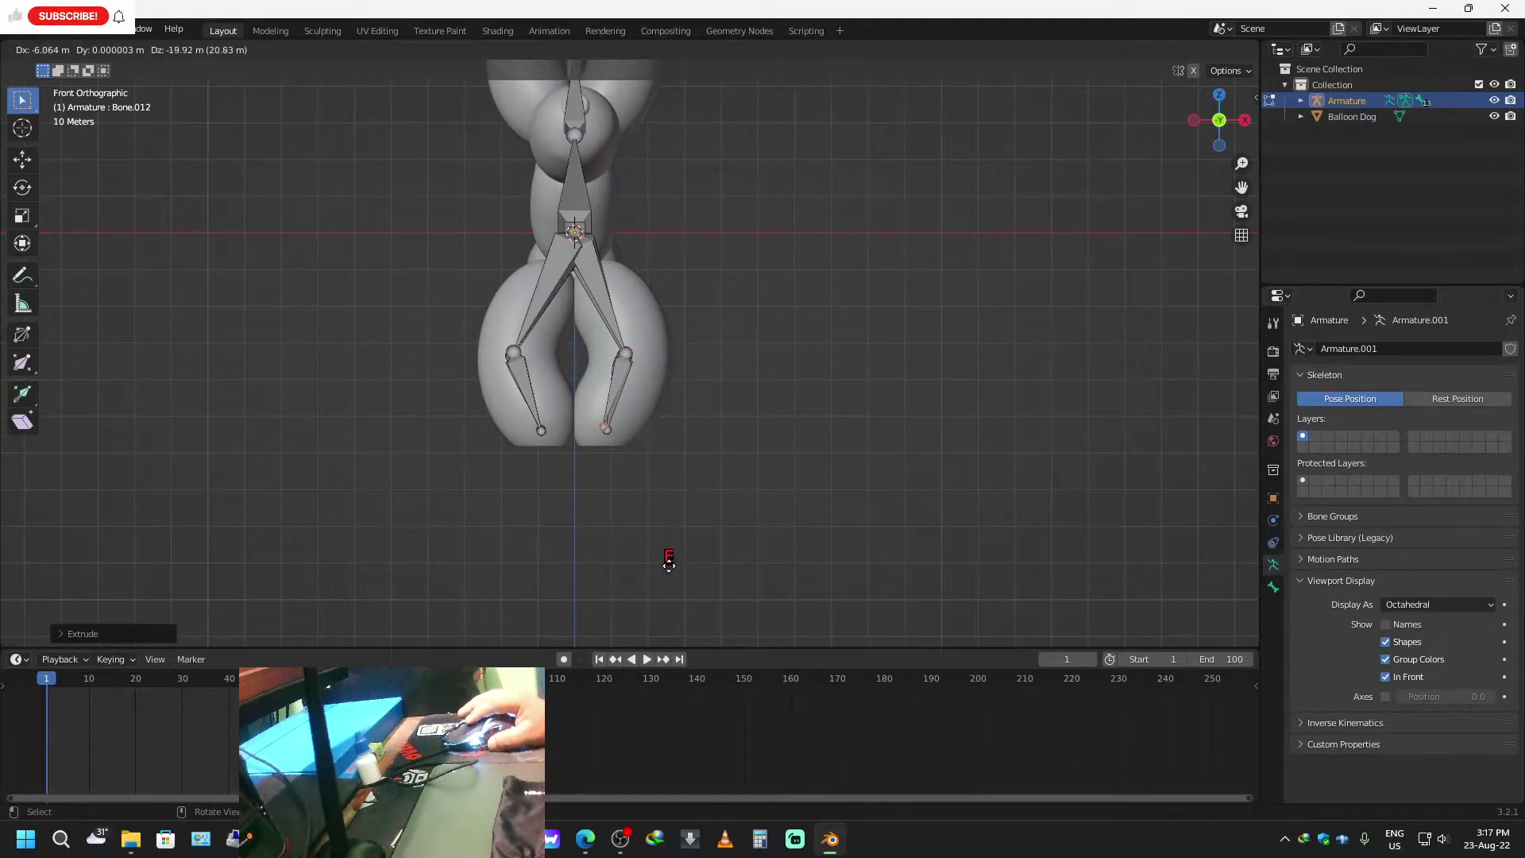
click(672, 568)
Align the +X front leg's foot and knee joints with the leg mesh in the right orthographic view.
middle_drag(735, 572, 599, 596)
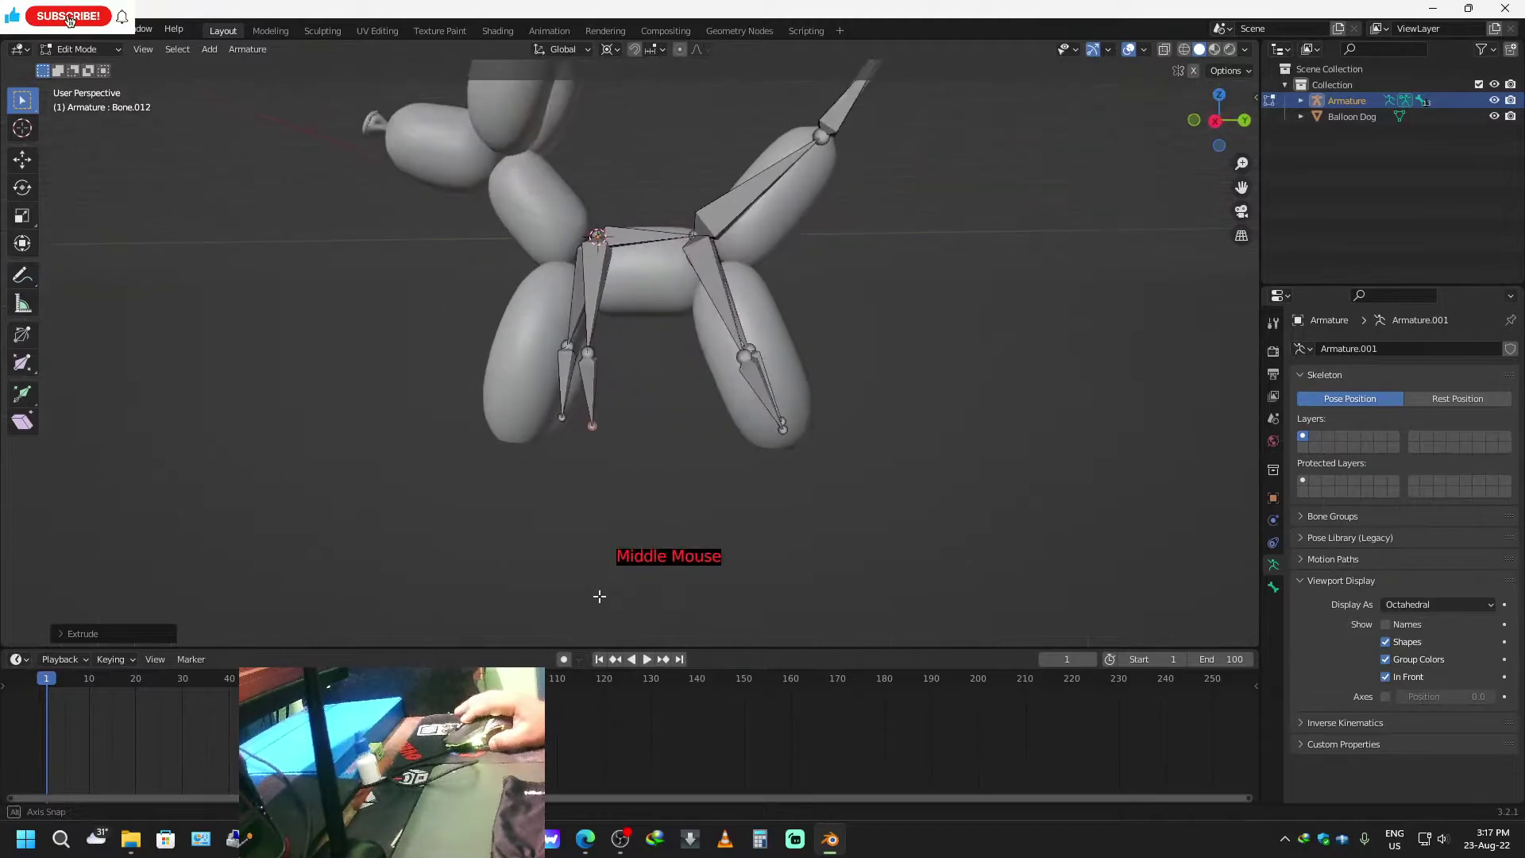
click(1214, 121)
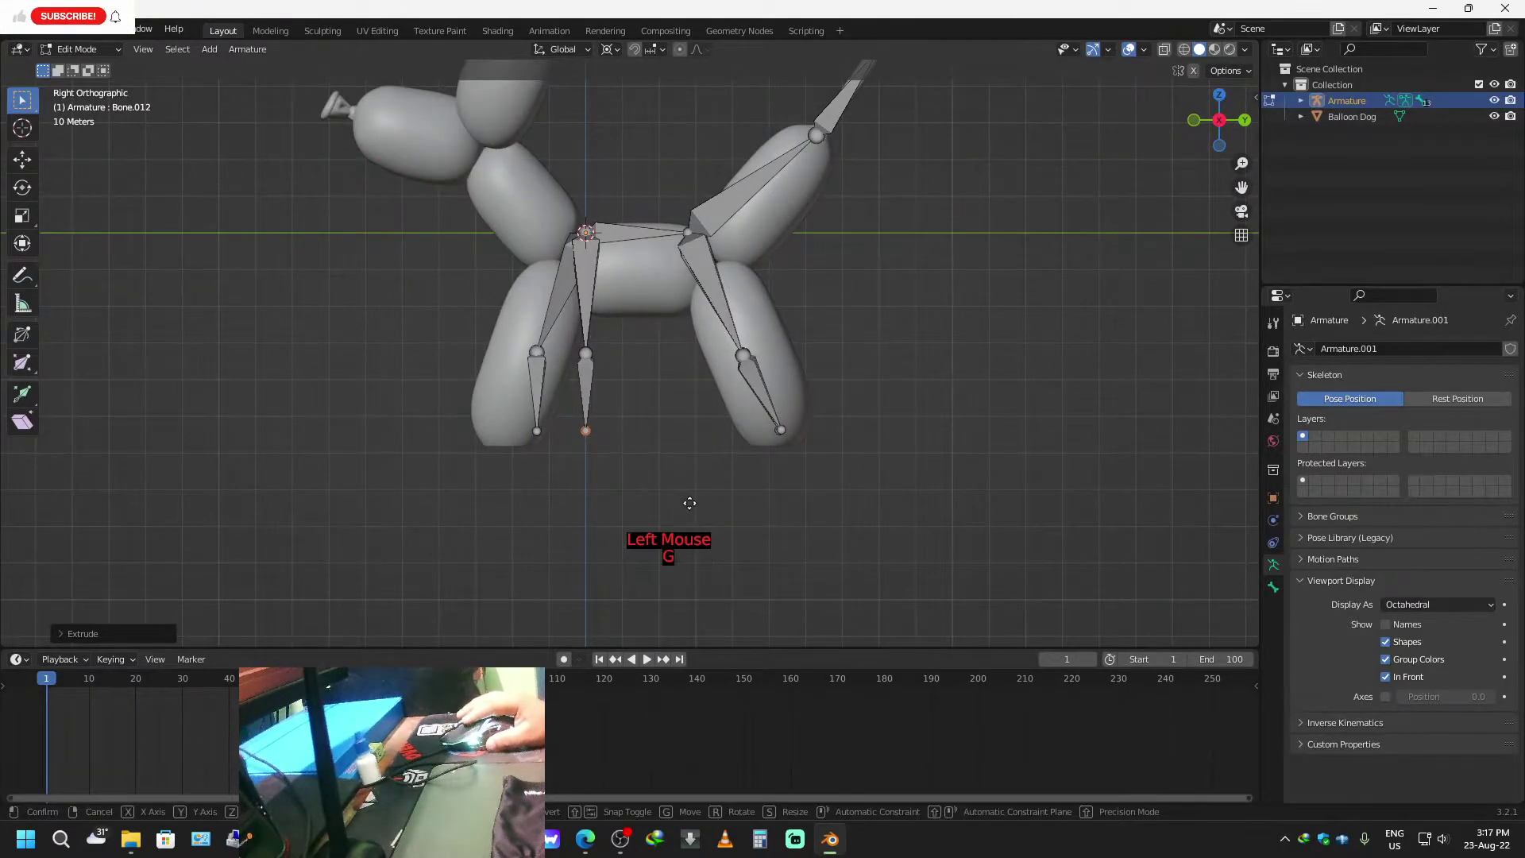
key(g)
click(617, 506)
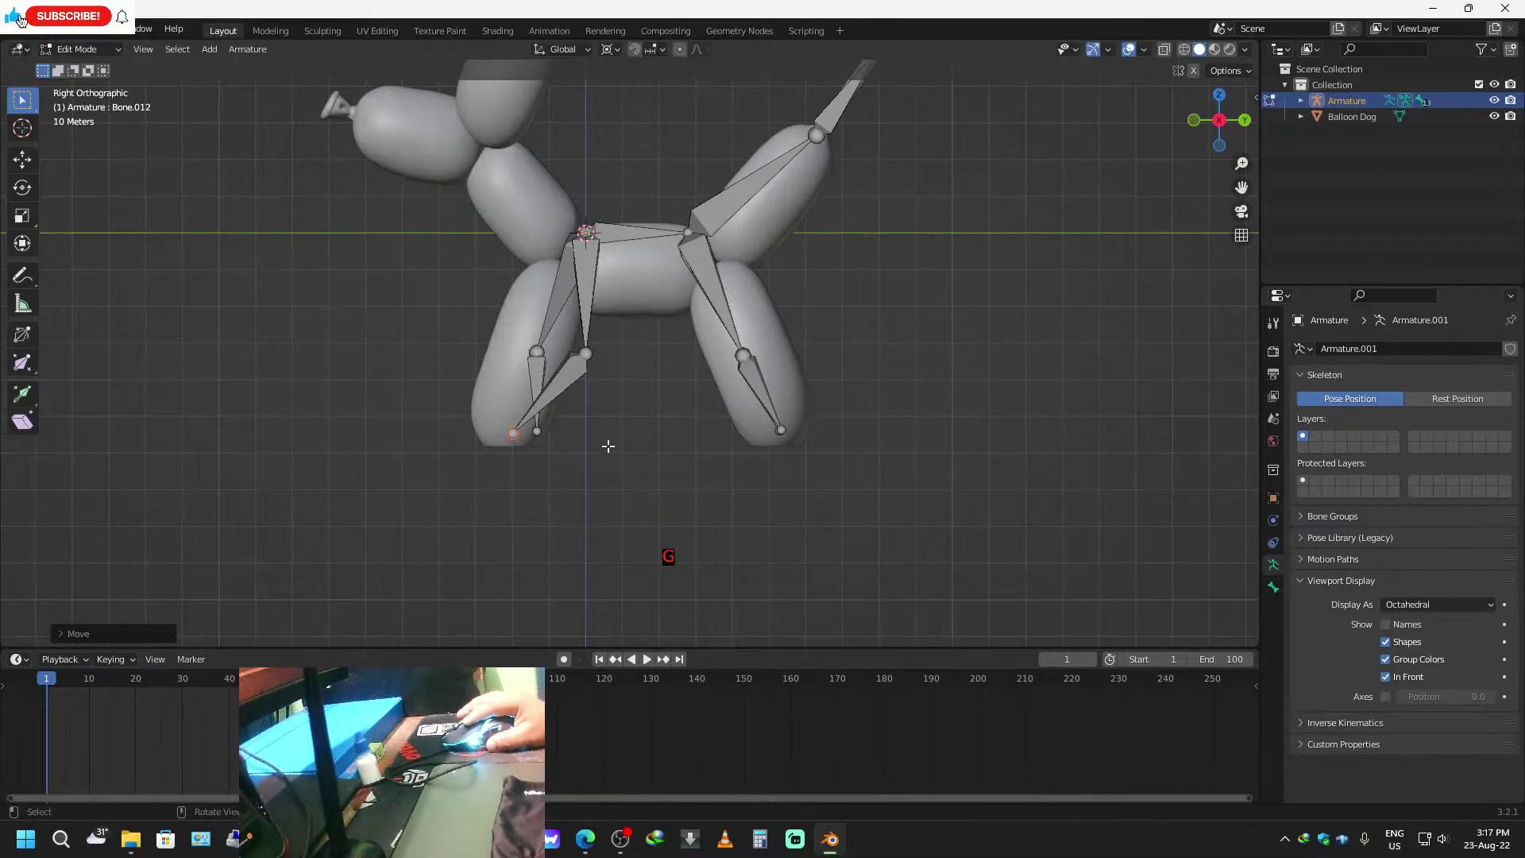
click(584, 354)
key(g)
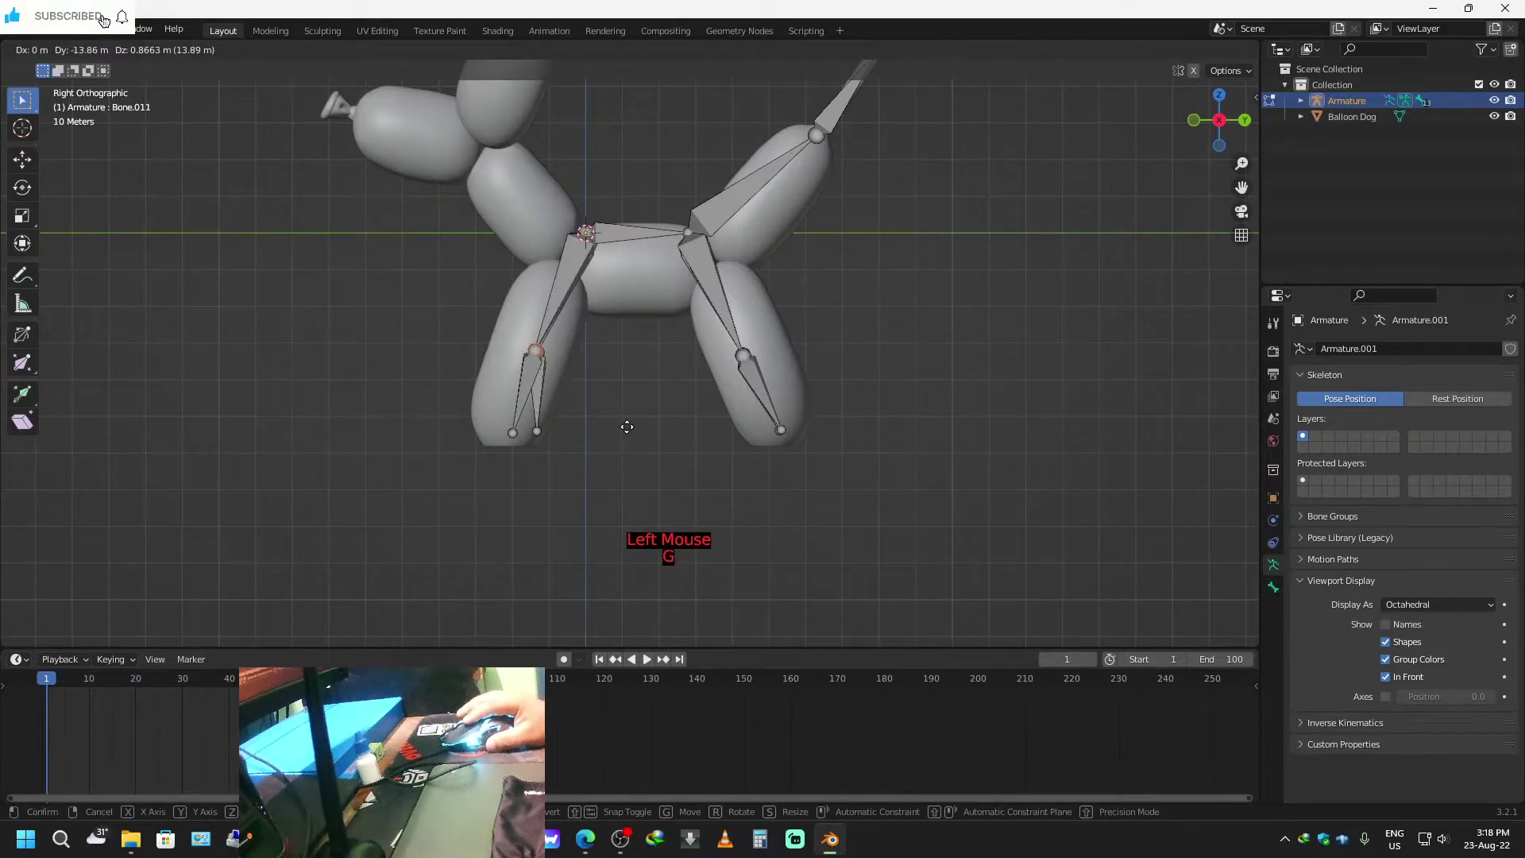
click(627, 426)
Move the -X front leg's foot joint into line with the other front foot joint.
click(537, 430)
key(g)
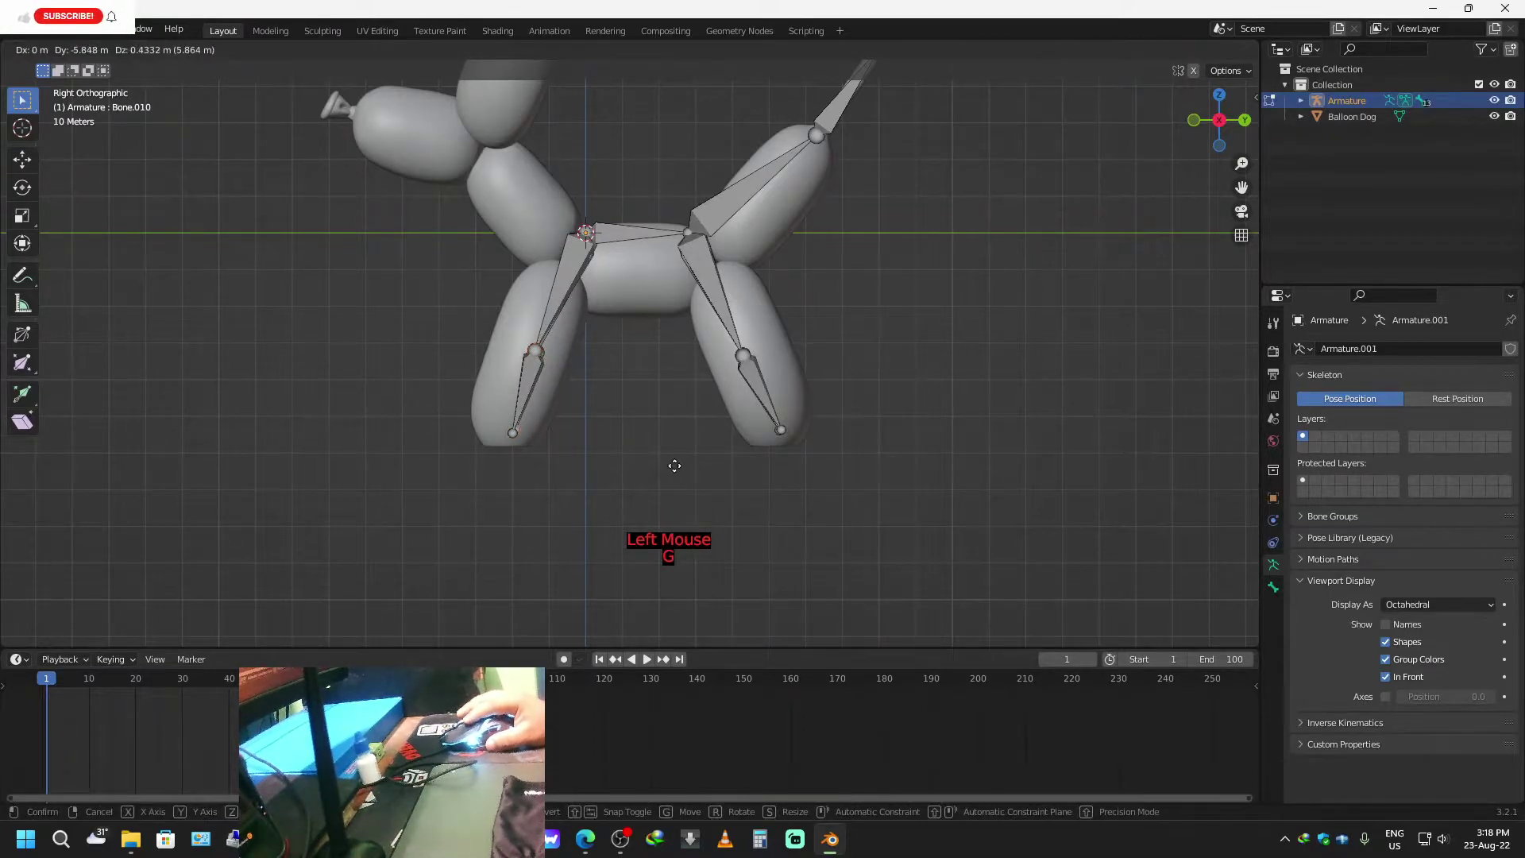
click(673, 469)
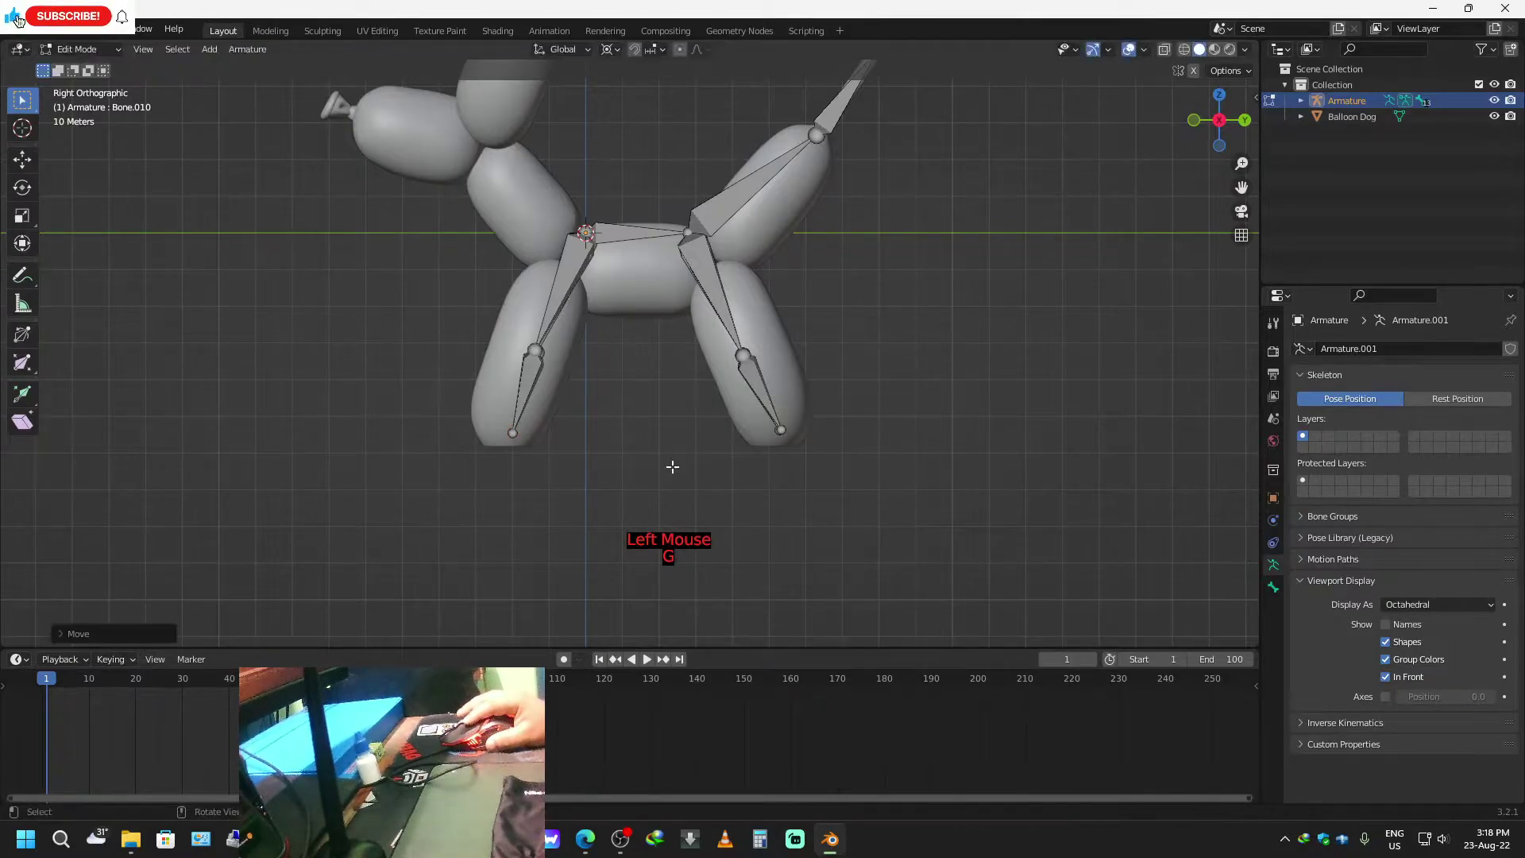
Duplicate the torso bone in place and rotate the copy about the 3D cursor so it points up through the neck balloon.
mouse_move(689, 499)
middle_down()
mouse_move(681, 469)
mouse_move(555, 511)
mouse_move(361, 480)
mouse_move(193, 493)
mouse_move(699, 480)
middle_up()
scroll(698, 480, down, 2)
shift+middle_drag(770, 405, 583, 437)
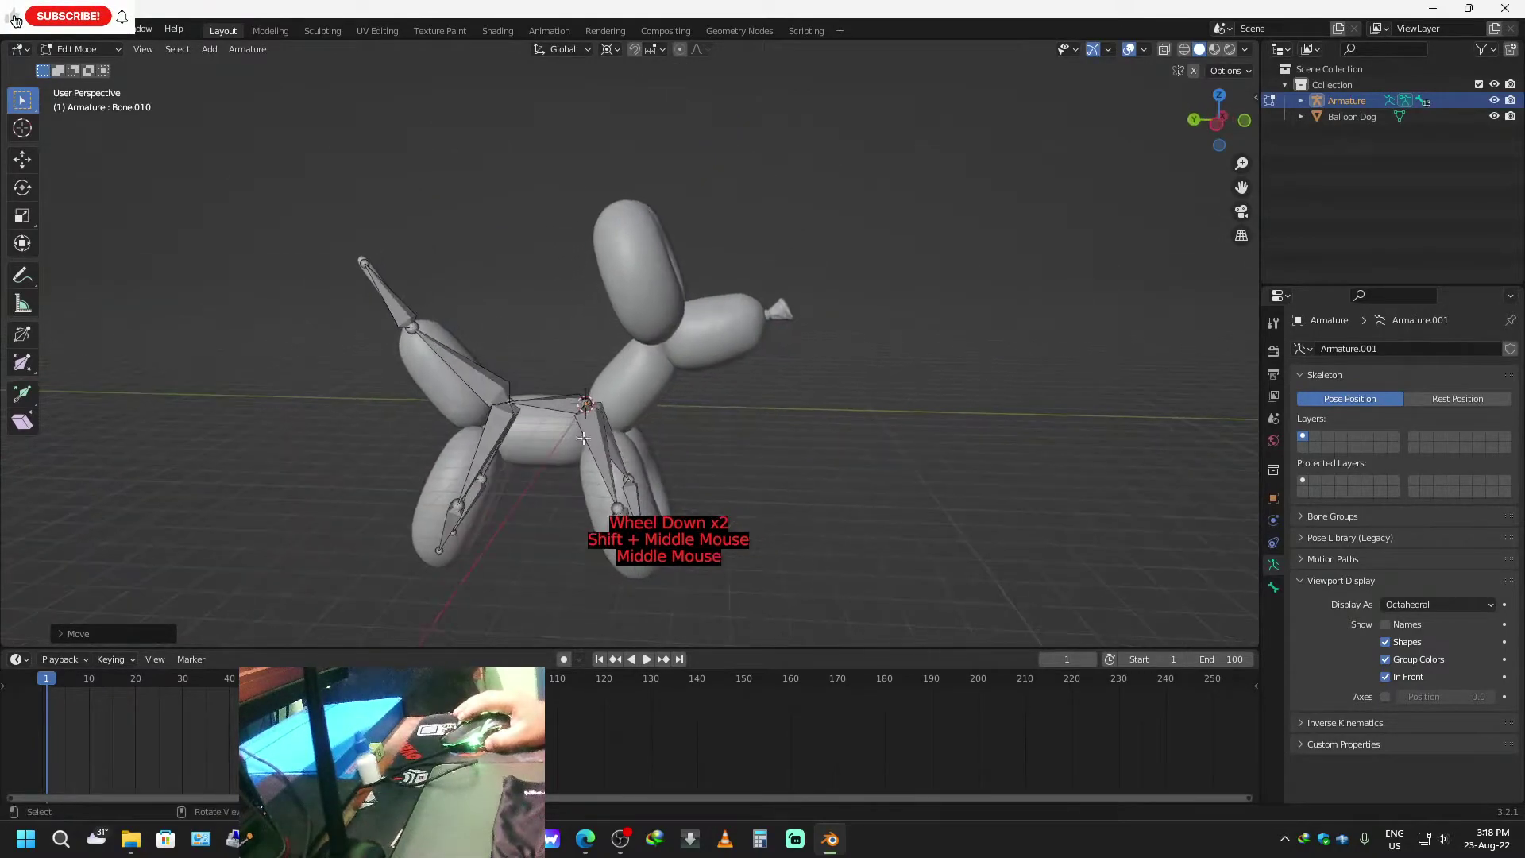
click(552, 406)
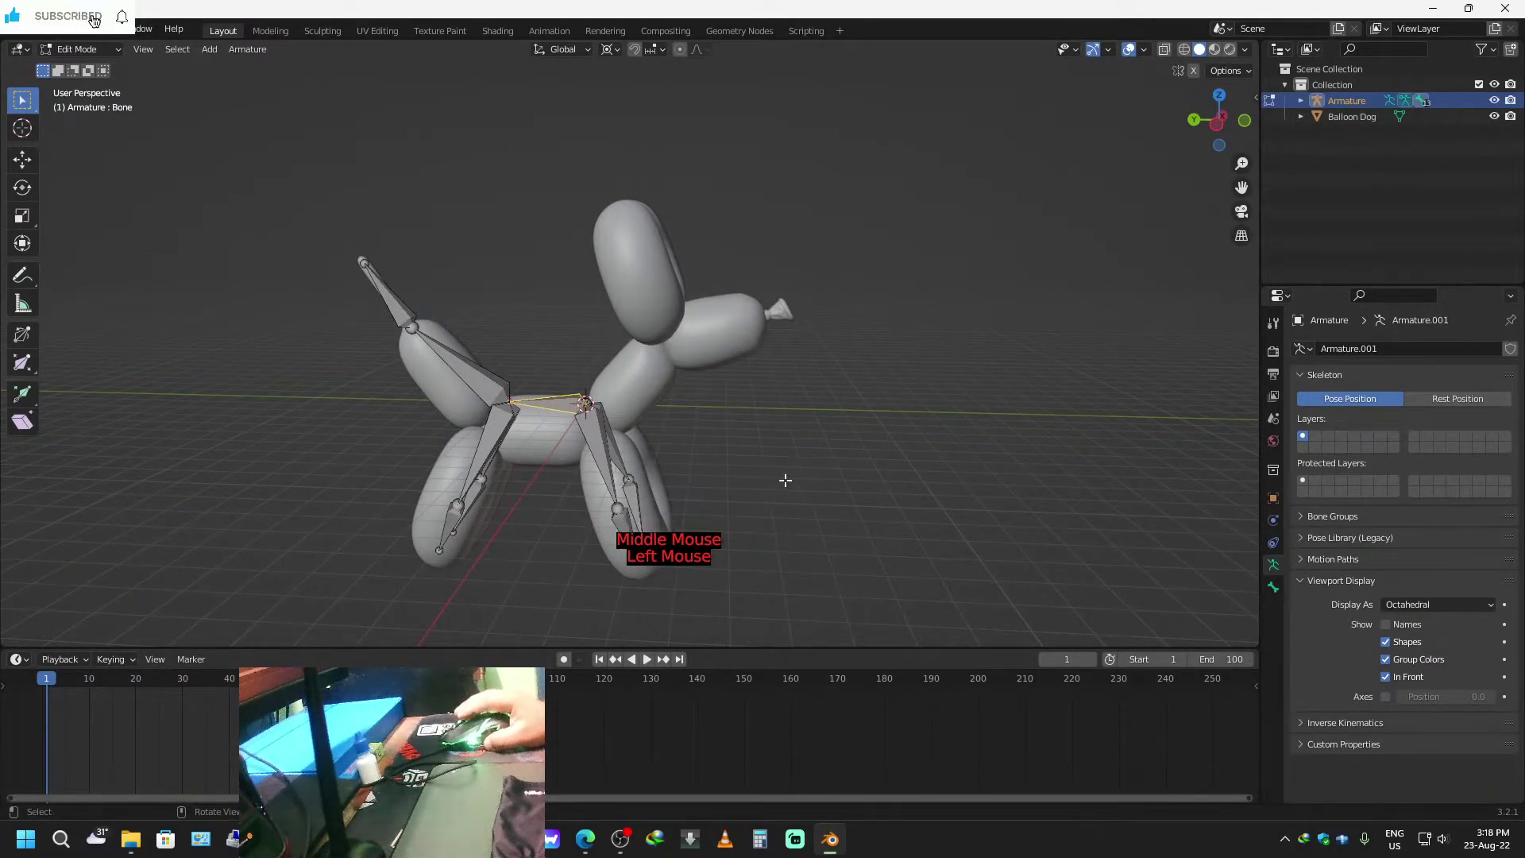
shift+middle_drag(862, 450, 748, 475)
mouse_move(813, 495)
middle_down()
mouse_move(694, 512)
mouse_move(822, 469)
middle_up()
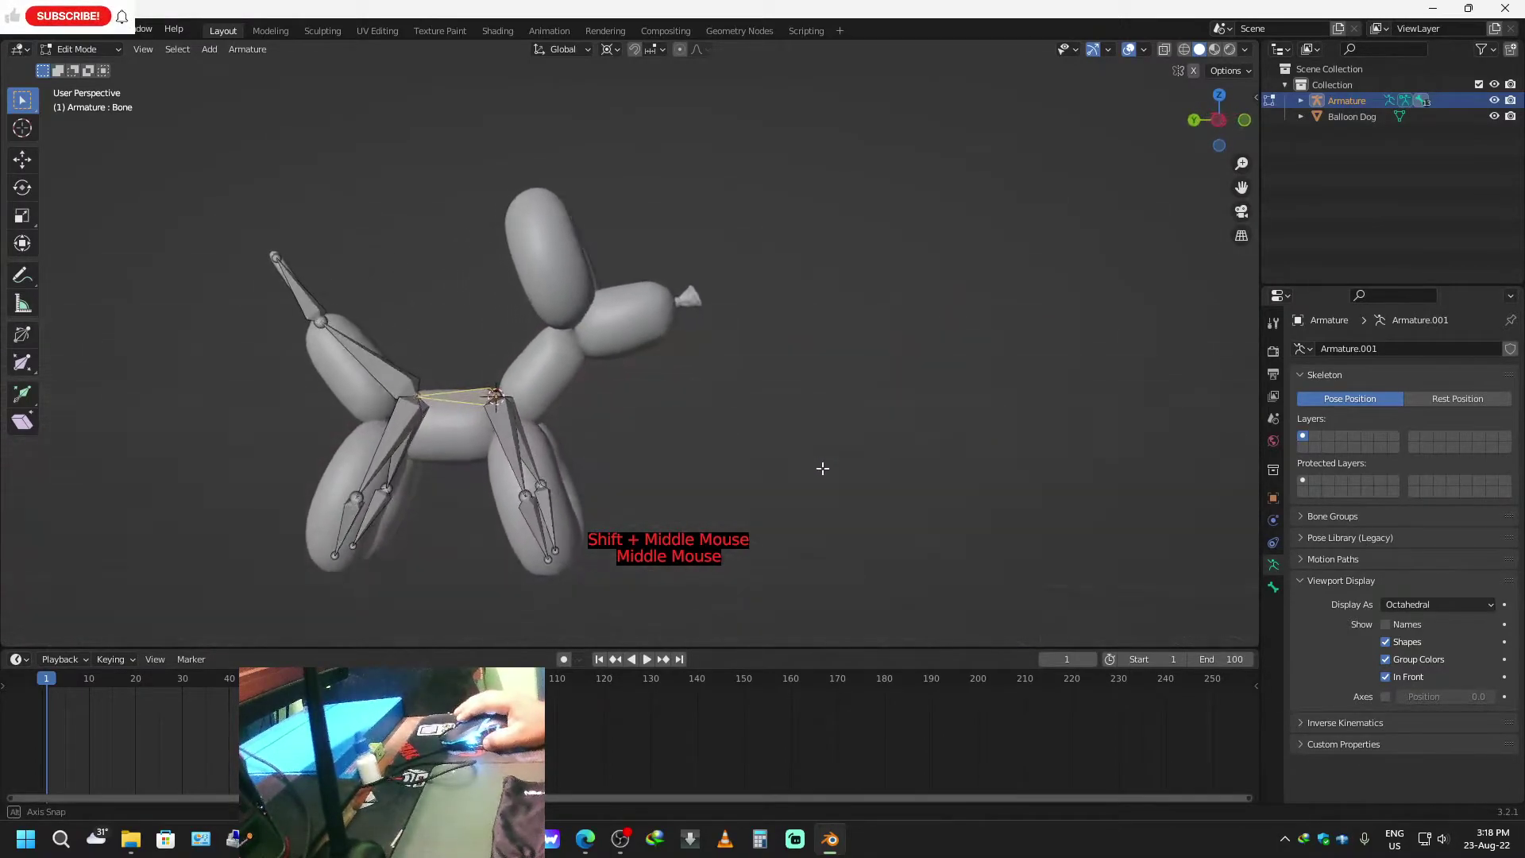
key(shift+d)
right_click(725, 448)
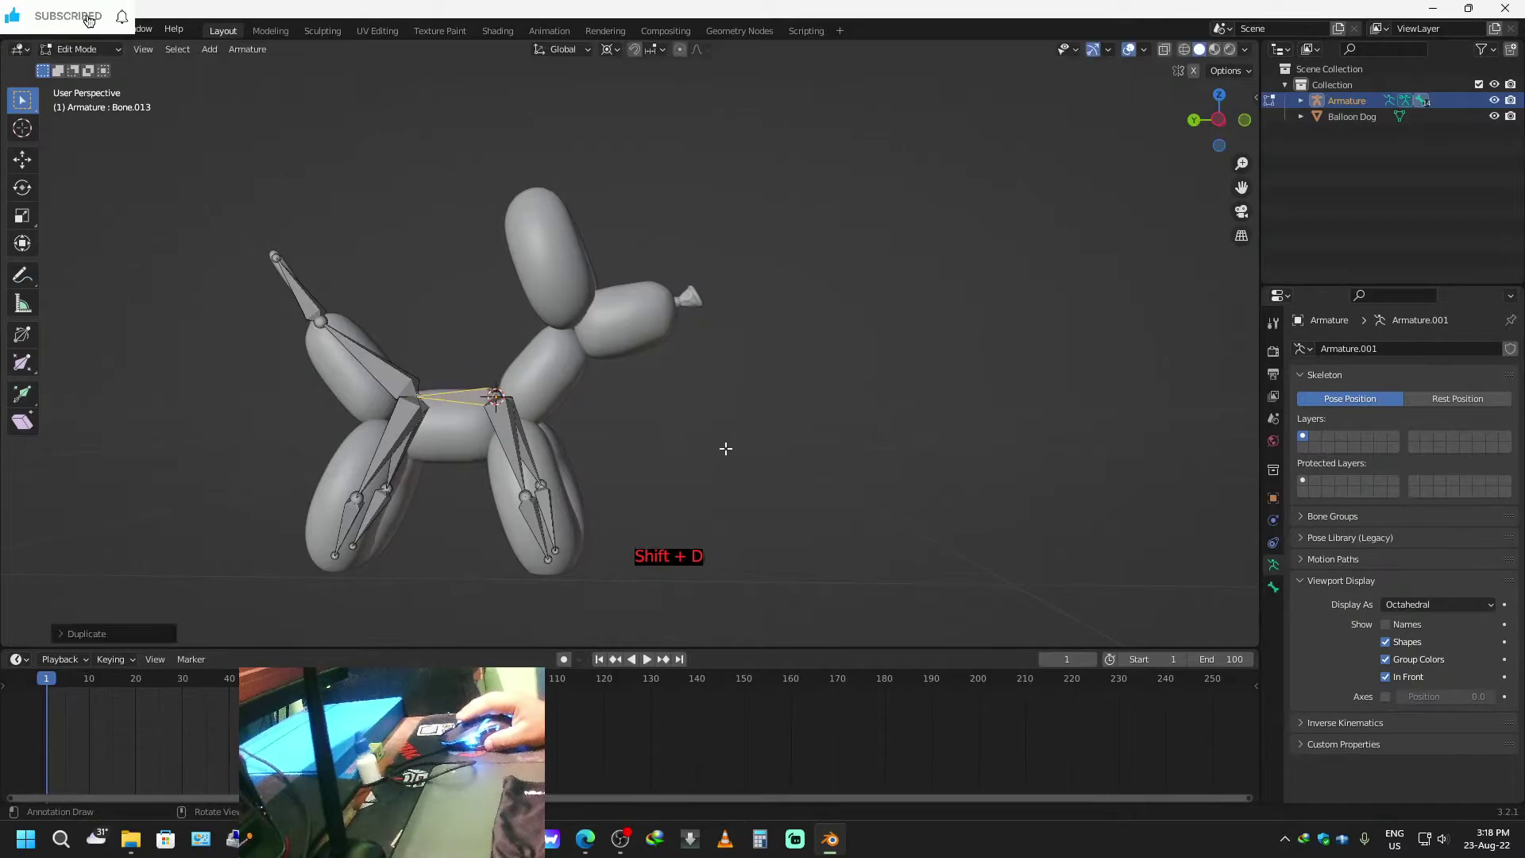
key(r)
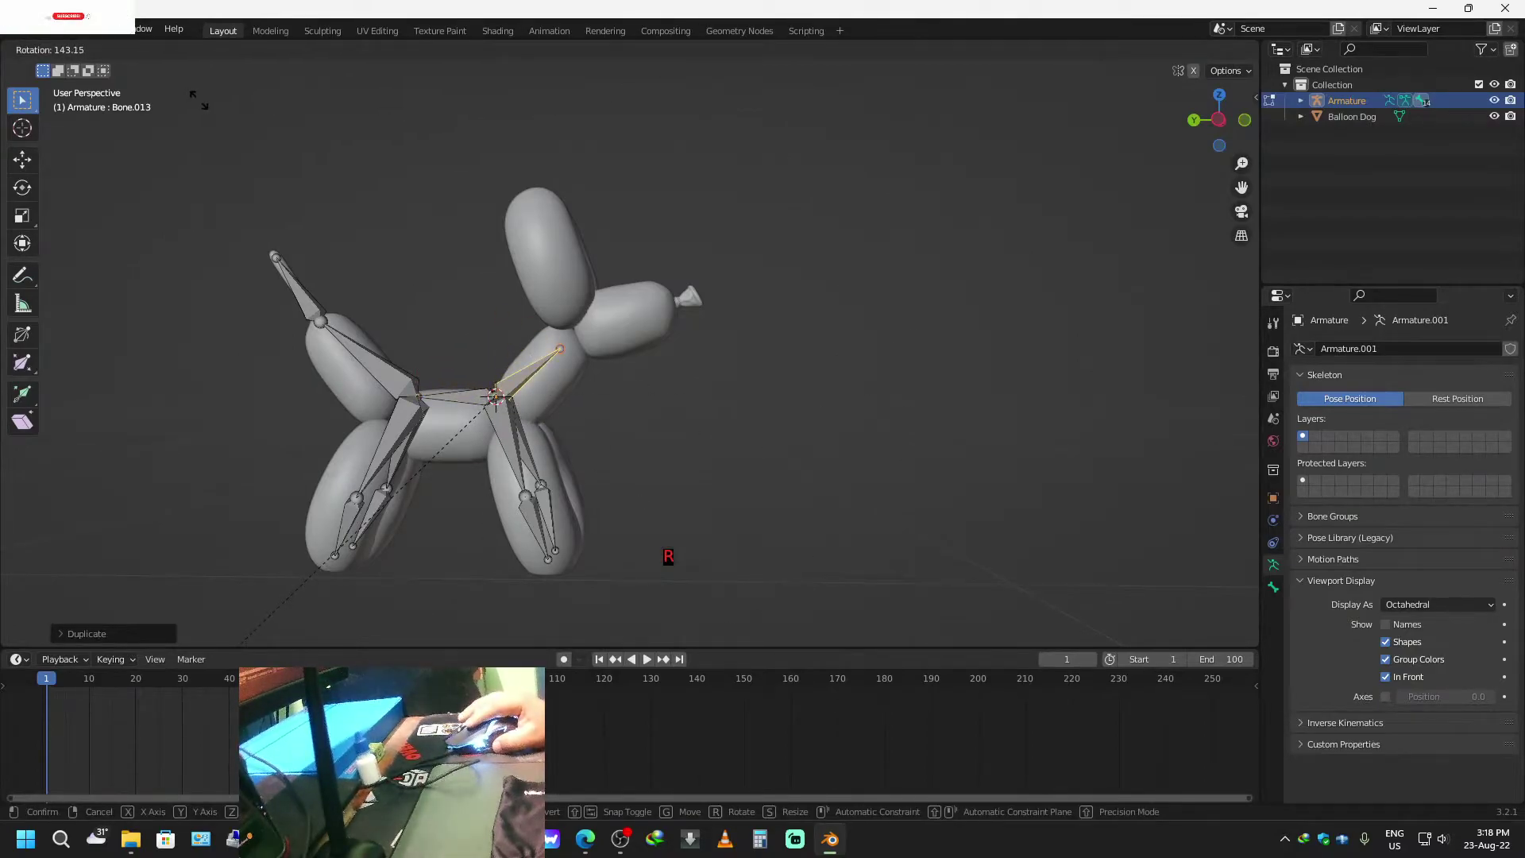
click(509, 40)
middle_drag(774, 326, 868, 327)
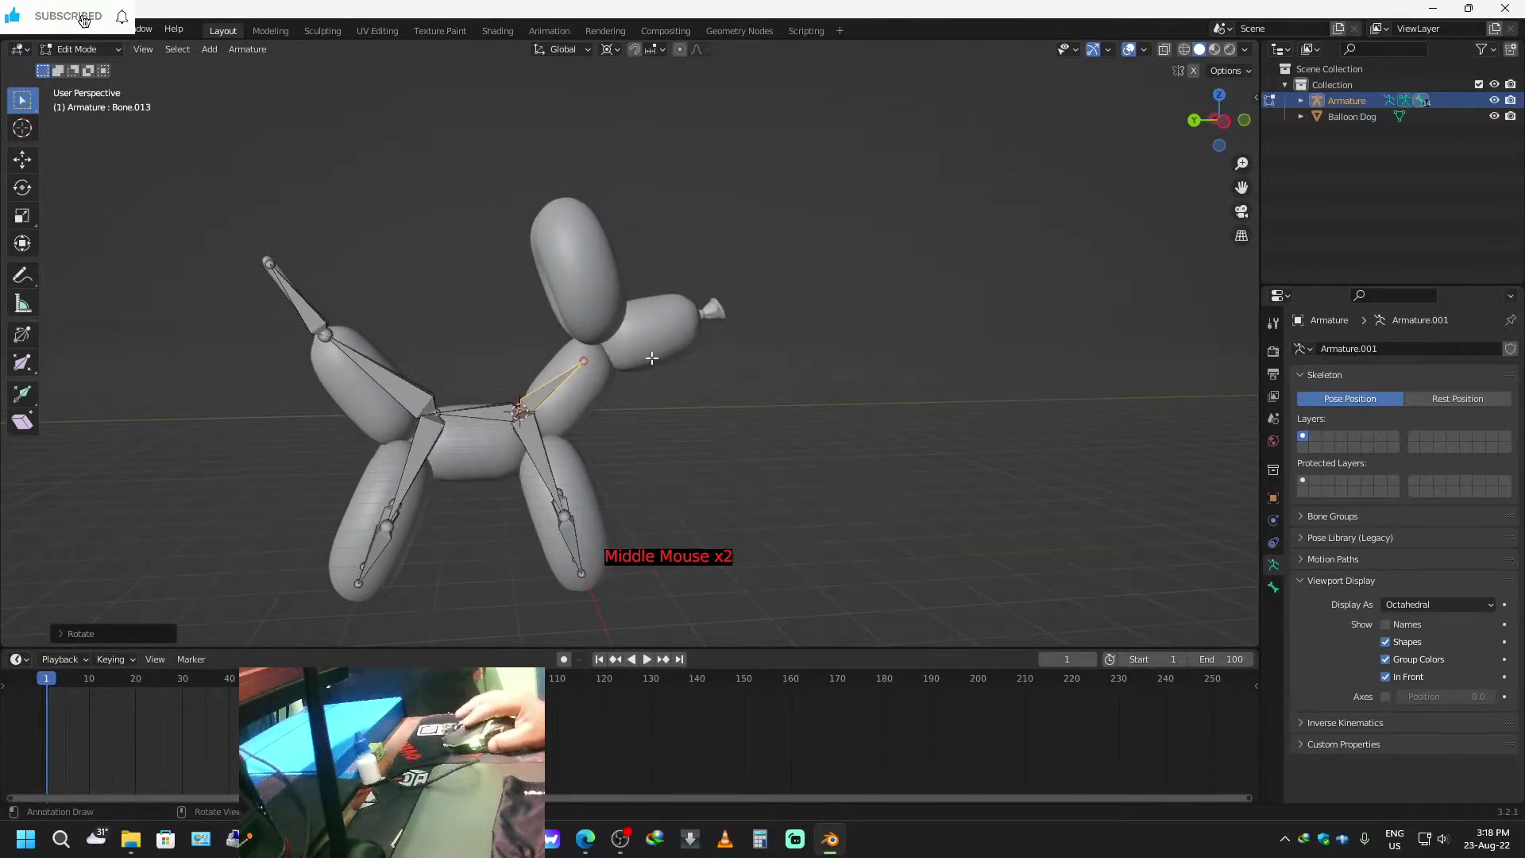
Extrude a head bone from the neck bone's tip to the snout and center its end joint on the head in front view.
key(e)
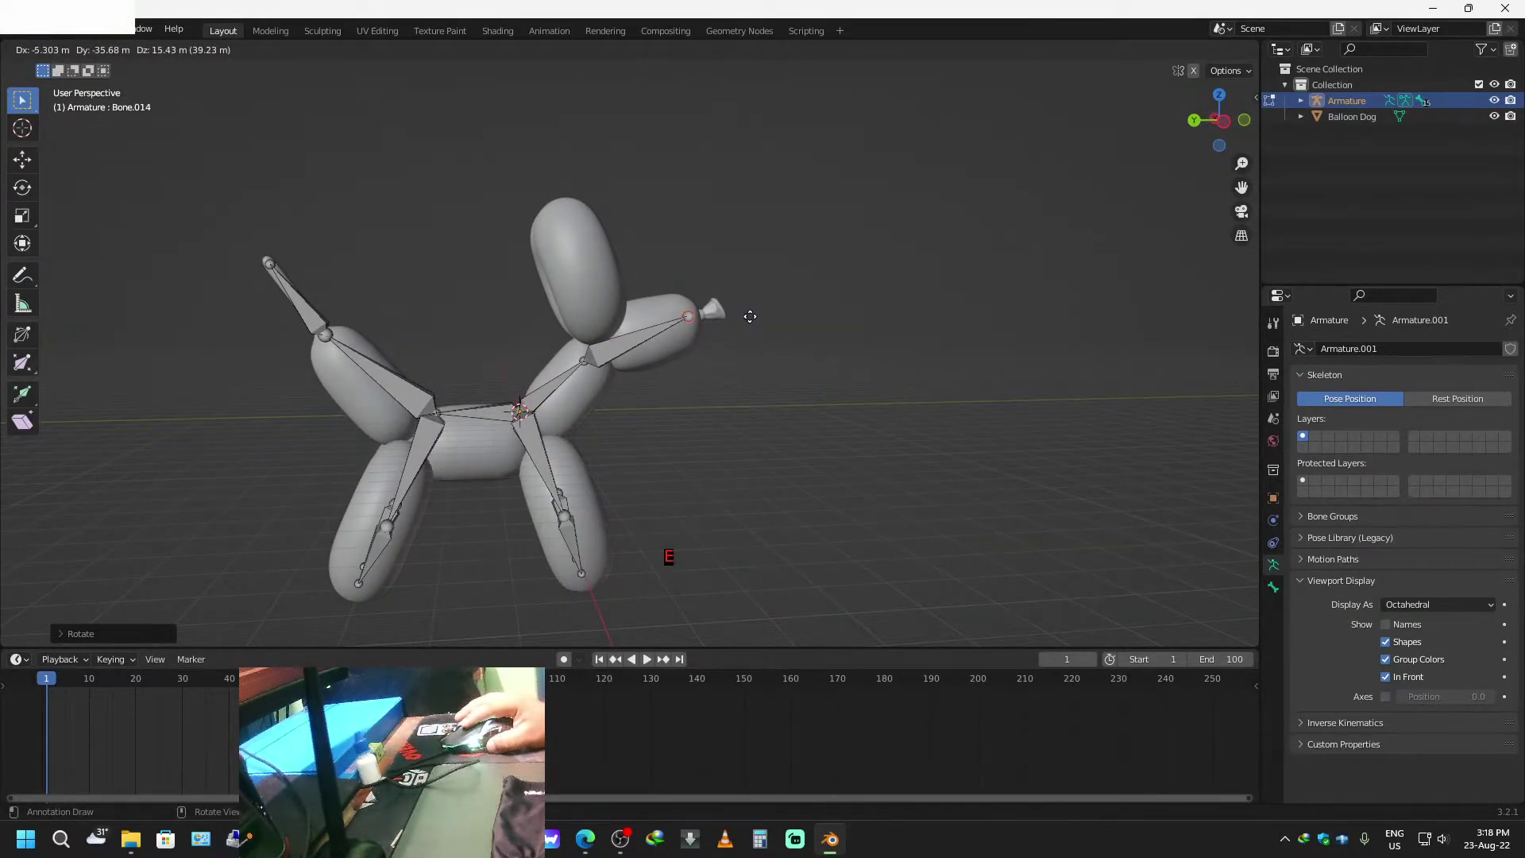
click(750, 316)
click(1247, 122)
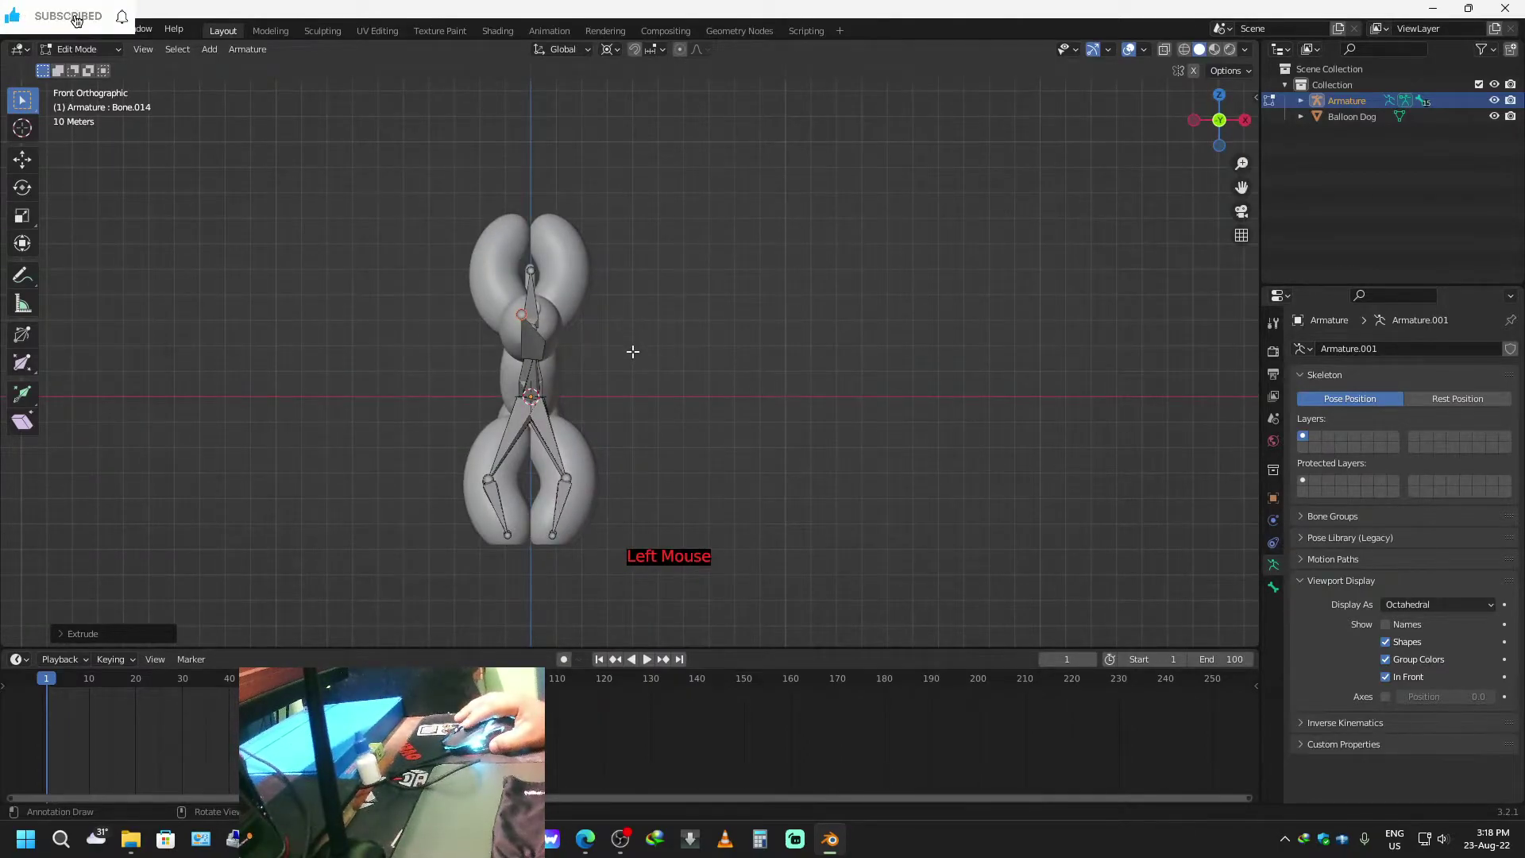
key(g)
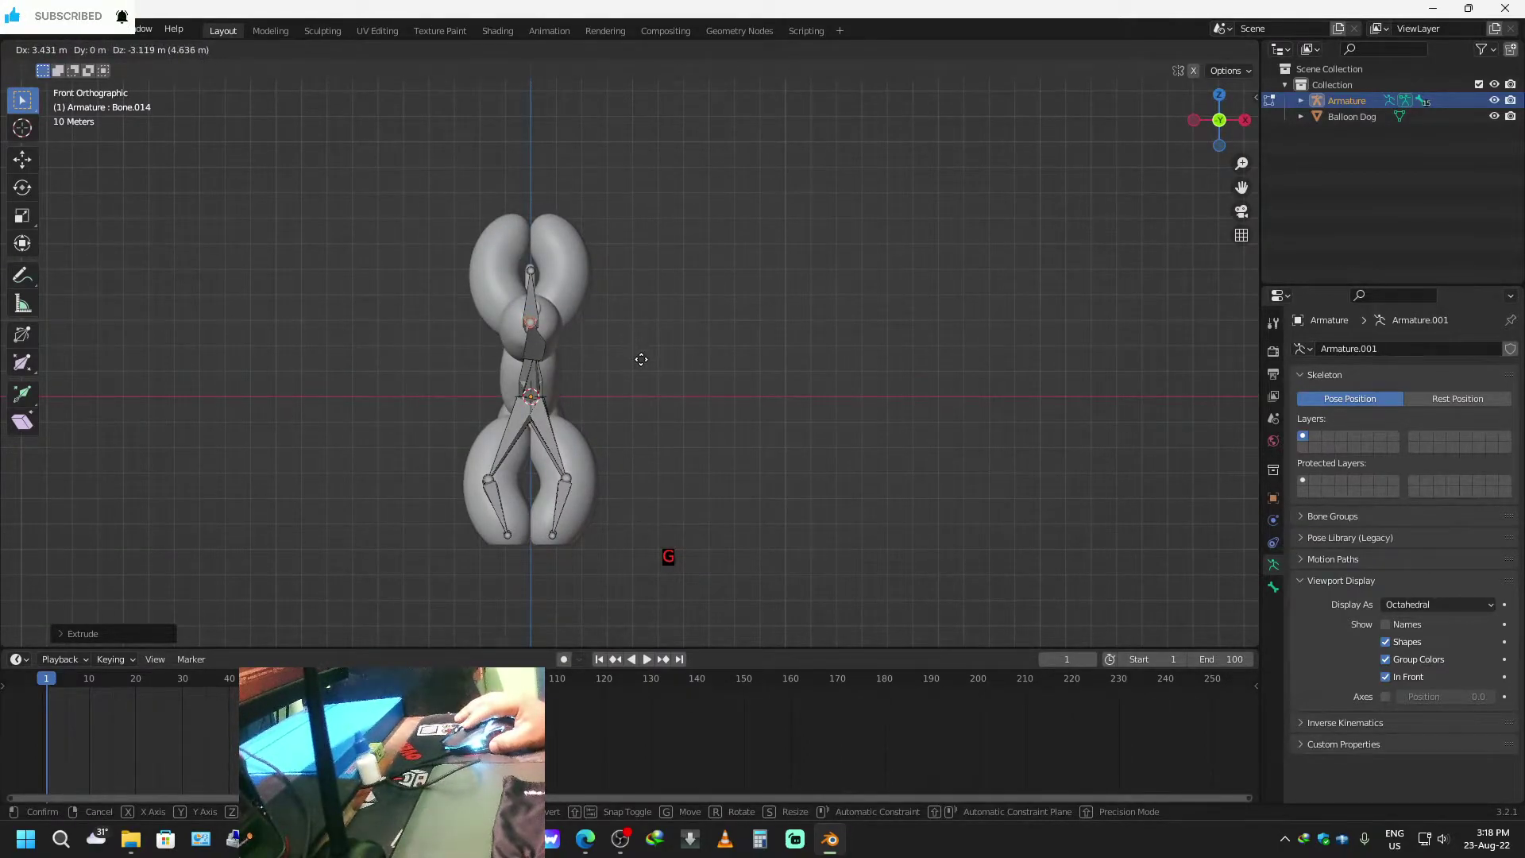
click(642, 359)
middle_drag(641, 360, 657, 490)
middle_drag(716, 495, 640, 404)
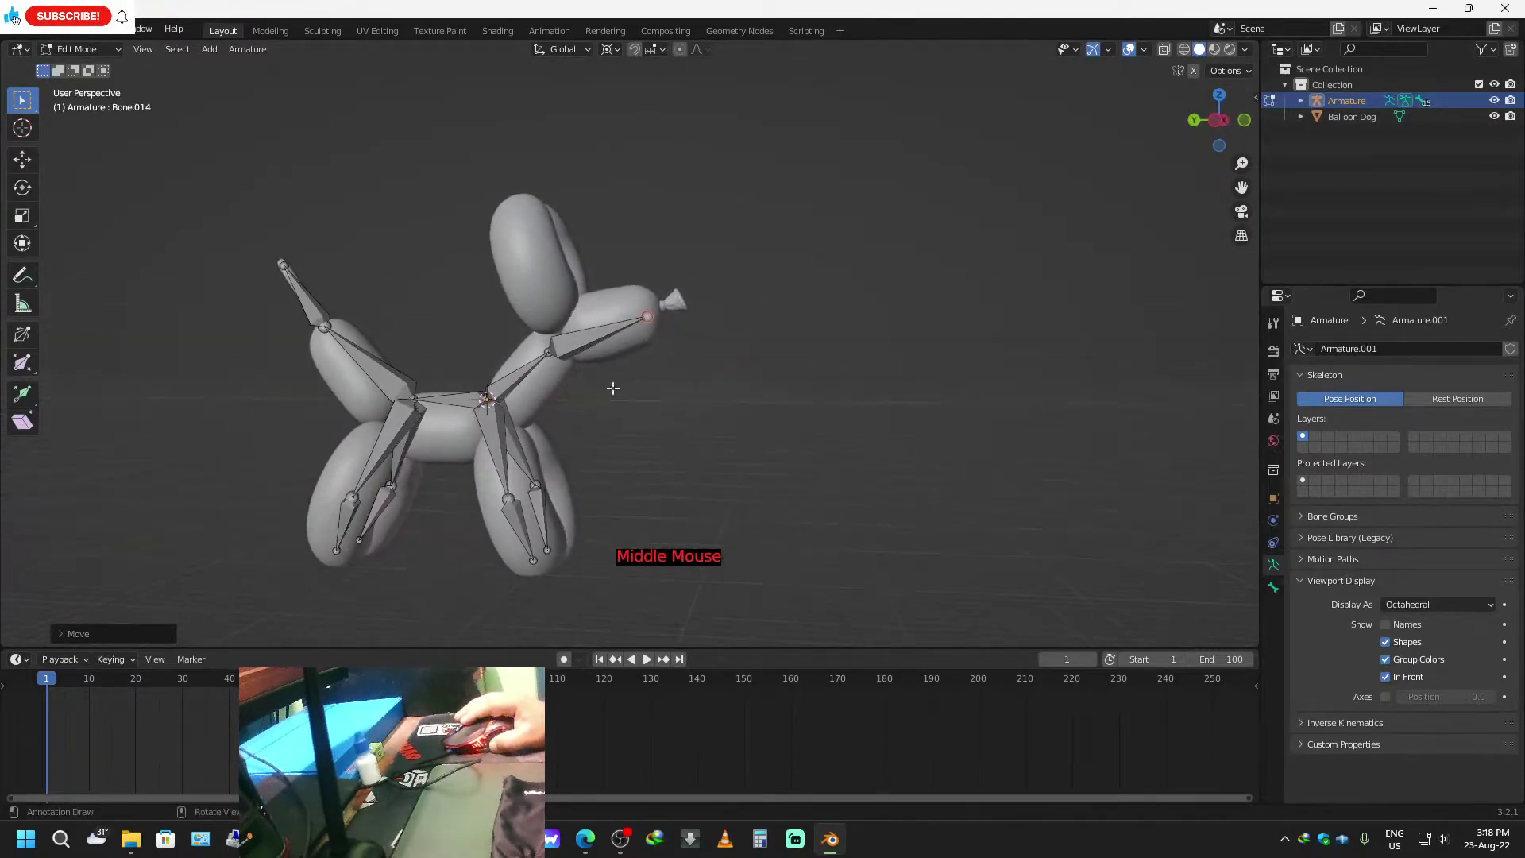
click(553, 351)
middle_drag(736, 408, 549, 325)
key(r)
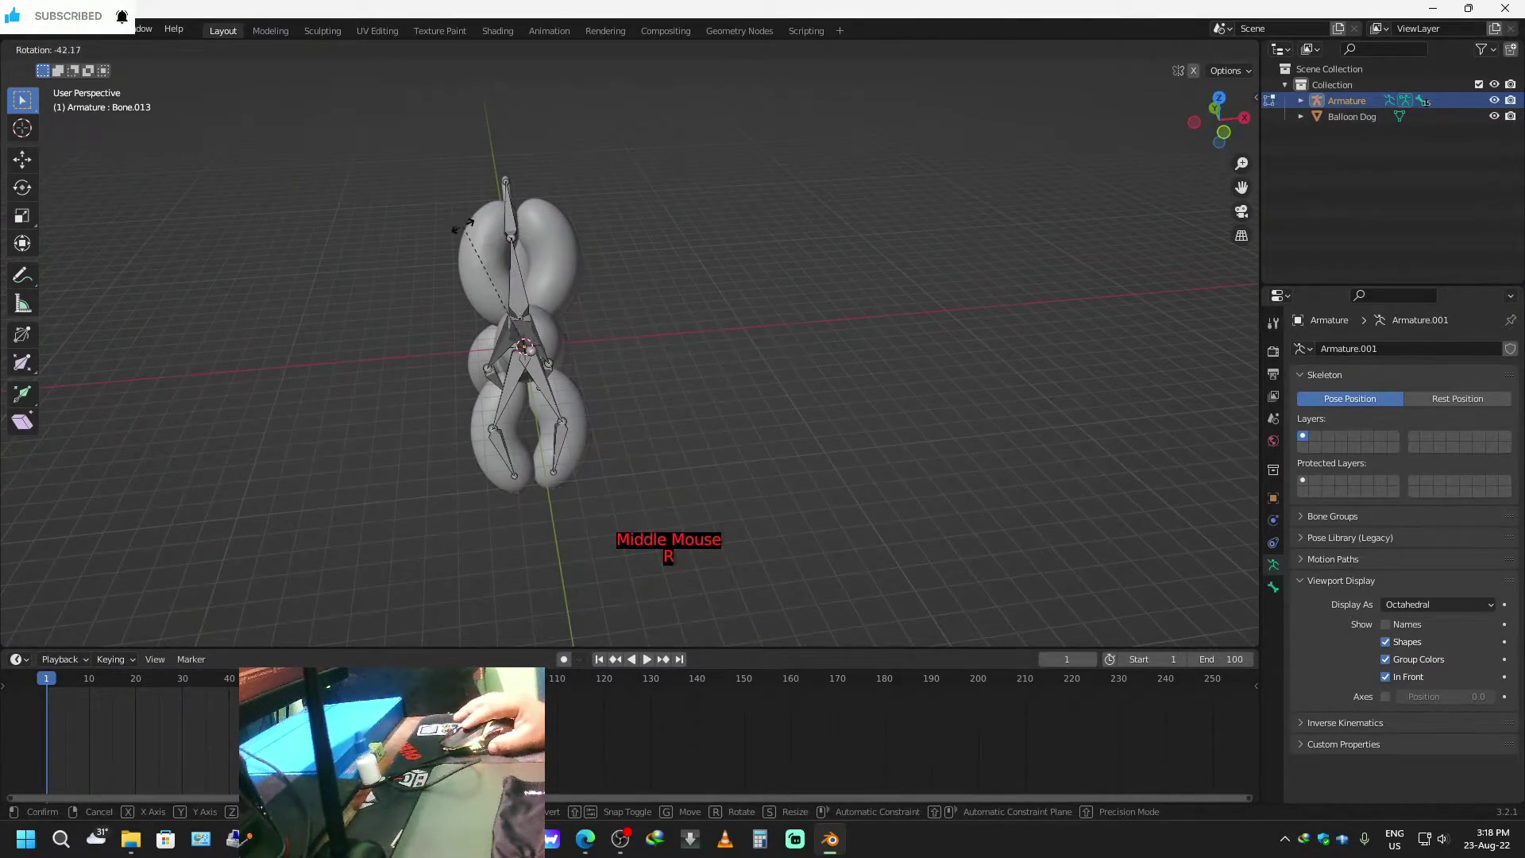
click(470, 228)
Extrude a bone from the joint between neck and head up toward the ears.
middle_drag(457, 370, 610, 355)
click(574, 387)
middle_drag(627, 481, 584, 500)
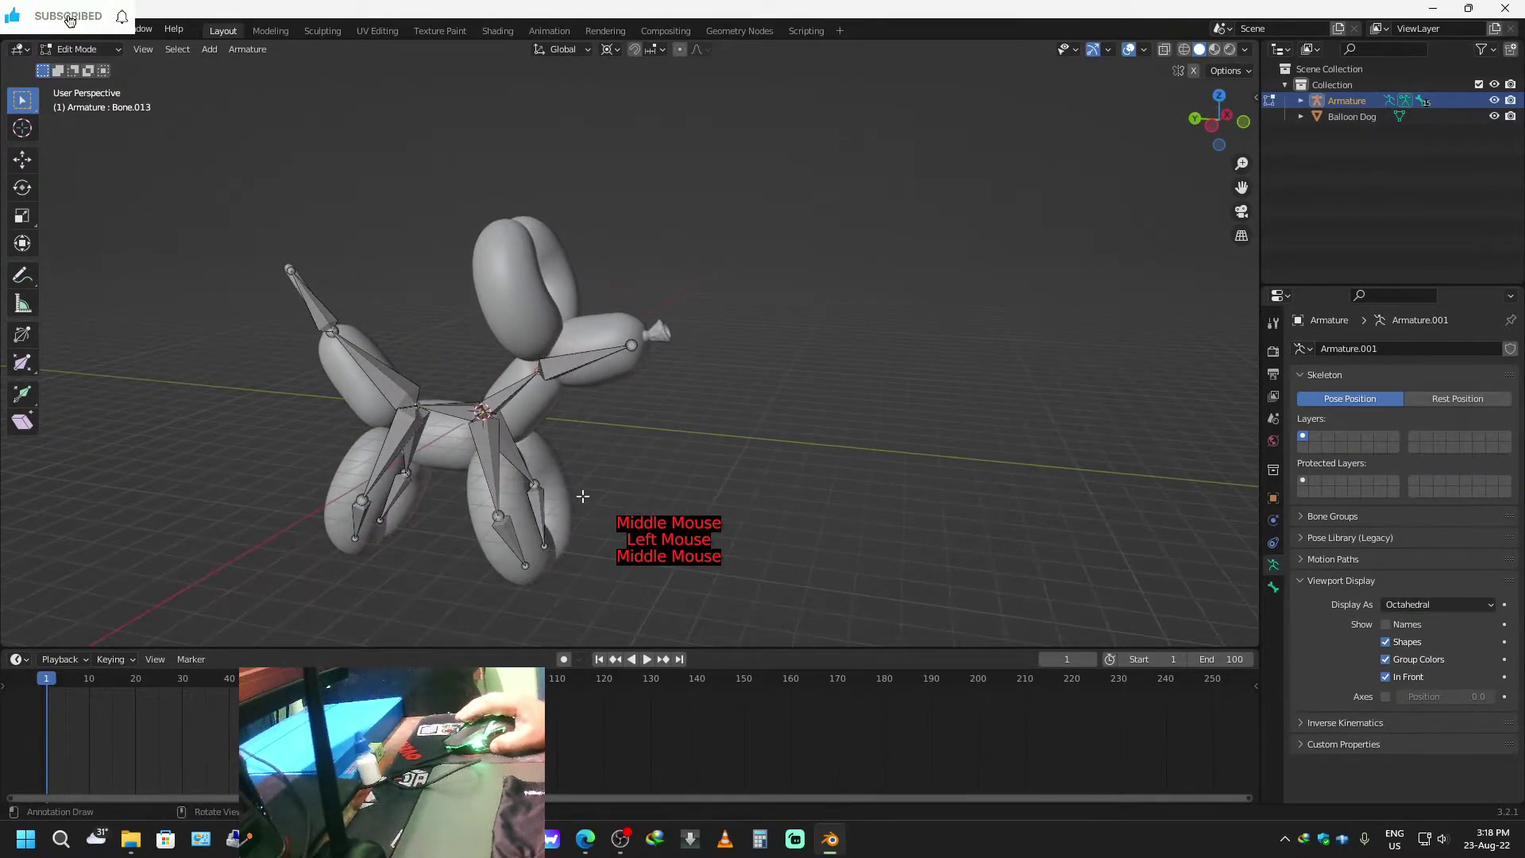
key(e)
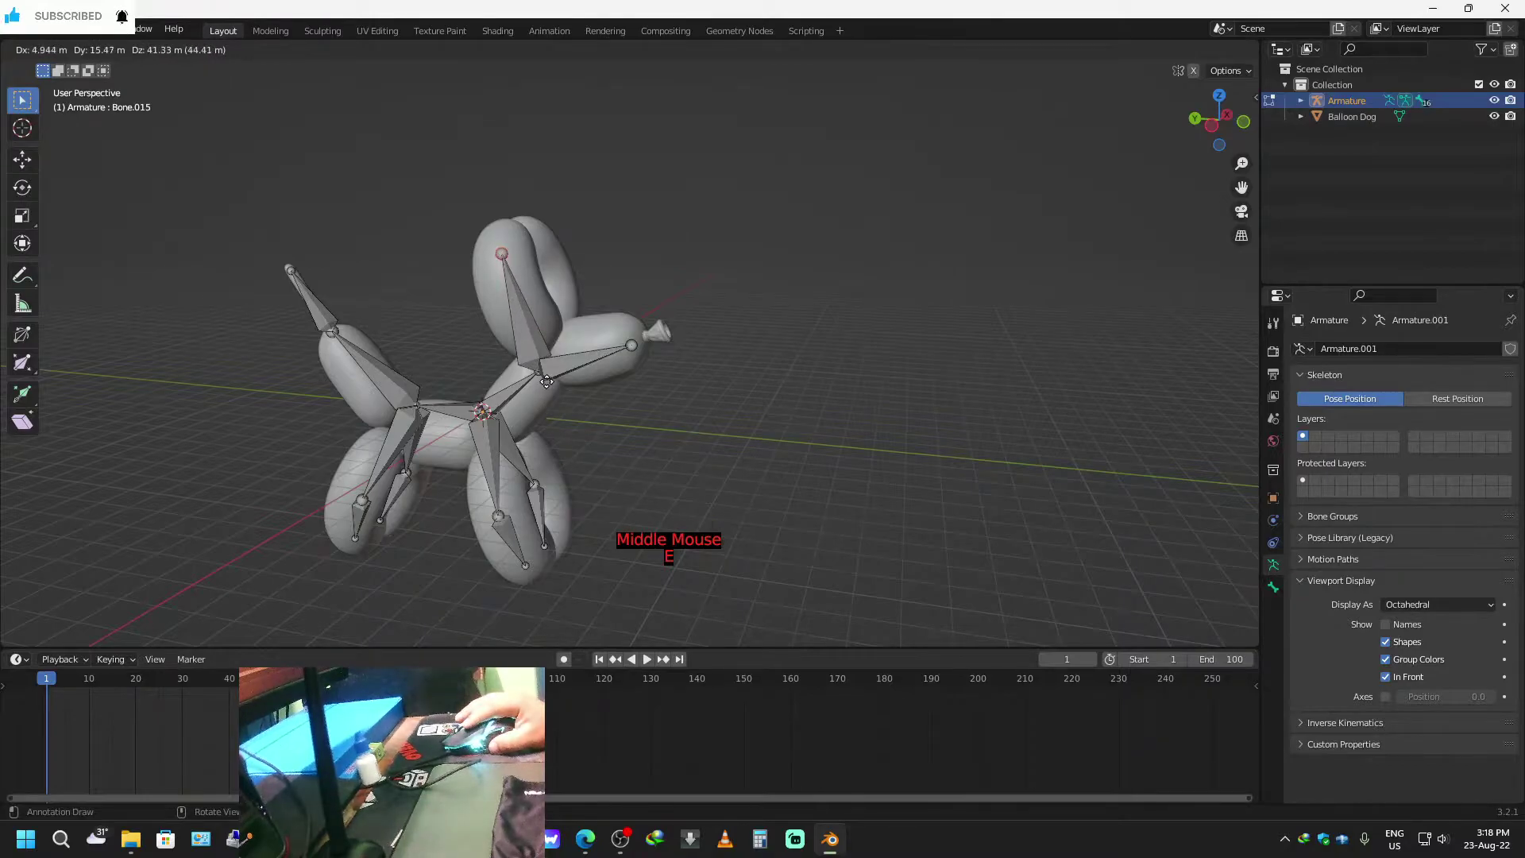
click(548, 381)
In front view, move the new bone's end into the middle of the -X ear and extrude a second bone to the ear's tip.
middle_drag(676, 449, 582, 478)
click(1231, 136)
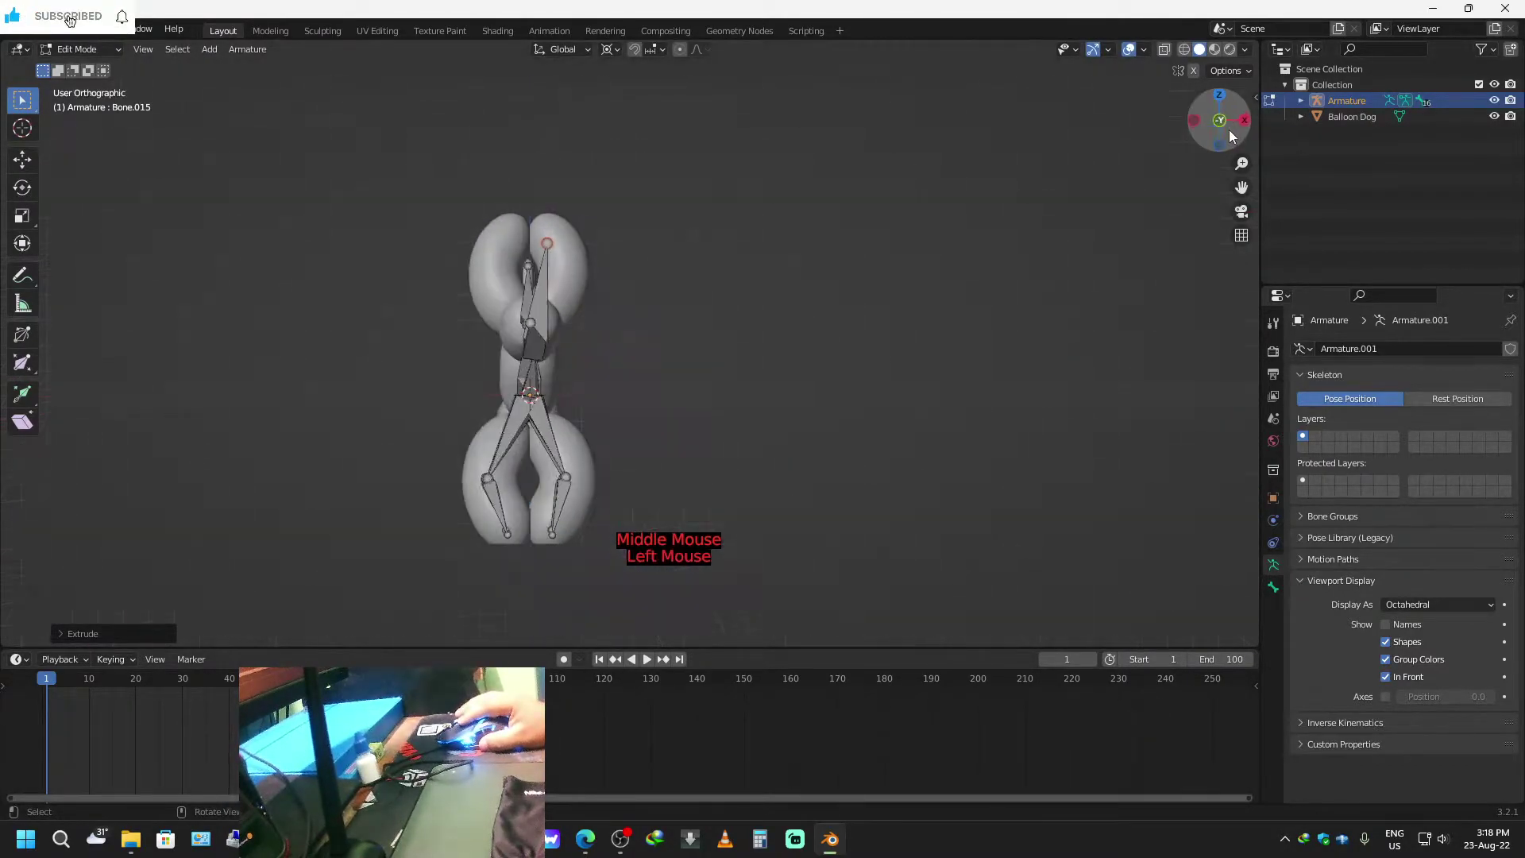
key(g)
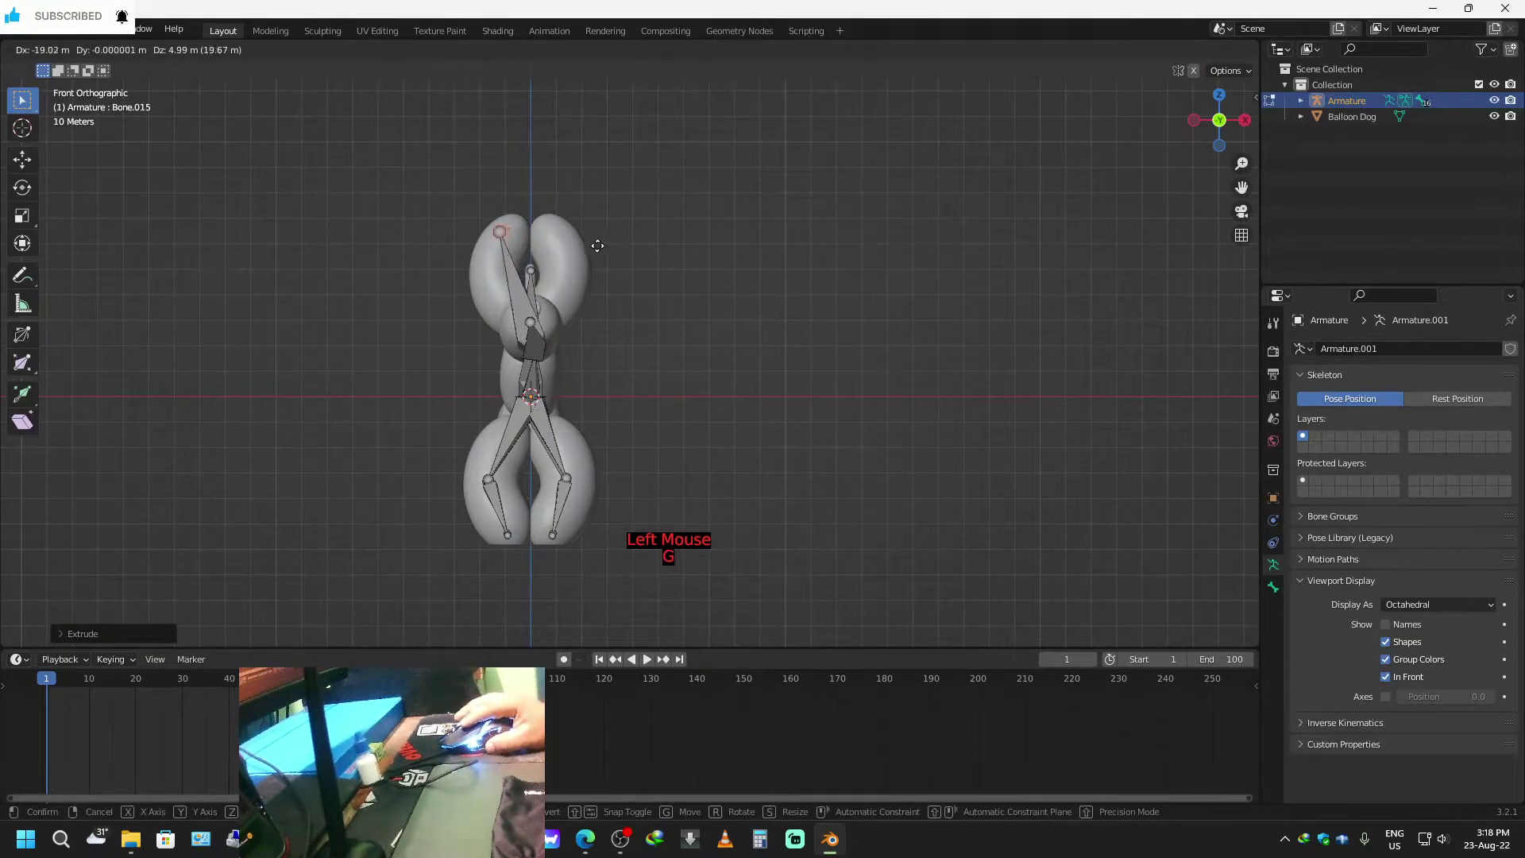
click(587, 285)
key(e)
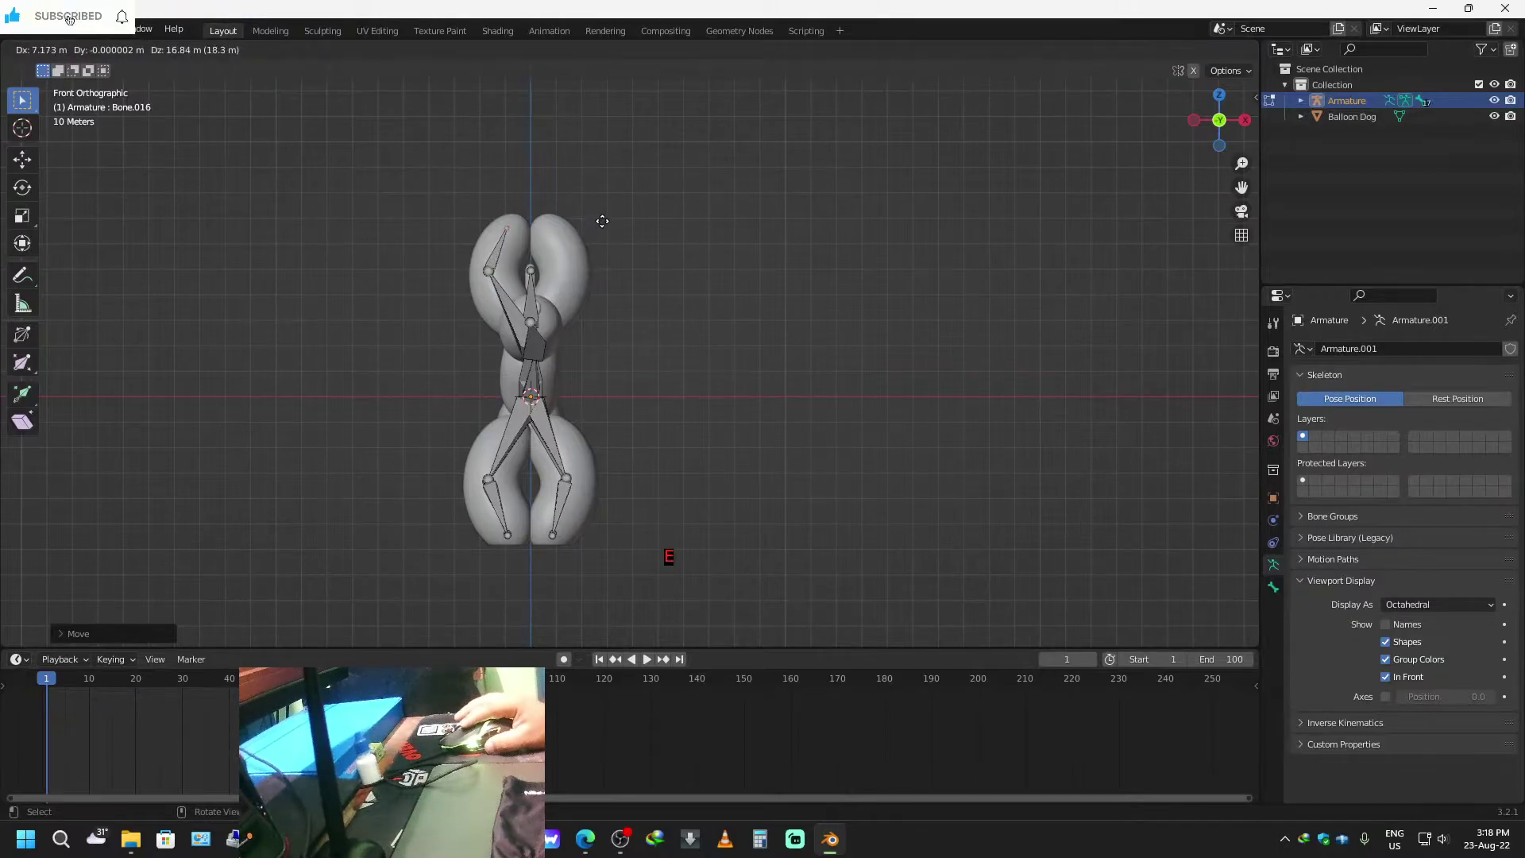
click(695, 228)
Align the -X ear's middle and tip joints with the ear mesh in the left orthographic view.
click(1194, 121)
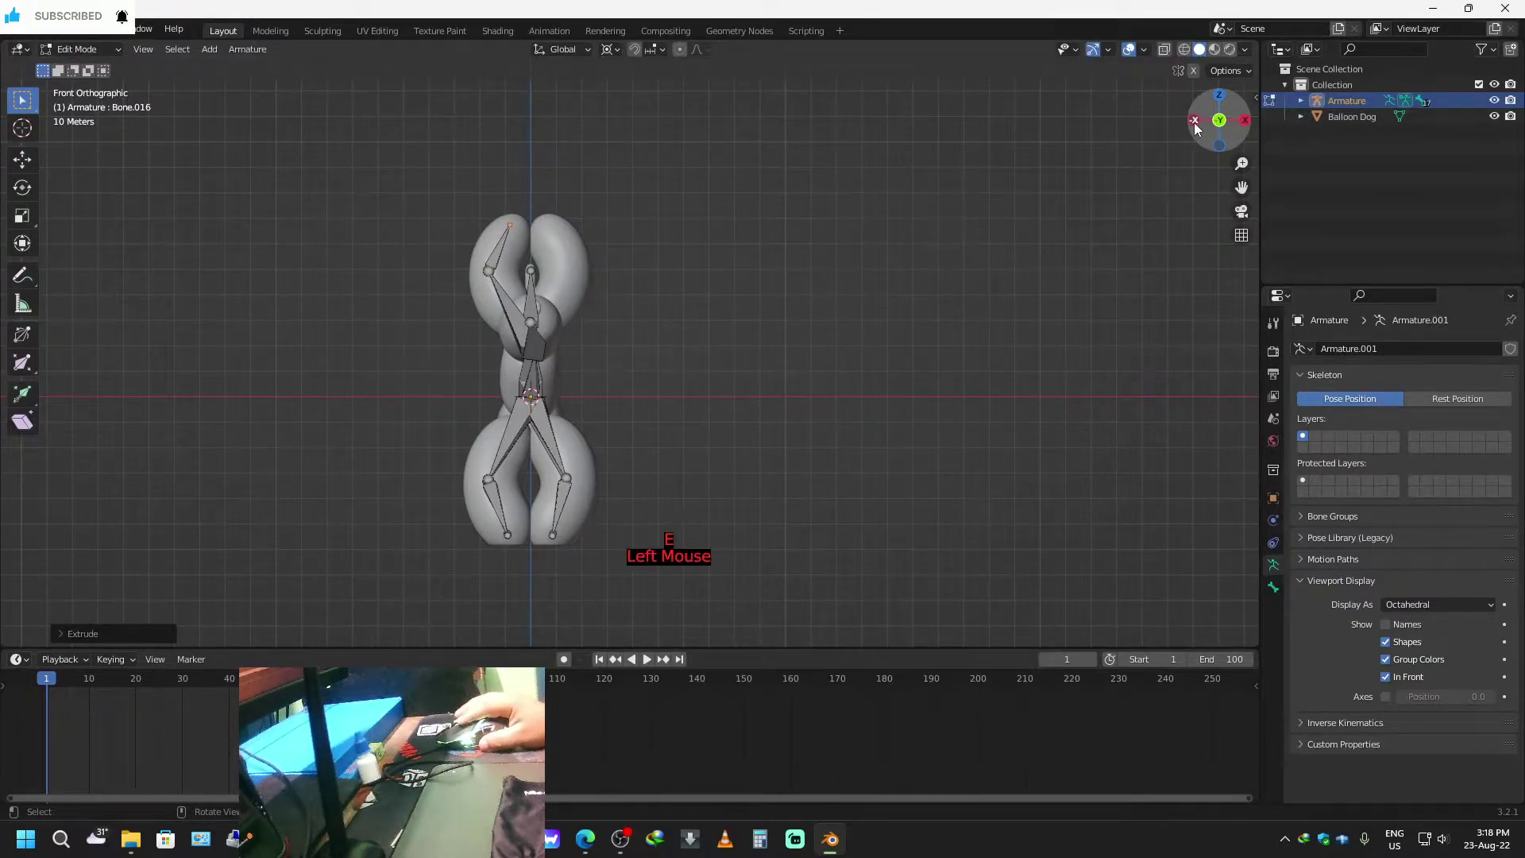
double_click(533, 271)
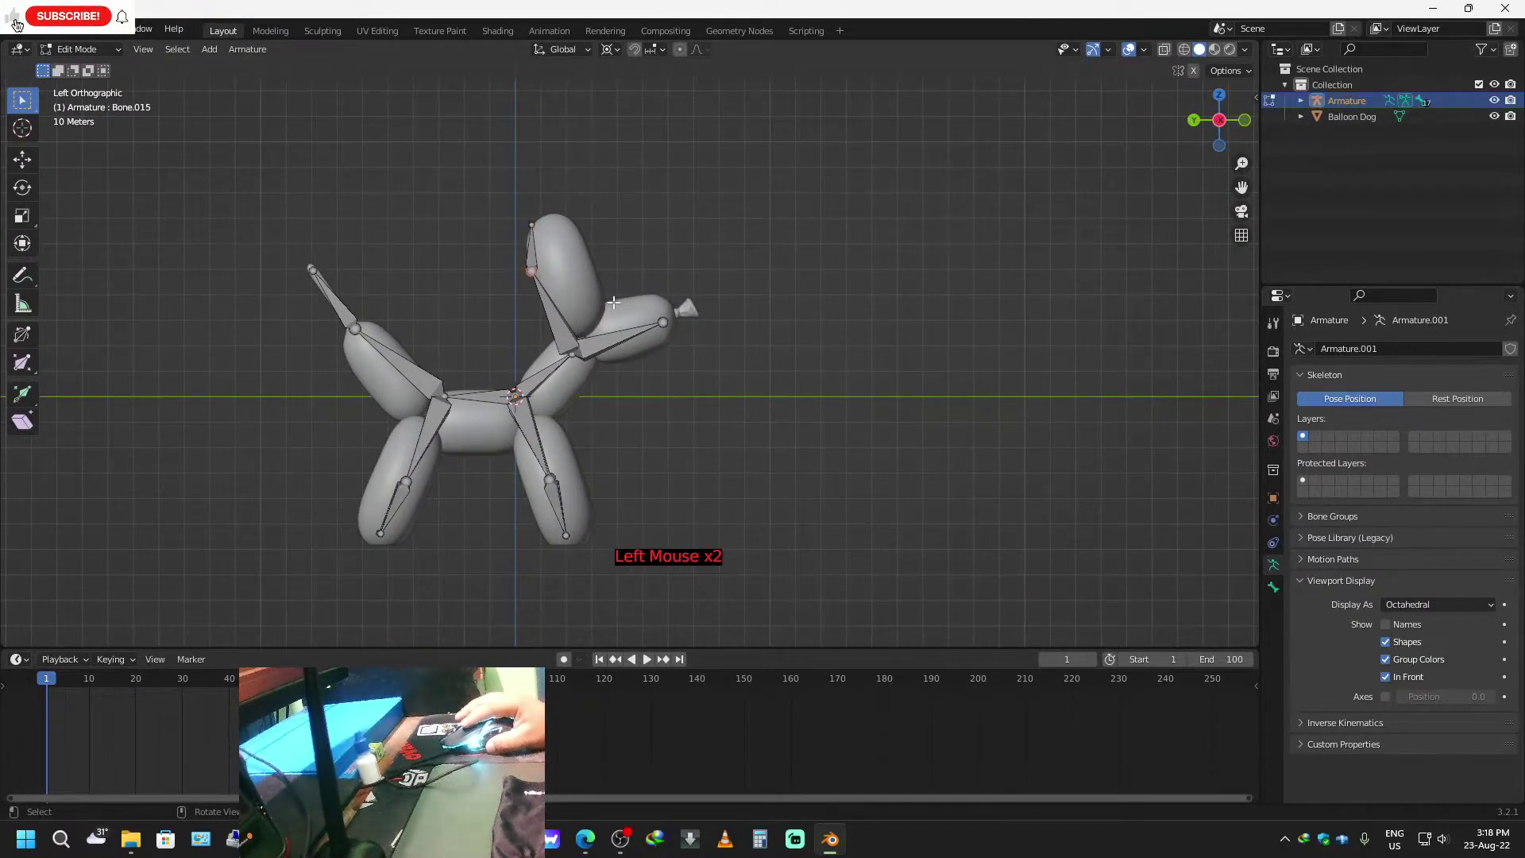
key(g)
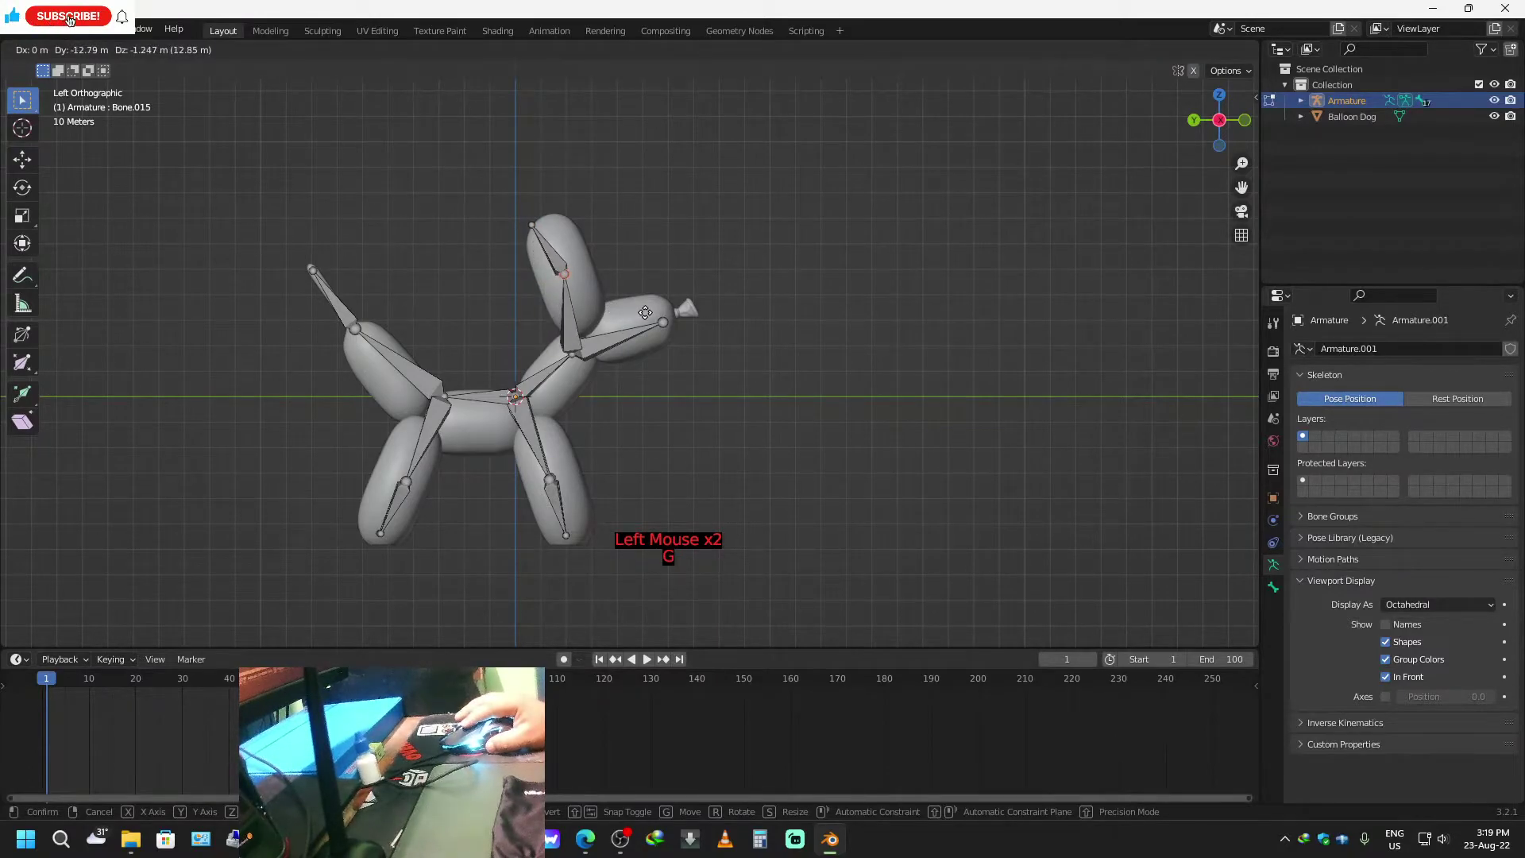
click(640, 312)
click(532, 224)
key(g)
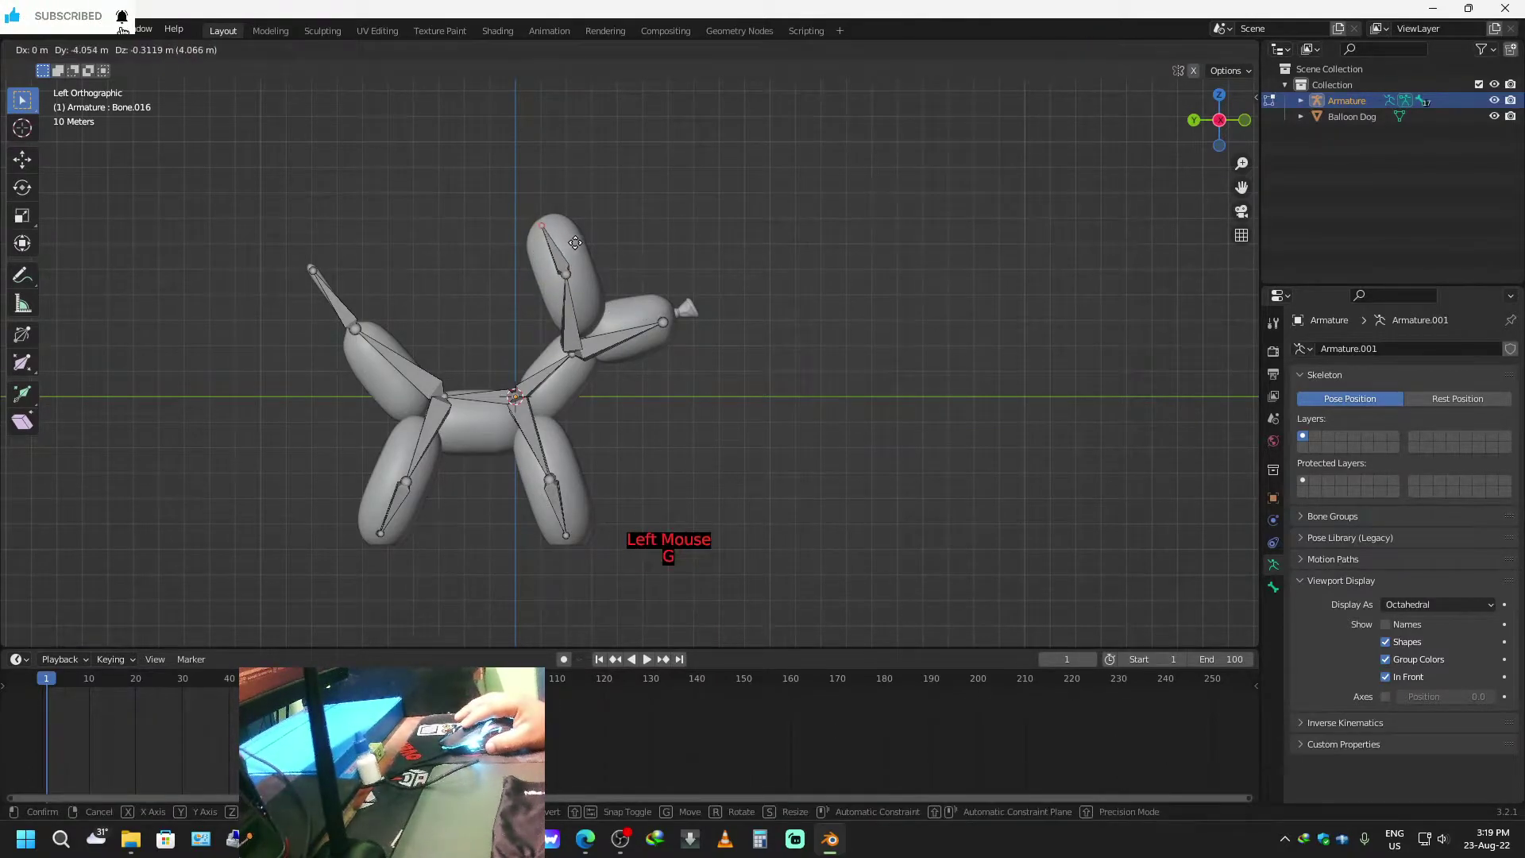
click(581, 245)
Extrude another bone from the neck-head joint up to the middle of the ear in the right orthographic view.
middle_drag(904, 408, 1089, 291)
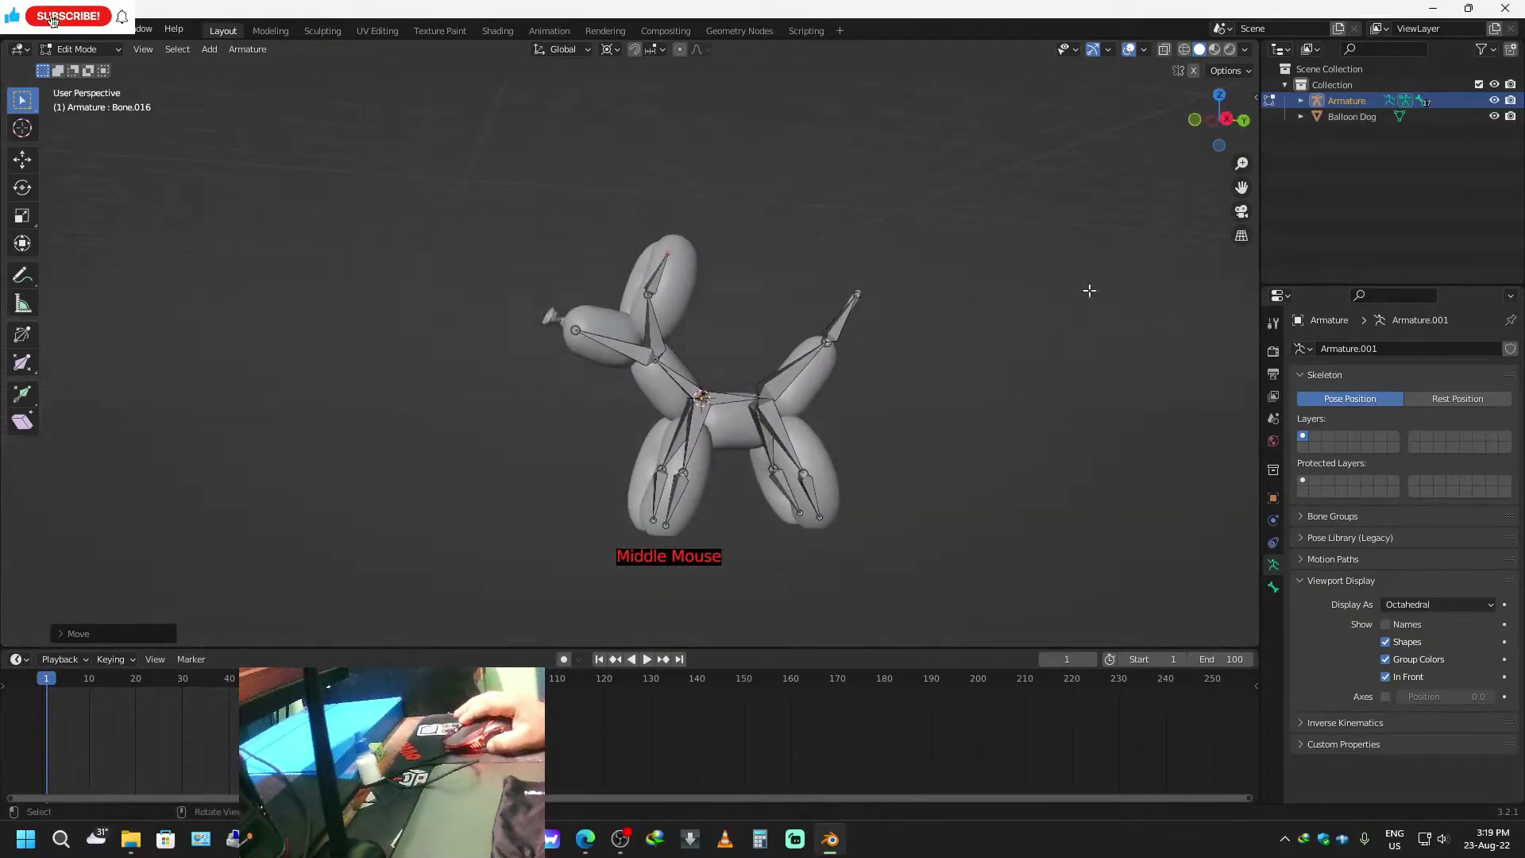
click(1227, 118)
click(687, 355)
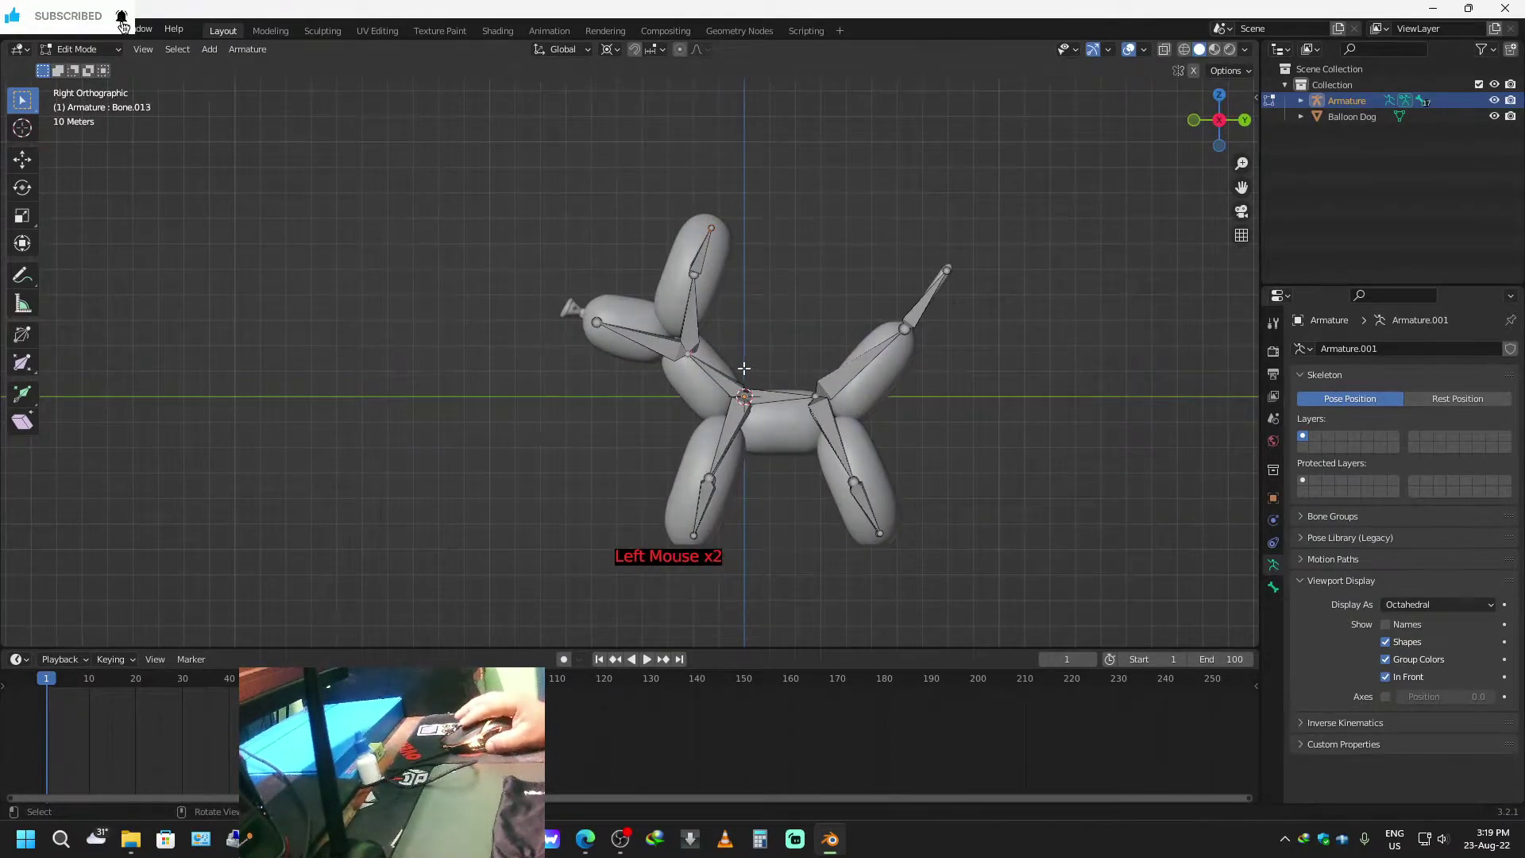
key(e)
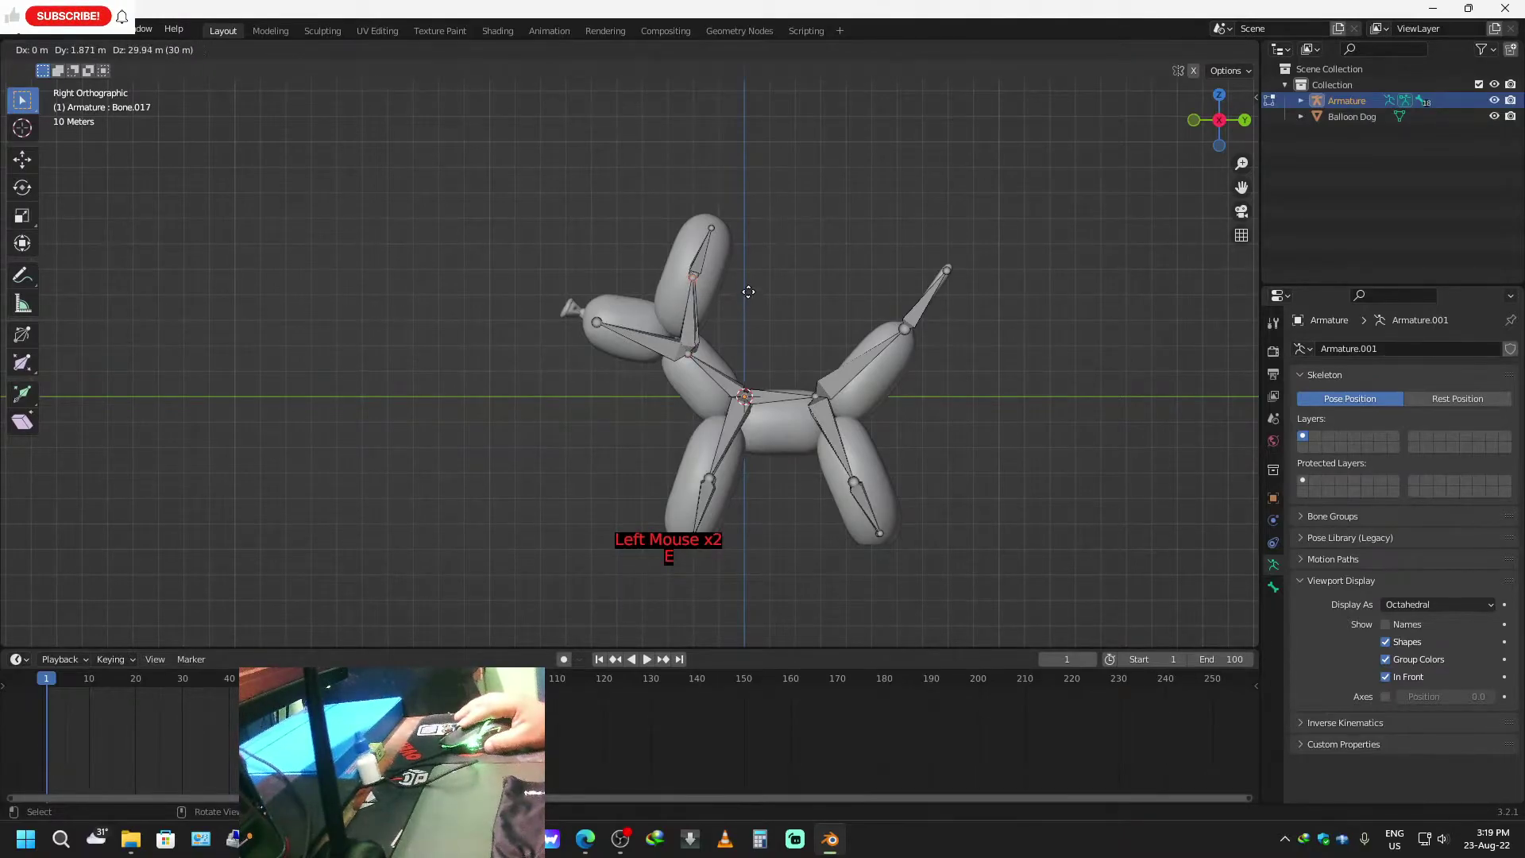
click(749, 293)
In front view, move that bone's end joint into the +X ear and extrude a second bone toward the ear's tip.
click(1194, 120)
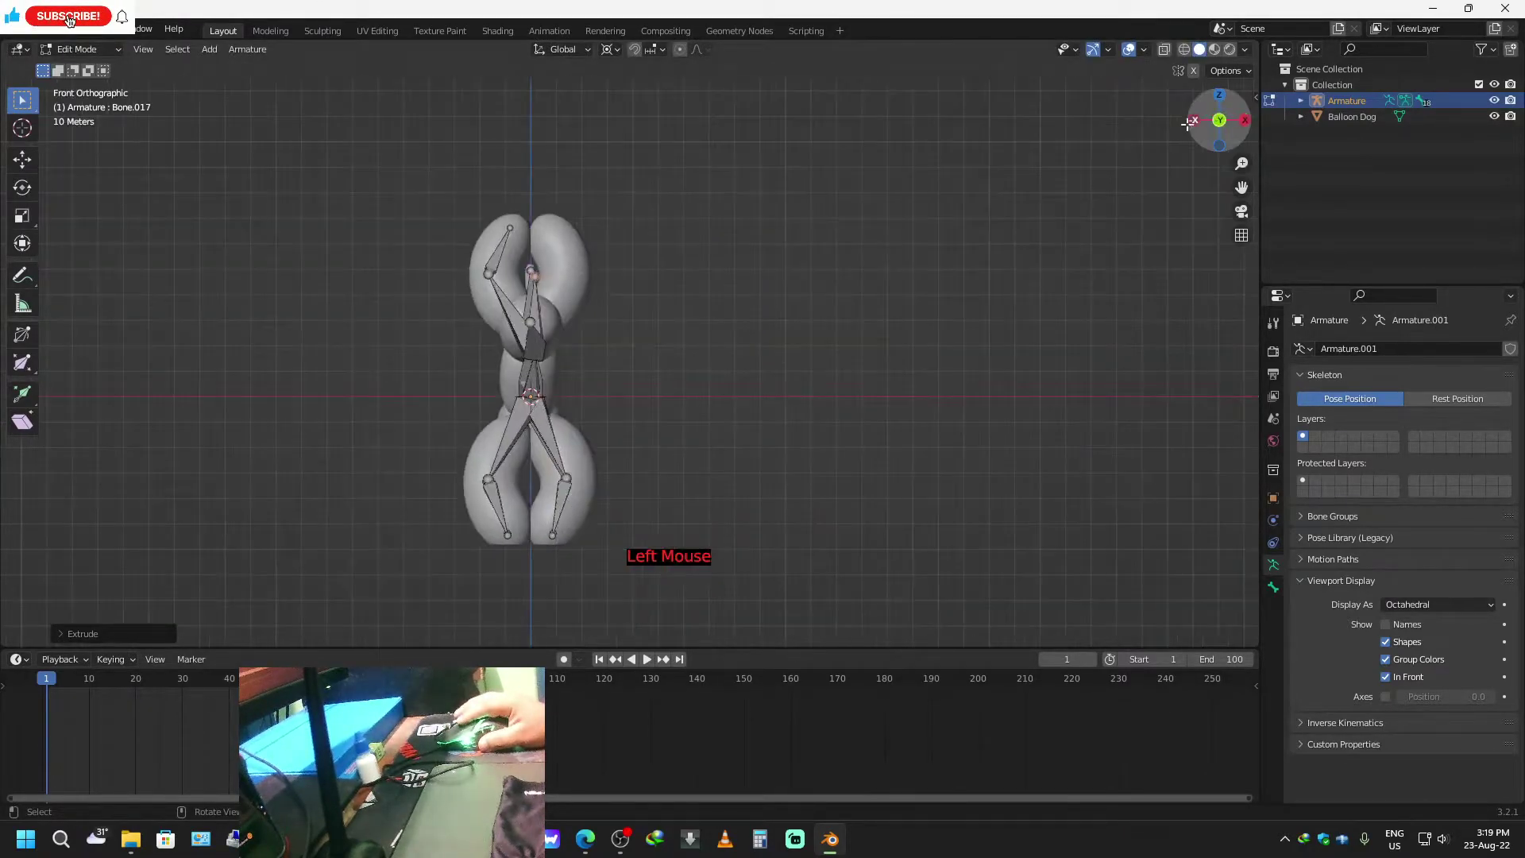
key(g)
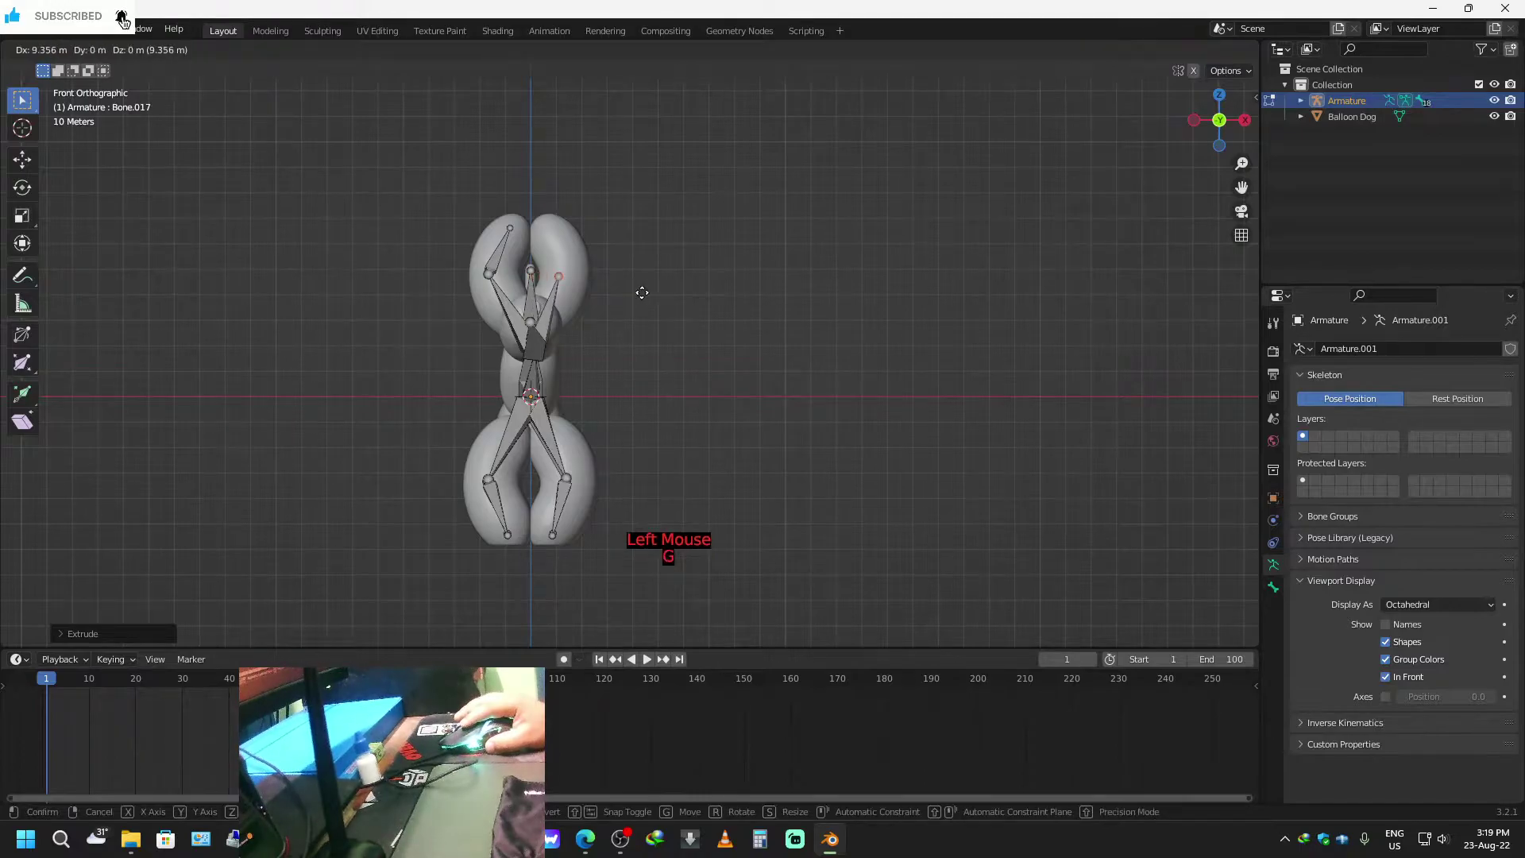
click(653, 283)
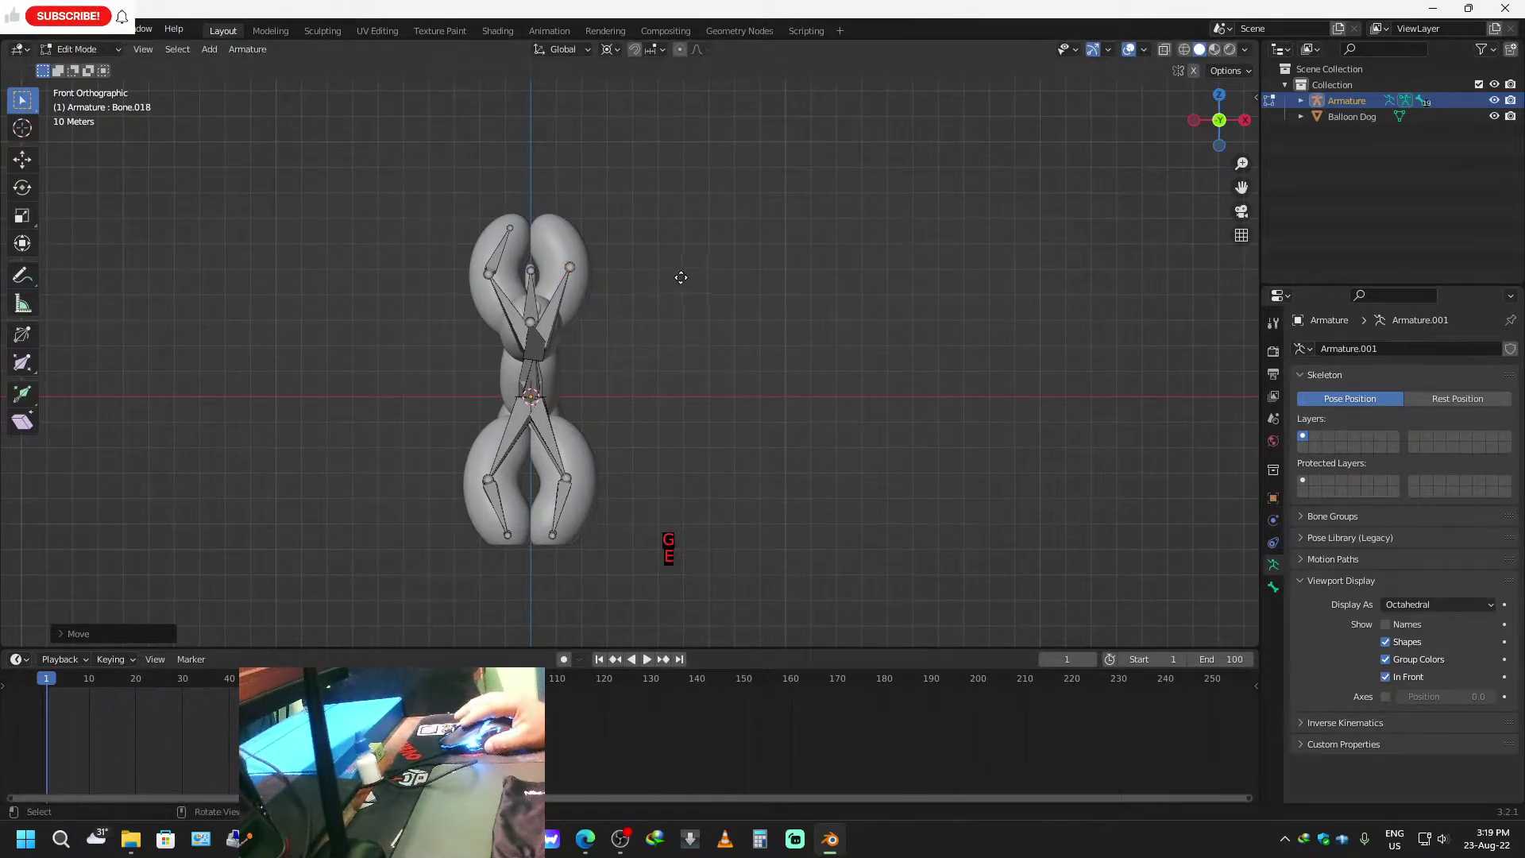
click(660, 239)
Return the armature to Object Mode and select the Balloon Dog mesh together with the armature as the active object.
middle_drag(521, 488, 615, 499)
scroll(595, 505, down, 2)
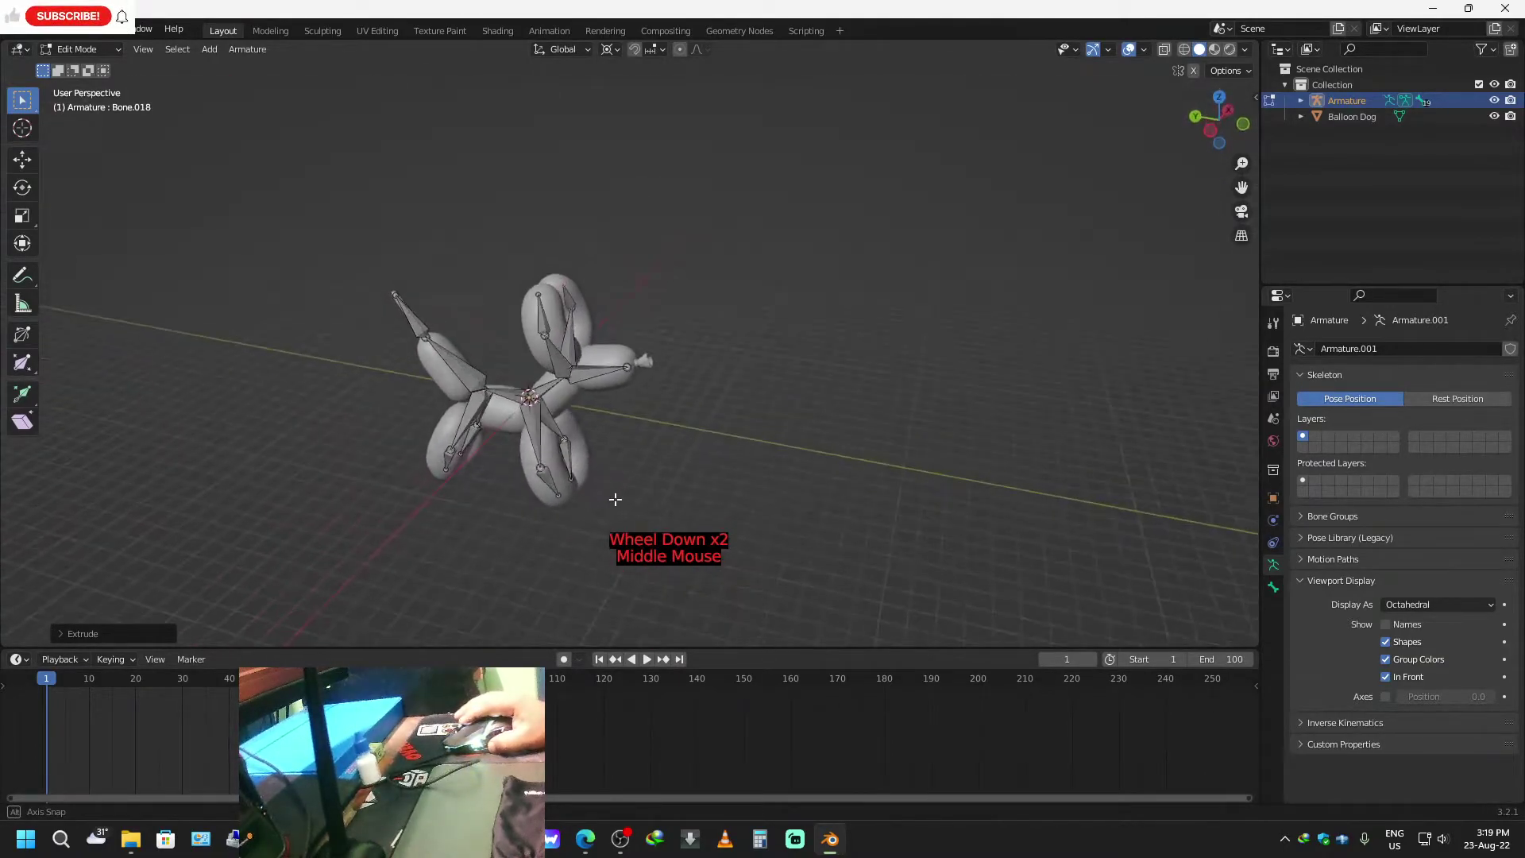
key(Tab)
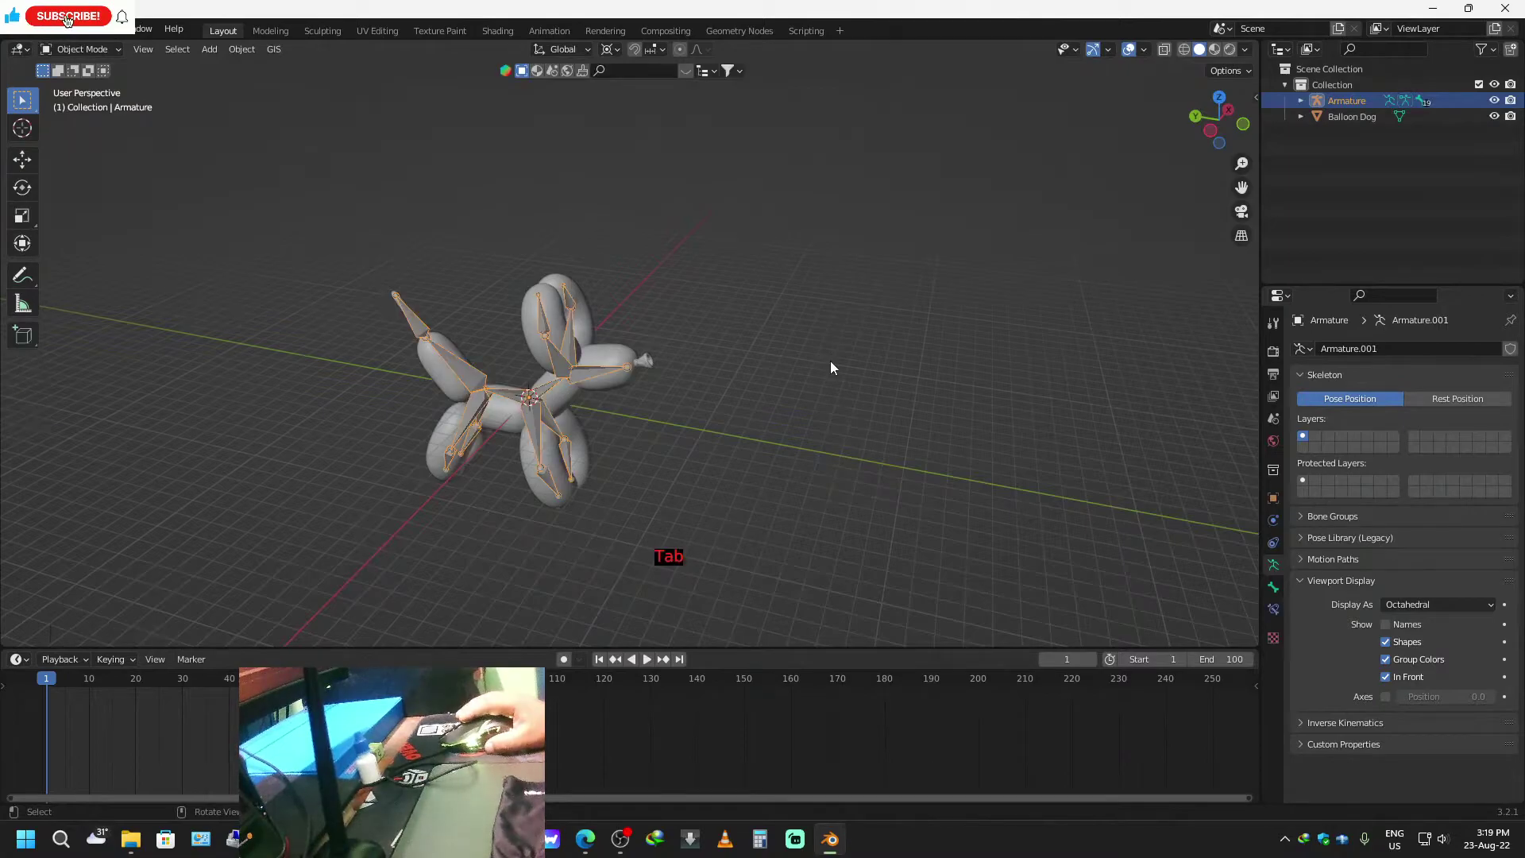
middle_drag(722, 442, 340, 445)
scroll(741, 464, down, 2)
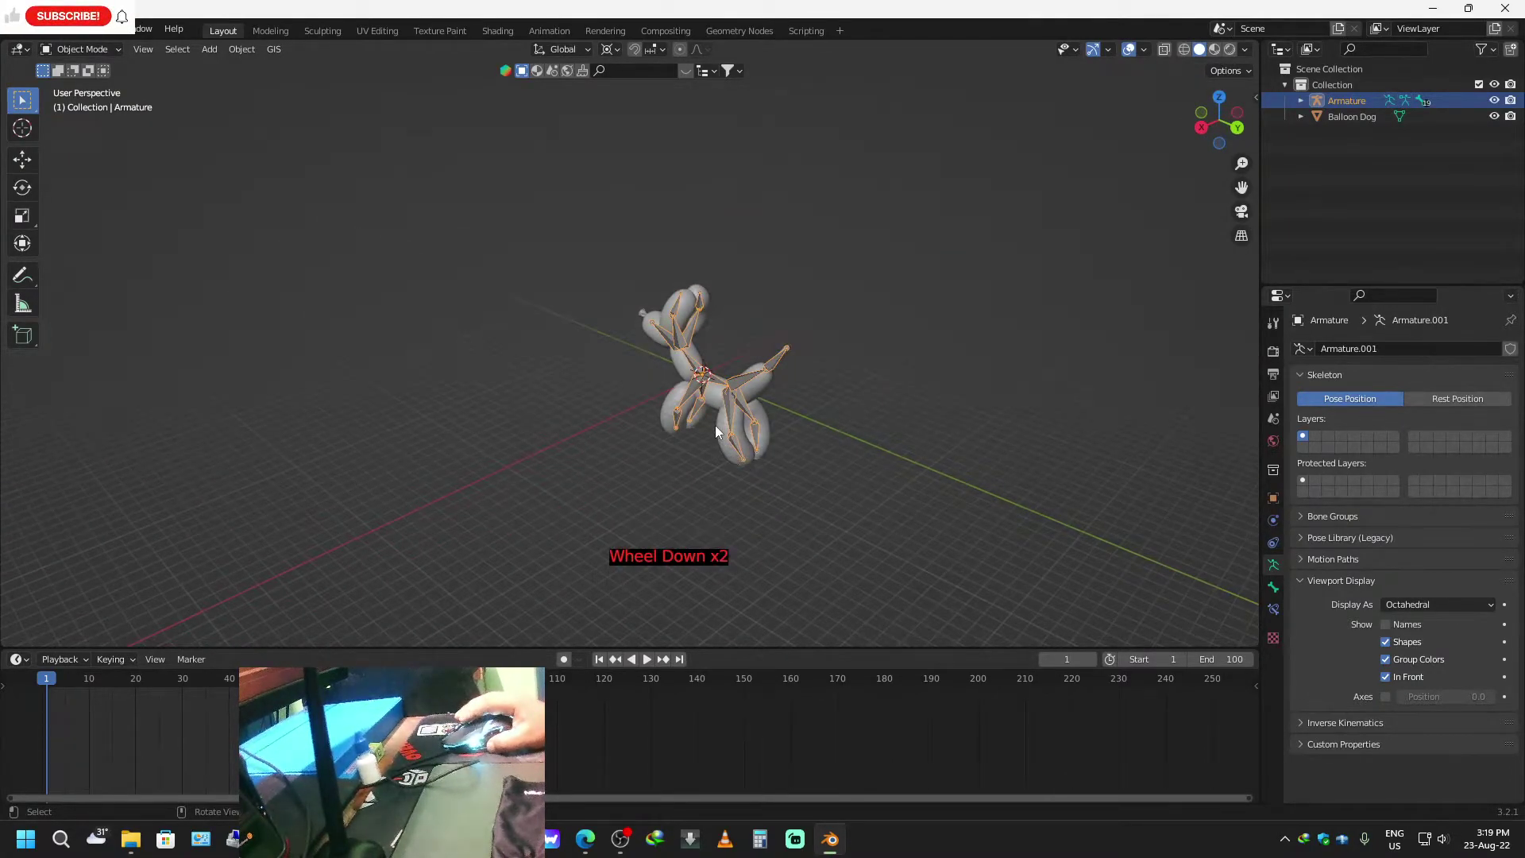
click(711, 391)
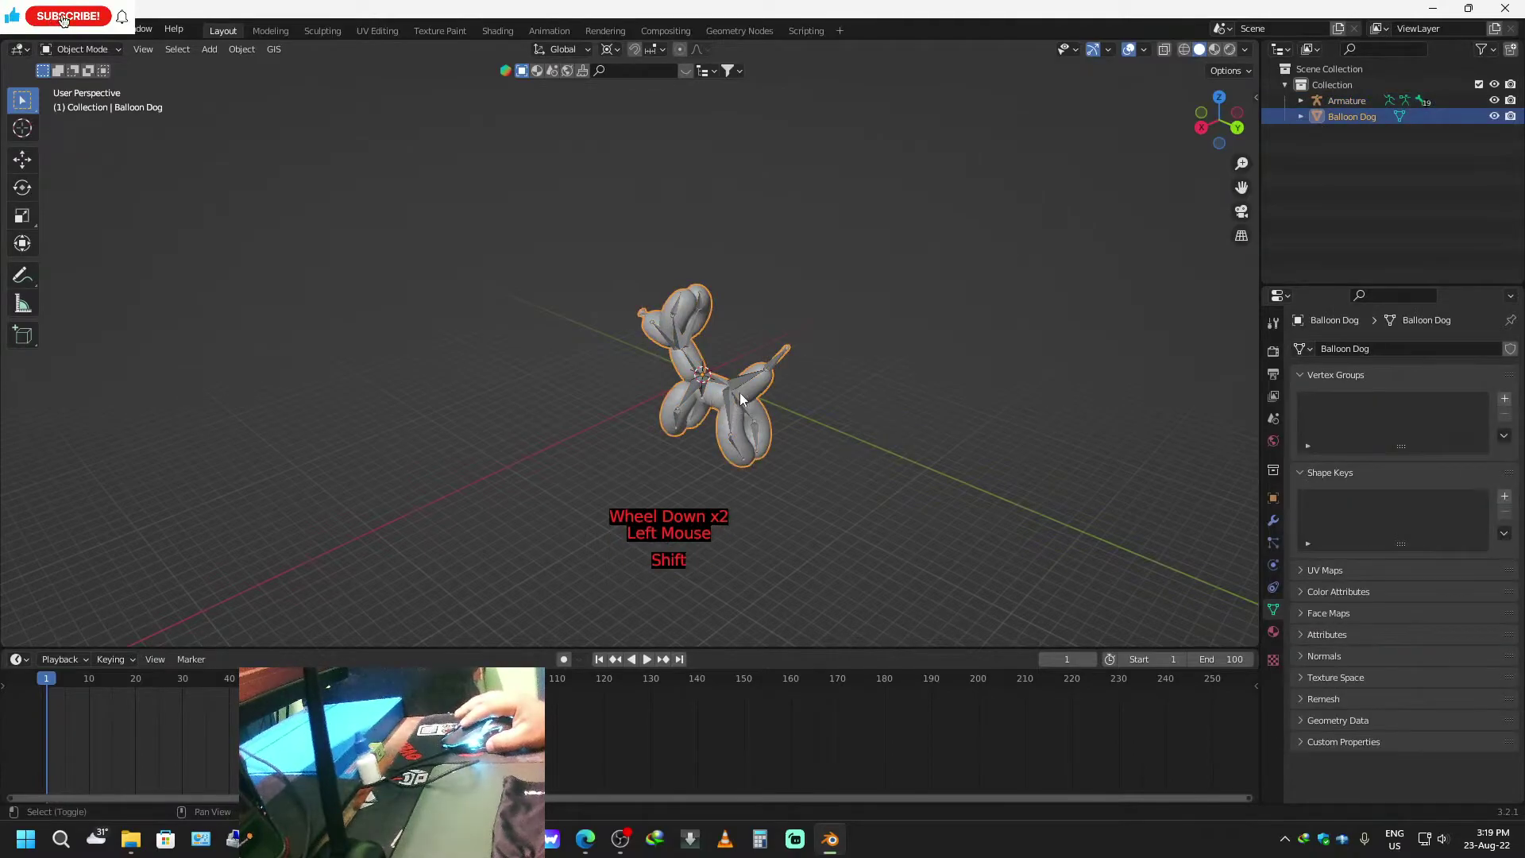
shift+click(743, 379)
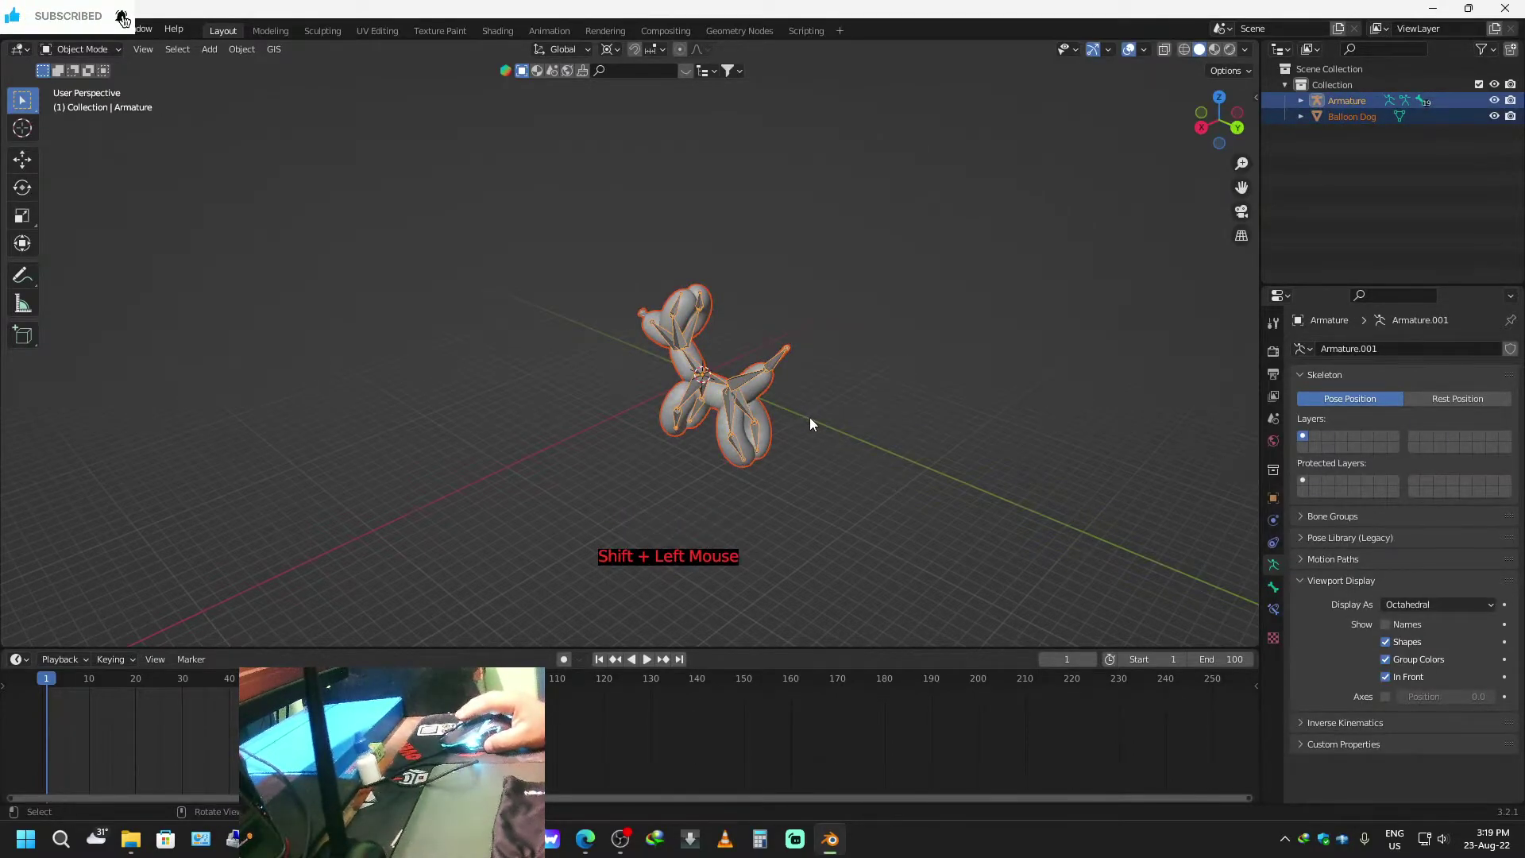
Try parenting the Balloon Dog mesh to the armature and undo the attempt.
key(ctrl+p)
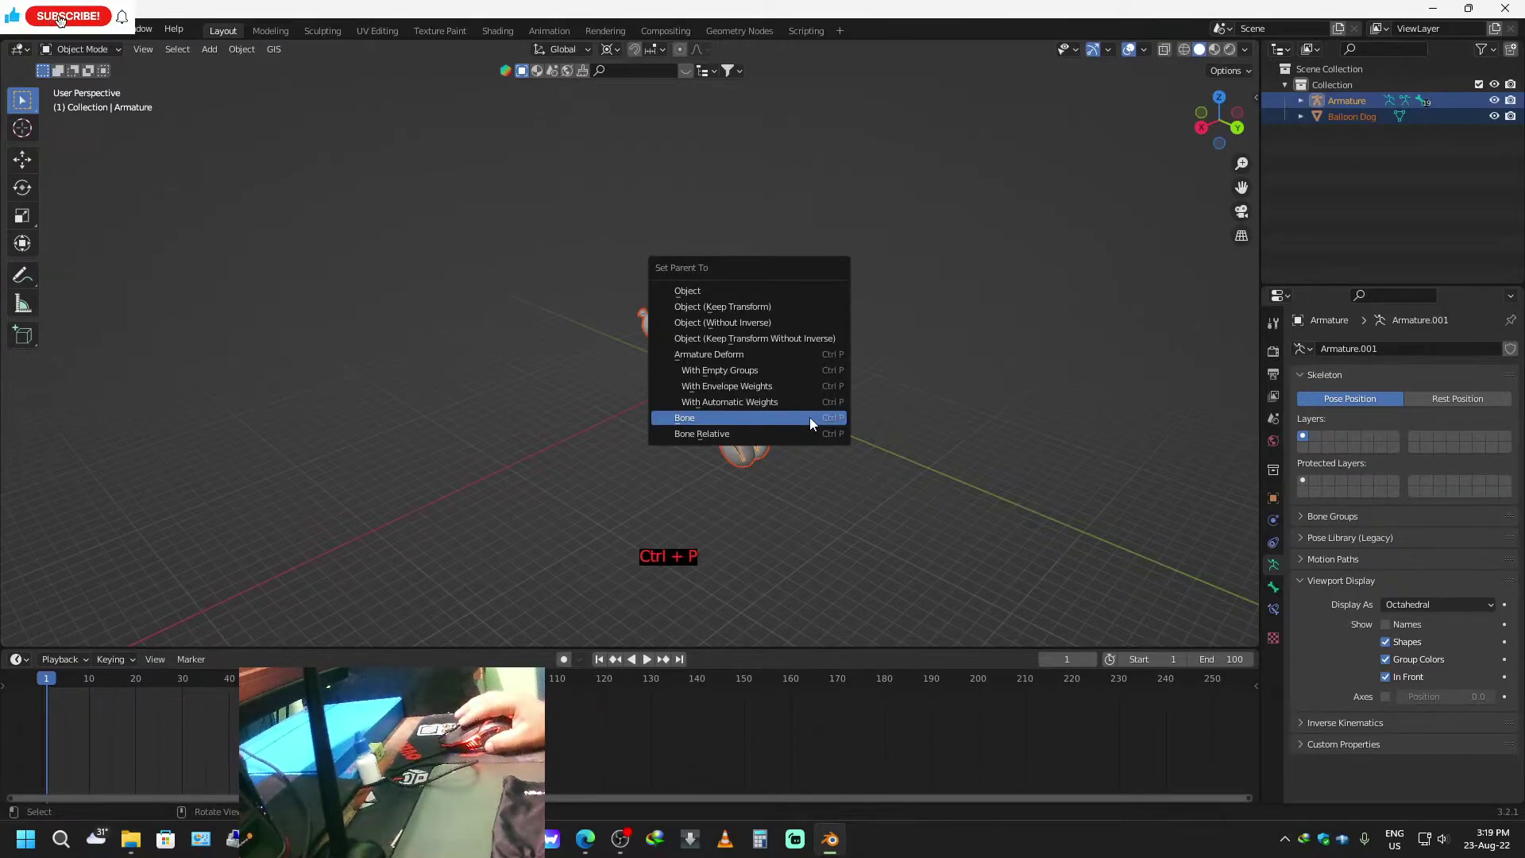
click(809, 417)
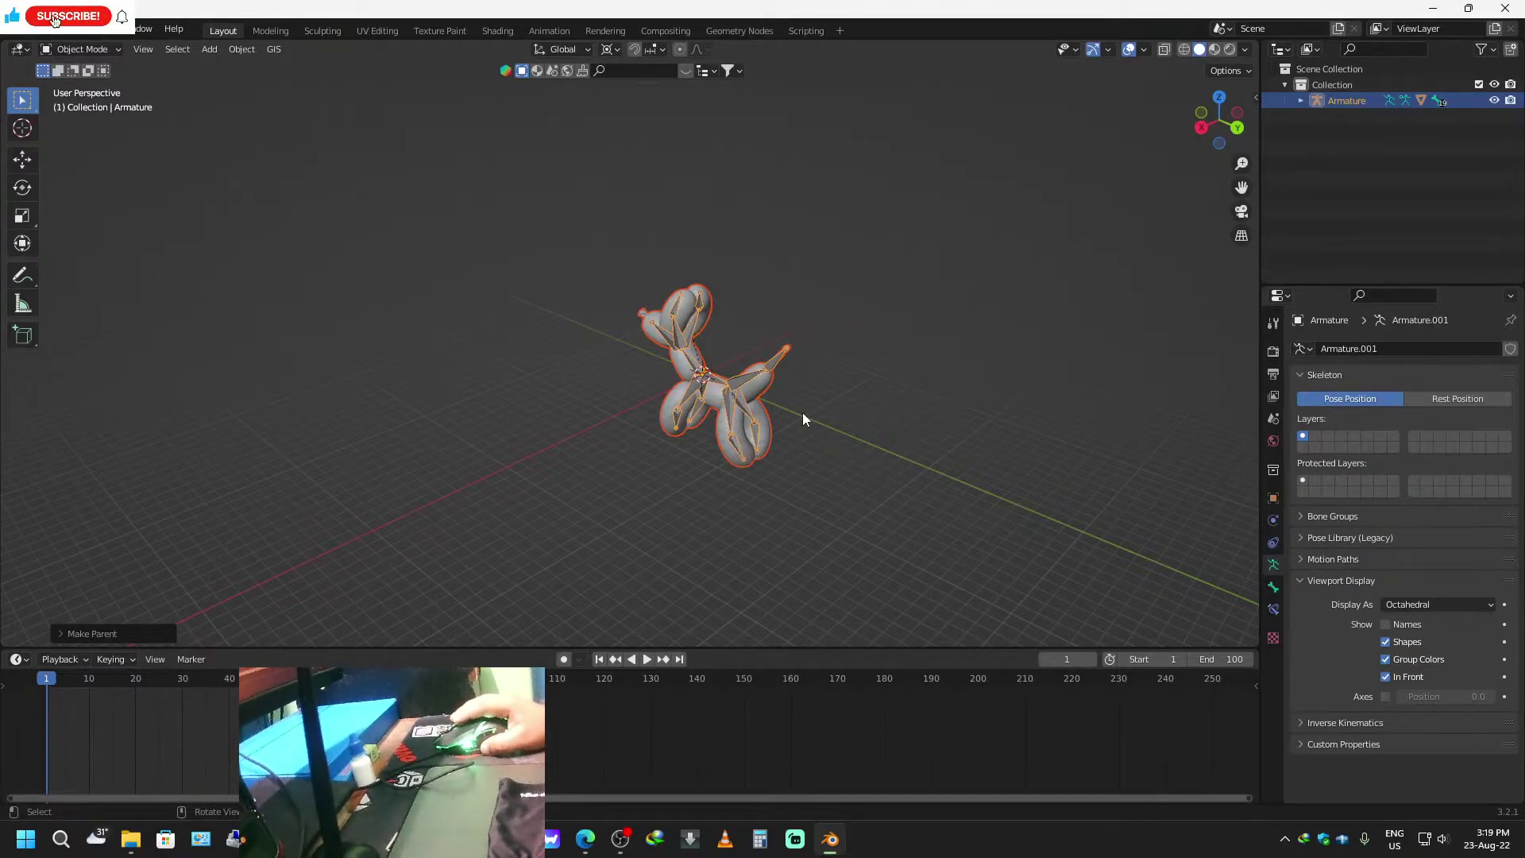
key(ctrl+j)
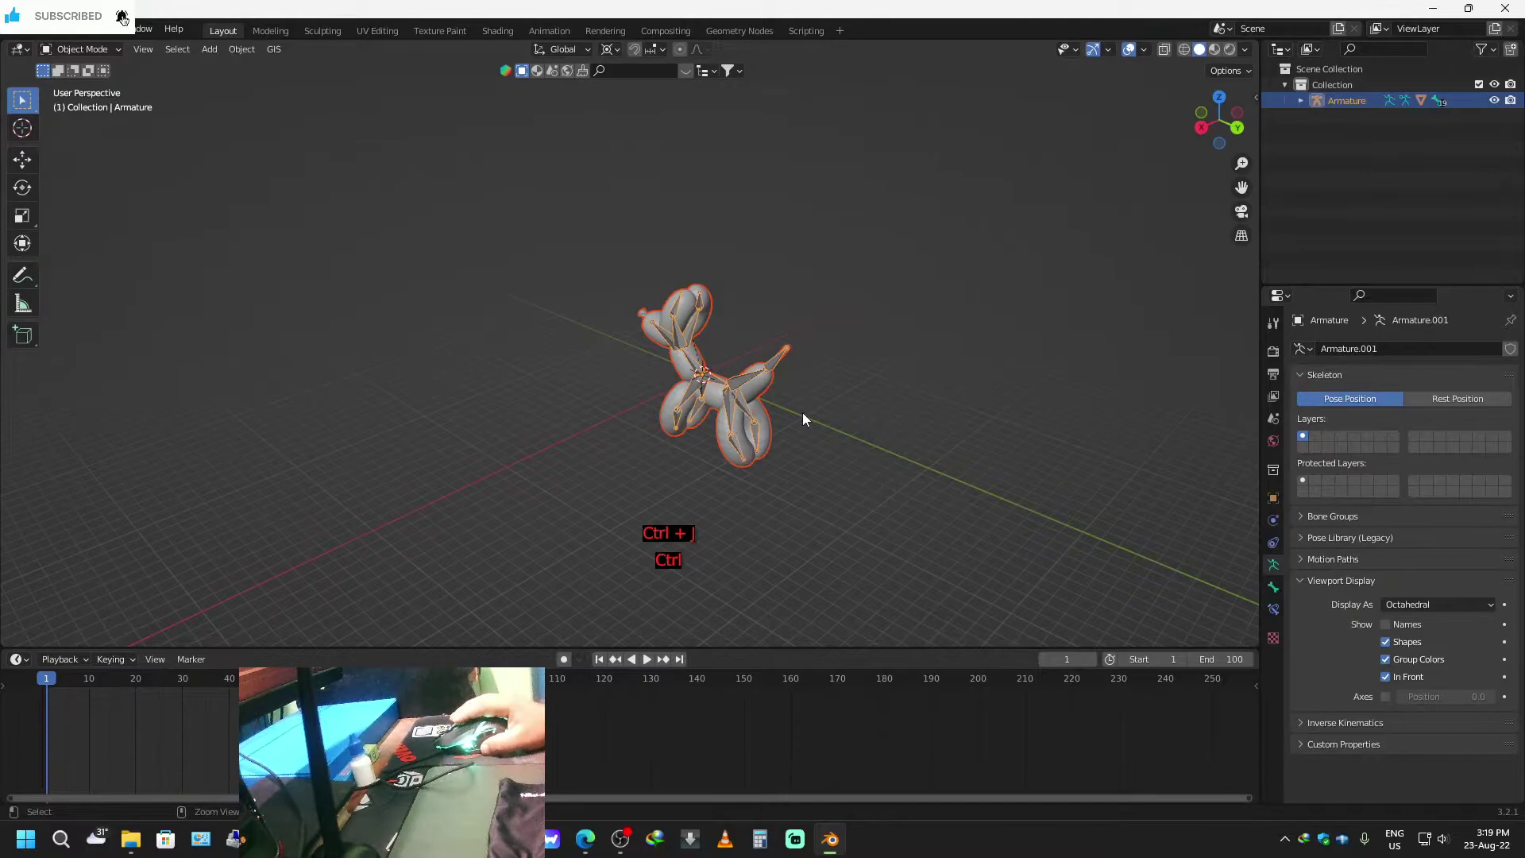
key(ctrl+p)
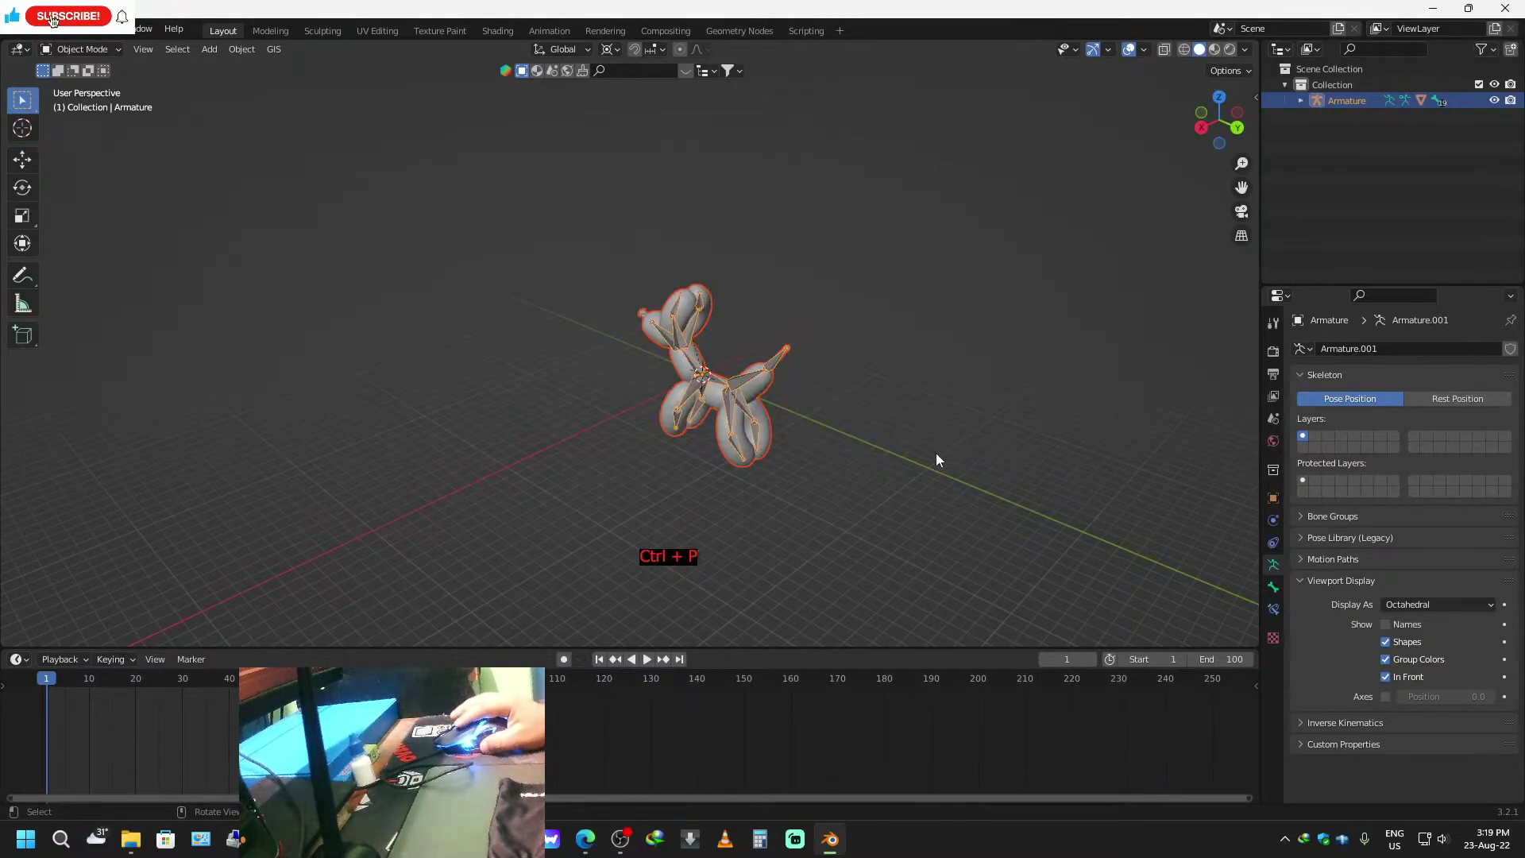
key(ctrl)
key(ctrl+z)
key(ctrl+z)
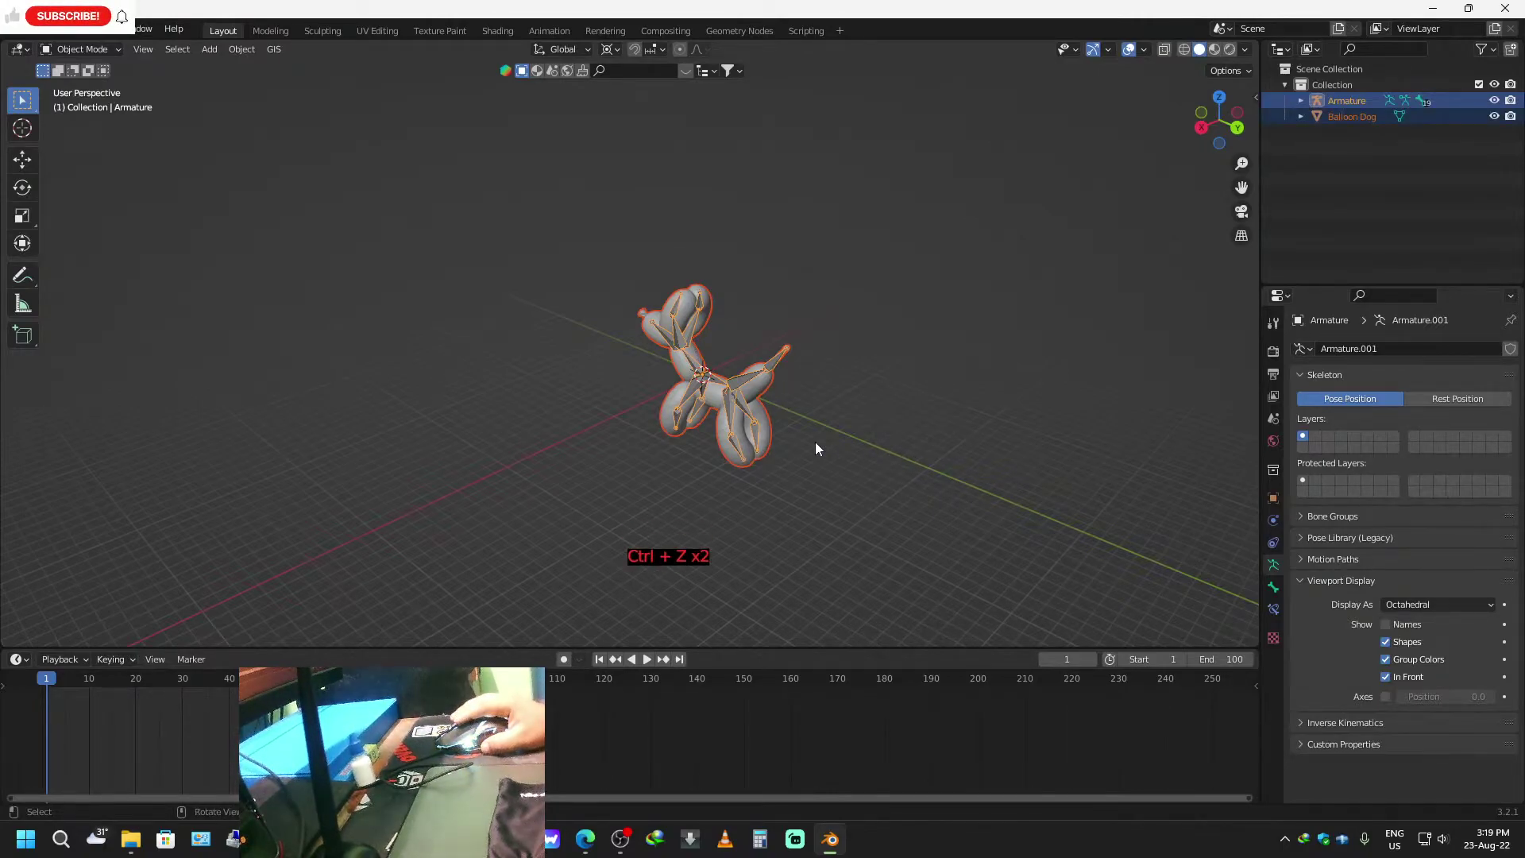
Parent the Balloon Dog mesh to the armature with automatic weights and select only the armature.
key(ctrl+p)
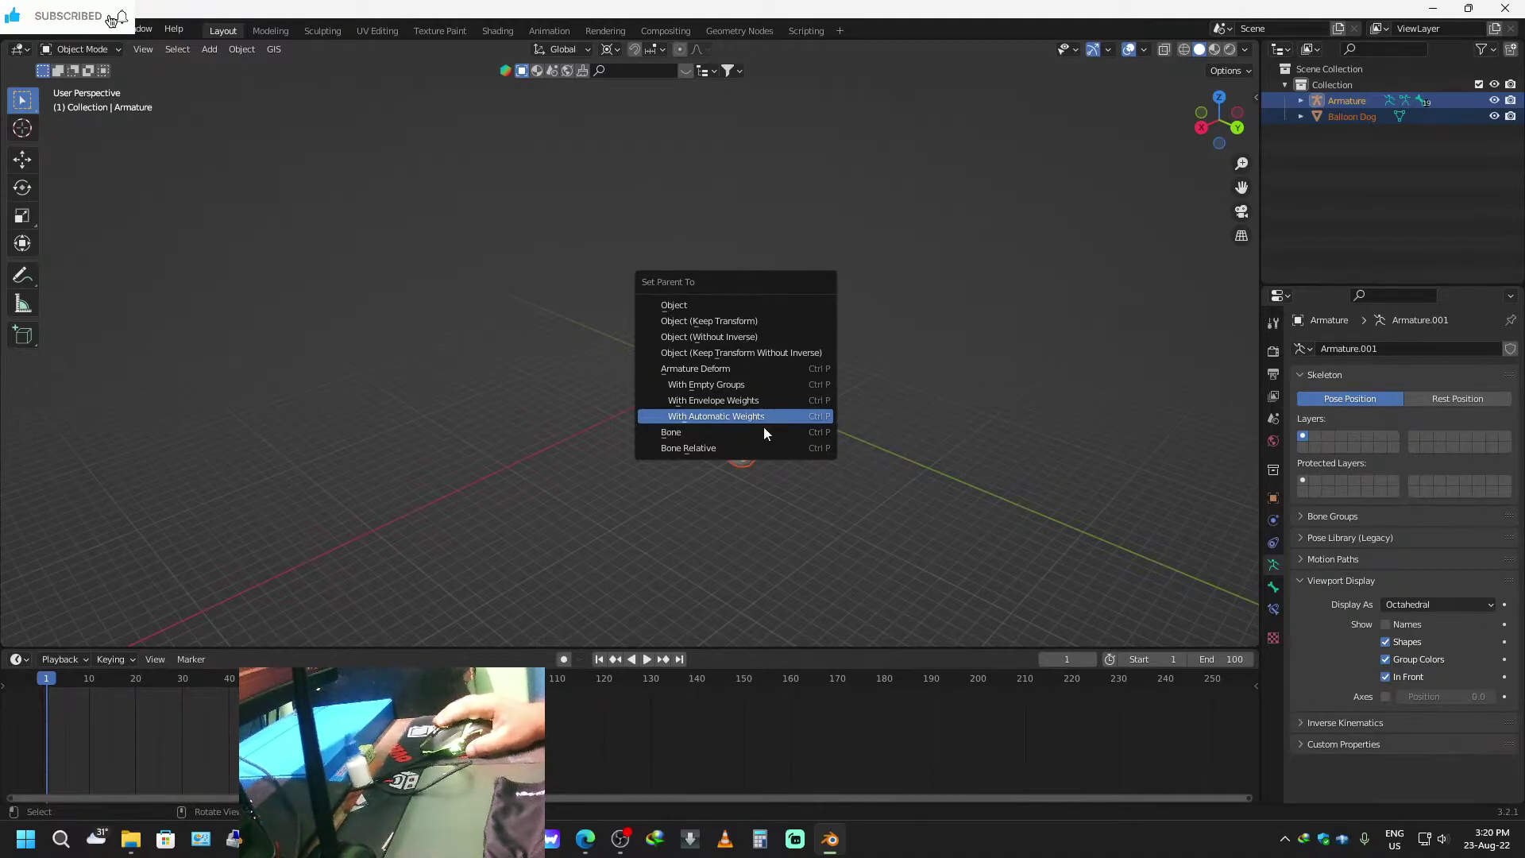
click(764, 426)
click(743, 462)
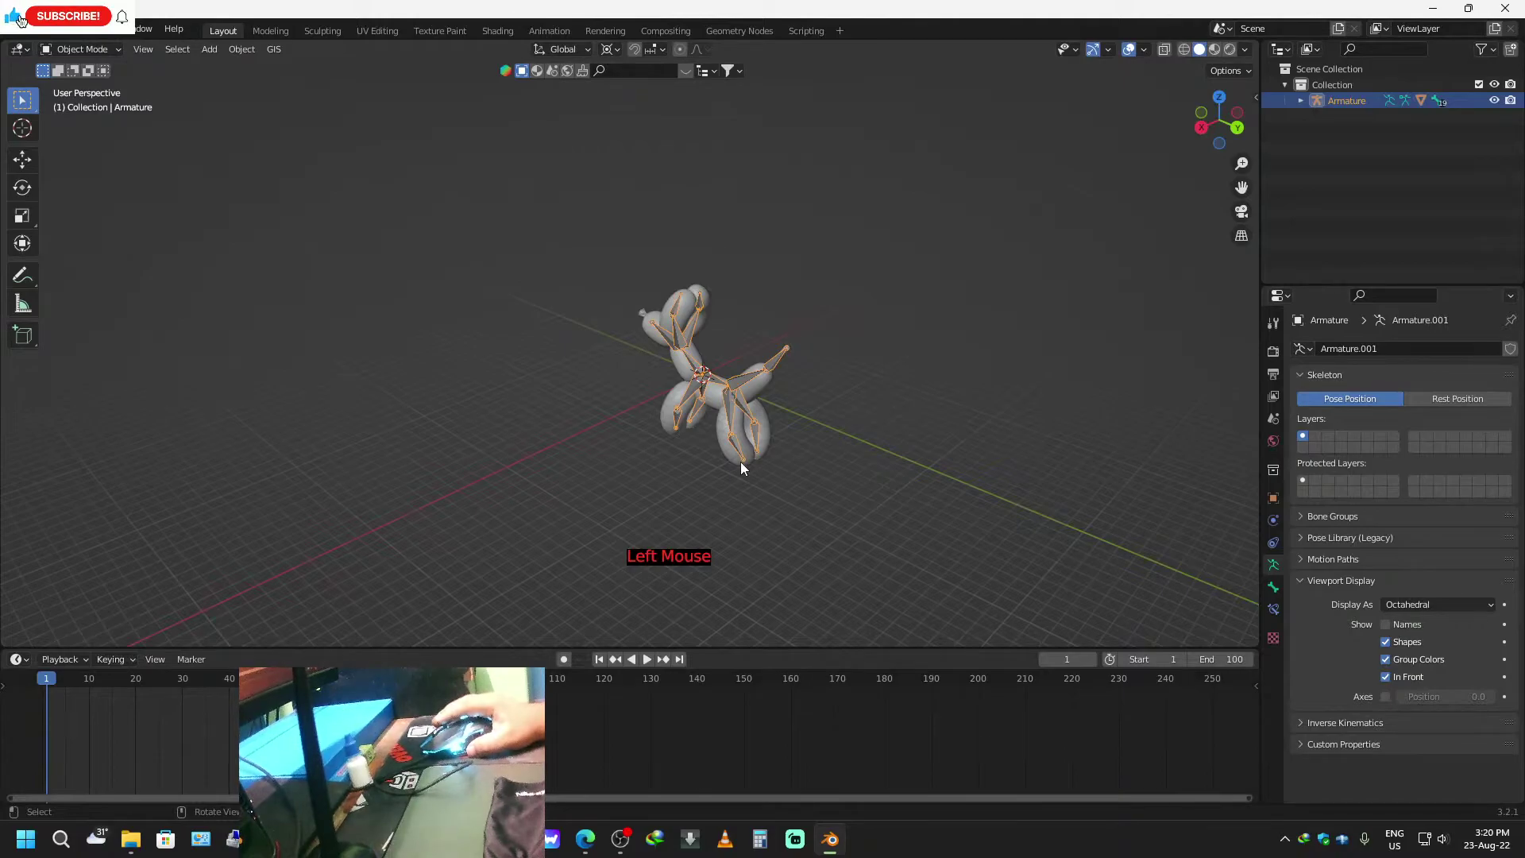
Switch the armature to Pose Mode and try rotating the +X hind leg's lower bone.
key(shift+Tab)
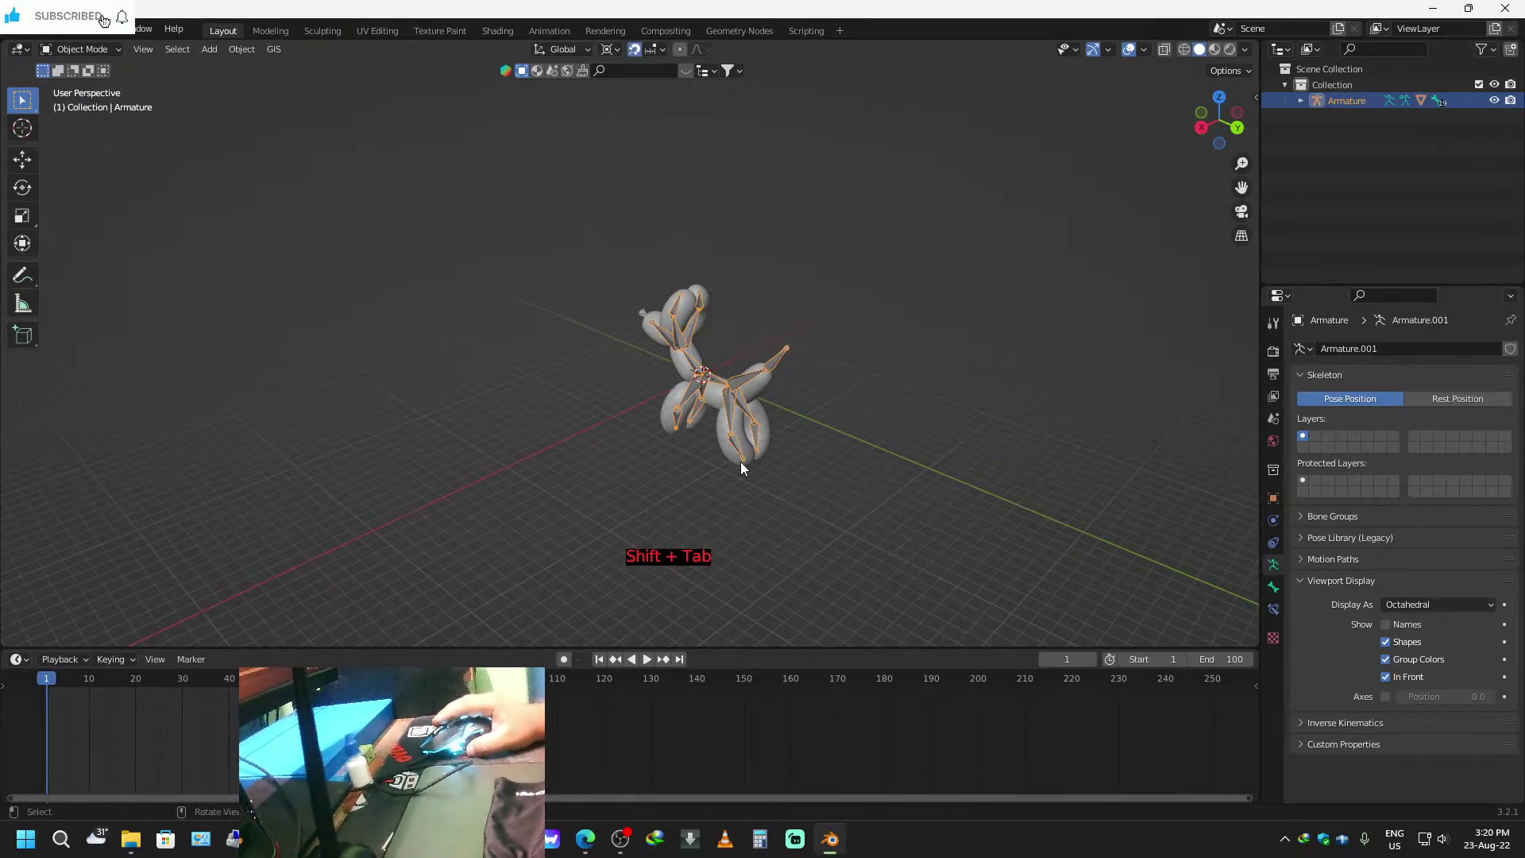
key(ctrl+Tab)
click(742, 458)
key(r)
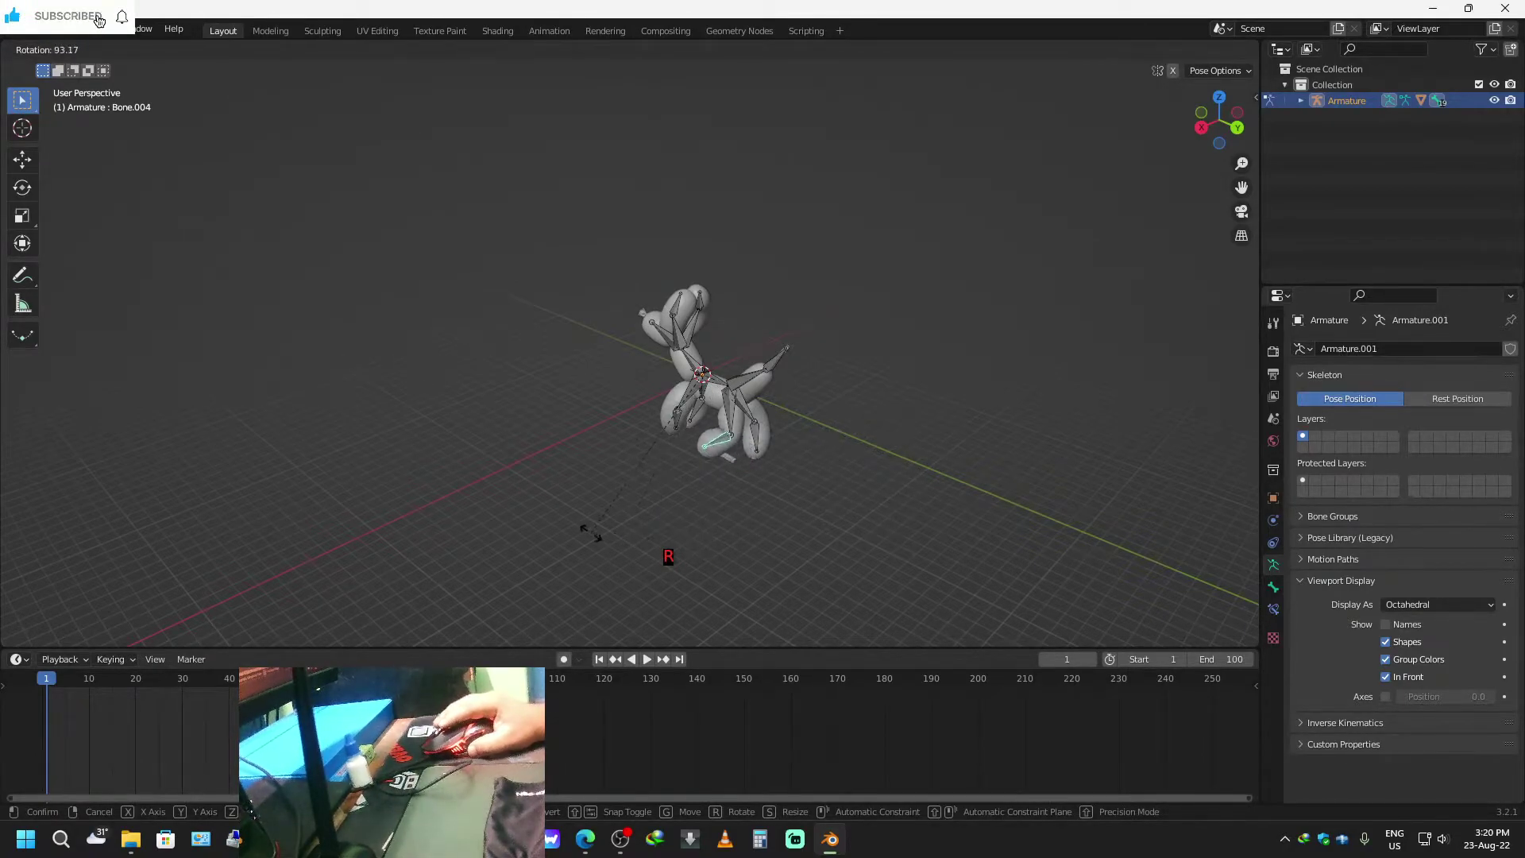
right_click(818, 531)
Try rotating the +X hind leg's lower bone and upper bone to test how the mesh deforms.
middle_drag(817, 531, 763, 483)
scroll(727, 538, up, 2)
scroll(728, 537, down, 1)
scroll(728, 538, up, 1)
scroll(839, 502, up, 1)
key(r)
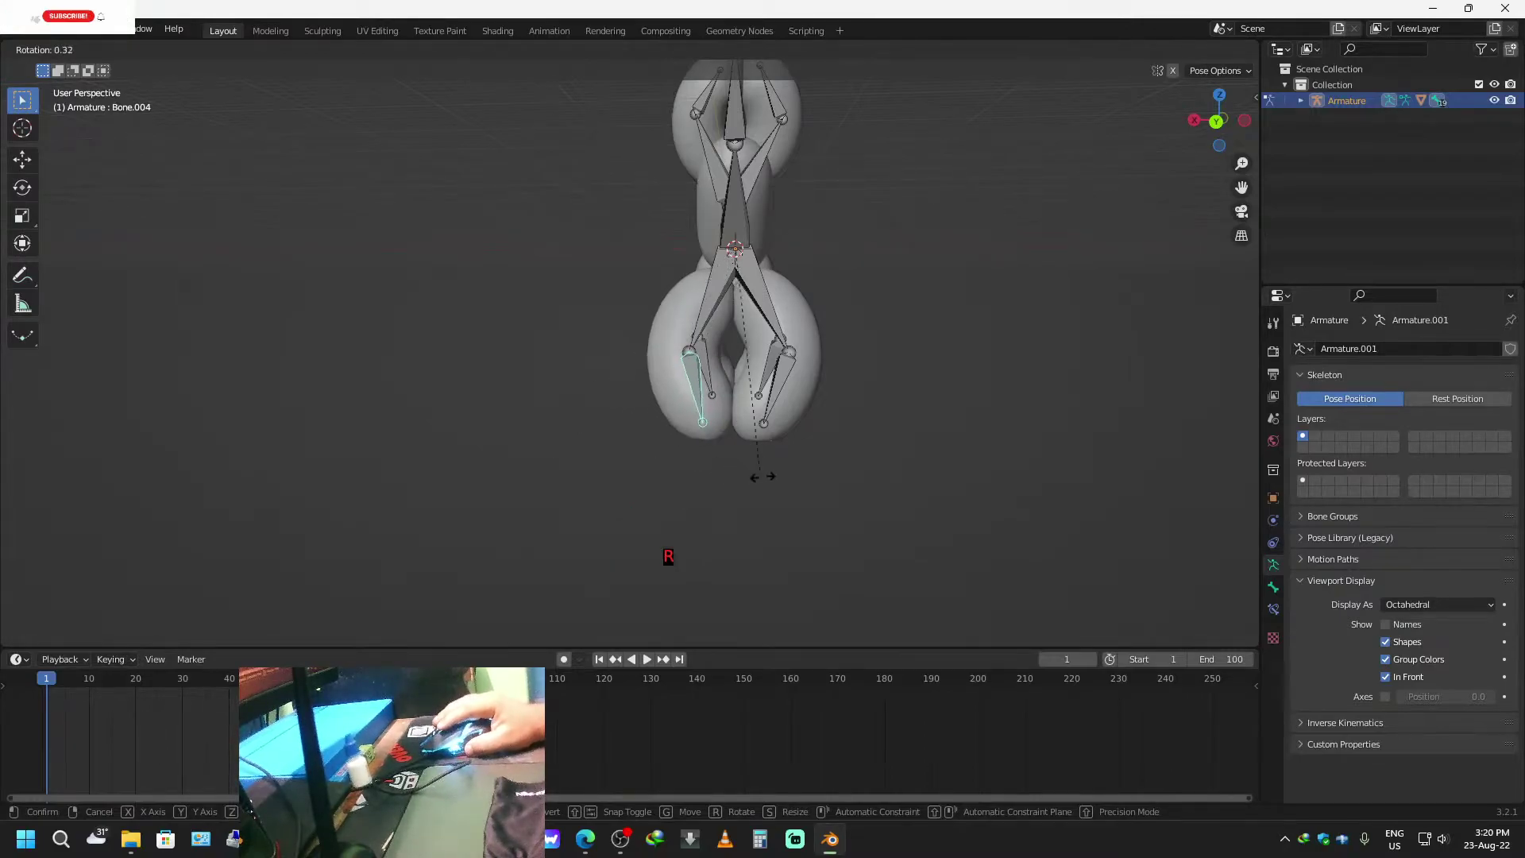
right_click(653, 371)
click(687, 354)
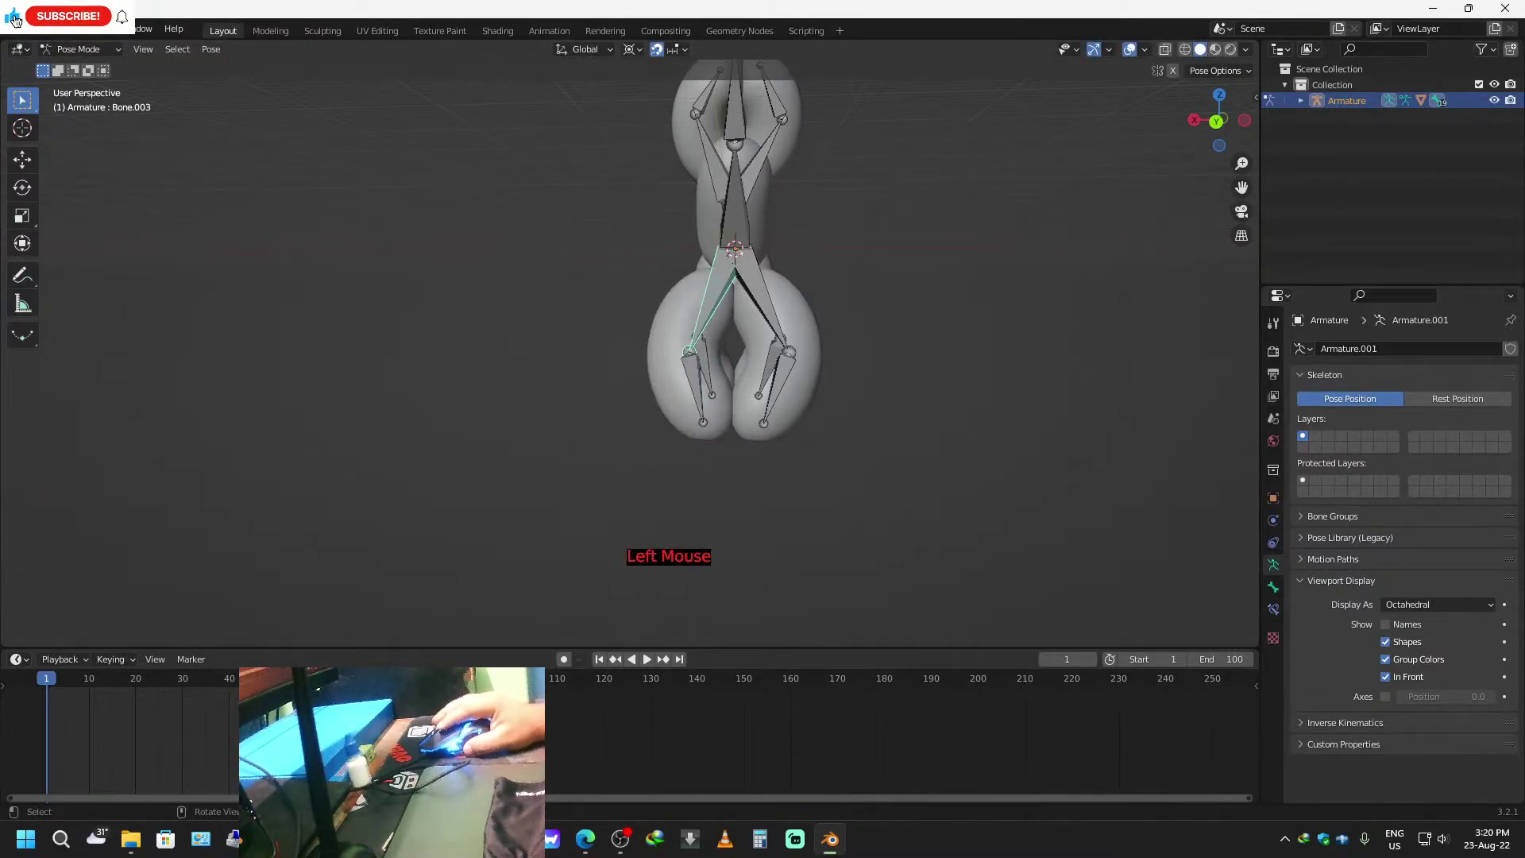
key(r)
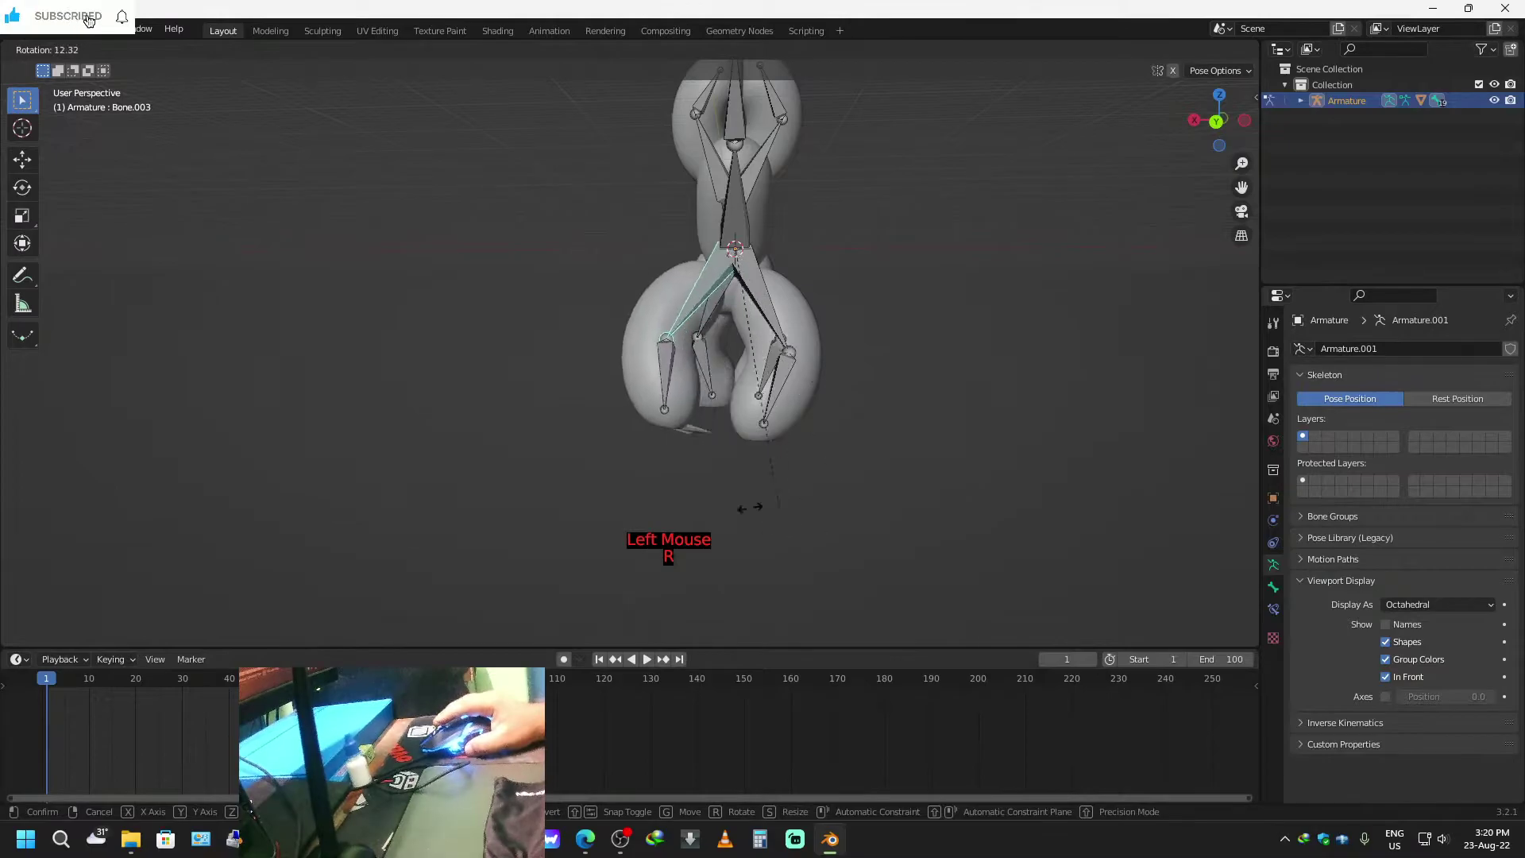
click(765, 484)
Try rotating the -X hind leg's lower bone and upper bone.
click(766, 423)
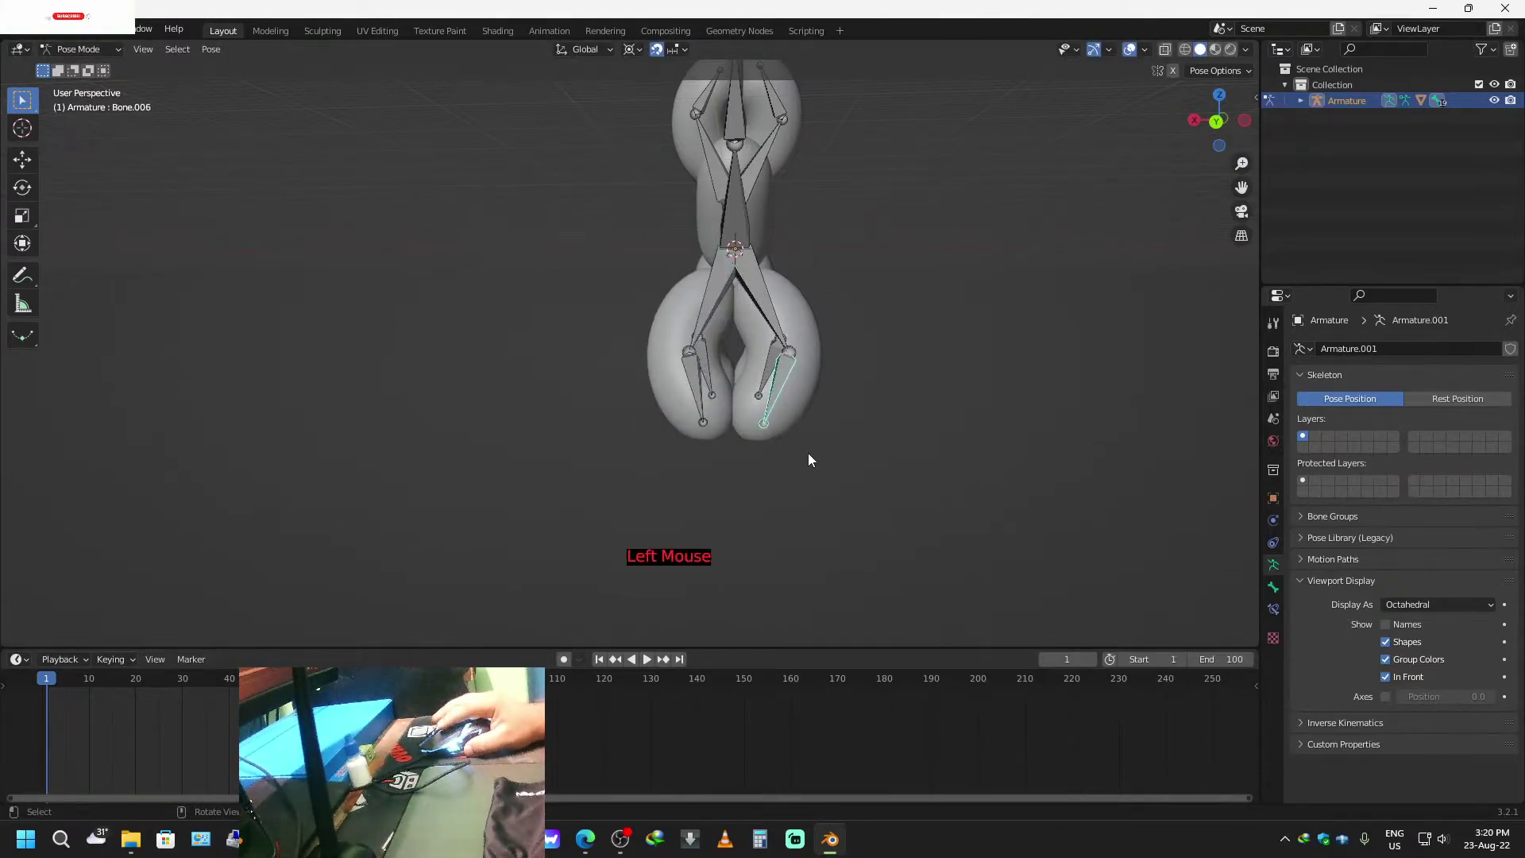
key(r)
click(798, 337)
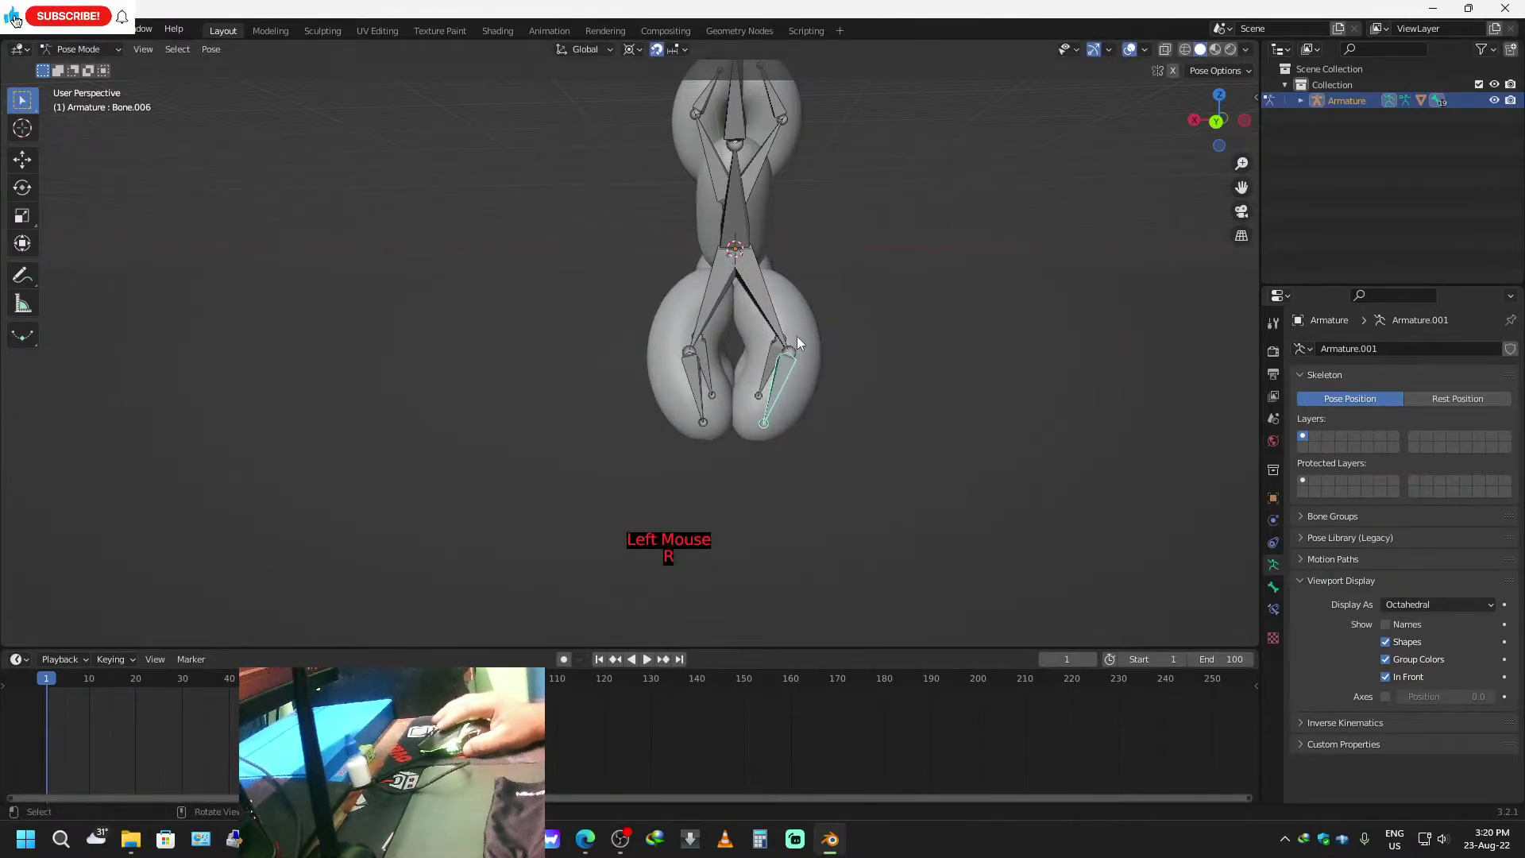
click(790, 356)
middle_drag(978, 418, 677, 473)
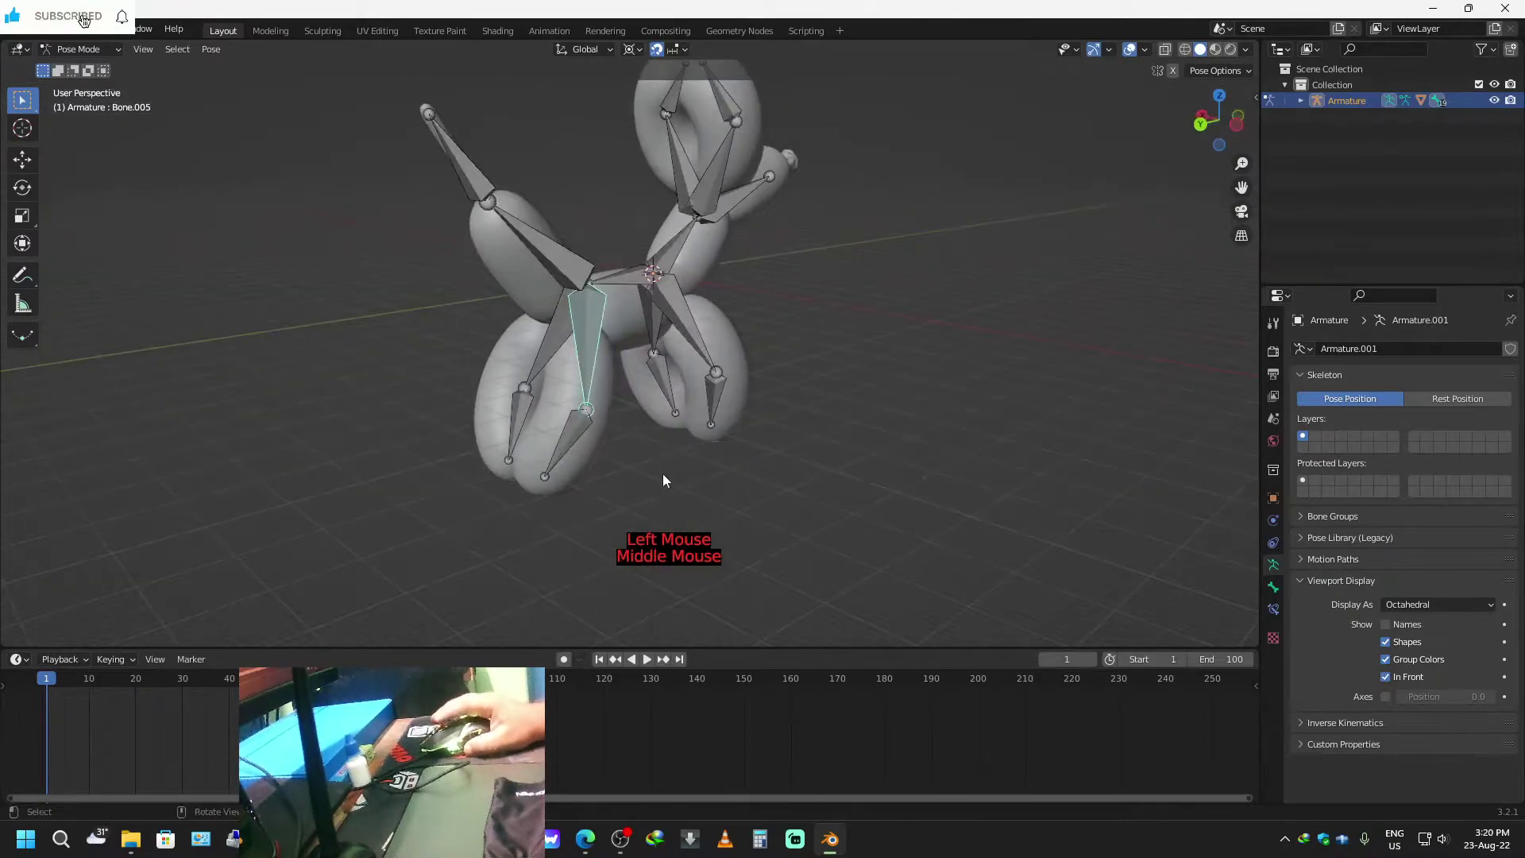
key(r)
right_click(712, 446)
Try rotating the tail's tip bone and the tail's base bone.
middle_drag(804, 537, 781, 566)
click(418, 224)
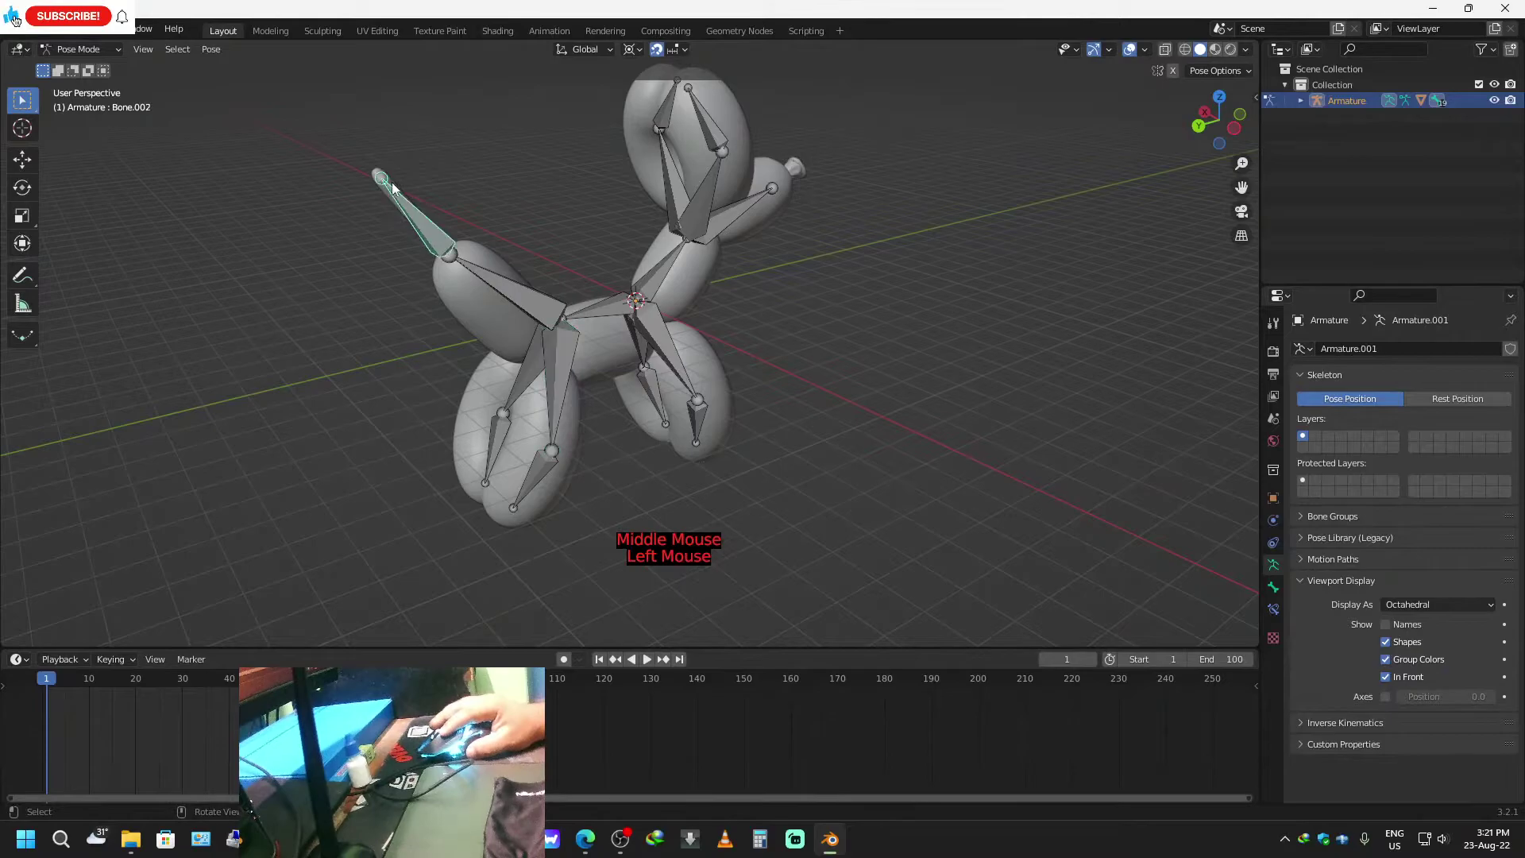
key(r)
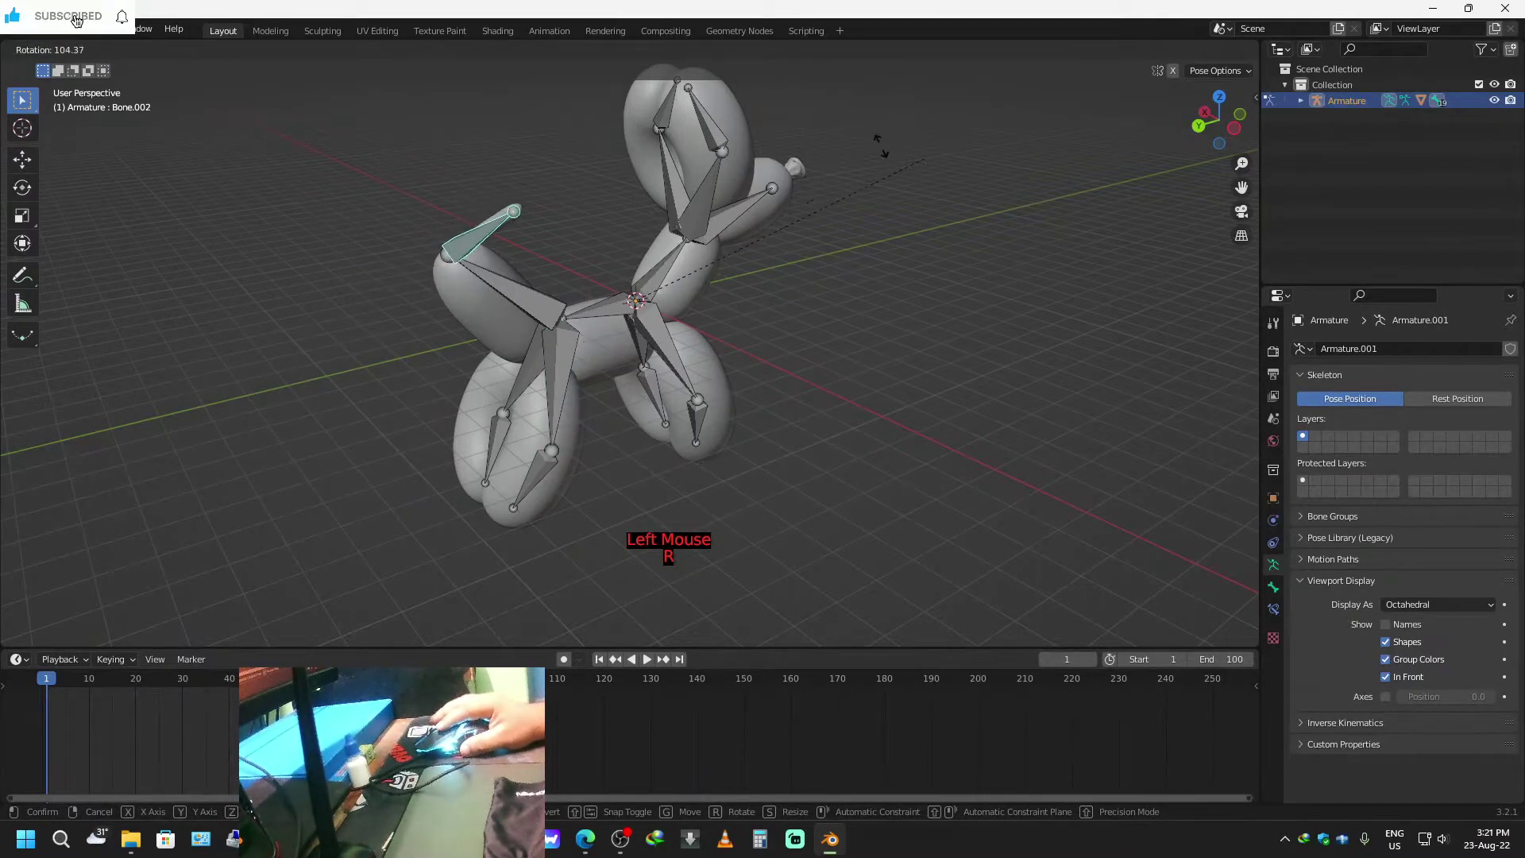
click(559, 262)
click(562, 319)
middle_drag(659, 337, 770, 304)
key(r)
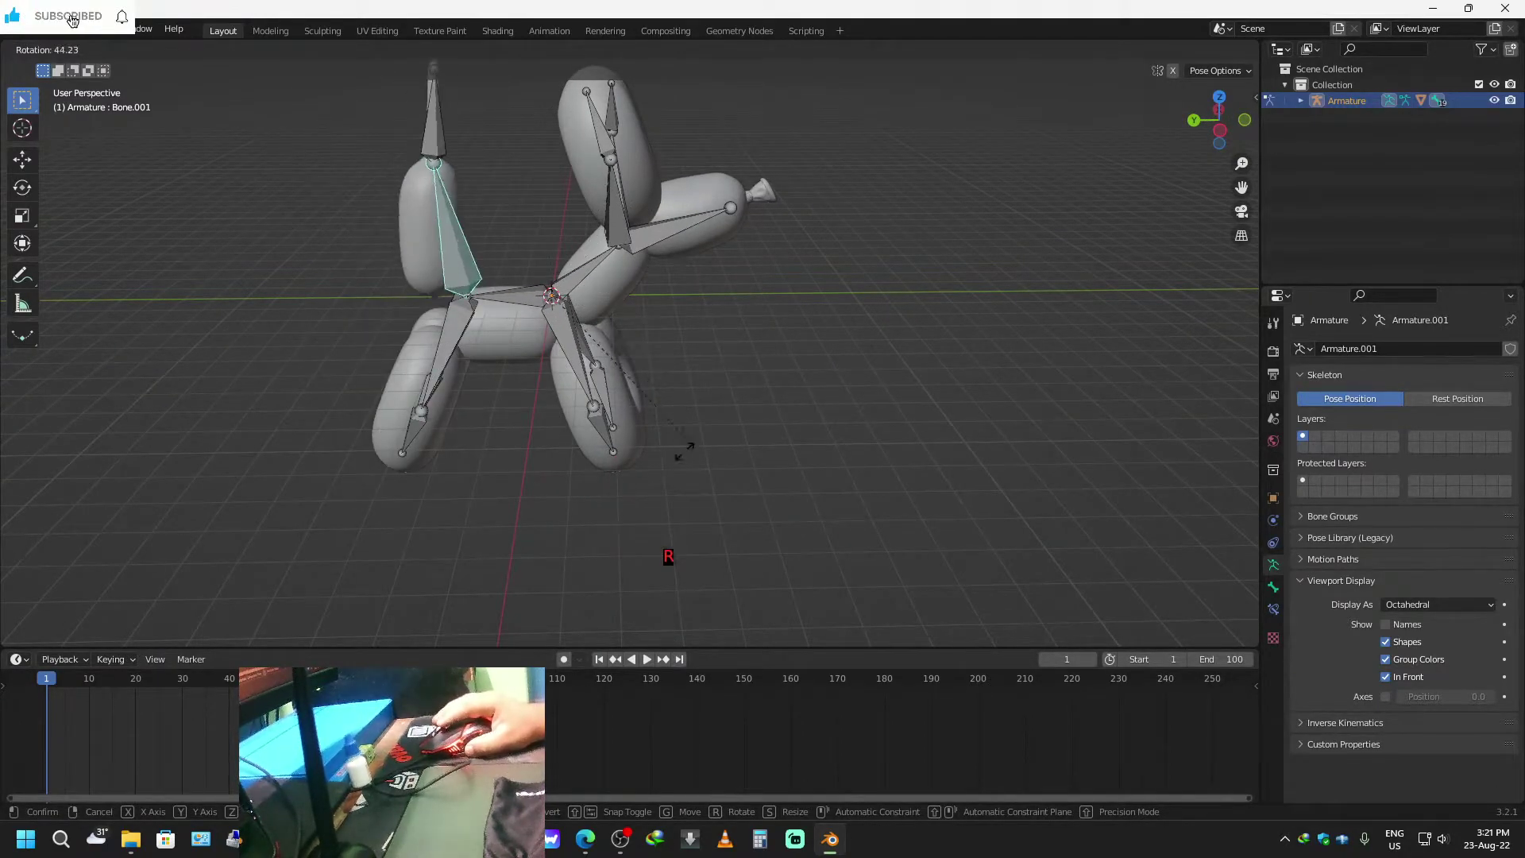
click(610, 320)
Try rotating the -X front leg's lower bone and upper bone.
click(571, 319)
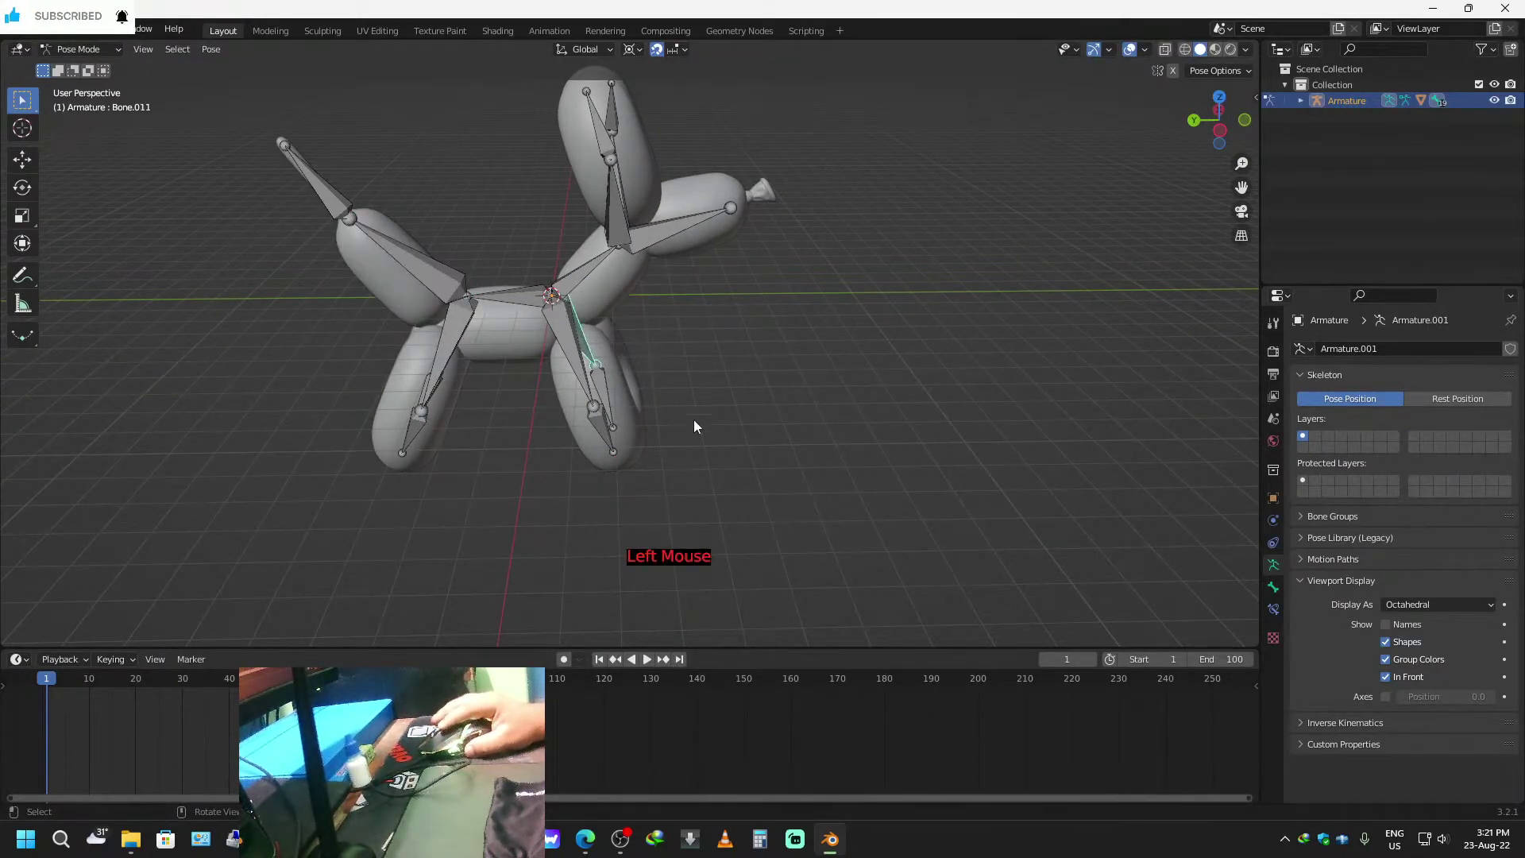
middle_drag(741, 555, 522, 429)
click(520, 418)
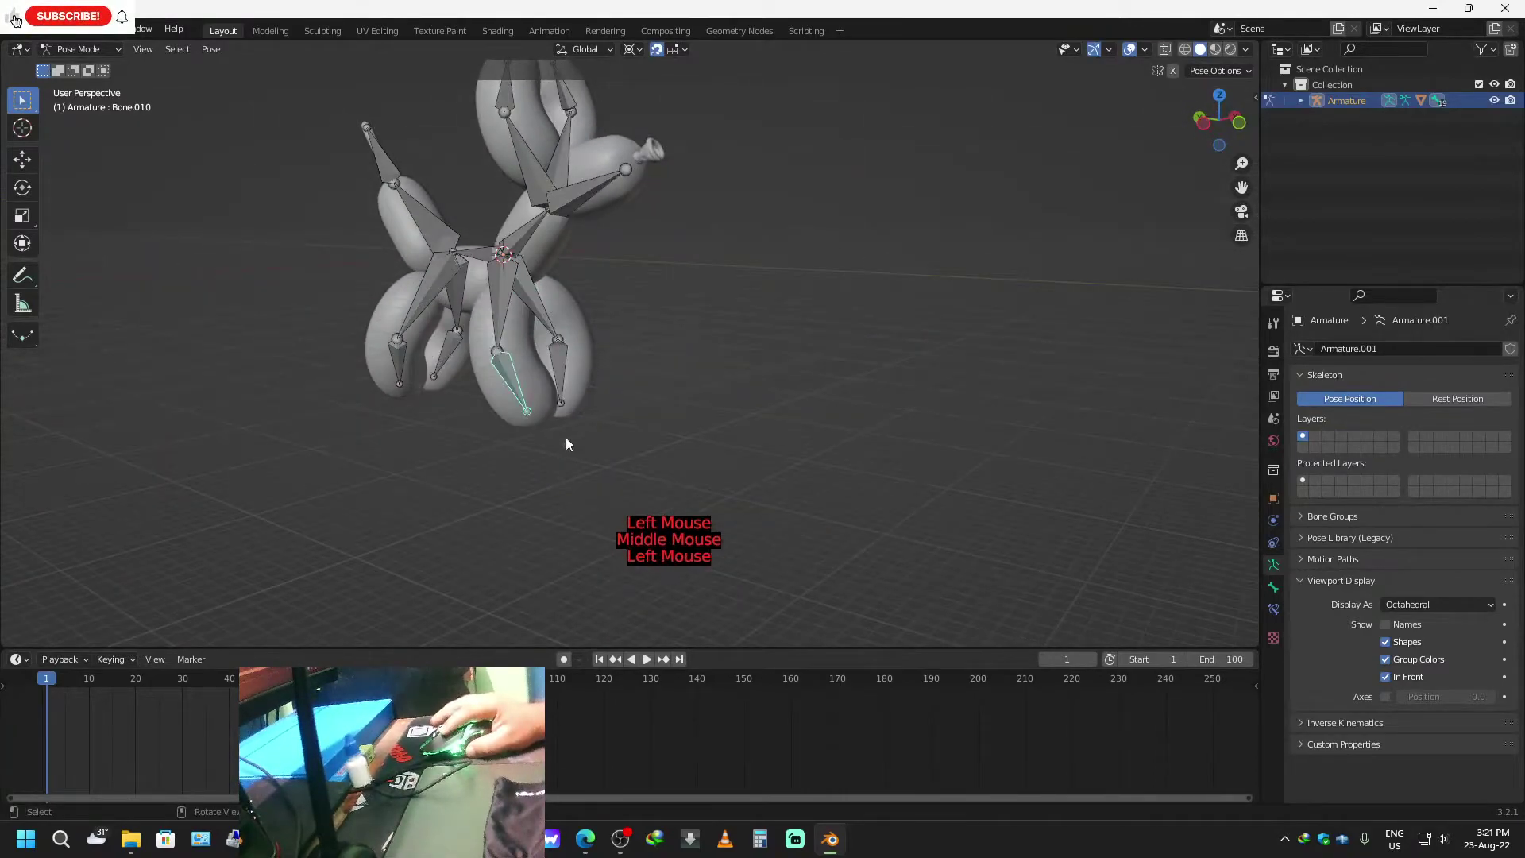
key(r)
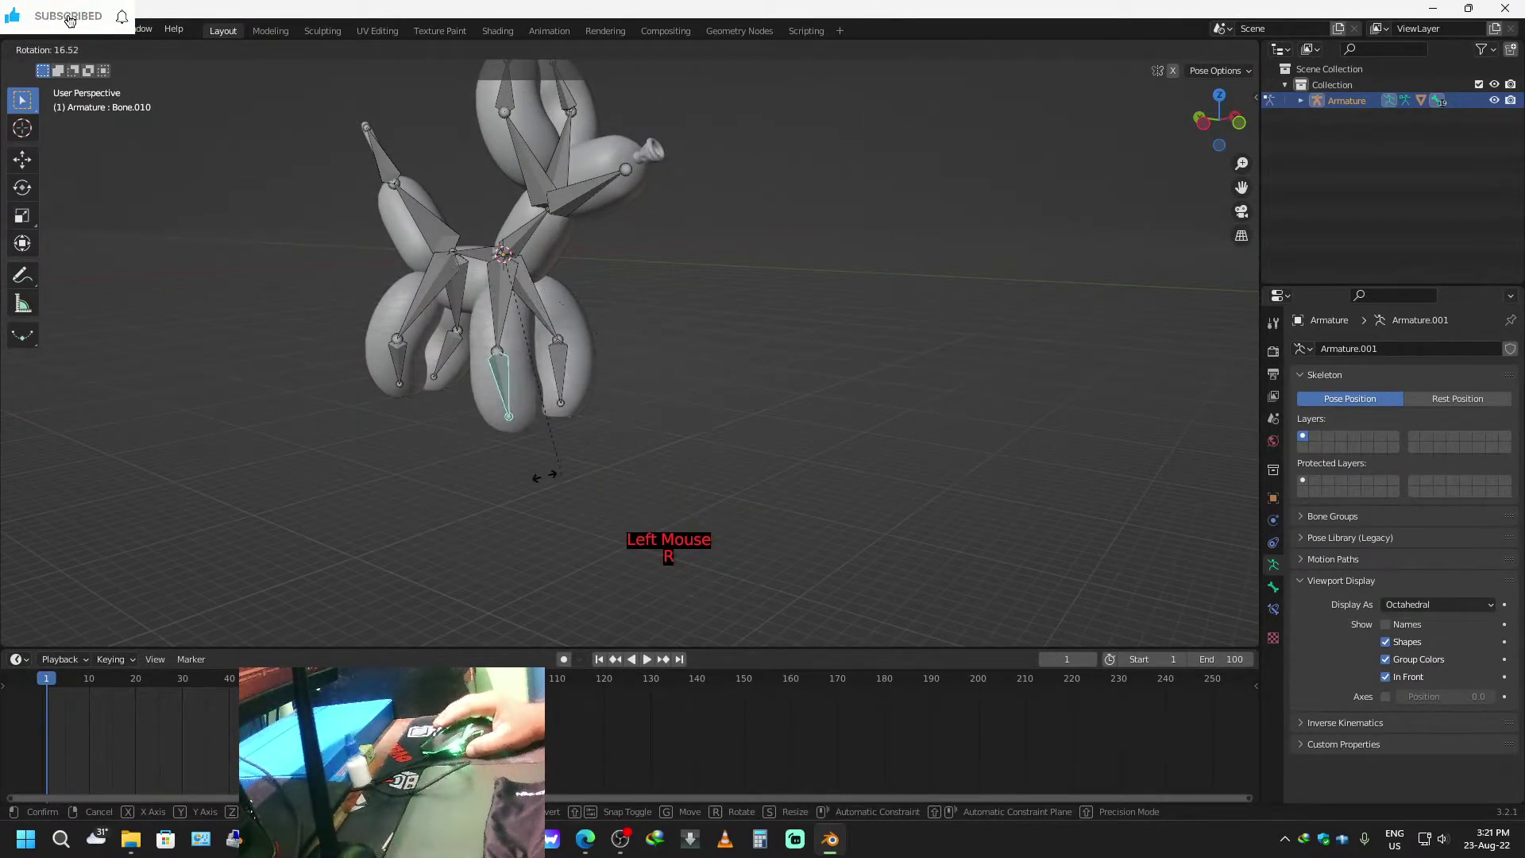
click(491, 385)
click(485, 343)
key(r)
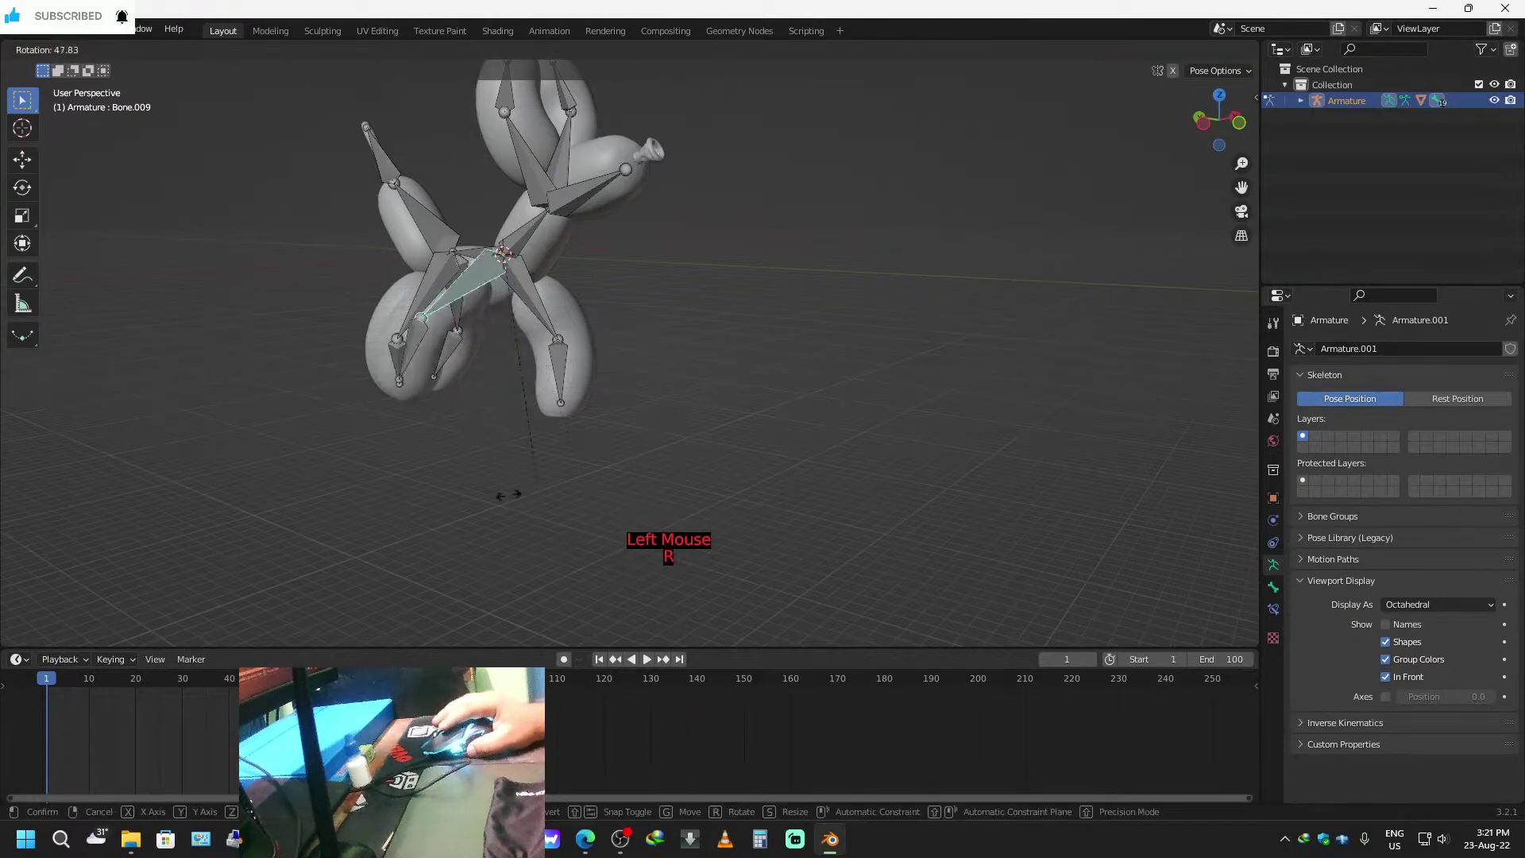
click(711, 460)
Try rotating the +X front leg's lower bone and upper bone, and undo the last changes.
middle_drag(707, 500, 552, 394)
click(553, 395)
key(r)
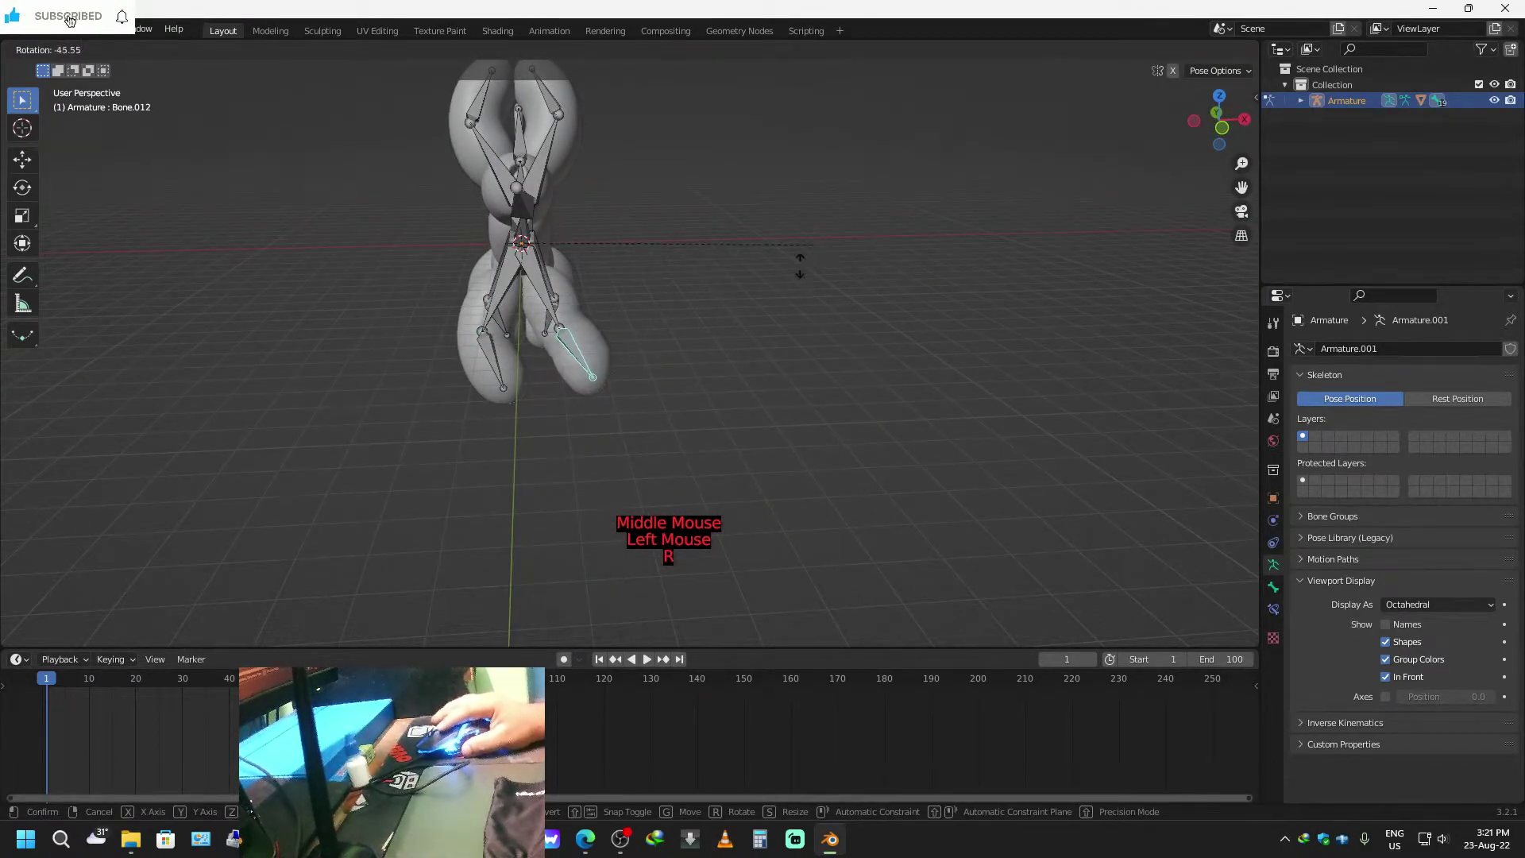
click(566, 337)
click(571, 326)
key(r)
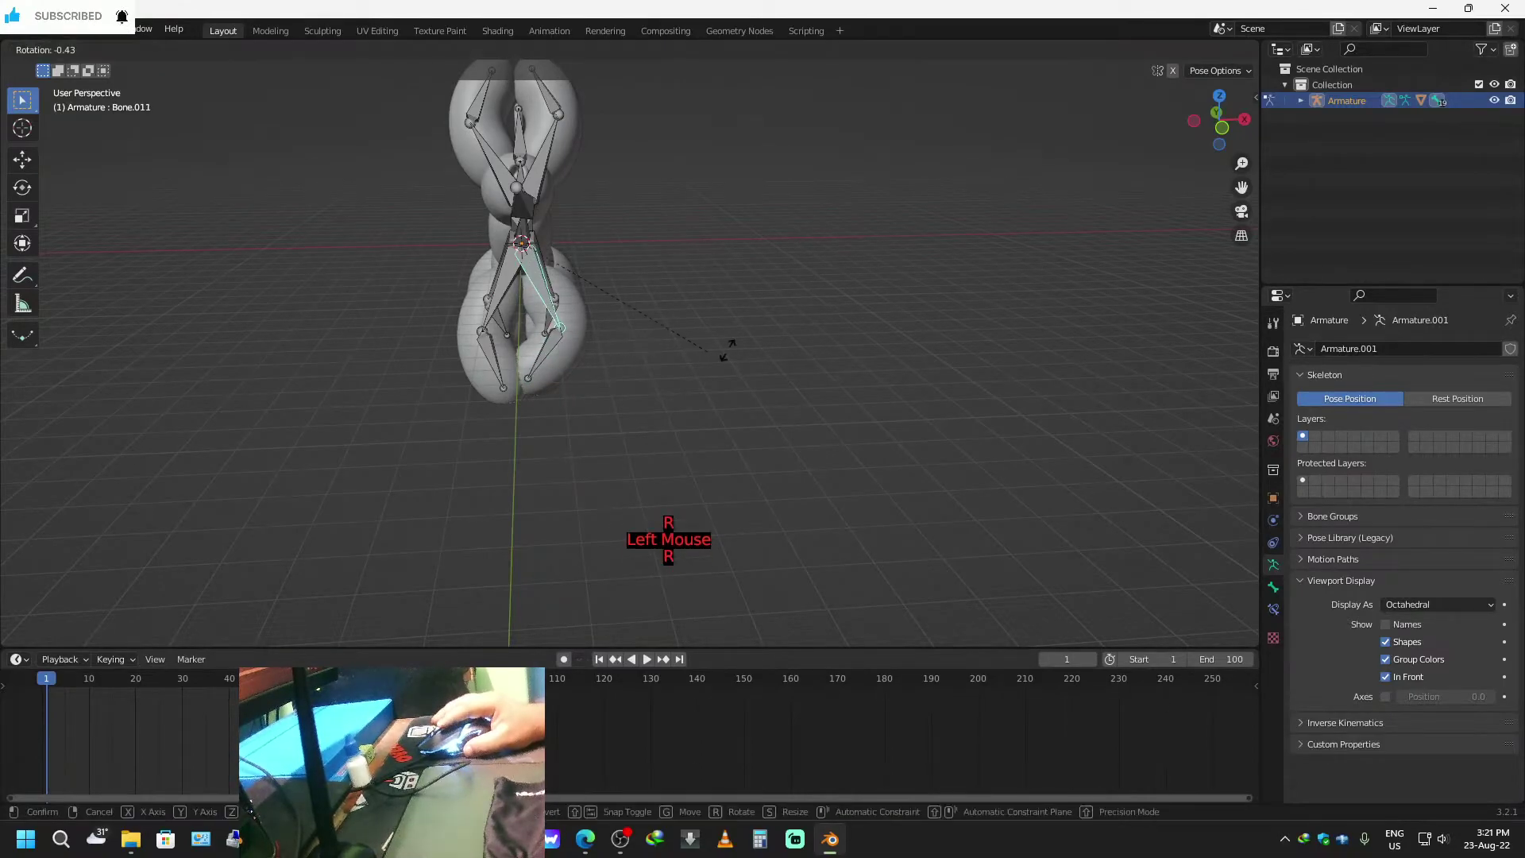
right_click(740, 254)
key(ctrl+shift+z)
key(ctrl+z)
key(ctrl+z)
Try rotating the neck bone to test how the head follows it.
middle_drag(696, 351, 590, 496)
scroll(622, 394, up, 2)
scroll(622, 396, up, 1)
click(493, 433)
middle_drag(715, 503, 619, 445)
click(616, 361)
key(r)
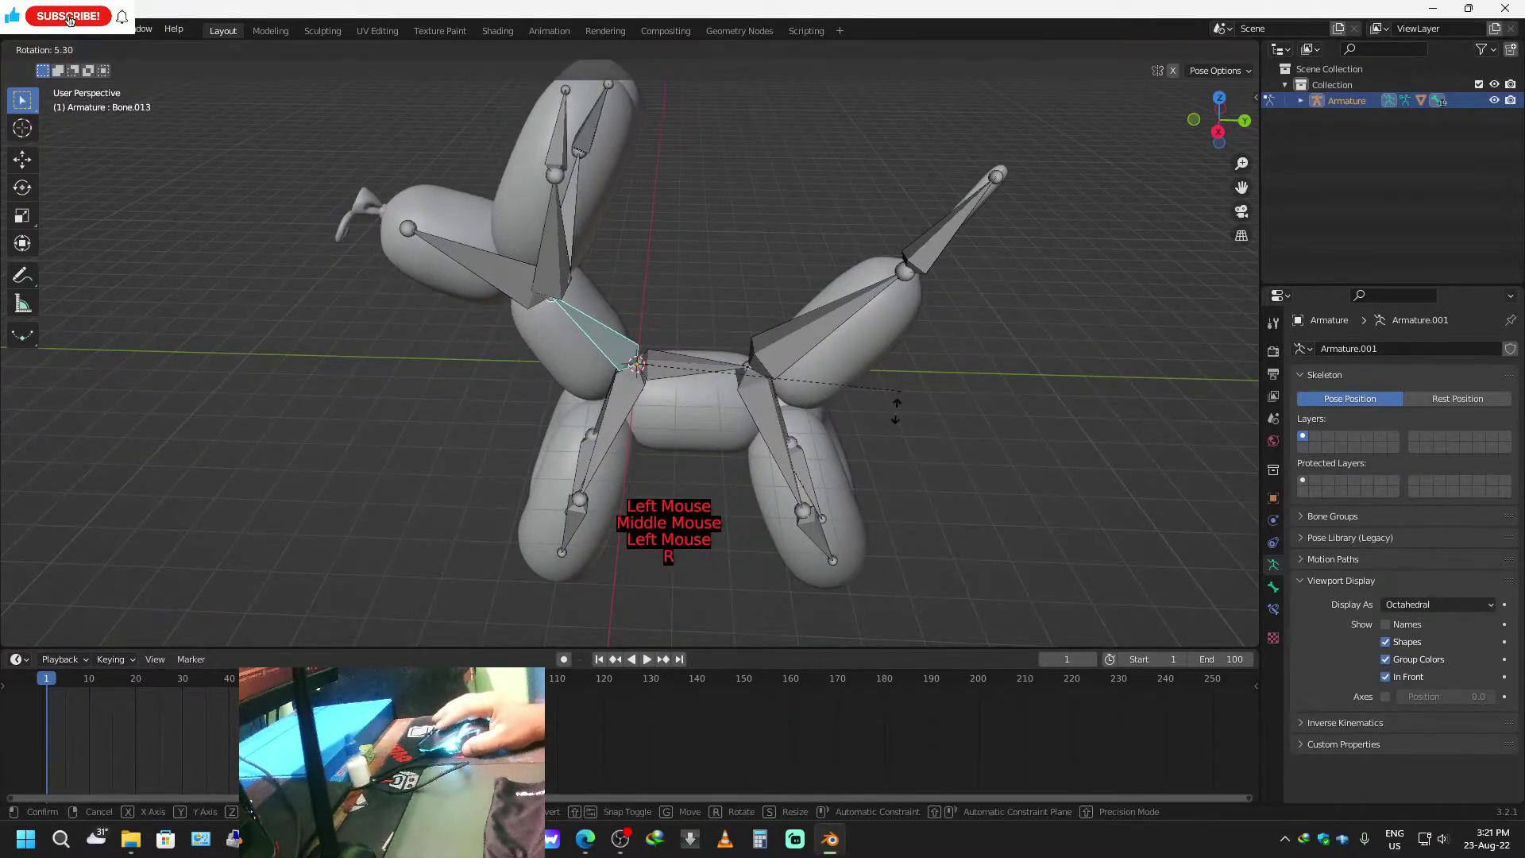
click(912, 429)
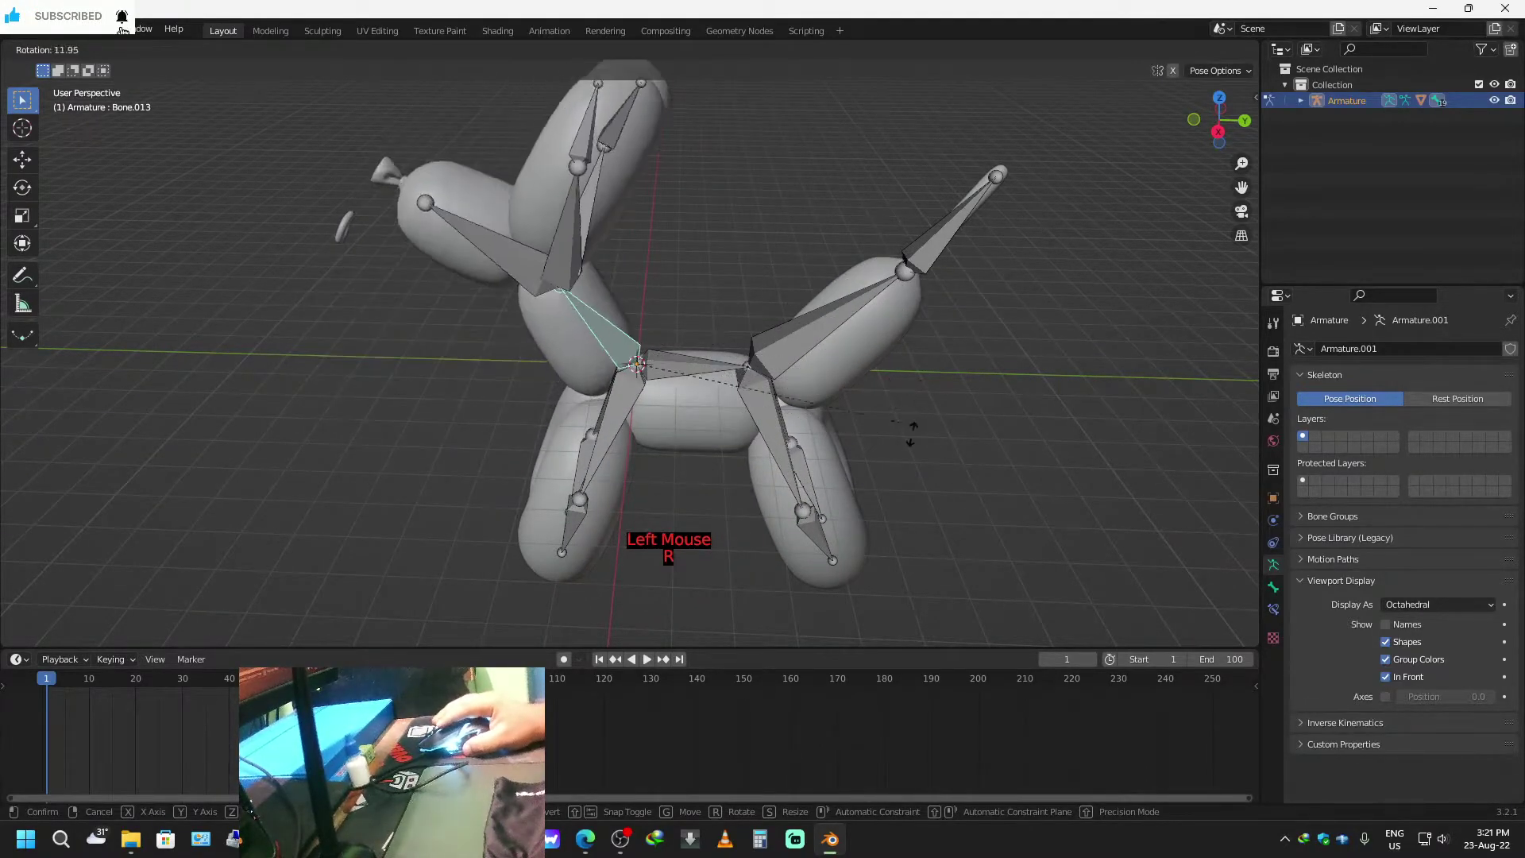
Try rotating the snout bone to test how the nose and its knot follow.
middle_drag(658, 372, 460, 345)
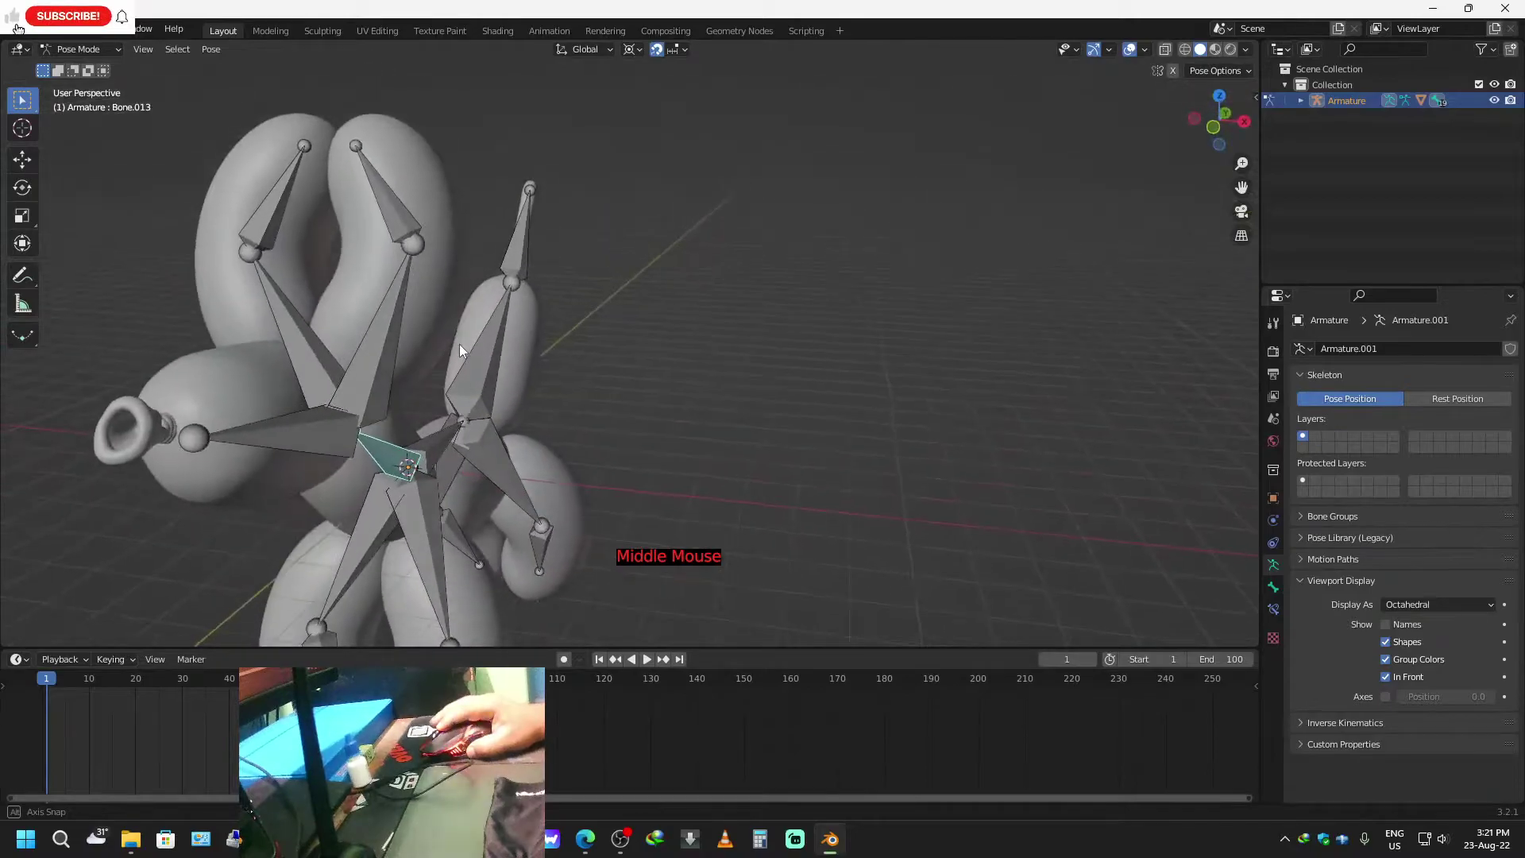
shift+middle_drag(286, 518, 494, 501)
click(464, 418)
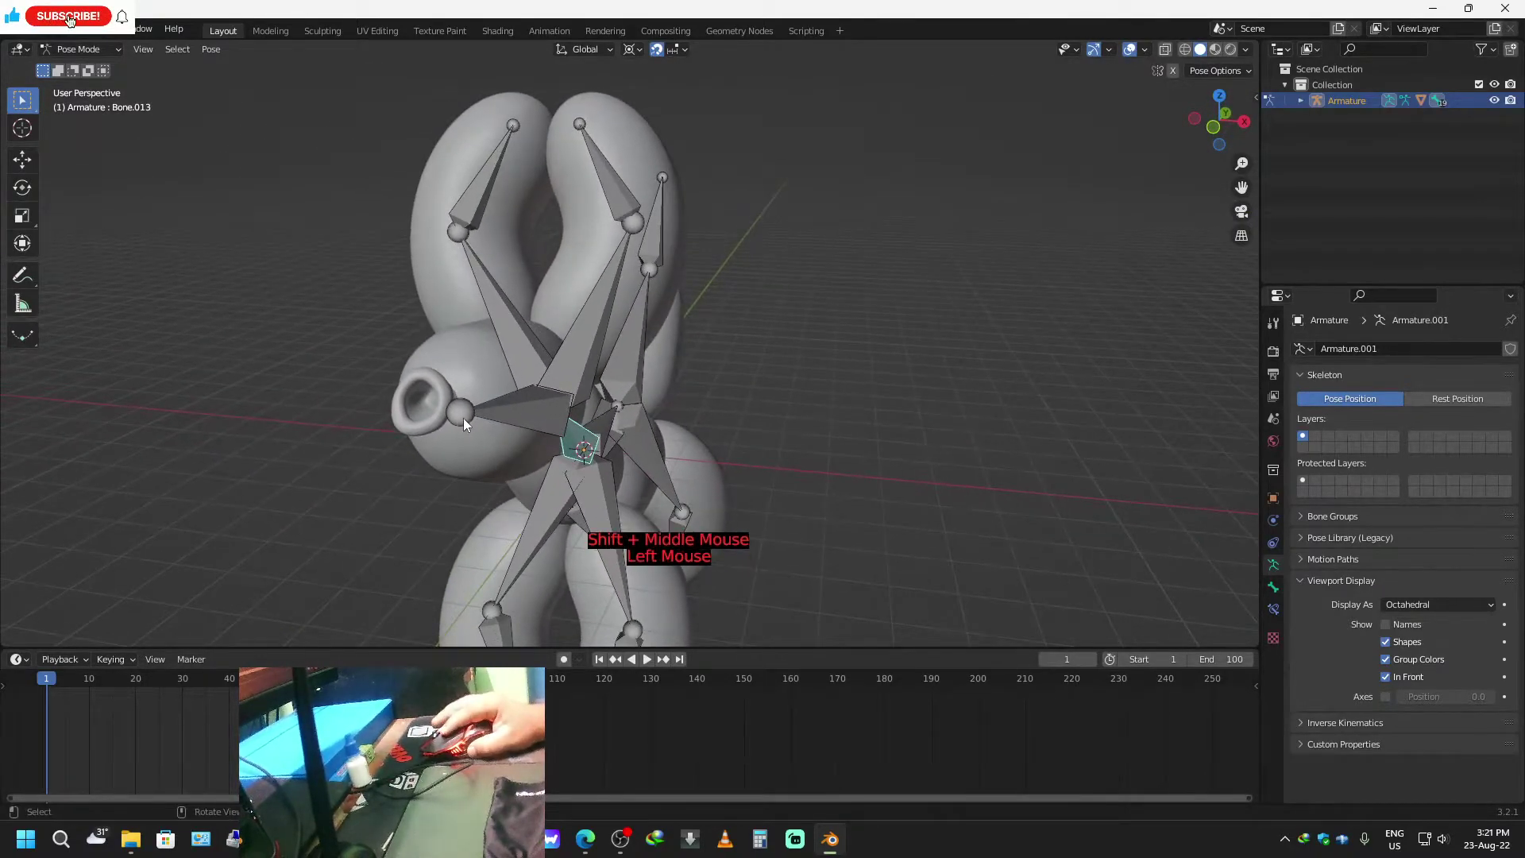
middle_drag(470, 570, 415, 516)
key(r)
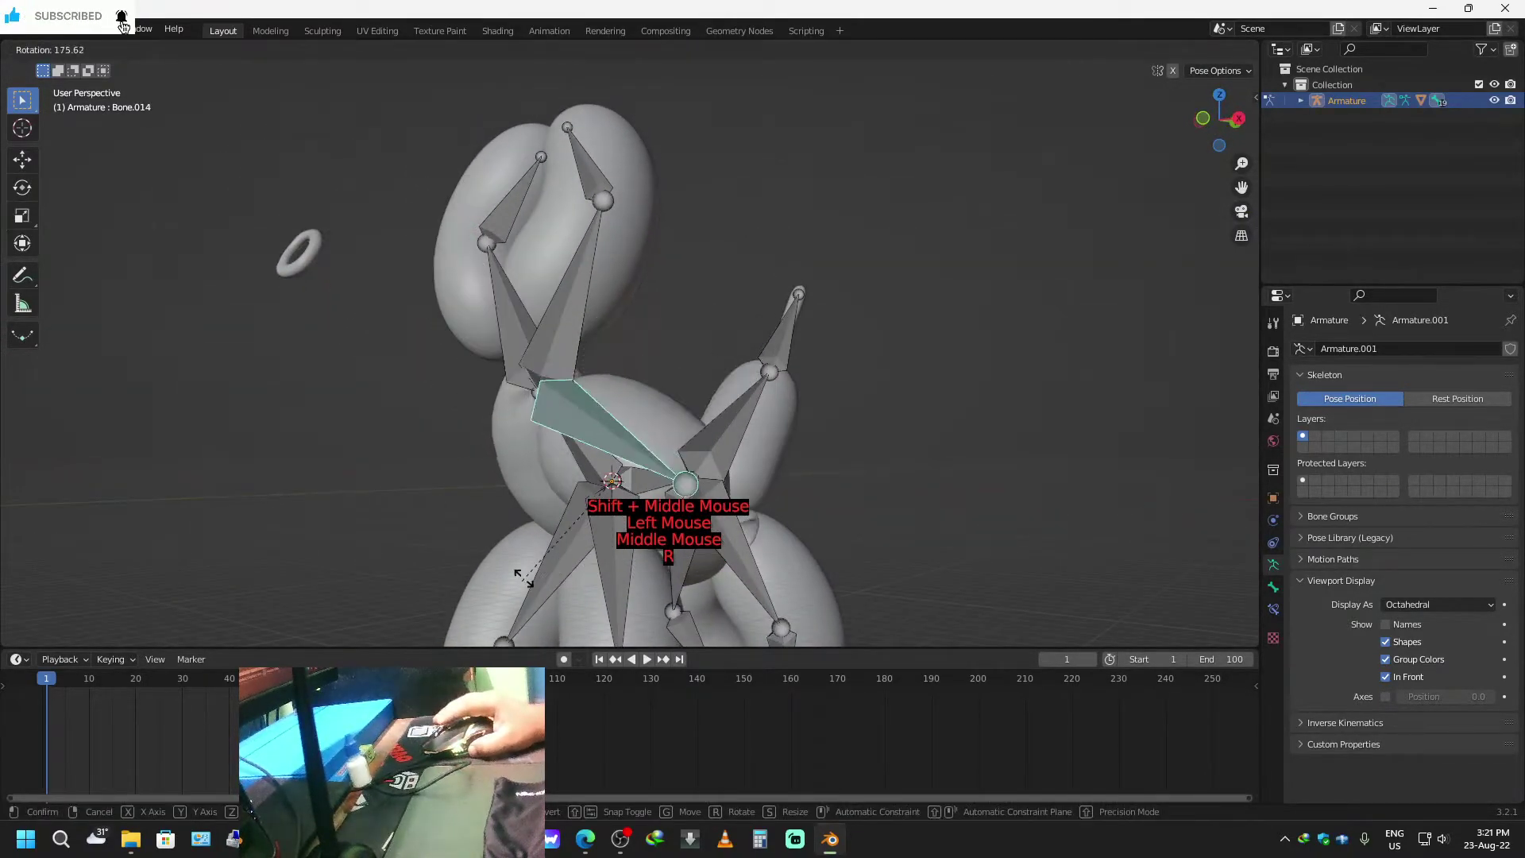
click(630, 271)
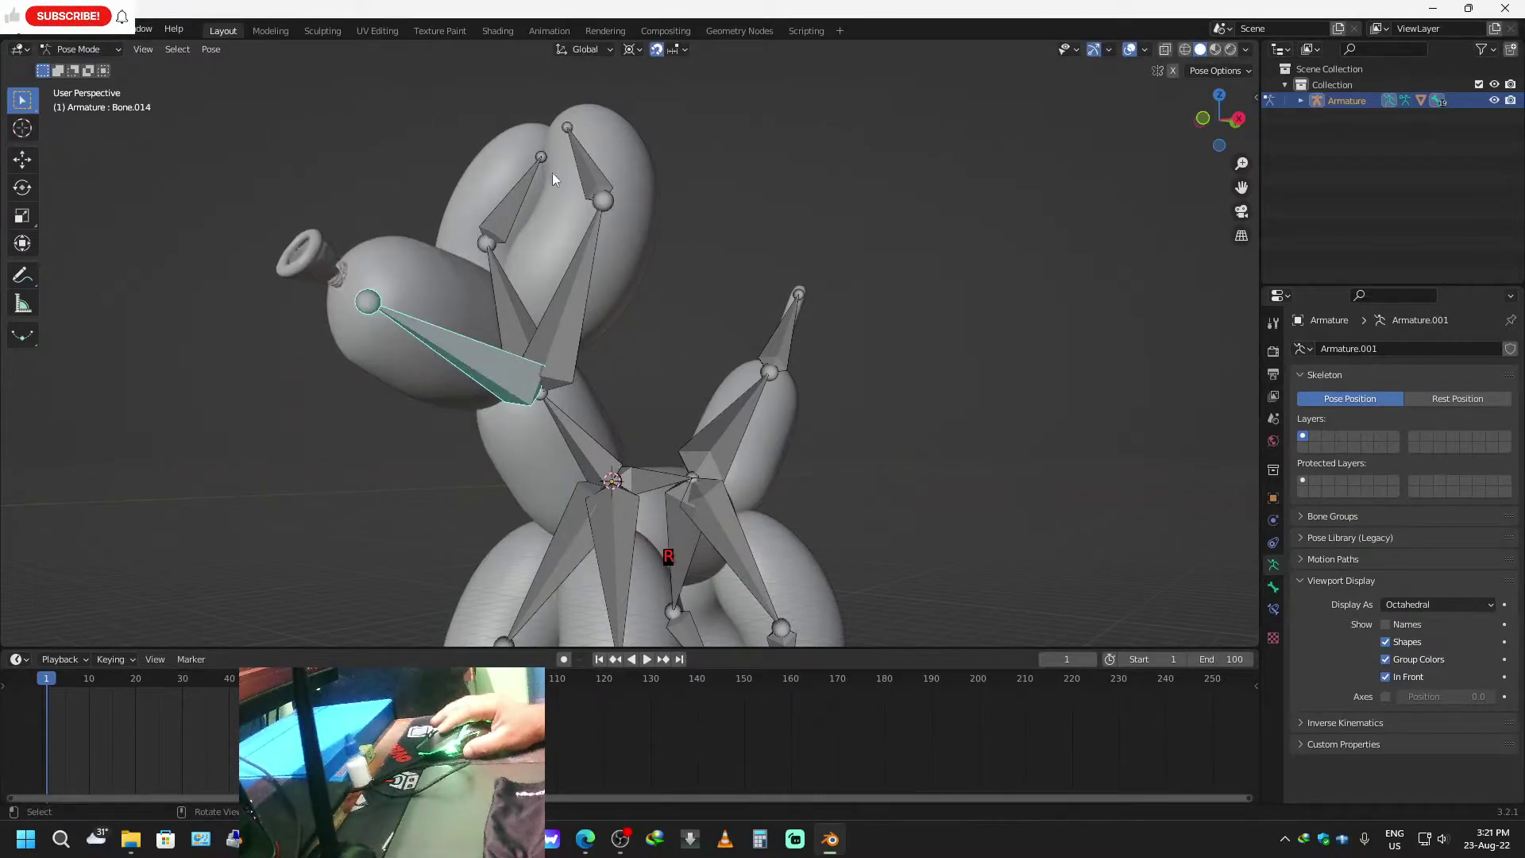
Try rotating the +X ear's lower bone and upper bone.
click(585, 288)
middle_drag(657, 435, 569, 473)
key(r)
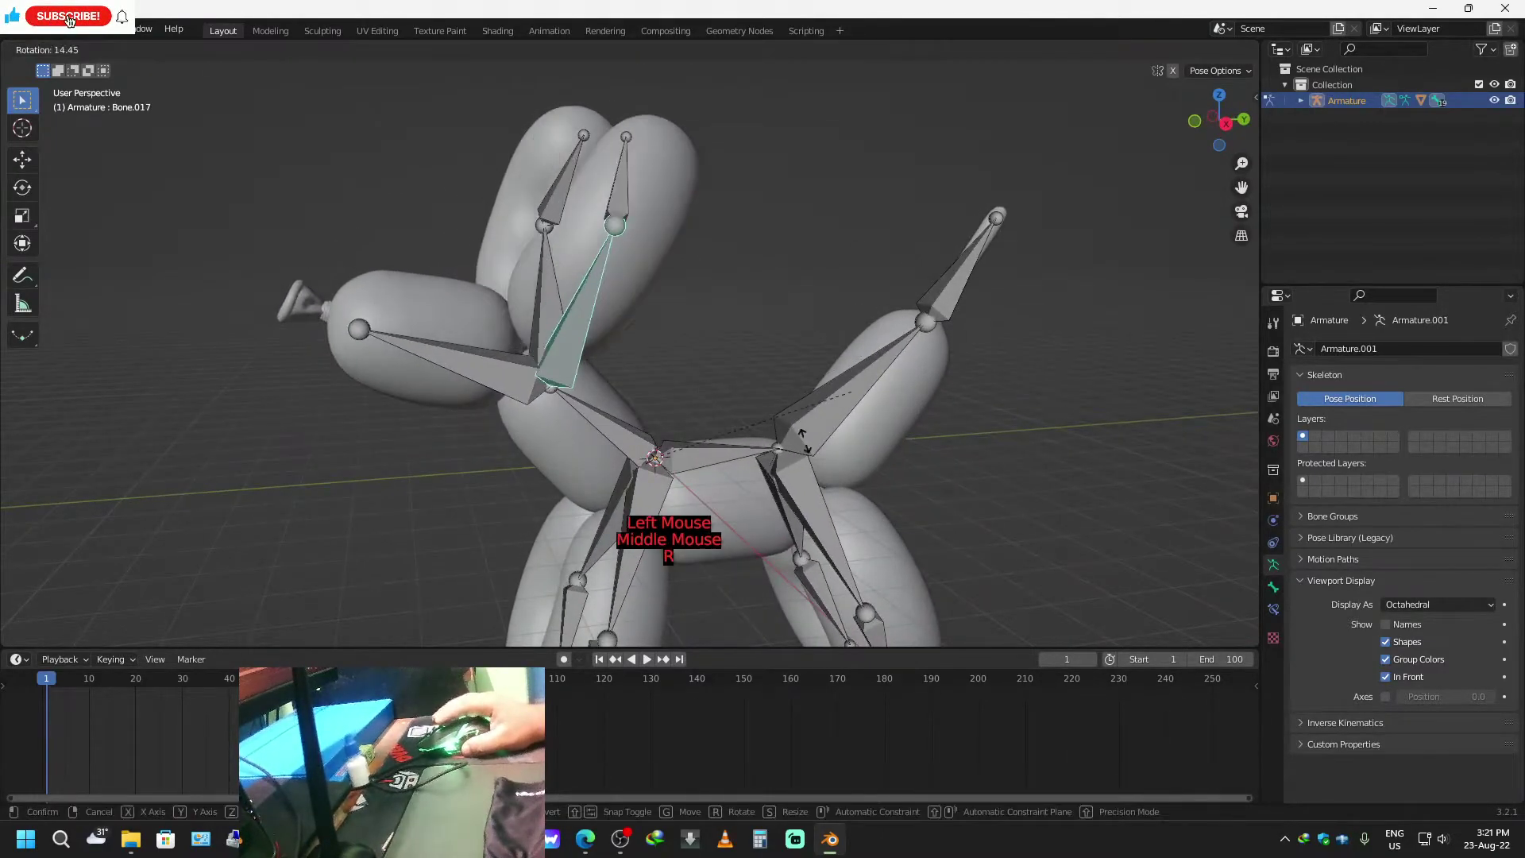
click(813, 316)
middle_drag(363, 403, 597, 194)
click(605, 163)
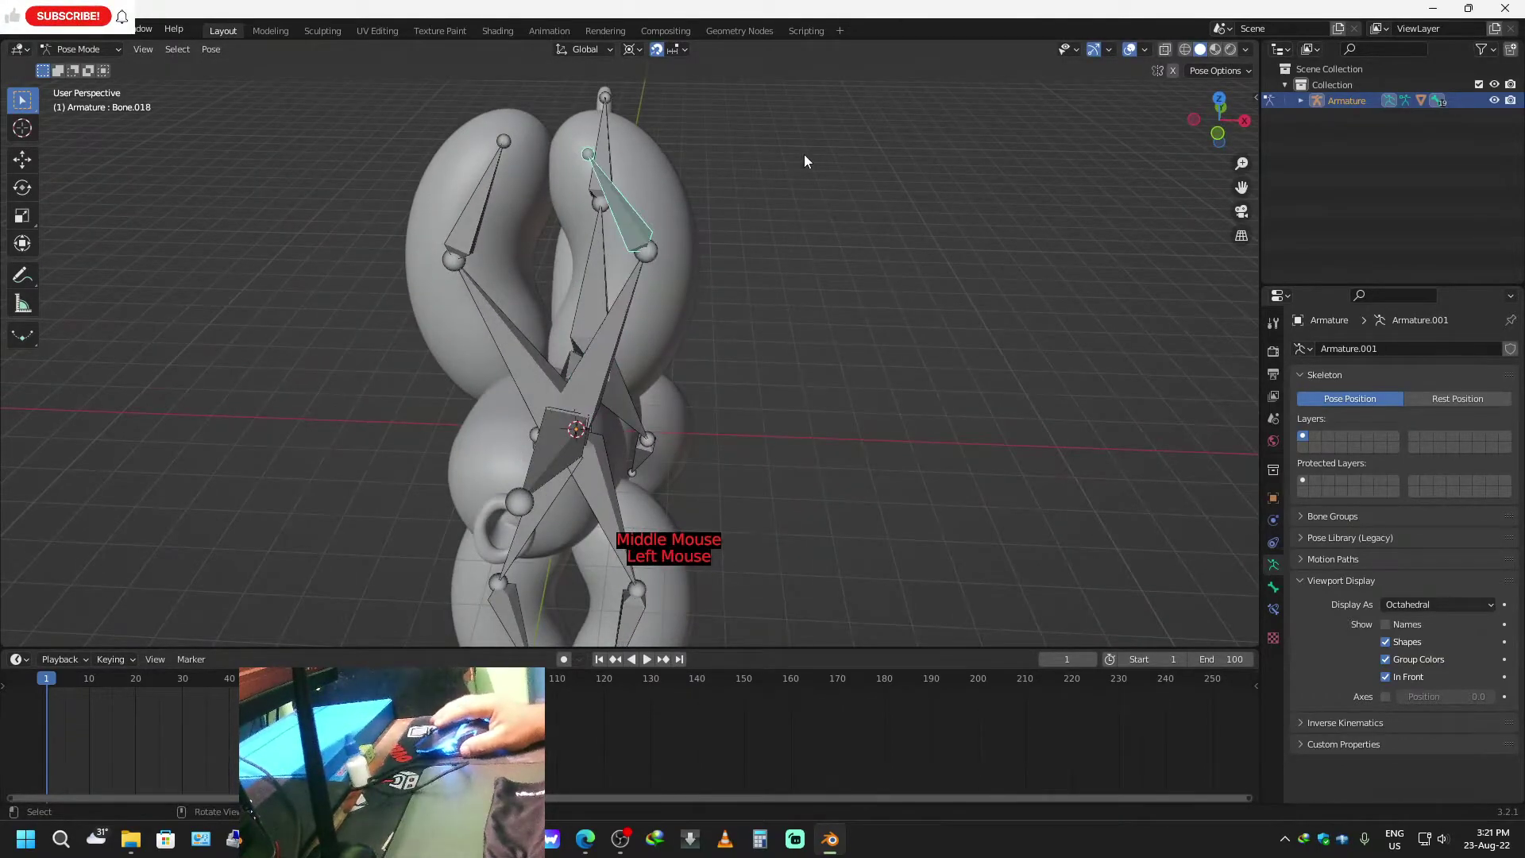
key(r)
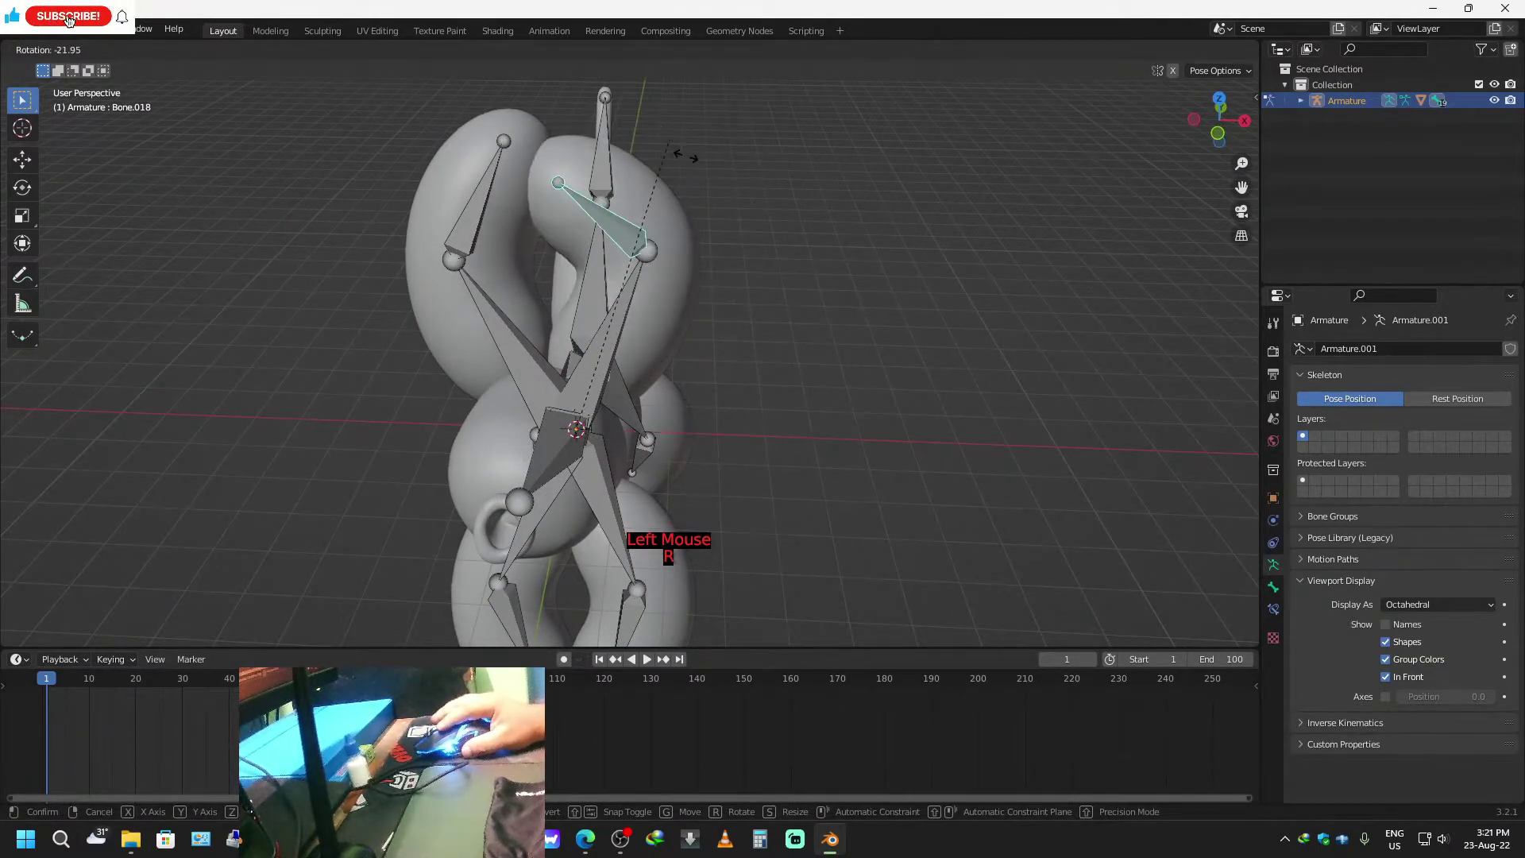
click(784, 315)
Try rotating the -X ear's lower bone and upper bone.
click(538, 263)
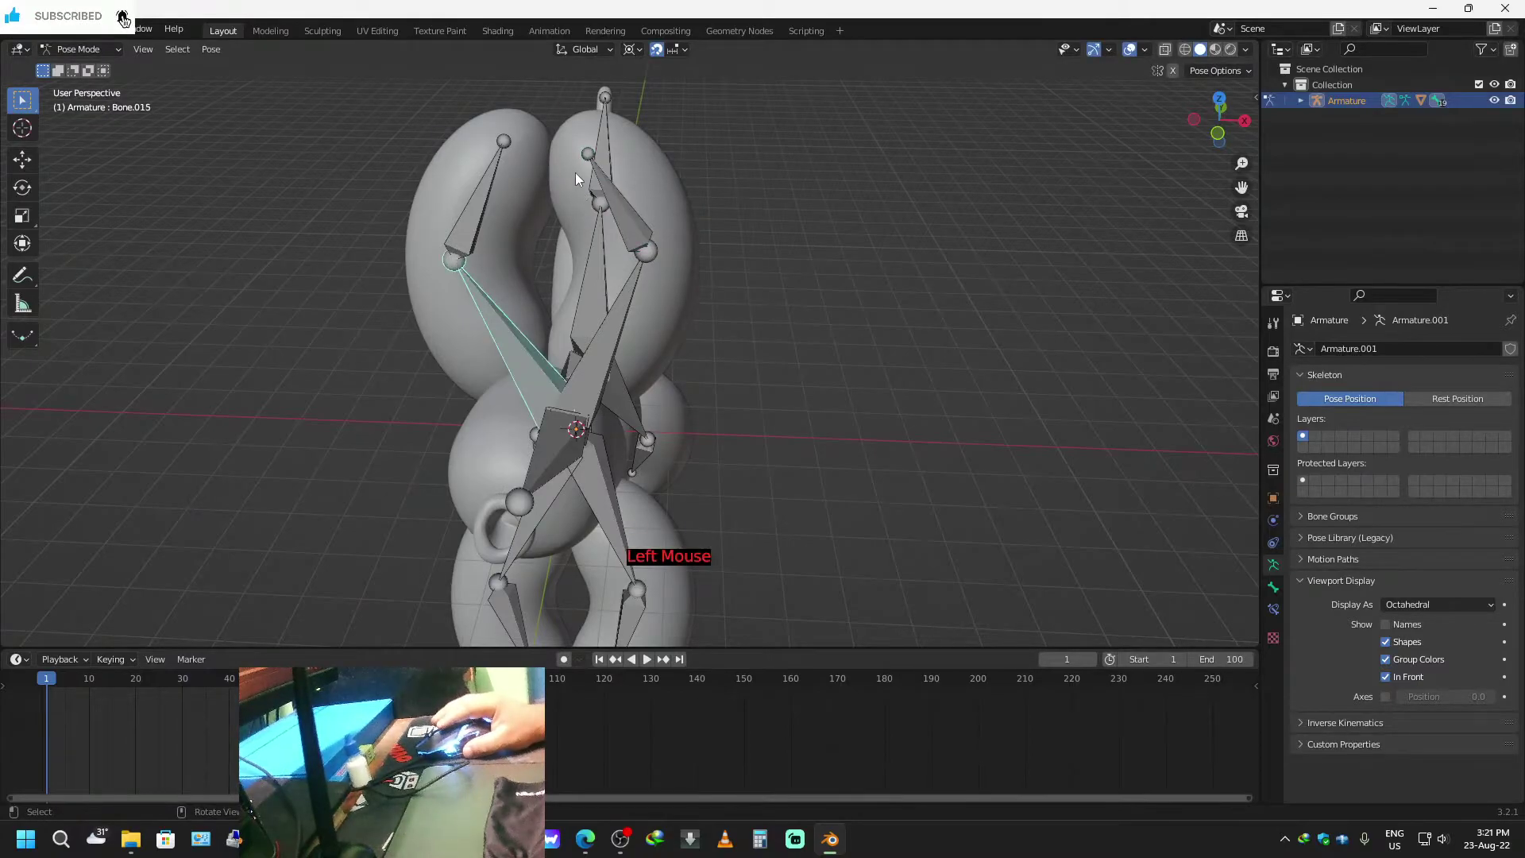
key(r)
click(499, 141)
click(500, 145)
key(r)
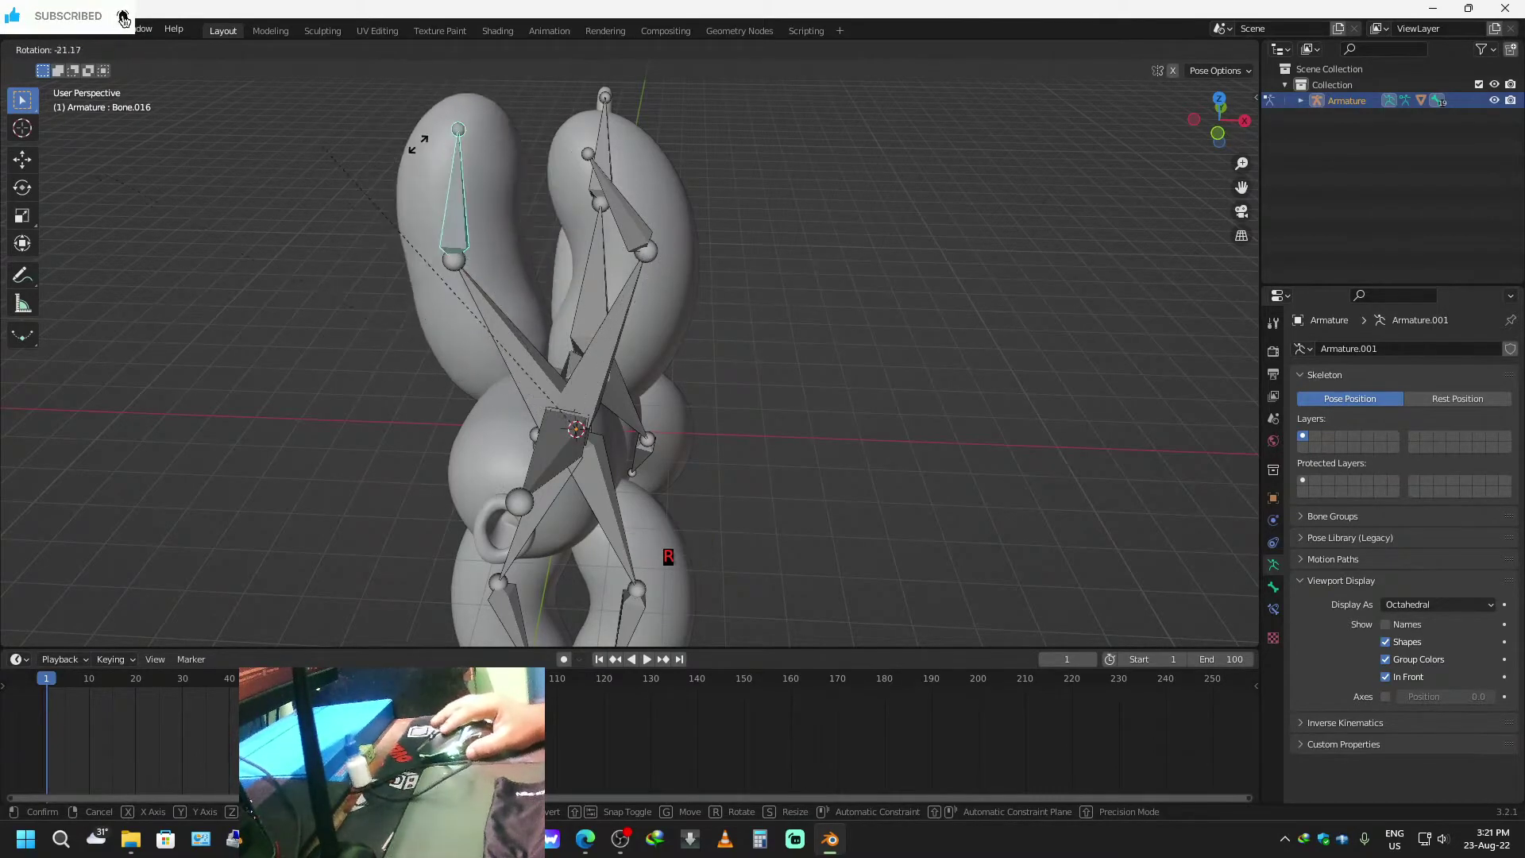
click(480, 159)
Return the armature to Object Mode and select the Balloon Dog mesh to examine the knot on its snout.
scroll(568, 392, down, 3)
middle_drag(573, 432, 514, 472)
key(ctrl+Tab)
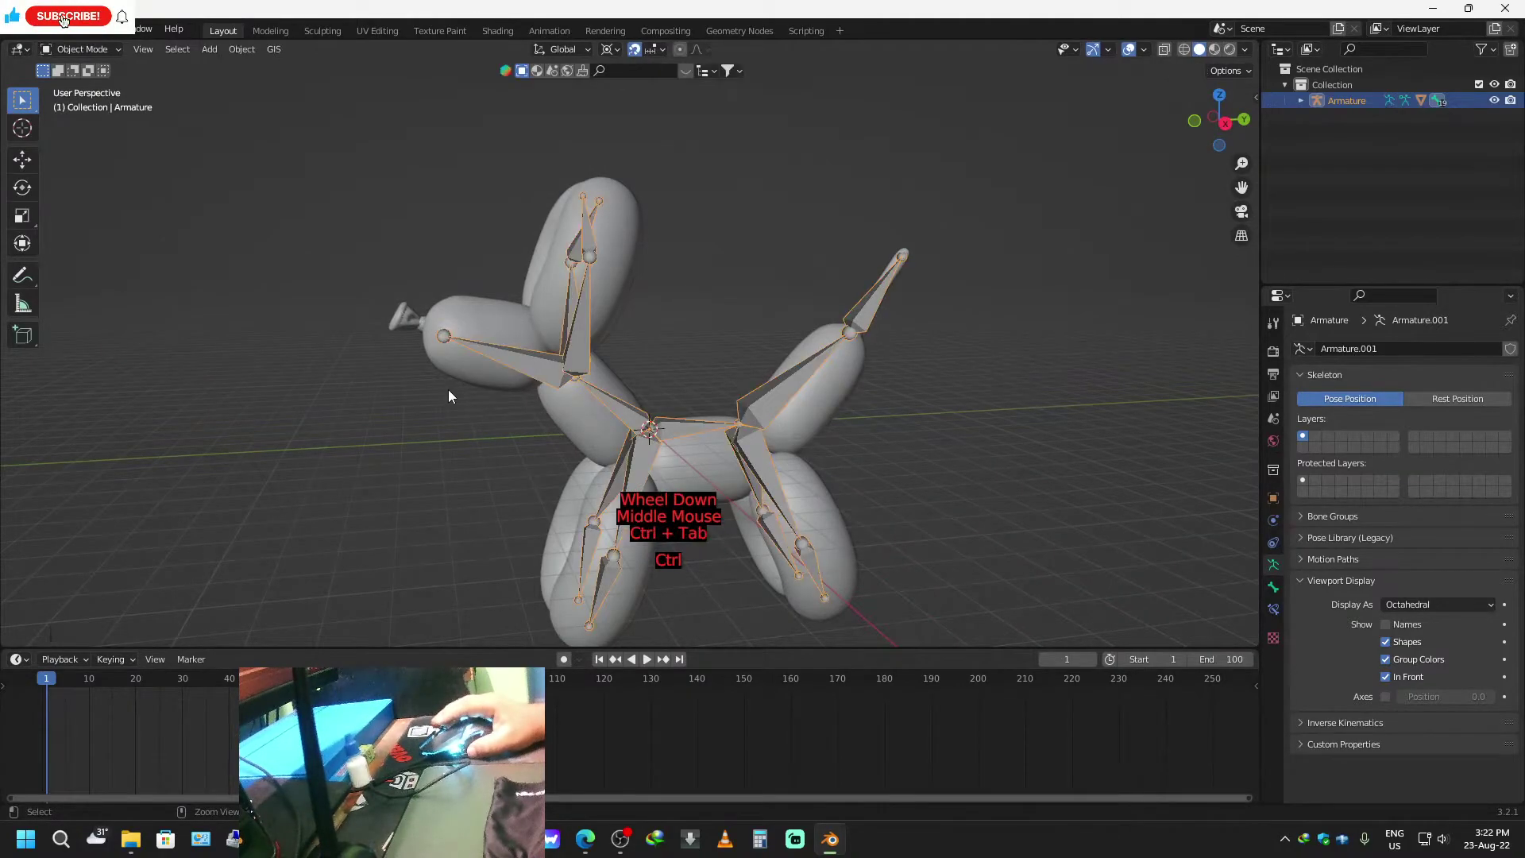
click(400, 317)
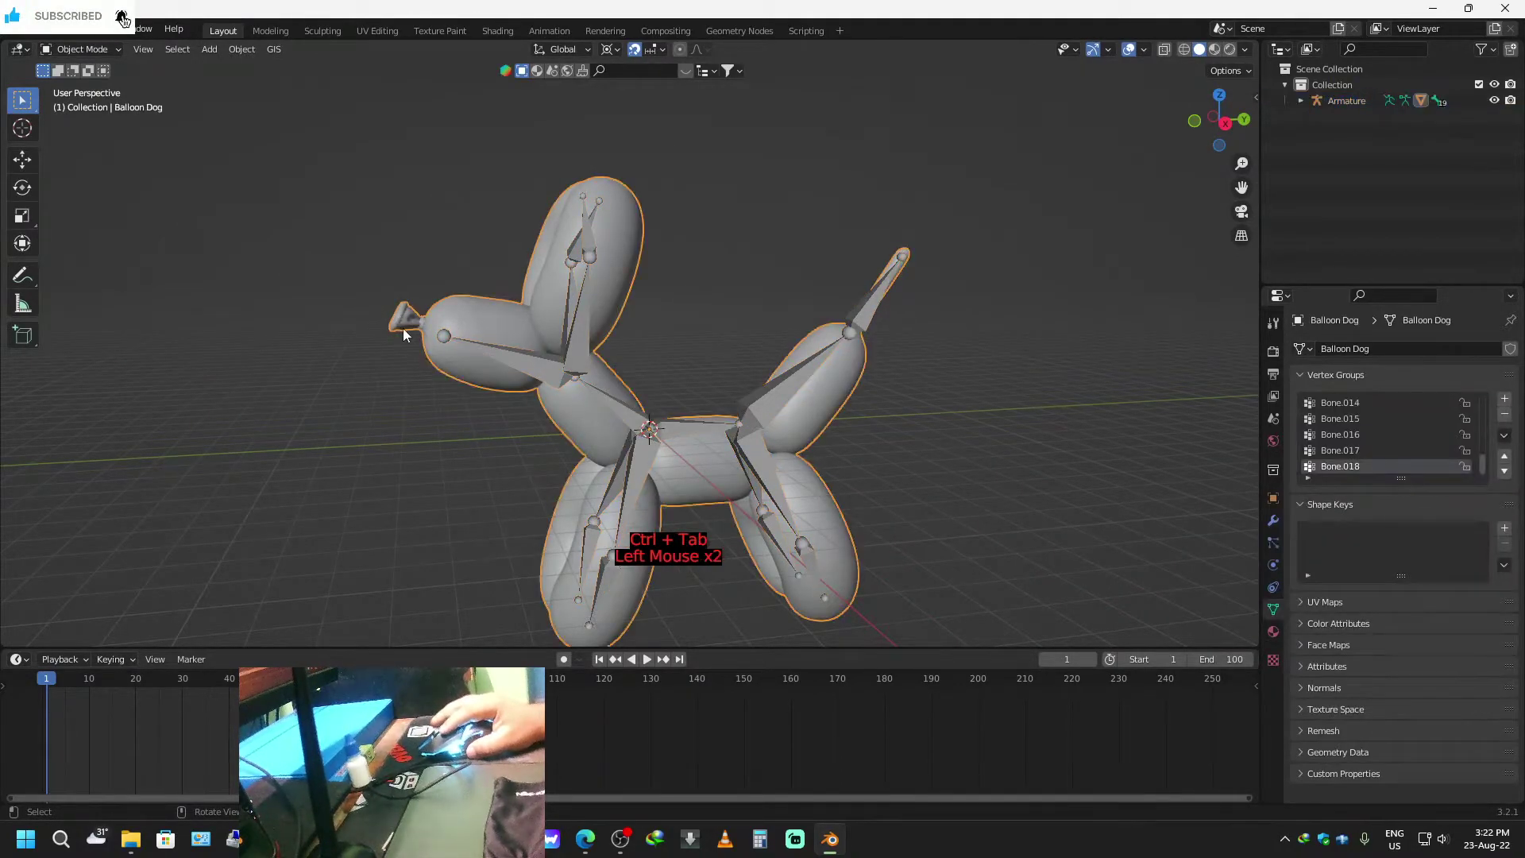
scroll(401, 391, up, 2)
shift+middle_drag(264, 432, 423, 369)
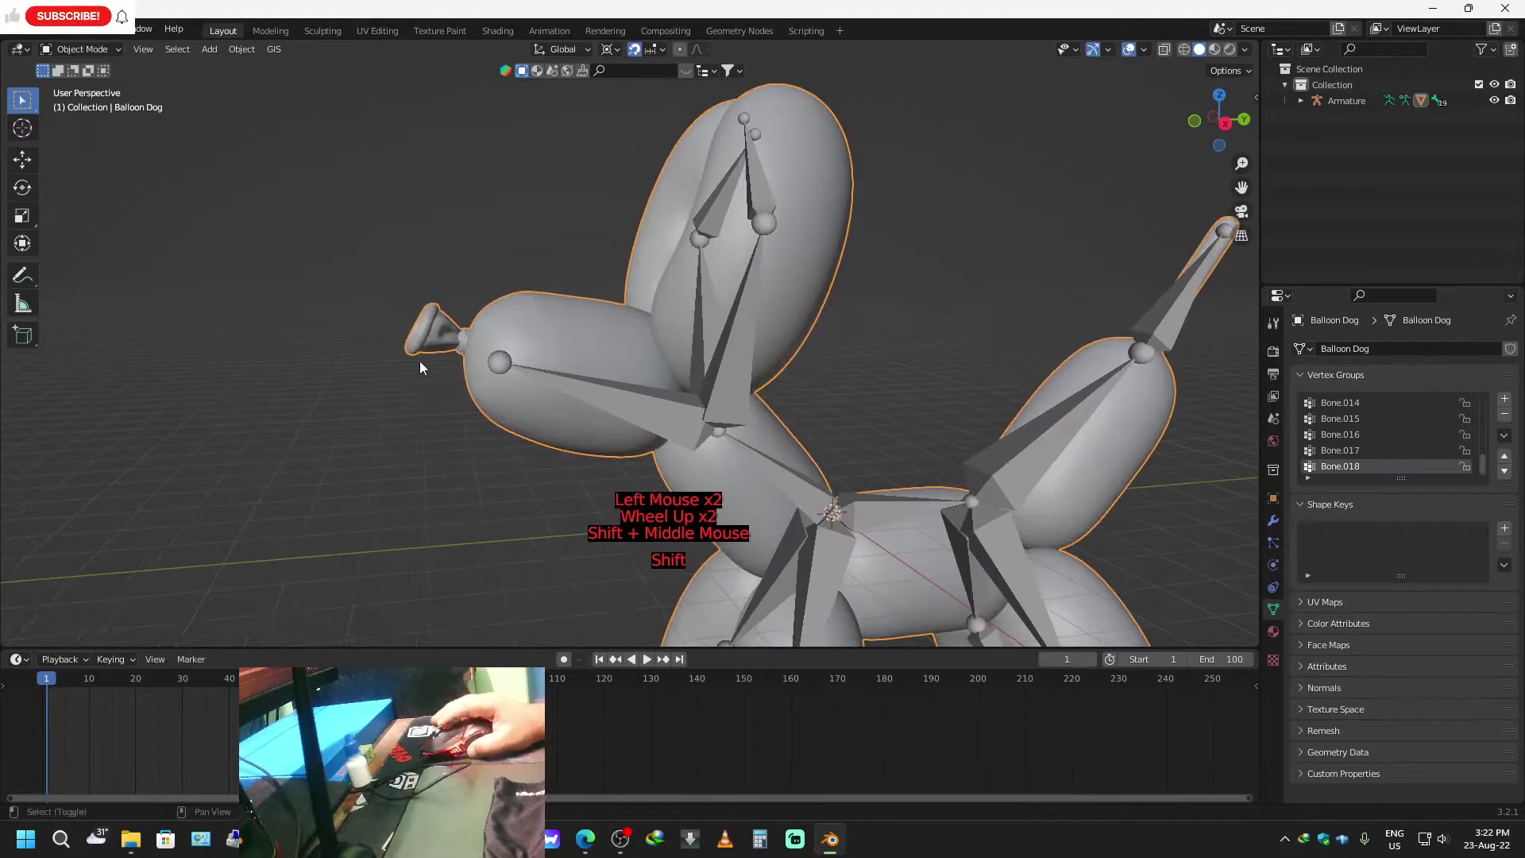
click(416, 328)
scroll(467, 454, down, 4)
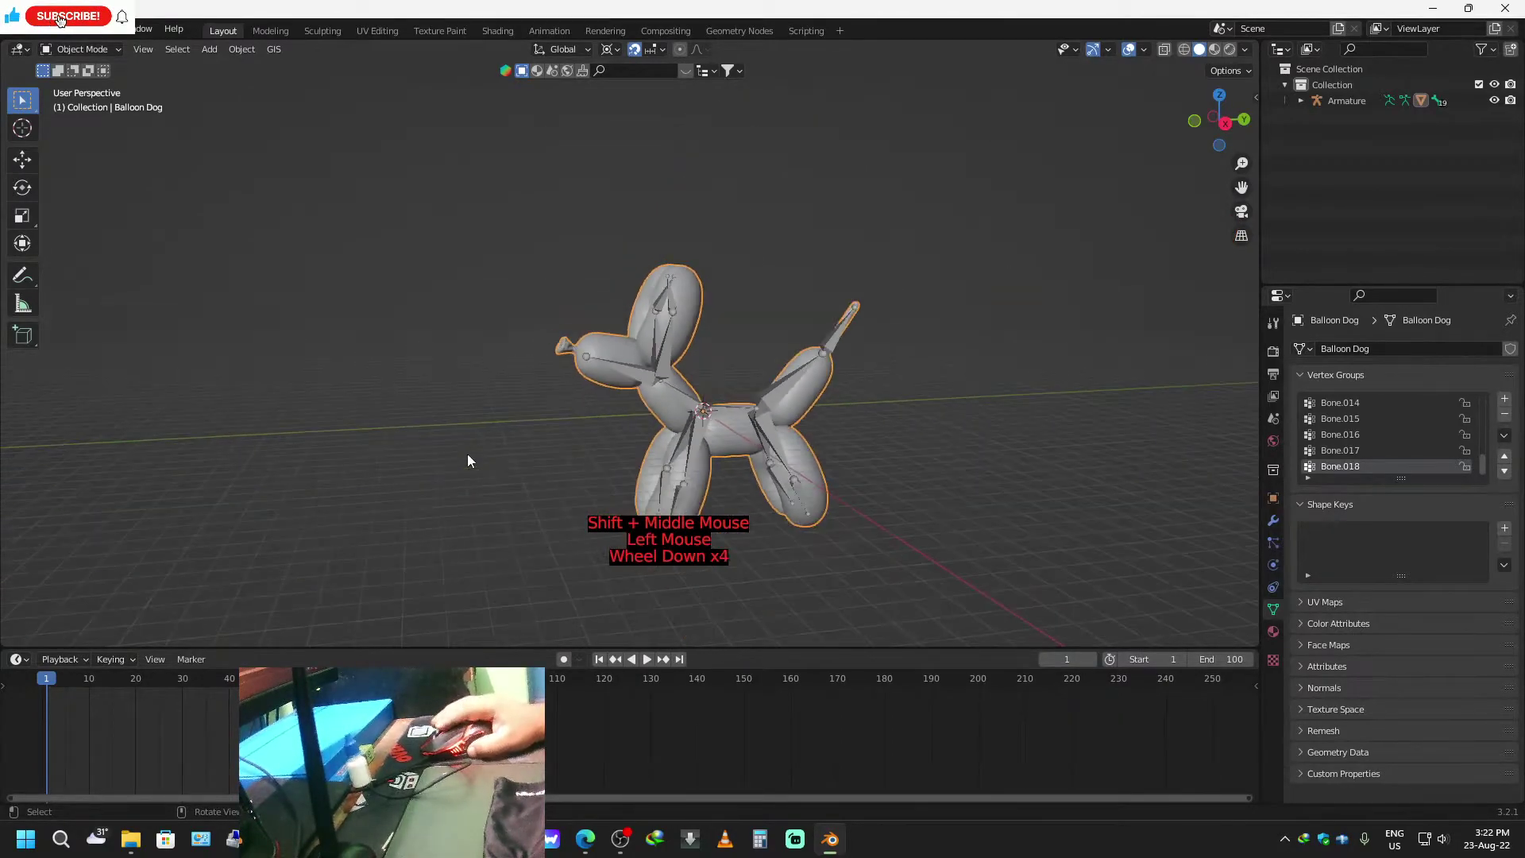
Select the armature together with the Balloon Dog mesh as the active object.
shift+middle_drag(940, 541, 538, 497)
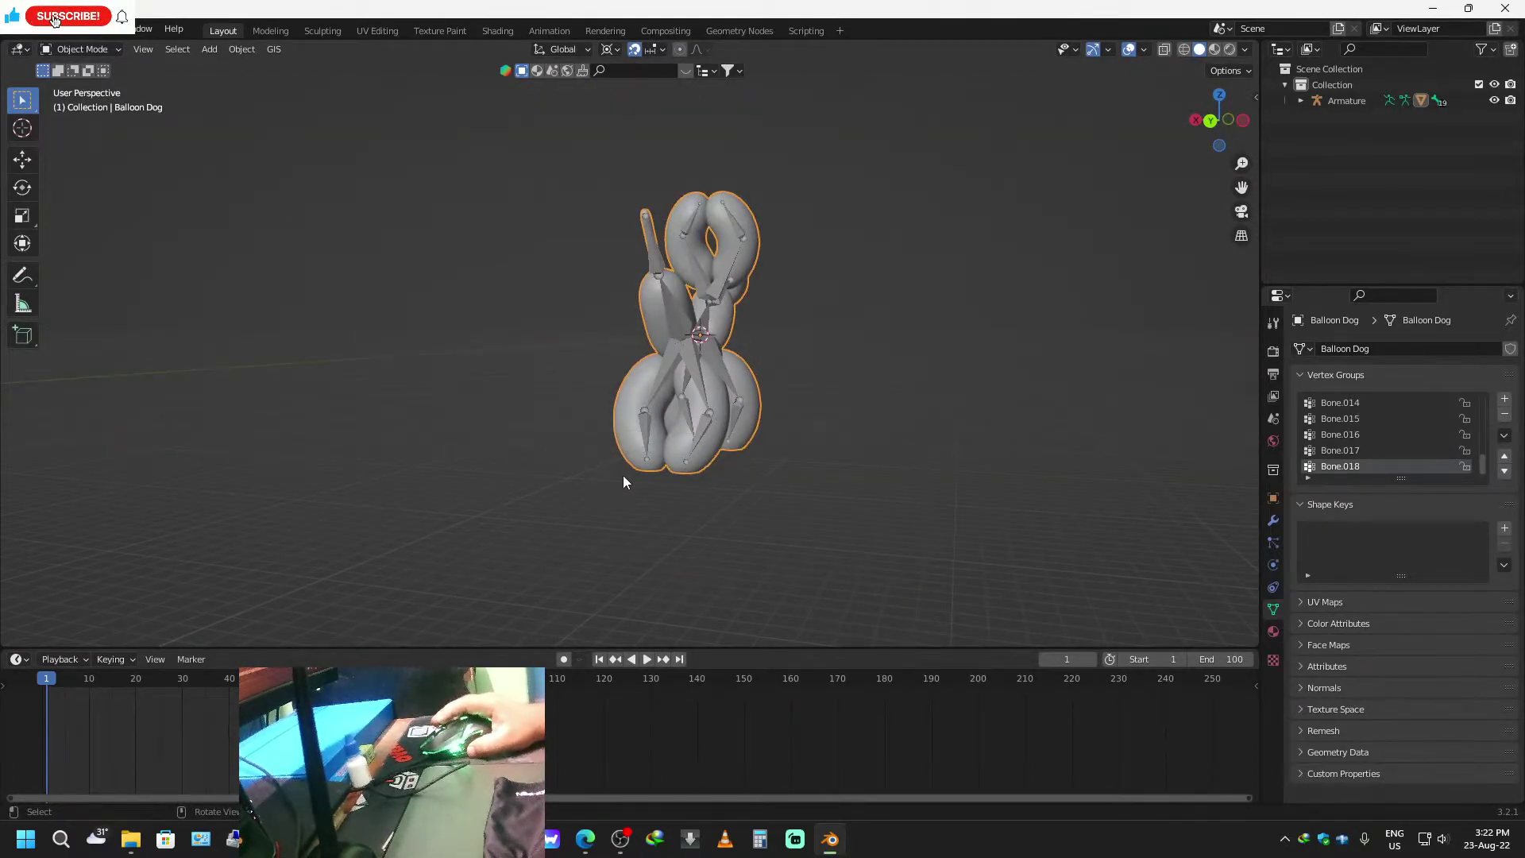
click(696, 452)
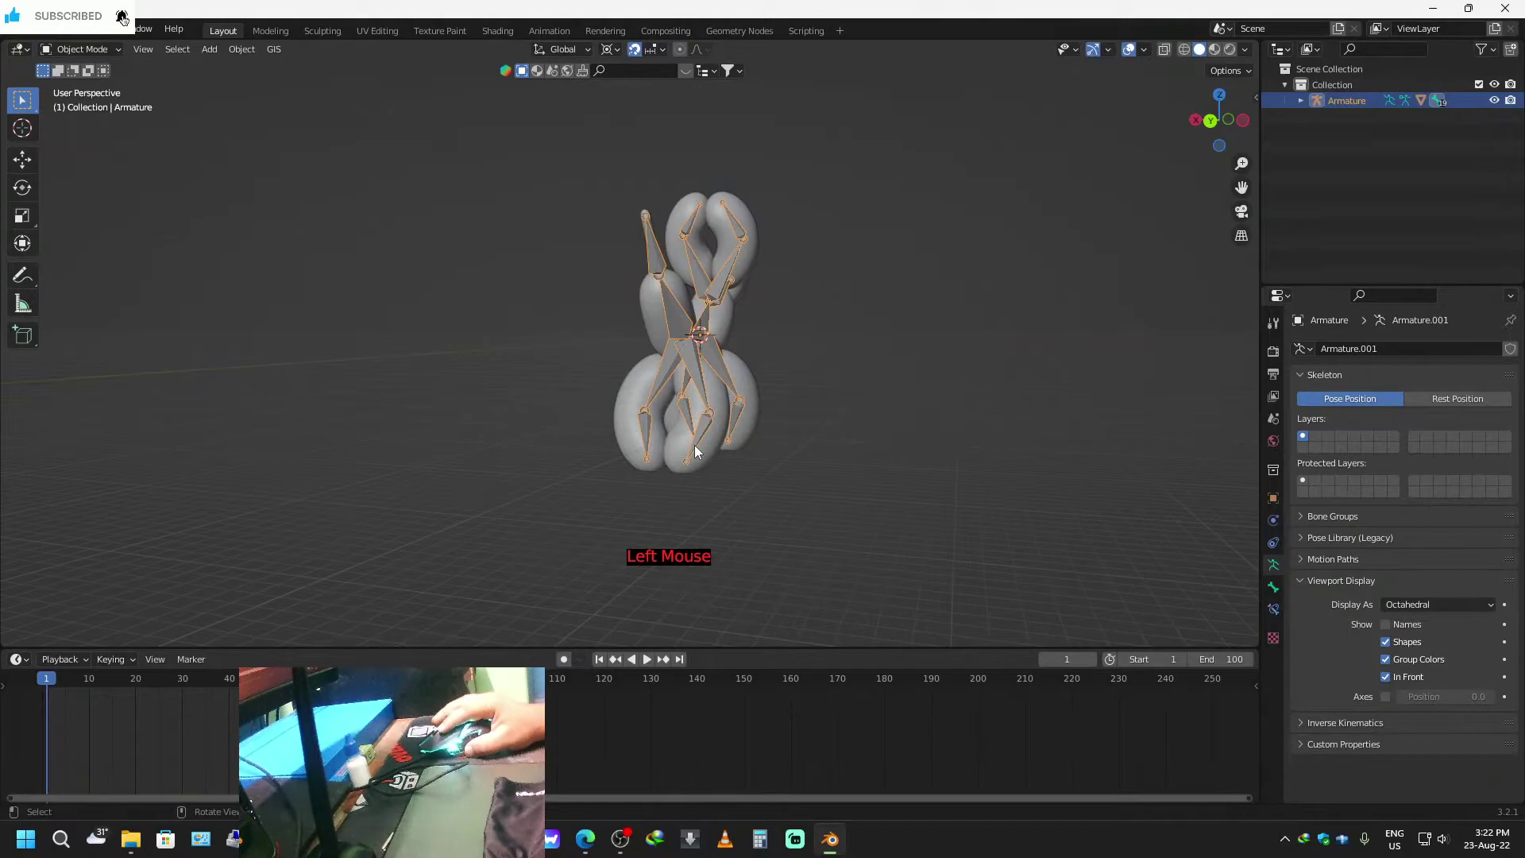
shift+click(704, 458)
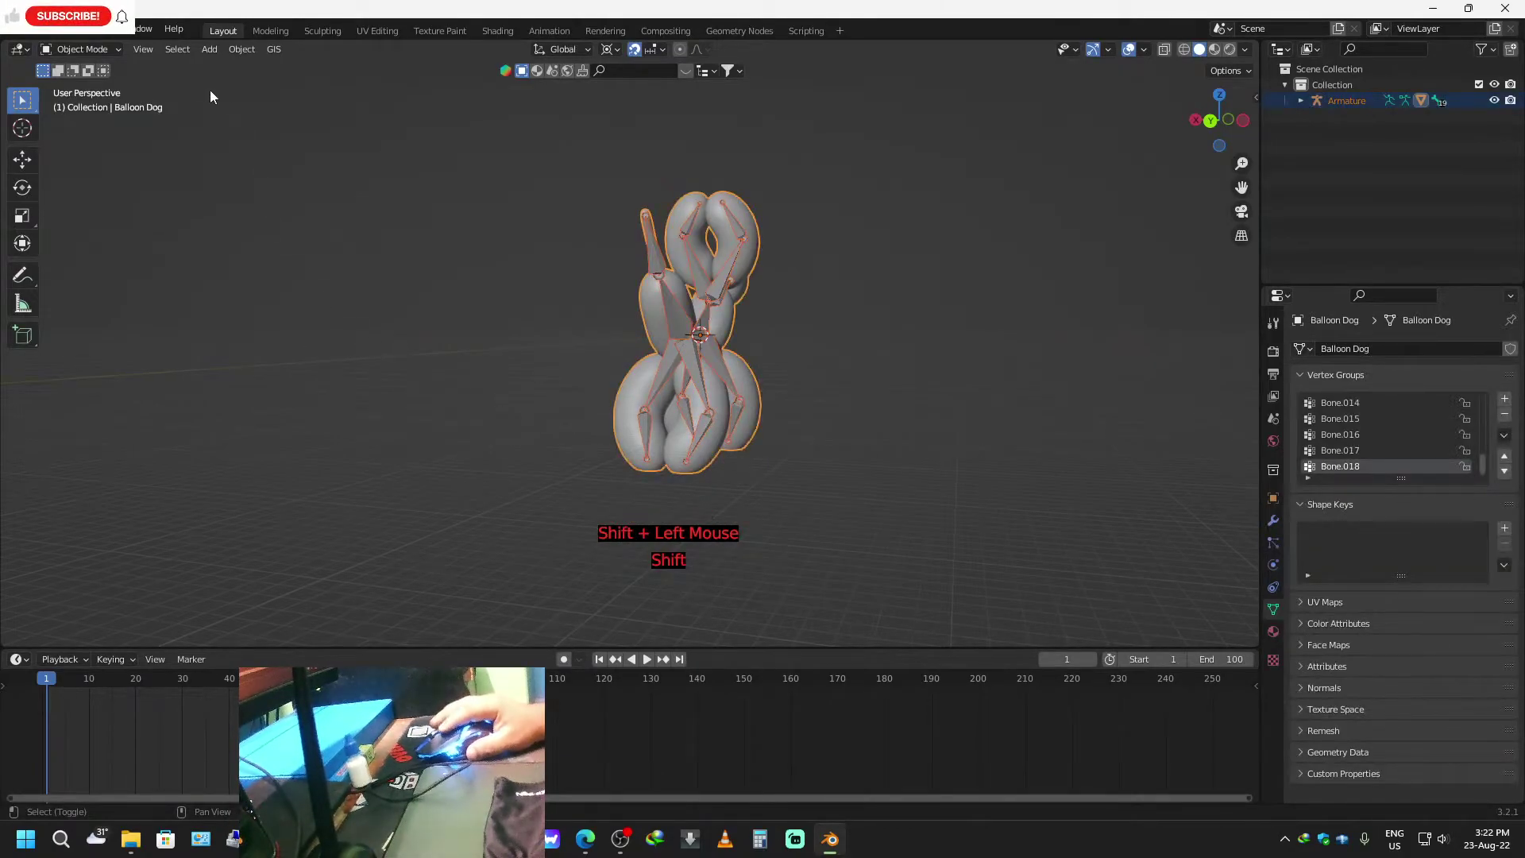
Turn off snapping and select only the armature.
key(shift+Tab)
key(shift+Tab)
key(shift+Tab)
key(shift+Tab)
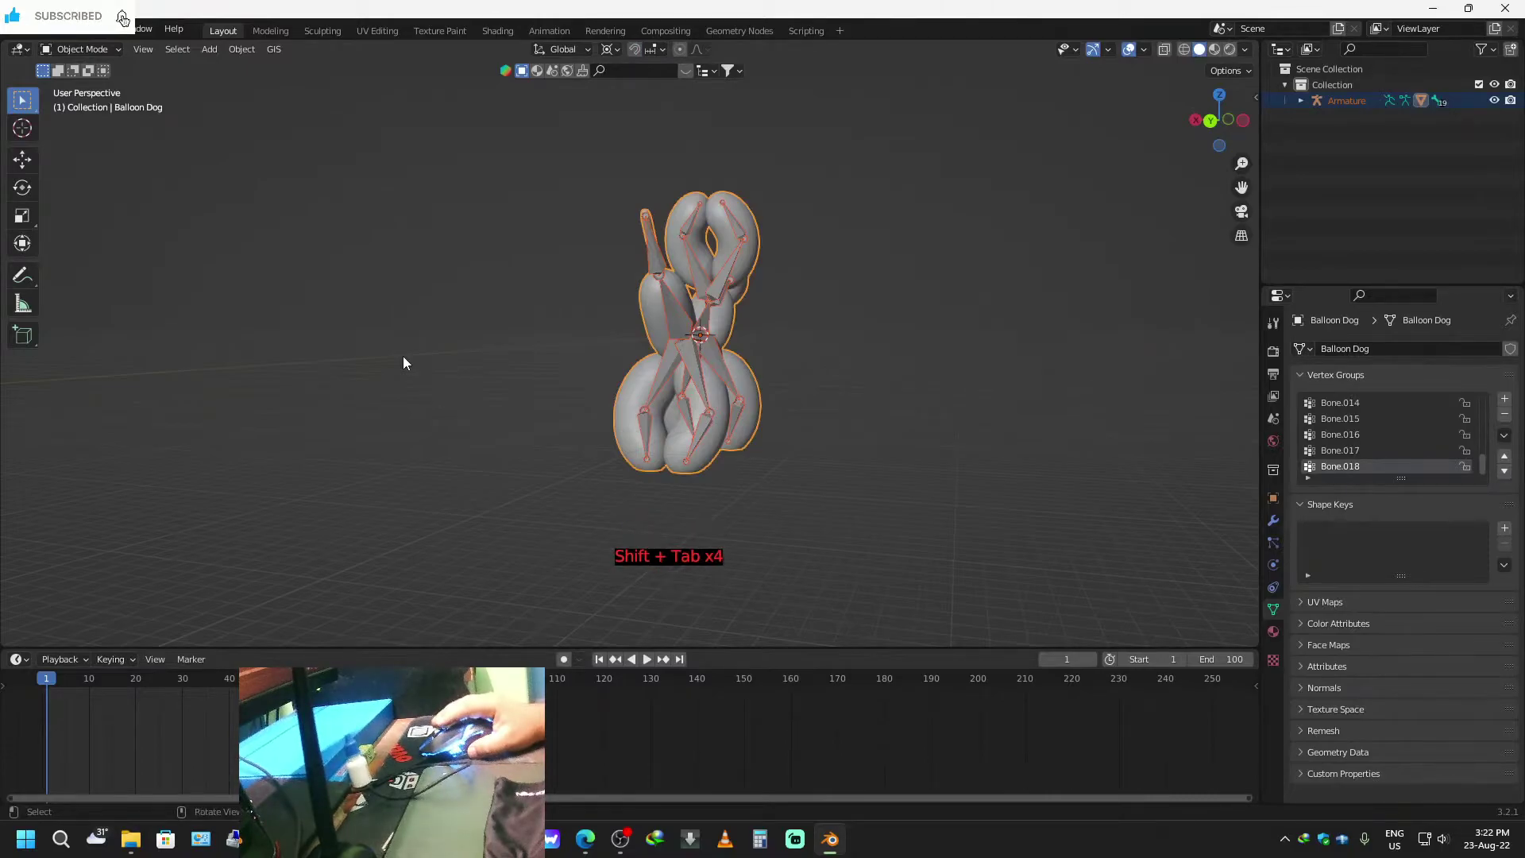
click(699, 431)
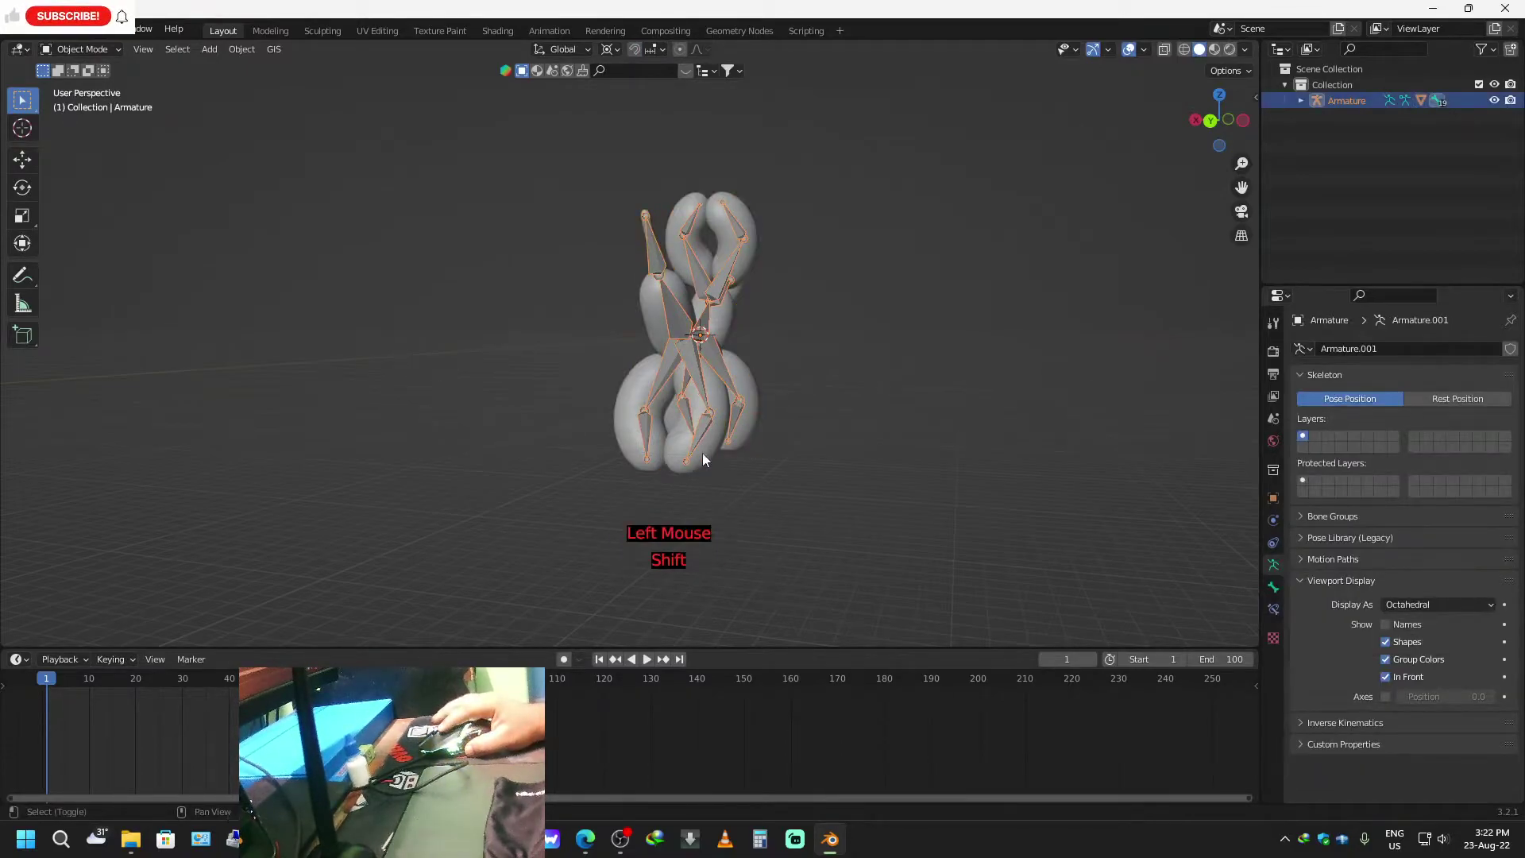
Add the Balloon Dog mesh to the selection as the active object, turn snapping on, and enter Weight Paint mode.
shift+click(703, 458)
key(shift+Tab)
click(105, 52)
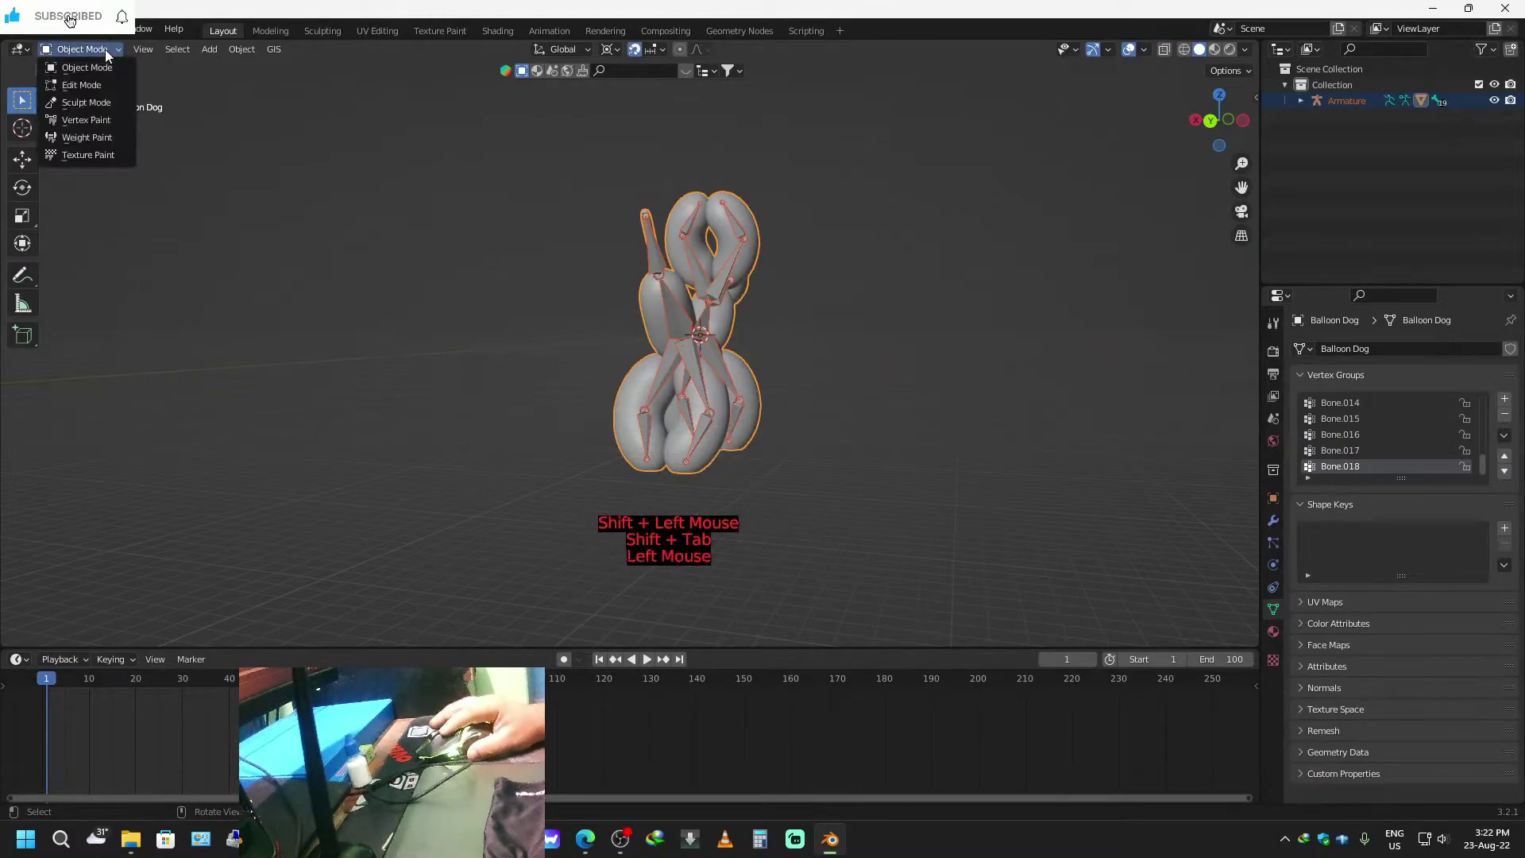
click(88, 136)
scroll(753, 488, up, 2)
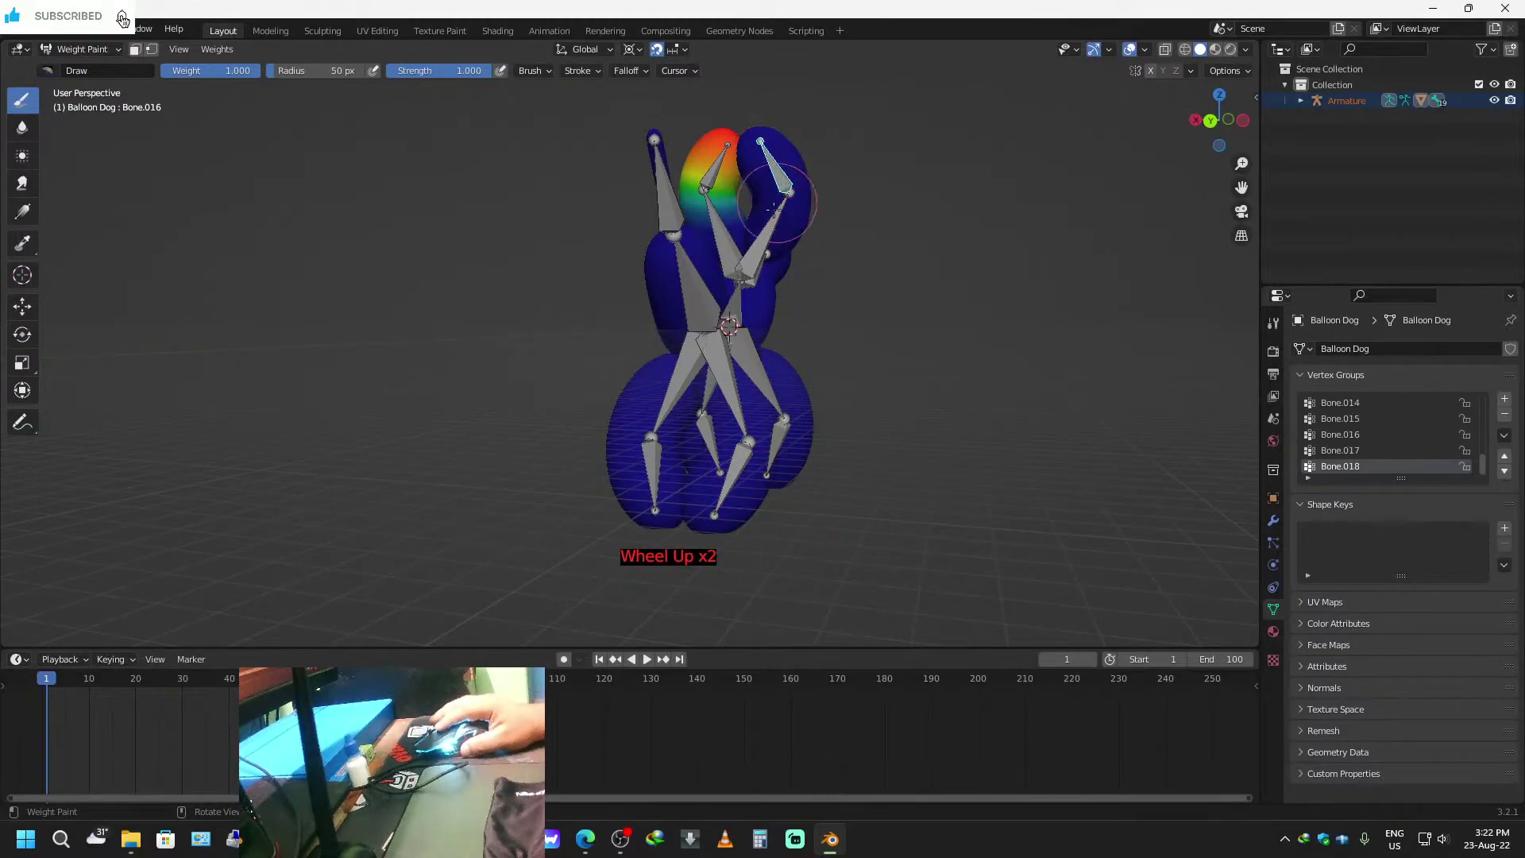
Try a weight dab on the foot of the -X hind leg, and return to Object Mode.
click(725, 486)
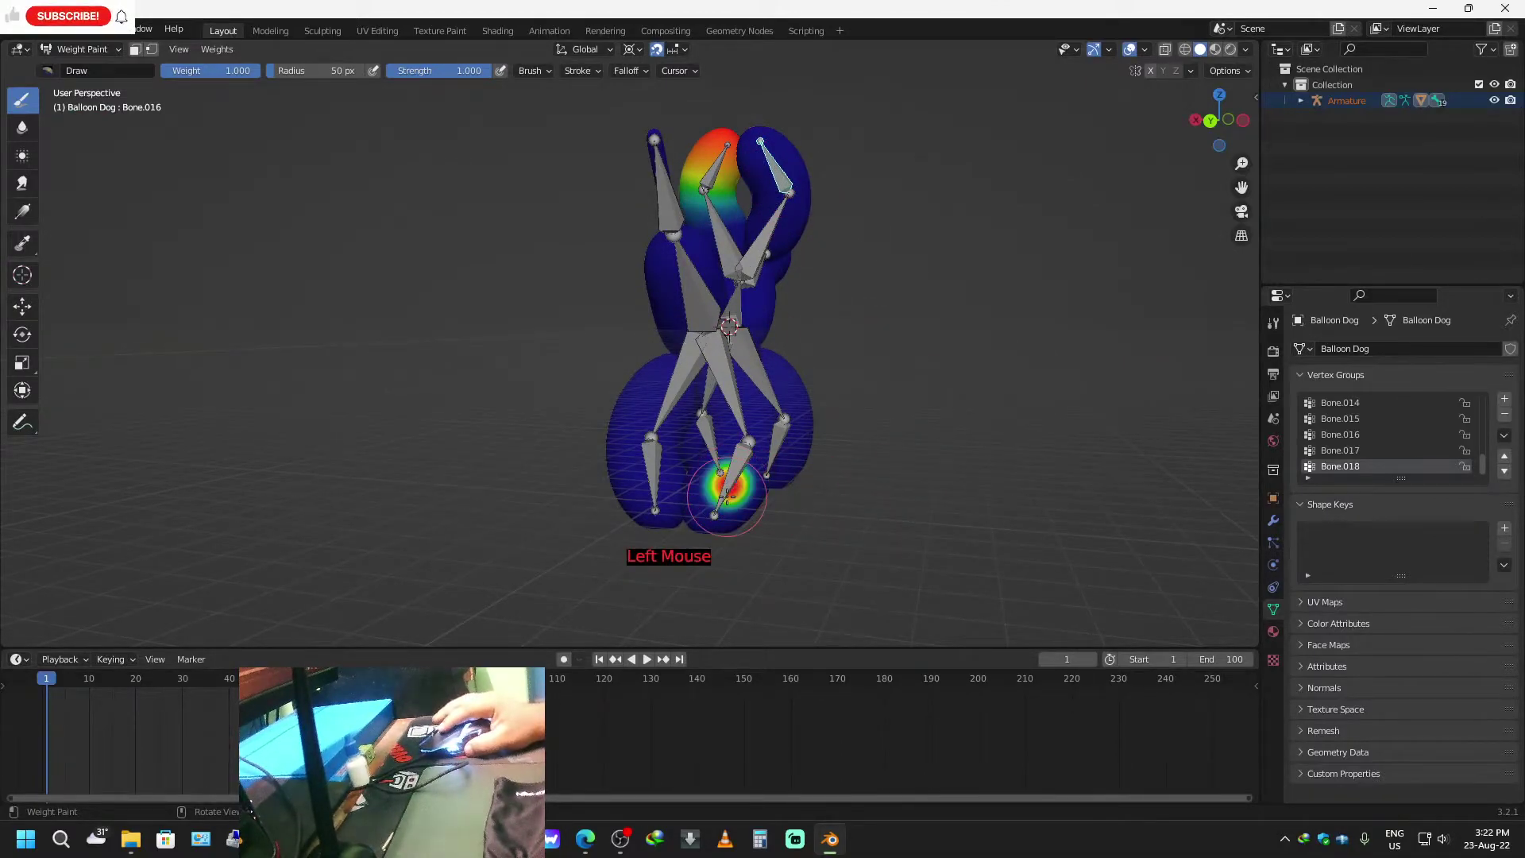
key(ctrl+z)
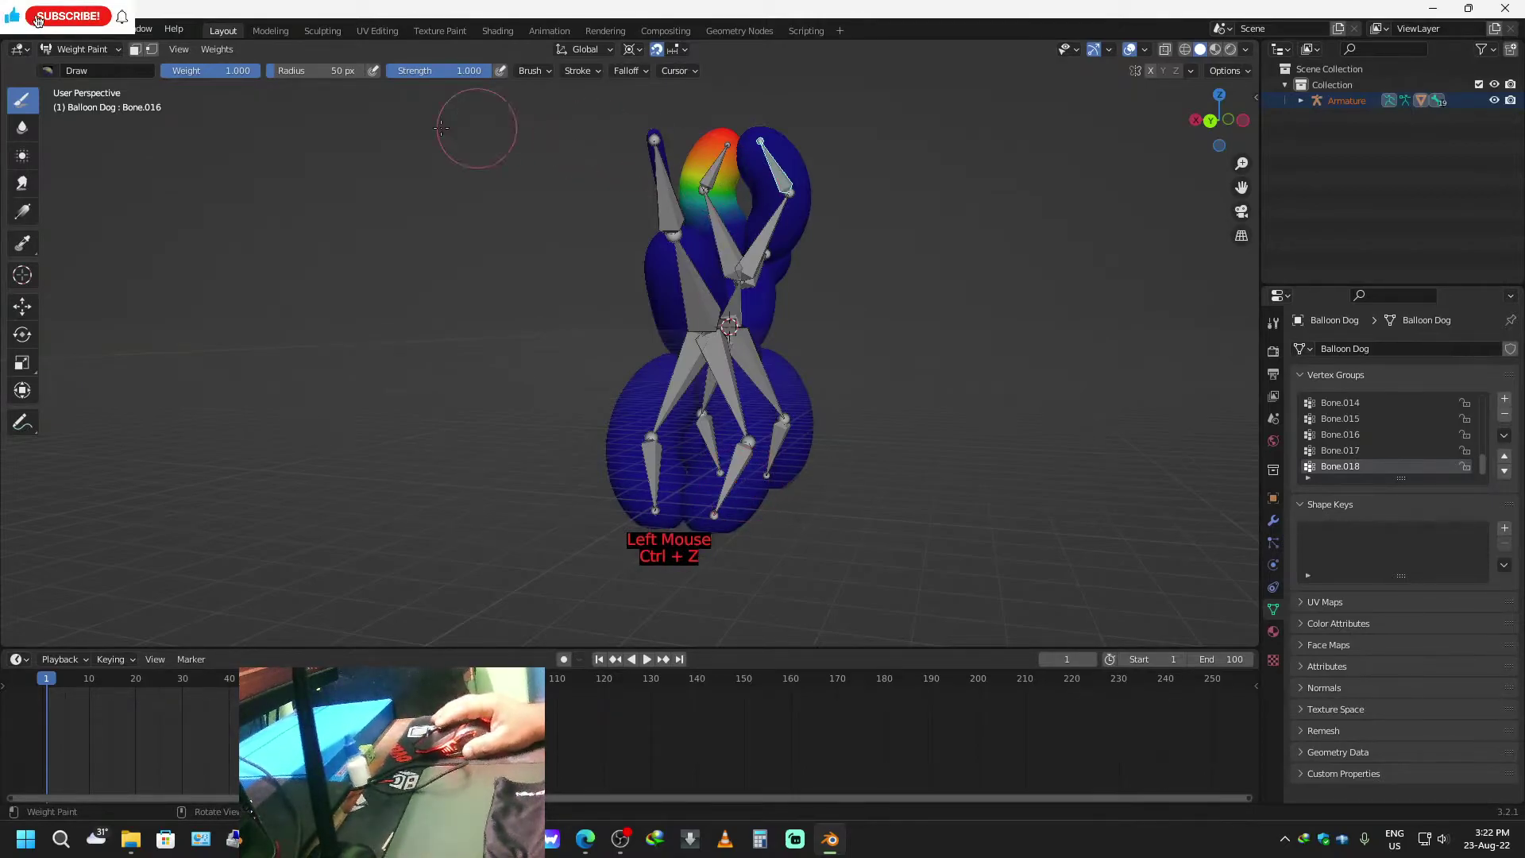
click(109, 50)
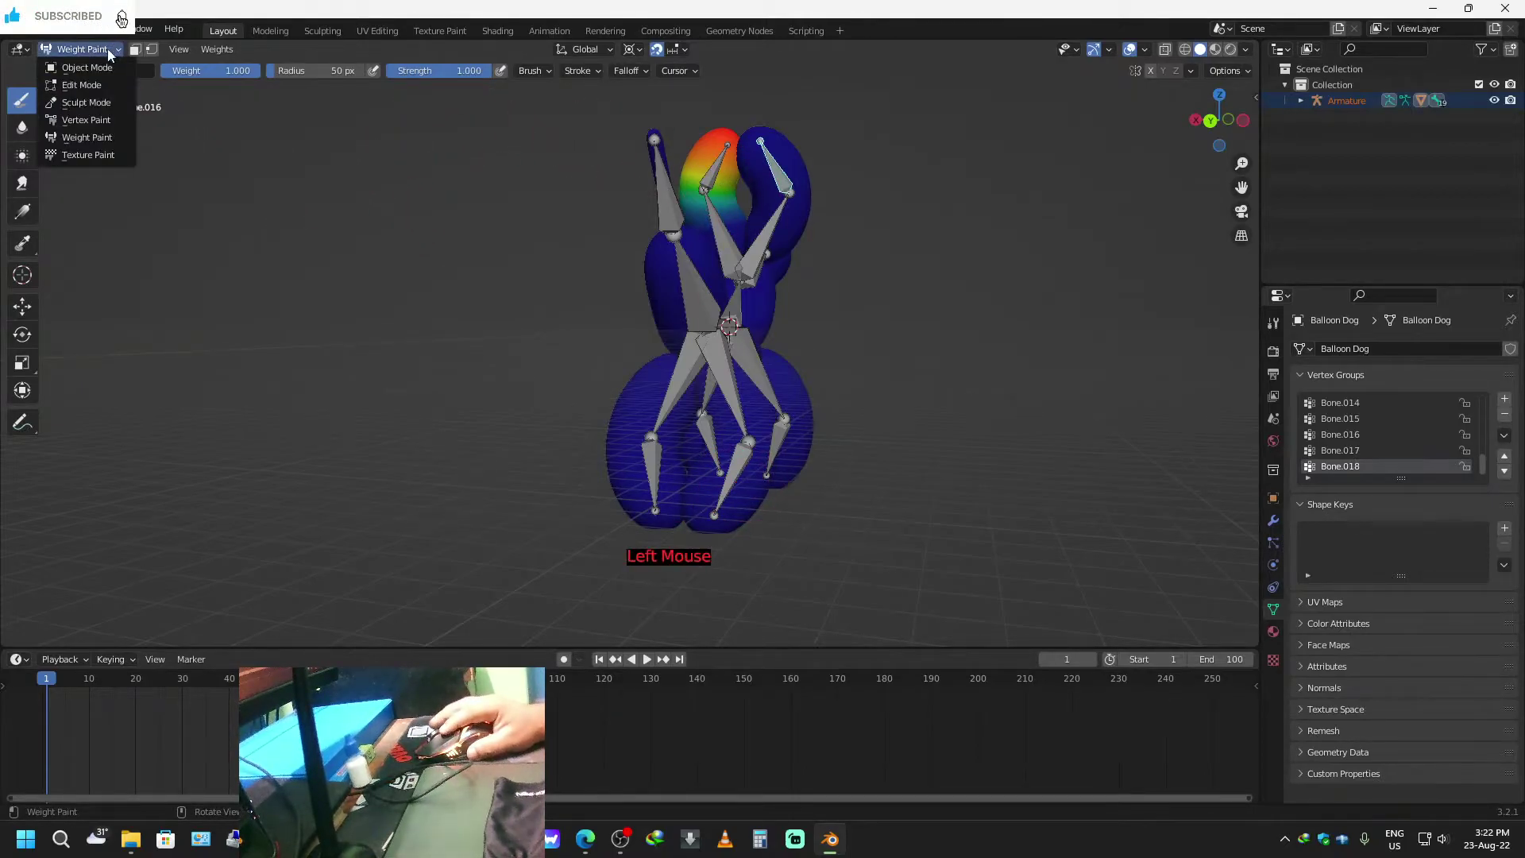
click(98, 70)
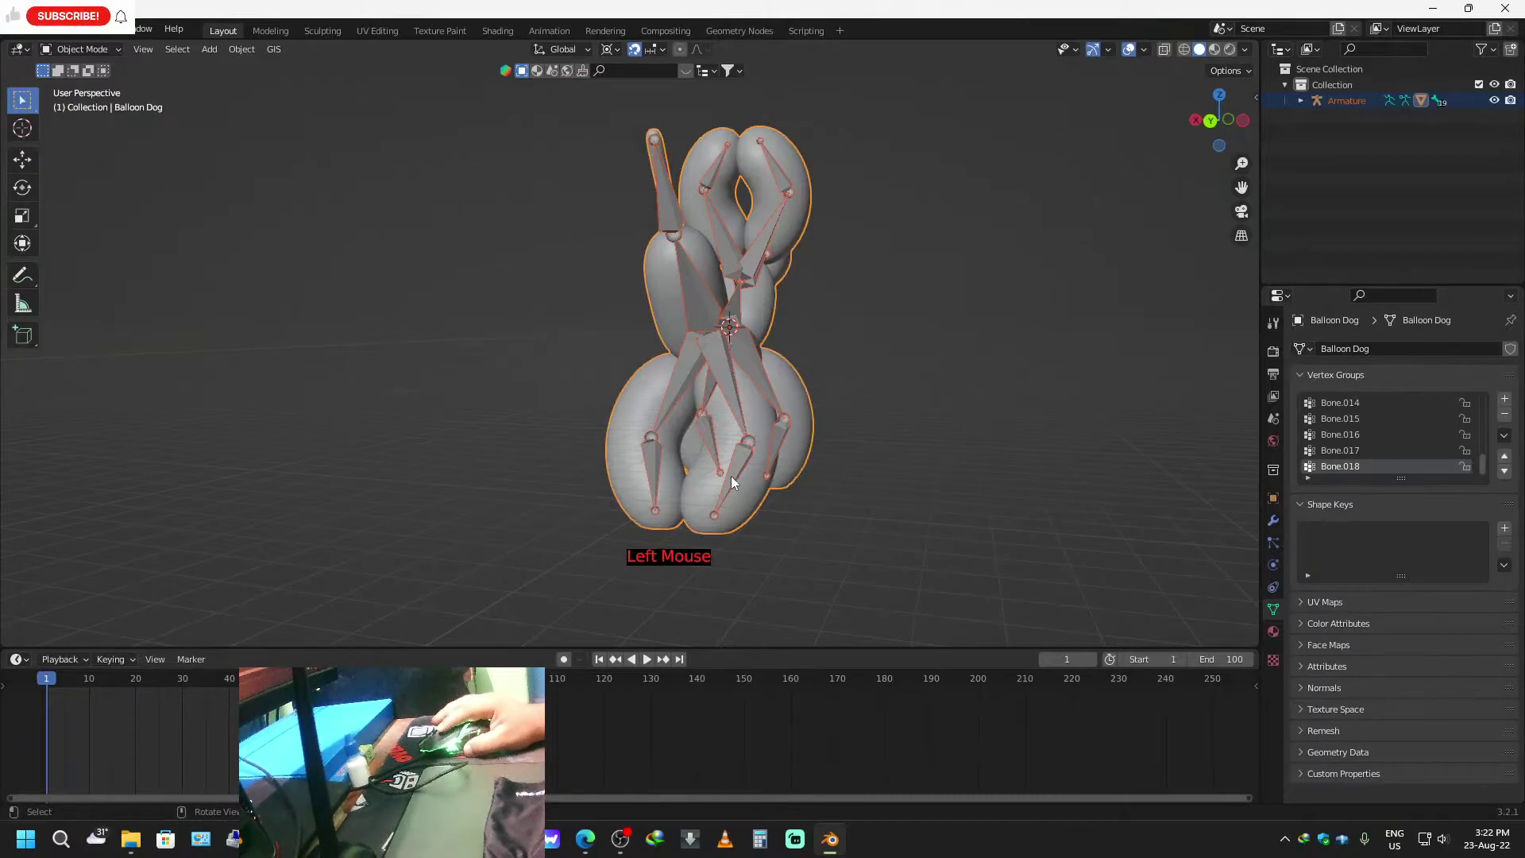
Select the lower bone of the -X hind leg in the armature's Pose Mode, and return to Object Mode.
key(ctrl+Tab)
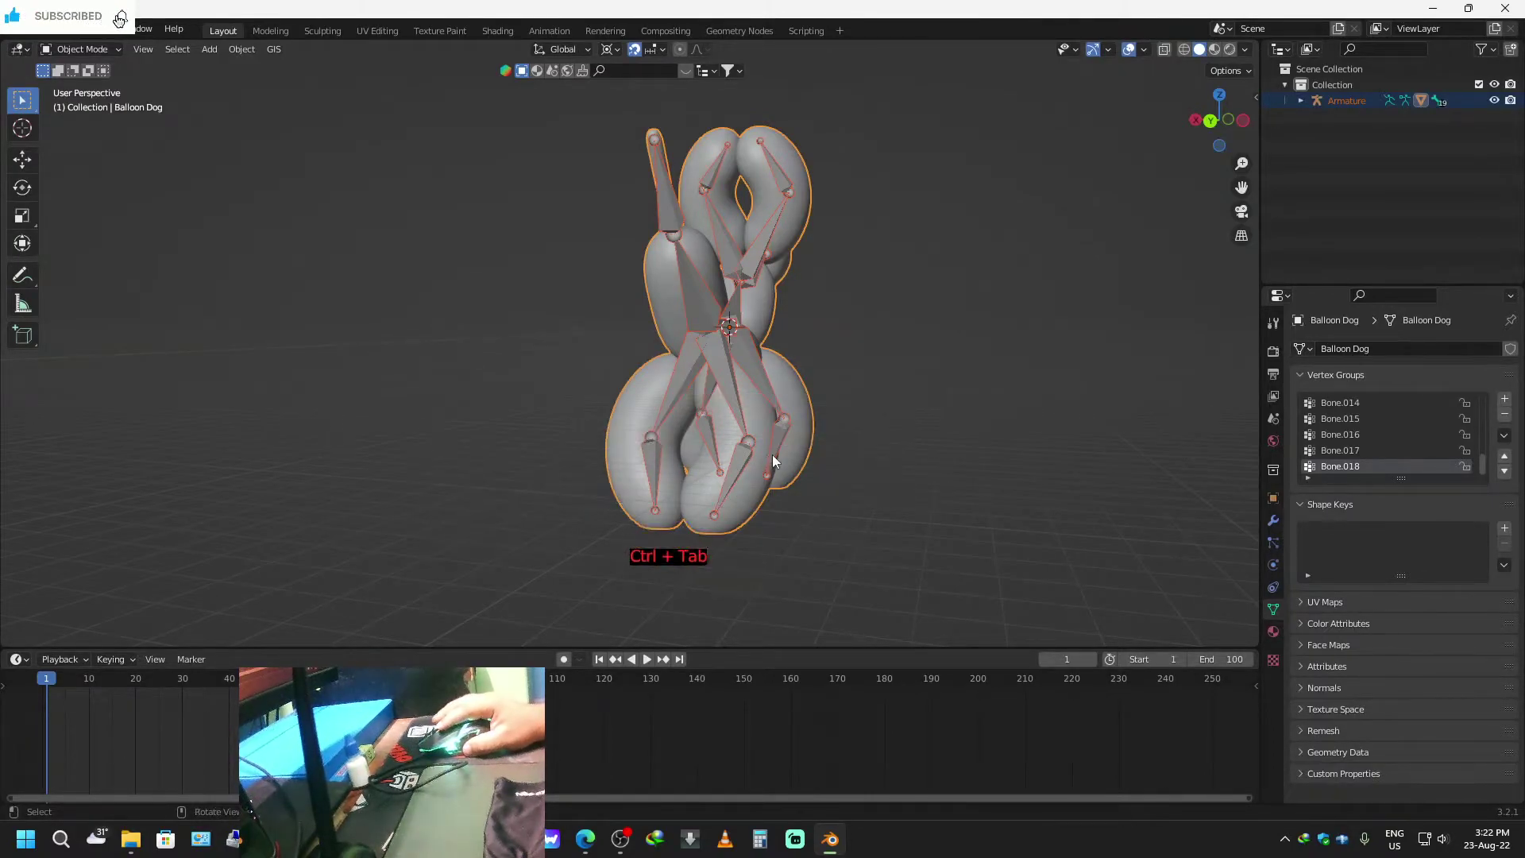
click(774, 454)
key(ctrl+Tab)
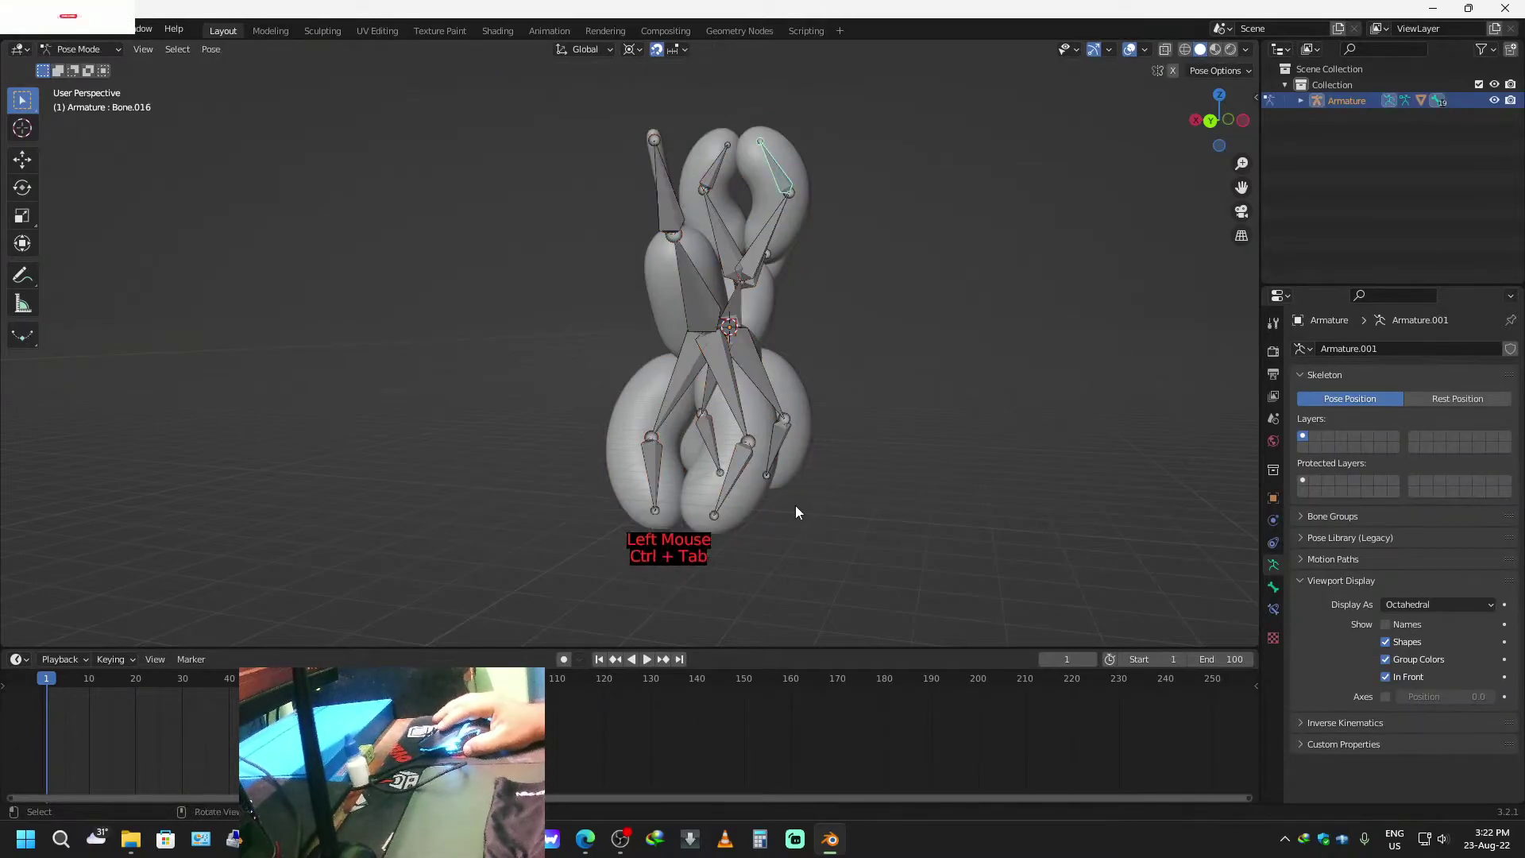
click(720, 509)
key(ctrl)
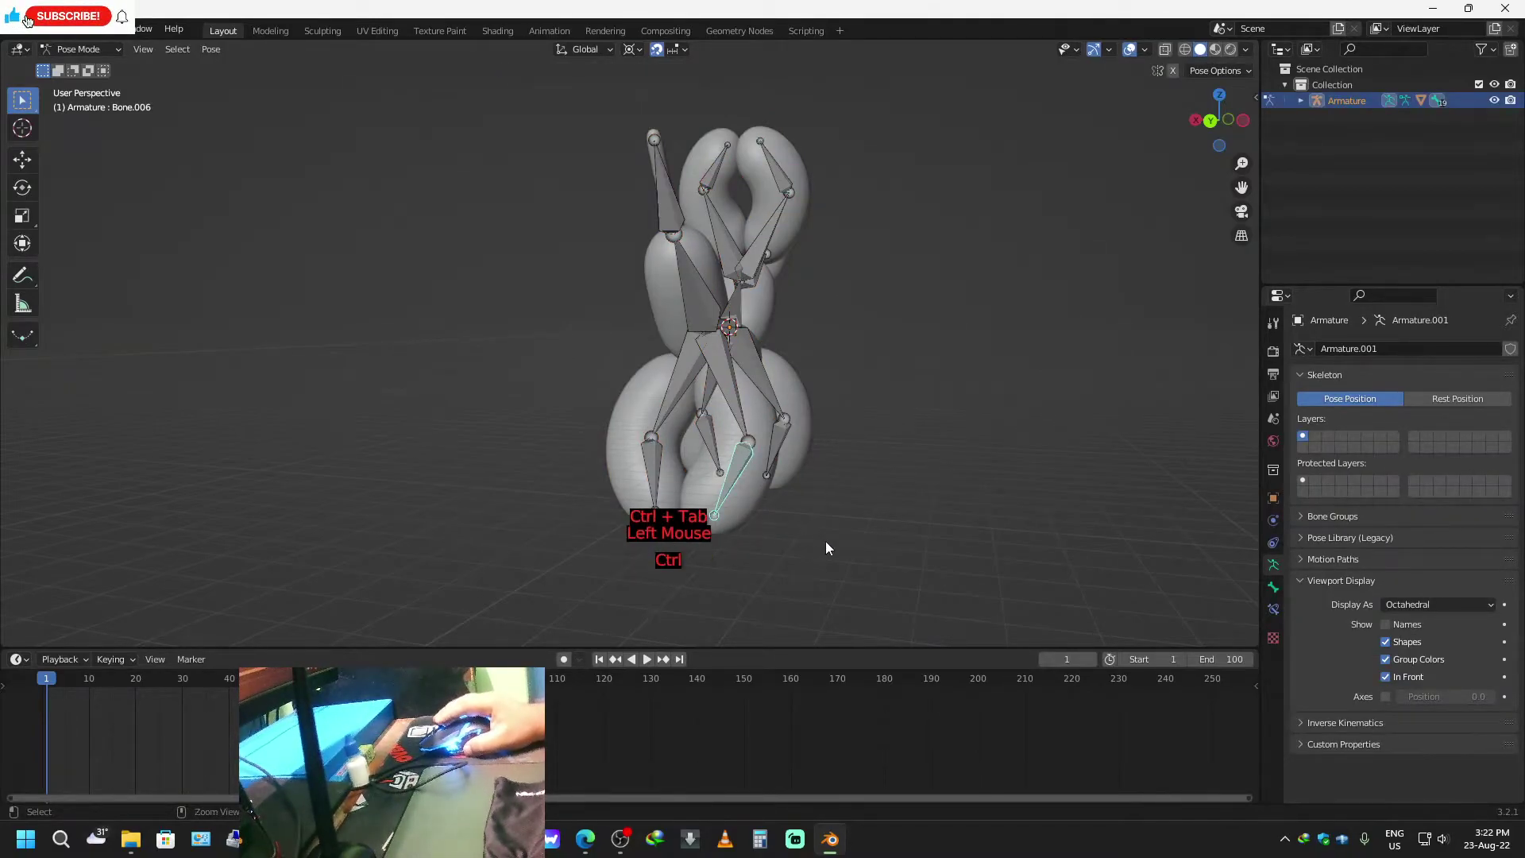
key(ctrl+Tab)
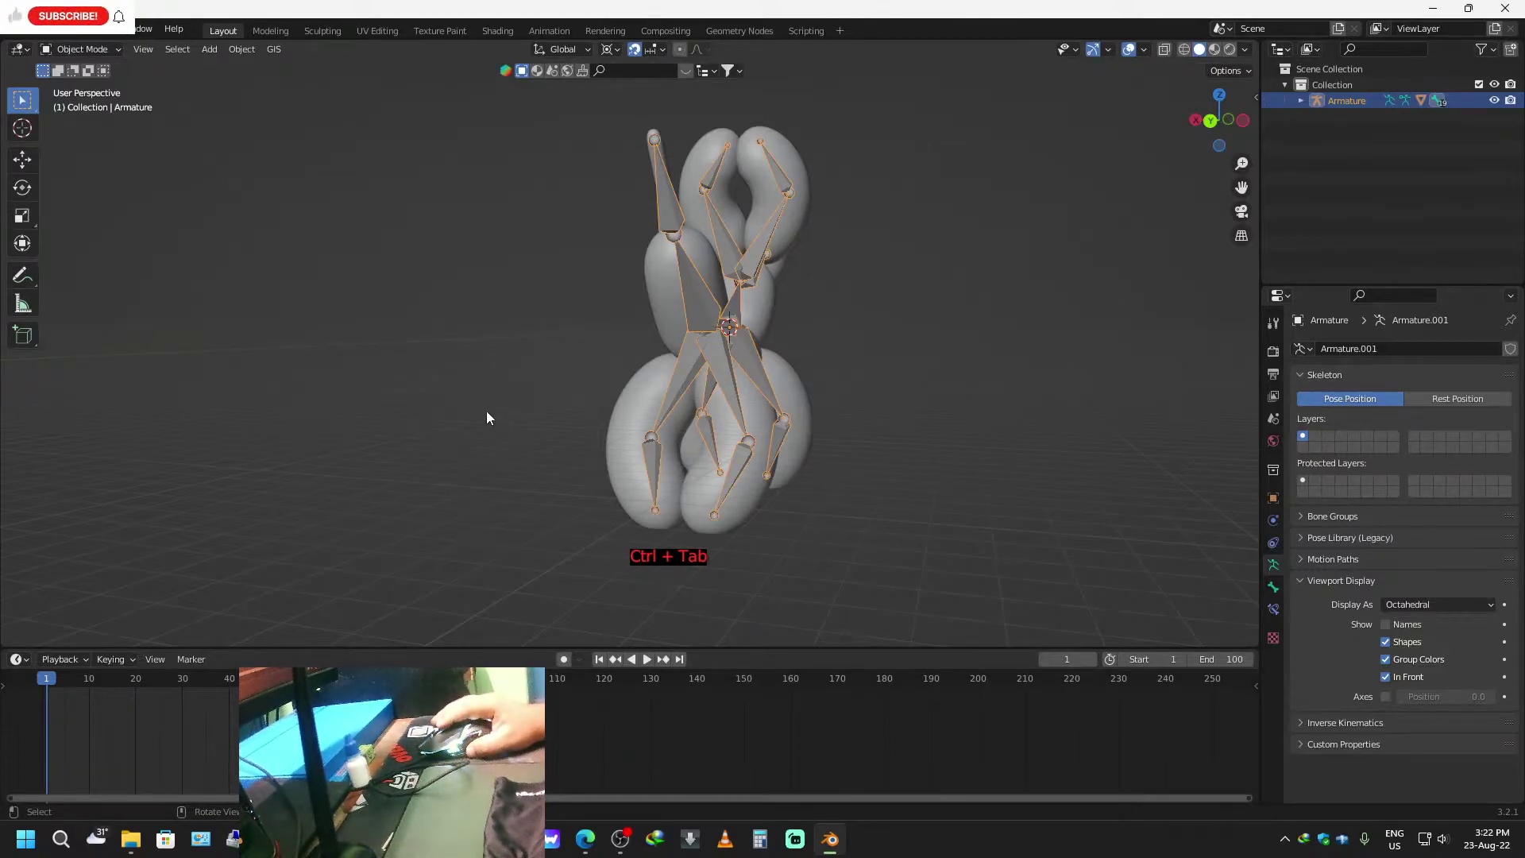
click(79, 49)
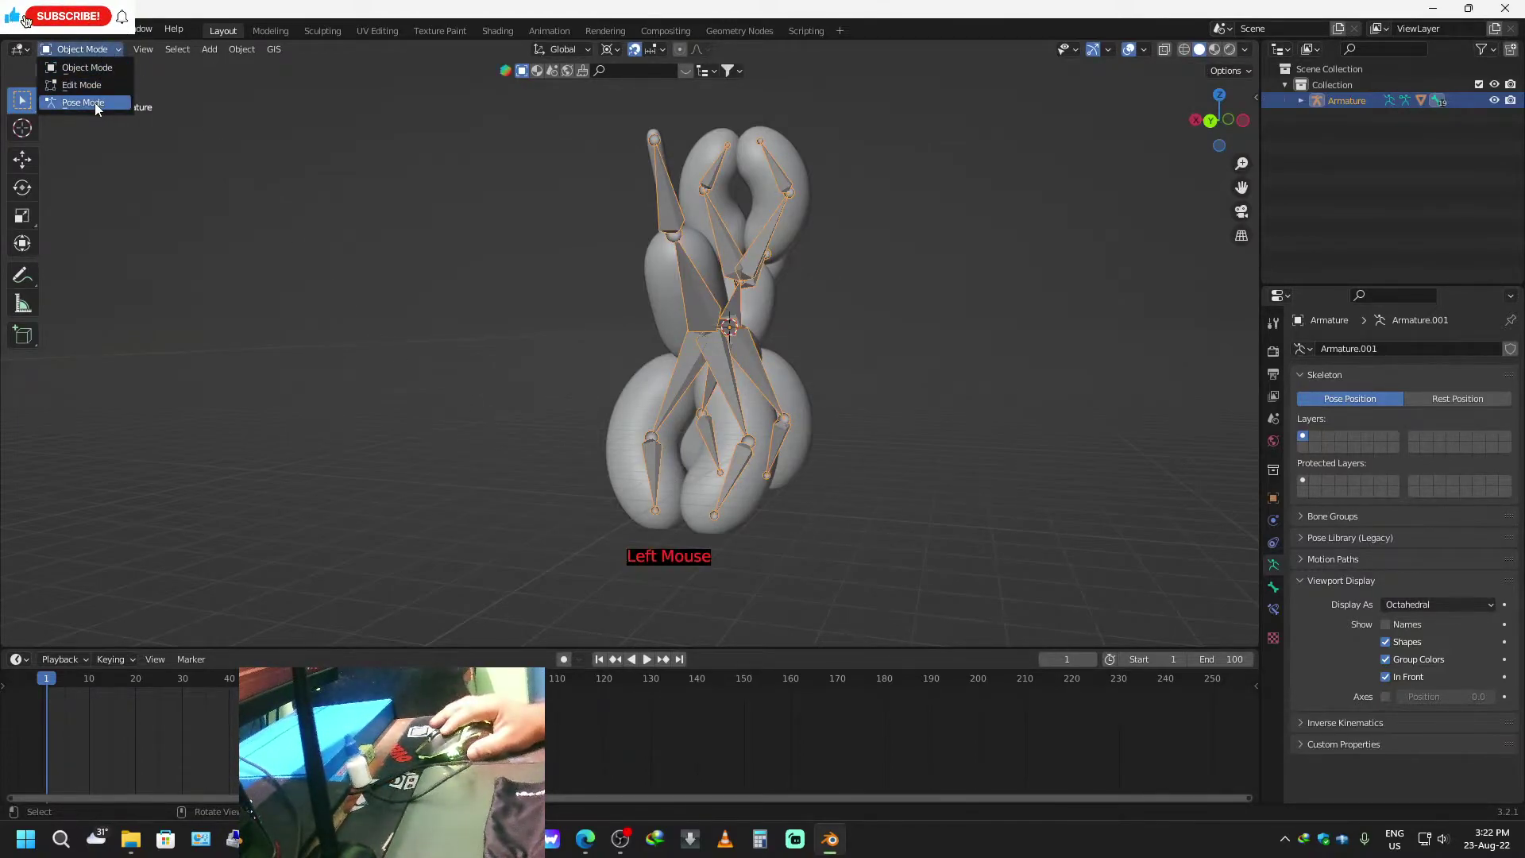
click(104, 49)
click(745, 505)
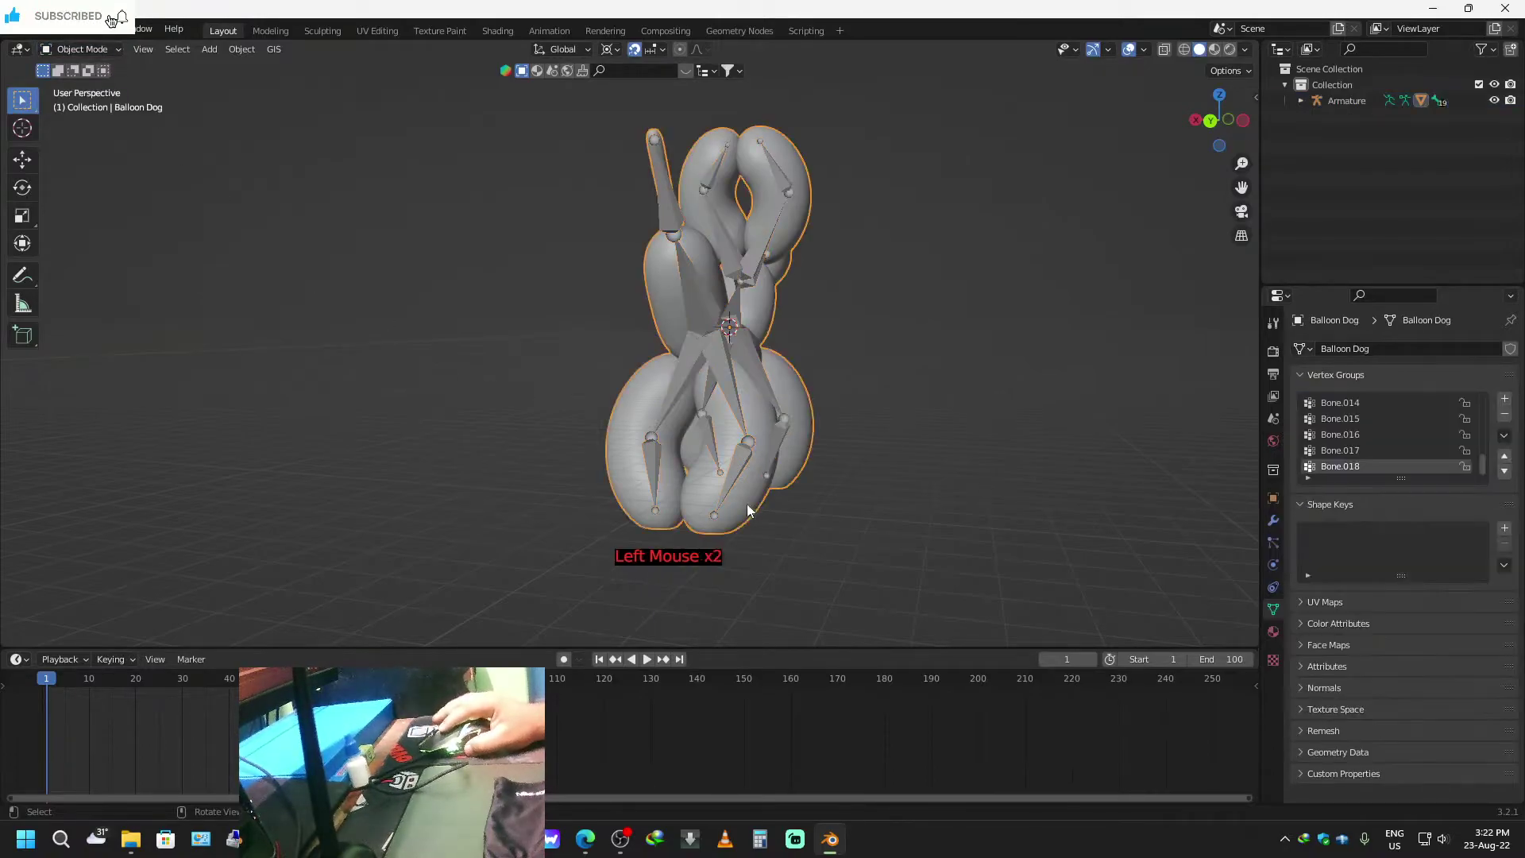
click(111, 49)
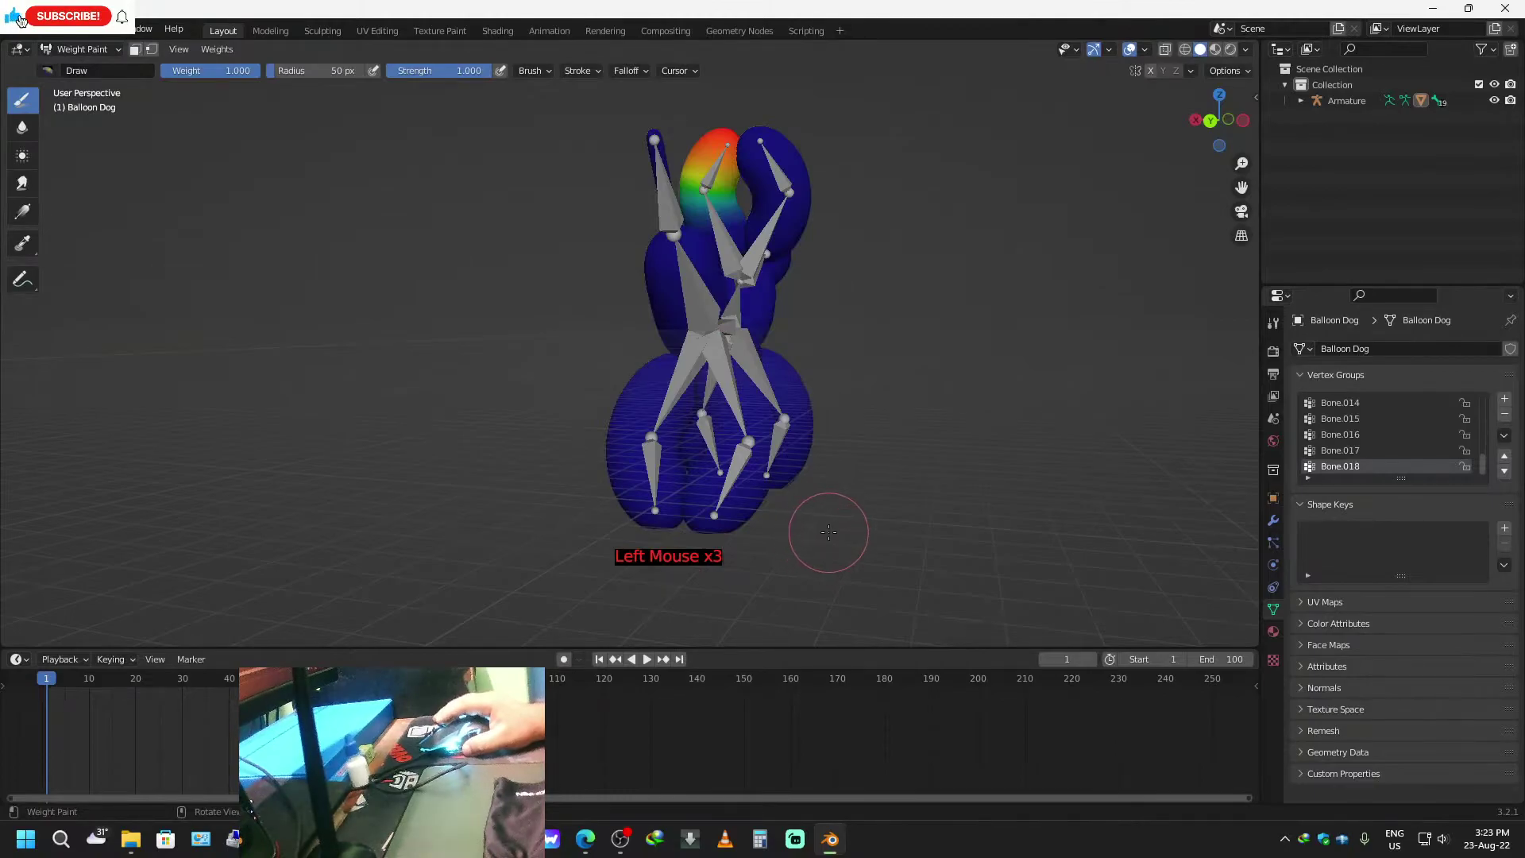
key(ctrl)
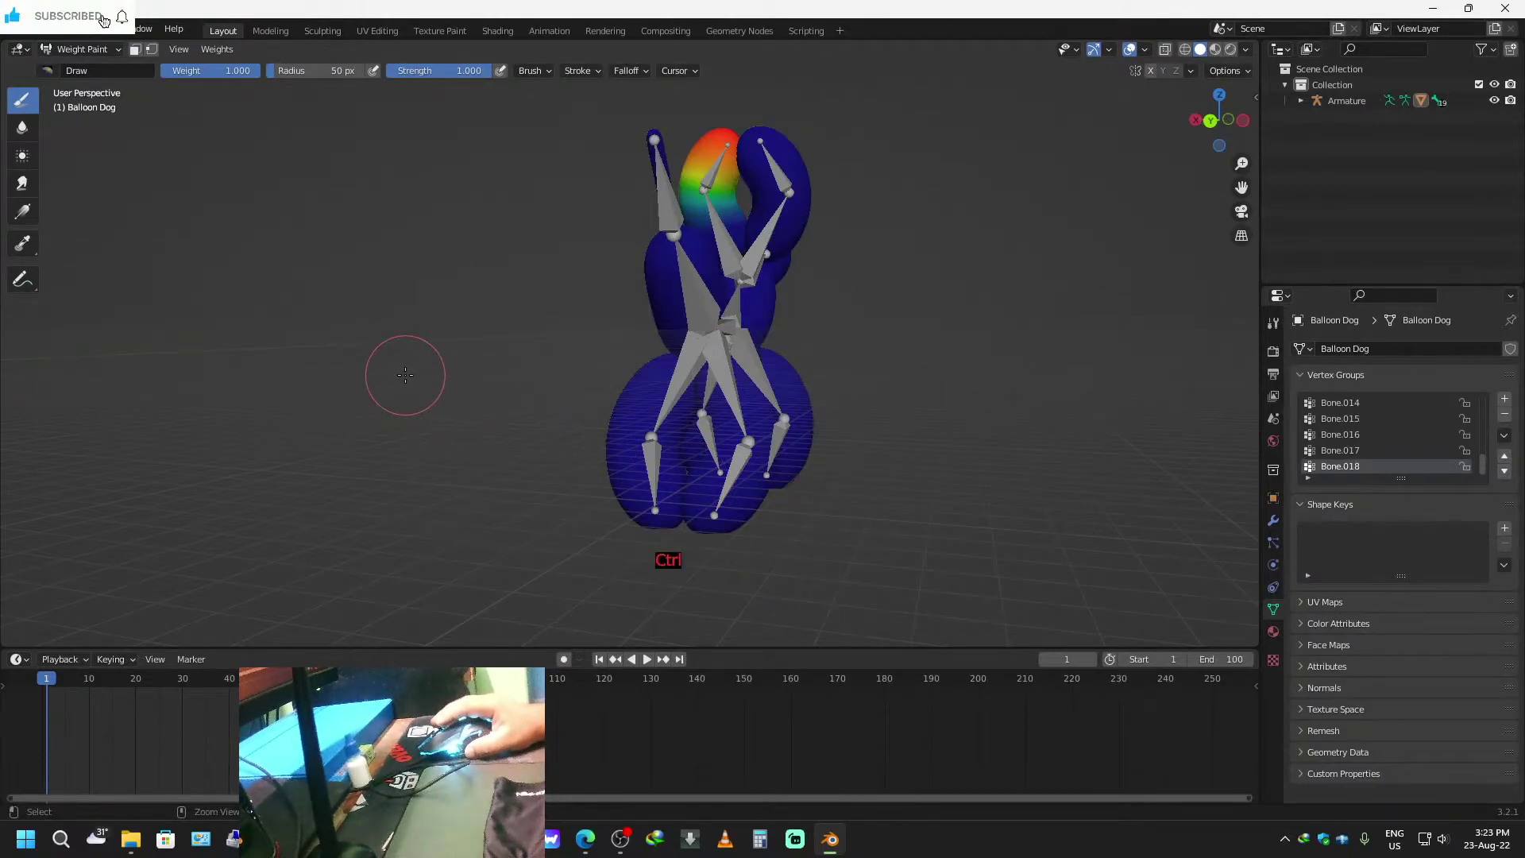
key(ctrl+Tab)
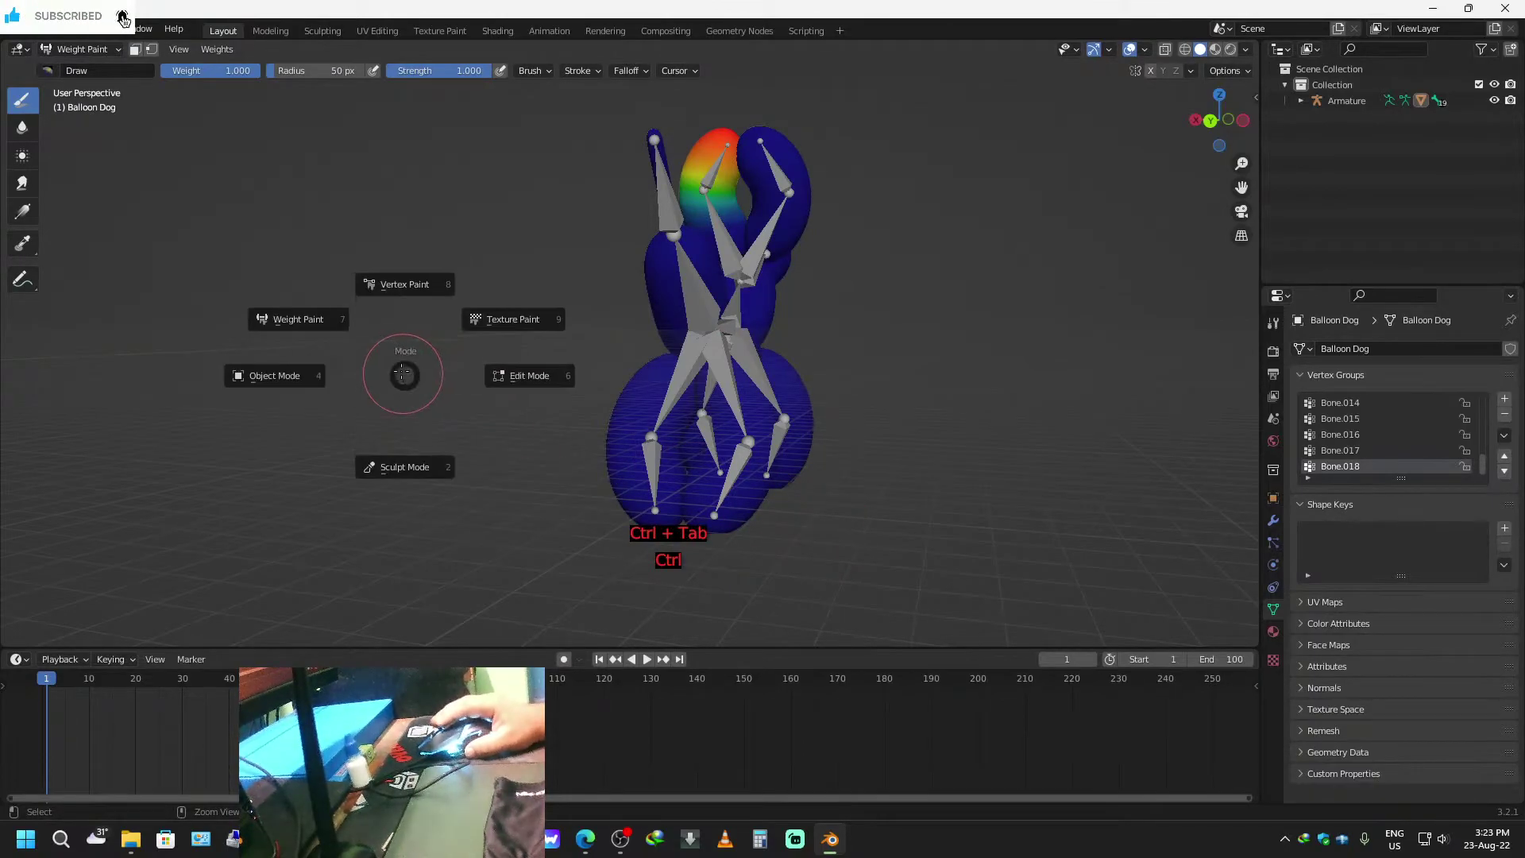
click(276, 377)
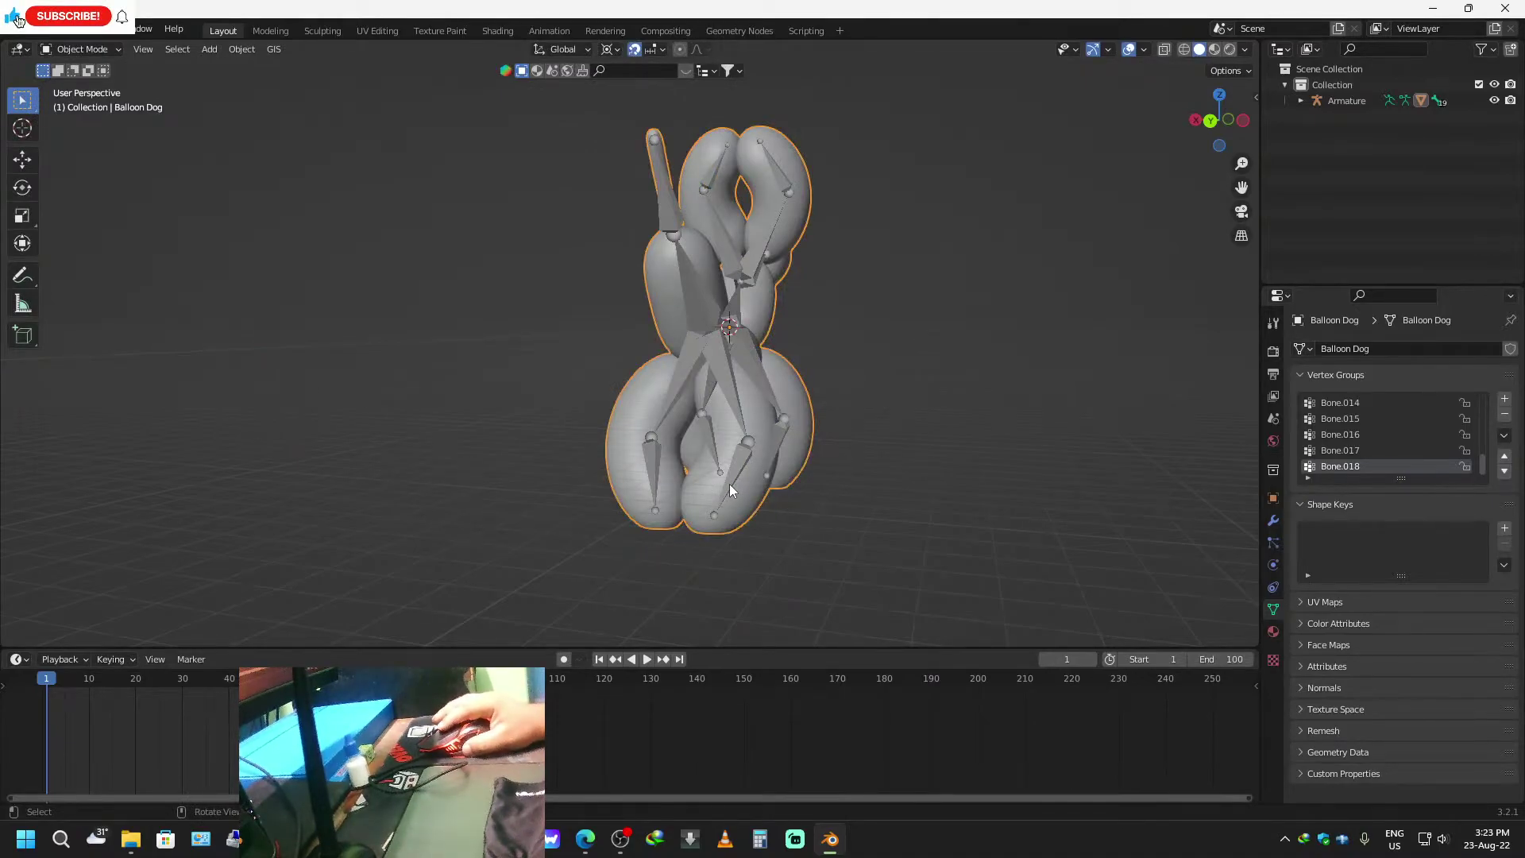
shift+click(731, 481)
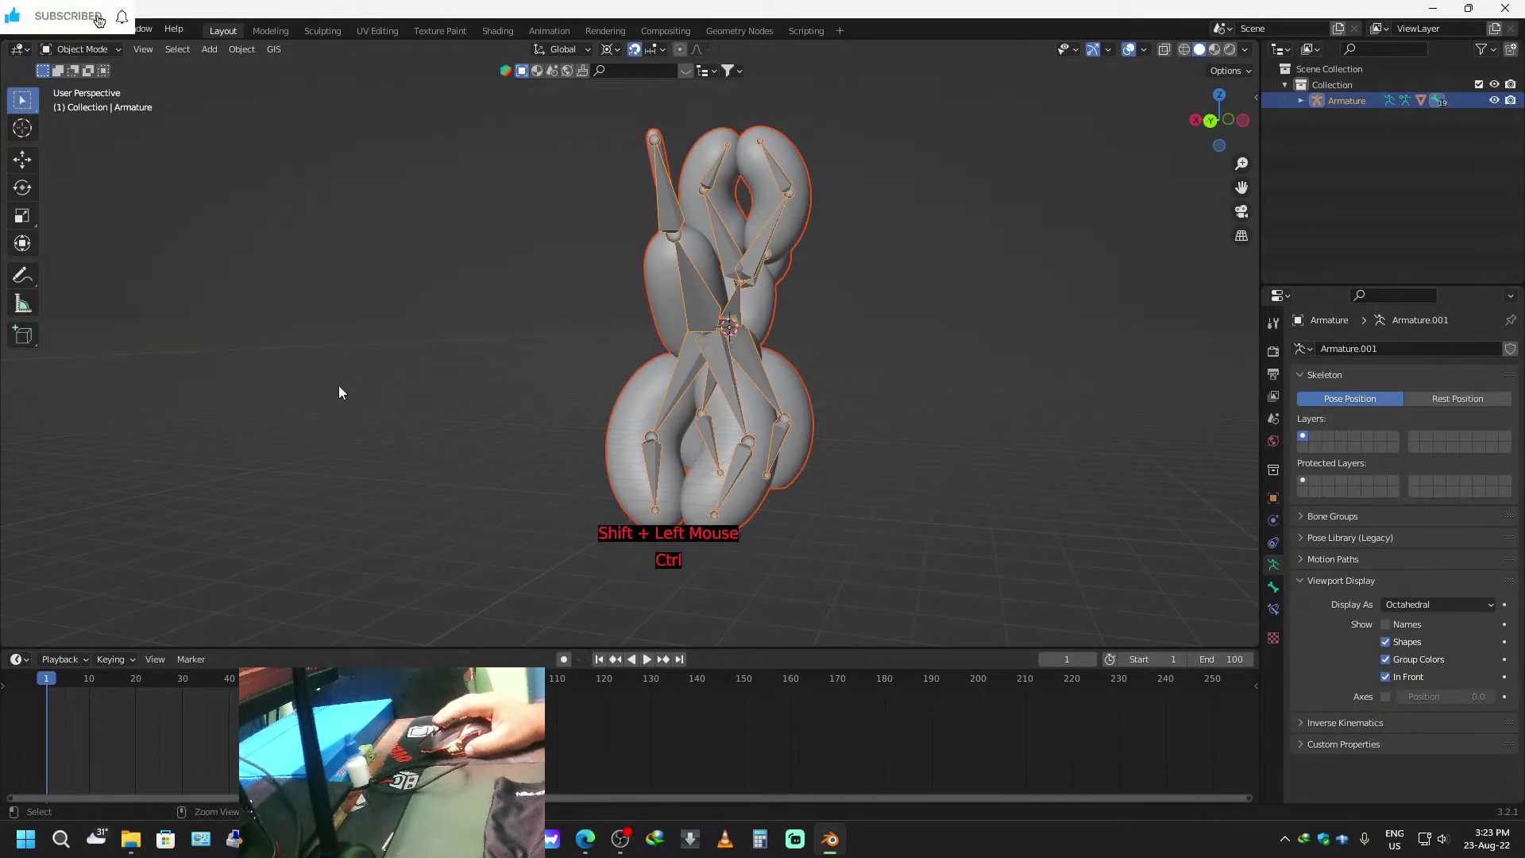
key(ctrl+Tab)
key(ctrl+Tab)
key(ctrl+Tab)
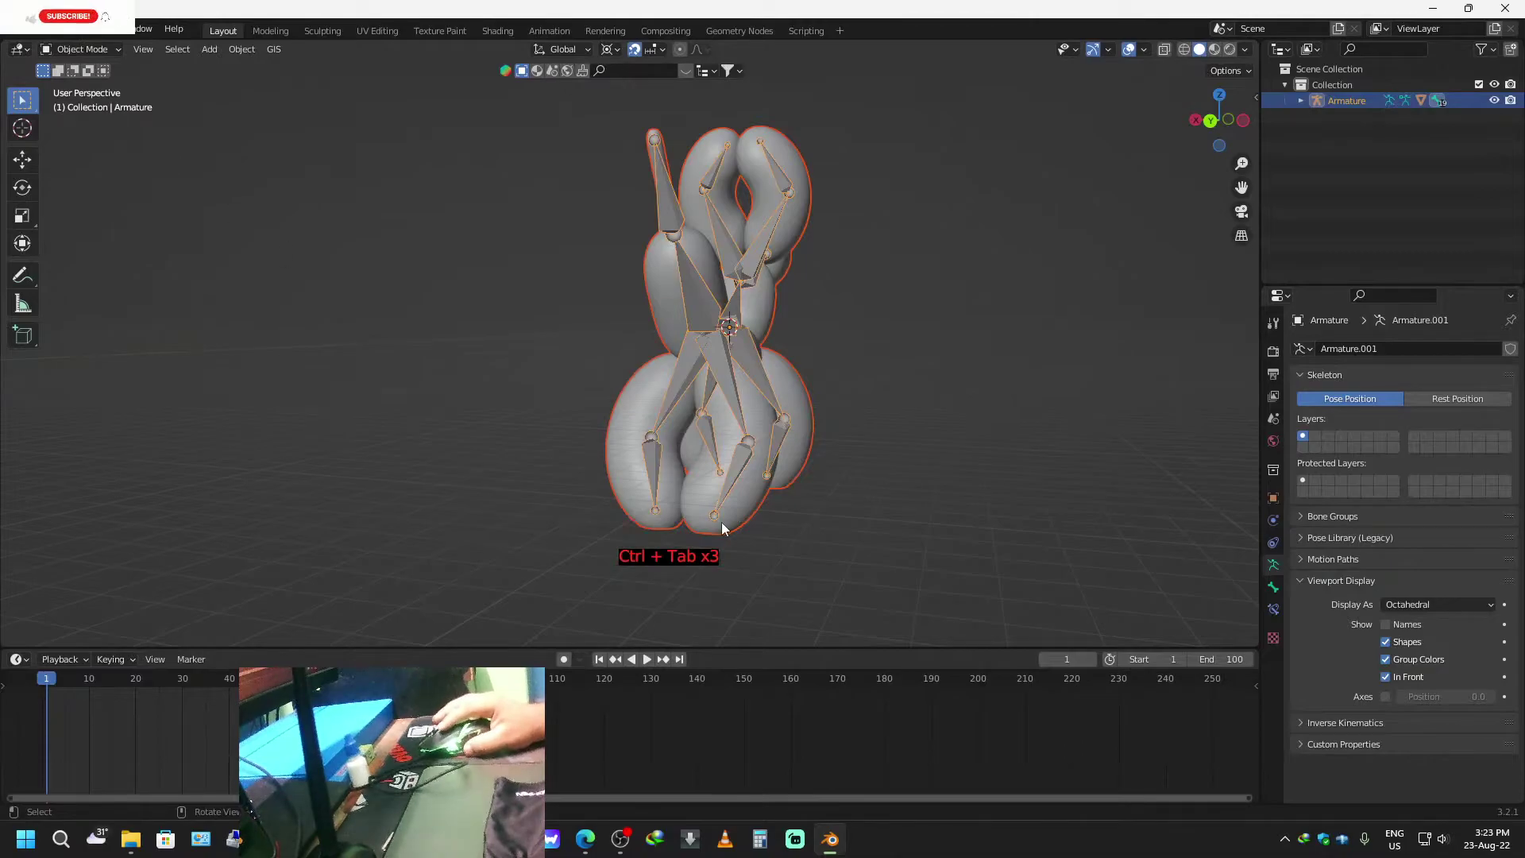
Select the armature with the Balloon Dog mesh as the active object, and enter Weight Paint mode.
click(730, 481)
click(731, 485)
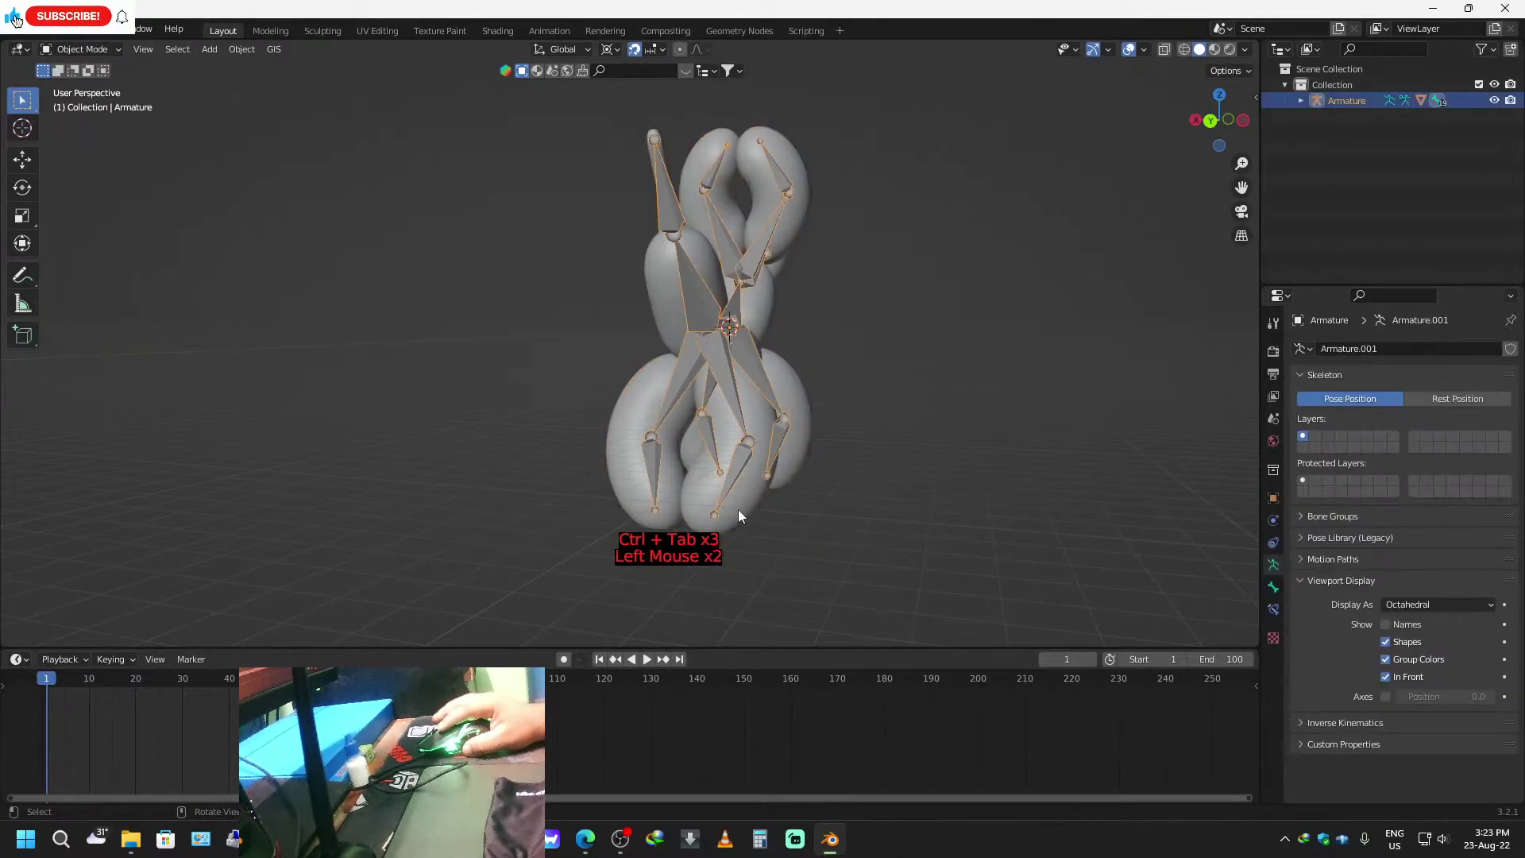
shift+click(738, 515)
shift+click(740, 516)
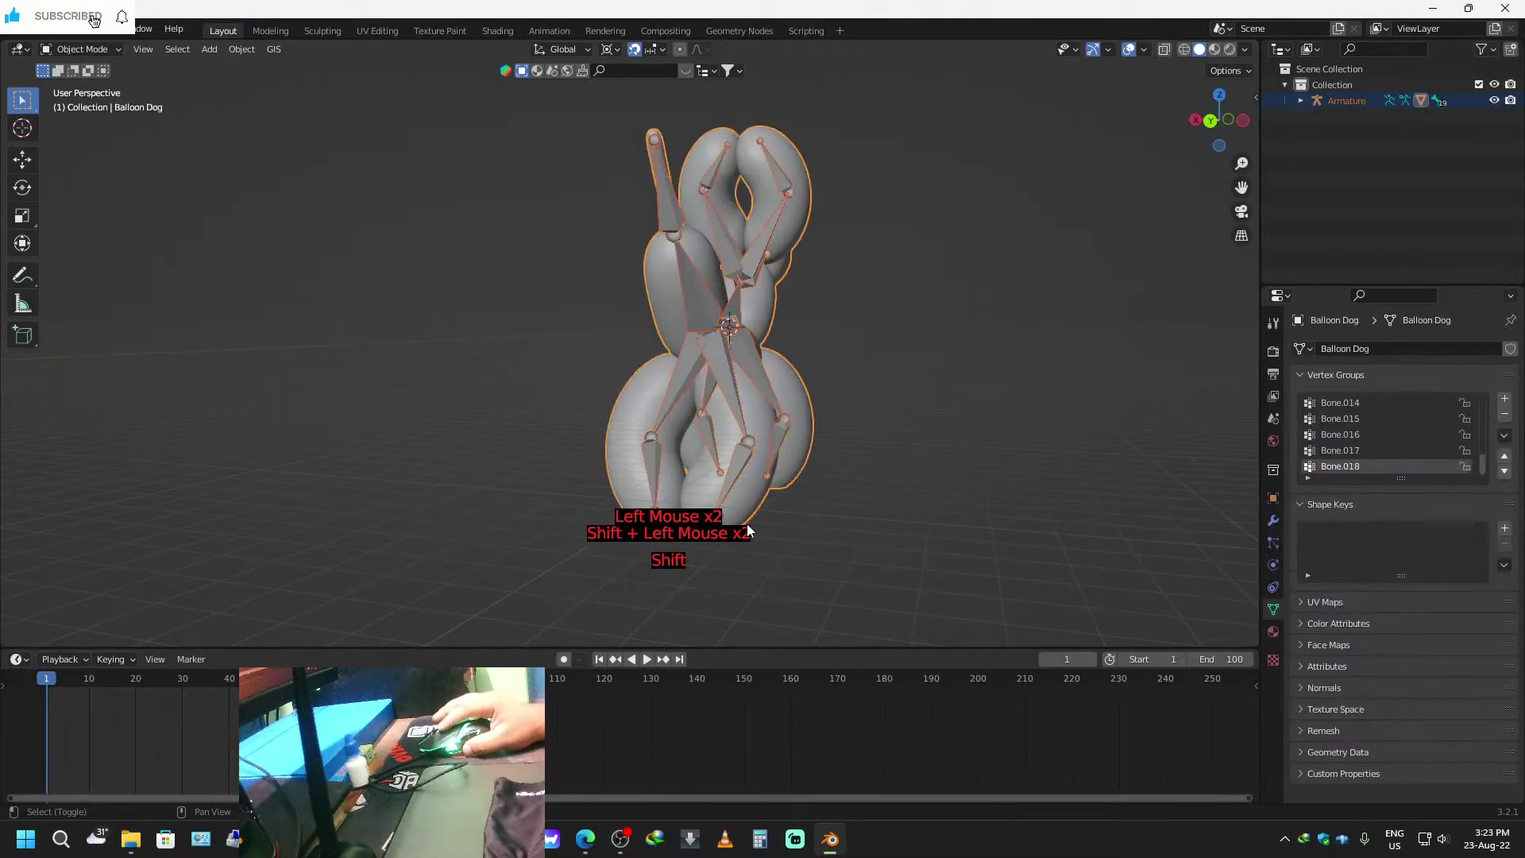
click(98, 50)
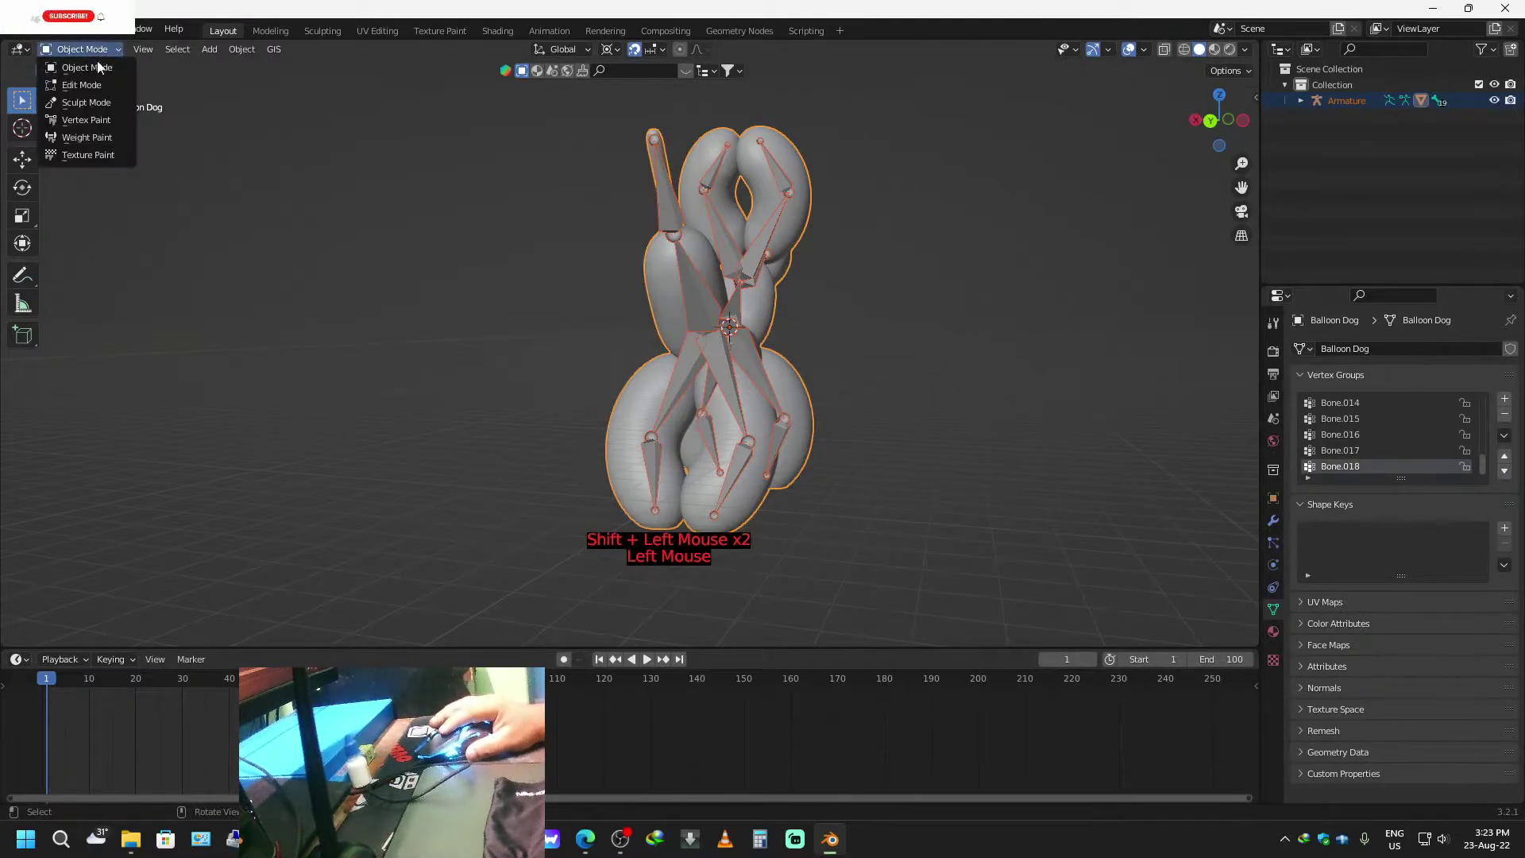
click(105, 140)
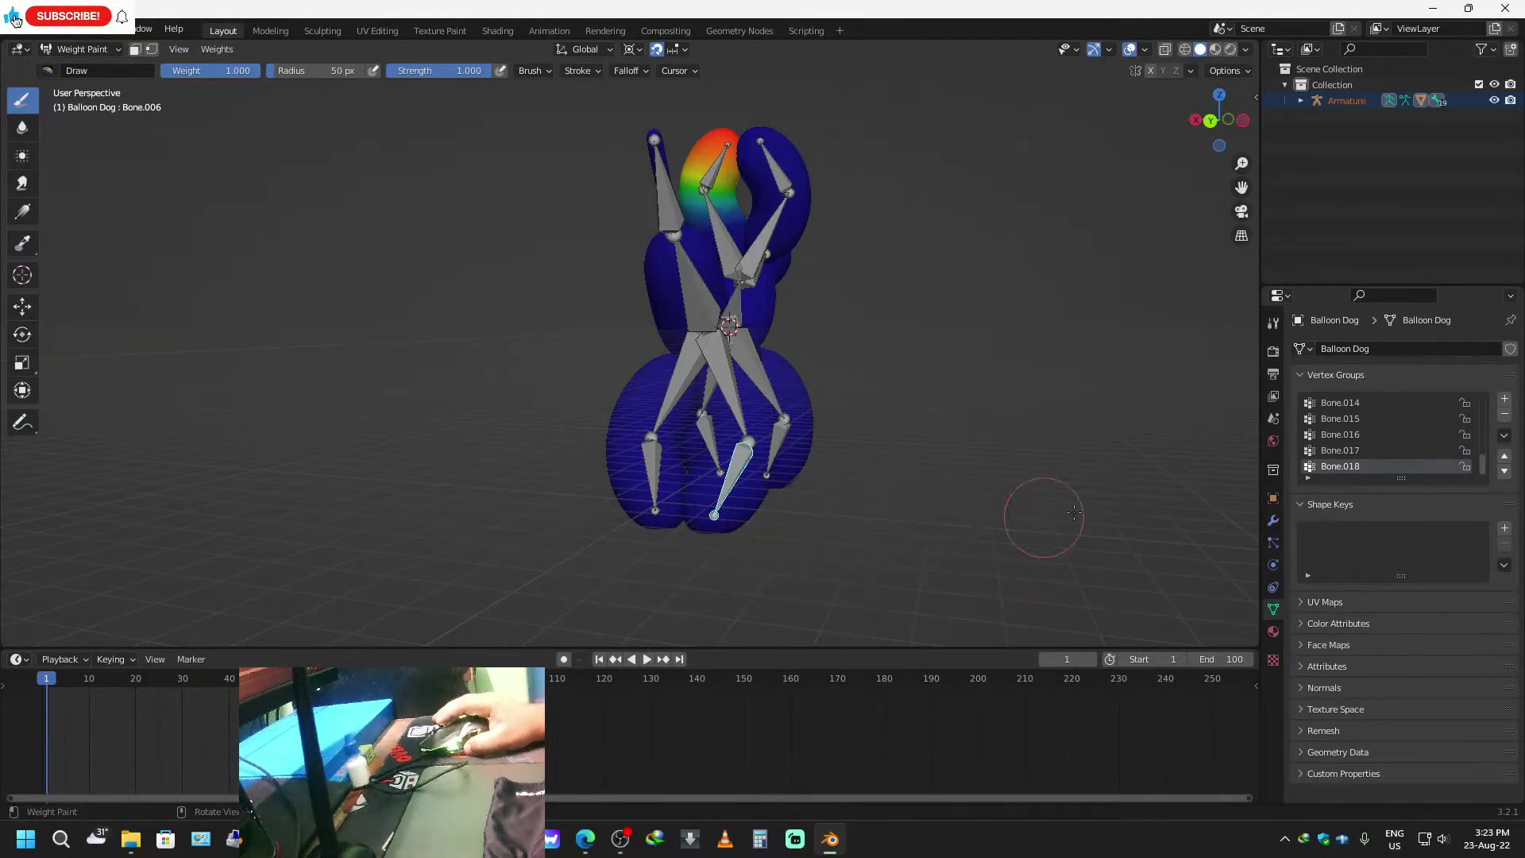
Rename the vertex group Bone.018 to "right leg".
scroll(1396, 464, down, 3)
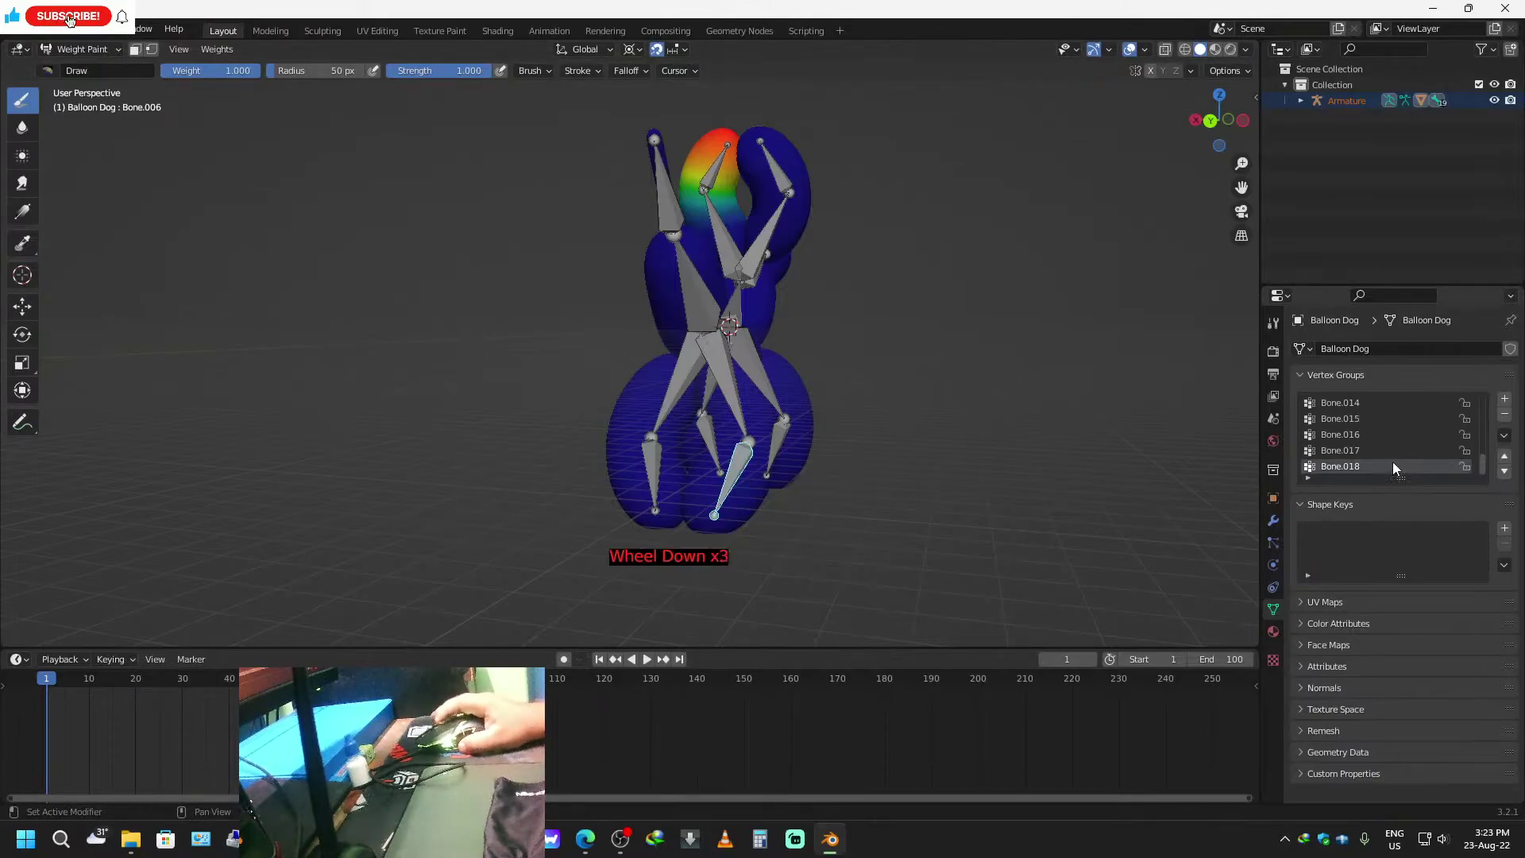
double_click(1334, 465)
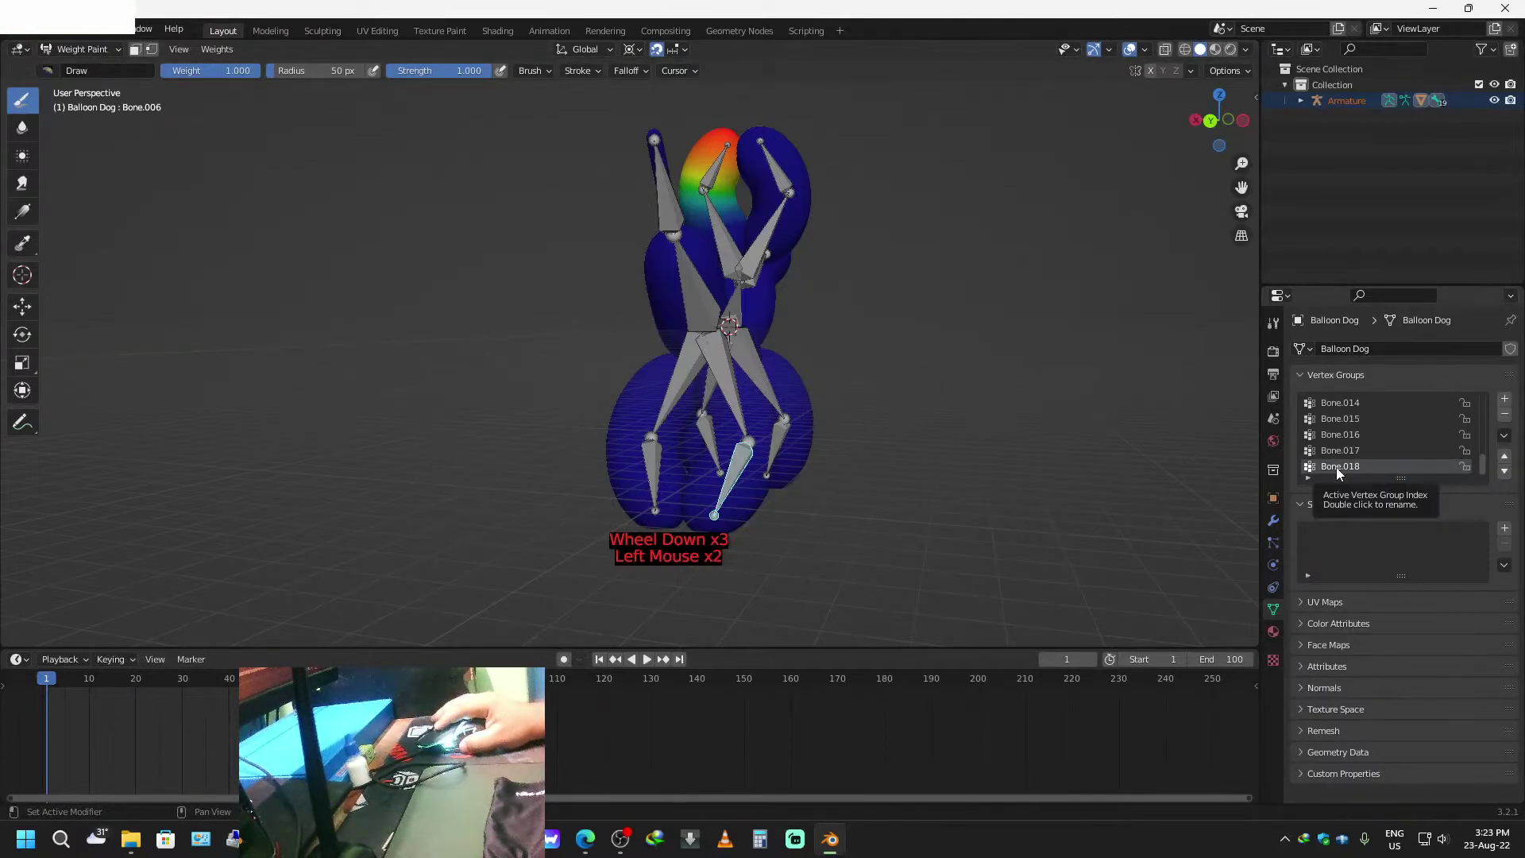
triple_click(1337, 467)
double_click(1336, 467)
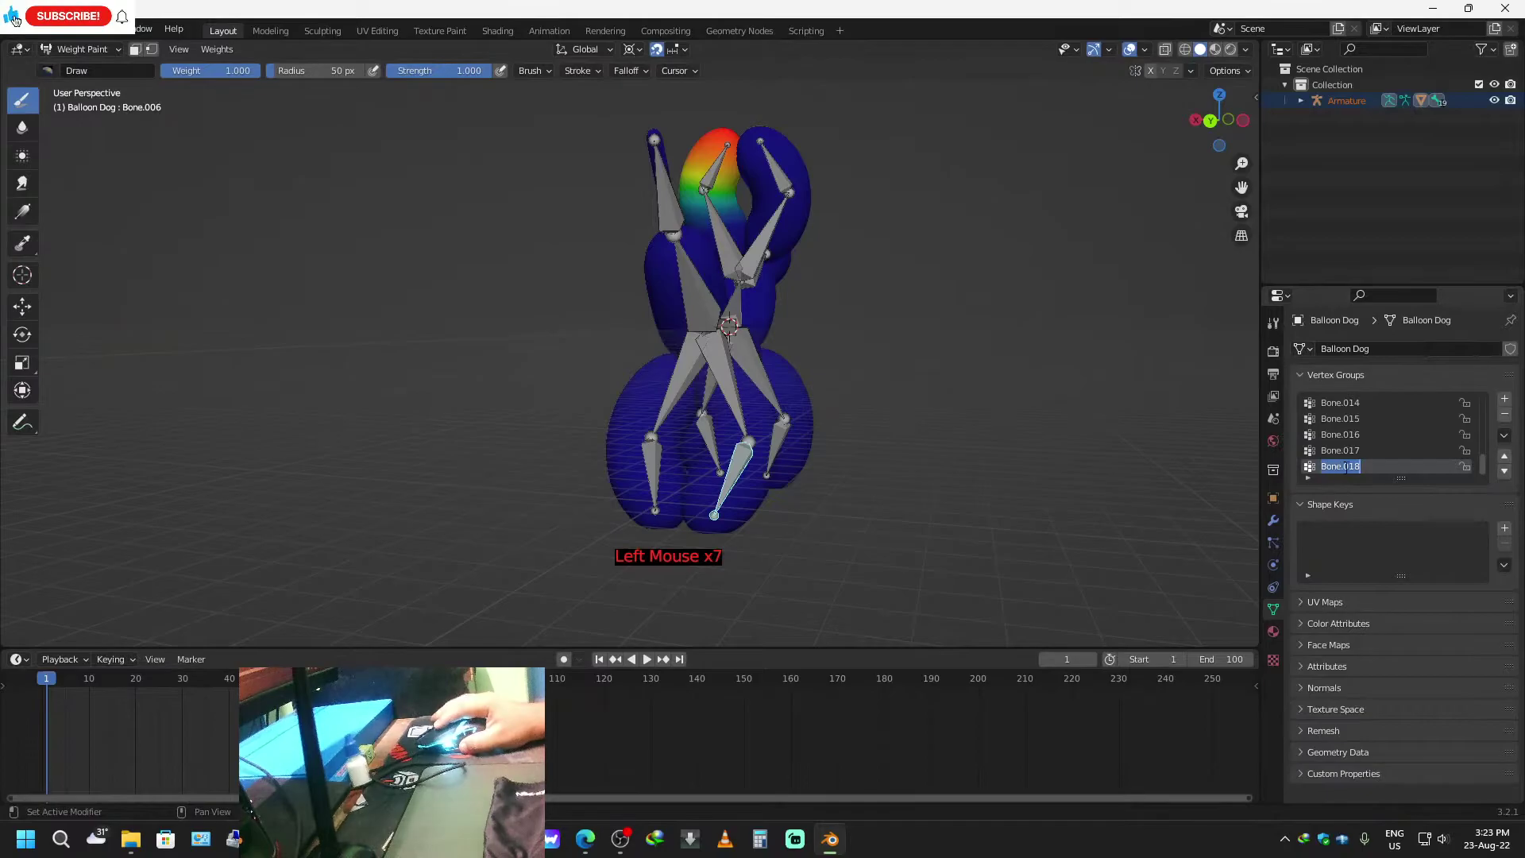
text(r)
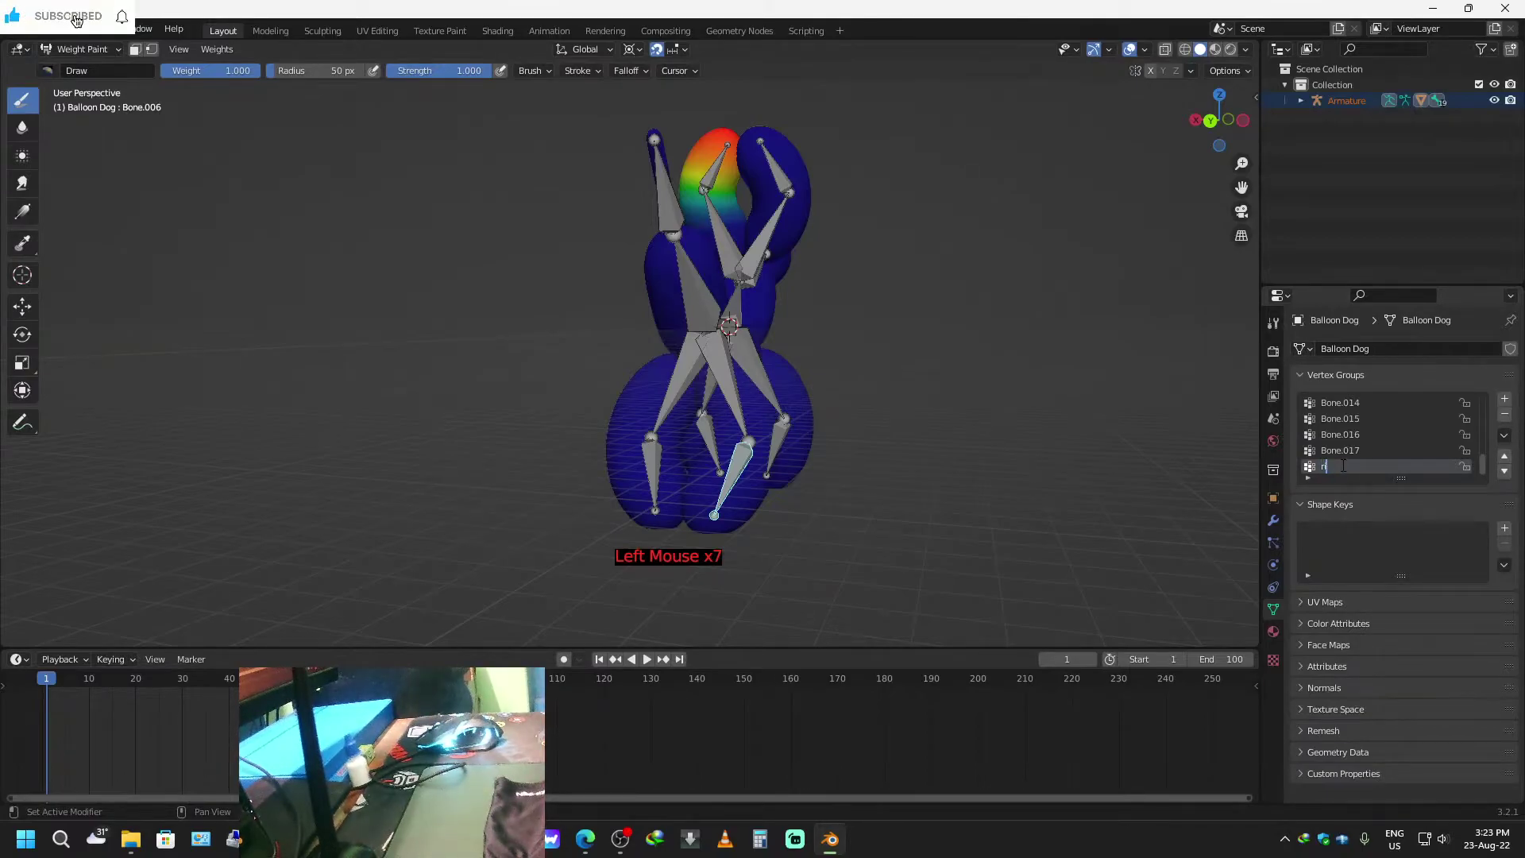
text(ight leg)
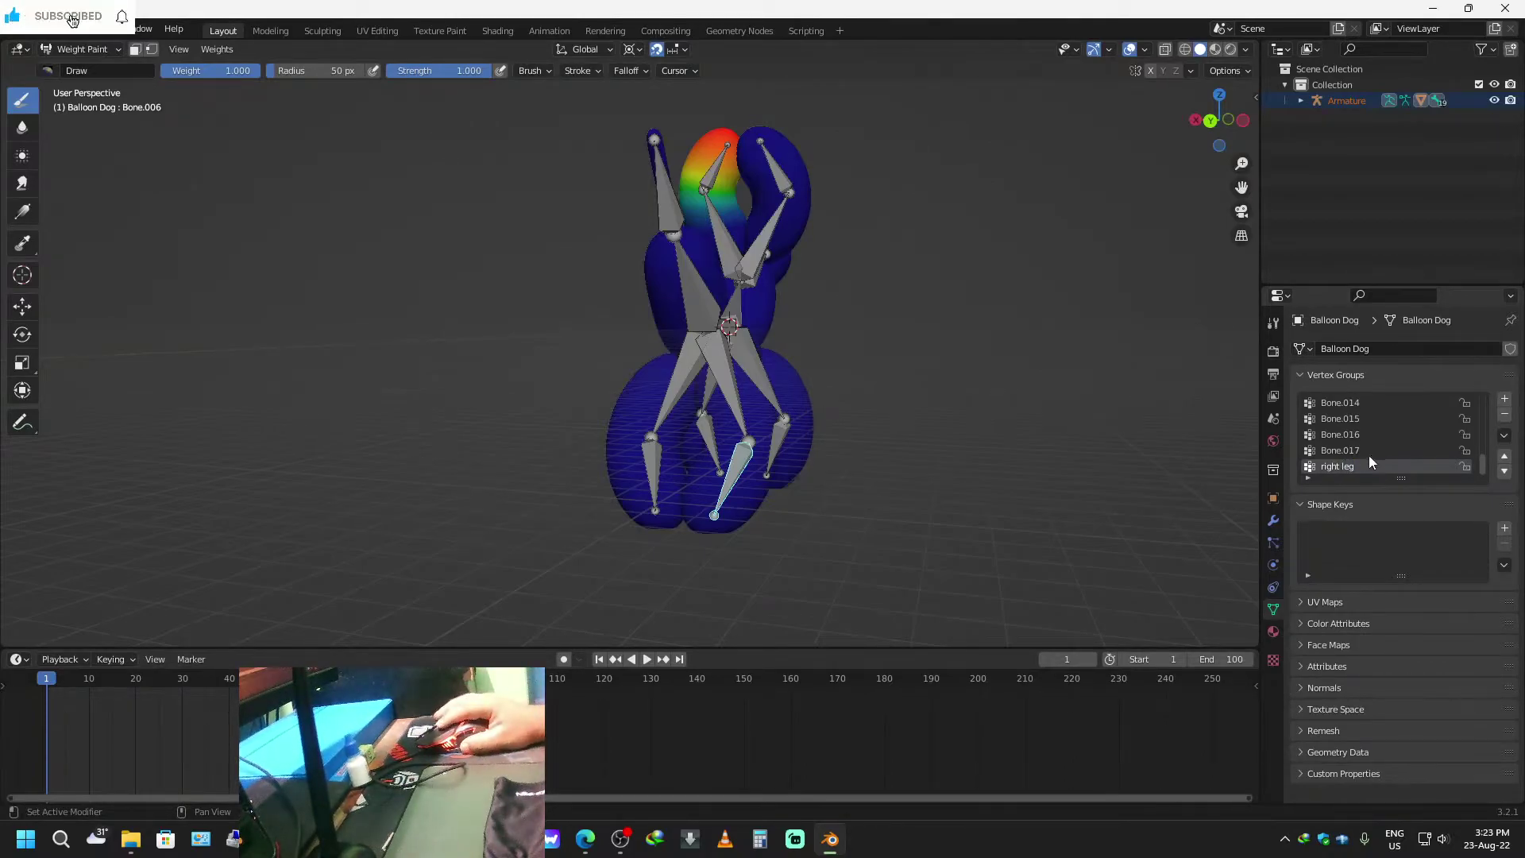
Check the weights of several vertex groups and make Bone.004 the active vertex group for the +X hind leg.
click(1365, 453)
click(1346, 466)
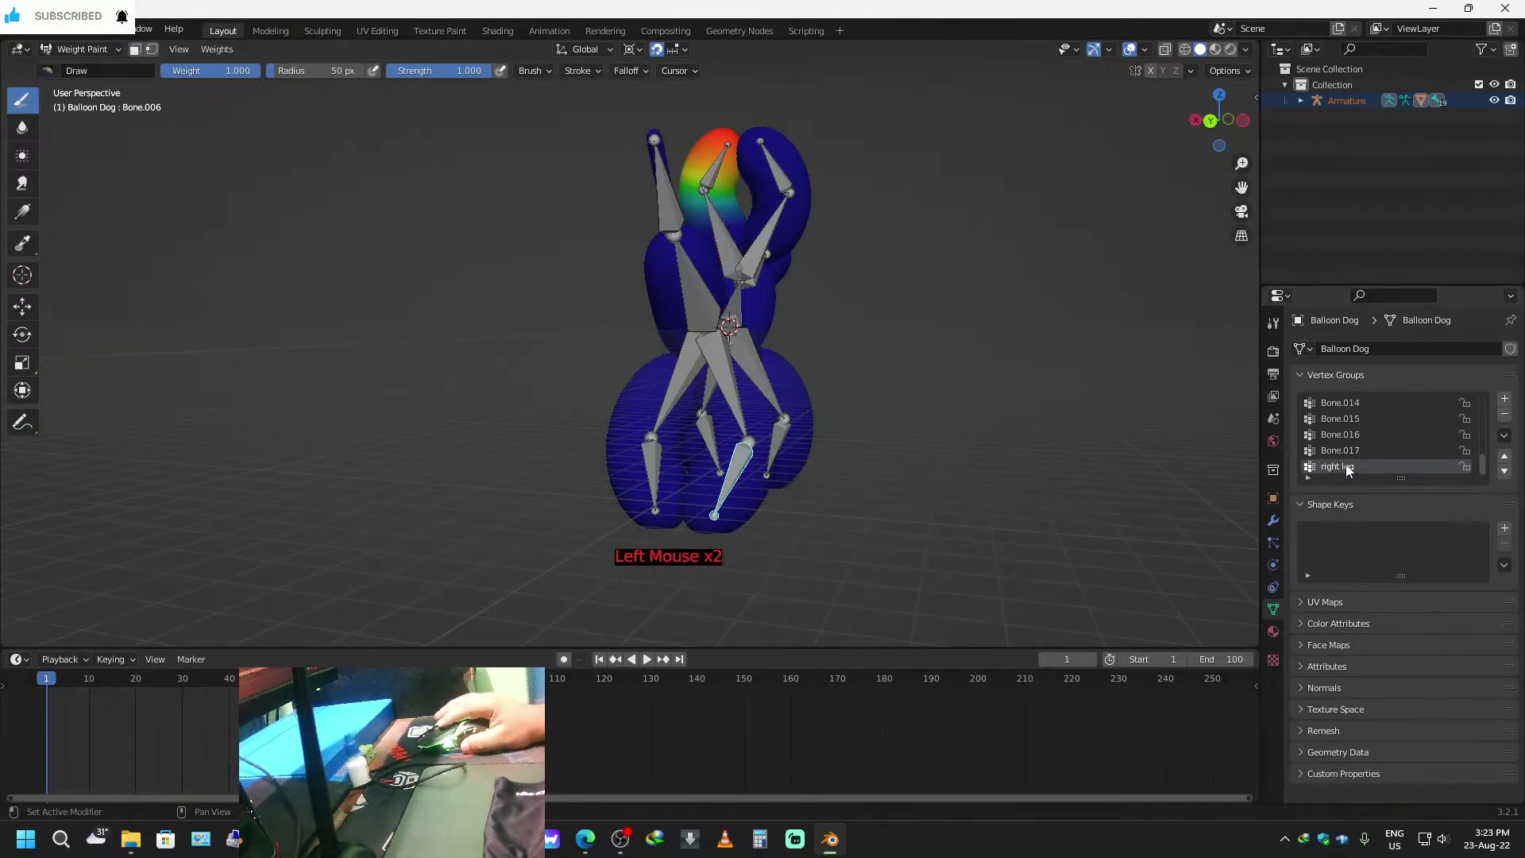
click(1356, 451)
click(1348, 433)
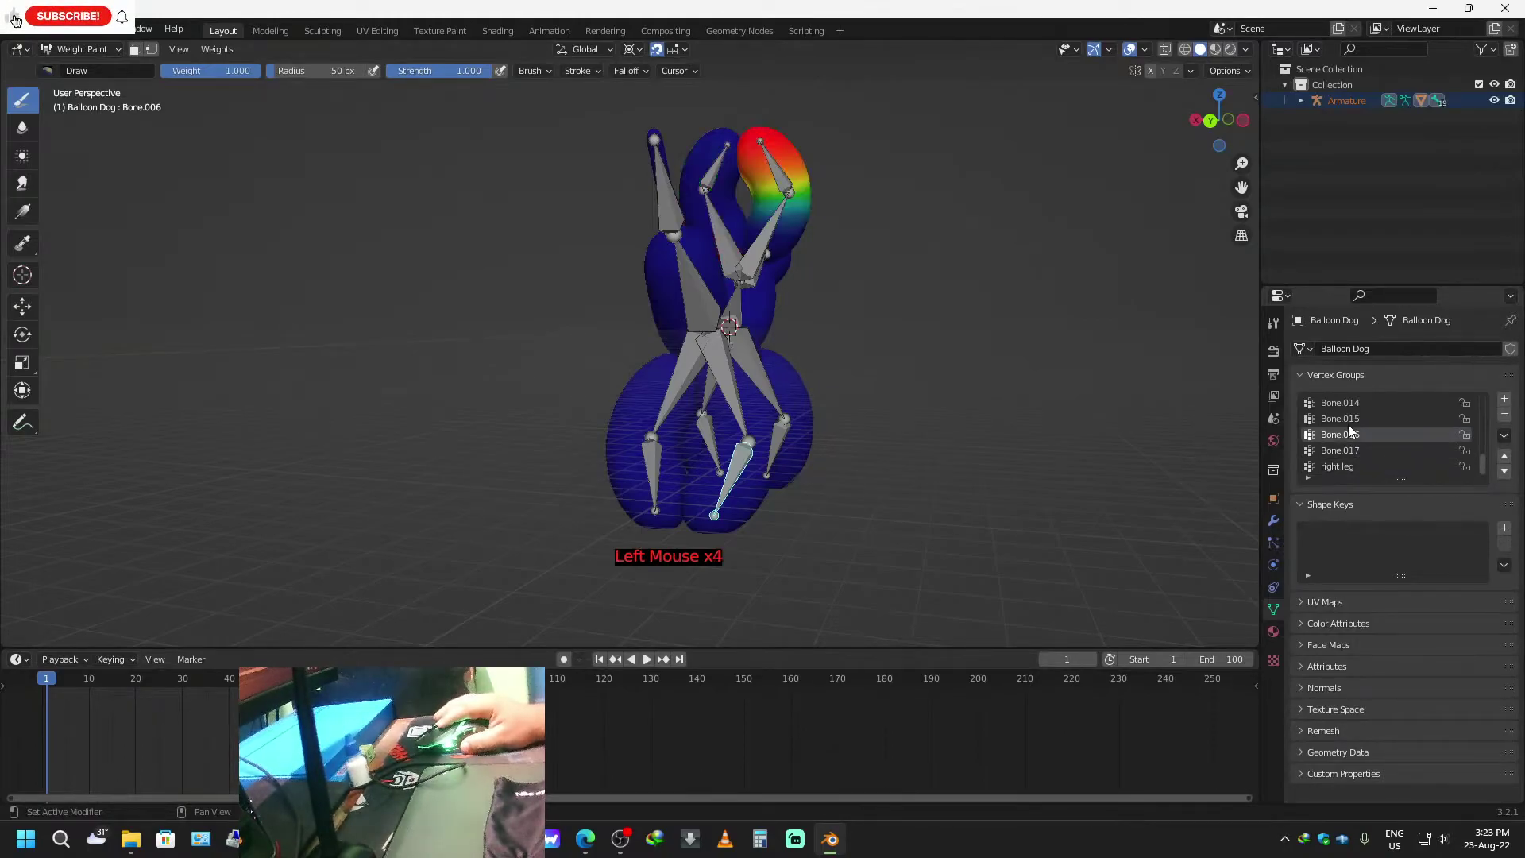
click(1355, 399)
scroll(1363, 456, up, 3)
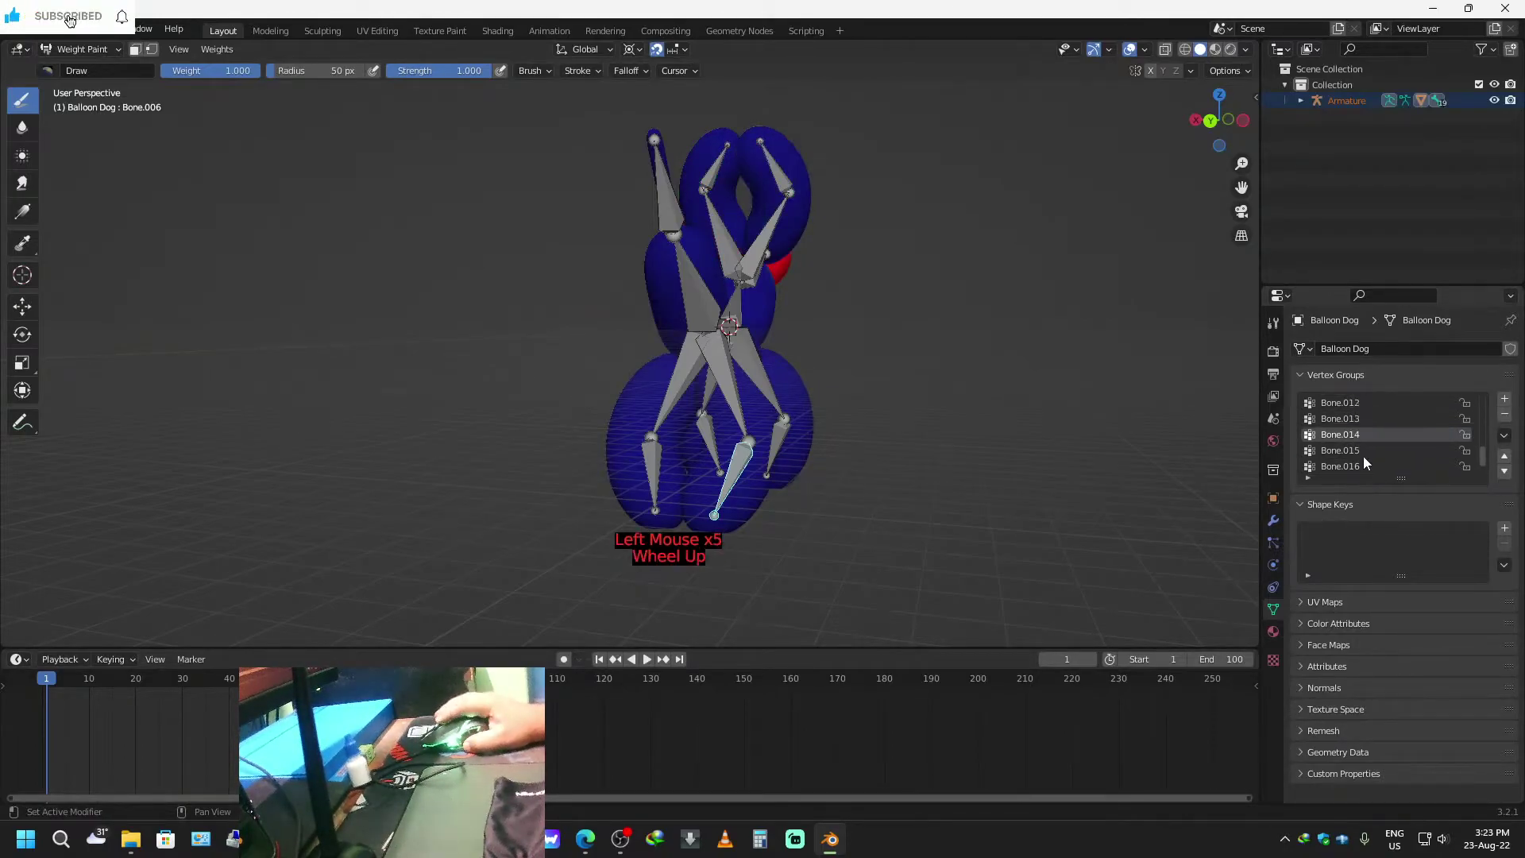
scroll(1363, 455, up, 3)
scroll(1364, 454, down, 1)
scroll(1363, 454, up, 2)
scroll(1365, 460, down, 1)
scroll(1365, 460, up, 1)
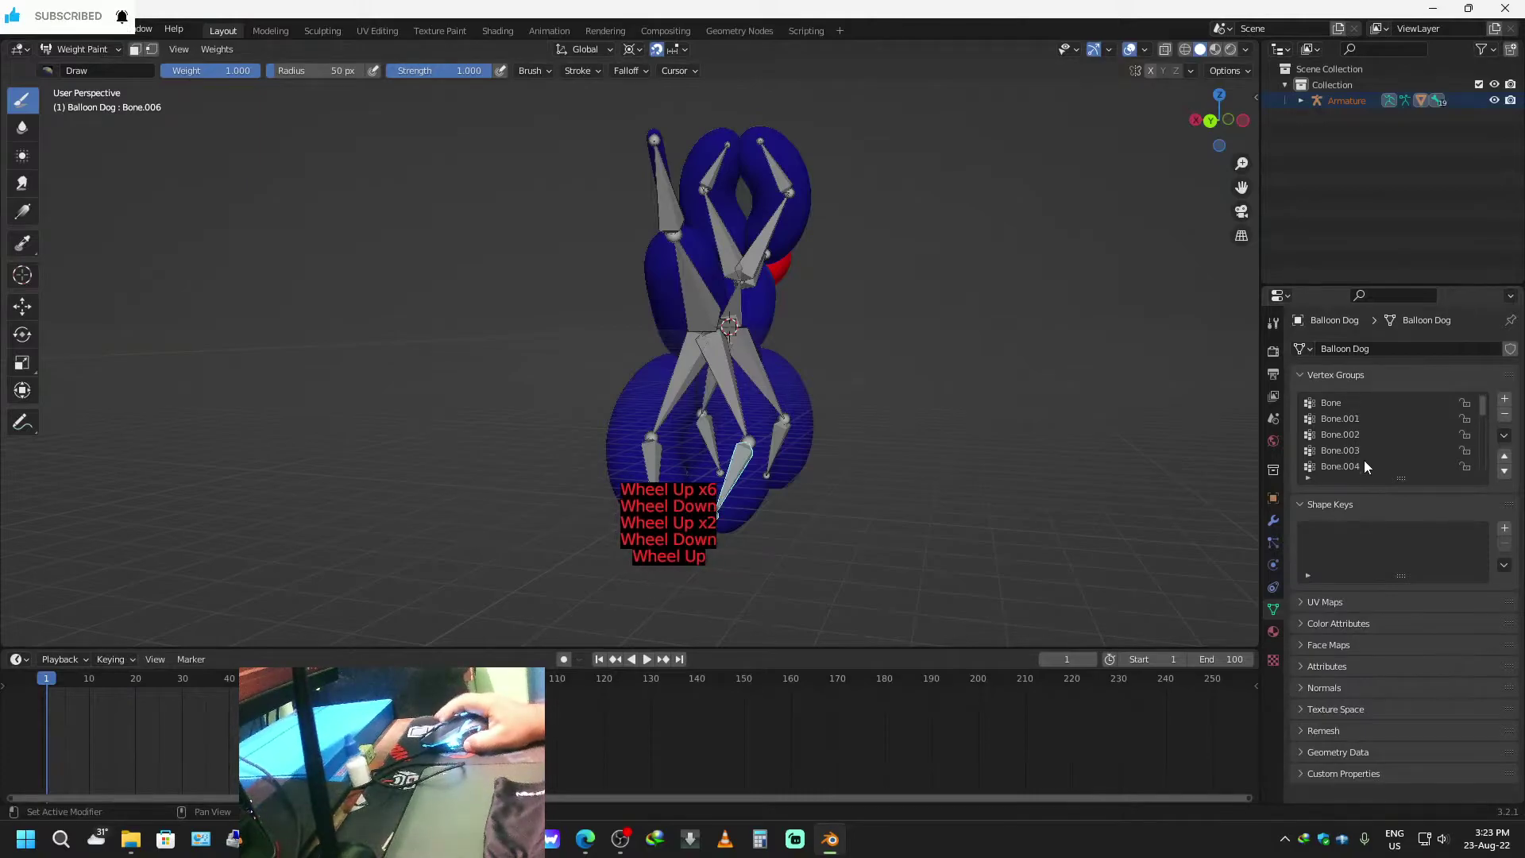
click(1351, 466)
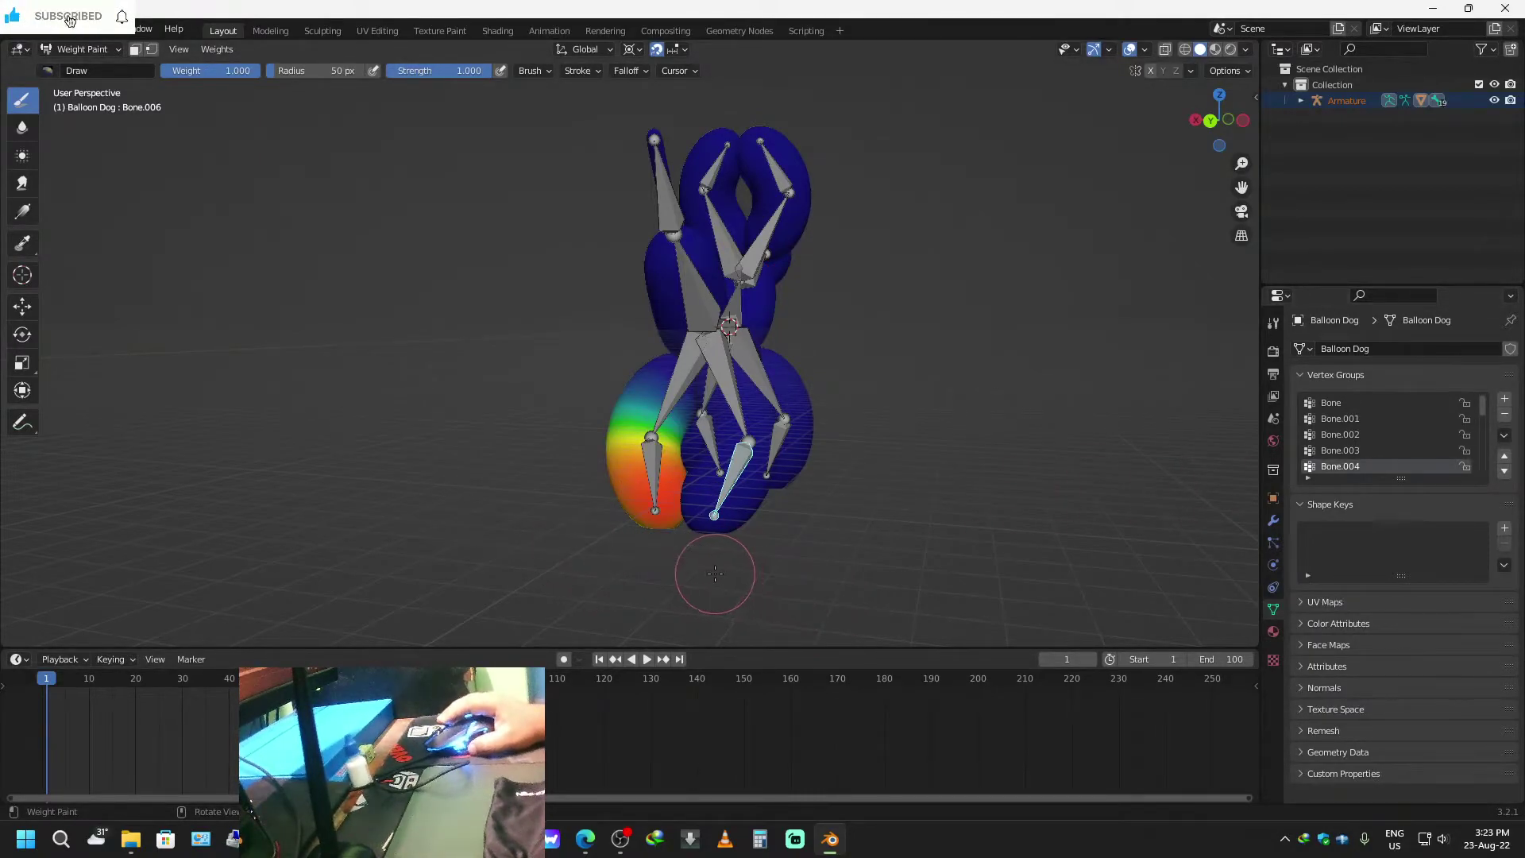
Paint full weight over the low-weight area at the bottom tip of the +X hind leg in vertex group Bone.004.
click(1220, 145)
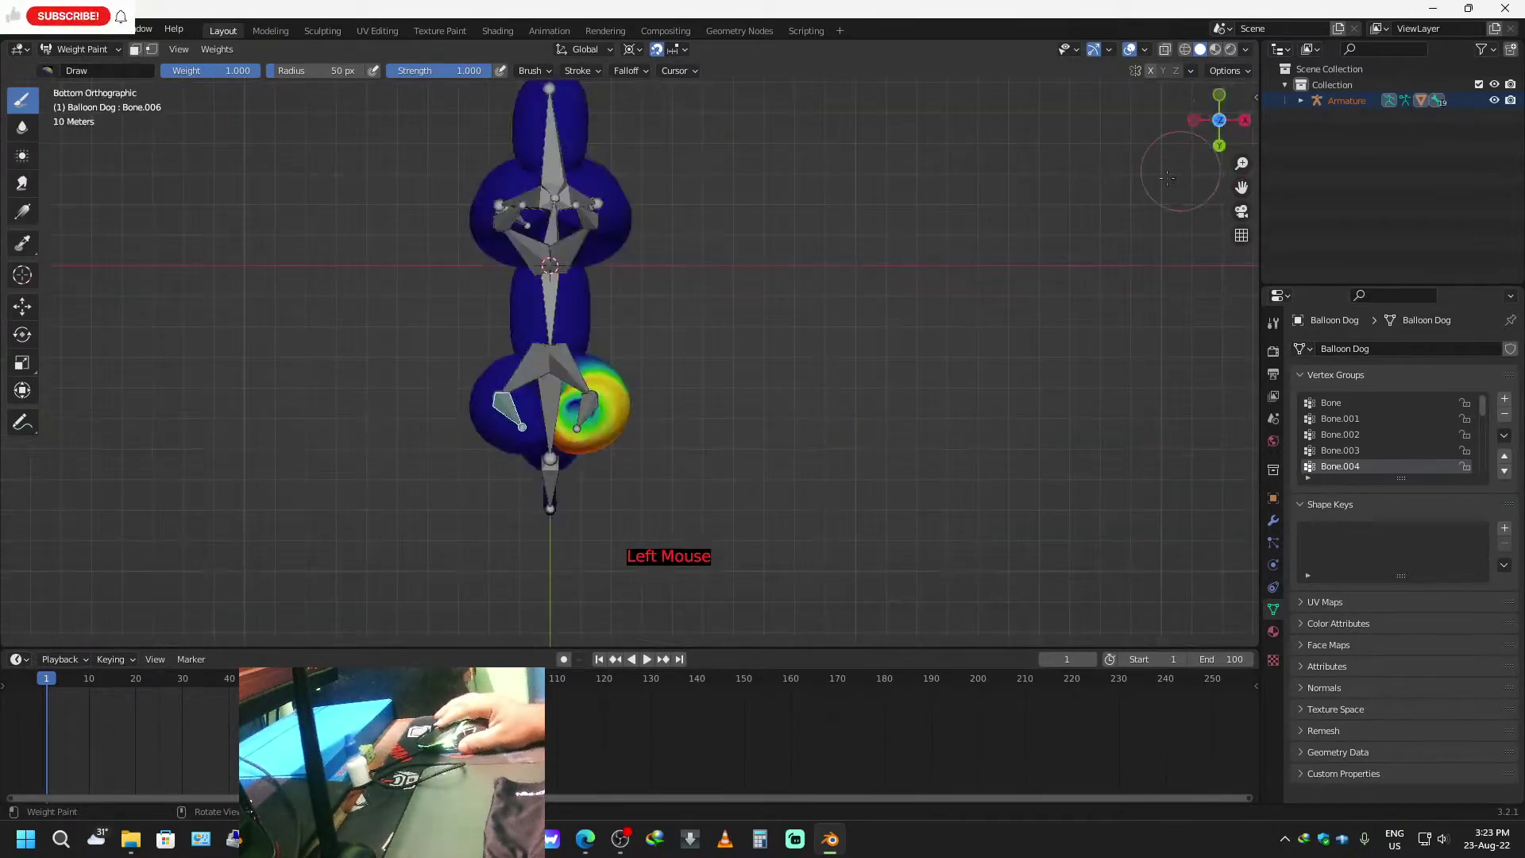
click(584, 410)
click(584, 408)
mouse_move(584, 408)
middle_down()
mouse_move(655, 573)
mouse_move(693, 556)
mouse_move(774, 392)
mouse_move(603, 410)
middle_up()
drag(605, 387, 609, 372)
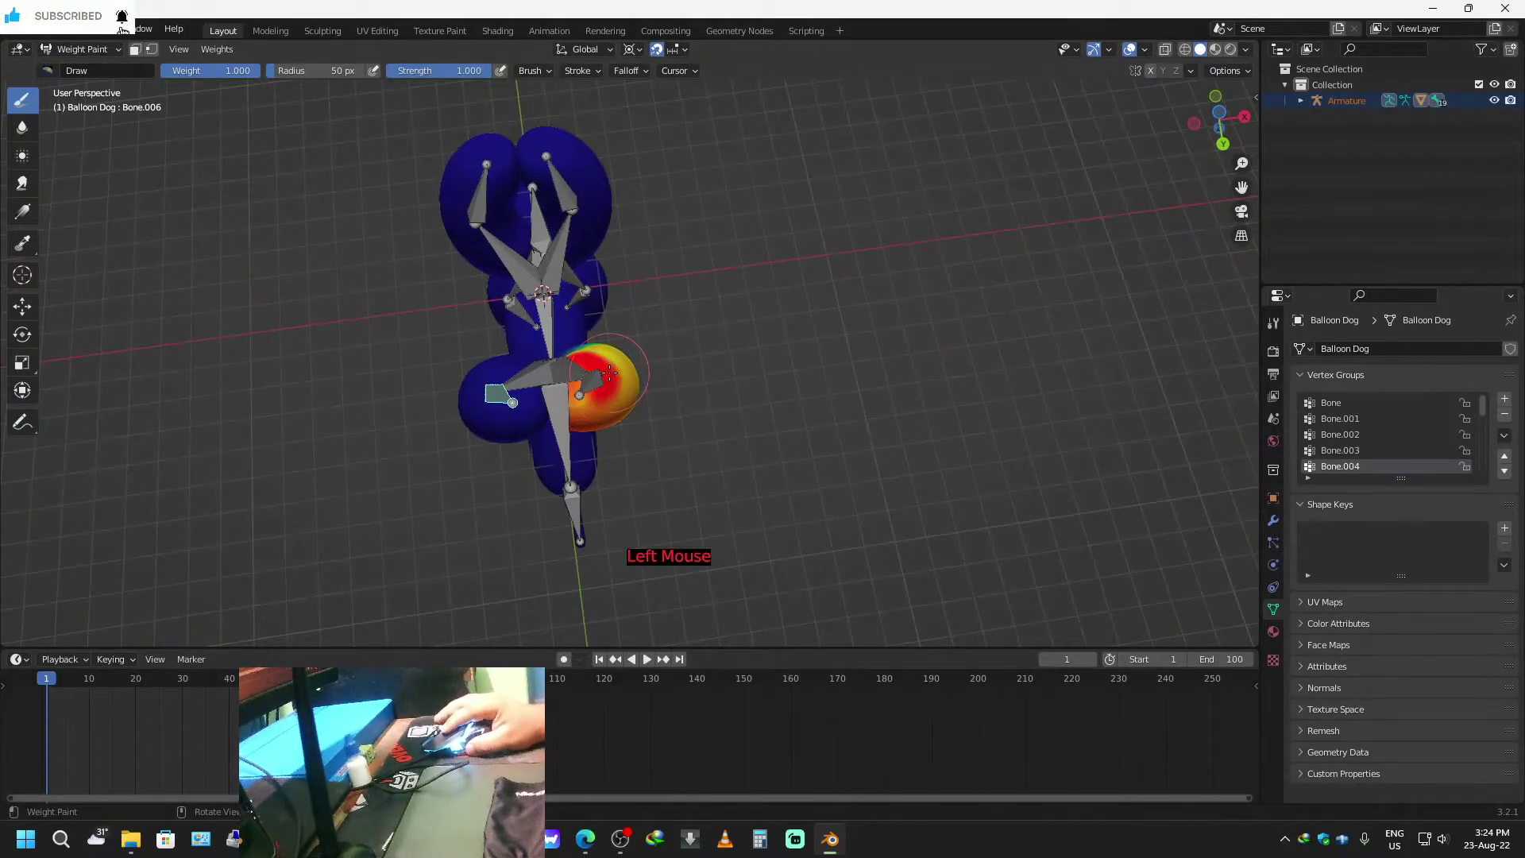
mouse_move(682, 443)
middle_down()
mouse_move(769, 463)
mouse_move(765, 430)
middle_up()
drag(660, 357, 653, 370)
middle_drag(739, 421, 636, 477)
key(ctrl+z)
click(561, 410)
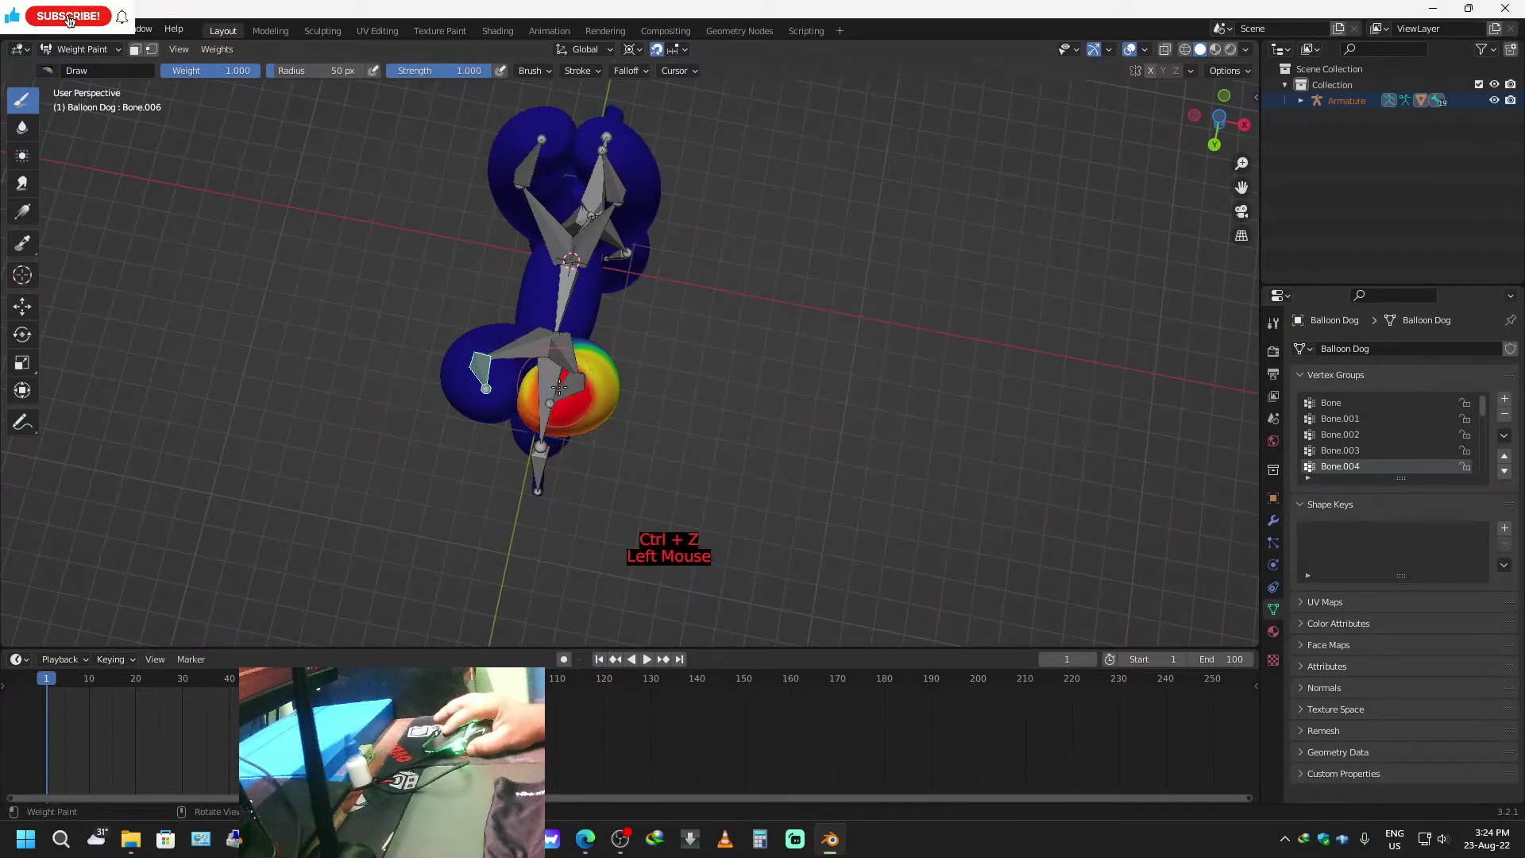
mouse_move(586, 430)
middle_down()
mouse_move(619, 523)
mouse_move(872, 503)
middle_up()
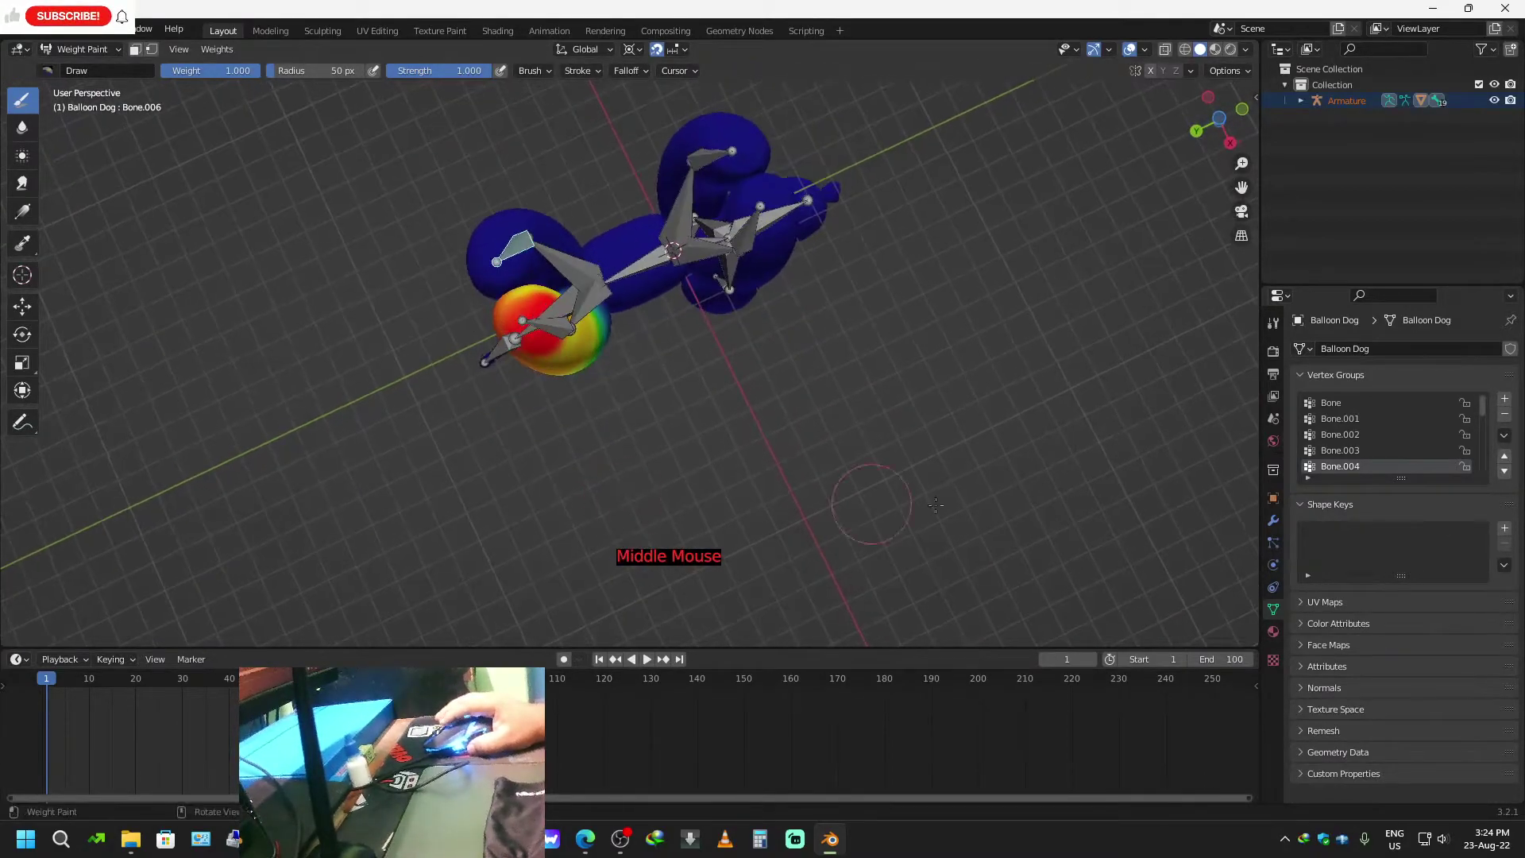
Check the weights of the vertex groups Bone.003, Bone.002, Bone.001 and Bone.
click(1352, 449)
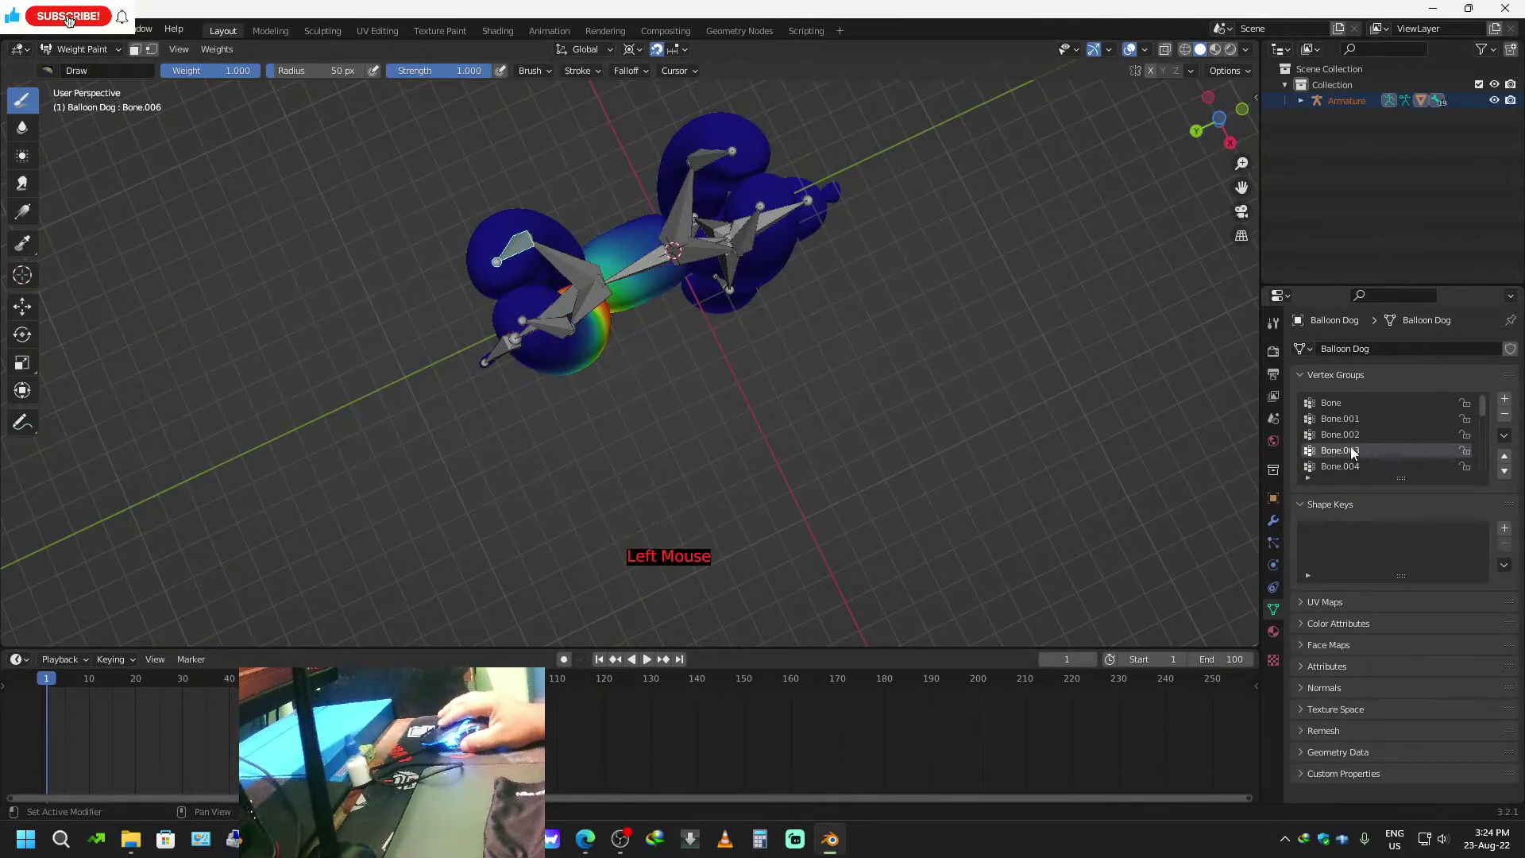
click(1337, 433)
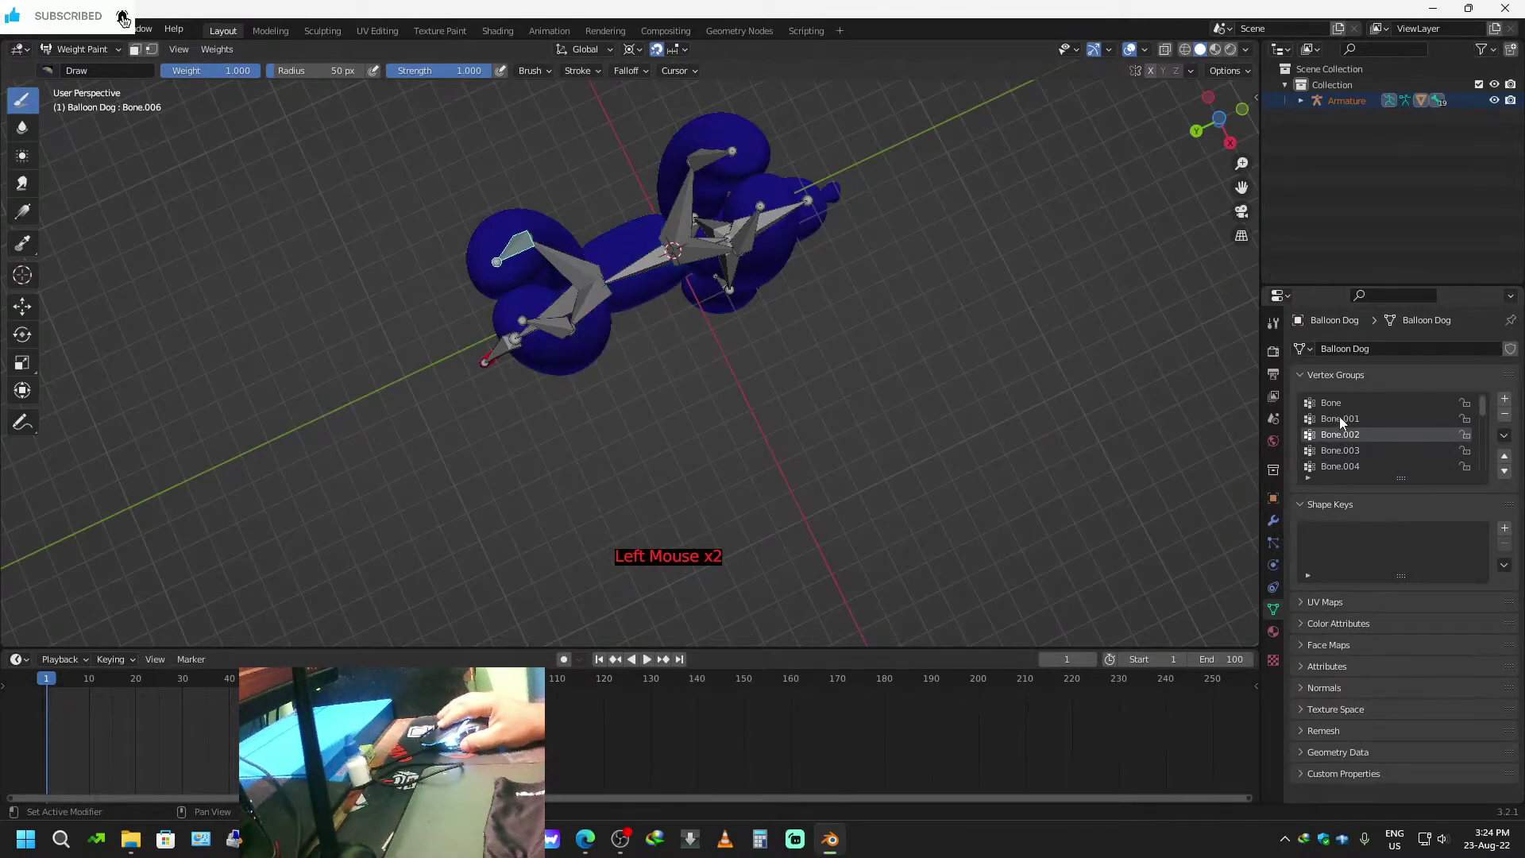
click(1340, 418)
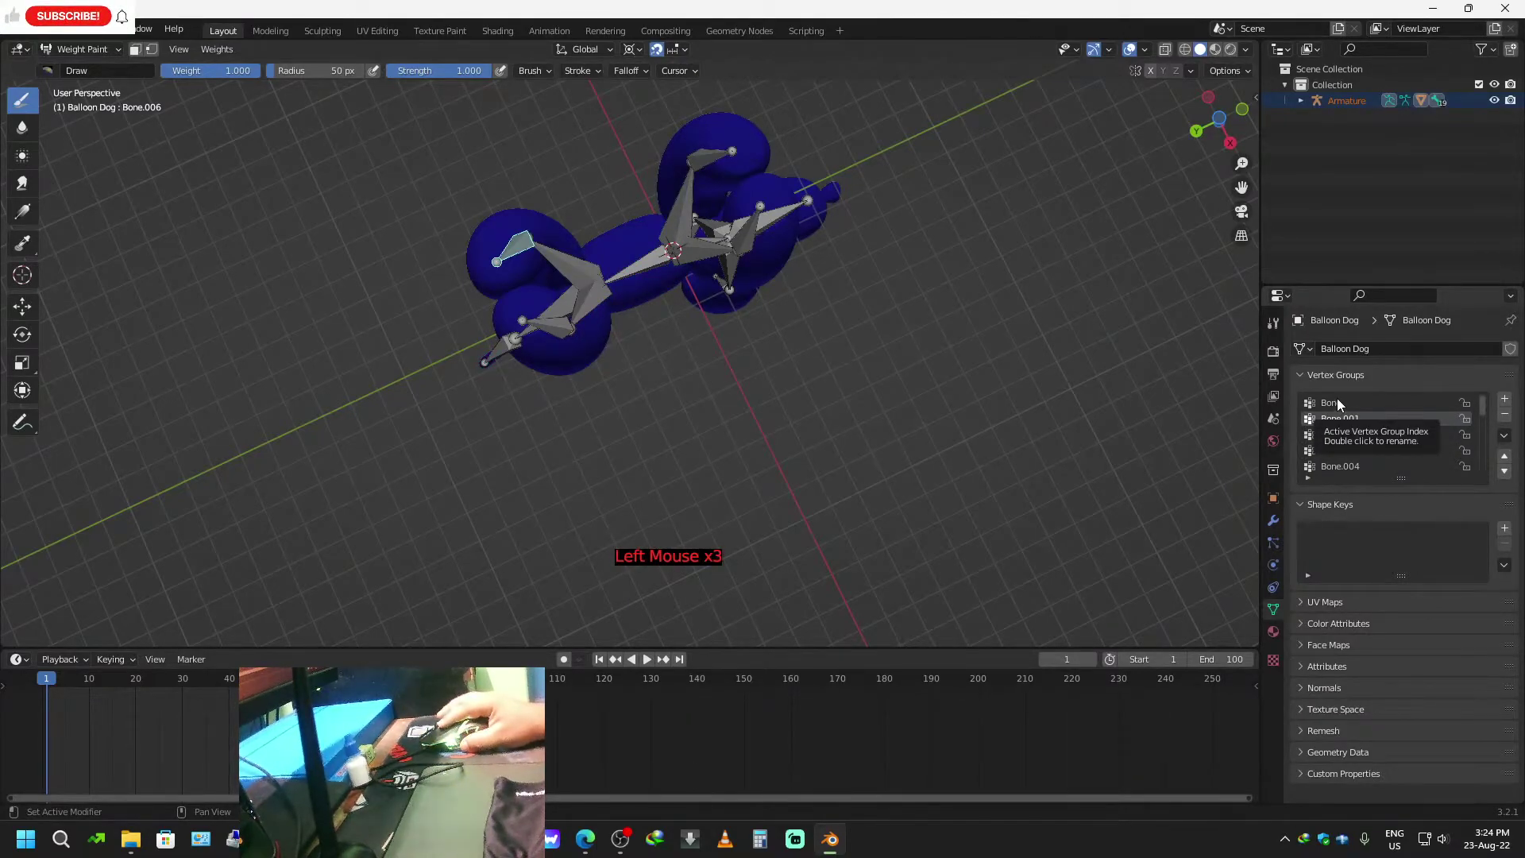
click(1337, 398)
mouse_move(715, 538)
middle_down()
mouse_move(667, 395)
mouse_move(727, 556)
middle_up()
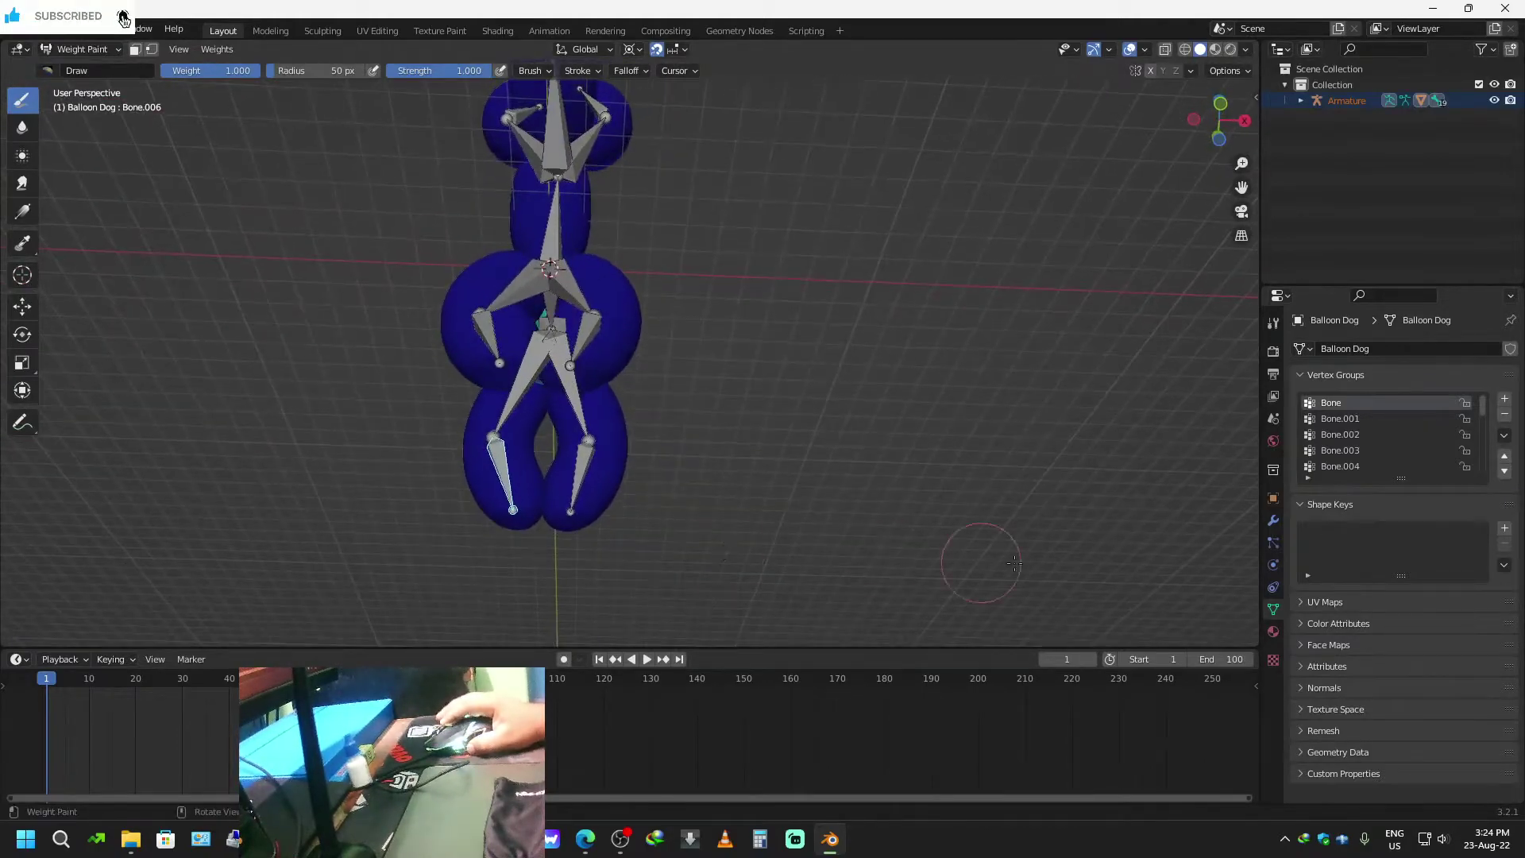
Check the weights of the "right leg" vertex group and of the groups from Bone.017 back to Bone.013.
scroll(1350, 427, up, 2)
scroll(1349, 433, down, 7)
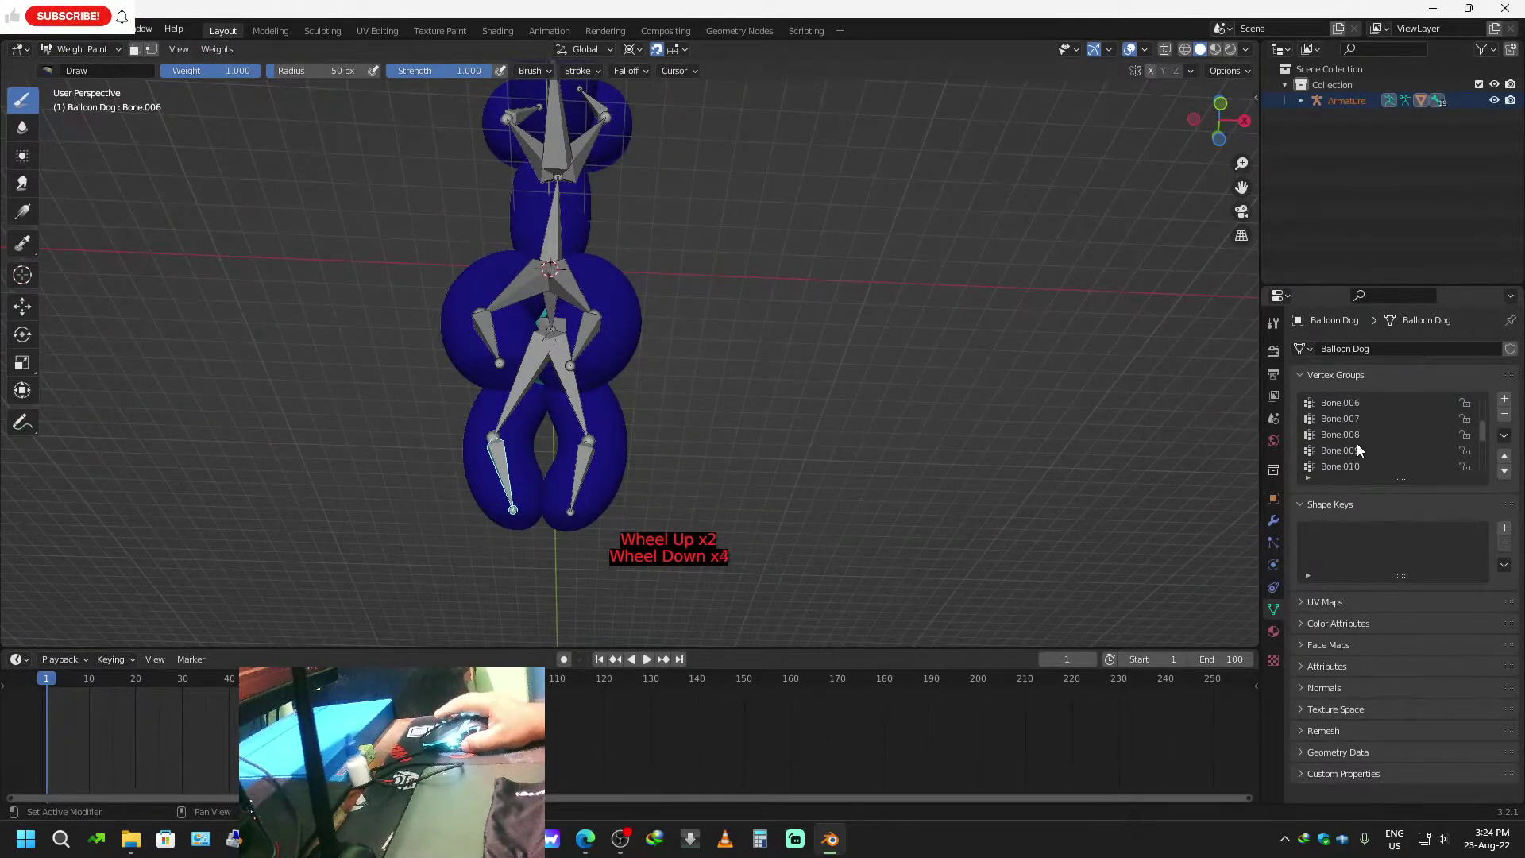
scroll(1357, 445, down, 1)
scroll(1358, 448, up, 1)
scroll(1358, 451, down, 2)
scroll(1358, 453, up, 1)
scroll(1357, 456, down, 3)
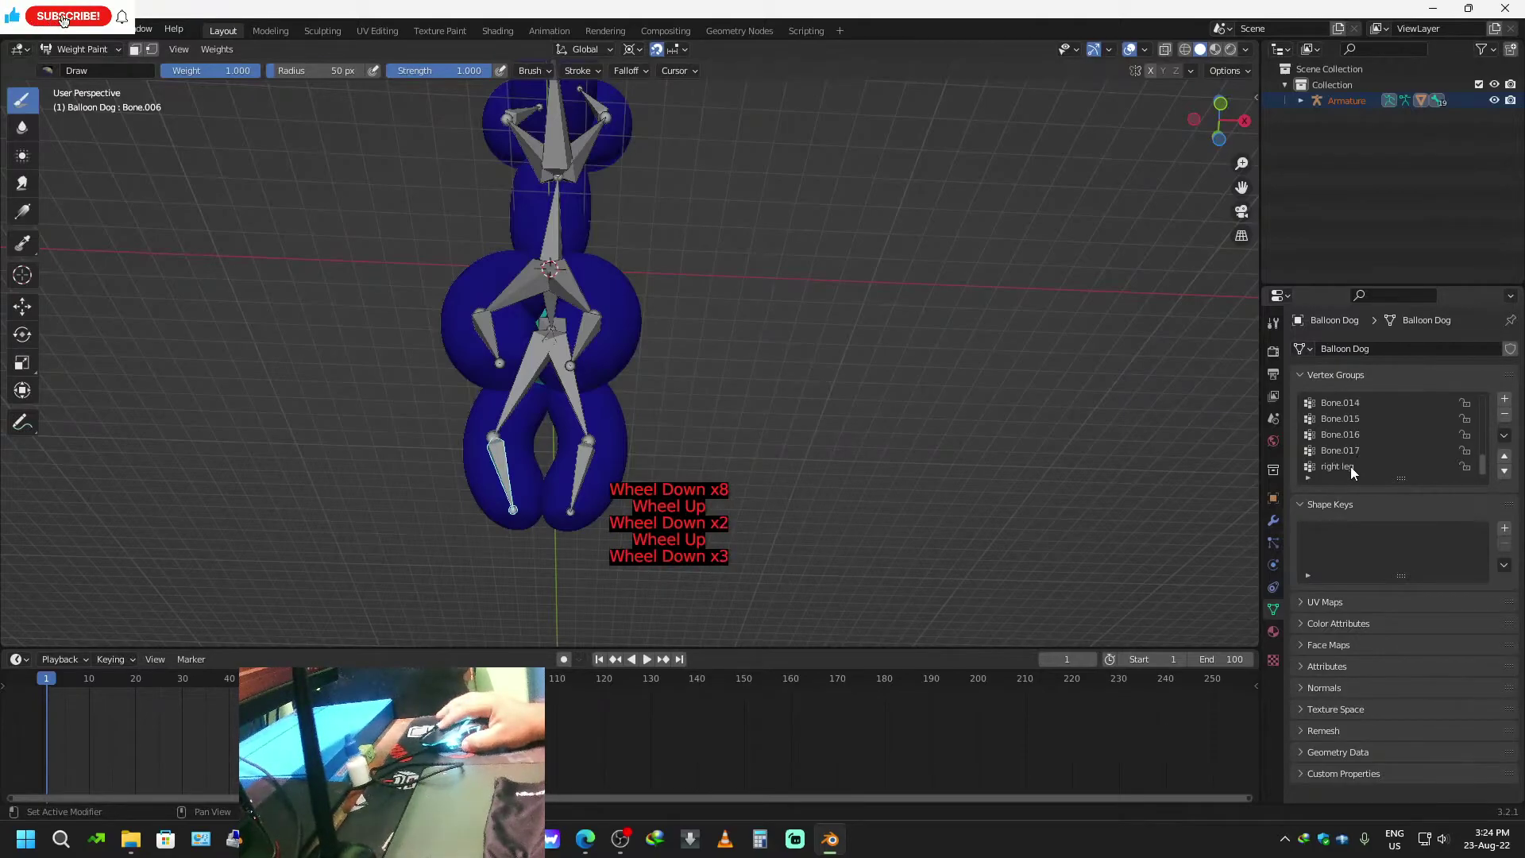
click(1347, 466)
click(1339, 466)
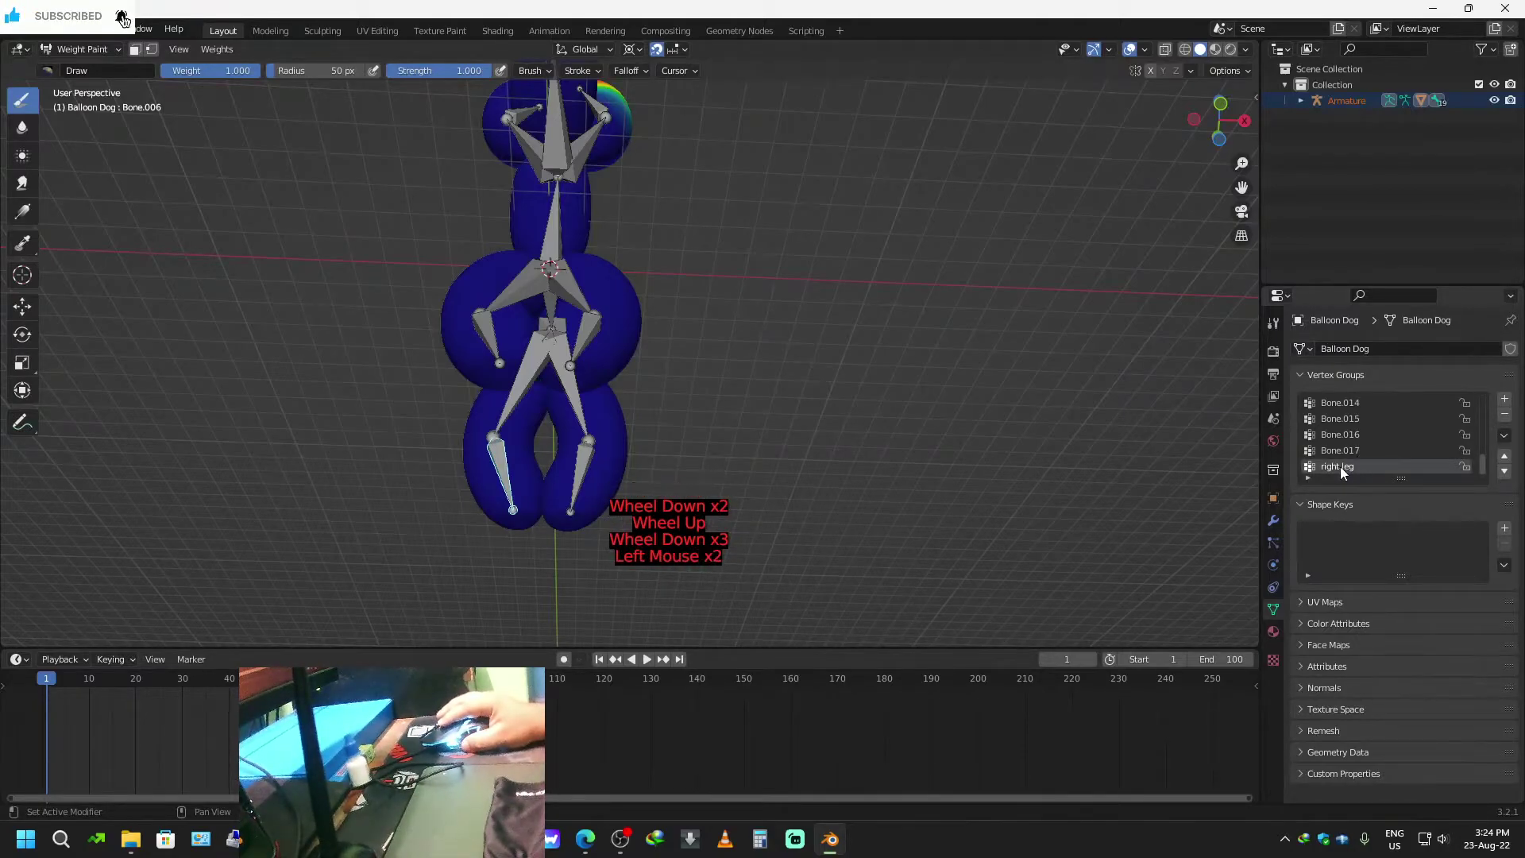
middle_drag(660, 347, 616, 433)
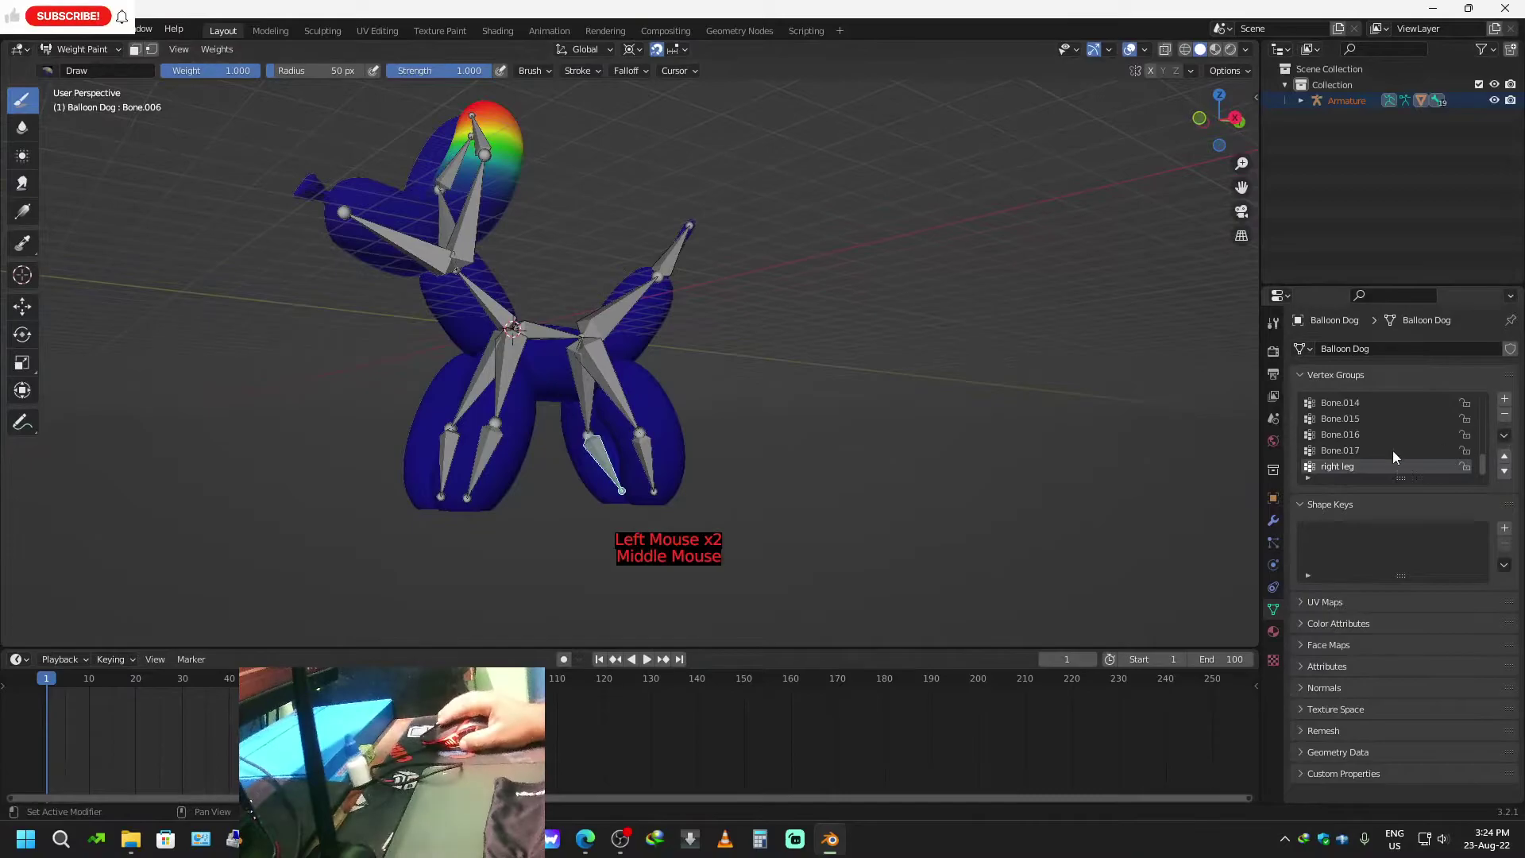
click(1361, 450)
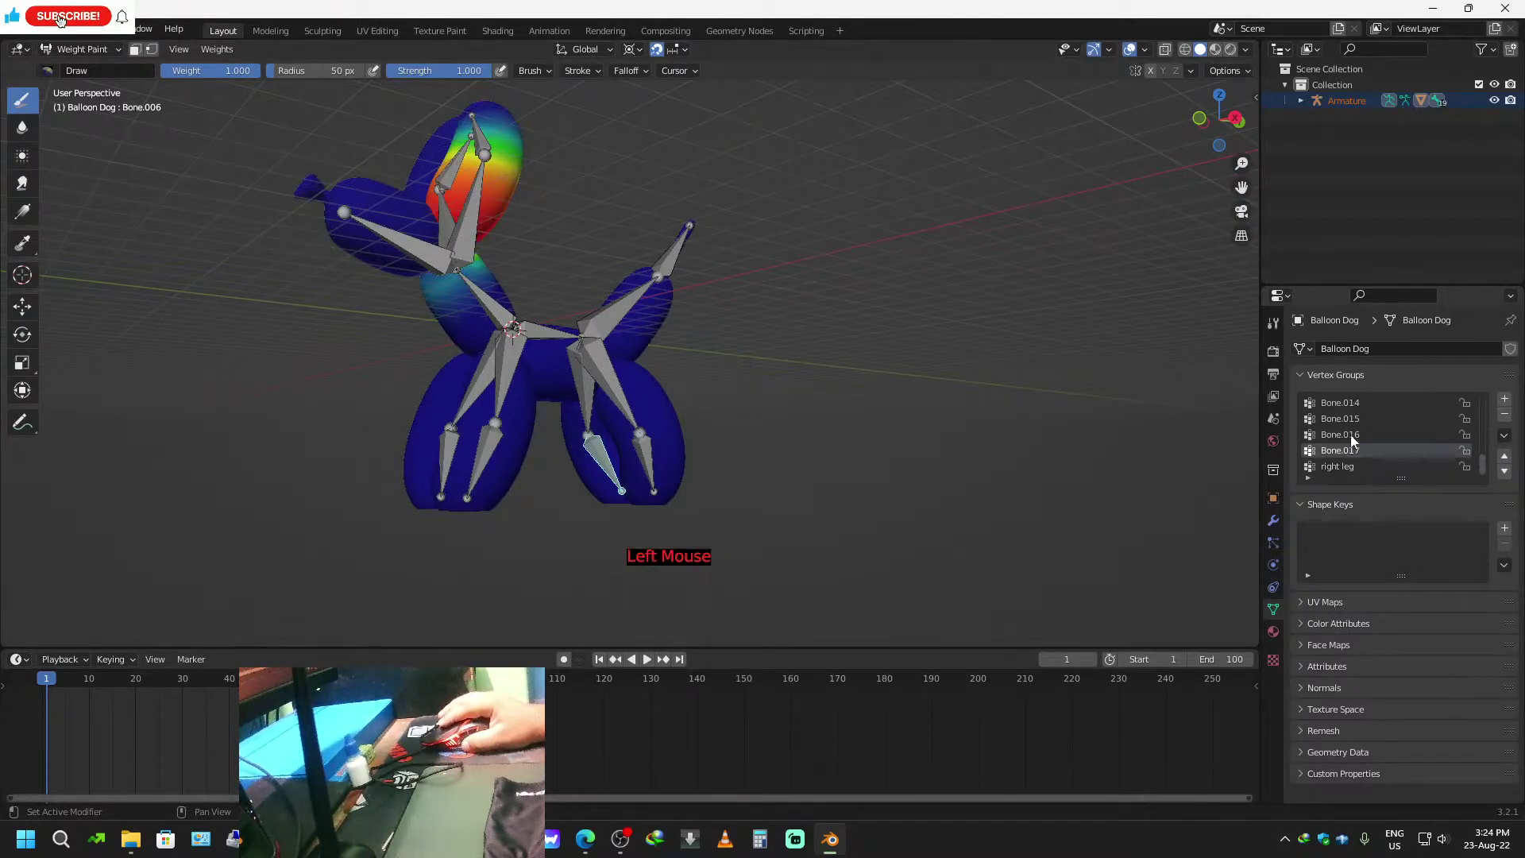
click(1347, 433)
click(1357, 418)
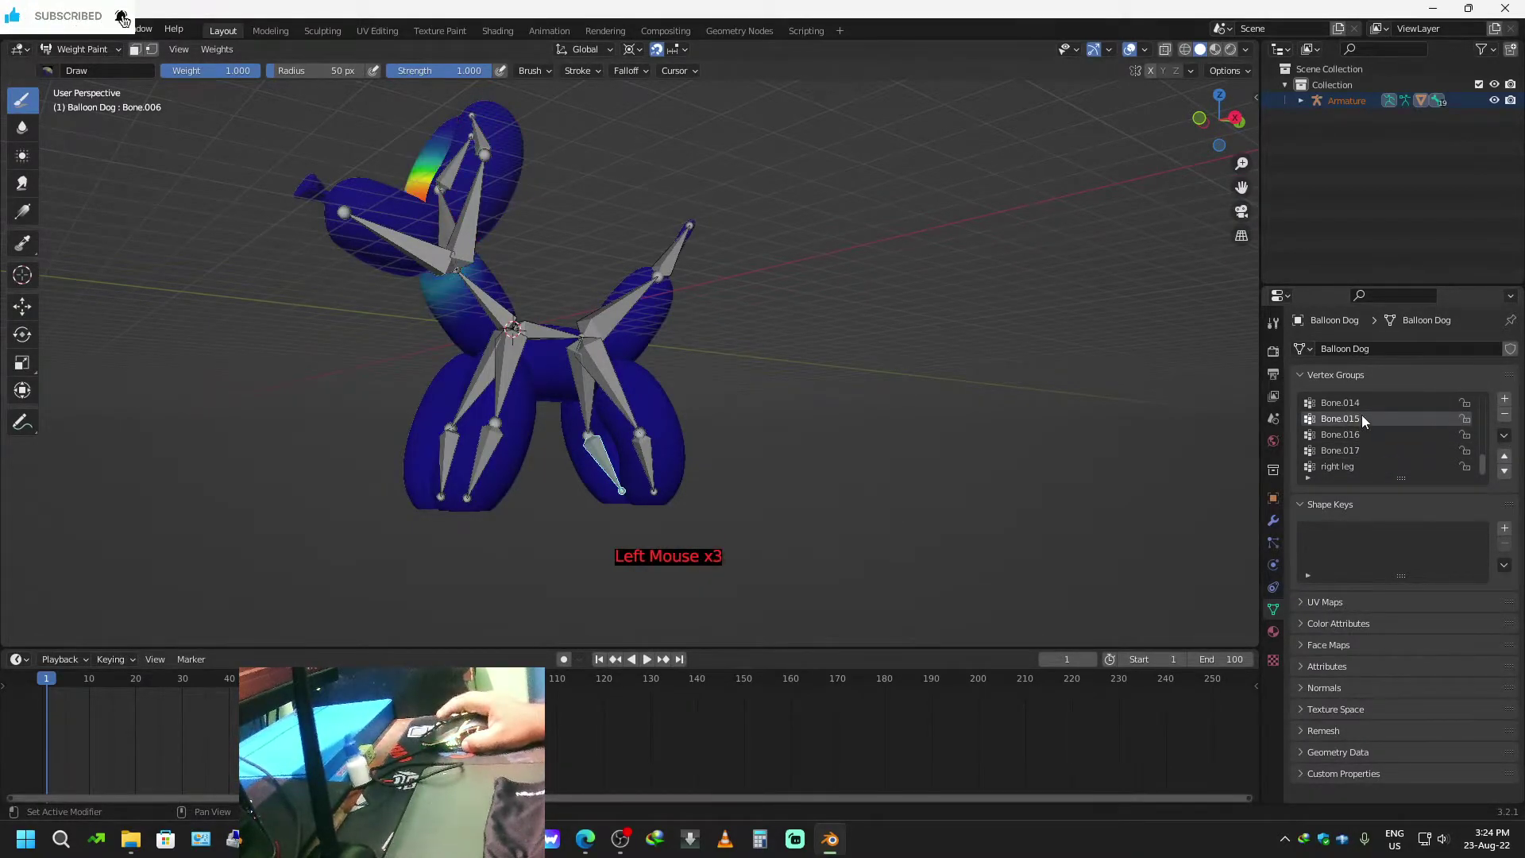
scroll(1366, 425, up, 2)
click(1352, 434)
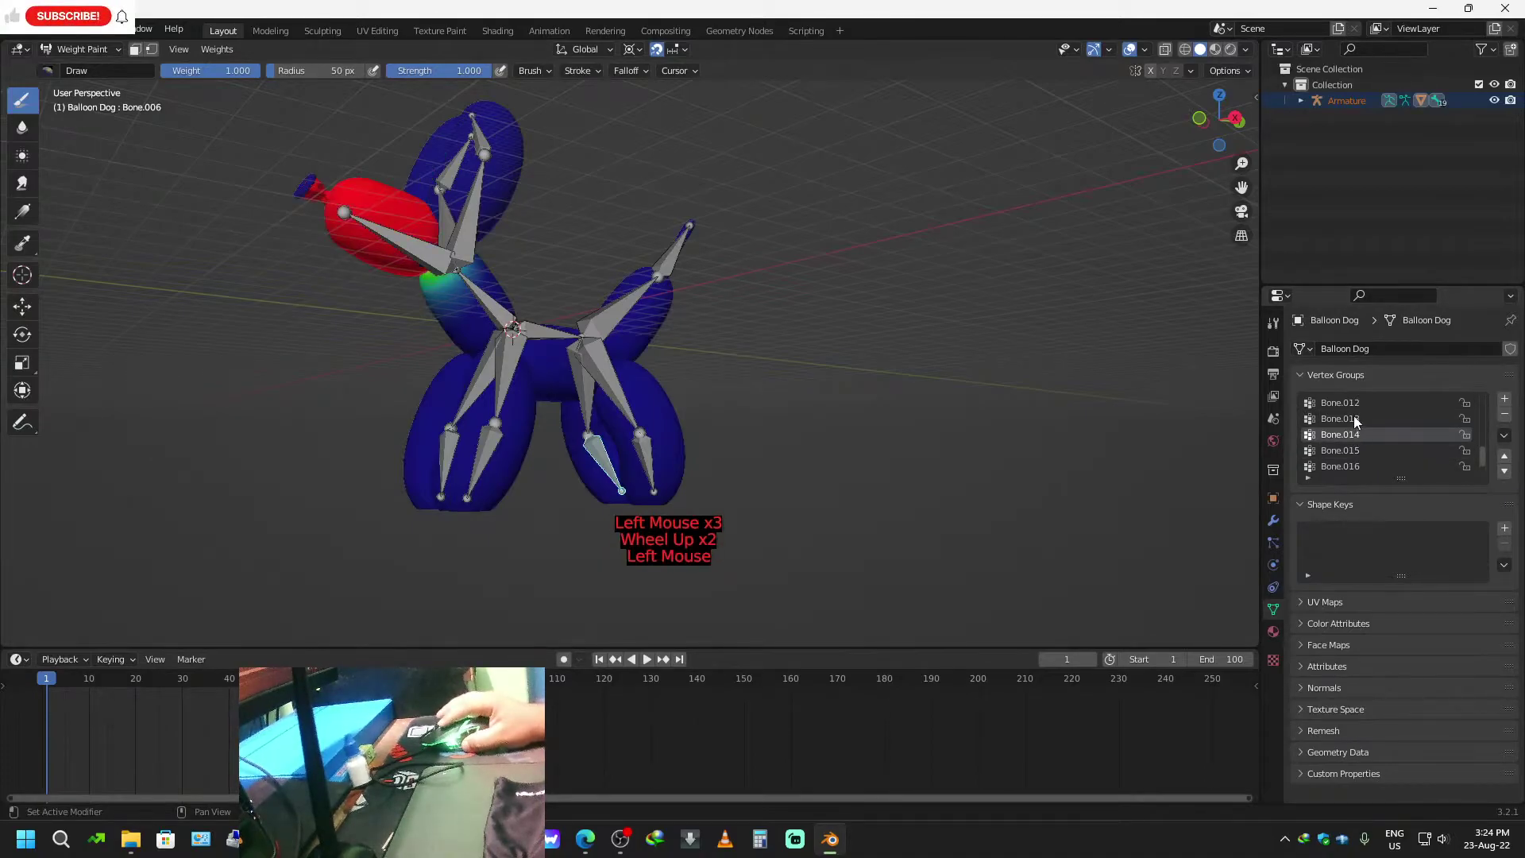
click(1354, 415)
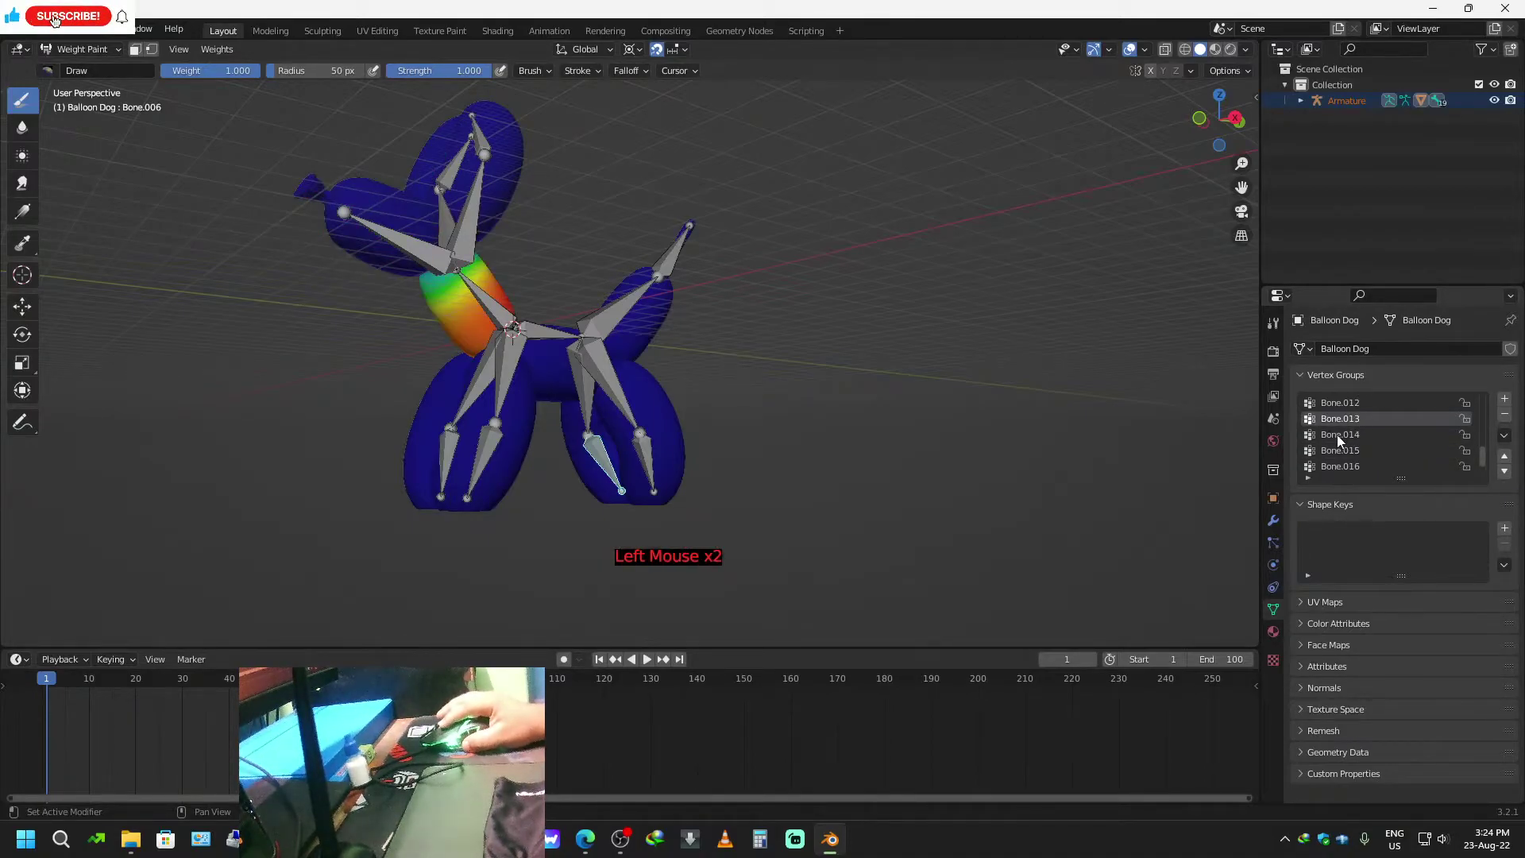
Make Bone.014 the active vertex group and paint full weight over the balloon knot at the dog's nose.
click(1337, 436)
drag(305, 185, 317, 172)
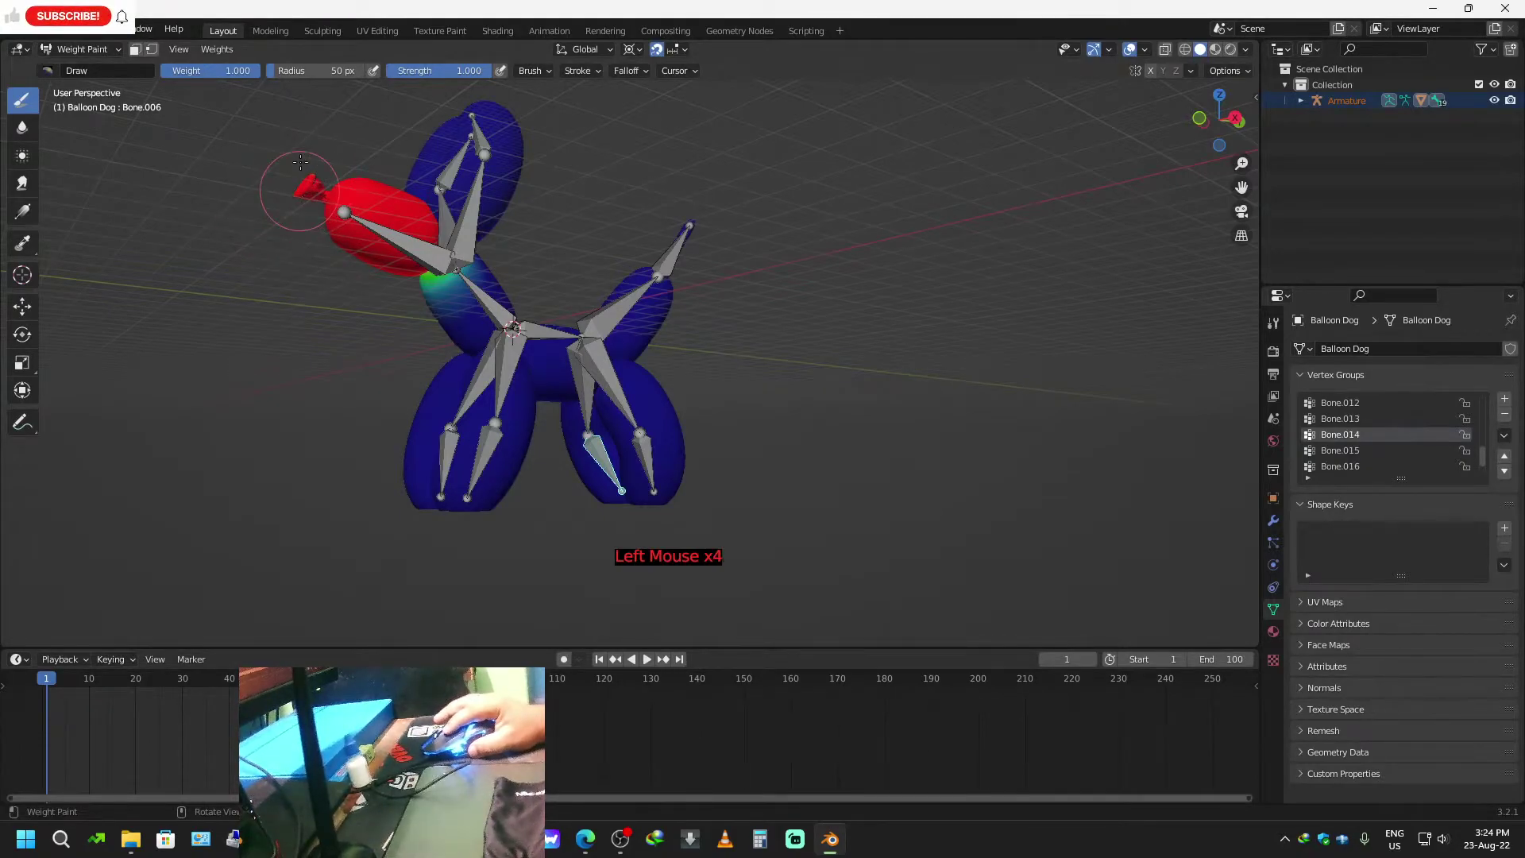
middle_drag(211, 340, 248, 378)
click(327, 230)
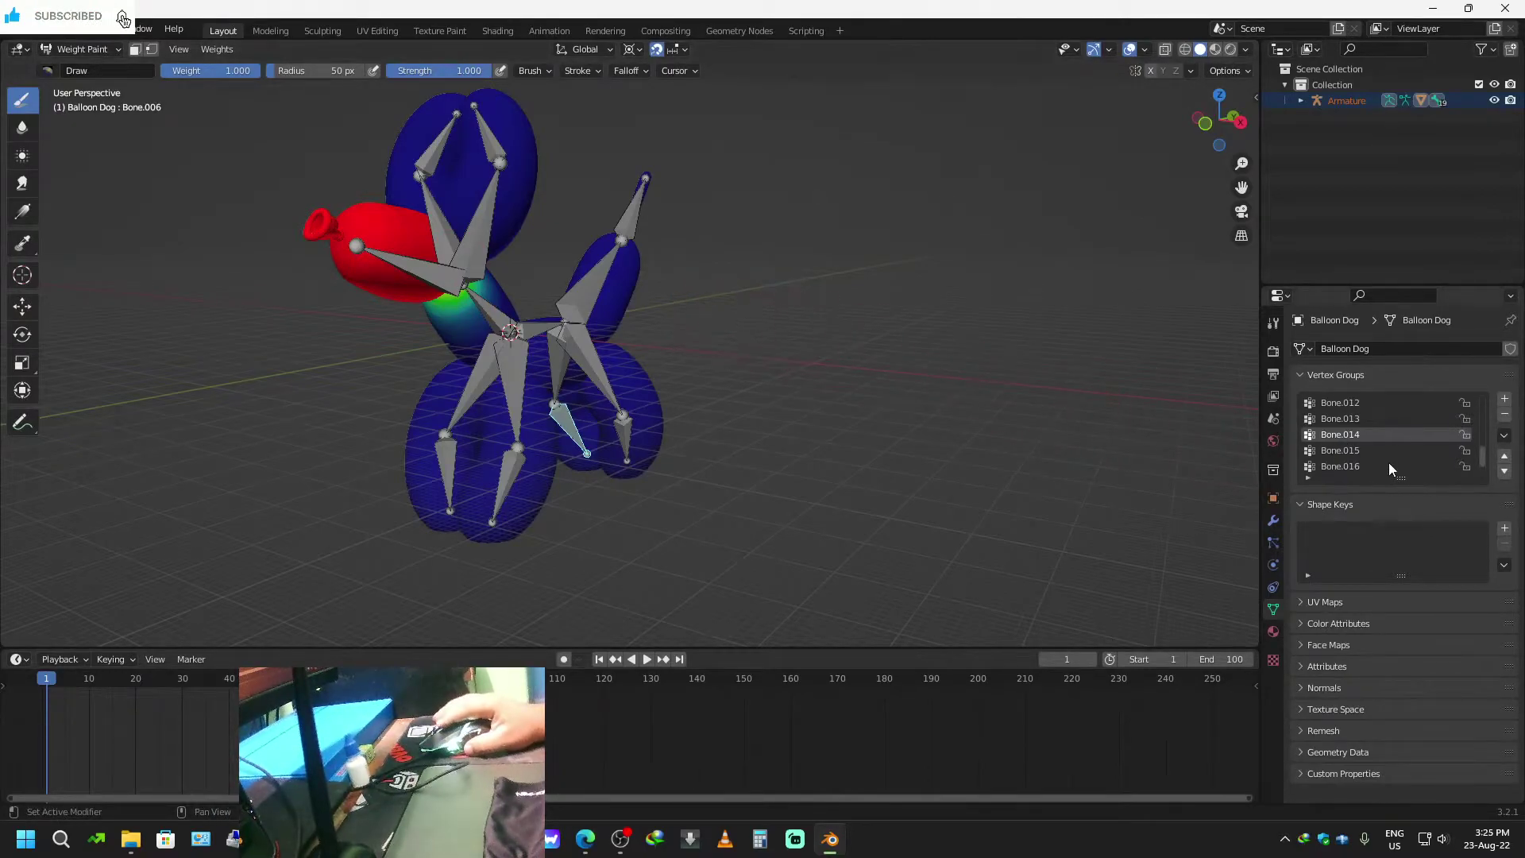
Go through the vertex groups back to Bone.010 and paint full weight on the bottom tip of the -X front leg.
click(1342, 421)
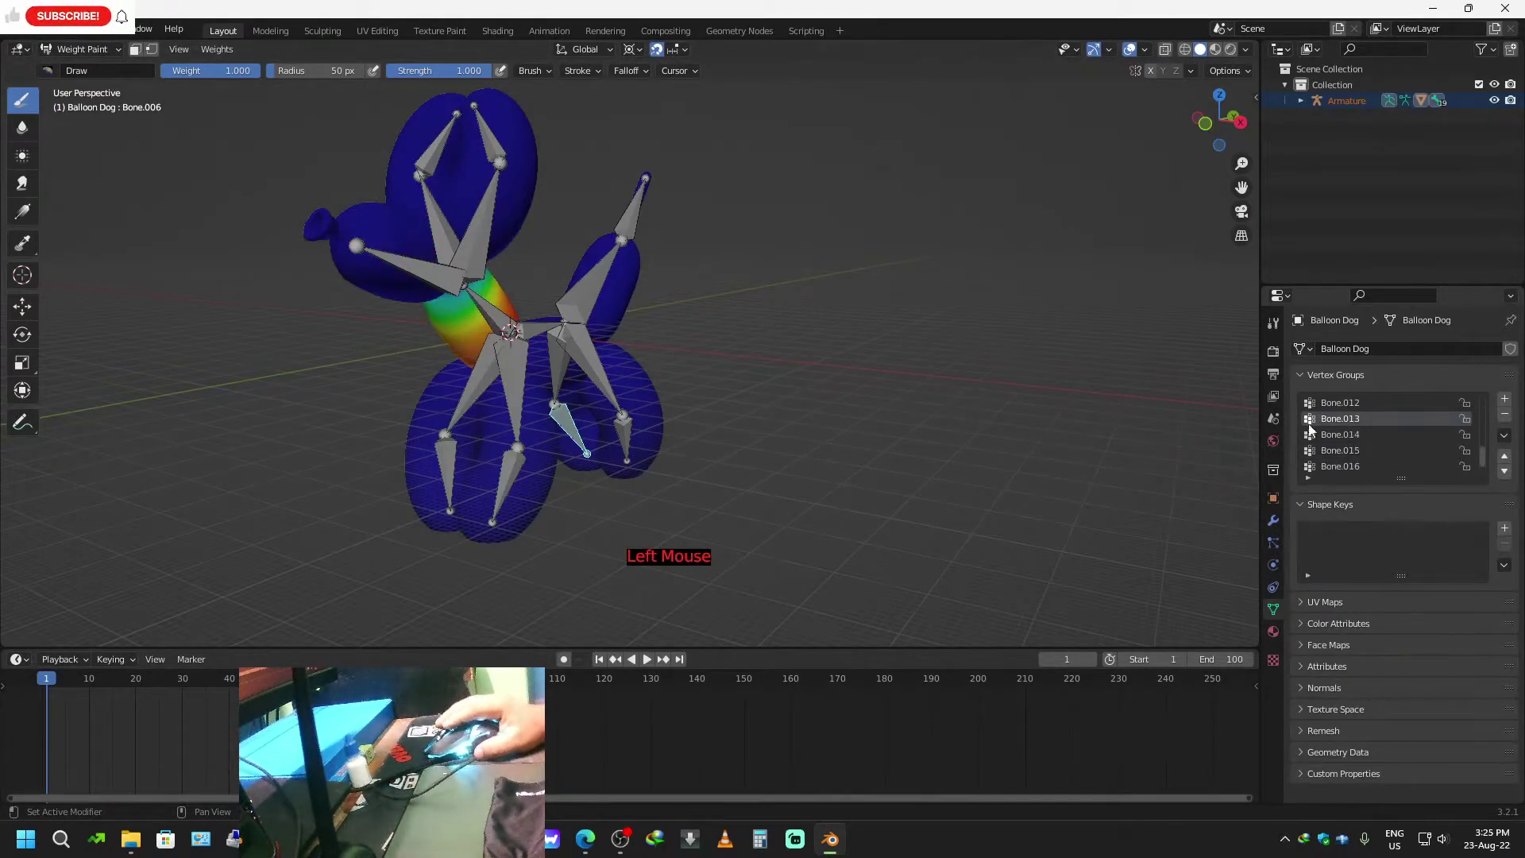
click(1350, 403)
scroll(1368, 437, up, 2)
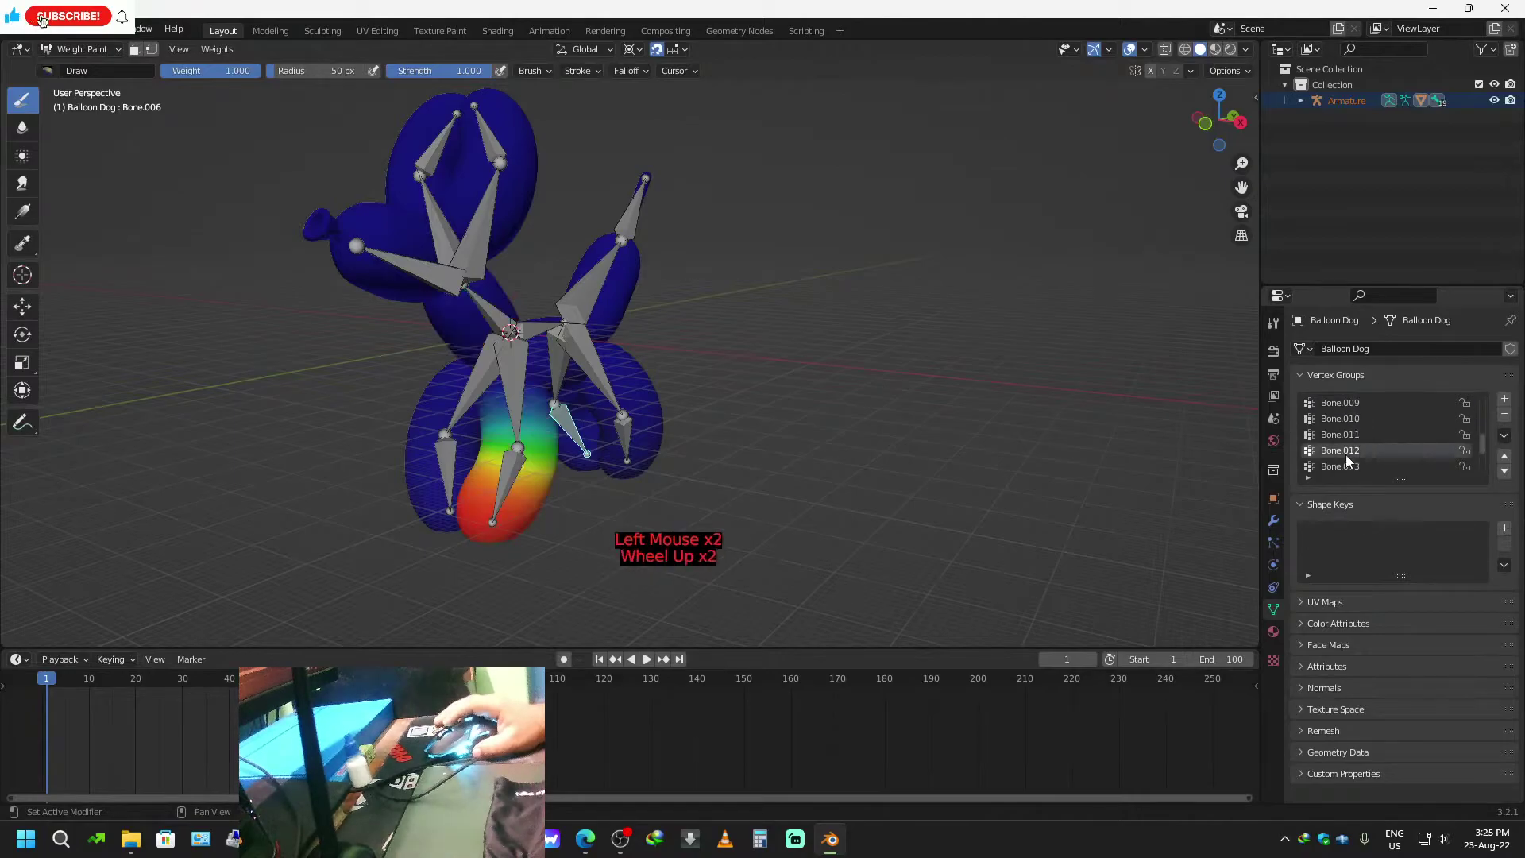
middle_drag(878, 536, 868, 411)
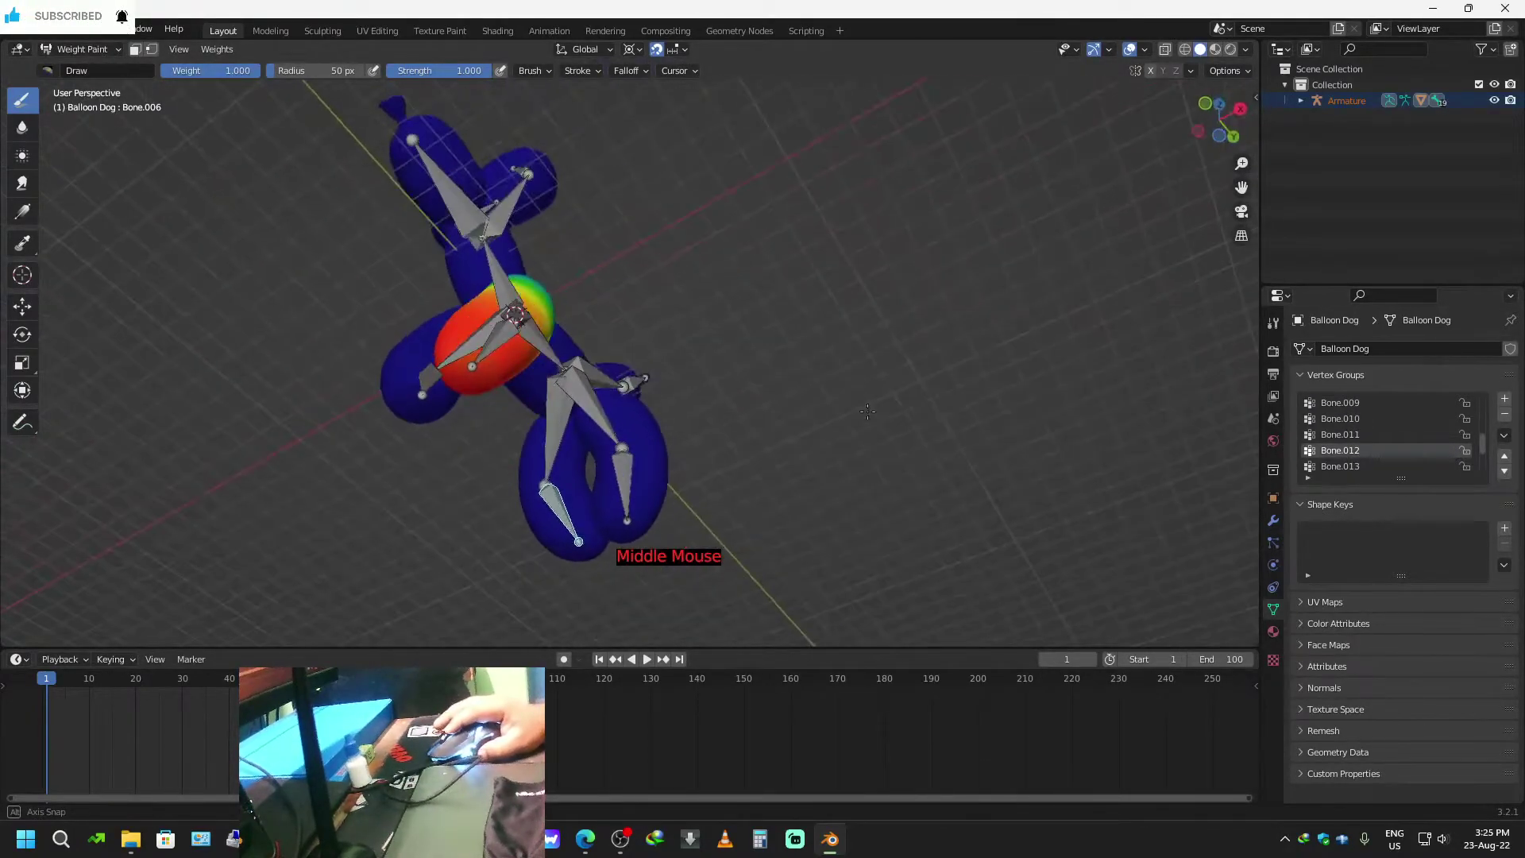
click(1334, 436)
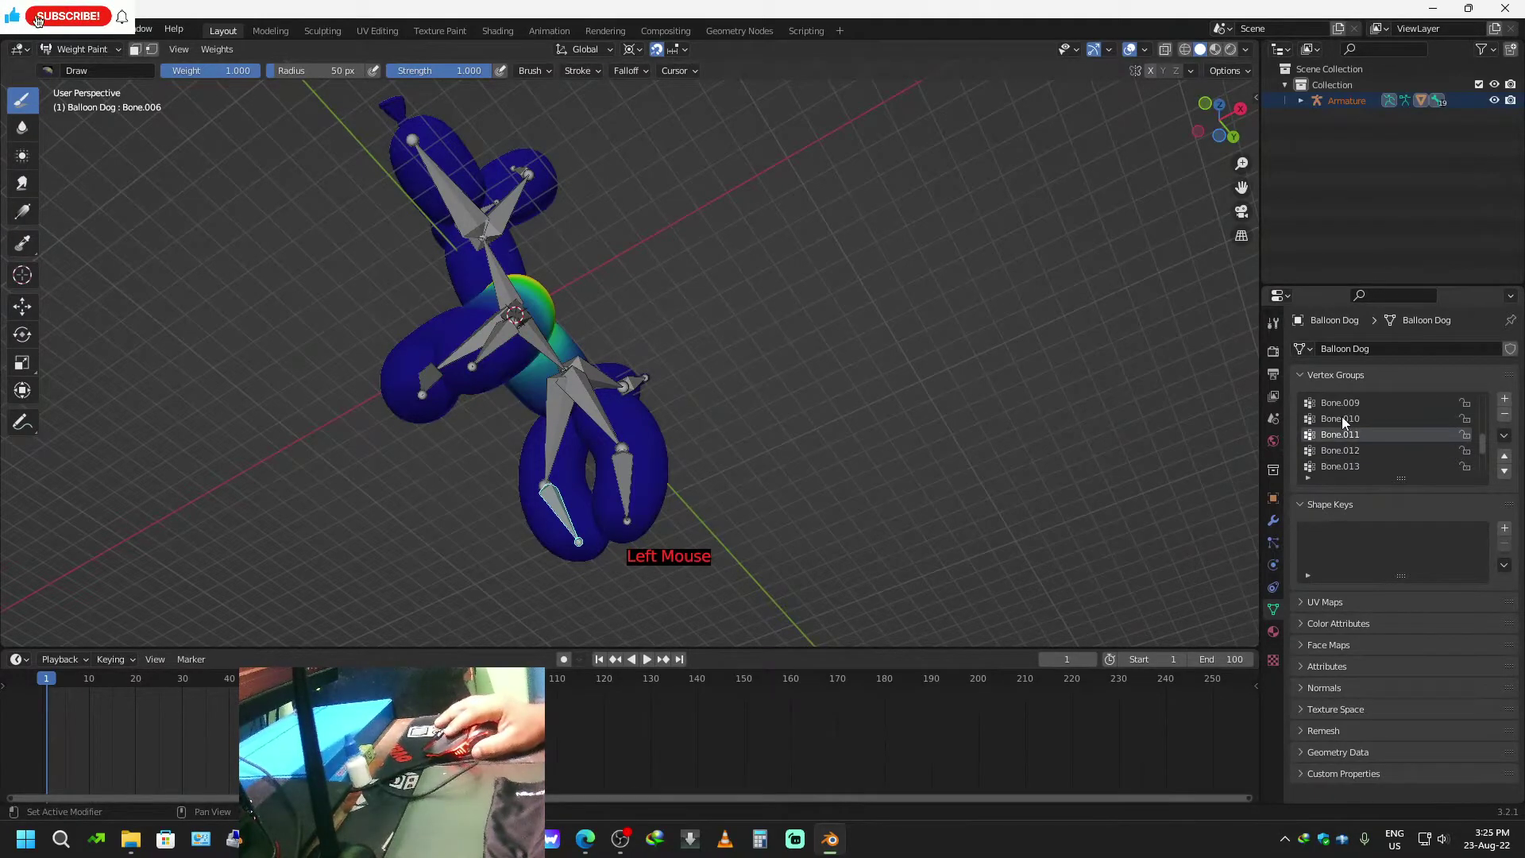
click(1342, 418)
middle_drag(633, 462, 665, 469)
mouse_move(417, 374)
mouse_down()
mouse_move(427, 366)
mouse_move(420, 385)
mouse_move(406, 371)
mouse_up()
middle_drag(708, 457, 741, 462)
Try to paint full weight on the bottom tip of the -X hind leg in vertex group Bone.006.
click(1355, 405)
scroll(1365, 466, up, 4)
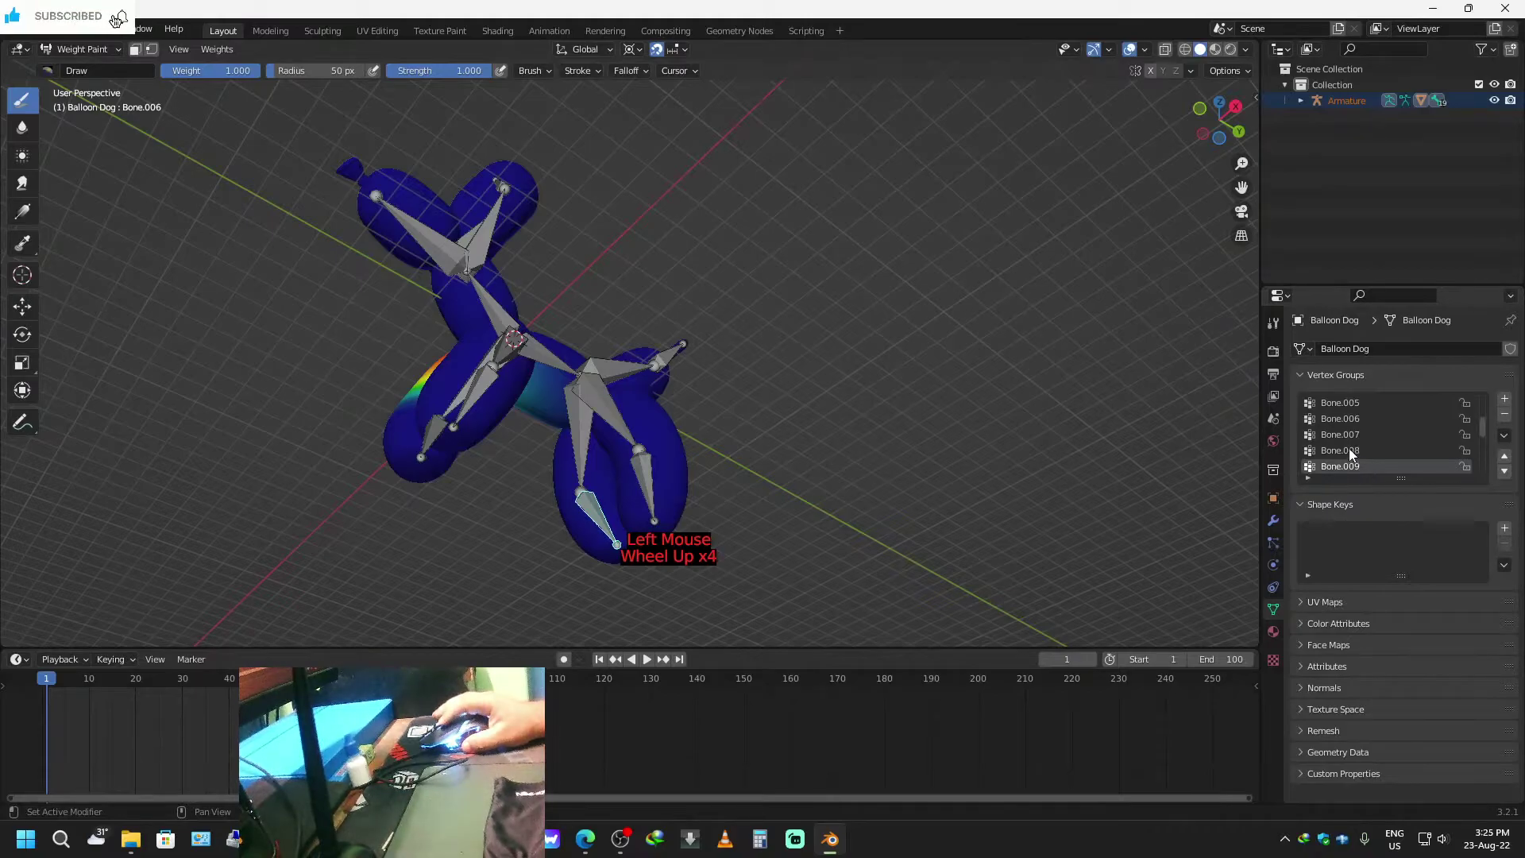
middle_drag(1236, 455, 512, 428)
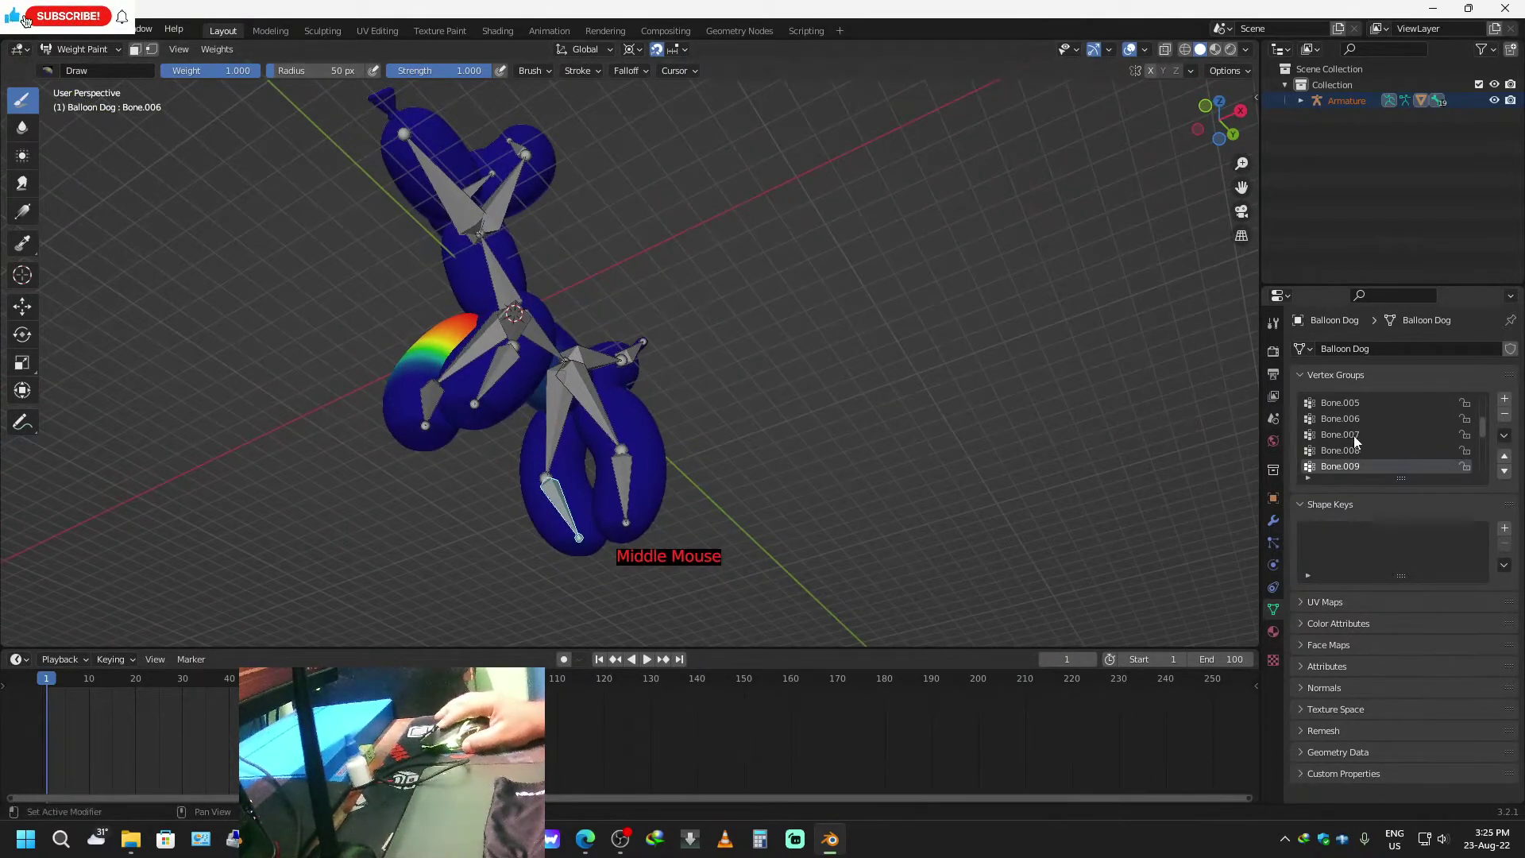
click(1337, 447)
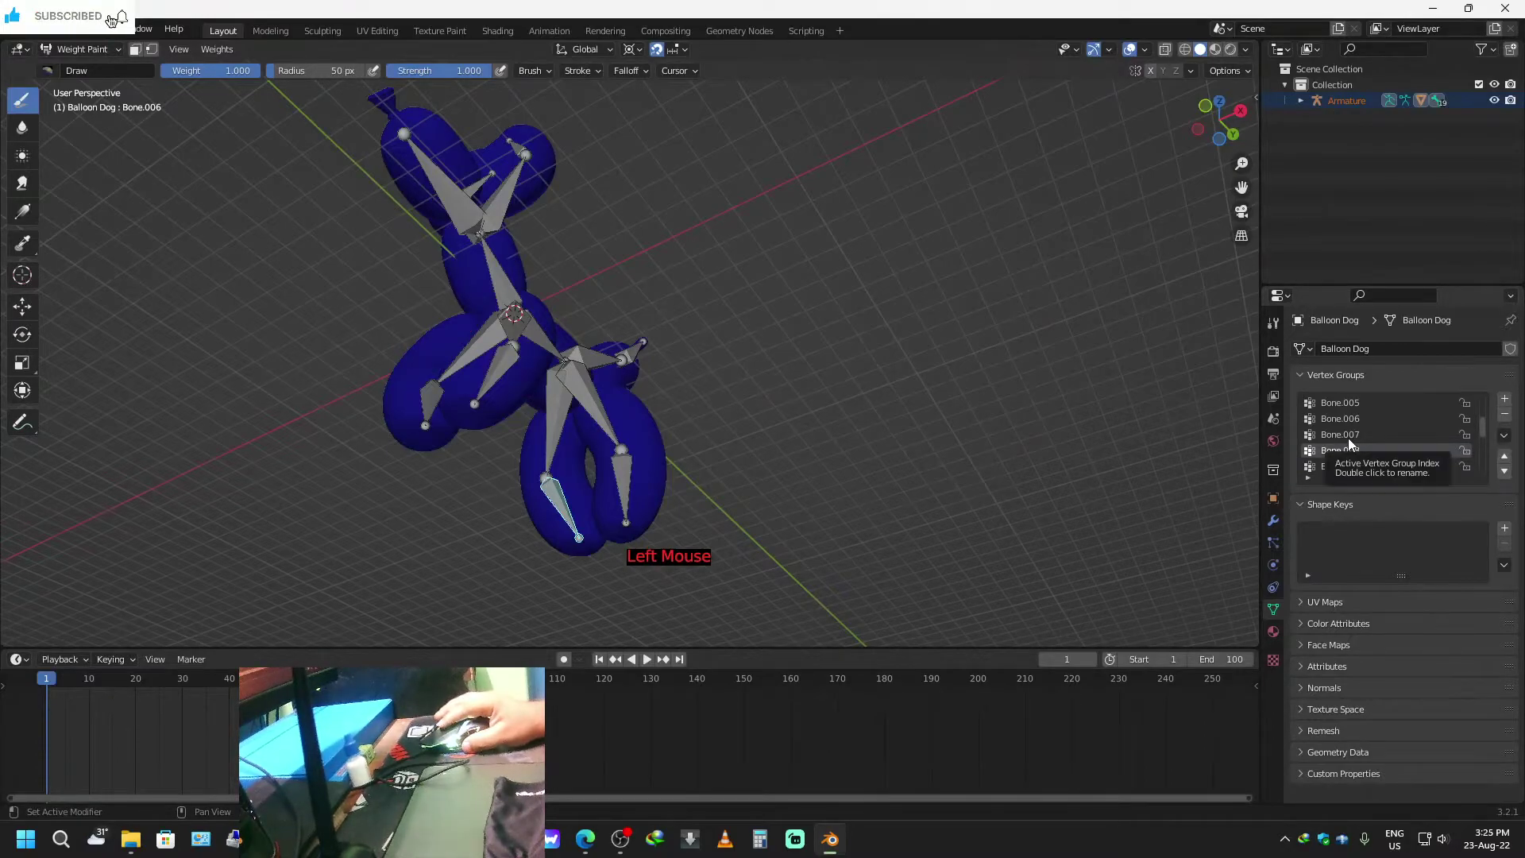
middle_drag(766, 545, 837, 458)
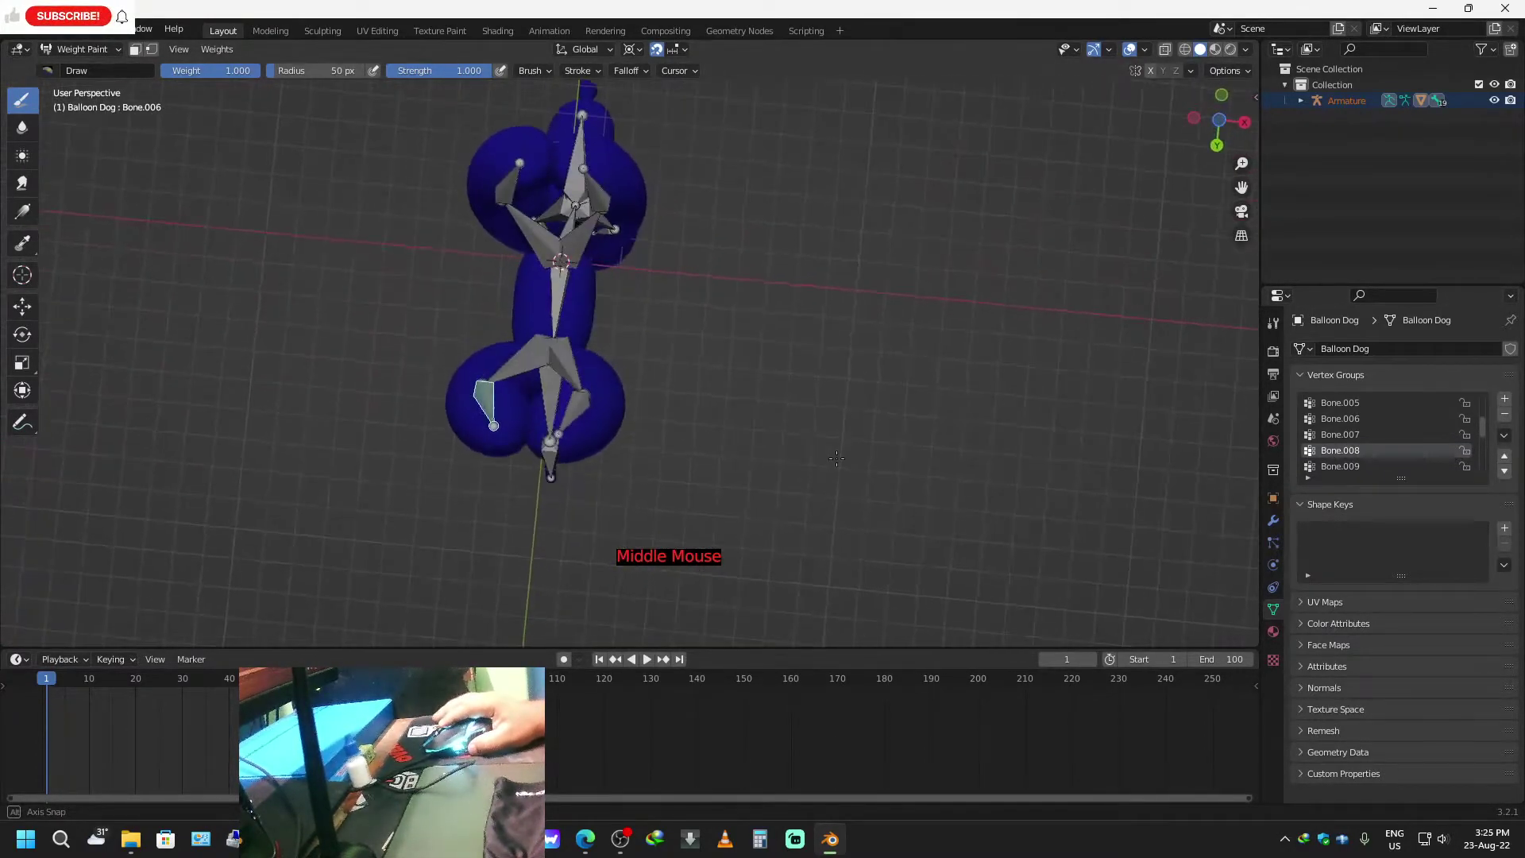
click(1352, 432)
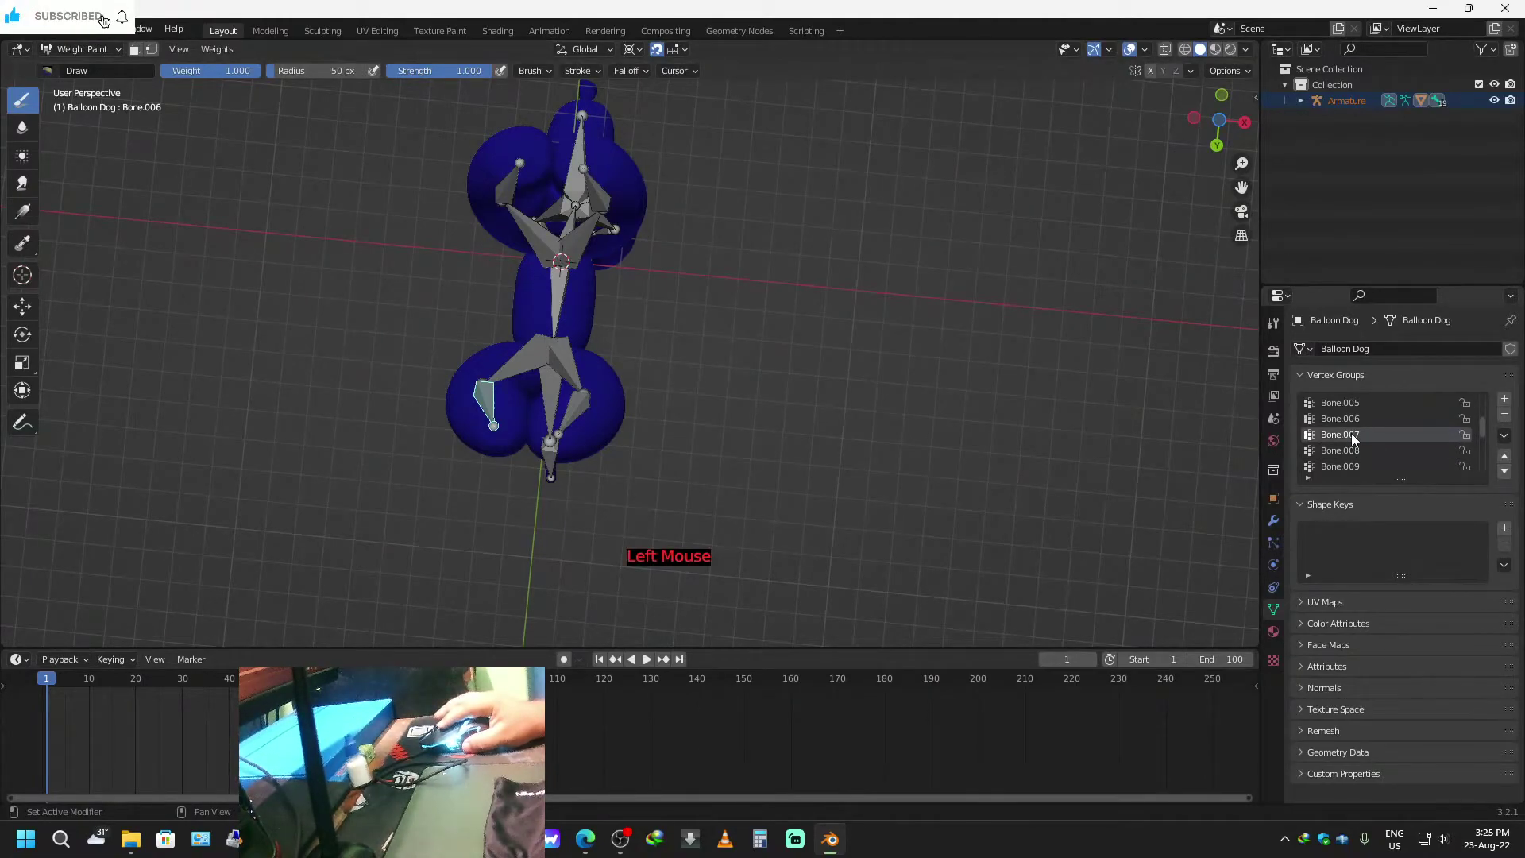
click(1355, 415)
mouse_move(715, 341)
middle_down()
mouse_move(691, 429)
mouse_move(709, 391)
mouse_move(843, 337)
mouse_move(767, 254)
middle_up()
drag(767, 254, 787, 242)
middle_drag(758, 252, 802, 397)
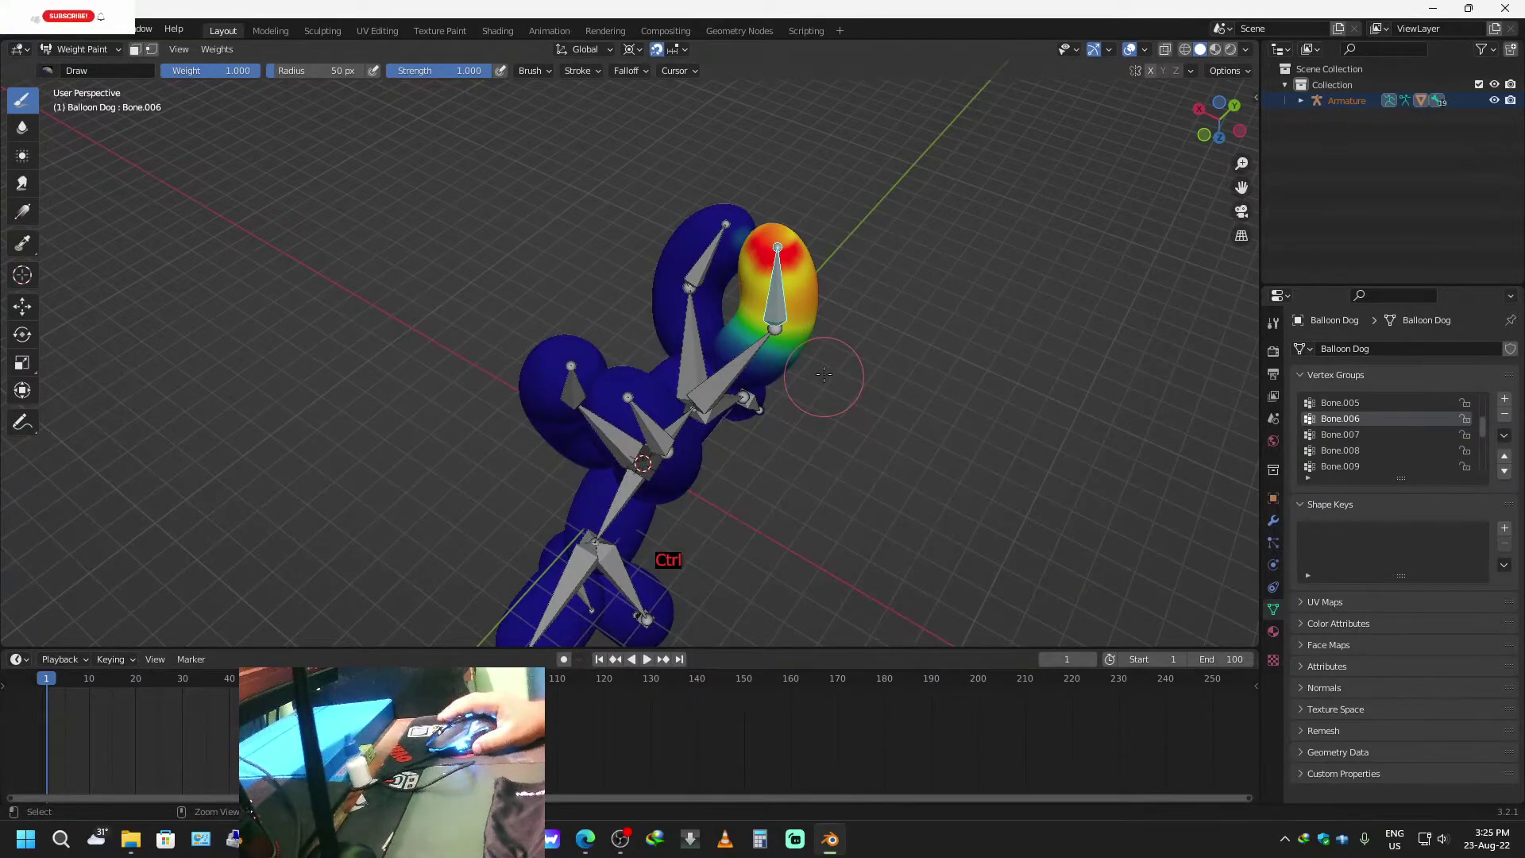
key(ctrl+z)
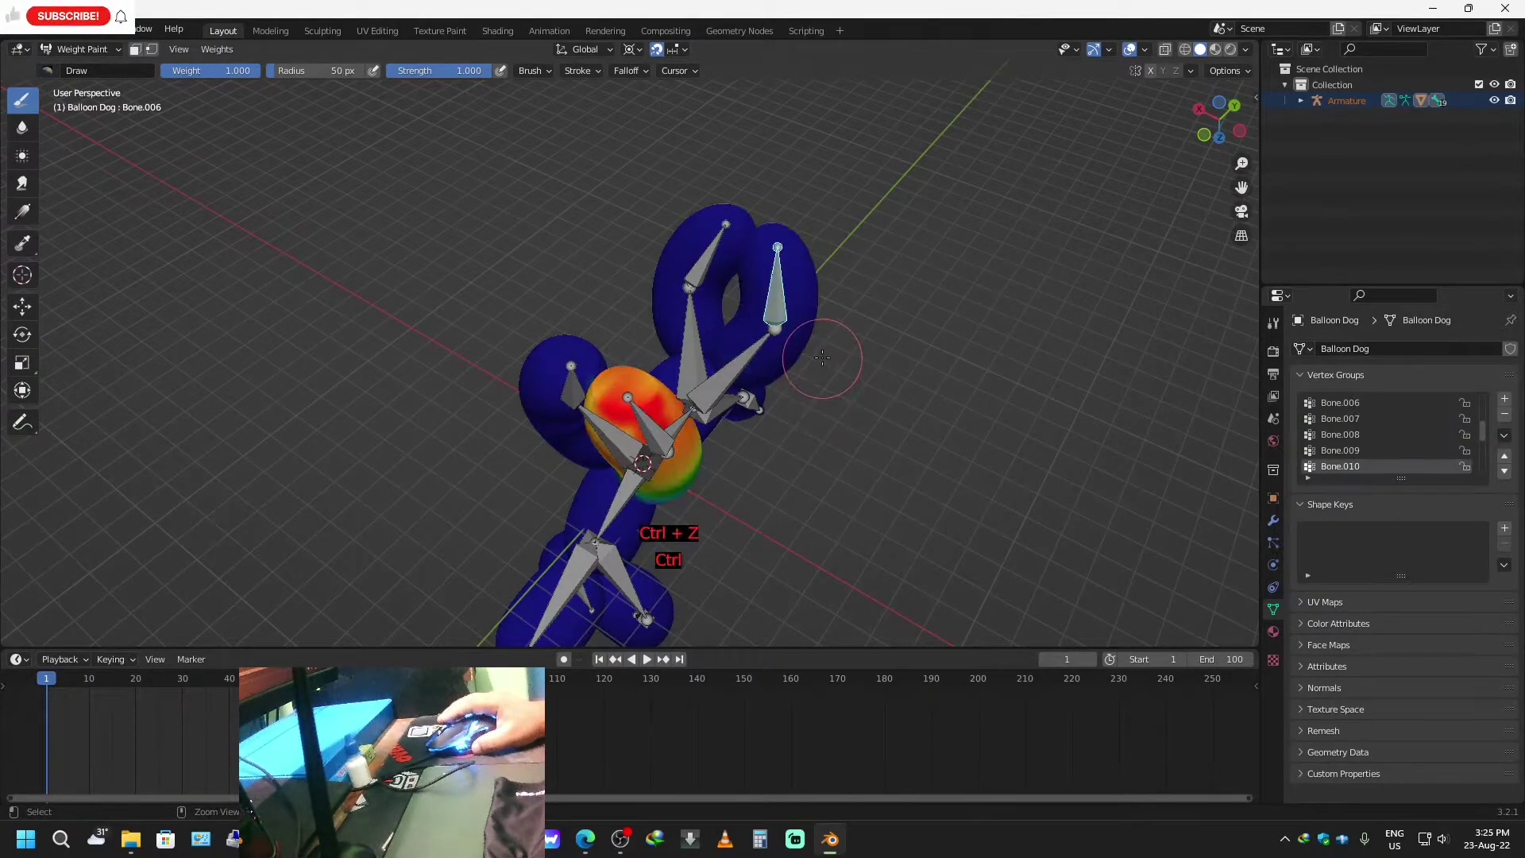
Make Bone.006 the active vertex group and paint full weight around the bottom tip of the -X hind leg.
click(1350, 451)
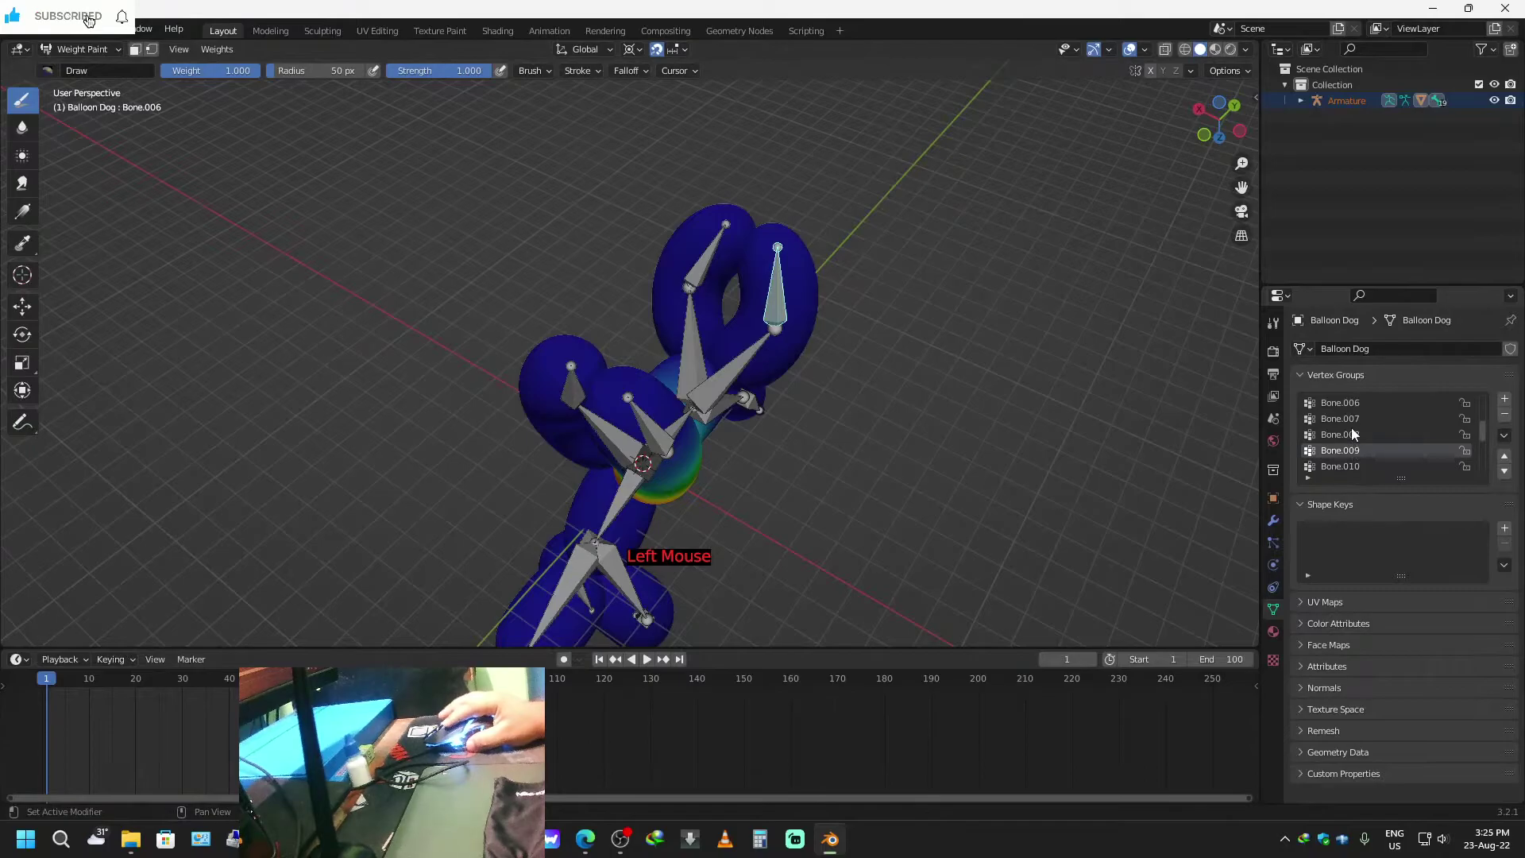
click(1351, 429)
click(1351, 417)
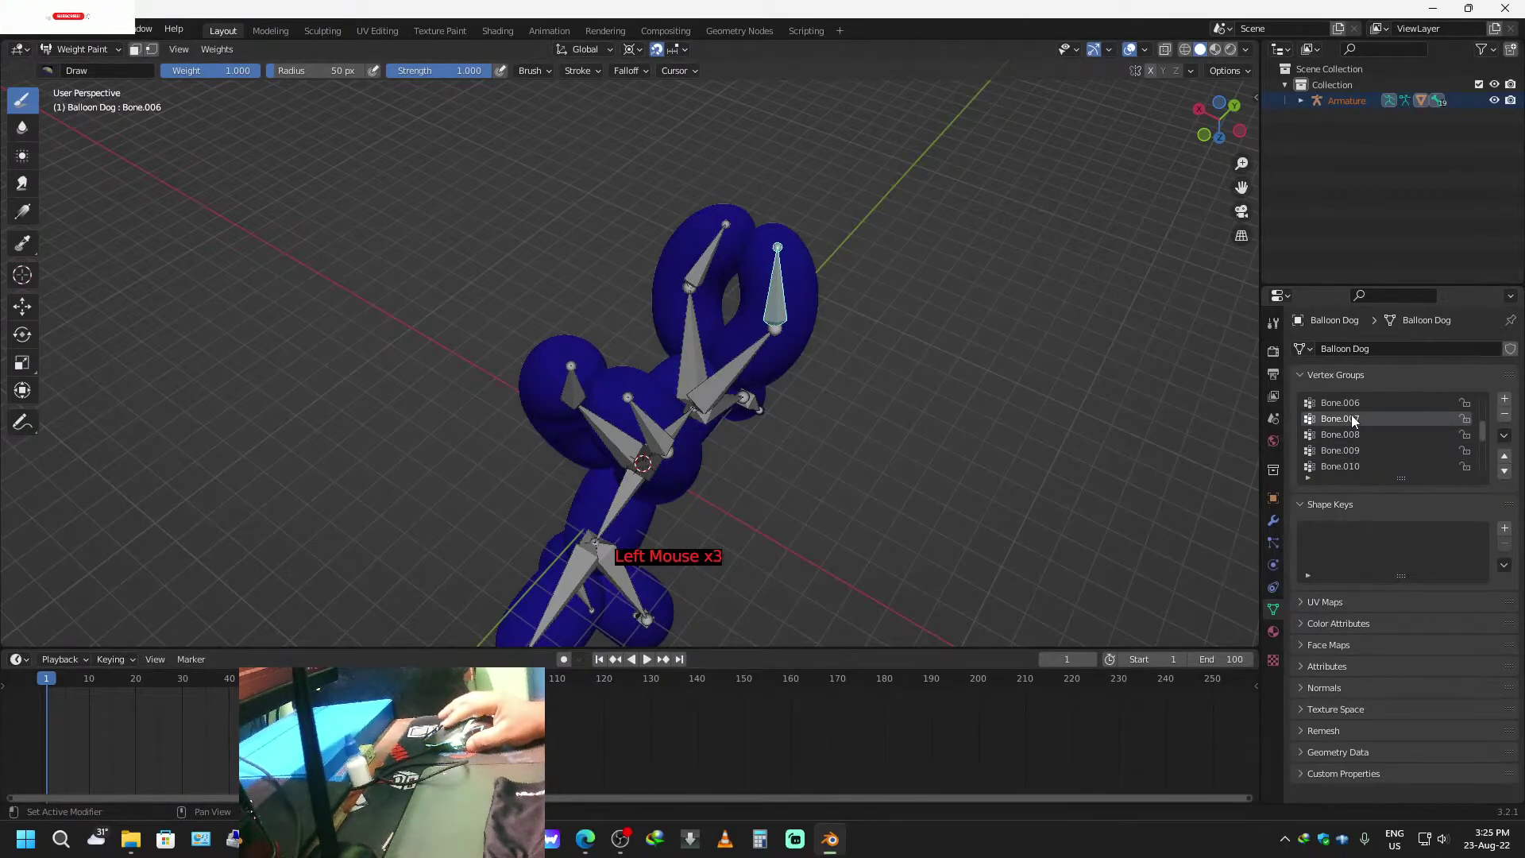
click(1347, 404)
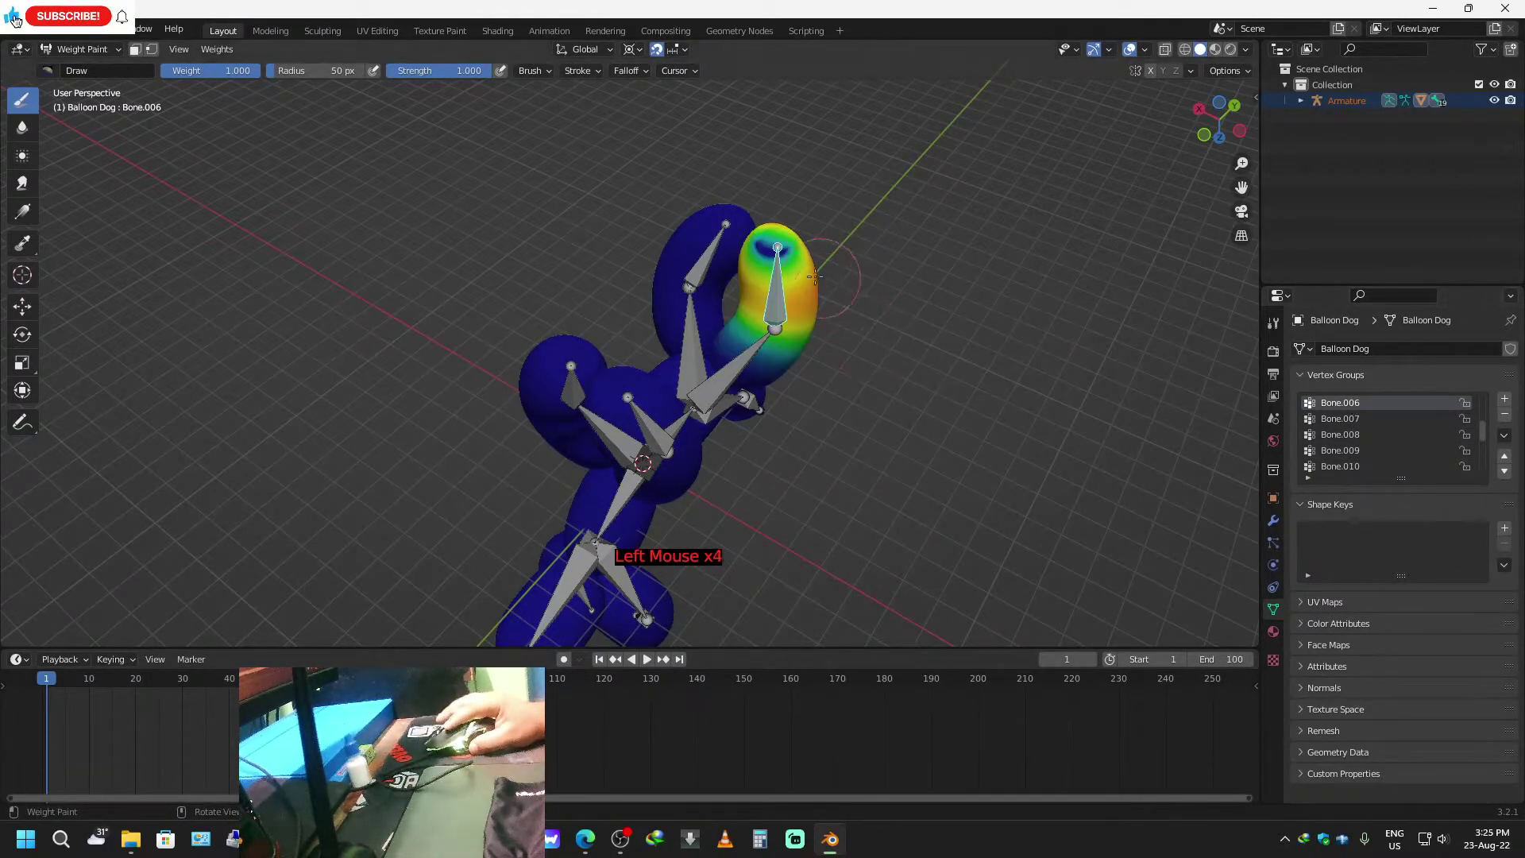
click(783, 253)
middle_drag(782, 252, 881, 270)
click(738, 191)
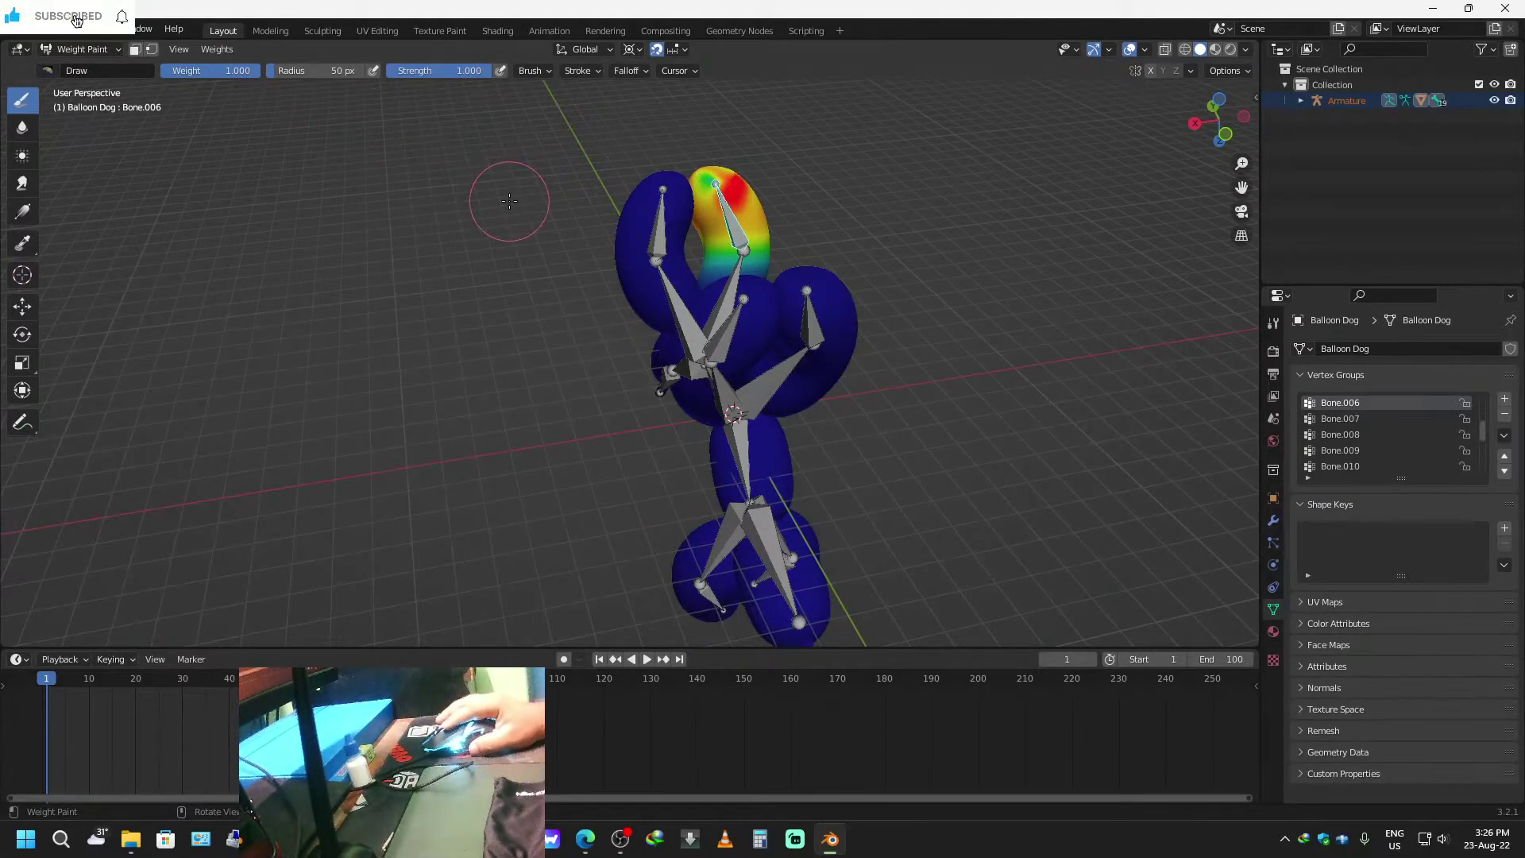
Reduce the brush radius to 24 px and paint full weight over the low spot at the -X hind leg's bottom tip.
key(f)
click(479, 204)
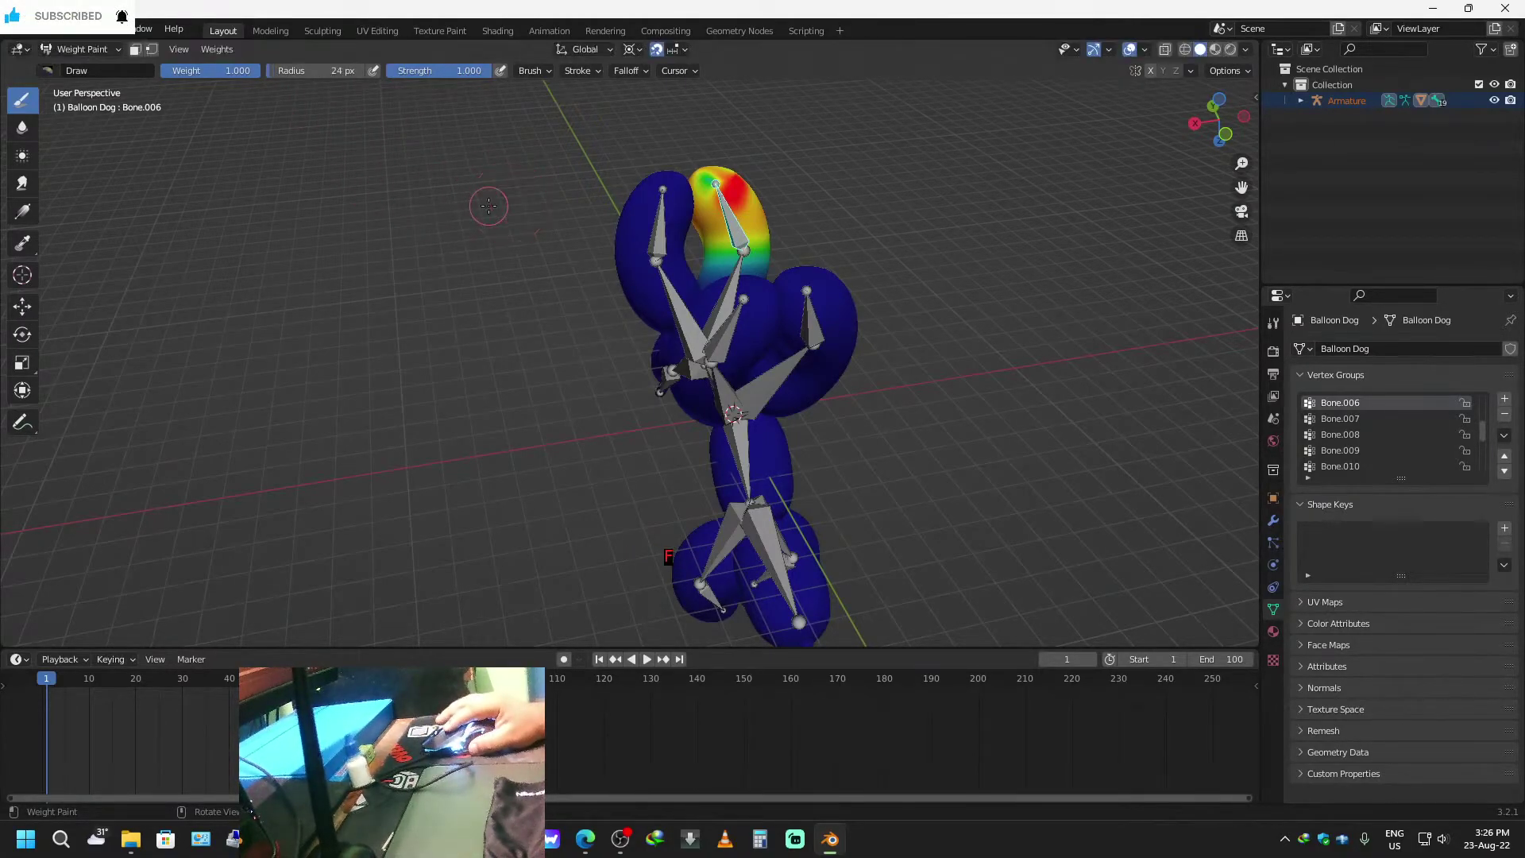
click(715, 184)
click(709, 183)
Reduce the brush radius to 15 px and fill in full weight along the inner side of the hind leg's tip.
key(f)
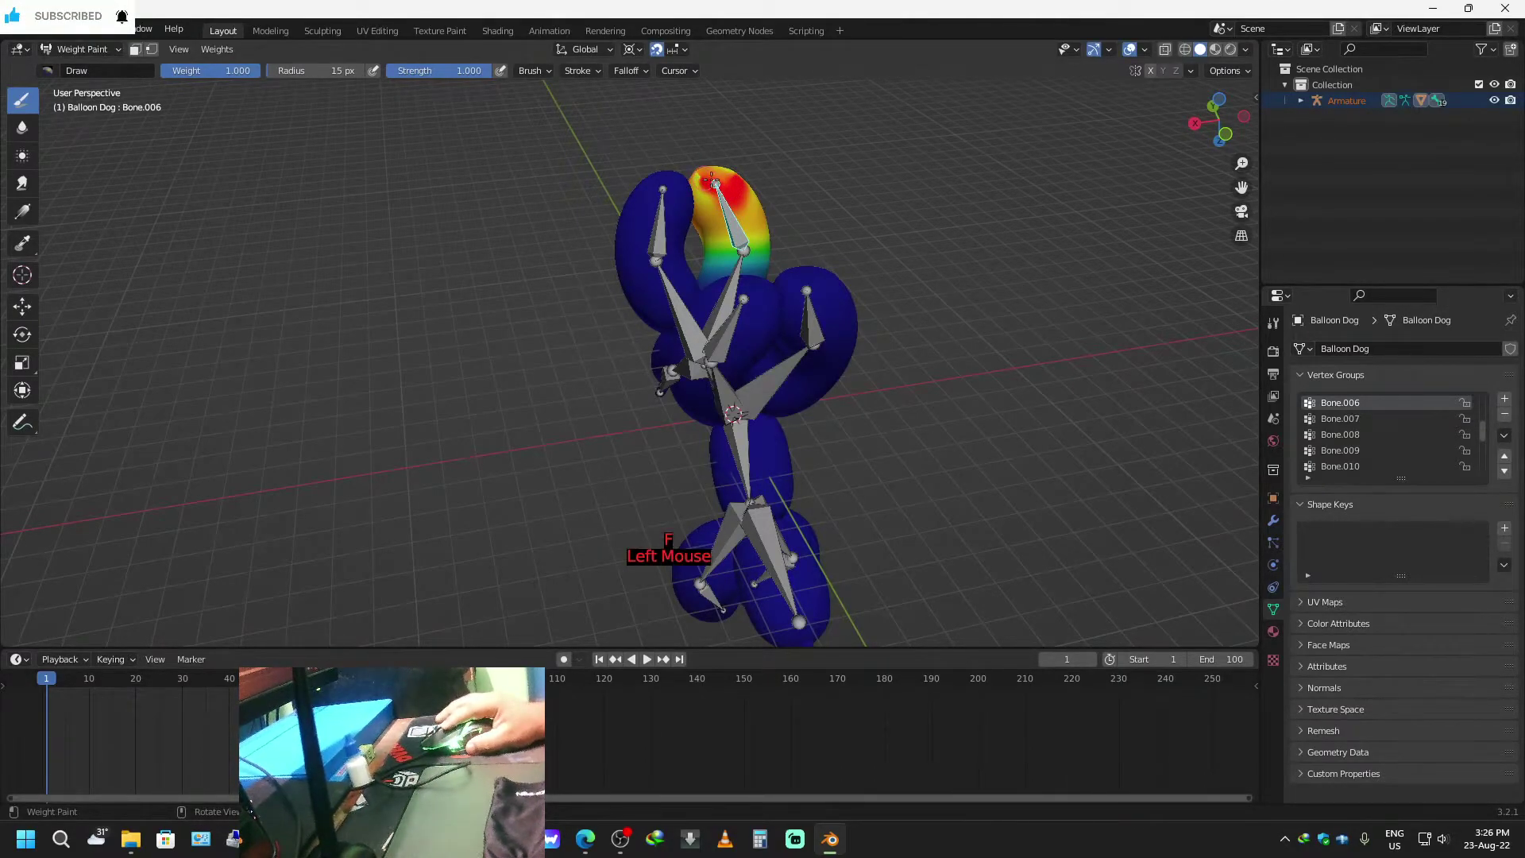
scroll(779, 159, up, 2)
shift+middle_drag(829, 143, 787, 373)
scroll(692, 405, up, 4)
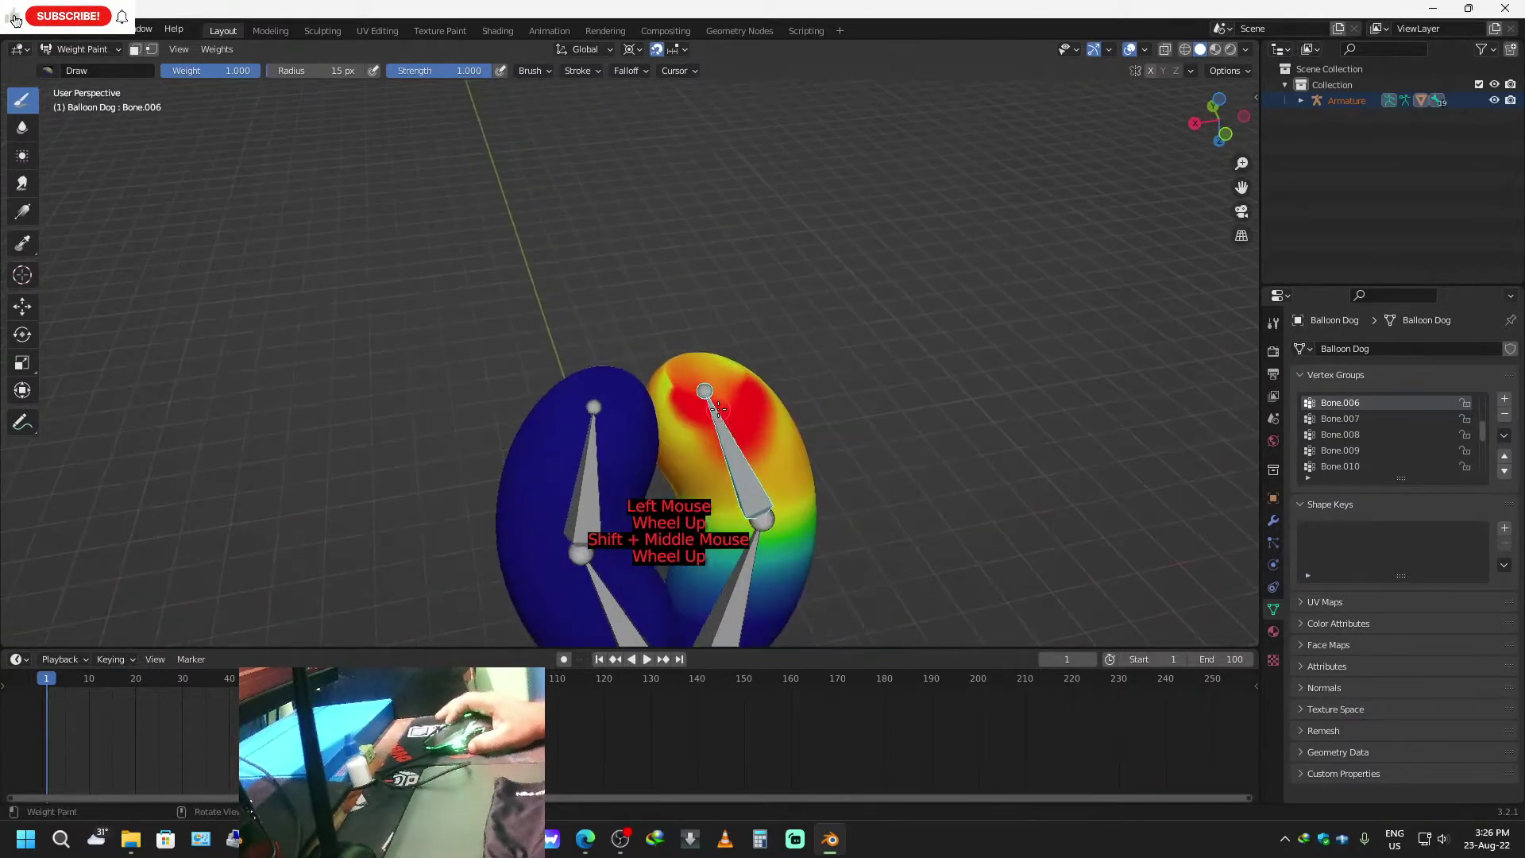
mouse_move(692, 405)
mouse_down()
mouse_move(699, 429)
mouse_move(688, 381)
mouse_move(704, 425)
mouse_up()
middle_drag(753, 421, 743, 379)
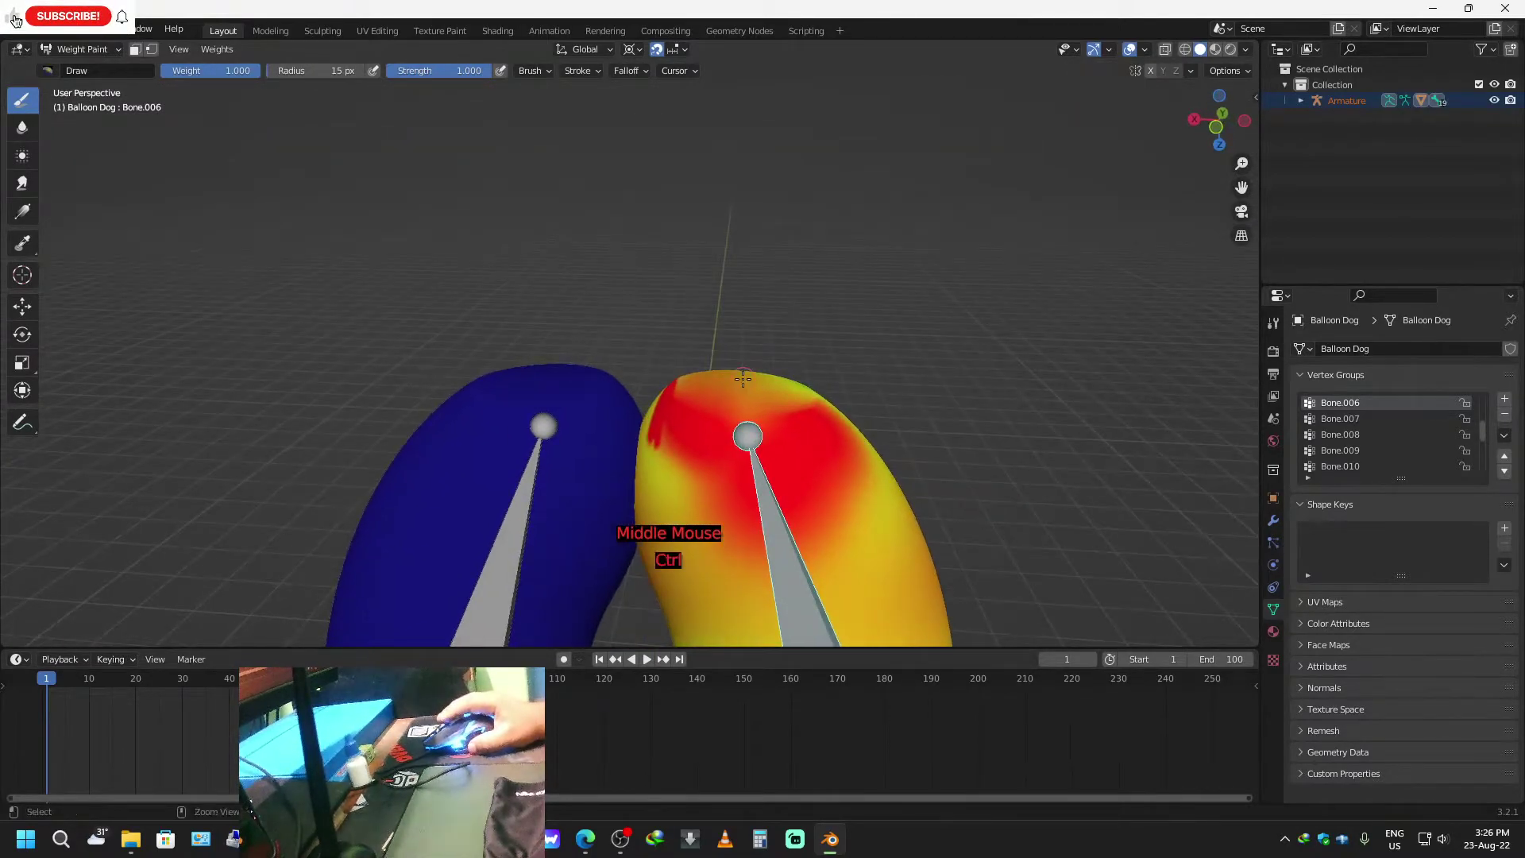
Leave Weight Paint for Object Mode, select the armature, turn off snapping and enter Pose Mode.
click(101, 50)
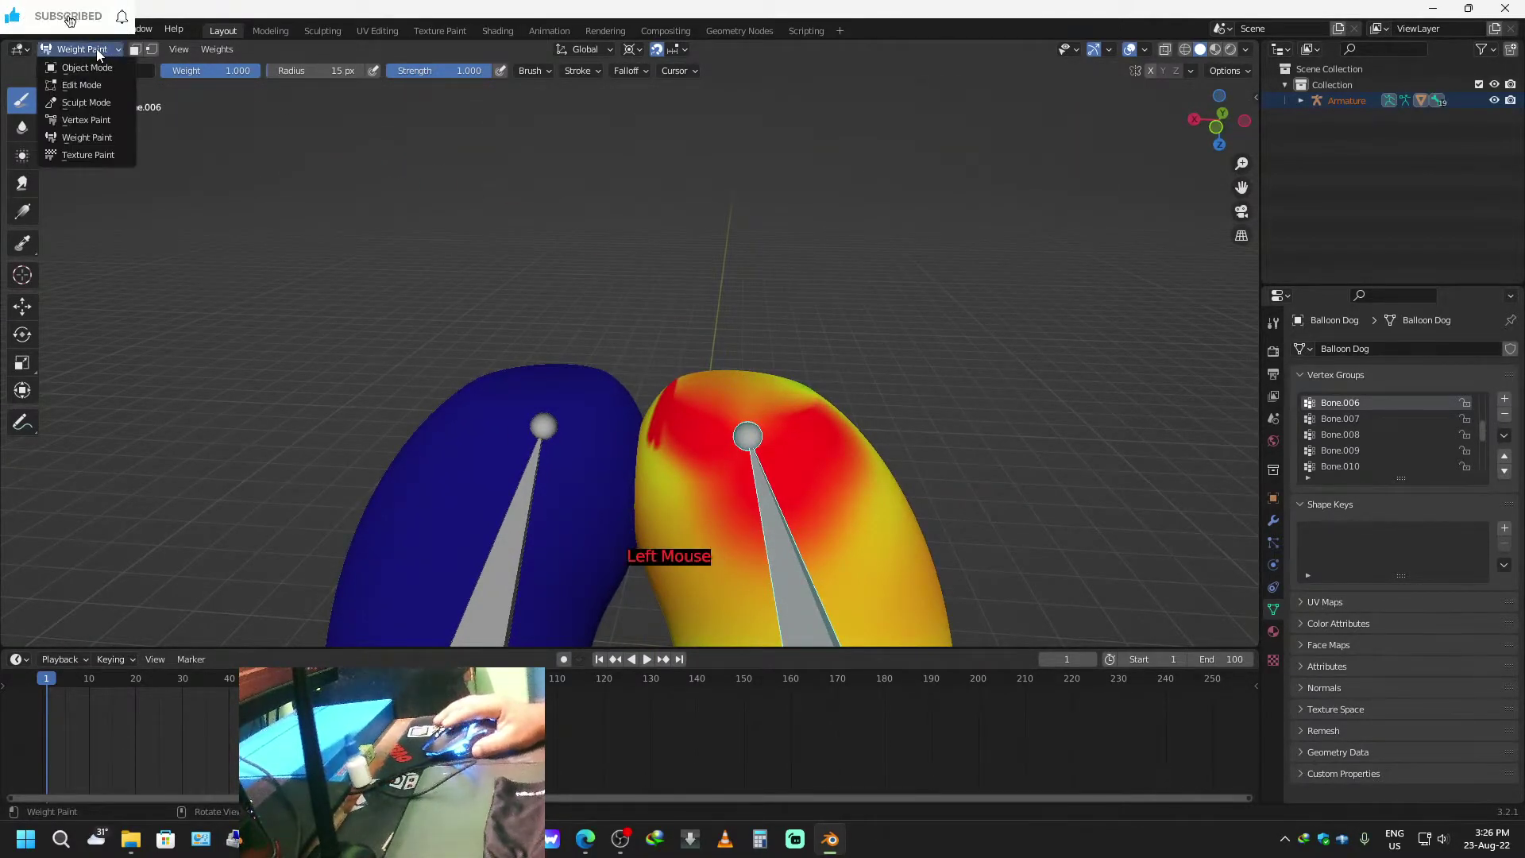
click(91, 68)
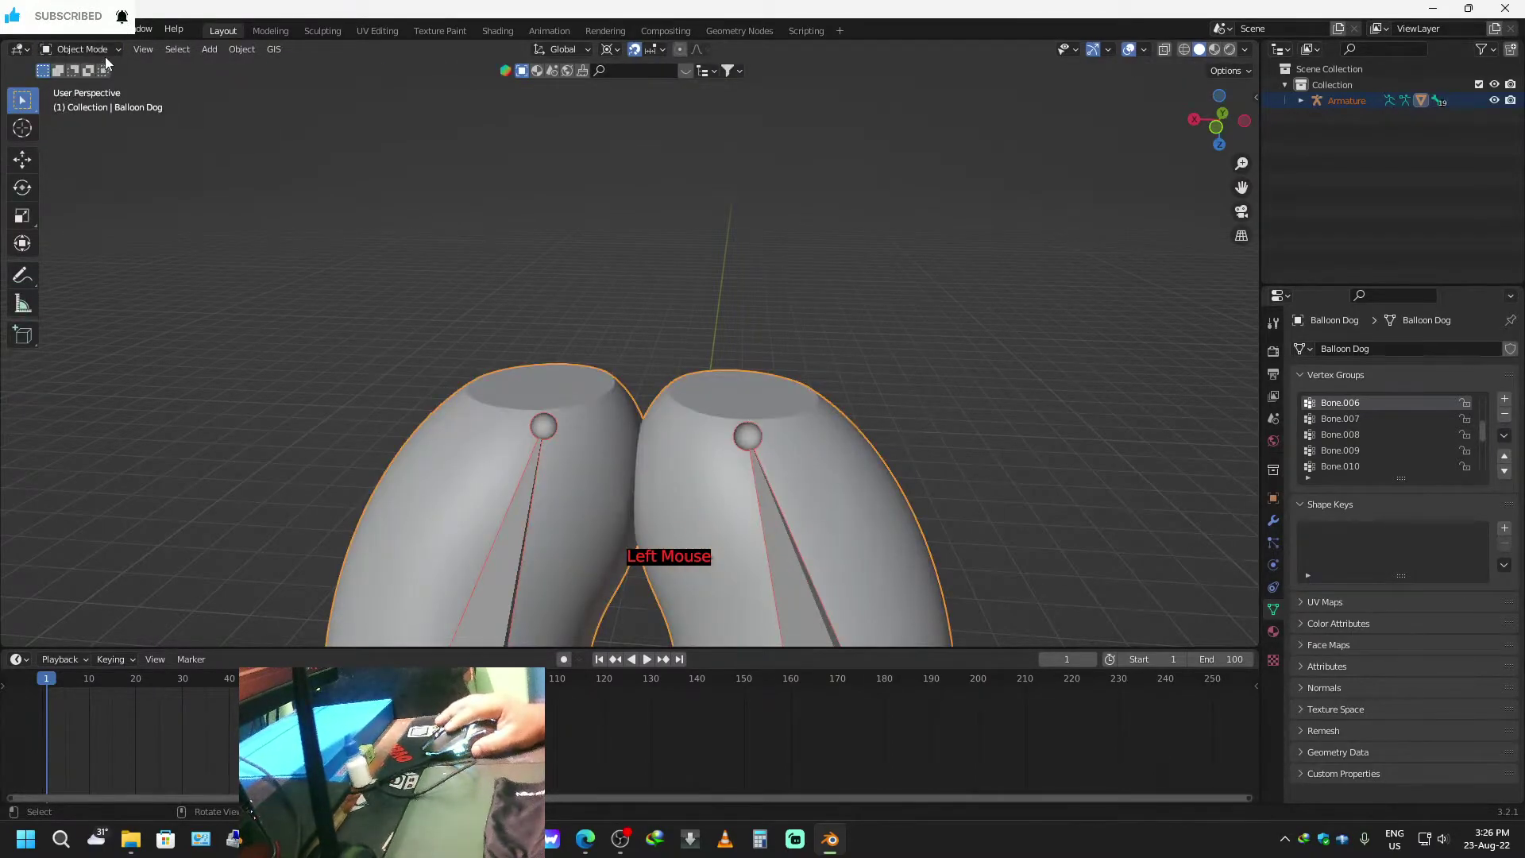
click(779, 534)
scroll(814, 548, down, 4)
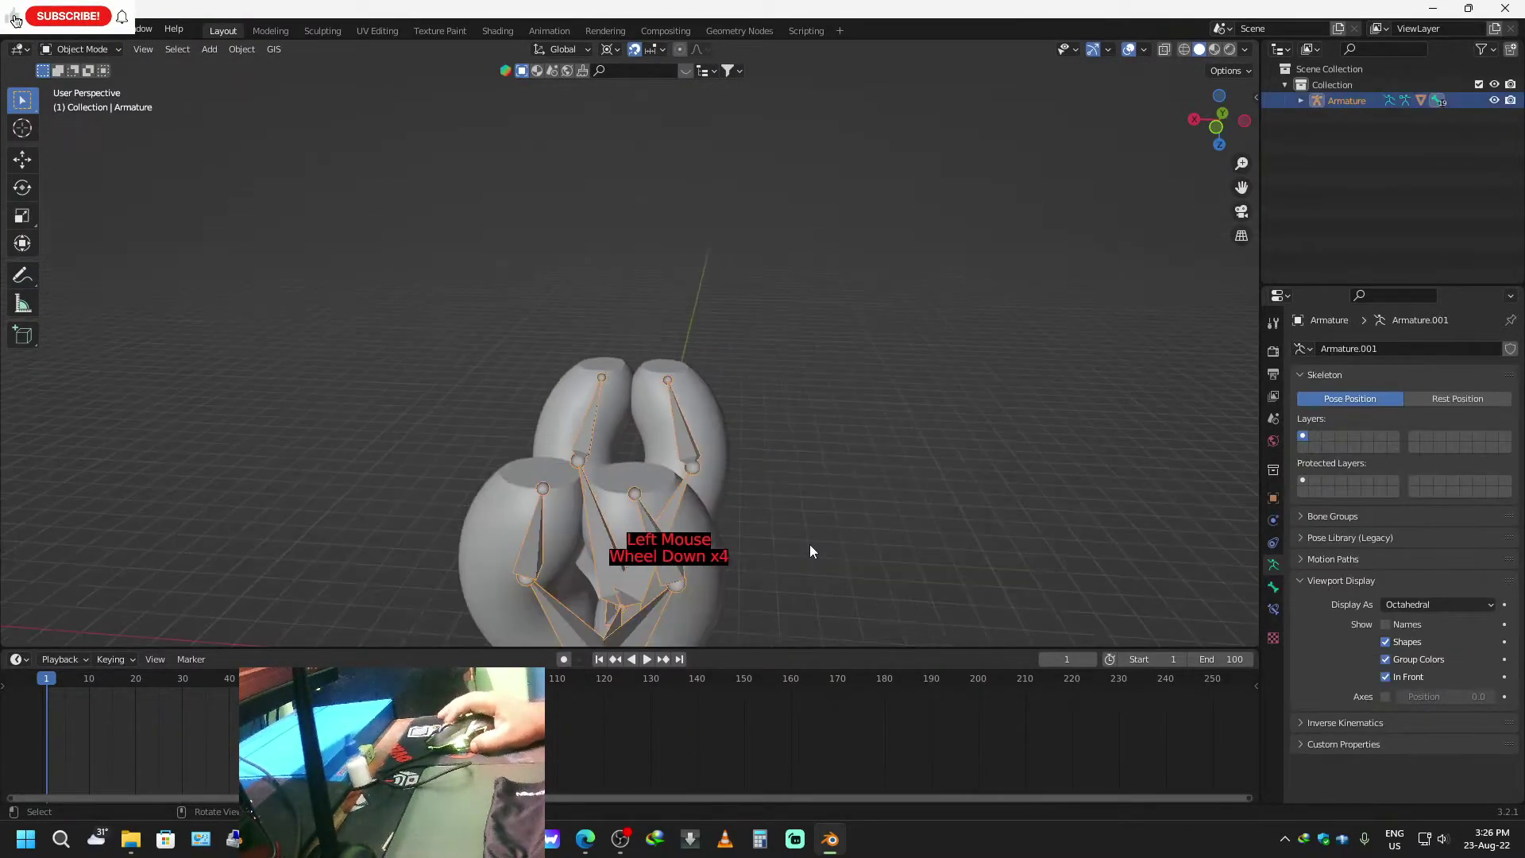
key(shift+Tab)
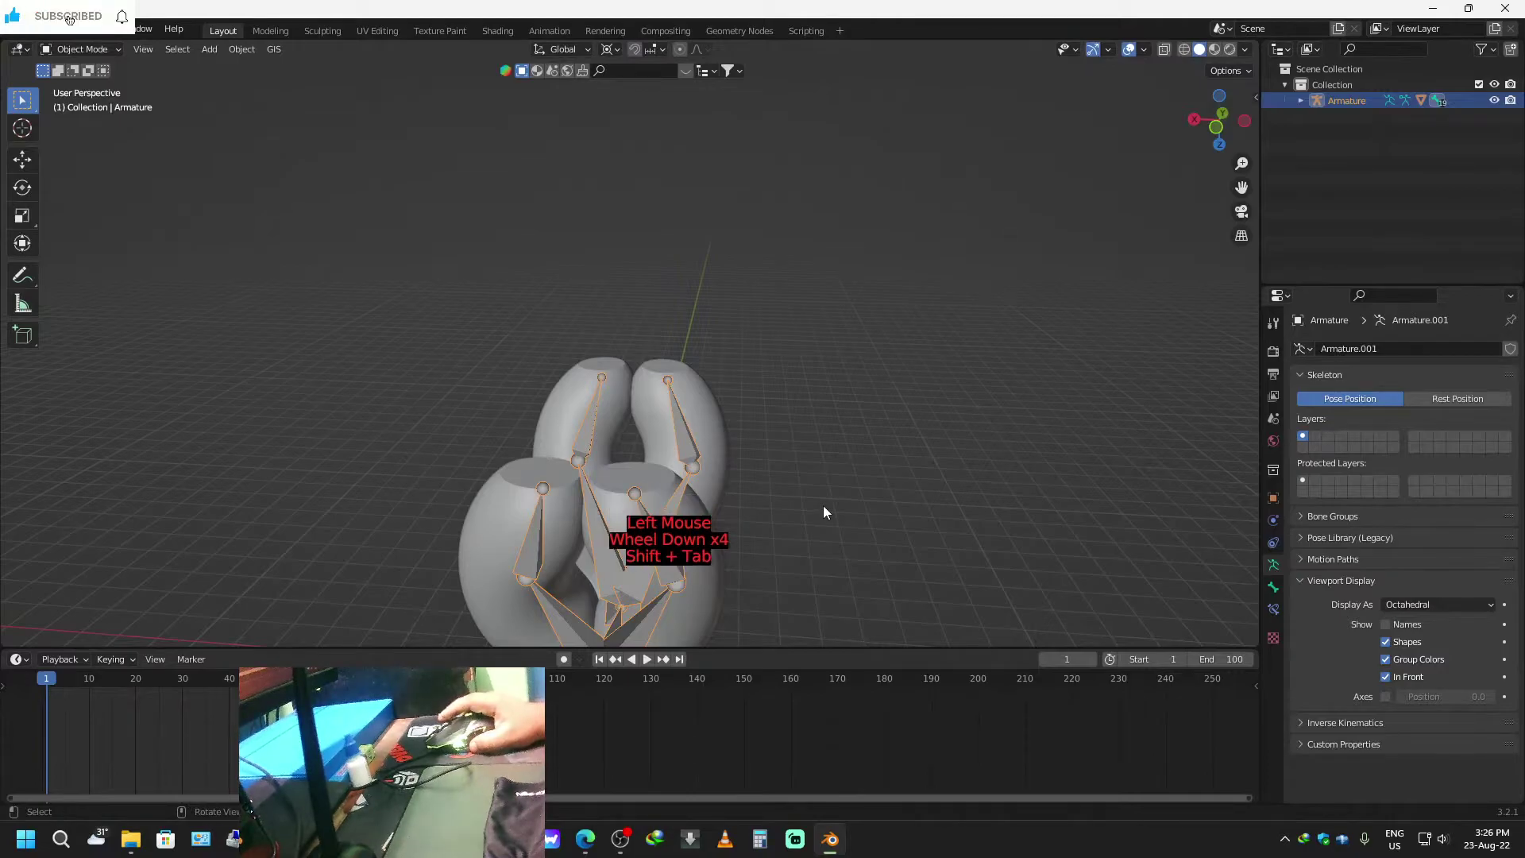
key(ctrl+Tab)
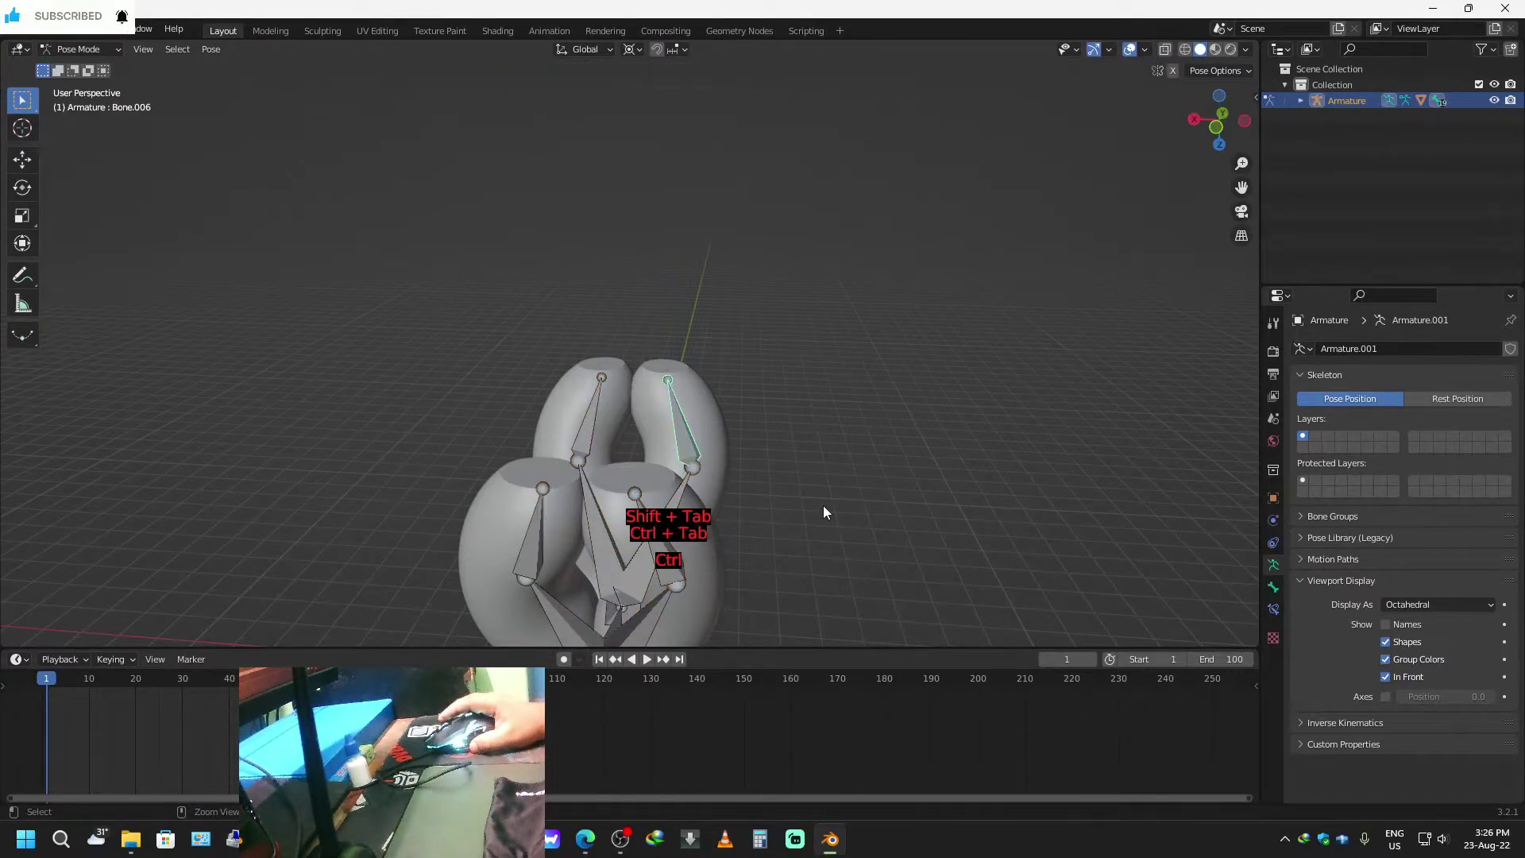
Test-rotate the lower hind leg bones Bone.006 and Bone.004 to check the mesh deformation, cancelling each rotation.
scroll(817, 508, down, 3)
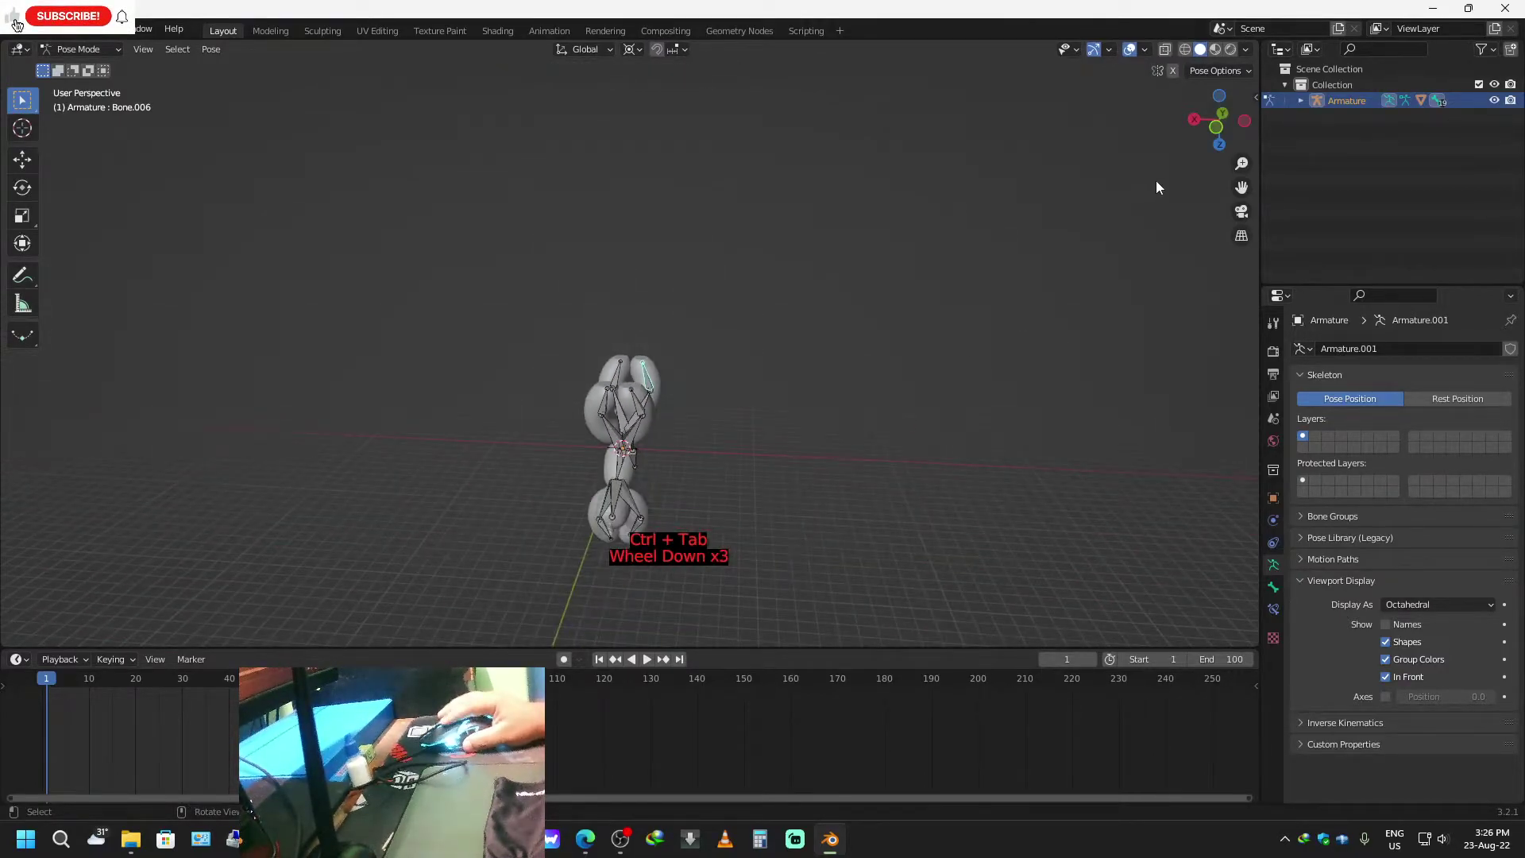
click(1209, 127)
middle_drag(697, 351, 704, 392)
scroll(699, 401, up, 2)
scroll(696, 405, down, 1)
scroll(694, 408, up, 3)
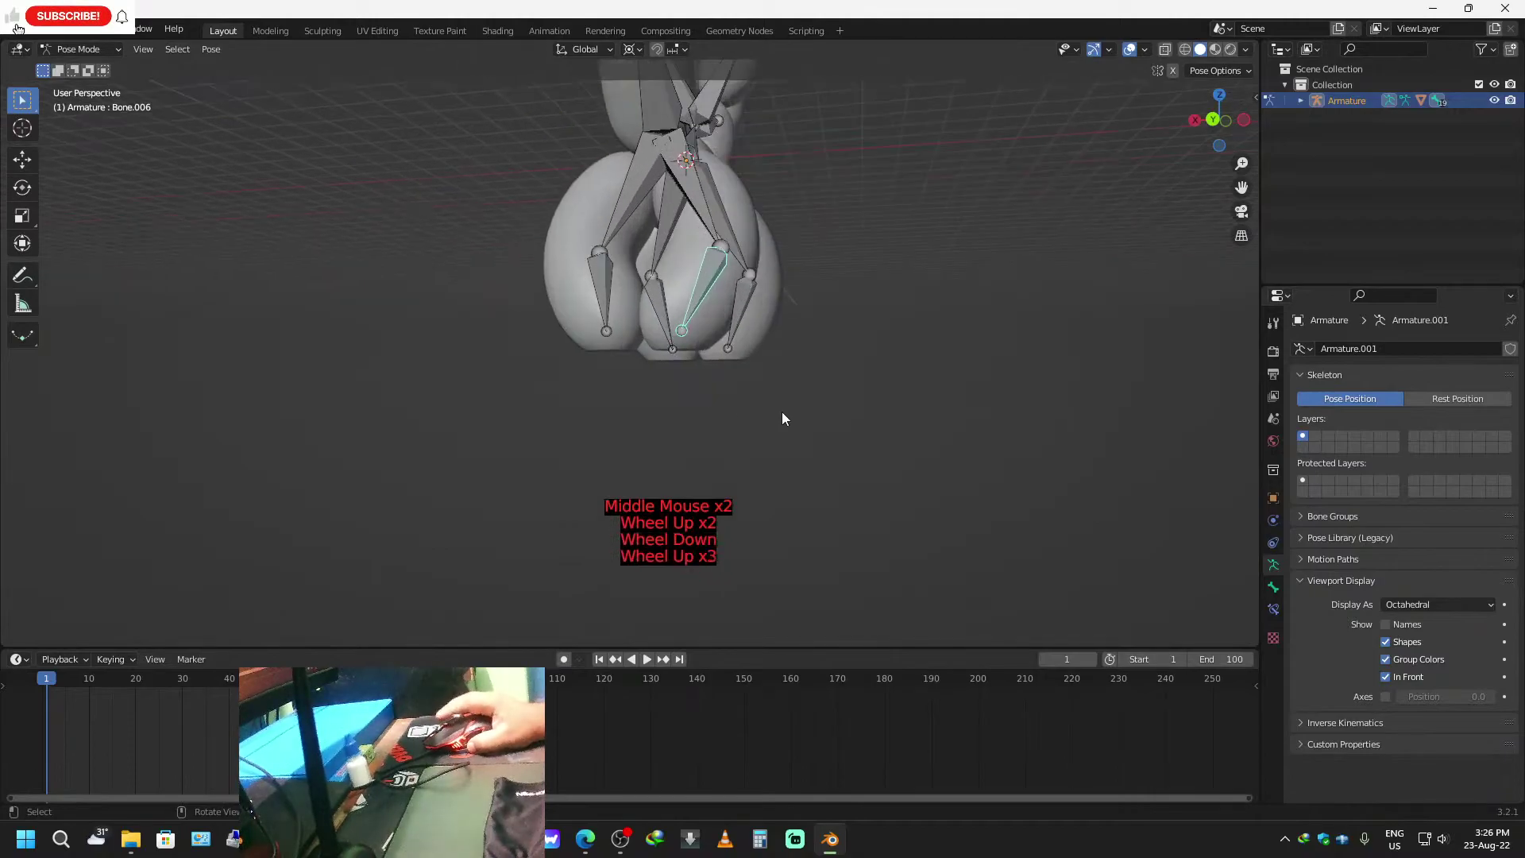
key(r)
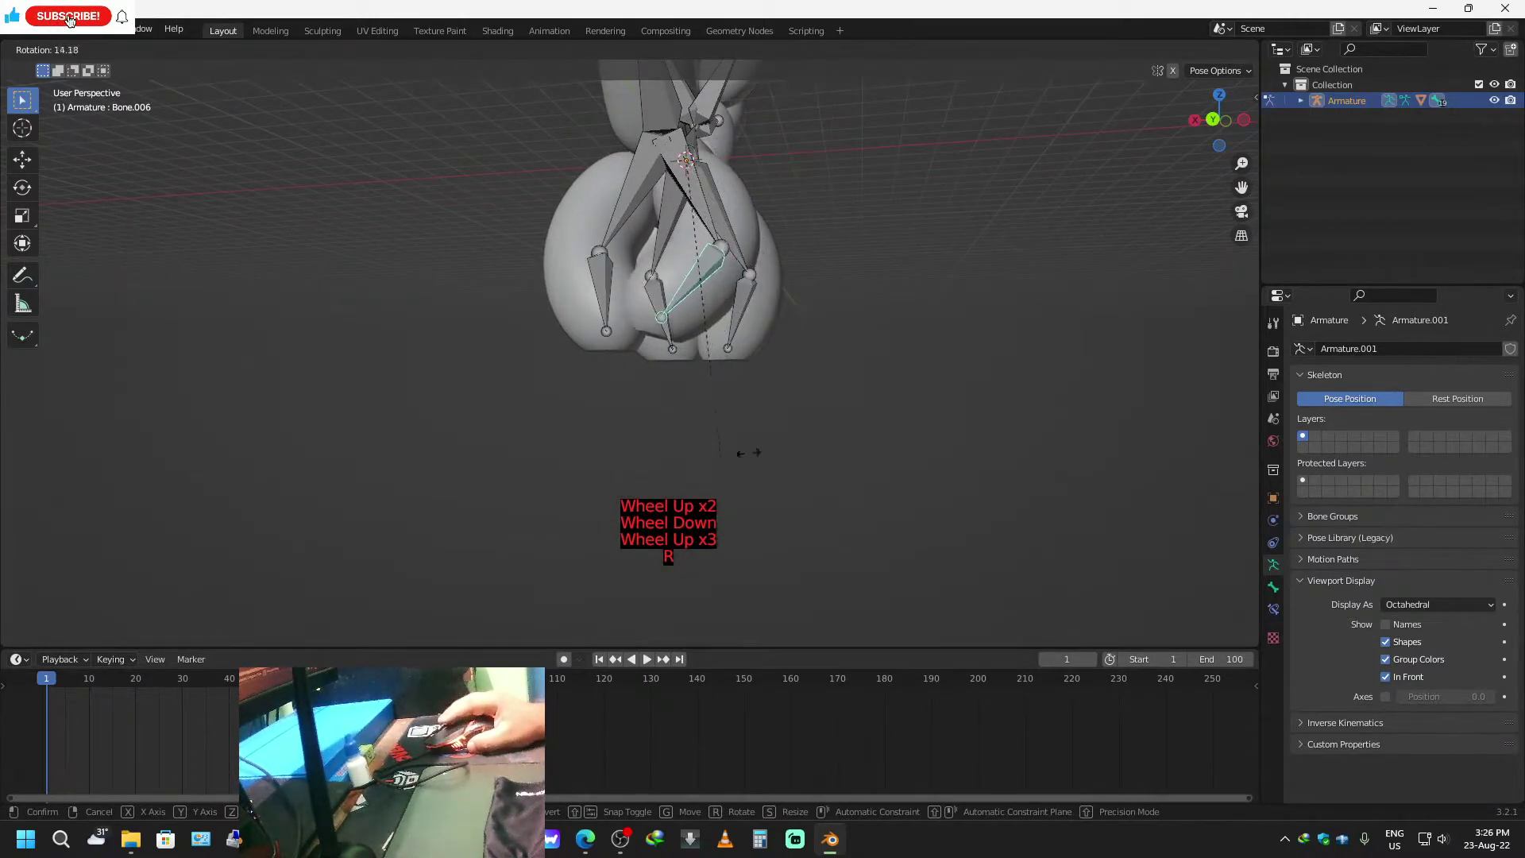
right_click(979, 337)
click(611, 330)
key(r)
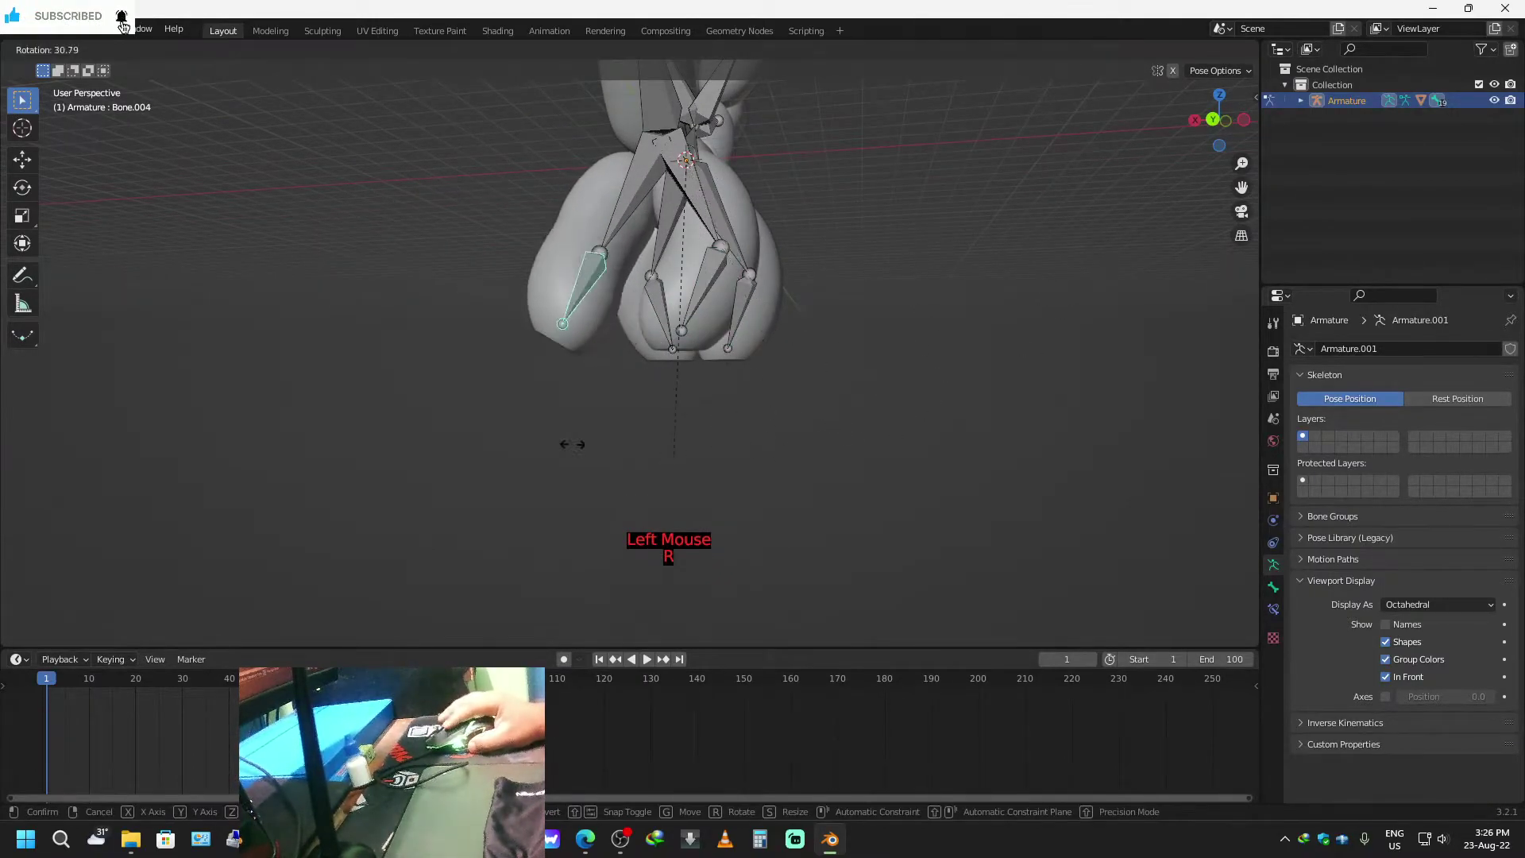
right_click(914, 340)
Test-rotate Bone.012 and Bone.011 of the +X front leg to check the deformation, keeping the rest pose.
middle_drag(955, 331, 656, 405)
scroll(718, 366, down, 2)
click(667, 393)
key(r)
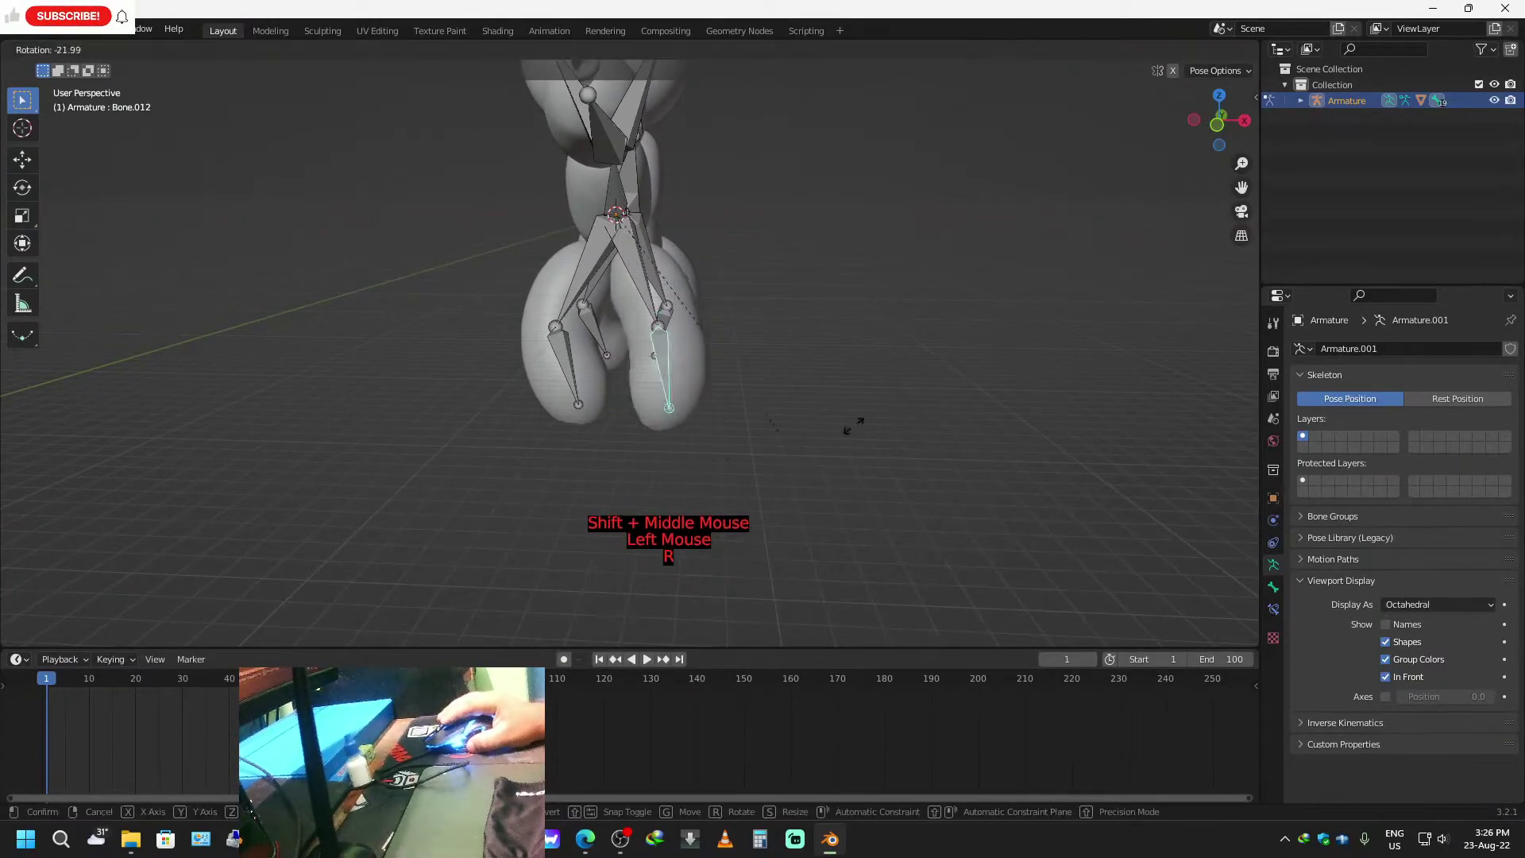
click(810, 414)
shift+middle_drag(825, 408, 643, 437)
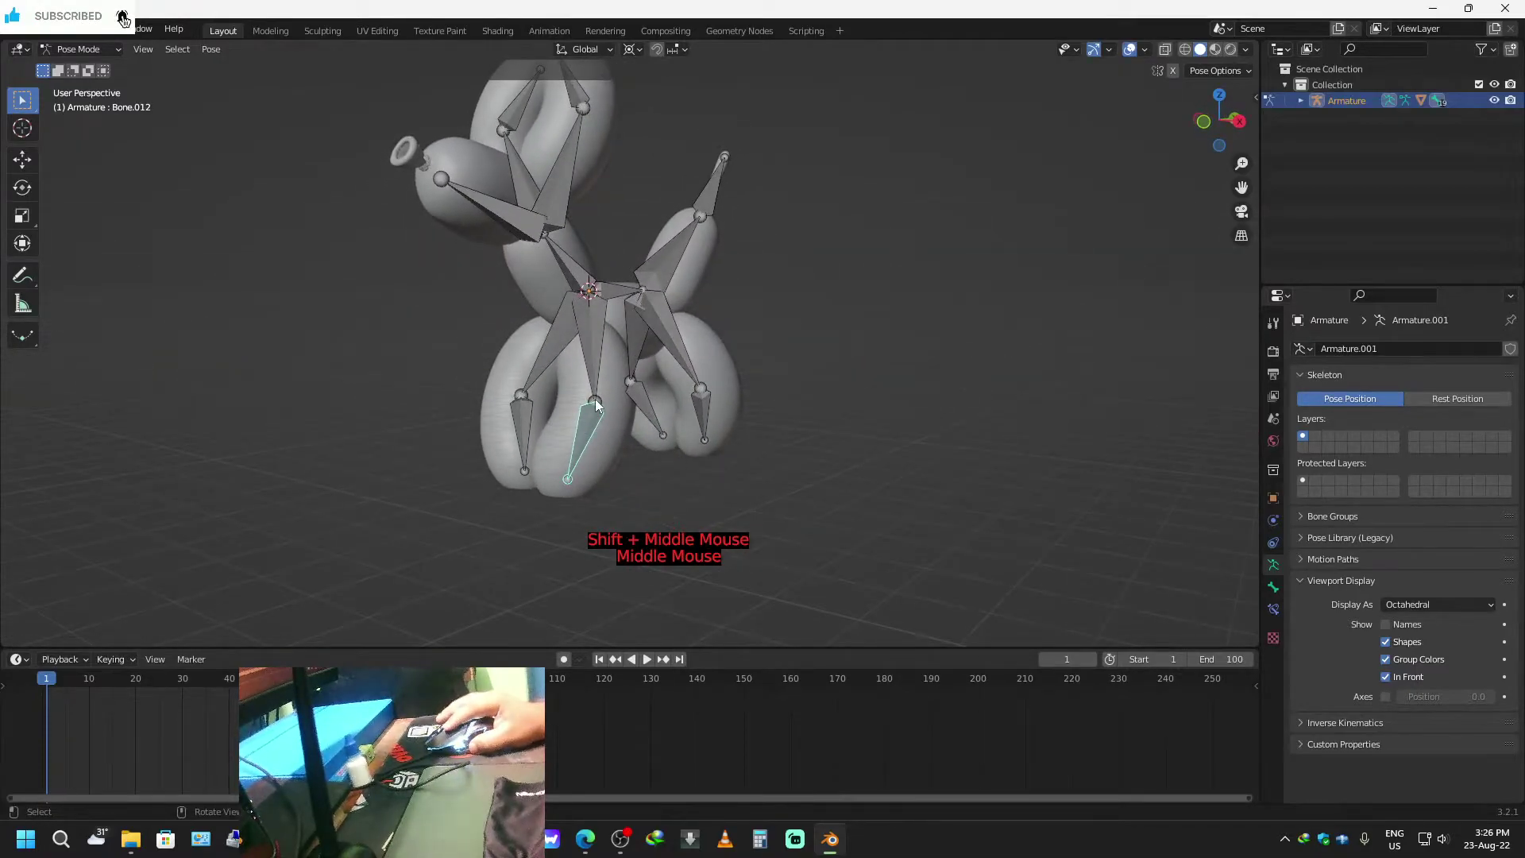
click(594, 390)
key(r)
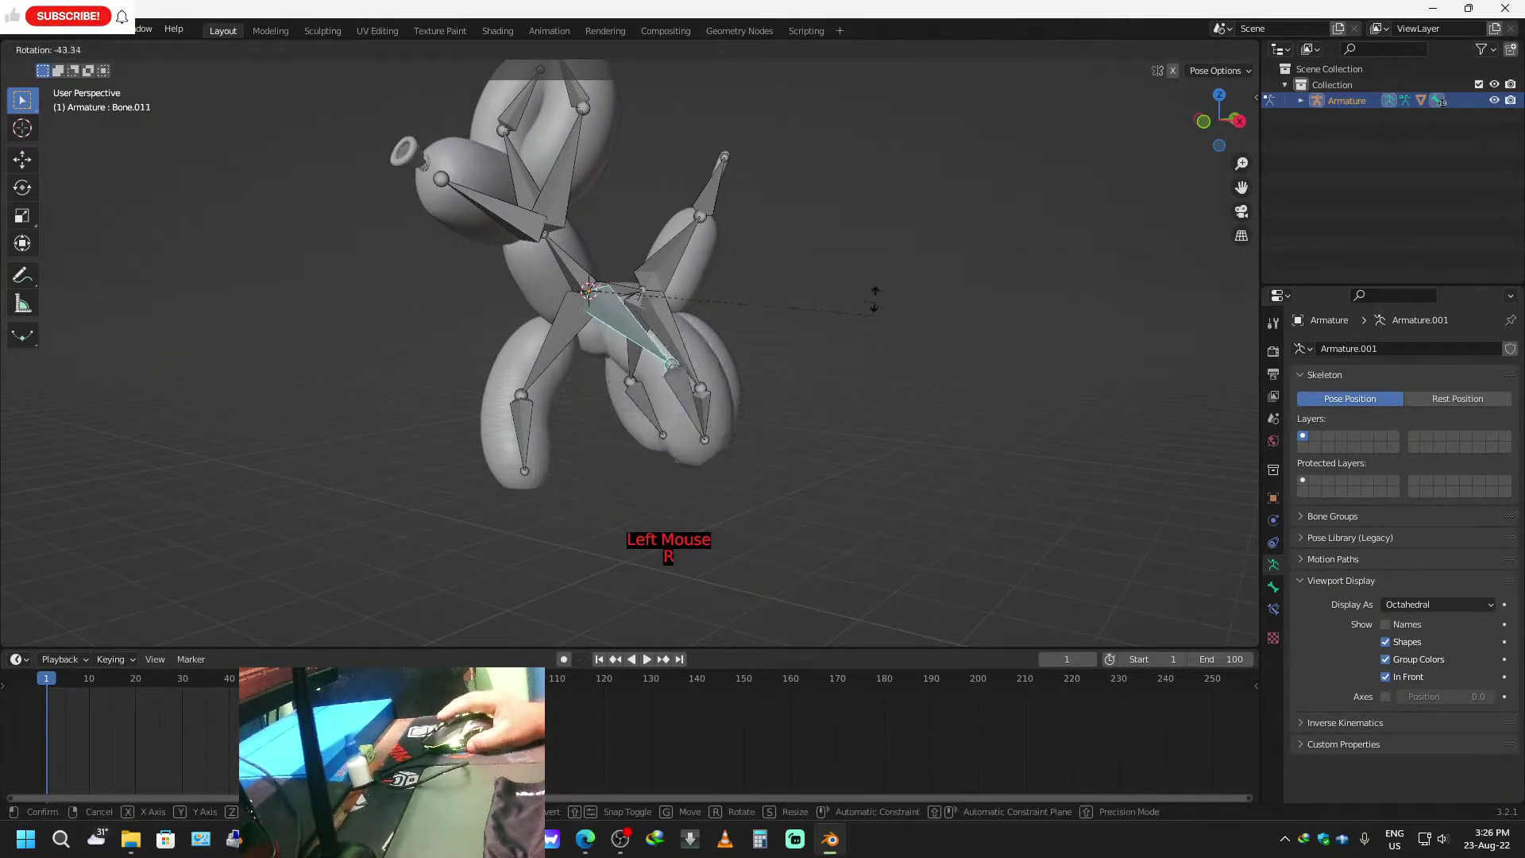
click(854, 324)
Test-rotate Bone.010 and Bone.009 of the -X front leg to check the deformation, cancelling both rotations.
middle_drag(483, 494, 607, 491)
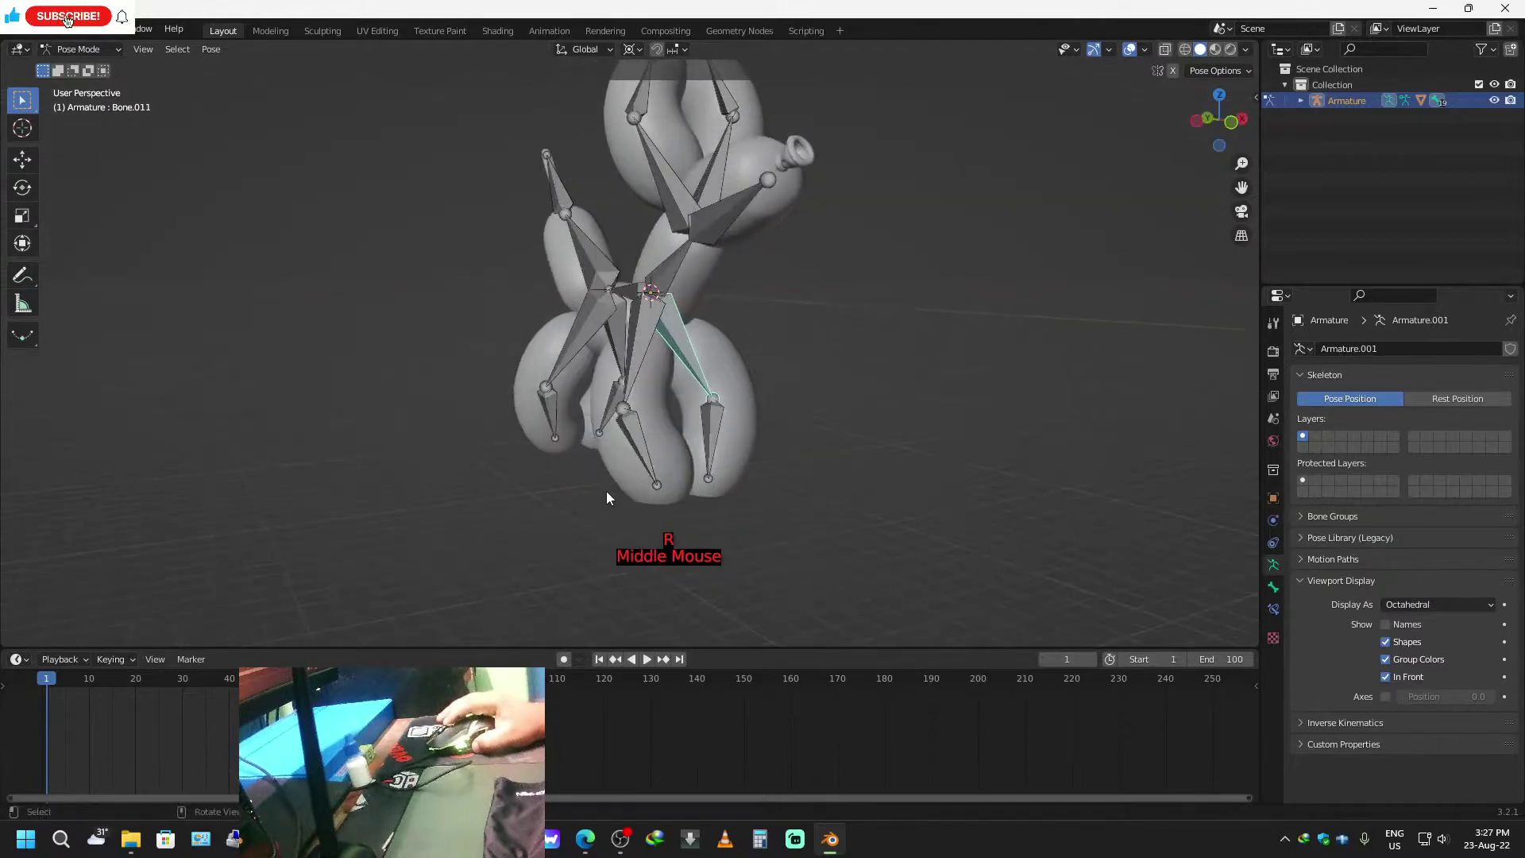
click(658, 490)
key(r)
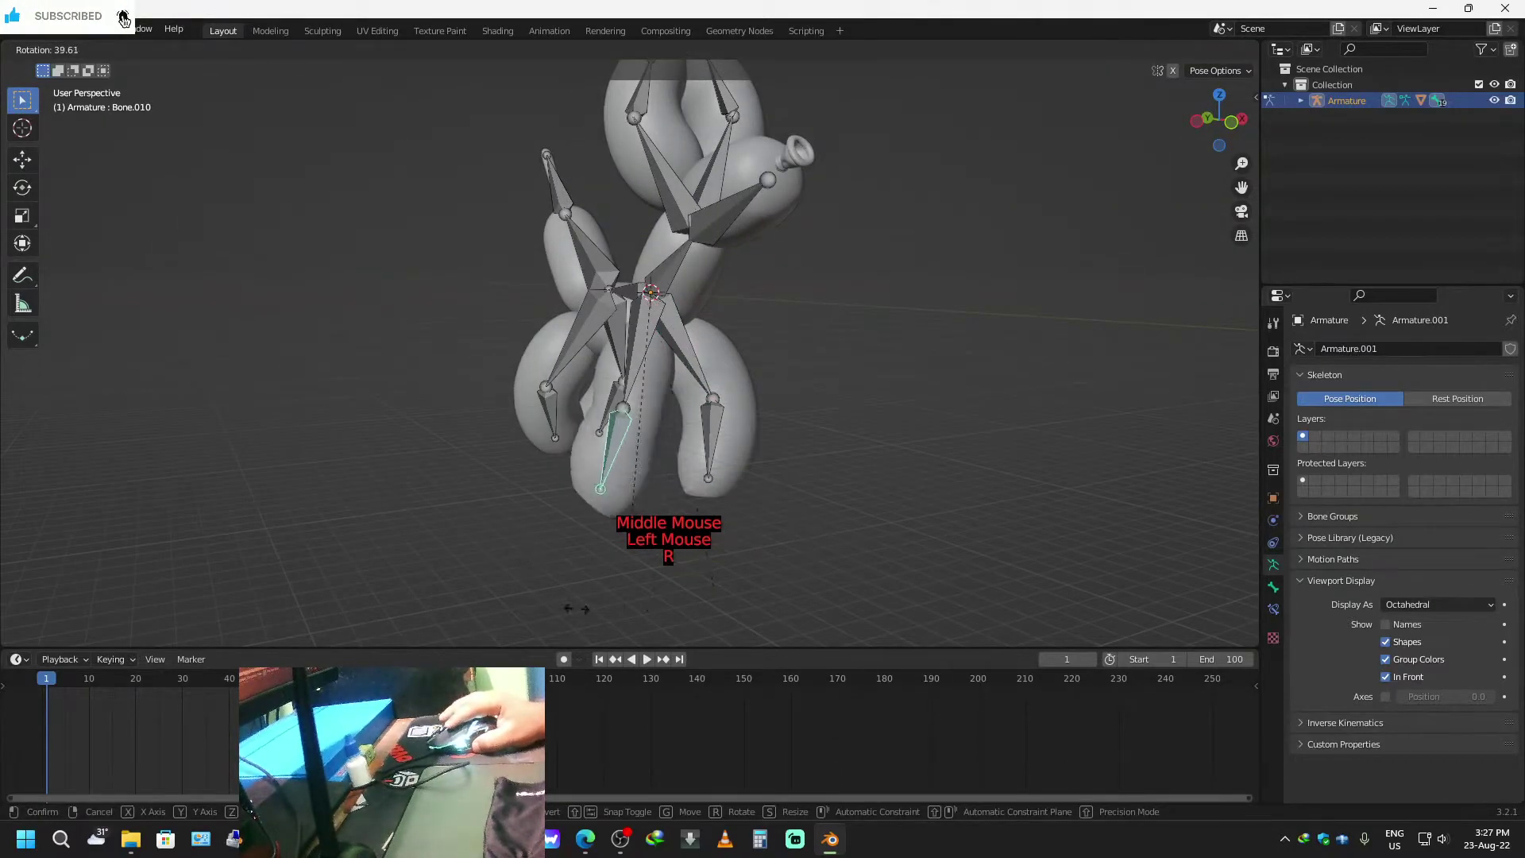
right_click(750, 543)
click(624, 408)
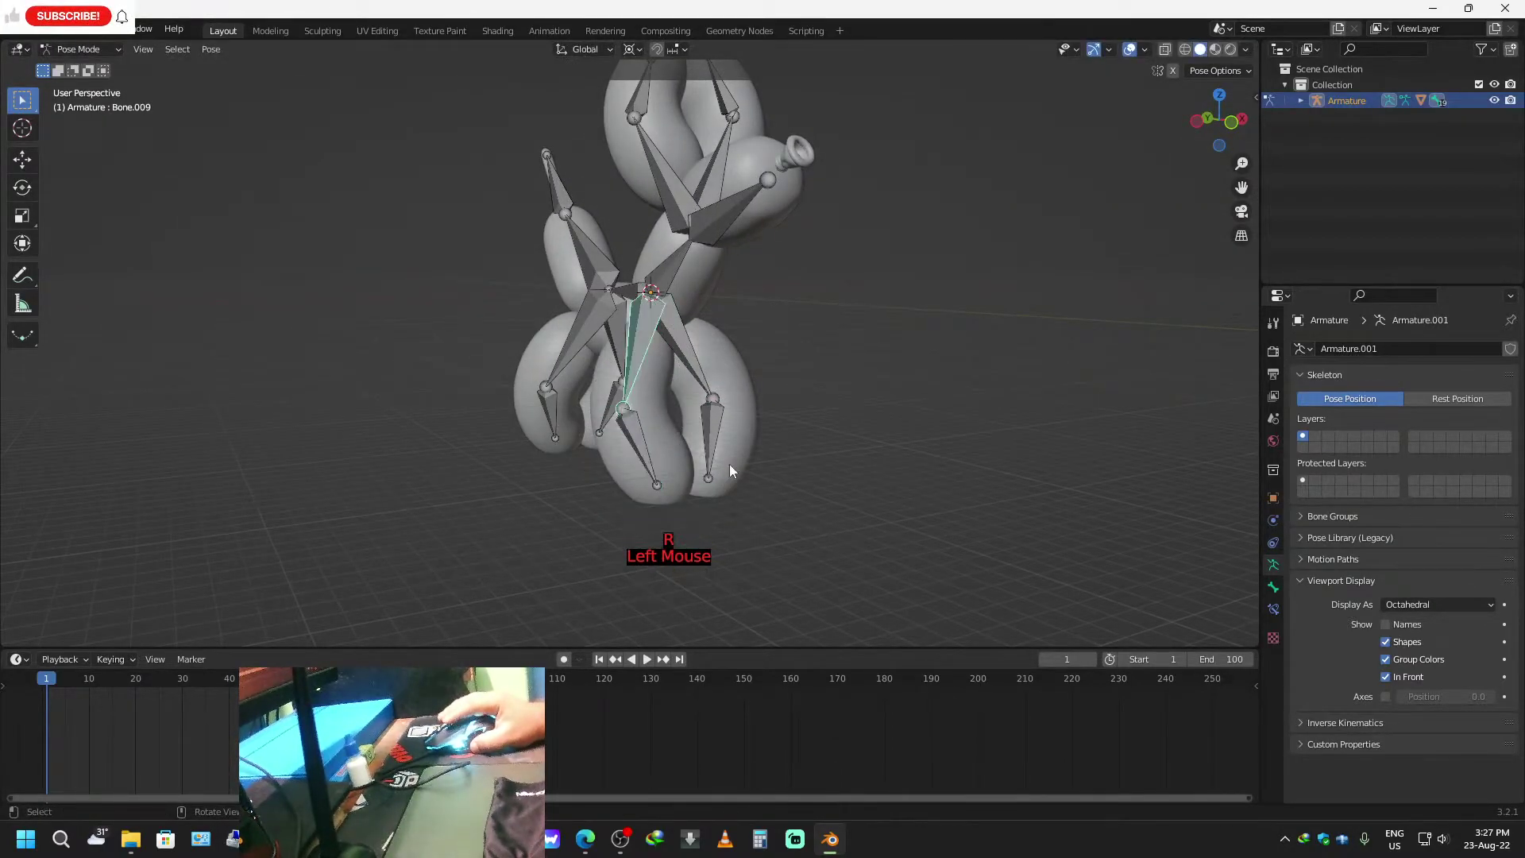
key(r)
right_click(689, 496)
Test-rotate the snout bone Bone.014 to check how the nose knot follows, without keeping the rotation.
shift+middle_drag(823, 308, 896, 431)
click(874, 331)
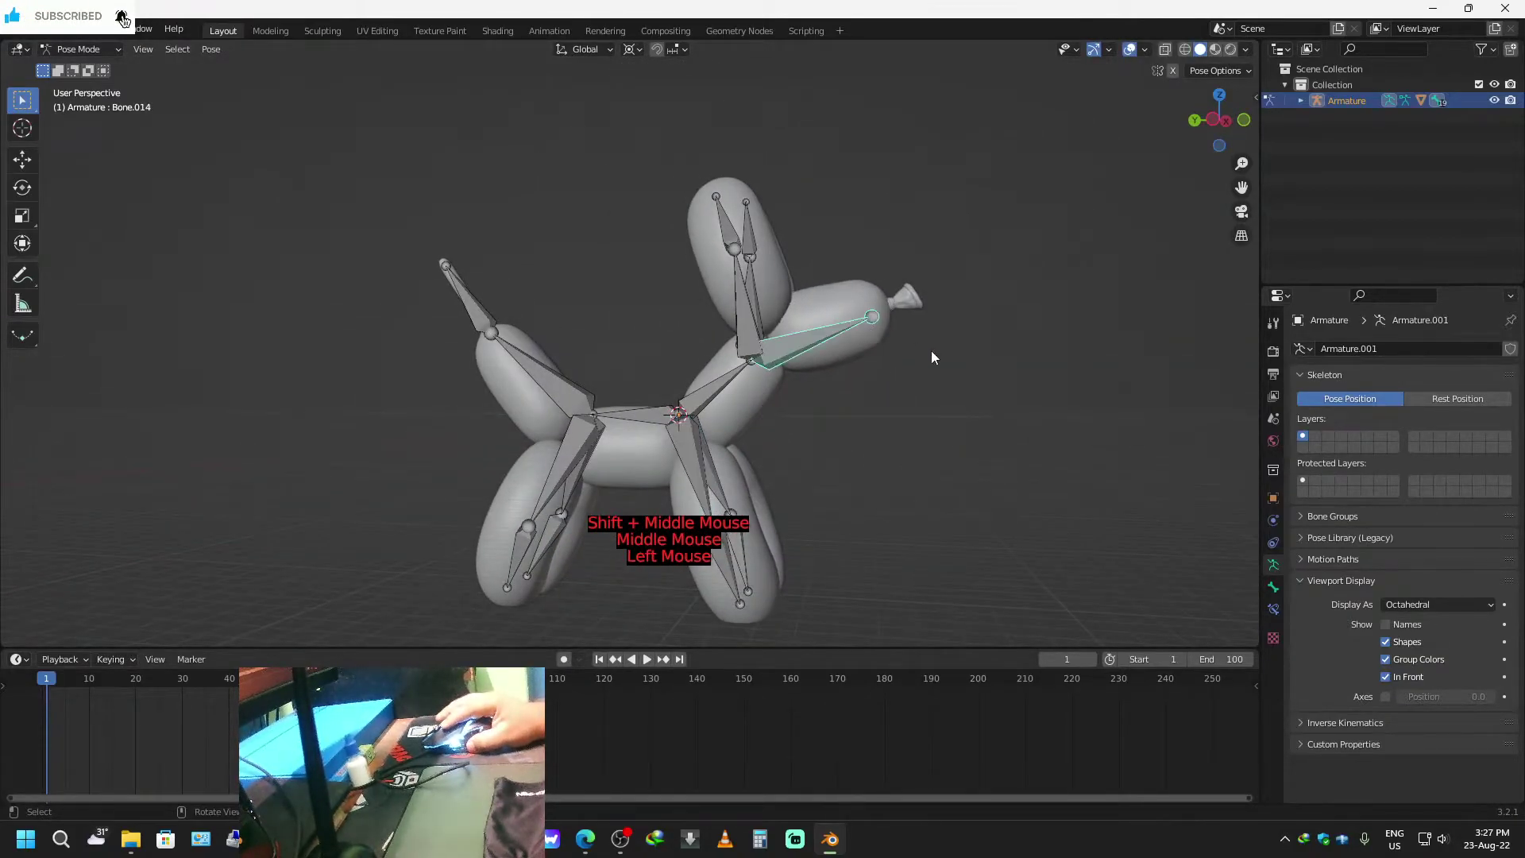
key(r)
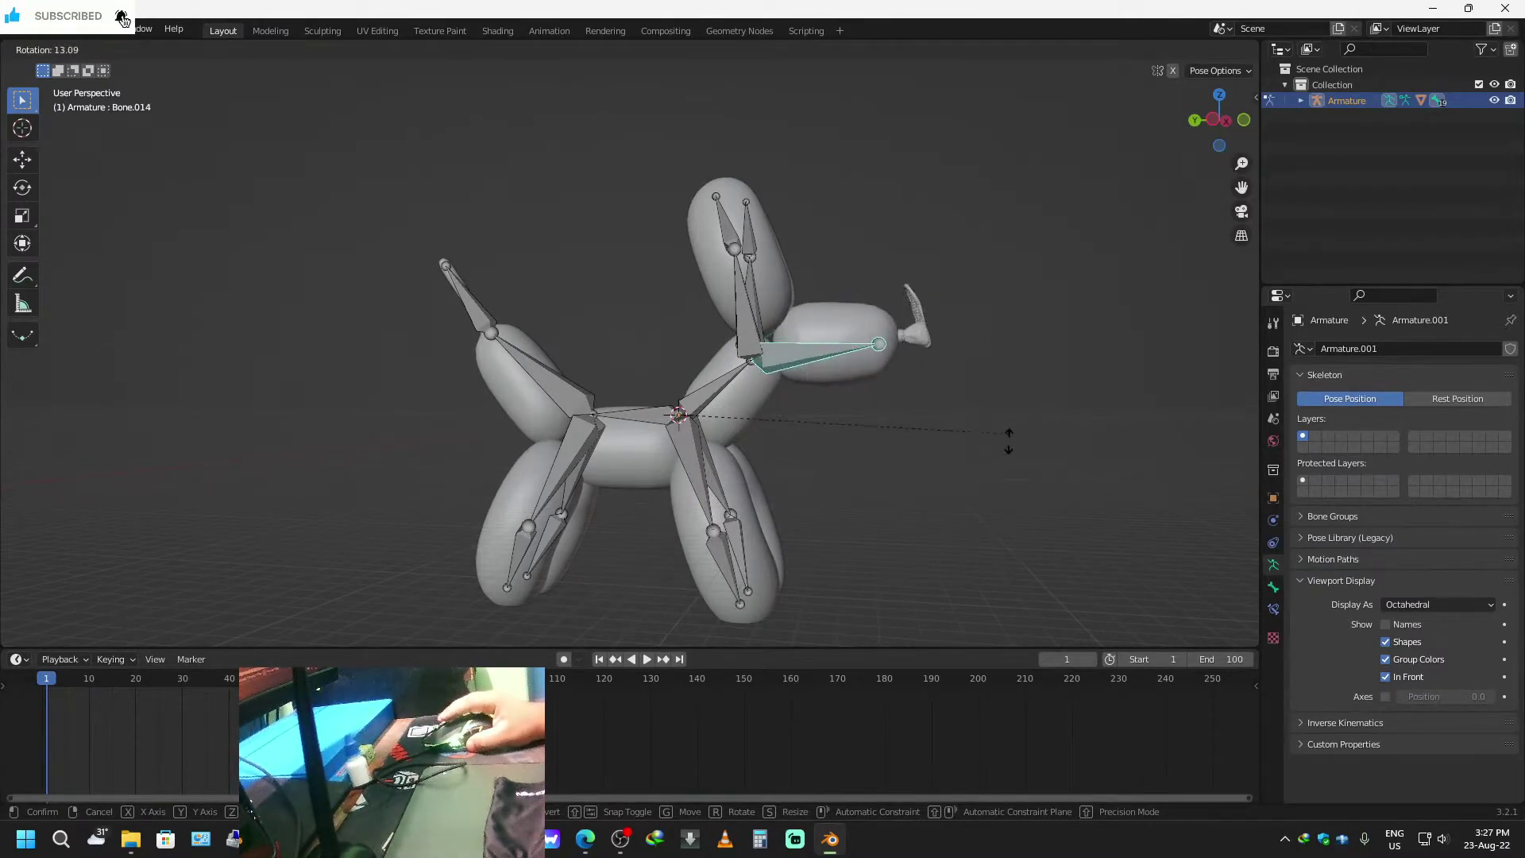
click(988, 344)
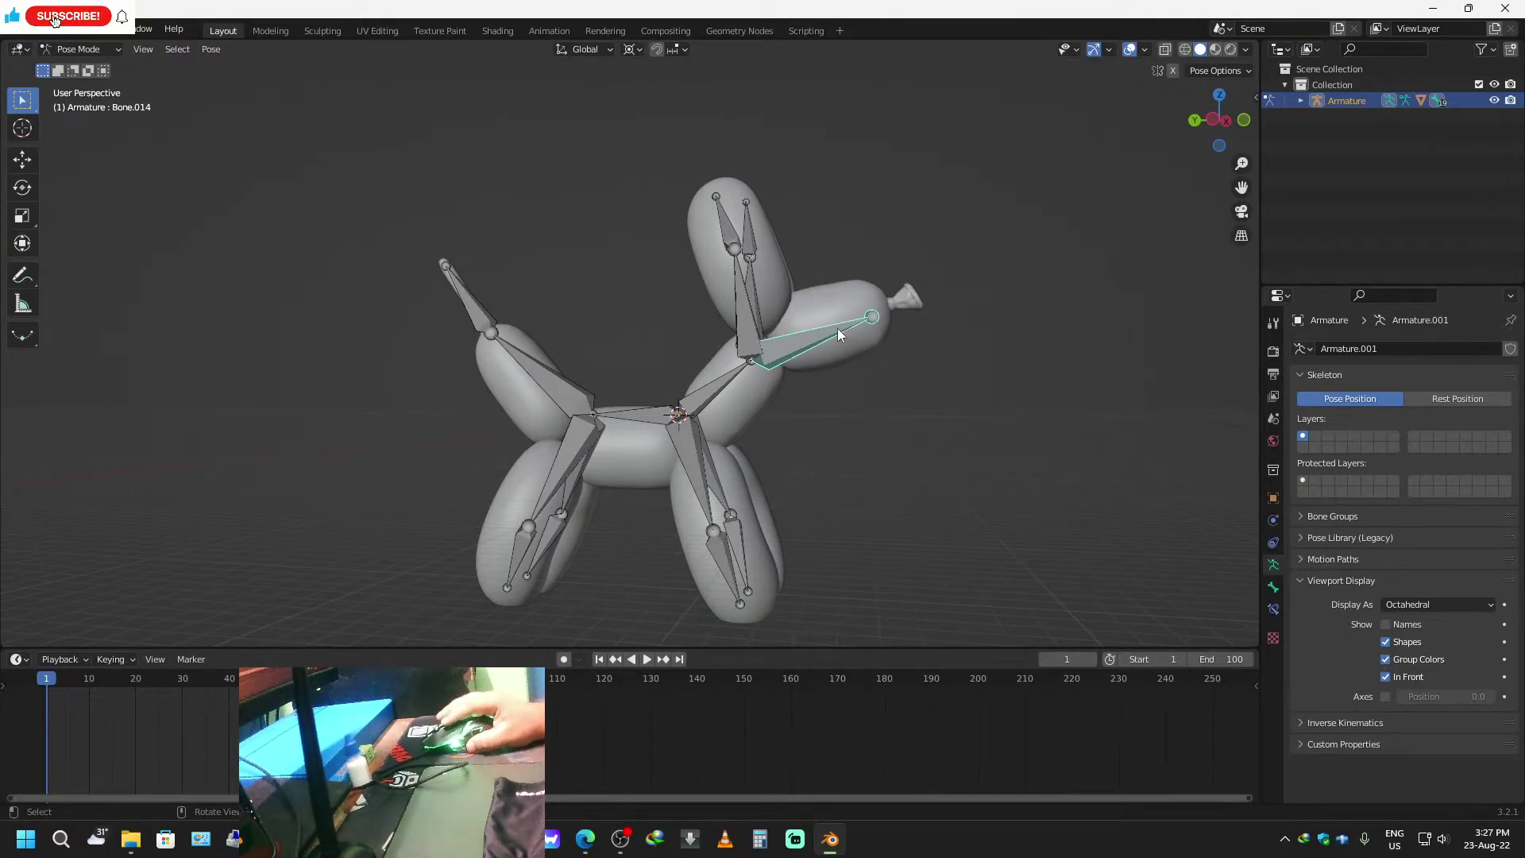
Return to Object Mode, select the armature with the Balloon Dog mesh as active object, and enter Weight Paint mode.
click(855, 358)
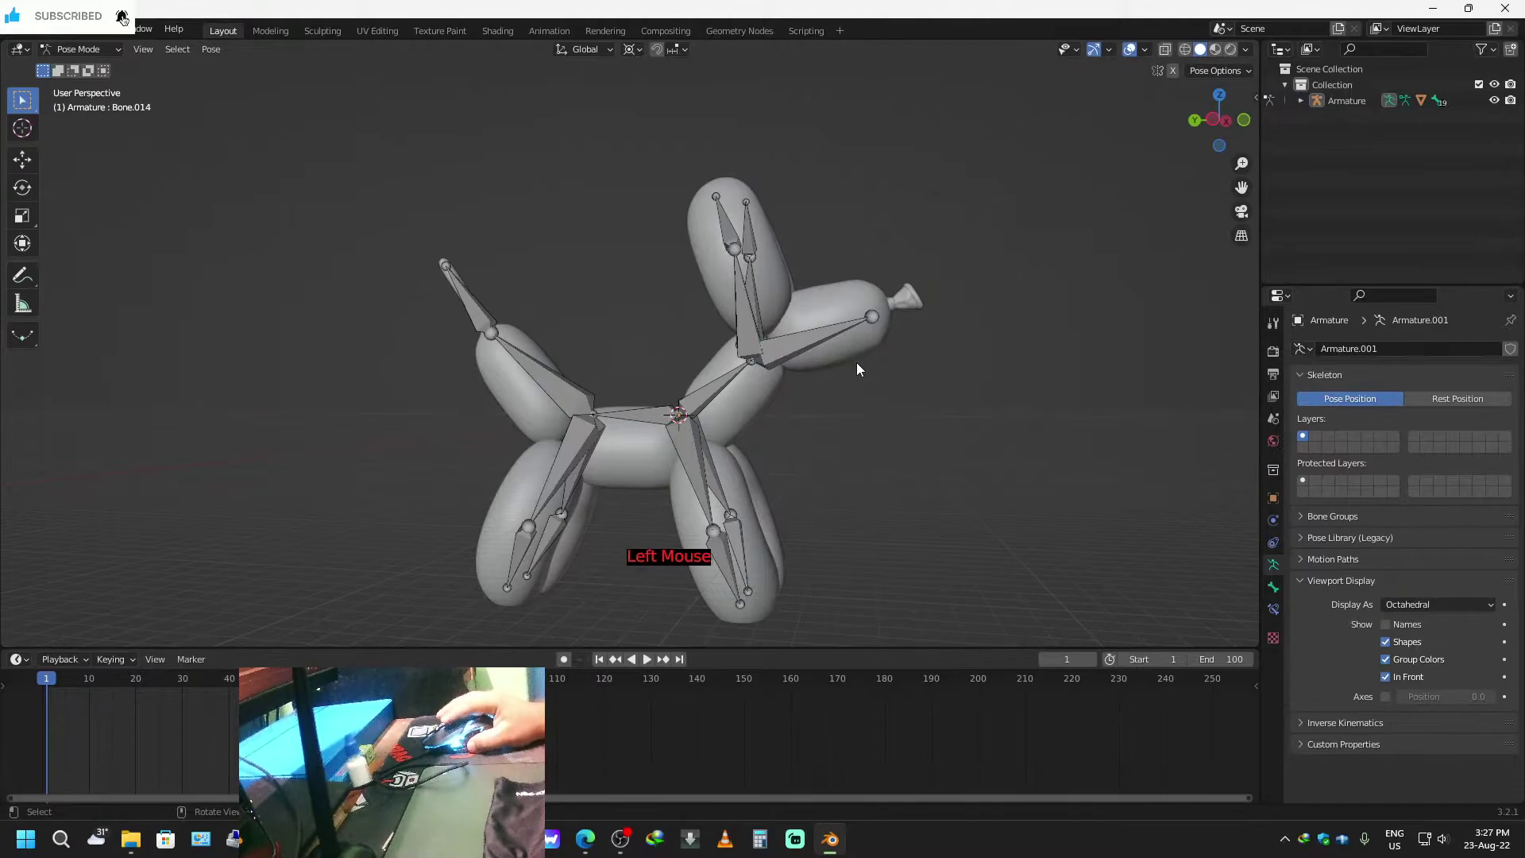
key(ctrl+Tab)
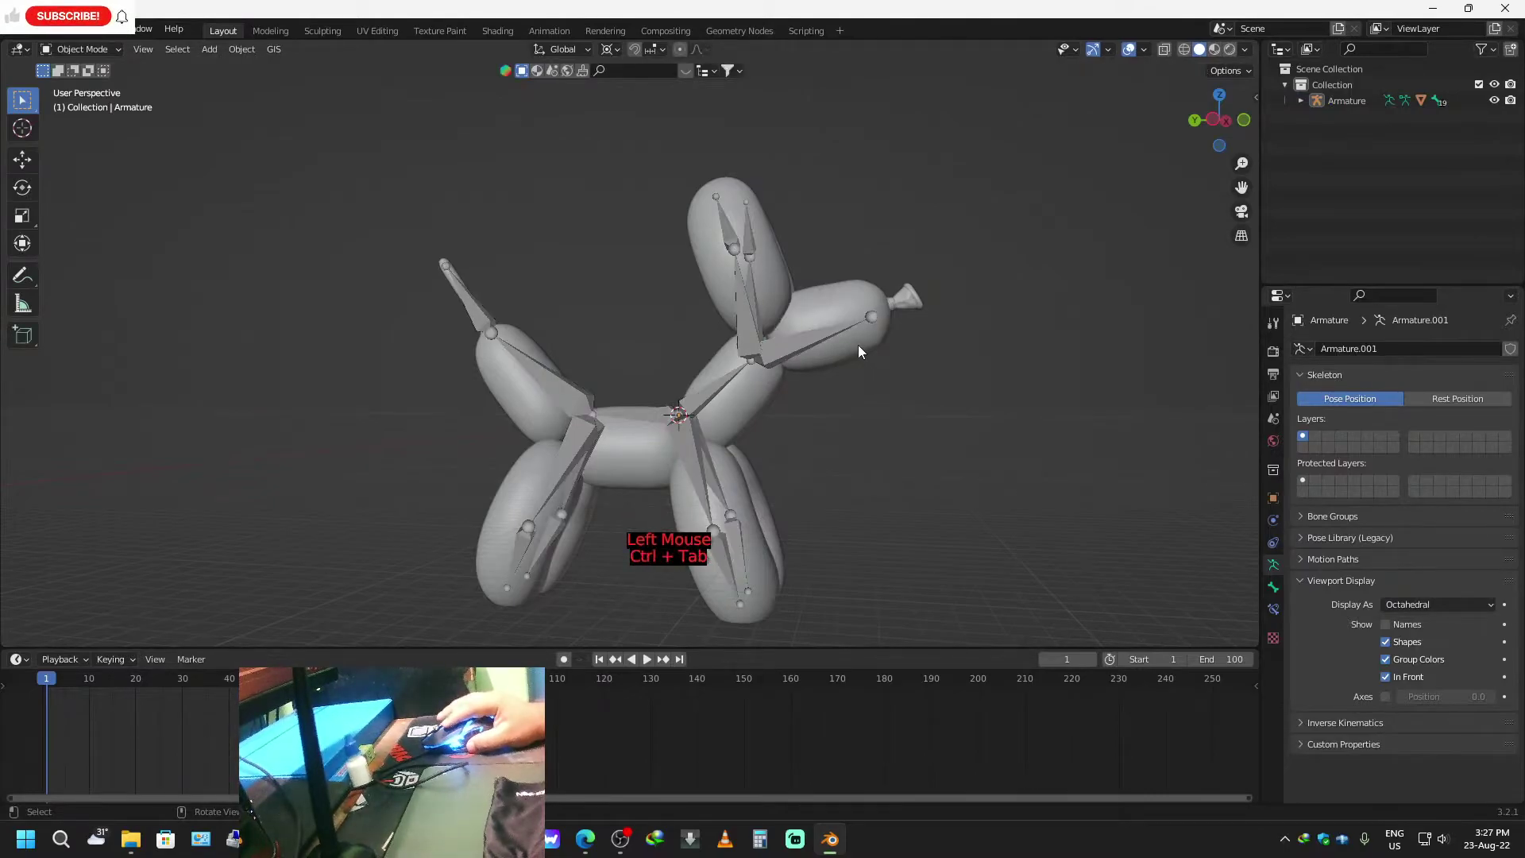
click(853, 352)
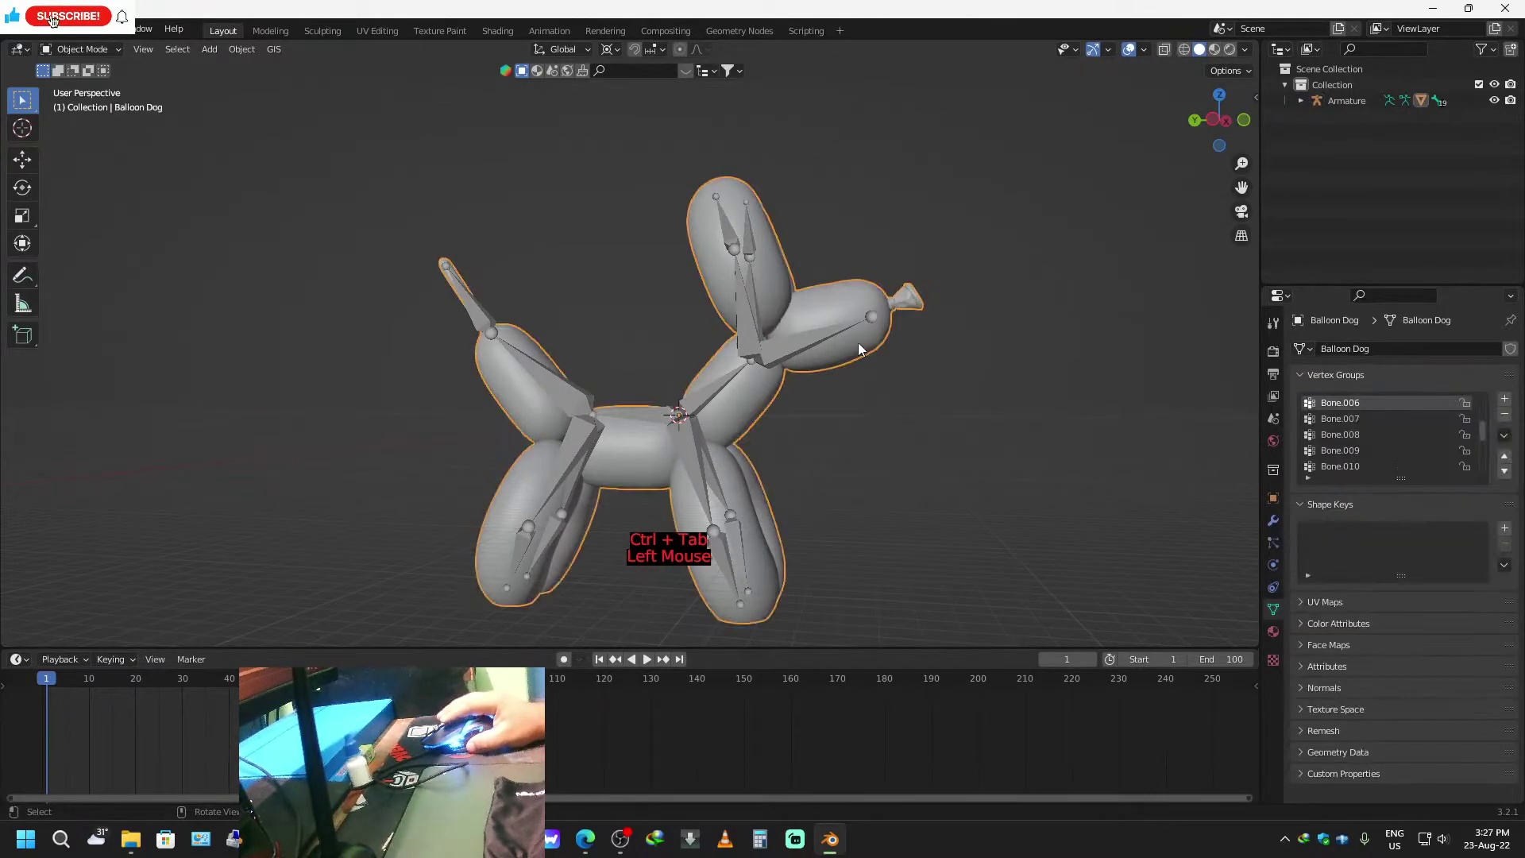
click(803, 337)
shift+click(863, 351)
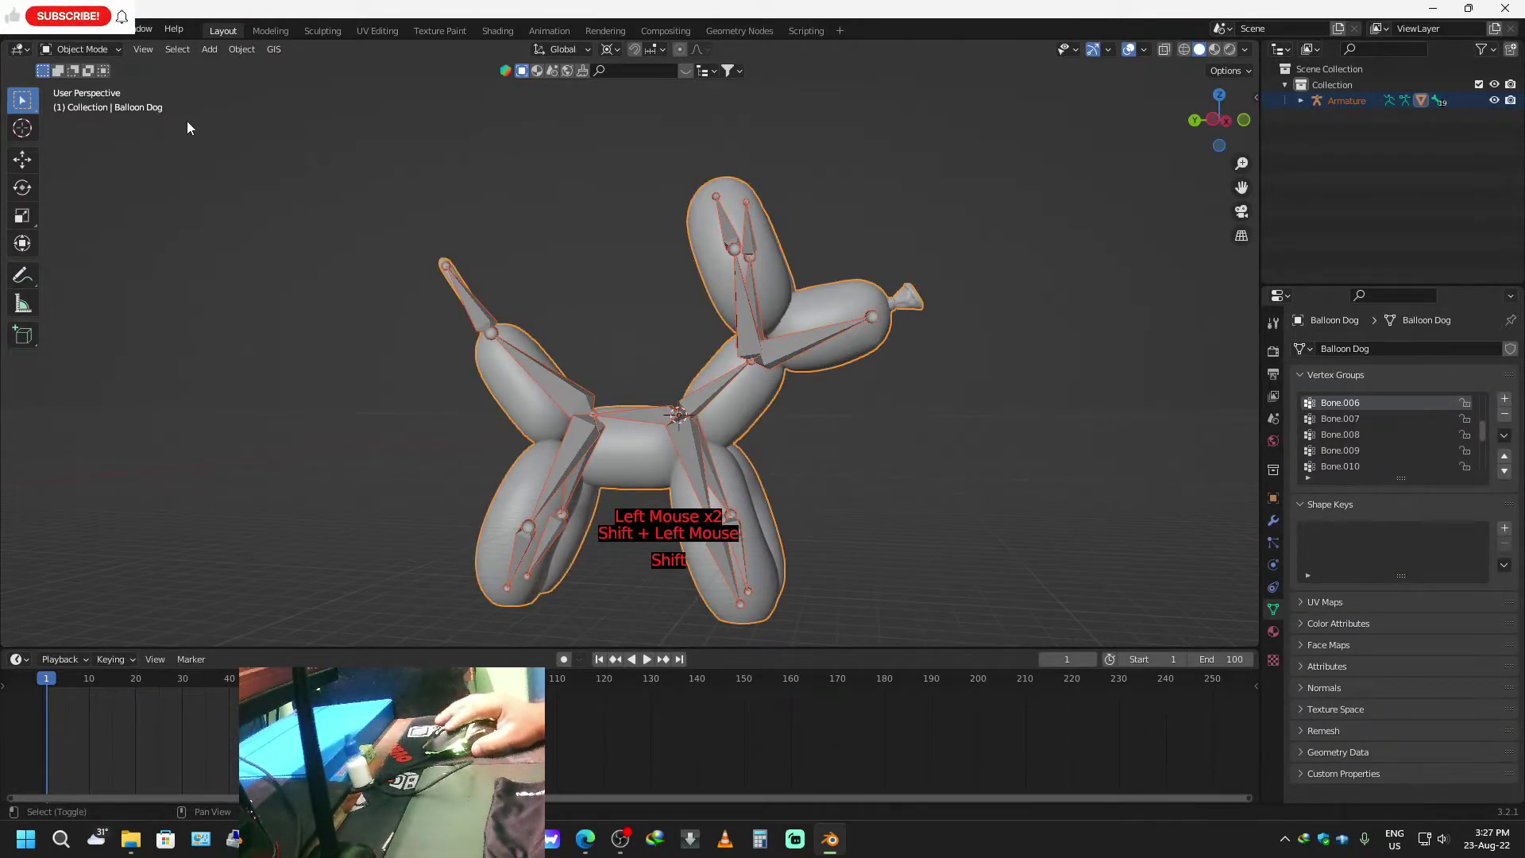
click(77, 50)
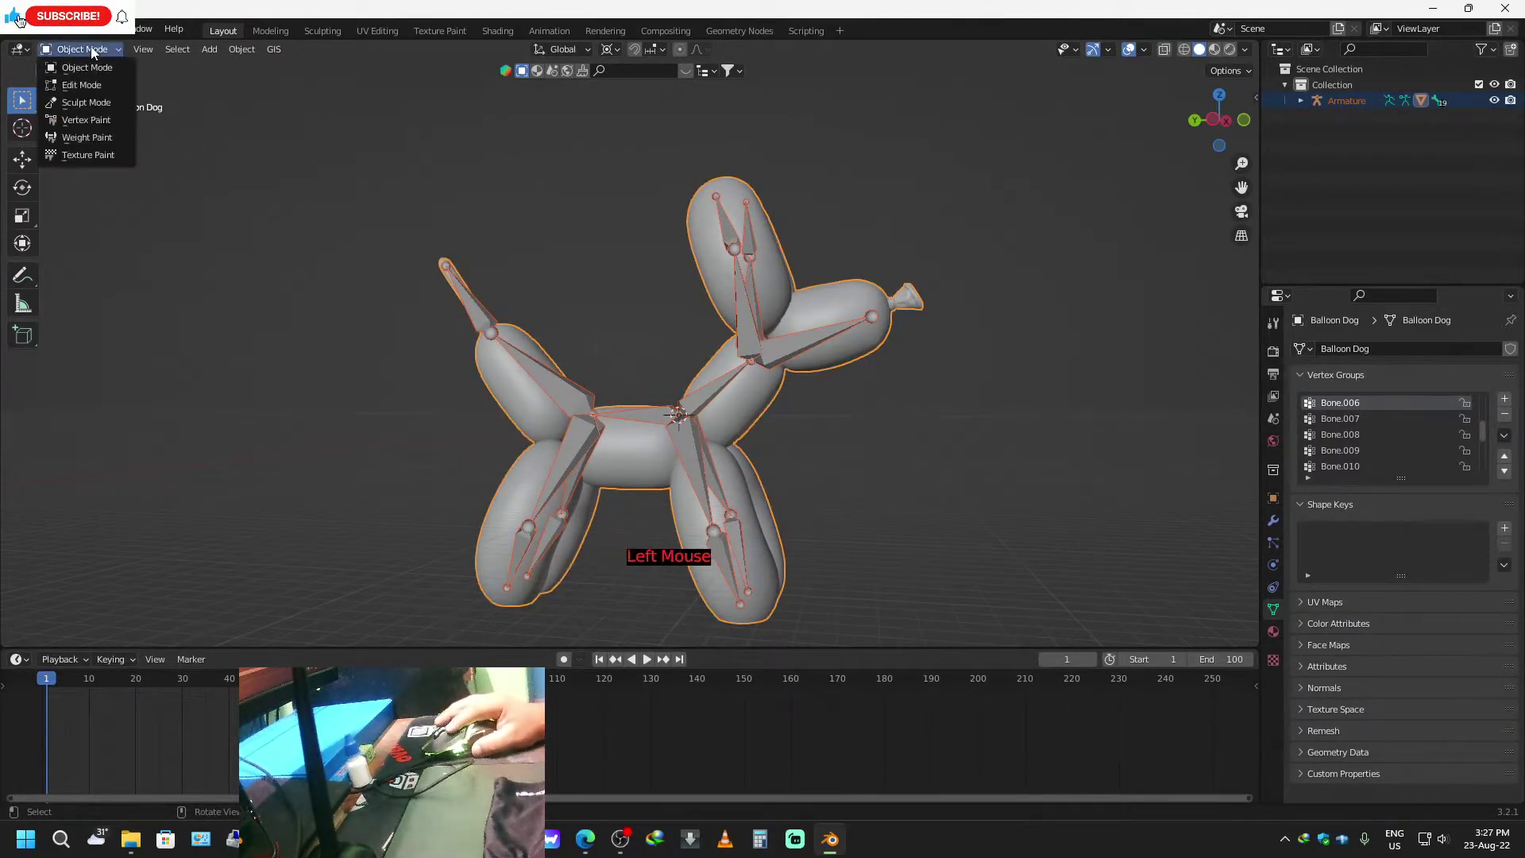
click(84, 139)
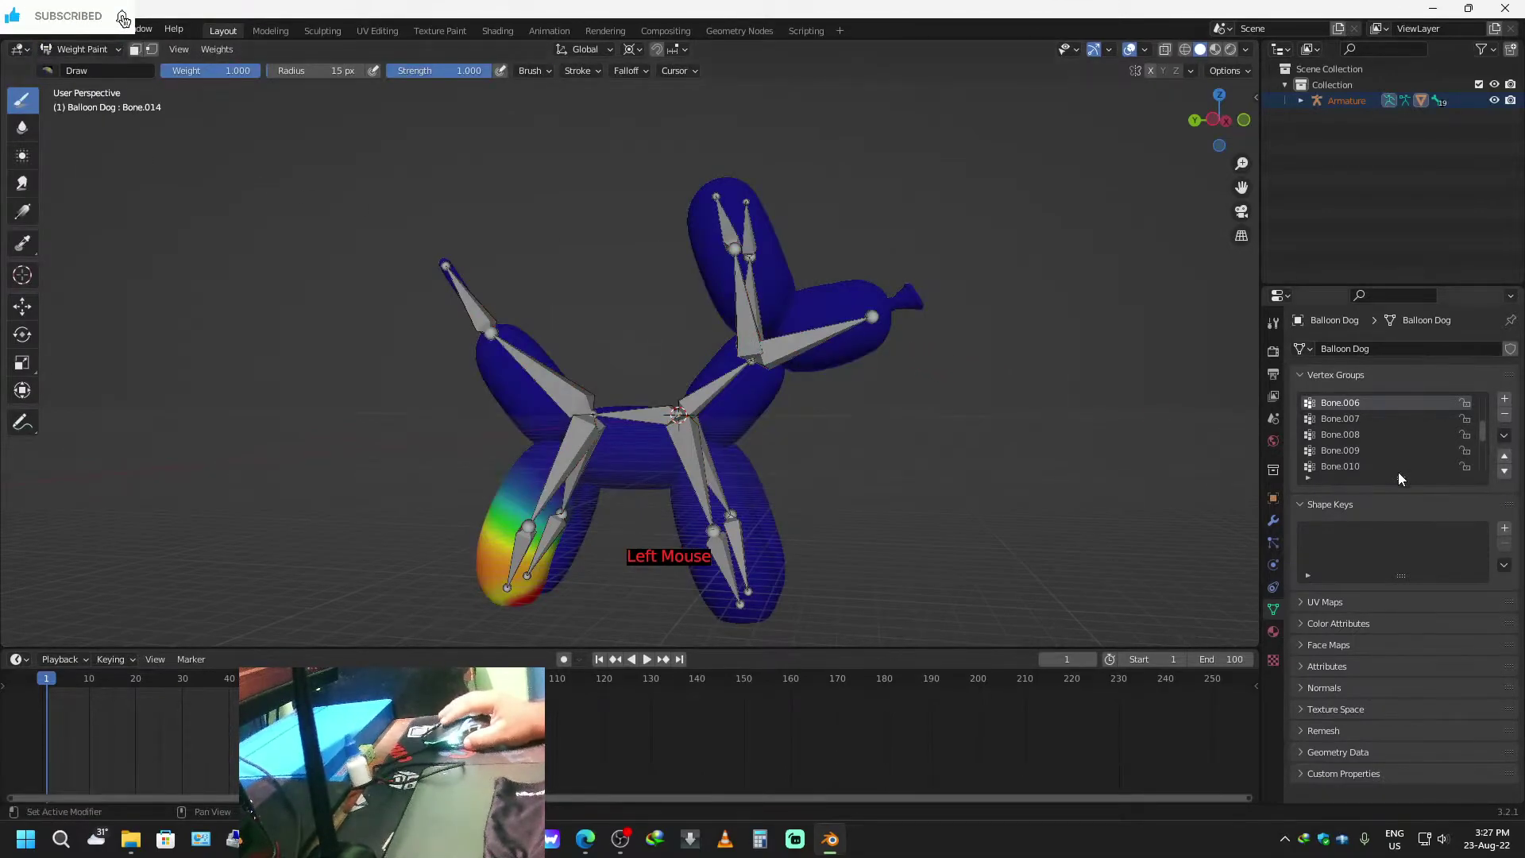
Make Bone.017 the active vertex group and rename it ear.
click(1352, 421)
scroll(1357, 455, down, 4)
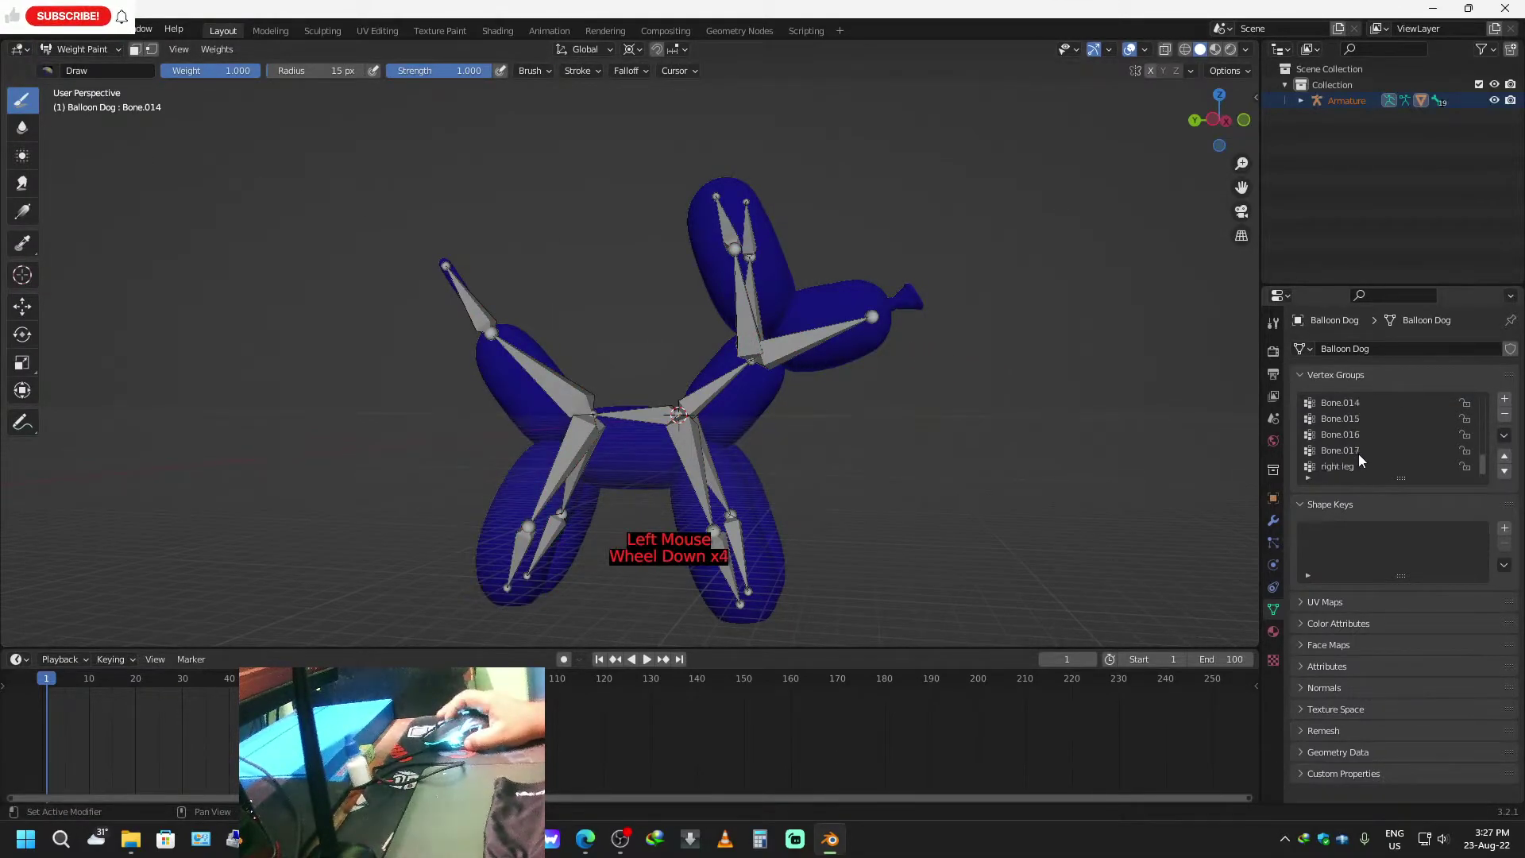
click(1346, 450)
middle_drag(1097, 342, 902, 365)
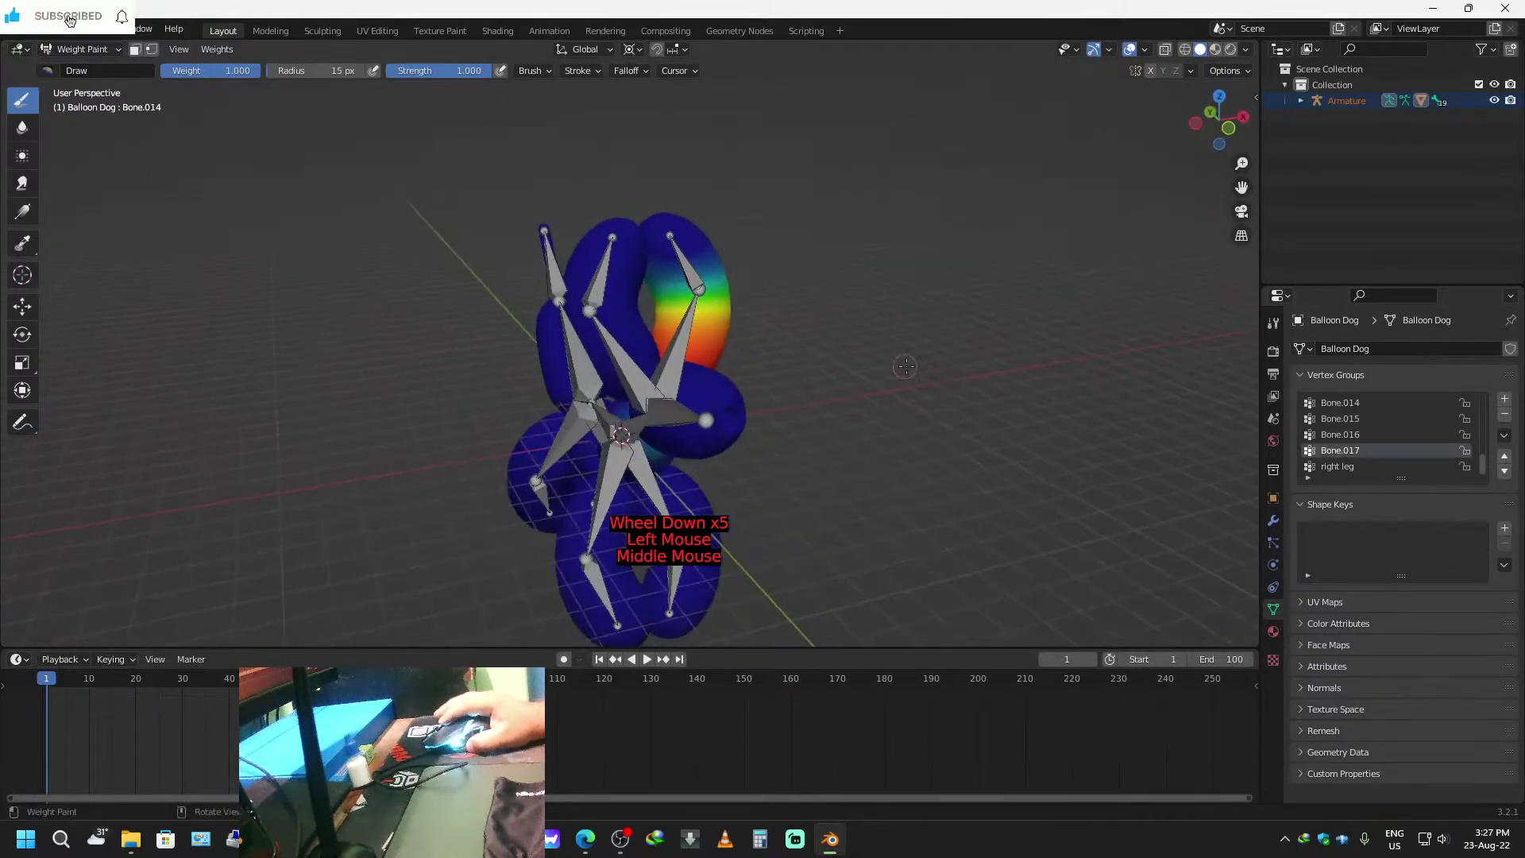
click(1340, 452)
click(1339, 451)
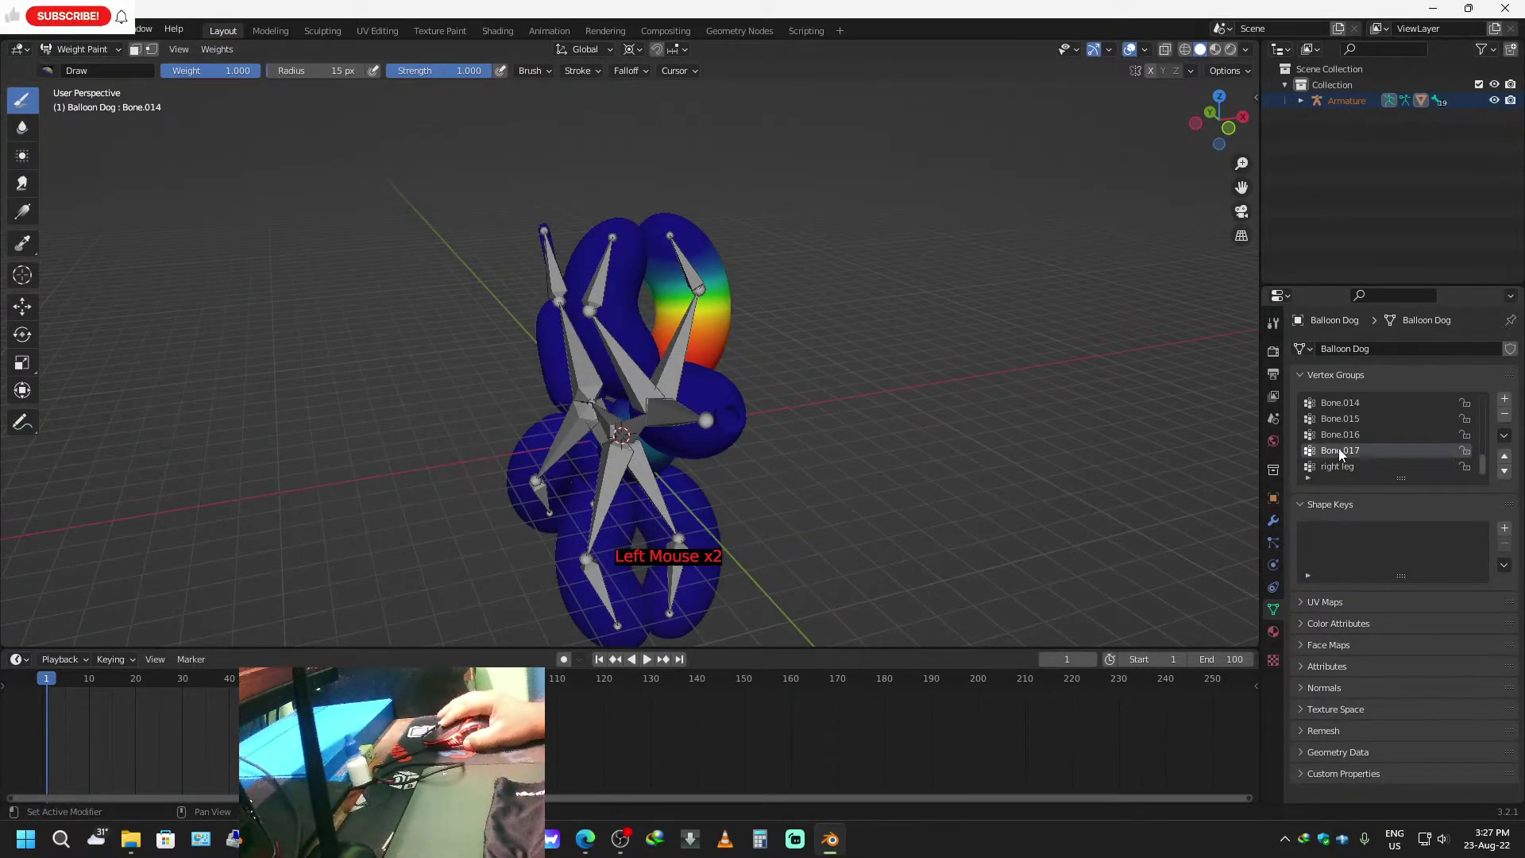
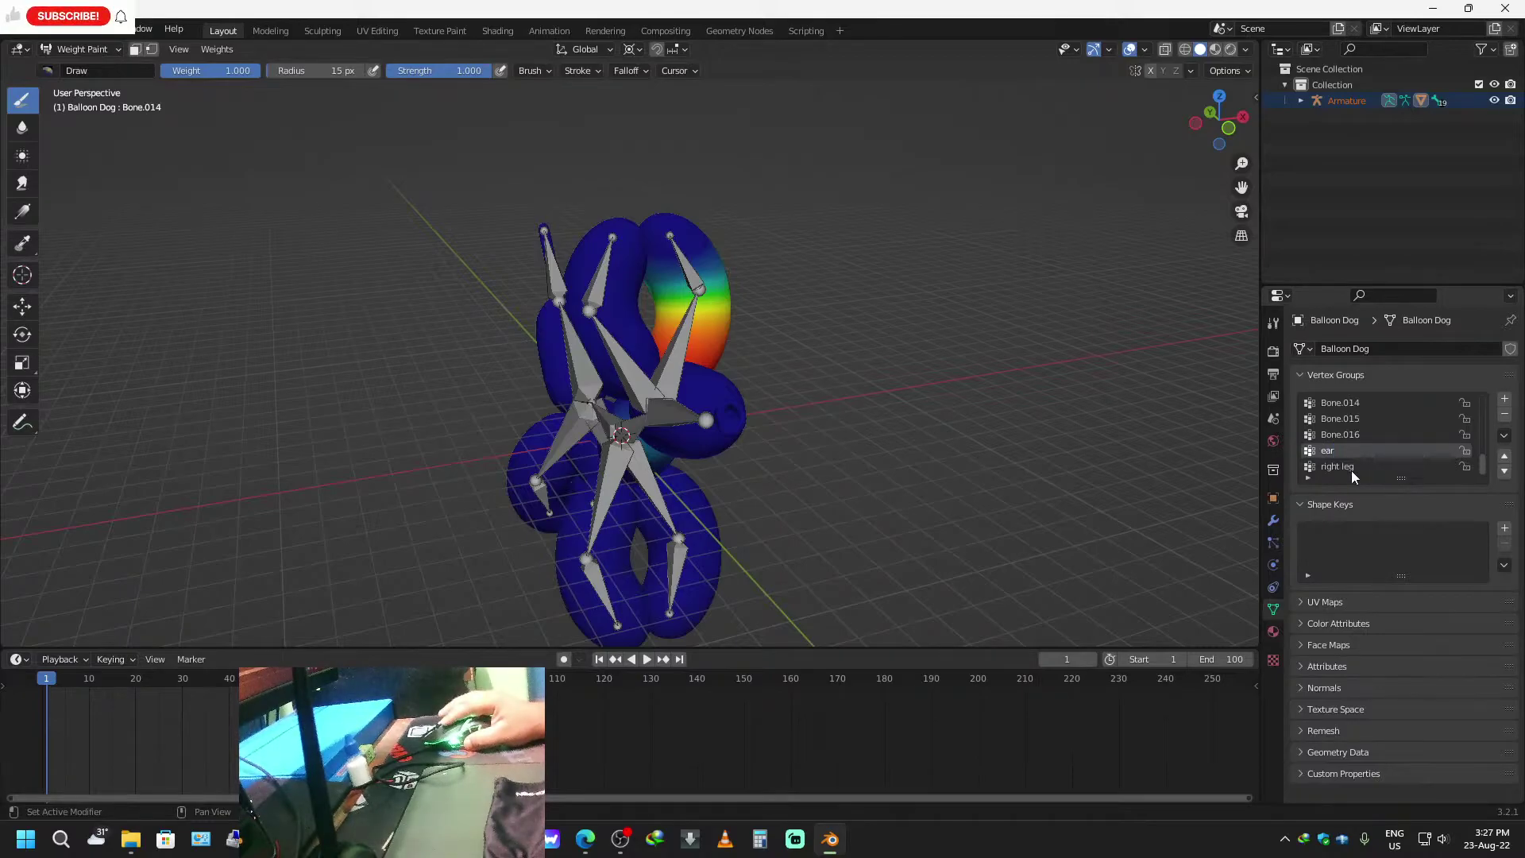
Make the right leg vertex group active and rename it ear.001.
click(1351, 469)
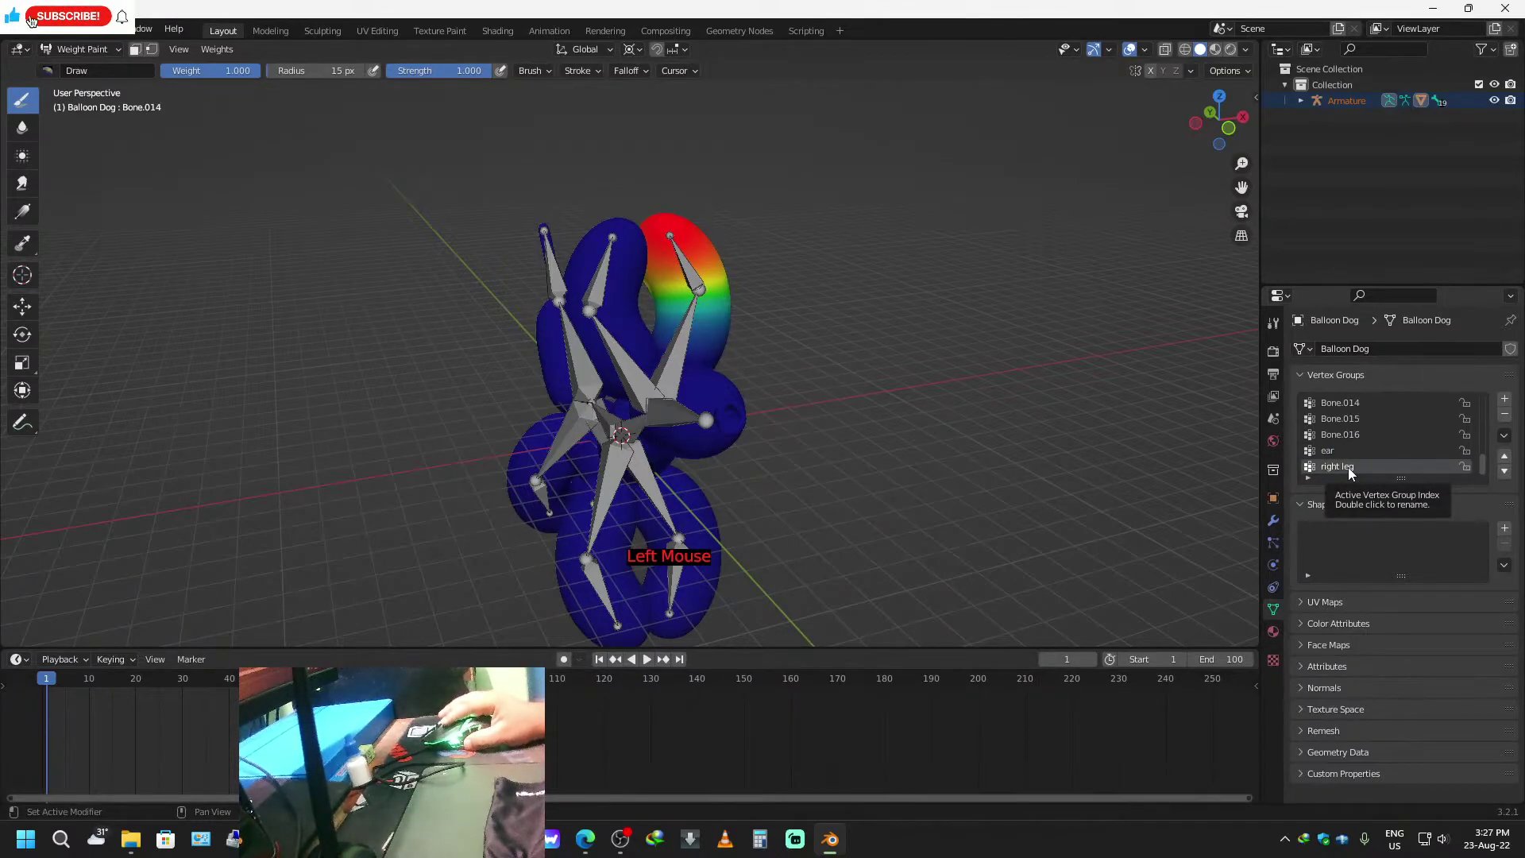
click(1350, 472)
click(1350, 472)
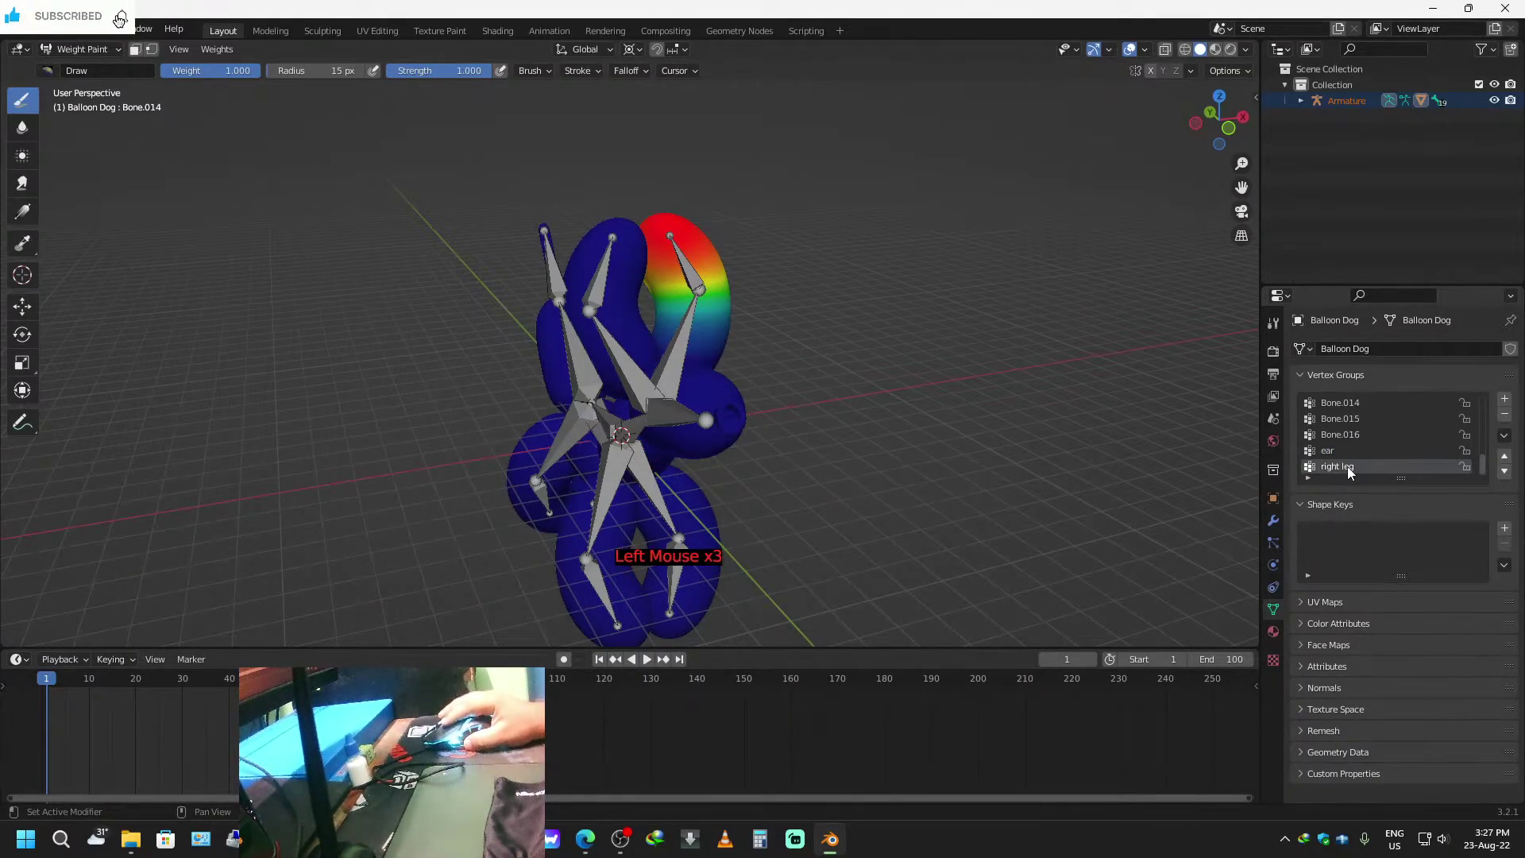
double_click(1348, 471)
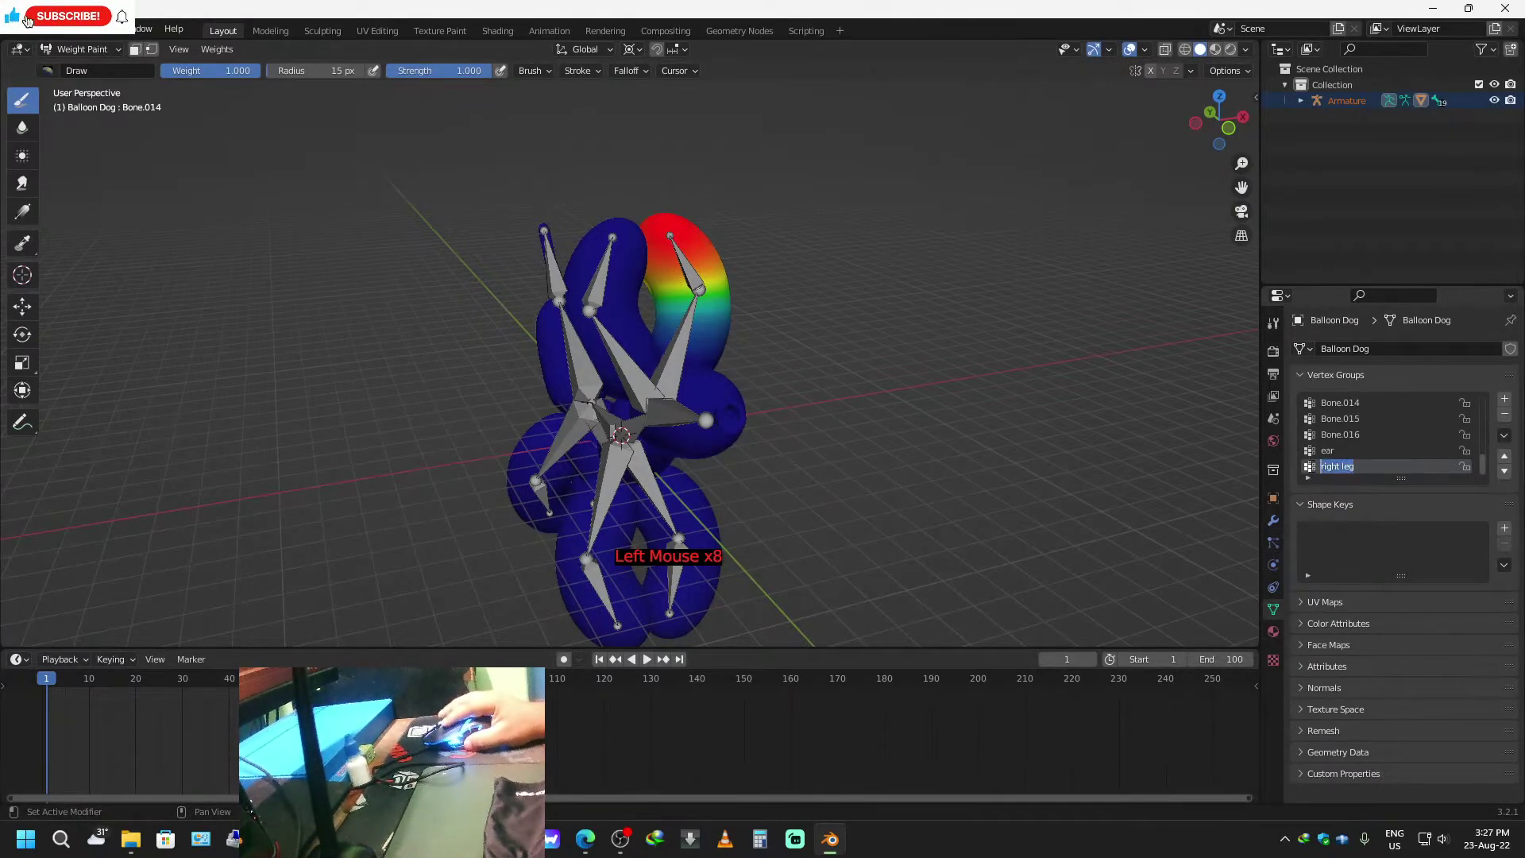
text(ear.001)
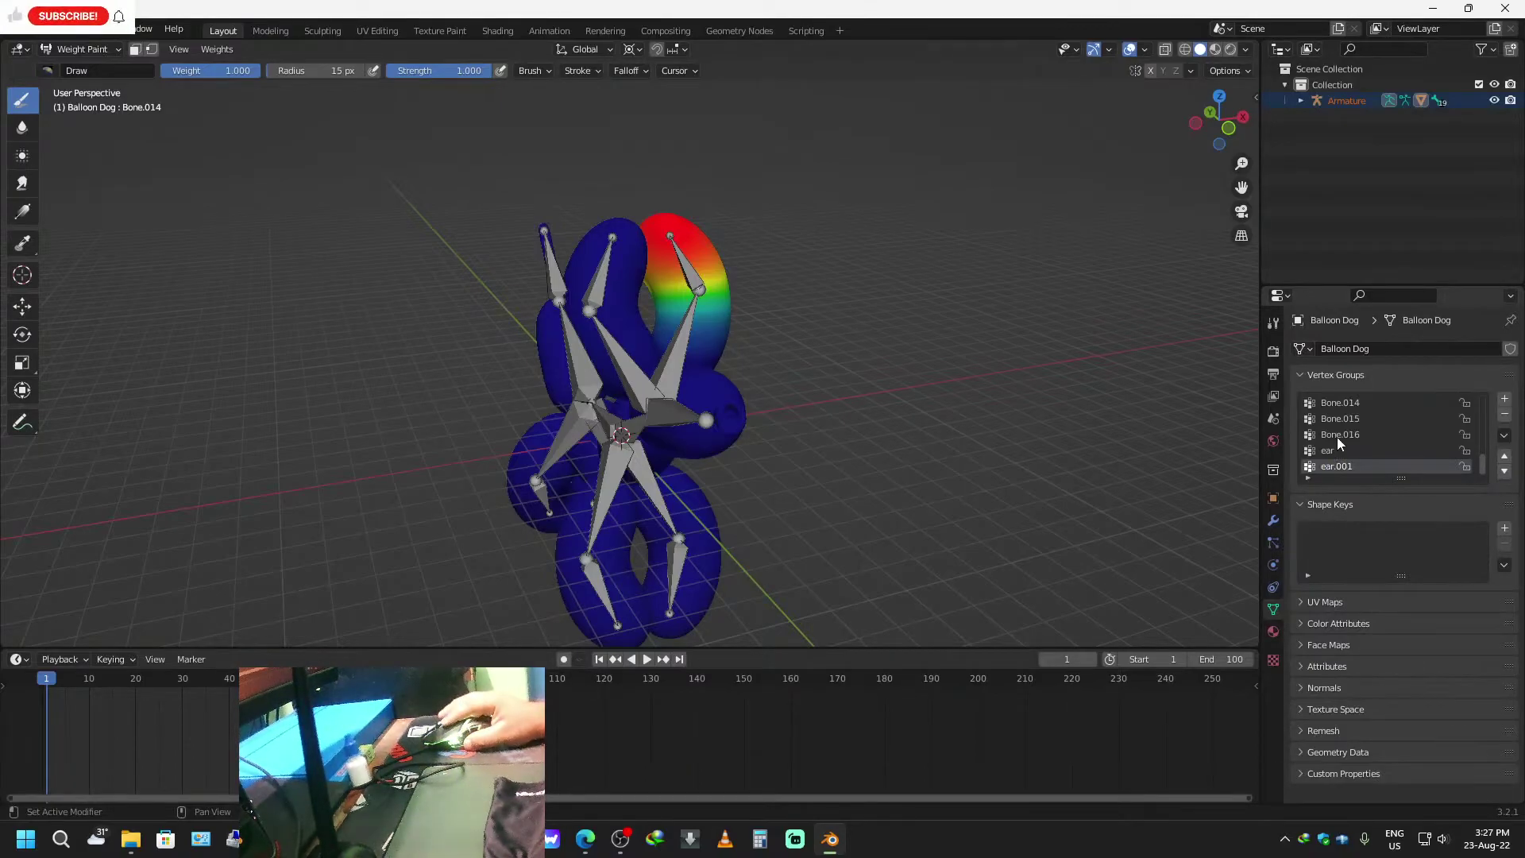
Make Bone.016 the active vertex group and rename the Balloon Dog object as ear.
click(1338, 437)
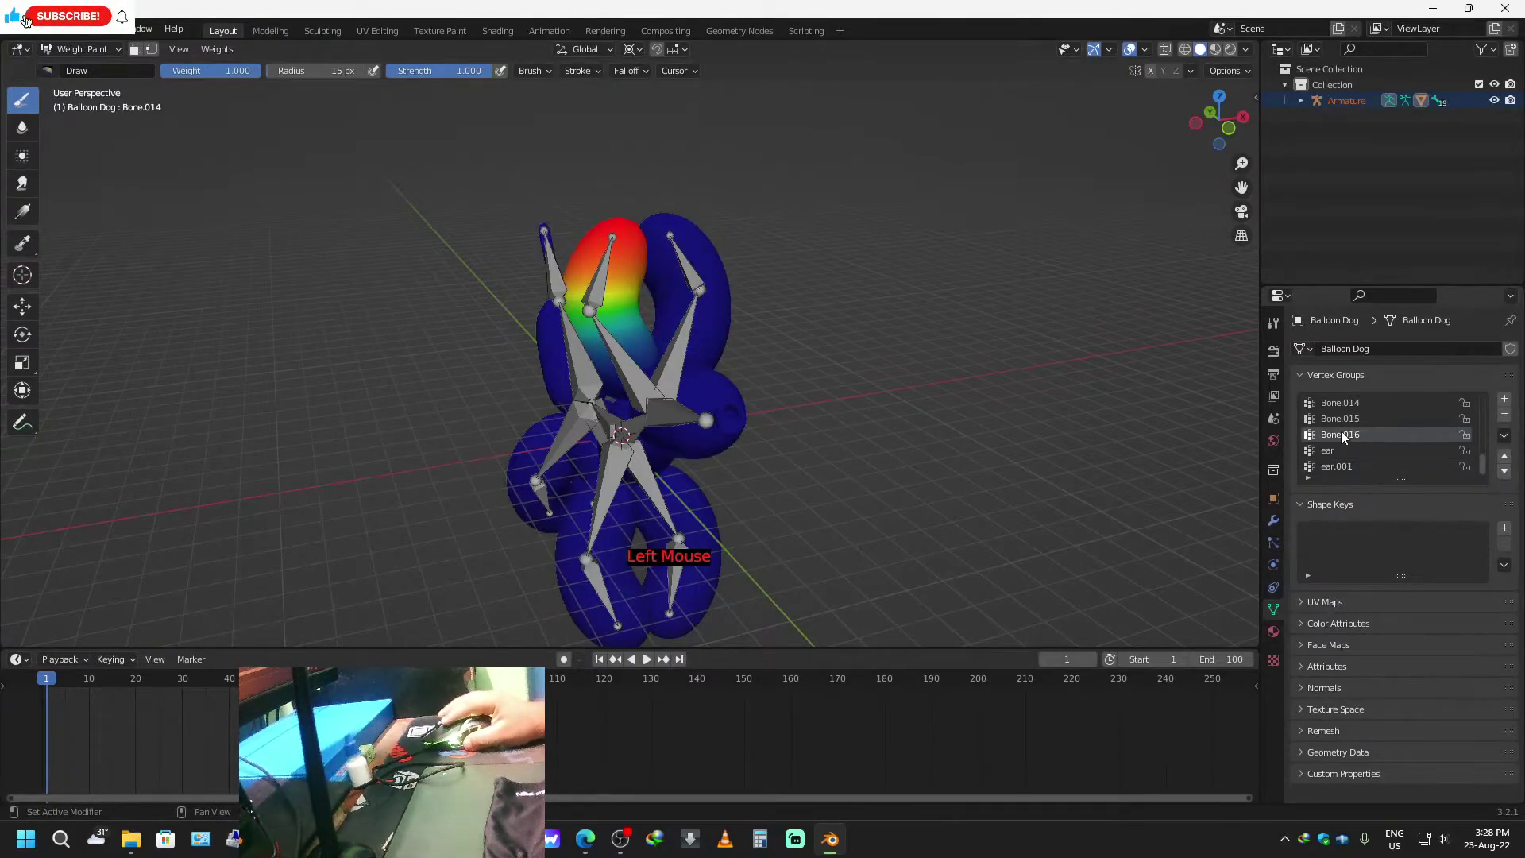
key(F2)
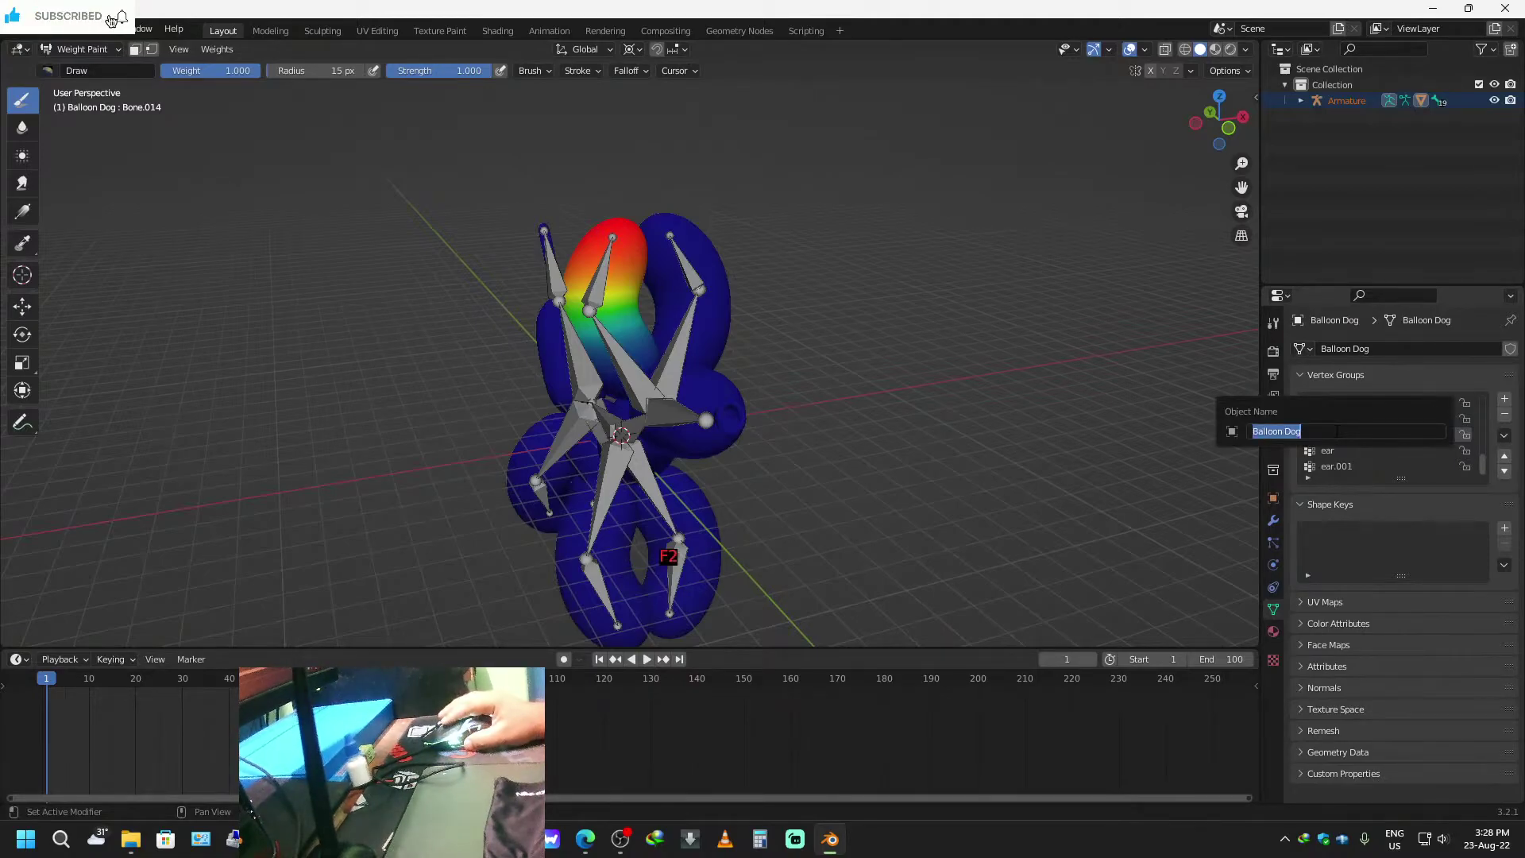
text(ear)
key(Return)
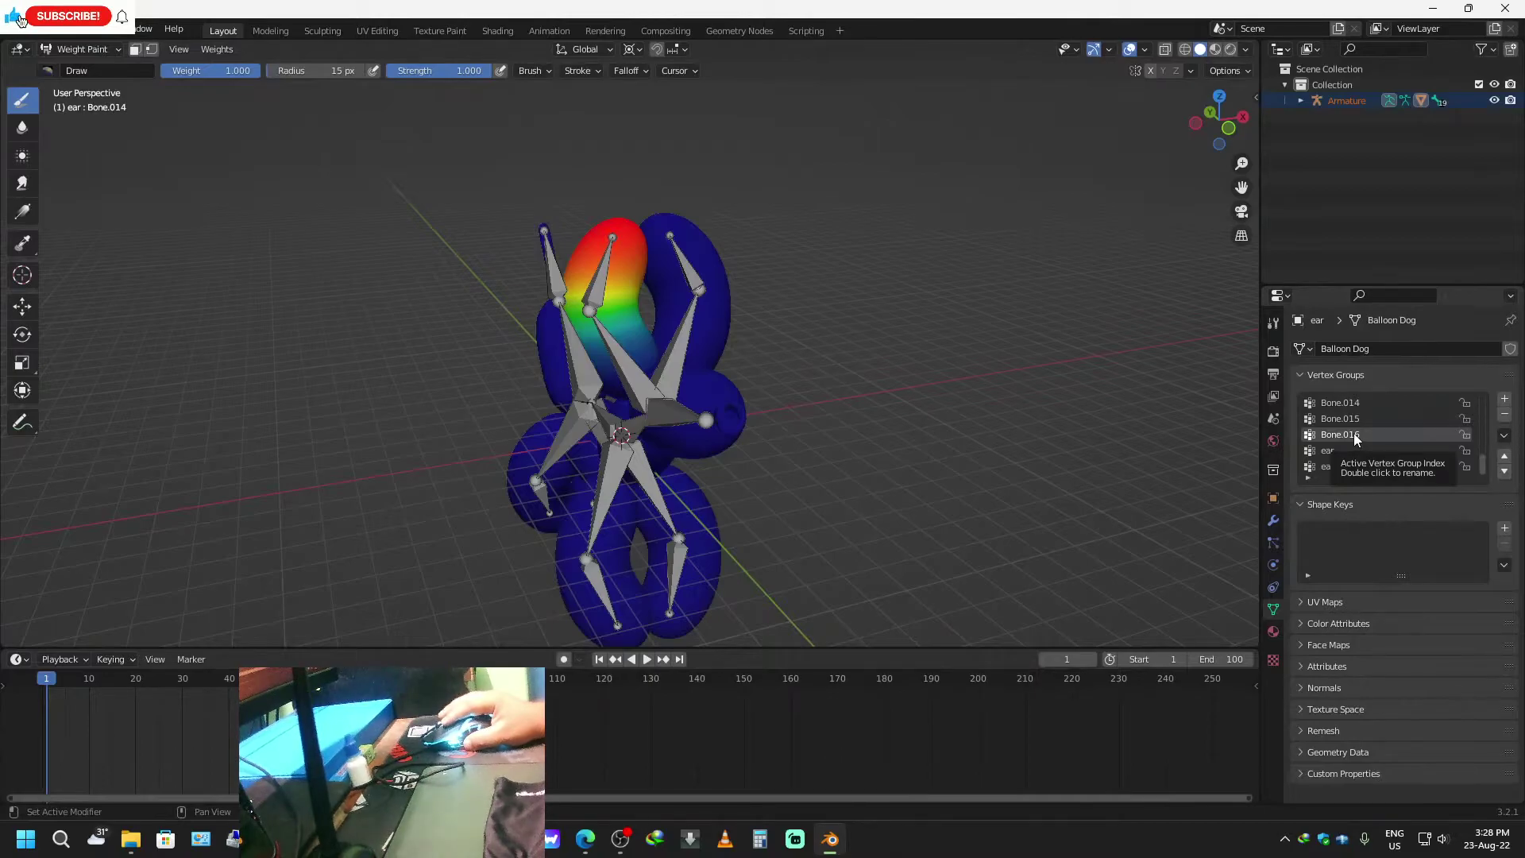
key(F2)
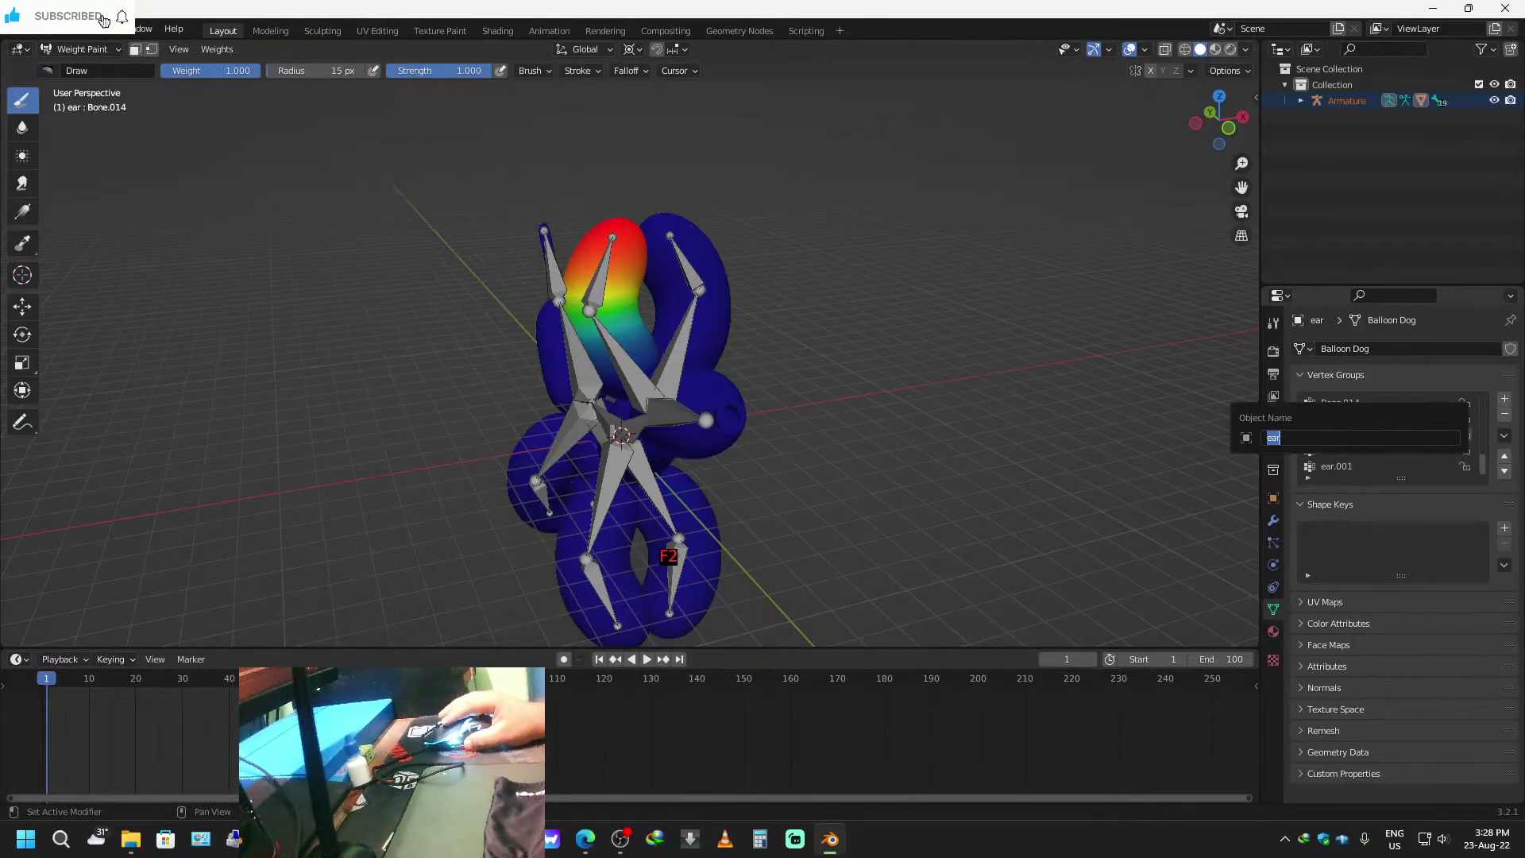
key(Escape)
click(1349, 435)
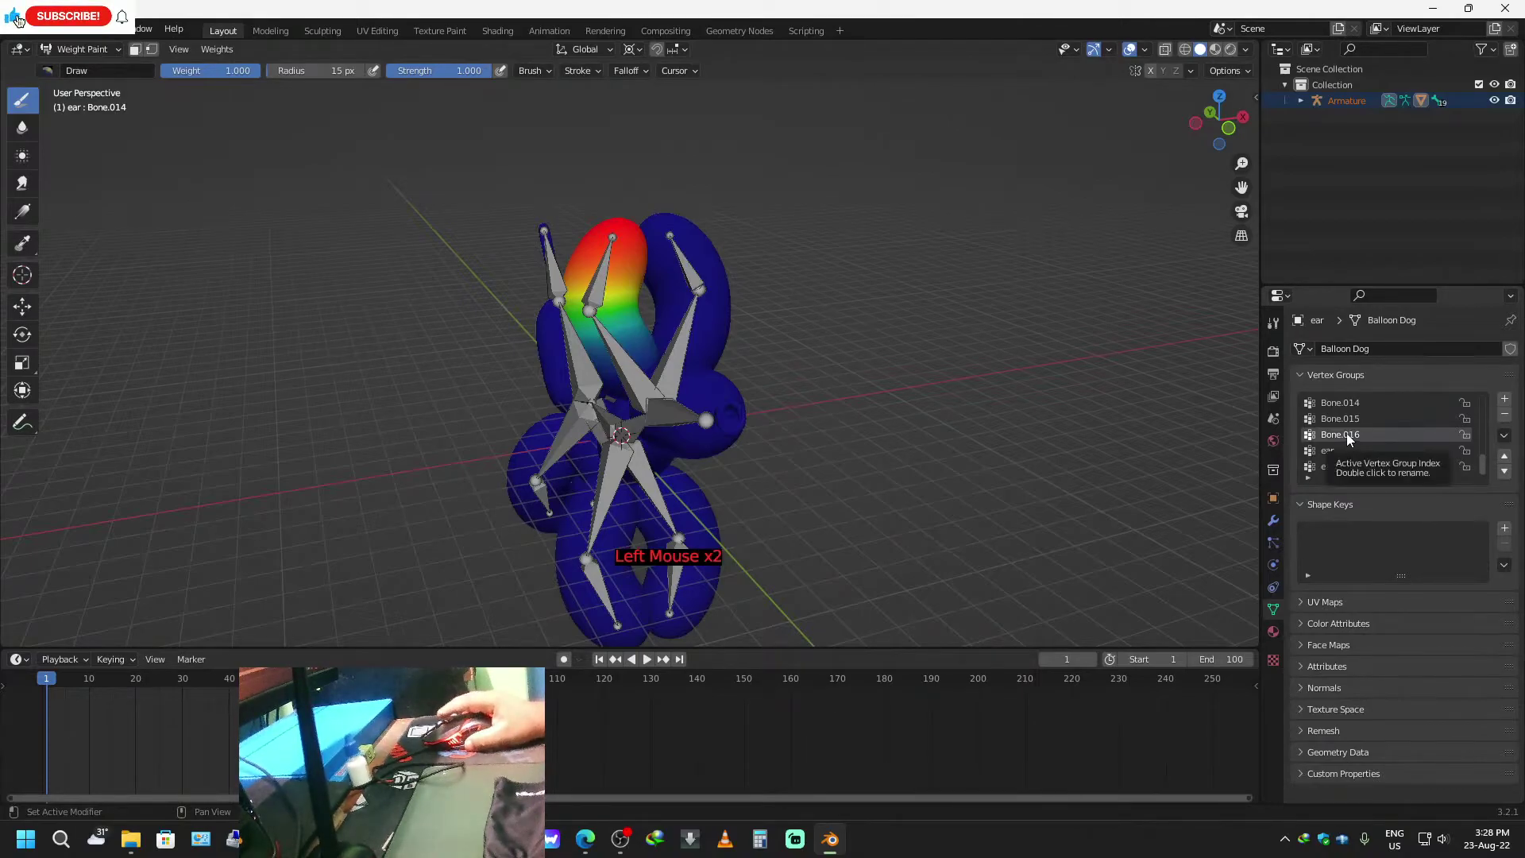
right_click(1345, 432)
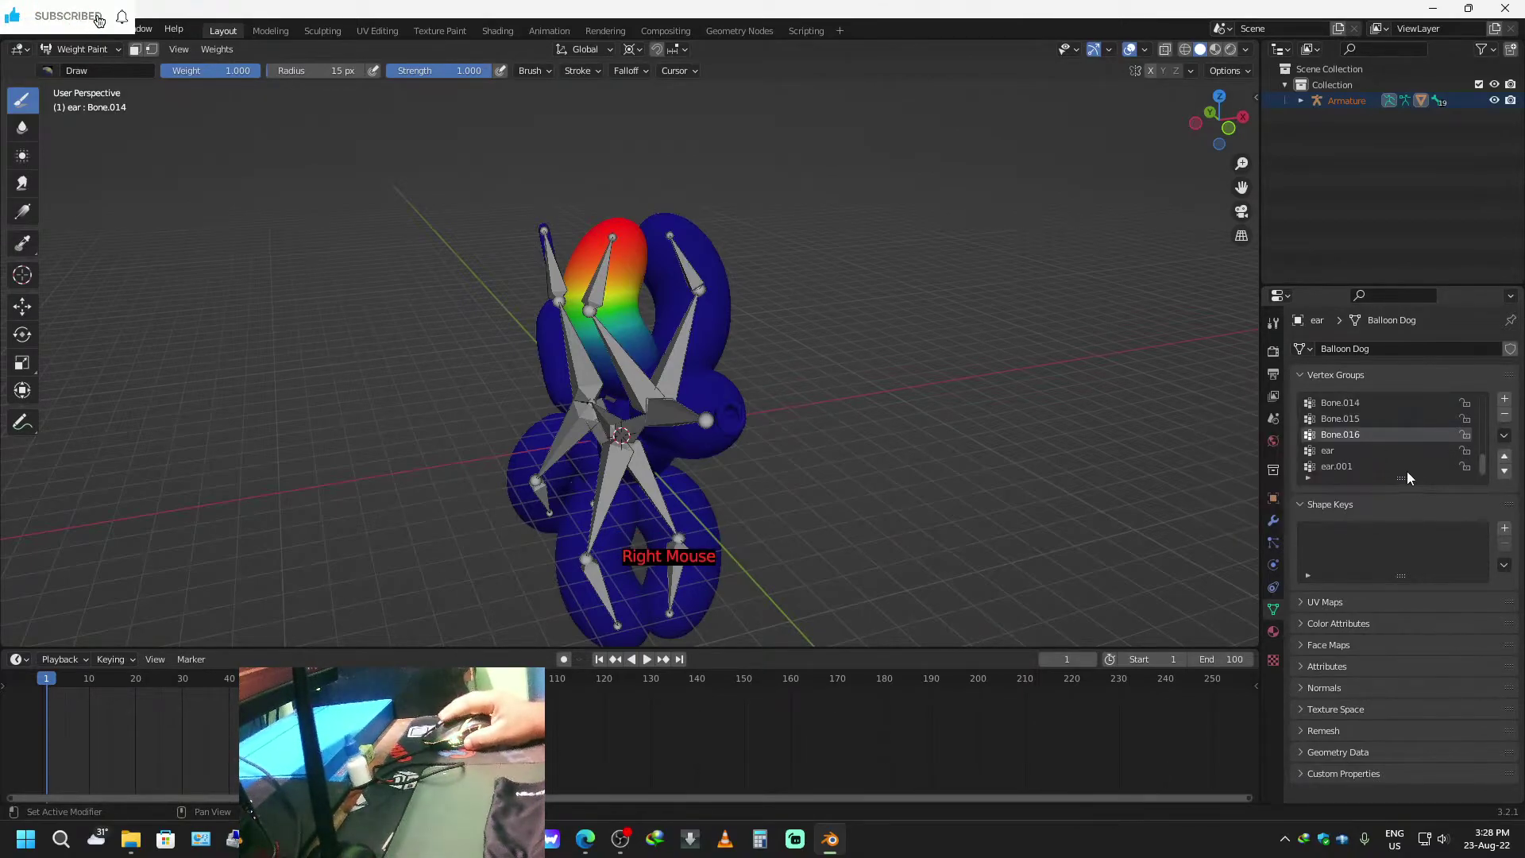
Examine the weight distribution of vertex groups Bone.007 through Bone.010 and Bone.012 on the balloon dog.
scroll(1356, 451, up, 3)
scroll(1356, 454, up, 2)
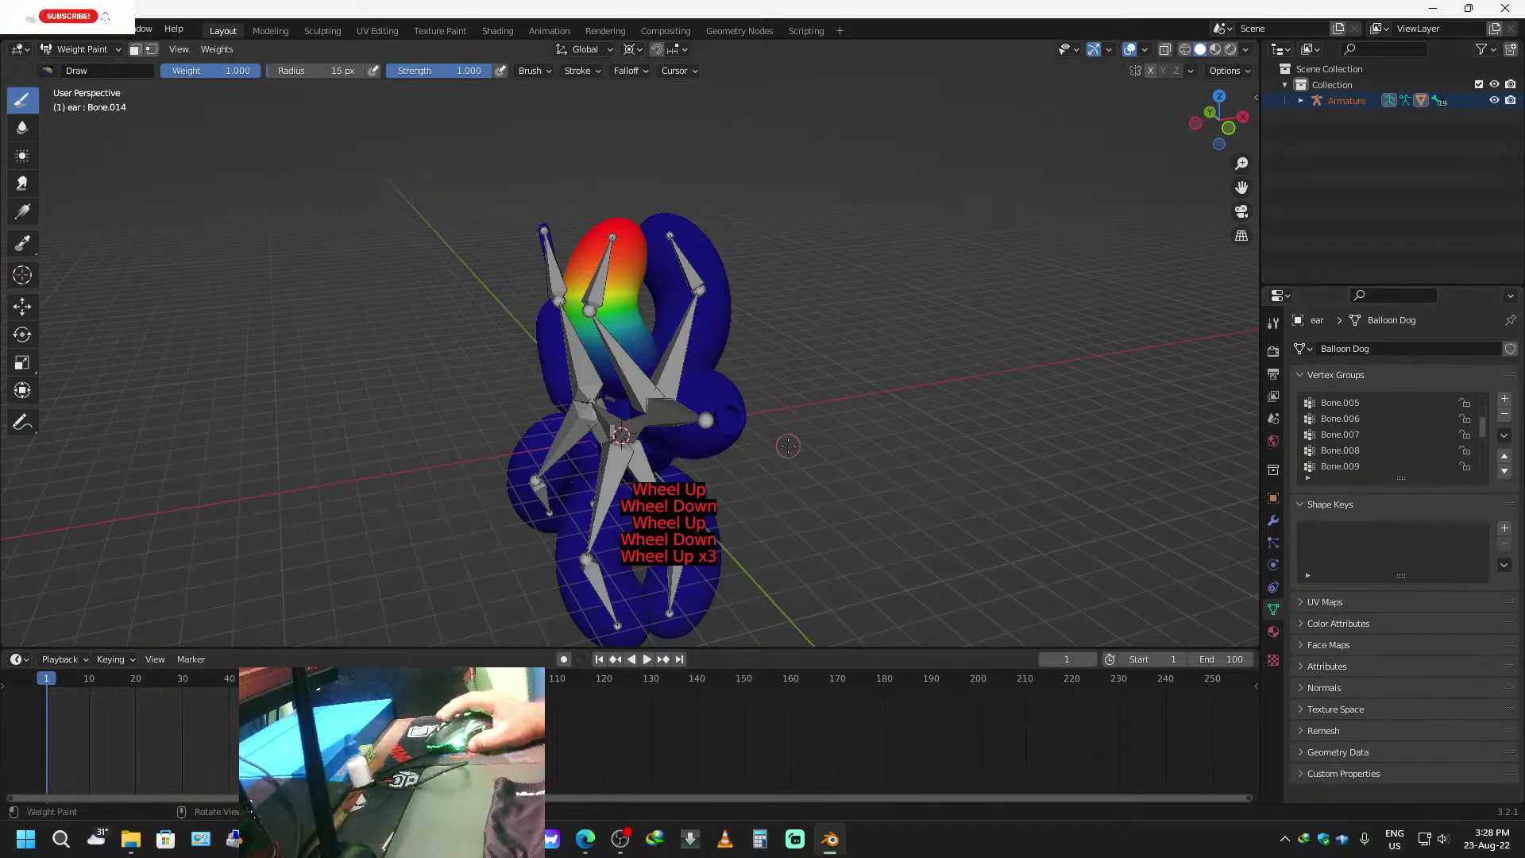
scroll(804, 455, down, 2)
middle_drag(806, 462, 834, 484)
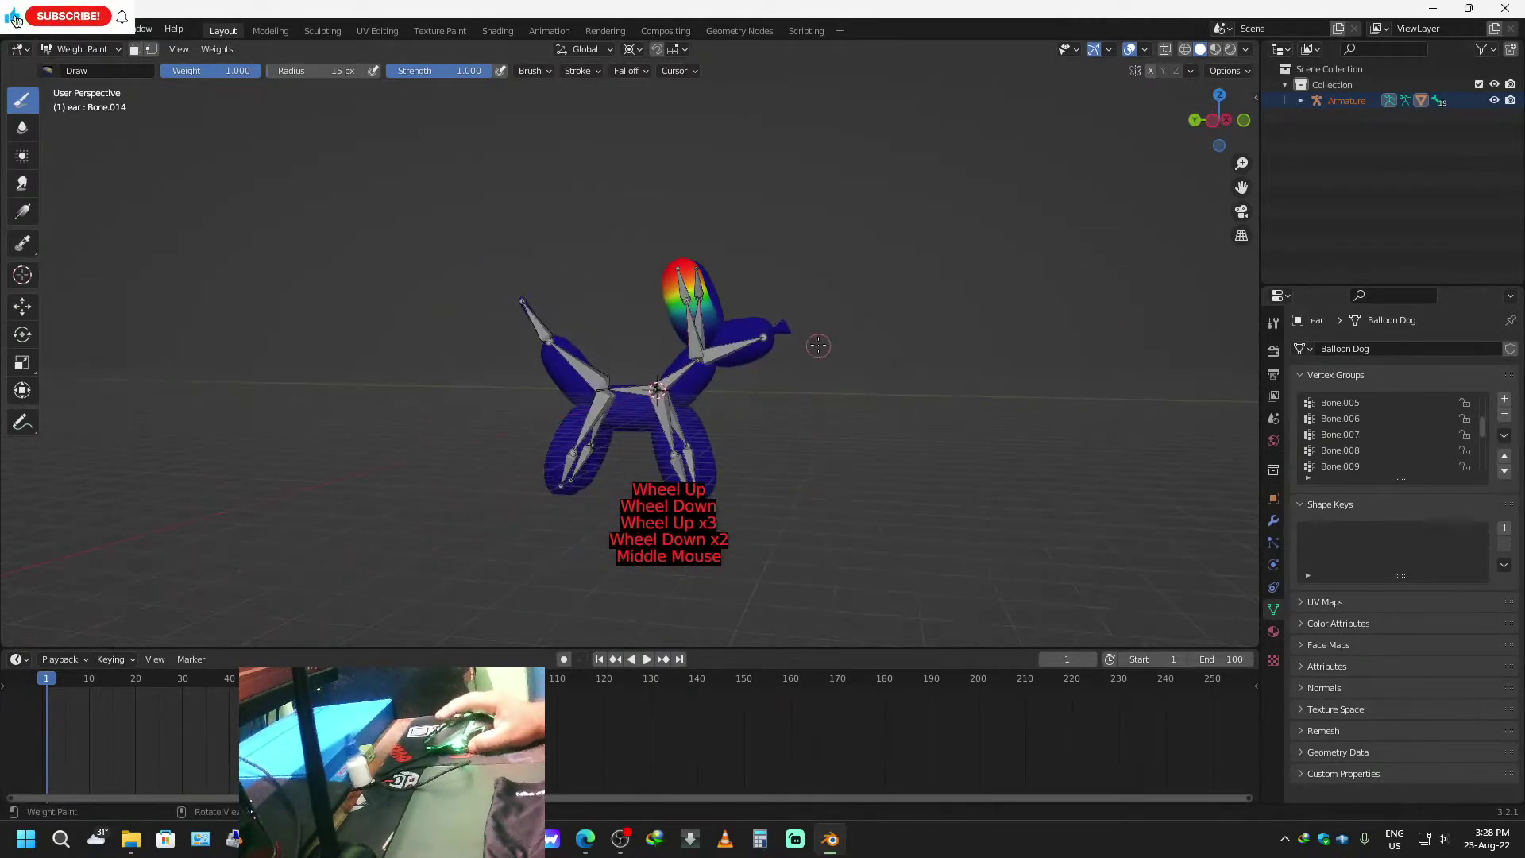
click(1351, 434)
click(1348, 454)
click(1346, 467)
scroll(1349, 457, down, 2)
scroll(1352, 449, up, 1)
scroll(1353, 445, down, 1)
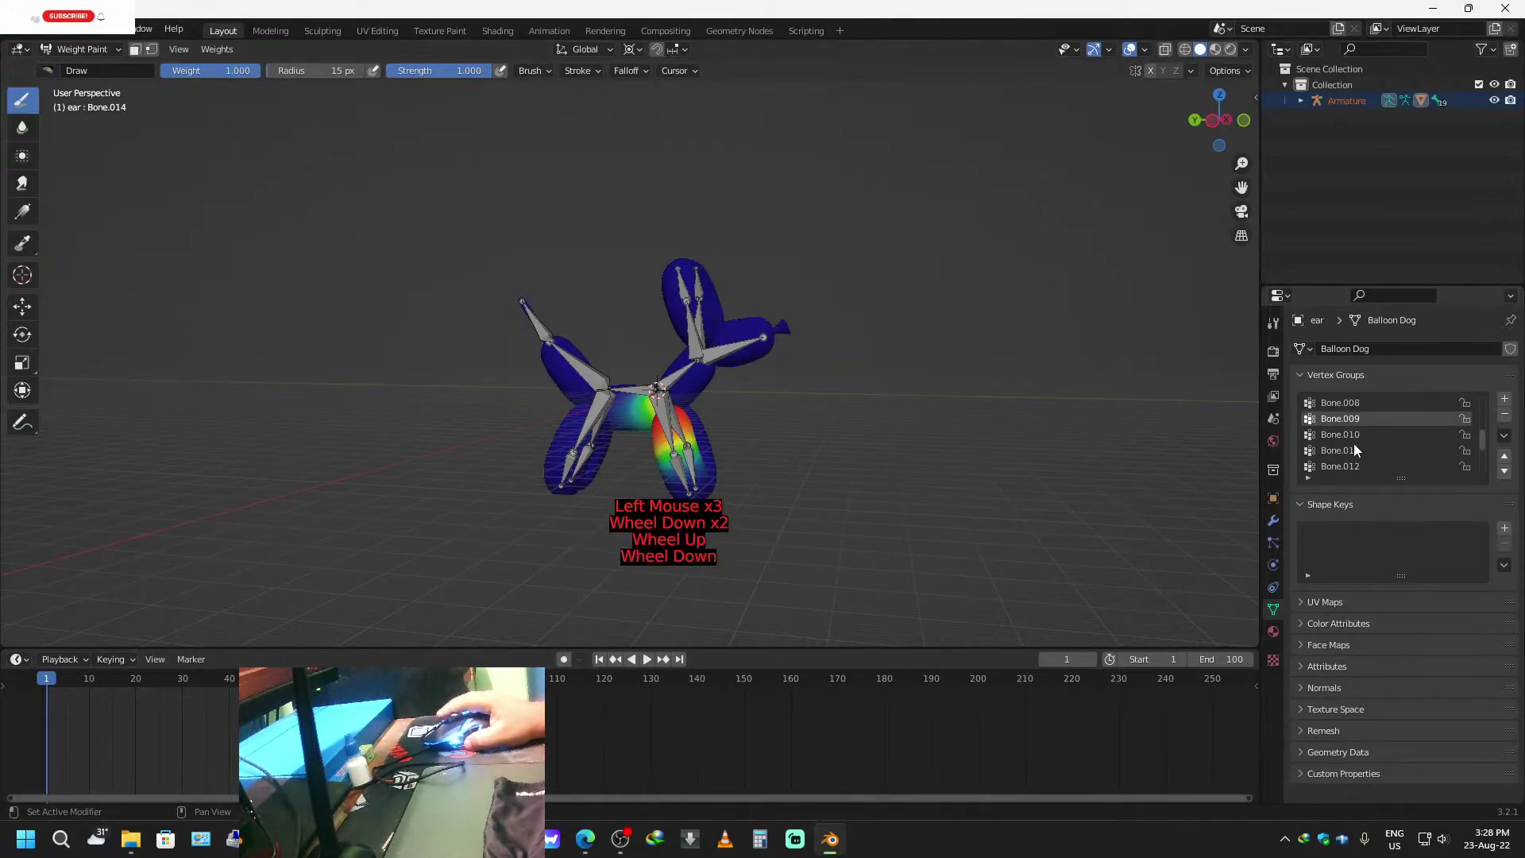
click(1352, 437)
click(1347, 469)
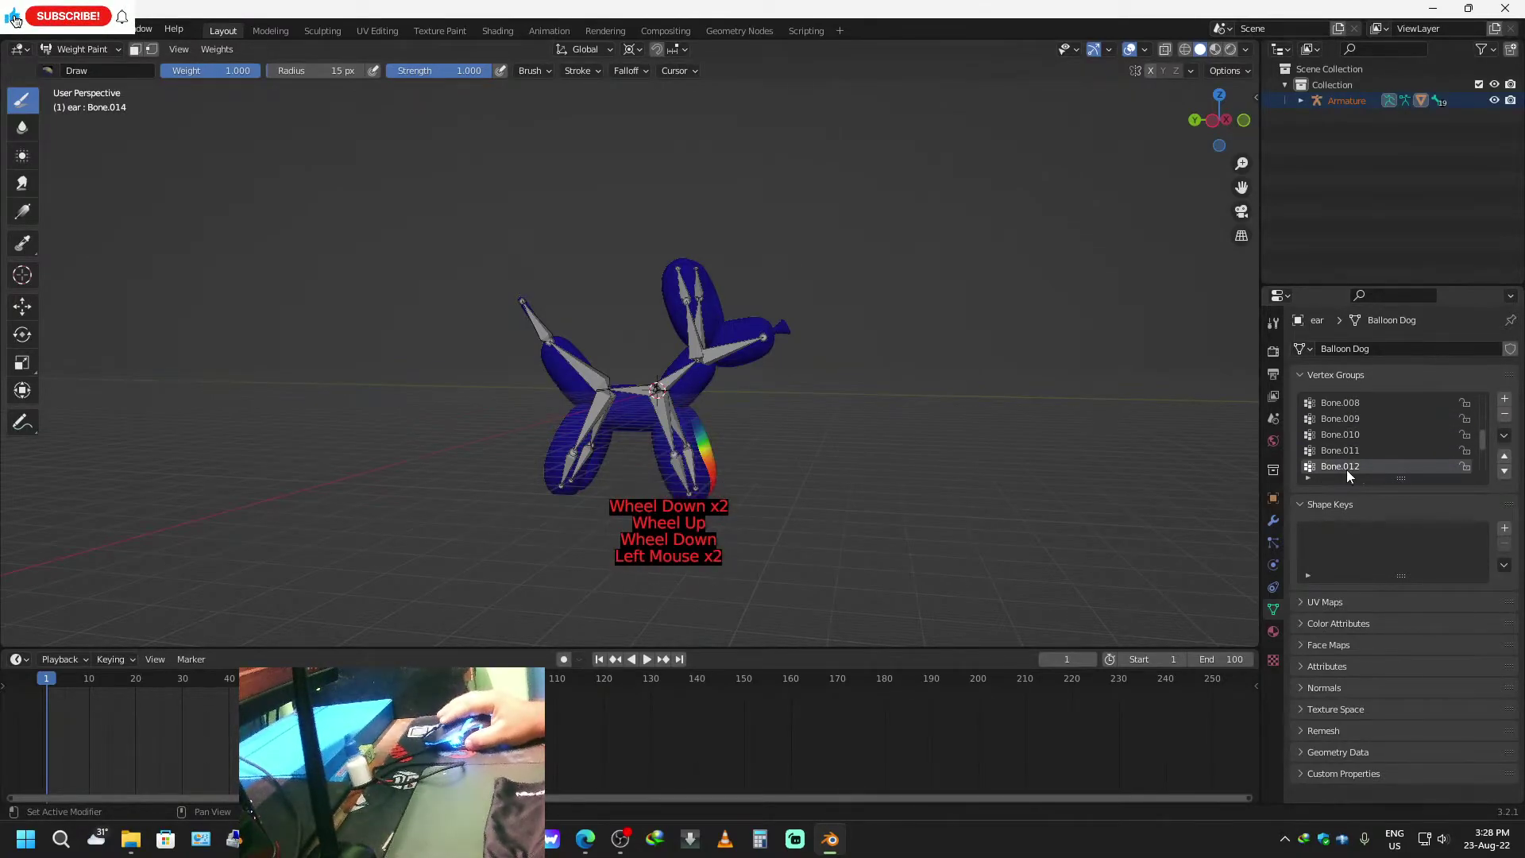
scroll(1347, 467, down, 4)
scroll(1348, 459, up, 1)
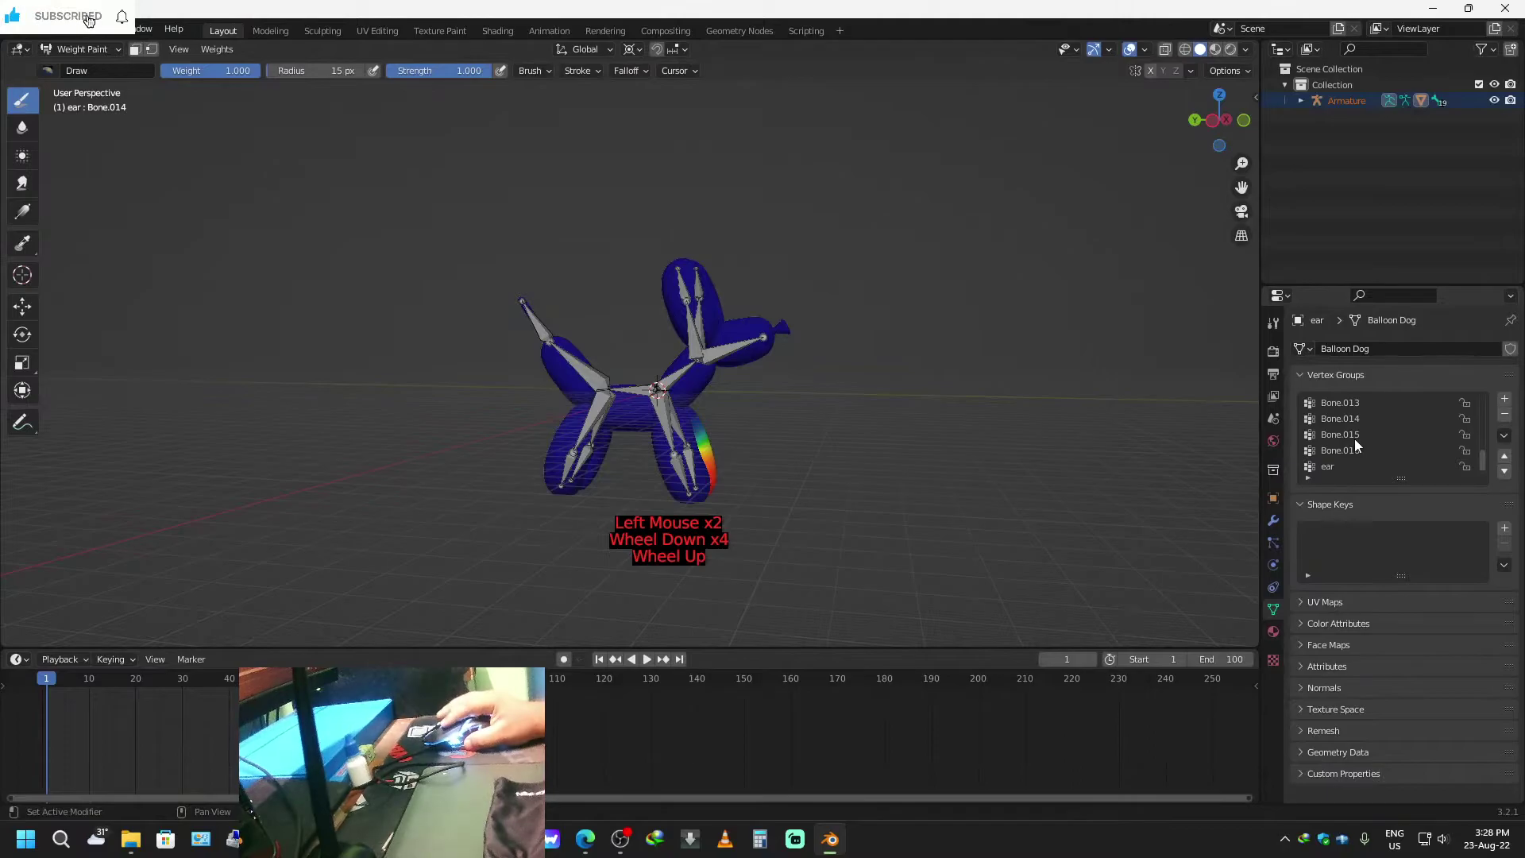
Make Bone.014 the active vertex group, inspect the unweighted rim of the nose knot, and turn on X-ray.
click(1355, 441)
click(1346, 419)
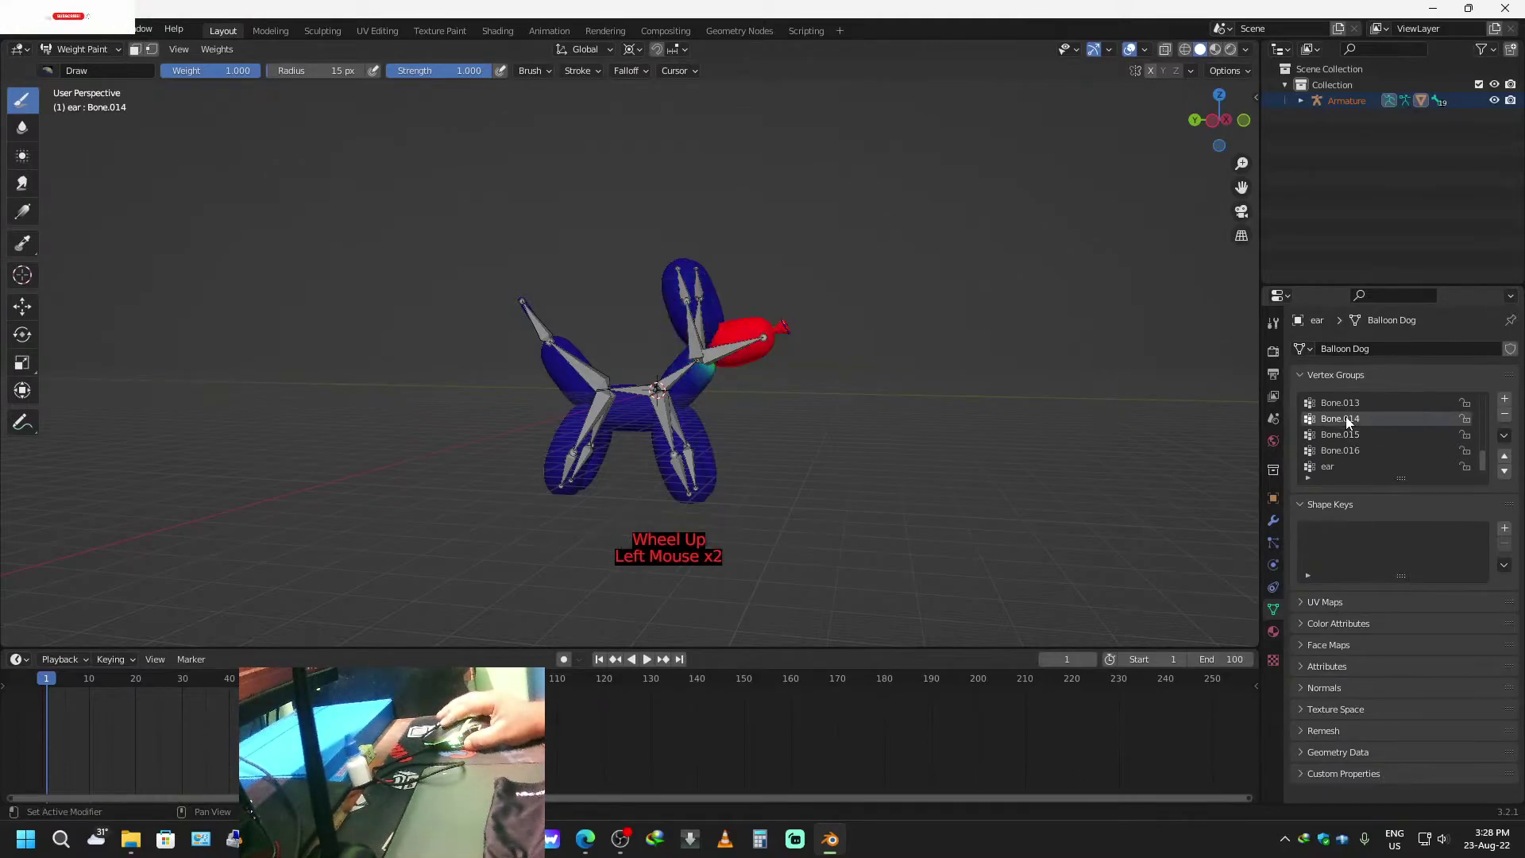
middle_drag(847, 315, 827, 498)
scroll(1041, 351, up, 2)
scroll(1043, 350, down, 1)
scroll(1042, 351, up, 2)
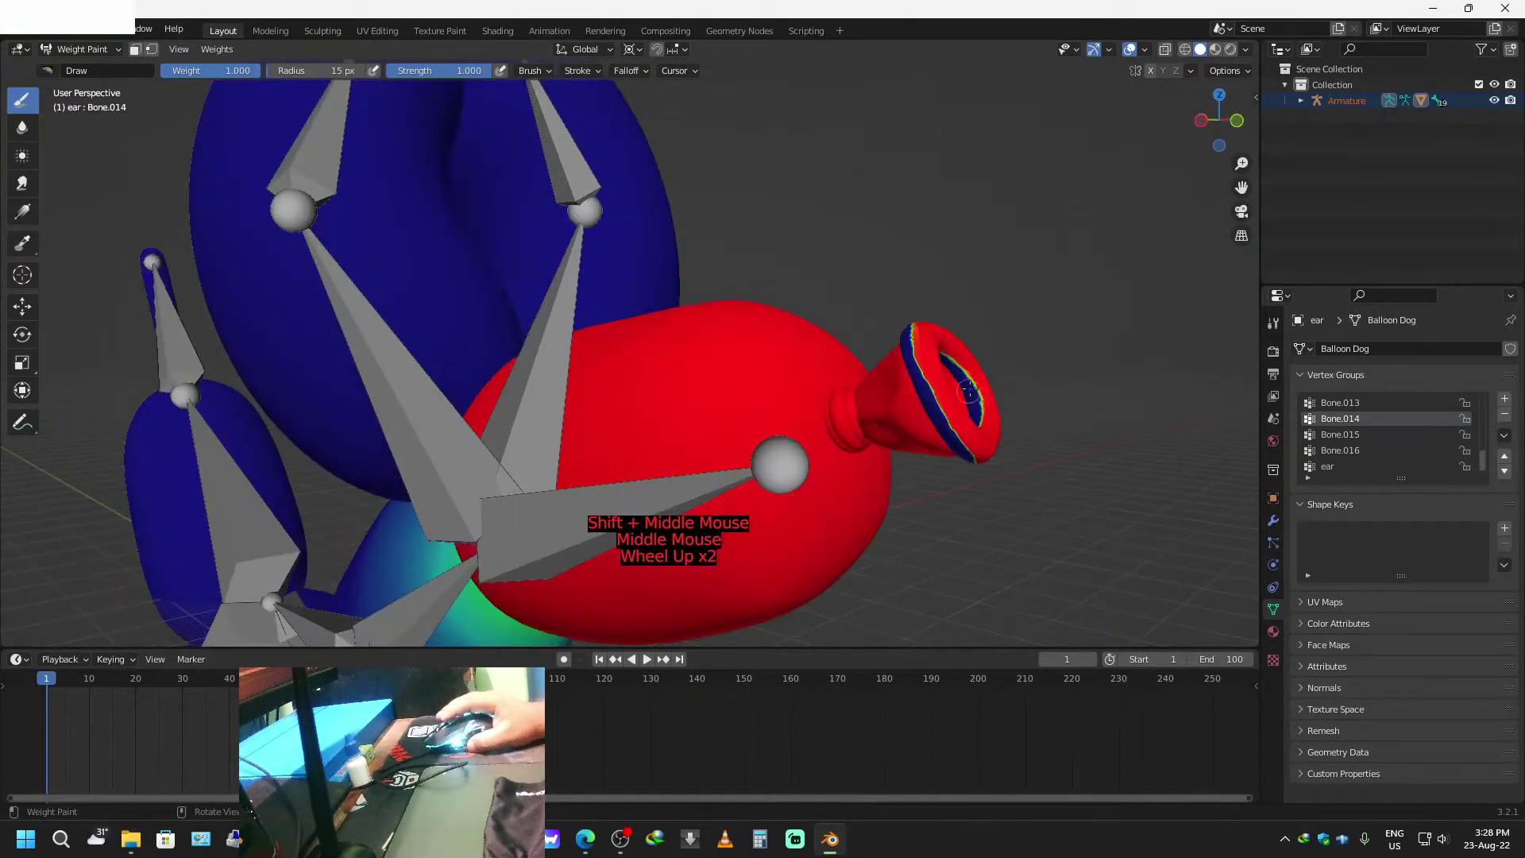
scroll(933, 401, down, 2)
key(alt+z)
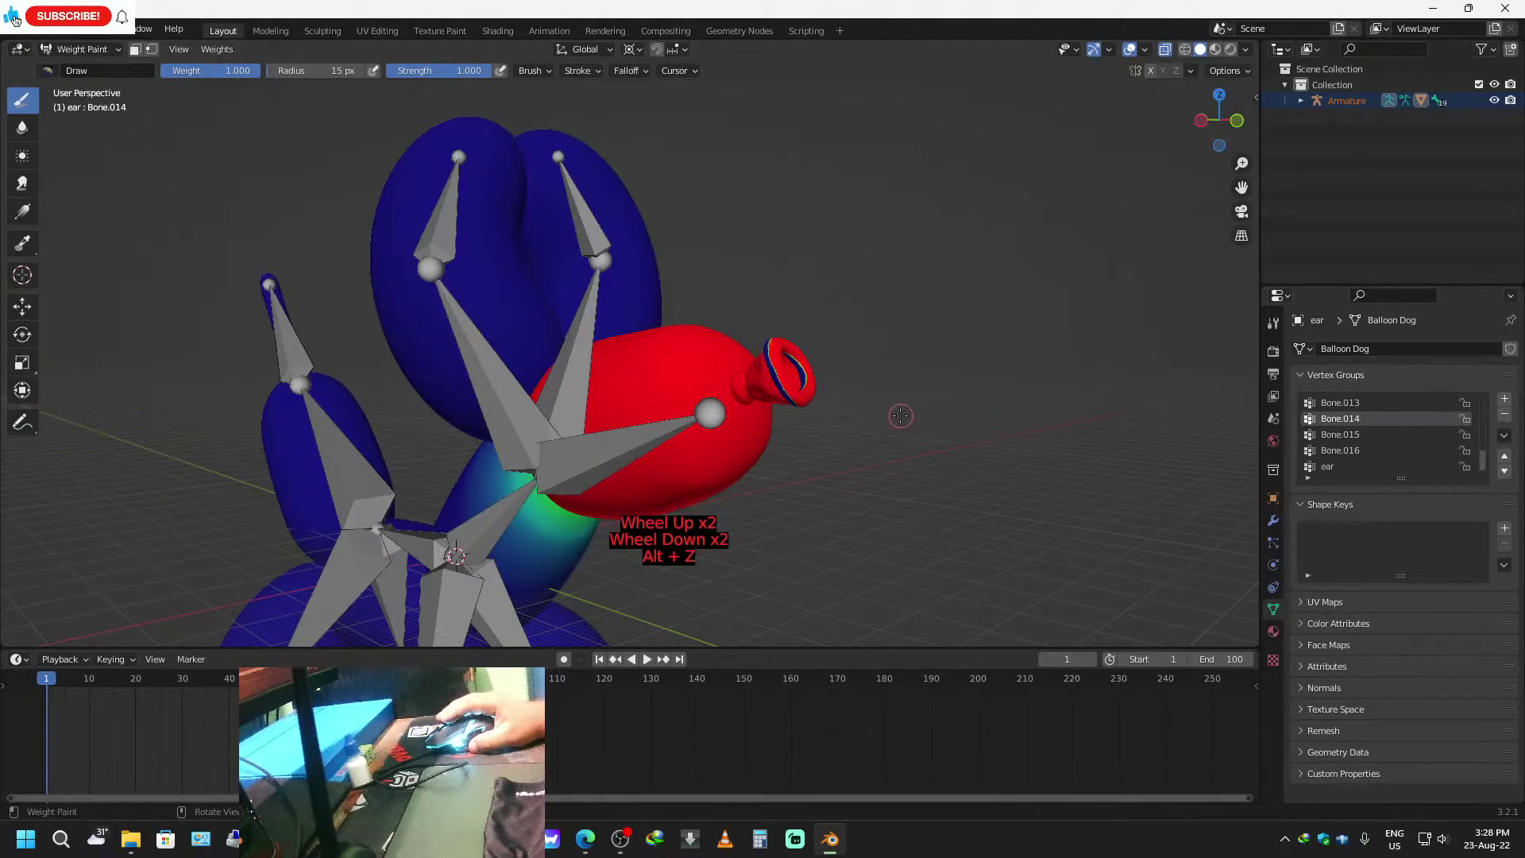
Enlarge the Draw brush radius to 126 px and paint weight 1.000 over the nose knot.
drag(289, 75, 311, 76)
middle_drag(843, 482, 939, 467)
mouse_move(1006, 353)
mouse_down()
mouse_move(1013, 368)
mouse_move(1017, 341)
mouse_up()
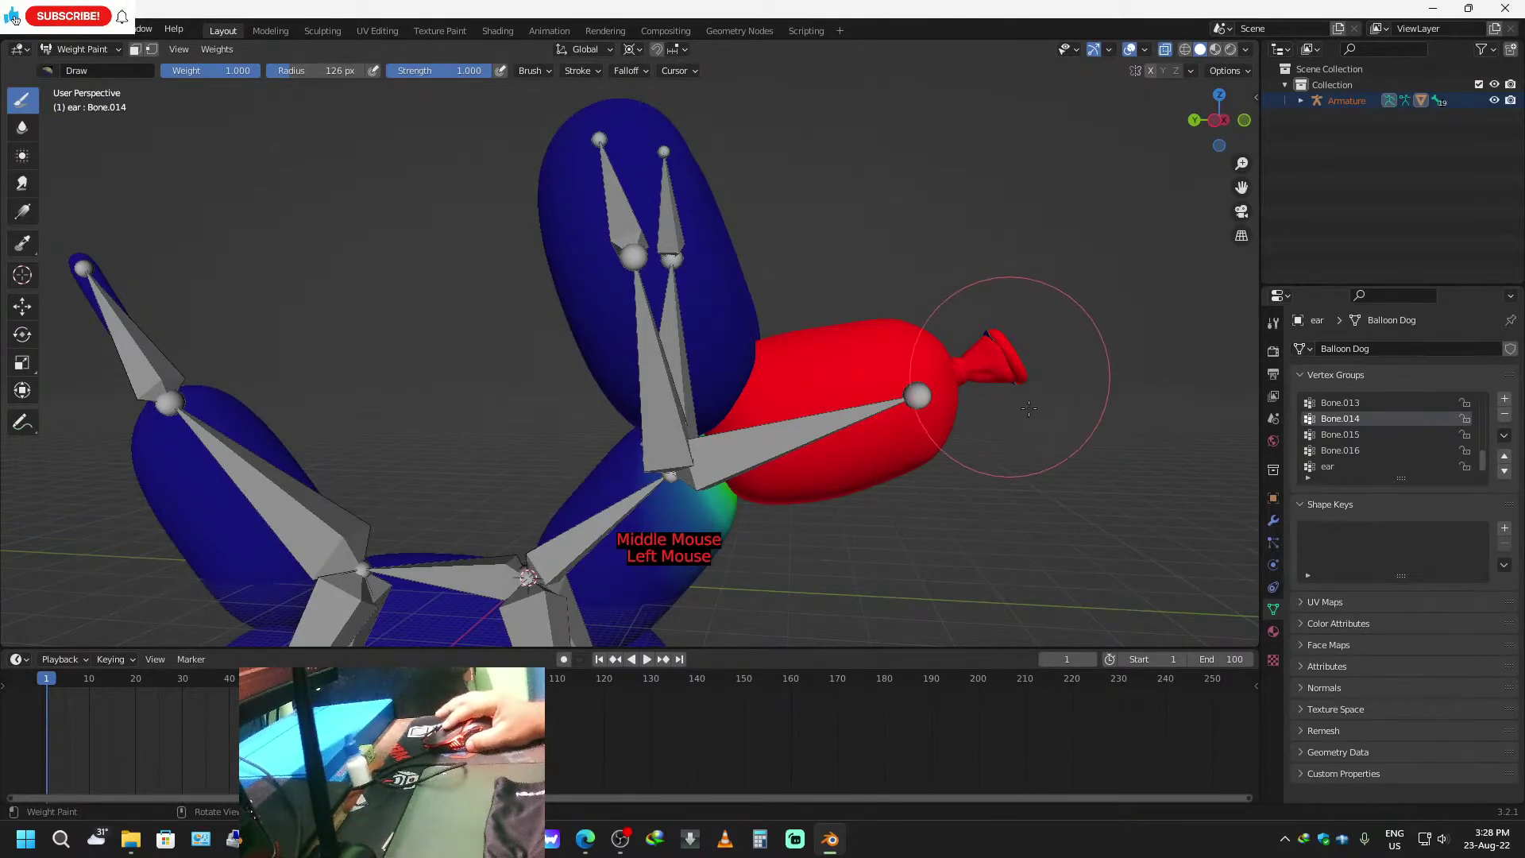
click(985, 329)
middle_drag(985, 325, 985, 473)
click(919, 487)
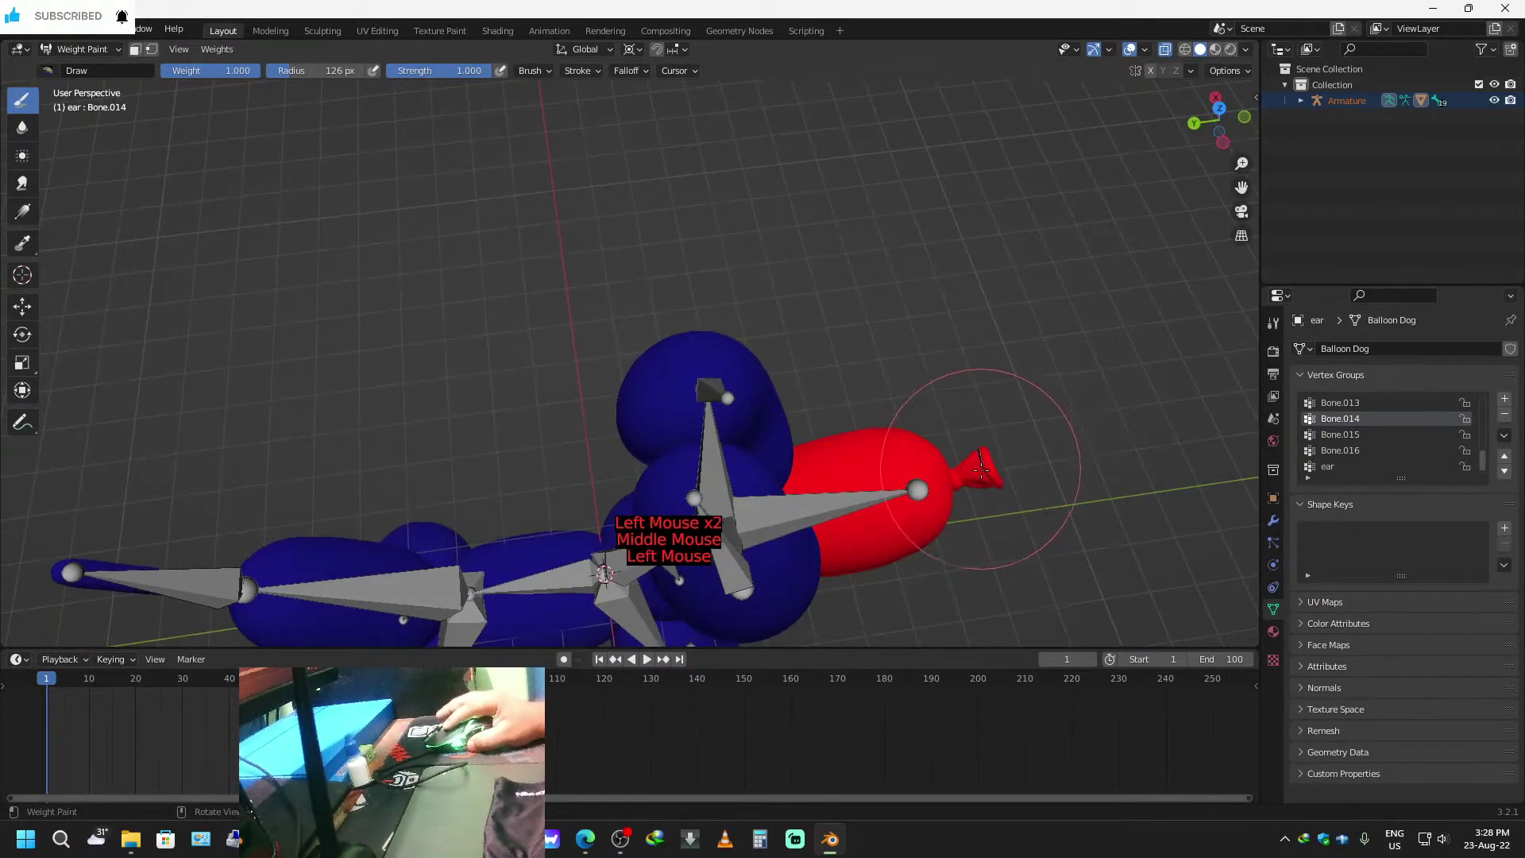
Reduce the brush radius to 77 px and paint the remaining low-weight line on the knot's rim from above.
scroll(990, 477, up, 2)
scroll(990, 477, down, 3)
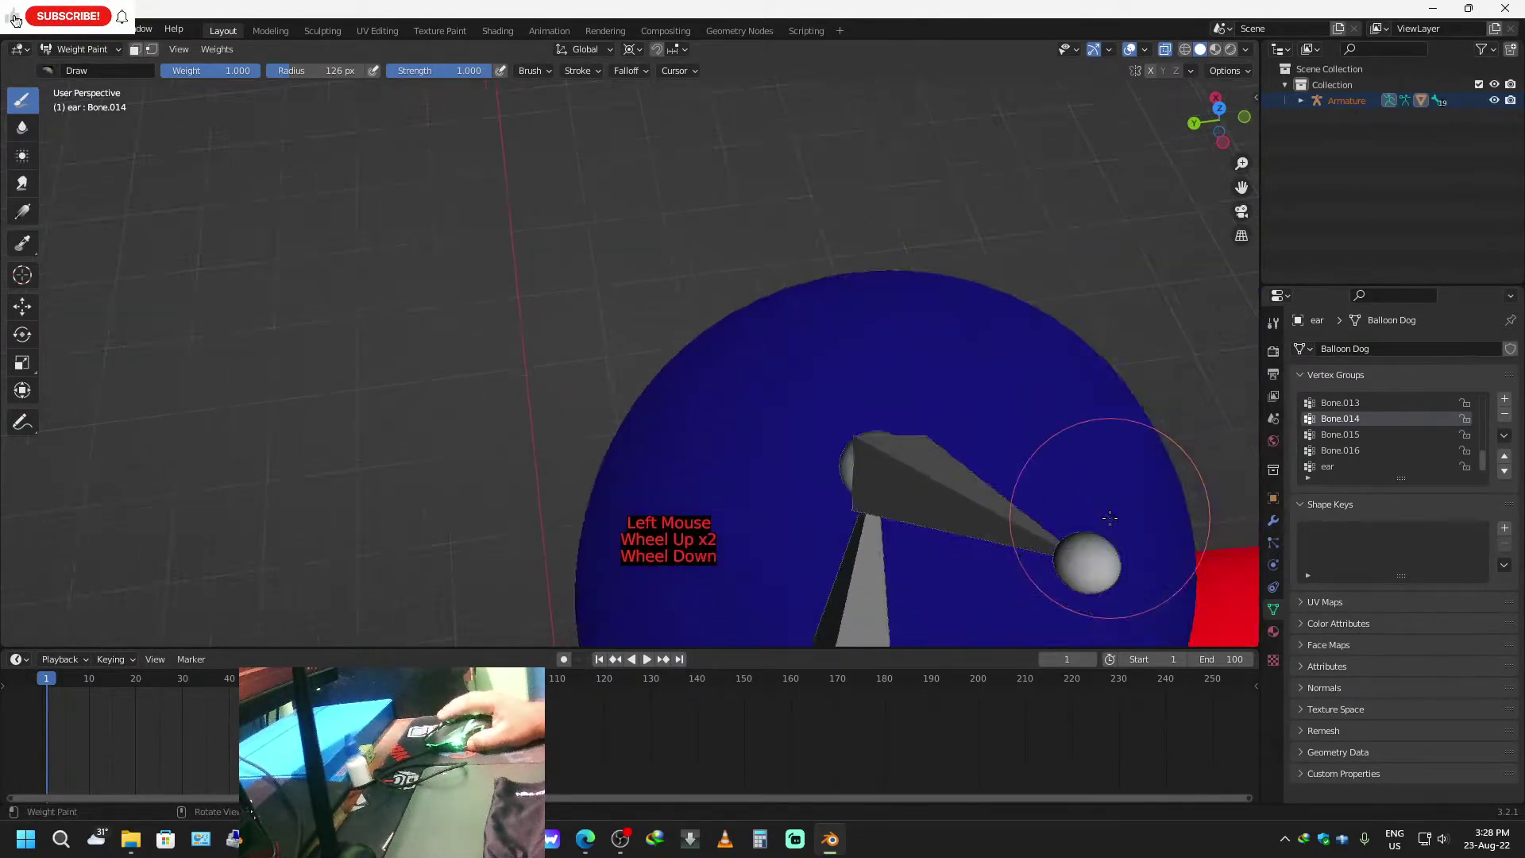
shift+scroll(1083, 477, down, 1)
shift+middle_drag(1141, 487, 1150, 543)
scroll(1149, 543, up, 2)
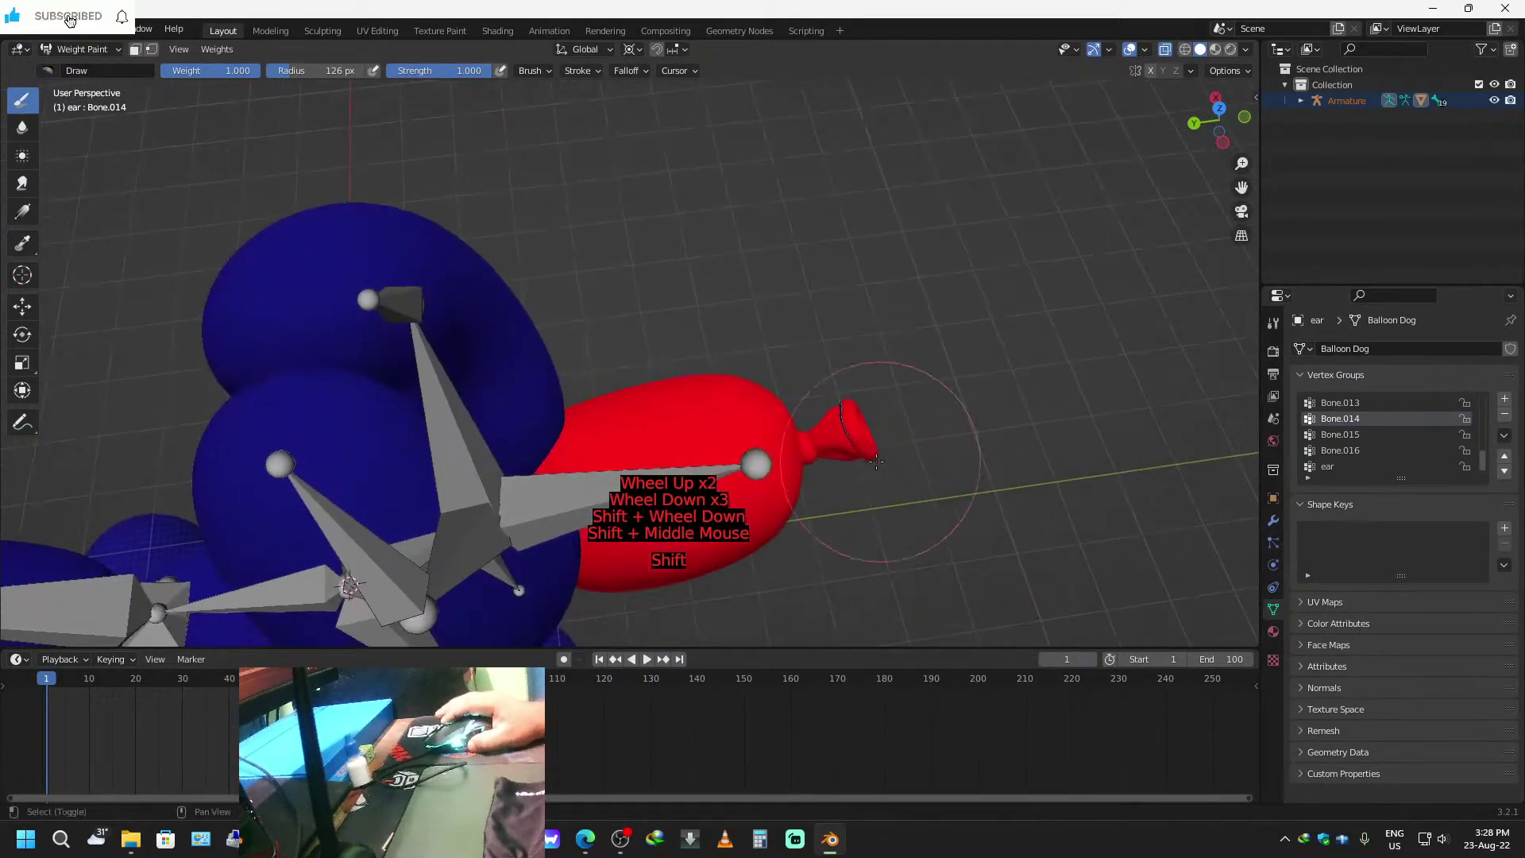
click(969, 499)
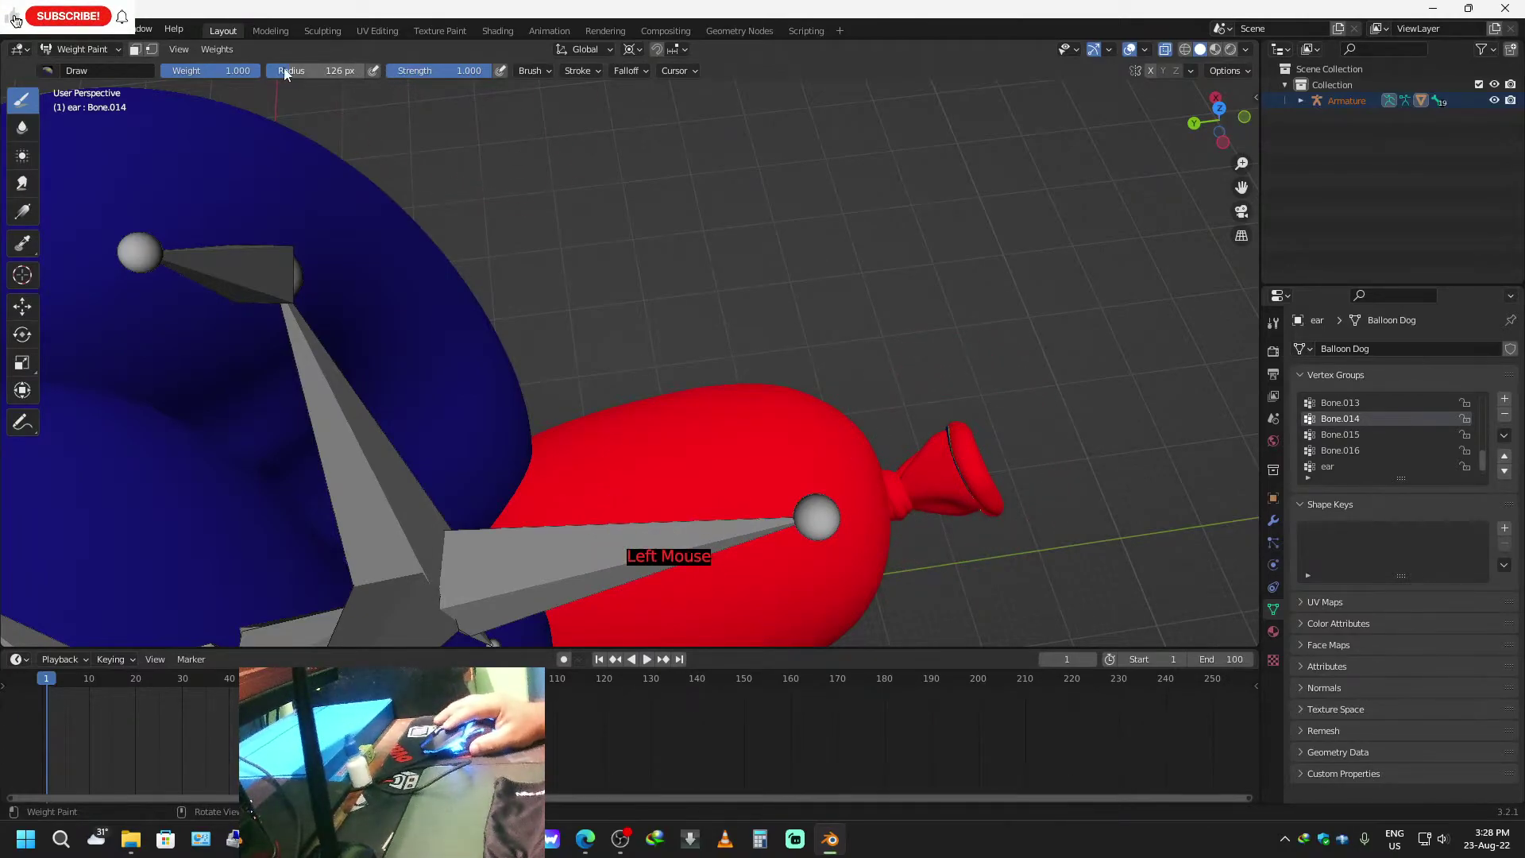
click(238, 70)
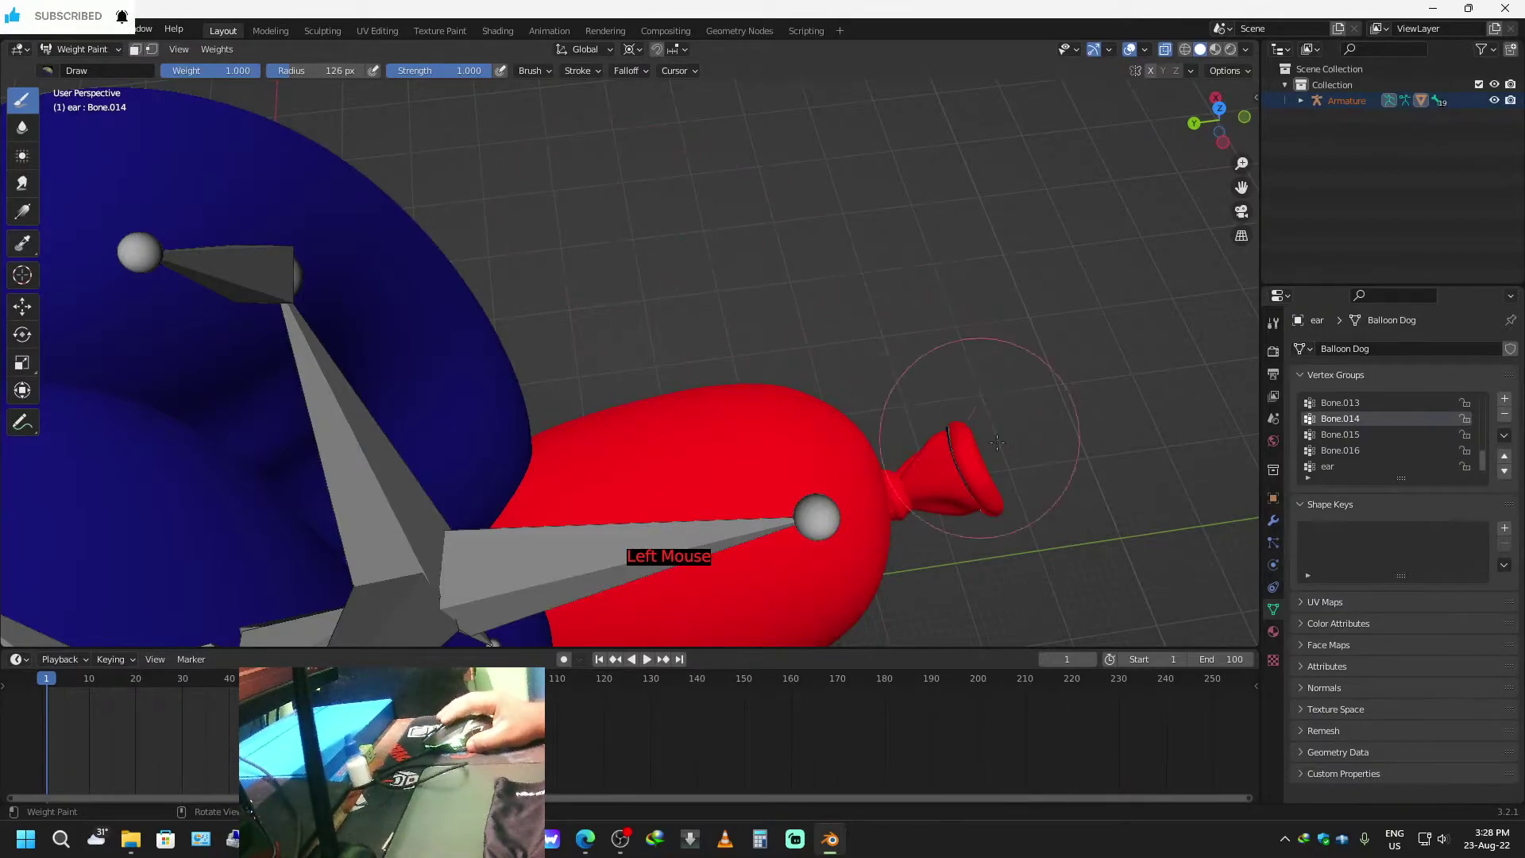
key(f)
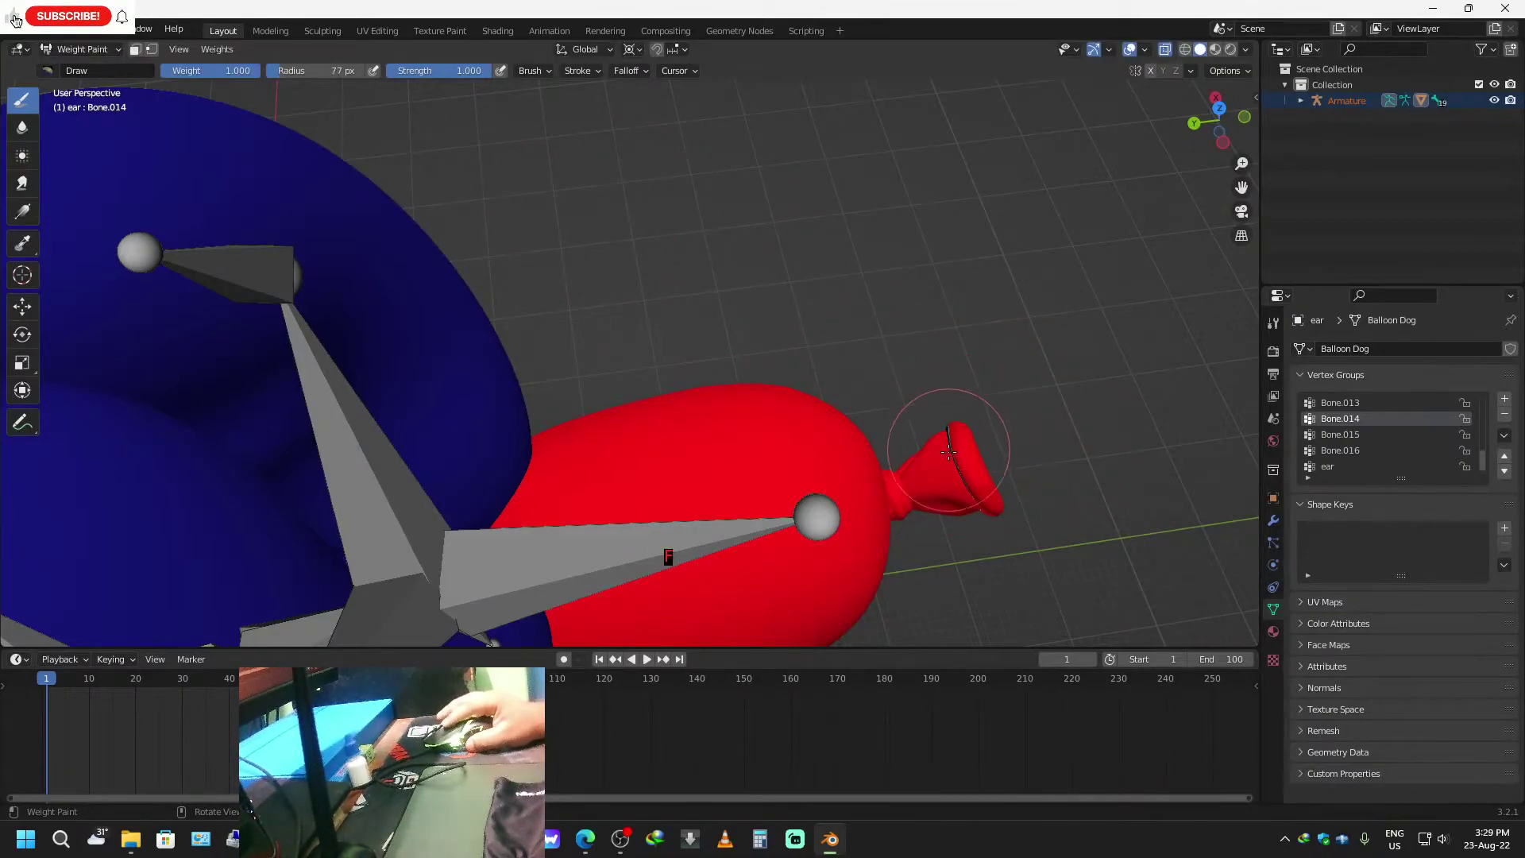
click(967, 486)
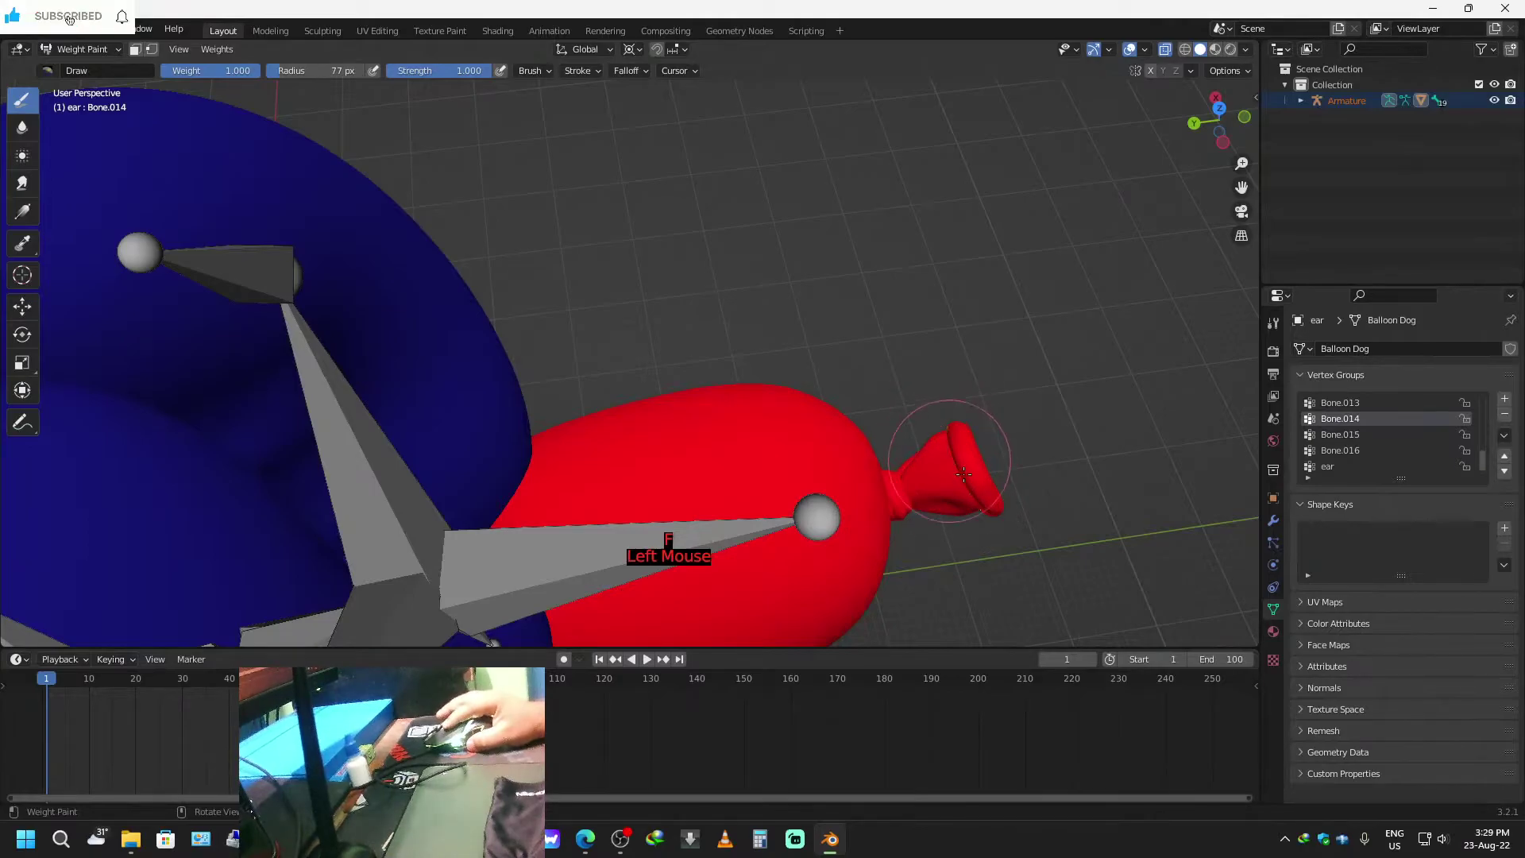
Paint full weight over the nose knot's rim from the side with the 77 px brush.
middle_drag(963, 477, 1014, 329)
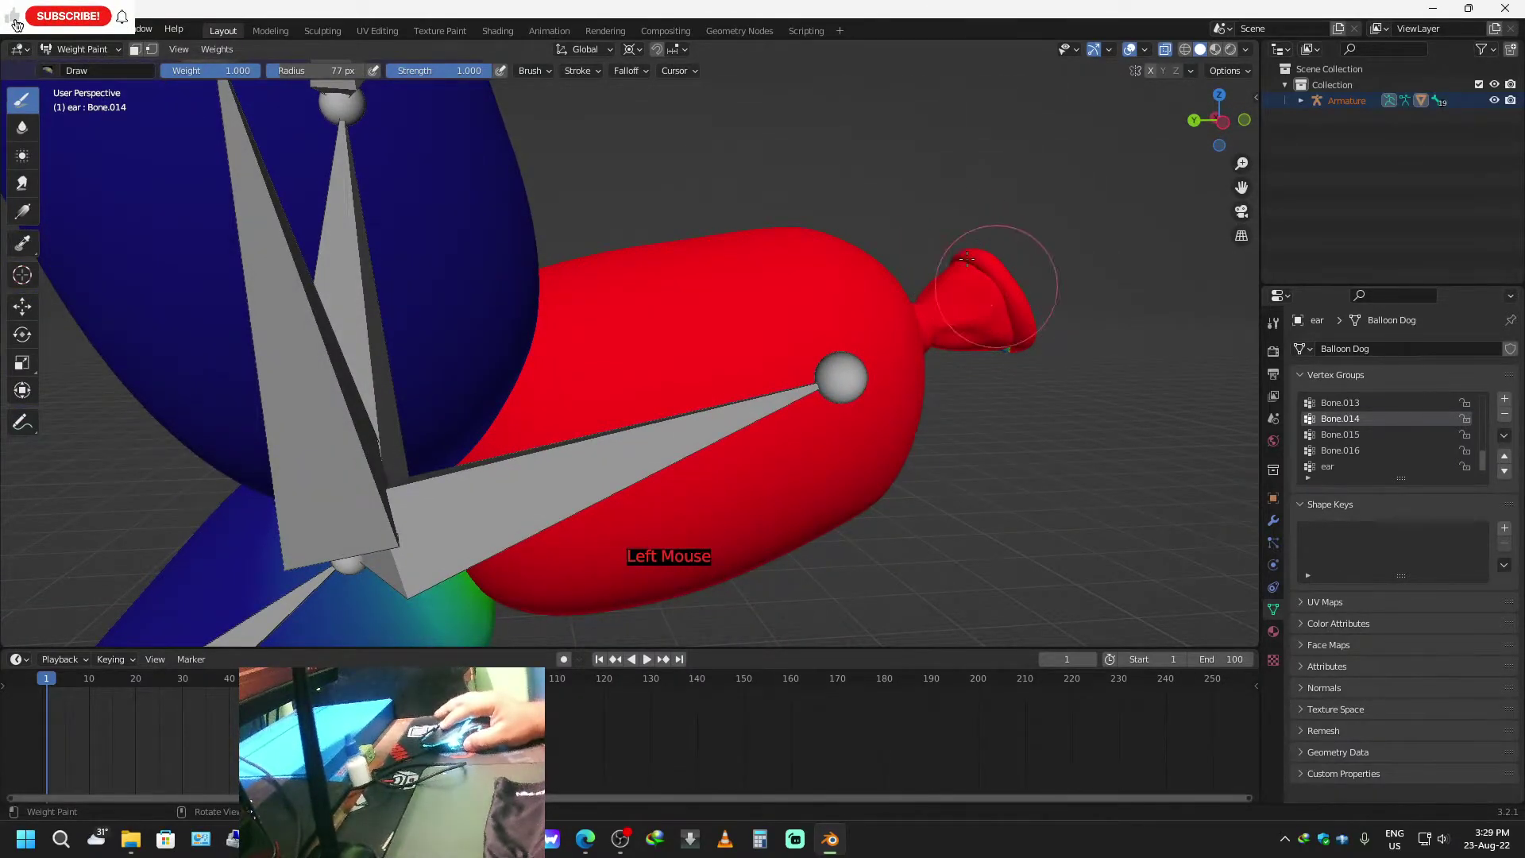
scroll(1012, 309, up, 2)
scroll(1075, 397, down, 2)
shift+middle_drag(1075, 397, 659, 192)
click(779, 188)
drag(672, 180, 659, 201)
Paint weight 1.000 over the underside of the nose knot for the Bone.014 group.
middle_drag(636, 203, 445, 715)
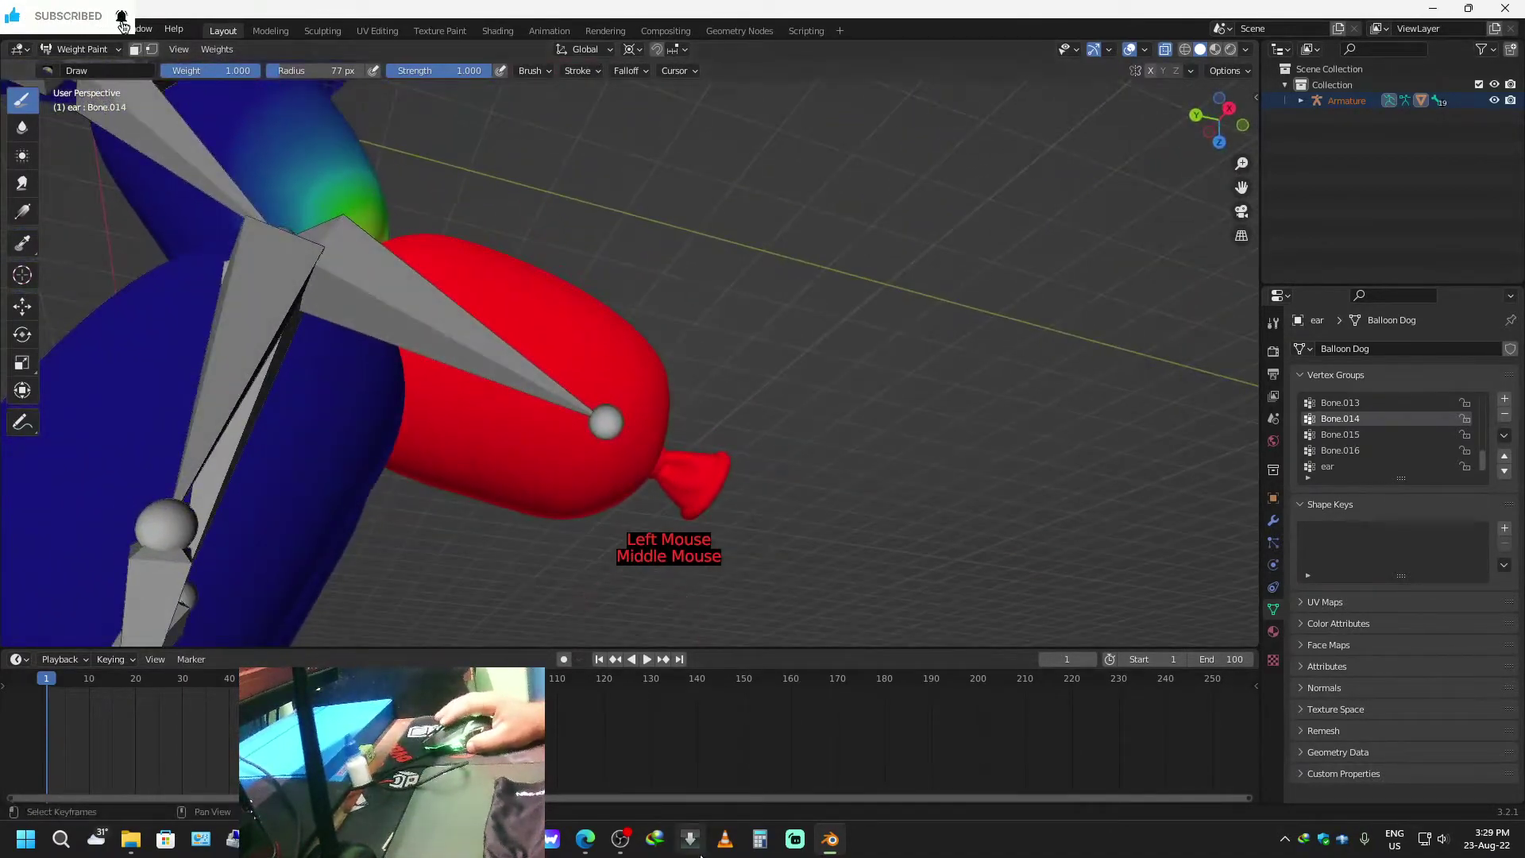
click(682, 504)
click(681, 497)
middle_drag(684, 615, 753, 355)
click(697, 362)
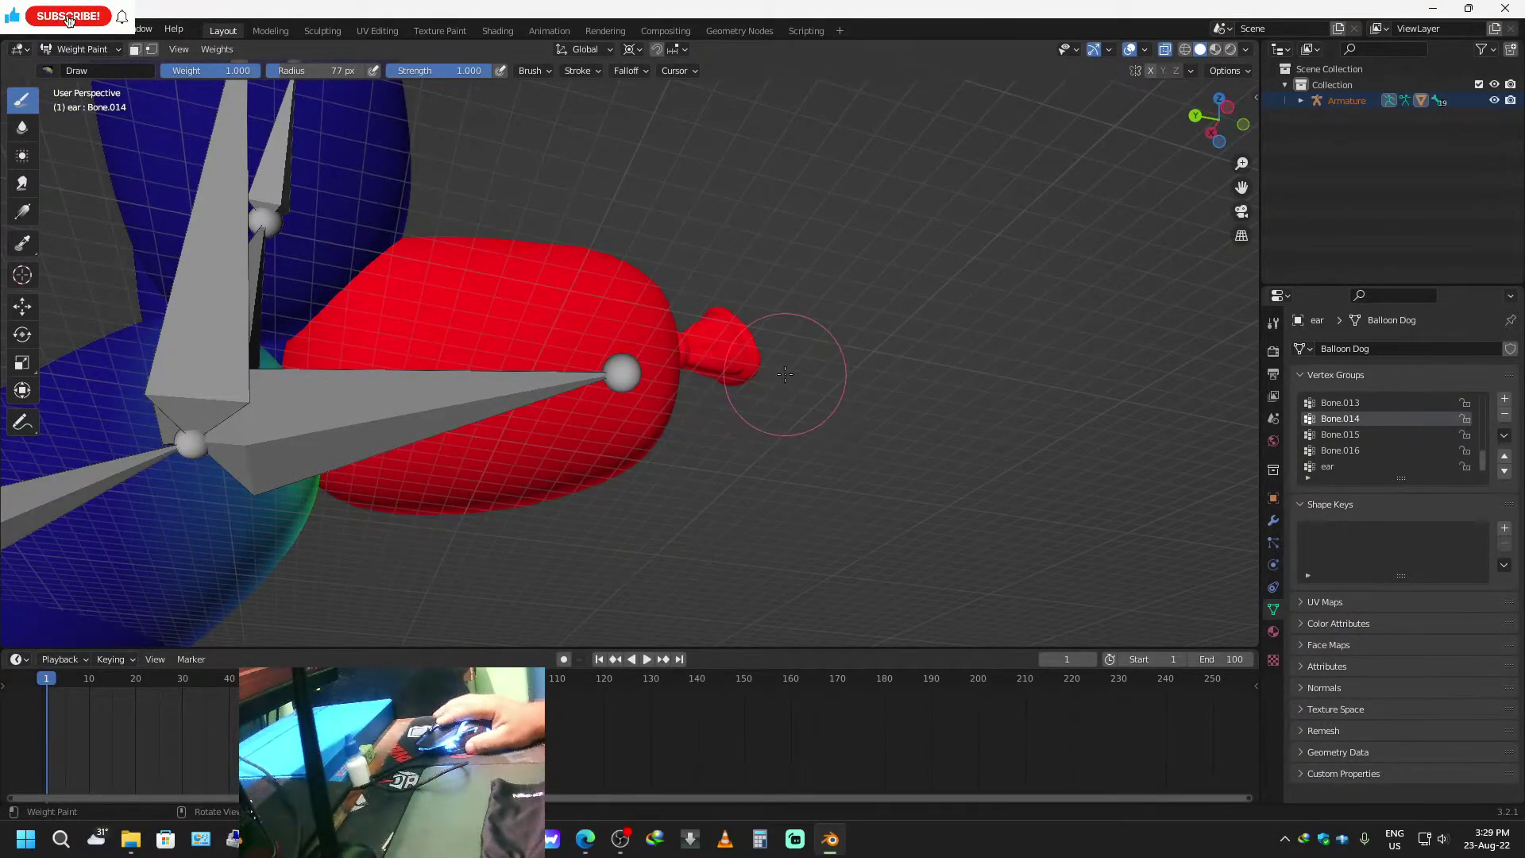
click(727, 352)
drag(718, 292, 721, 390)
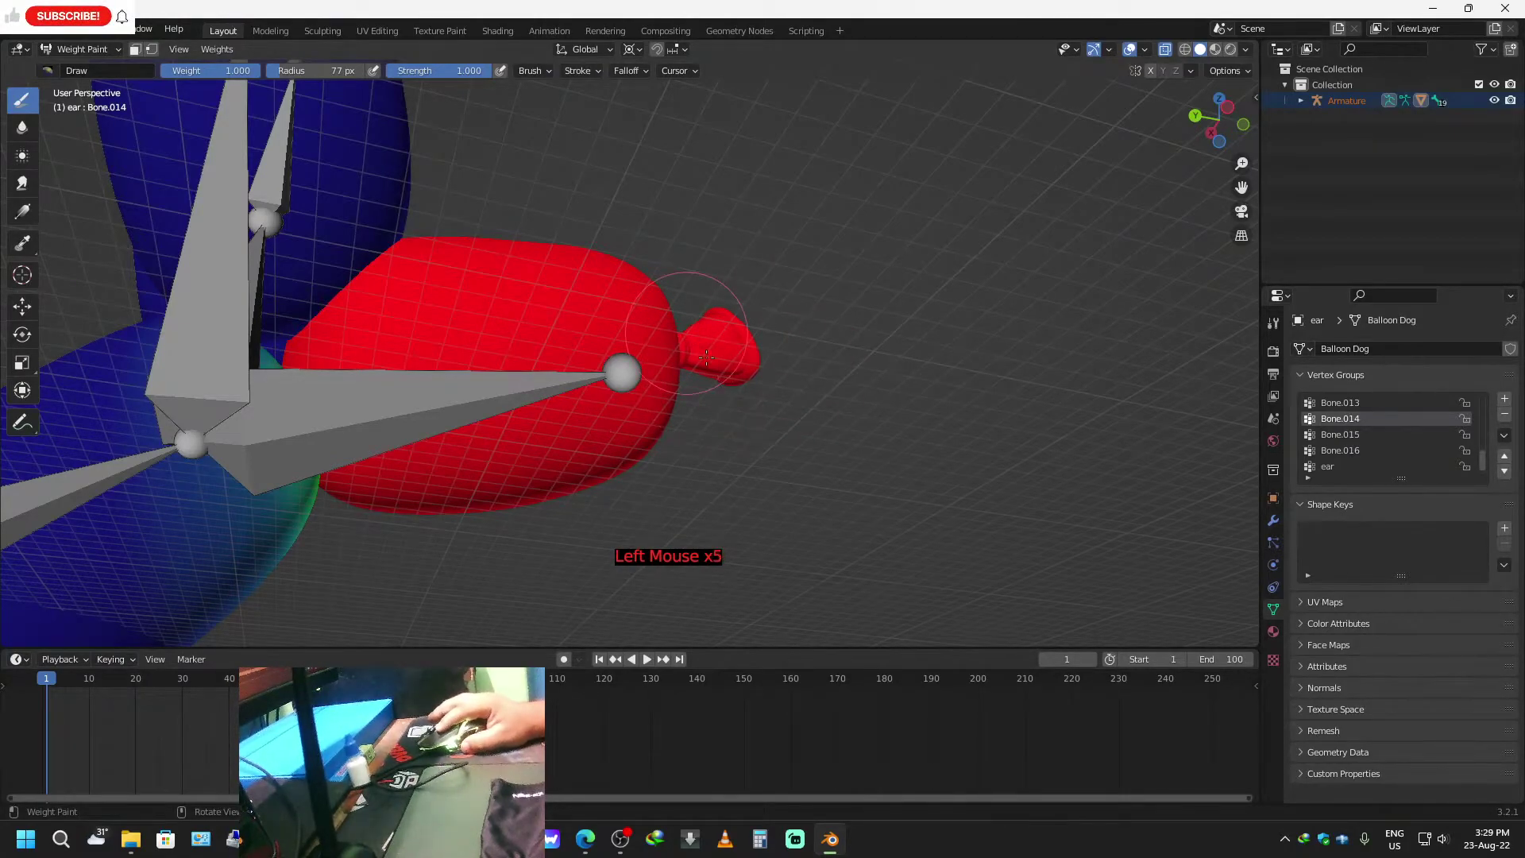
Paint full Bone.014 weight over the opposite side of the nose knot.
mouse_move(759, 431)
middle_down()
mouse_move(503, 533)
mouse_move(519, 247)
middle_up()
click(500, 226)
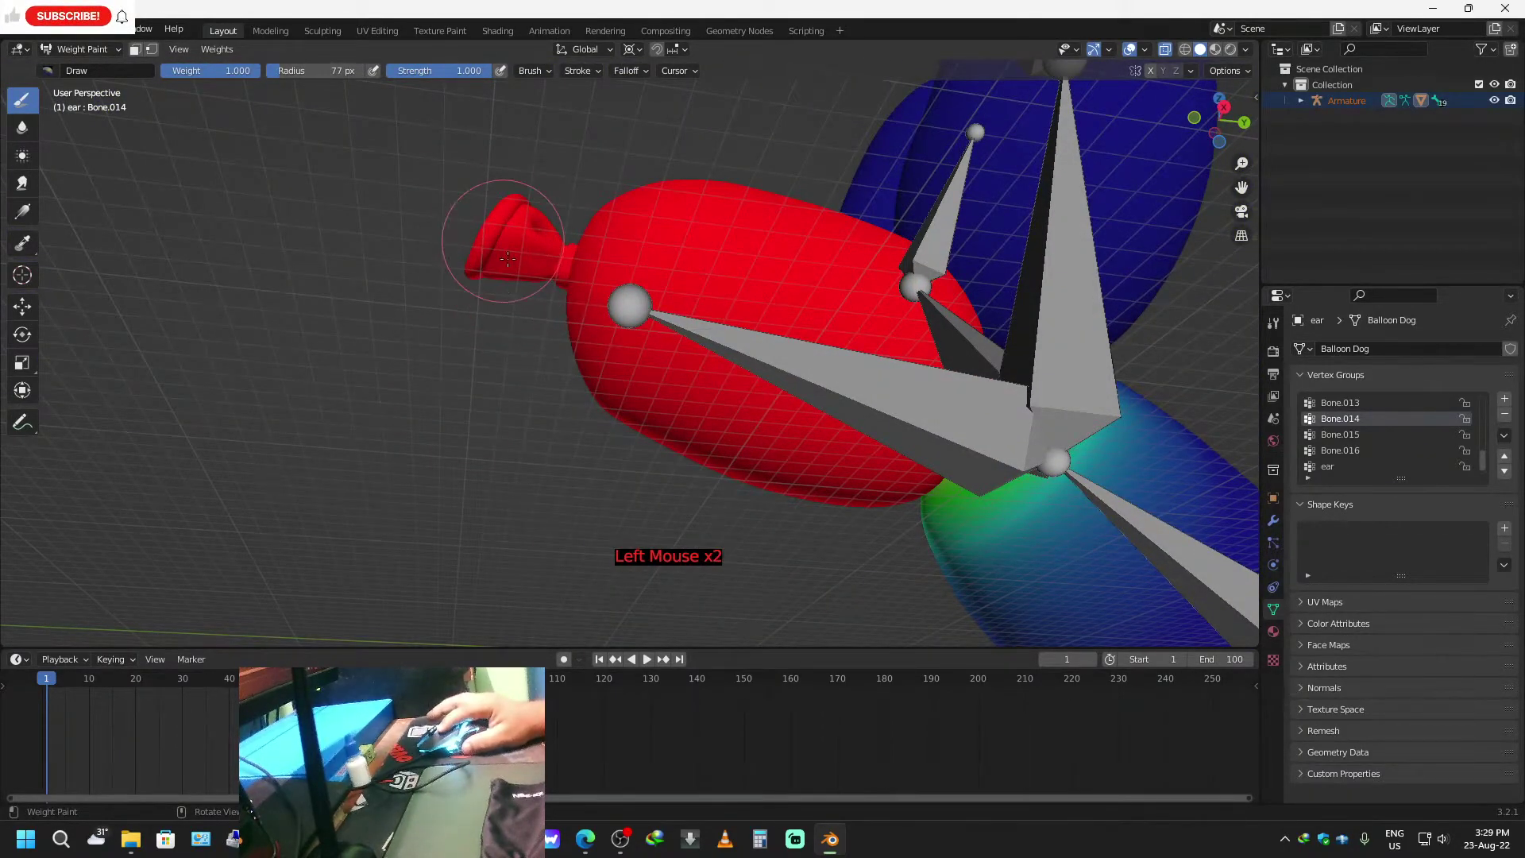
mouse_move(535, 400)
middle_down()
mouse_move(588, 350)
mouse_move(520, 329)
middle_up()
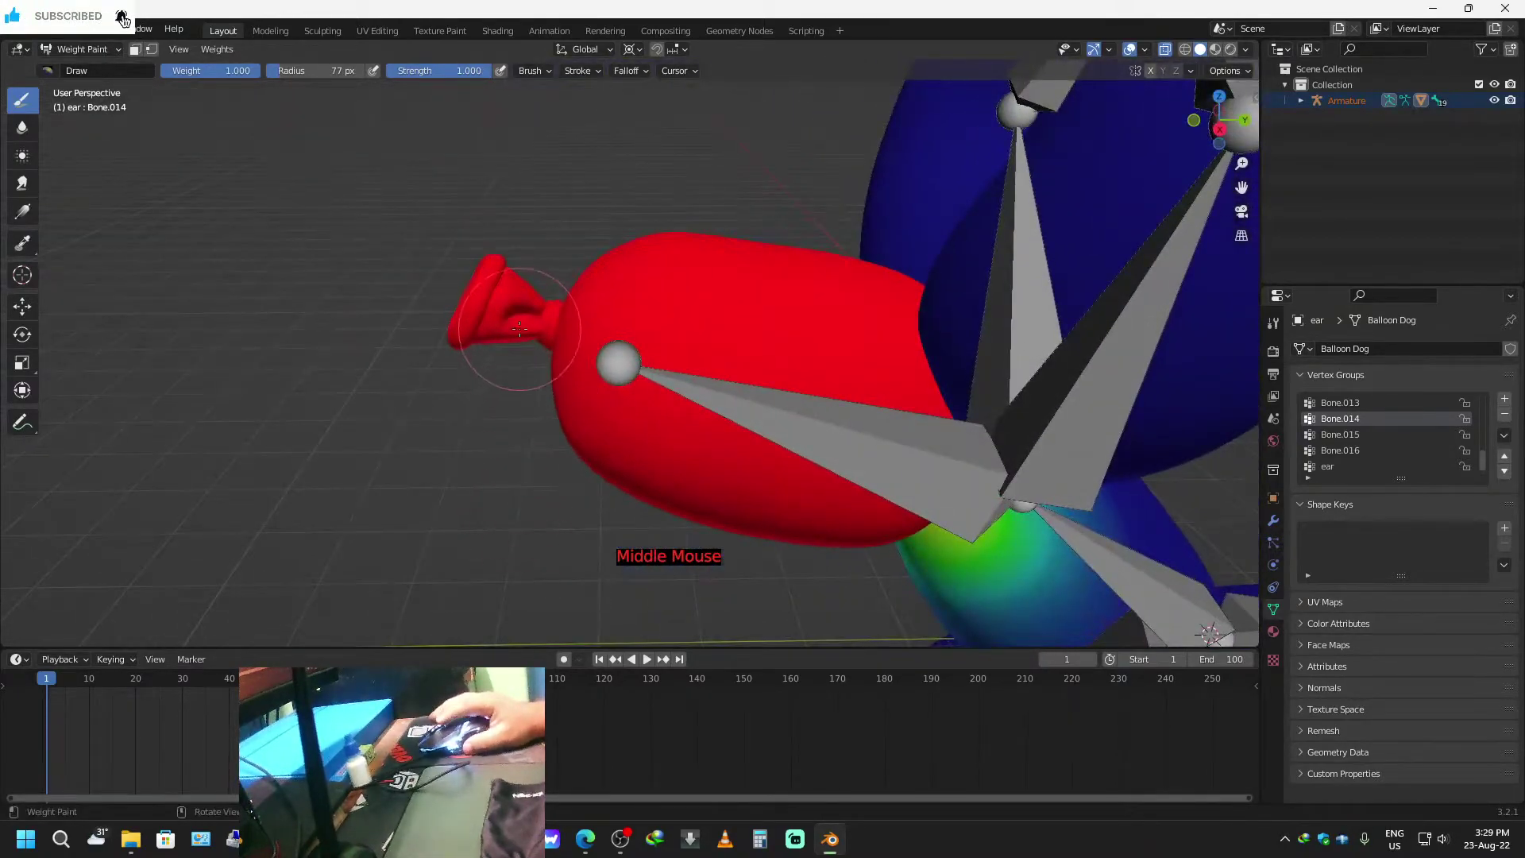
drag(498, 285, 461, 383)
Set the brush radius to 87 px and paint once more over the end of the nose knot.
key(f)
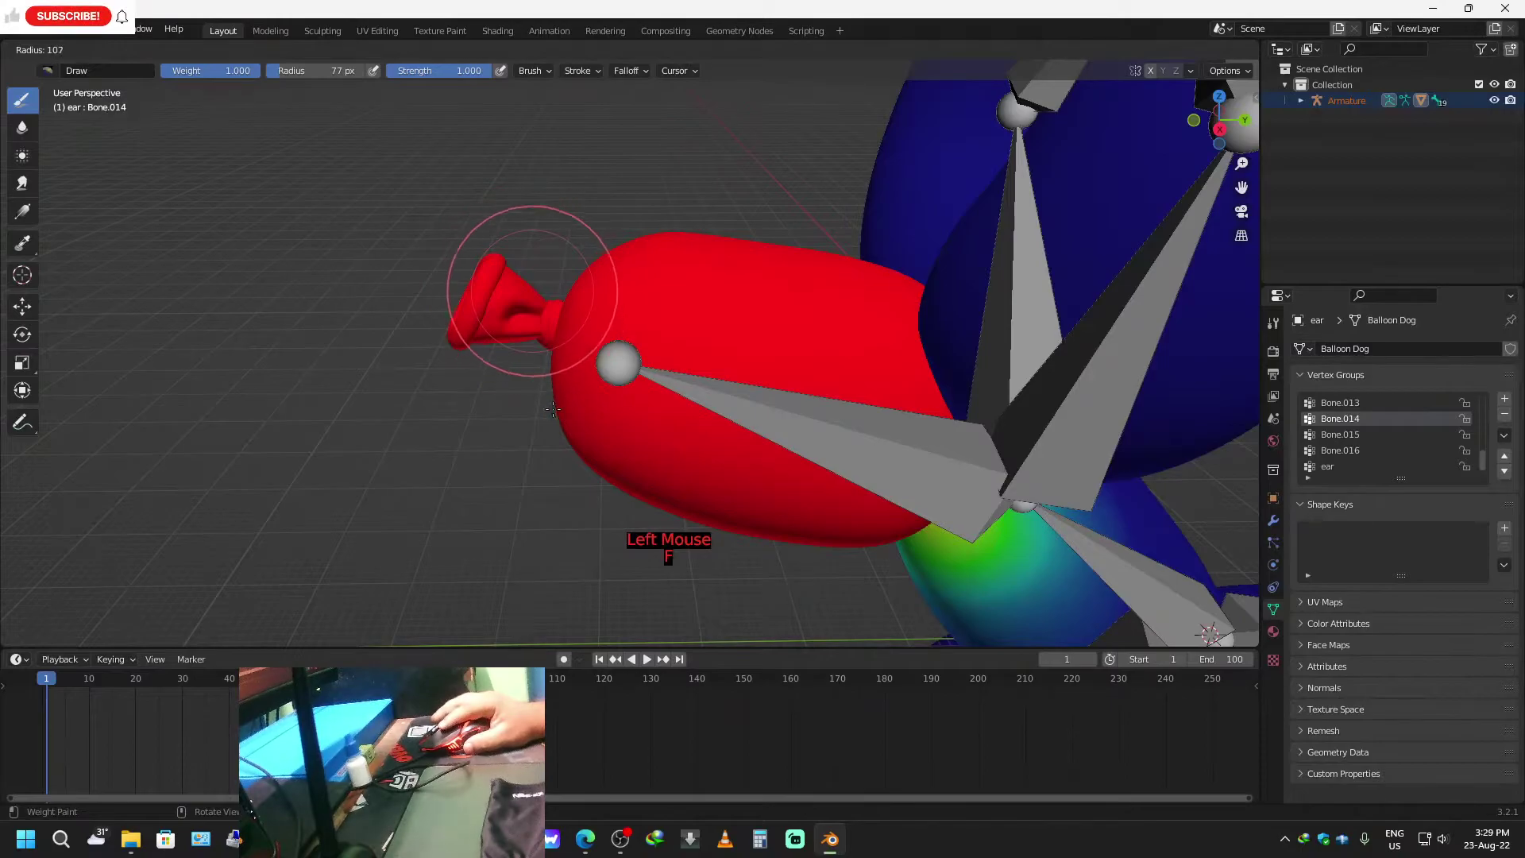
click(602, 293)
key(f)
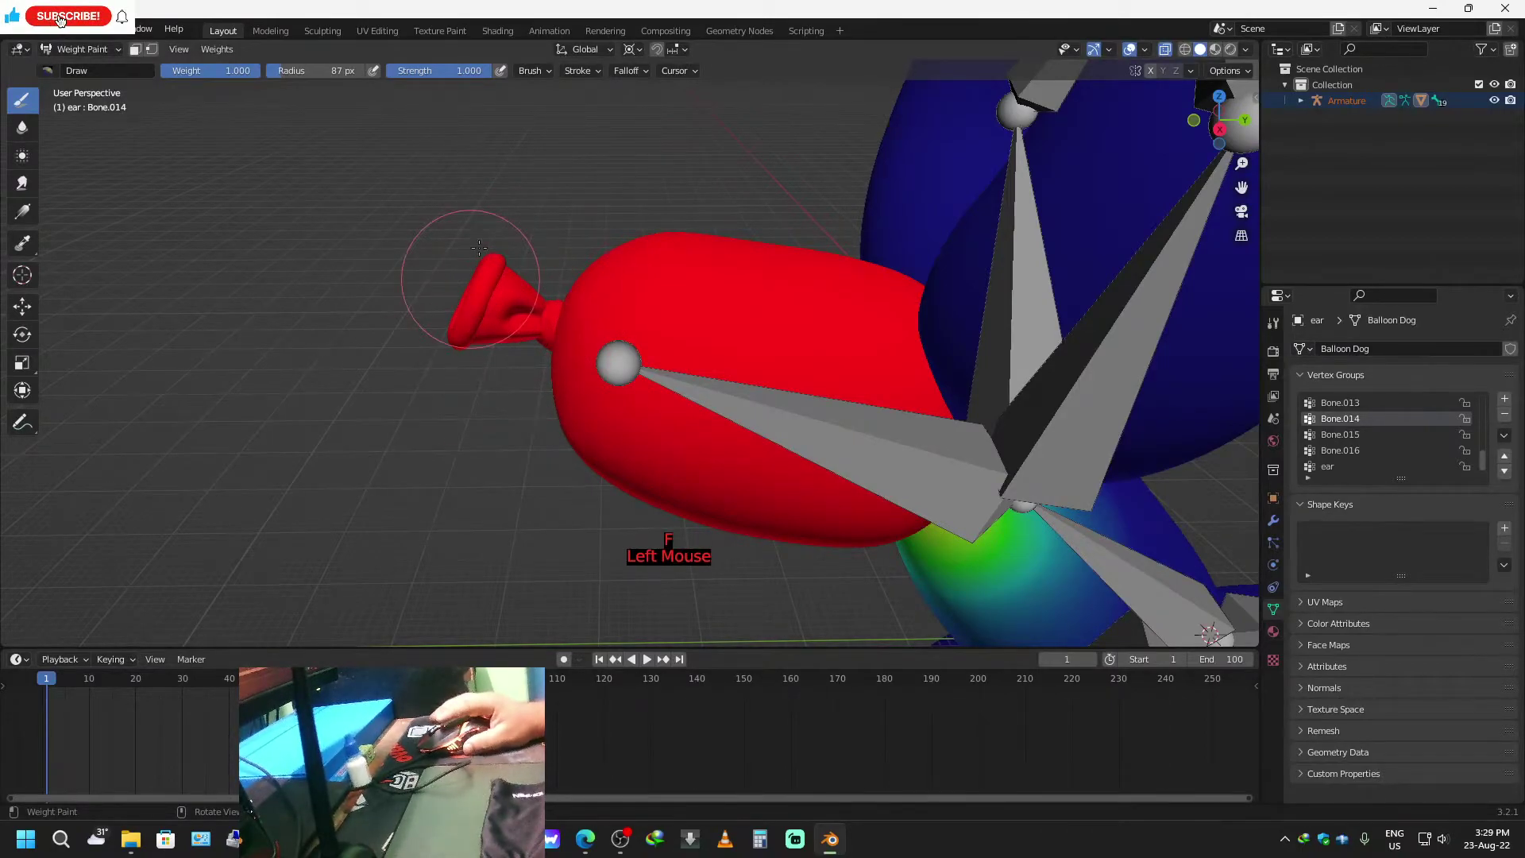
click(471, 225)
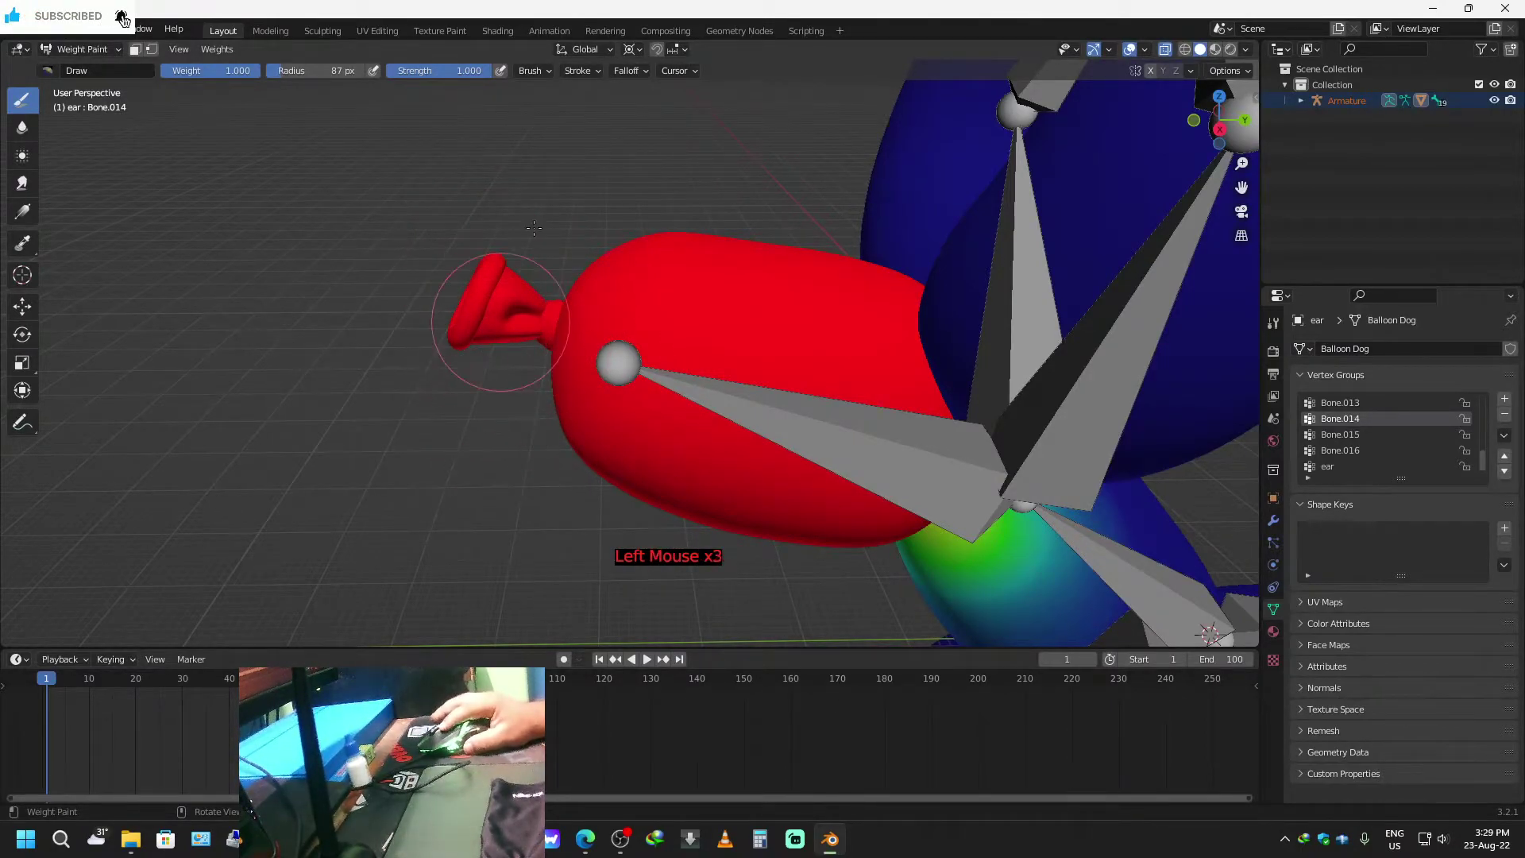
Leave Weight Paint for Object Mode, select the armature alone, and put it in Pose Mode.
key(ctrl+Tab)
key(ctrl+Tab)
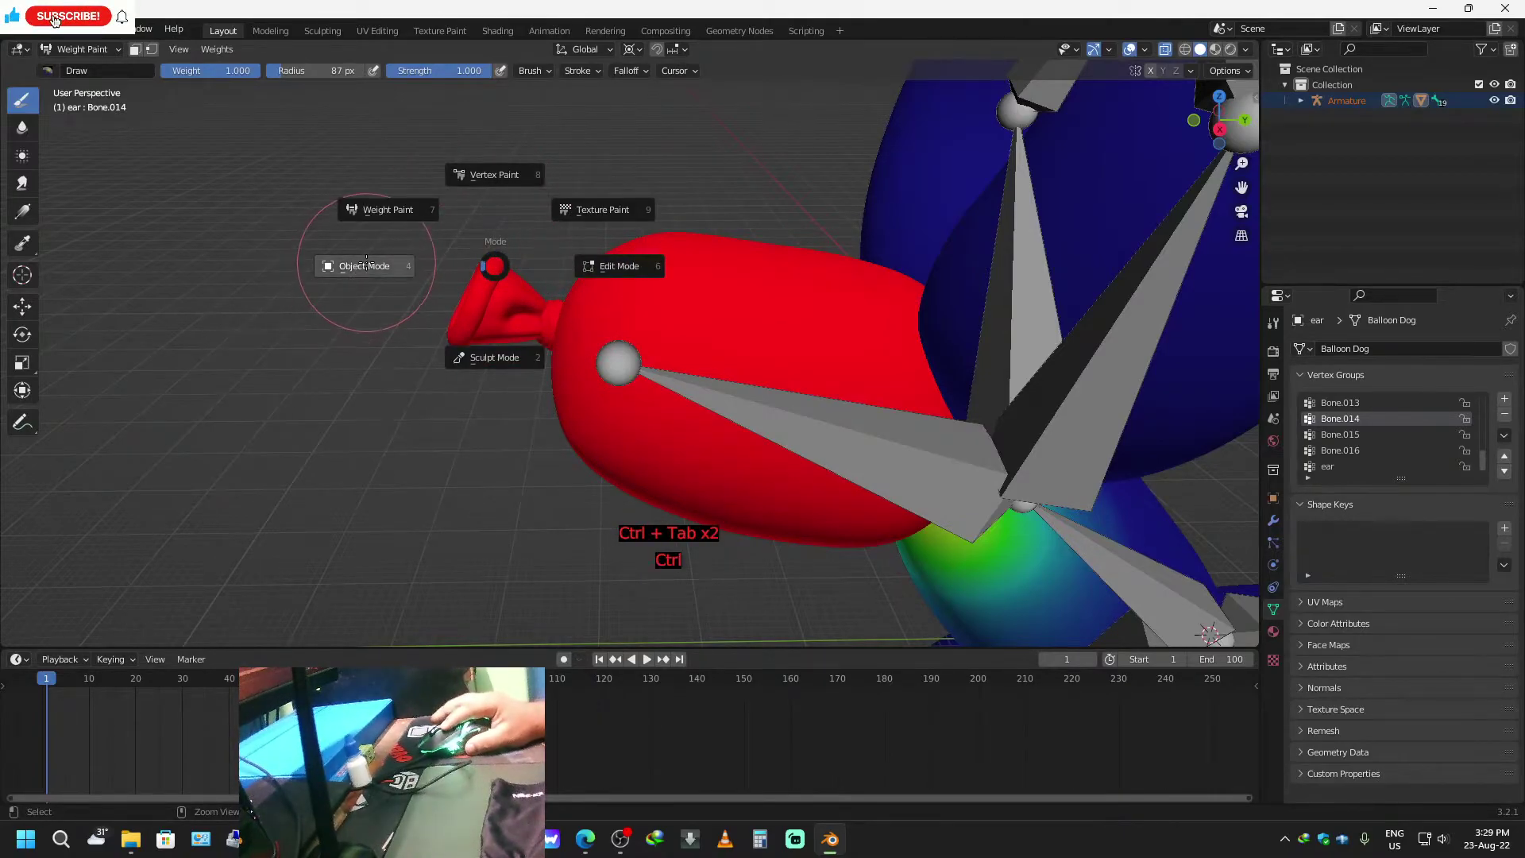
click(362, 268)
scroll(484, 457, down, 4)
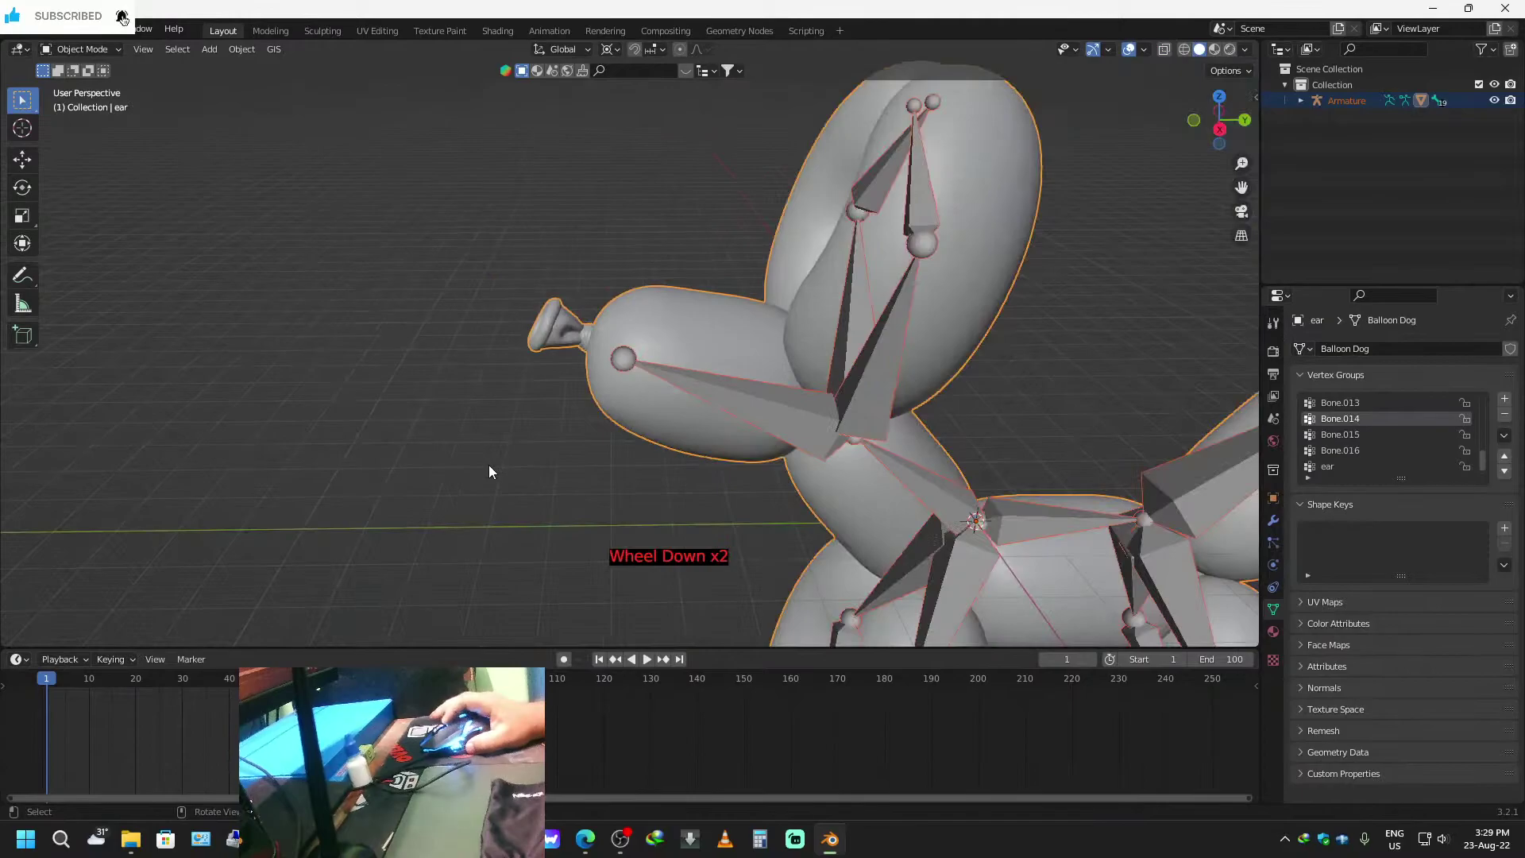
click(691, 375)
key(ctrl+Tab)
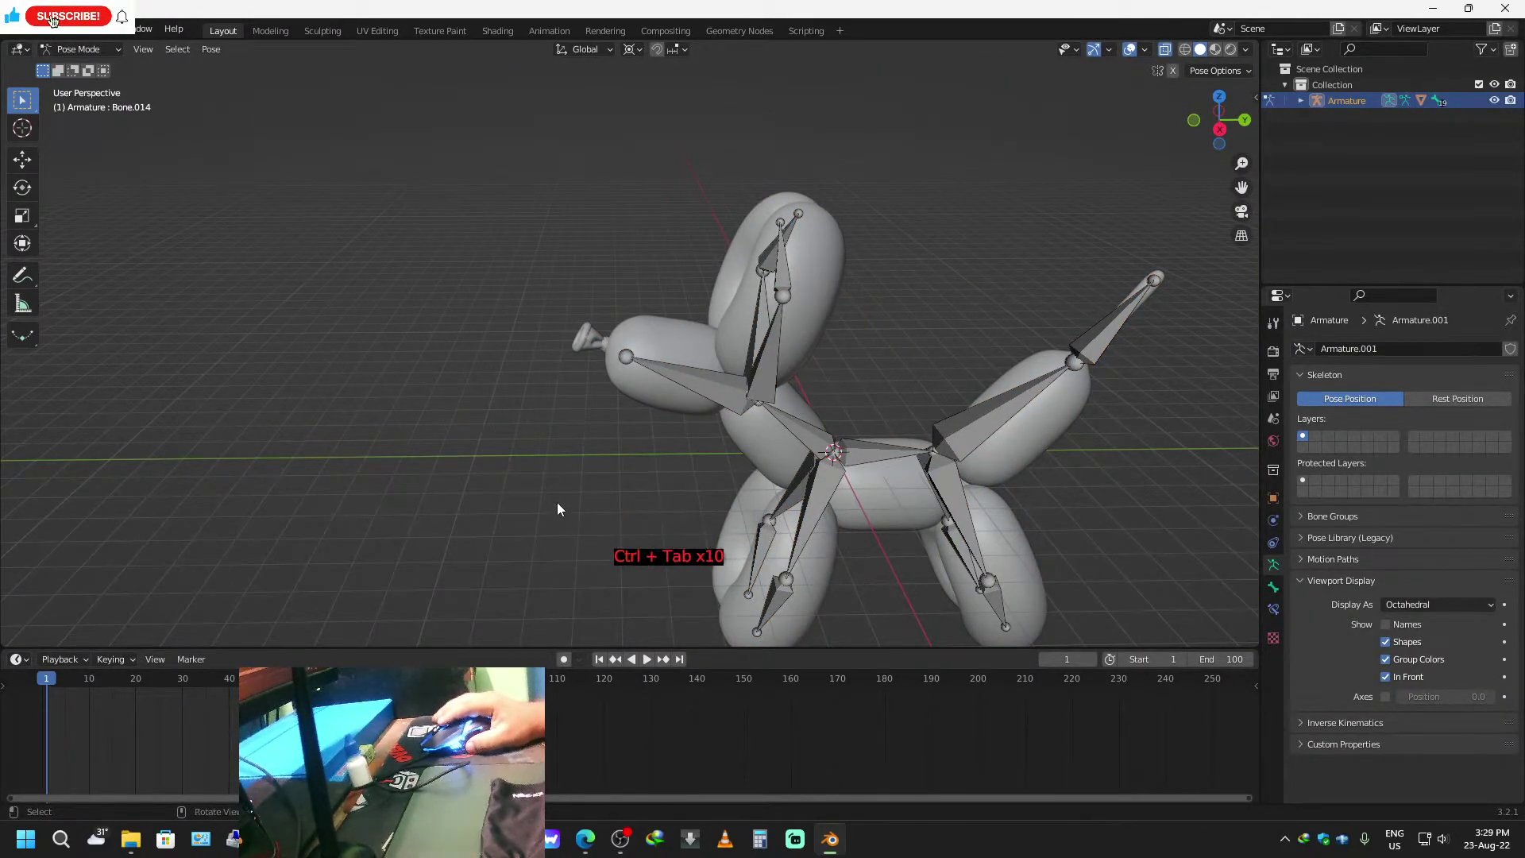
Try rotating the snout bone downward to check how the snout and nose knot deform.
click(634, 354)
middle_drag(585, 517, 541, 504)
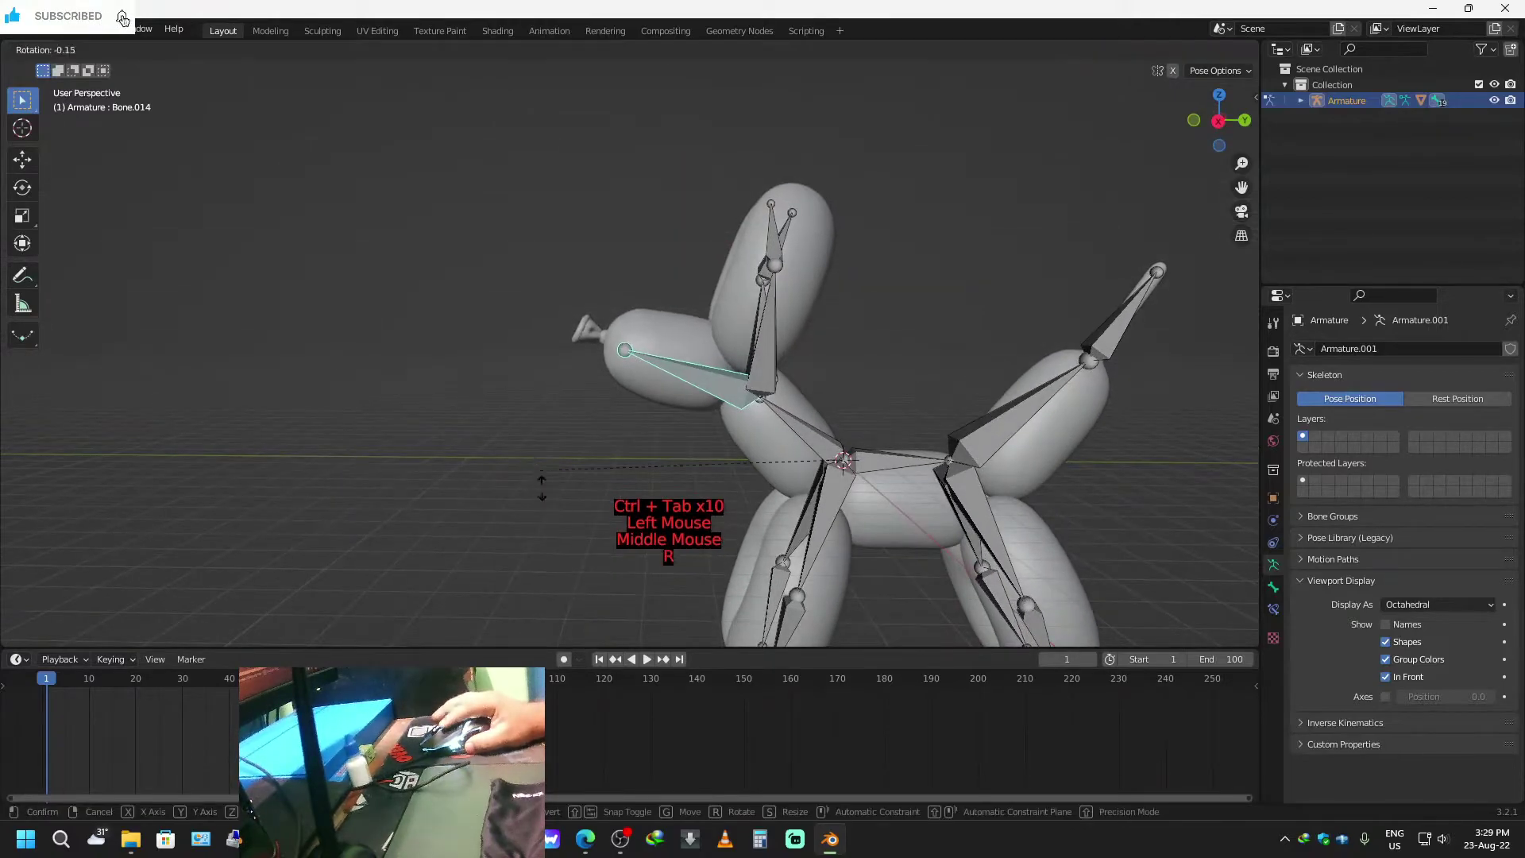
key(r)
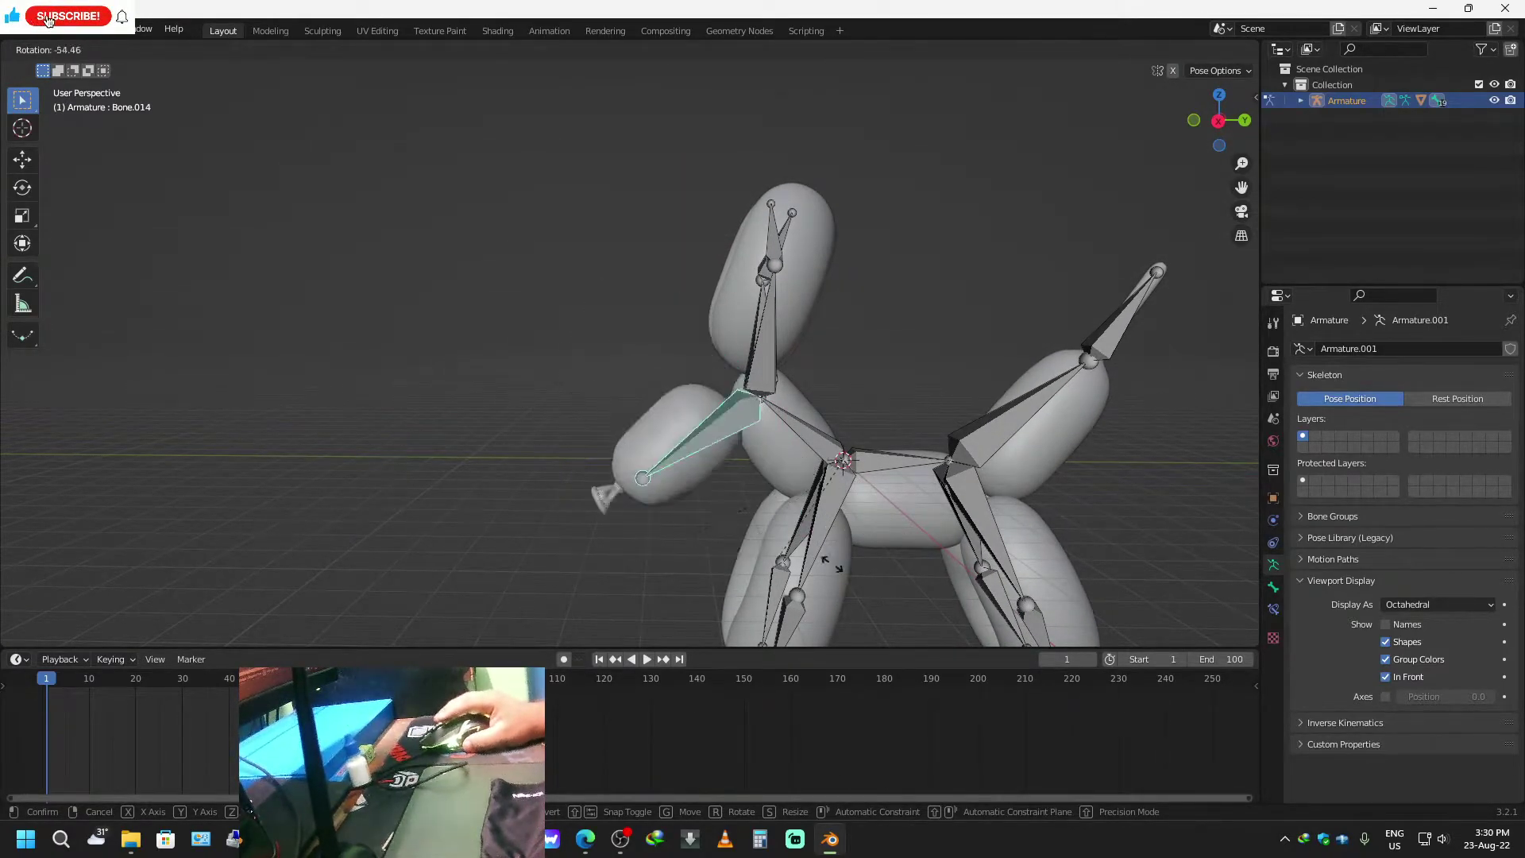
click(729, 419)
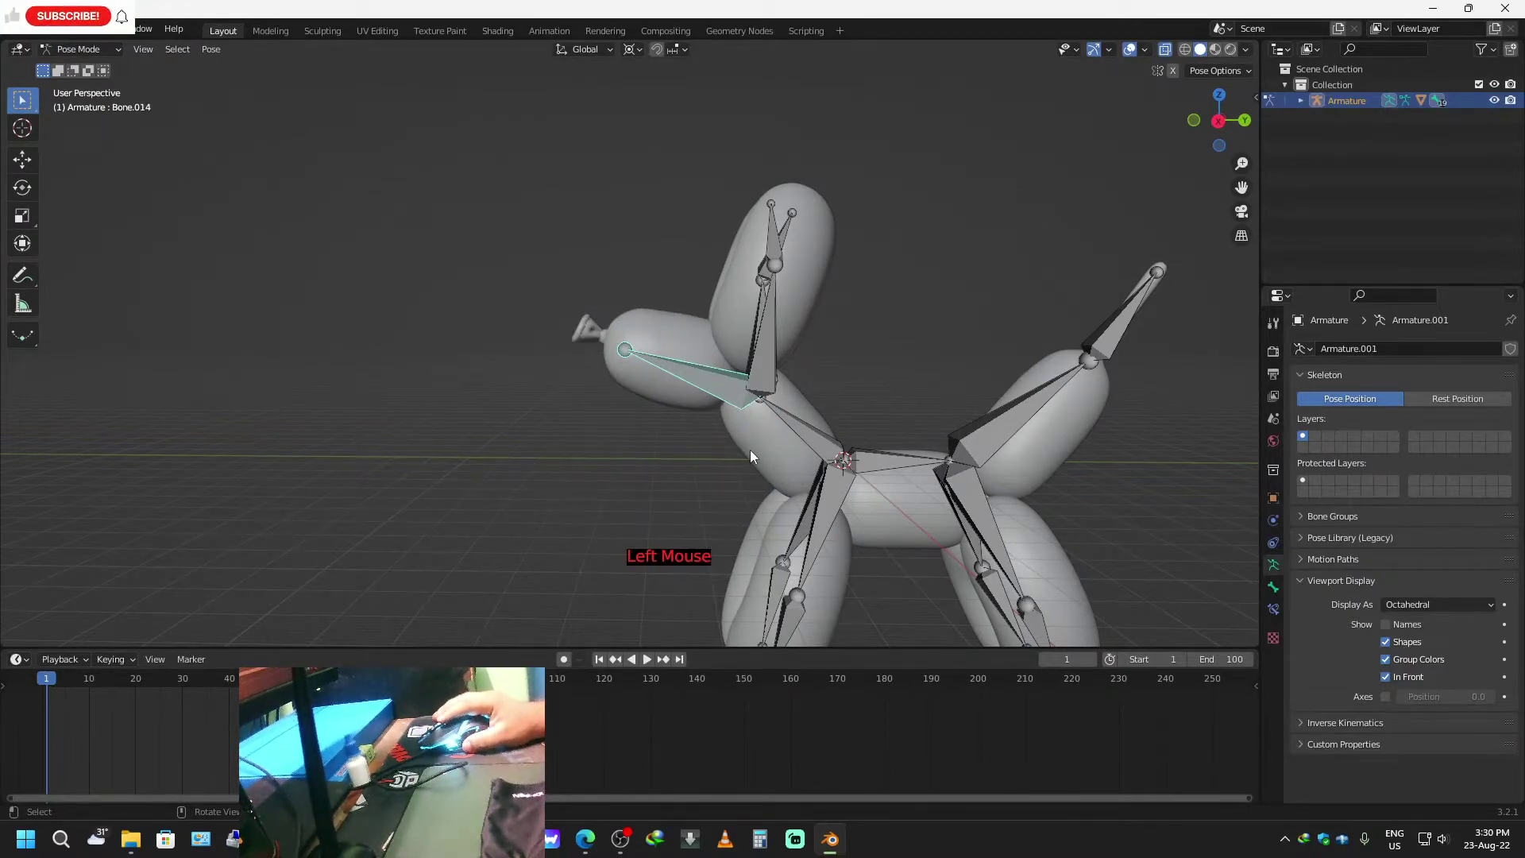
Return the armature to Object Mode, add the balloon dog mesh to the selection as active, and enter Weight Paint mode.
middle_drag(774, 554, 721, 418)
scroll(746, 538, up, 2)
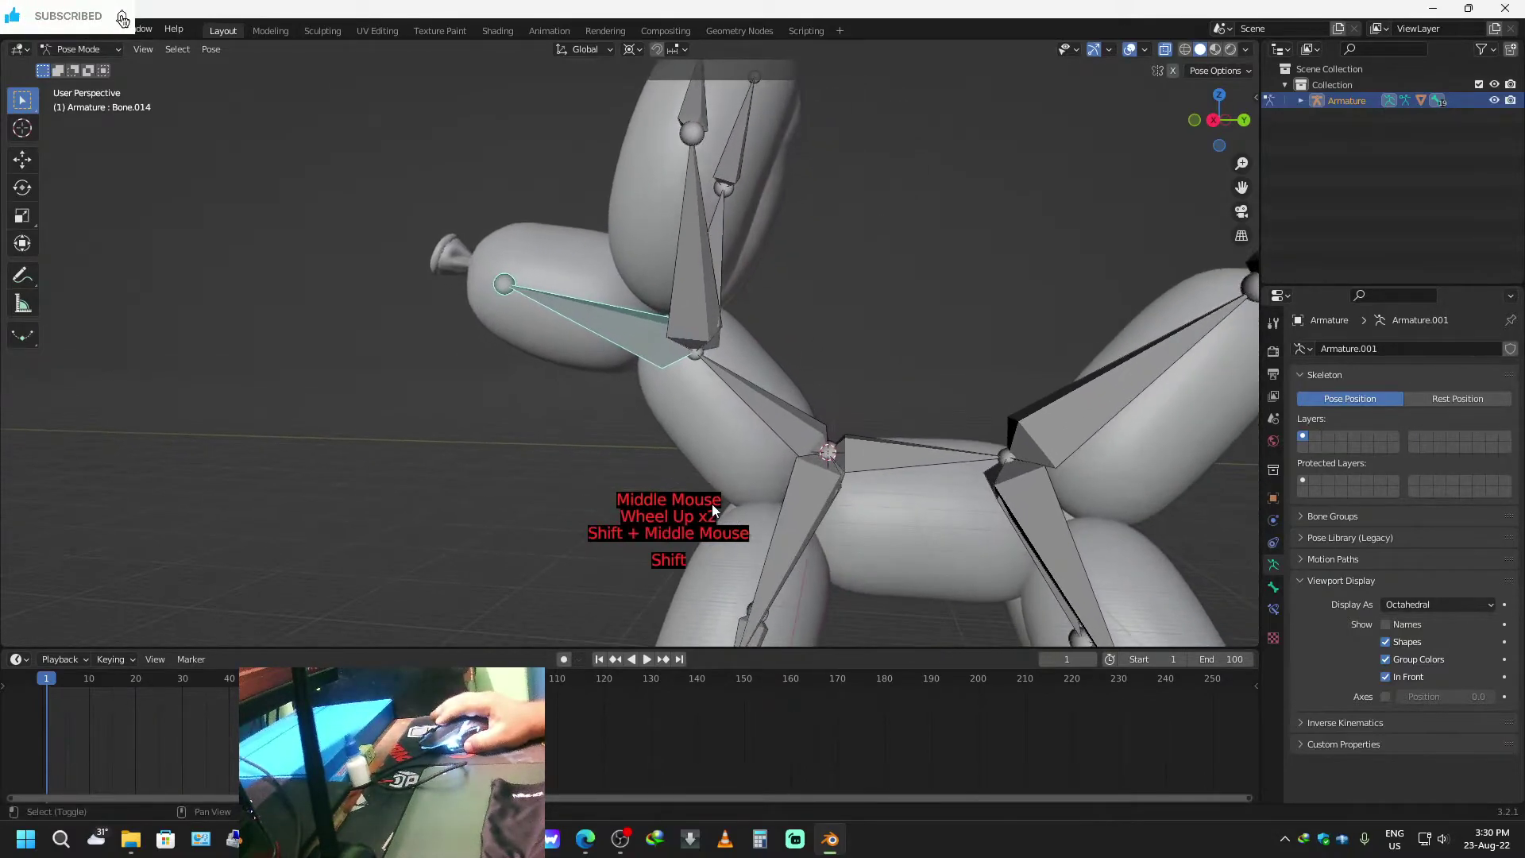
click(697, 424)
key(ctrl+Tab)
click(690, 421)
click(738, 429)
shift+click(777, 409)
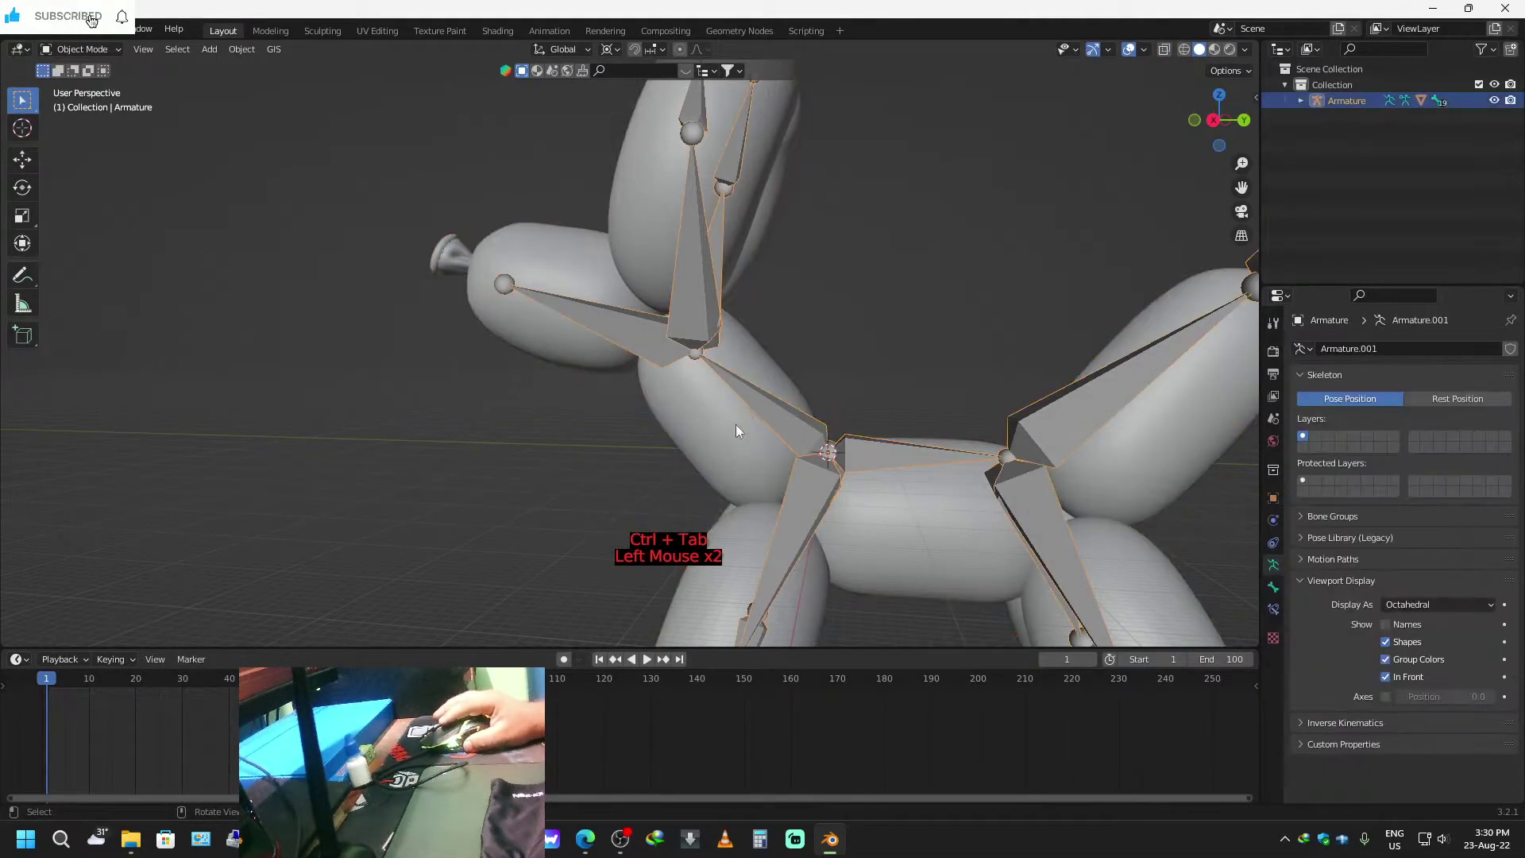
shift+click(696, 426)
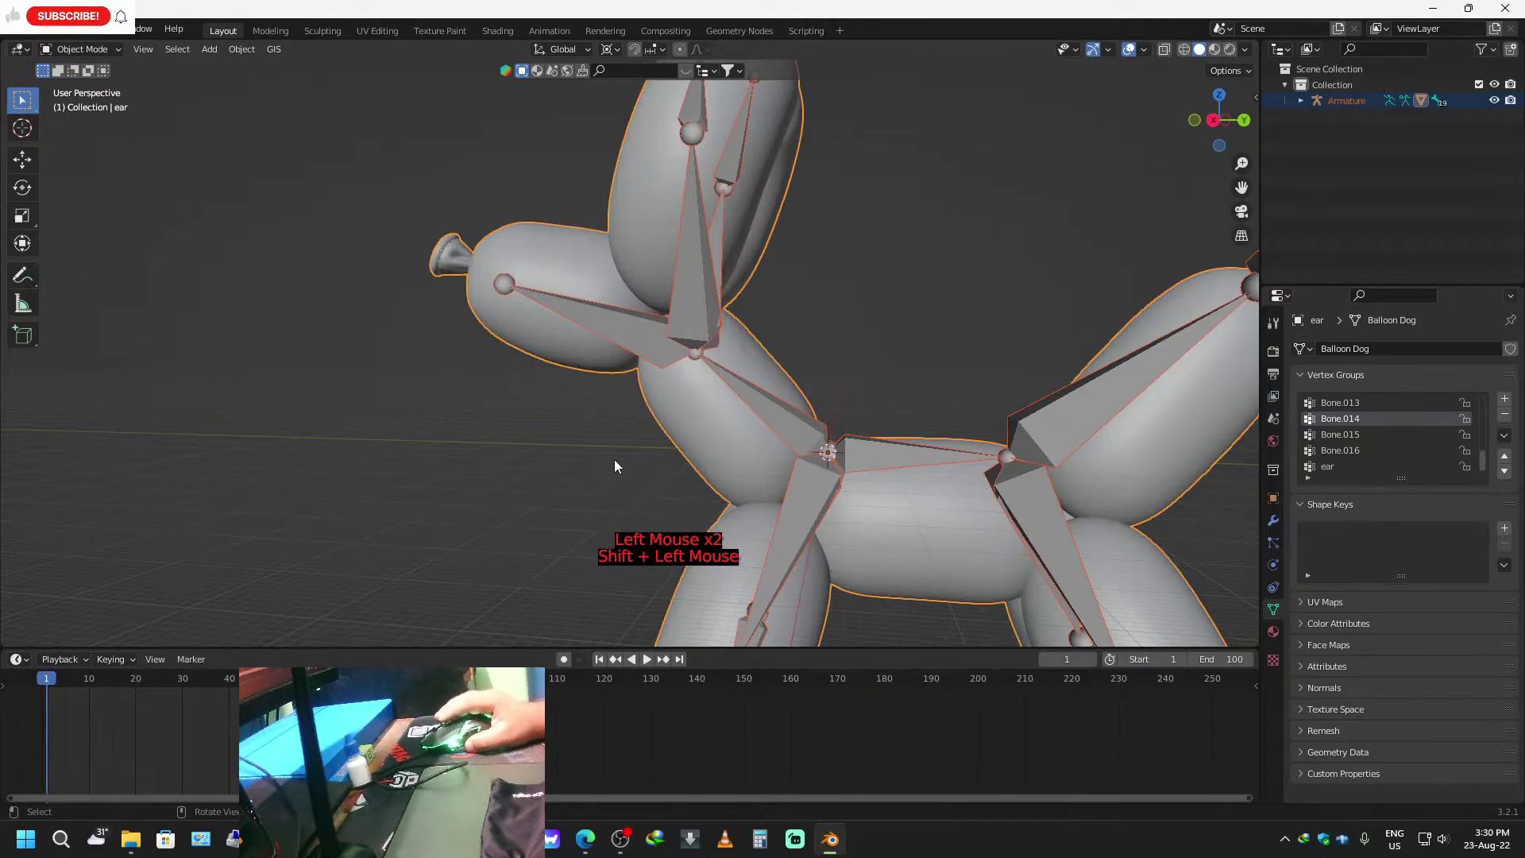
key(ctrl+Tab)
key(ctrl+Tab)
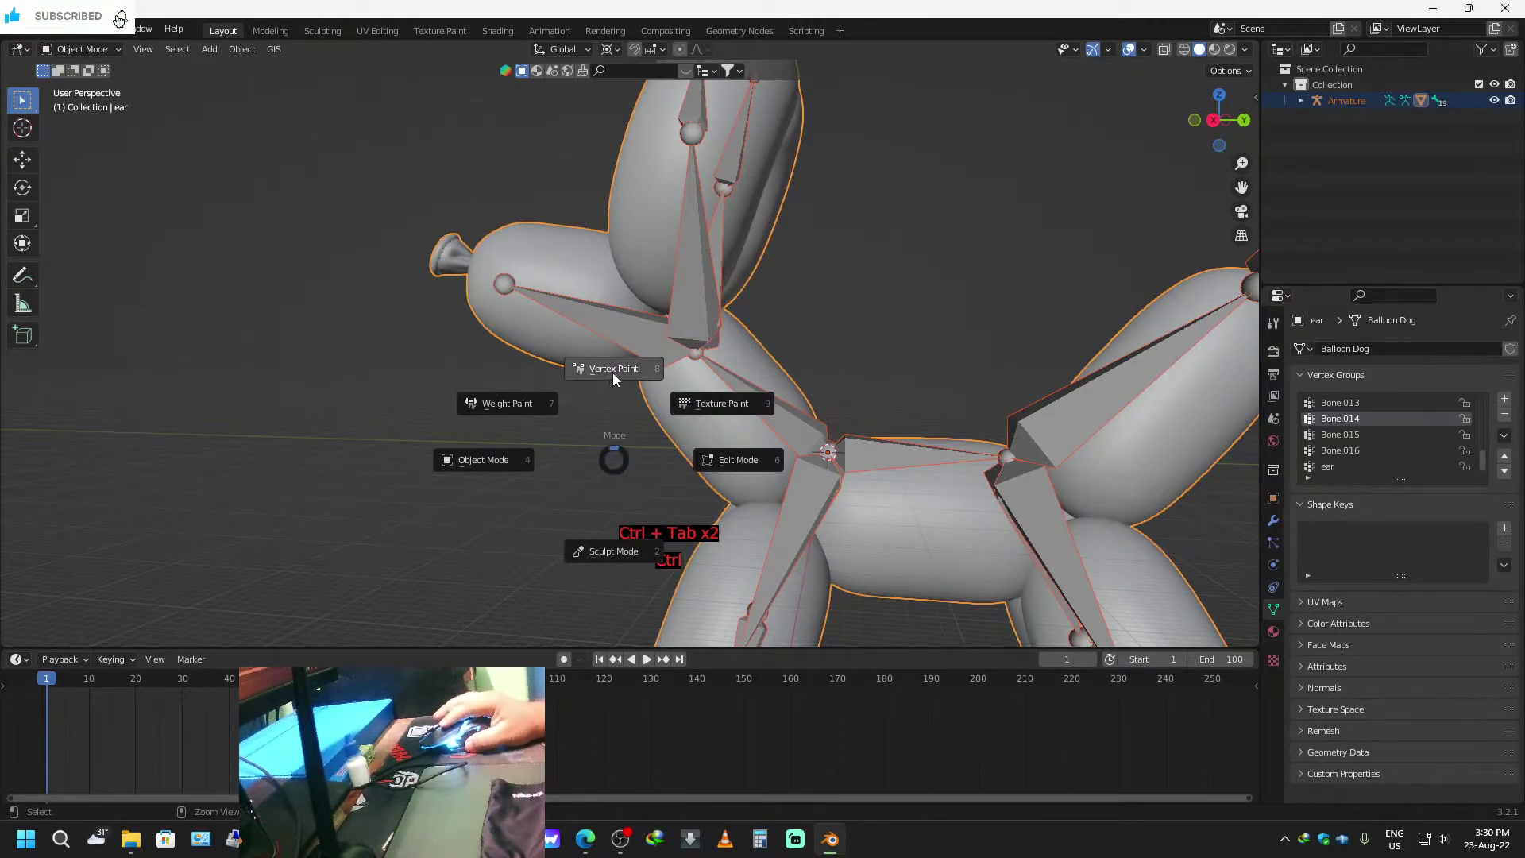
click(505, 407)
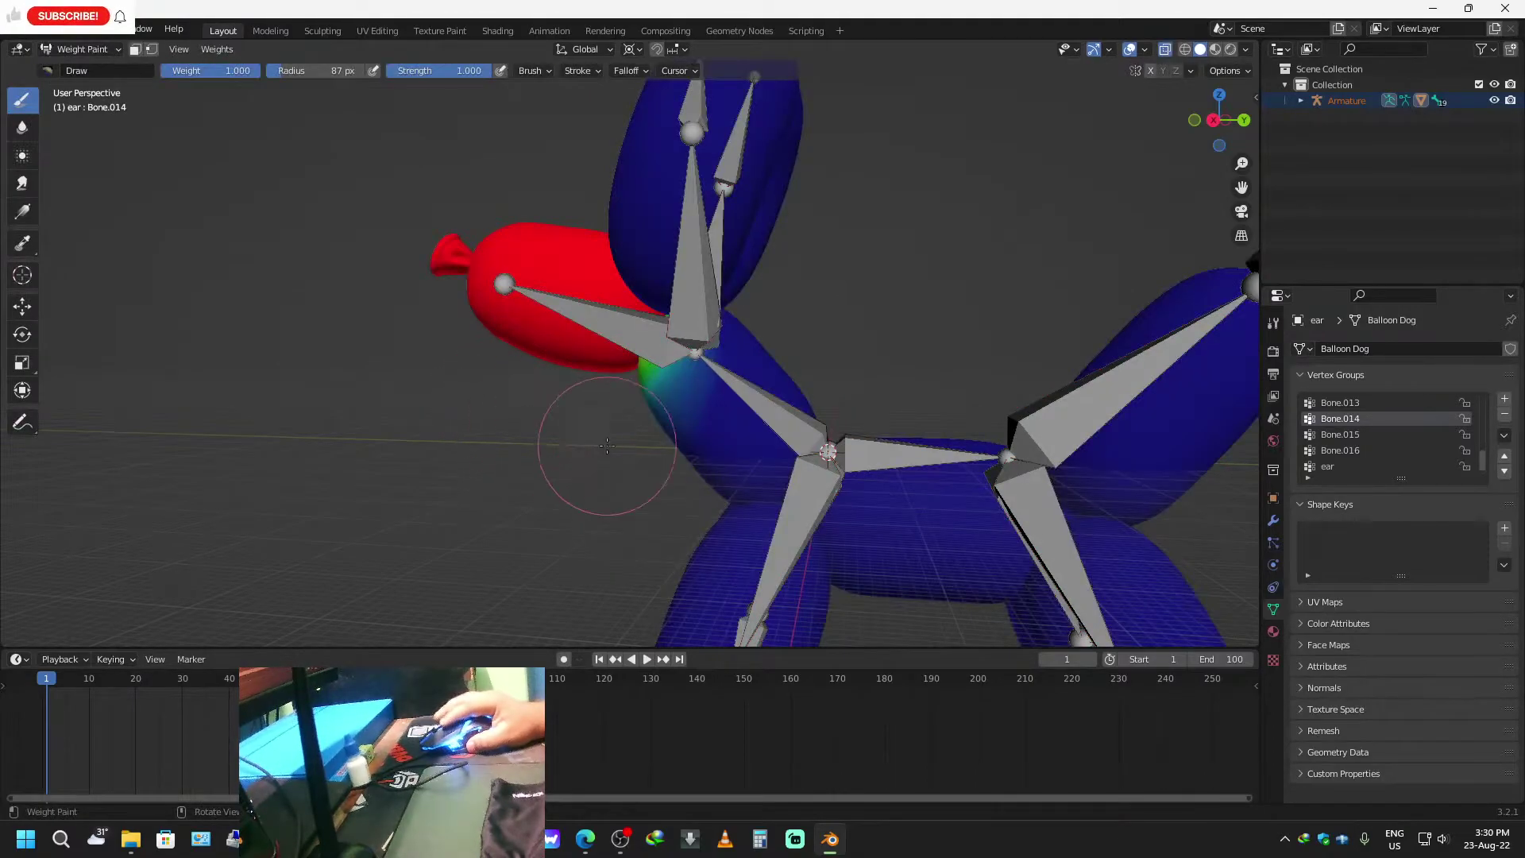
Set the brush weight to 0.000 and paint the Bone.014 influence off the side of the neck below the snout.
scroll(653, 454, up, 4)
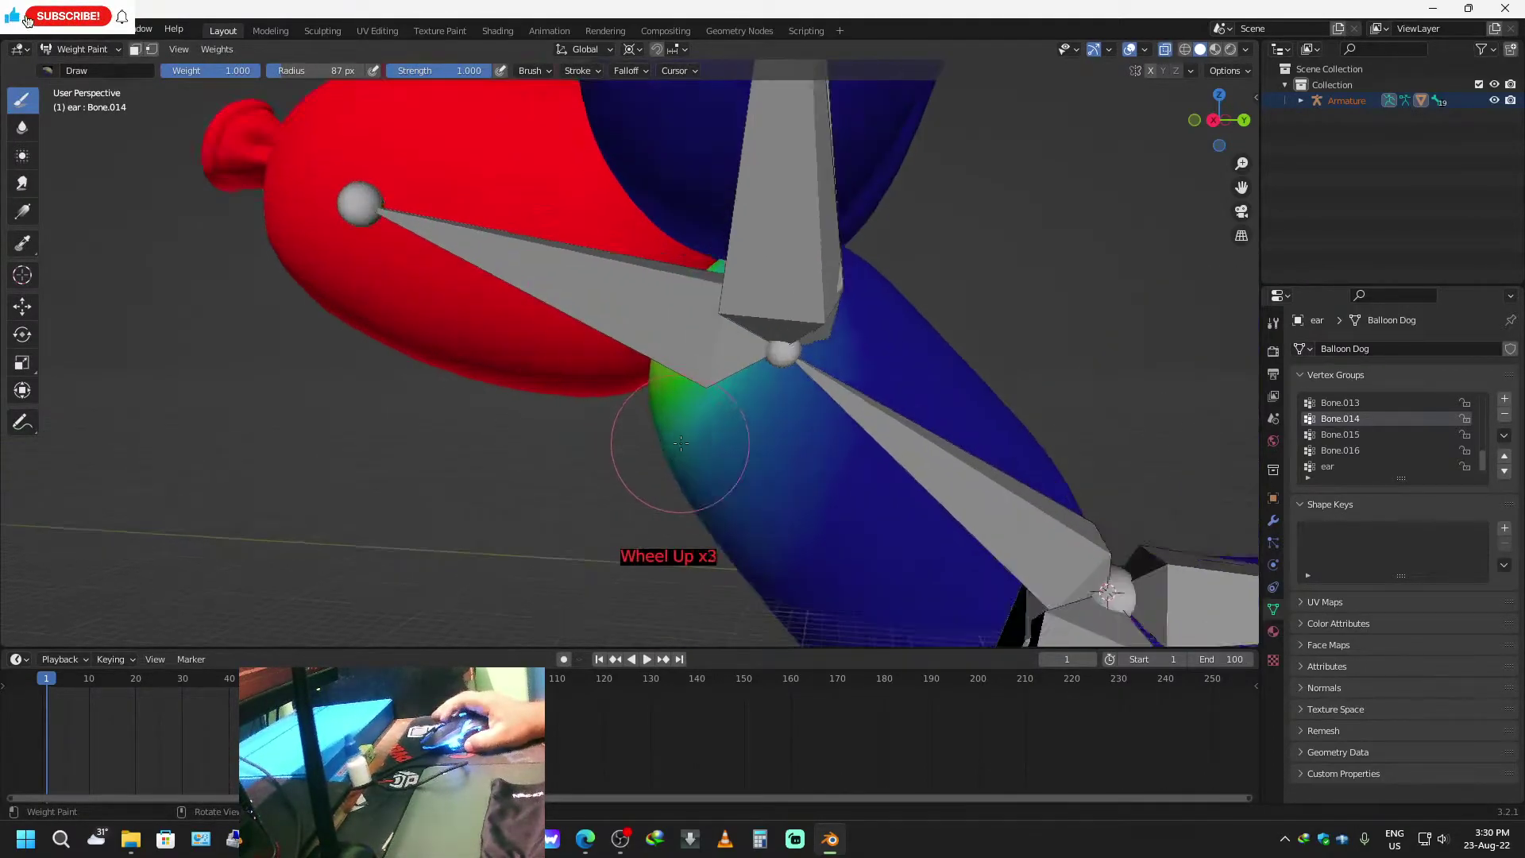
shift+middle_drag(450, 546, 539, 464)
scroll(492, 445, down, 2)
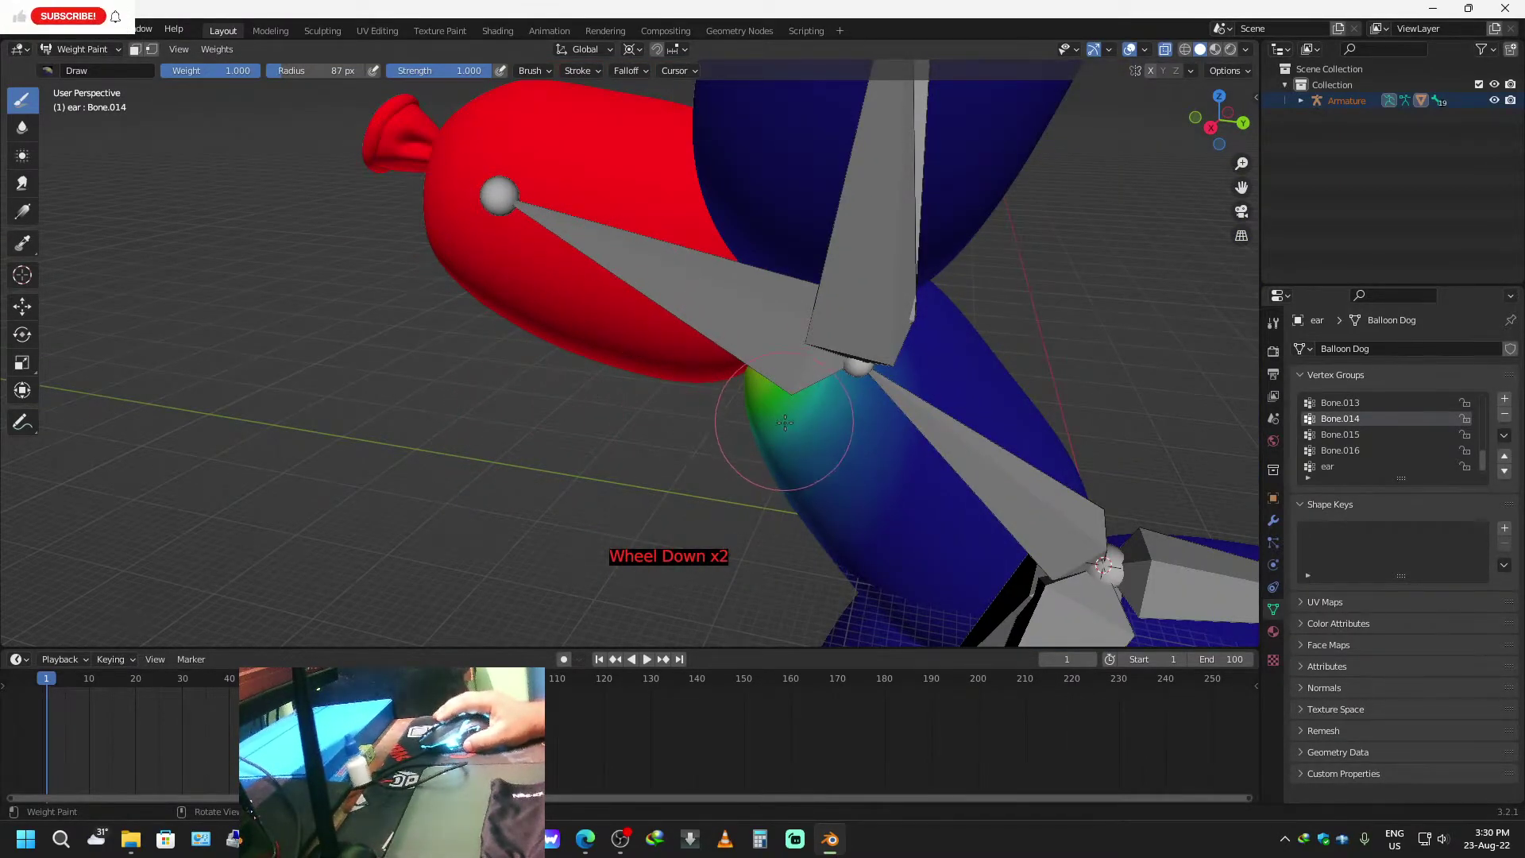
drag(211, 71, 183, 71)
mouse_move(819, 413)
mouse_down()
mouse_move(835, 436)
mouse_move(800, 442)
mouse_move(868, 426)
mouse_move(801, 476)
mouse_up()
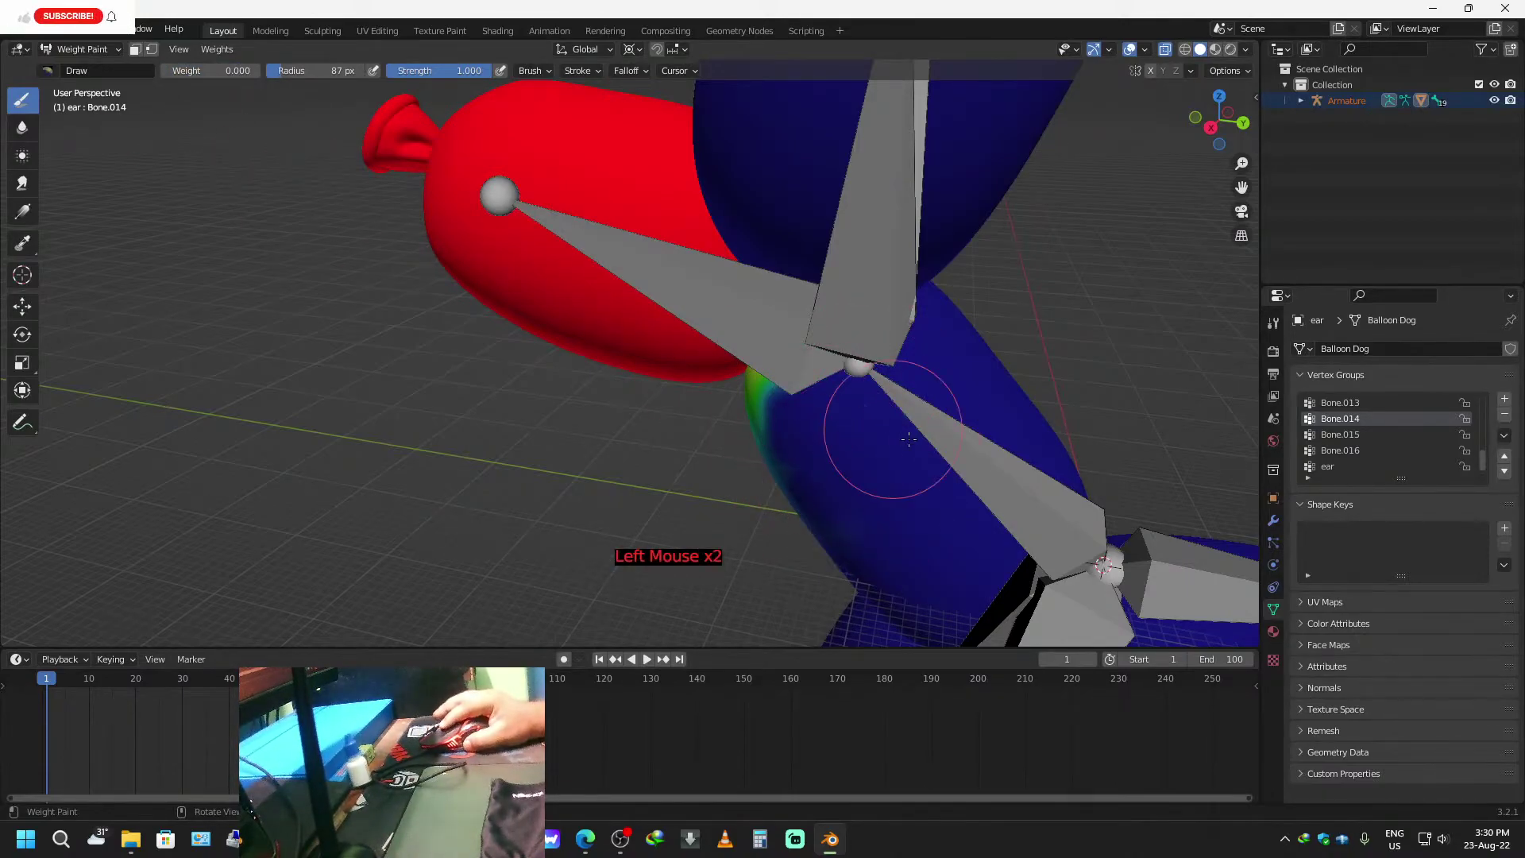
Set the brush radius to 38 px and paint zero weight along the front of the neck beneath the snout.
key(f)
click(878, 447)
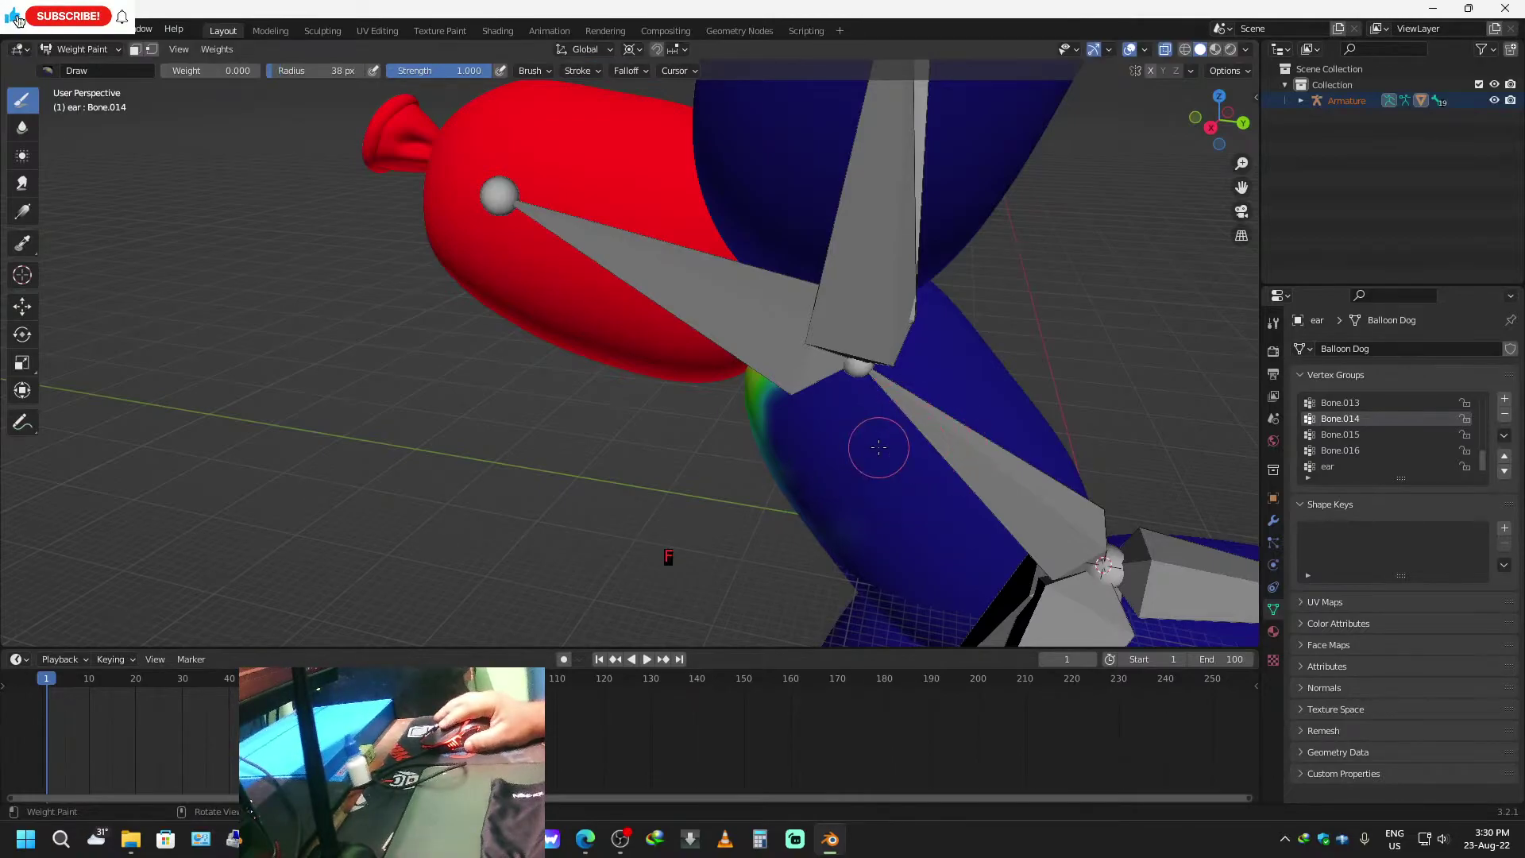
drag(779, 403, 767, 417)
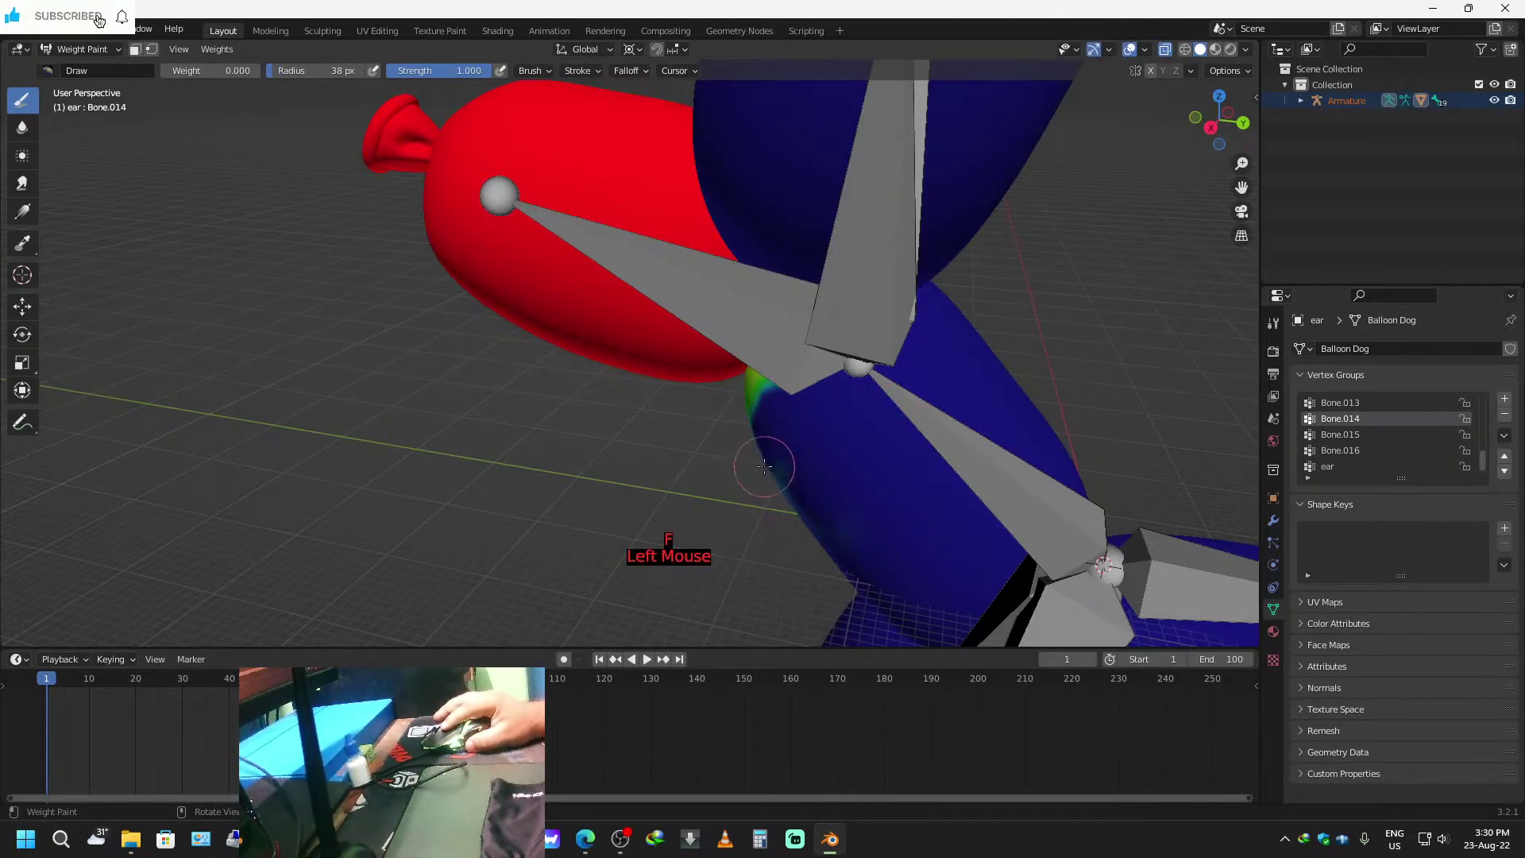
middle_drag(776, 487, 810, 461)
drag(837, 455, 882, 429)
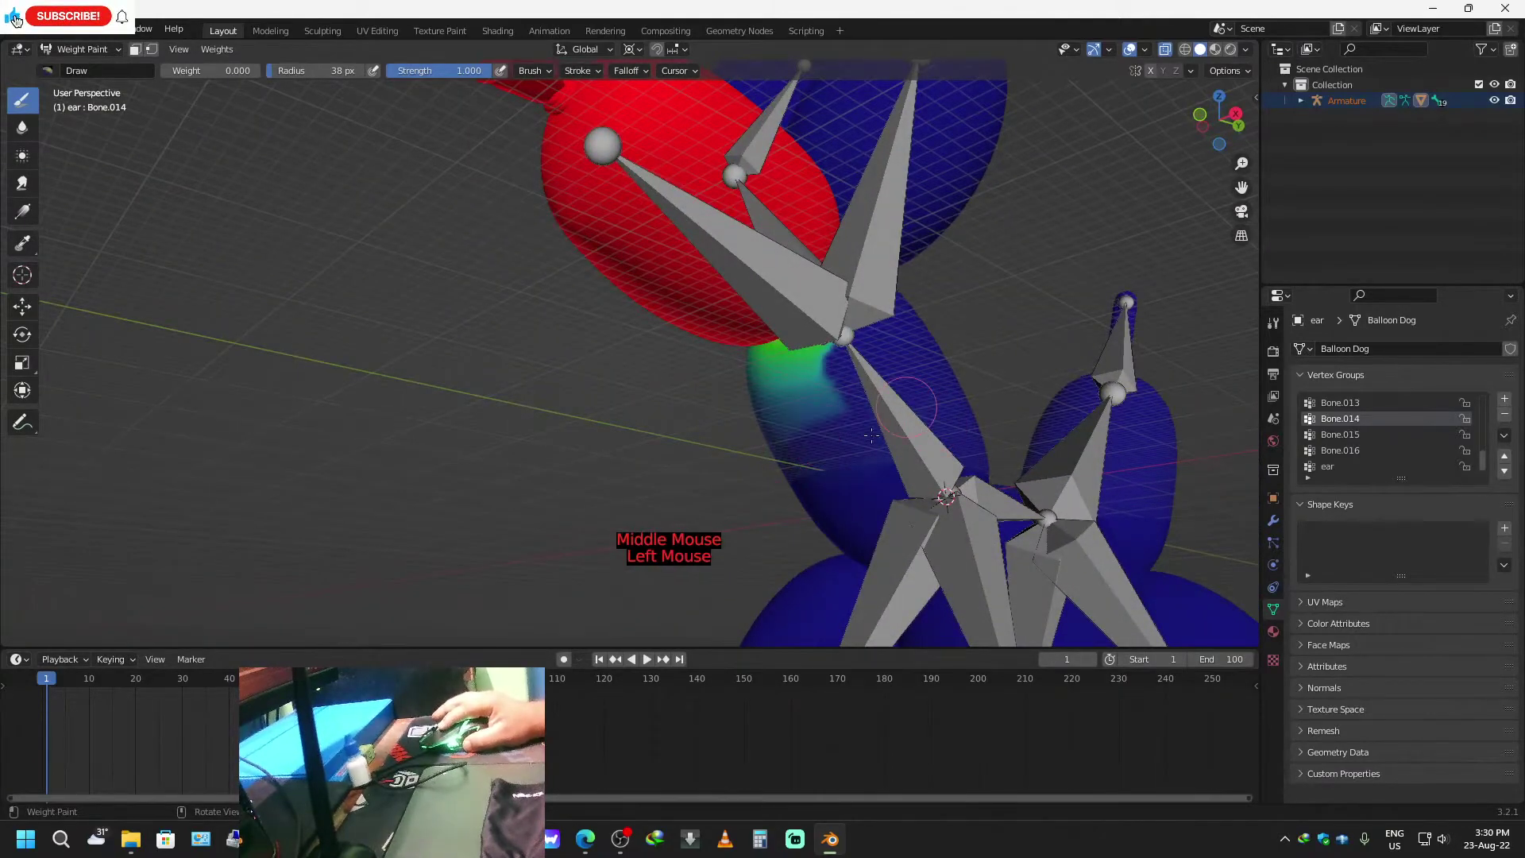
drag(803, 400, 835, 386)
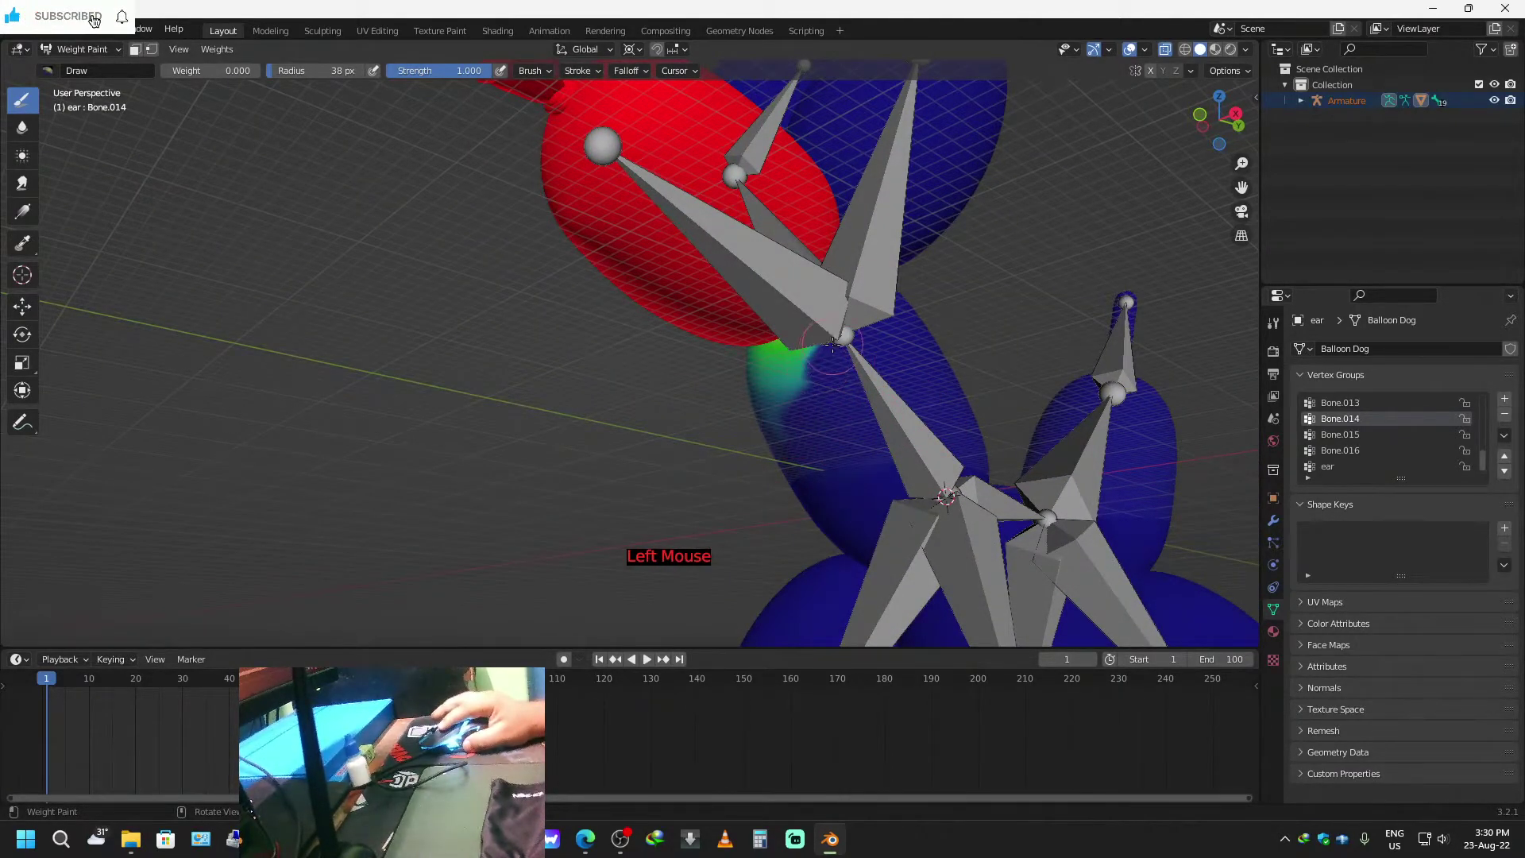
Set the brush radius to 19 px and dab zero weight on the neck close to the snout joint.
key(f)
click(782, 419)
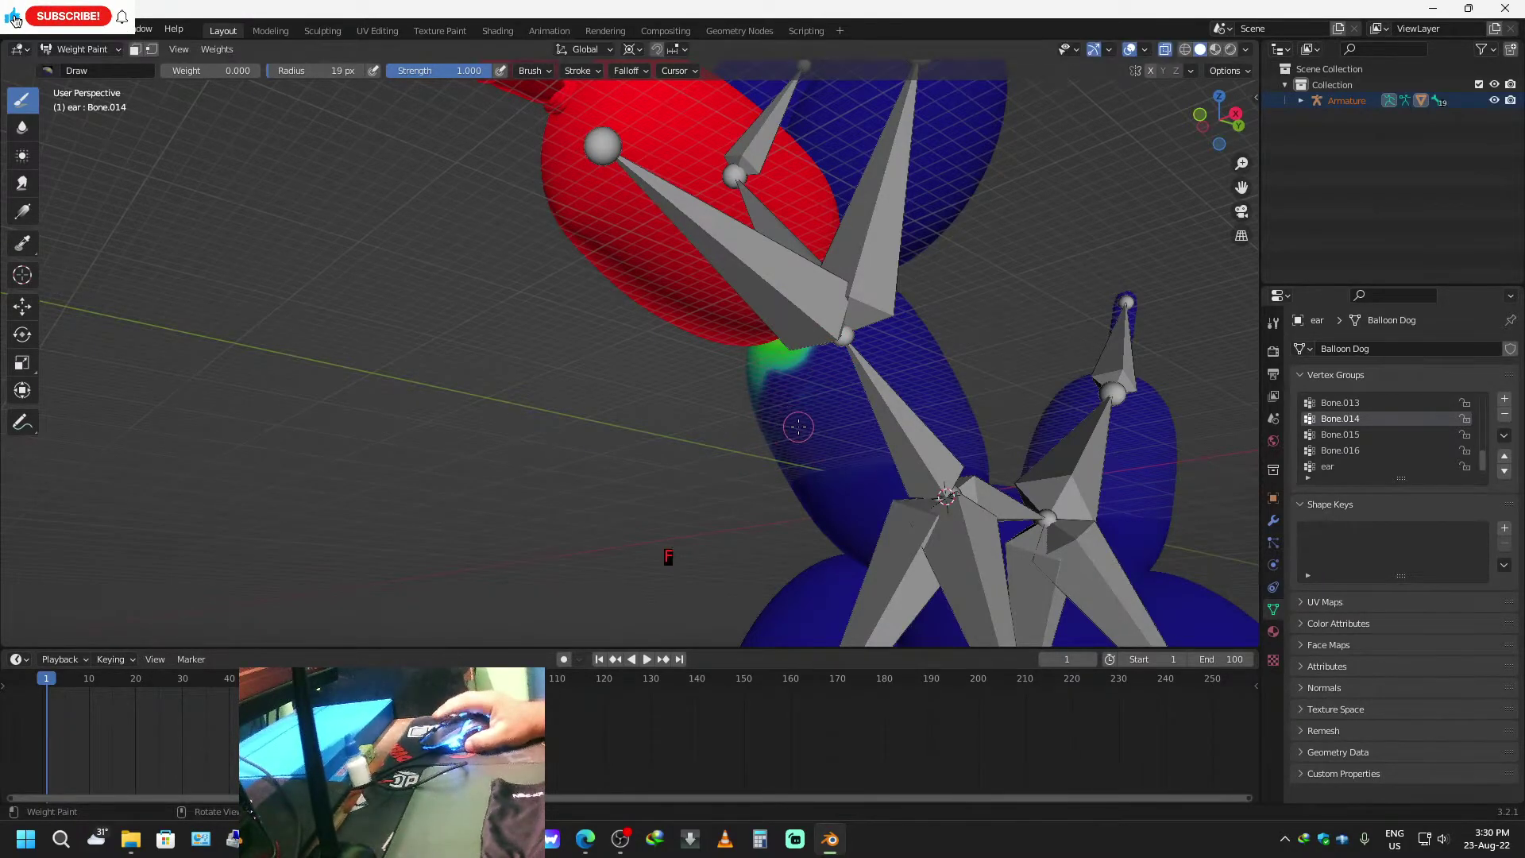
scroll(797, 426, up, 2)
middle_drag(861, 450, 929, 449)
click(789, 416)
scroll(736, 417, up, 2)
middle_drag(738, 419, 740, 492)
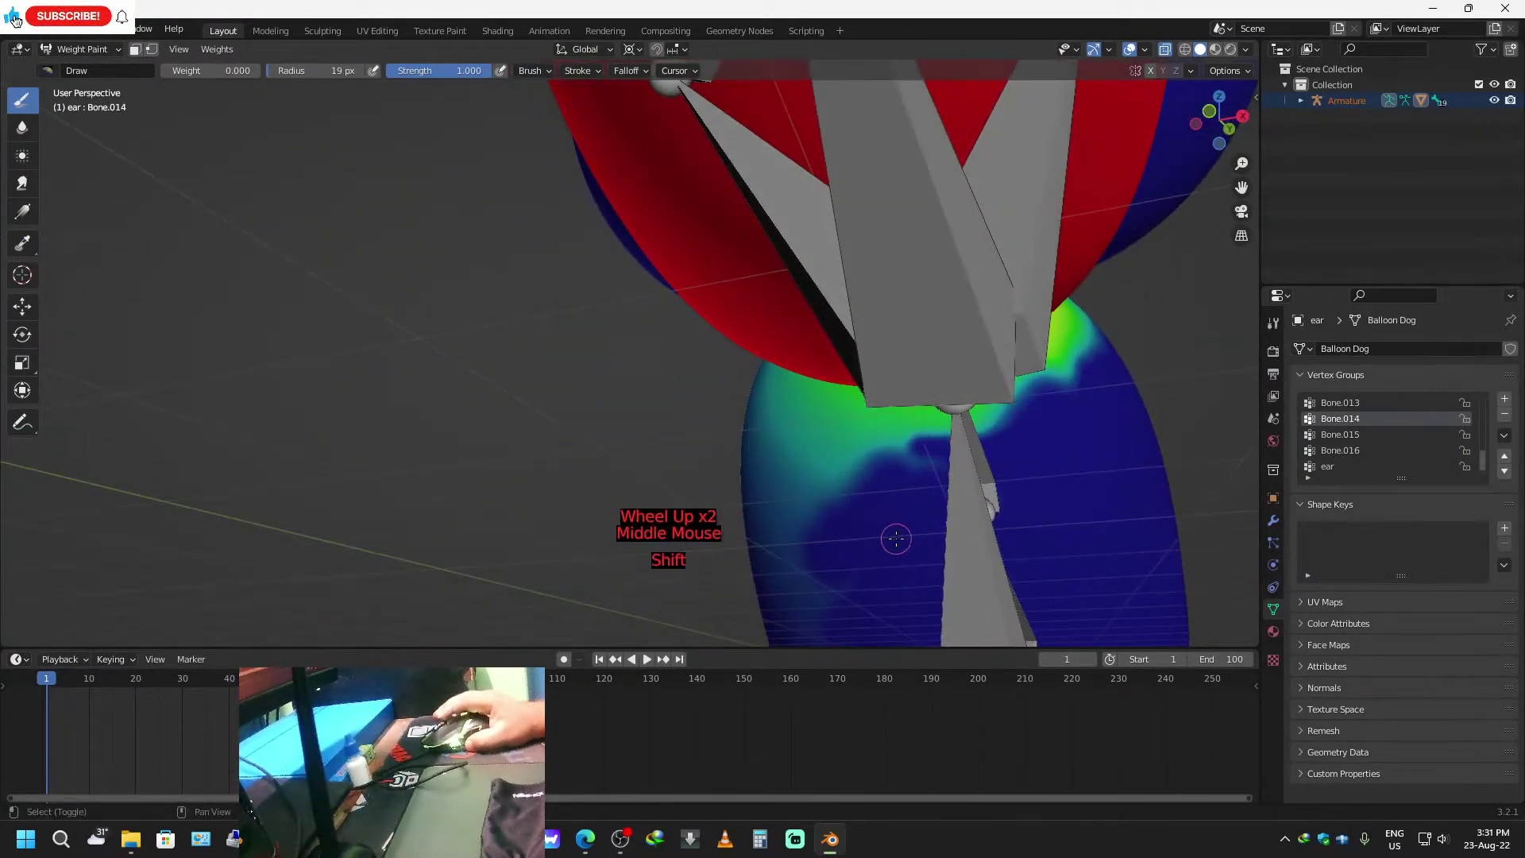
shift+middle_drag(898, 537, 886, 493)
middle_drag(751, 463, 918, 522)
click(517, 337)
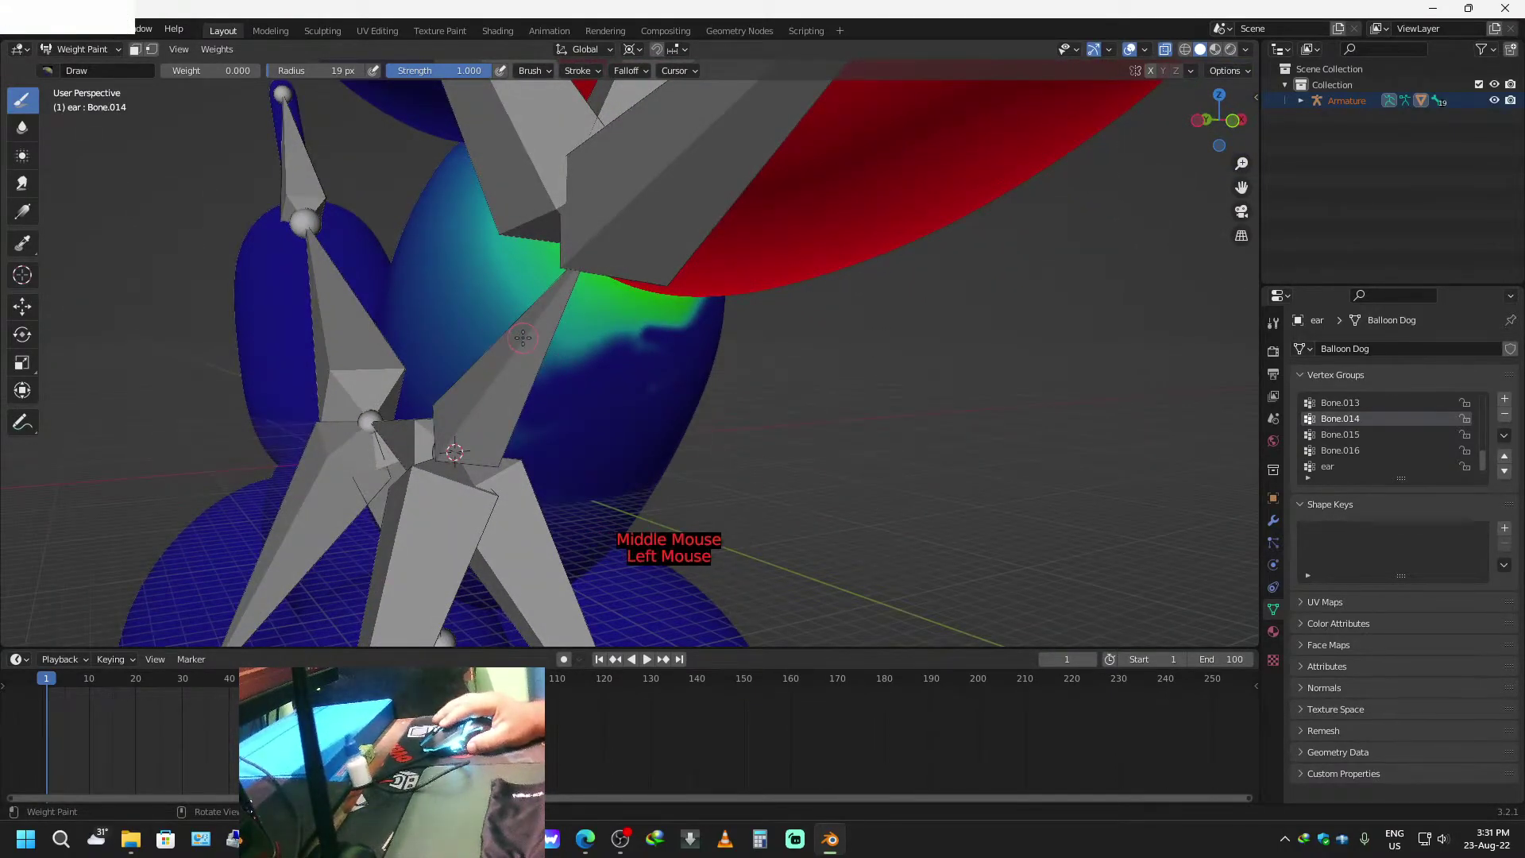
Isolate the balloon dog in local view and paint zero Bone.014 weight on the opposite side of the neck.
key(KP_Decimal)
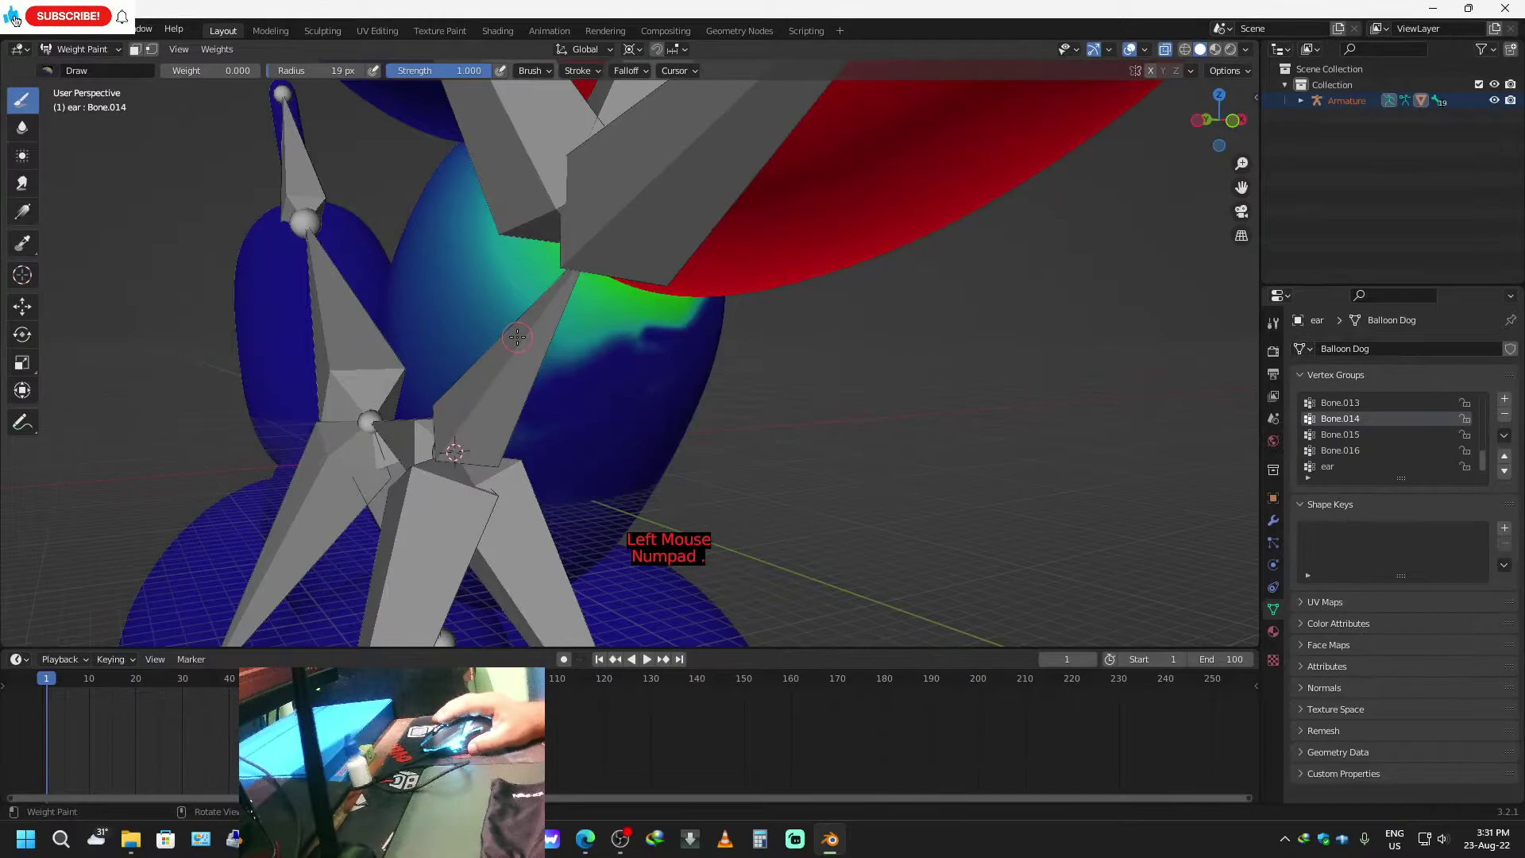
key(KP_Divide)
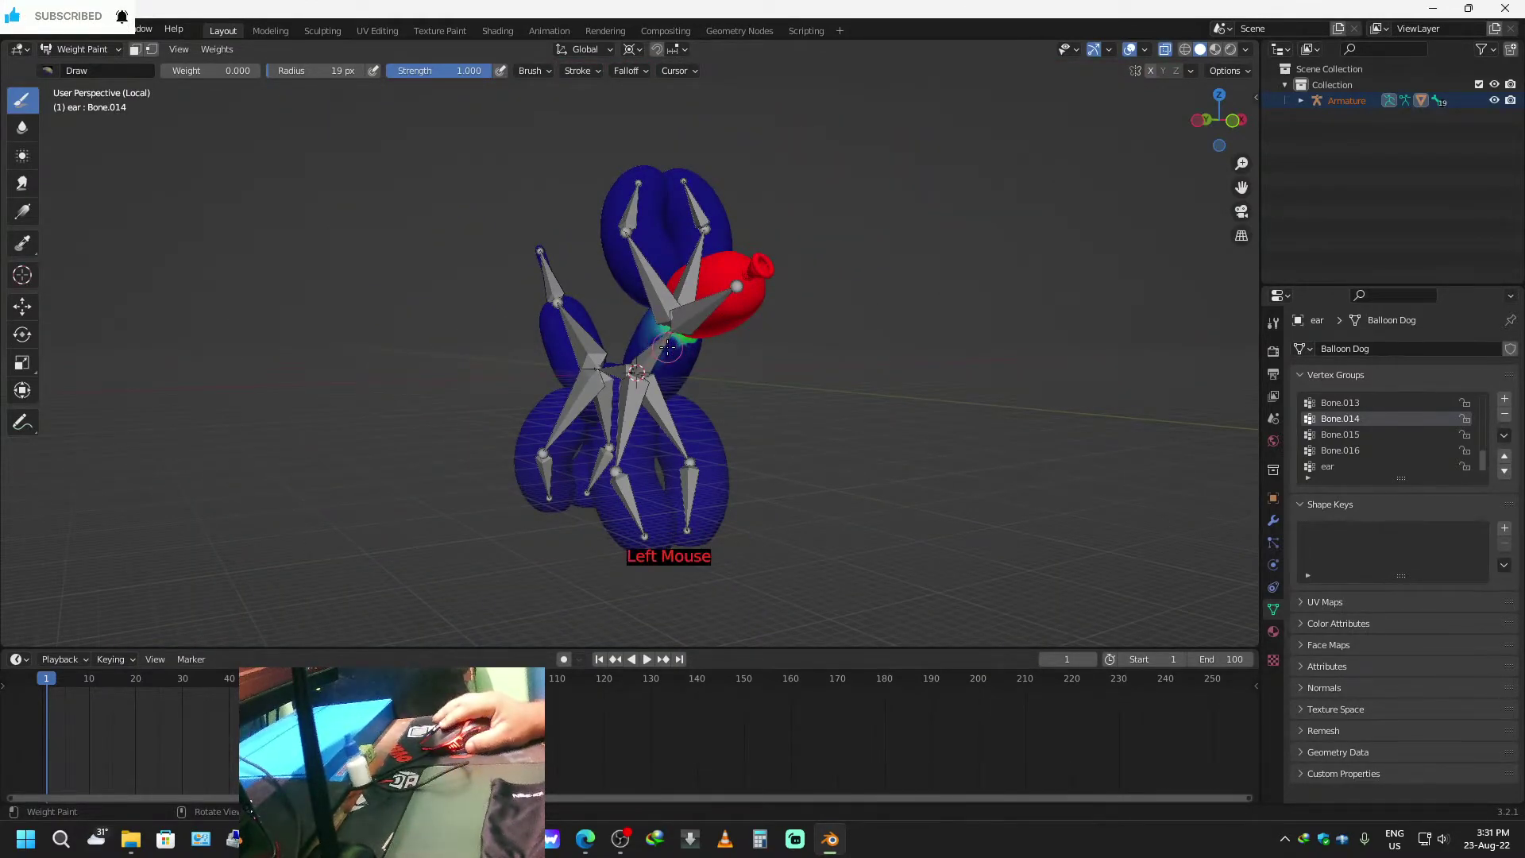
scroll(668, 347, up, 3)
scroll(691, 357, down, 1)
scroll(699, 362, up, 3)
mouse_move(755, 370)
middle_down()
mouse_move(819, 360)
mouse_move(1033, 407)
middle_up()
mouse_move(1033, 407)
mouse_down()
mouse_move(1065, 365)
mouse_move(1093, 366)
mouse_up()
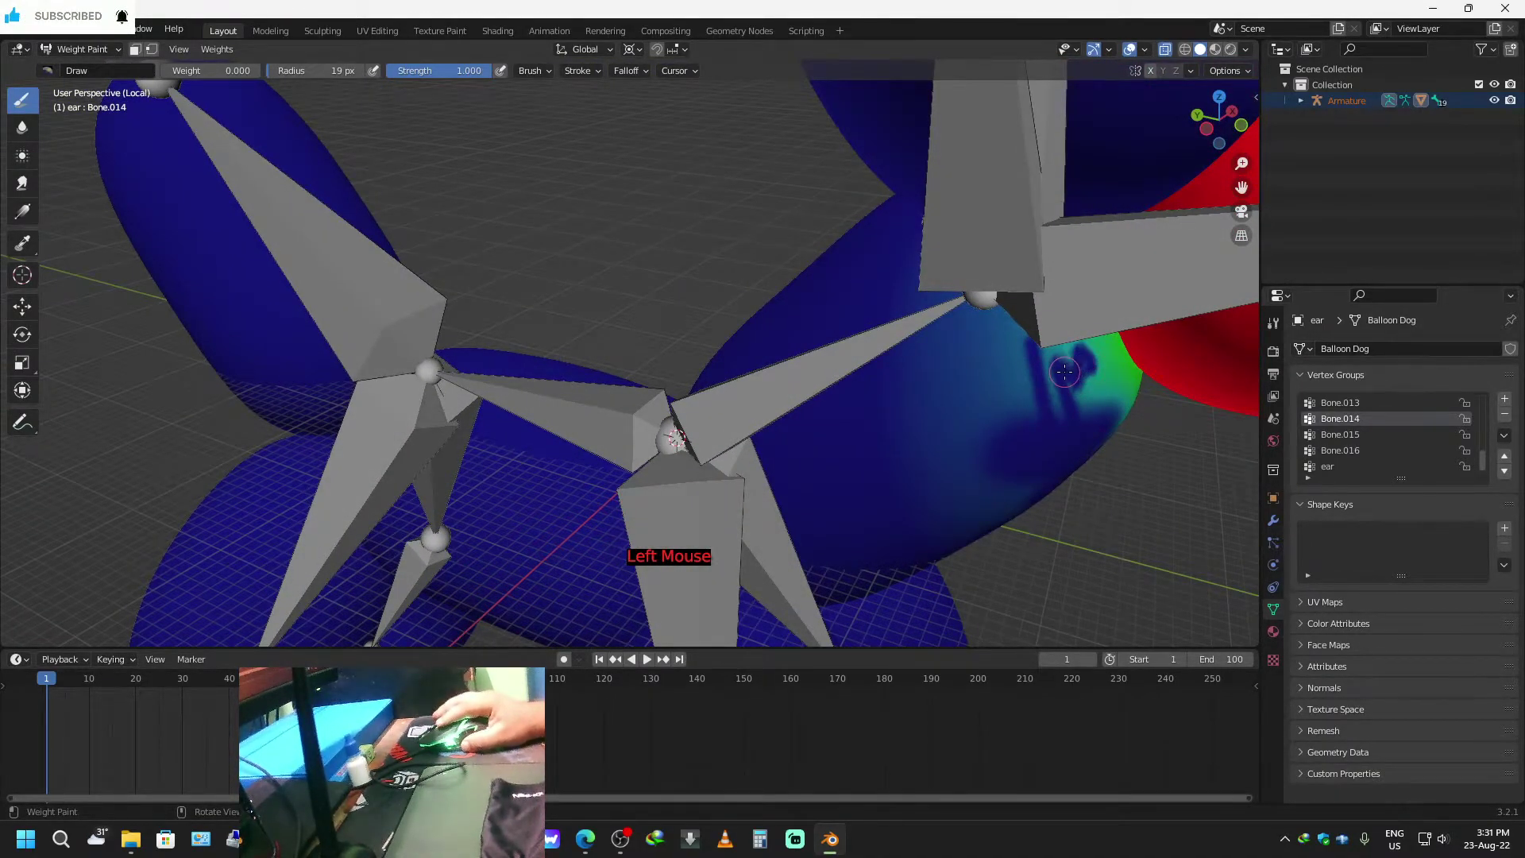
Set the brush radius to 37 px and clear the Bone.014 weight from the opposite side of the neck around the joint.
key(f)
click(1078, 373)
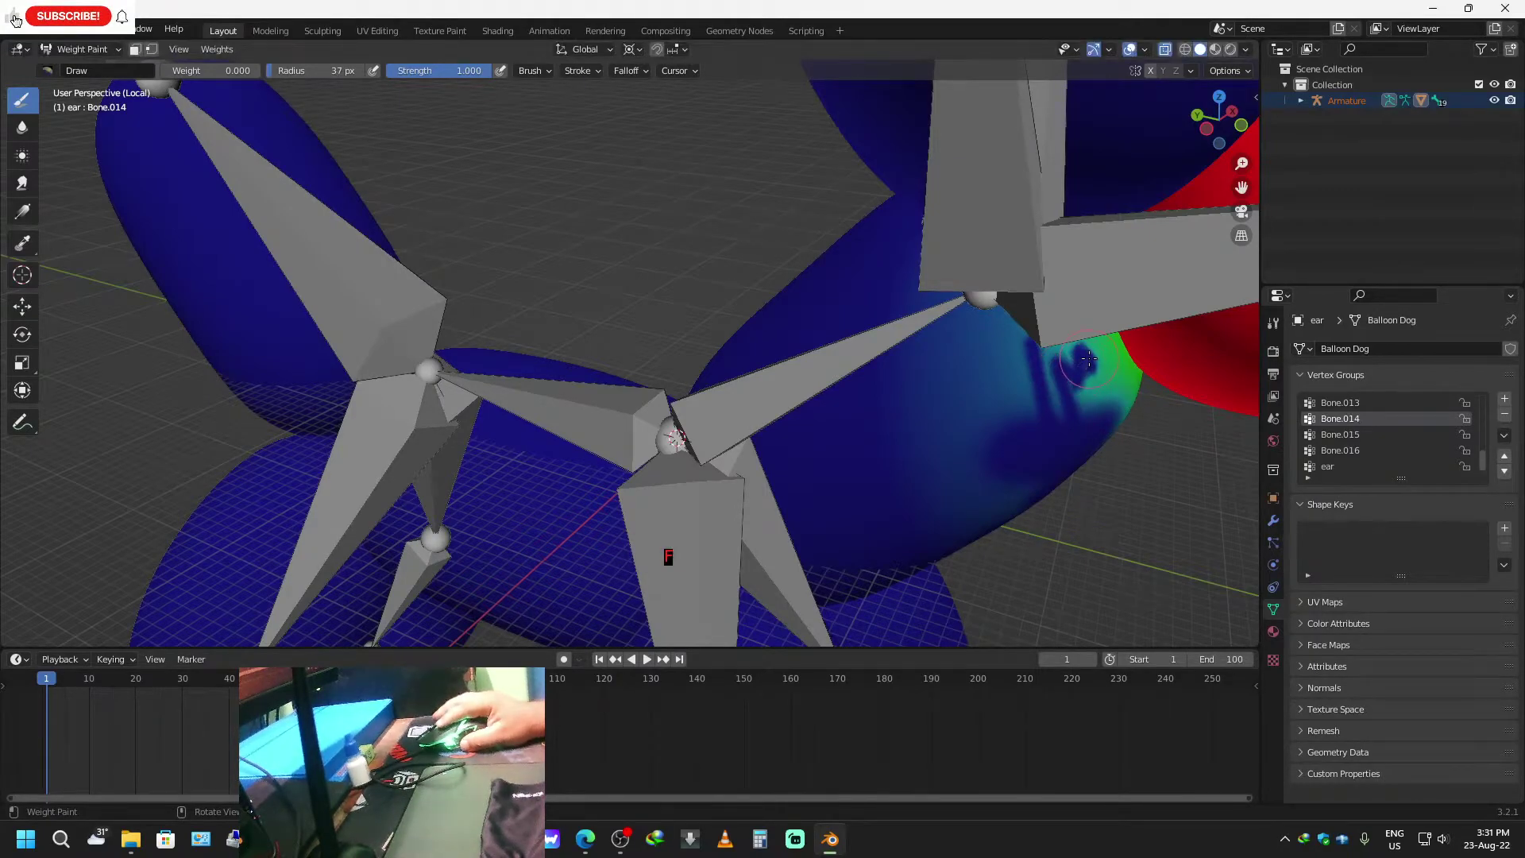
mouse_move(1071, 386)
mouse_down()
mouse_move(1061, 359)
mouse_move(1000, 477)
mouse_move(1037, 353)
mouse_move(1072, 432)
mouse_up()
mouse_move(985, 332)
mouse_down()
mouse_move(946, 426)
mouse_move(978, 503)
mouse_move(984, 299)
mouse_move(923, 488)
mouse_move(946, 295)
mouse_up()
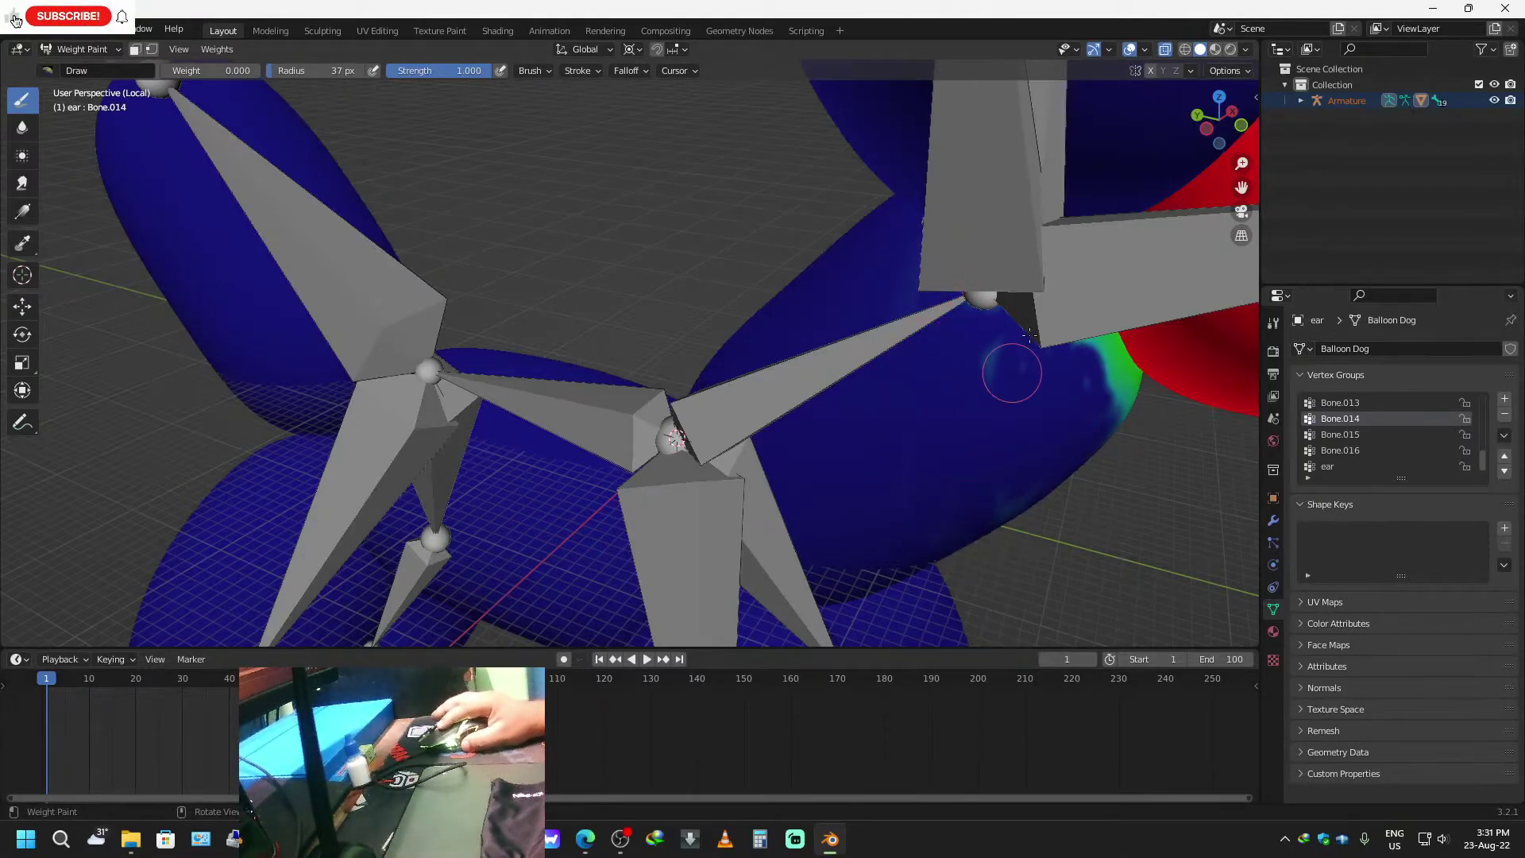
middle_drag(1030, 549, 968, 466)
drag(830, 233, 830, 216)
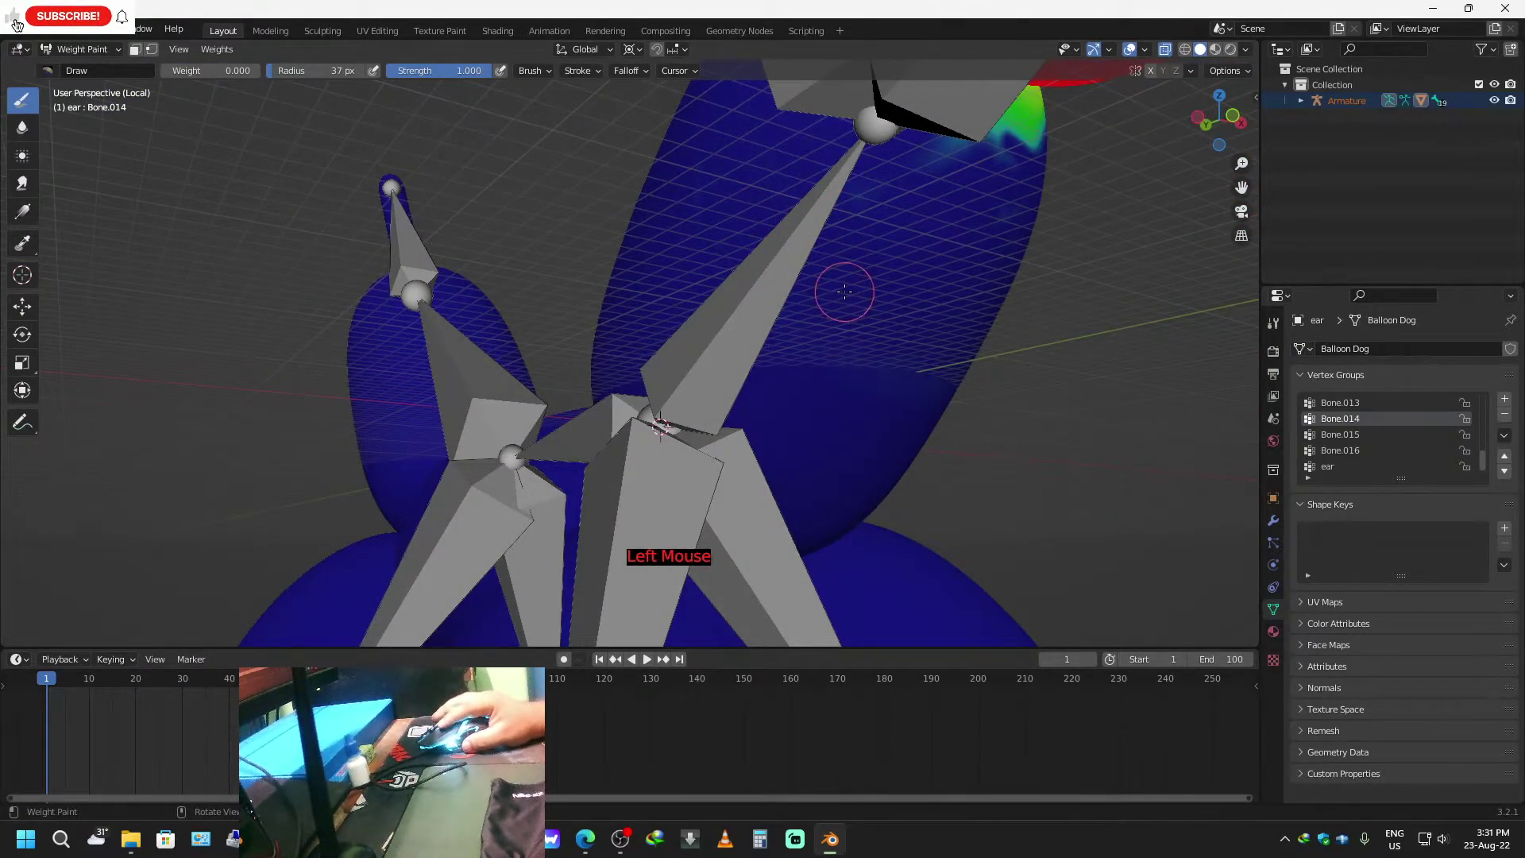
Set the brush radius to 158 px and paint zero weight across the front of the neck under the snout.
key(f)
mouse_move(995, 404)
shift+middle_down()
mouse_move(953, 417)
mouse_move(814, 394)
mouse_move(831, 379)
shift+middle_up()
shift+middle_drag(511, 342, 586, 352)
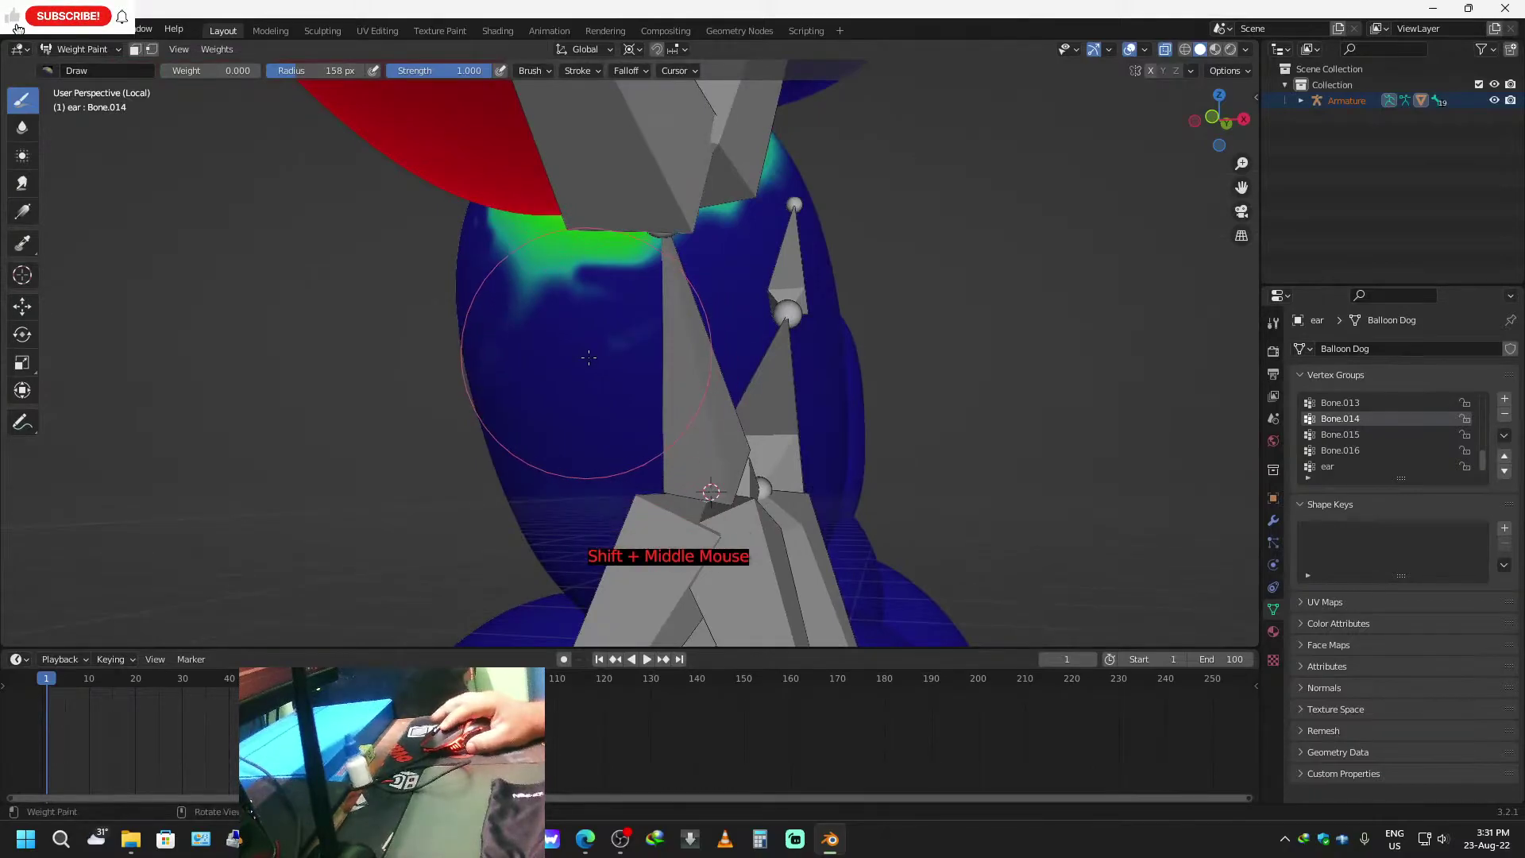
mouse_move(587, 352)
mouse_down()
mouse_move(648, 311)
mouse_move(545, 297)
mouse_up()
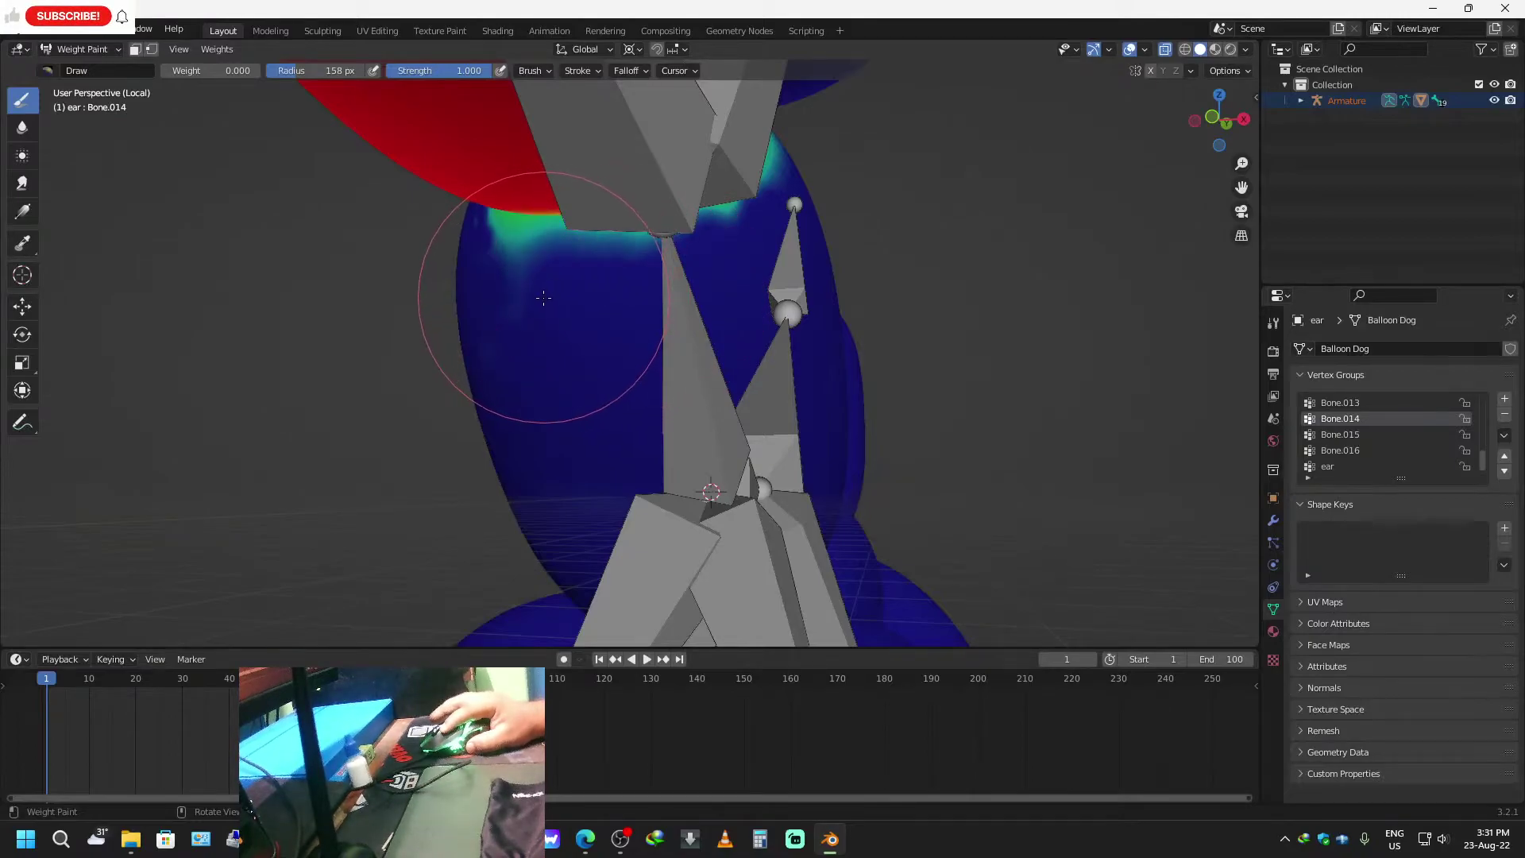
Paint zero weight with the 158 px brush over the first side of the neck where it meets the snout.
mouse_move(659, 302)
middle_down()
mouse_move(740, 372)
mouse_move(677, 414)
middle_up()
middle_drag(666, 403, 677, 406)
click(359, 406)
mouse_move(358, 406)
mouse_down()
mouse_move(343, 393)
mouse_move(366, 391)
mouse_up()
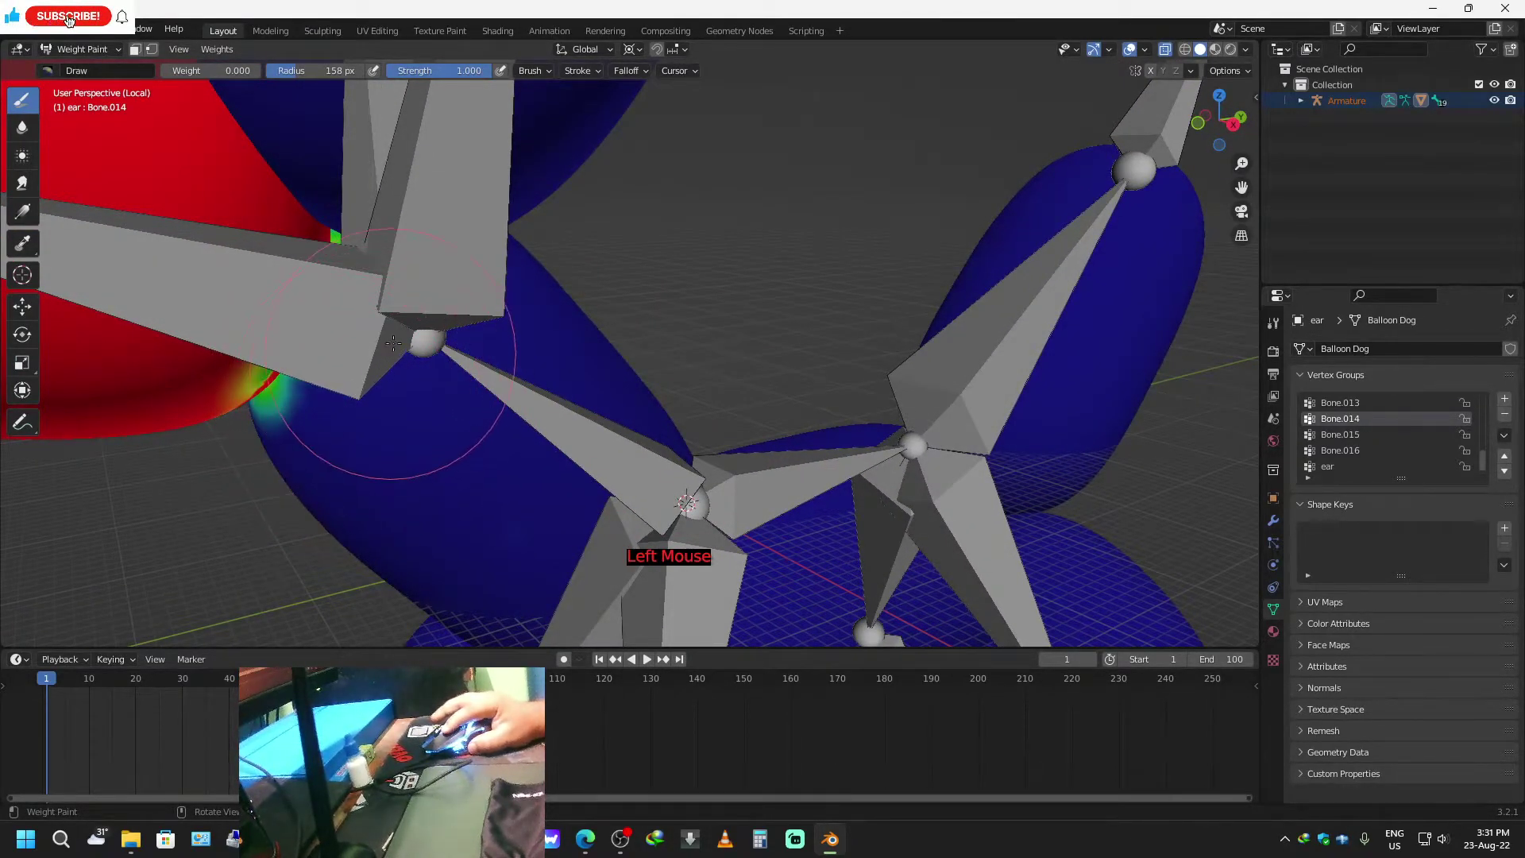
Set the brush radius to 83 px and clear leftover weight from the upper neck between the ear and snout.
middle_drag(628, 433, 666, 443)
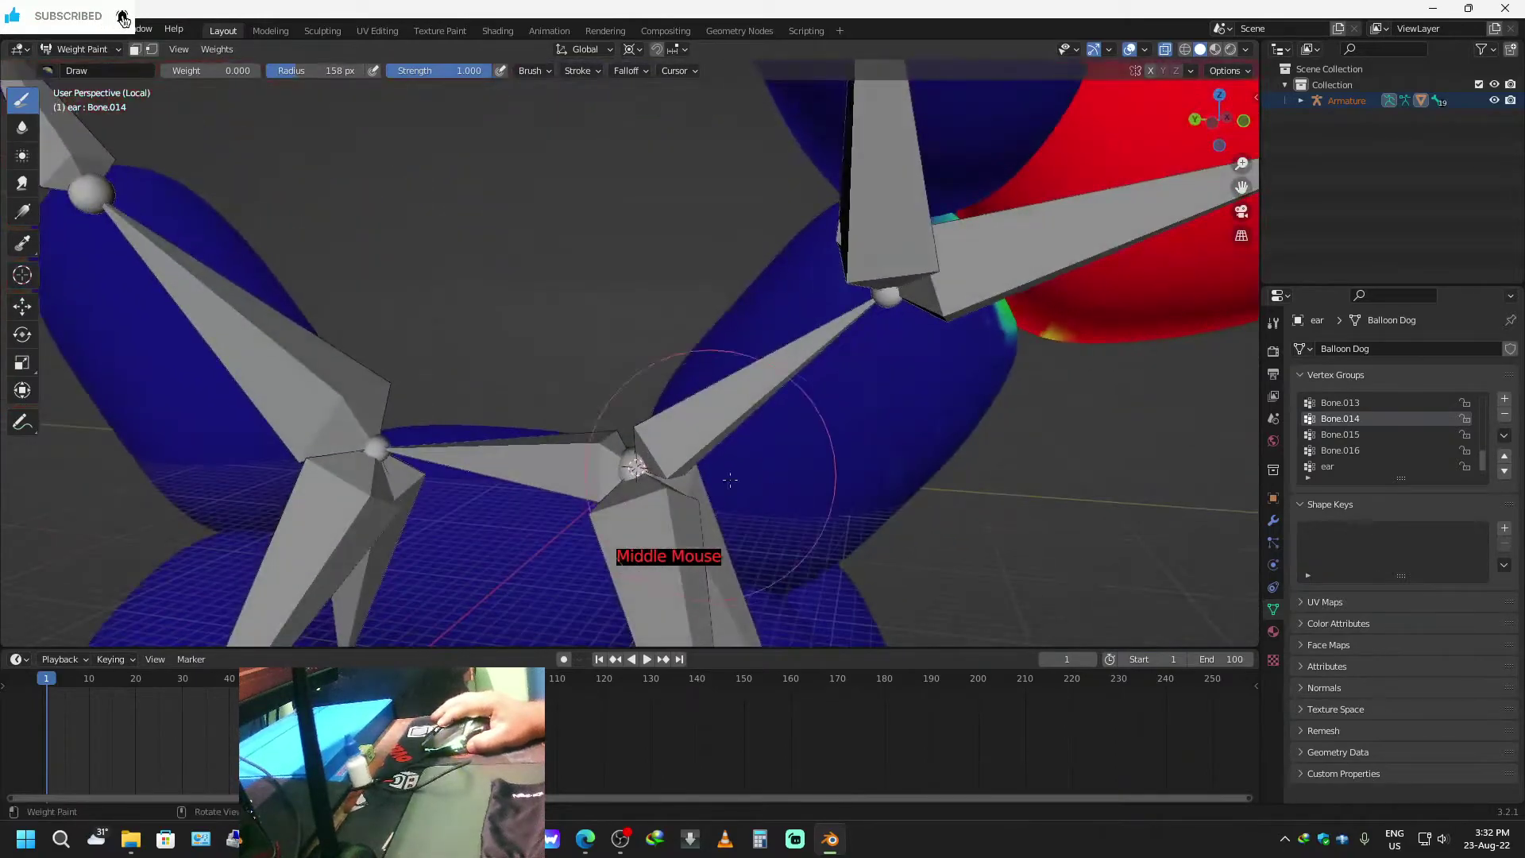
key(f)
click(1064, 490)
mouse_move(957, 342)
mouse_down()
mouse_move(987, 319)
mouse_move(936, 254)
mouse_up()
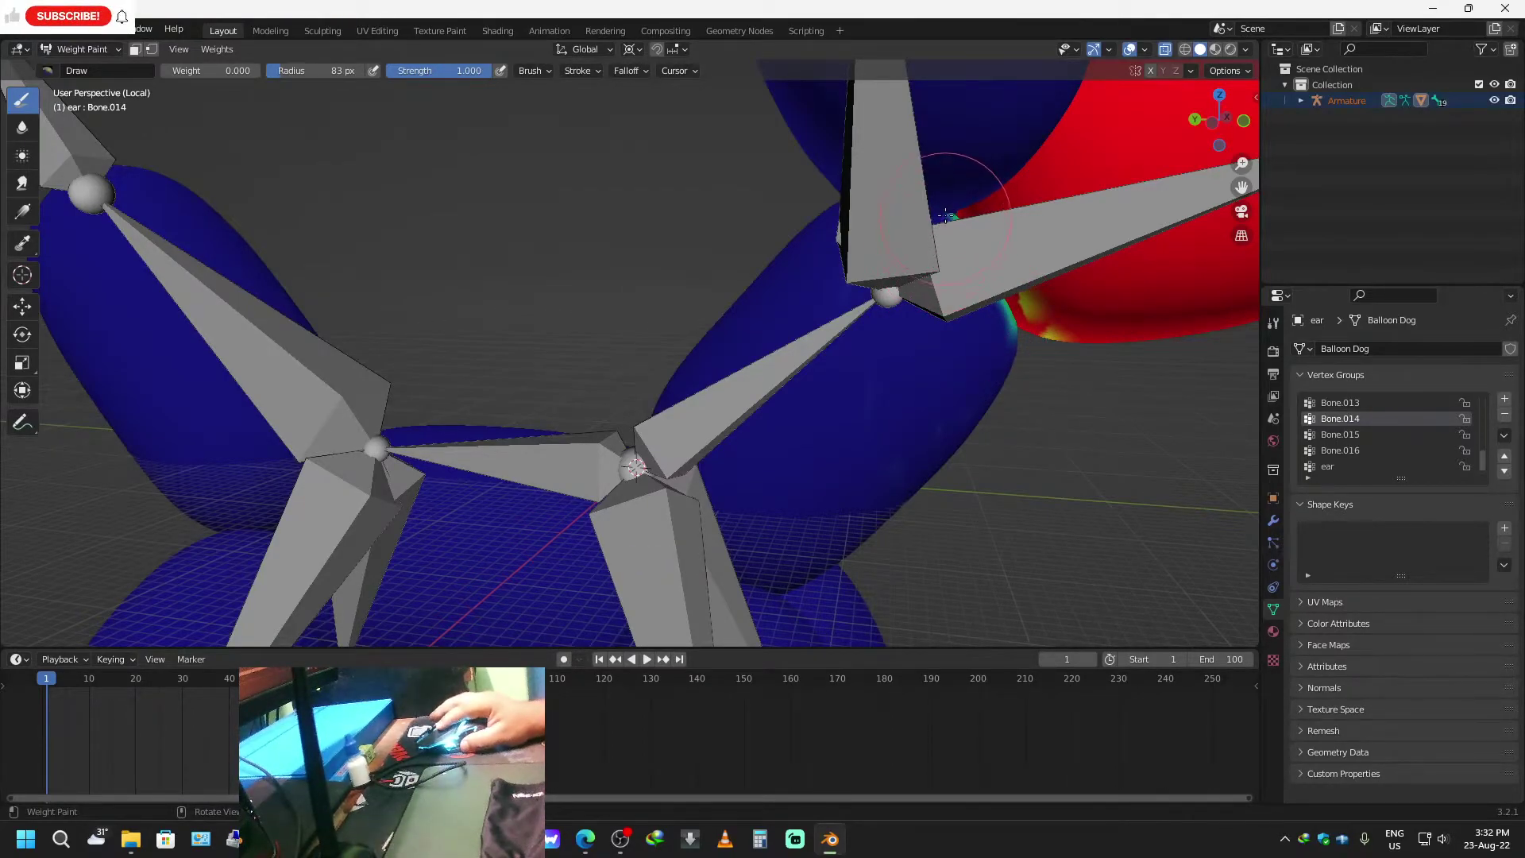
Paint zero weight with the 83 px brush over the remaining Bone.014 influence along the front seam between neck and snout.
middle_drag(940, 433, 773, 412)
shift+middle_drag(726, 195, 584, 495)
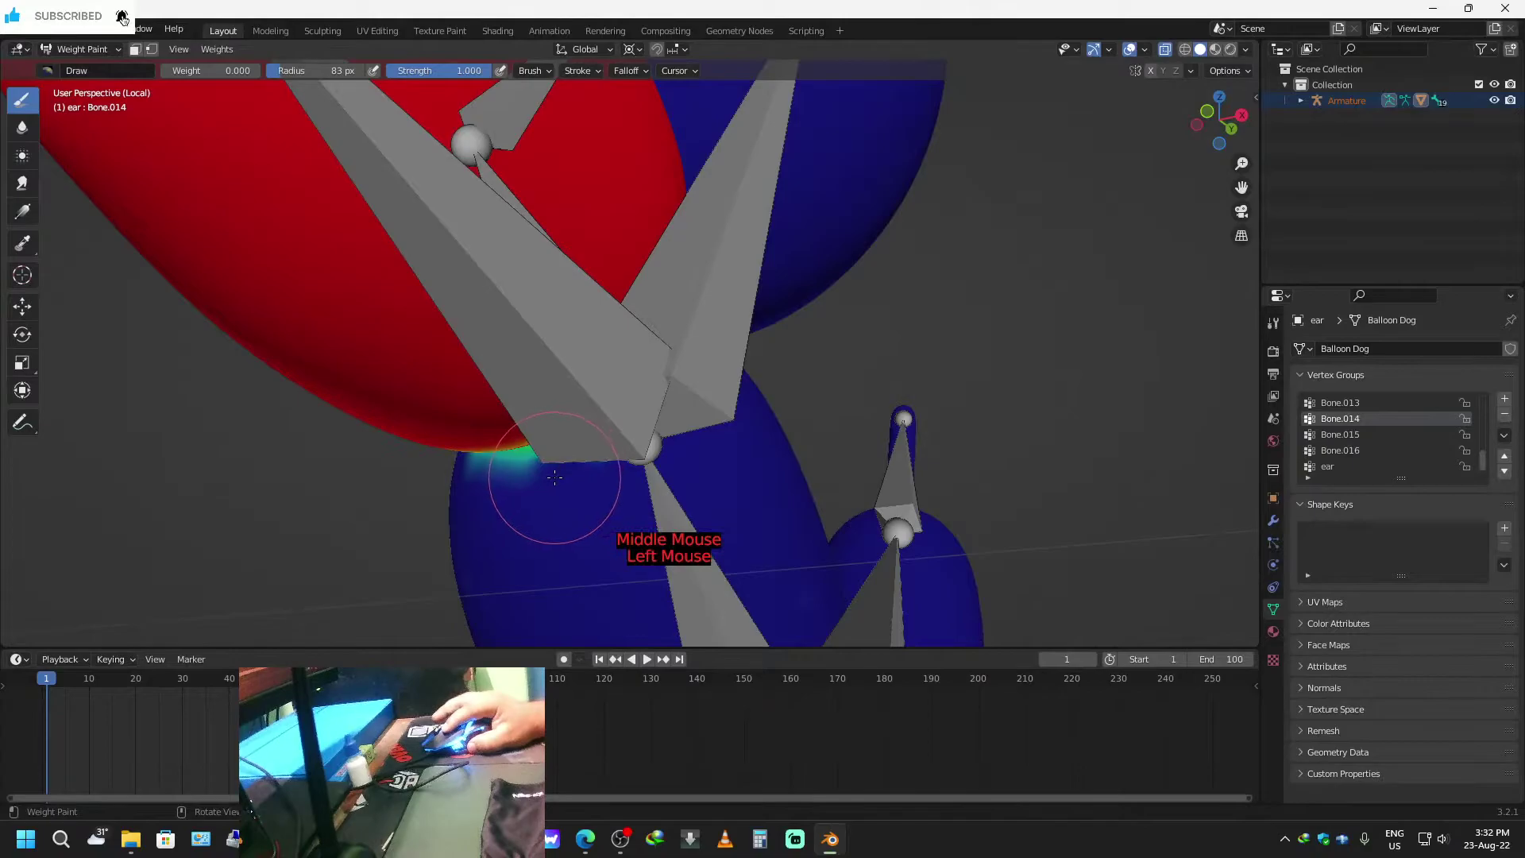
drag(504, 477, 478, 482)
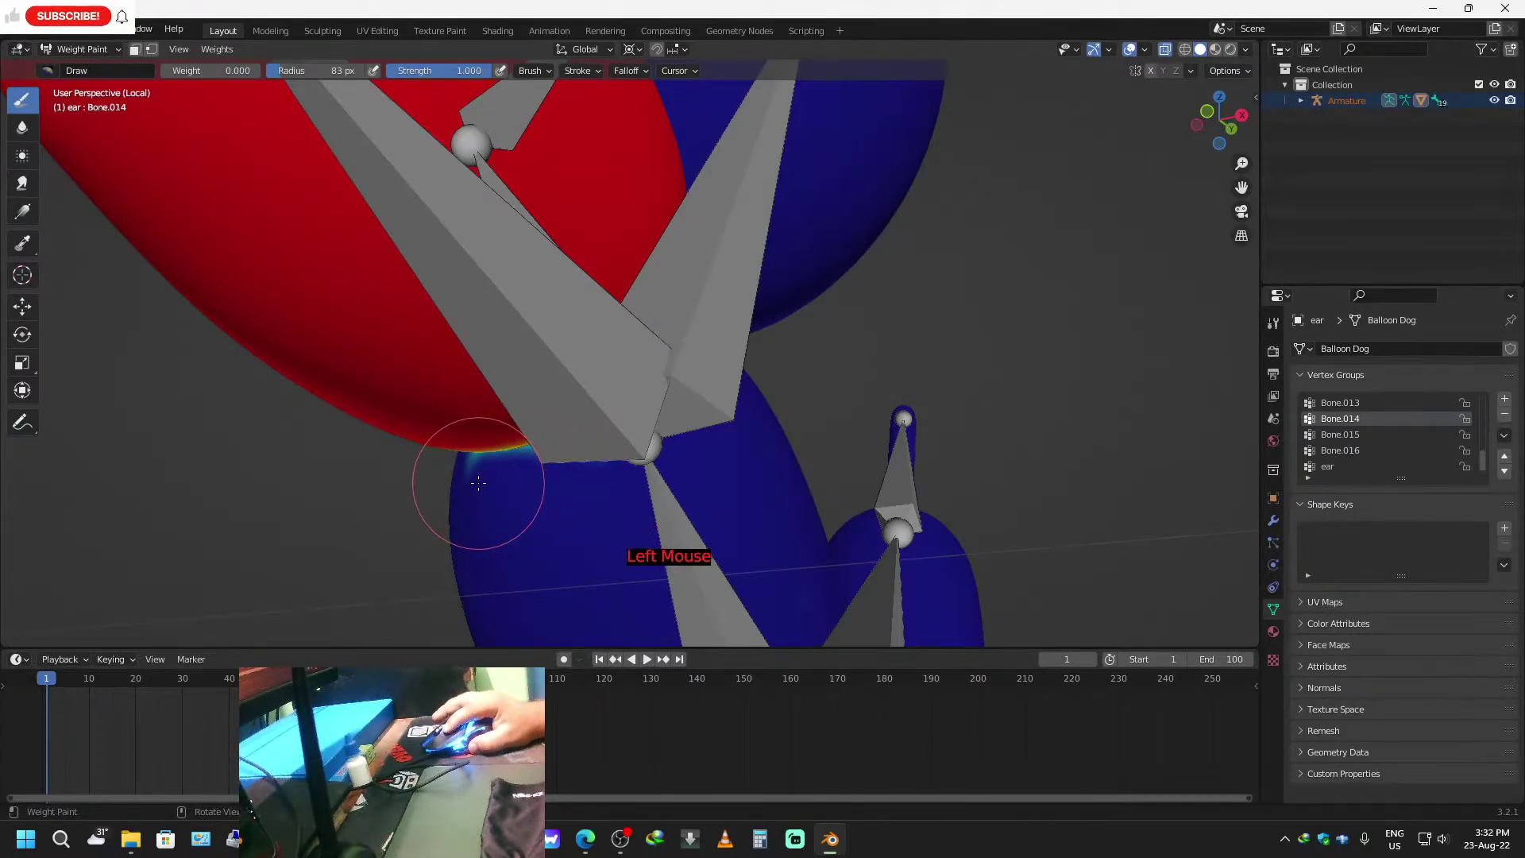
mouse_move(442, 528)
middle_down()
mouse_move(454, 509)
mouse_move(873, 515)
middle_up()
drag(876, 440, 868, 427)
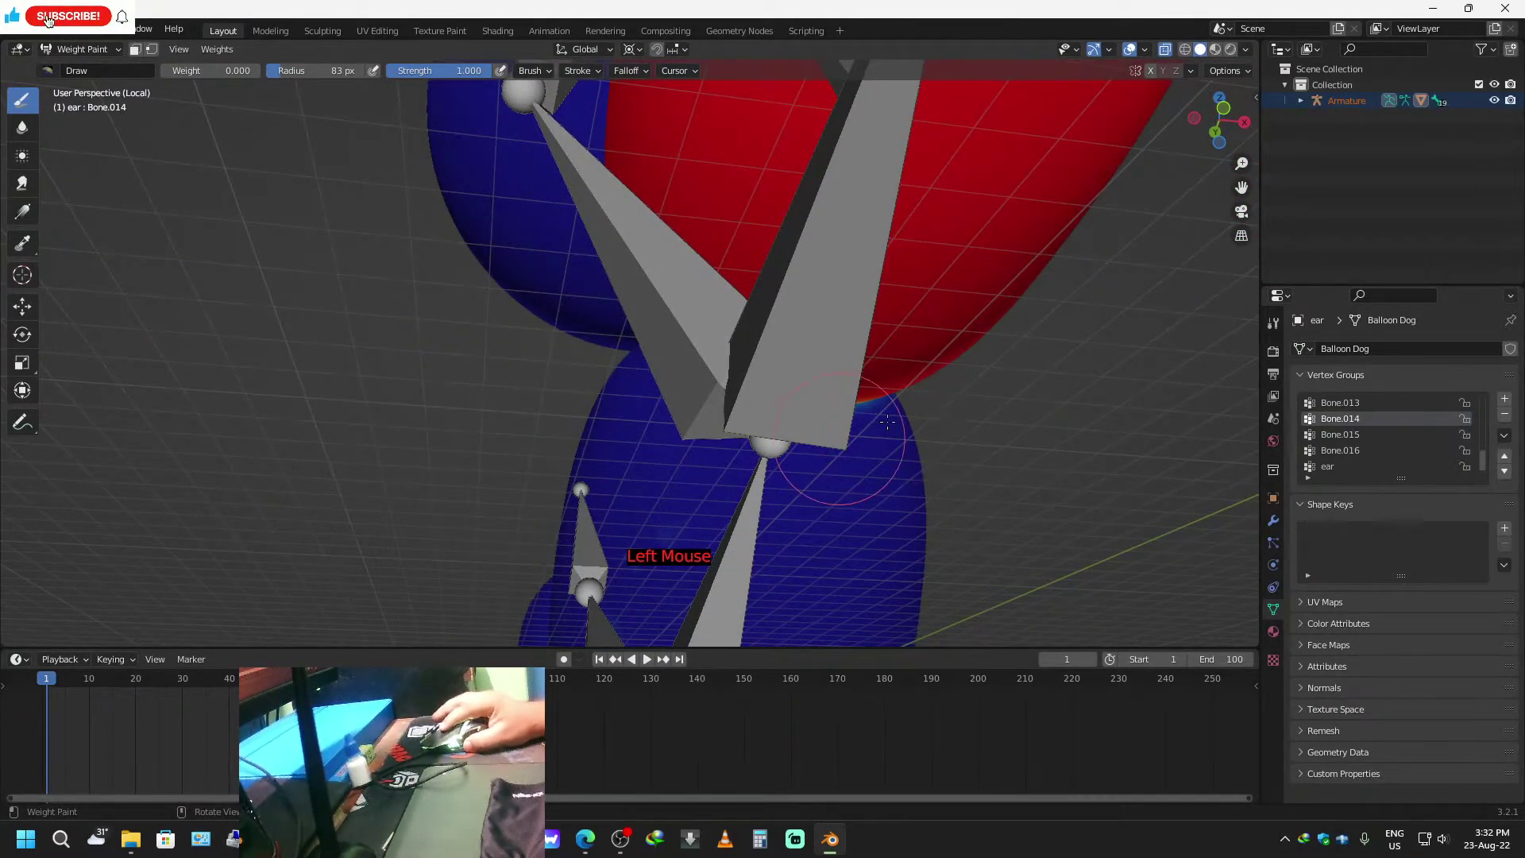
Paint zero weight with the 83 px brush at the upper and lower ends of the neck-to-snout seam, undoing one stray stroke.
middle_drag(642, 517, 783, 560)
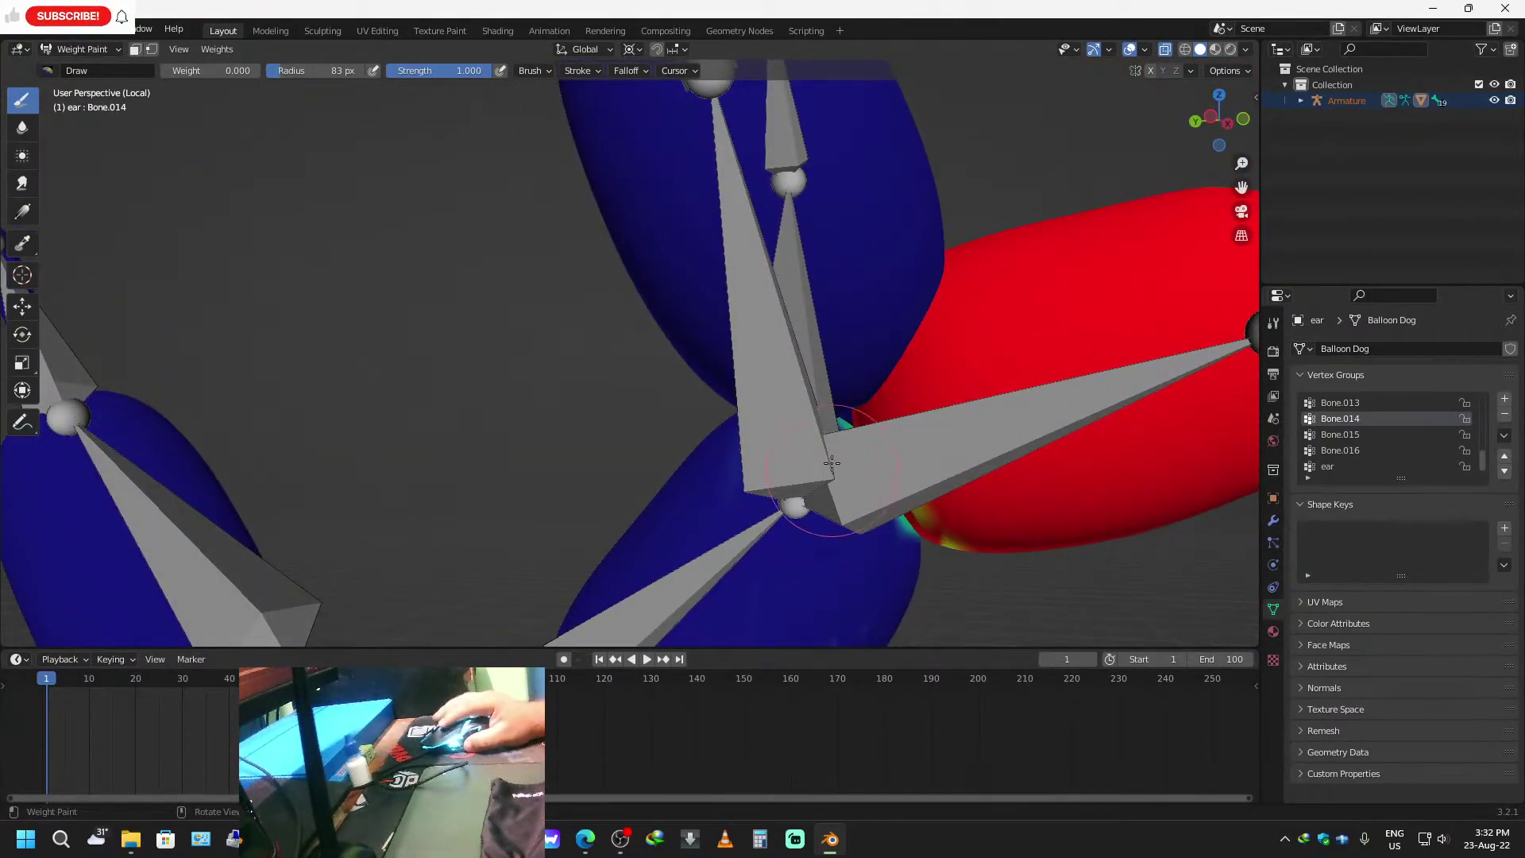
drag(836, 428, 836, 430)
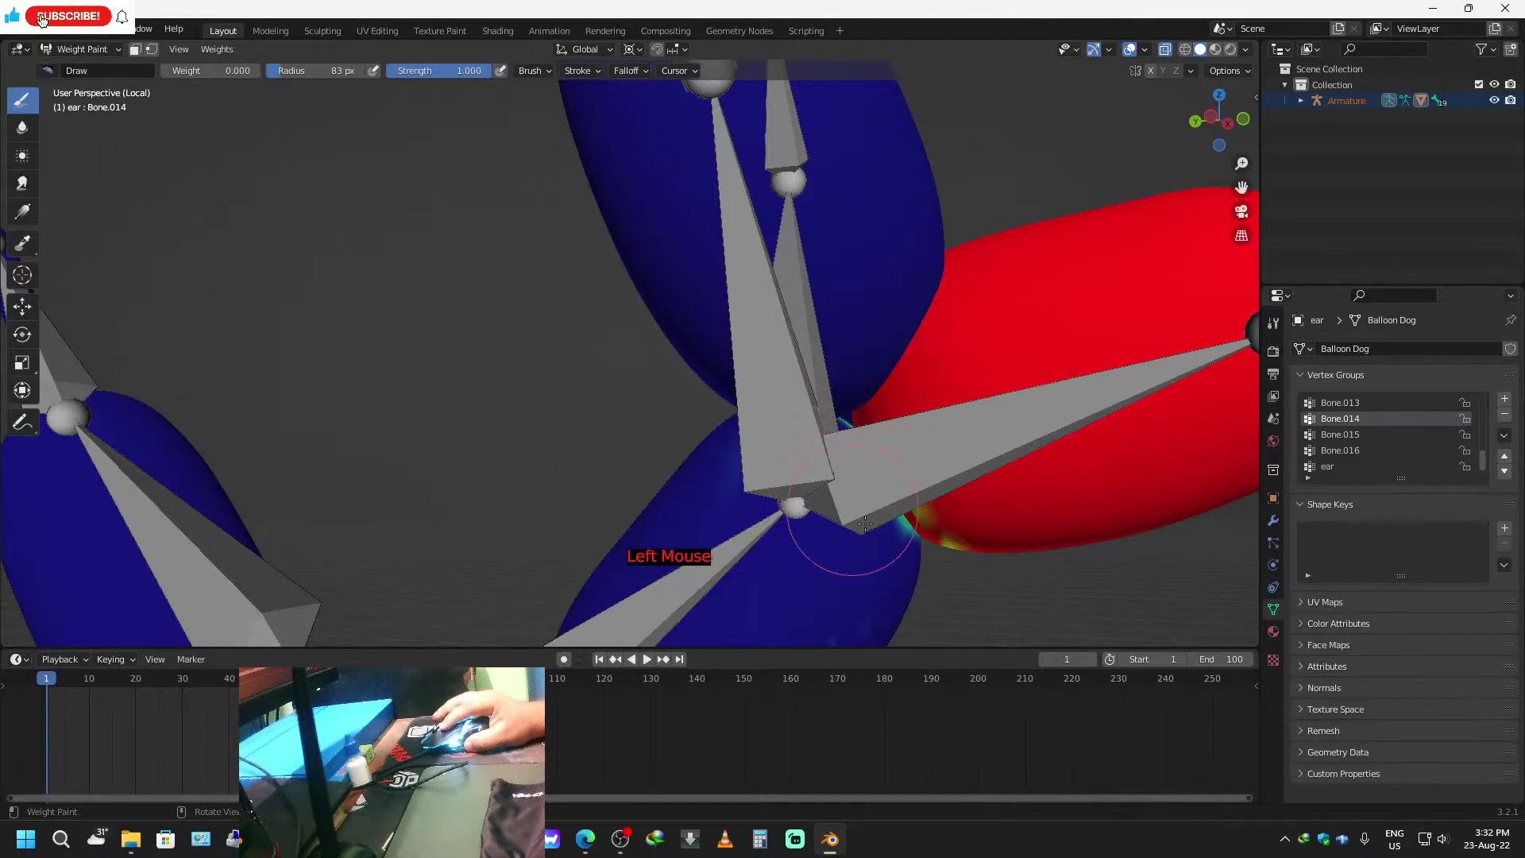
drag(902, 533, 894, 542)
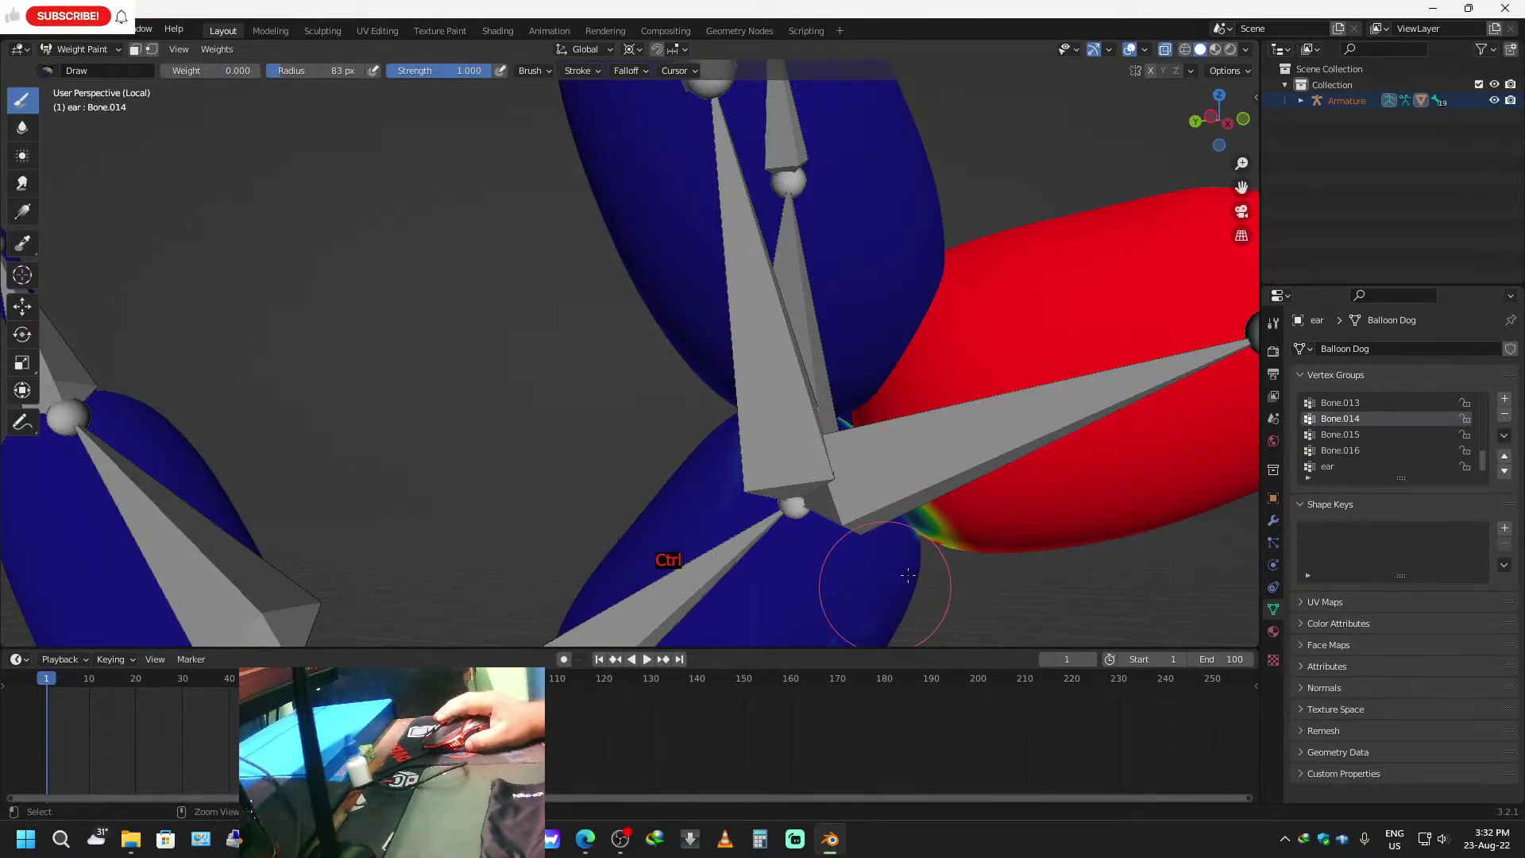
key(ctrl+z)
click(880, 538)
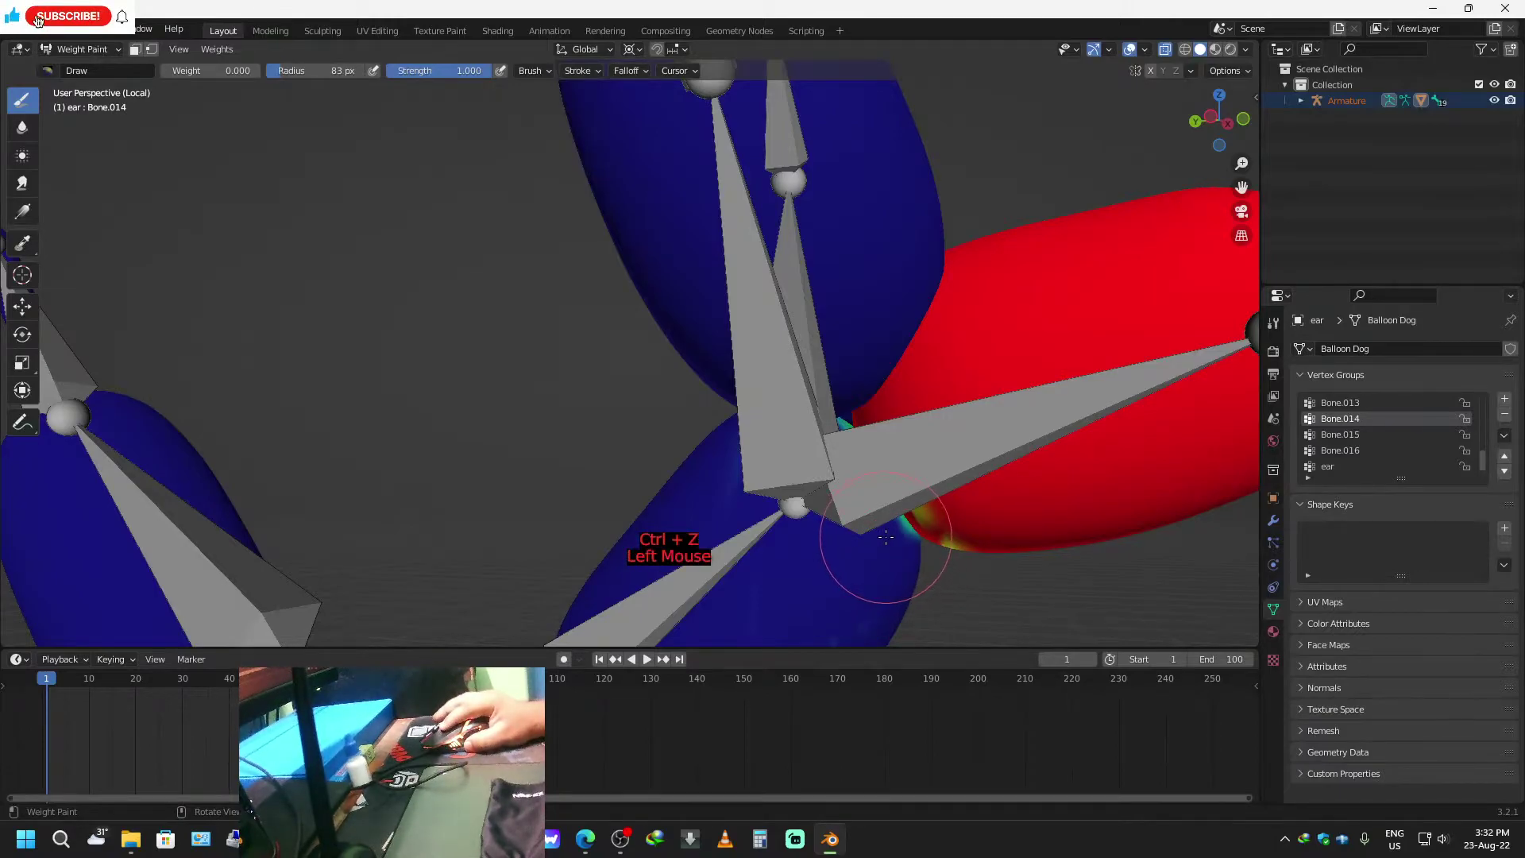
drag(893, 537, 889, 533)
click(829, 425)
Leave Weight Paint for Object Mode and select the armature.
middle_drag(805, 502, 1043, 574)
shift+middle_drag(607, 477, 846, 514)
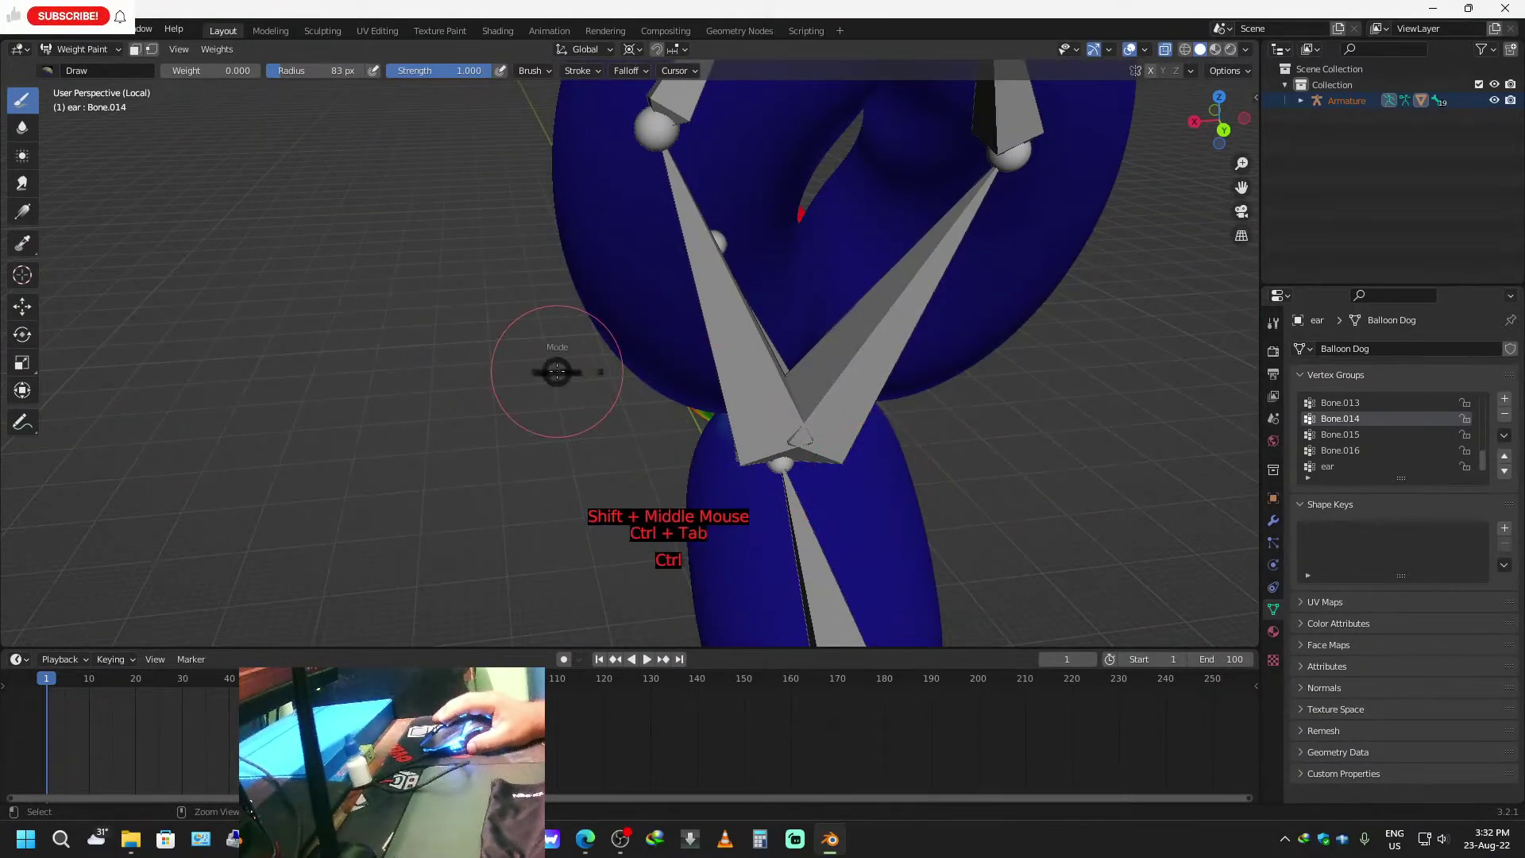
key(ctrl+Tab)
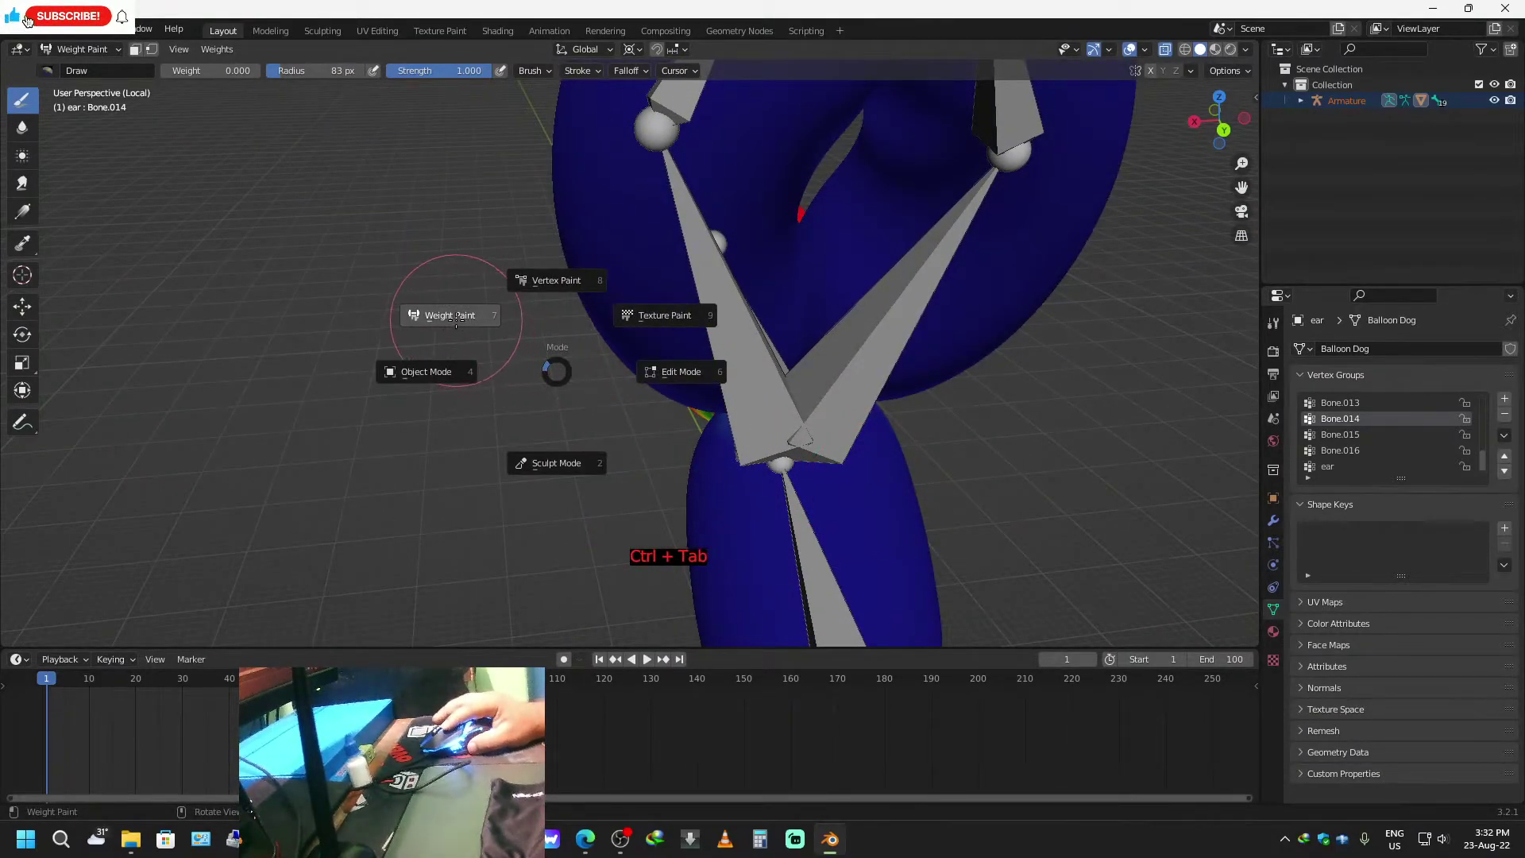
key(ctrl+Tab)
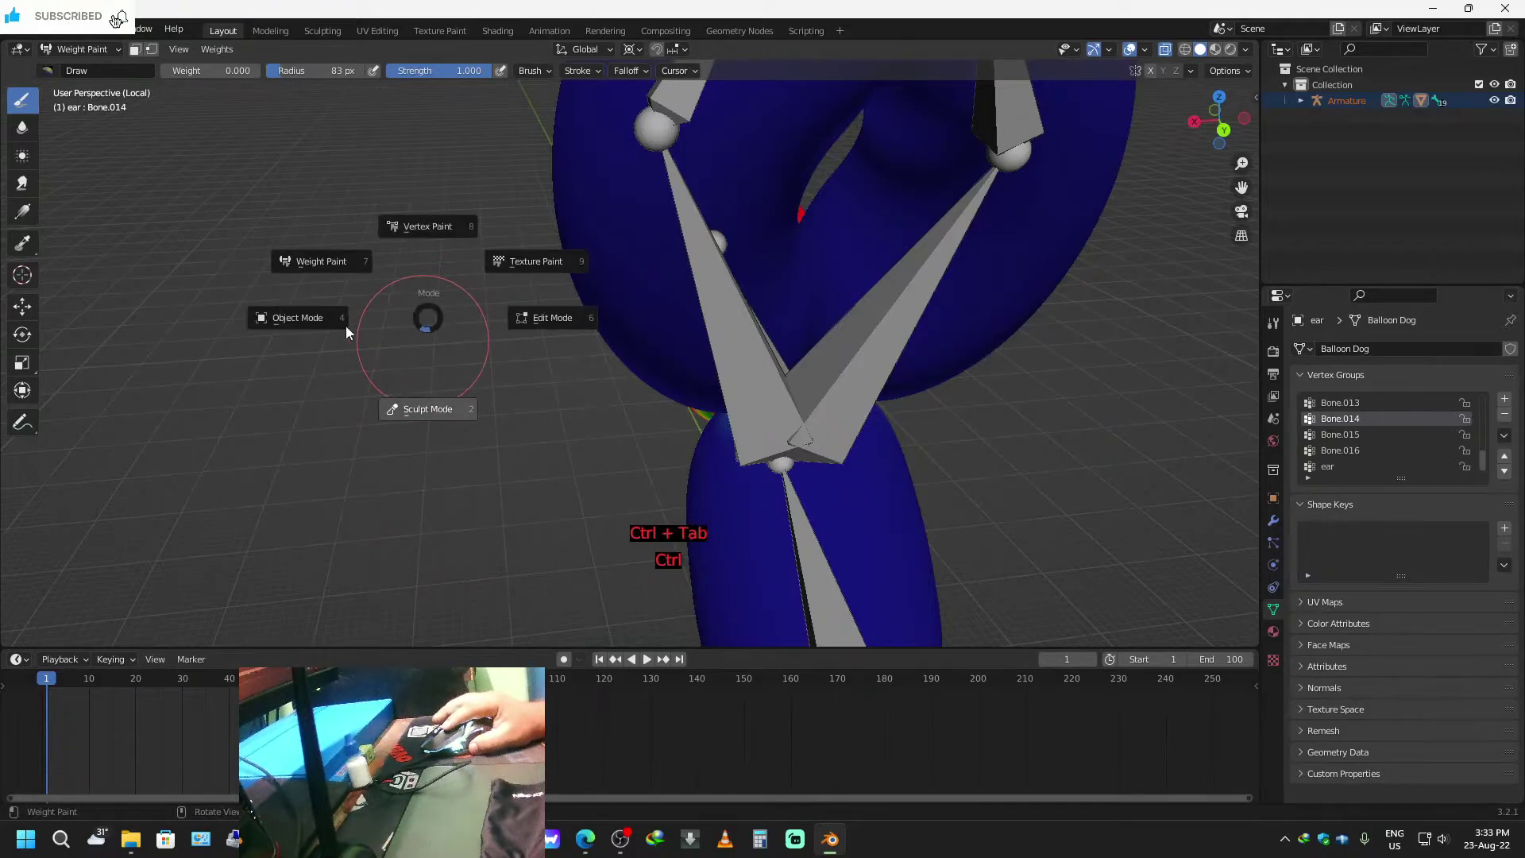
click(428, 408)
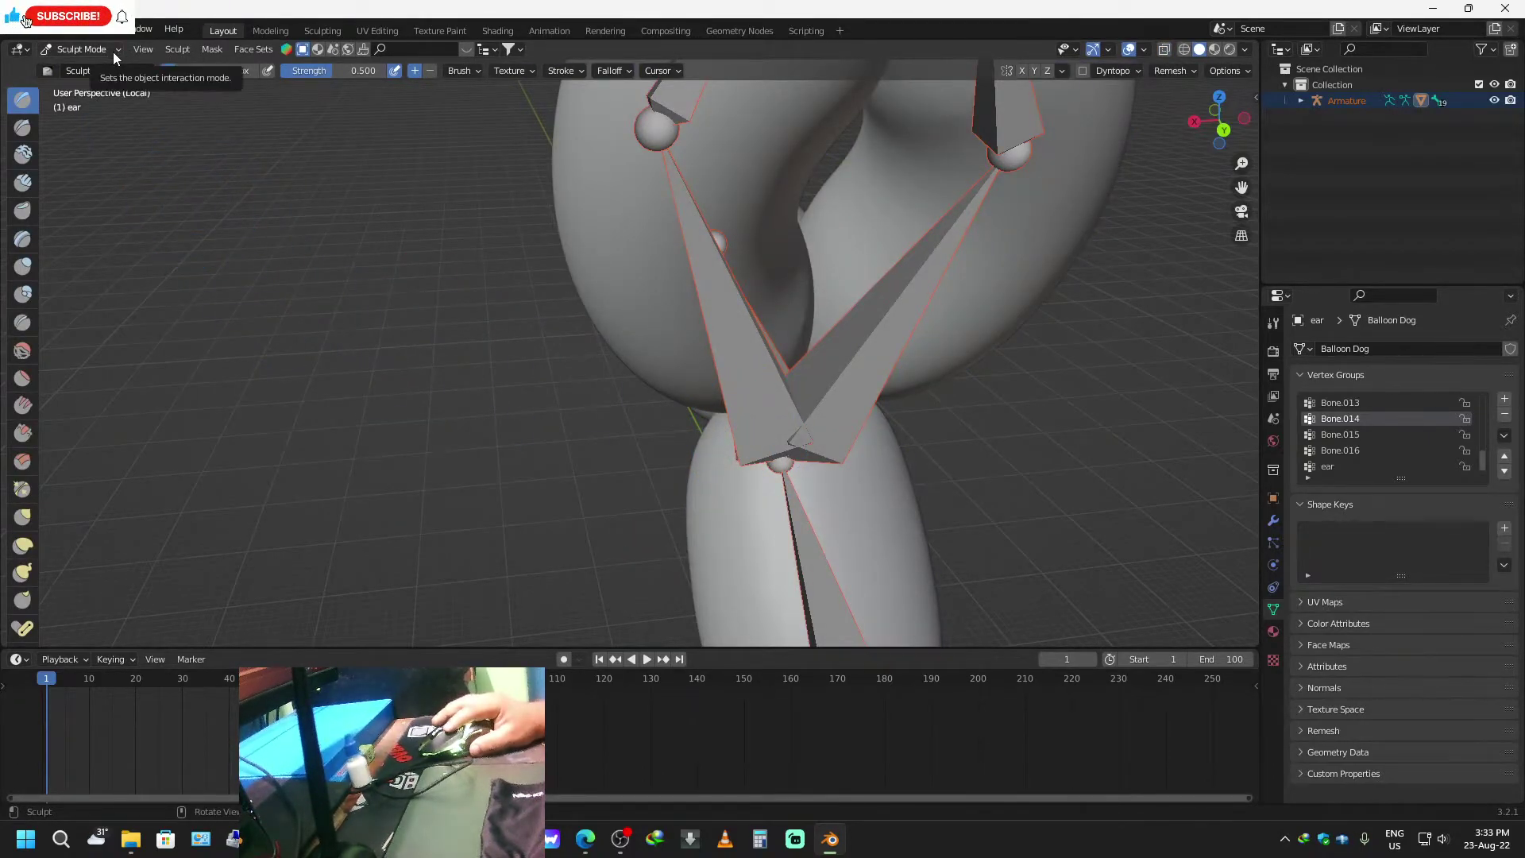
key(ctrl+Tab)
click(232, 248)
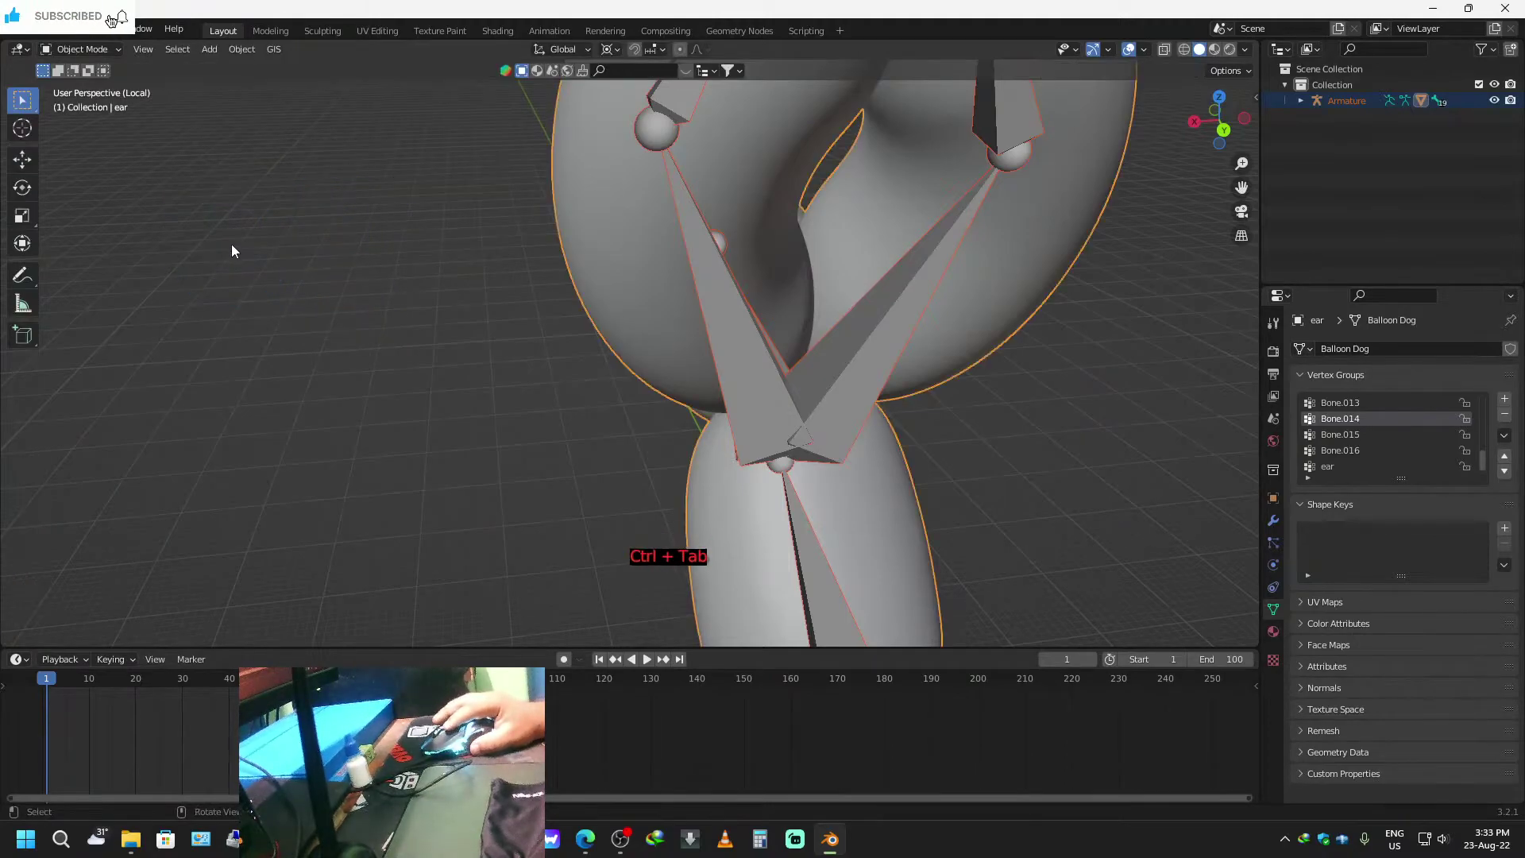
click(777, 401)
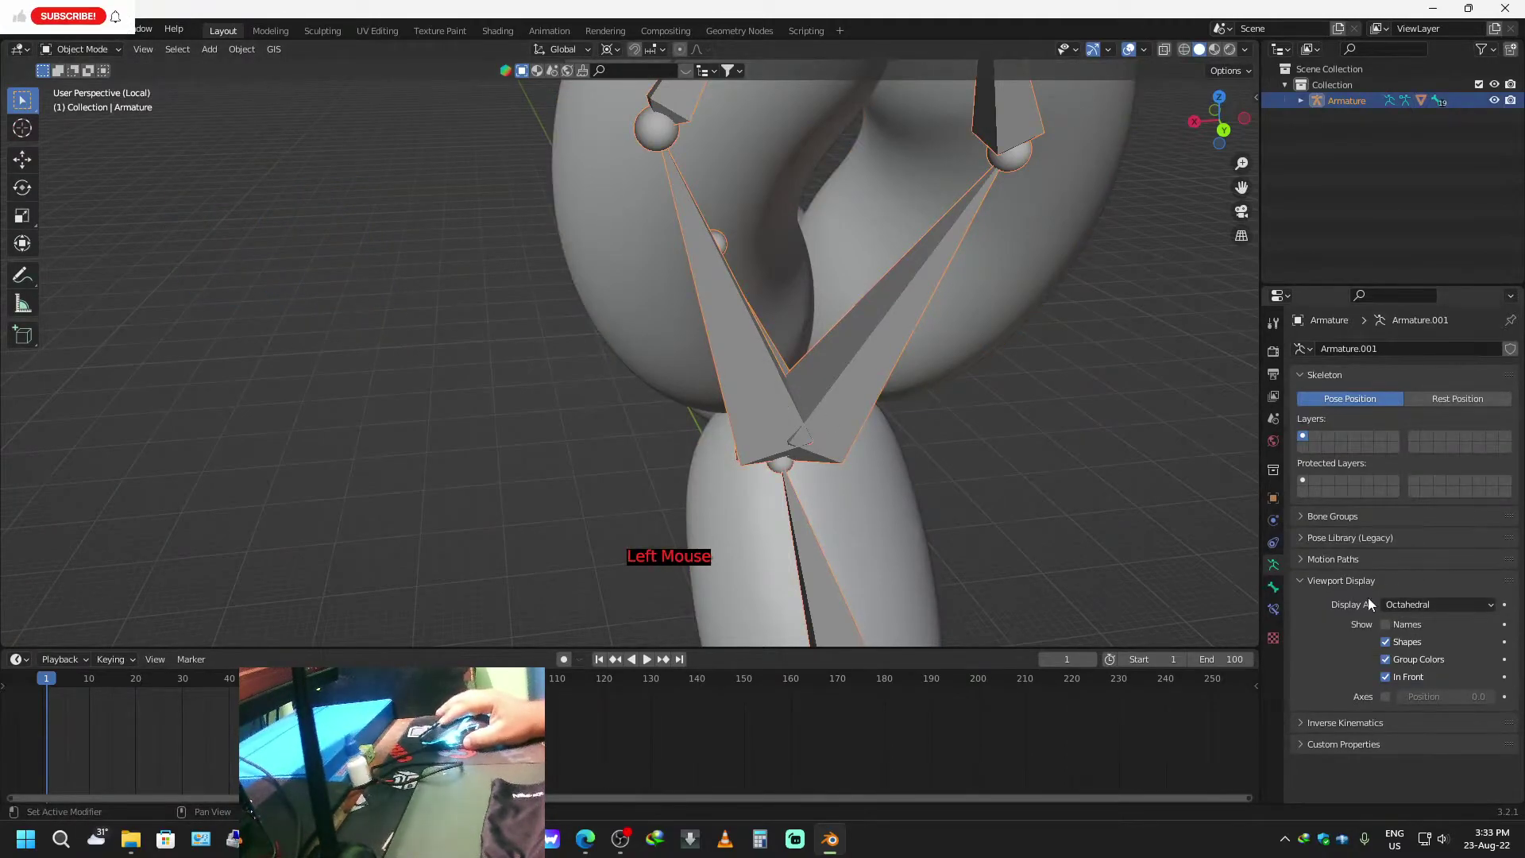
Set the armature's viewport display to Stick, with In Front left enabled.
click(1274, 587)
click(1300, 419)
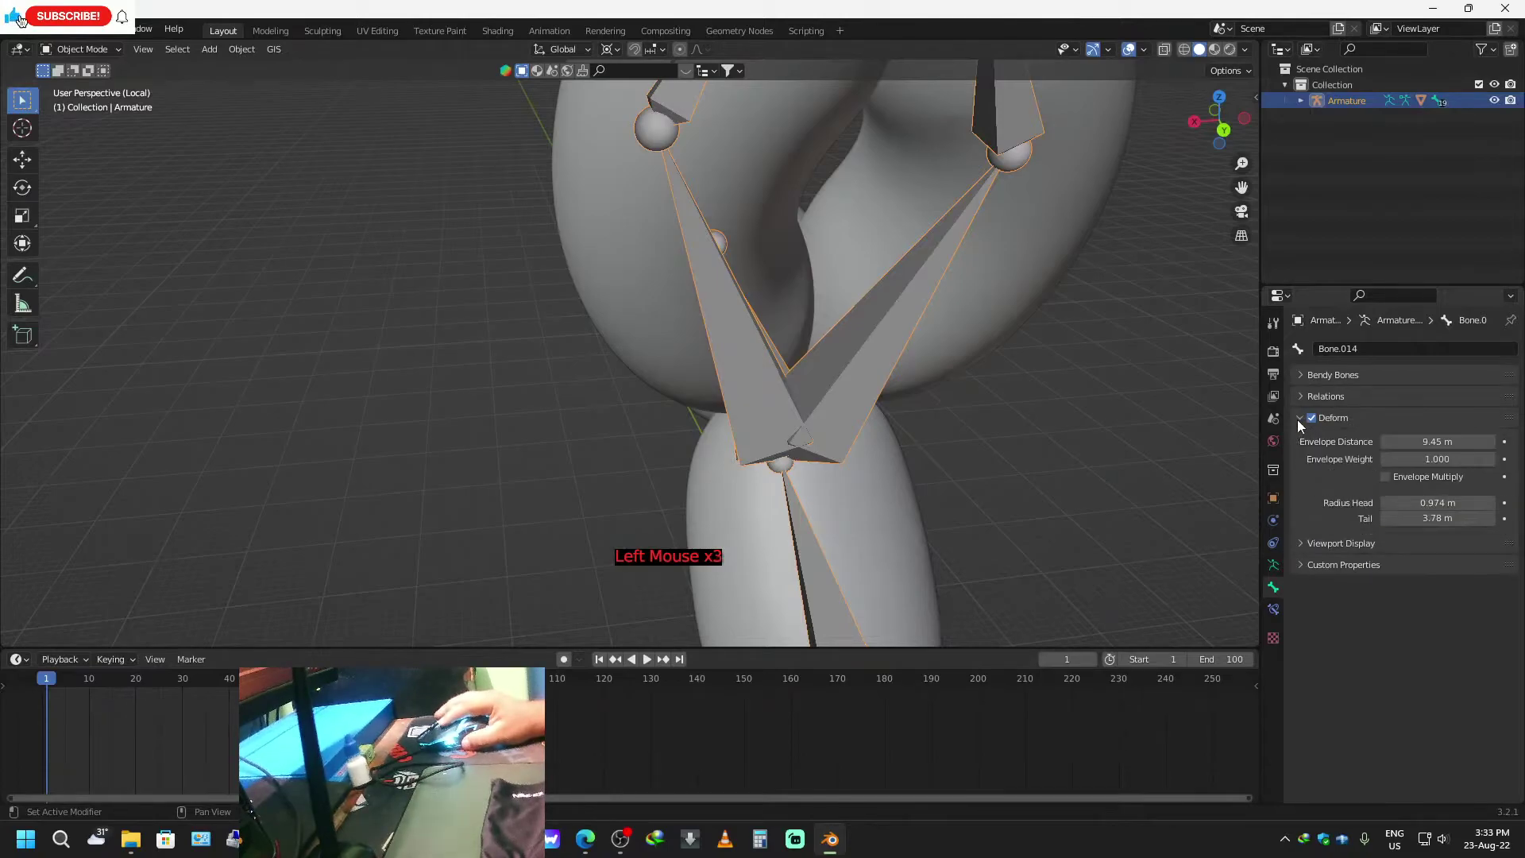
click(1299, 421)
click(1300, 438)
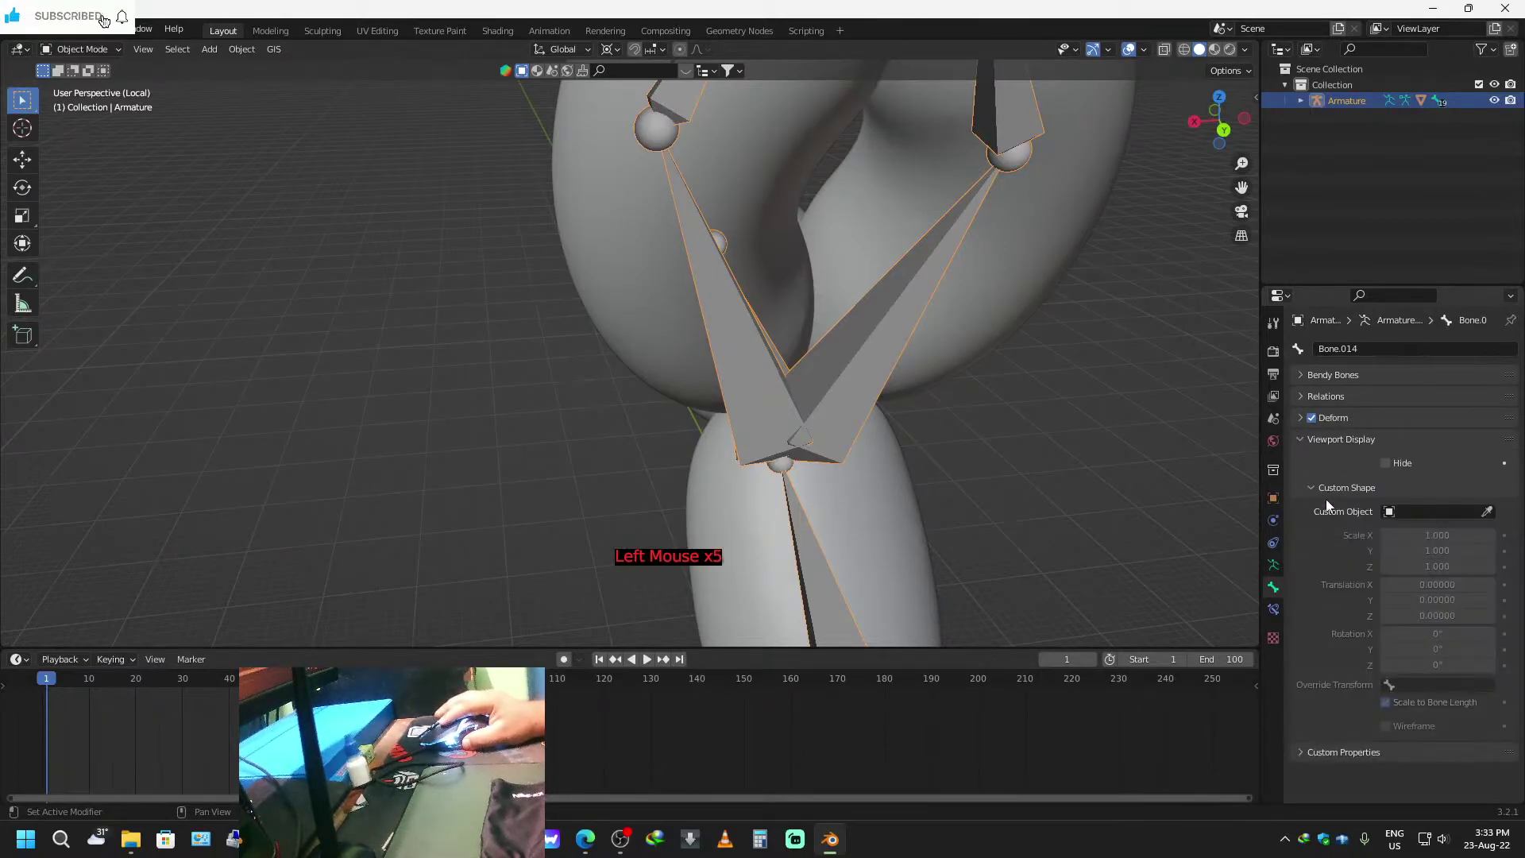
click(1299, 416)
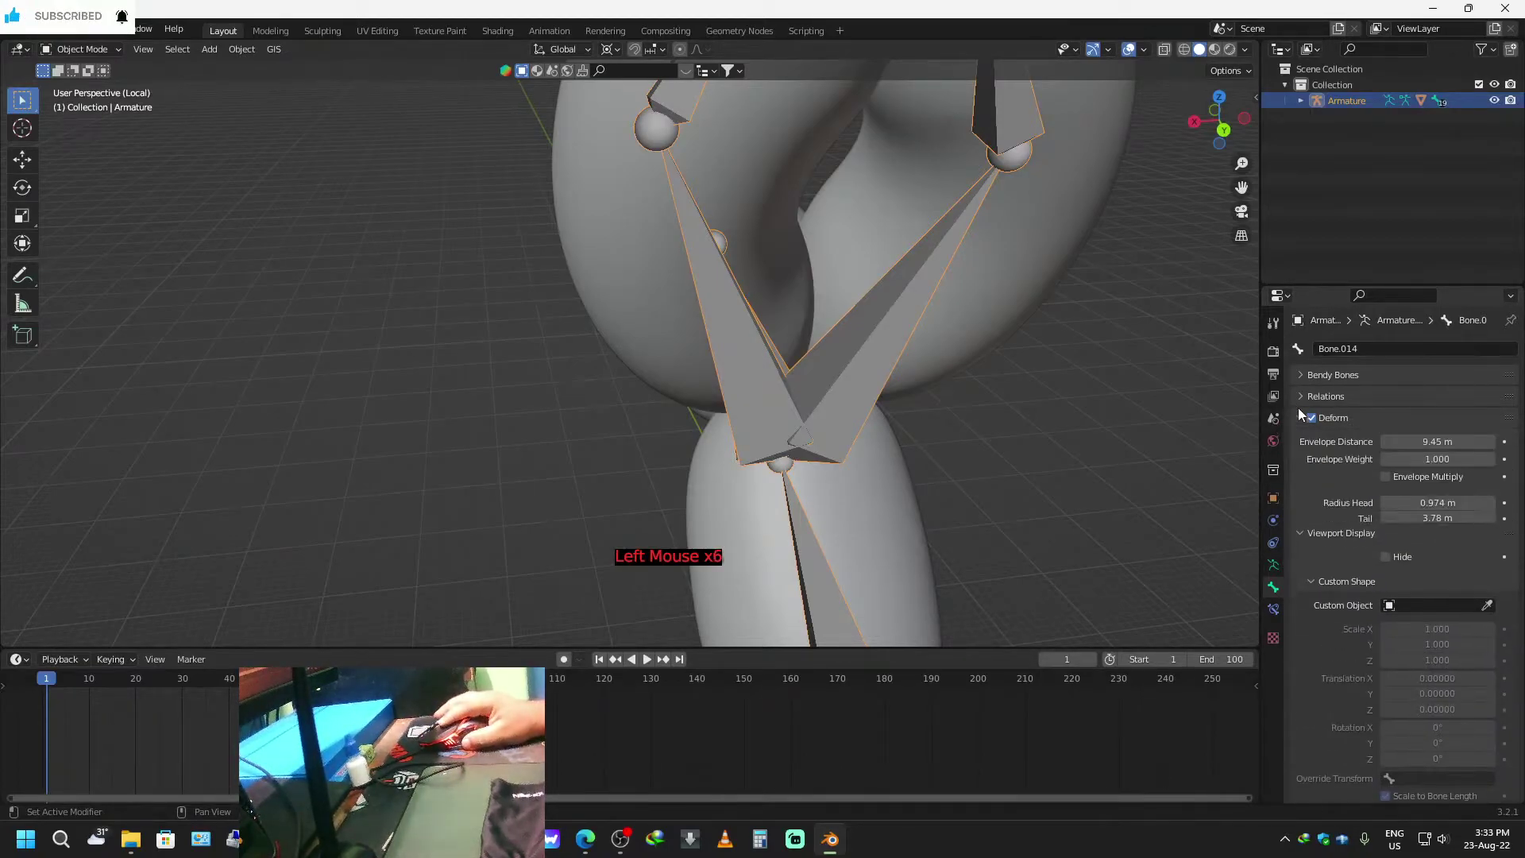
click(1274, 564)
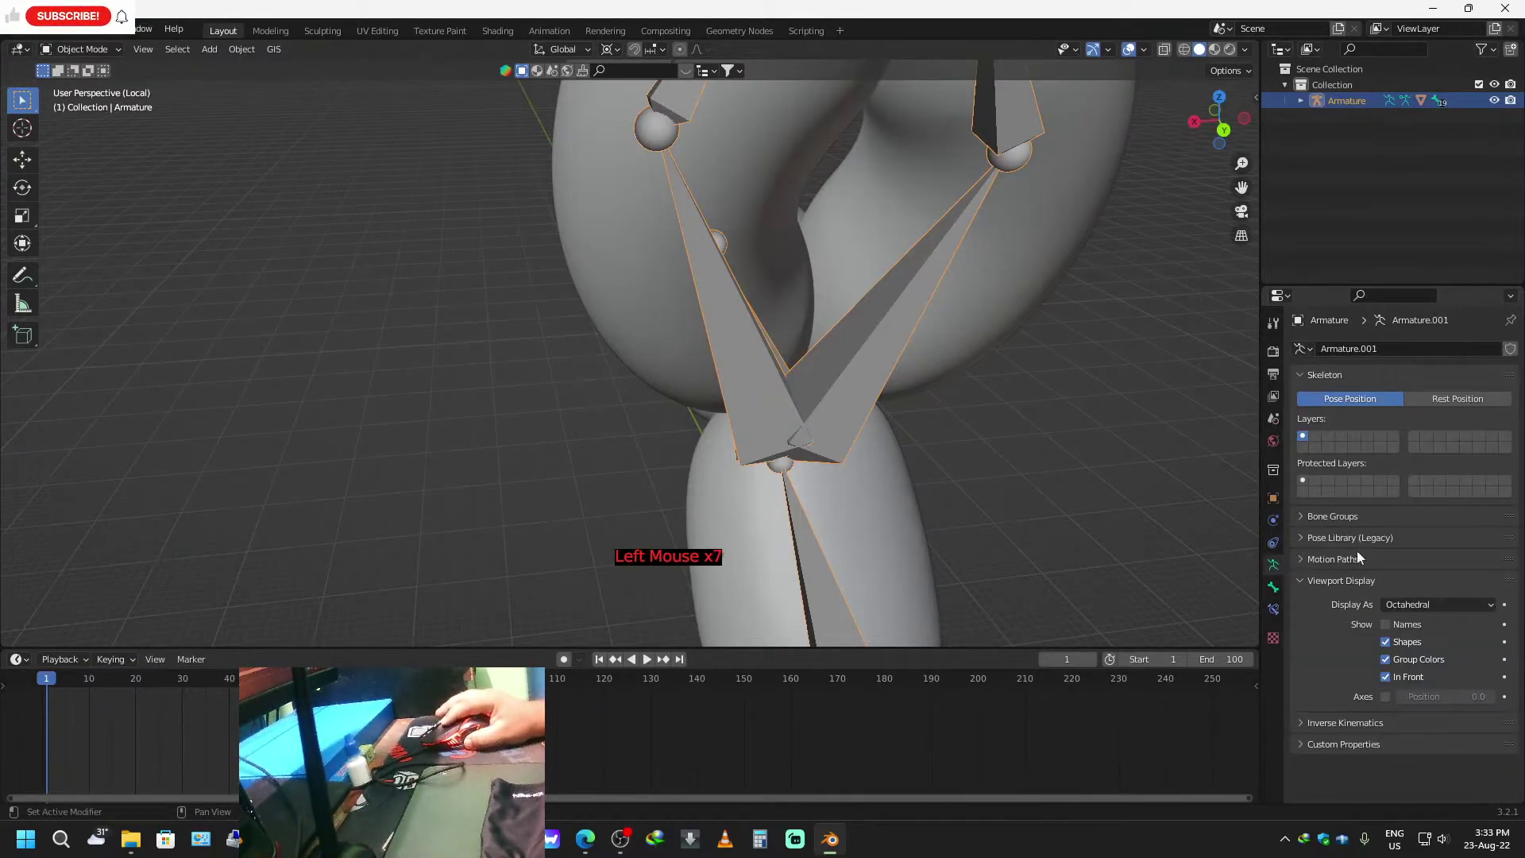
click(1412, 607)
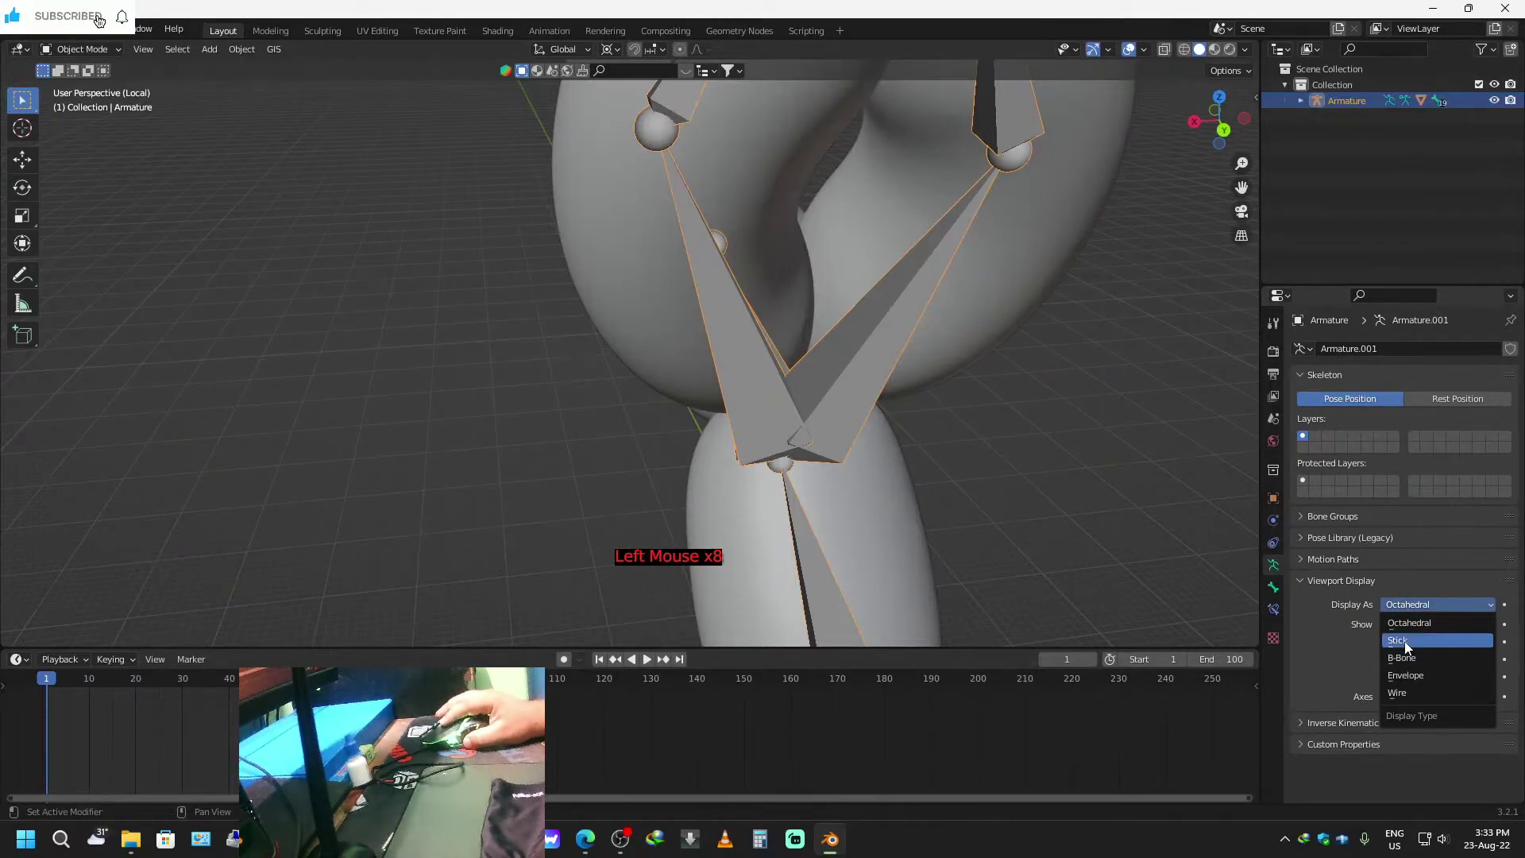
click(1400, 640)
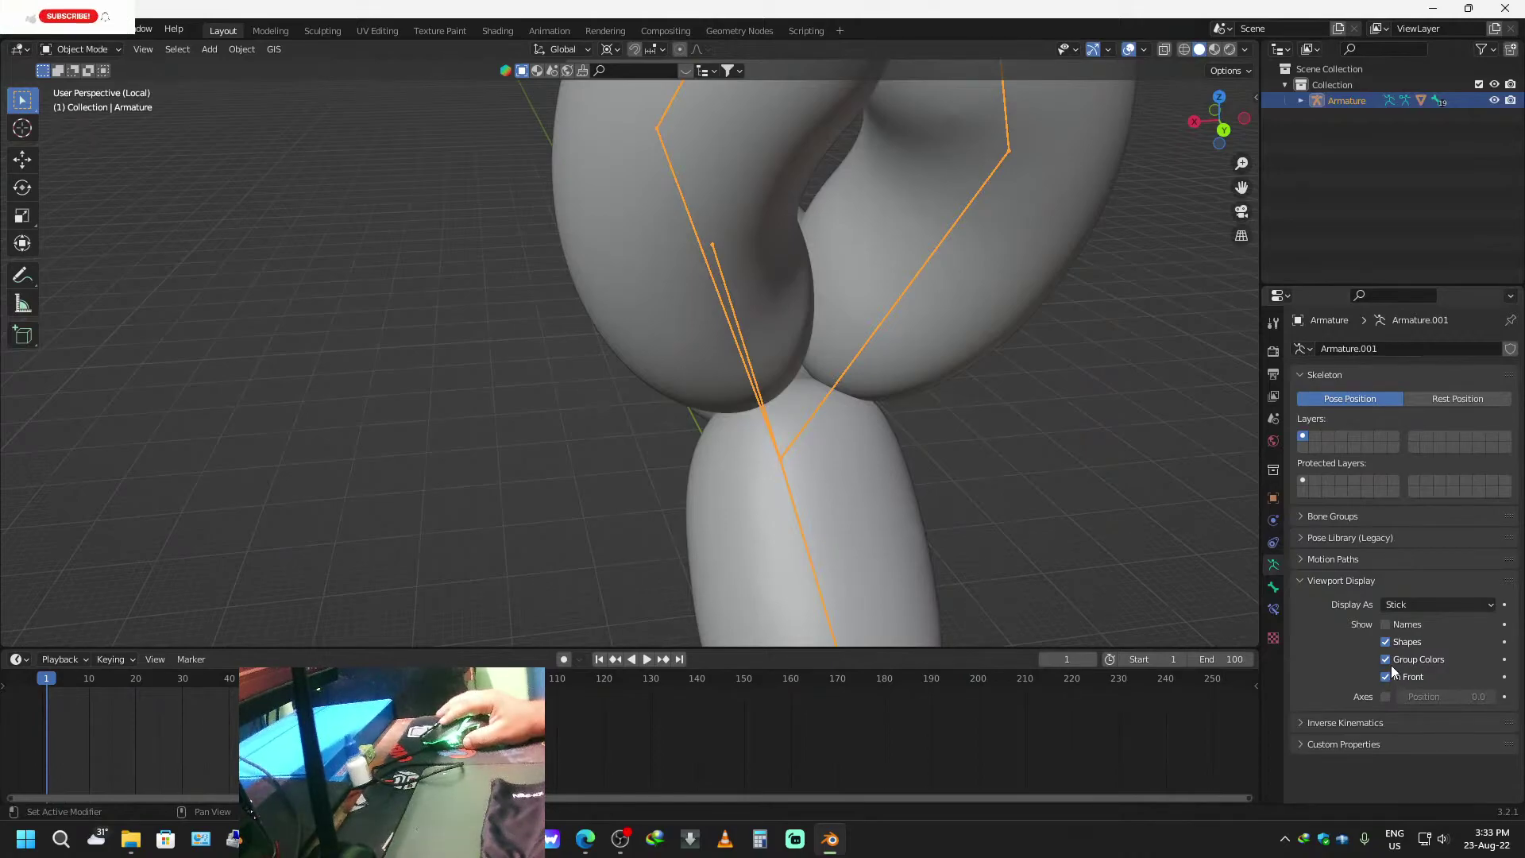
click(1390, 676)
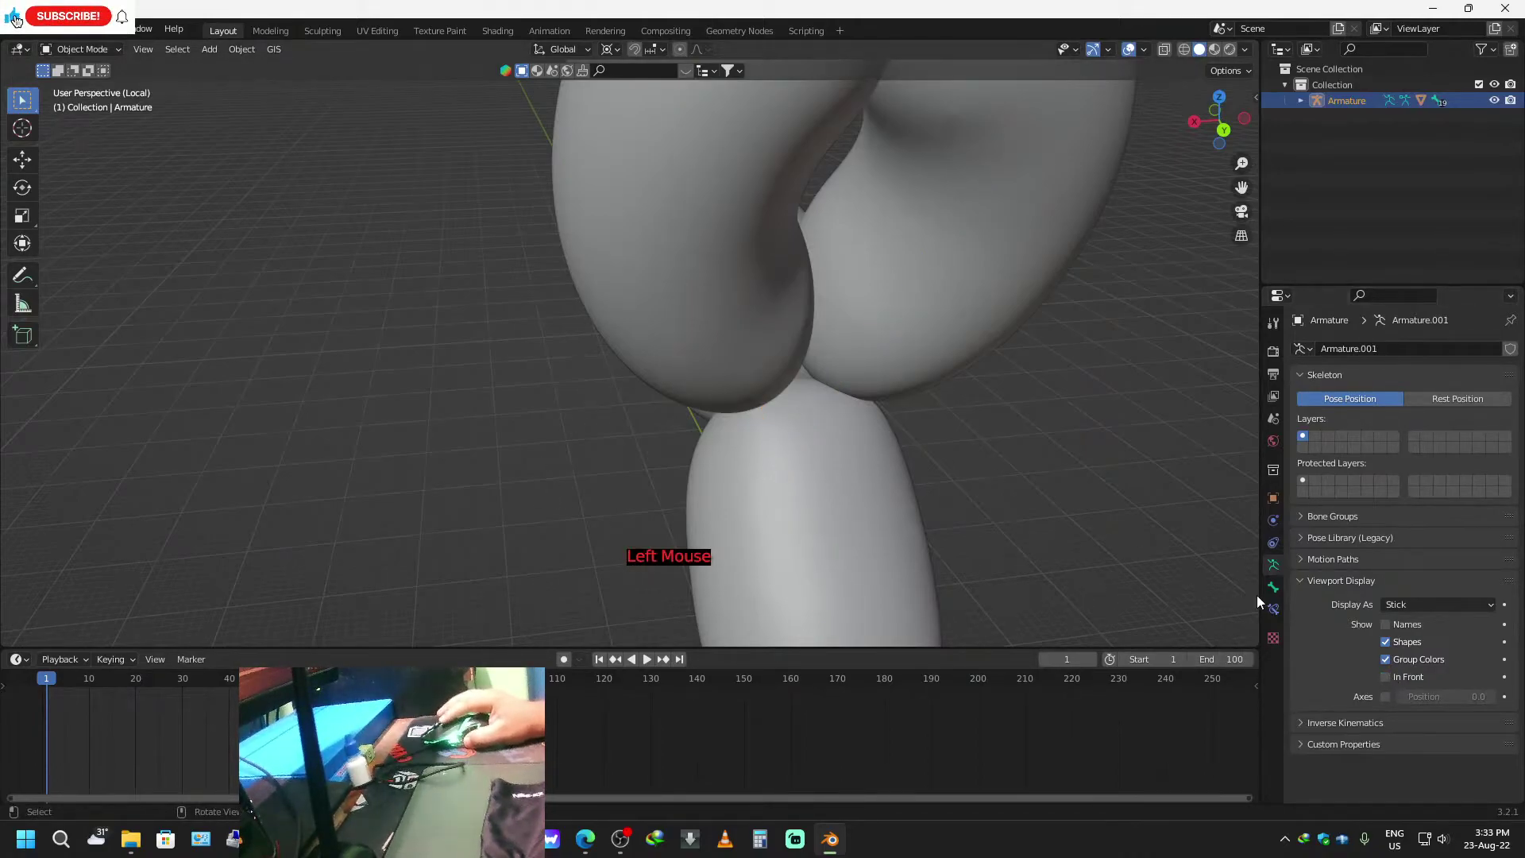
click(1386, 676)
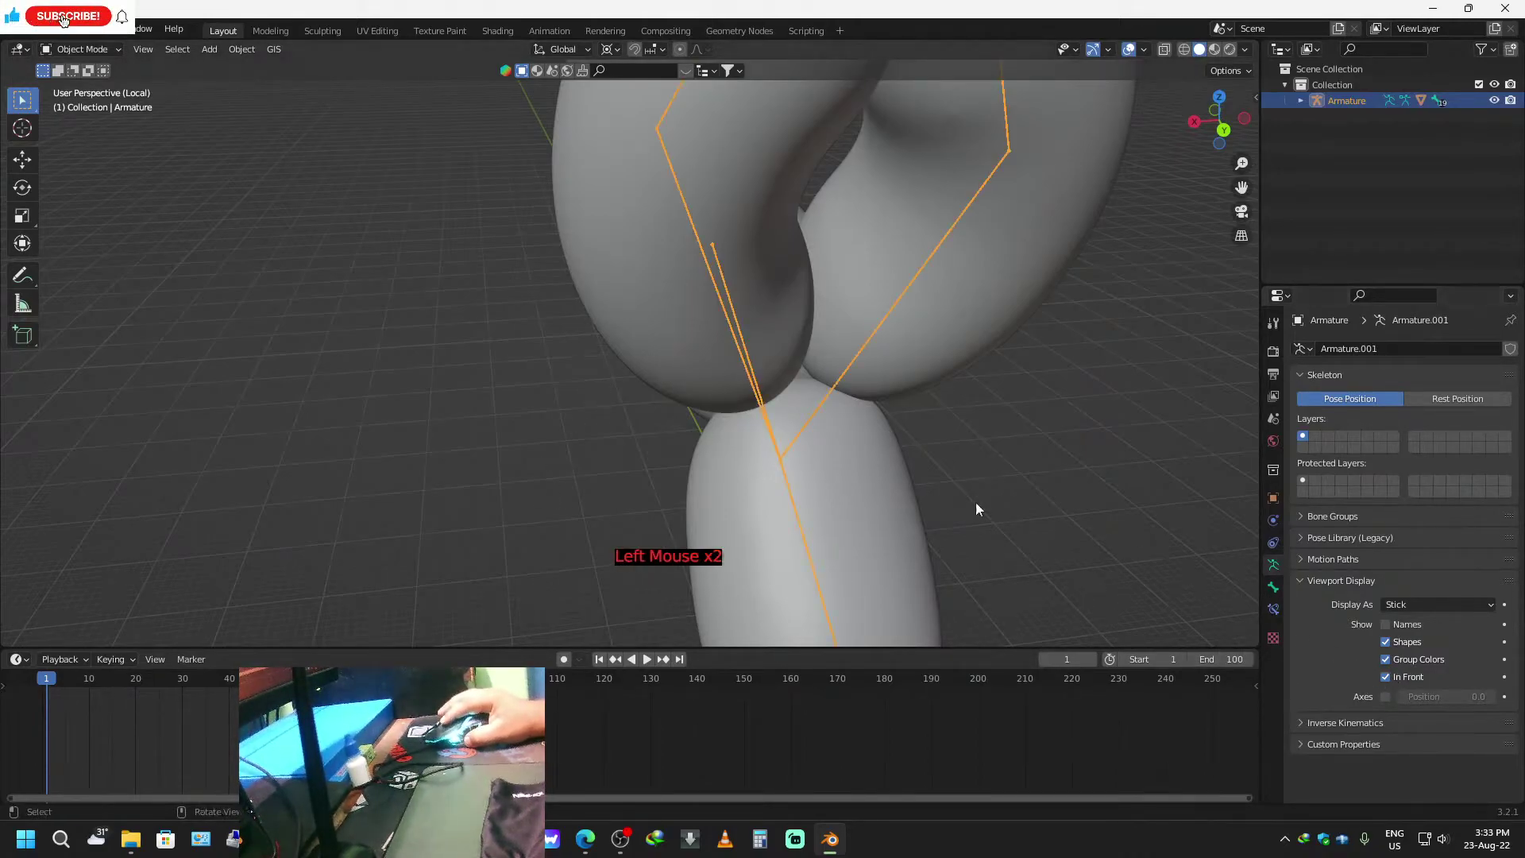
Select the armature together with the balloon dog mesh as the active object and enter Weight Paint mode.
click(831, 477)
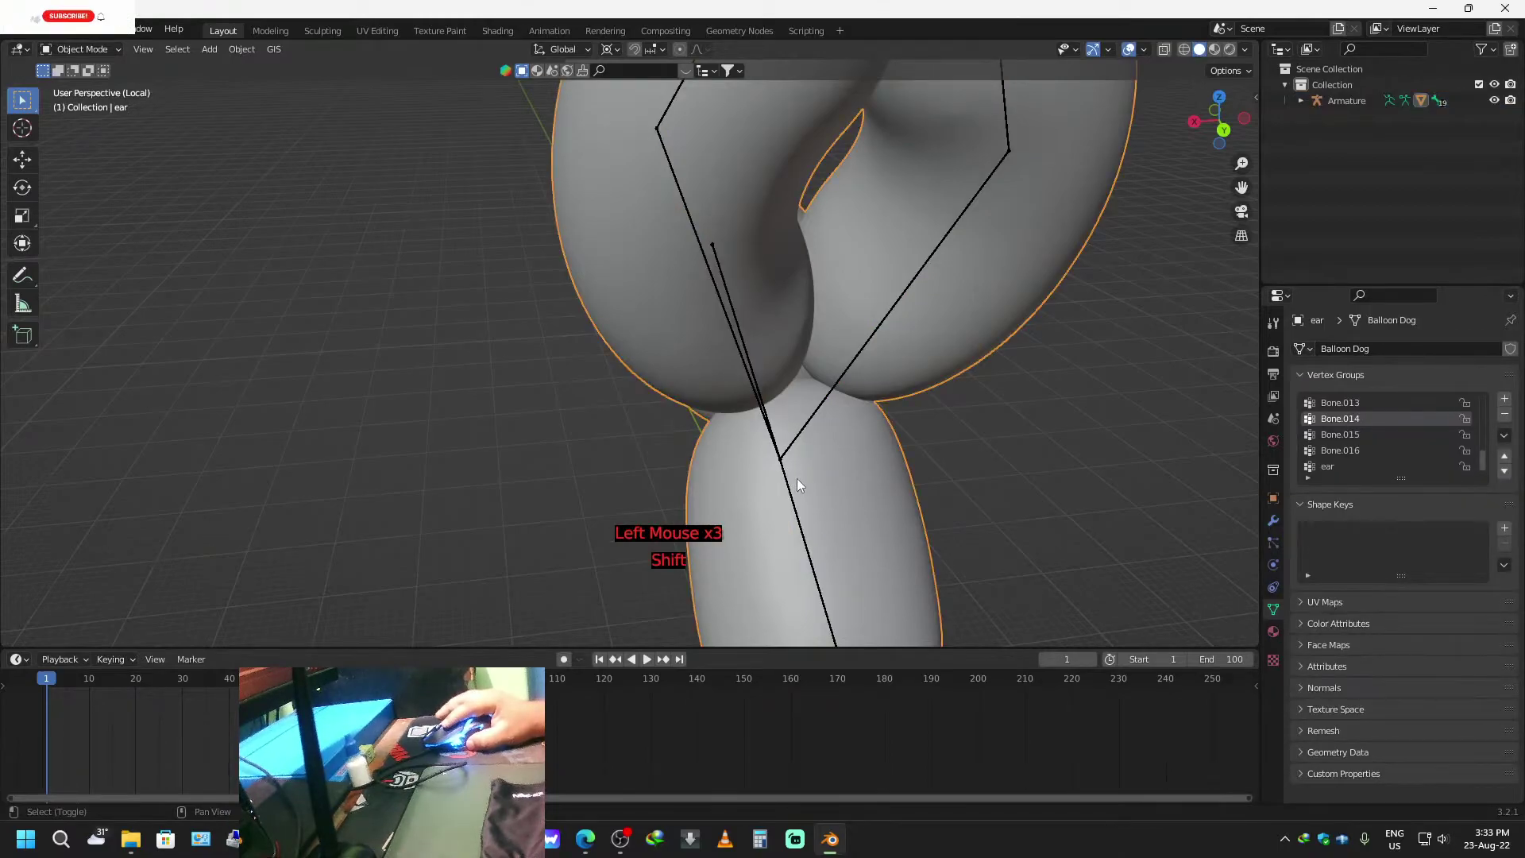
click(795, 508)
shift+click(867, 508)
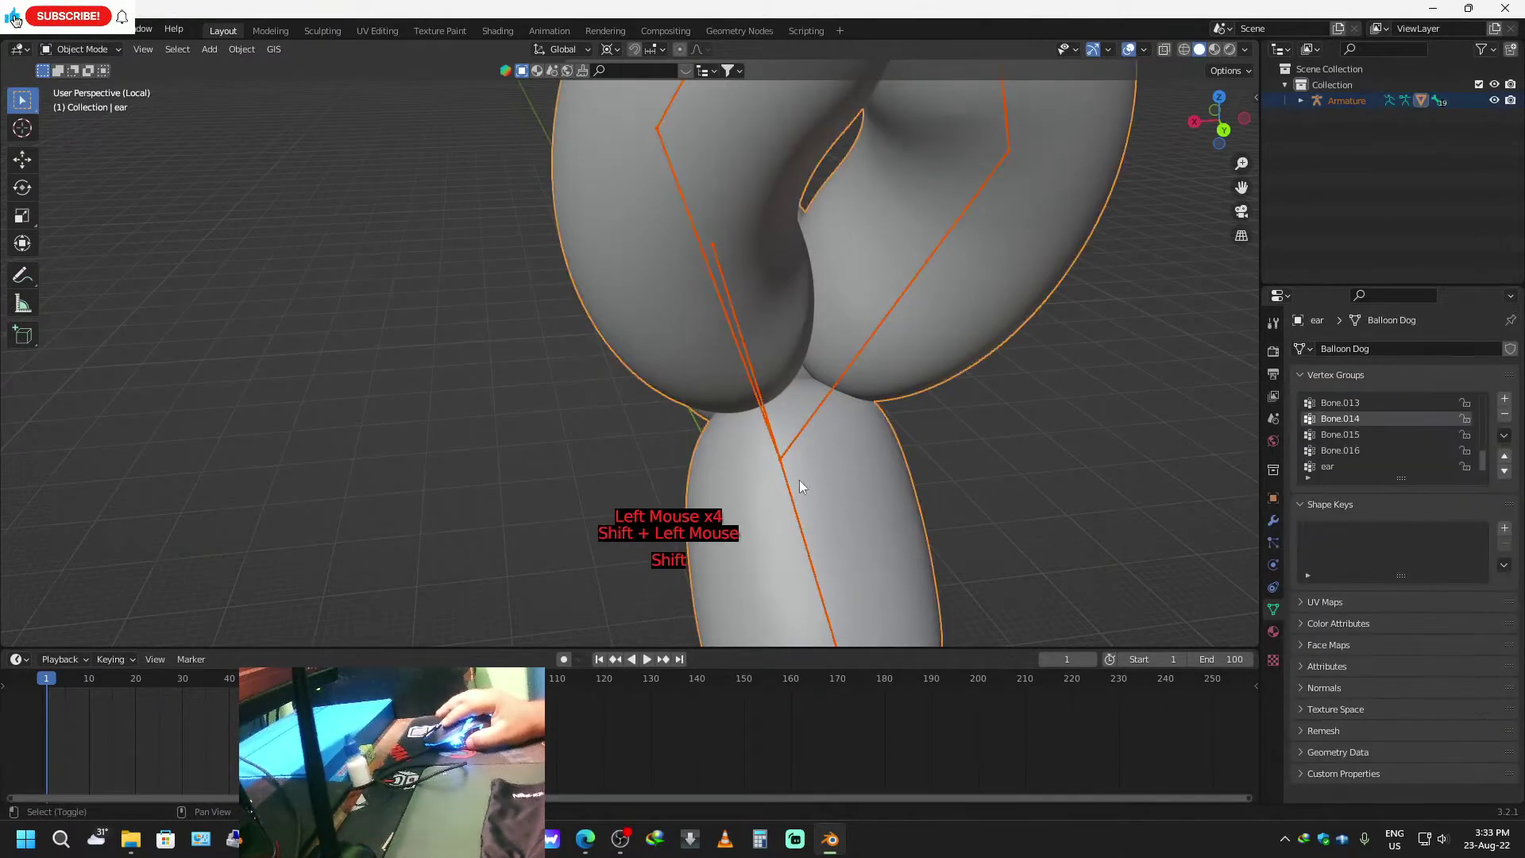
click(80, 49)
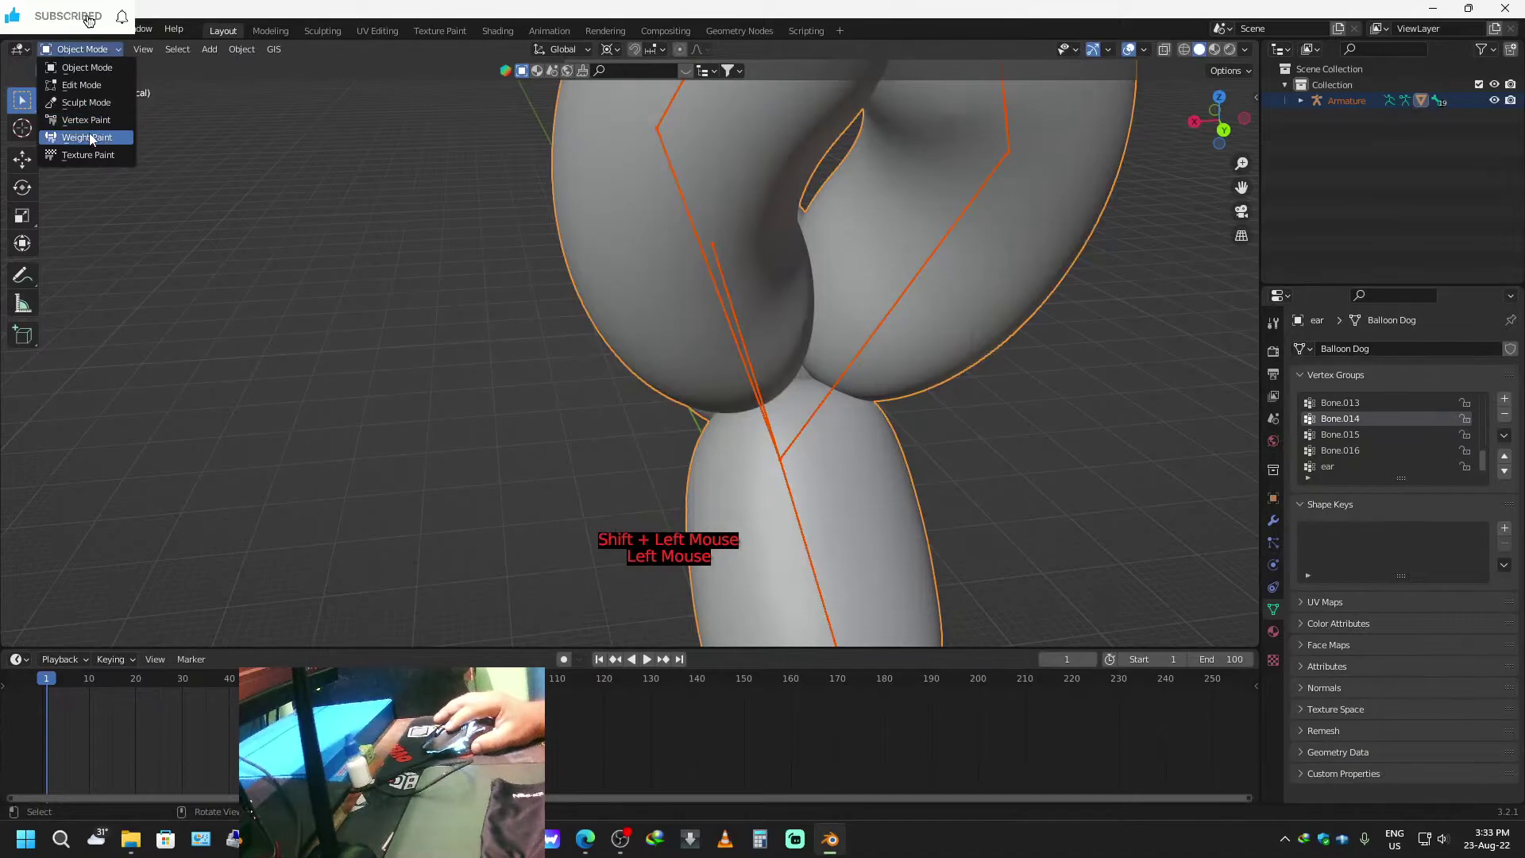
Paint zero weight with the 83 px brush over the top of the neck beneath the ears, up to the snout seam.
mouse_move(520, 504)
middle_down()
mouse_move(679, 429)
mouse_move(476, 445)
mouse_move(485, 389)
mouse_move(429, 445)
mouse_move(359, 422)
mouse_move(477, 439)
middle_up()
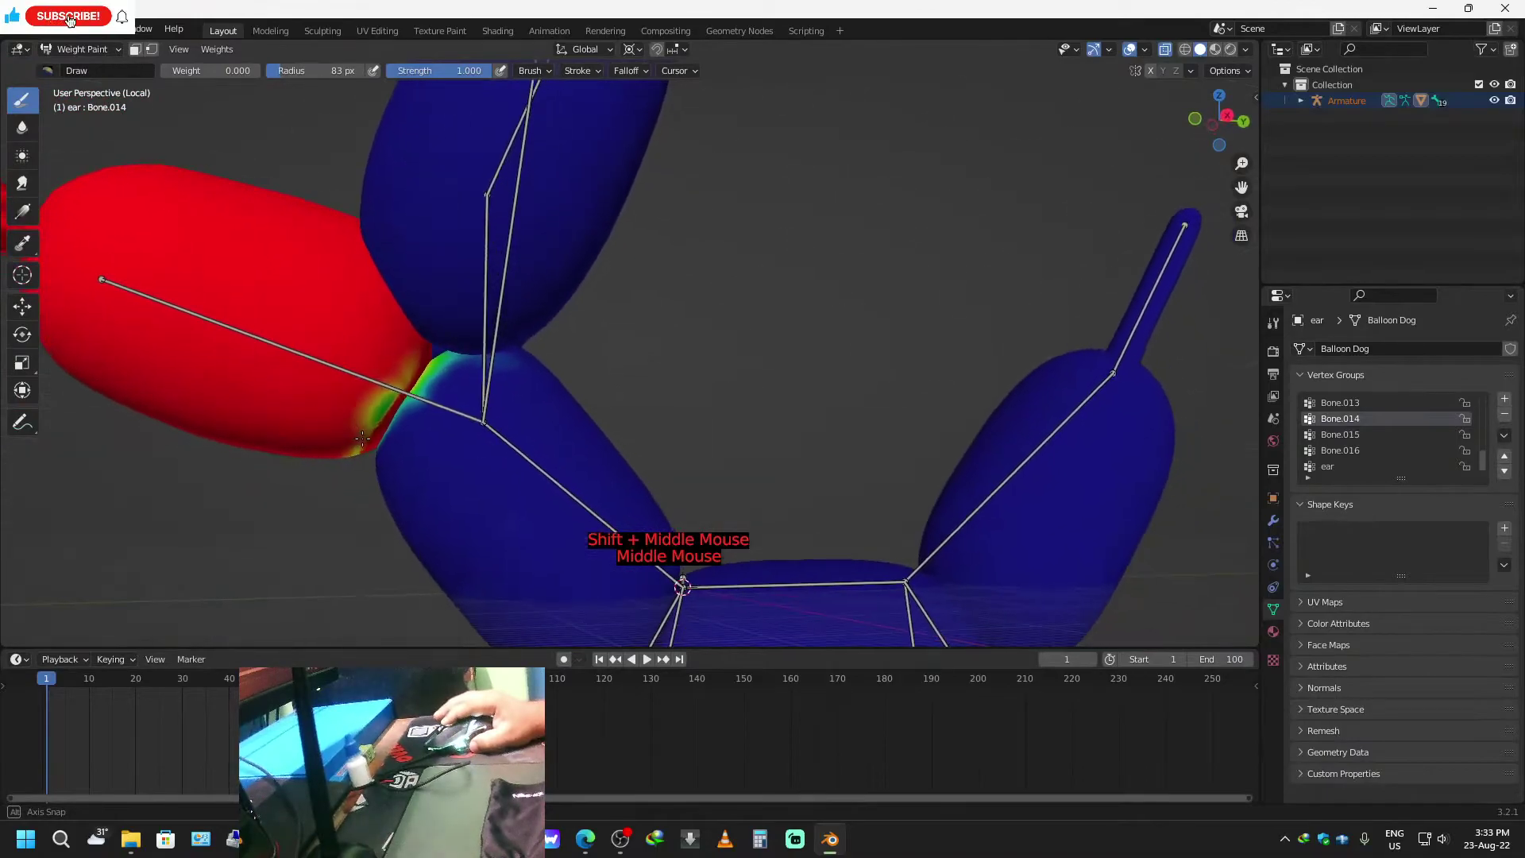
click(477, 439)
drag(466, 381, 463, 350)
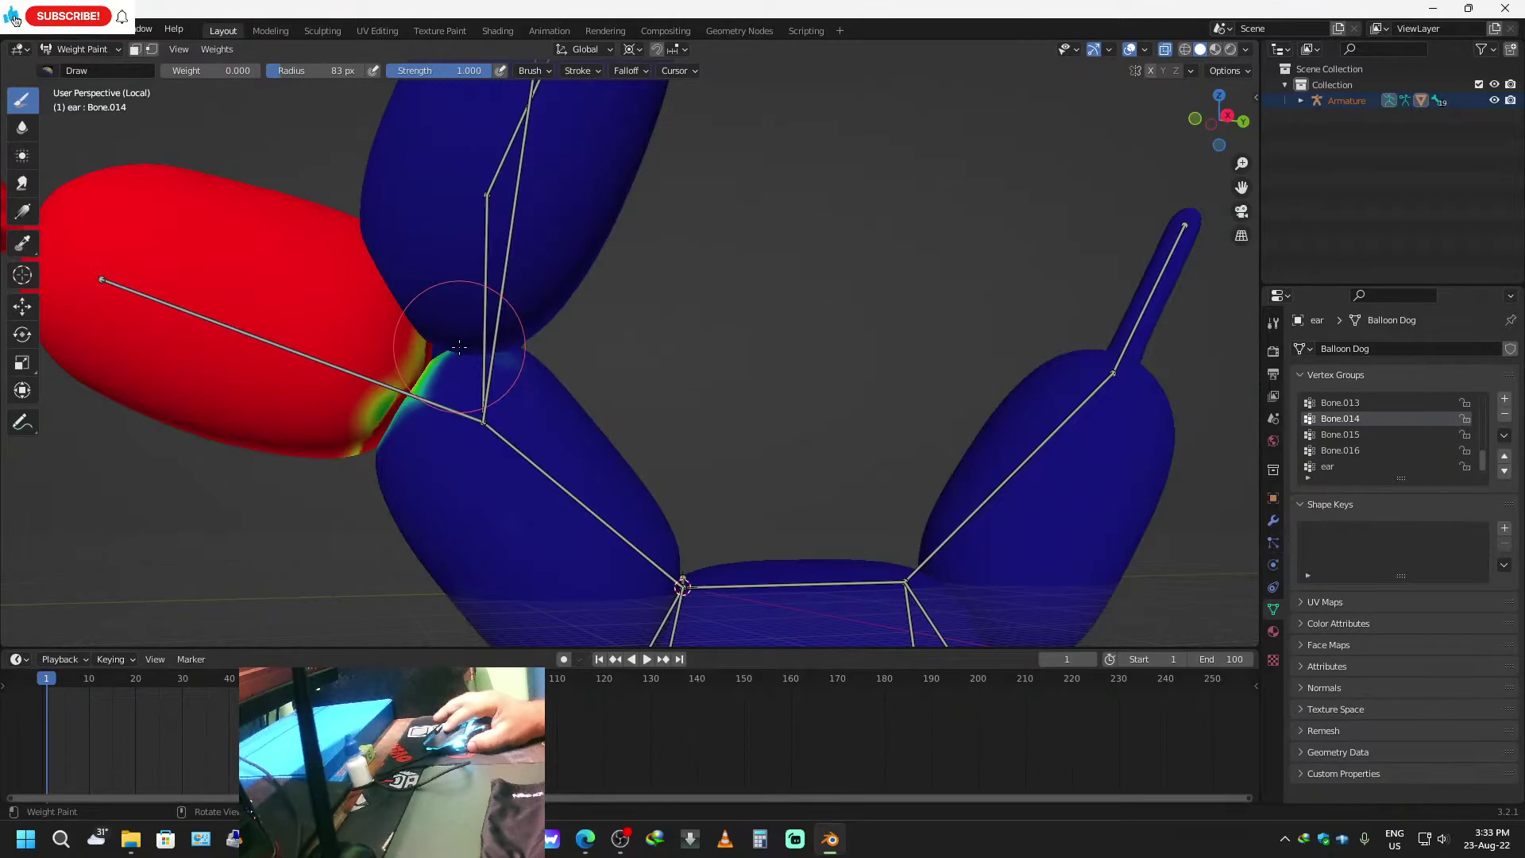
middle_drag(461, 414, 524, 438)
scroll(450, 429, up, 3)
drag(381, 427, 378, 427)
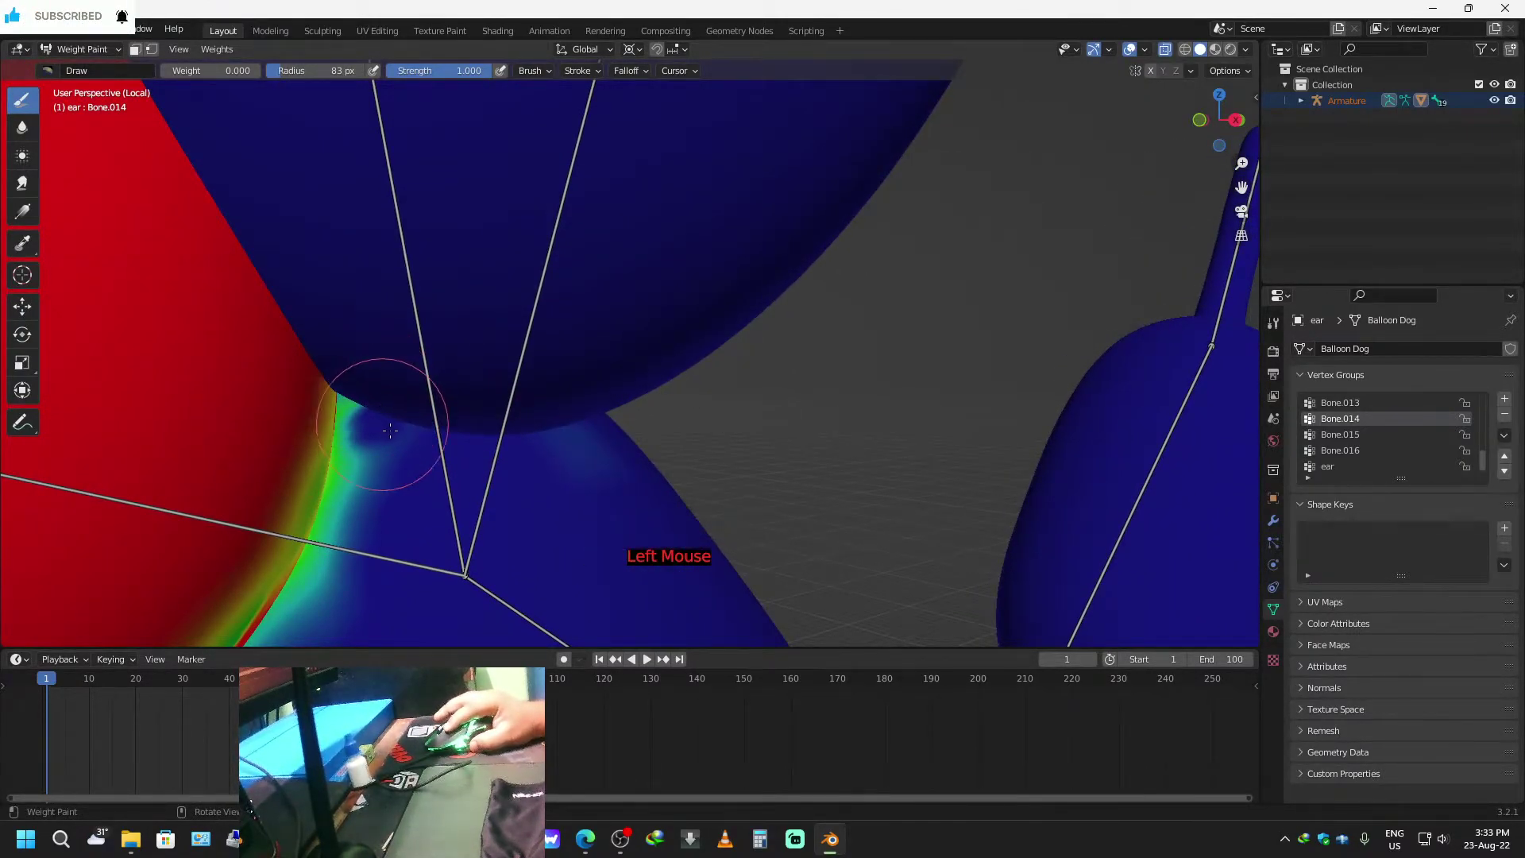
drag(358, 394, 361, 396)
Clear leftover Bone.014 weight from the upper neck on both sides of the snout seam with the zero-weight brush.
middle_drag(400, 410, 606, 511)
scroll(588, 511, down, 4)
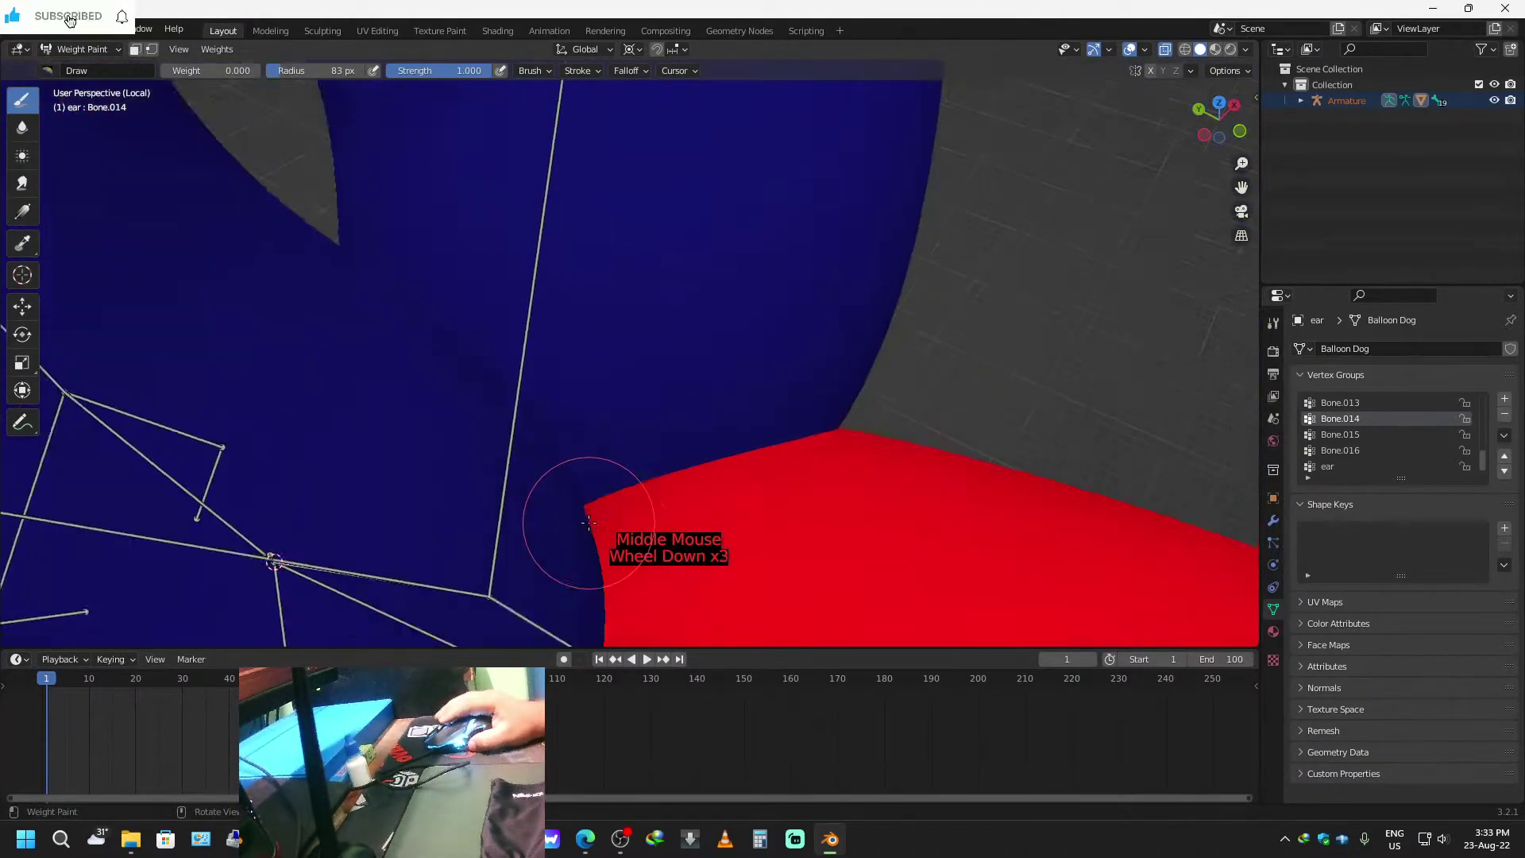
mouse_move(511, 511)
middle_down()
mouse_move(432, 516)
mouse_move(504, 387)
middle_up()
drag(557, 350, 557, 279)
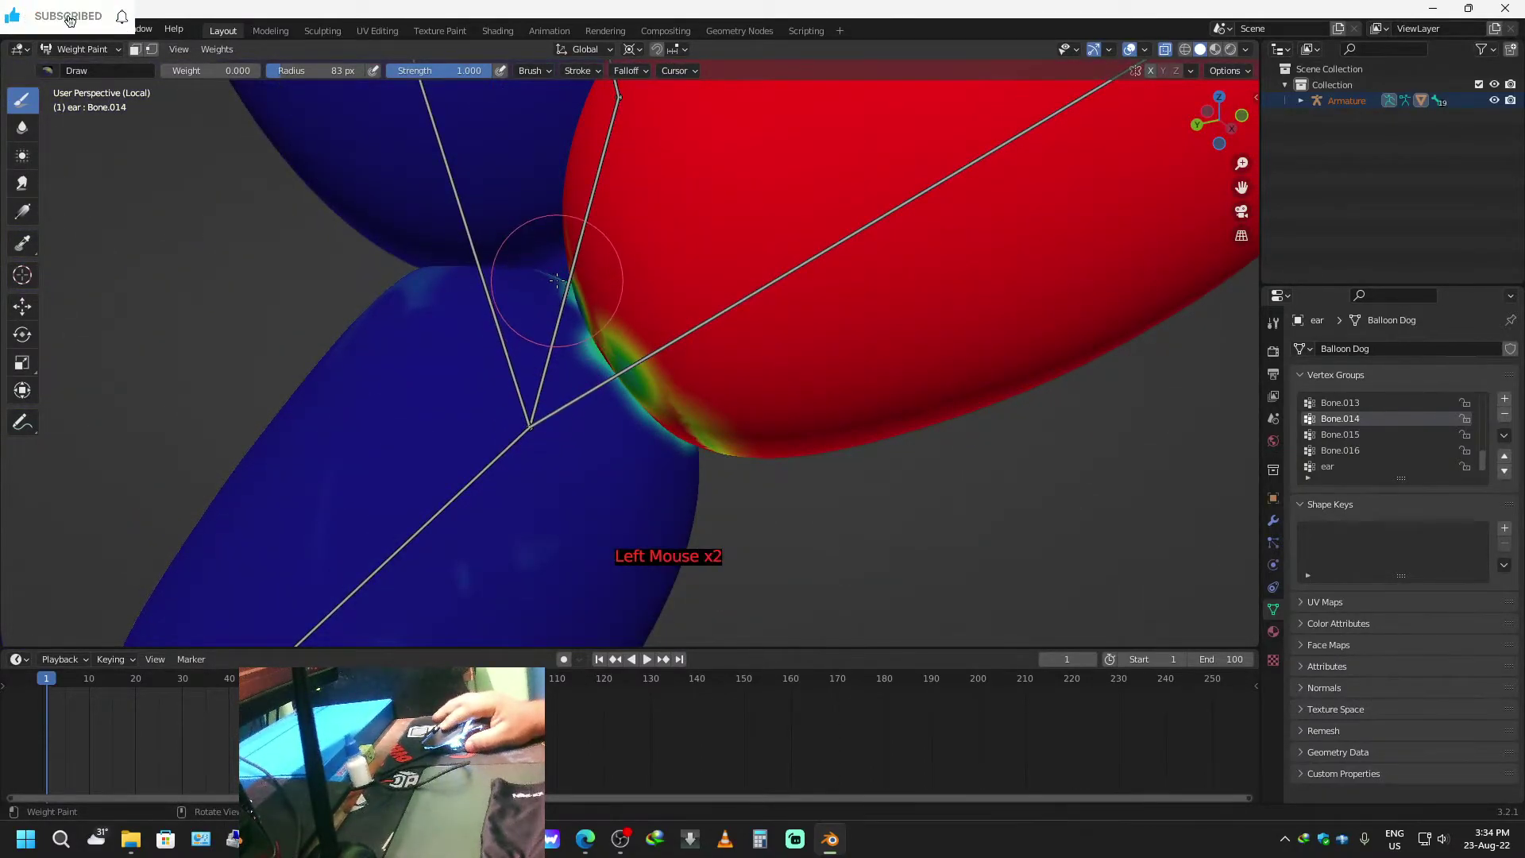
middle_drag(554, 309, 306, 495)
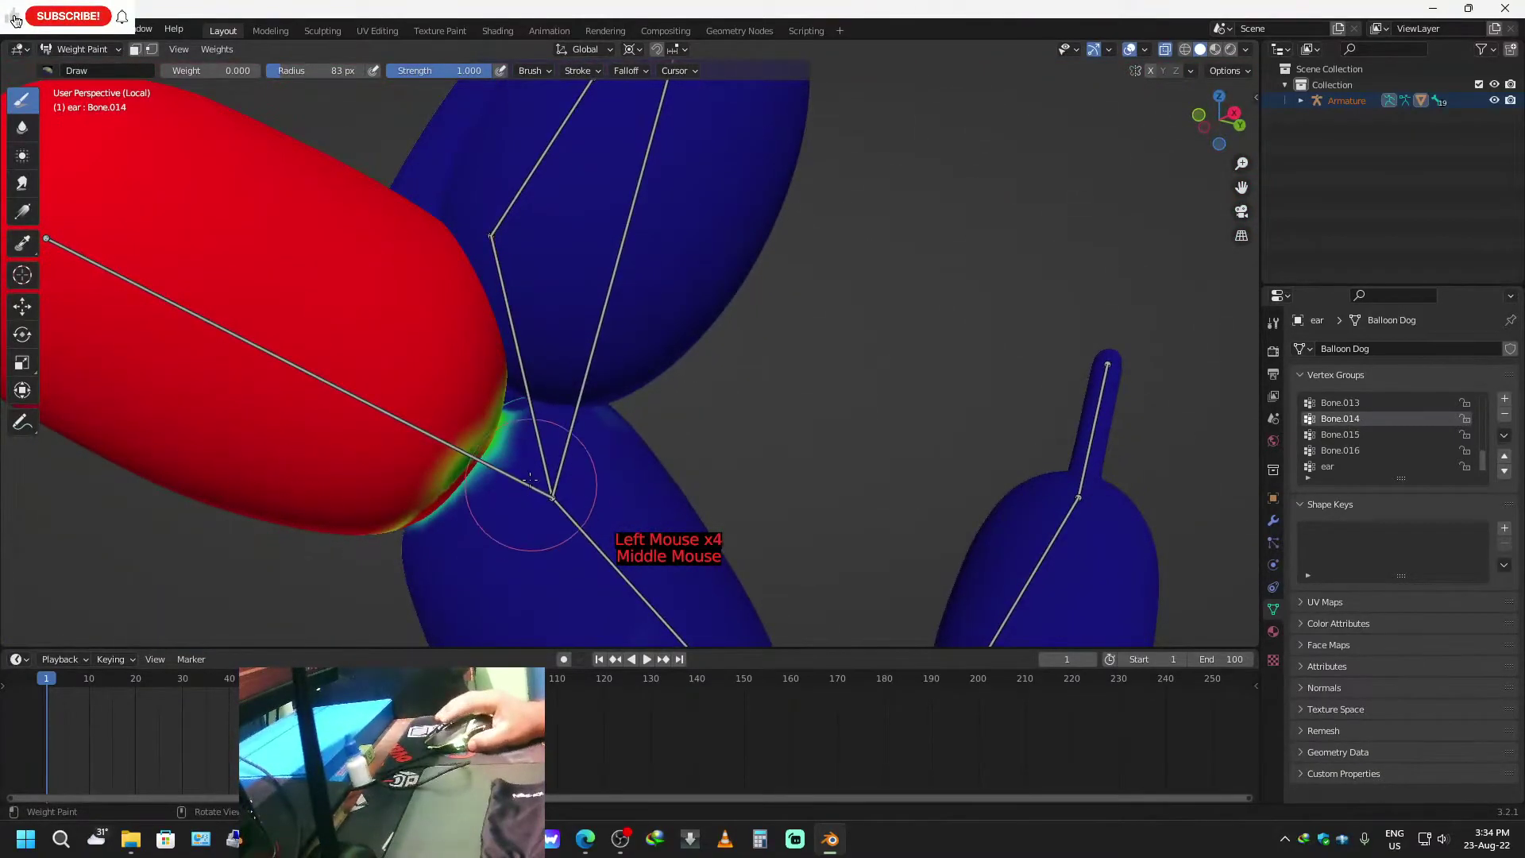
click(519, 446)
click(519, 420)
Set the brush weight to 1.000 and radius to 51 px, and restore full weight on the snout's rear edge beside the neck.
middle_drag(520, 421, 478, 442)
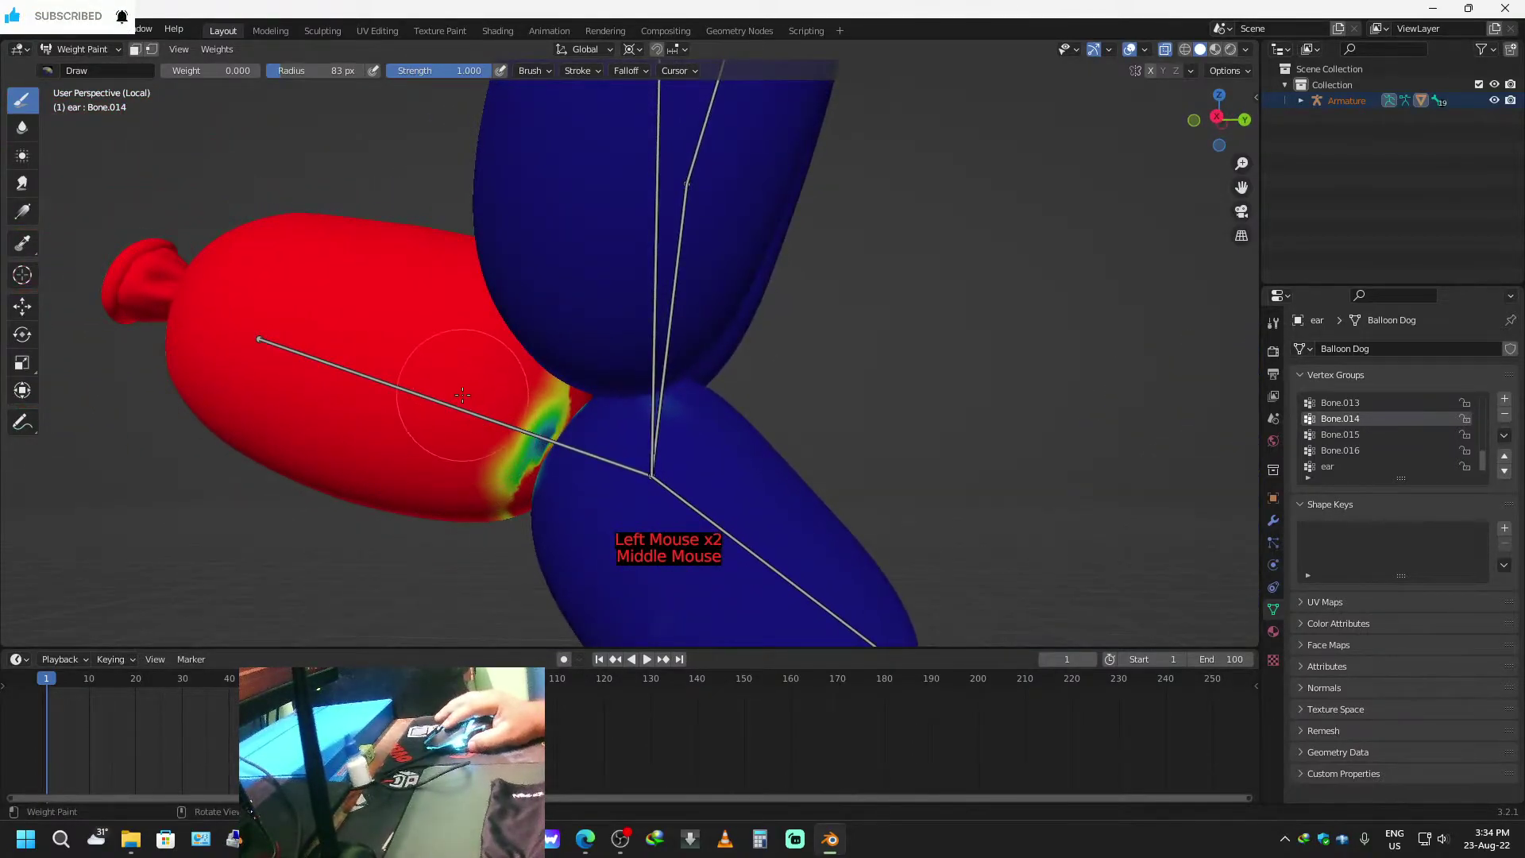
drag(210, 71, 247, 71)
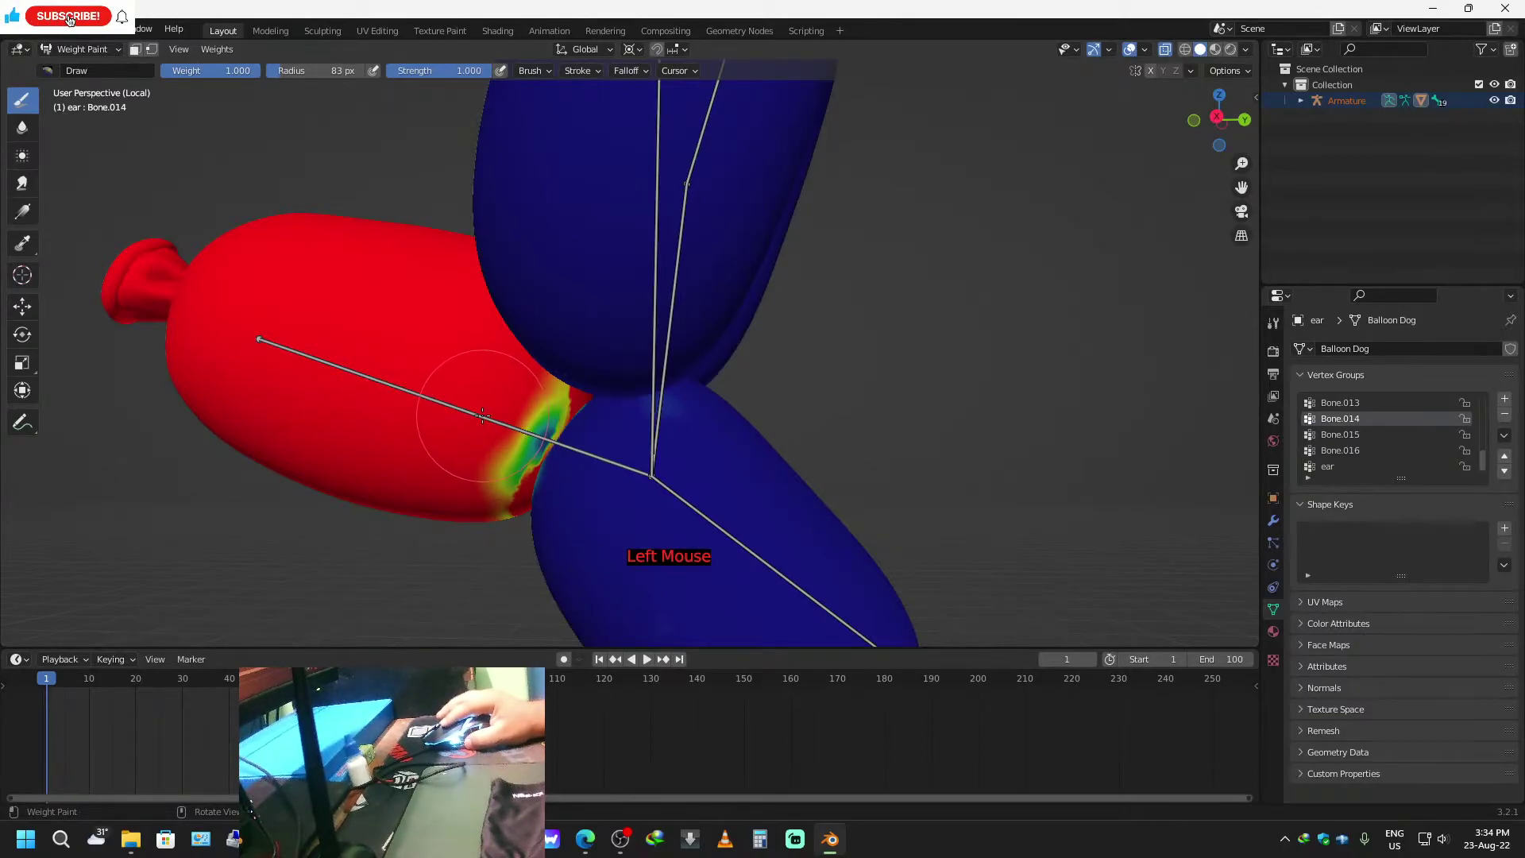
key(f)
click(458, 421)
drag(523, 411, 489, 451)
click(507, 453)
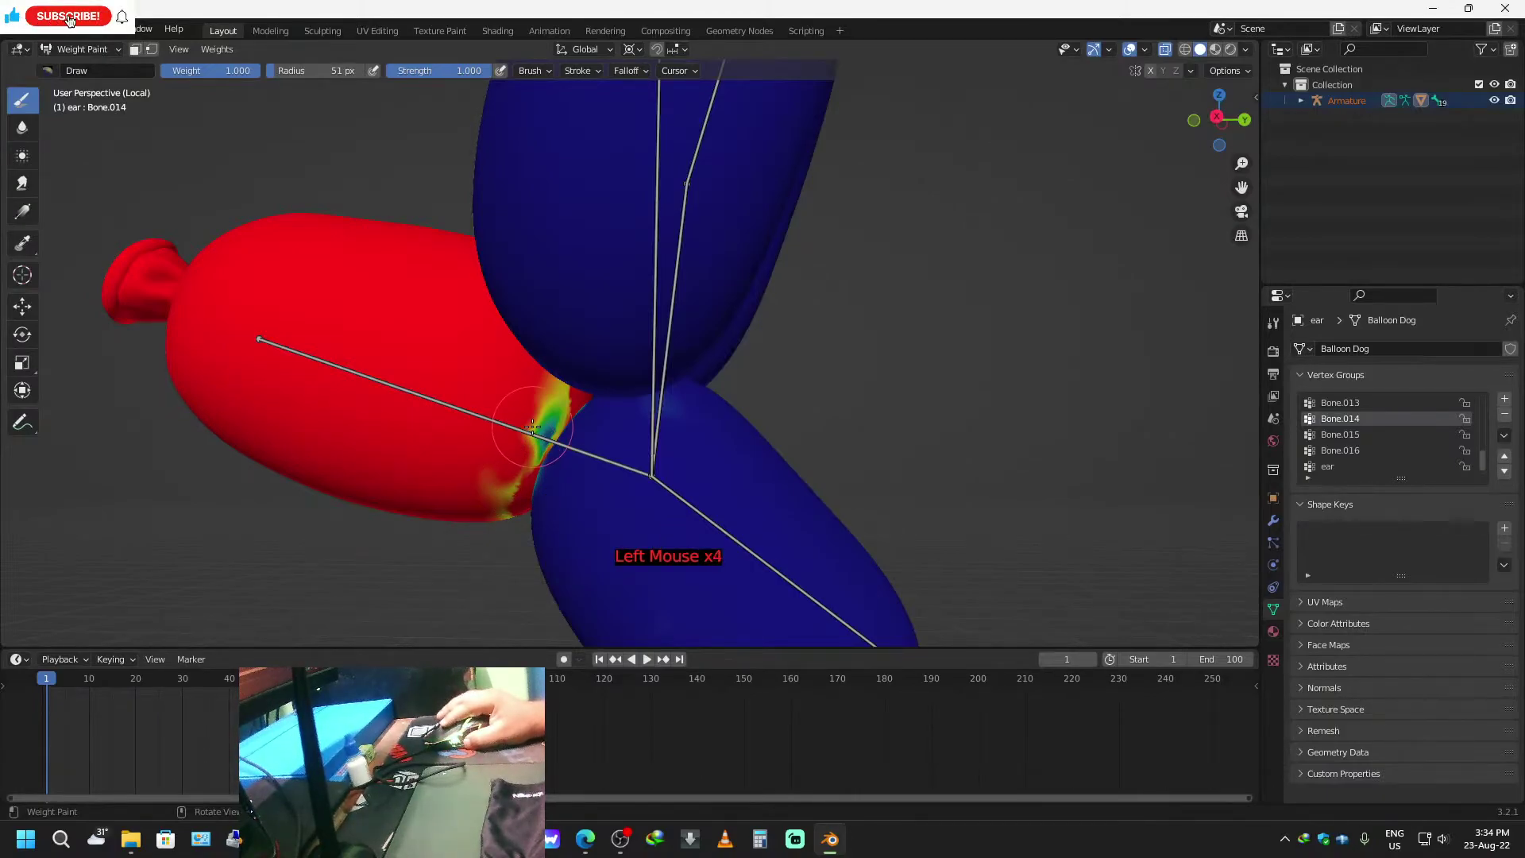
drag(532, 427, 543, 412)
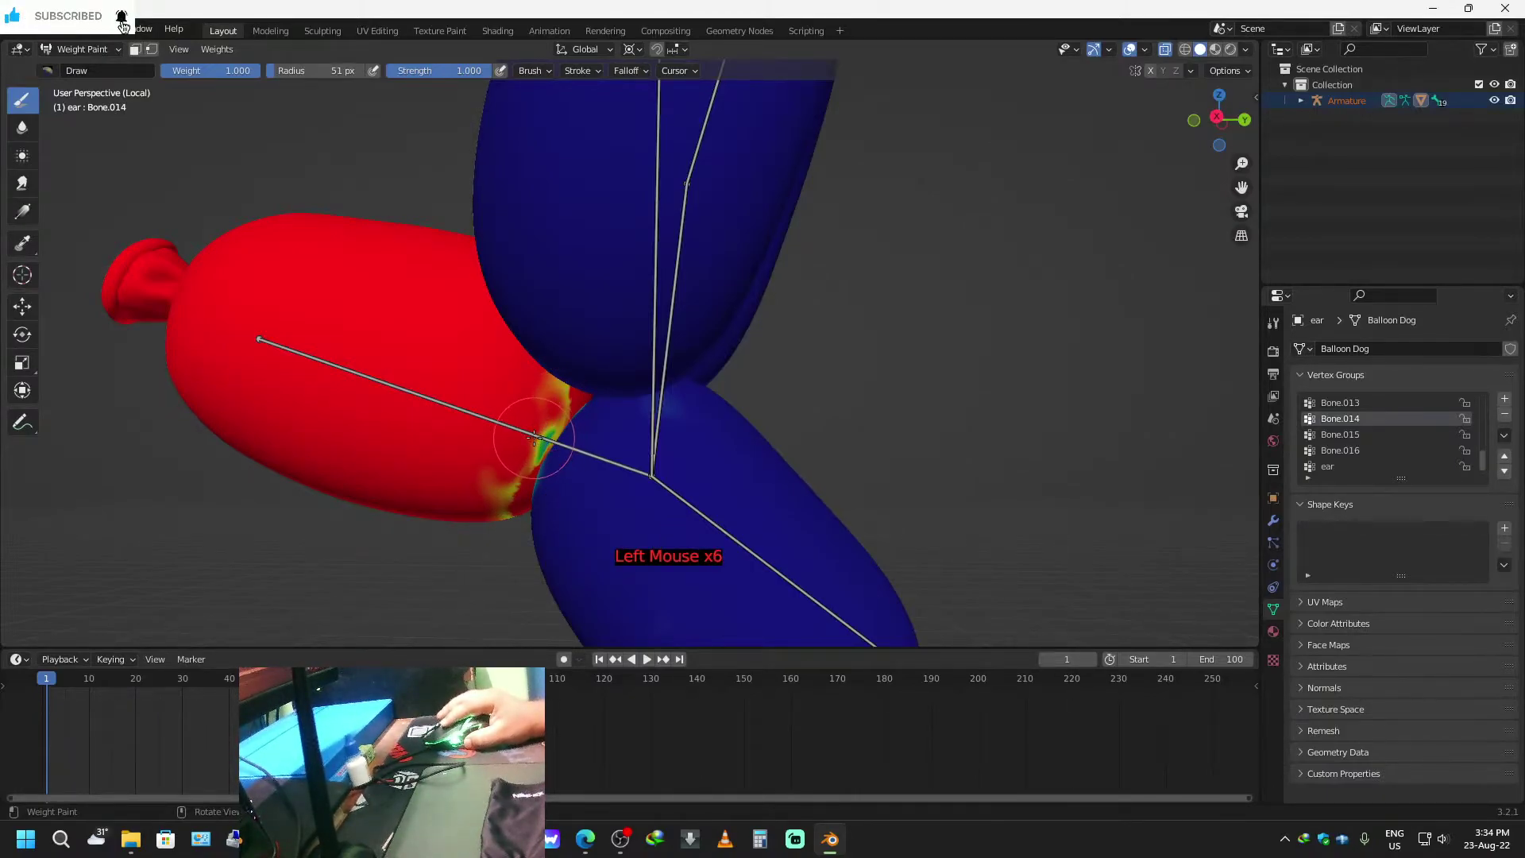
Reduce the weight brush radius to 27 px.
key(f)
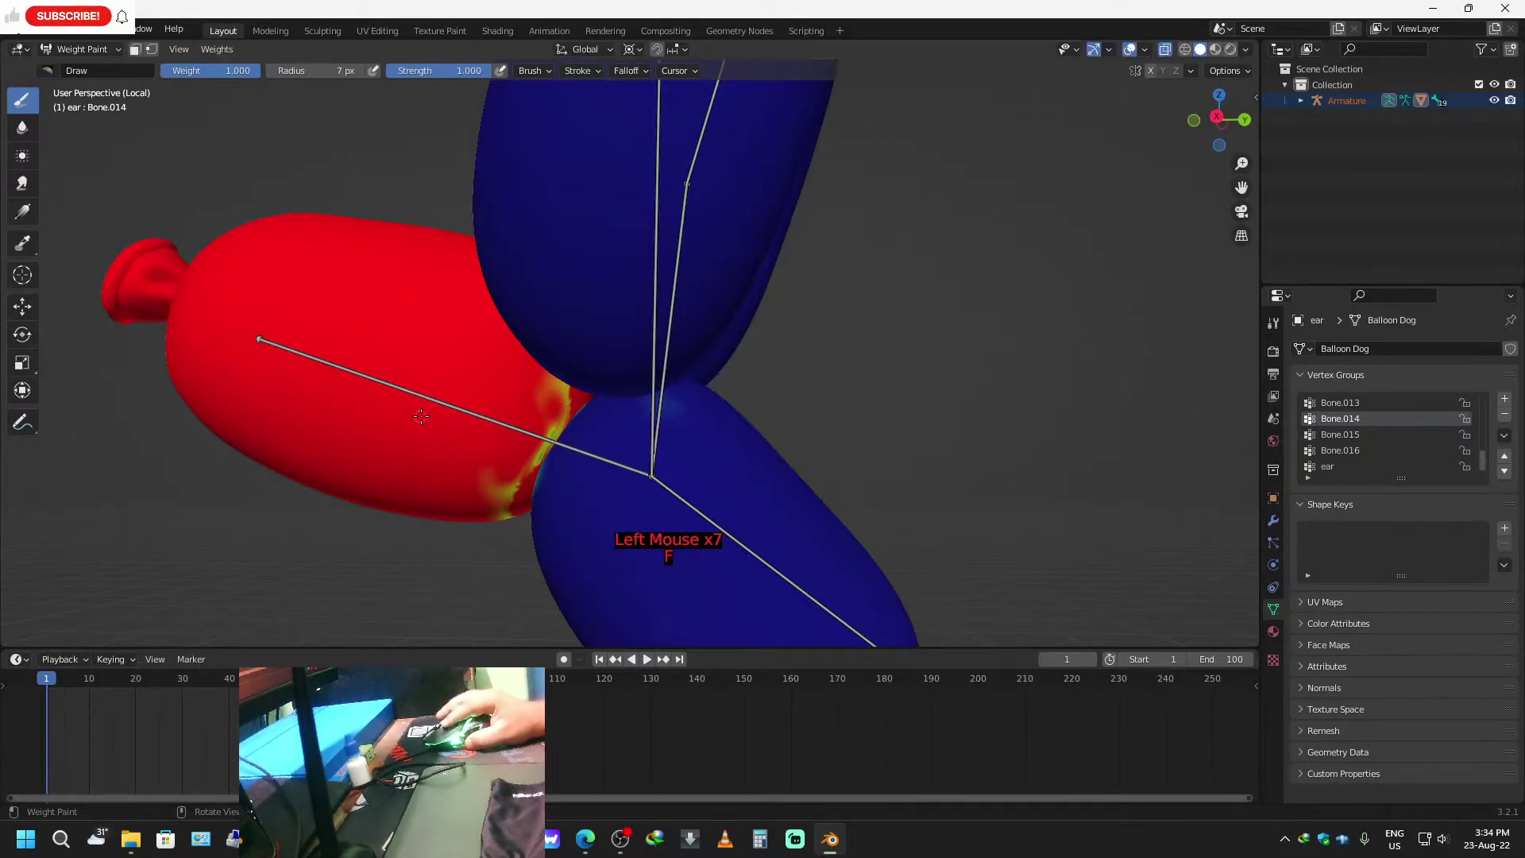
key(f)
click(477, 429)
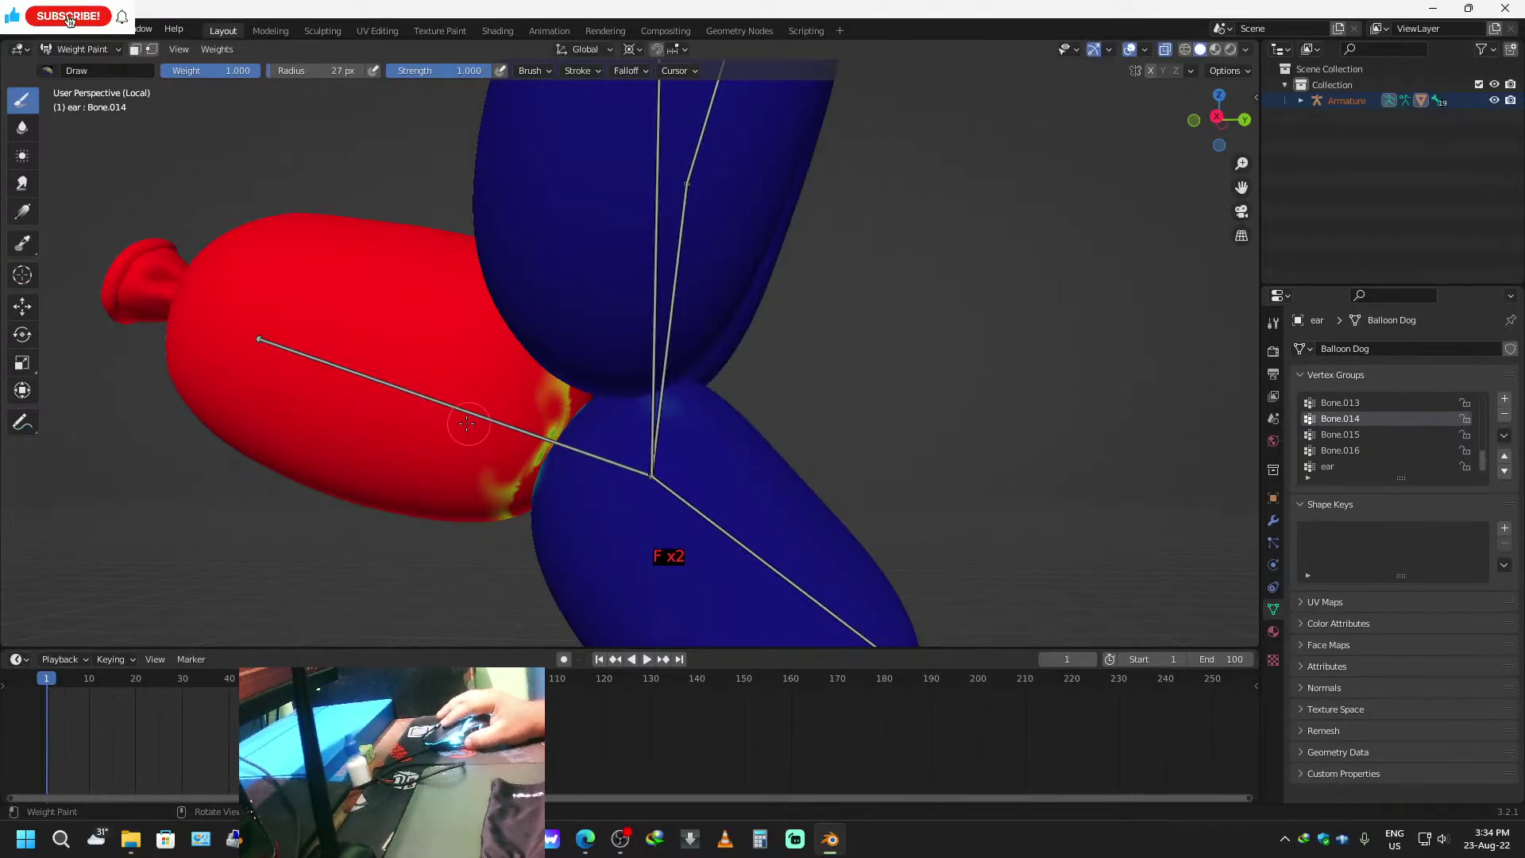
Return to Object Mode and select only the armature.
click(78, 52)
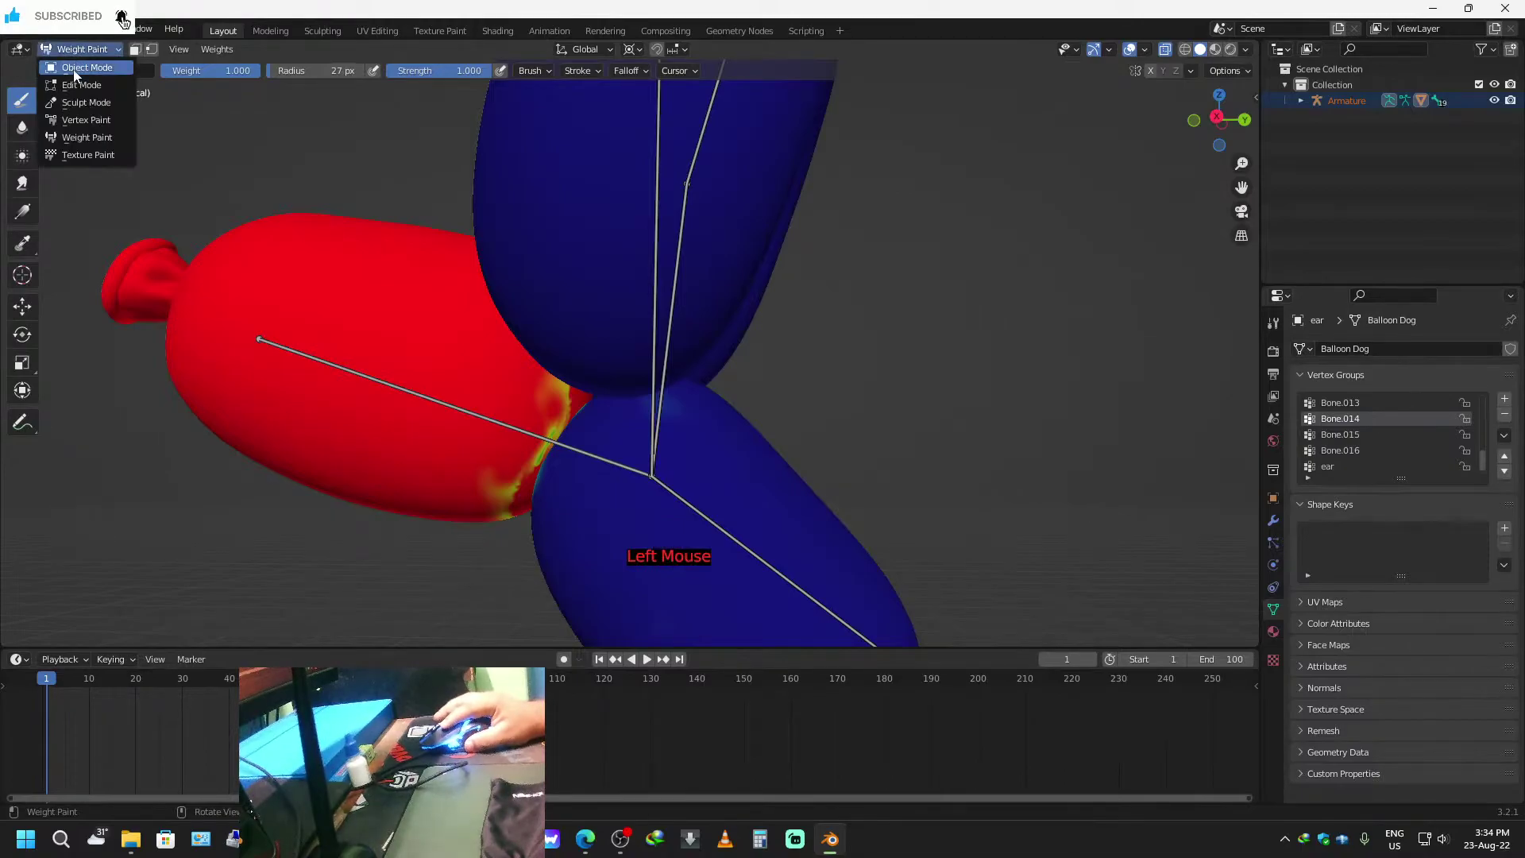
click(76, 68)
scroll(321, 476, down, 5)
click(651, 405)
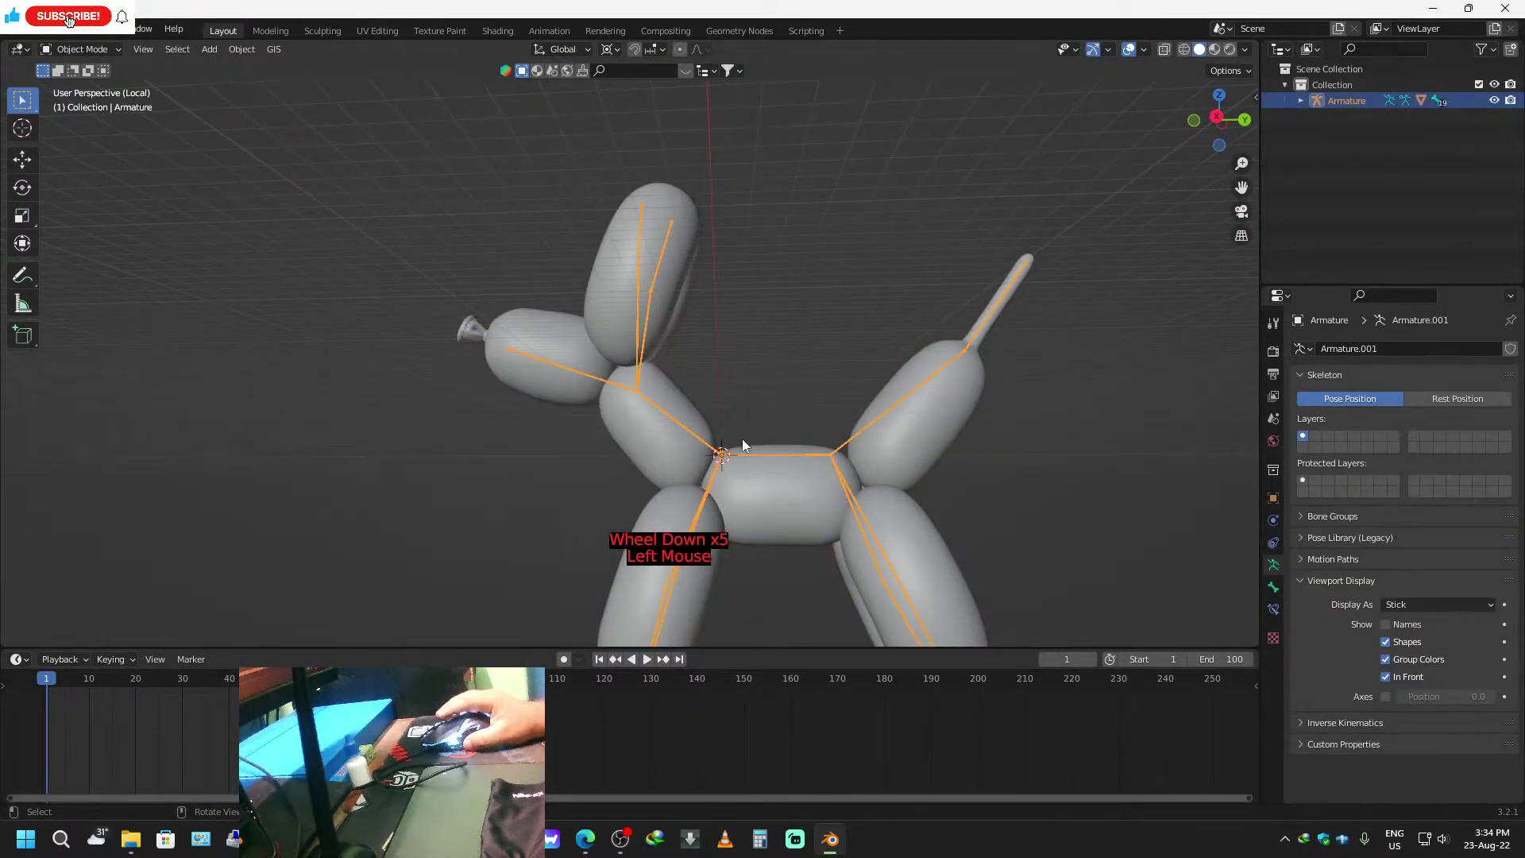
Switch the armature to Pose Mode and test-rotate the snout bone and the upper ear bone Bone.018.
key(ctrl+Tab)
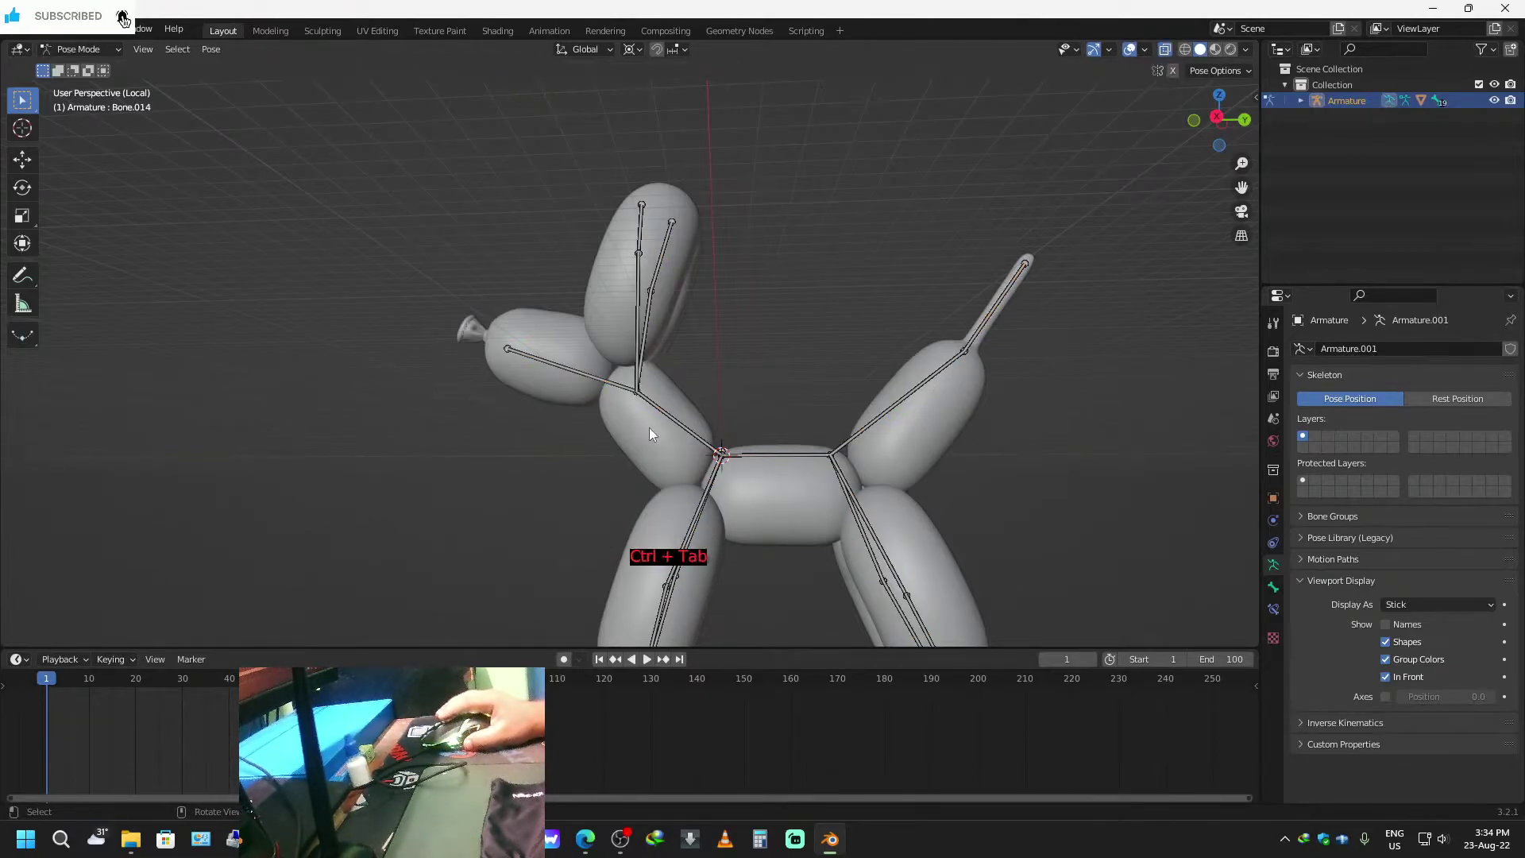
click(505, 346)
key(r)
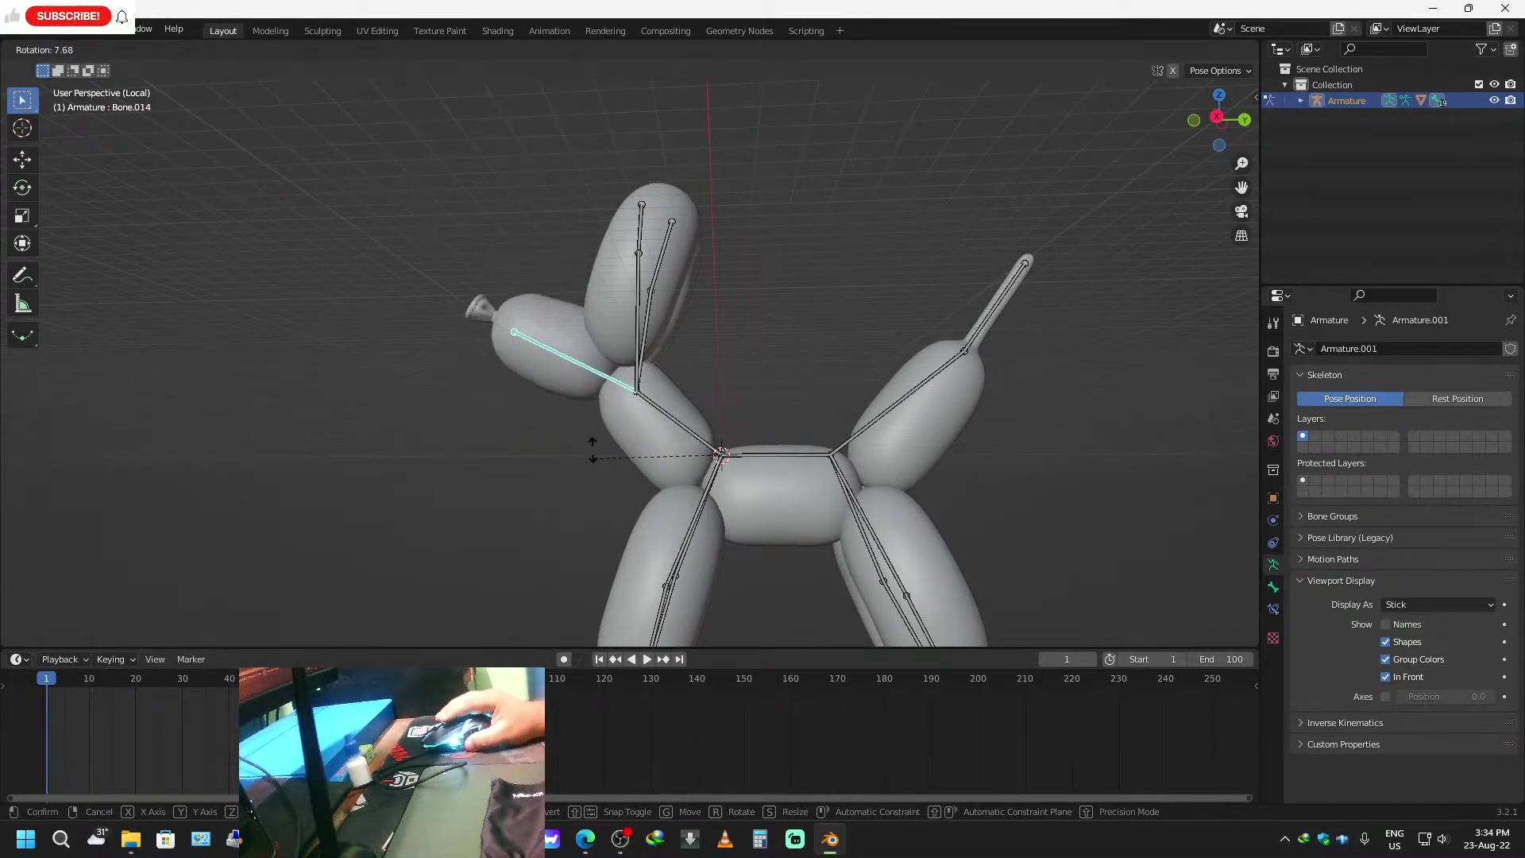
click(597, 455)
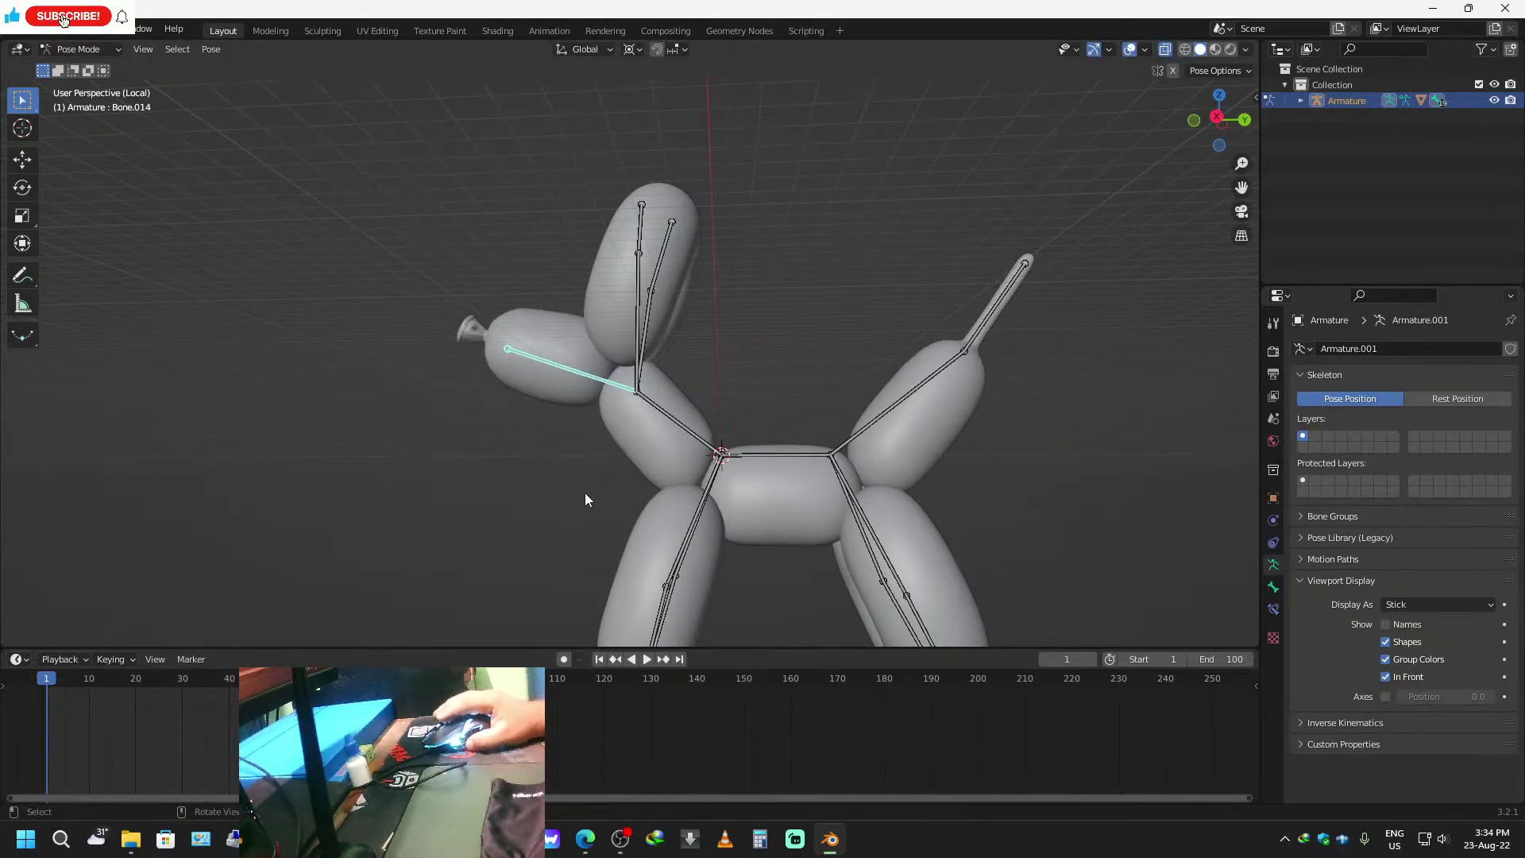
scroll(586, 493, down, 2)
middle_drag(641, 453, 575, 494)
click(641, 270)
key(r)
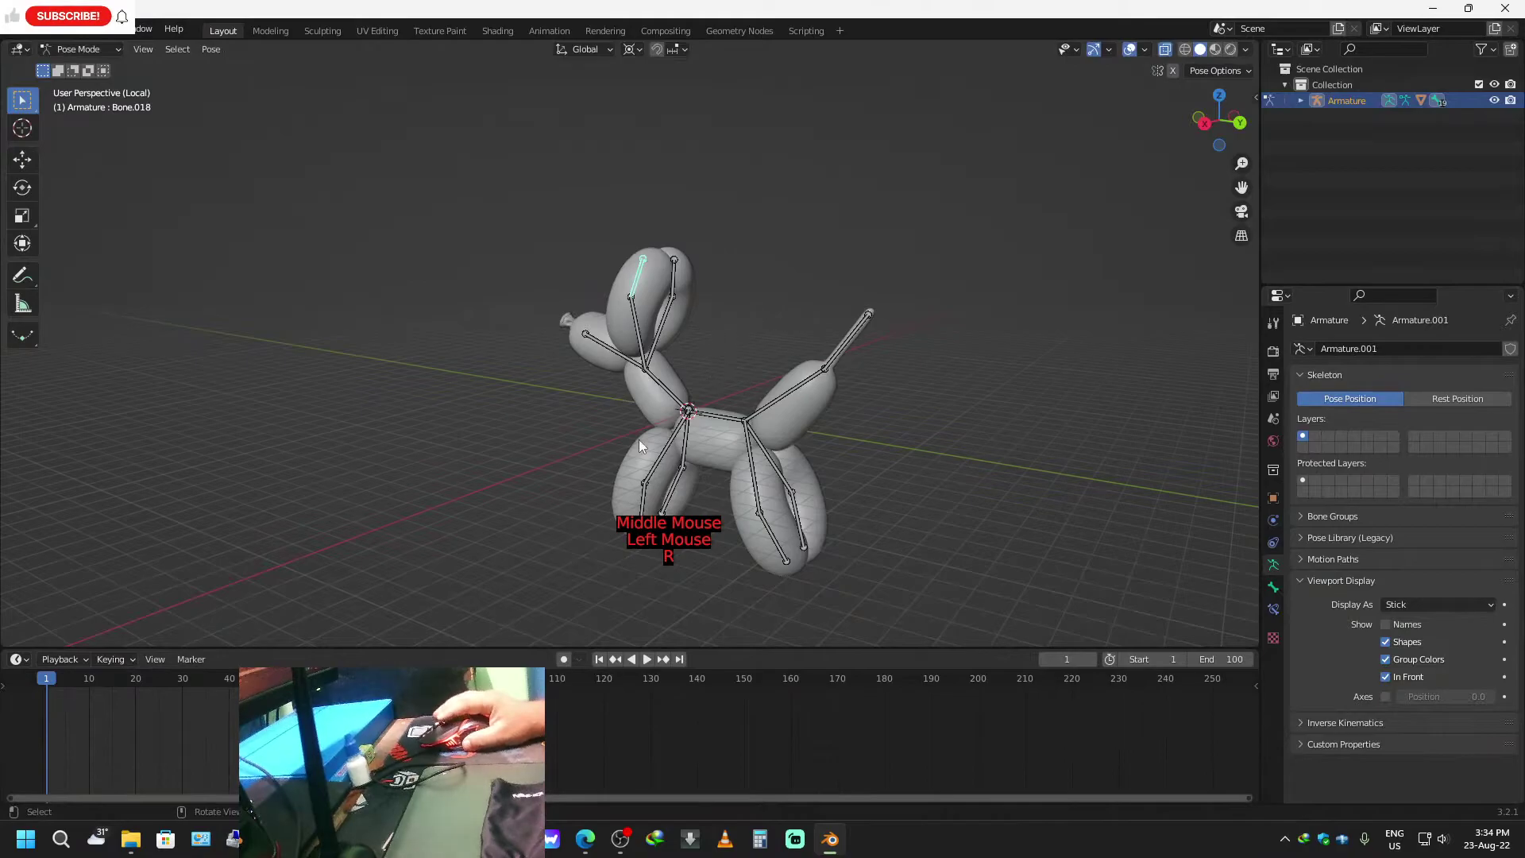
Select all bones and insert a Location keyframe plus a Location, Rotation & Scale keyframe at frame 1.
key(a)
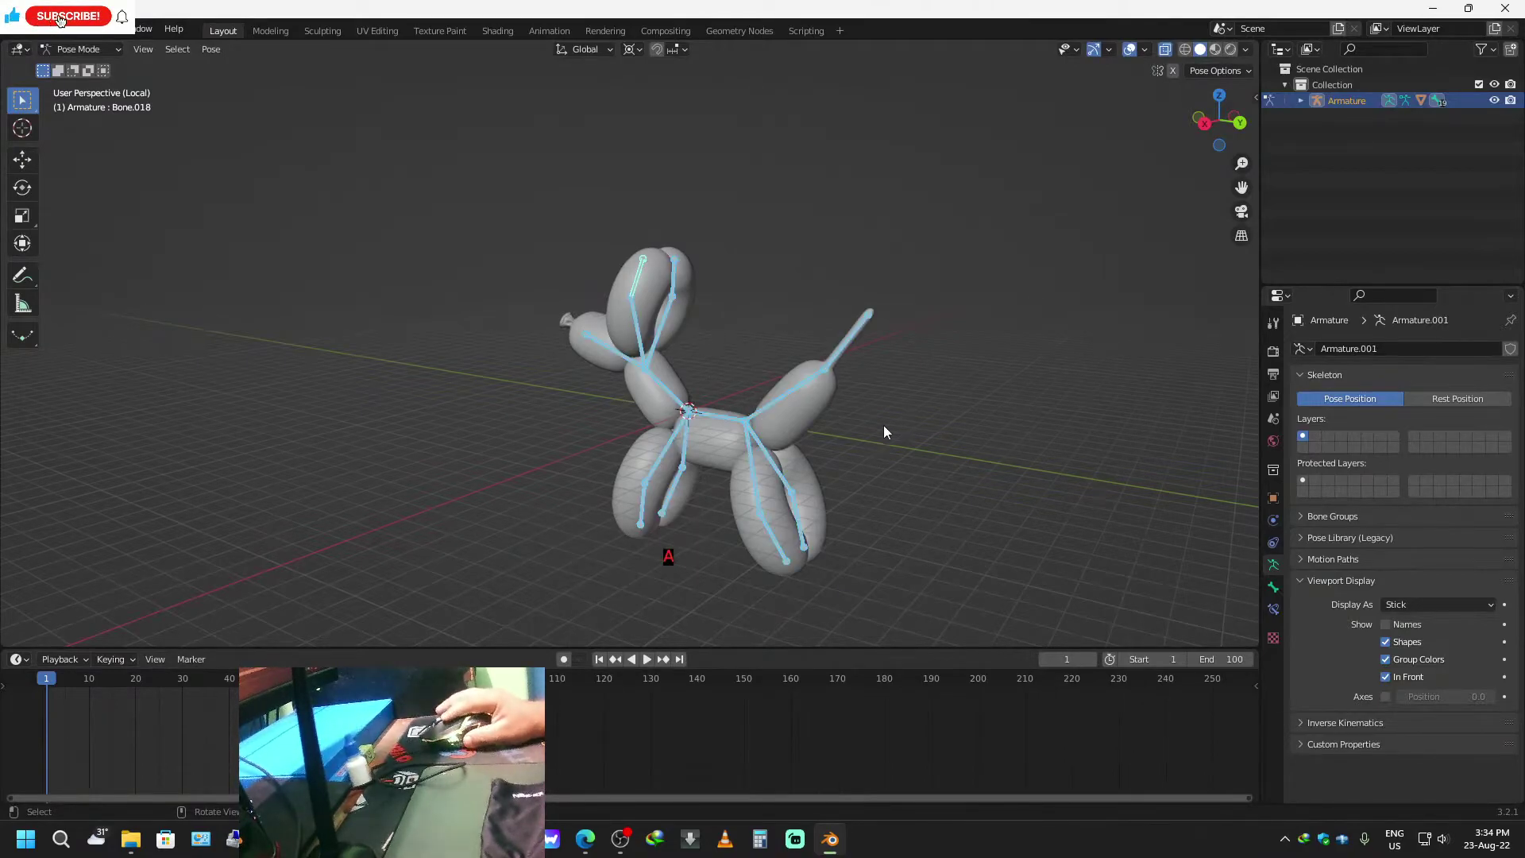
key(i)
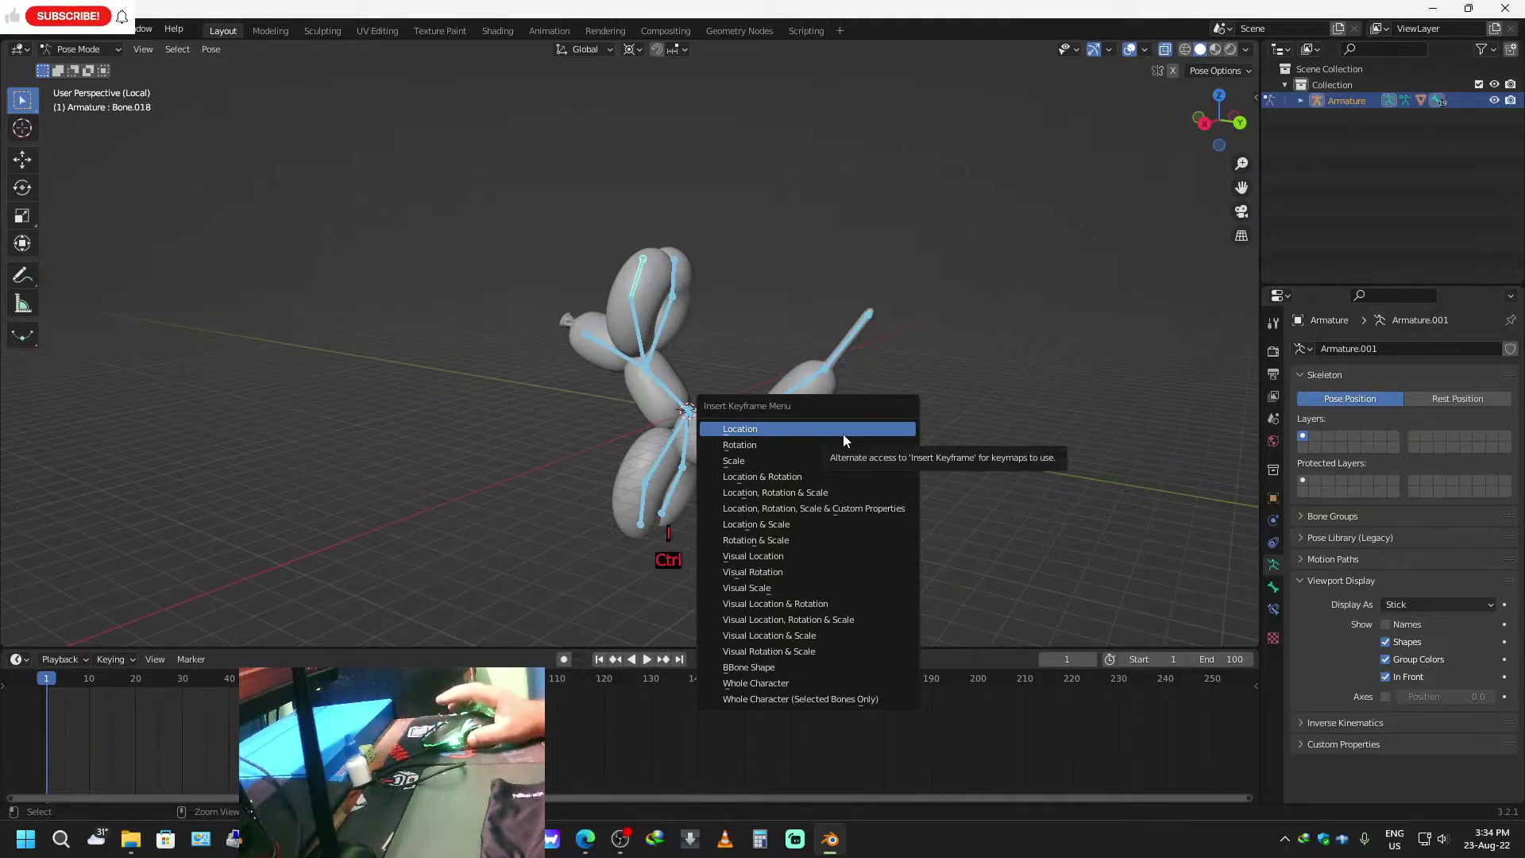
click(843, 433)
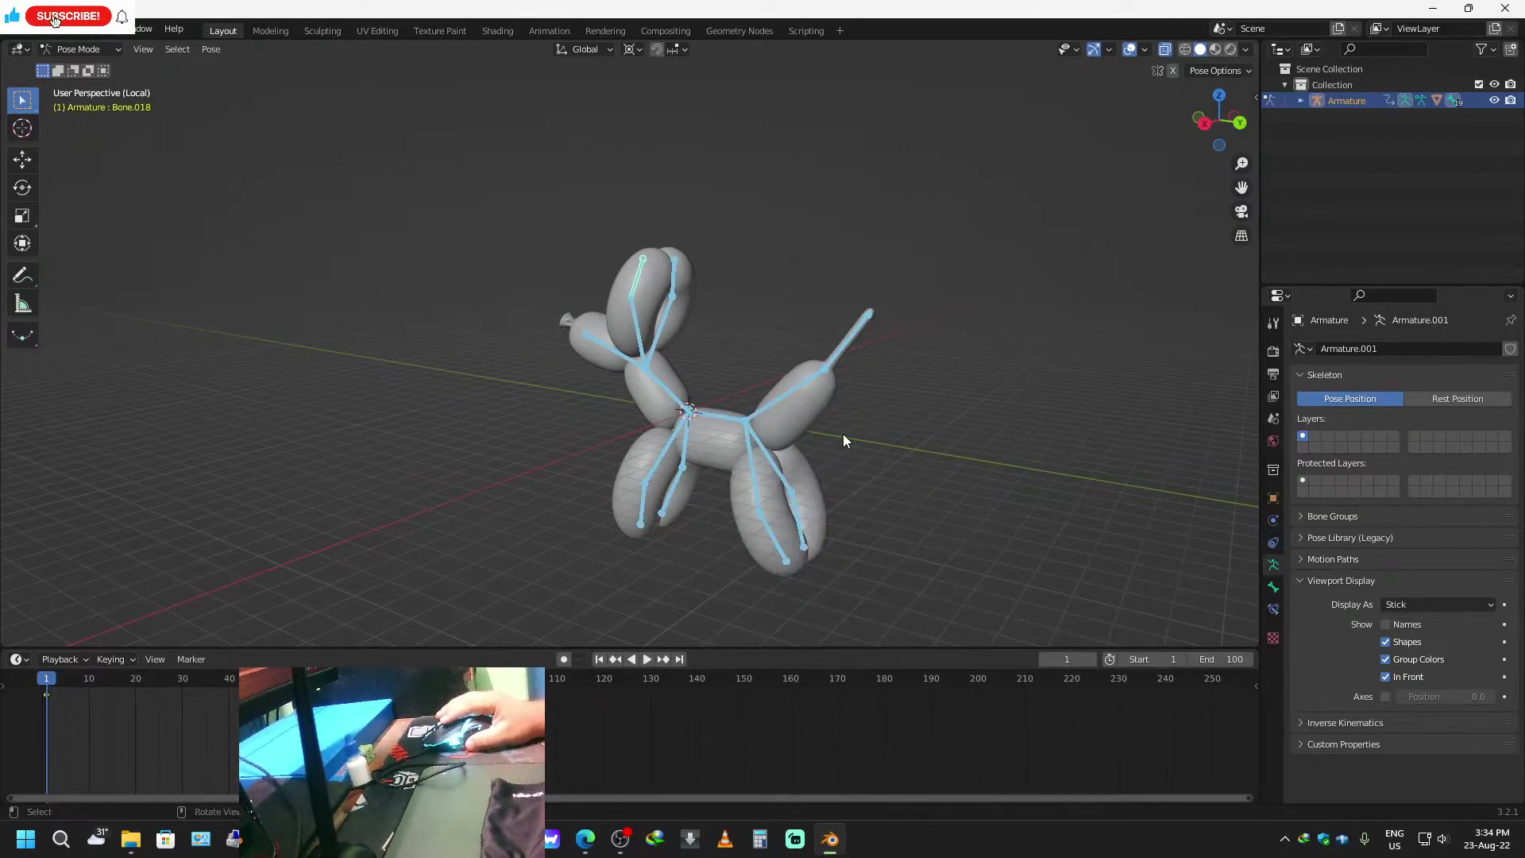
key(i)
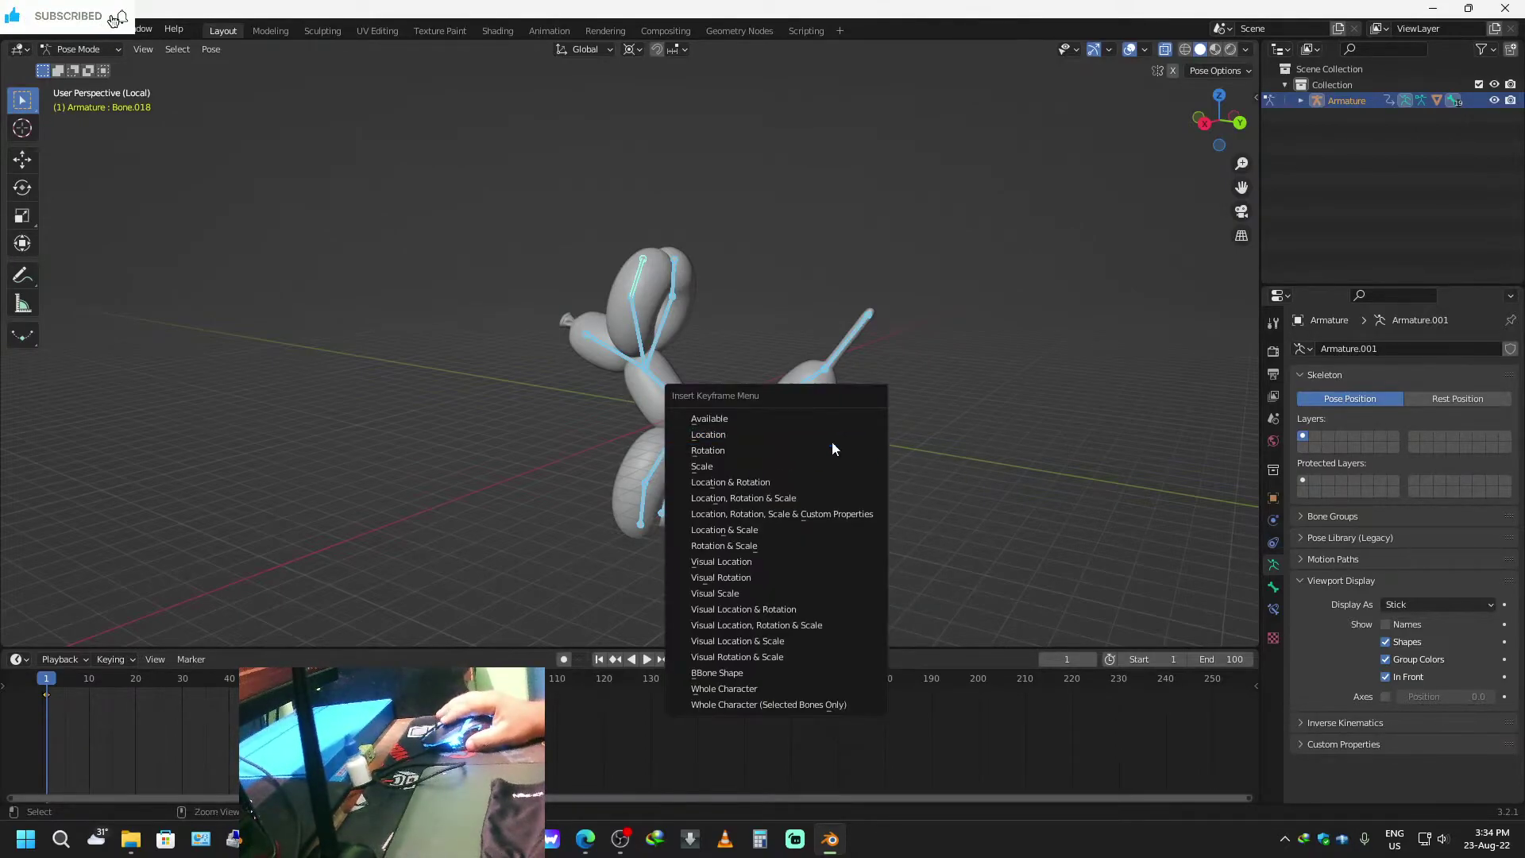
click(777, 499)
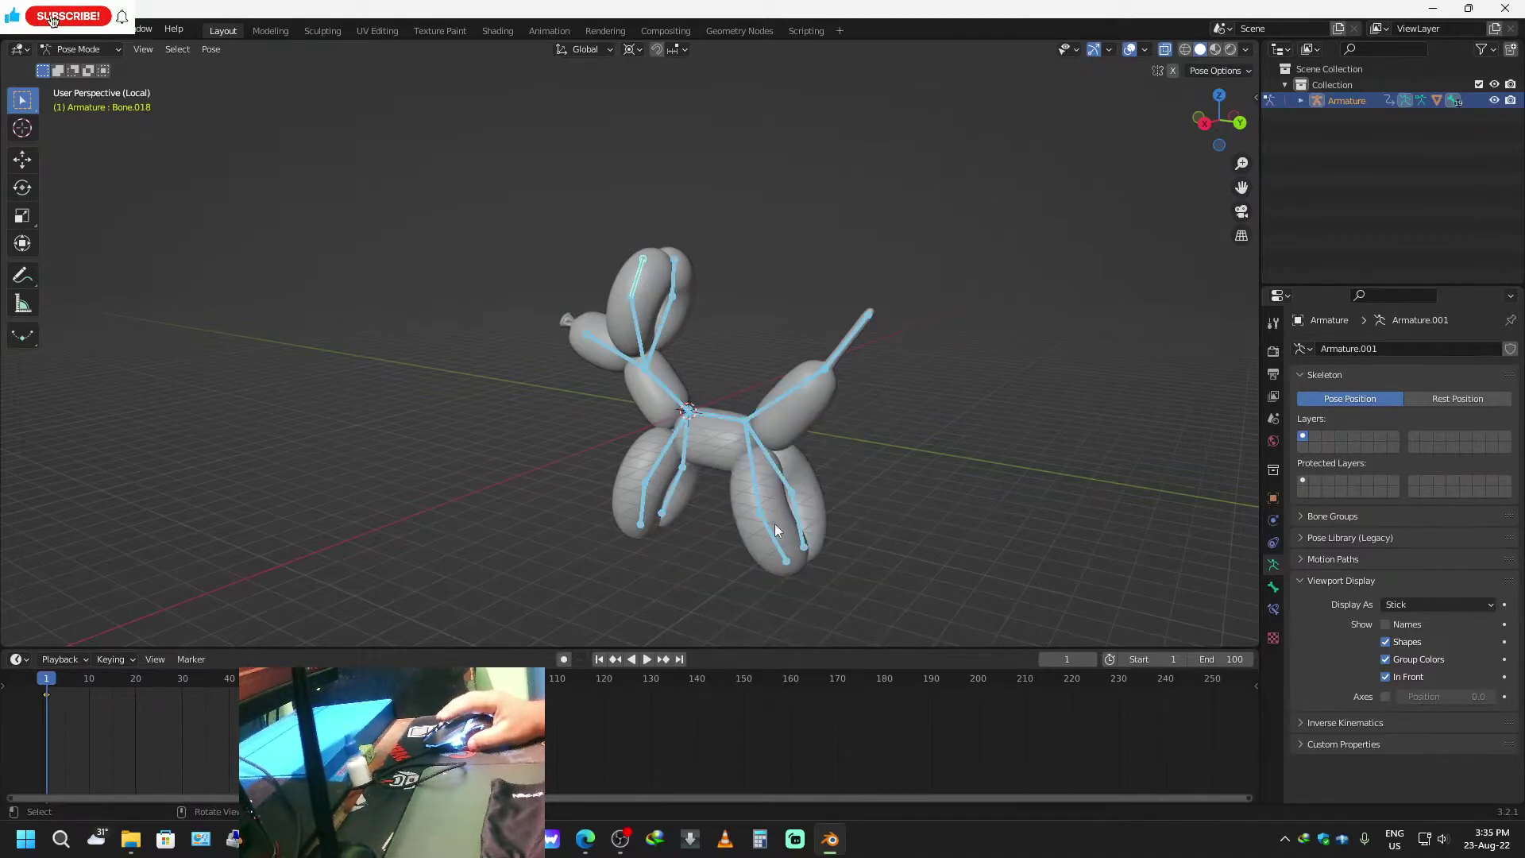
Move the timeline playhead to frame 25.
scroll(650, 514, down, 1)
scroll(645, 524, down, 1)
middle_drag(641, 532, 688, 537)
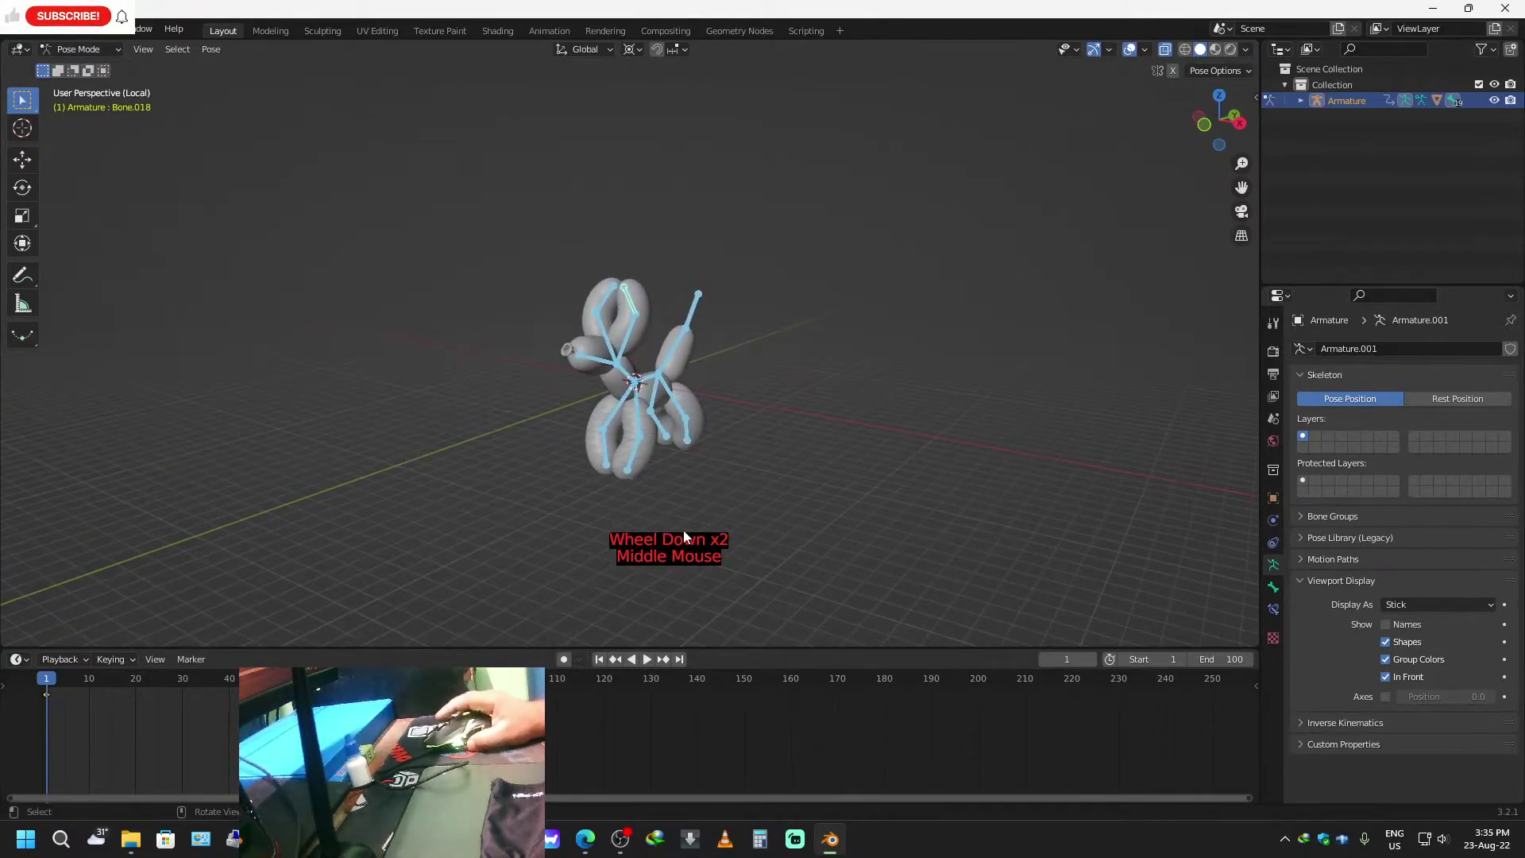
drag(45, 682, 161, 691)
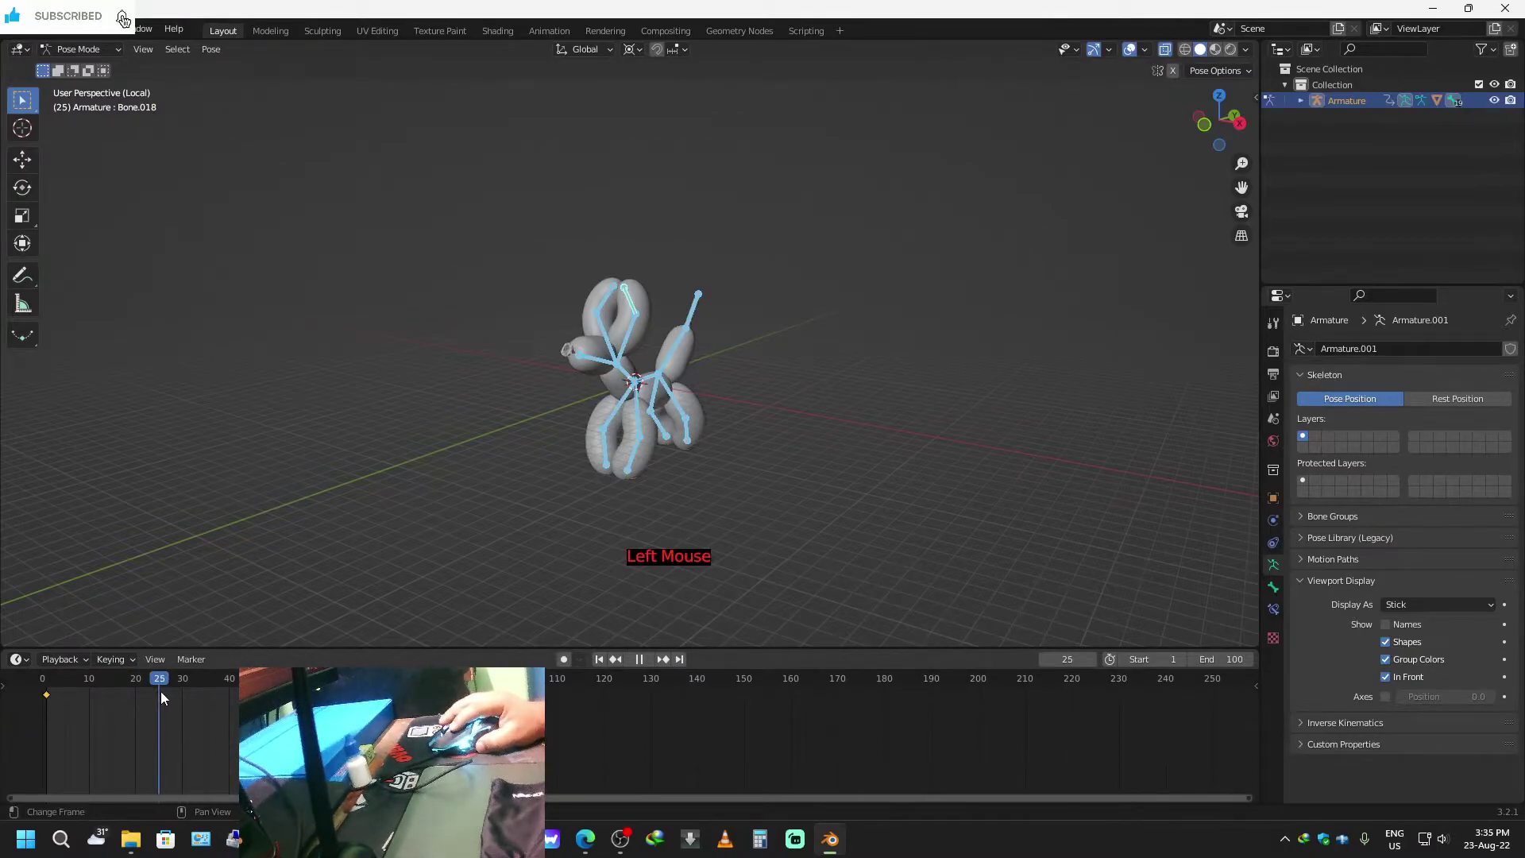
Set the output frame rate to 25 fps and enable Render Region and Crop to Render Region.
scroll(650, 475, up, 2)
mouse_move(710, 408)
shift+middle_down()
mouse_move(693, 396)
mouse_move(689, 428)
shift+middle_up()
click(1273, 373)
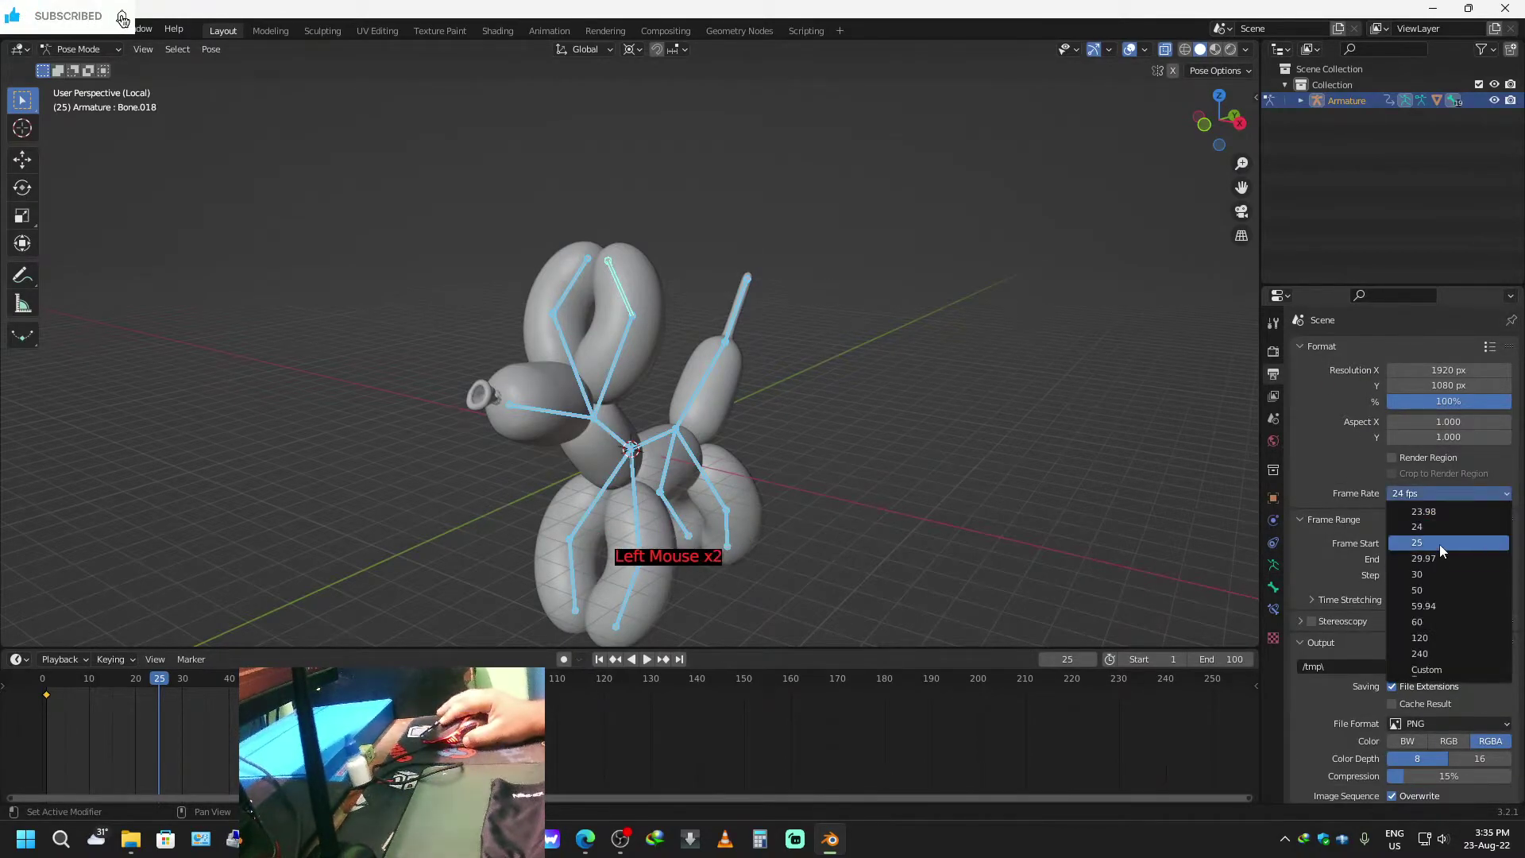
click(1439, 543)
click(1395, 458)
click(1390, 475)
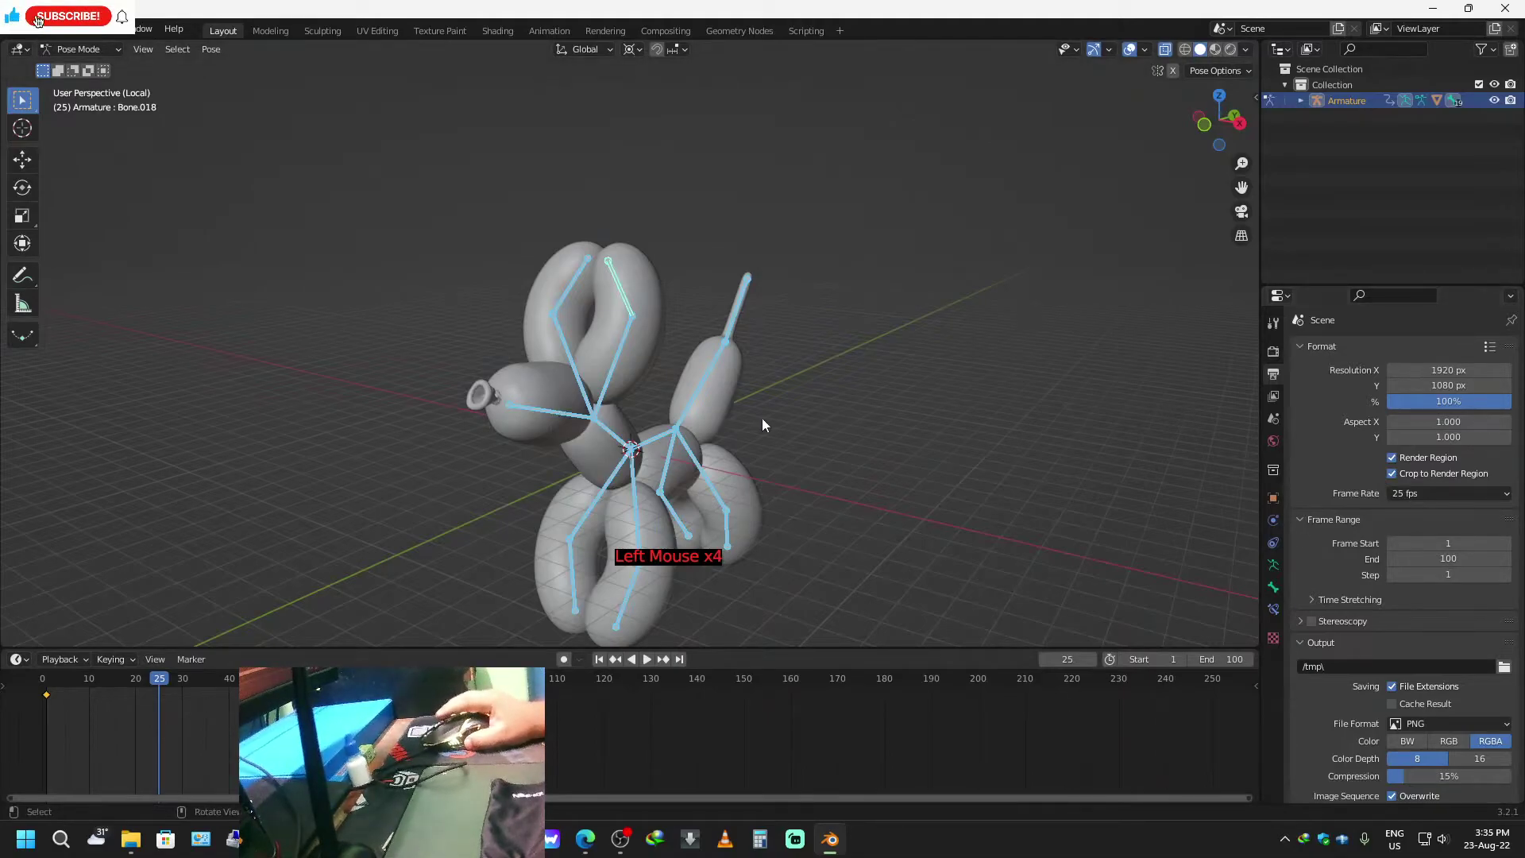
Try rotating the upper ear bone Bone.018 from two view angles to check whether the ear follows it.
click(608, 262)
middle_drag(633, 444, 693, 424)
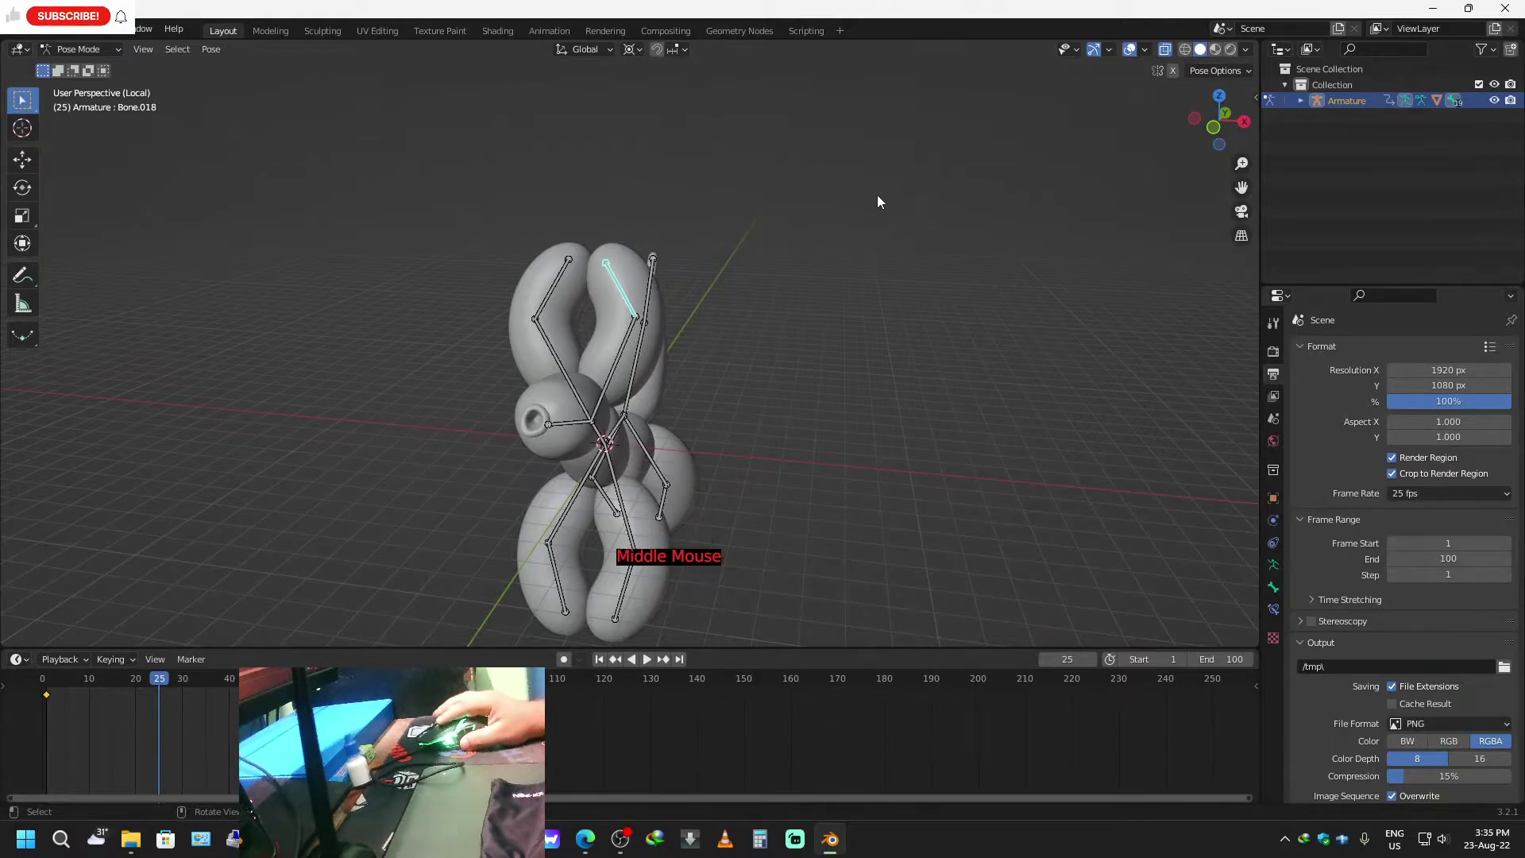
key(r)
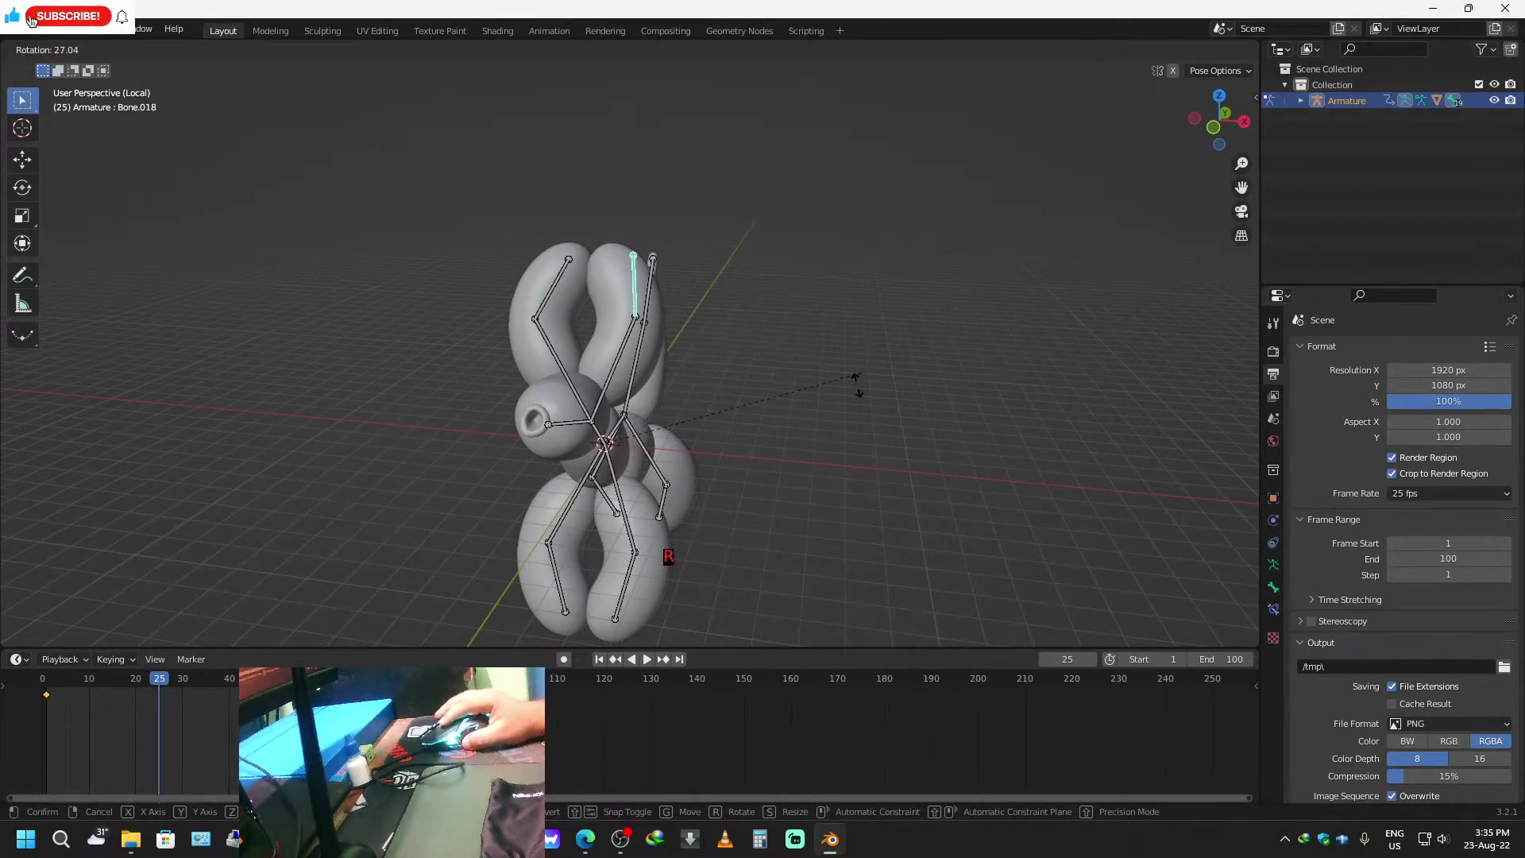
right_click(812, 421)
middle_drag(777, 313, 640, 280)
click(640, 280)
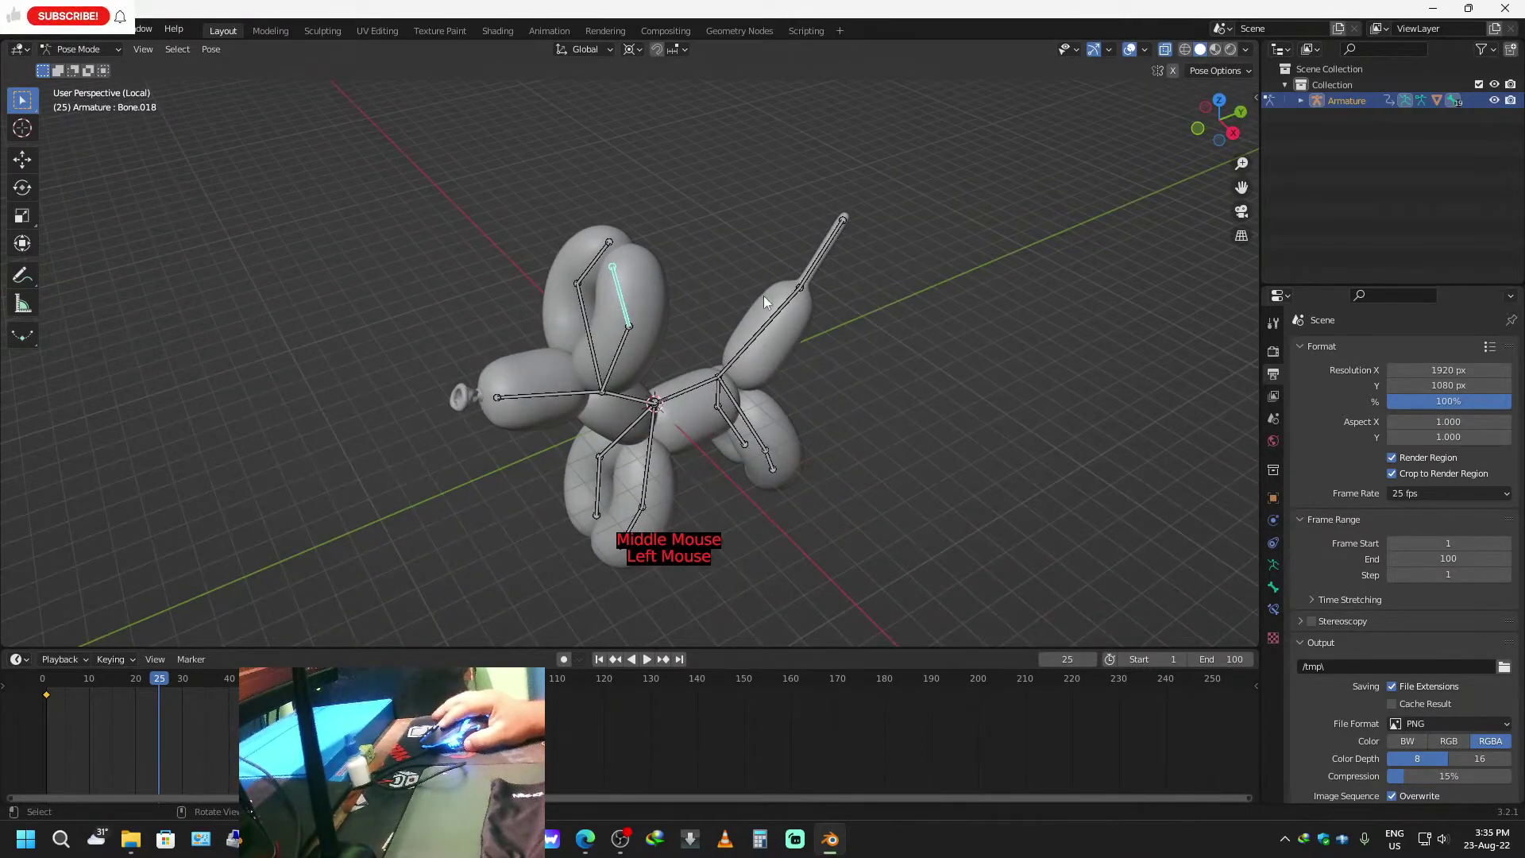
key(r)
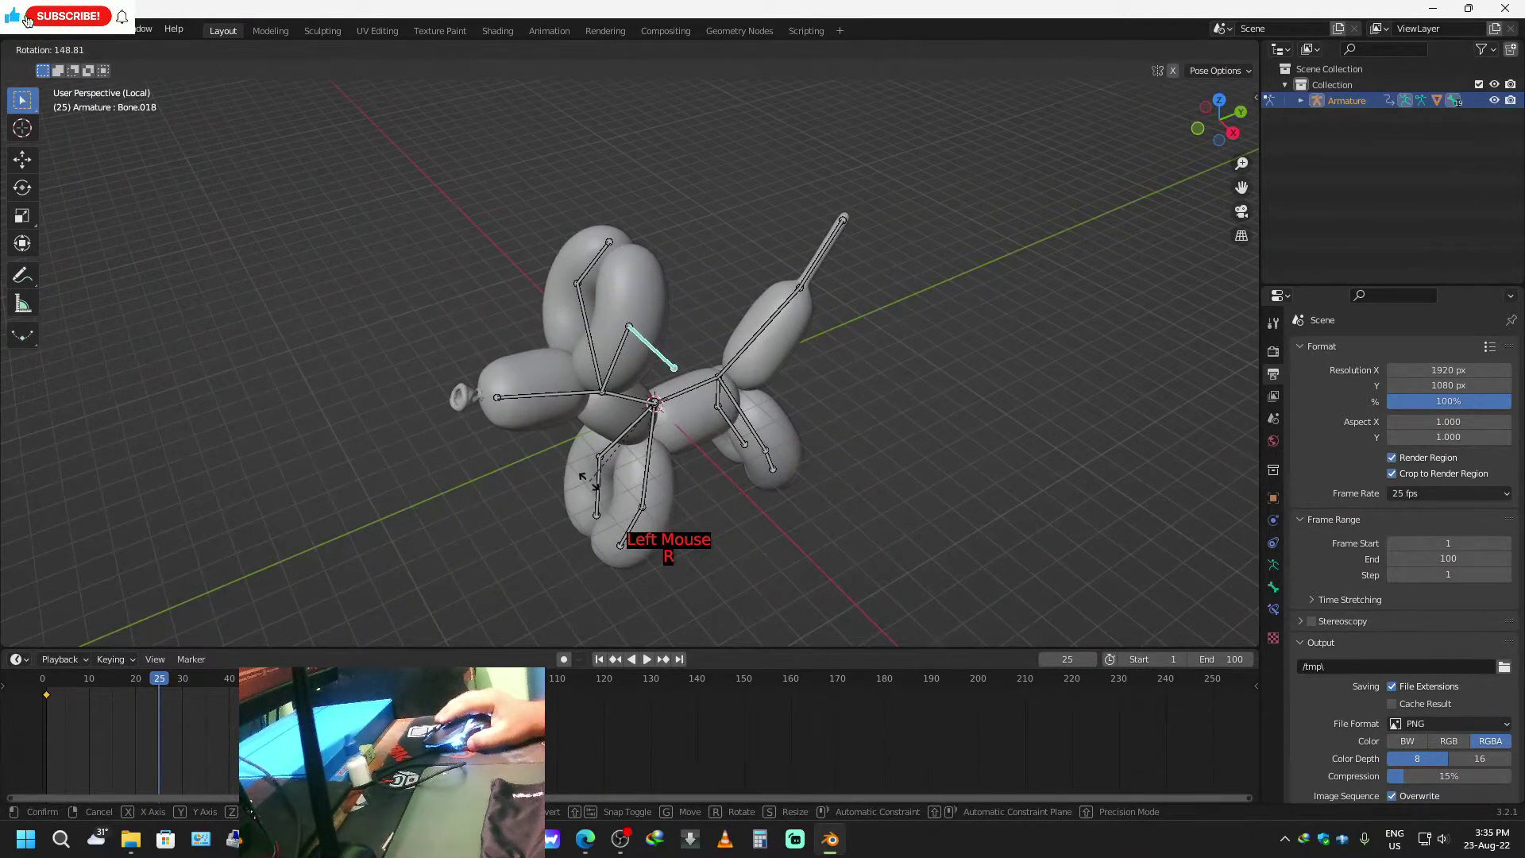
right_click(746, 456)
Return to Object Mode, select the dog mesh together with the armature as the active object, and re-enter Pose Mode.
click(644, 286)
click(645, 286)
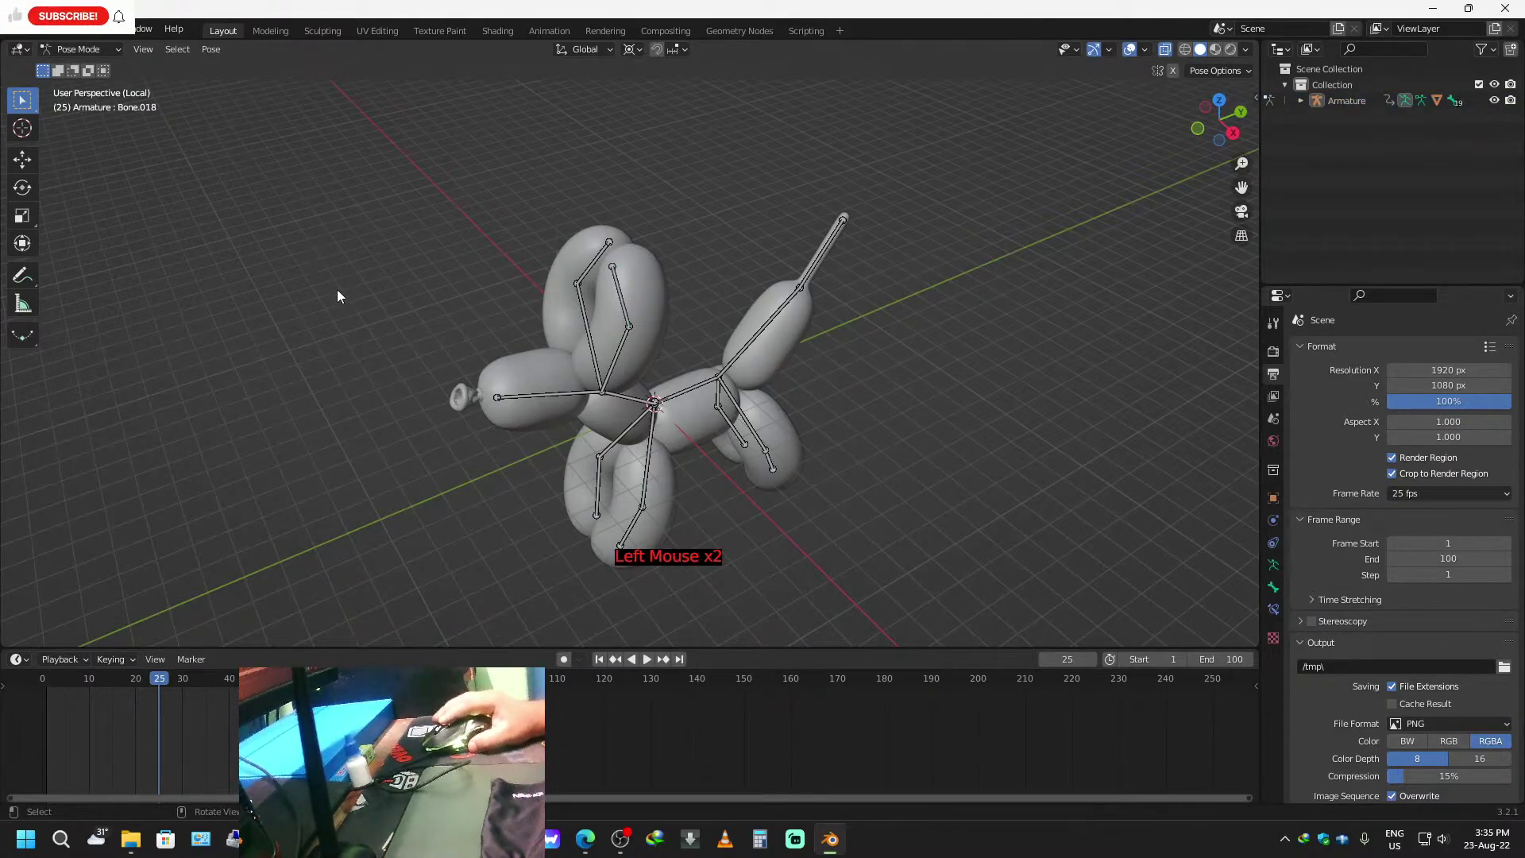
key(Tab)
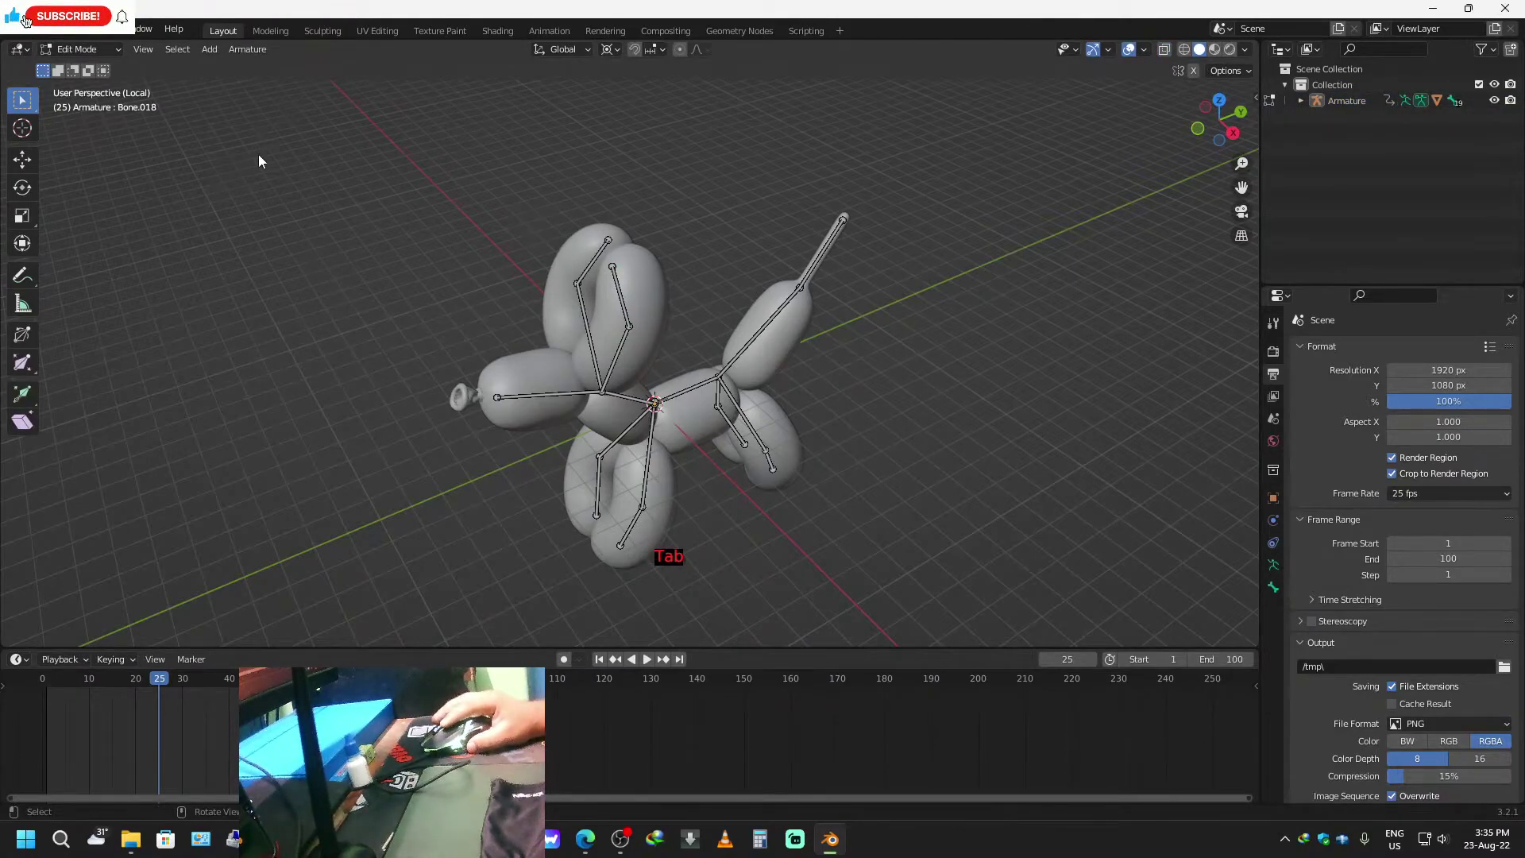
key(Tab)
key(ctrl+Tab)
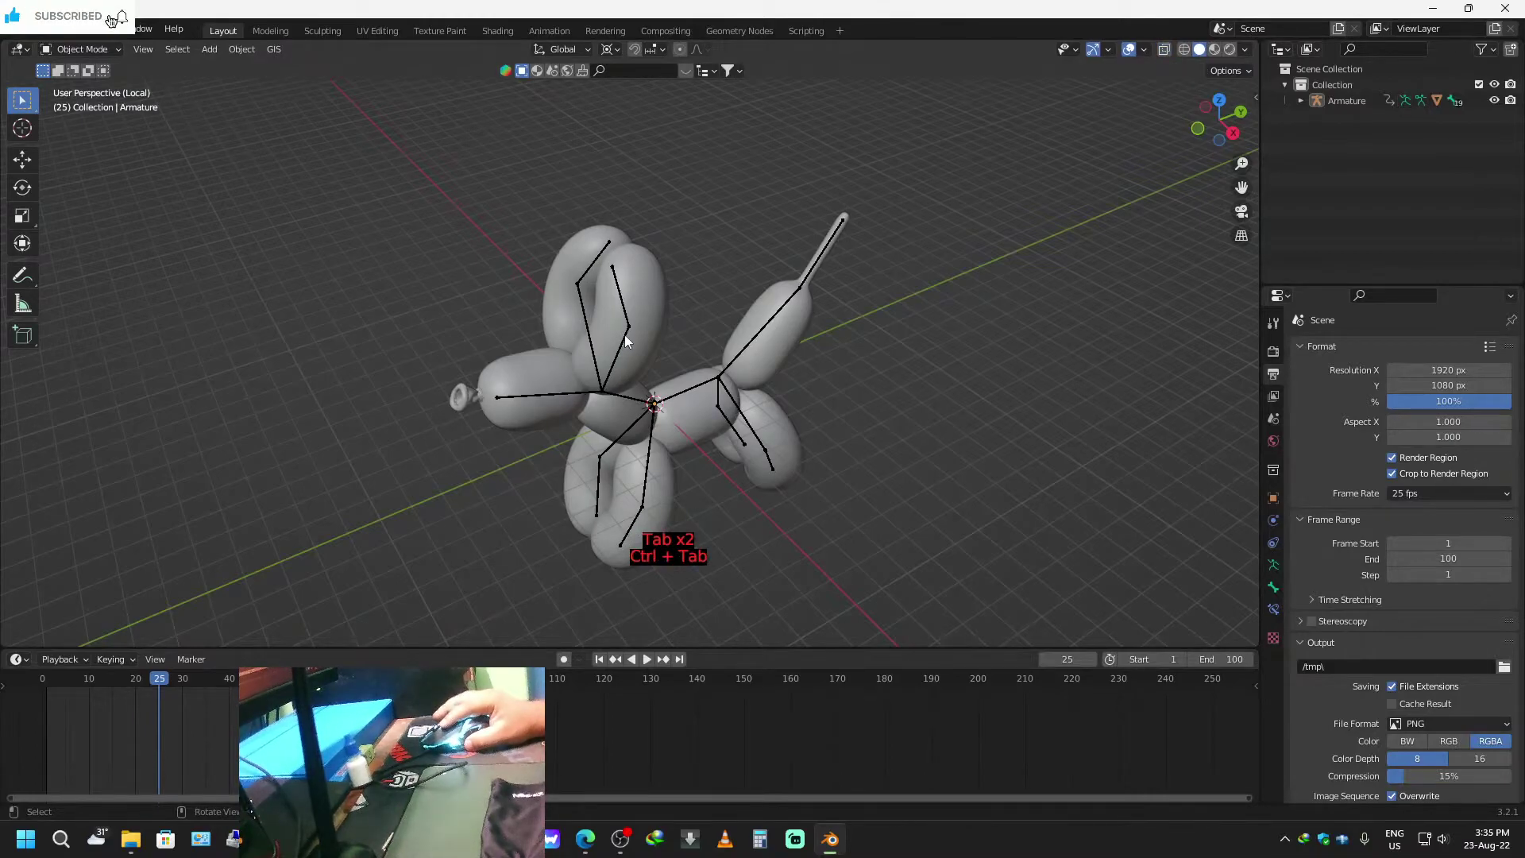
click(636, 306)
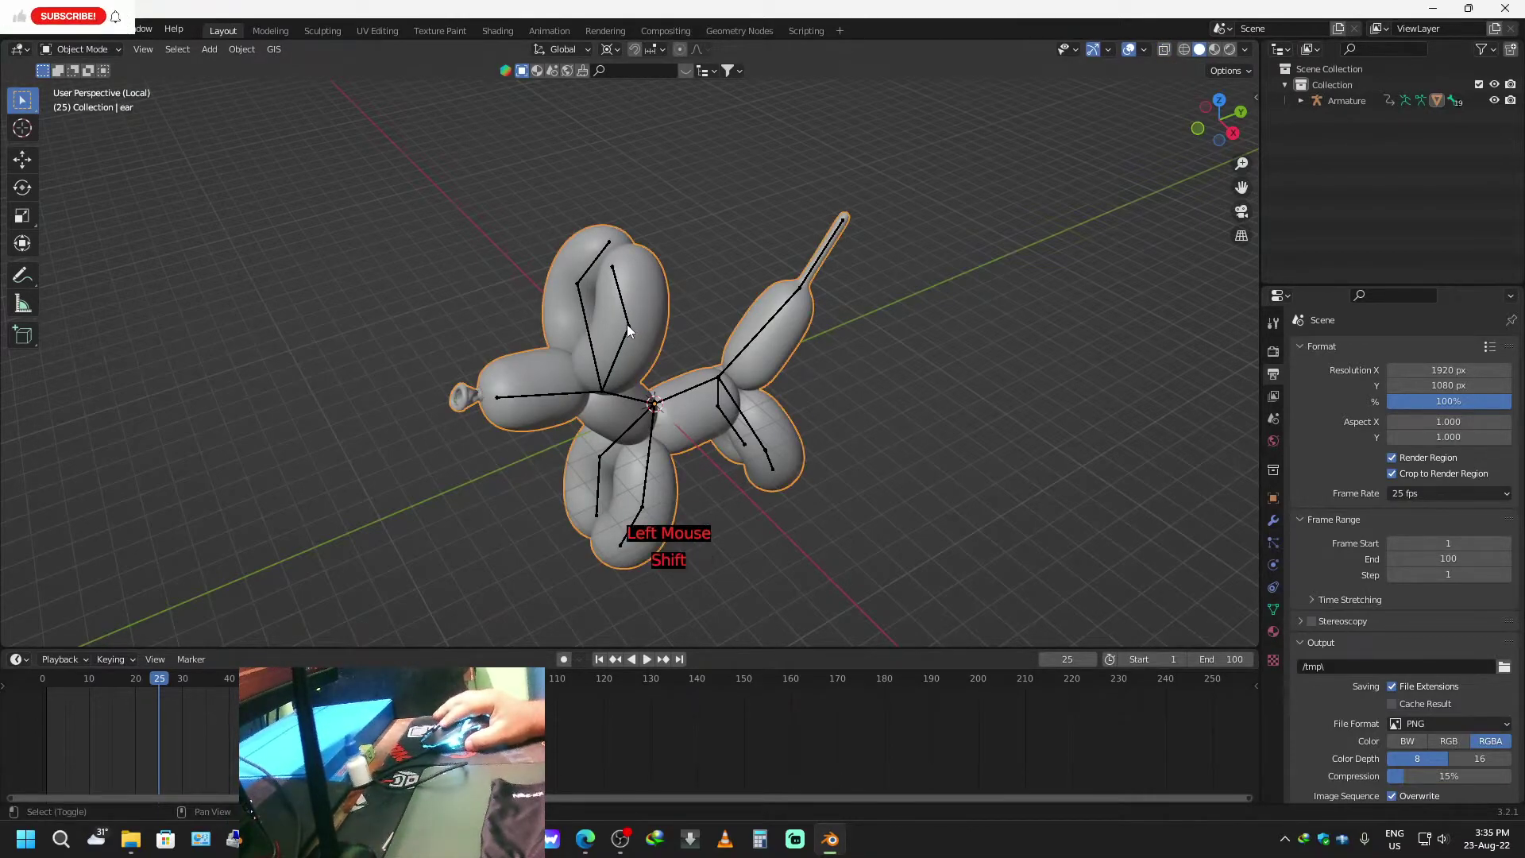
shift+click(627, 324)
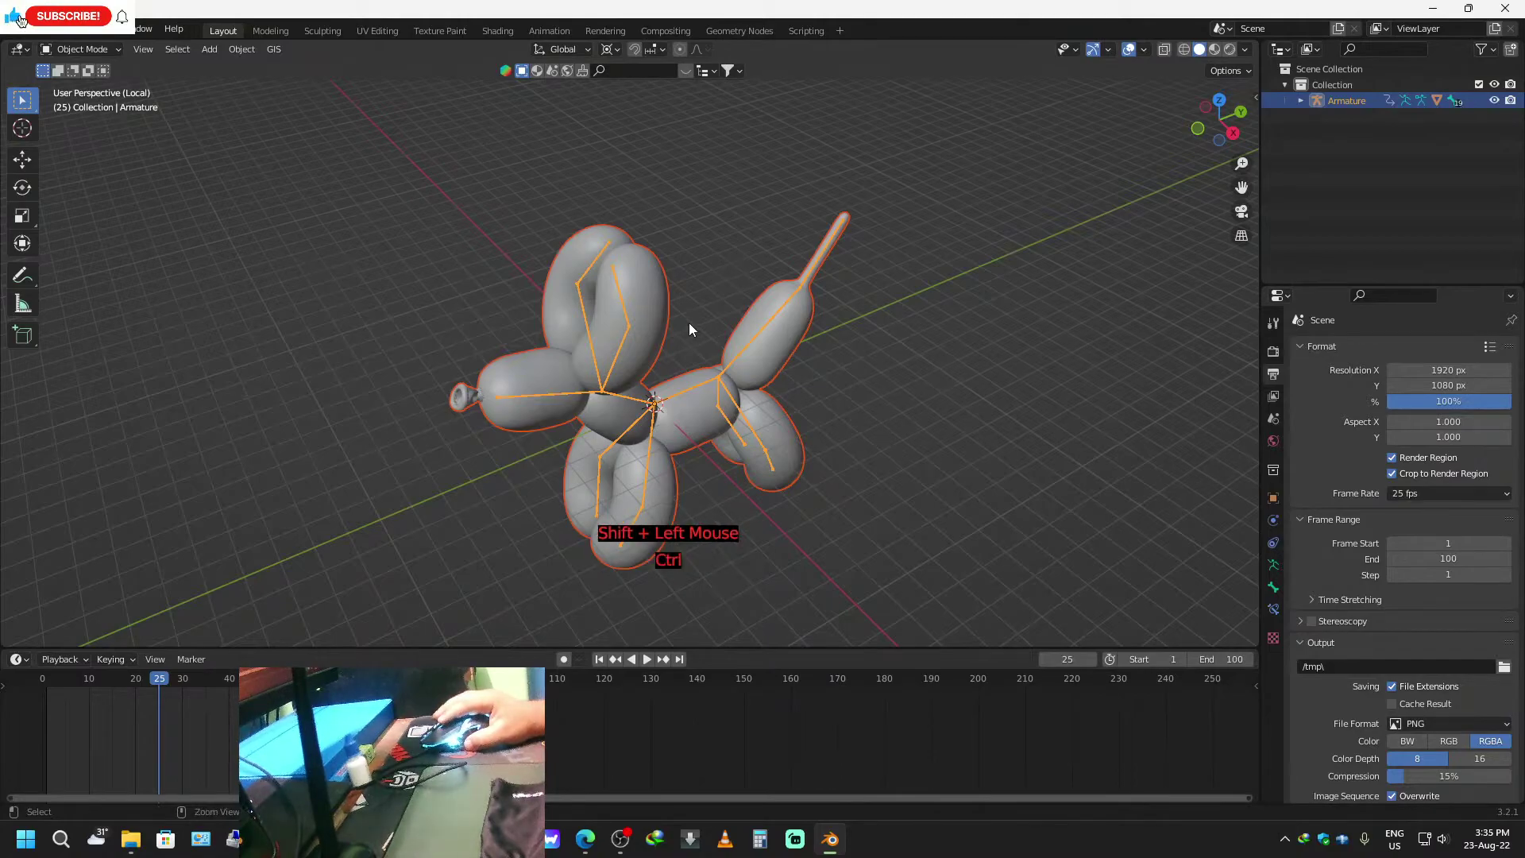
key(ctrl+Tab)
Try rotating the ear bones Bone.018, Bone.016 and Bone.017 in turn to test the ears' deformation.
click(625, 312)
key(r)
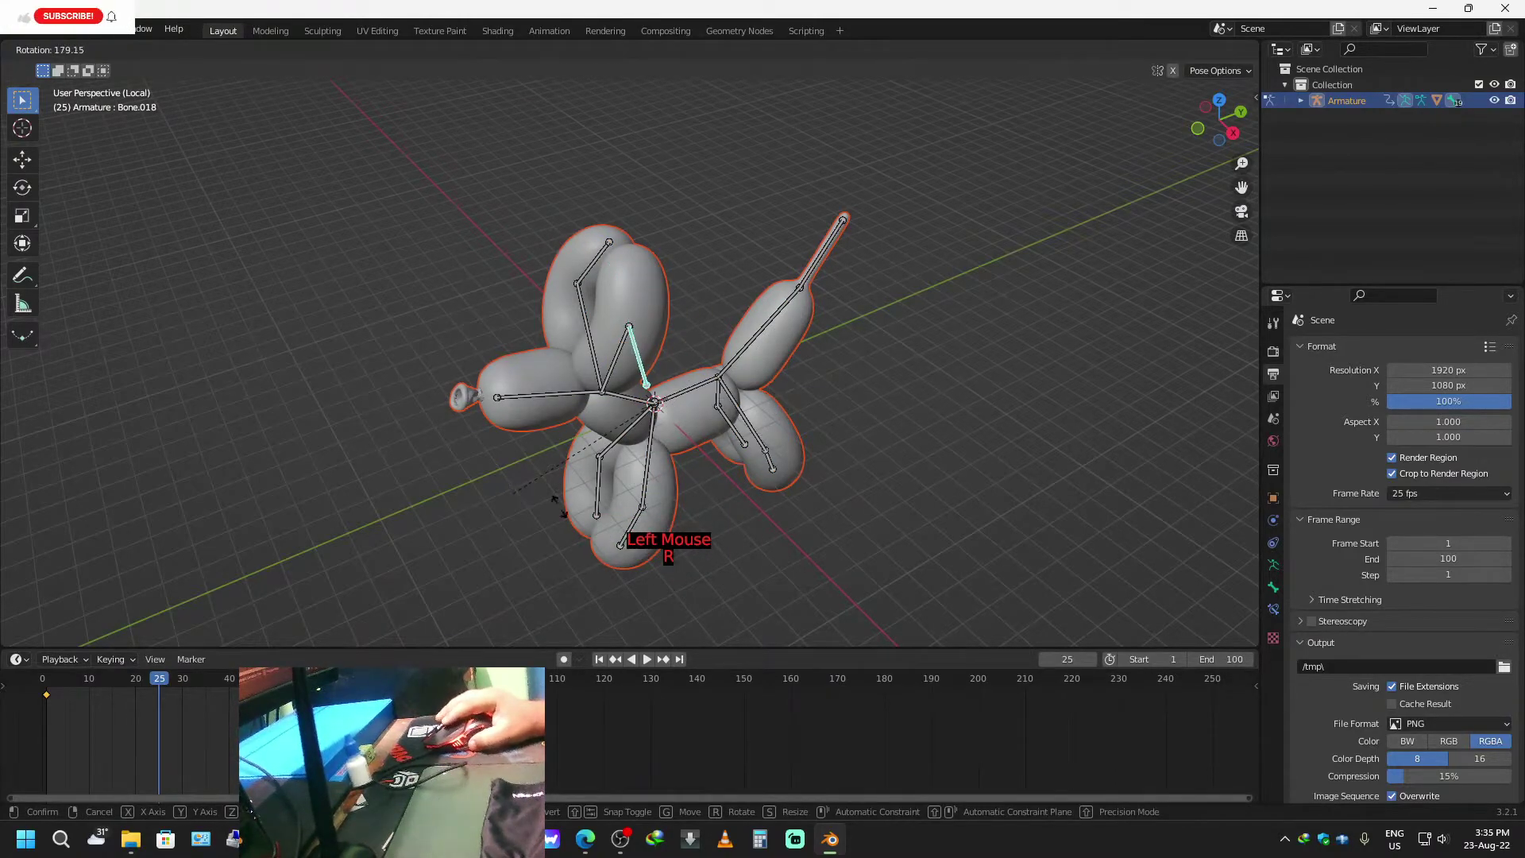
right_click(825, 434)
click(607, 250)
middle_drag(622, 439, 677, 442)
key(r)
right_click(613, 399)
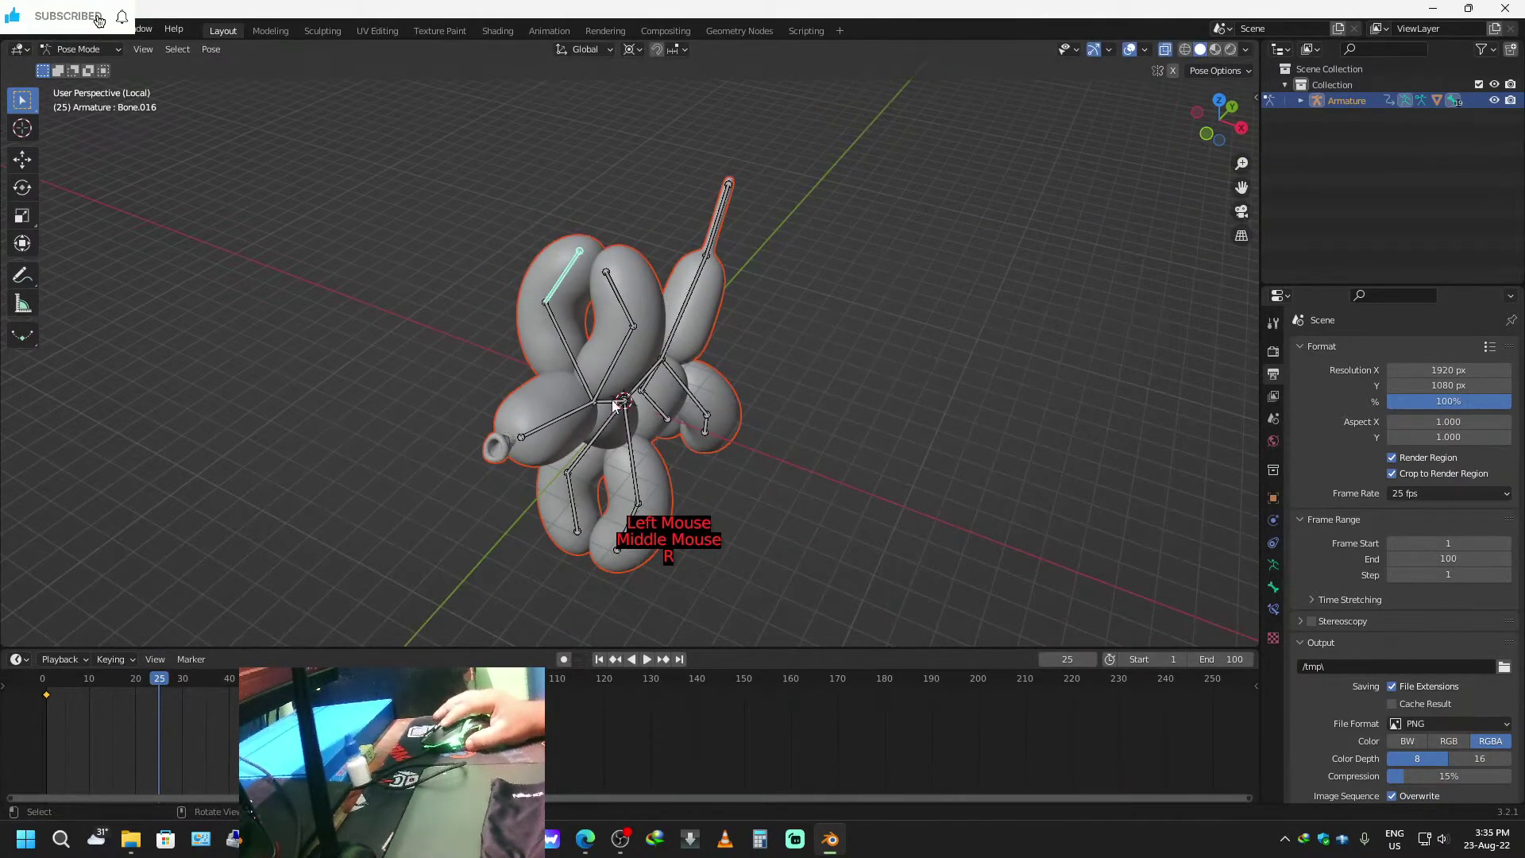
click(609, 384)
key(r)
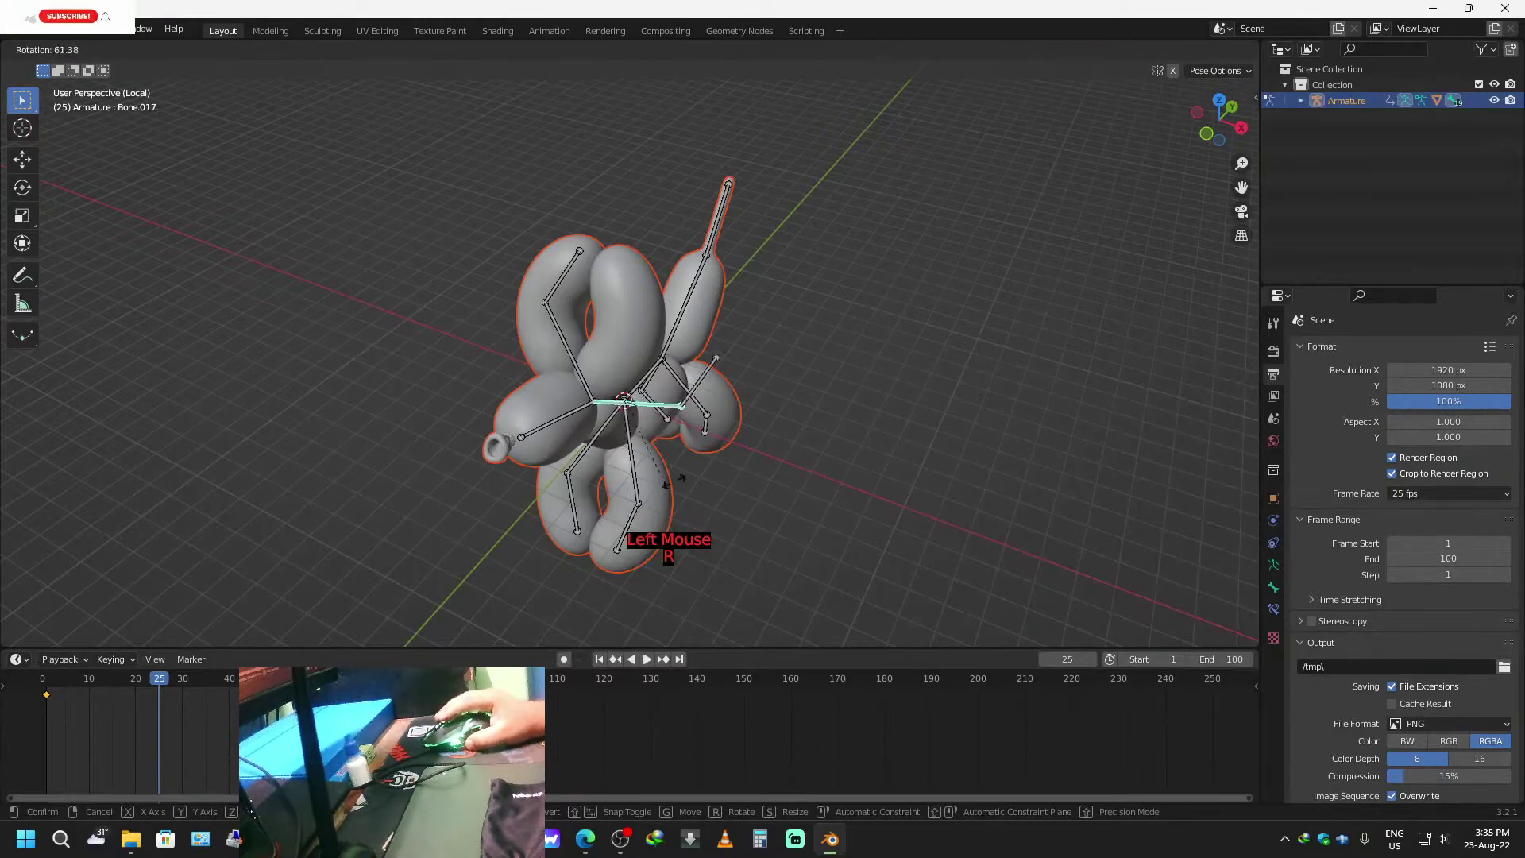
right_click(725, 406)
middle_drag(726, 469, 656, 431)
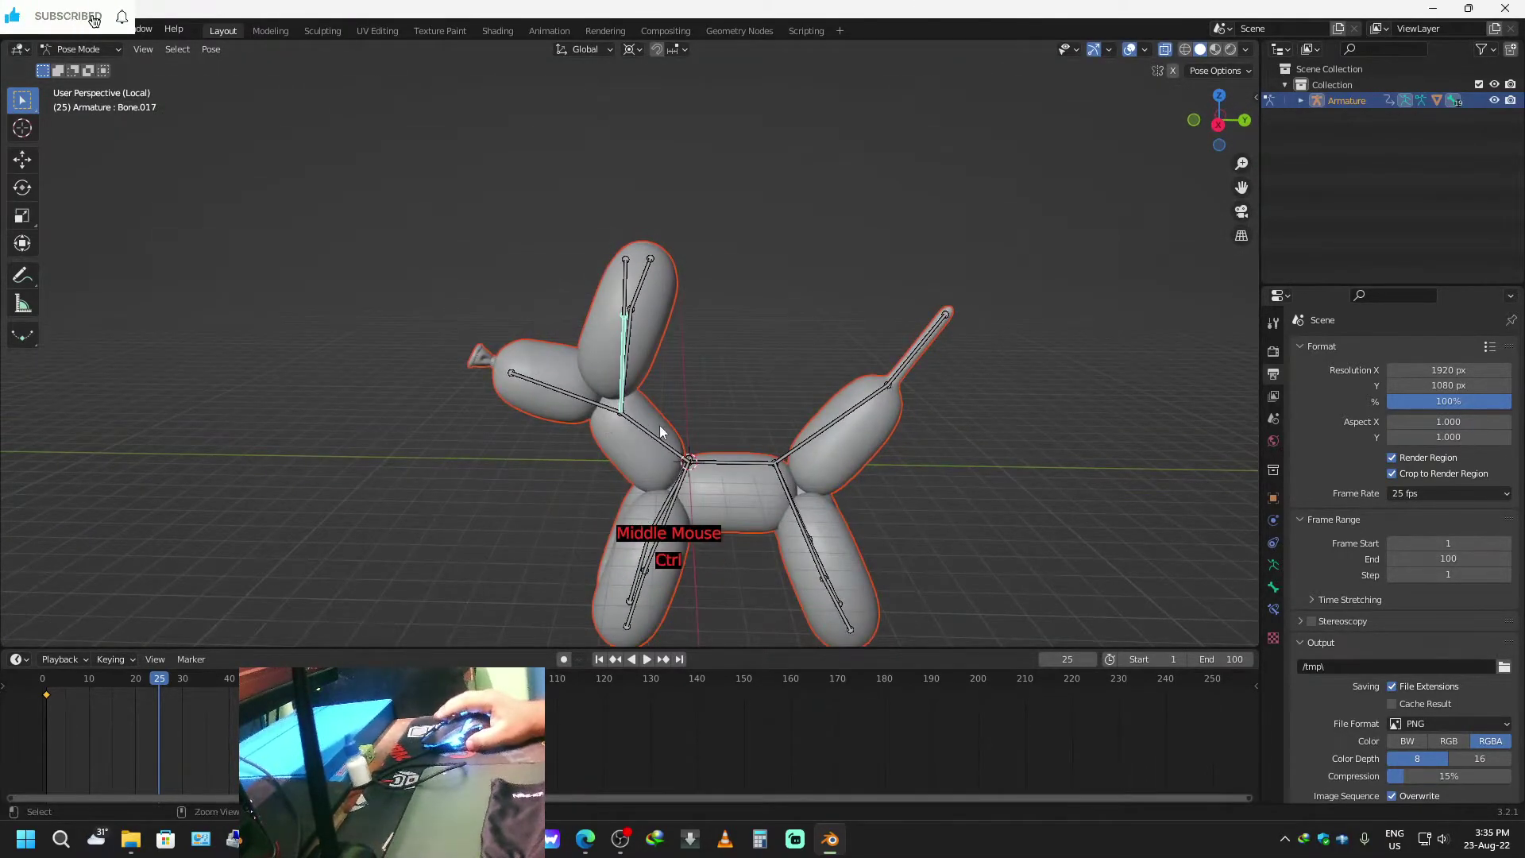
Leave Pose Mode, reselect the dog mesh and add the armature as the active object, and go back into Pose Mode.
key(ctrl+Tab)
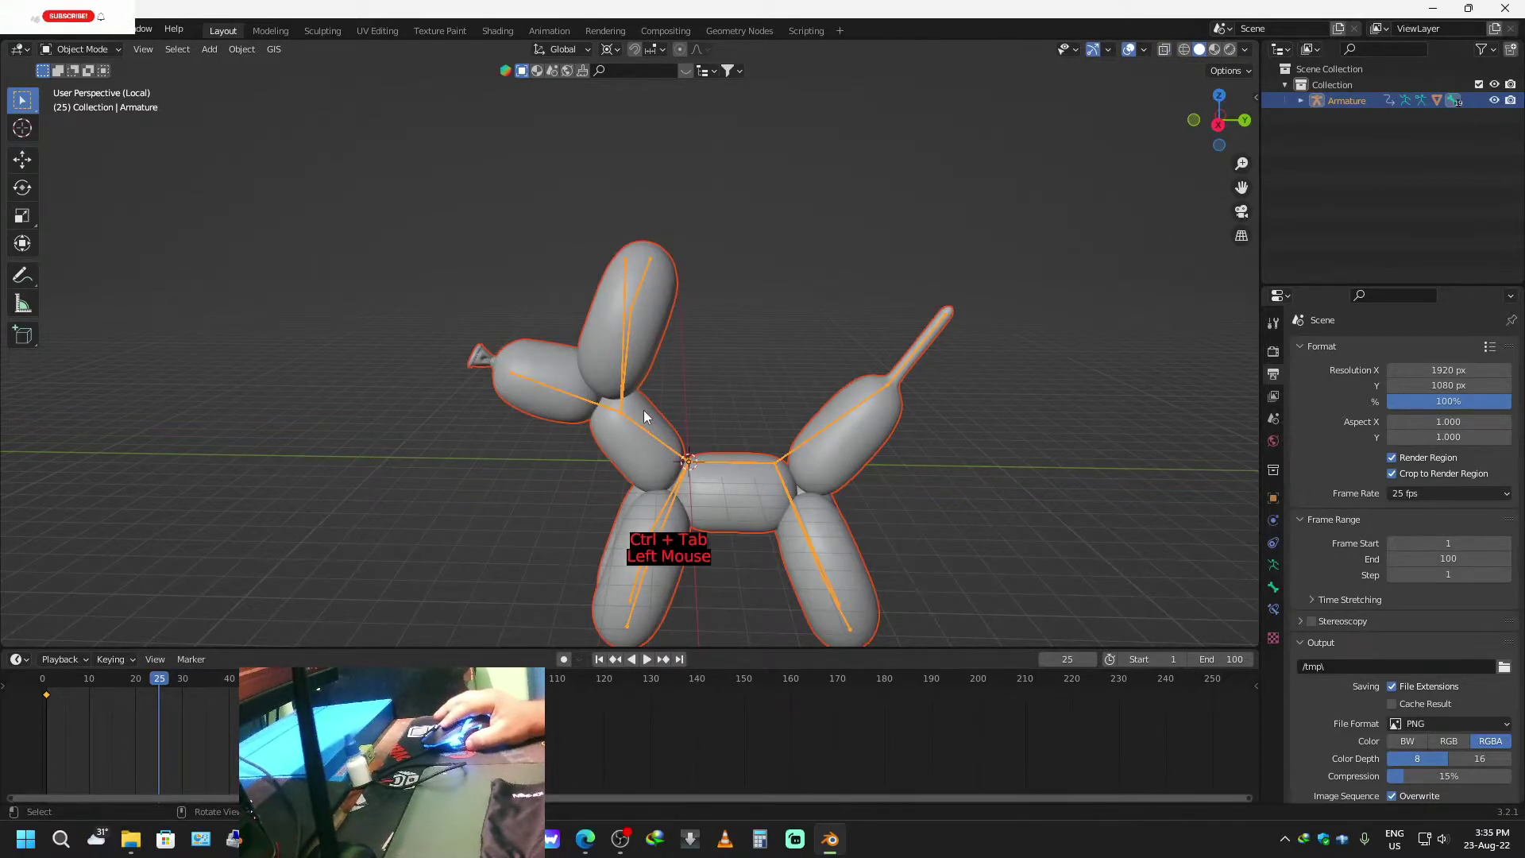
click(650, 417)
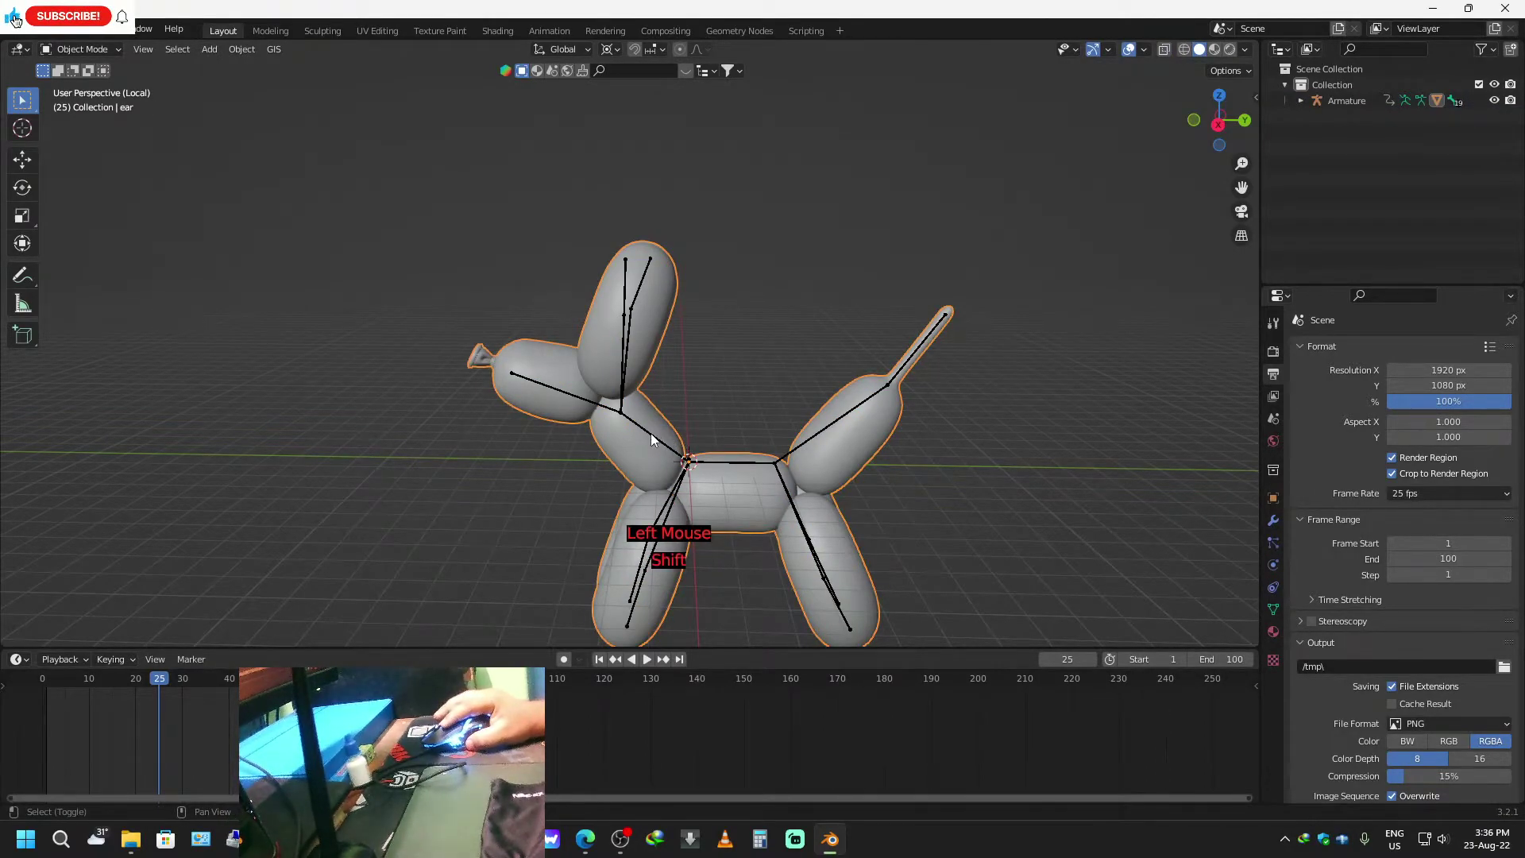
shift+click(651, 432)
right_click(631, 416)
click(631, 415)
middle_drag(784, 342, 771, 411)
click(102, 49)
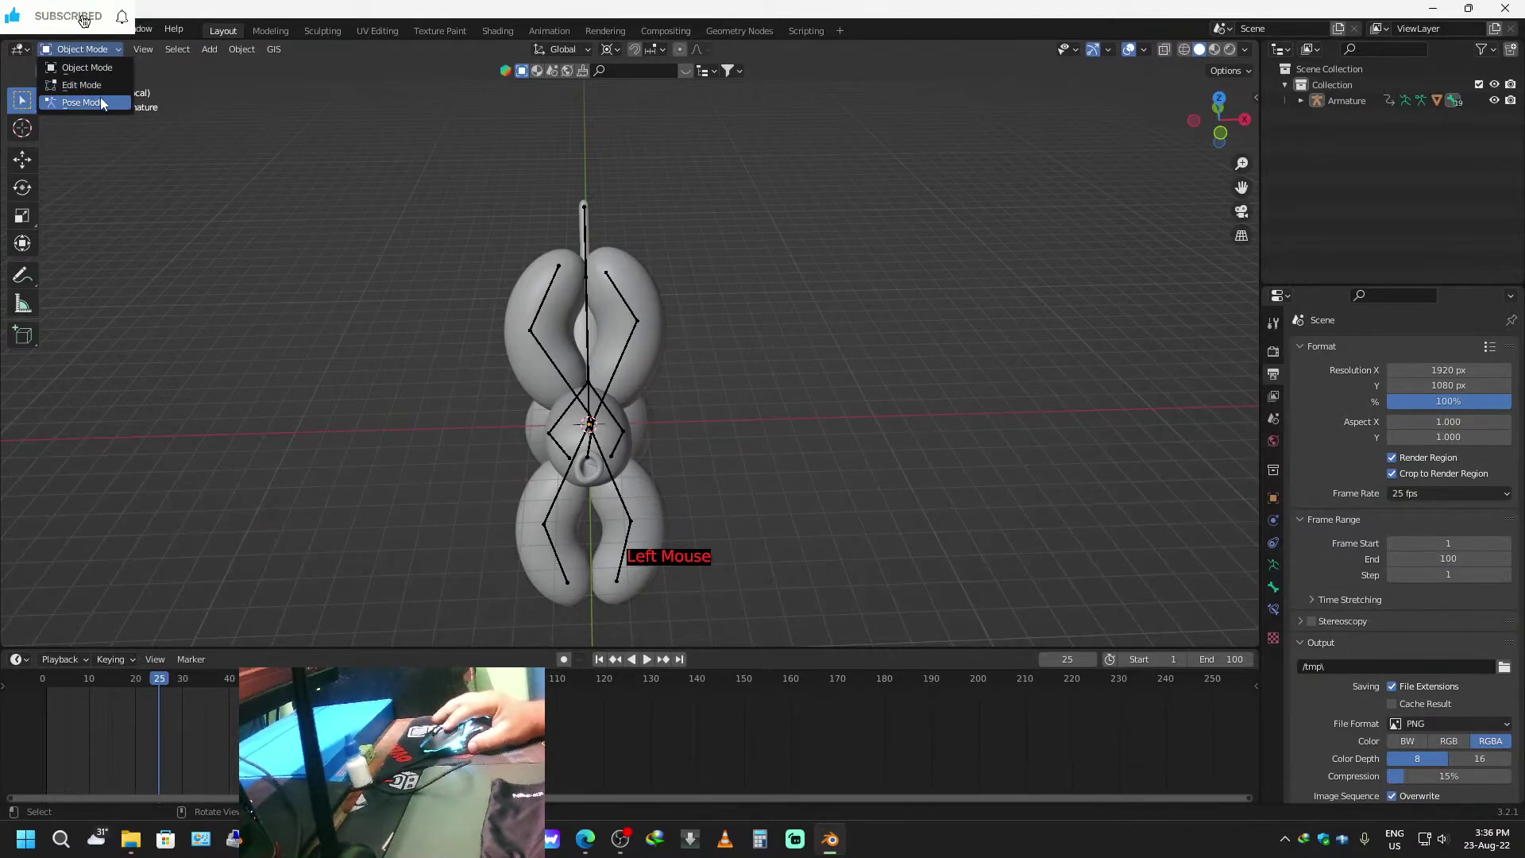
shift+click(626, 362)
shift+click(636, 370)
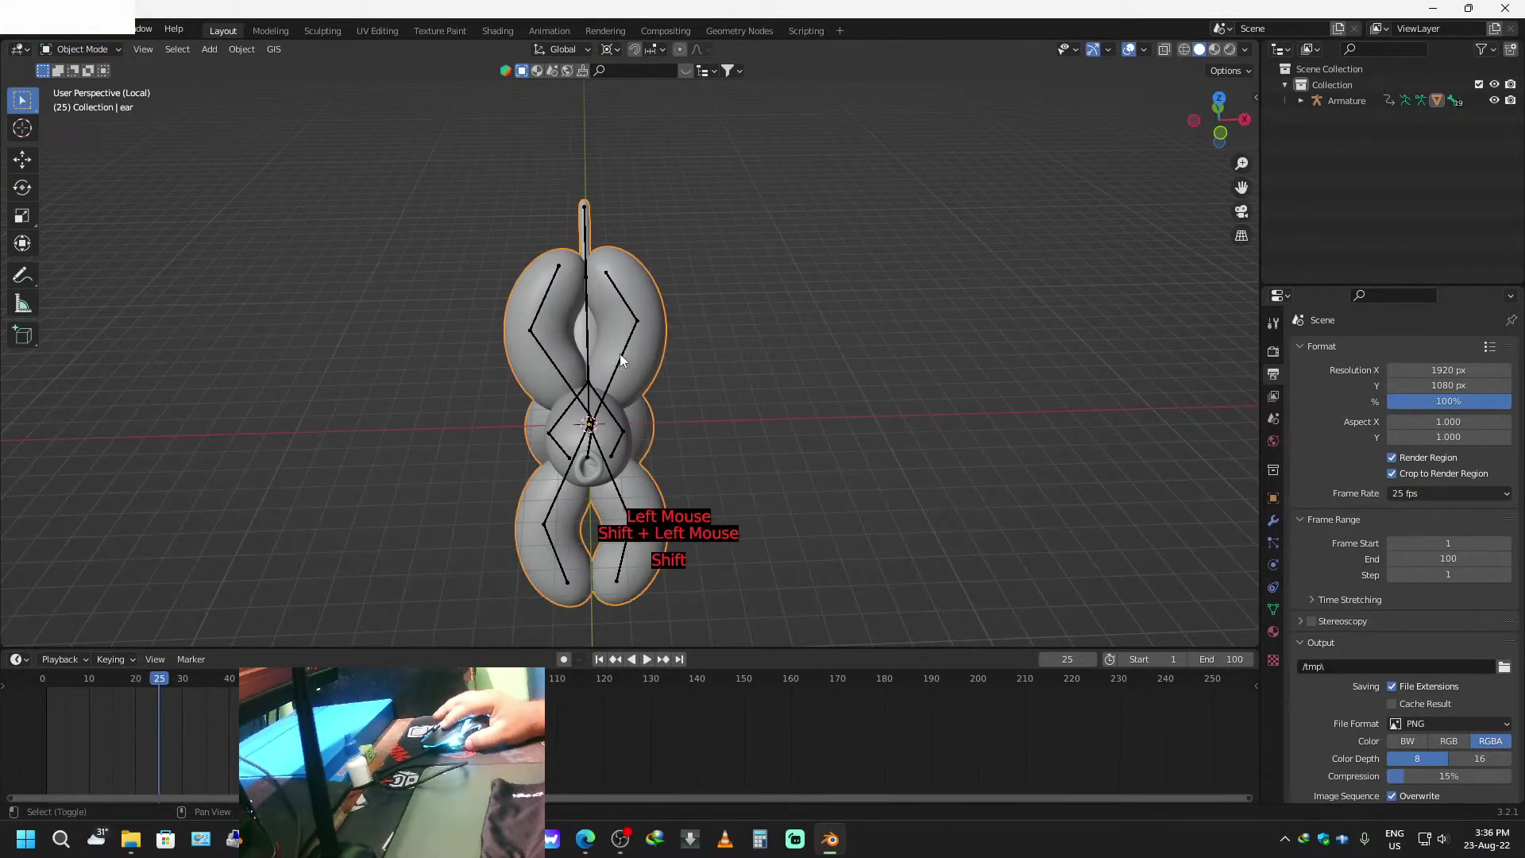
key(ctrl+Tab)
key(ctrl+Tab)
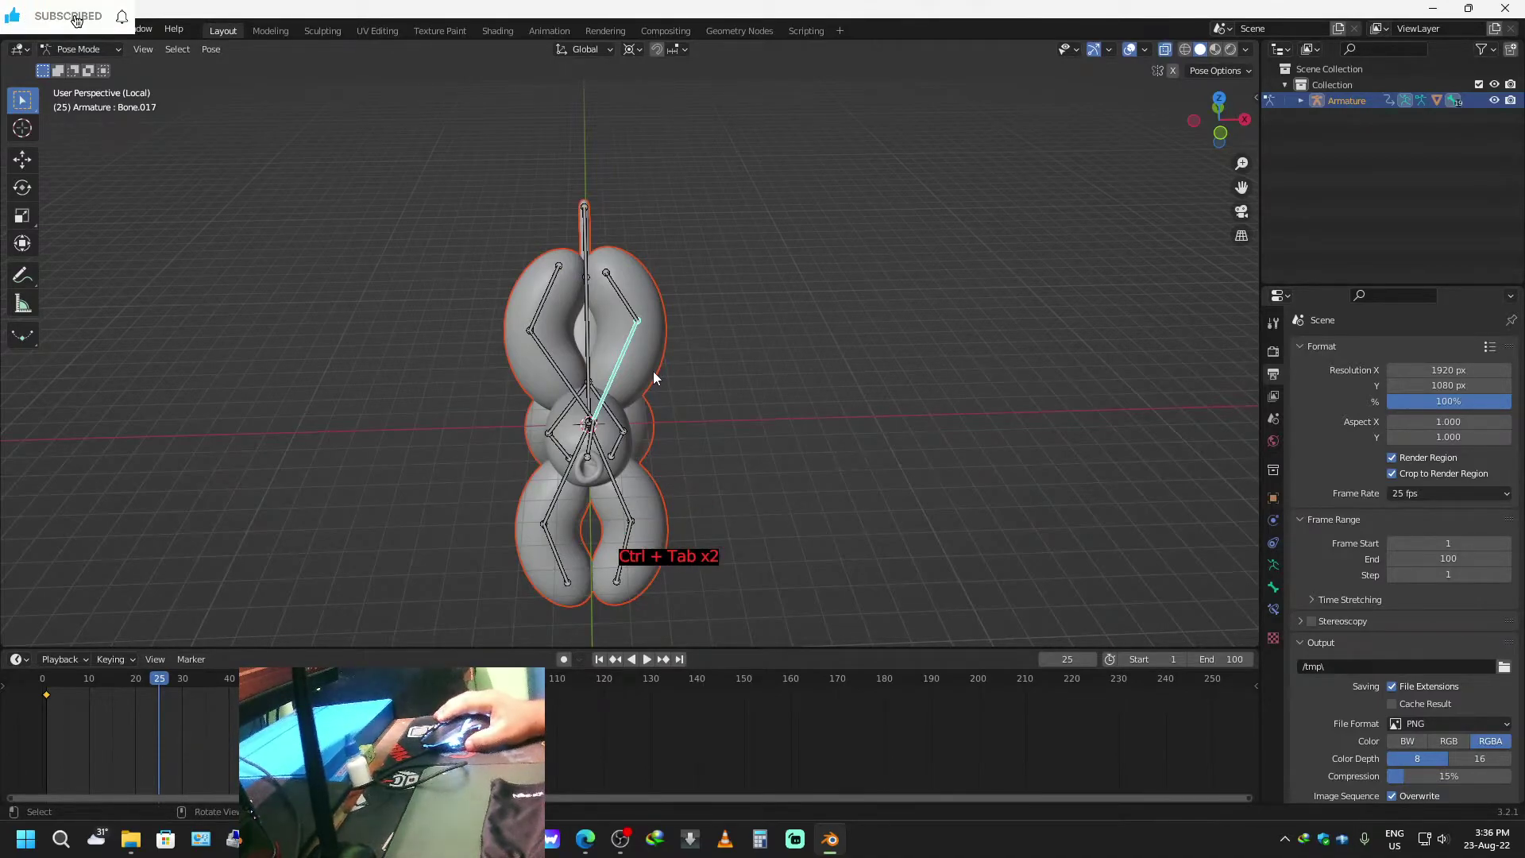
Leave Pose Mode, select the balloon dog mesh together with the armature, and enter Weight Paint mode.
key(ctrl+Tab)
click(625, 351)
shift+click(641, 359)
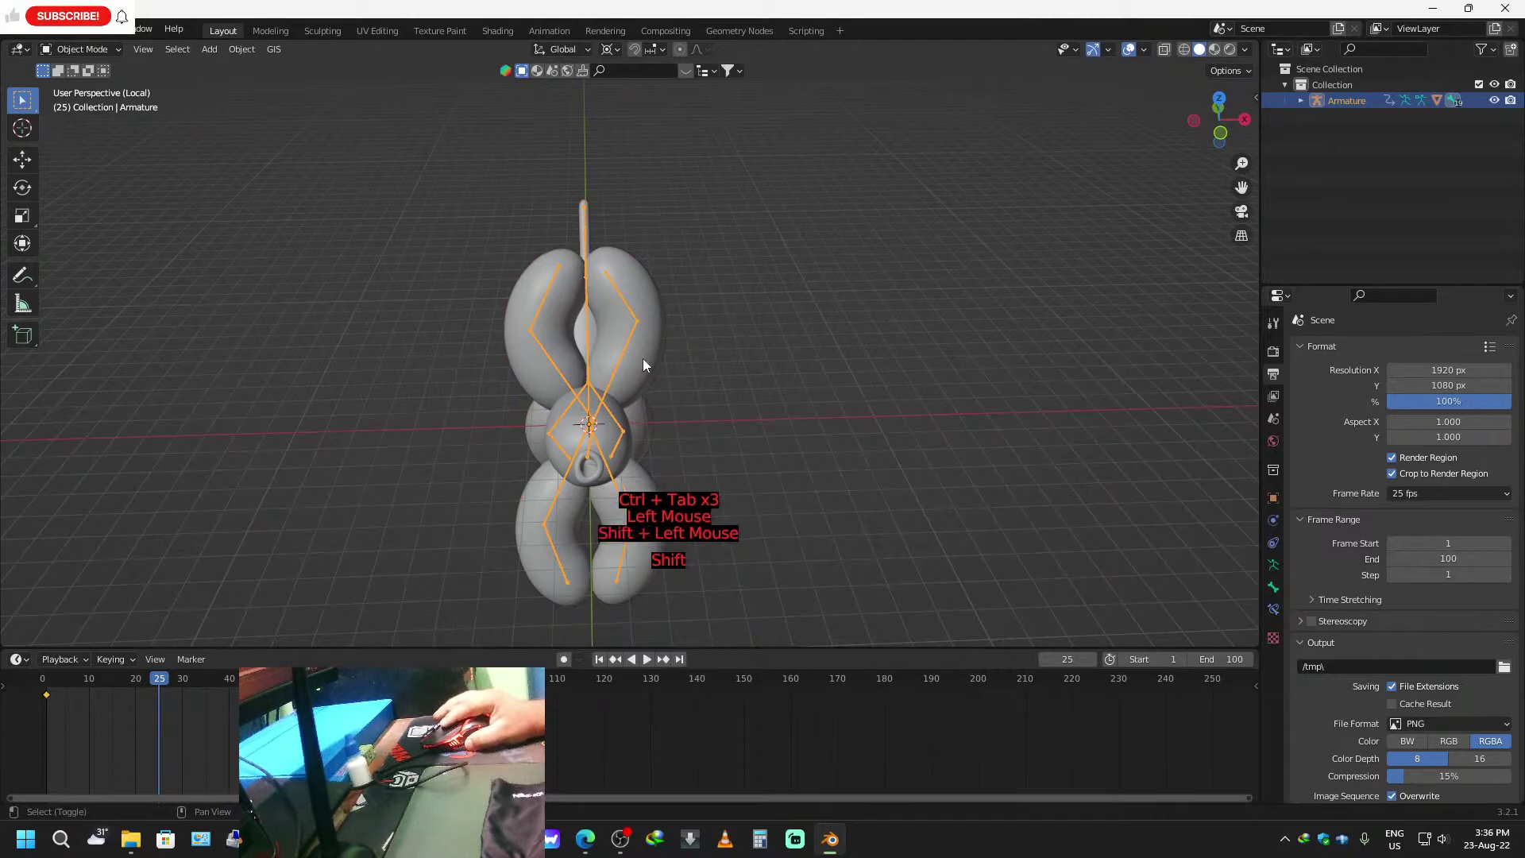
click(109, 51)
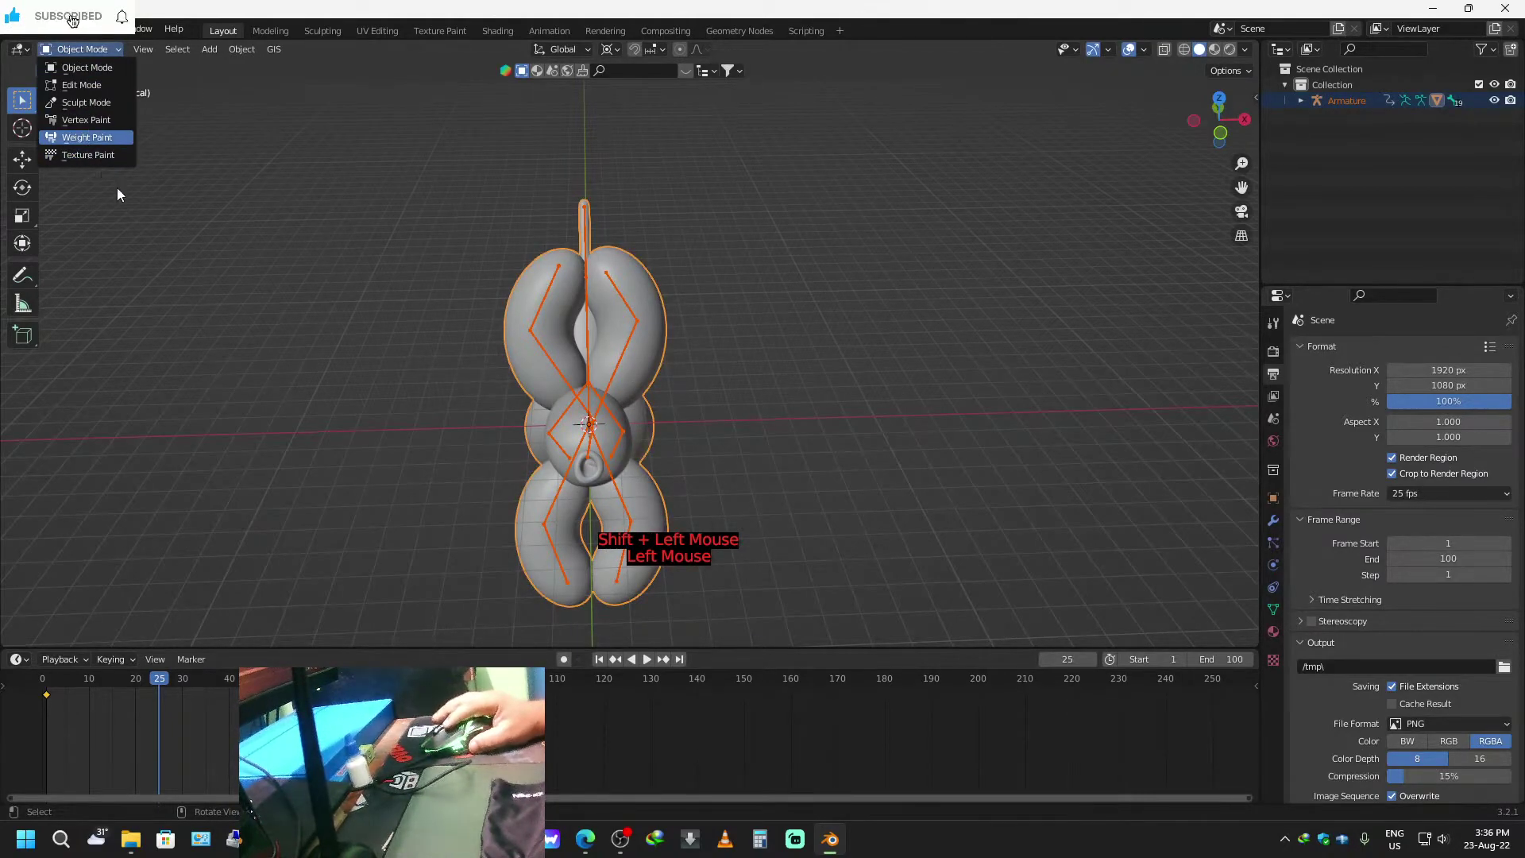
click(87, 137)
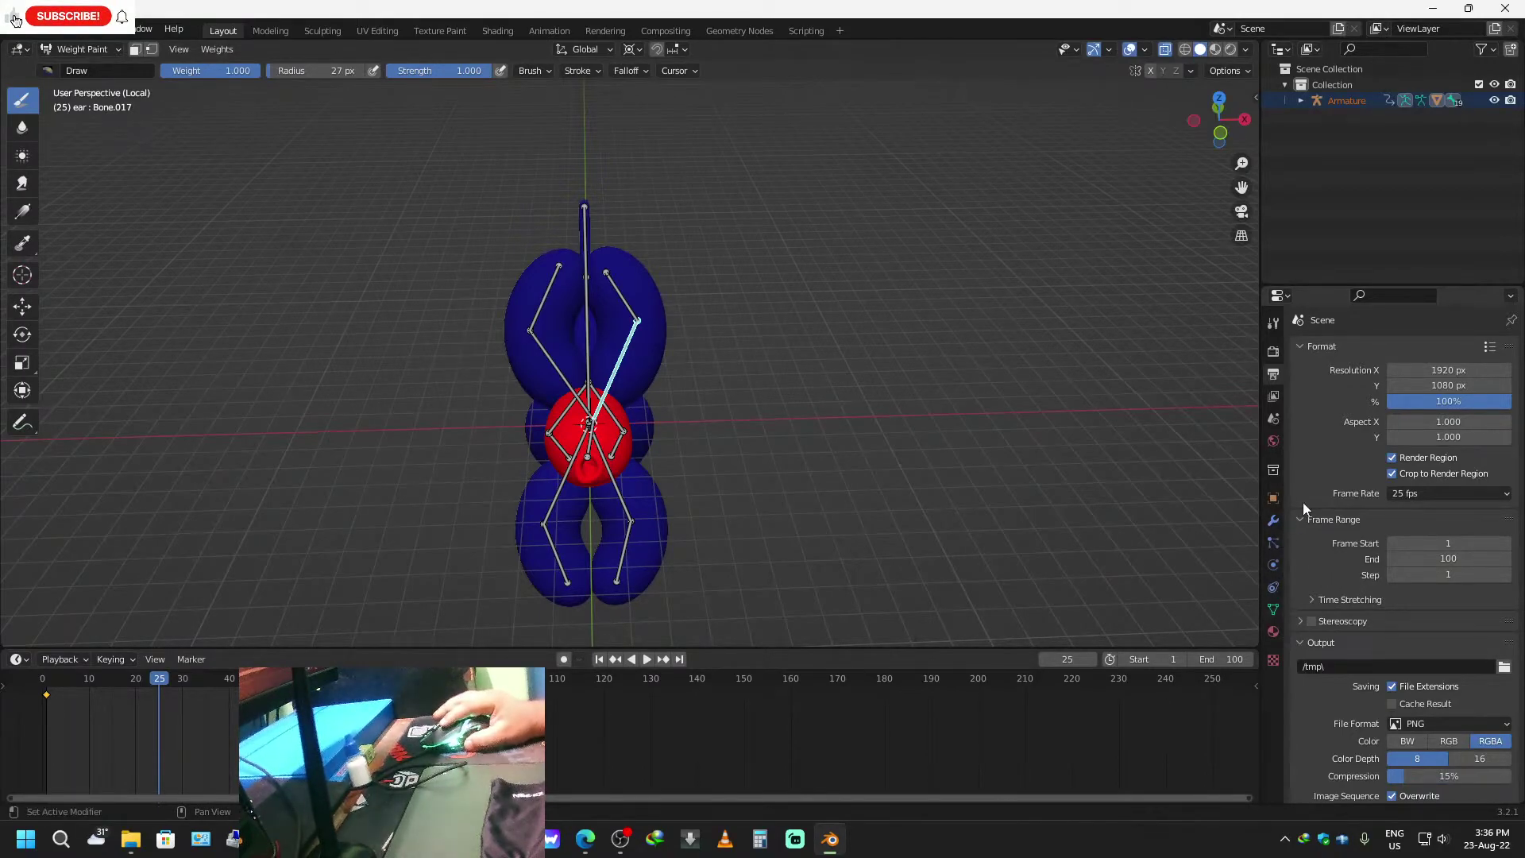
Show the balloon dog mesh's object data properties with its vertex groups.
click(1273, 324)
click(1274, 352)
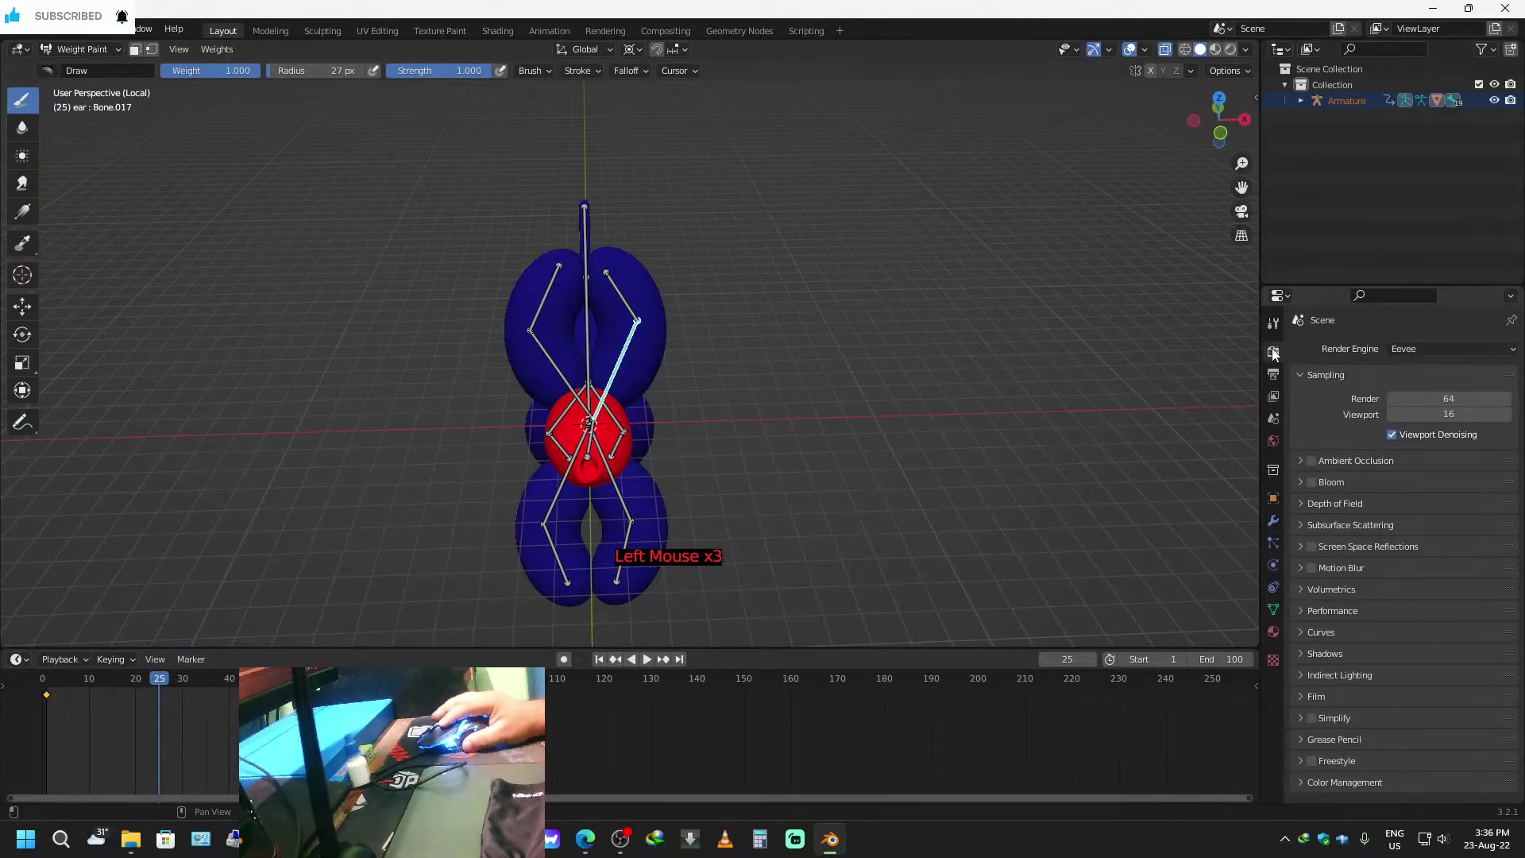
click(1273, 374)
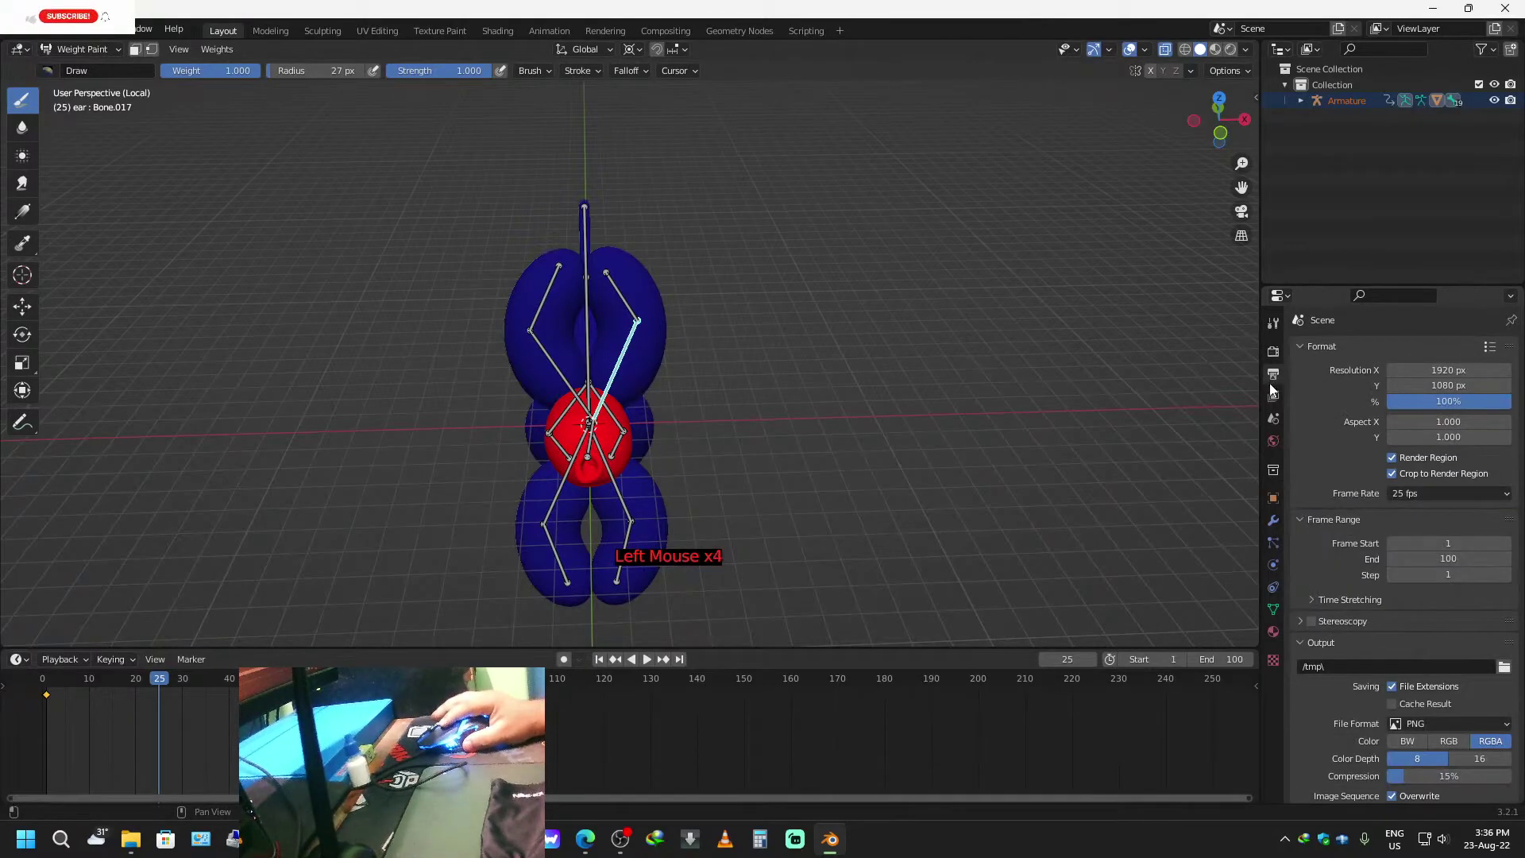
click(1273, 588)
click(1274, 609)
click(1273, 588)
click(1274, 610)
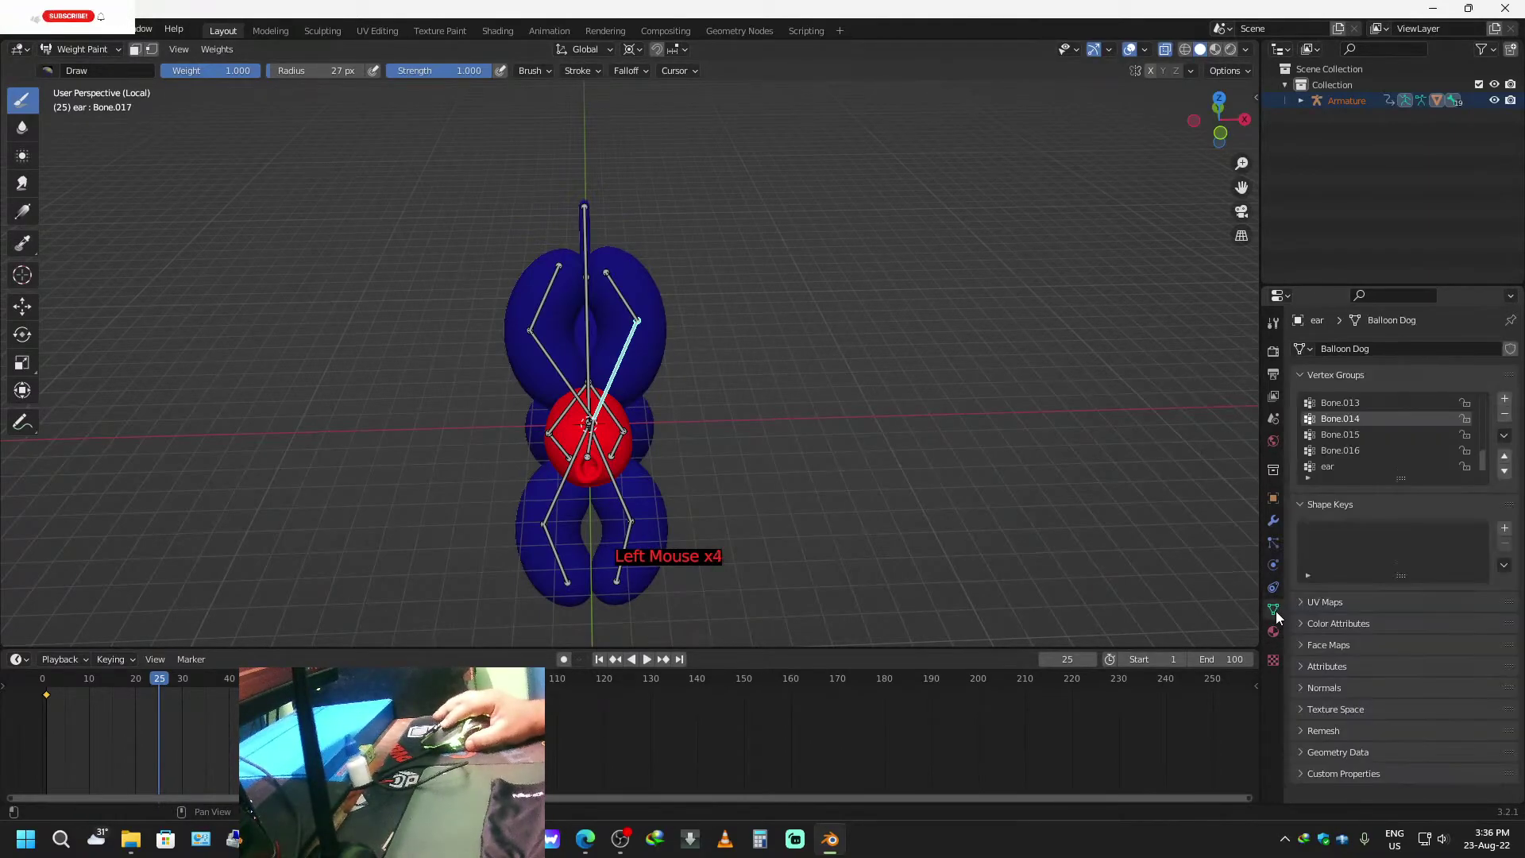
Make ear.001 the active vertex group of the balloon dog mesh.
click(1350, 404)
scroll(1354, 409, up, 1)
scroll(1357, 413, down, 1)
scroll(1361, 421, up, 3)
scroll(1357, 439, up, 6)
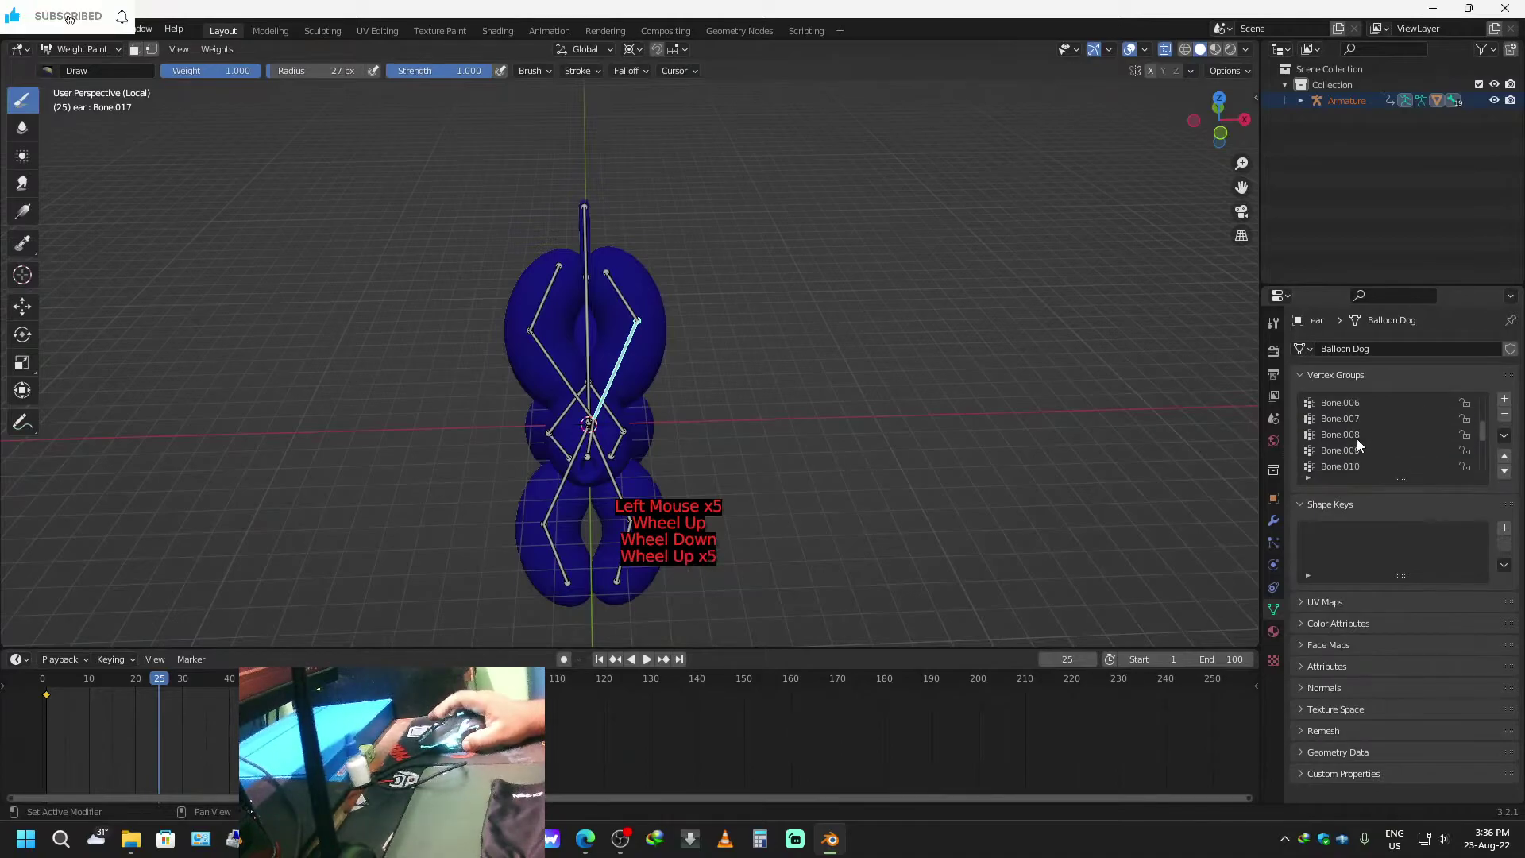
scroll(1351, 429, down, 1)
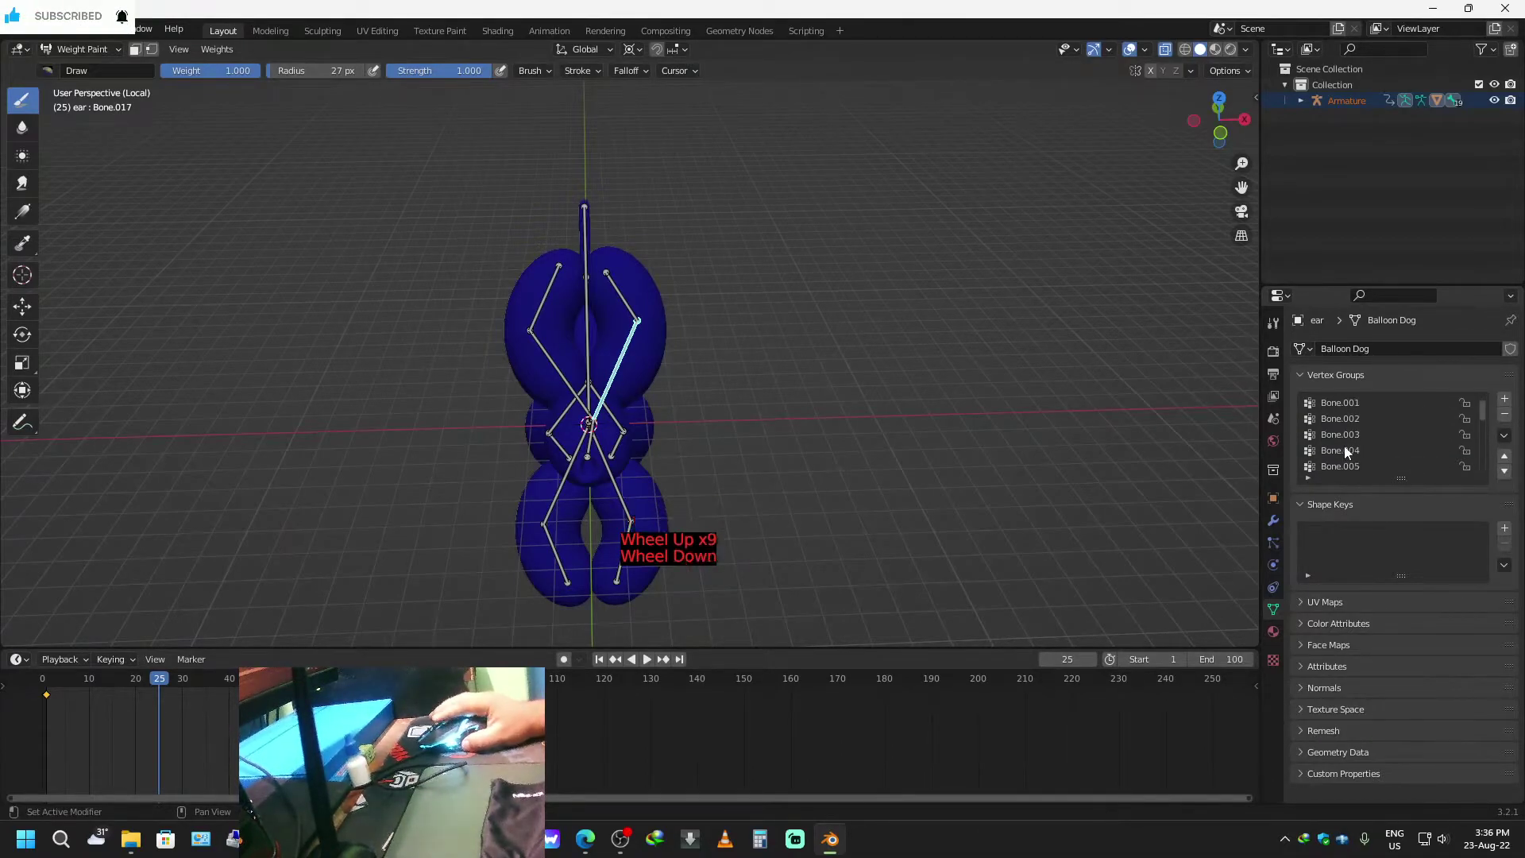
scroll(1348, 448, up, 1)
scroll(1347, 450, down, 7)
scroll(1349, 451, down, 1)
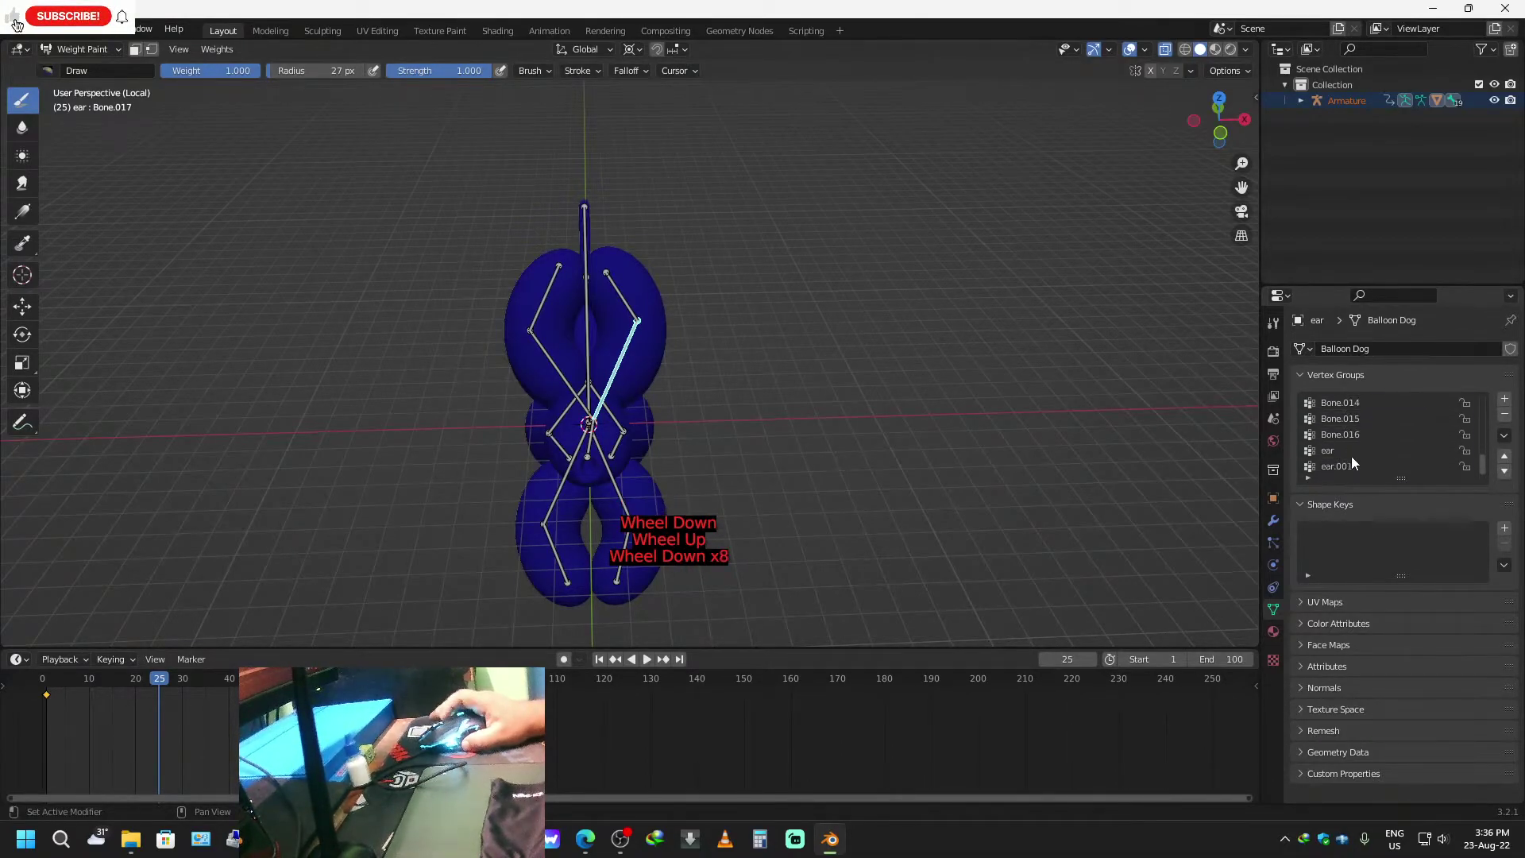
click(1354, 467)
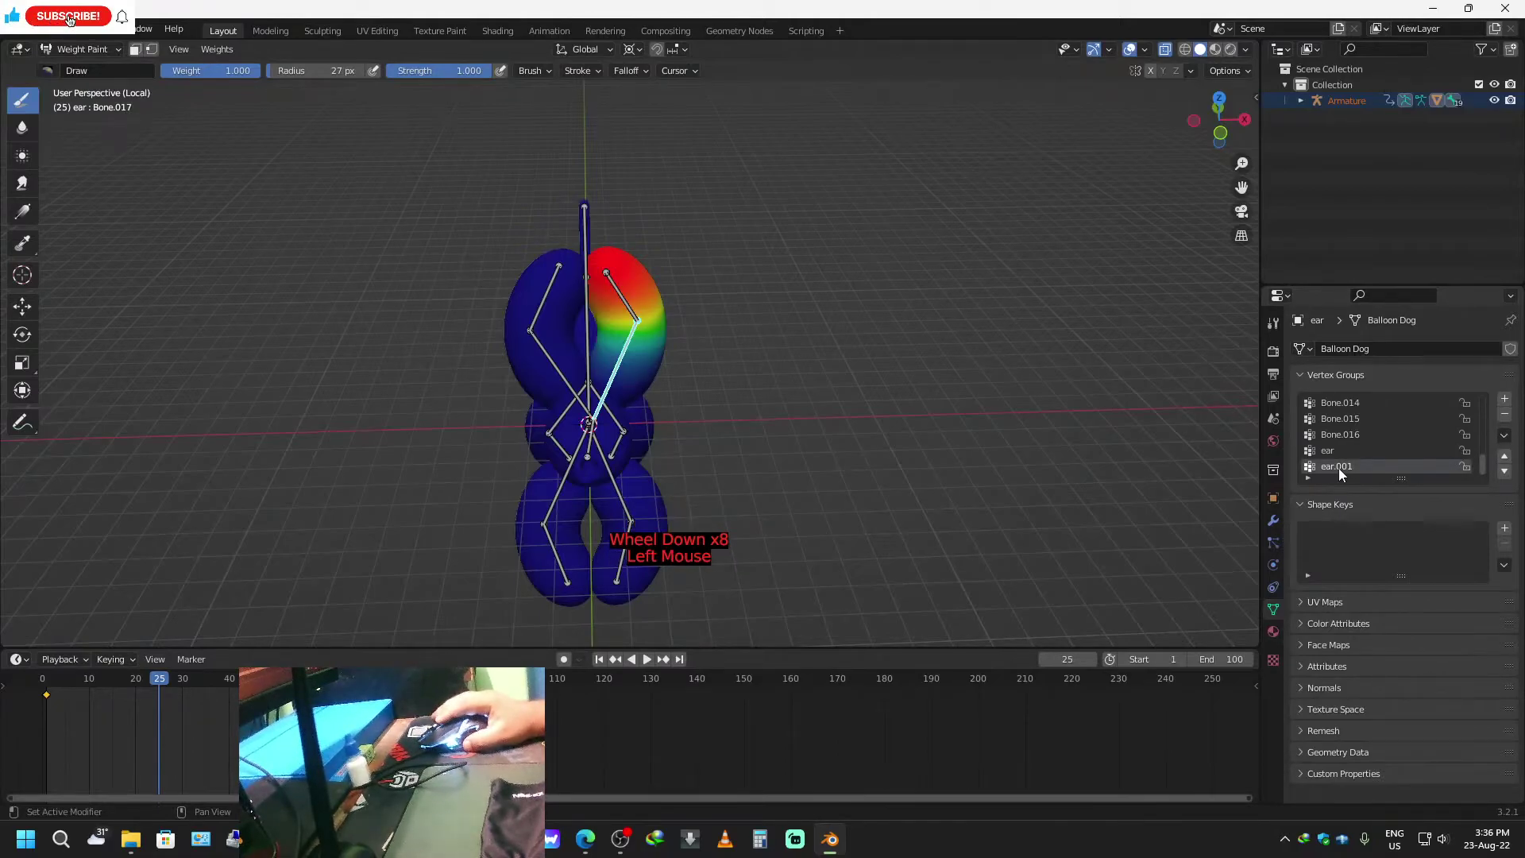
Paint weight 1.000 strokes down the ear for the ear.001 group, and show the Bone.016 group's weights for comparison.
middle_drag(1025, 425, 771, 362)
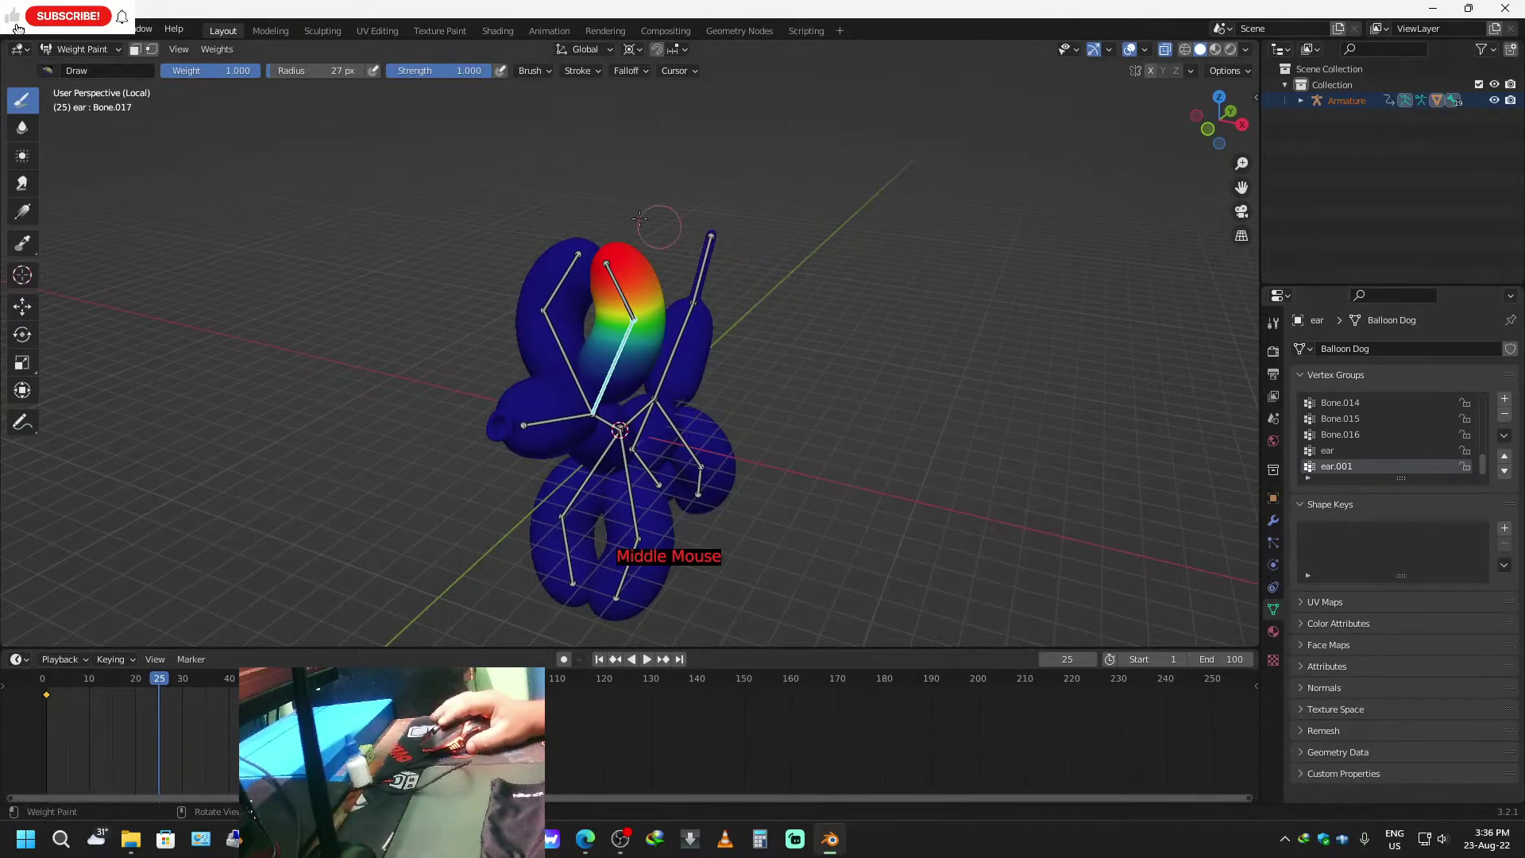
click(614, 268)
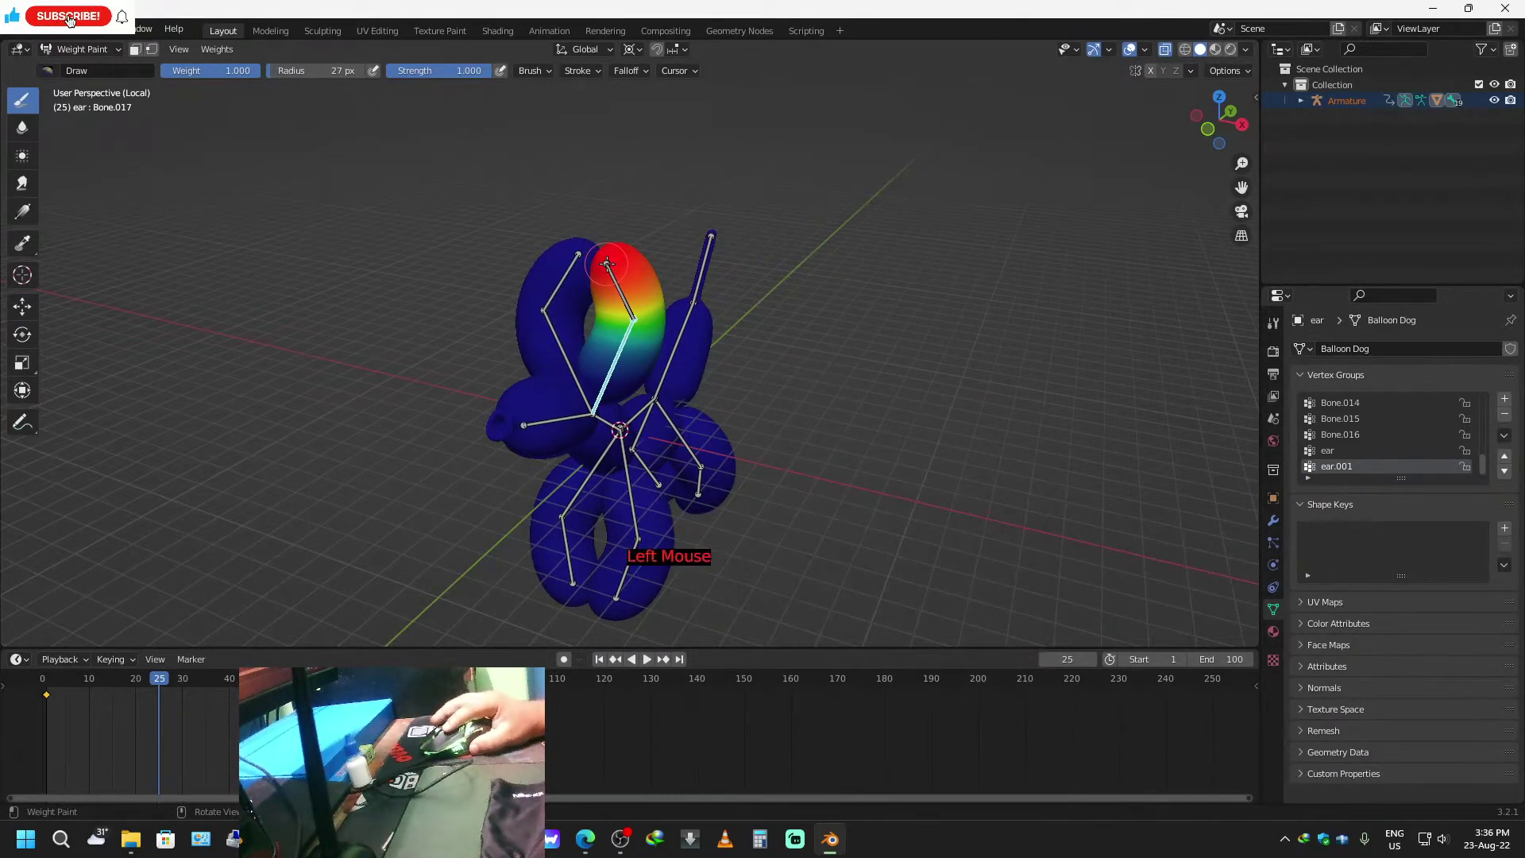
click(631, 288)
mouse_move(636, 326)
middle_down()
mouse_move(913, 593)
mouse_move(874, 506)
middle_up()
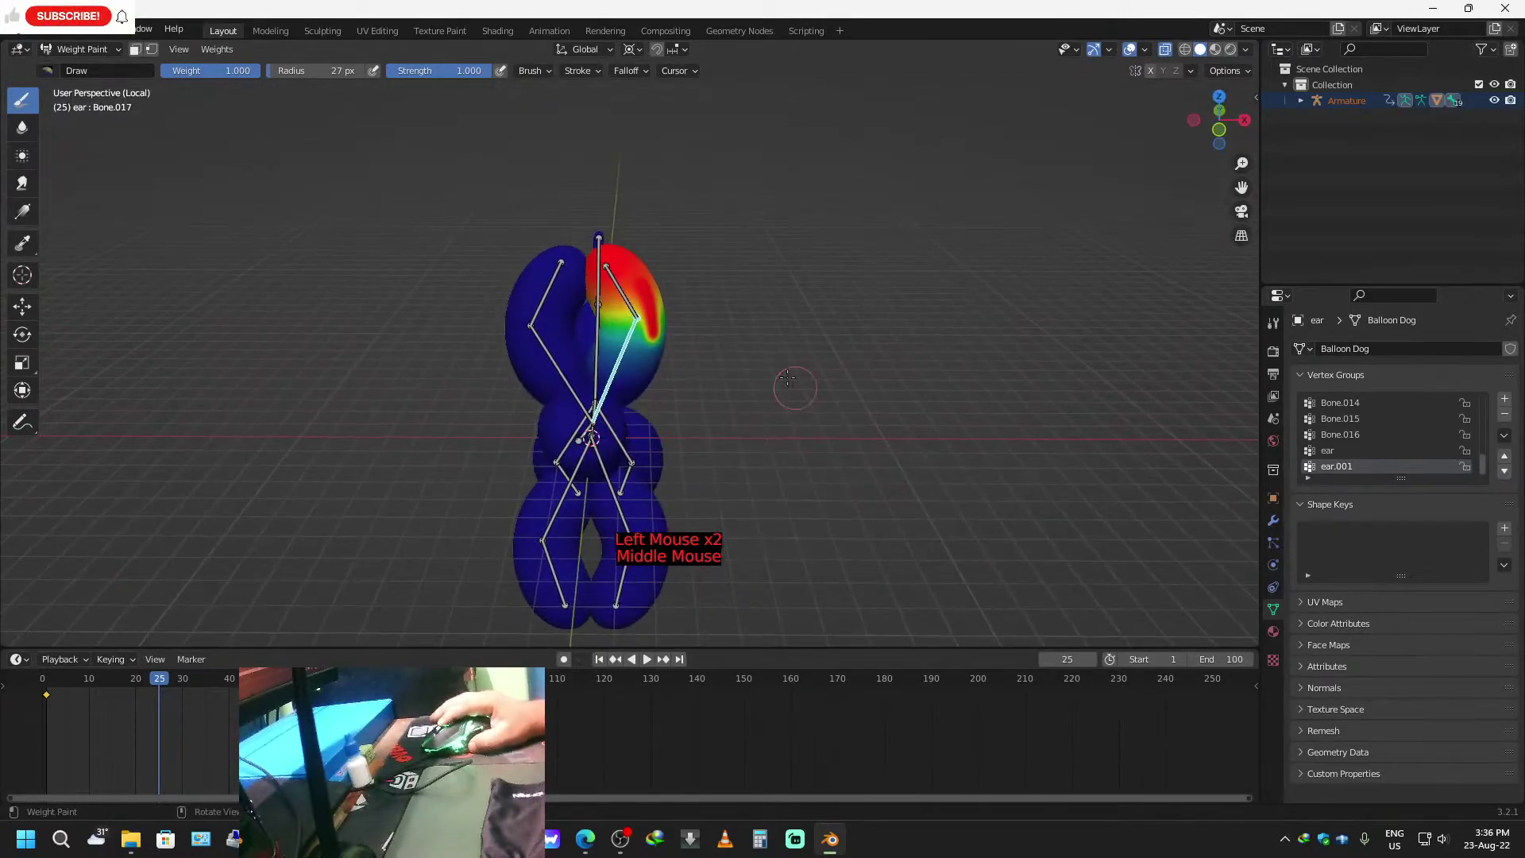
drag(618, 300, 621, 352)
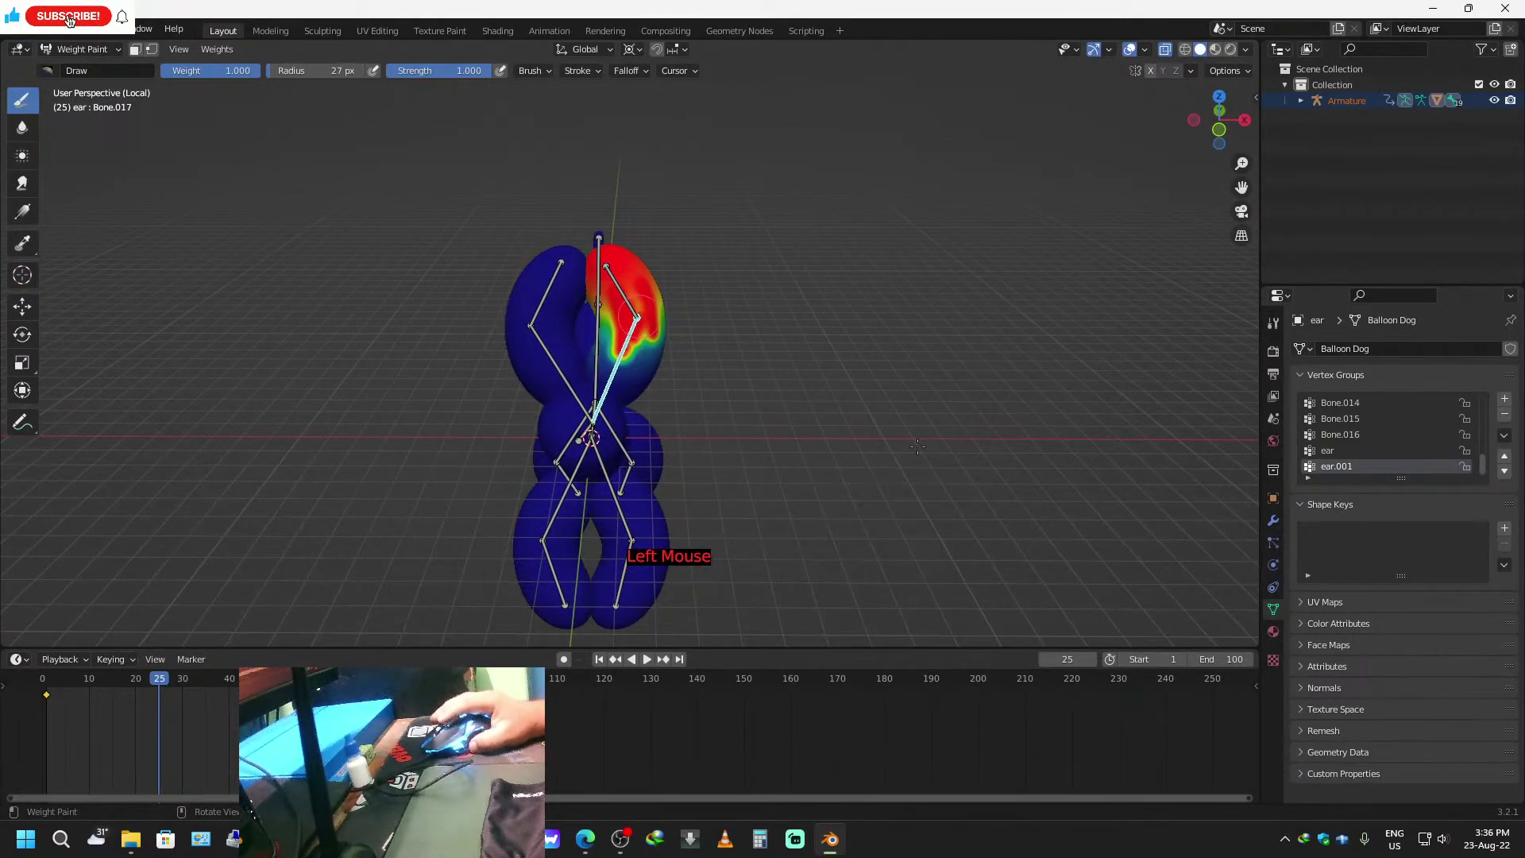
click(1329, 449)
click(1343, 437)
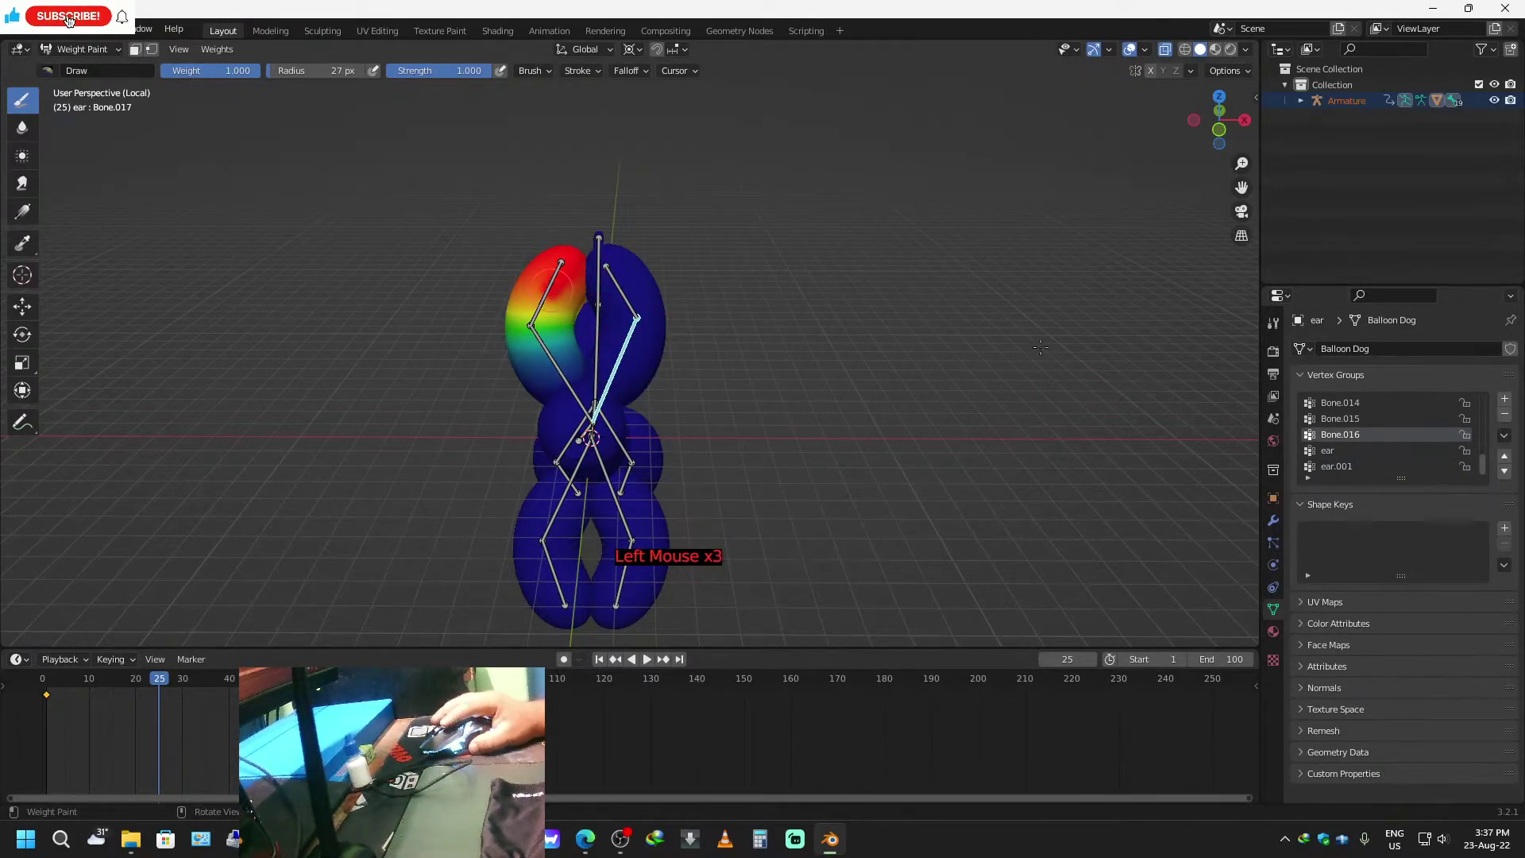
Return the mesh to Object Mode, make the armature active with the mesh still selected, and enter Pose Mode.
click(77, 49)
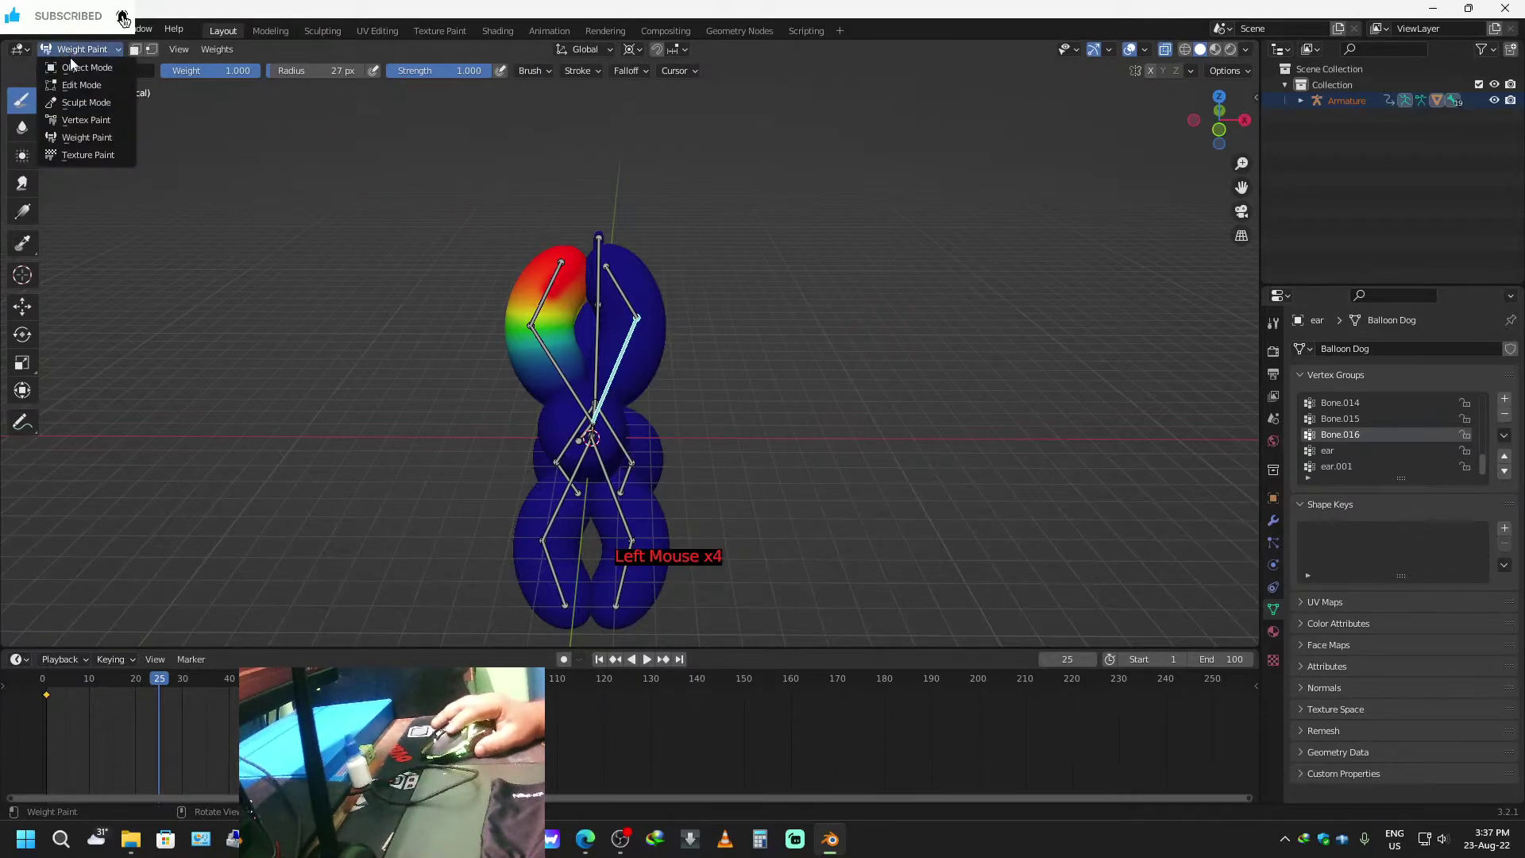
click(83, 68)
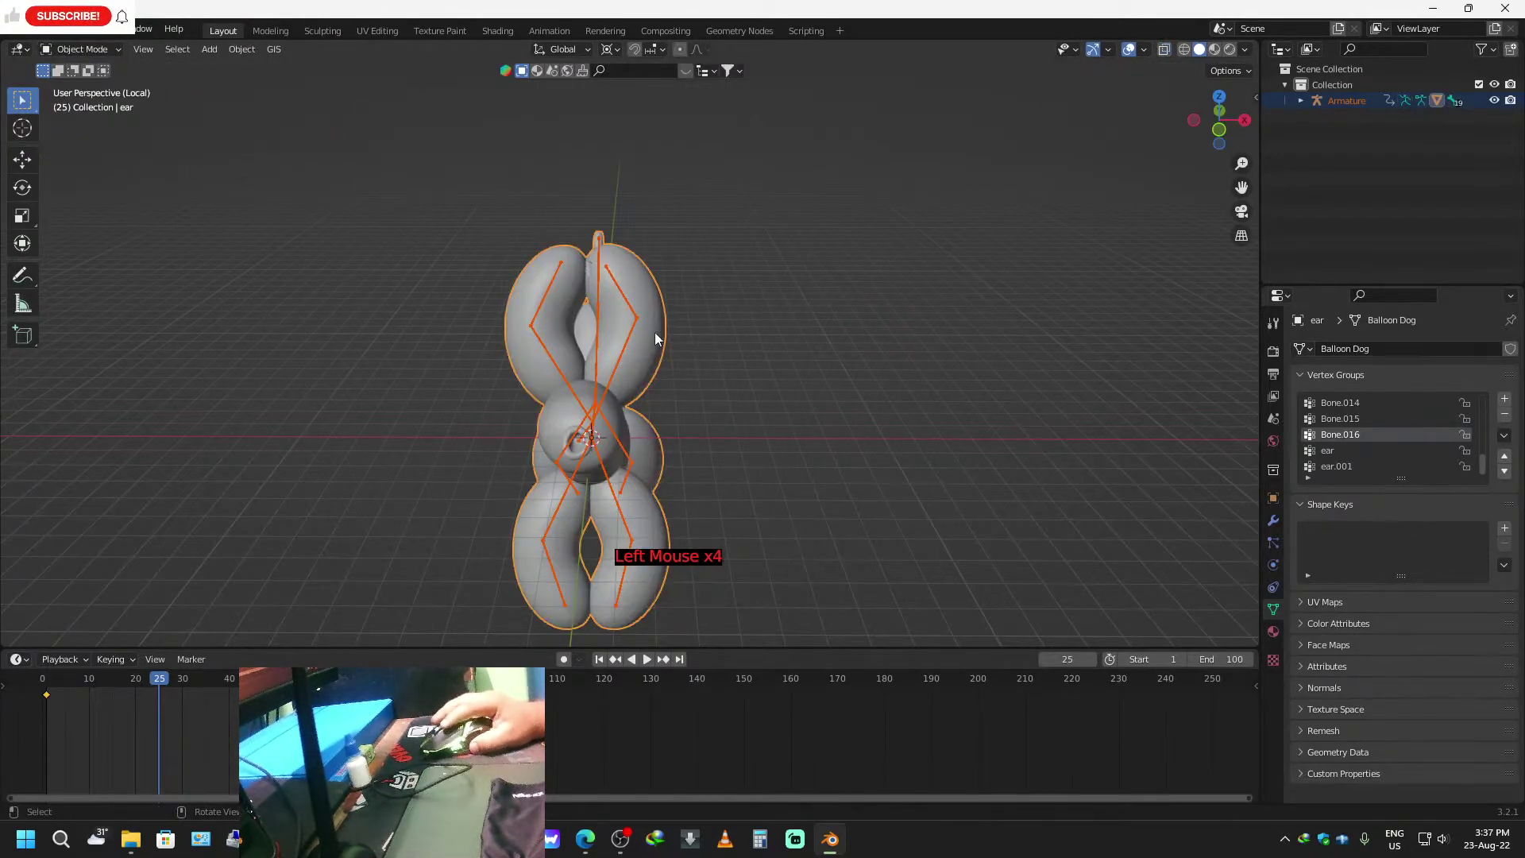
shift+click(619, 354)
shift+click(622, 360)
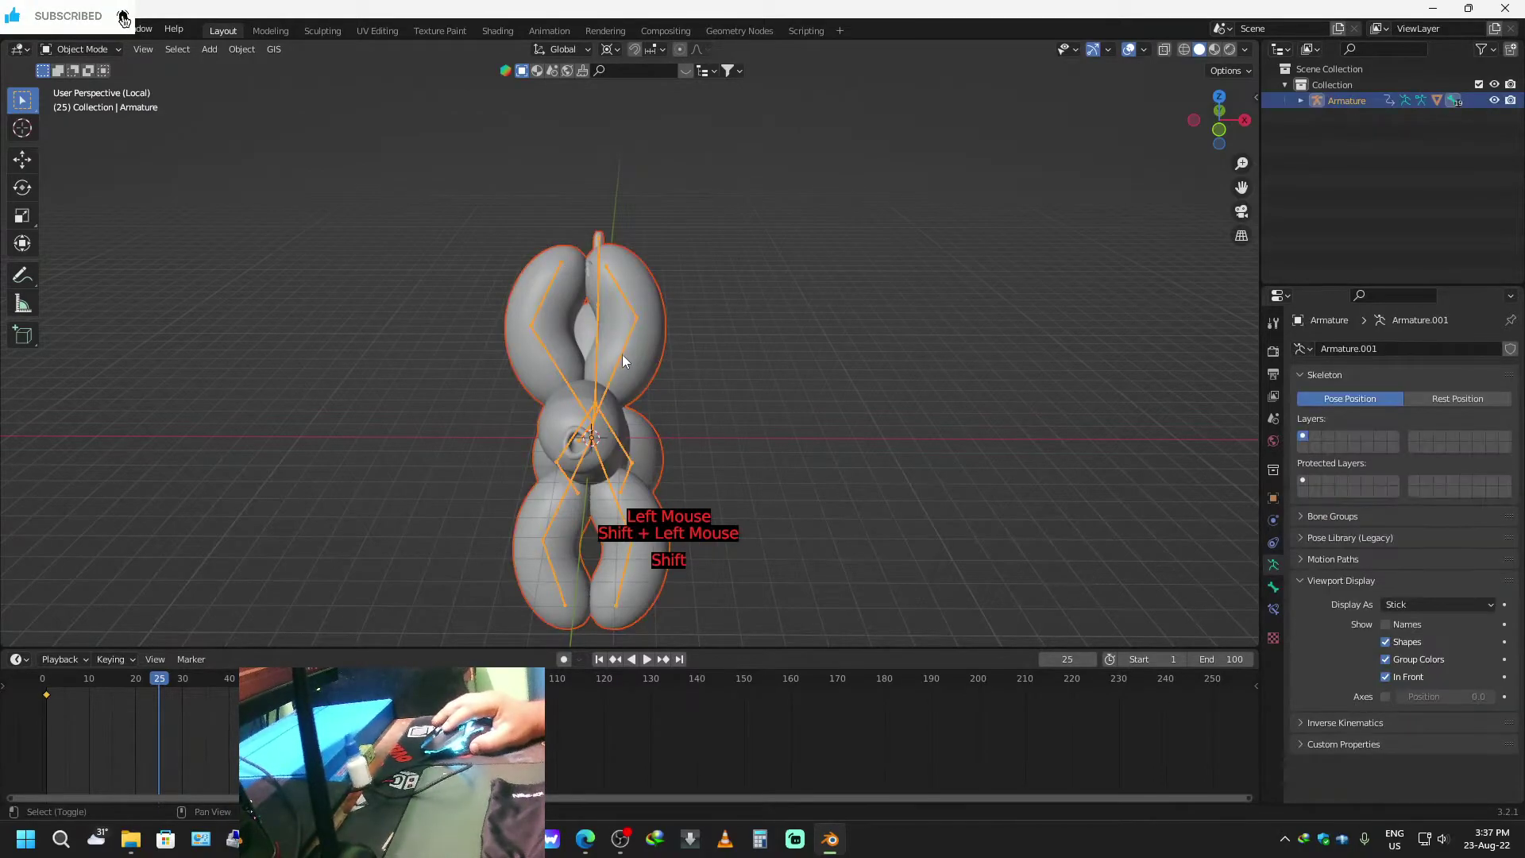
click(72, 50)
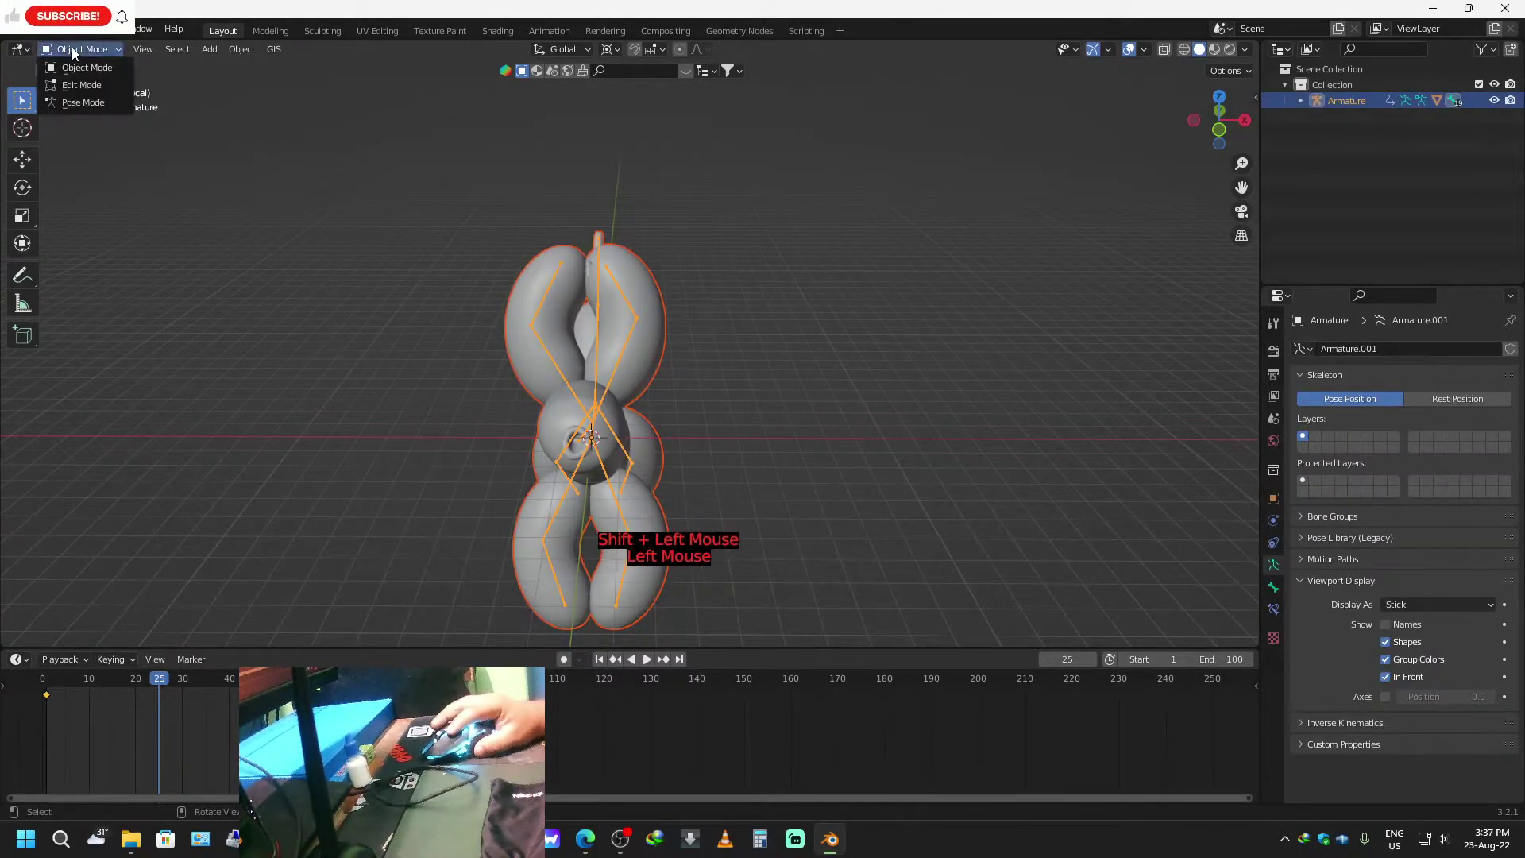
click(97, 103)
Try rotating the tip bone of each ear to test how the mesh deforms, cancelling both rotations.
middle_drag(717, 436, 635, 265)
click(617, 282)
key(r)
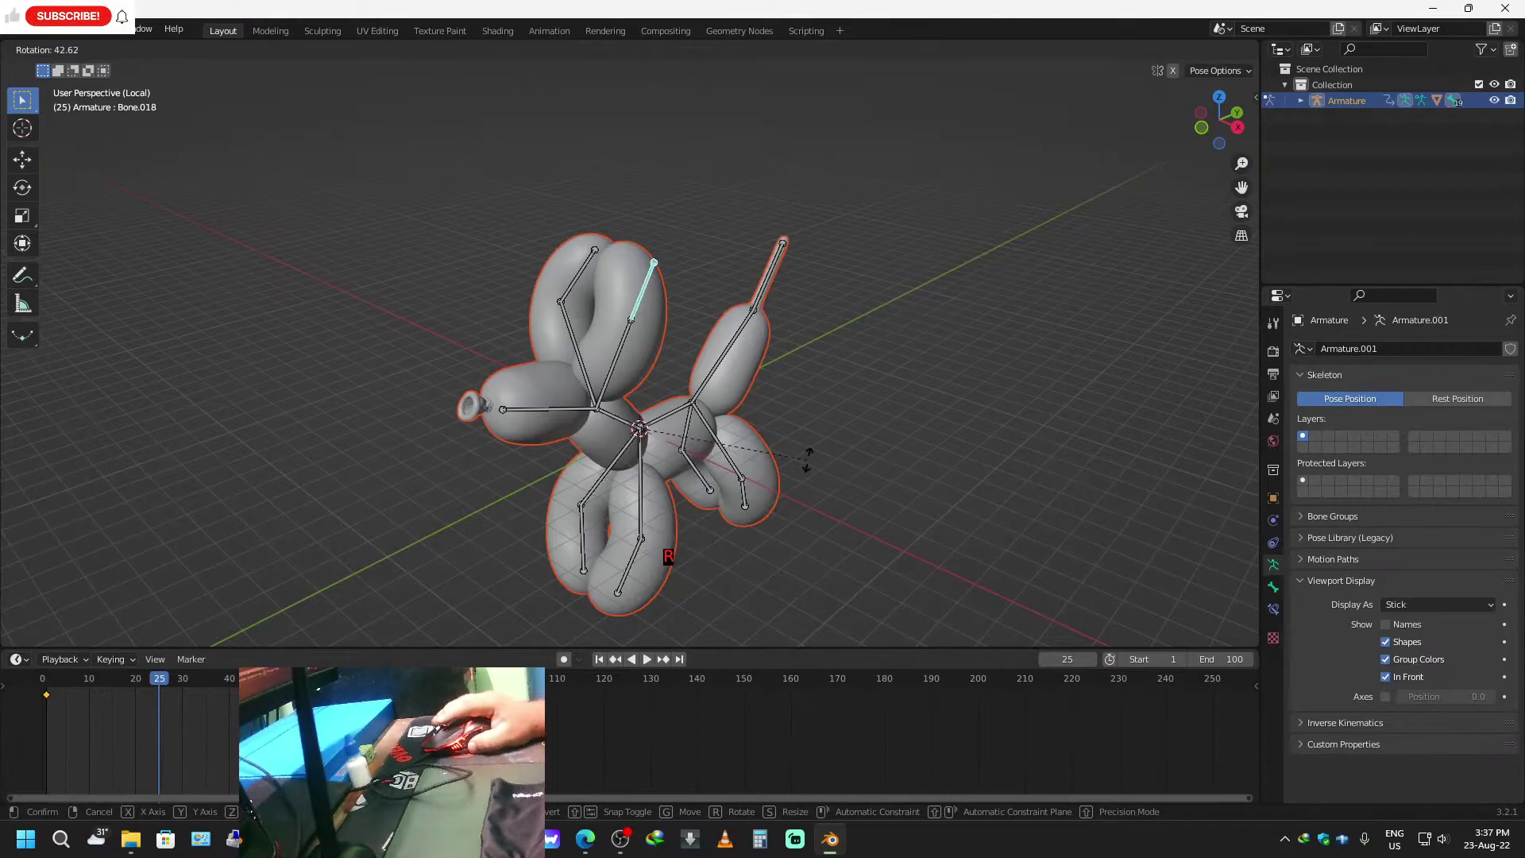
key(Escape)
click(578, 276)
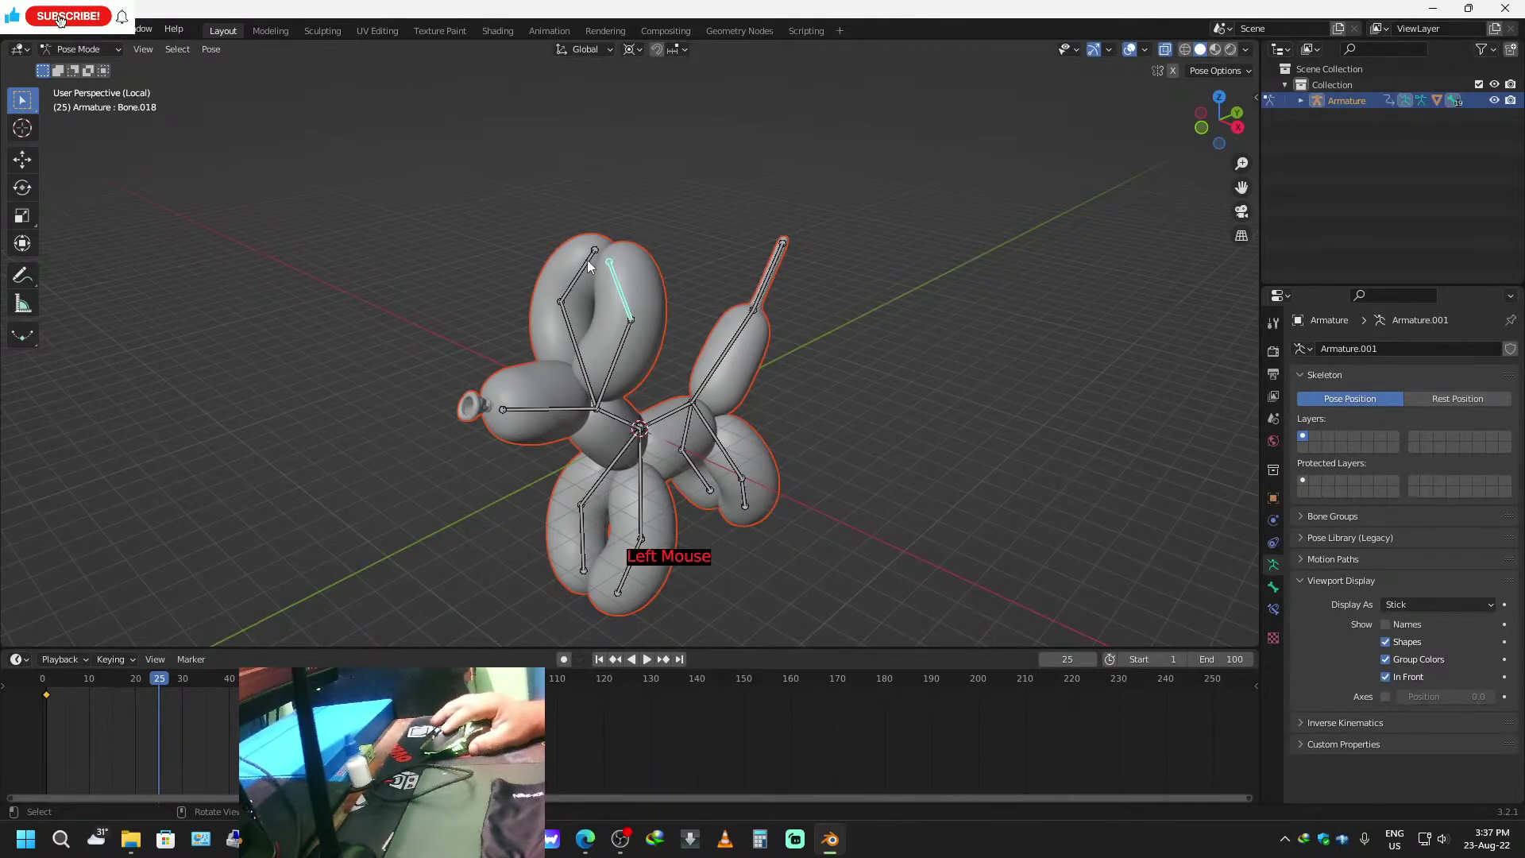
key(r)
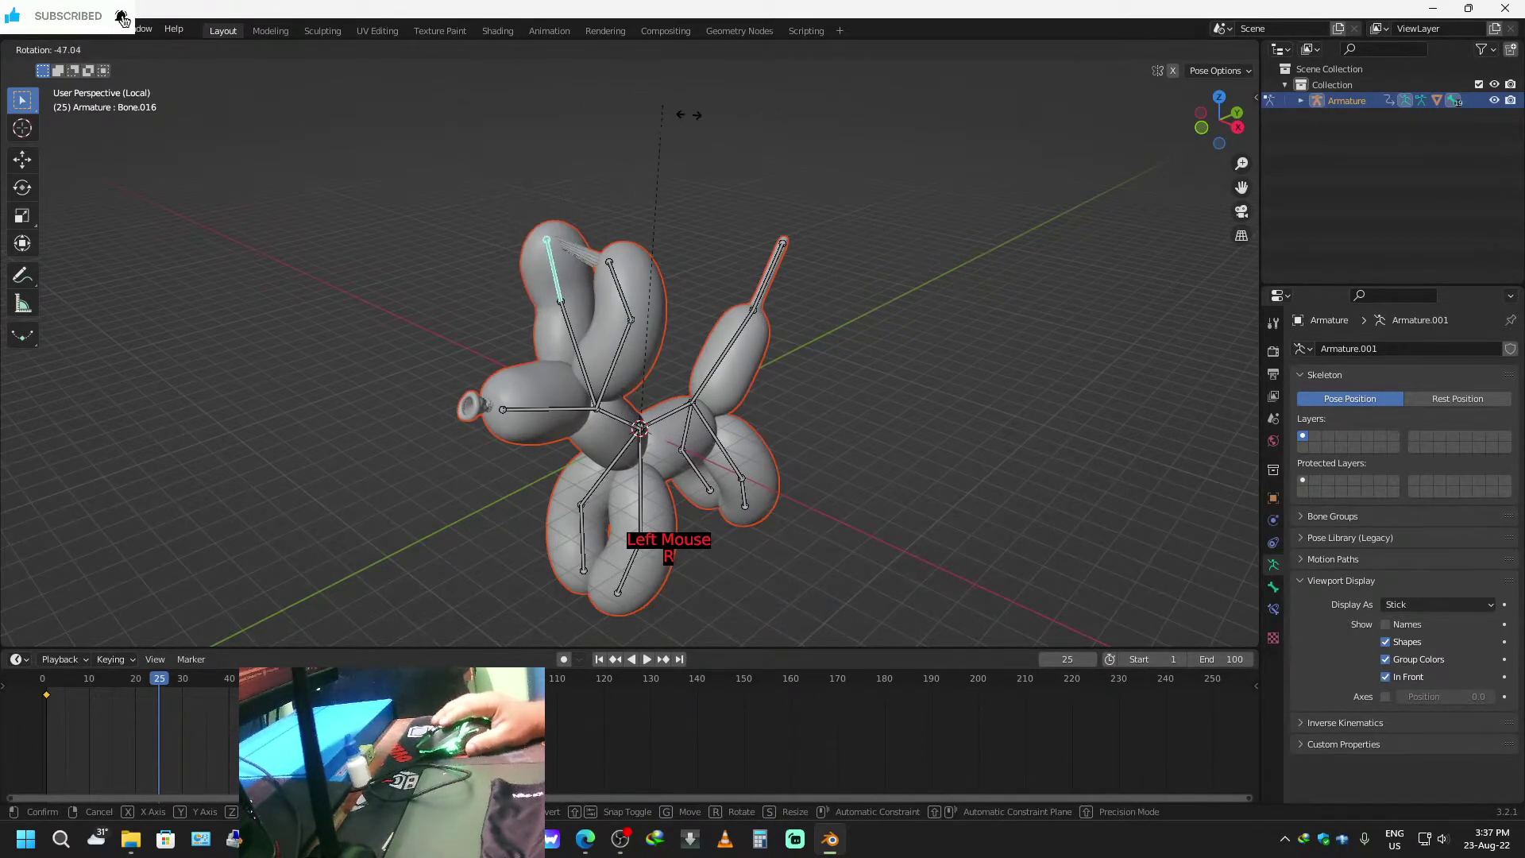
key(Escape)
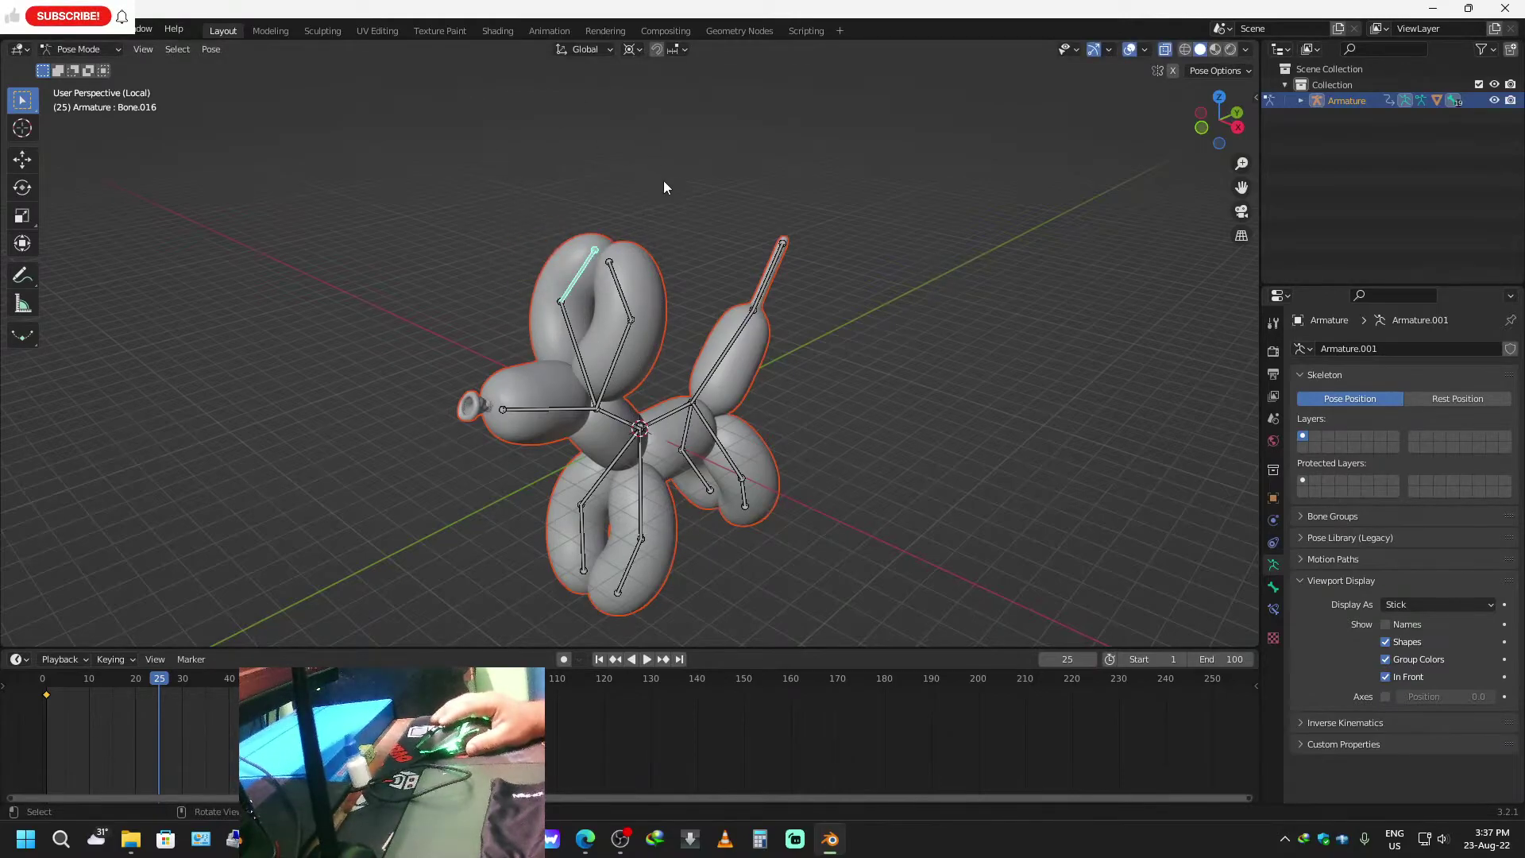
Undo the ear weight painting and the mode changes back to Object Mode, before Weight Paint was entered.
key(ctrl+z)
key(ctrl+z)
key(ctrl+z)
key(ctrl+z)
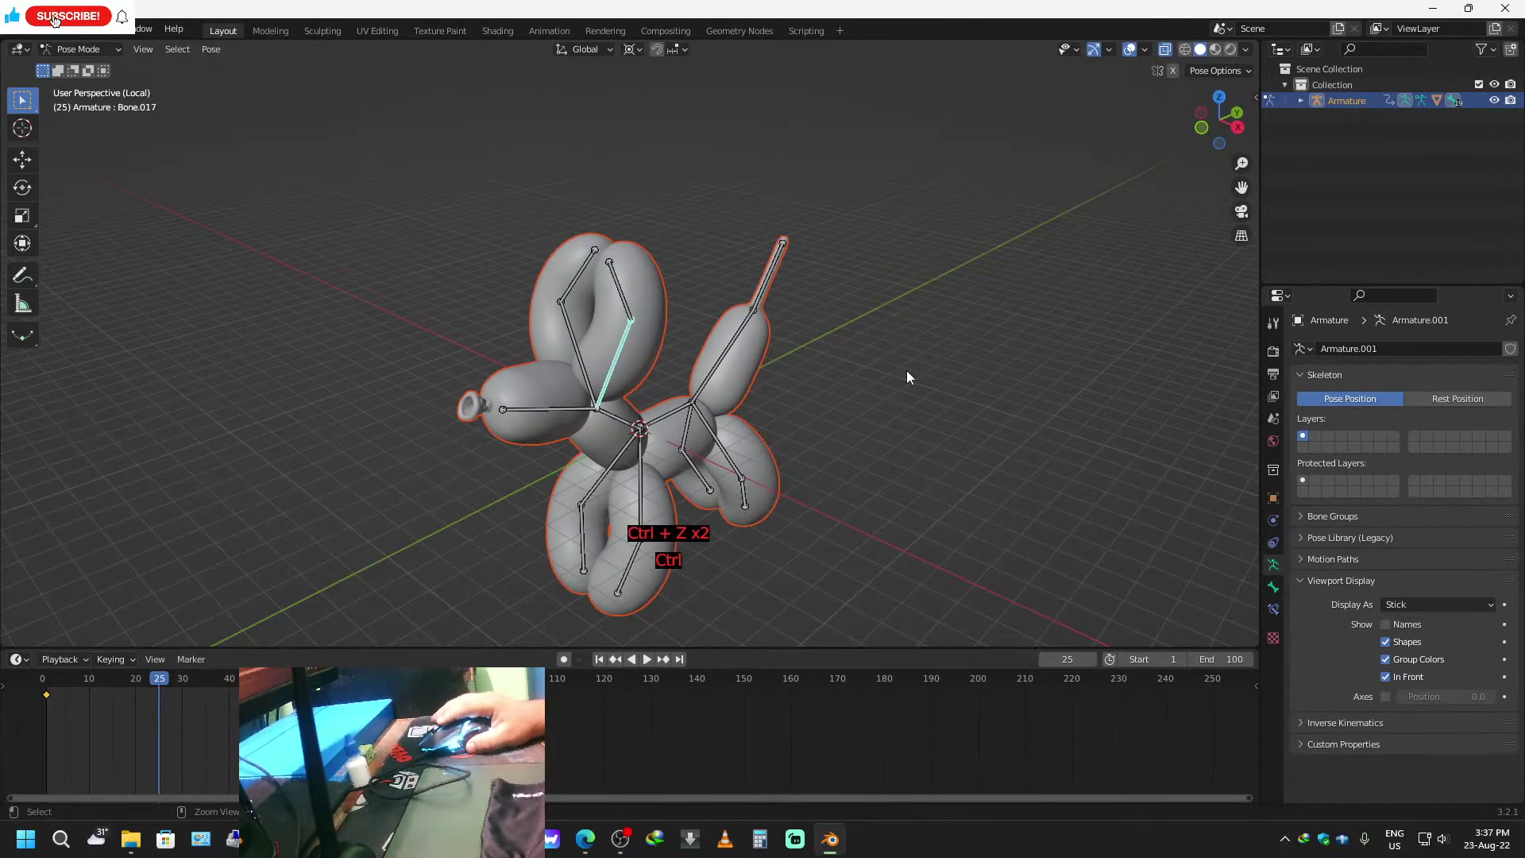
key(ctrl+z)
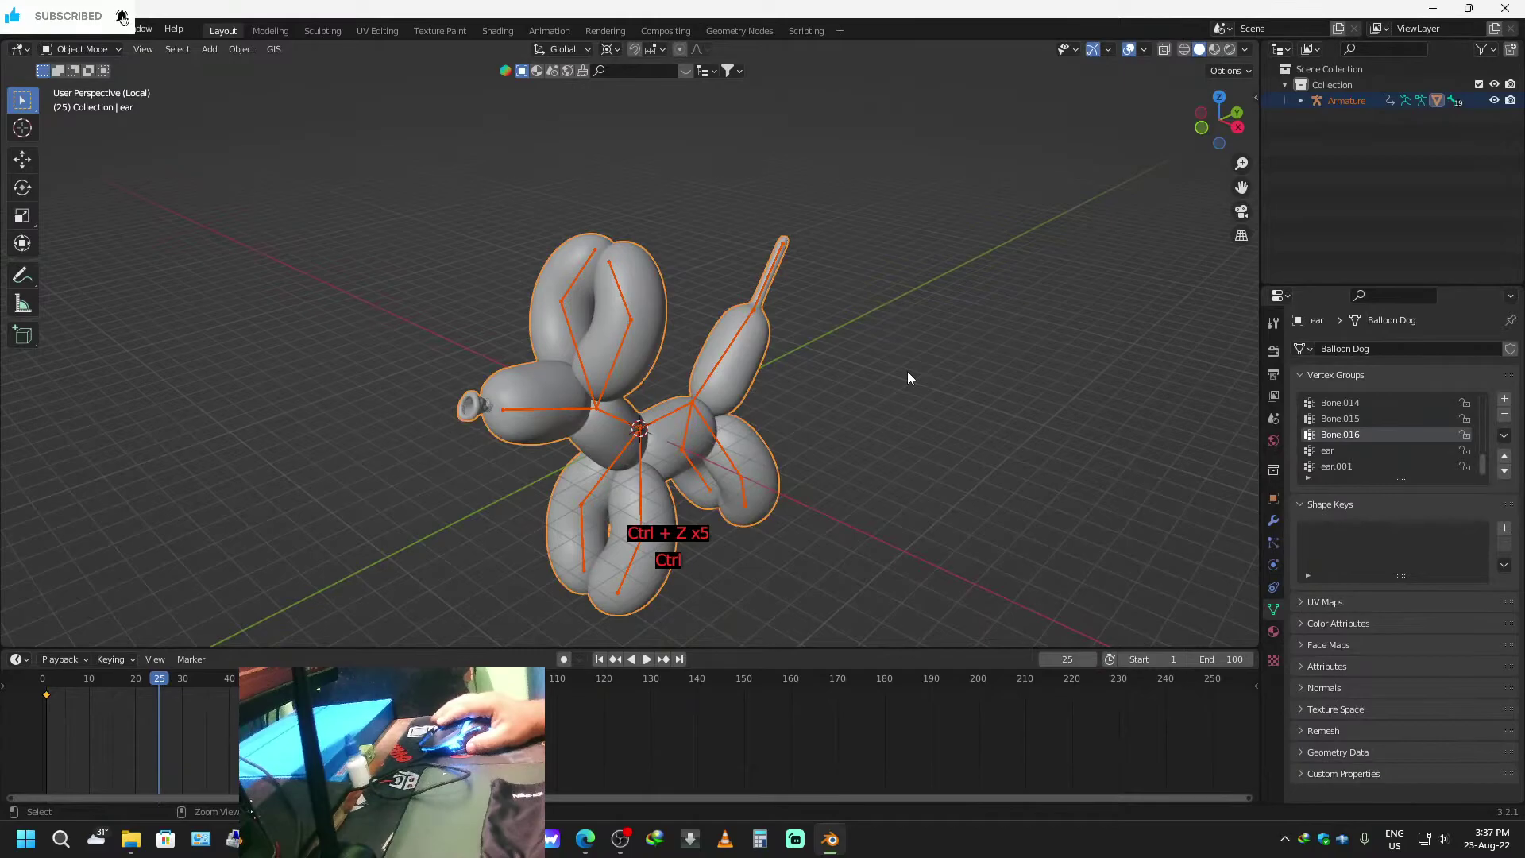
key(ctrl+z)
key(ctrl+z)
key(ctrl+z)
key(ctrl+z)
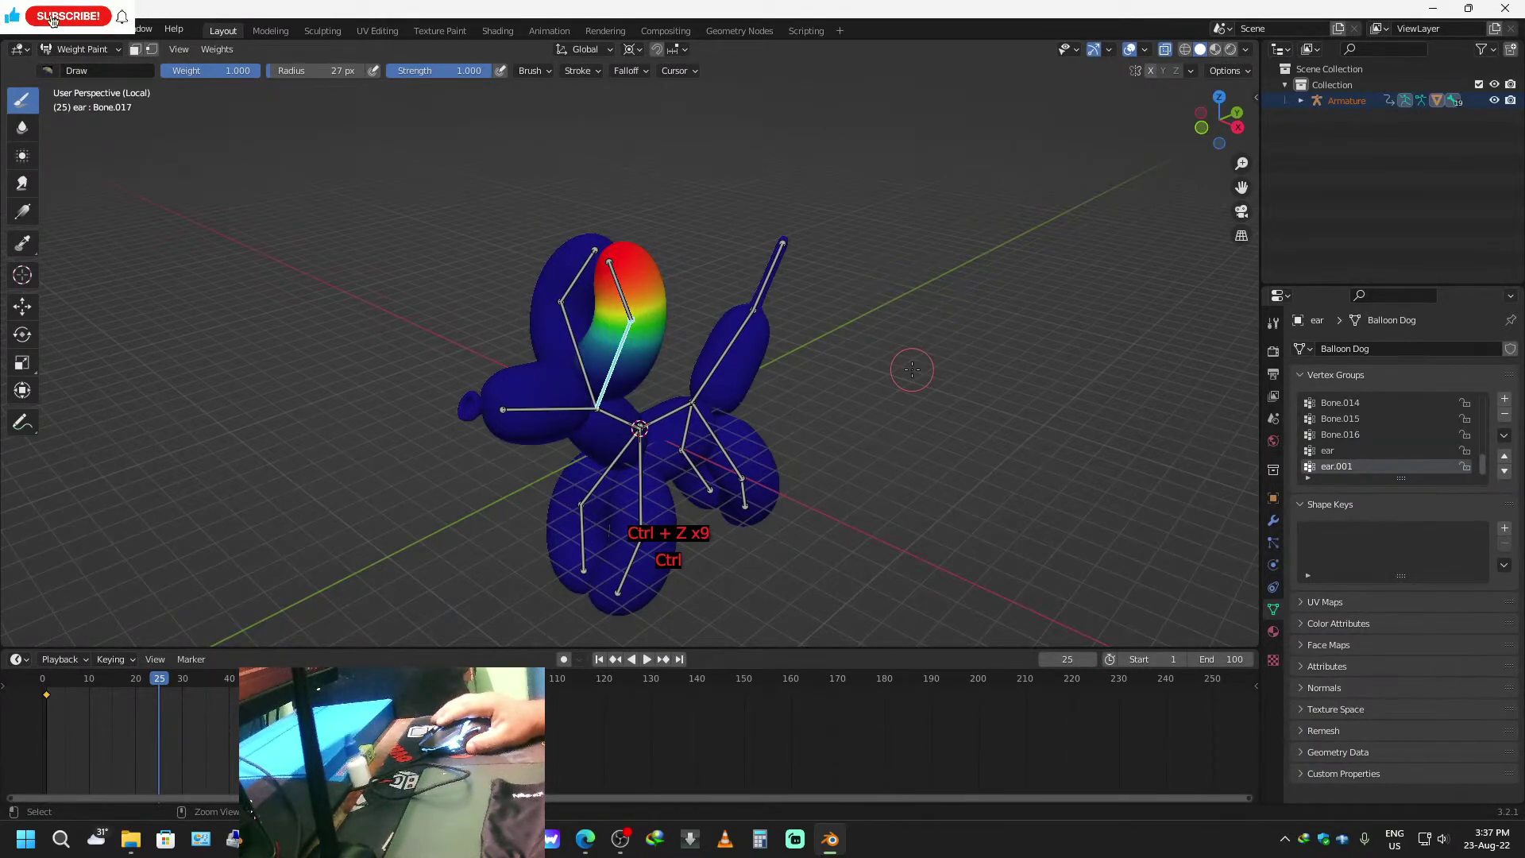
key(ctrl+z)
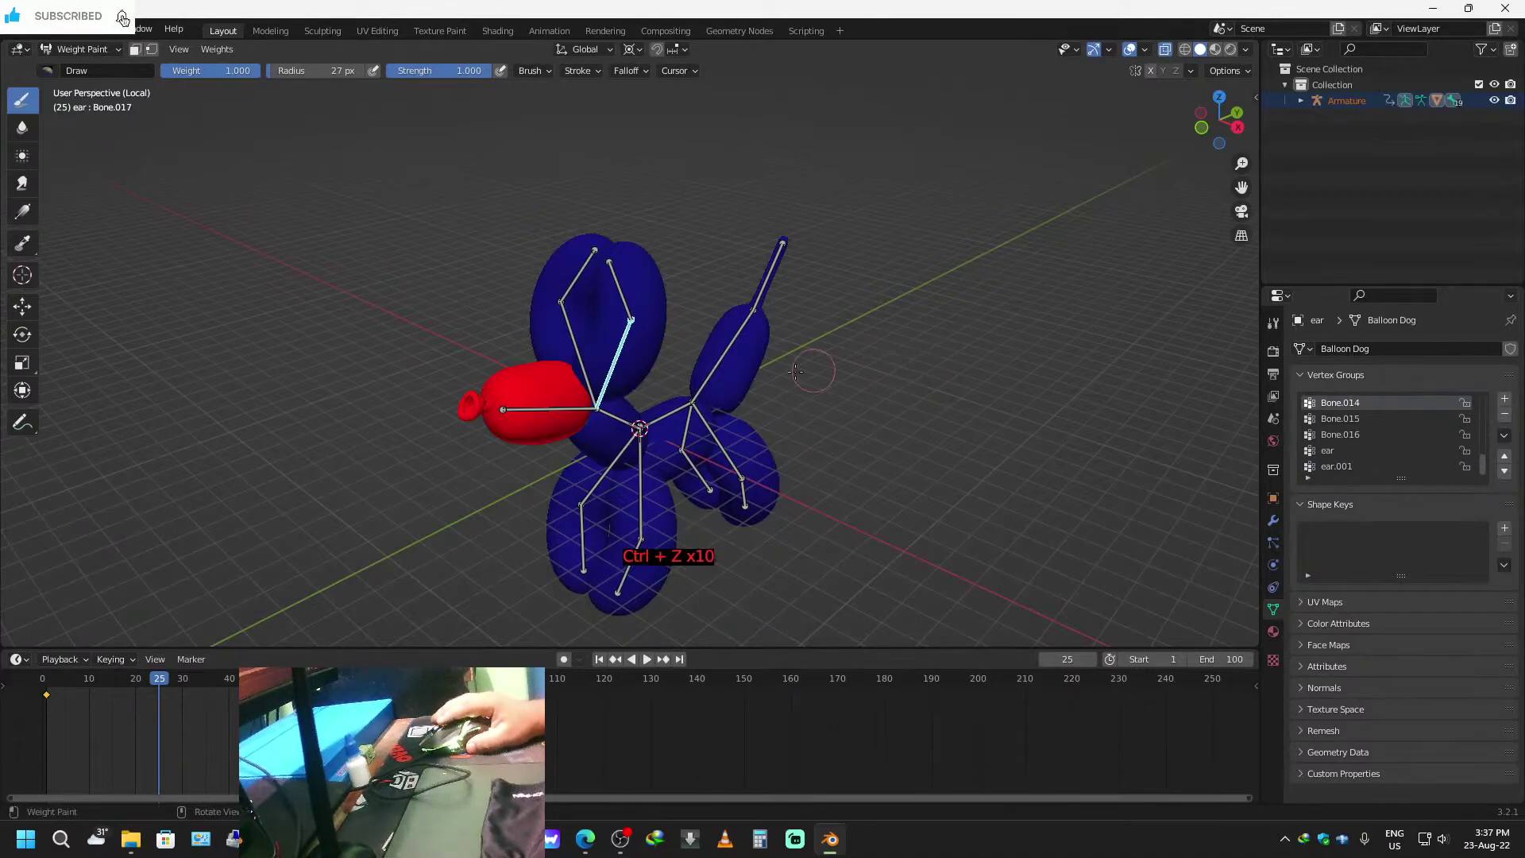
key(ctrl+z)
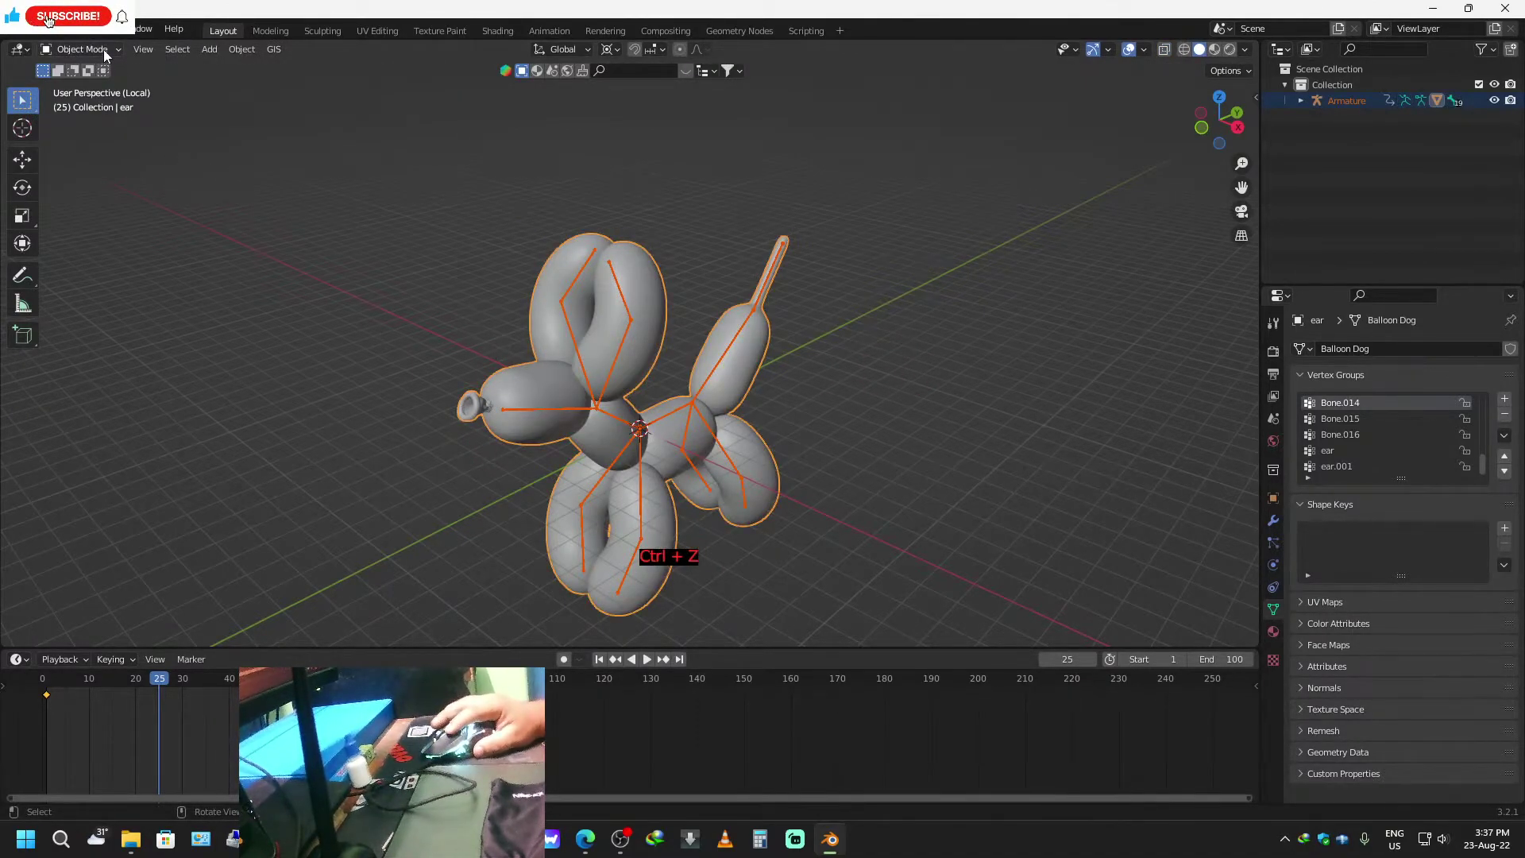
Select the balloon dog mesh and its armature again, and put the armature into Pose Mode.
double_click(653, 316)
click(636, 316)
click(651, 302)
shift+click(629, 319)
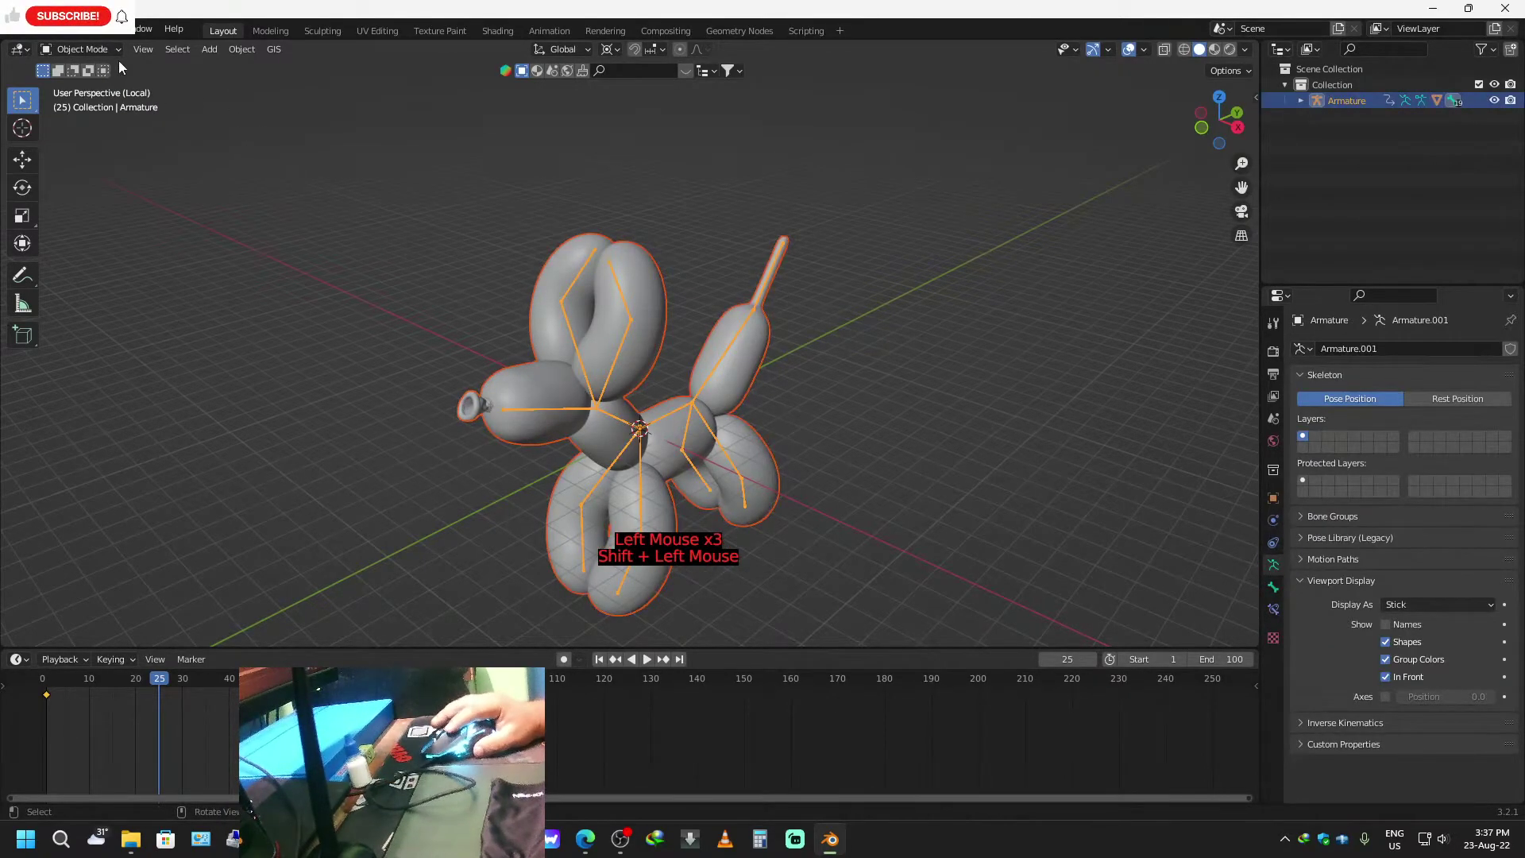
click(101, 49)
click(79, 102)
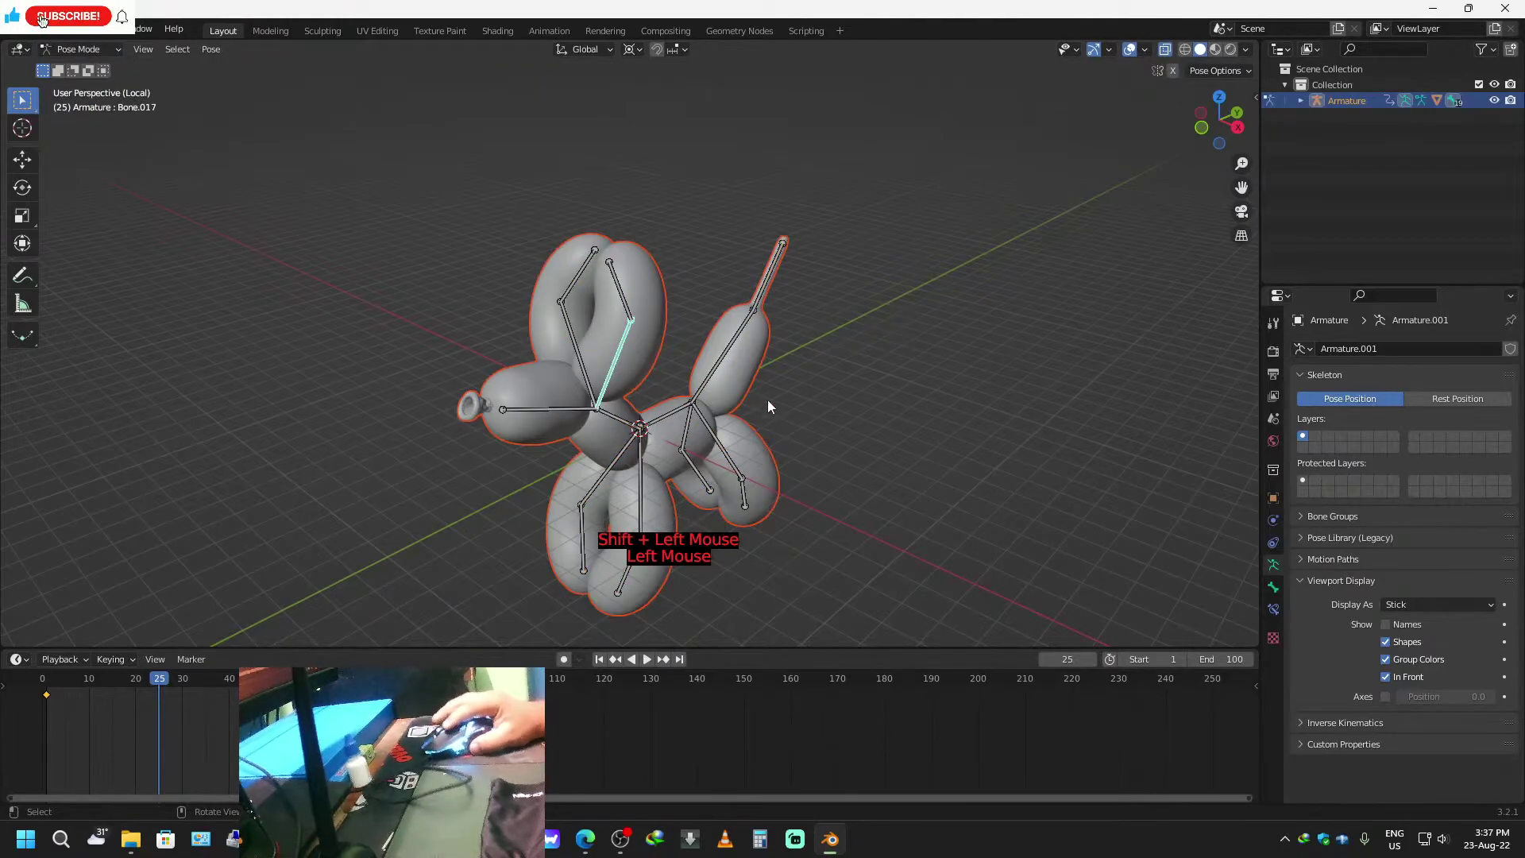
Rotate the tip bone of the dog's right ear (Bone.016) outward, away from the other ear.
click(583, 265)
key(r)
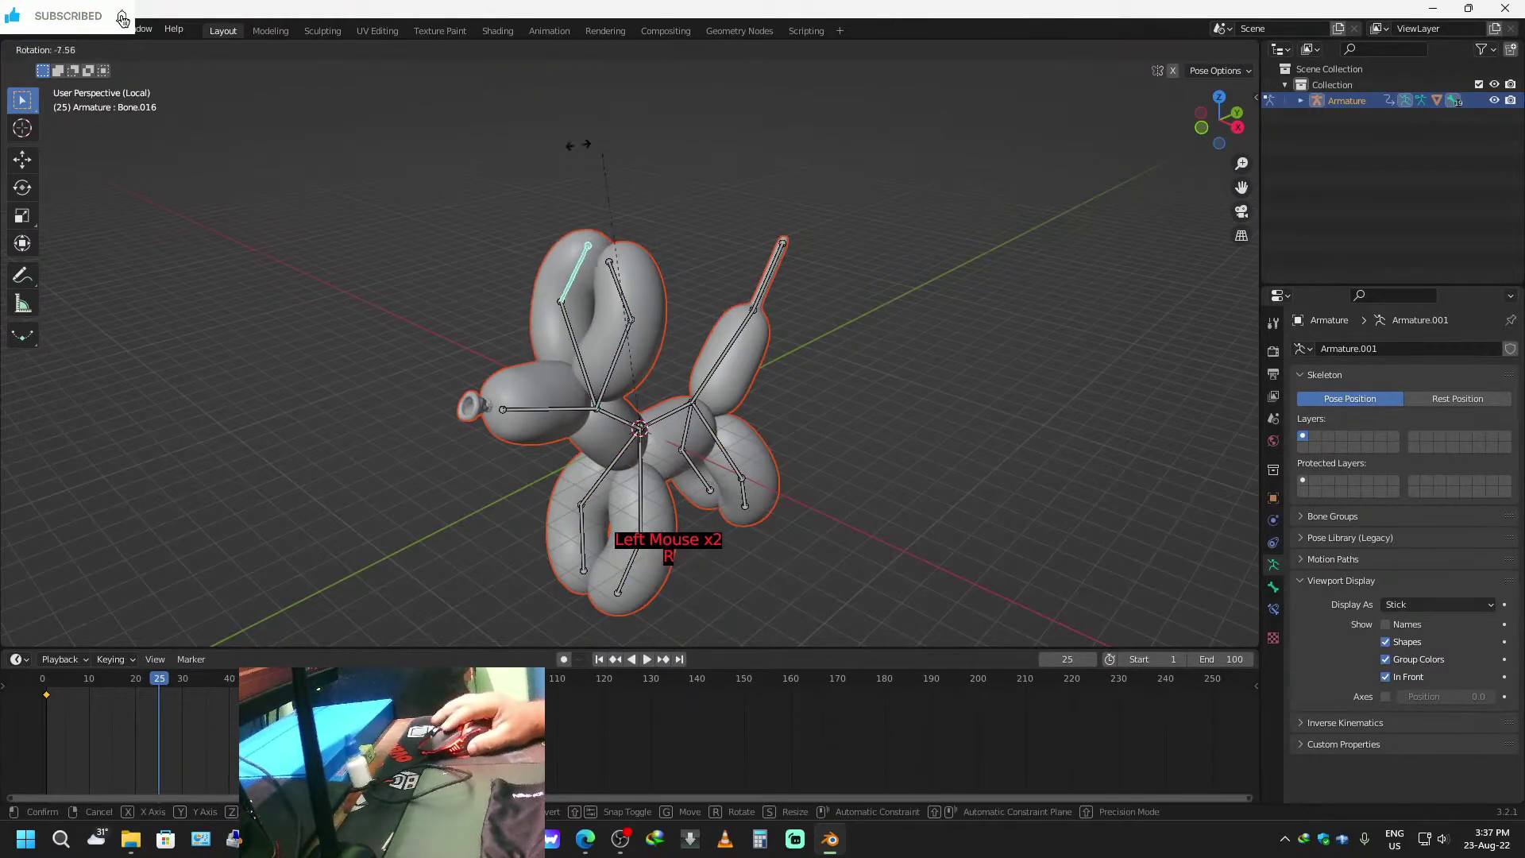
click(513, 135)
Rotate the tip bone of the dog's left ear (Bone.018) outward by about 42°.
middle_drag(399, 450, 499, 464)
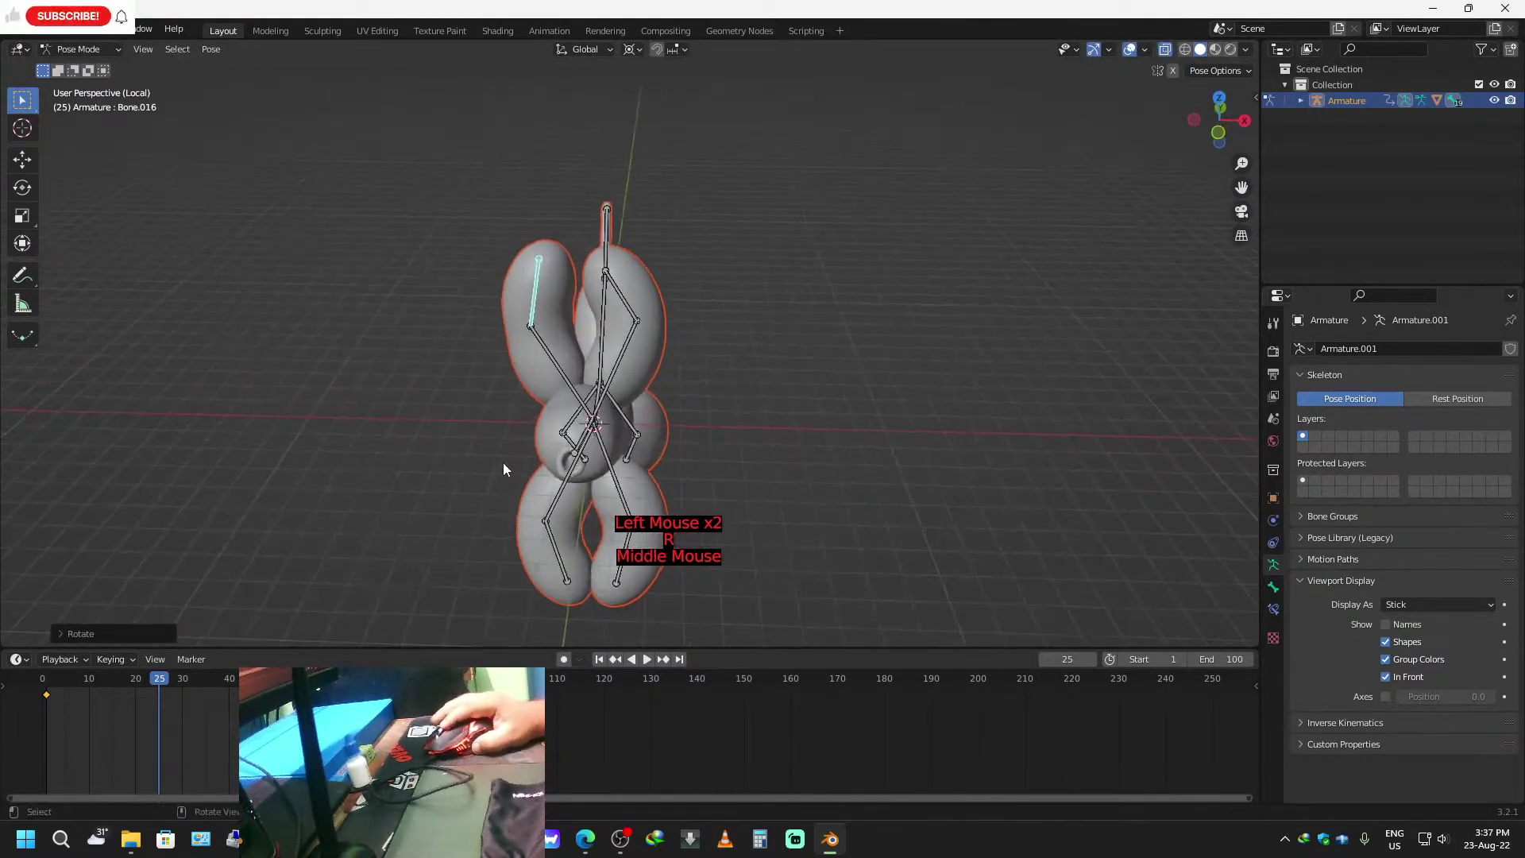
click(607, 274)
key(r)
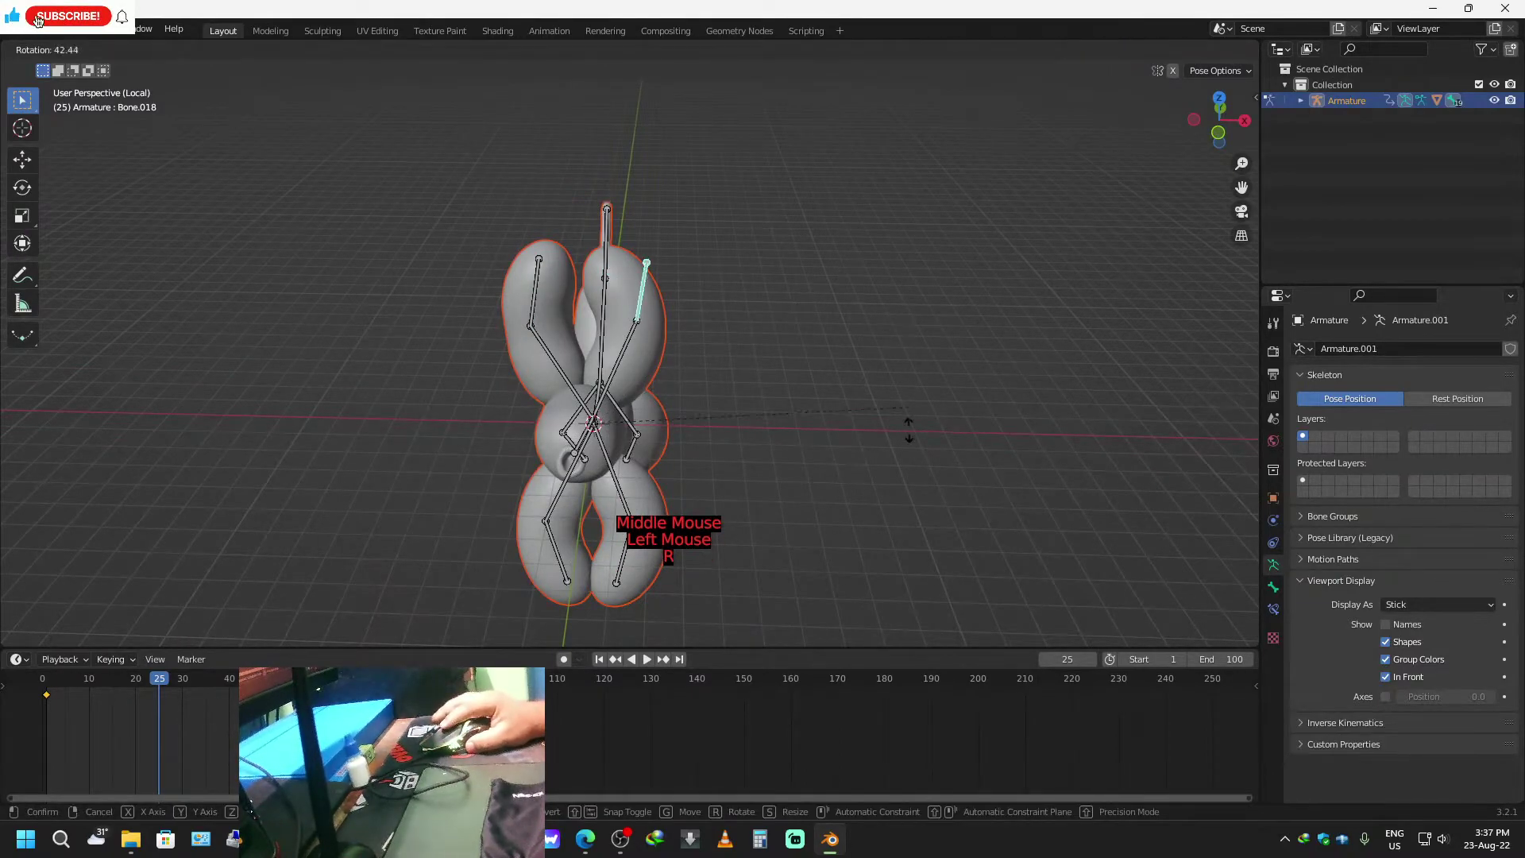
click(905, 439)
Rotate the lower bone of the near hind leg (Bone.004) forward so the foot curls toward the front legs.
middle_drag(660, 440, 583, 507)
click(818, 573)
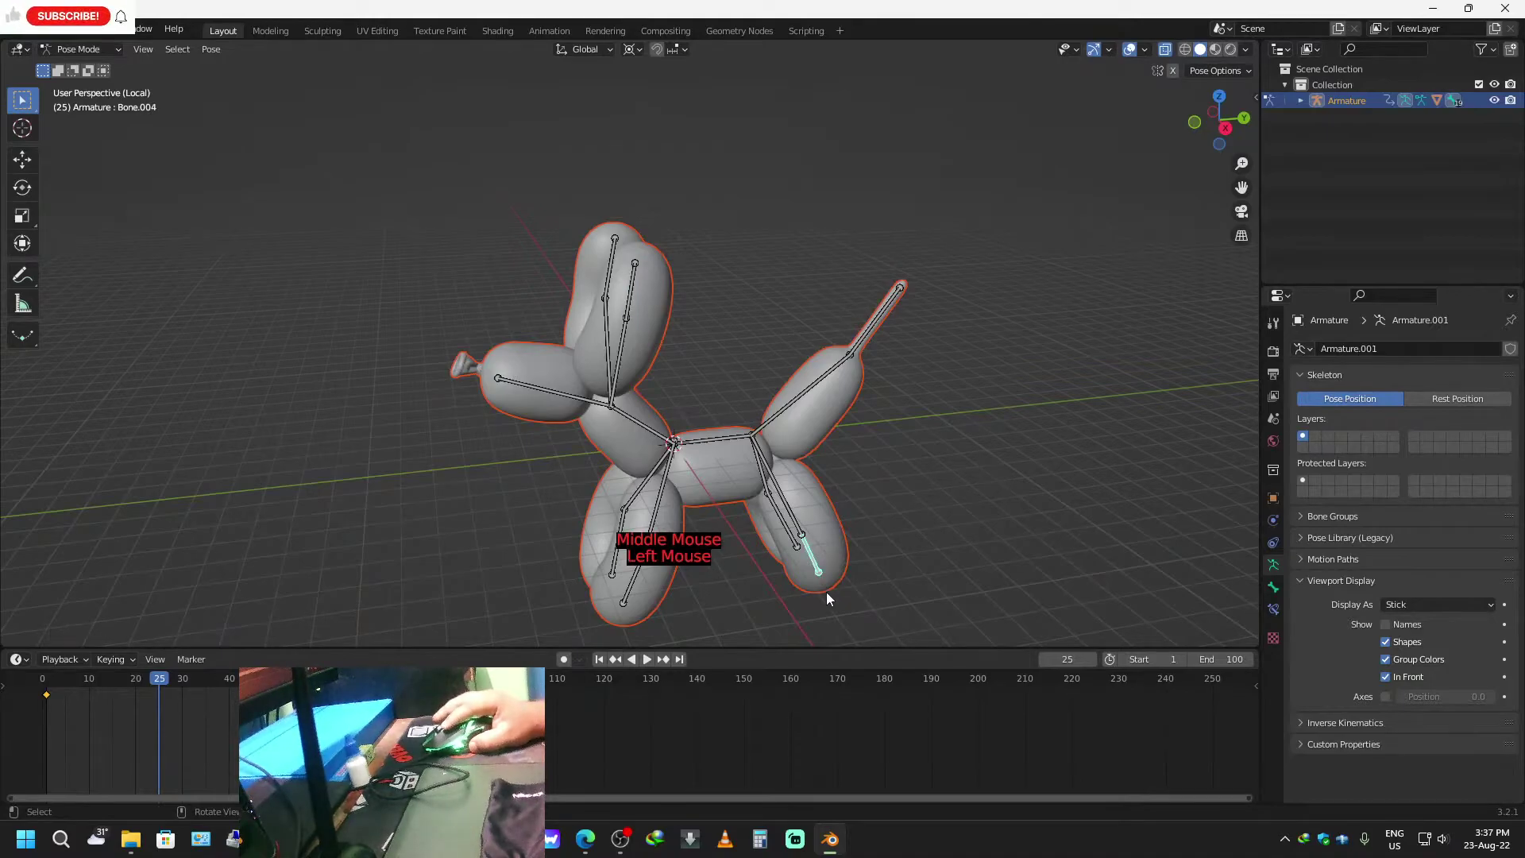
key(r)
click(683, 589)
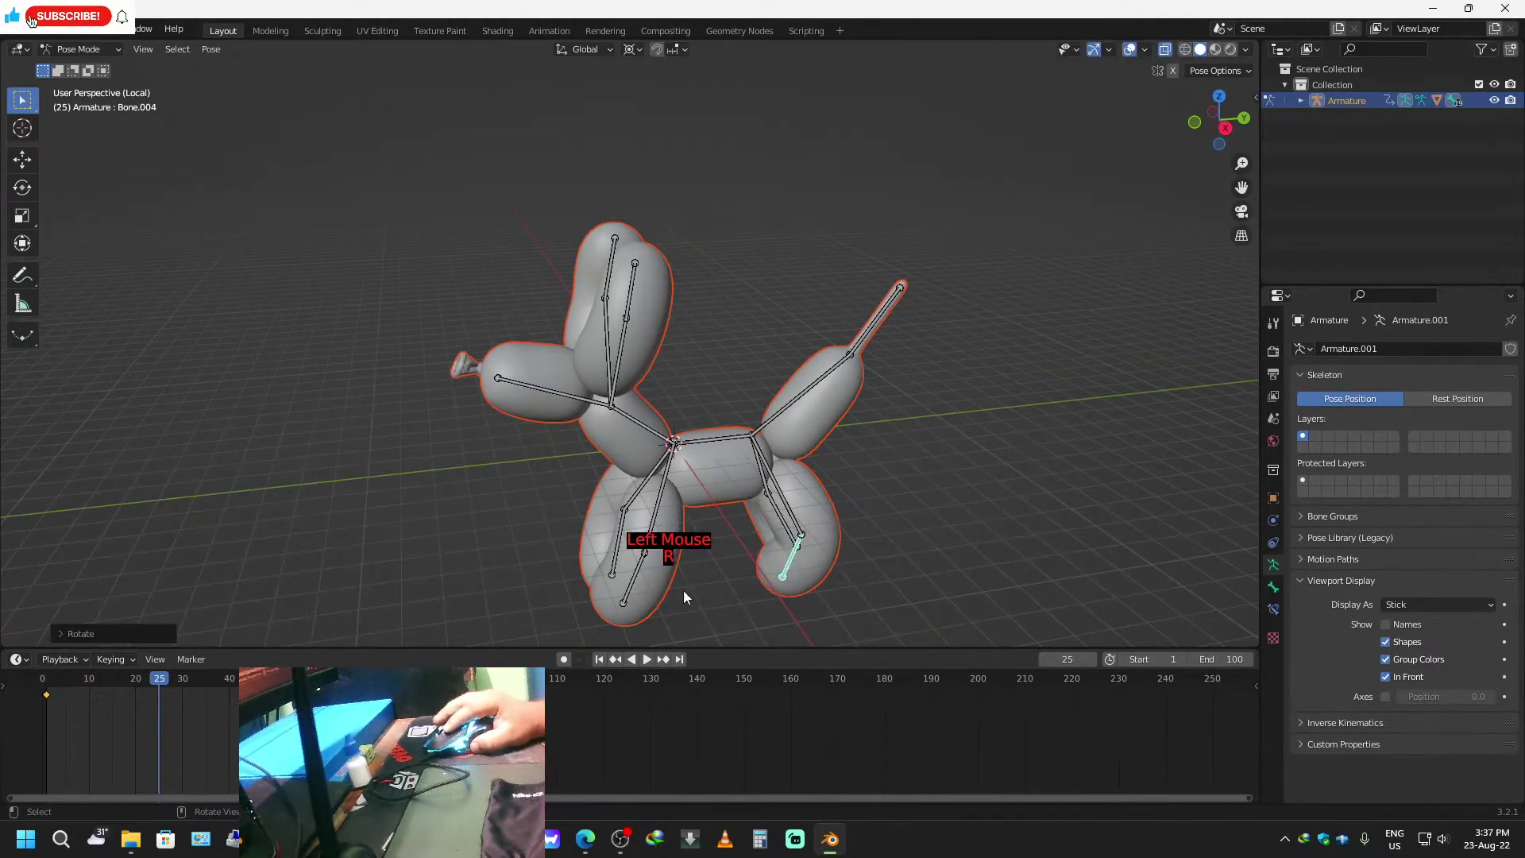
Rotate the upper bone of the near hind leg (Bone.003) forward by about 23°, toward the front legs.
click(803, 535)
key(r)
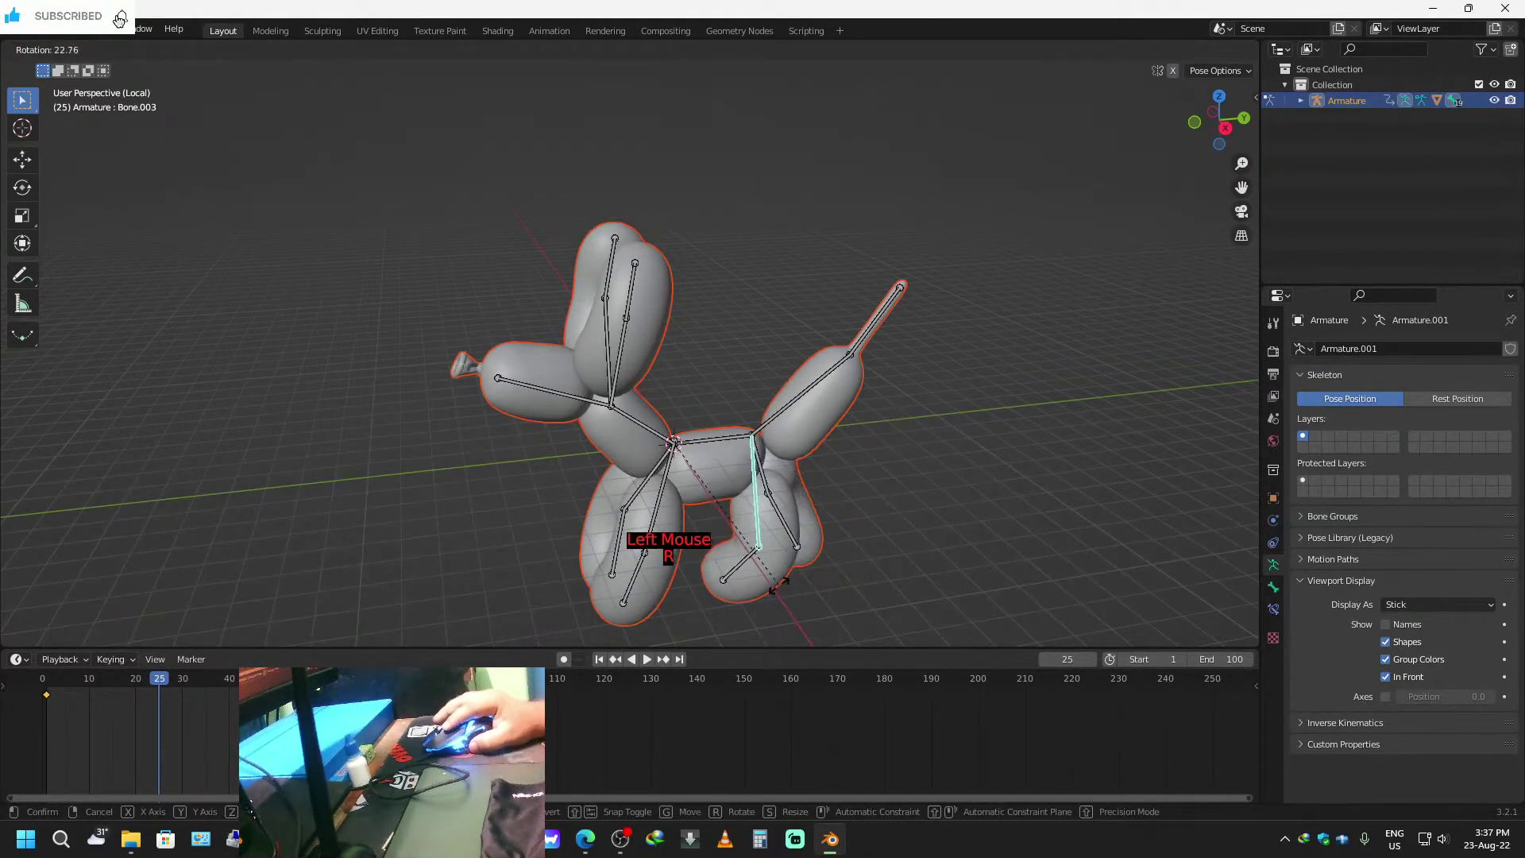
click(779, 586)
Rotate the lower and upper bones of the far hind leg (Bone.006 and Bone.005) backward, away from the front legs.
middle_drag(869, 612, 790, 582)
shift+middle_drag(1013, 635, 824, 488)
click(818, 480)
key(r)
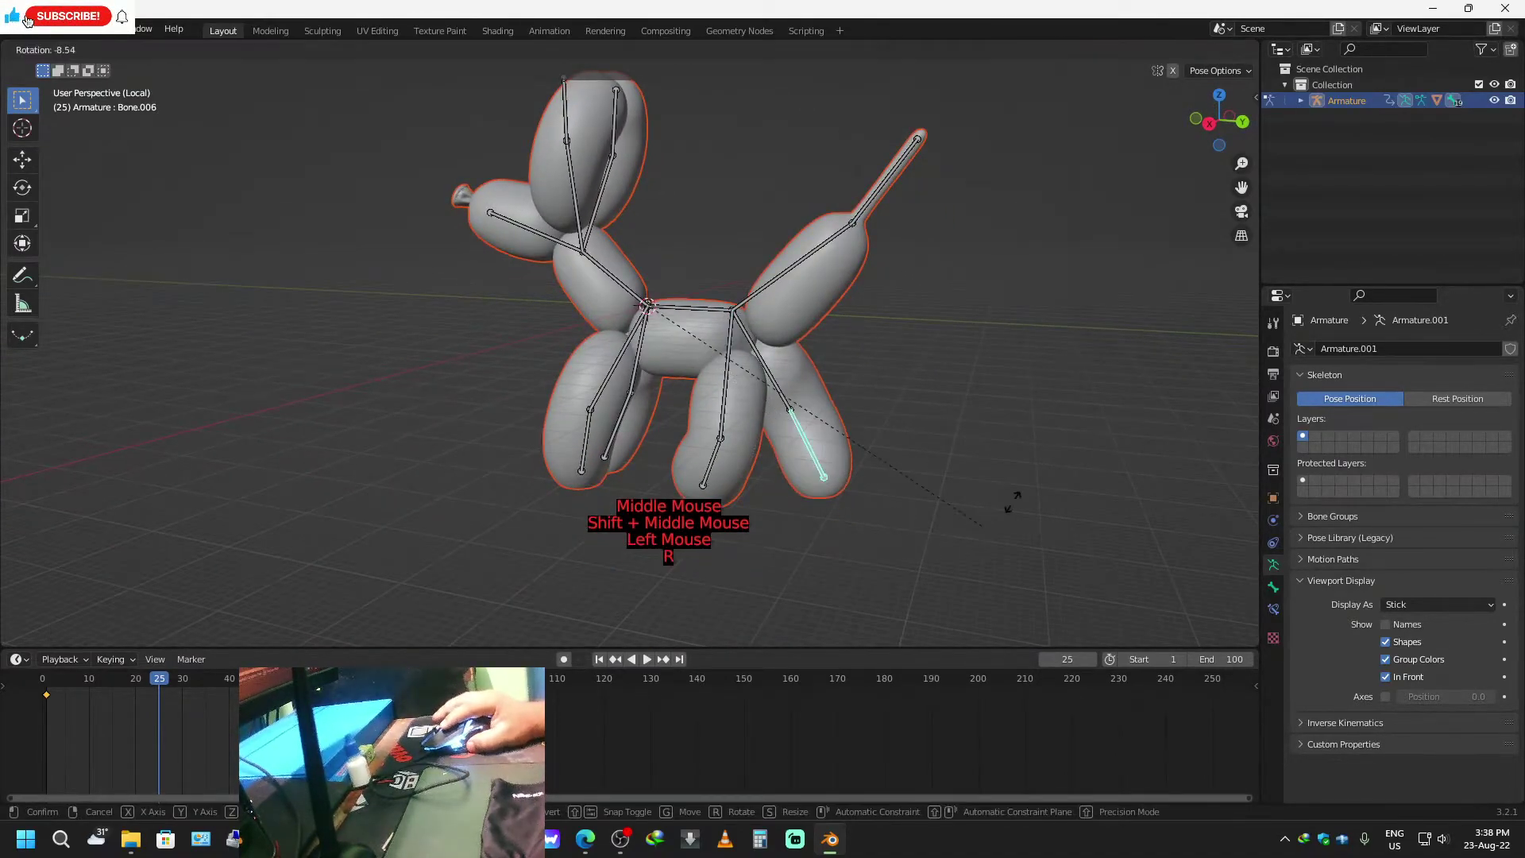
click(1007, 401)
click(761, 359)
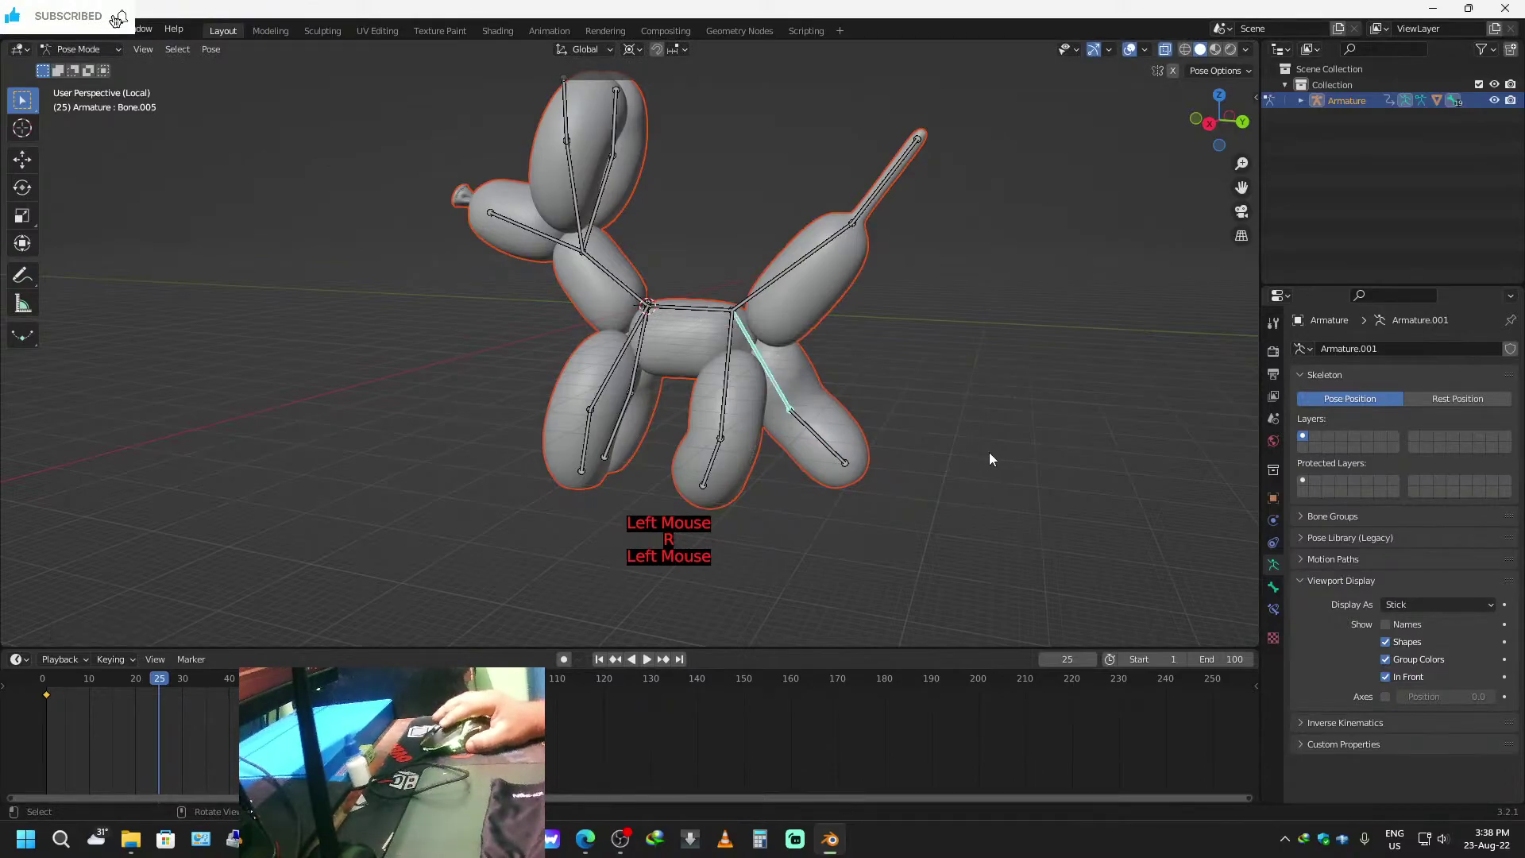
key(r)
click(1023, 414)
Rotate the upper and lower bones of the far front leg (Bone.009 and Bone.010) forward, toward the head.
shift+middle_drag(635, 530, 843, 540)
middle_drag(743, 553, 545, 468)
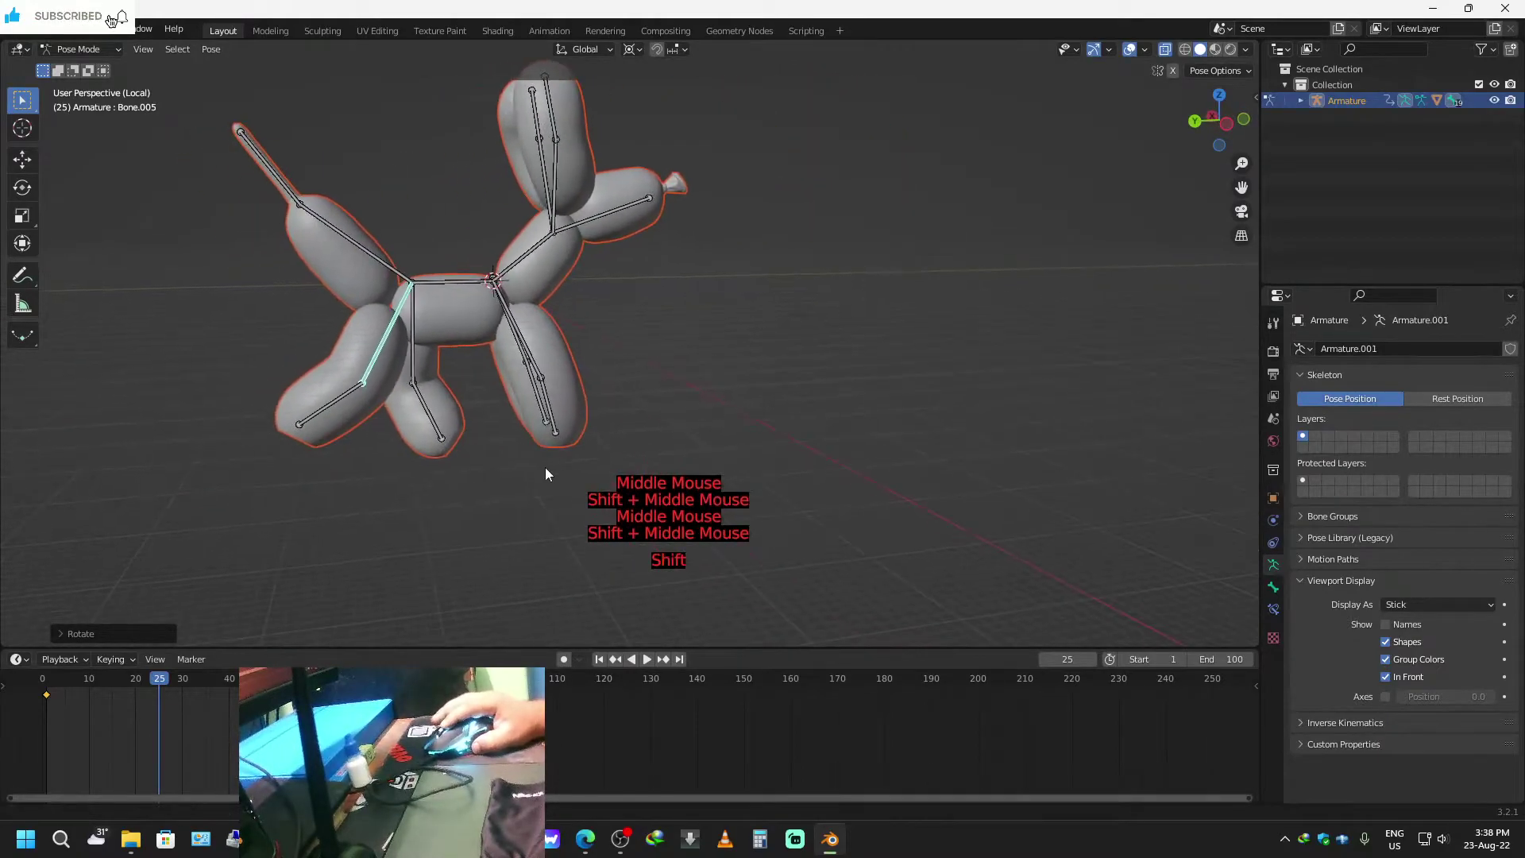
click(547, 391)
click(544, 375)
key(r)
click(747, 391)
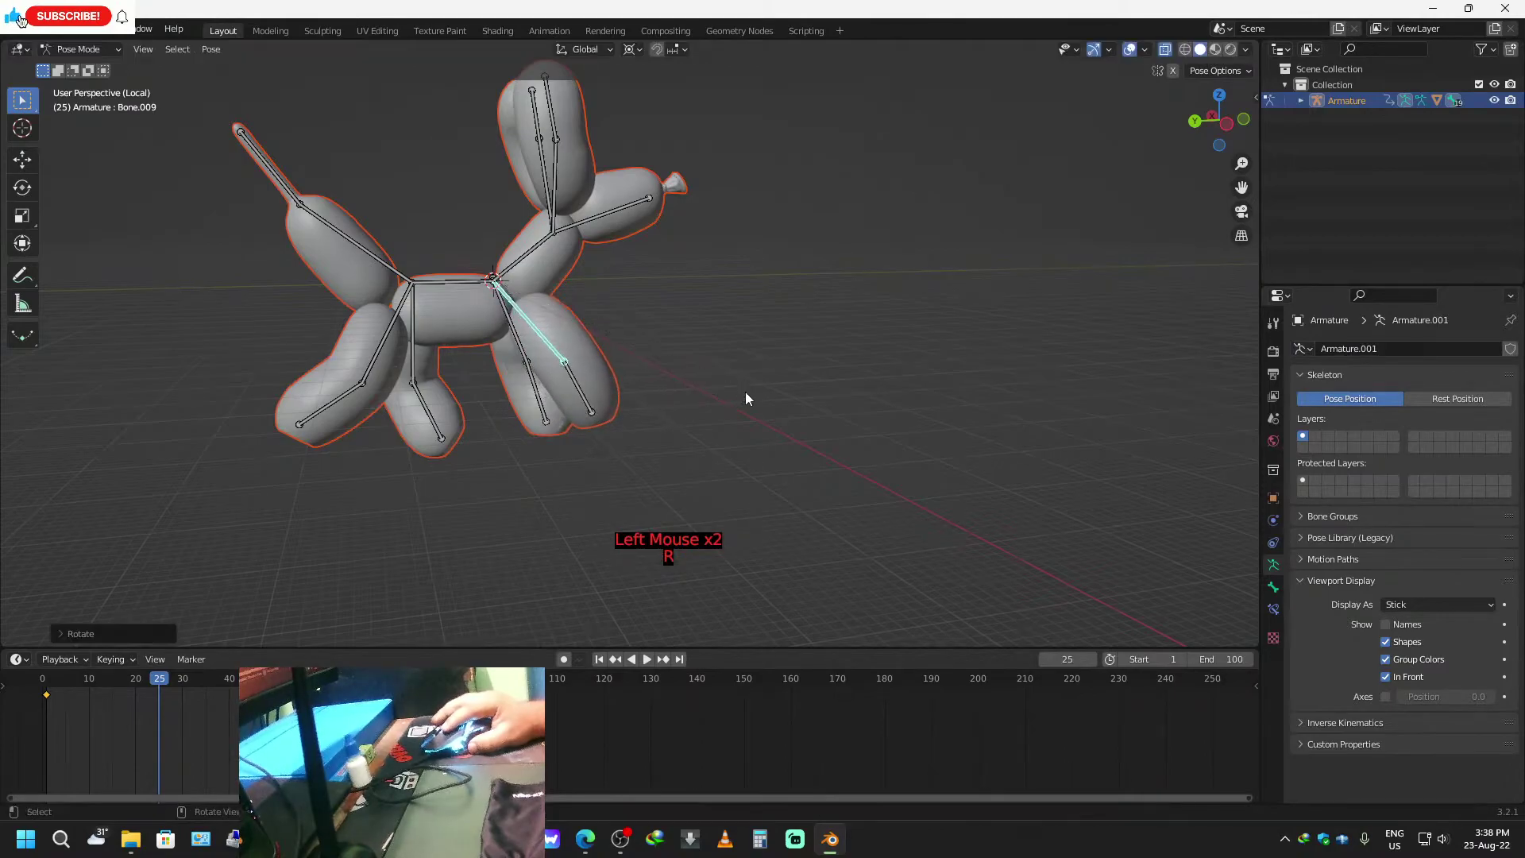
click(599, 410)
key(r)
click(779, 388)
Rotate the upper and lower bones of the near front leg (Bone.011 and Bone.012) backward, toward the hind legs.
middle_drag(791, 382, 411, 466)
shift+middle_drag(911, 614, 737, 531)
click(636, 292)
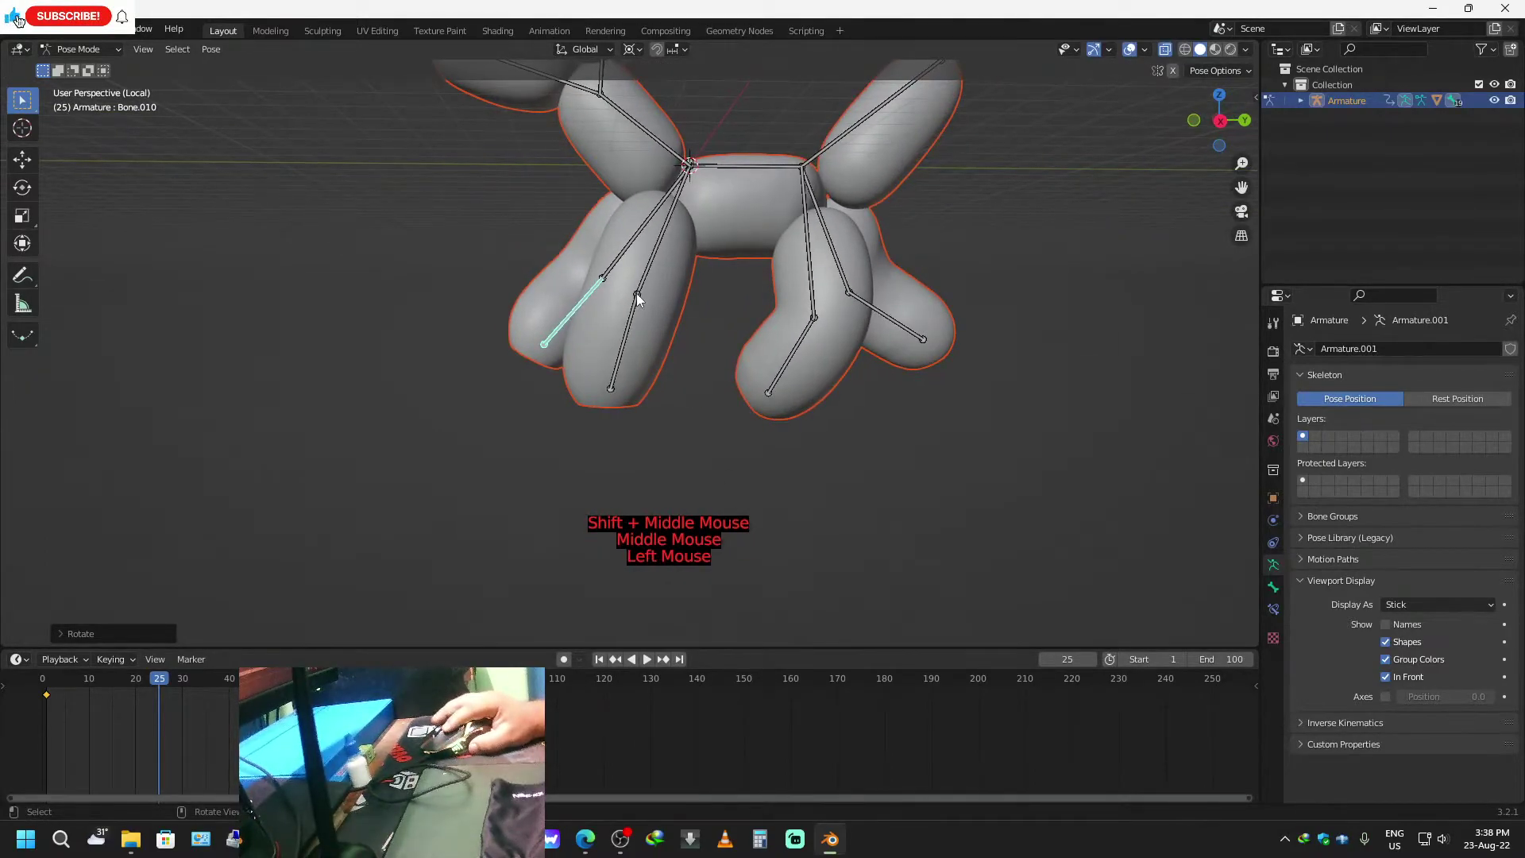
key(r)
click(727, 407)
click(634, 396)
key(r)
click(739, 411)
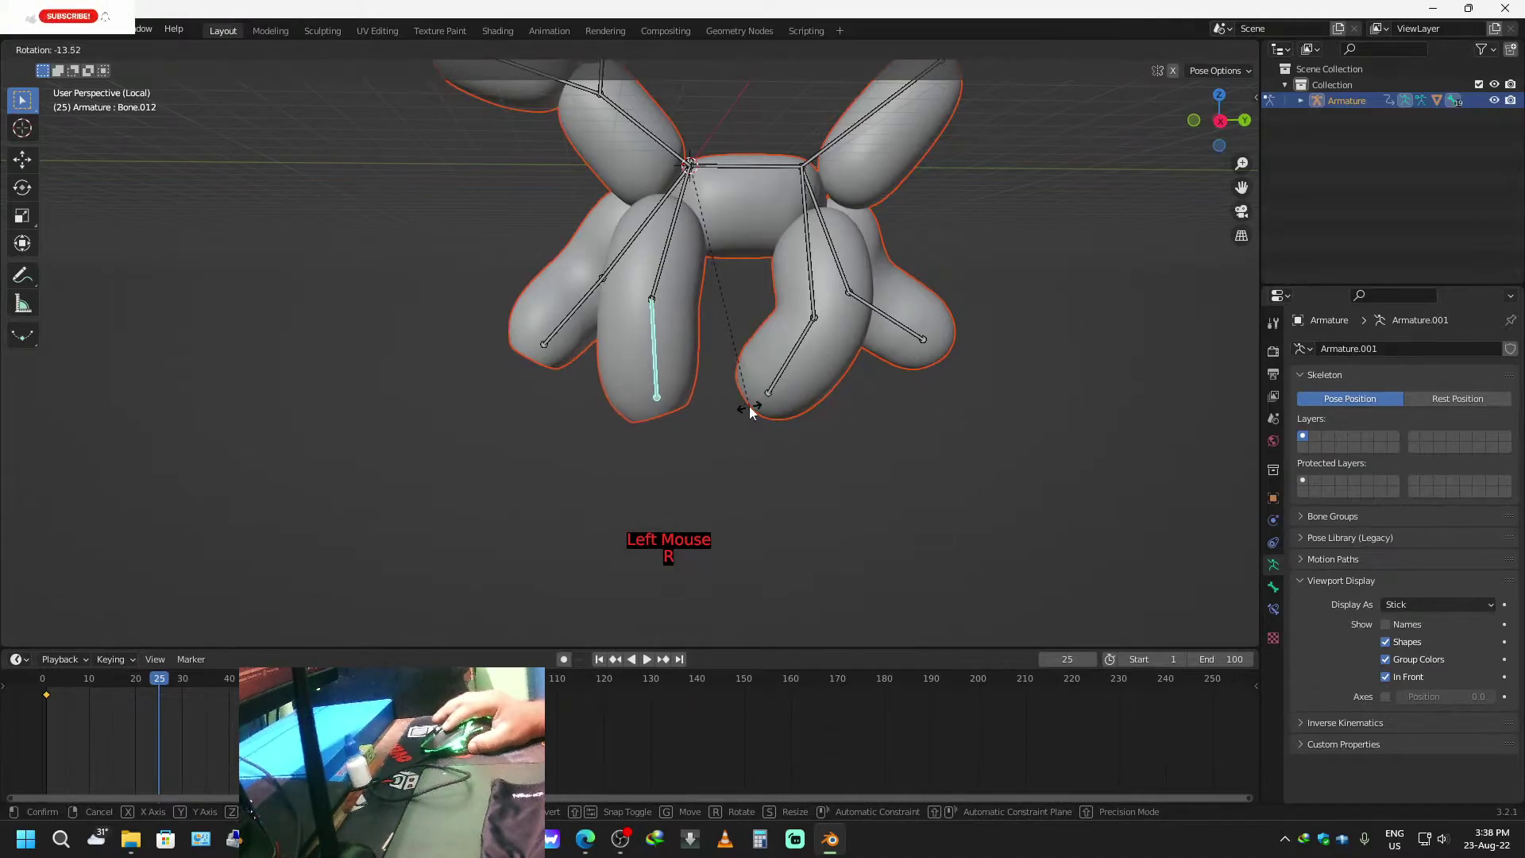
Insert a Location, Rotation & Scale keyframe for all bones of the armature at frame 25.
shift+middle_drag(523, 453, 581, 479)
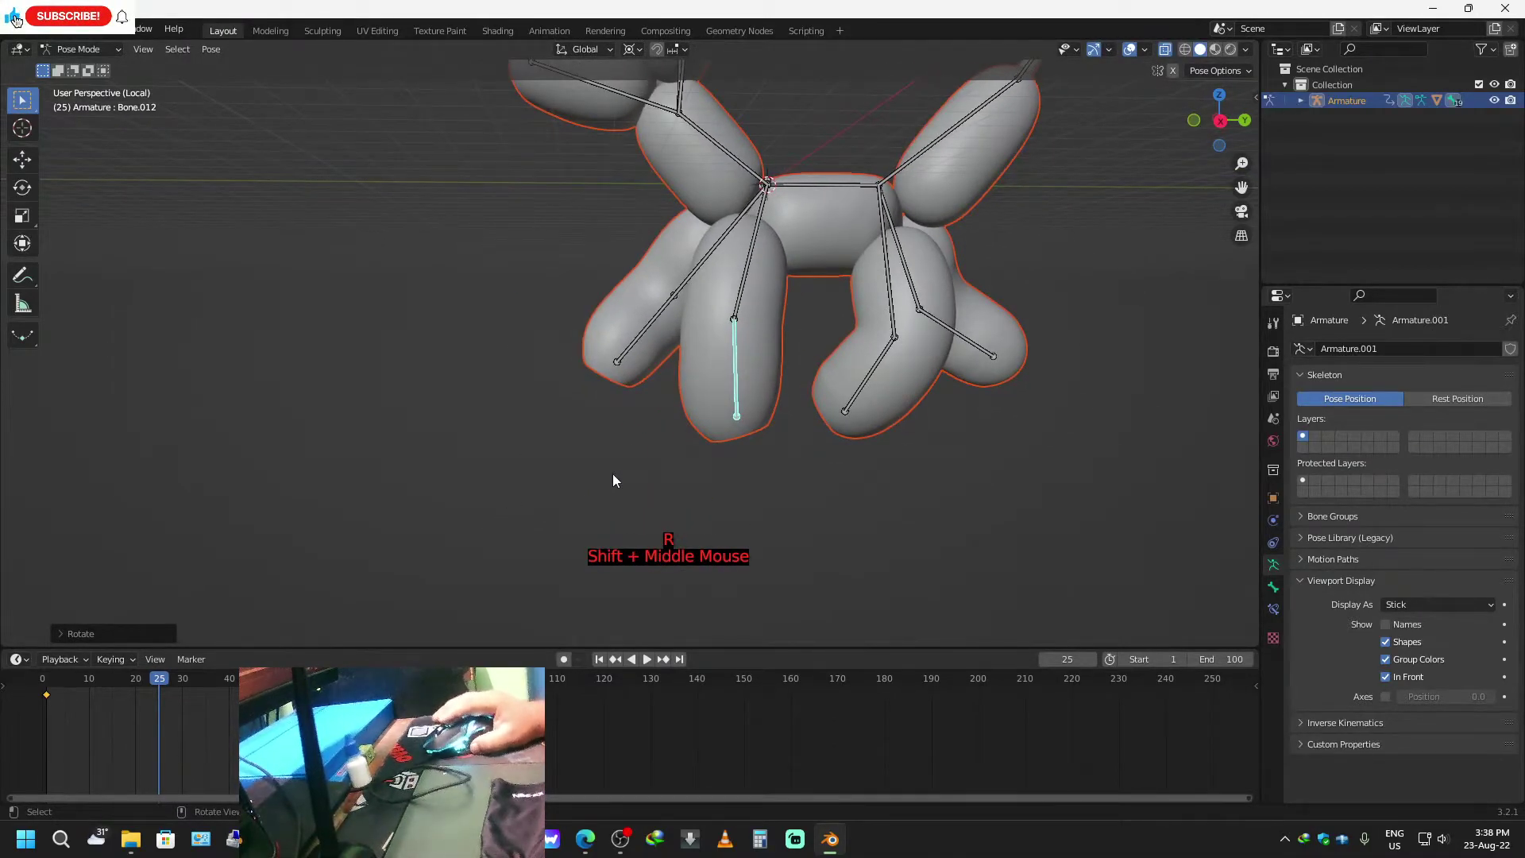
scroll(613, 480, down, 2)
shift+middle_drag(608, 403, 560, 451)
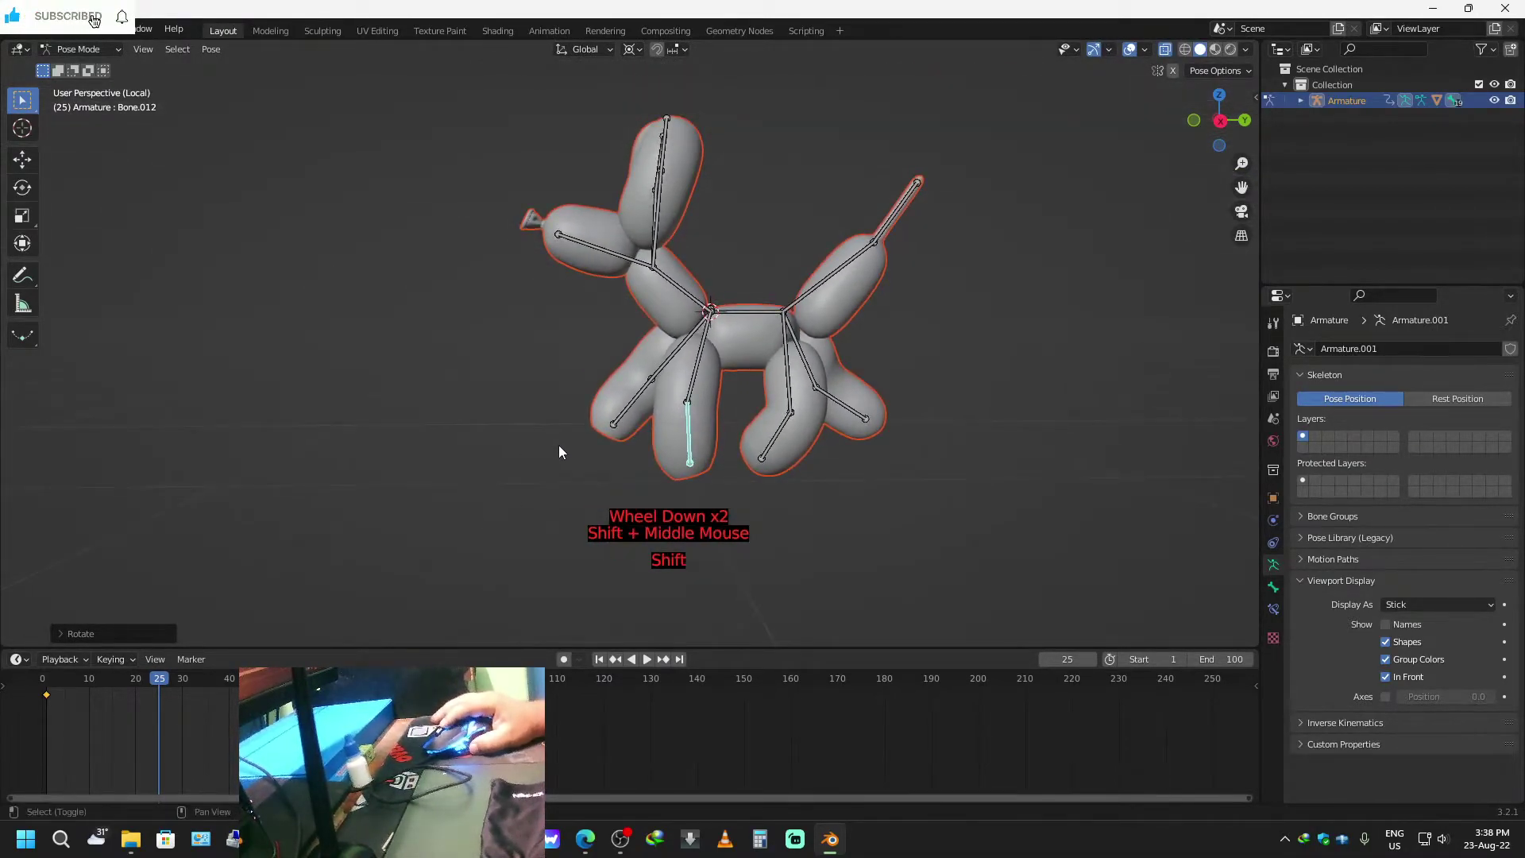
key(a)
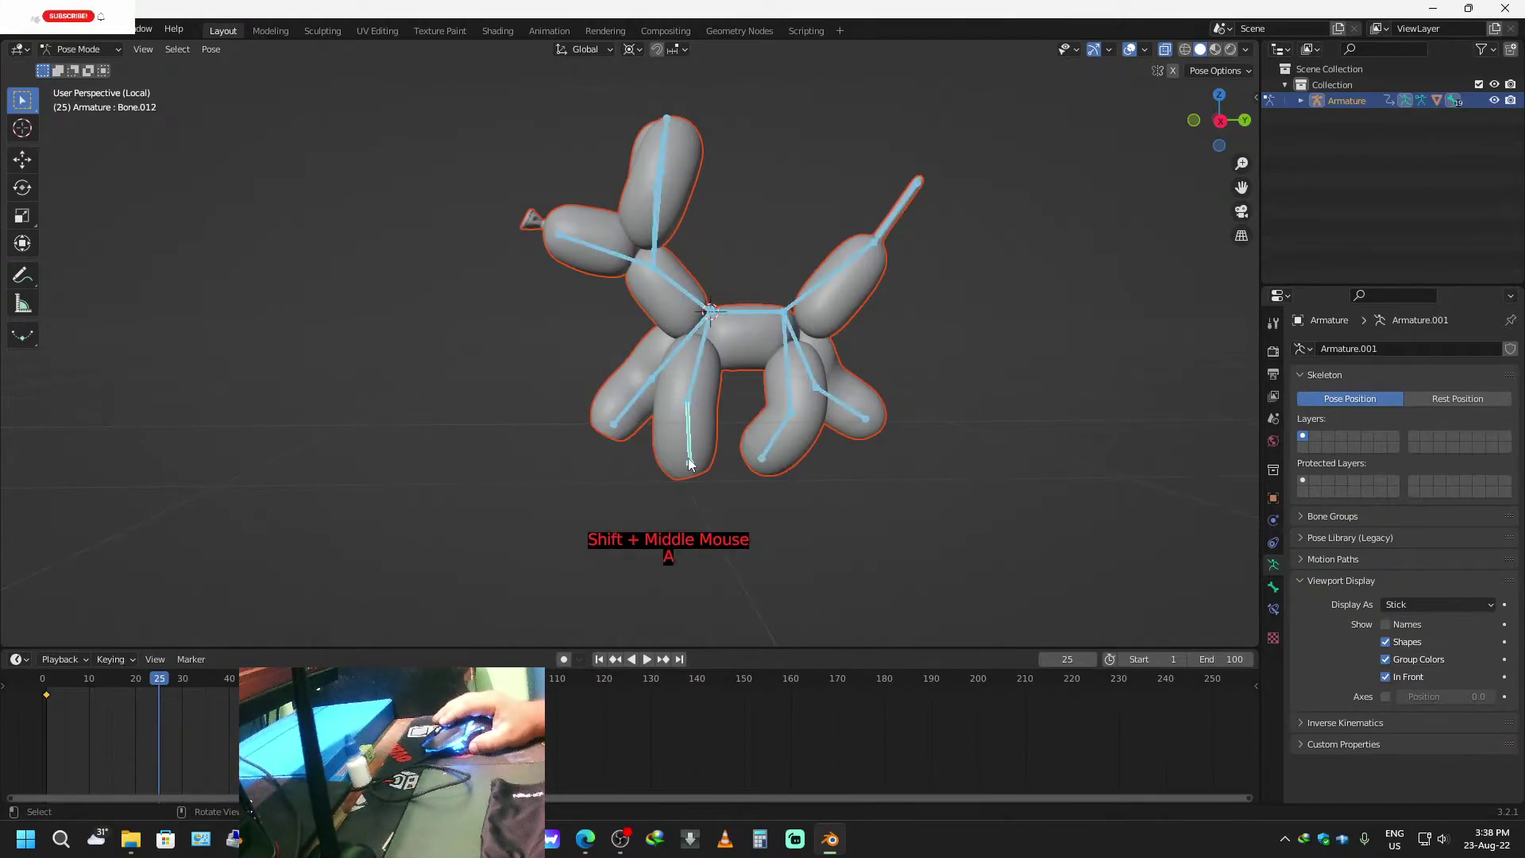
key(i)
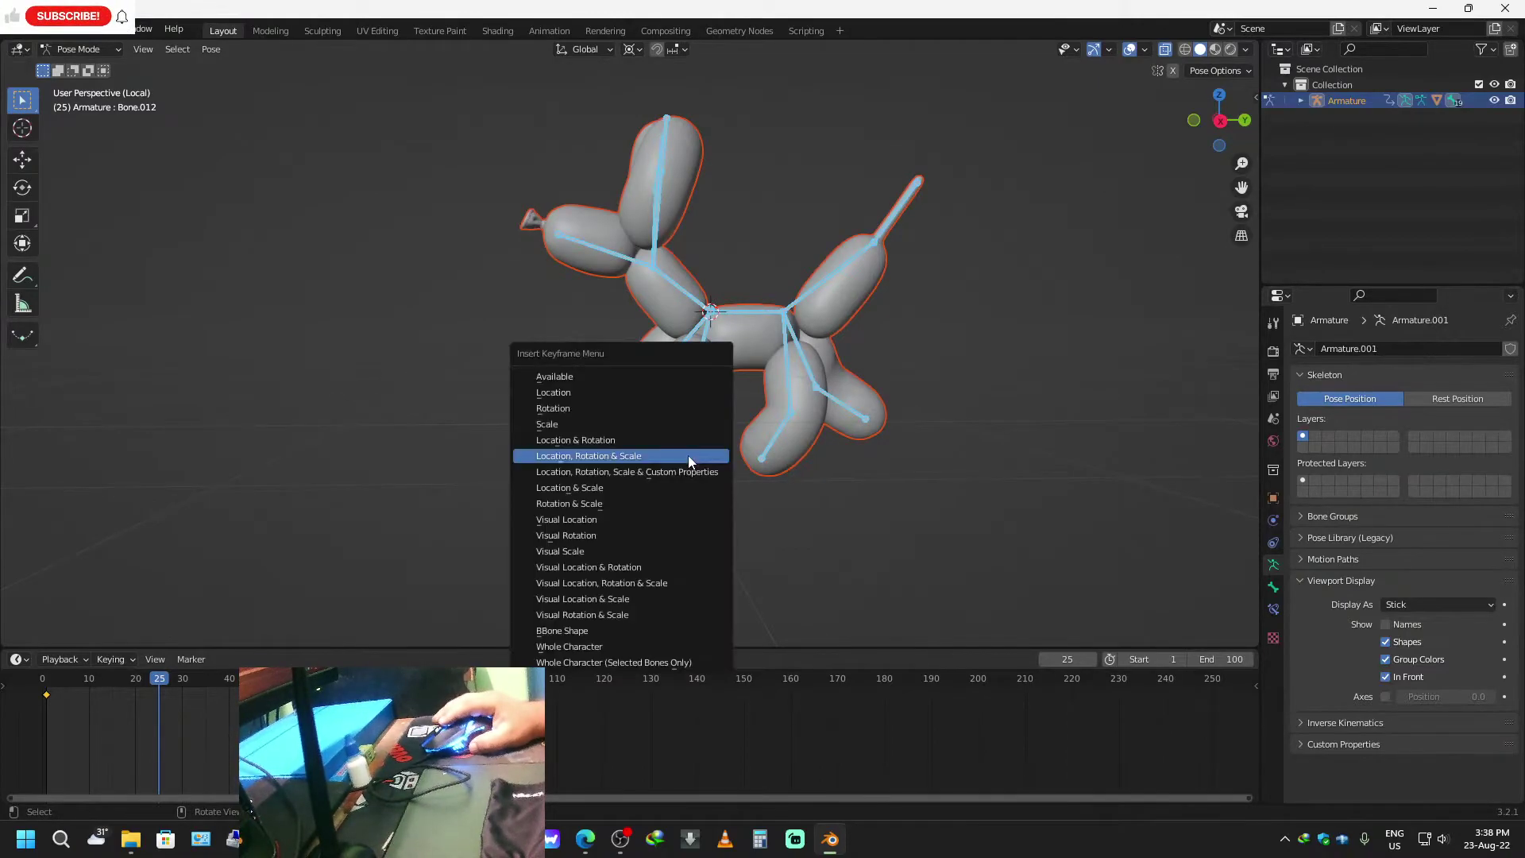
click(626, 456)
Go to frame 50 and rotate the lower bone of the near front leg (Bone.012) forward.
scroll(826, 524, down, 1)
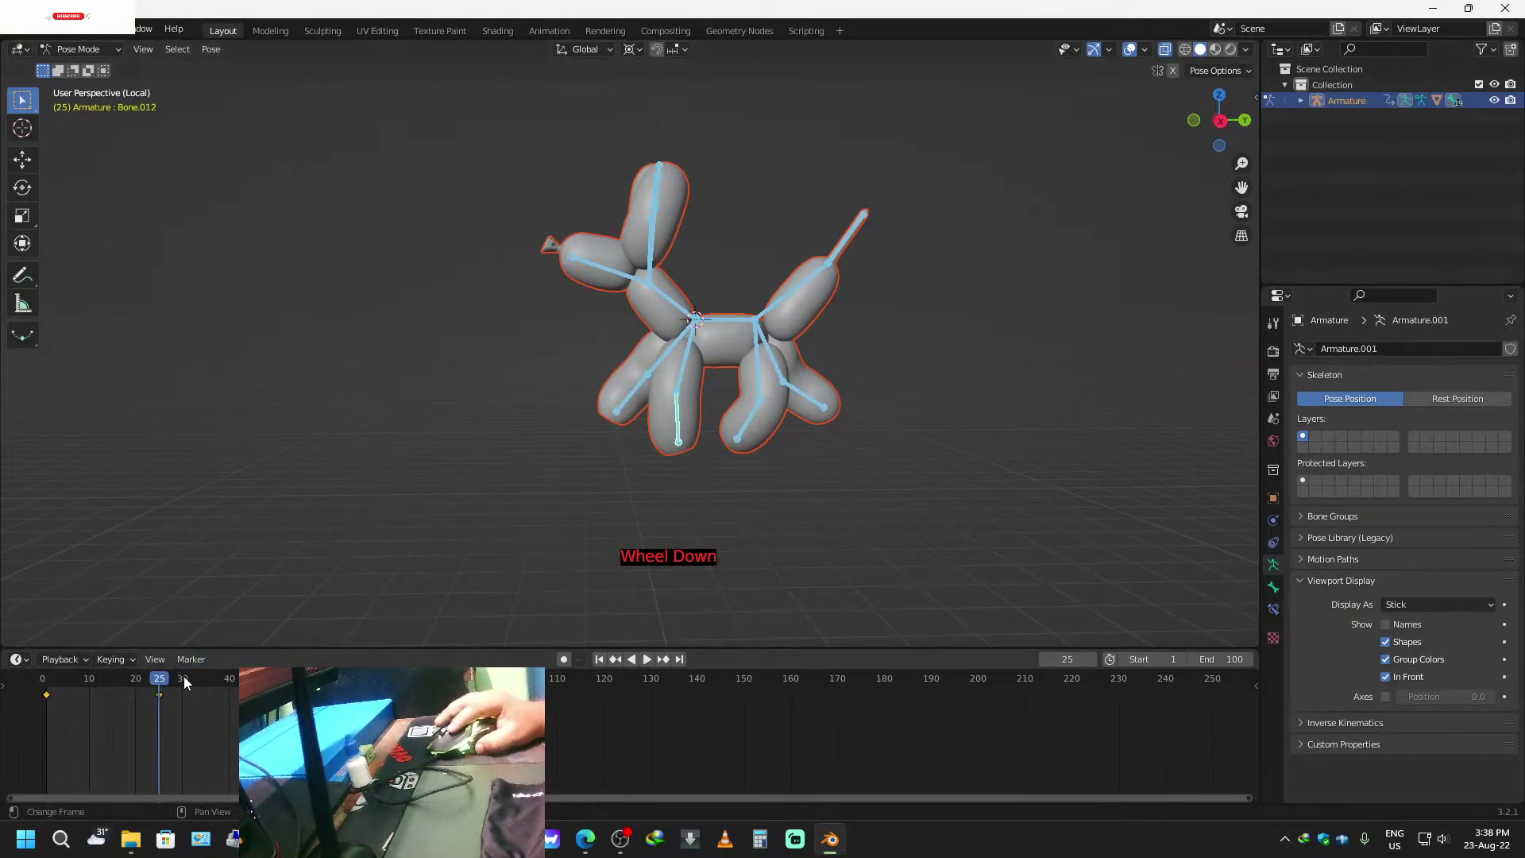
drag(186, 684, 228, 690)
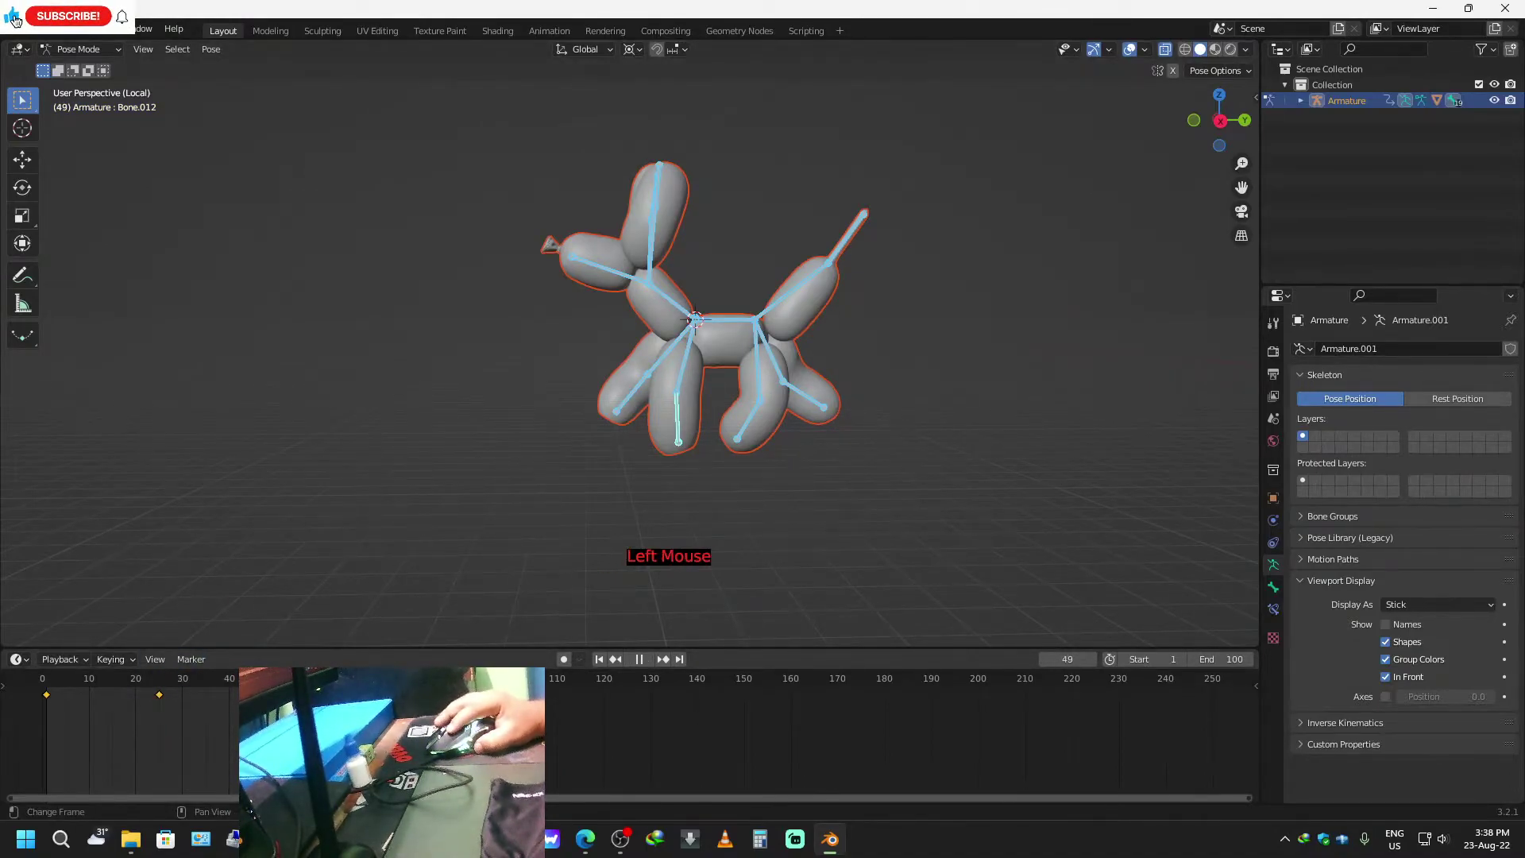
click(679, 442)
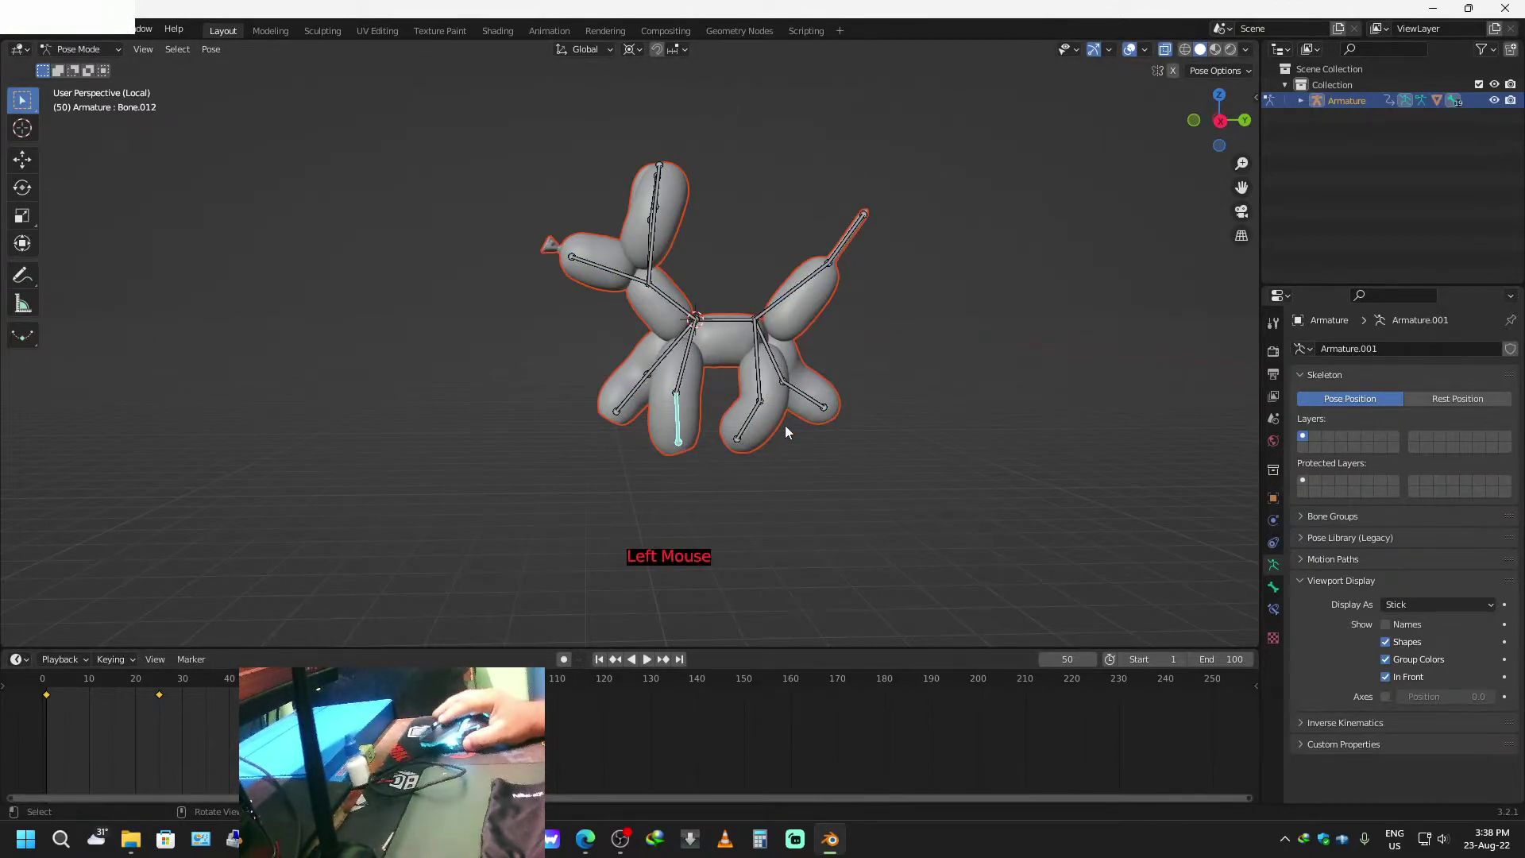
scroll(782, 417, up, 4)
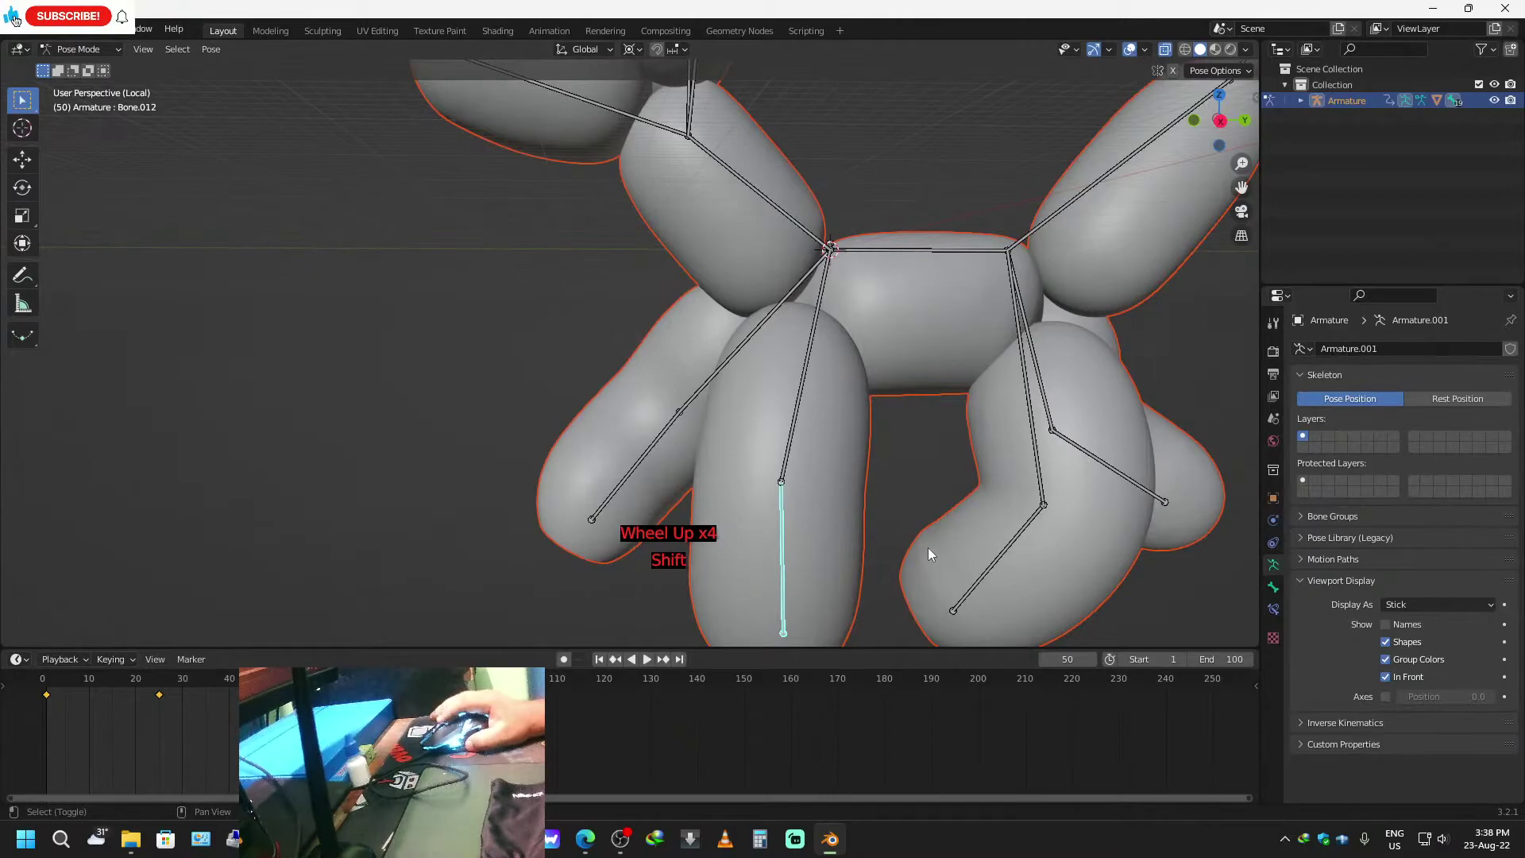
shift+middle_drag(932, 558, 916, 453)
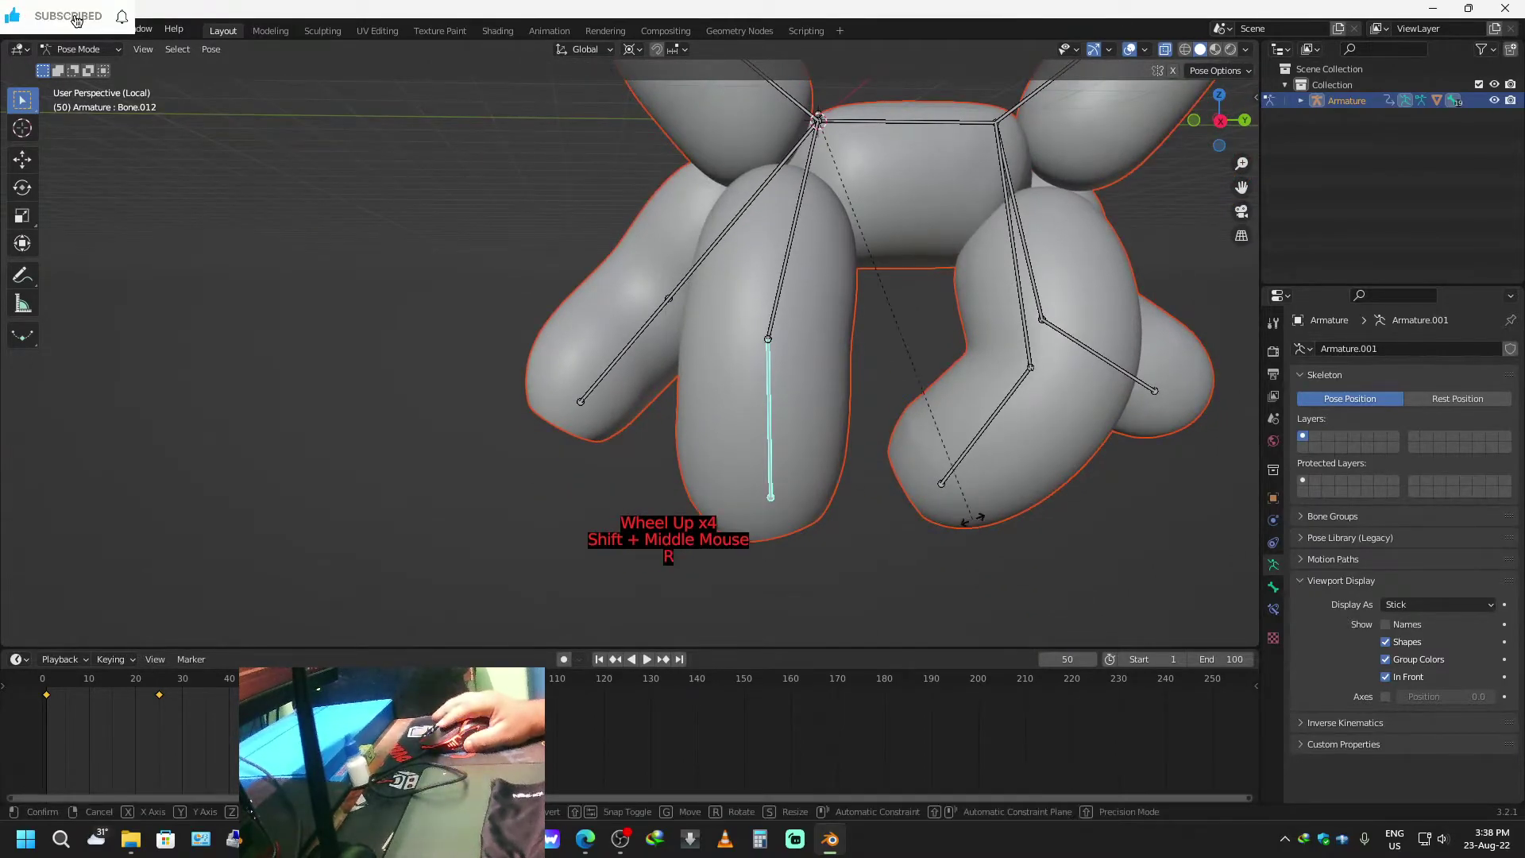
key(r)
click(737, 527)
Rotate the upper bone of the same front leg (Bone.011) forward until it lines up with the other front leg.
click(767, 343)
click(799, 356)
key(r)
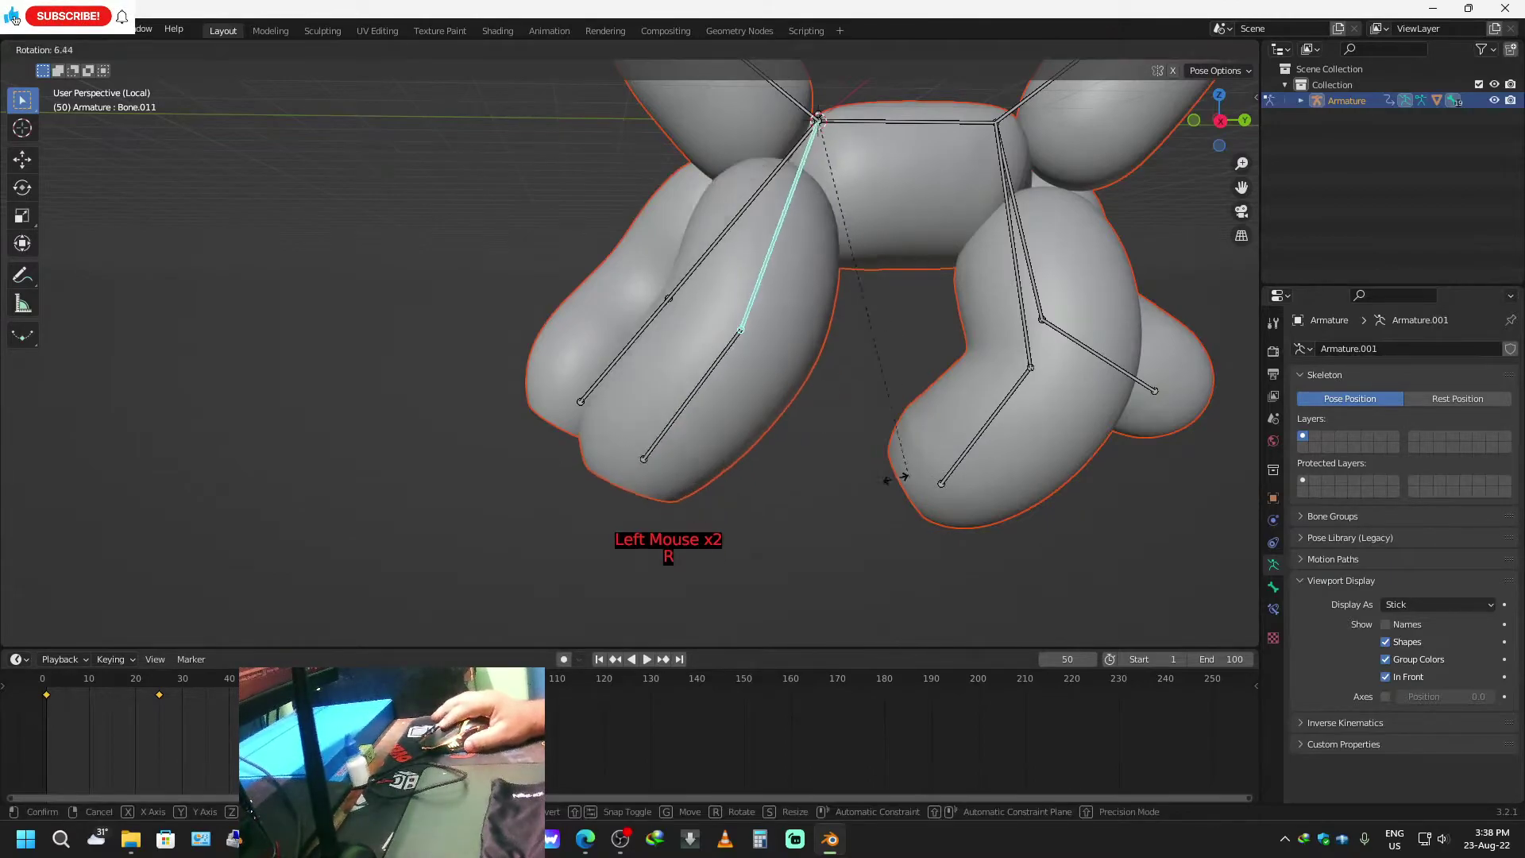
click(641, 484)
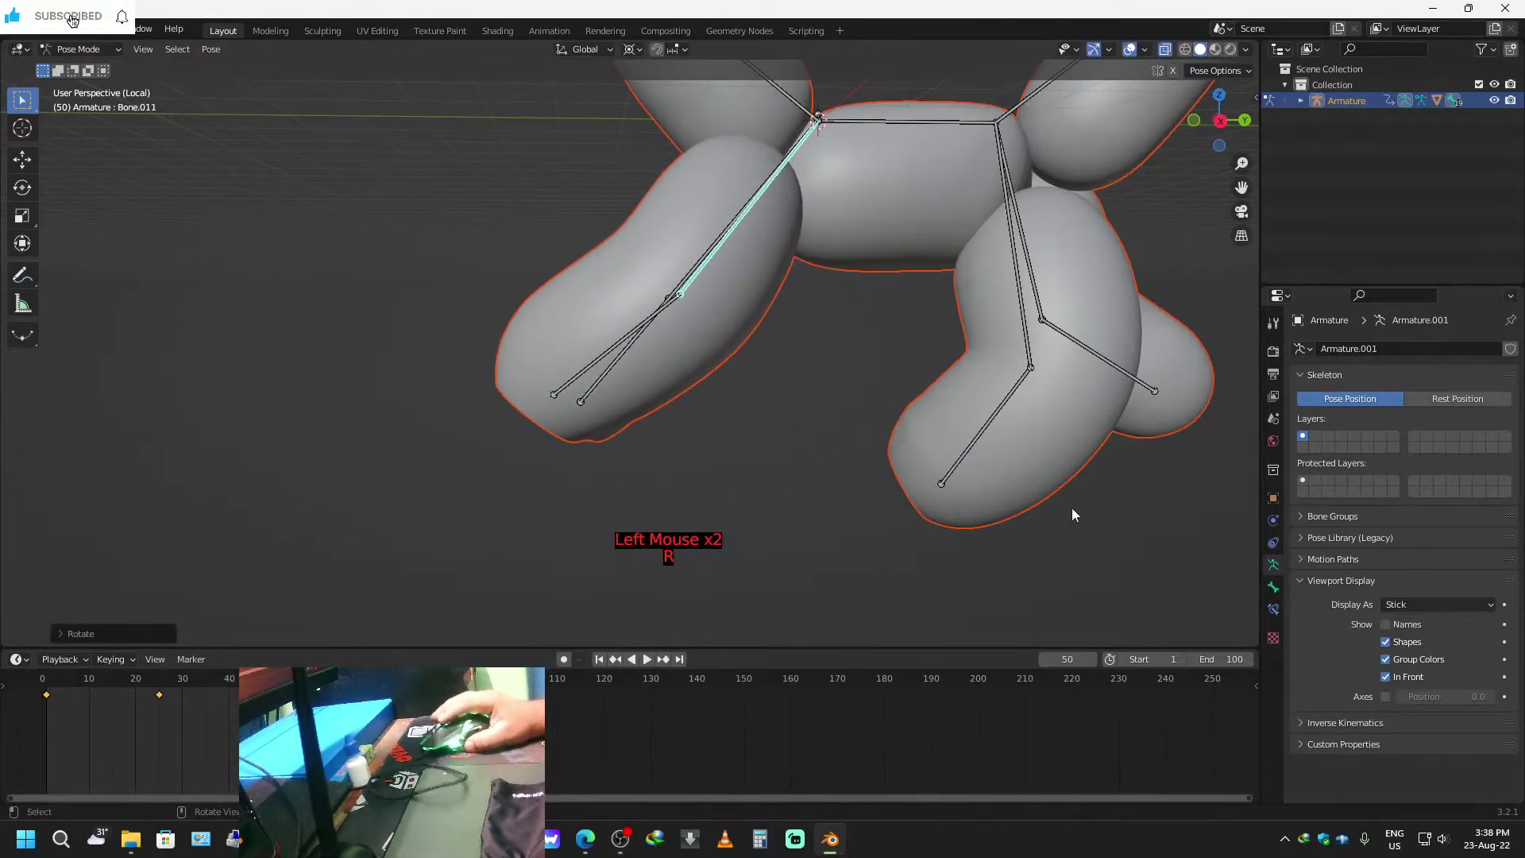
Rotate the upper bone of the near hind leg (Bone.003) backward, away from the front legs.
click(1027, 374)
key(r)
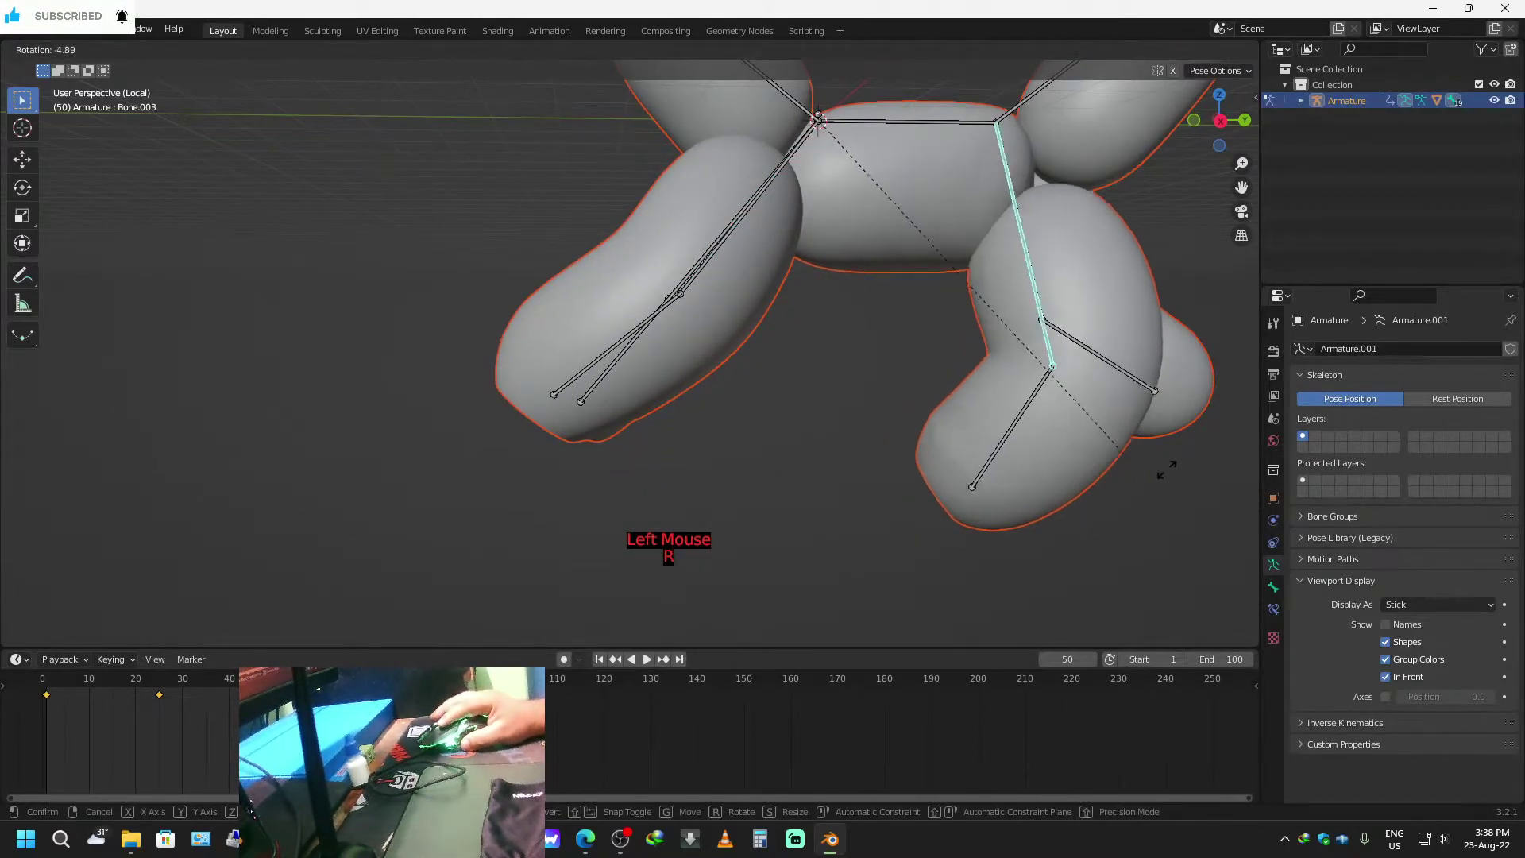
click(1155, 483)
Rotate the lower bone of the near hind leg (Bone.004) backward so the foot points away from the front legs.
click(1034, 493)
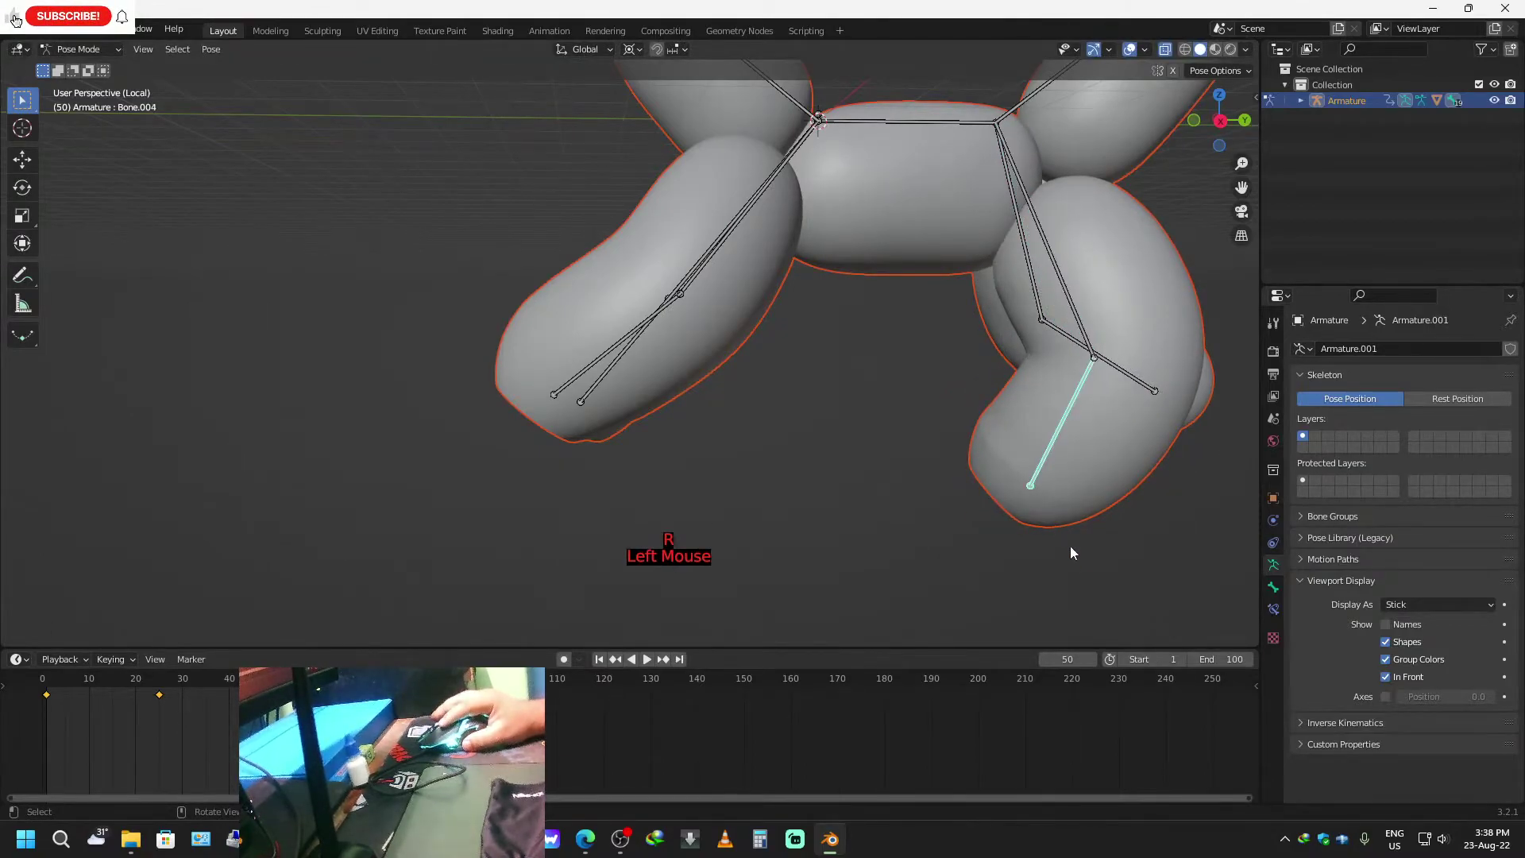
key(r)
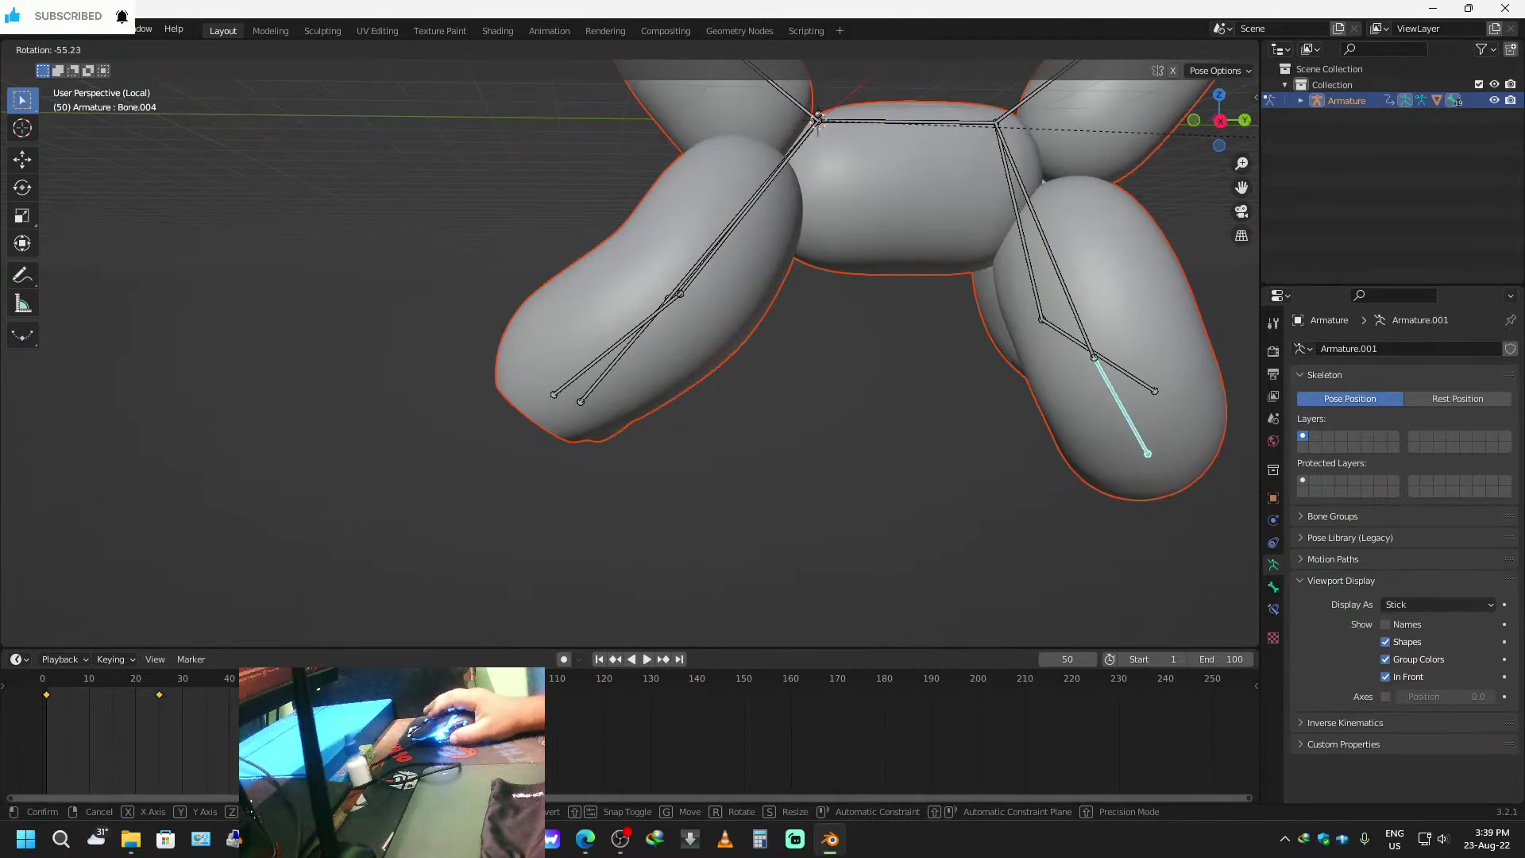
click(956, 357)
scroll(1036, 388, down, 2)
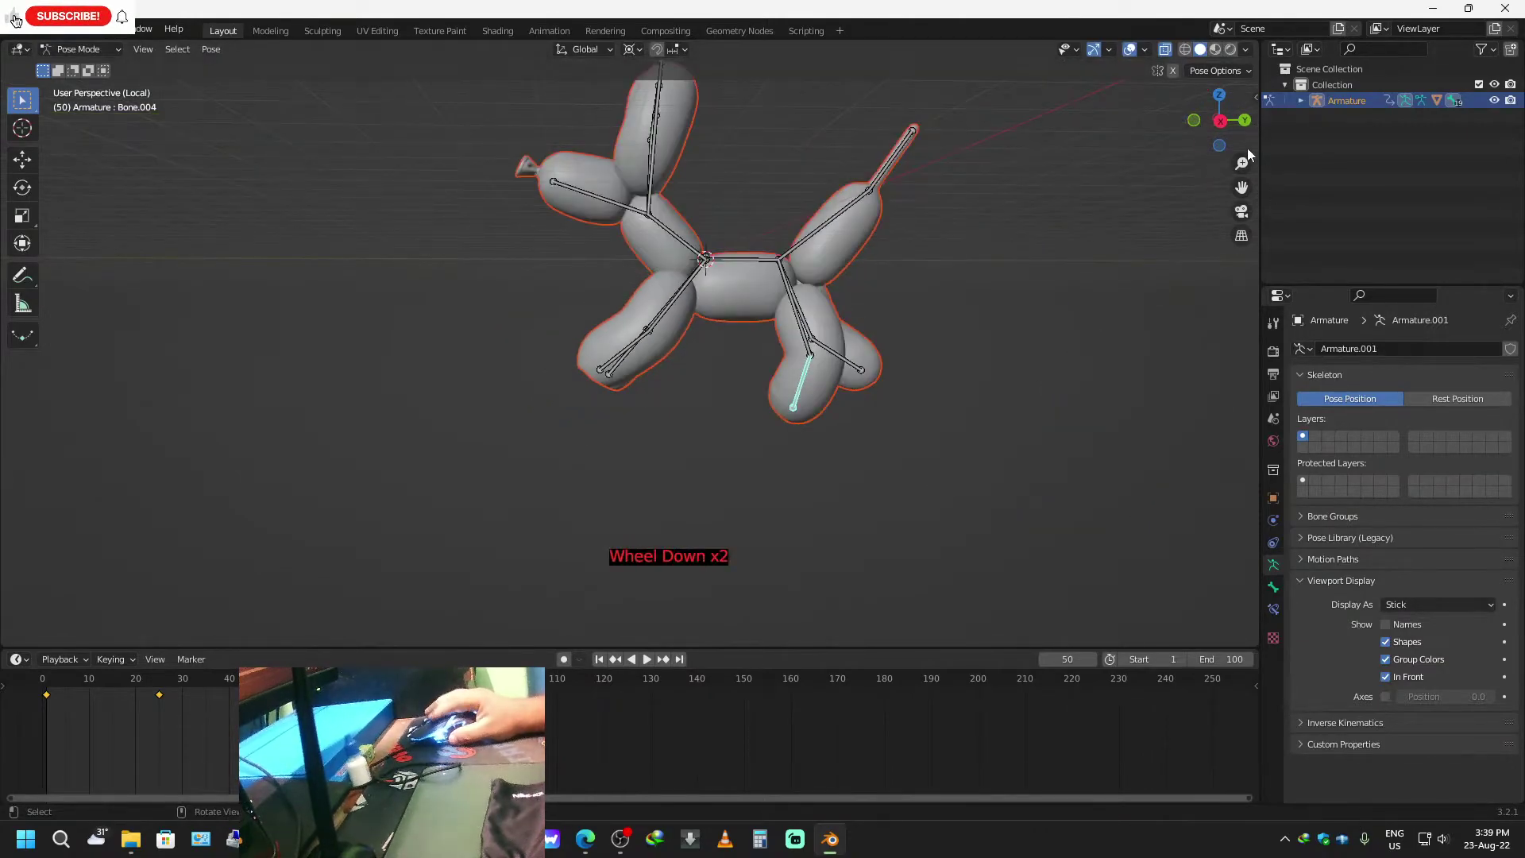
click(1220, 121)
key(r)
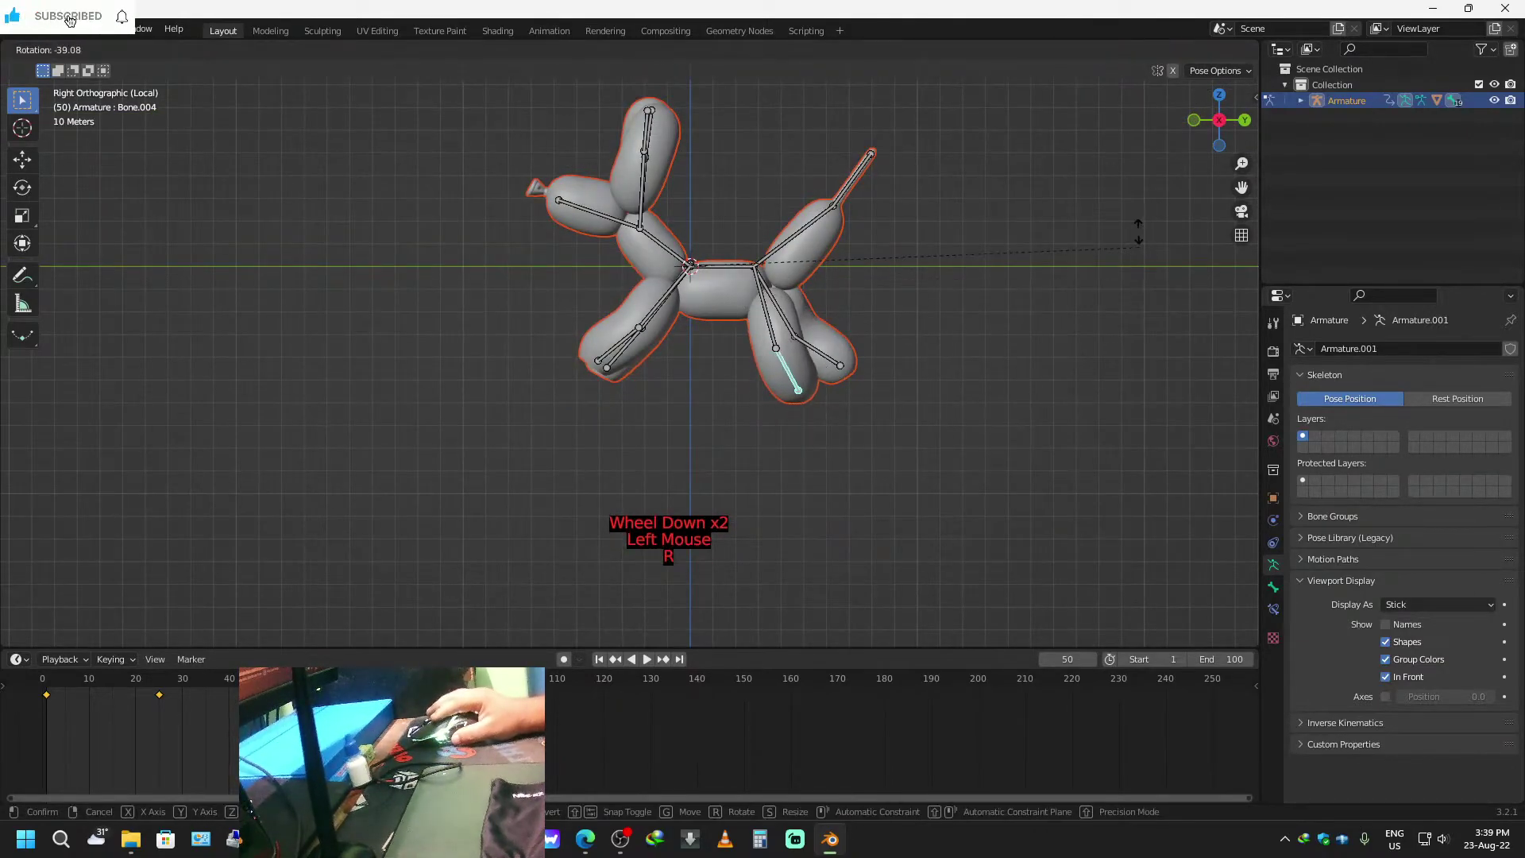
click(860, 358)
Rotate Bone.003 backward by about another 13° so this hind leg lines up with the other one.
click(777, 332)
key(r)
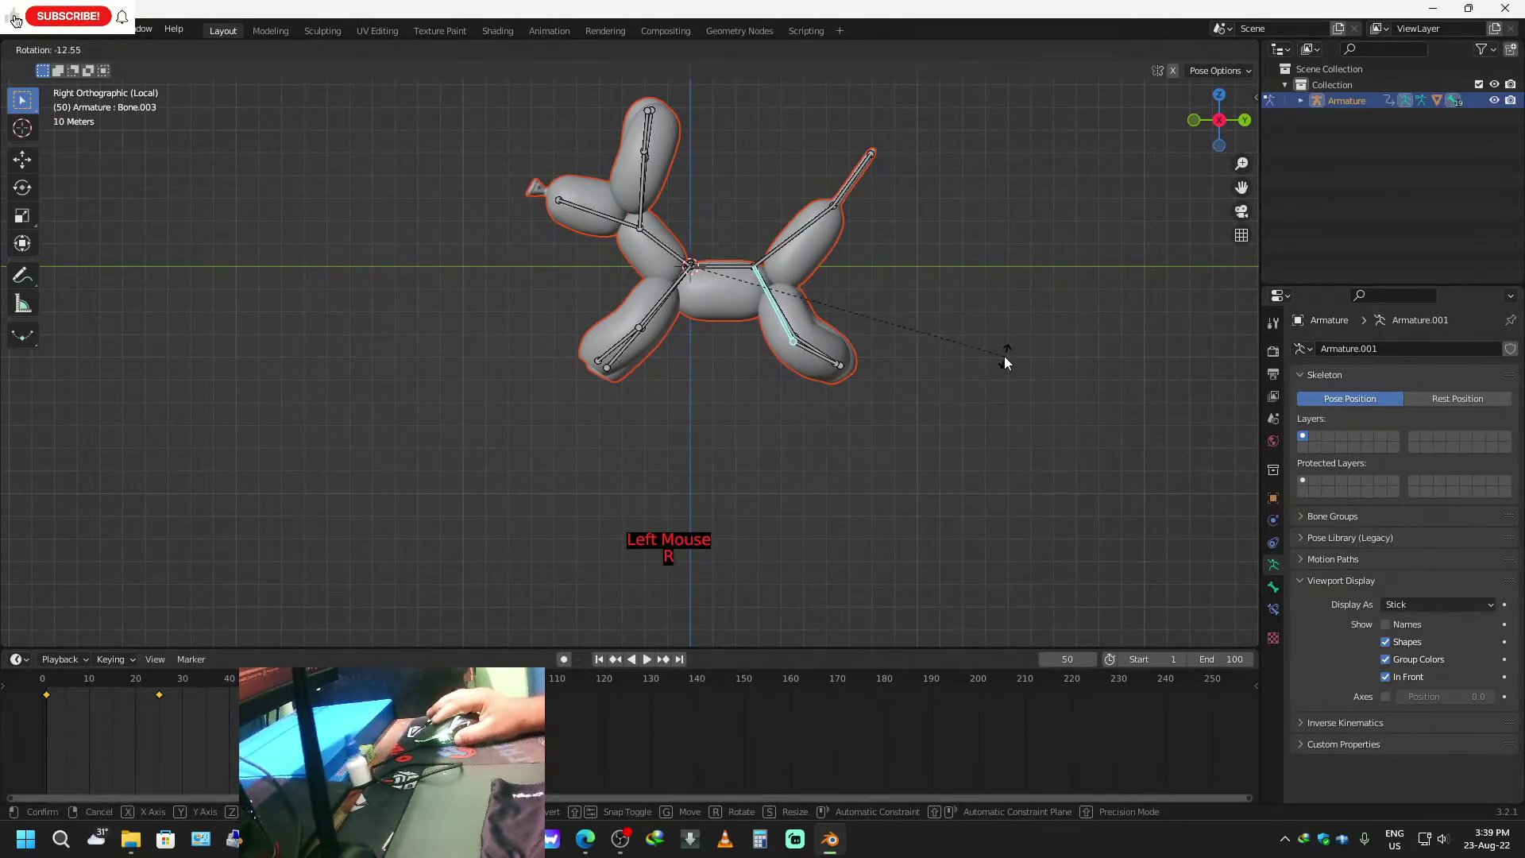
click(1005, 360)
From the dog's opposite side, rotate that front leg's lower and upper bones (Bone.010 and Bone.009) backward toward the hind legs.
click(1217, 121)
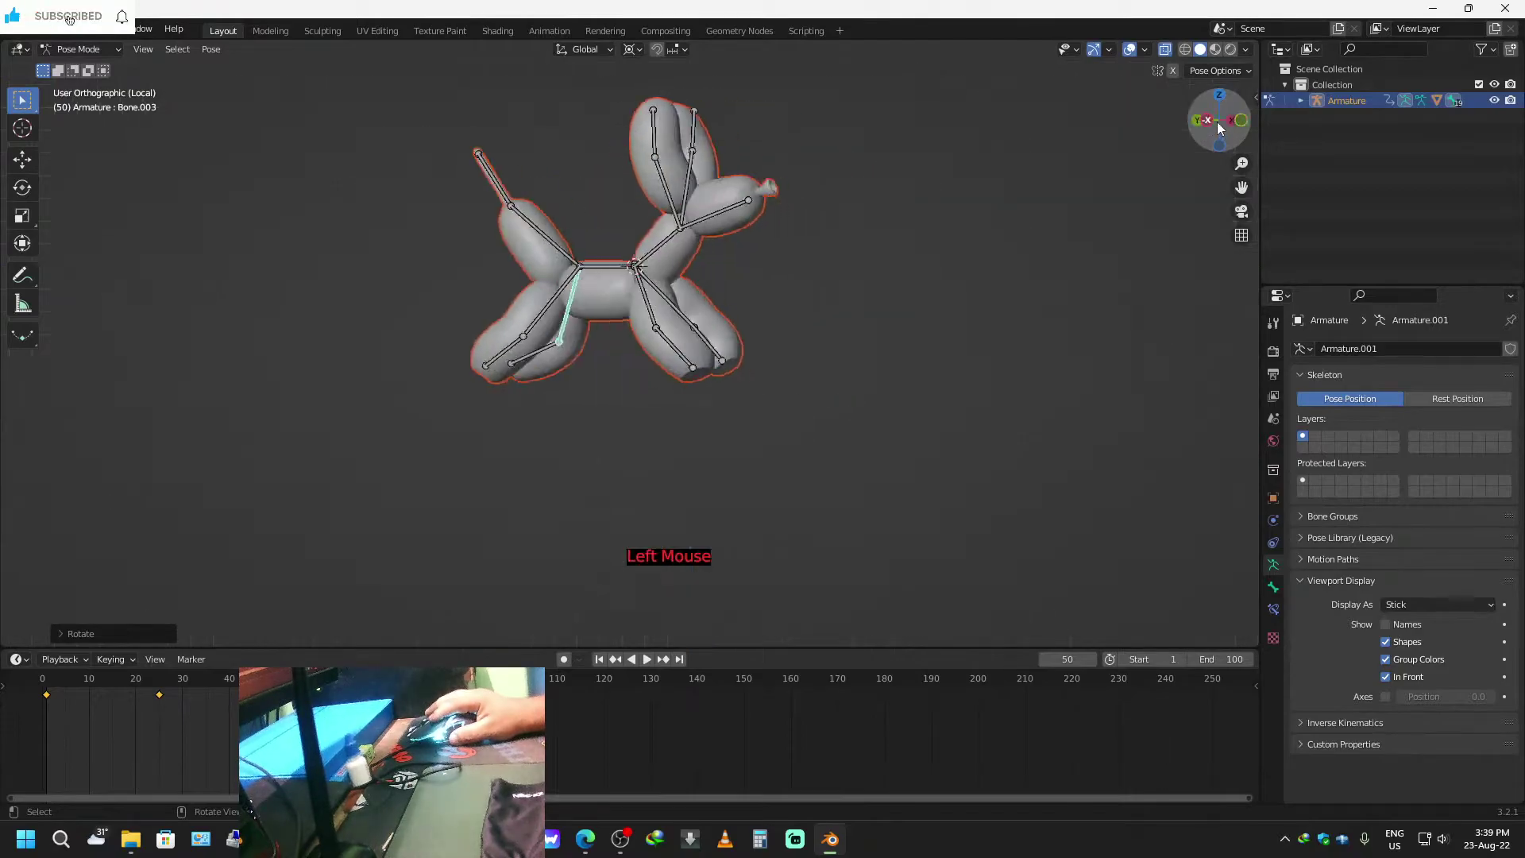
scroll(667, 382, up, 2)
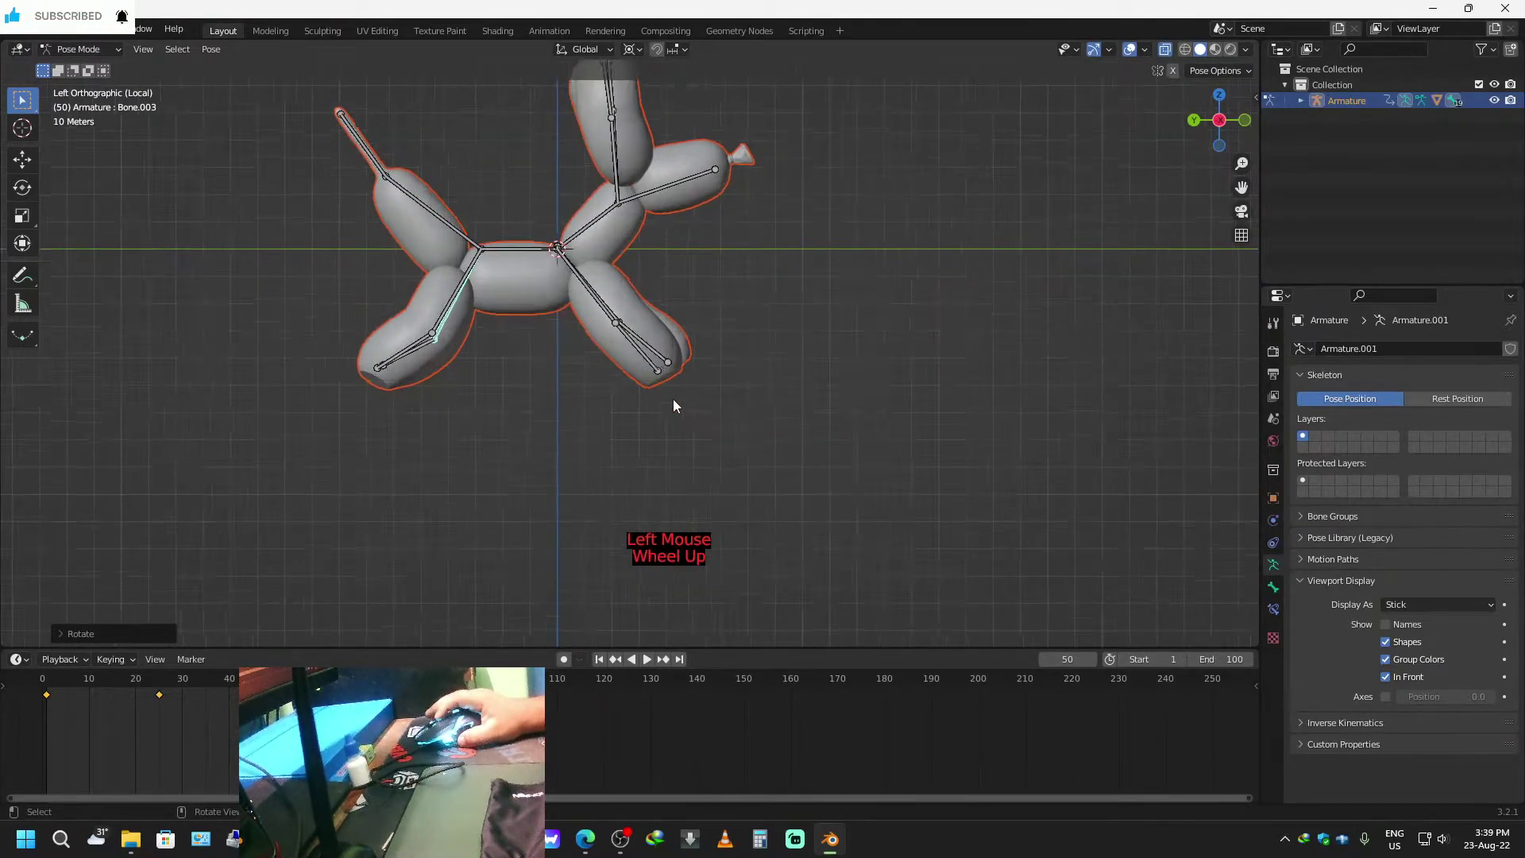
shift+middle_drag(724, 435, 690, 492)
scroll(731, 477, up, 1)
click(732, 429)
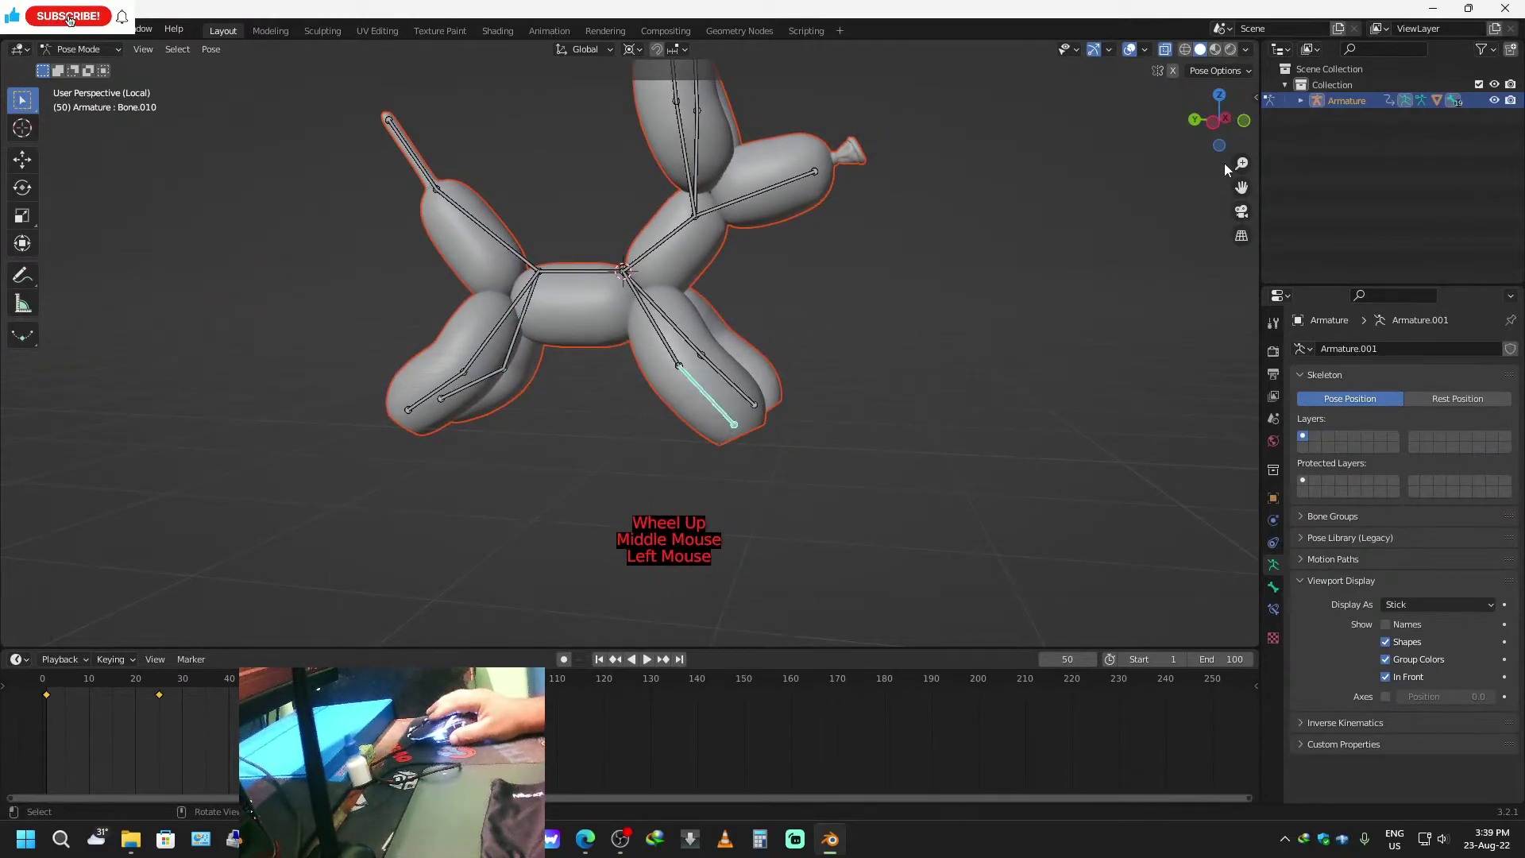
click(1214, 122)
key(r)
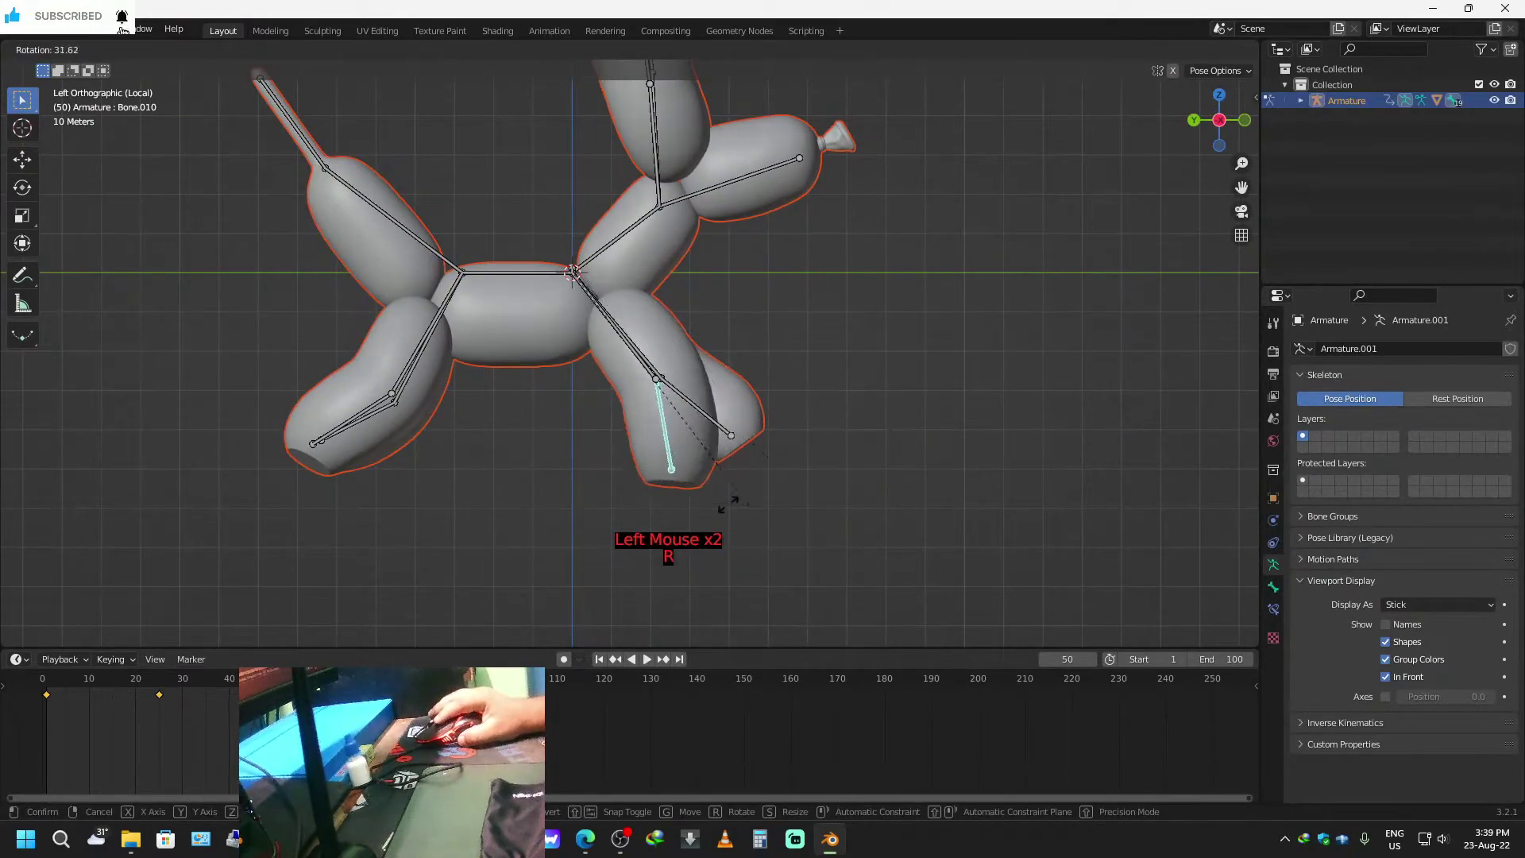
click(715, 477)
click(657, 381)
key(r)
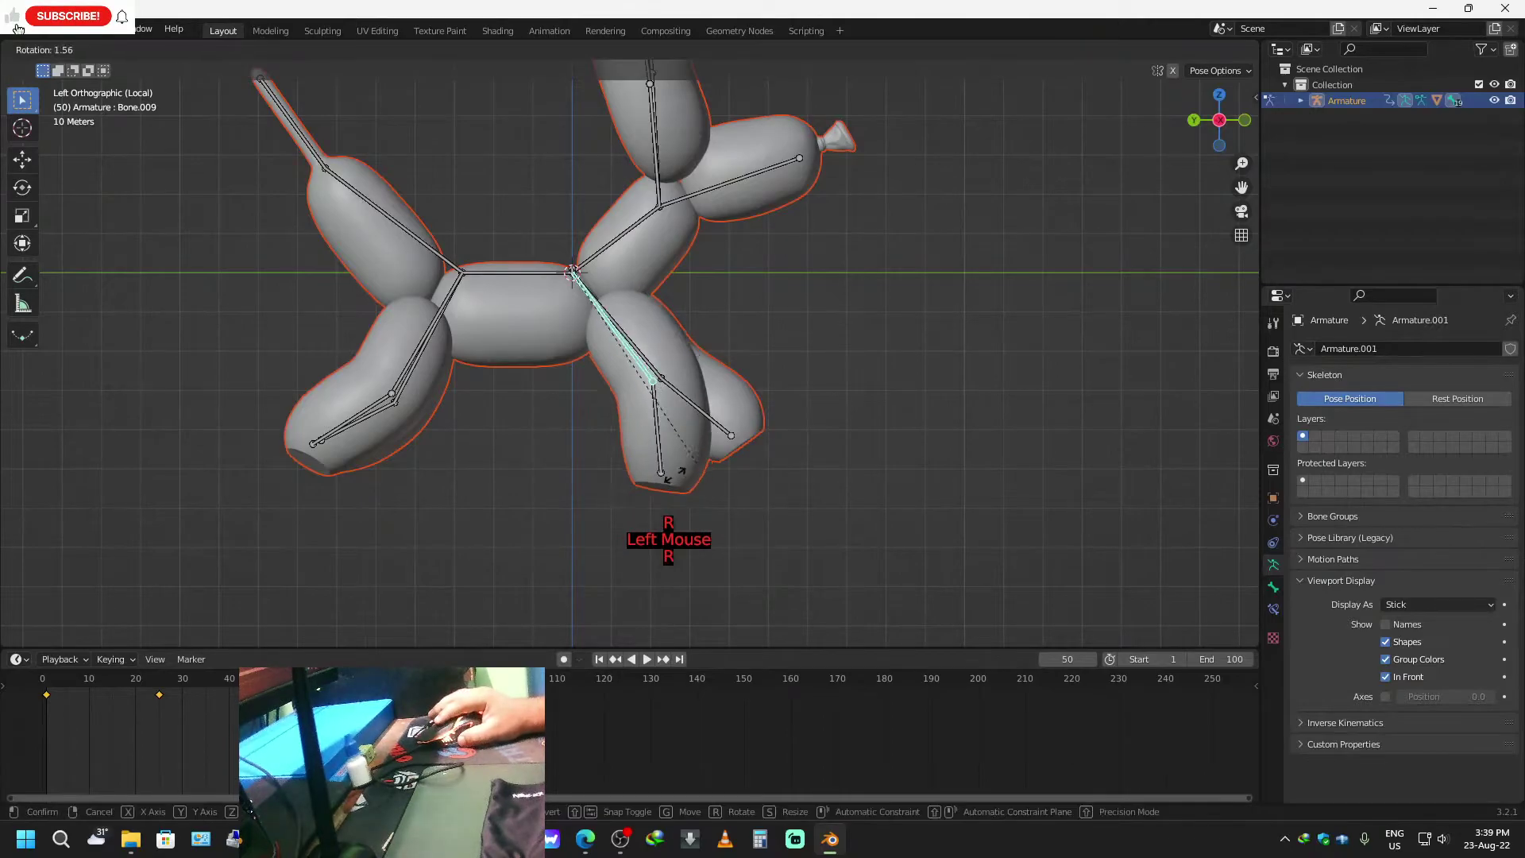
click(588, 482)
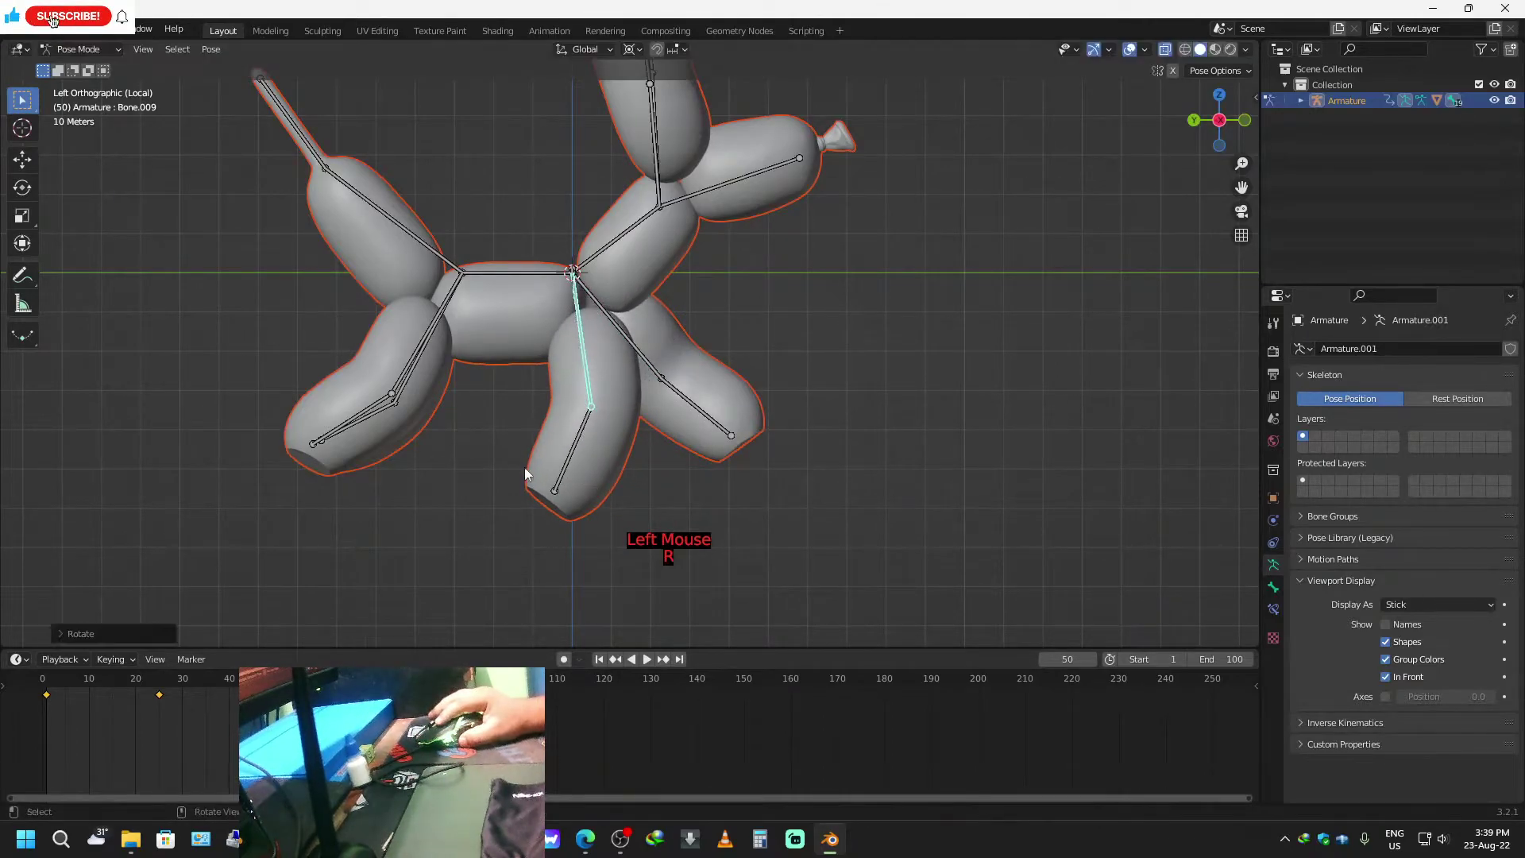
Rotate the upper and lower bones of the hind leg on this side (Bone.005 and Bone.006) forward toward the front legs.
click(393, 395)
key(r)
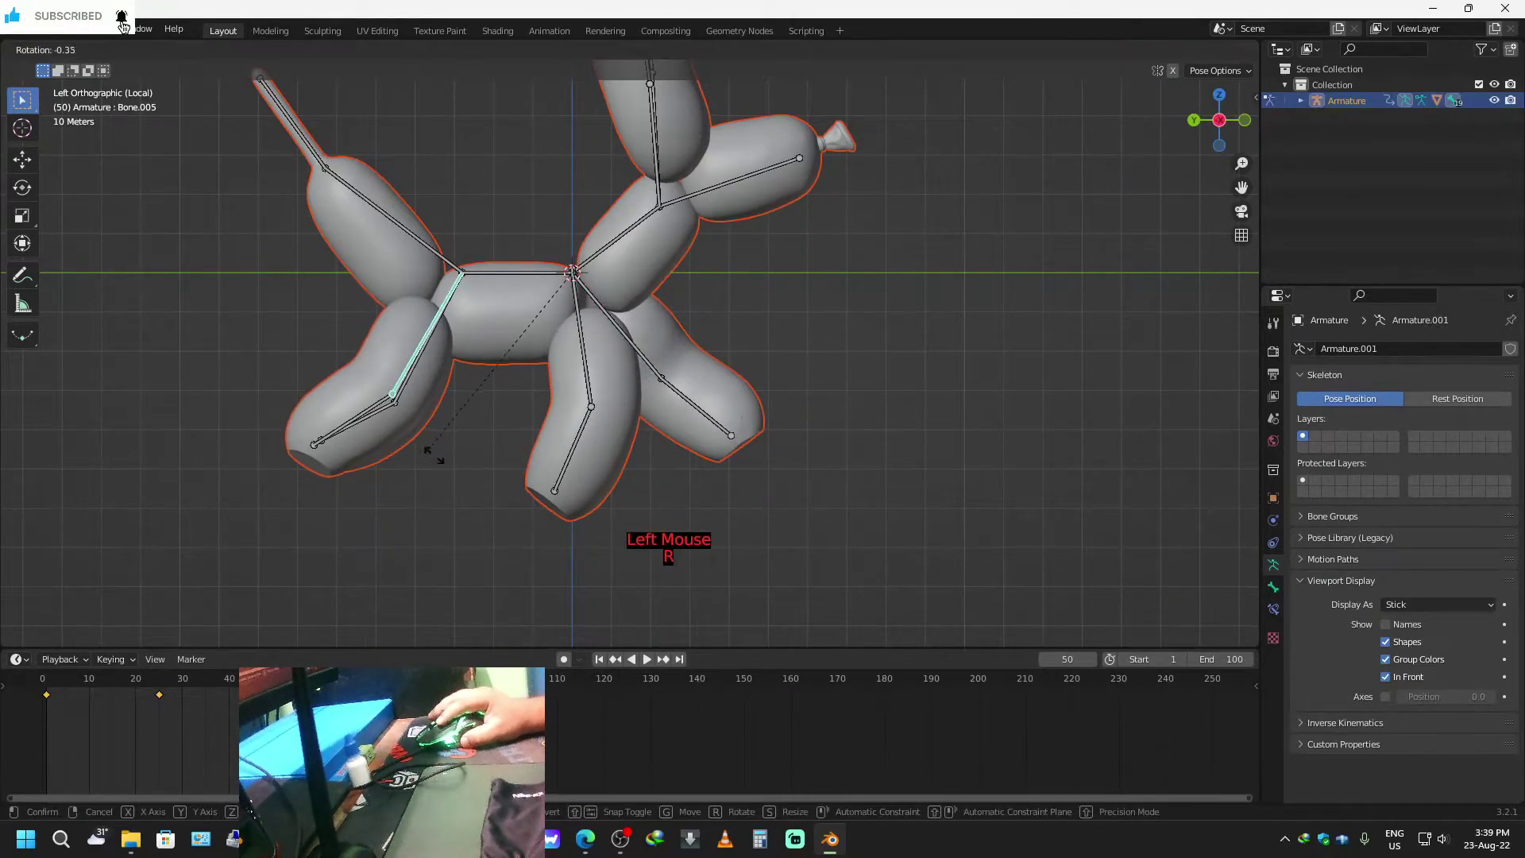
click(442, 486)
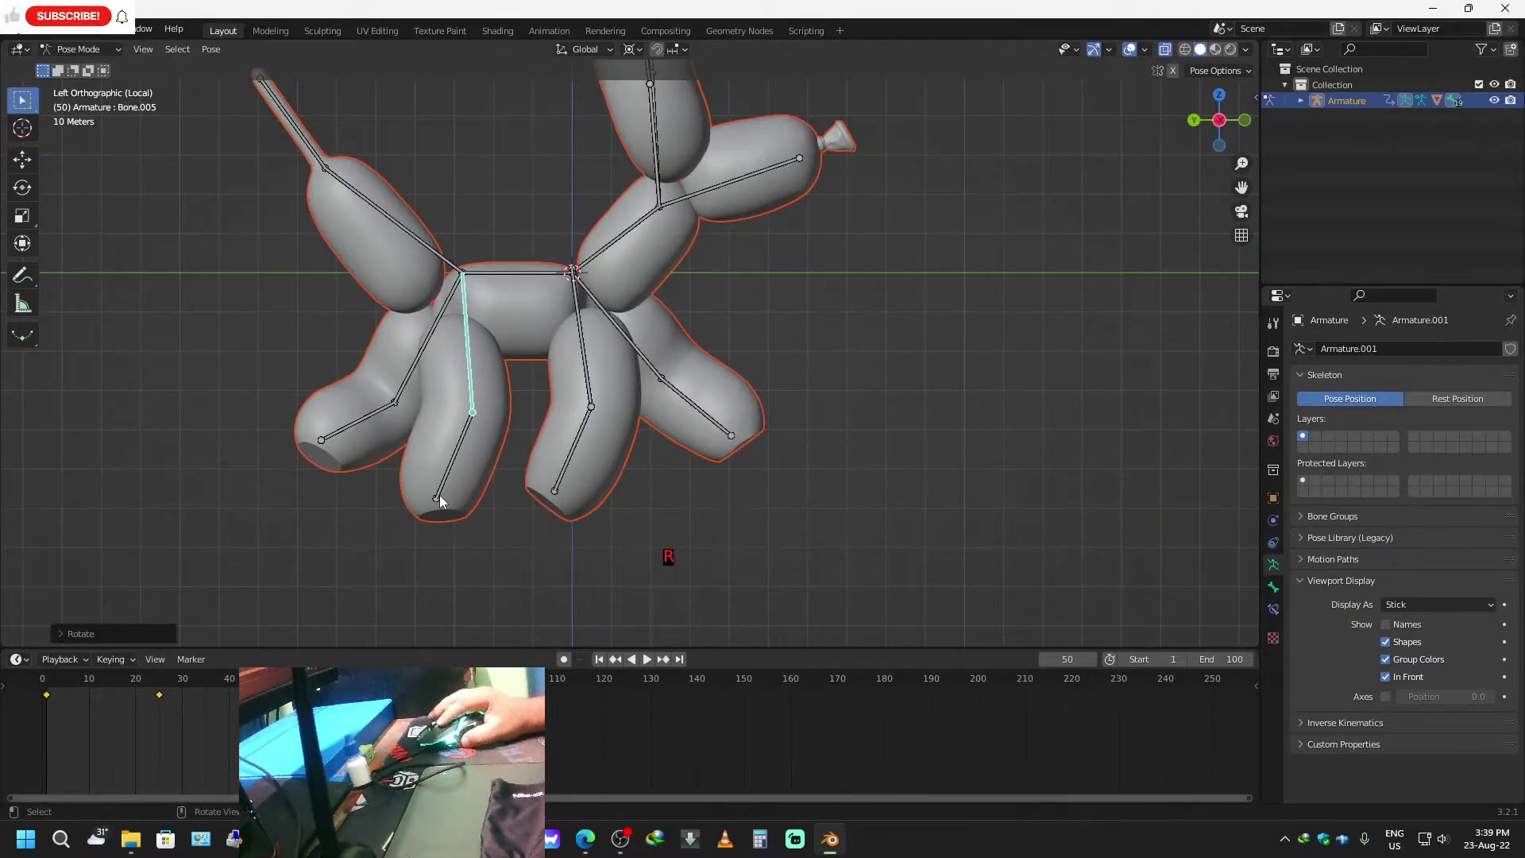
click(441, 498)
key(r)
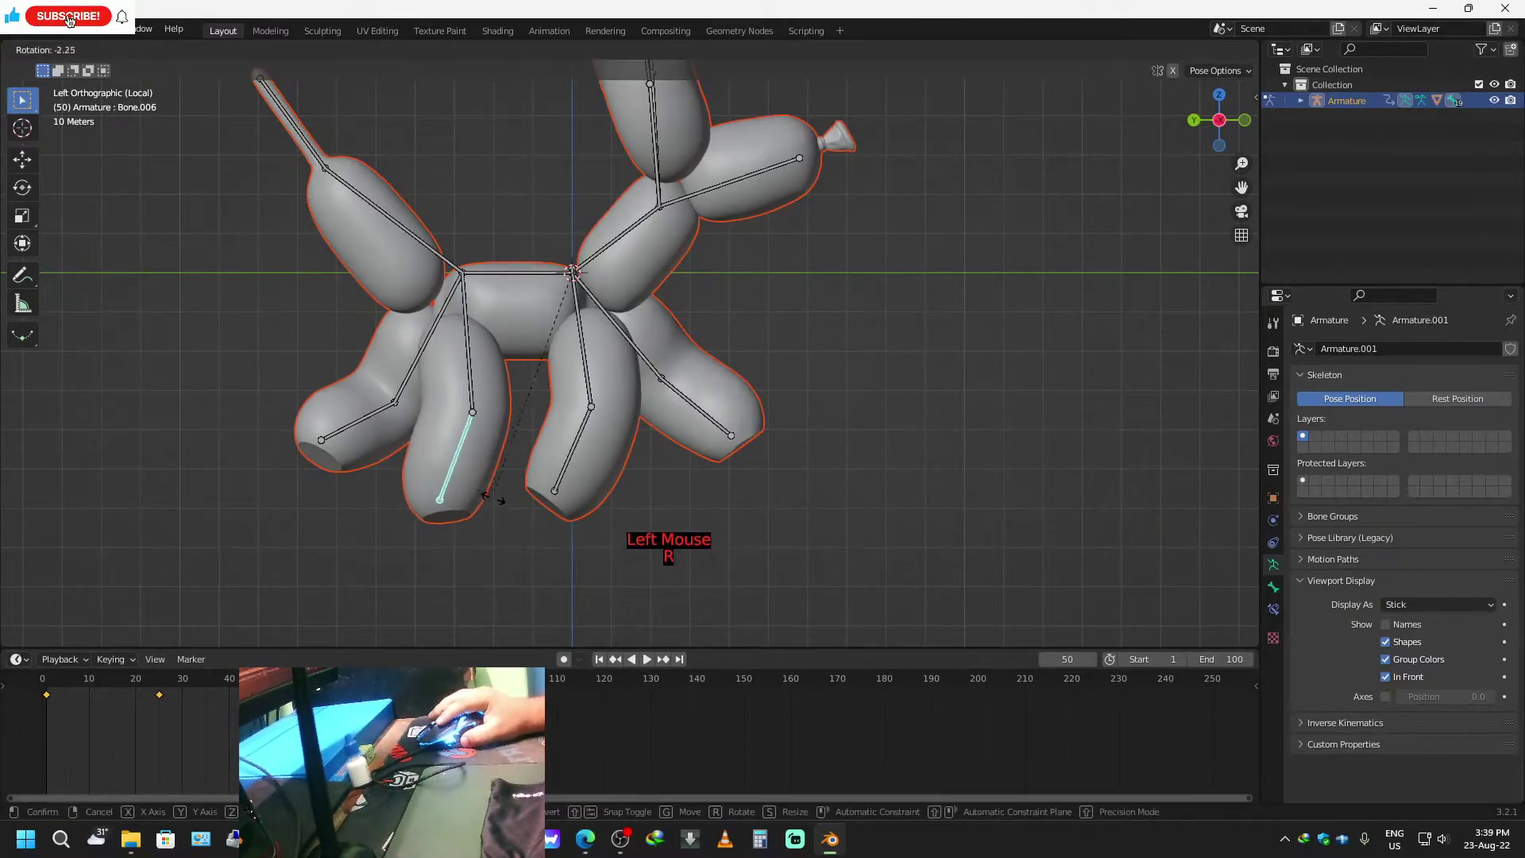
click(589, 475)
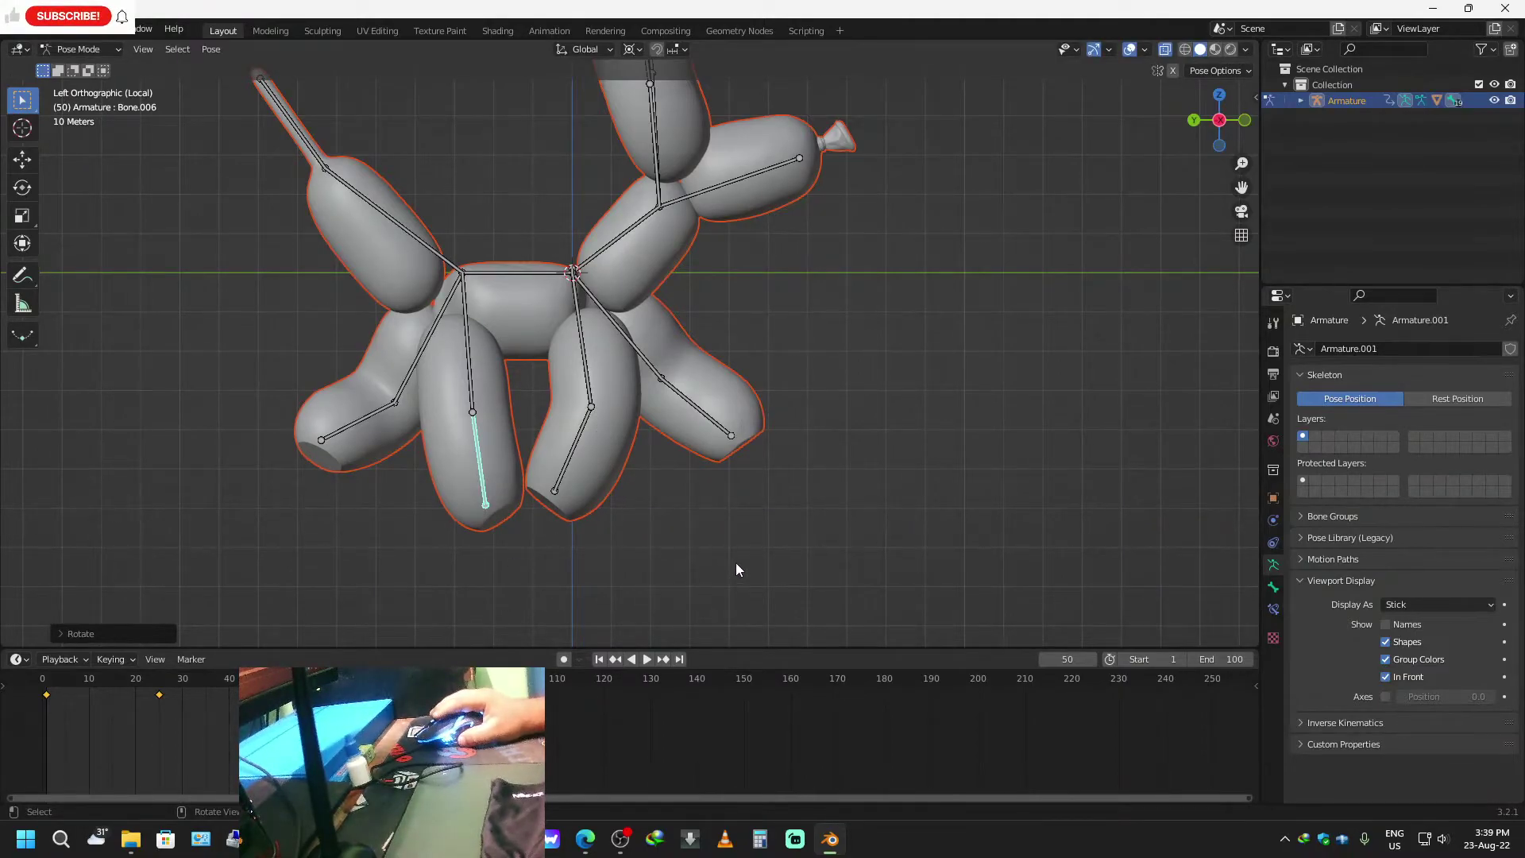
Select all bones and insert a Location, Rotation & Scale keyframe for the pose at frame 50.
key(a)
key(i)
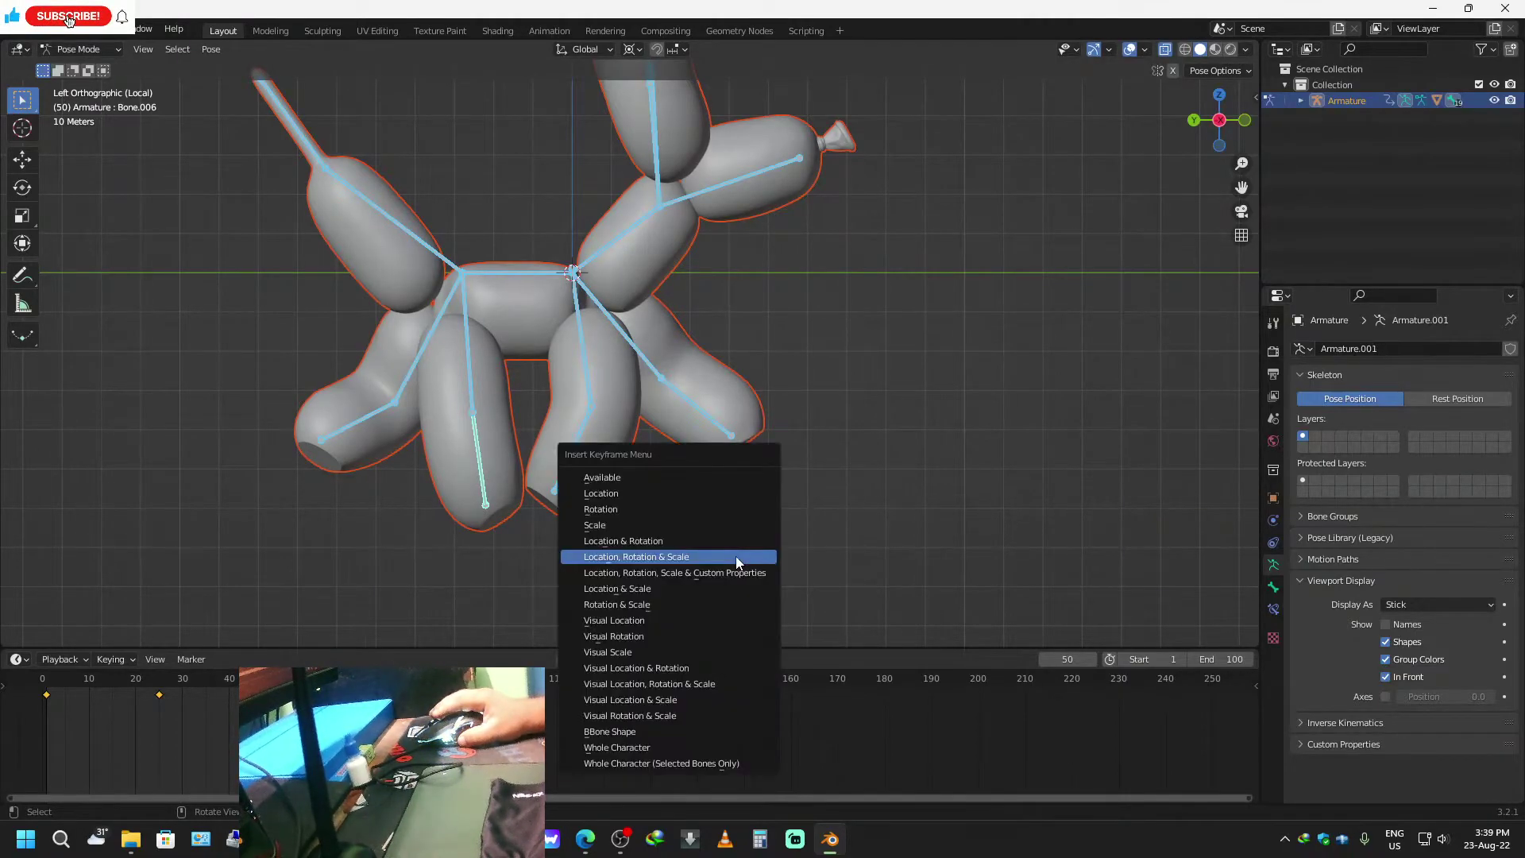
click(667, 556)
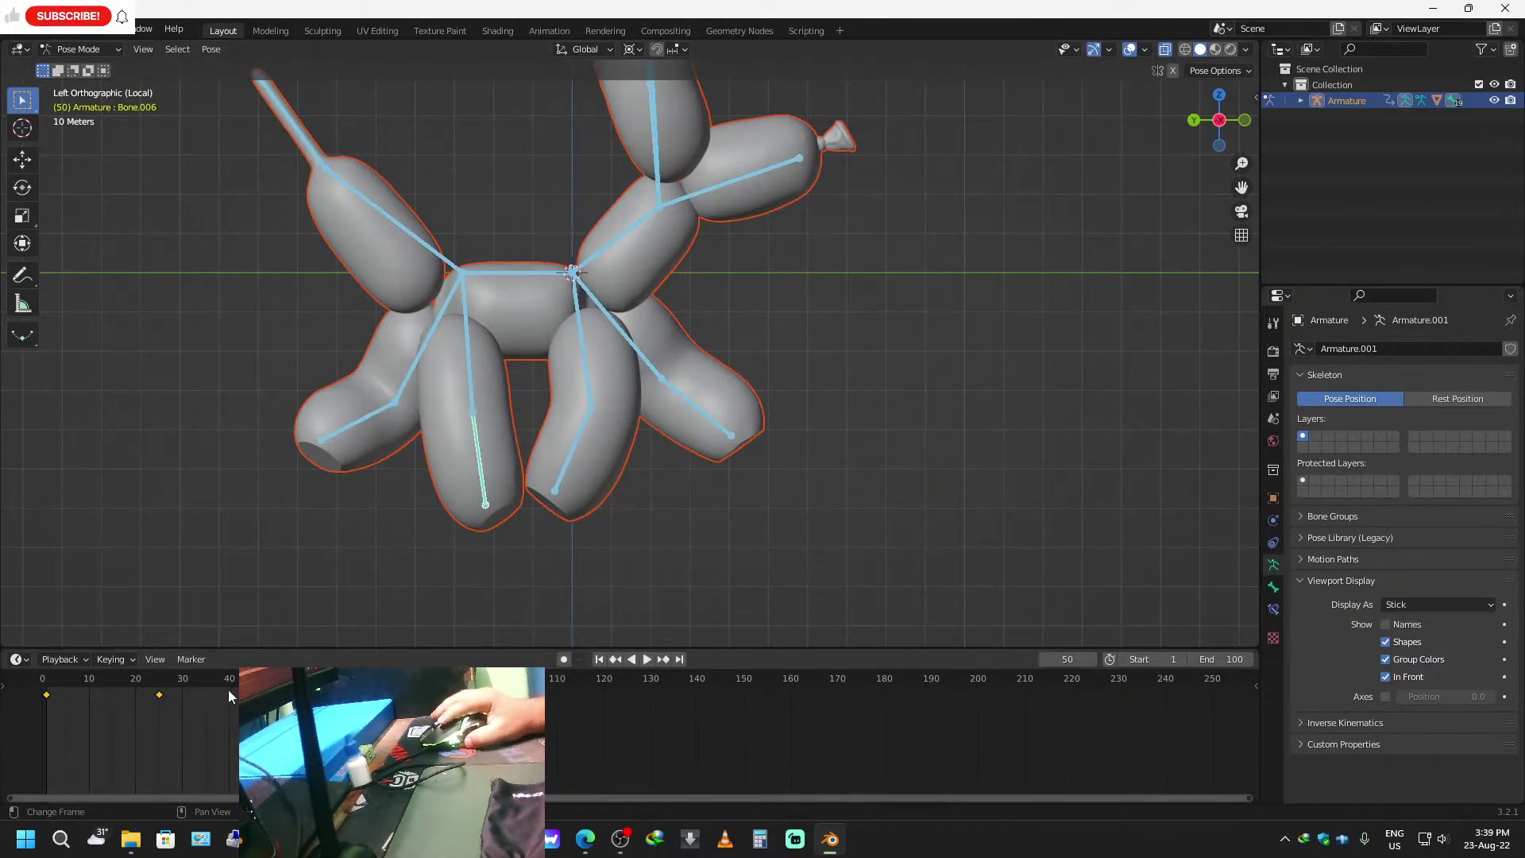
Copy all bones' keyframes from frame 25 and paste them at frame 75.
click(159, 696)
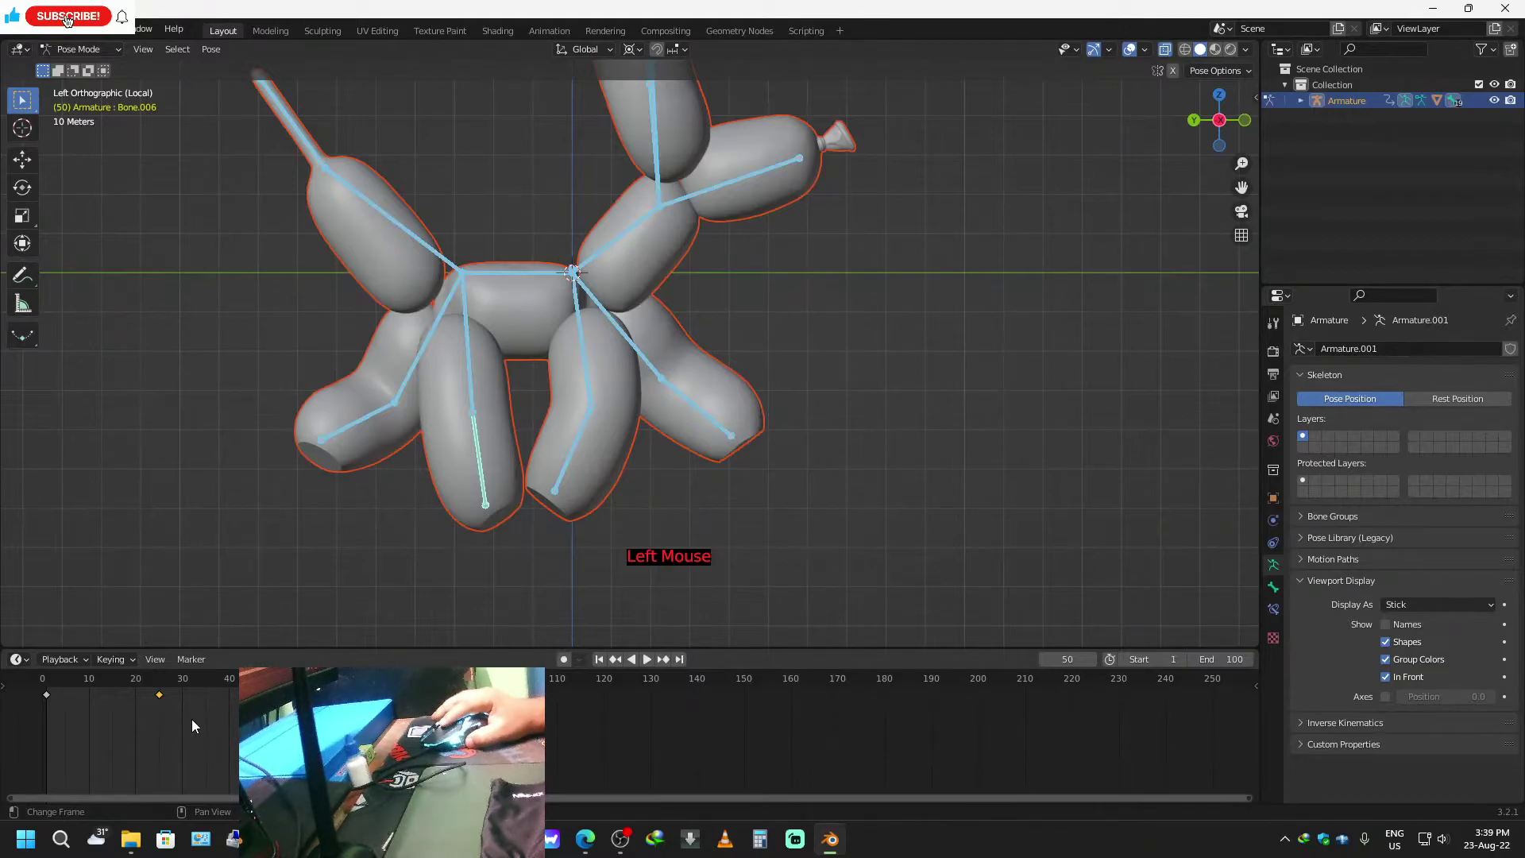
key(ctrl+c)
click(646, 660)
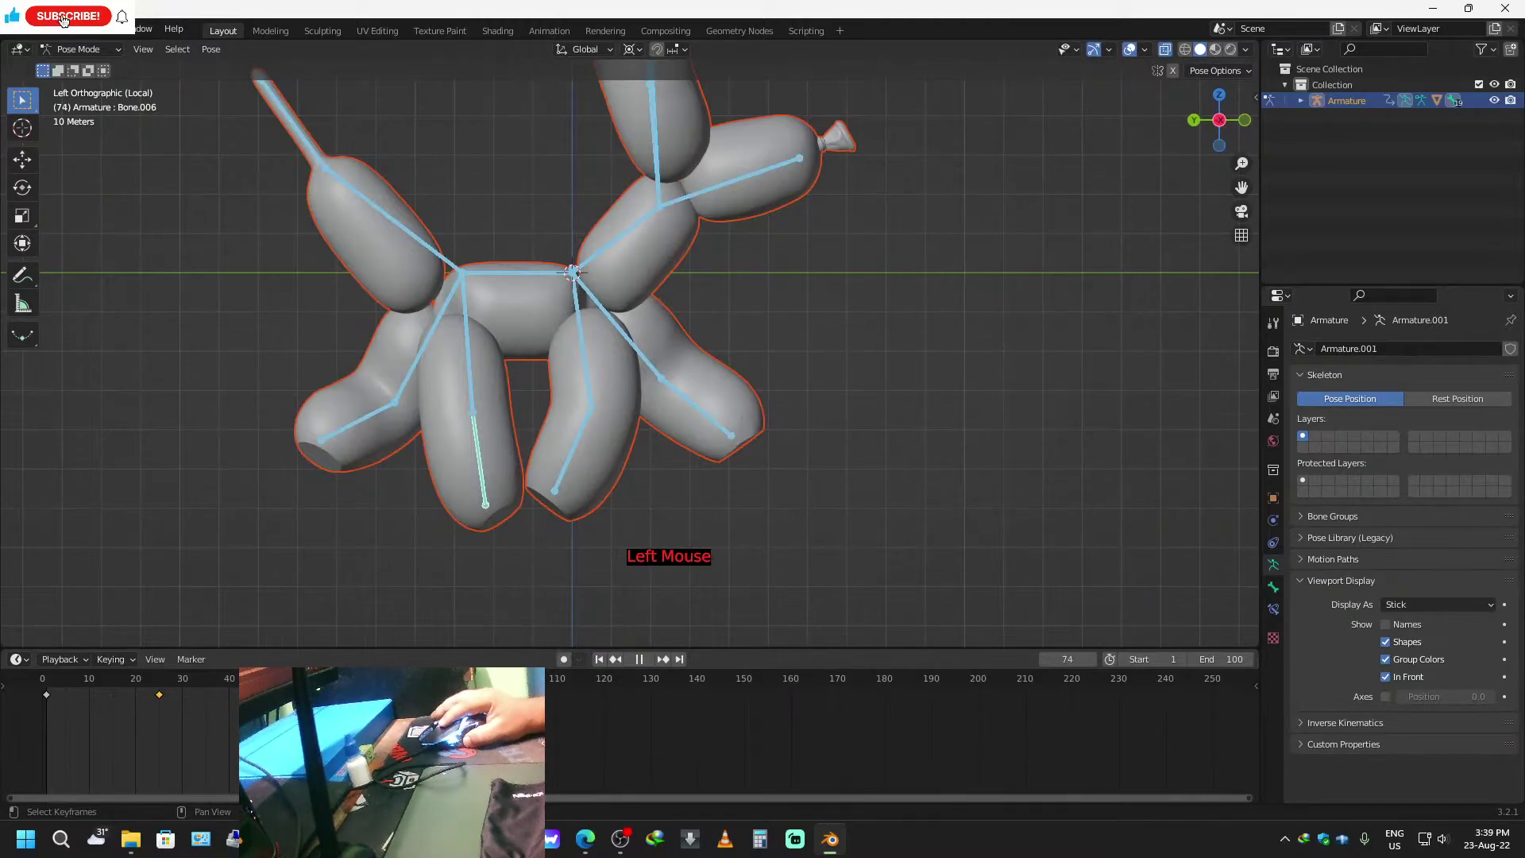
click(638, 659)
key(ctrl+v)
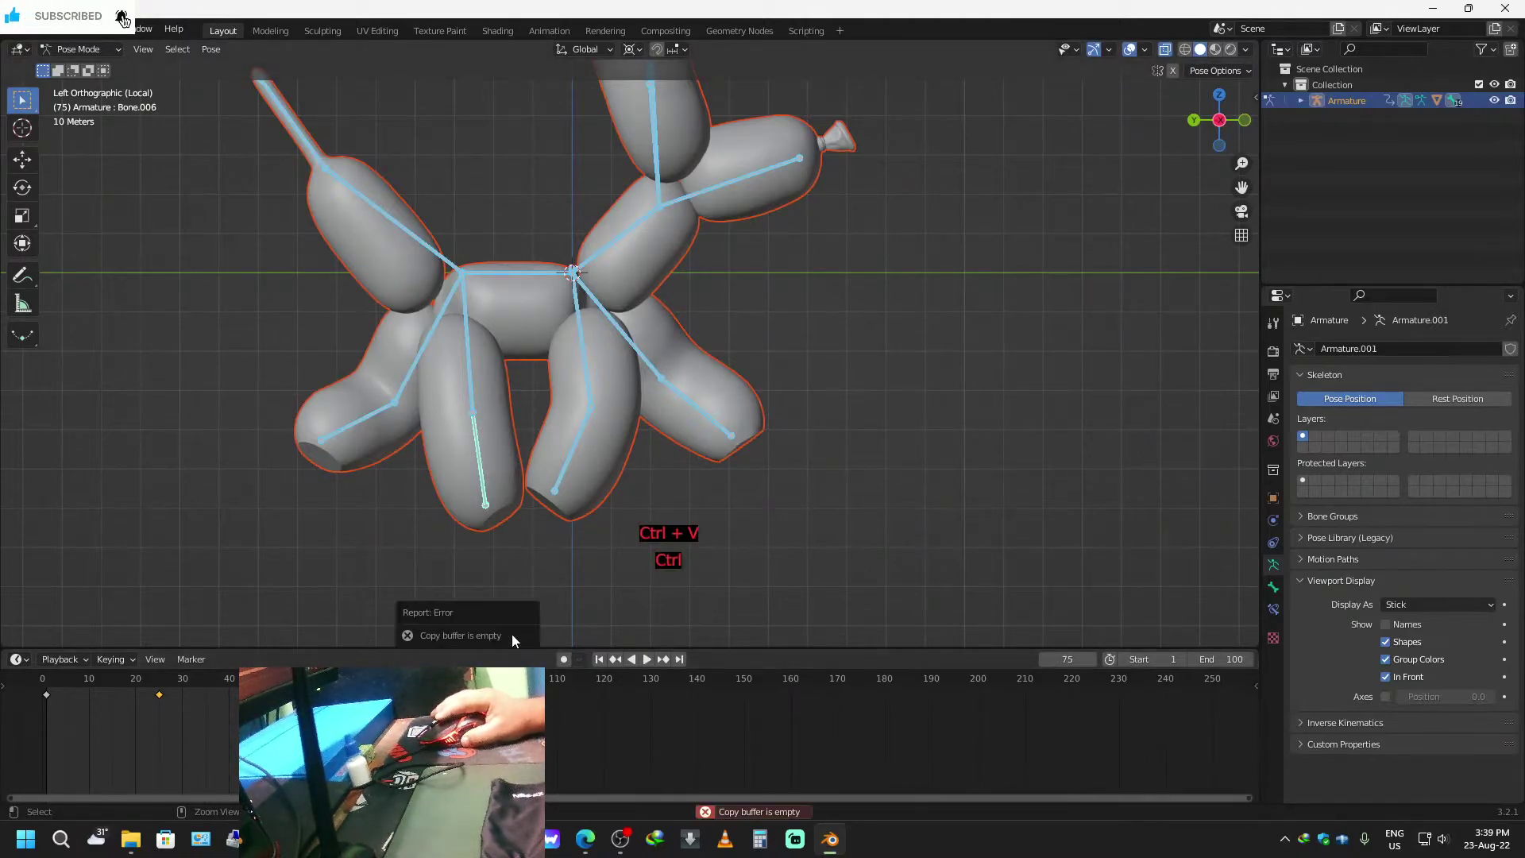
key(ctrl+v)
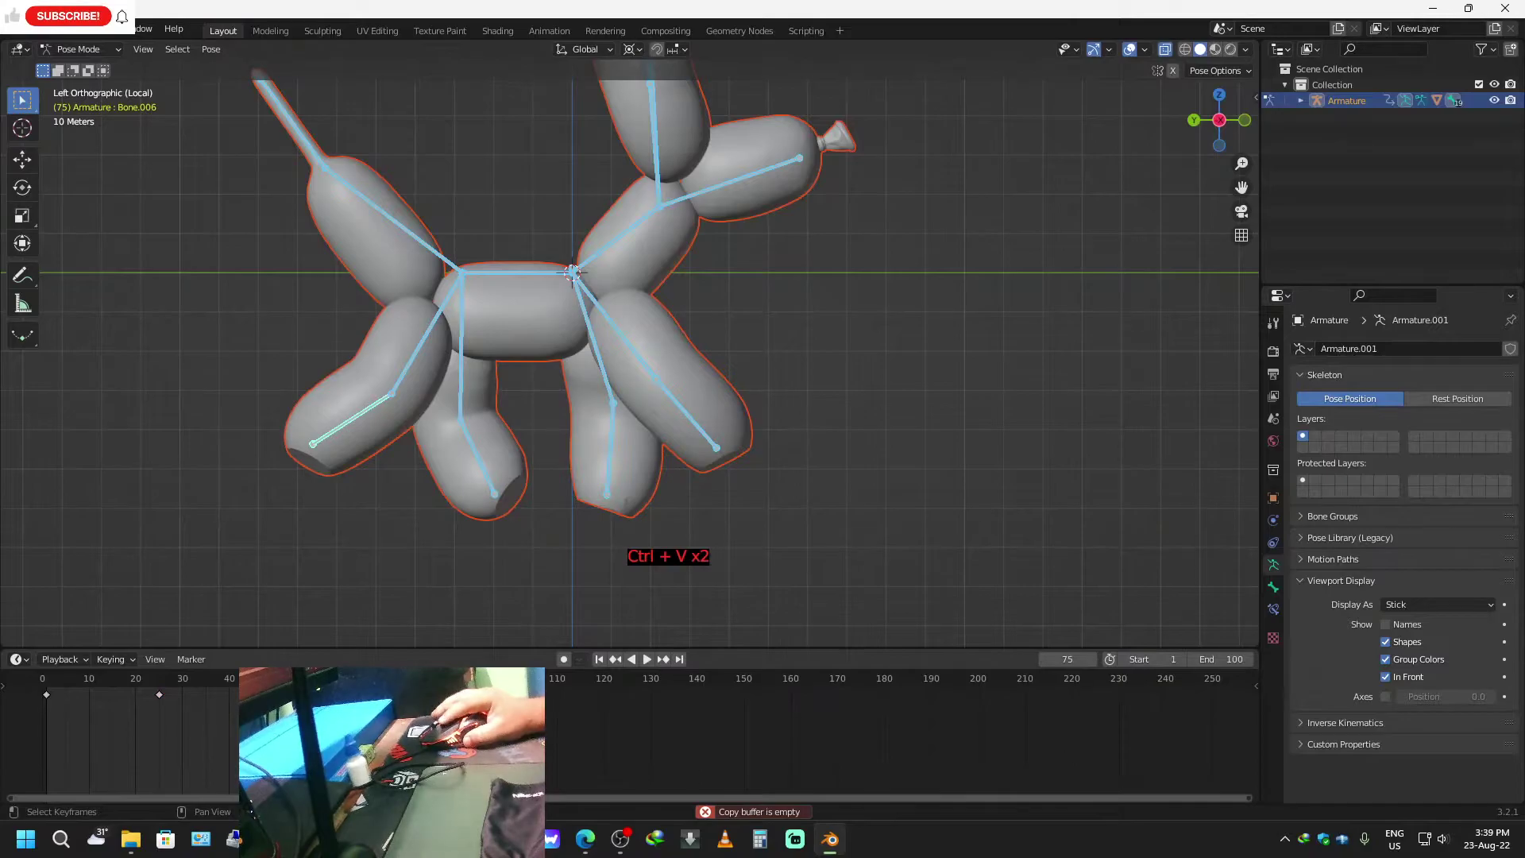
Copy all bones' keyframes from frame 50 and paste them at frame 100.
click(394, 715)
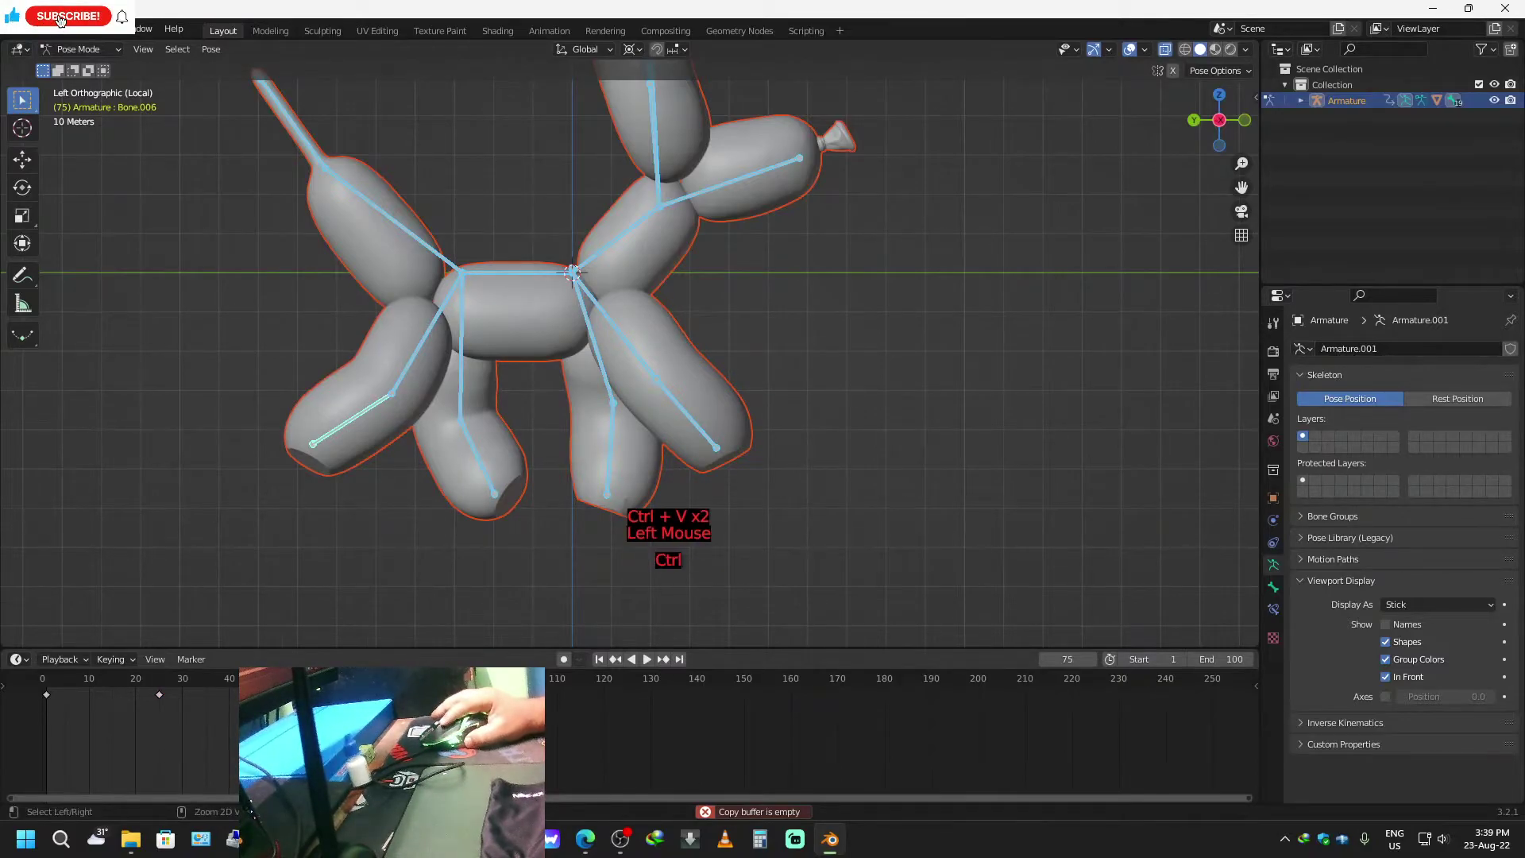
key(ctrl+c)
click(647, 660)
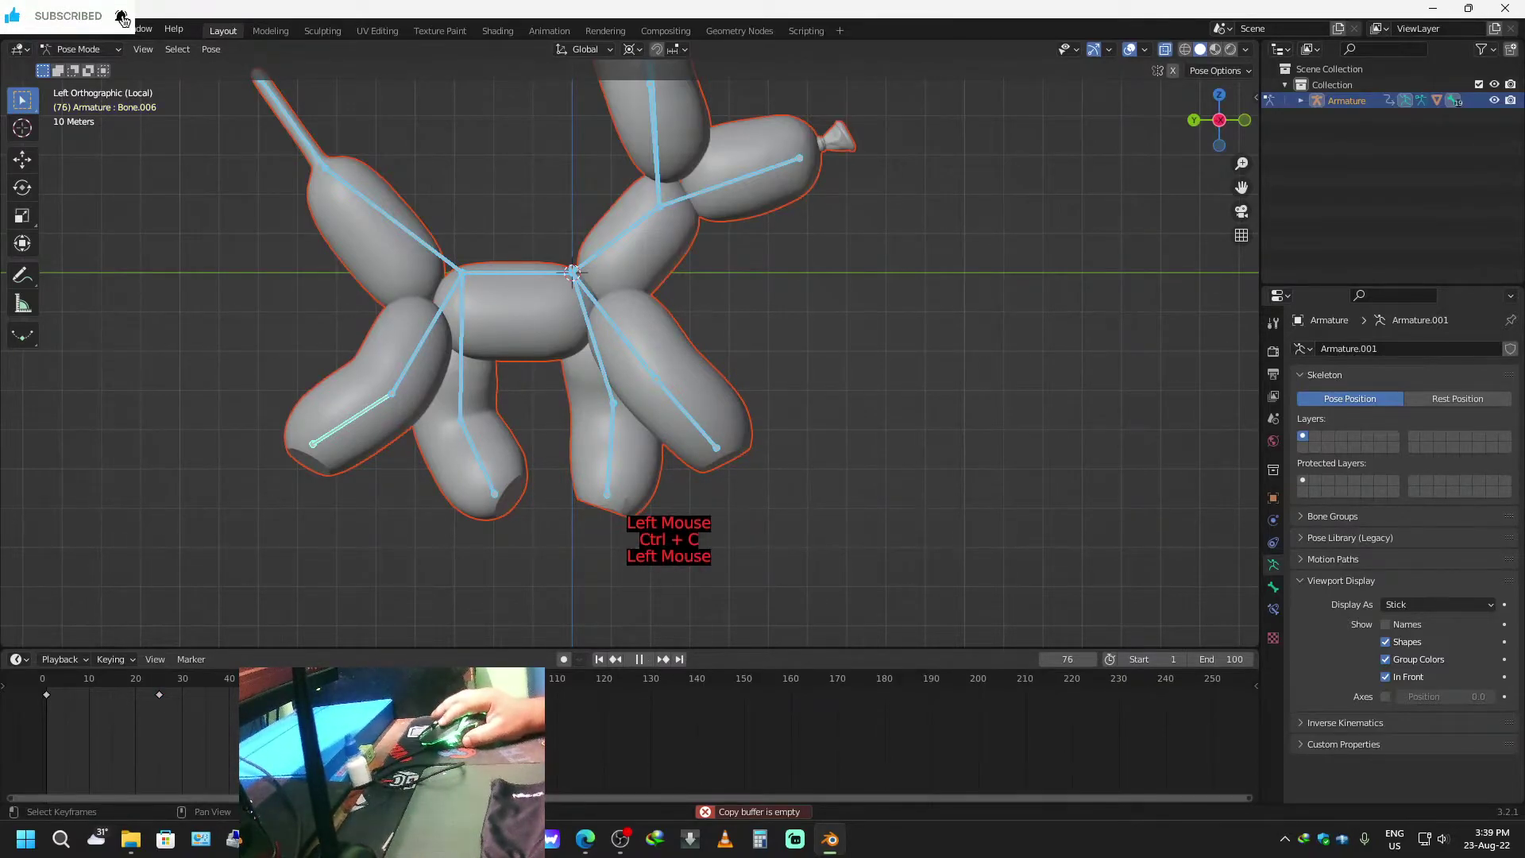
drag(497, 680, 512, 680)
key(ctrl+v)
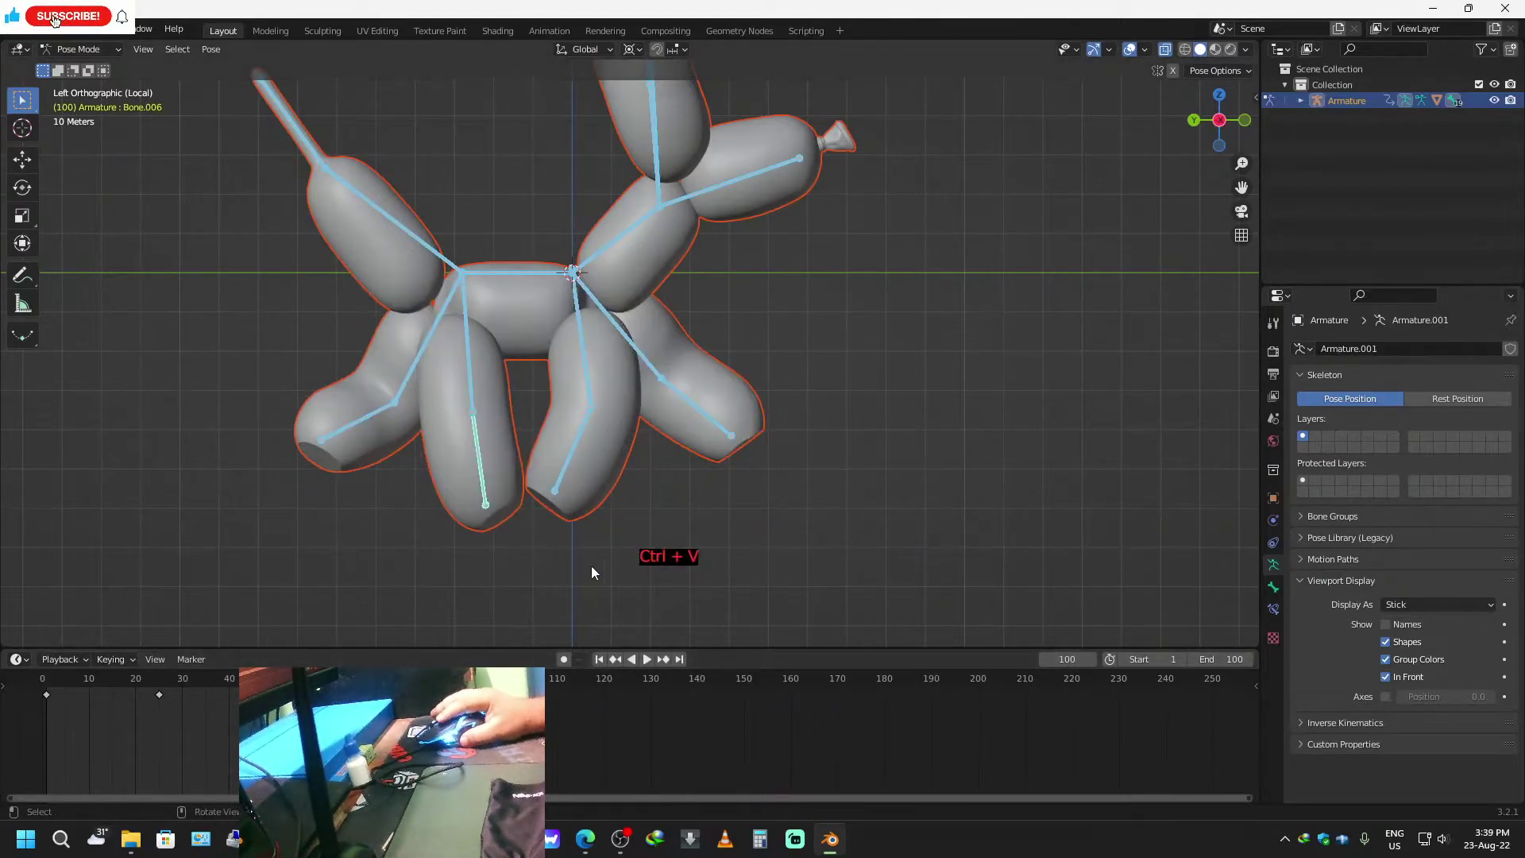
At frame 1, rotate the upper ear bone Bone.016 outward, away from the other ear, and insert its Location, Rotation & Scale keyframe.
drag(511, 679, 36, 671)
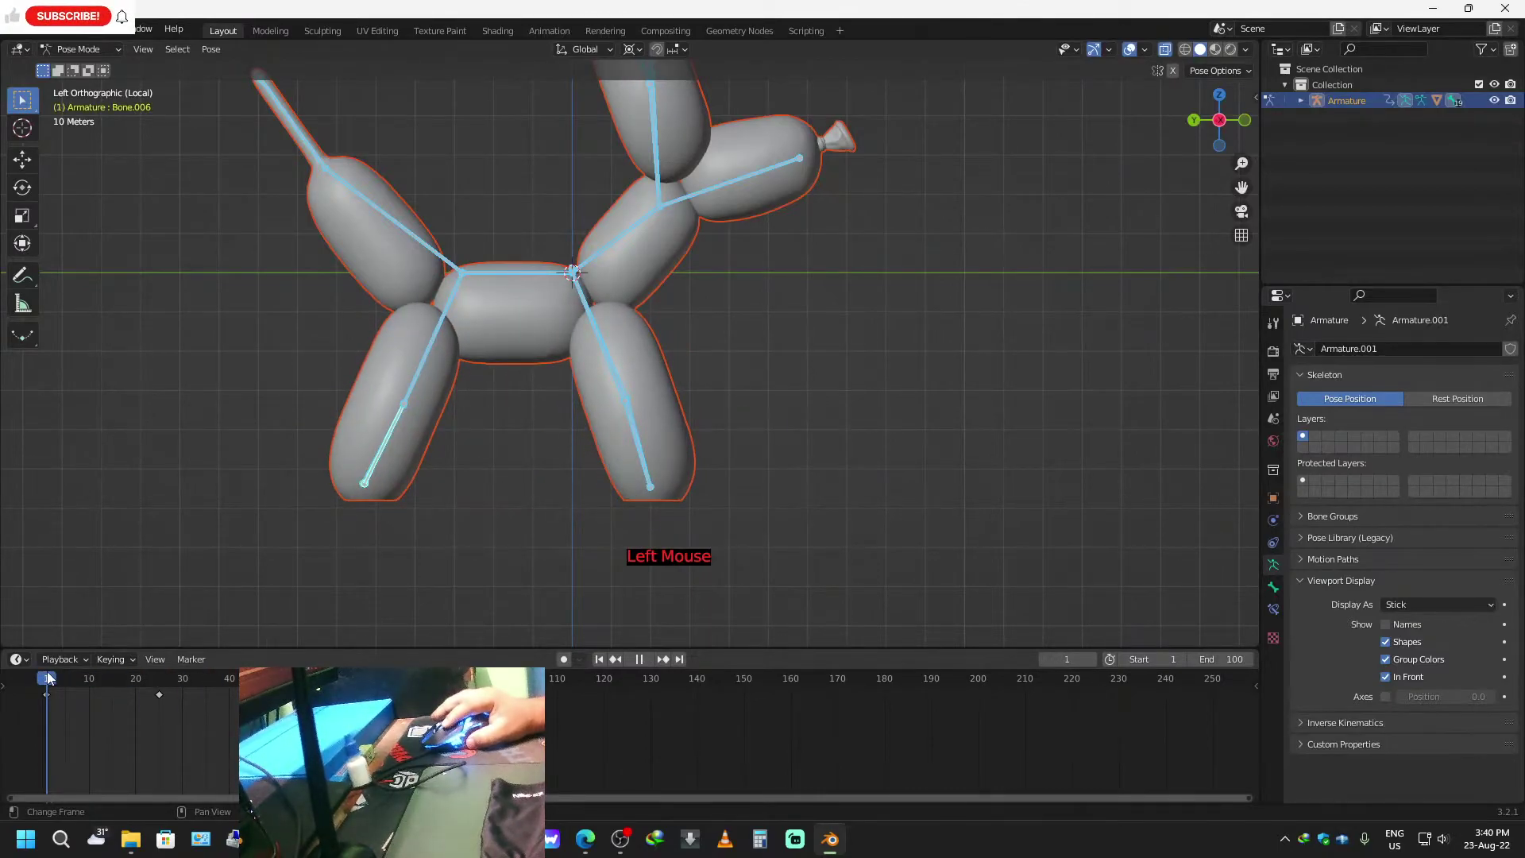
middle_drag(703, 449, 742, 384)
shift+middle_drag(892, 272, 699, 382)
middle_drag(888, 389, 591, 253)
click(605, 216)
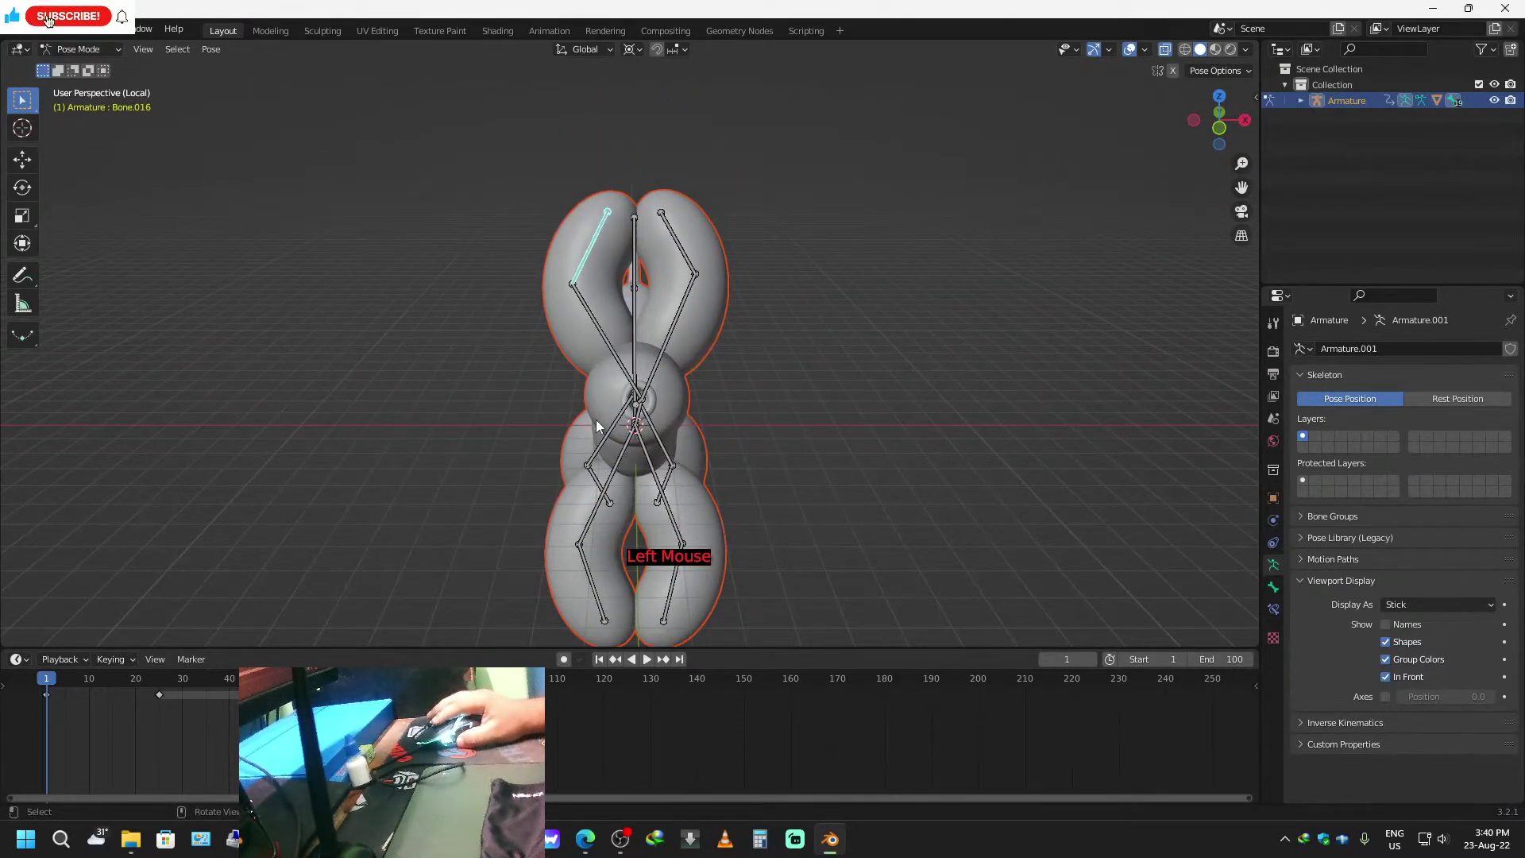
key(r)
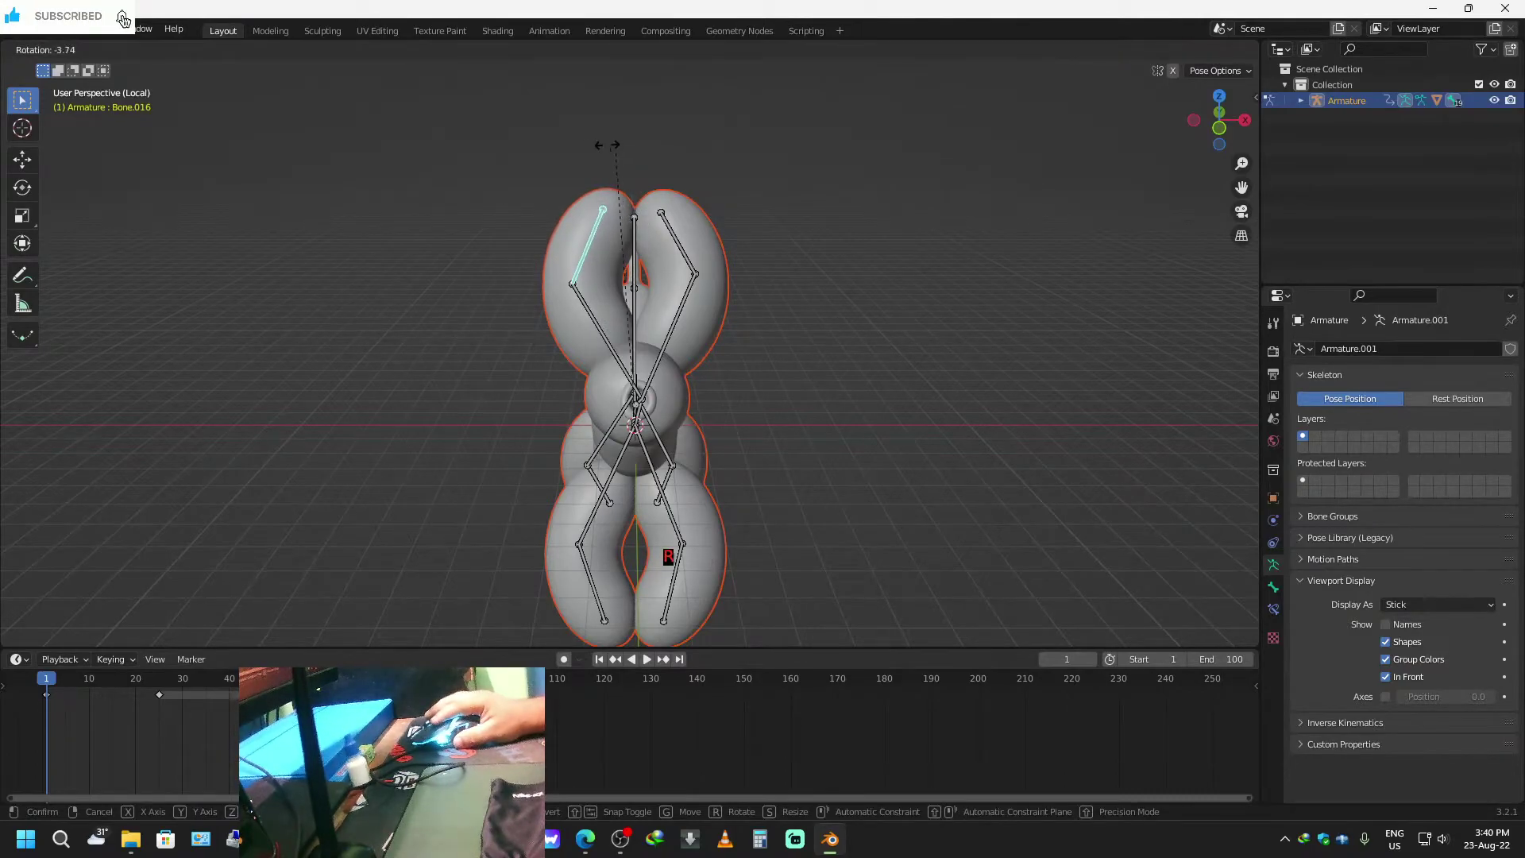
click(370, 180)
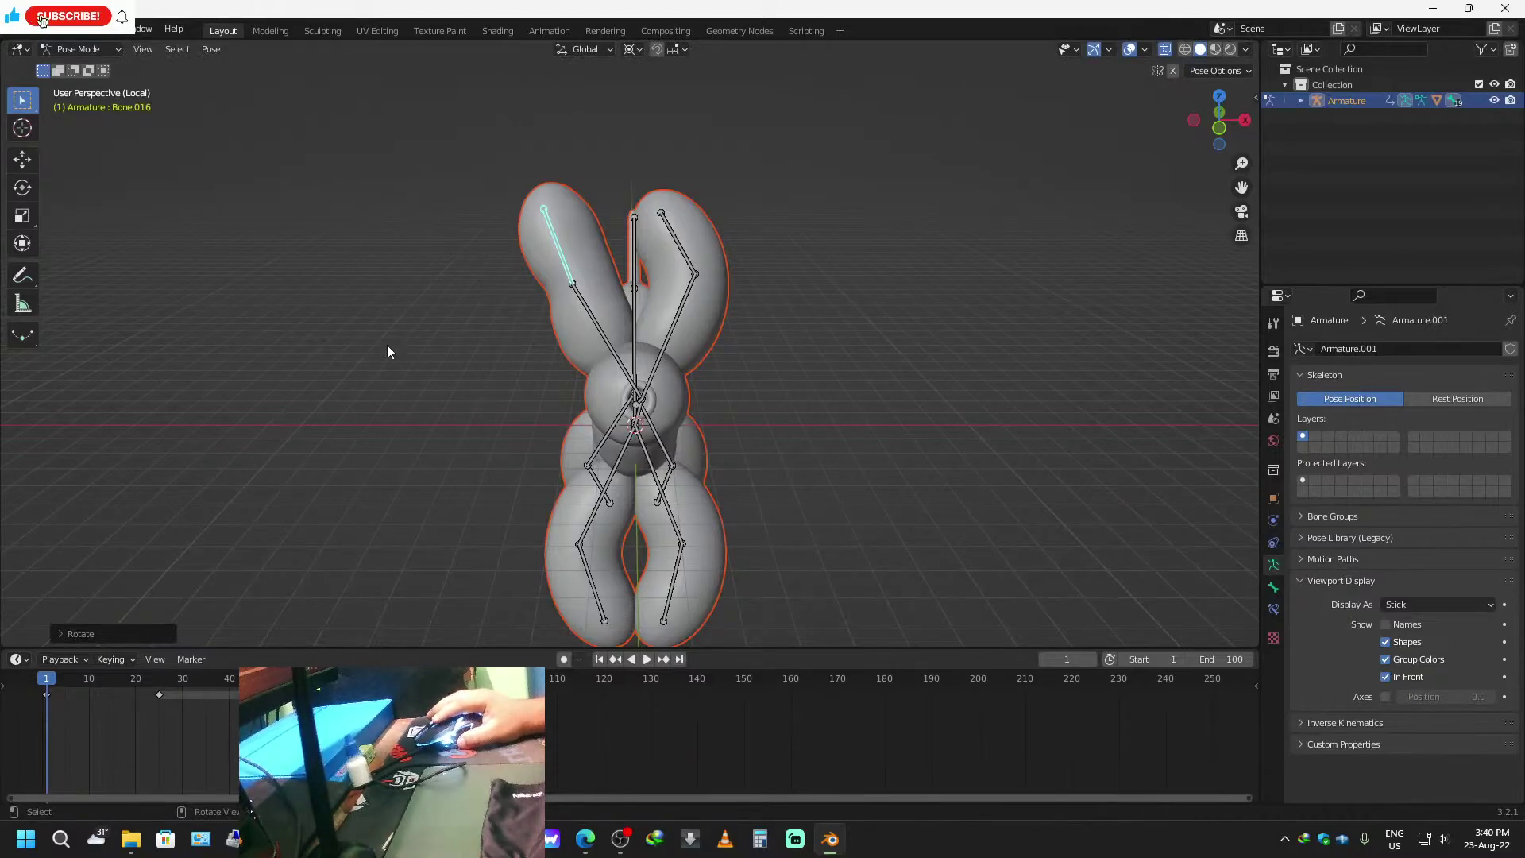
key(i)
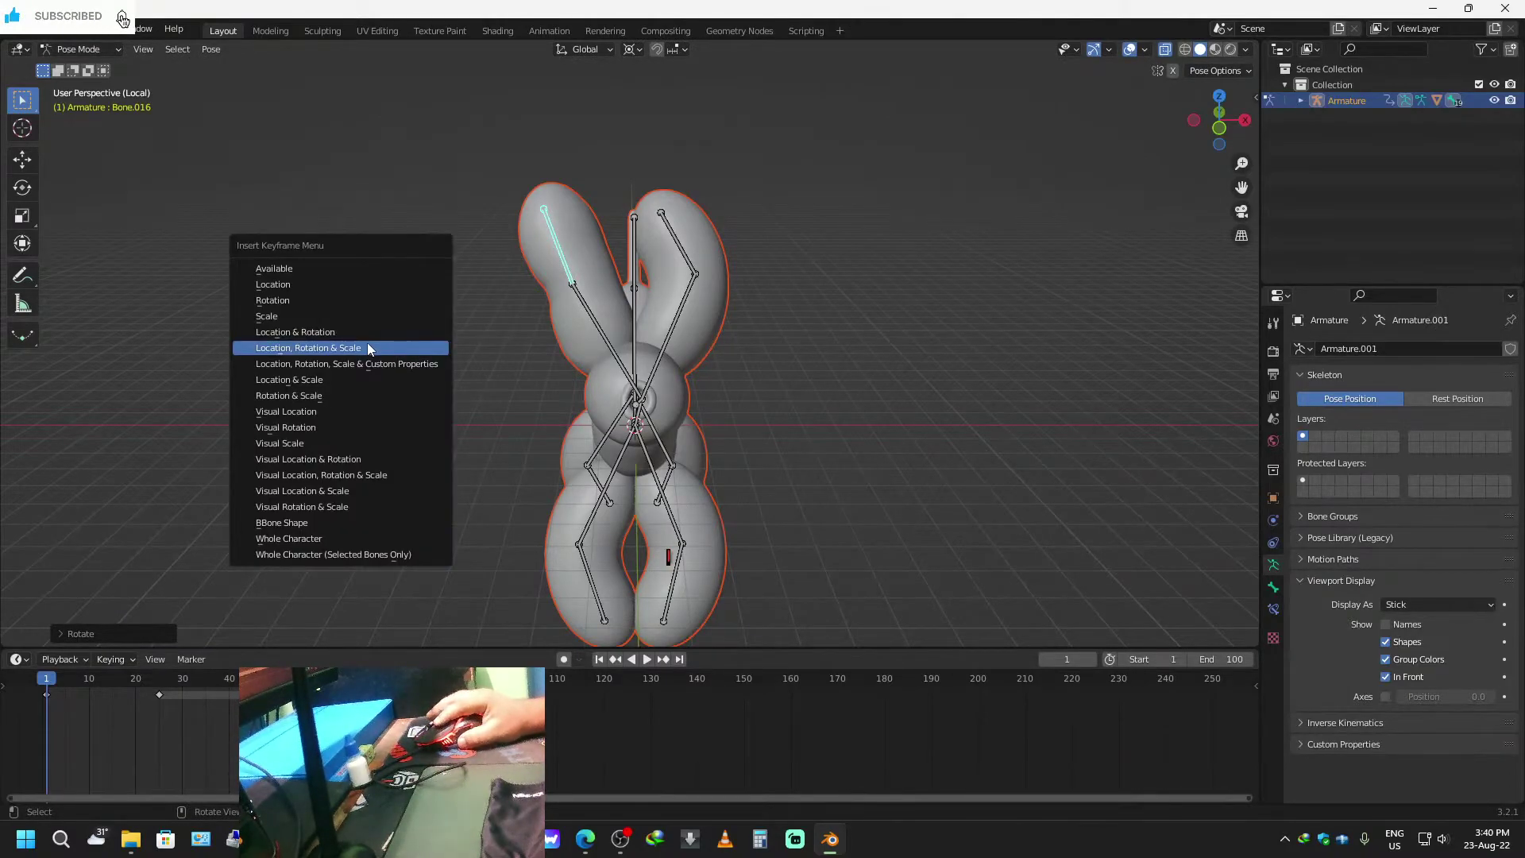
click(347, 347)
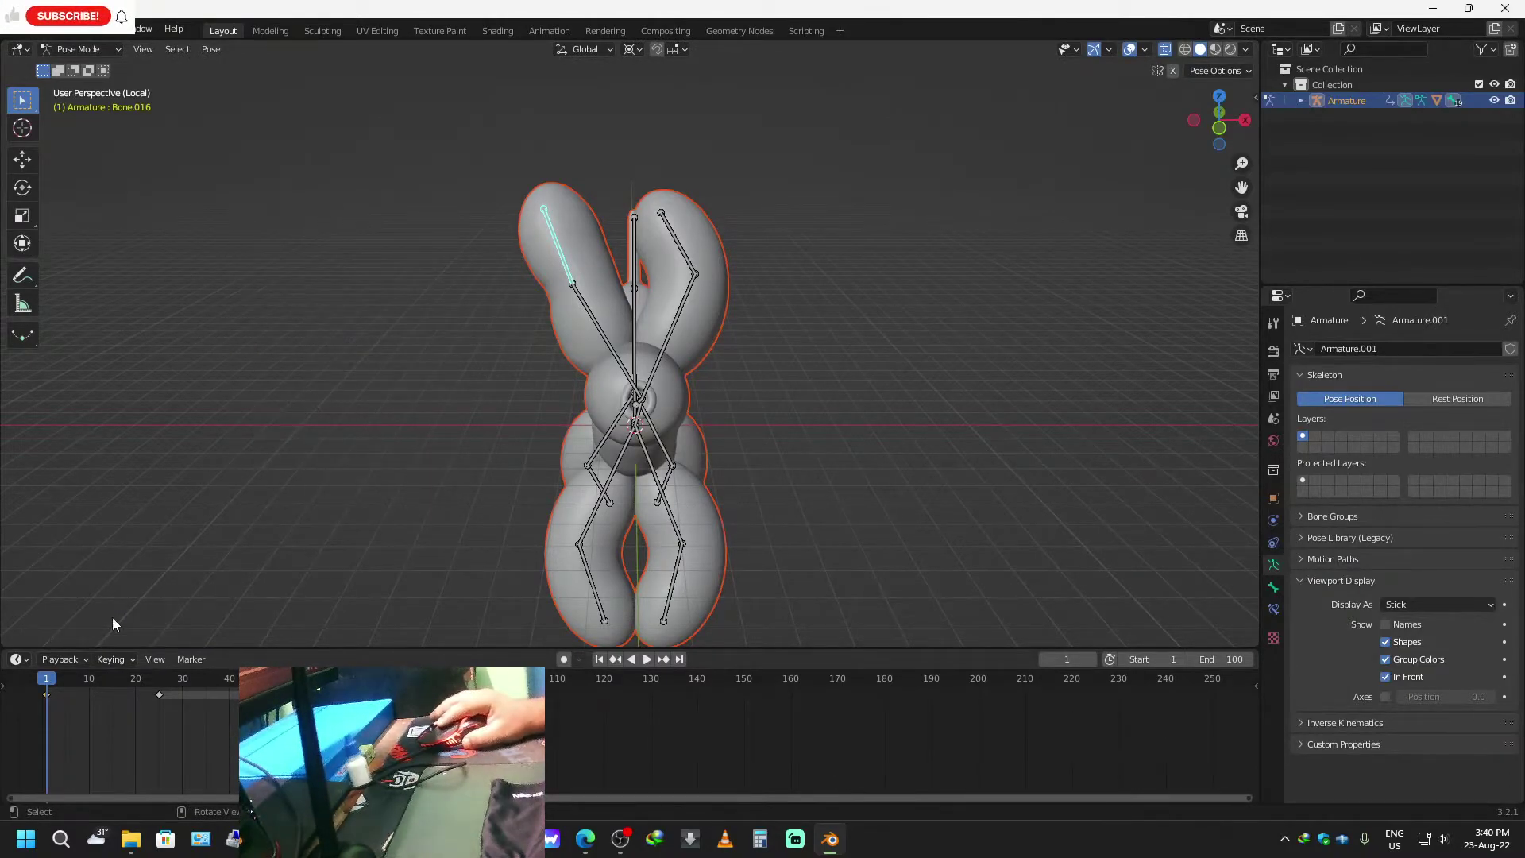
Insert a Location, Rotation & Scale keyframe for Bone.016 at frame 13, keeping its in-between pose.
drag(54, 683, 159, 684)
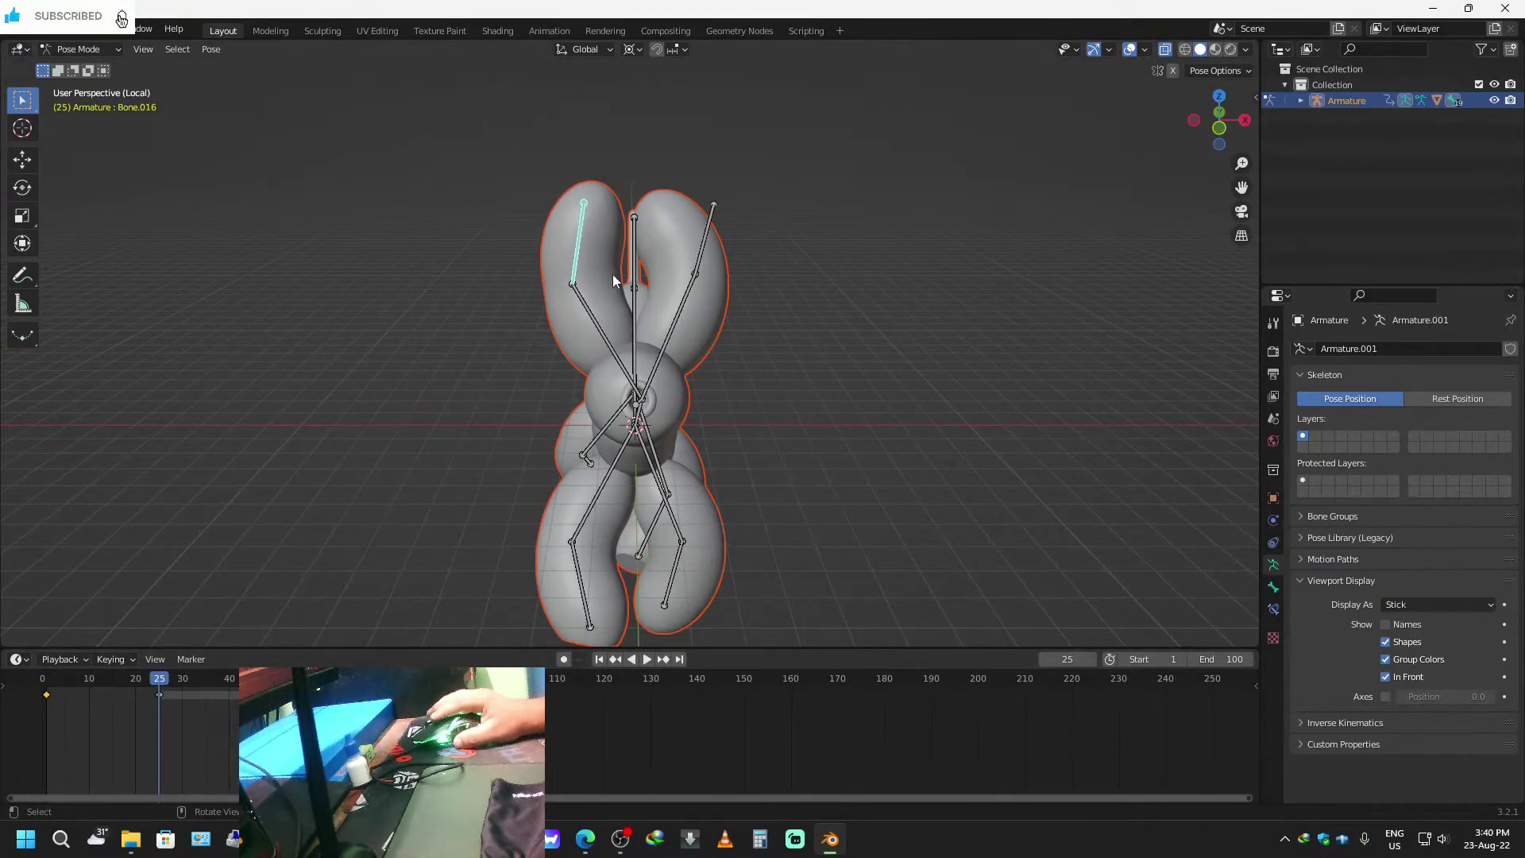
drag(149, 676, 104, 682)
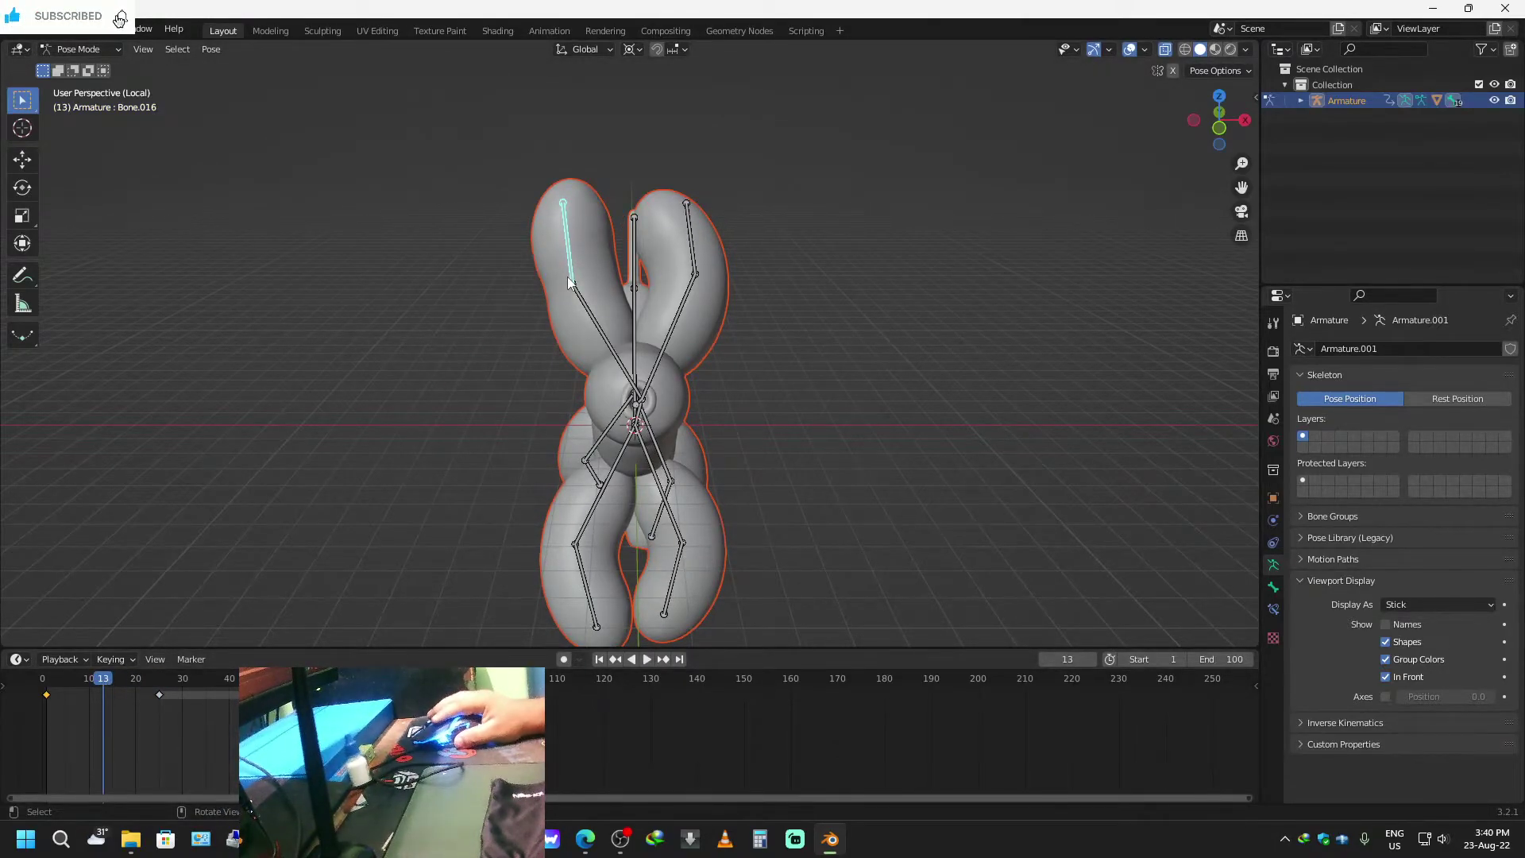
key(i)
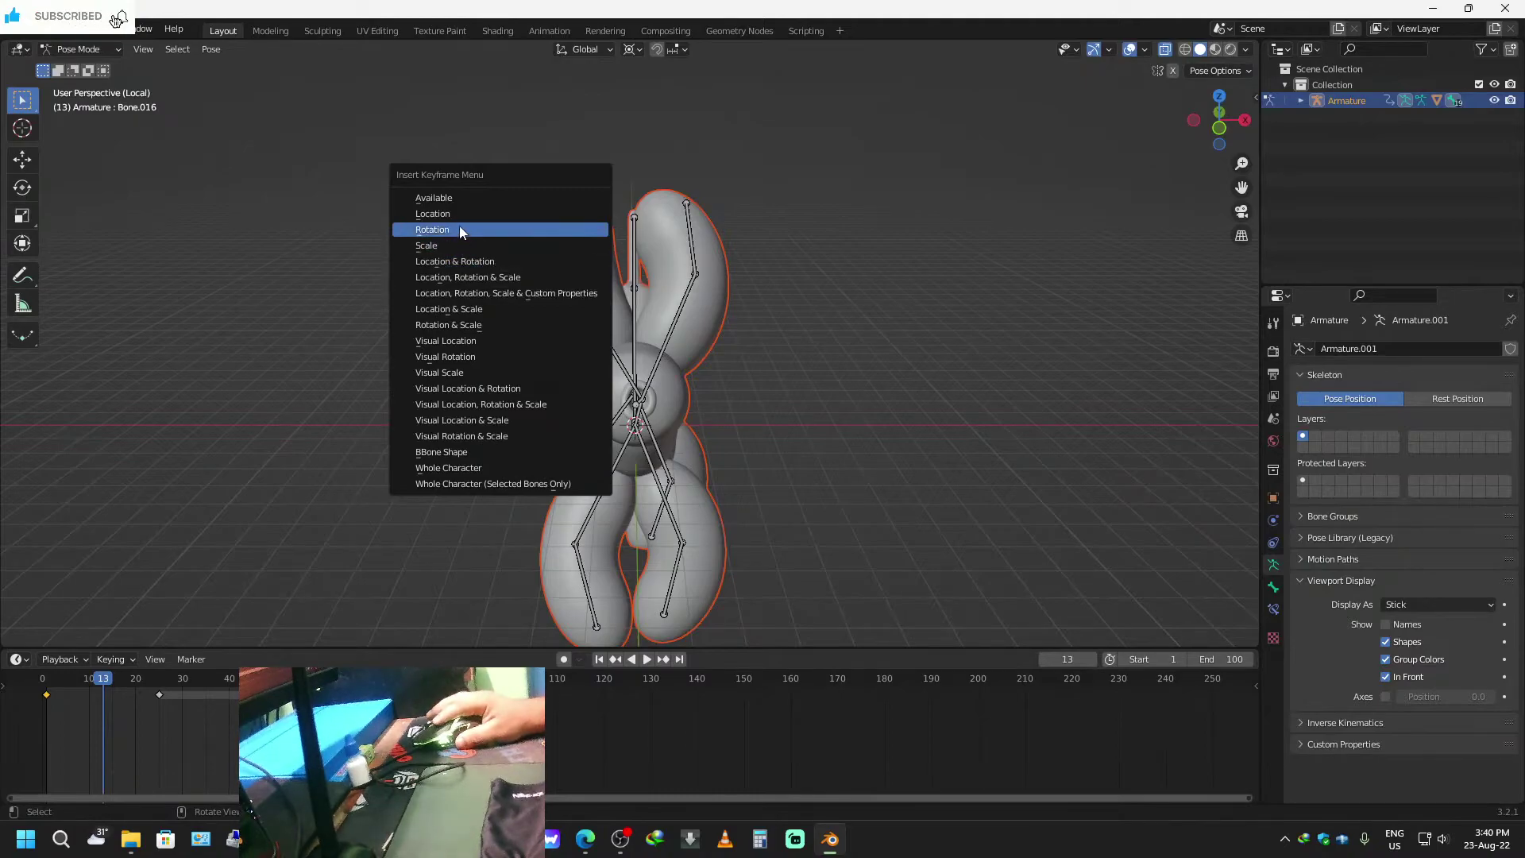
click(481, 277)
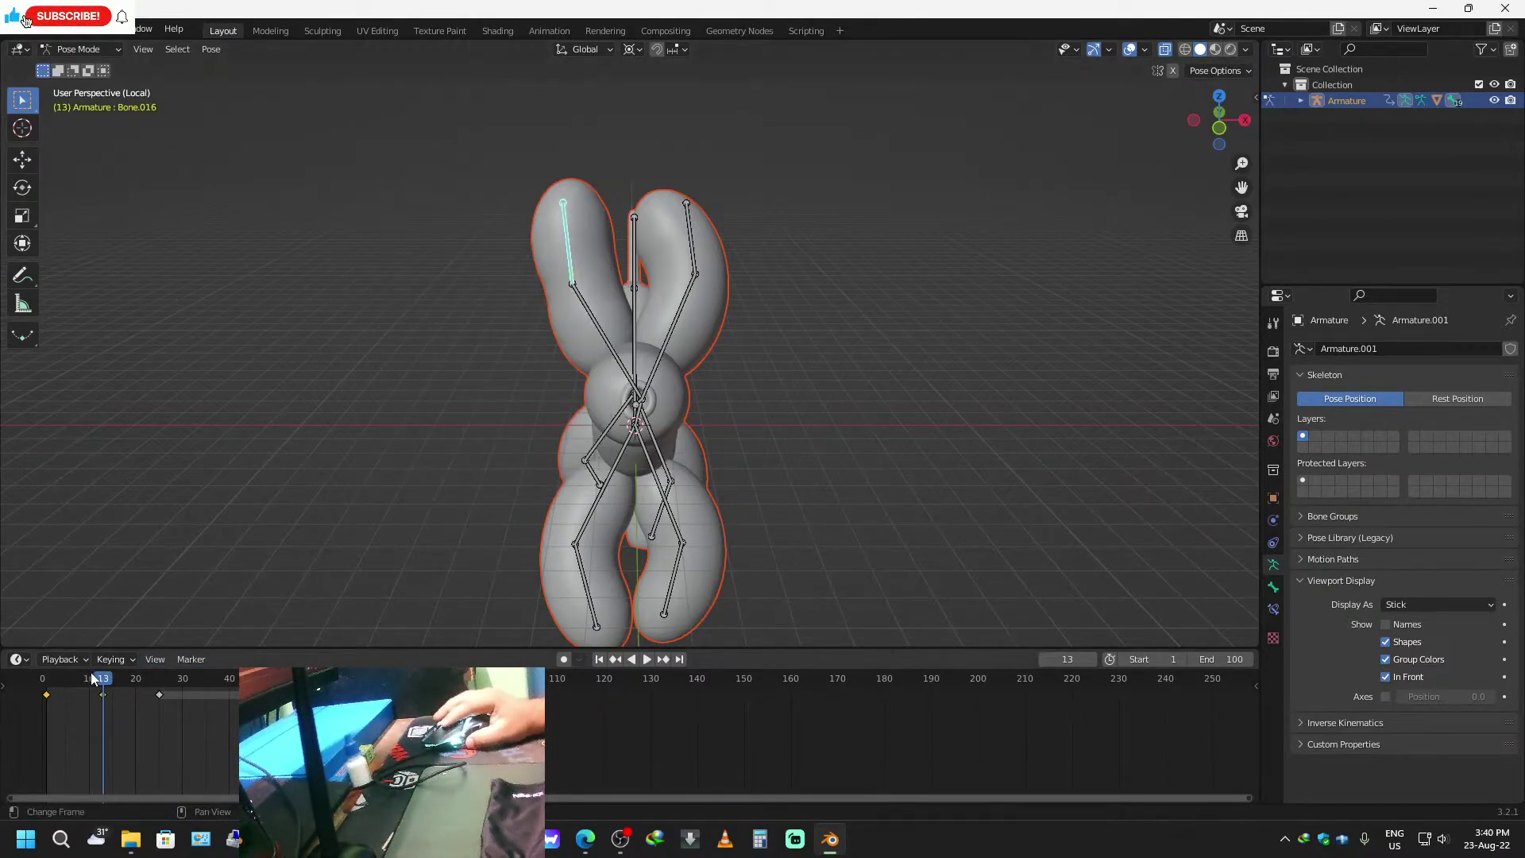
At frame 25, rotate Bone.016 about 29° outward and insert its Location, Rotation & Scale keyframe.
drag(102, 681, 159, 685)
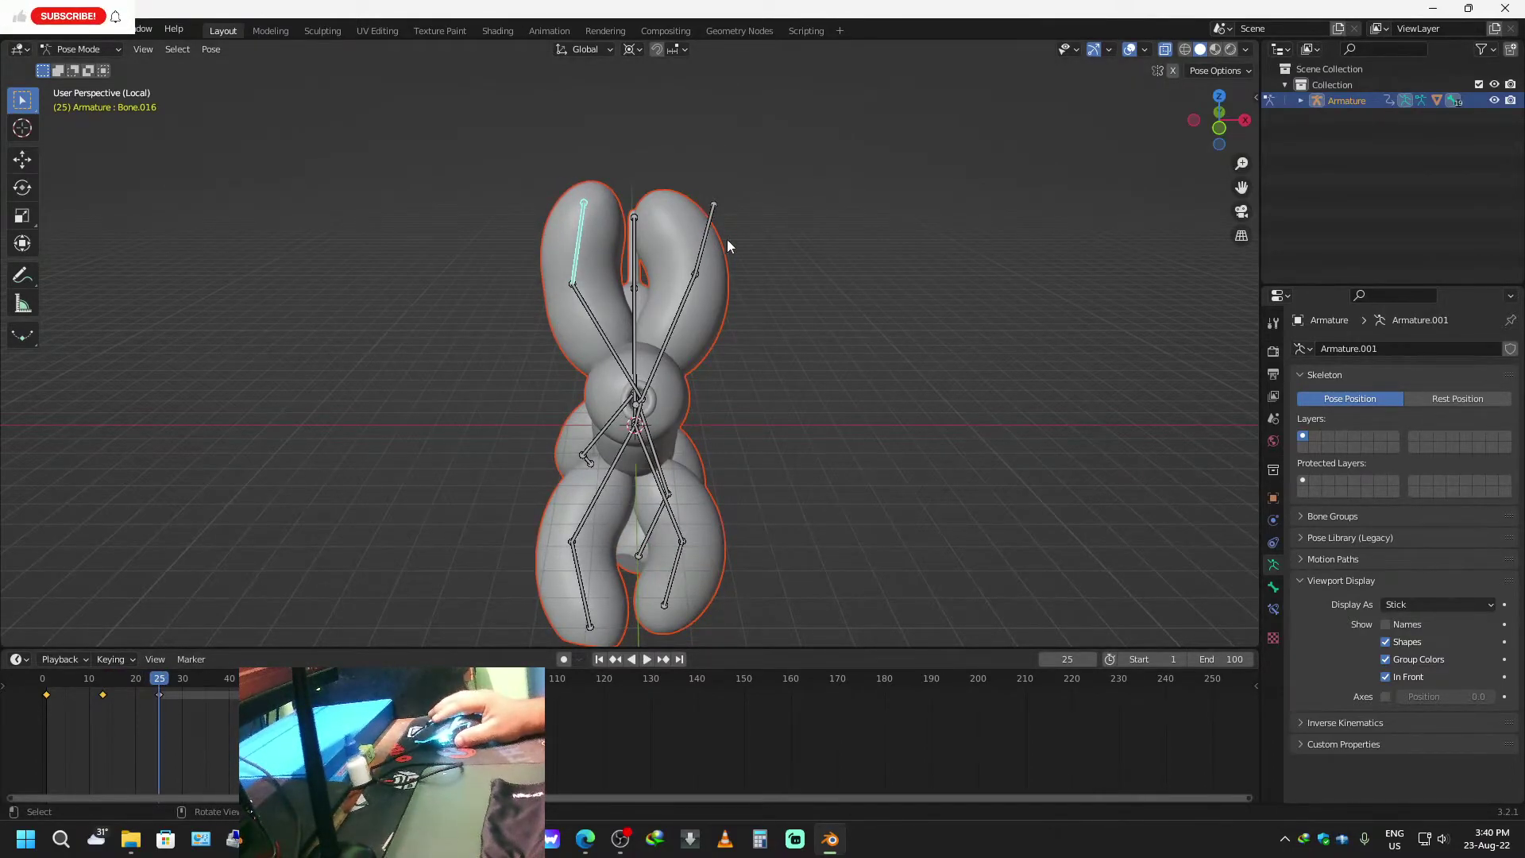
key(r)
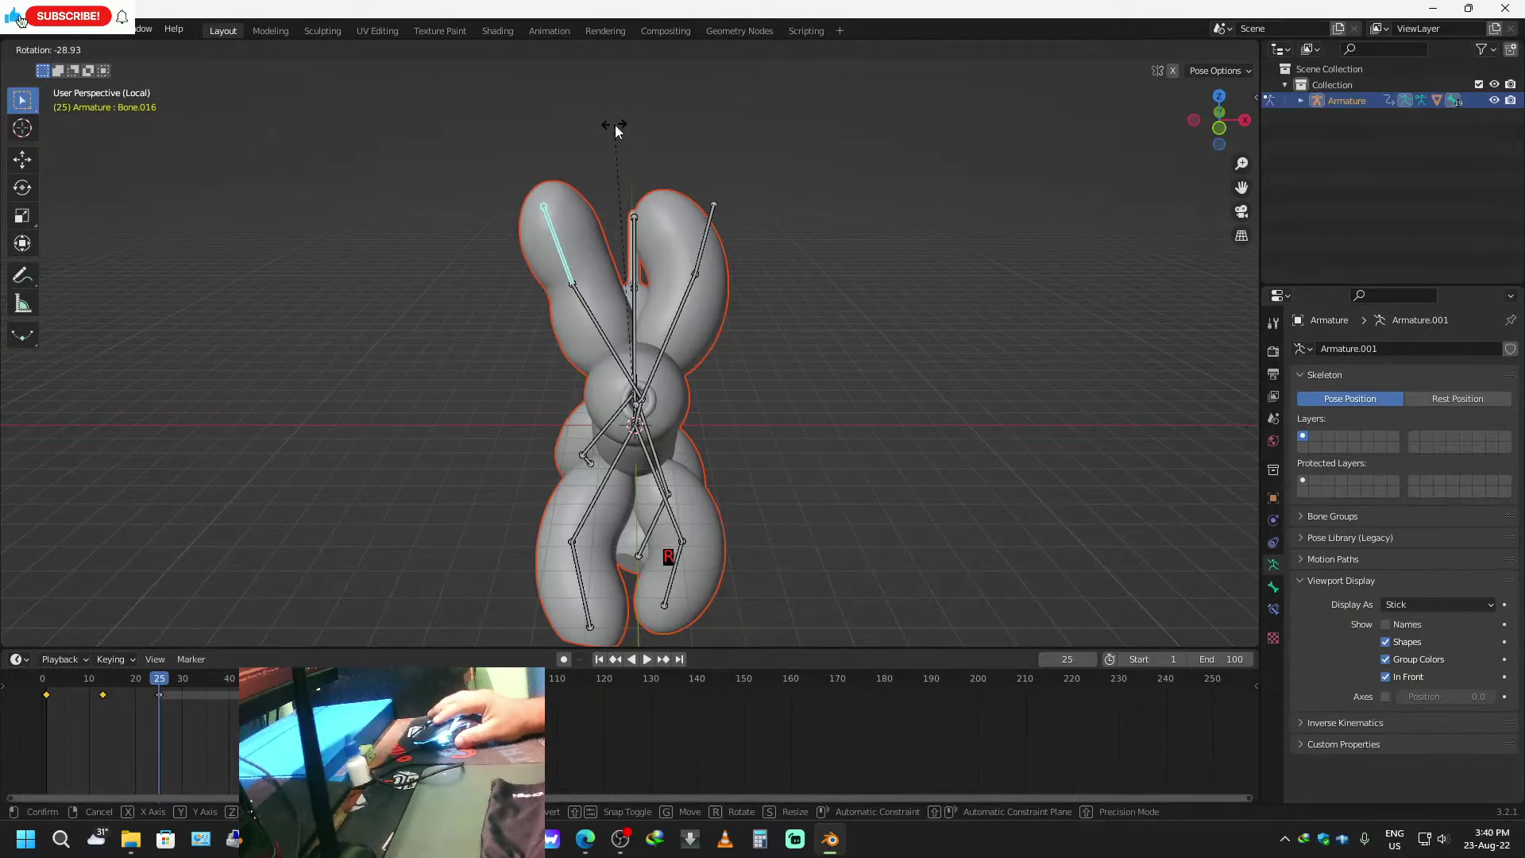
click(615, 125)
key(i)
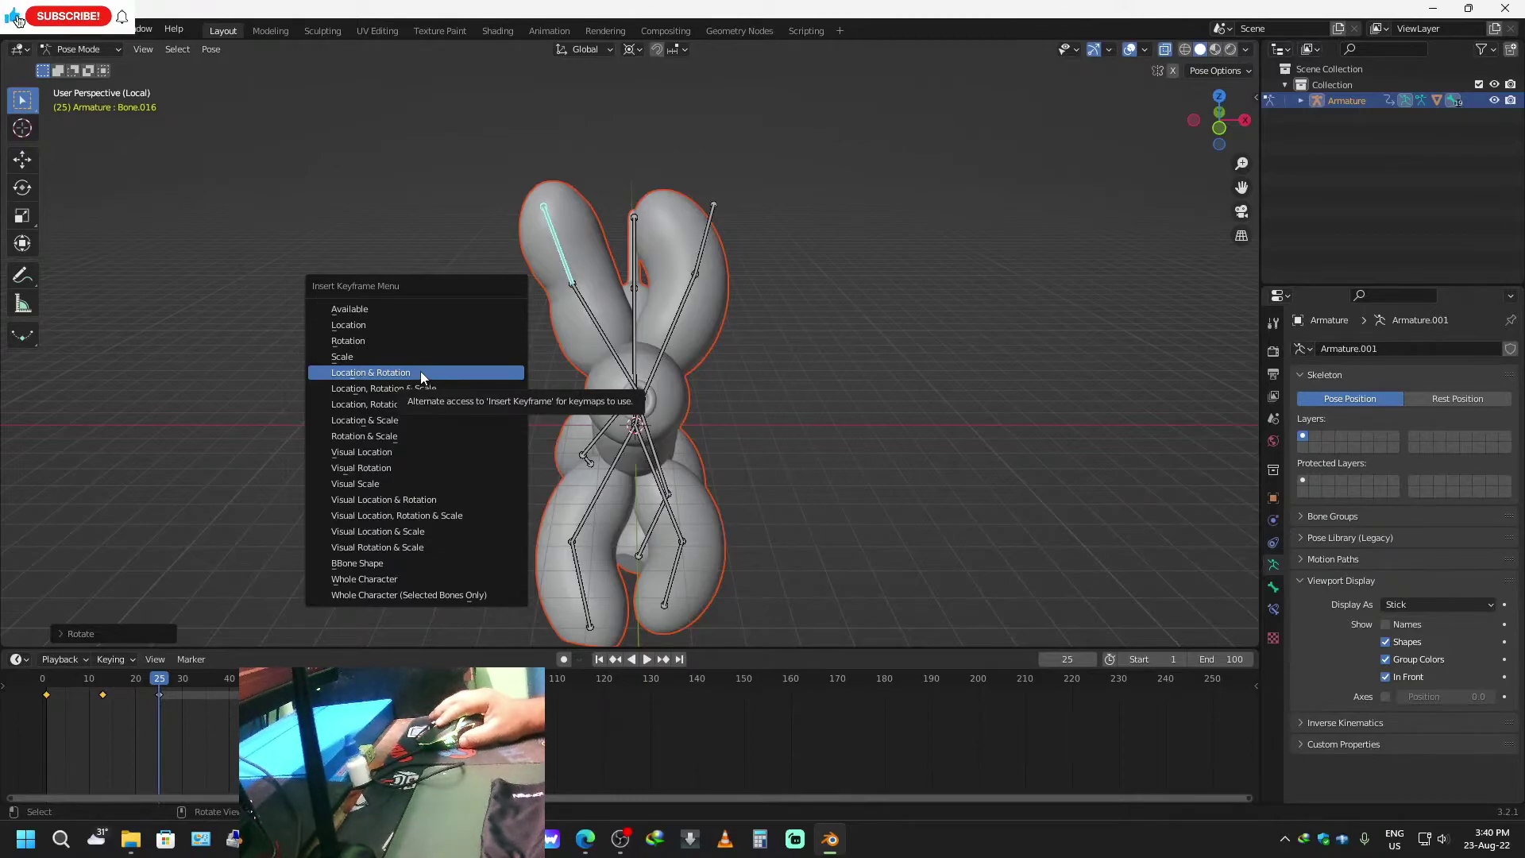
click(384, 389)
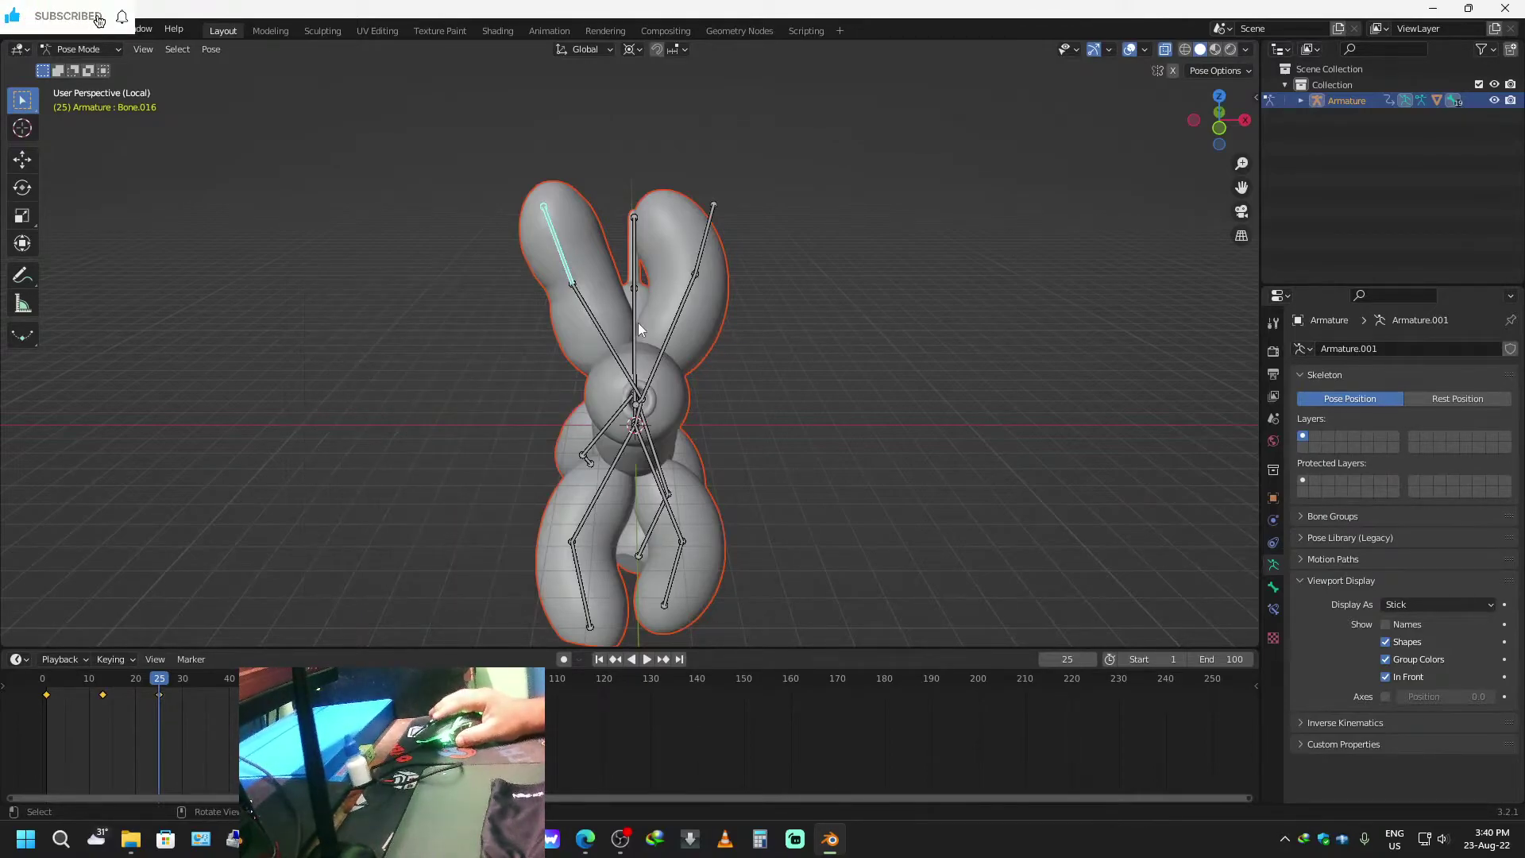
At frame 50, rotate Bone.016 about 25° inward toward the other ear and insert its Location, Rotation & Scale keyframe.
key(space)
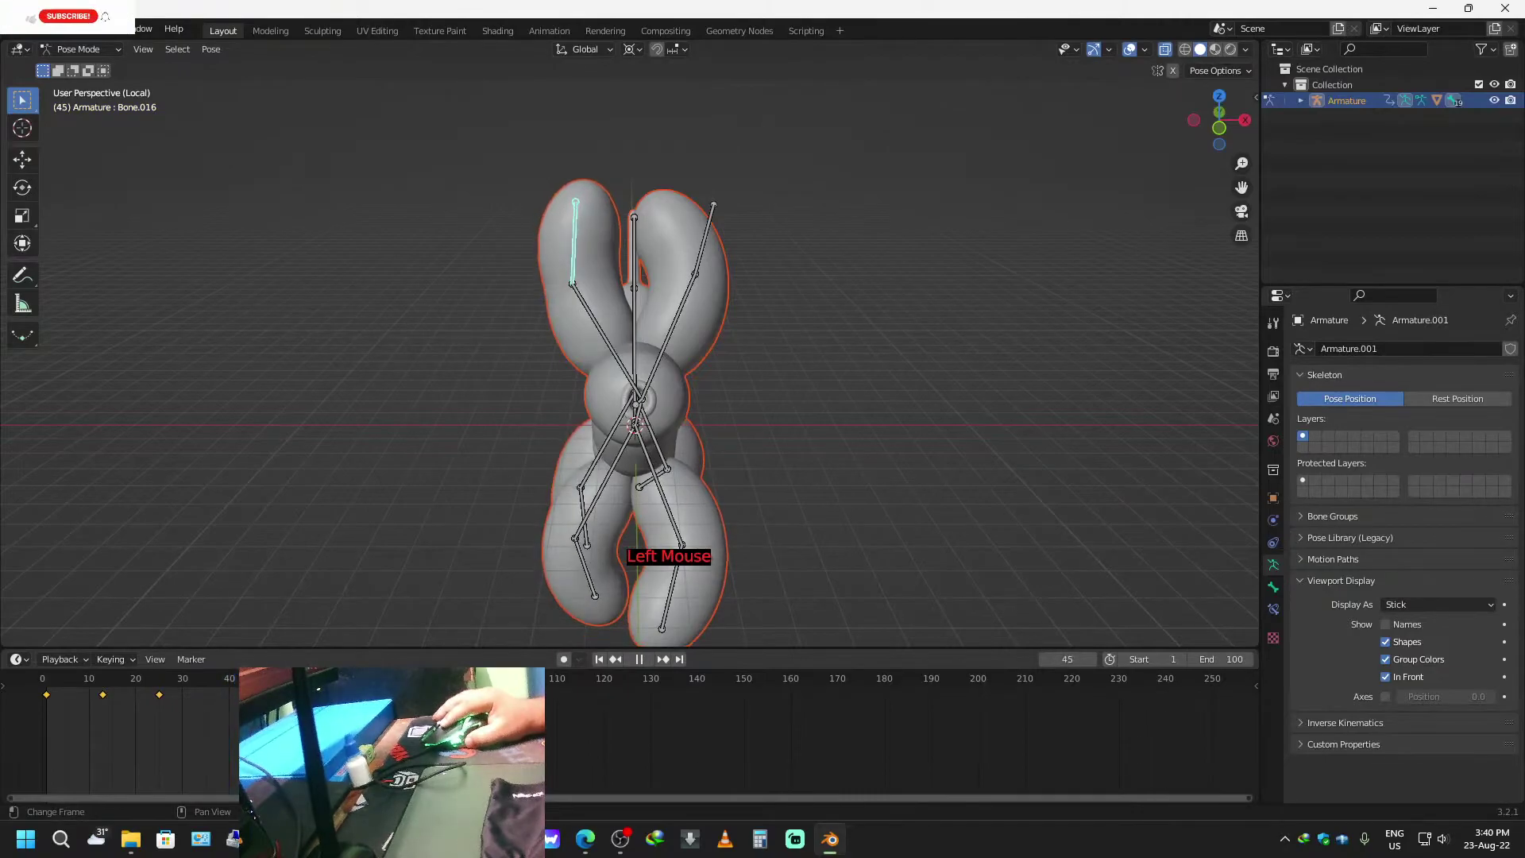
key(space)
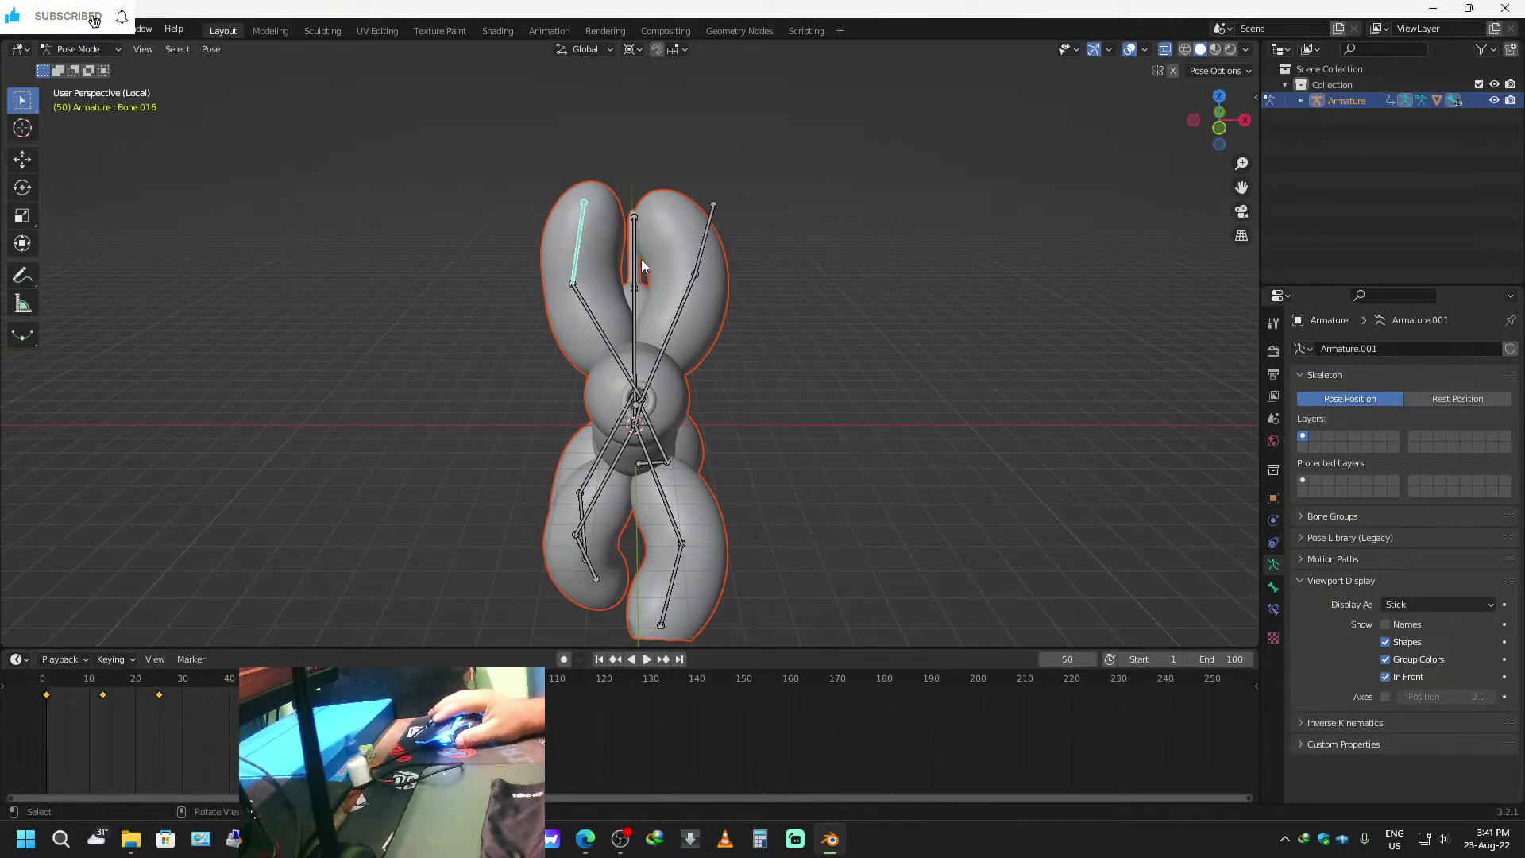
key(r)
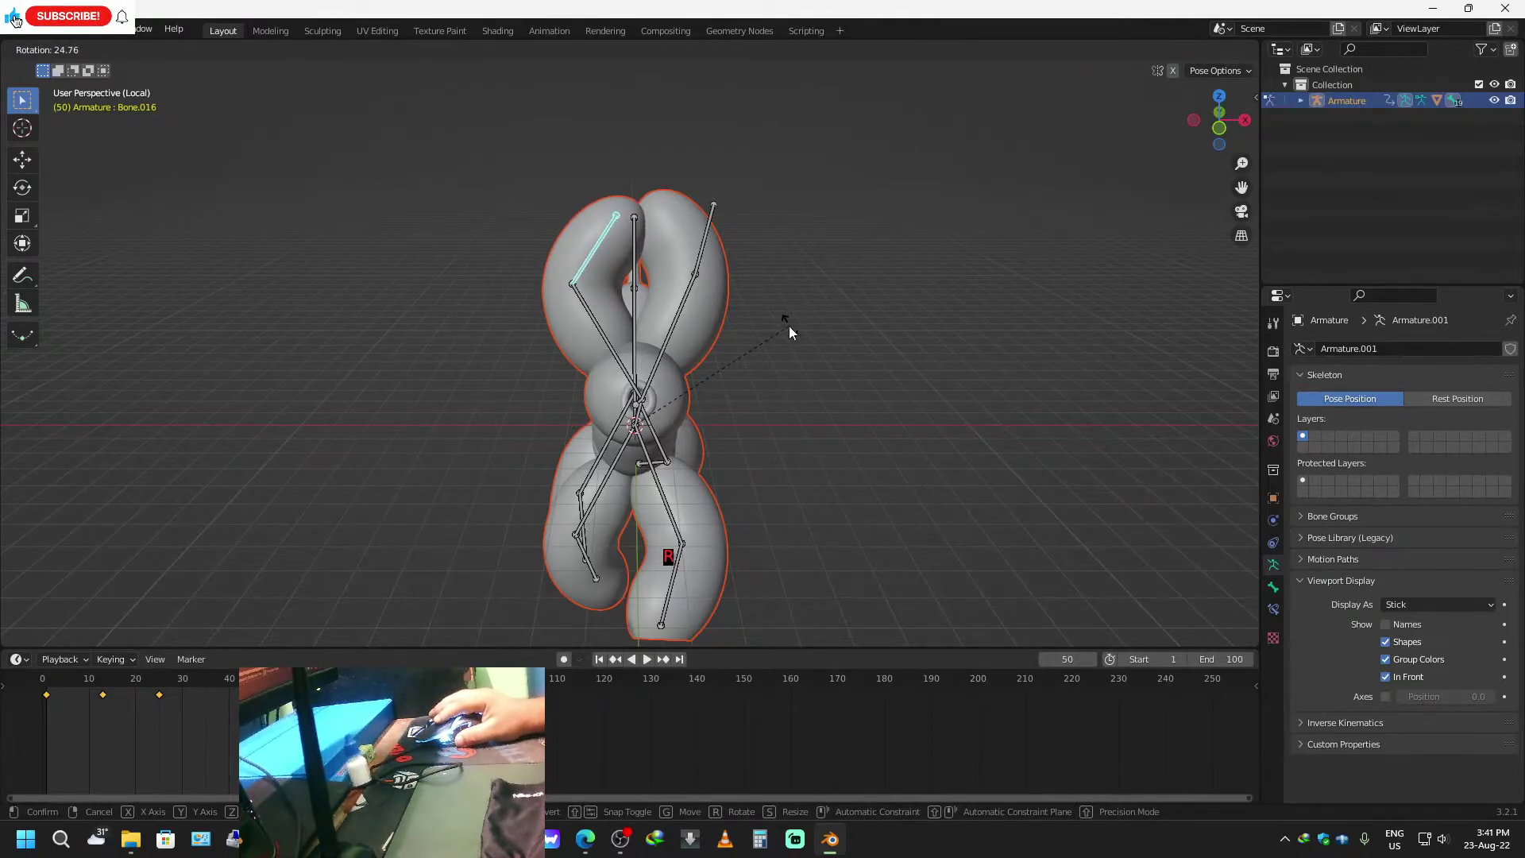
click(789, 325)
key(i)
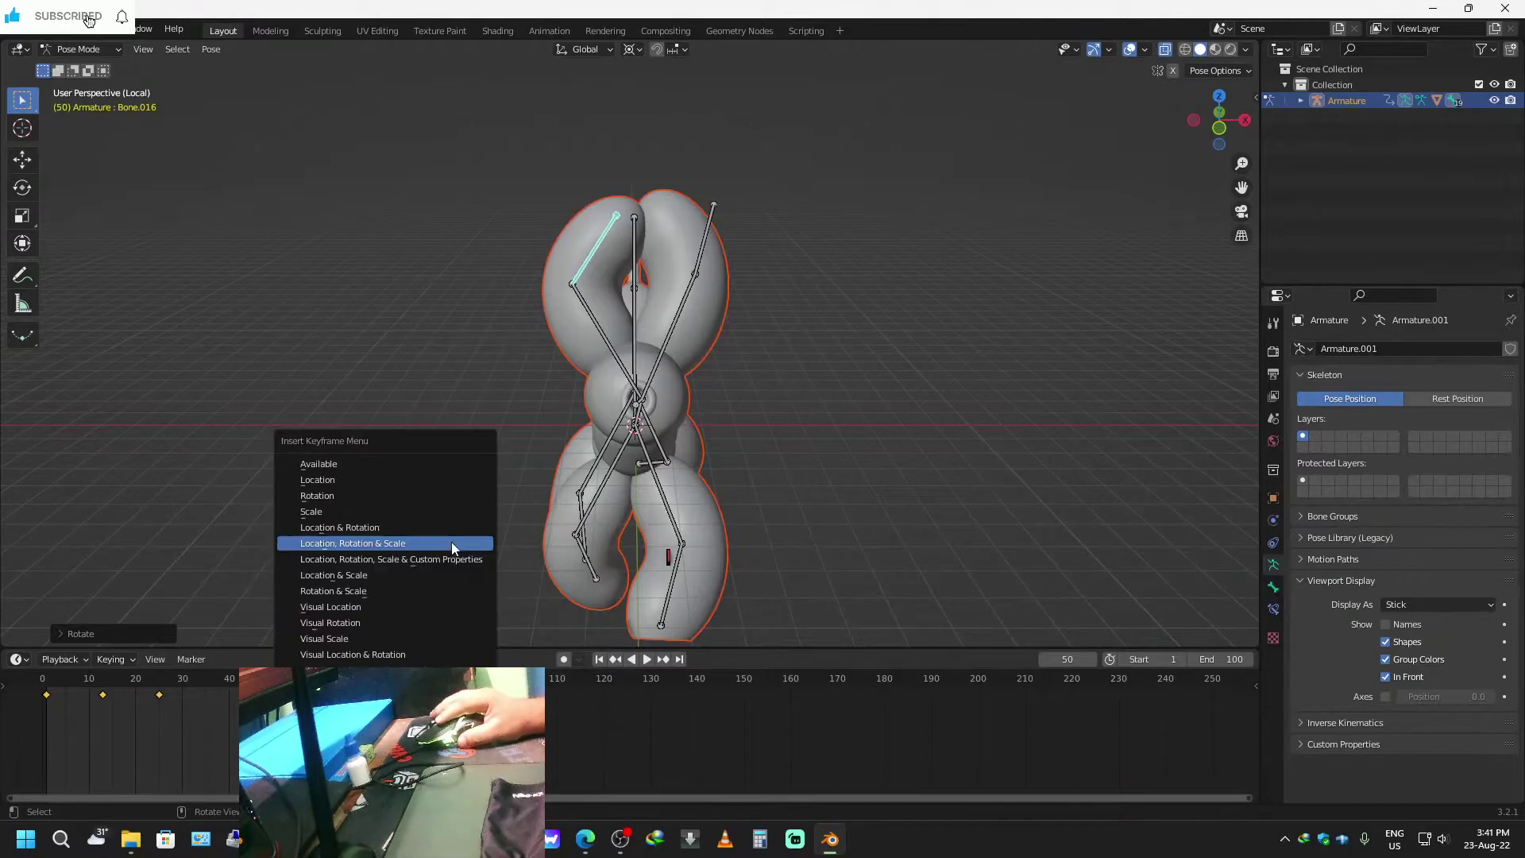
click(412, 542)
At frame 75, rotate Bone.016 far outward, away from the other ear, and insert its Location, Rotation & Scale keyframe.
click(646, 659)
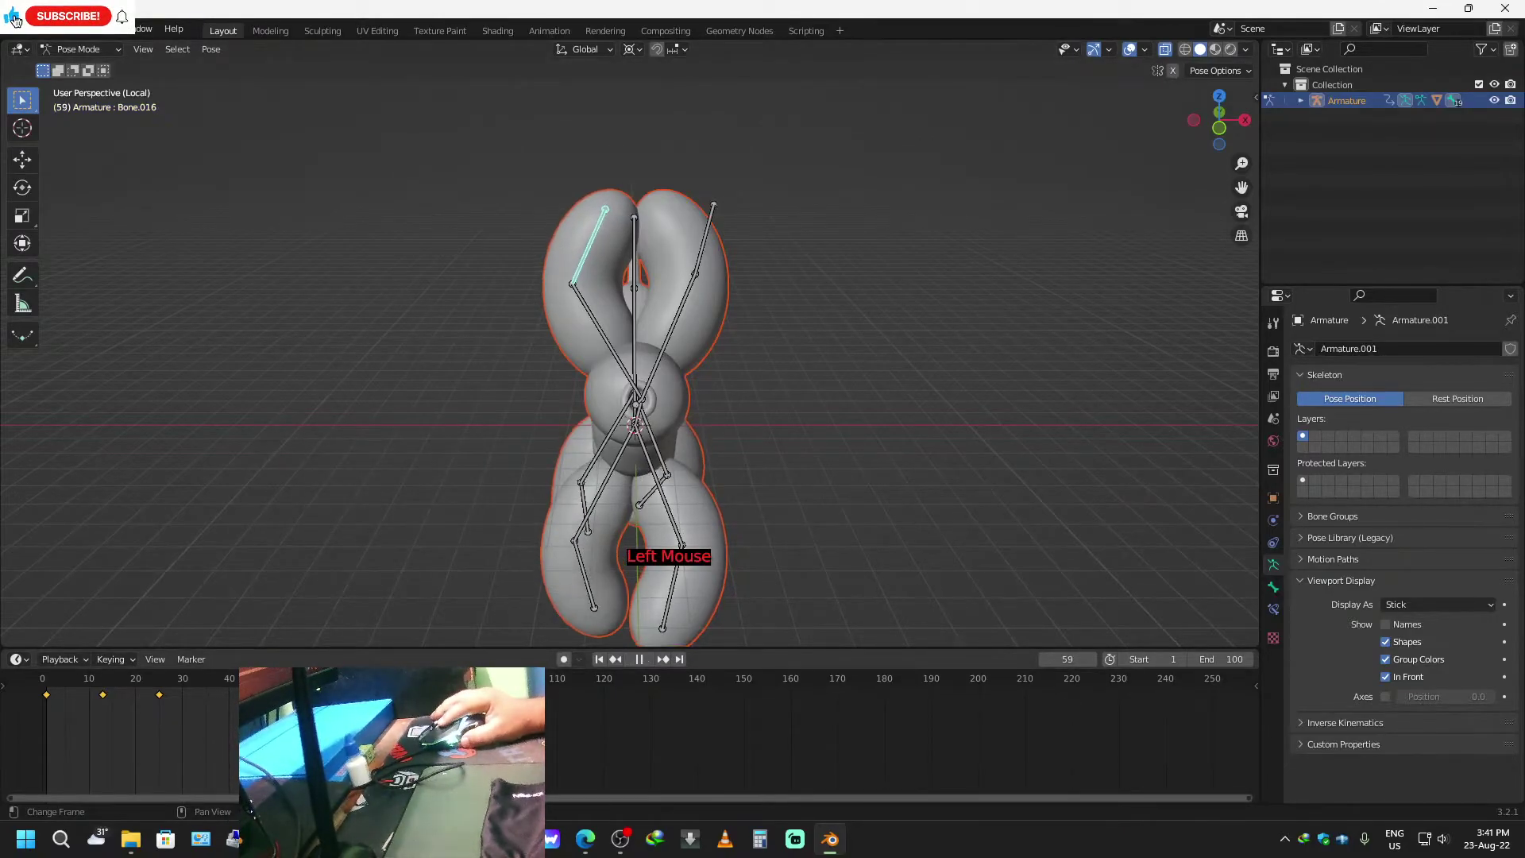
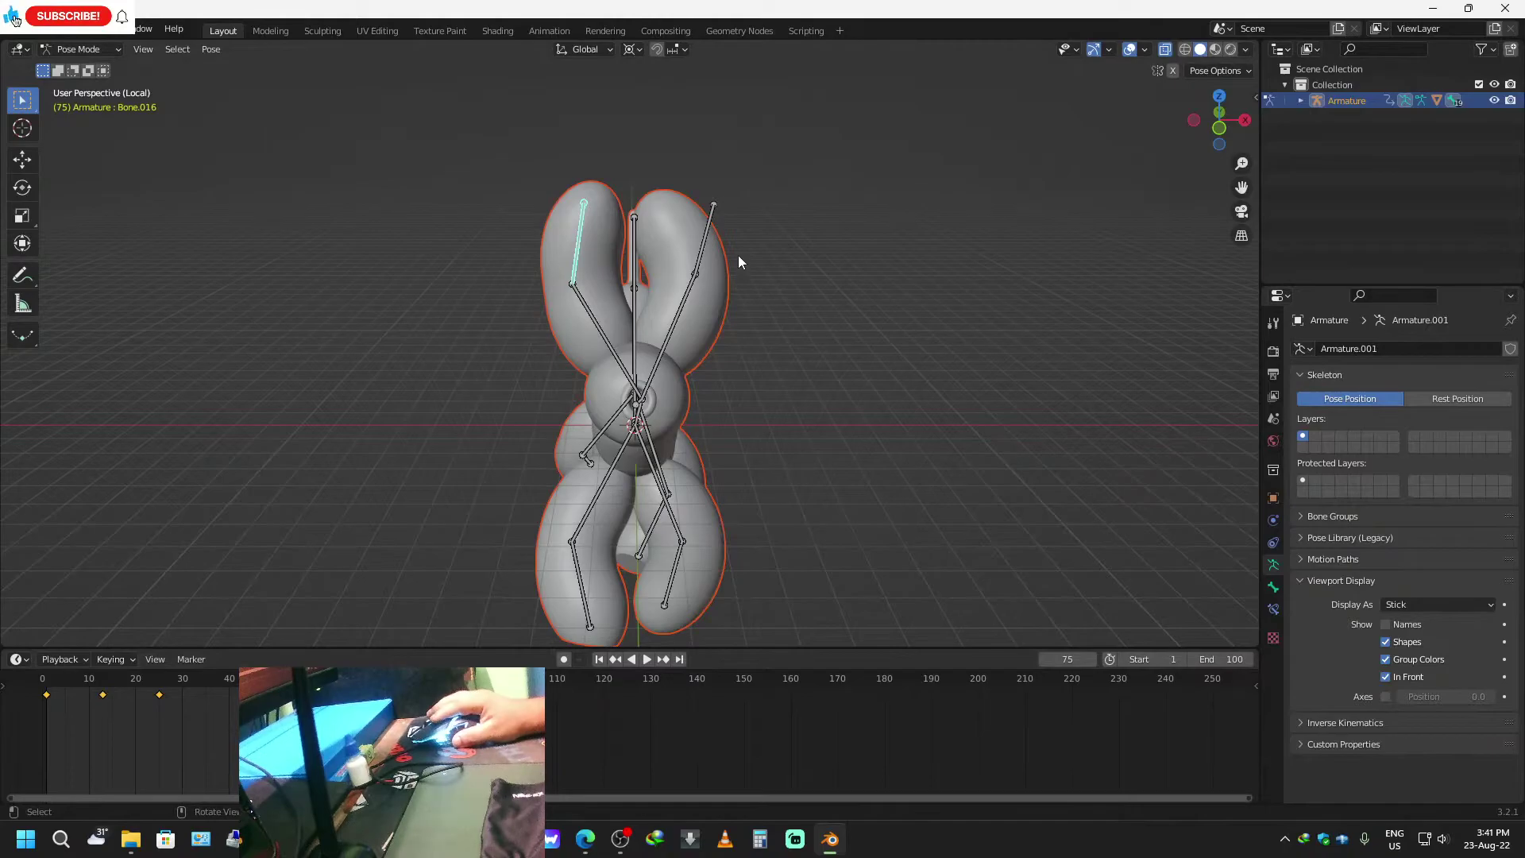
key(r)
click(486, 143)
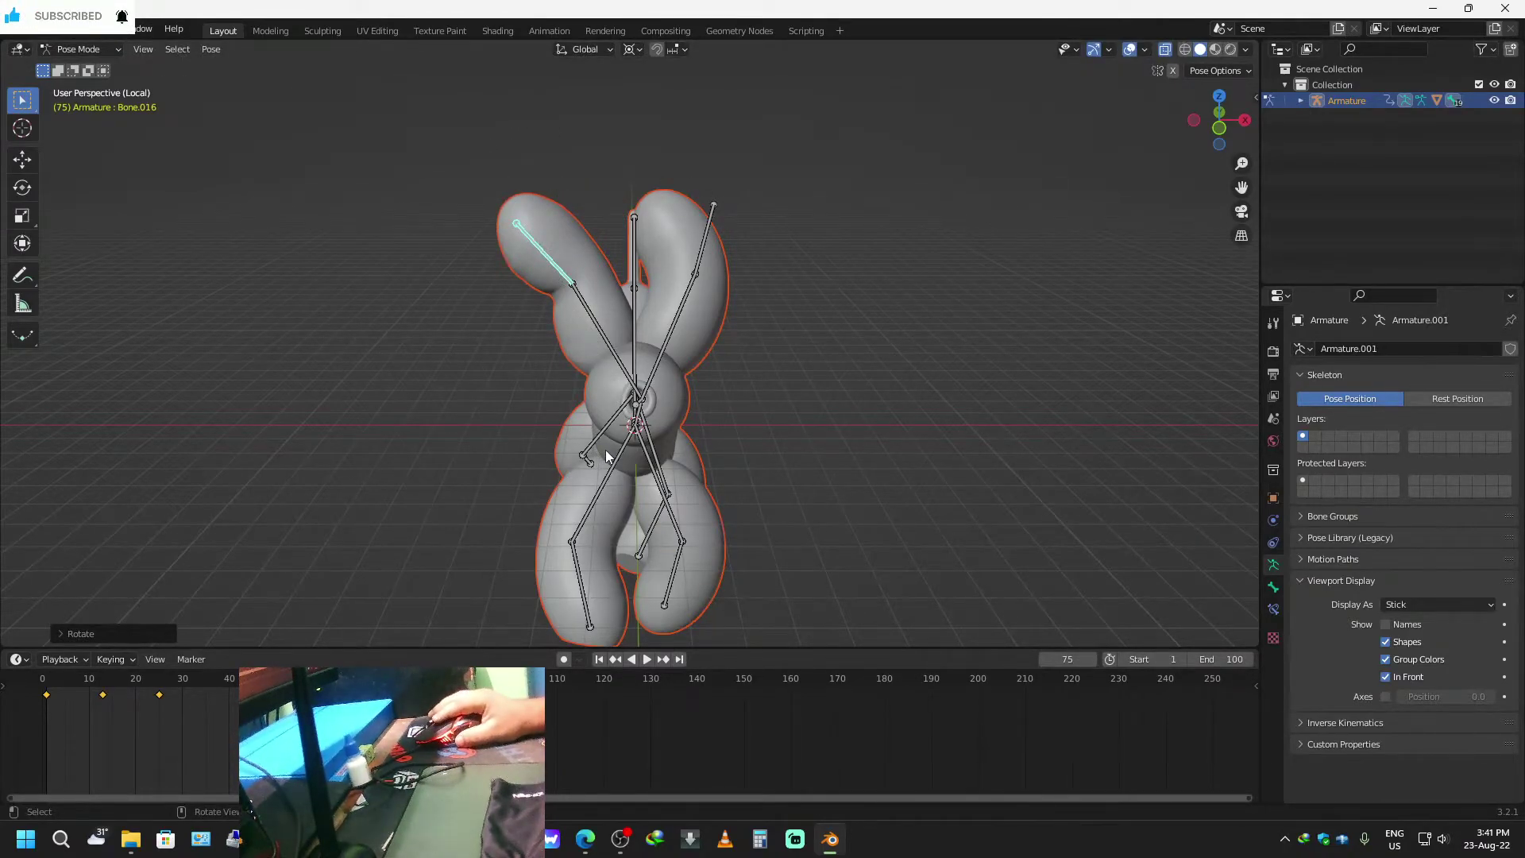
key(i)
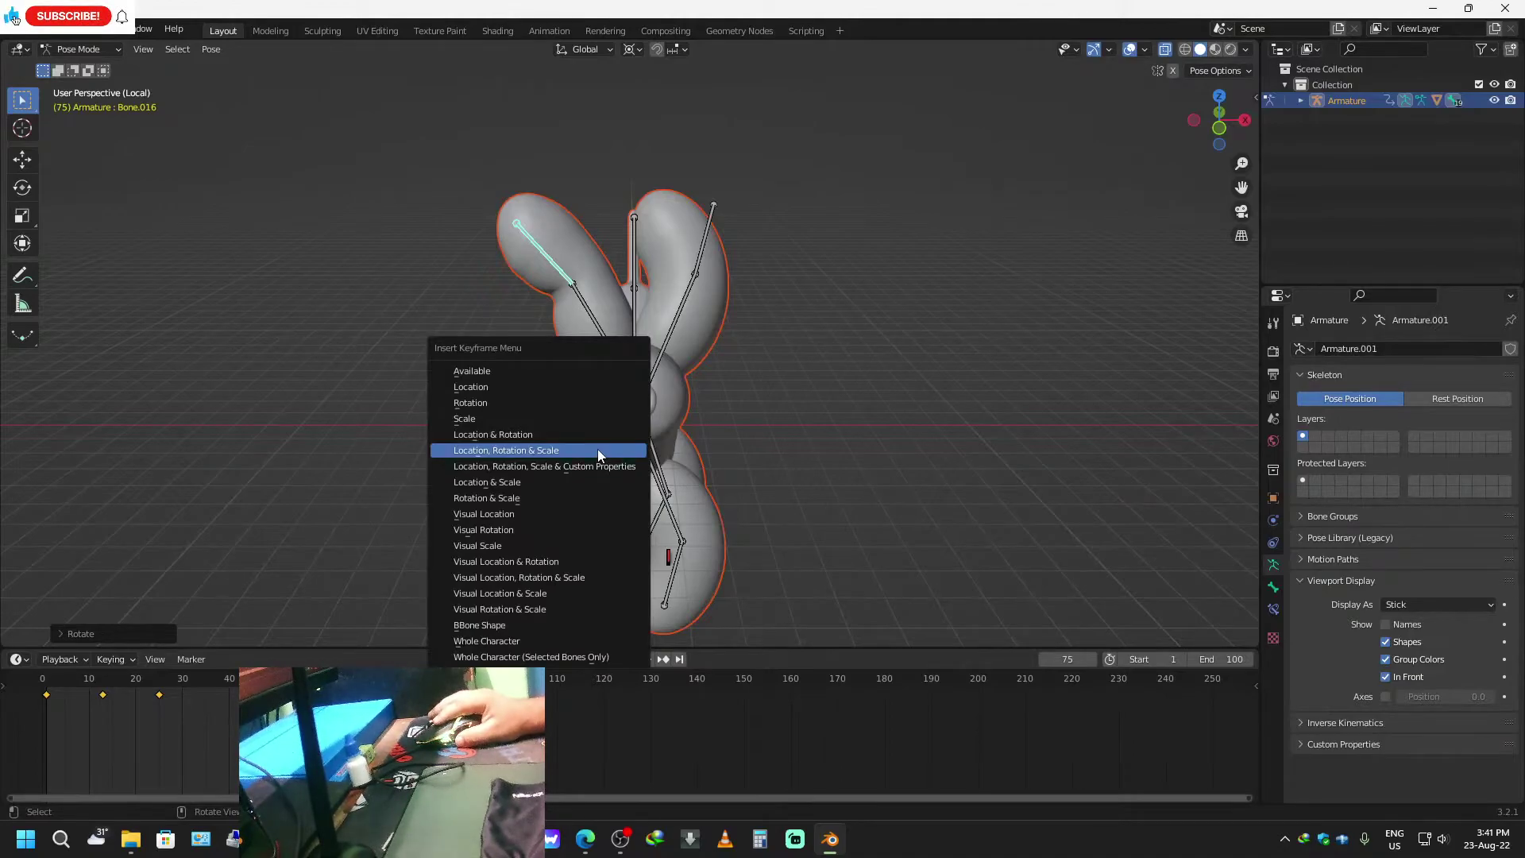
click(597, 449)
Fold Bone.016 inward over the head at frame 90, keyframe its location, rotation and scale, and go to frame 100.
click(647, 660)
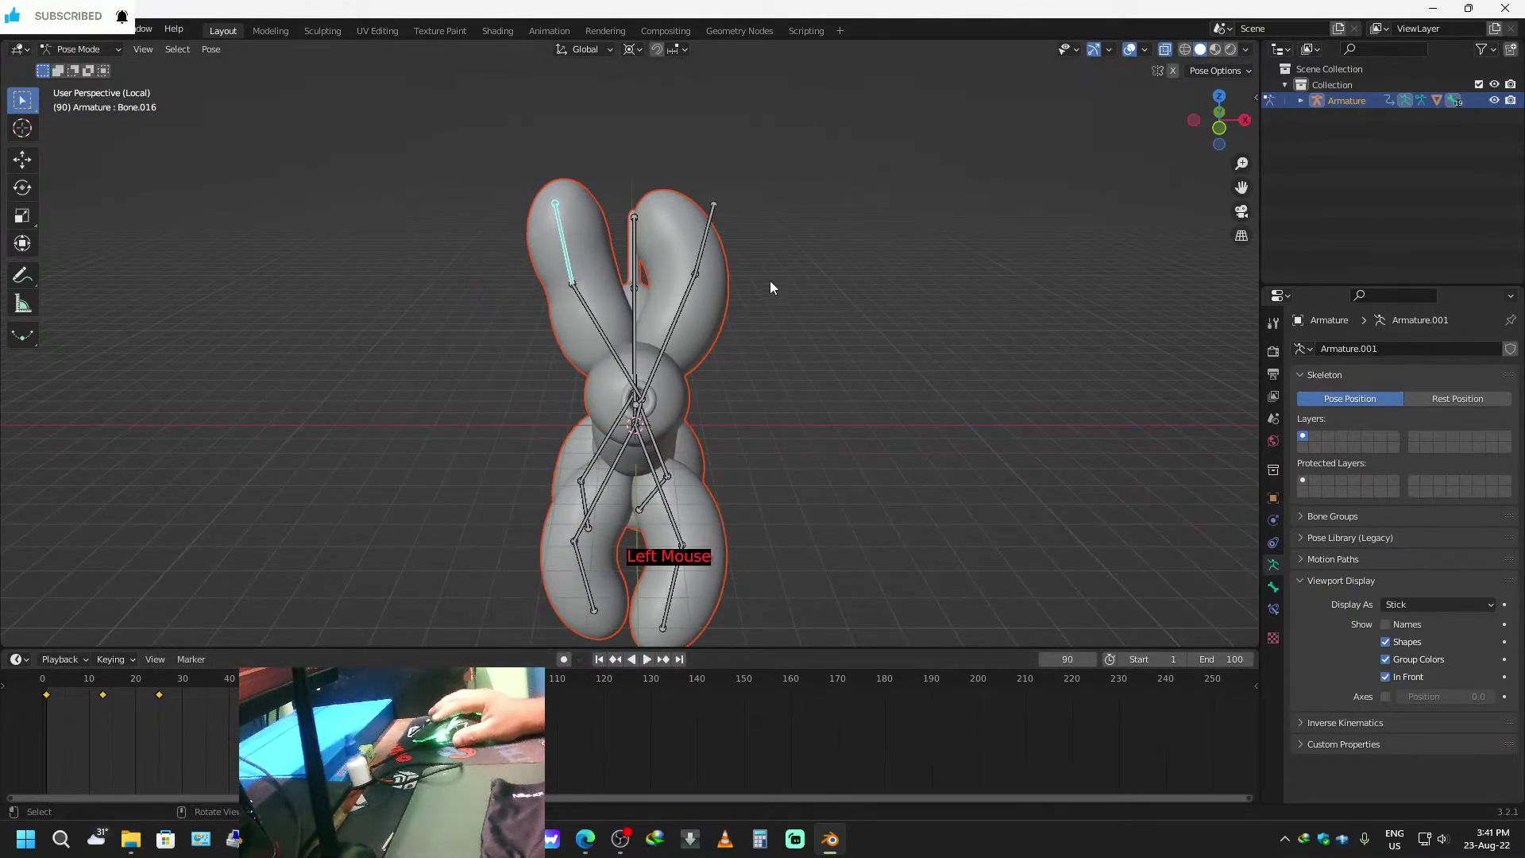
key(r)
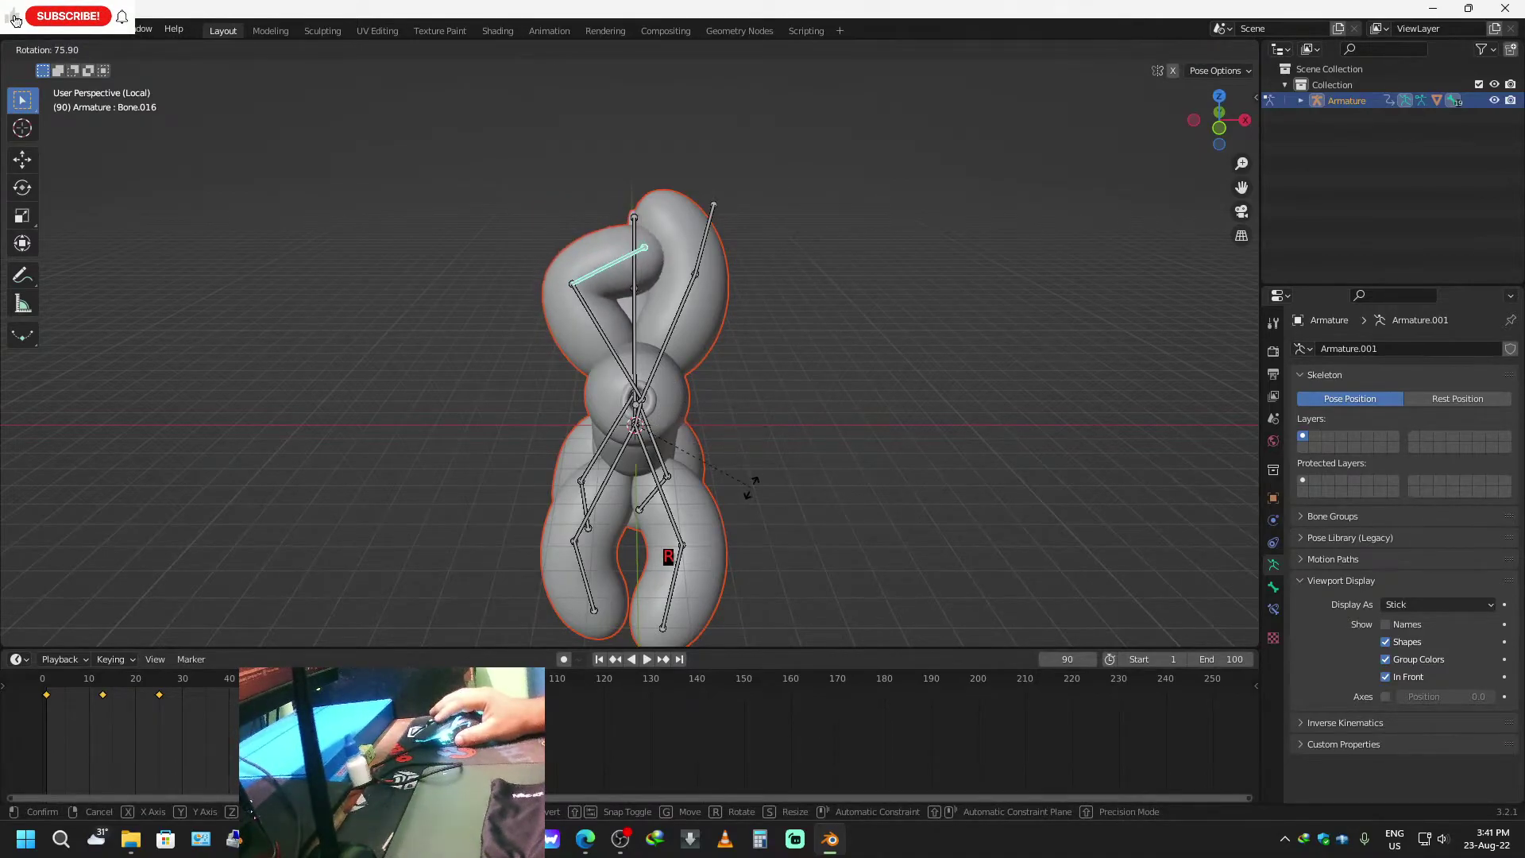
click(721, 436)
key(i)
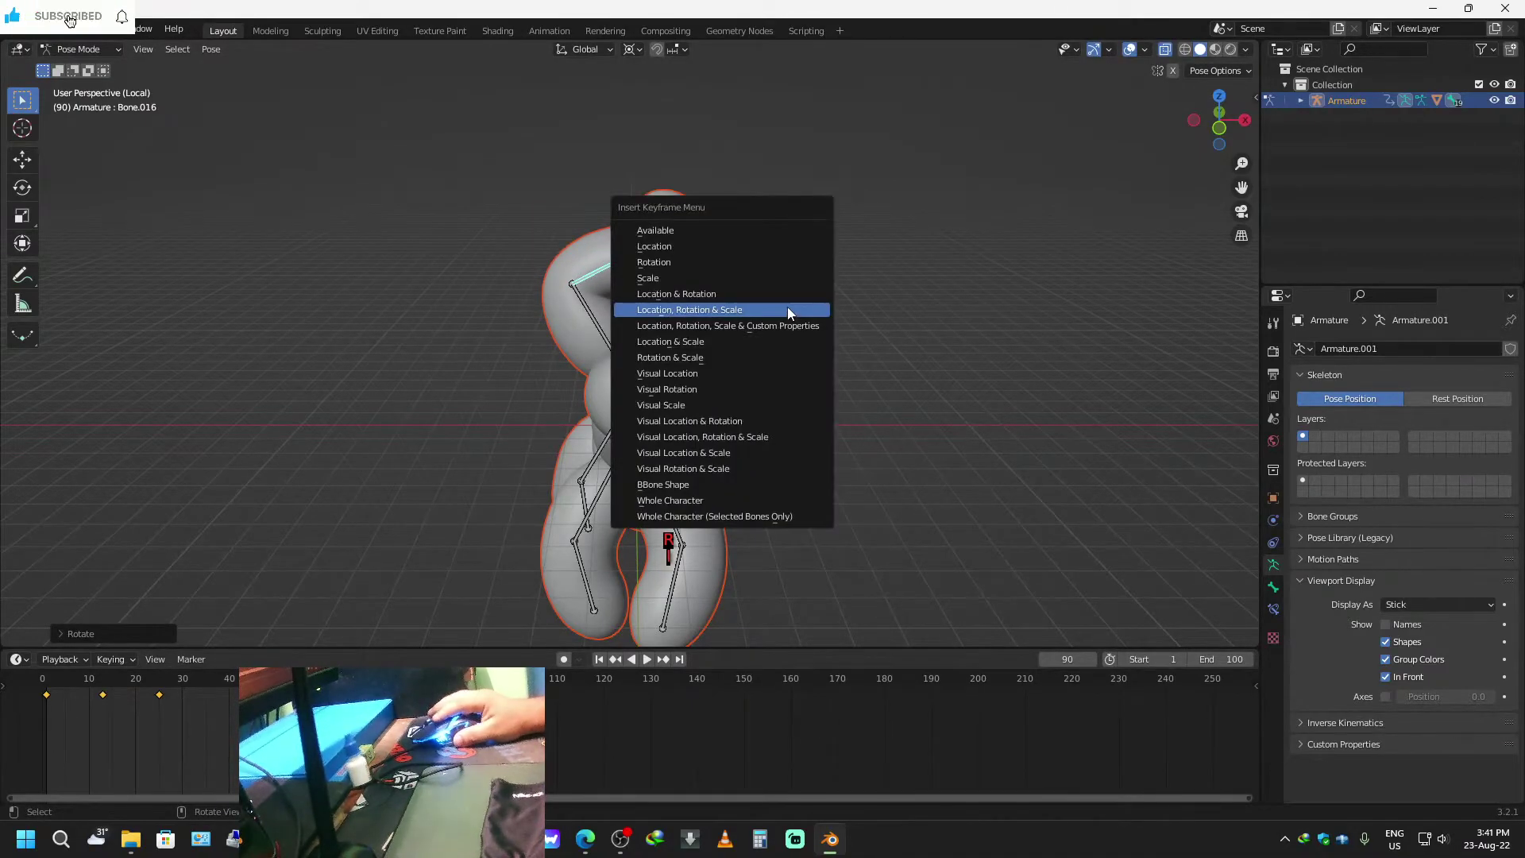
click(781, 309)
drag(463, 679, 510, 678)
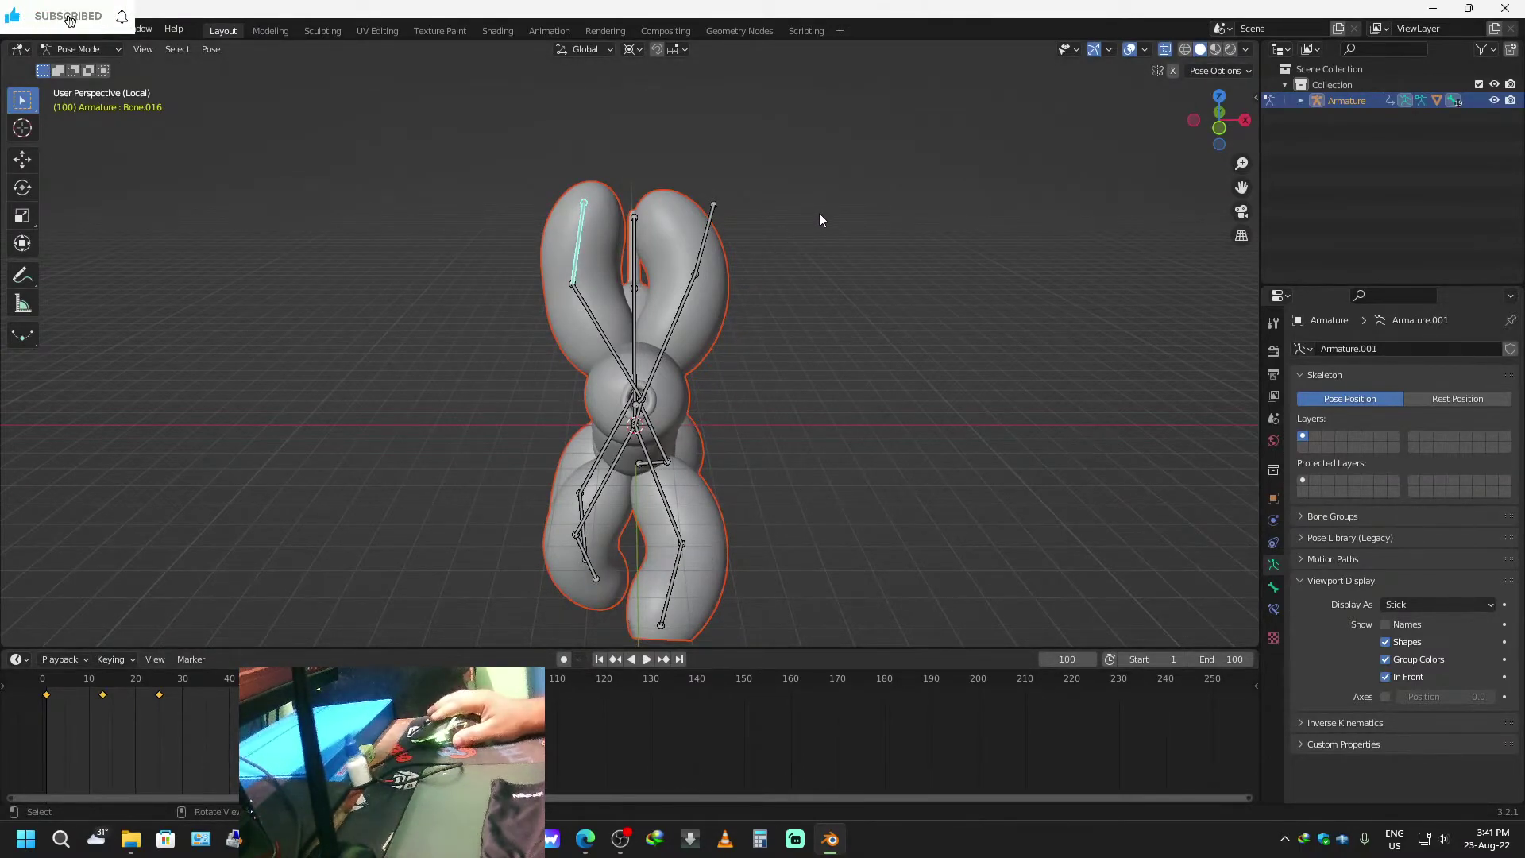
At frame 100, rotate Bone.016 about 29° outward and insert its Location, Rotation & Scale keyframe.
key(r)
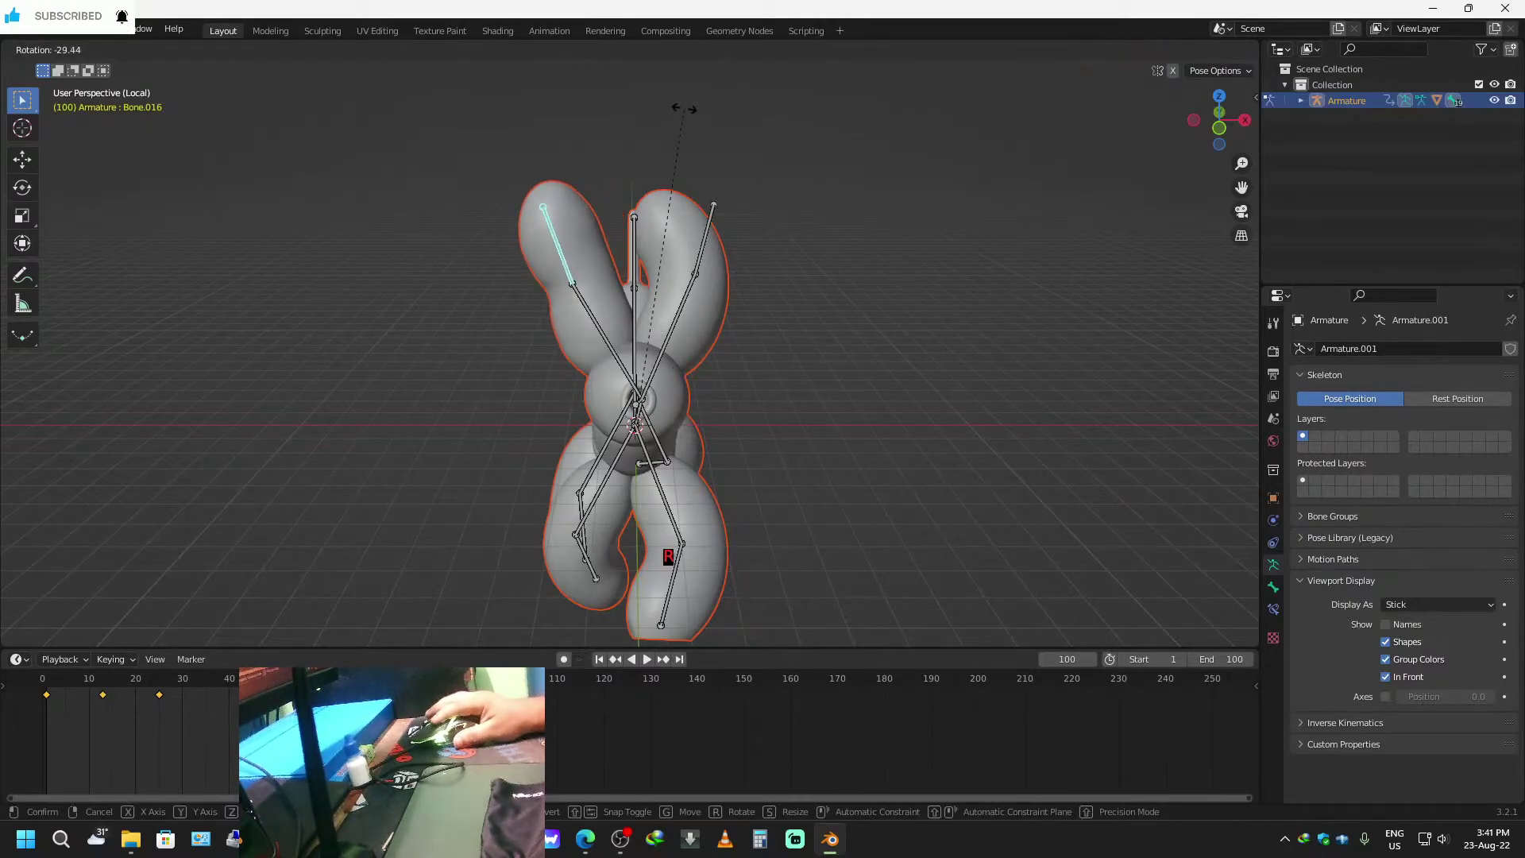
click(665, 295)
key(i)
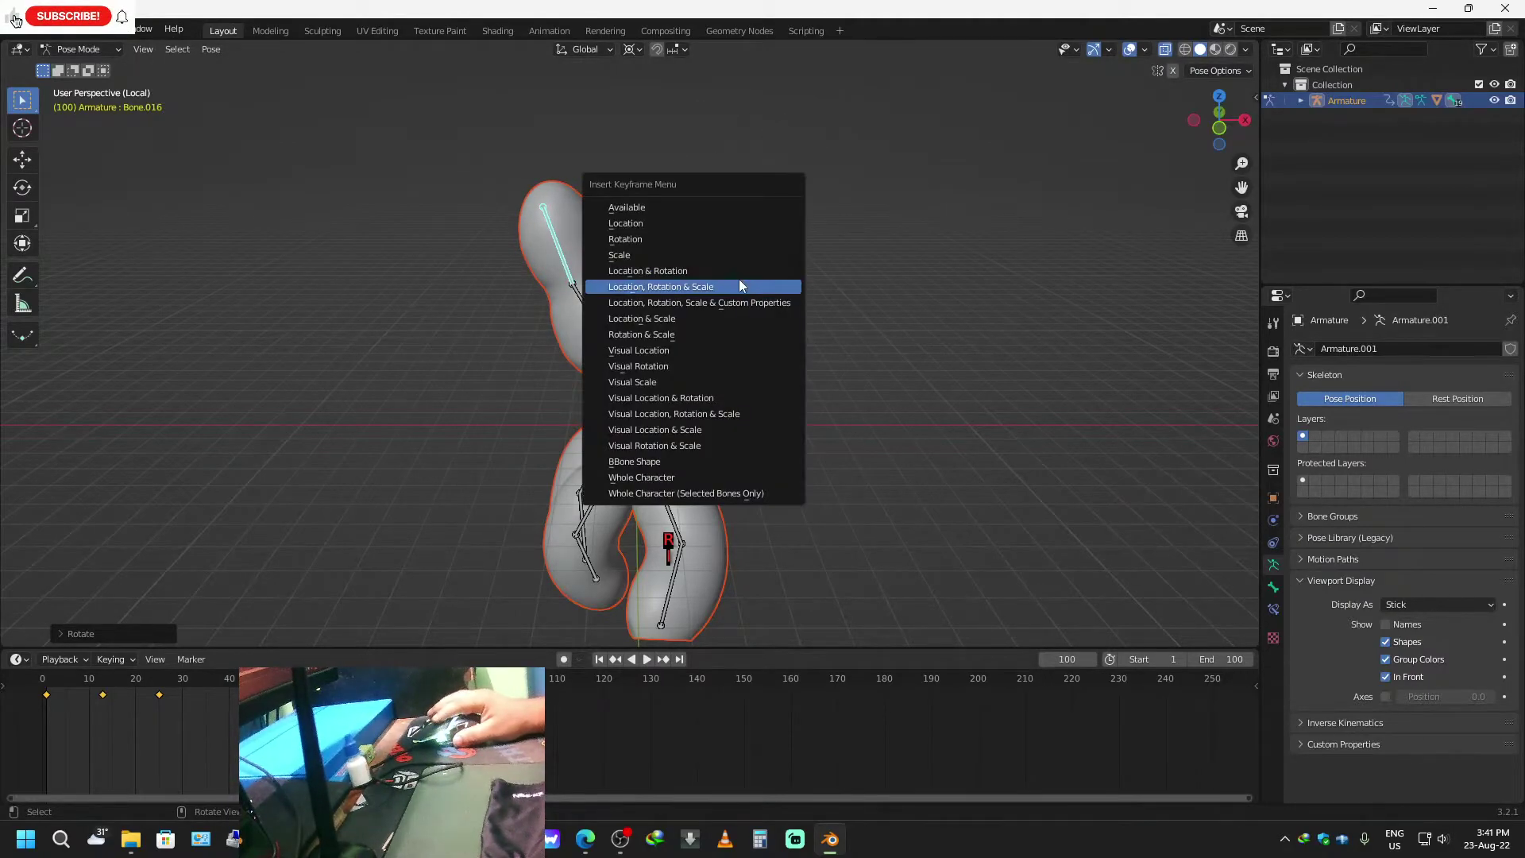
click(731, 284)
Rotate the opposite ear's tip bone, Bone.018, inward toward the other ear at frame 100.
click(712, 216)
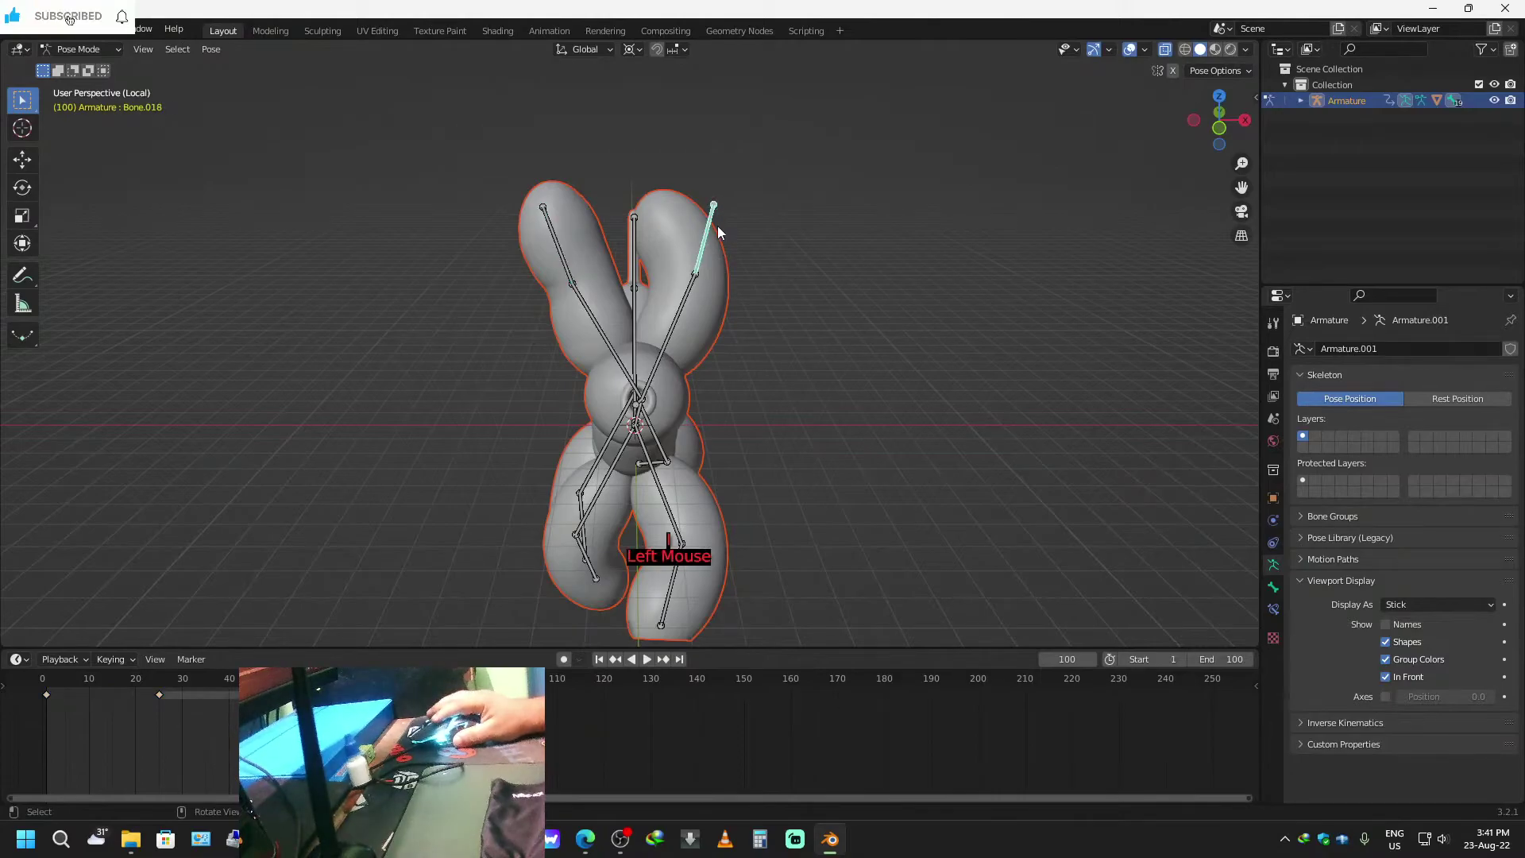
key(r)
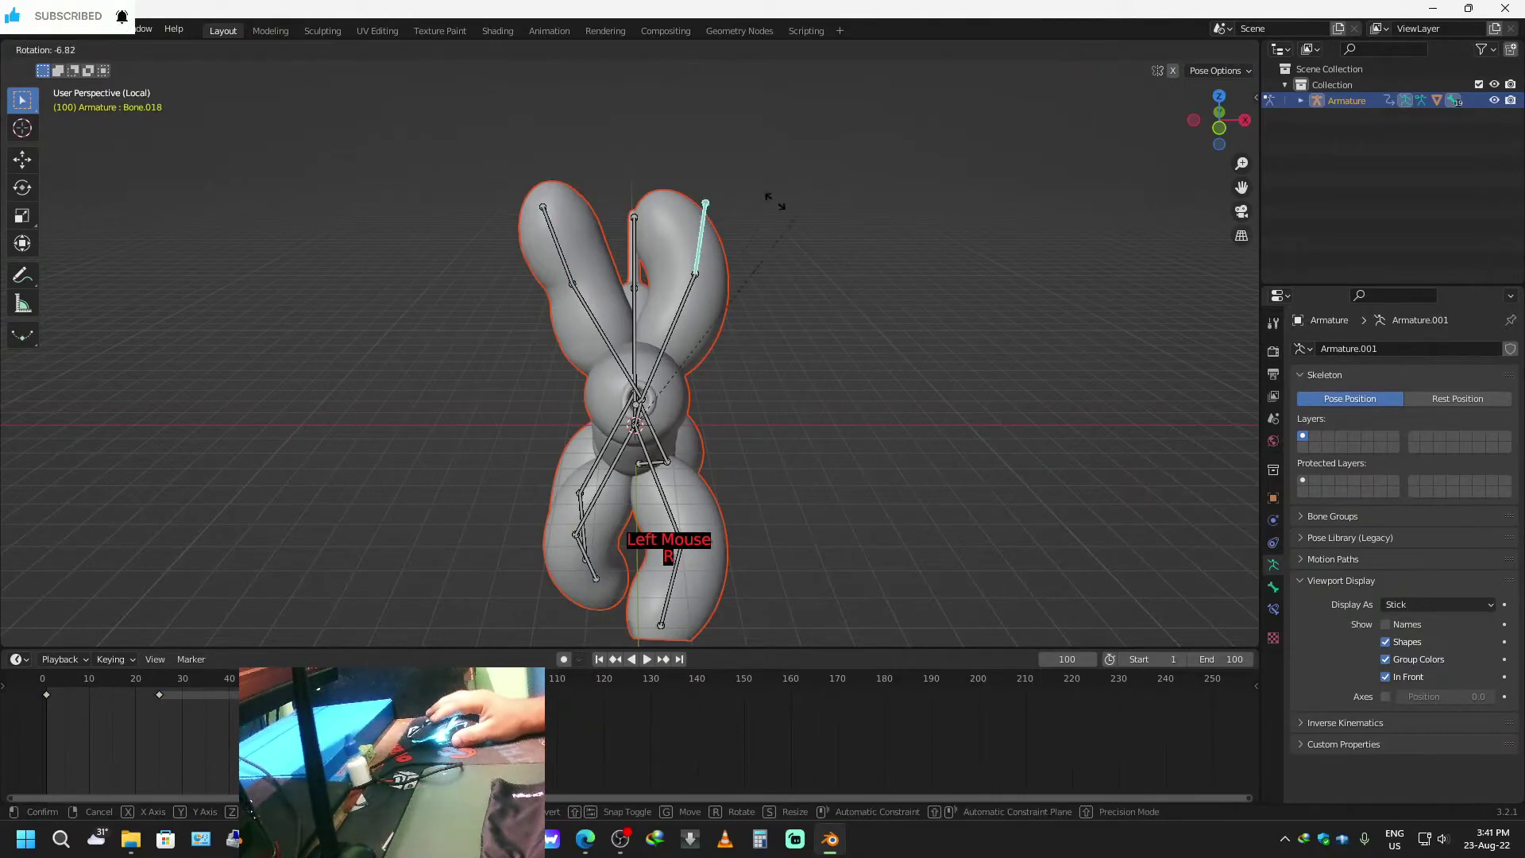
click(667, 174)
middle_drag(757, 423, 683, 433)
click(707, 290)
key(r)
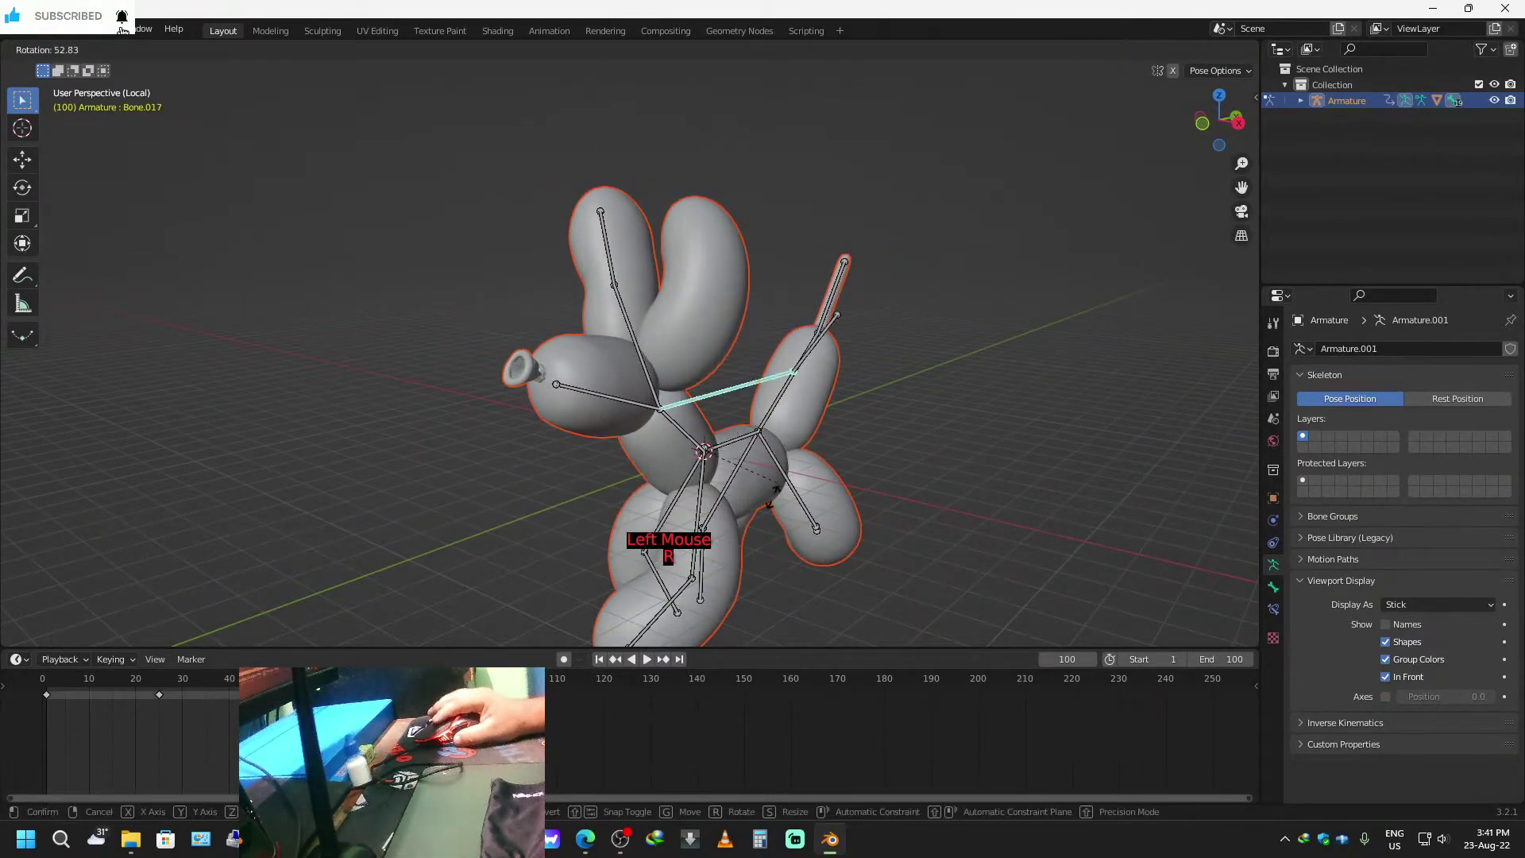
right_click(785, 411)
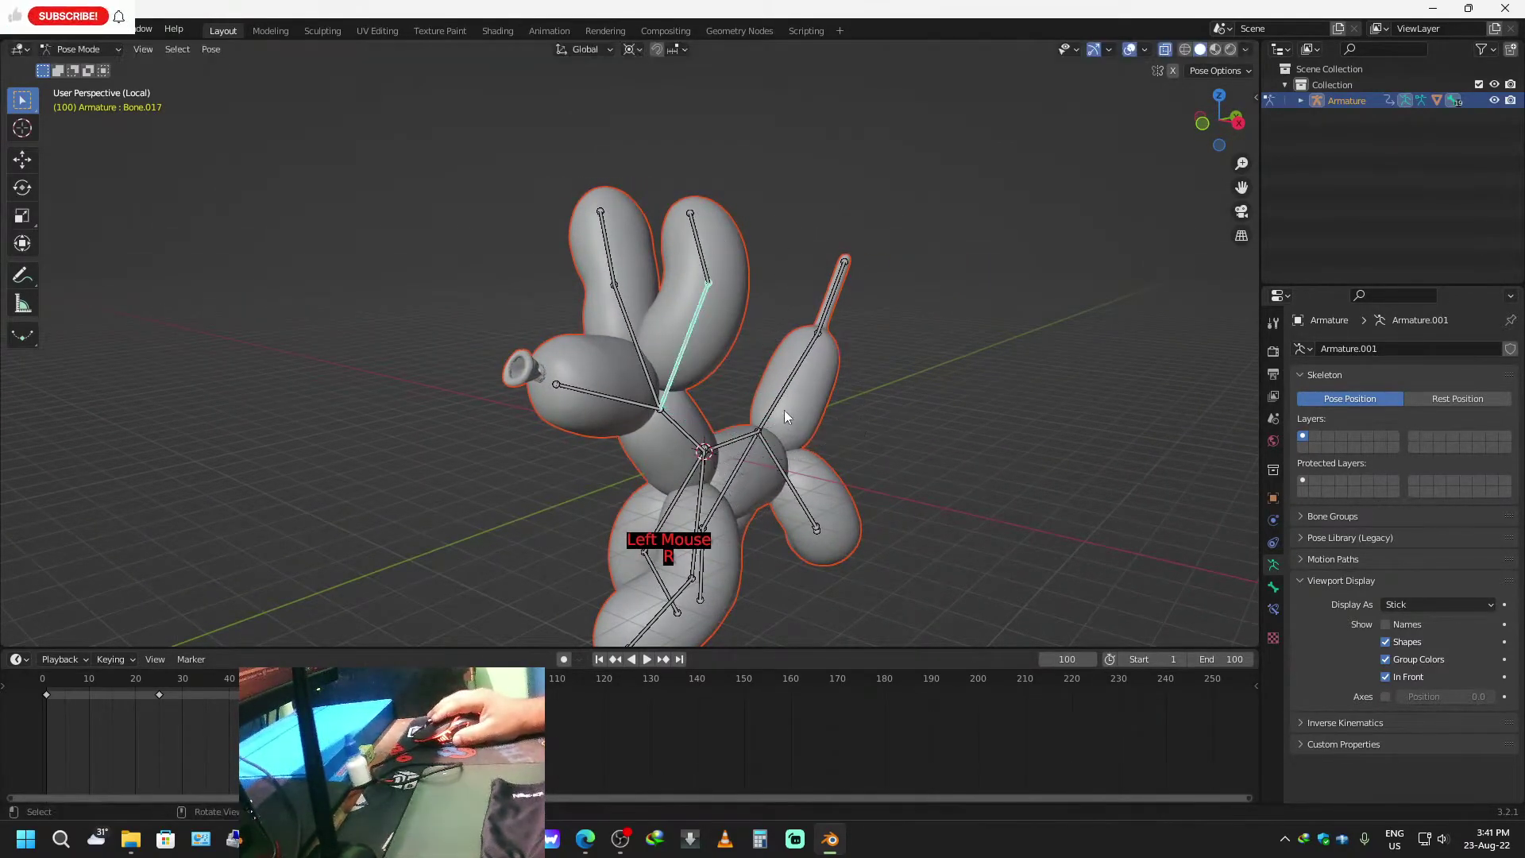
click(660, 416)
click(667, 392)
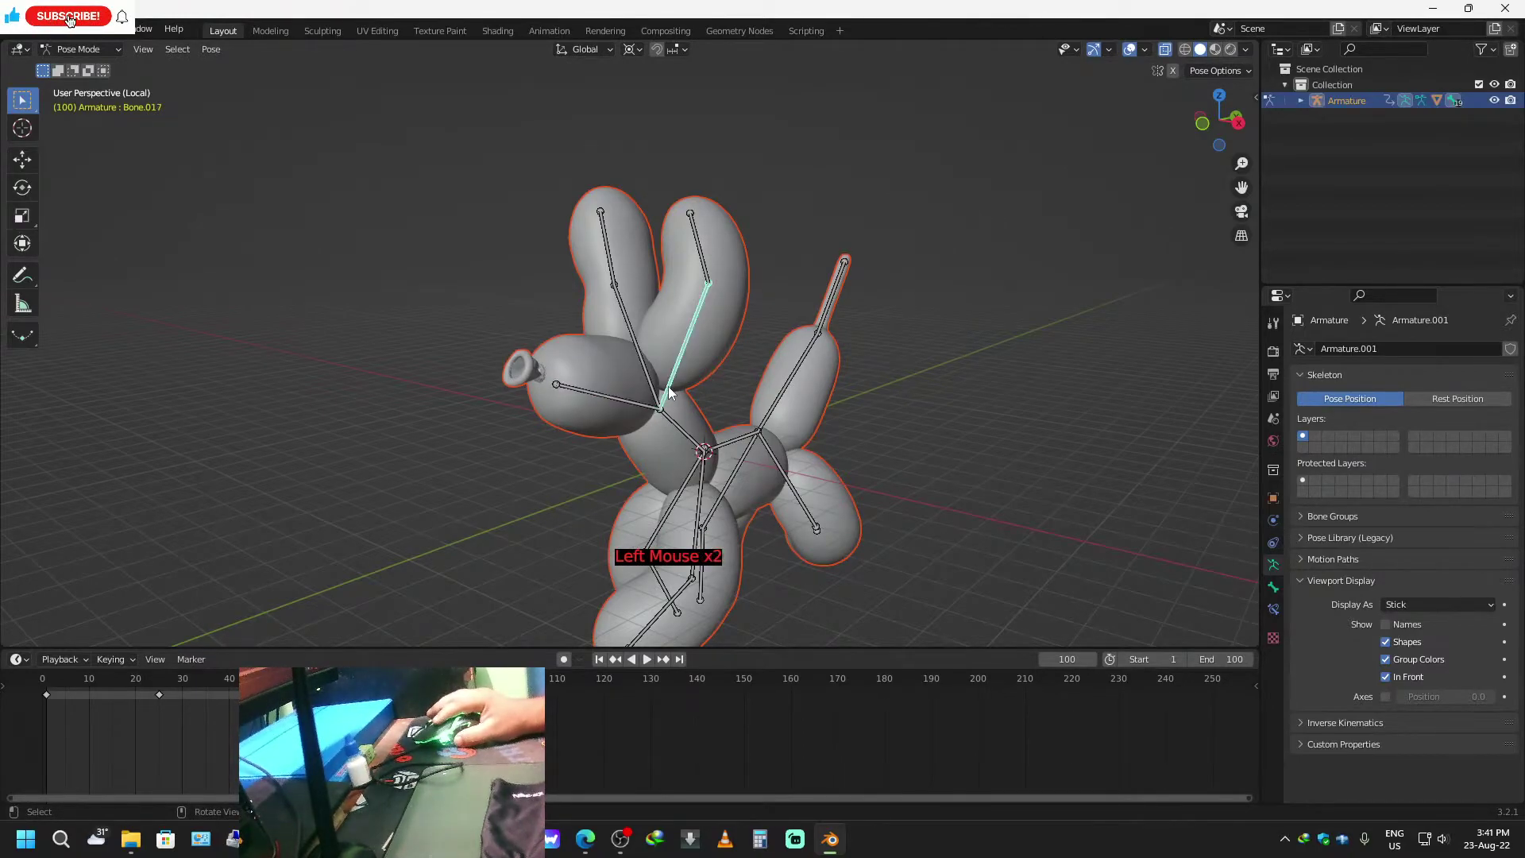
key(r)
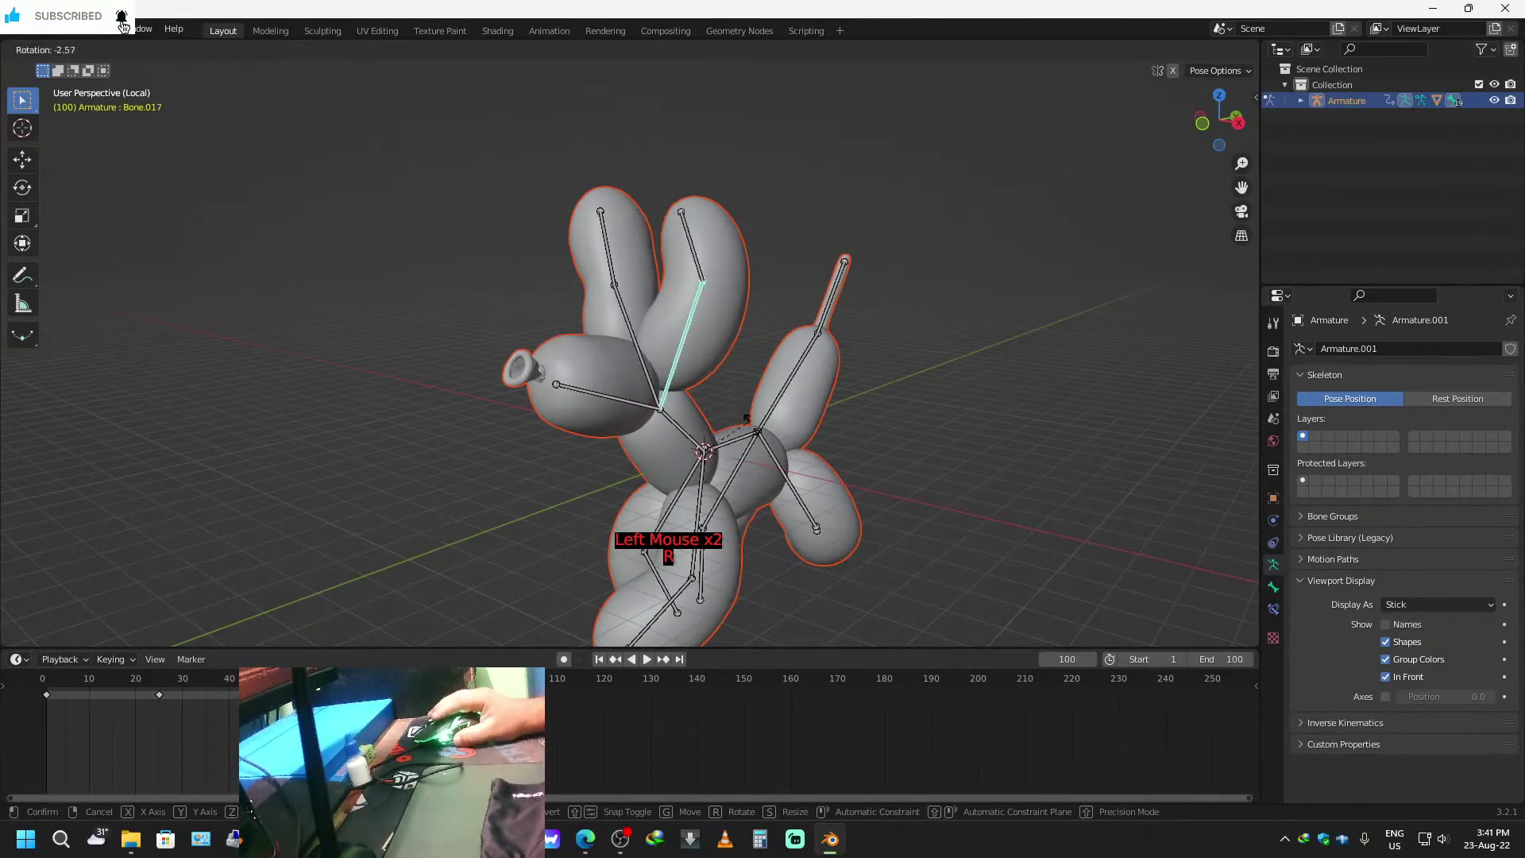
click(726, 397)
click(717, 327)
click(715, 327)
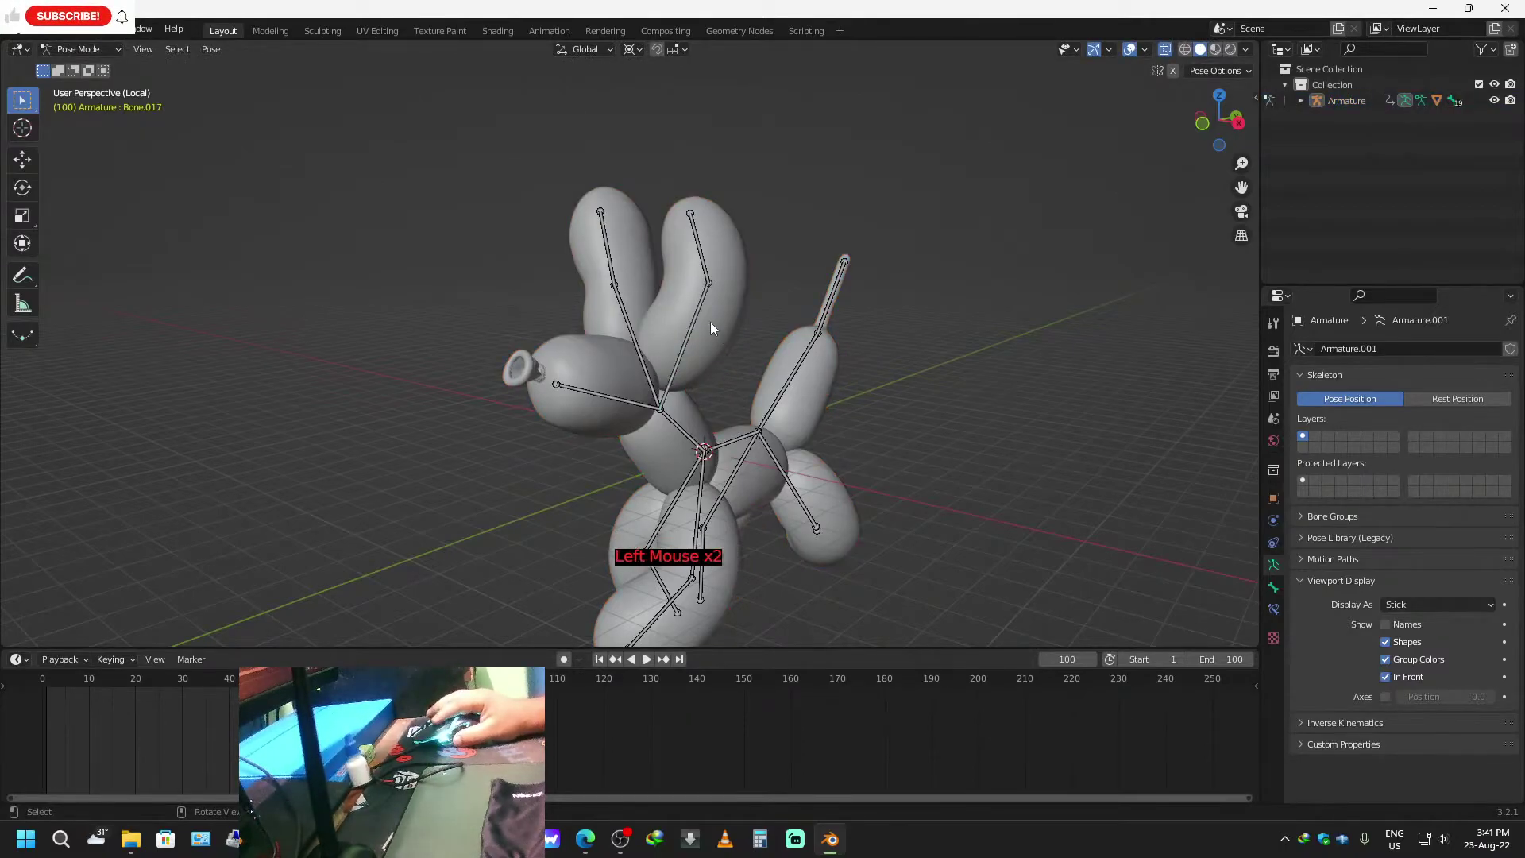
Rotate the snout bone, Bone.014, about 20° downward at frame 1 and insert its Rotation keyframe.
middle_drag(777, 479, 561, 369)
scroll(636, 494, down, 2)
click(534, 382)
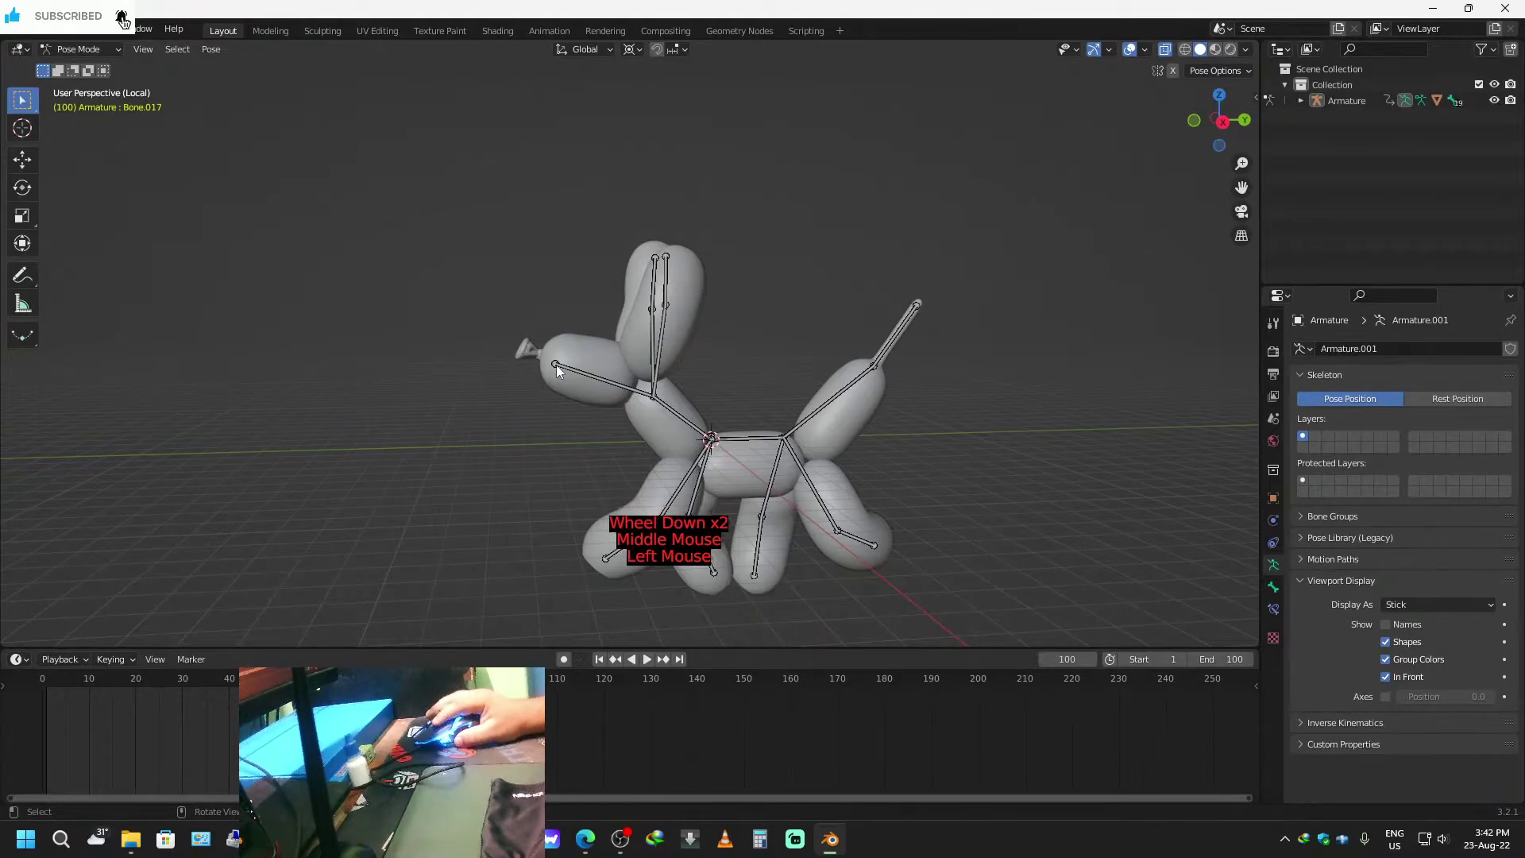
click(557, 366)
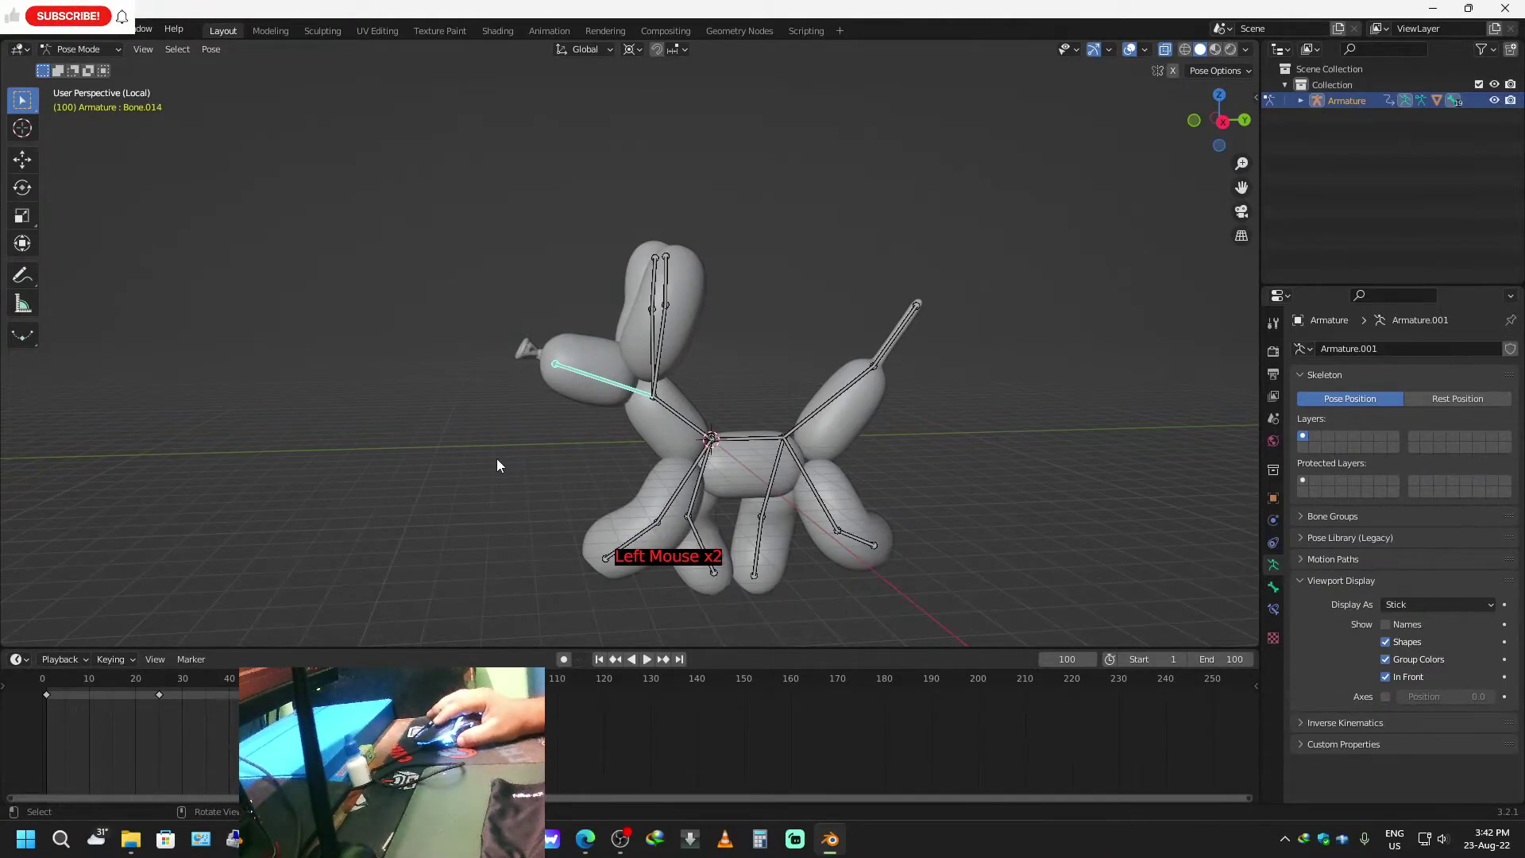
drag(509, 680, 46, 693)
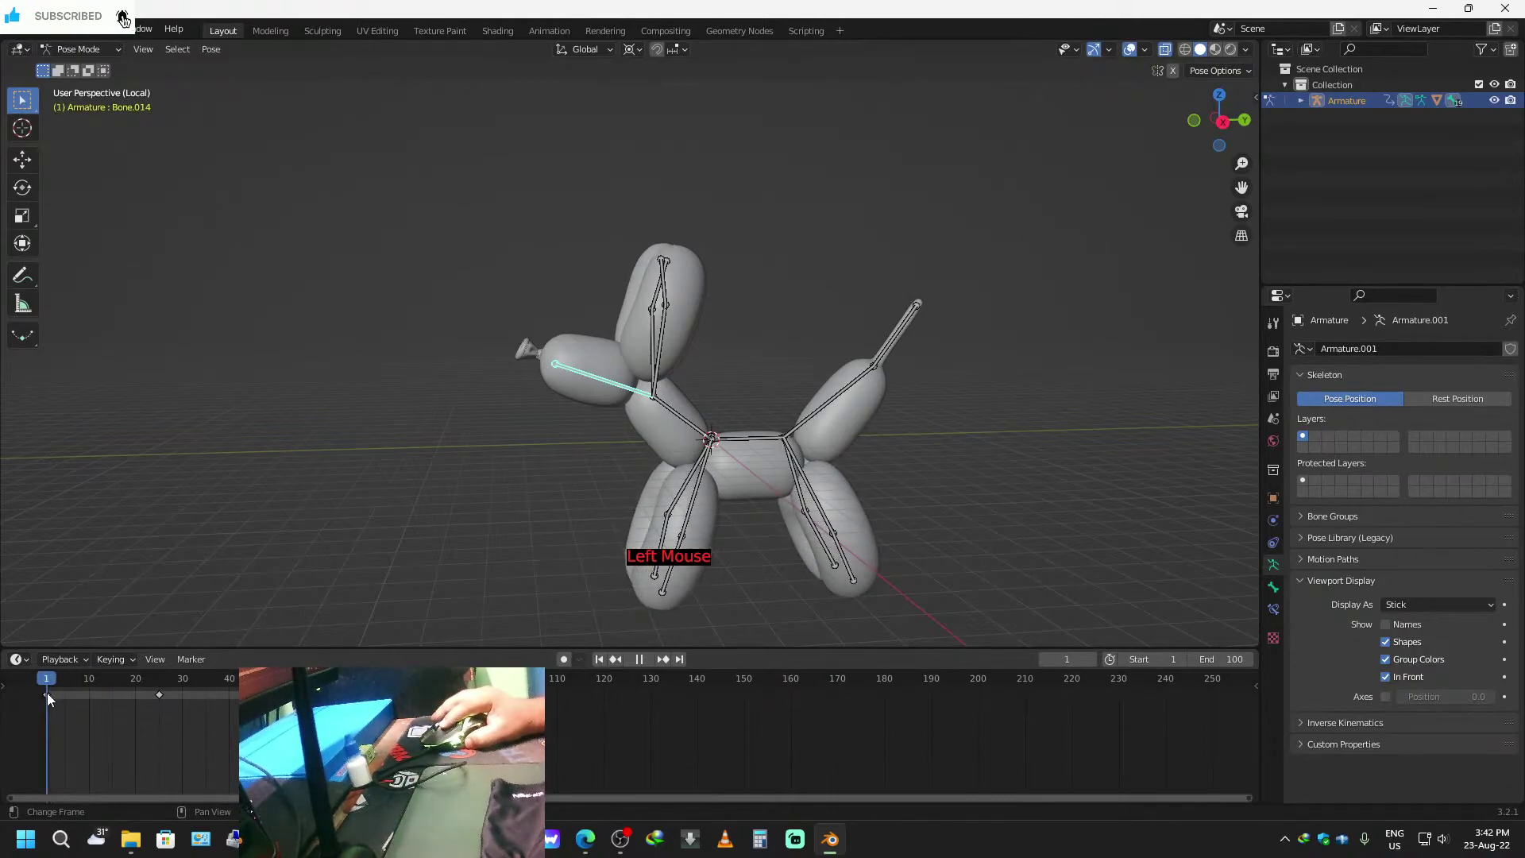
key(r)
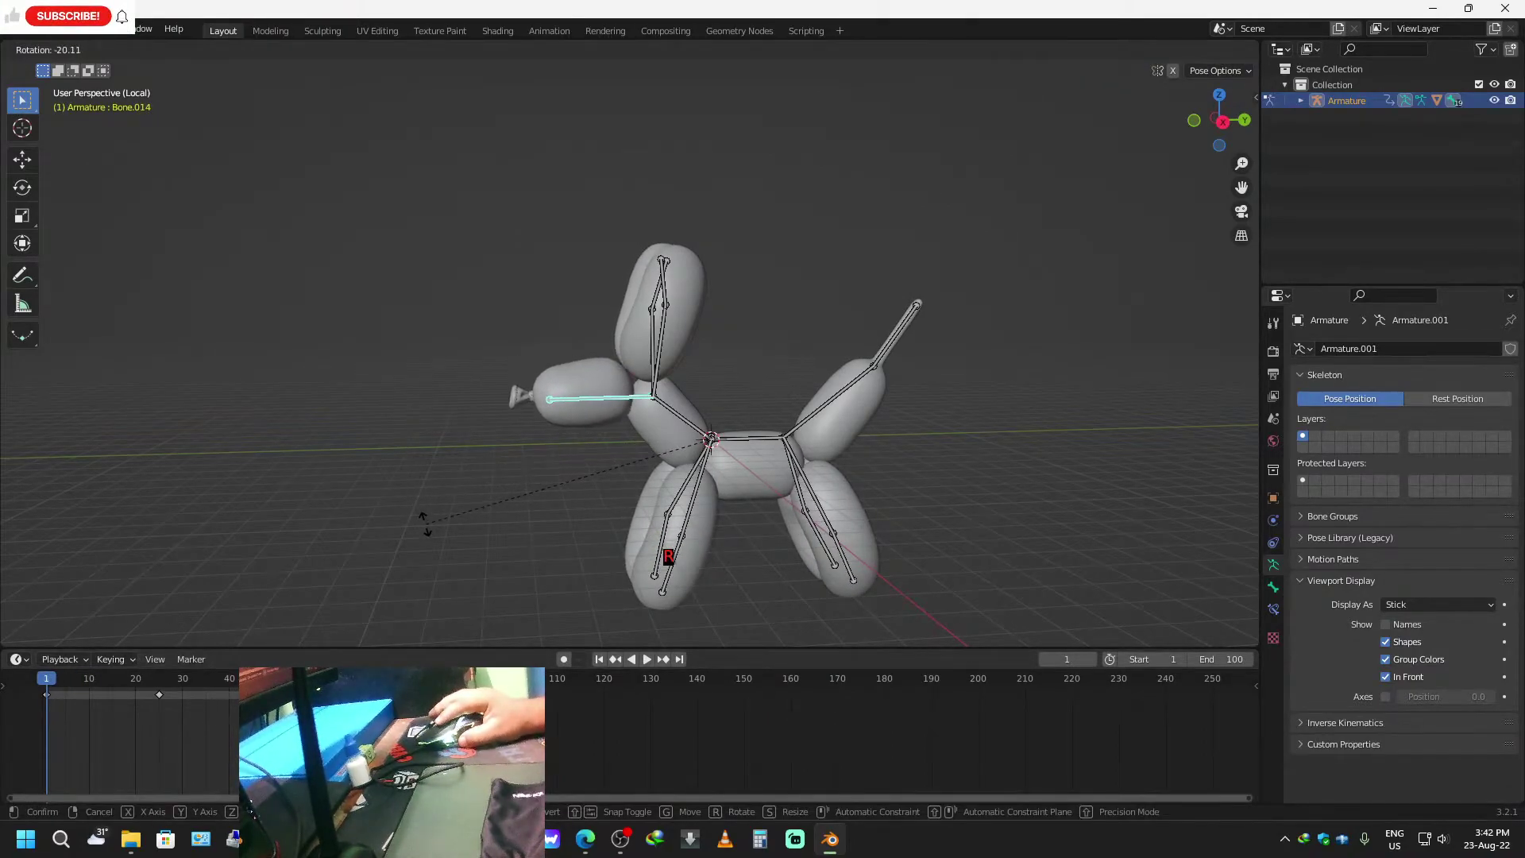
click(425, 522)
key(i)
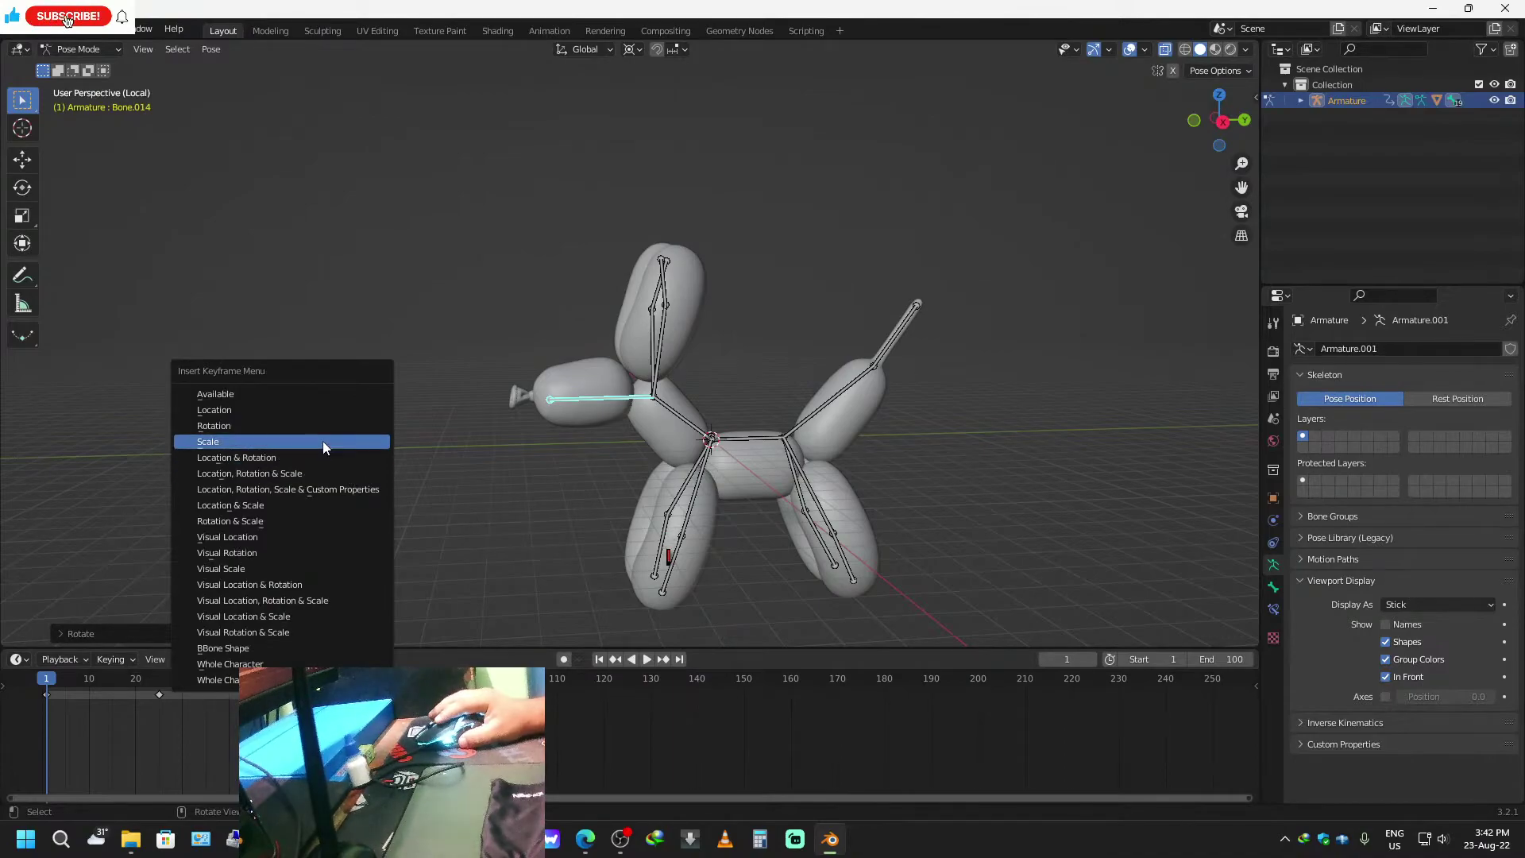
click(241, 425)
Go to frame 25 and keyframe Bone.014 in its existing raised position.
drag(48, 681, 161, 691)
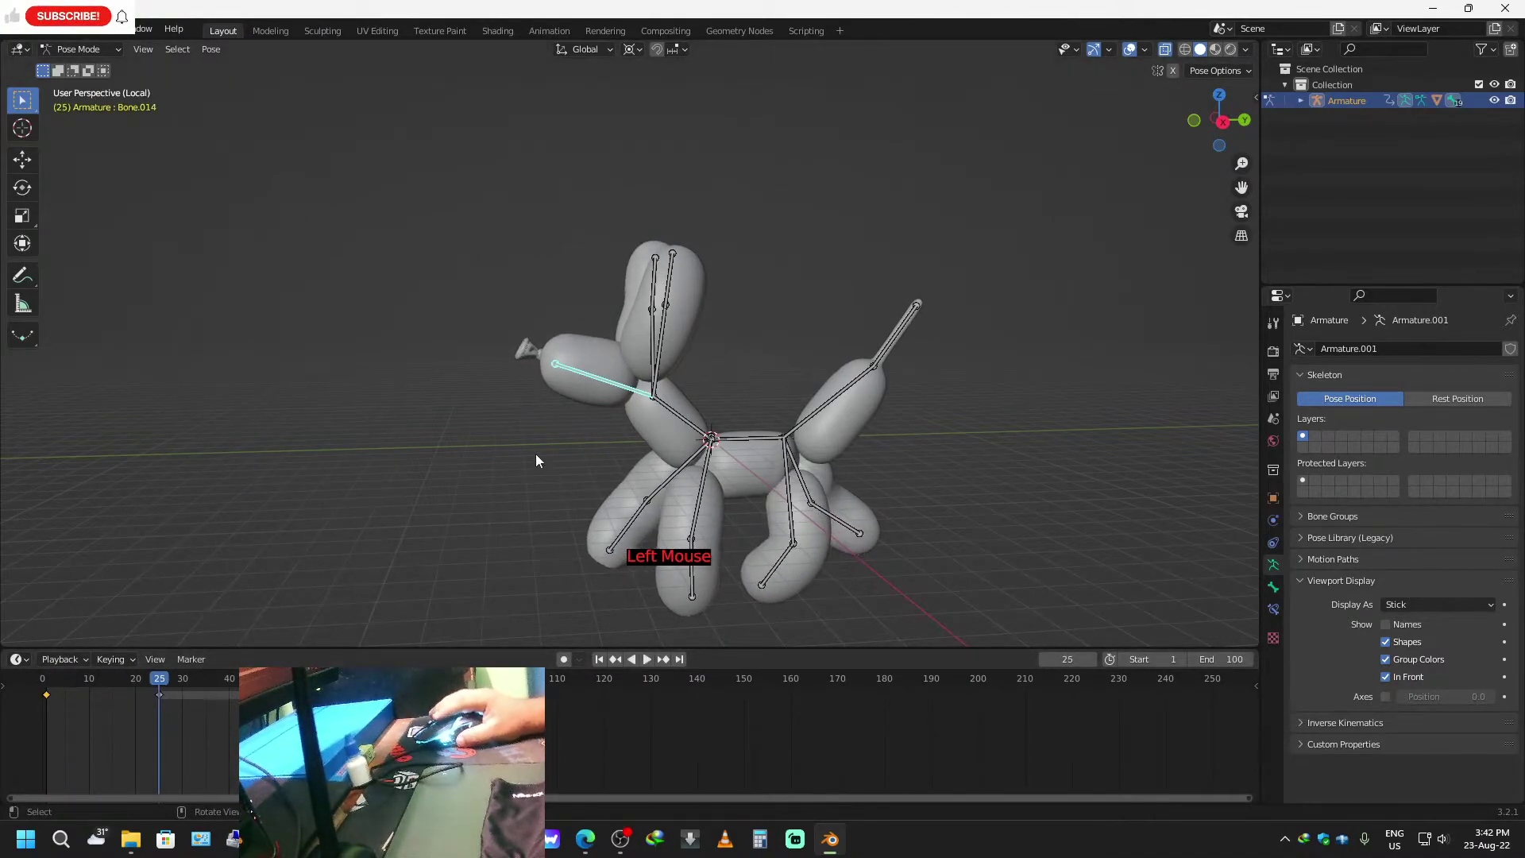
key(i)
click(483, 450)
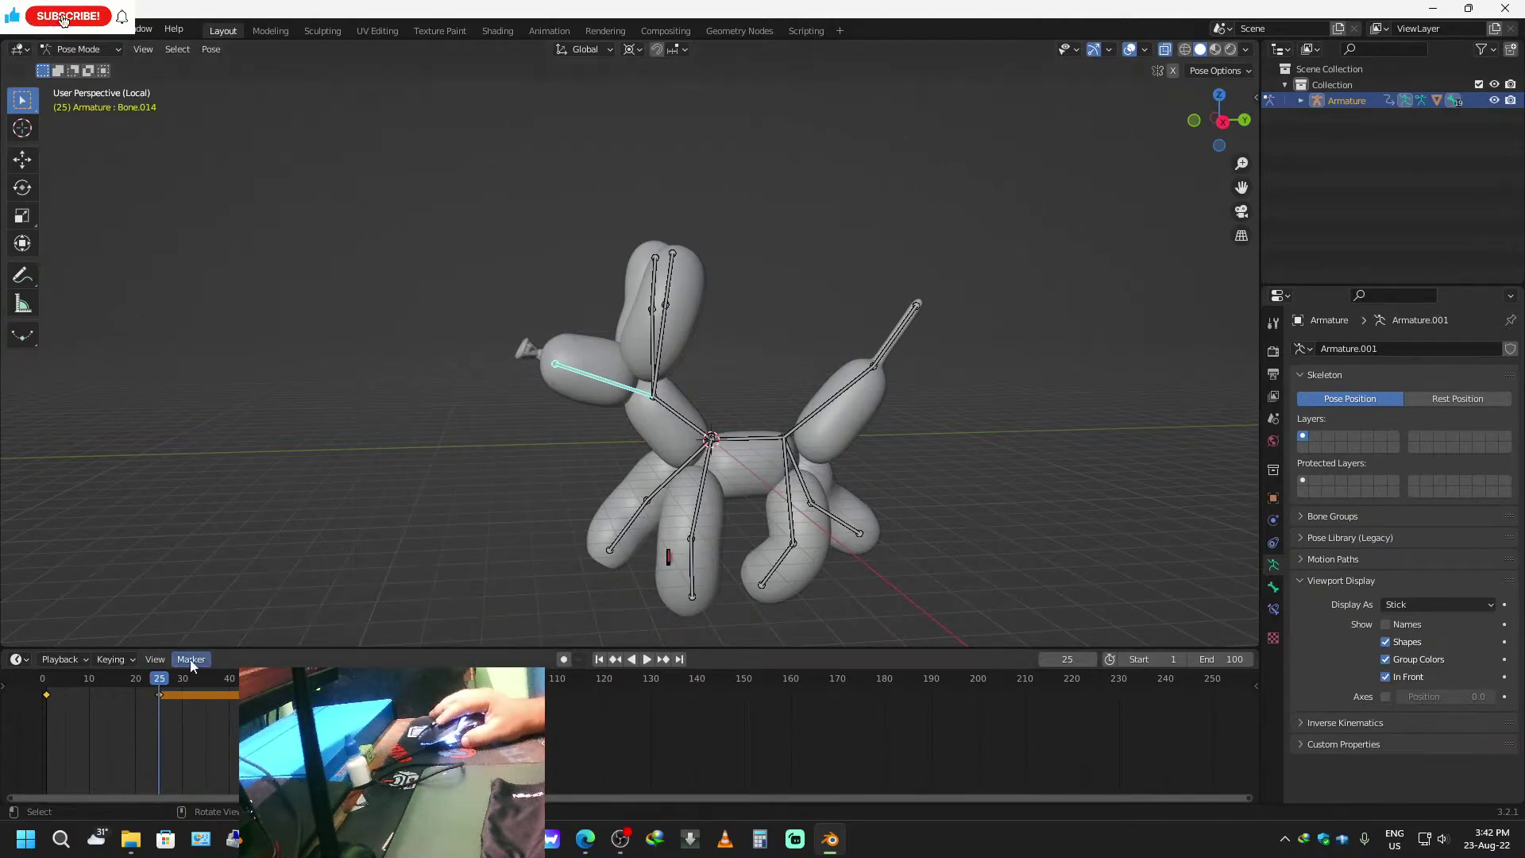
At frame 50, rotate Bone.014 about 16° upward and insert a keyframe for it.
key(space)
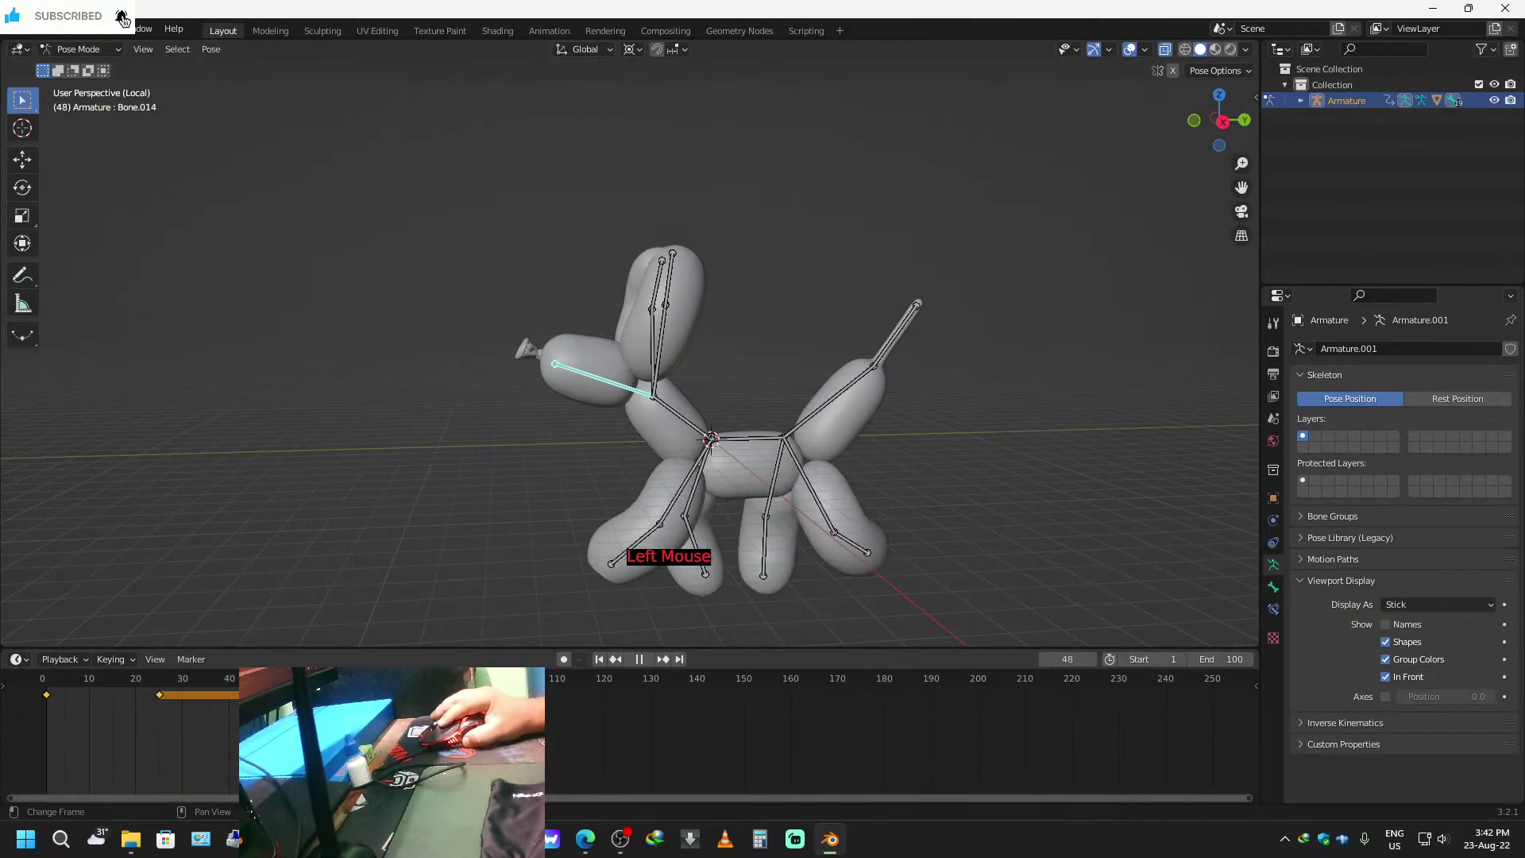
drag(276, 689, 110, 693)
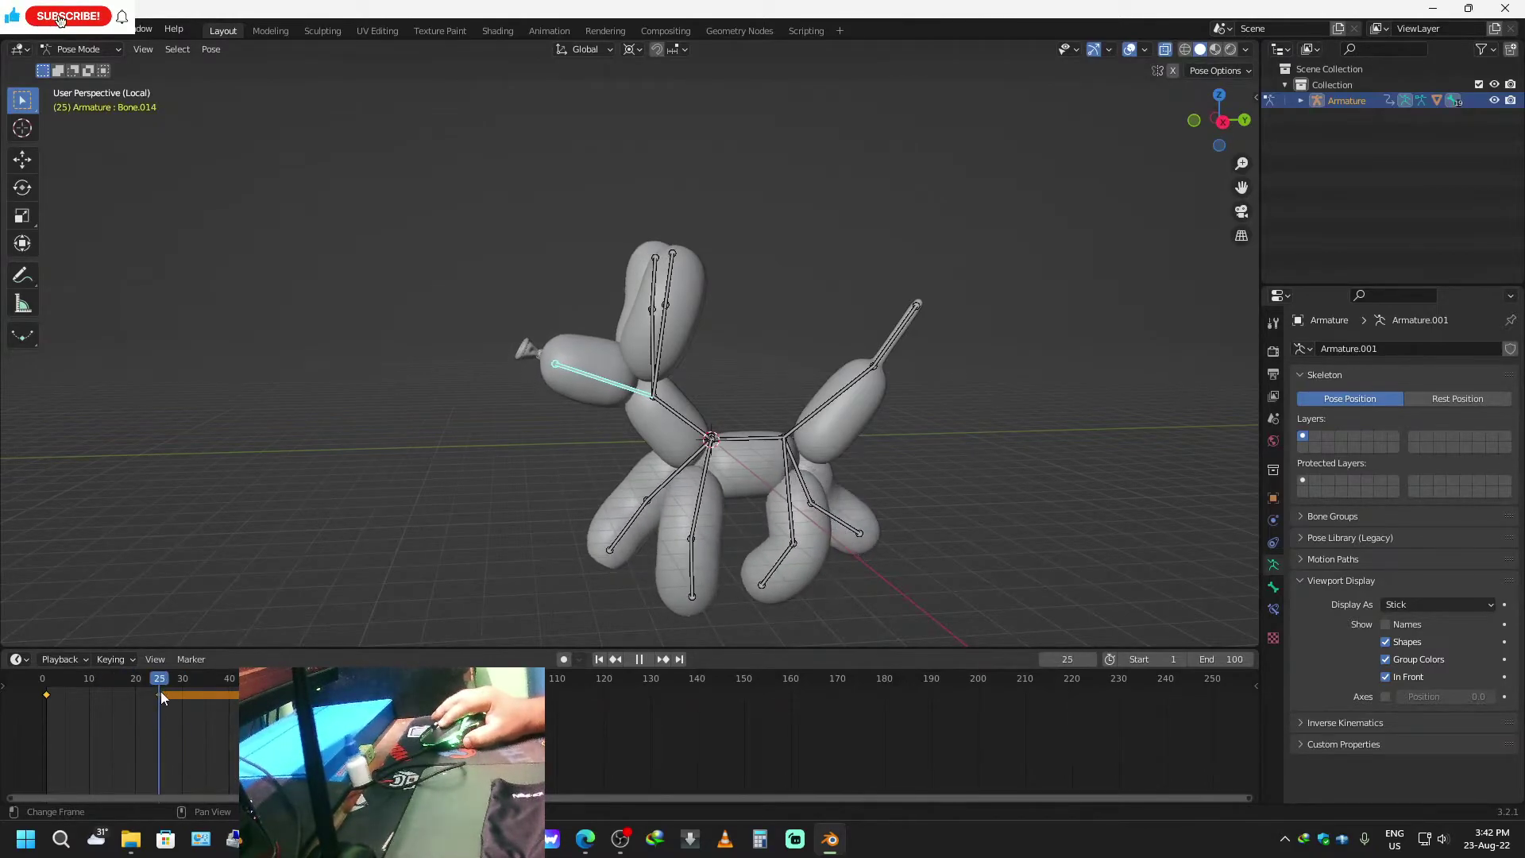
key(space)
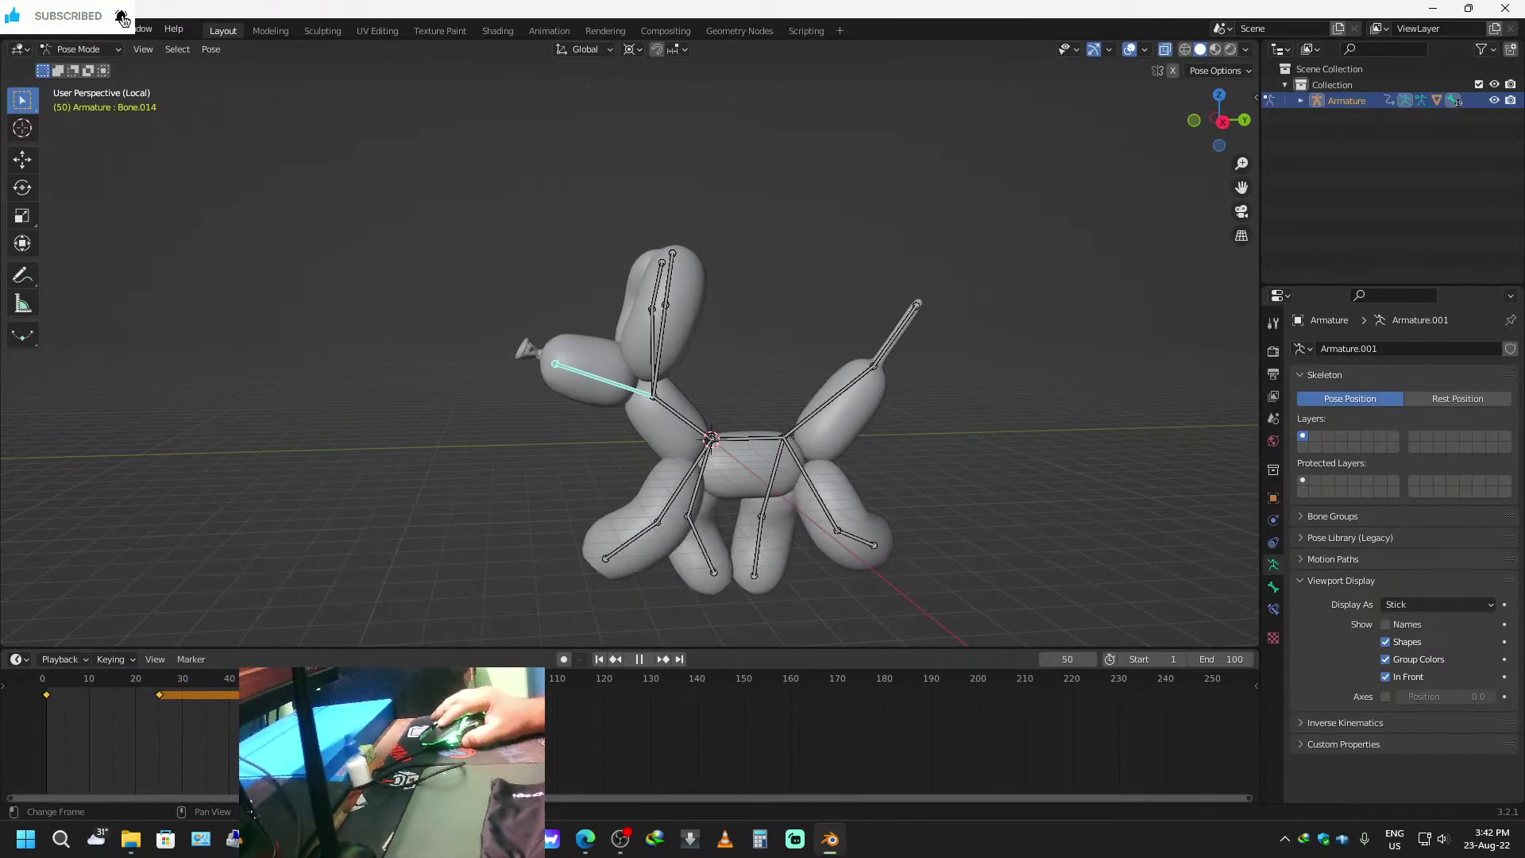
key(r)
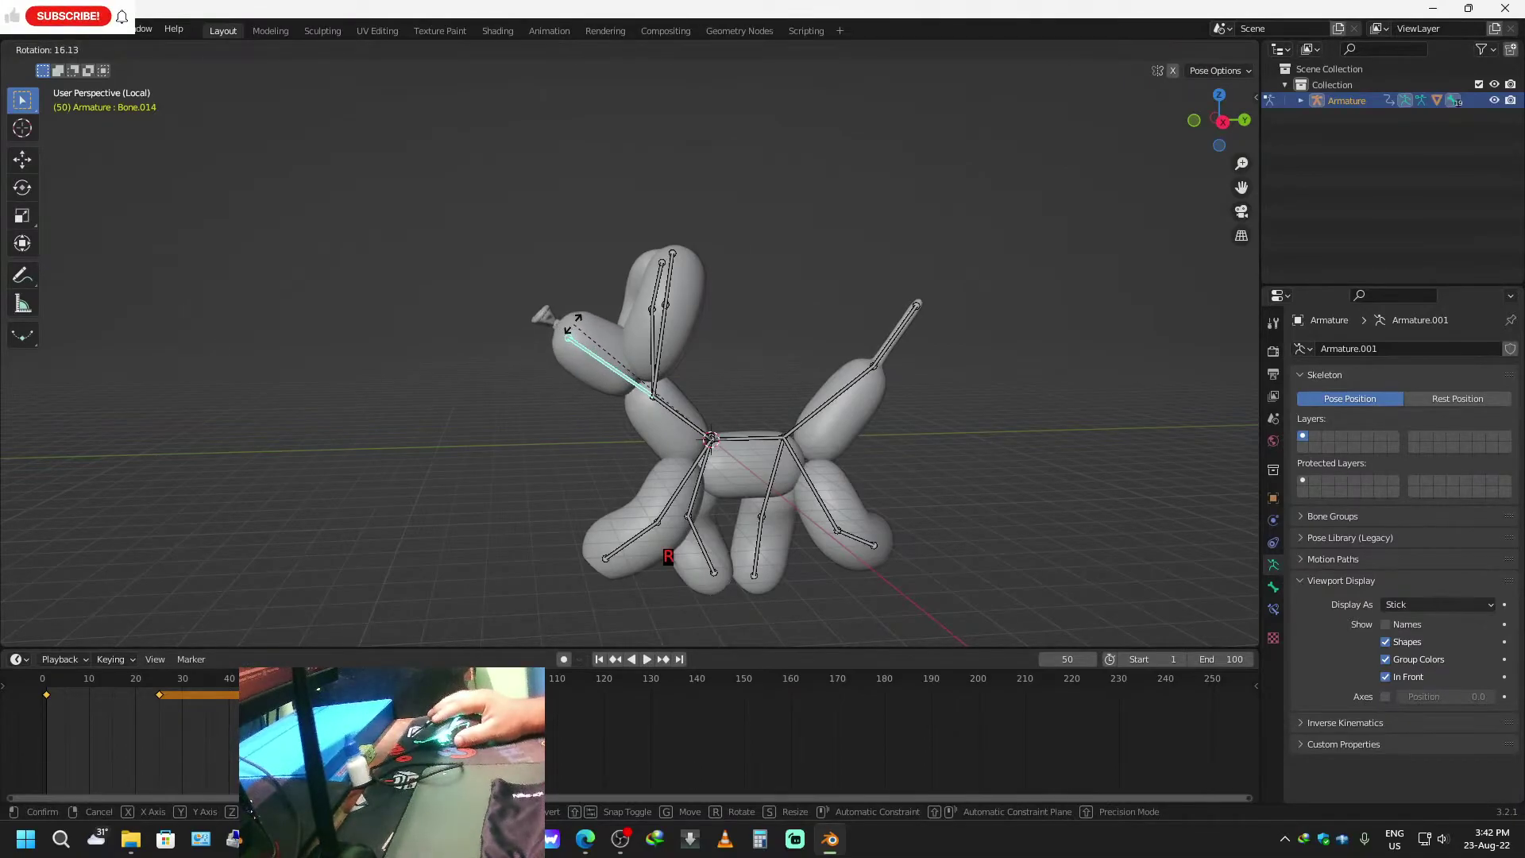
click(537, 380)
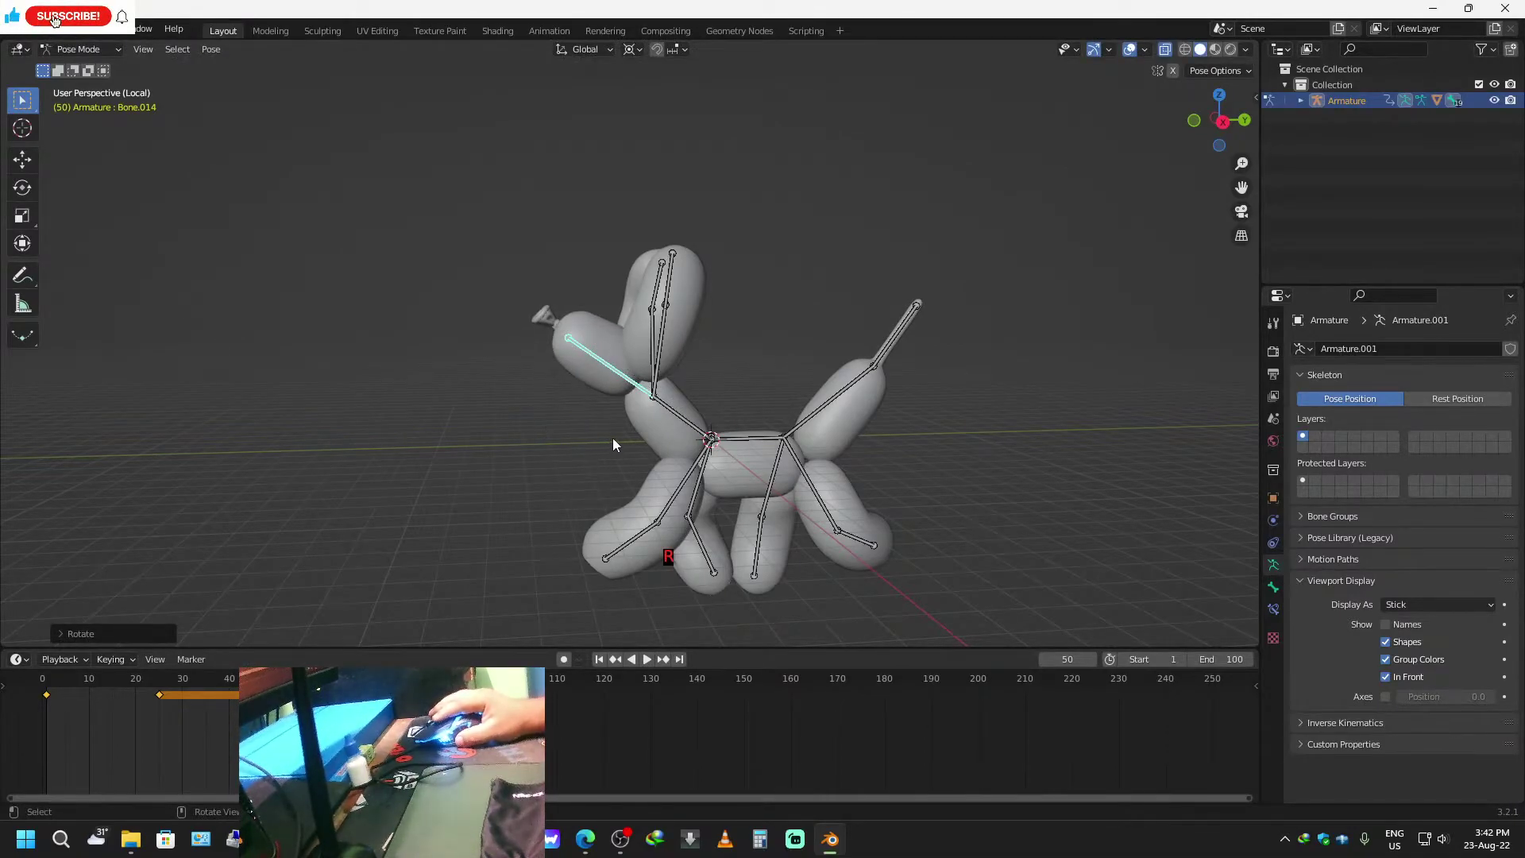
key(i)
click(584, 438)
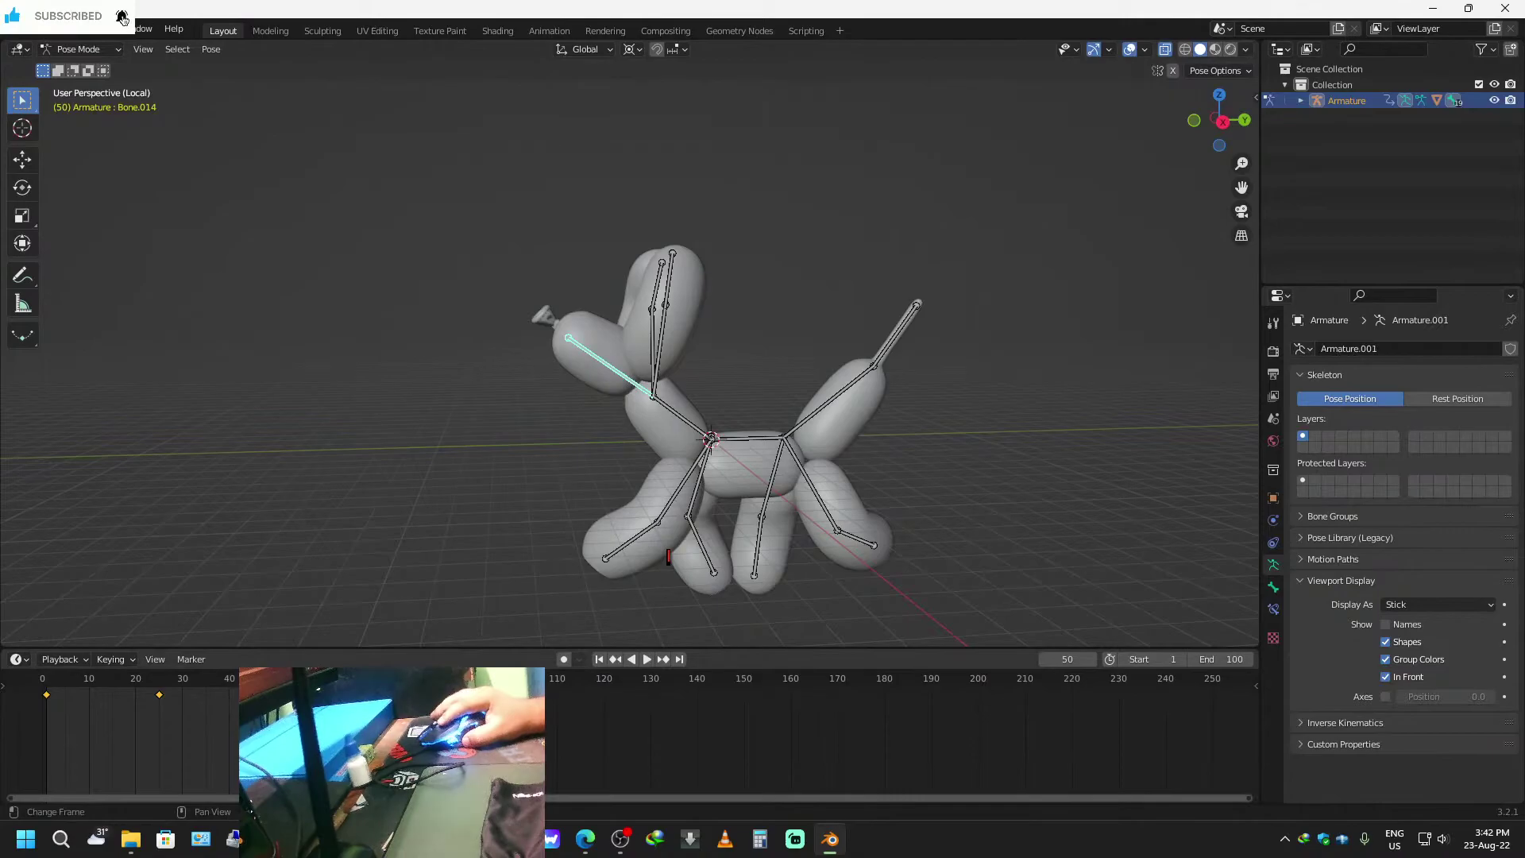
At frame 75, rotate Bone.014 downward until the snout tips below horizontal and insert its Rotation keyframe.
click(640, 660)
click(639, 660)
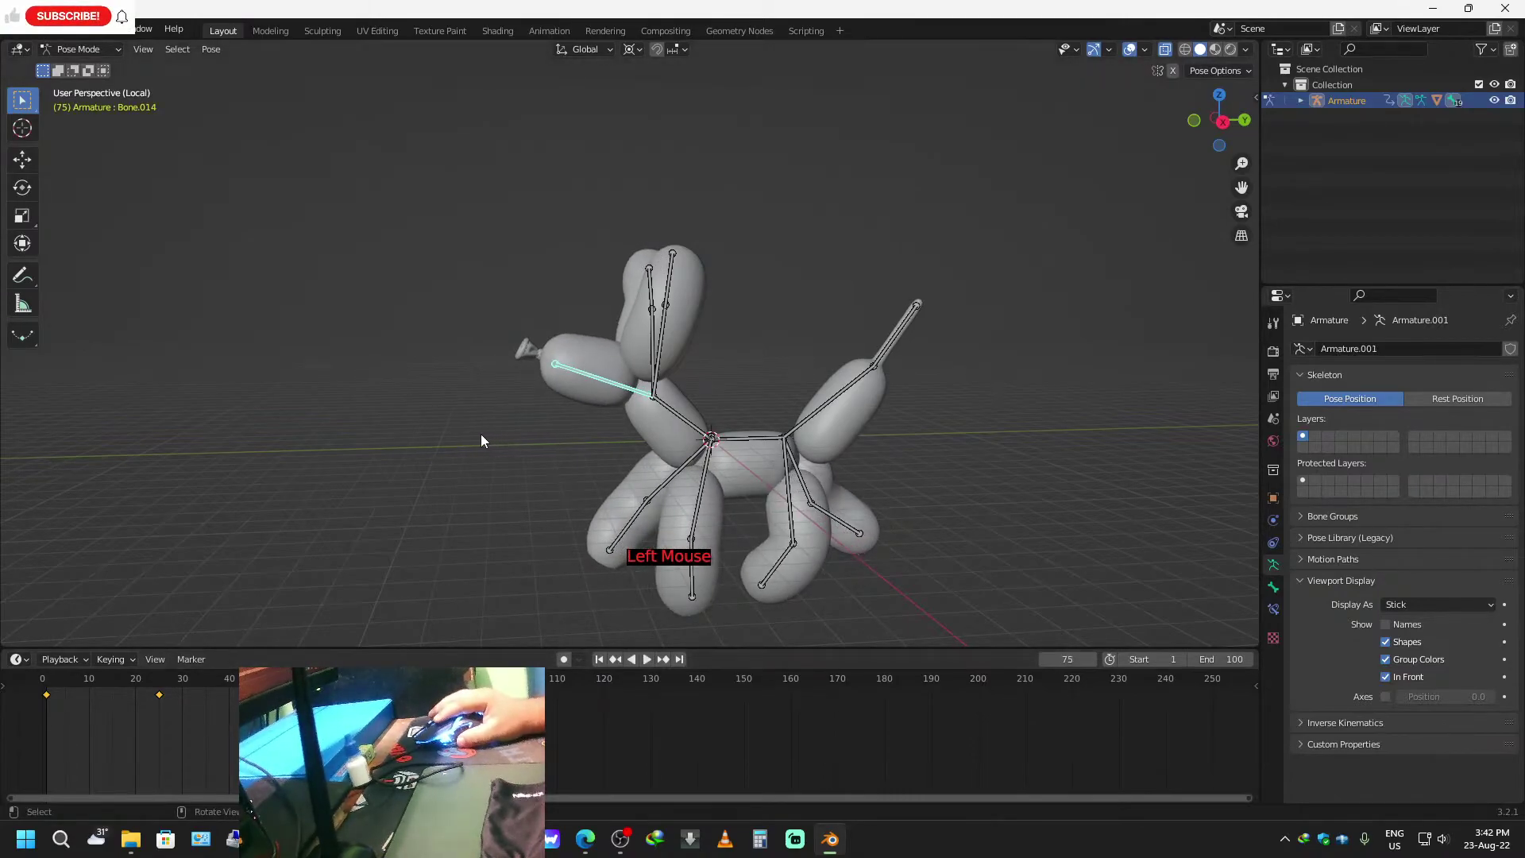
key(r)
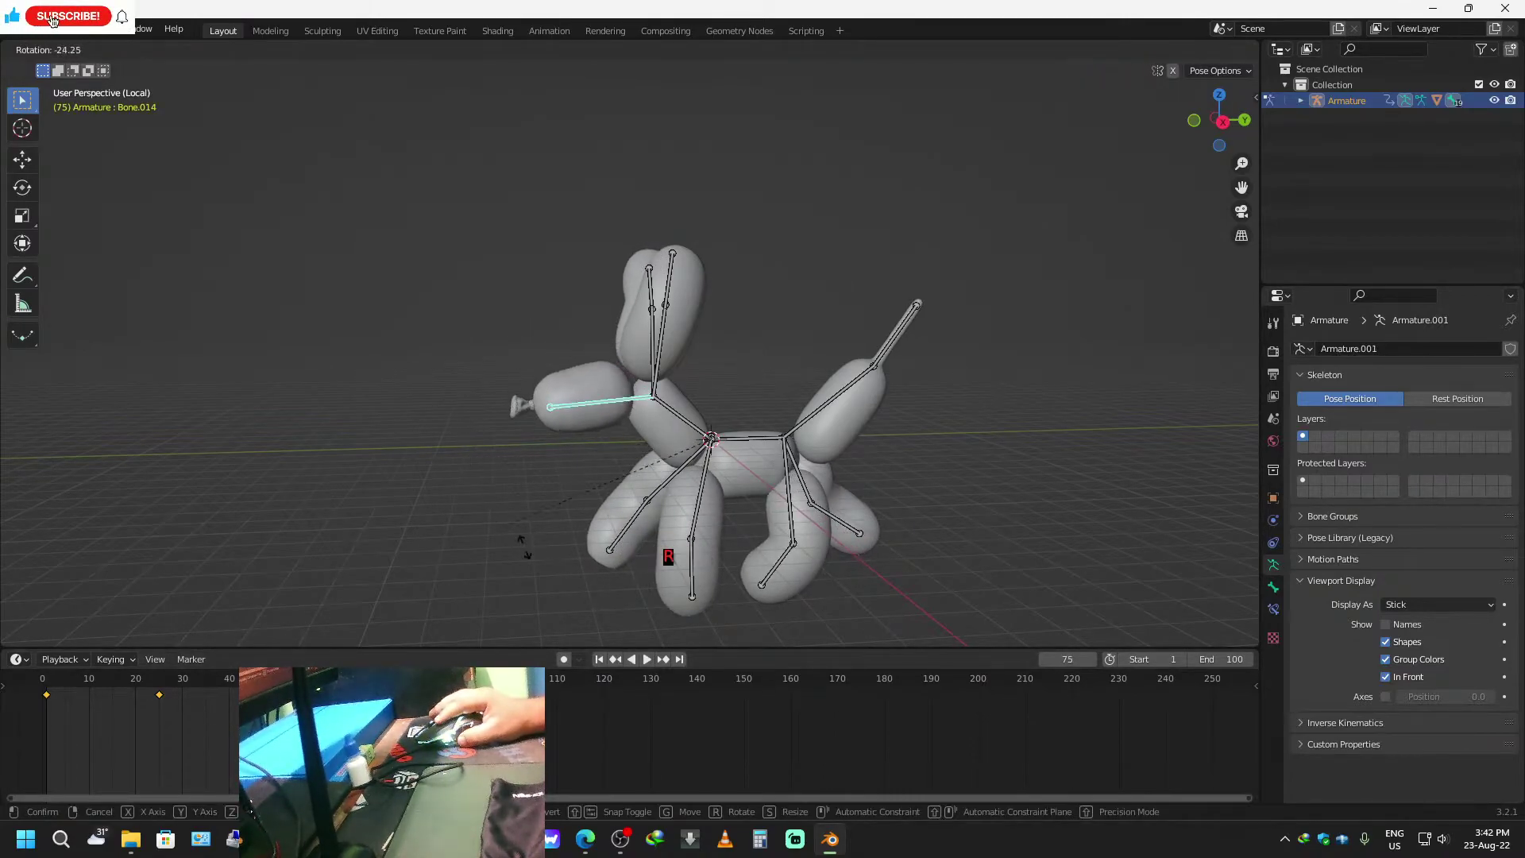
click(528, 546)
key(i)
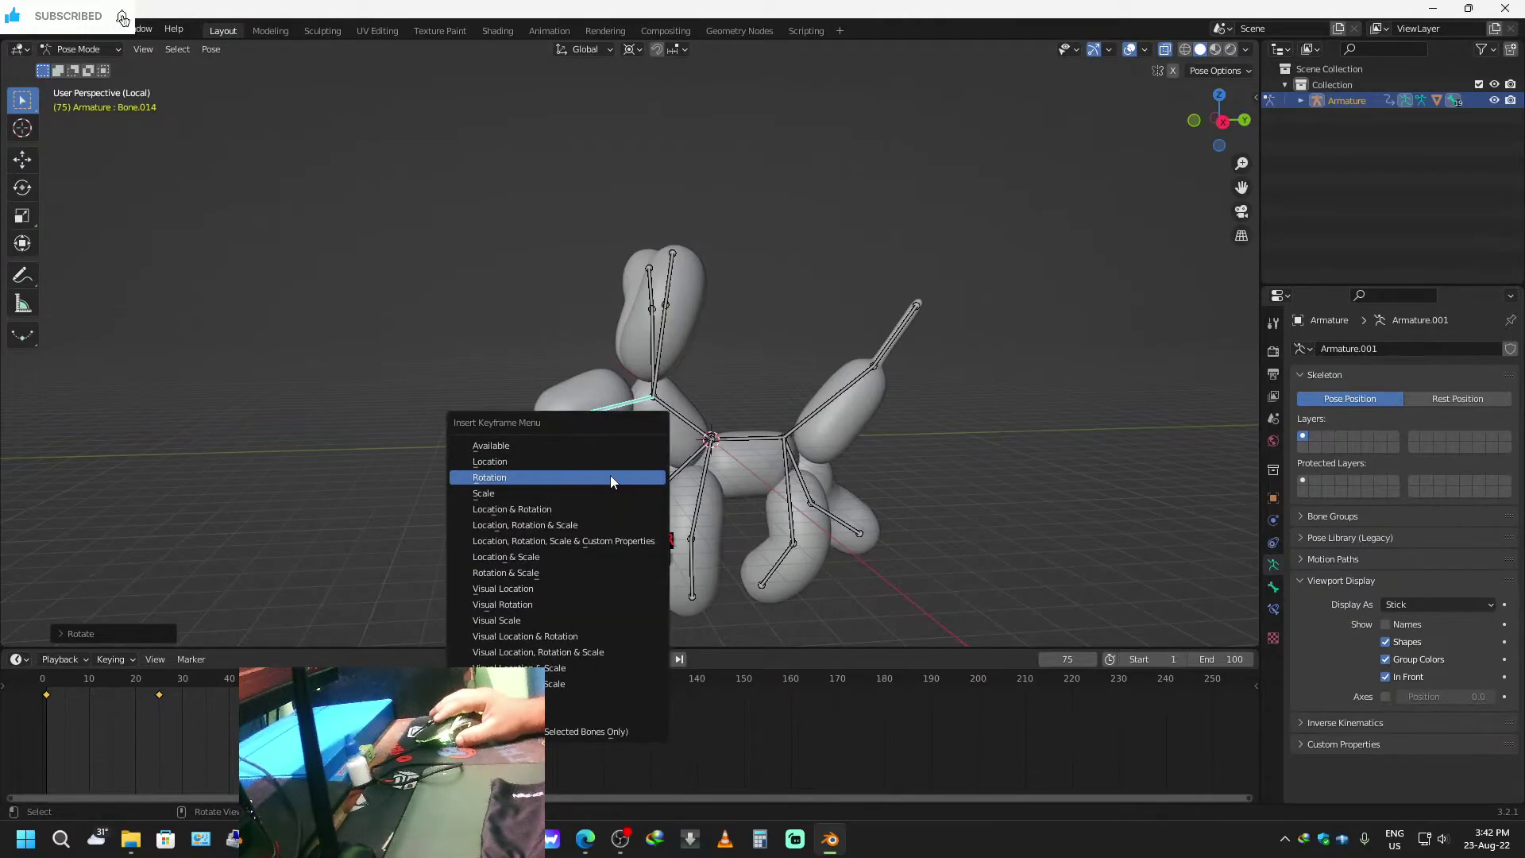
click(598, 474)
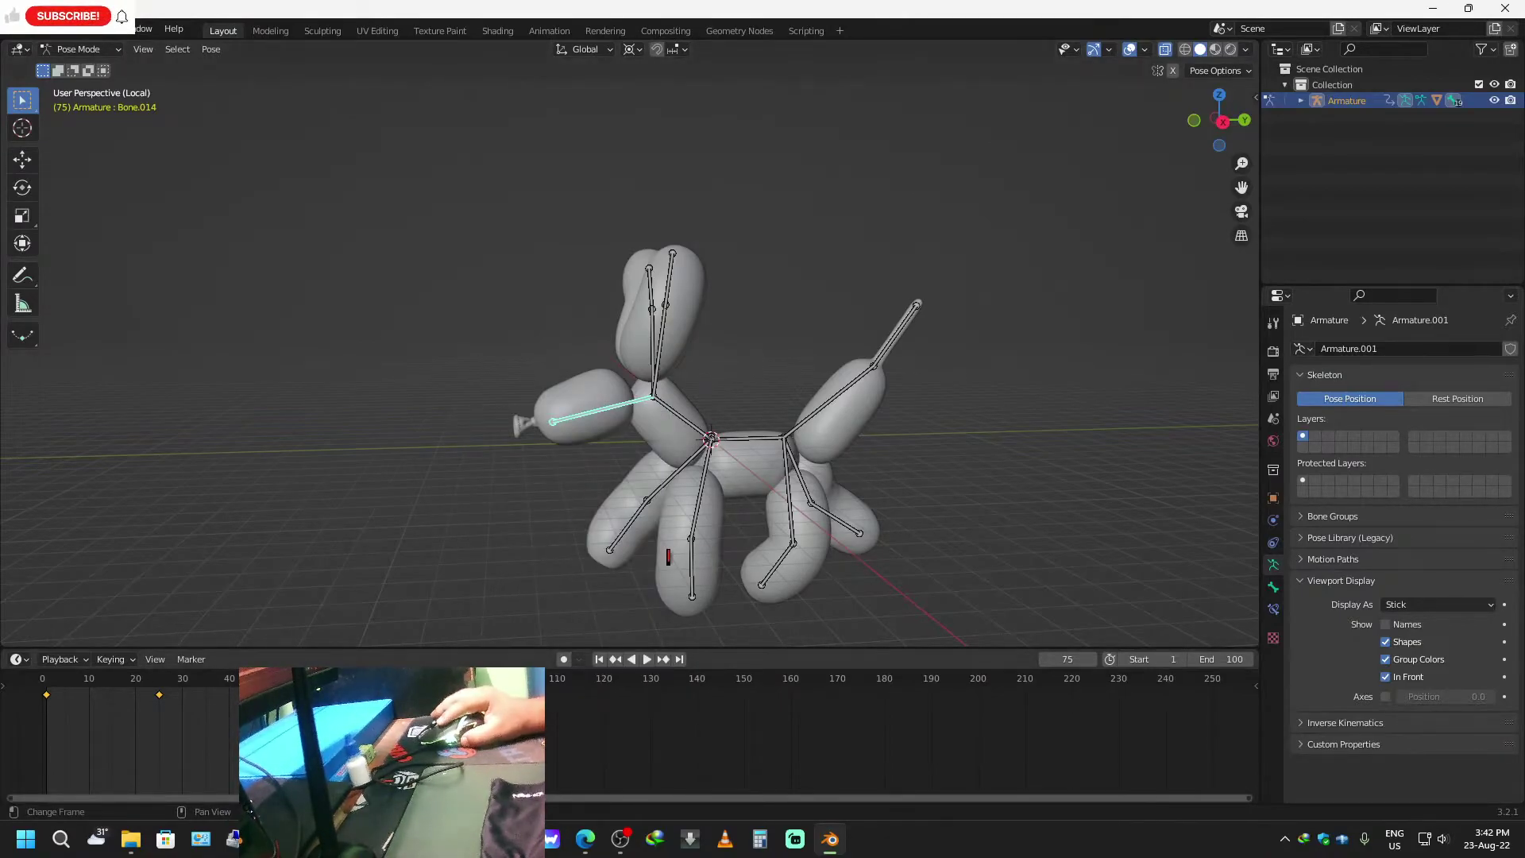
Play the animation from frame 1 to review the head movement from several angles, and return to frame 1.
click(646, 659)
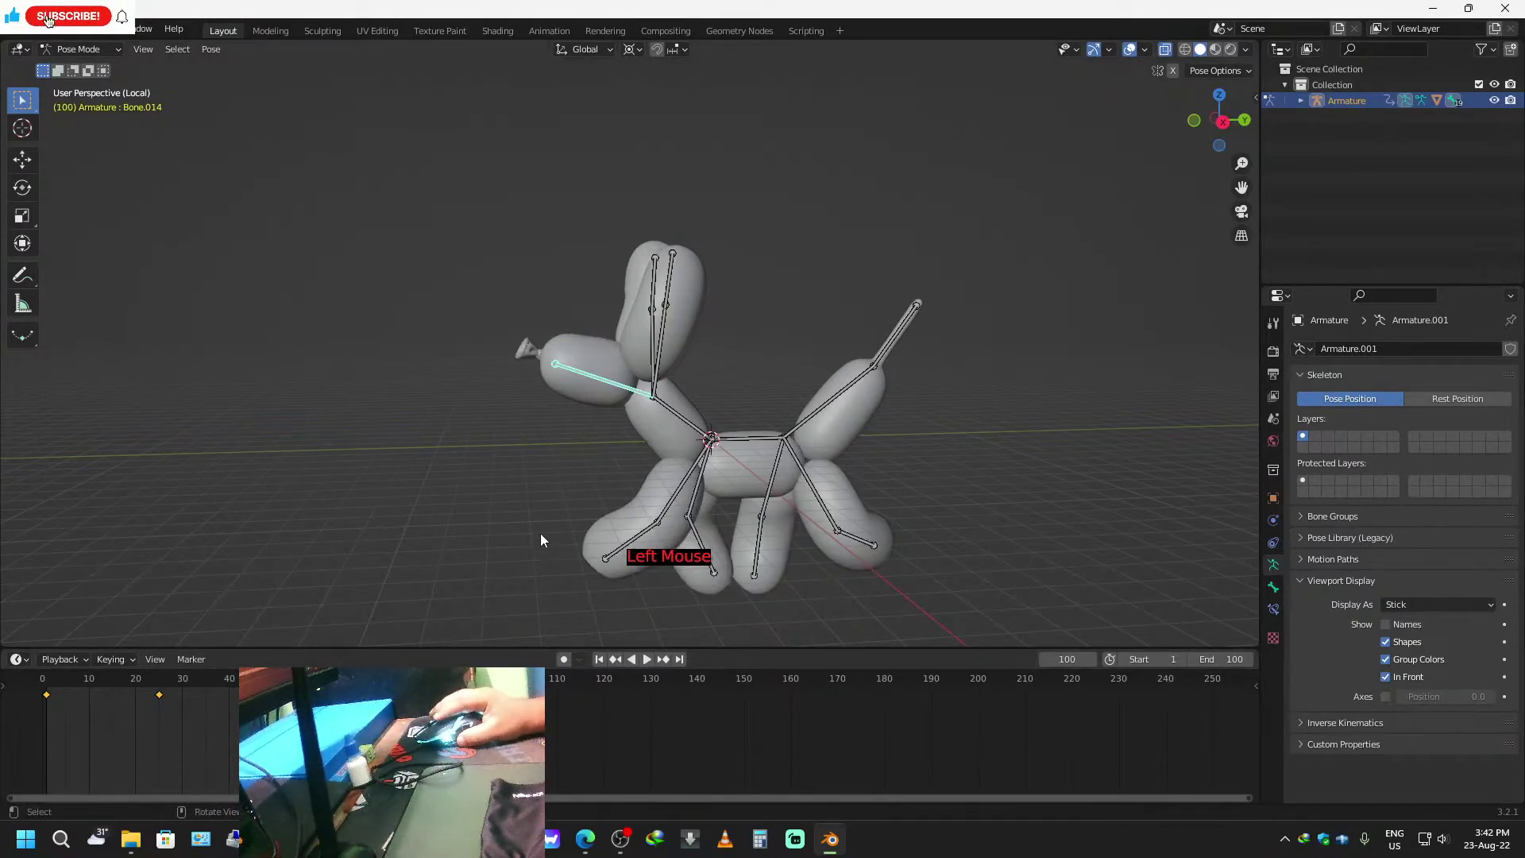
drag(509, 681, 45, 689)
key(space)
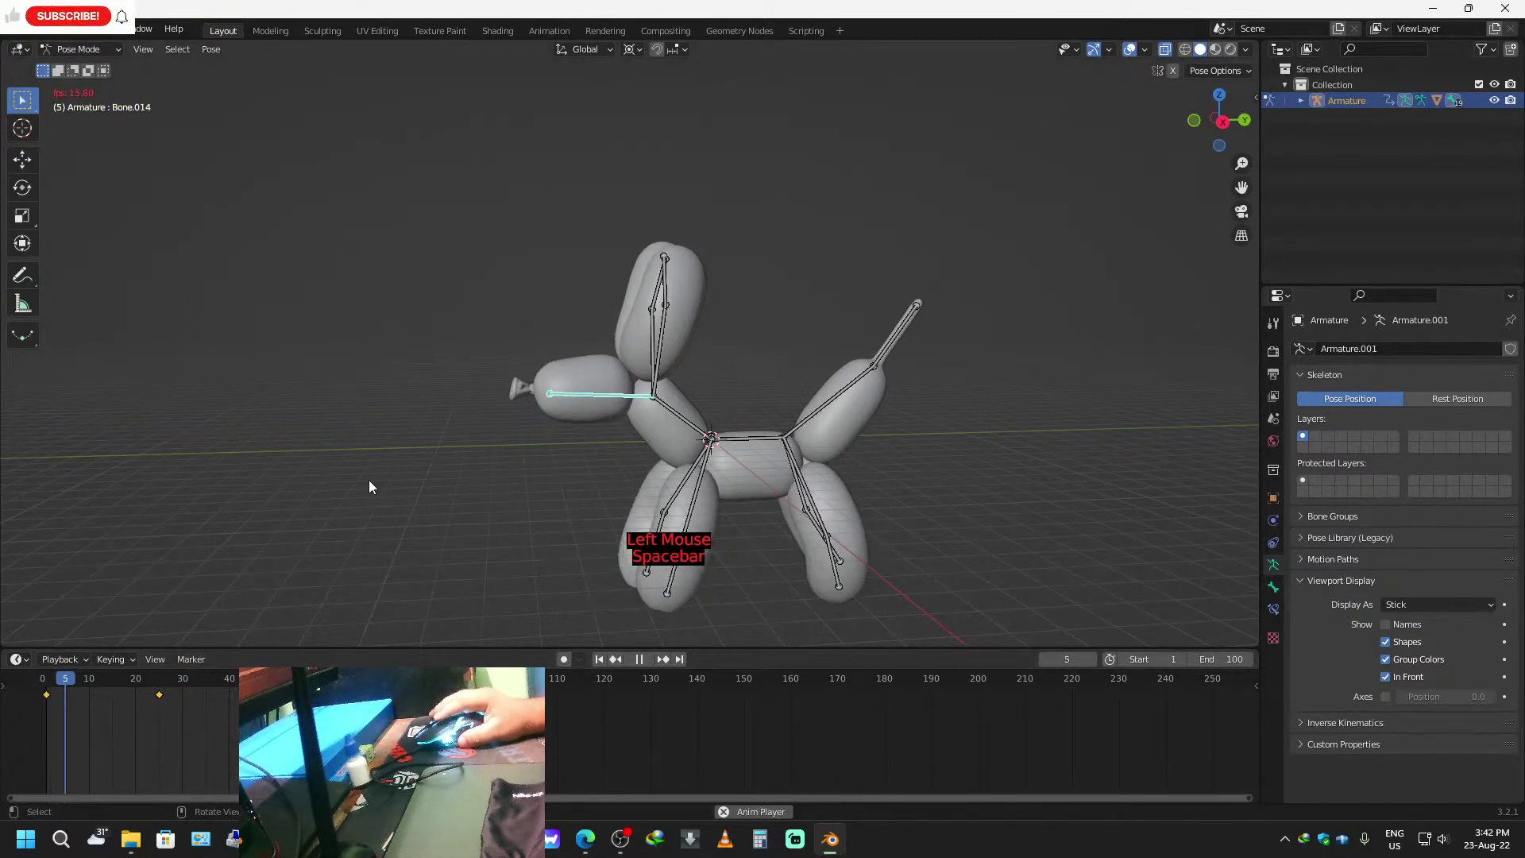
middle_drag(407, 512, 474, 542)
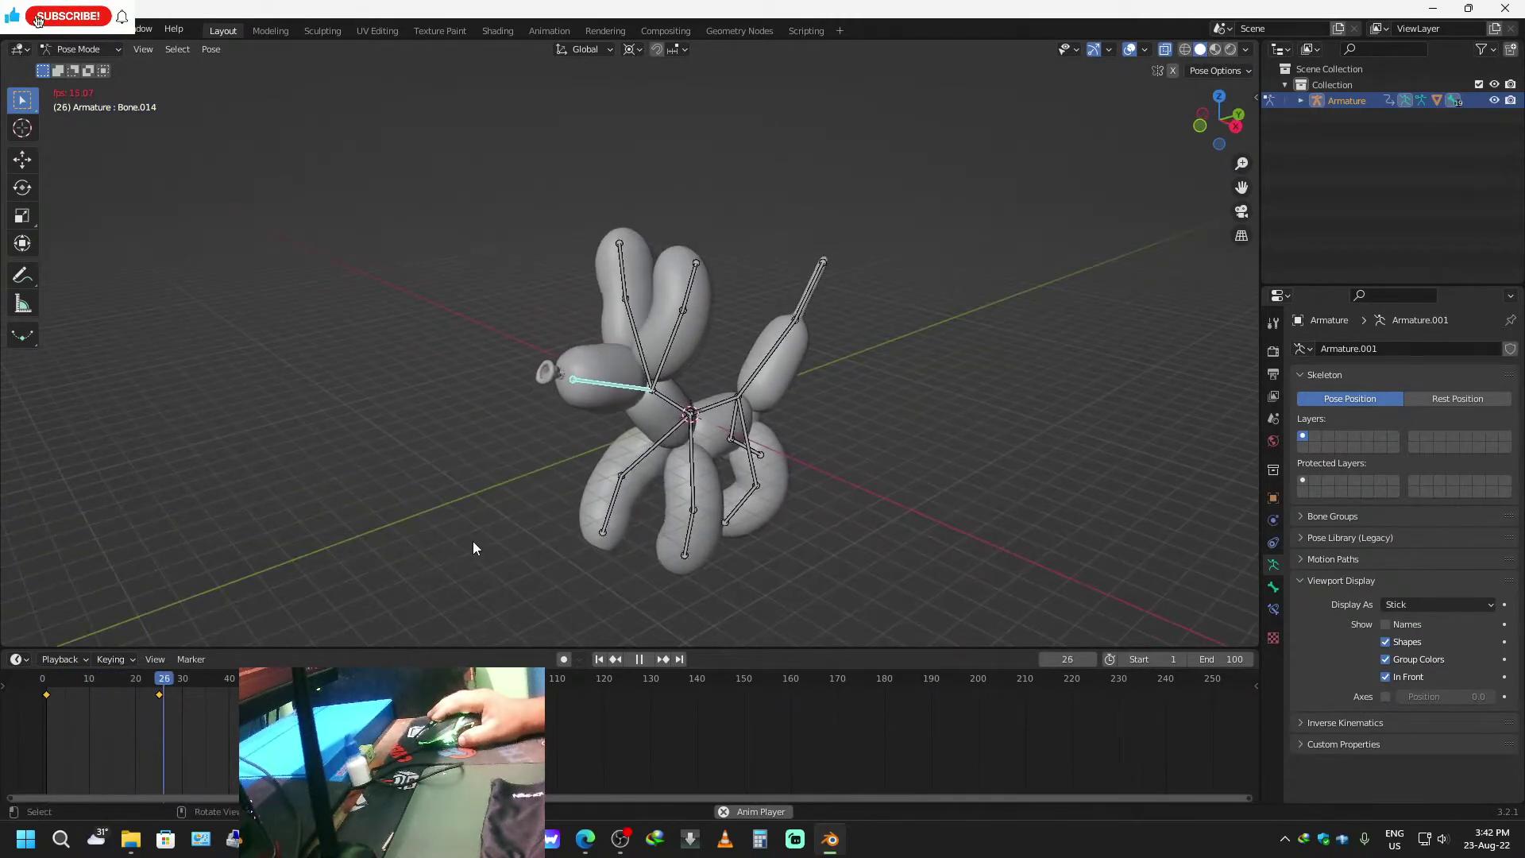
key(space)
drag(190, 689, 46, 695)
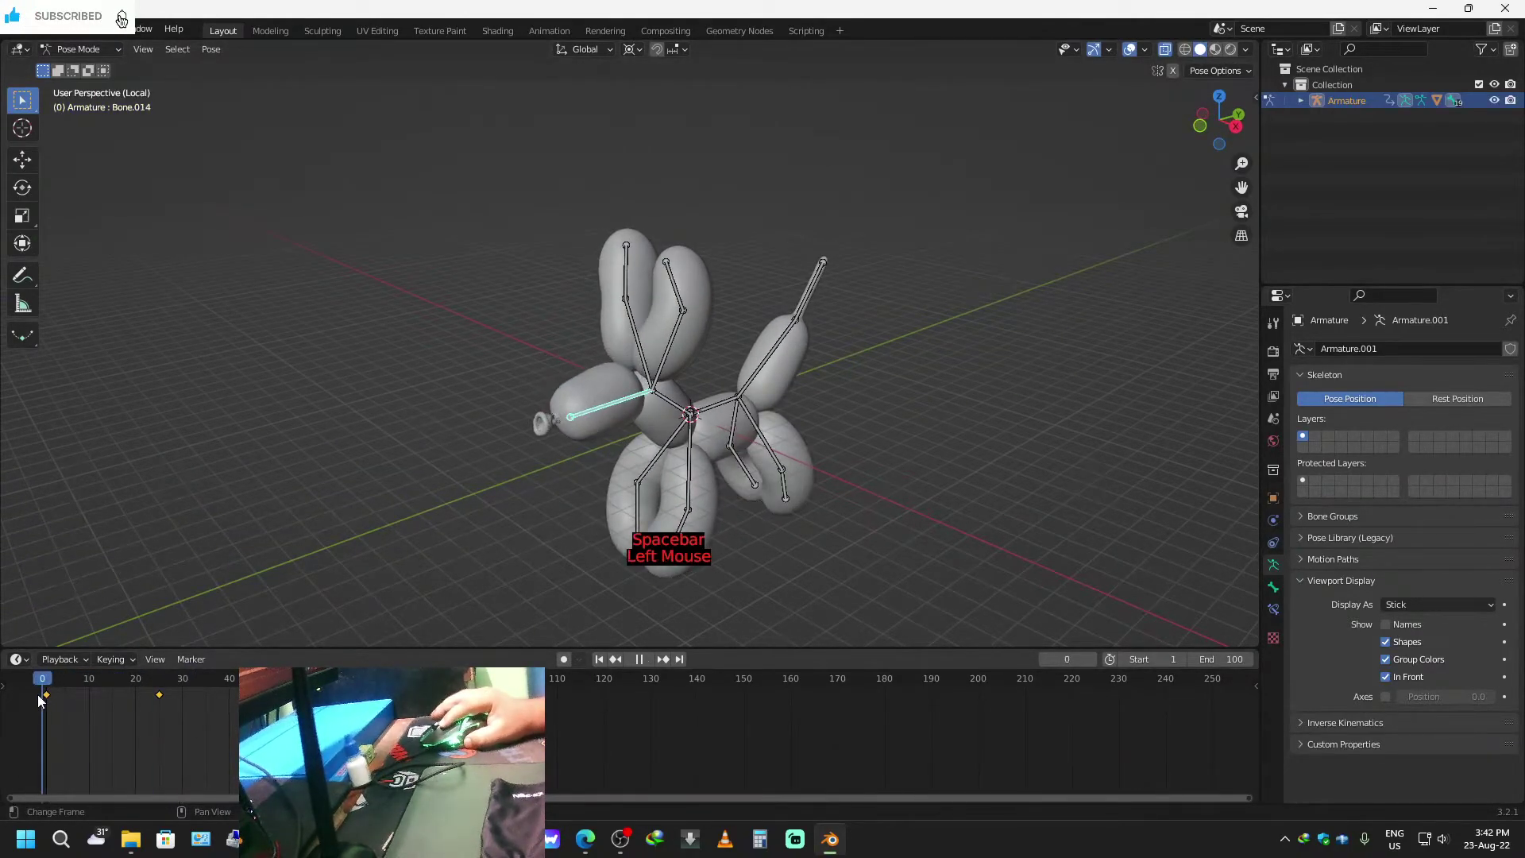
Examine the tail bones and the body bone from the side and rear to choose which one to animate.
click(807, 313)
click(809, 316)
middle_drag(844, 397, 590, 477)
scroll(659, 499, down, 2)
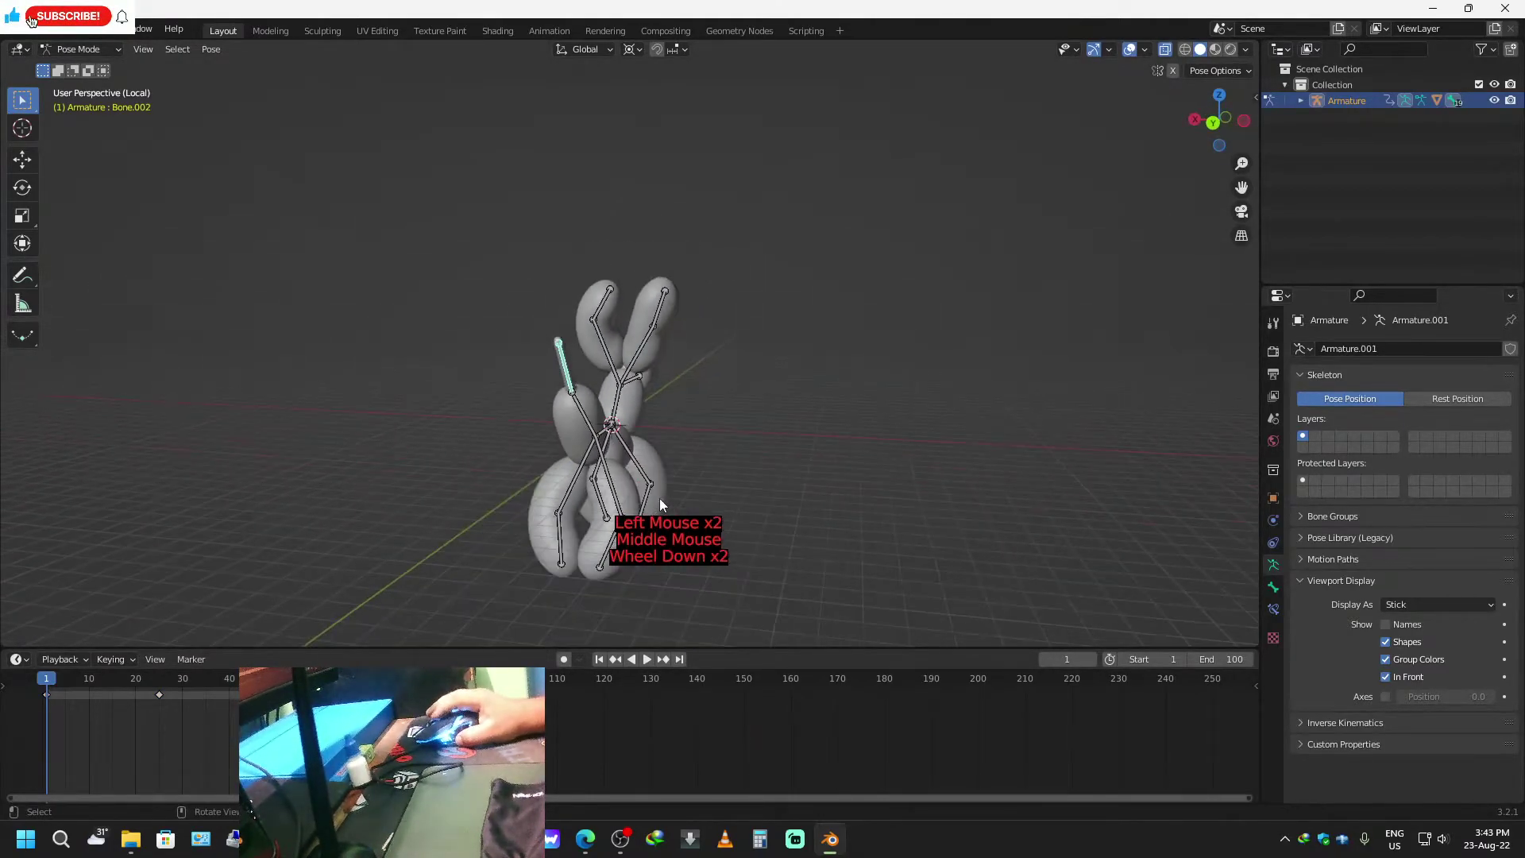
middle_drag(683, 479, 783, 455)
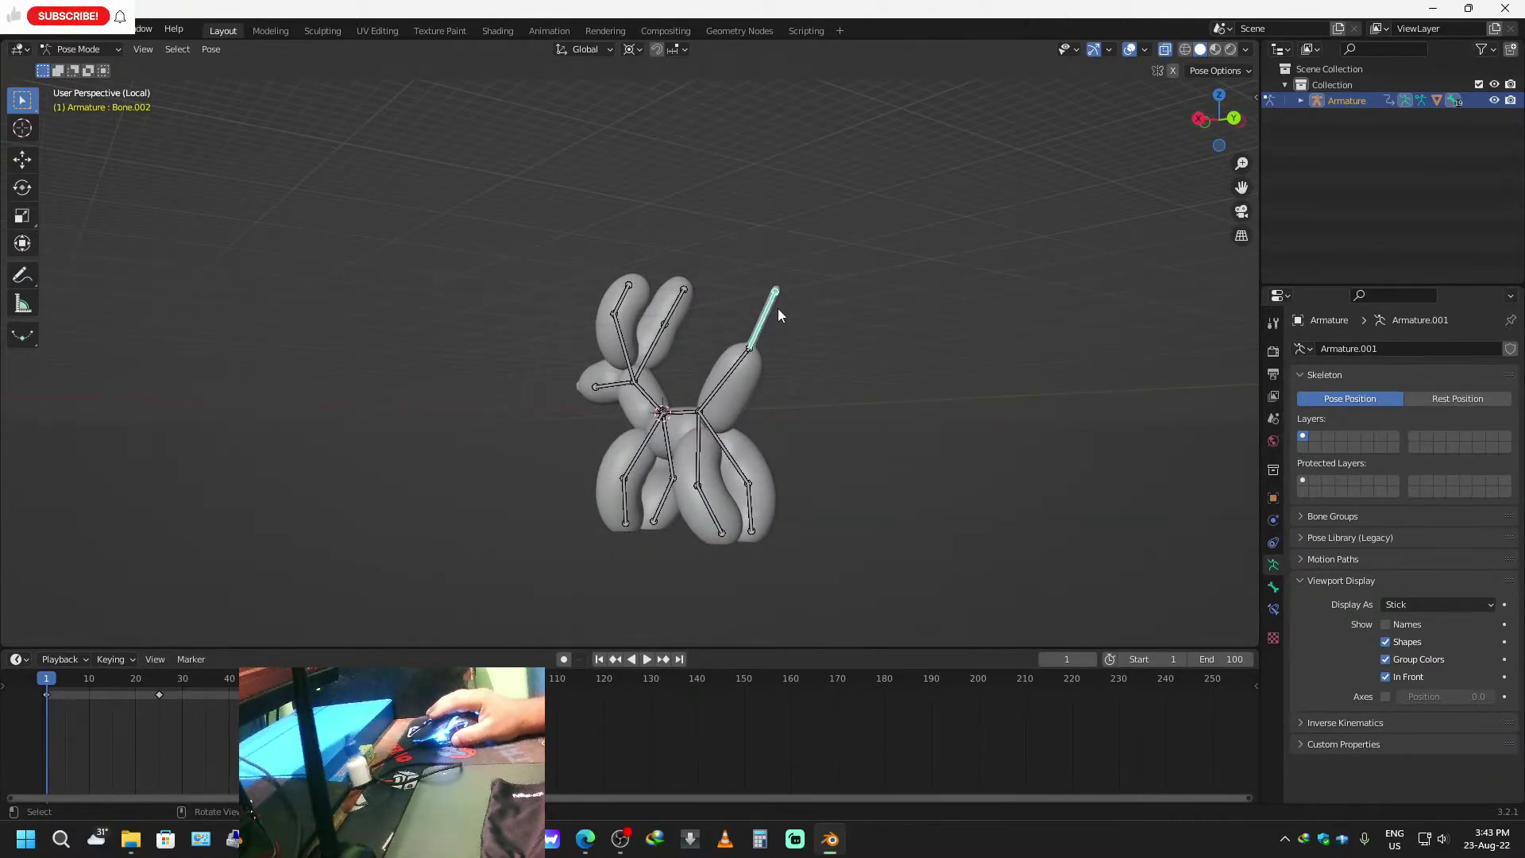
middle_drag(874, 305, 857, 448)
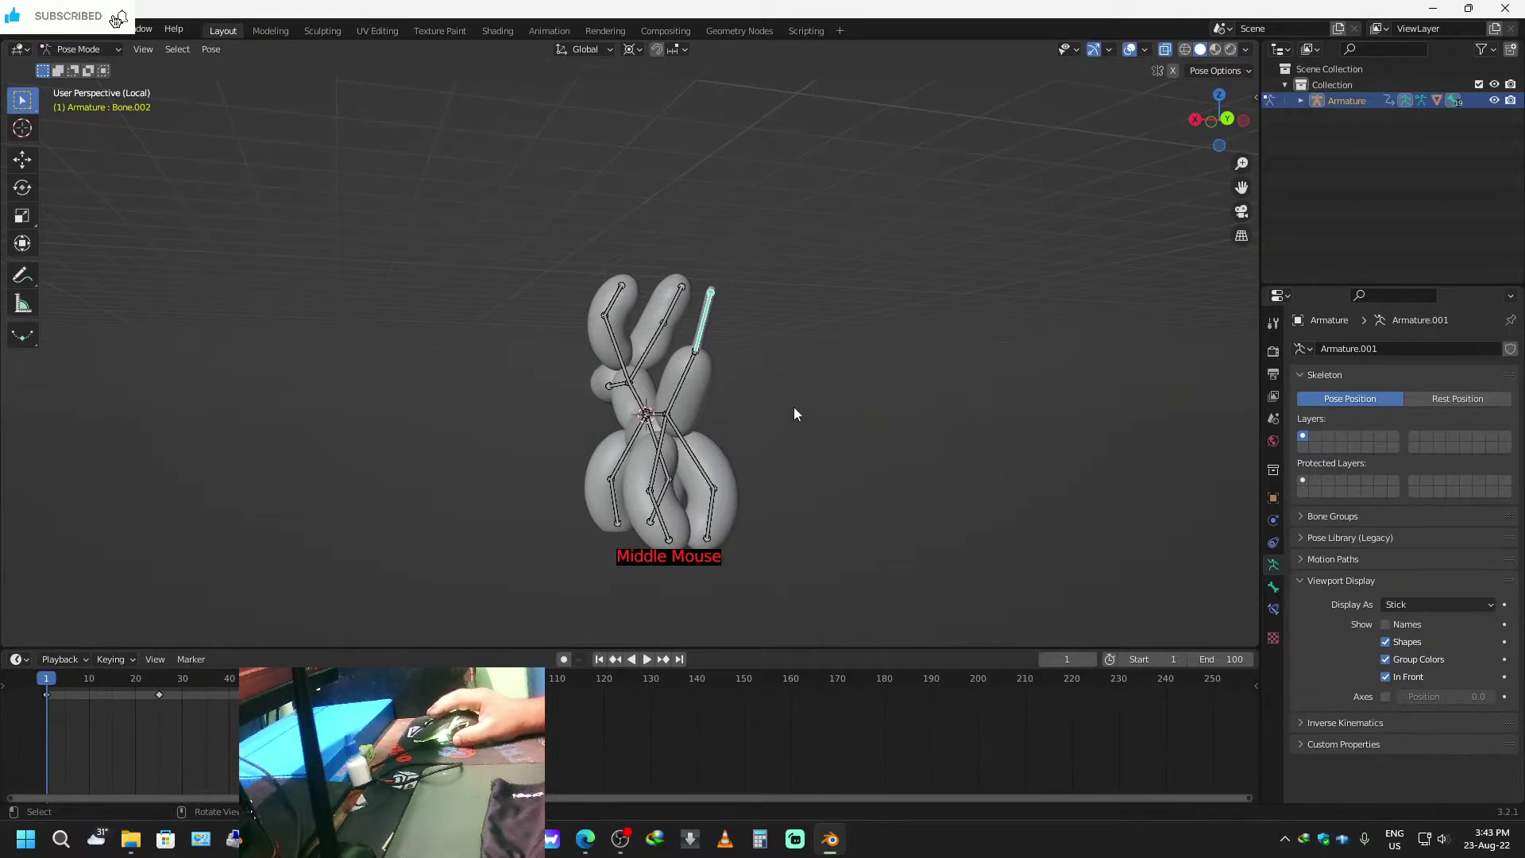
middle_drag(828, 467, 804, 466)
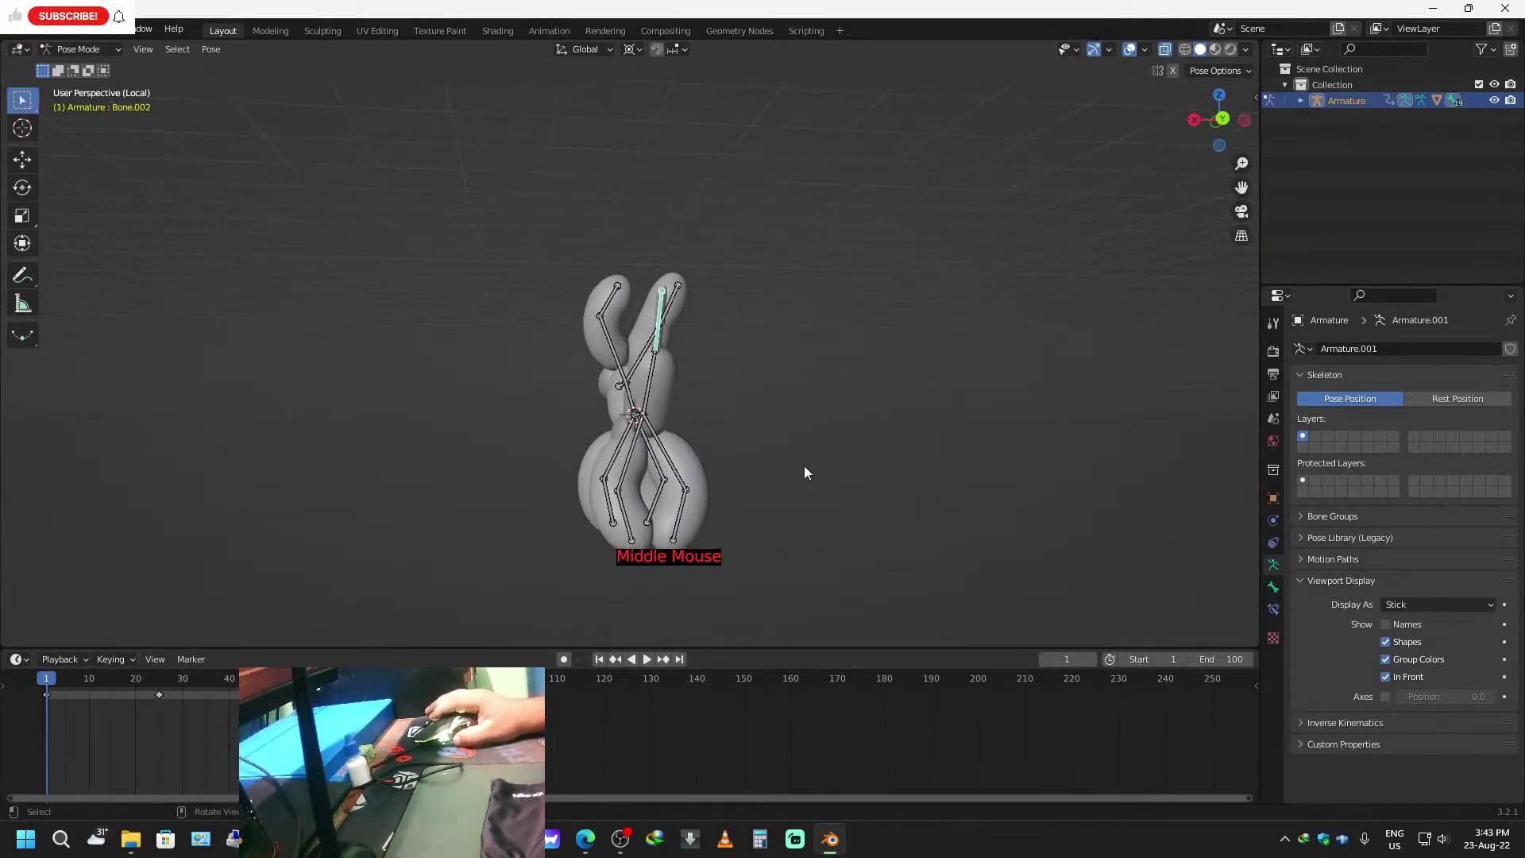
click(649, 419)
middle_drag(649, 420, 746, 441)
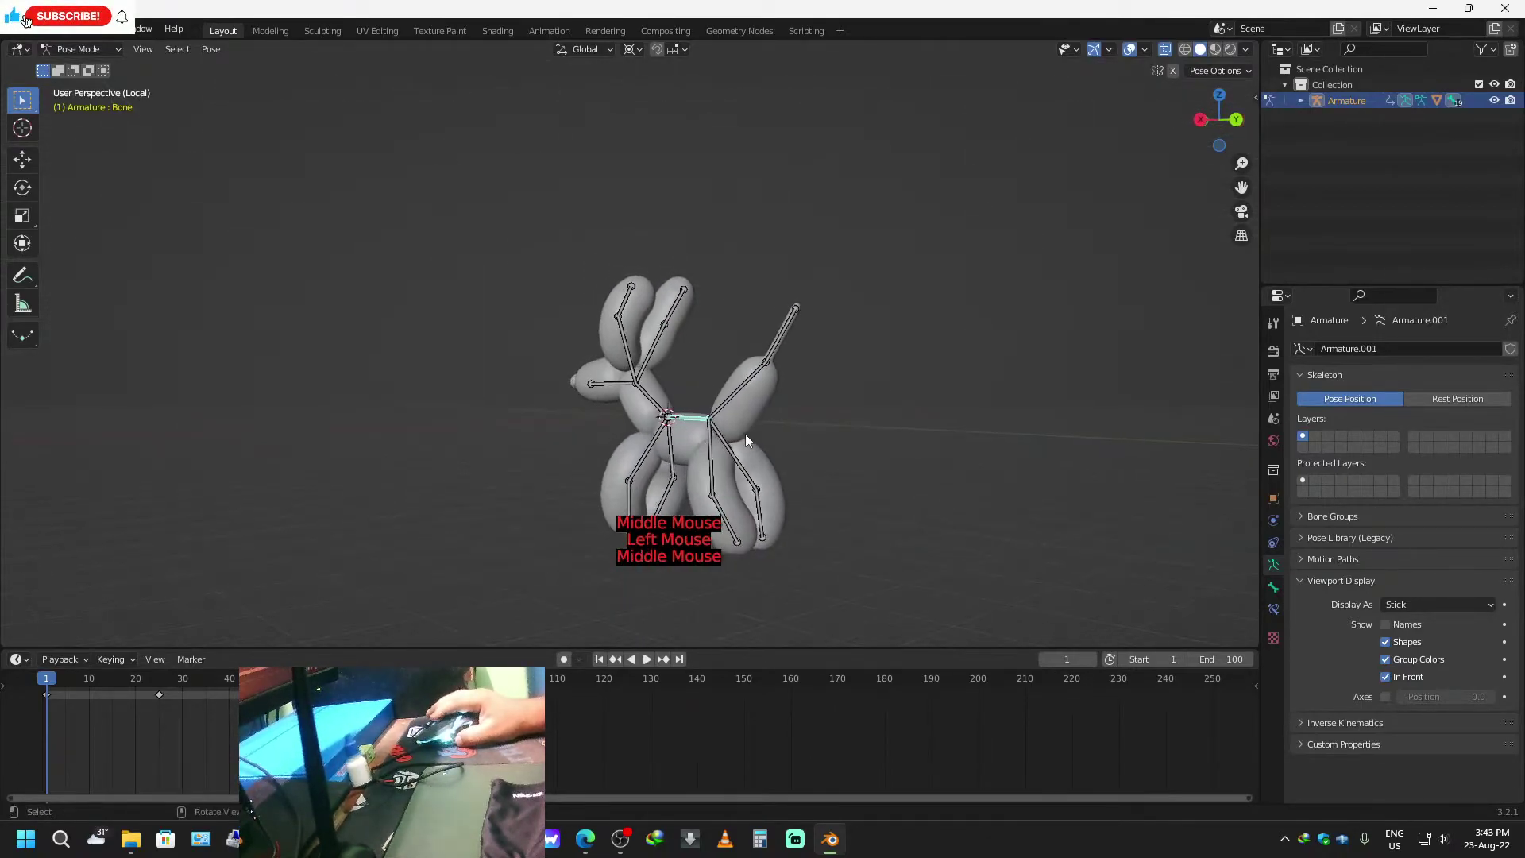
At frame 1, rotate tail base Bone.001 about 24° to the dog's left in a rear view and insert its Rotation keyframe.
click(740, 390)
key(t)
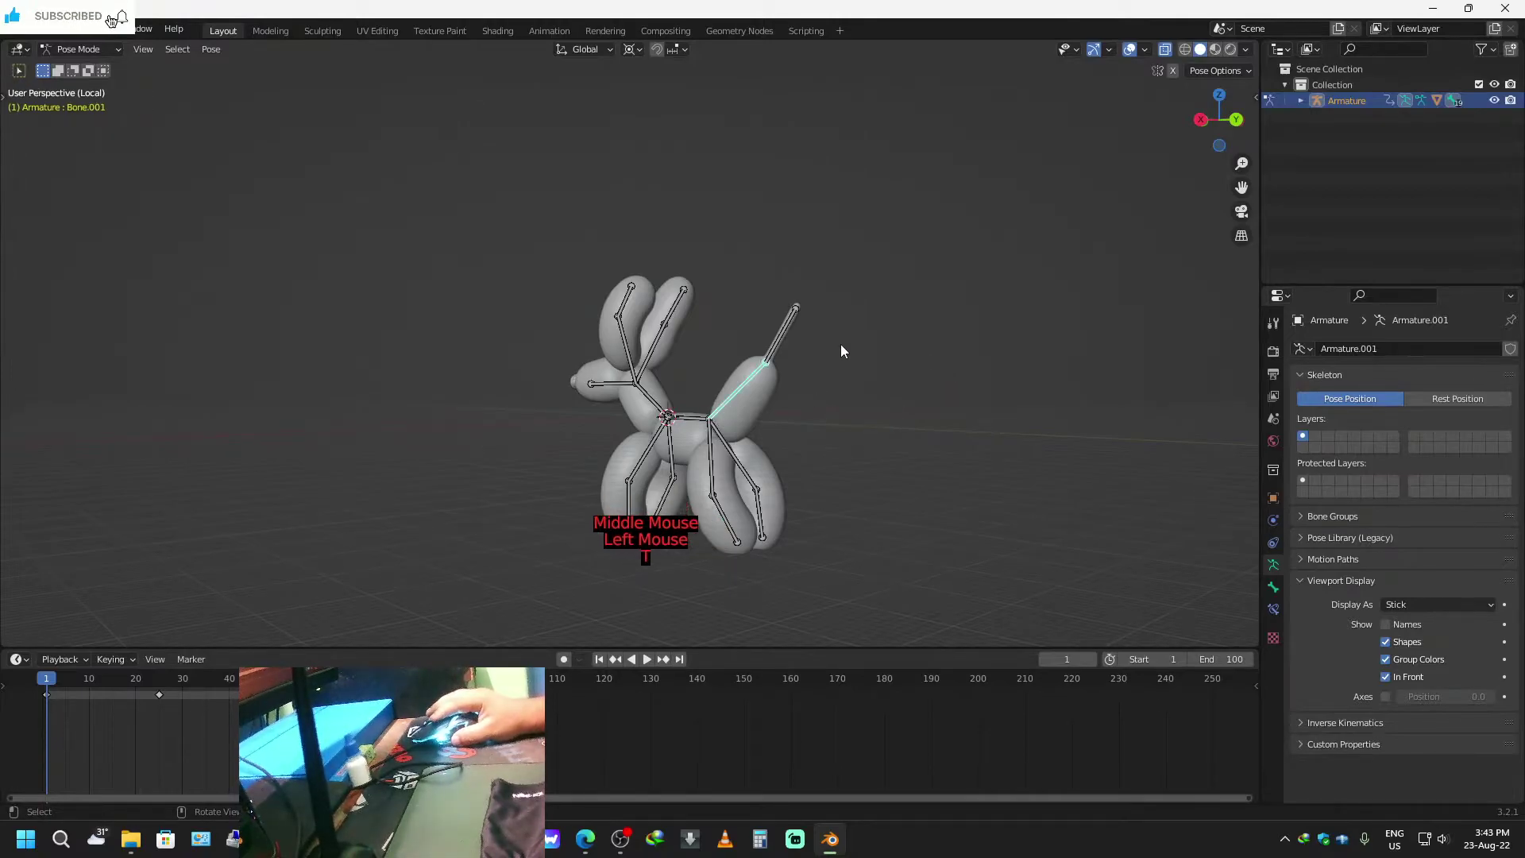
key(t)
key(r)
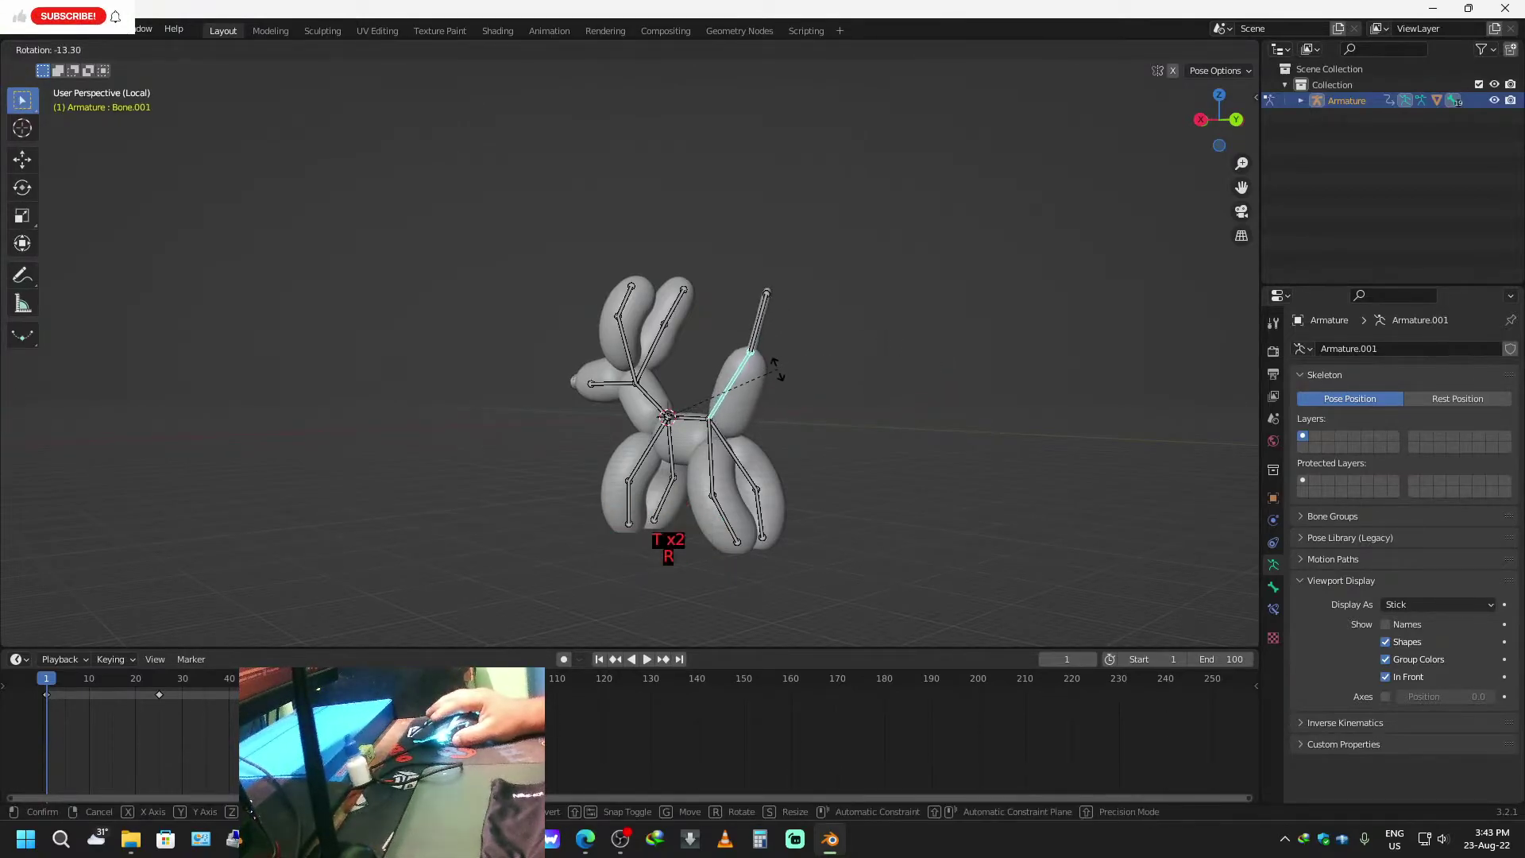
click(979, 386)
middle_drag(979, 386, 784, 400)
key(r)
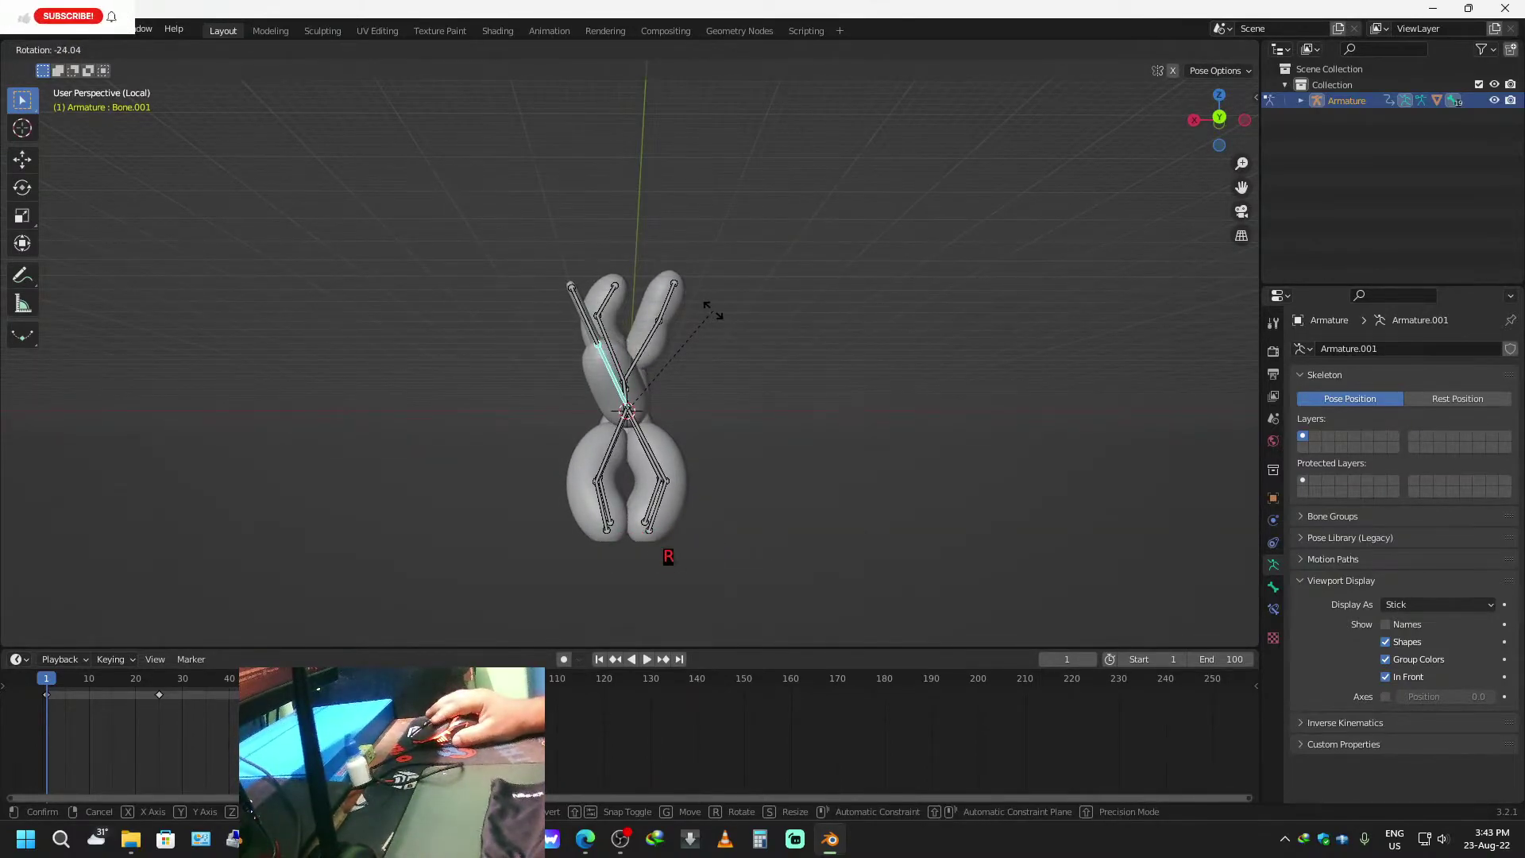
click(738, 312)
key(i)
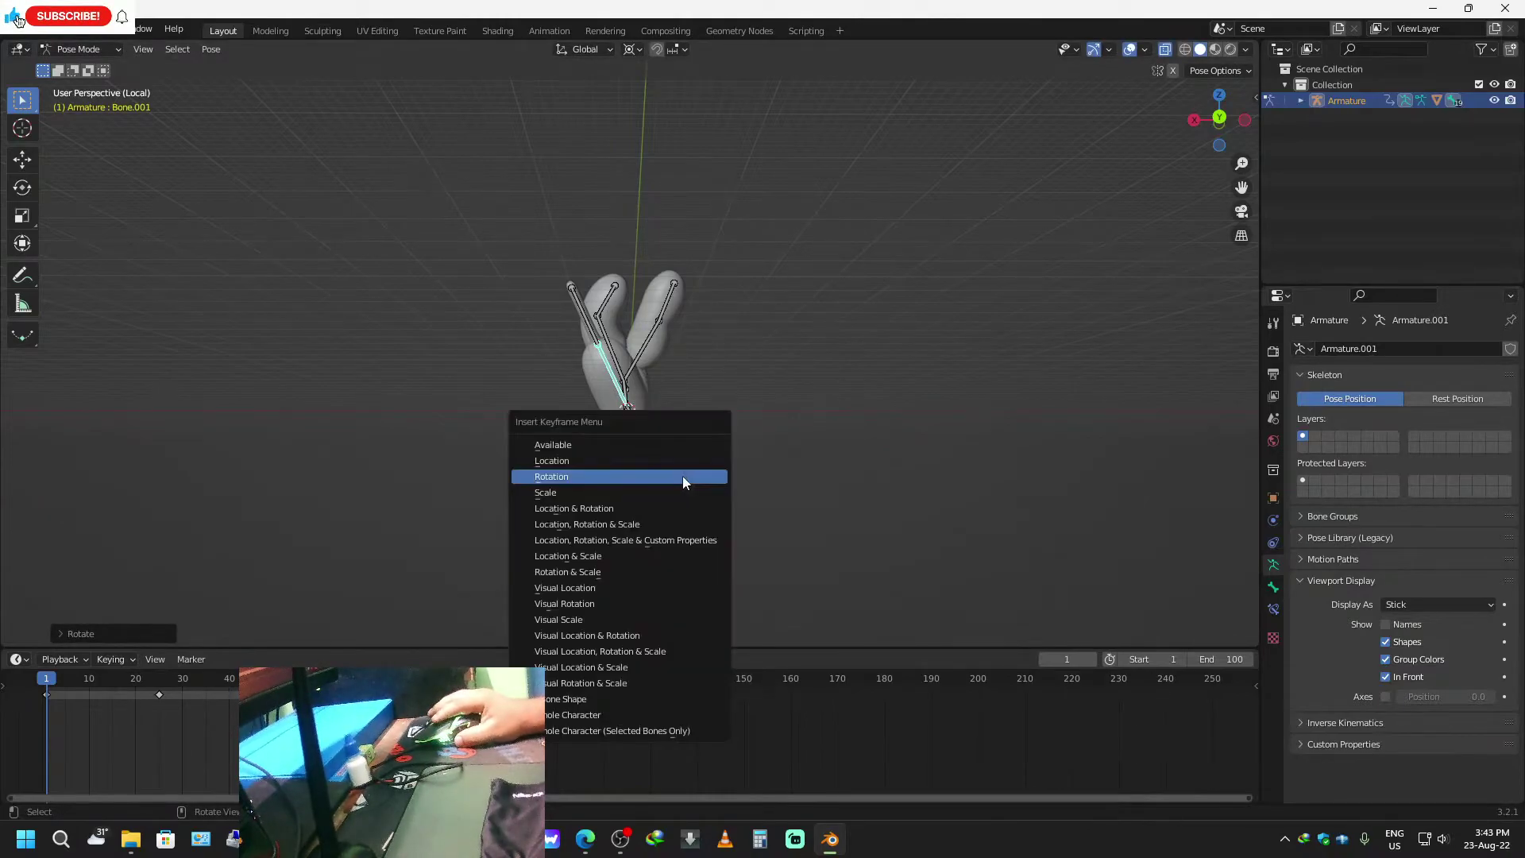
click(613, 474)
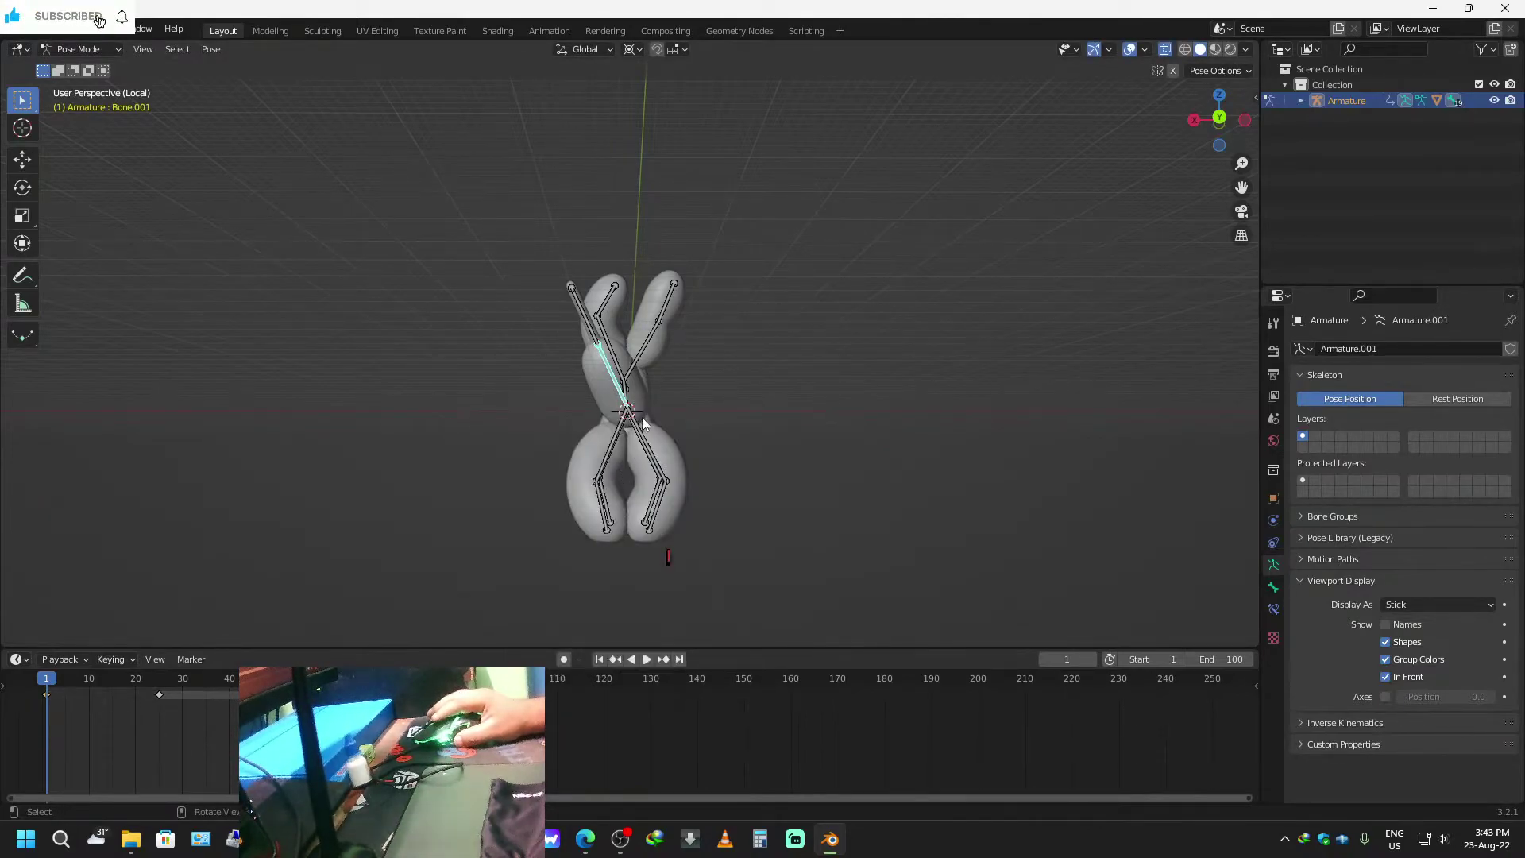
At frame 25, rotate Bone.001 about 29° to the dog's right and insert its Rotation keyframe.
click(662, 660)
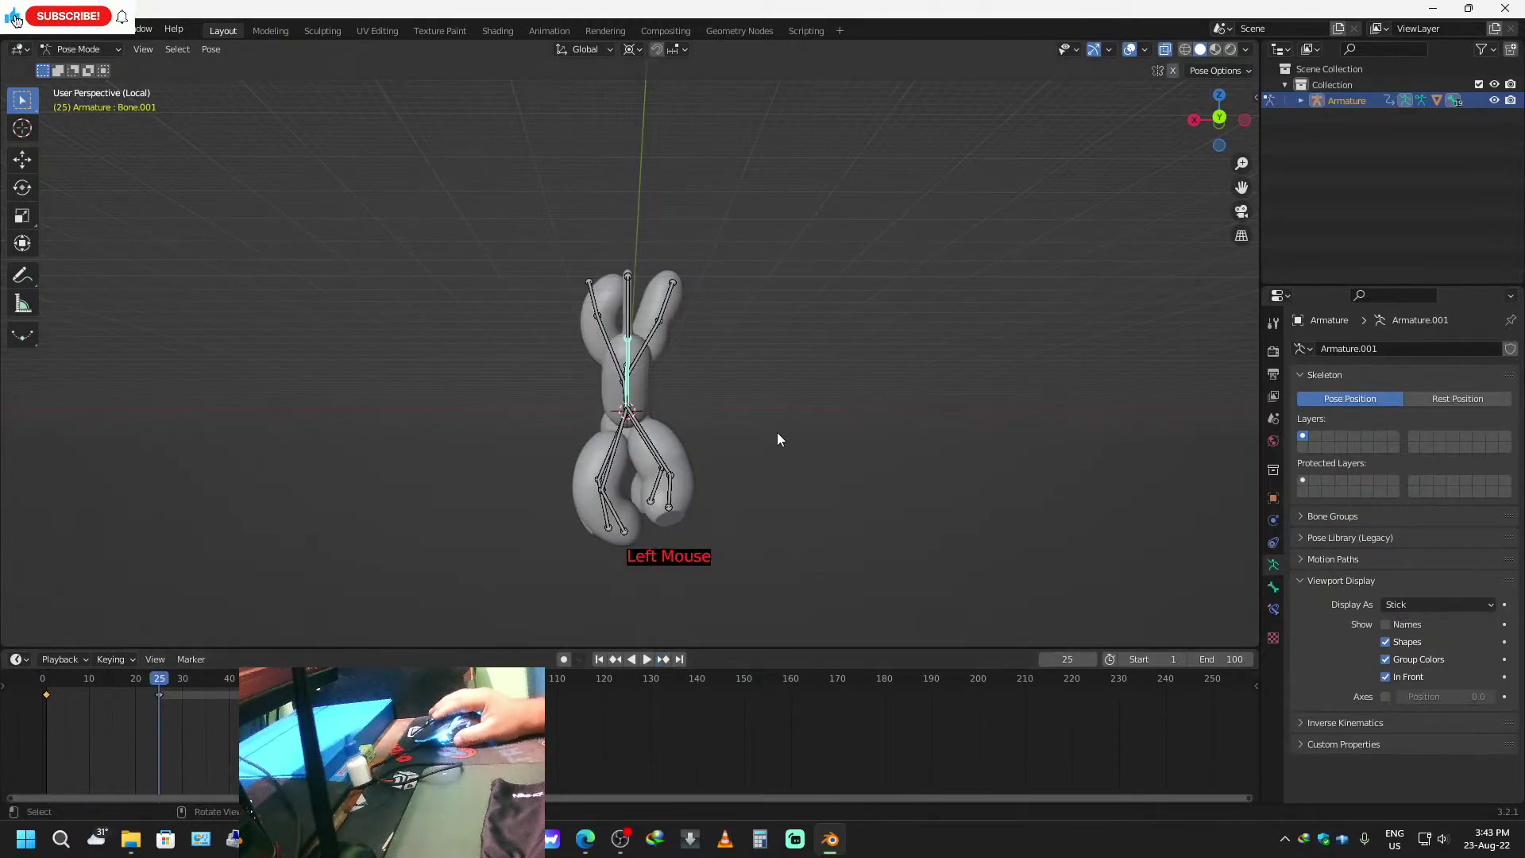
key(r)
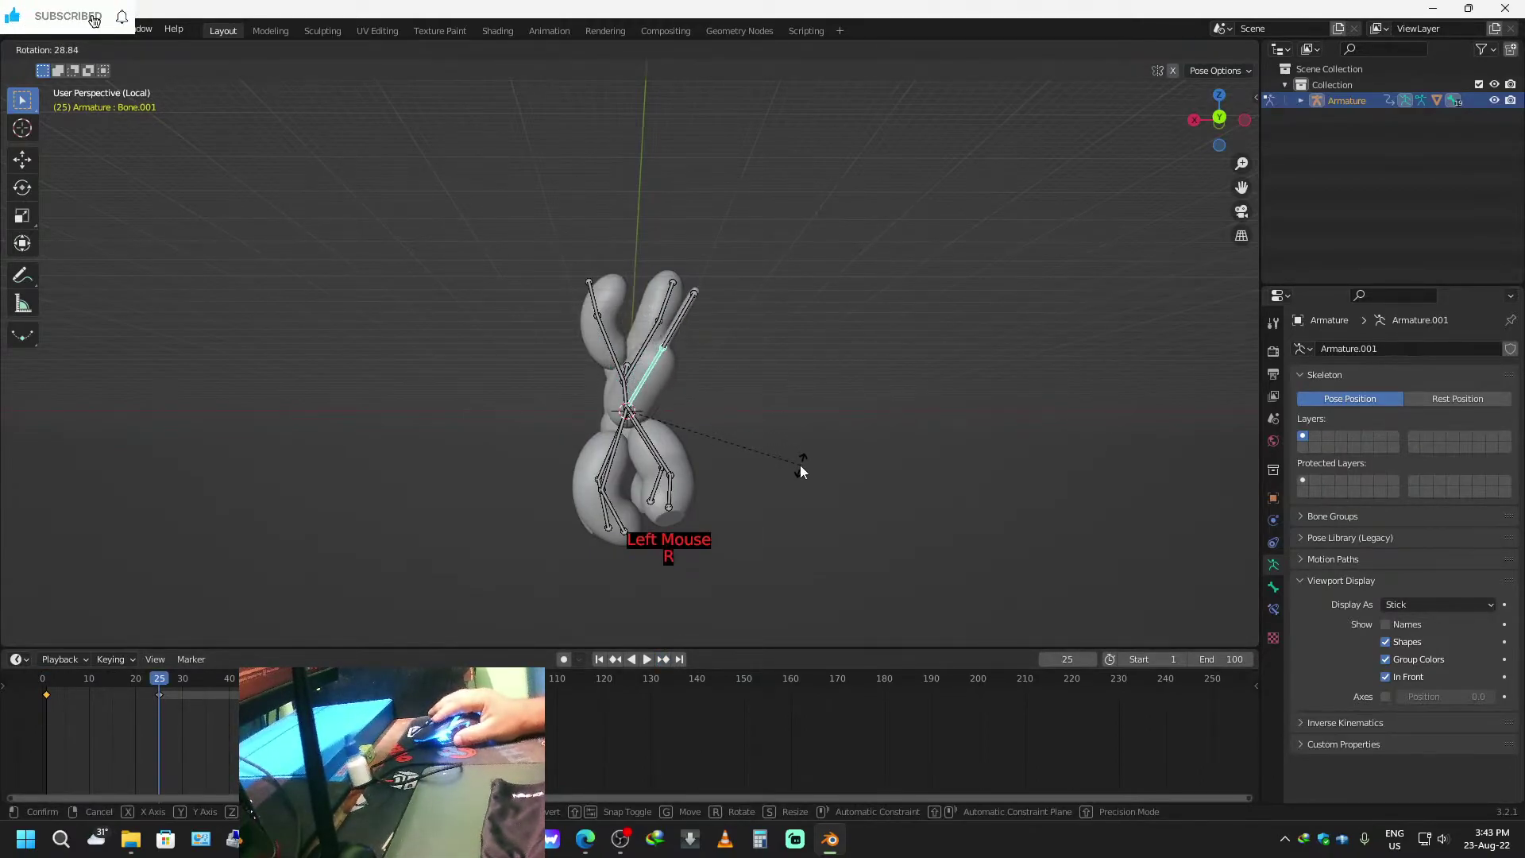
click(799, 465)
key(i)
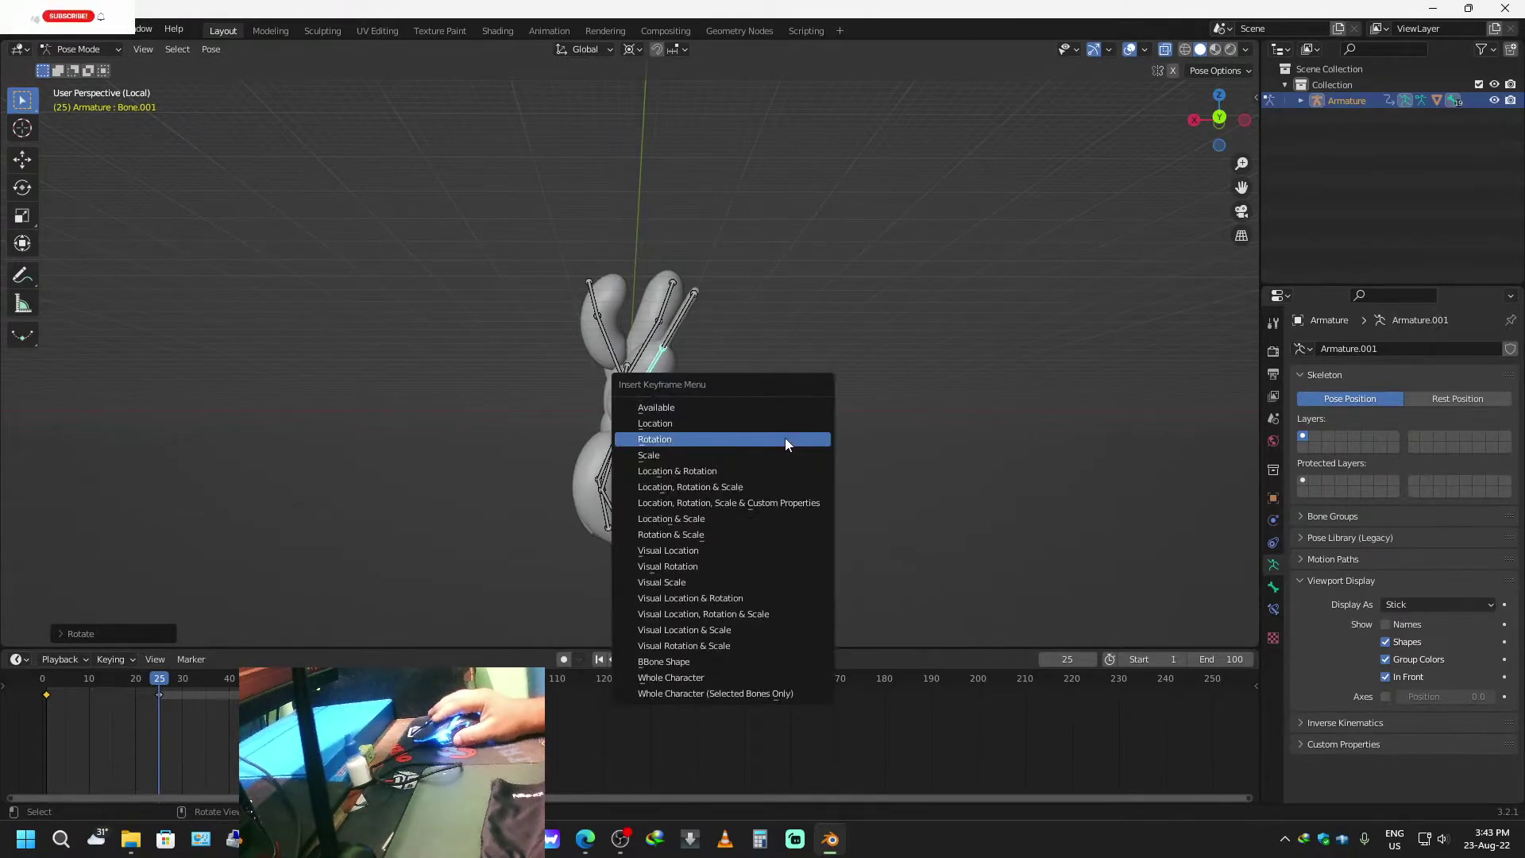
click(785, 440)
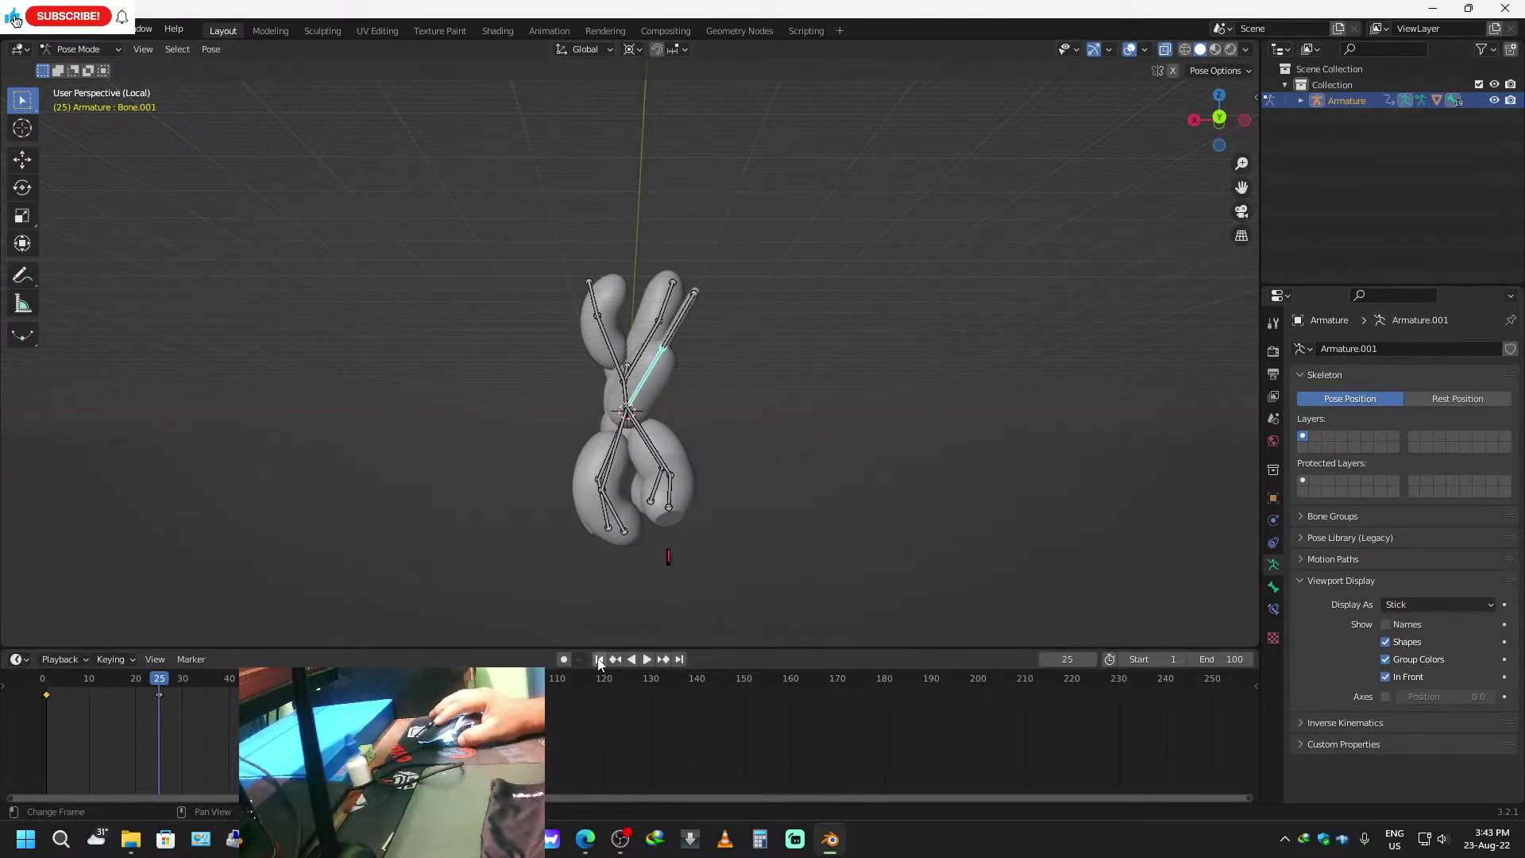
At frame 50, swing Bone.001 to the dog's left and insert a Rotation keyframe for it.
click(664, 659)
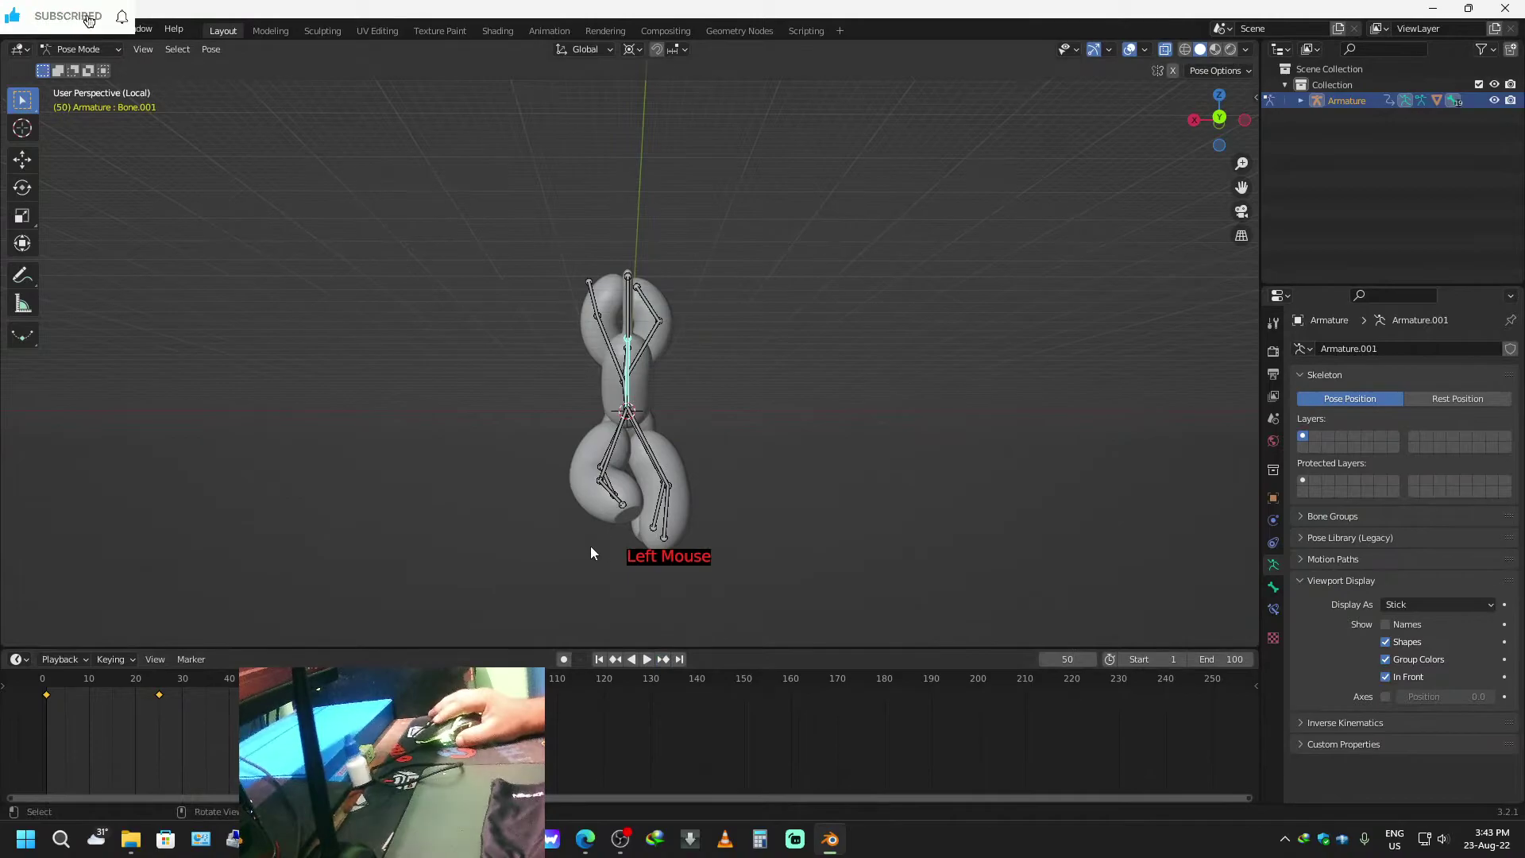
key(r)
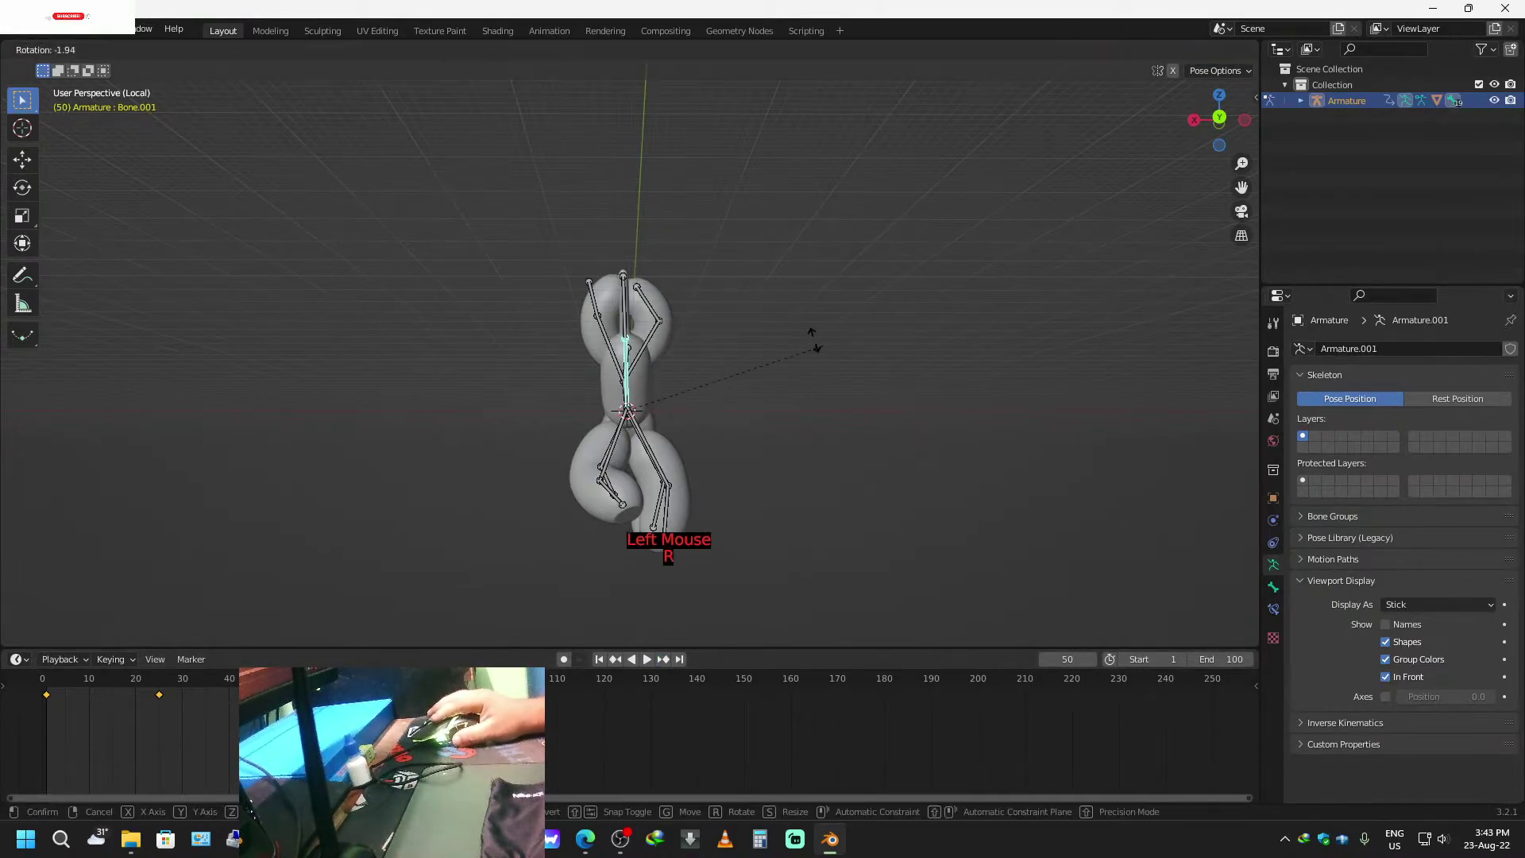
click(709, 310)
key(i)
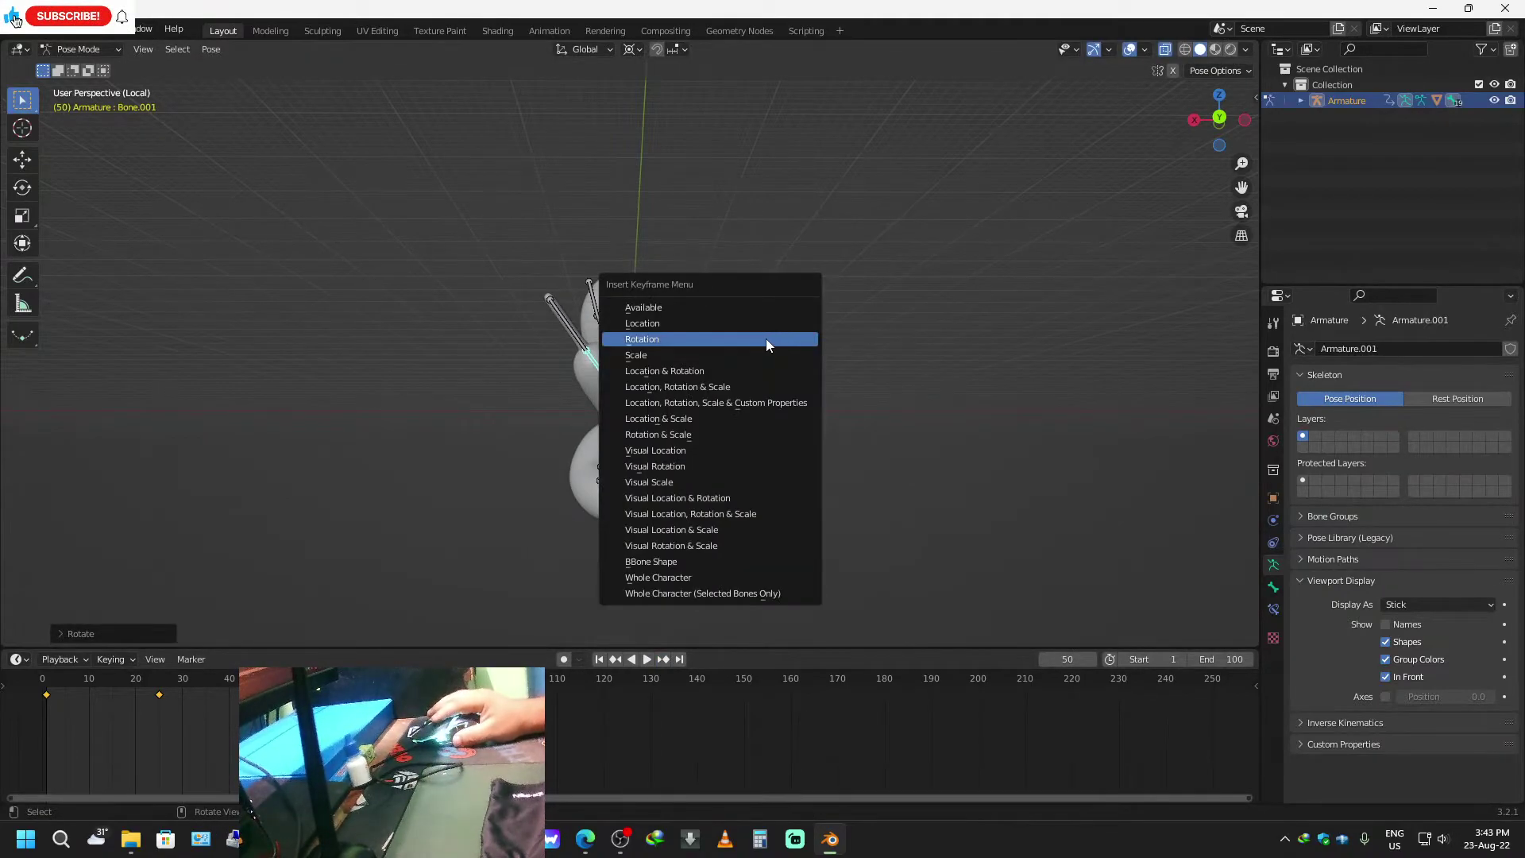
click(754, 340)
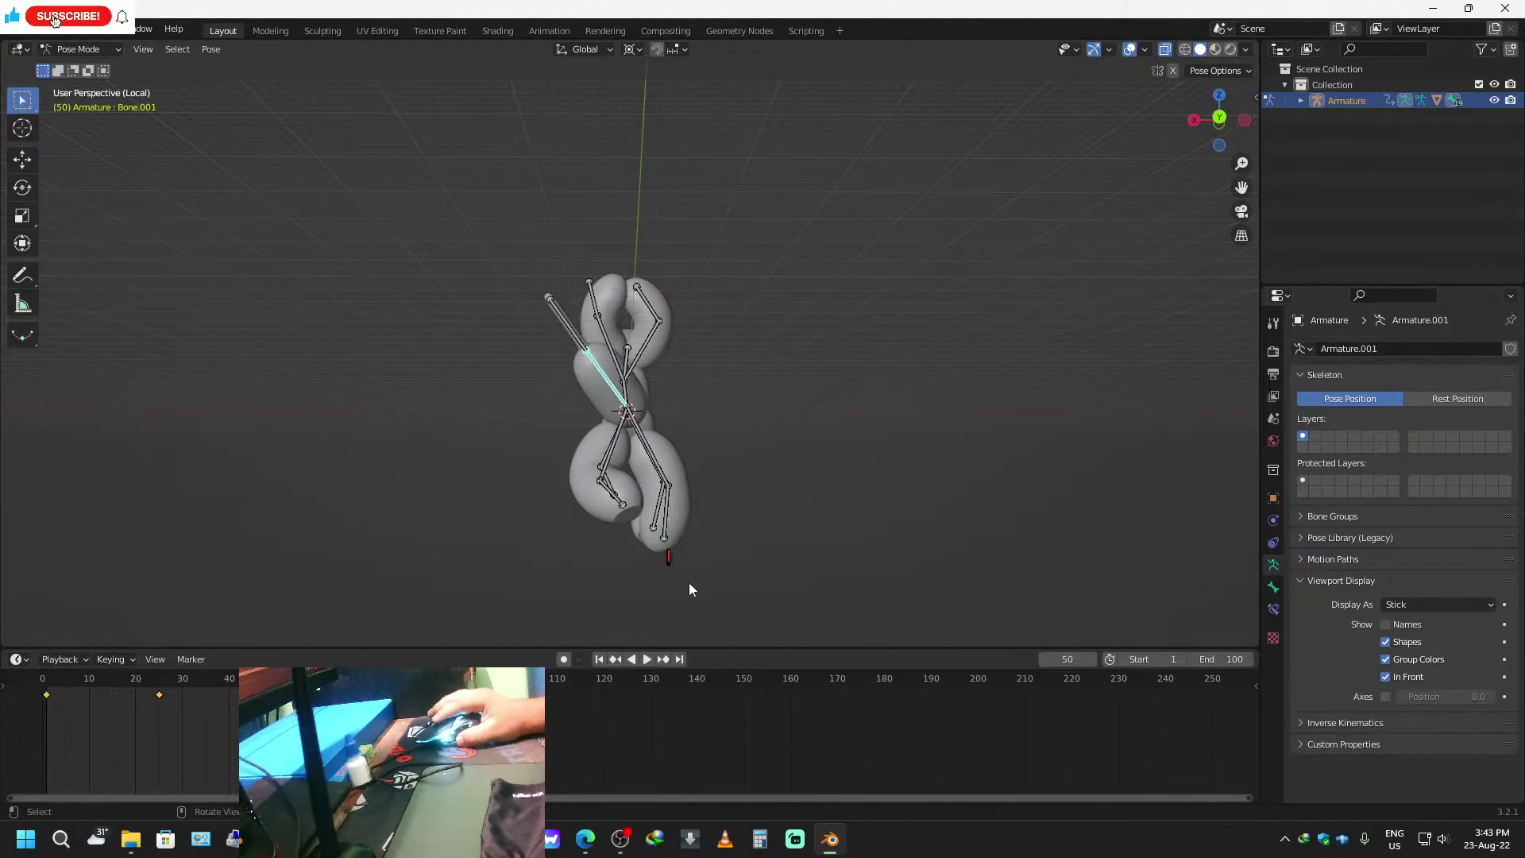
At frame 75, swing Bone.001 to the dog's right and insert its Rotation keyframe.
click(663, 659)
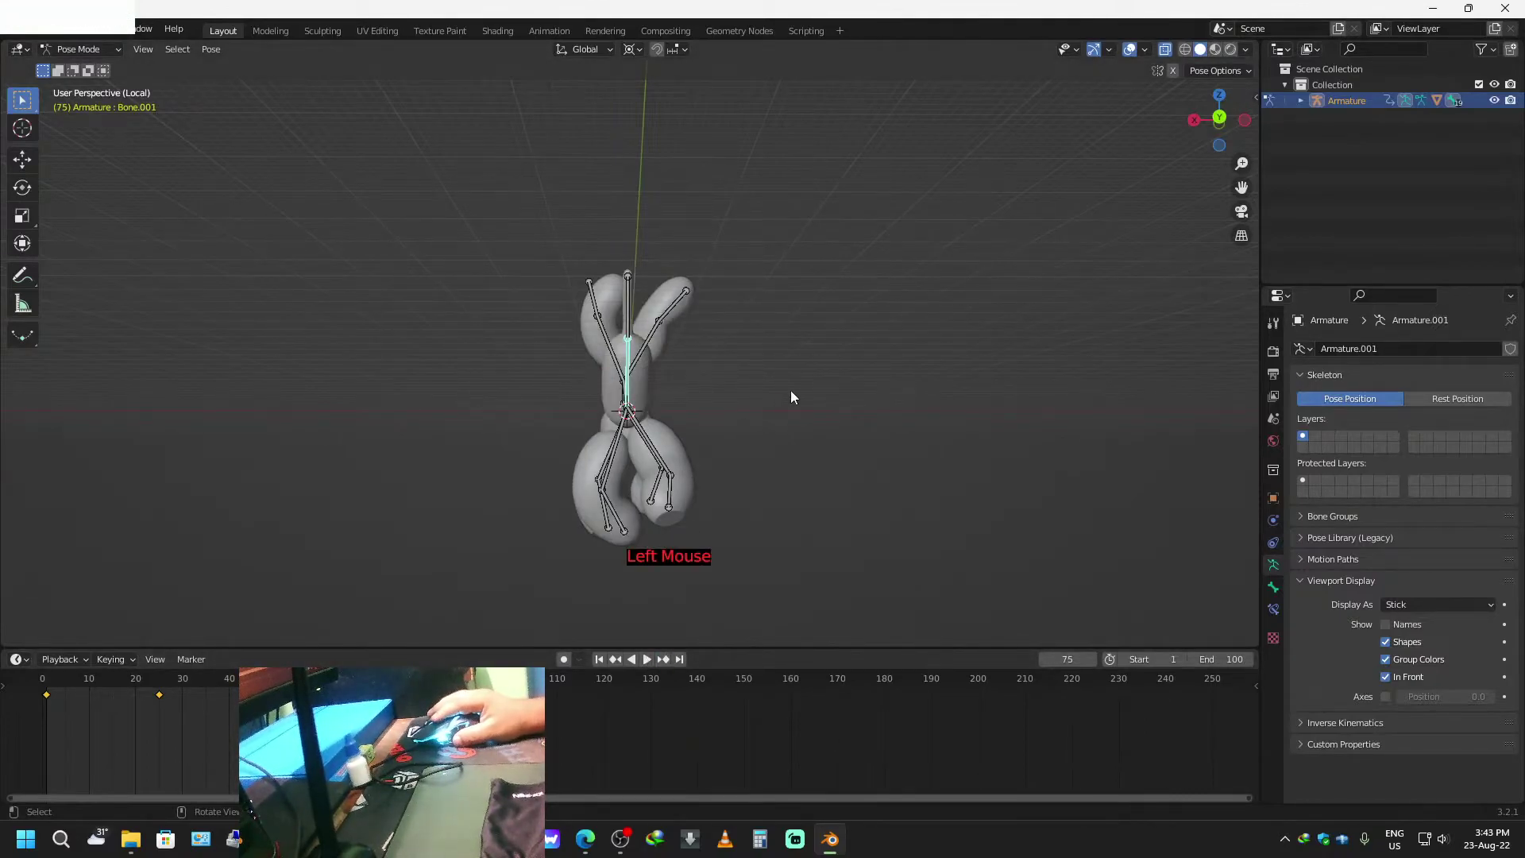
key(r)
click(823, 466)
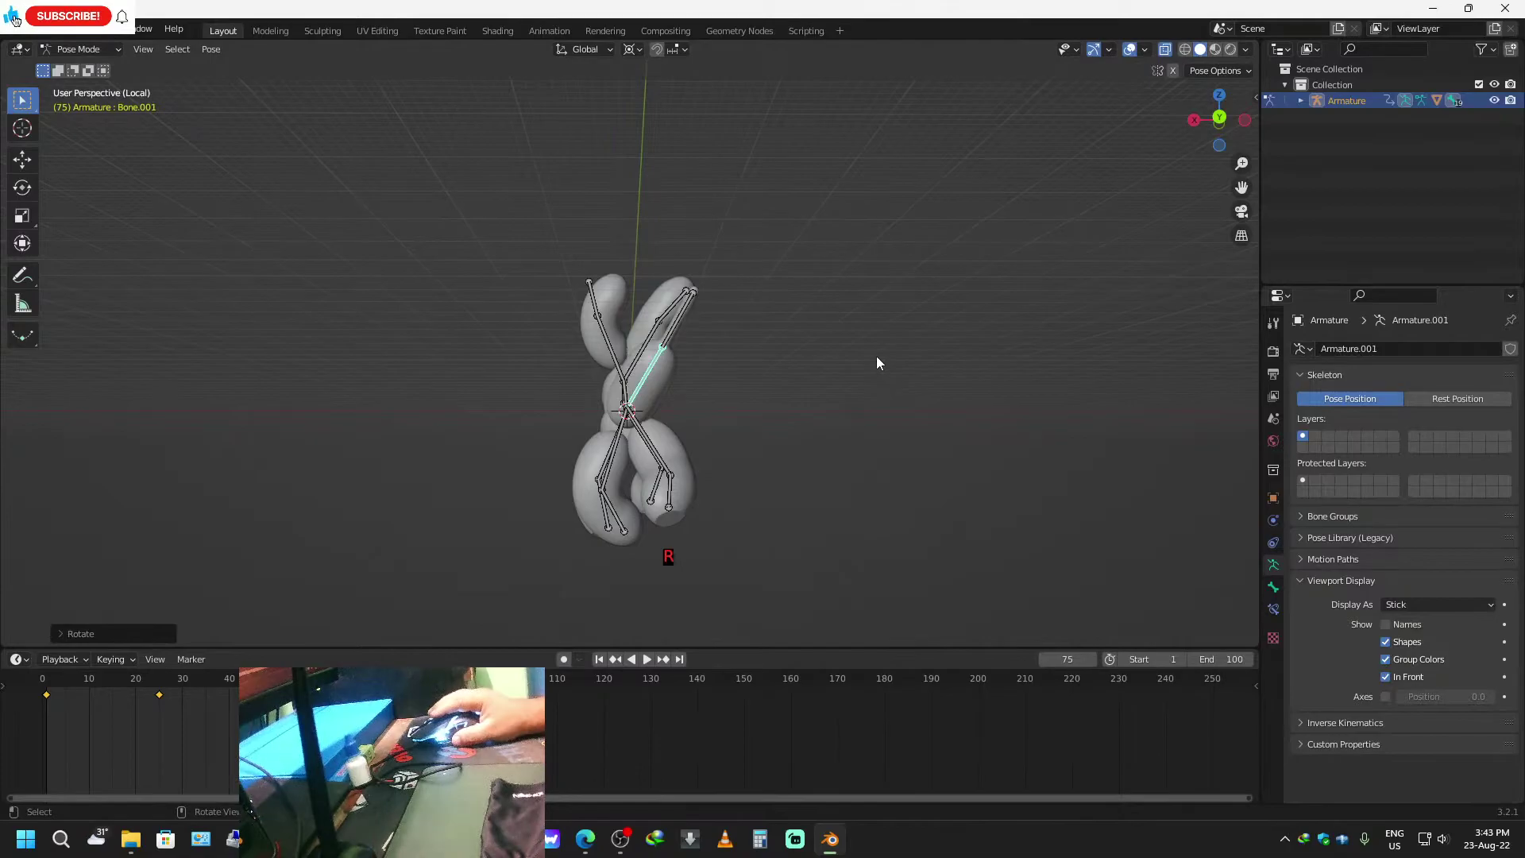
key(i)
click(844, 356)
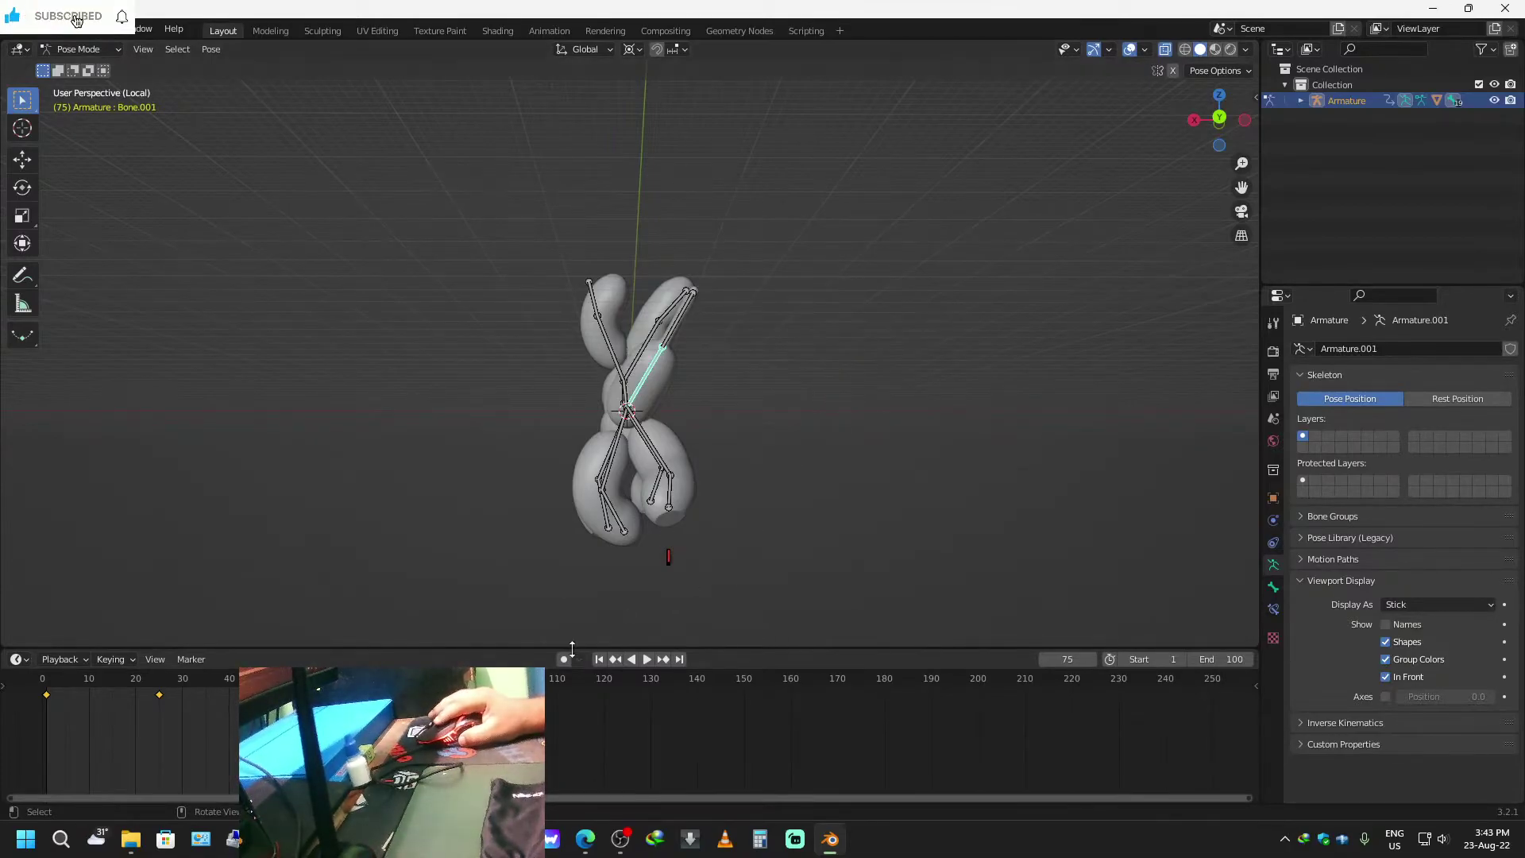
At frame 100, swing Bone.001 back to the dog's left and insert its Rotation keyframe.
click(664, 660)
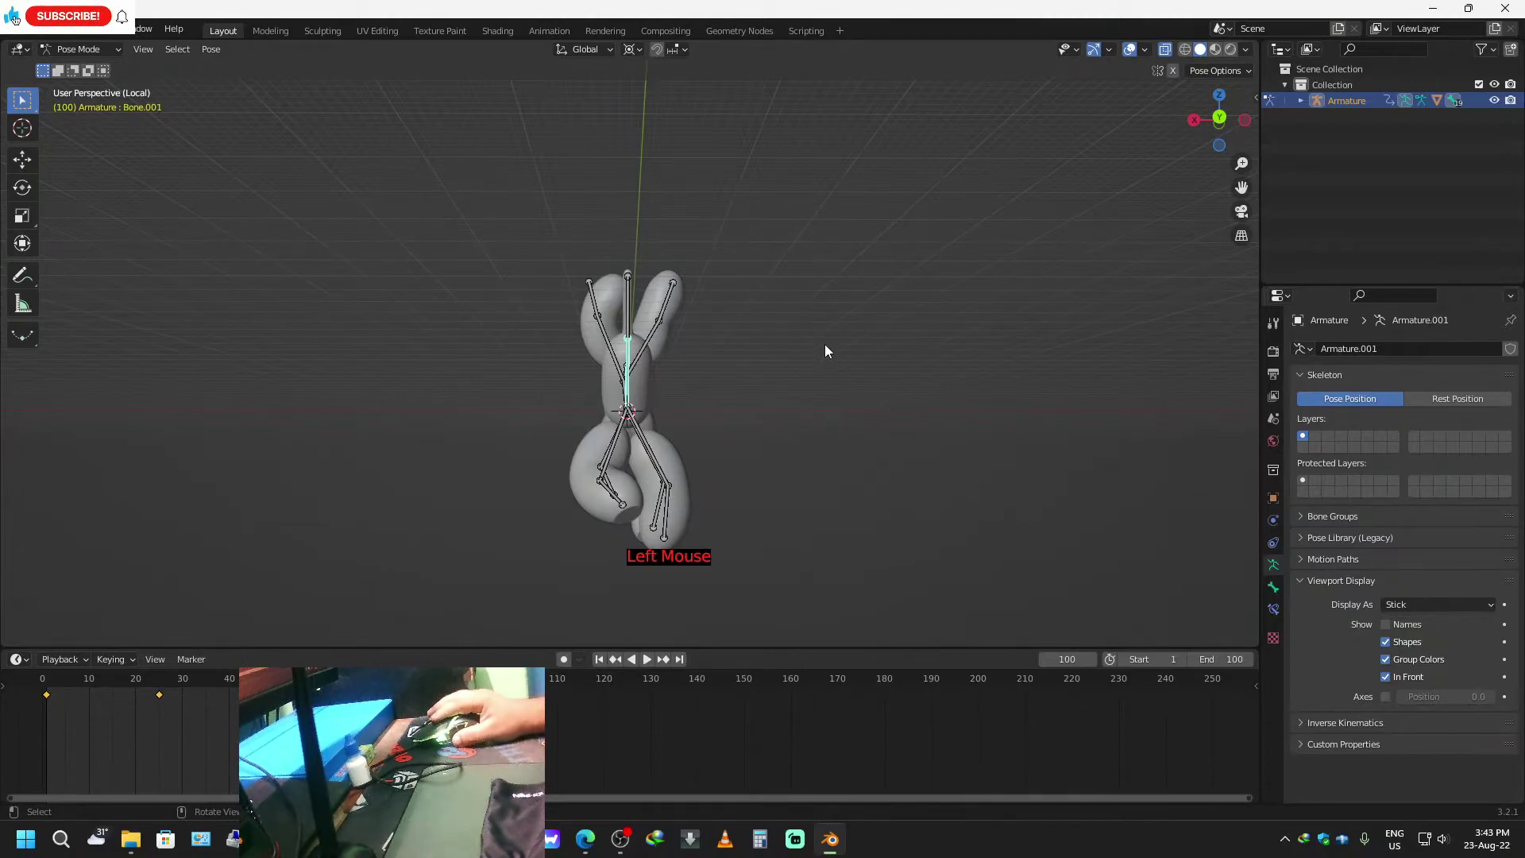
key(r)
click(748, 289)
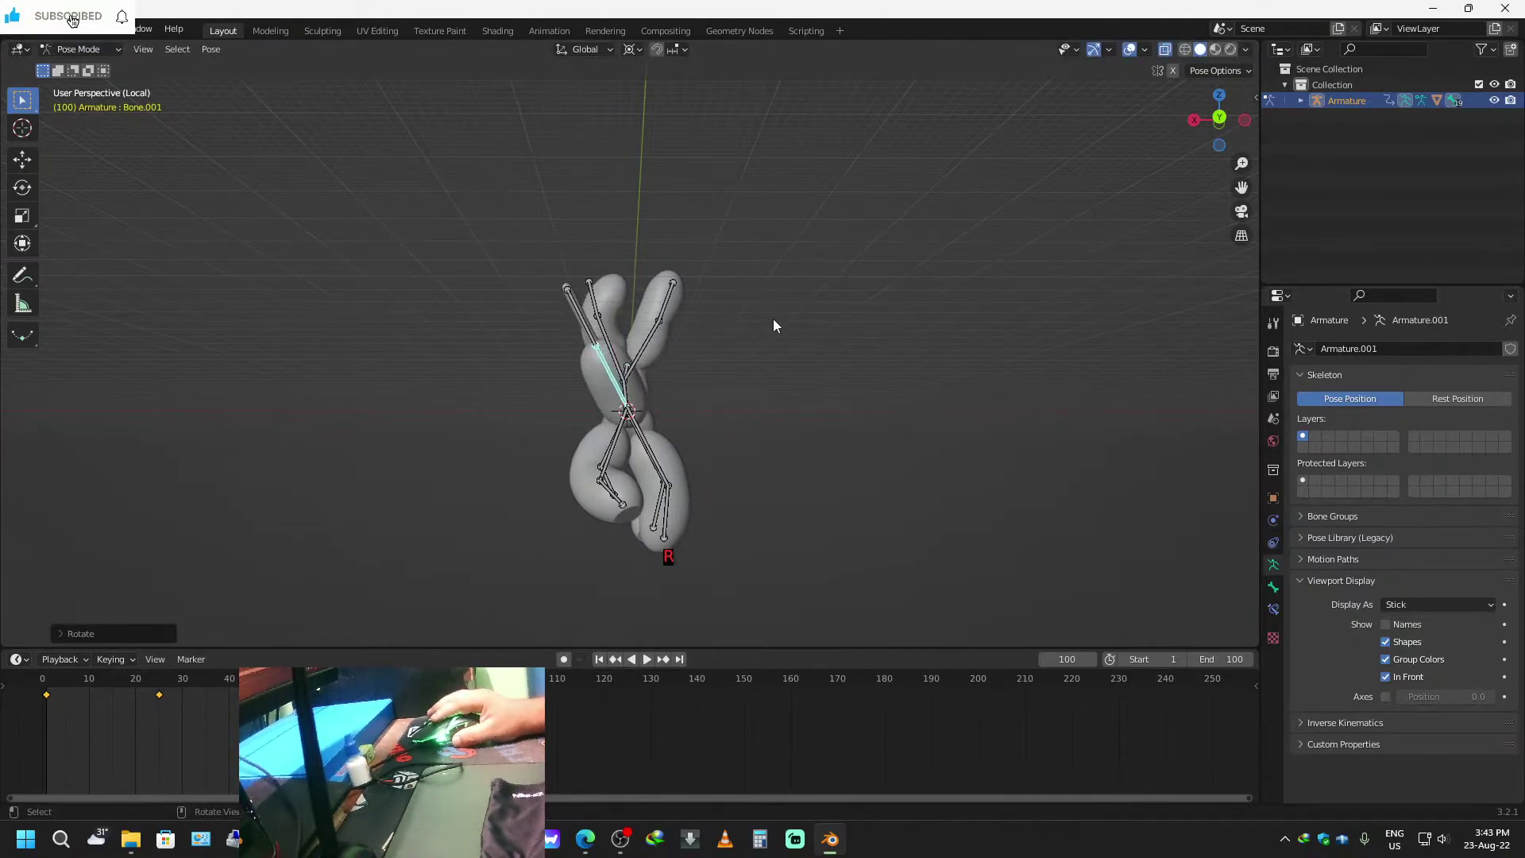
key(i)
click(774, 320)
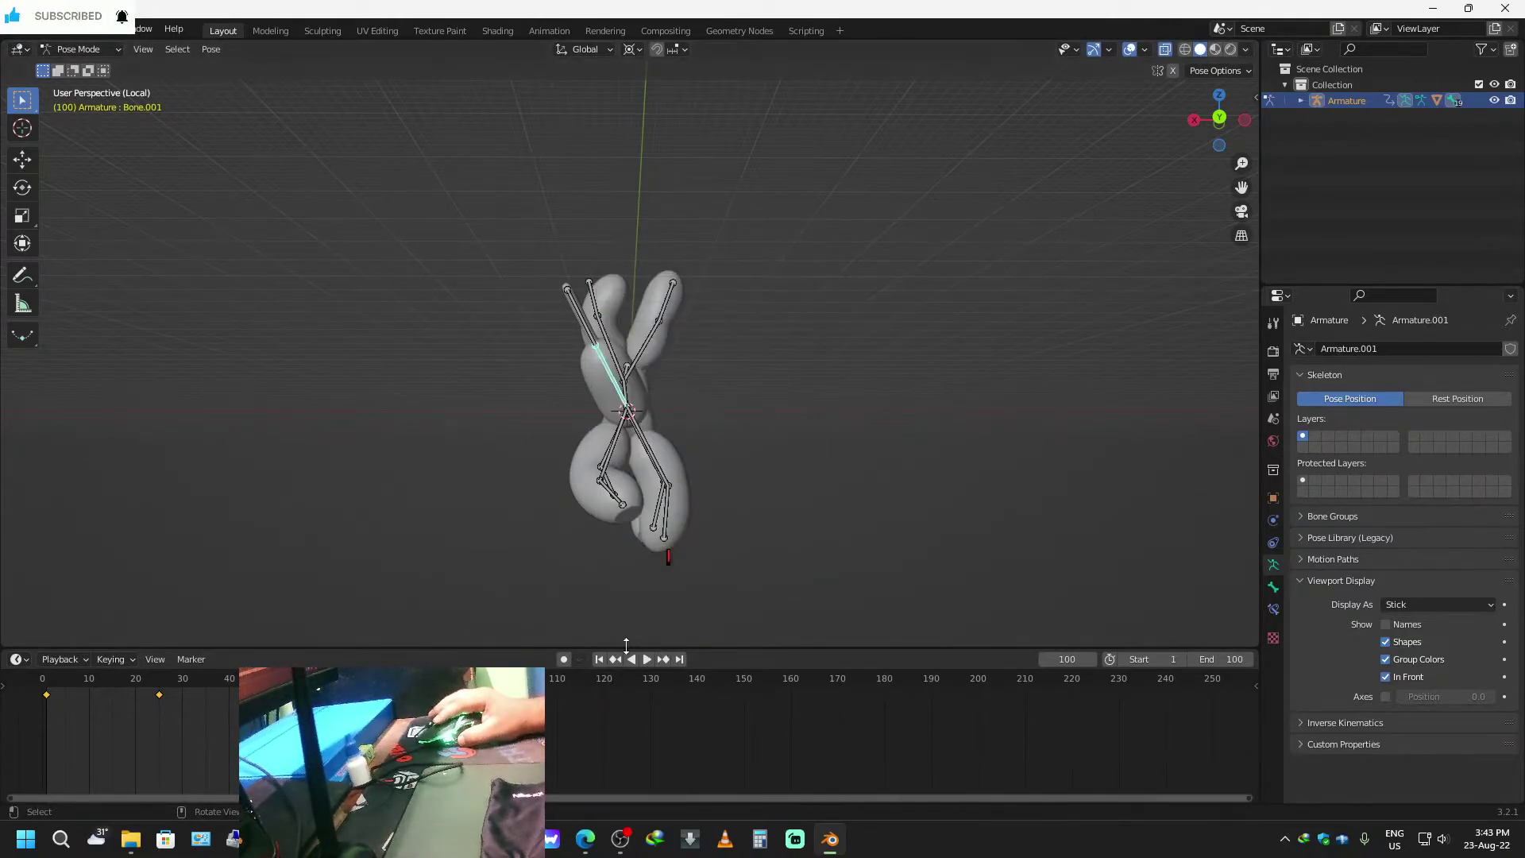
Play the animation from frame 1 to review the tail wag from the side and in Back Orthographic view, and stop playback.
click(599, 660)
middle_drag(508, 521, 713, 544)
key(space)
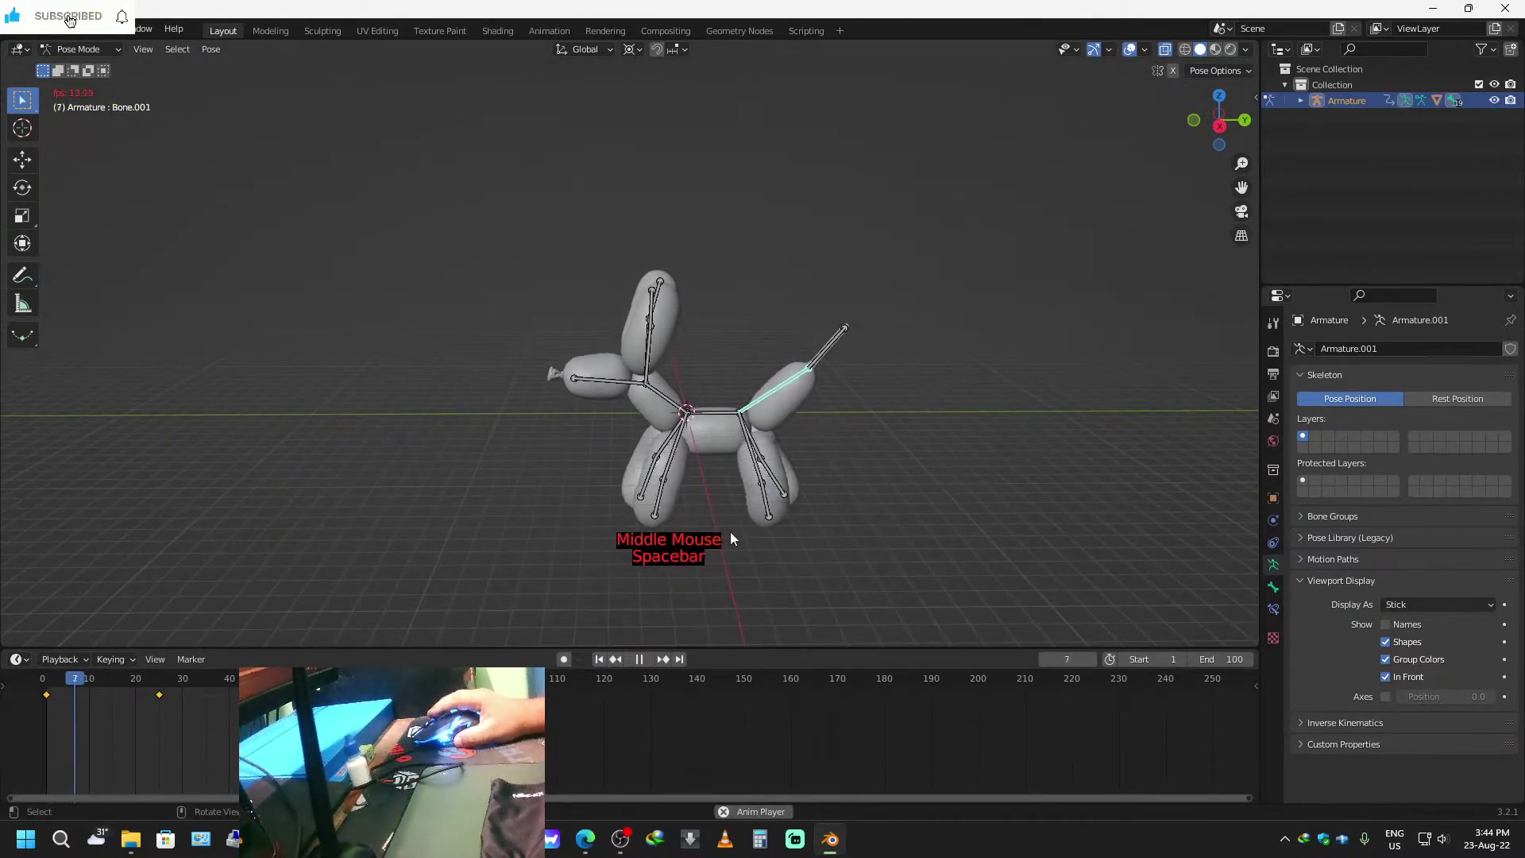
middle_drag(851, 526, 699, 487)
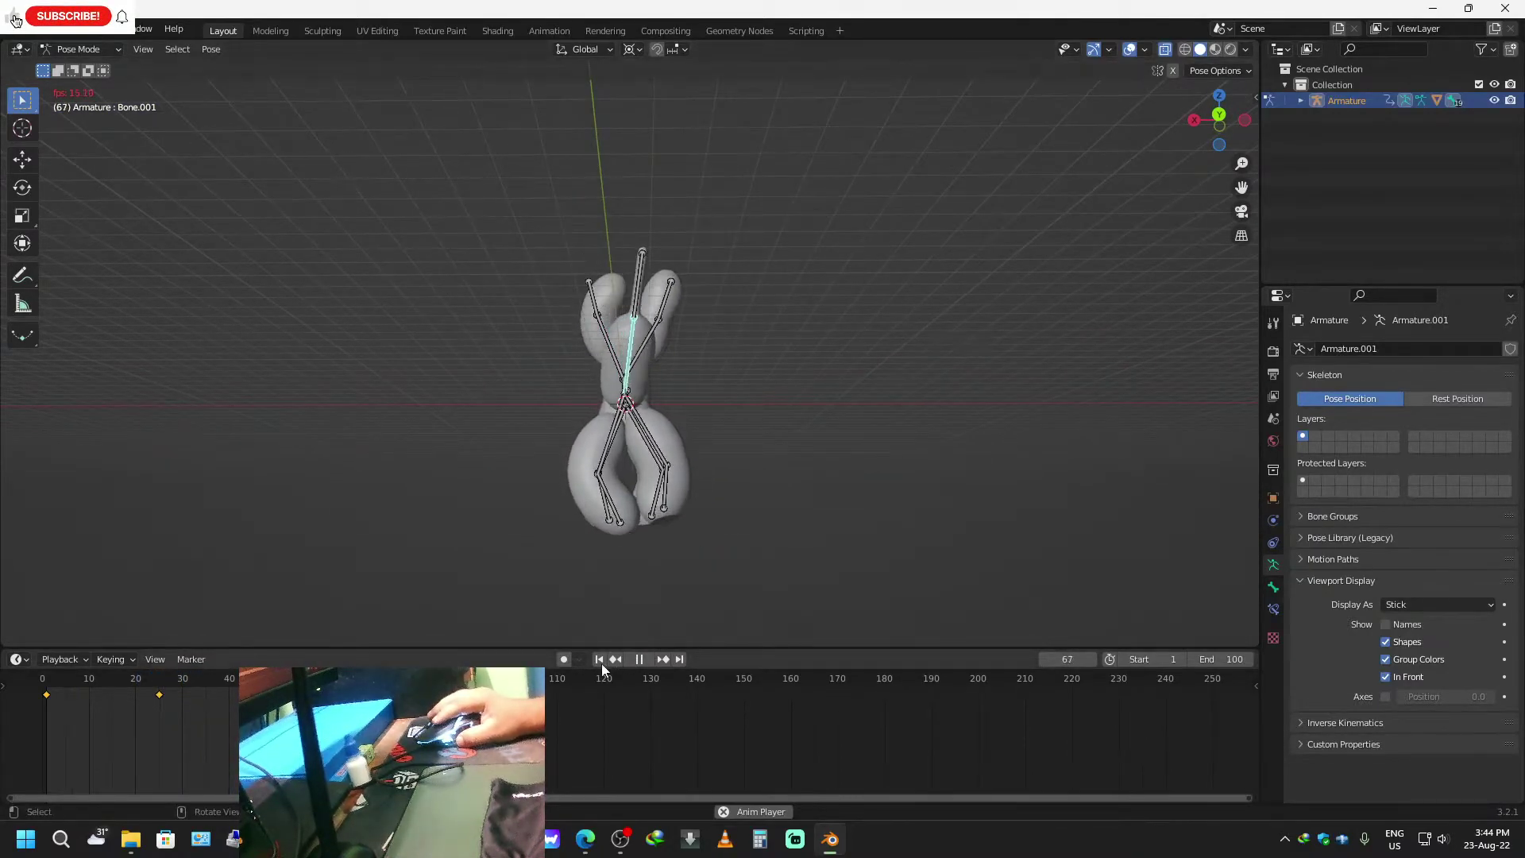
click(1219, 115)
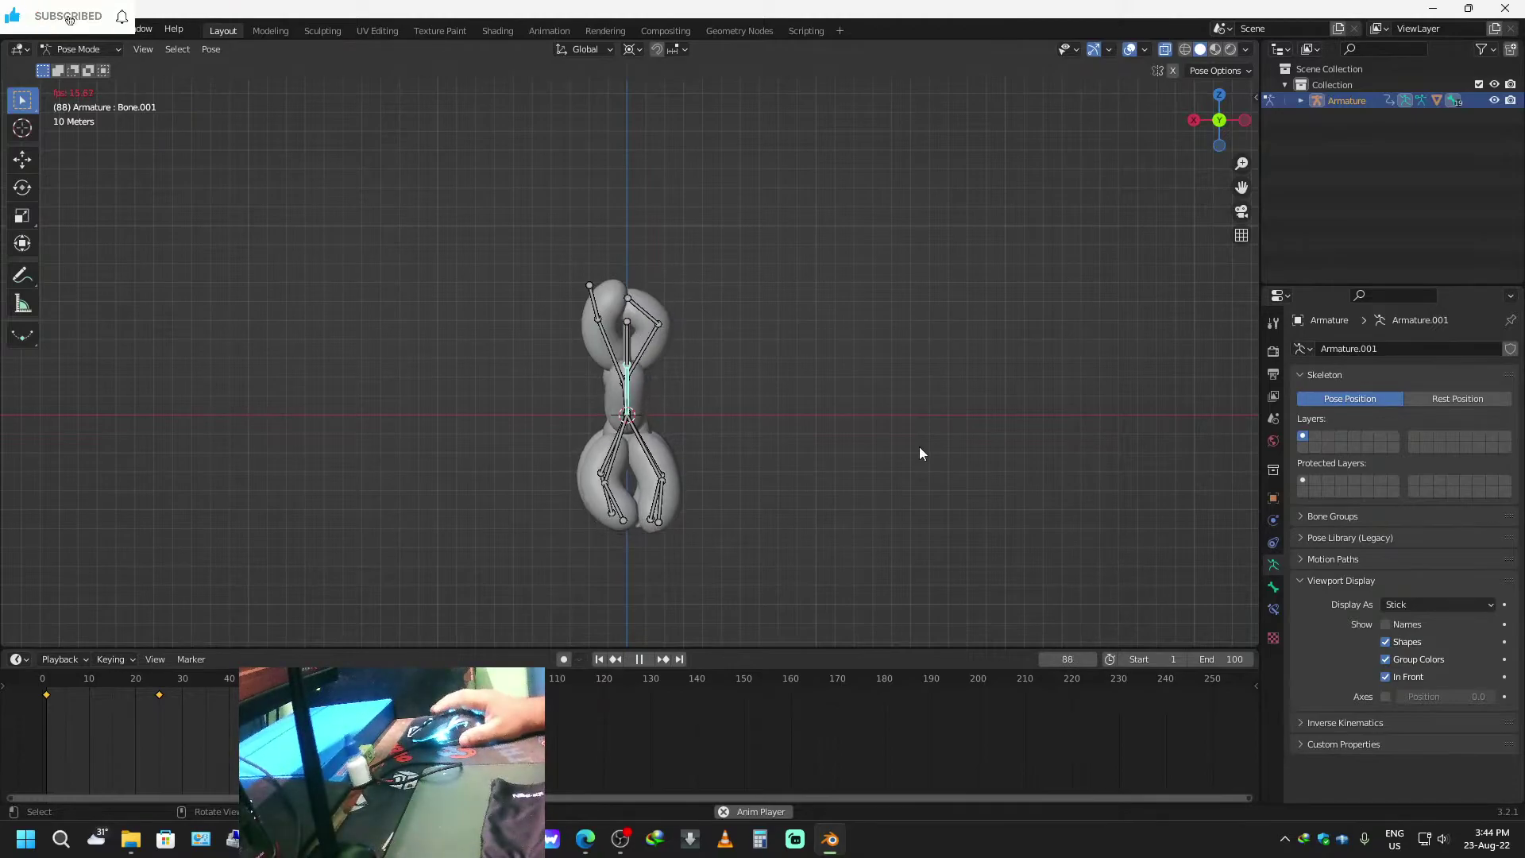
key(space)
At frame 1, rotate tail tip Bone.002 until it leans to the dog's right, opposite the tail base, and insert its Rotation keyframe.
click(593, 382)
click(585, 335)
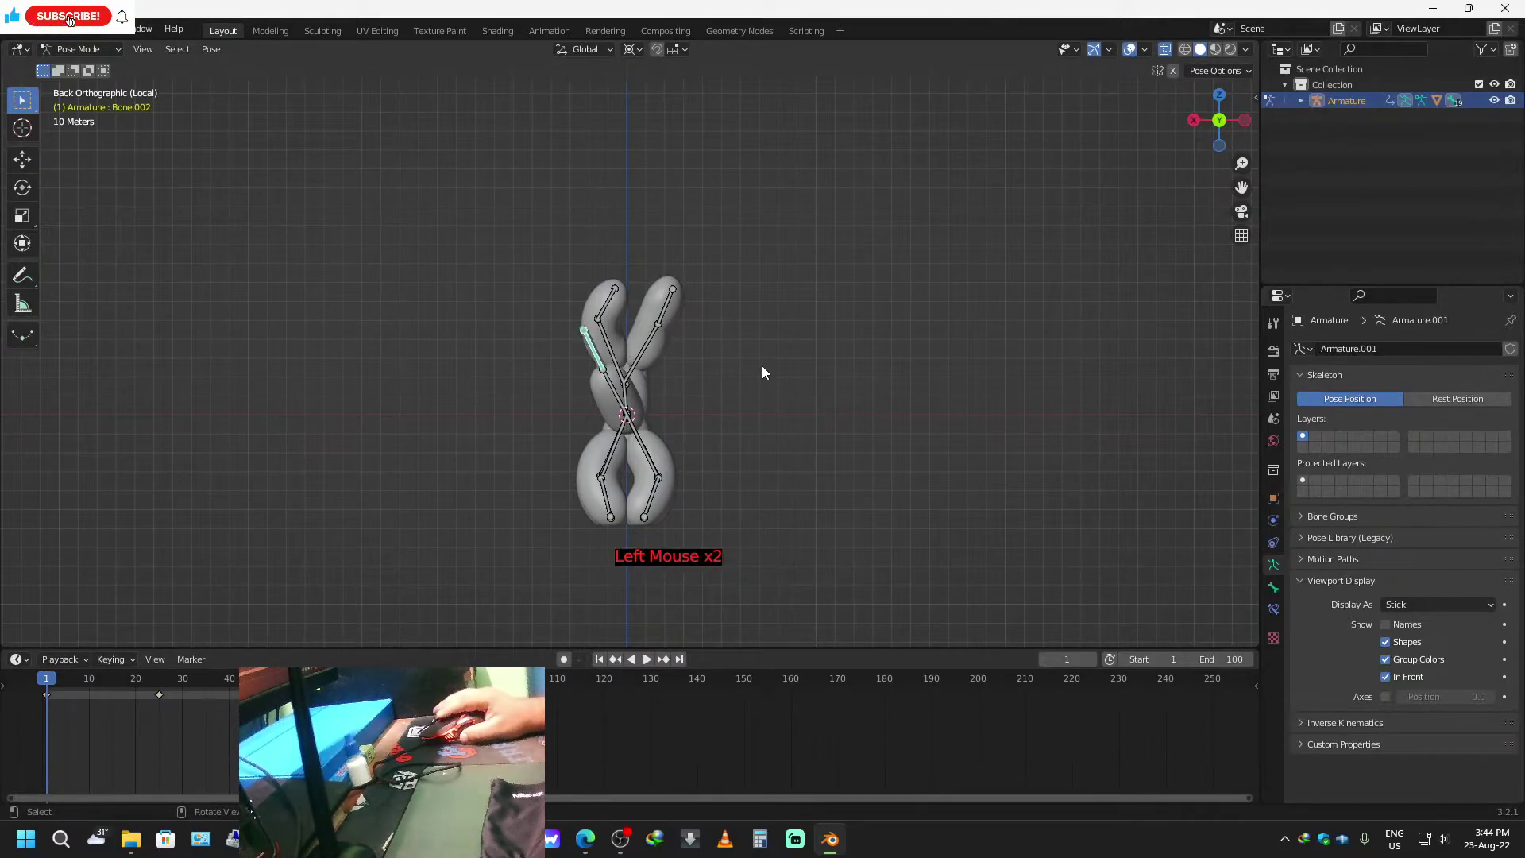
key(r)
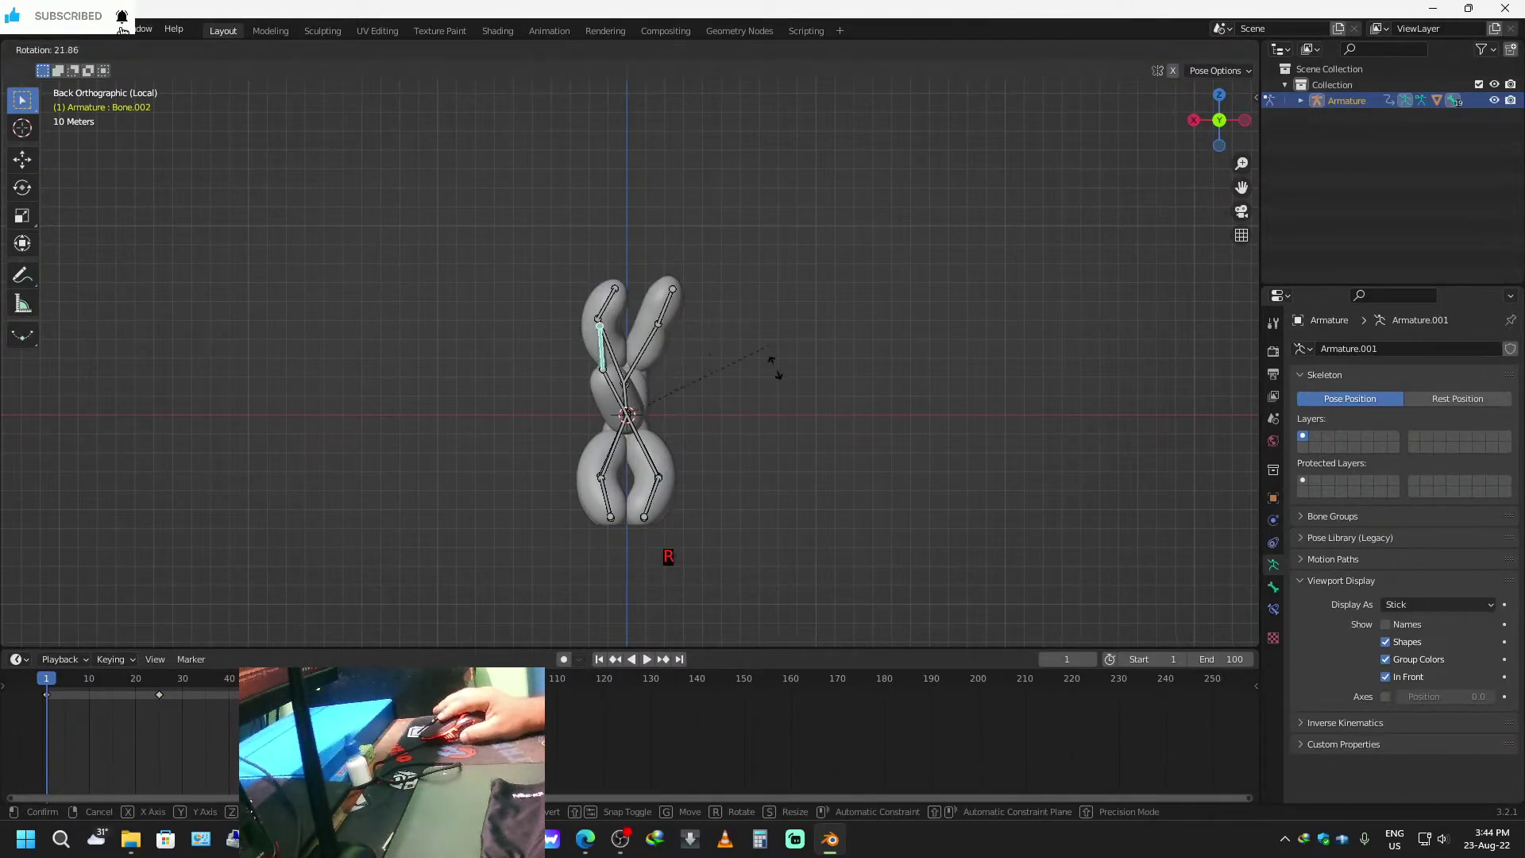
click(764, 435)
key(i)
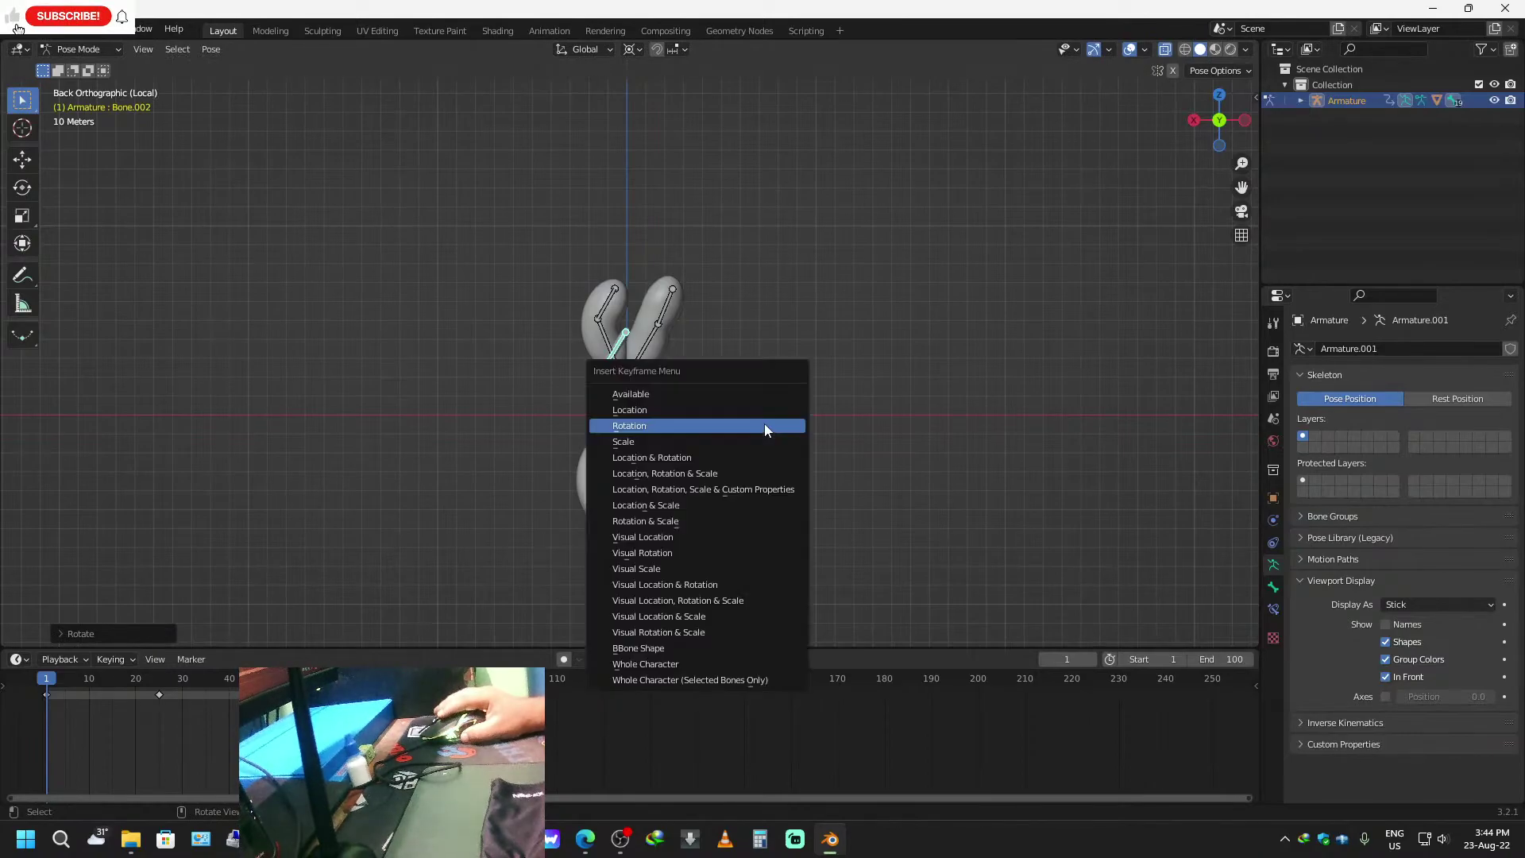
click(763, 426)
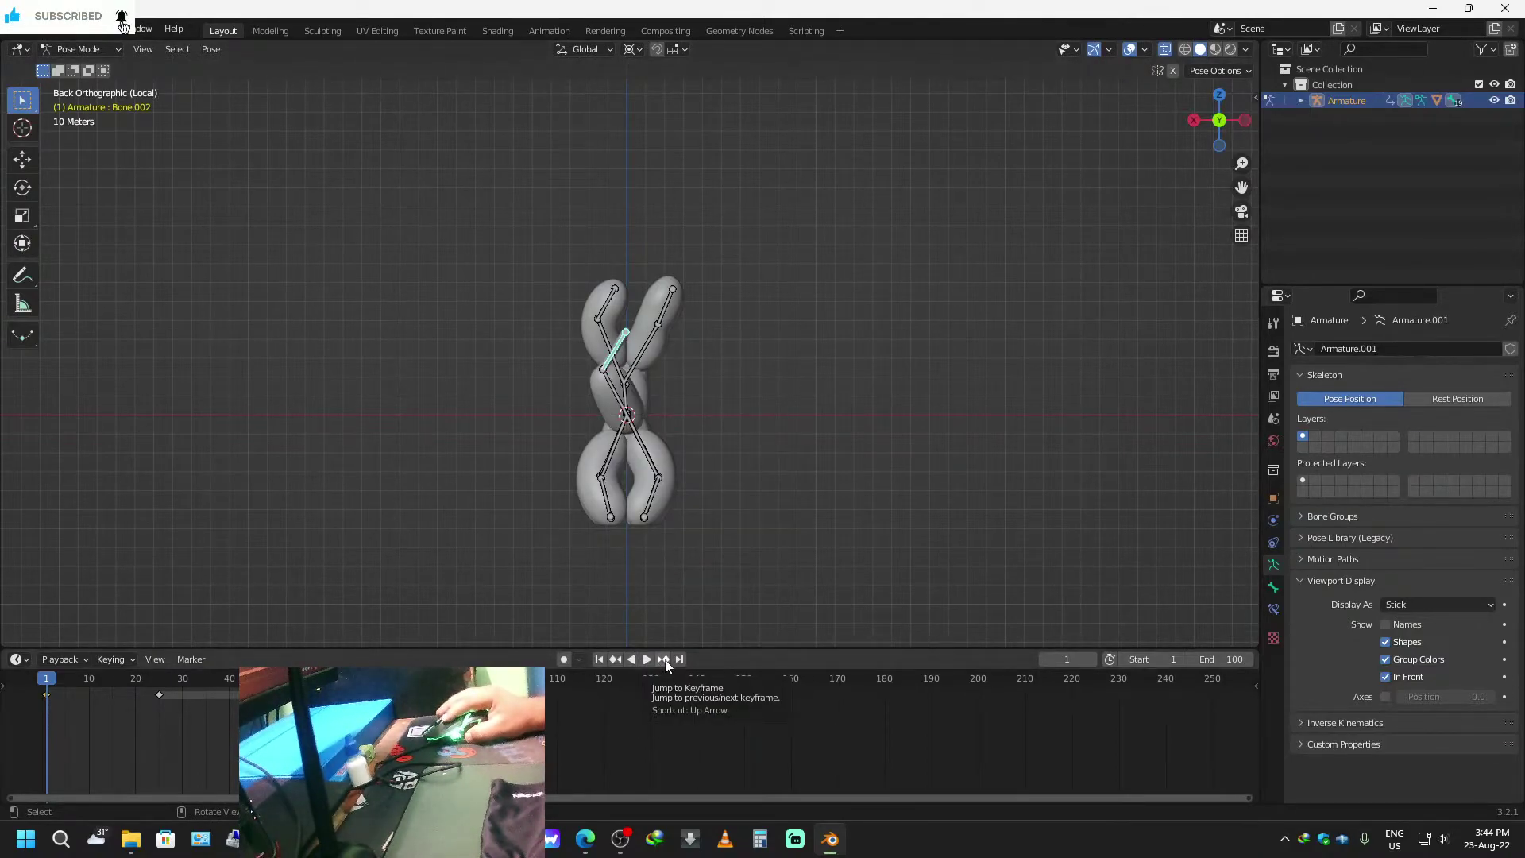
At frame 25, rotate Bone.002 until it leans to the dog's left and insert its Rotation keyframe.
key(Up)
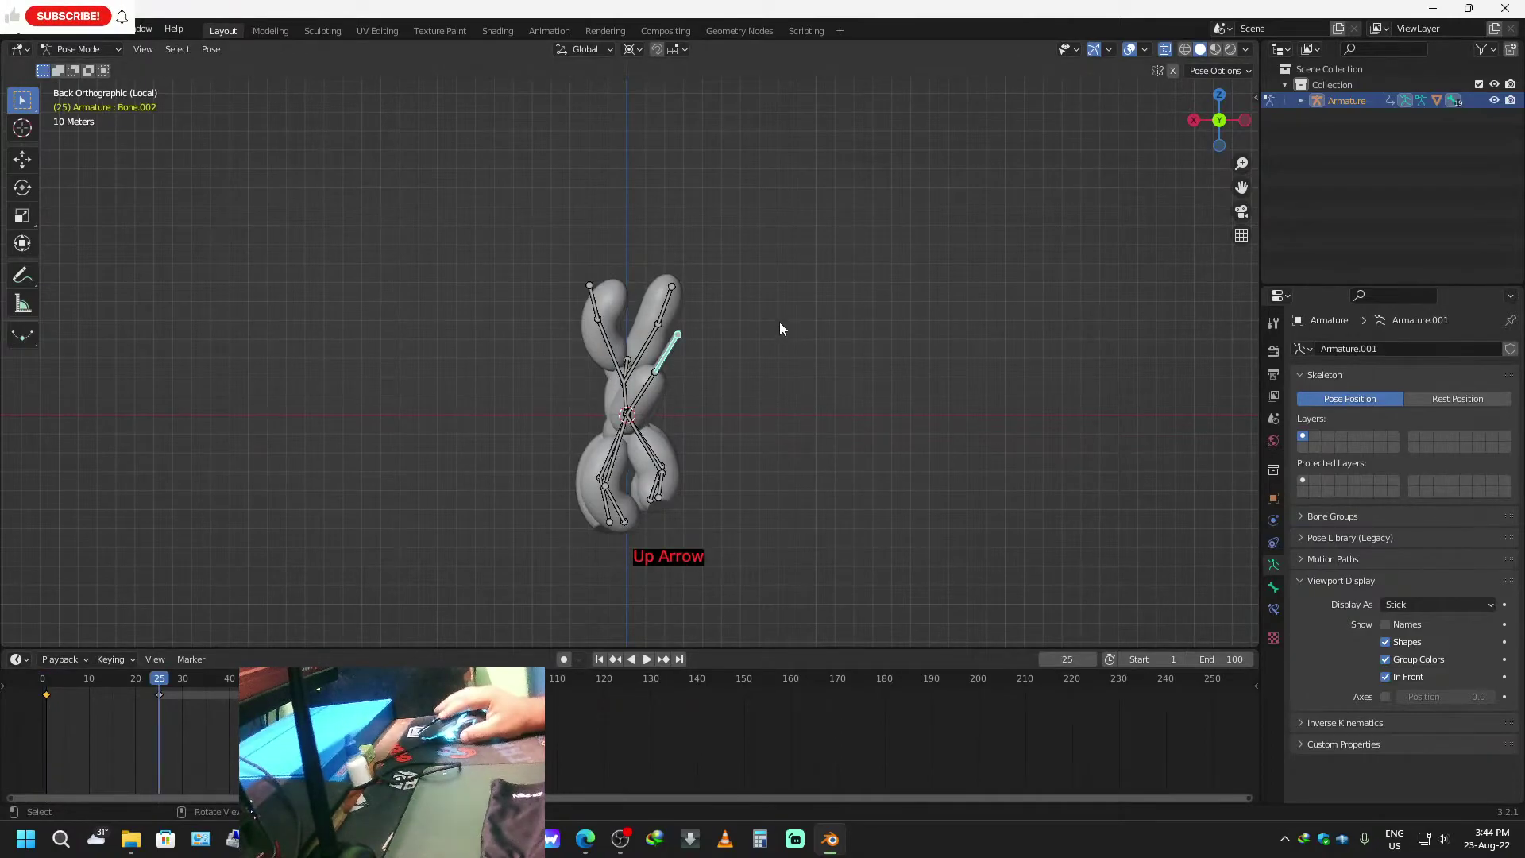
key(r)
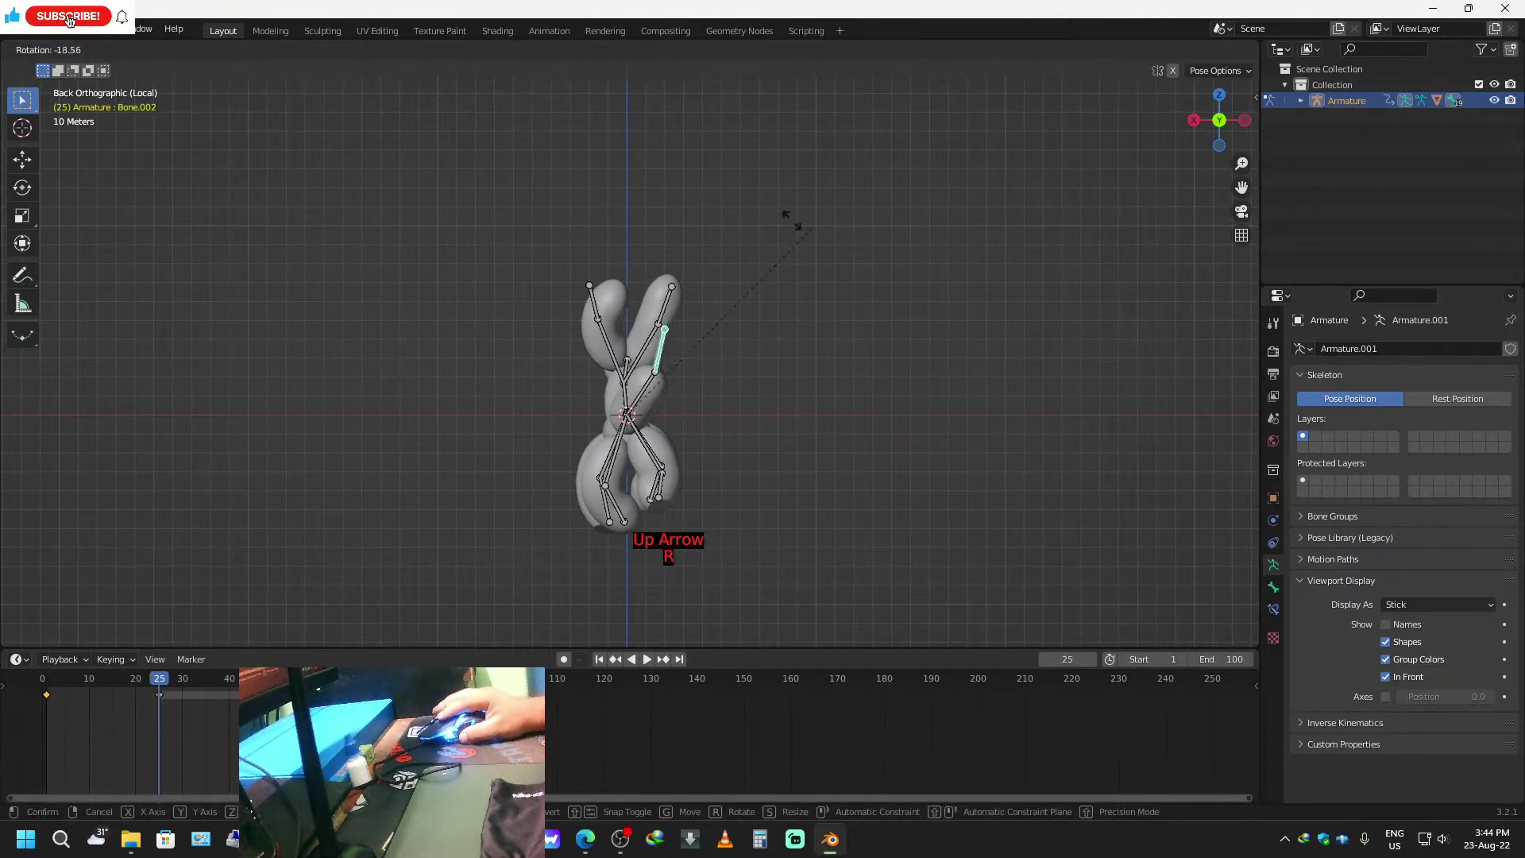
click(693, 214)
key(i)
click(813, 338)
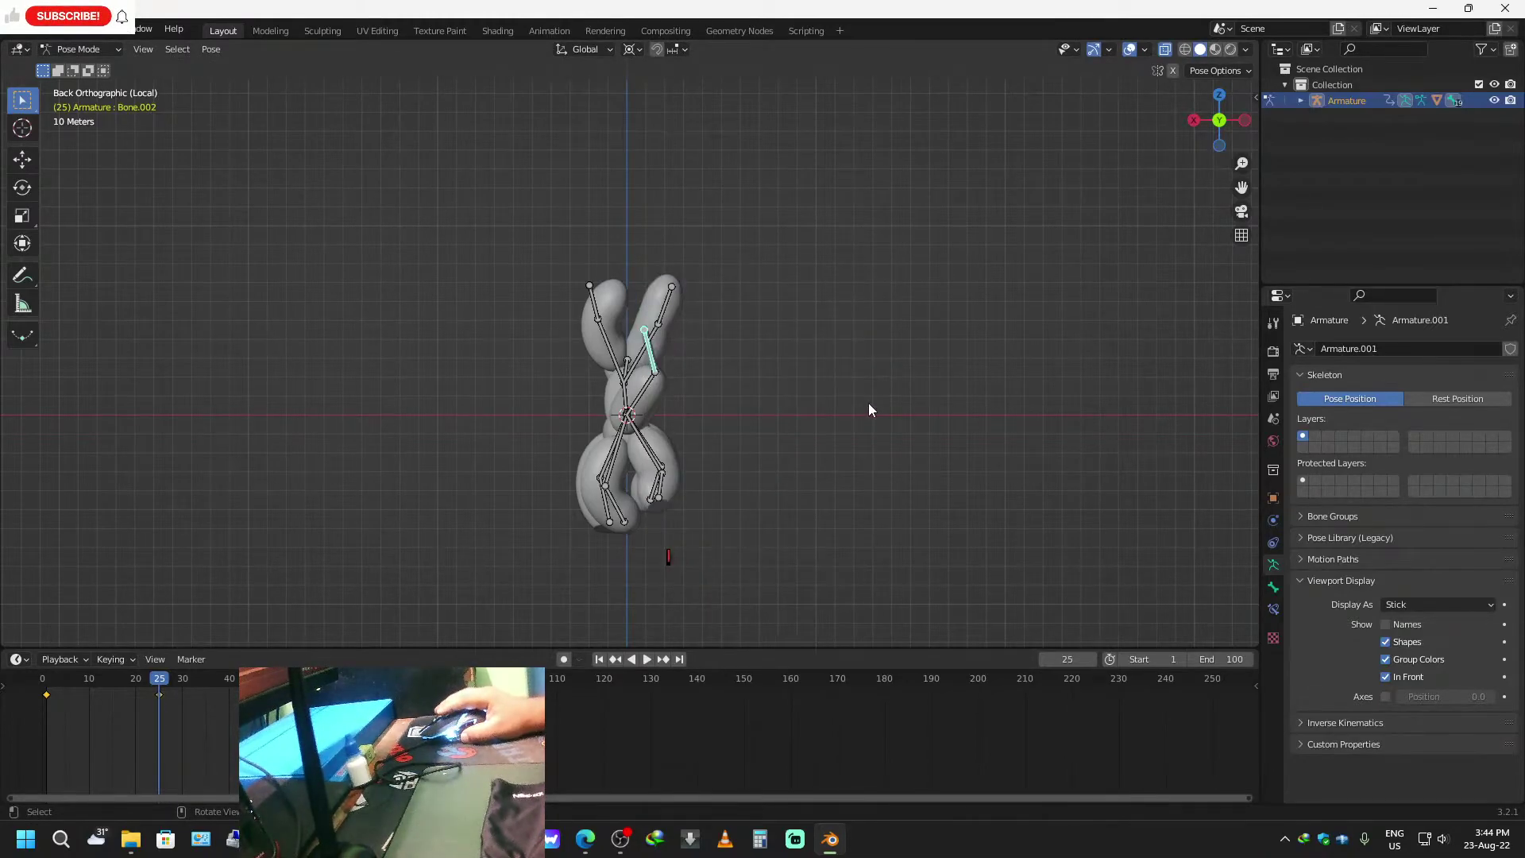
At frame 50, rotate Bone.002 until it leans slightly to the dog's right and insert its Rotation keyframe.
key(Up)
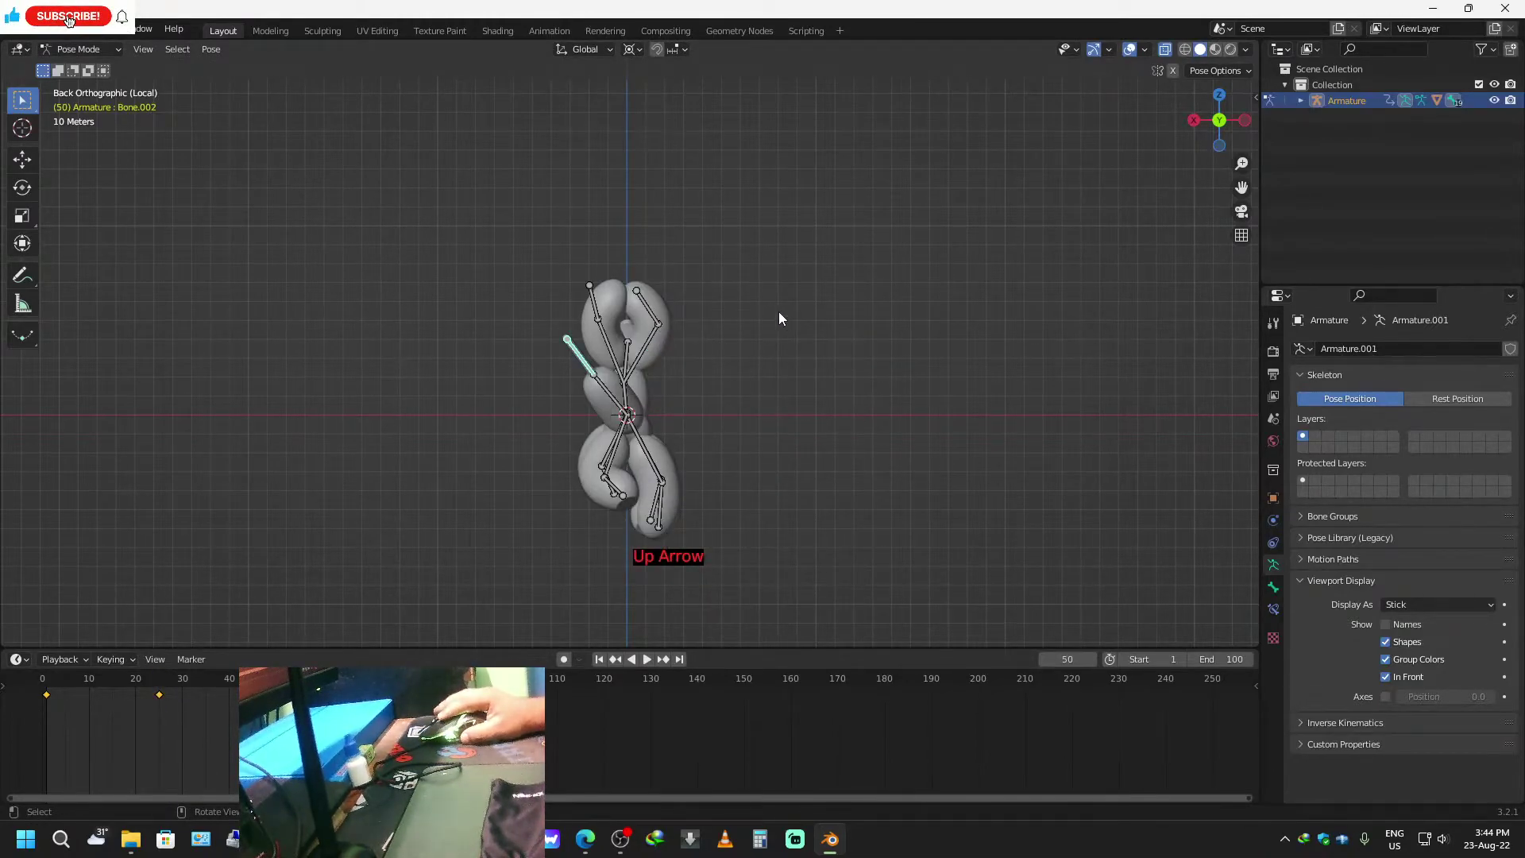
key(r)
click(780, 419)
key(i)
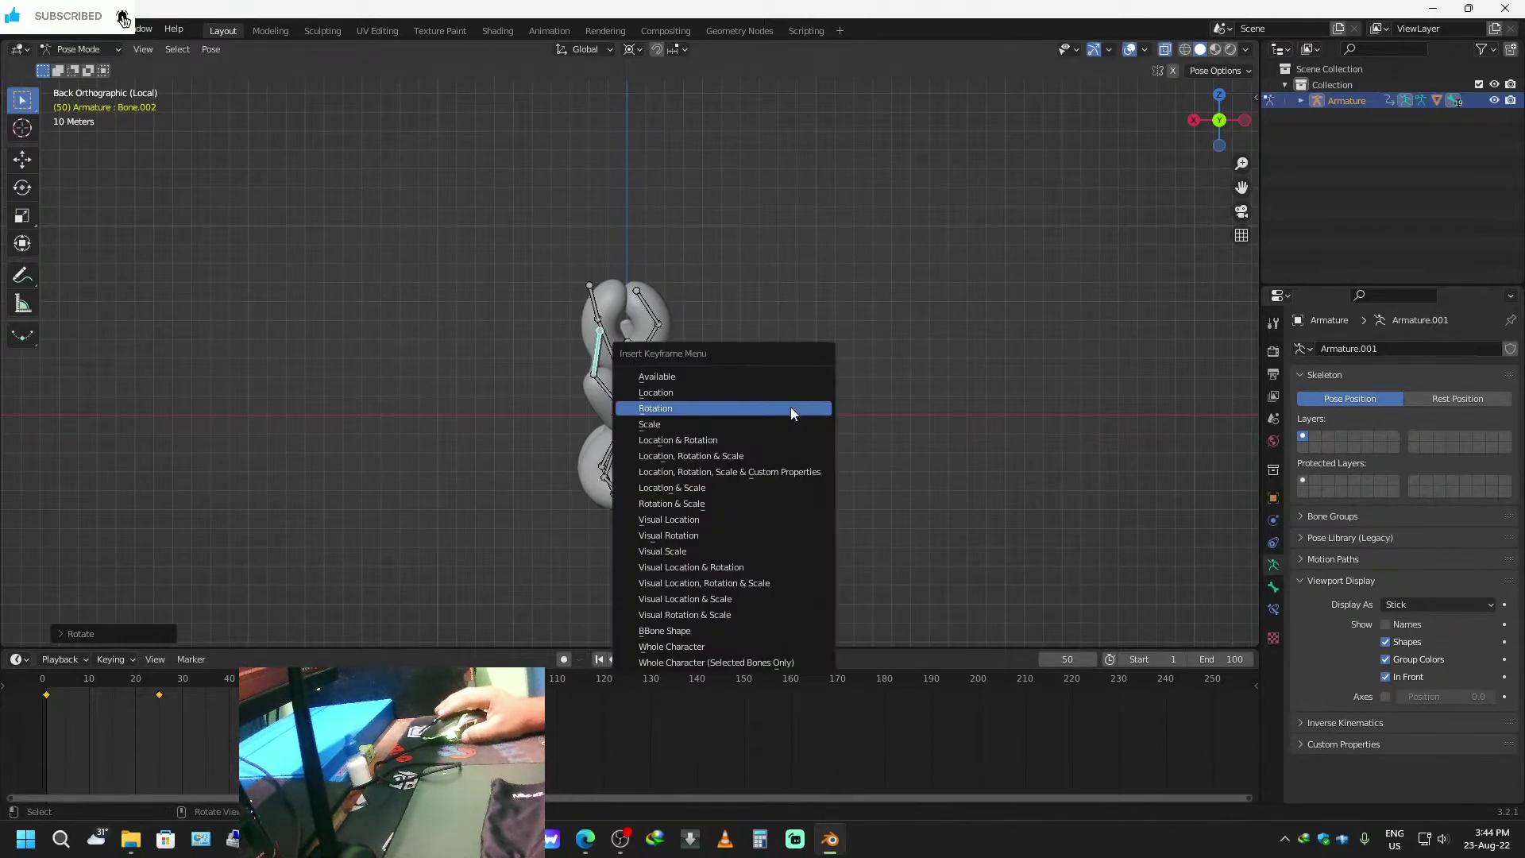
click(761, 405)
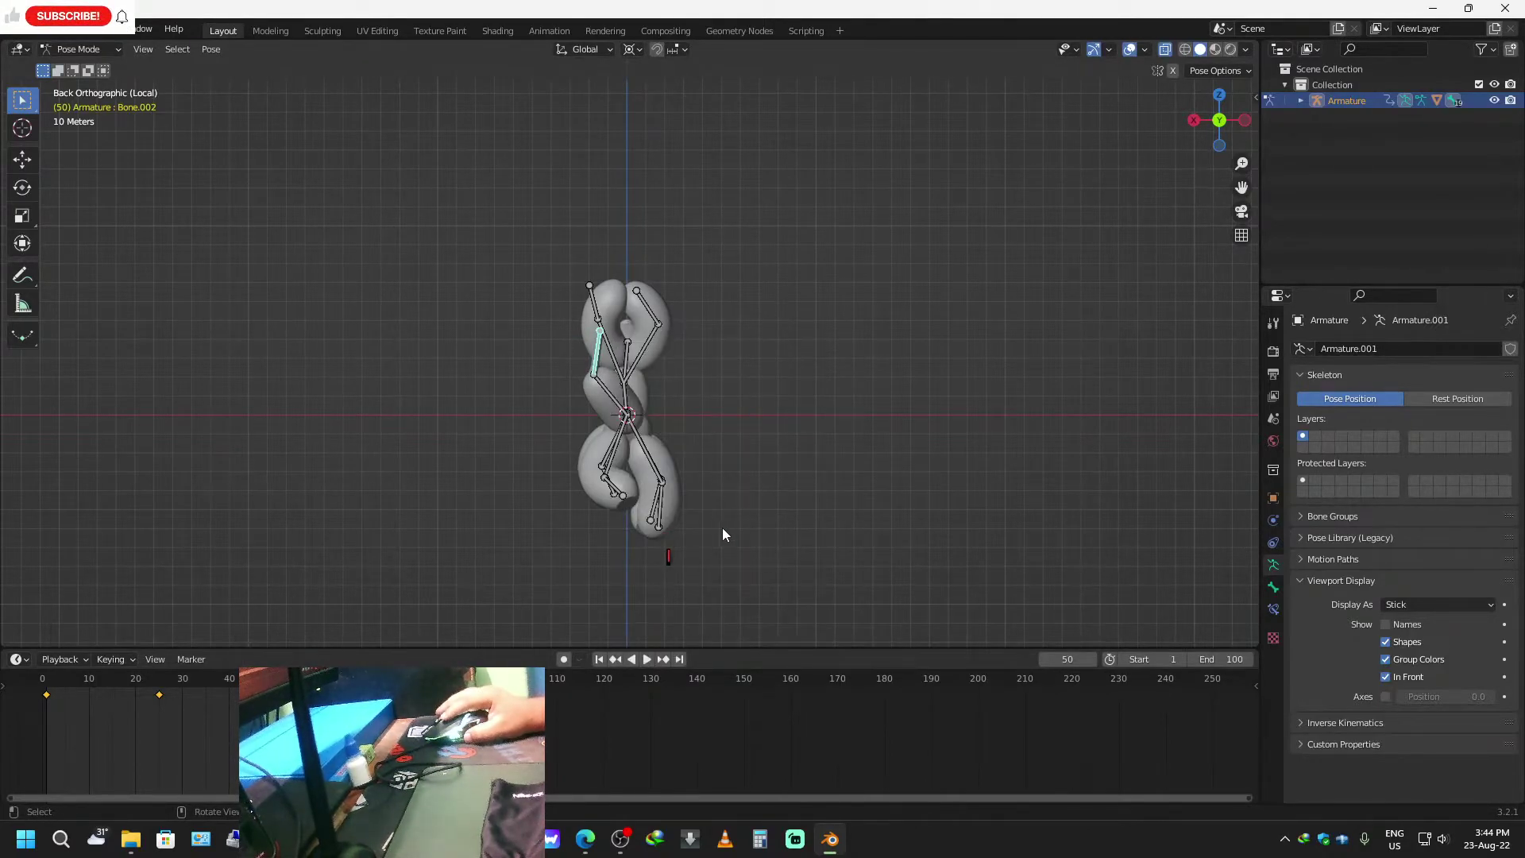
At frame 75, rotate Bone.002 until it leans slightly to the dog's left and insert its Rotation keyframe.
key(Up)
key(r)
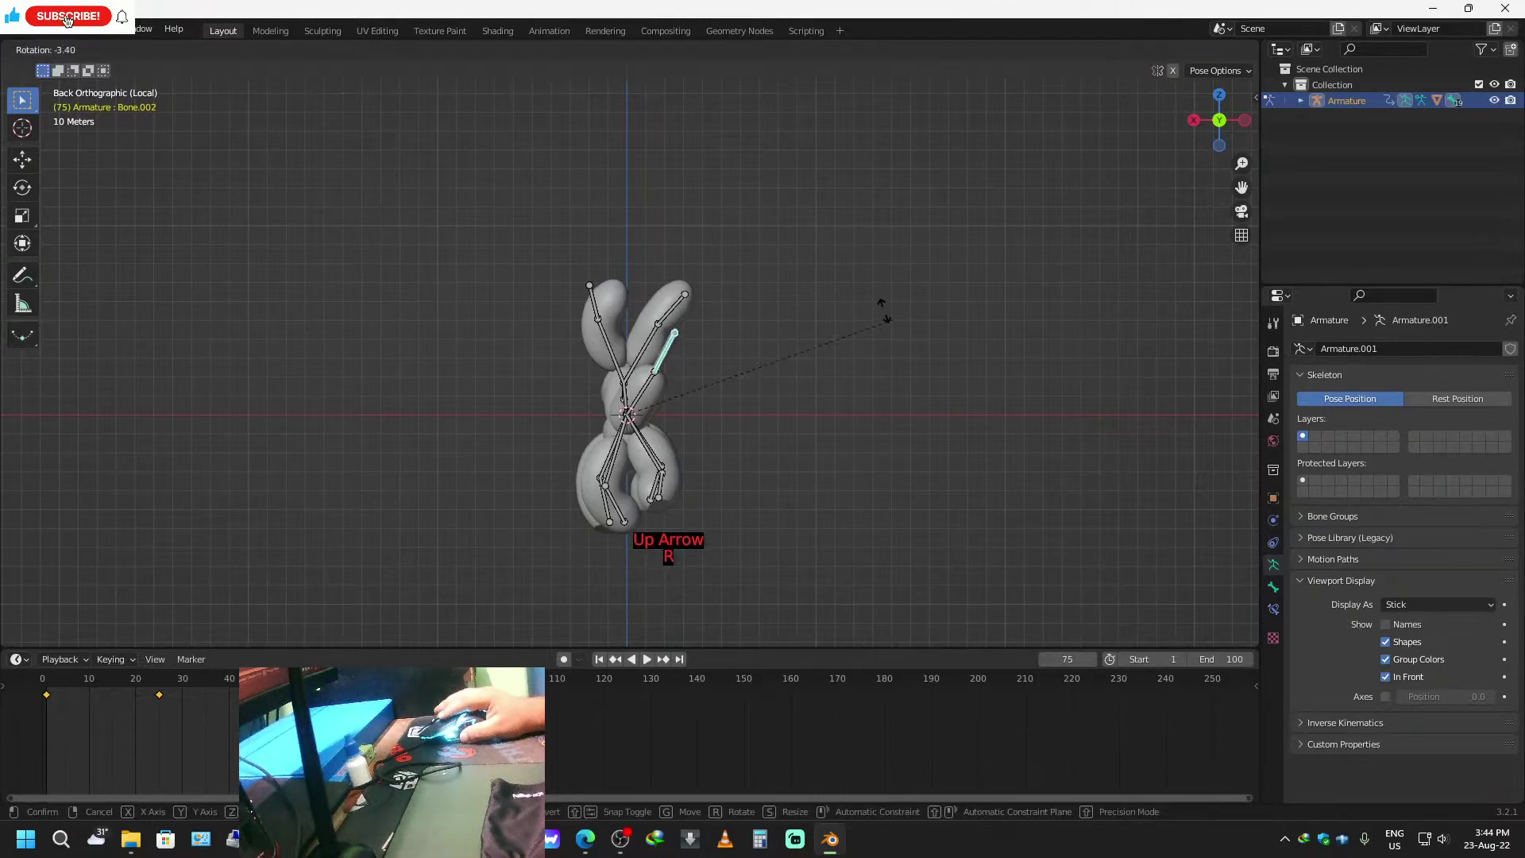
click(760, 274)
key(i)
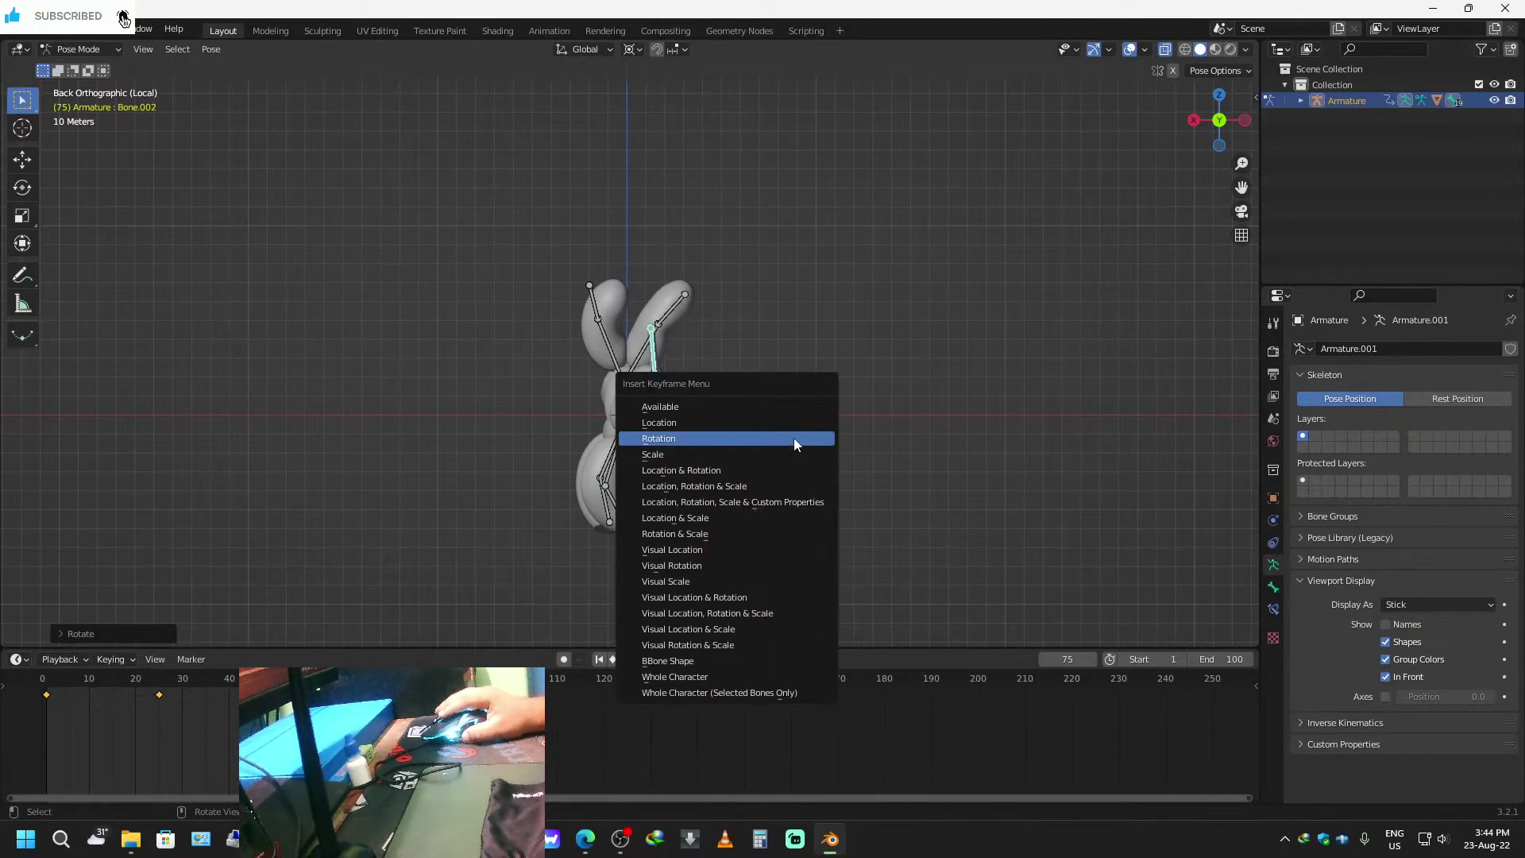
click(746, 437)
At frame 100, rotate Bone.002 until it leans to the dog's right, opposite the tail base, and insert its Rotation keyframe.
key(Up)
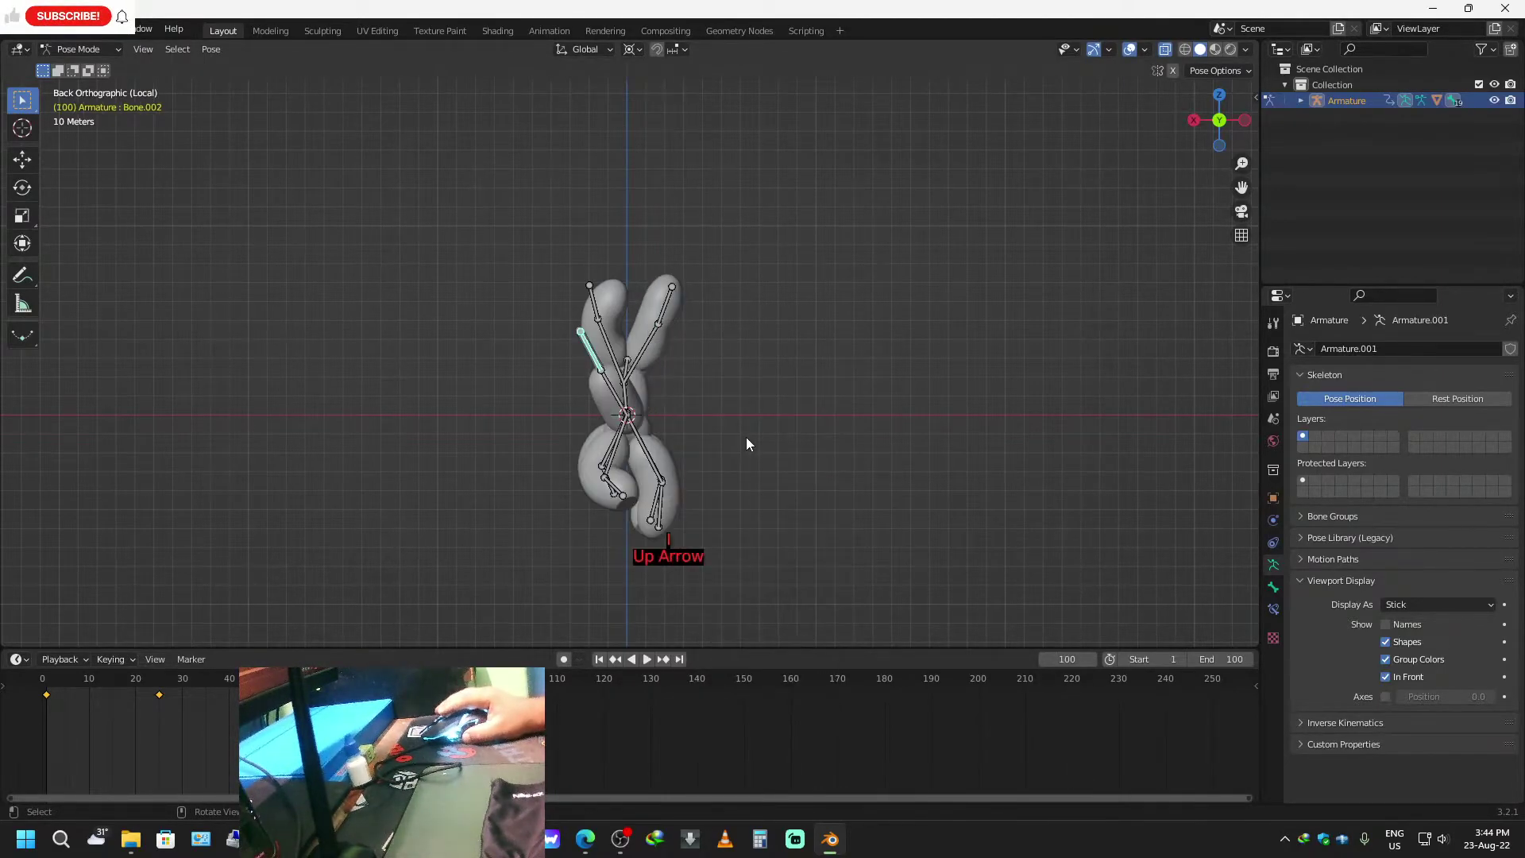
key(r)
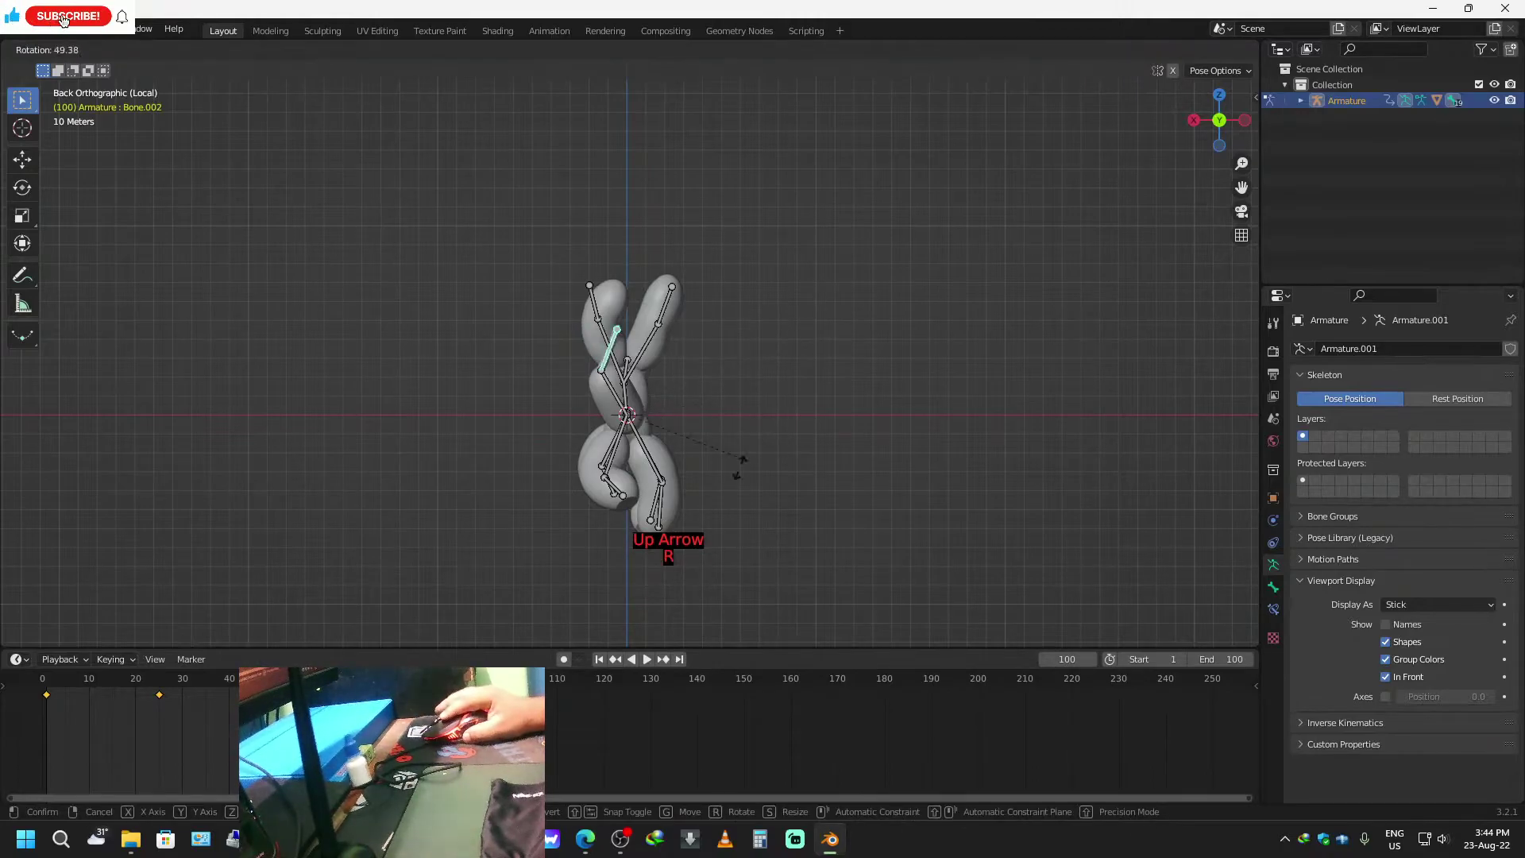
click(738, 468)
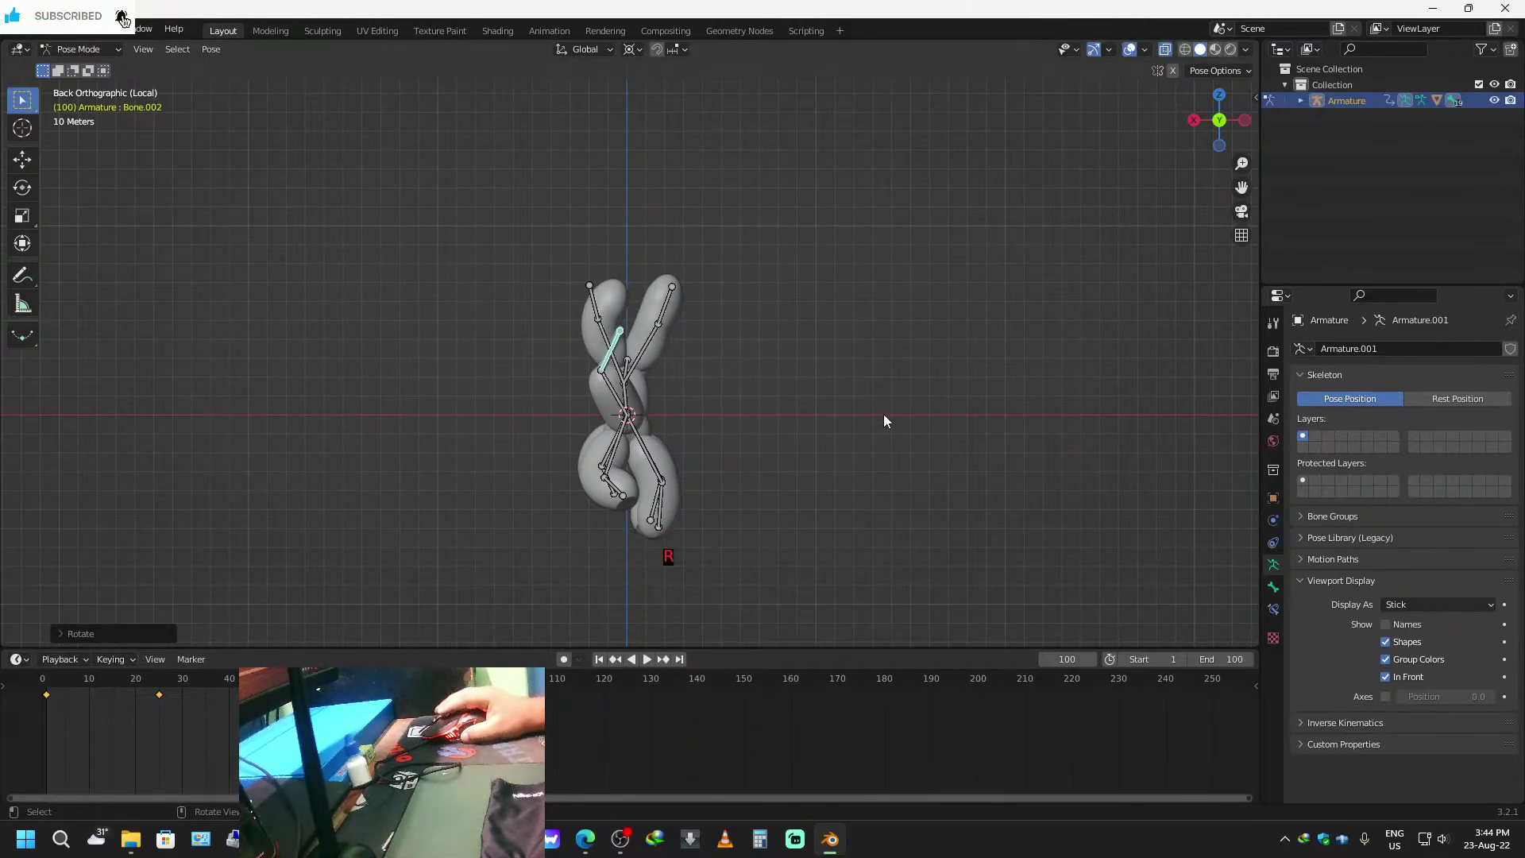
key(i)
click(873, 411)
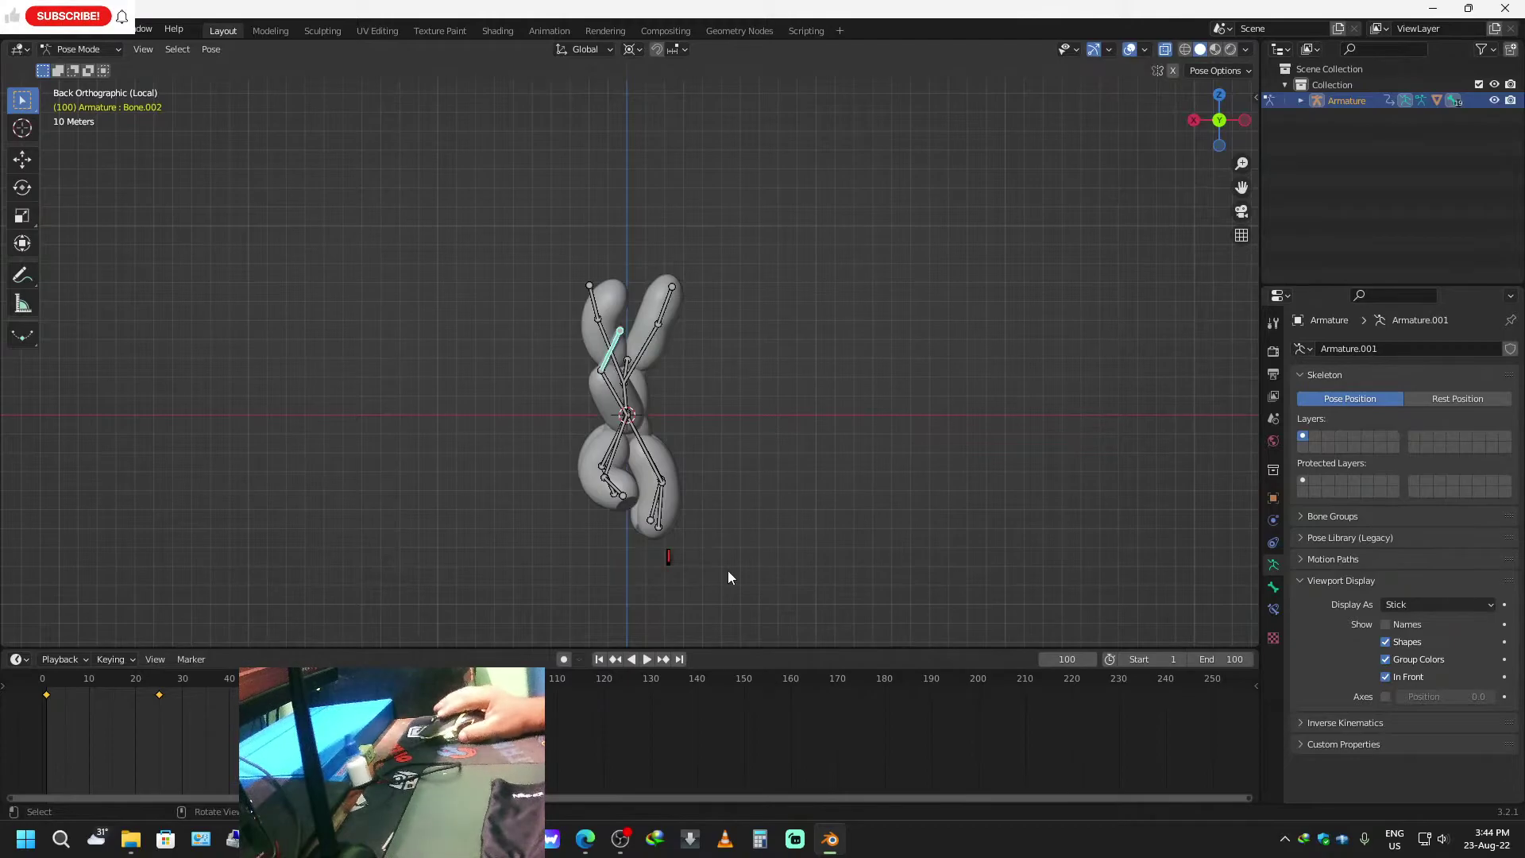
Play the animation from frame 1 to review the tail tip's motion from behind and from the side, and stop playback.
click(600, 659)
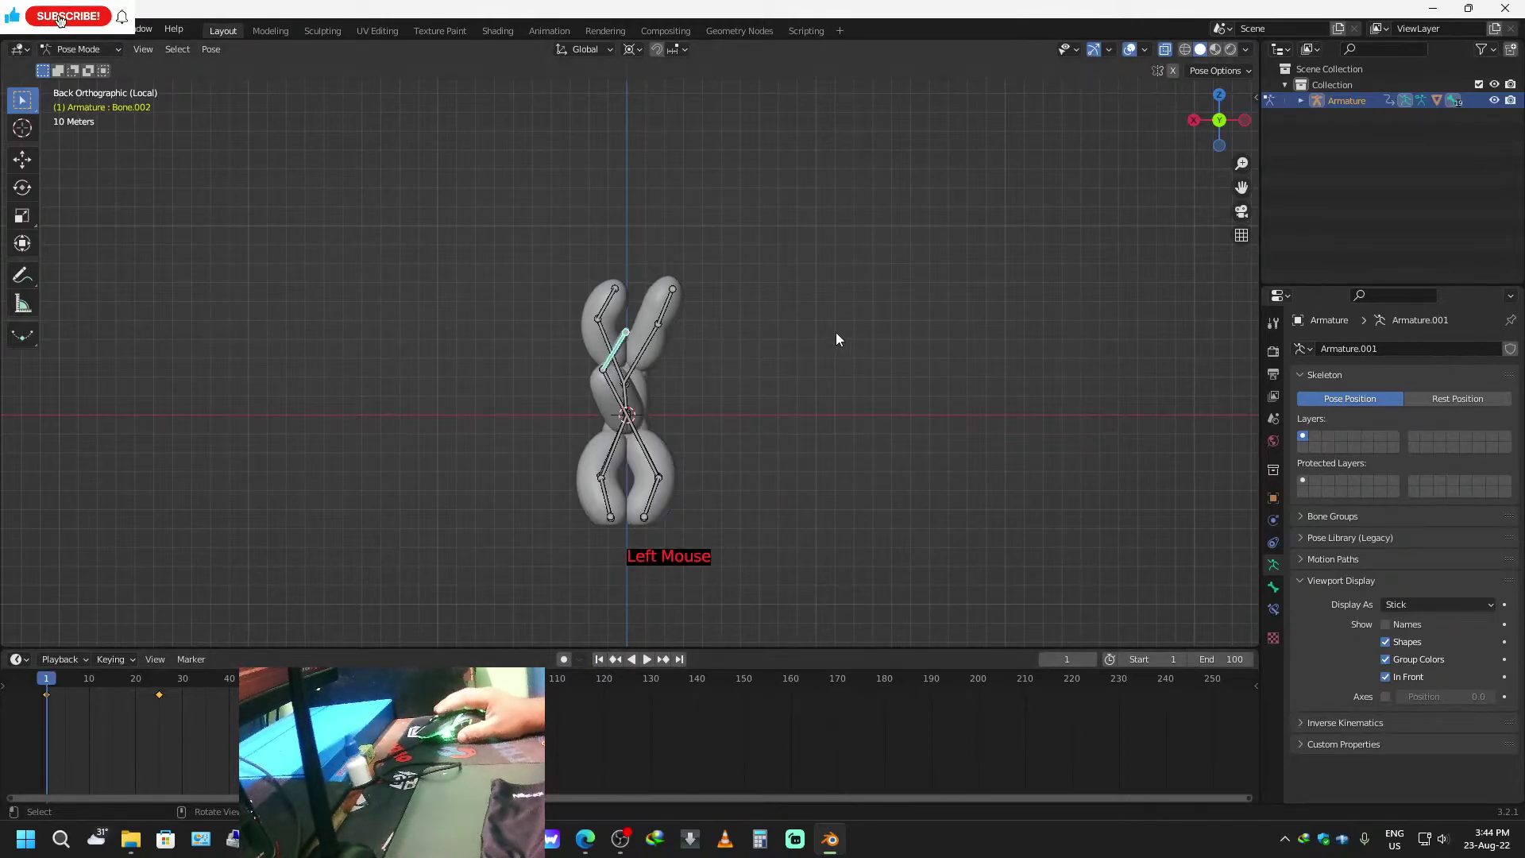
key(space)
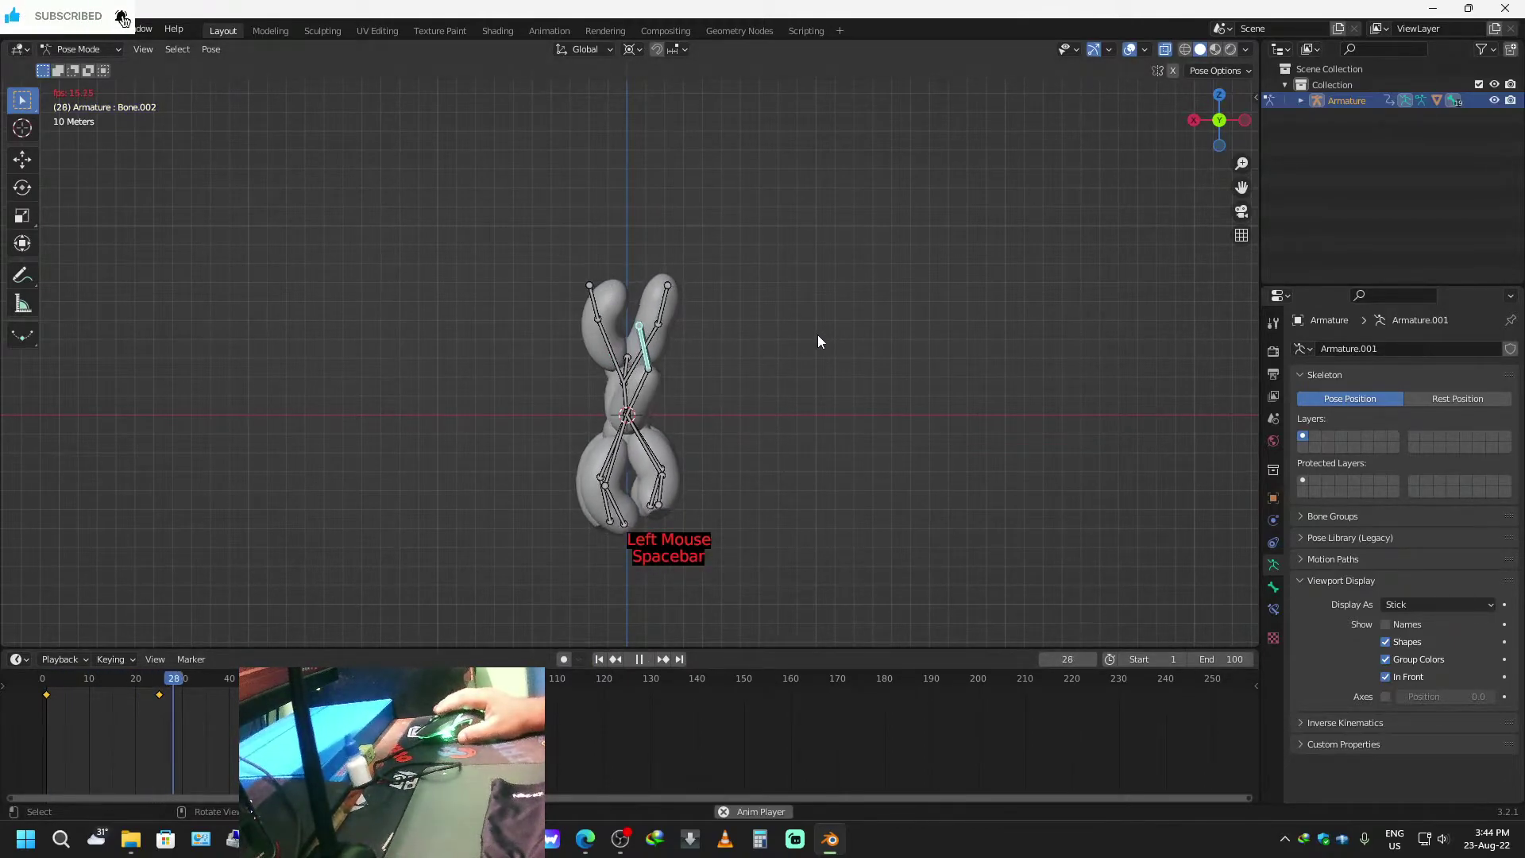
middle_drag(422, 552, 793, 547)
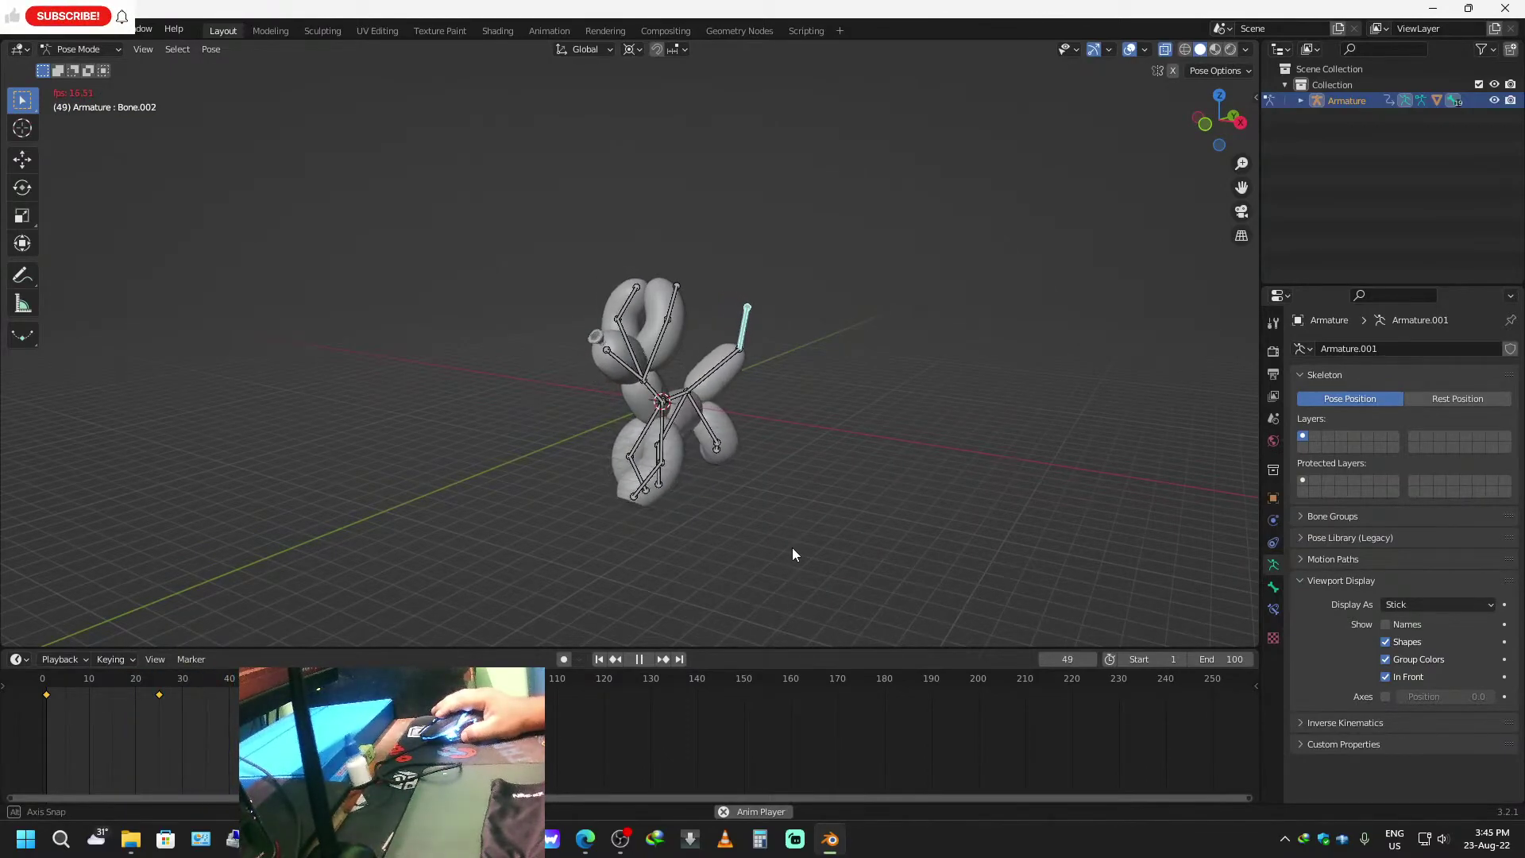
middle_drag(788, 547, 671, 558)
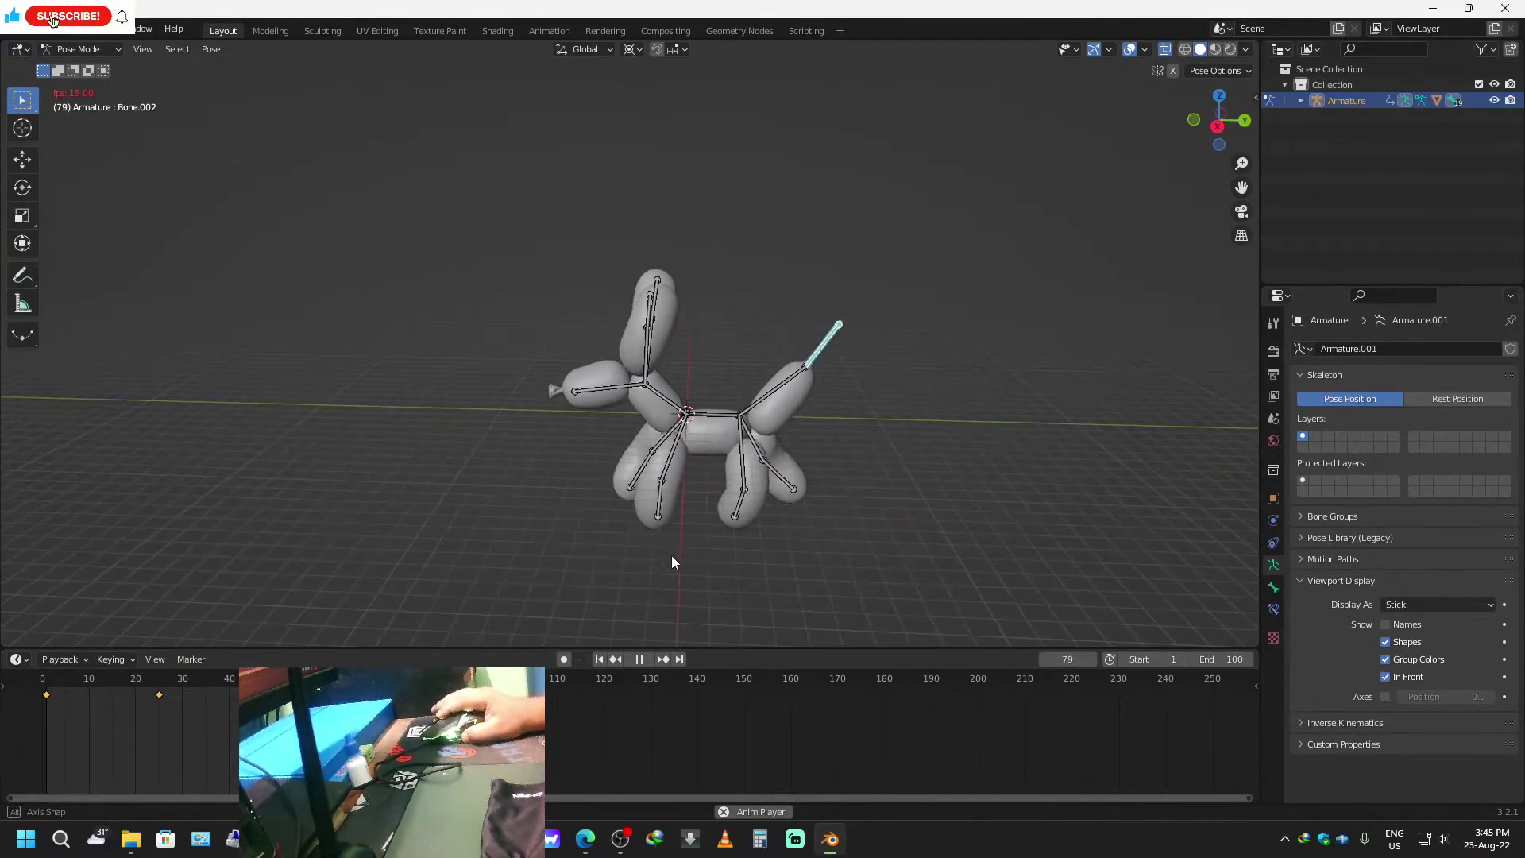
key(space)
With all bones selected, replace the keyframe at frame 1 with a copy of the mid-walk keyframe.
drag(440, 680, 253, 681)
key(a)
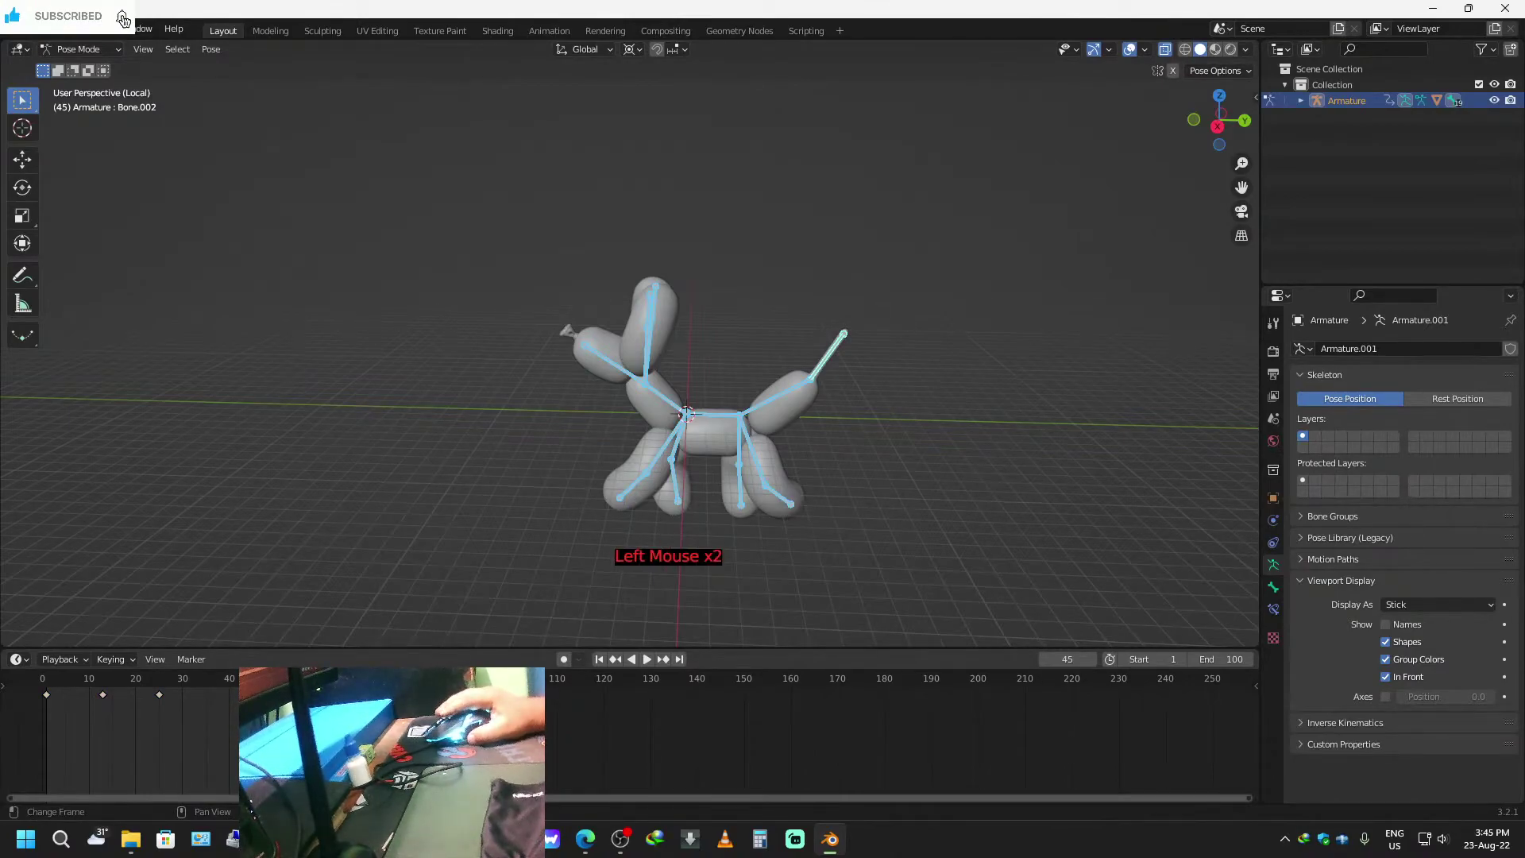
key(ctrl+c)
click(46, 695)
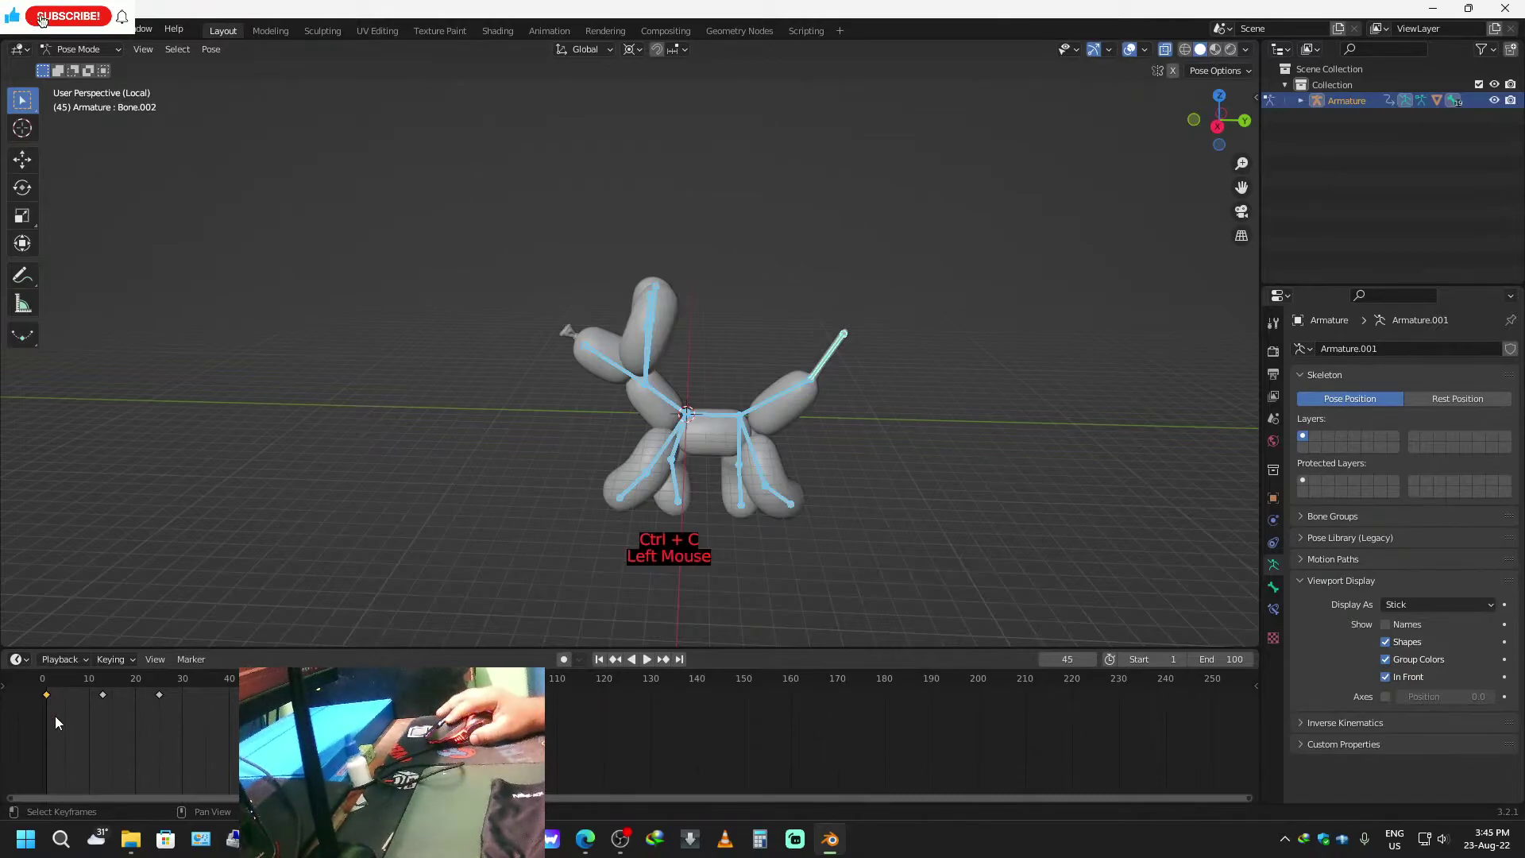
key(x)
click(60, 716)
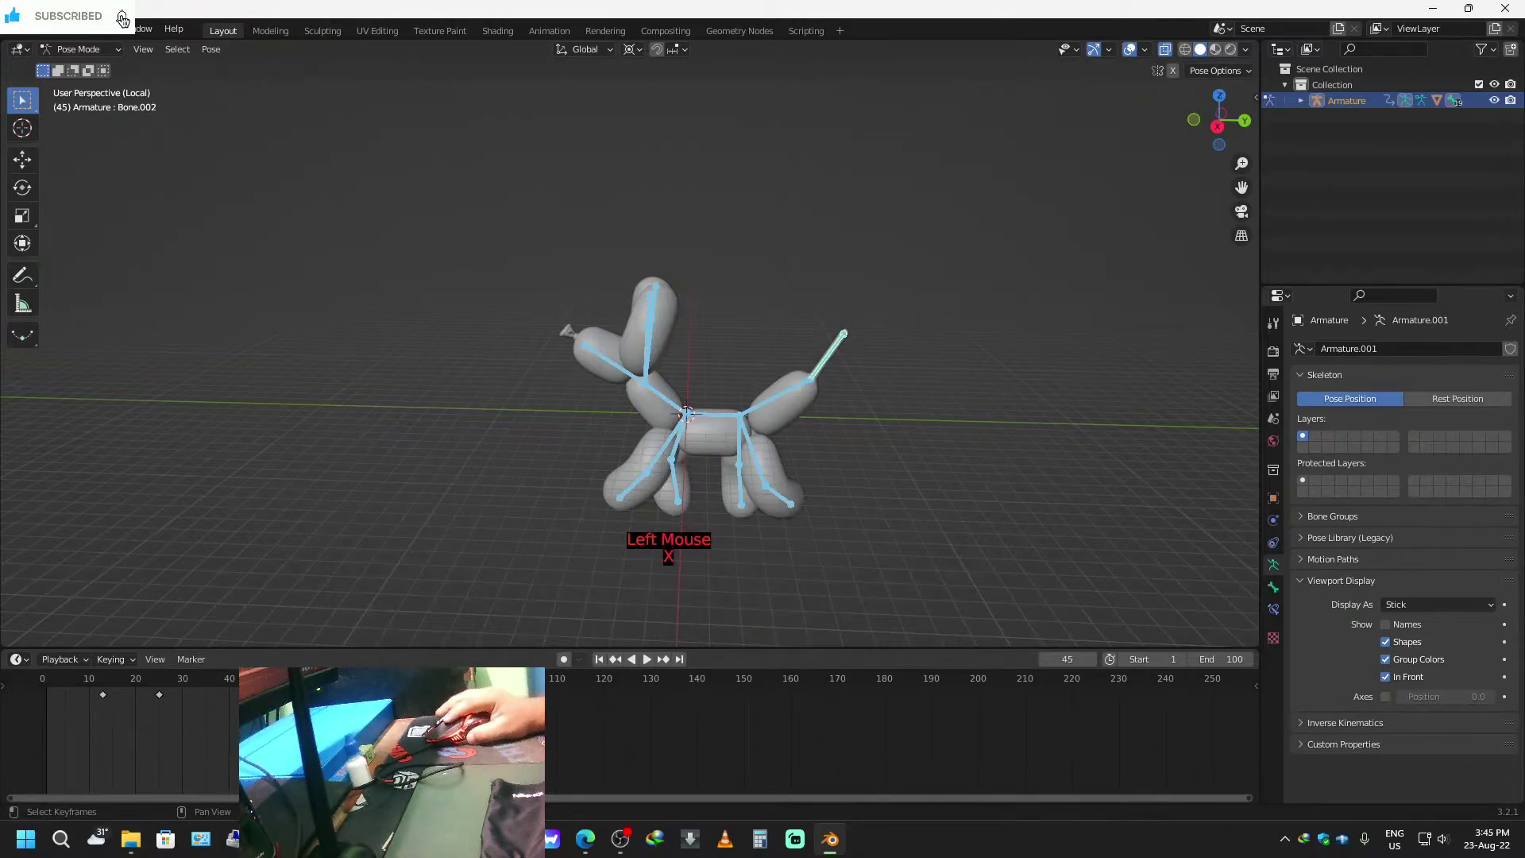
click(599, 660)
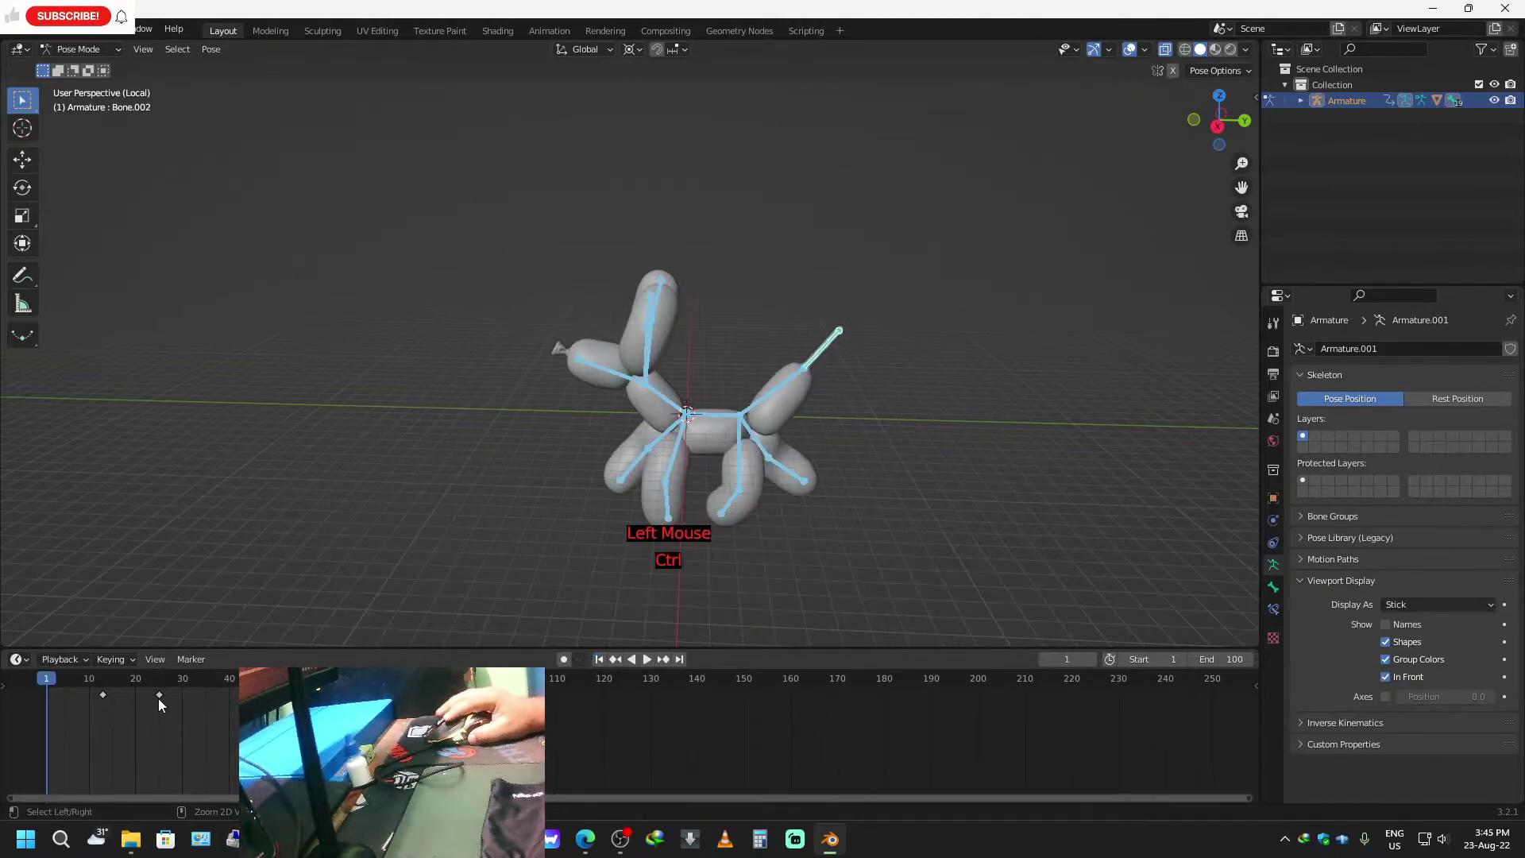
key(ctrl+v)
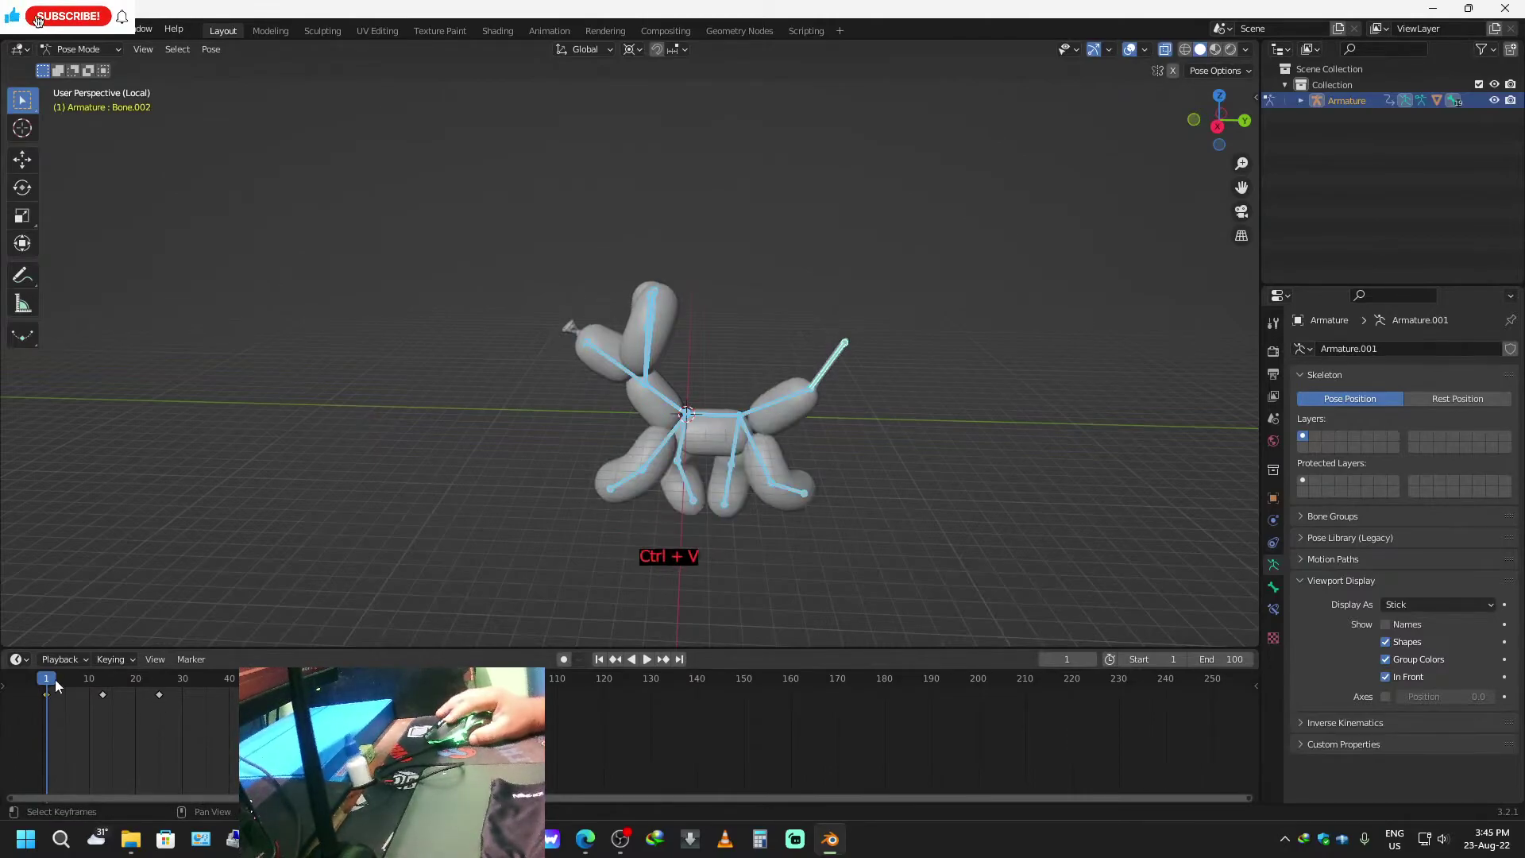
Play the corrected walk cycle and examine it from the side, from behind and at an angle.
key(space)
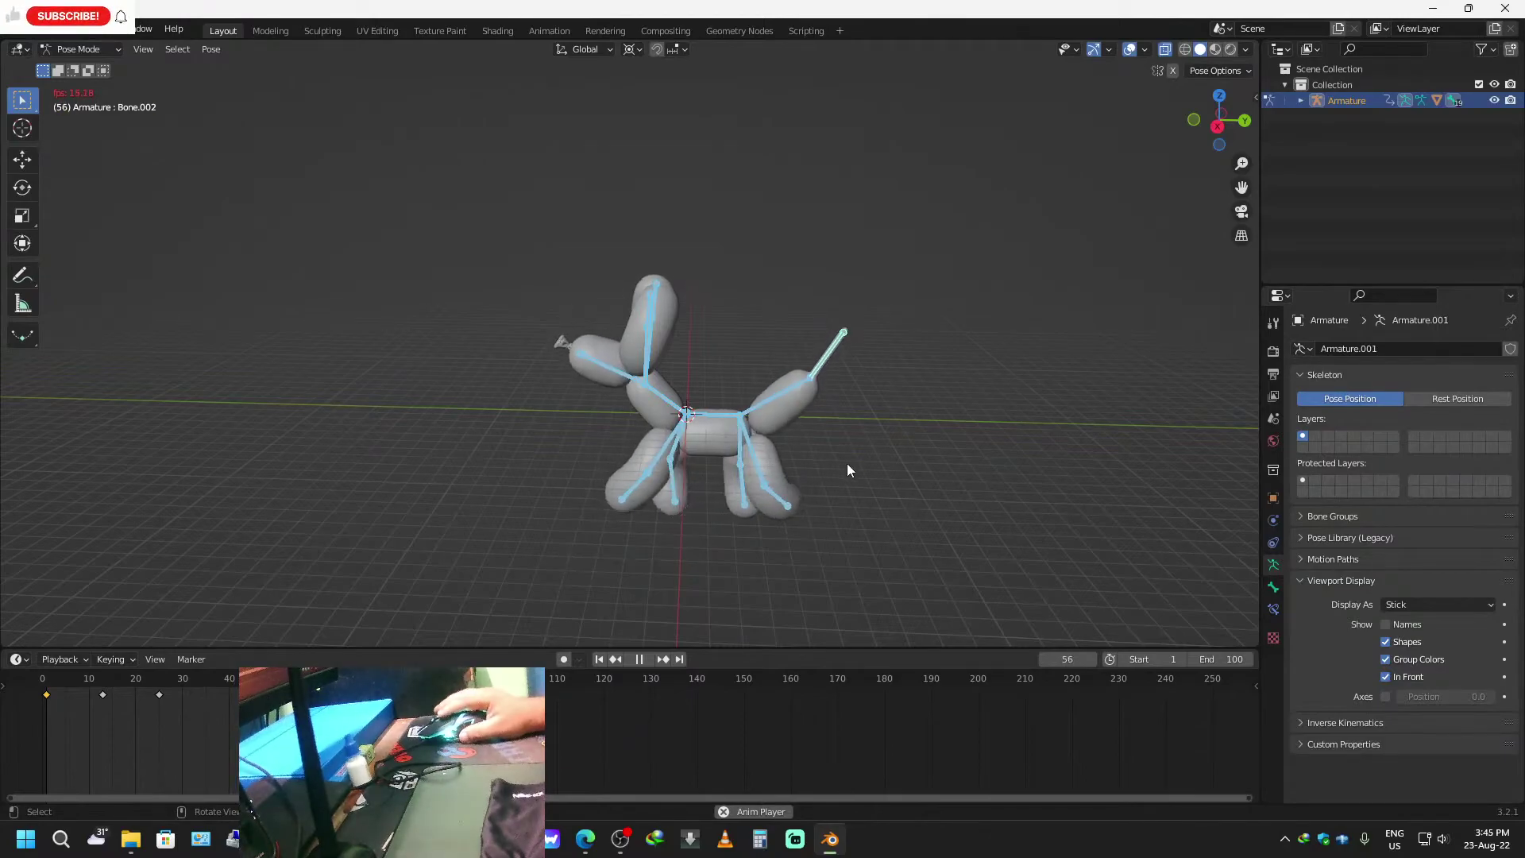
middle_drag(993, 466, 835, 453)
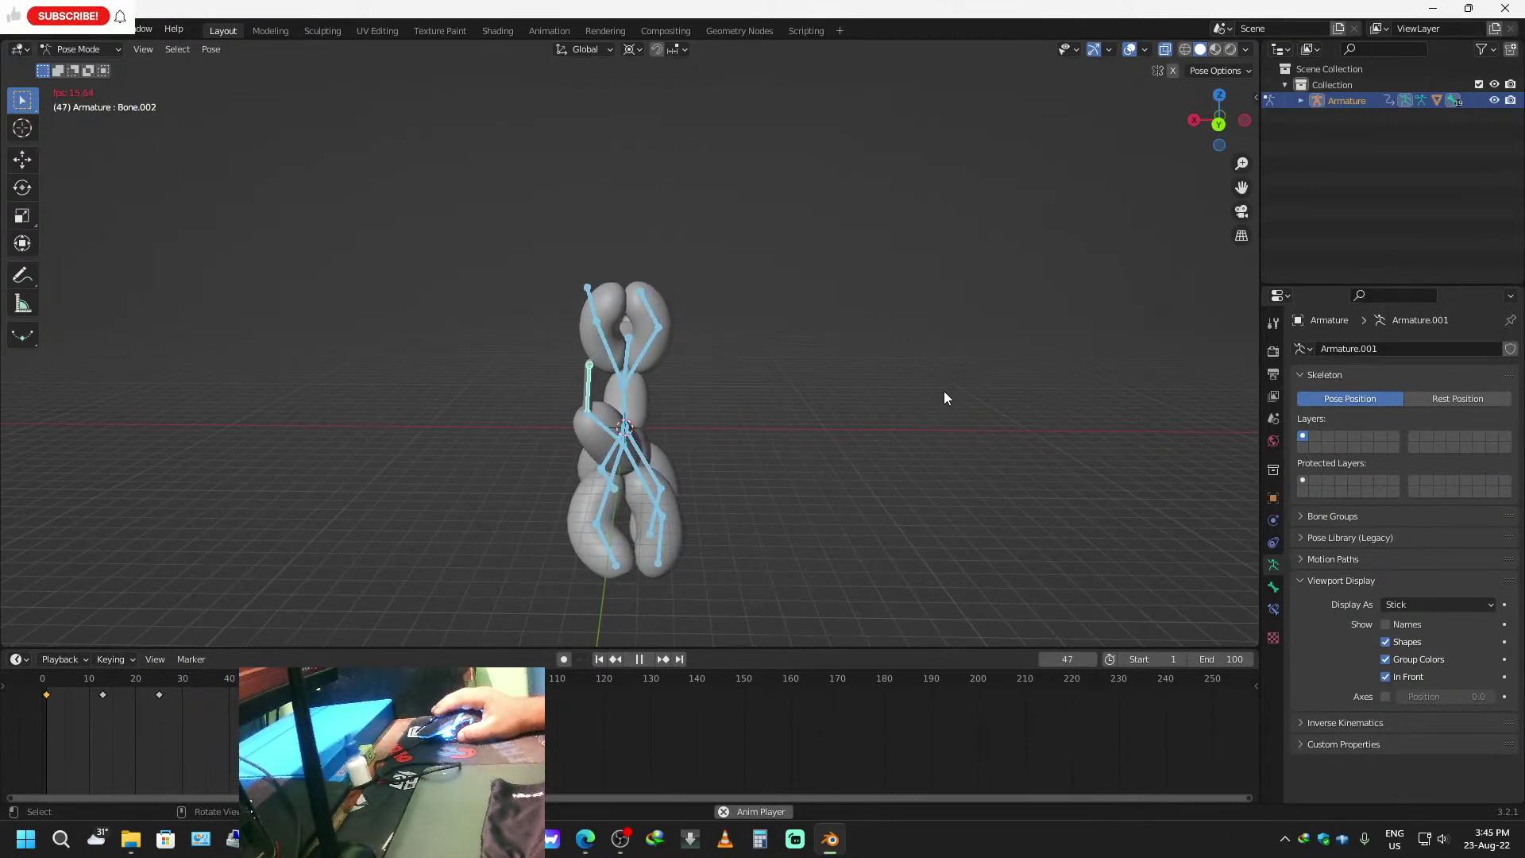
middle_drag(542, 438, 696, 304)
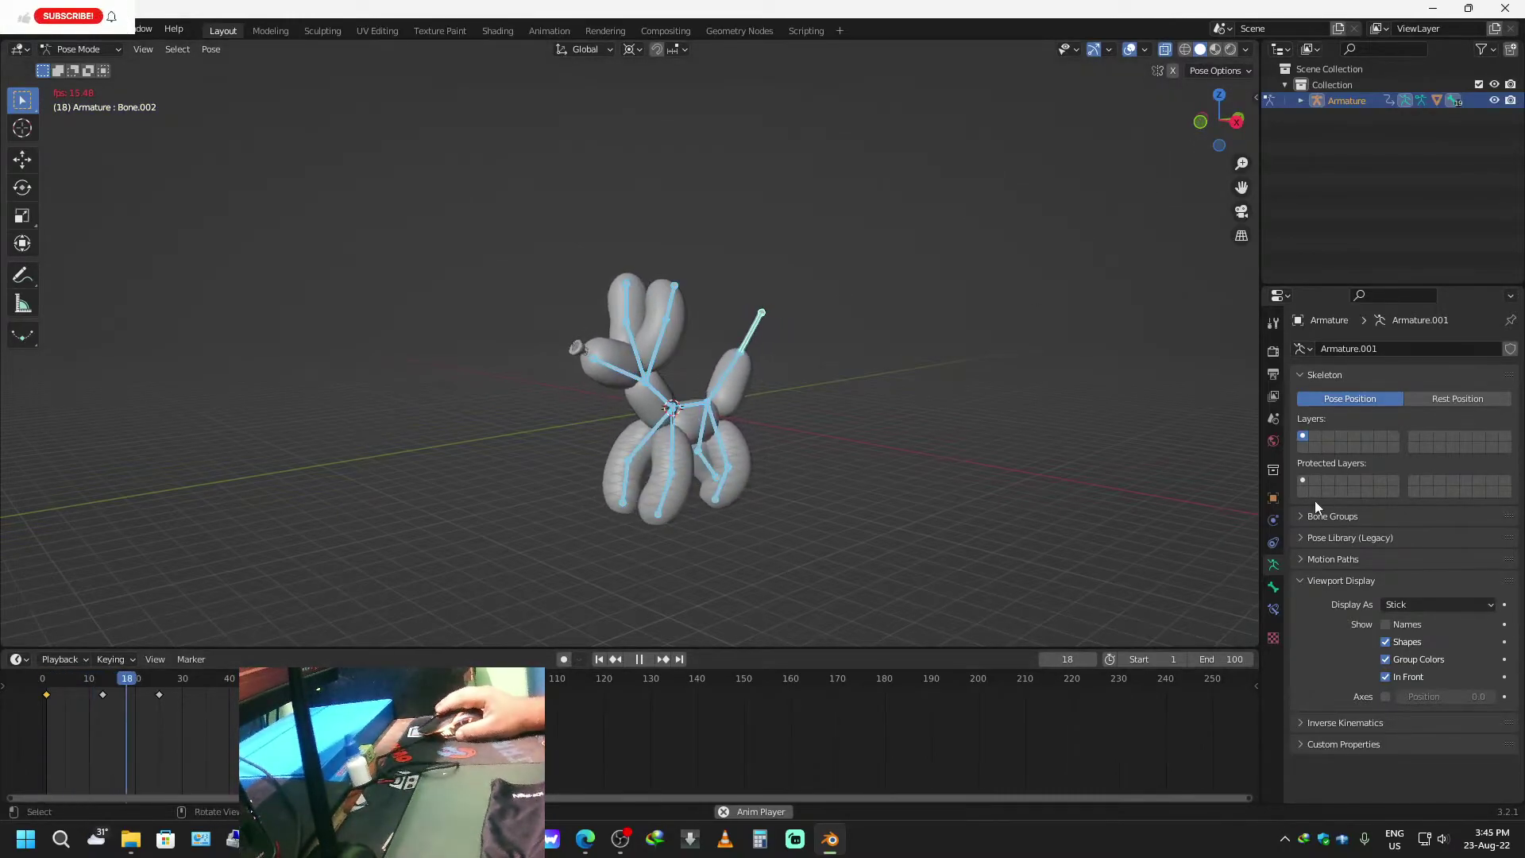
In the scene's output settings, set the render output path to the Desktop folder with the file name dog.
click(1273, 375)
click(1273, 351)
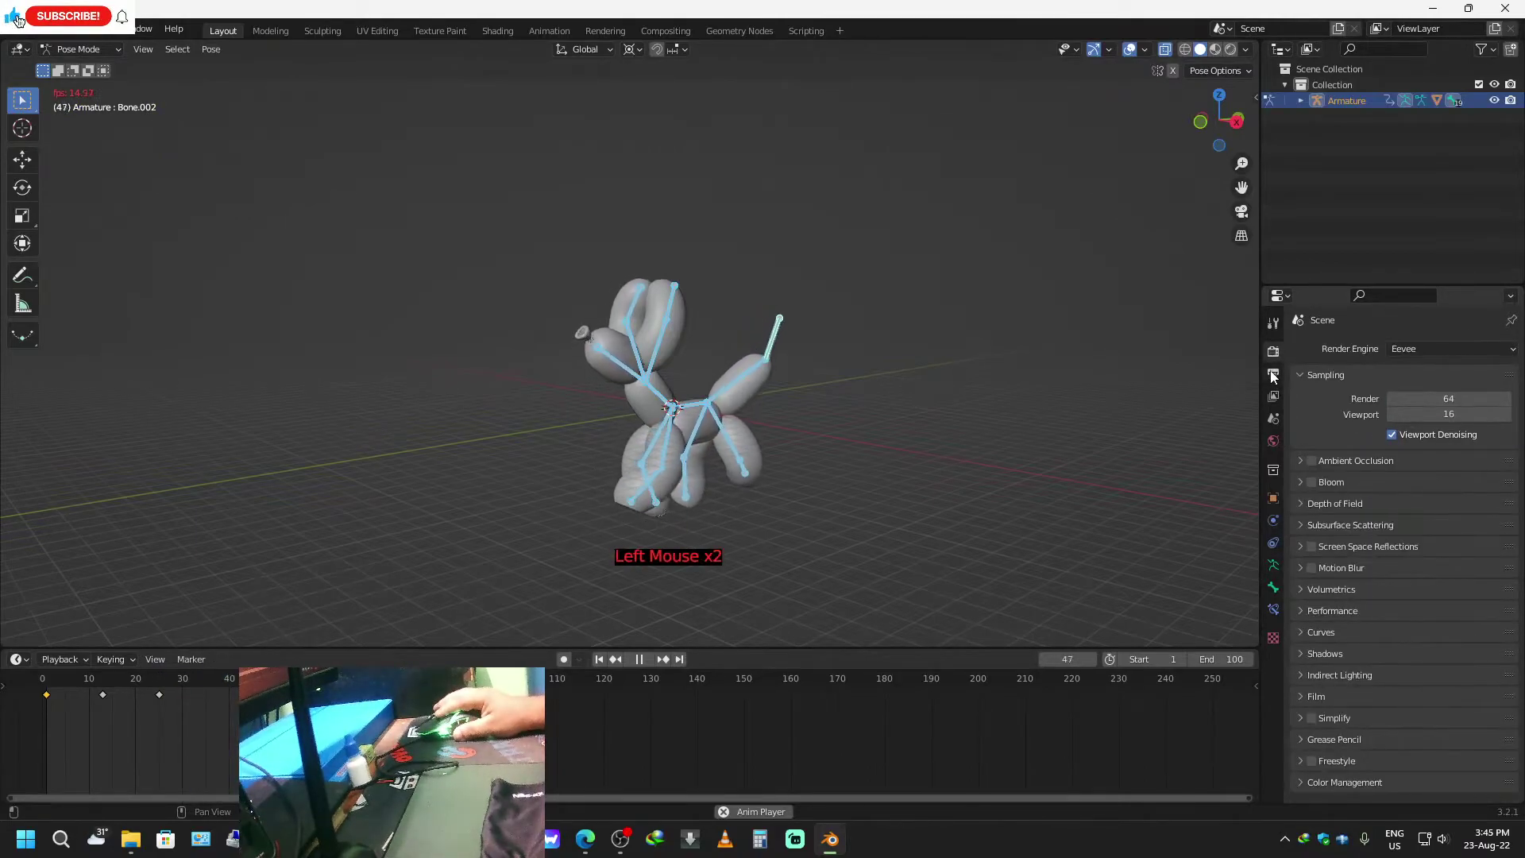
click(1274, 375)
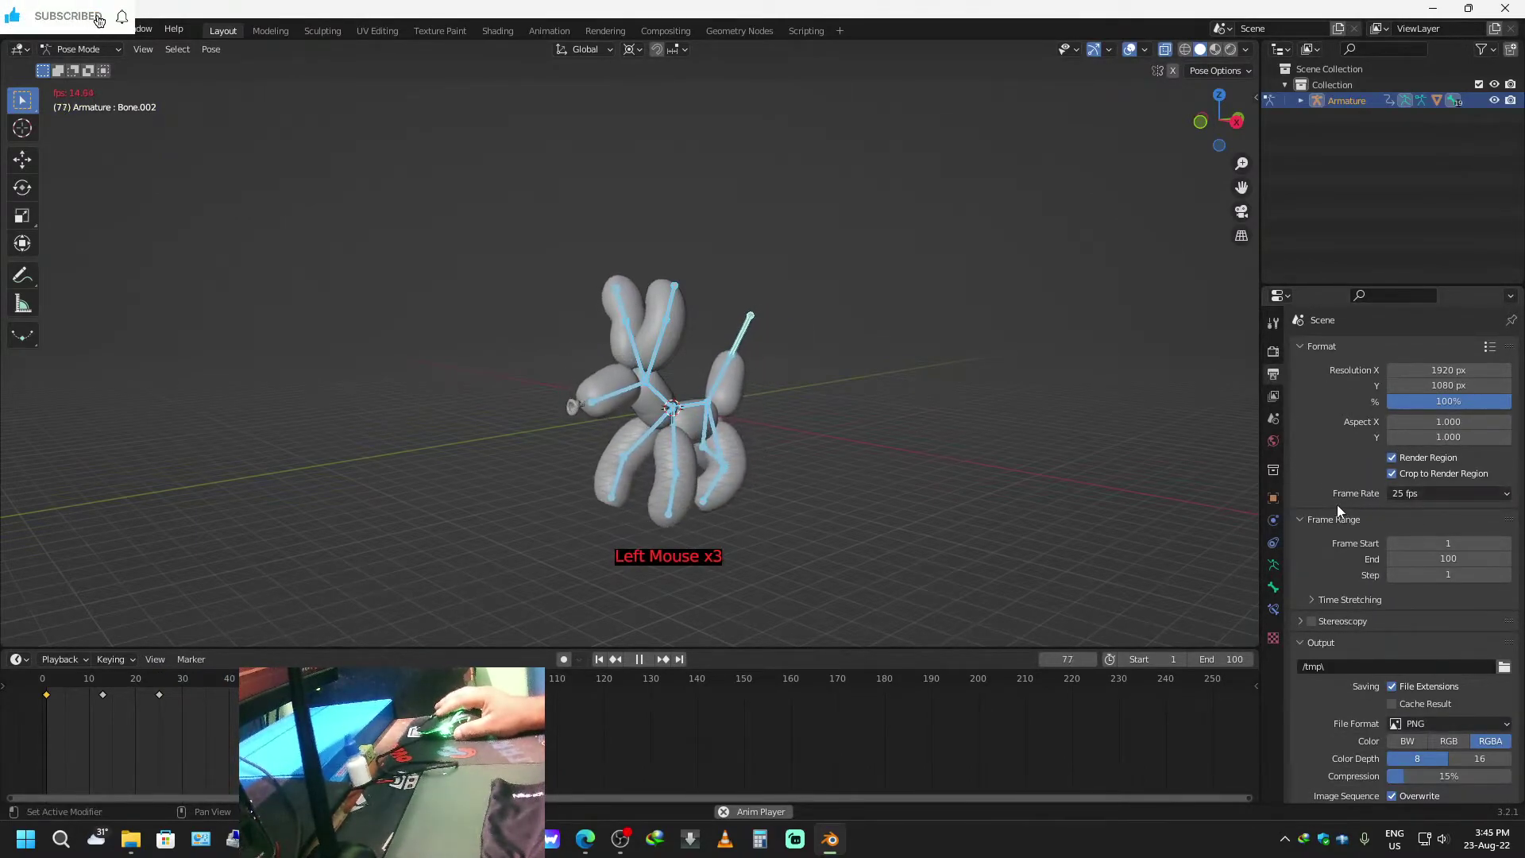
click(1504, 667)
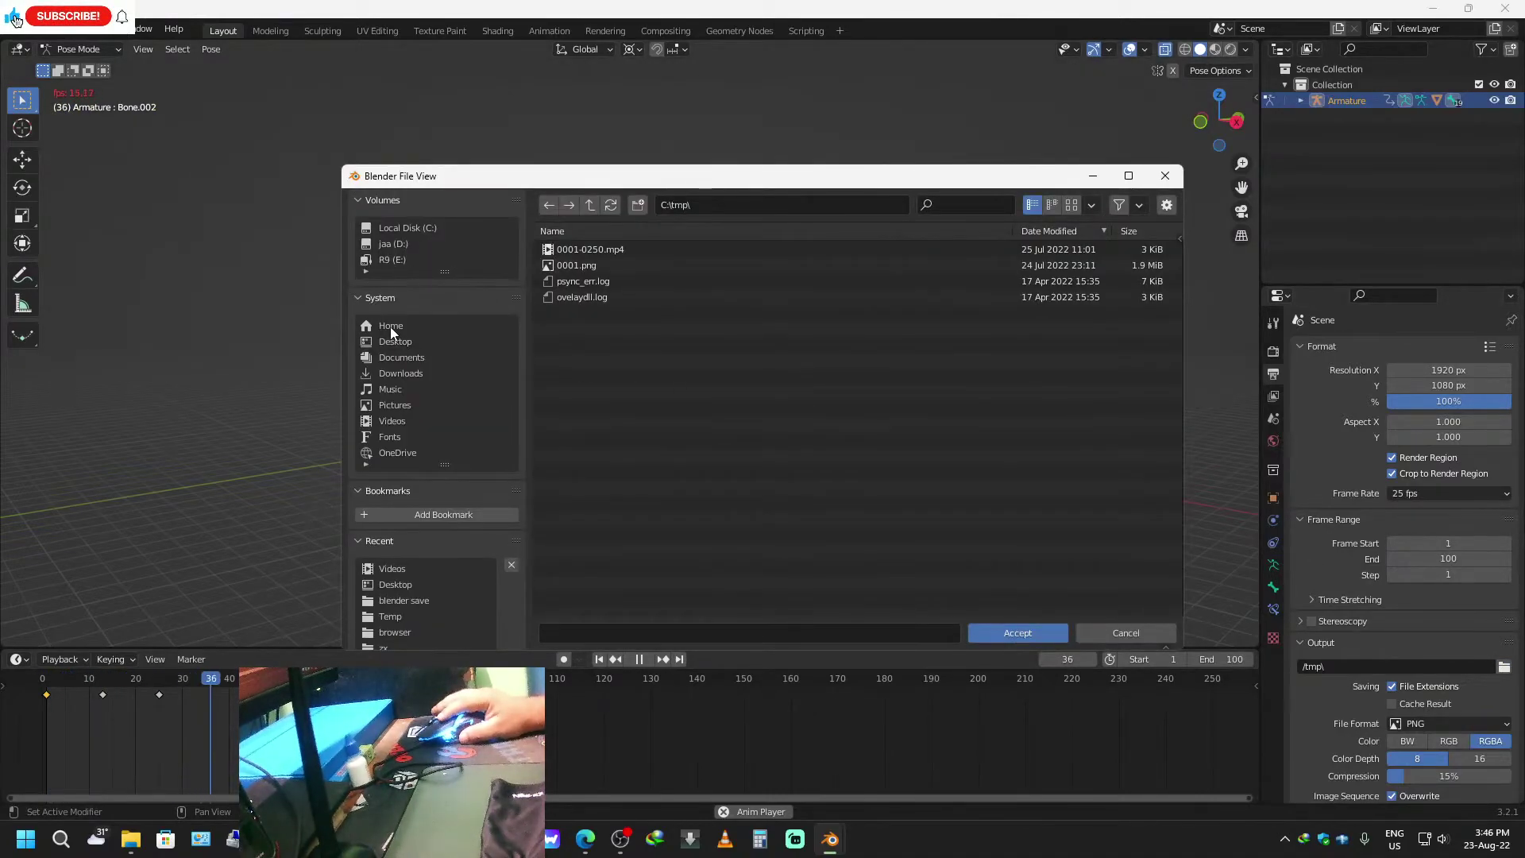
click(391, 328)
click(403, 344)
click(600, 632)
text(sasasd)
key(ctrl+a)
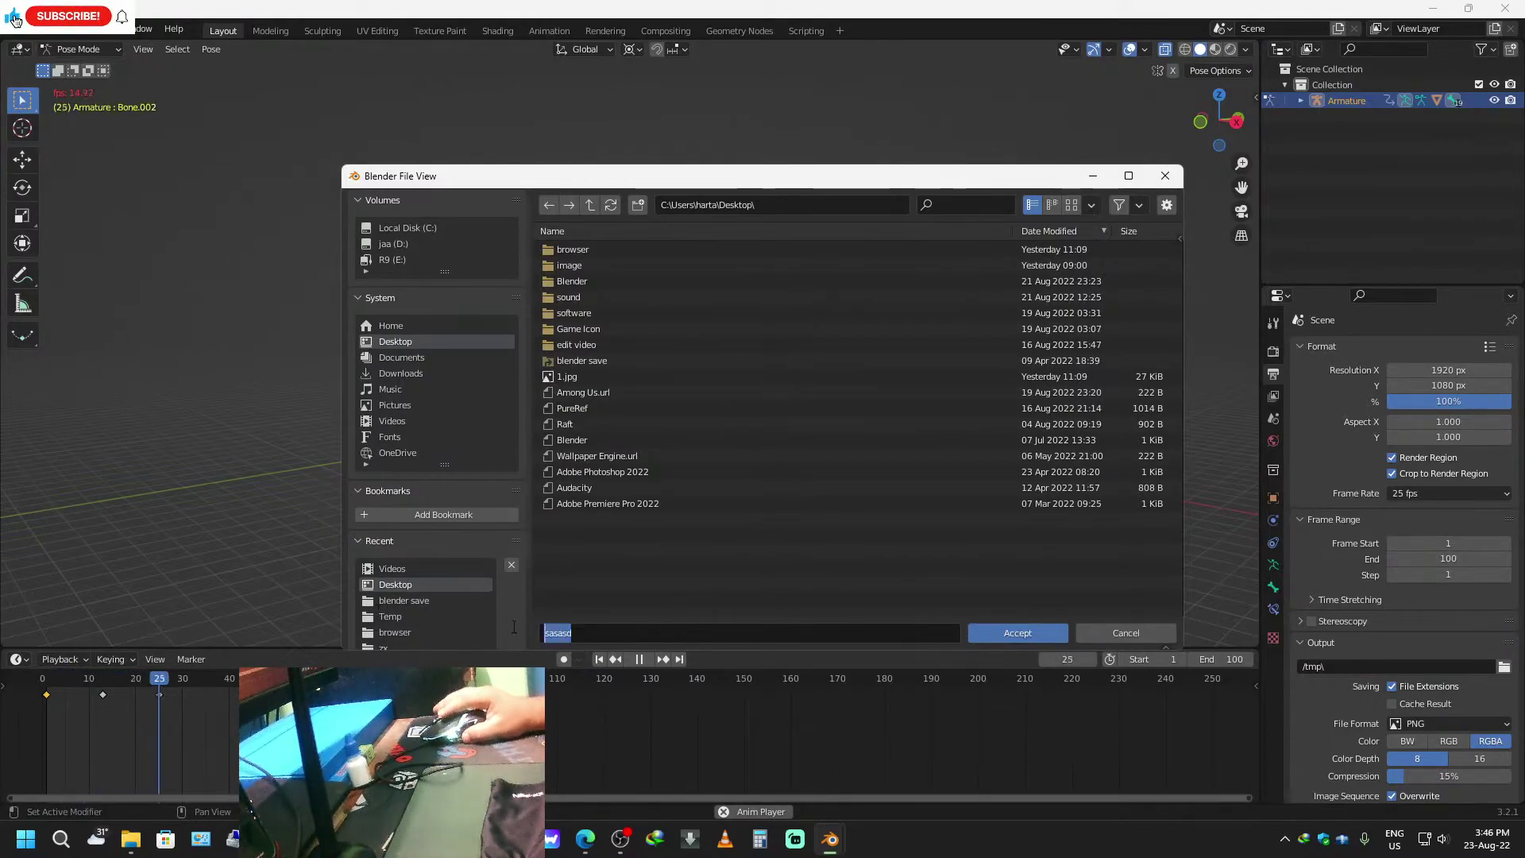
text(r)
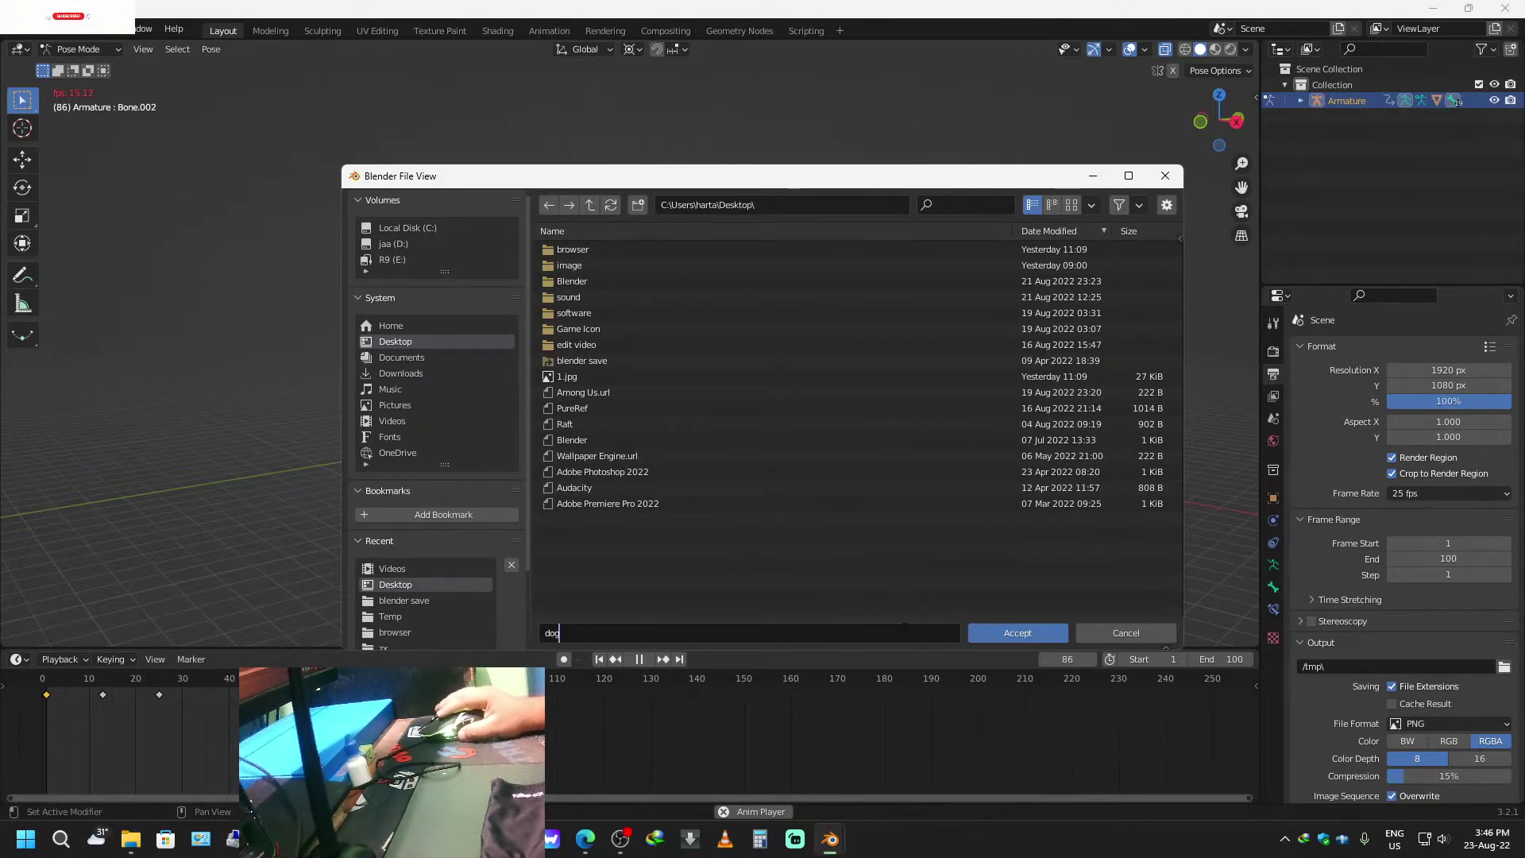
click(1009, 632)
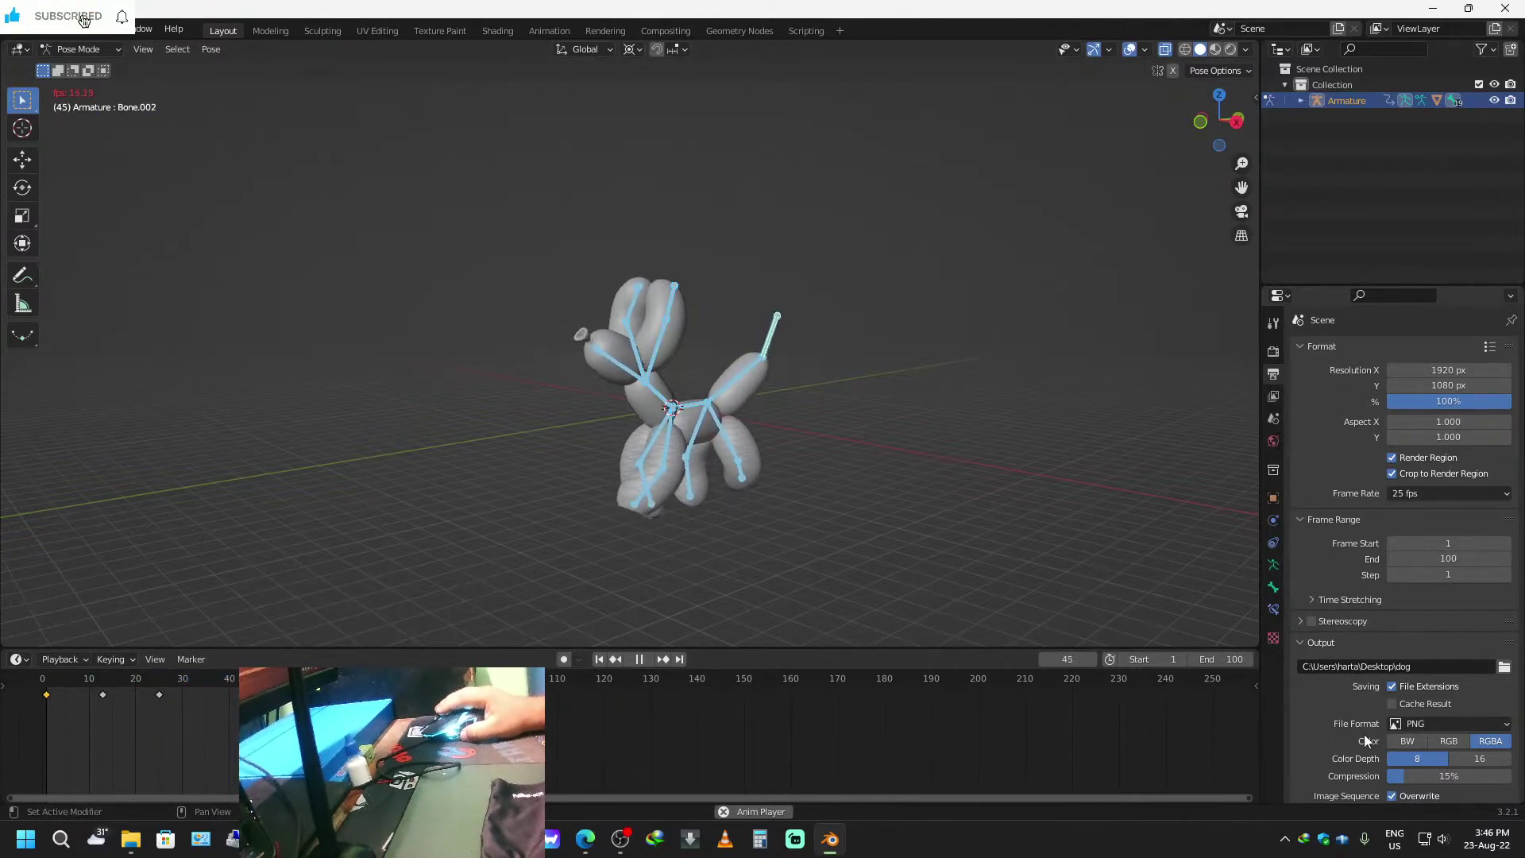
Set the output file format to FFmpeg Video with an MPEG-4 container, and collapse the Encoding and Output settings.
scroll(1365, 732, down, 2)
drag(1463, 664, 1462, 567)
scroll(1335, 750, down, 2)
click(1318, 752)
scroll(1409, 751, down, 4)
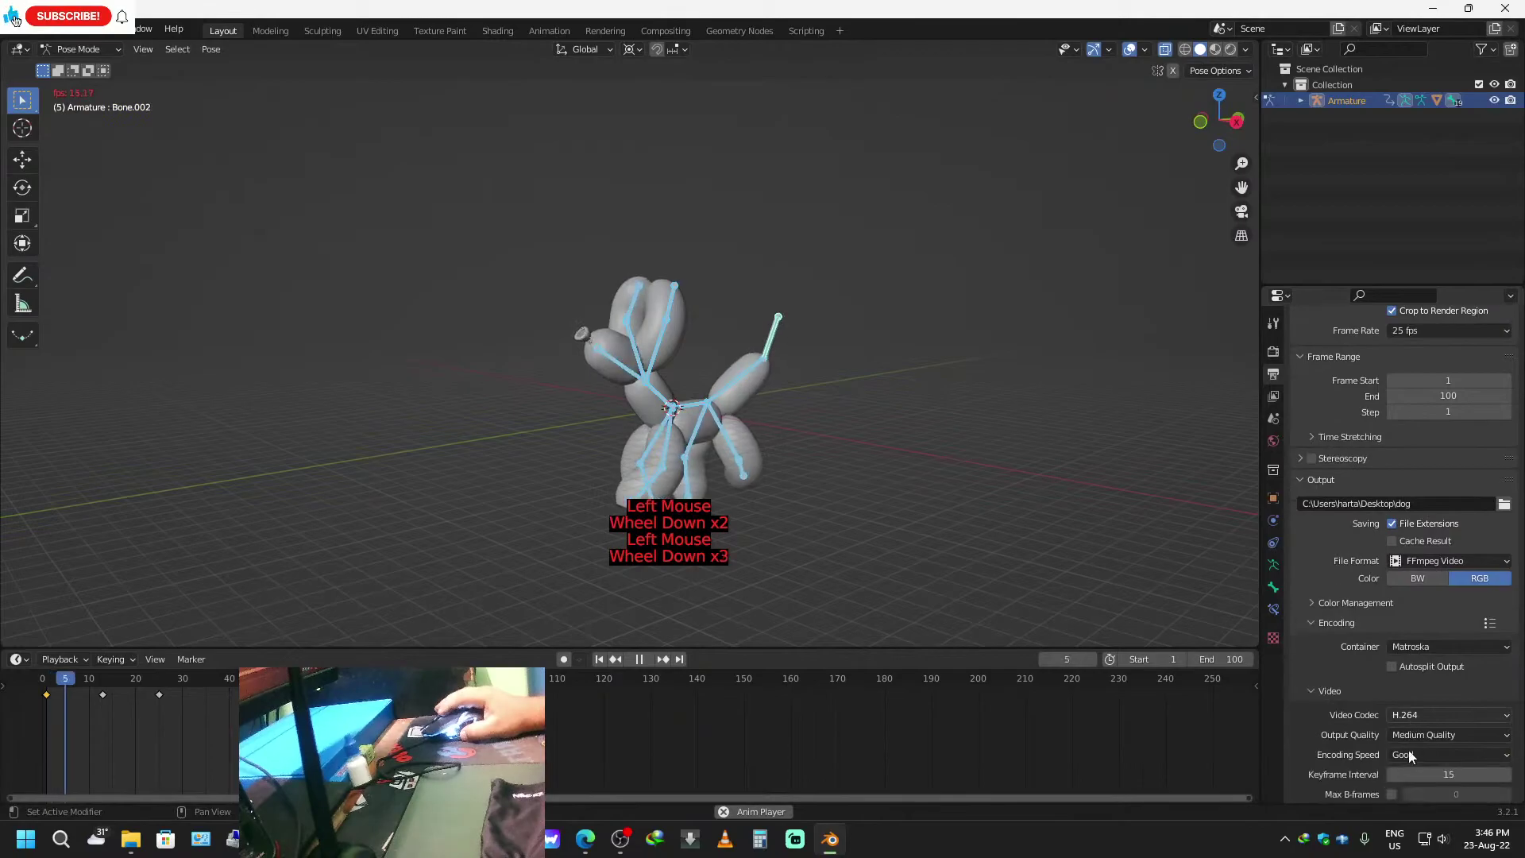
drag(1467, 621, 1432, 560)
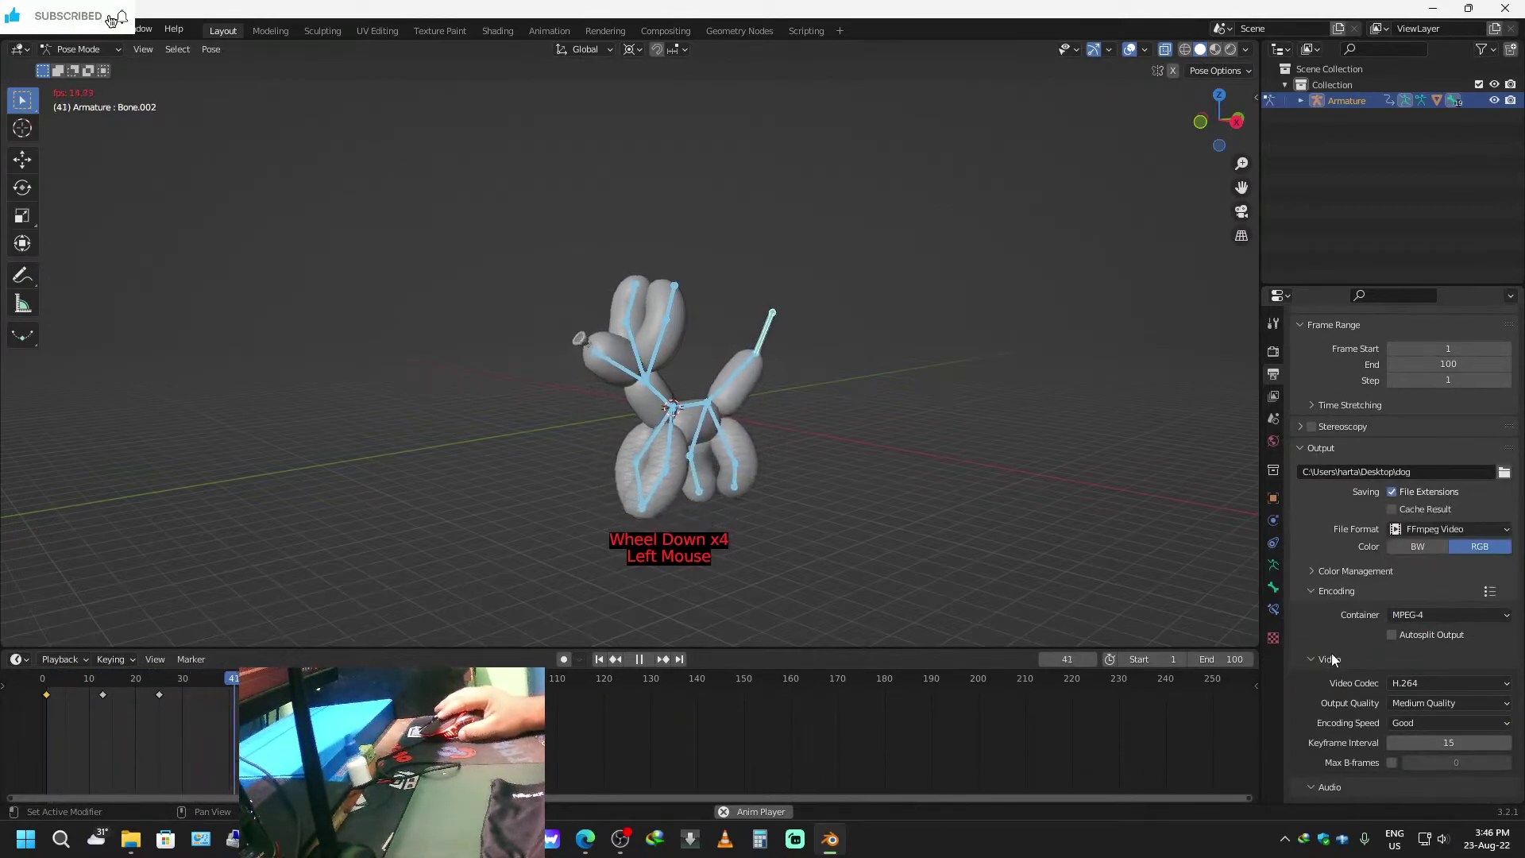
click(1313, 588)
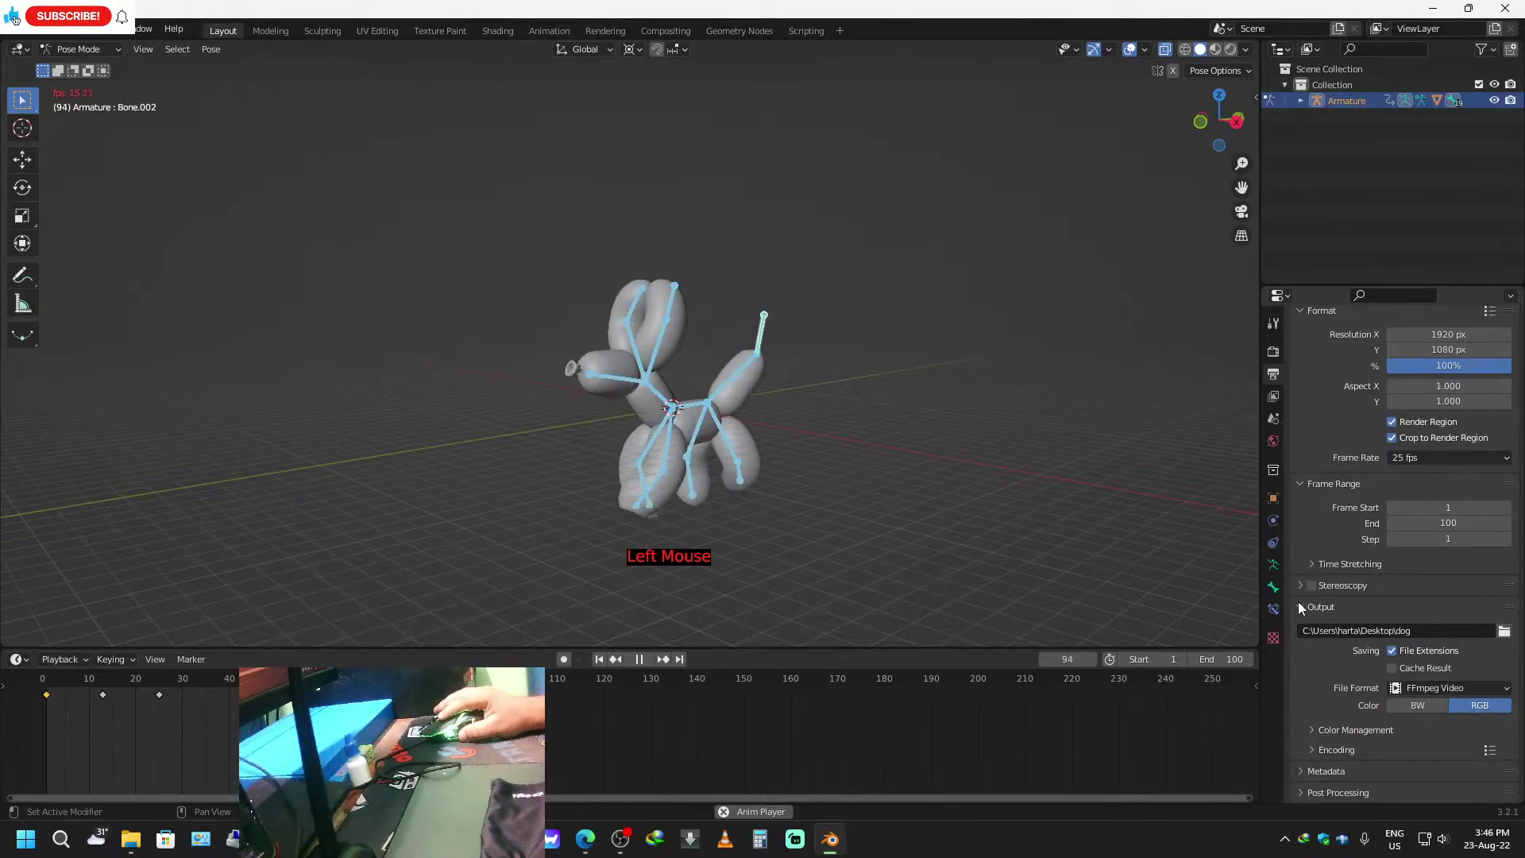
click(1300, 604)
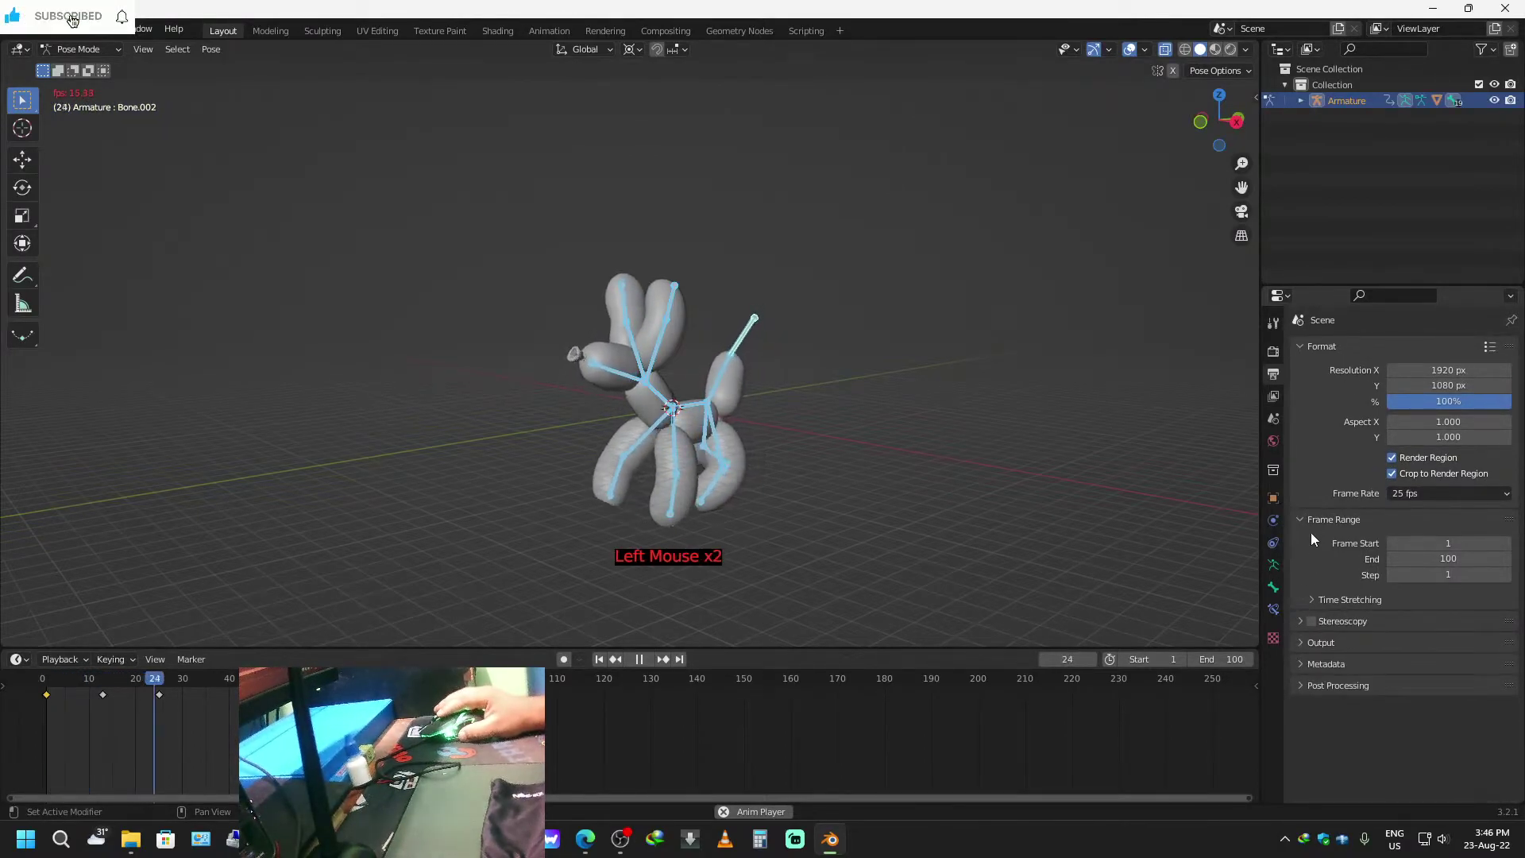
click(1274, 542)
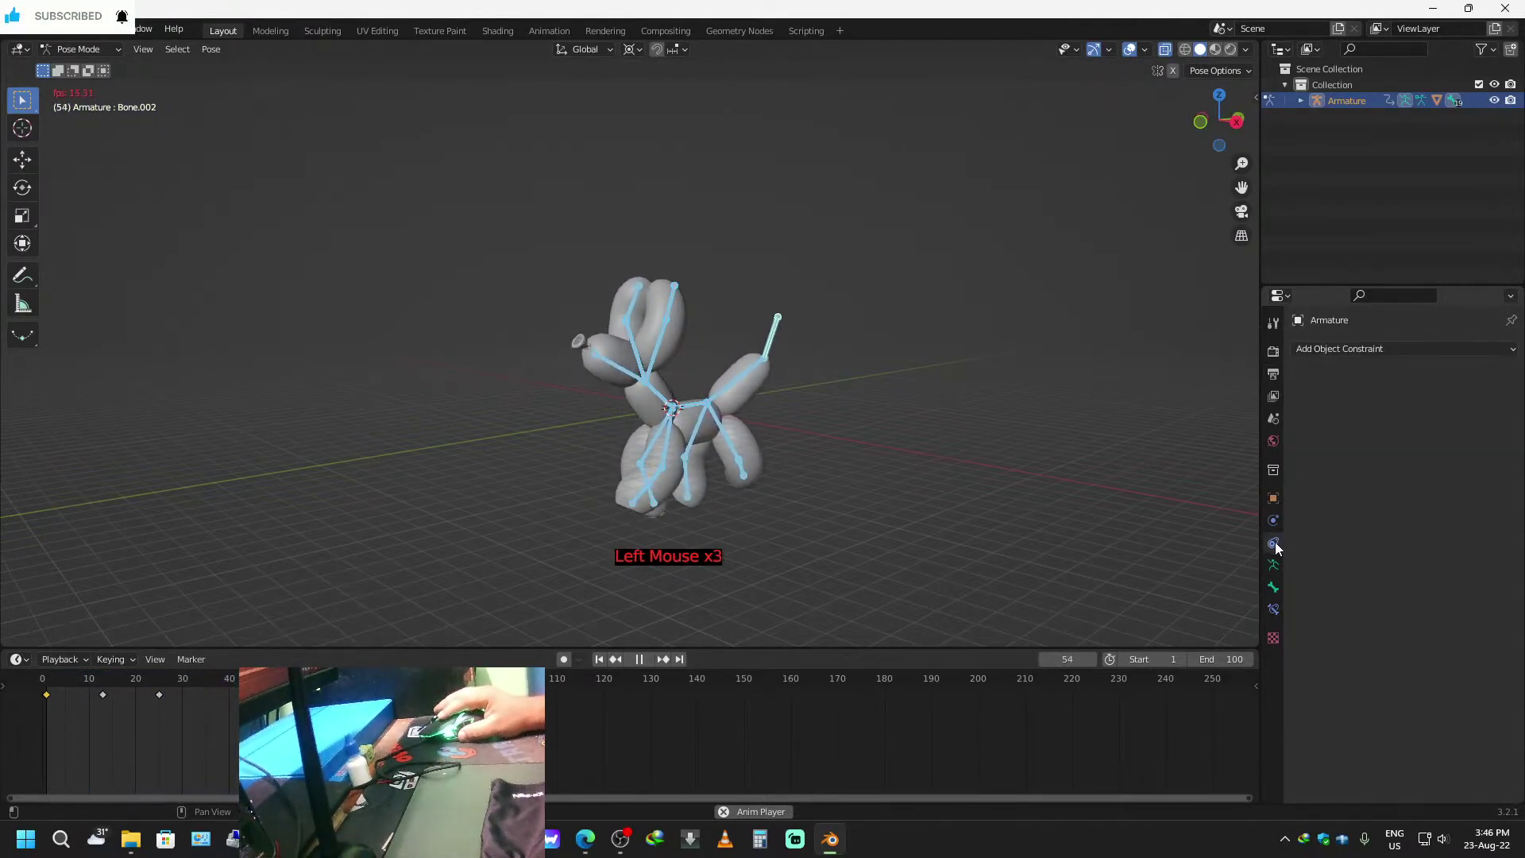
click(1274, 586)
click(1275, 565)
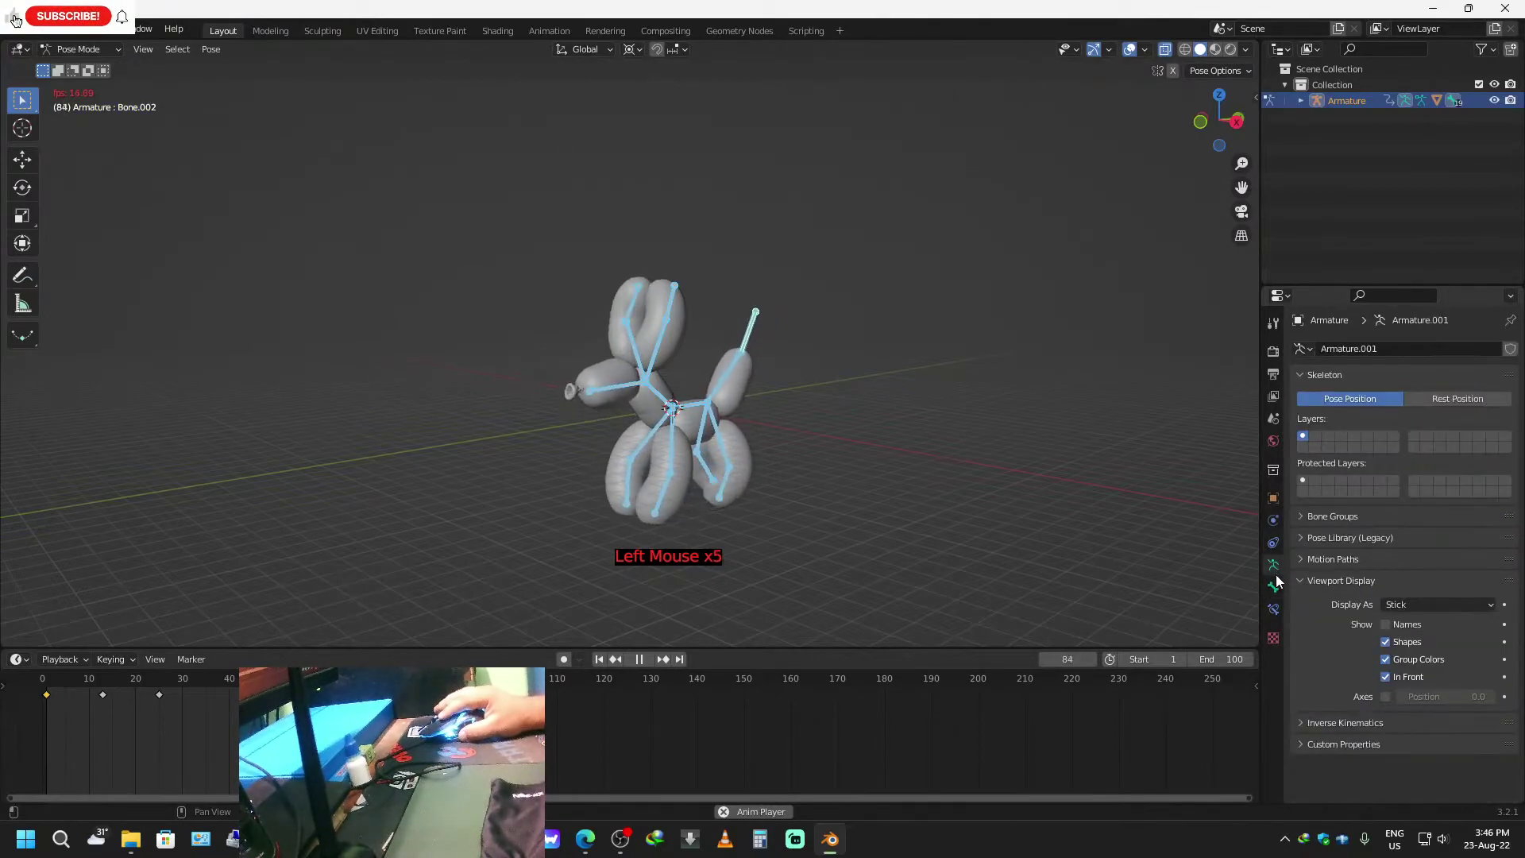
click(1273, 543)
click(1274, 521)
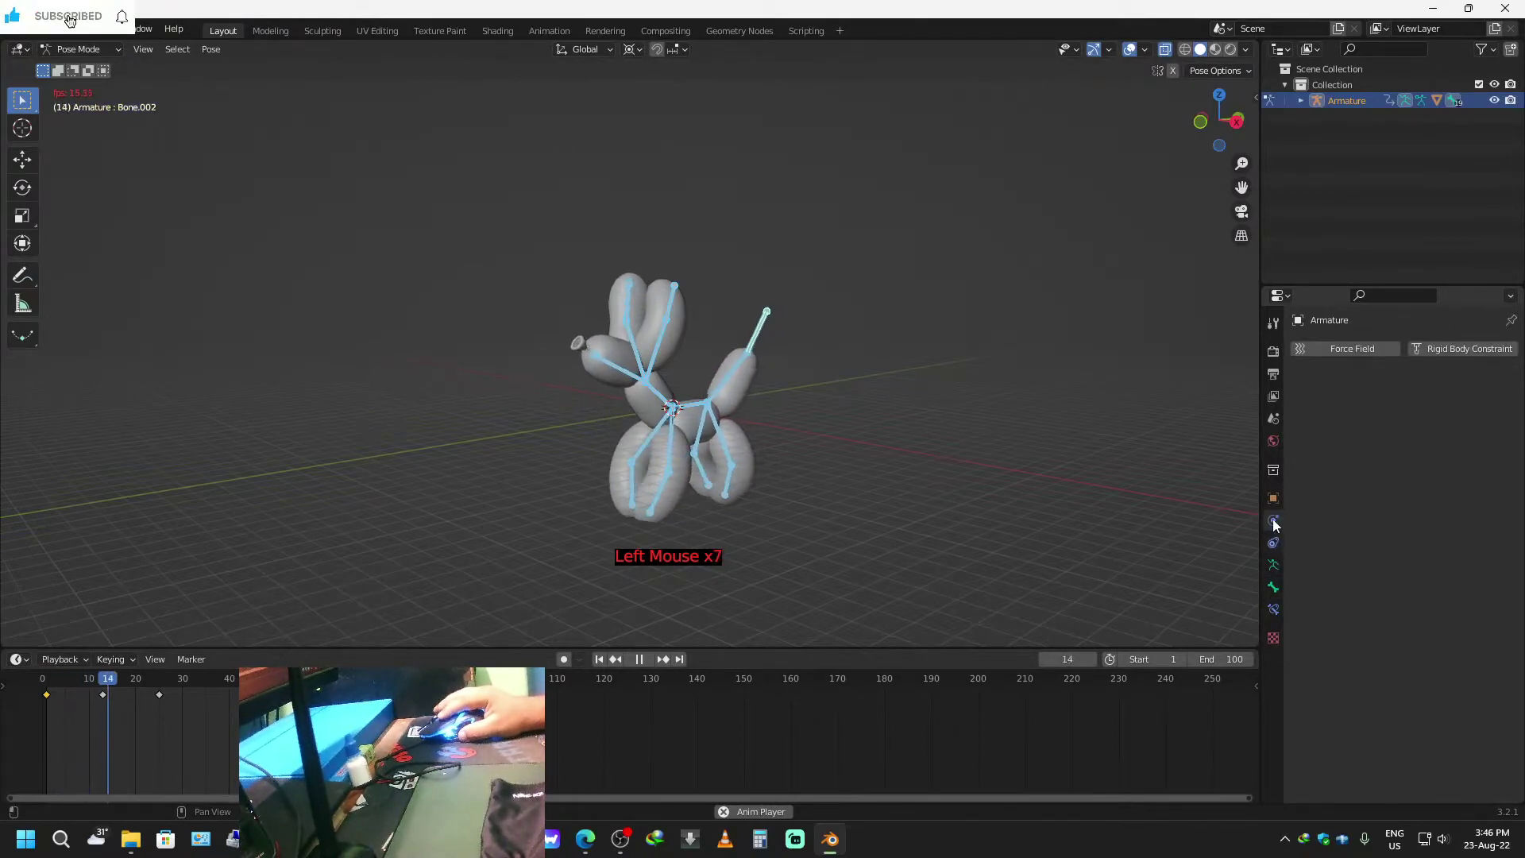
click(1273, 372)
click(1273, 354)
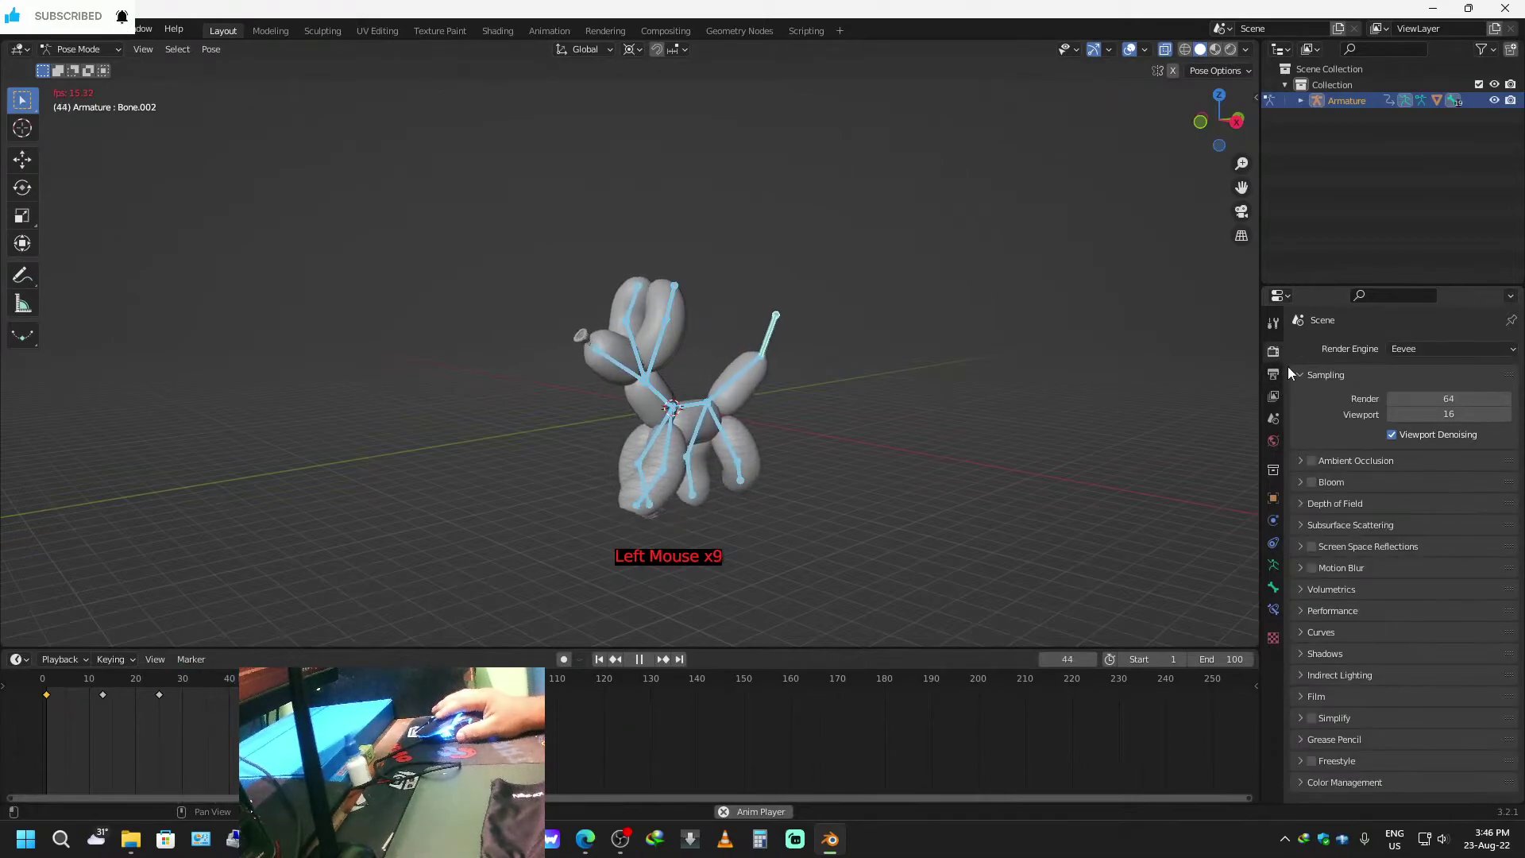
Check the available render engines, stop the animation playback and return to frame 1.
click(1435, 349)
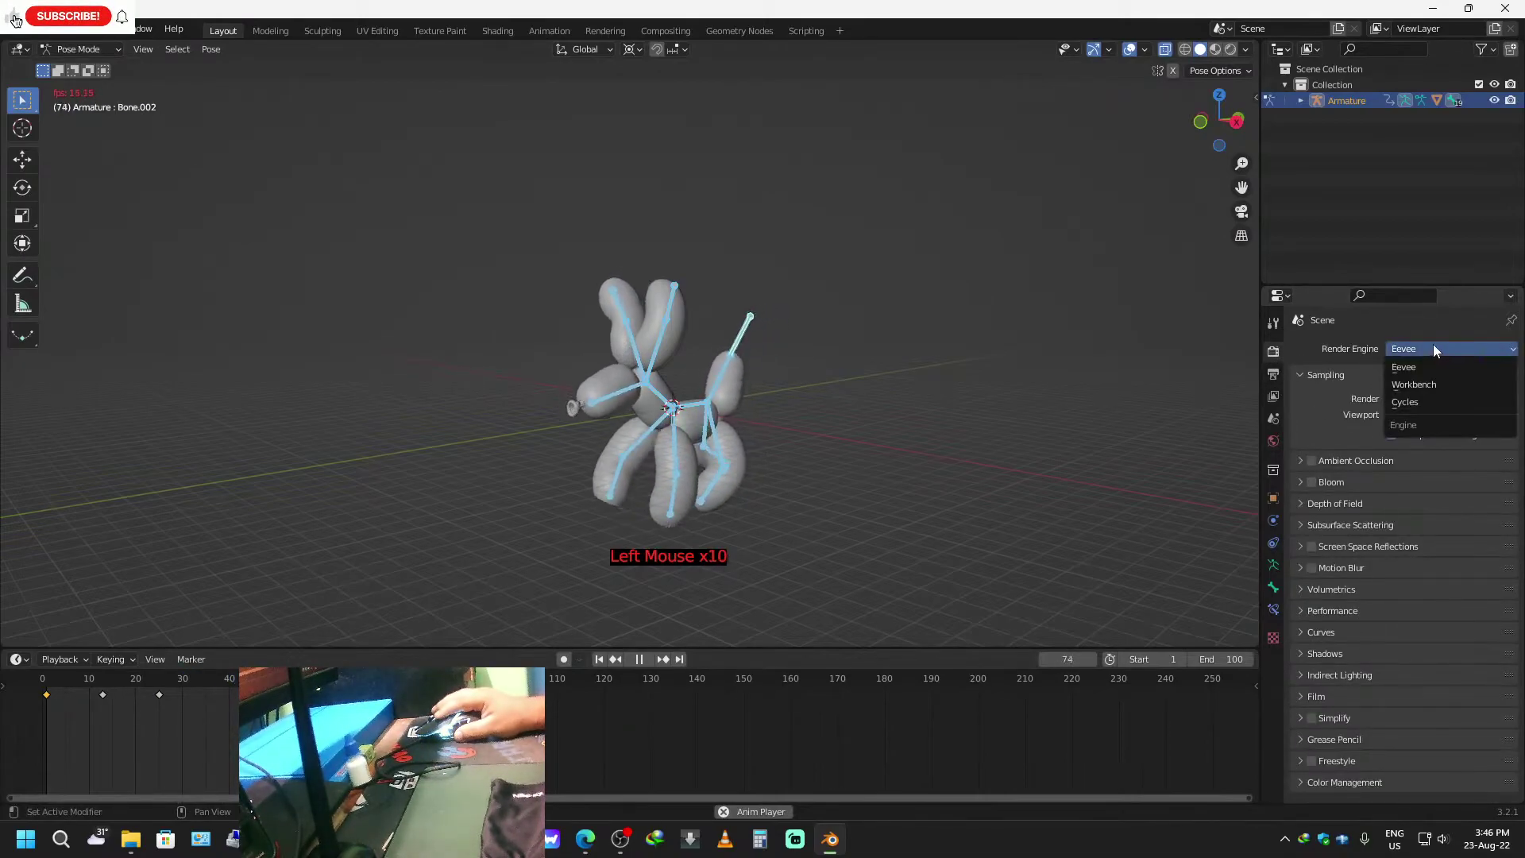
click(1435, 347)
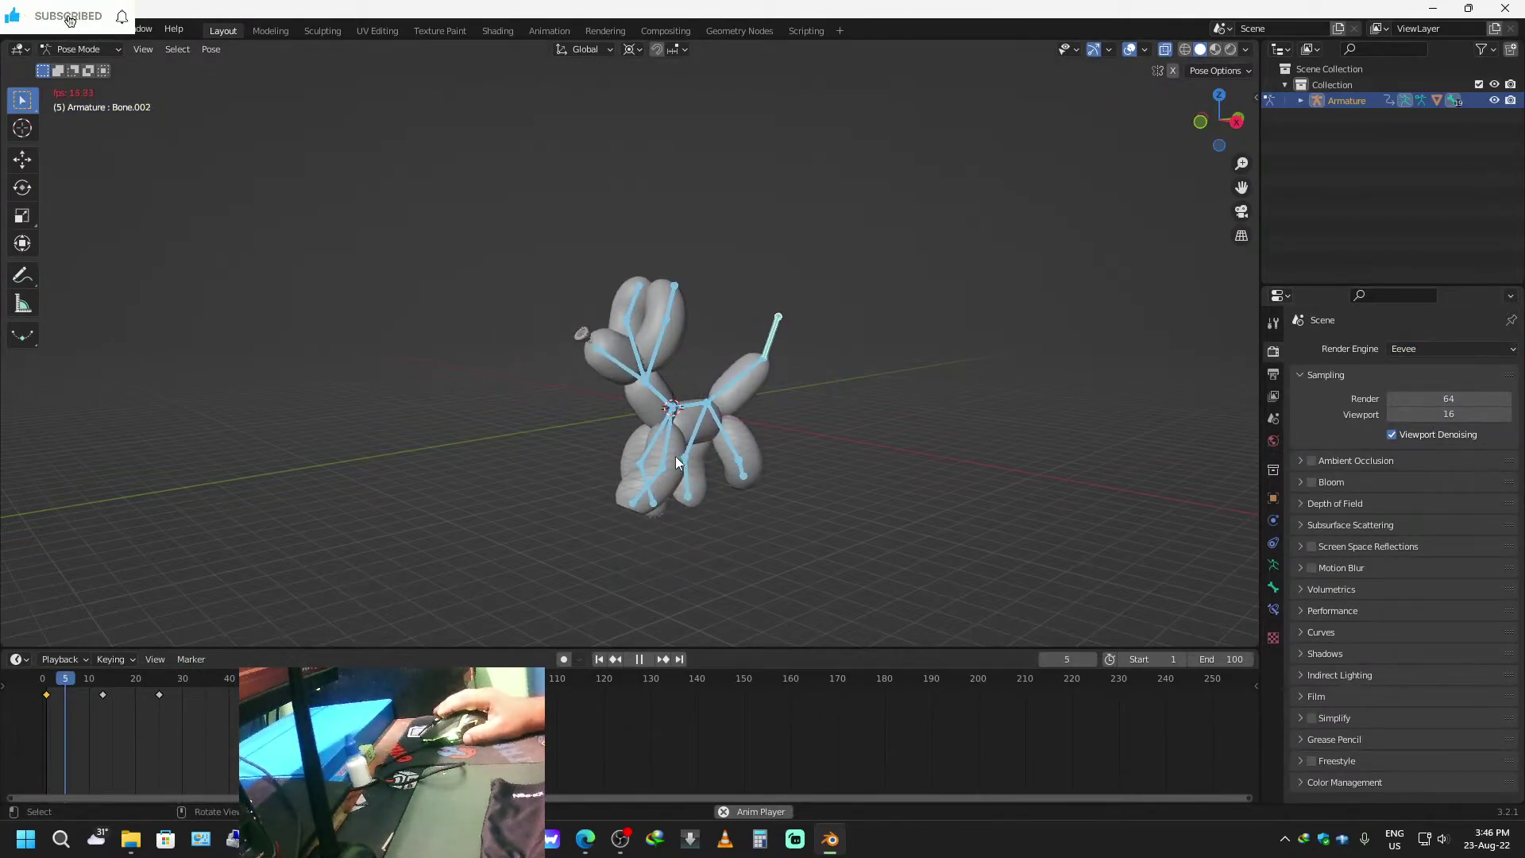
key(space)
middle_drag(845, 487, 804, 499)
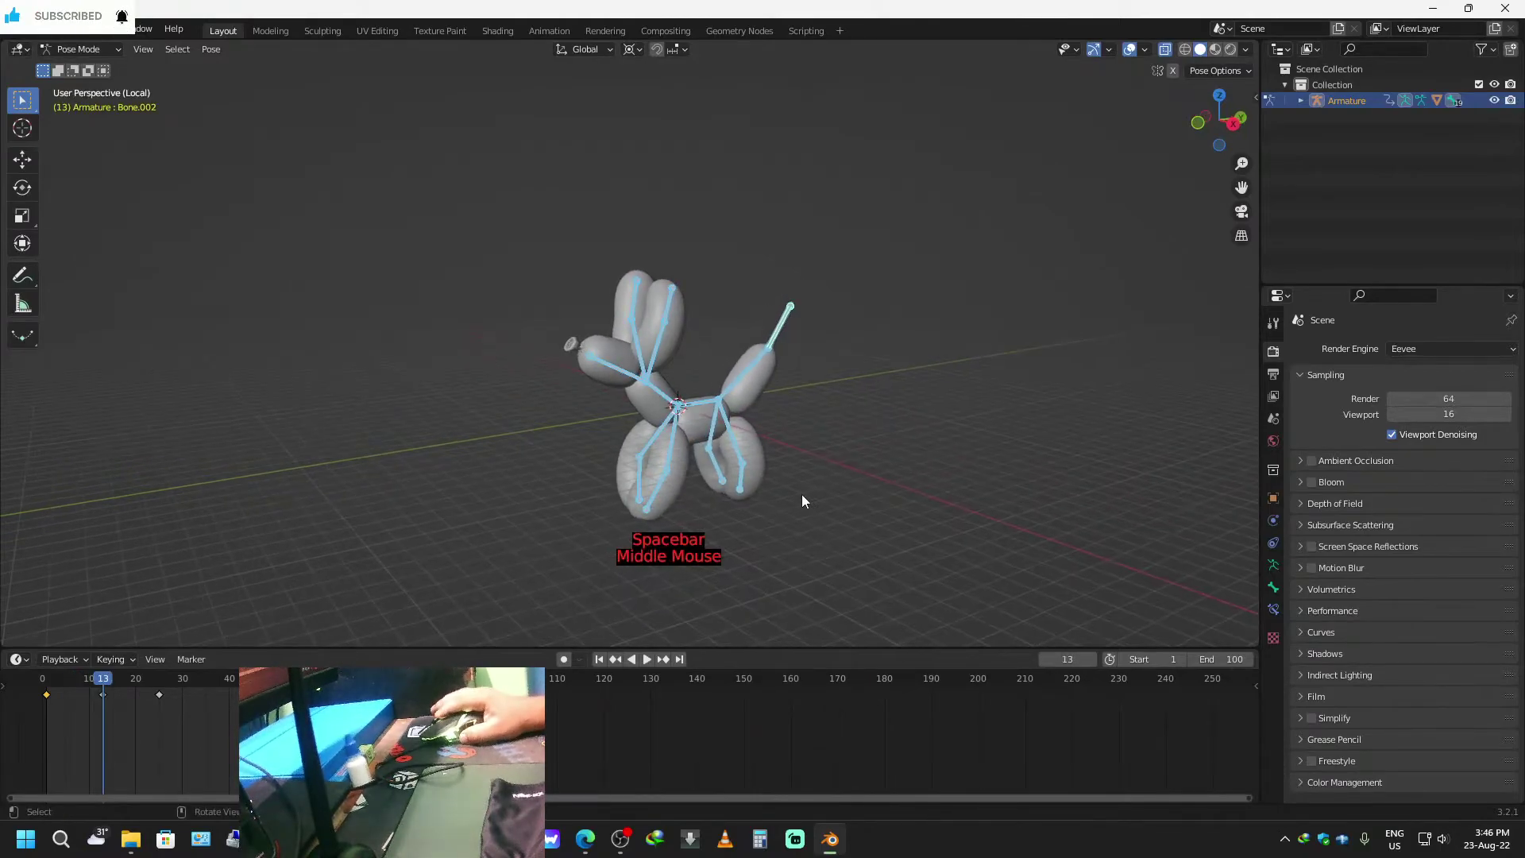
click(600, 660)
Deselect all the dog's bones and switch the armature from Pose Mode to Object Mode.
key(shift+a)
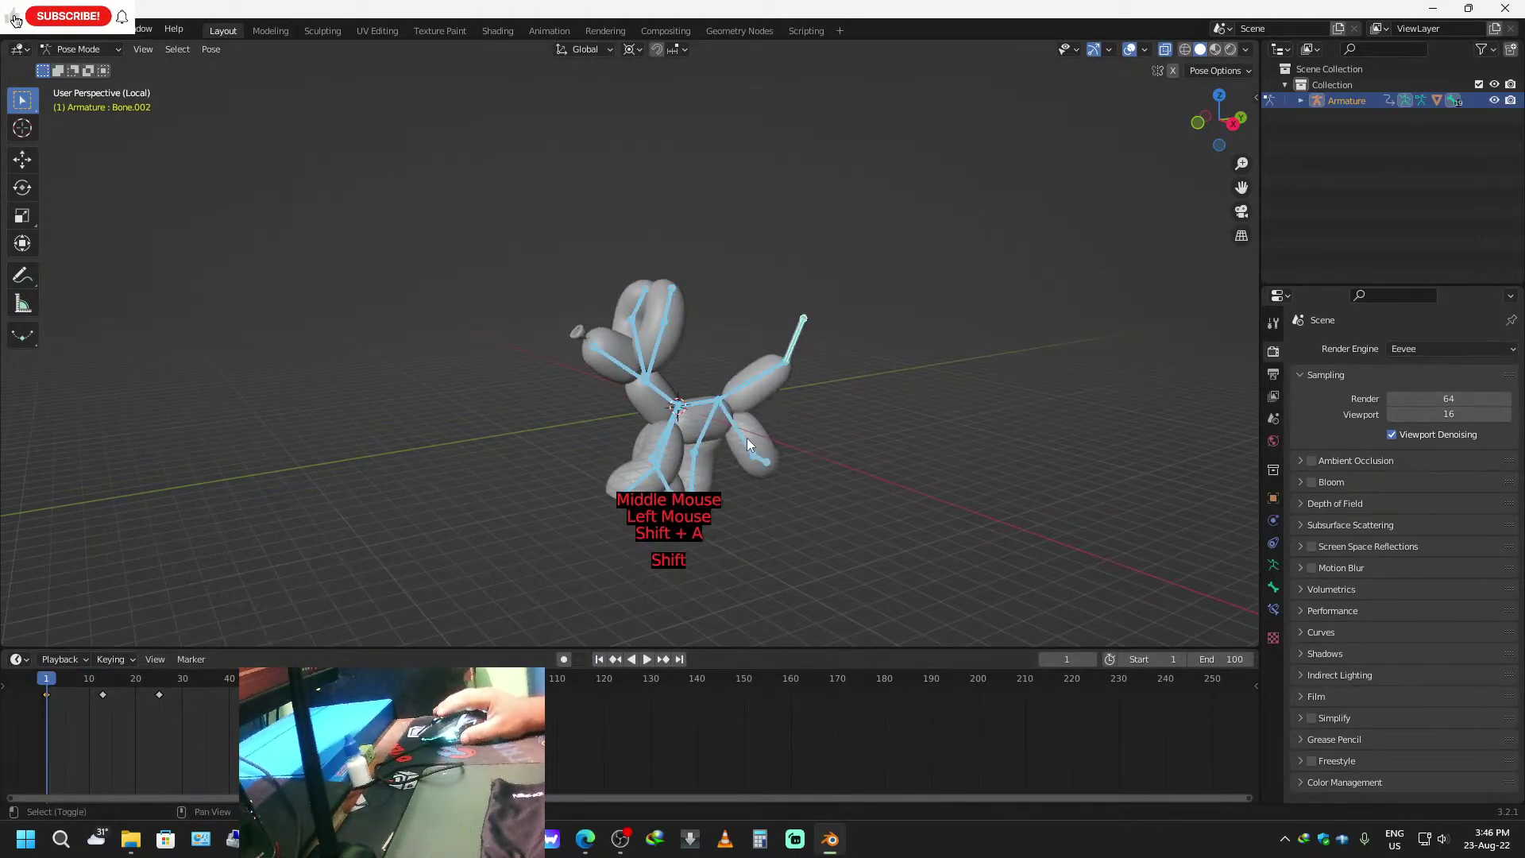
key(shift+a)
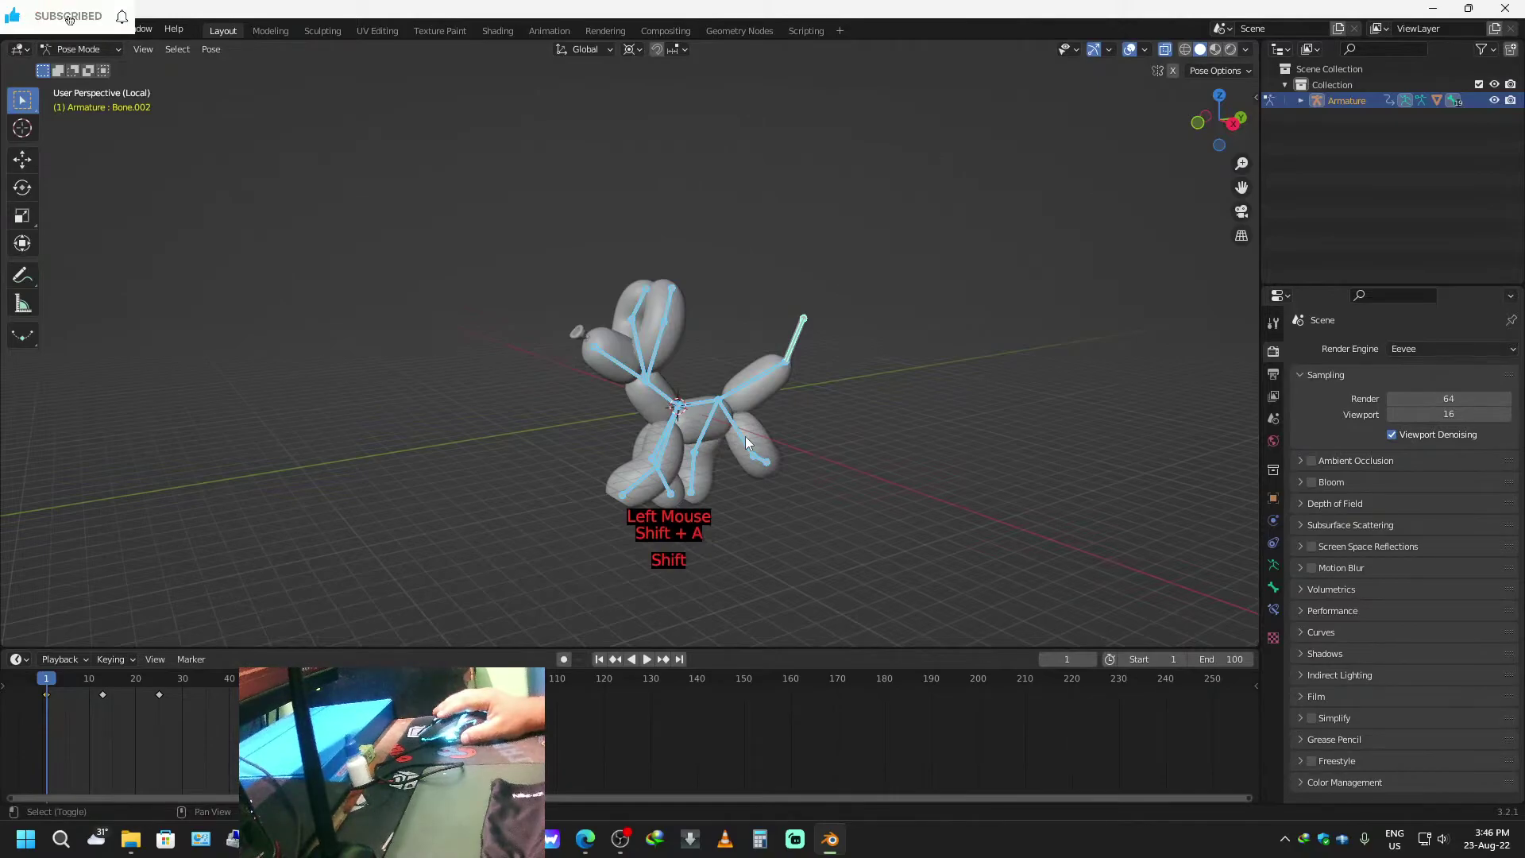
click(922, 431)
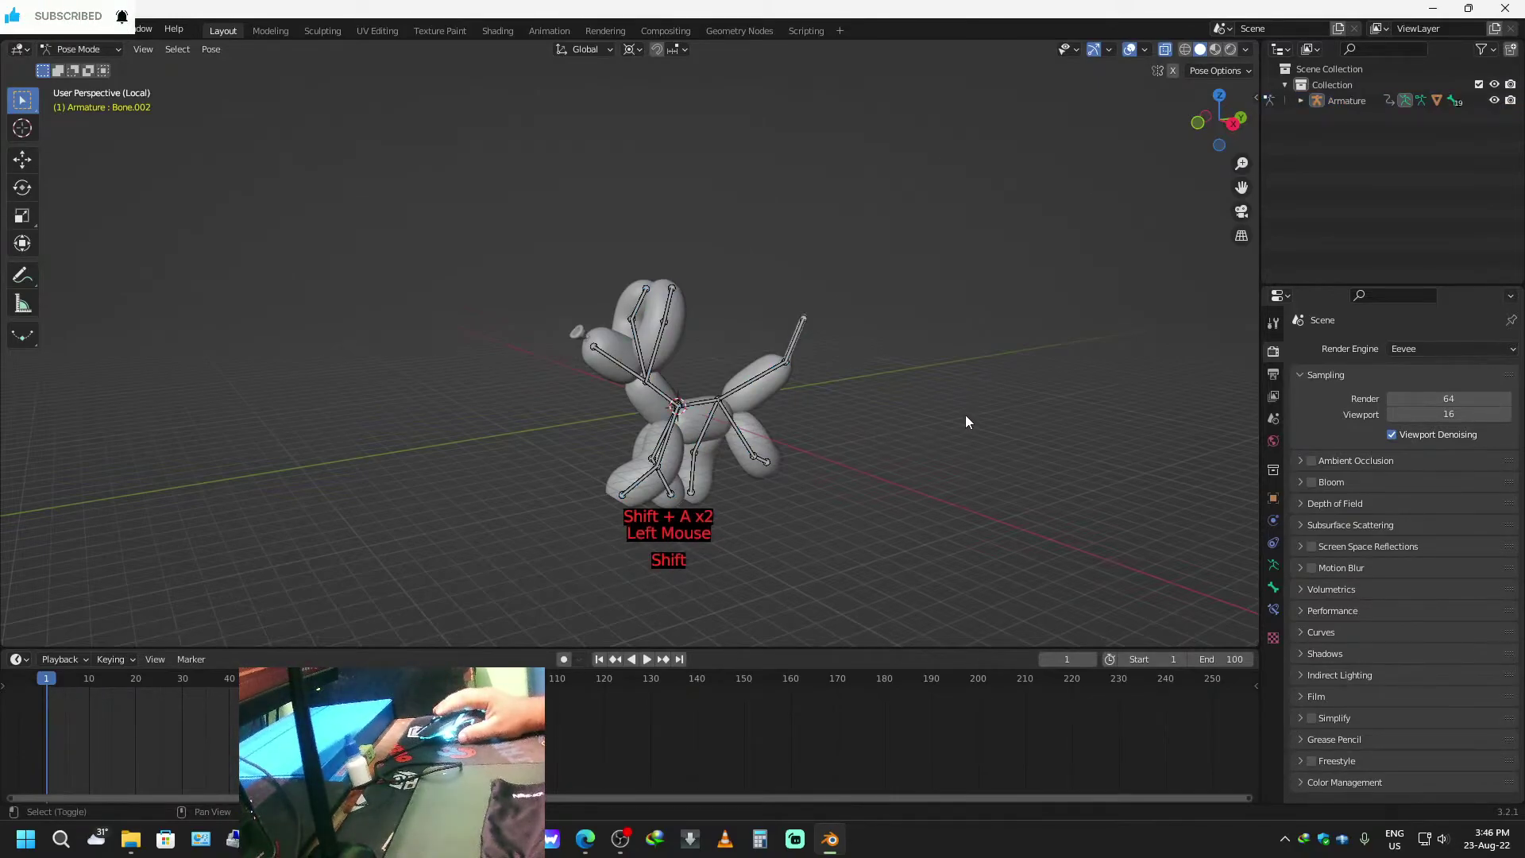
key(shift+a)
key(ctrl+Tab)
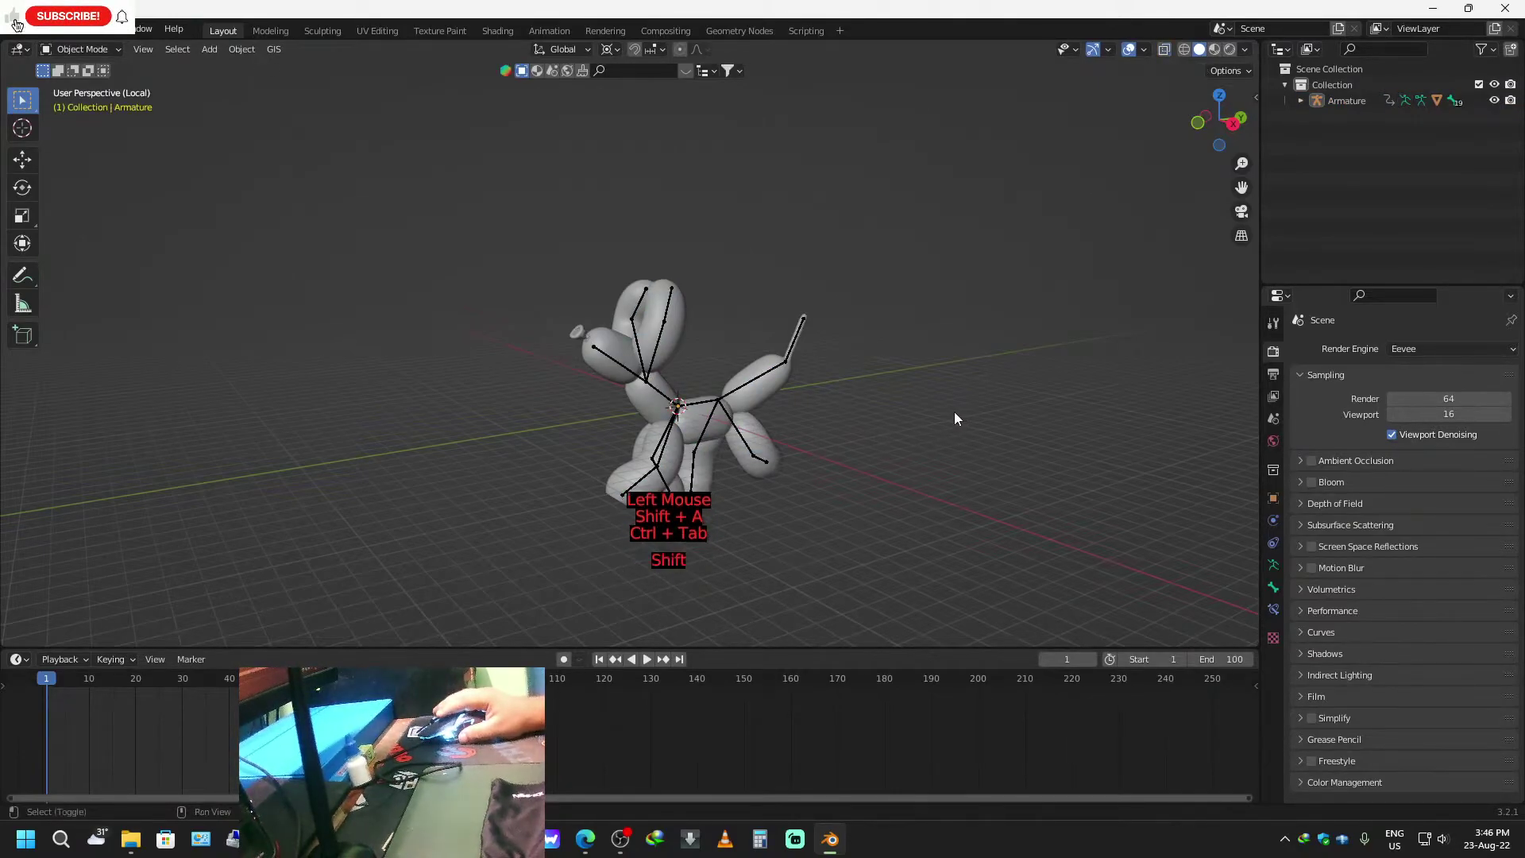
Add a mesh plane at the dog's centre and scale it uniformly by 111.
key(shift+a)
mouse_move(935, 297)
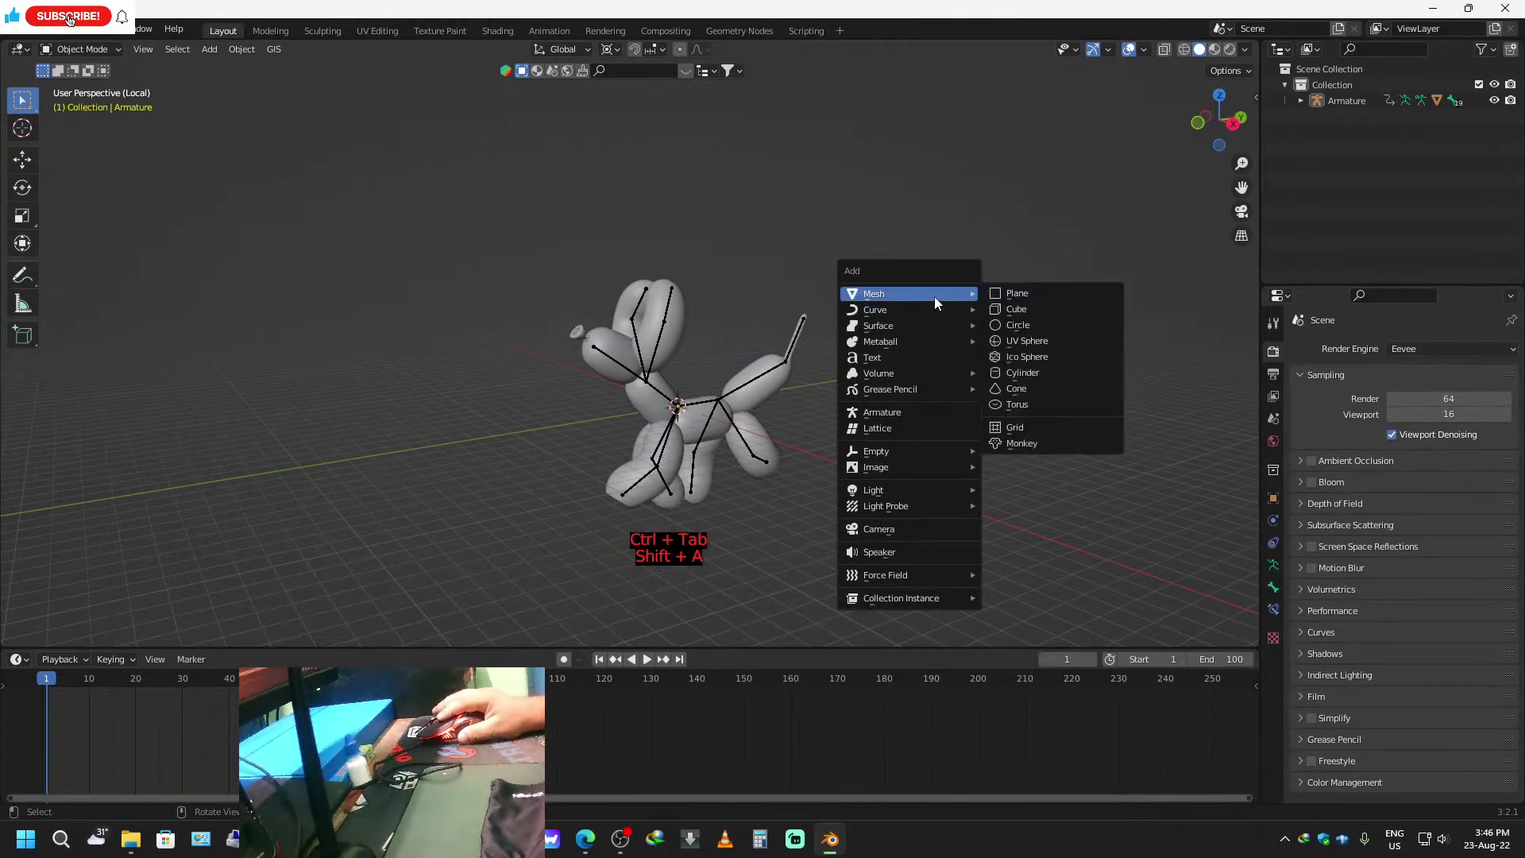
click(1035, 302)
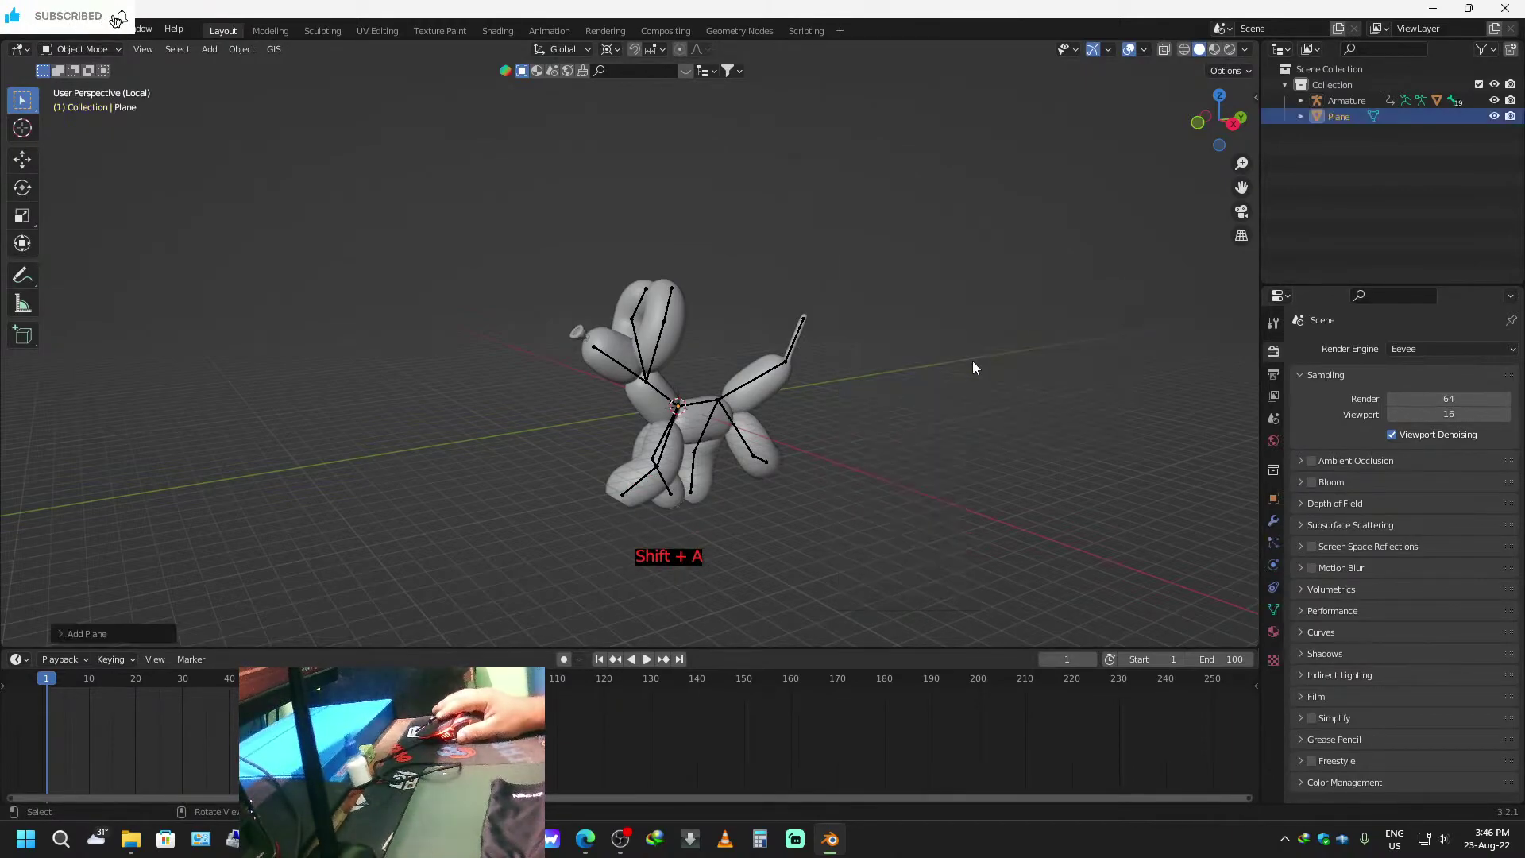
key(s)
right_click(919, 474)
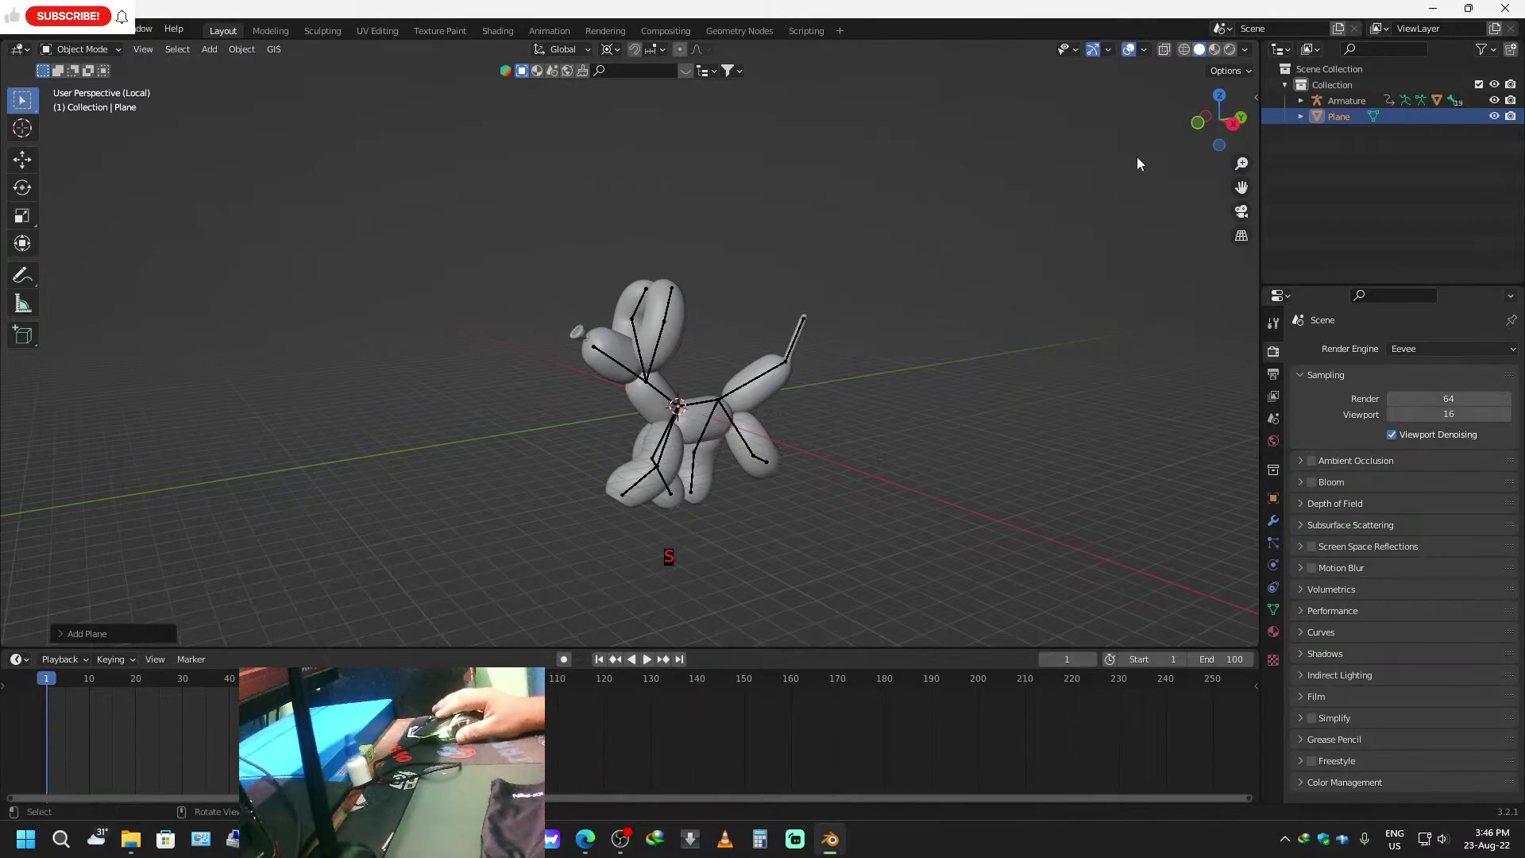
click(1219, 96)
key(s)
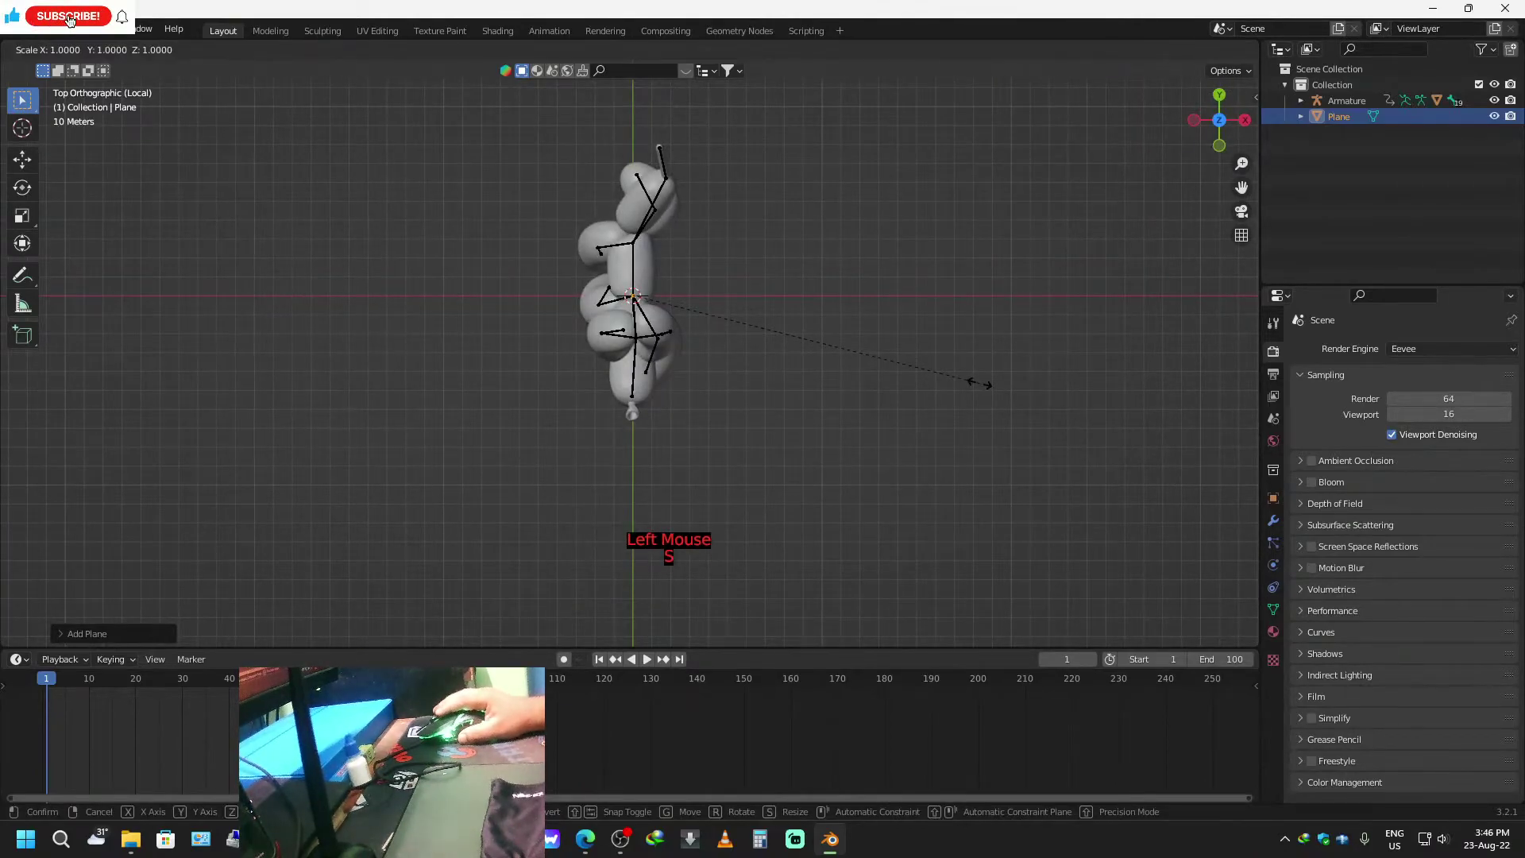
text(111)
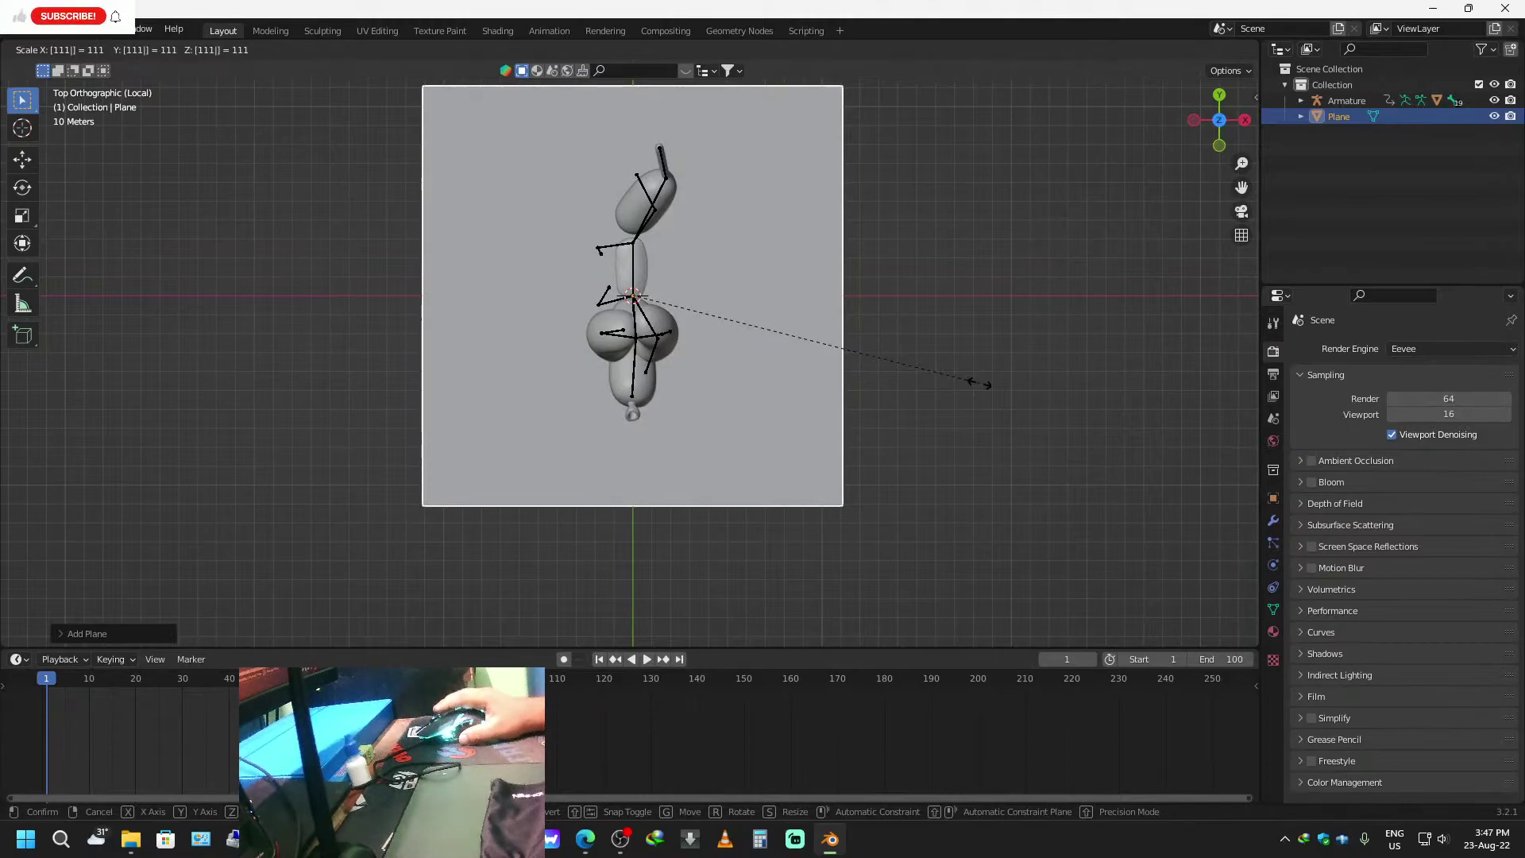
key(Return)
Scale the plane up by a further factor of 11 to form a wide ground.
middle_drag(913, 545, 815, 459)
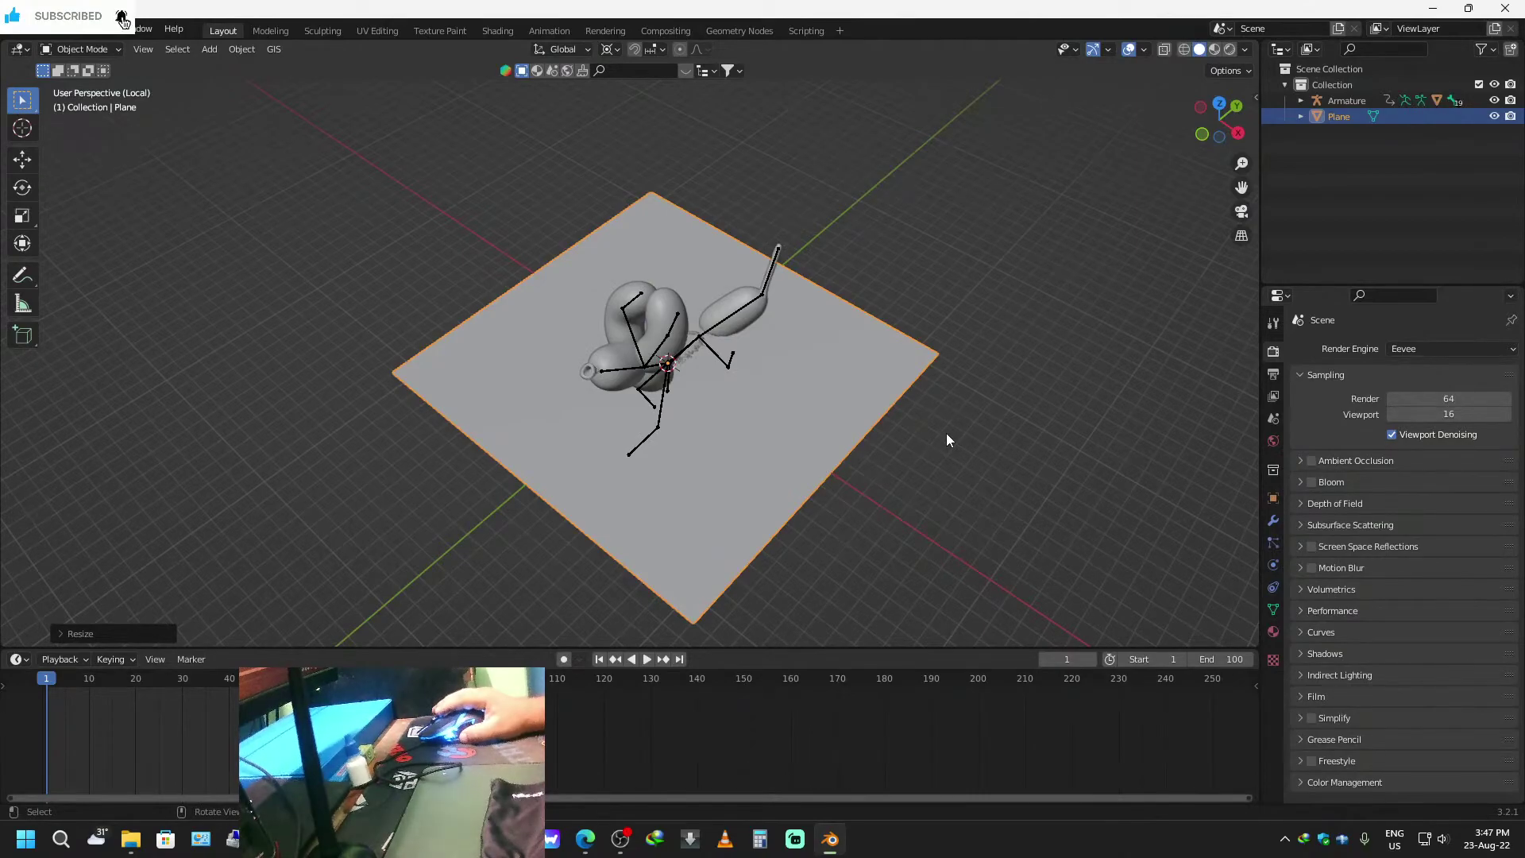
key(s)
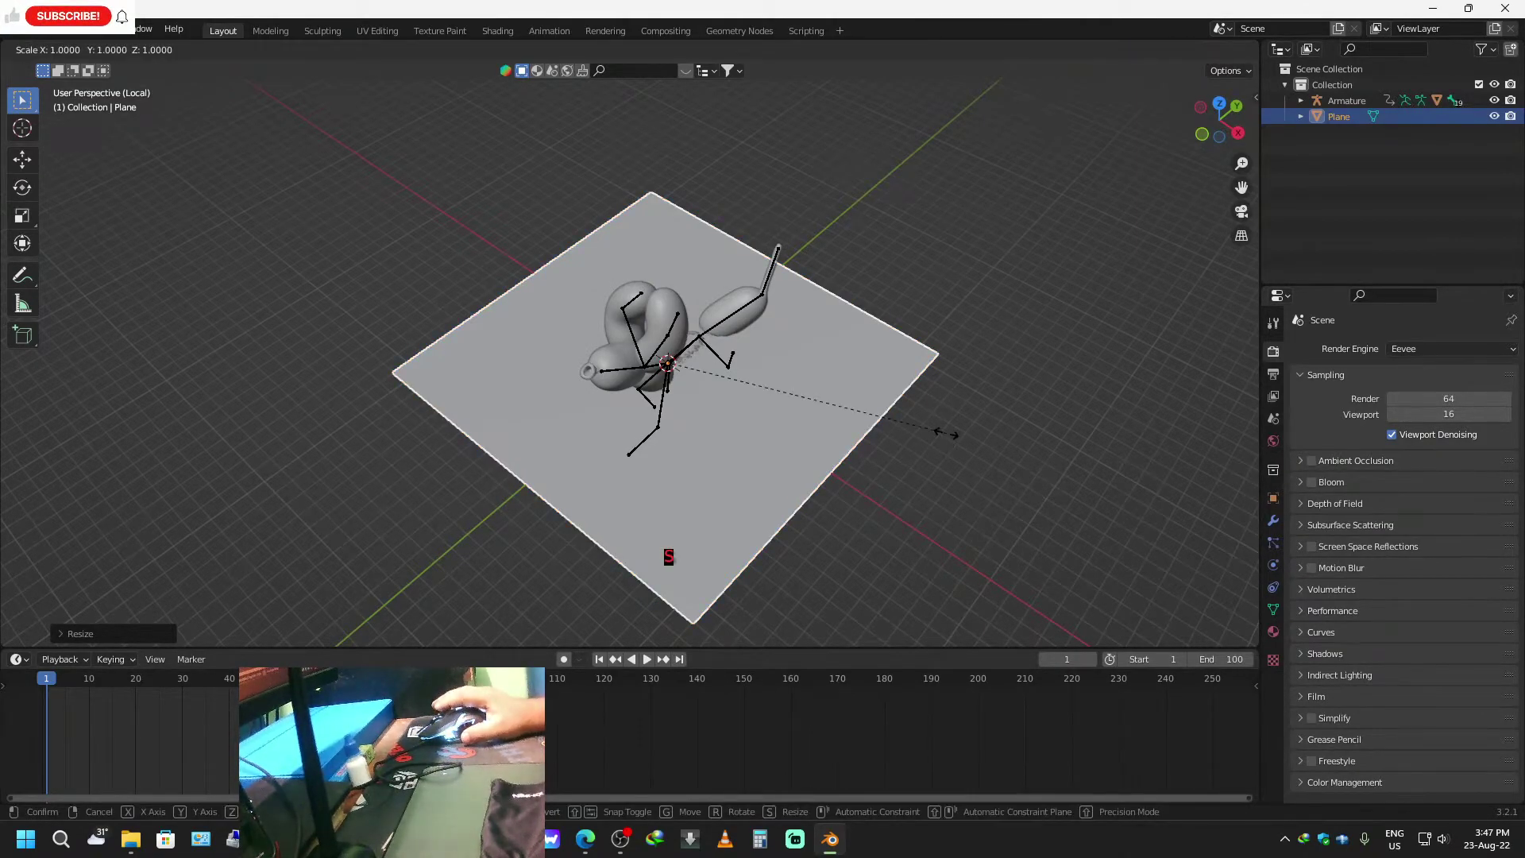
text(11)
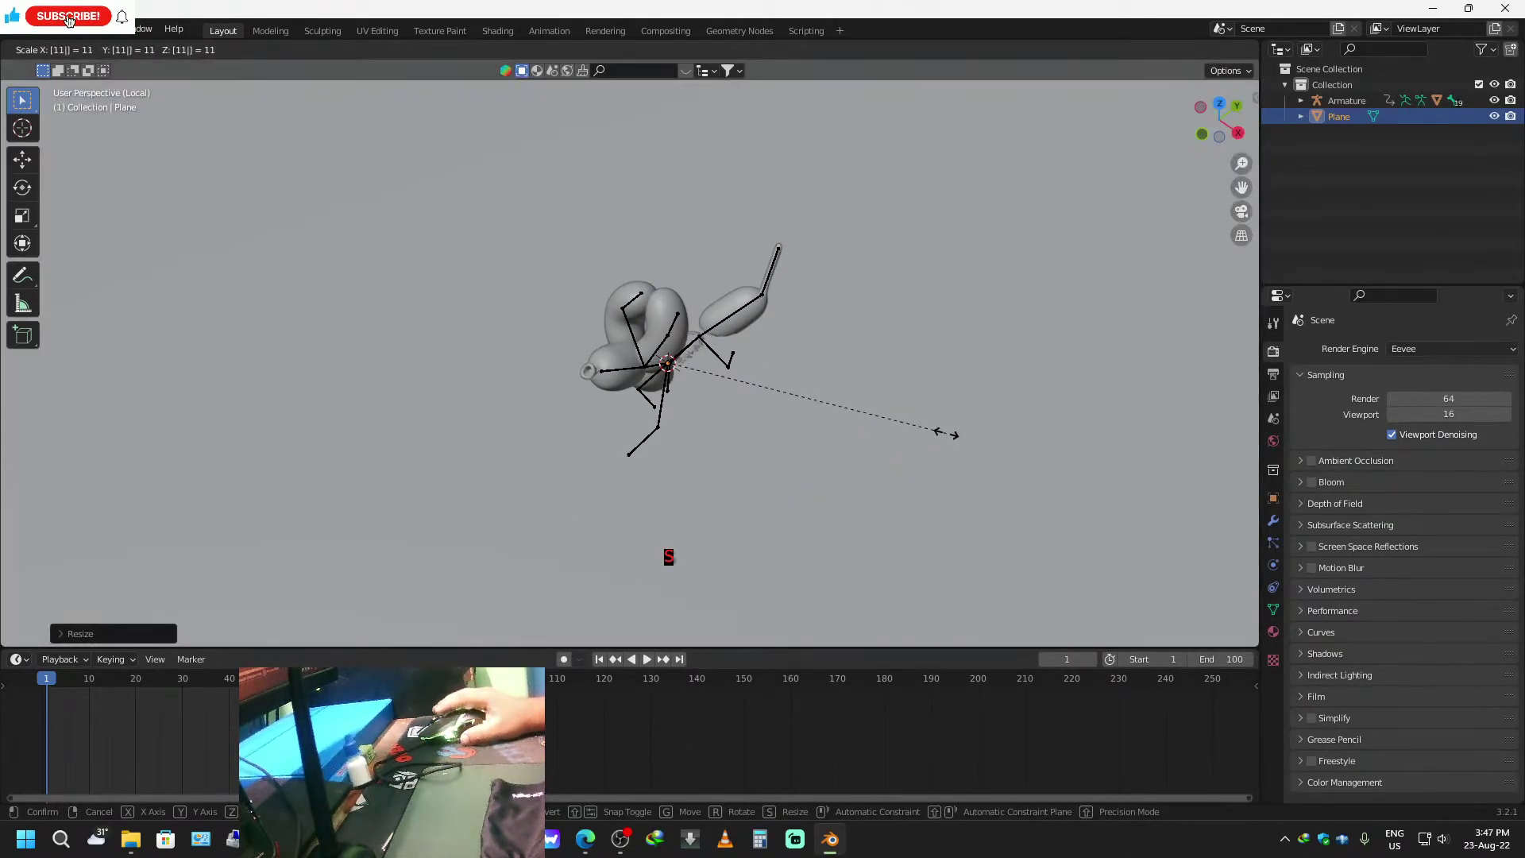
click(946, 434)
Move the ground plane straight down along the Z axis to sit under the dog's feet.
scroll(936, 432, down, 4)
scroll(901, 481, up, 2)
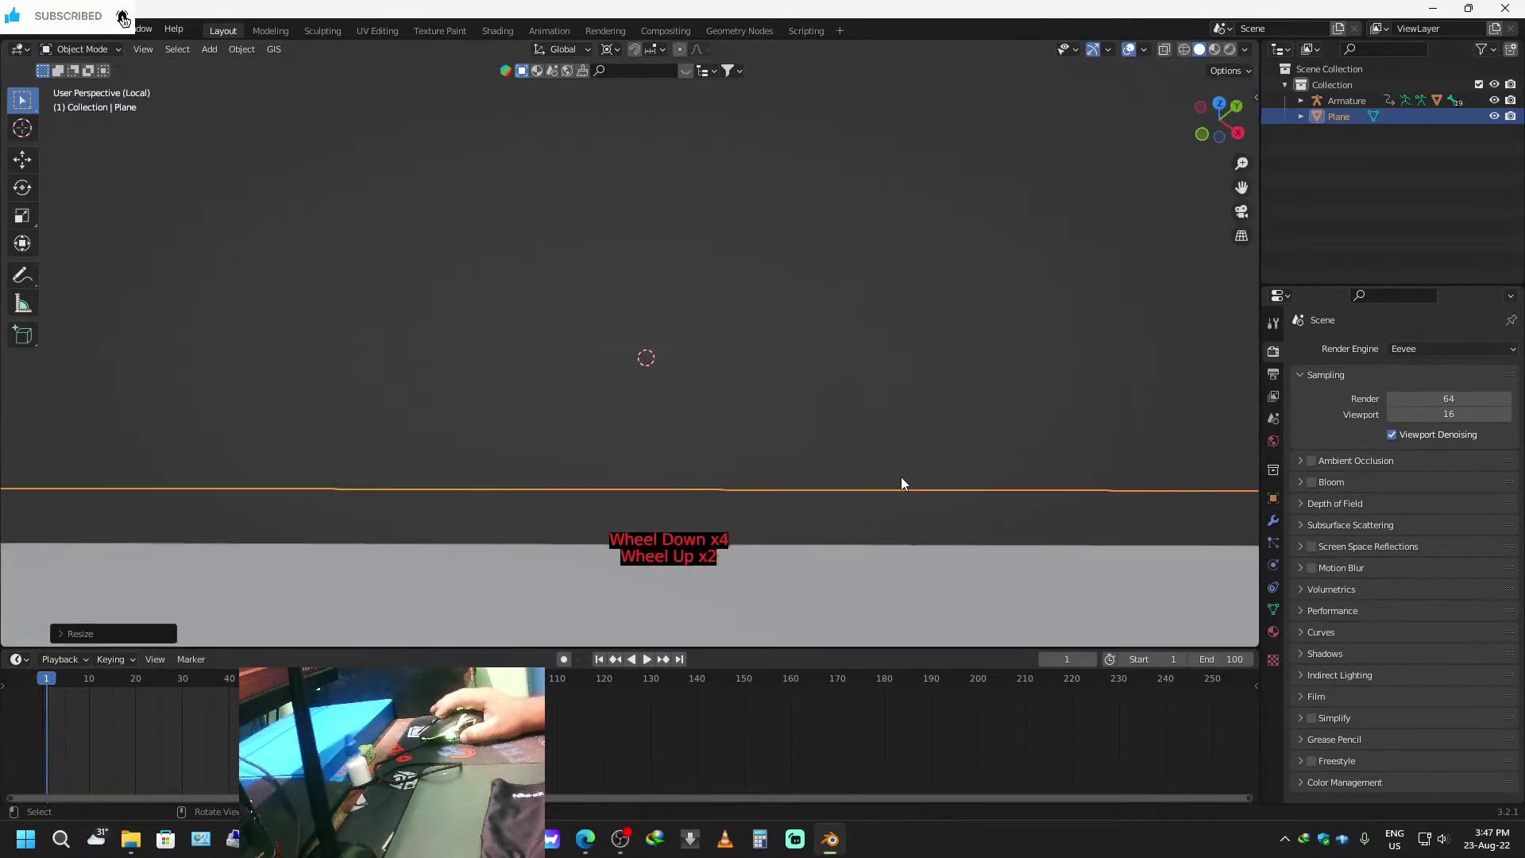
scroll(901, 482, up, 1)
middle_drag(721, 469, 636, 390)
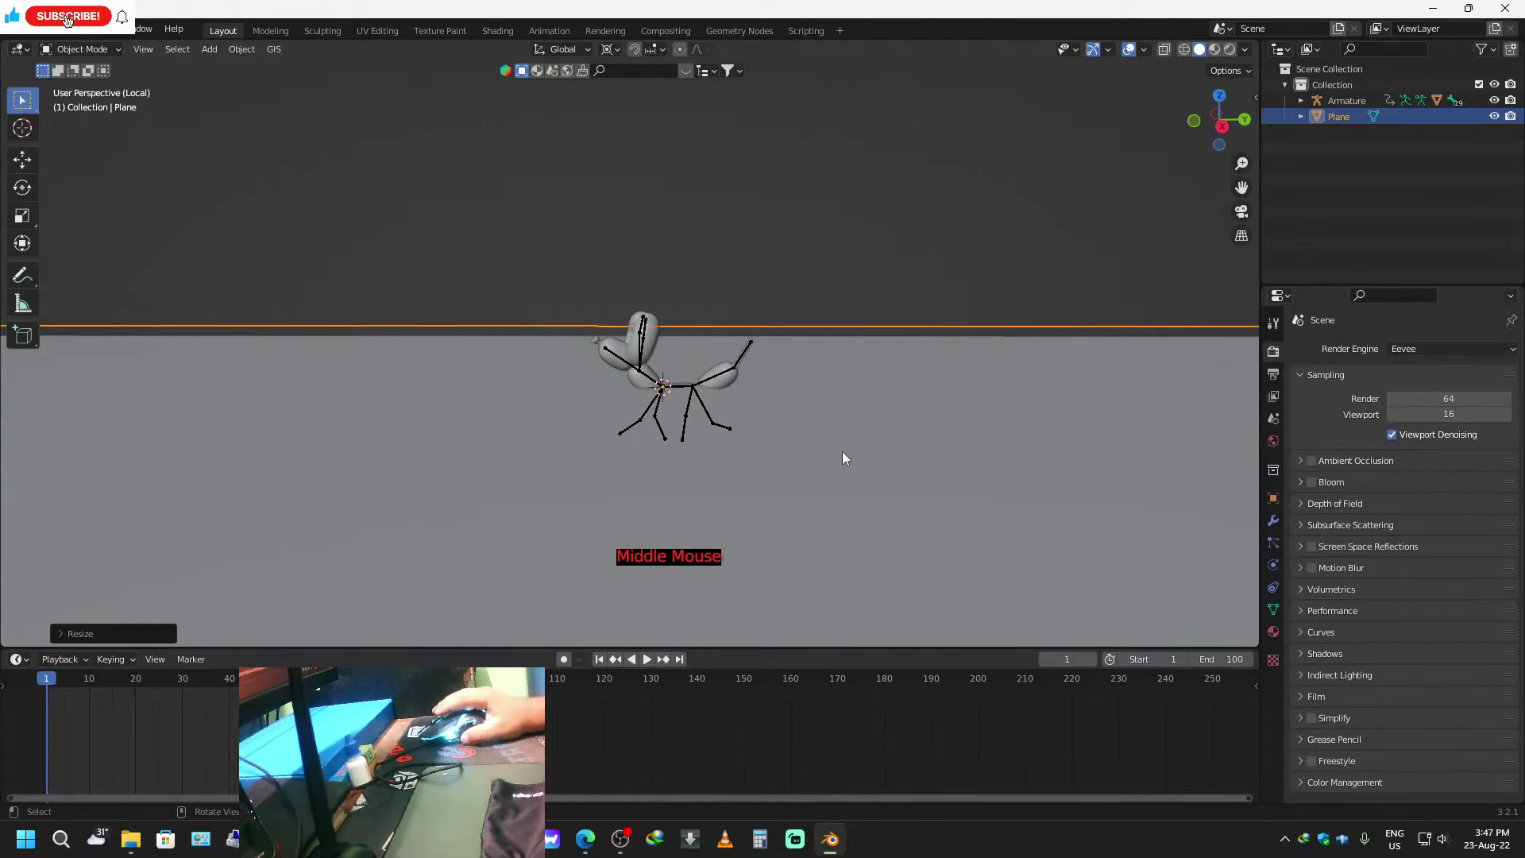
key(g)
key(z)
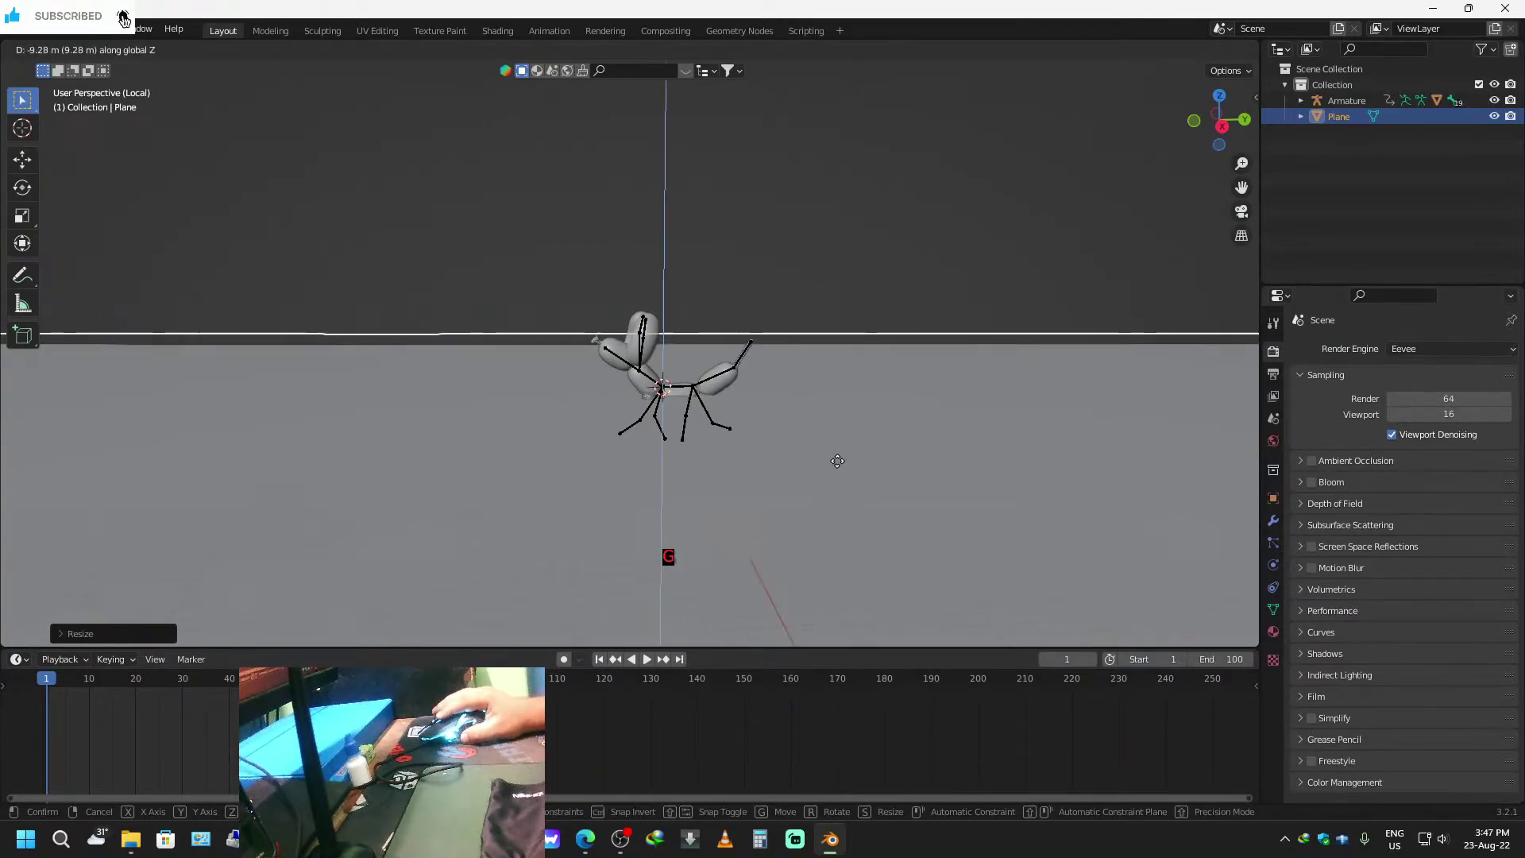
click(834, 517)
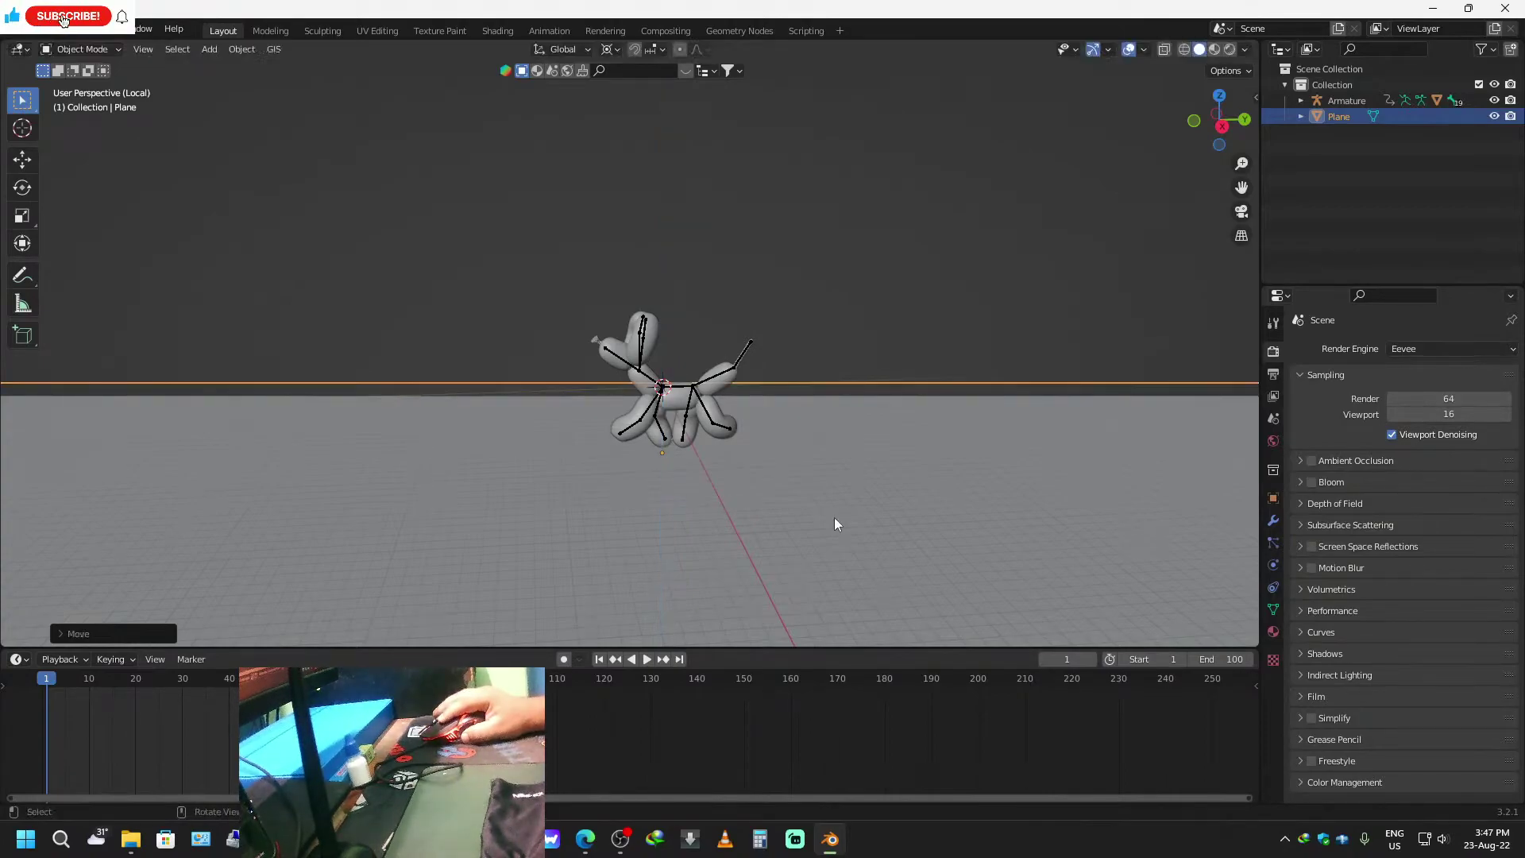
Shrink the timeline area to give the 3D viewport more height.
scroll(723, 526, up, 3)
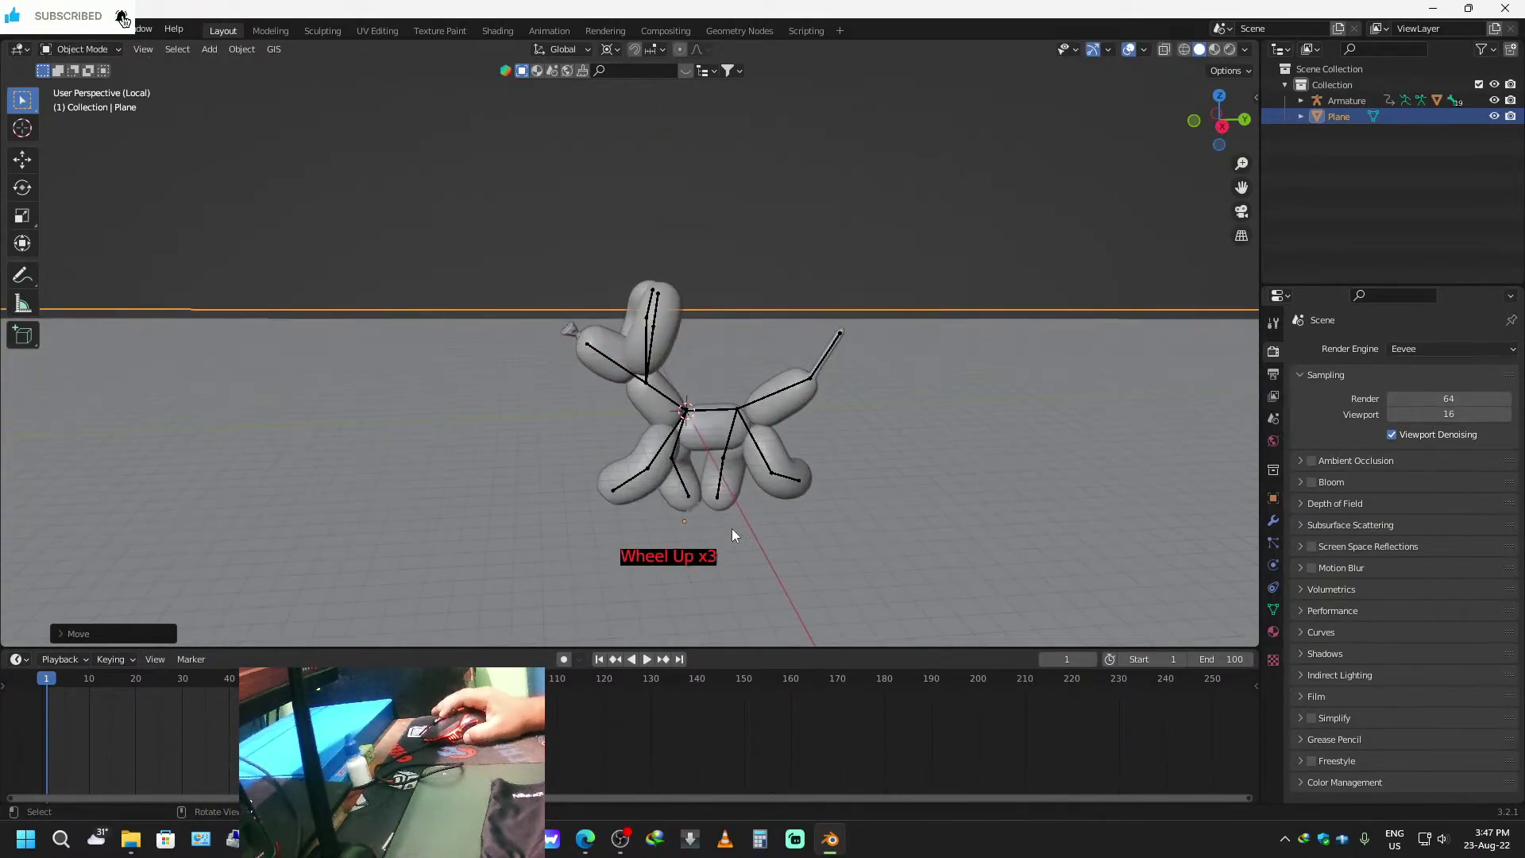
middle_drag(810, 566, 703, 569)
scroll(750, 564, down, 2)
scroll(750, 564, down, 1)
drag(808, 647, 807, 736)
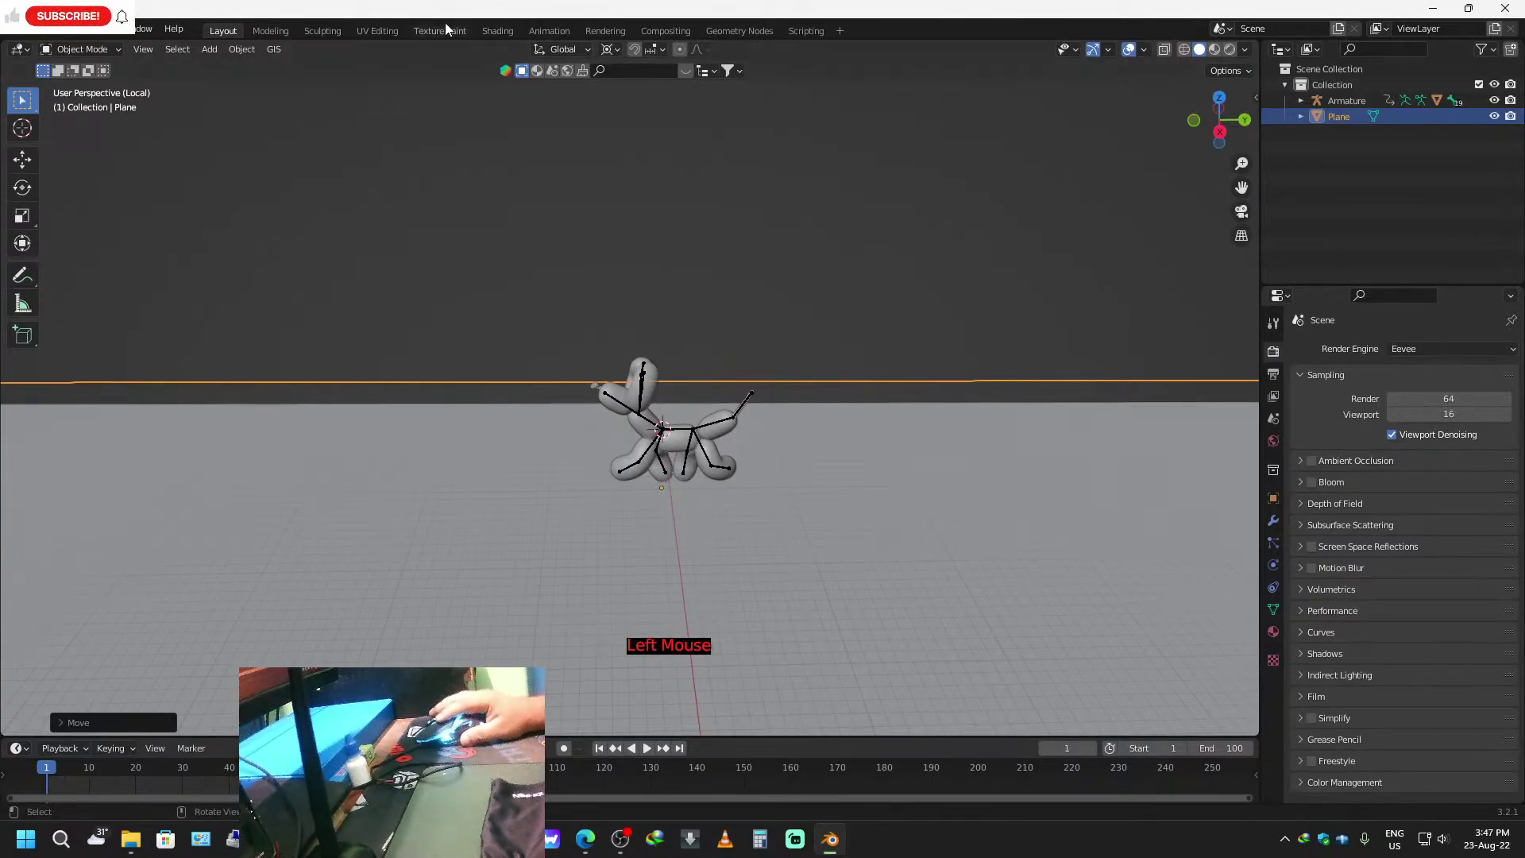
Inspect the dog and ground in the Shading workspace with rendered and material preview shading, and return to the Layout workspace.
click(497, 31)
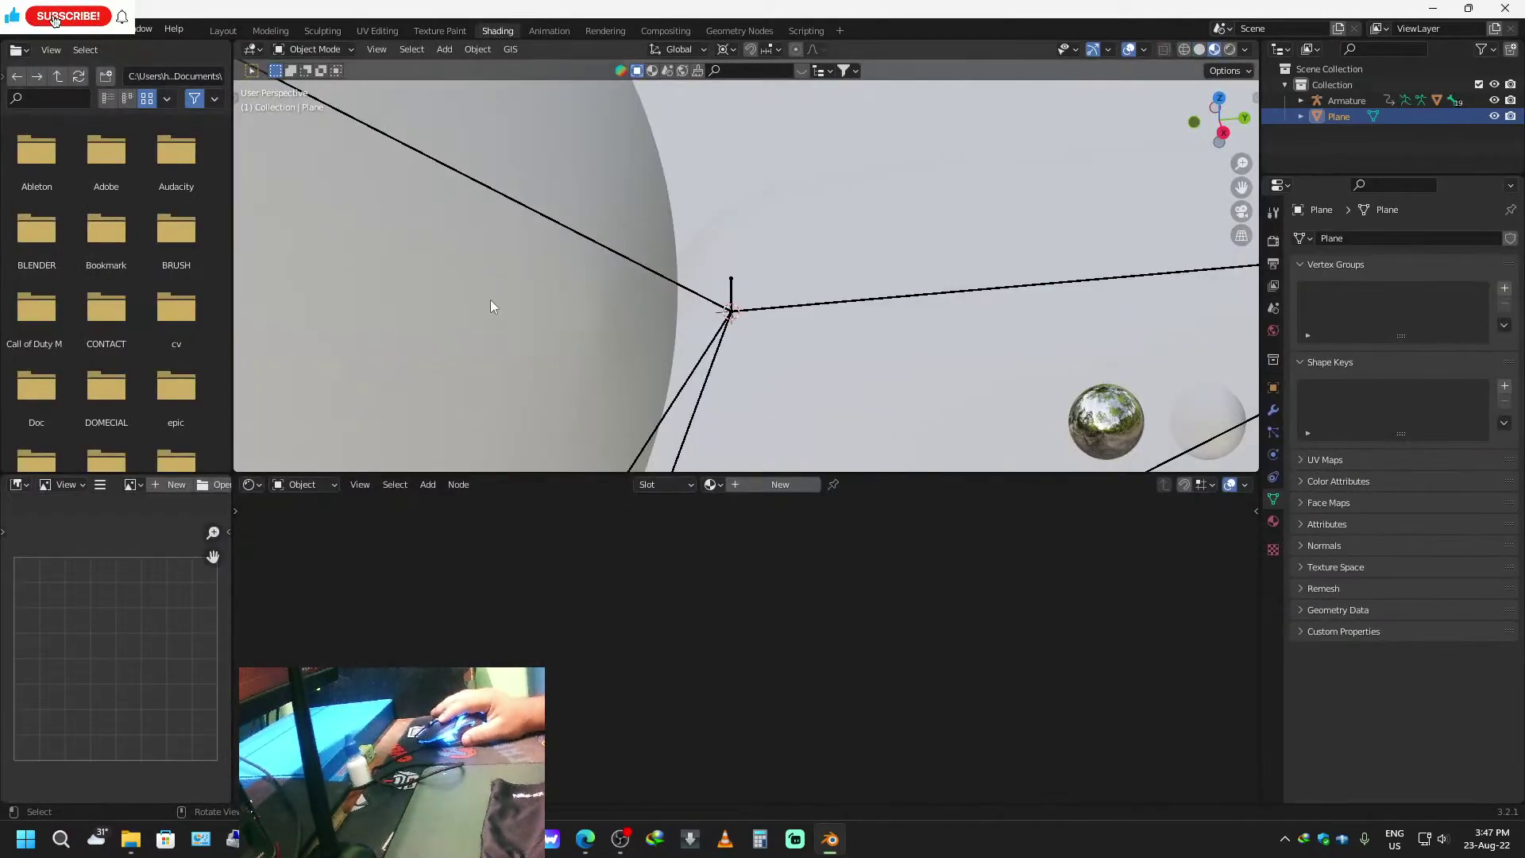
scroll(726, 359, down, 5)
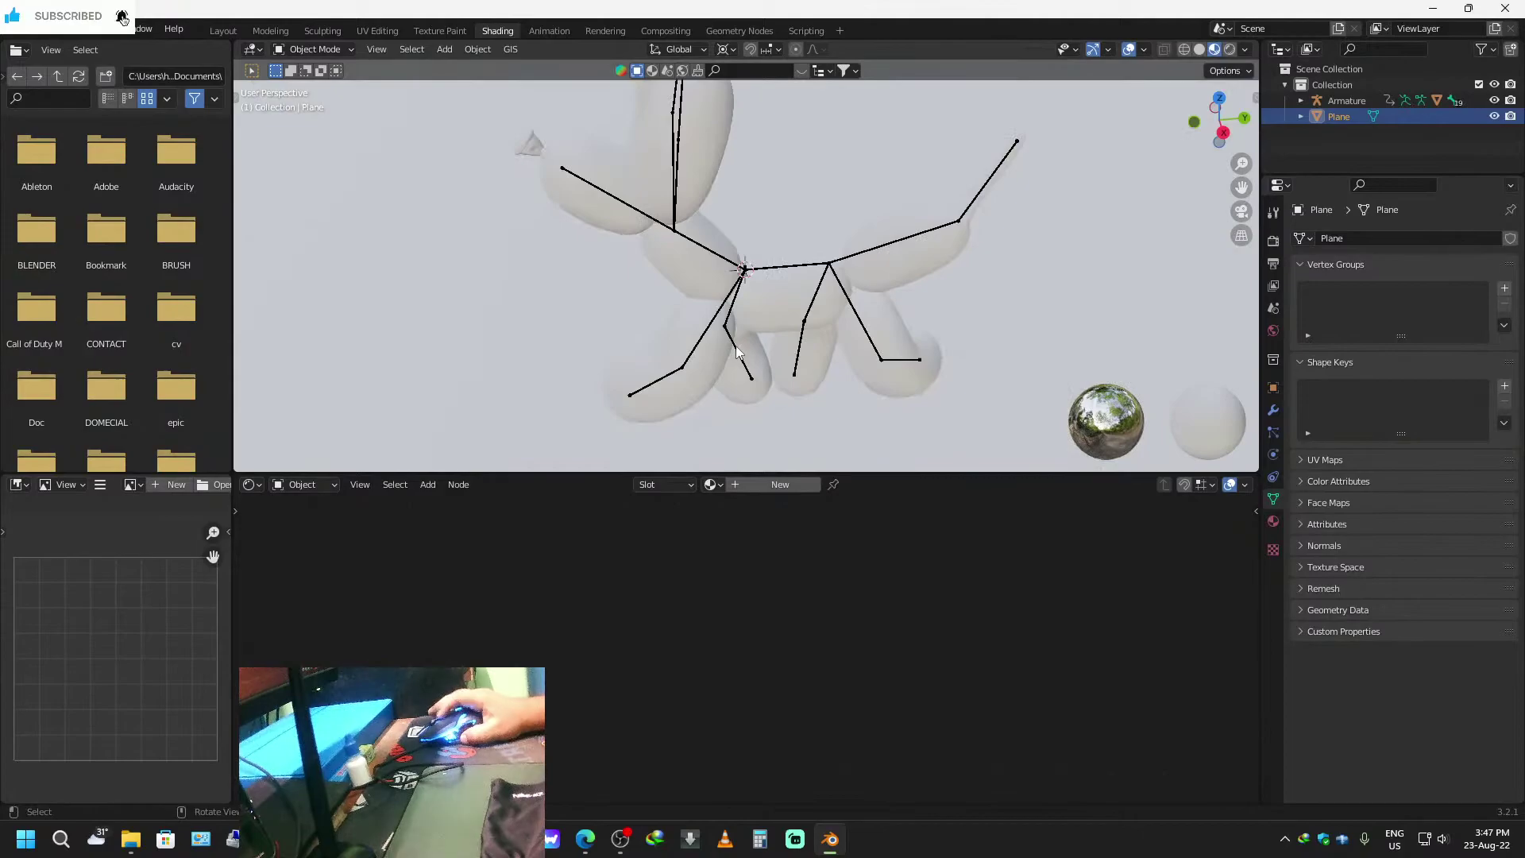
middle_drag(745, 350, 794, 364)
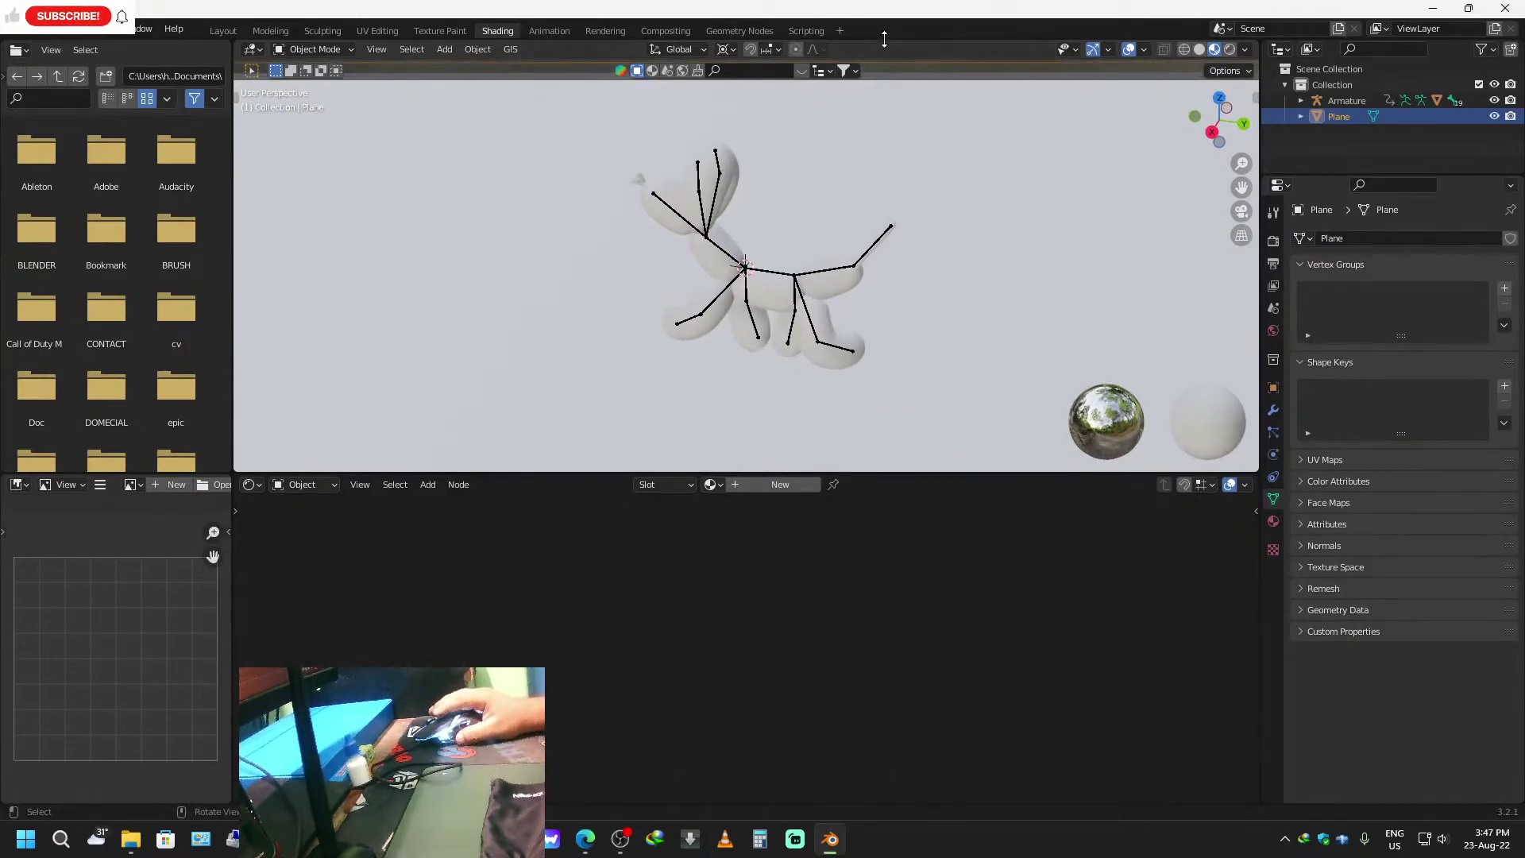
click(1229, 49)
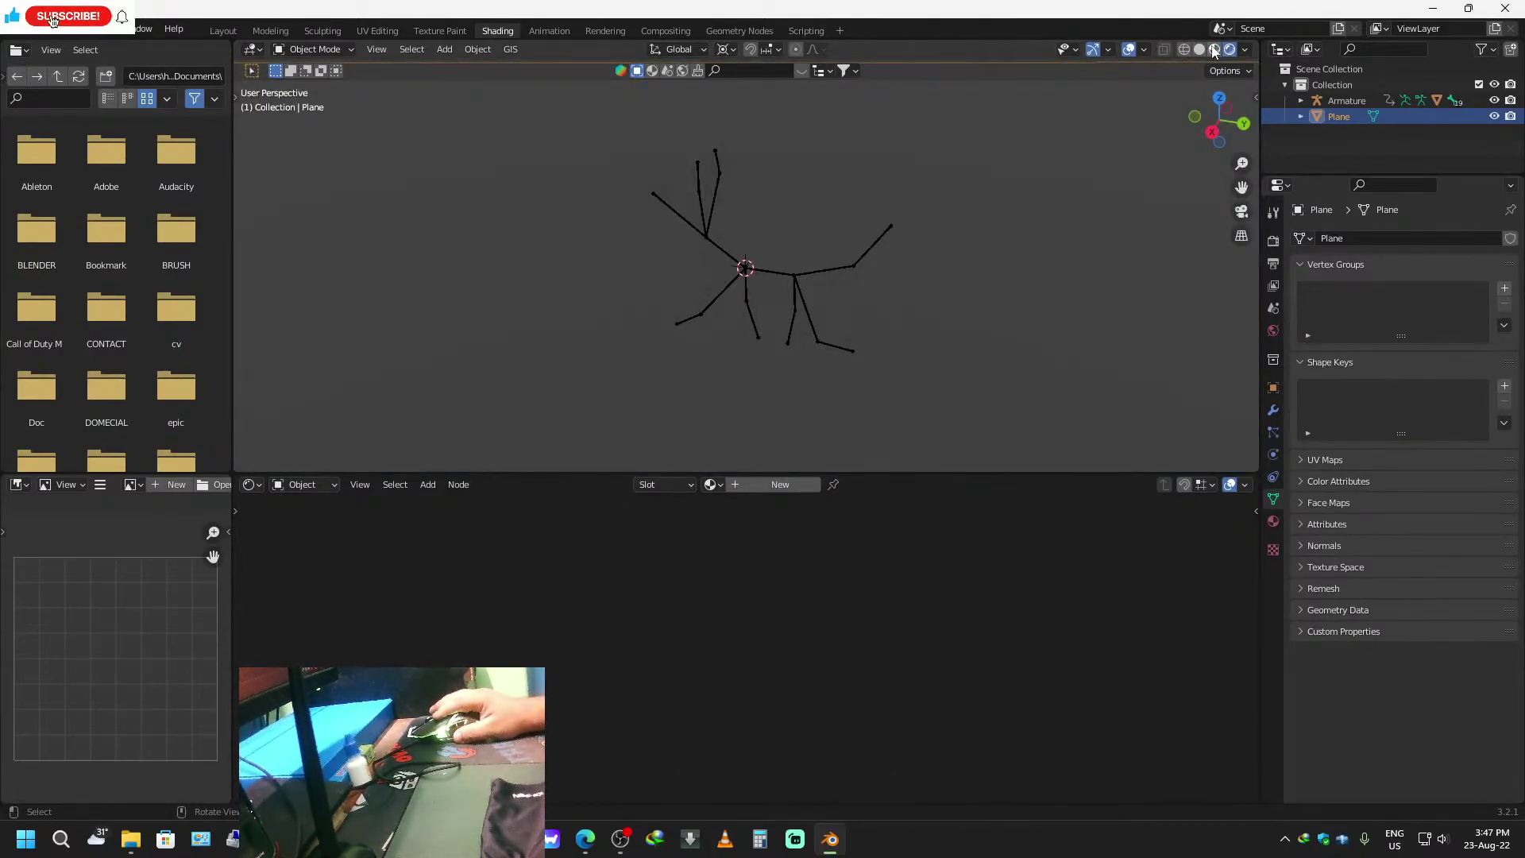
click(1214, 49)
scroll(755, 341, down, 2)
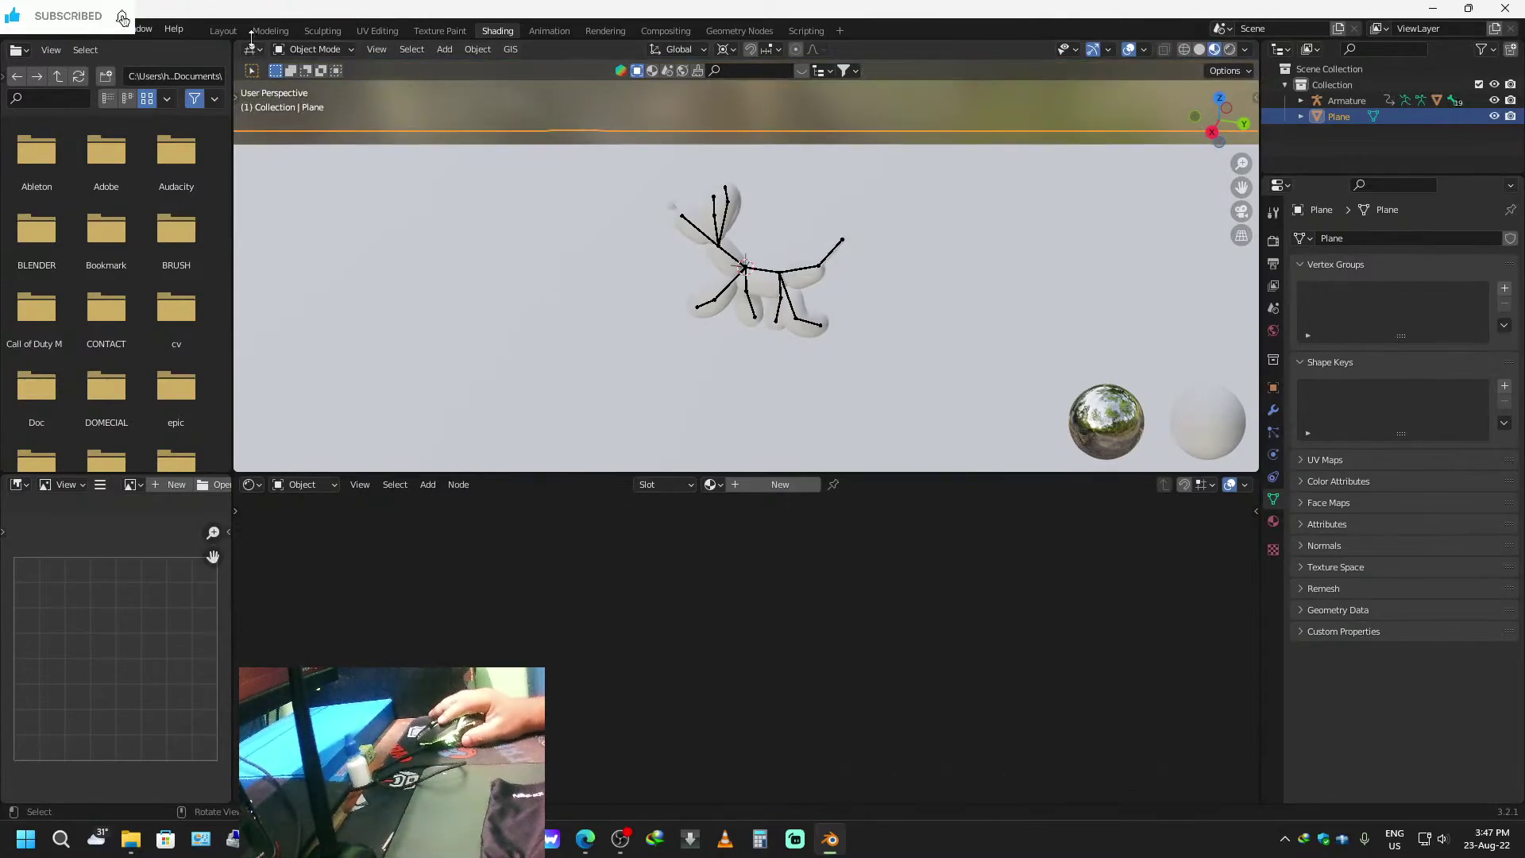
click(223, 35)
Add a Sun light to the scene.
key(shift+a)
mouse_move(747, 526)
mouse_move(719, 694)
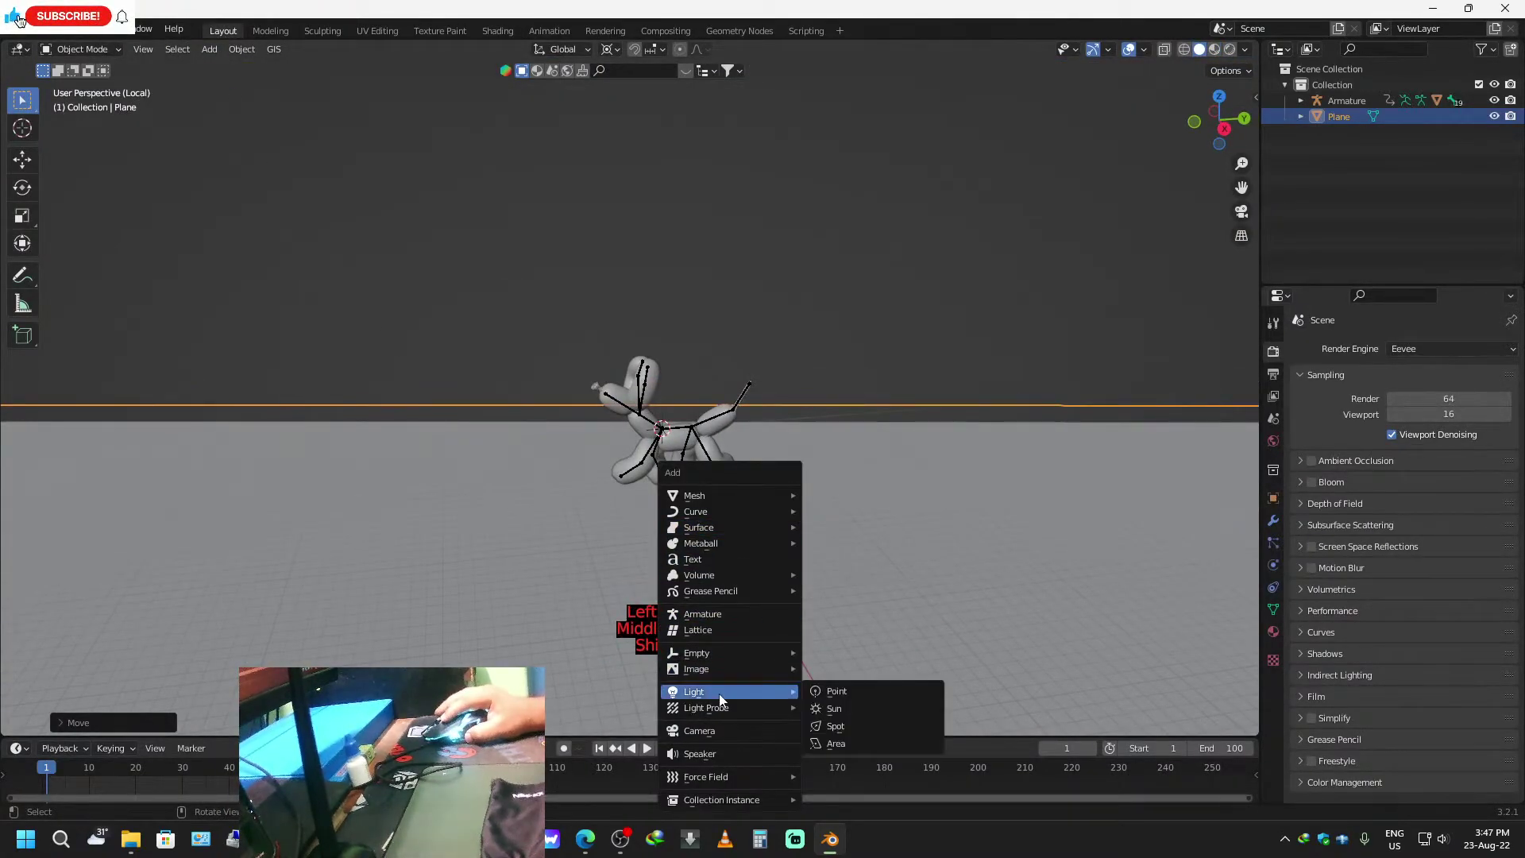
click(839, 712)
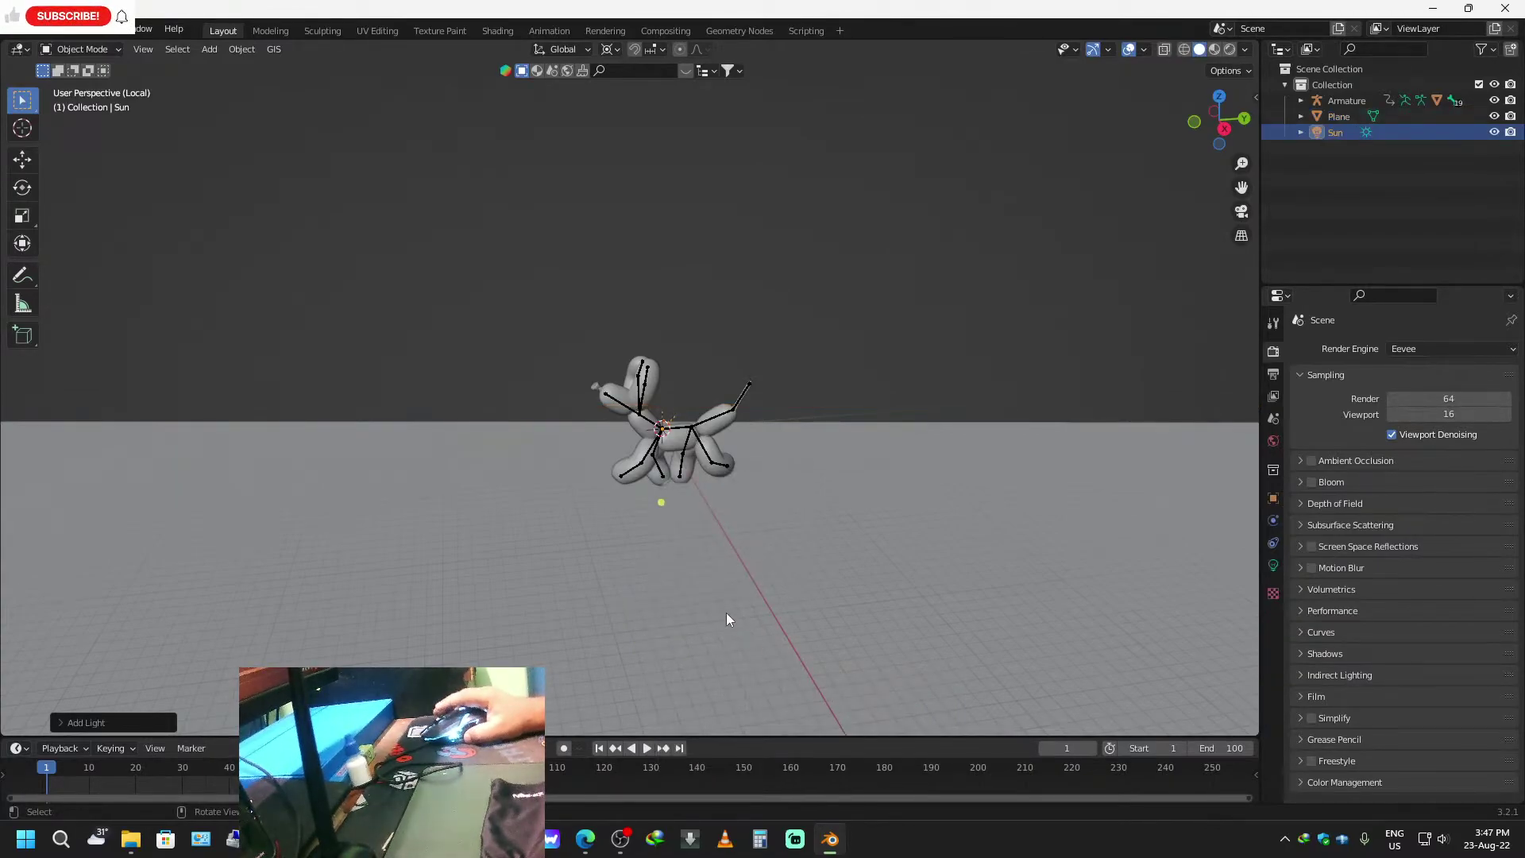
Try moving the sun light freely to a spot above the dog, and undo the move.
scroll(721, 610, down, 2)
scroll(724, 636, up, 1)
scroll(727, 646, up, 2)
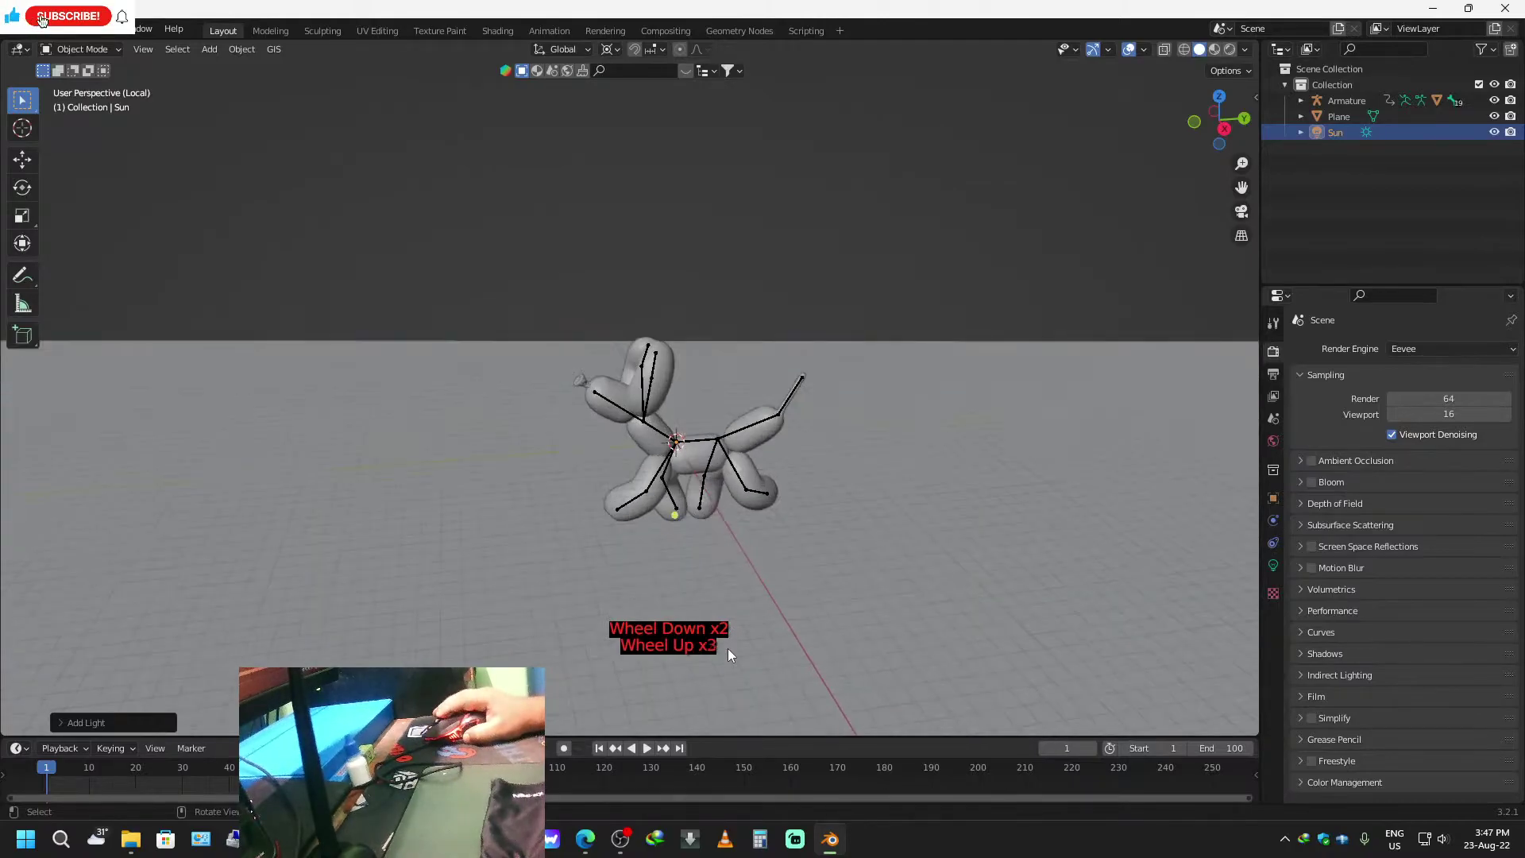
middle_drag(793, 621, 764, 612)
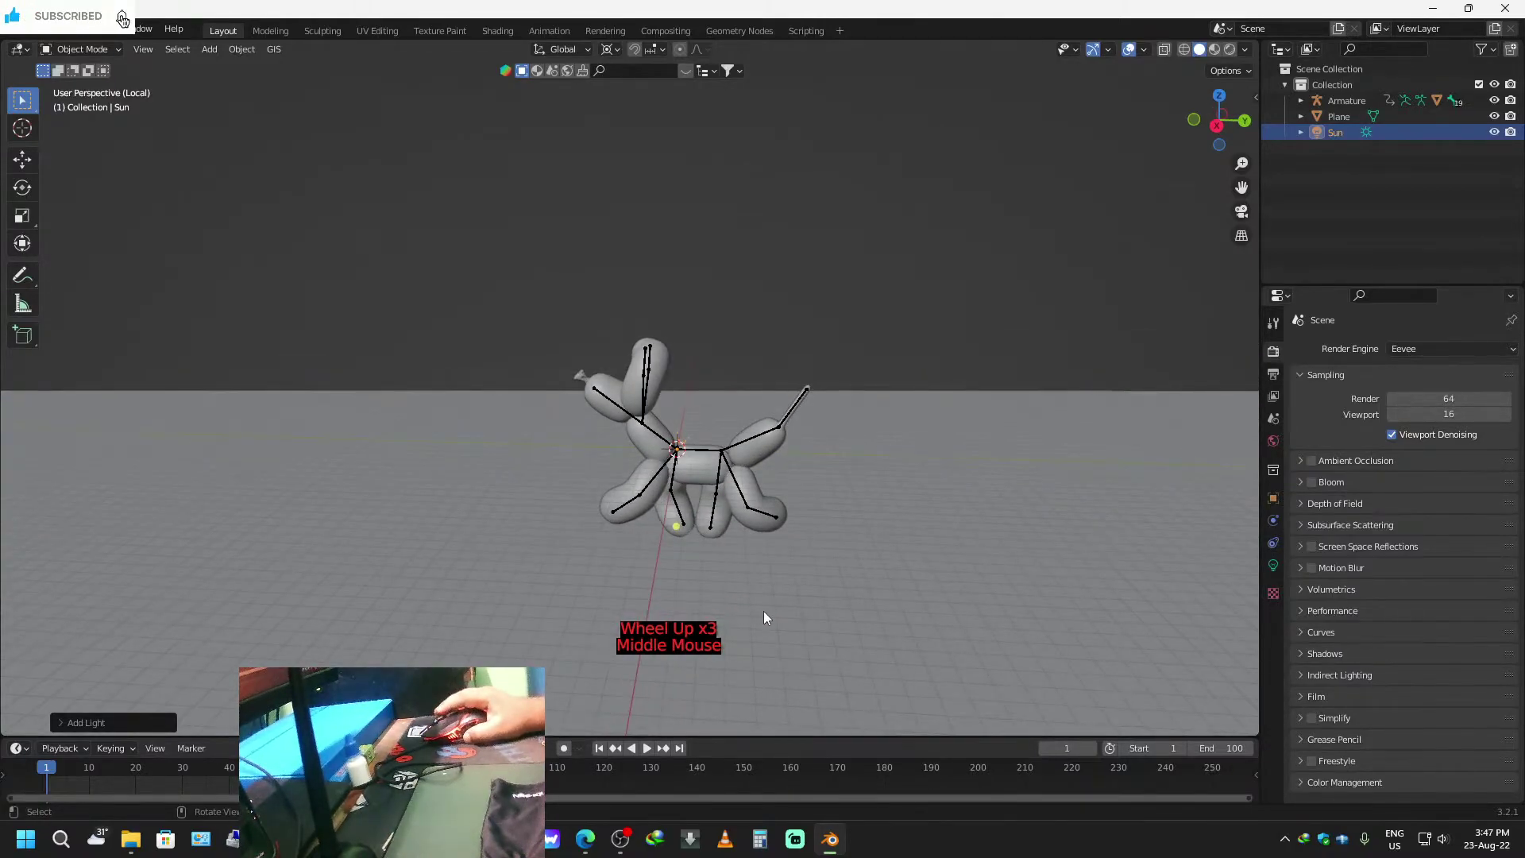
key(g)
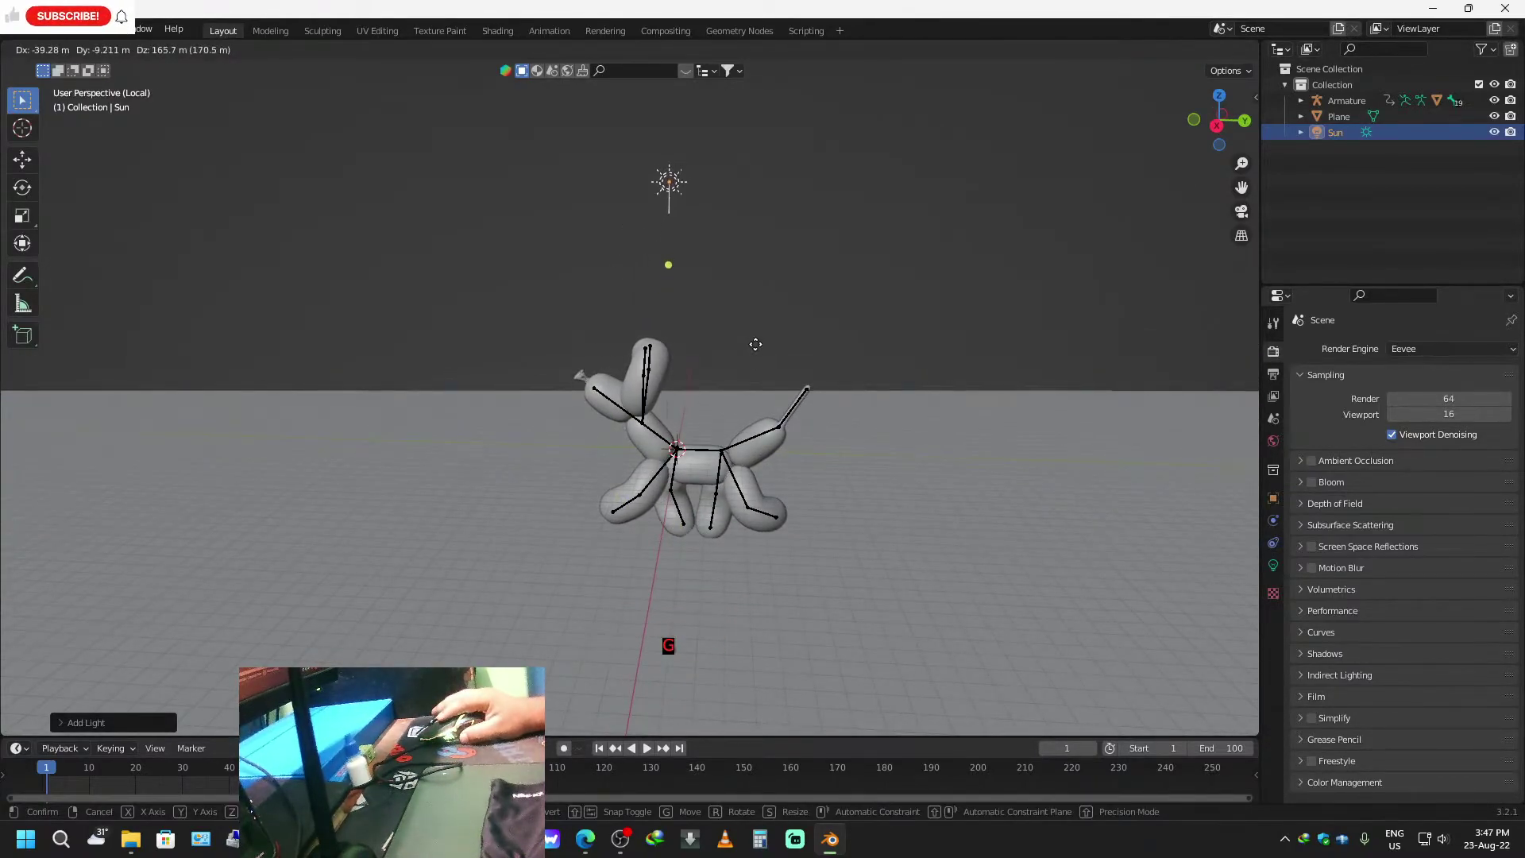
click(756, 346)
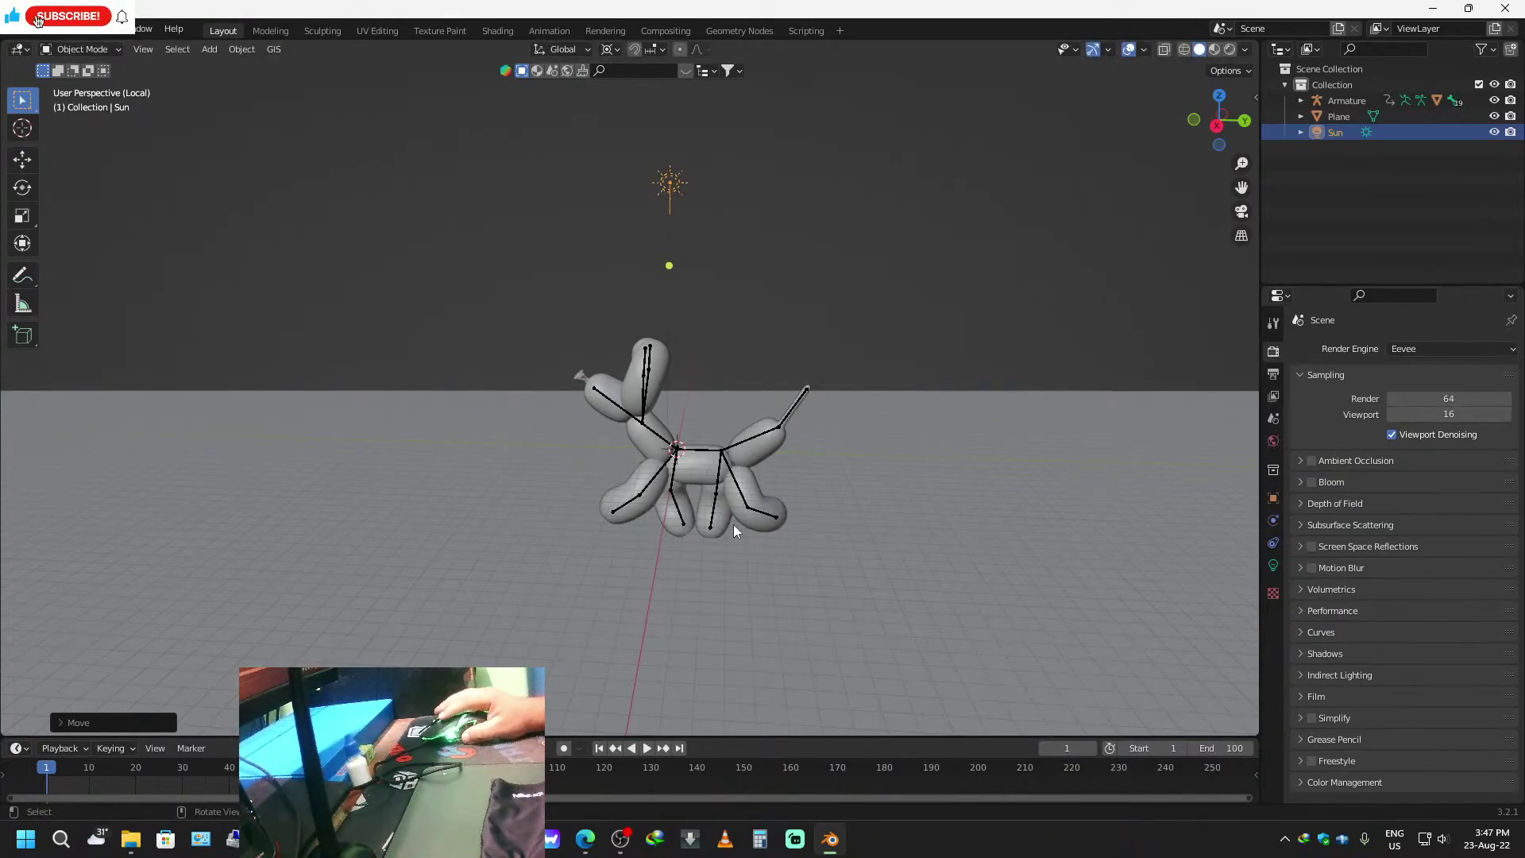
key(ctrl+z)
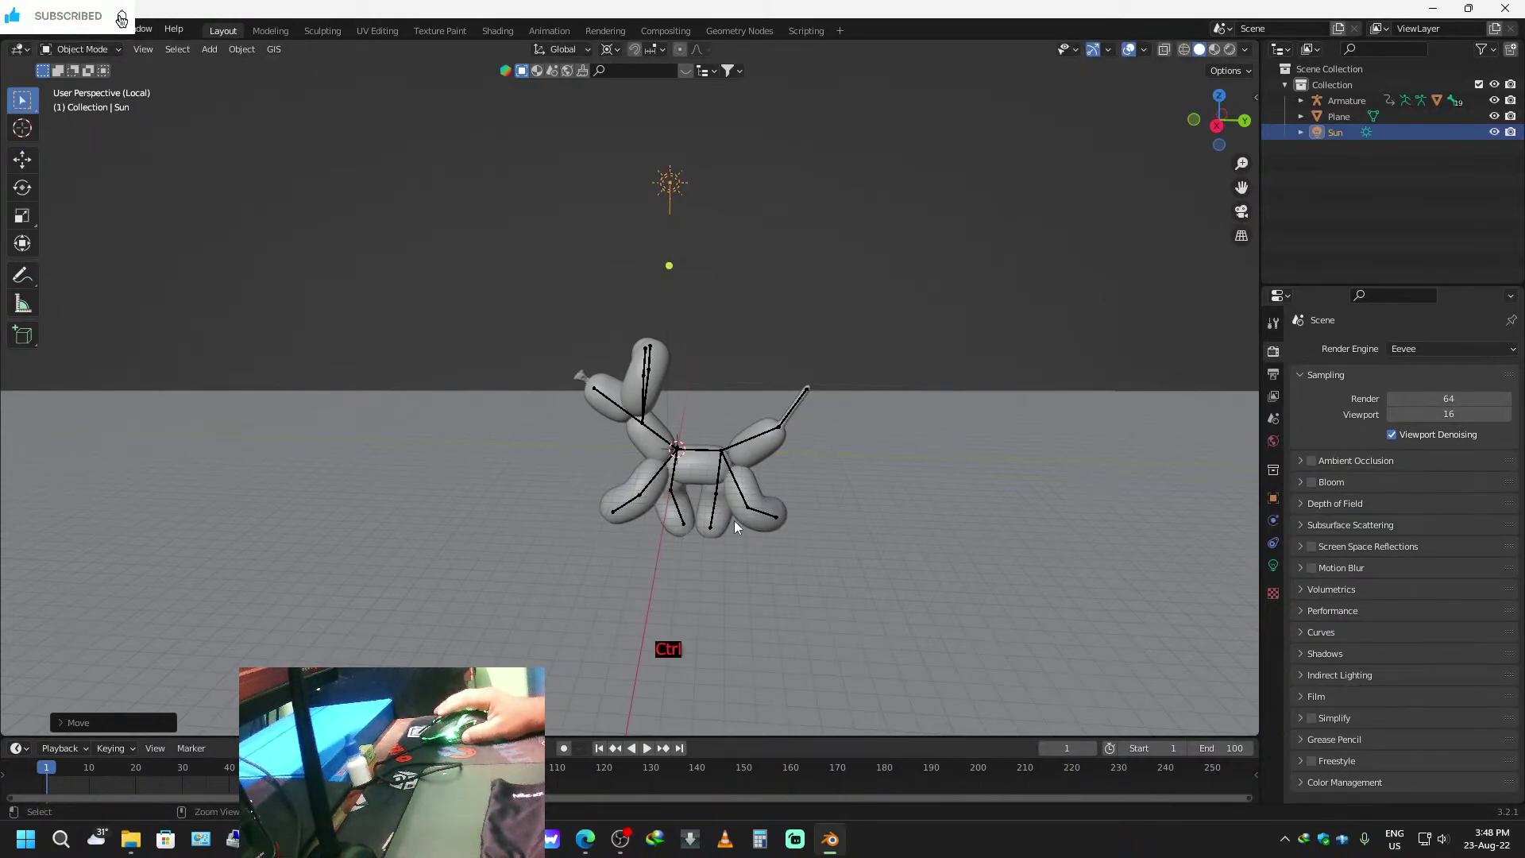
Raise the sun light straight up along the Z axis, high above the dog.
key(g)
key(z)
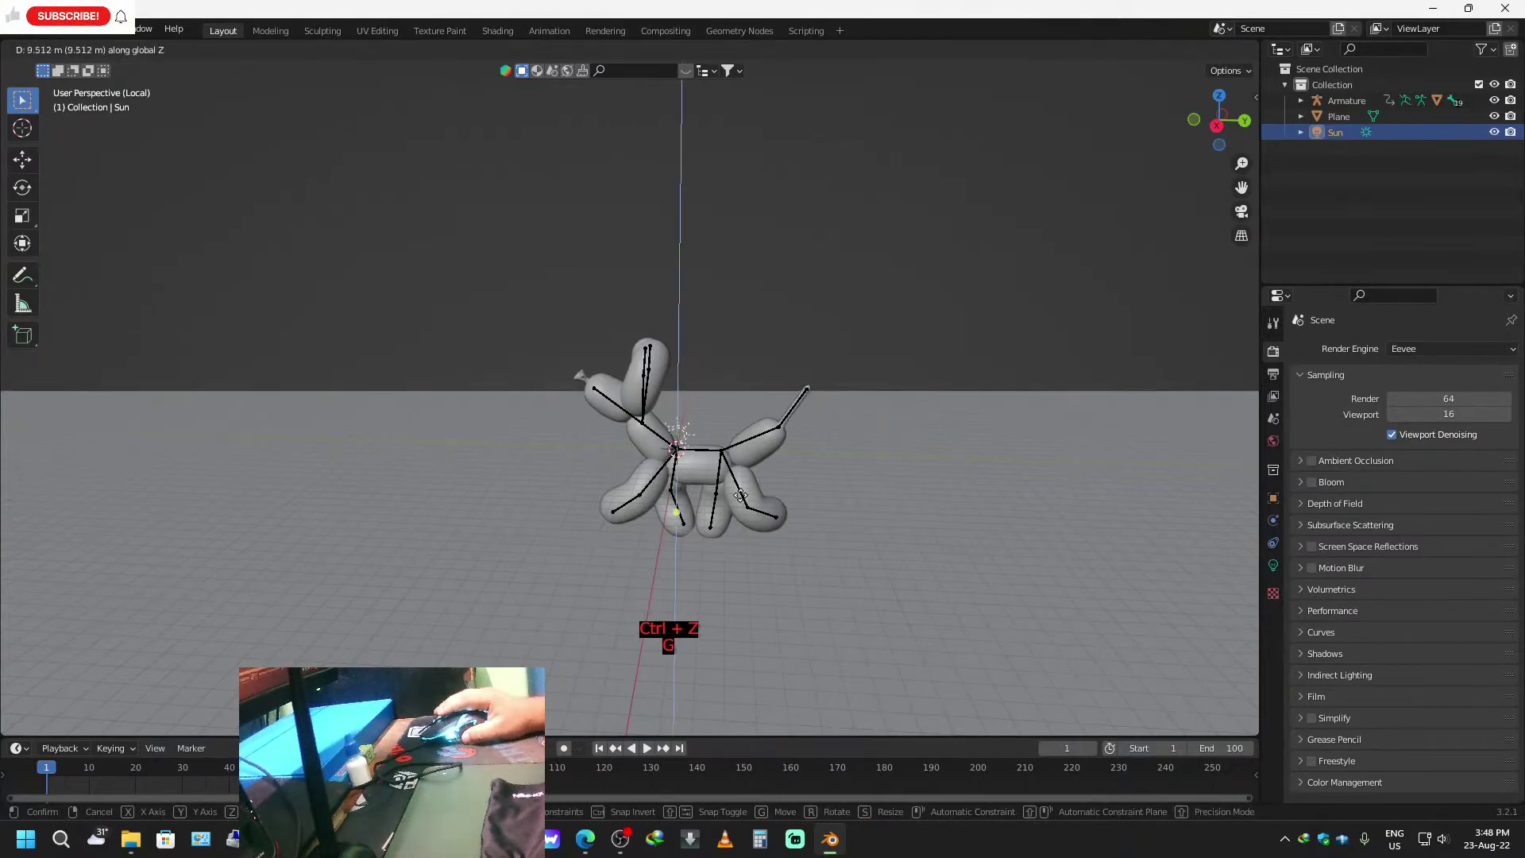
click(735, 210)
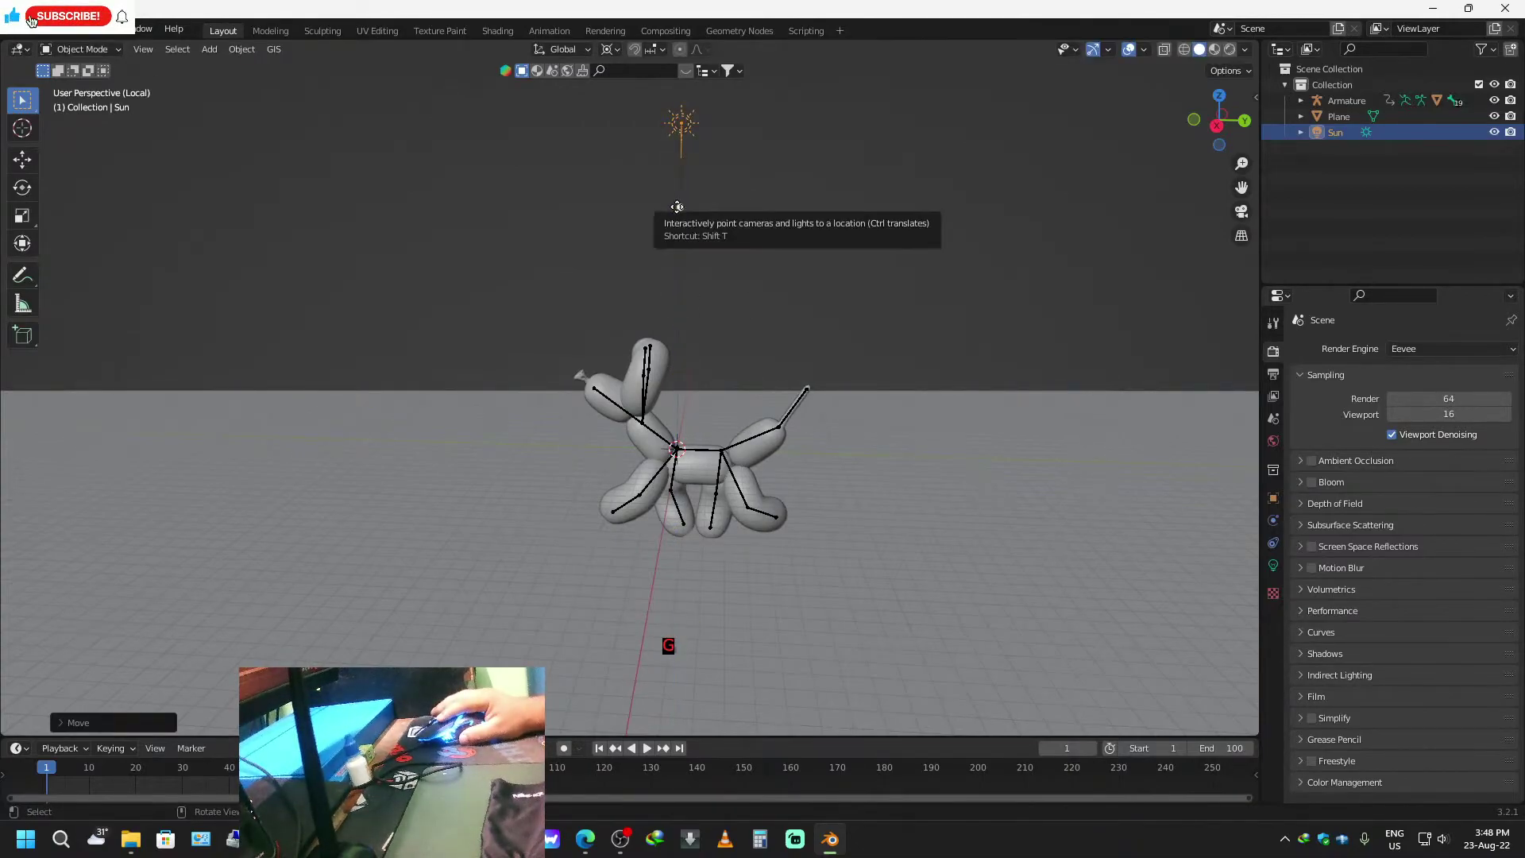
Aim the sun light diagonally downward toward the dog's tail side.
drag(684, 207, 872, 212)
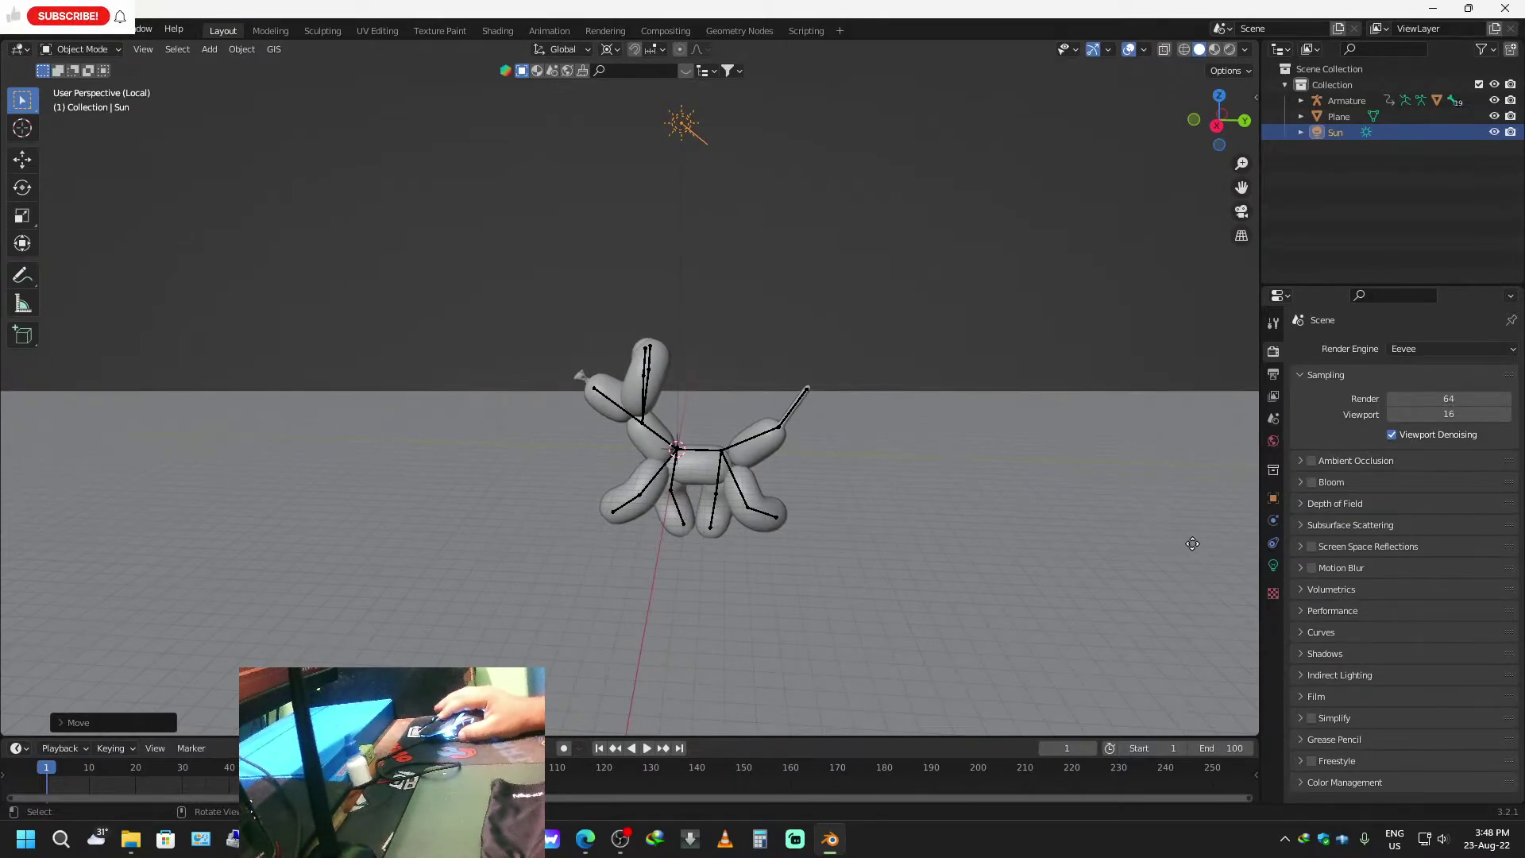
drag(1192, 543, 1203, 543)
middle_drag(870, 541, 911, 619)
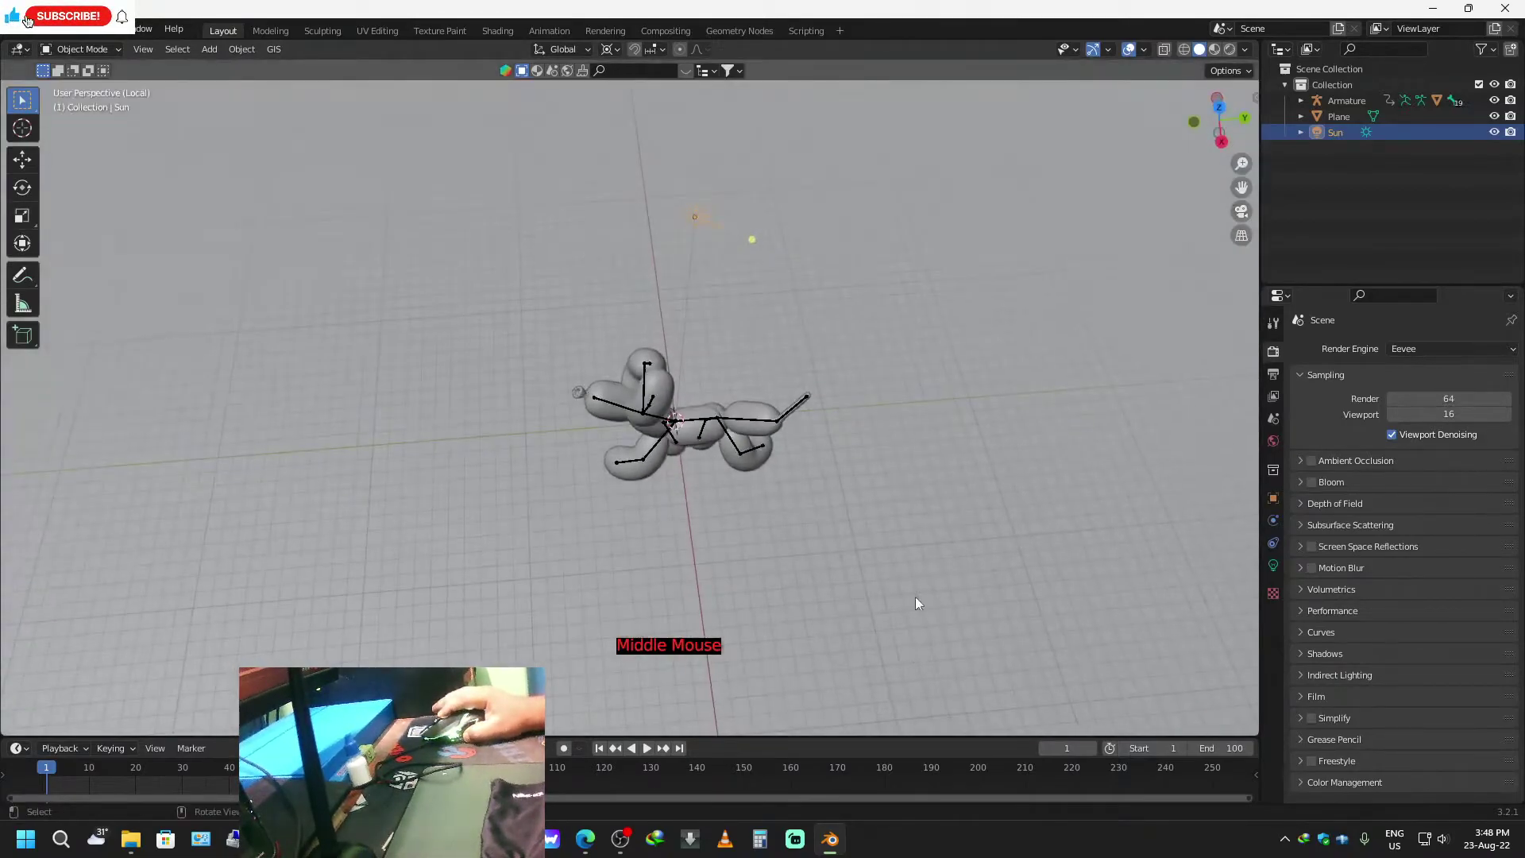
click(1219, 108)
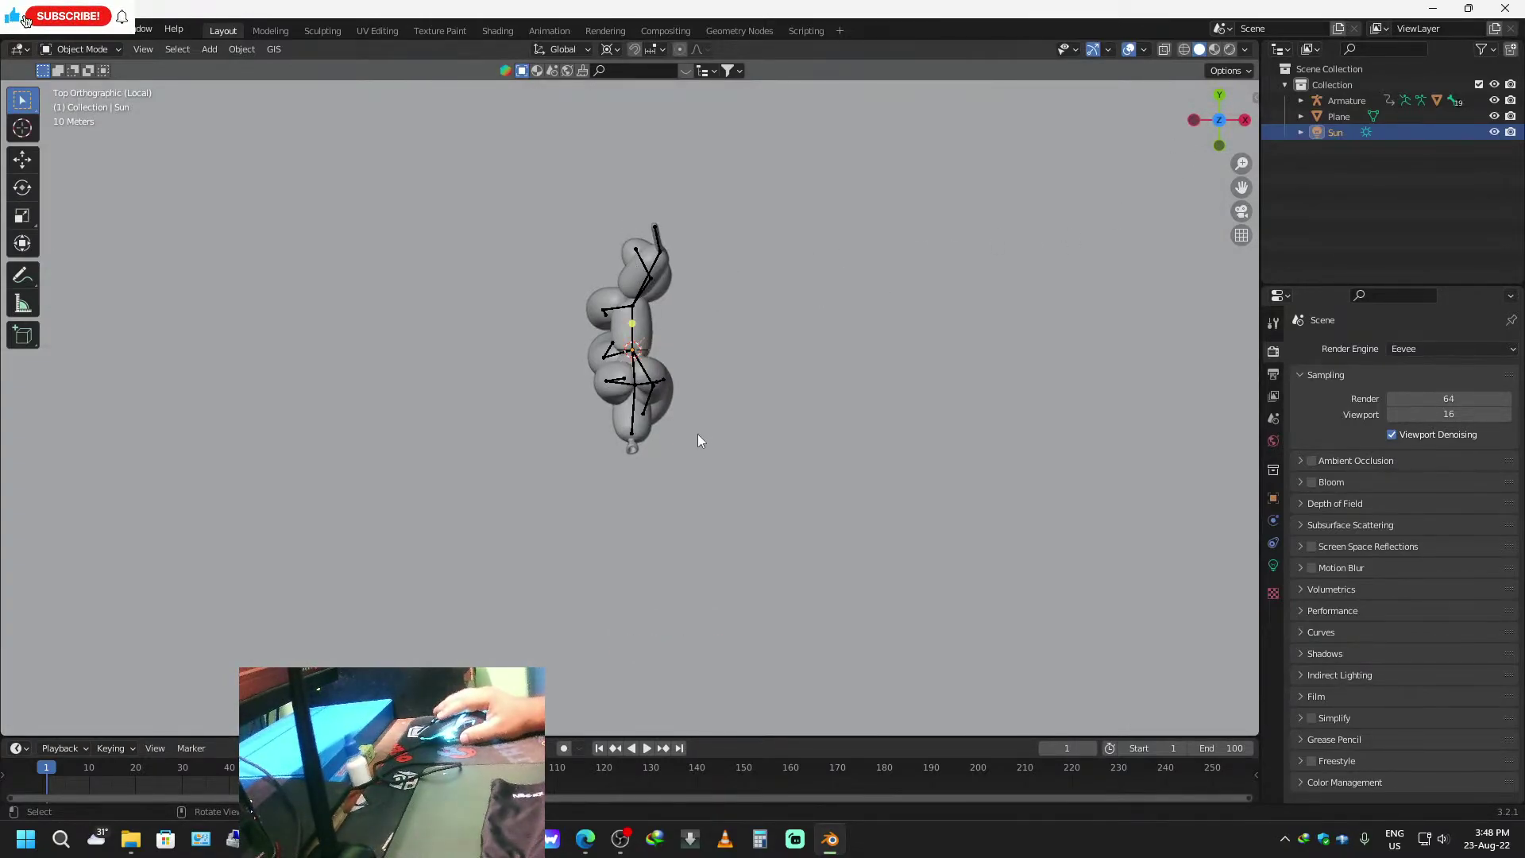
Insert Rotation and Available keyframes for the sun light at frame 1, and enable auto keying.
key(i)
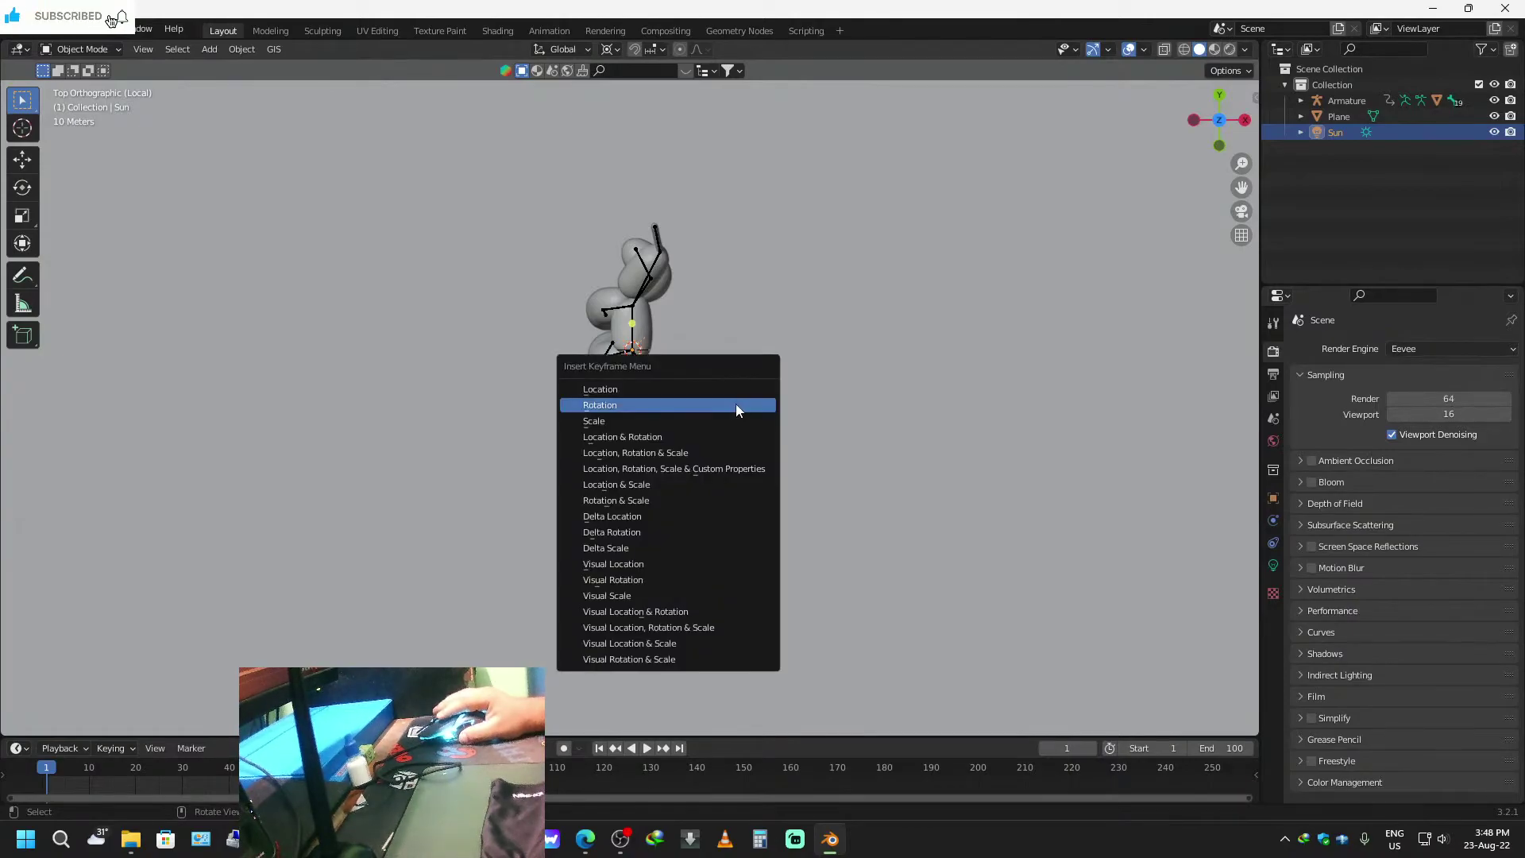
click(718, 406)
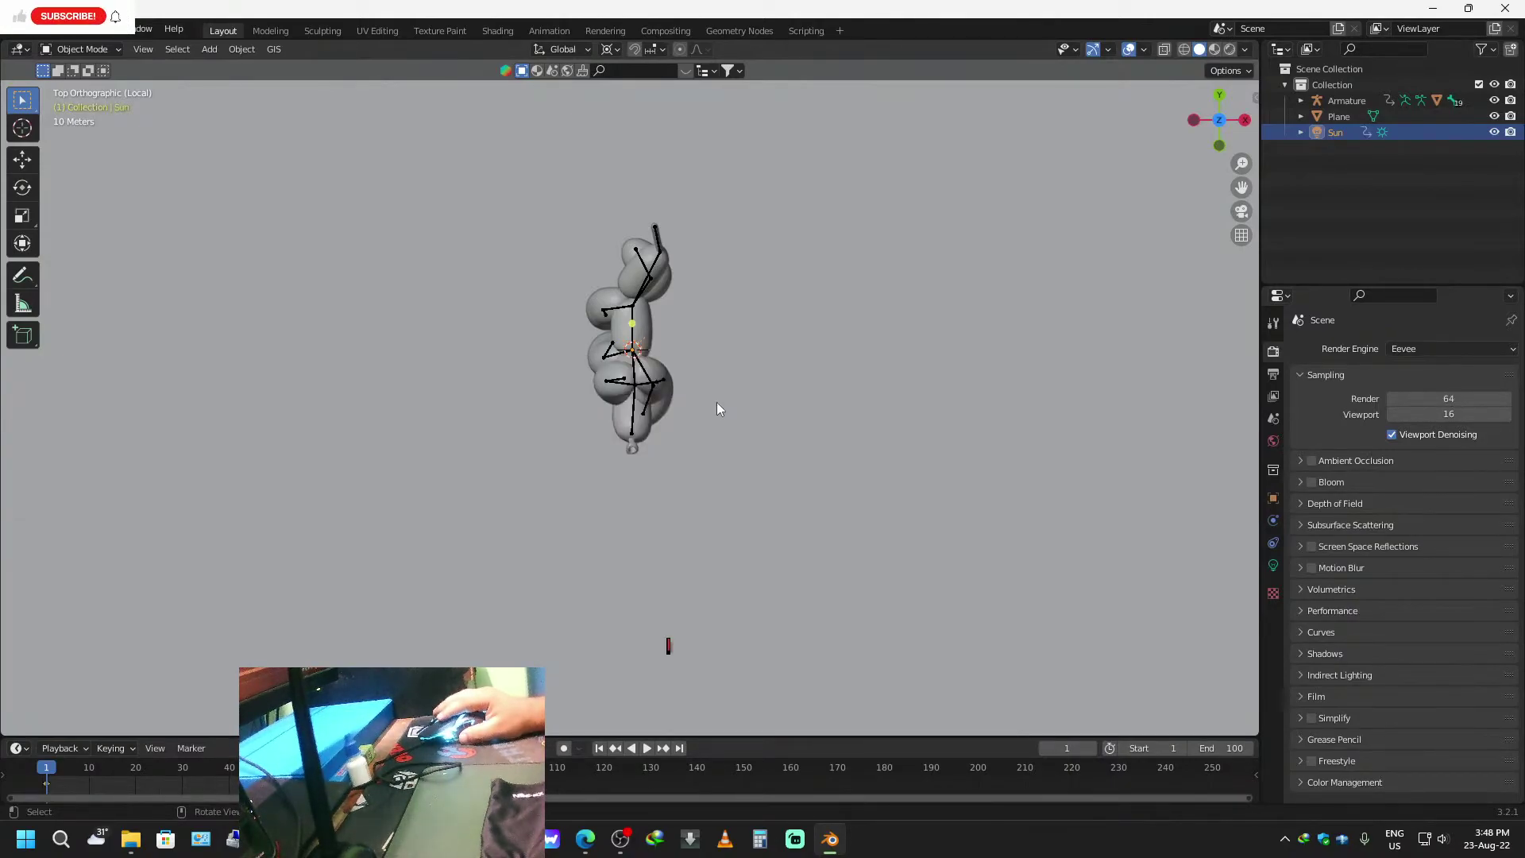
key(i)
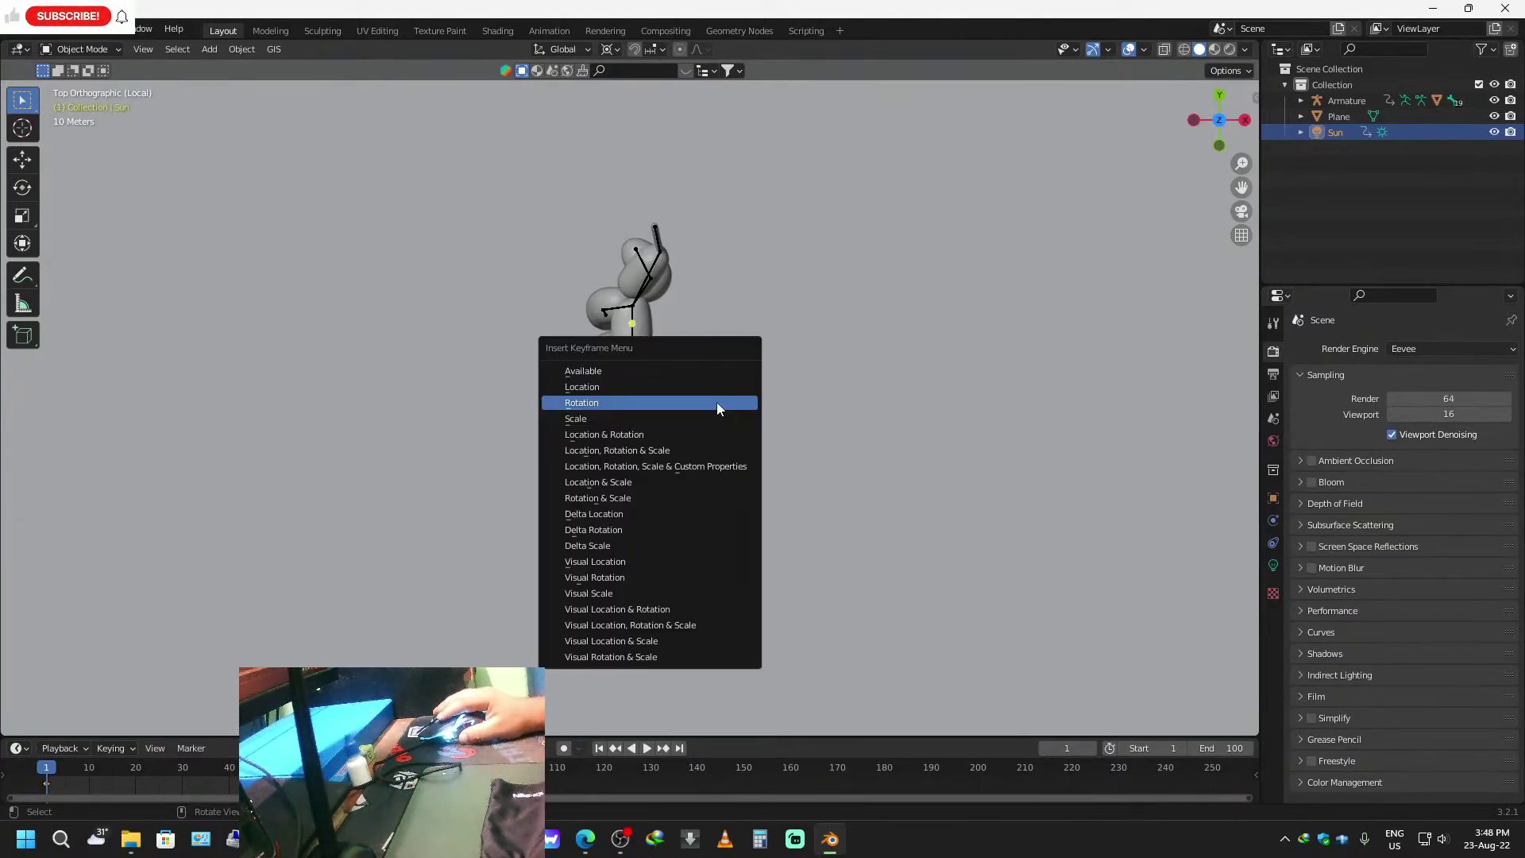
click(640, 370)
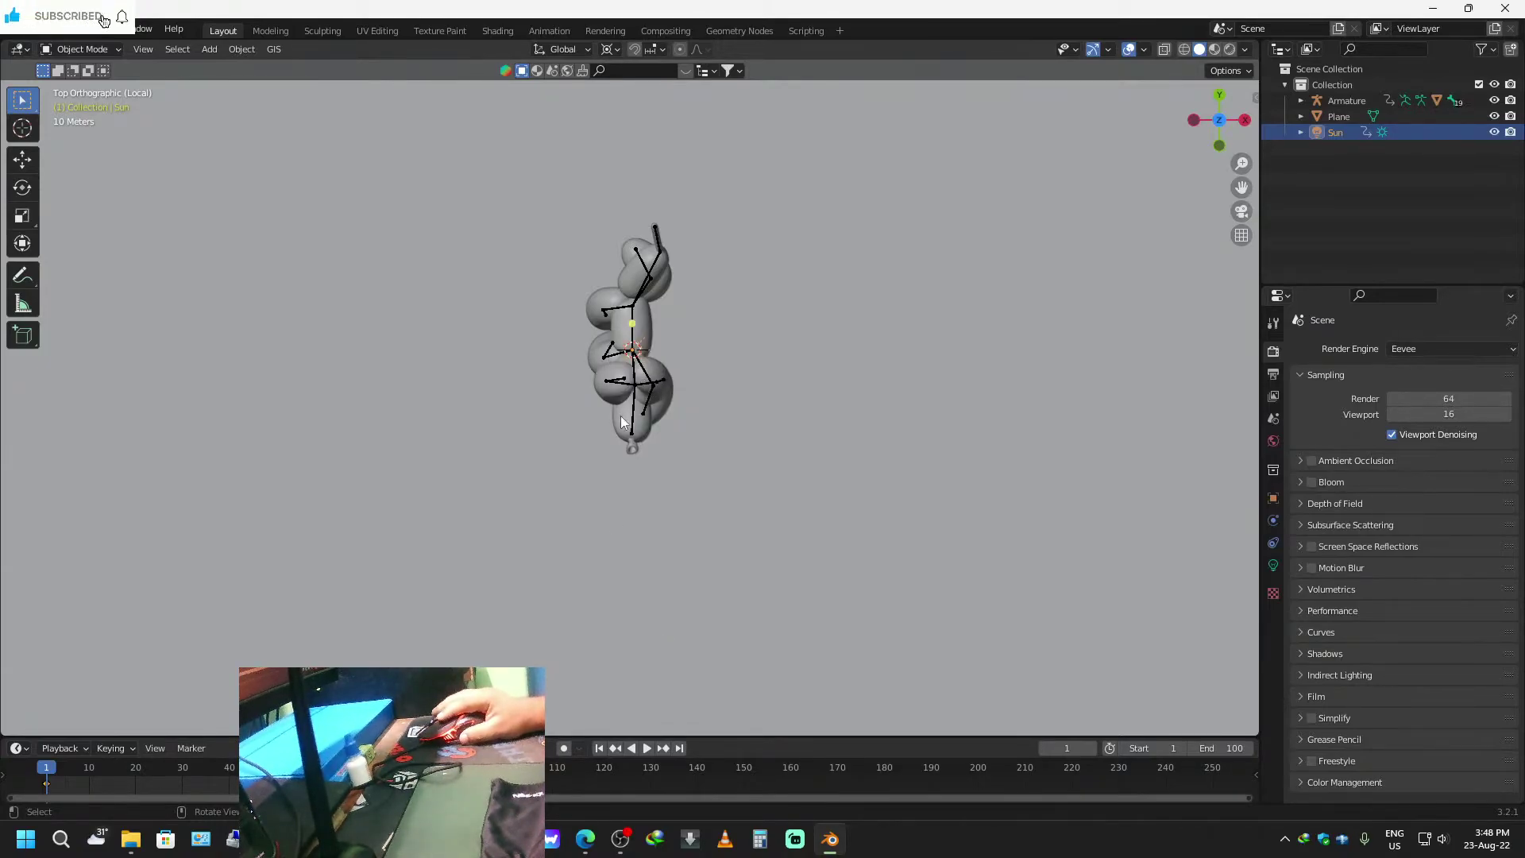
click(564, 748)
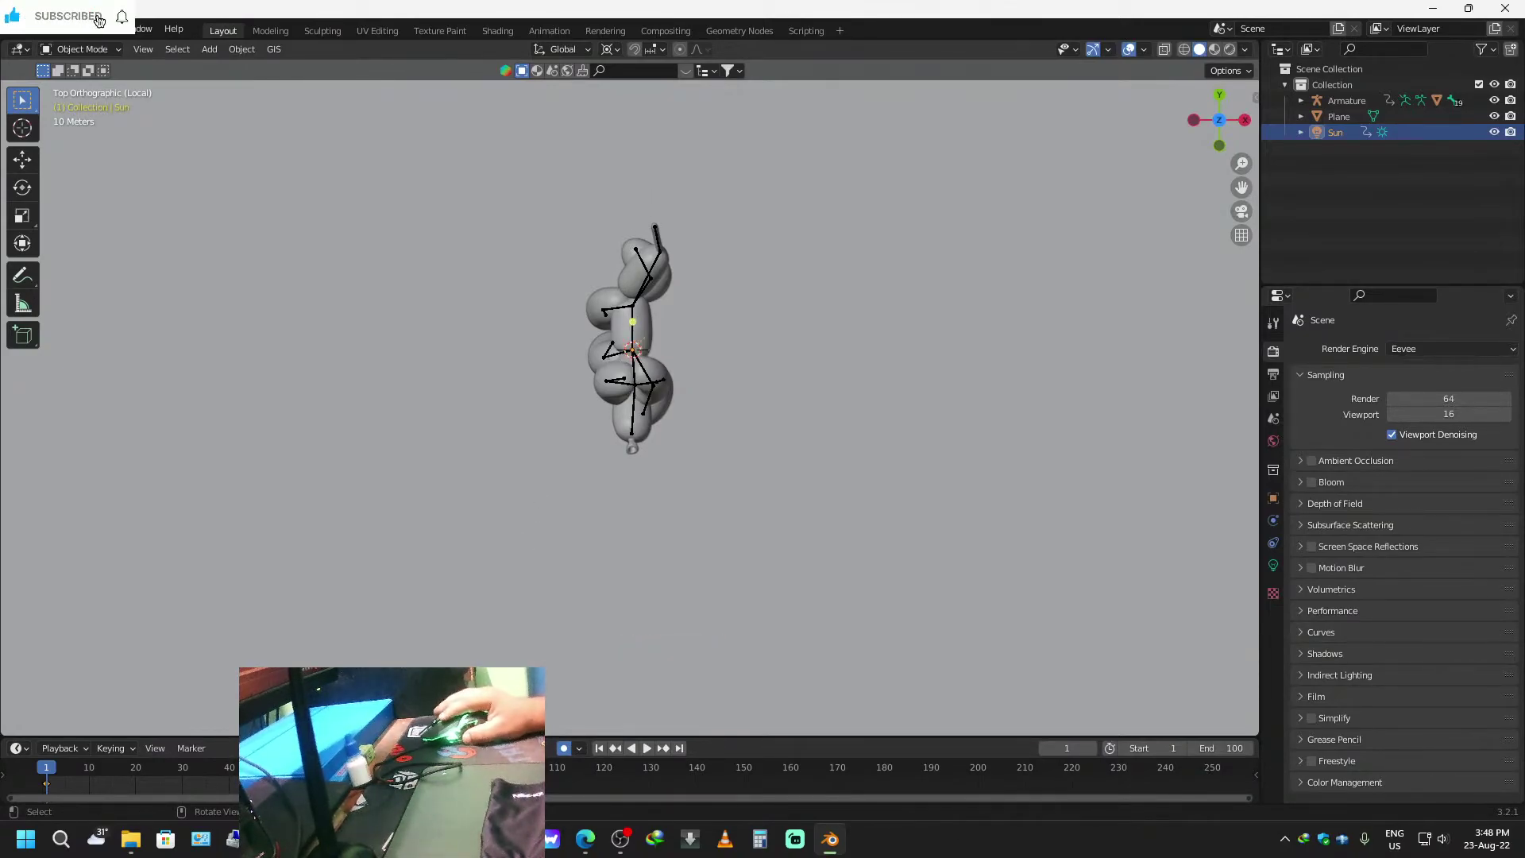
At frame 100, aim the sun toward the dog's head side and insert a Location, Rotation, Scale & Custom Properties keyframe.
click(680, 749)
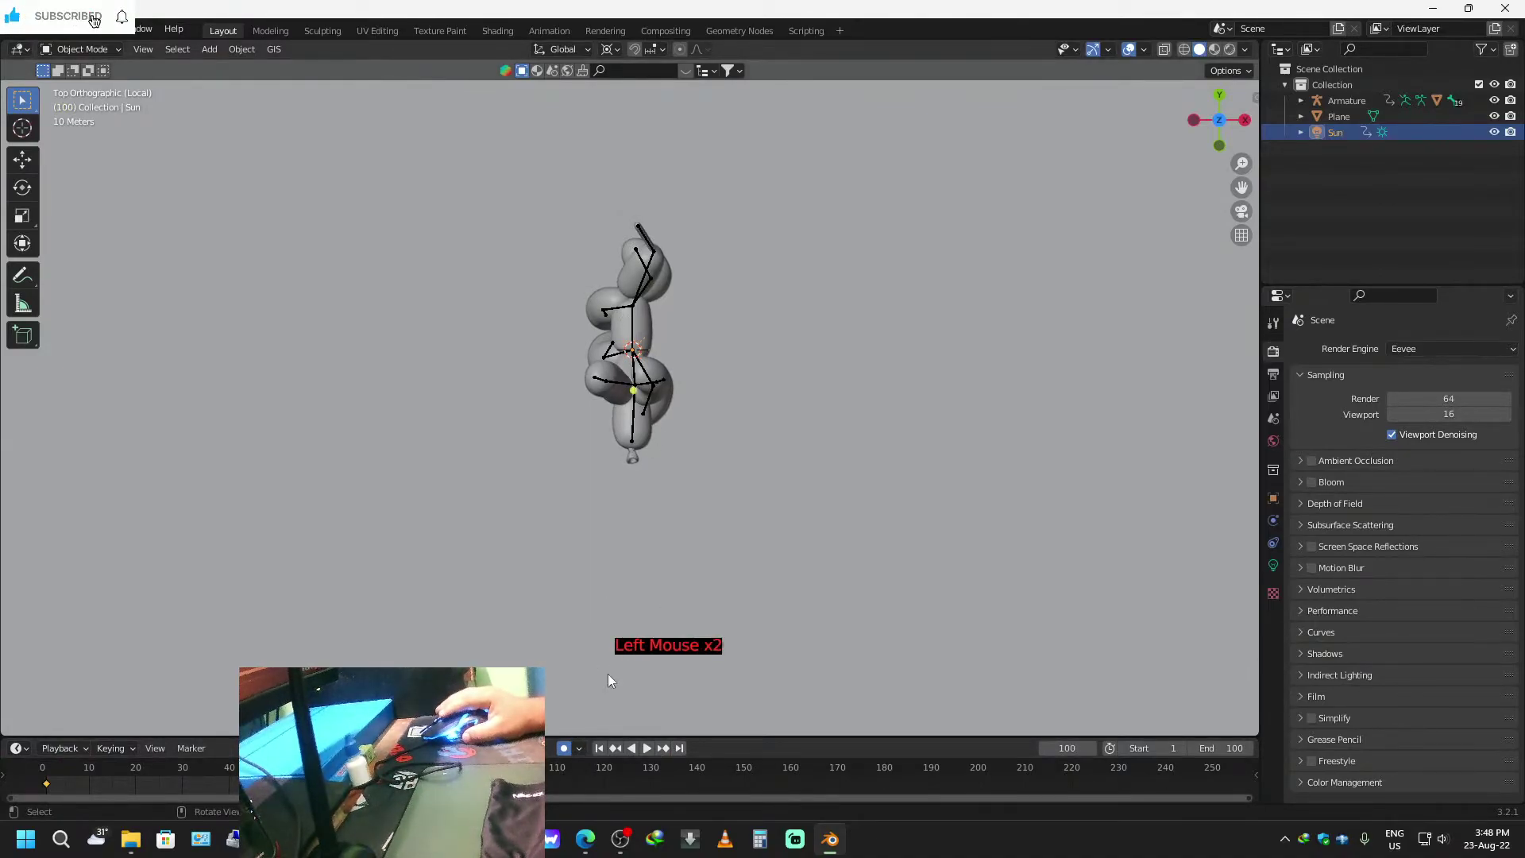
key(i)
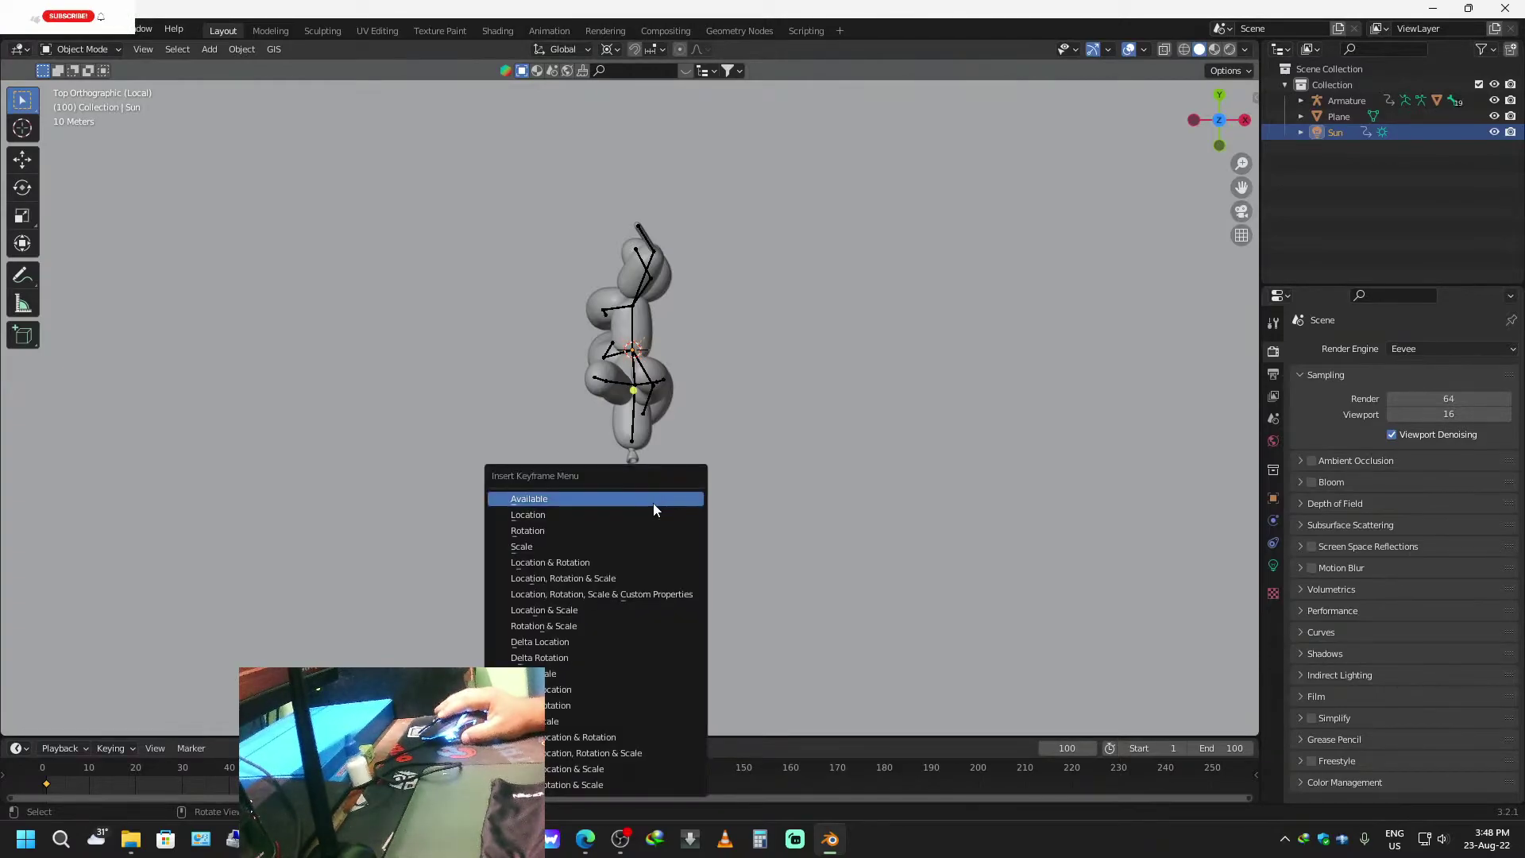
click(623, 594)
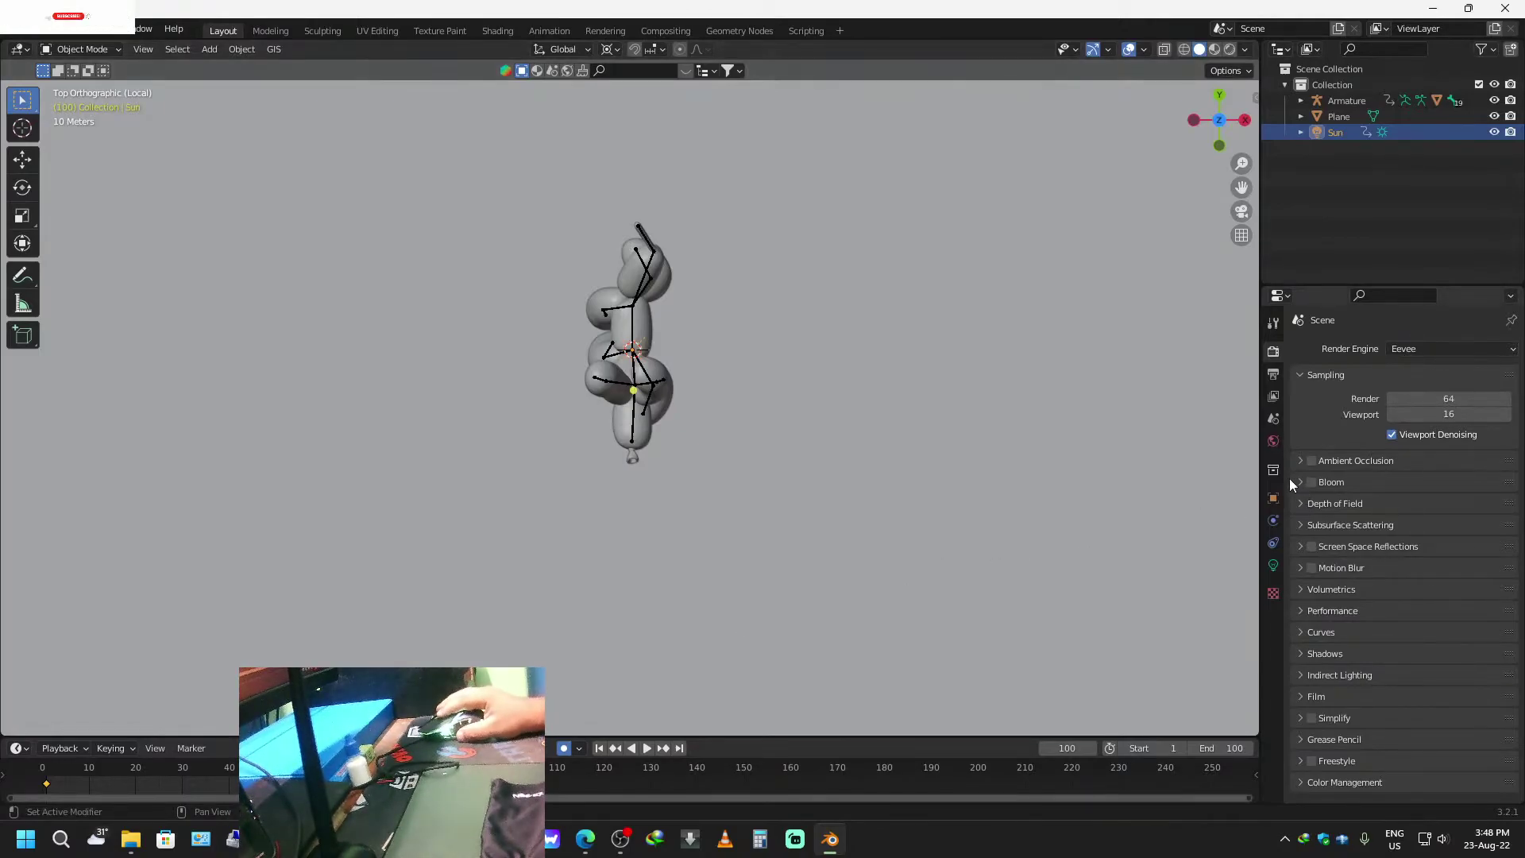
Set the sun light's strength to 4.
click(1273, 499)
click(1274, 565)
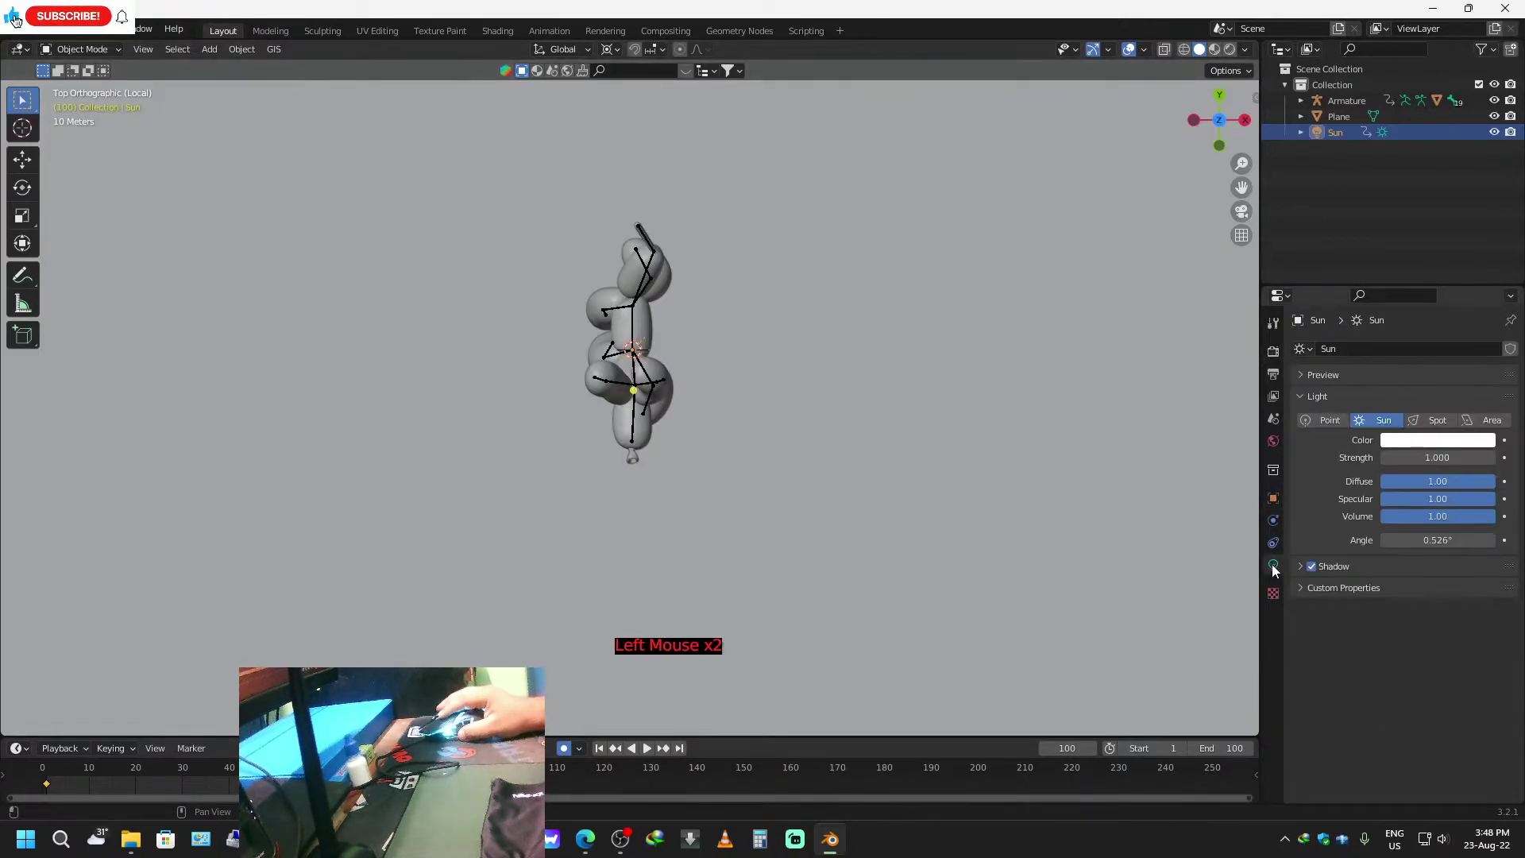
click(1414, 459)
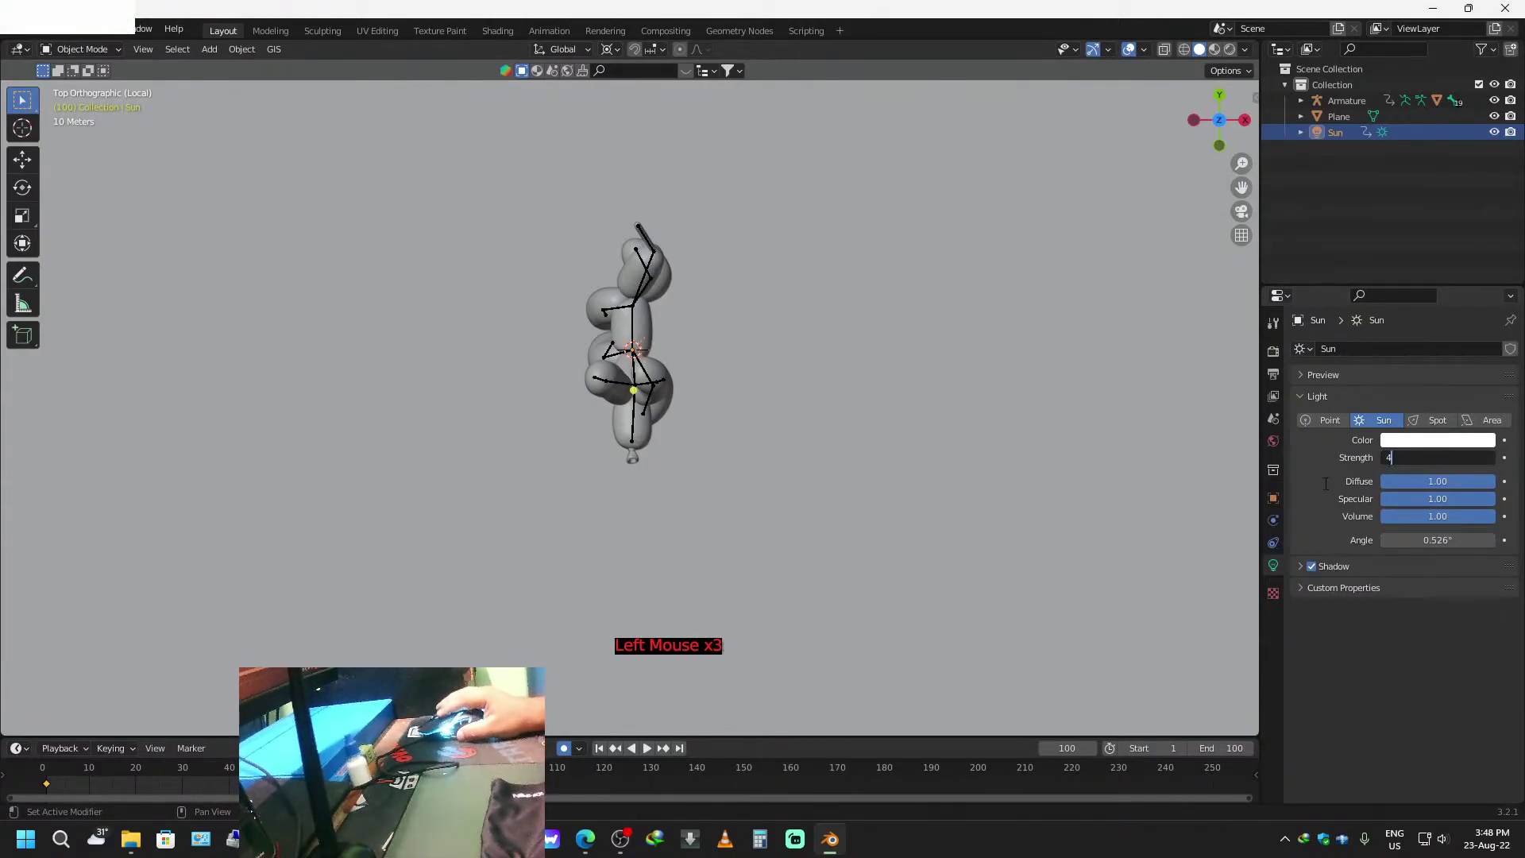
text(4)
key(Return)
Play the animation from frame 1 in rendered shading to examine the moving shadows, and return to solid shading.
click(601, 748)
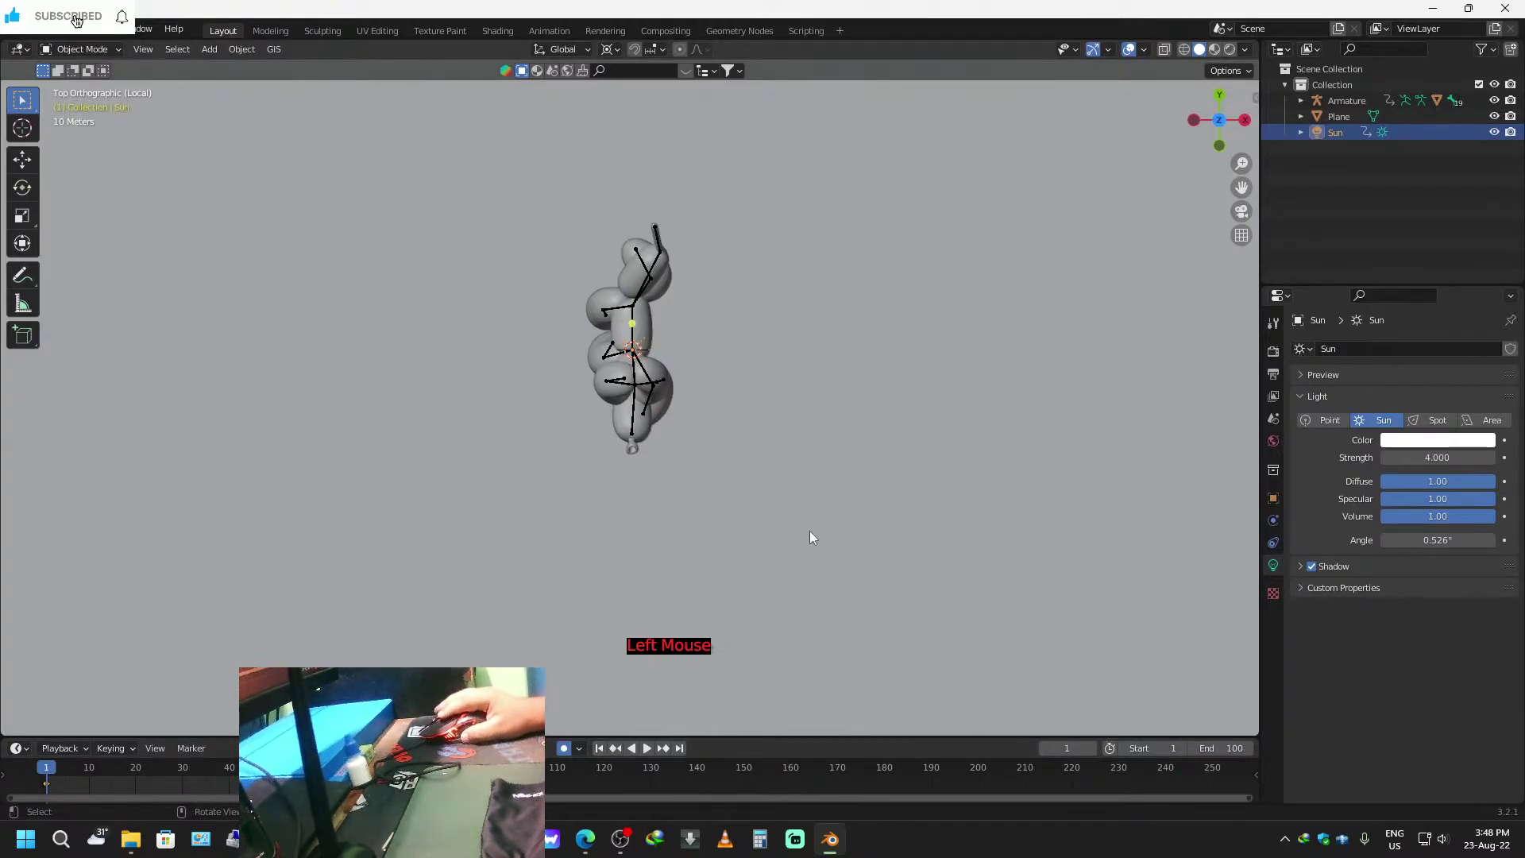
key(space)
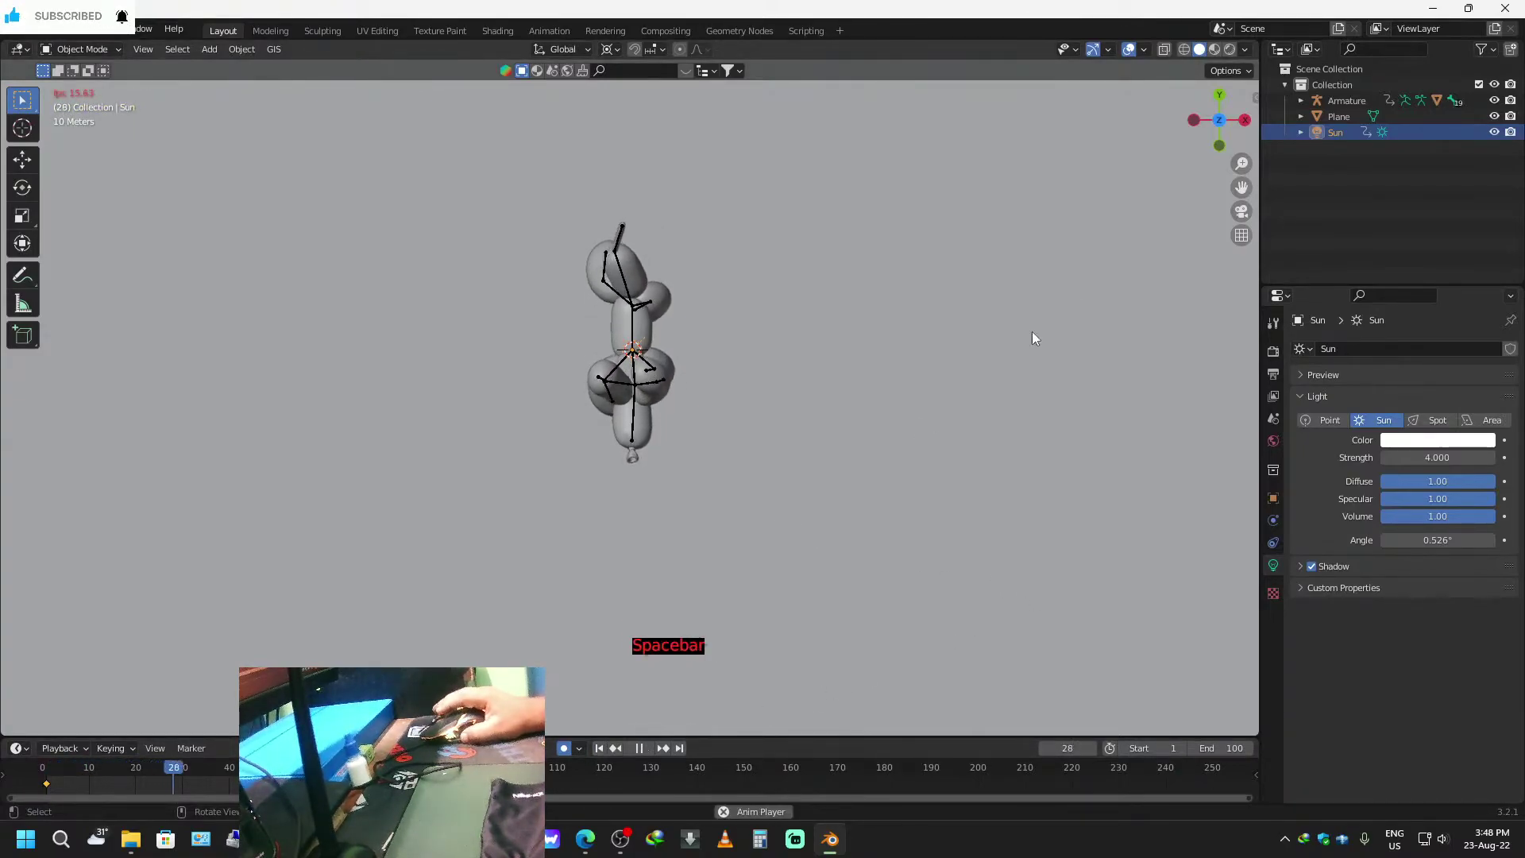
click(1230, 49)
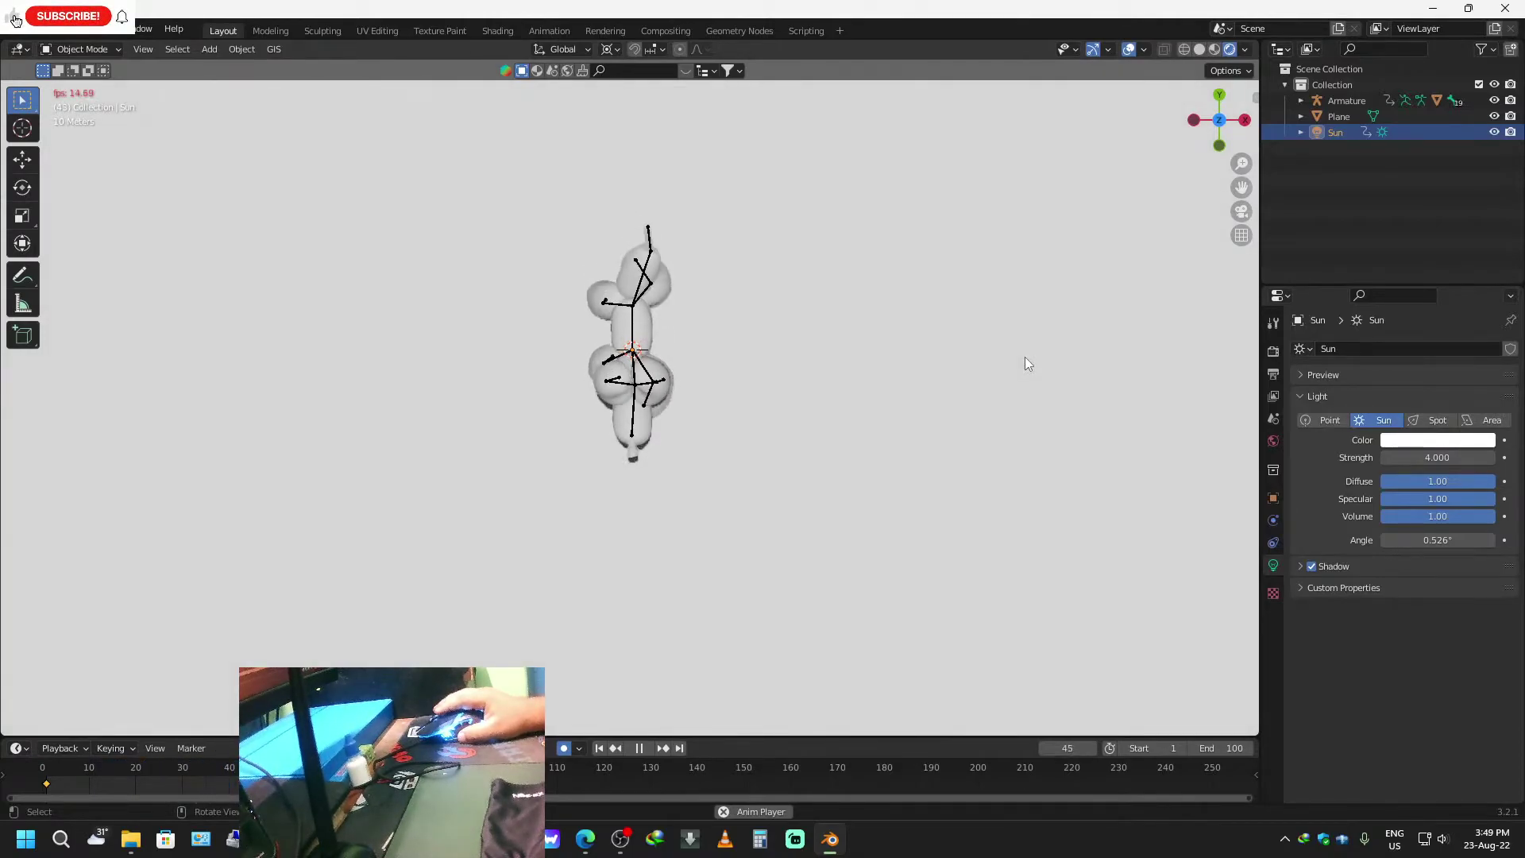
key(space)
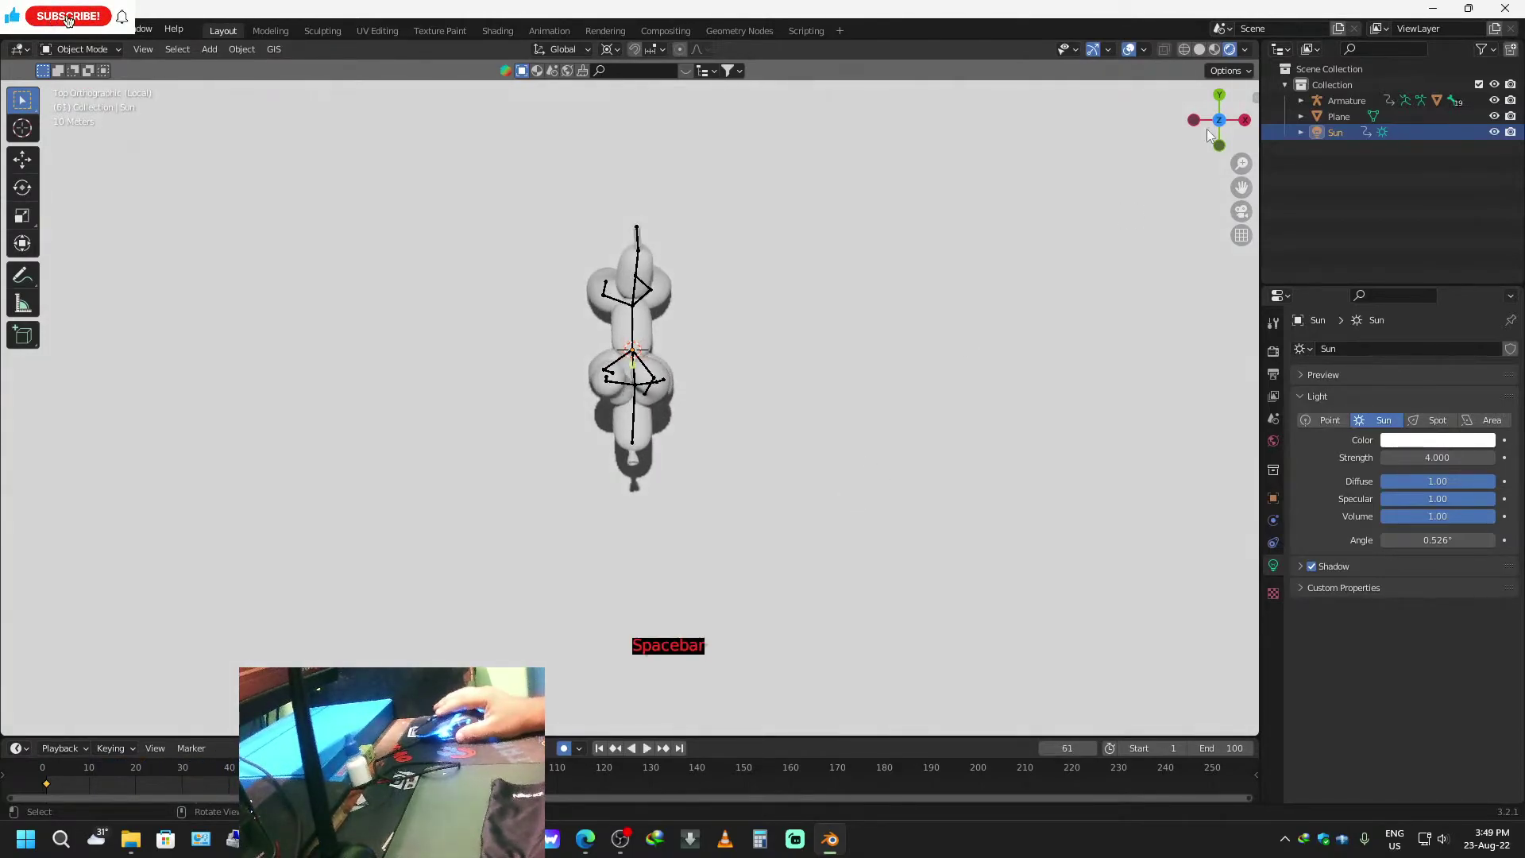
click(1200, 50)
click(1273, 350)
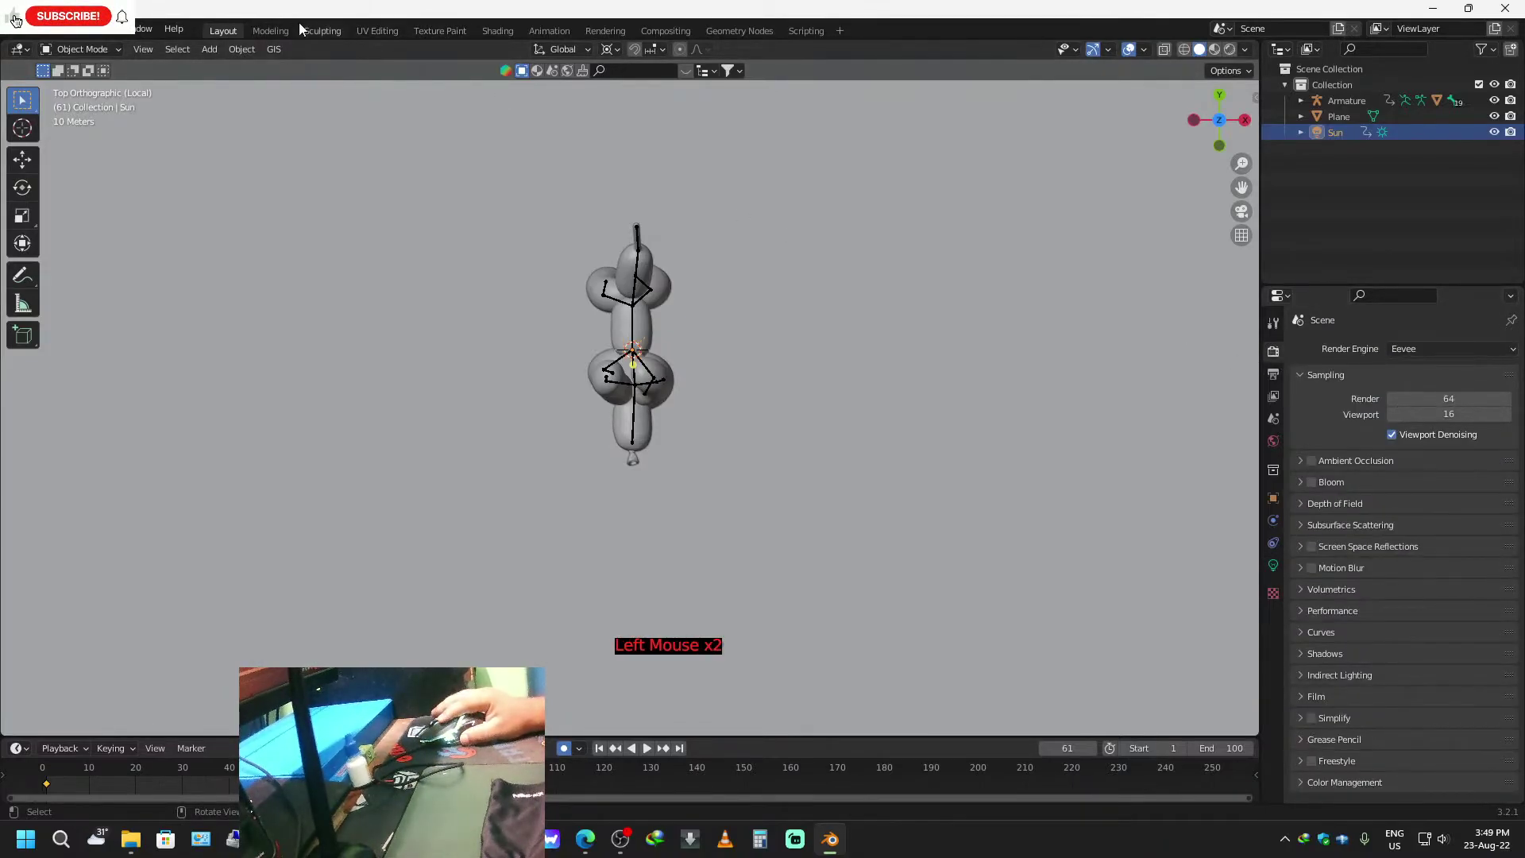
Create a new material for the ground plane in the Shading workspace.
mouse_move(827, 526)
middle_down()
mouse_move(759, 498)
mouse_move(836, 520)
middle_up()
click(842, 542)
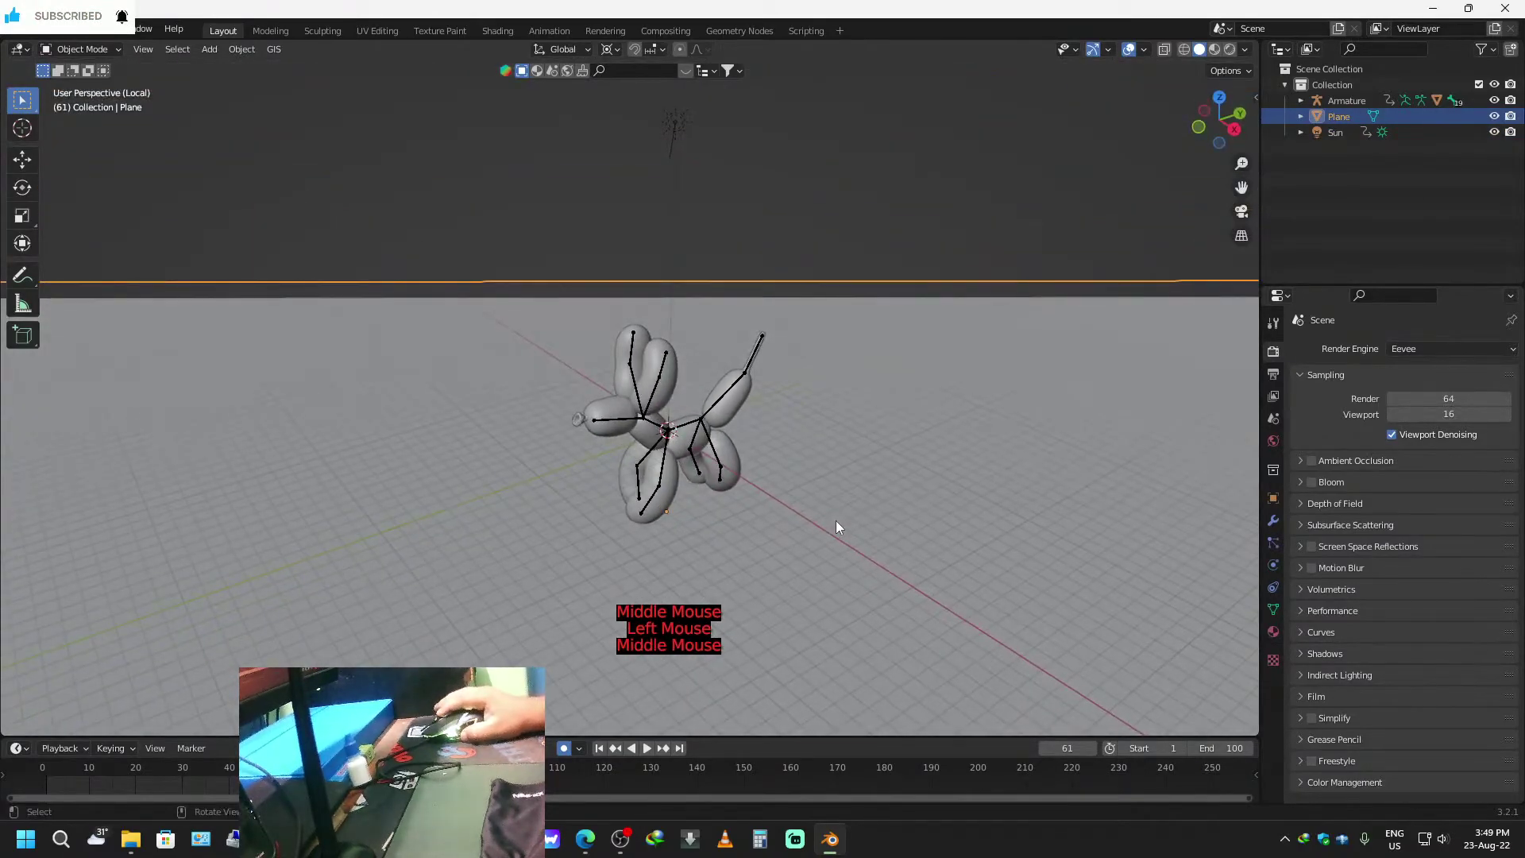
click(498, 30)
click(713, 484)
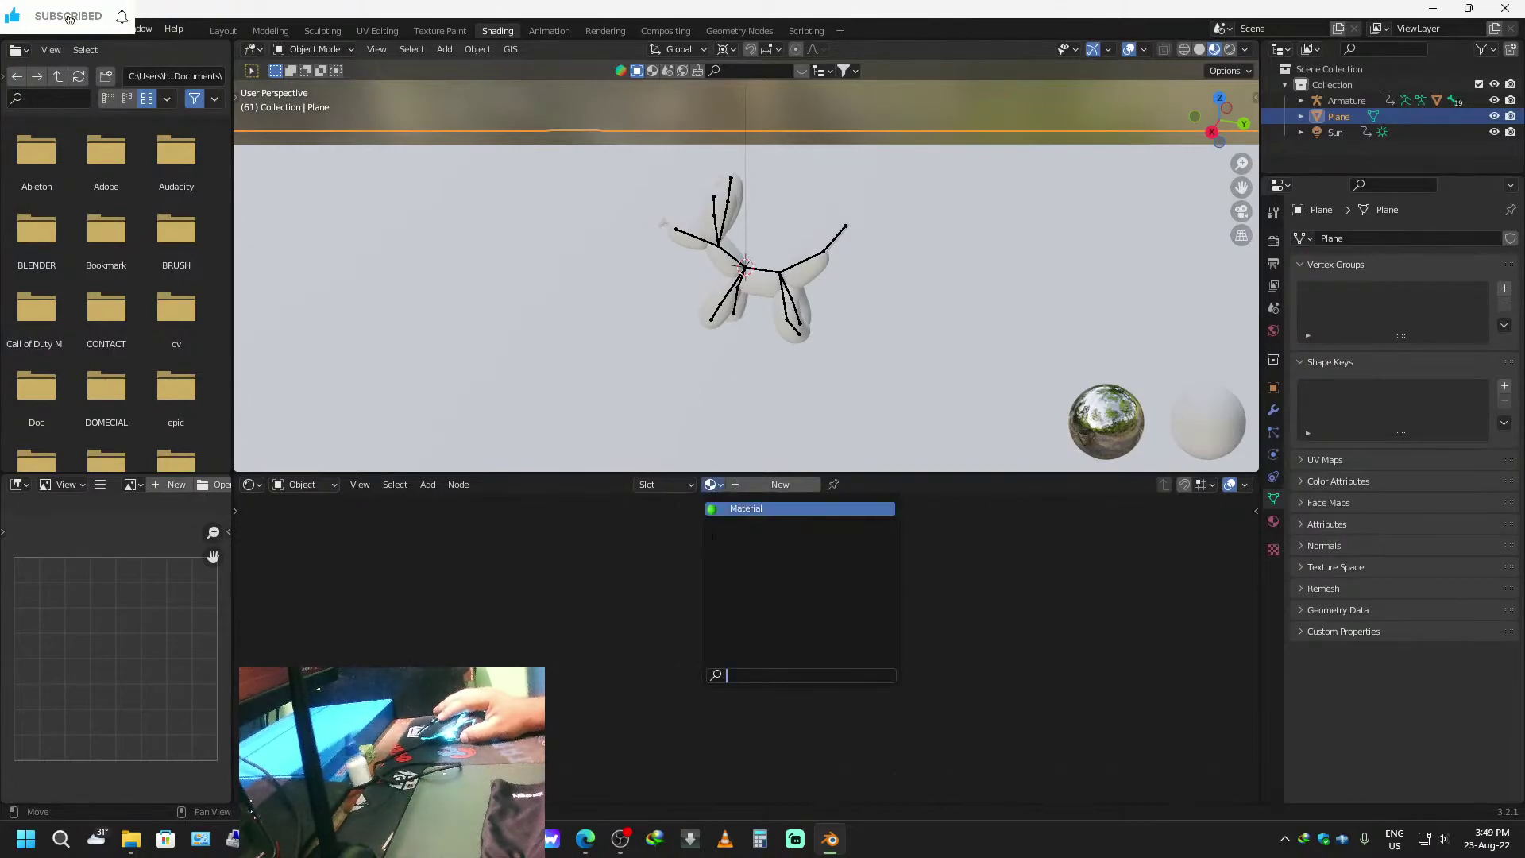
click(732, 483)
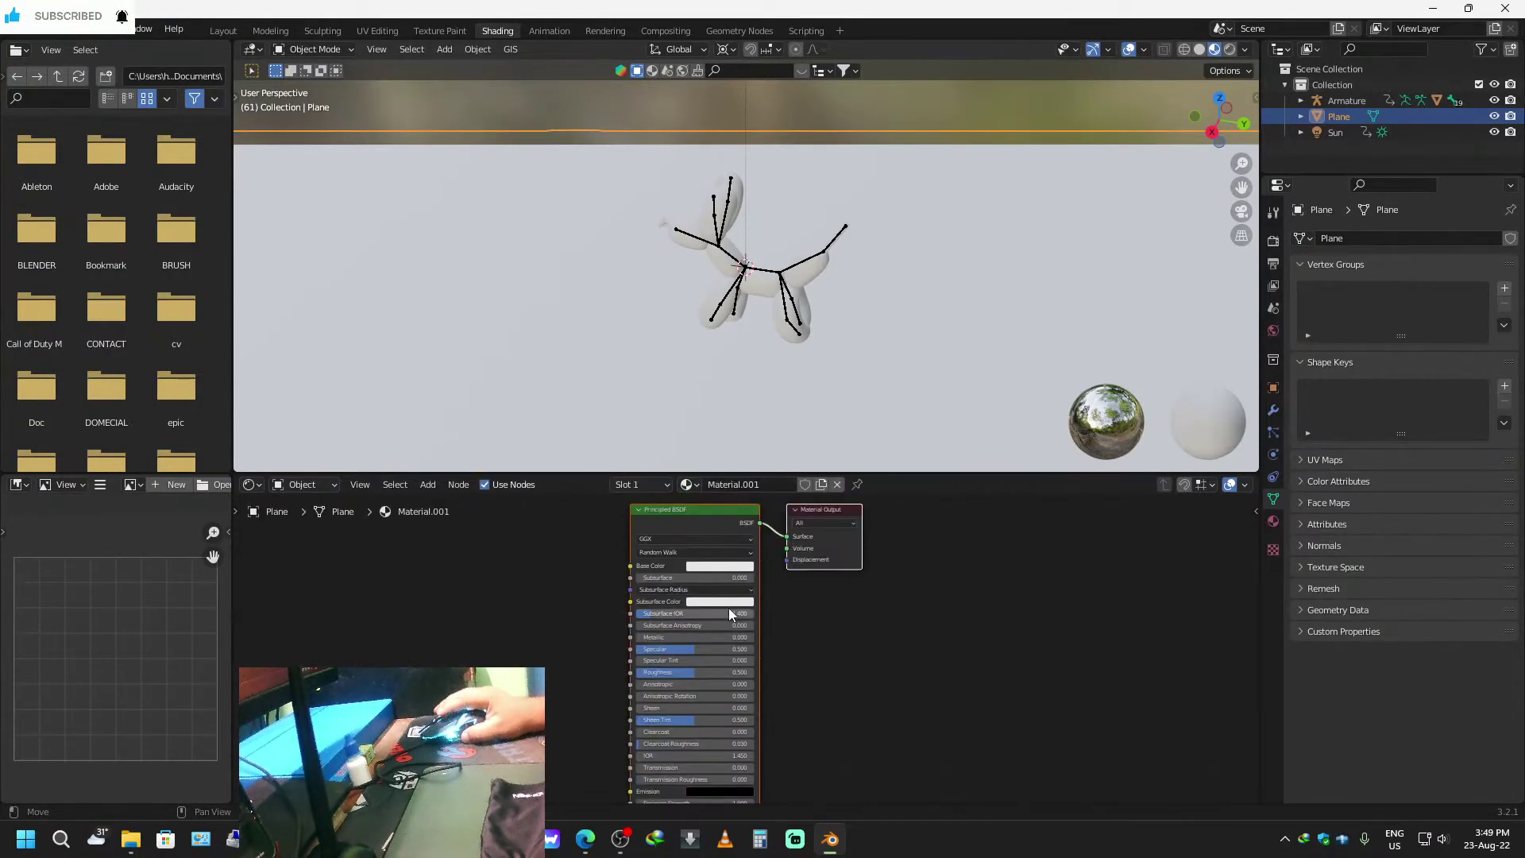
Add an Image Texture node beside the Principled BSDF in the ground plane's material.
key(shift+a)
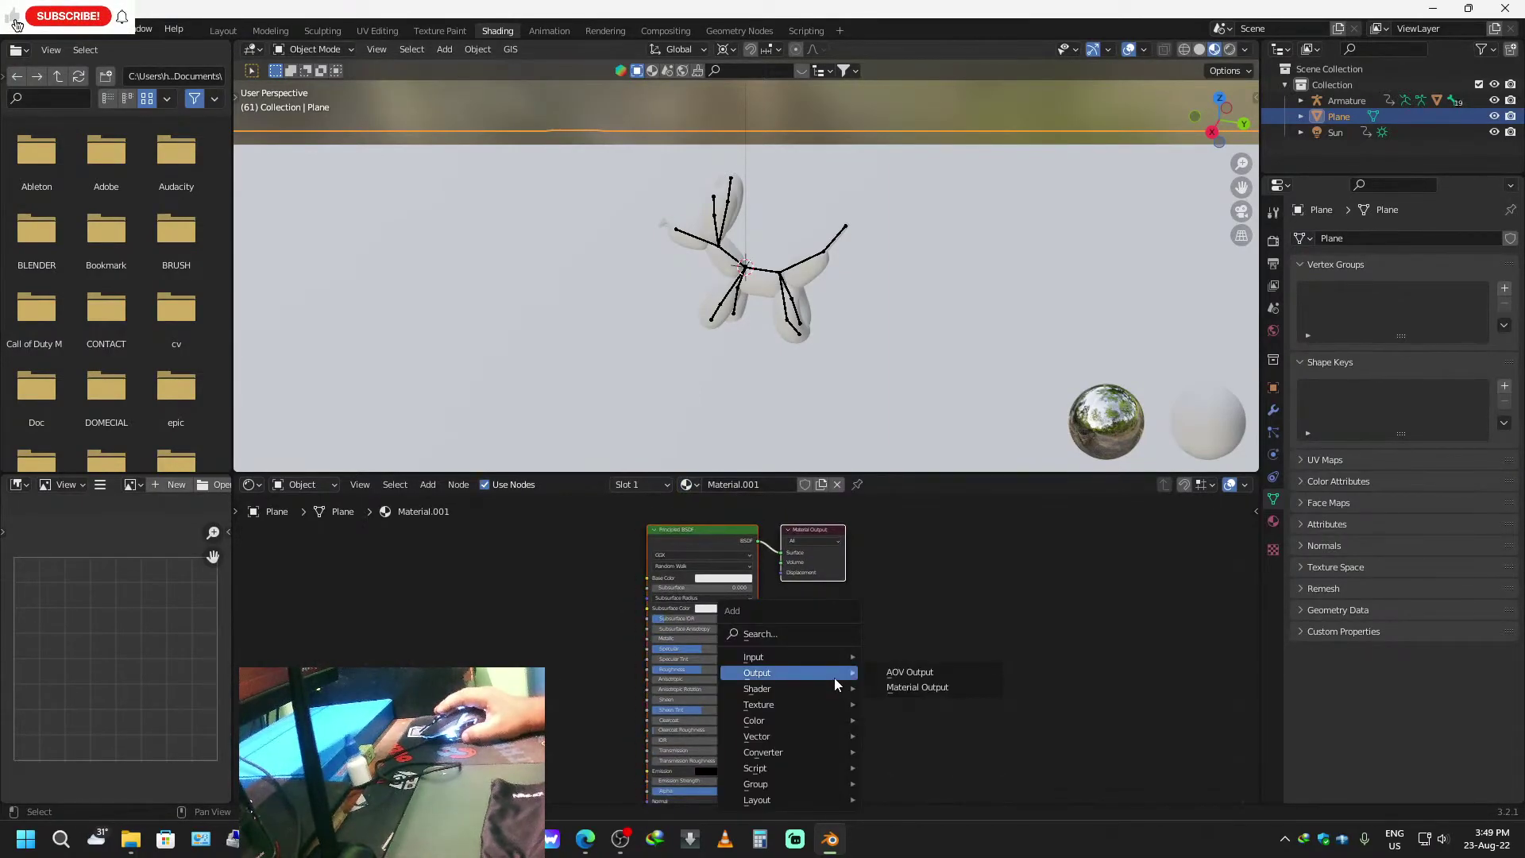
mouse_move(792, 656)
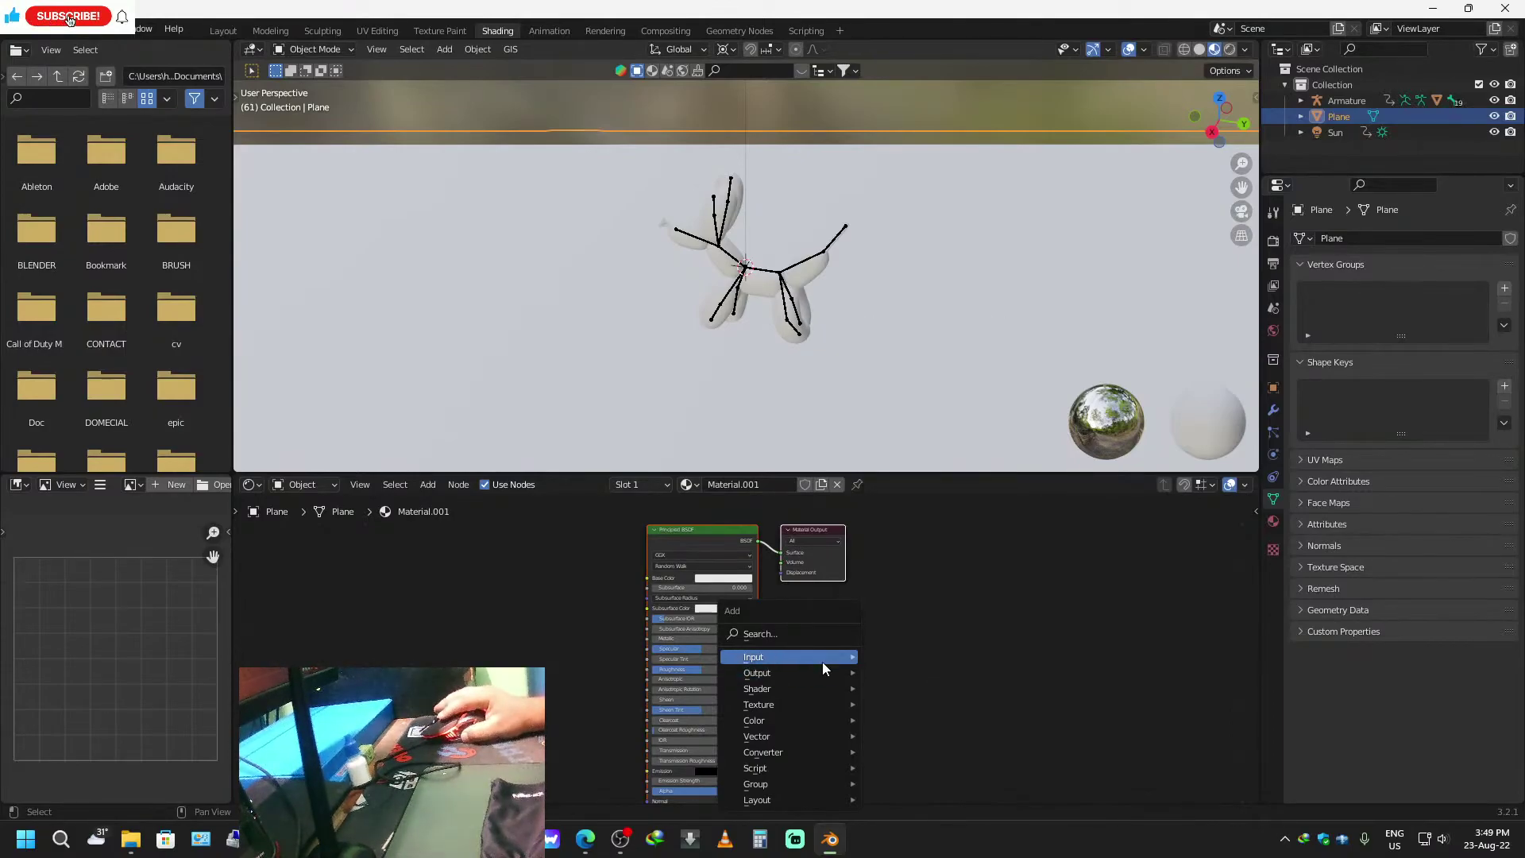
click(761, 633)
text(im)
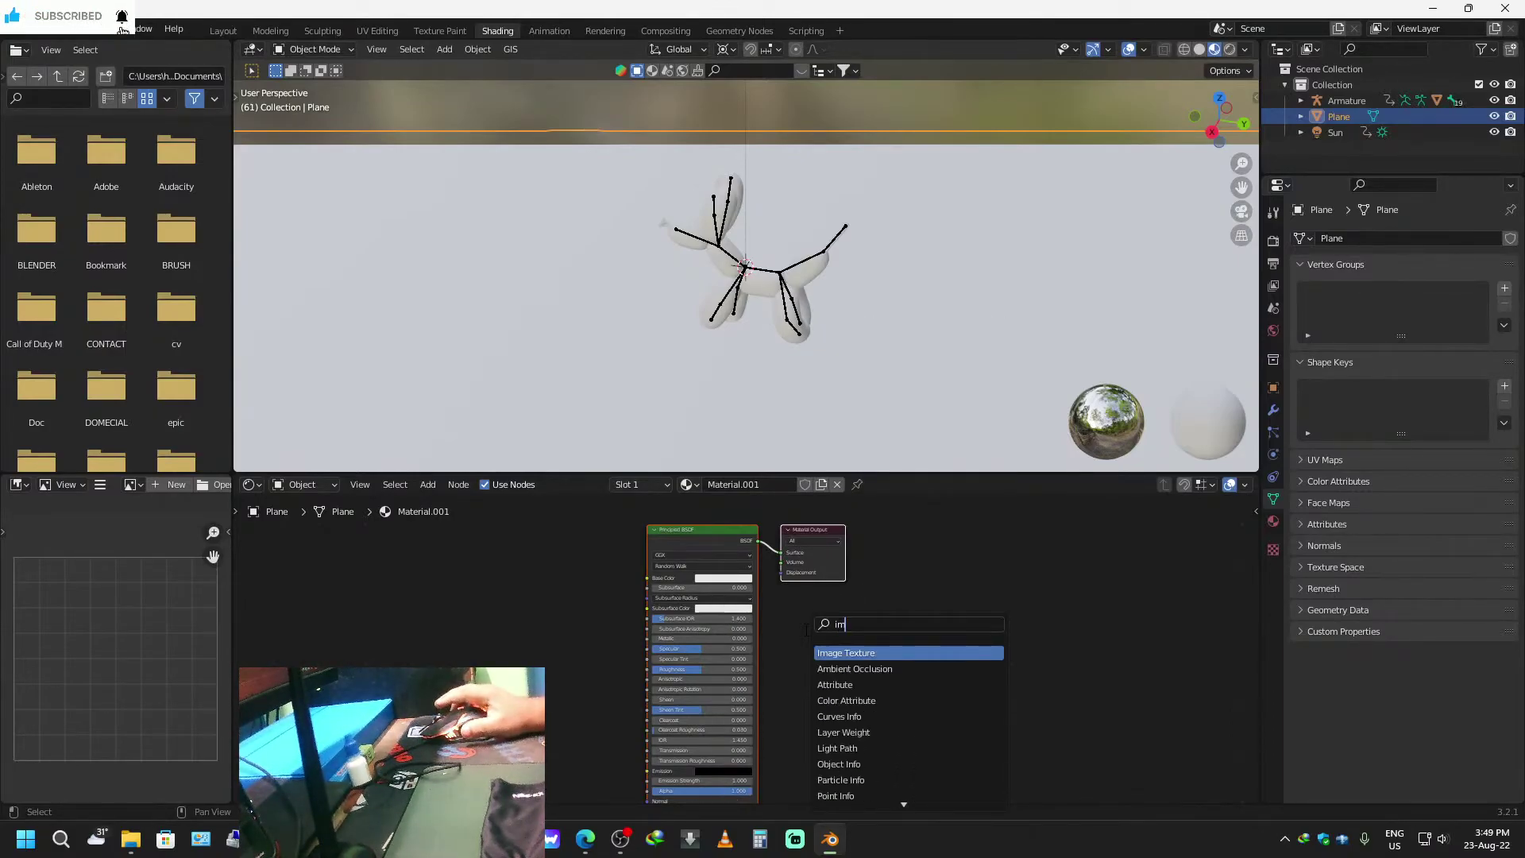
click(842, 654)
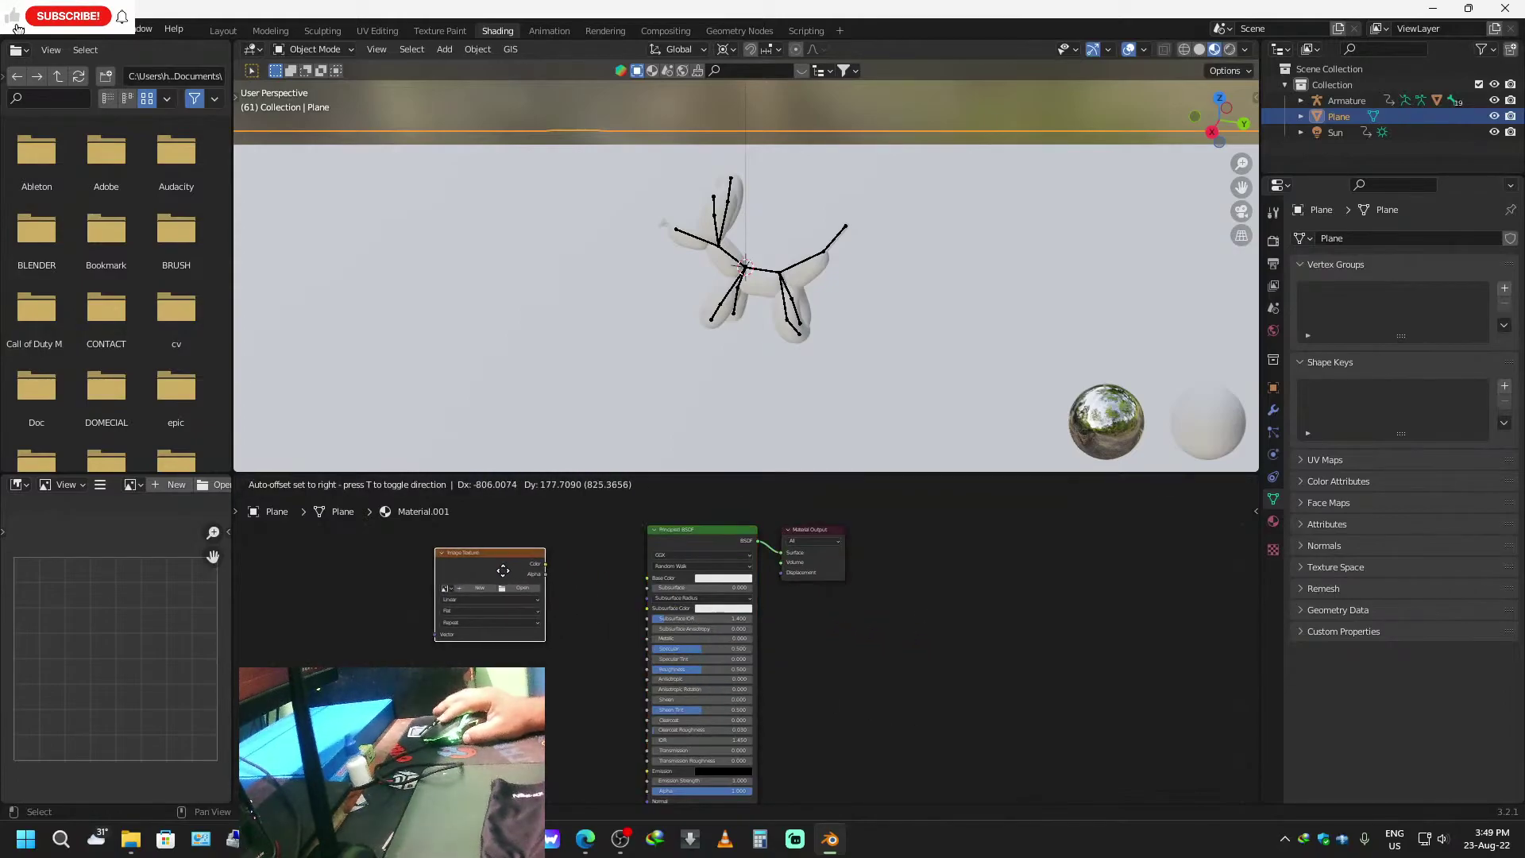
click(506, 606)
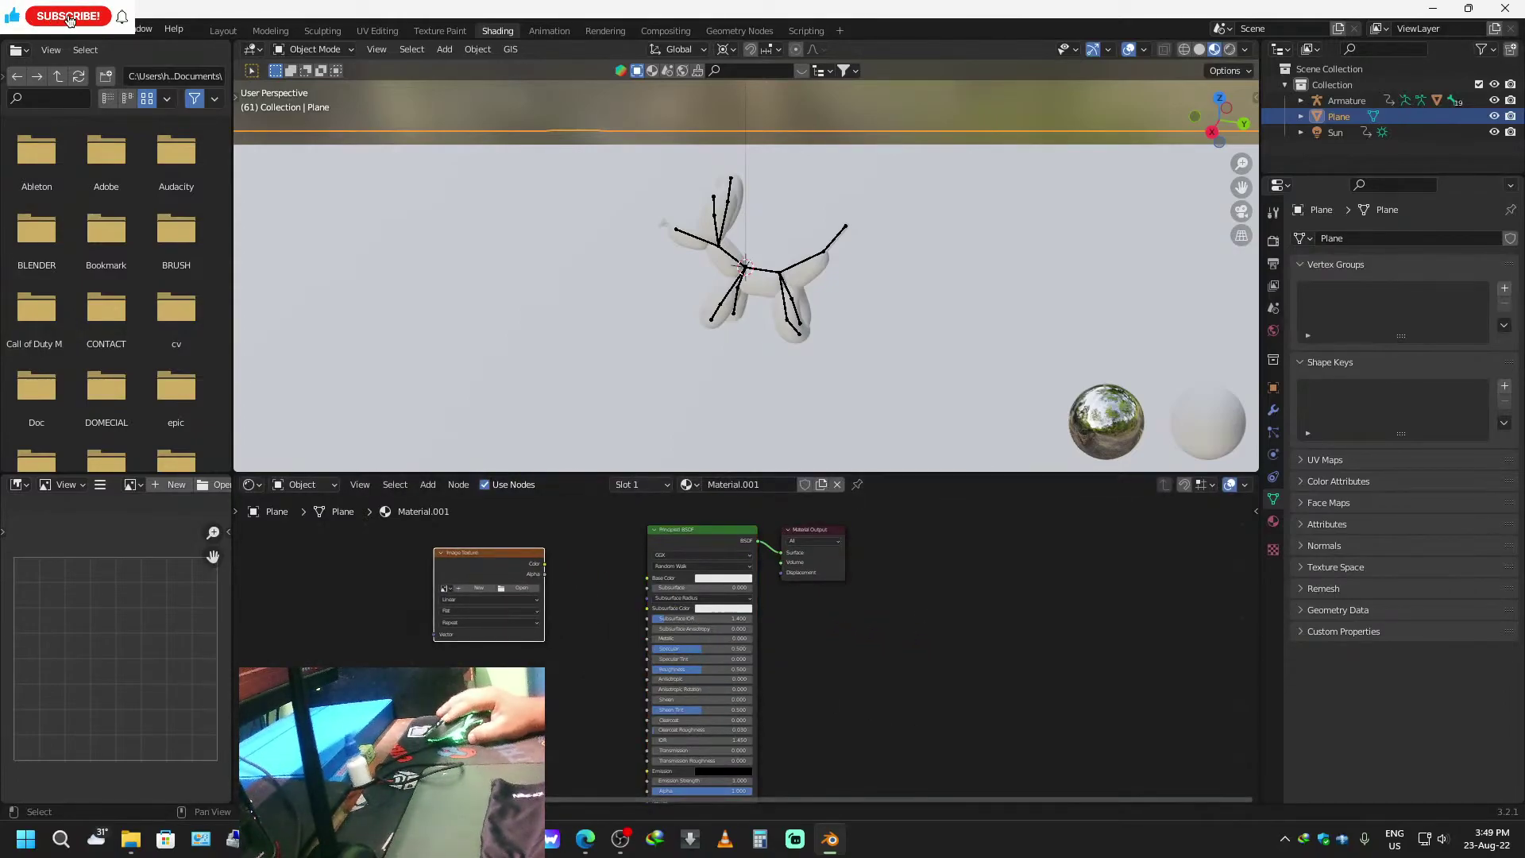
Search File Explorer for ground textures, browsing the Videos and Desktop folders down to Desktop\Blender\New folder.
click(130, 839)
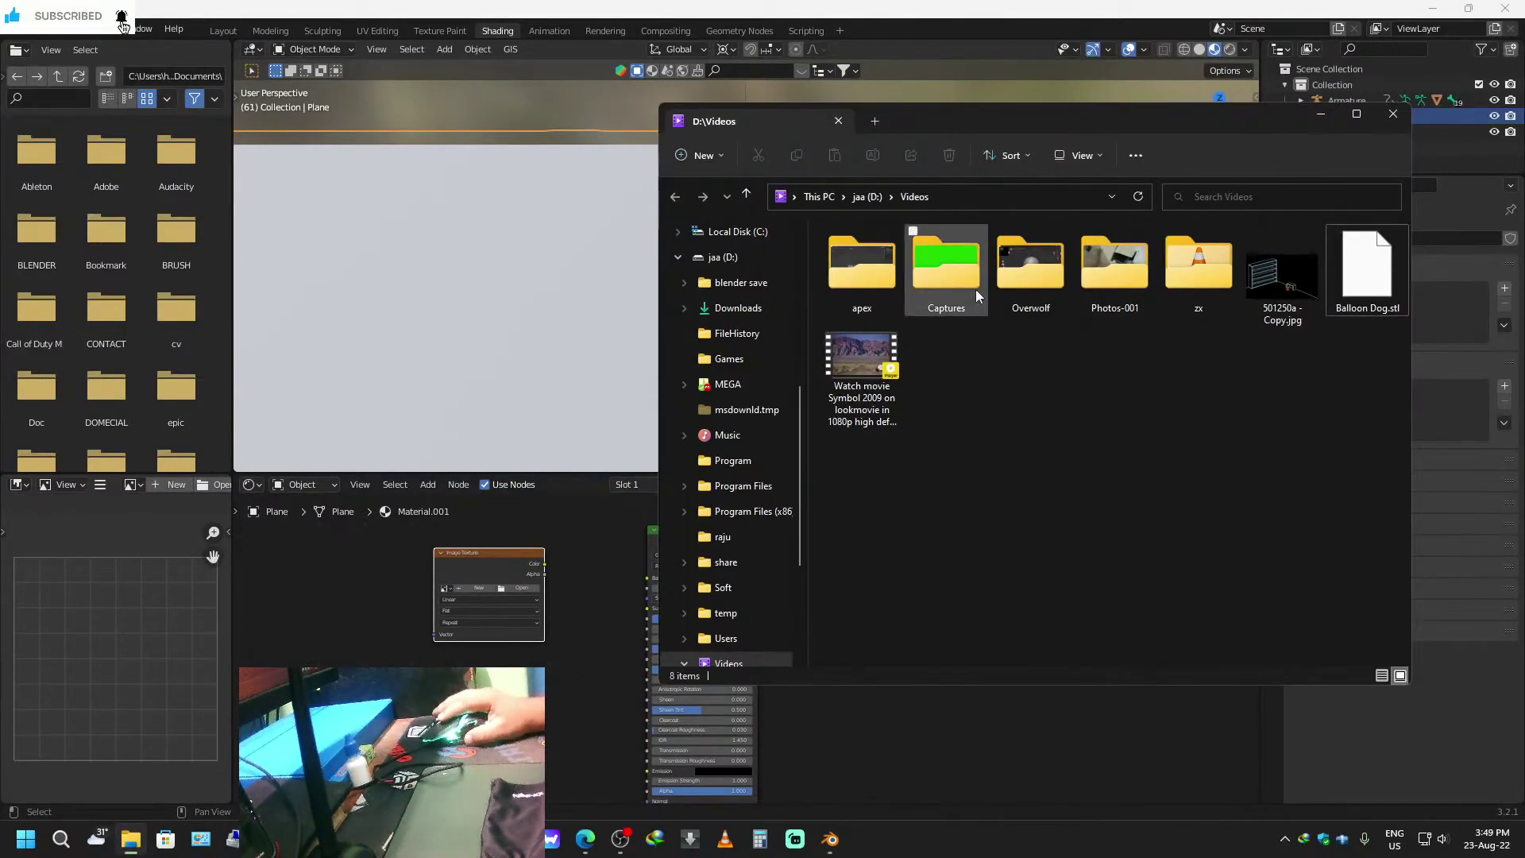
double_click(866, 270)
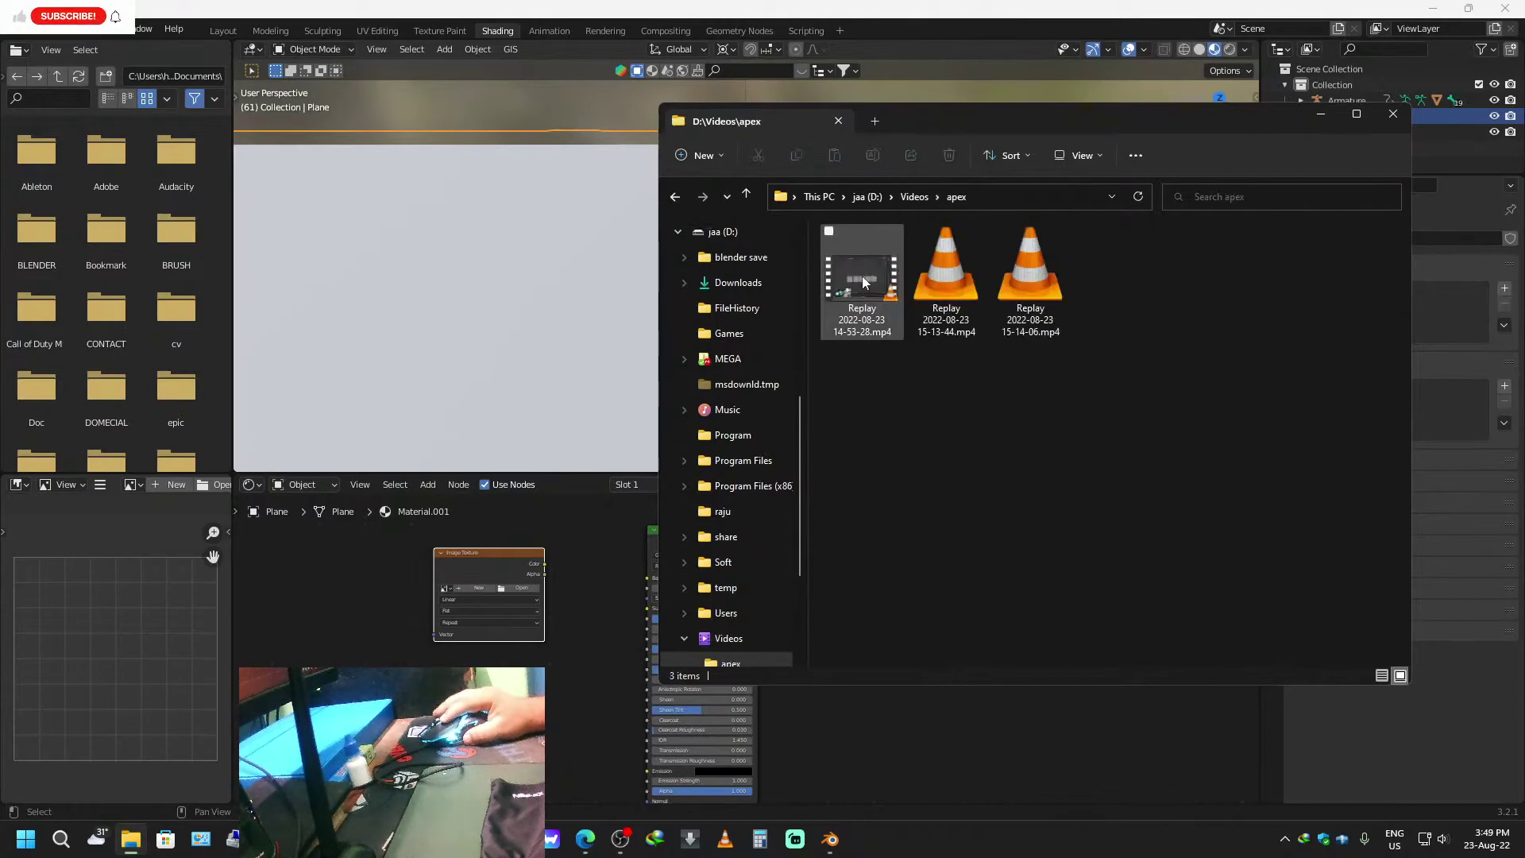
click(916, 198)
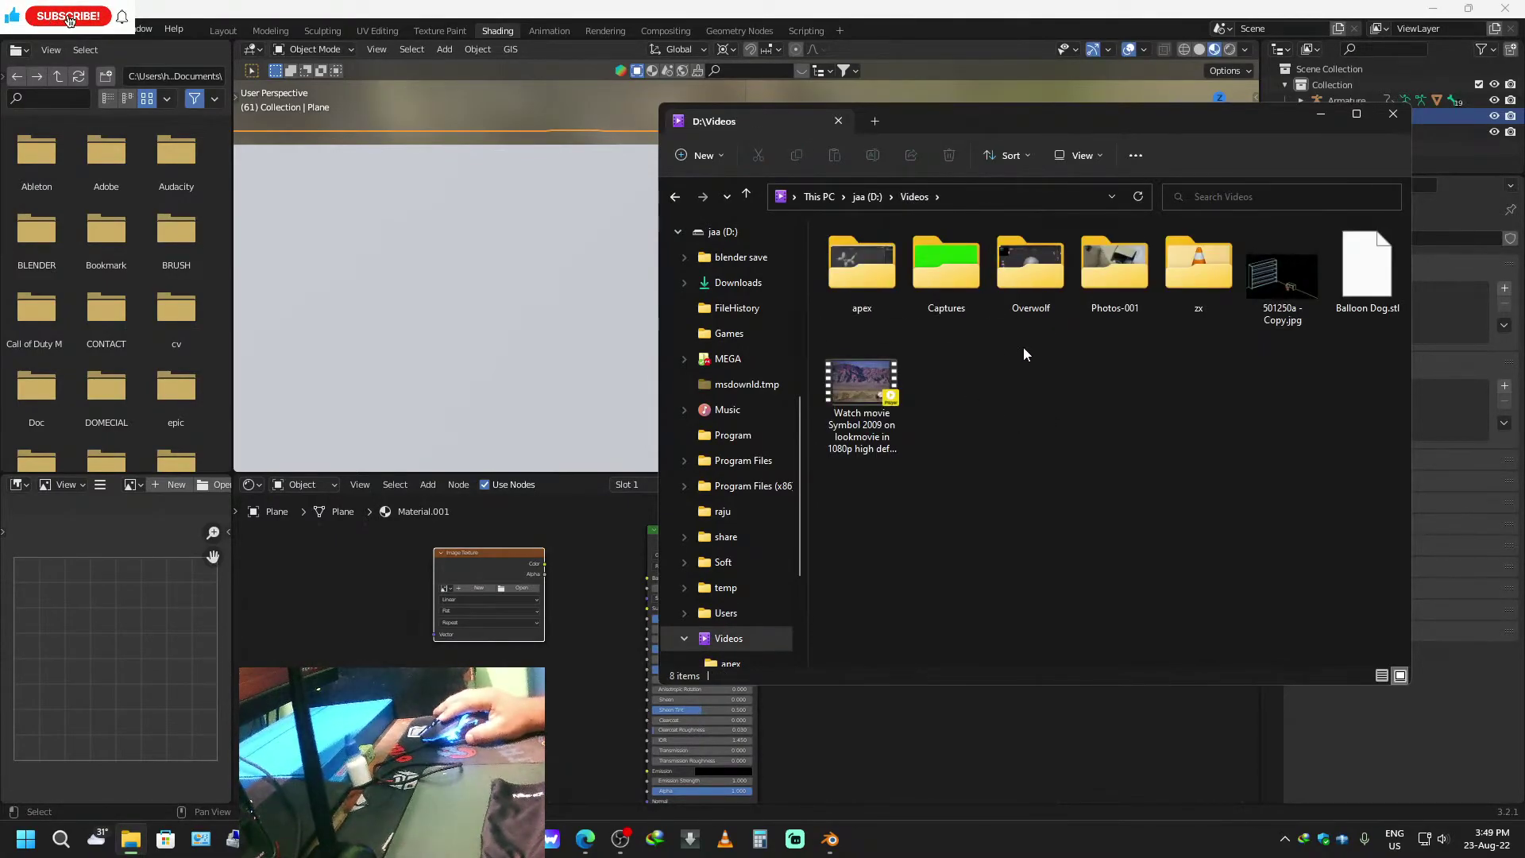
scroll(766, 490, up, 1)
click(681, 335)
scroll(680, 340, up, 2)
click(699, 334)
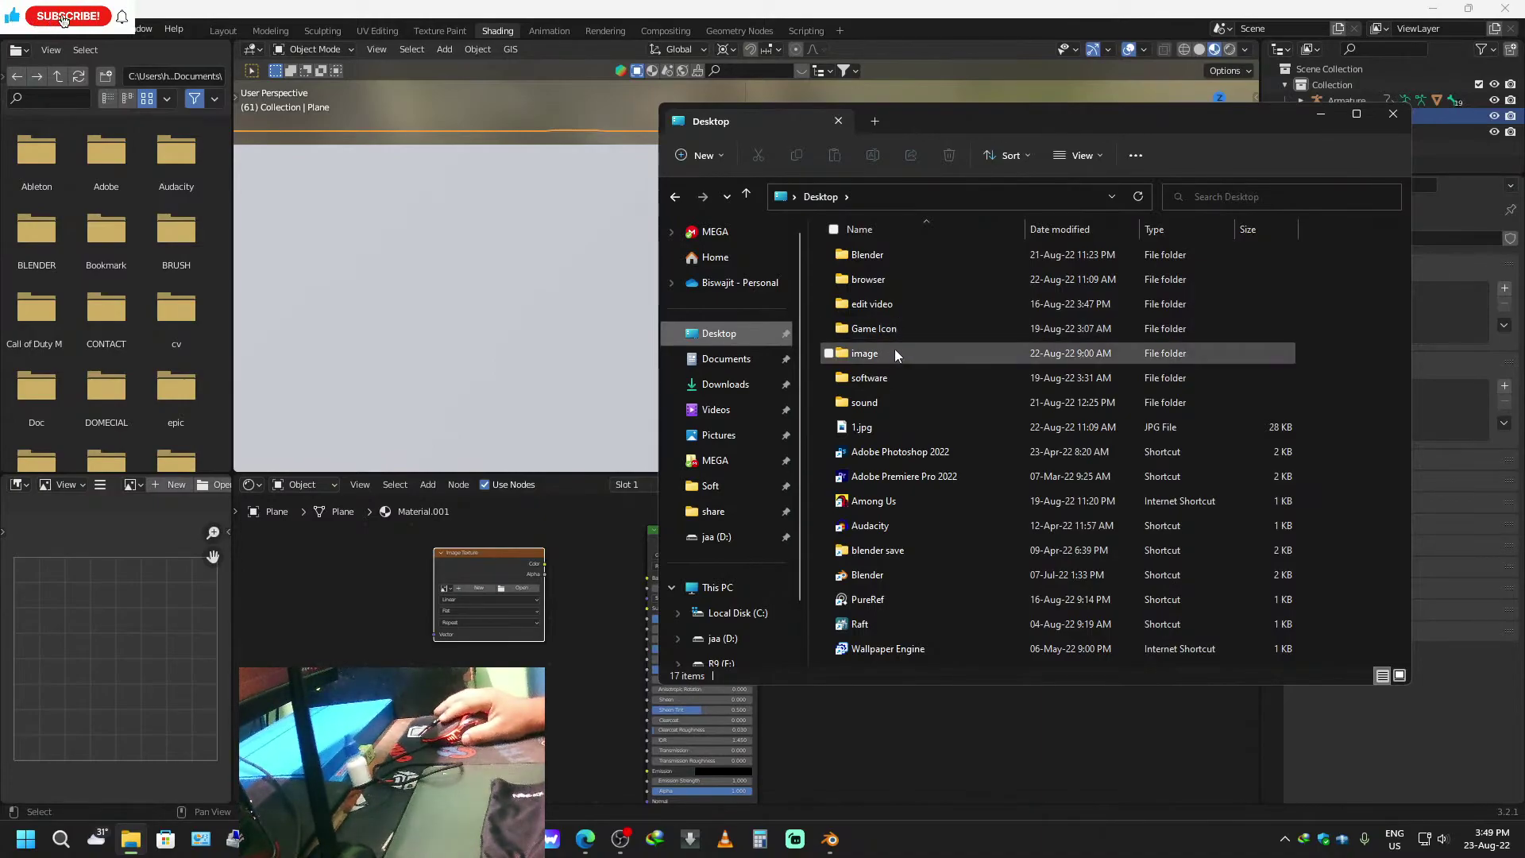
double_click(894, 278)
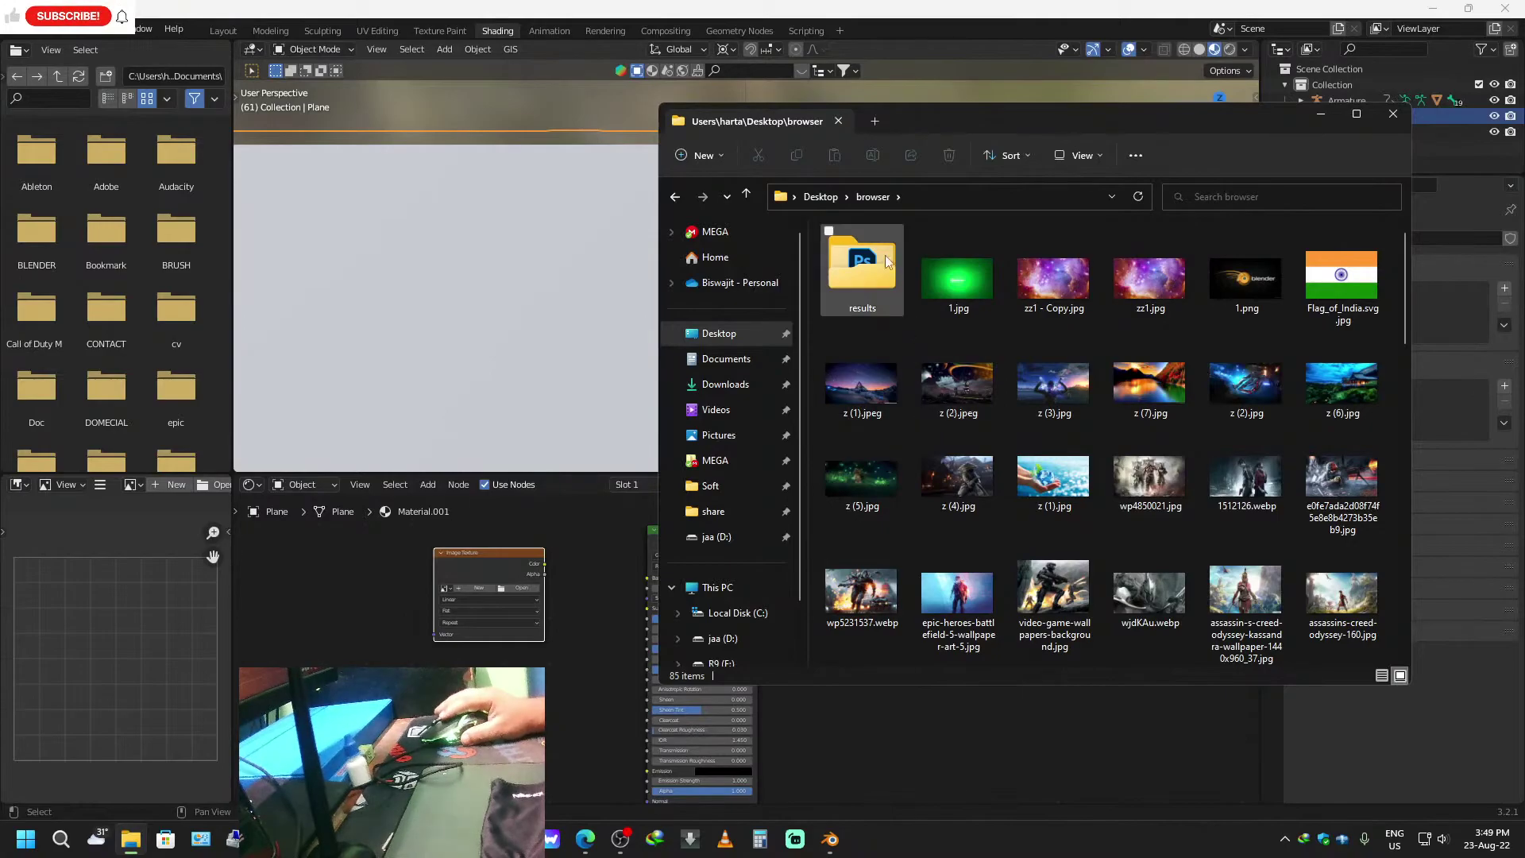
click(821, 196)
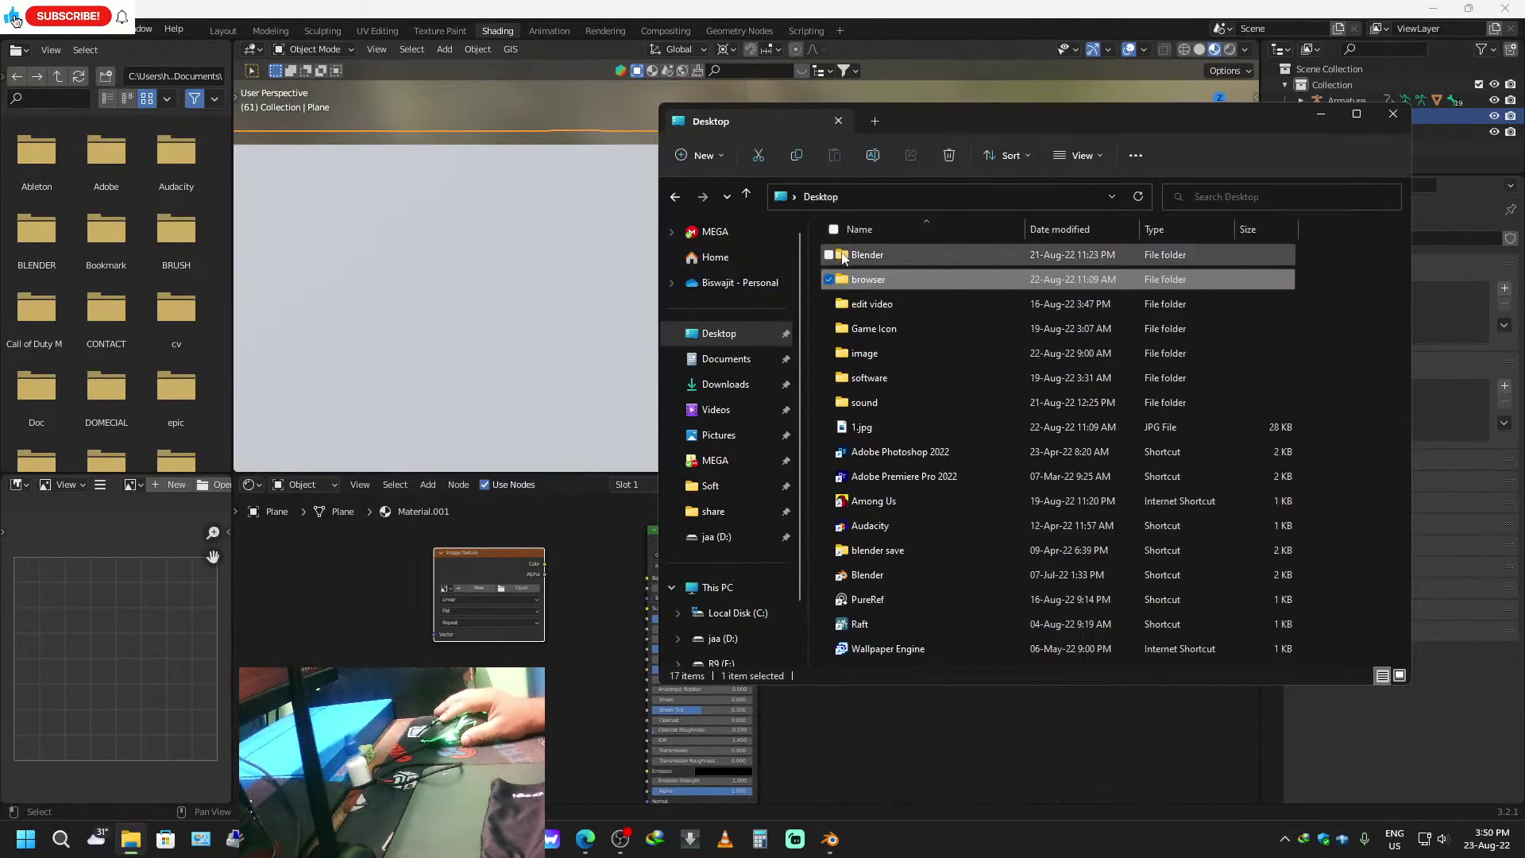
double_click(890, 256)
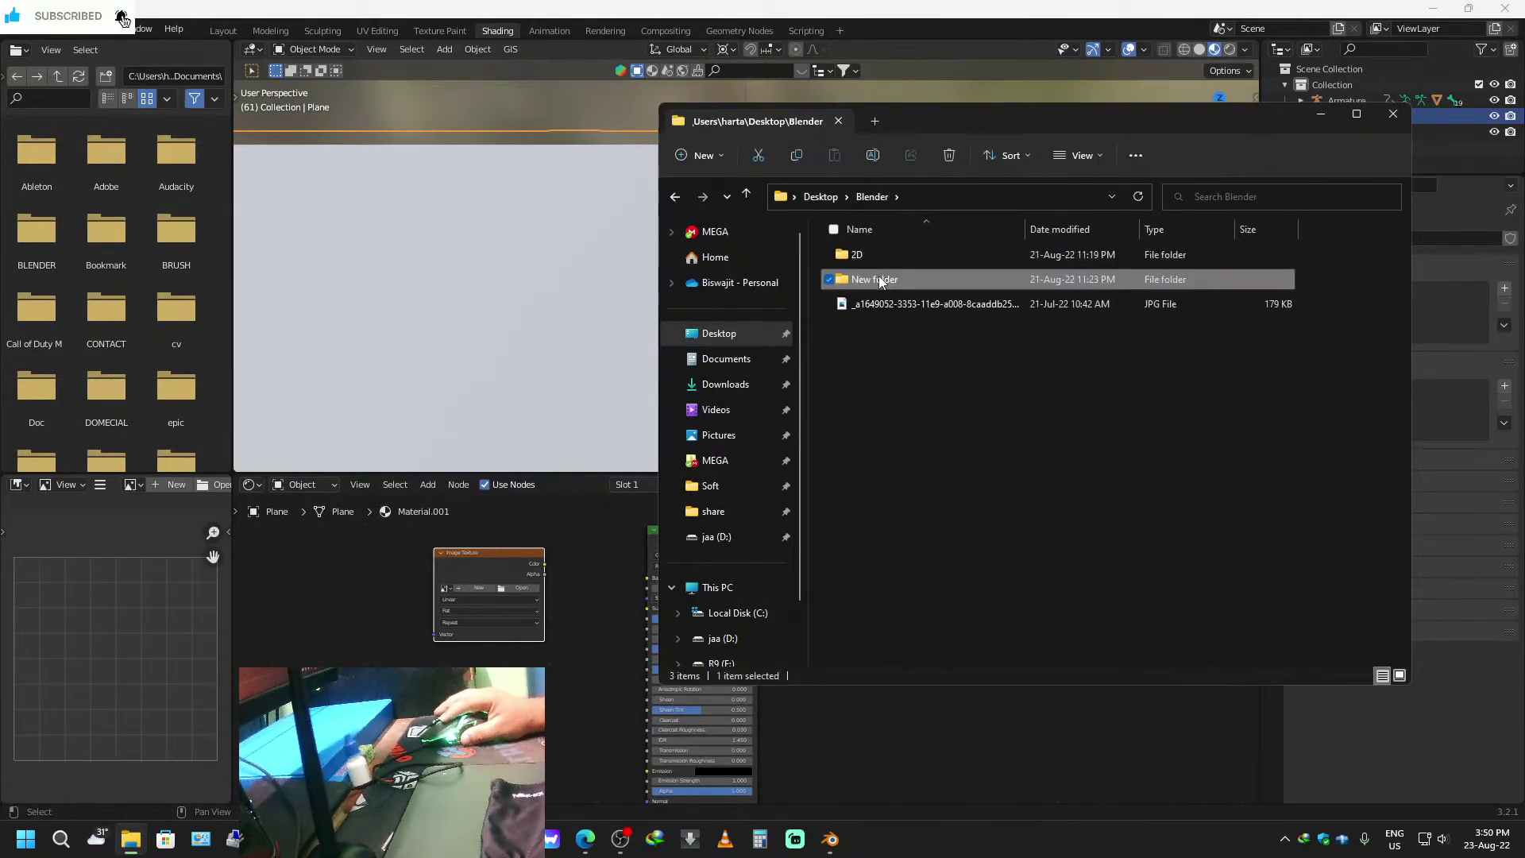
double_click(879, 277)
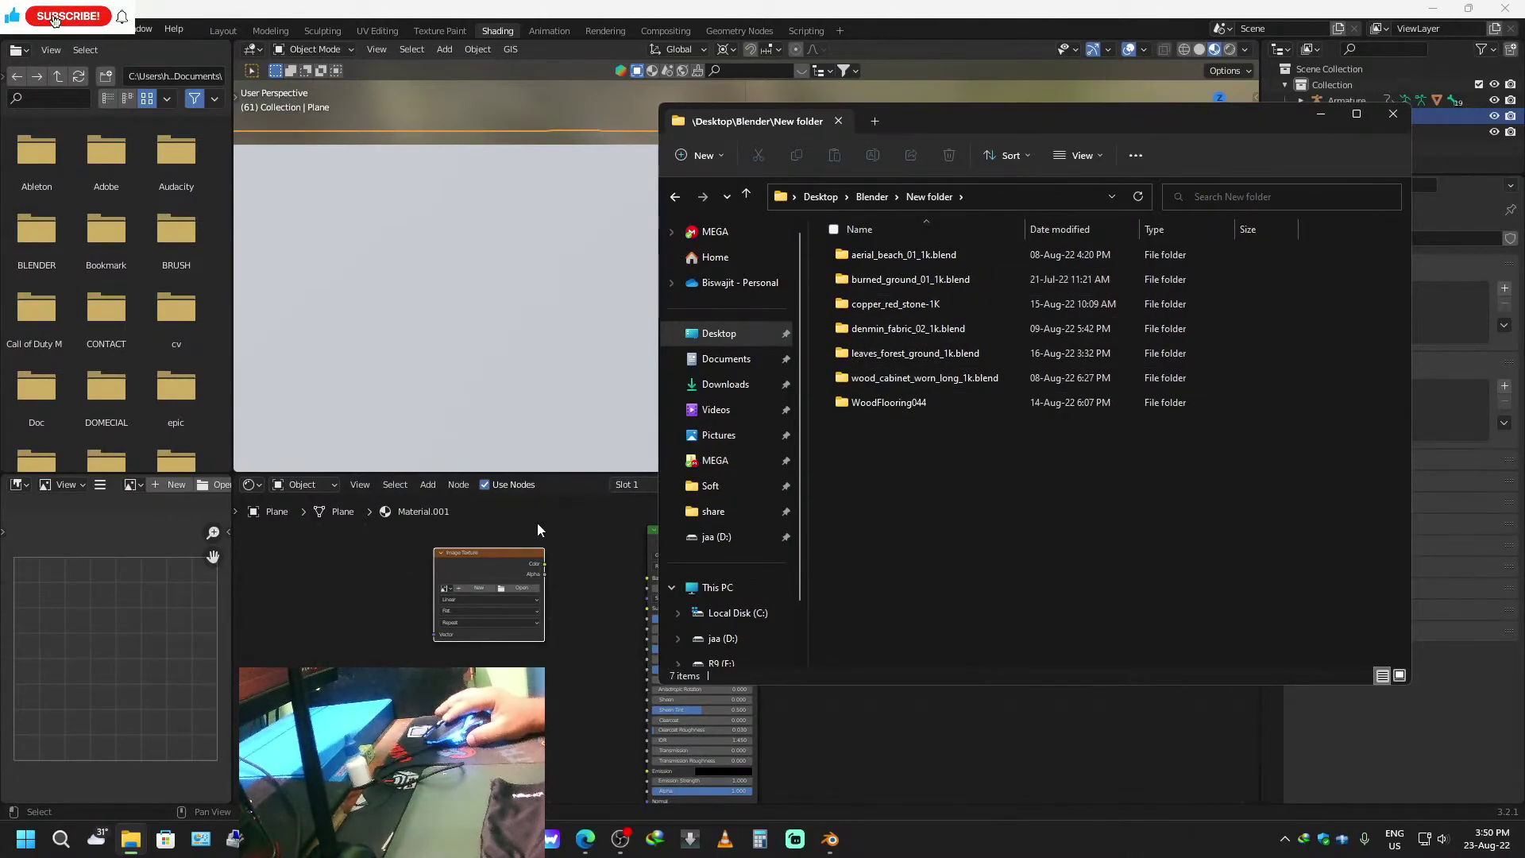
Delete the empty Image Texture node from the ground plane's material.
click(467, 558)
key(Delete)
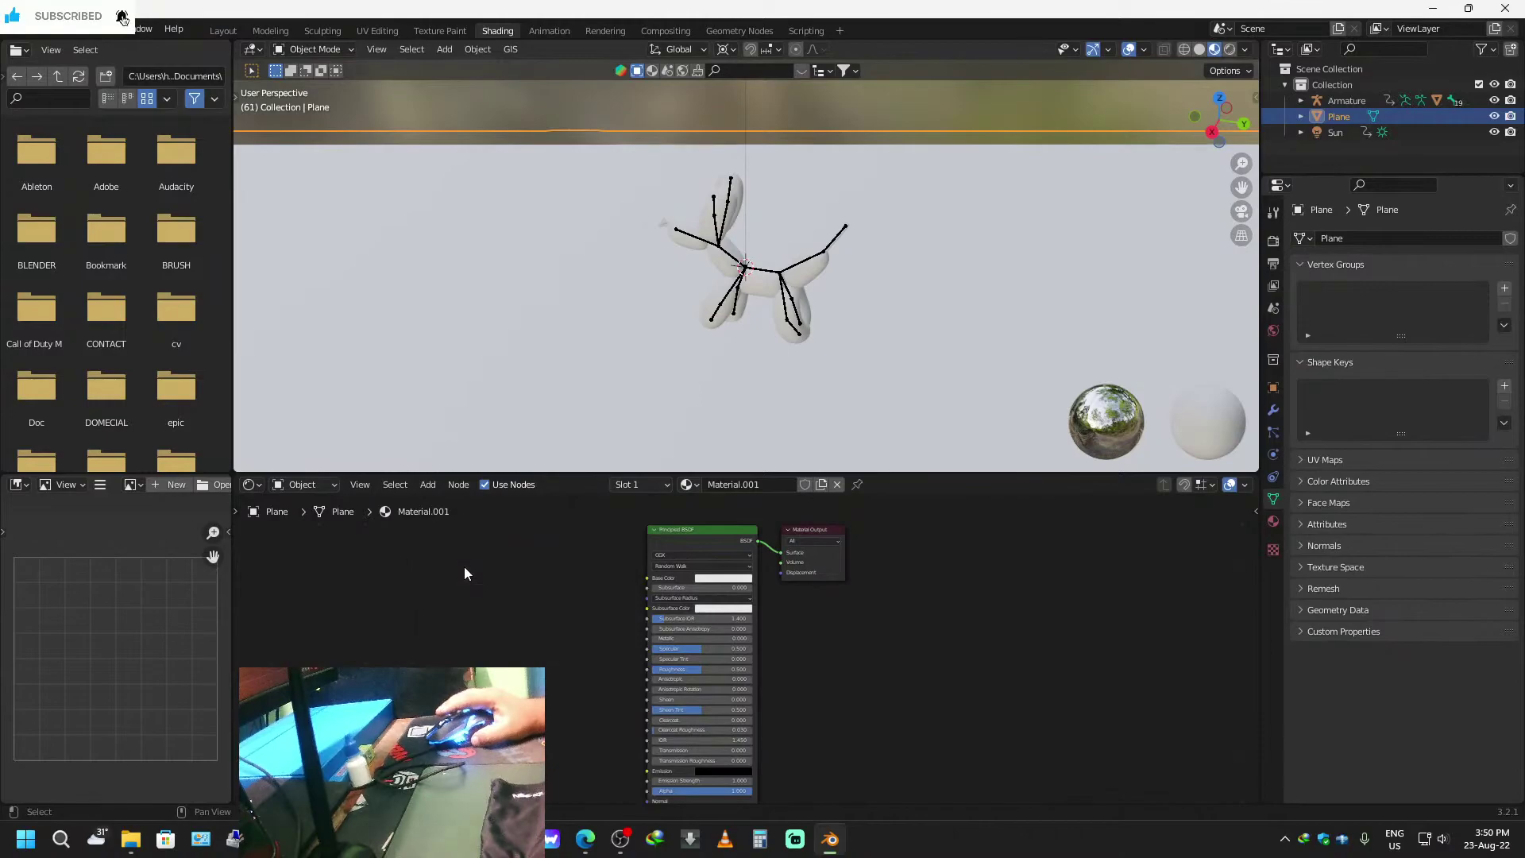
Bring wood_cabinet_worn_long_diff_1k.jpg from the wood_cabinet_worn_long_1k.blend textures folder into the ground plane's material as an image node.
key(alt+Tab)
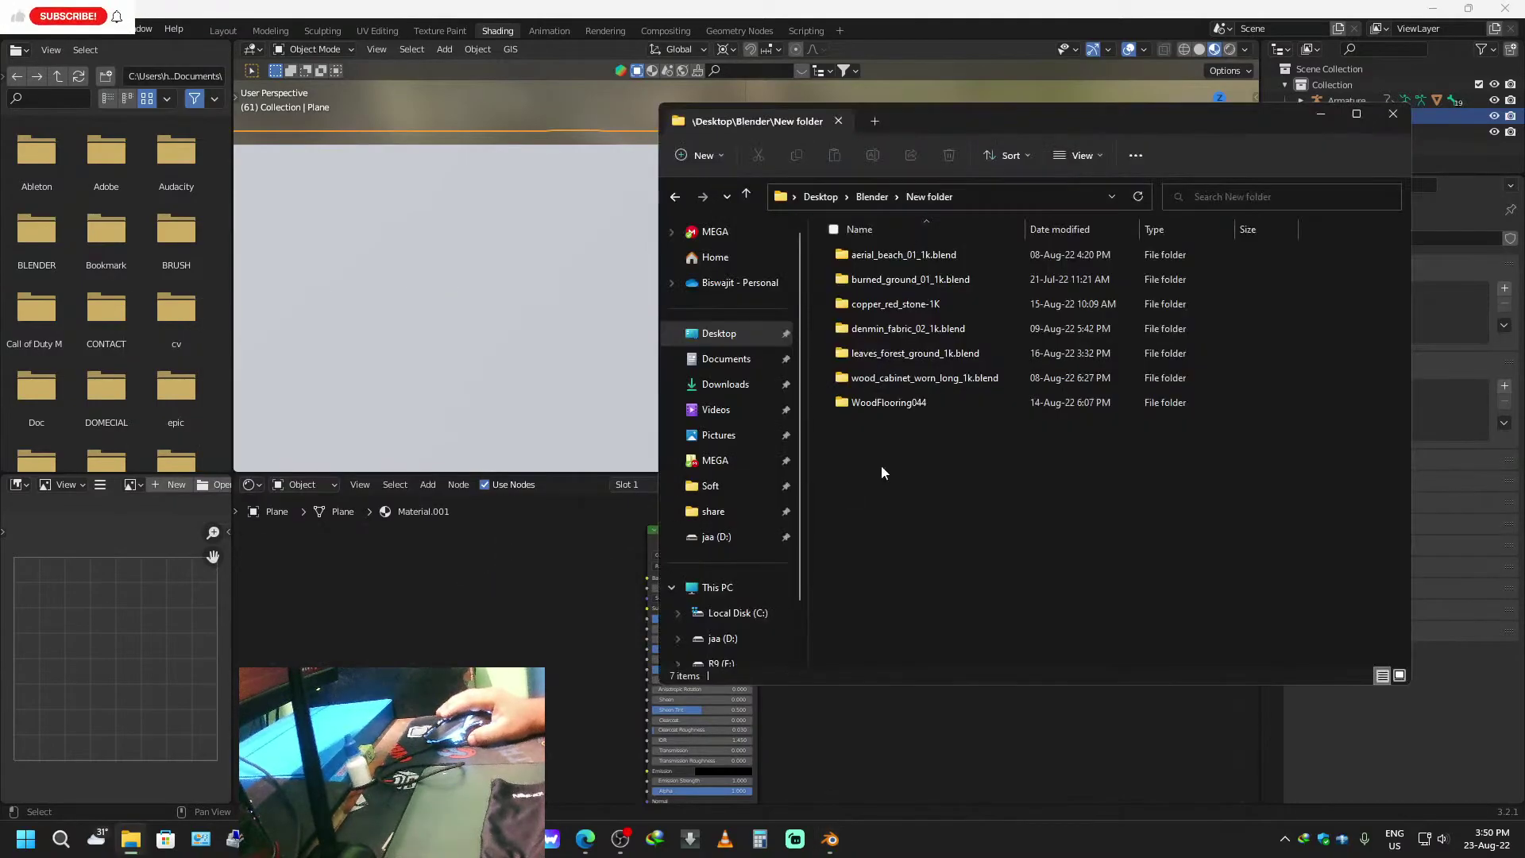
click(962, 383)
double_click(963, 383)
double_click(869, 256)
drag(871, 273, 397, 598)
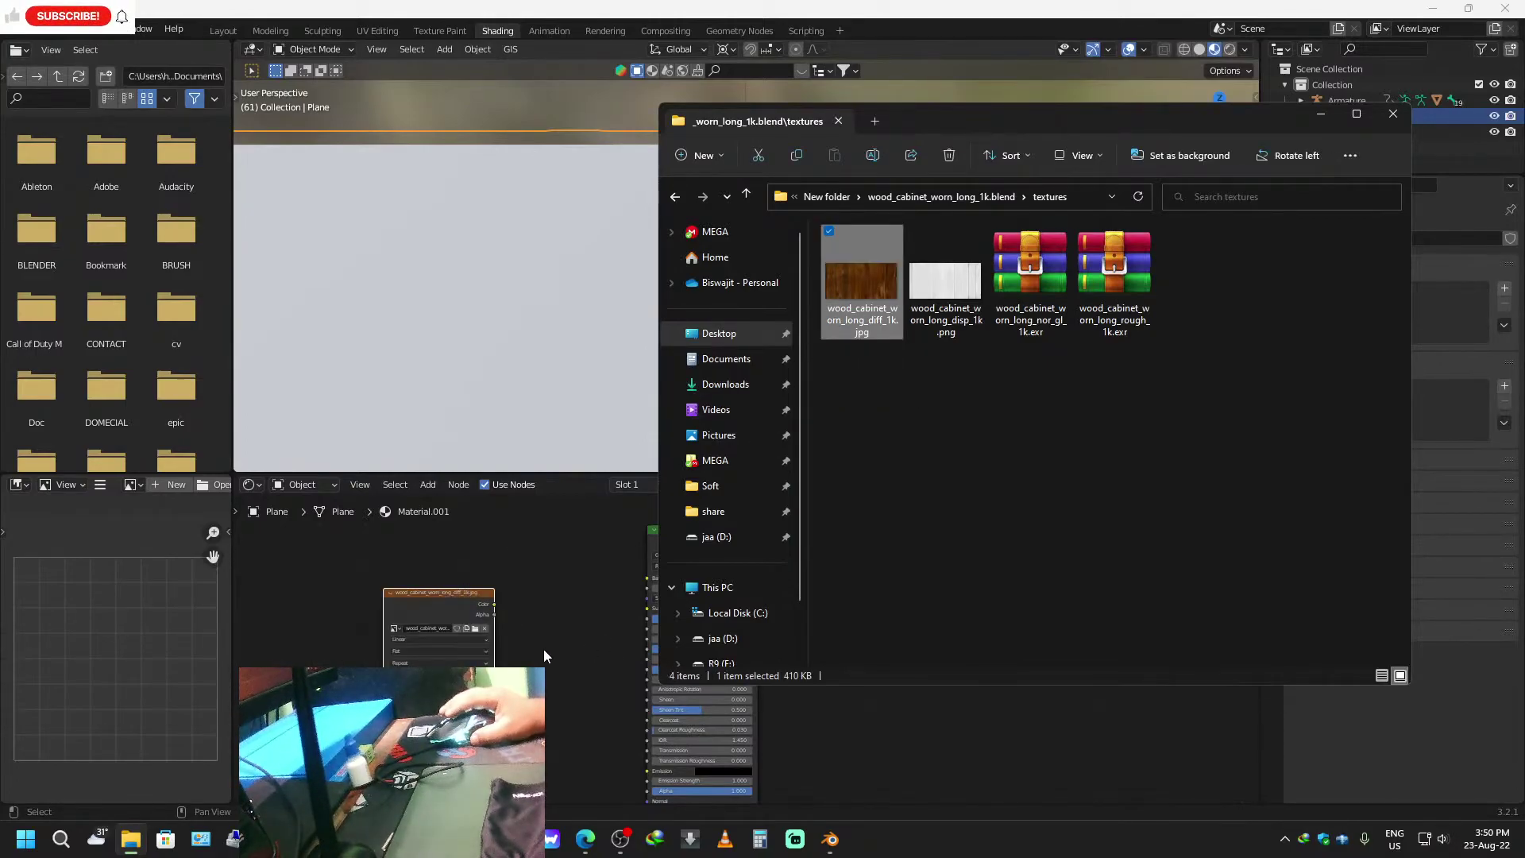
click(1009, 404)
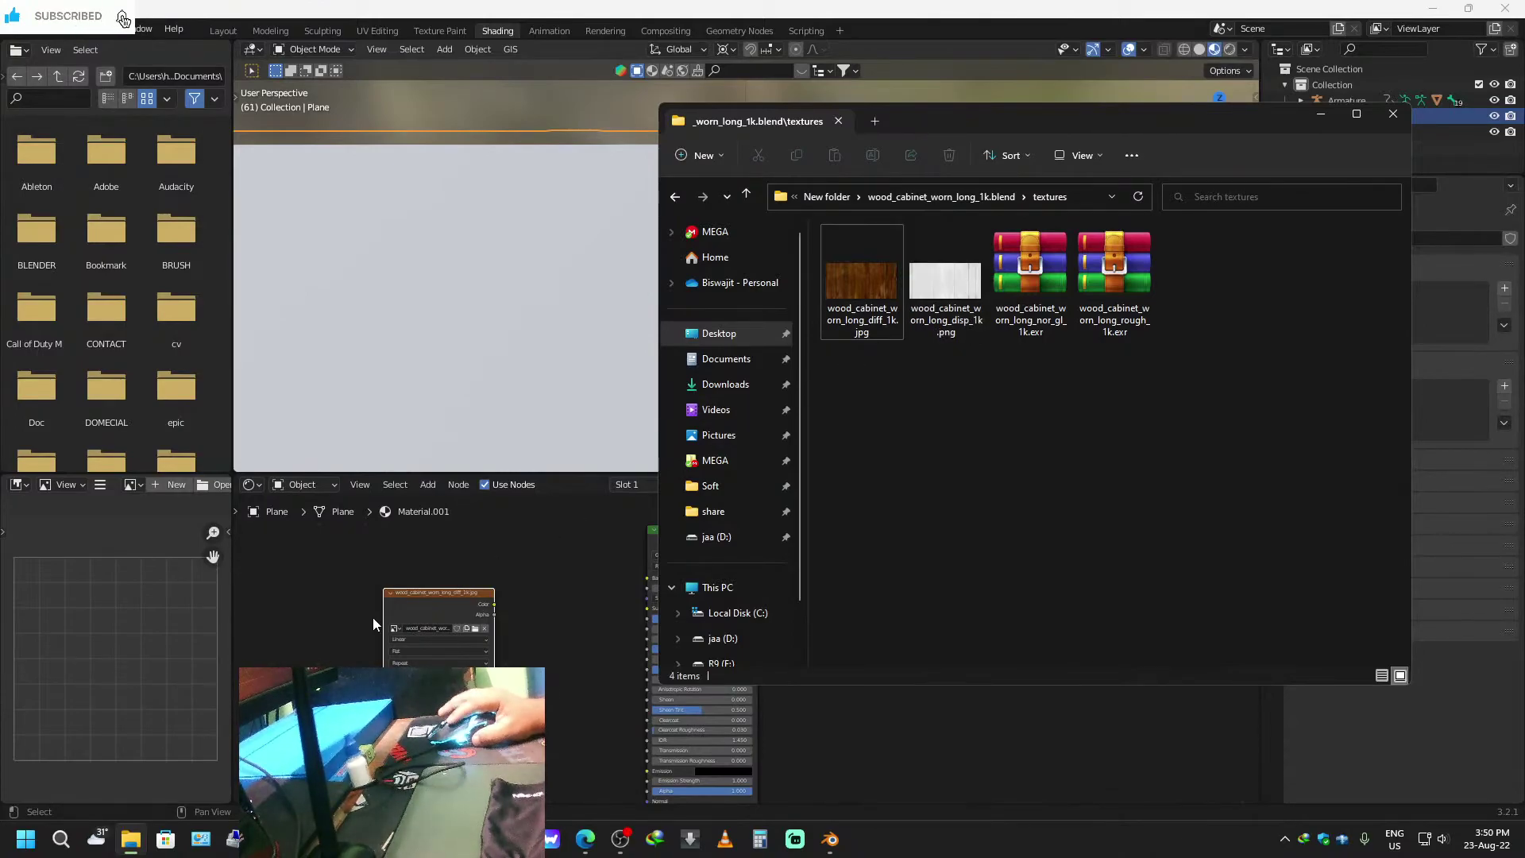
click(450, 599)
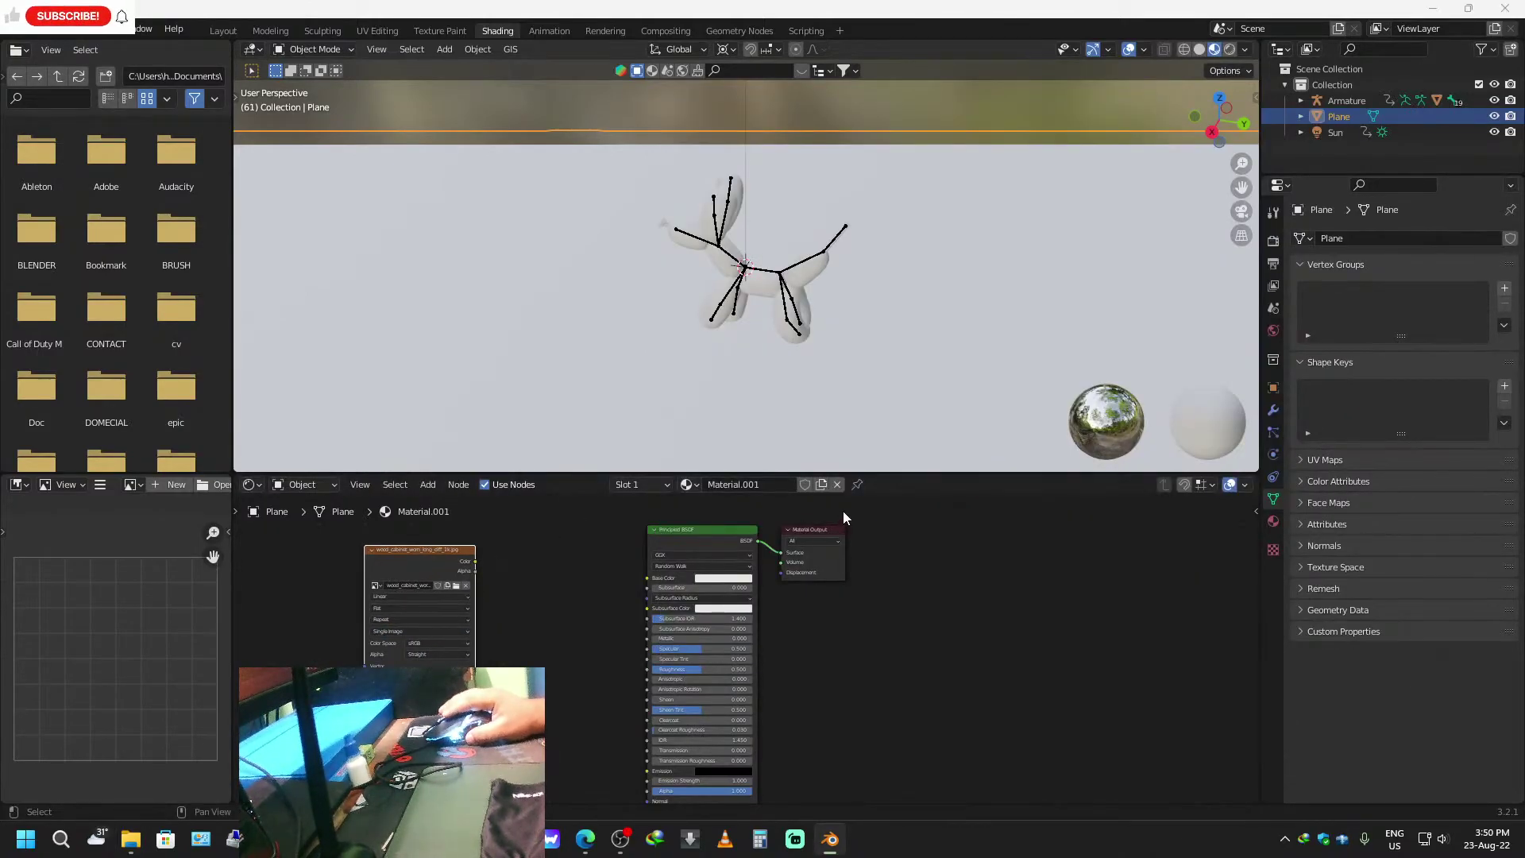
Bring the wood cabinet's nor_gl_1k.exr and rough_1k.exr files into the ground plane's material as image texture nodes.
key(alt+Tab)
click(1035, 274)
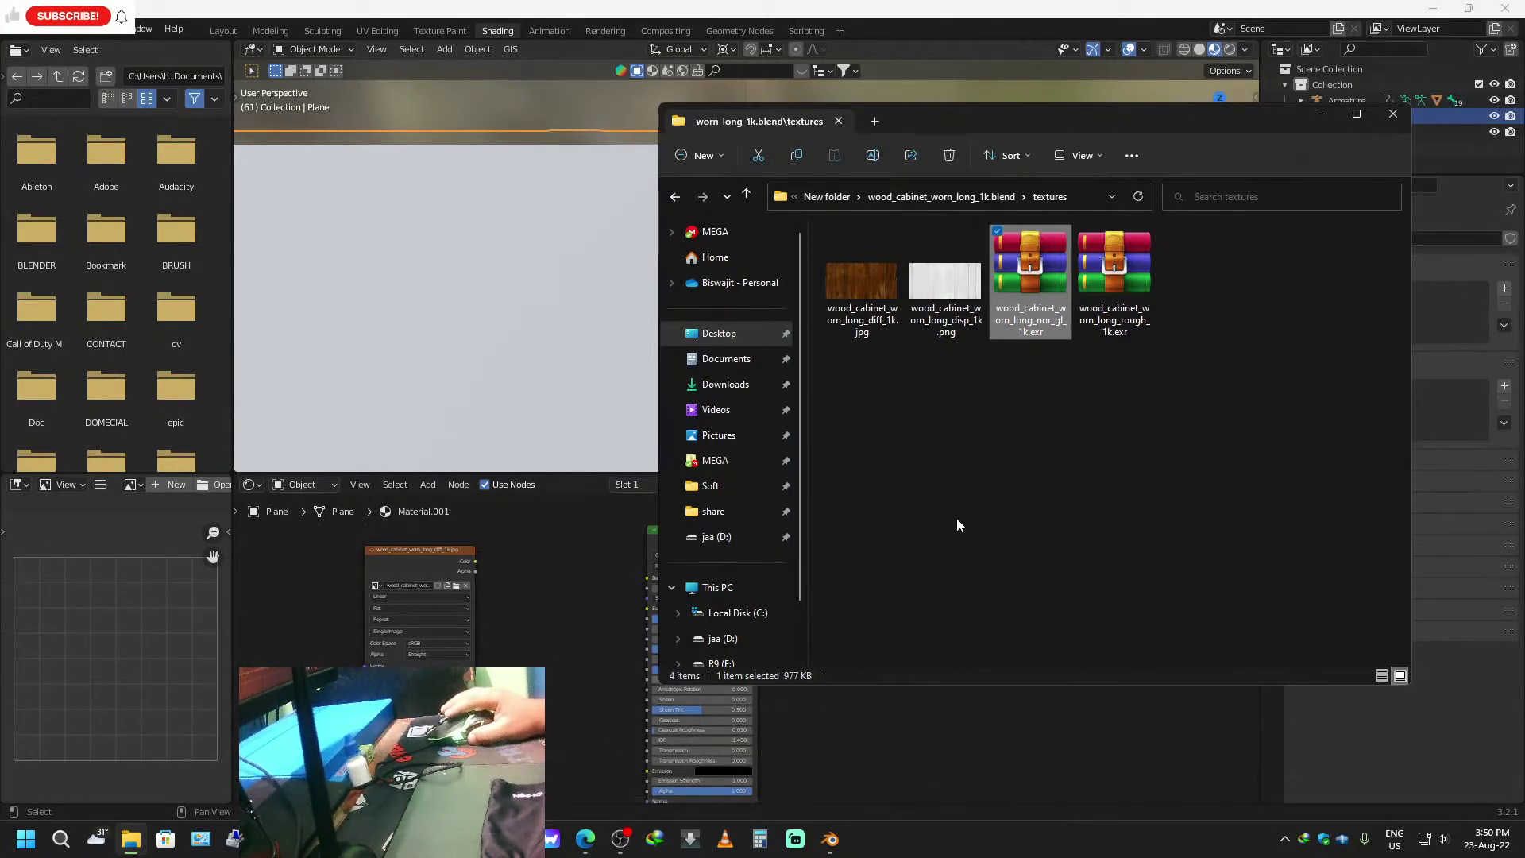
drag(1082, 312, 588, 703)
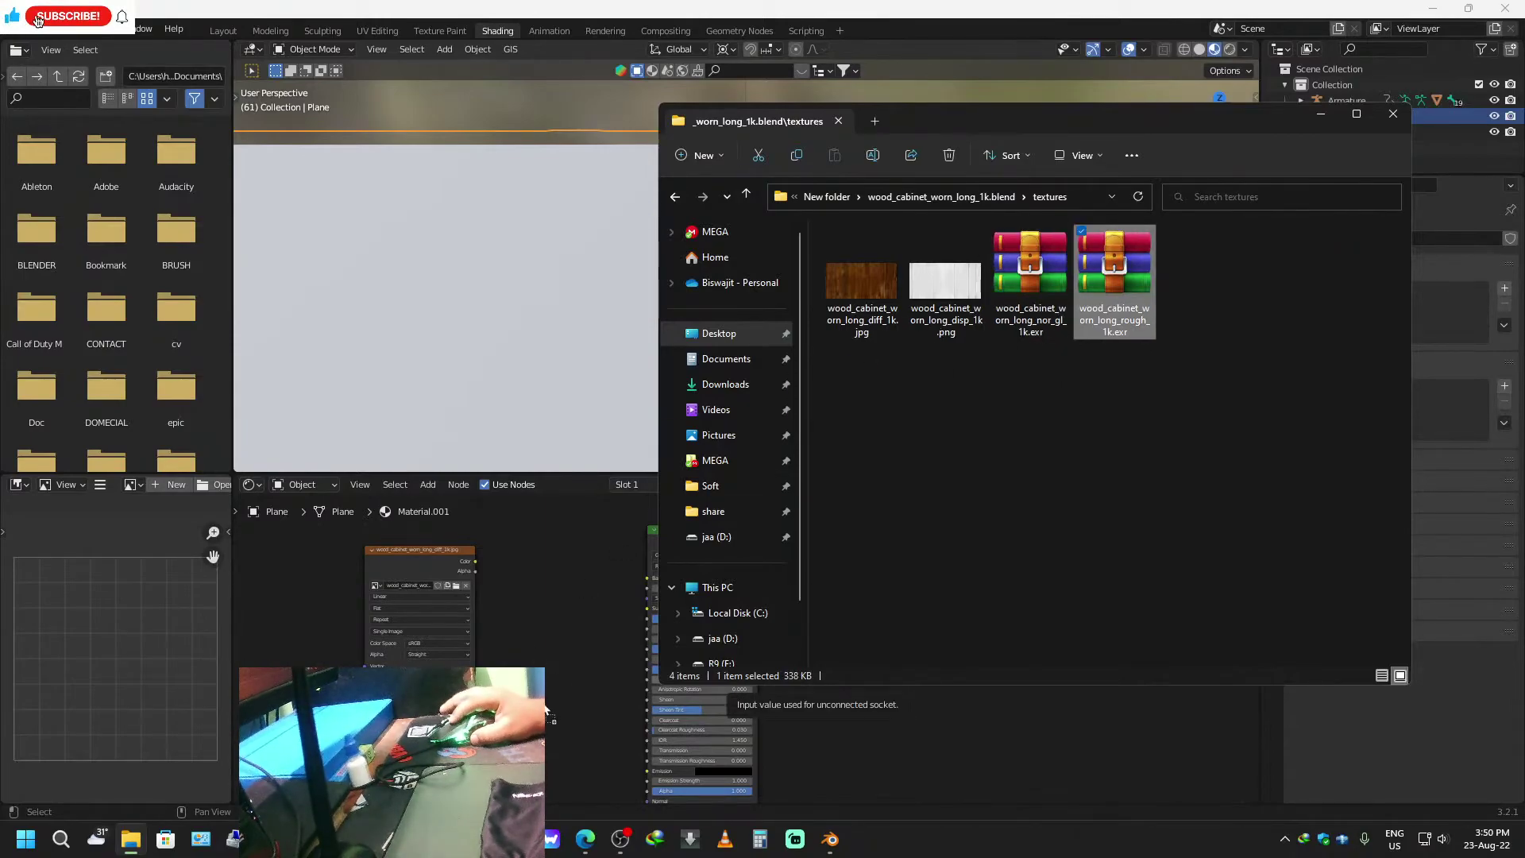
click(572, 601)
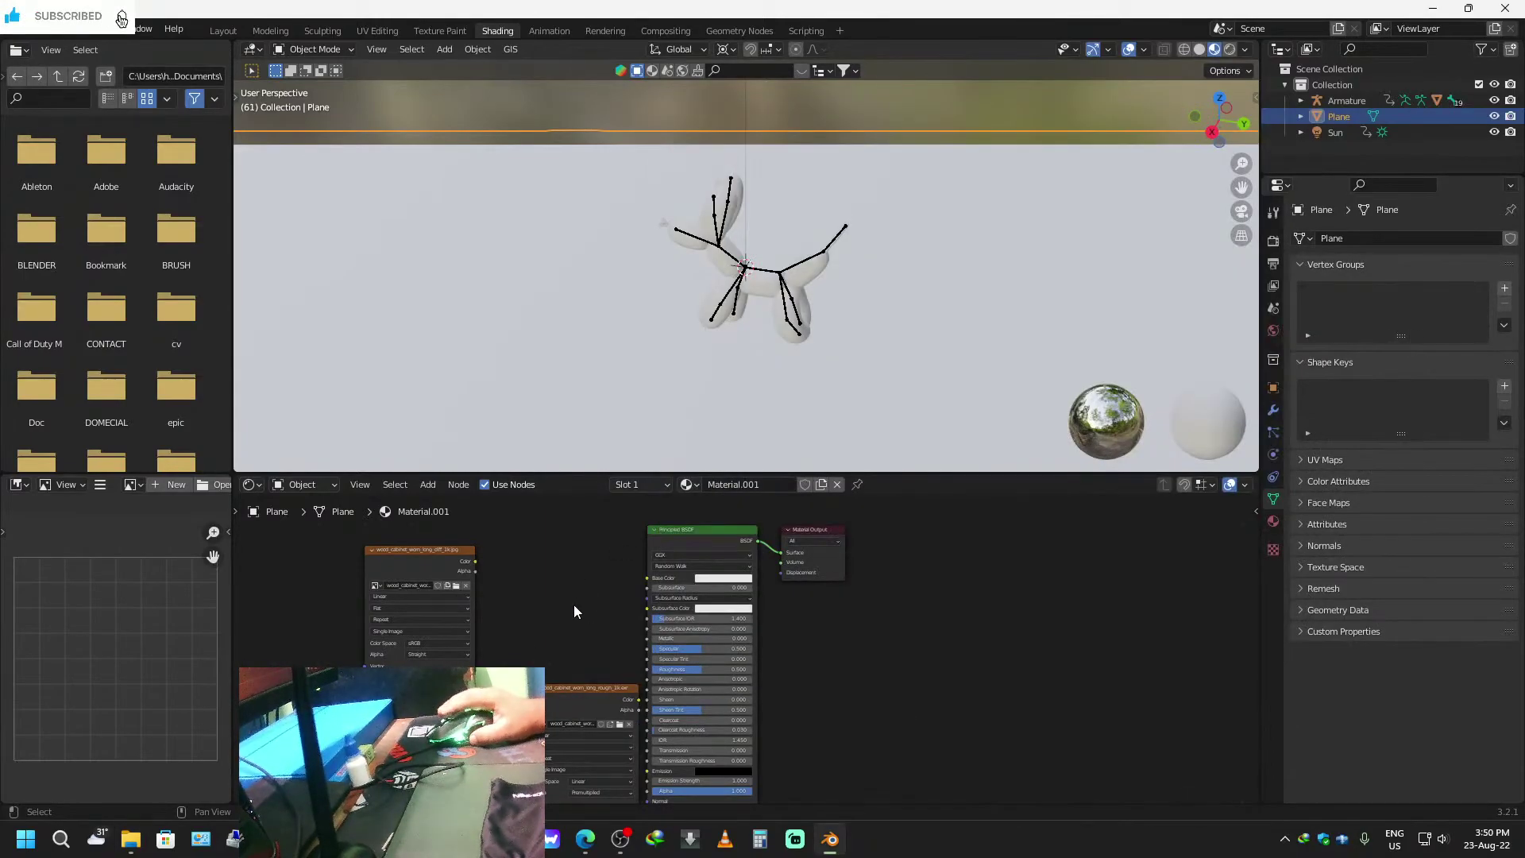
Set the color space of the roughness and normal image textures to Non-Color.
middle_drag(869, 708, 901, 664)
scroll(901, 664, up, 3)
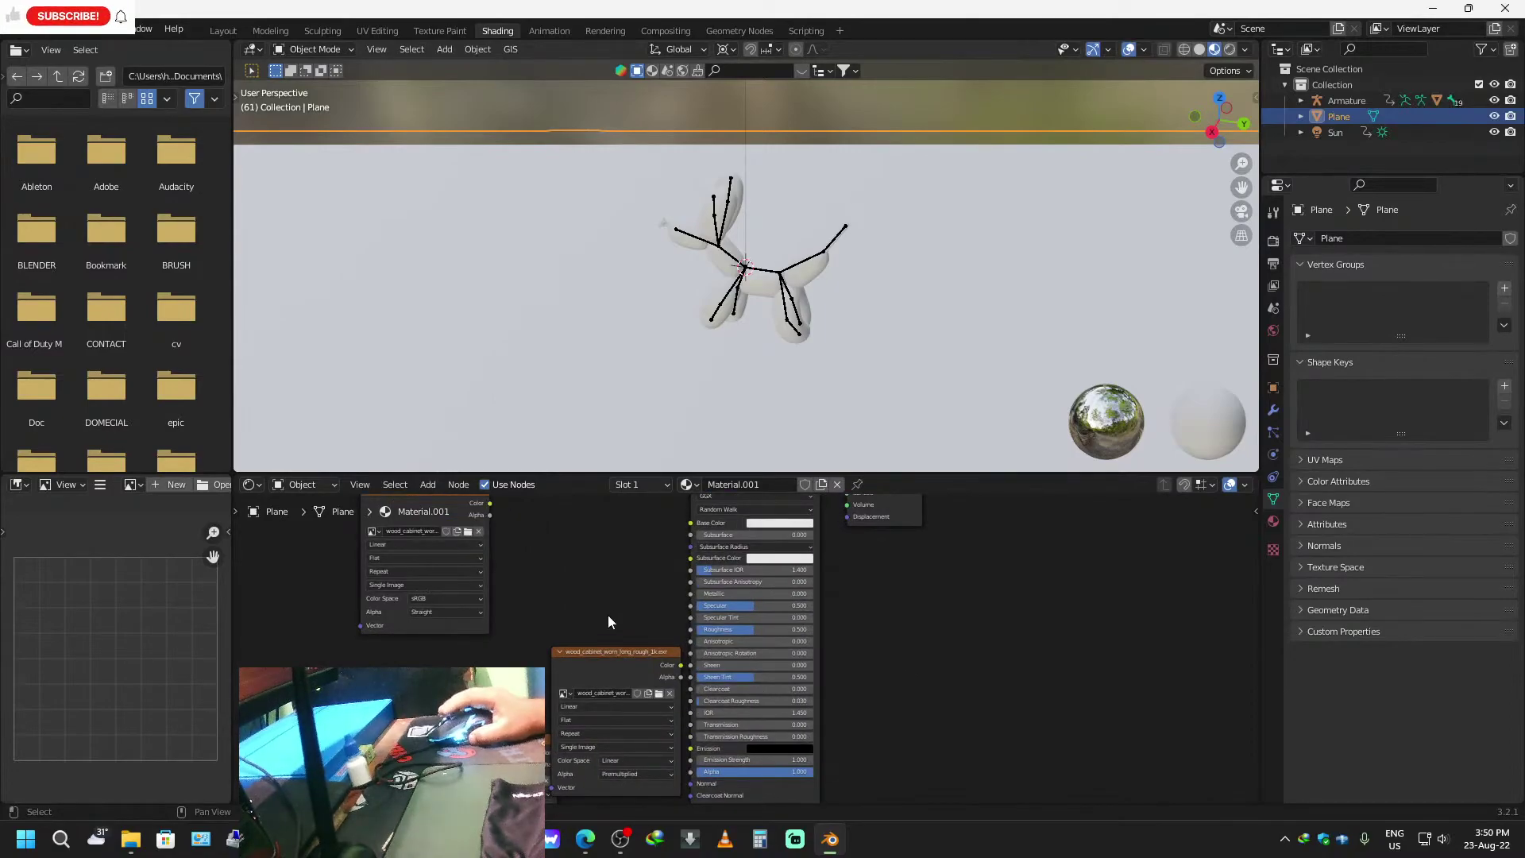
scroll(734, 679, down, 2)
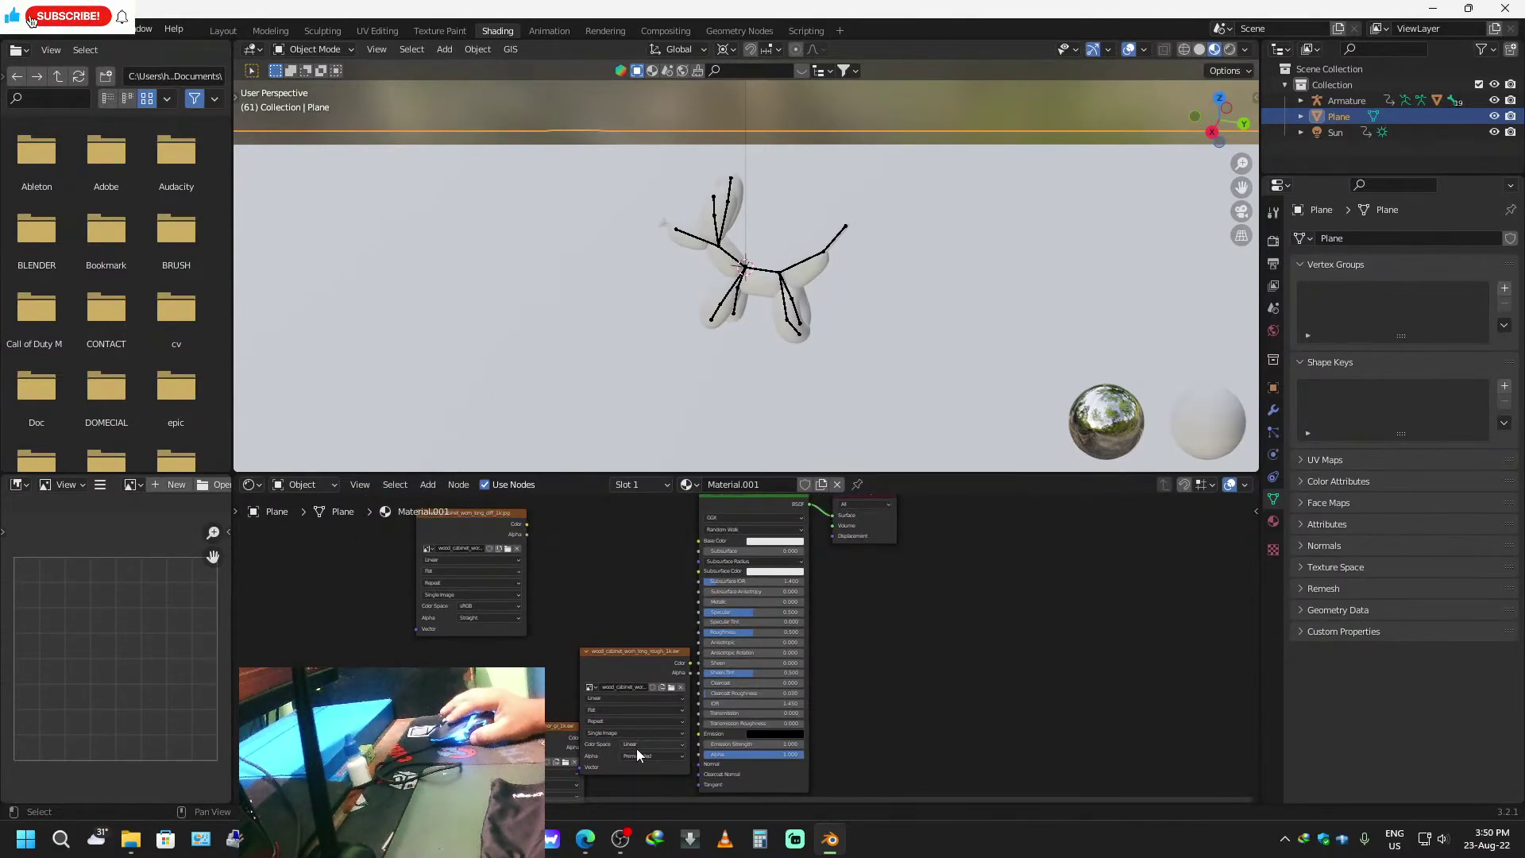
click(658, 744)
click(656, 693)
scroll(740, 648, down, 3)
middle_drag(893, 759, 929, 607)
click(638, 633)
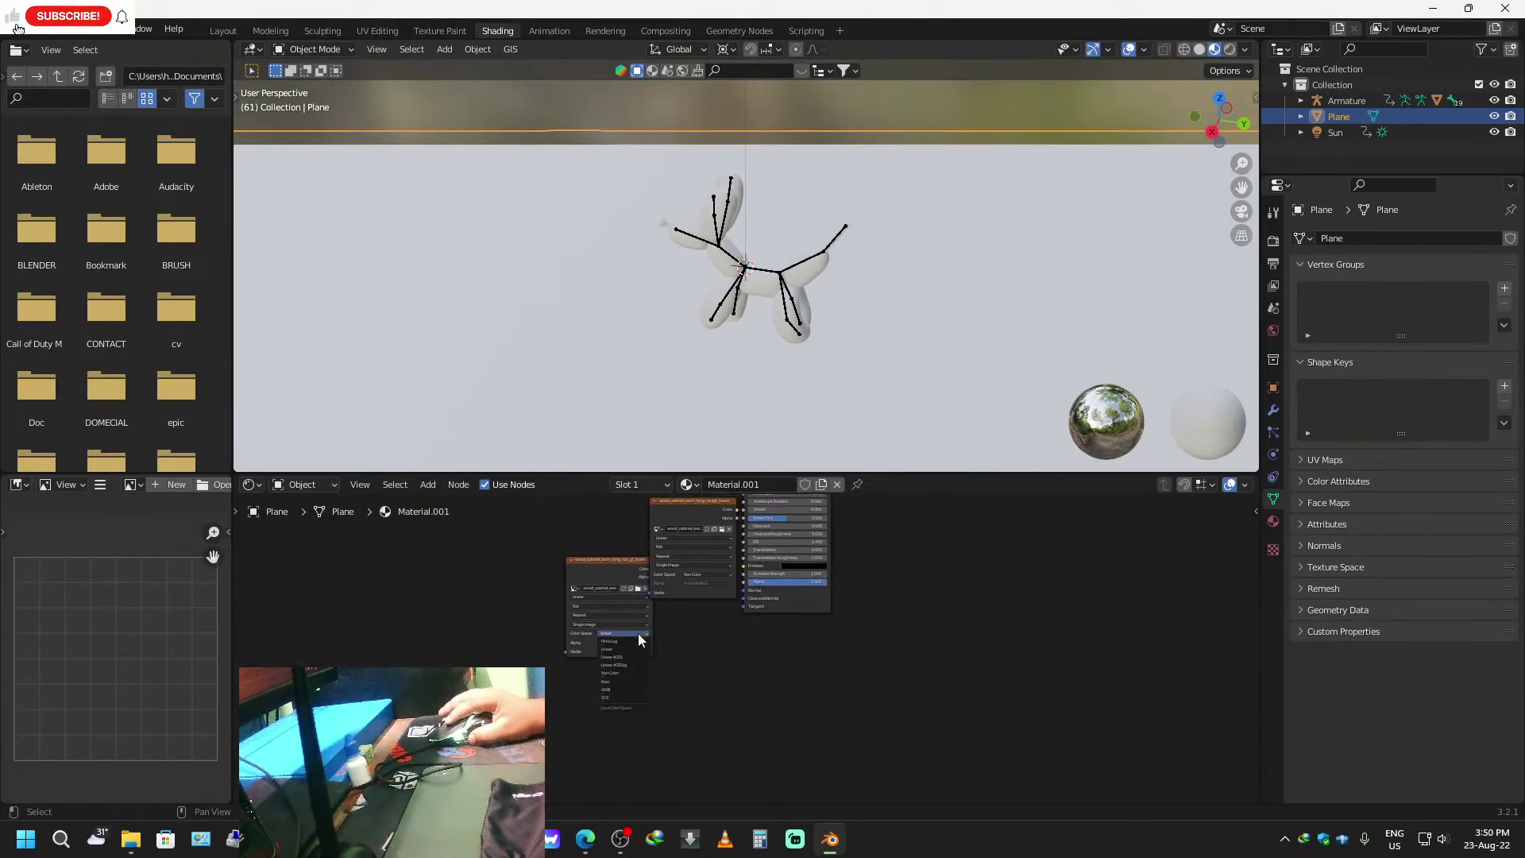
click(622, 675)
Move the normal and roughness texture nodes clear of the Principled BSDF and enlarge the Shader Editor.
drag(608, 564, 575, 664)
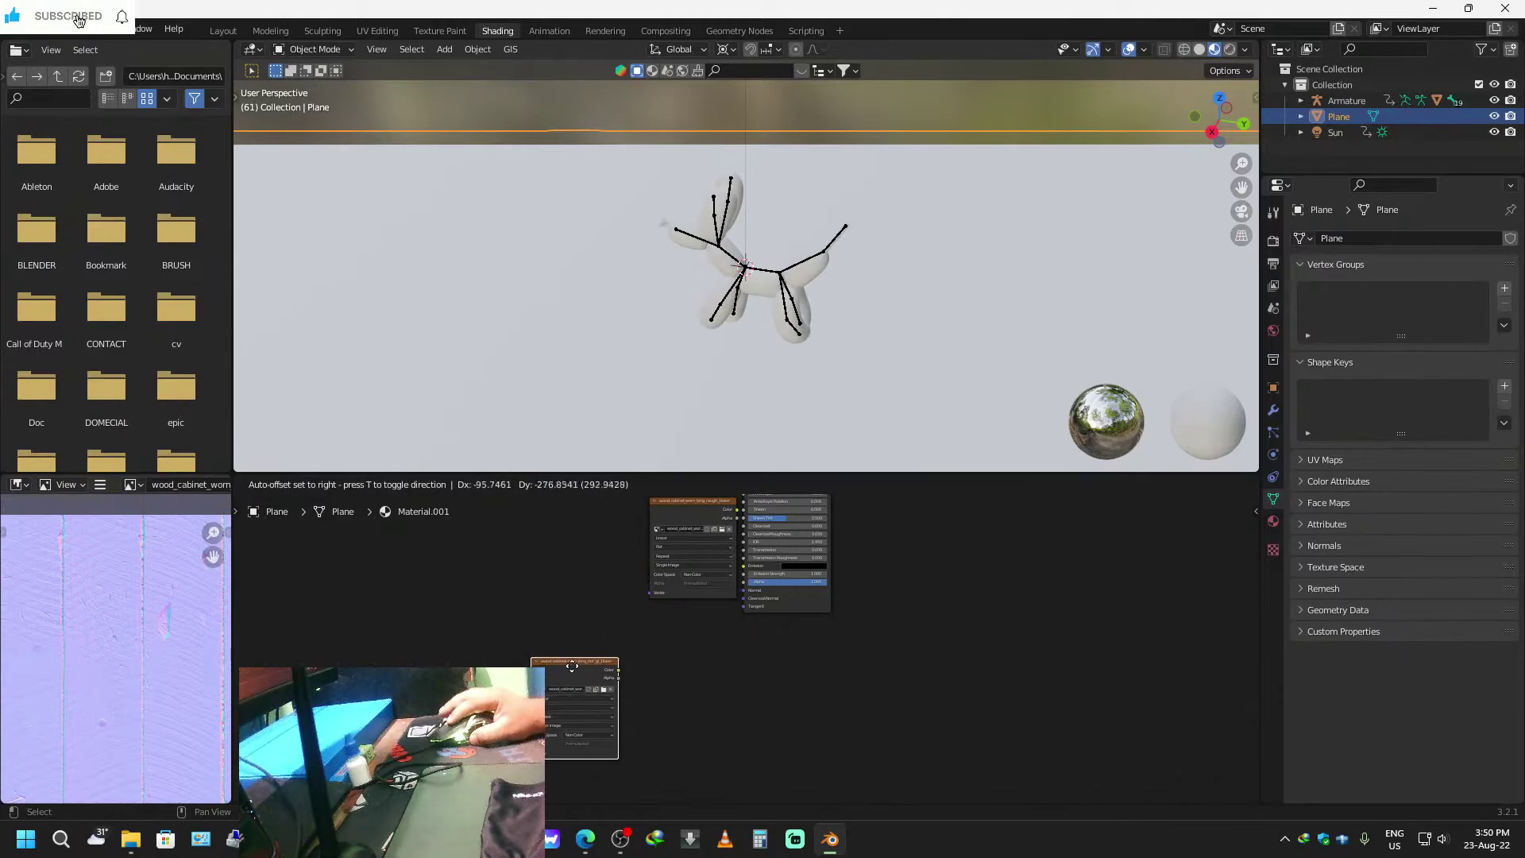
click(680, 503)
drag(680, 504, 537, 533)
drag(668, 472, 669, 328)
scroll(675, 493, up, 3)
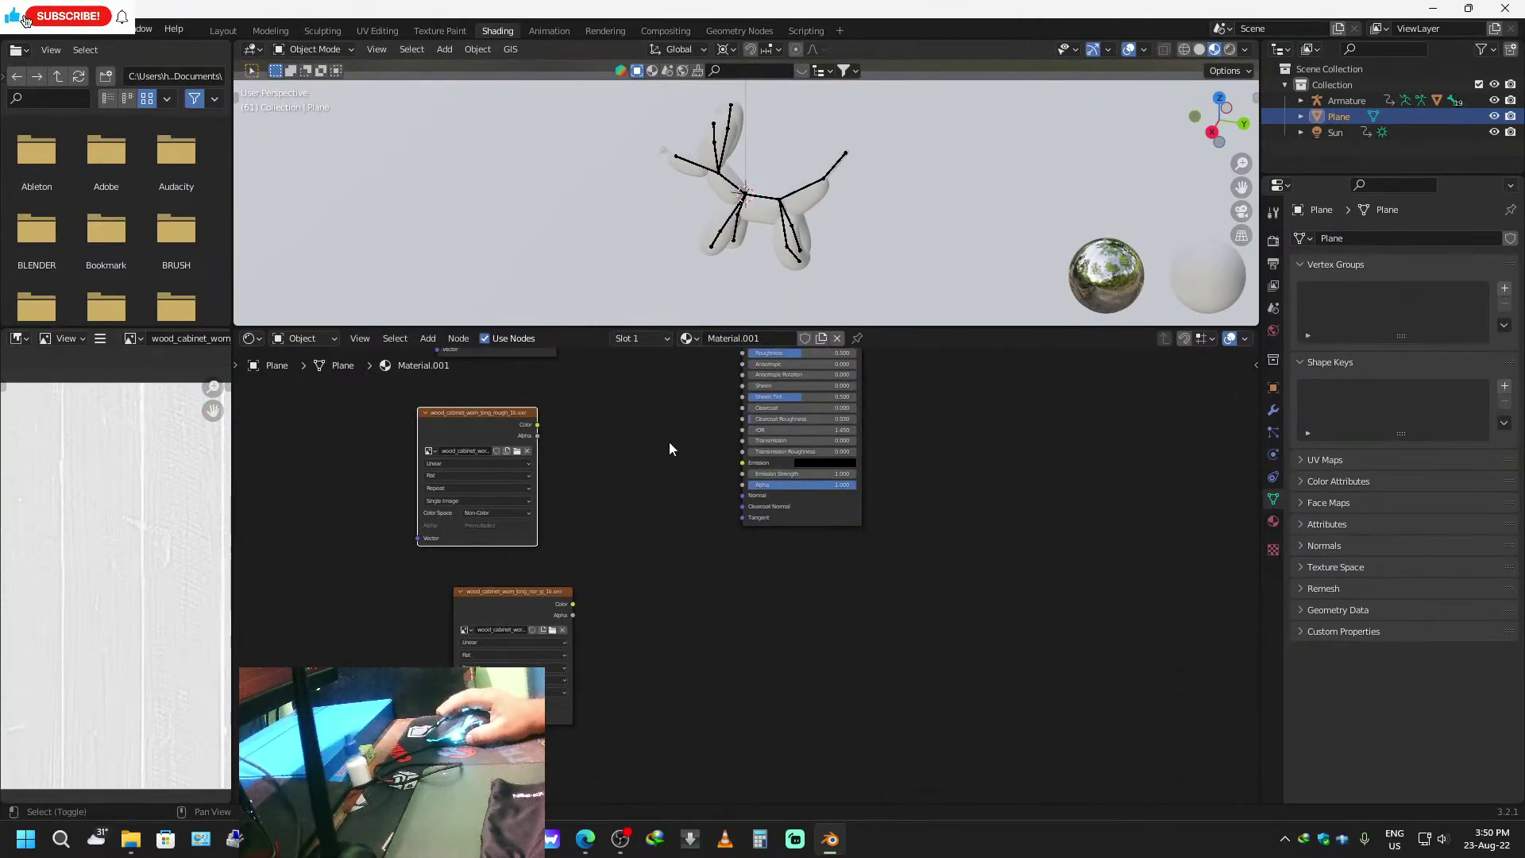
middle_drag(669, 449, 695, 600)
Connect the diffuse texture's Color to the Principled BSDF's Base Color and line up the diffuse and roughness texture nodes.
drag(586, 390, 770, 408)
drag(532, 379, 431, 381)
drag(507, 568, 429, 544)
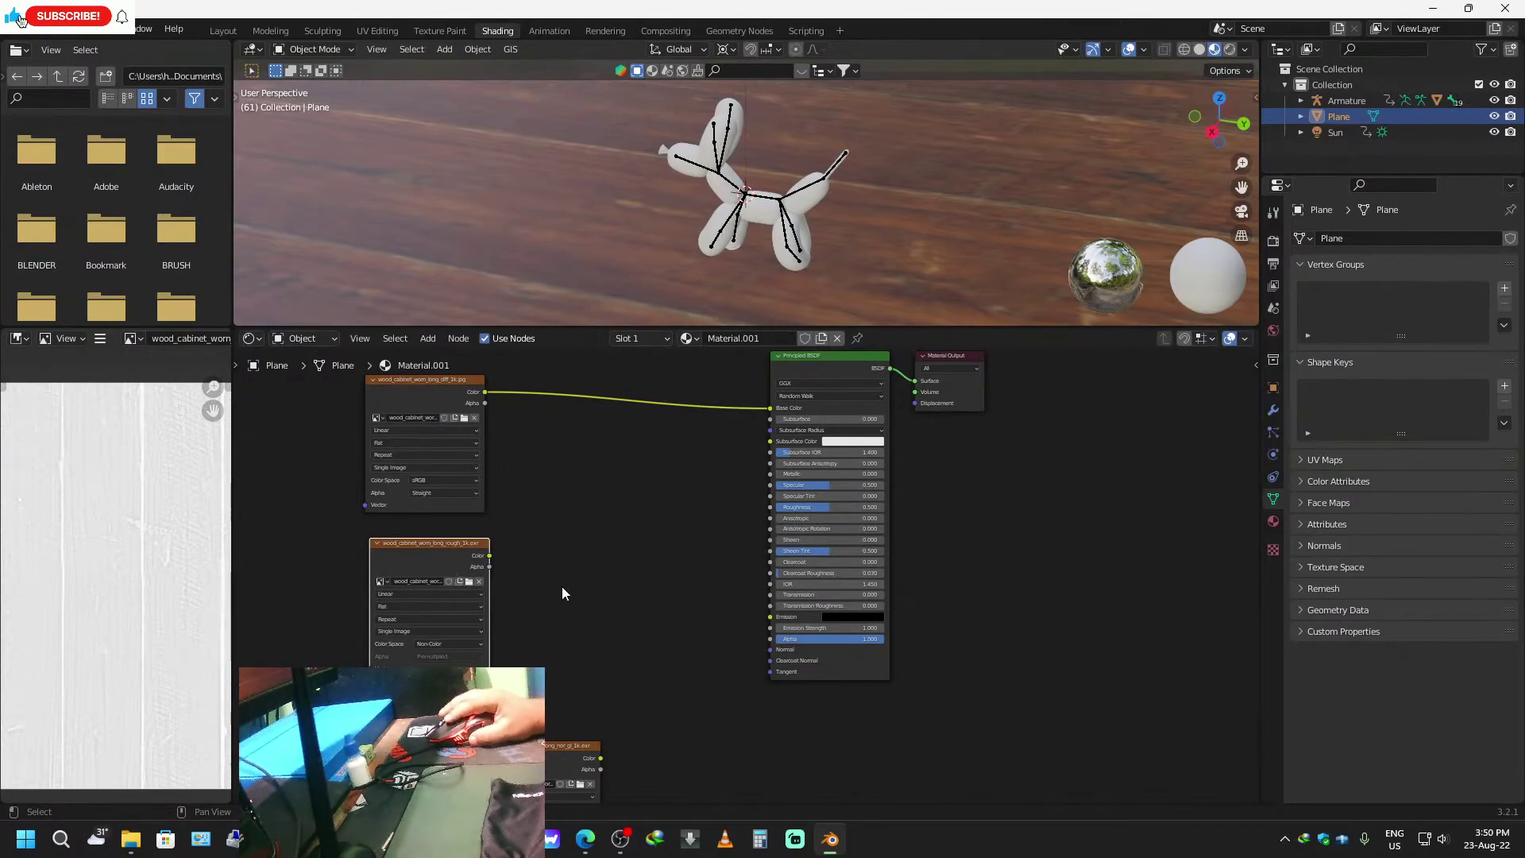
Add an Invert node and route the roughness texture's Color through it into the Principled BSDF's Roughness.
key(shift+a)
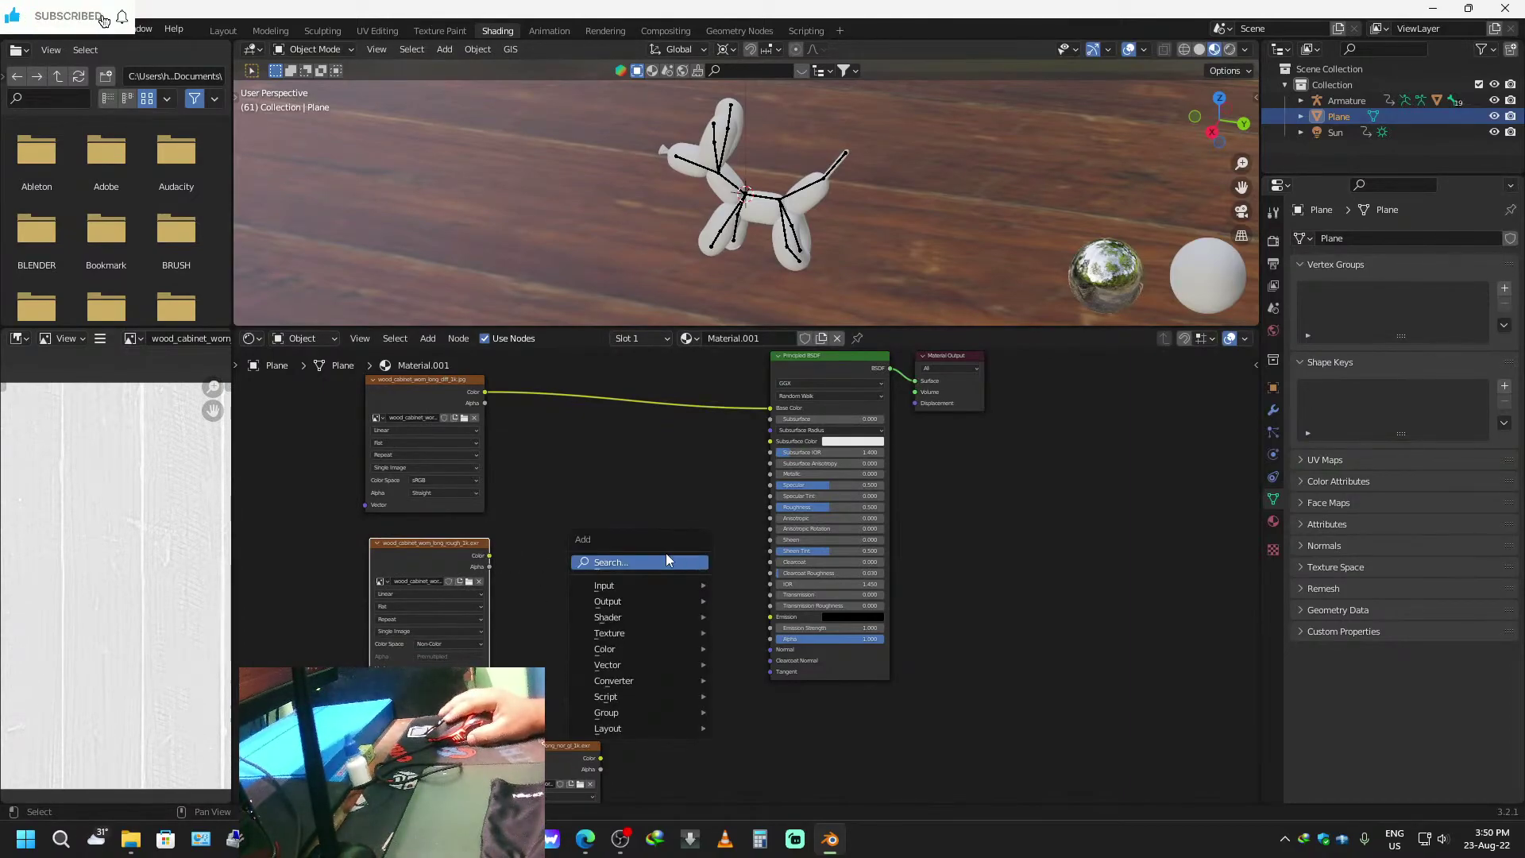
click(667, 561)
text(invert)
key(Return)
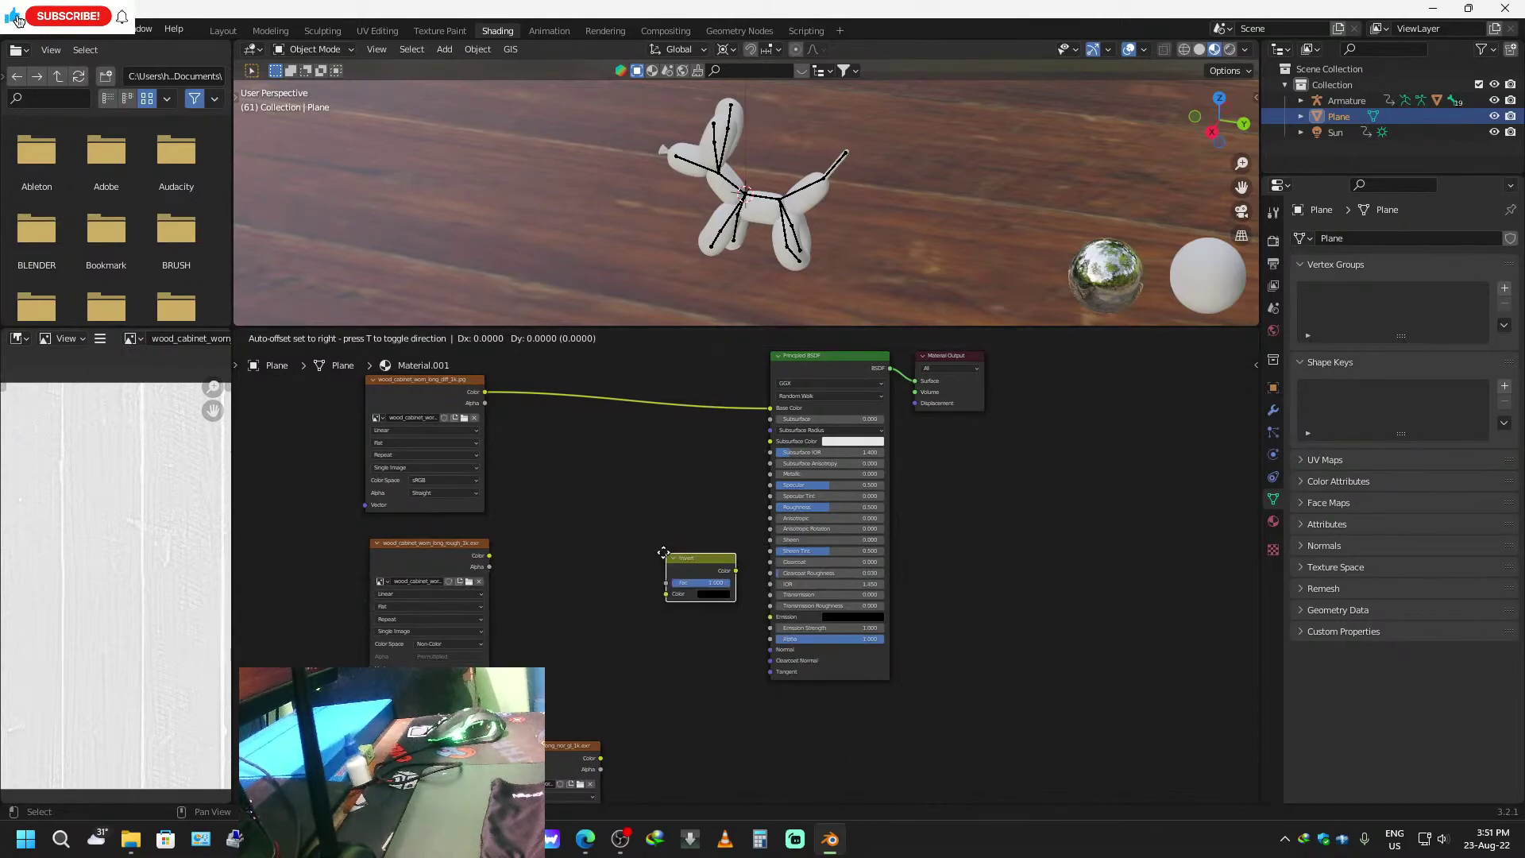
click(582, 520)
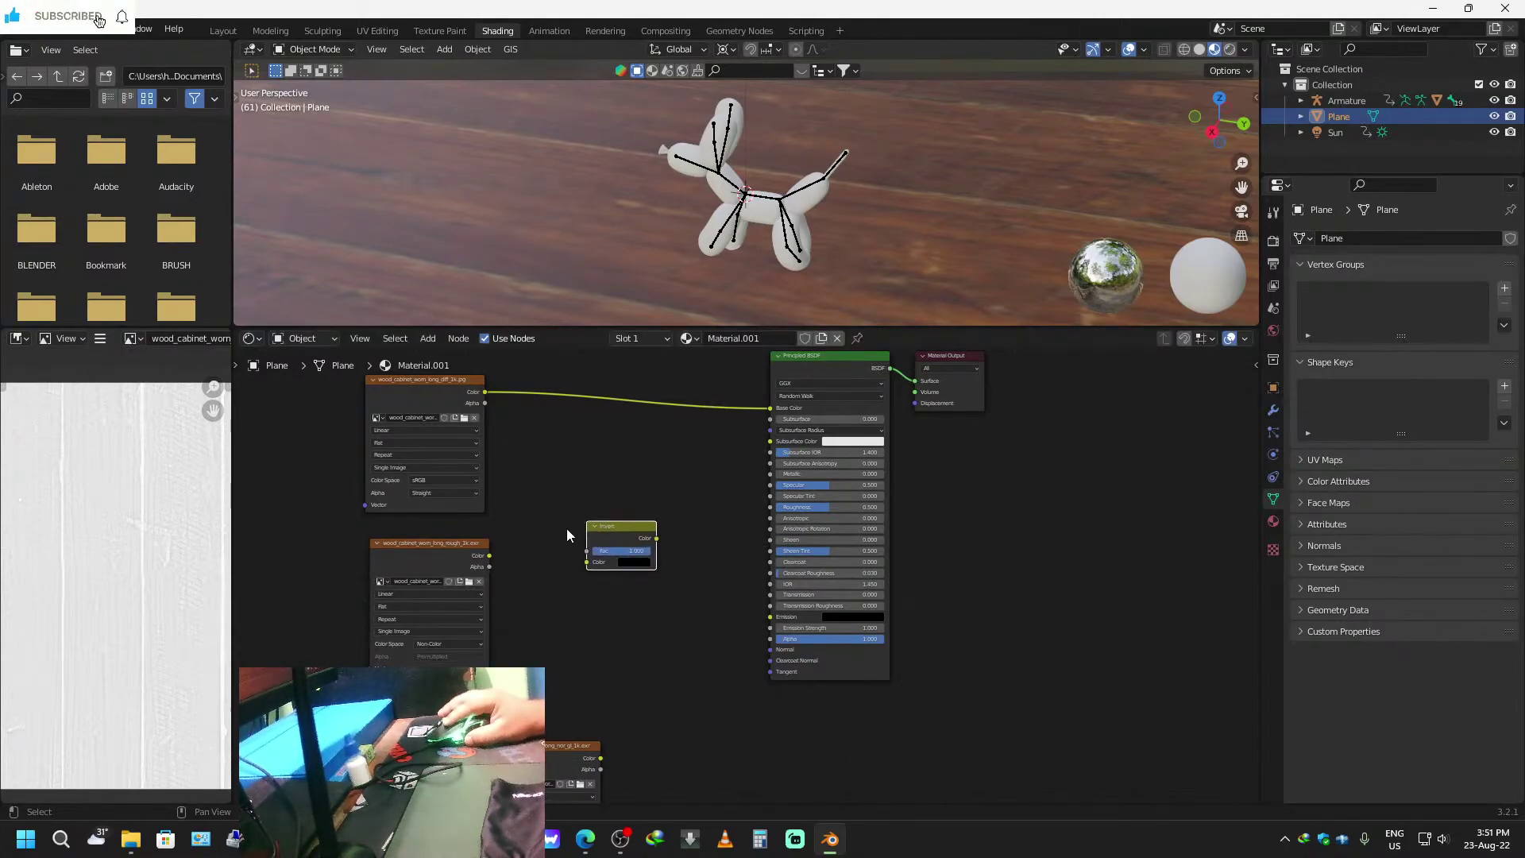
drag(490, 556, 586, 562)
drag(737, 507, 771, 507)
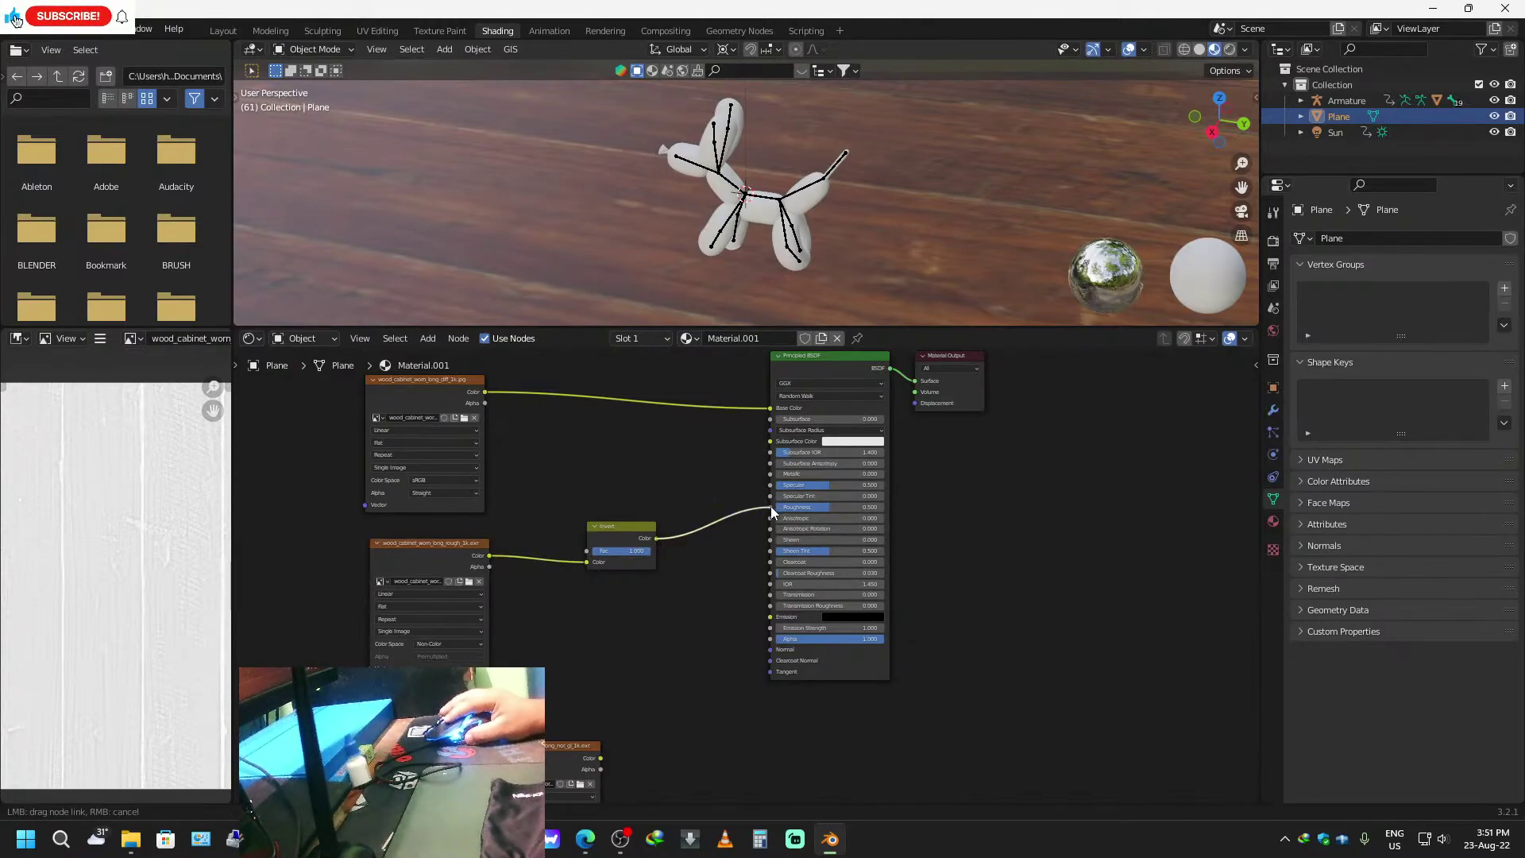
Set the Invert node's Fac to 0.100 and check the wood floor's reflections in the viewport.
drag(630, 551, 586, 552)
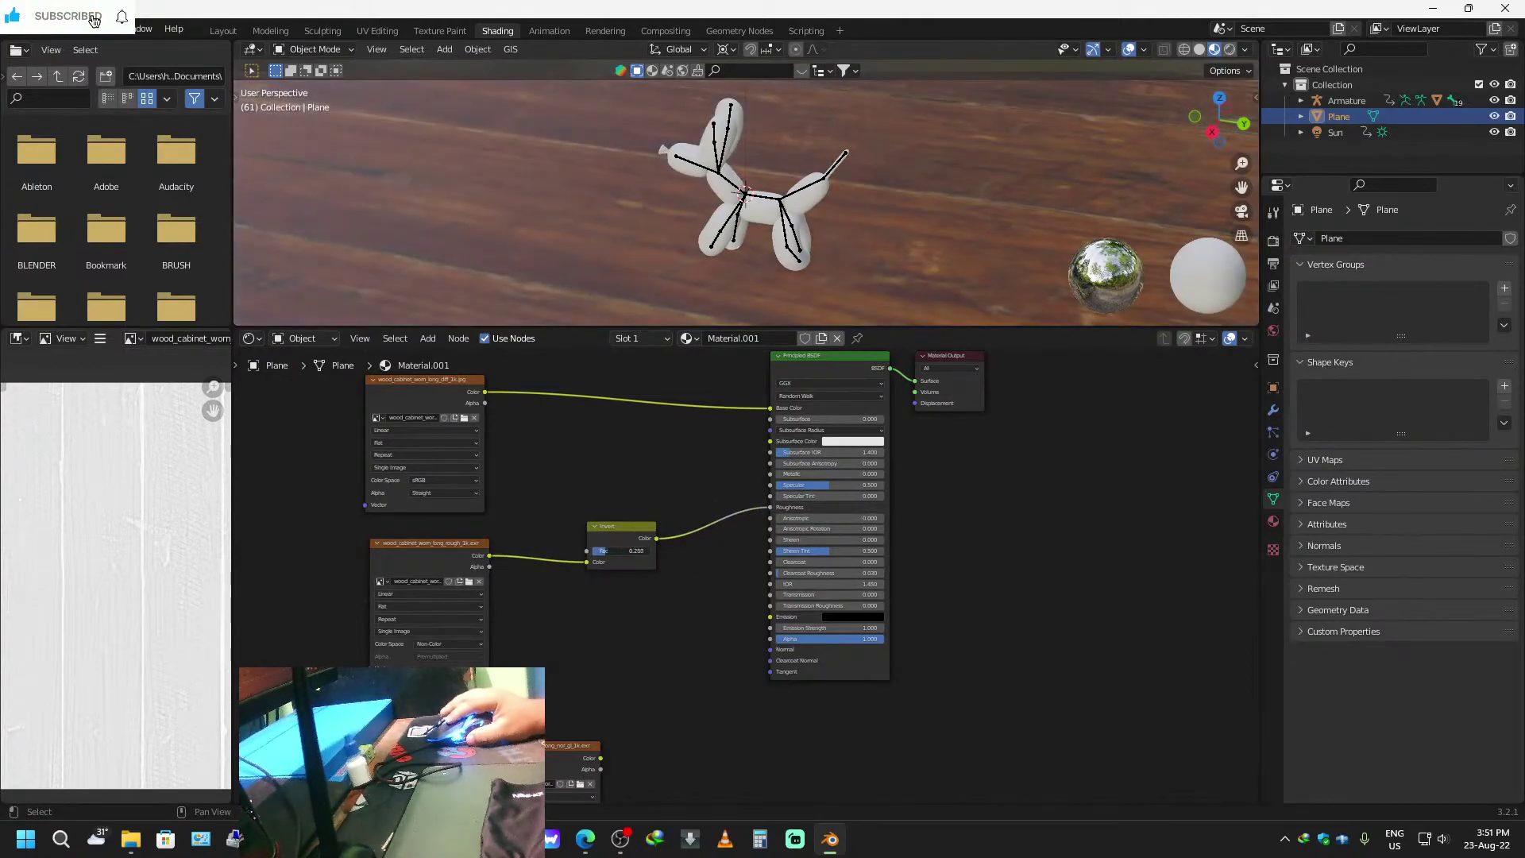
click(625, 547)
click(636, 553)
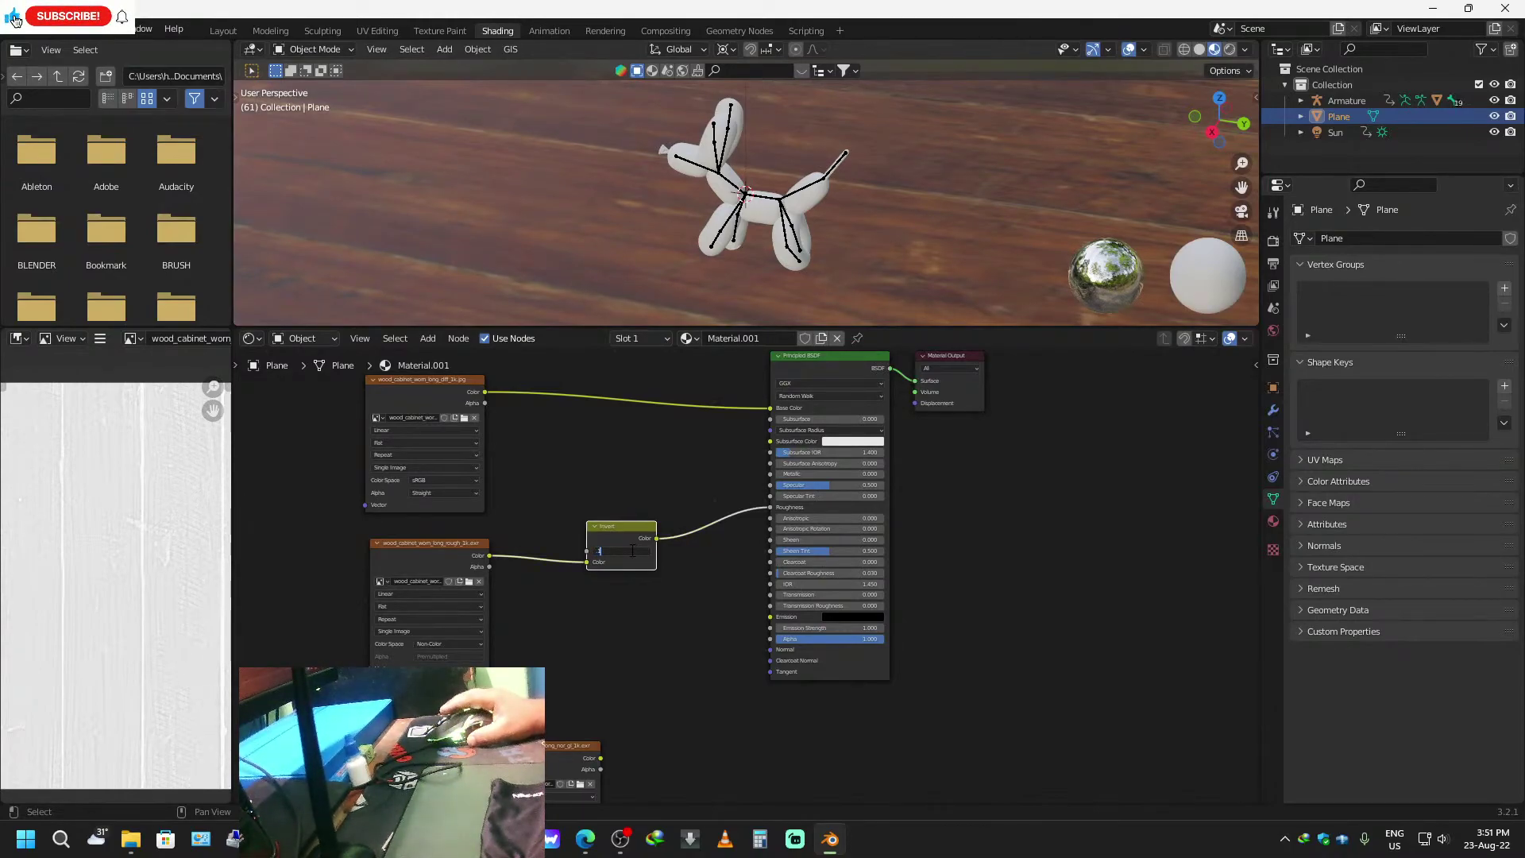
scroll(635, 556, down, 1)
middle_drag(619, 675, 606, 620)
scroll(684, 151, down, 5)
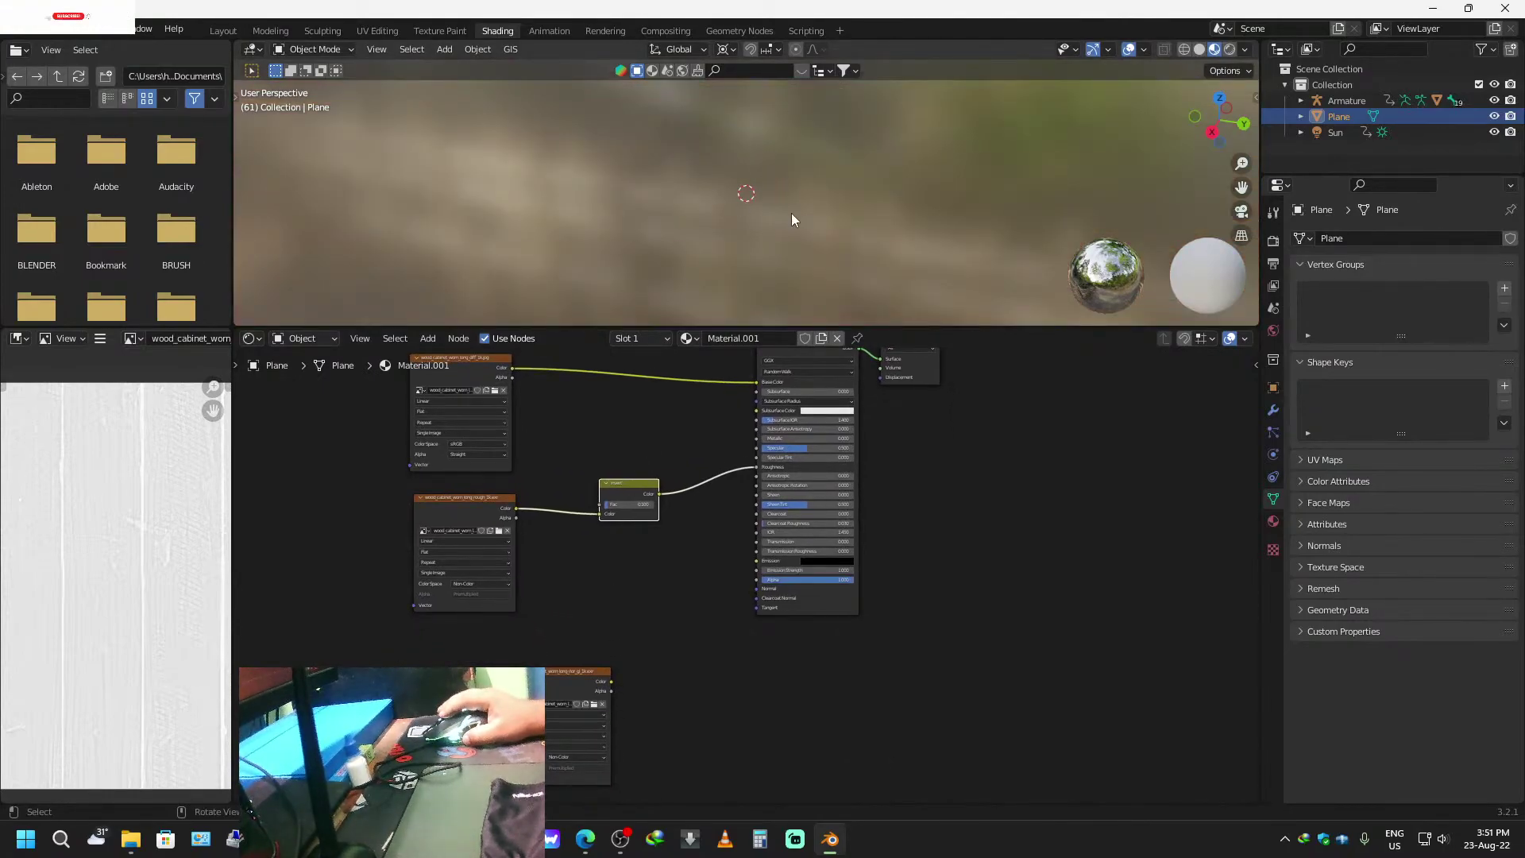
scroll(791, 215, up, 2)
middle_drag(791, 217, 1063, 246)
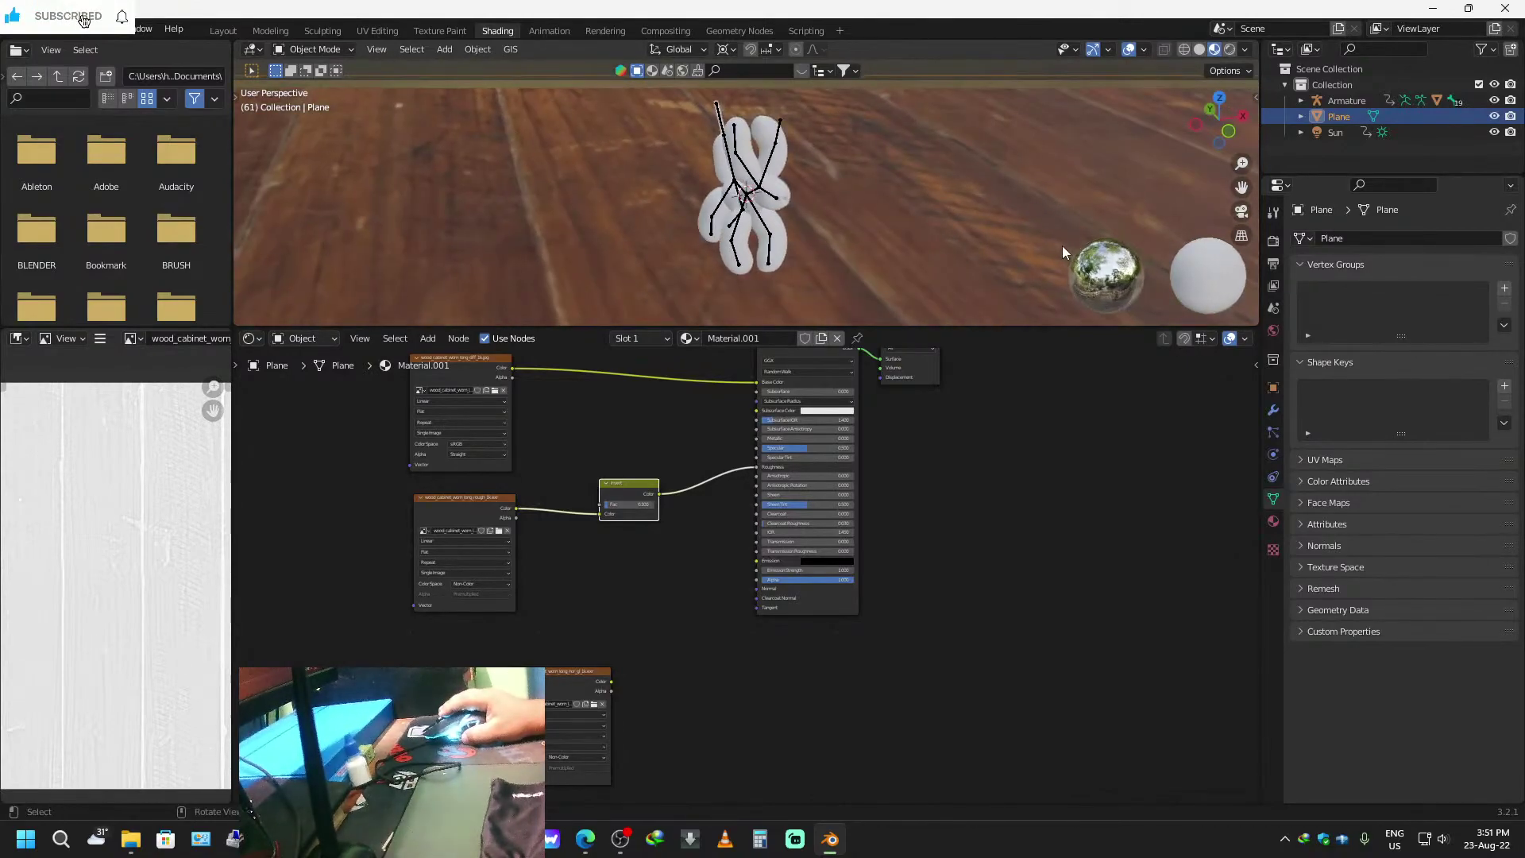
Place the normal texture below the roughness texture and add a Normal Map node fed by its Color.
drag(558, 674, 532, 625)
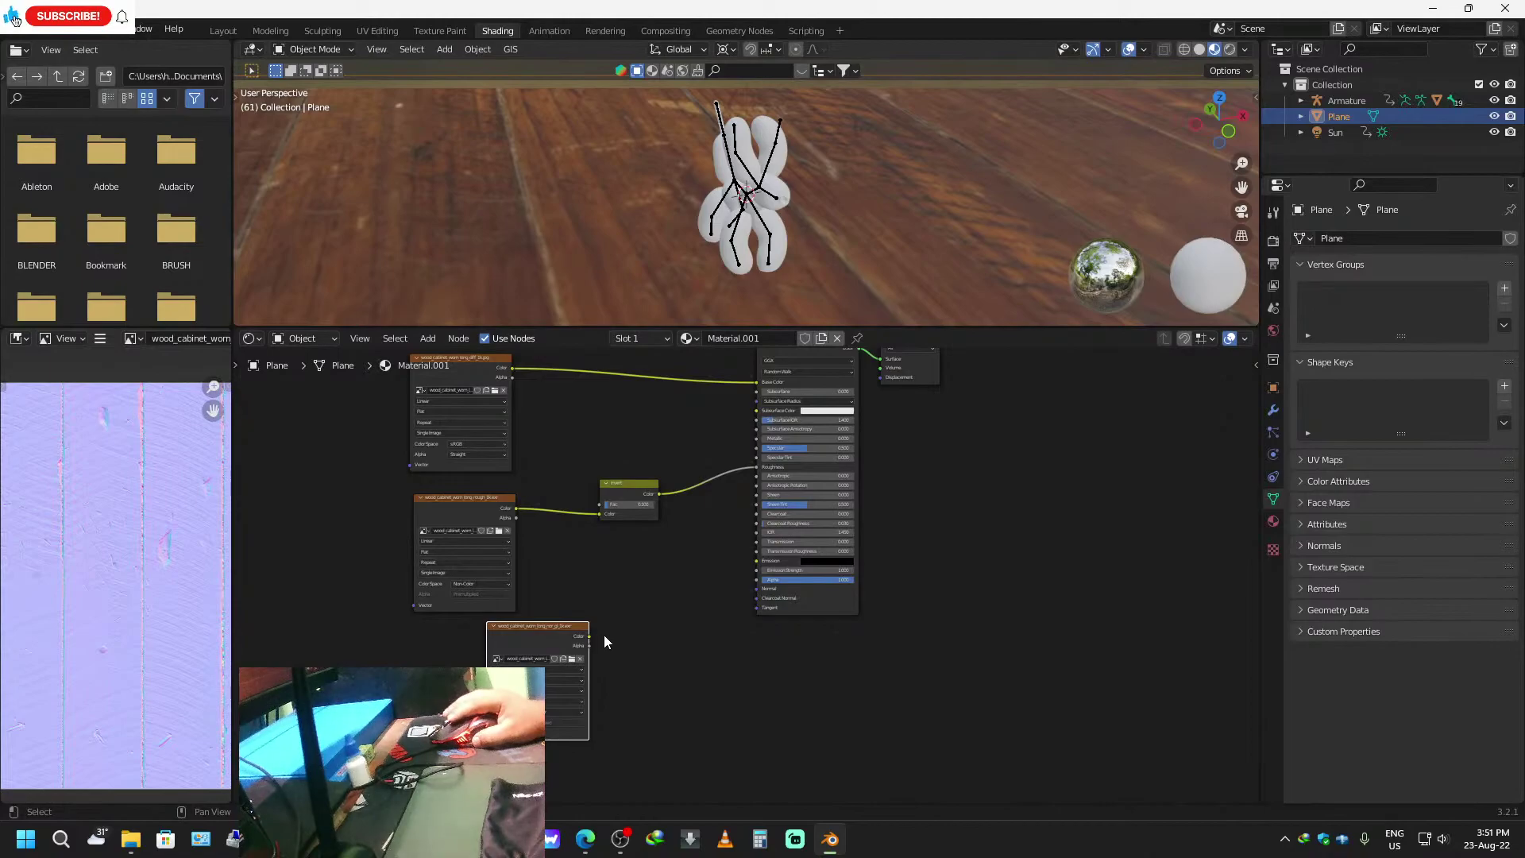
drag(551, 627, 472, 635)
key(shift+a)
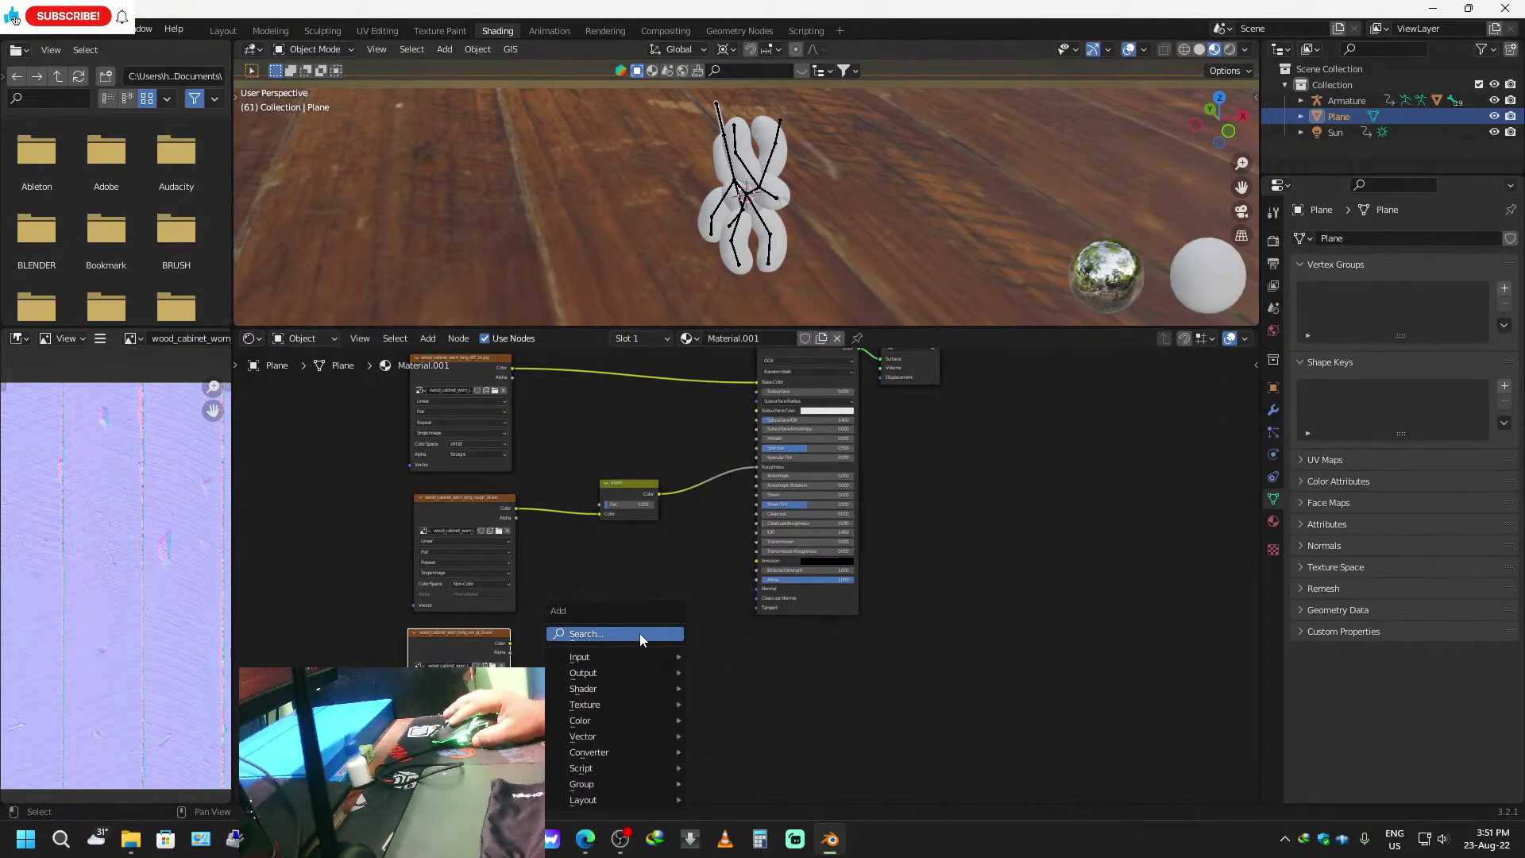
click(641, 632)
text(no)
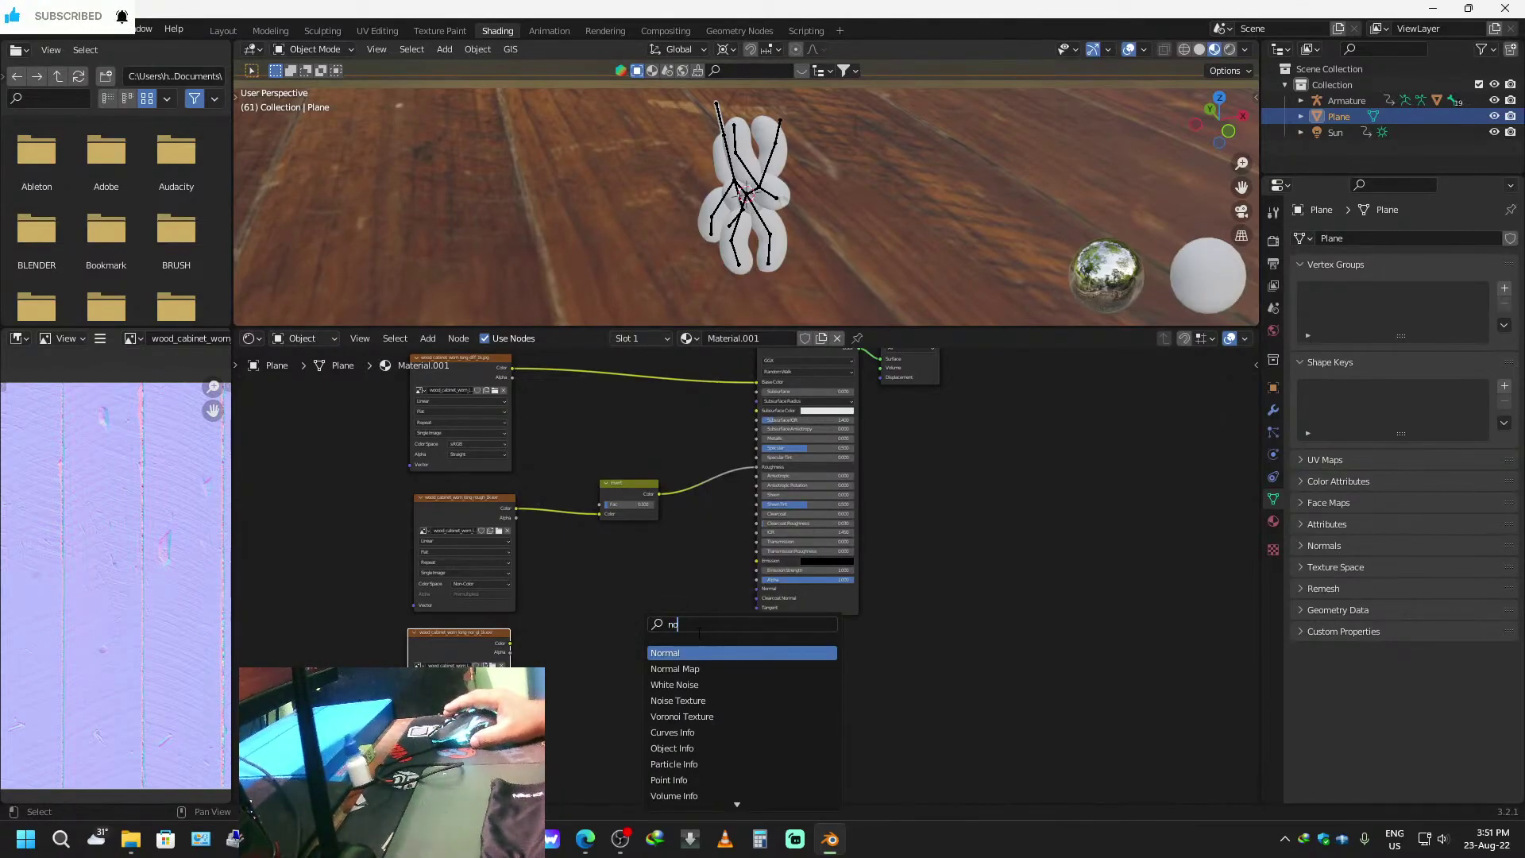
click(676, 669)
click(585, 656)
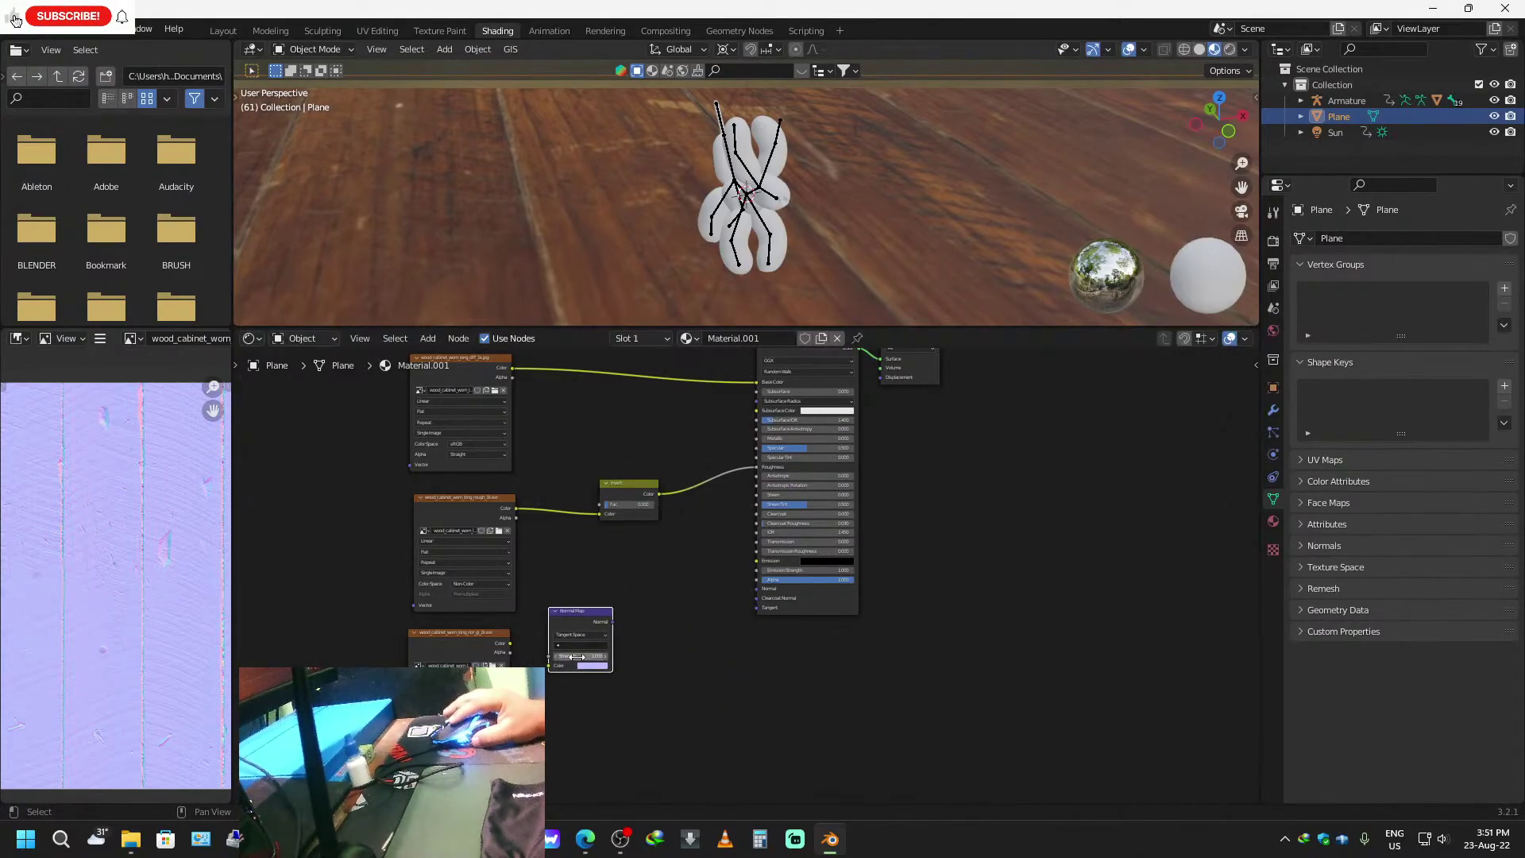
drag(573, 617, 545, 634)
Add a Bump node and connect the Normal Map's output to its Normal input.
key(shift+a)
click(651, 629)
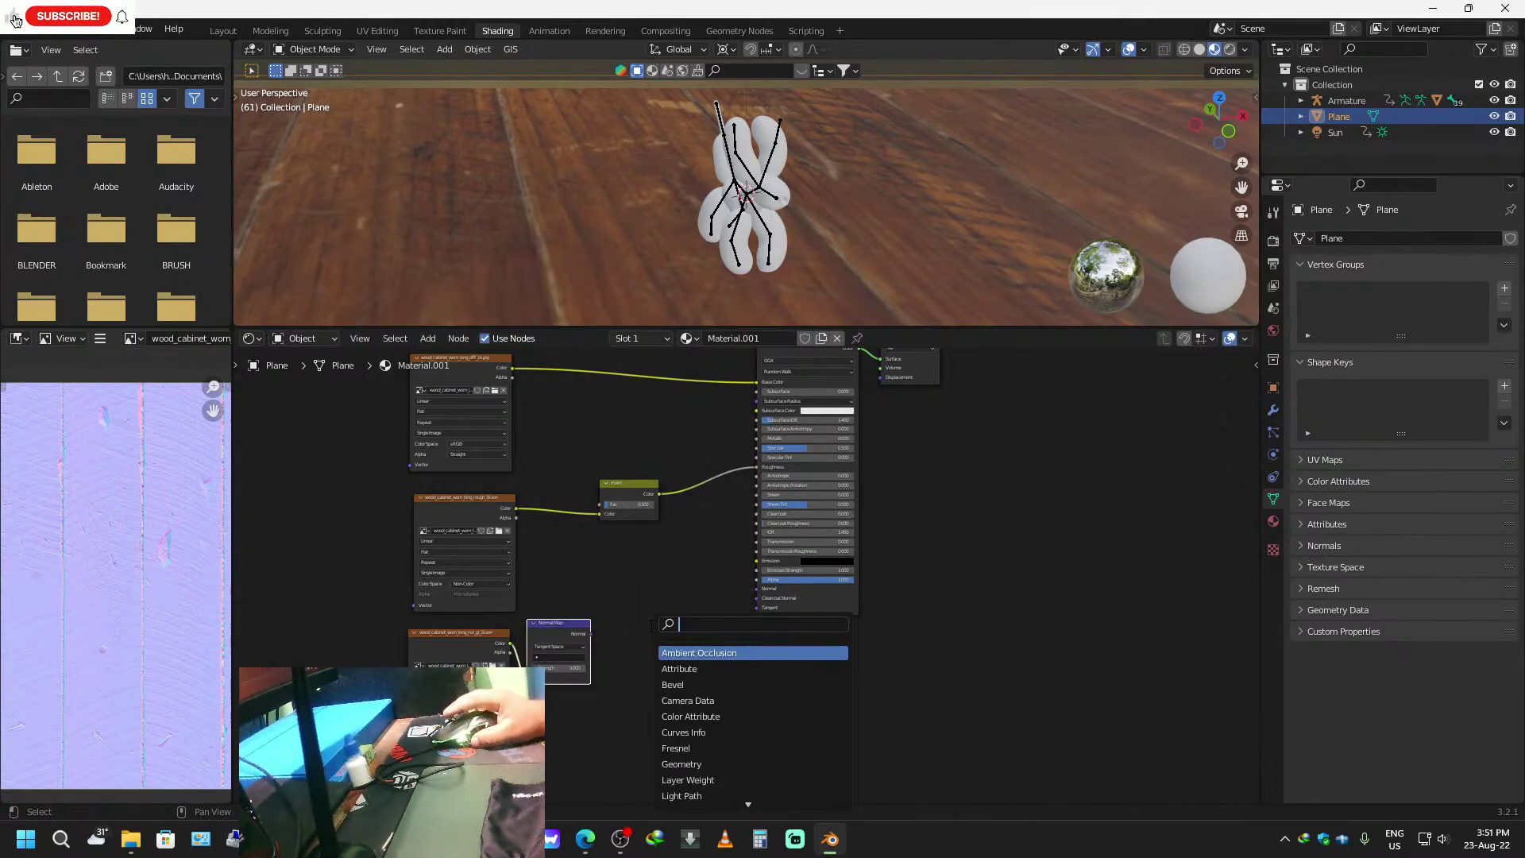
text(bum)
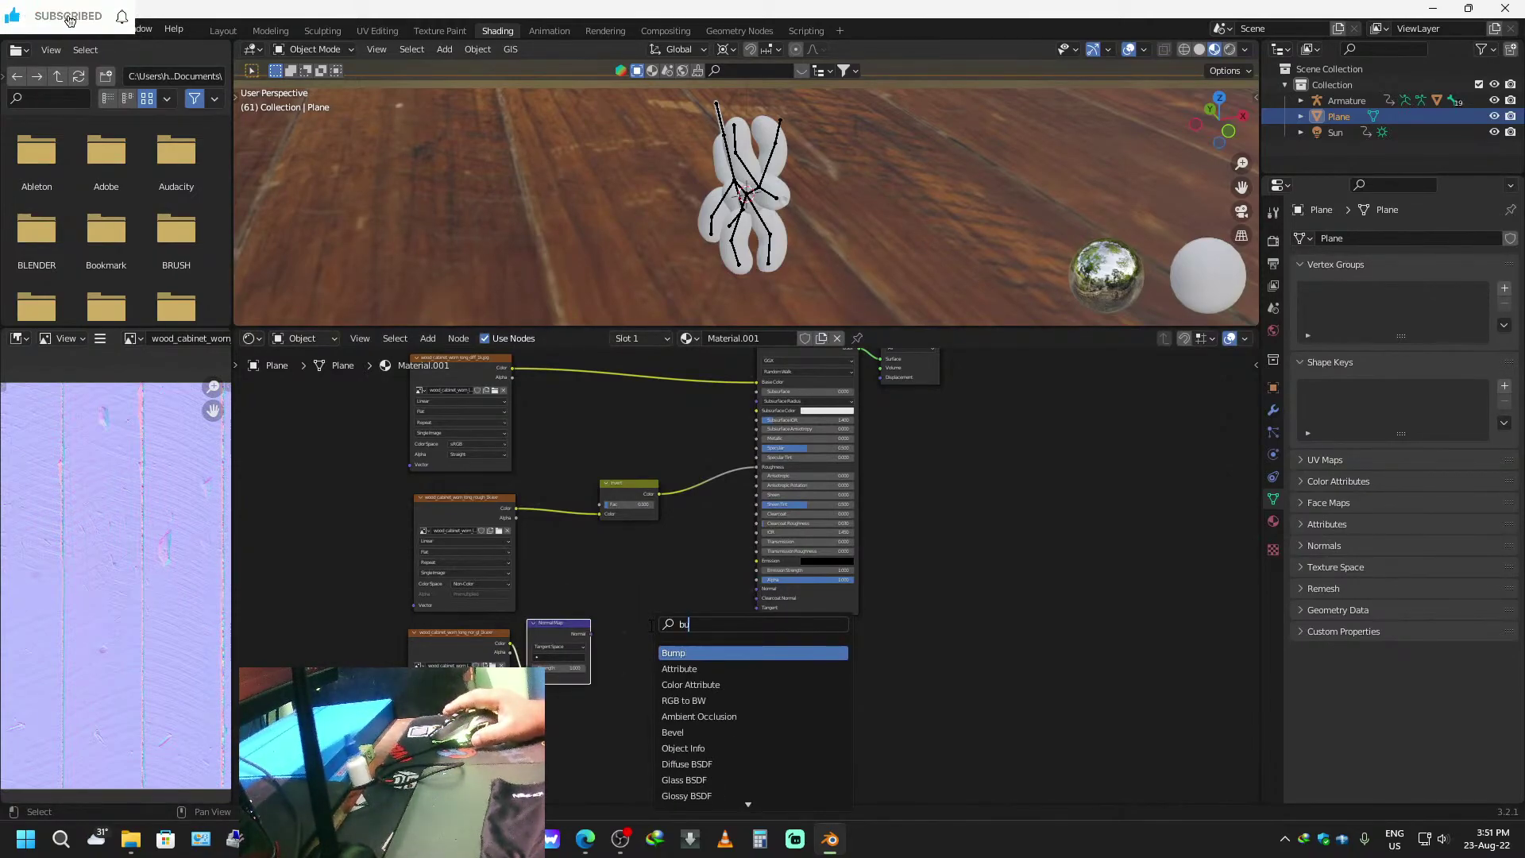
click(683, 653)
click(672, 624)
drag(599, 640, 639, 655)
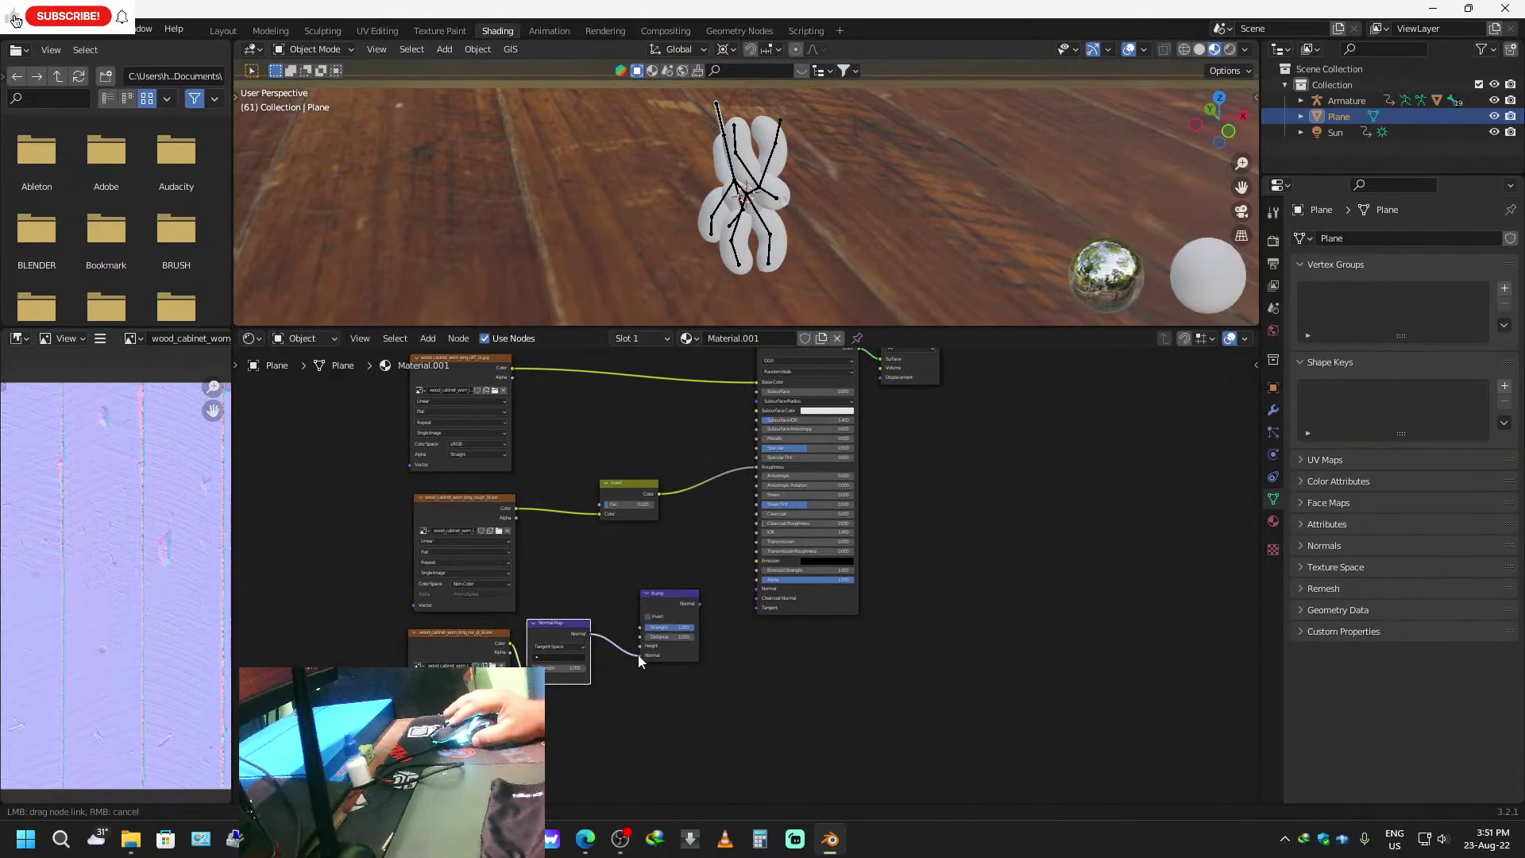
Connect the roughness texture's Color to the Bump node's Height and the Bump output to the Principled BSDF's Normal.
drag(516, 519, 680, 573)
drag(517, 520, 636, 612)
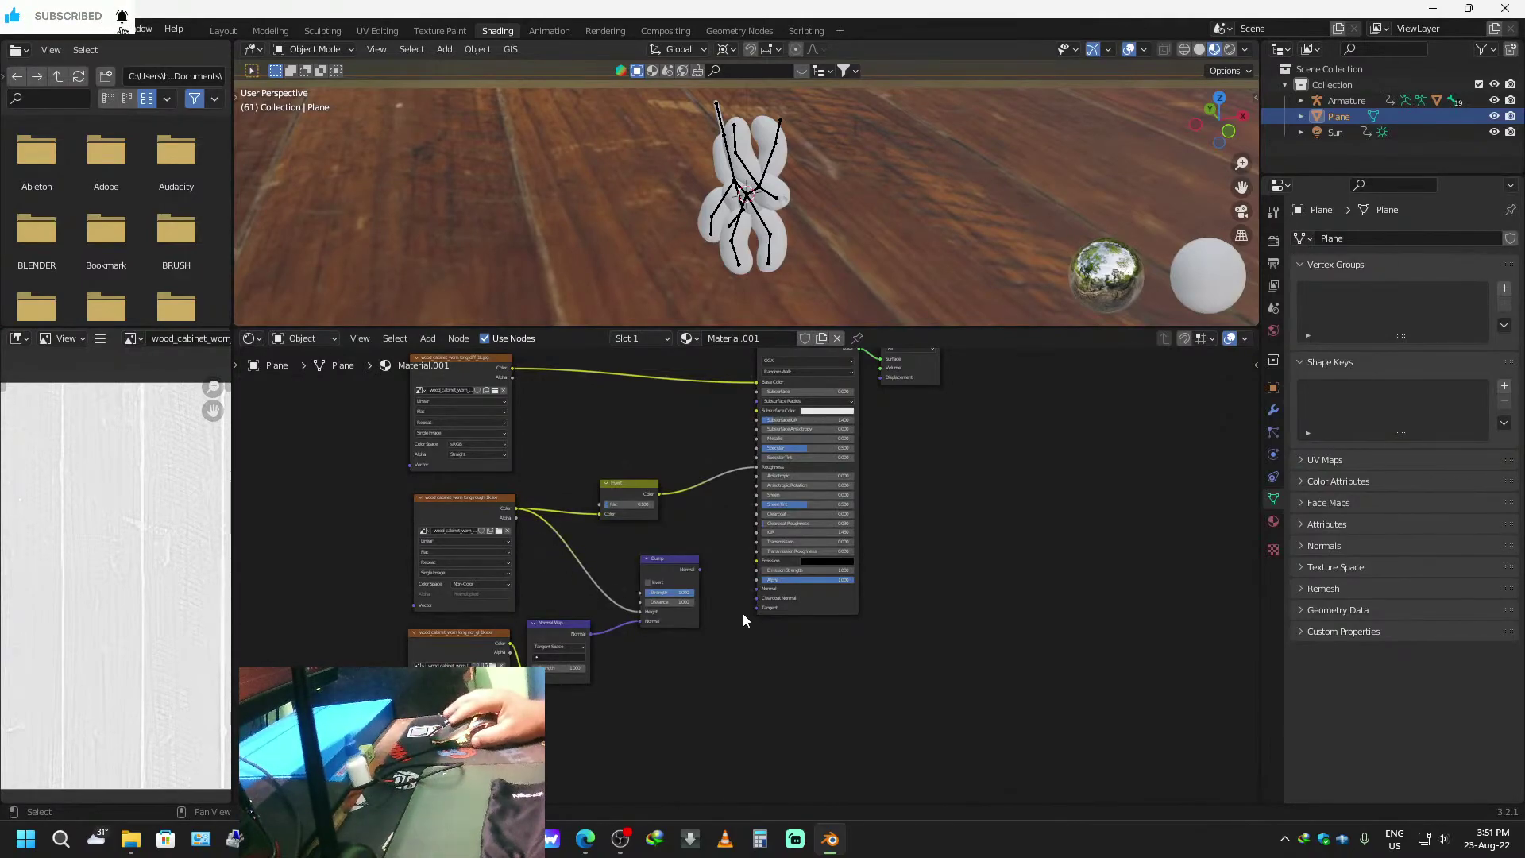
drag(699, 569, 756, 591)
middle_drag(909, 479, 794, 616)
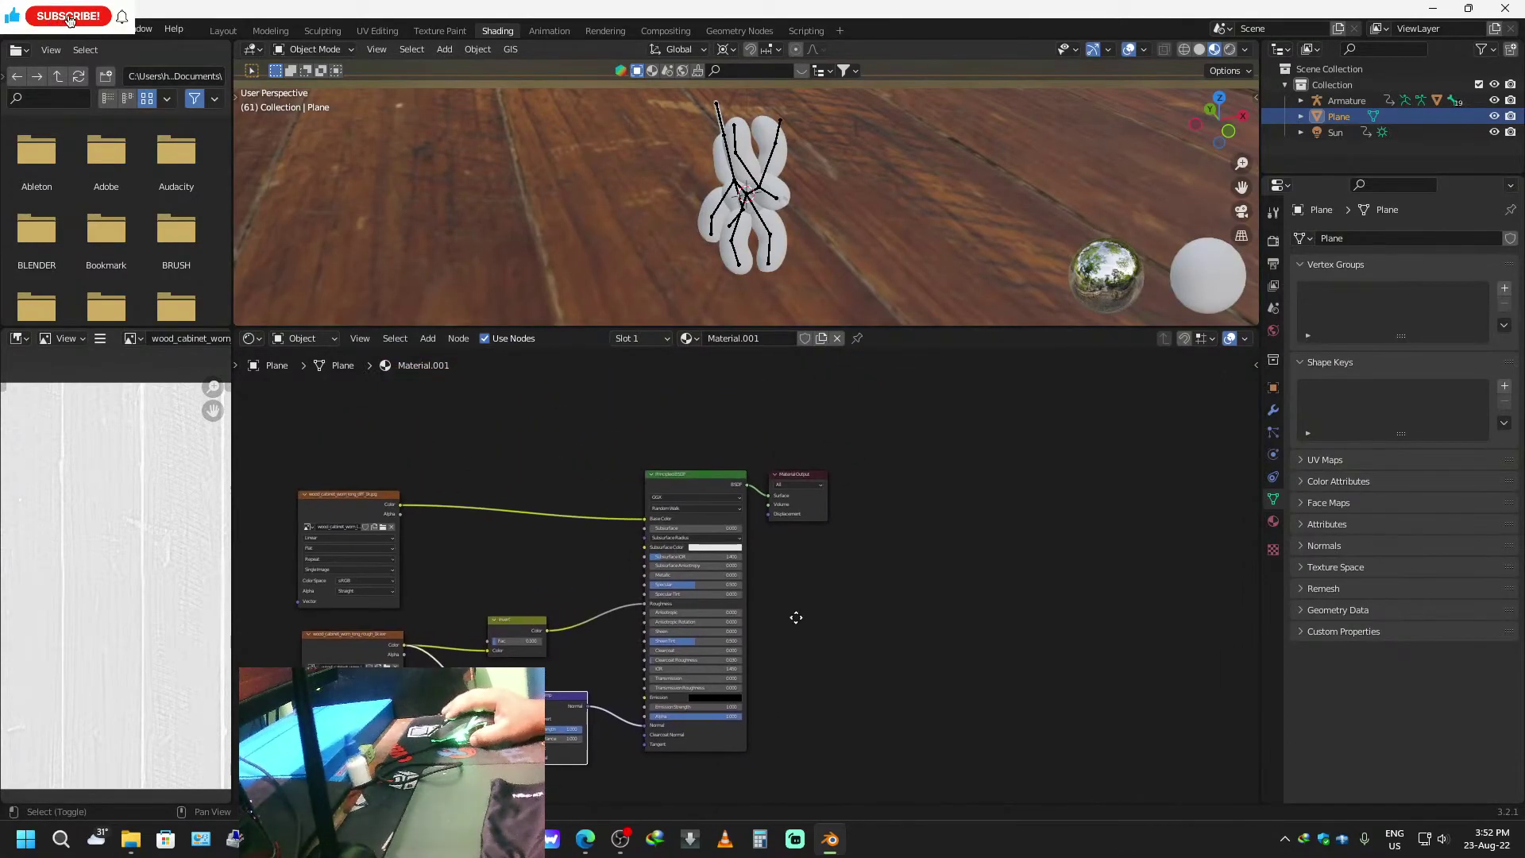
middle_drag(819, 285, 621, 302)
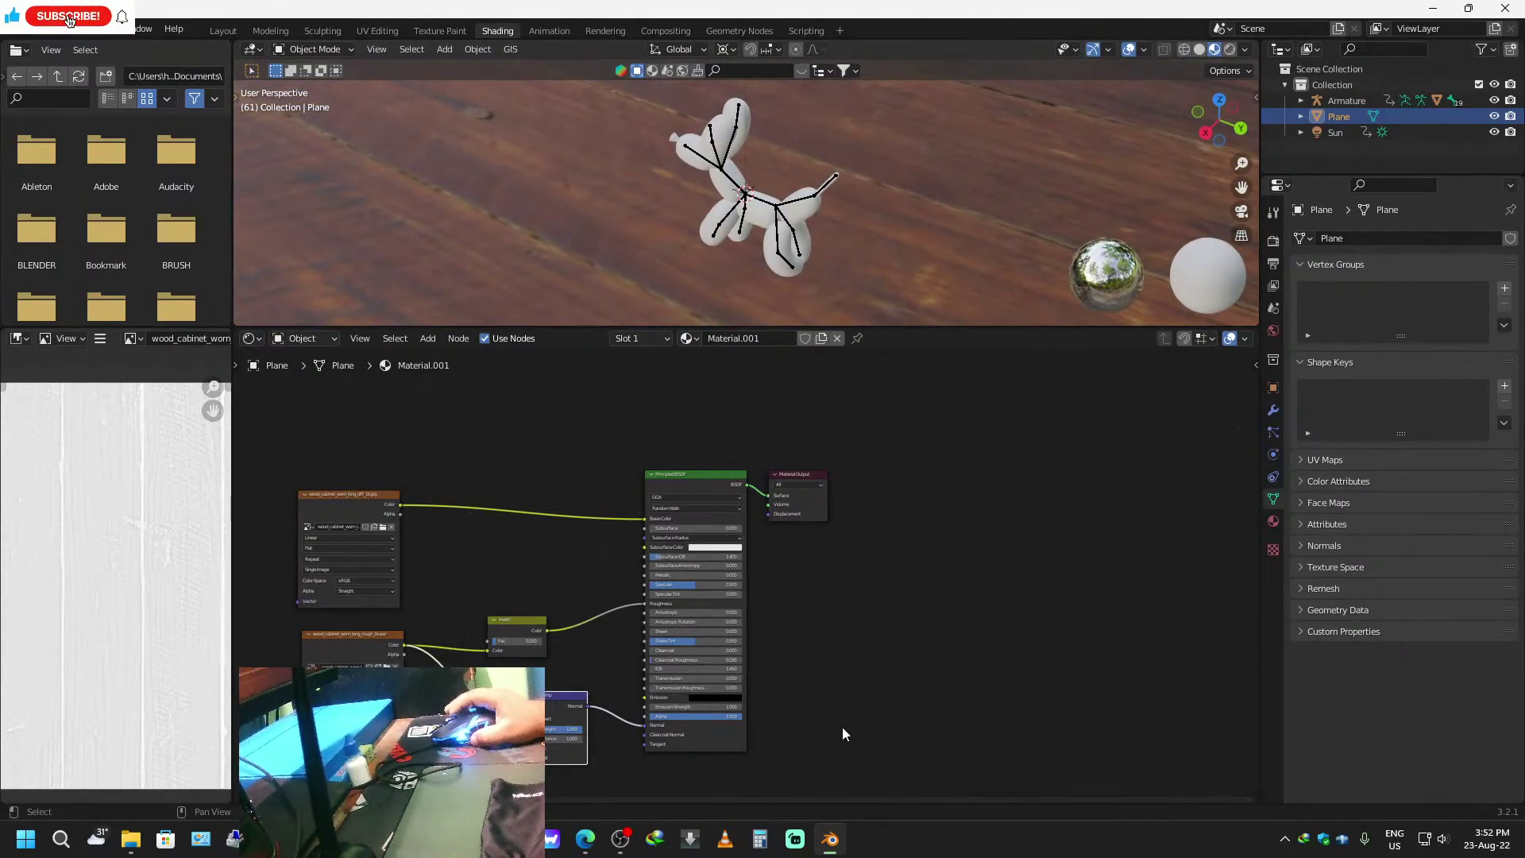
Set the Bump node's Strength to about 0.308 and Distance to 0, and the Normal Map's Strength to about 2.6.
scroll(844, 727, up, 2)
shift+middle_drag(843, 722, 972, 501)
scroll(790, 600, up, 2)
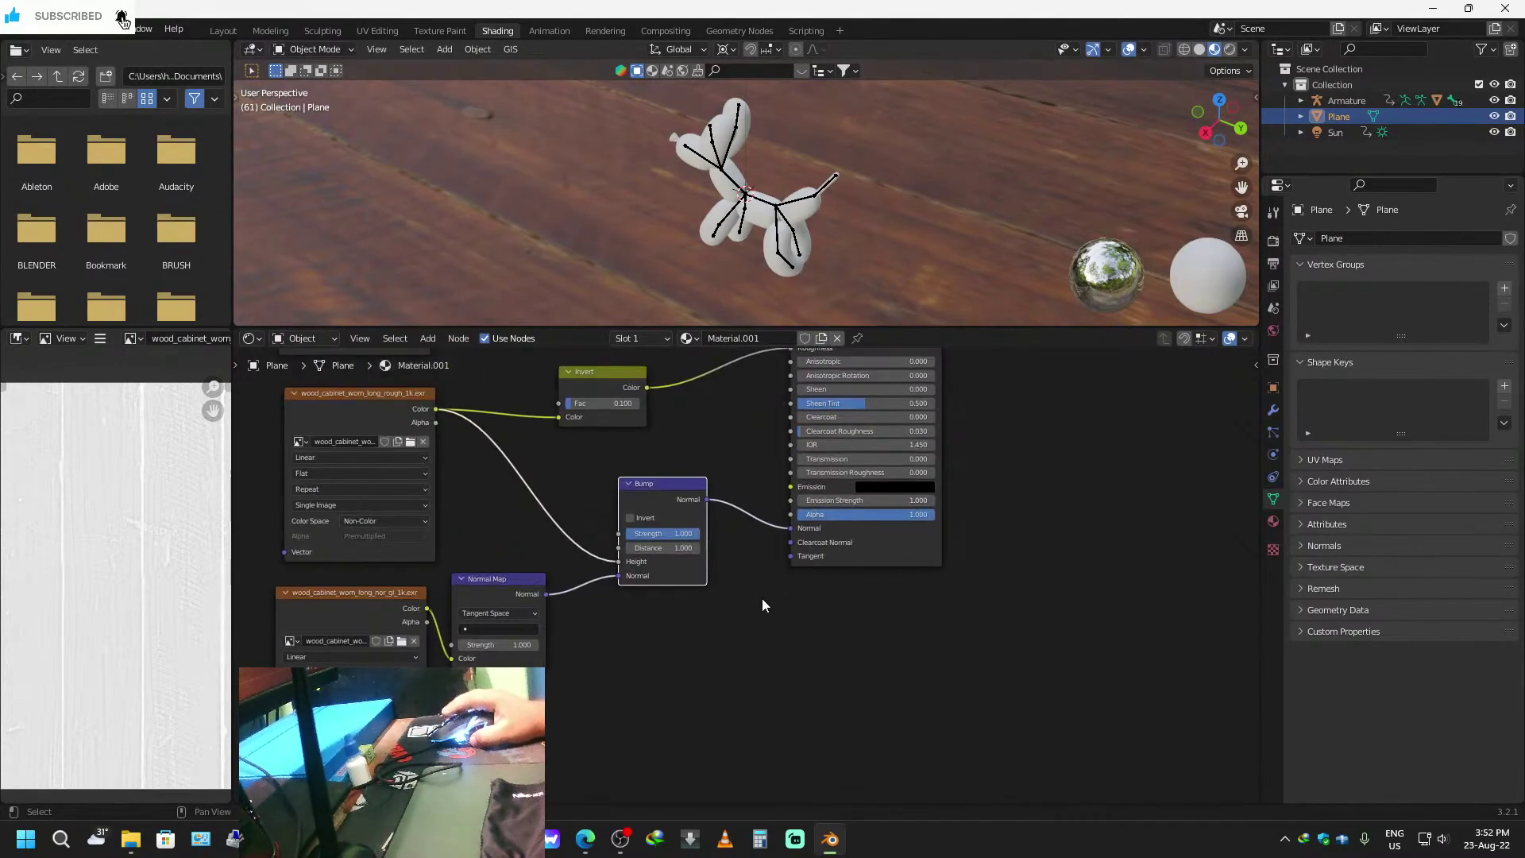
middle_drag(634, 235, 656, 207)
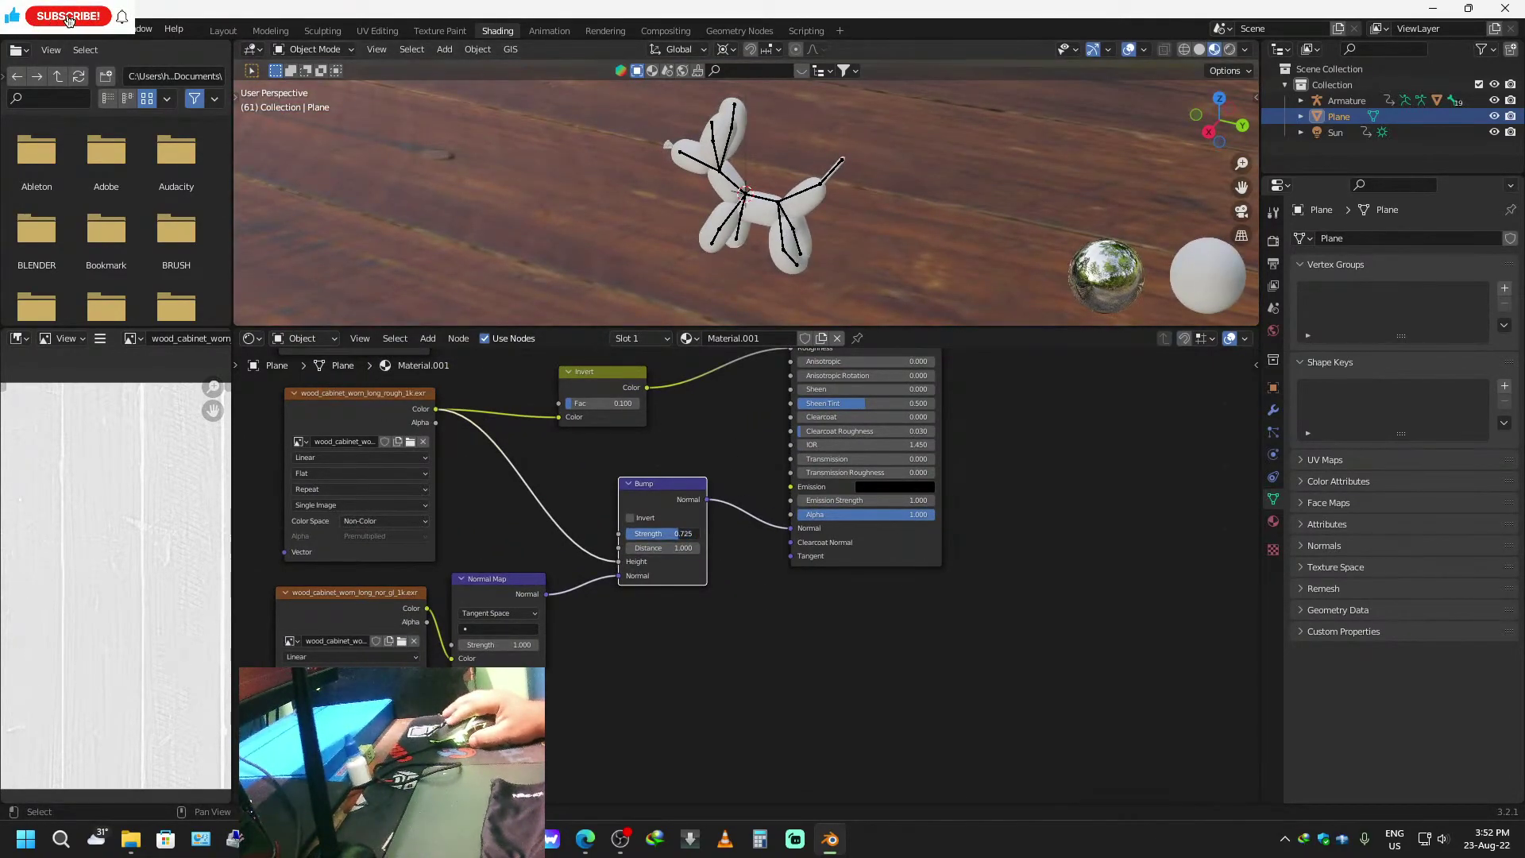
drag(680, 533, 660, 533)
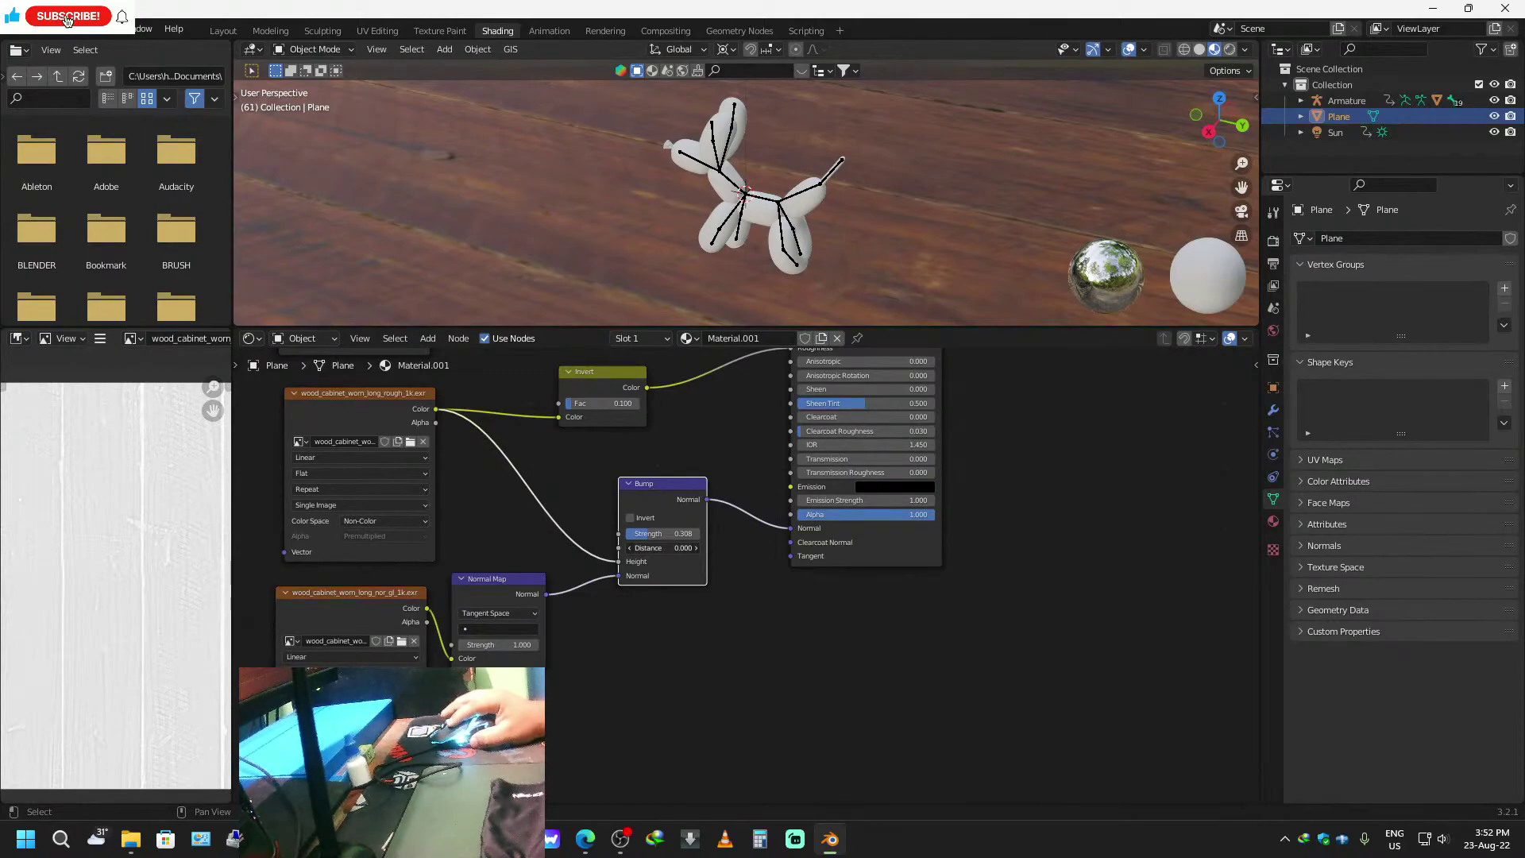
drag(520, 645, 532, 645)
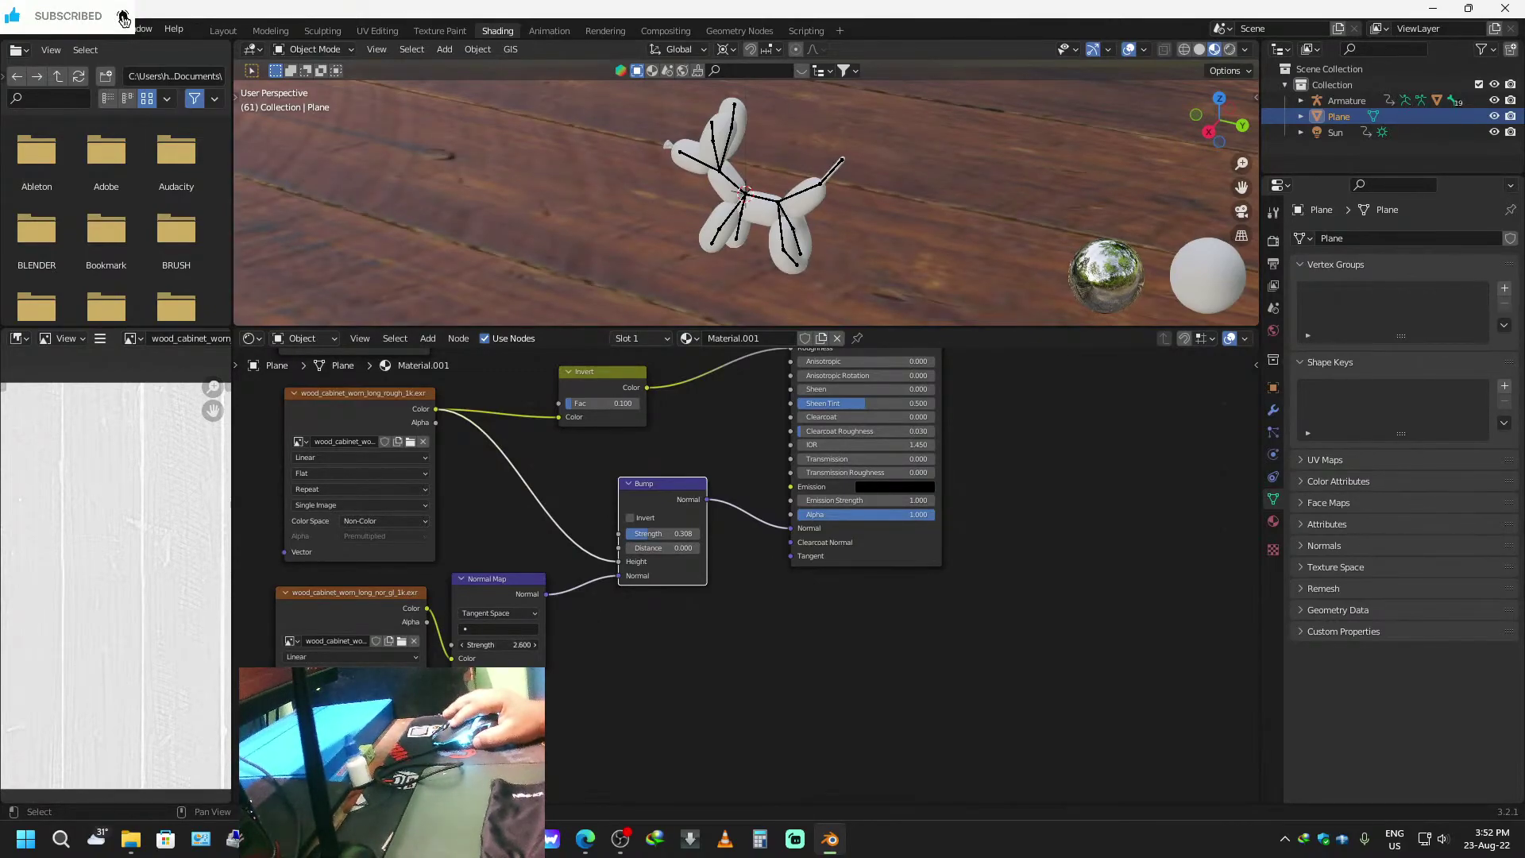
Assign UVMap as the Normal Map node's UV map and raise its Strength to 5.5.
click(509, 629)
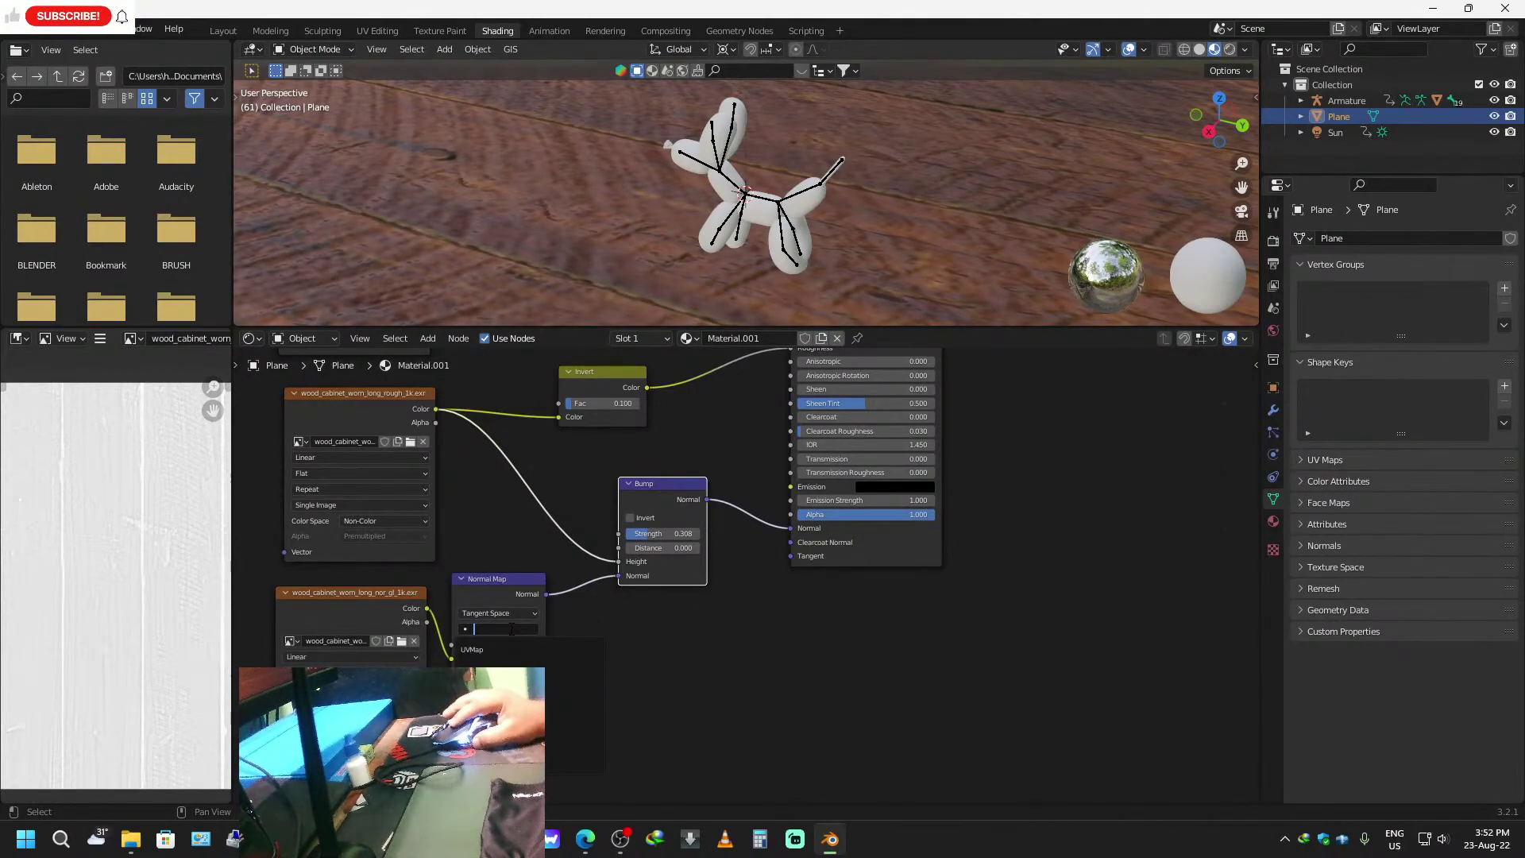
click(472, 649)
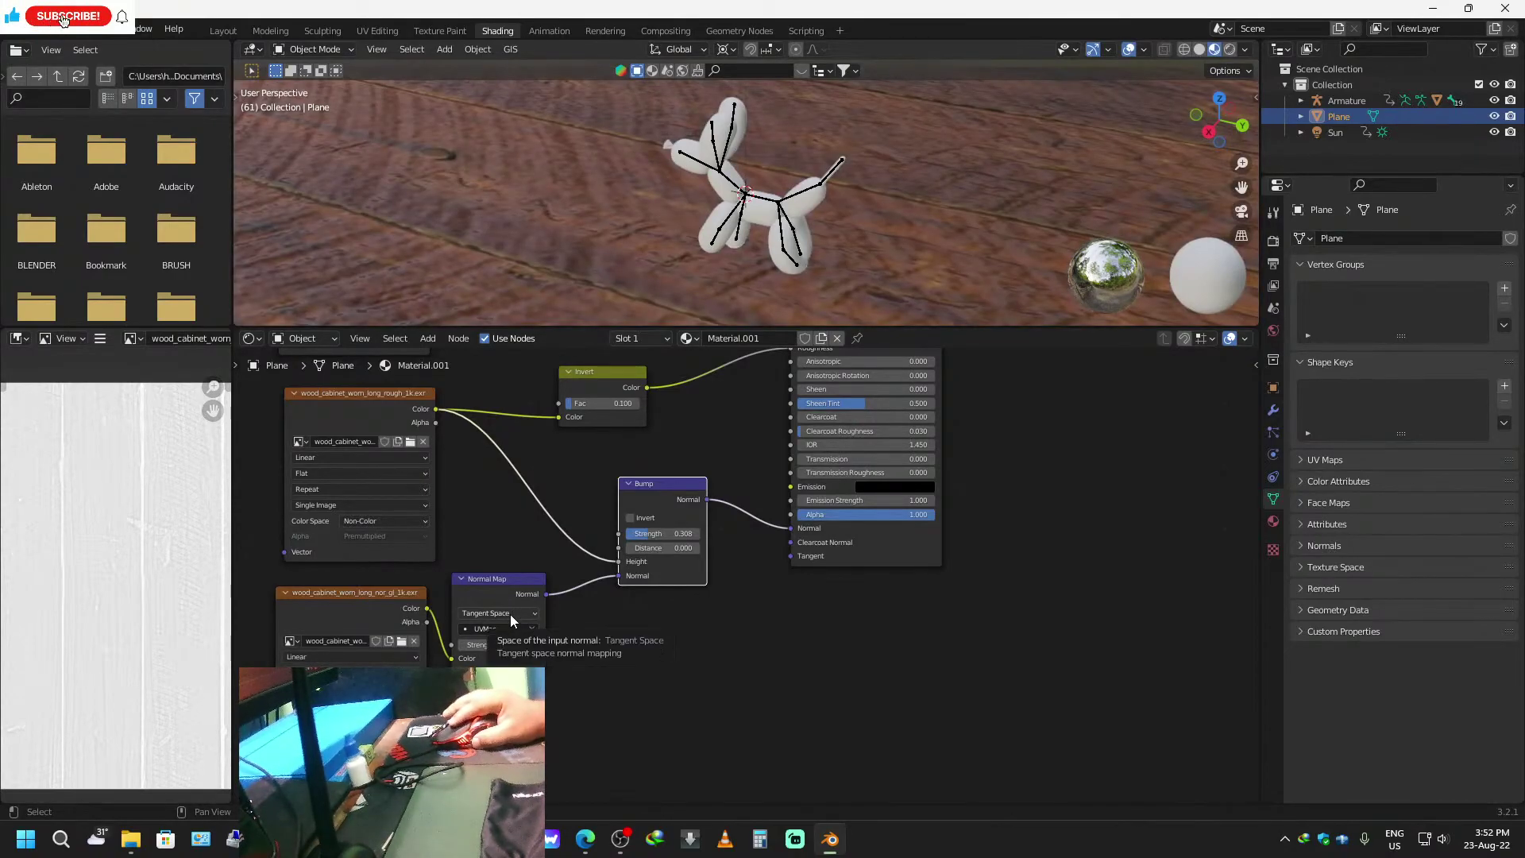
middle_drag(834, 213, 699, 228)
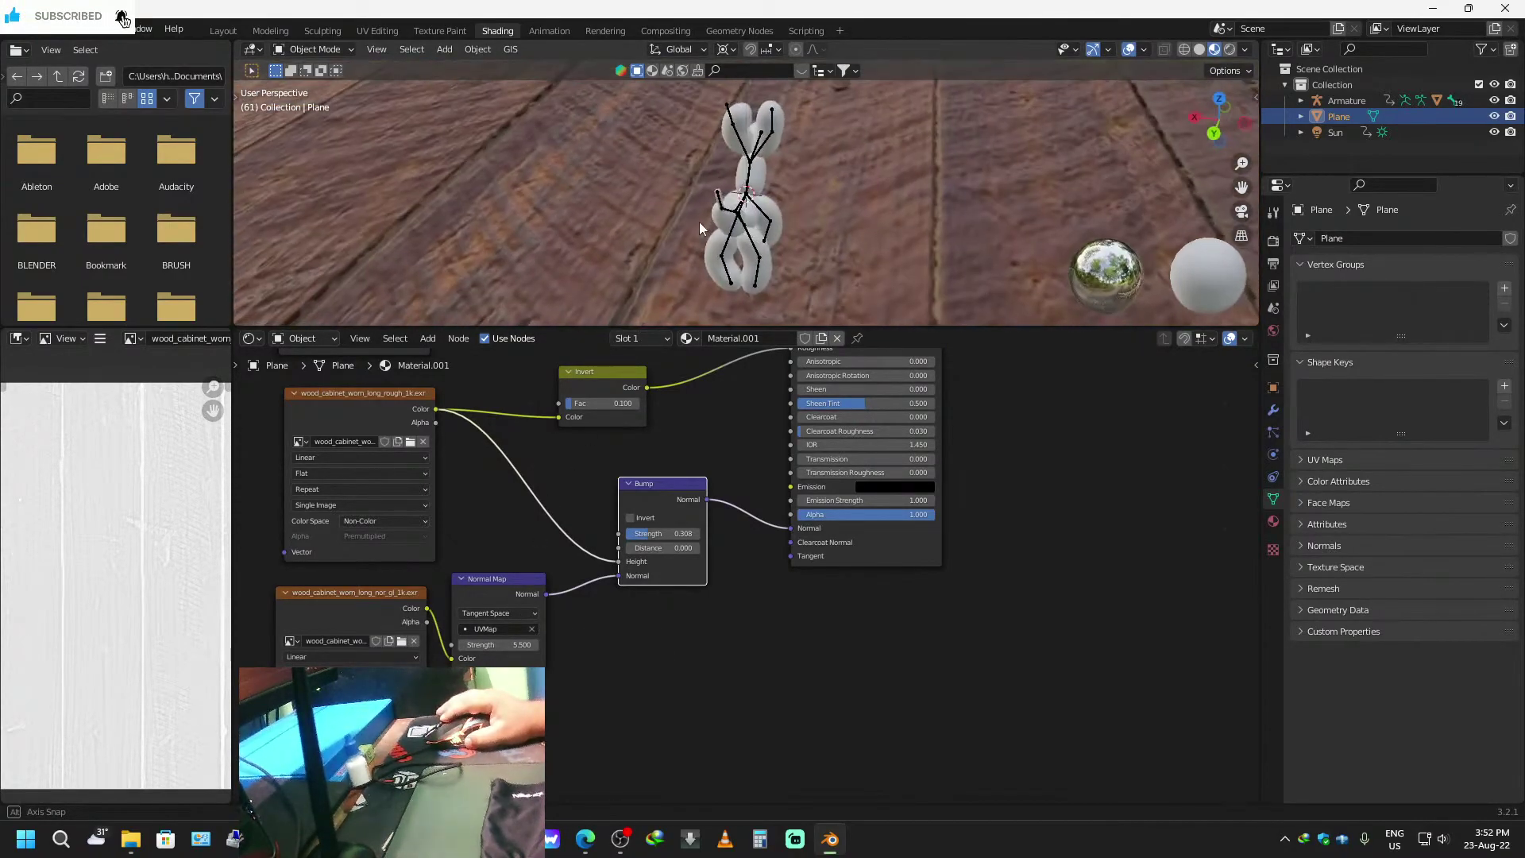
scroll(697, 222, down, 2)
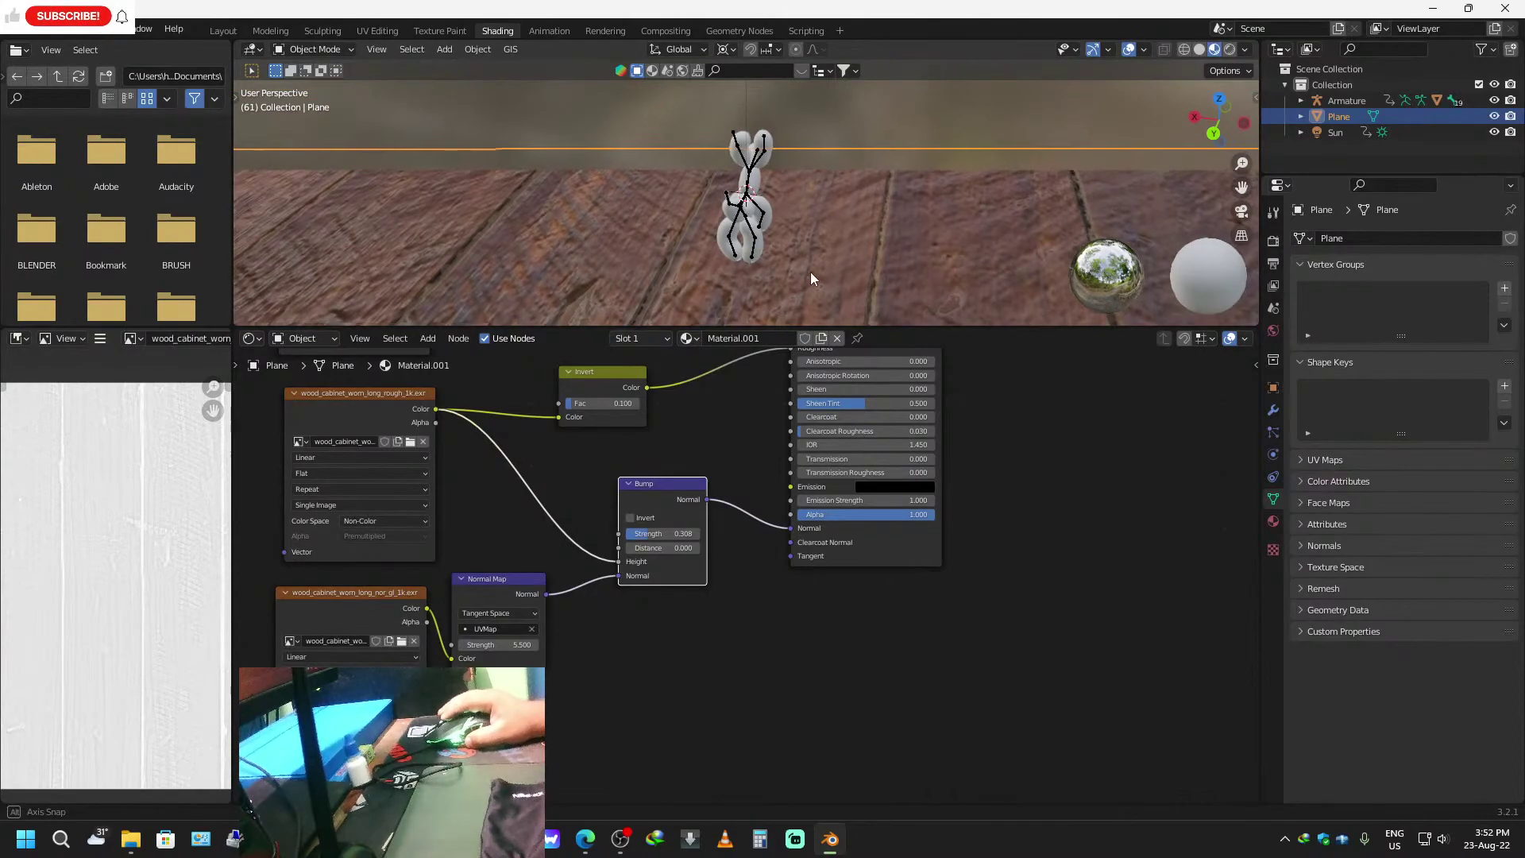
middle_drag(812, 274, 723, 279)
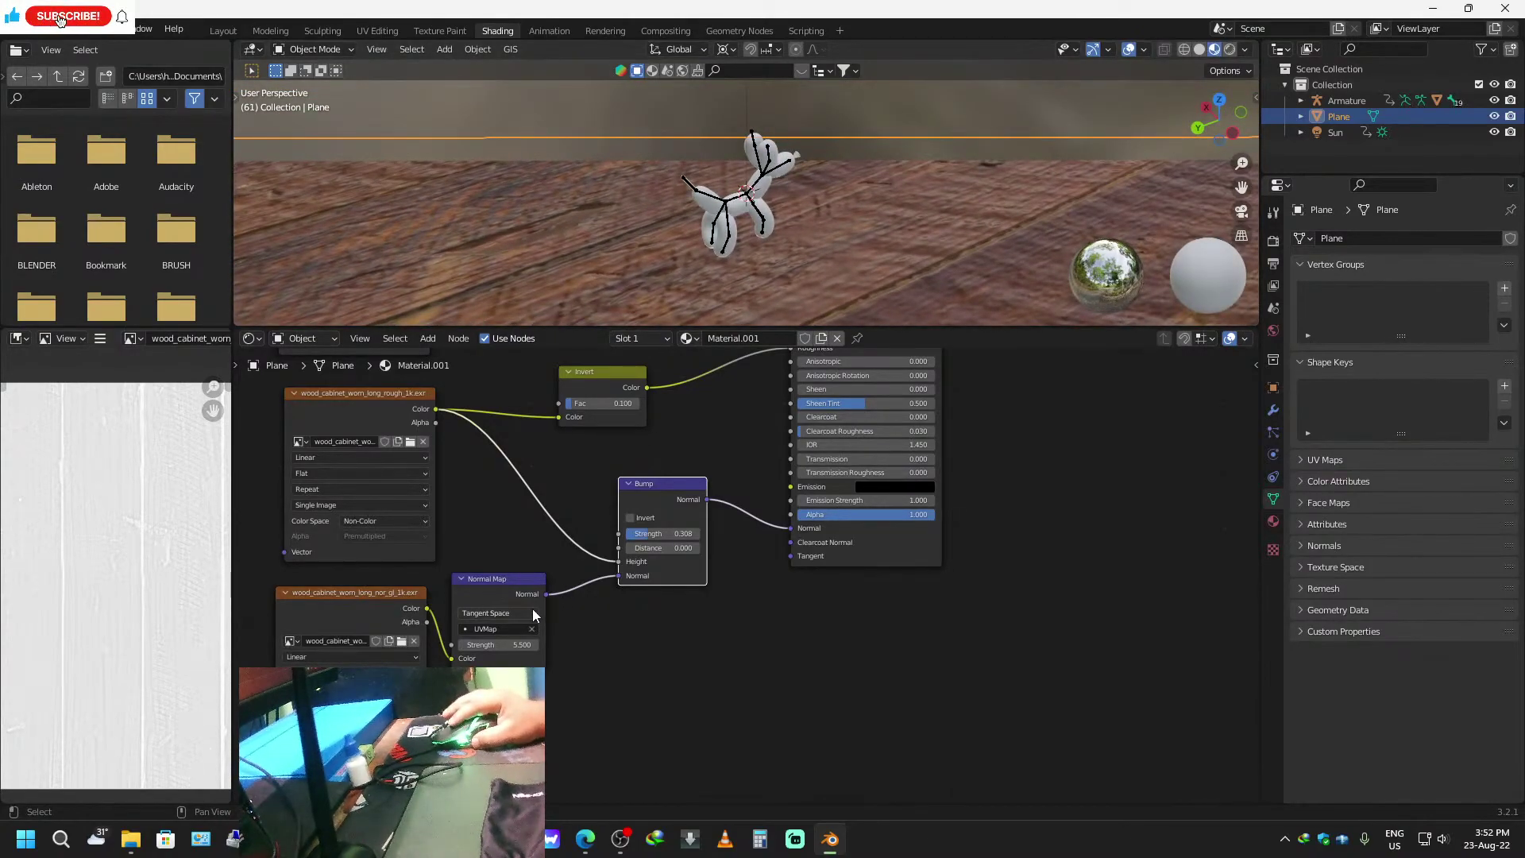
Set the Bump node's Distance to 1.7 and Strength to 0.125, and enable its Invert option.
drag(694, 547, 755, 546)
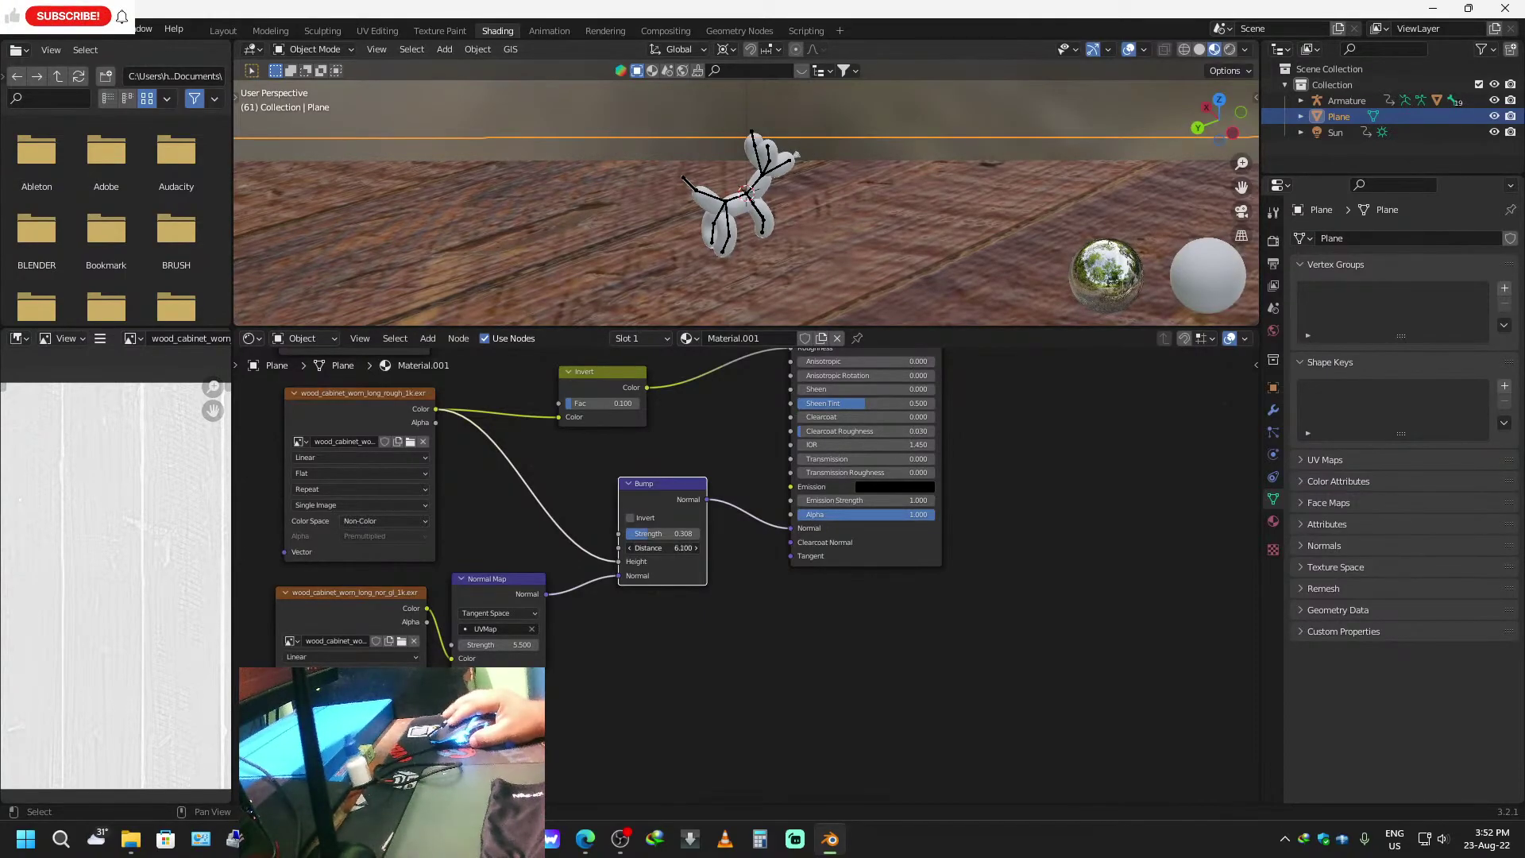
mouse_move(694, 547)
mouse_down()
mouse_move(636, 548)
mouse_move(691, 548)
mouse_move(647, 547)
mouse_move(692, 534)
mouse_up()
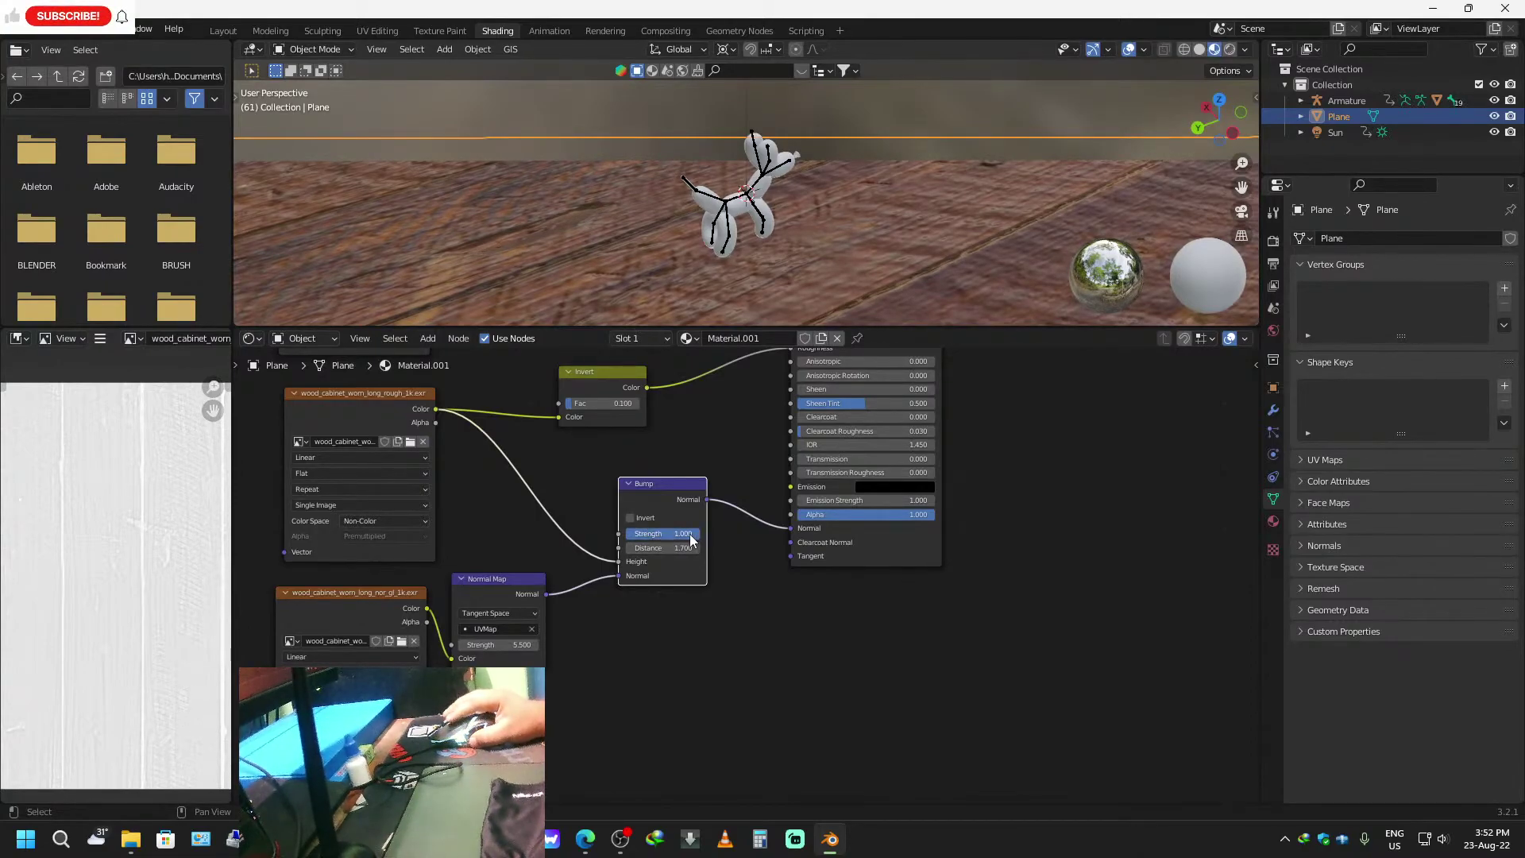
click(631, 518)
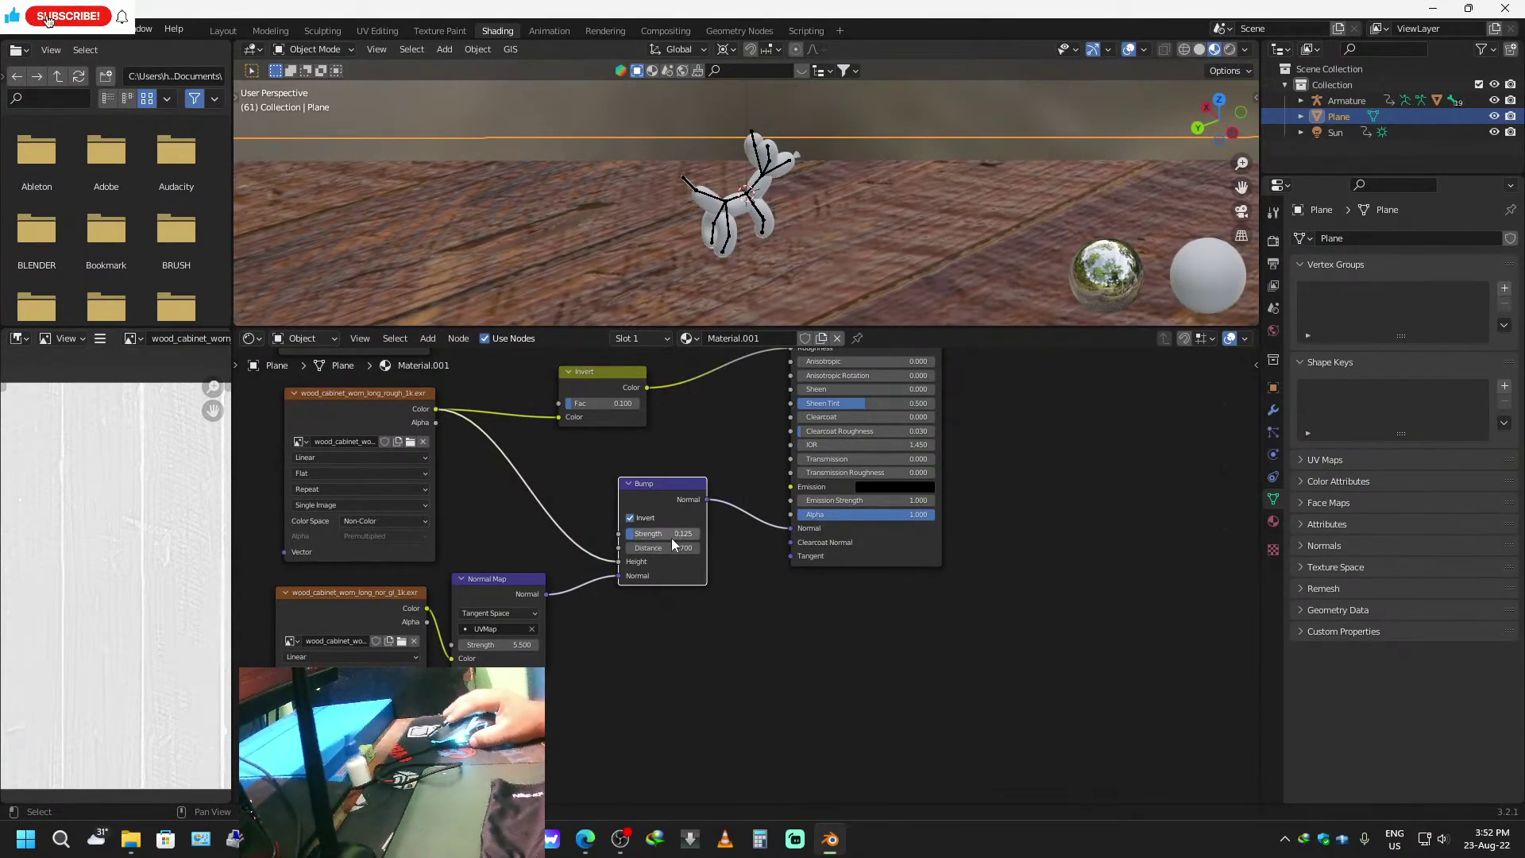
middle_drag(952, 229, 642, 219)
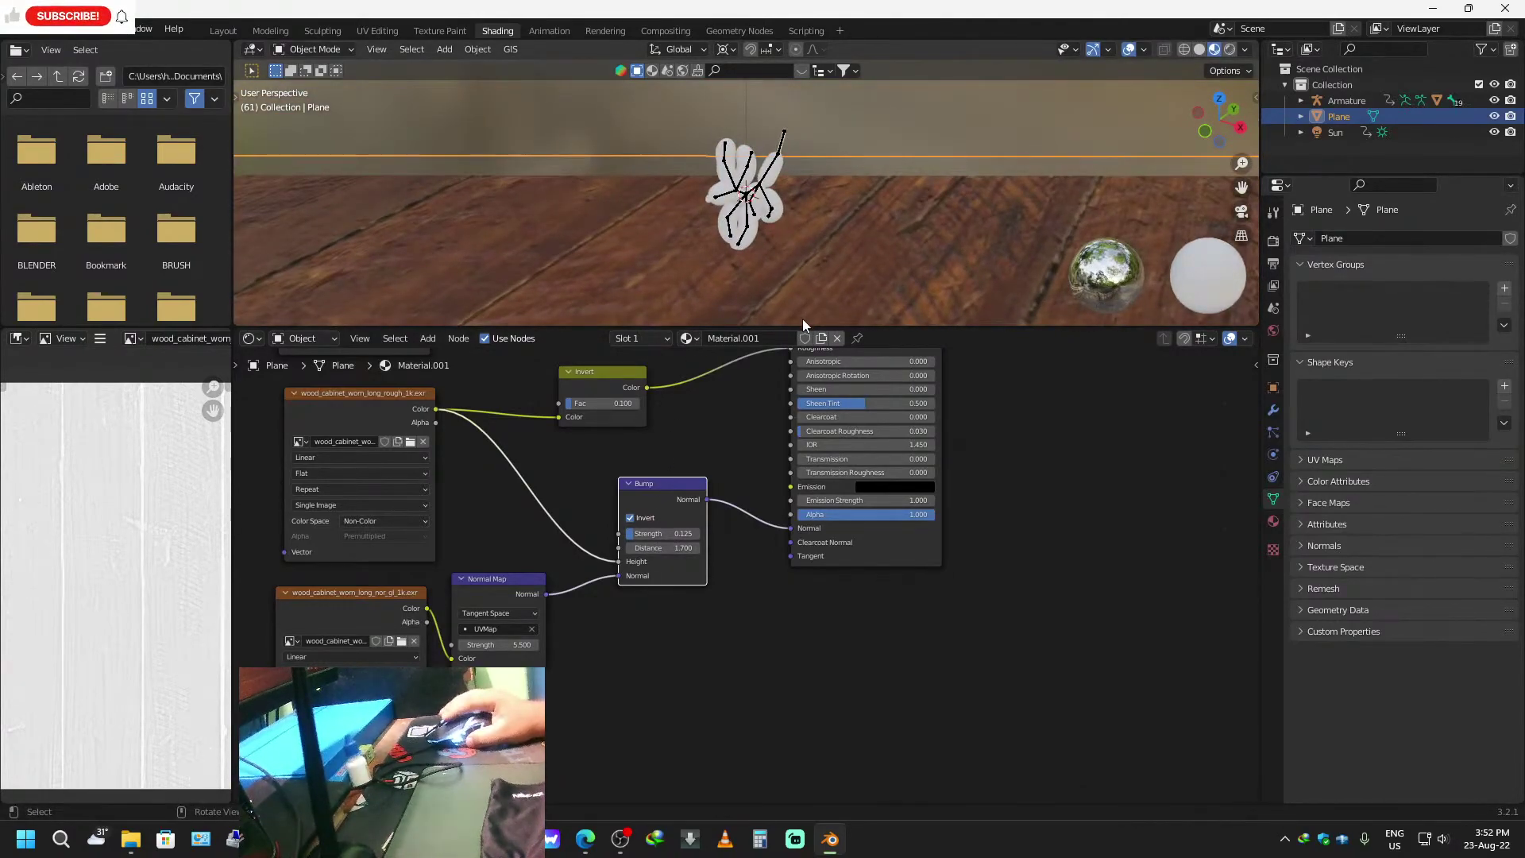
Enlarge the 3D viewport and turn off the In Front display for the balloon dog's armature.
drag(833, 326, 754, 642)
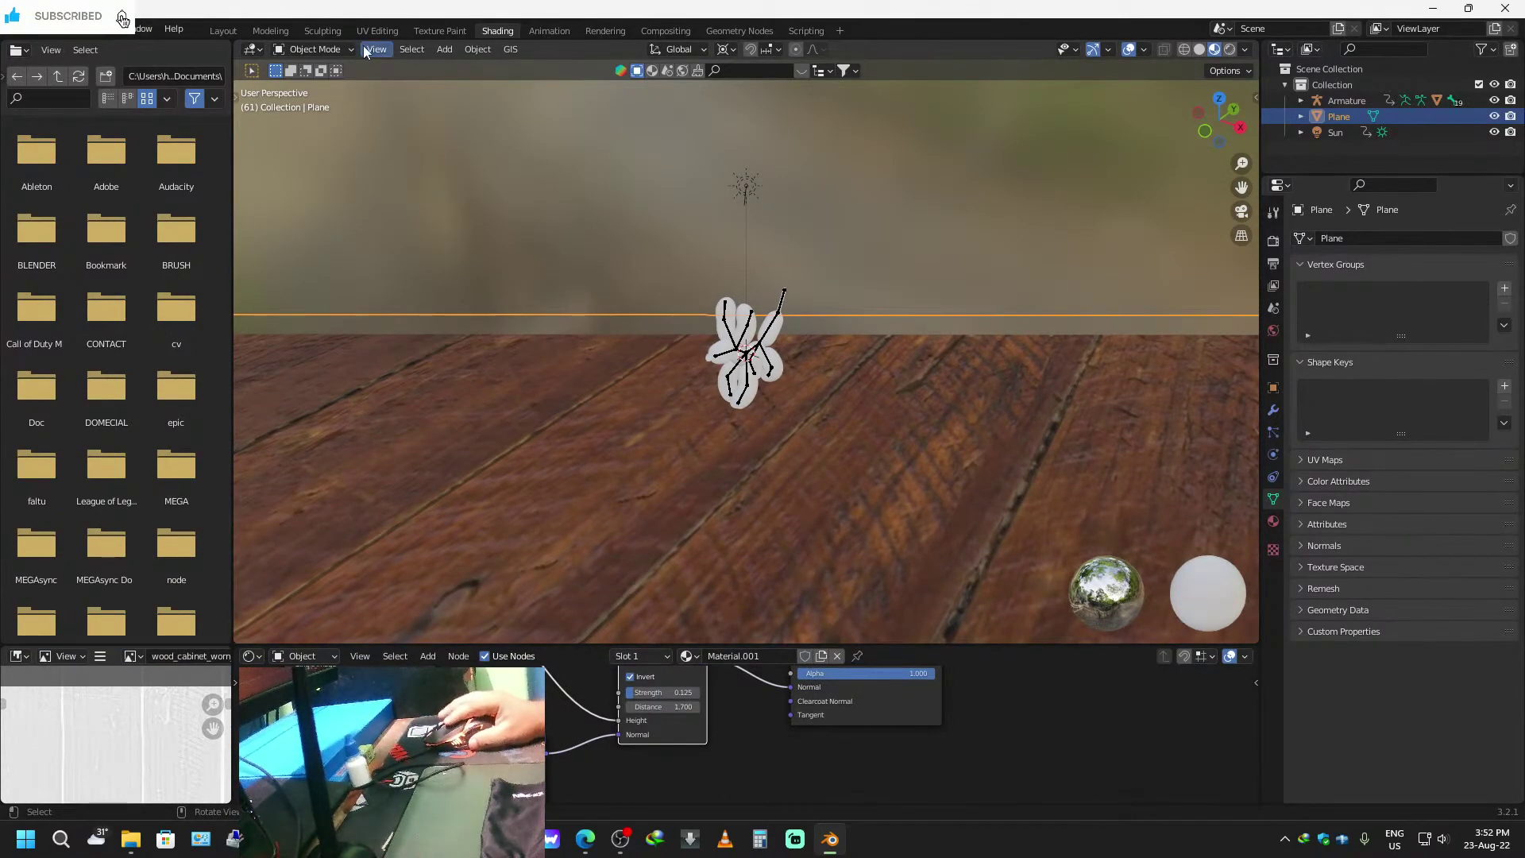
click(744, 404)
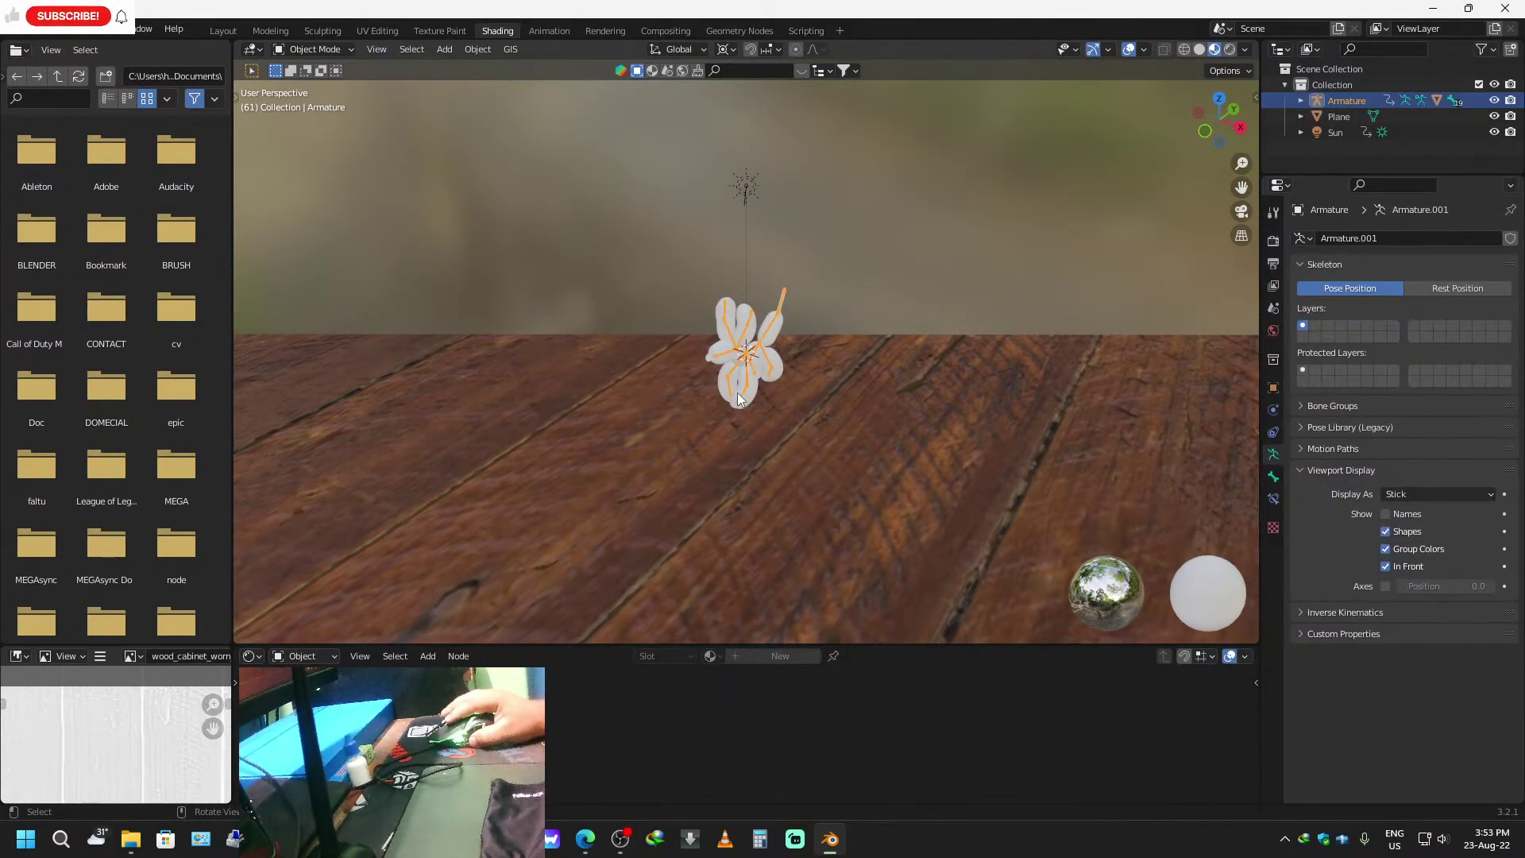
click(222, 30)
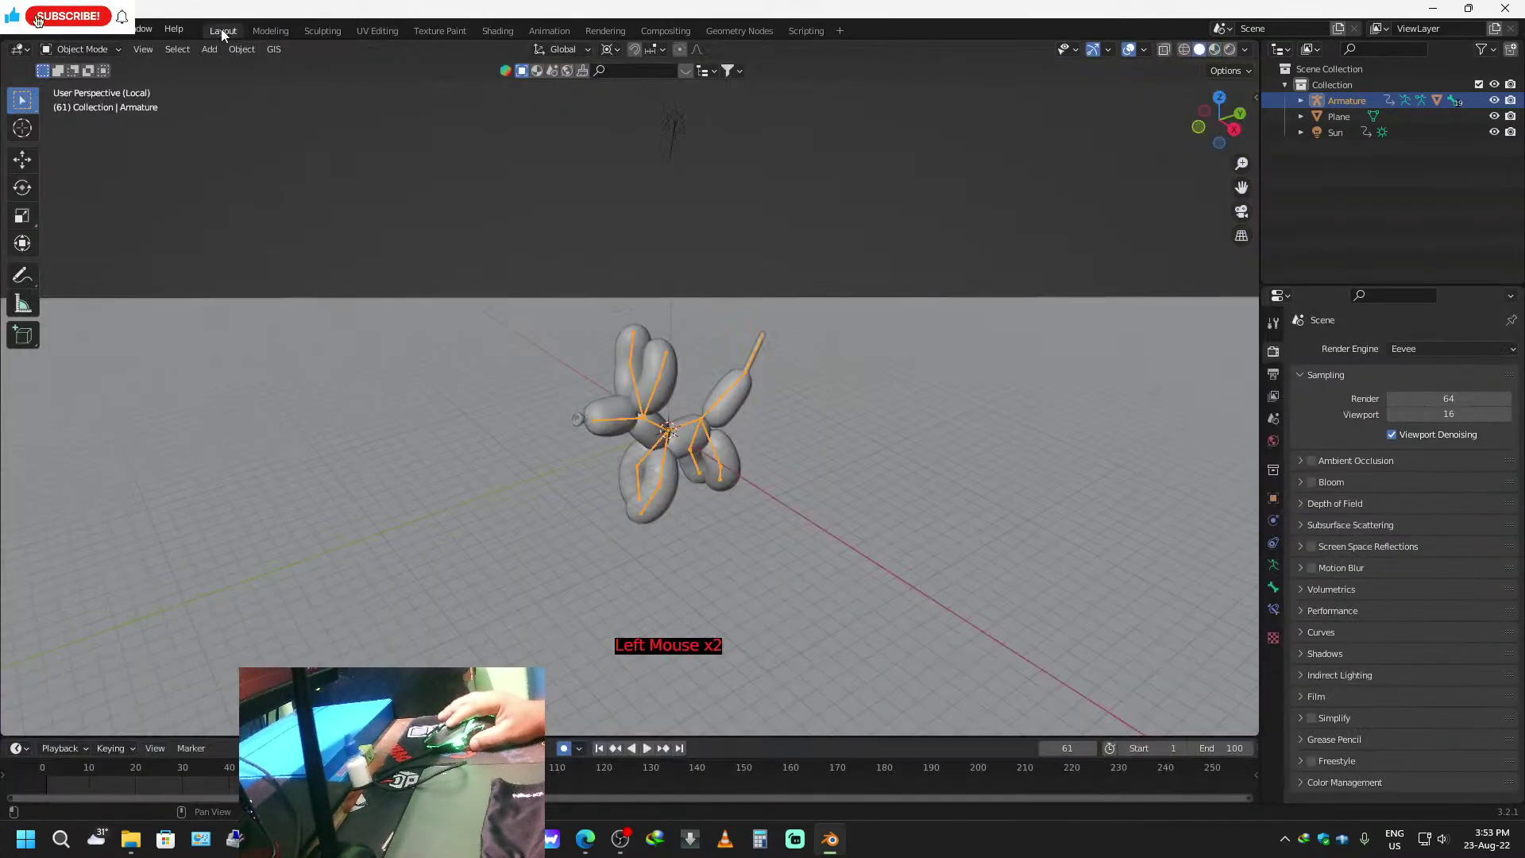
click(1274, 565)
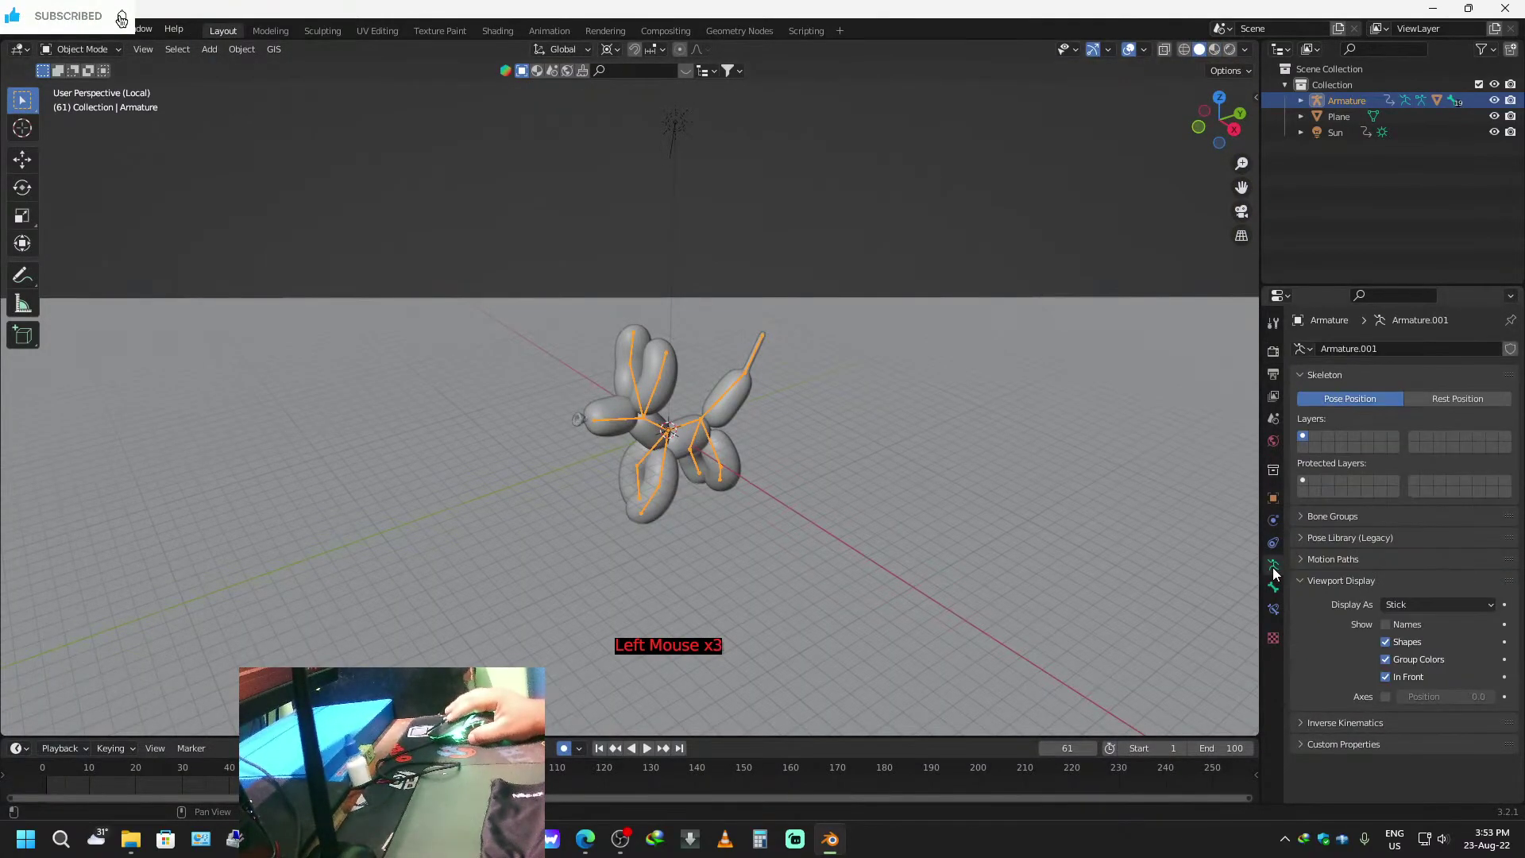
click(1387, 676)
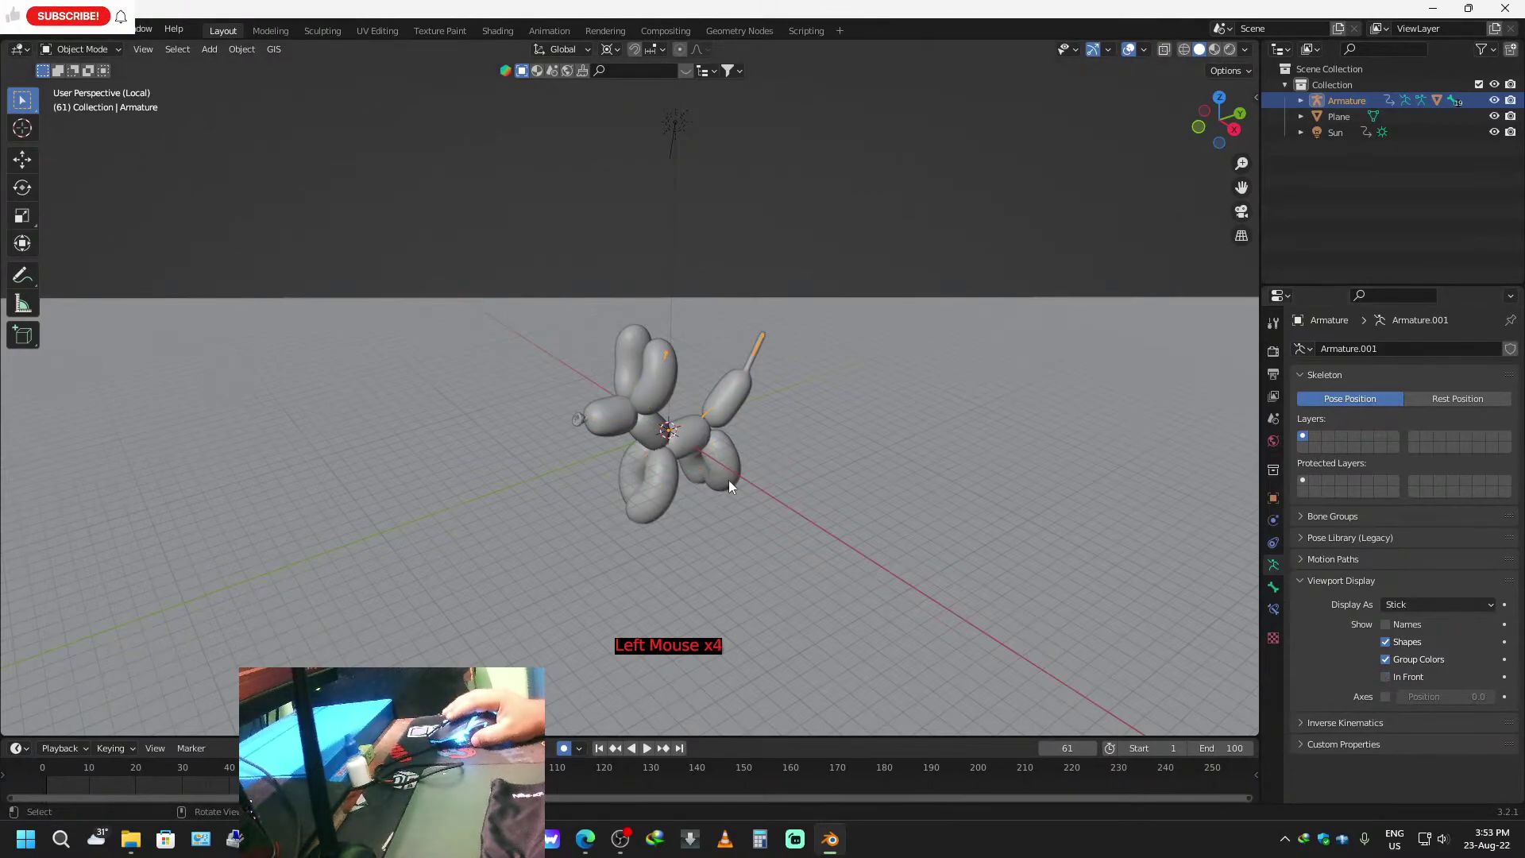
Select the balloon dog mesh and assign the existing green material named Material to it in the Shading workspace.
click(650, 494)
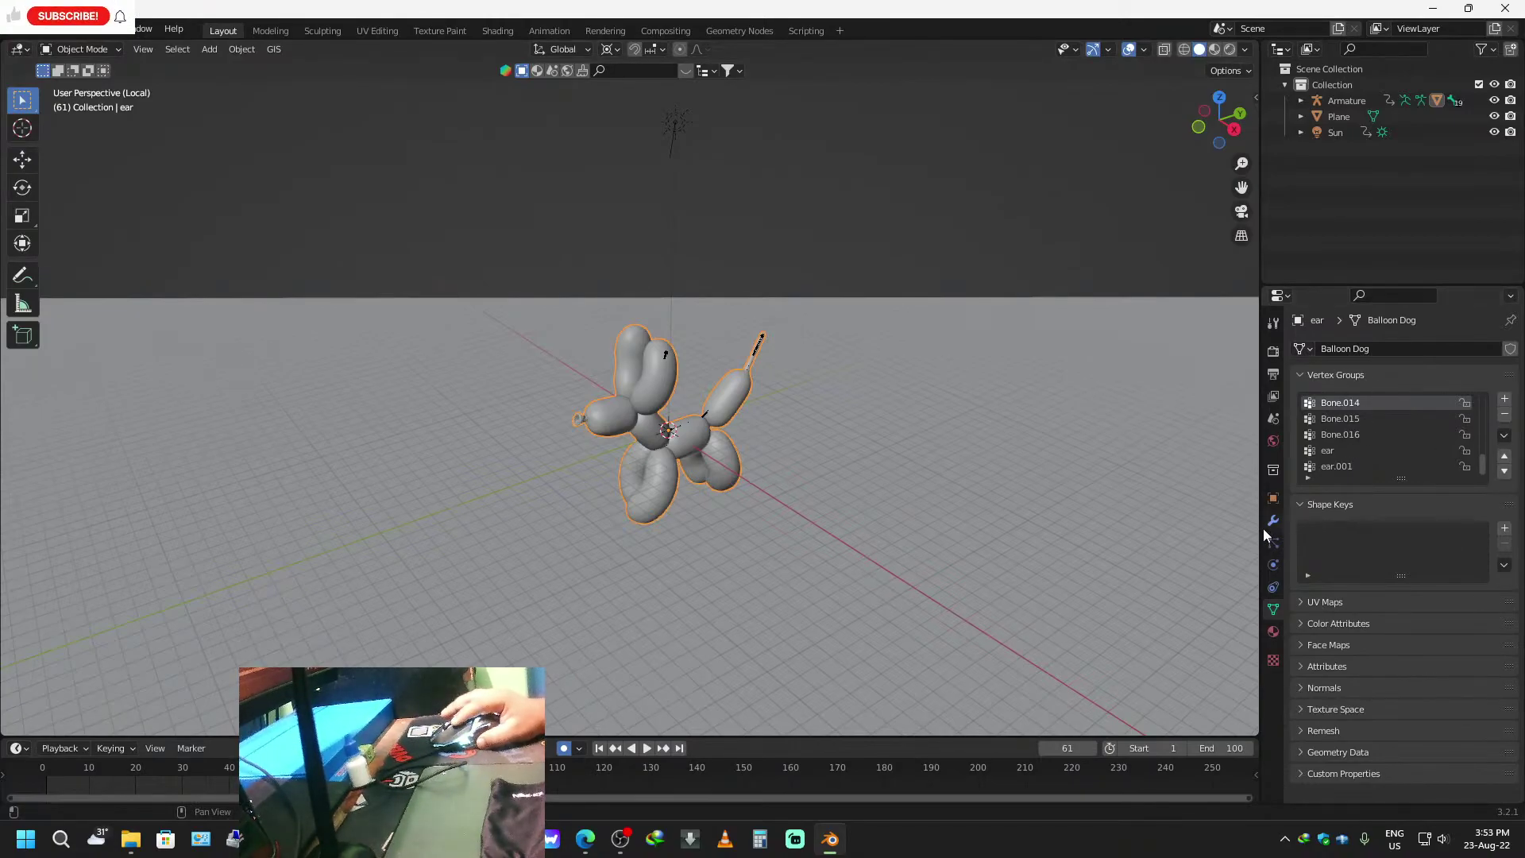
click(509, 31)
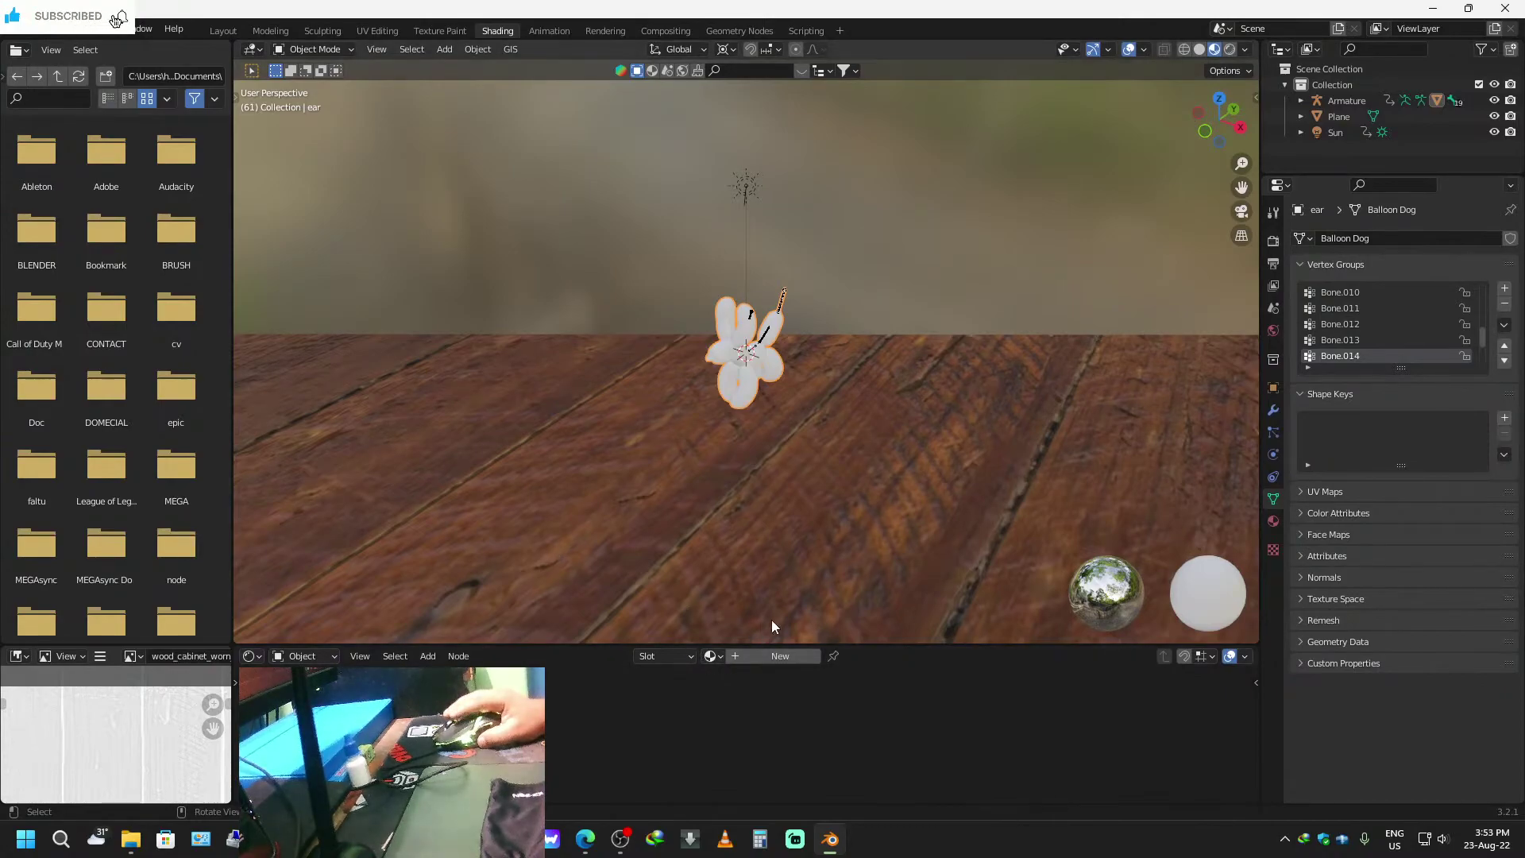
drag(915, 643, 914, 517)
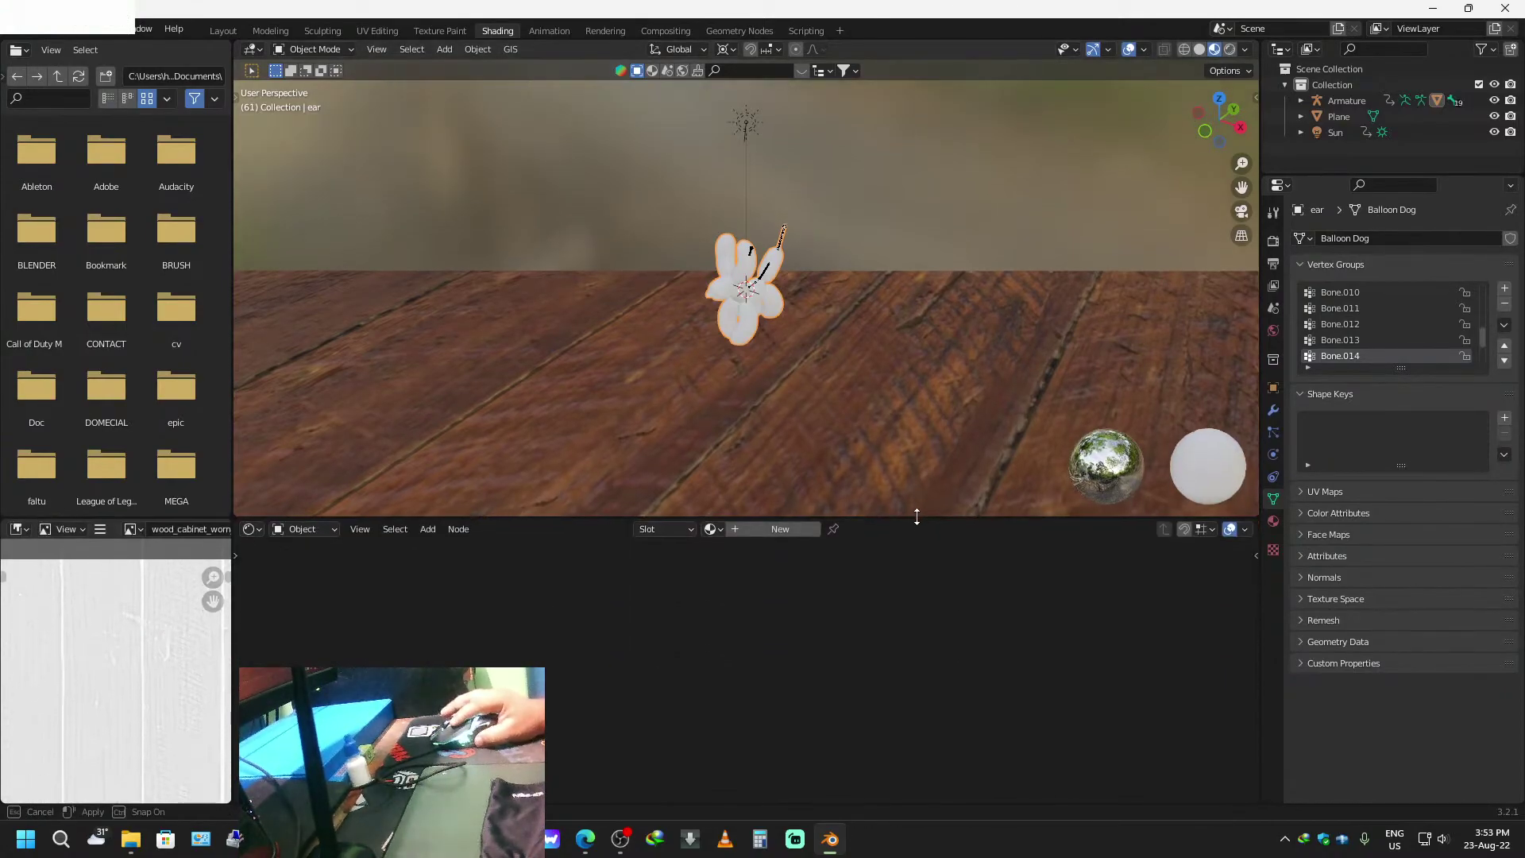
click(715, 529)
click(732, 553)
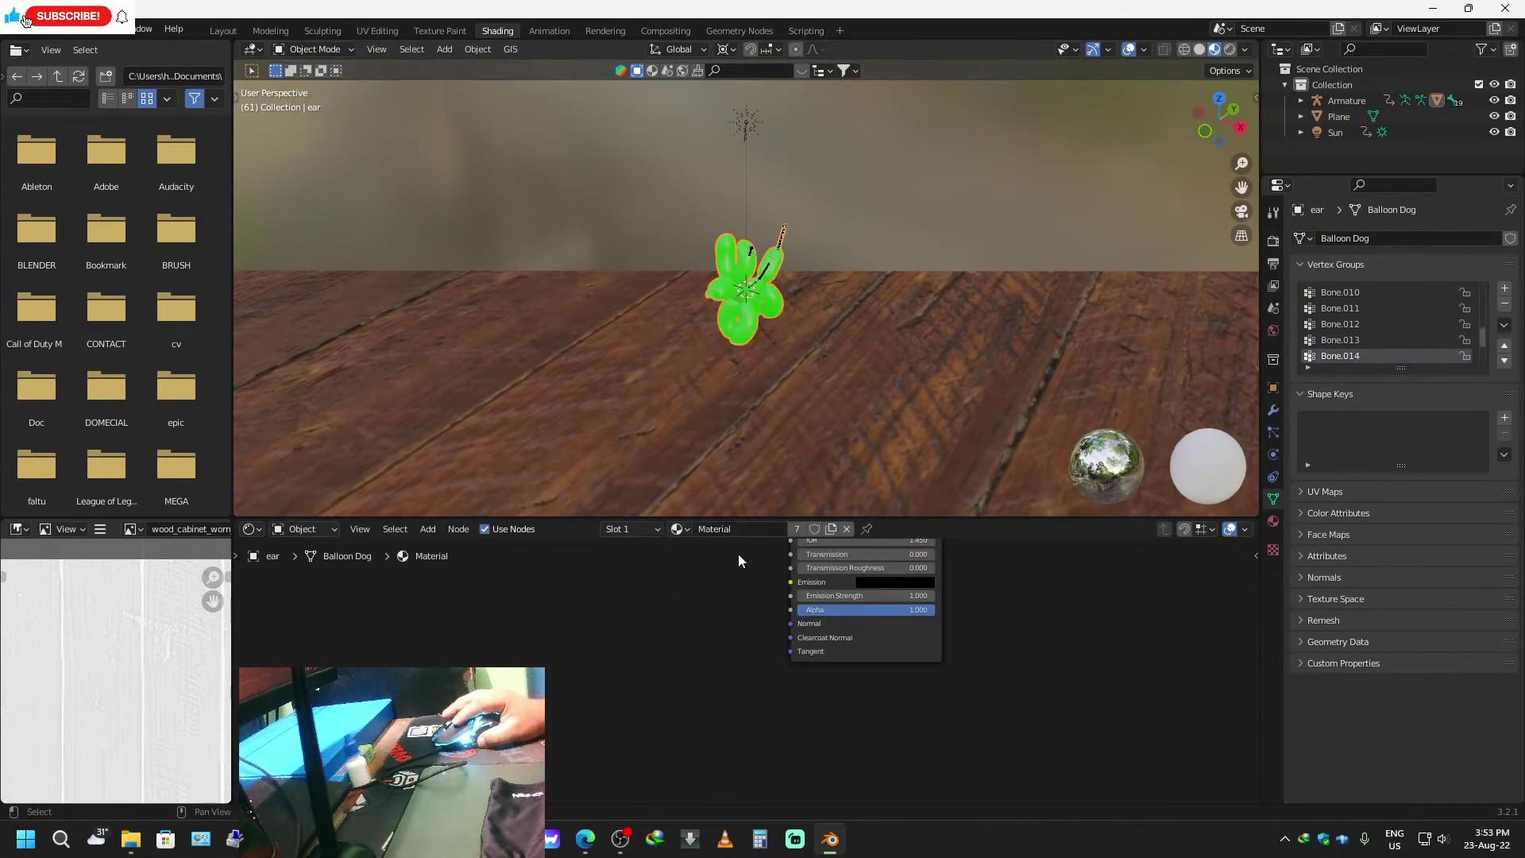
middle_drag(834, 426, 764, 415)
scroll(764, 415, up, 5)
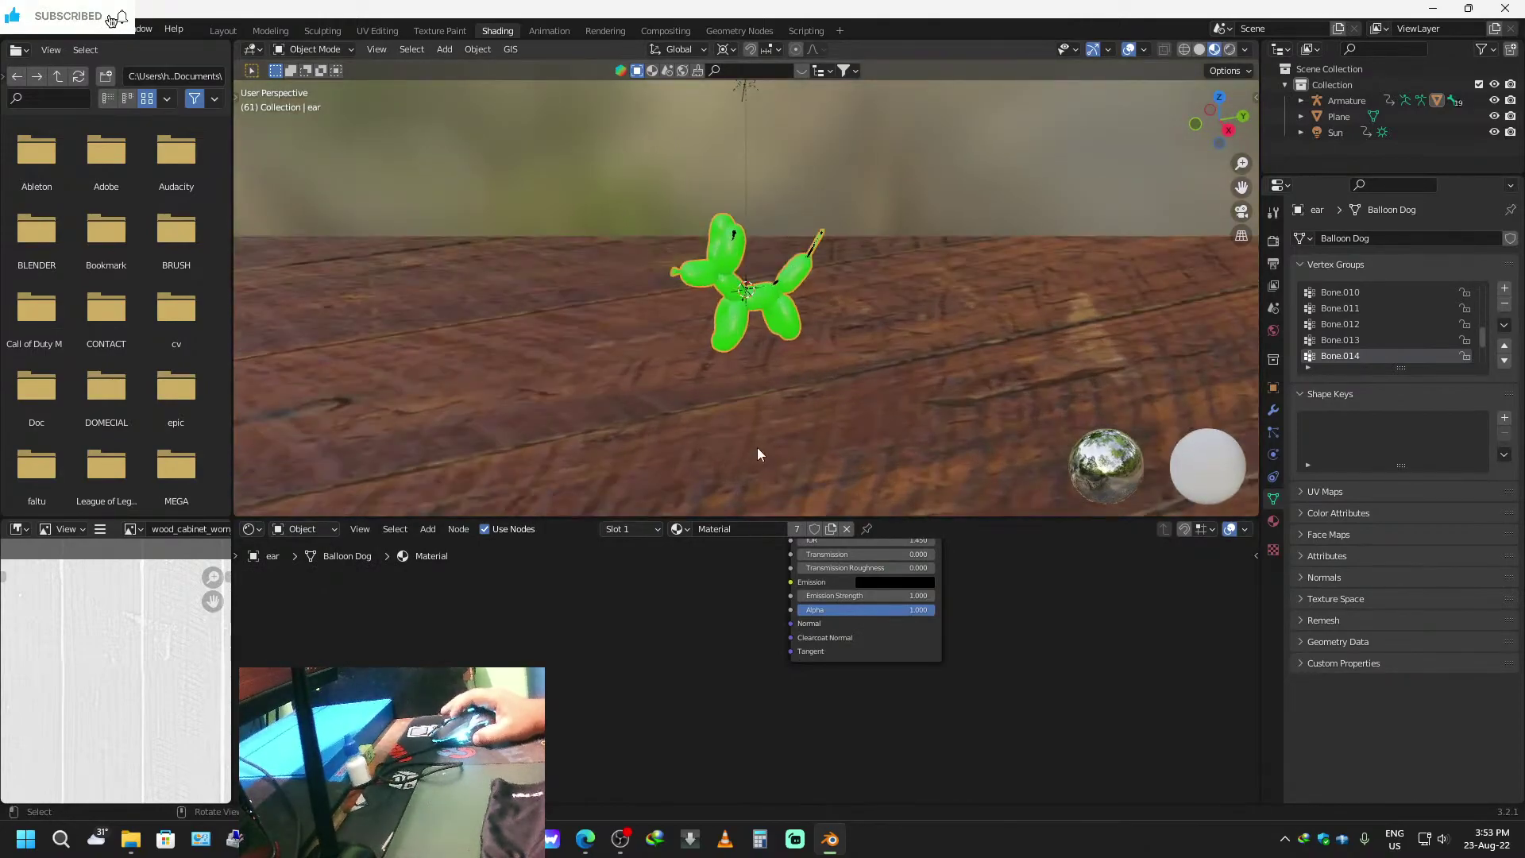
Add an RGB node to the balloon dog's material and connect its Color to the Principled BSDF's Base Color.
middle_drag(731, 644, 794, 726)
scroll(784, 704, down, 2)
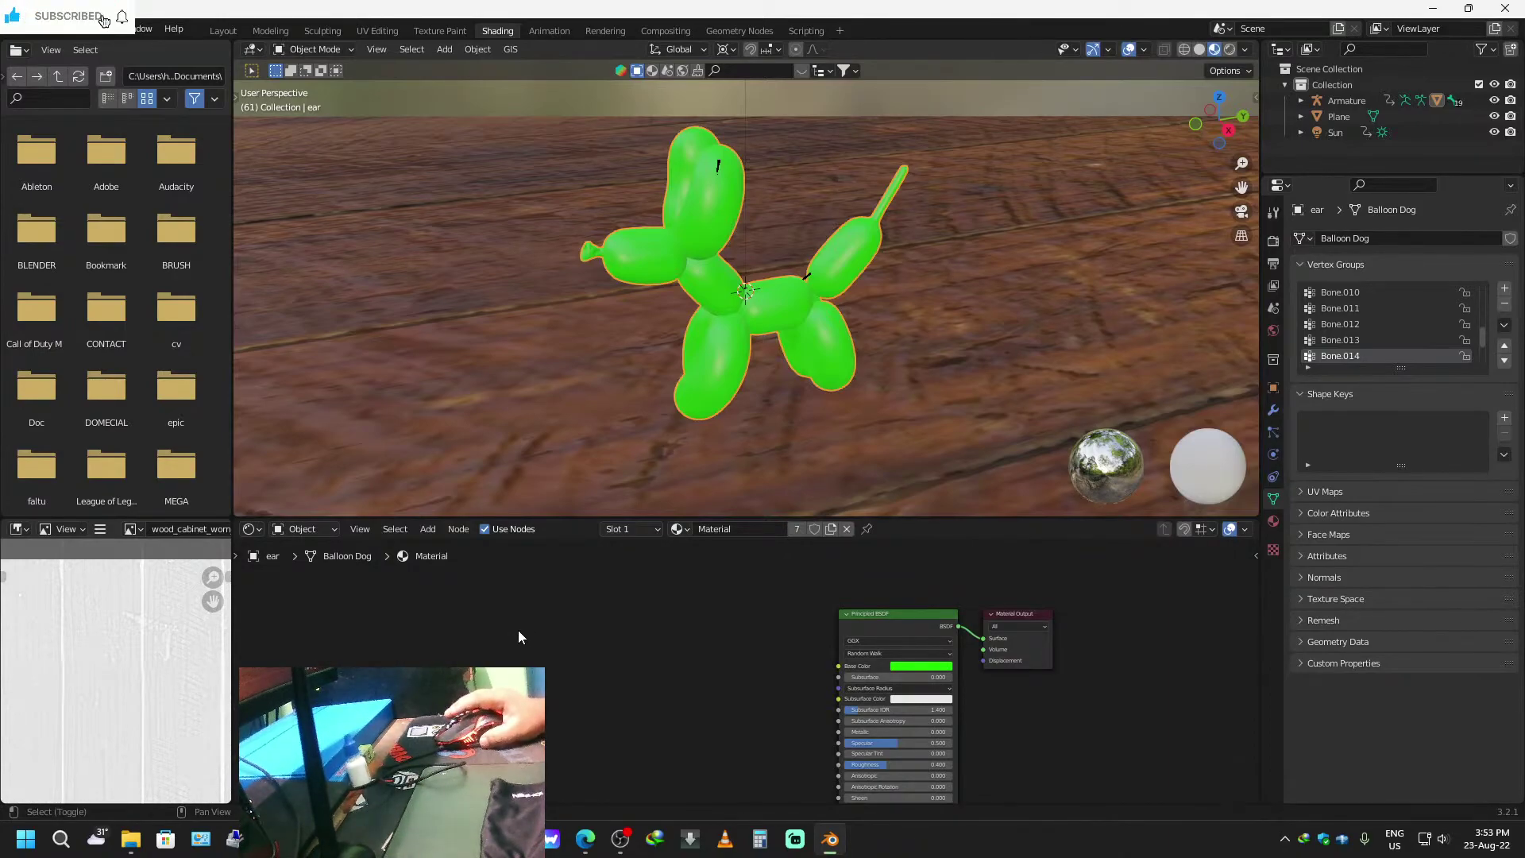
key(shift+a)
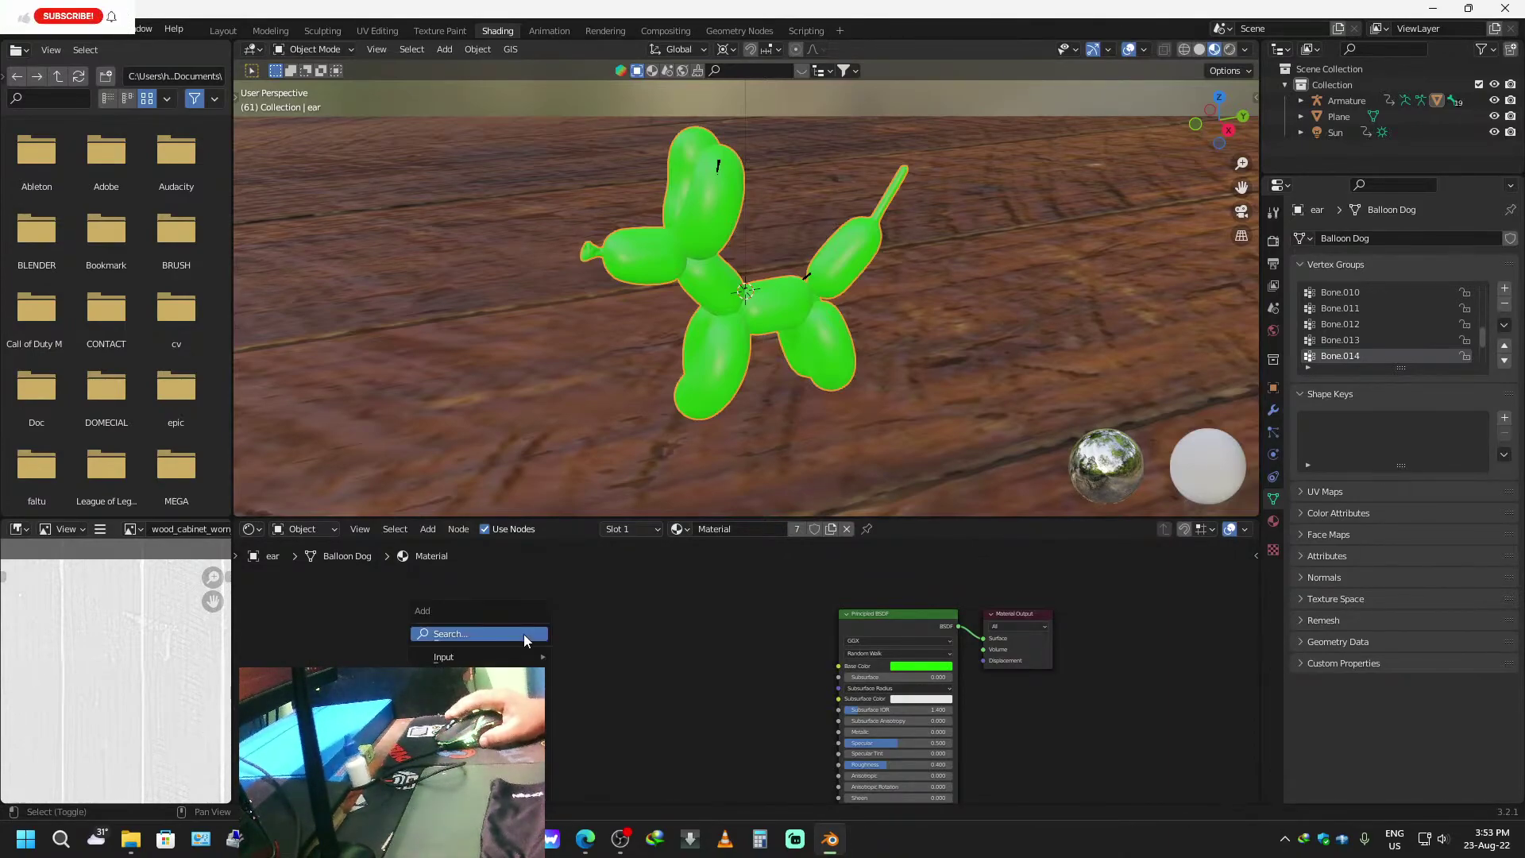
click(527, 637)
text(rgb)
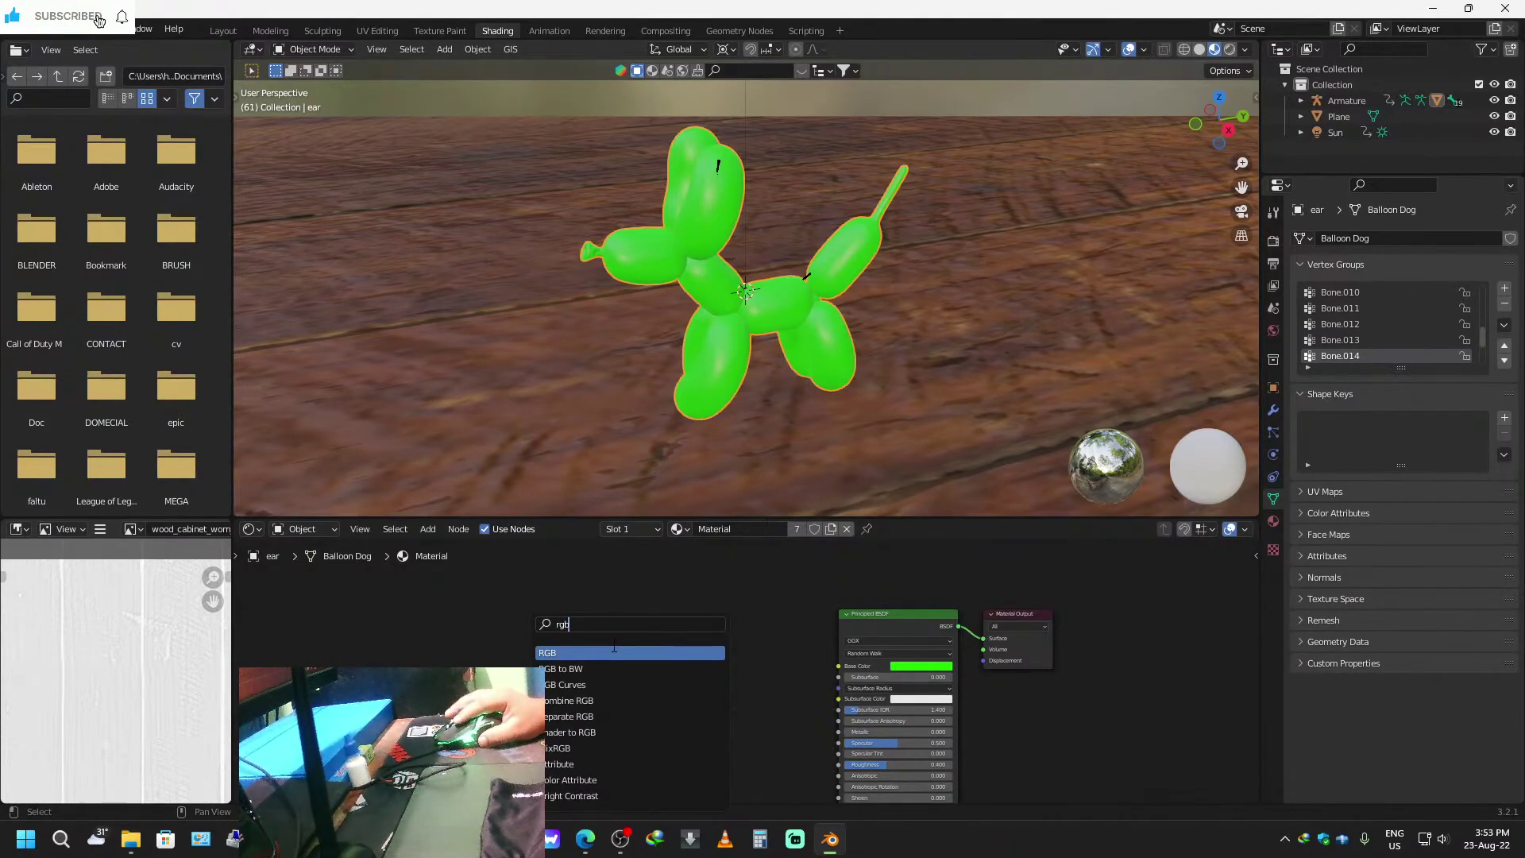
key(Return)
drag(545, 652, 840, 666)
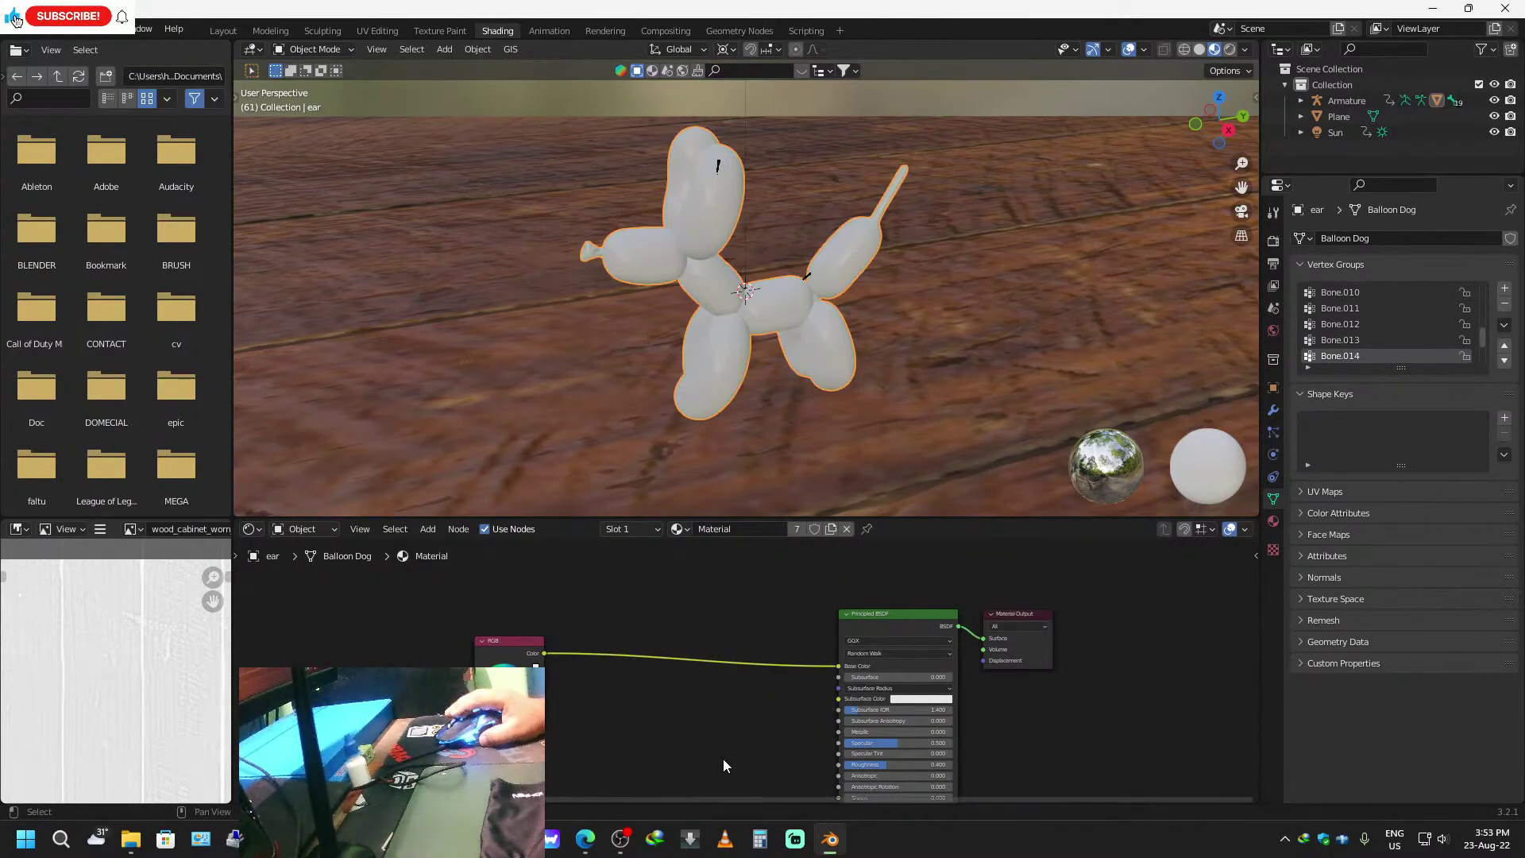
Add a Bump node and place it below the RGB node in the balloon dog's material.
middle_drag(723, 758, 753, 652)
key(shift+a)
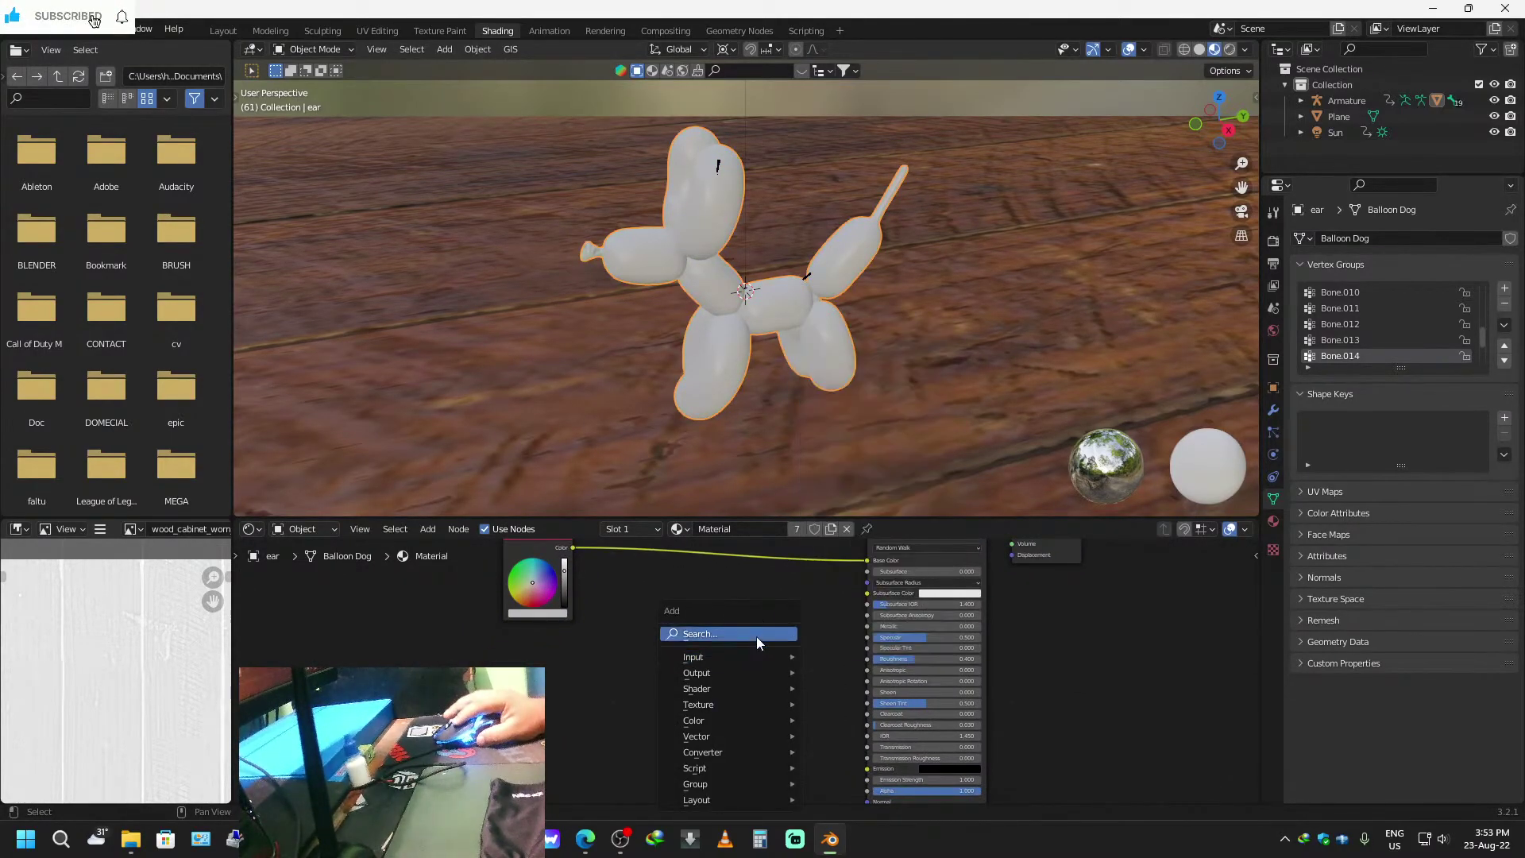
click(755, 635)
text(bump)
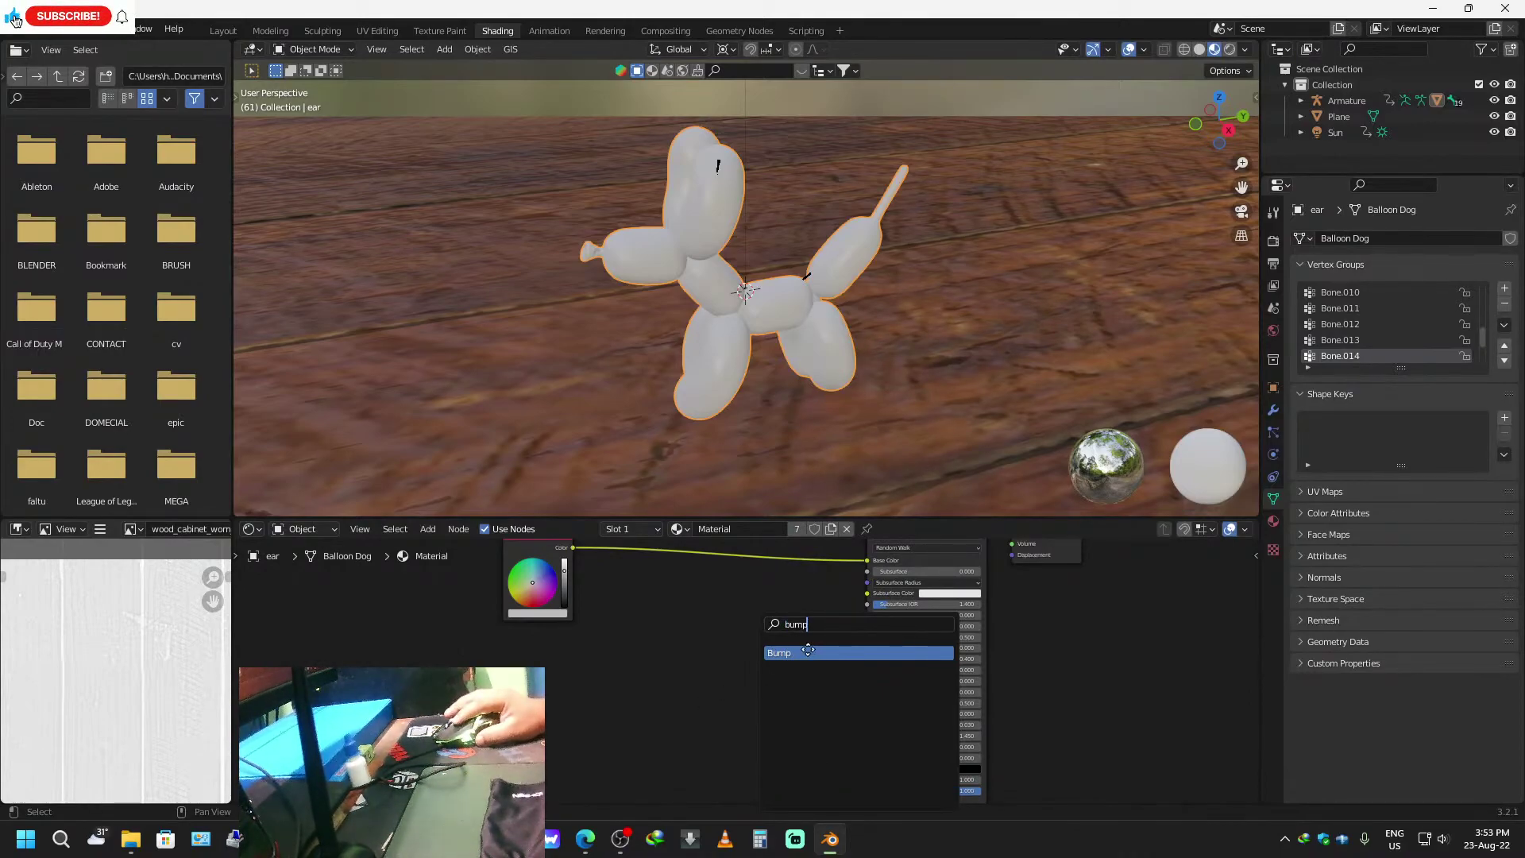
key(Return)
click(687, 733)
middle_drag(766, 754, 842, 709)
scroll(744, 601, down, 1)
middle_drag(881, 642, 842, 682)
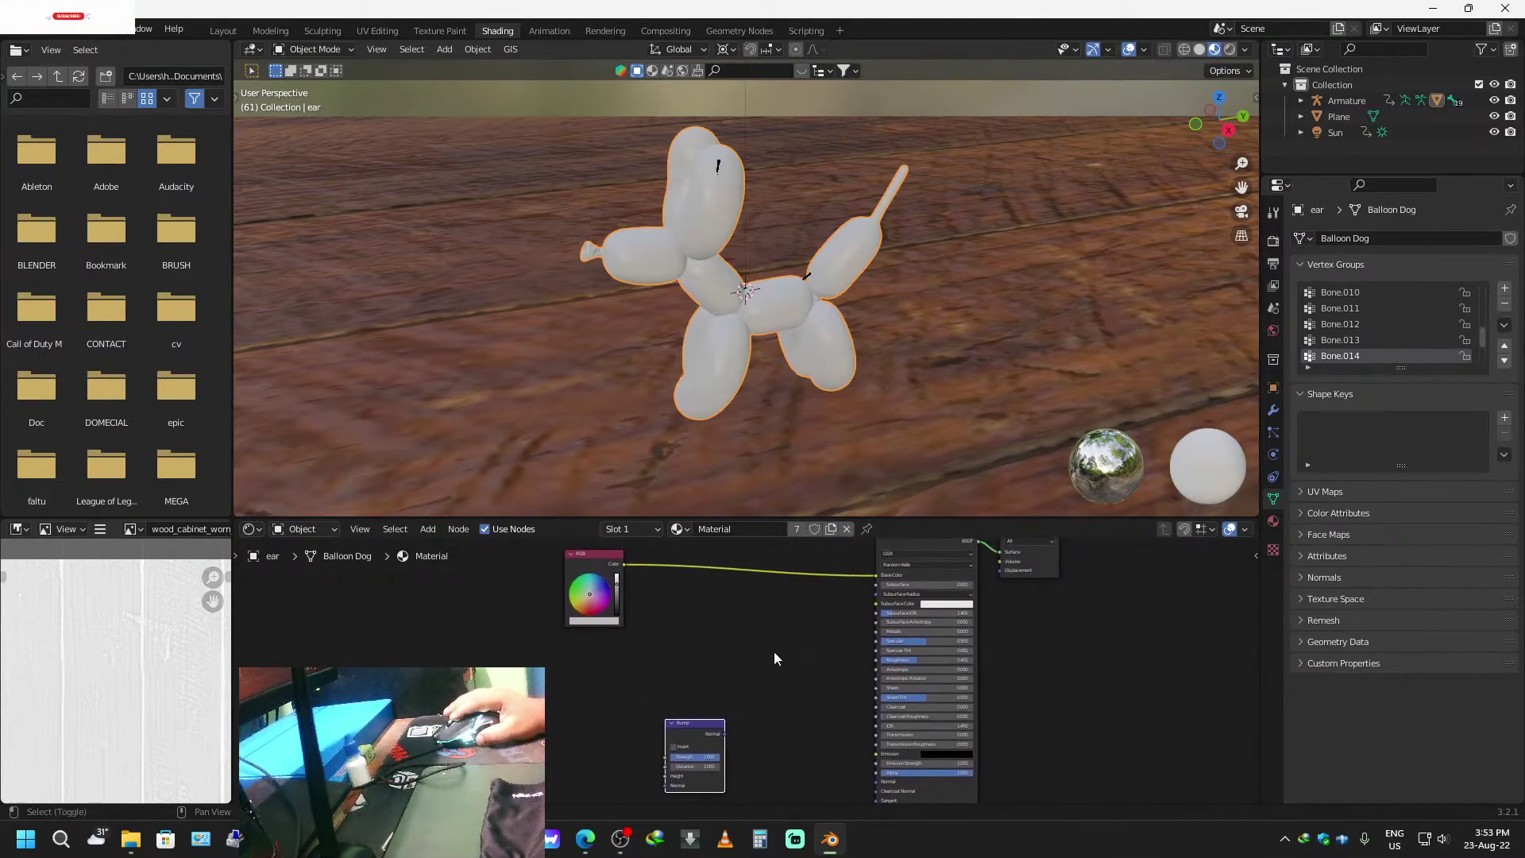
Connect the RGB node's Color to the Bump node's Height and the Bump output to the Principled BSDF's Normal.
drag(624, 564, 663, 742)
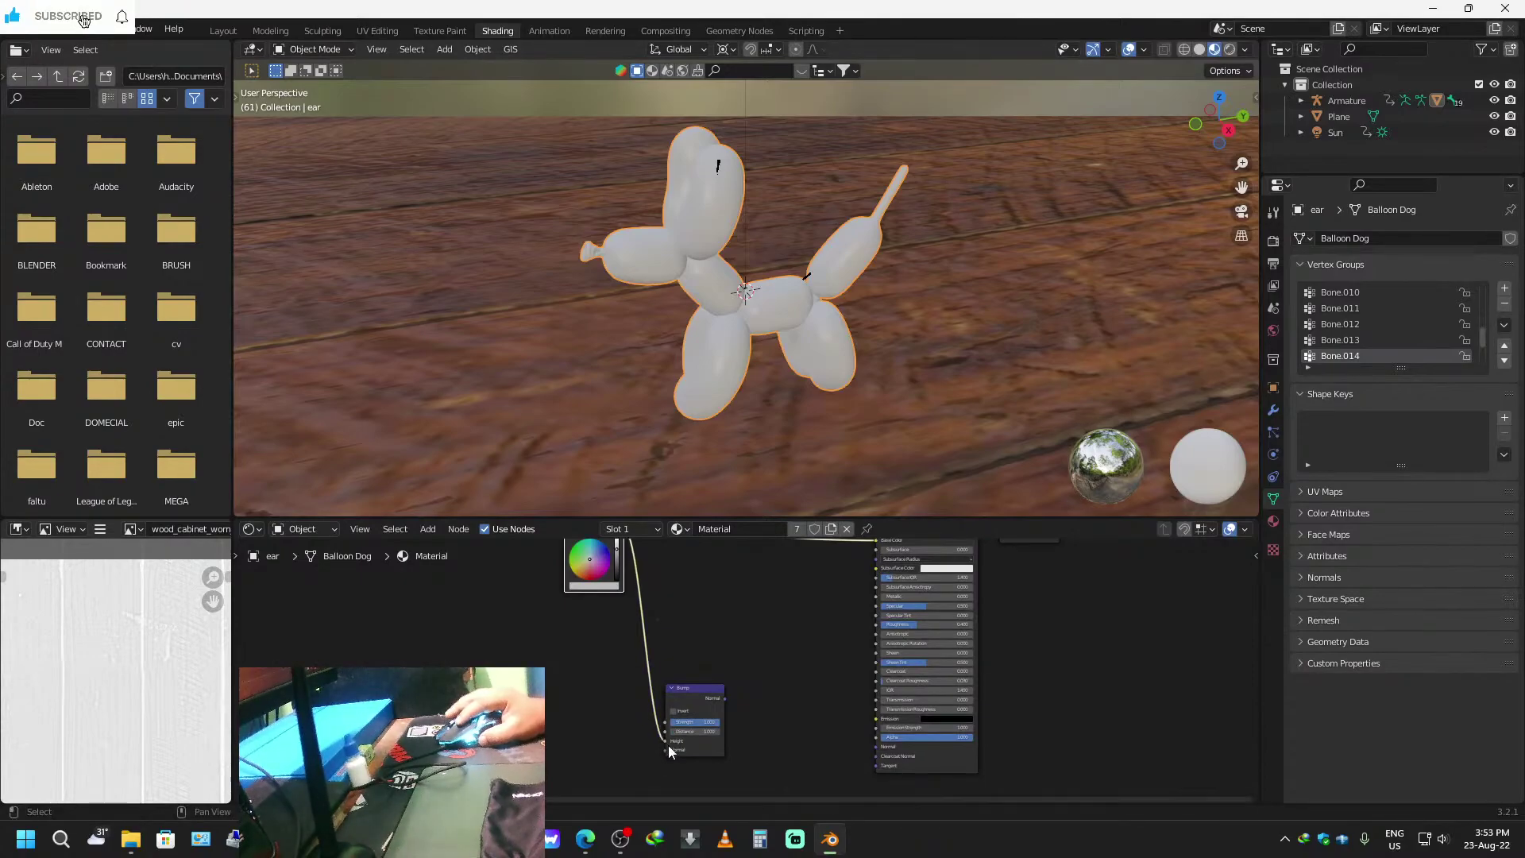
drag(723, 698, 877, 747)
scroll(786, 392, up, 2)
middle_drag(798, 388, 764, 380)
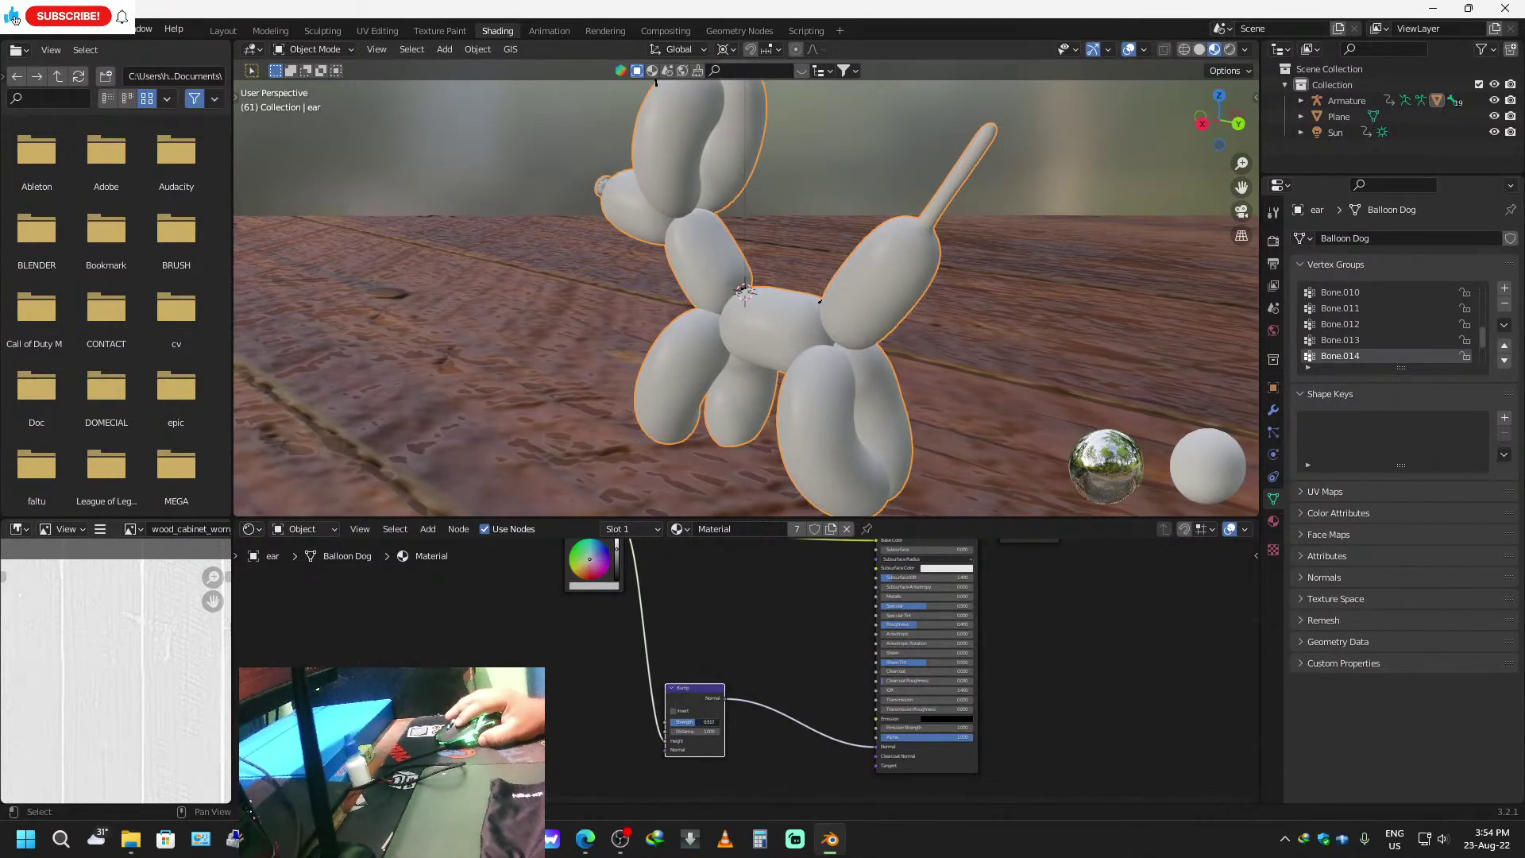
Set the RGB node's color to deep blue and the Principled BSDF's Roughness to about 0.218.
middle_drag(810, 632, 777, 677)
scroll(782, 672, up, 2)
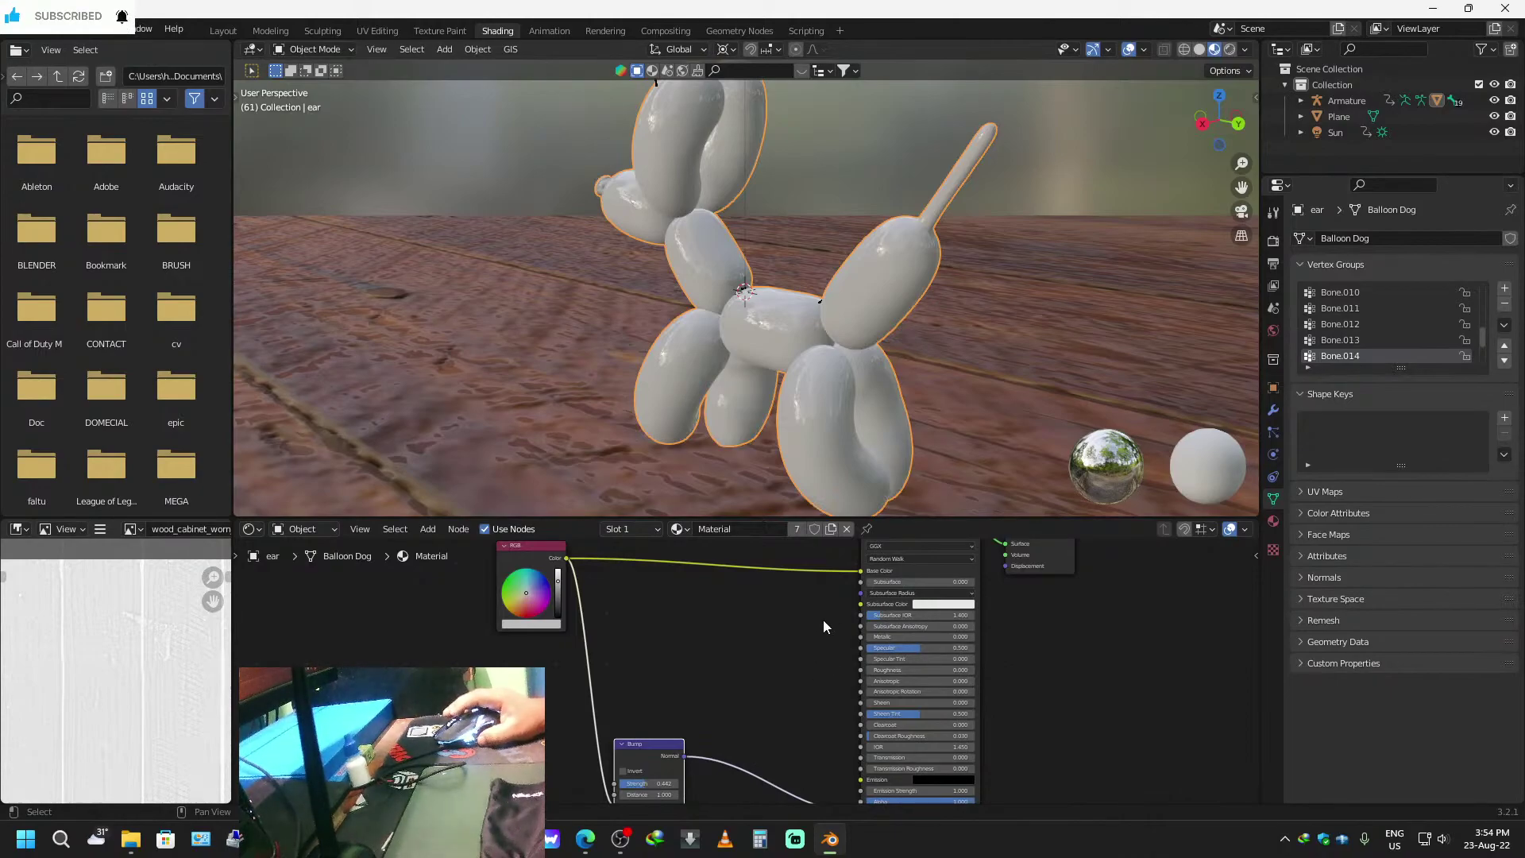
middle_drag(792, 607, 767, 622)
middle_drag(847, 408, 898, 402)
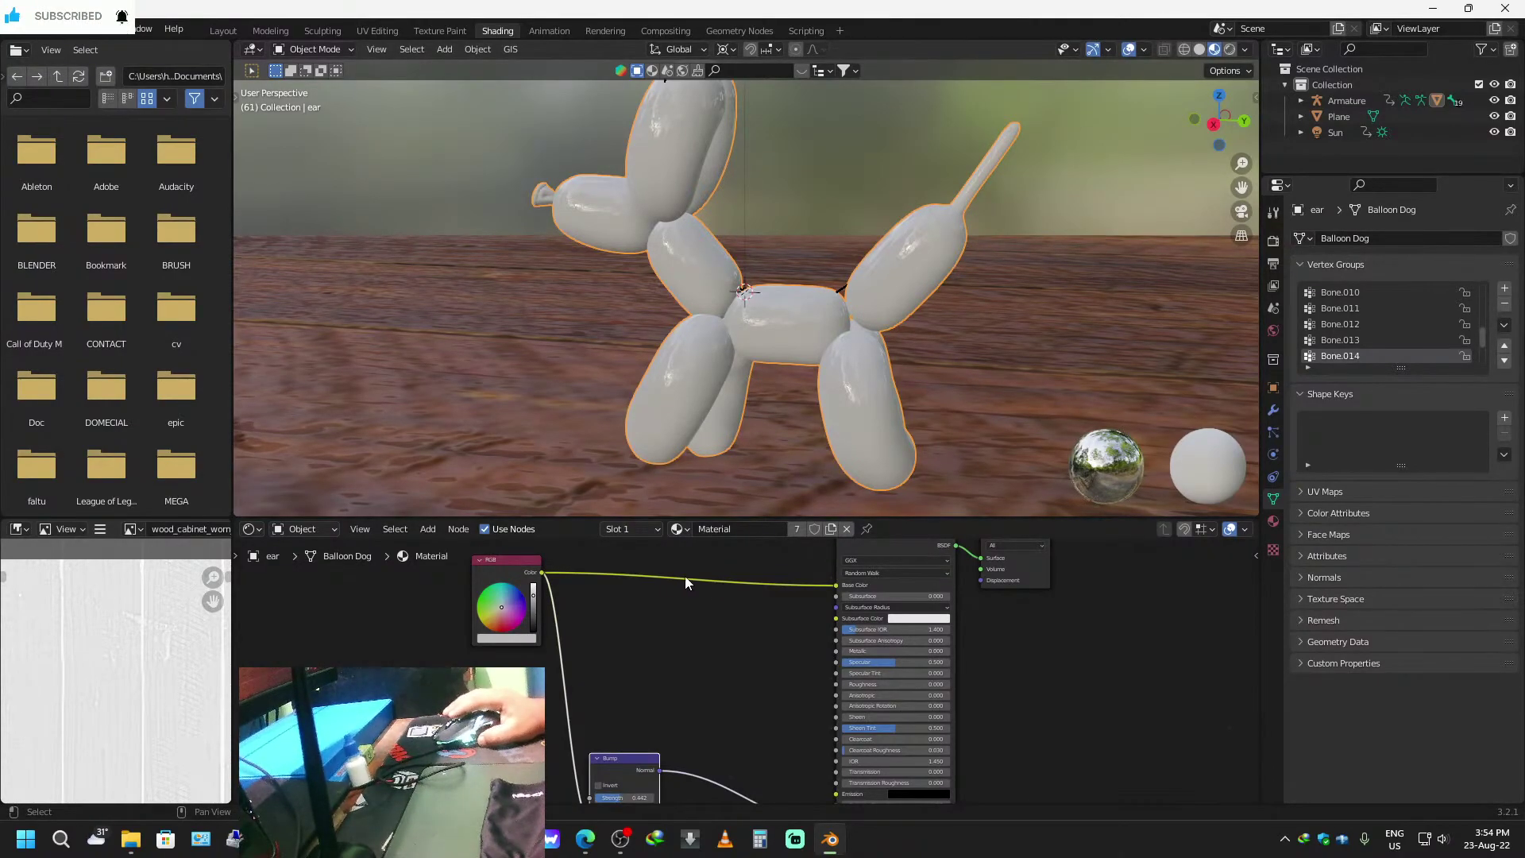
drag(499, 607, 488, 607)
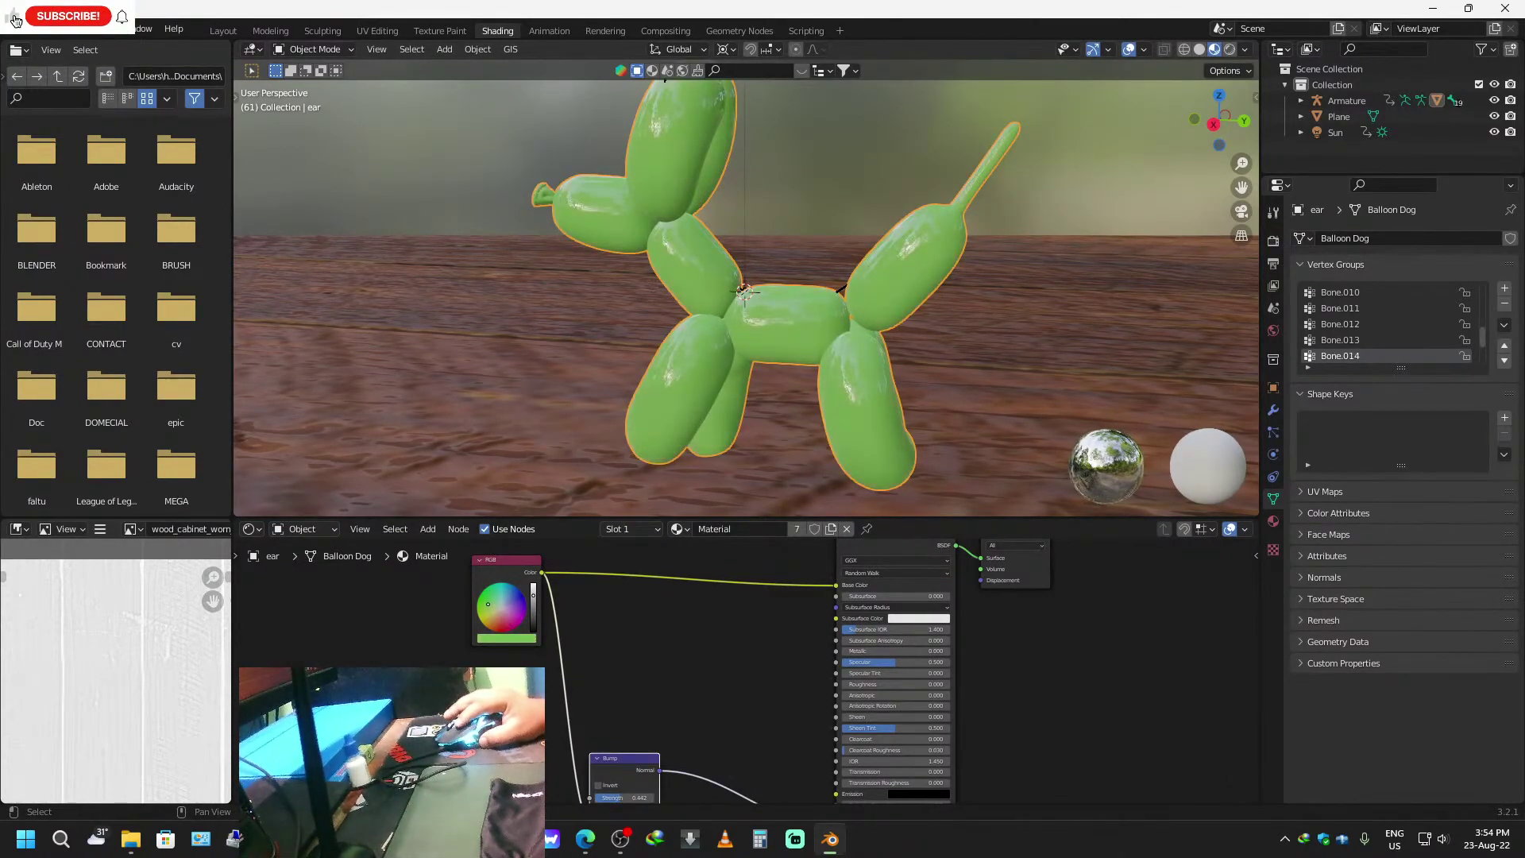
drag(499, 606, 516, 595)
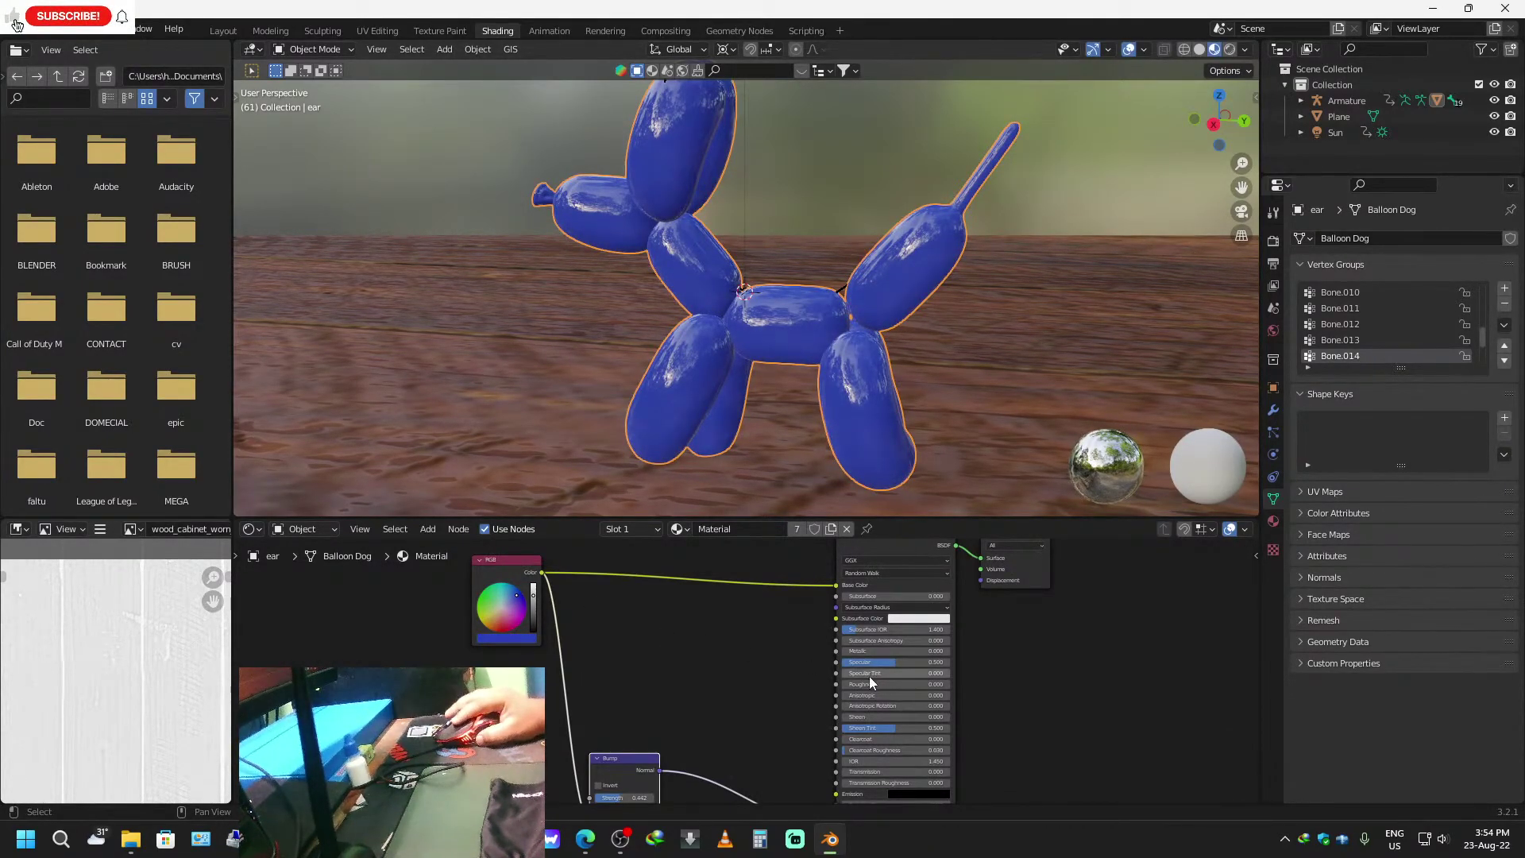
drag(856, 684, 861, 684)
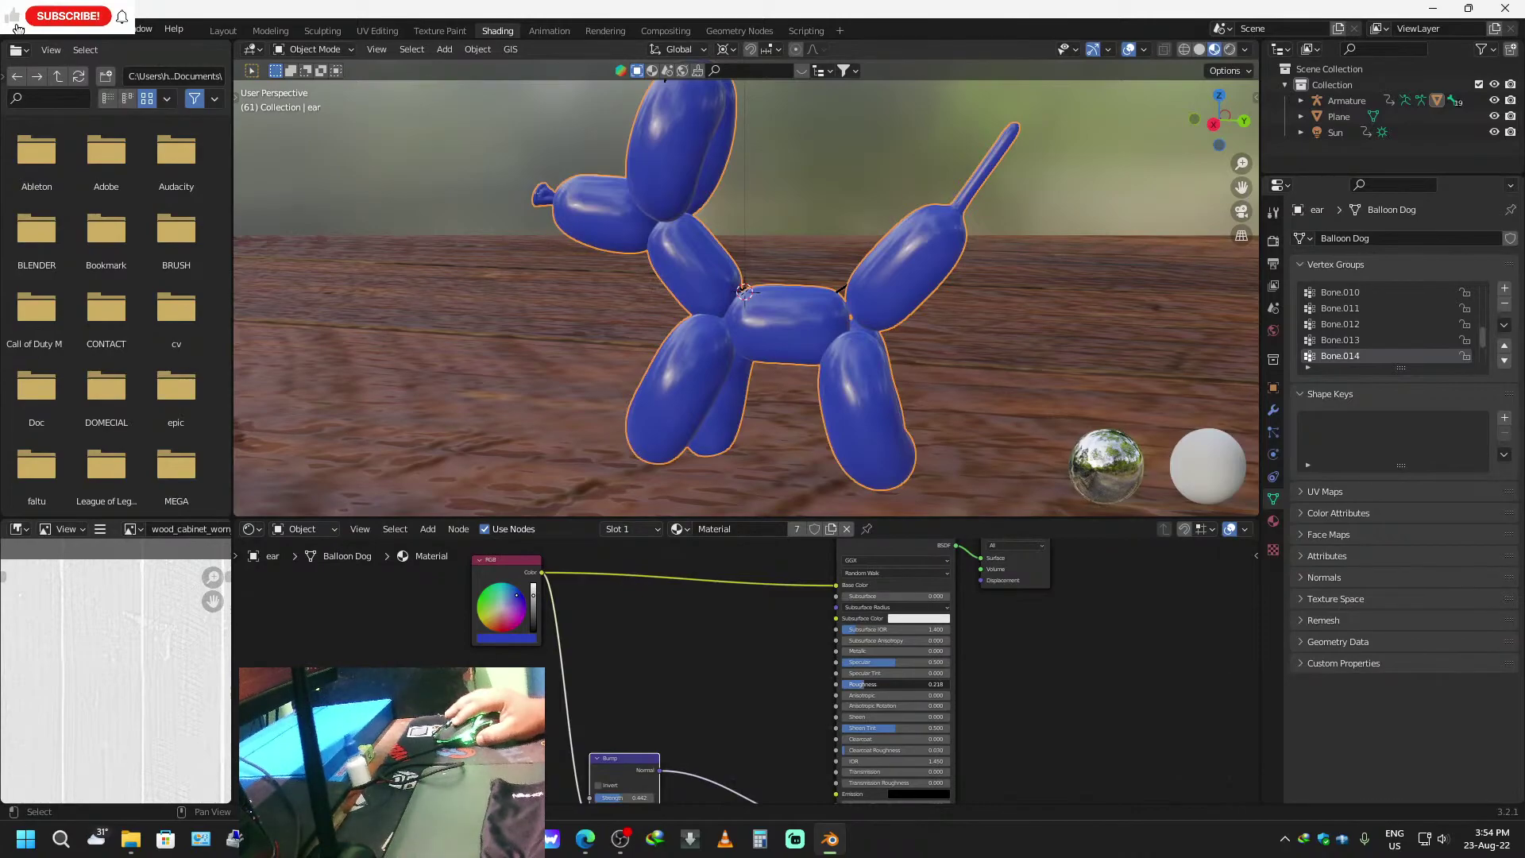
Play the walk animation and examine the shaded balloon dog from several sides.
middle_drag(907, 413, 866, 413)
key(space)
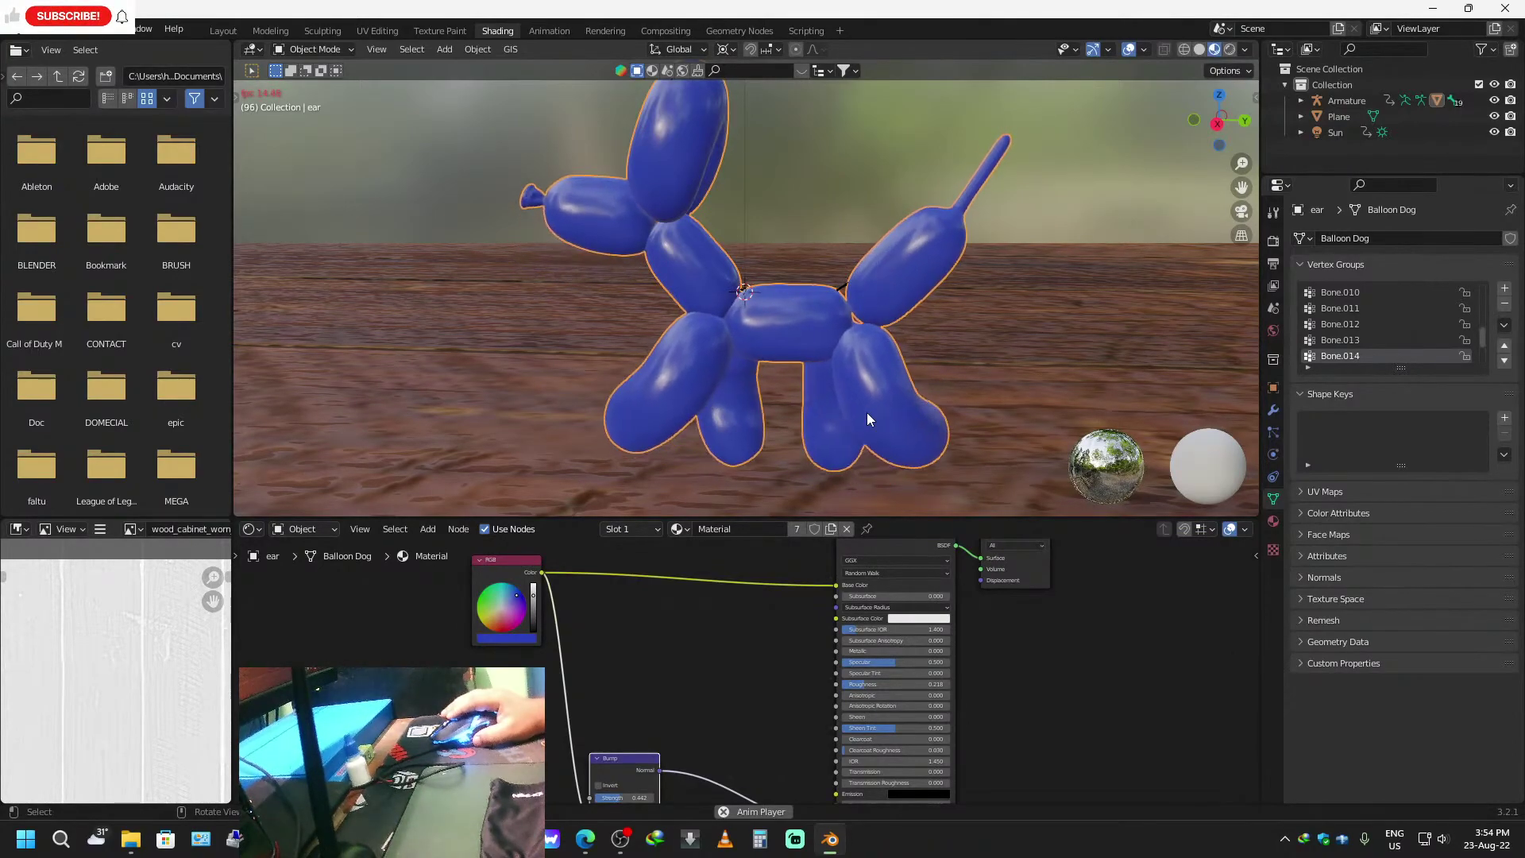
middle_drag(655, 369, 736, 388)
middle_drag(593, 342, 816, 396)
scroll(842, 390, down, 1)
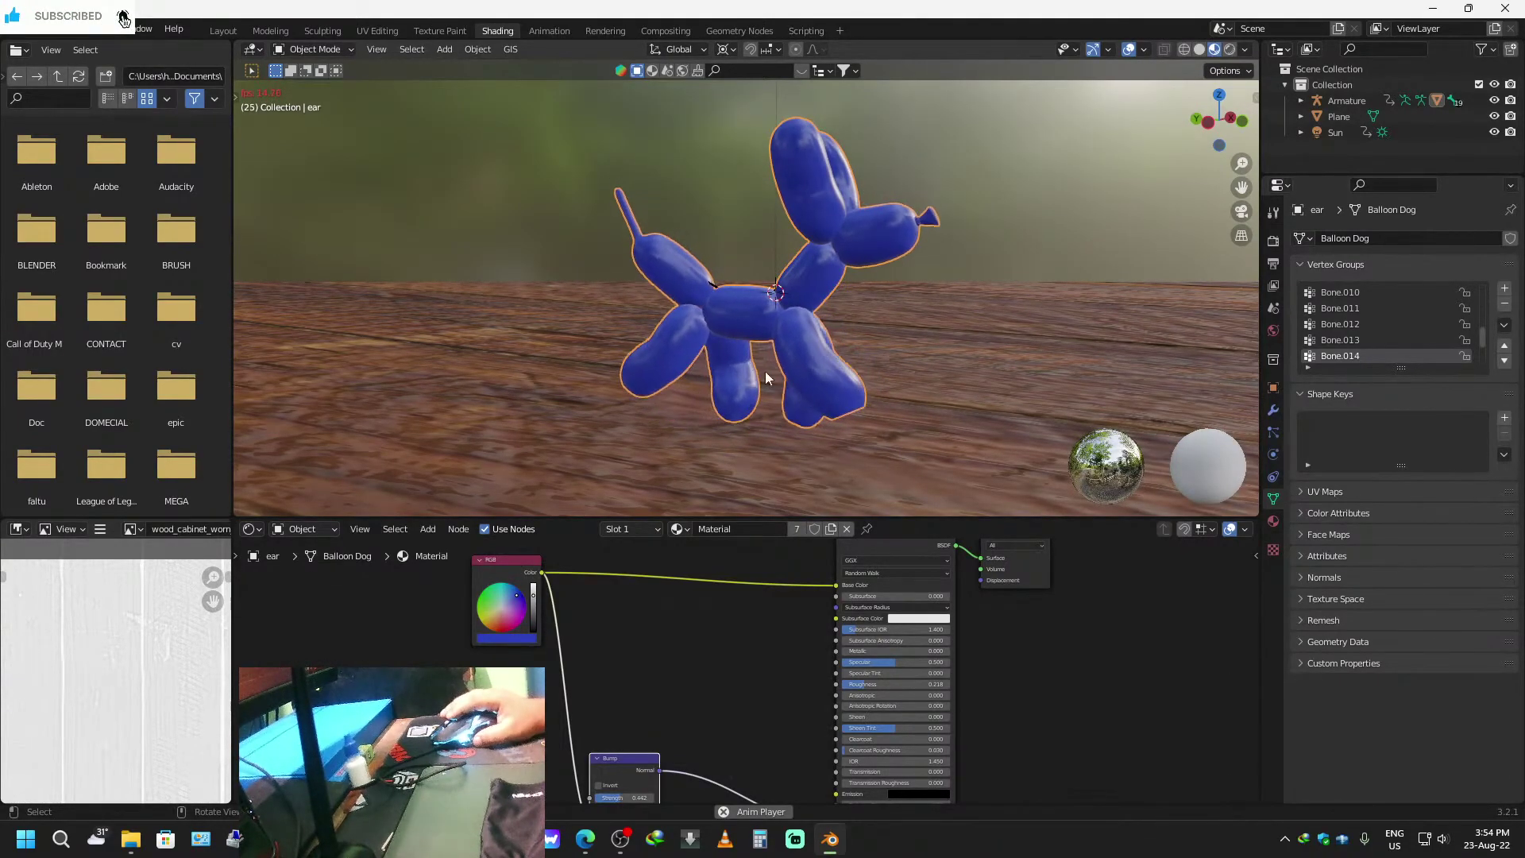
In the Layout workspace, add a camera and align it to a side view of the balloon dog.
click(230, 30)
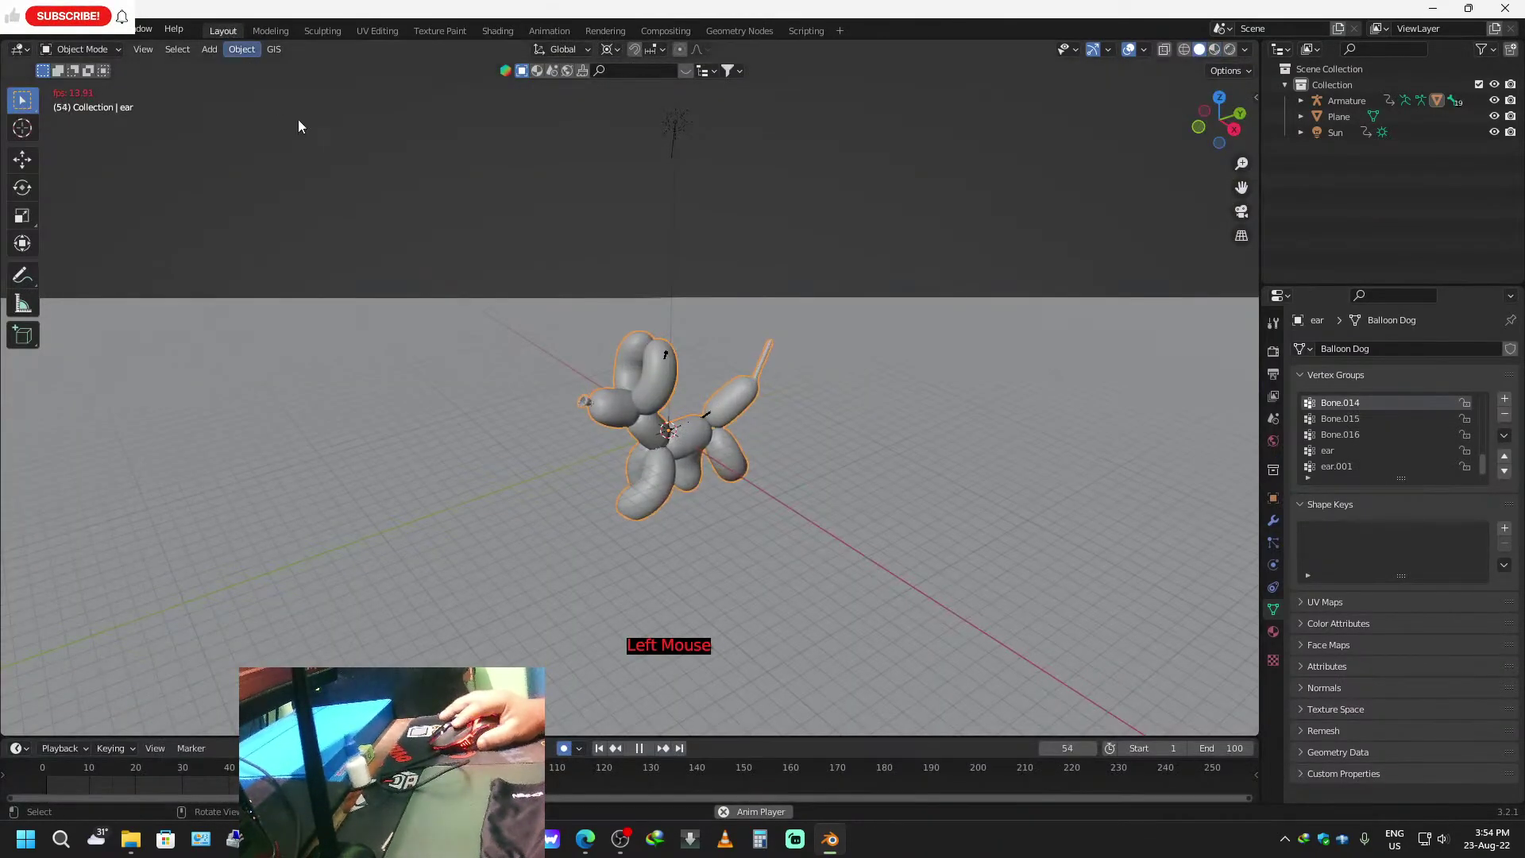
middle_drag(657, 445, 804, 428)
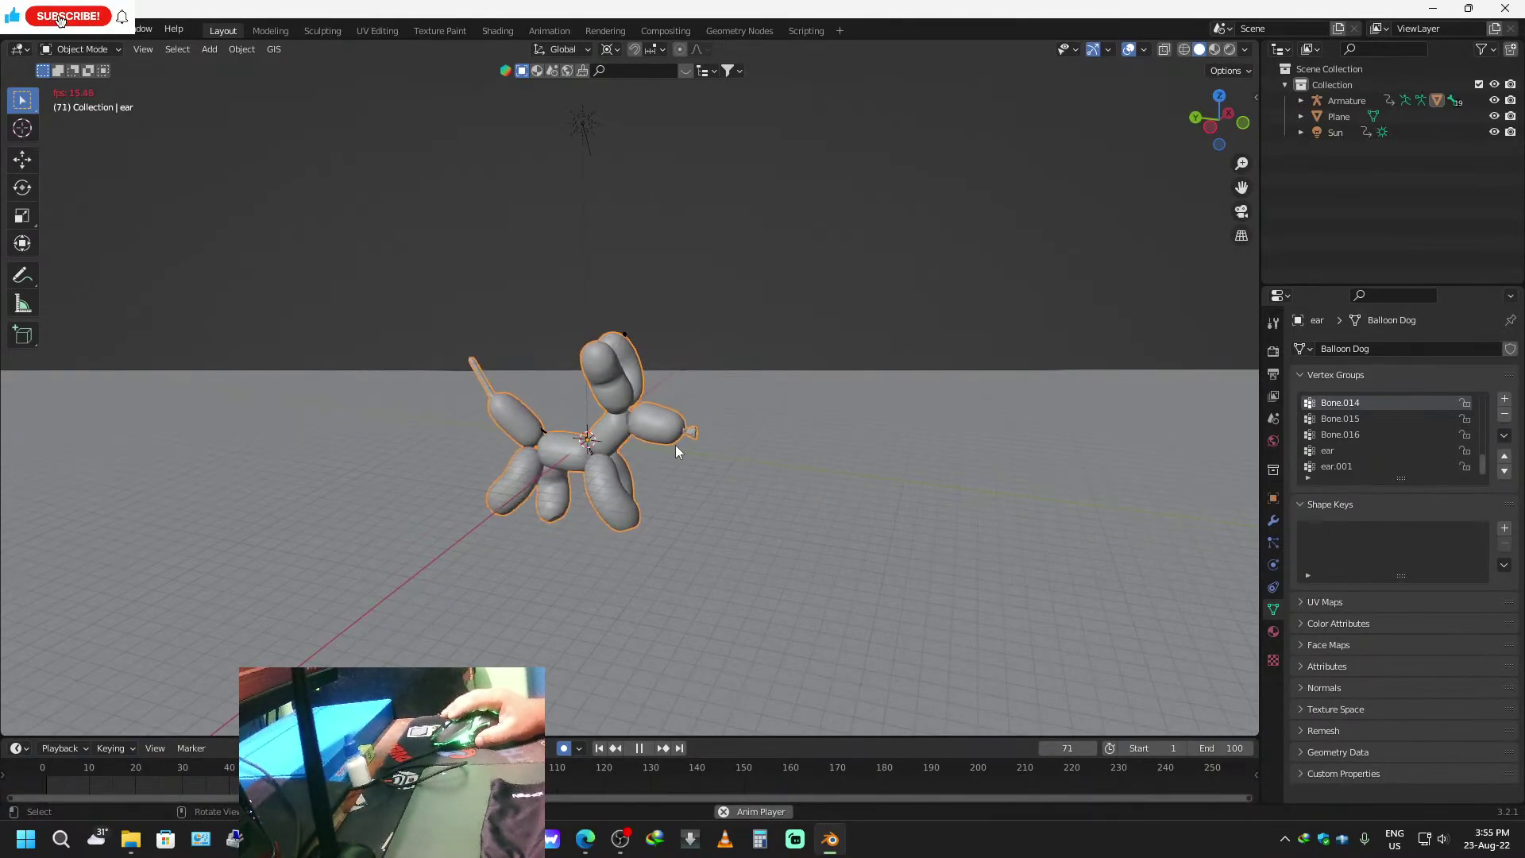
key(shift+a)
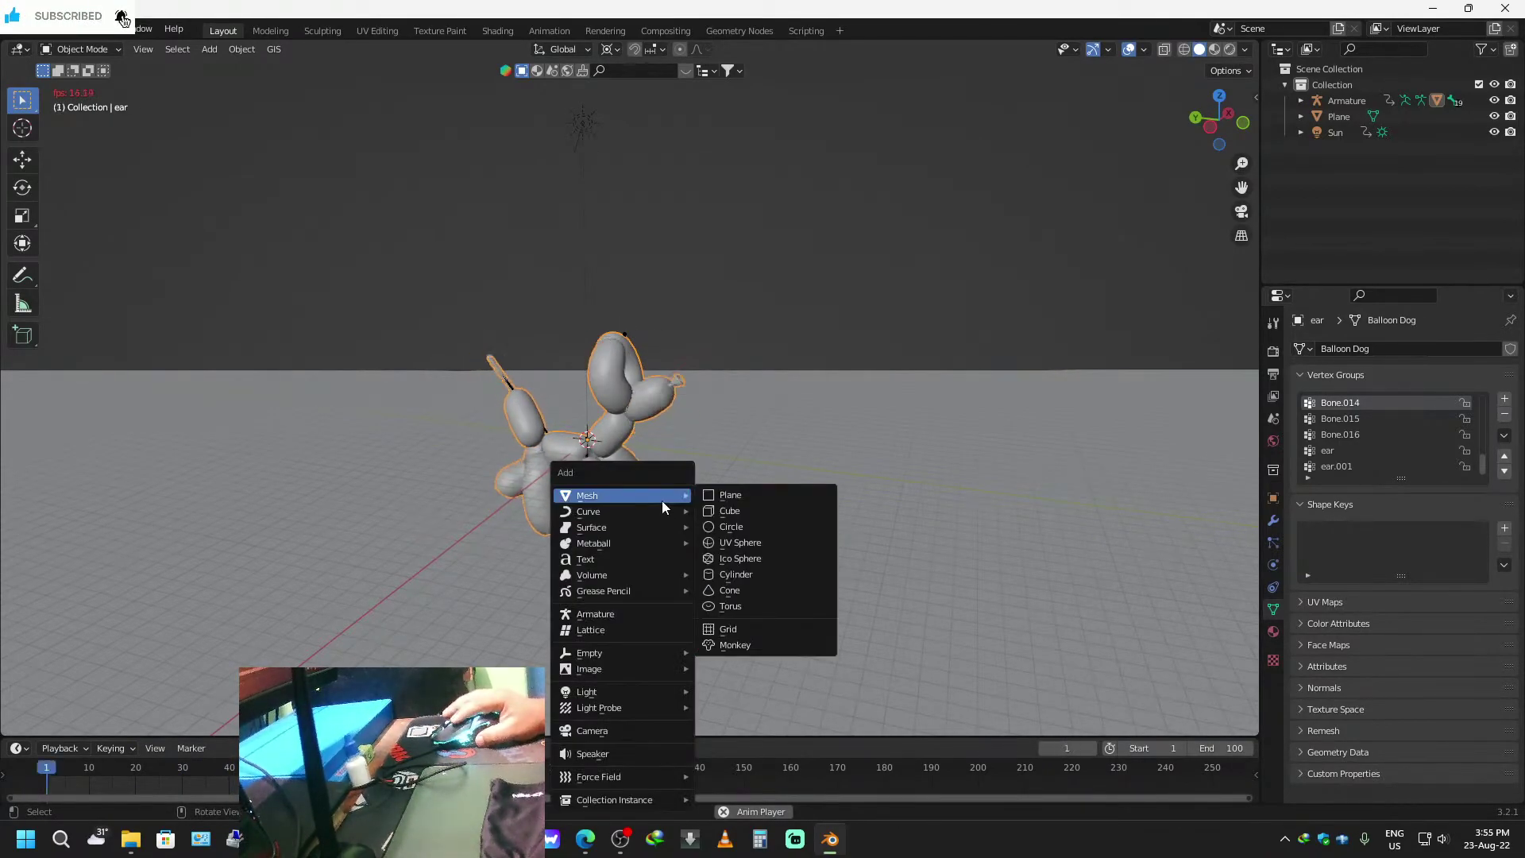
click(613, 731)
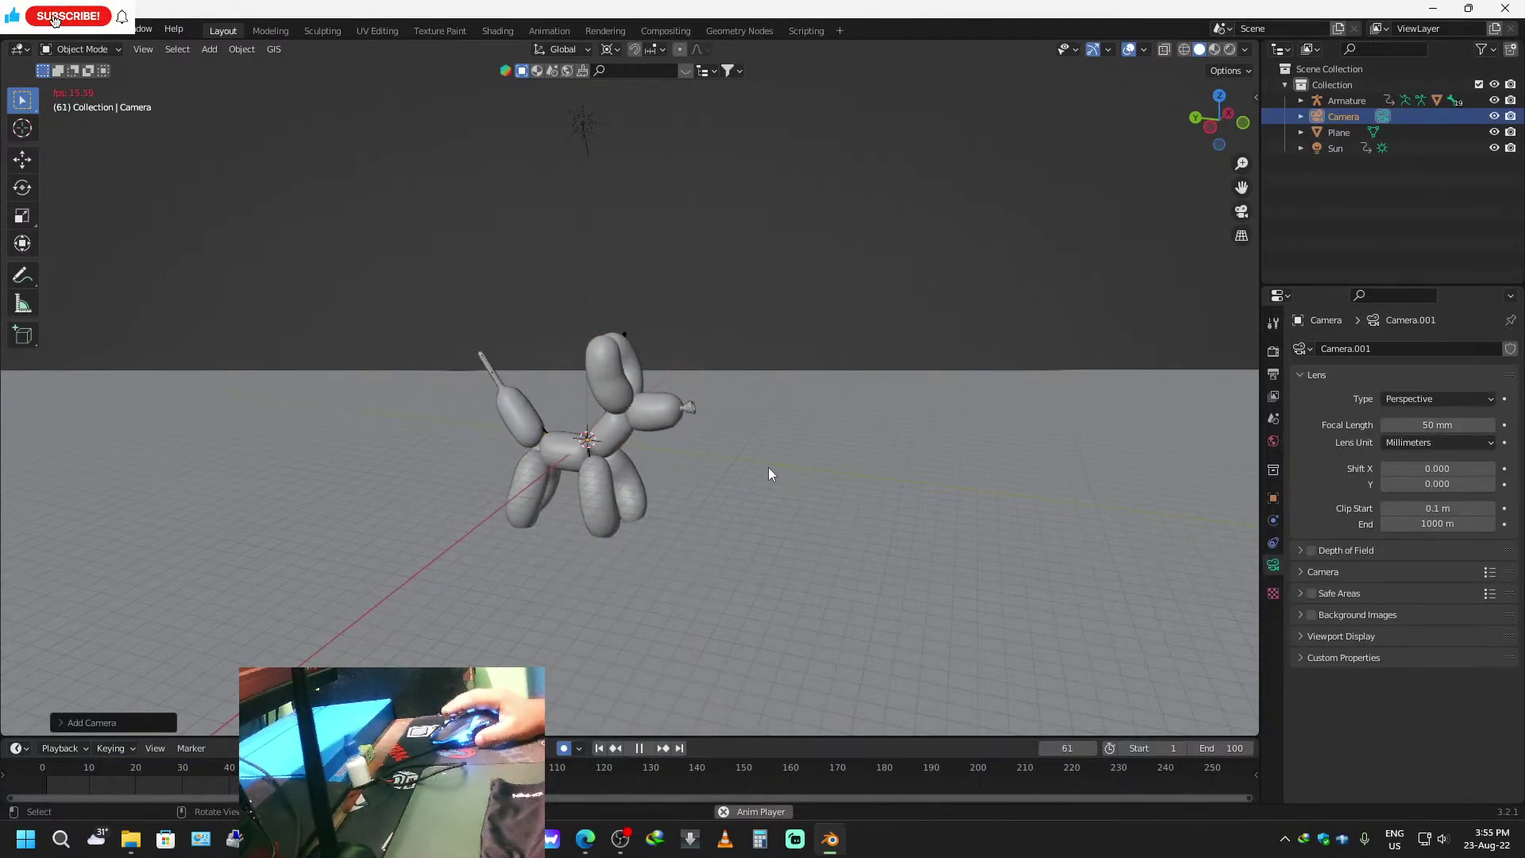
key(ctrl+alt+KP_0)
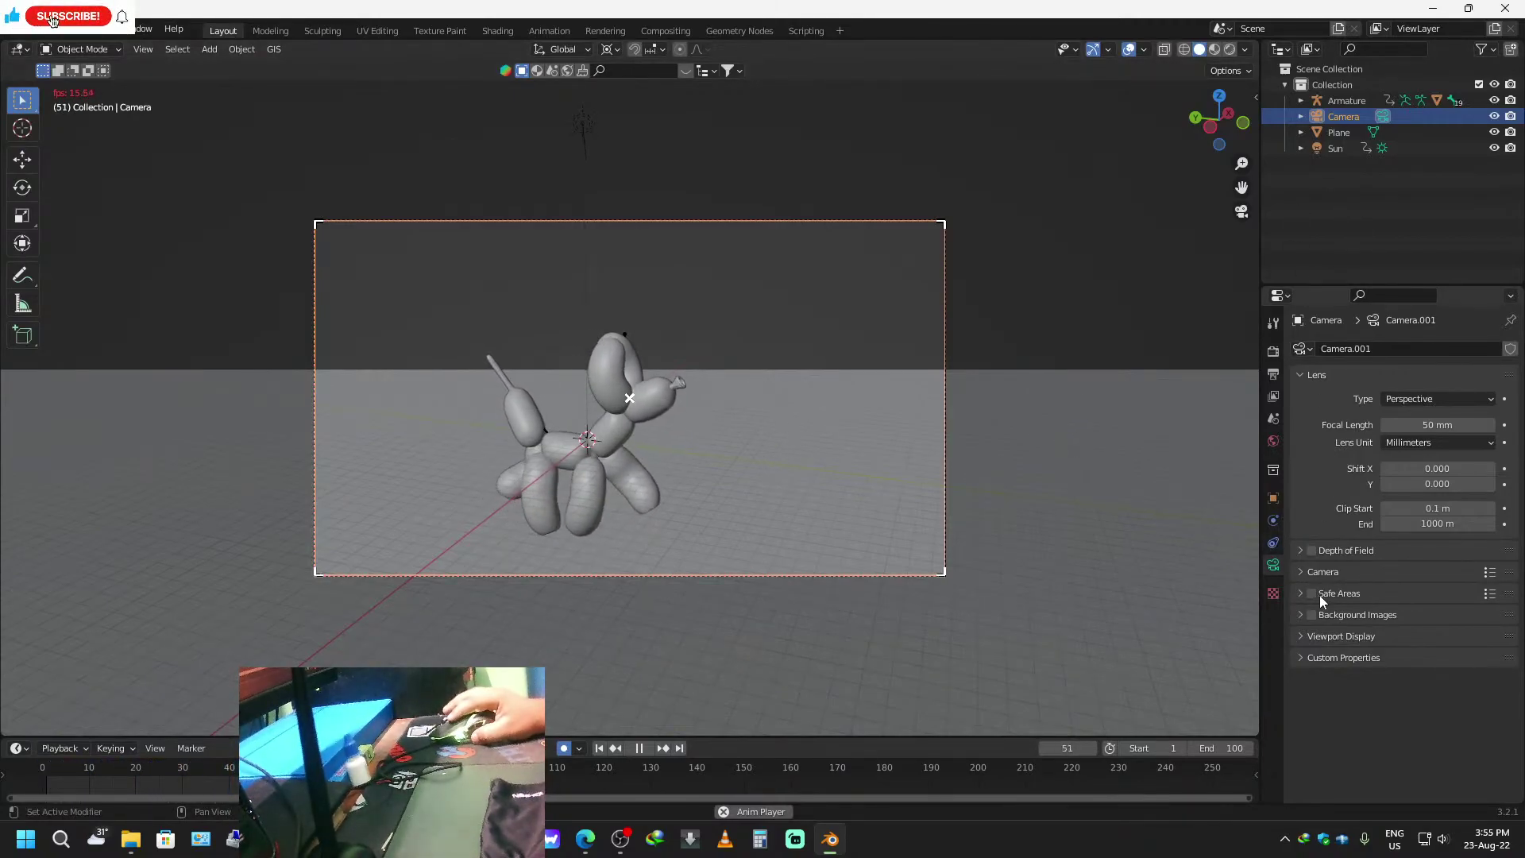
Enable the camera's Depth of Field with the balloon dog mesh (ear) as the focus object, and return to the camera view.
click(1312, 550)
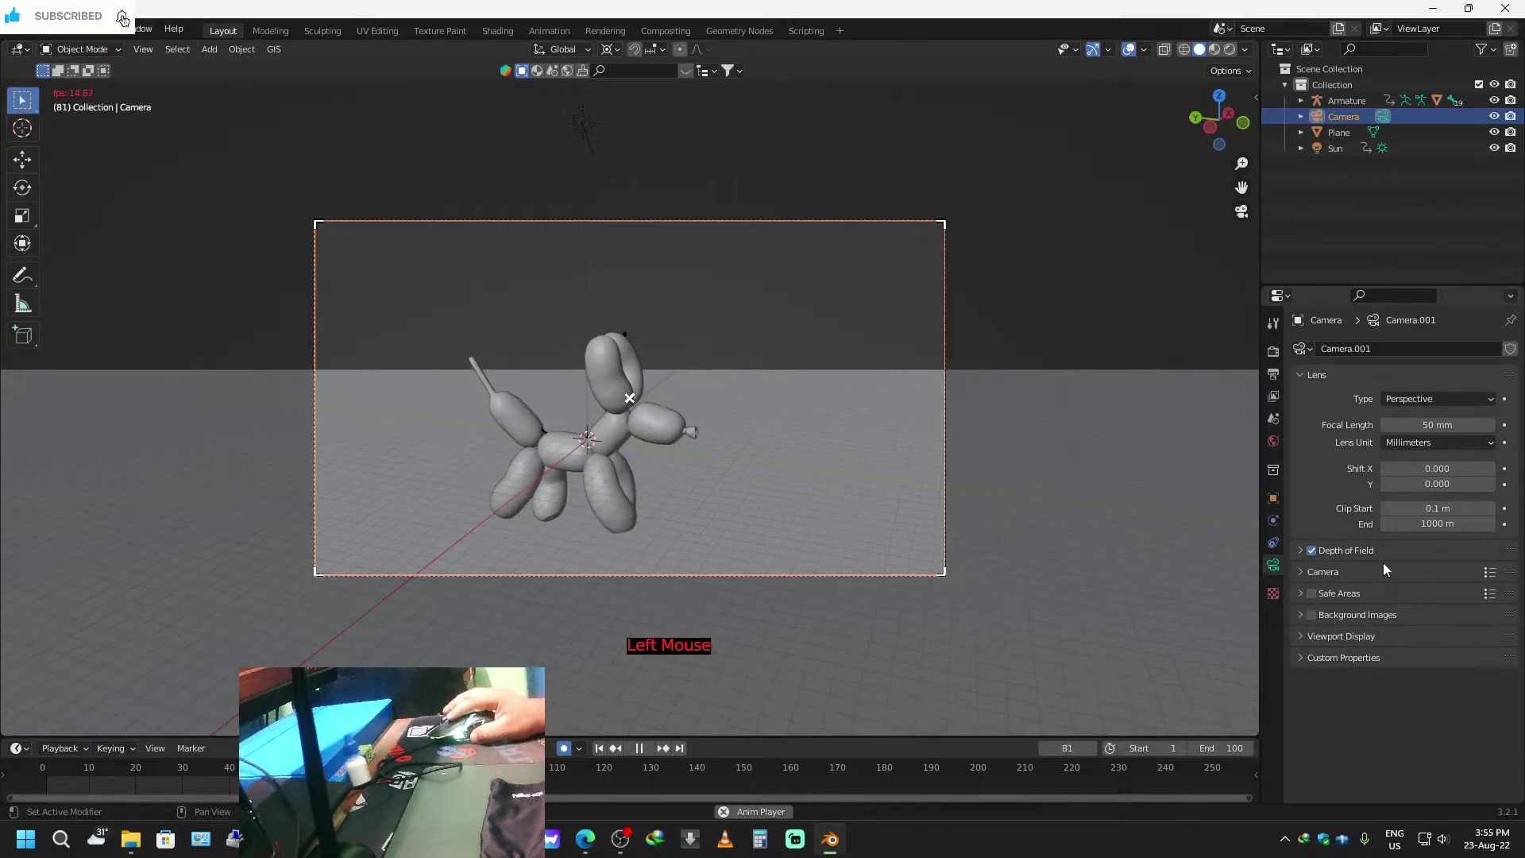
click(1300, 550)
click(1487, 575)
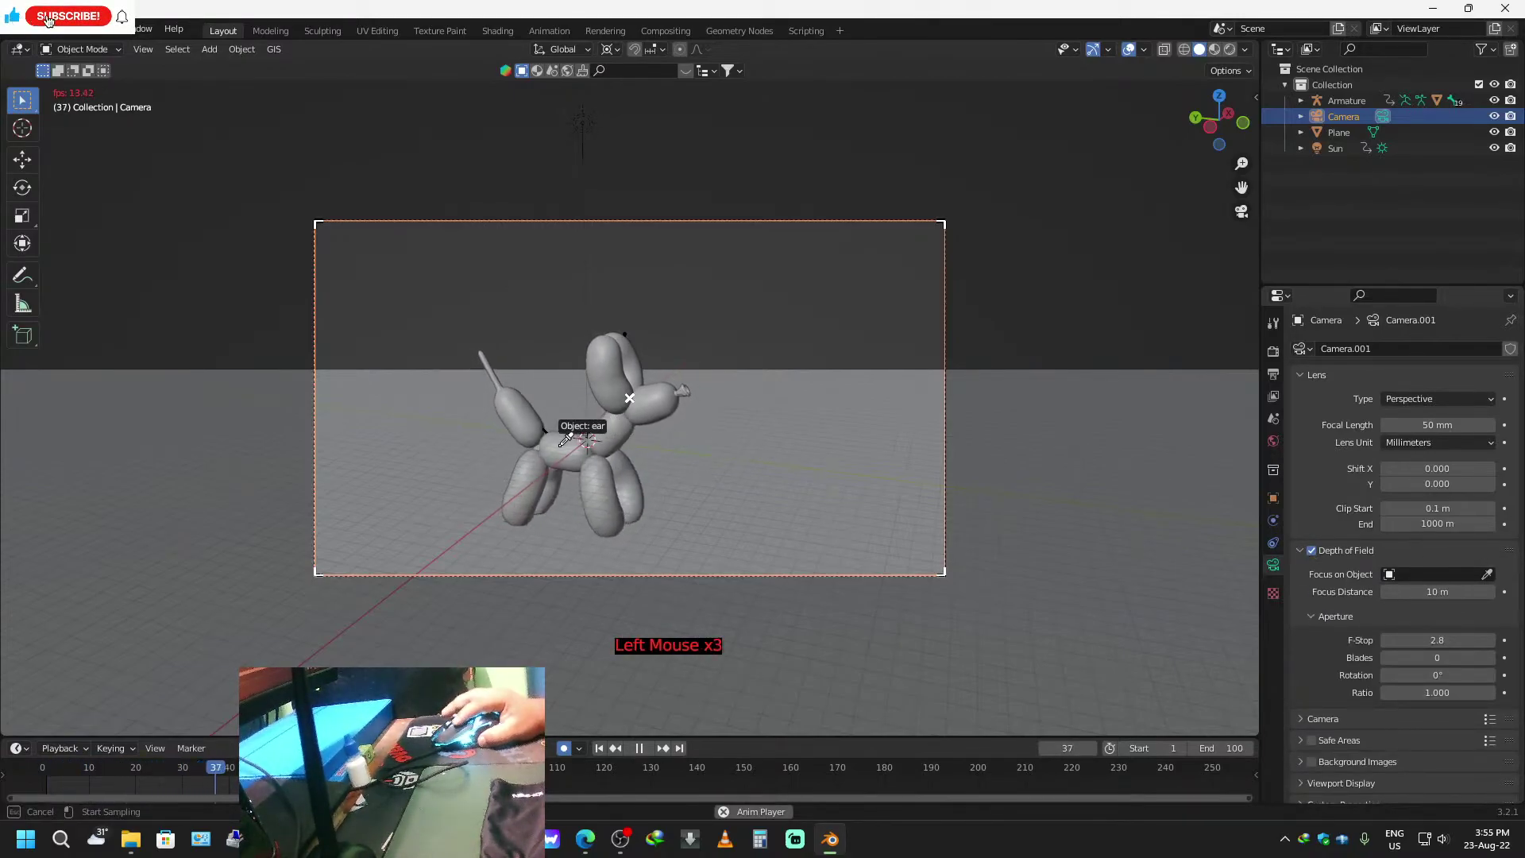
click(587, 438)
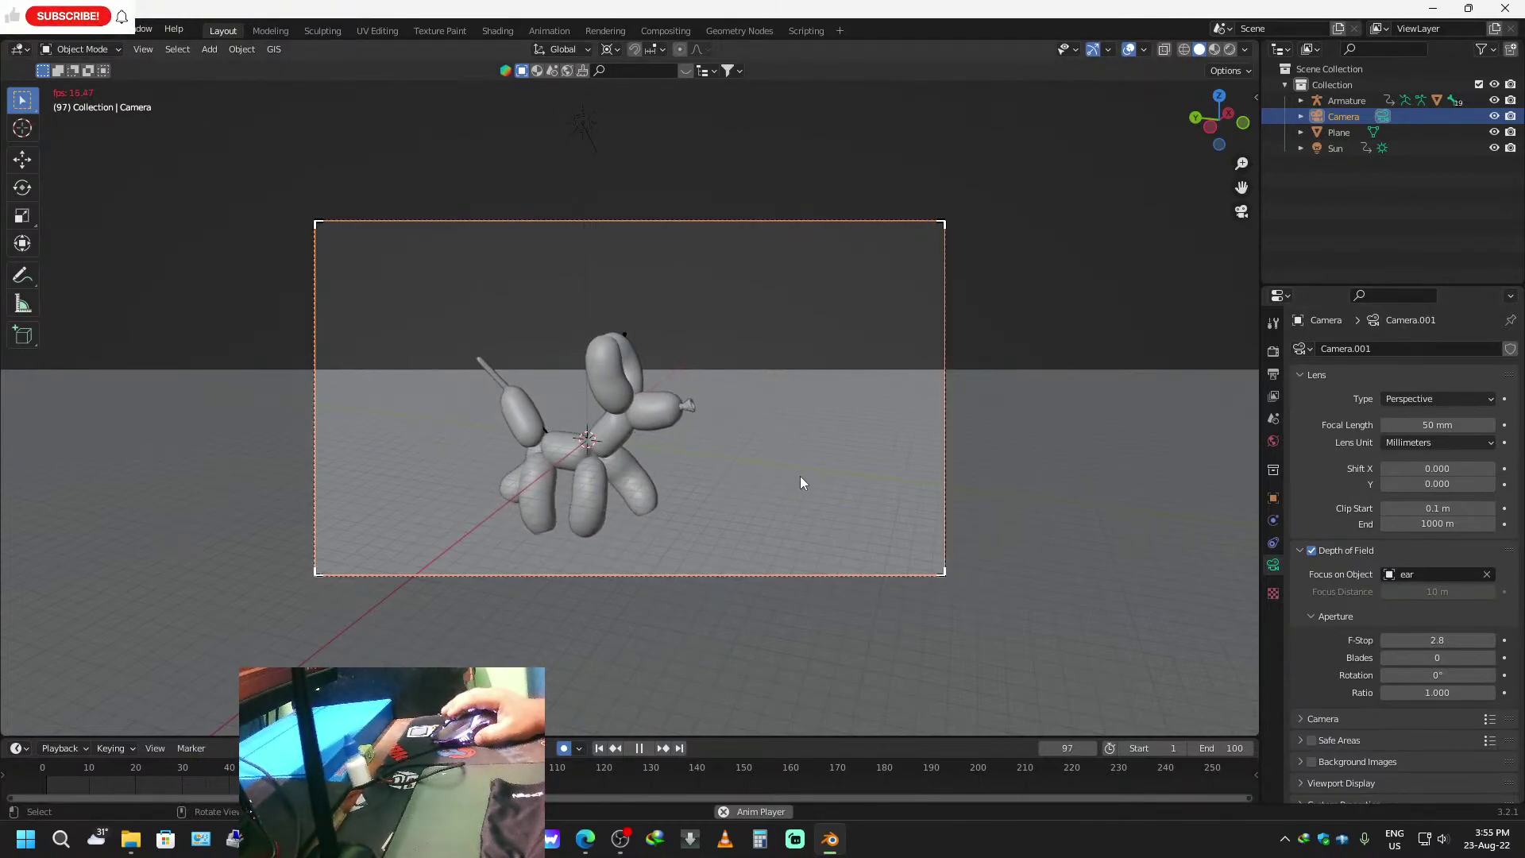
middle_drag(772, 471, 622, 480)
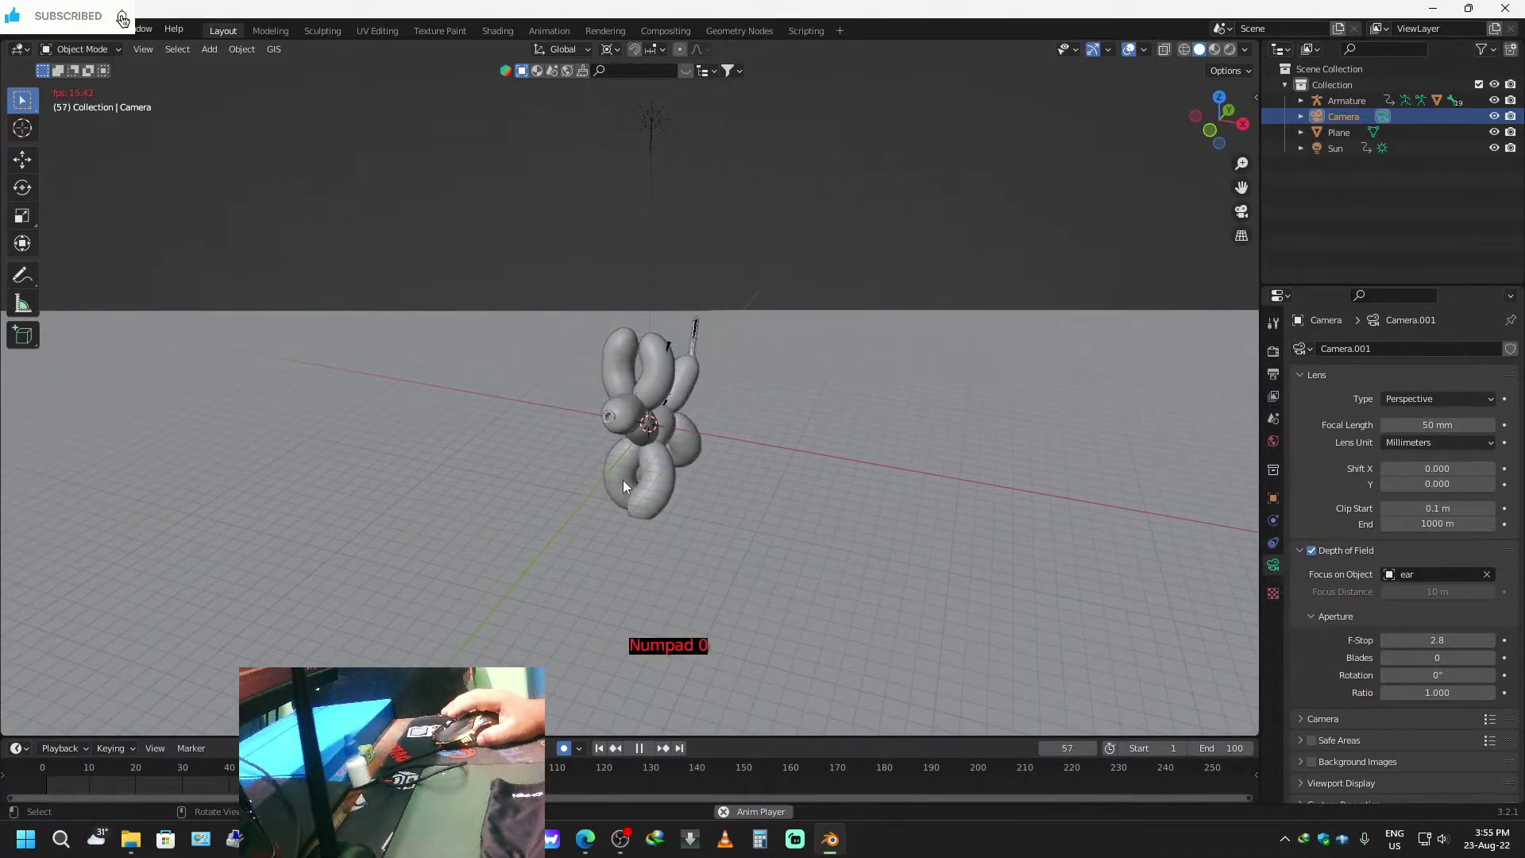
key(KP_0)
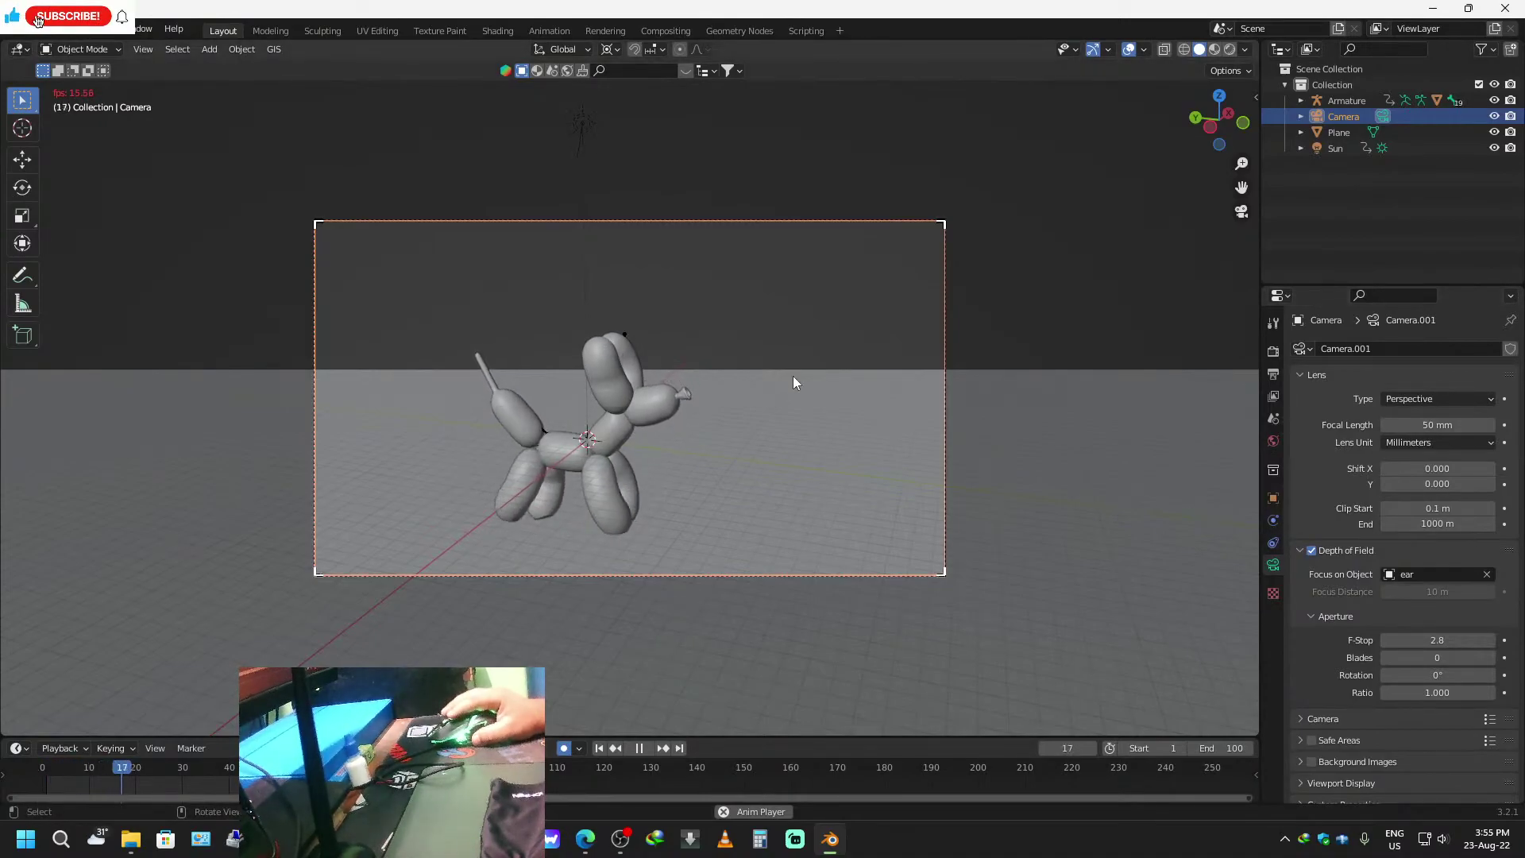
click(1338, 150)
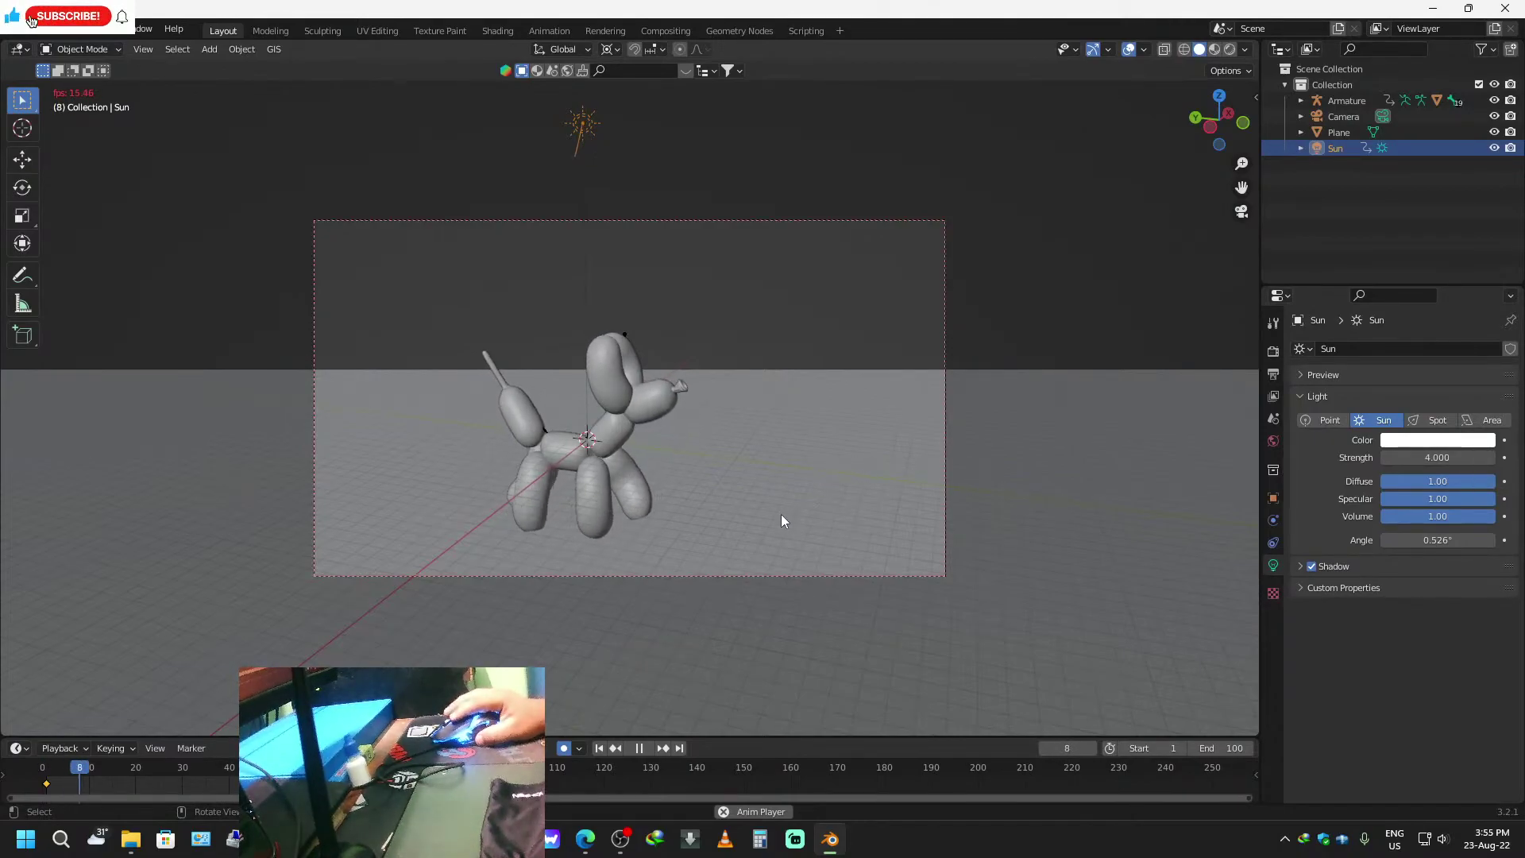
click(1273, 498)
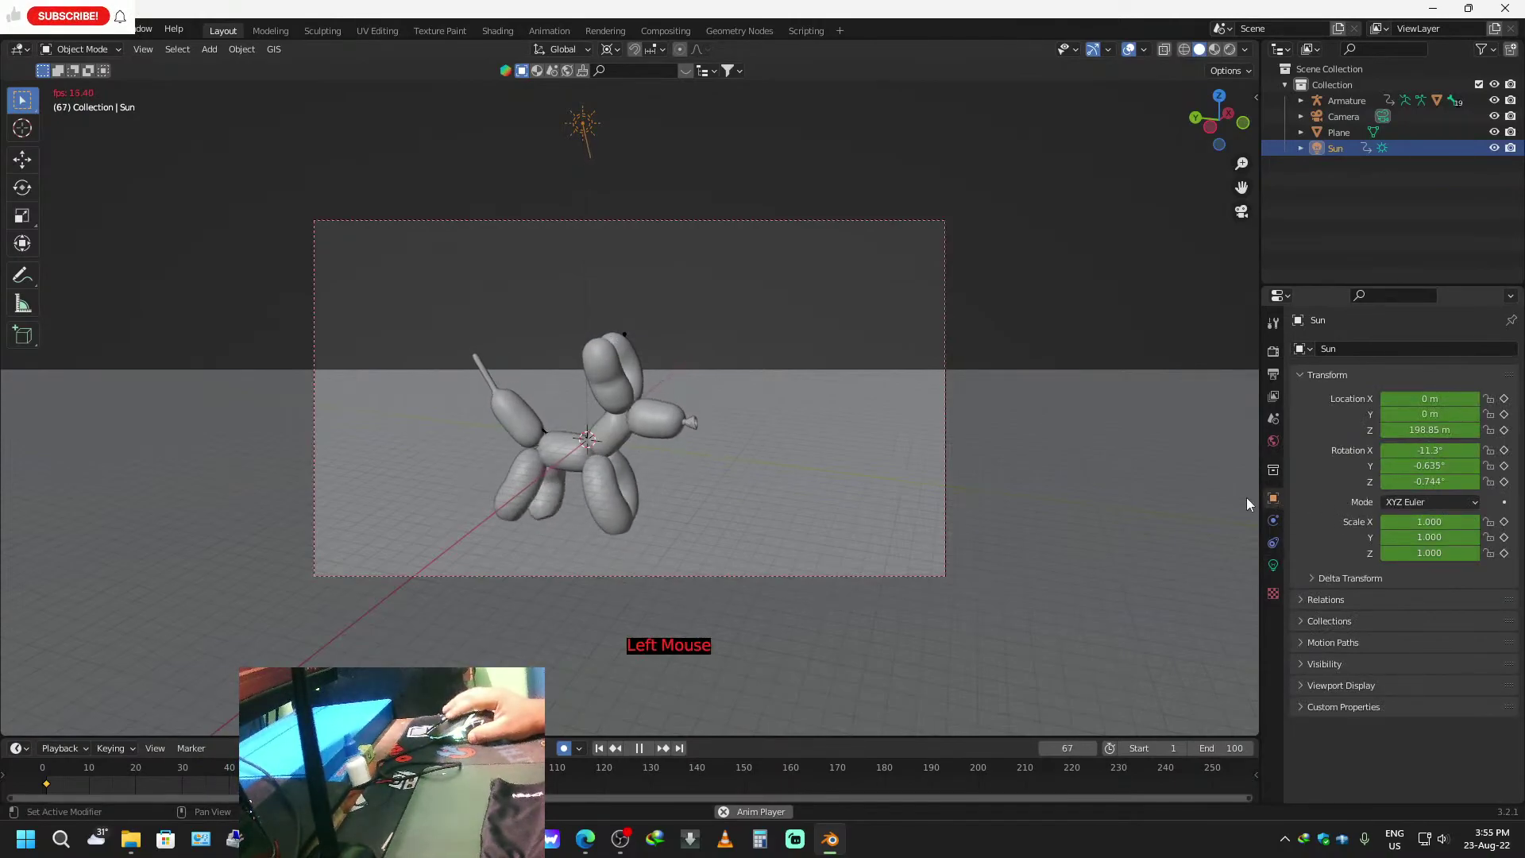
click(1273, 565)
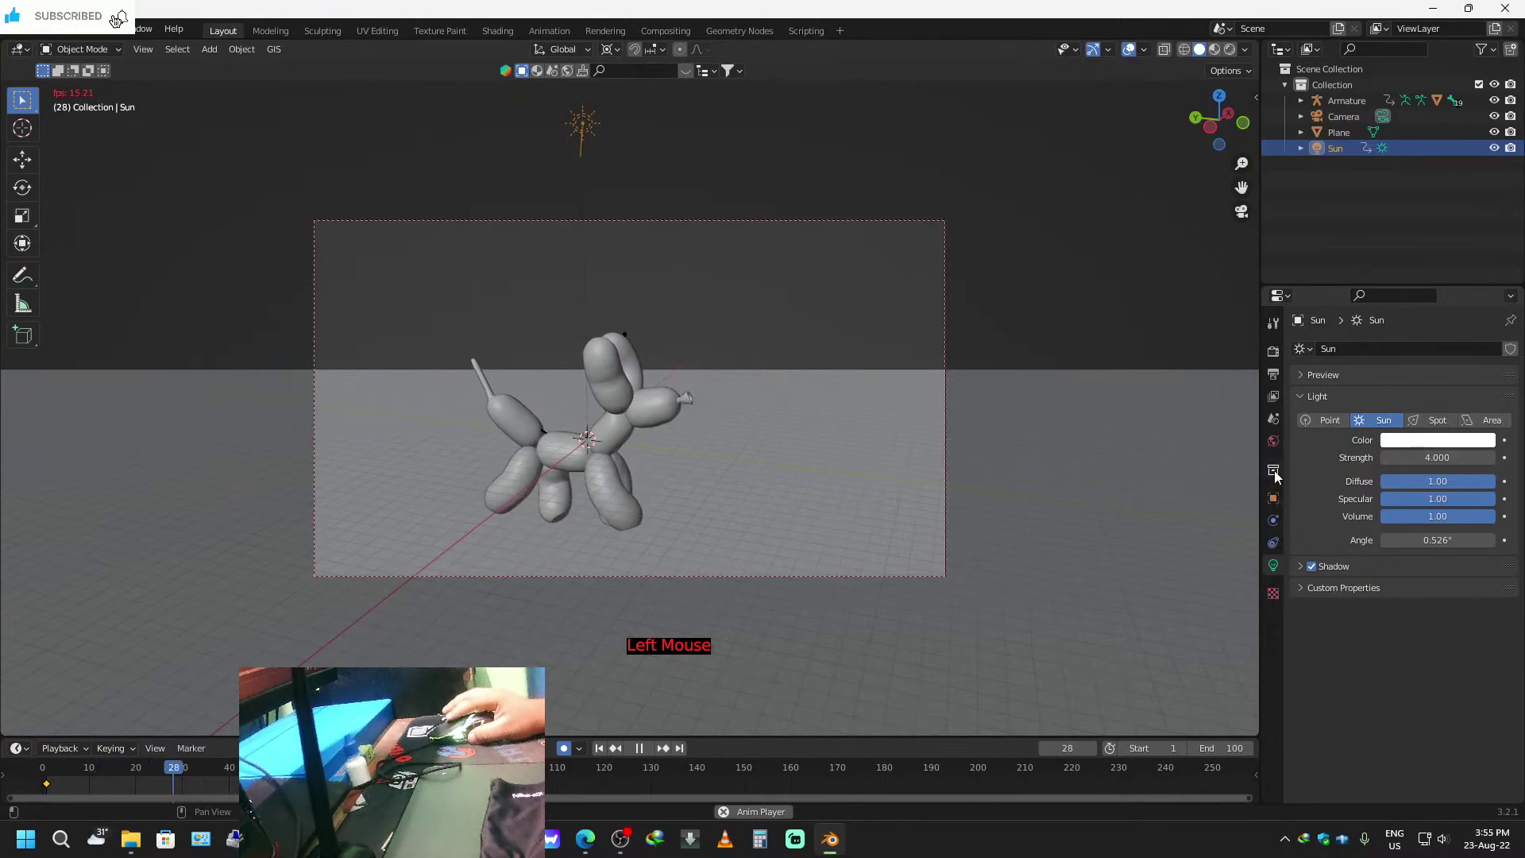
click(1274, 497)
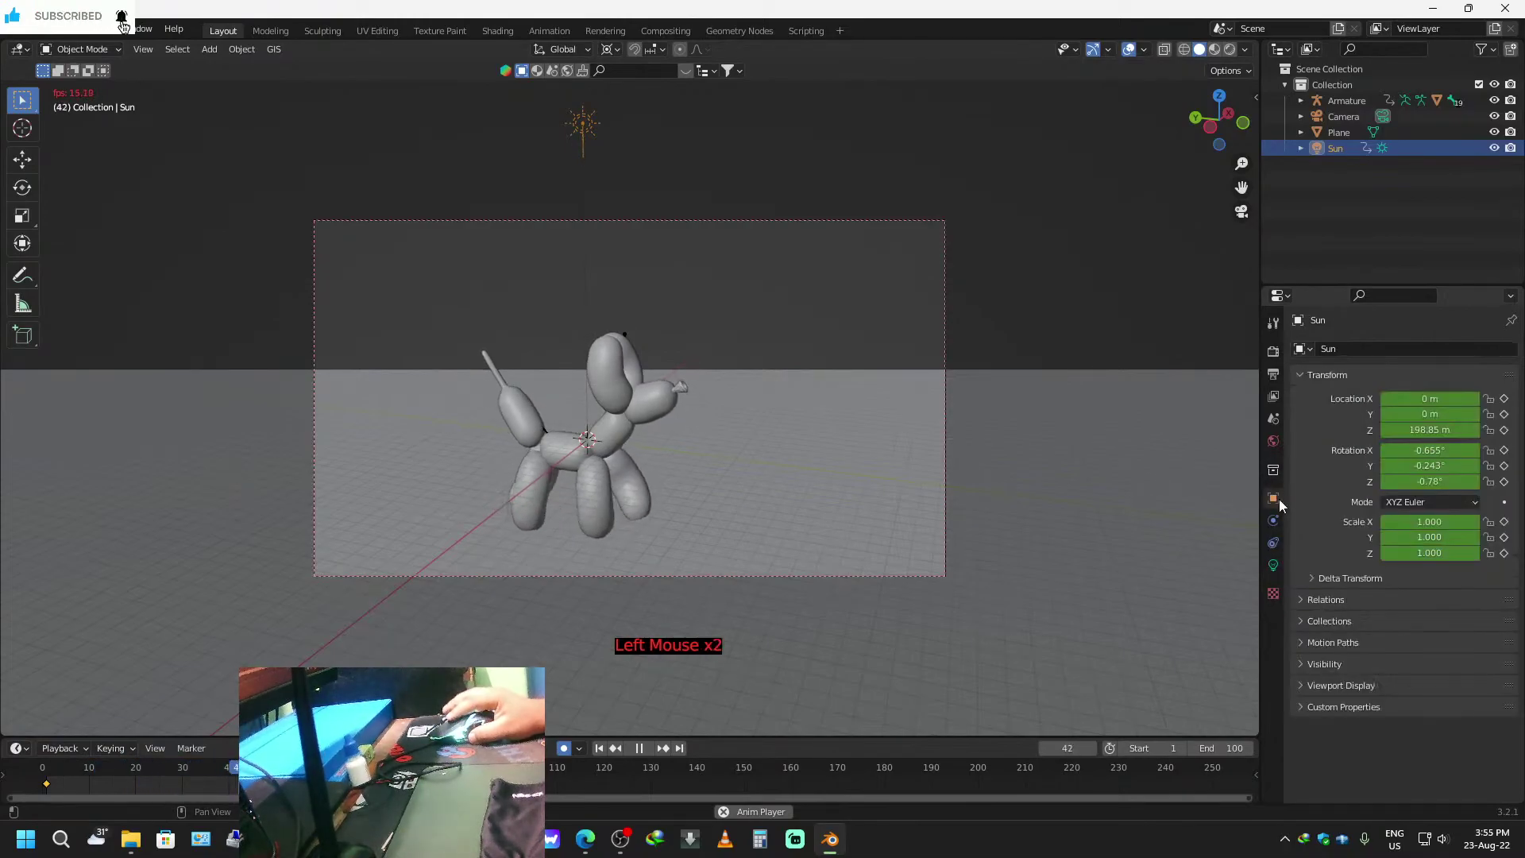
click(1428, 451)
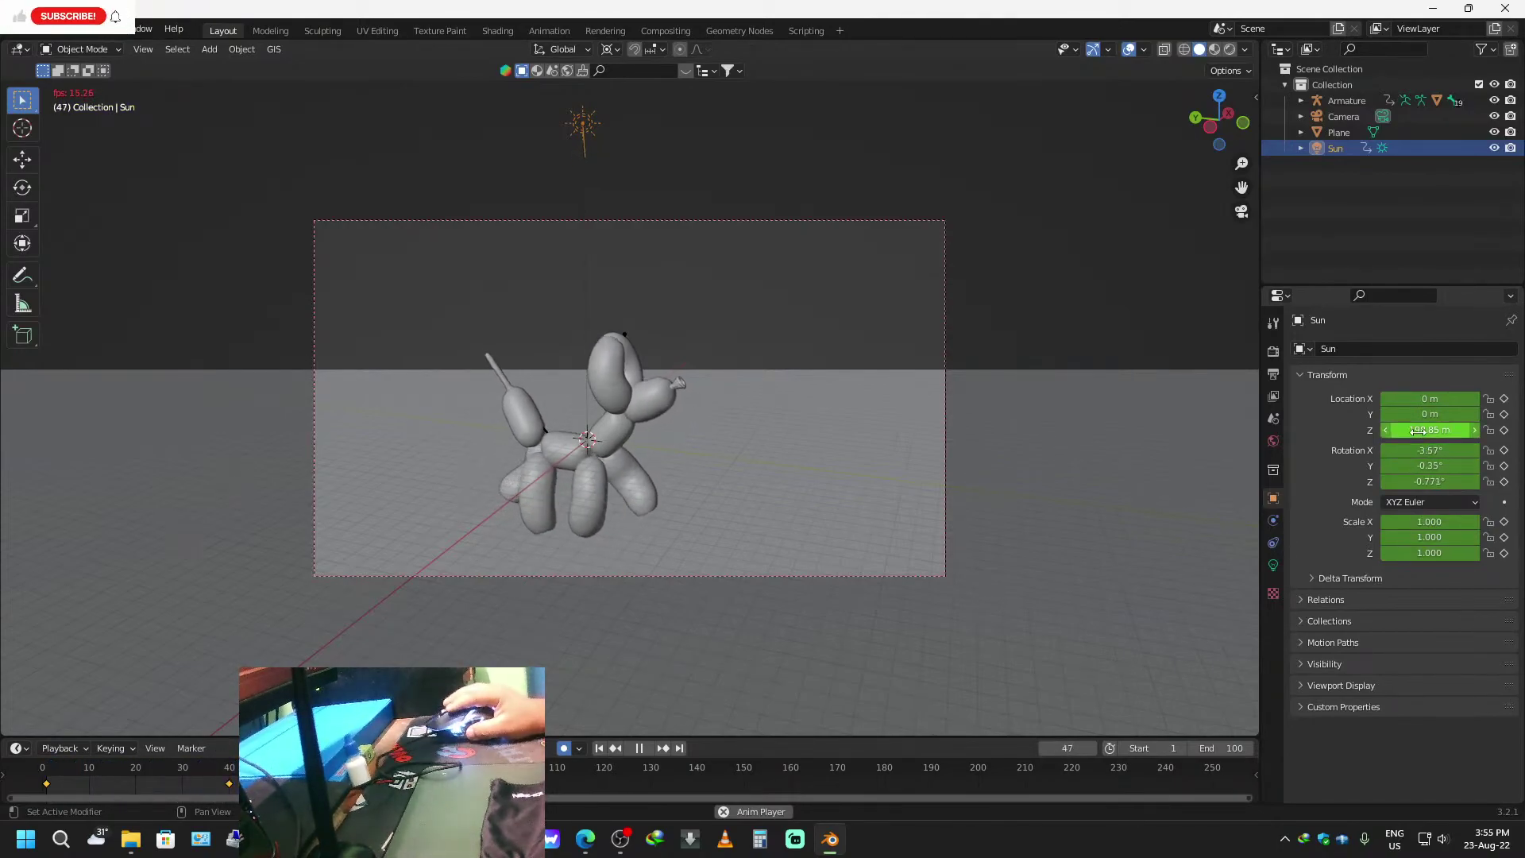
key(ctrl+z)
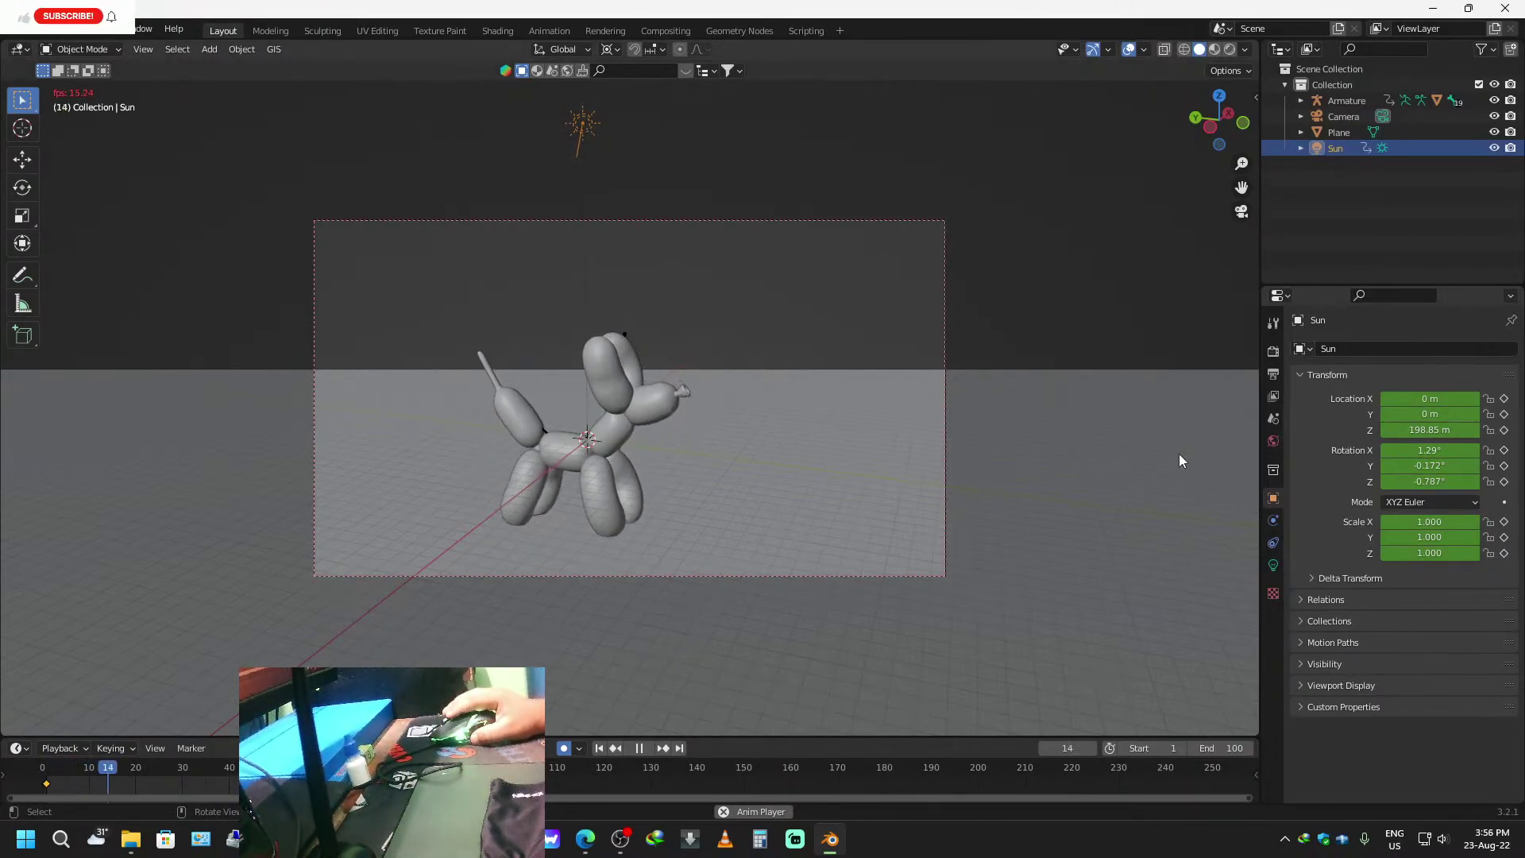
key(space)
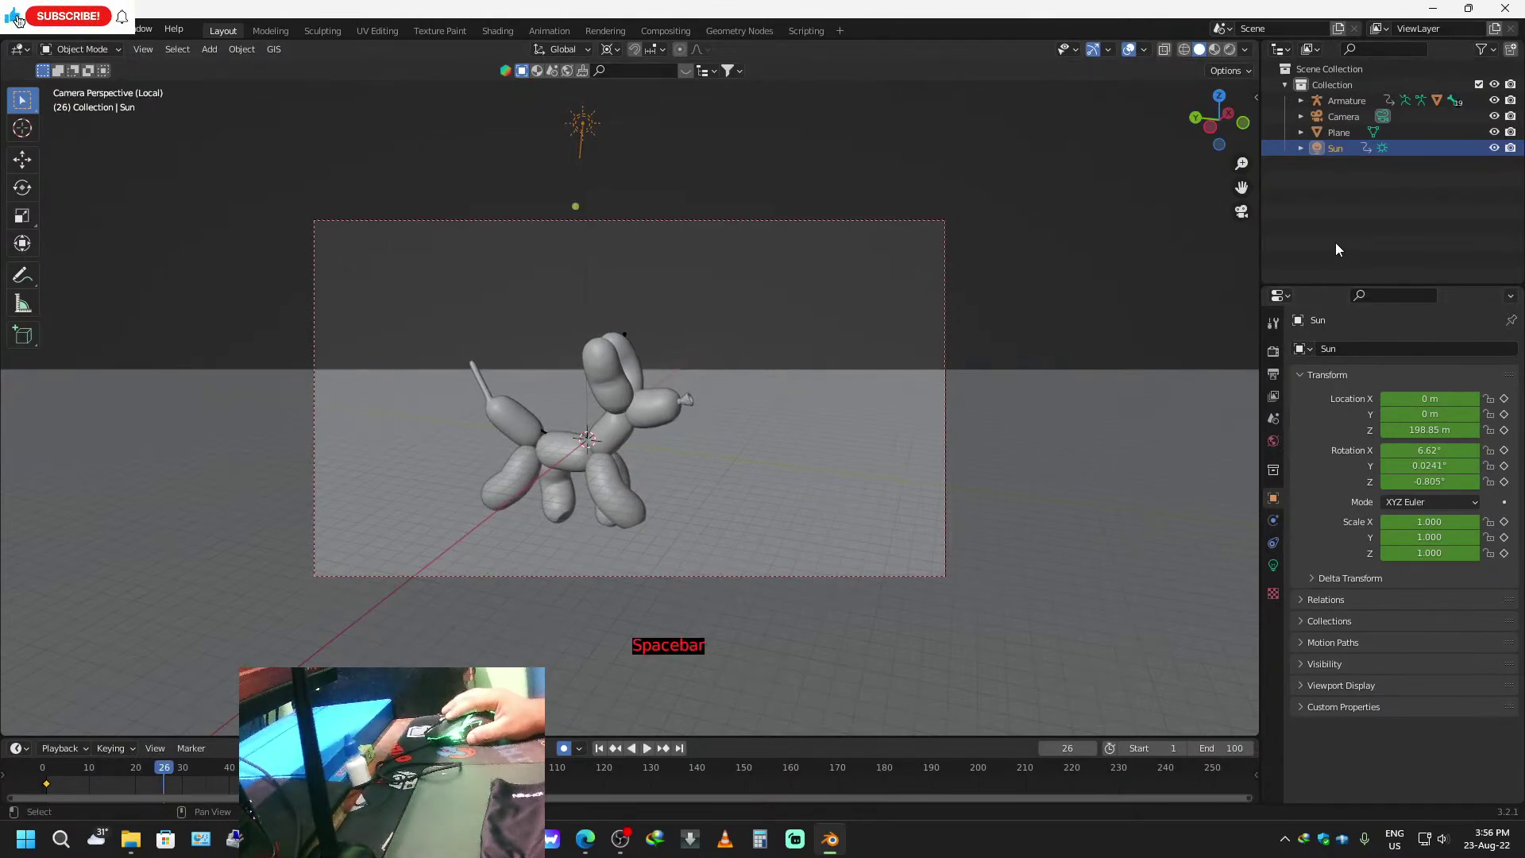
key(ctrl+z)
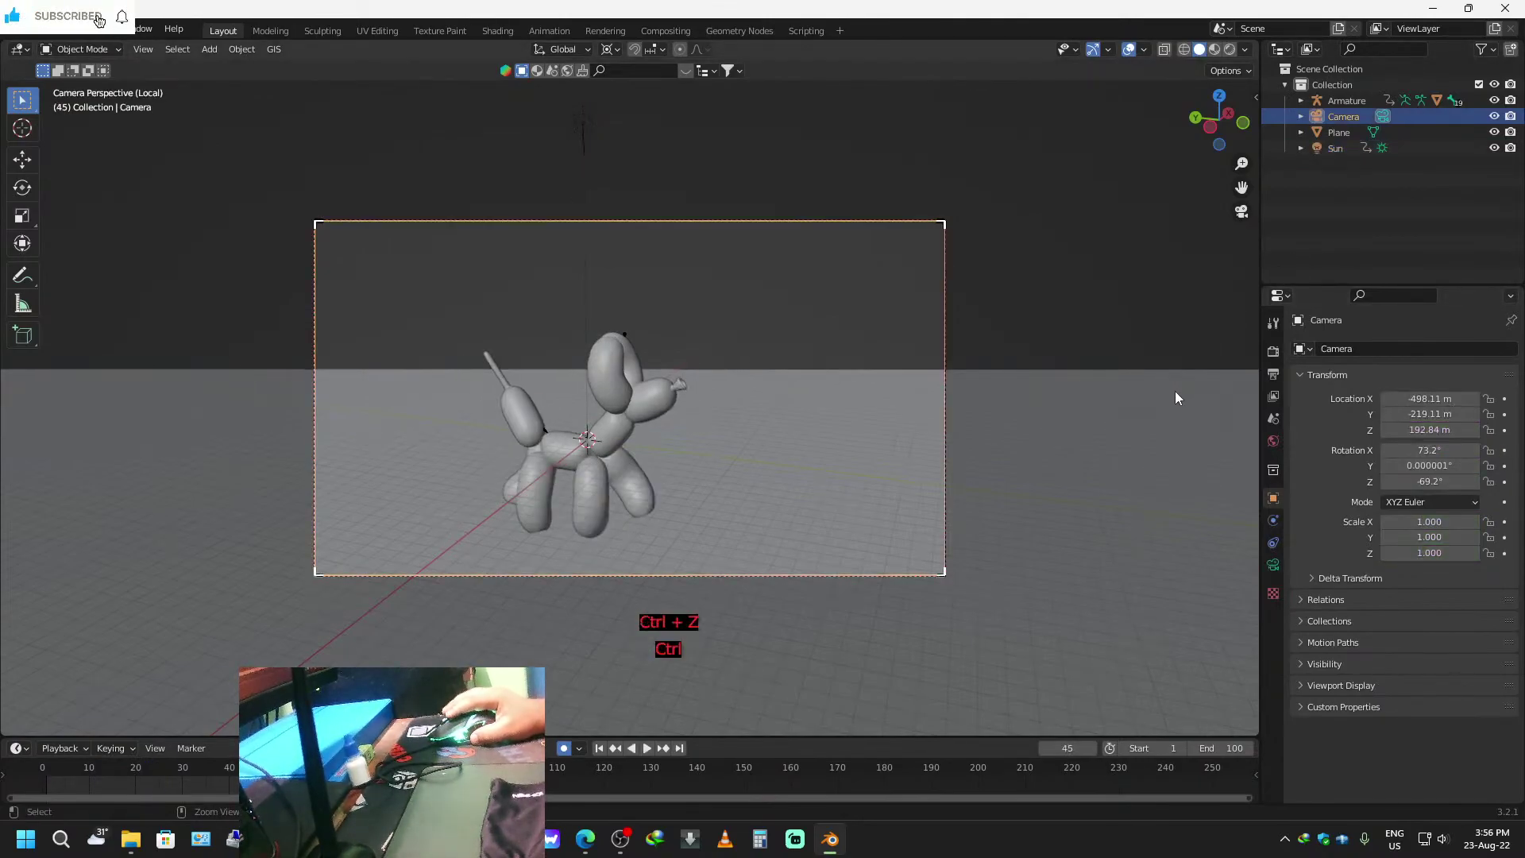
key(space)
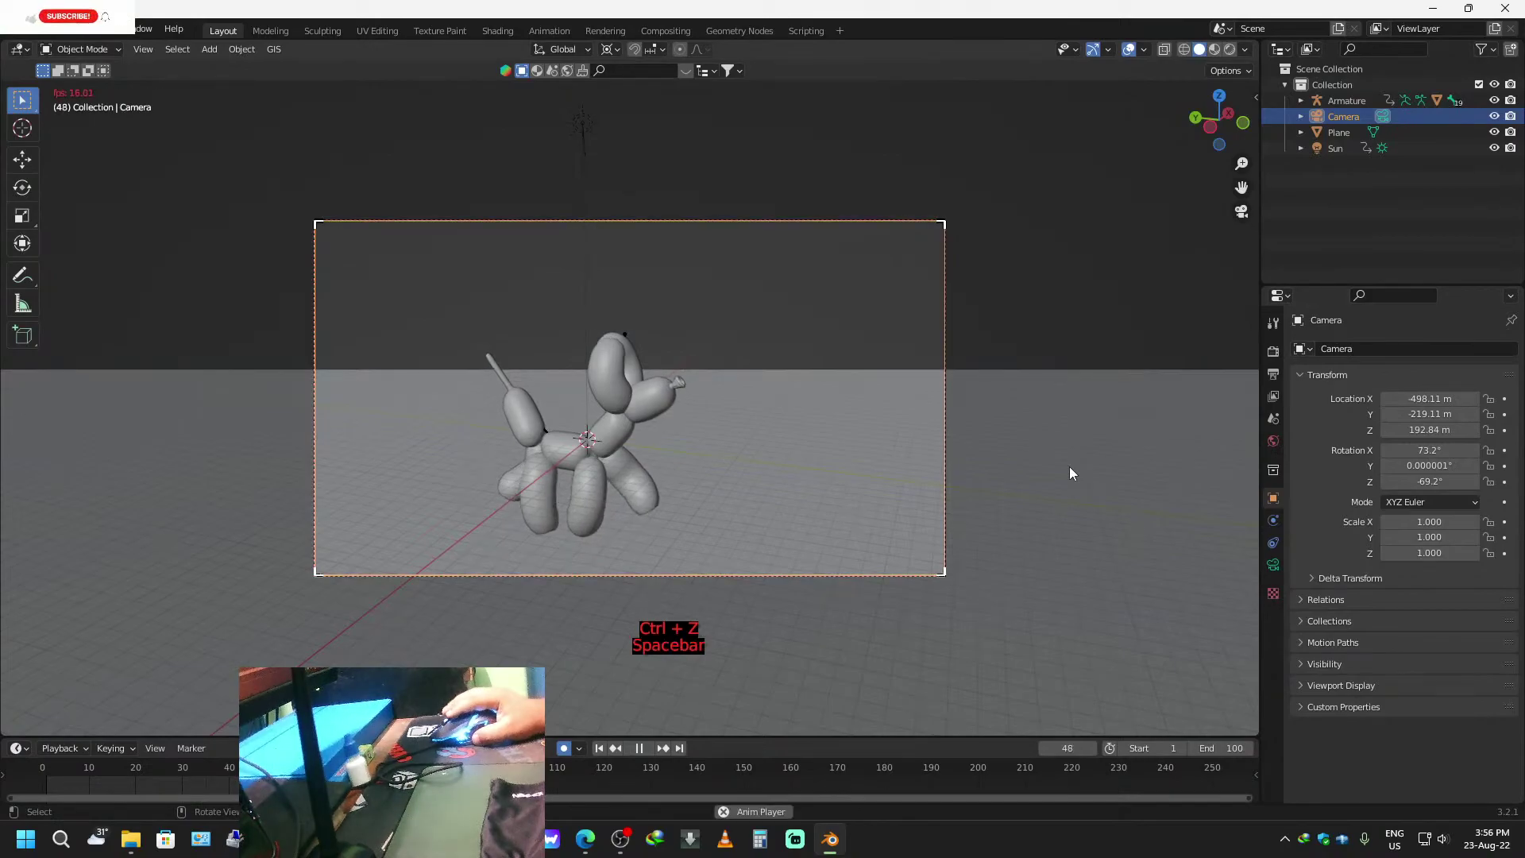
click(1339, 149)
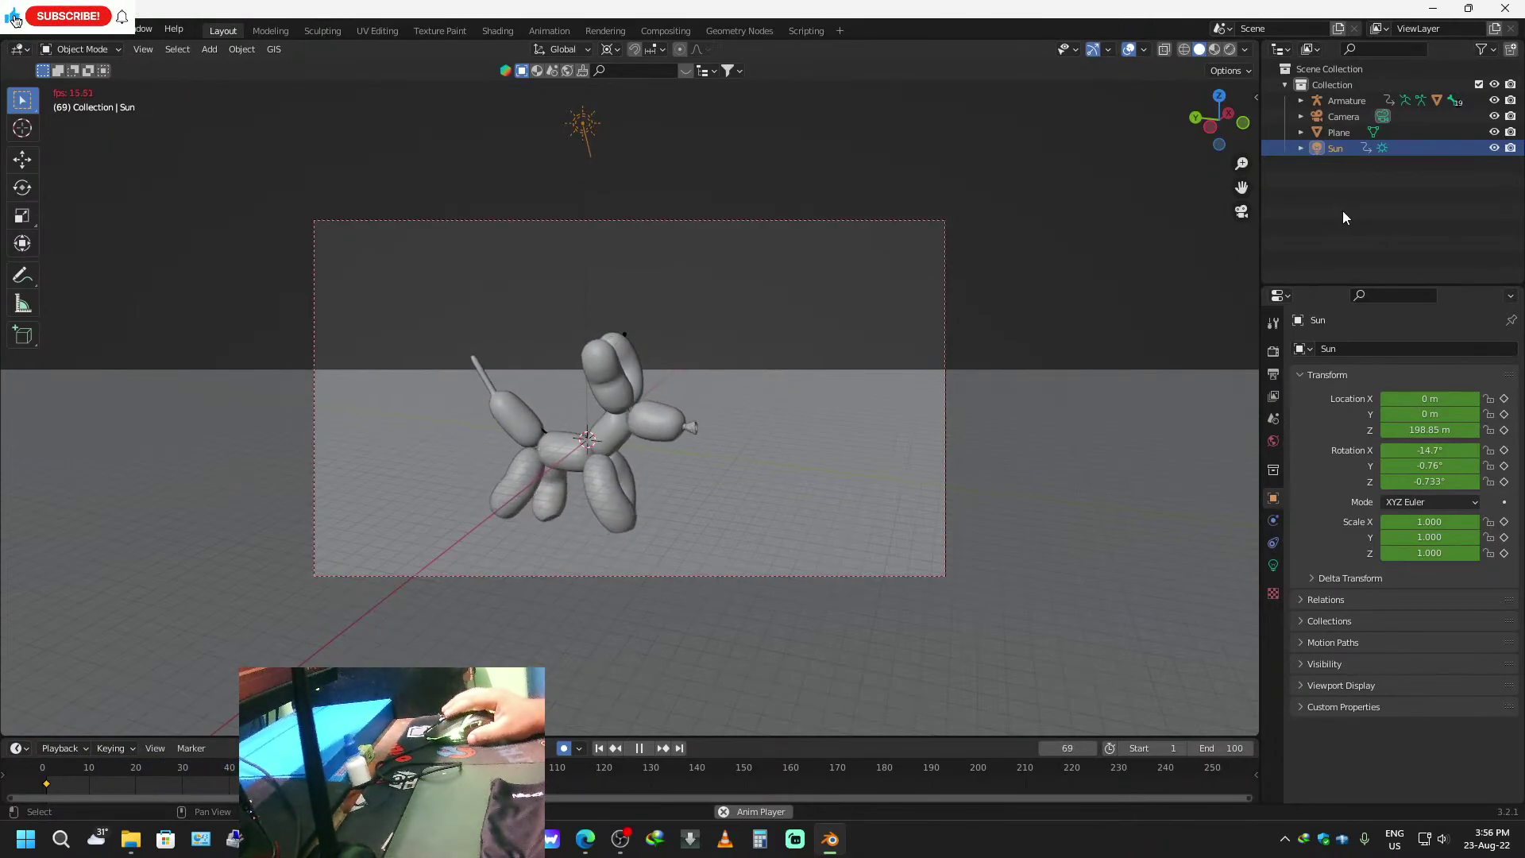
Tilt the camera downward to an X rotation of about 67° and set its Y rotation to 0°.
click(1341, 116)
click(1341, 116)
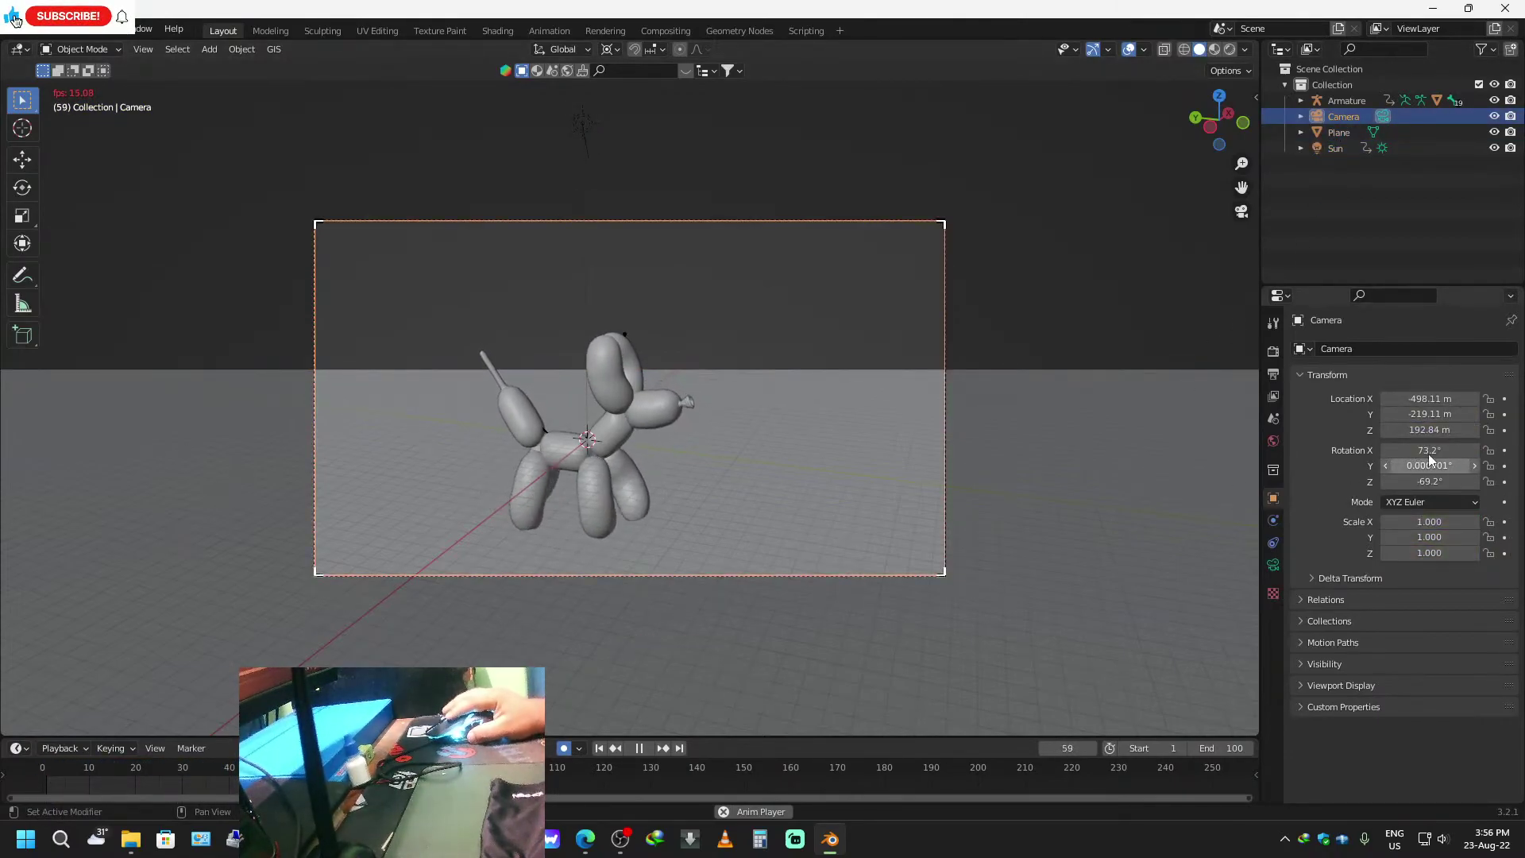
mouse_move(1420, 452)
mouse_down()
mouse_move(1442, 452)
mouse_move(1364, 452)
mouse_move(1439, 466)
mouse_up()
key(ctrl+z)
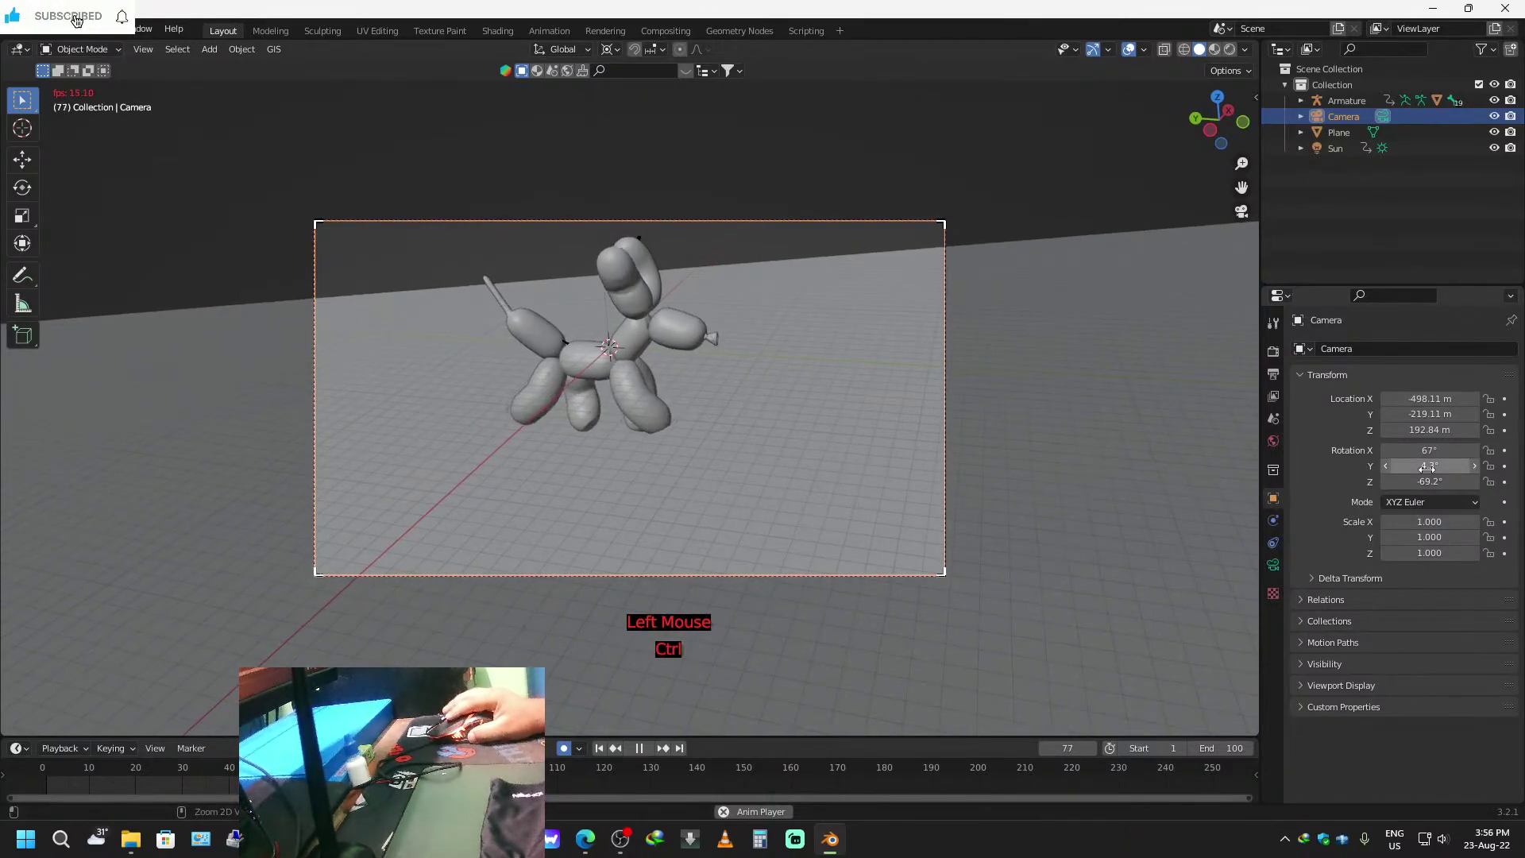
click(1422, 465)
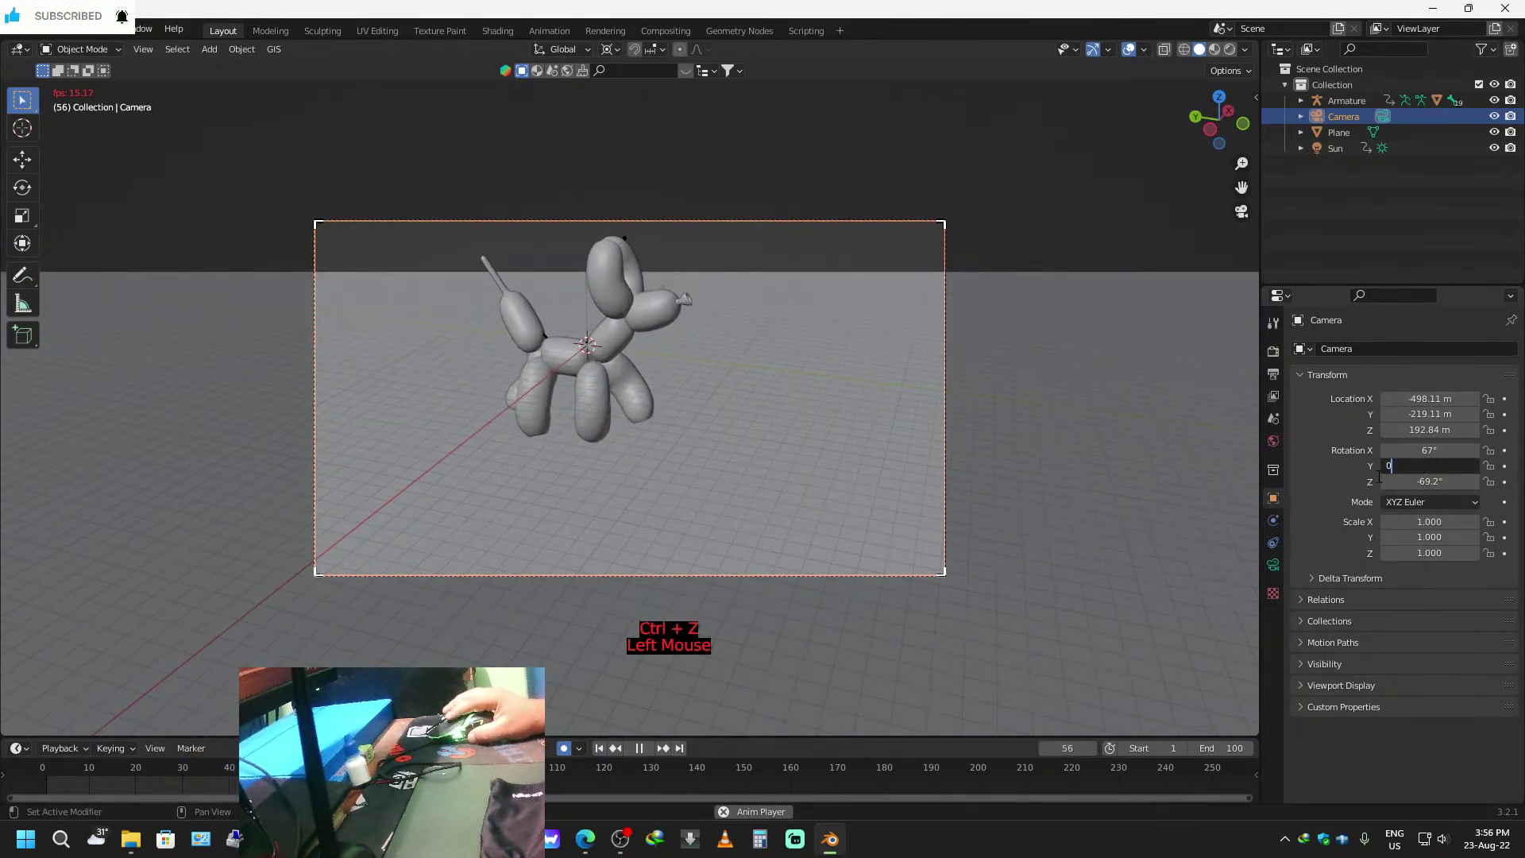
key(Return)
Adjust the camera's rotation to about 68.4° on X and -74° on Z.
drag(1430, 481, 1416, 408)
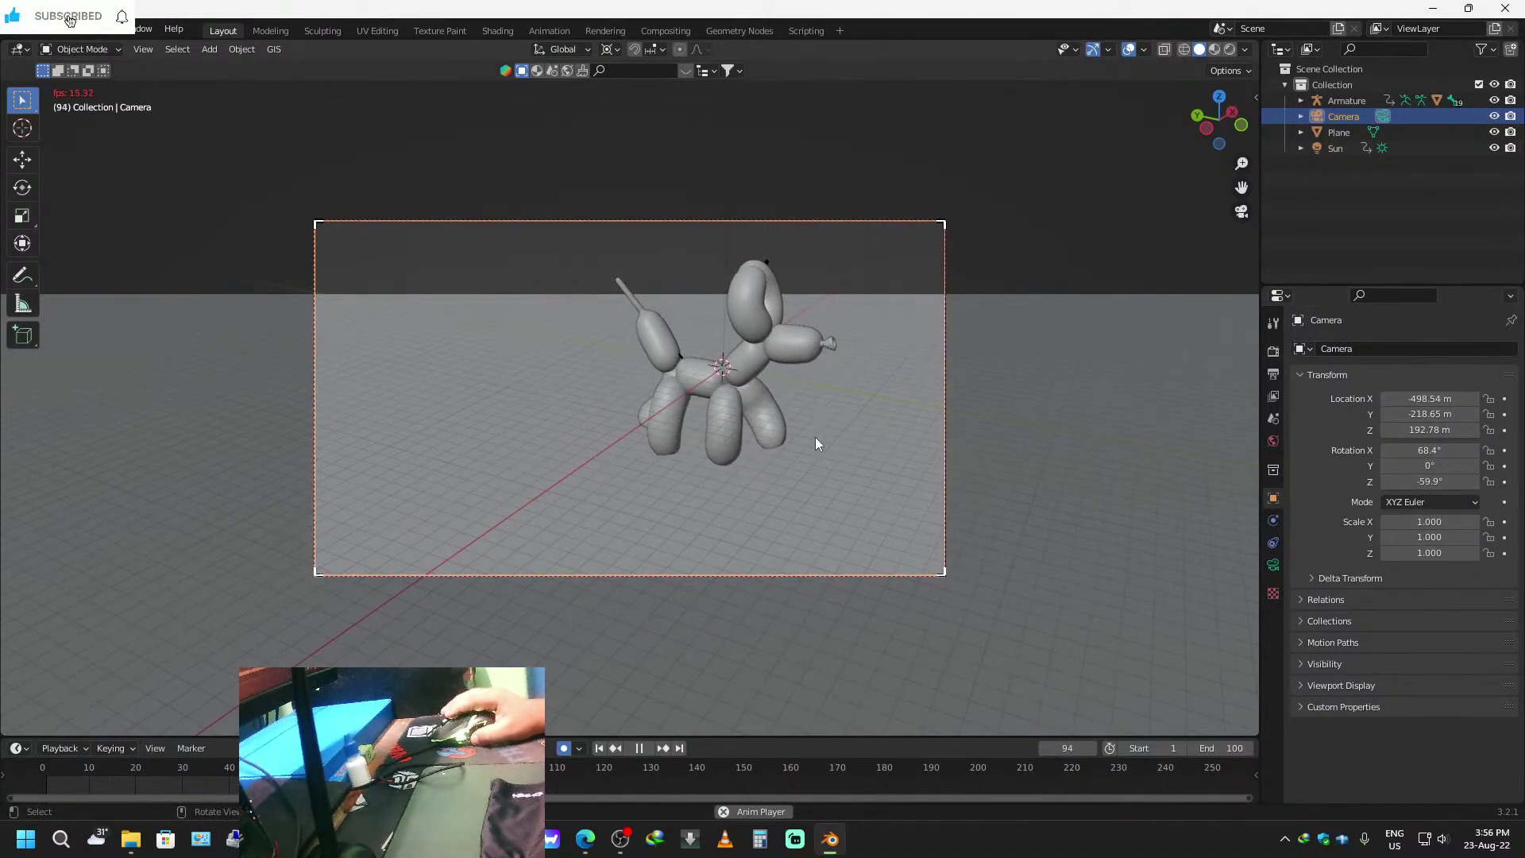
key(shift)
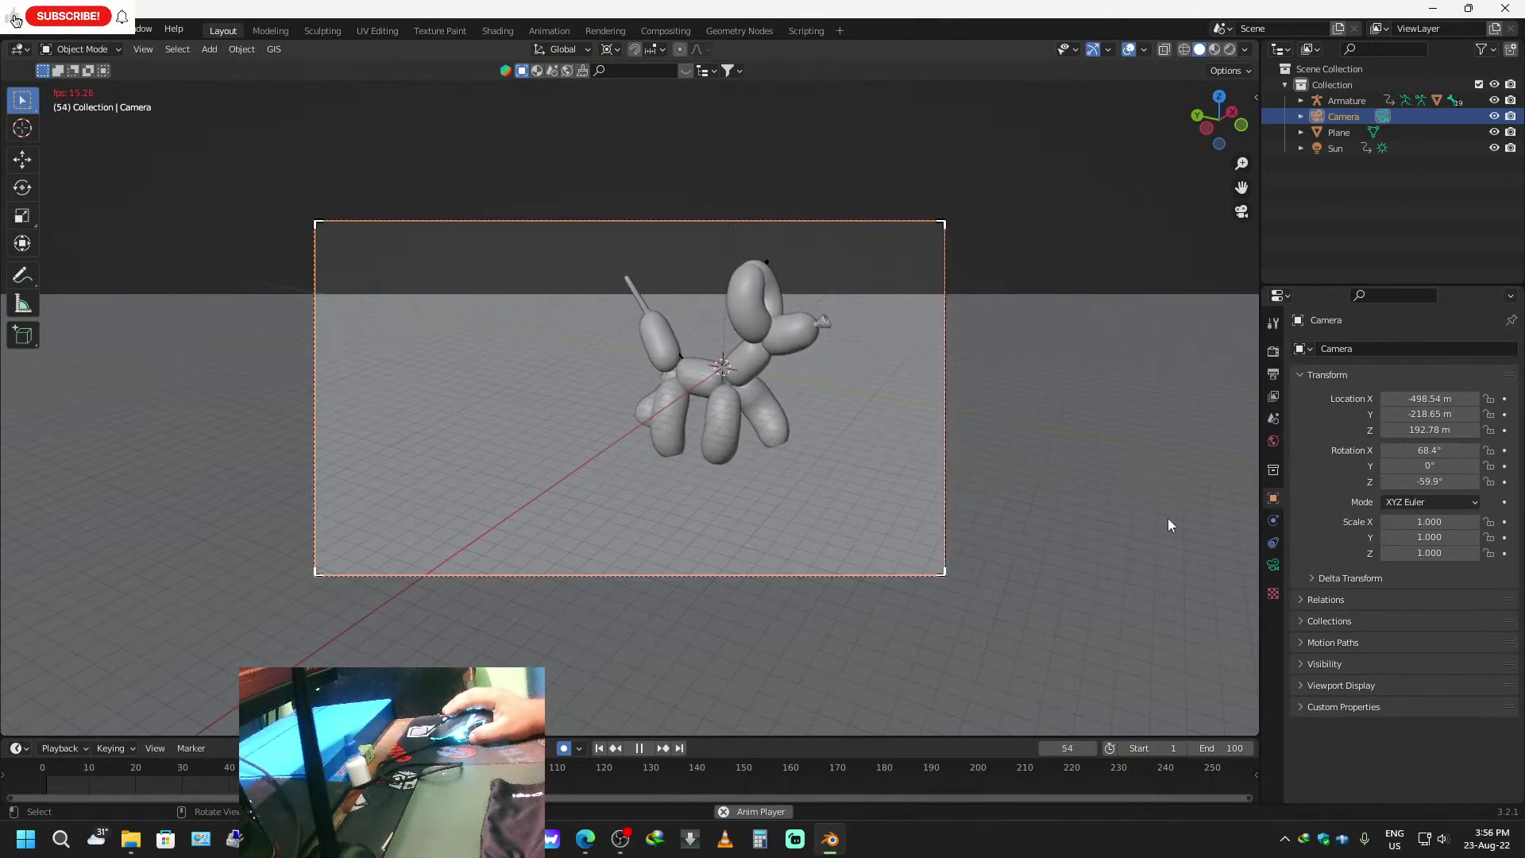
drag(1412, 483, 1355, 484)
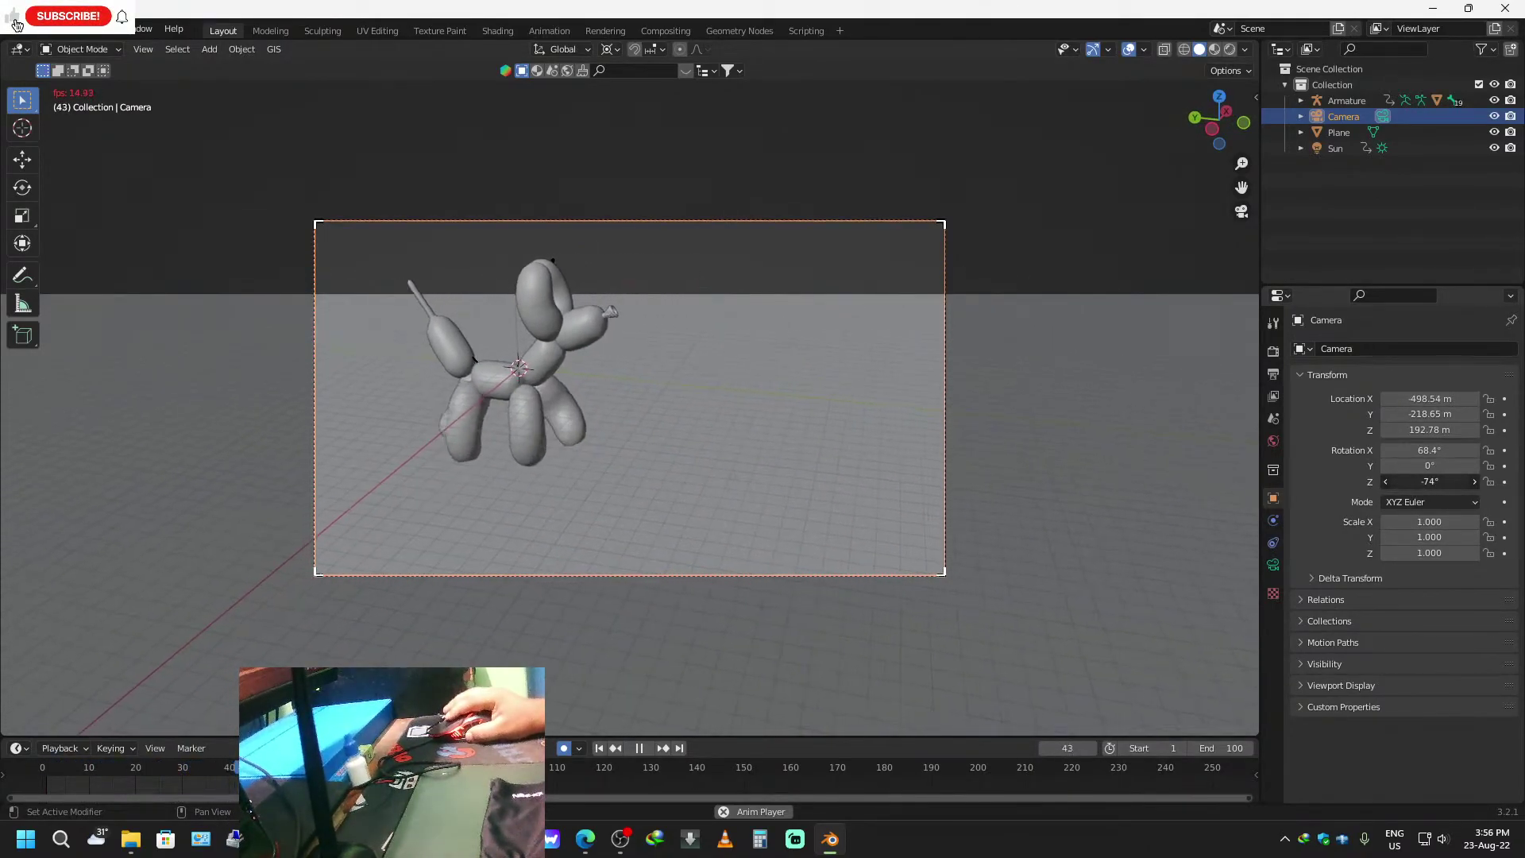
Move the camera to about -105.58 m on Y and 192.79 m on Z, and stop playback at frame 1.
shift+click(1430, 430)
mouse_move(1422, 433)
shift+mouse_down()
mouse_move(1429, 414)
mouse_move(1470, 412)
mouse_move(1096, 414)
mouse_move(1521, 414)
mouse_move(1430, 419)
shift+mouse_up()
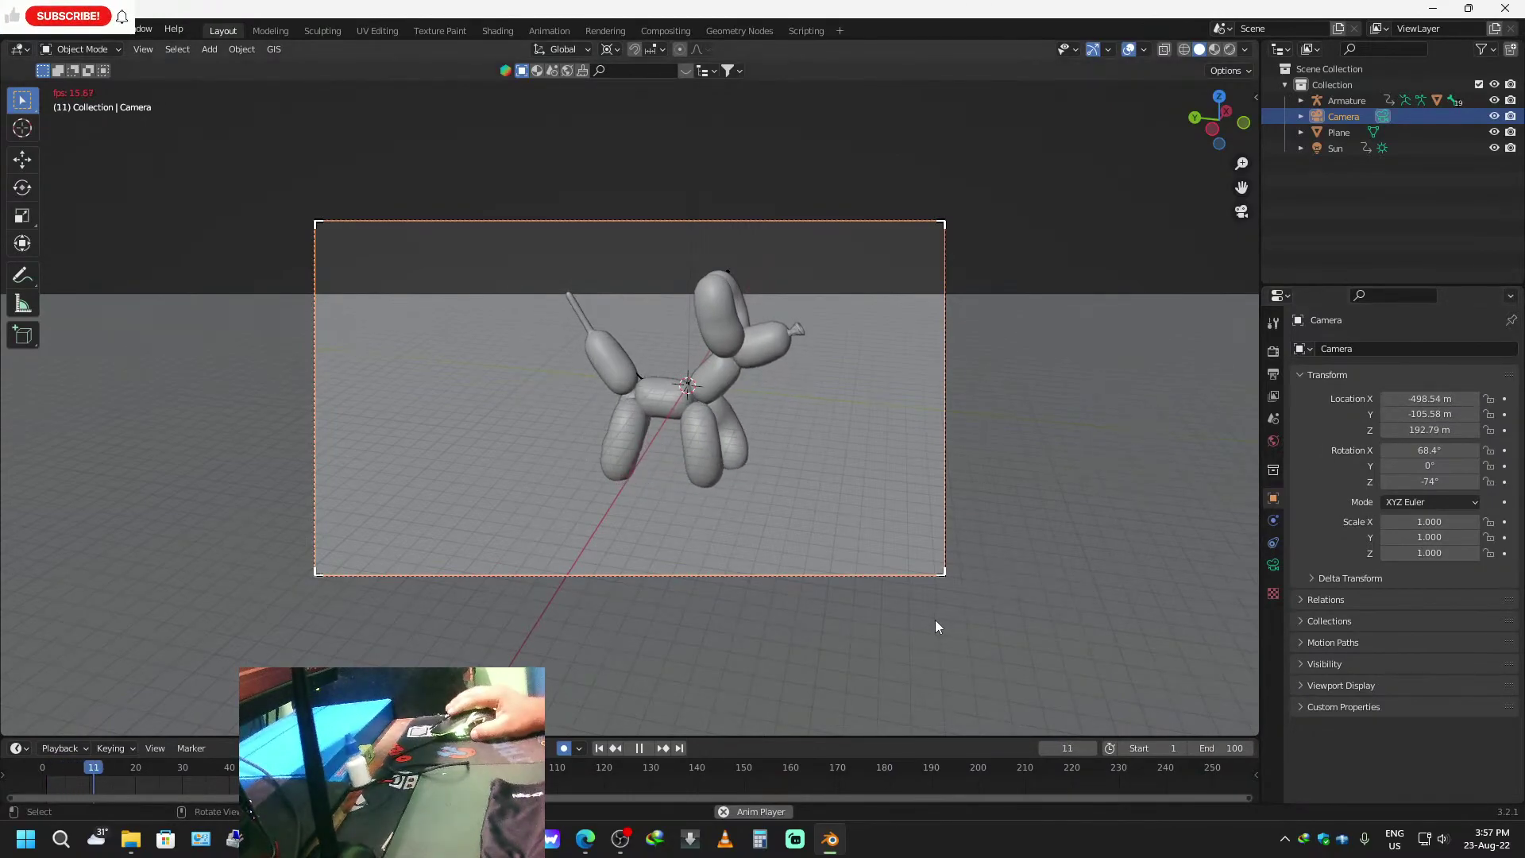
key(space)
click(600, 749)
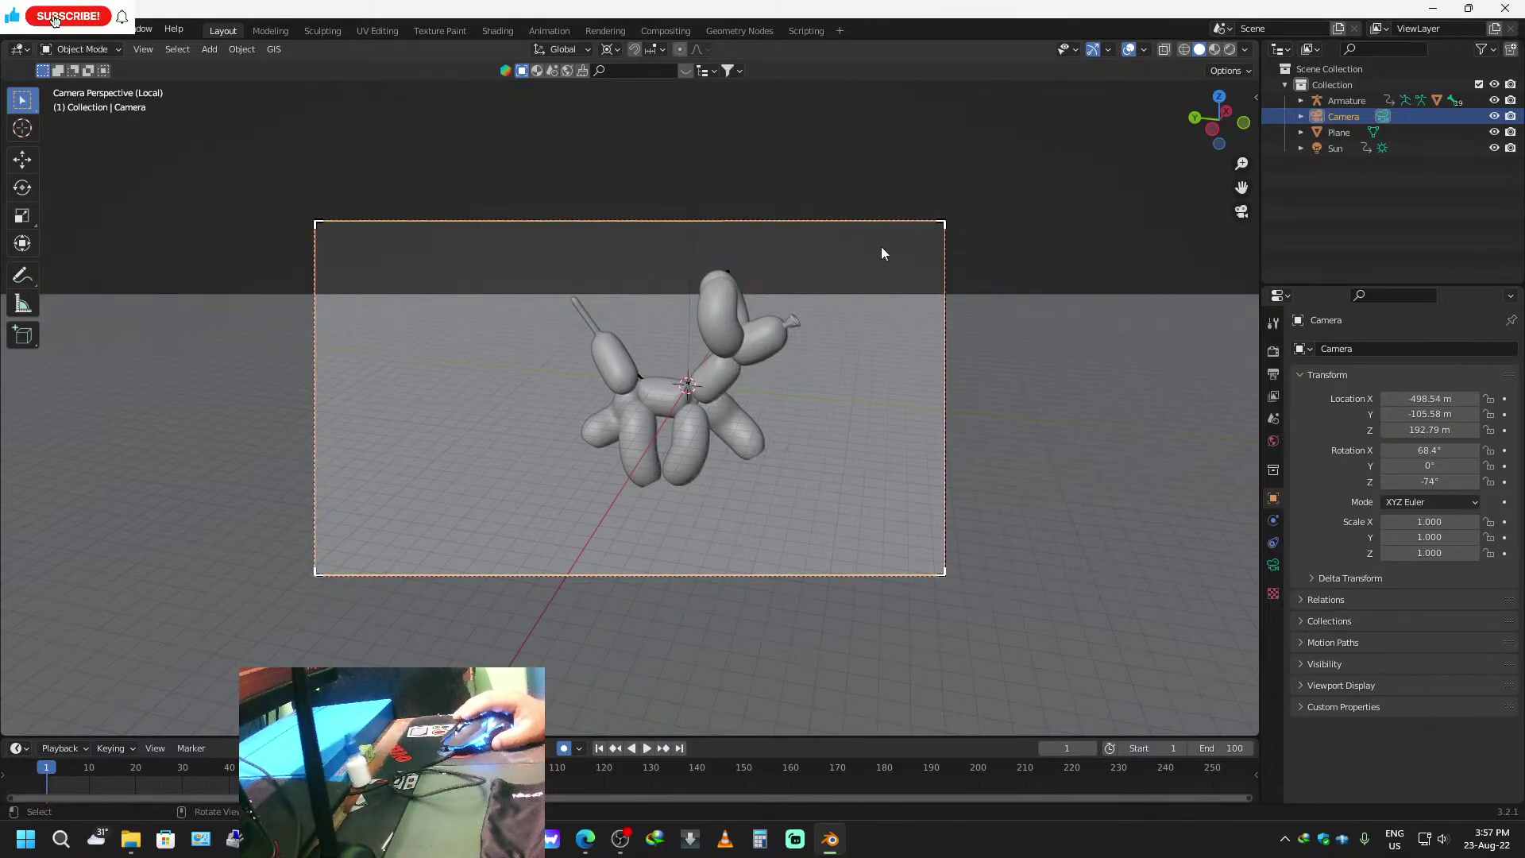
Switch to OBS and stop the live stream.
click(620, 843)
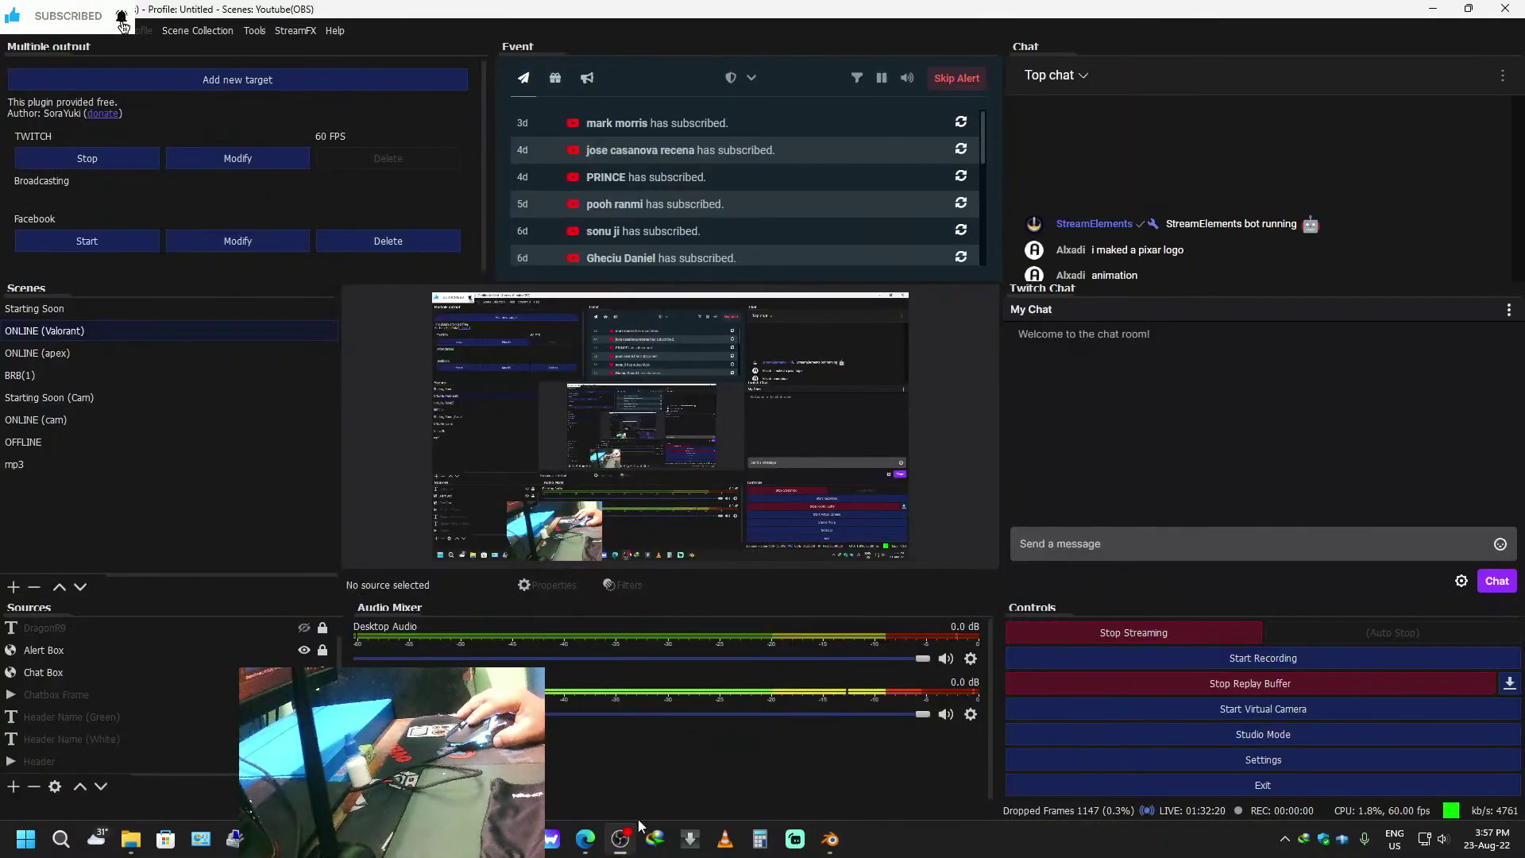
click(1131, 635)
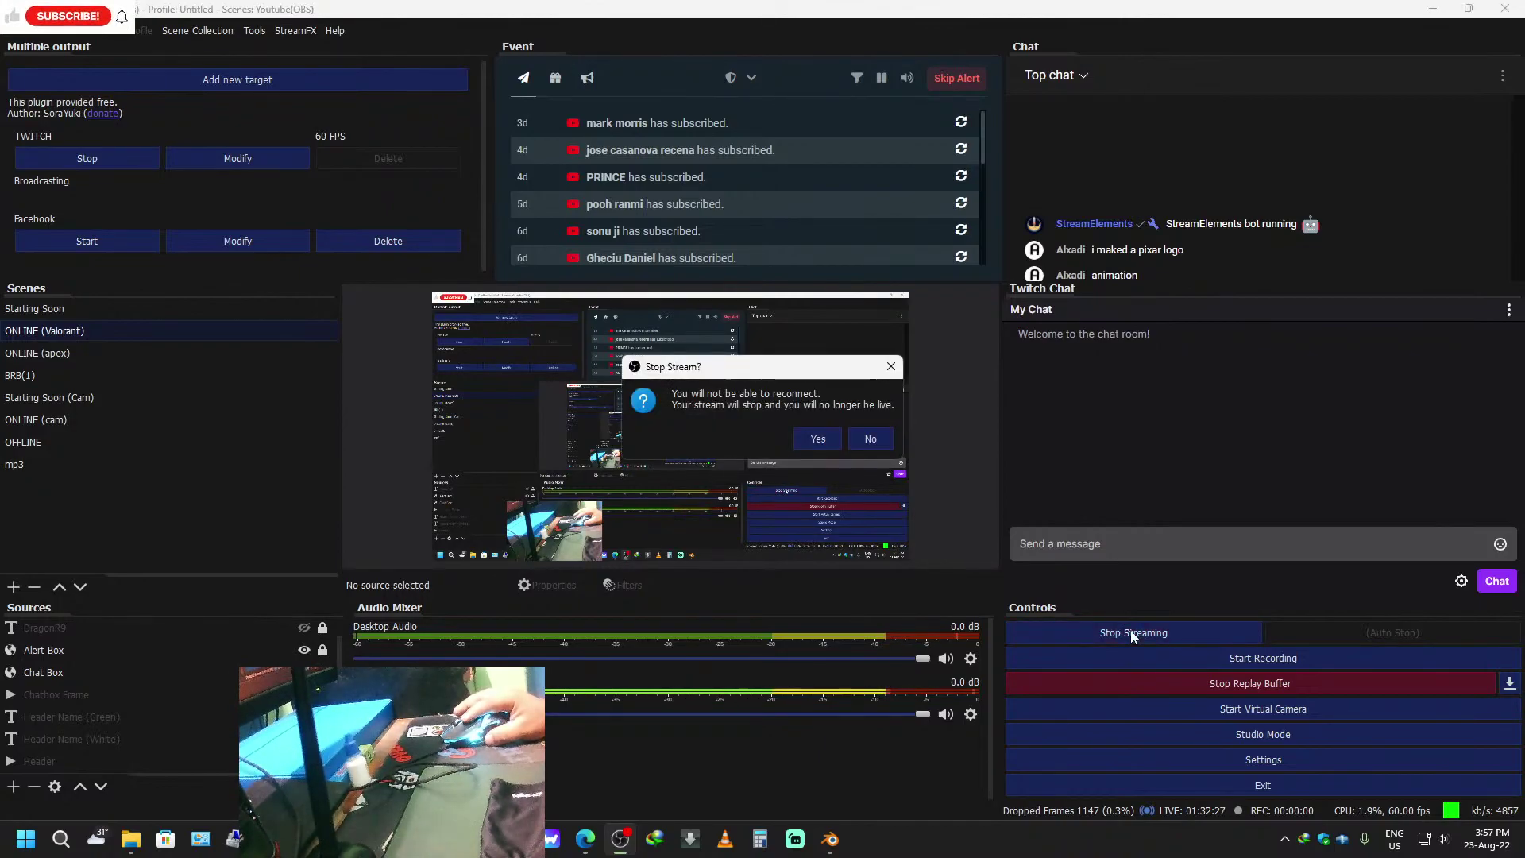